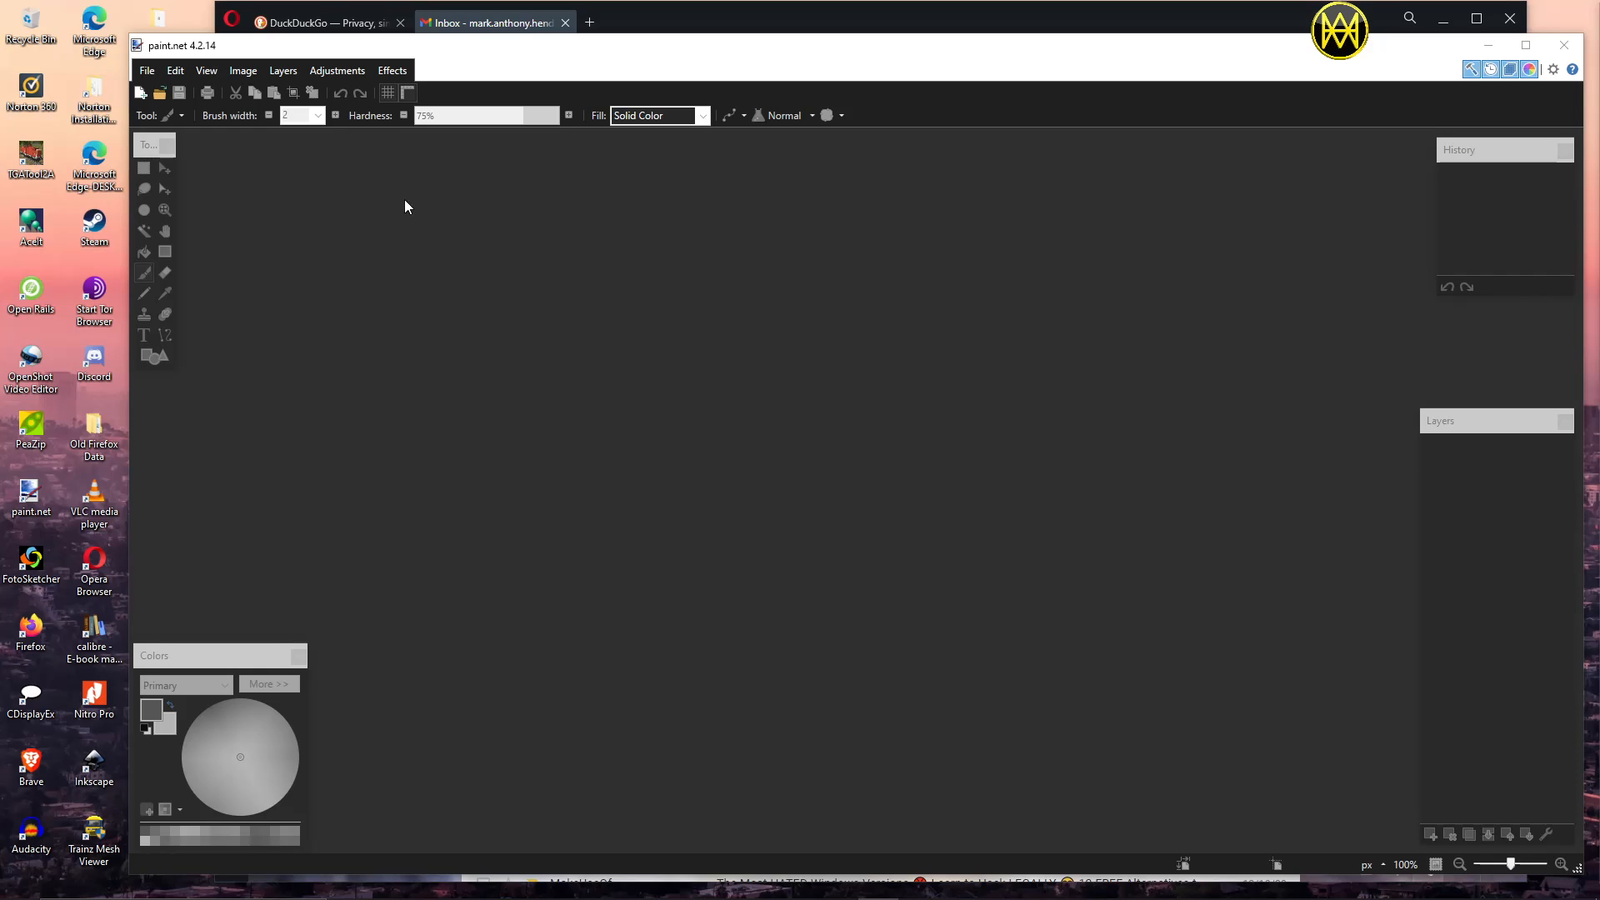
Step: Maximize the window and browse in the Open dialog to the folder RR > Paint Shop > Eby on drive D
{"action": "left_click", "coordinate": [1526, 46]}
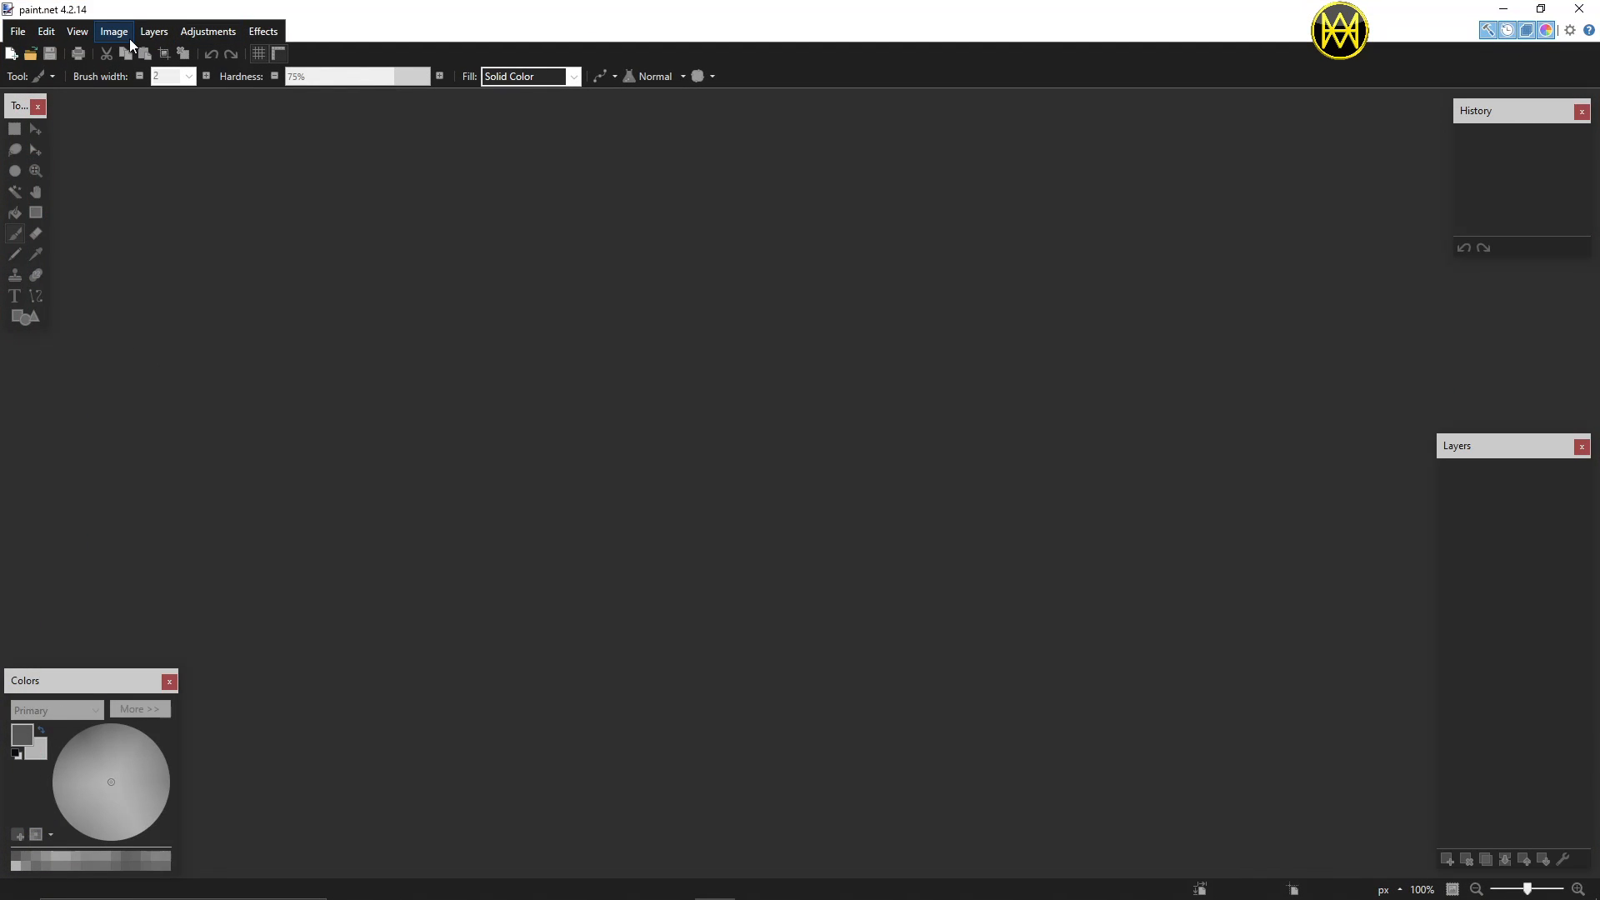
{"action": "left_click", "coordinate": [16, 33]}
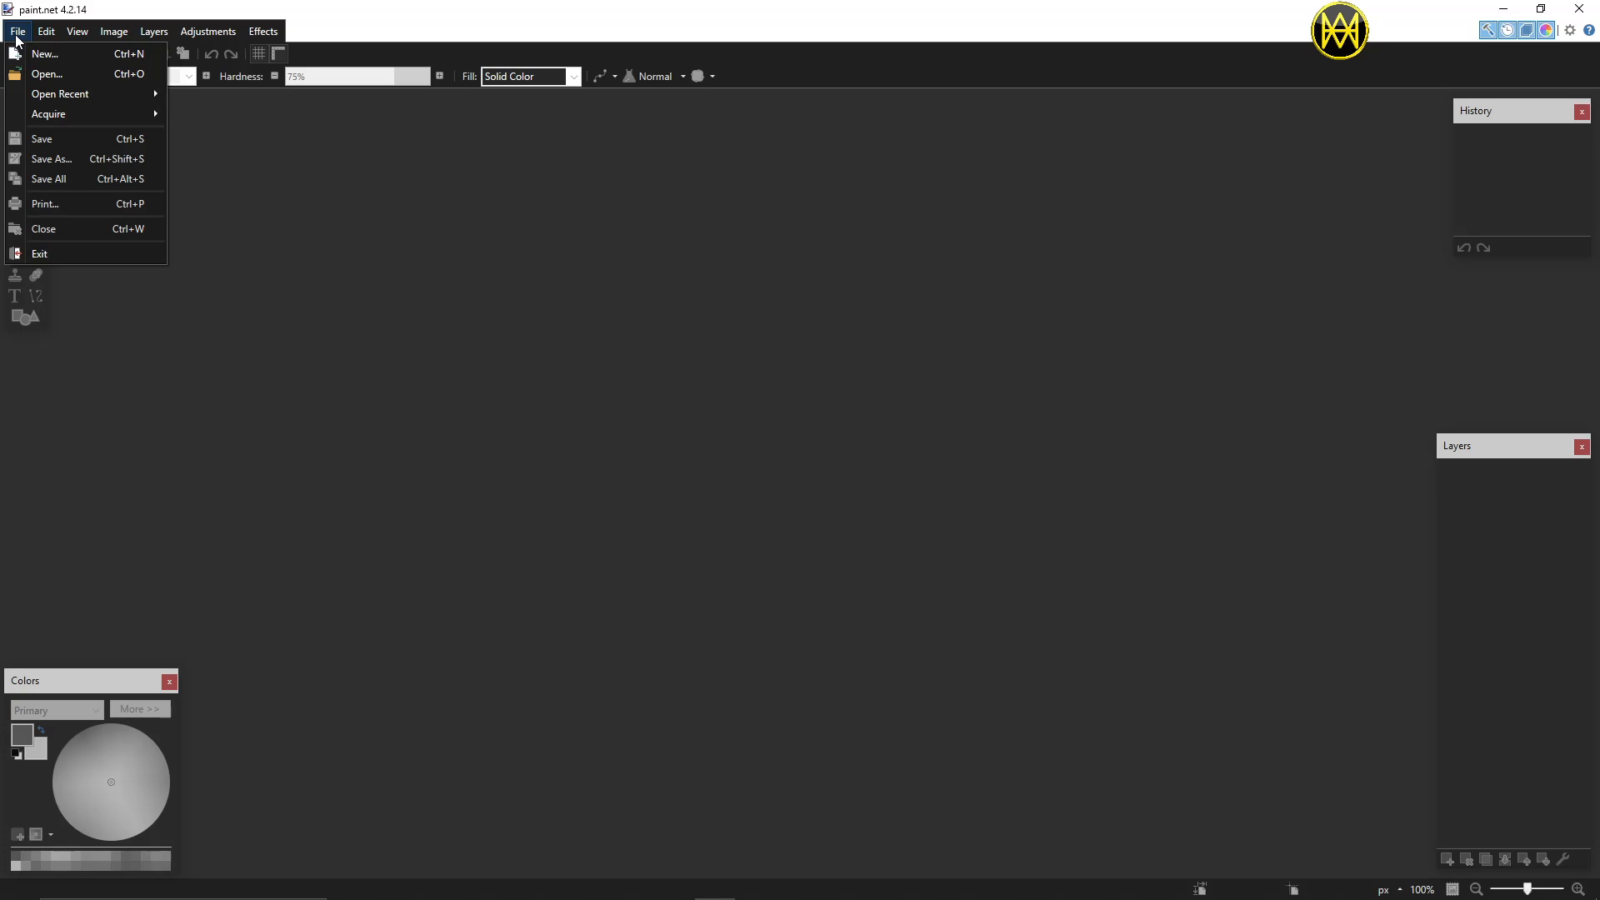
{"action": "left_click", "coordinate": [37, 76]}
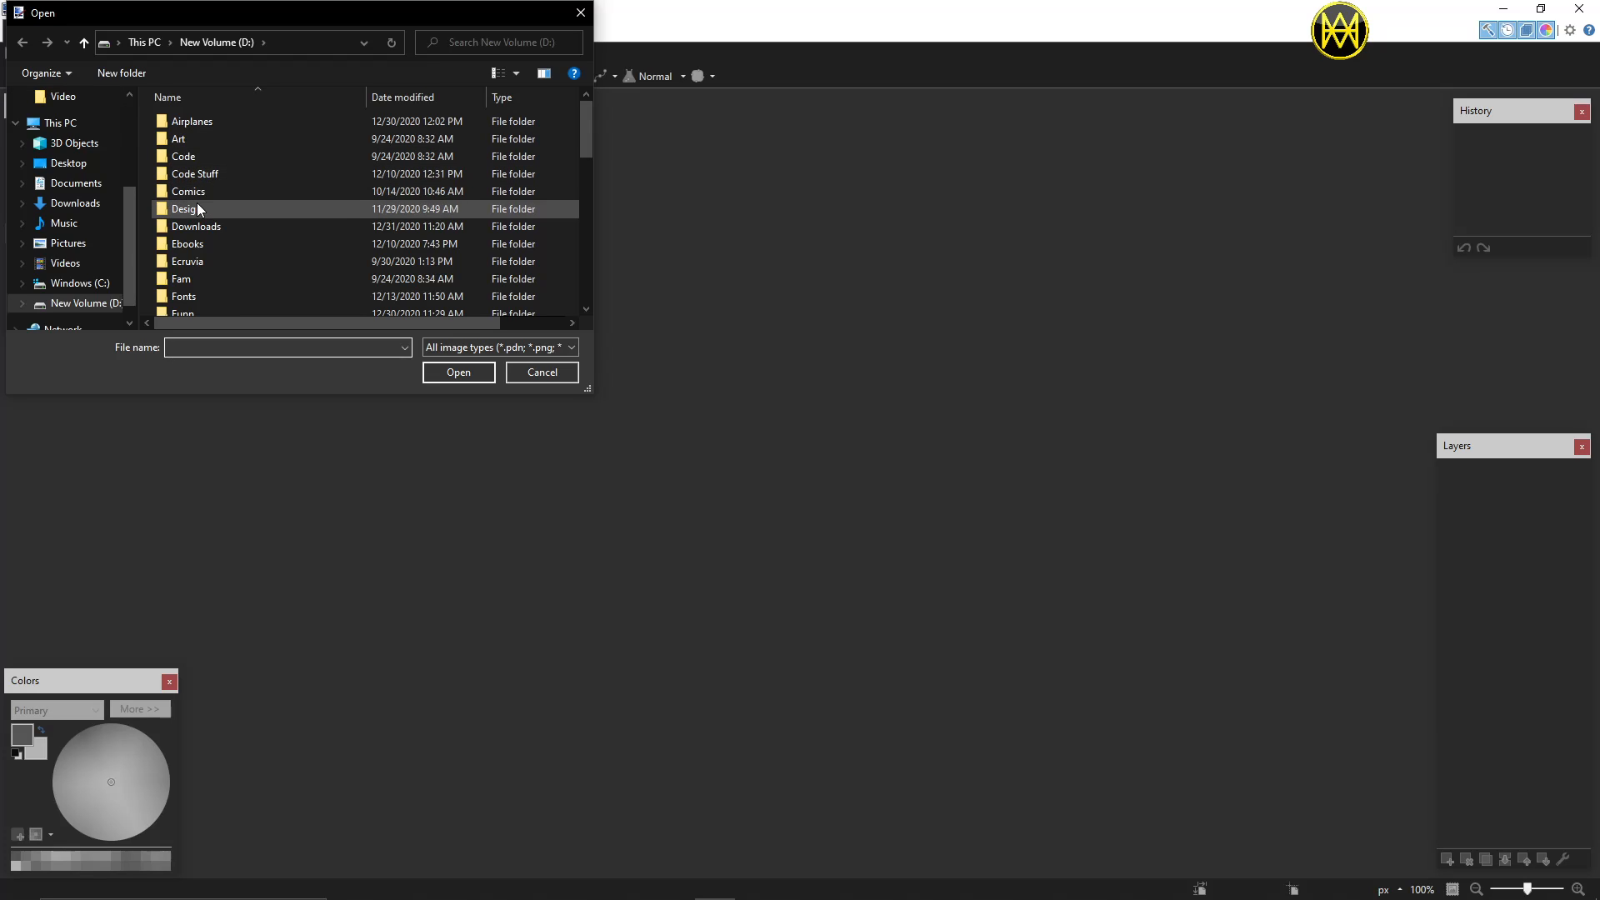
{"action": "scroll", "coordinate": [198, 218], "scroll_direction": "down", "scroll_amount": 3}
{"action": "scroll", "coordinate": [197, 218], "scroll_direction": "down", "scroll_amount": 1}
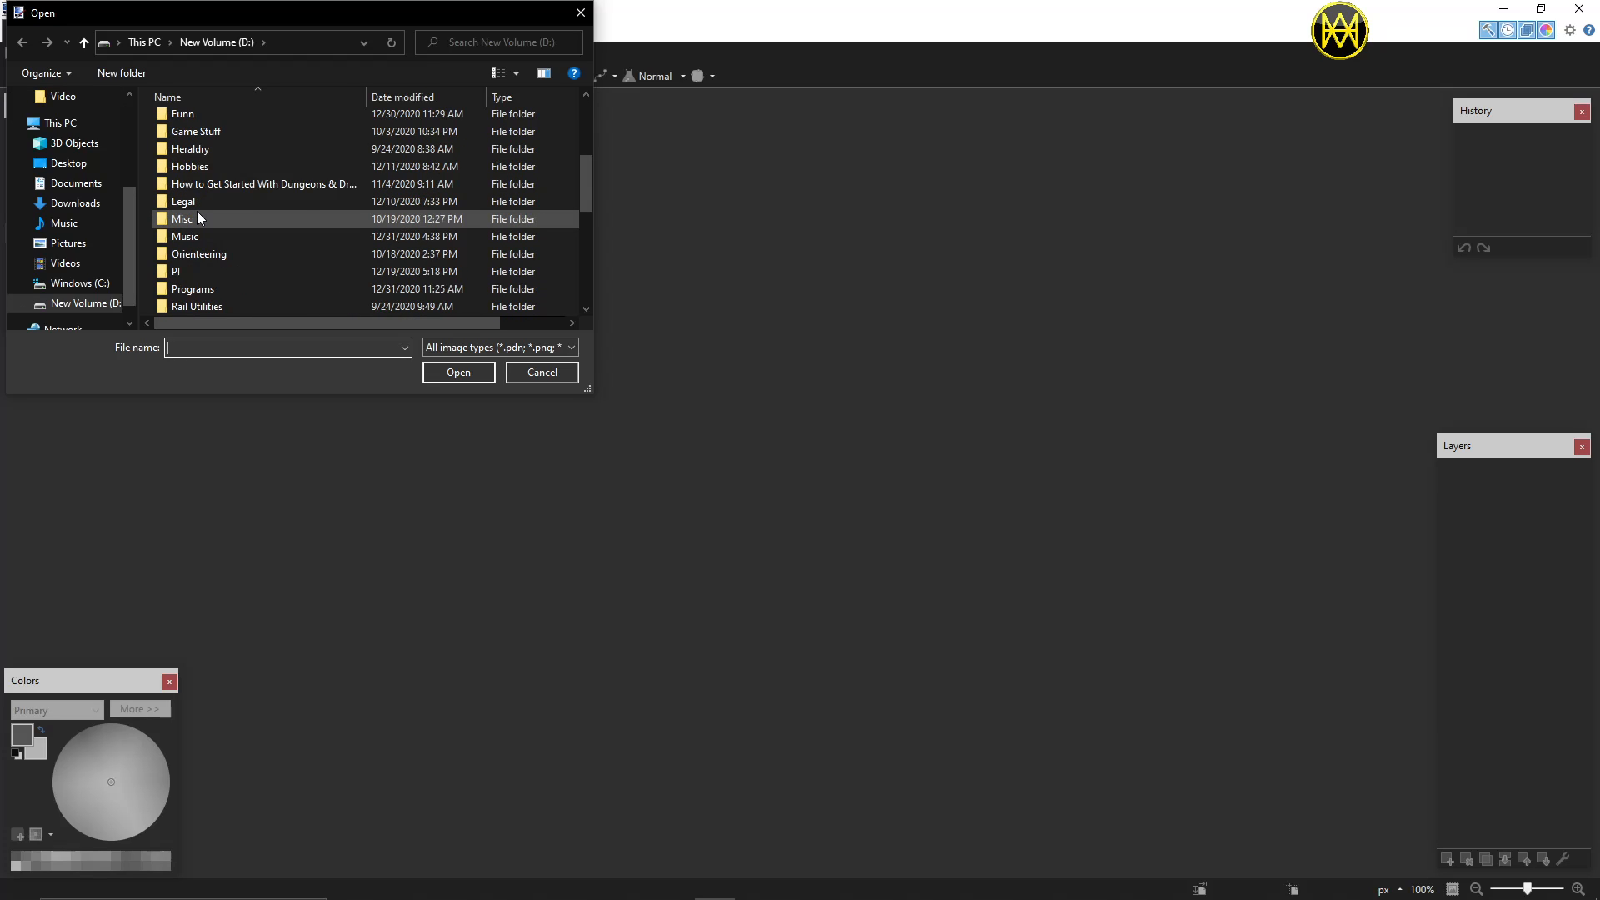
{"action": "scroll", "coordinate": [197, 212], "scroll_direction": "down", "scroll_amount": 1}
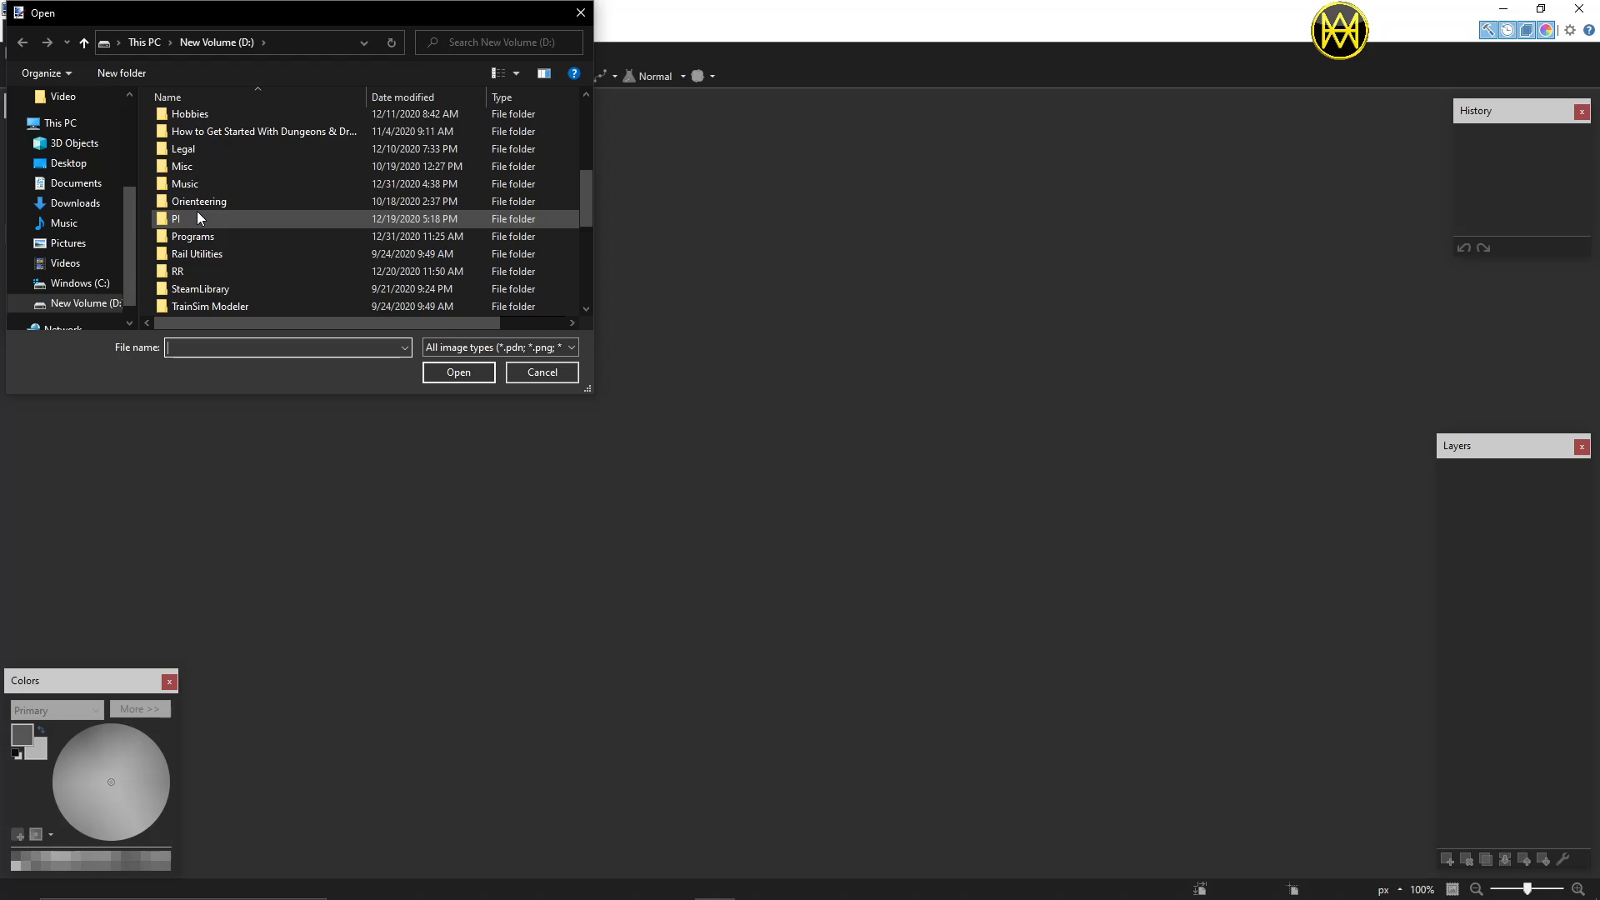
{"action": "double_click", "coordinate": [190, 272]}
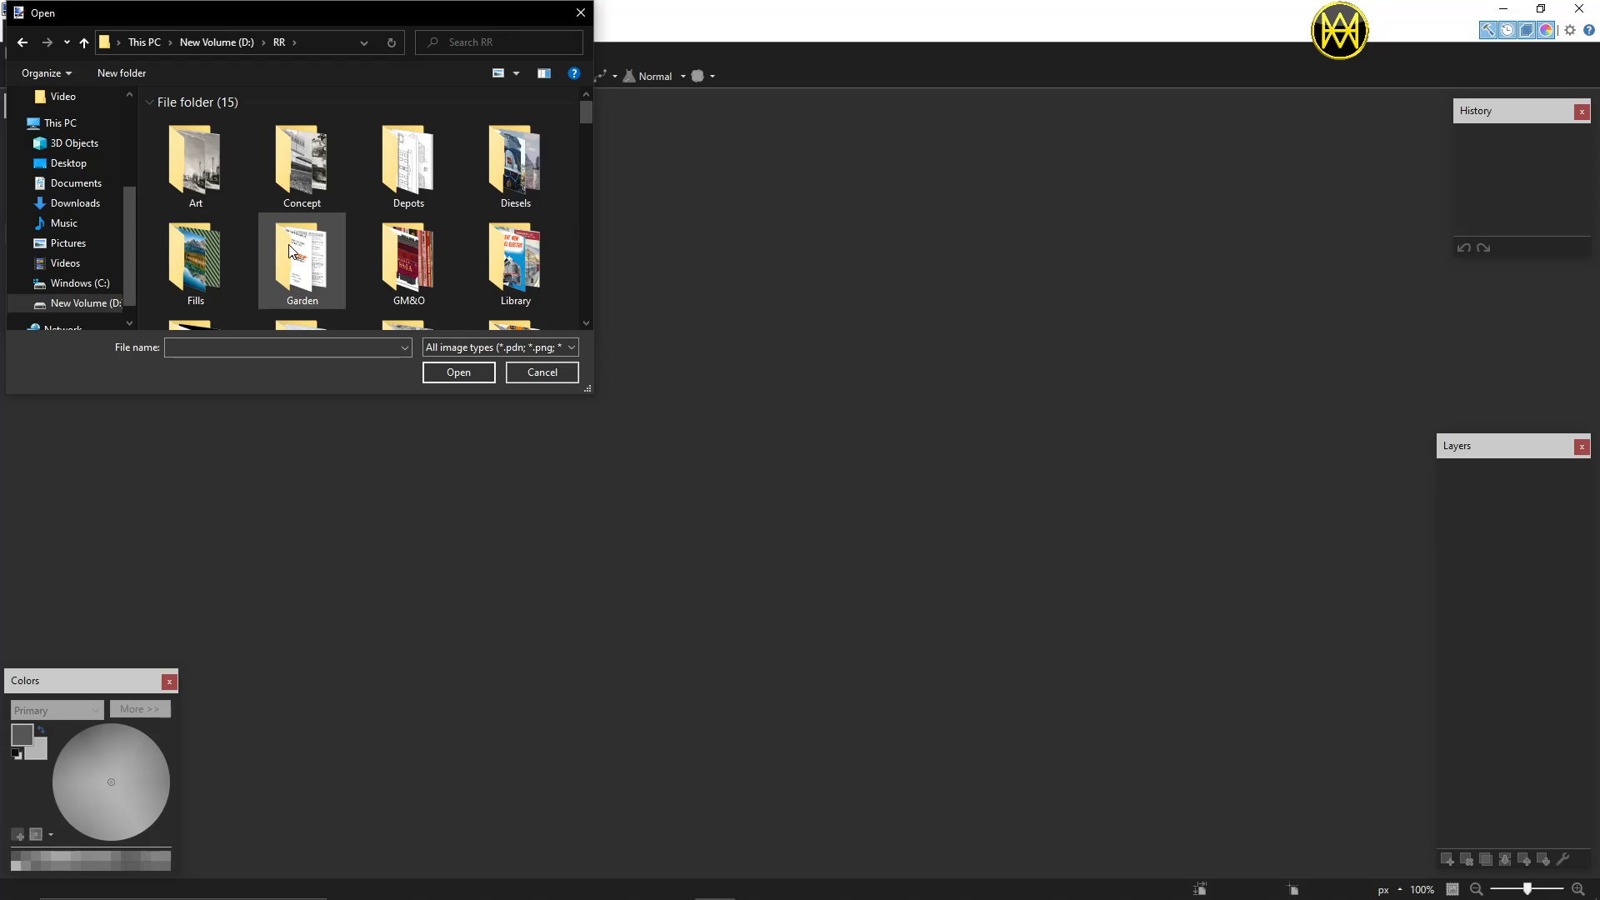
{"action": "scroll", "coordinate": [291, 250], "scroll_direction": "down", "scroll_amount": 2}
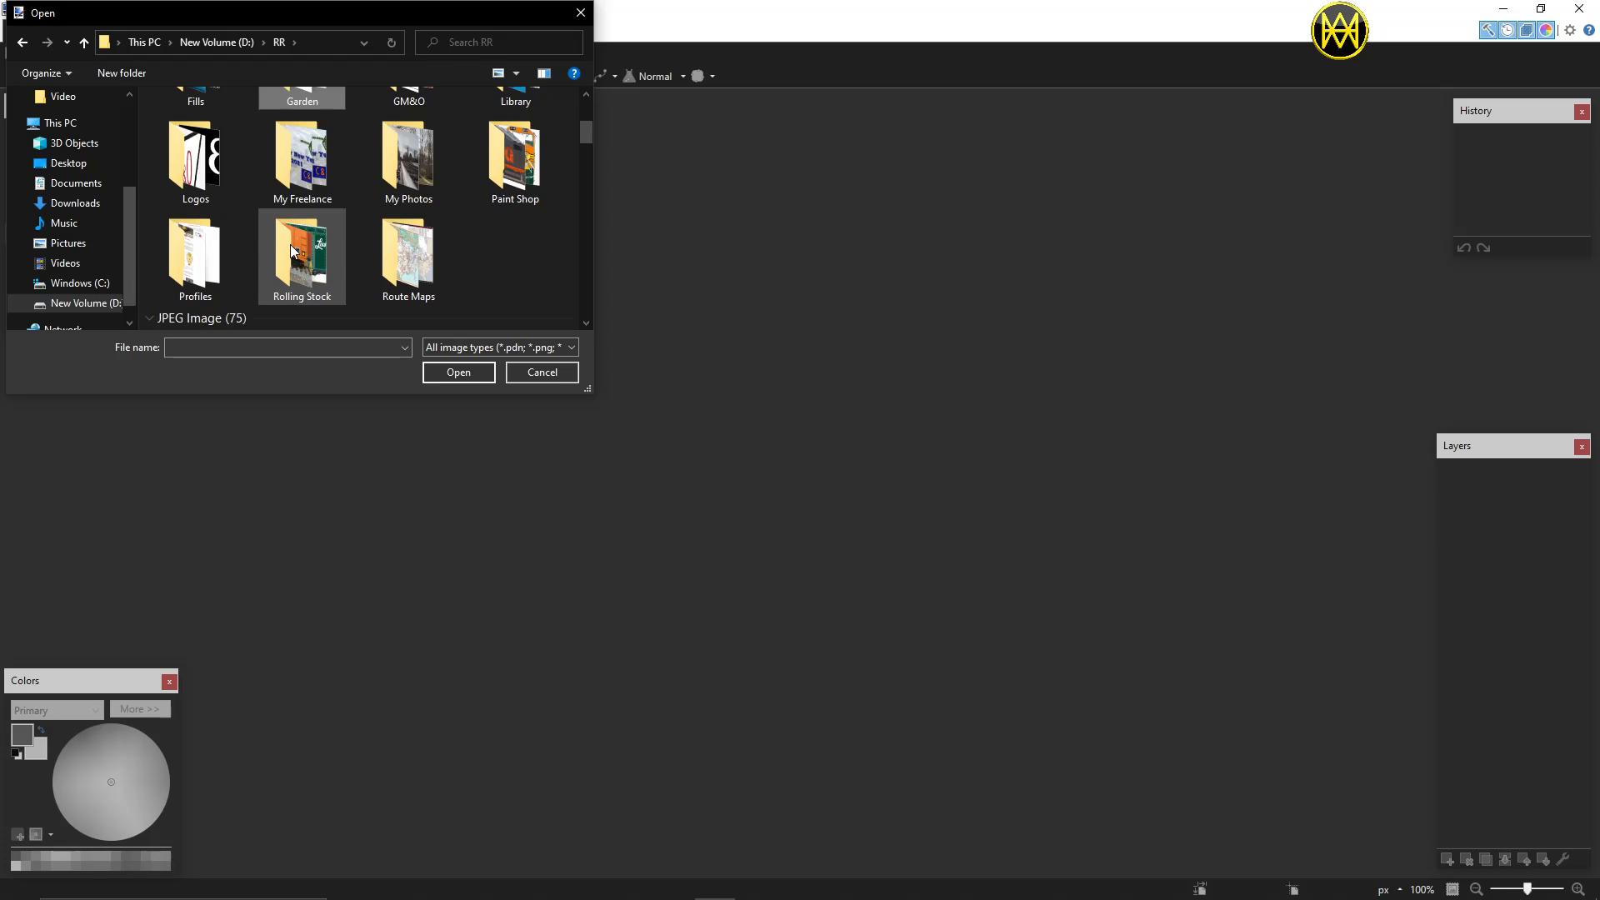
{"action": "double_click", "coordinate": [498, 177]}
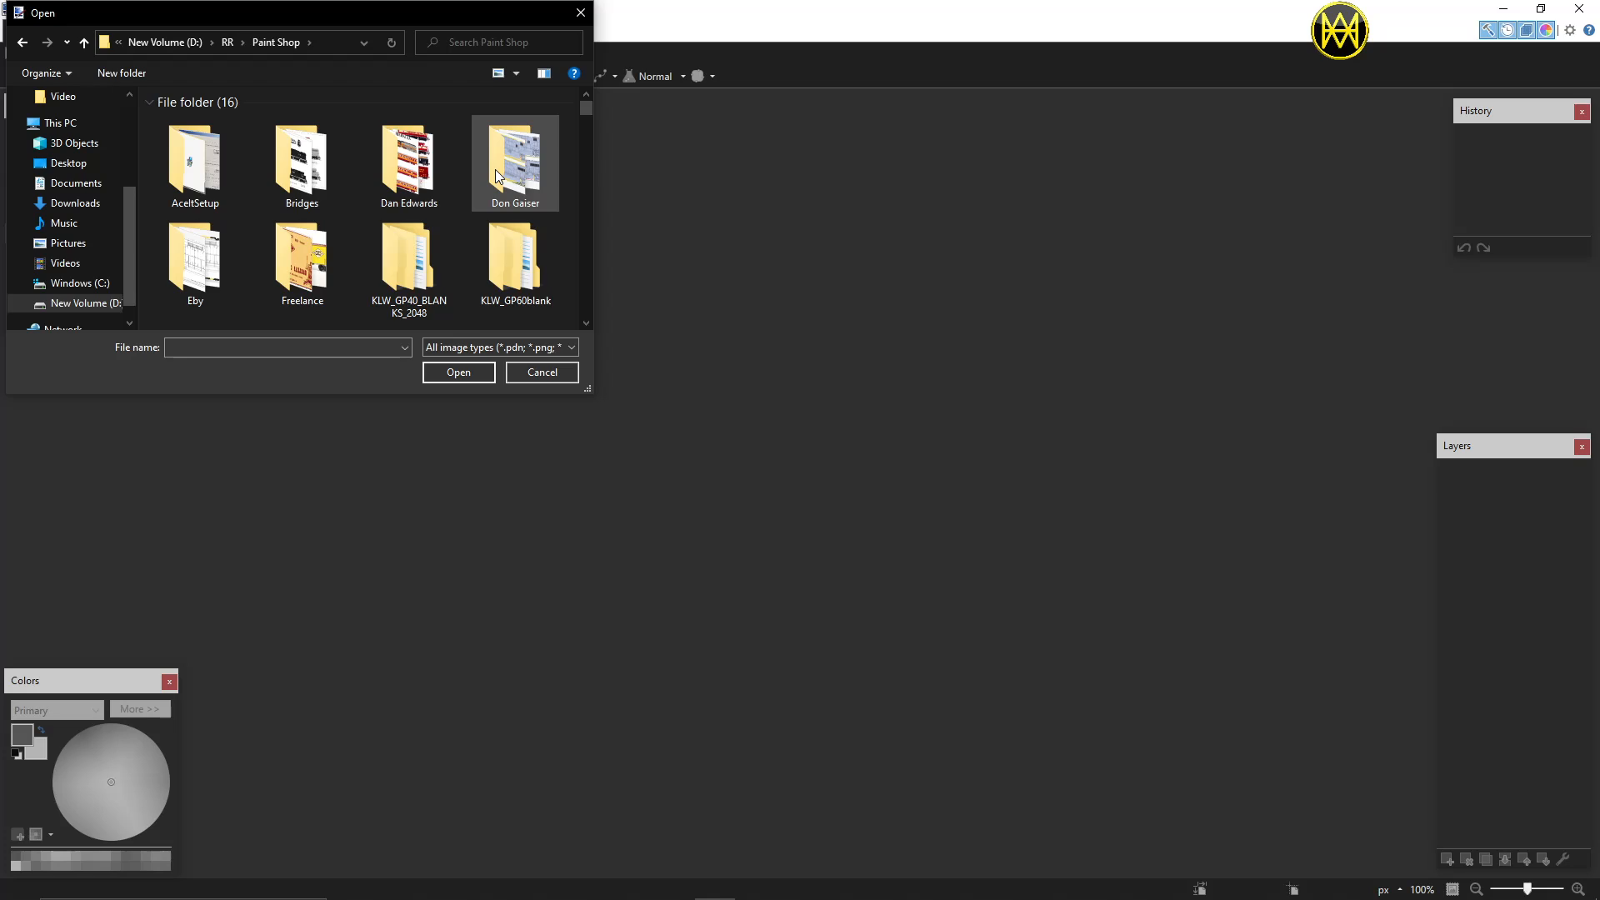
{"action": "double_click", "coordinate": [204, 275]}
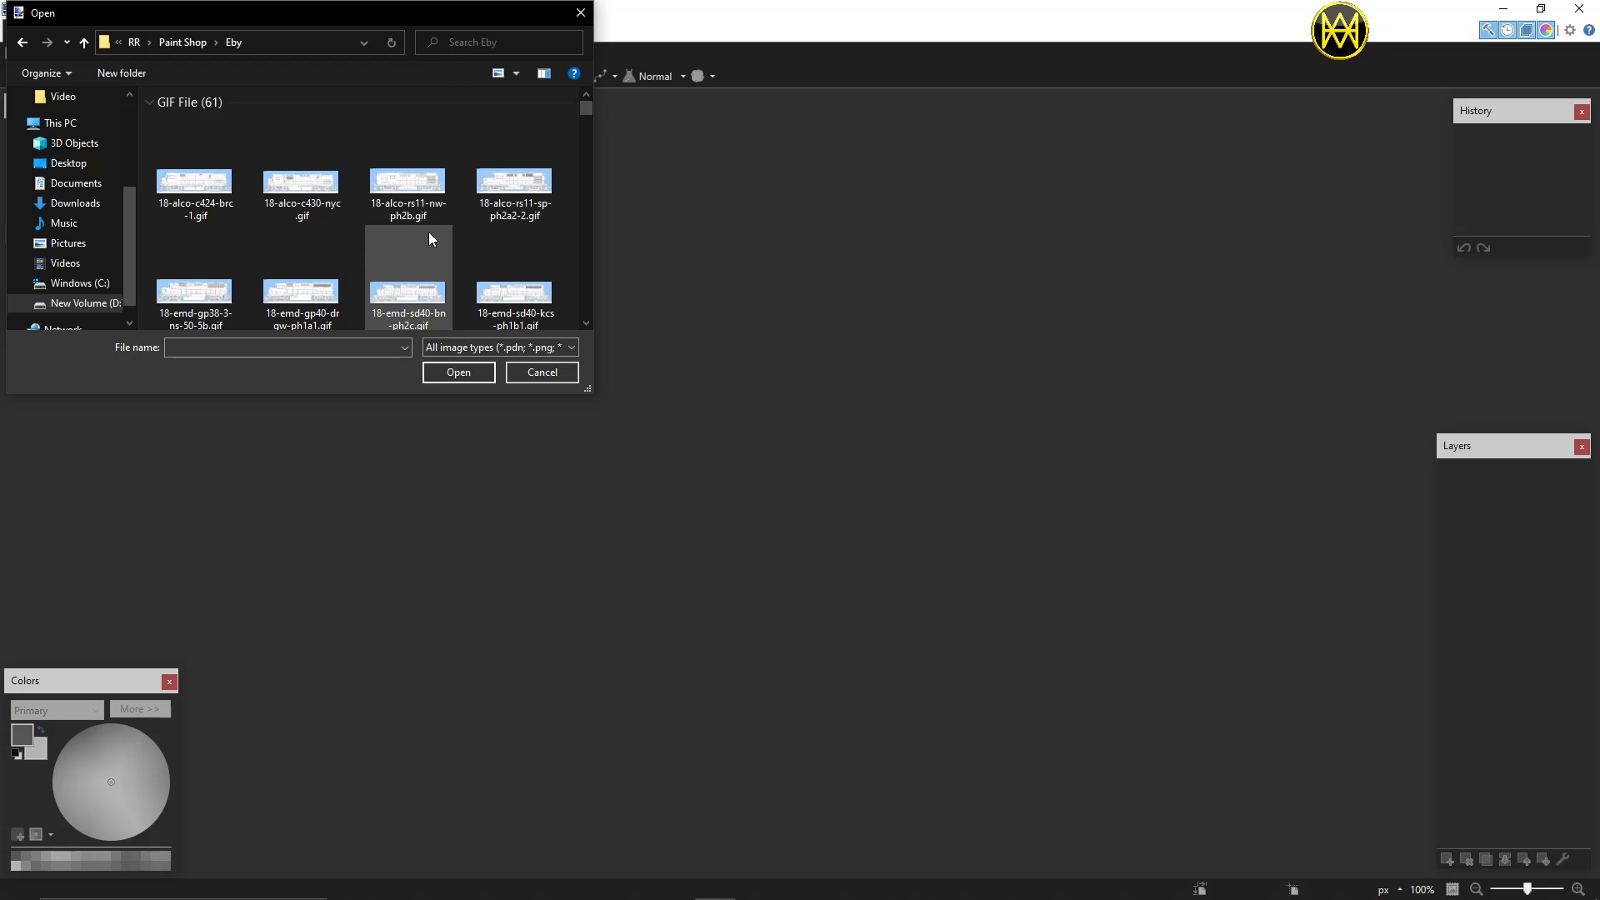
Step: Open the locomotive drawing 18-emd-gp38-3-ns-50-5b.gif from the Eby folder
{"action": "scroll", "coordinate": [431, 239], "scroll_direction": "down", "scroll_amount": 3}
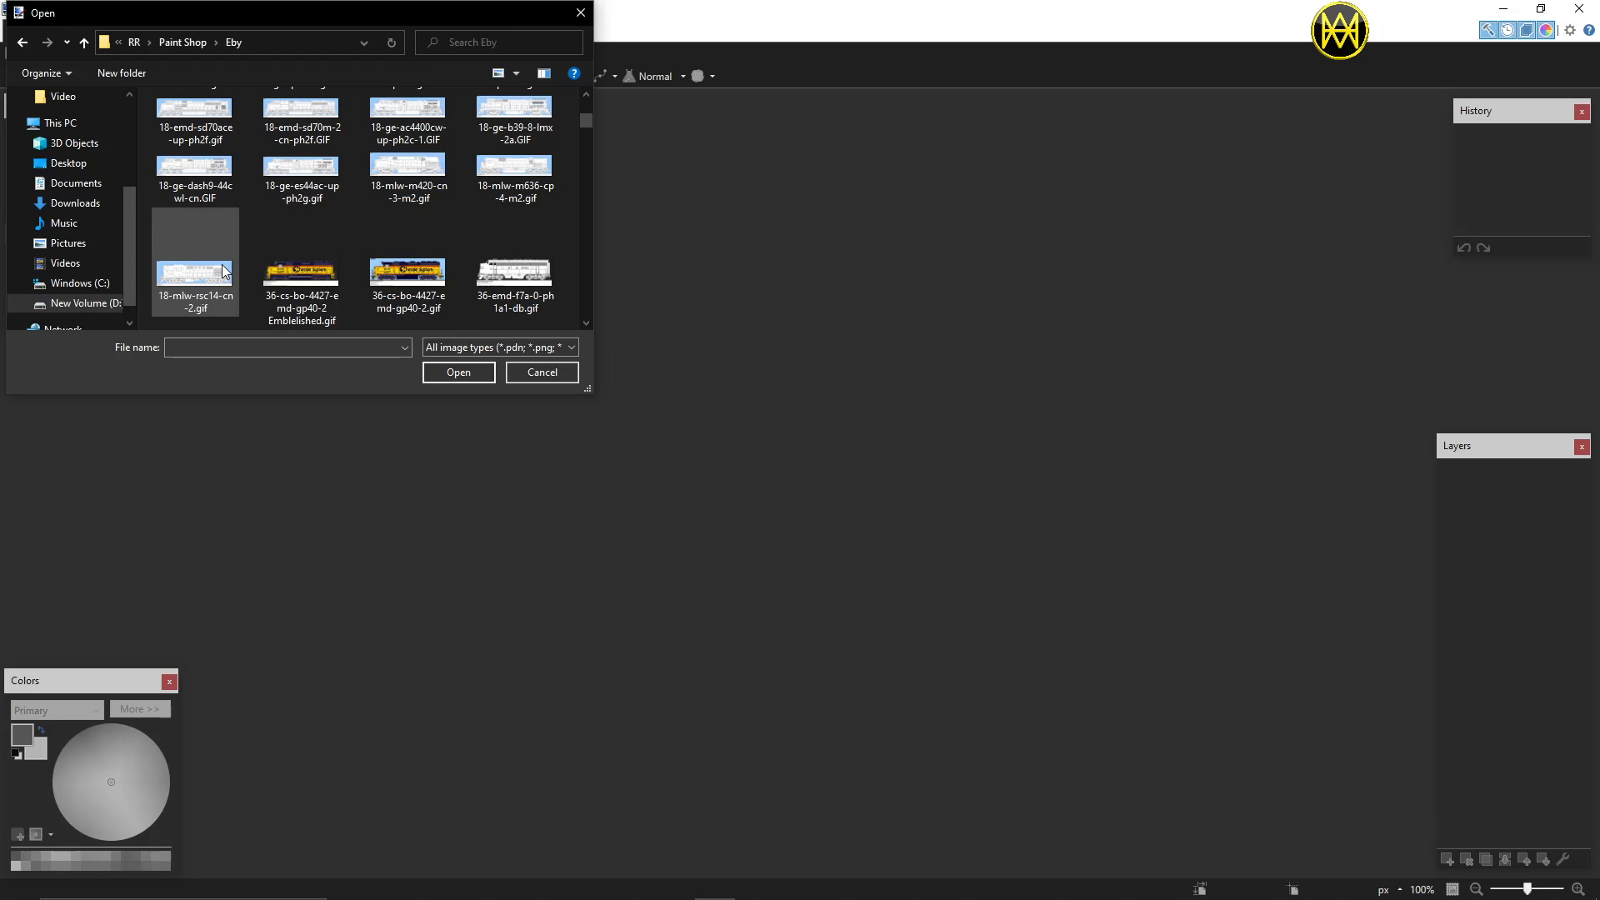
{"action": "scroll", "coordinate": [350, 233], "scroll_direction": "up", "scroll_amount": 1}
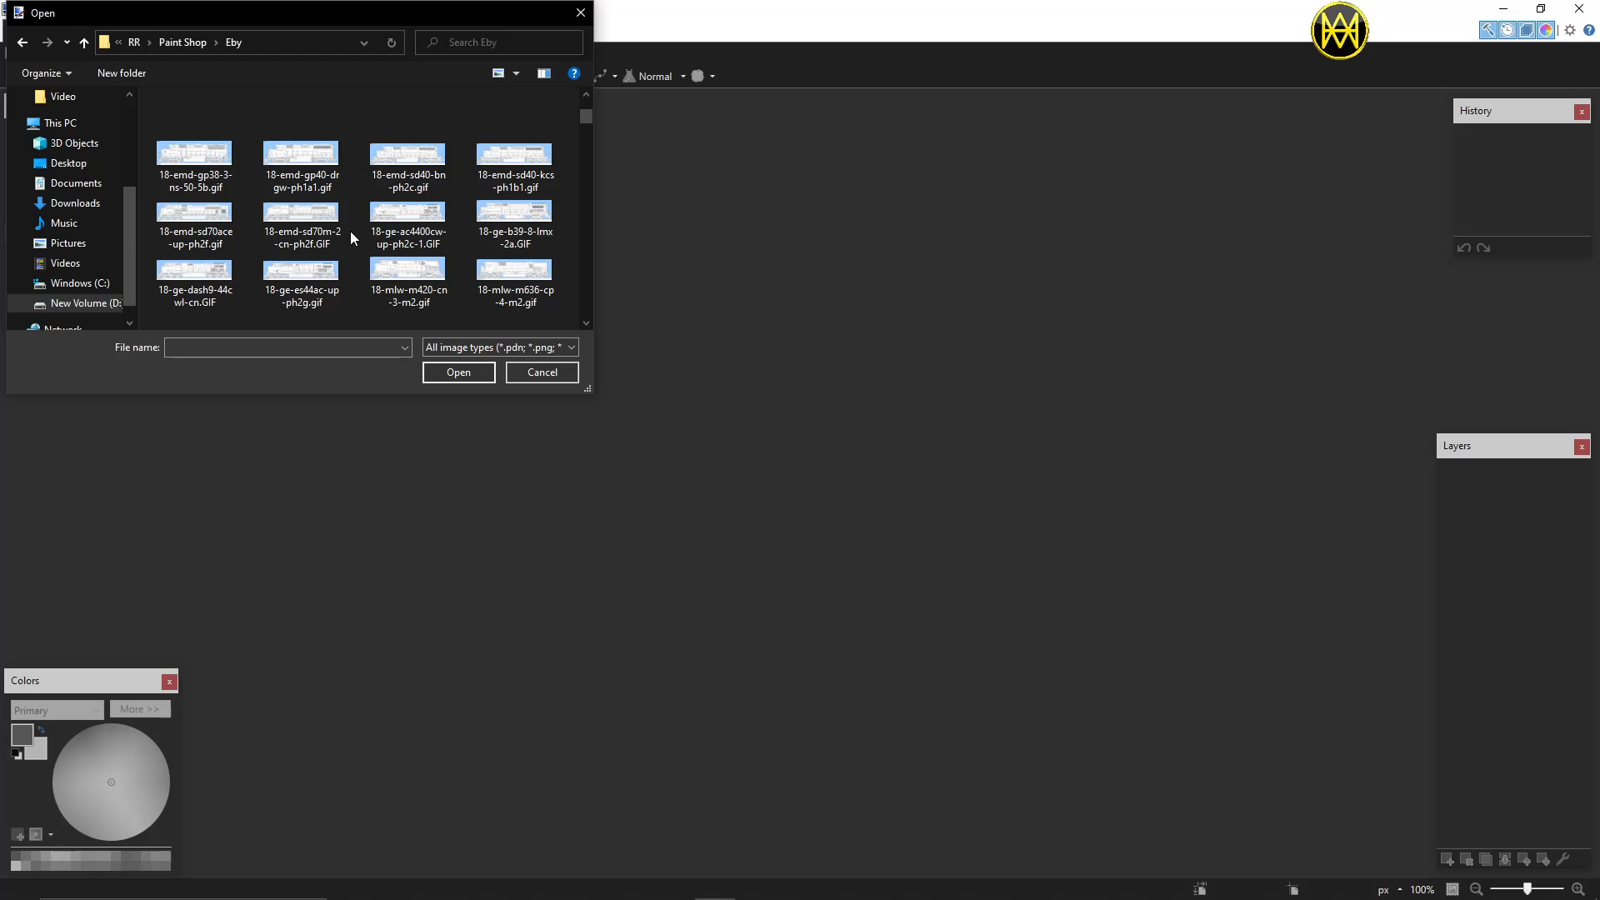
{"action": "left_click", "coordinate": [210, 169]}
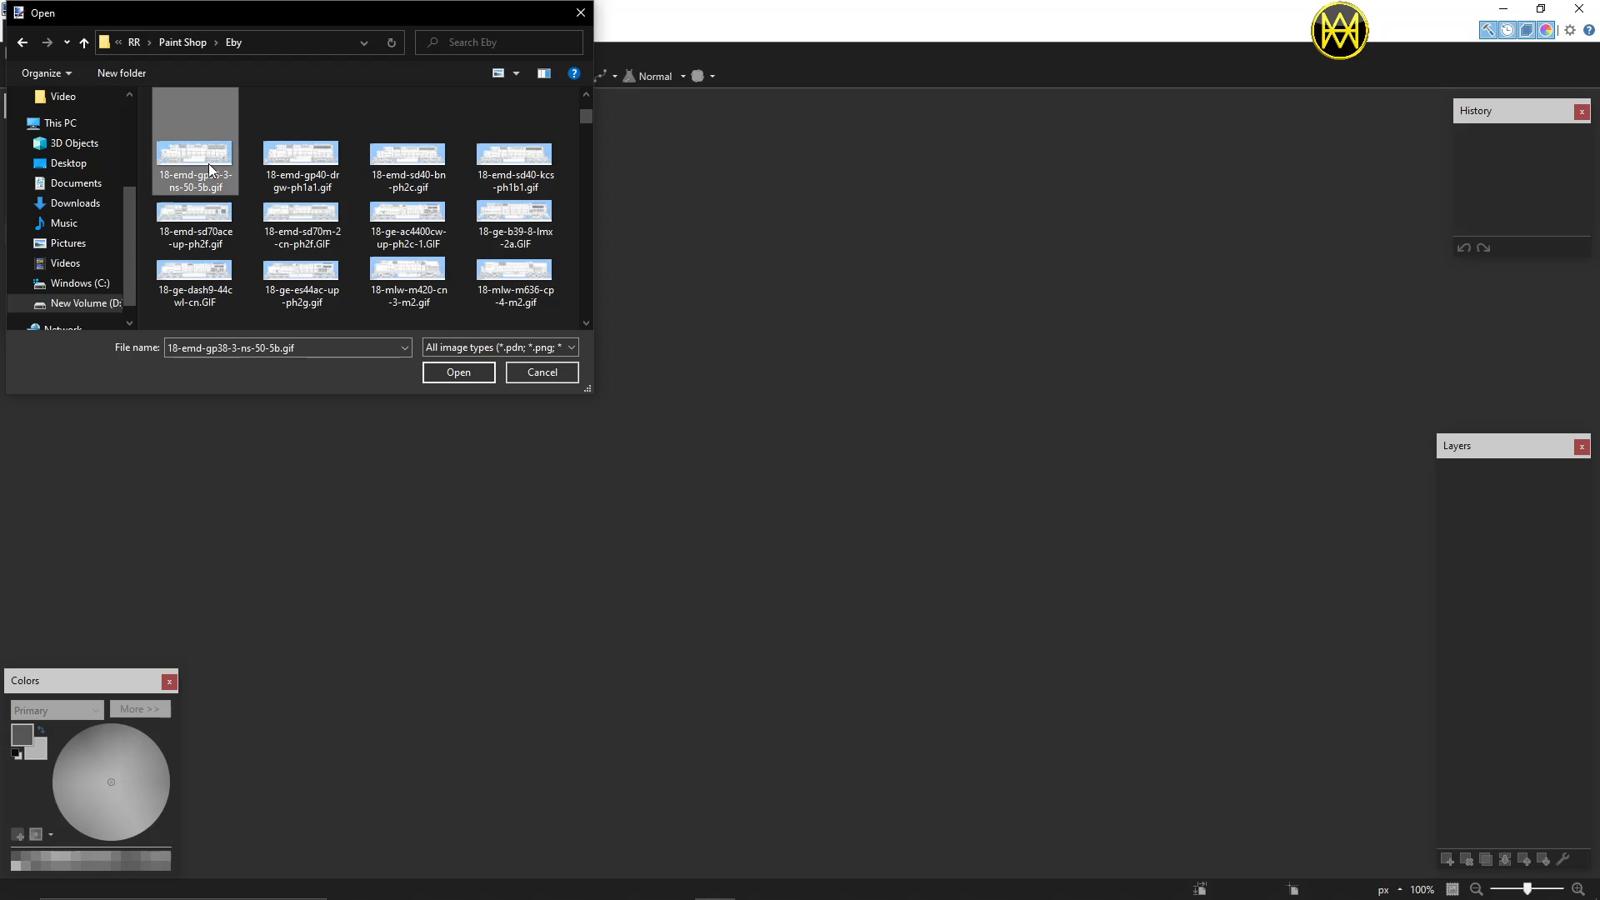
{"action": "left_click", "coordinate": [436, 372]}
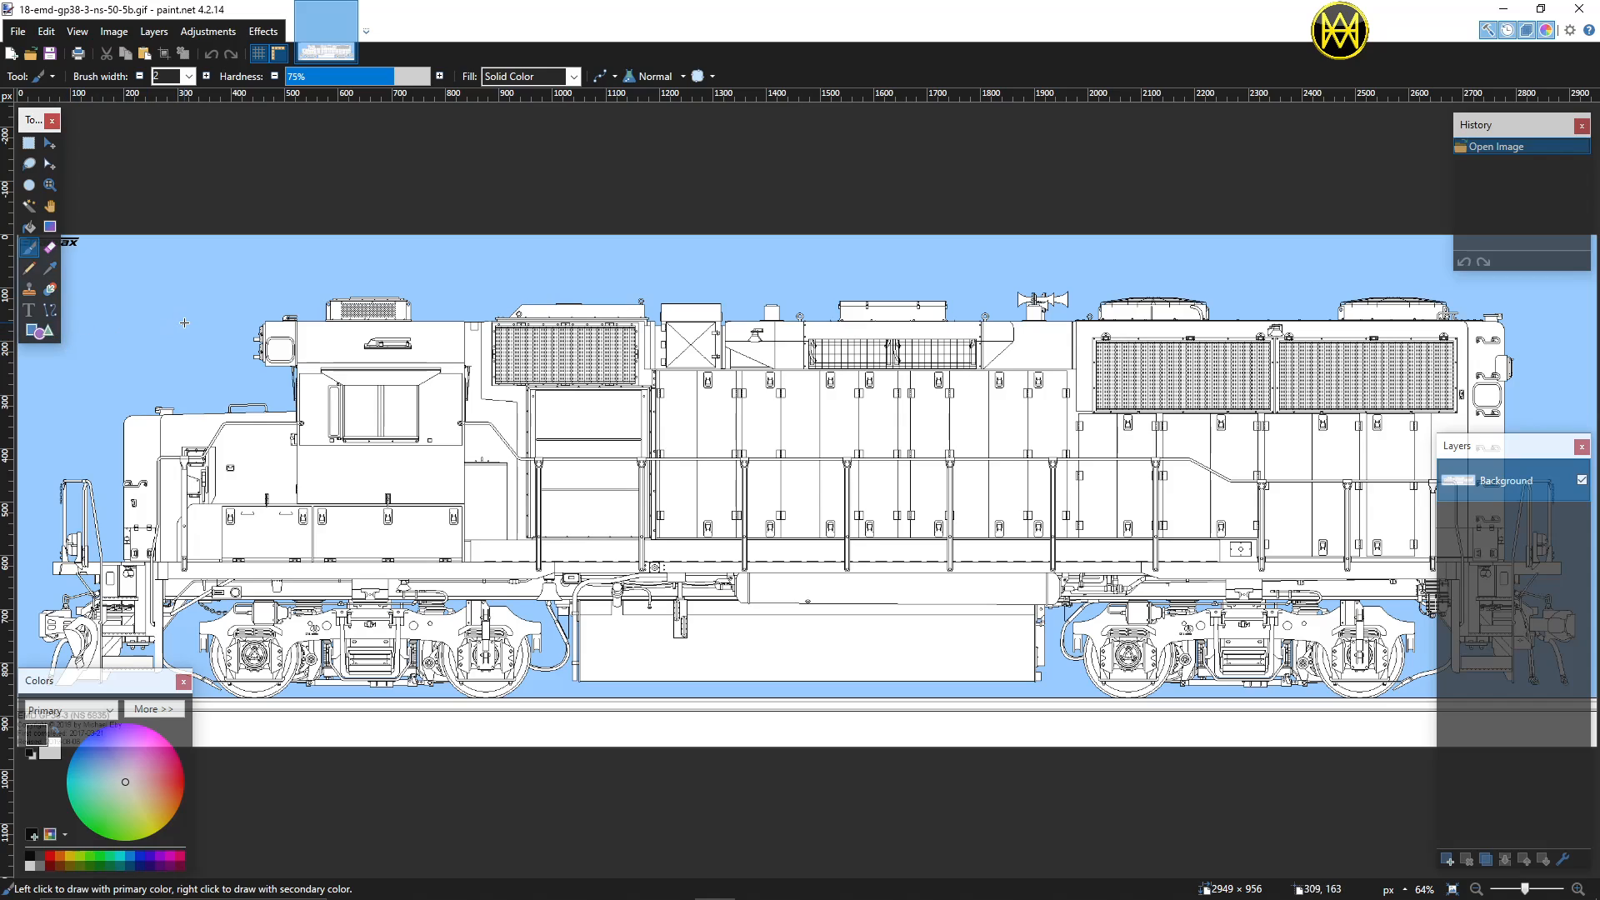
Step: Examine the locomotive drawing up close, including its corner logo, its caption text and the full side profile
{"action": "scroll", "coordinate": [263, 375], "scroll_direction": "down", "scroll_amount": 1}
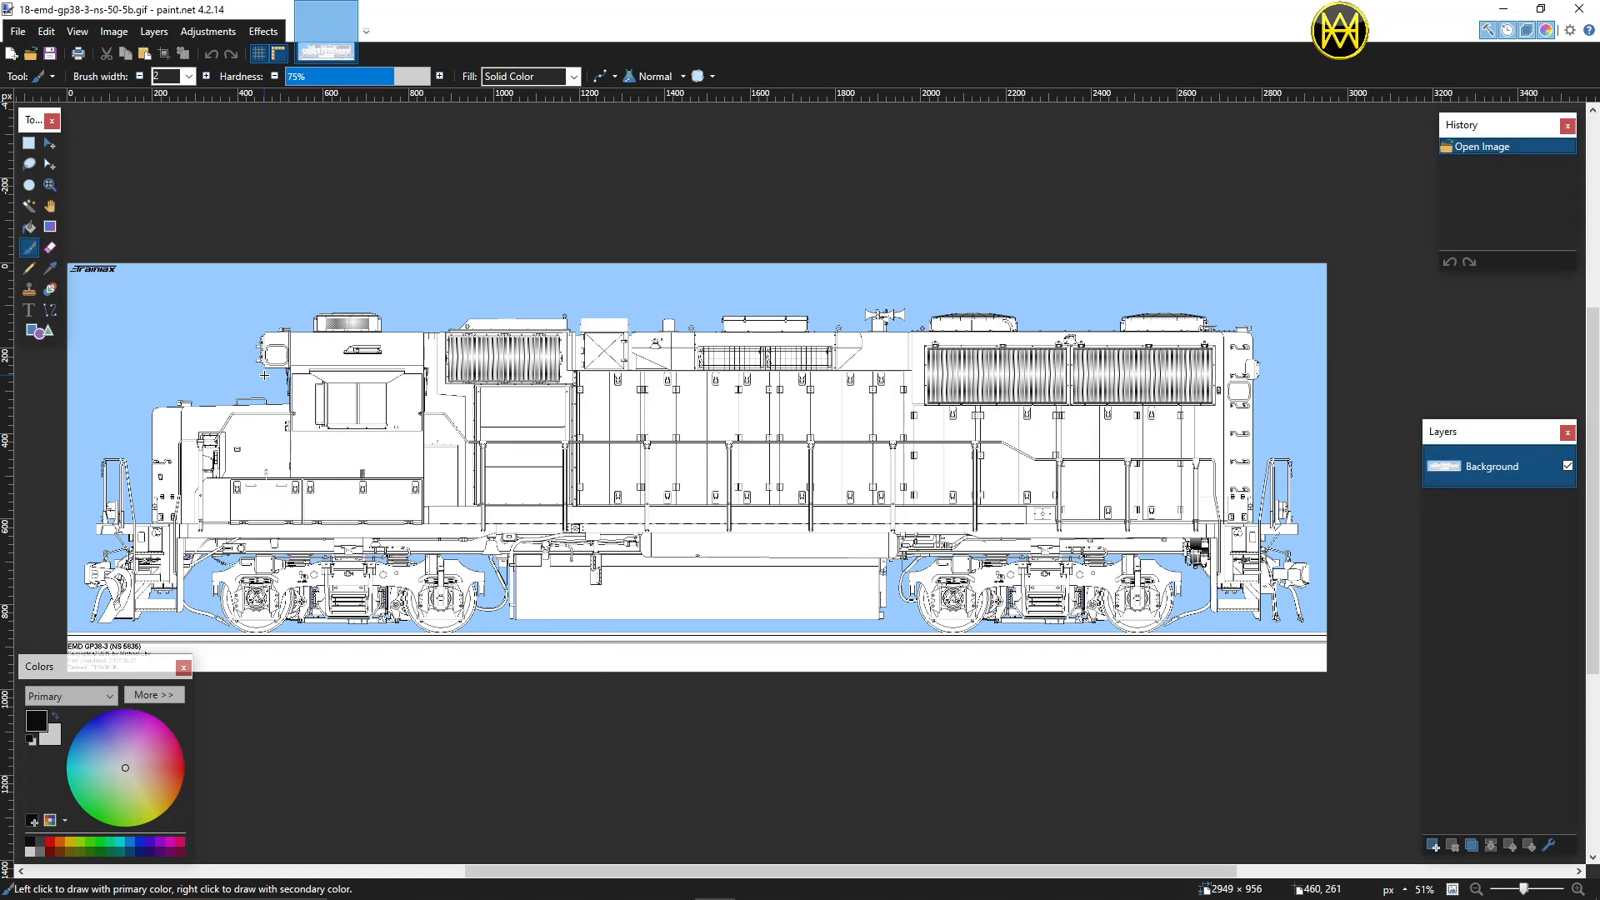
{"action": "scroll", "coordinate": [263, 375], "scroll_direction": "up", "scroll_amount": 1}
{"action": "scroll", "coordinate": [263, 375], "scroll_direction": "down", "scroll_amount": 1}
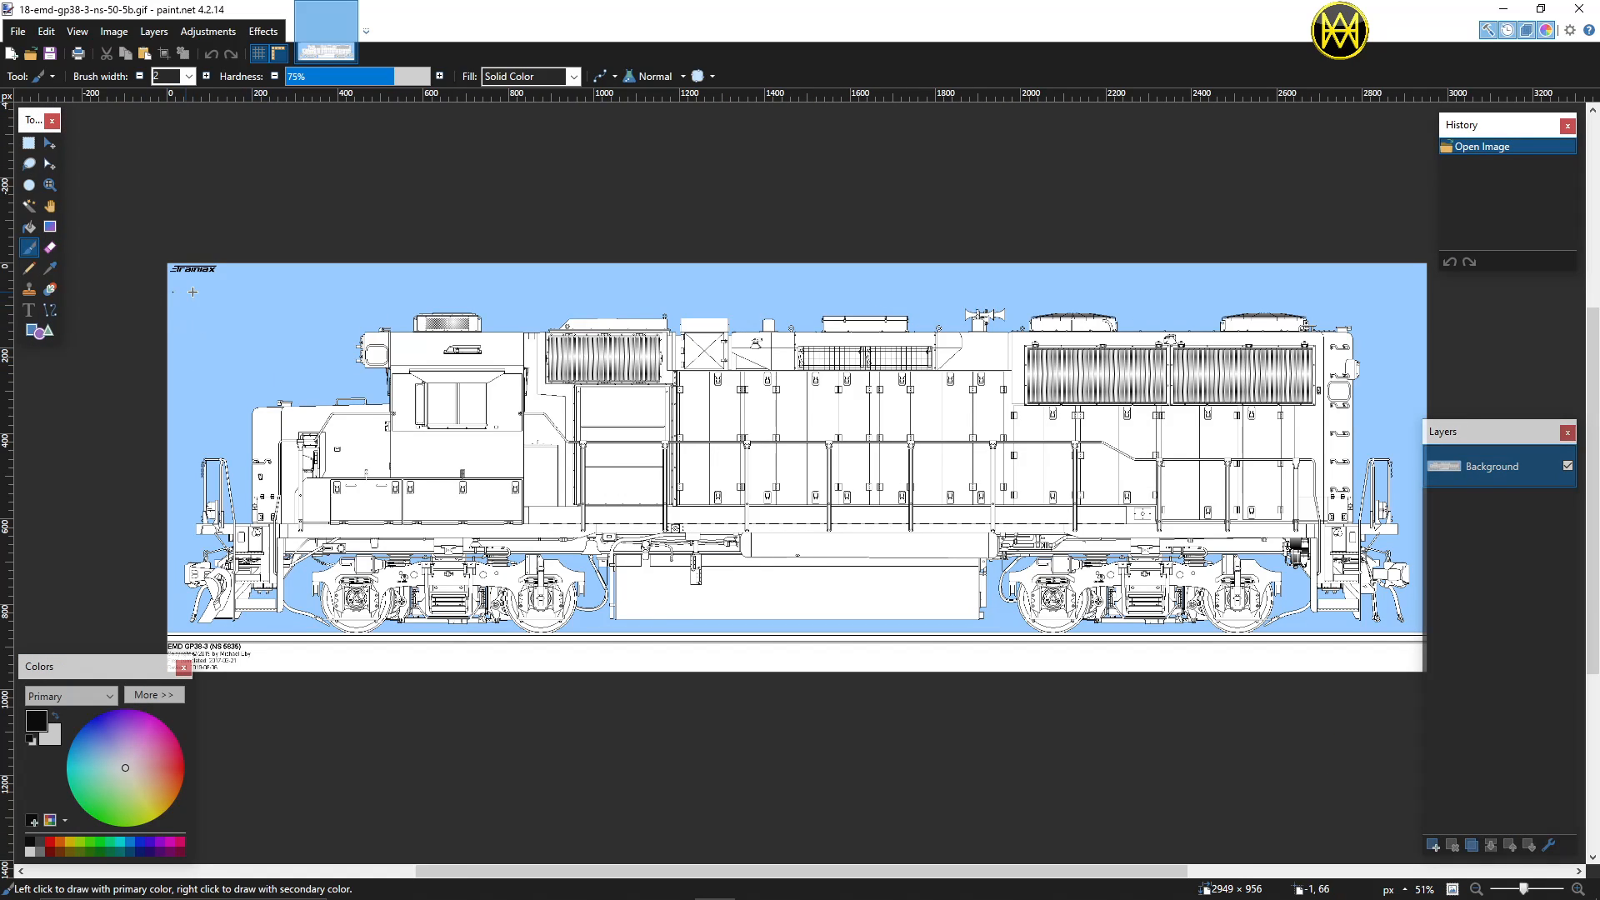
{"action": "scroll", "coordinate": [181, 271], "scroll_direction": "up", "scroll_amount": 2}
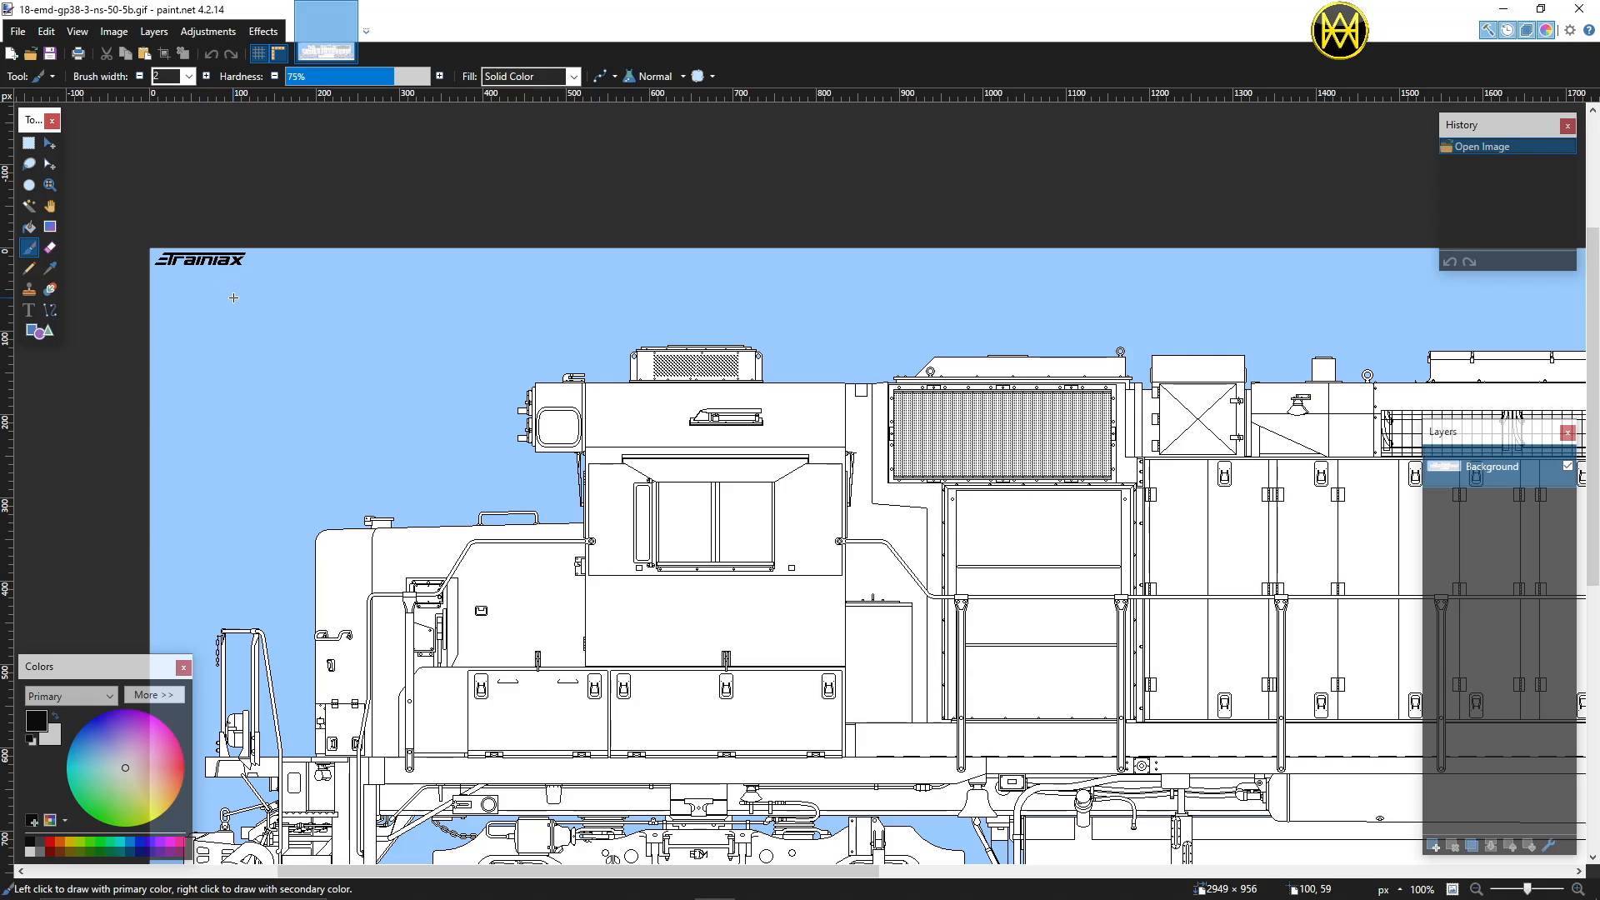
{"action": "scroll", "coordinate": [233, 298], "scroll_direction": "down", "scroll_amount": 6}
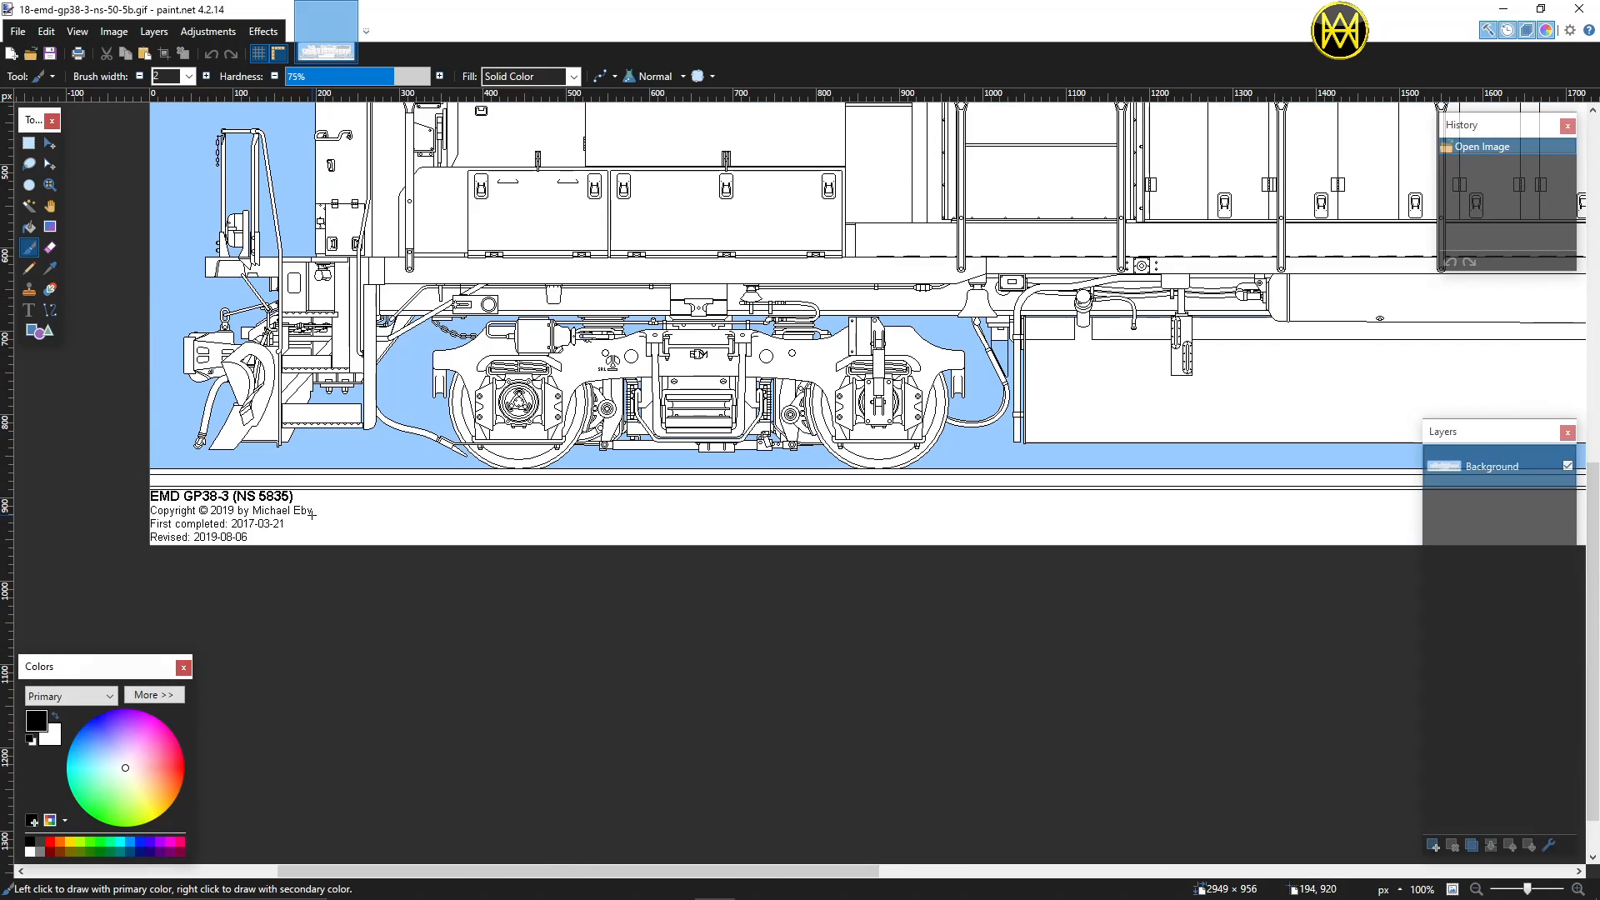
{"action": "scroll", "coordinate": [388, 461], "scroll_direction": "up", "scroll_amount": 4}
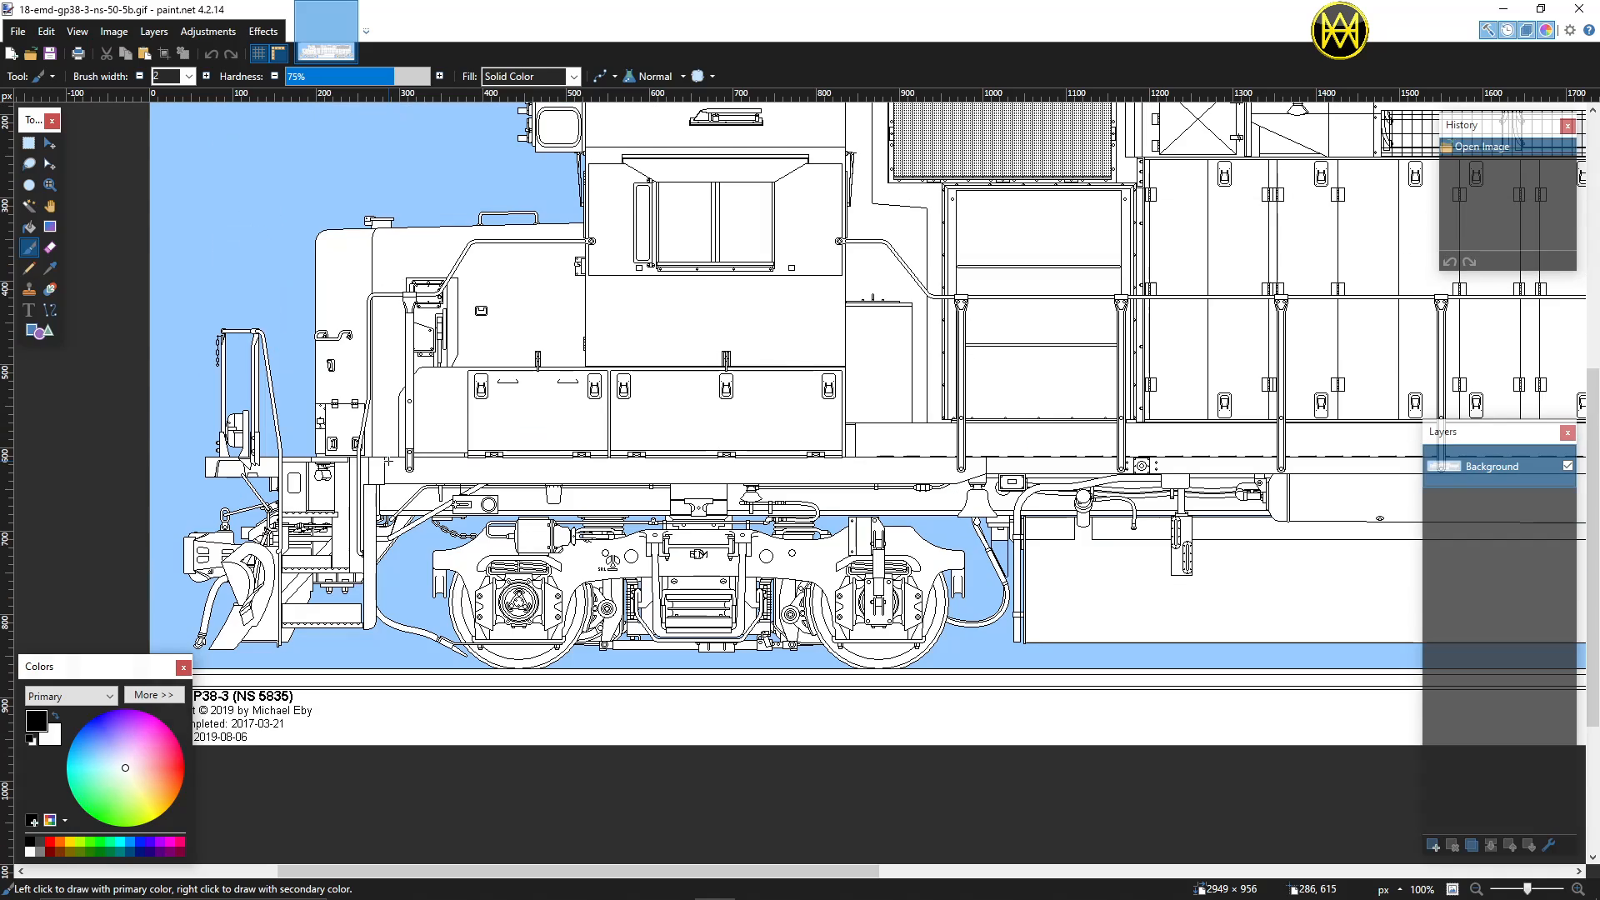
{"action": "scroll", "coordinate": [389, 461], "scroll_direction": "down", "scroll_amount": 3}
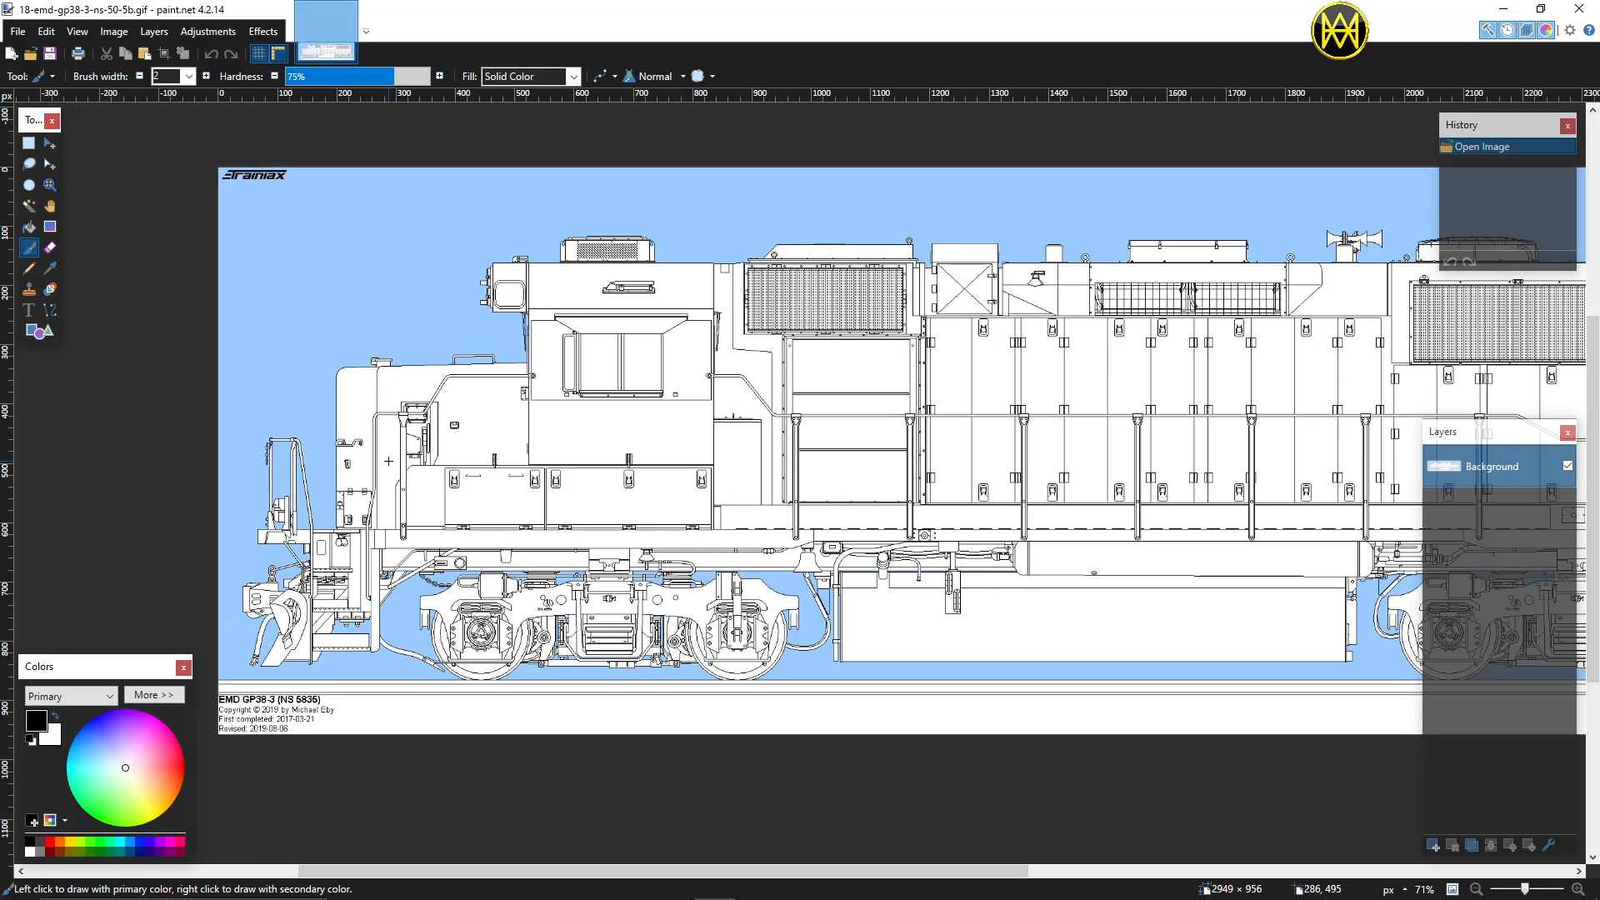
{"action": "scroll", "coordinate": [389, 461], "scroll_direction": "right", "scroll_amount": 3}
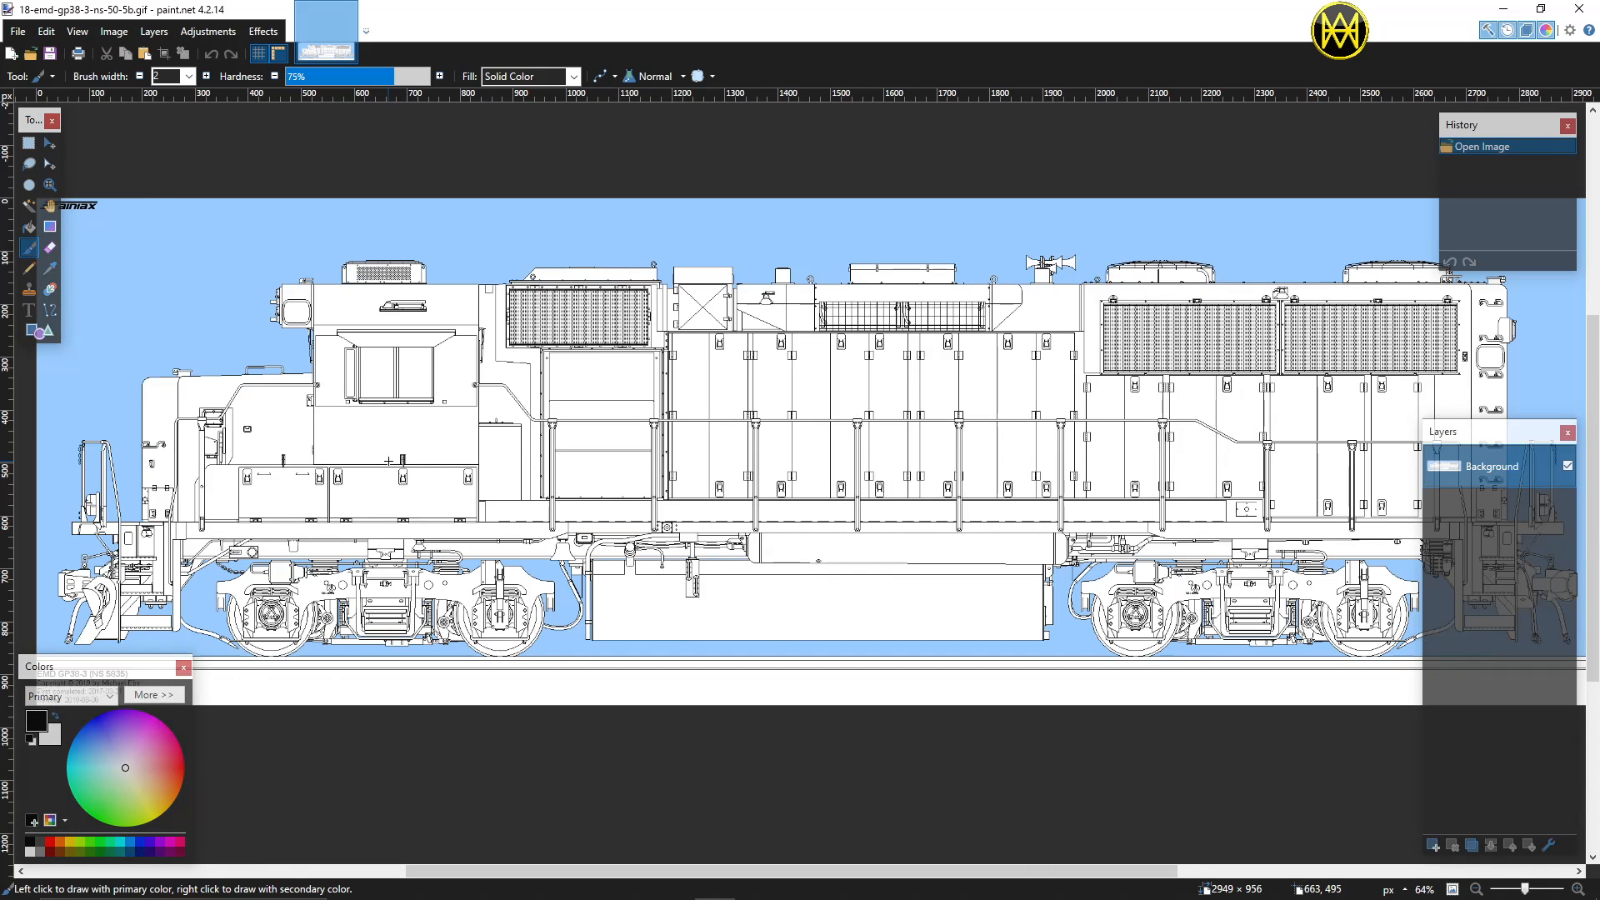
{"action": "scroll", "coordinate": [389, 461], "scroll_direction": "down", "scroll_amount": 2}
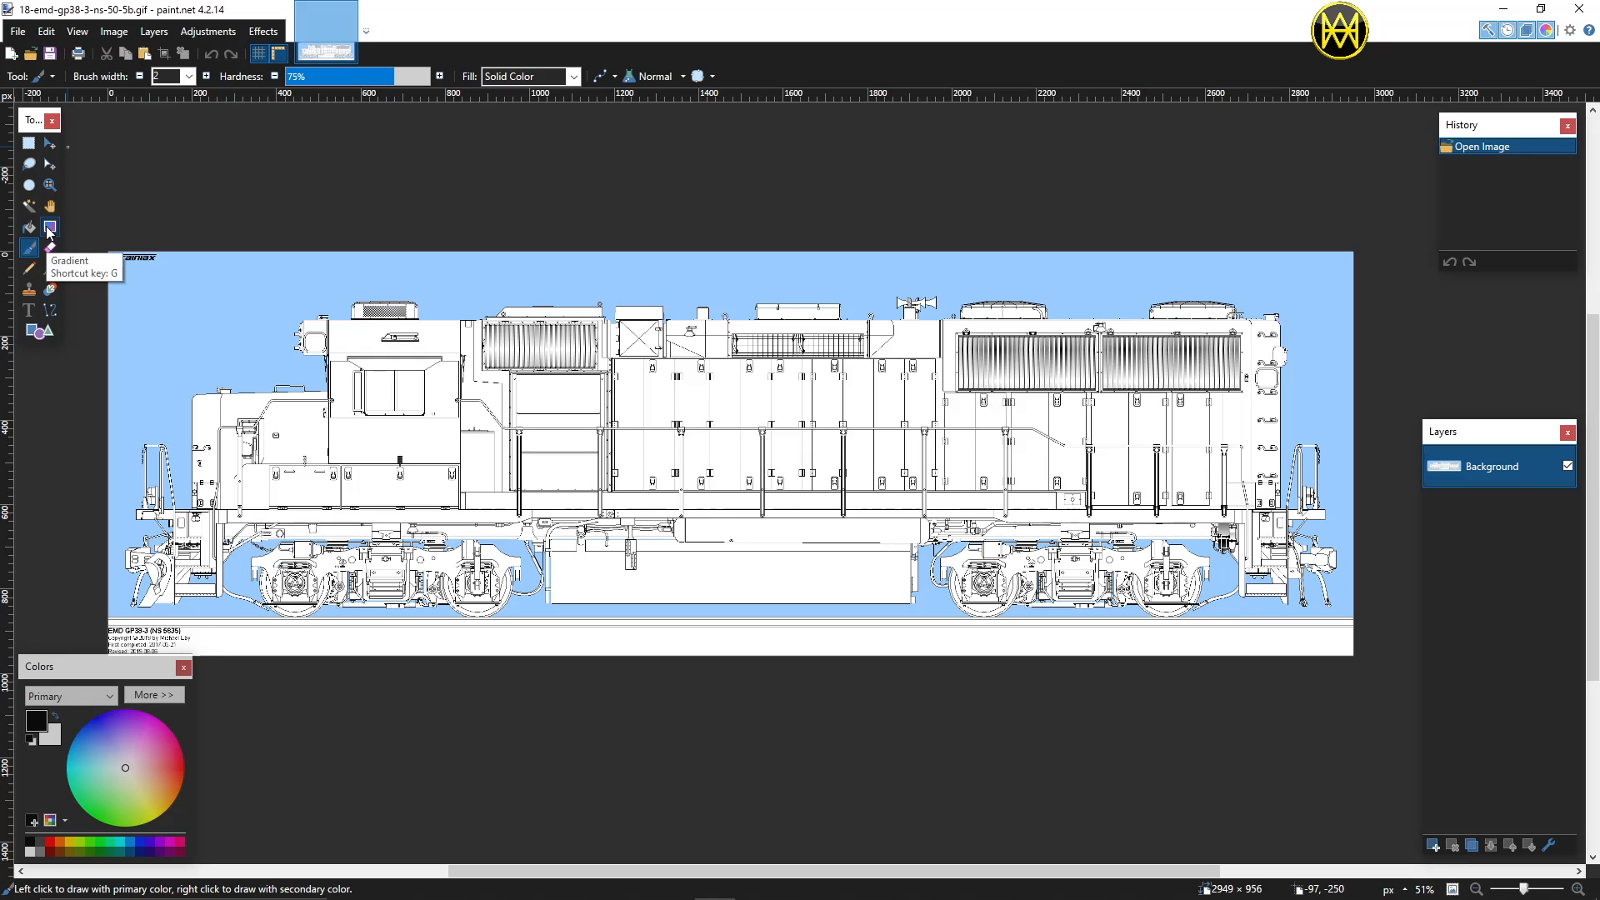
Step: Try out the Shapes tool with the rounded rectangle and plain rectangle, followed by the Line/Curve tool
{"action": "left_click", "coordinate": [37, 335]}
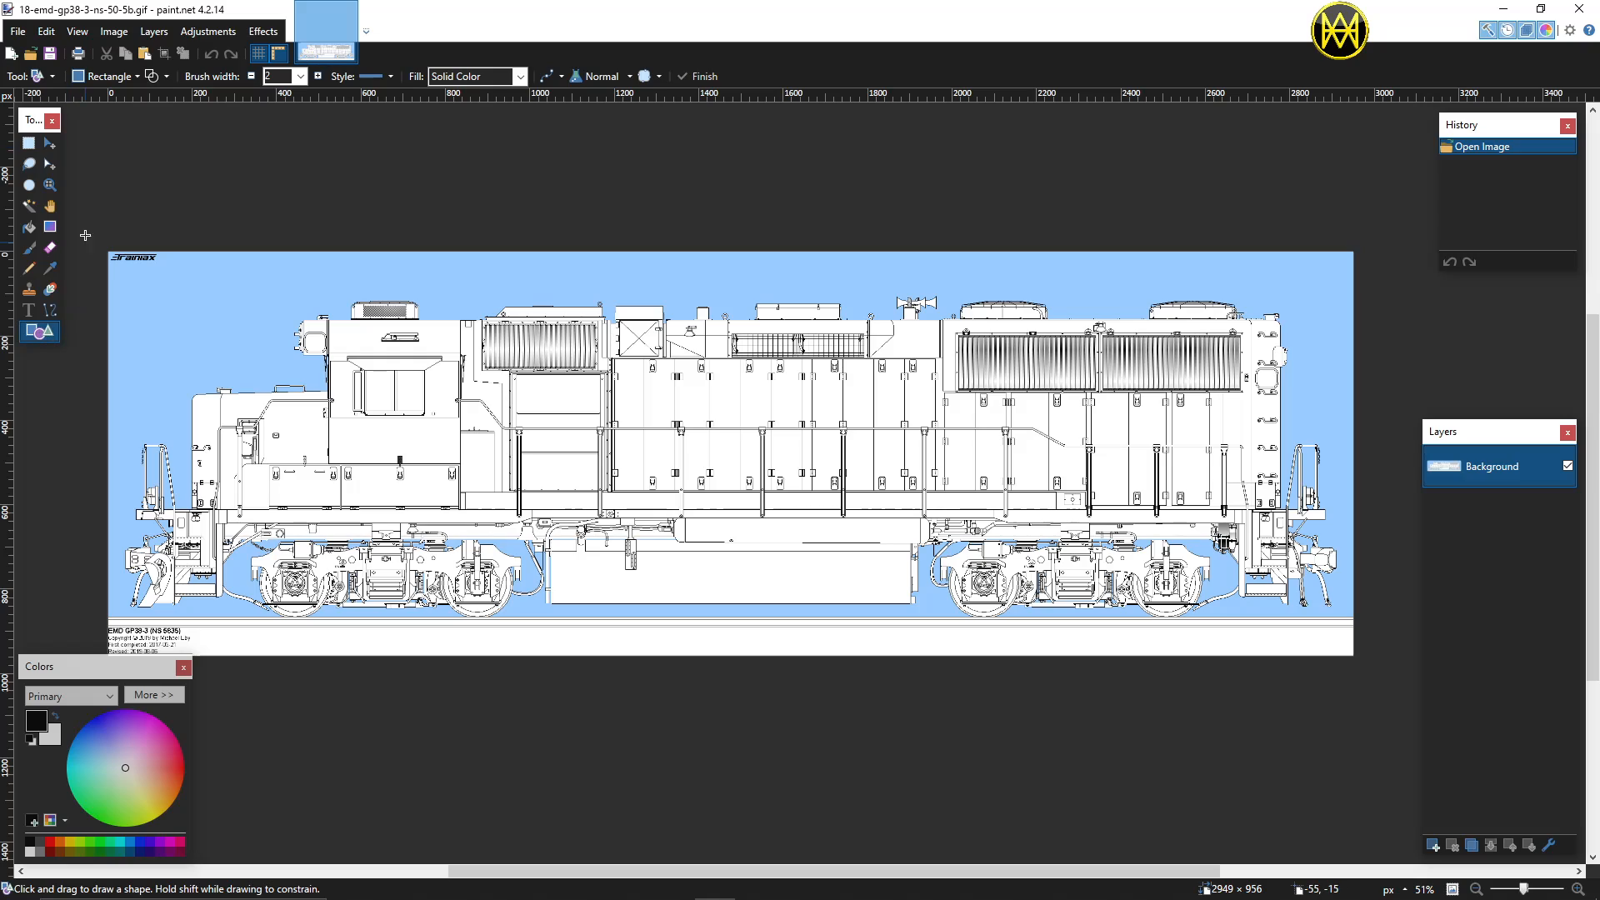
{"action": "left_click", "coordinate": [111, 77]}
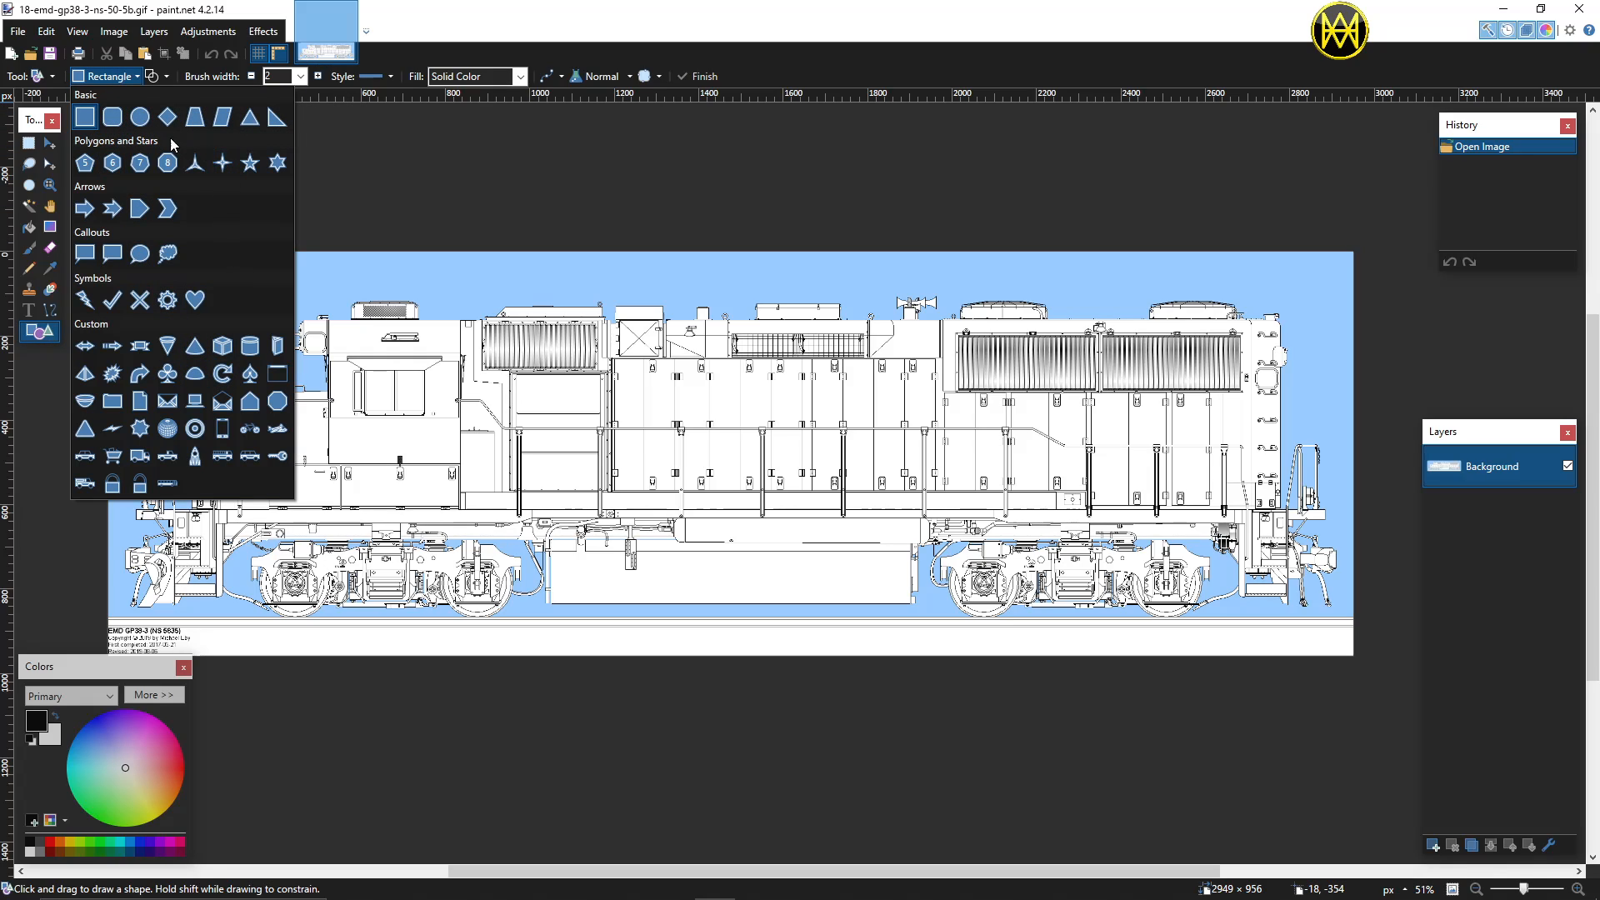
{"action": "left_click", "coordinate": [113, 119]}
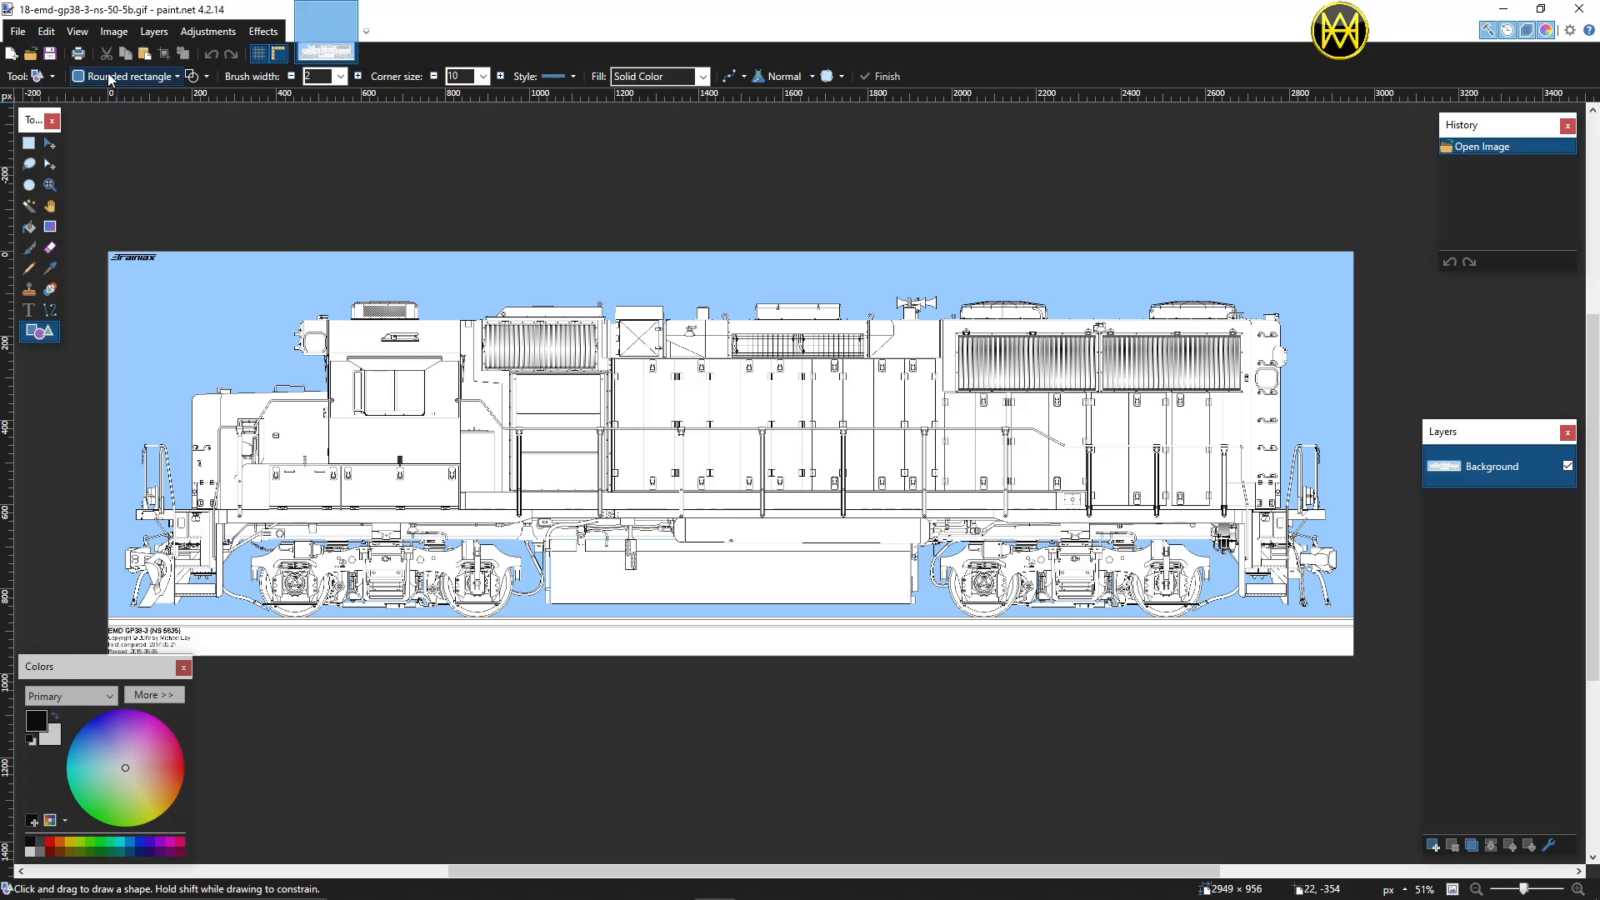
{"action": "left_click", "coordinate": [108, 75]}
{"action": "left_click", "coordinate": [86, 118]}
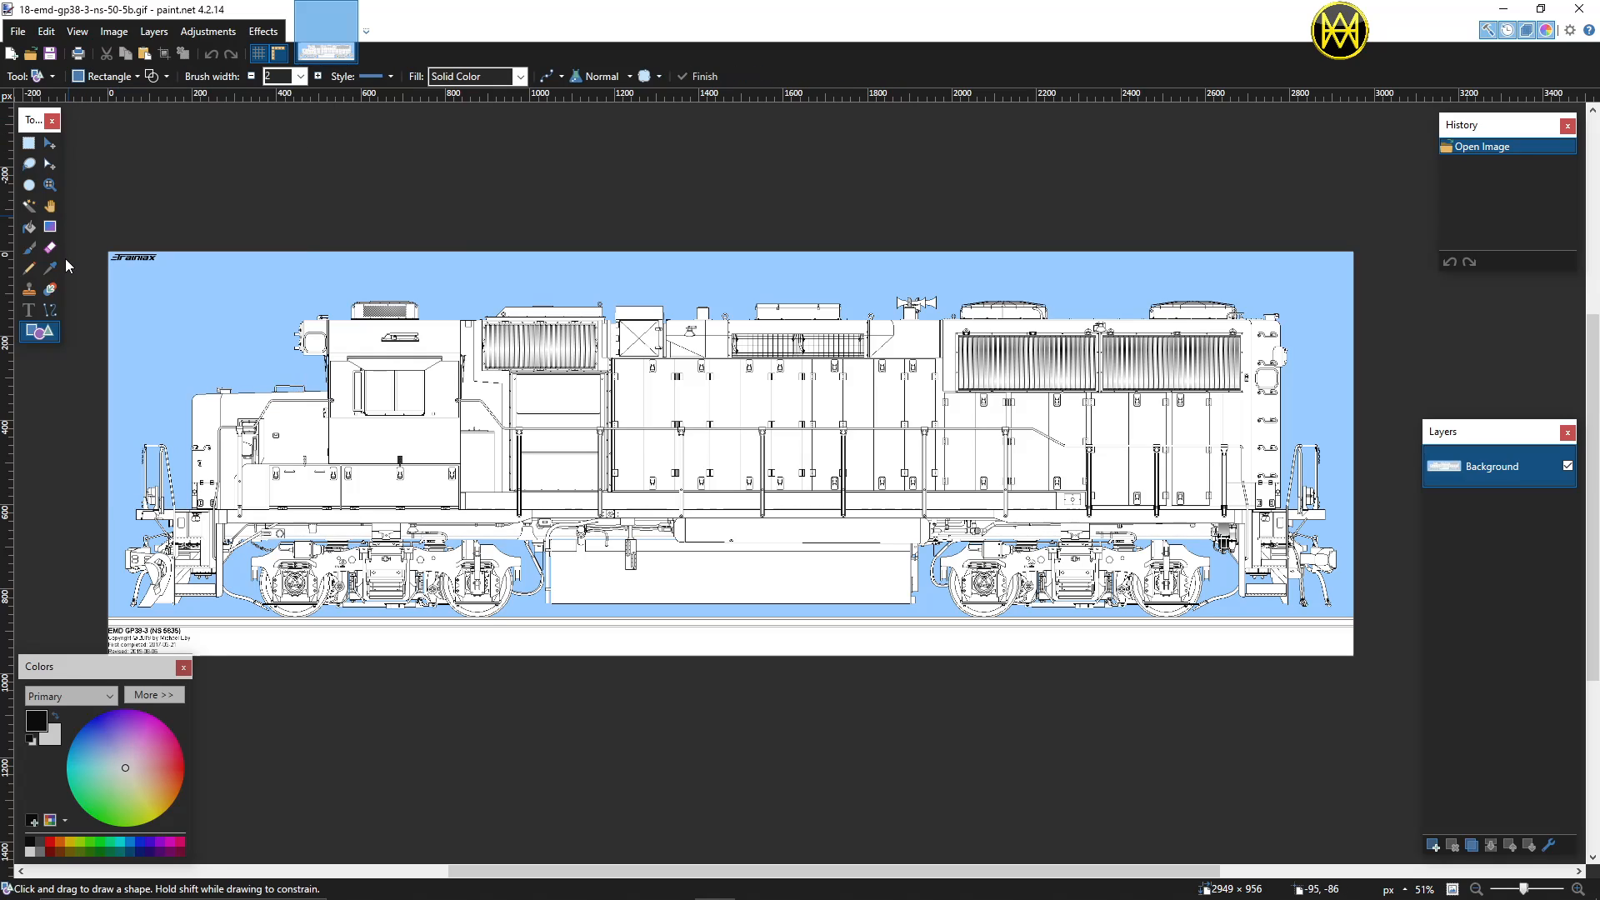
{"action": "left_click", "coordinate": [54, 308]}
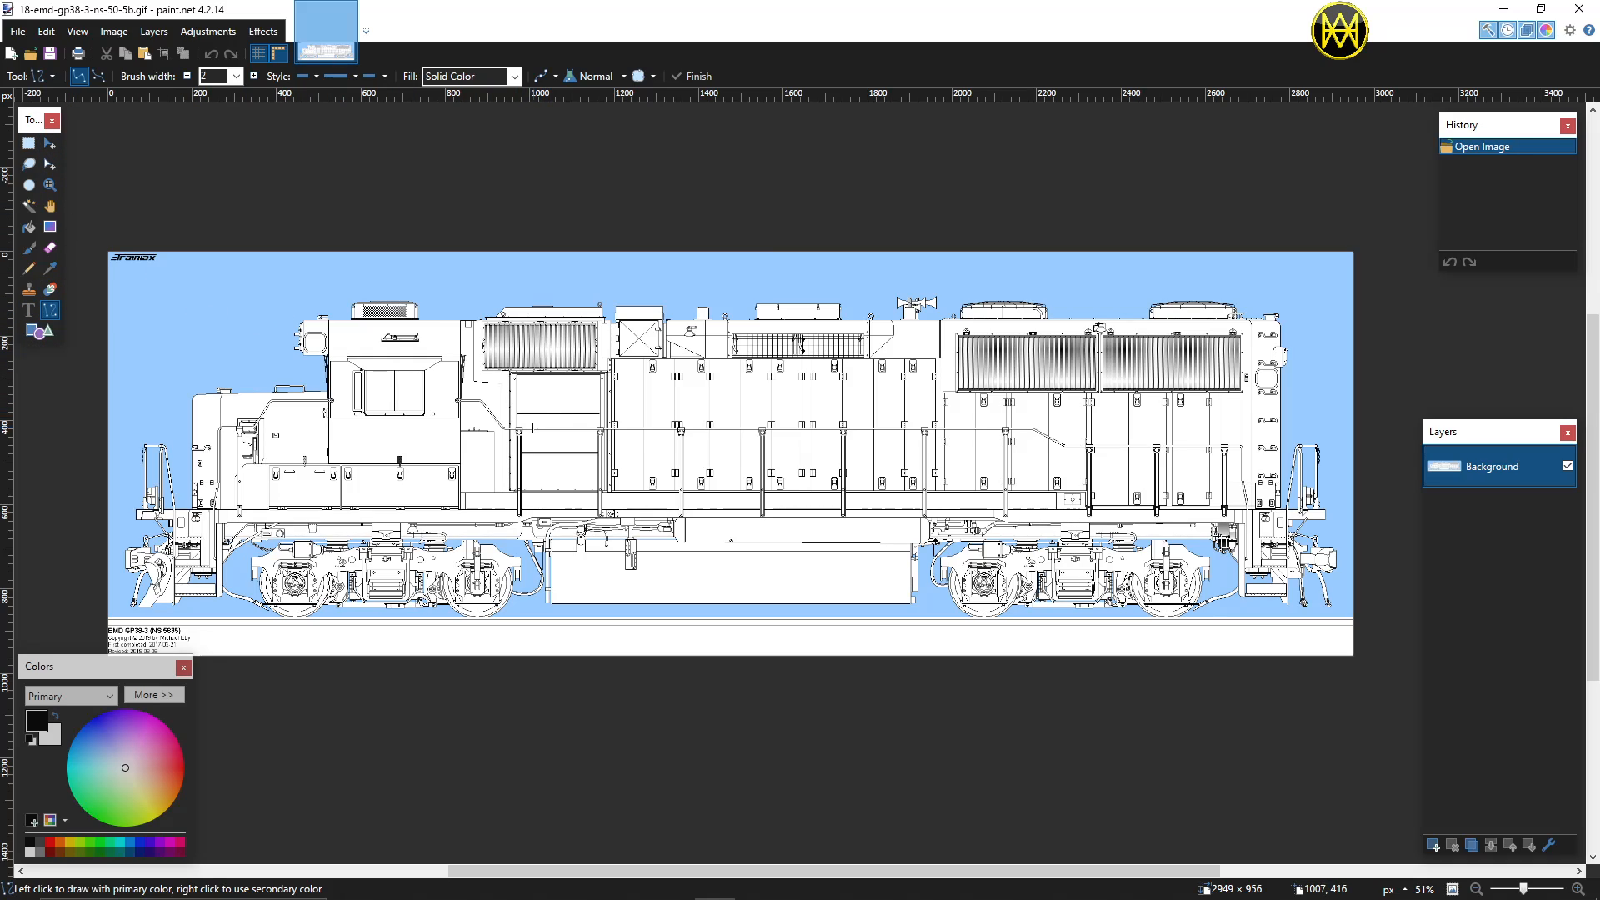
{"action": "scroll", "coordinate": [526, 430], "scroll_direction": "down", "scroll_amount": 1}
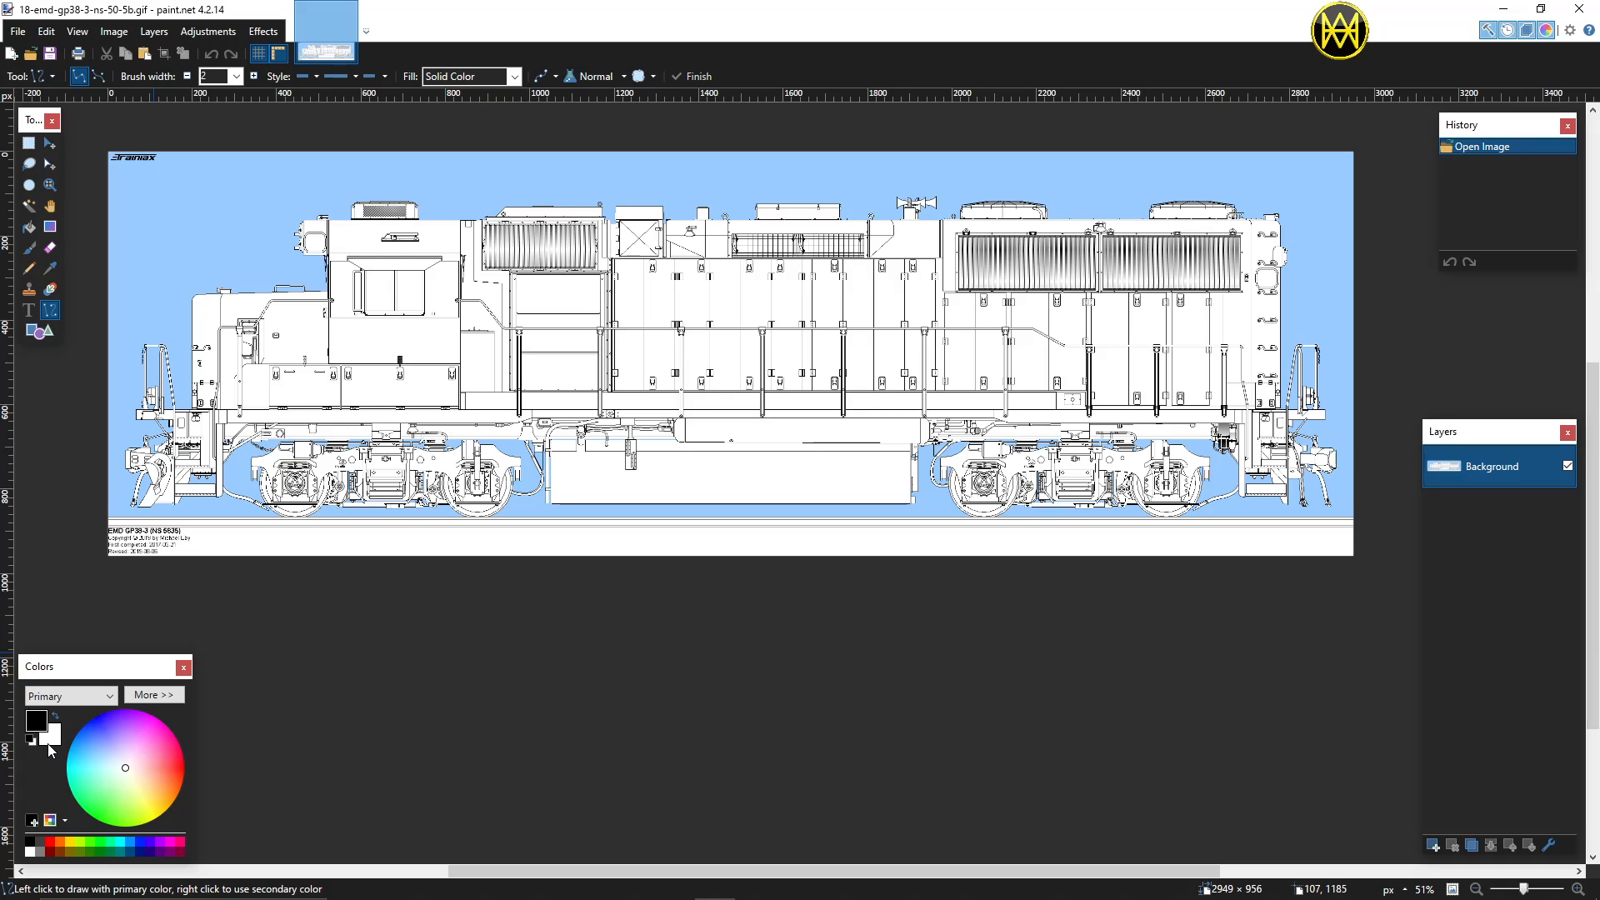
Step: Expand the Colors window to its full controls, and swap the primary and secondary colors back and forth
{"action": "left_click", "coordinate": [155, 697]}
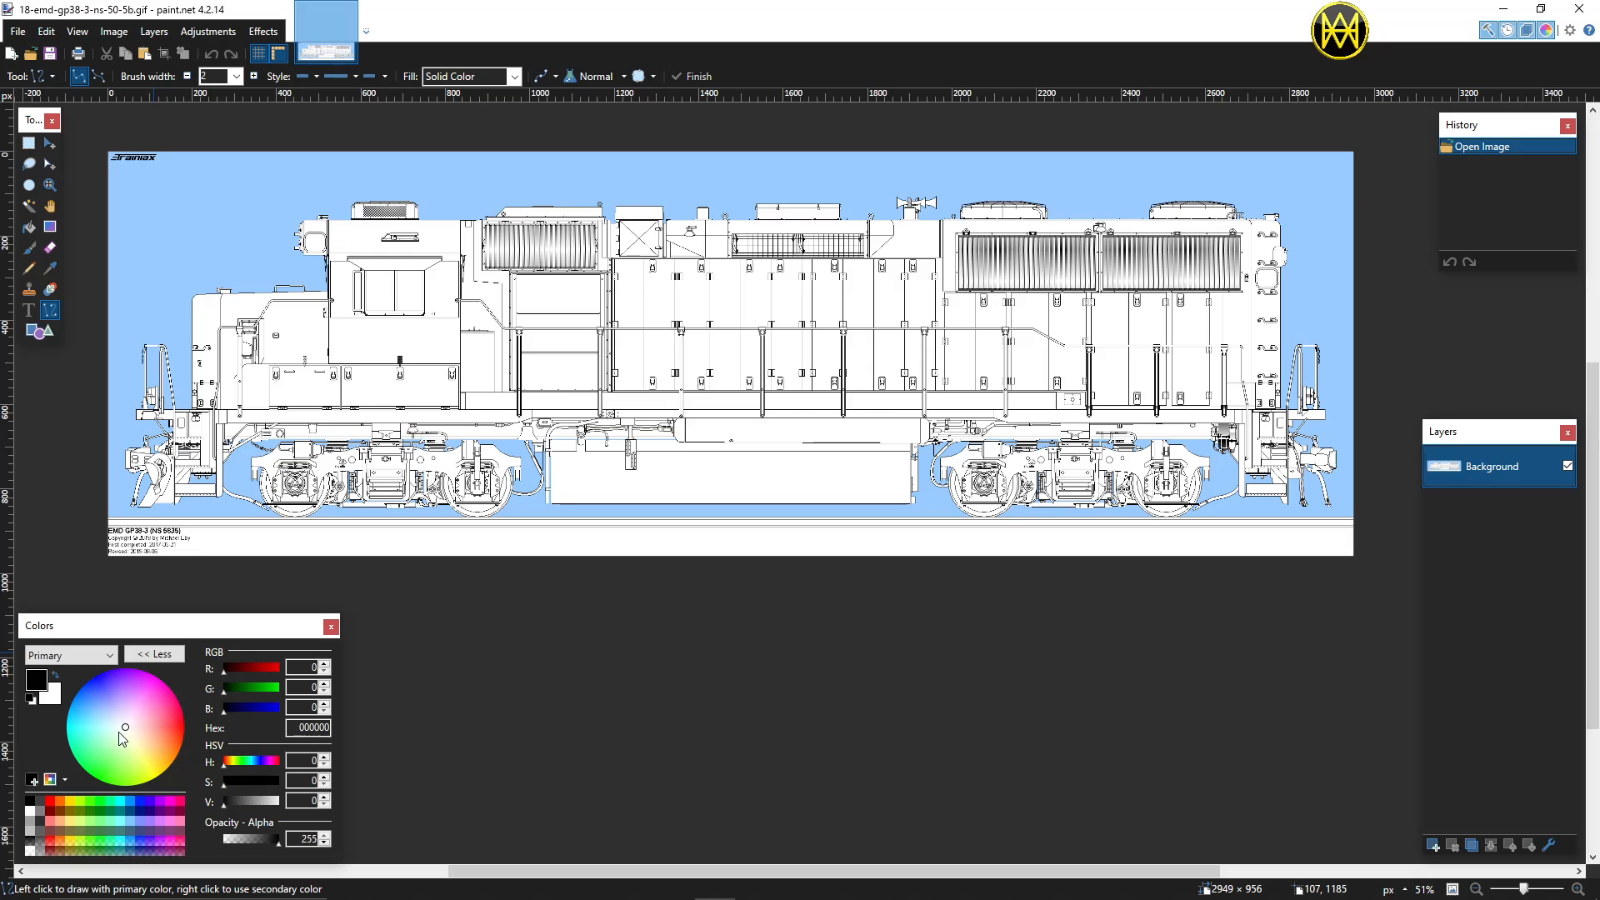
{"action": "left_click", "coordinate": [56, 675]}
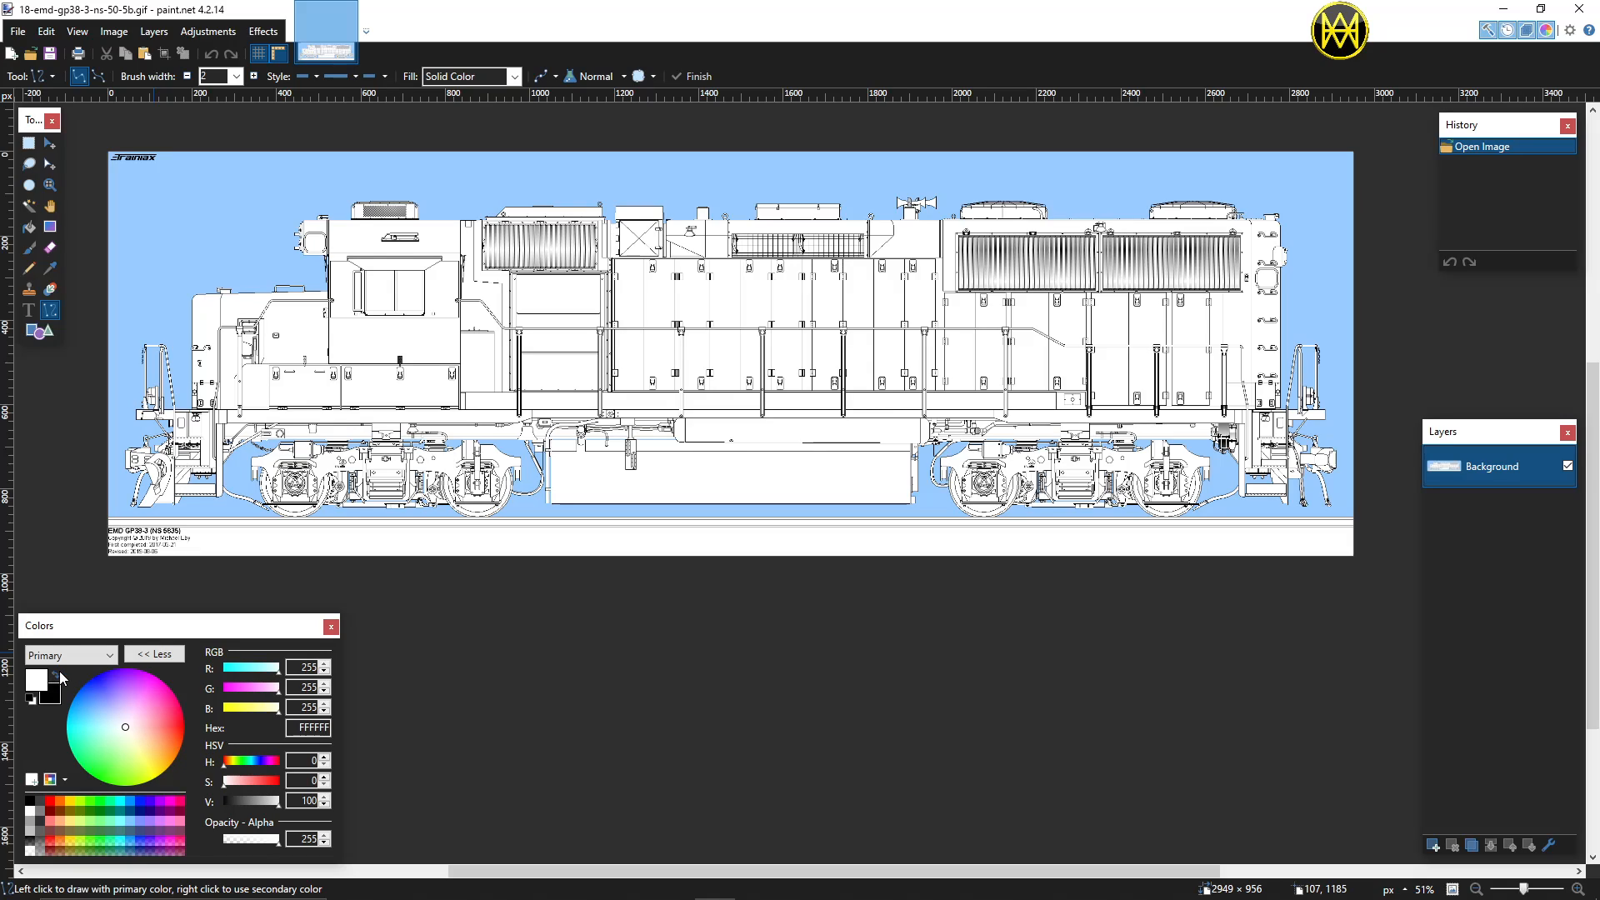
{"action": "left_click", "coordinate": [56, 675]}
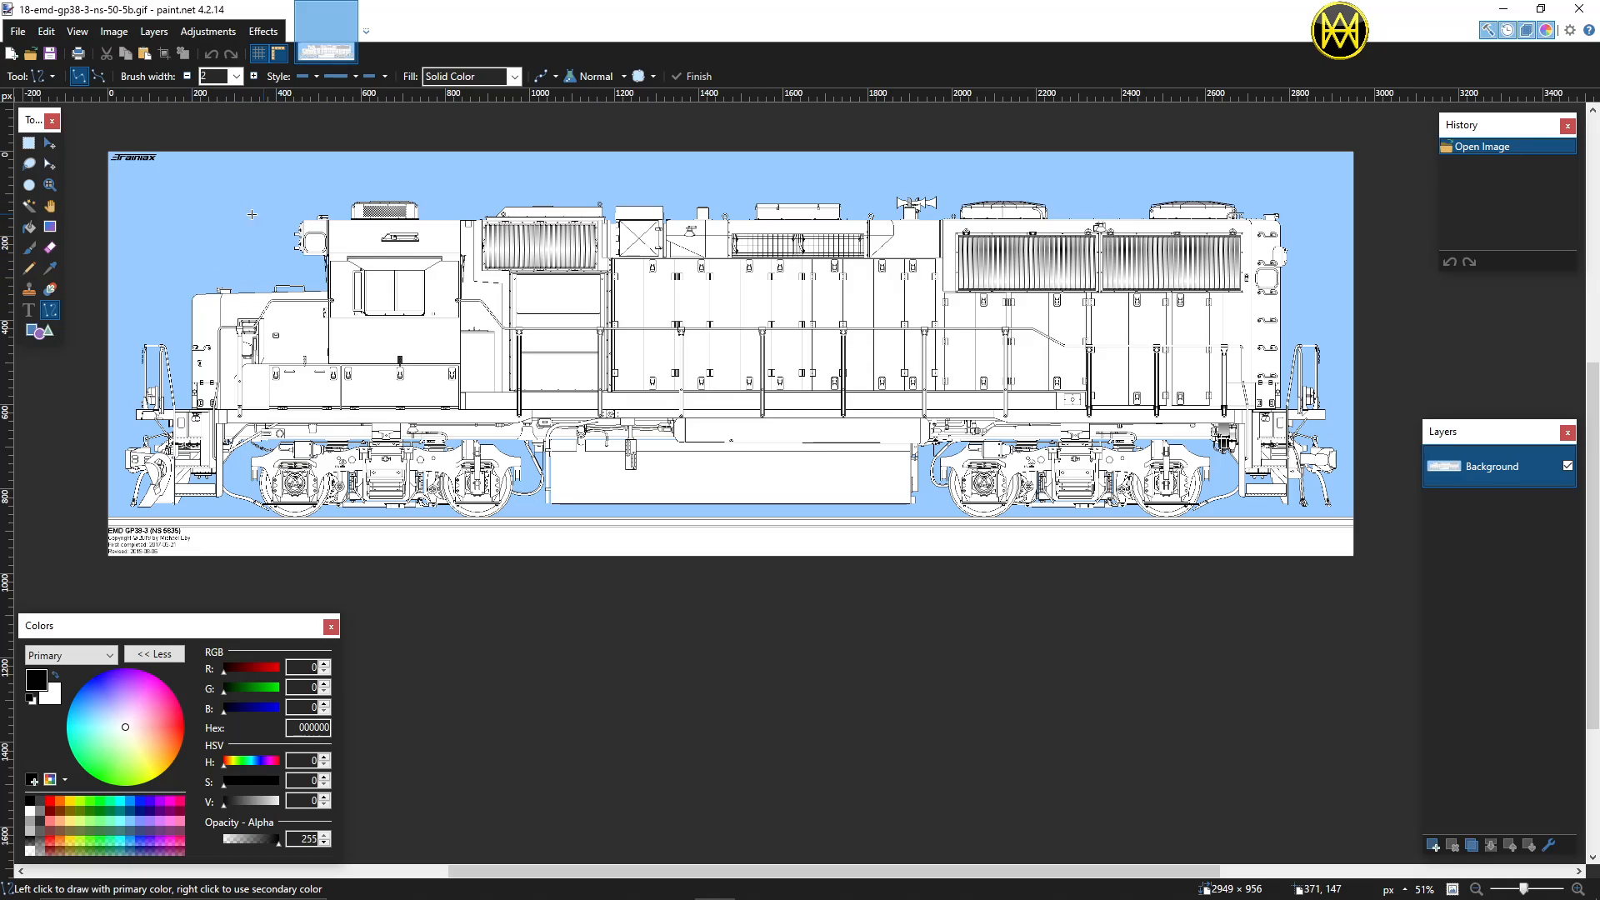
Step: Select the light blue background around the locomotive with the Magic Wand and cut it out of the image
{"action": "left_click", "coordinate": [29, 207]}
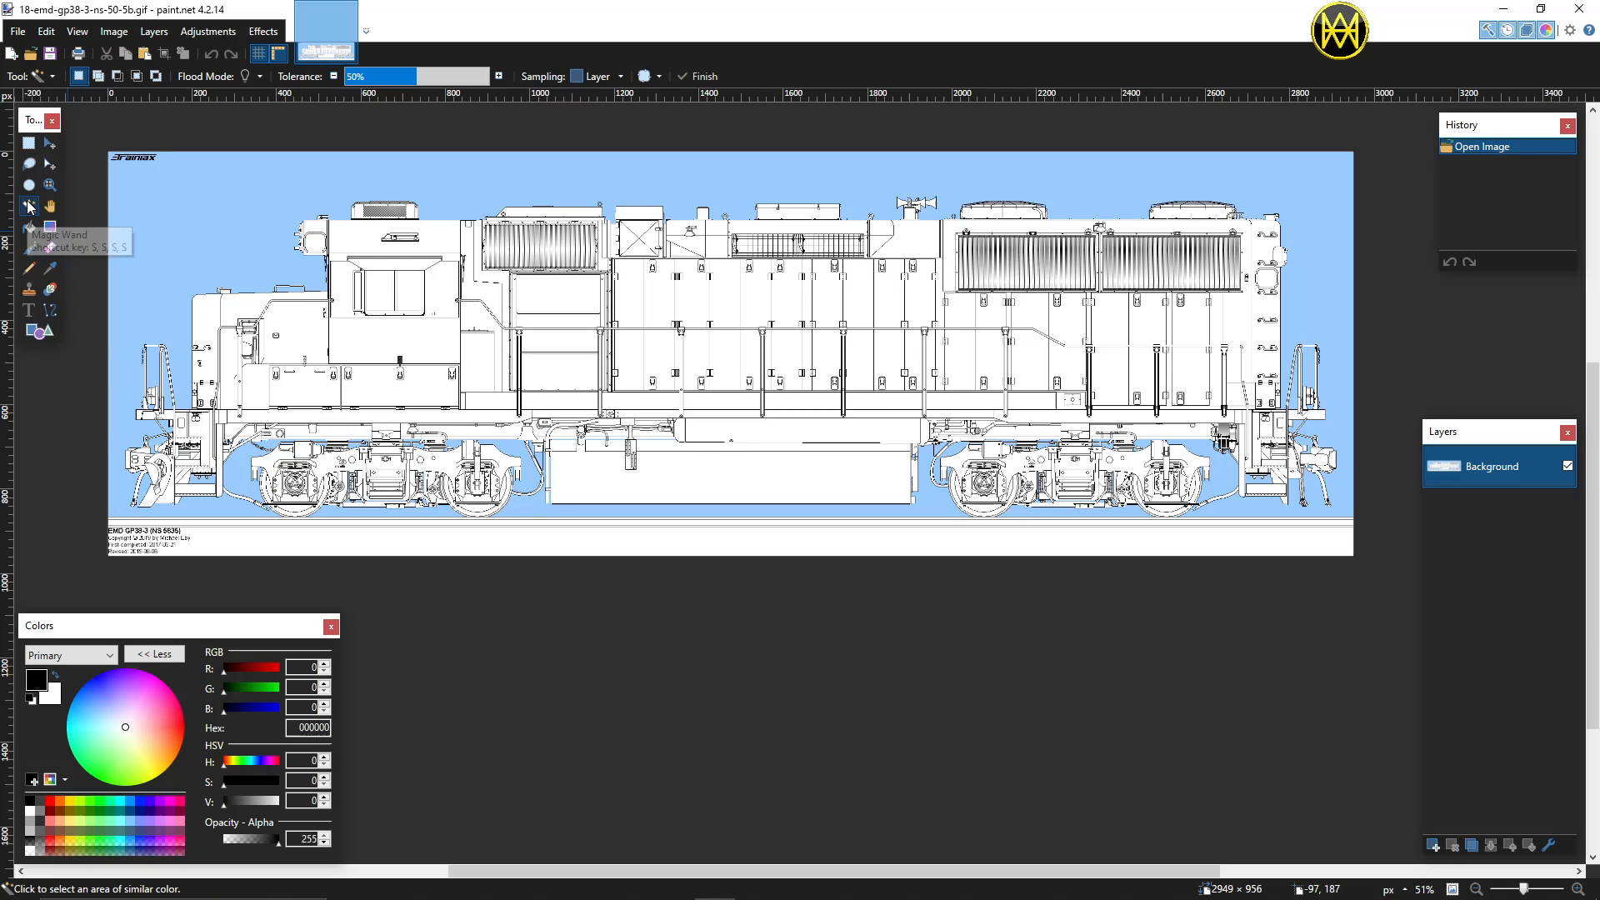
{"action": "left_click", "coordinate": [213, 231]}
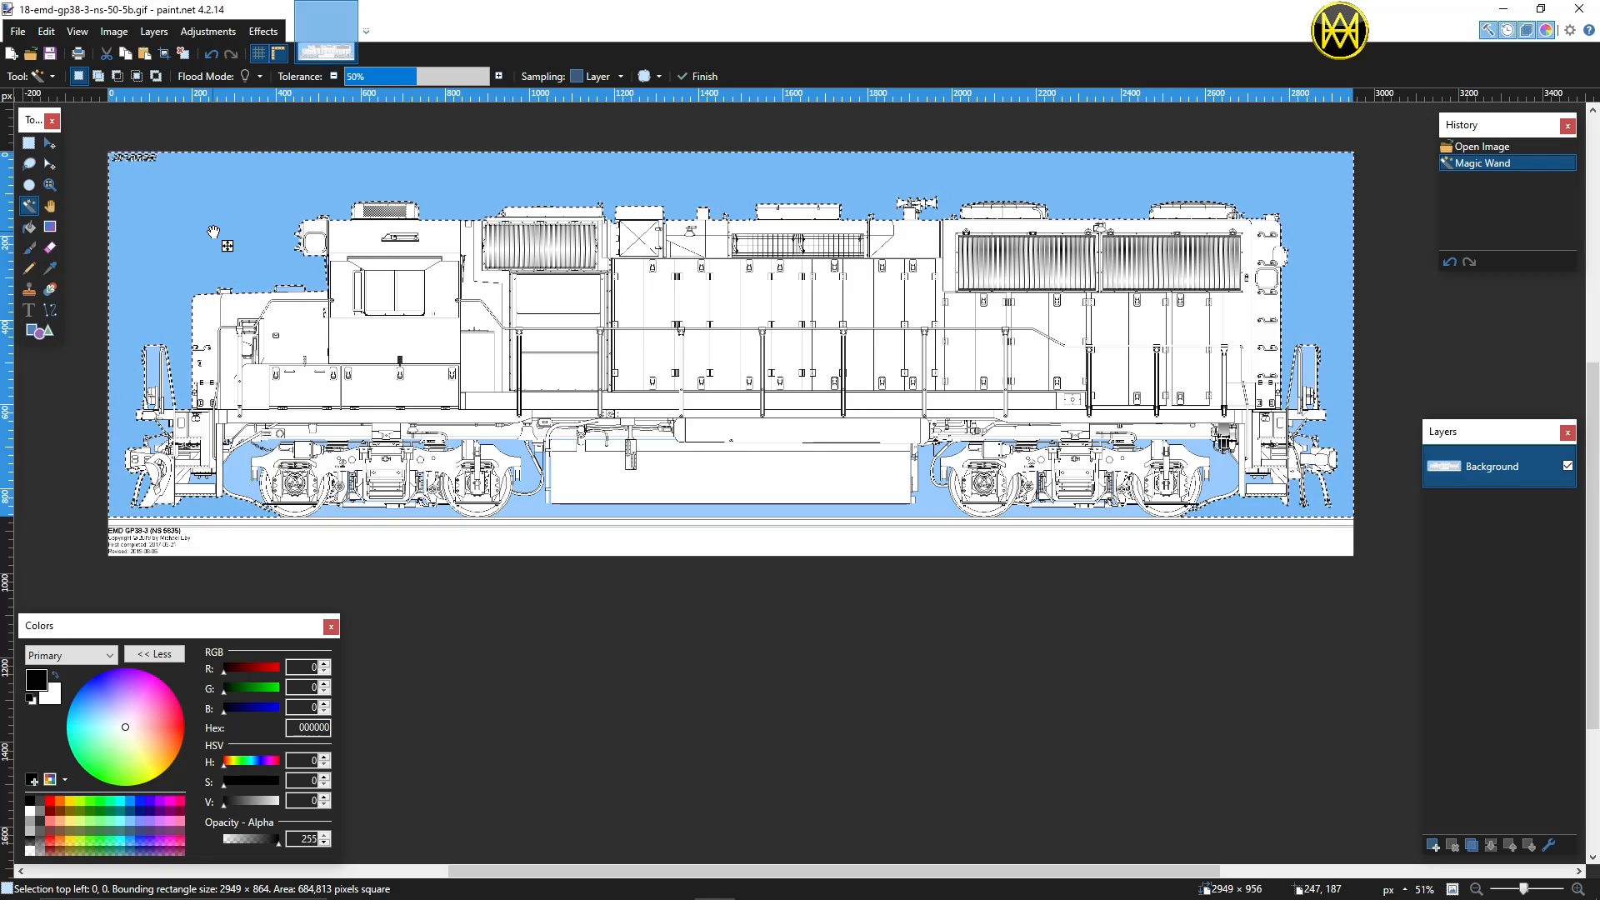
{"action": "left_click", "coordinate": [224, 207]}
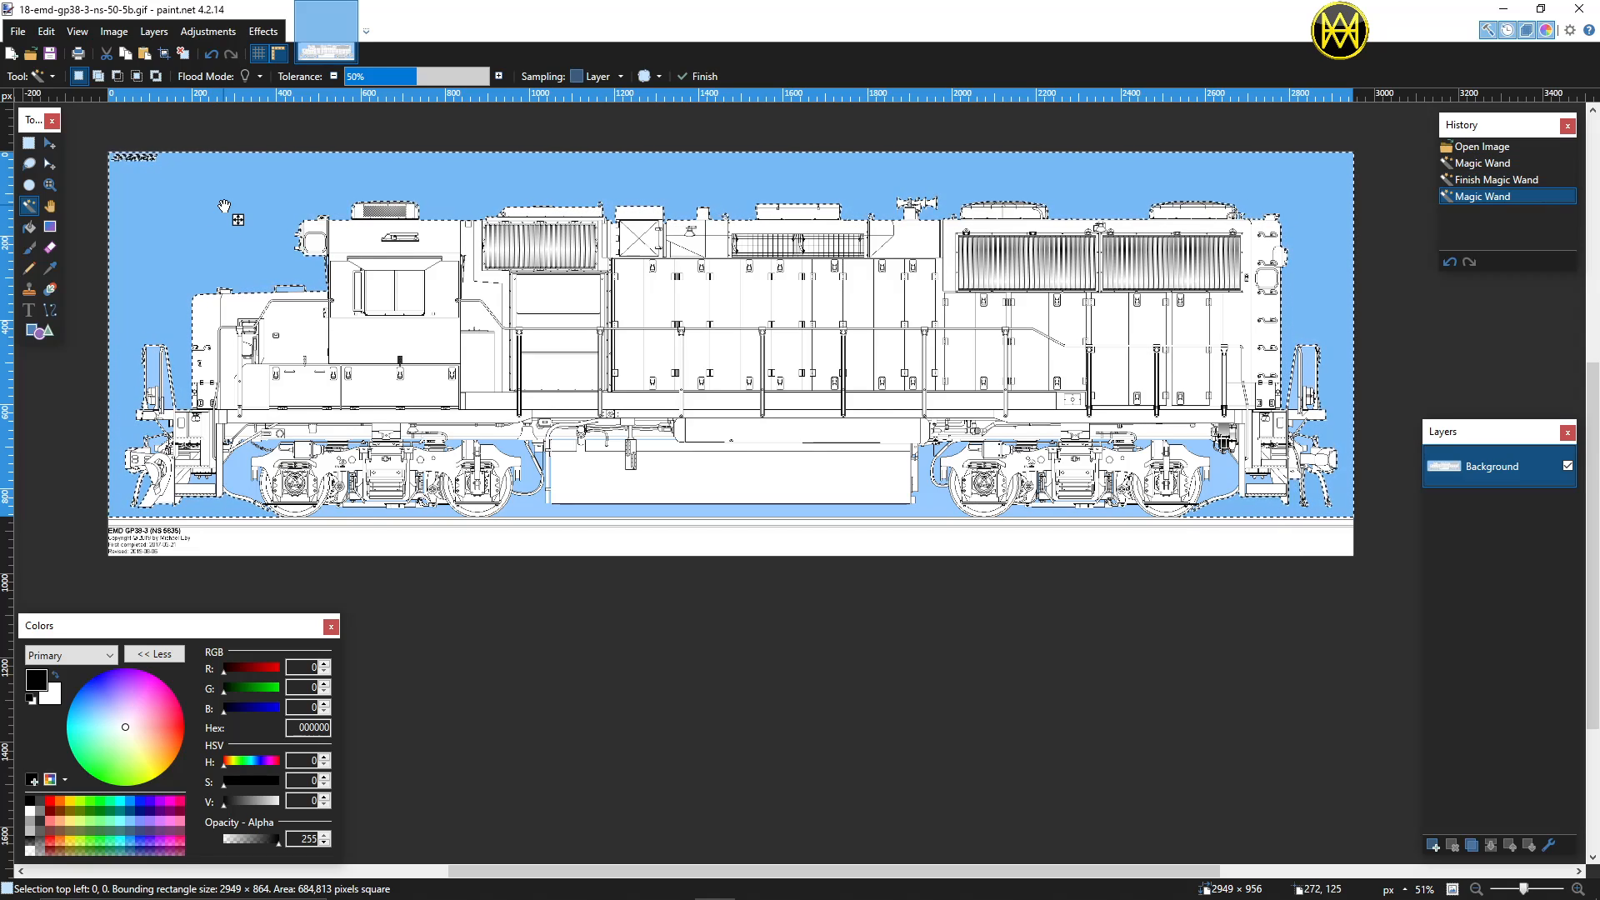
{"action": "left_click", "coordinate": [50, 31]}
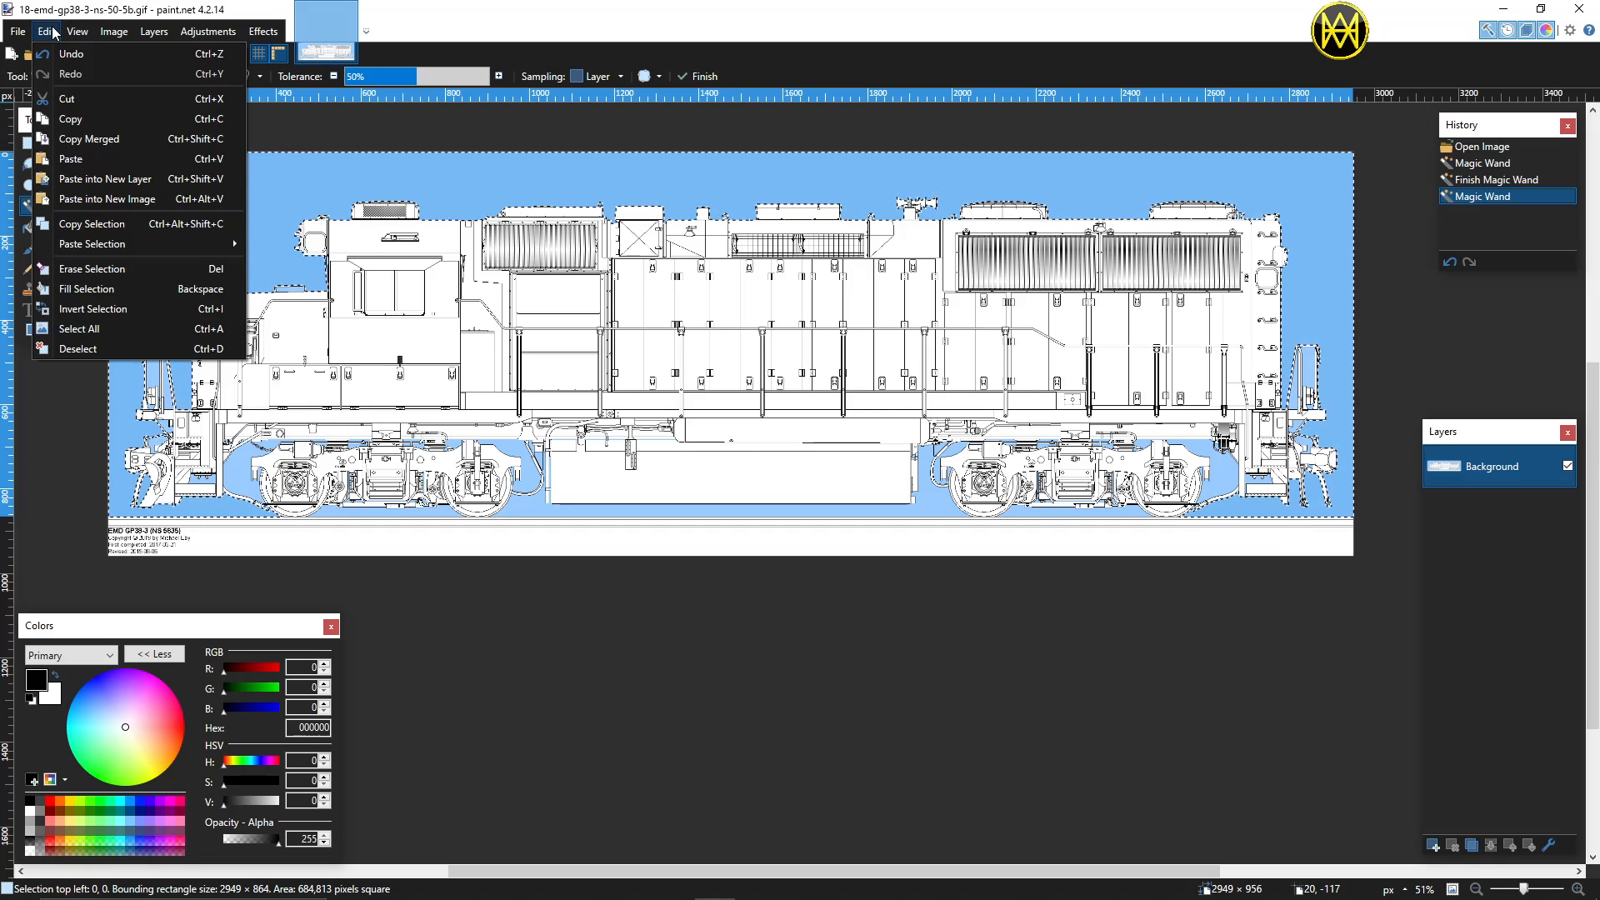
{"action": "left_click", "coordinate": [73, 100]}
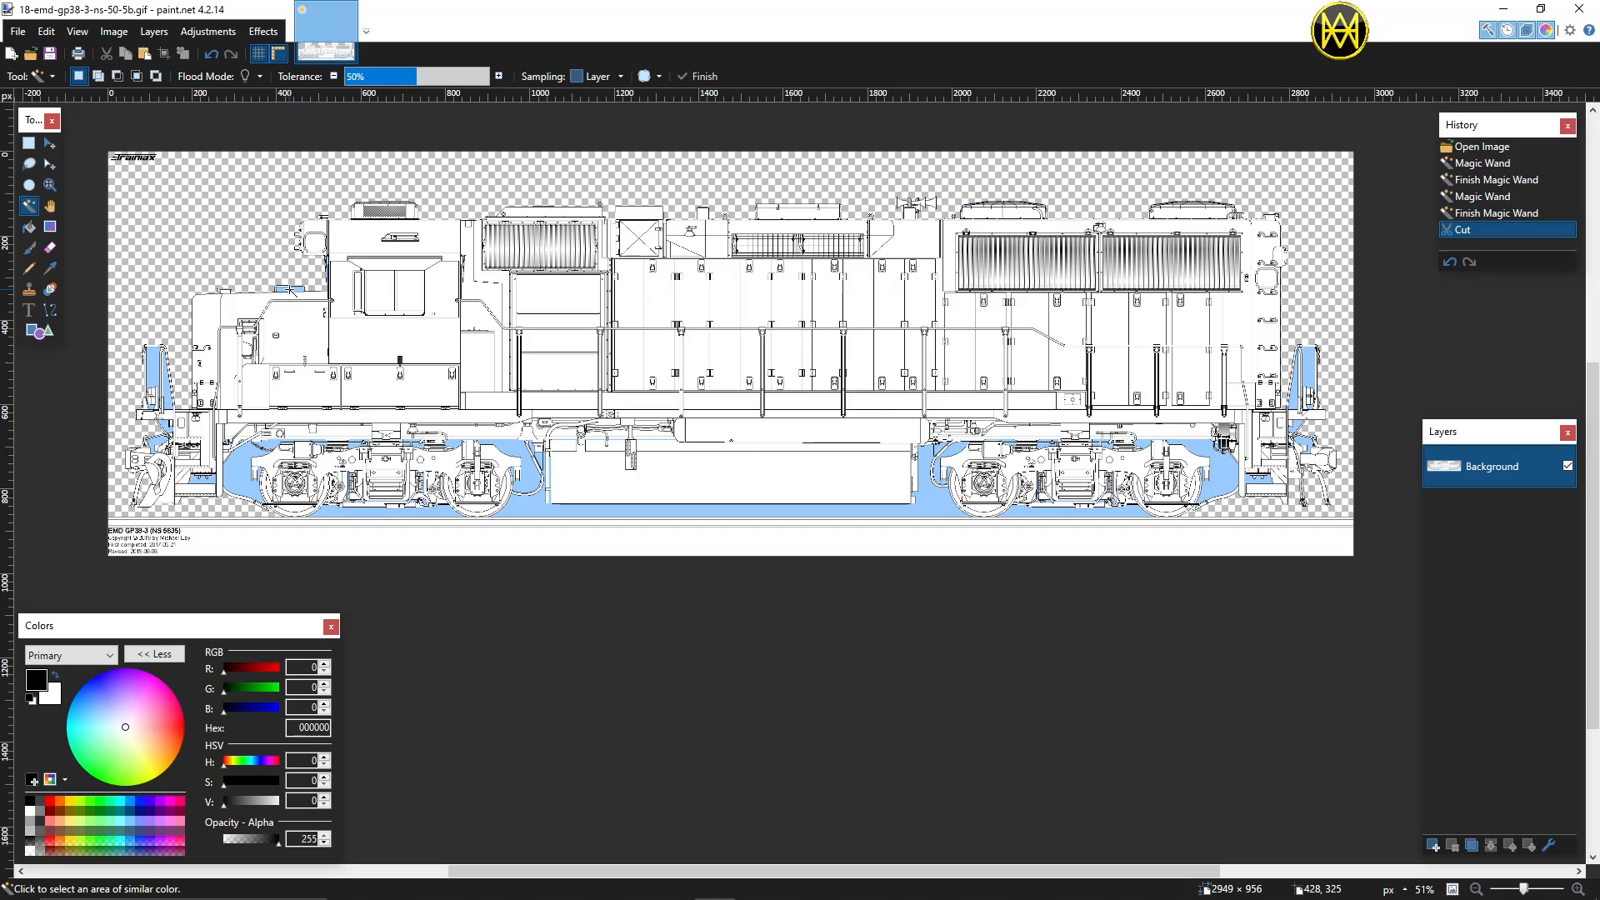
Step: Select the blue patches on top of the short hood and between the front end handrails with the Magic Wand
{"action": "left_click", "coordinate": [288, 288]}
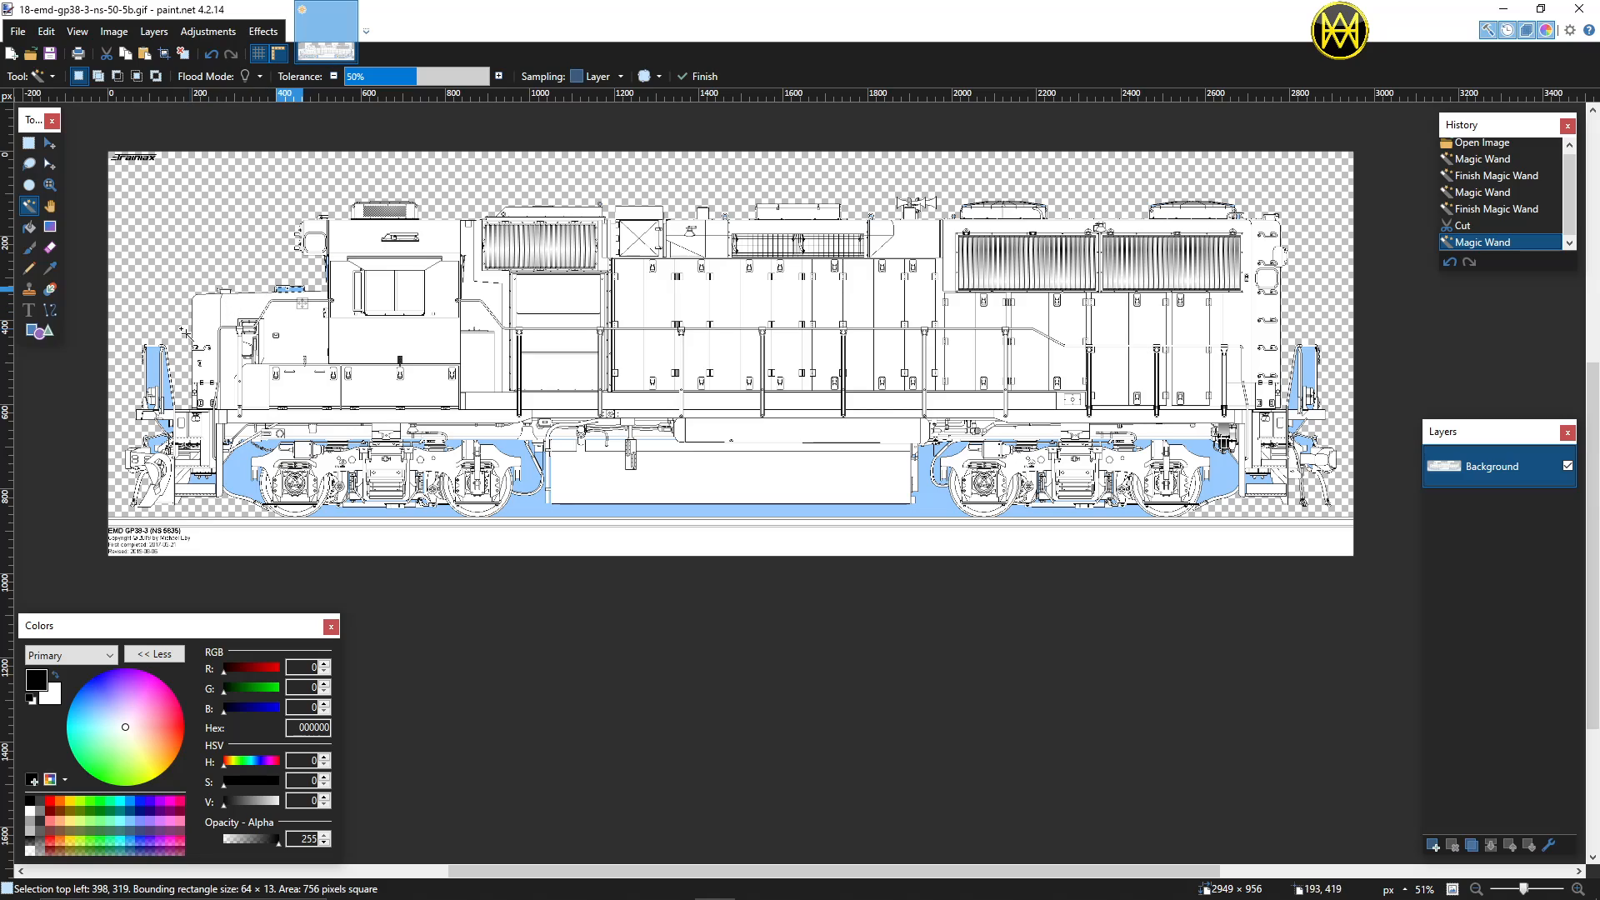
{"action": "left_click", "coordinate": [153, 363], "text": "ctrl"}
{"action": "scroll", "coordinate": [152, 367], "scroll_direction": "up", "scroll_amount": 2}
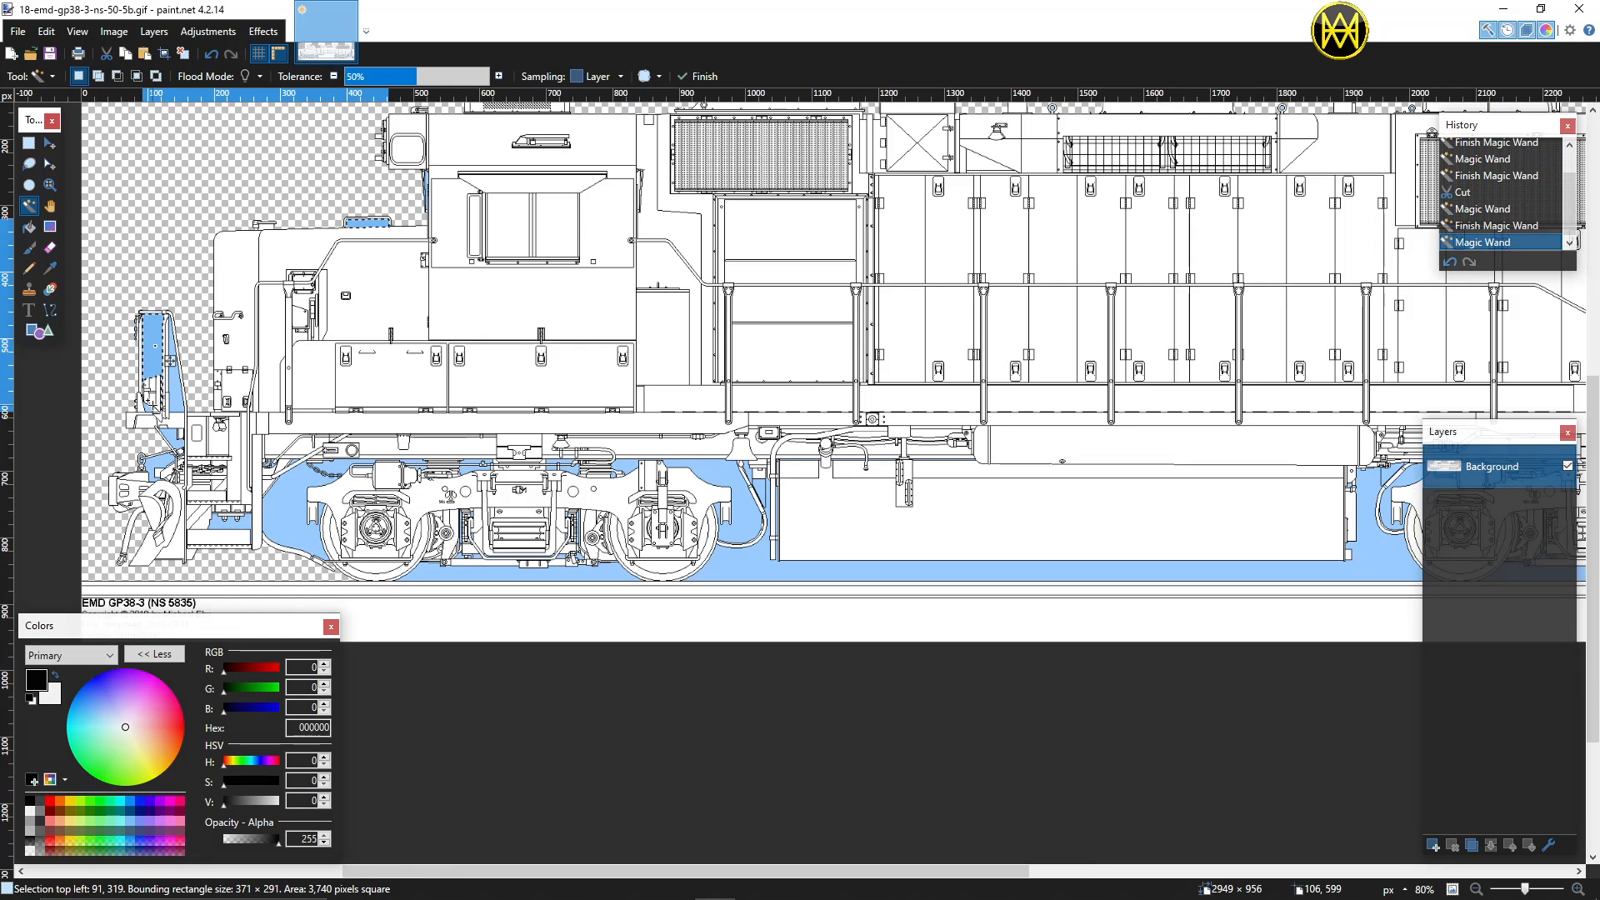
{"action": "scroll", "coordinate": [170, 361], "scroll_direction": "up", "scroll_amount": 3}
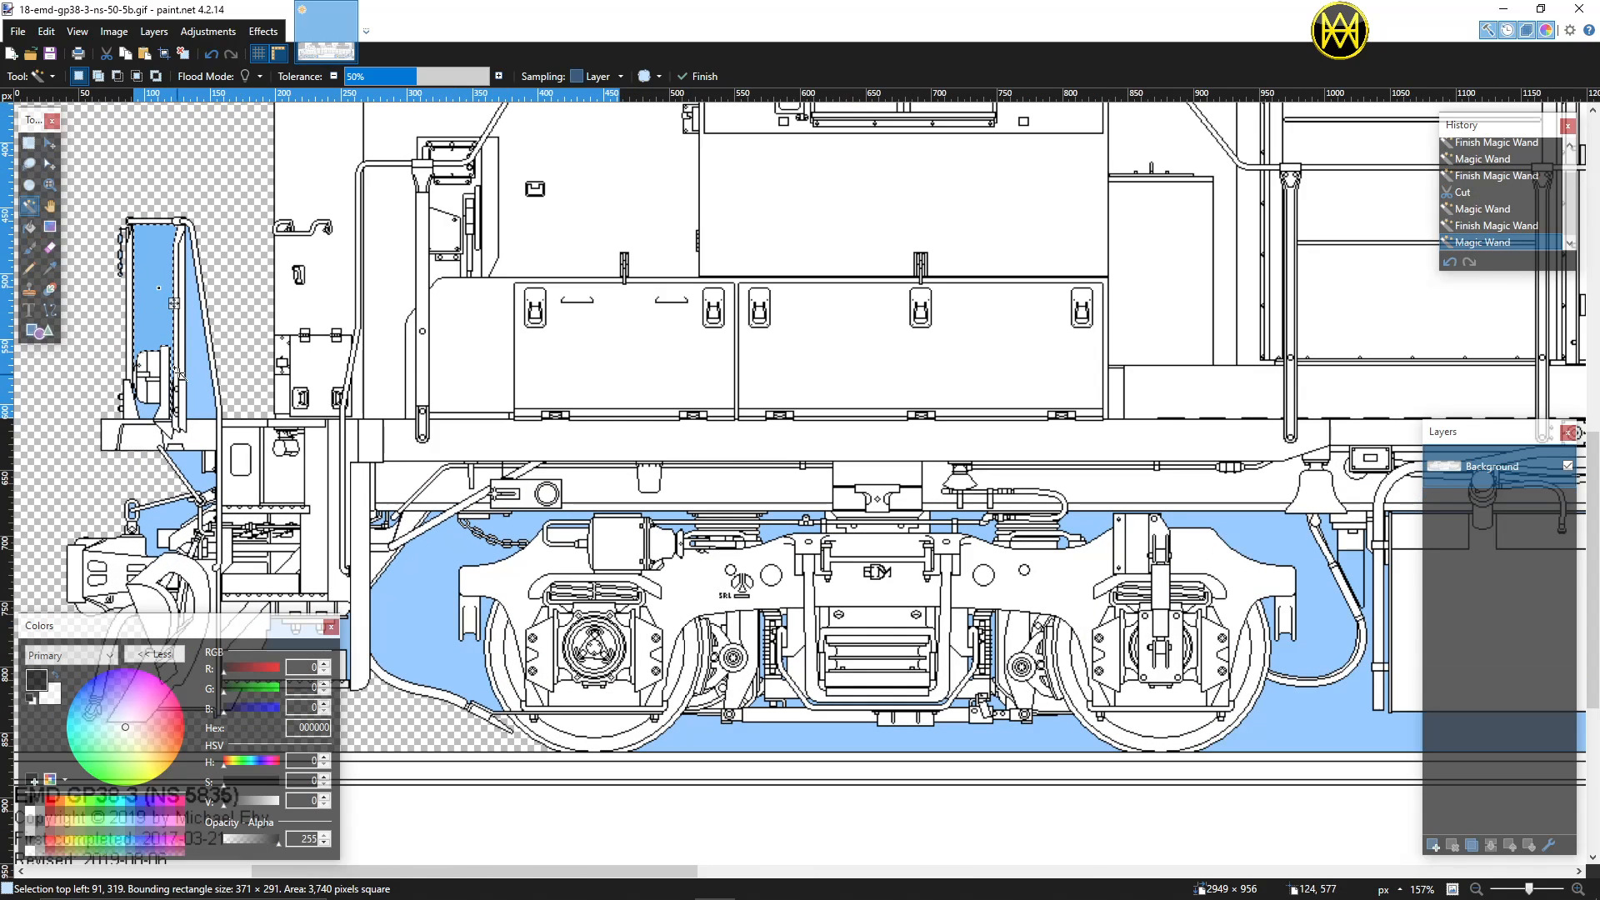
{"action": "left_click", "coordinate": [198, 361], "text": "ctrl"}
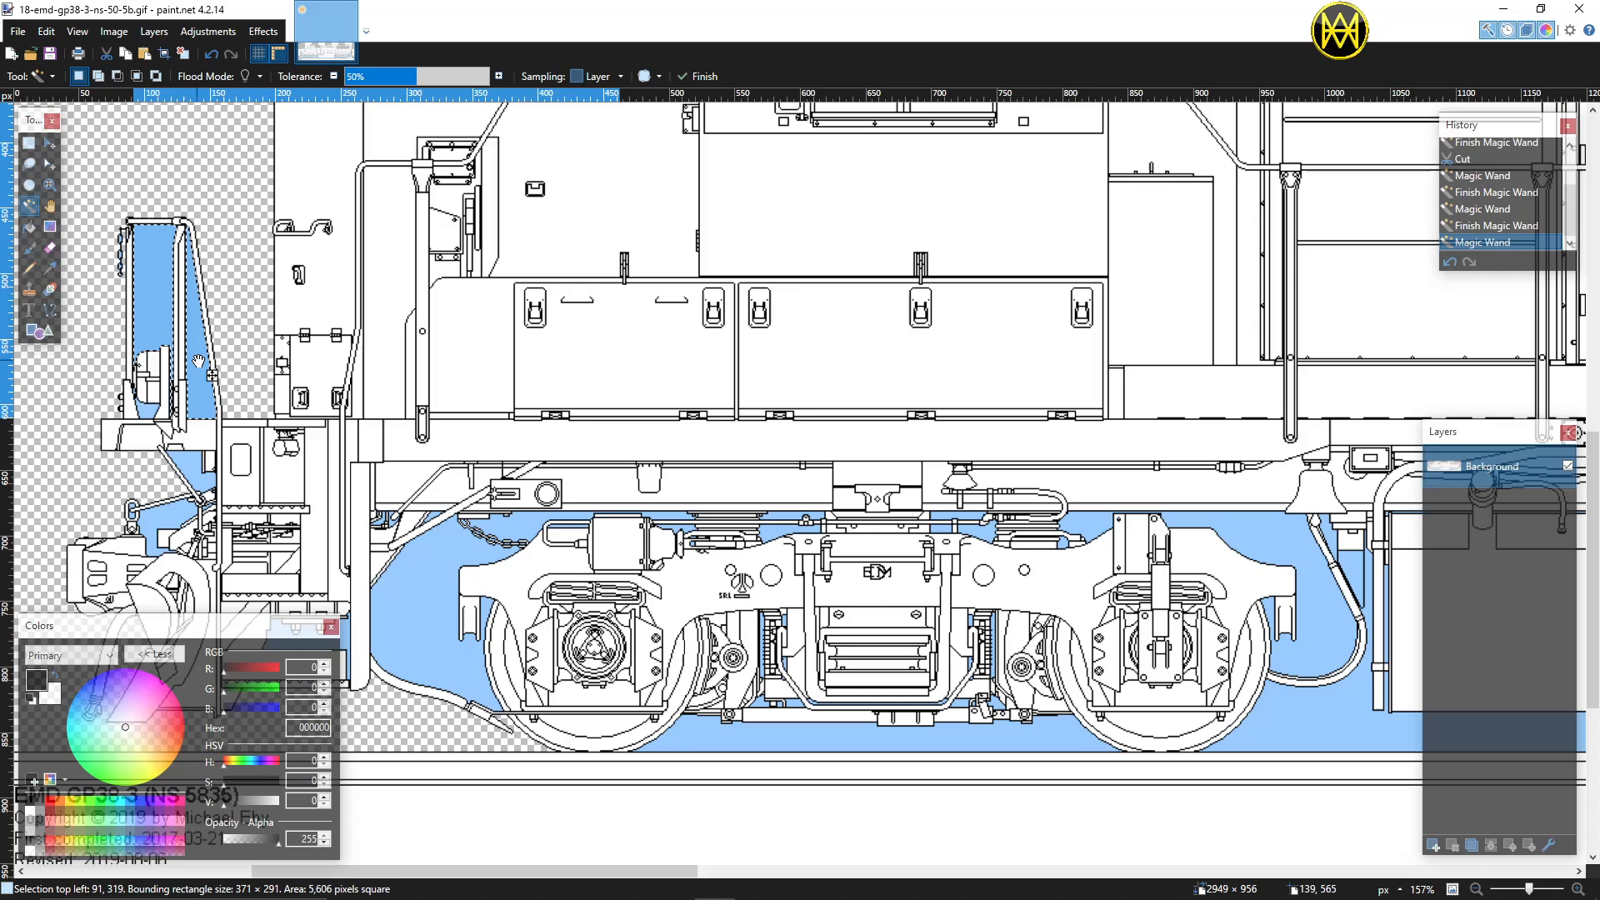
{"action": "left_click", "coordinate": [147, 414], "text": "ctrl"}
{"action": "left_click", "coordinate": [145, 411], "text": "ctrl"}
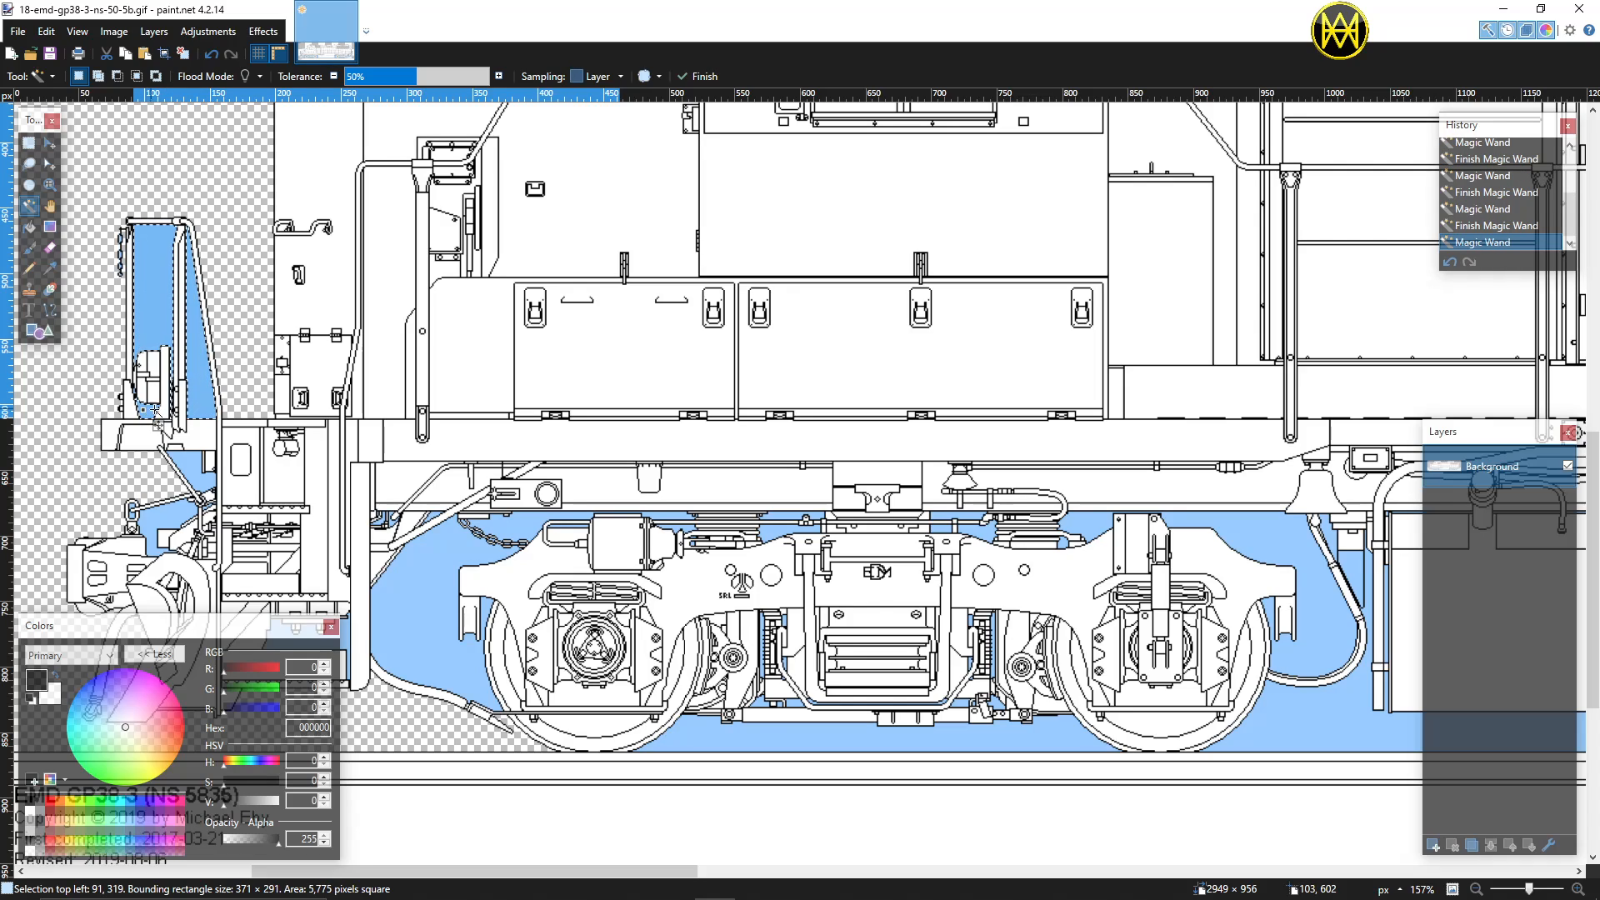
Step: Add the blue gaps below the front platform and around the coupler's lift linkage to the selection
{"action": "scroll", "coordinate": [158, 425], "scroll_direction": "down", "scroll_amount": 2}
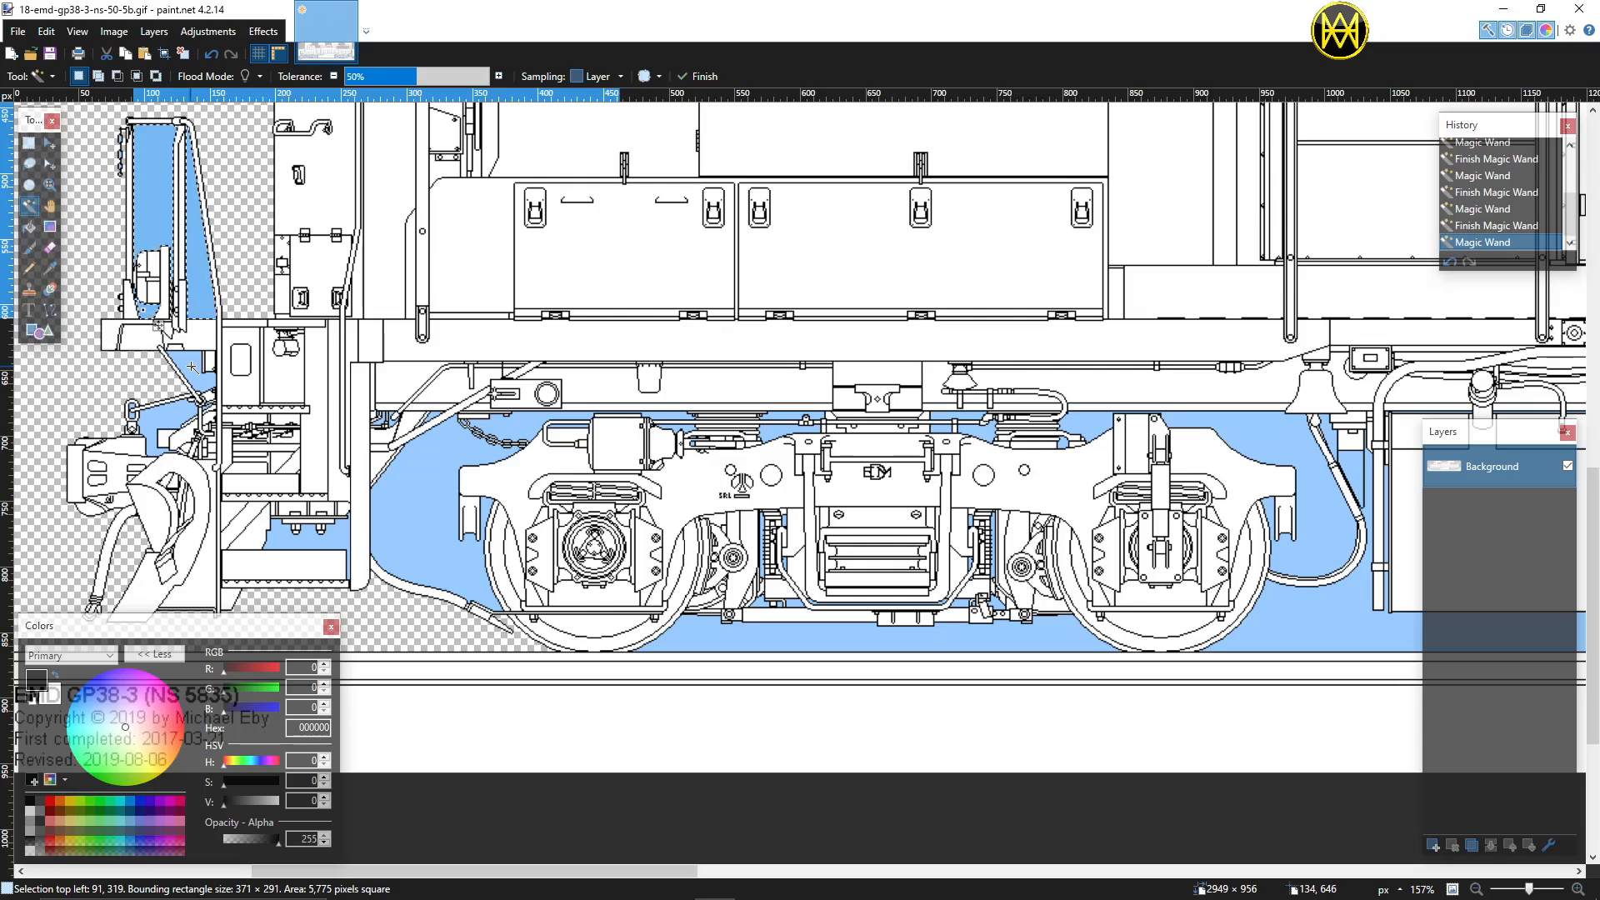
{"action": "scroll", "coordinate": [192, 367], "scroll_direction": "up", "scroll_amount": 2, "text": "ctrl"}
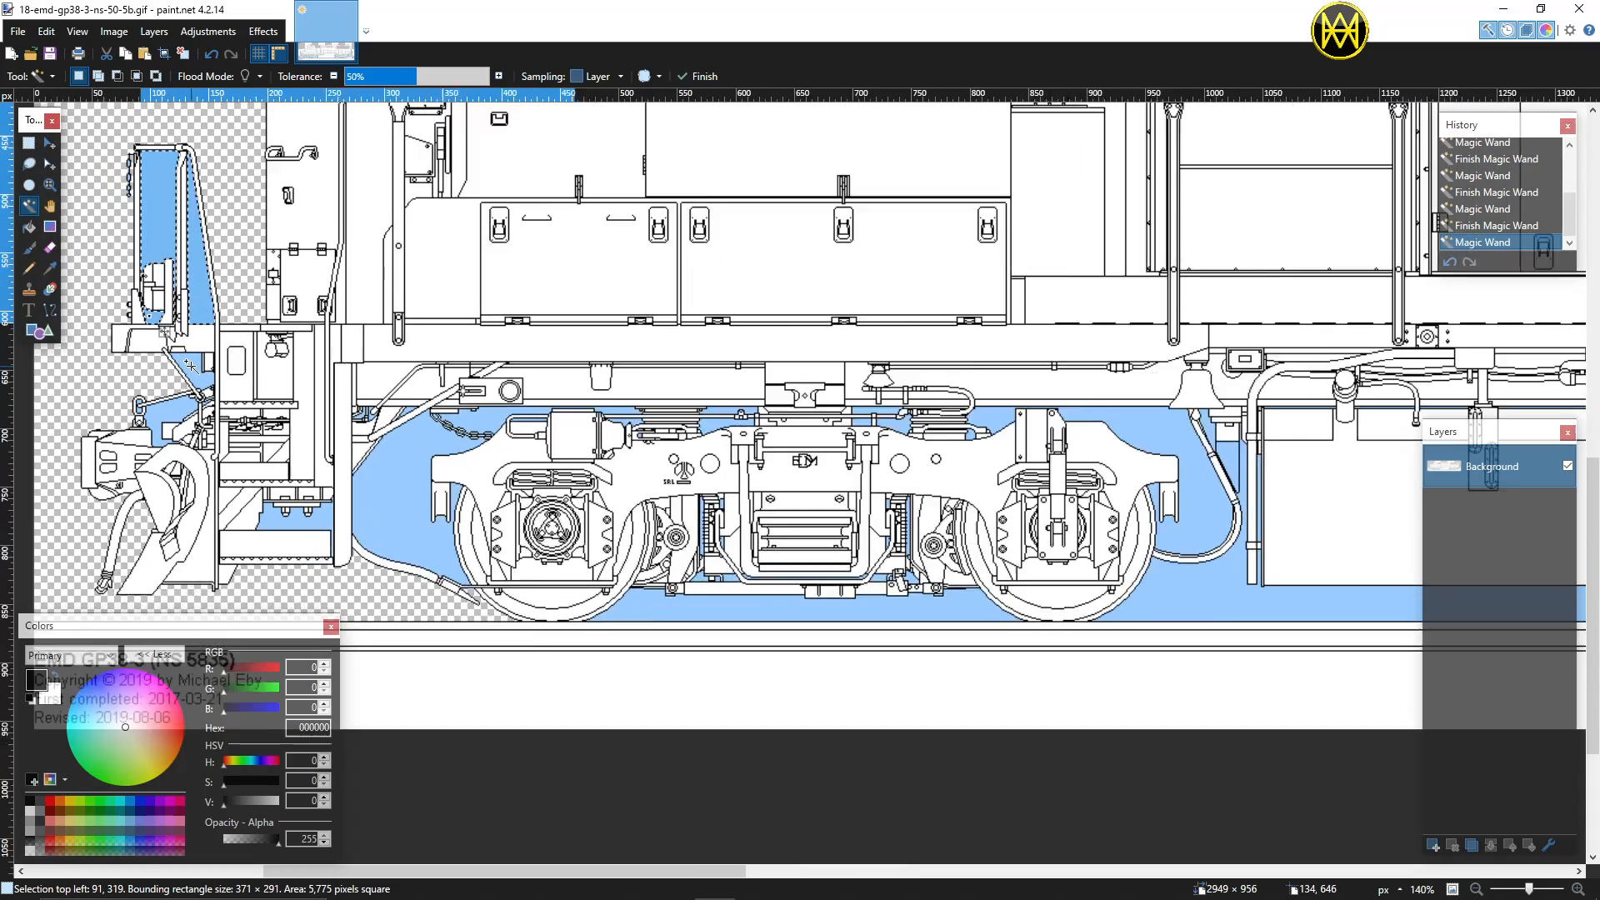
{"action": "scroll", "coordinate": [190, 365], "scroll_direction": "down", "scroll_amount": 3, "text": "ctrl"}
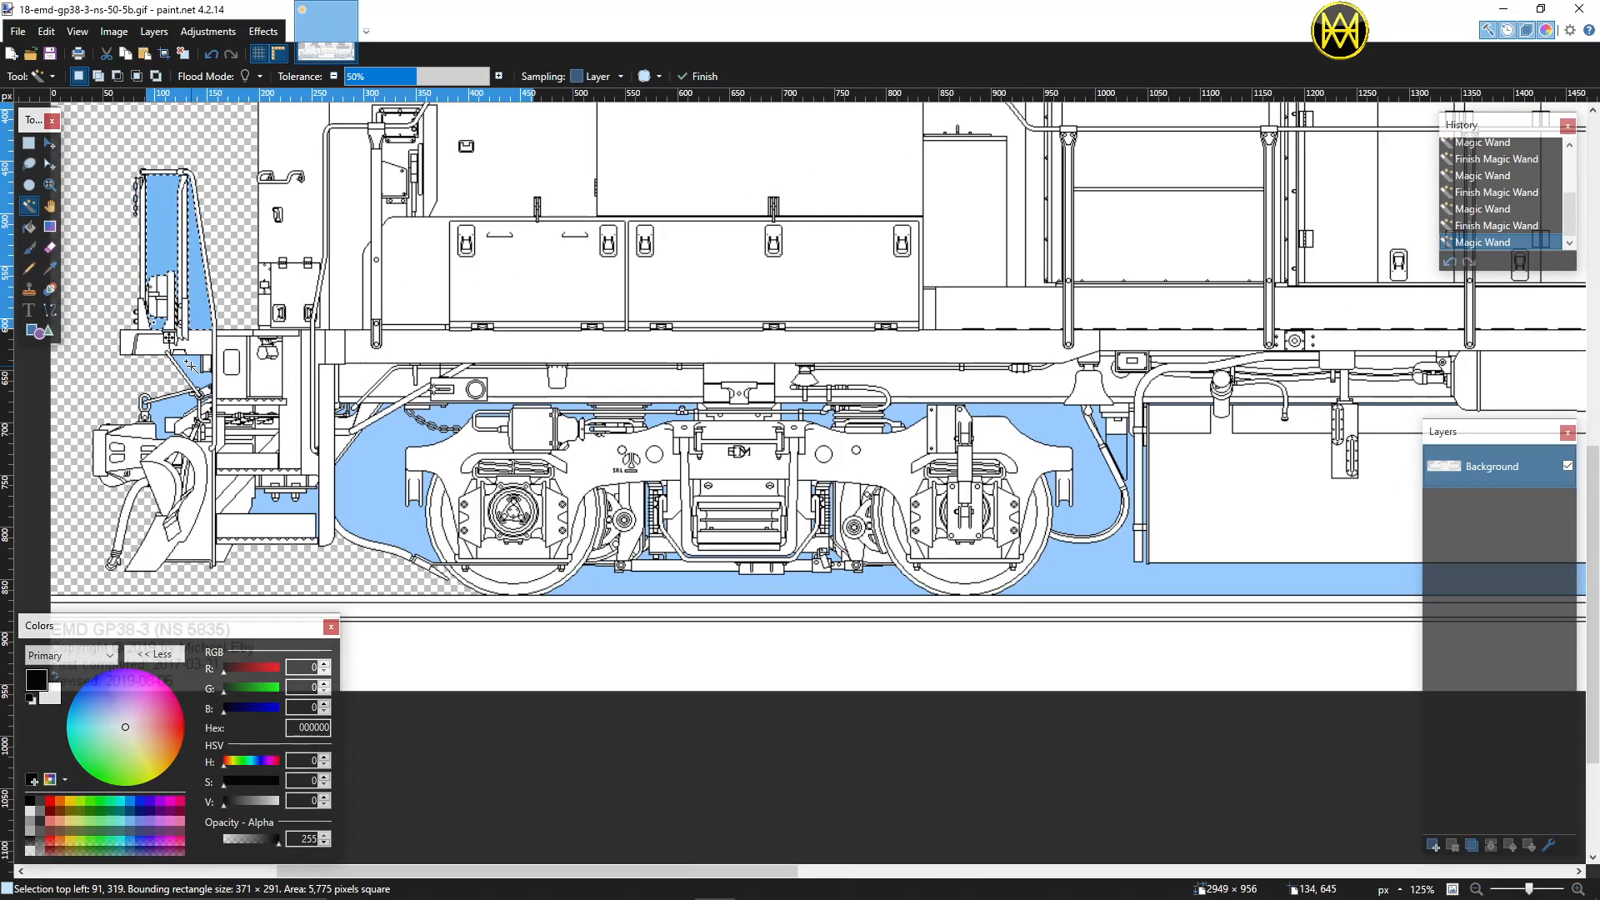
{"action": "left_click", "coordinate": [191, 367], "text": "ctrl"}
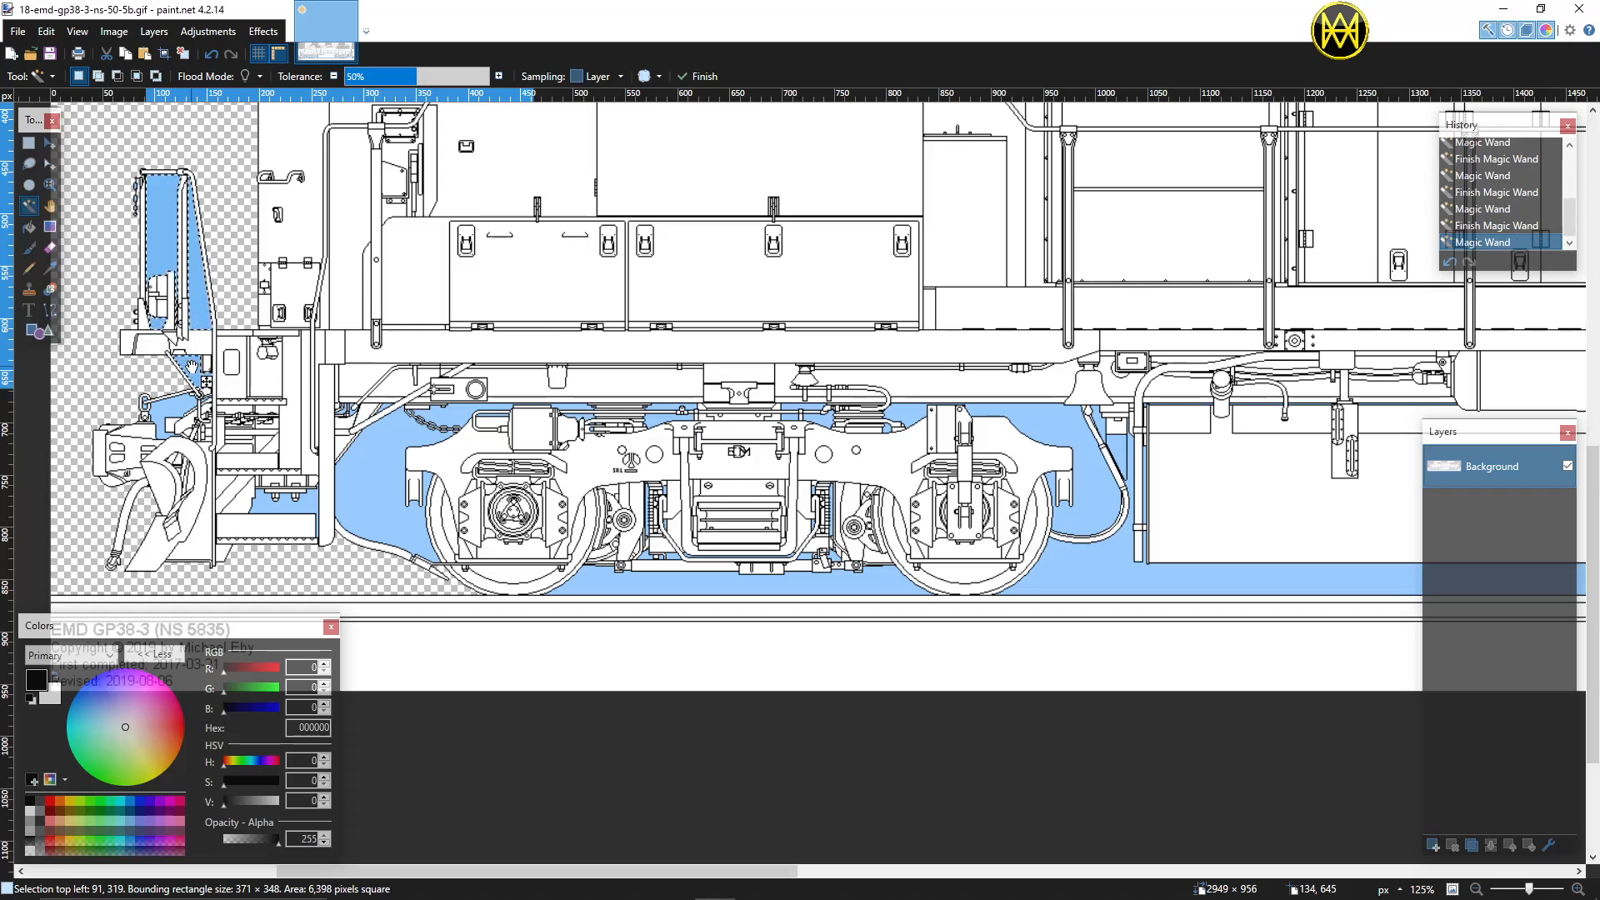
{"action": "scroll", "coordinate": [133, 403], "scroll_direction": "up", "scroll_amount": 5}
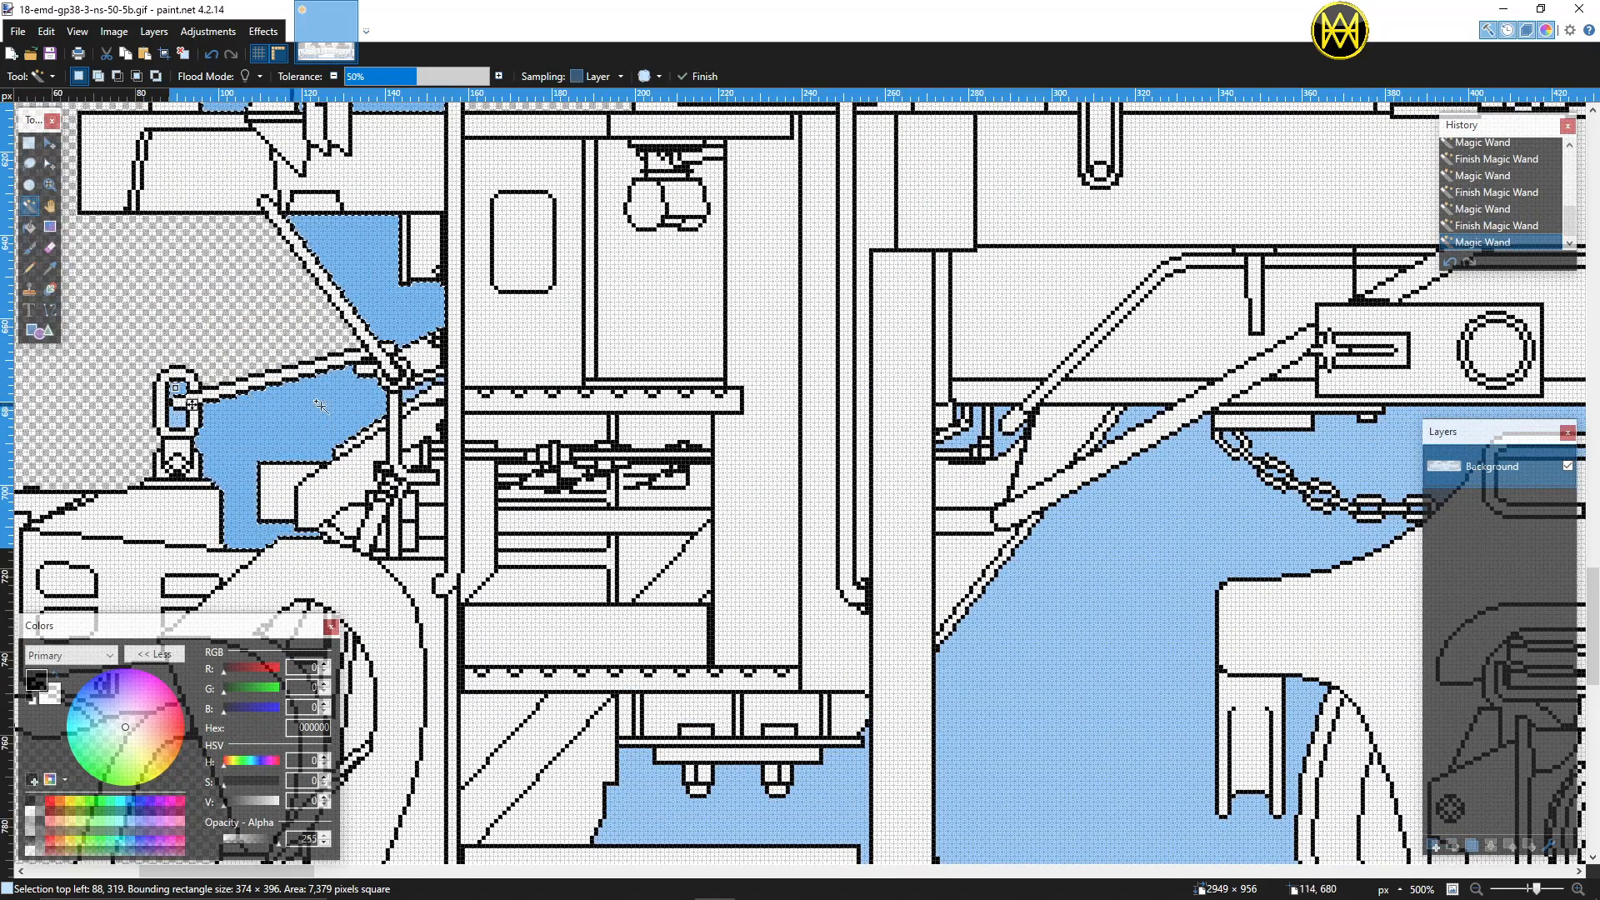
{"action": "left_click", "coordinate": [409, 390], "text": "ctrl"}
{"action": "left_click", "coordinate": [441, 379], "text": "ctrl"}
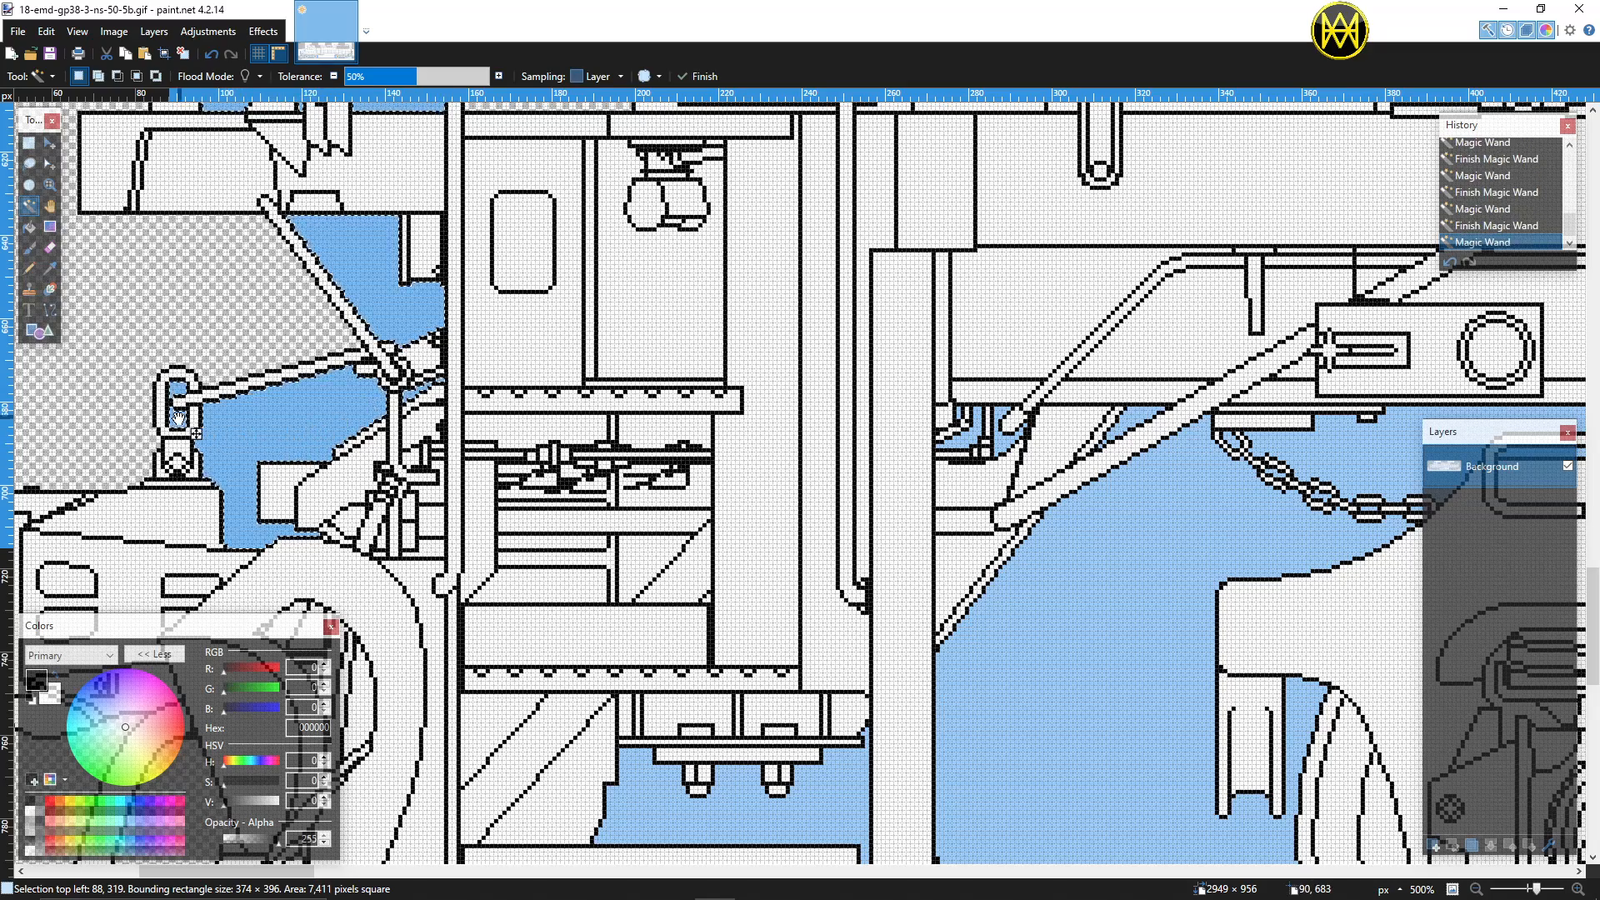
Step: Add the blue area between the front steps and the large one ahead of the front truck to the selection
{"action": "scroll", "coordinate": [177, 417], "scroll_direction": "down", "scroll_amount": 3}
{"action": "left_click", "coordinate": [646, 498], "text": "ctrl"}
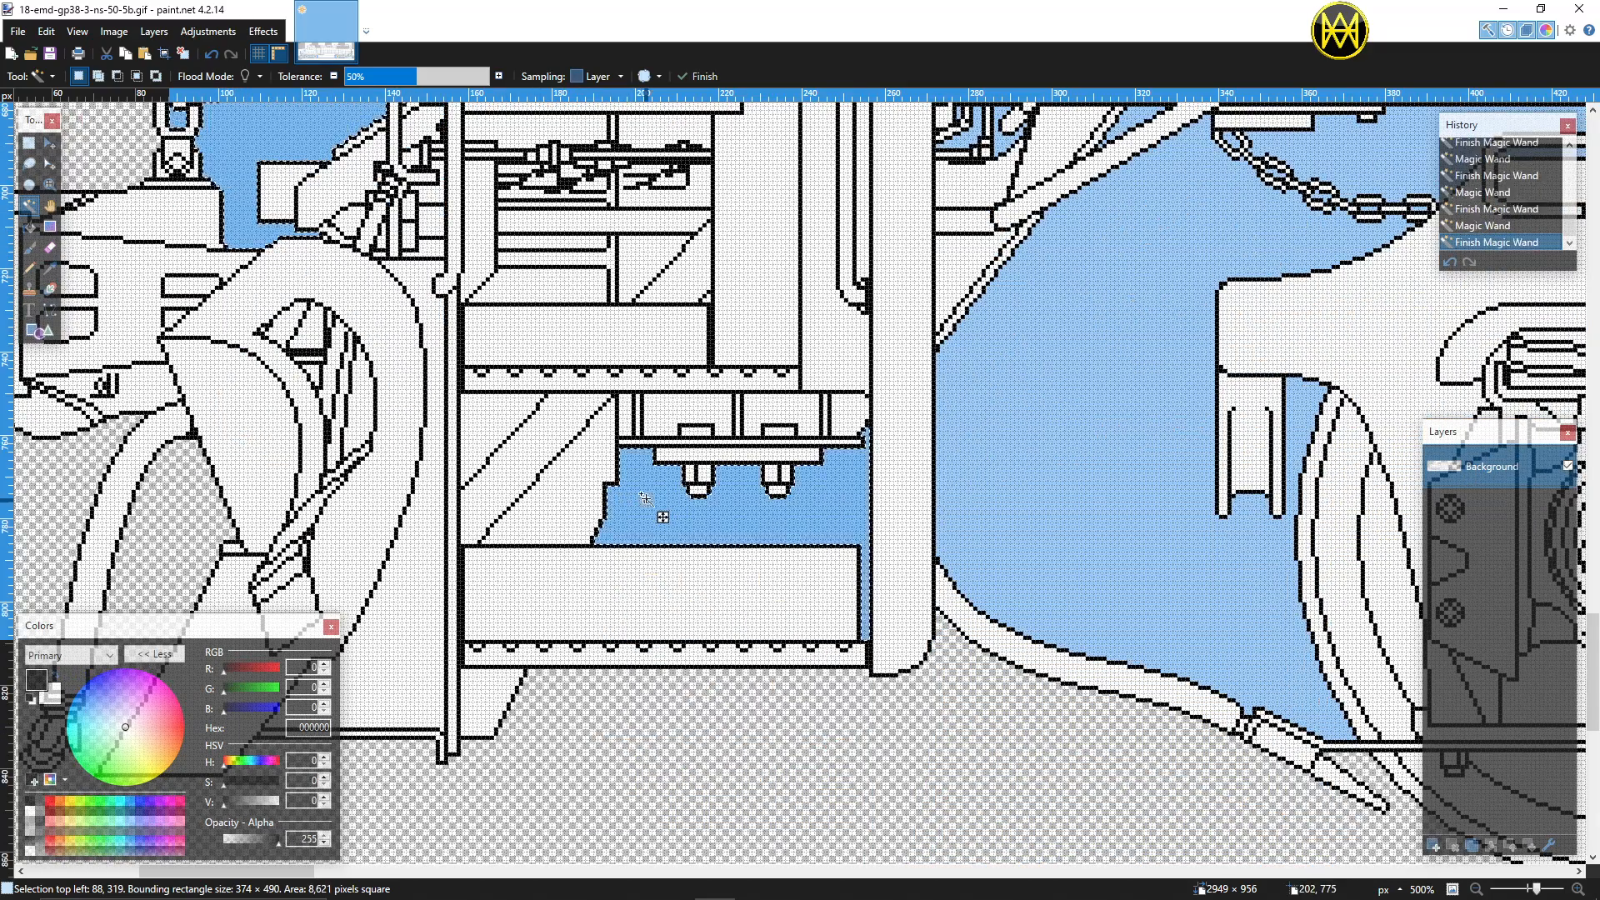
{"action": "left_click", "coordinate": [646, 498], "text": "ctrl"}
{"action": "scroll", "coordinate": [646, 498], "scroll_direction": "right", "scroll_amount": 4}
{"action": "left_click", "coordinate": [643, 445], "text": "ctrl"}
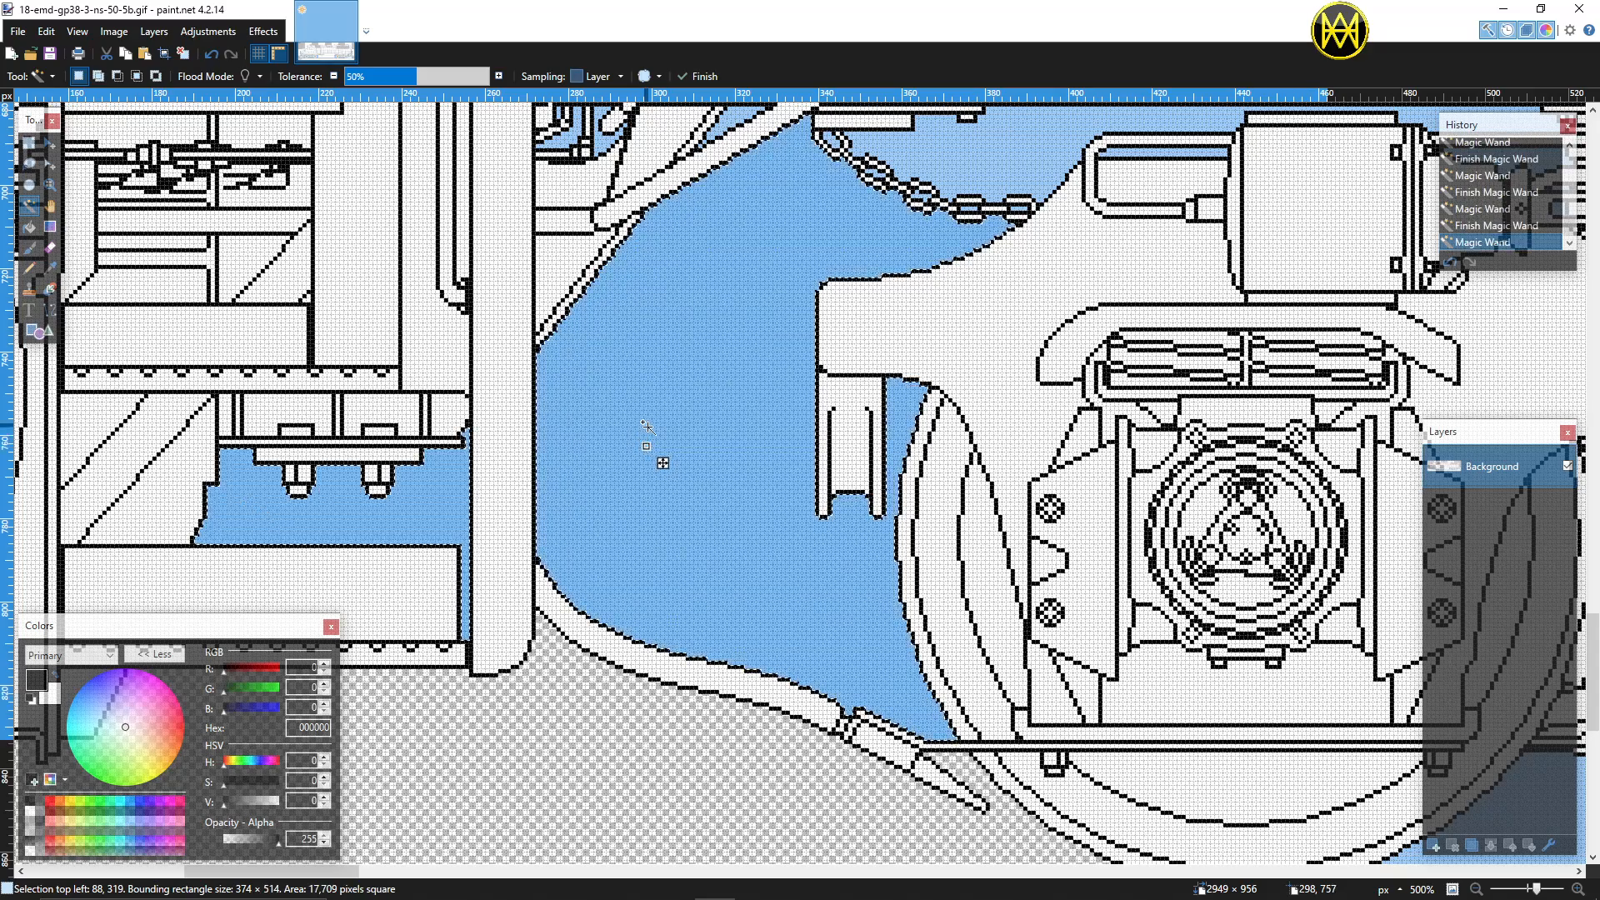
Step: Add the blue gaps beside the diagonal brace, inside the chain links and above the chain to the selection
{"action": "scroll", "coordinate": [611, 413], "scroll_direction": "up", "scroll_amount": 2}
{"action": "left_click", "coordinate": [600, 346], "text": "ctrl"}
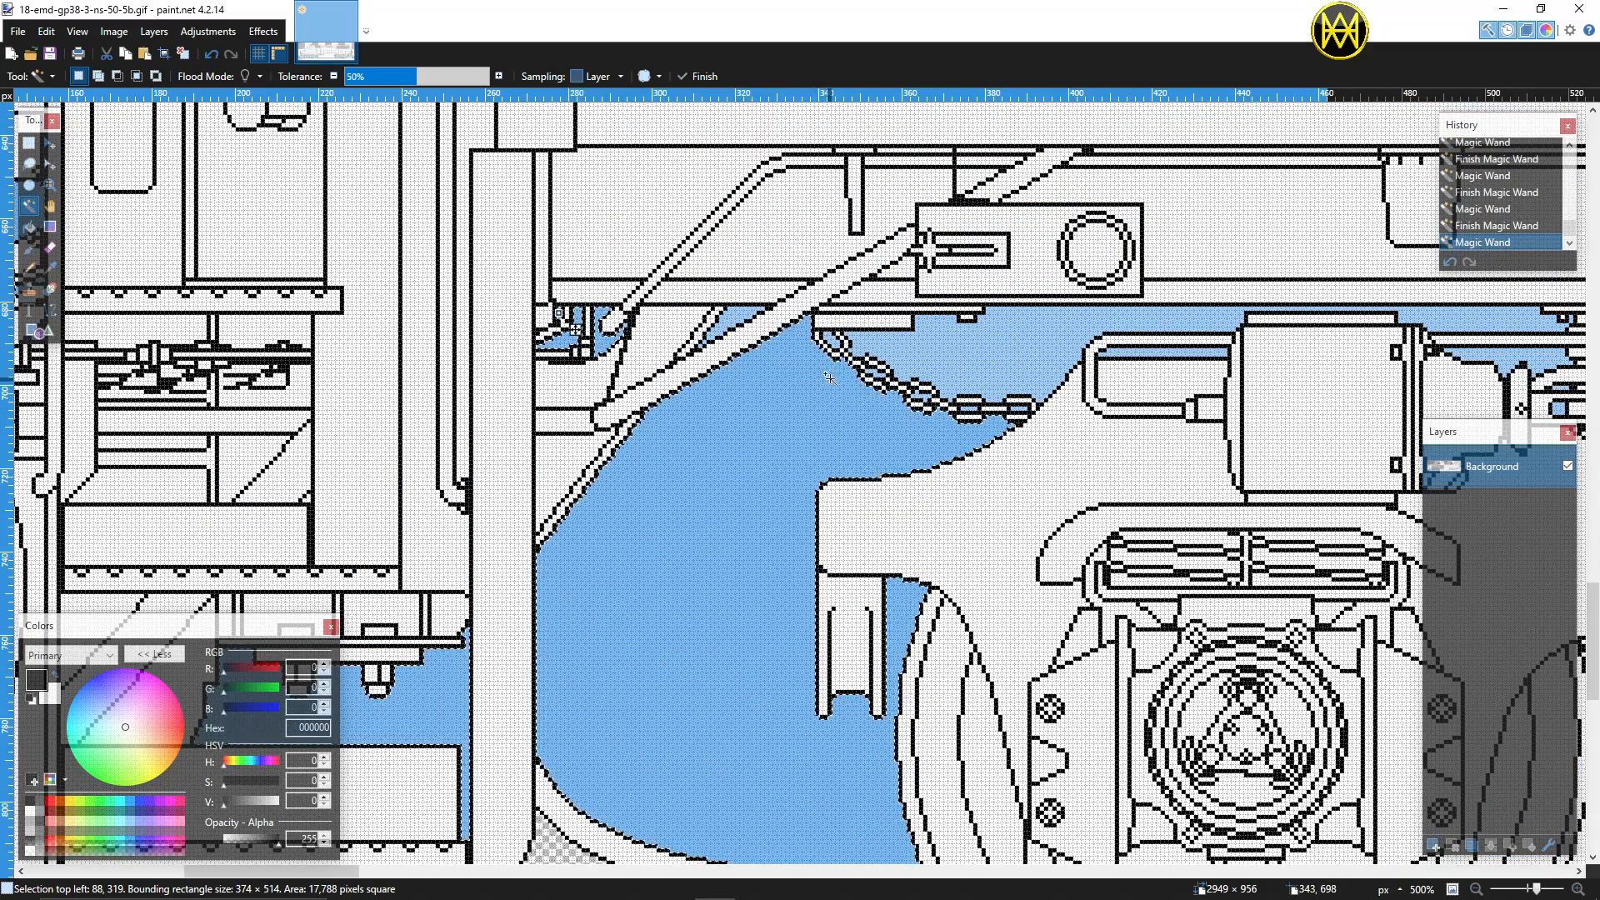
{"action": "left_click_drag", "start_coordinate": [868, 365], "coordinate": [1006, 425]}
{"action": "key", "text": "ctrl+z"}
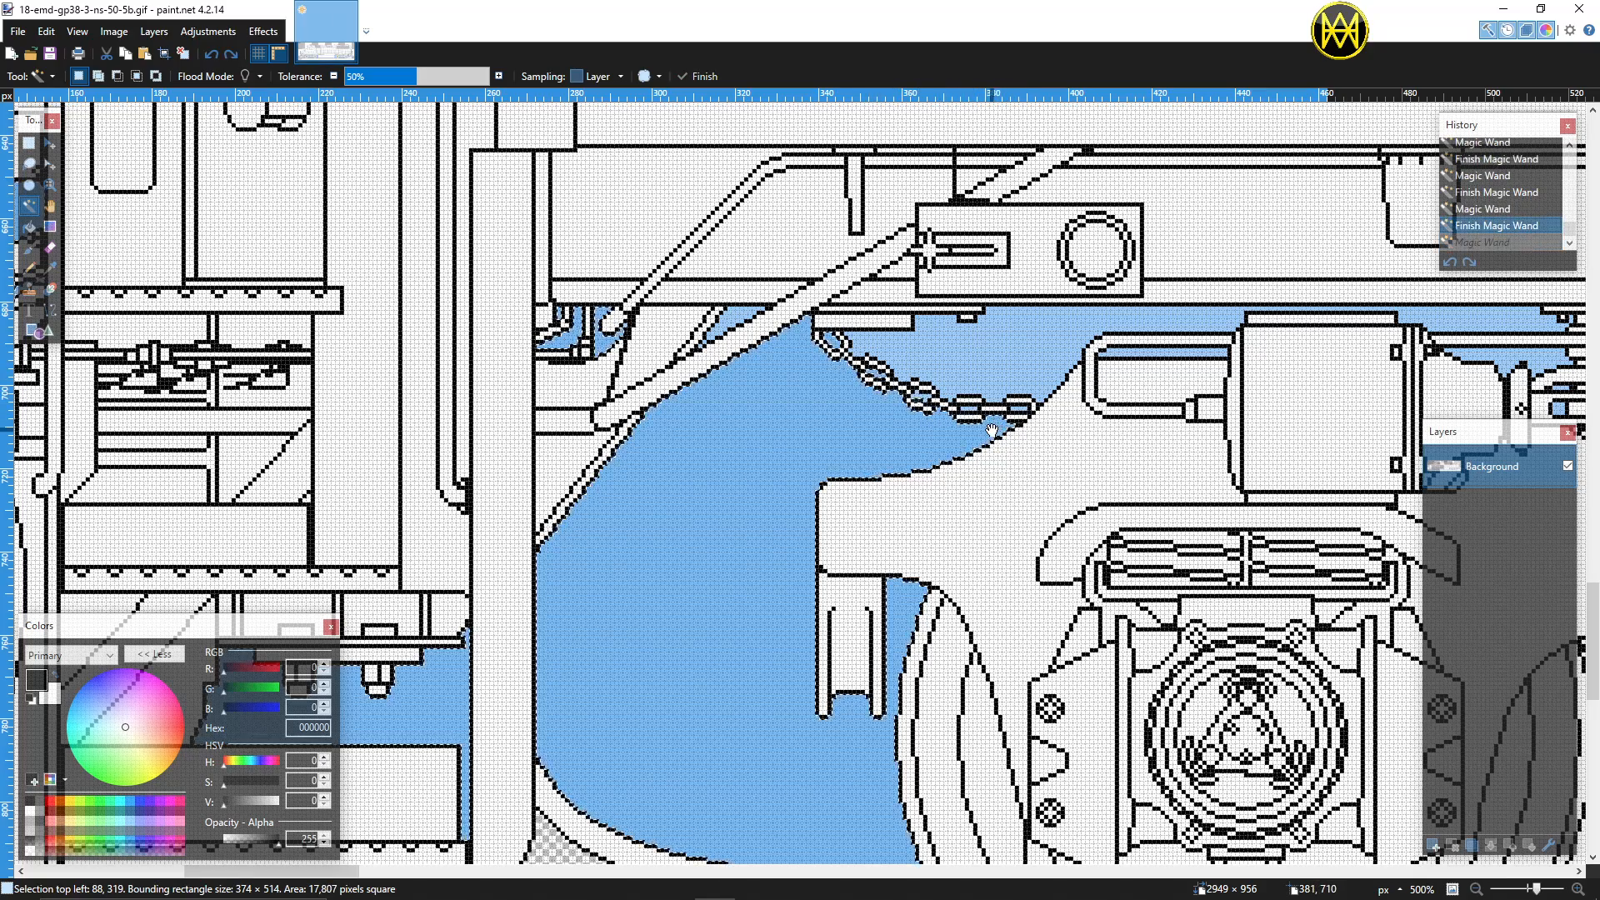
{"action": "left_click", "coordinate": [970, 408]}
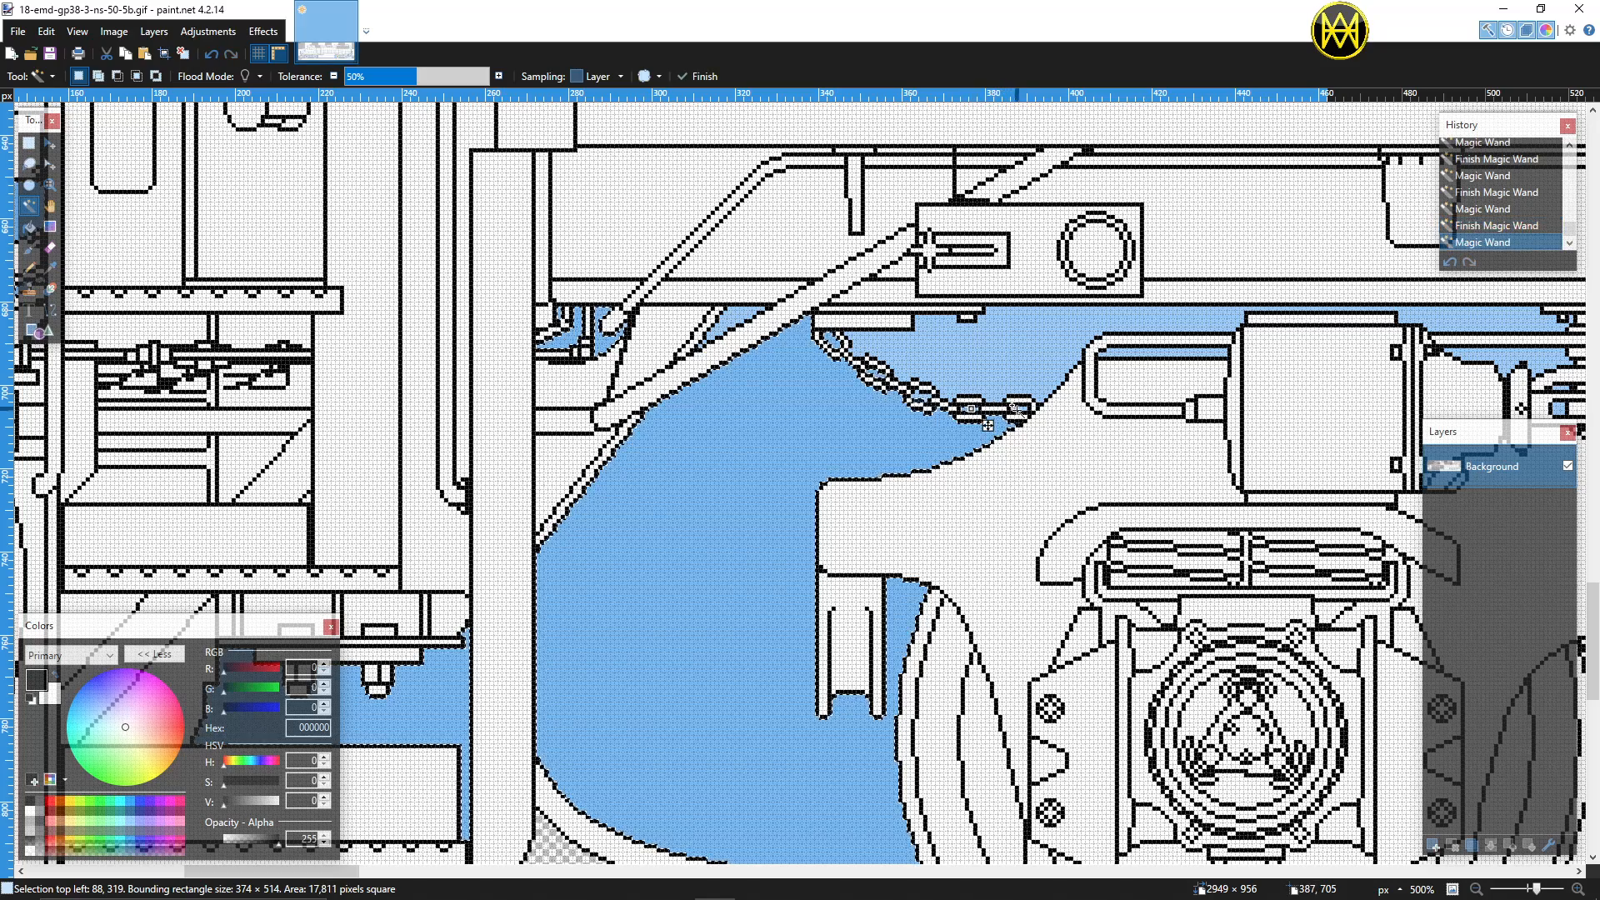
{"action": "left_click", "coordinate": [1019, 407]}
{"action": "left_click", "coordinate": [984, 367]}
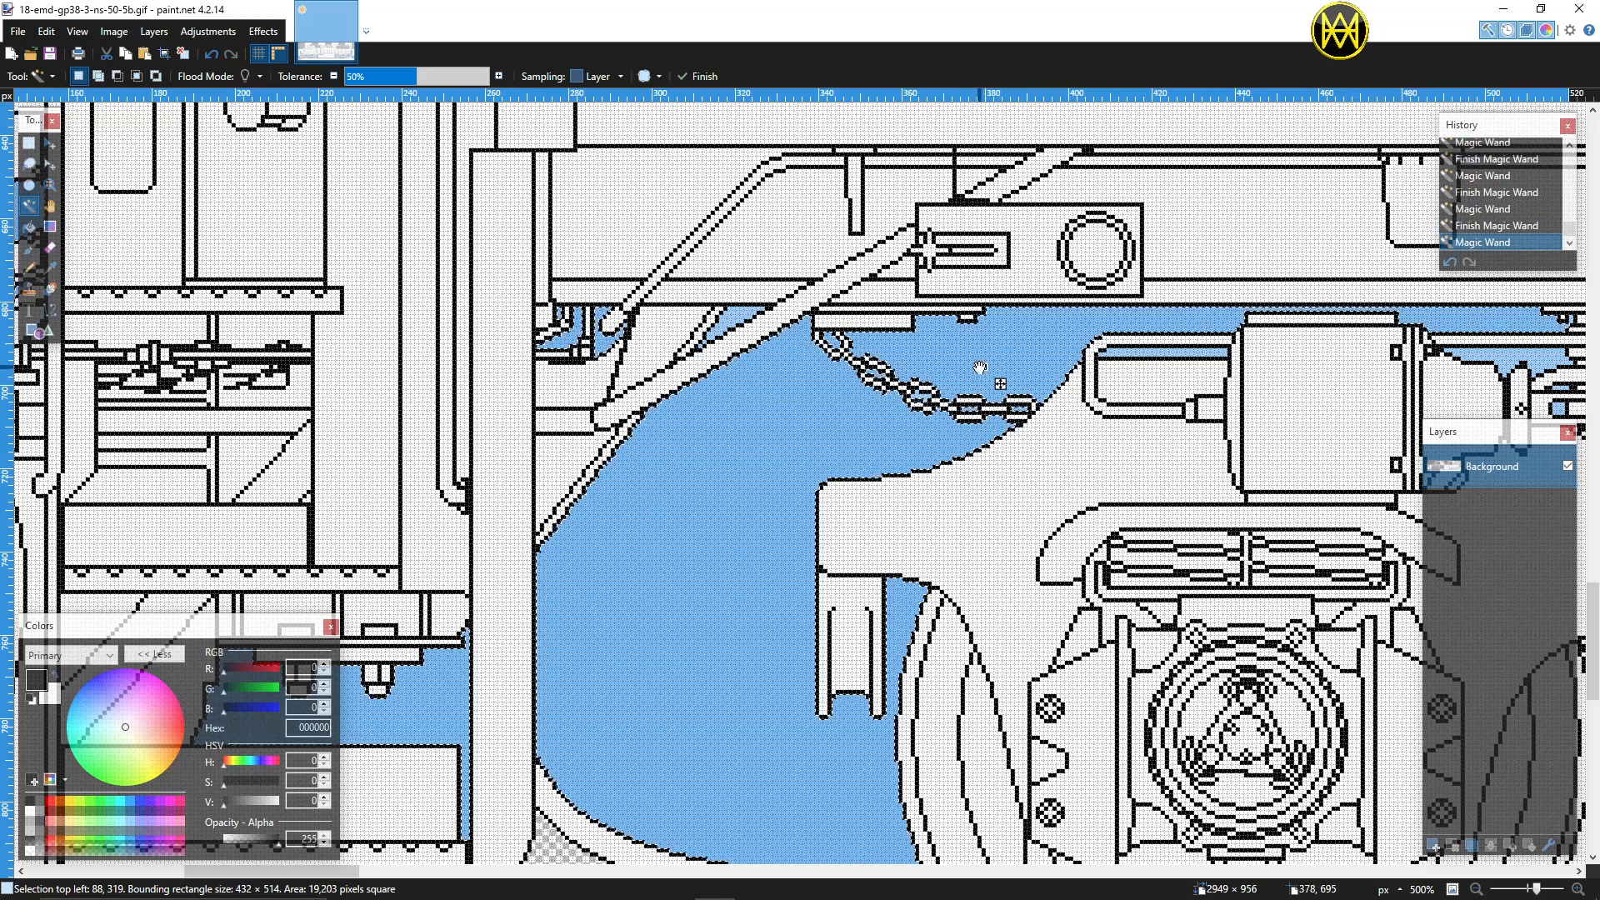
Step: Cut all selected blue patches at the locomotive's front end out of the image
{"action": "scroll", "coordinate": [946, 364], "scroll_direction": "down", "scroll_amount": 5}
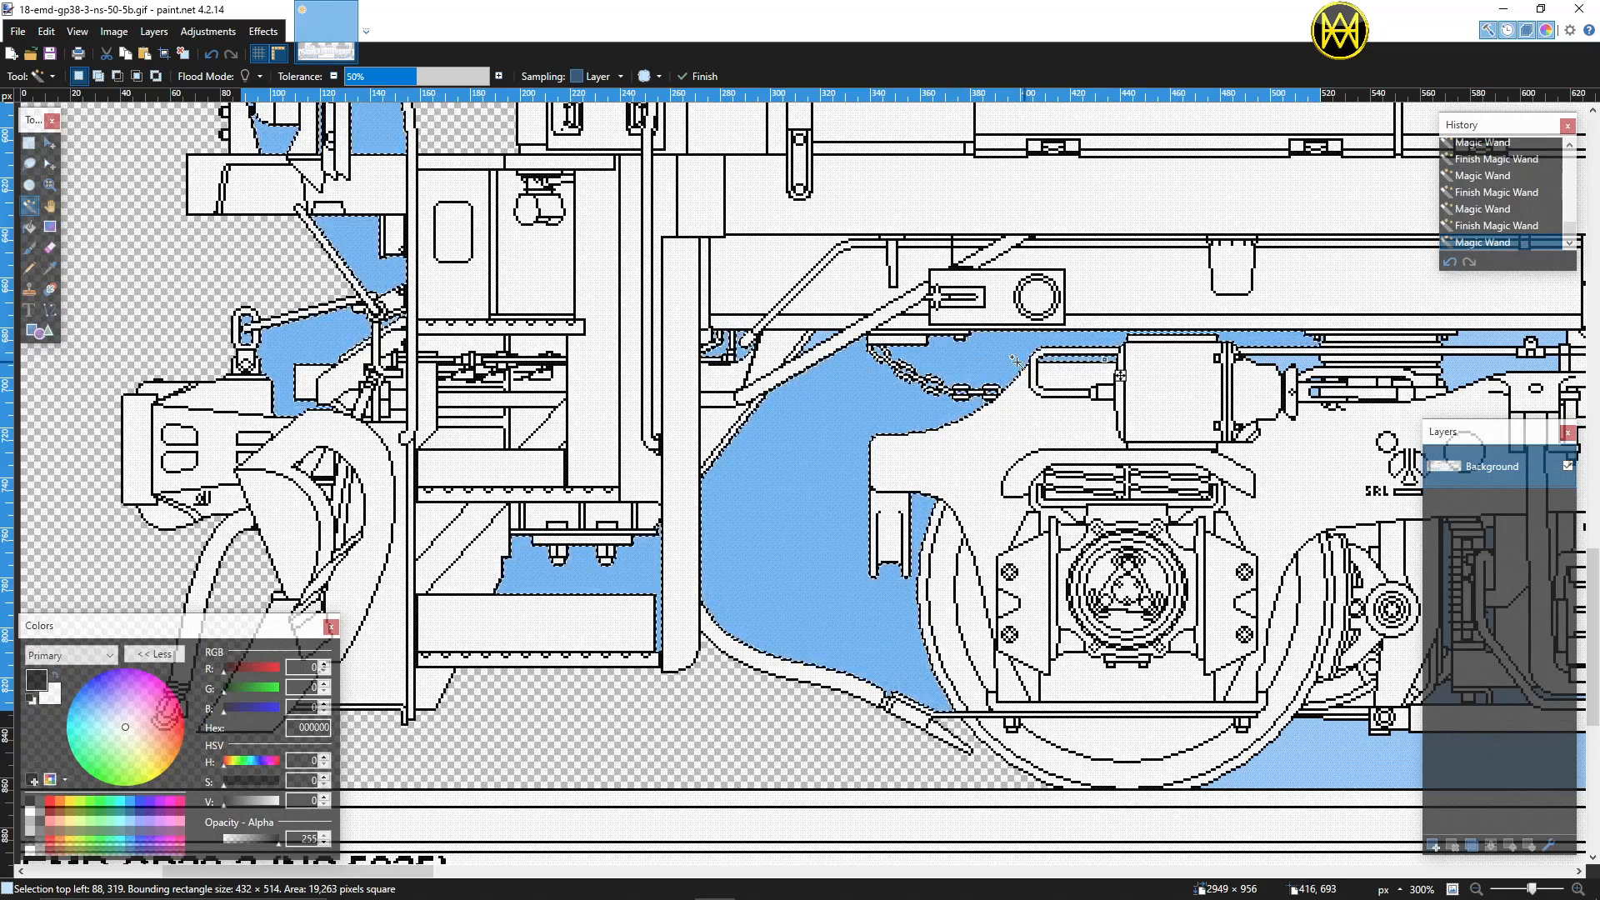
{"action": "scroll", "coordinate": [902, 372], "scroll_direction": "down", "scroll_amount": 2}
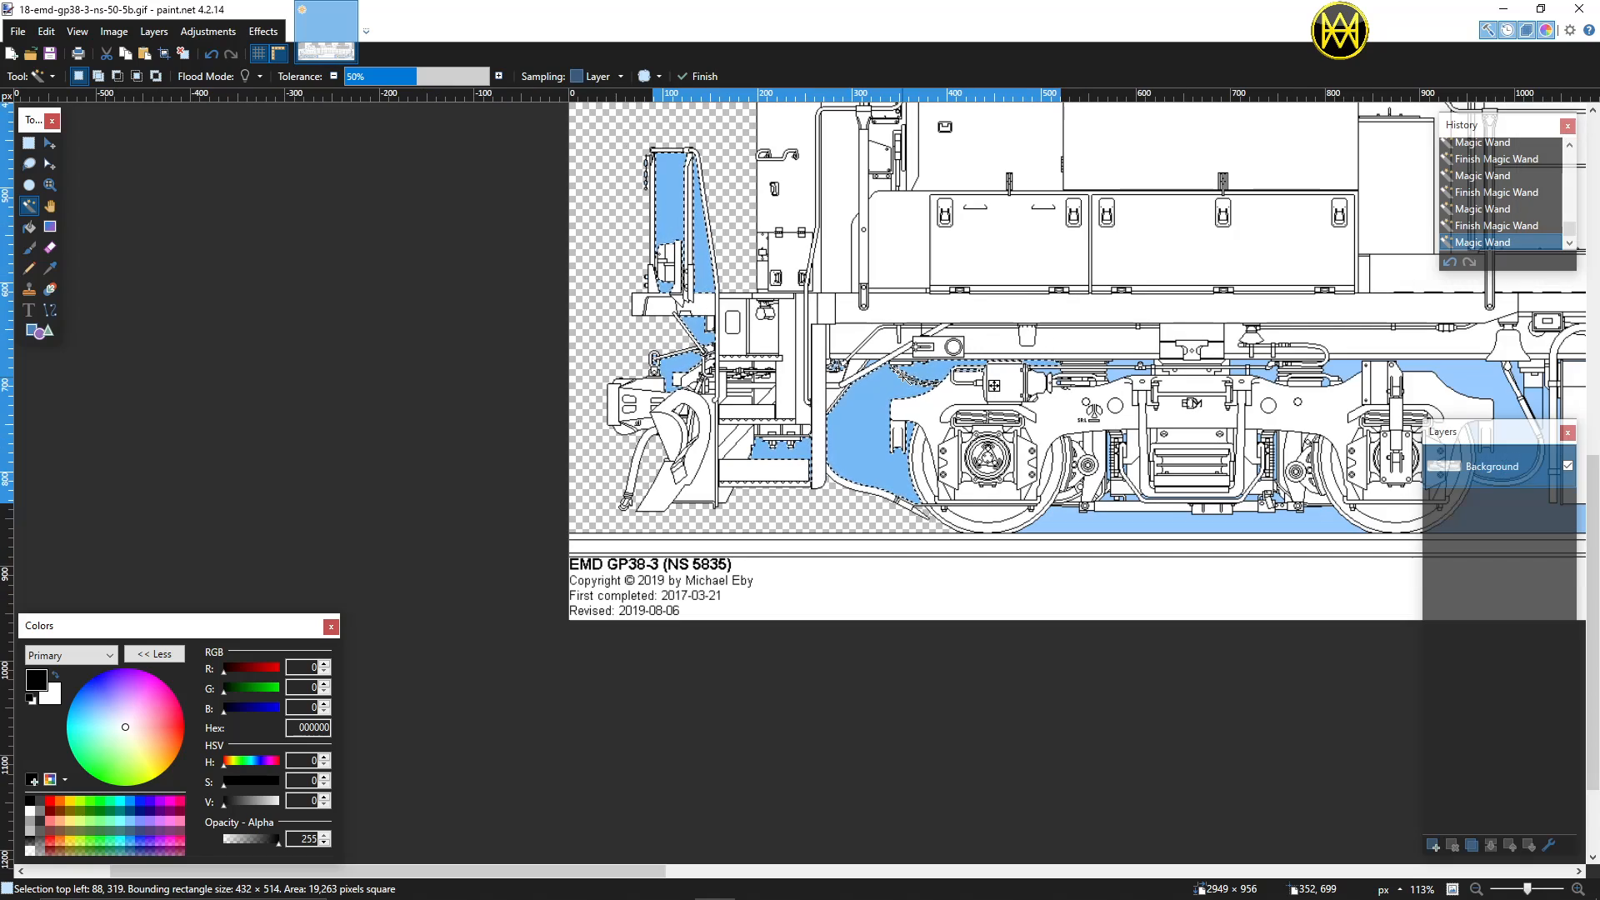
{"action": "scroll", "coordinate": [903, 377], "scroll_direction": "up", "scroll_amount": 1}
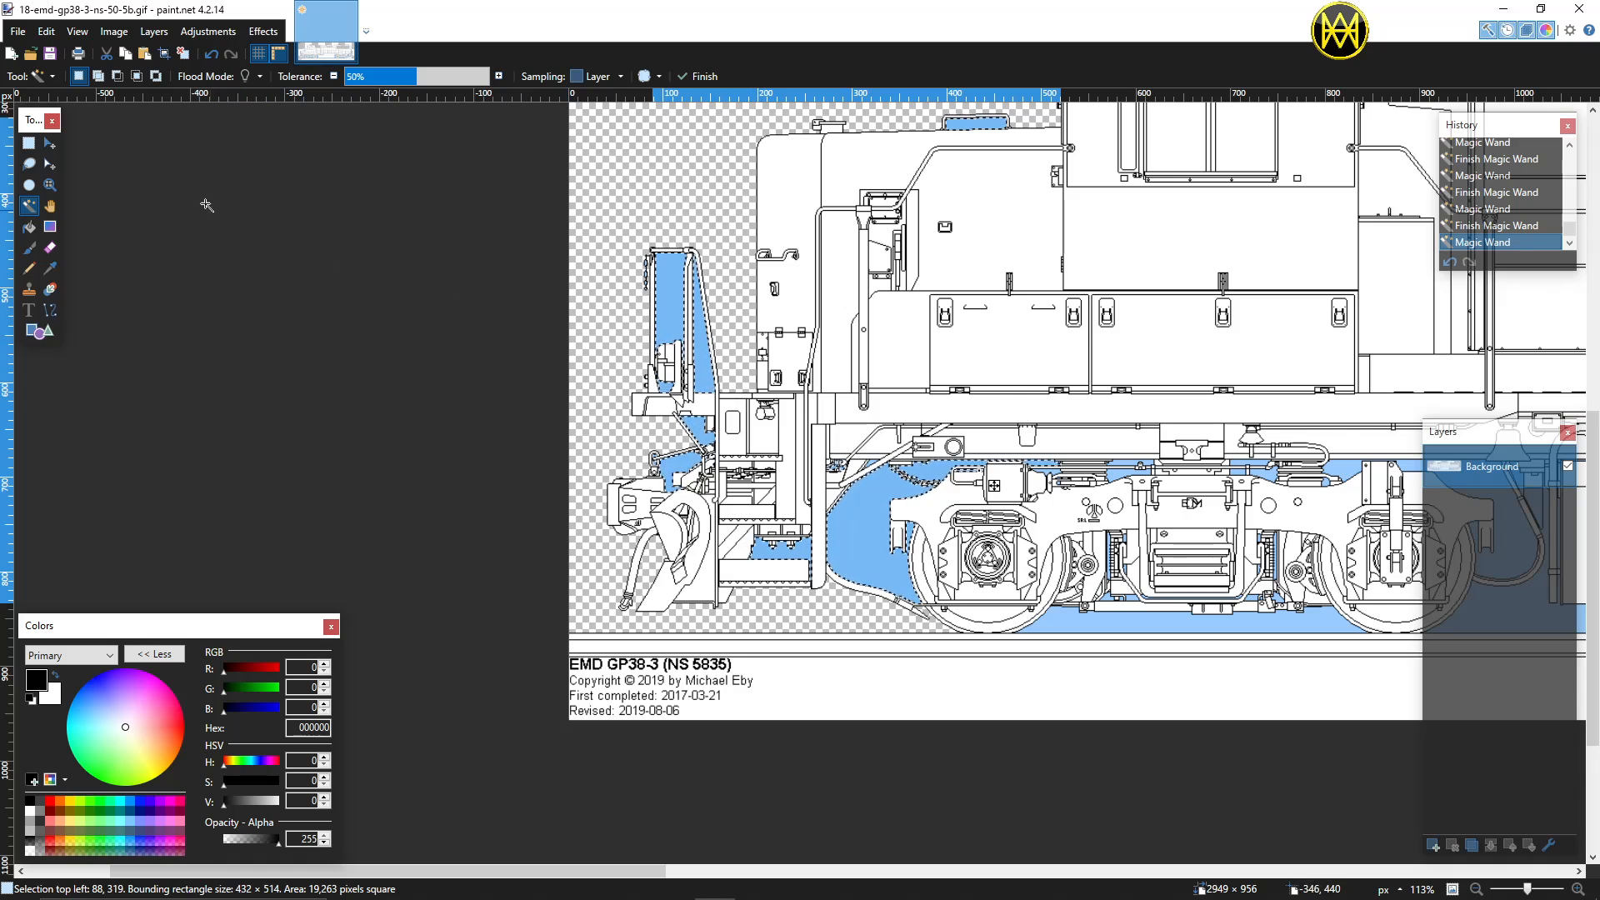
{"action": "left_click", "coordinate": [46, 32]}
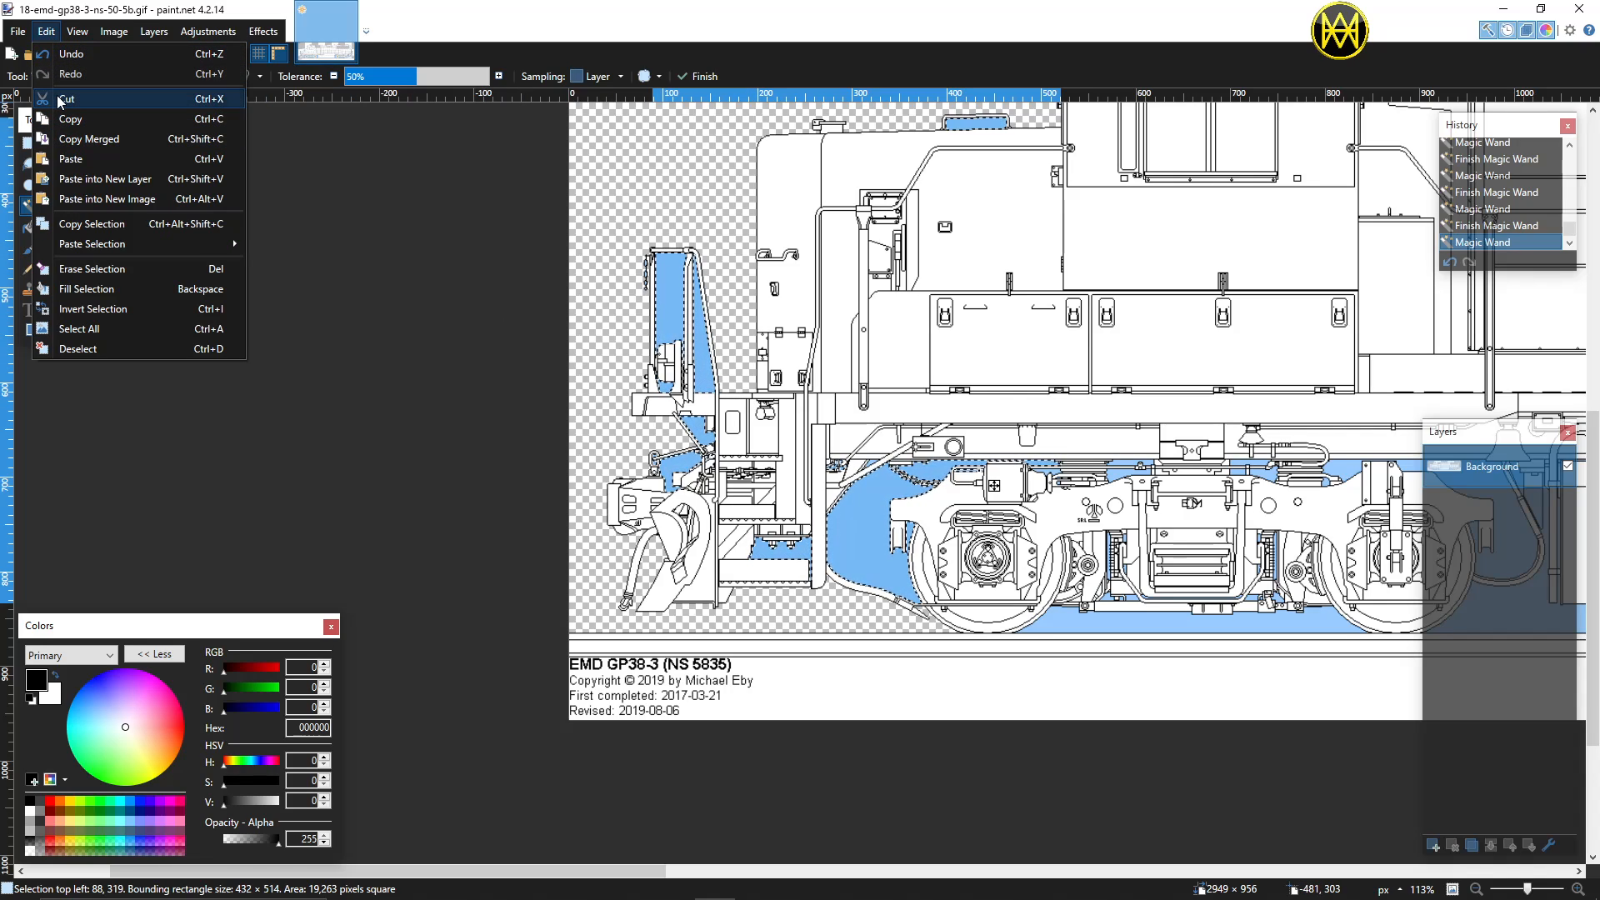
{"action": "left_click", "coordinate": [58, 99]}
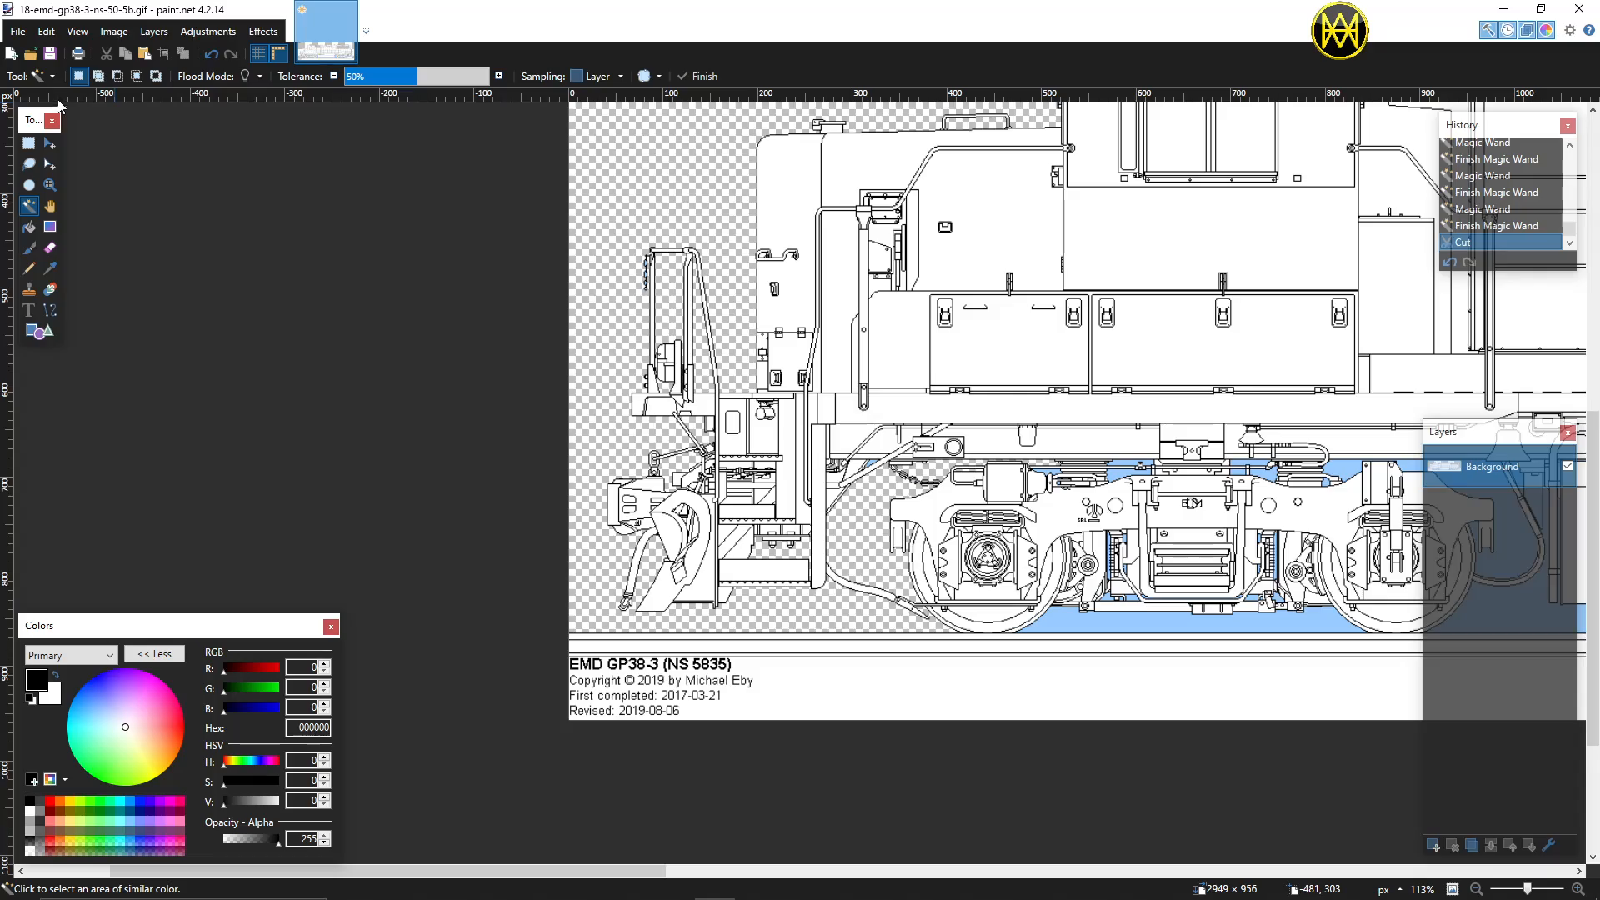
Step: Select the leftover blue gaps beside the diagonal brace and inside the chain link with the Magic Wand
{"action": "scroll", "coordinate": [261, 367], "scroll_direction": "right", "scroll_amount": 3}
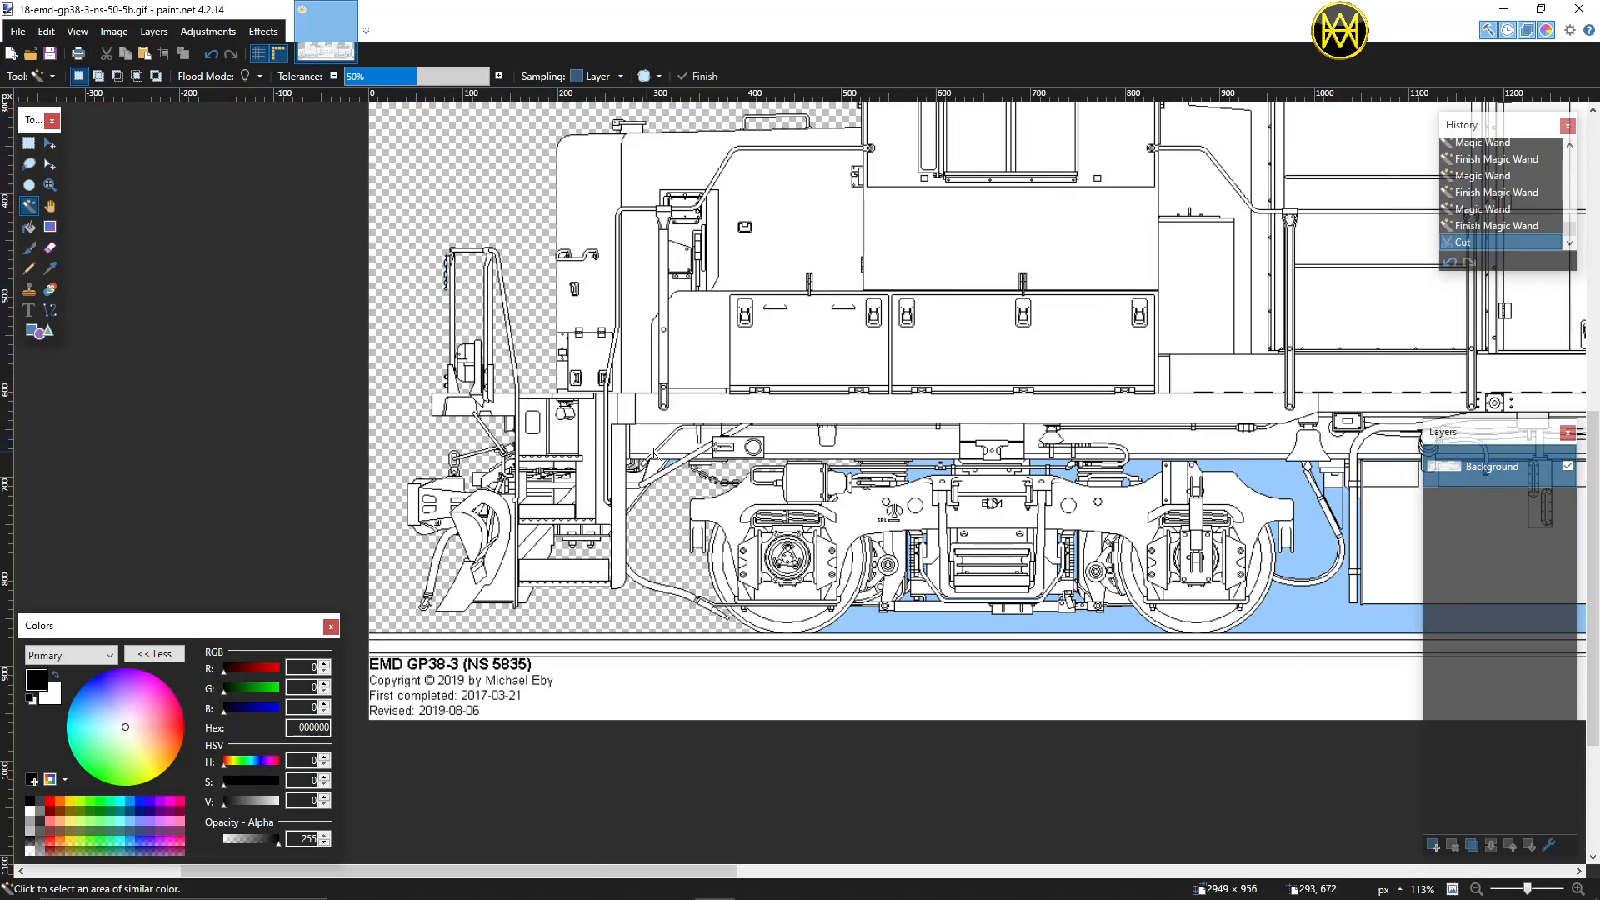
{"action": "scroll", "coordinate": [655, 454], "scroll_direction": "up", "scroll_amount": 5}
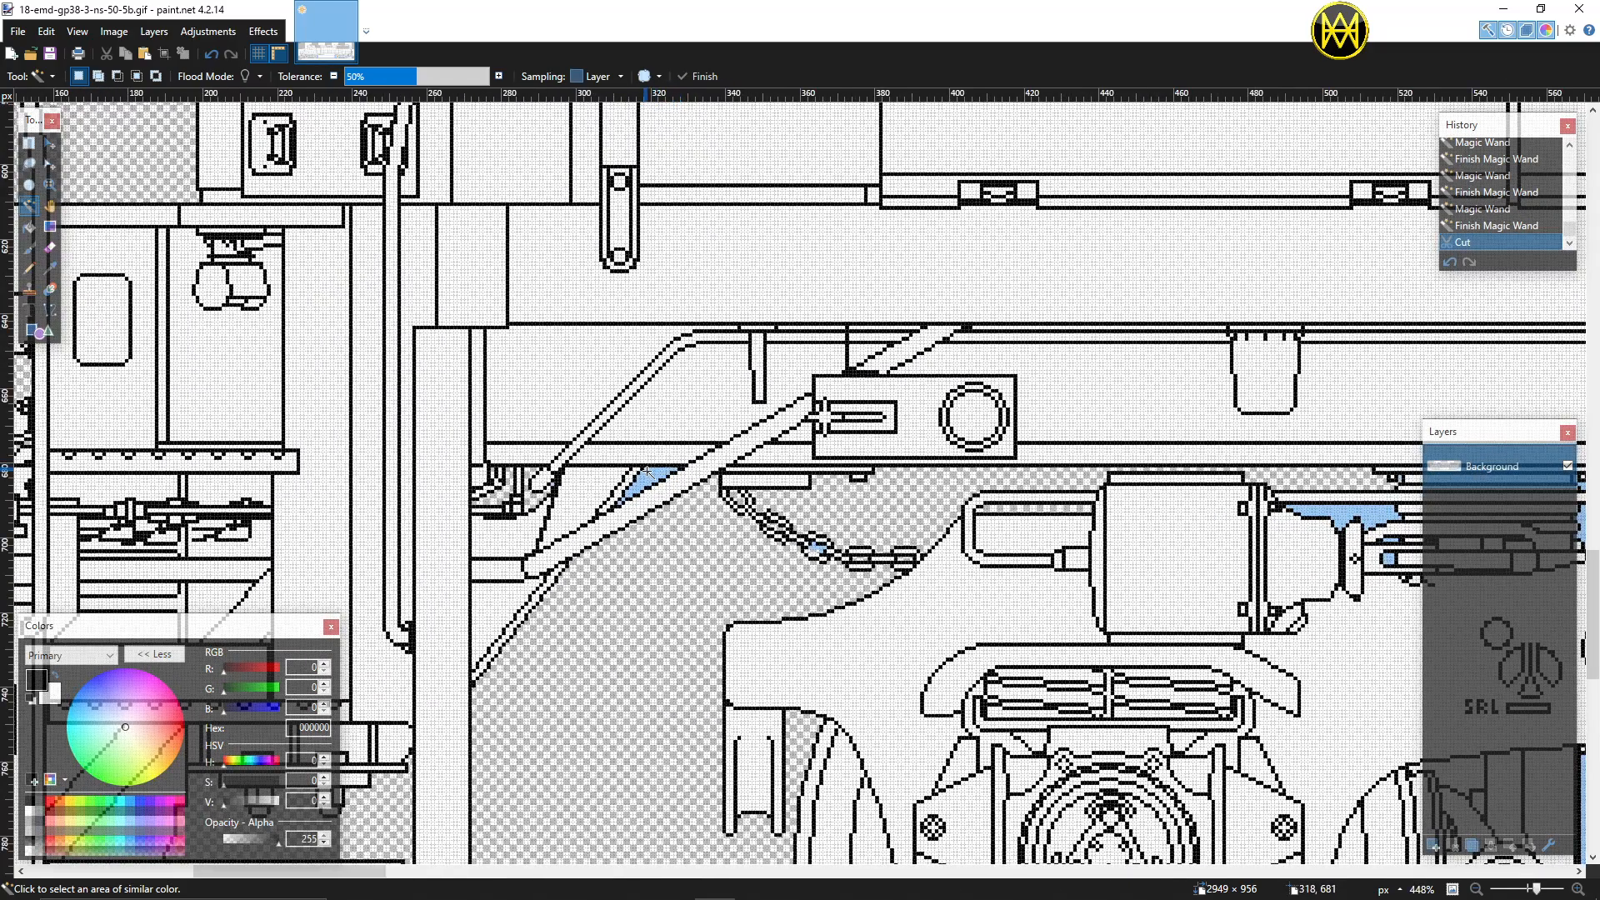
{"action": "left_click", "coordinate": [648, 472]}
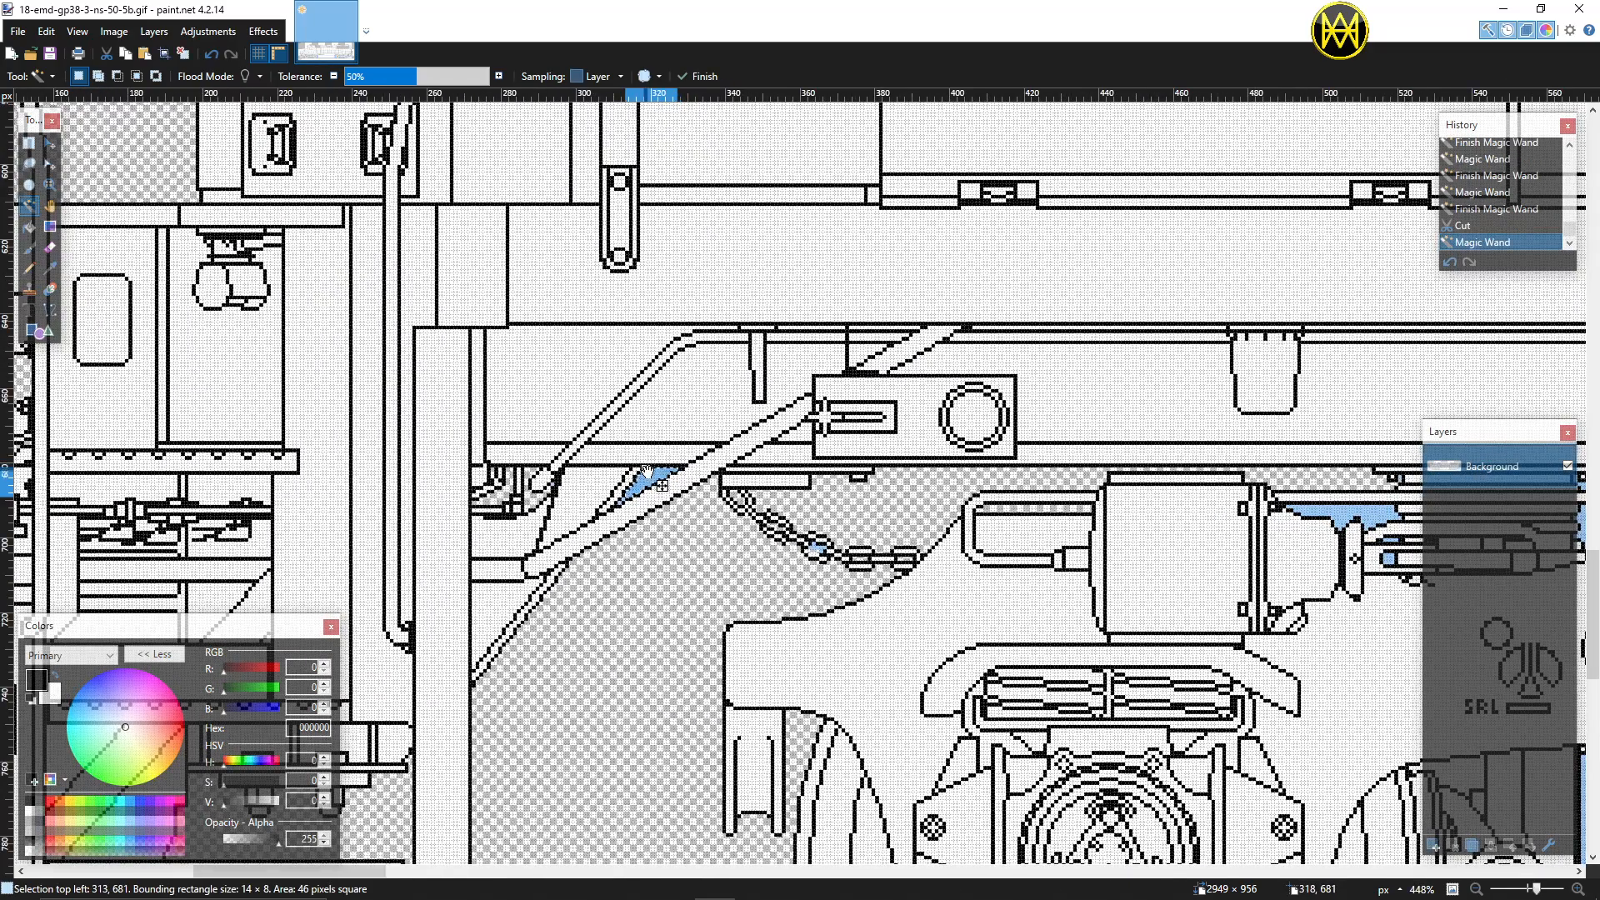
{"action": "left_click", "coordinate": [812, 544], "text": "ctrl"}
Step: Add the blue gaps on both sides of the first spring above the front truck frame to the selection
{"action": "scroll", "coordinate": [676, 517], "scroll_direction": "right", "scroll_amount": 10}
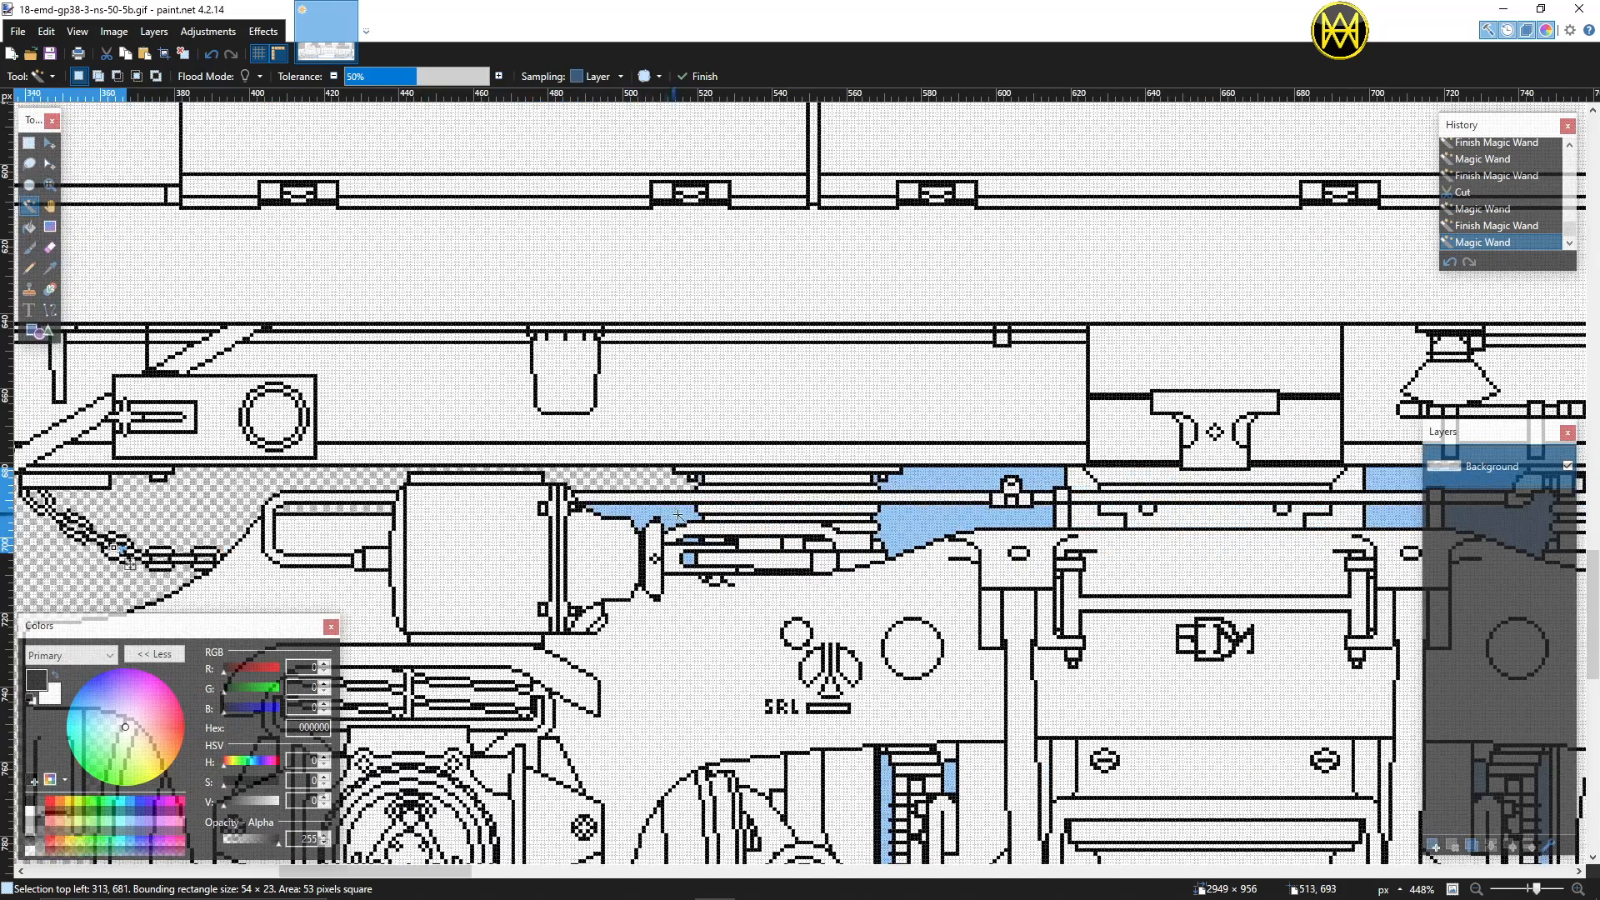
{"action": "left_click", "coordinate": [698, 478], "text": "ctrl"}
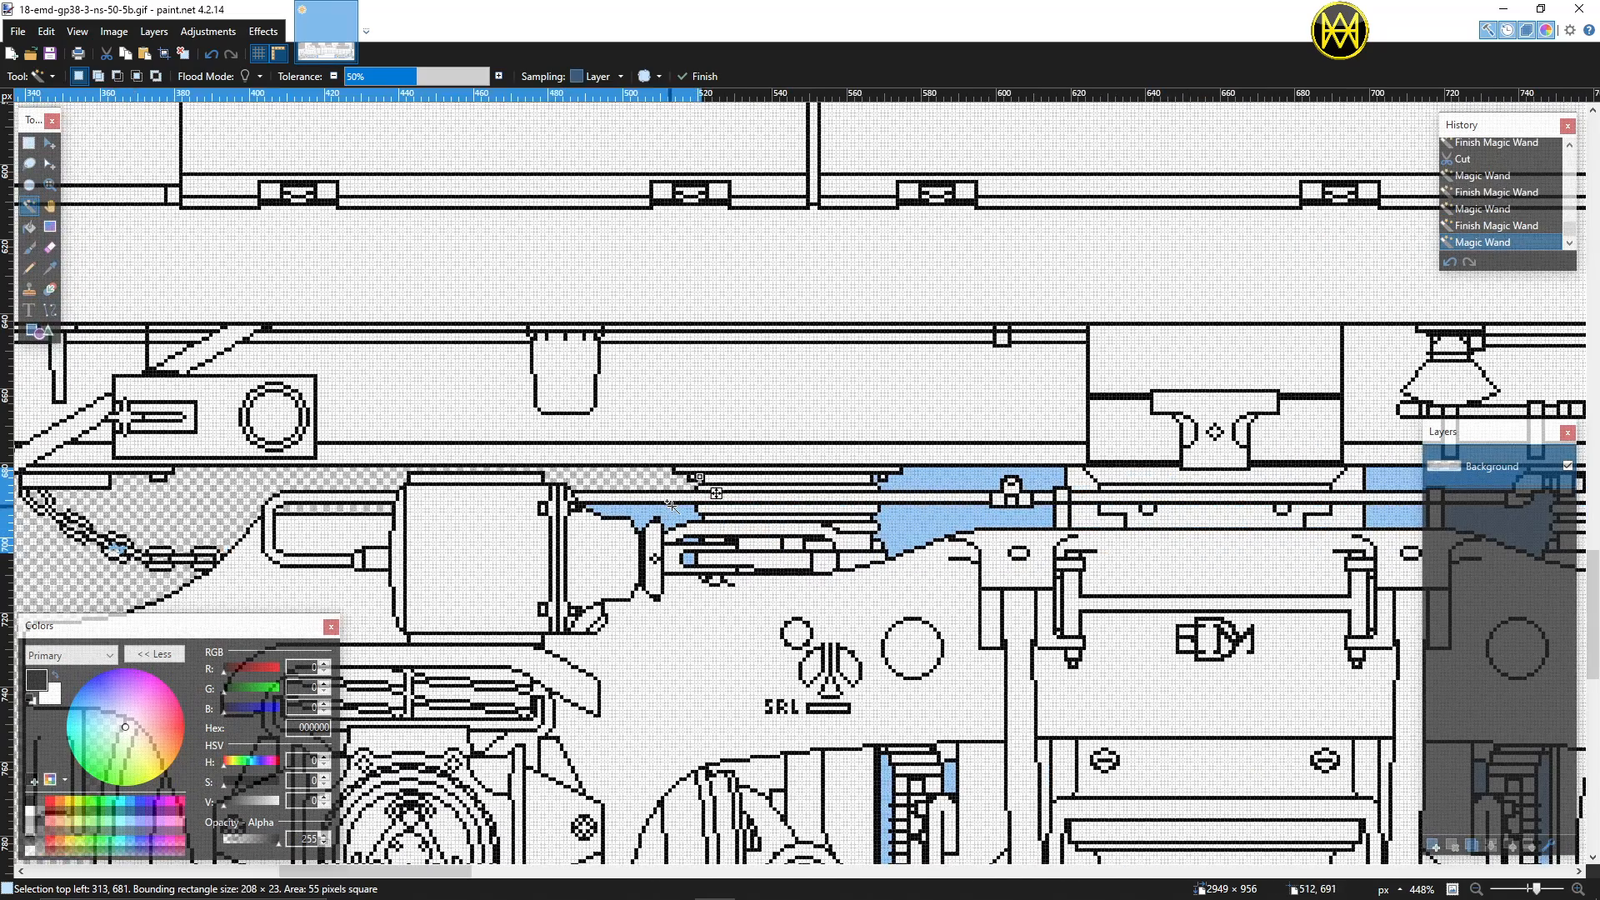
{"action": "left_click", "coordinate": [675, 518], "text": "ctrl"}
{"action": "left_click", "coordinate": [898, 528], "text": "ctrl"}
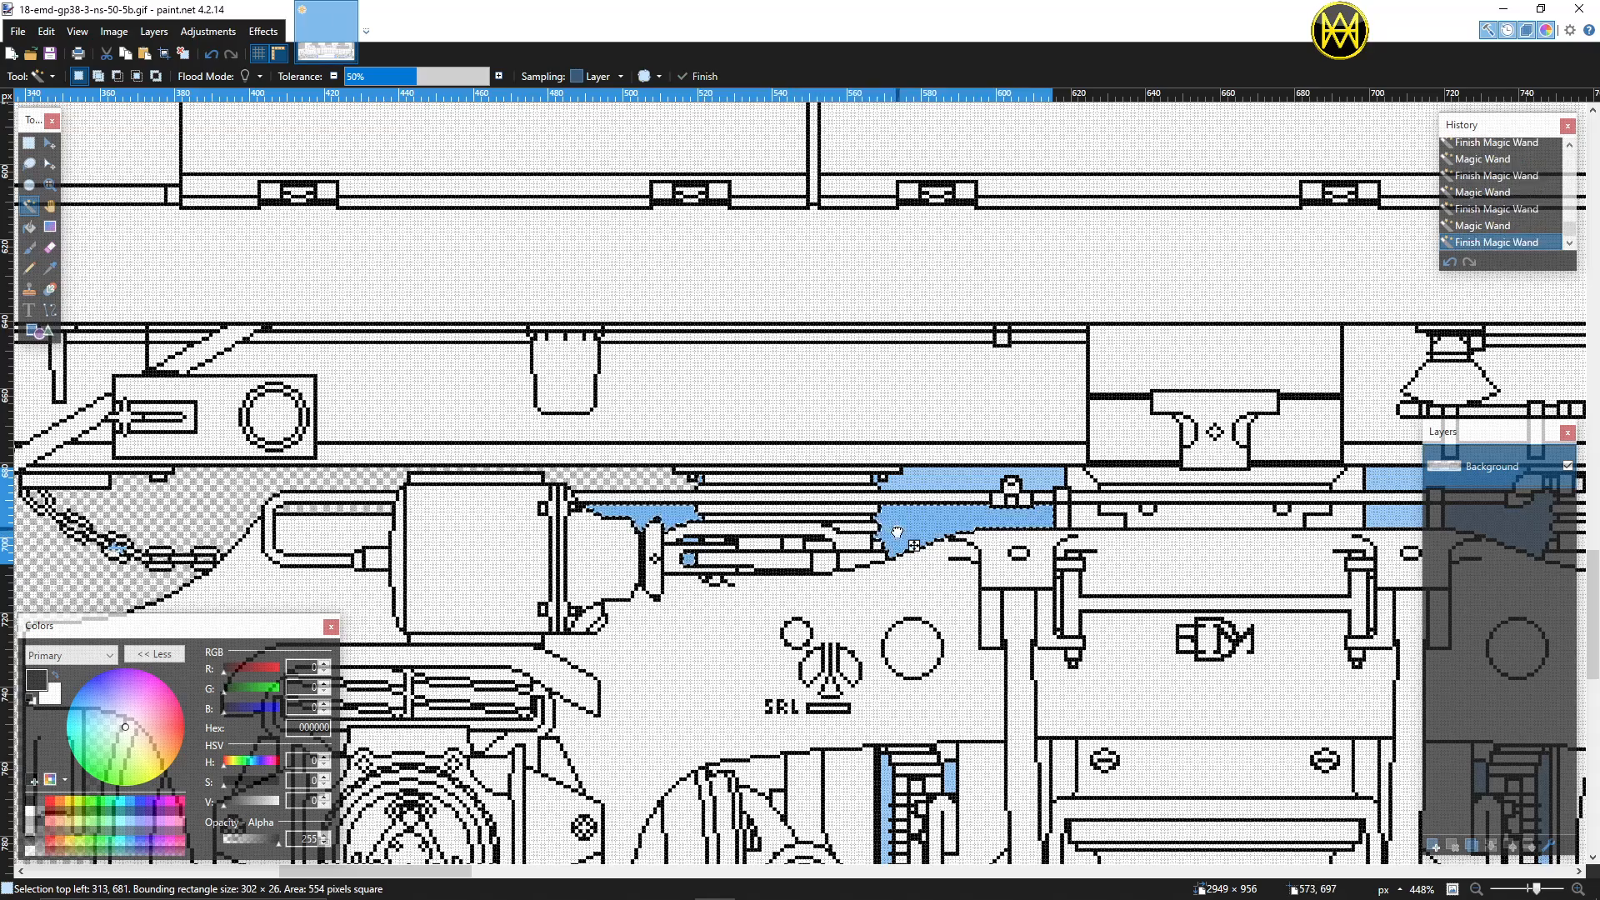
{"action": "left_click", "coordinate": [875, 480], "text": "ctrl"}
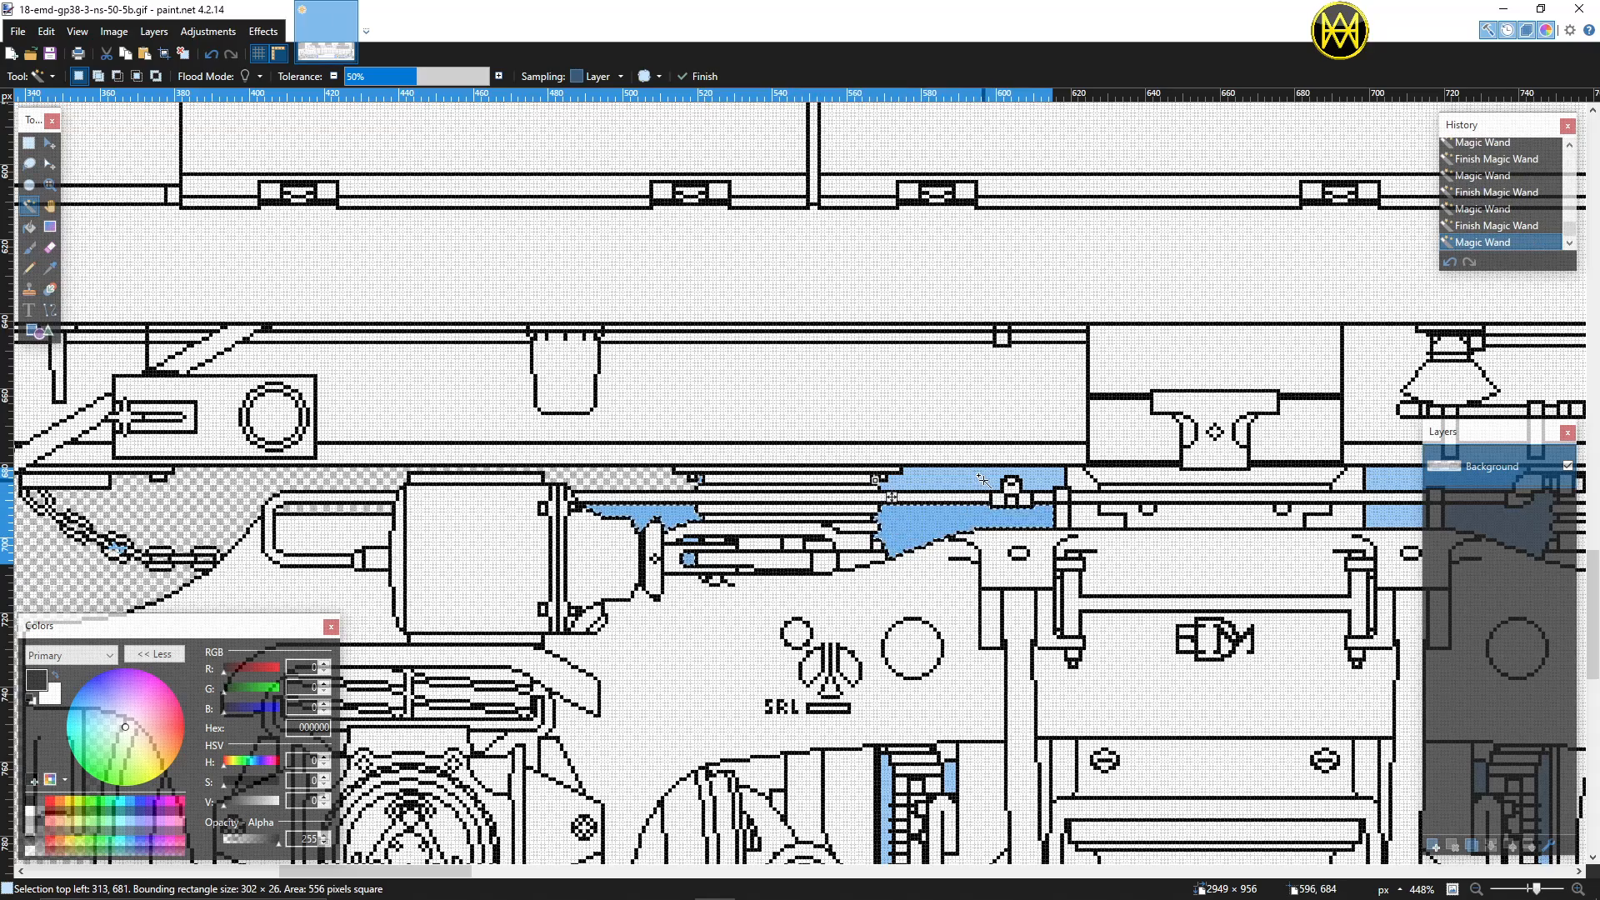
{"action": "left_click", "coordinate": [982, 481], "text": "ctrl"}
Step: Add the blue gaps between the front truck's center bolster and its second upper spring to the selection
{"action": "scroll", "coordinate": [889, 502], "scroll_direction": "right", "scroll_amount": 5}
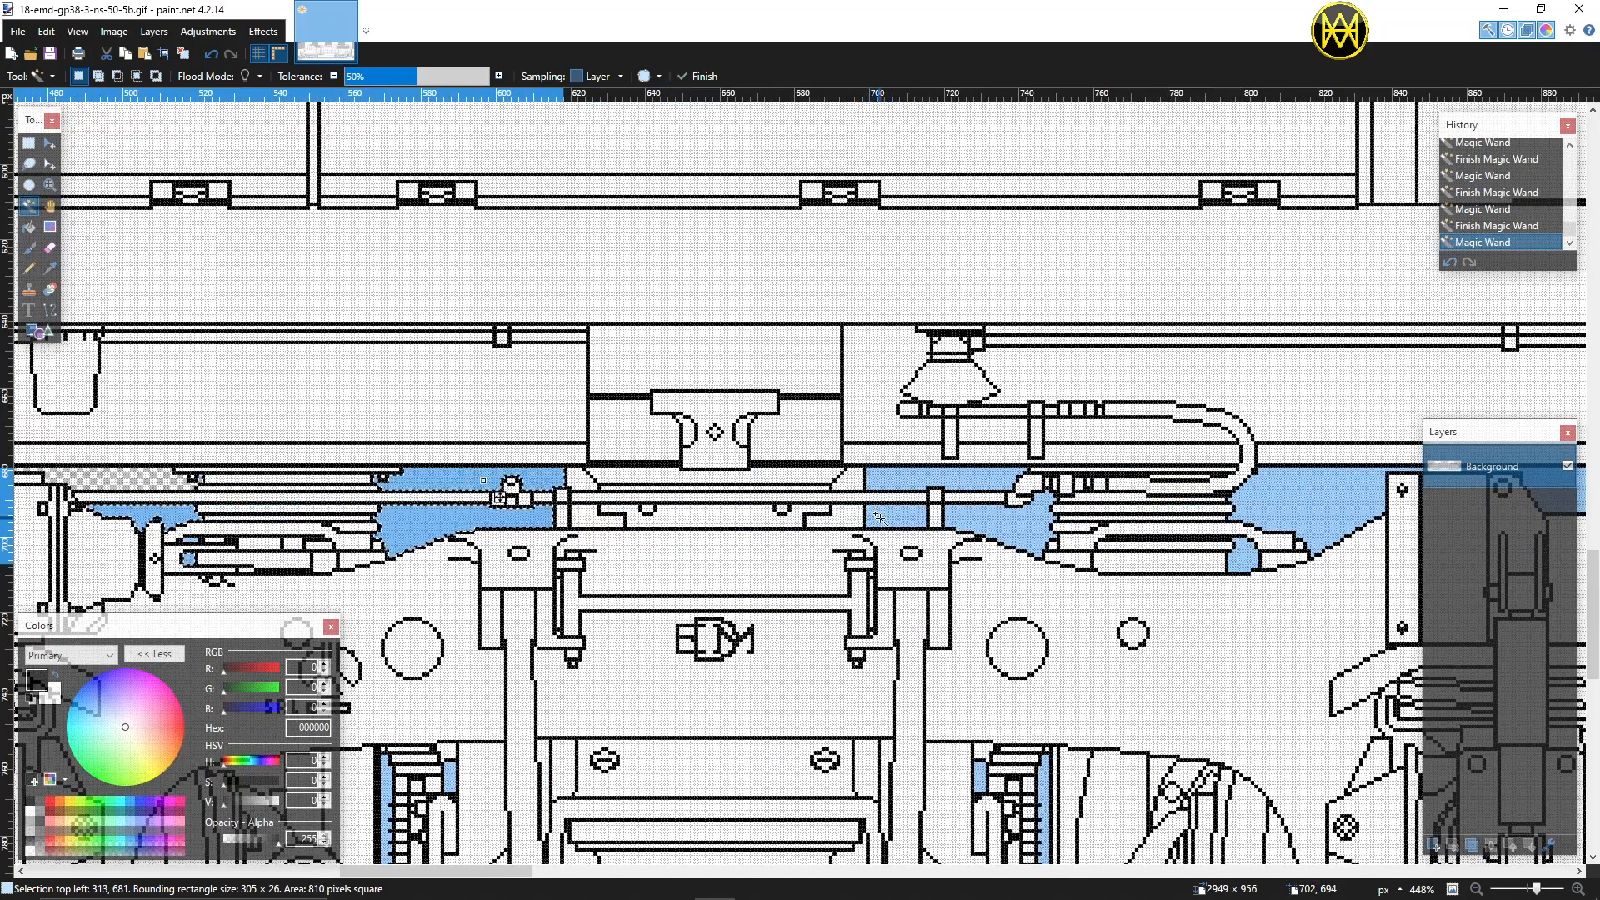
{"action": "left_click", "coordinate": [880, 517], "text": "ctrl"}
{"action": "left_click", "coordinate": [1018, 523], "text": "ctrl"}
{"action": "left_click", "coordinate": [968, 477], "text": "ctrl"}
Step: Add the blue gaps around the front truck's first lower coil spring, beside the central bolster, to the Magic Wand selection
{"action": "scroll", "coordinate": [946, 485], "scroll_direction": "down", "scroll_amount": 1}
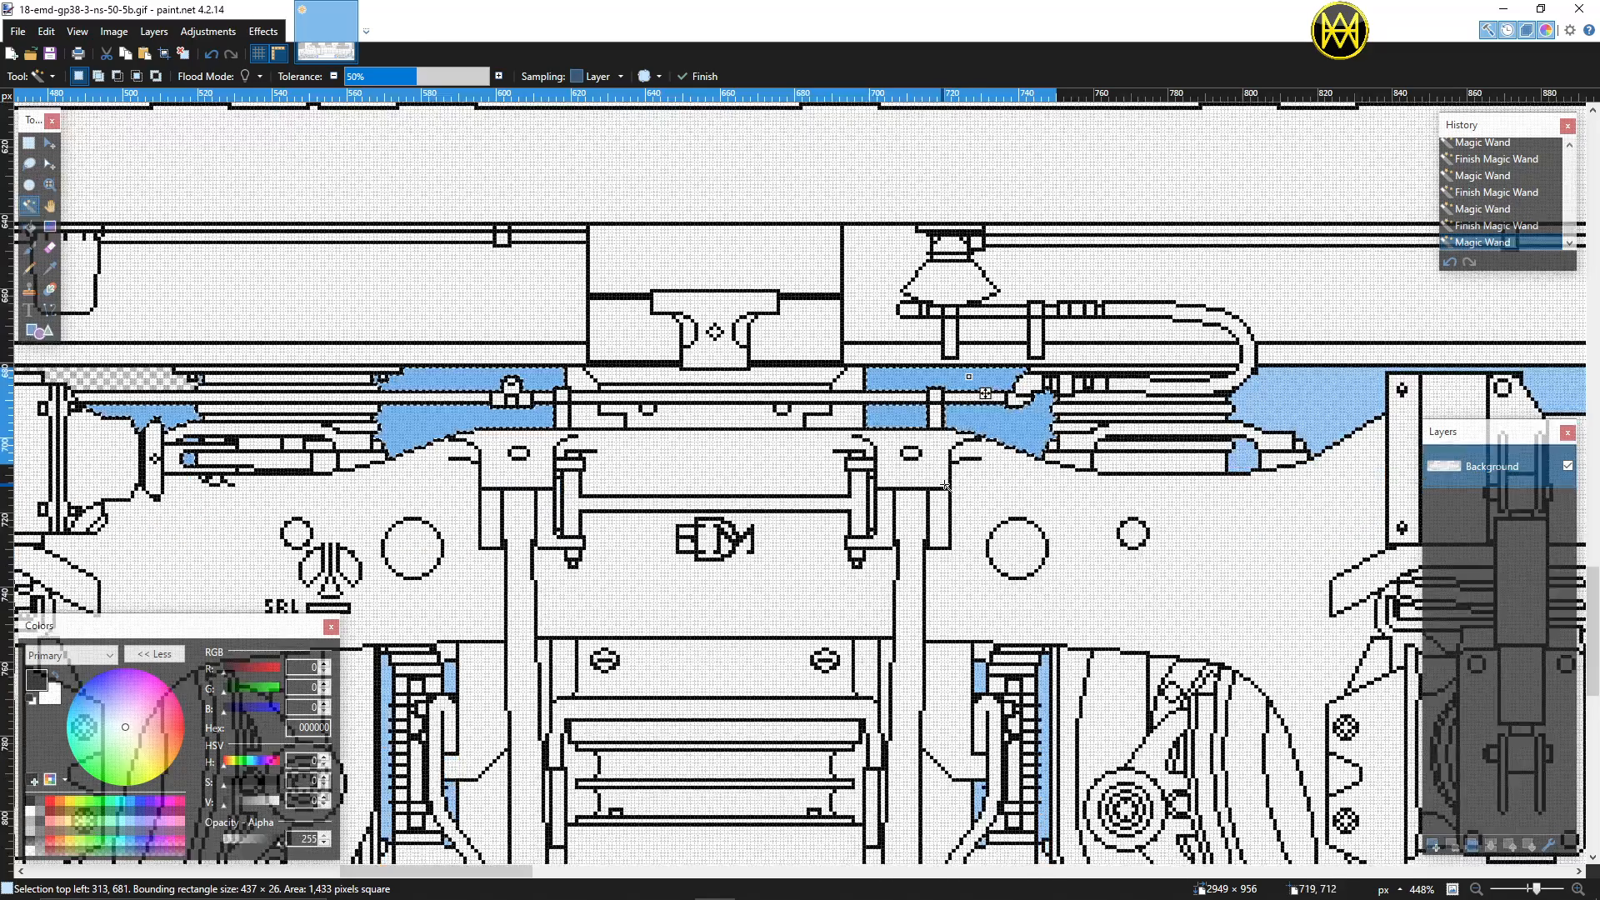
{"action": "scroll", "coordinate": [527, 597], "scroll_direction": "down", "scroll_amount": 1}
{"action": "left_click", "coordinate": [446, 575], "text": "ctrl"}
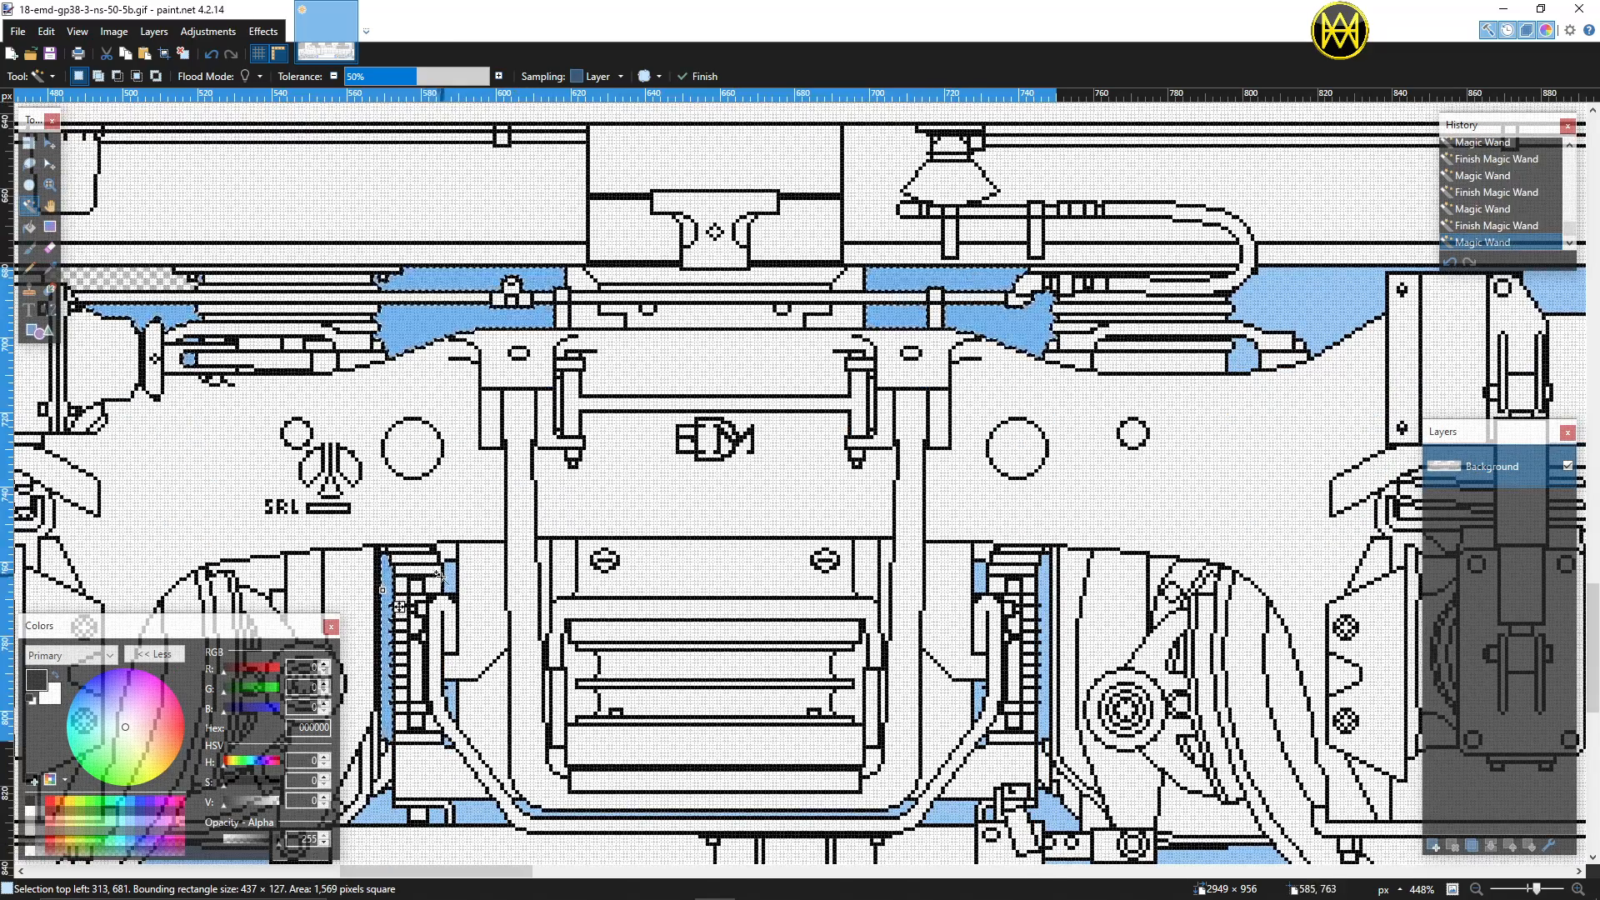
{"action": "scroll", "coordinate": [448, 577], "scroll_direction": "down", "scroll_amount": 2}
{"action": "left_click", "coordinate": [379, 614], "text": "ctrl"}
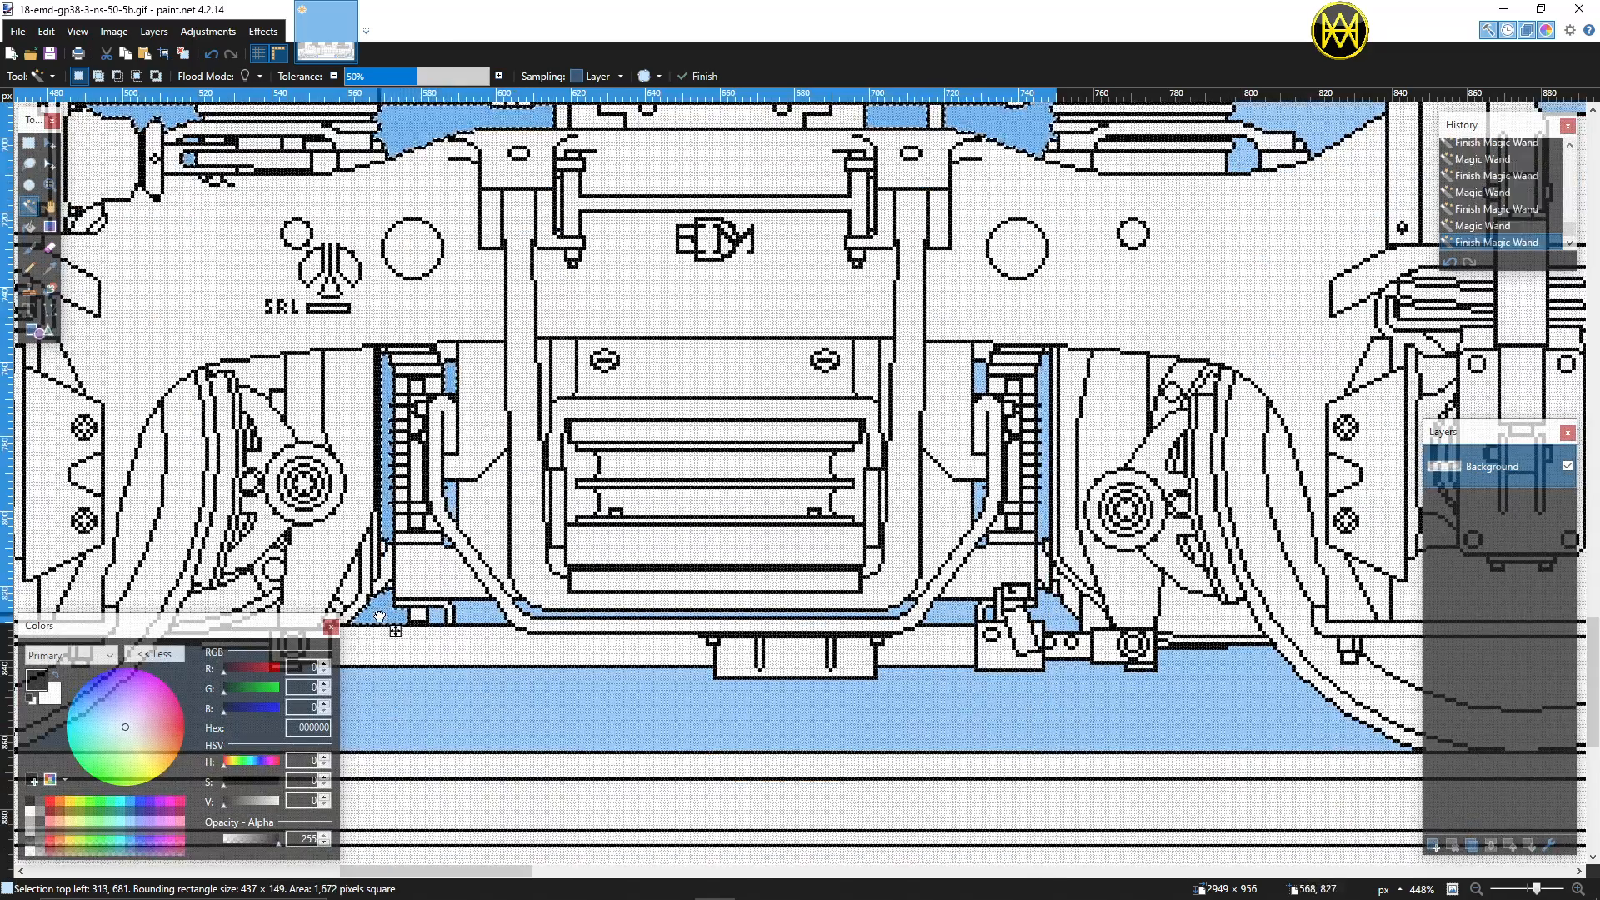
{"action": "left_click", "coordinate": [468, 613], "text": "ctrl"}
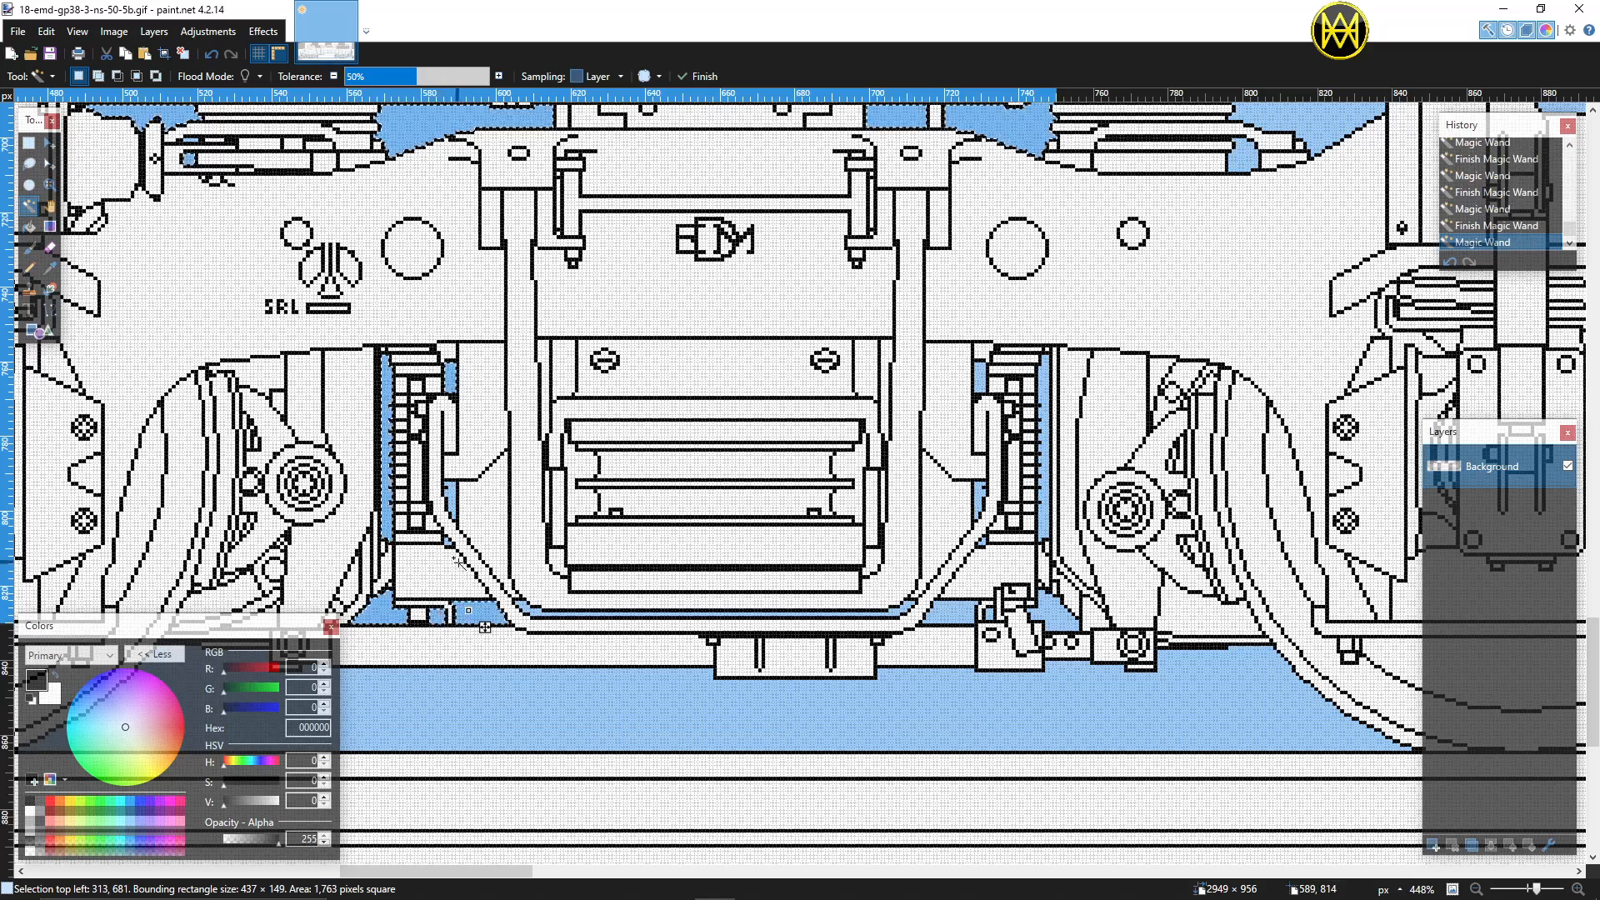
{"action": "left_click", "coordinate": [448, 496], "text": "ctrl"}
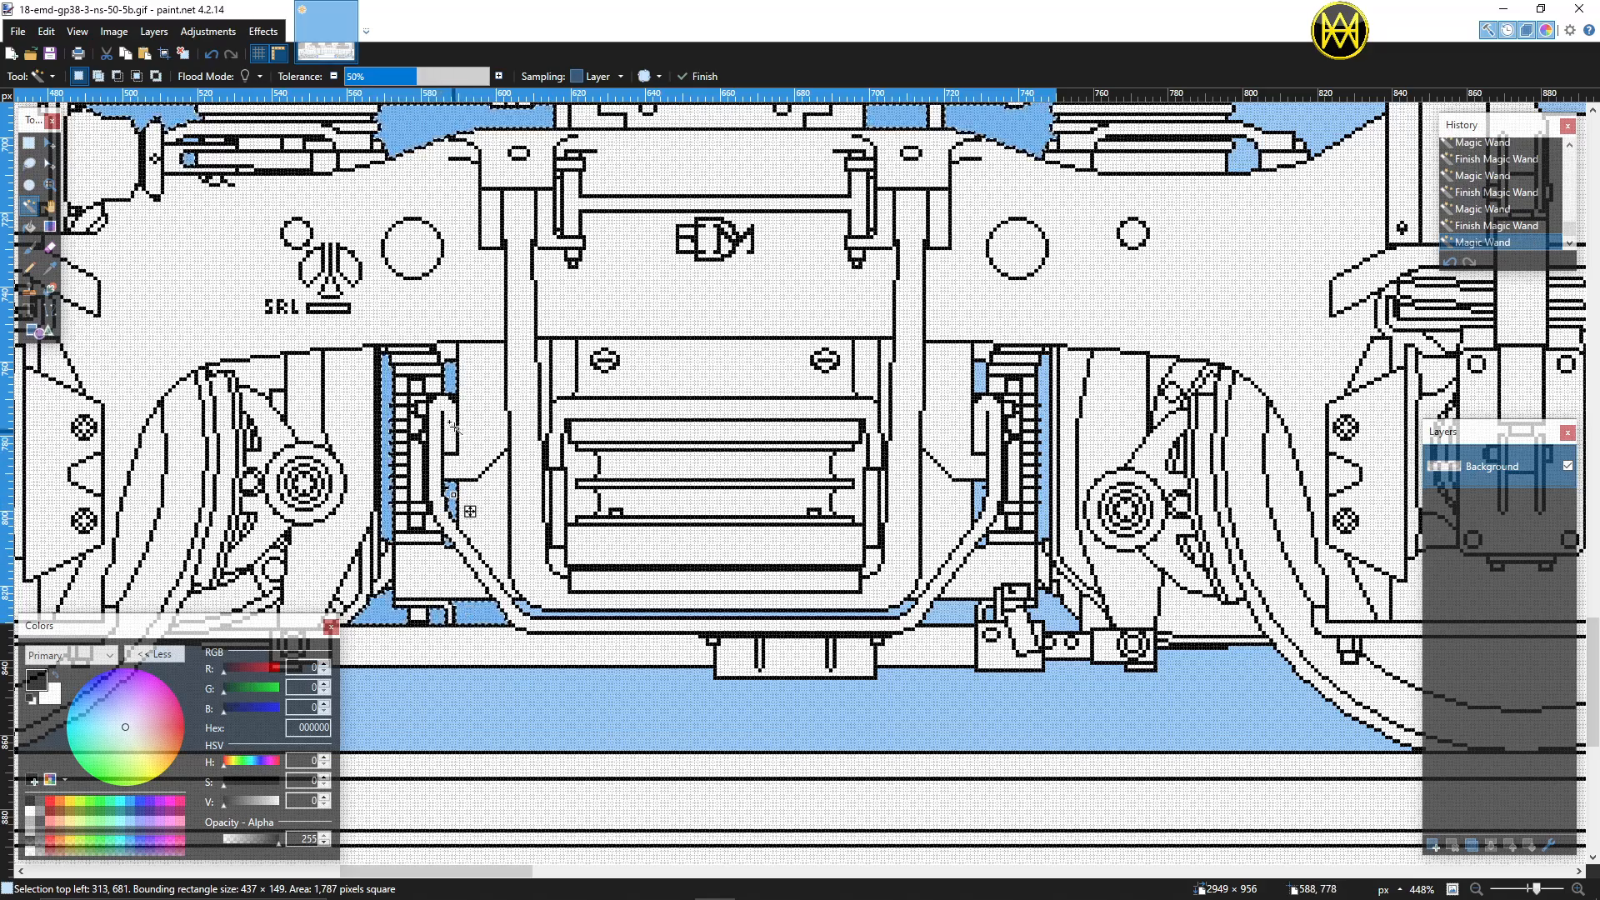
Step: Add the large blue area between the underside of the front truck and the rail to the selection
{"action": "left_click", "coordinate": [513, 666], "text": "ctrl"}
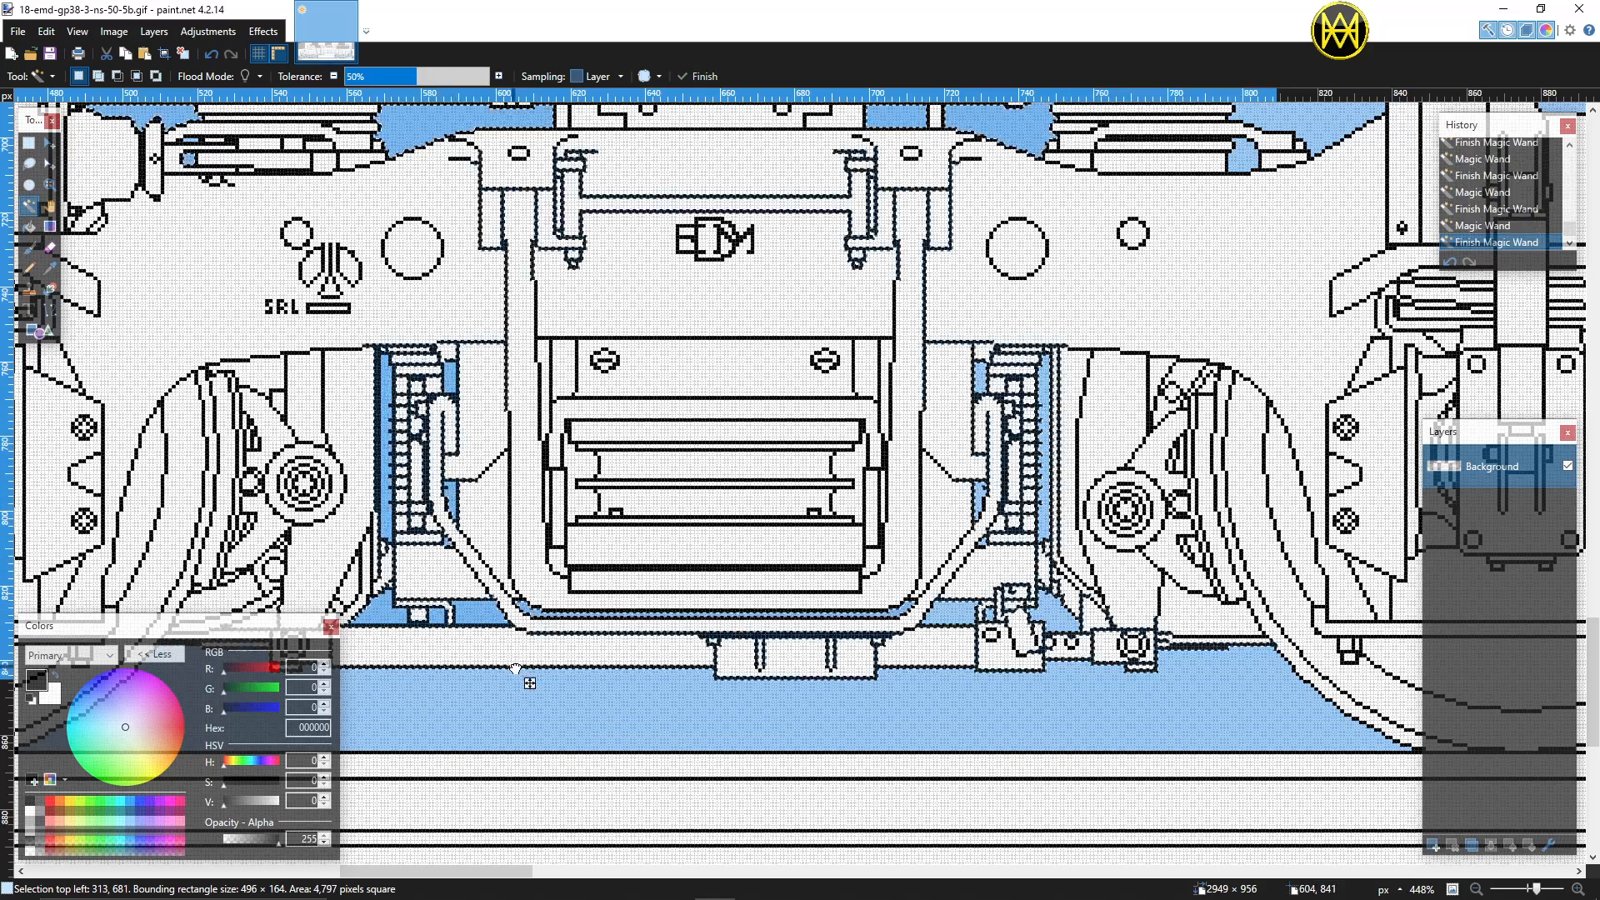
{"action": "key", "text": "ctrl+z"}
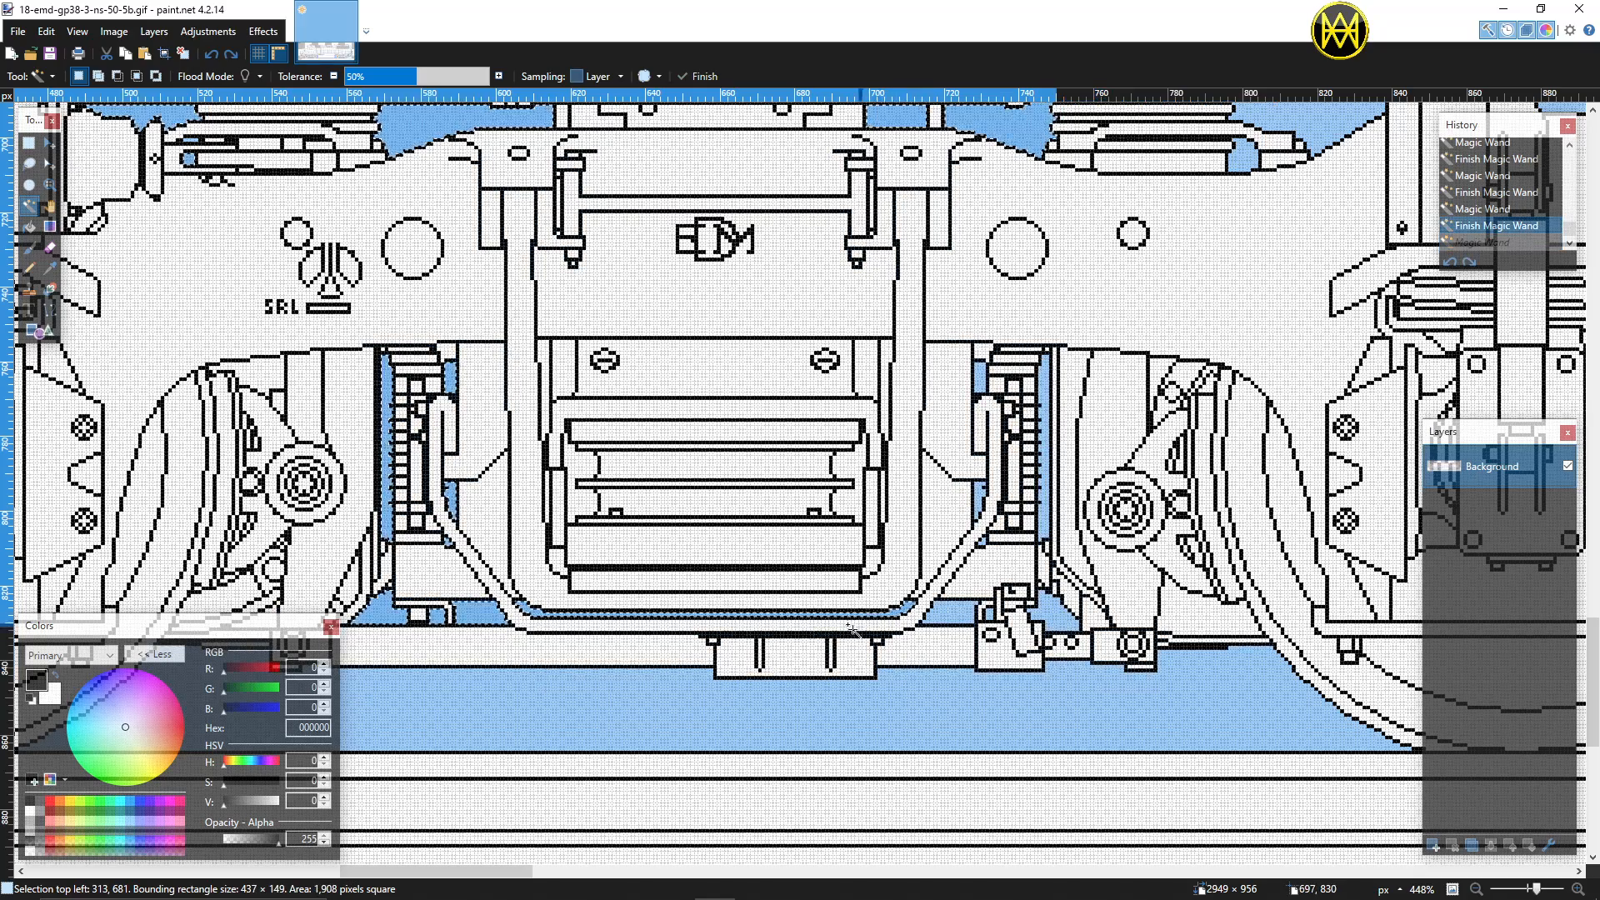
{"action": "left_click", "coordinate": [725, 700], "text": "ctrl"}
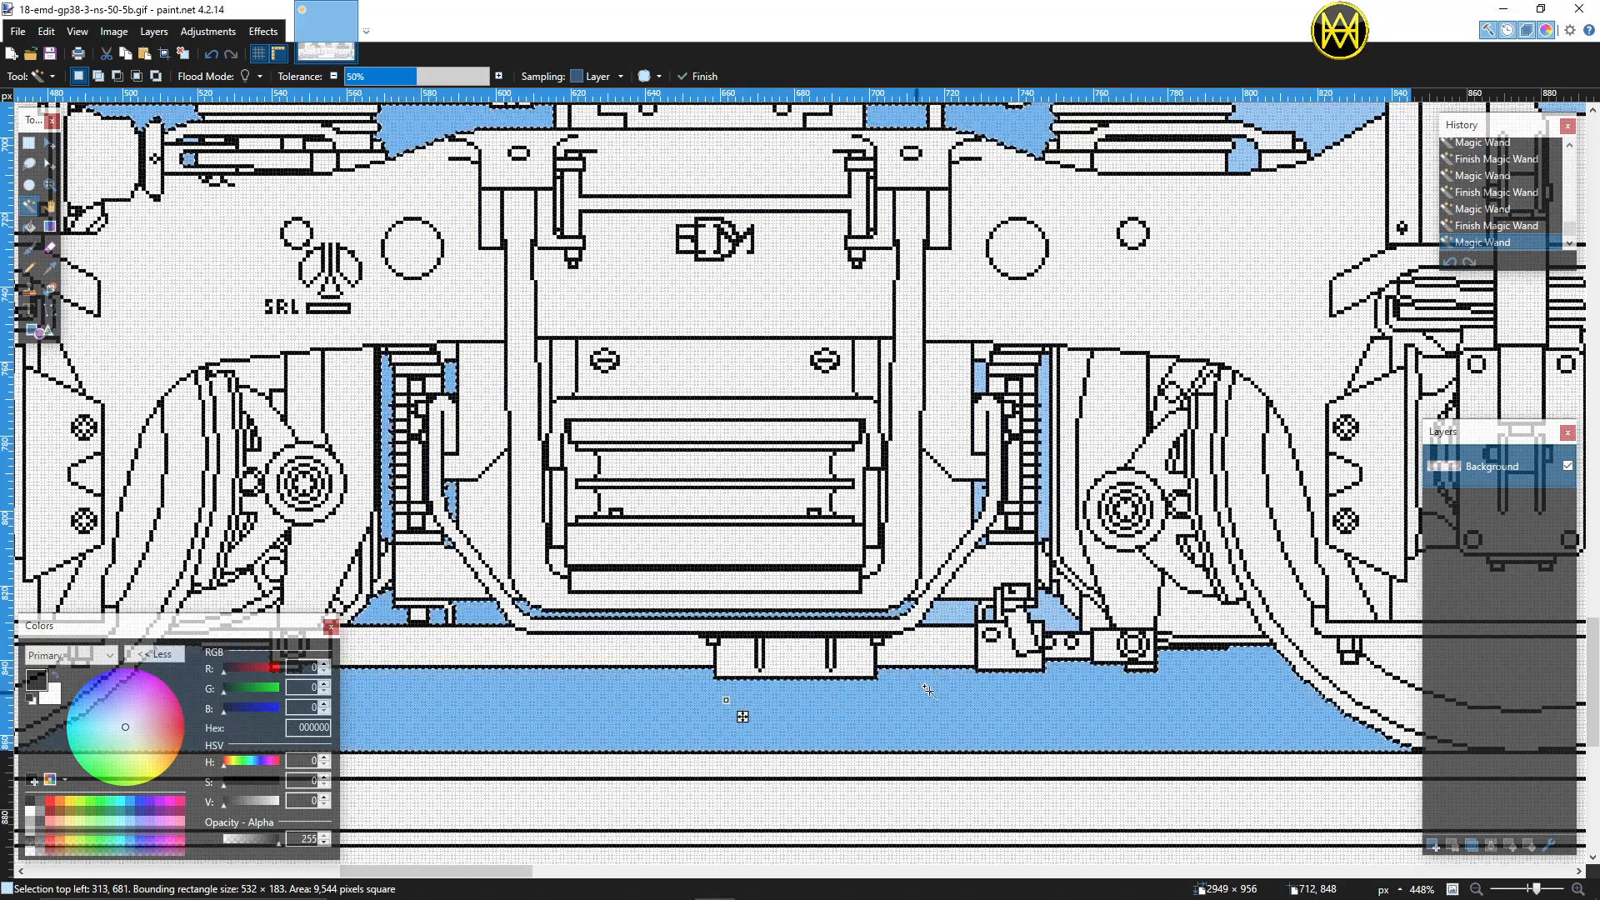
Step: Add the blue gaps around the front truck's second lower coil spring and the linkage beneath it to the selection
{"action": "left_click", "coordinate": [988, 613], "text": "ctrl"}
{"action": "scroll", "coordinate": [976, 543], "scroll_direction": "up", "scroll_amount": 4}
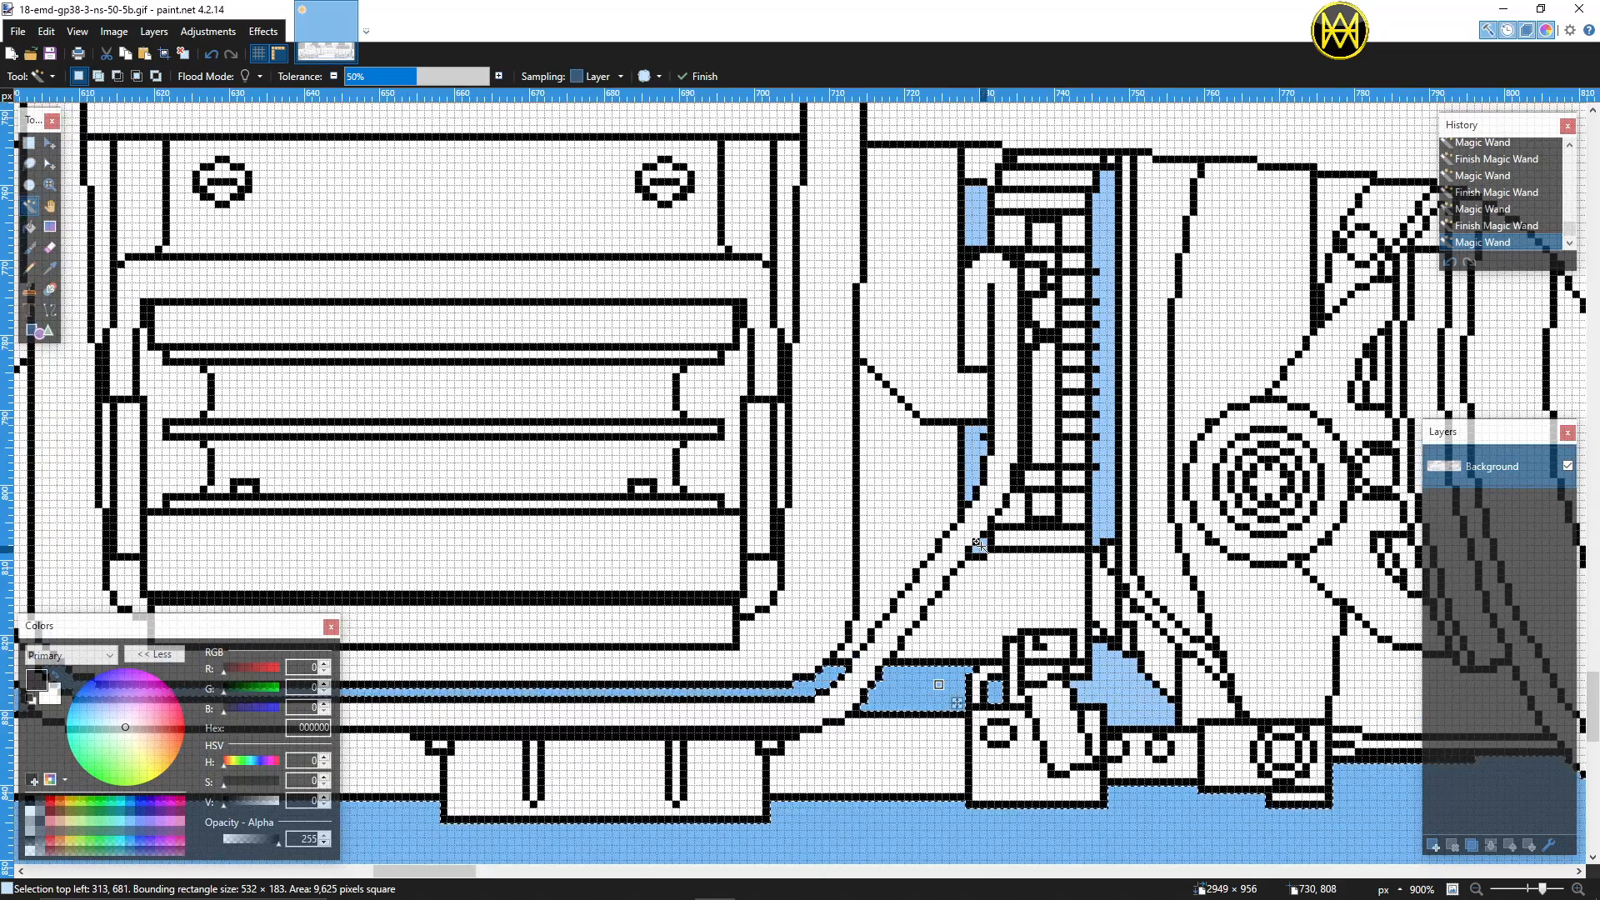
{"action": "left_click", "coordinate": [969, 452], "text": "ctrl"}
{"action": "left_click", "coordinate": [1105, 496], "text": "ctrl"}
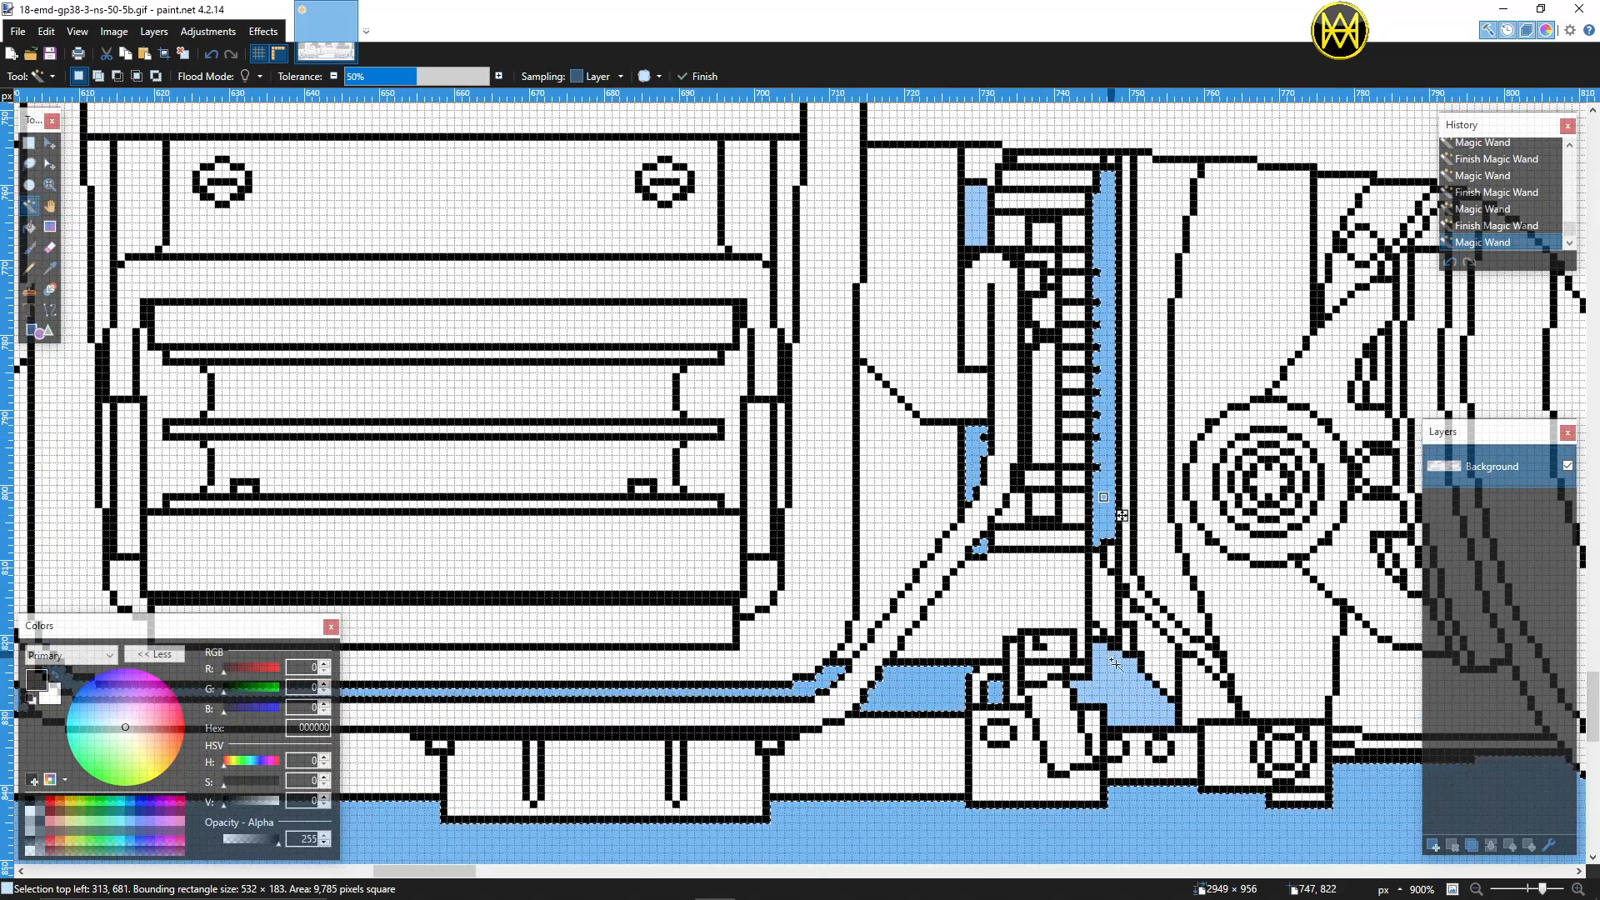
{"action": "left_click", "coordinate": [1135, 708], "text": "ctrl"}
{"action": "scroll", "coordinate": [1033, 523], "scroll_direction": "up", "scroll_amount": 3}
{"action": "left_click", "coordinate": [977, 527], "text": "ctrl"}
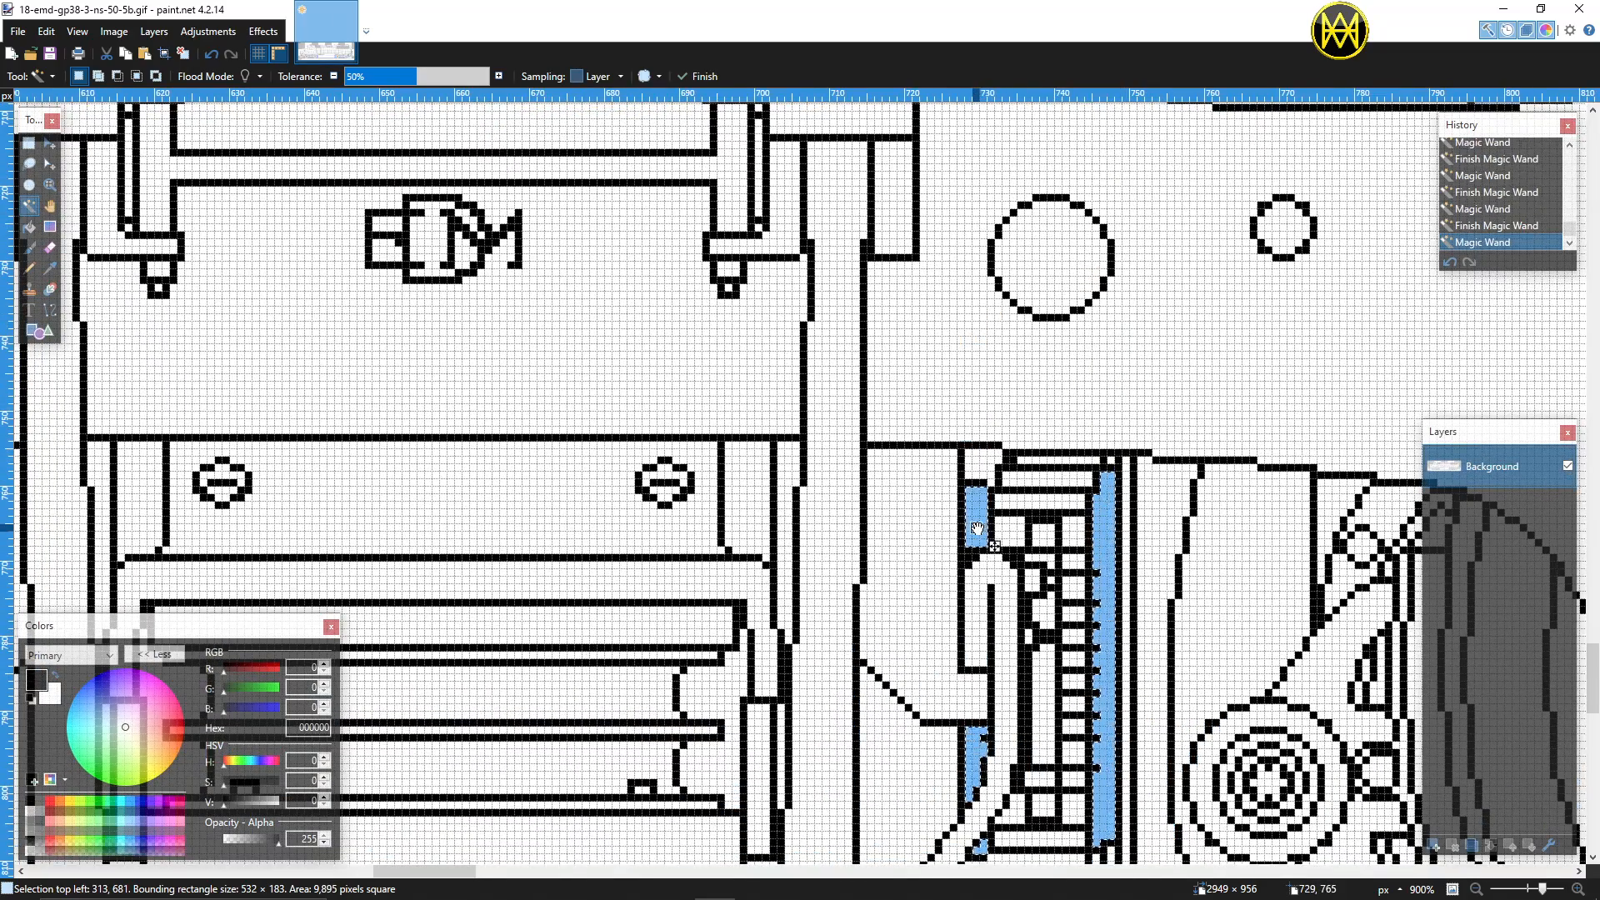
Step: Add the blue gap inside the front truck's second upper spring seat and the blue area behind that spring to the selection
{"action": "scroll", "coordinate": [959, 500], "scroll_direction": "up", "scroll_amount": 5}
{"action": "scroll", "coordinate": [931, 468], "scroll_direction": "right", "scroll_amount": 5}
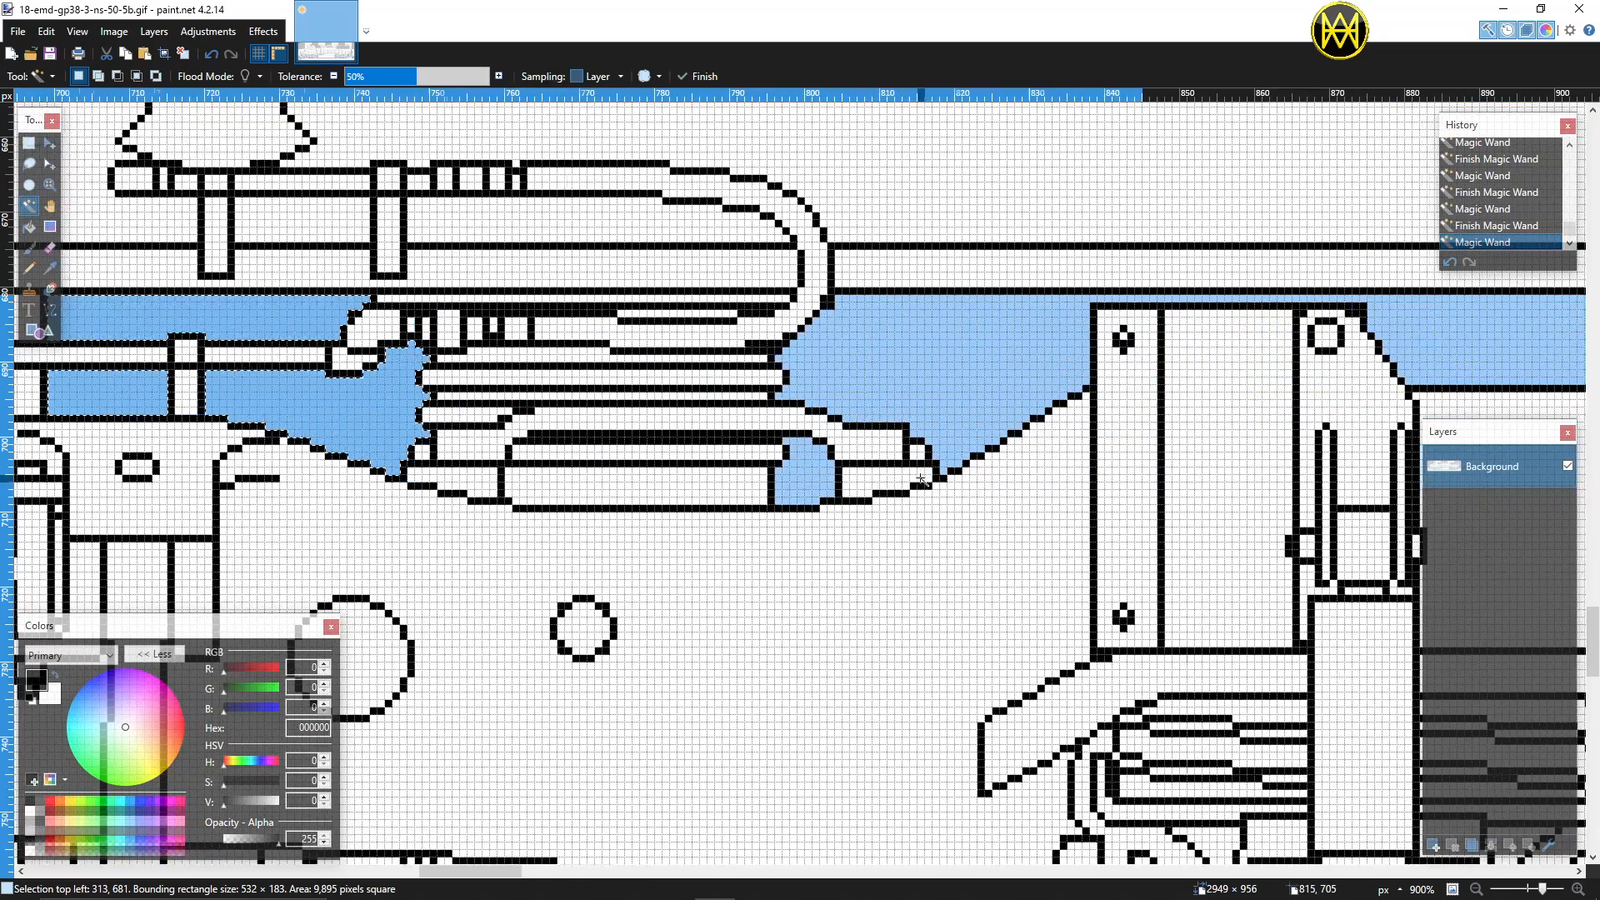
{"action": "left_click", "coordinate": [821, 481], "text": "ctrl"}
{"action": "left_click", "coordinate": [891, 373], "text": "ctrl"}
Step: Add the large blue area between the front truck's rear wheel and the fuel tank to the selection
{"action": "scroll", "coordinate": [865, 463], "scroll_direction": "right", "scroll_amount": 3}
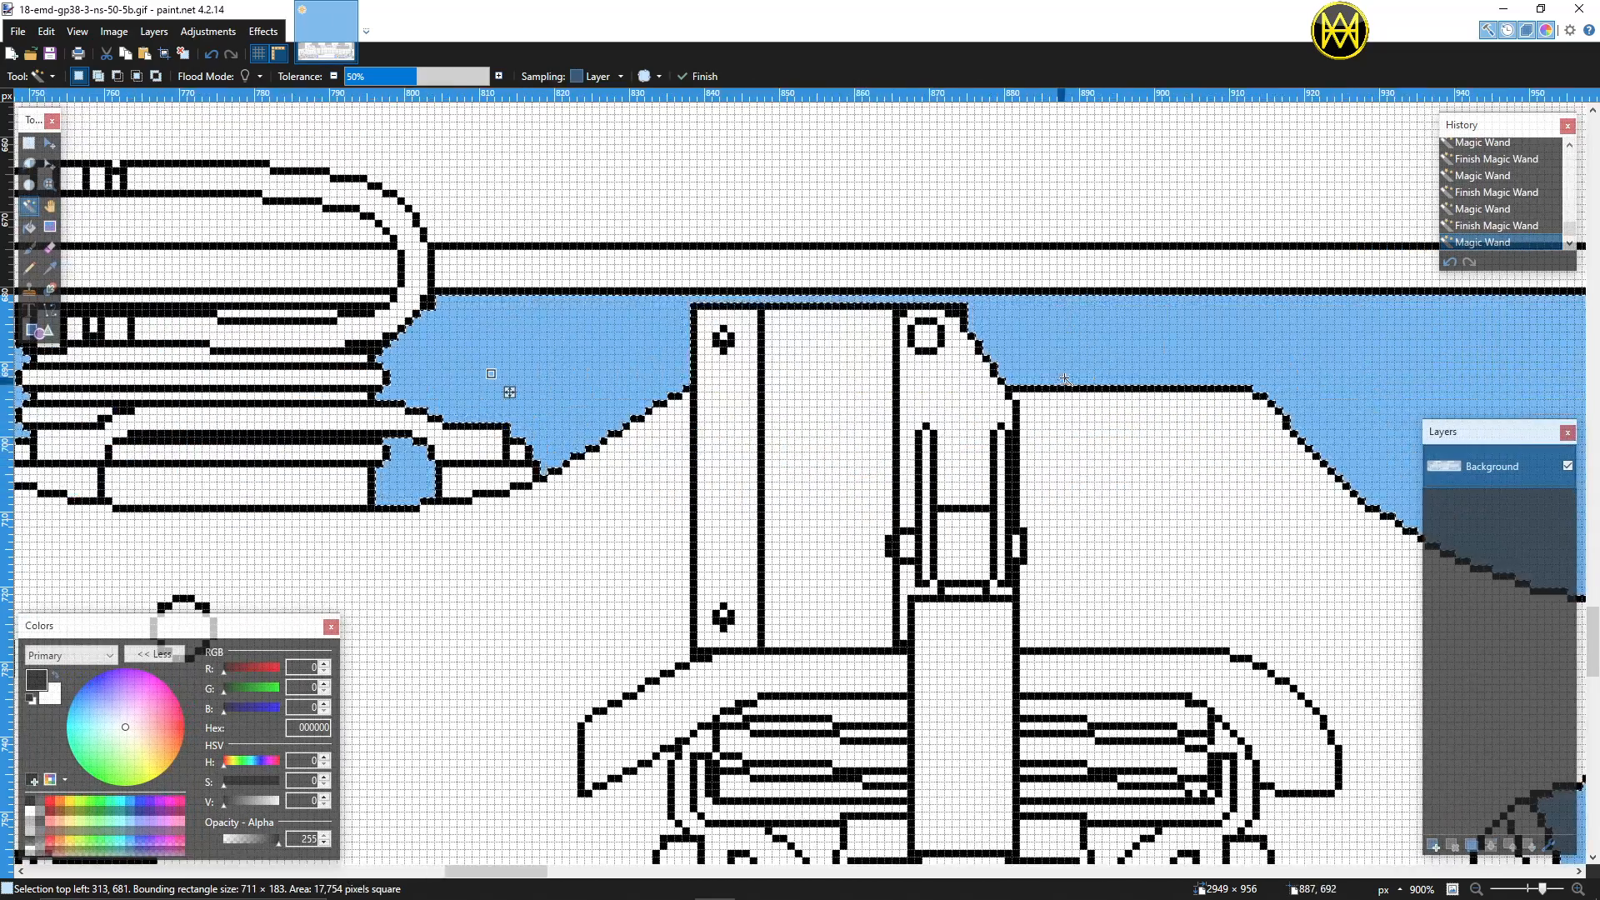
{"action": "scroll", "coordinate": [1025, 400], "scroll_direction": "down", "scroll_amount": 12}
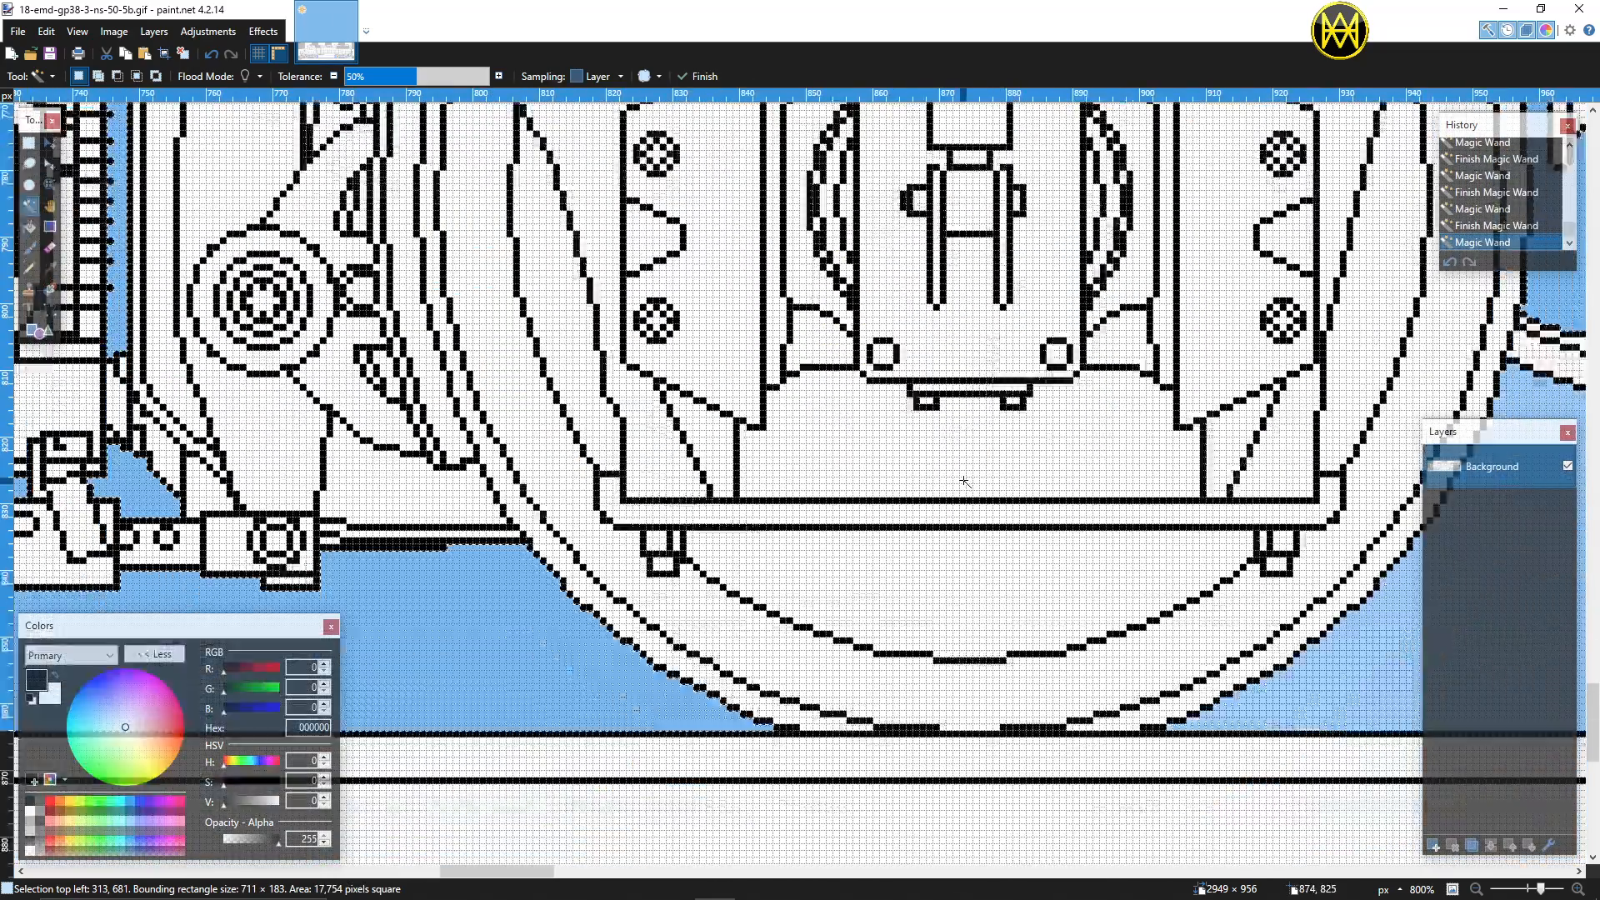
{"action": "scroll", "coordinate": [958, 480], "scroll_direction": "down", "scroll_amount": 1}
{"action": "scroll", "coordinate": [954, 493], "scroll_direction": "right", "scroll_amount": 7}
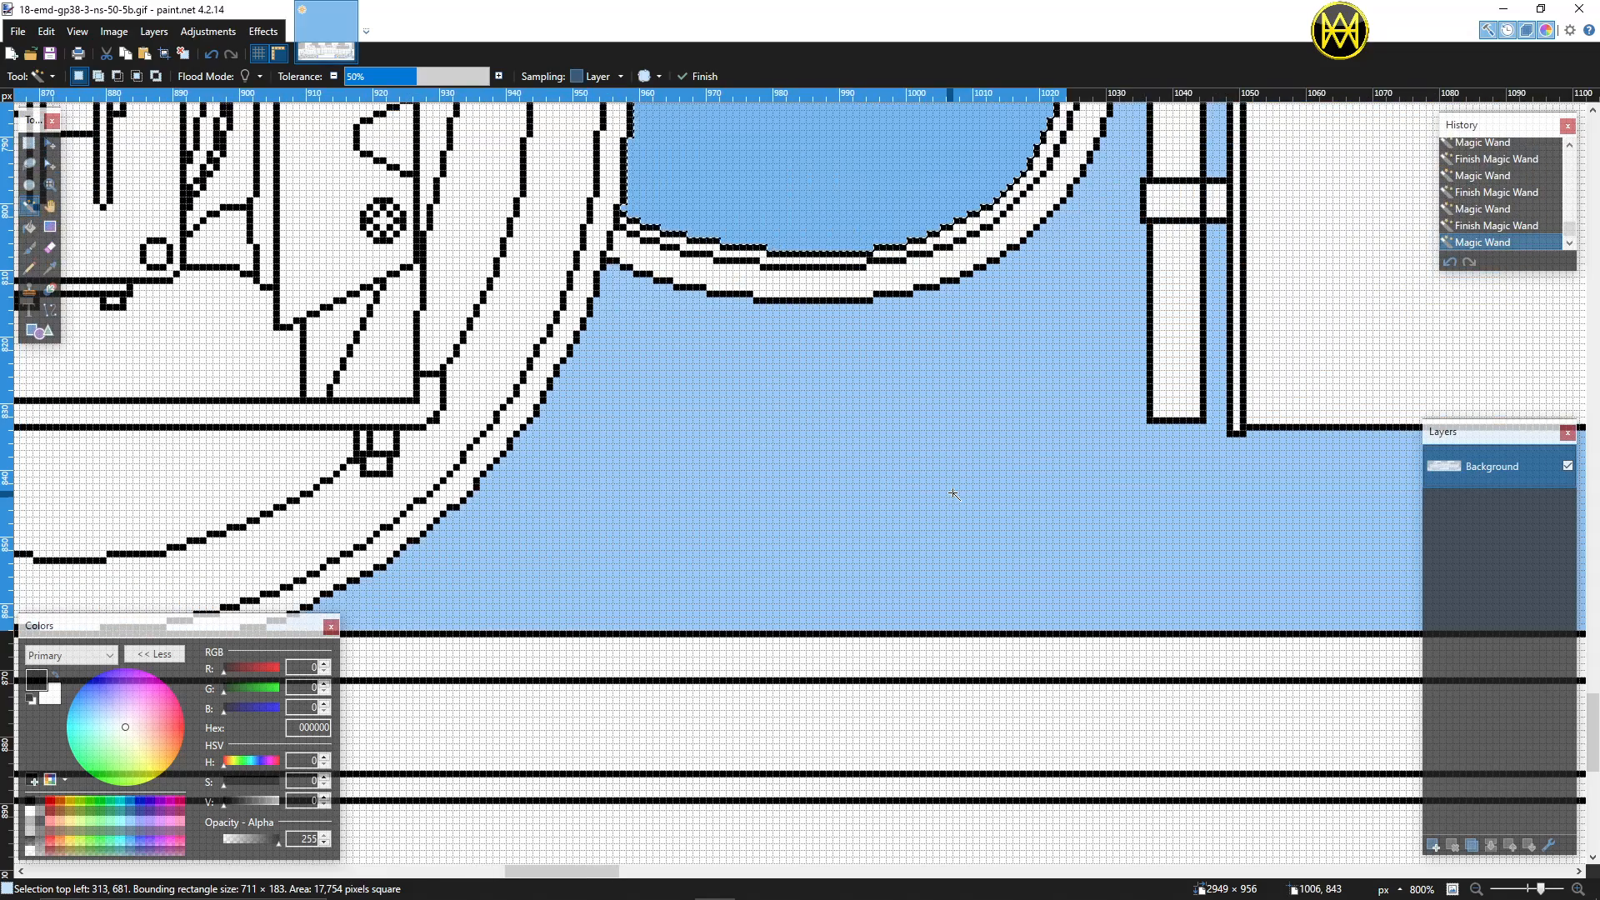
{"action": "left_click", "coordinate": [937, 455], "text": "ctrl"}
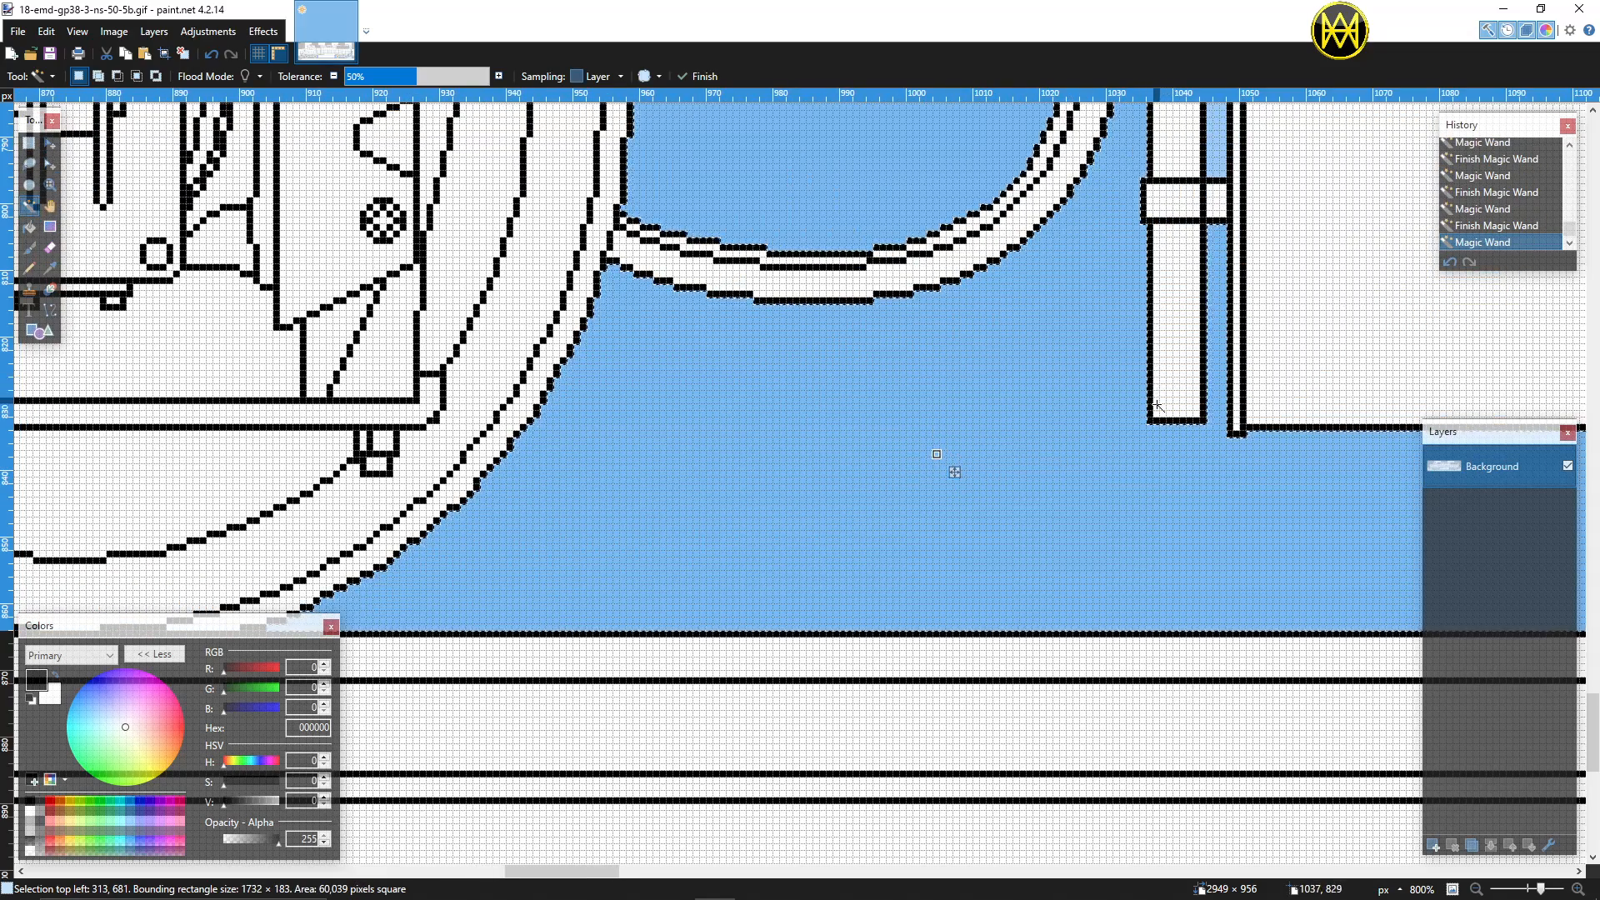
Step: Add the blue gaps around the hose, bracket and vertical pipe ahead of the fuel tank, plus the thin strip above the tank, to the selection
{"action": "scroll", "coordinate": [1157, 406], "scroll_direction": "up", "scroll_amount": 4}
{"action": "scroll", "coordinate": [1134, 343], "scroll_direction": "up", "scroll_amount": 6}
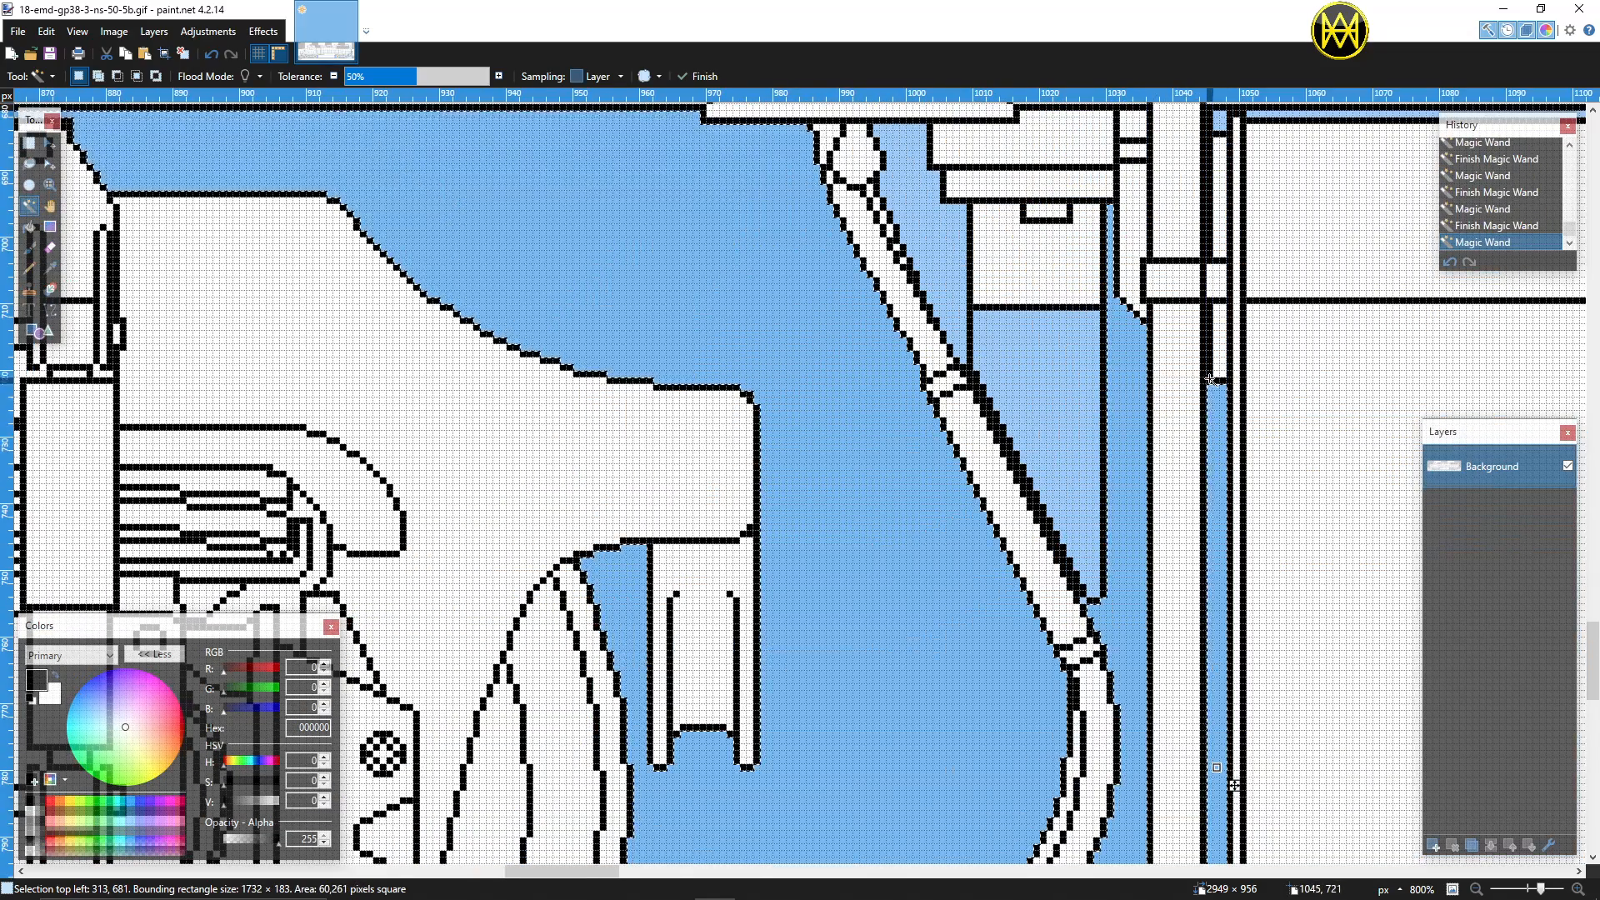
{"action": "left_click", "coordinate": [1058, 433], "text": "ctrl"}
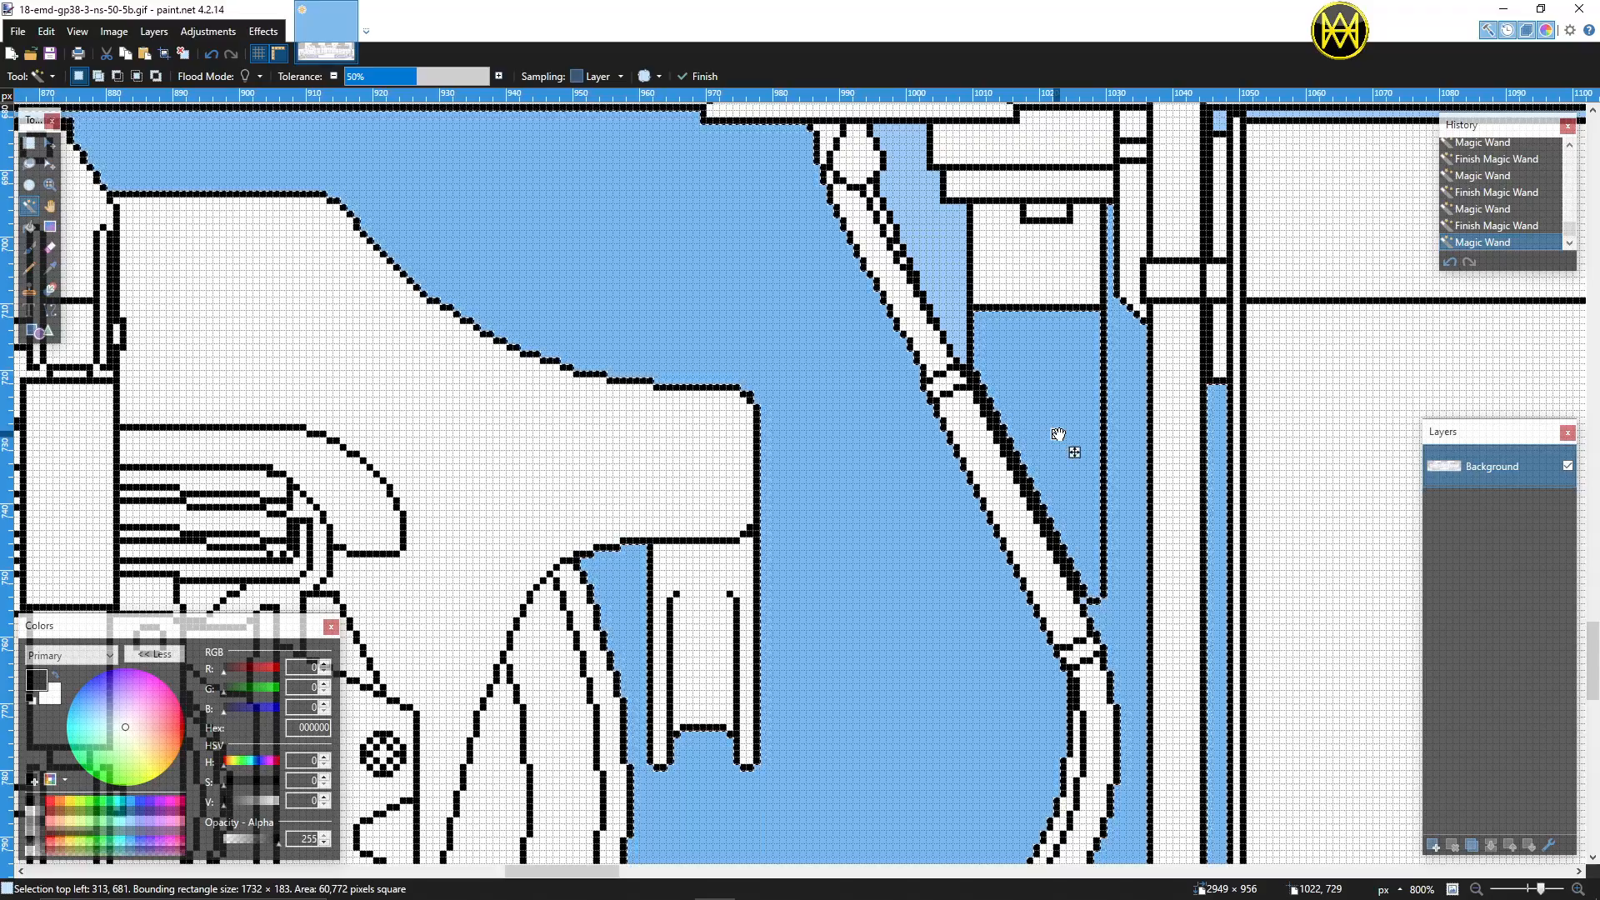
{"action": "scroll", "coordinate": [1058, 434], "scroll_direction": "down", "scroll_amount": 1}
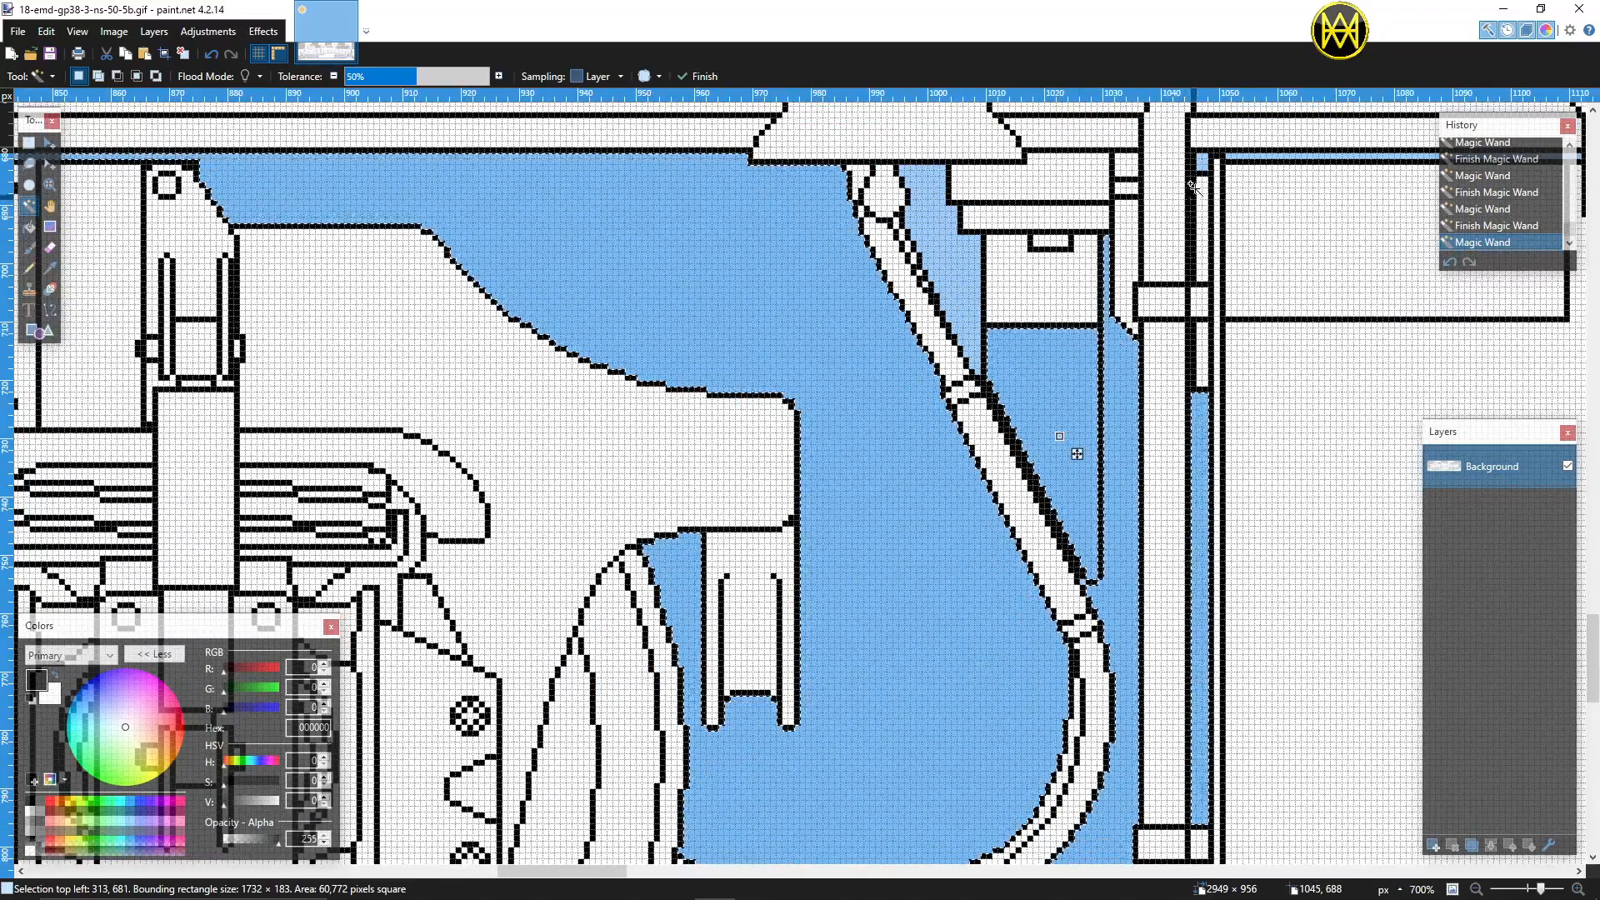
{"action": "left_click", "coordinate": [1228, 157], "text": "ctrl"}
{"action": "scroll", "coordinate": [1054, 279], "scroll_direction": "down", "scroll_amount": 2}
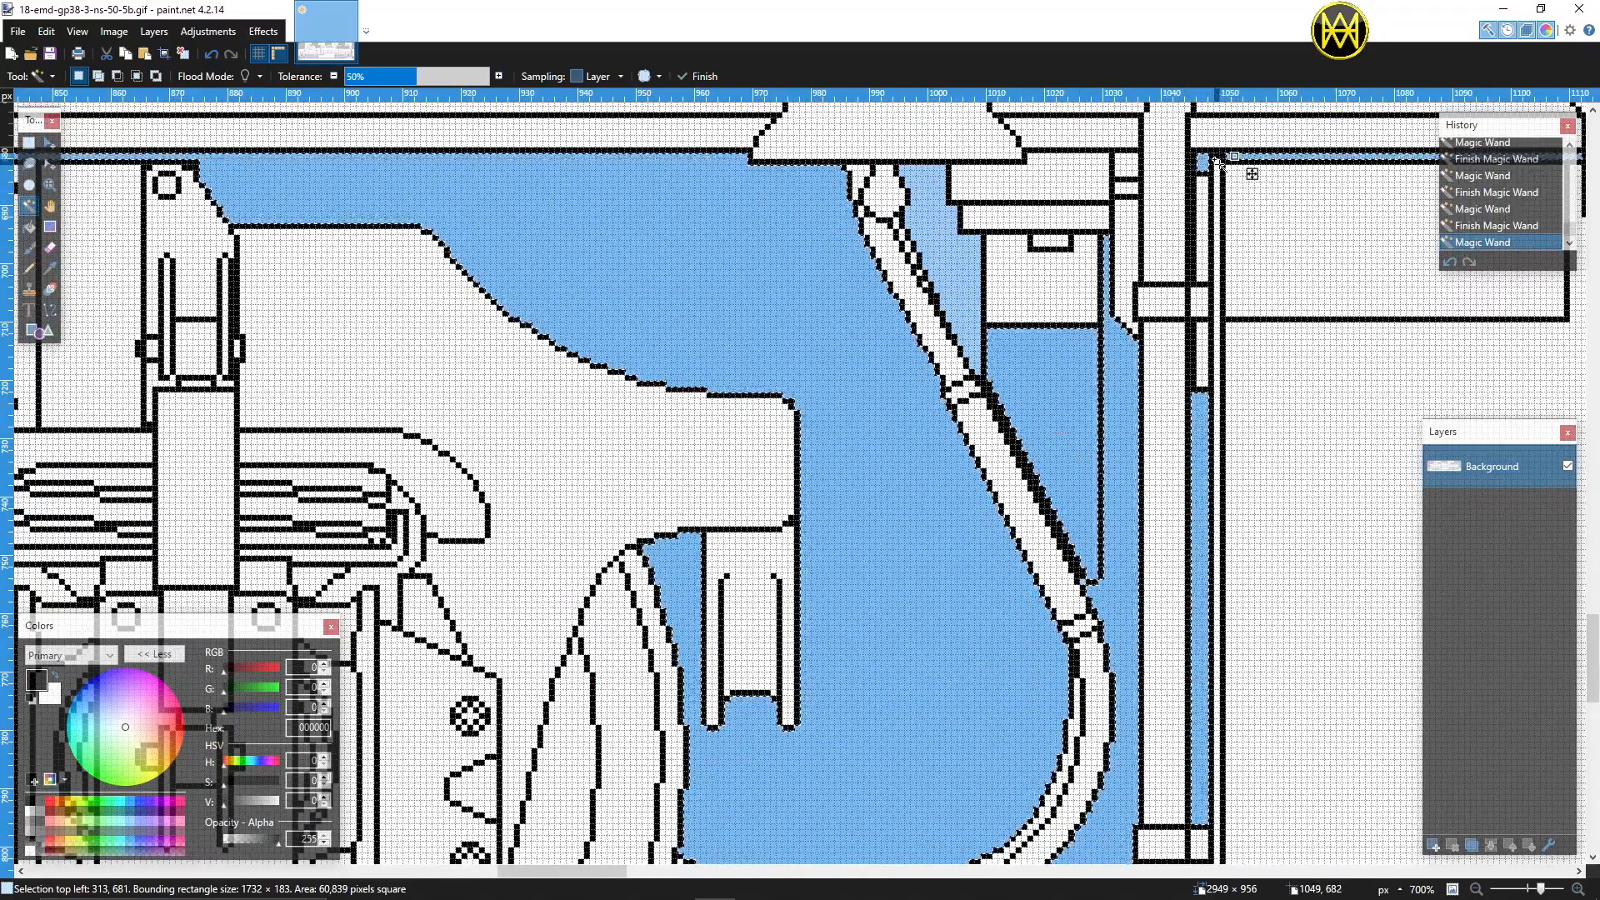
{"action": "scroll", "coordinate": [1058, 280], "scroll_direction": "down", "scroll_amount": 2}
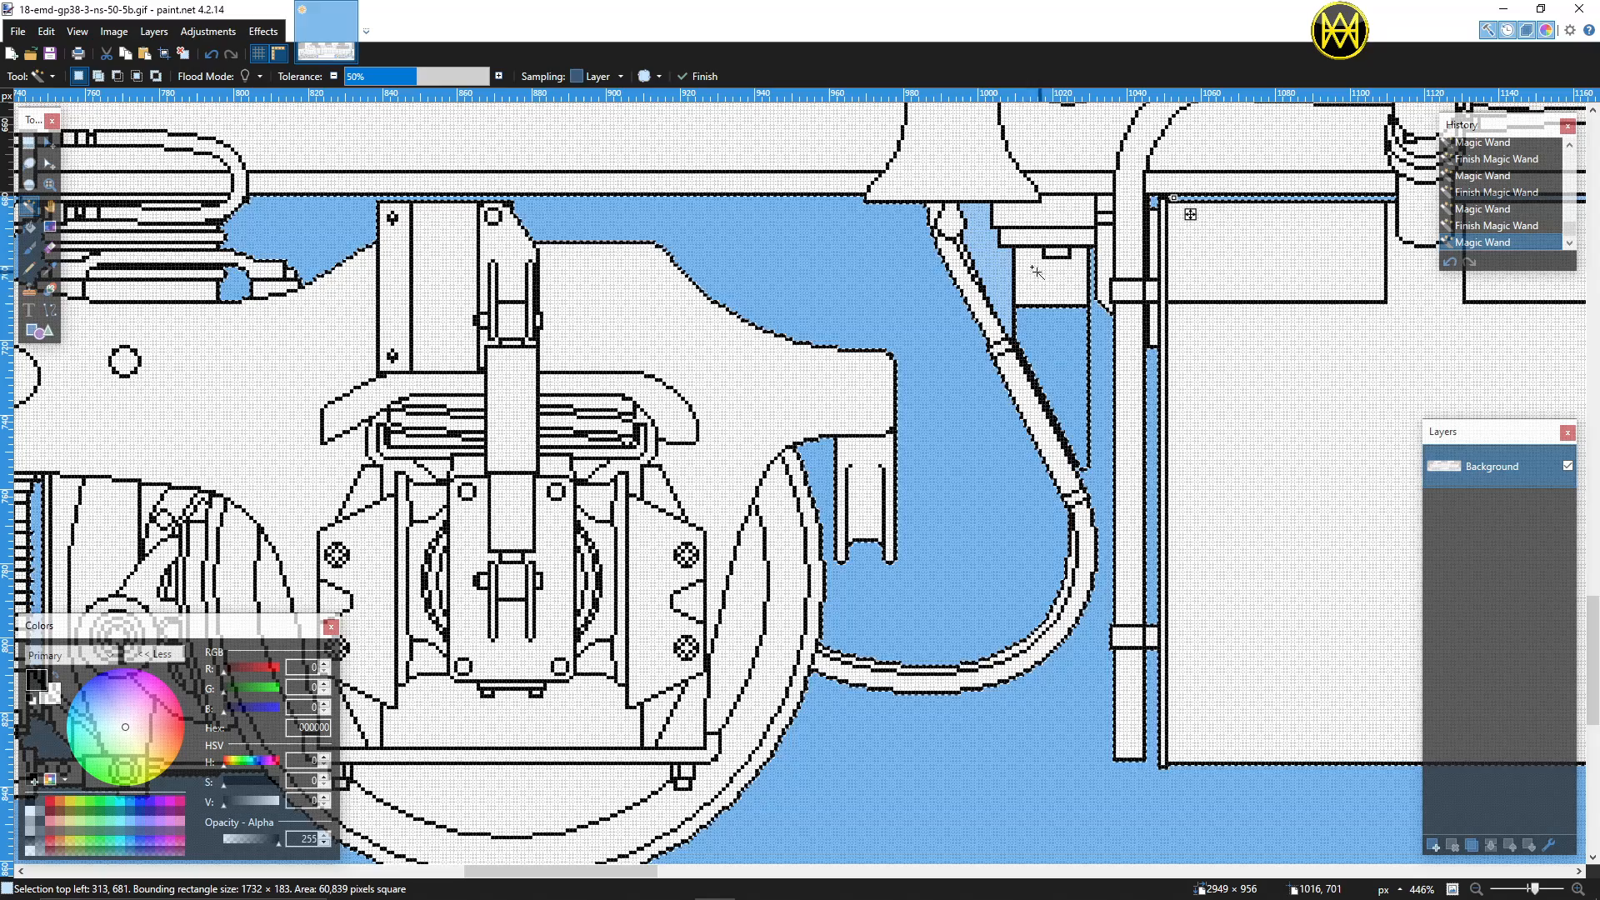
{"action": "left_click", "coordinate": [992, 288], "text": "ctrl"}
Step: Cut all selected blue areas around the front truck and below the fuel tank out of the image
{"action": "scroll", "coordinate": [967, 302], "scroll_direction": "down", "scroll_amount": 3}
{"action": "scroll", "coordinate": [965, 303], "scroll_direction": "down", "scroll_amount": 3}
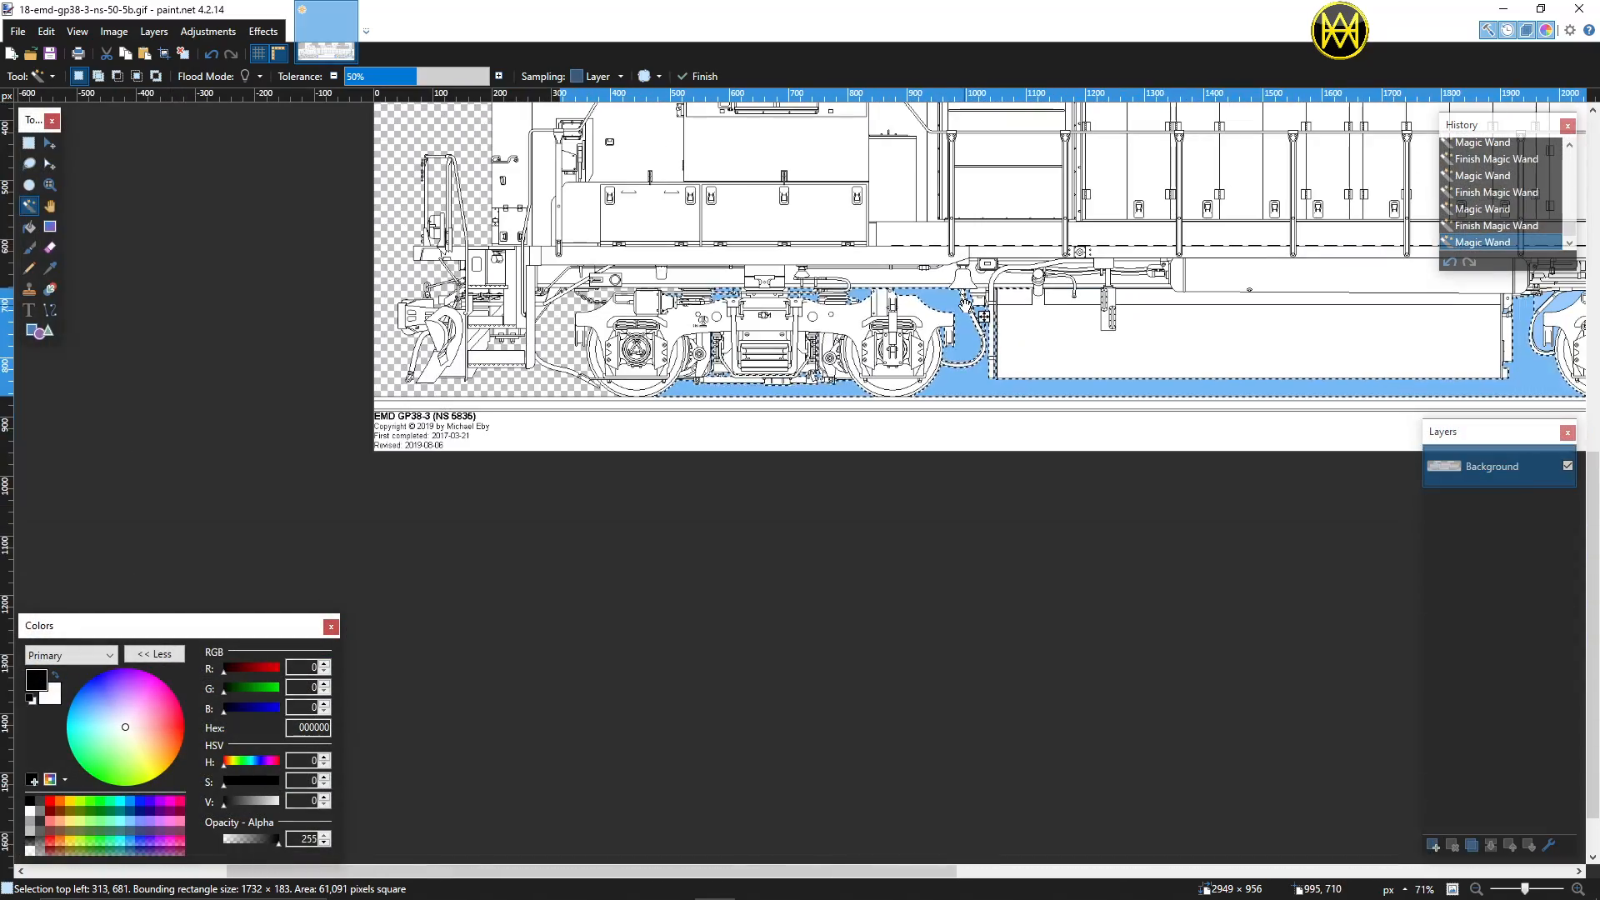
{"action": "key", "text": "ctrl+x"}
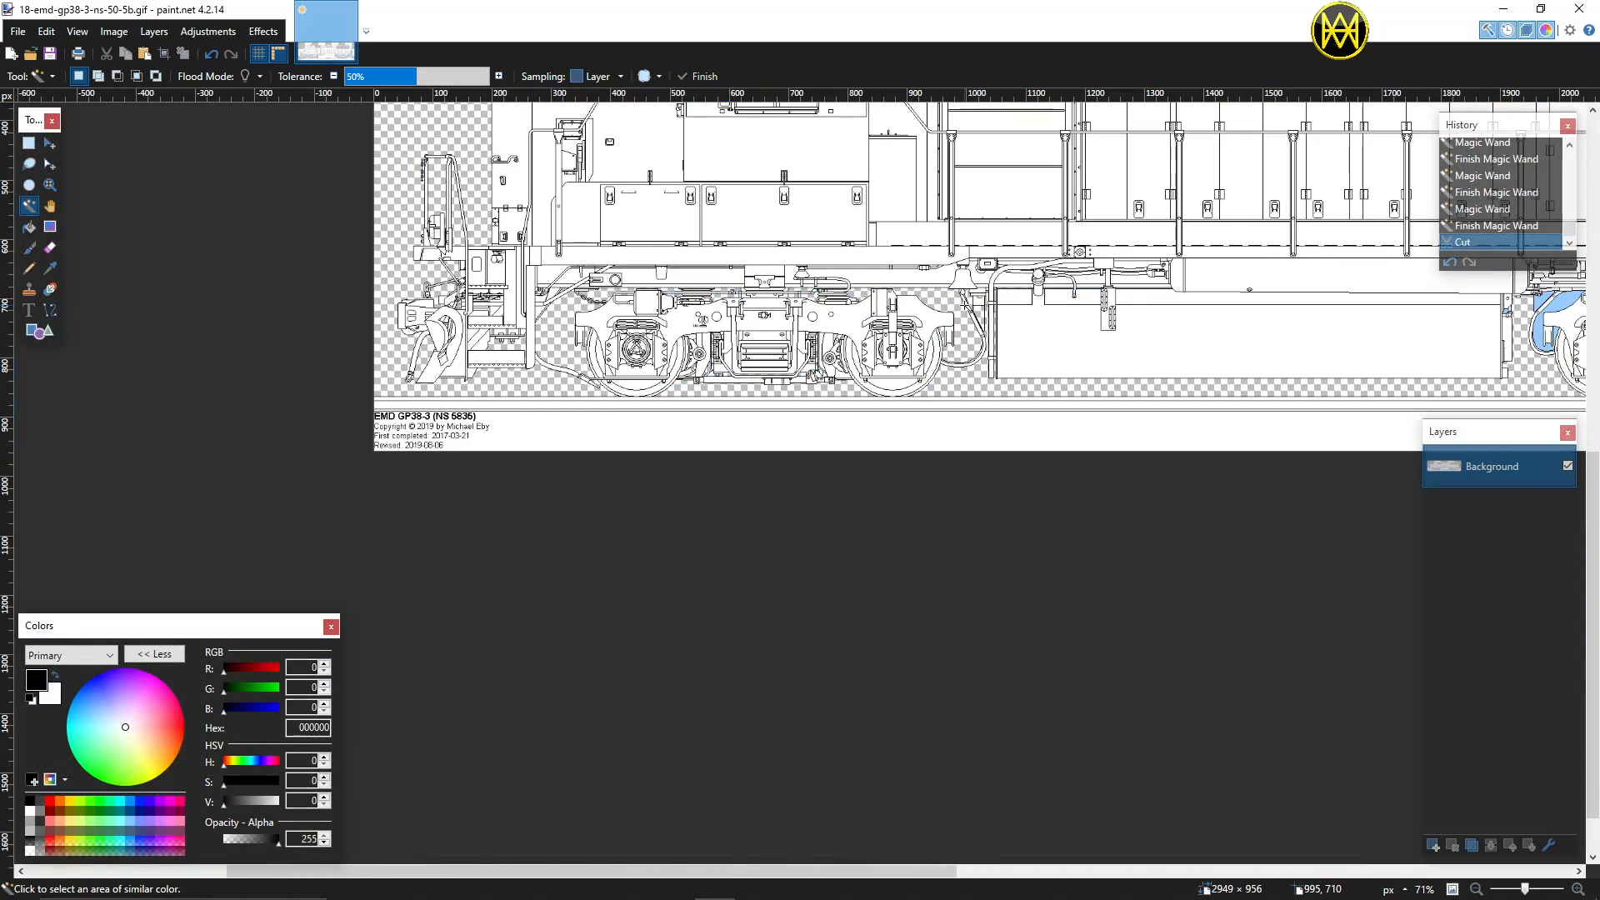
Step: Select the remaining thin blue strips along the top edge of the fuel tank with the Magic Wand
{"action": "scroll", "coordinate": [883, 325], "scroll_direction": "up", "scroll_amount": 4}
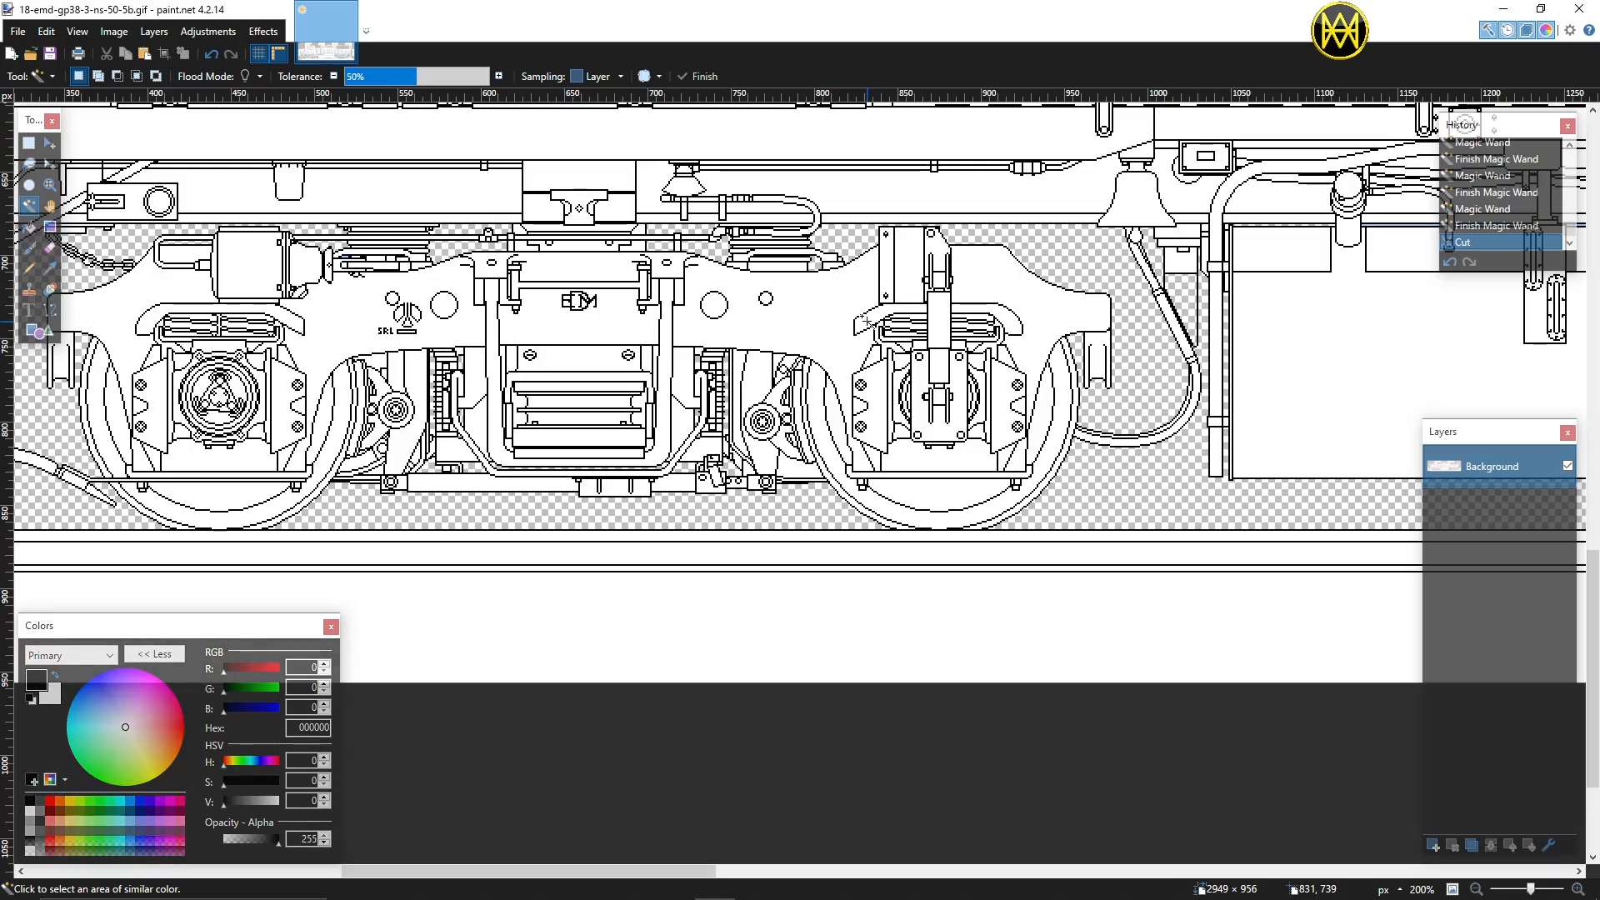
{"action": "scroll", "coordinate": [866, 322], "scroll_direction": "right", "scroll_amount": 3}
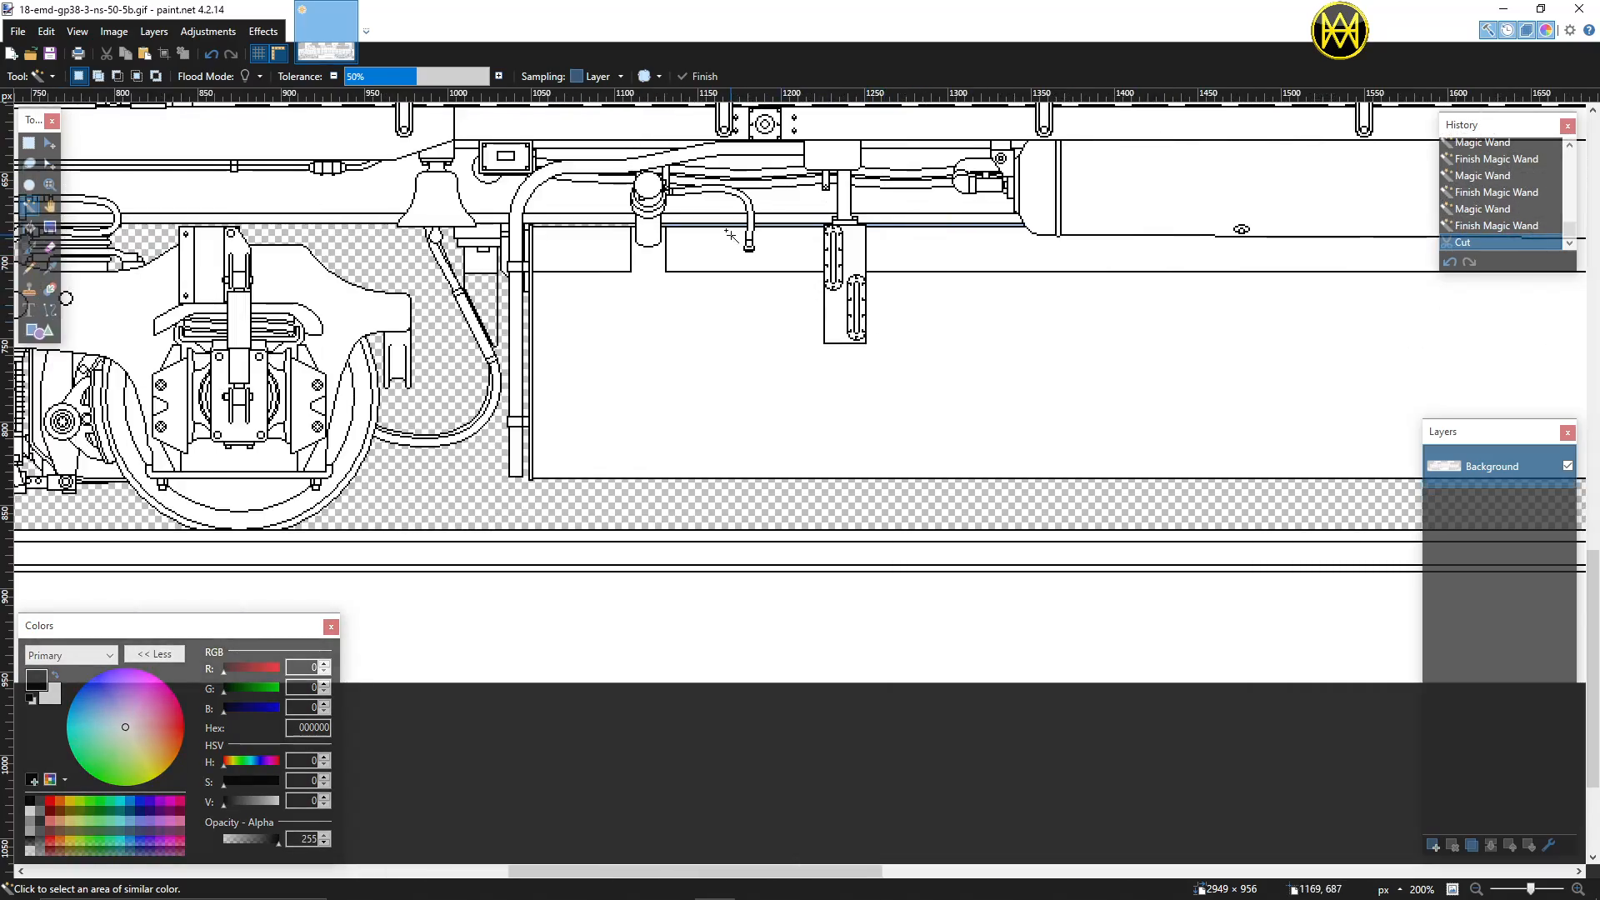
{"action": "scroll", "coordinate": [730, 221], "scroll_direction": "up", "scroll_amount": 1}
{"action": "scroll", "coordinate": [730, 220], "scroll_direction": "up", "scroll_amount": 1}
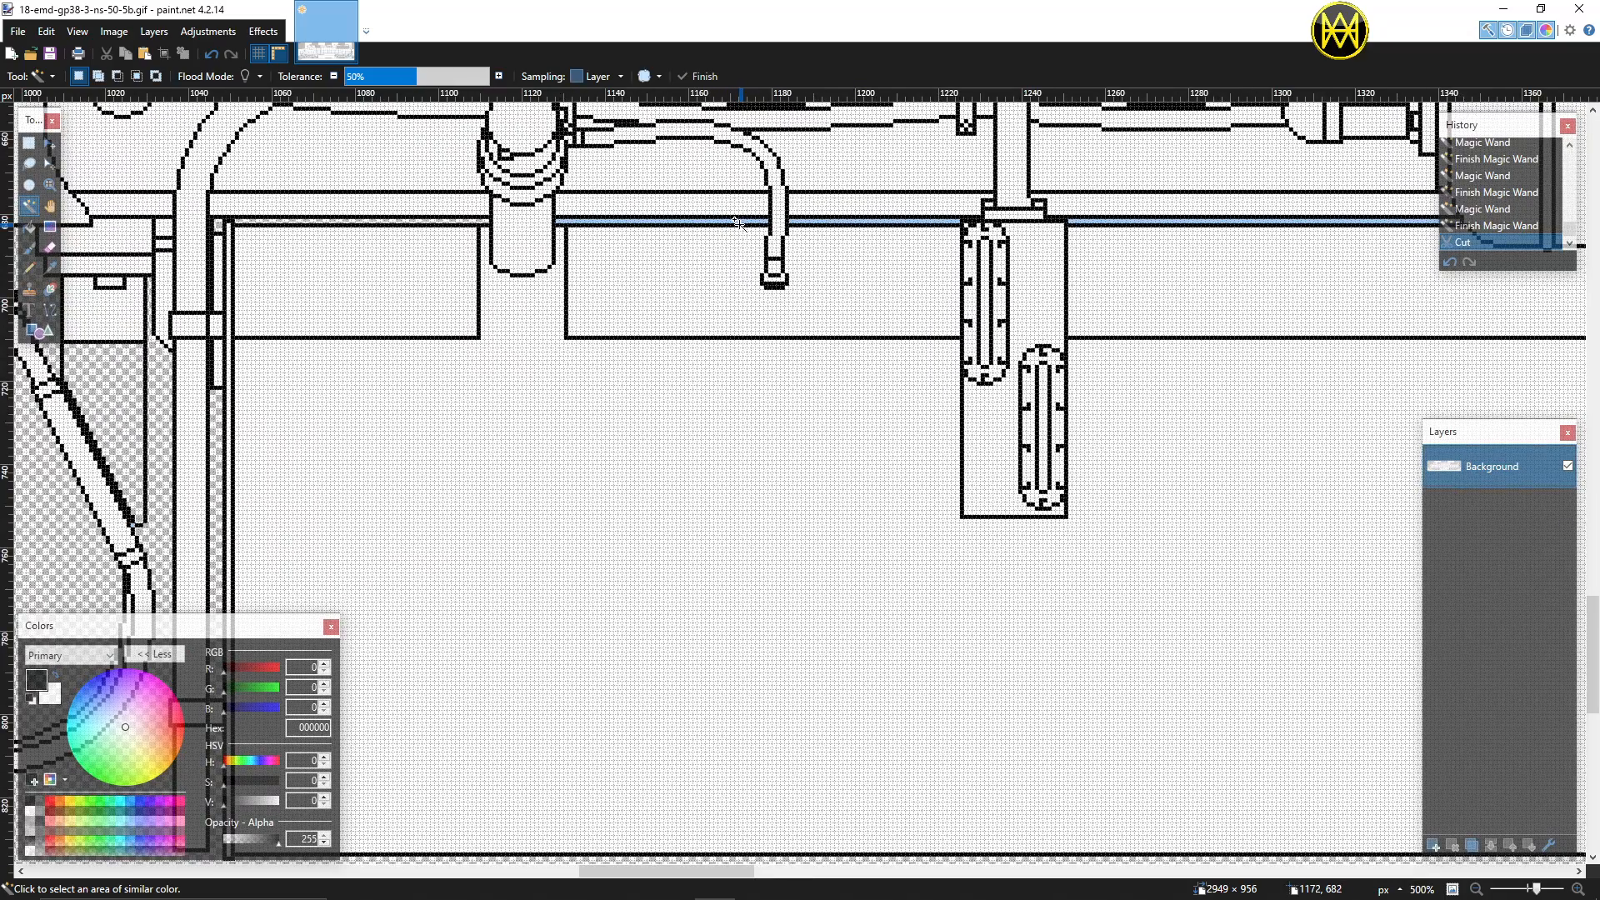
{"action": "left_click", "coordinate": [741, 221]}
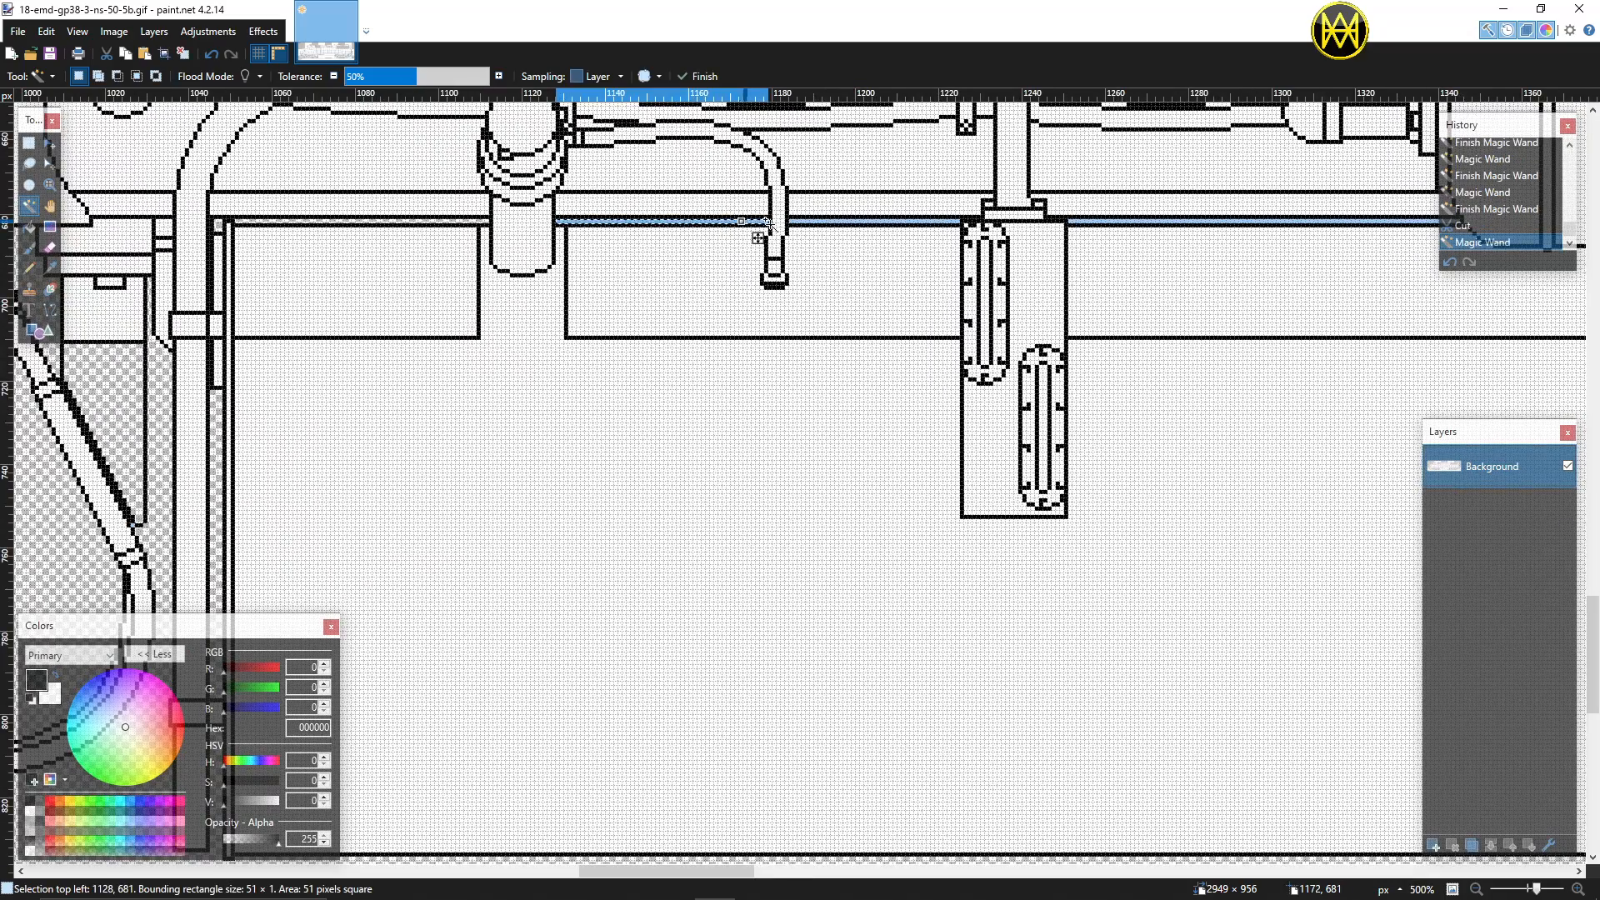
{"action": "left_click", "coordinate": [824, 221], "text": "ctrl"}
{"action": "left_click", "coordinate": [1084, 221], "text": "ctrl"}
{"action": "scroll", "coordinate": [1075, 242], "scroll_direction": "right", "scroll_amount": 10}
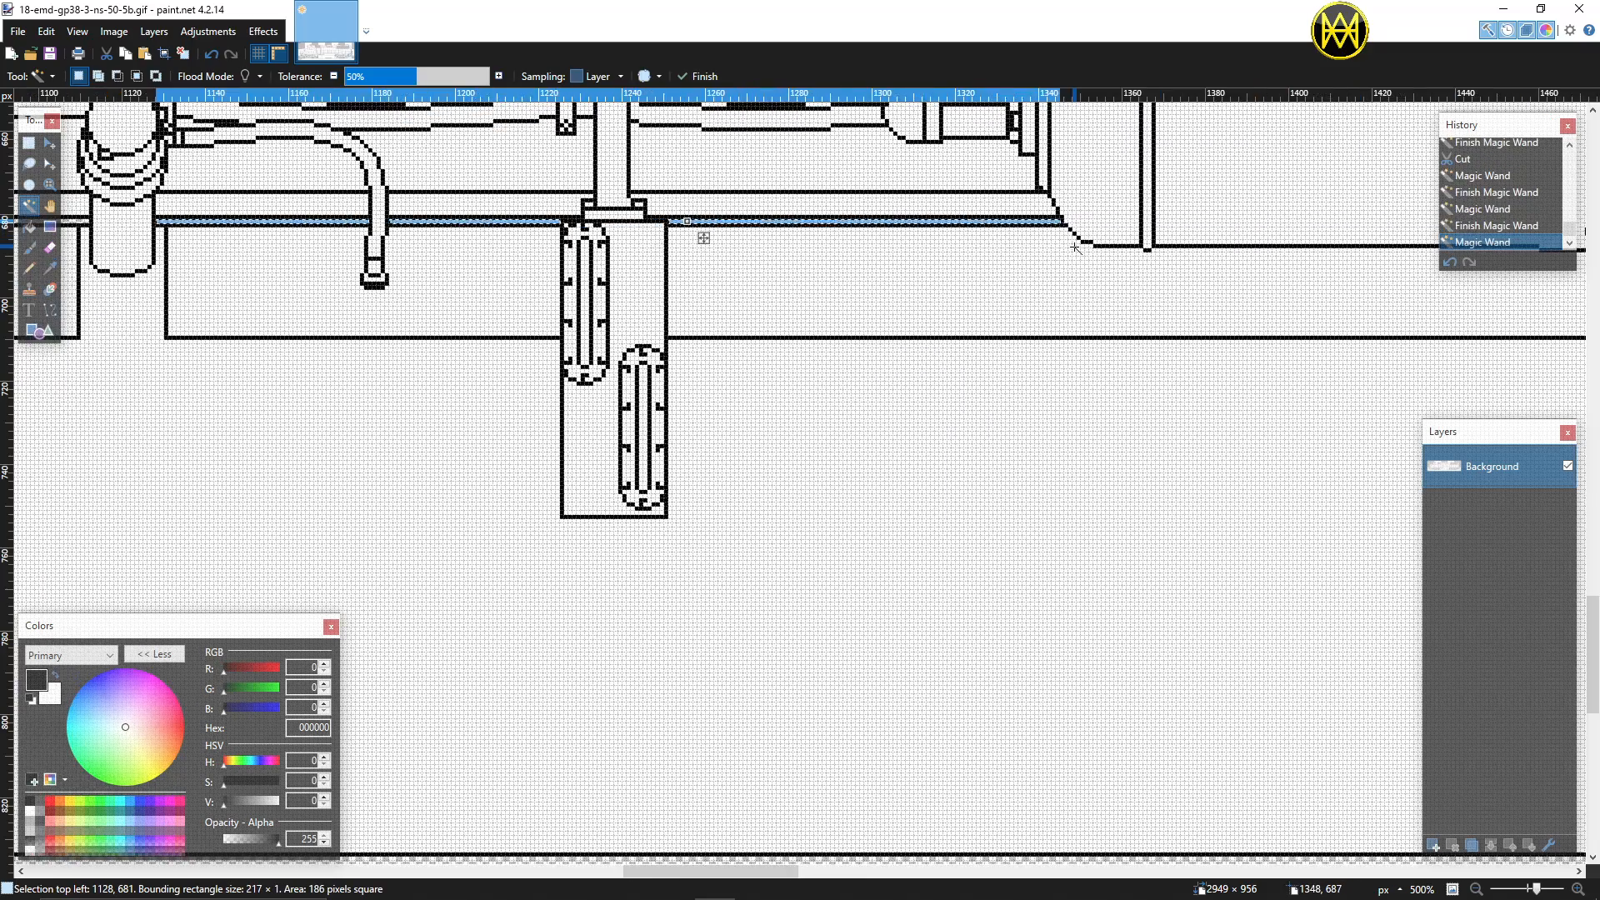
Step: Add the small blue gap above the pipe fitting at the fuel tank's rear end to the selection
{"action": "scroll", "coordinate": [1073, 250], "scroll_direction": "right", "scroll_amount": 8}
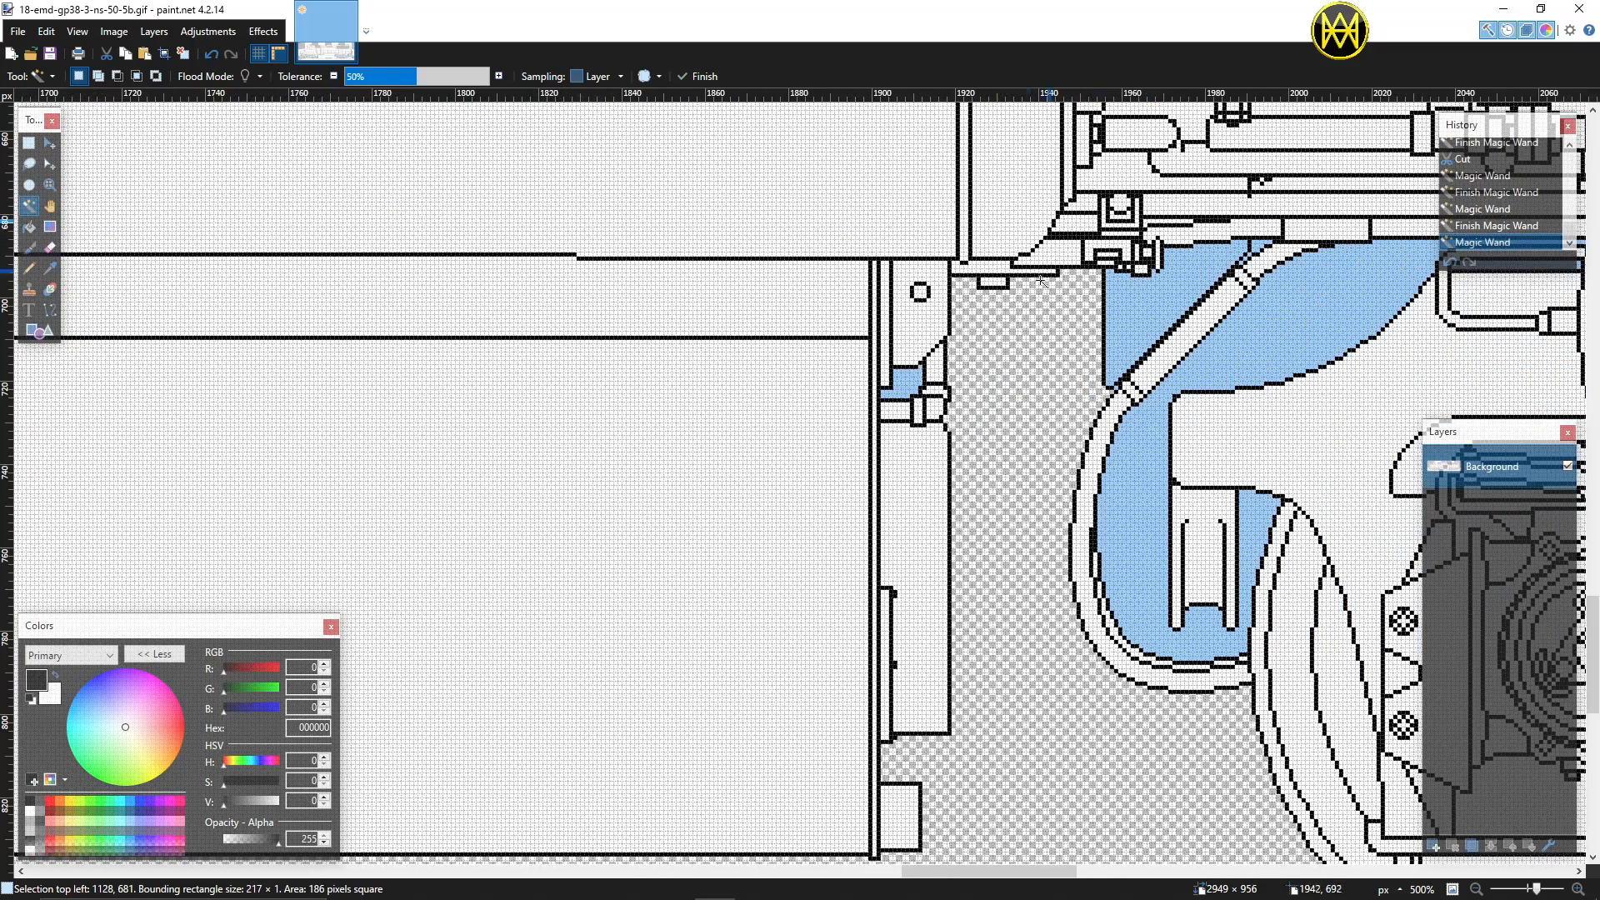
{"action": "left_click", "coordinate": [904, 380], "text": "ctrl"}
{"action": "scroll", "coordinate": [962, 404], "scroll_direction": "down", "scroll_amount": 3}
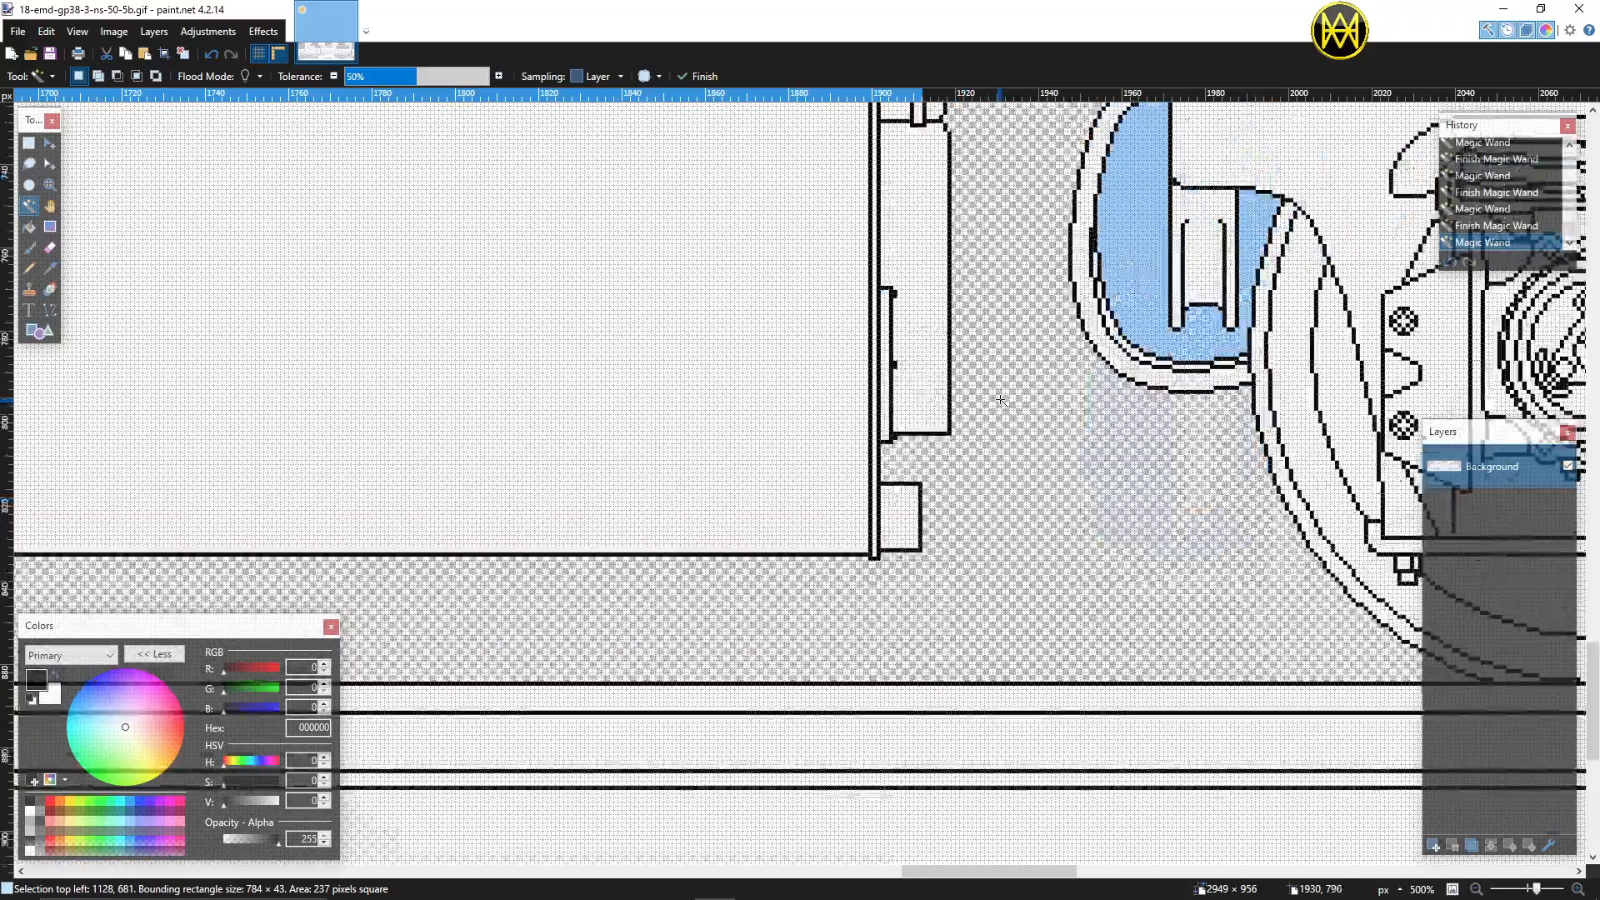
{"action": "scroll", "coordinate": [1004, 402], "scroll_direction": "up", "scroll_amount": 3}
{"action": "left_click", "coordinate": [1249, 333], "text": "ctrl+shift"}
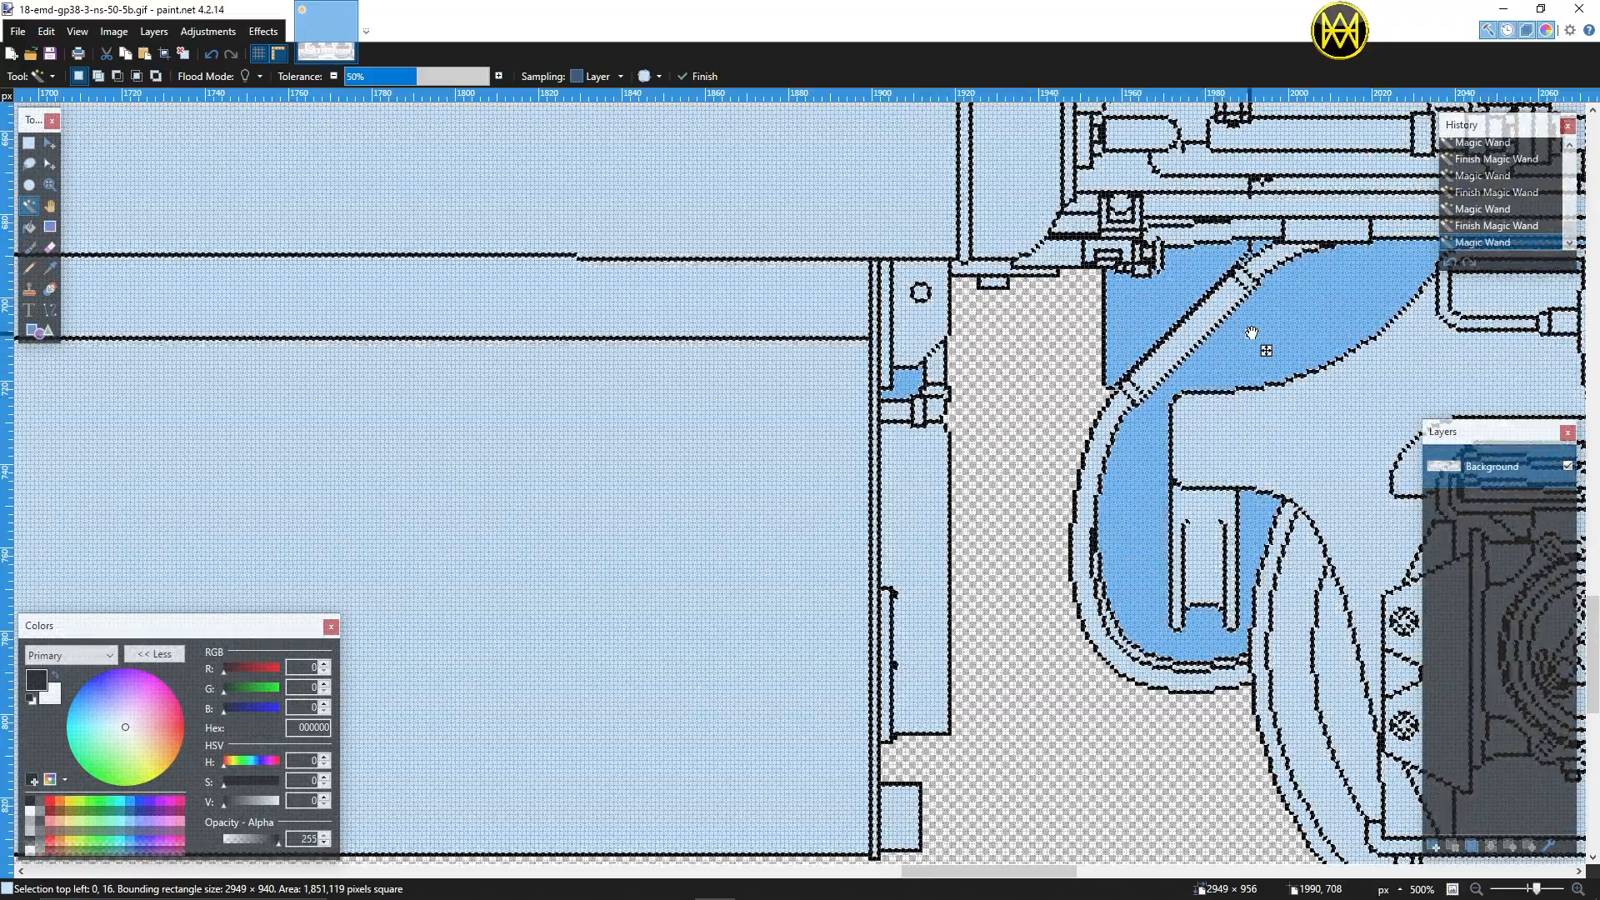
{"action": "key", "text": "ctrl+z"}
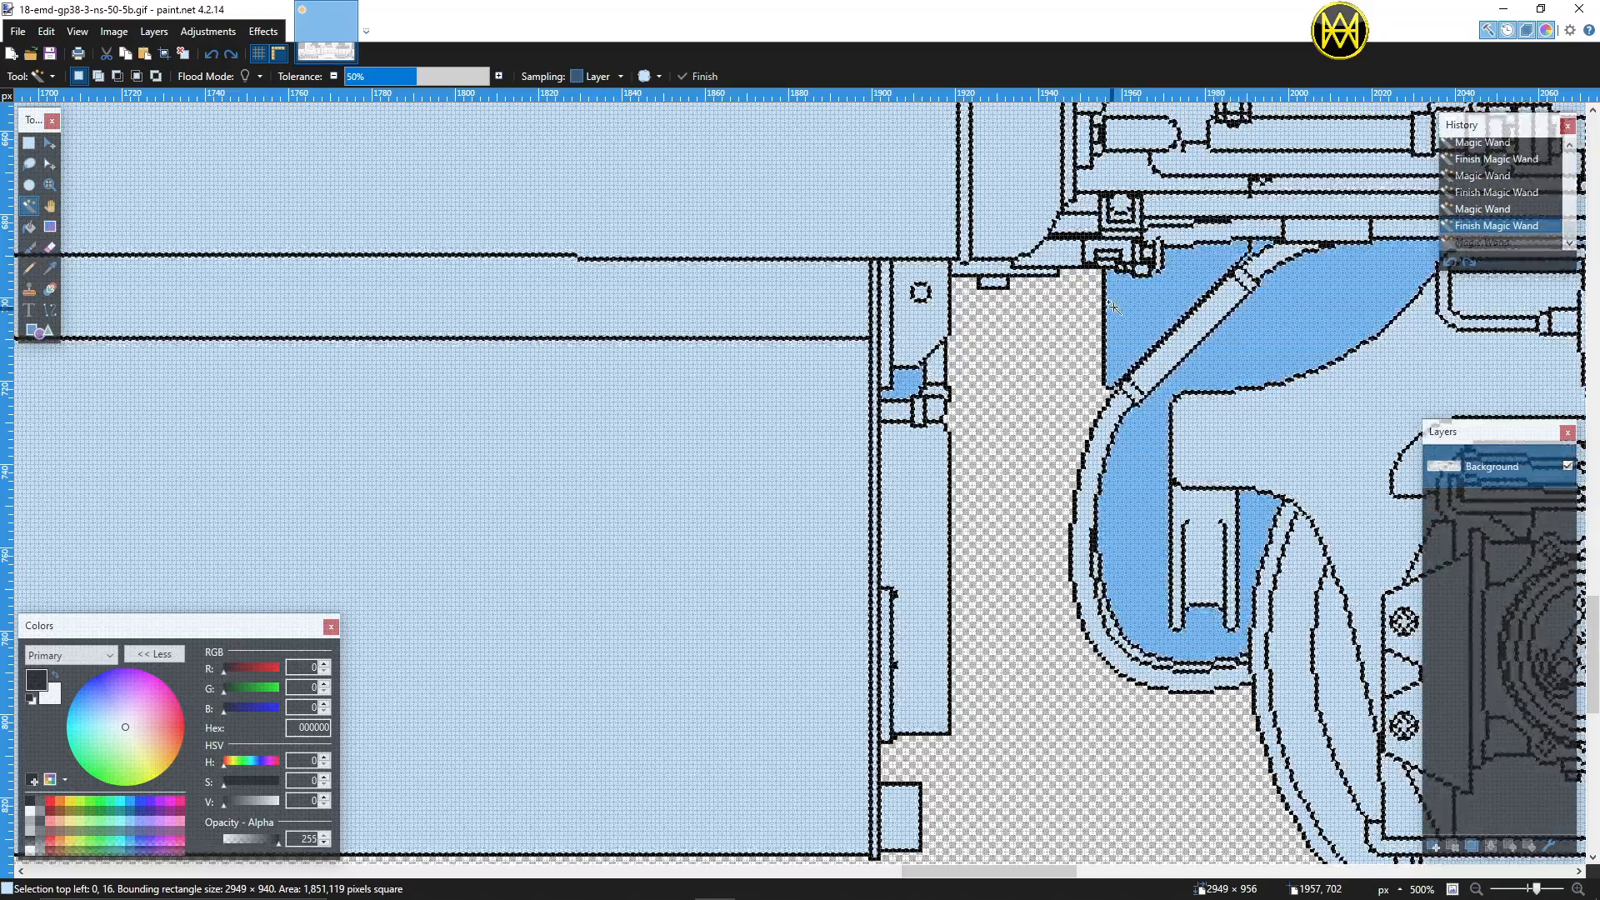
{"action": "key", "text": "ctrl+z"}
{"action": "key", "text": "ctrl+z"}
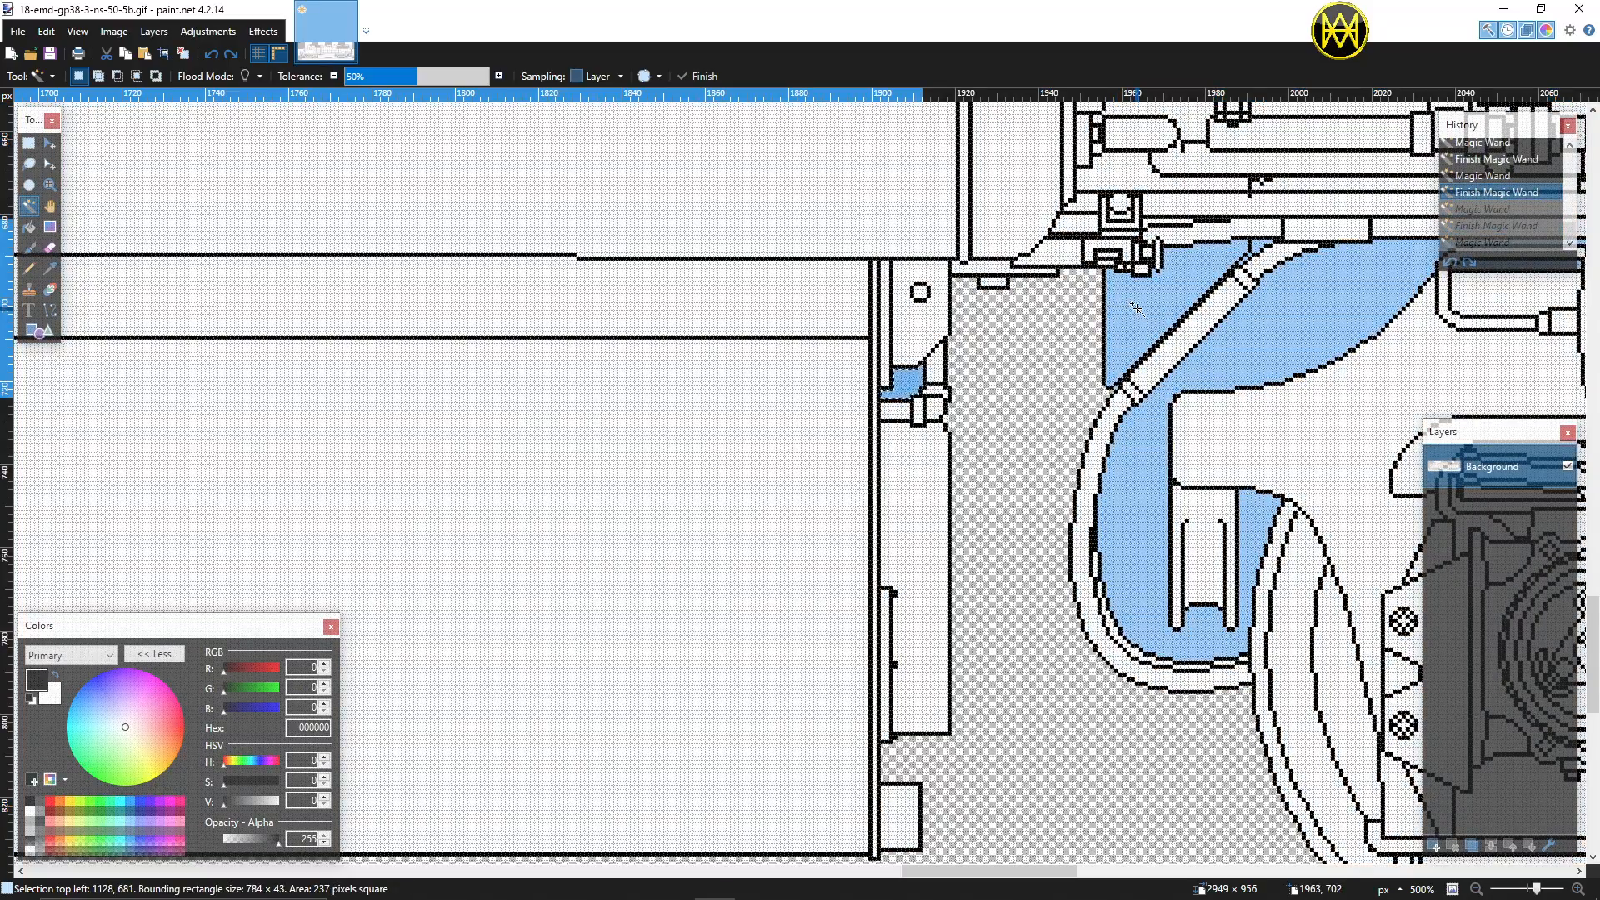
Step: Add the blue areas on both sides of the rear truck's looped hose and the tiny gap at the hose's upper end to the selection
{"action": "left_click", "coordinate": [1137, 309], "text": "ctrl"}
{"action": "left_click", "coordinate": [1228, 326], "text": "ctrl"}
{"action": "scroll", "coordinate": [1193, 431], "scroll_direction": "right", "scroll_amount": 2}
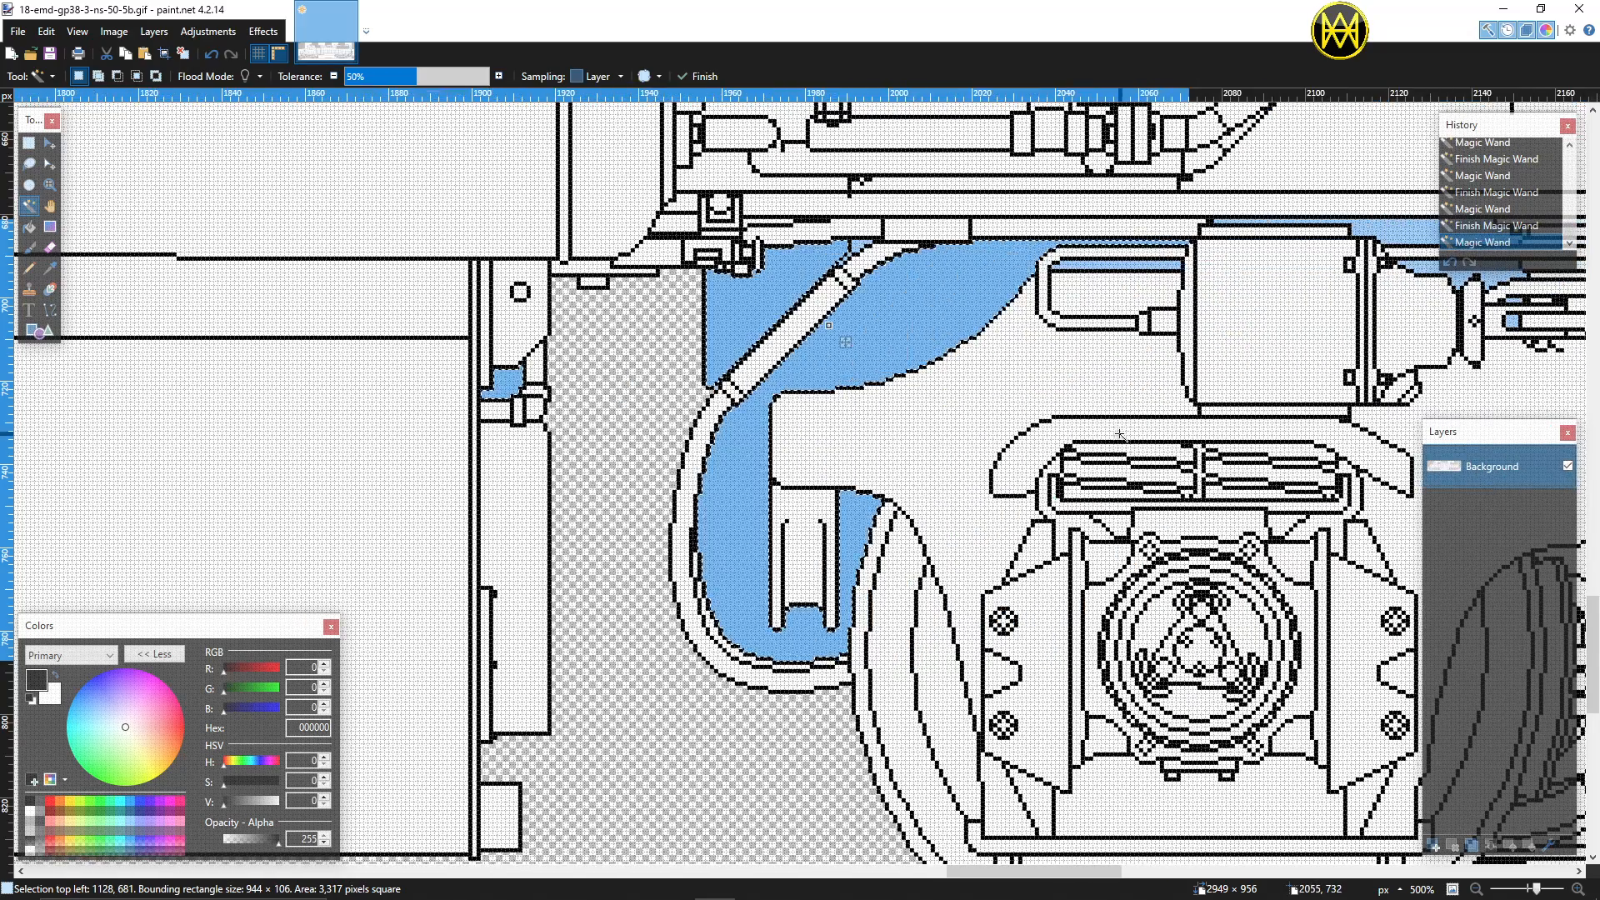
{"action": "left_click", "coordinate": [663, 246], "text": "ctrl"}
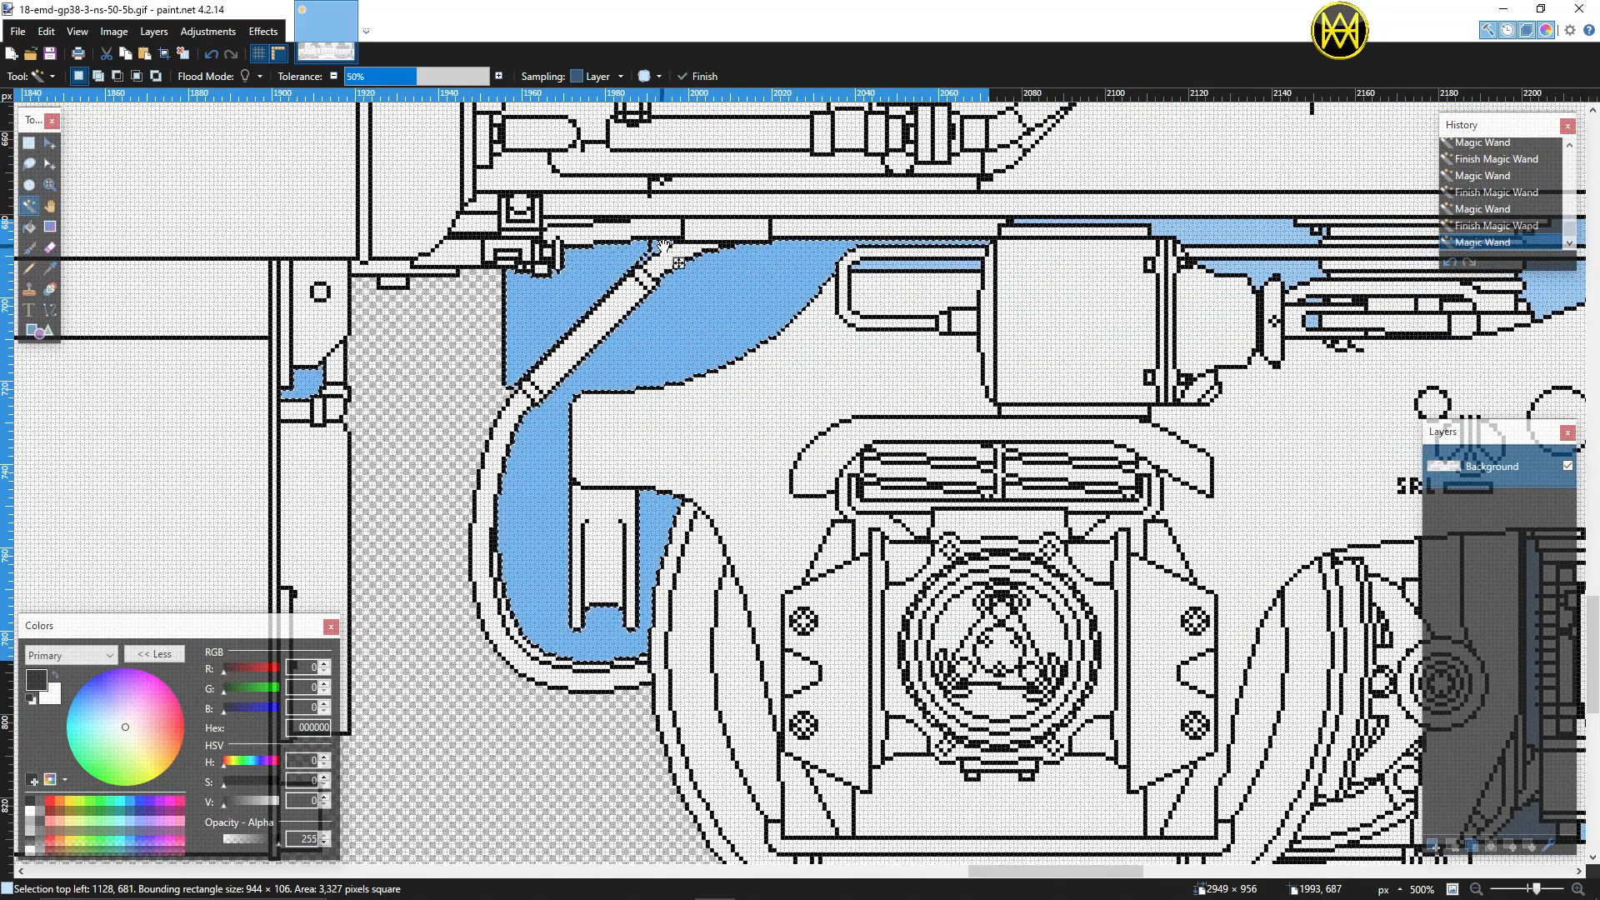
Step: Cut the selected blue areas around the rear truck's looped hose and the three leftover blue pixels at the hose's upper end
{"action": "key", "text": "ctrl+x"}
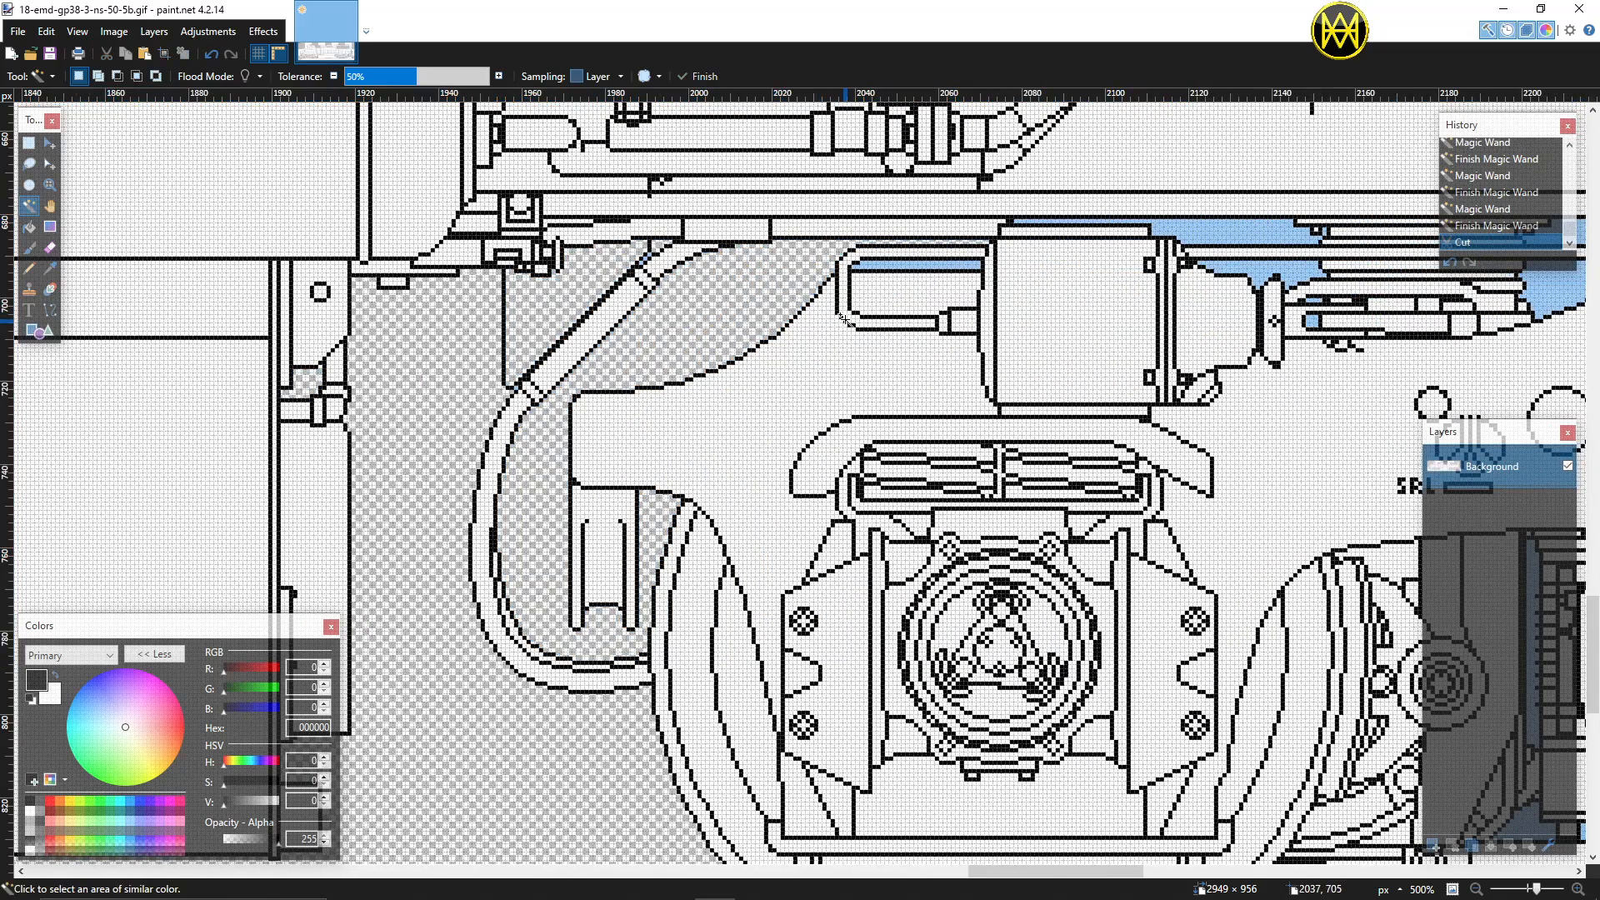
{"action": "scroll", "coordinate": [652, 252], "scroll_direction": "up", "scroll_amount": 5}
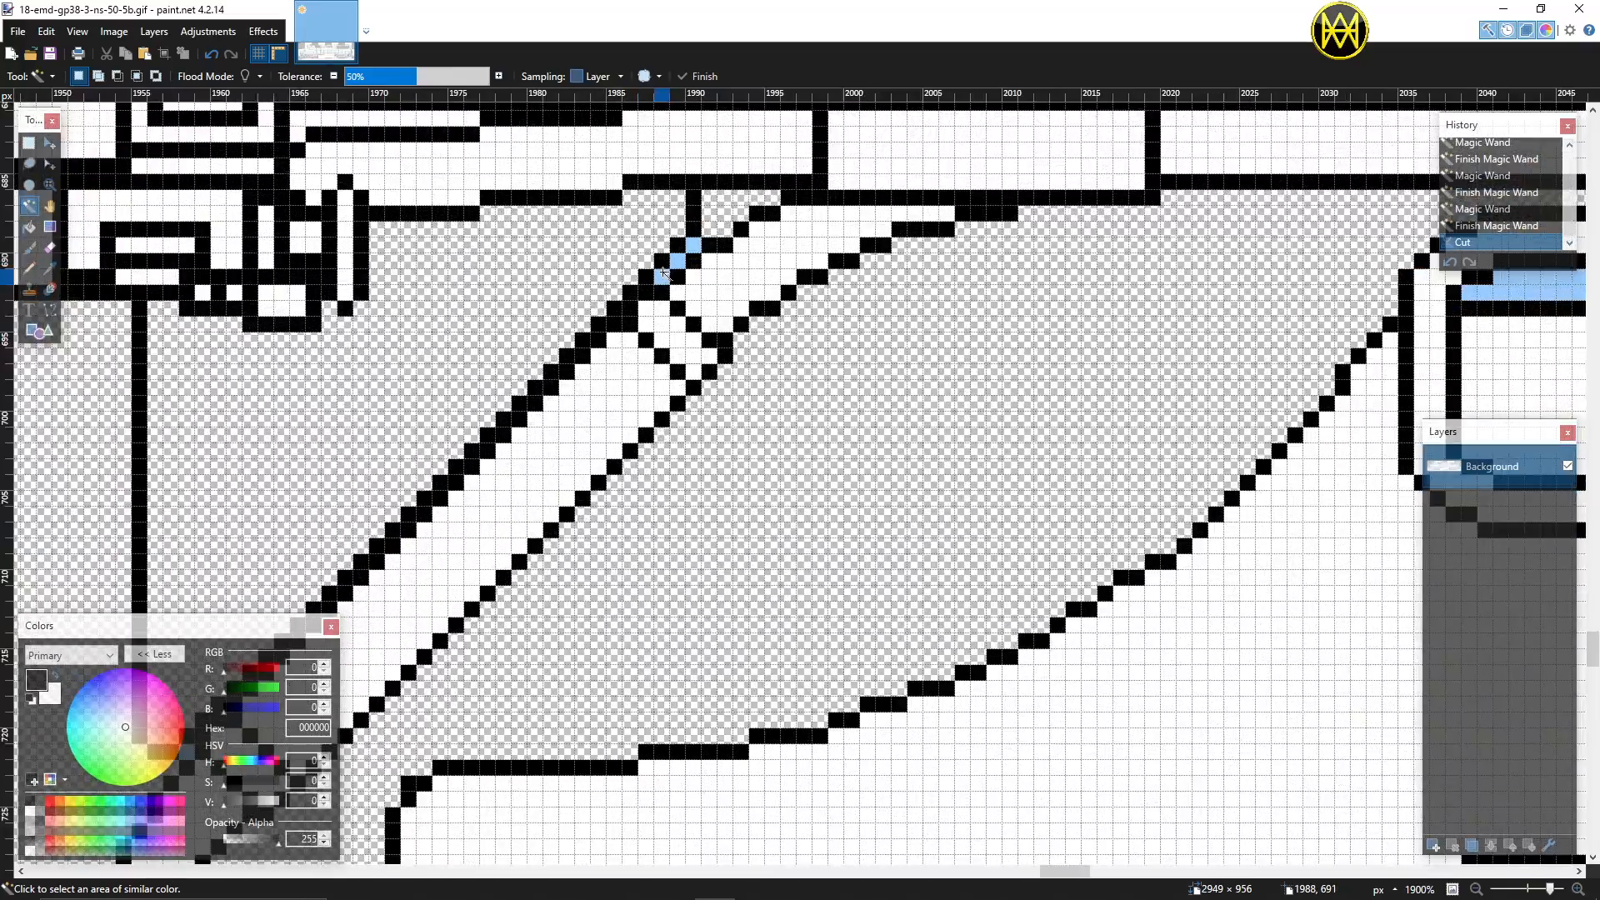
{"action": "left_click", "coordinate": [663, 274]}
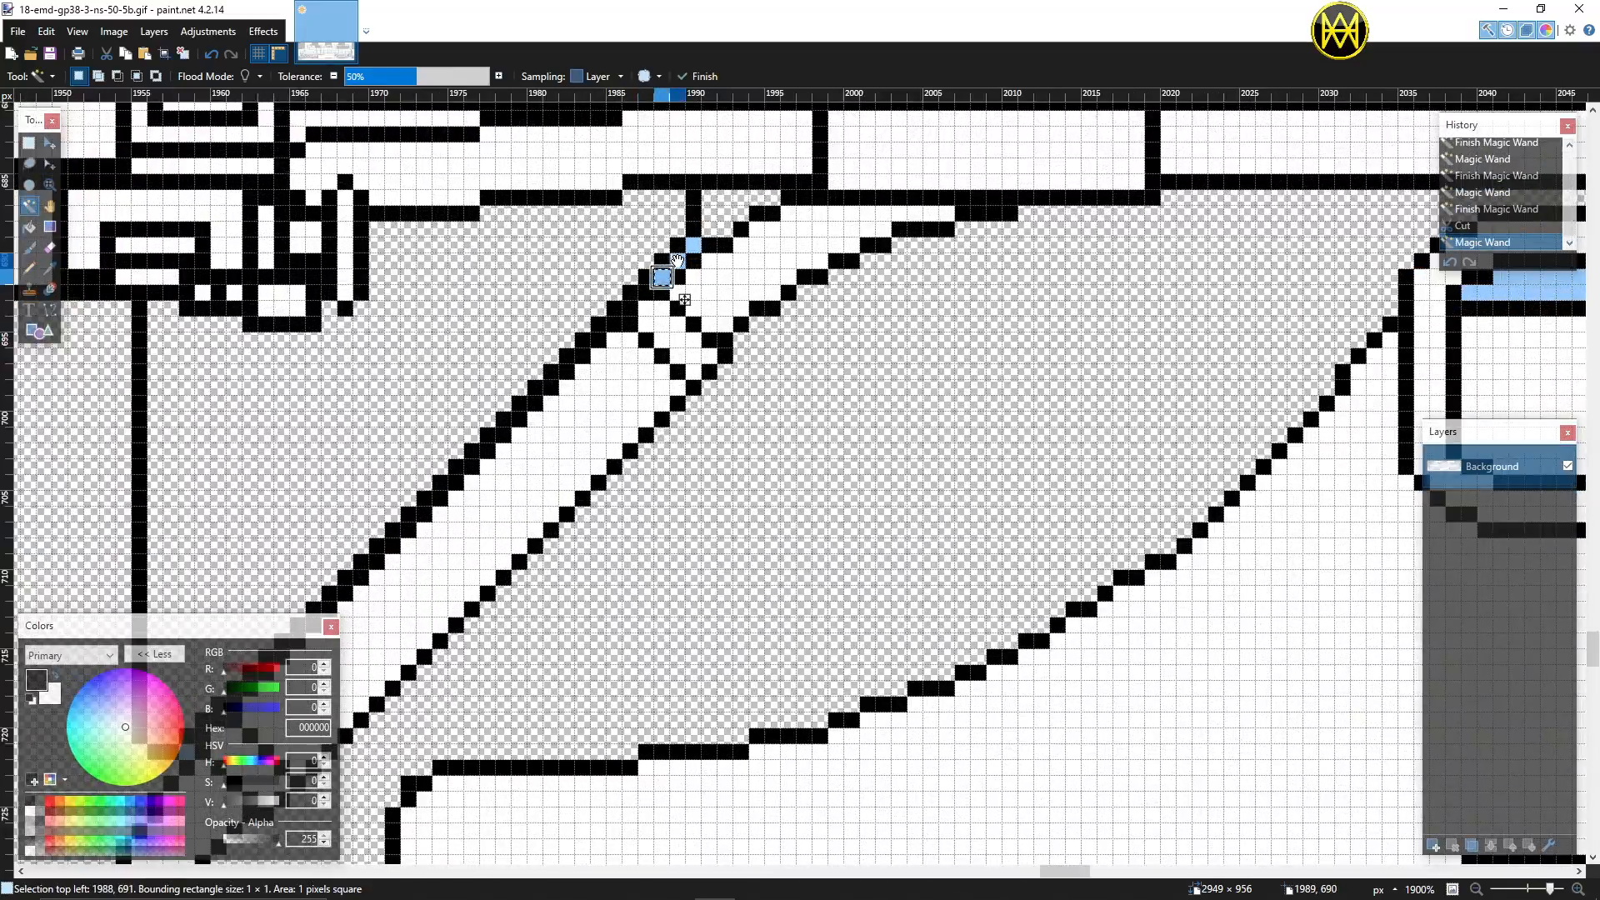
{"action": "left_click", "coordinate": [691, 245], "text": "ctrl"}
{"action": "left_click", "coordinate": [677, 261], "text": "ctrl"}
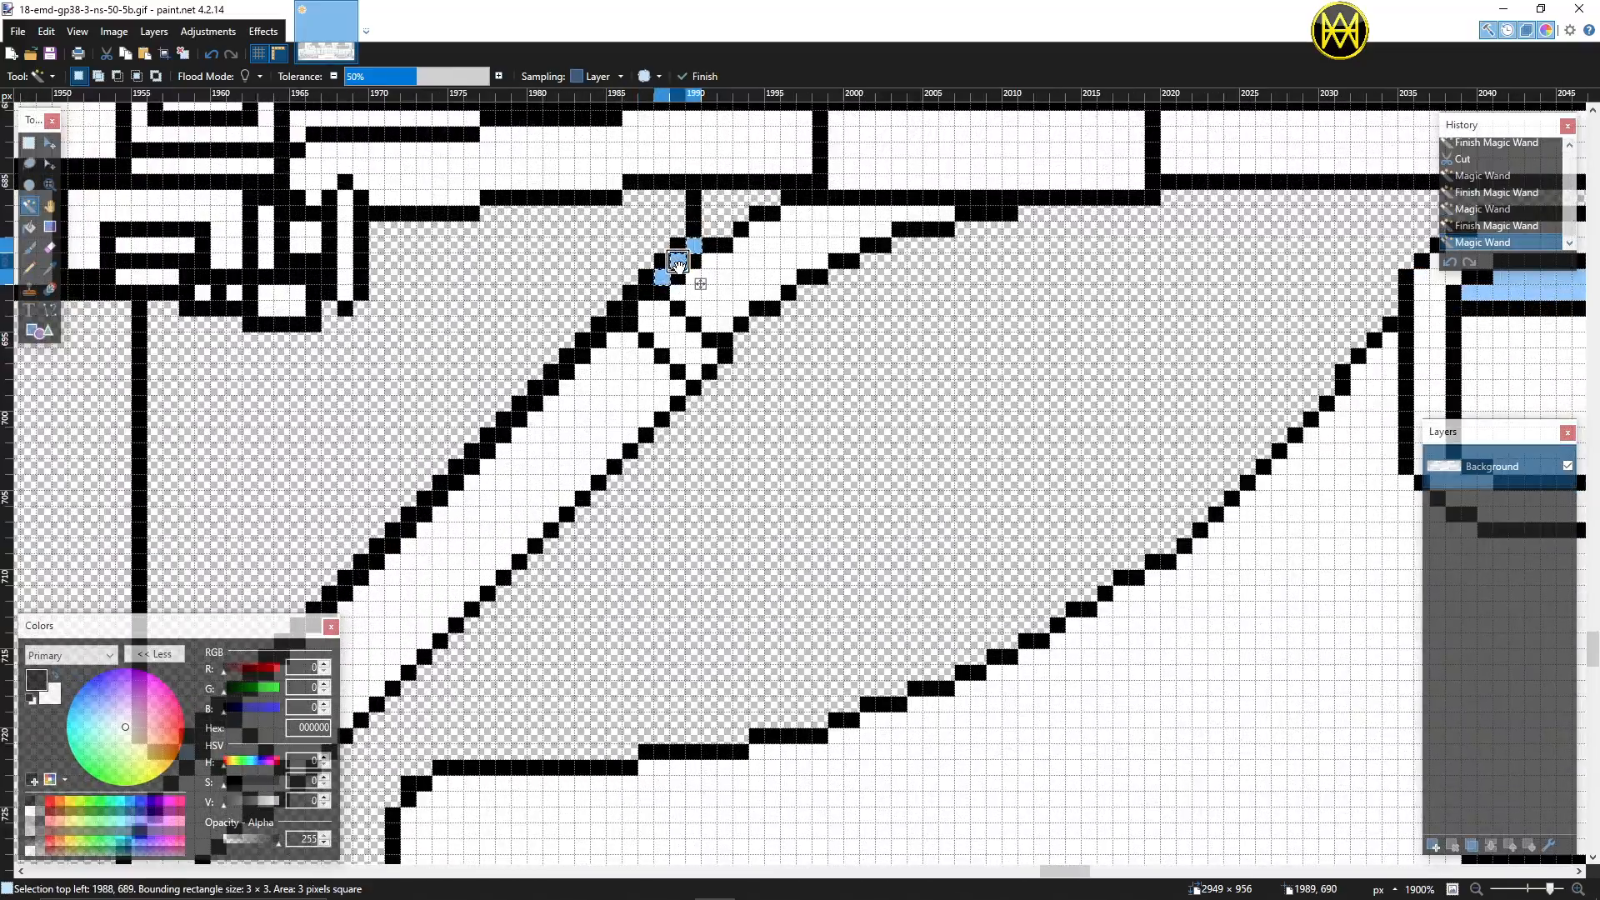
{"action": "key", "text": "ctrl+x"}
Step: Select the blue strip inside the pipe loop beside the rear truck's brake cylinder, plus the blue gap above the cylinder
{"action": "scroll", "coordinate": [678, 269], "scroll_direction": "down", "scroll_amount": 10}
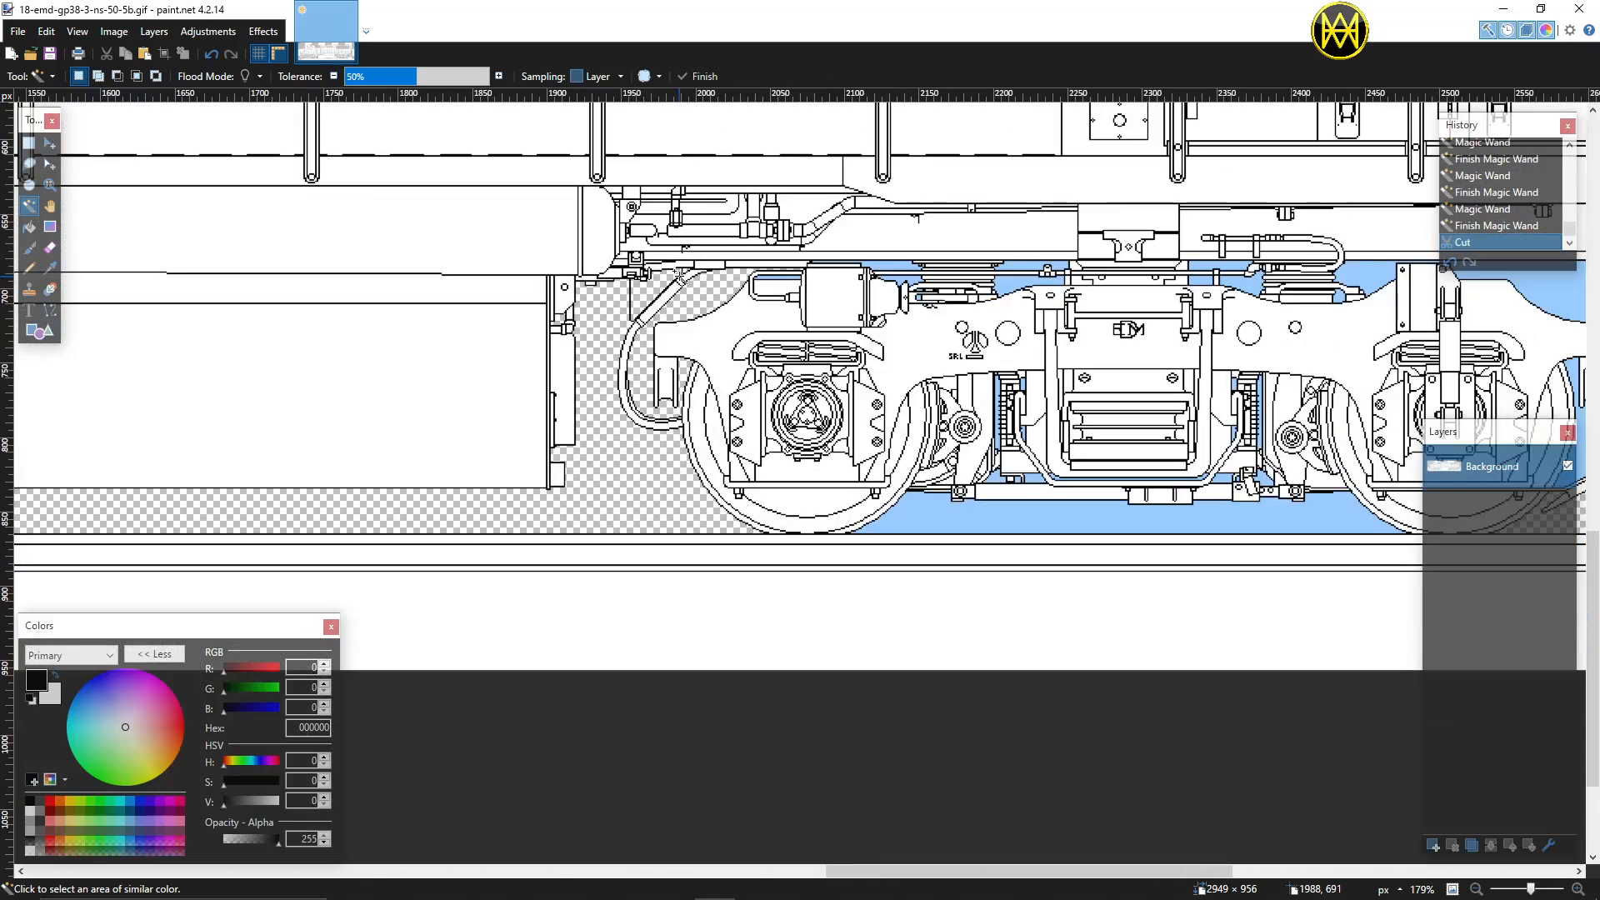
{"action": "scroll", "coordinate": [680, 275], "scroll_direction": "left", "scroll_amount": 10}
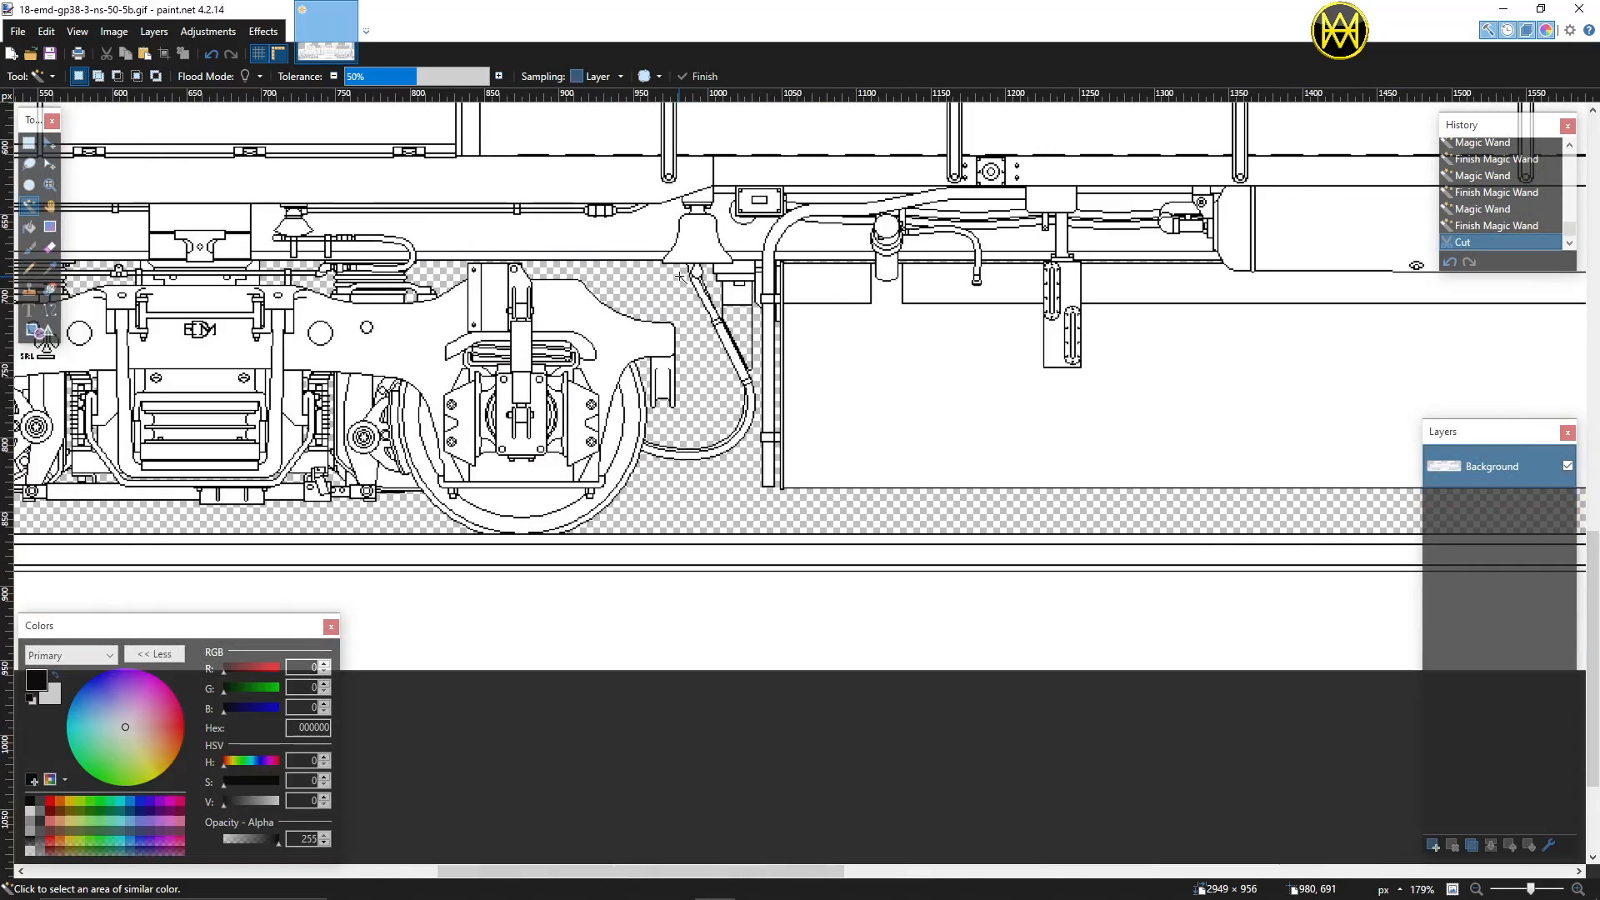
{"action": "scroll", "coordinate": [680, 275], "scroll_direction": "right", "scroll_amount": 10}
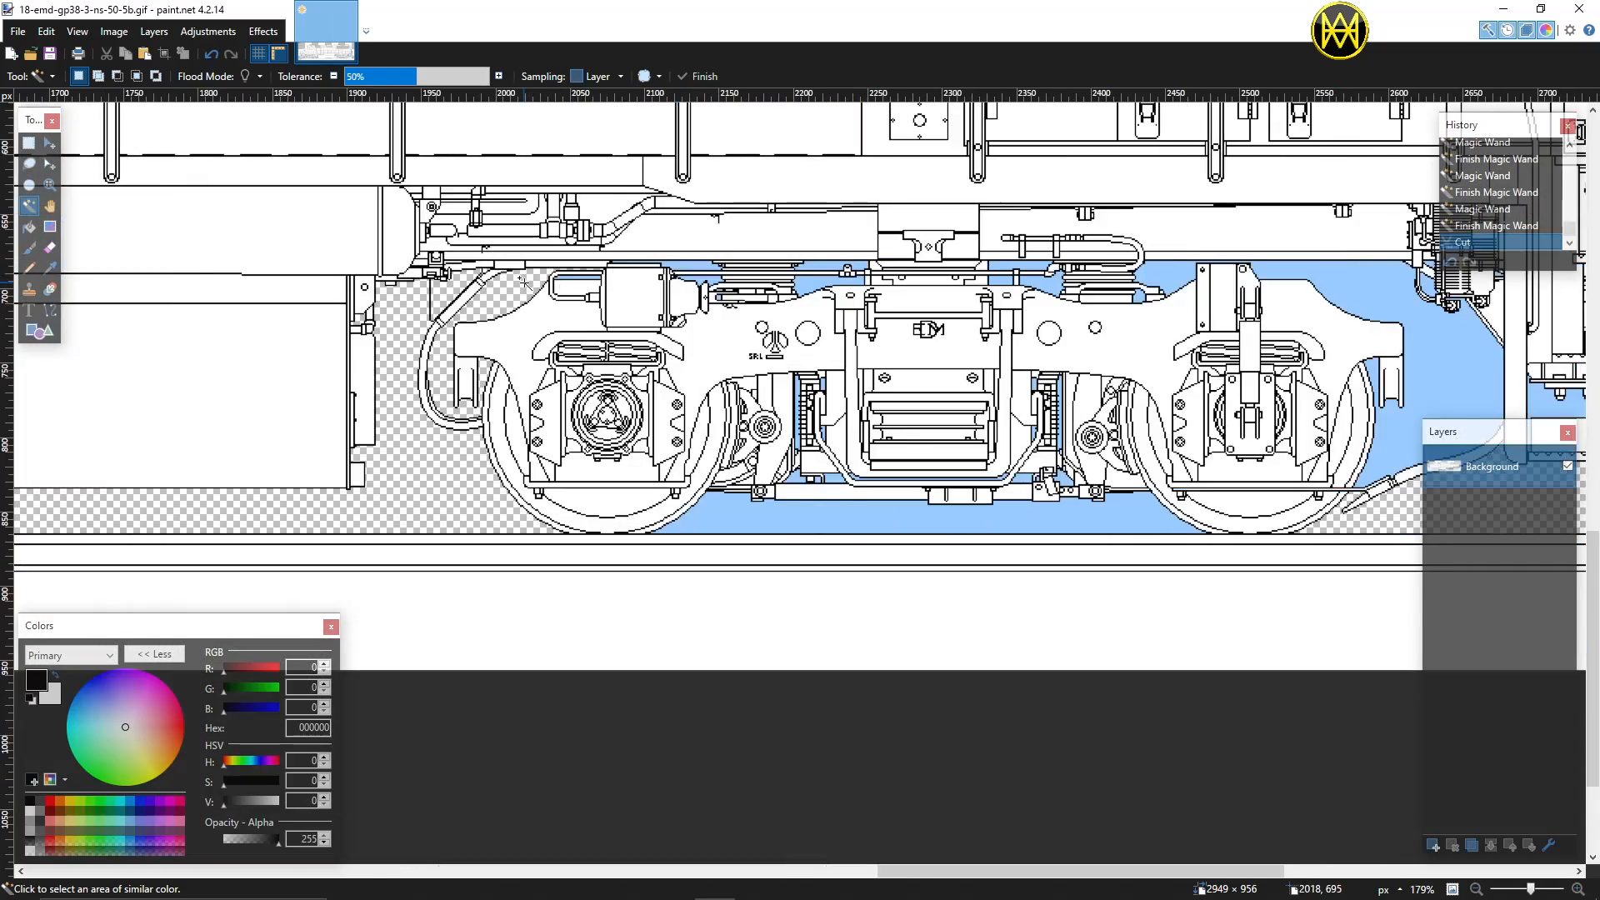
{"action": "scroll", "coordinate": [680, 277], "scroll_direction": "up", "scroll_amount": 4}
{"action": "left_click", "coordinate": [584, 278]}
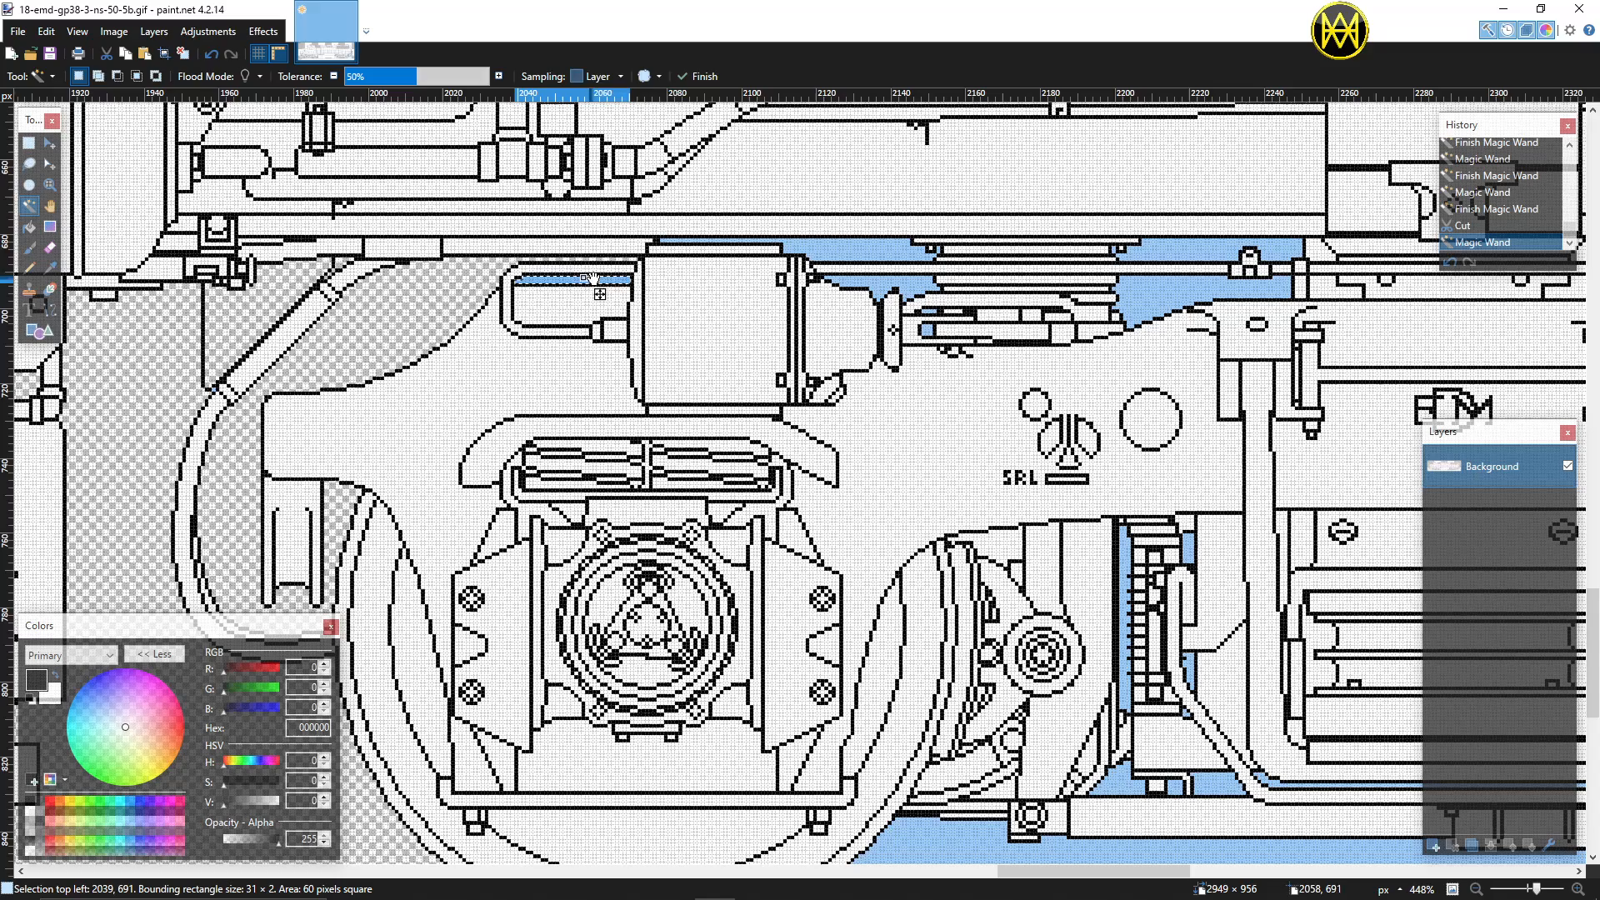
{"action": "left_click", "coordinate": [689, 238]}
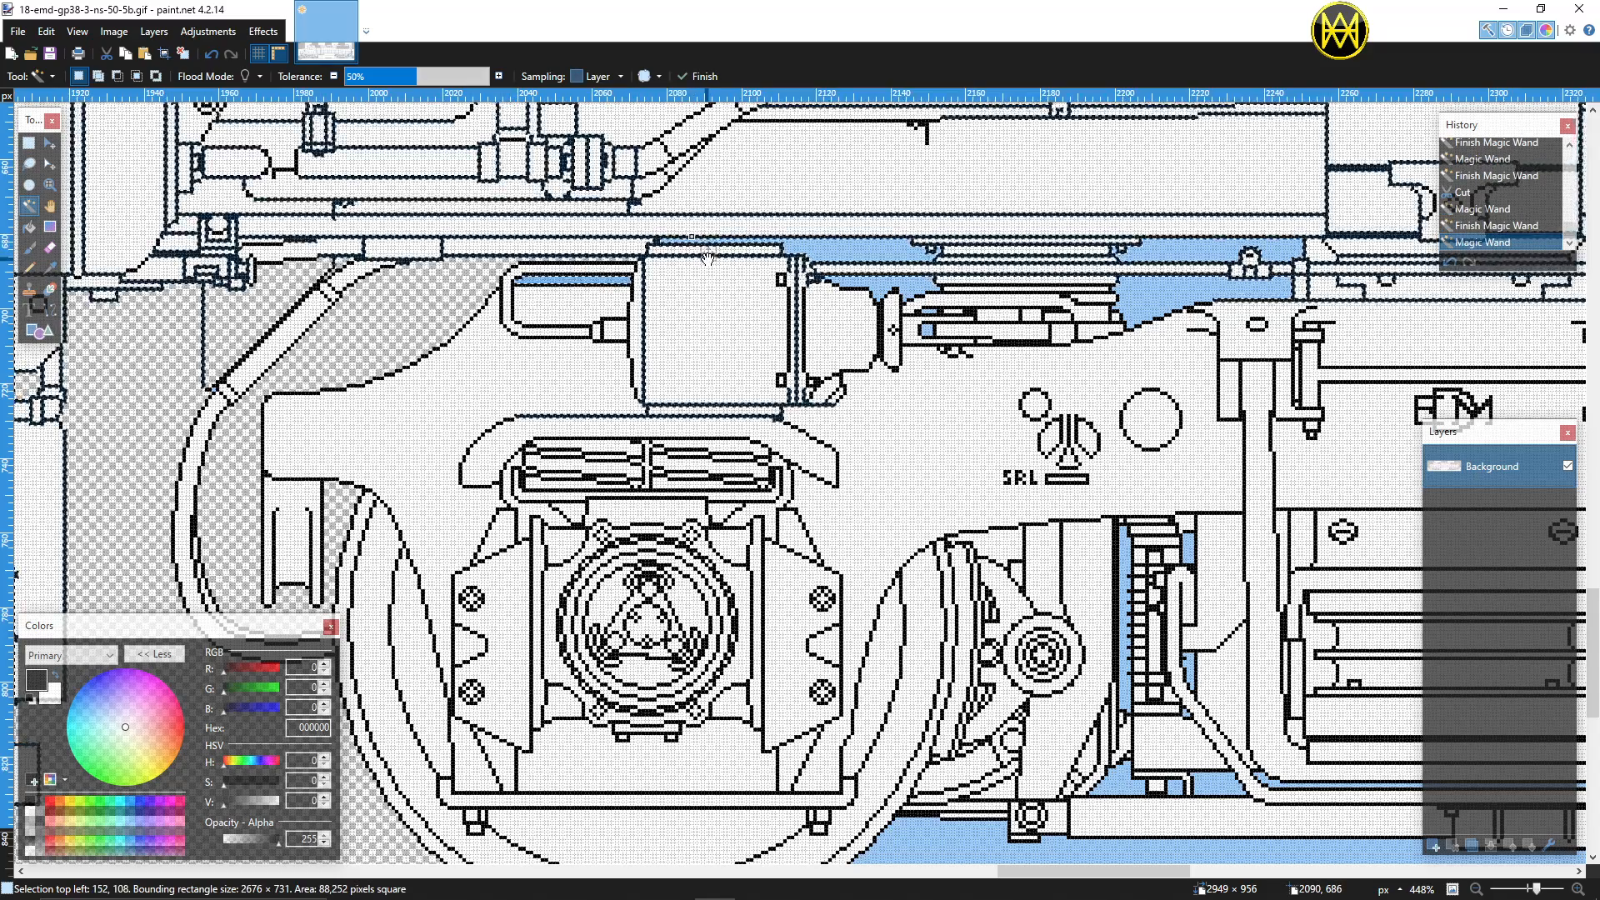
{"action": "key", "text": "ctrl+z"}
{"action": "left_click", "coordinate": [819, 265], "text": "ctrl"}
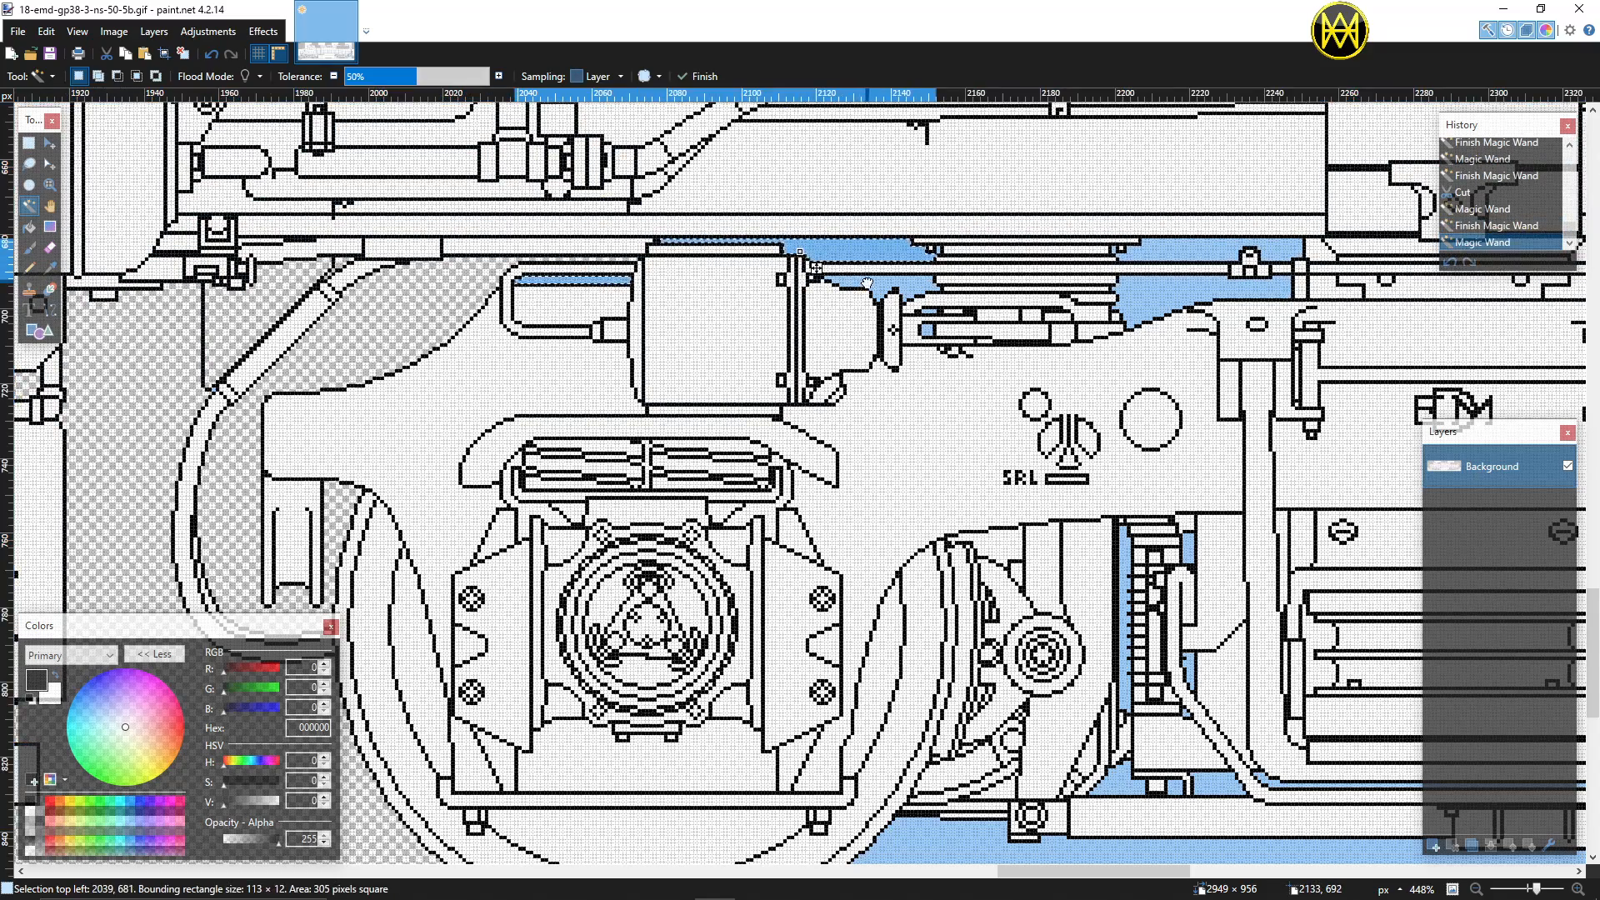
Step: Add the small gaps around the linkage beside the brake cylinder and the blue areas beyond the first spring to the selection
{"action": "left_click", "coordinate": [927, 334], "text": "ctrl"}
{"action": "scroll", "coordinate": [922, 319], "scroll_direction": "up", "scroll_amount": 2, "text": "ctrl"}
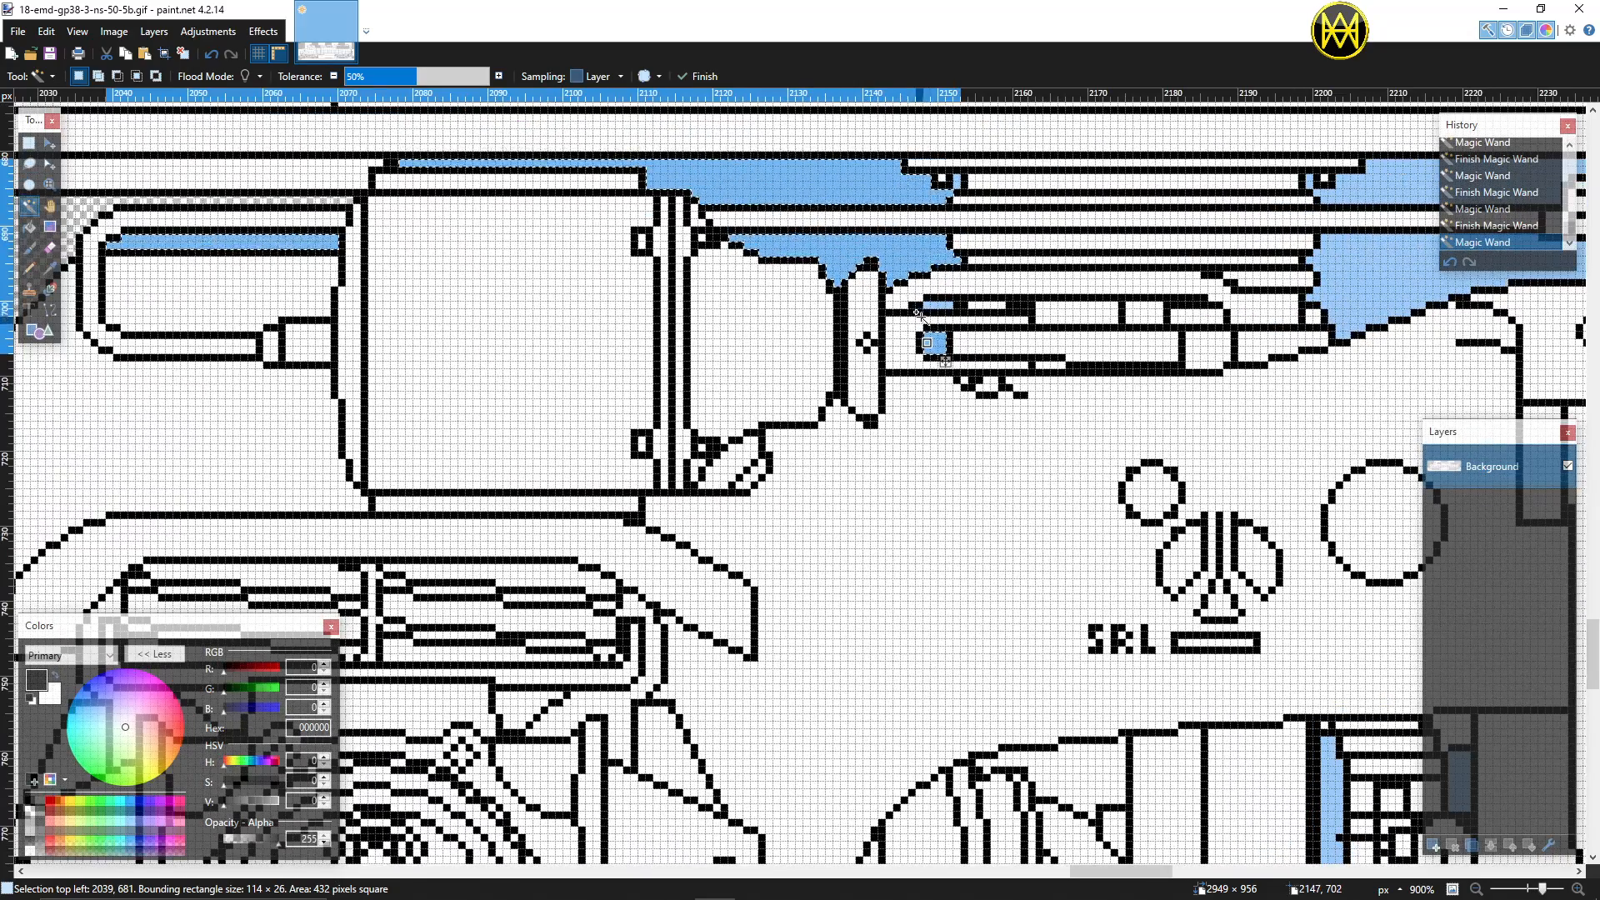
{"action": "left_click", "coordinate": [957, 182], "text": "ctrl"}
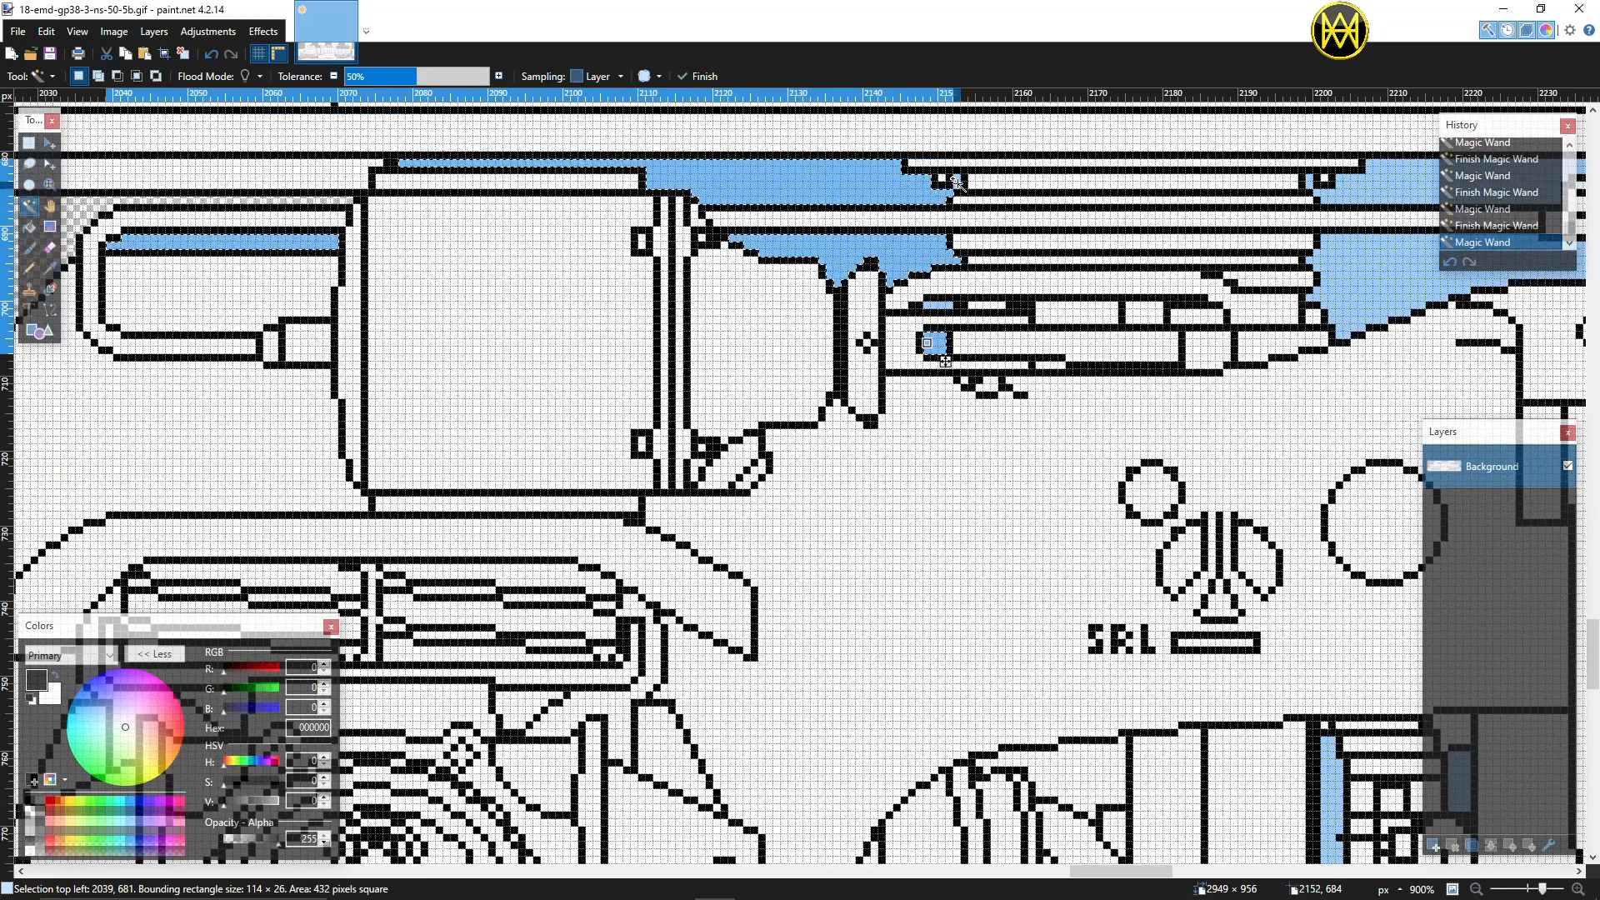
{"action": "left_click", "coordinate": [946, 306], "text": "ctrl"}
{"action": "scroll", "coordinate": [946, 306], "scroll_direction": "right", "scroll_amount": 5}
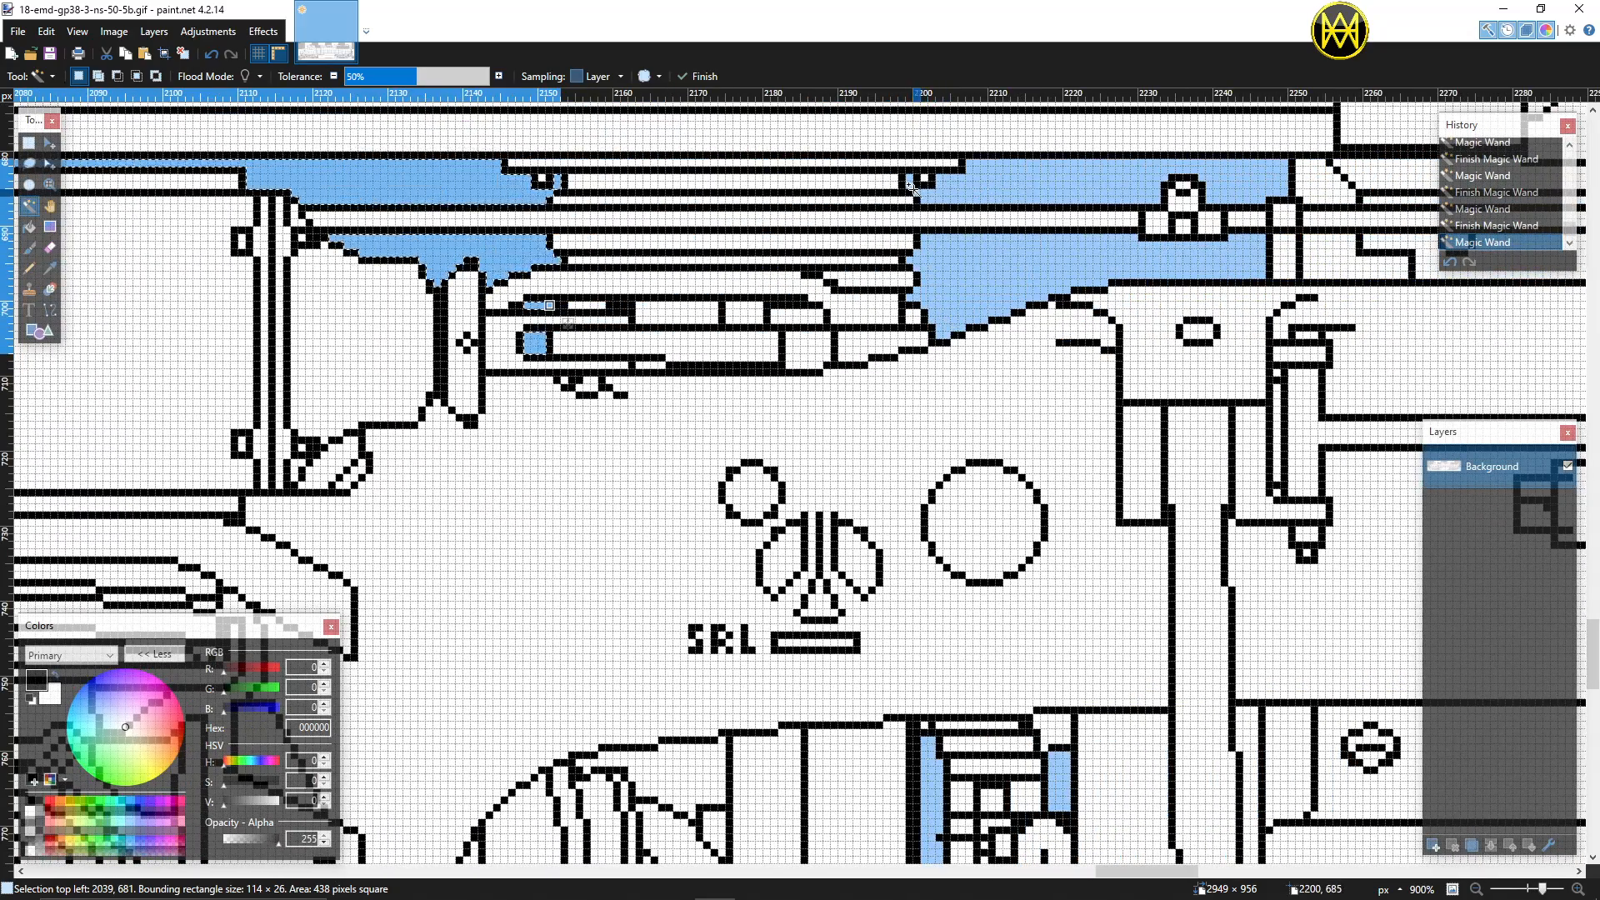
{"action": "left_click", "coordinate": [925, 268], "text": "ctrl"}
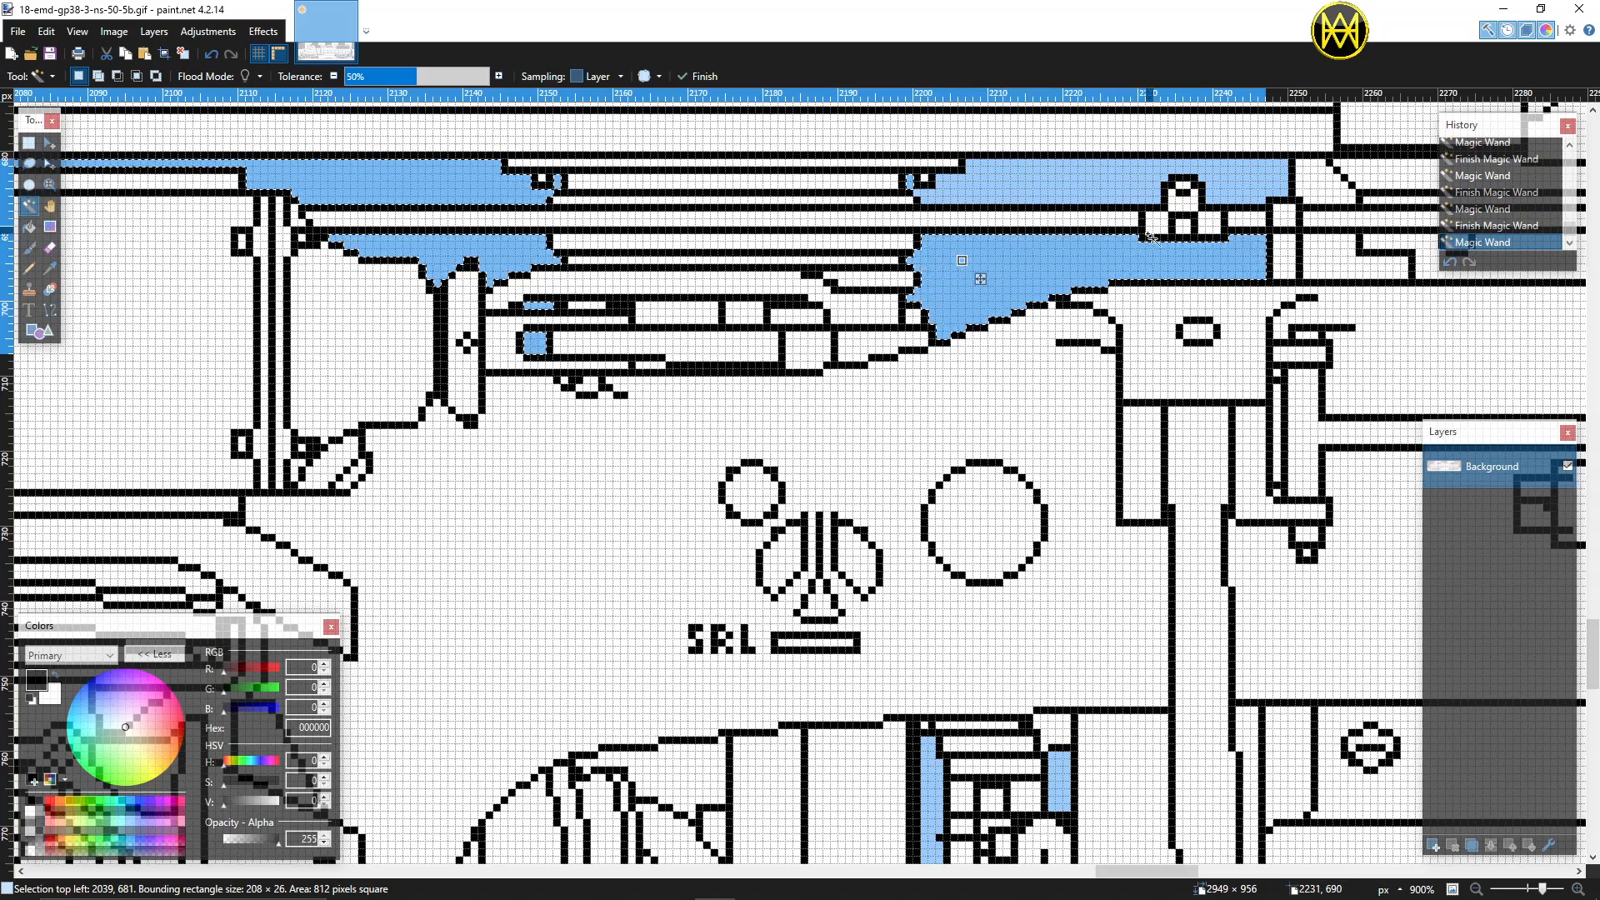
{"action": "left_click", "coordinate": [1251, 178], "text": "ctrl"}
Step: Add the narrow blue gaps on both sides of the ribbed column between the rear truck's first wheel and centre section to the selection
{"action": "scroll", "coordinate": [1044, 322], "scroll_direction": "down", "scroll_amount": 4}
{"action": "scroll", "coordinate": [1043, 338], "scroll_direction": "down", "scroll_amount": 1}
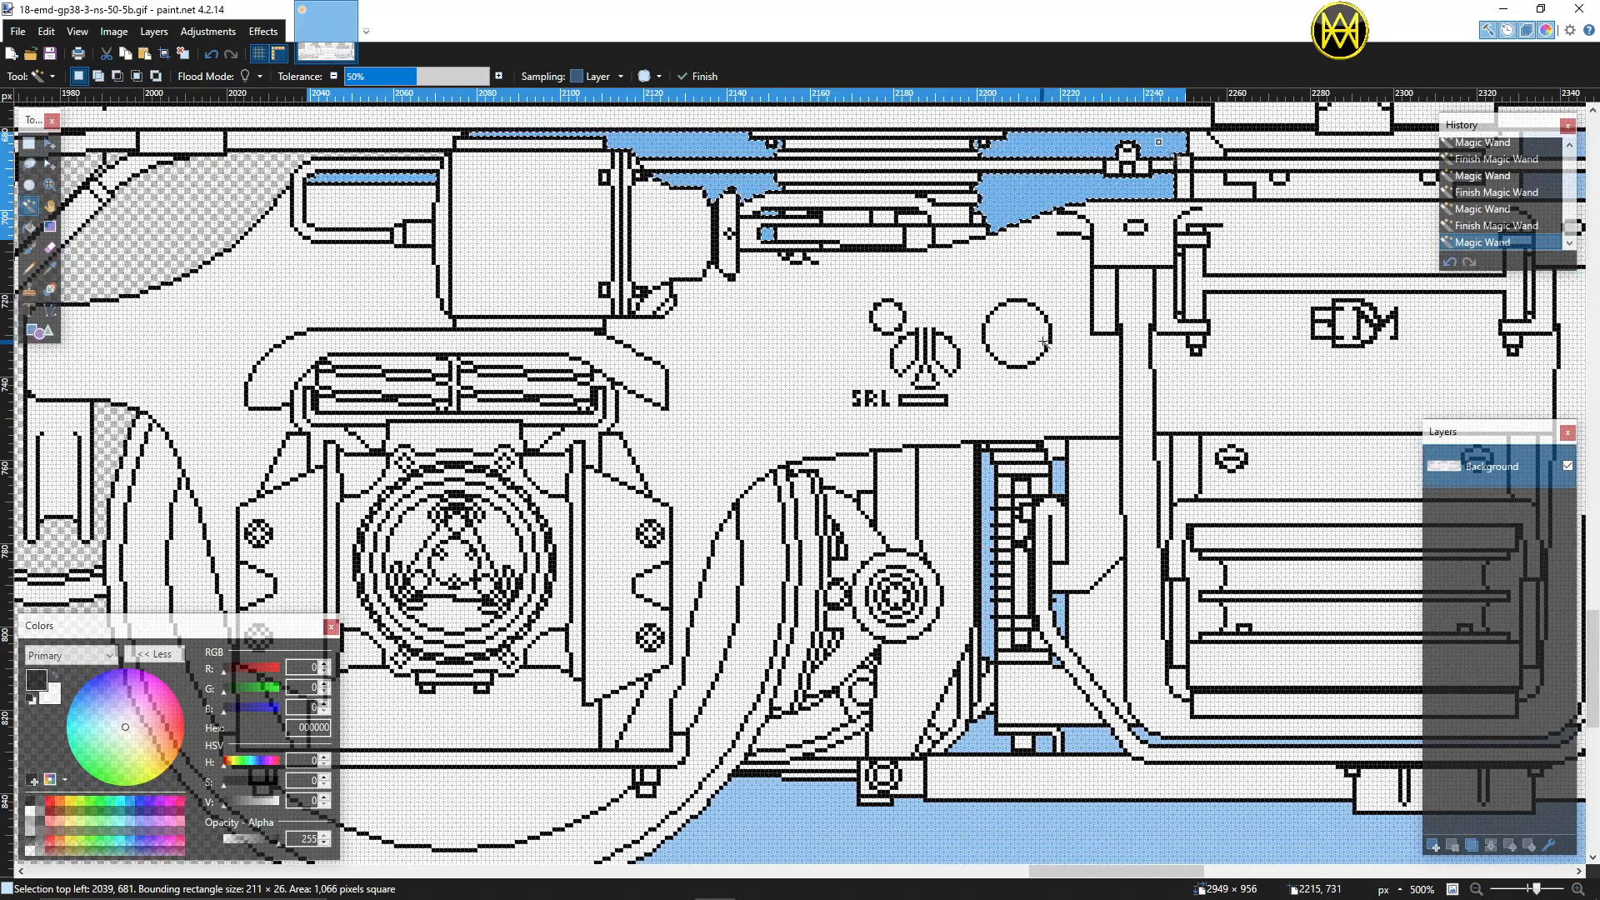
{"action": "scroll", "coordinate": [935, 450], "scroll_direction": "down", "scroll_amount": 5}
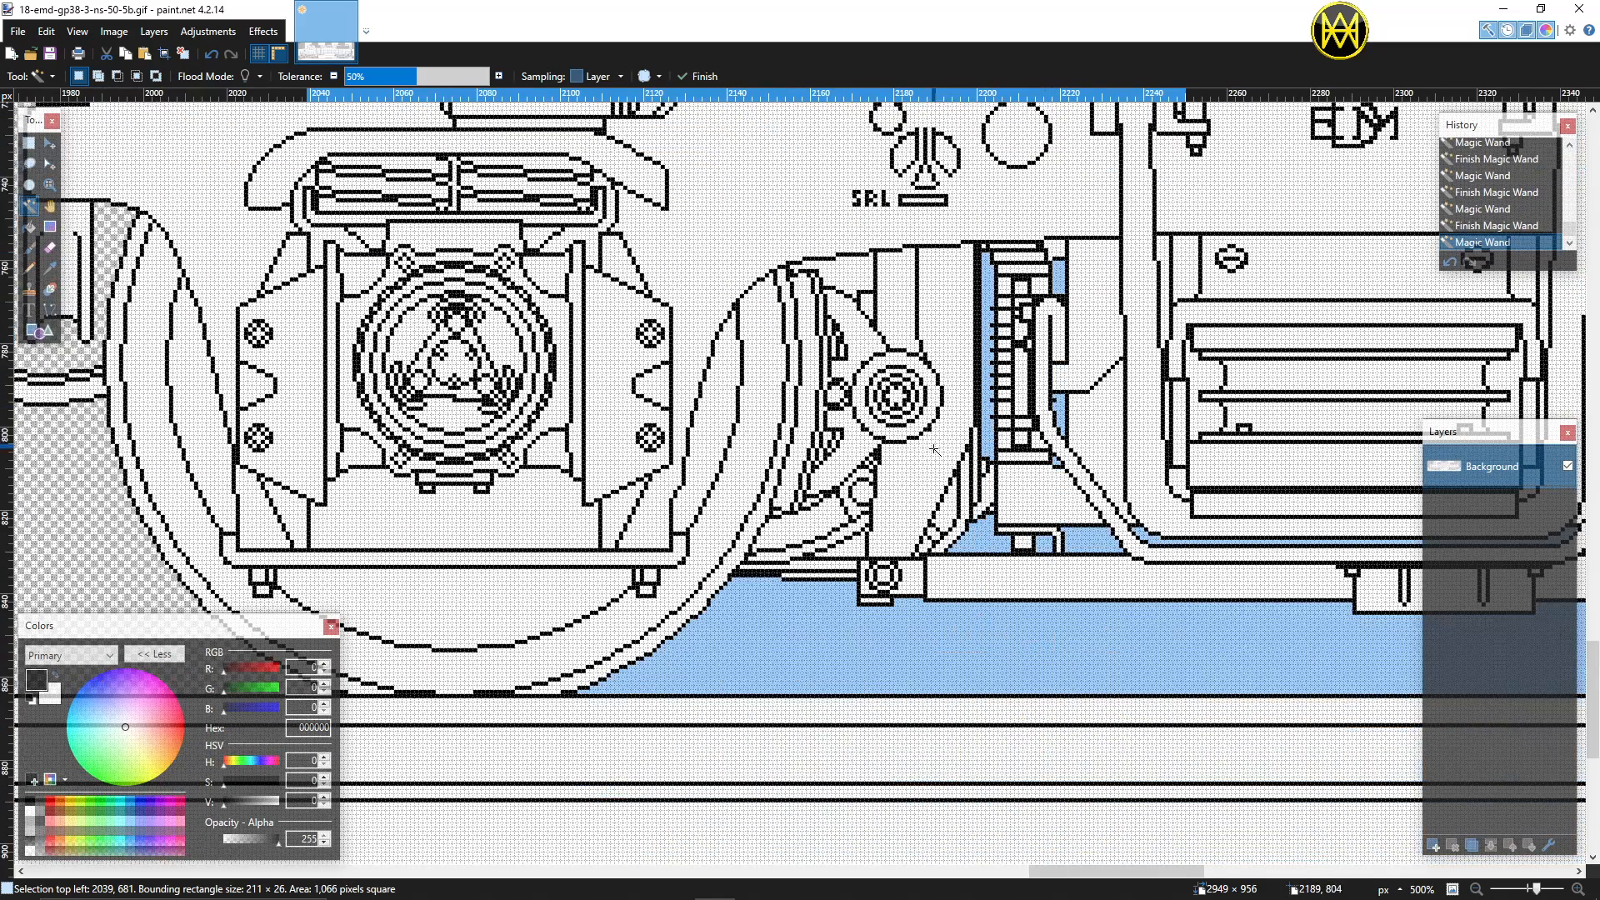
{"action": "left_click", "coordinate": [984, 389], "text": "ctrl"}
{"action": "left_click", "coordinate": [1060, 284], "text": "ctrl"}
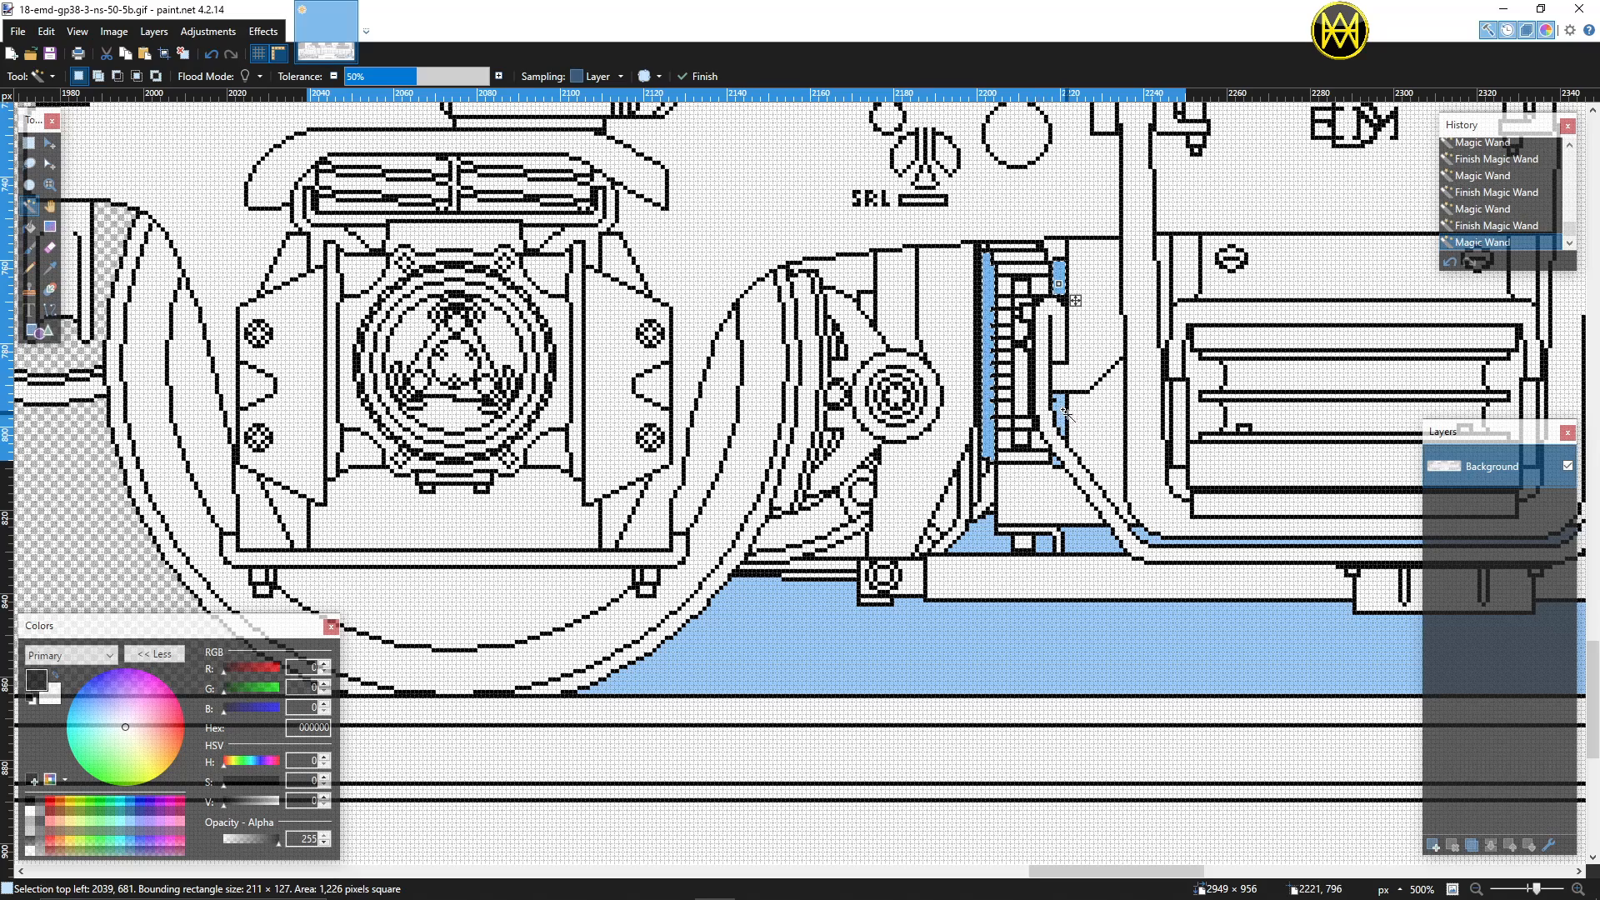
{"action": "left_click", "coordinate": [1064, 414], "text": "ctrl"}
{"action": "left_click", "coordinate": [1055, 461], "text": "ctrl"}
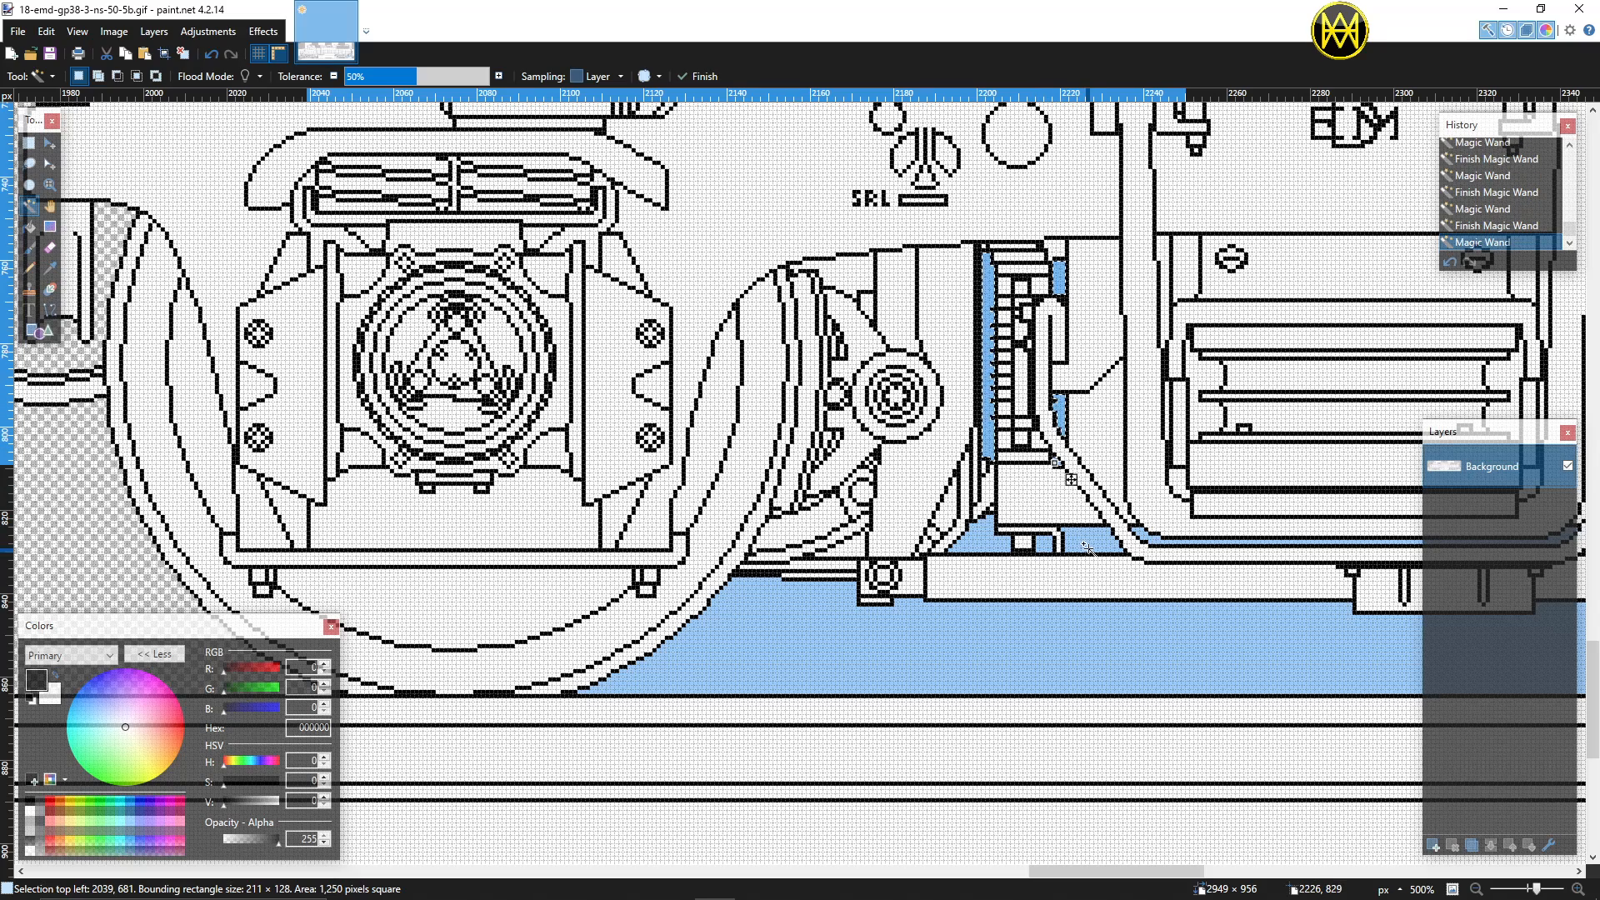
Step: Add the gaps beneath that ribbed column, the background below the truck frame and the thin strip along the bent pipe to the selection
{"action": "left_click", "coordinate": [1088, 542], "text": "ctrl"}
{"action": "left_click", "coordinate": [1042, 545], "text": "ctrl"}
{"action": "left_click", "coordinate": [992, 541], "text": "ctrl"}
{"action": "left_click", "coordinate": [951, 612], "text": "ctrl"}
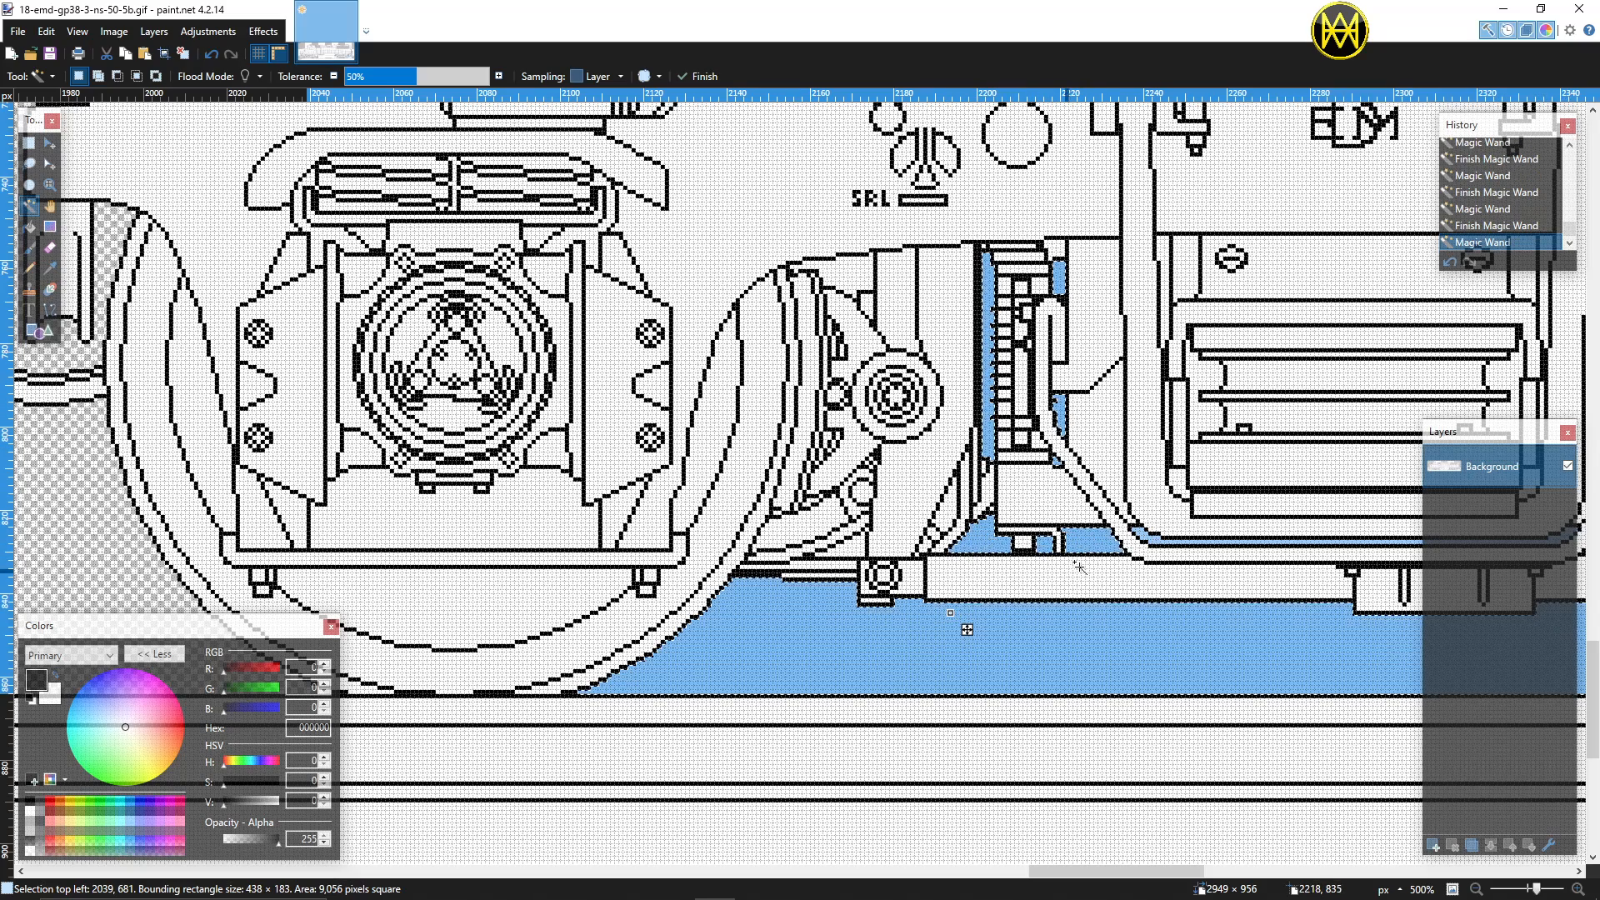
{"action": "left_click", "coordinate": [1156, 536], "text": "ctrl"}
Step: Add the matching blue gaps around and below the ribbed column on the other side of the truck's centre section to the selection
{"action": "scroll", "coordinate": [886, 537], "scroll_direction": "right", "scroll_amount": 5}
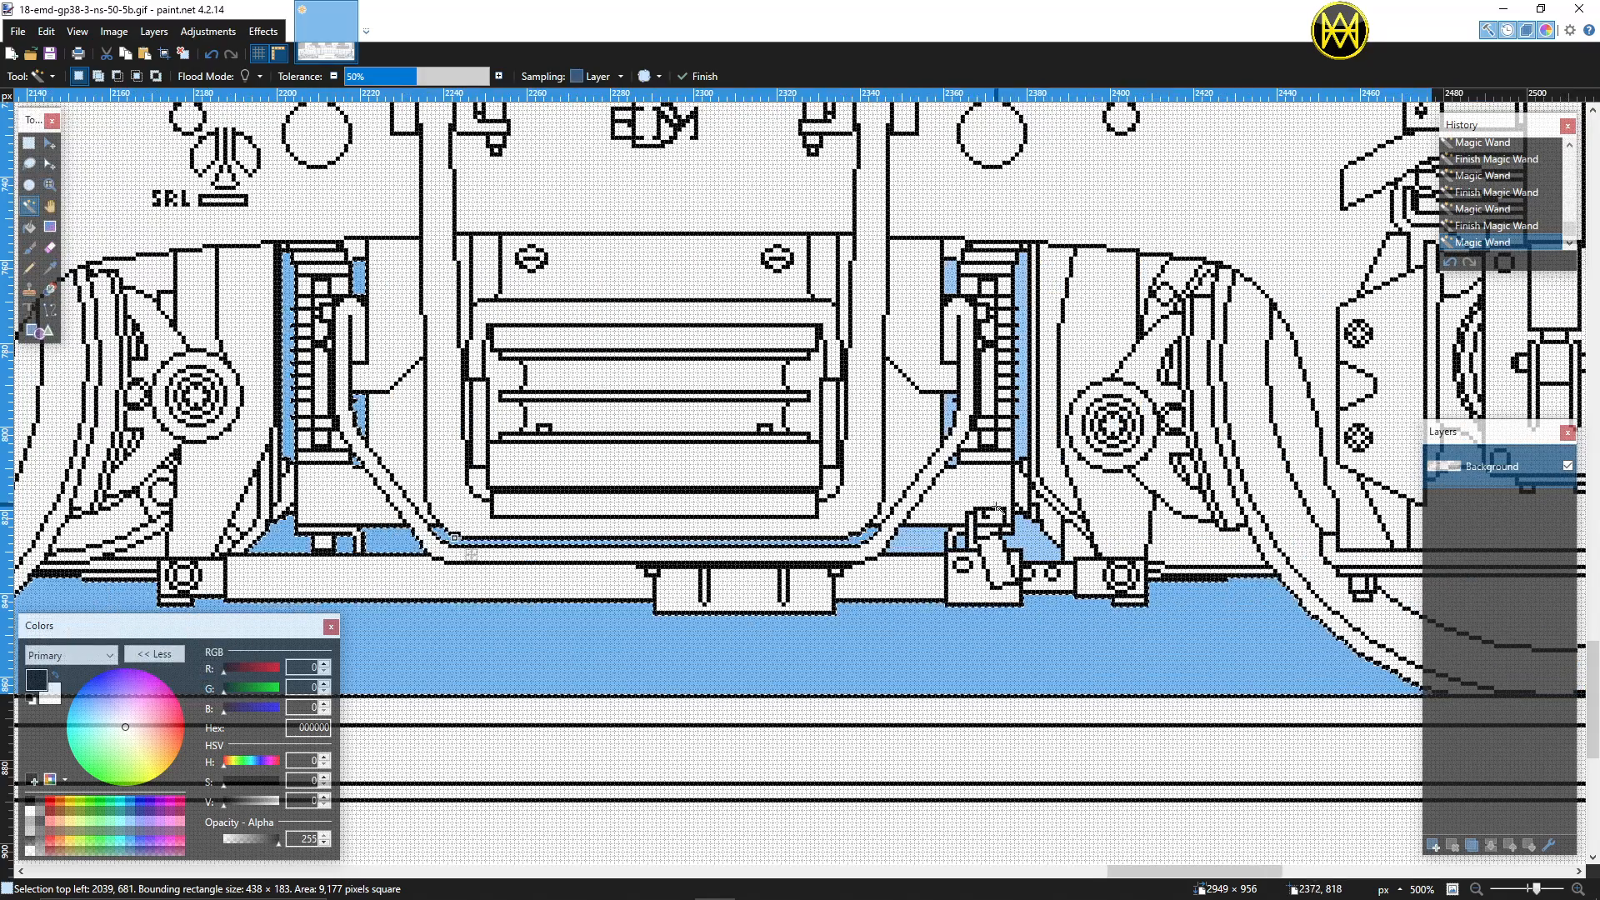
{"action": "left_click", "coordinate": [963, 546], "text": "ctrl"}
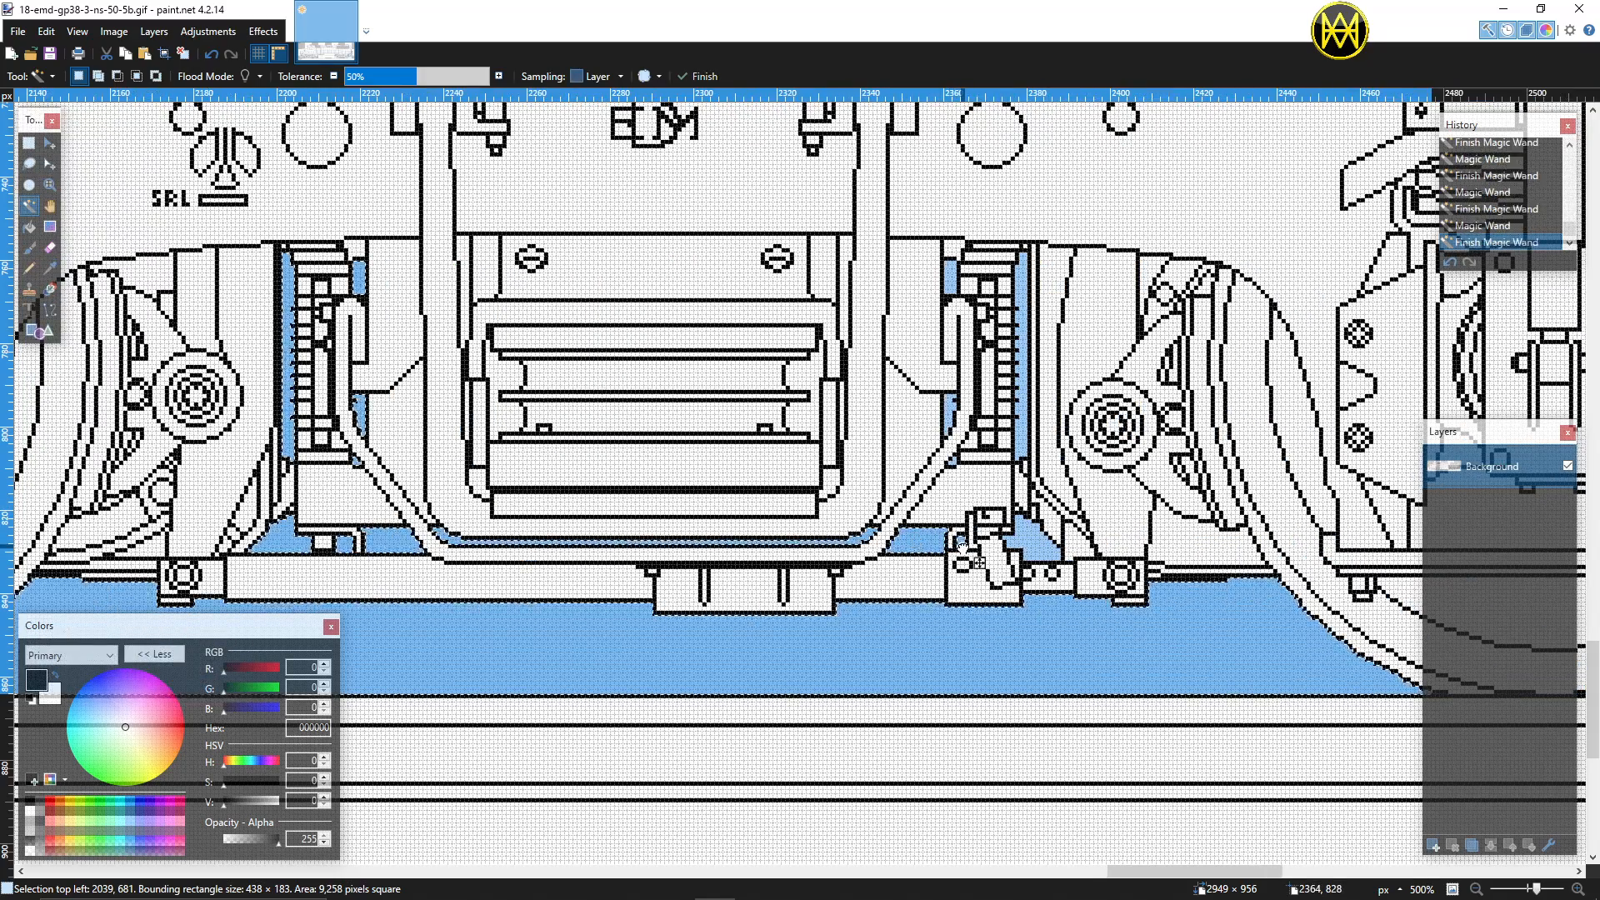
{"action": "left_click", "coordinate": [1021, 442], "text": "ctrl"}
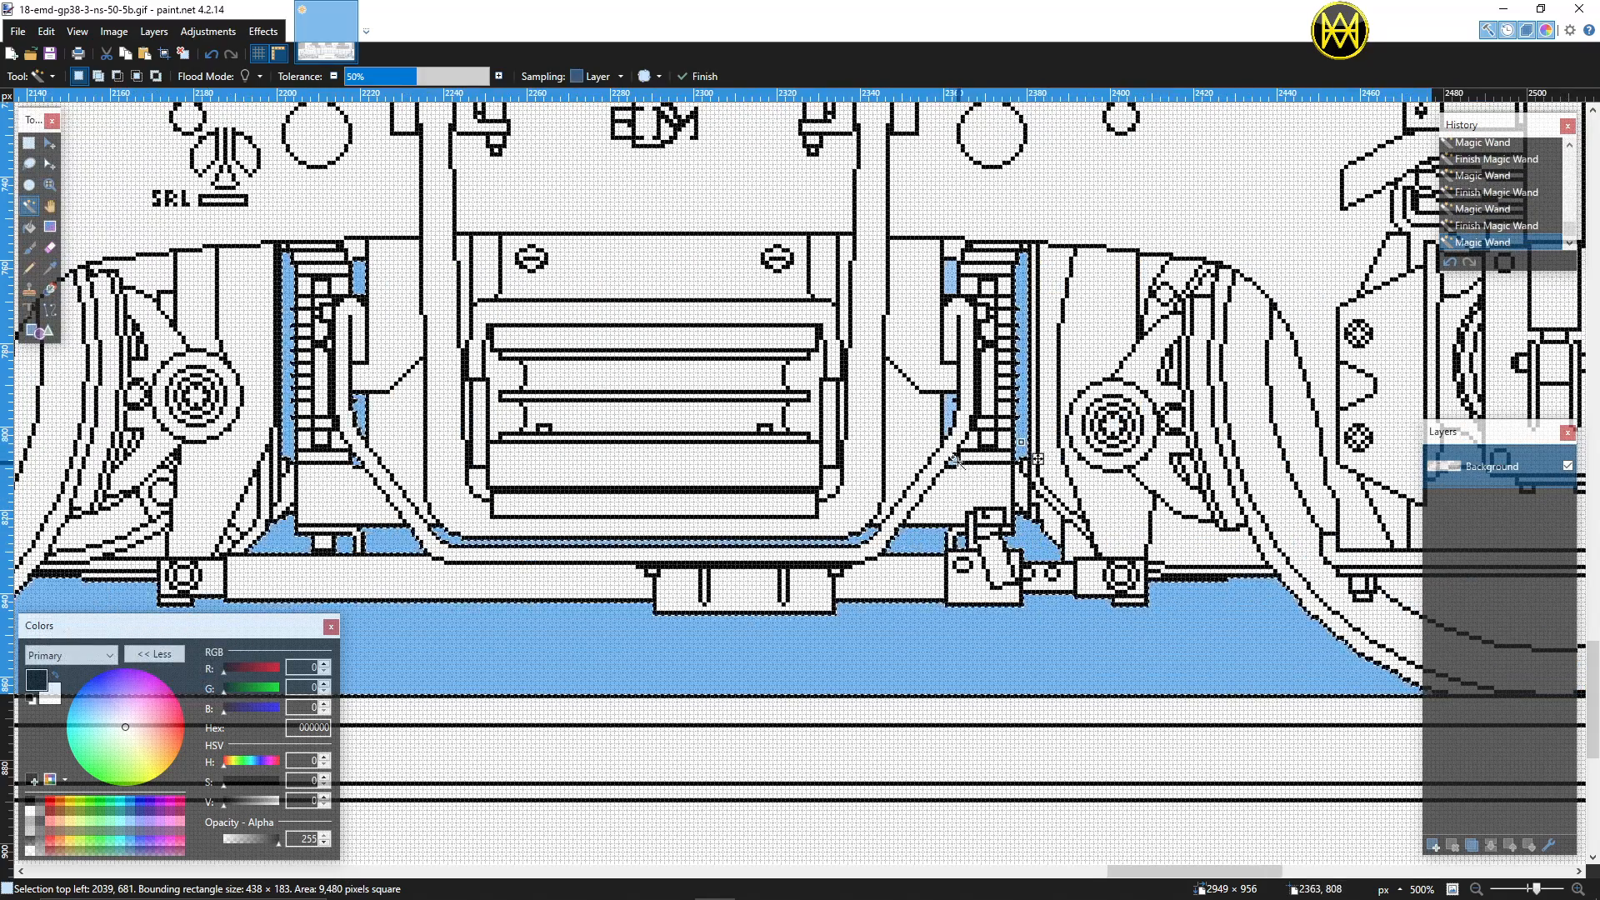
{"action": "left_click", "coordinate": [951, 284], "text": "ctrl"}
{"action": "left_click", "coordinate": [951, 283], "text": "ctrl"}
Step: Add the blue areas around the second spring and the large background area between the rear truck and the end steps to the selection
{"action": "scroll", "coordinate": [959, 317], "scroll_direction": "up", "scroll_amount": 5}
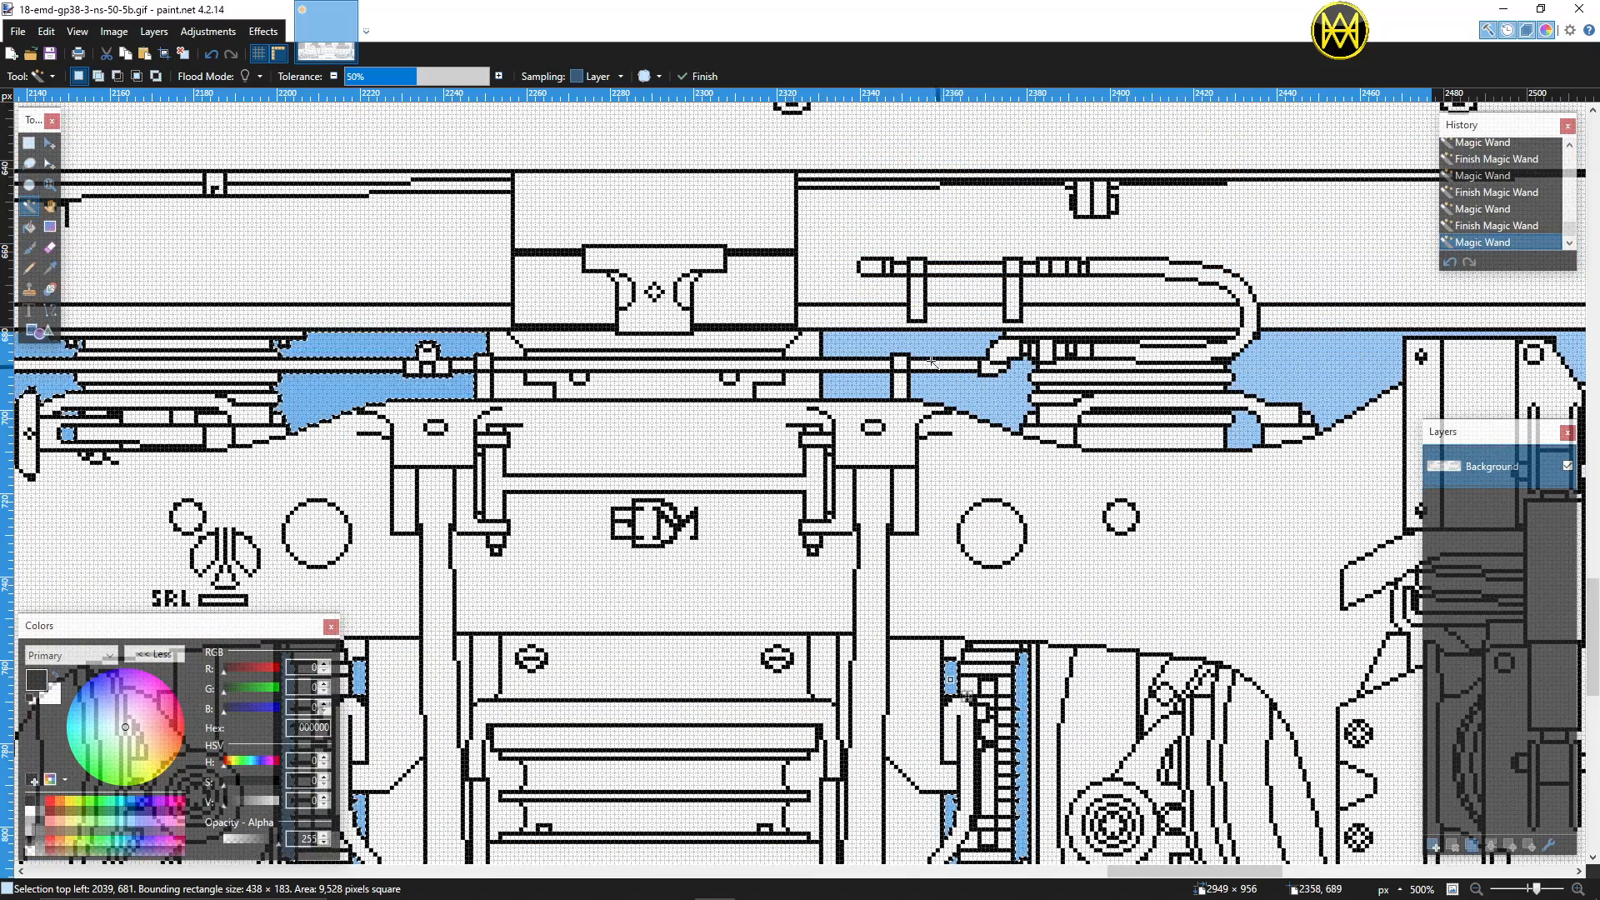
{"action": "left_click", "coordinate": [987, 409], "text": "ctrl"}
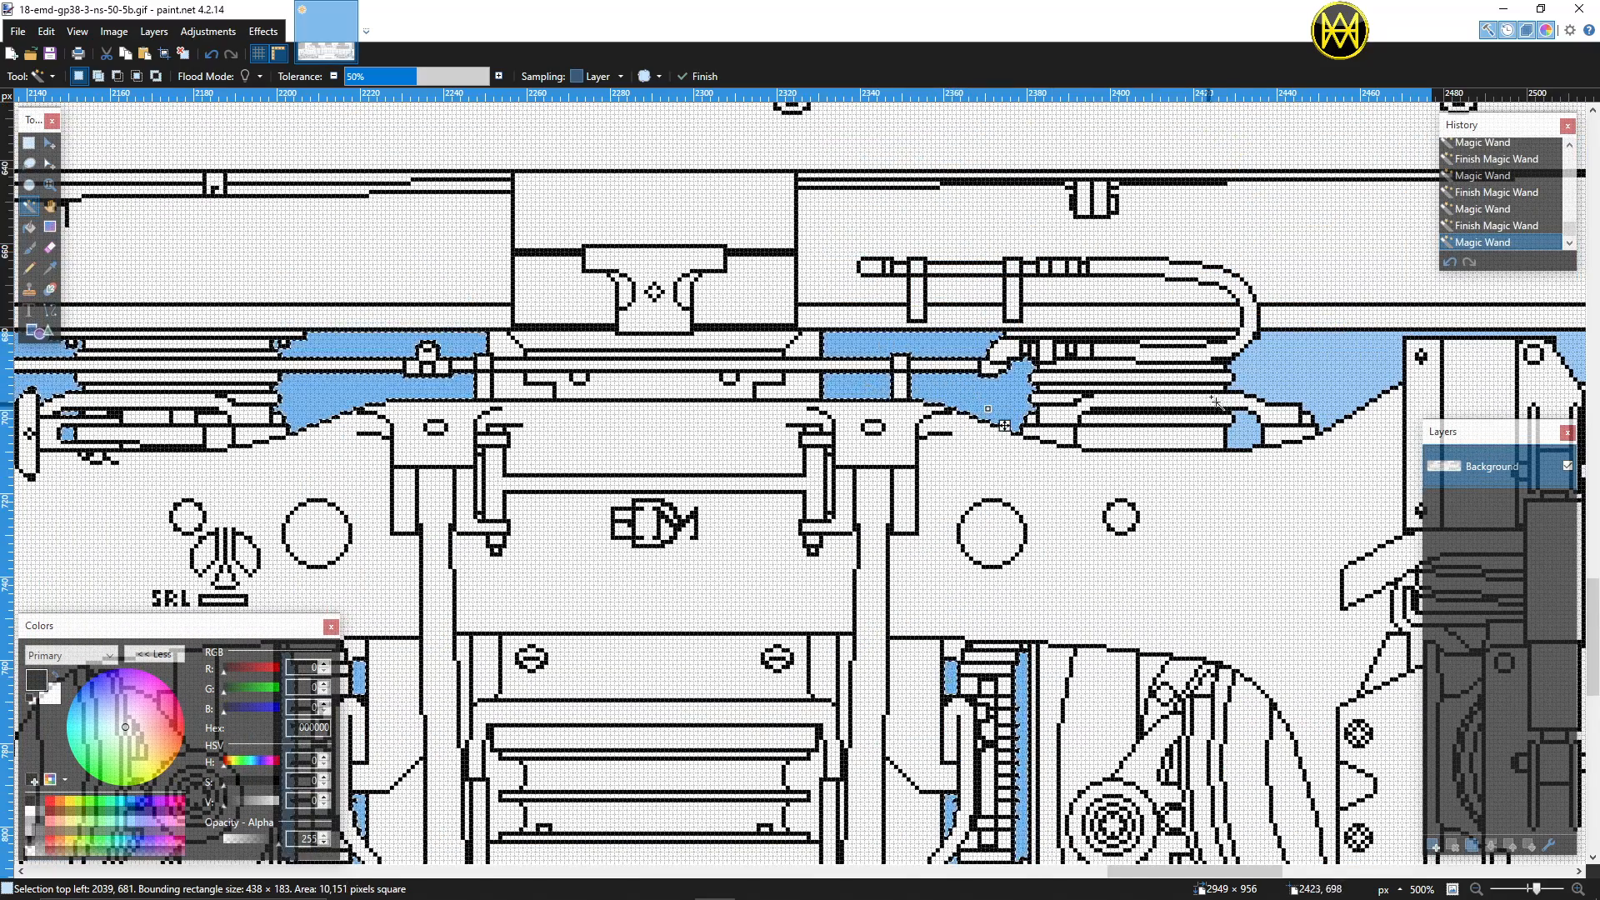
{"action": "left_click", "coordinate": [1240, 433], "text": "ctrl"}
{"action": "scroll", "coordinate": [1083, 442], "scroll_direction": "right", "scroll_amount": 5}
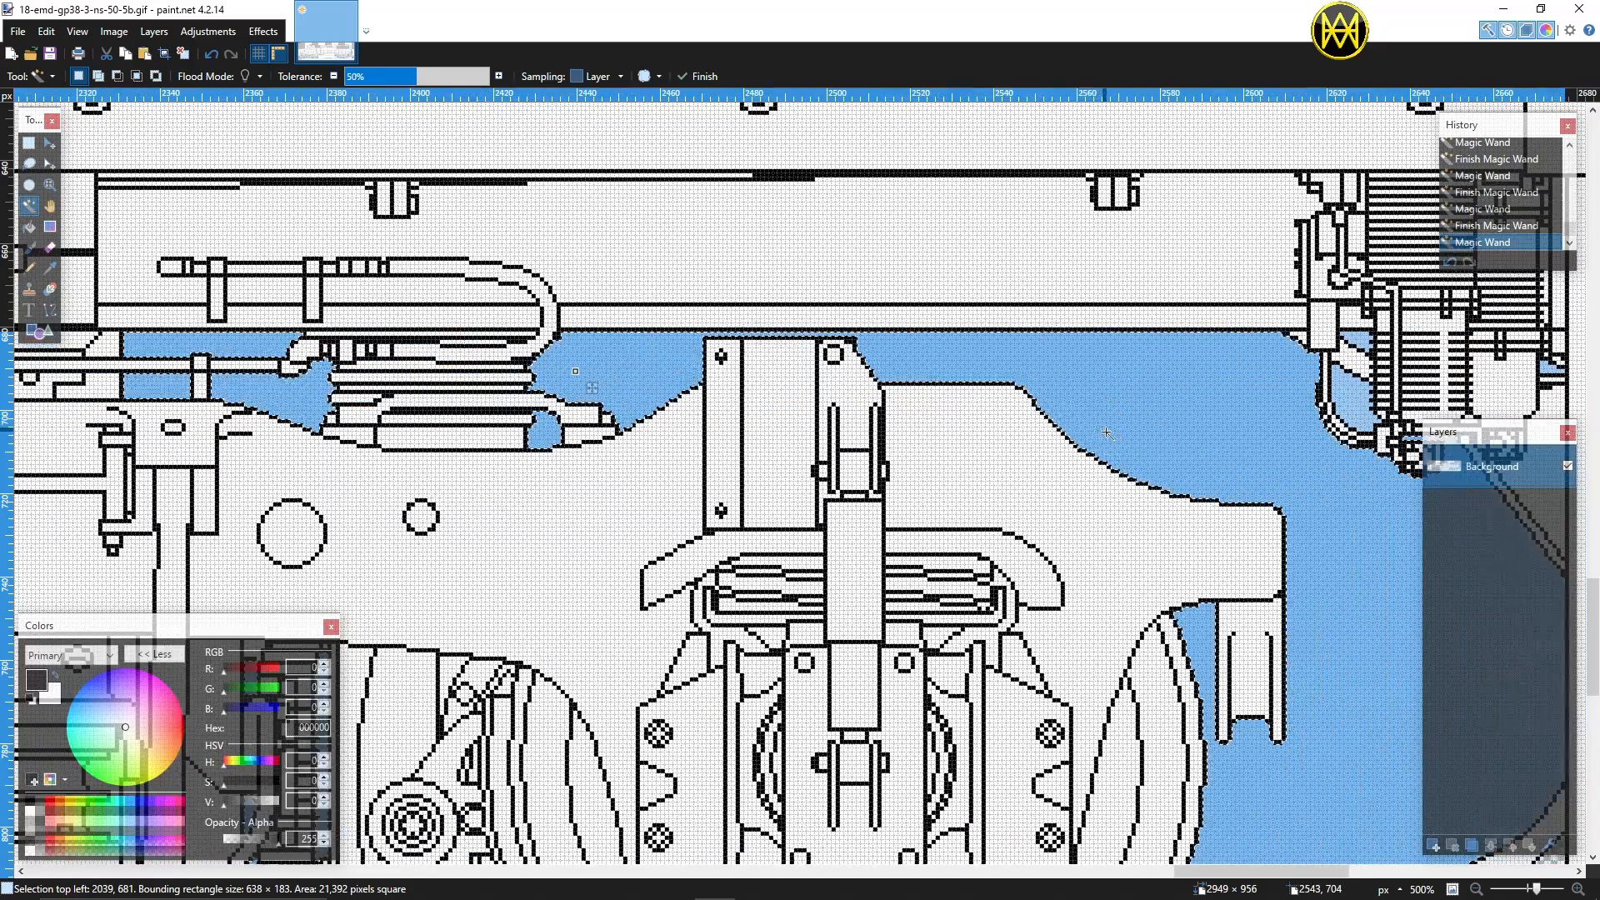
Step: Add the small gap inside the pipe beside the finned underframe equipment and the blue area behind the end steps to the selection
{"action": "scroll", "coordinate": [1052, 462], "scroll_direction": "down", "scroll_amount": 5}
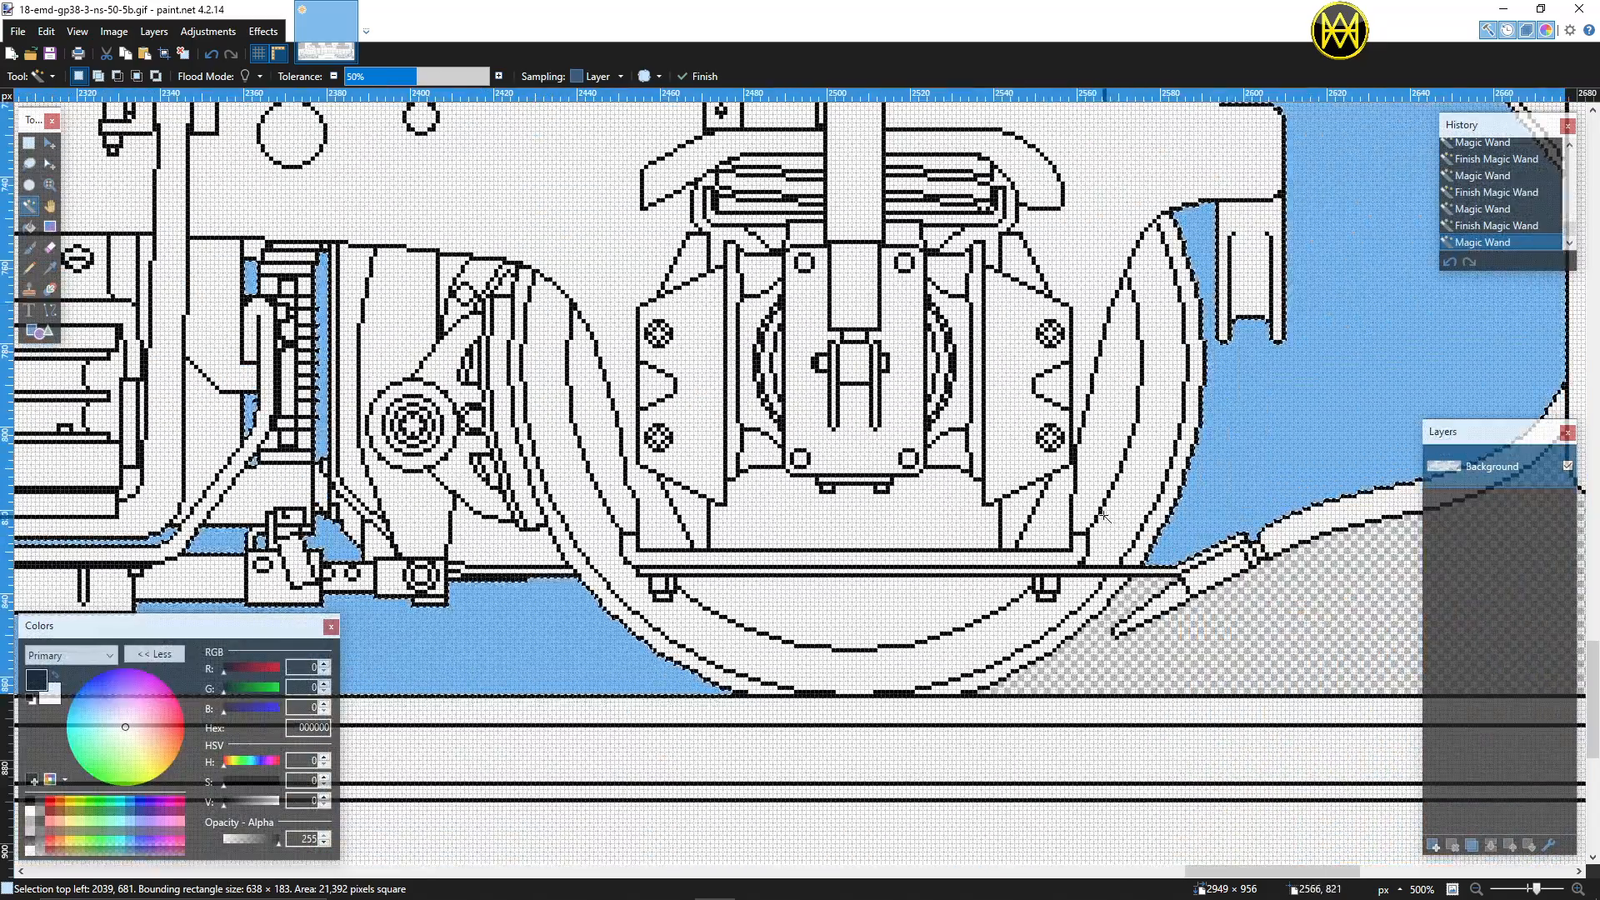
{"action": "scroll", "coordinate": [1087, 509], "scroll_direction": "down", "scroll_amount": 2}
{"action": "scroll", "coordinate": [1048, 359], "scroll_direction": "right", "scroll_amount": 3}
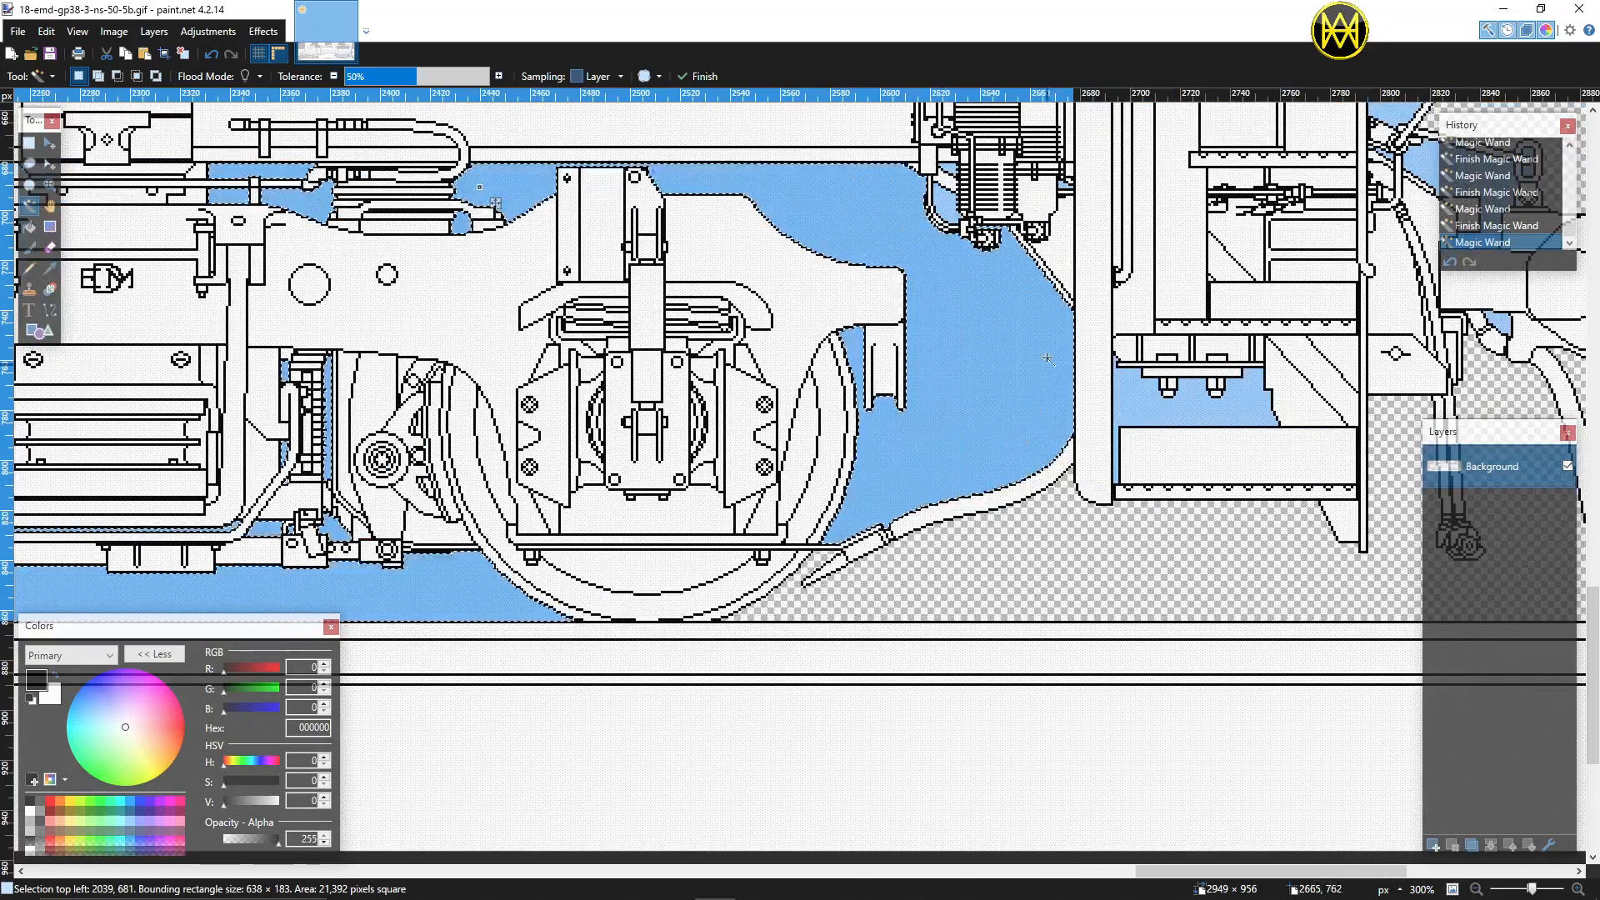
{"action": "left_click", "coordinate": [951, 167], "text": "ctrl"}
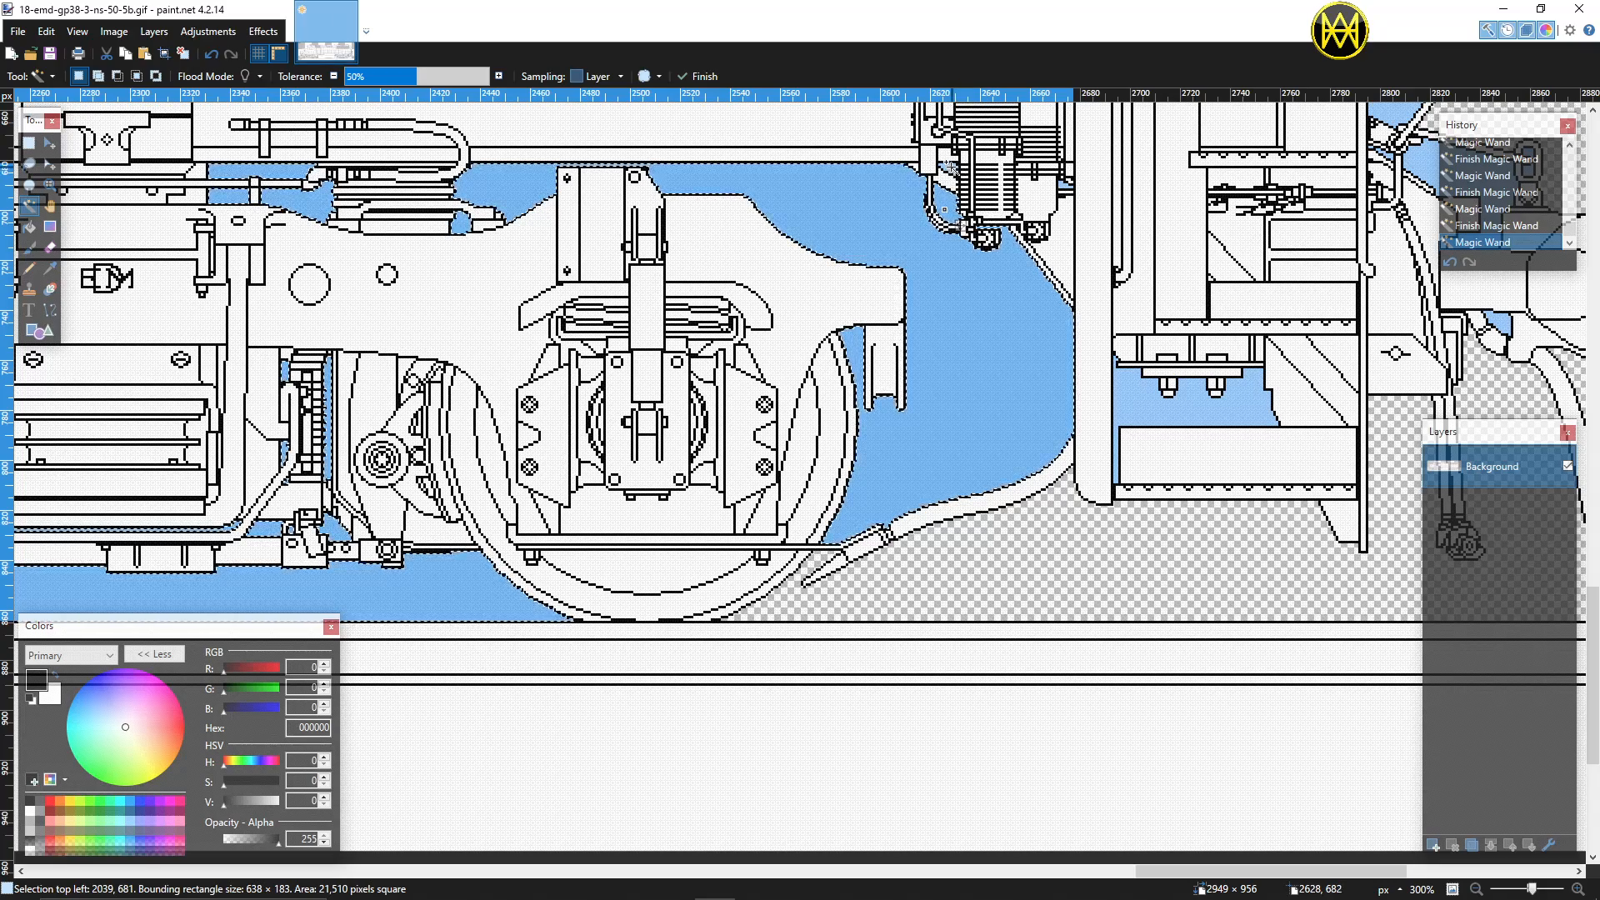
{"action": "left_click", "coordinate": [1144, 412], "text": "ctrl"}
Step: Add the blue areas around the rear coupler, its chain link and the diagonal bar below the end walkway to the selection
{"action": "scroll", "coordinate": [1142, 411], "scroll_direction": "down", "scroll_amount": 5}
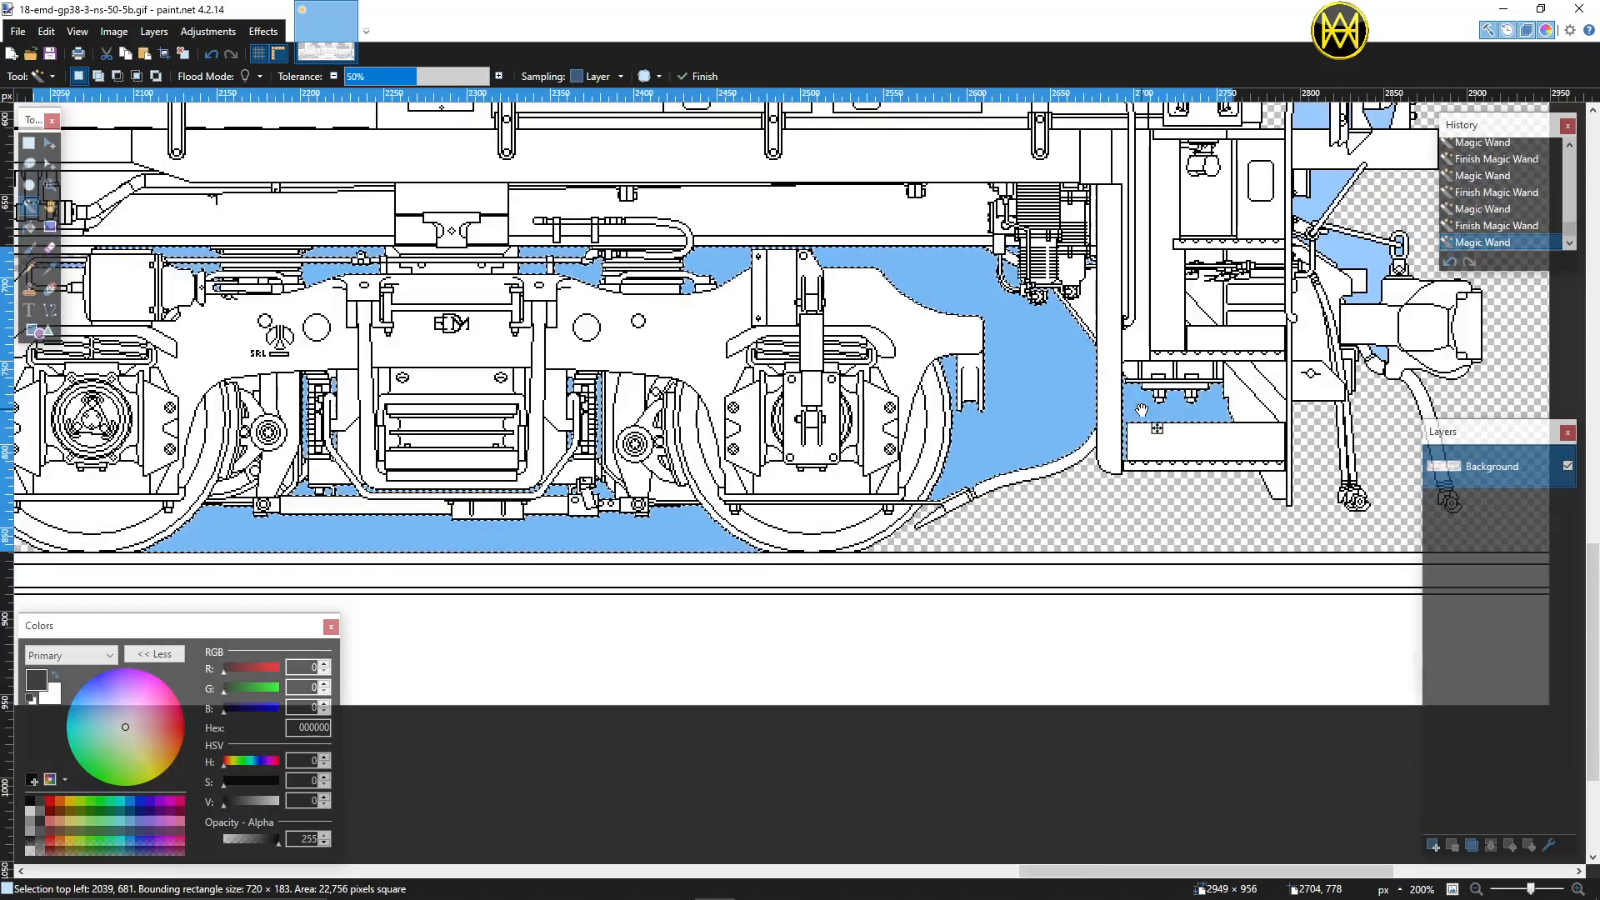
{"action": "scroll", "coordinate": [1142, 411], "scroll_direction": "up", "scroll_amount": 5}
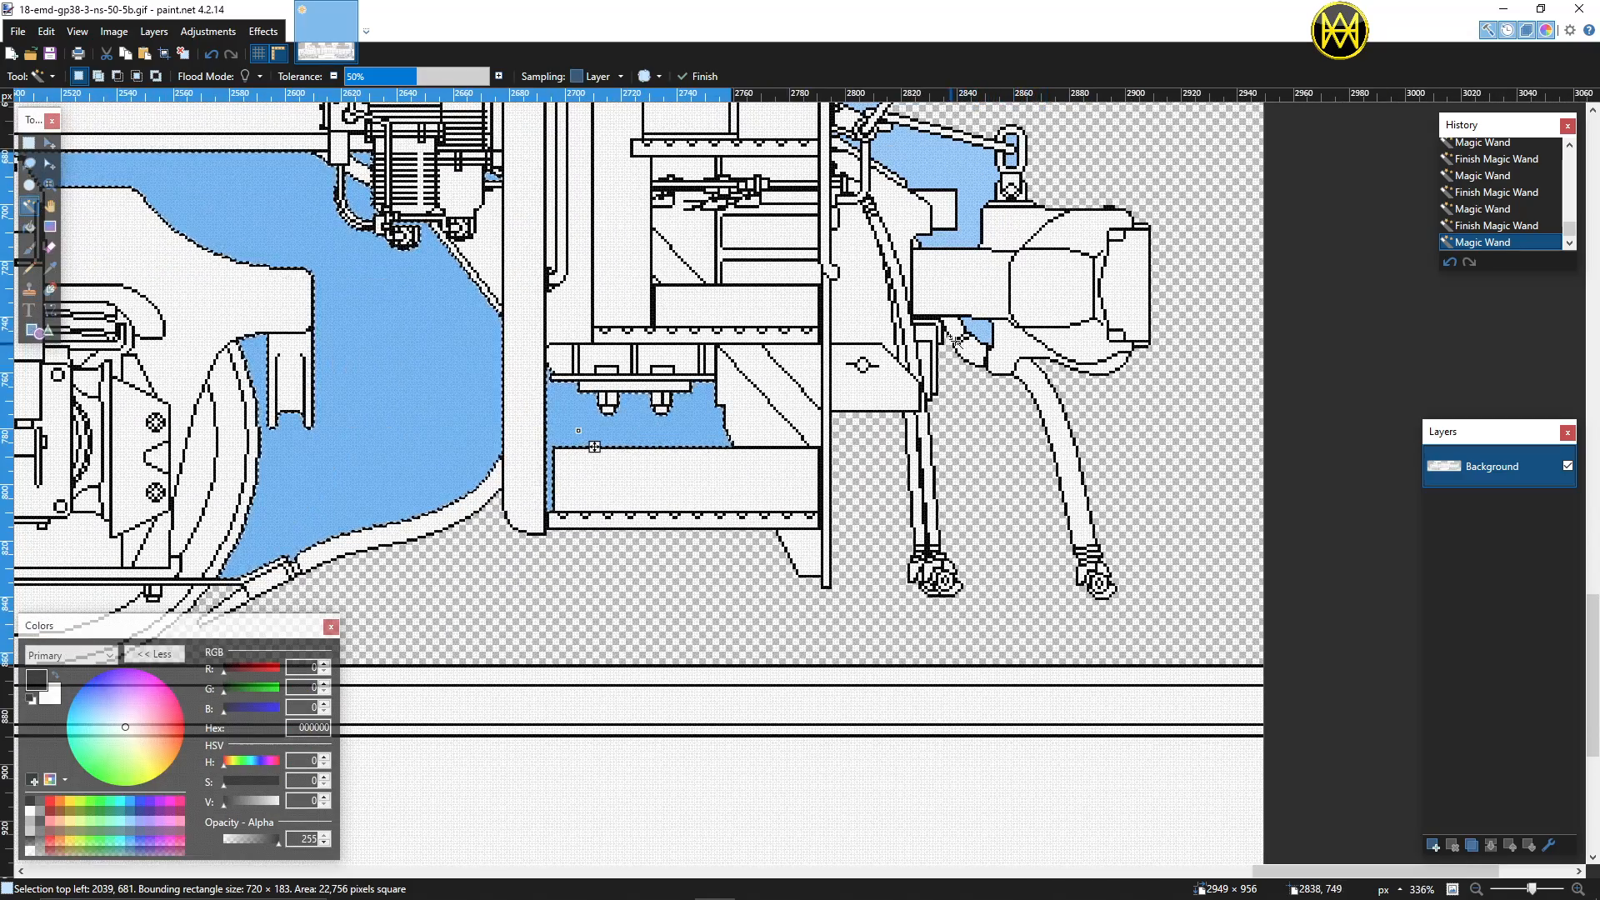
{"action": "left_click", "coordinate": [965, 229], "text": "ctrl"}
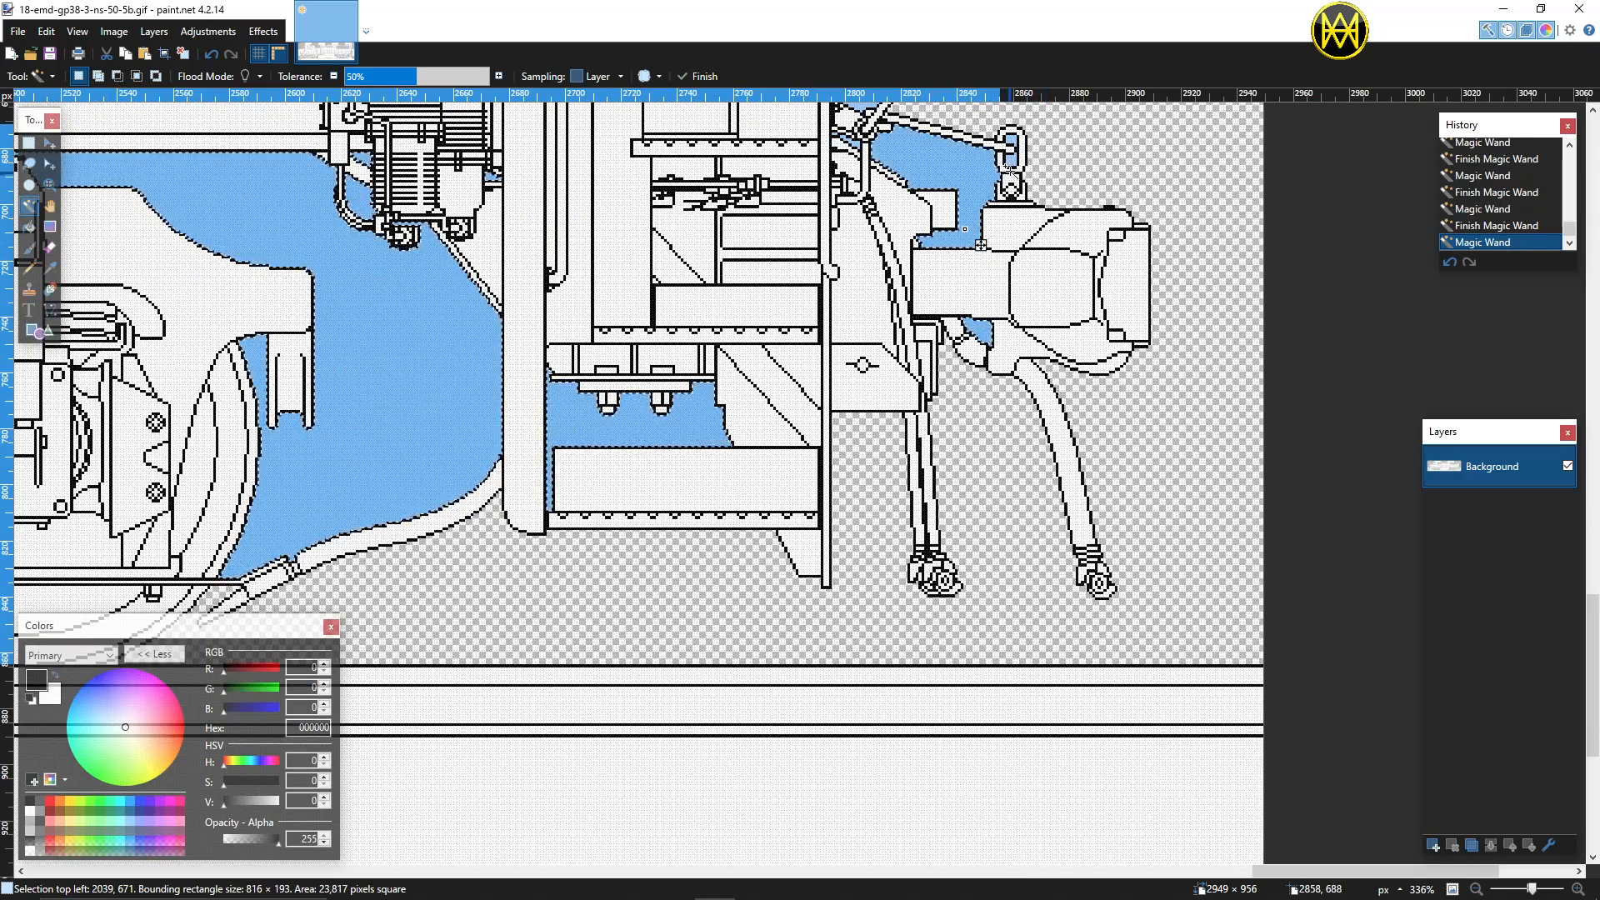
{"action": "scroll", "coordinate": [903, 190], "scroll_direction": "up", "scroll_amount": 3}
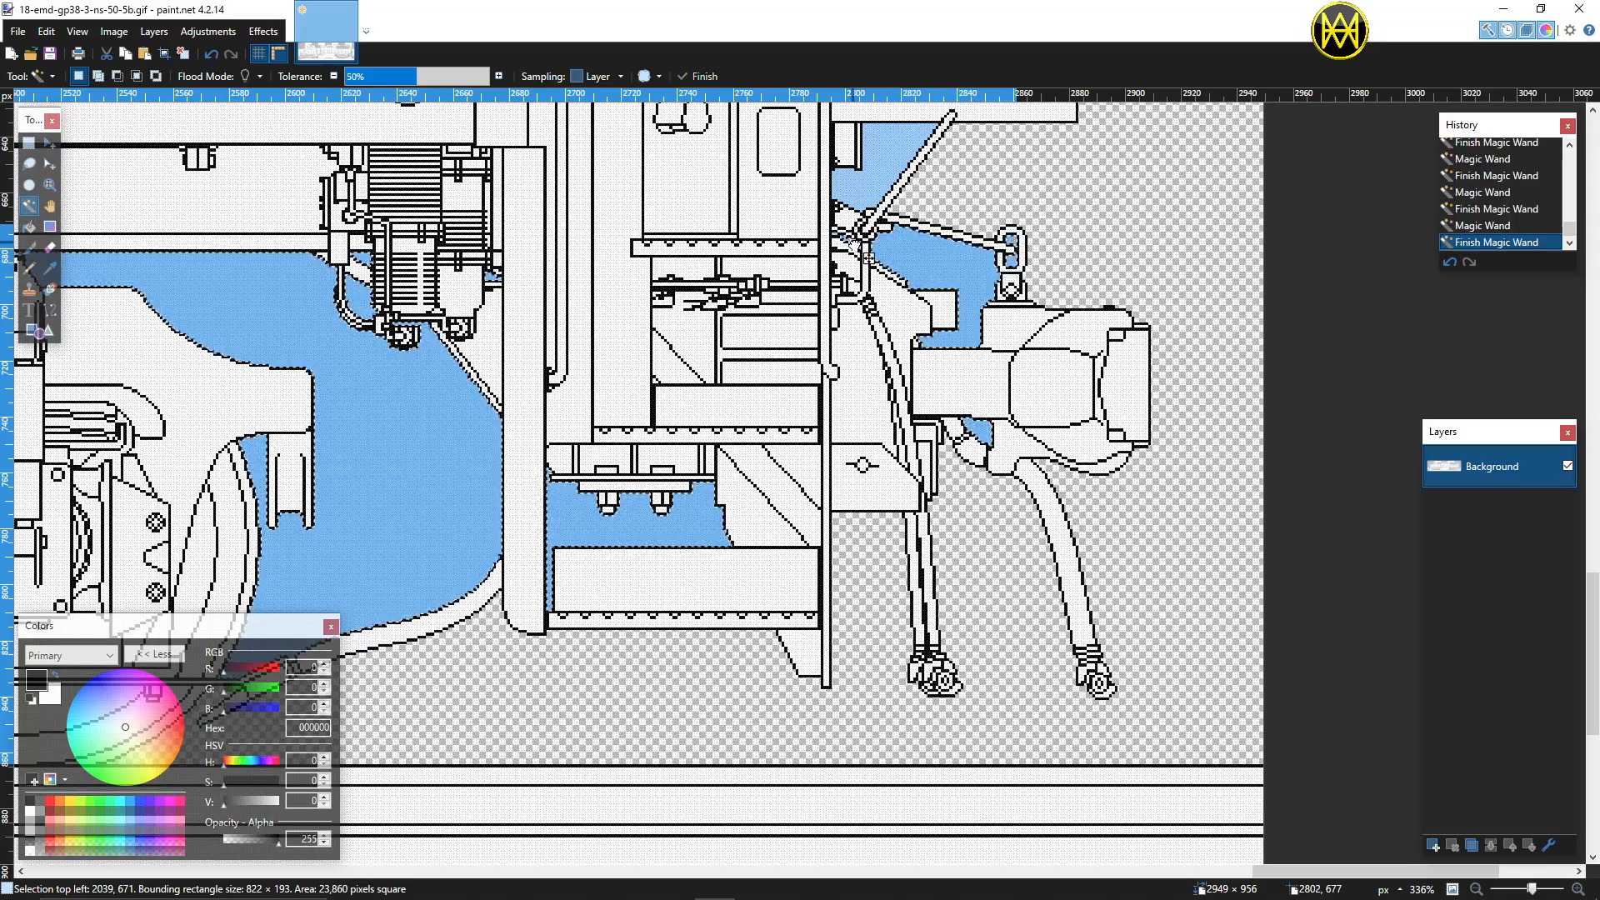
{"action": "scroll", "coordinate": [841, 235], "scroll_direction": "up", "scroll_amount": 2}
{"action": "scroll", "coordinate": [834, 231], "scroll_direction": "up", "scroll_amount": 3}
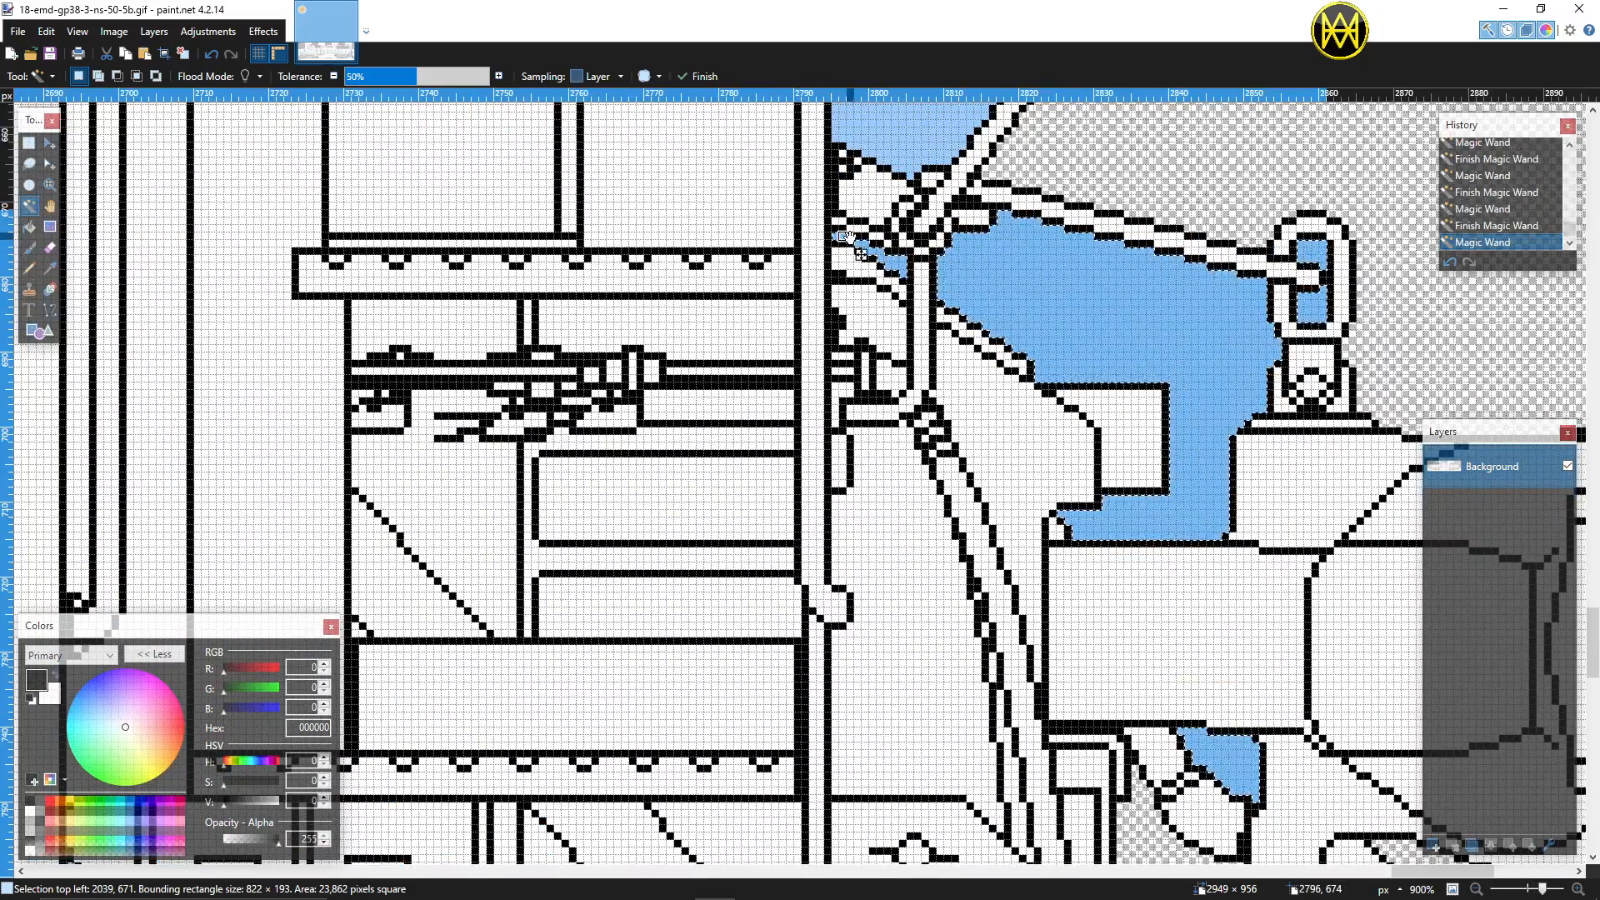
{"action": "scroll", "coordinate": [1019, 326], "scroll_direction": "up", "scroll_amount": 8}
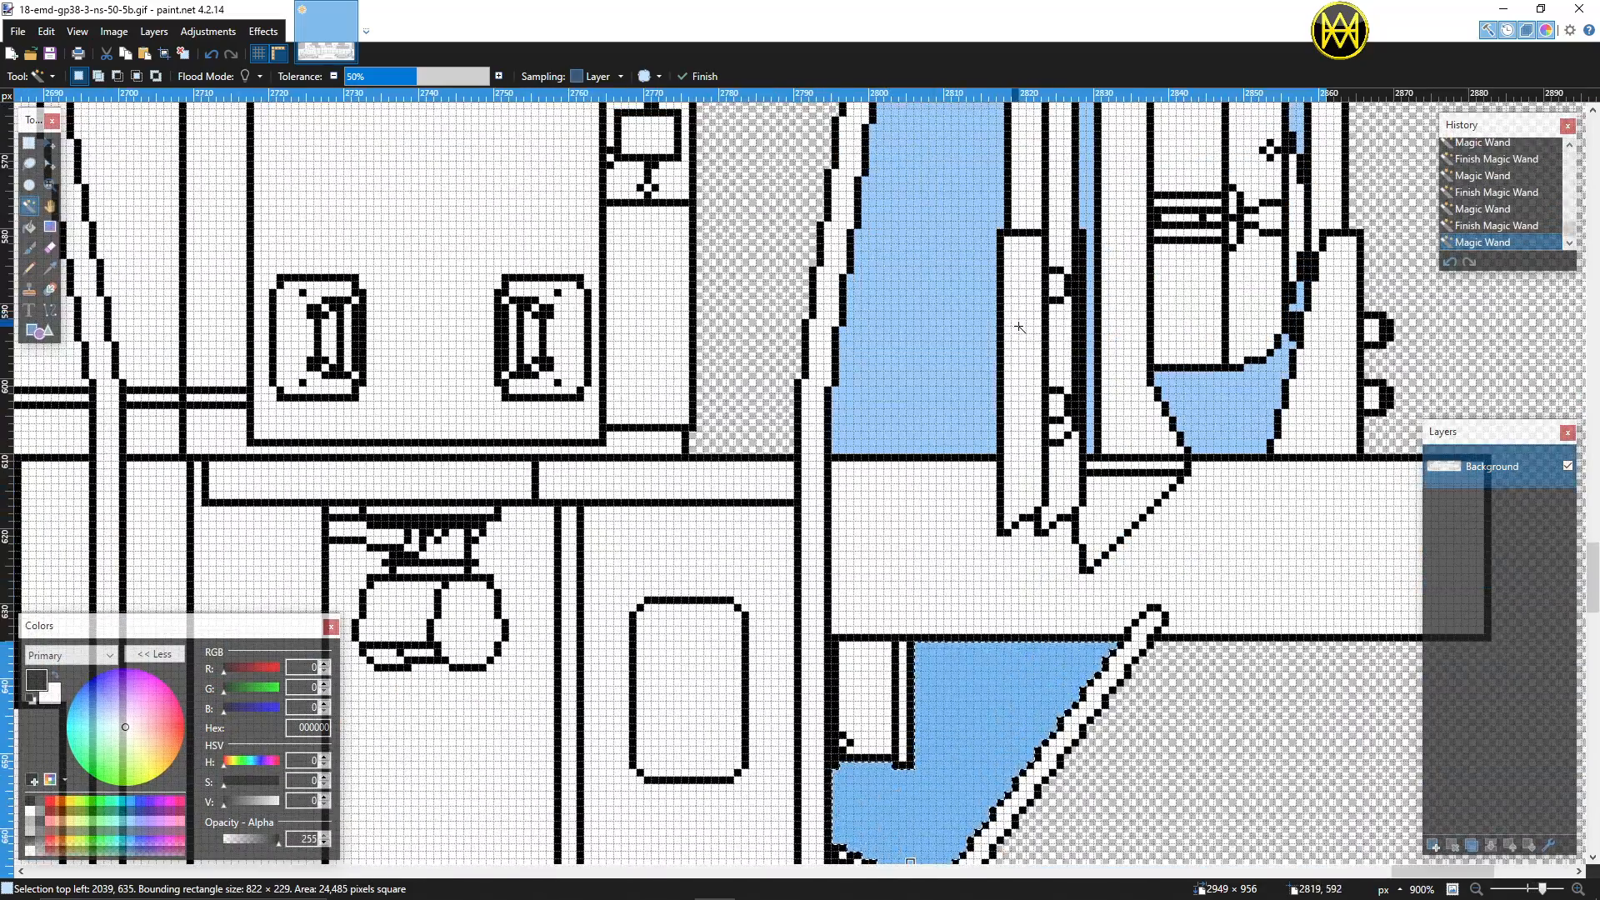
Step: Add the blue gaps between the railing posts above the rear end walkway to the selection
{"action": "left_click", "coordinate": [978, 233], "text": "ctrl"}
{"action": "scroll", "coordinate": [1184, 271], "scroll_direction": "up", "scroll_amount": 4}
{"action": "scroll", "coordinate": [1272, 573], "scroll_direction": "down", "scroll_amount": 1}
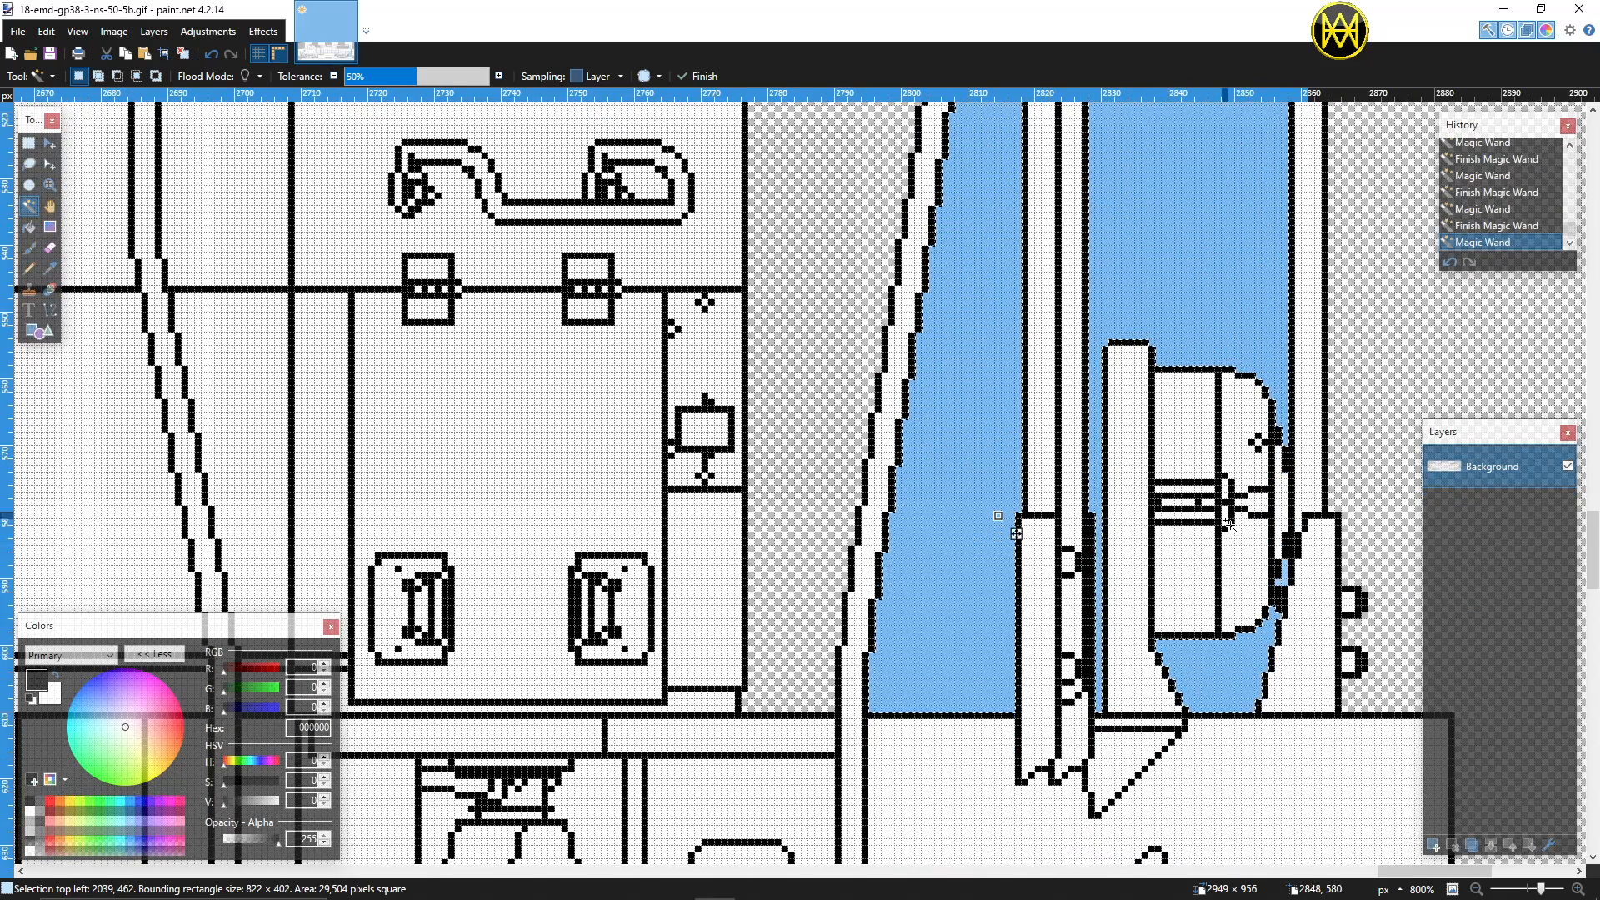
Step: Add the blue gaps in the safety chain hanging beside the rear end railing to the selection, and cut all selected areas
{"action": "scroll", "coordinate": [1293, 534], "scroll_direction": "up", "scroll_amount": 7}
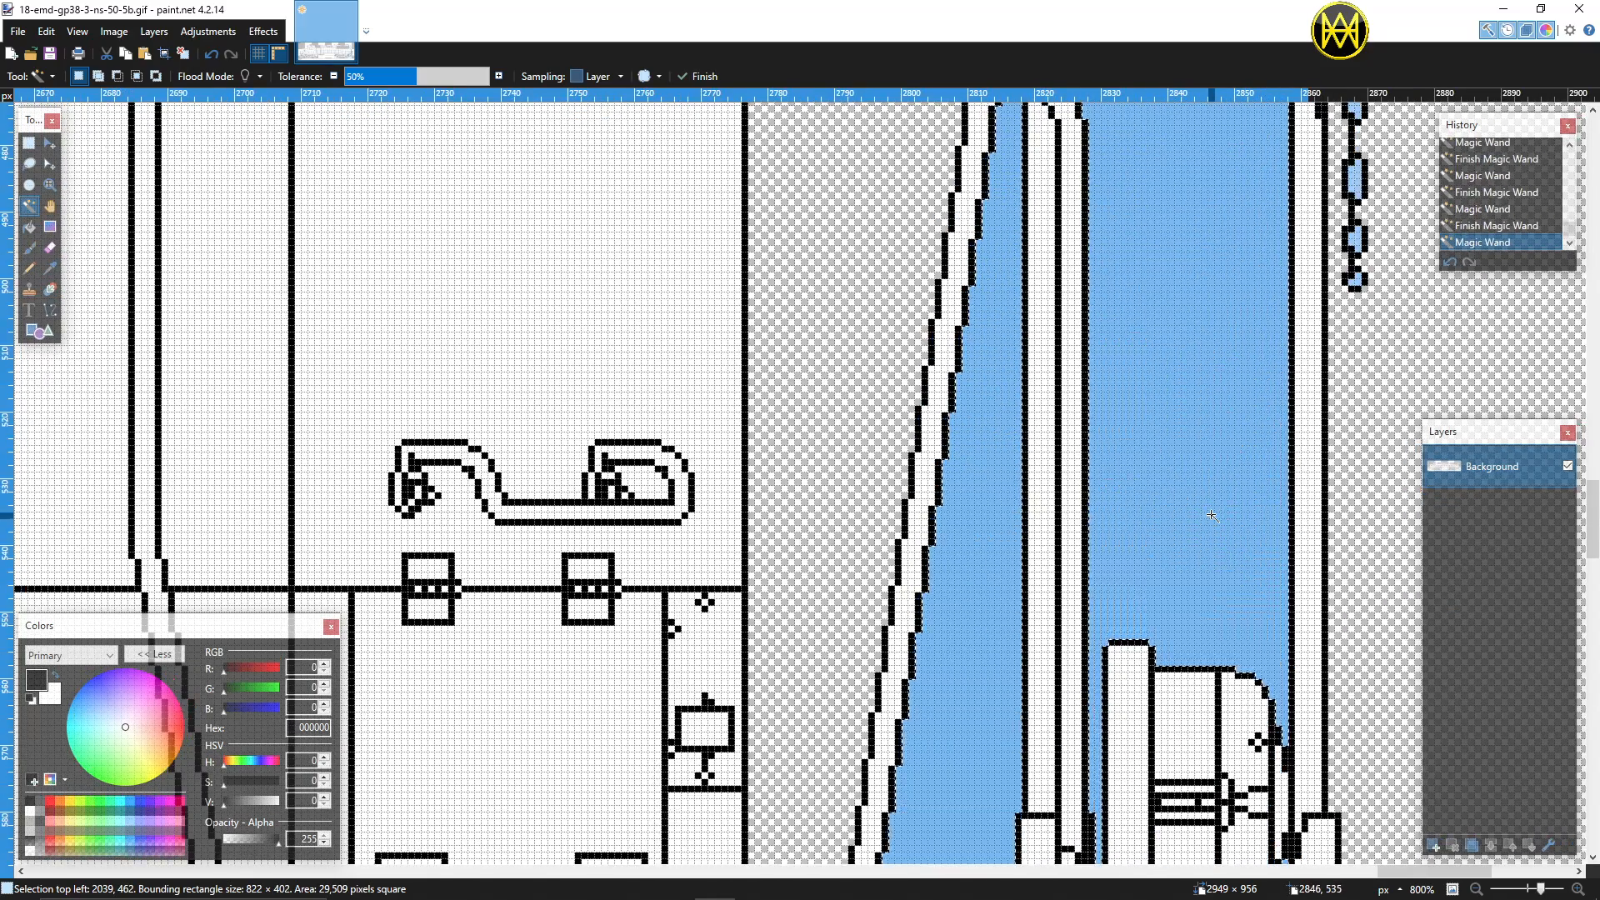
{"action": "left_click", "coordinate": [1353, 546], "text": "ctrl"}
{"action": "left_click", "coordinate": [1352, 401], "text": "ctrl"}
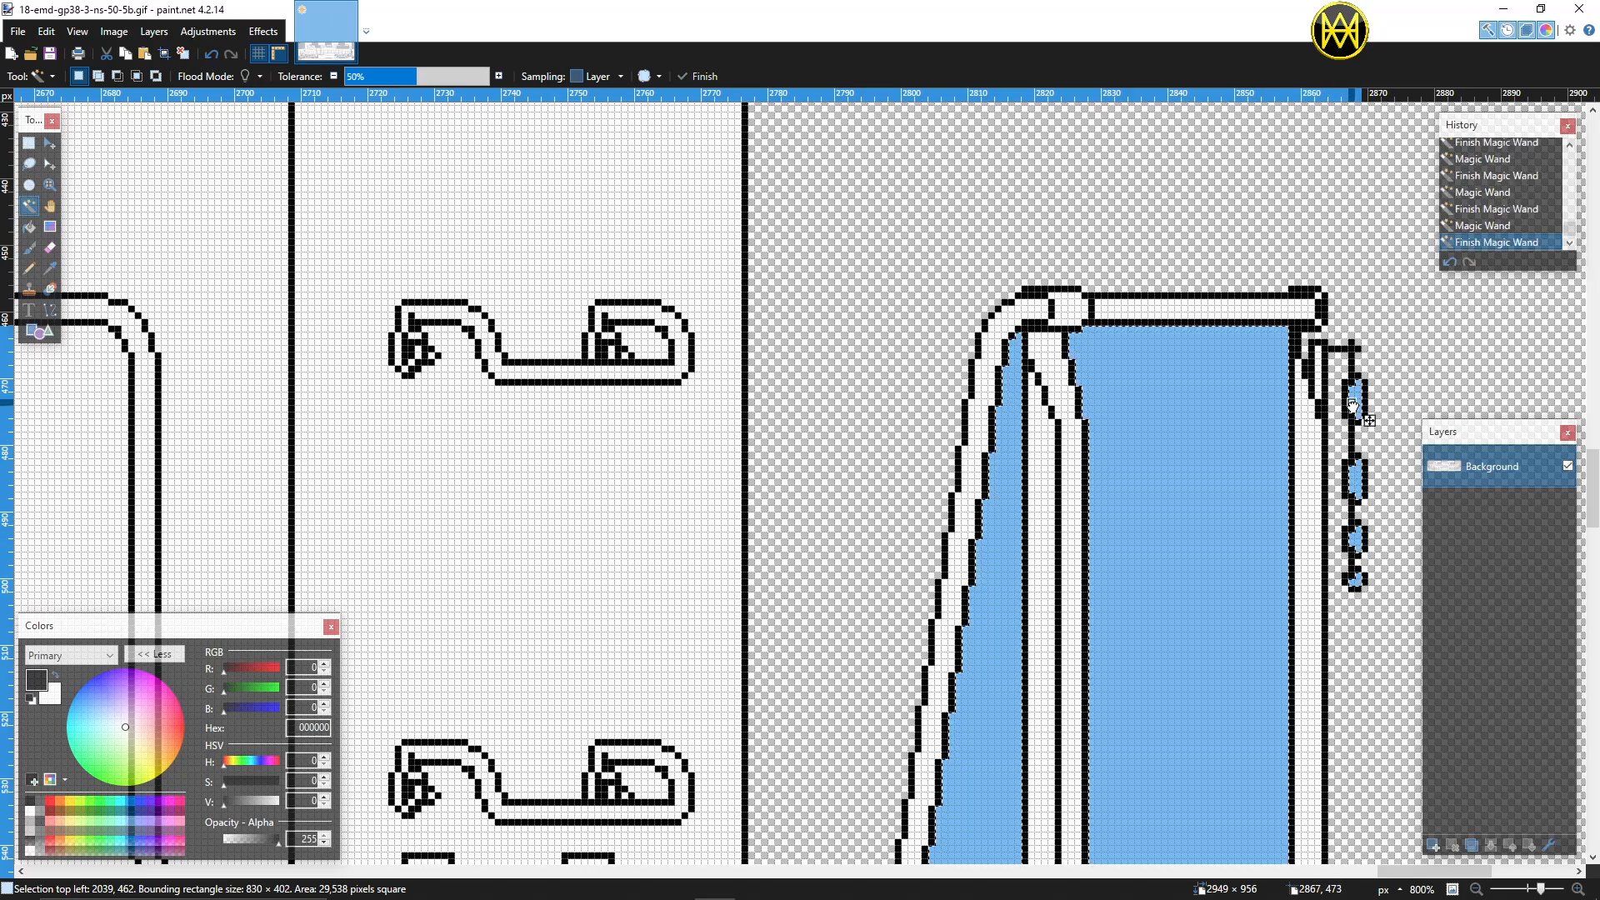
{"action": "key", "text": "ctrl+x"}
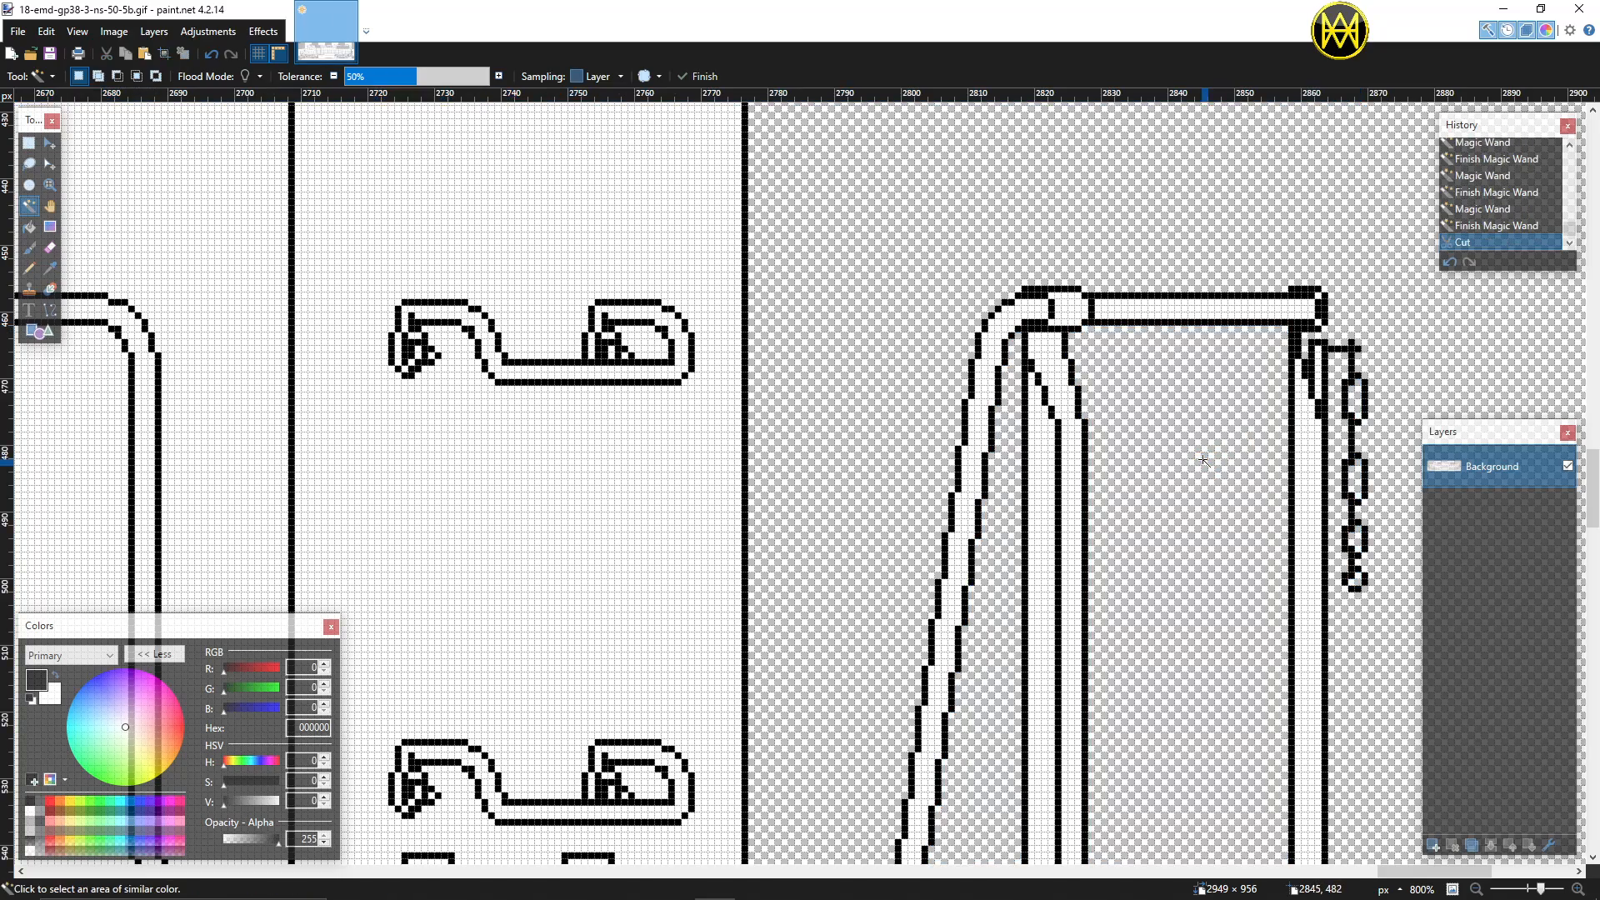
Step: Select the blue areas under the grab rail beside the rearmost roof fan and in its adjacent lifting lug, and cut them
{"action": "scroll", "coordinate": [1202, 459], "scroll_direction": "down", "scroll_amount": 10}
{"action": "scroll", "coordinate": [1202, 461], "scroll_direction": "down", "scroll_amount": 2}
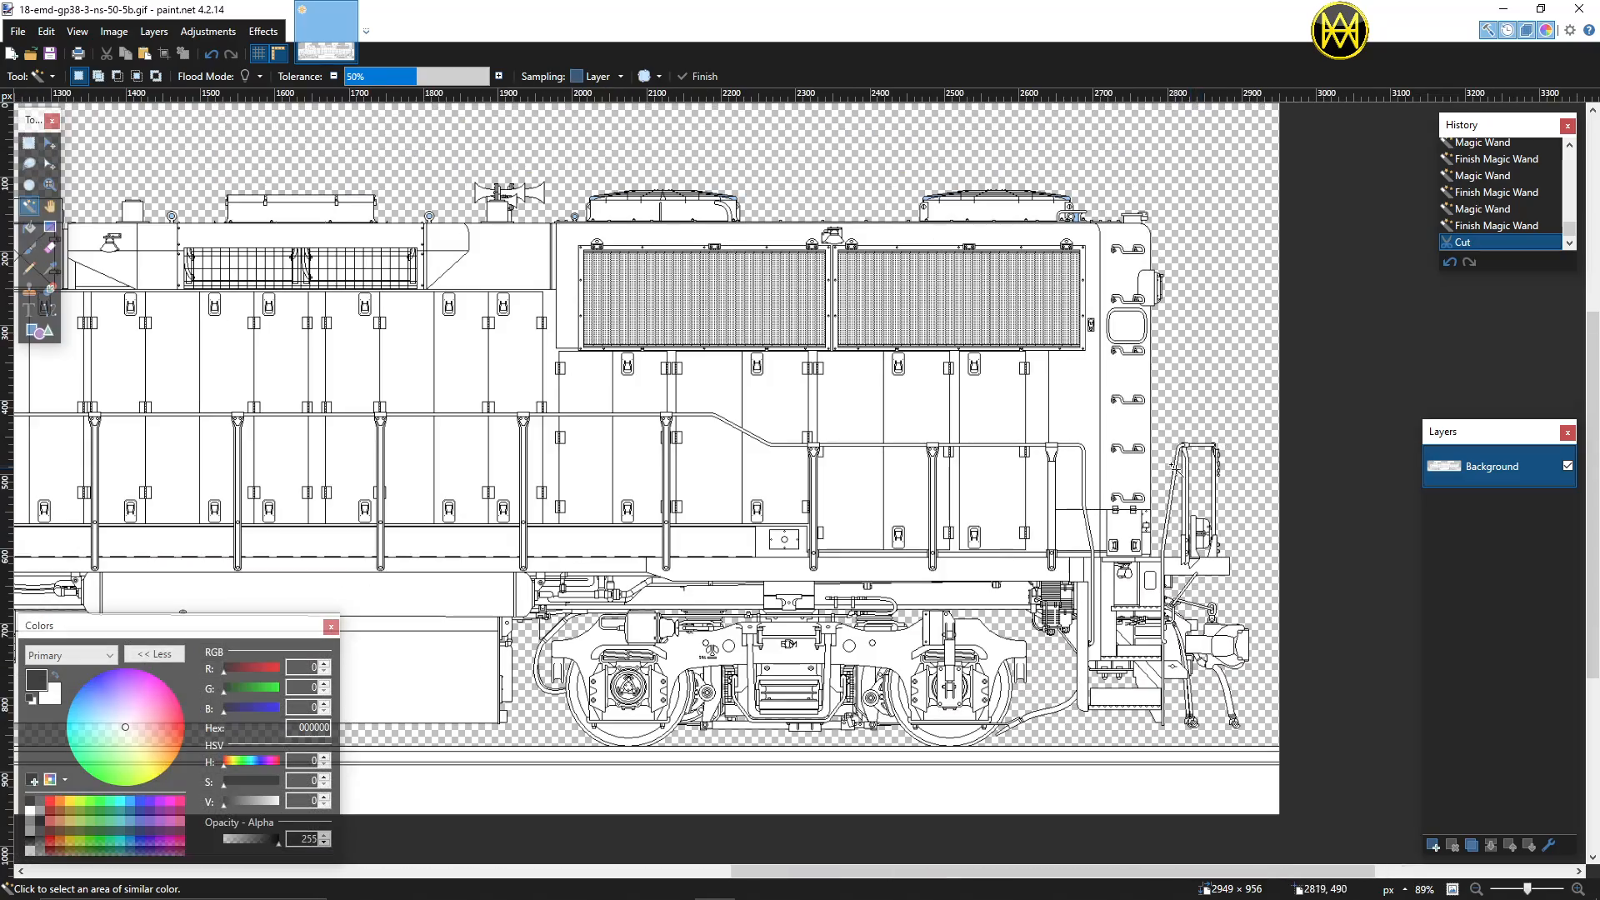
{"action": "scroll", "coordinate": [1096, 277], "scroll_direction": "up", "scroll_amount": 8}
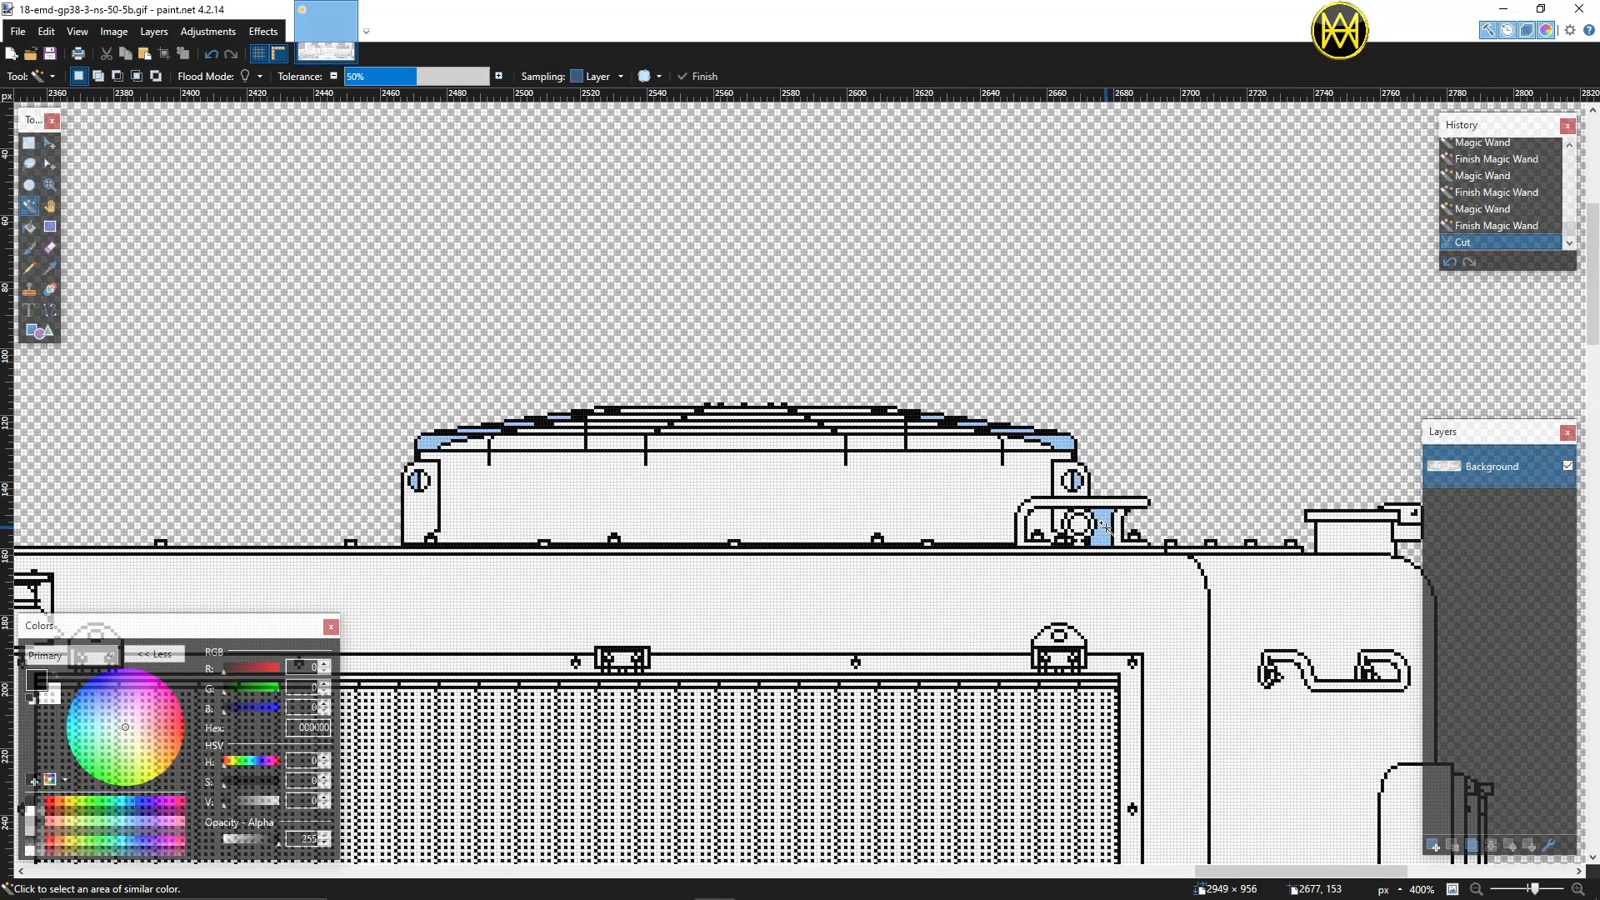
{"action": "left_click", "coordinate": [1106, 527]}
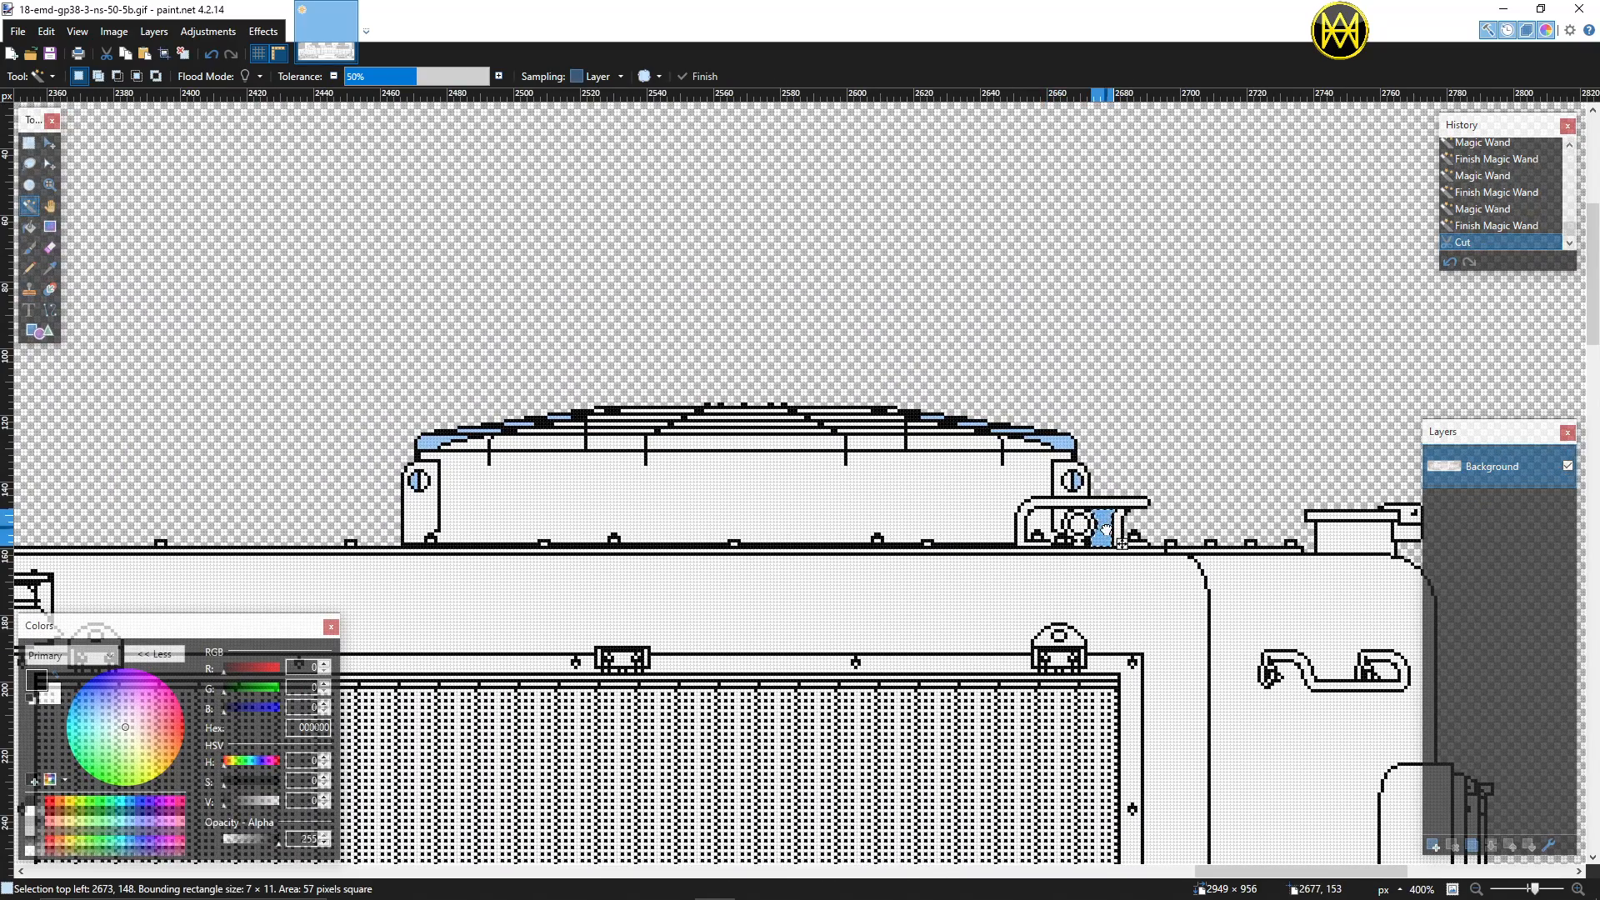
{"action": "left_click", "coordinate": [1080, 481], "text": "ctrl"}
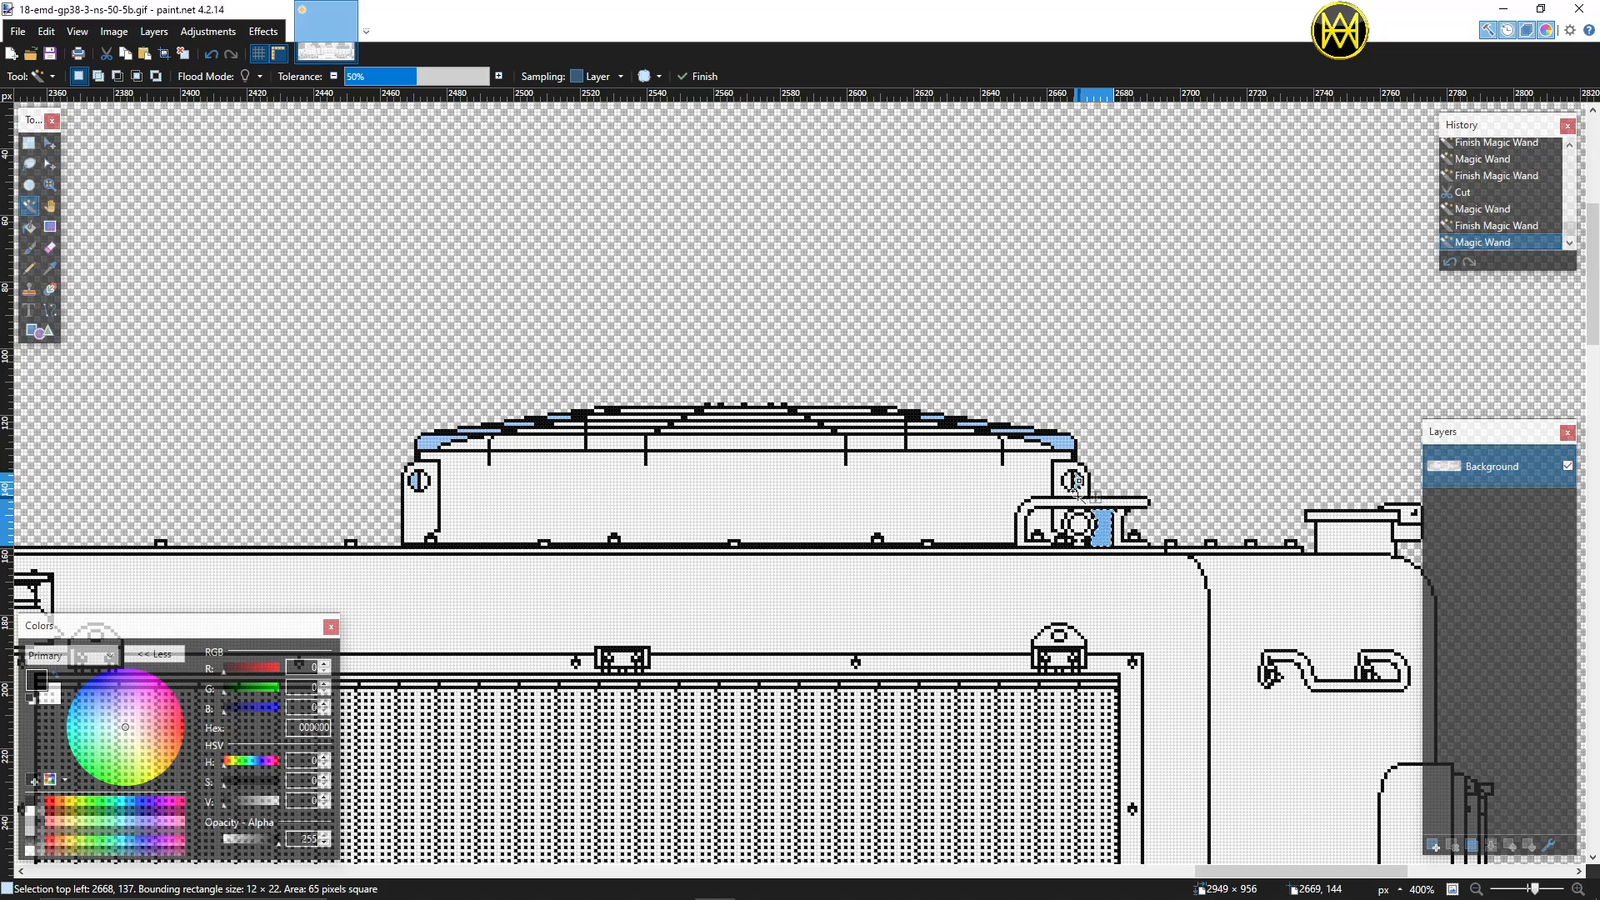
{"action": "key", "text": "ctrl+x"}
Step: Select the blue slivers along the rear half of the rearmost roof fan's curved top with the Magic Wand
{"action": "scroll", "coordinate": [1059, 437], "scroll_direction": "up", "scroll_amount": 3}
{"action": "left_click", "coordinate": [1060, 429]}
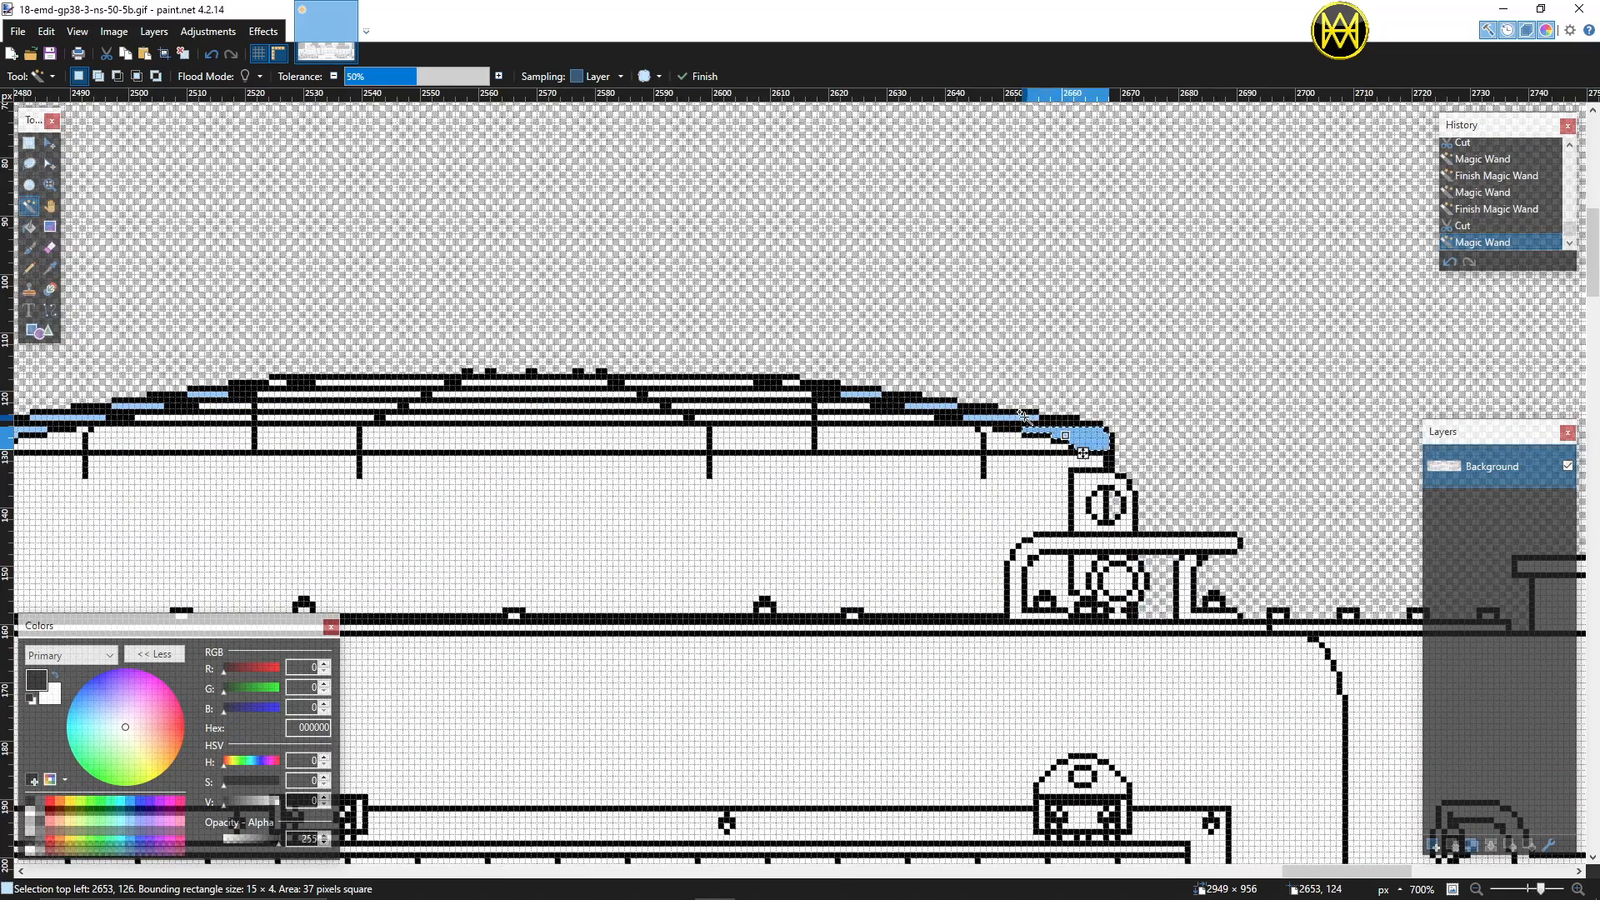
{"action": "left_click", "coordinate": [1011, 417], "text": "ctrl"}
{"action": "left_click", "coordinate": [912, 405], "text": "ctrl"}
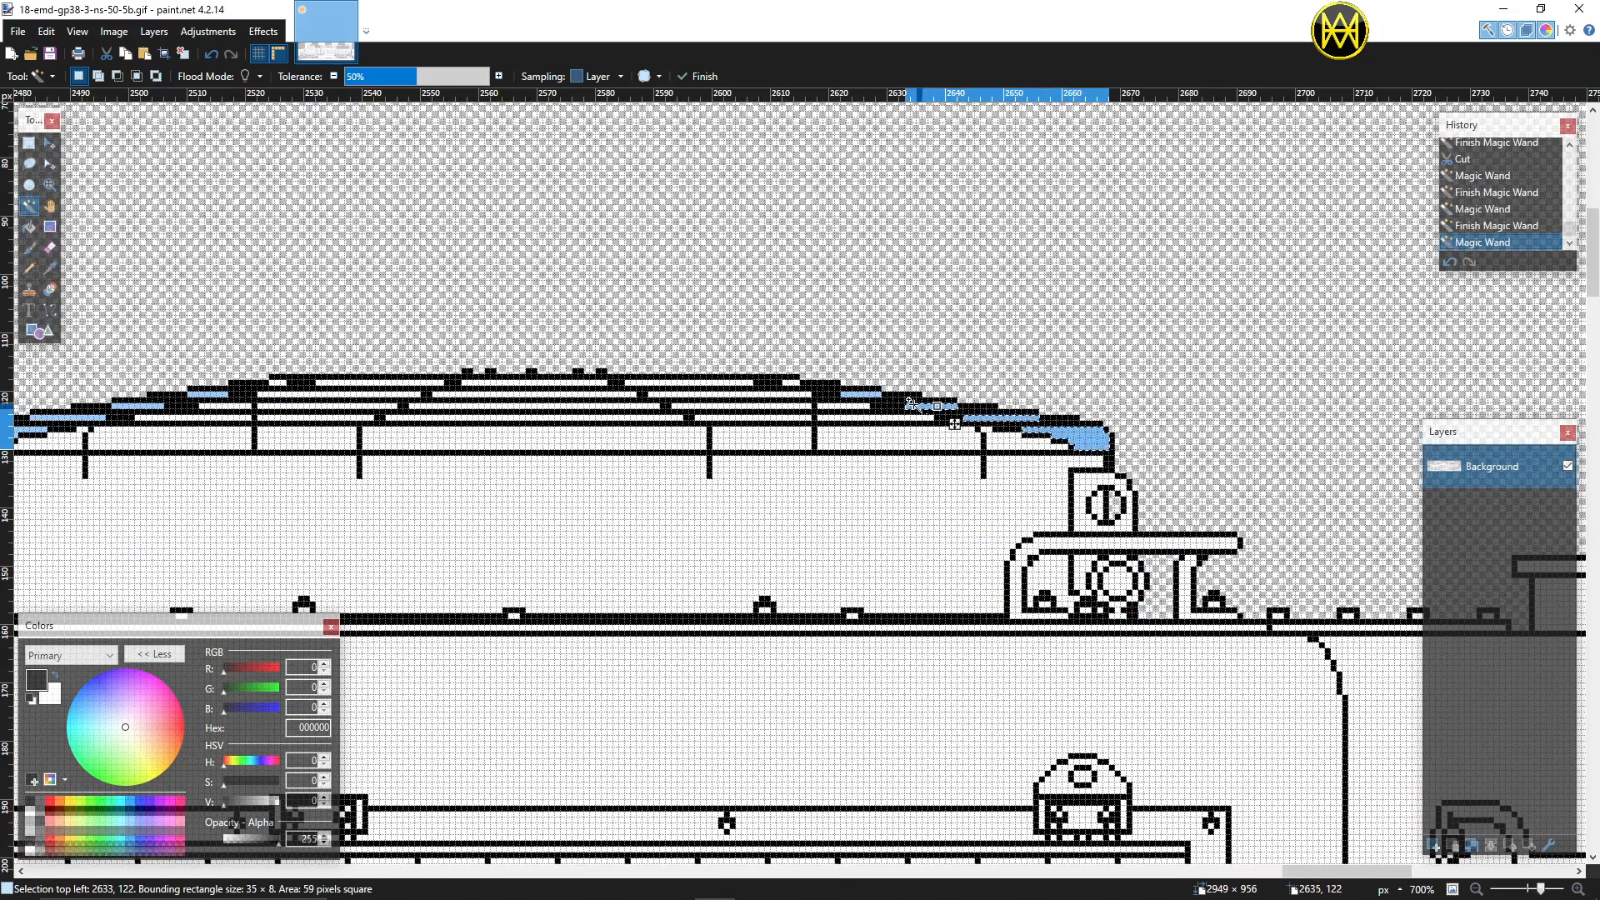
{"action": "left_click", "coordinate": [866, 394], "text": "ctrl"}
Step: Add the blue slivers along the front half of the rearmost fan's curved top and its front lifting lug hole to the selection
{"action": "scroll", "coordinate": [855, 433], "scroll_direction": "left", "scroll_amount": 6}
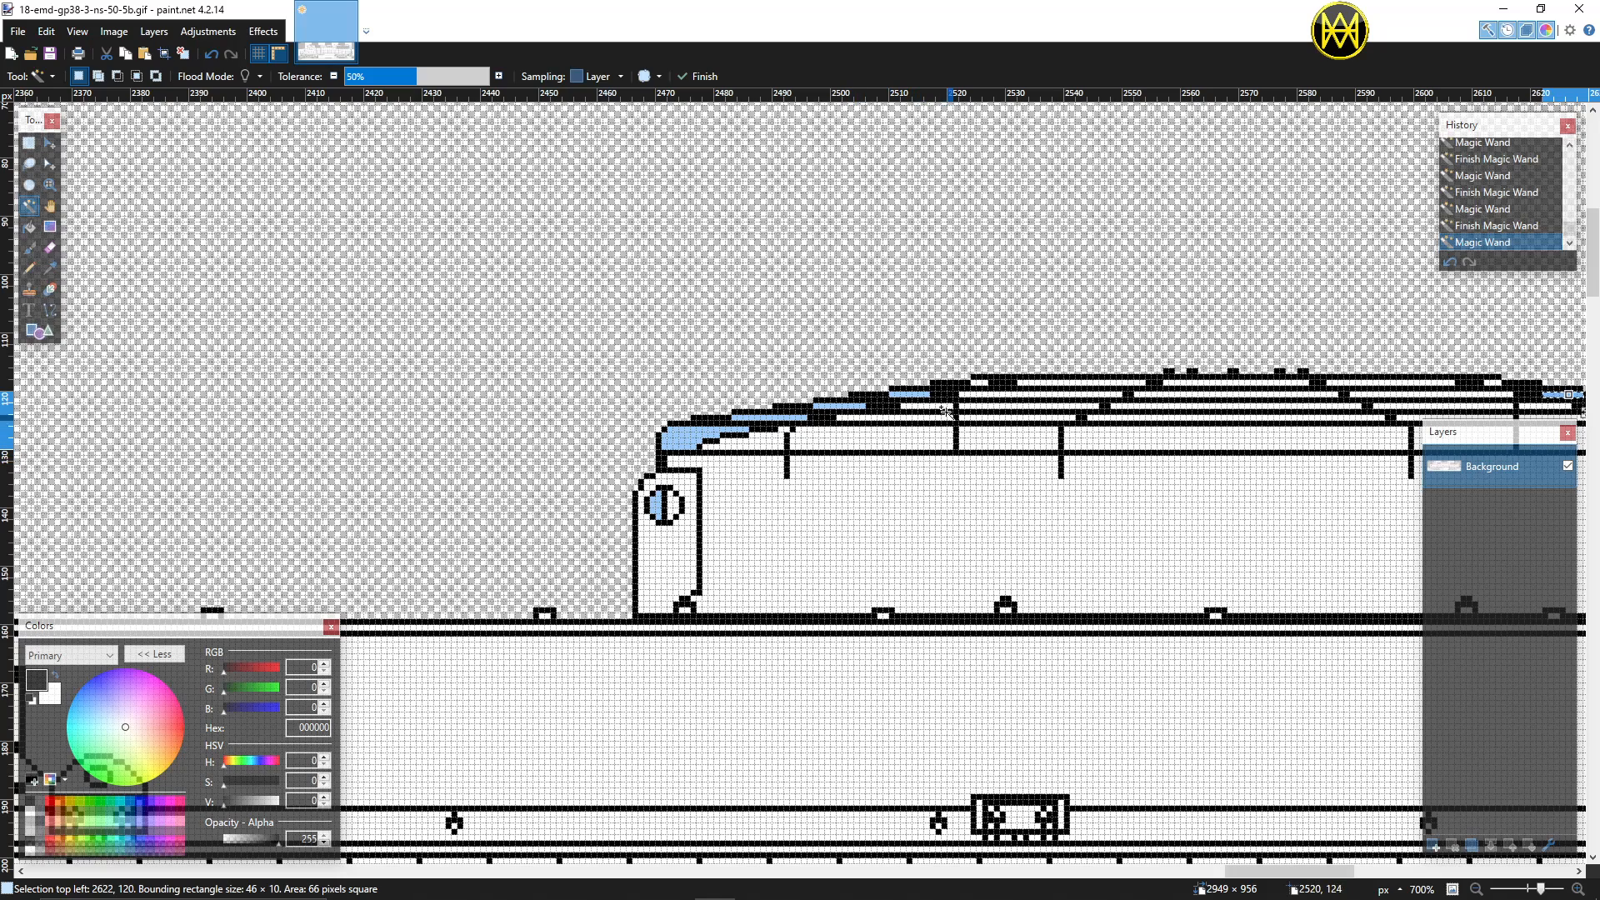
{"action": "left_click", "coordinate": [917, 393], "text": "ctrl"}
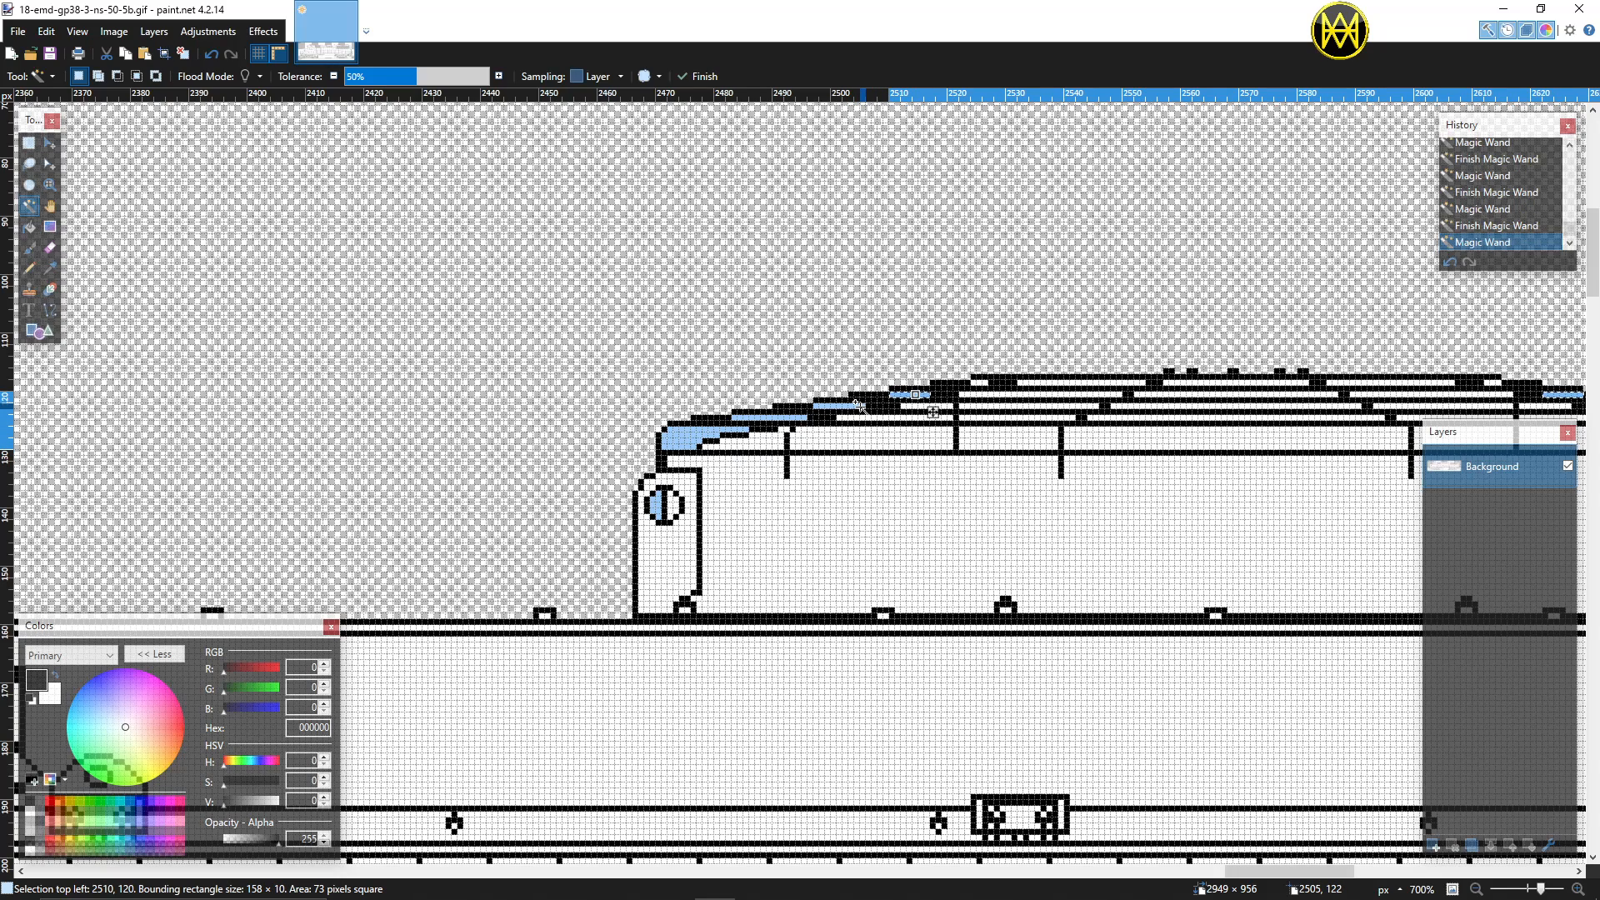
{"action": "left_click", "coordinate": [859, 406], "text": "ctrl"}
{"action": "left_click", "coordinate": [787, 416], "text": "ctrl"}
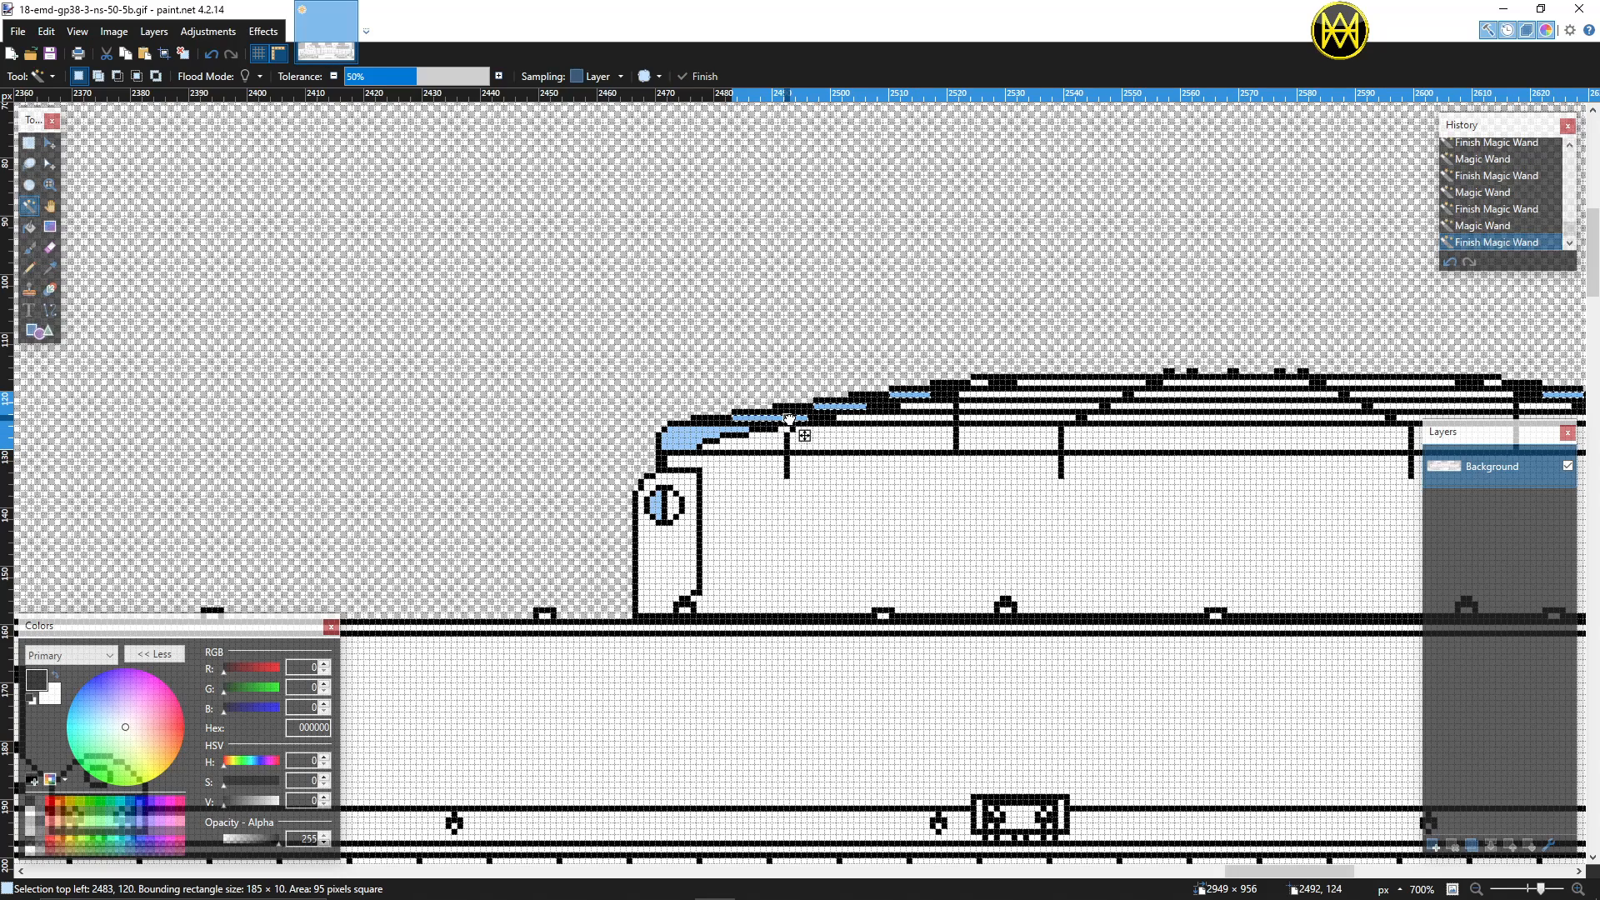
{"action": "left_click", "coordinate": [722, 432], "text": "ctrl"}
{"action": "left_click", "coordinate": [664, 511], "text": "ctrl"}
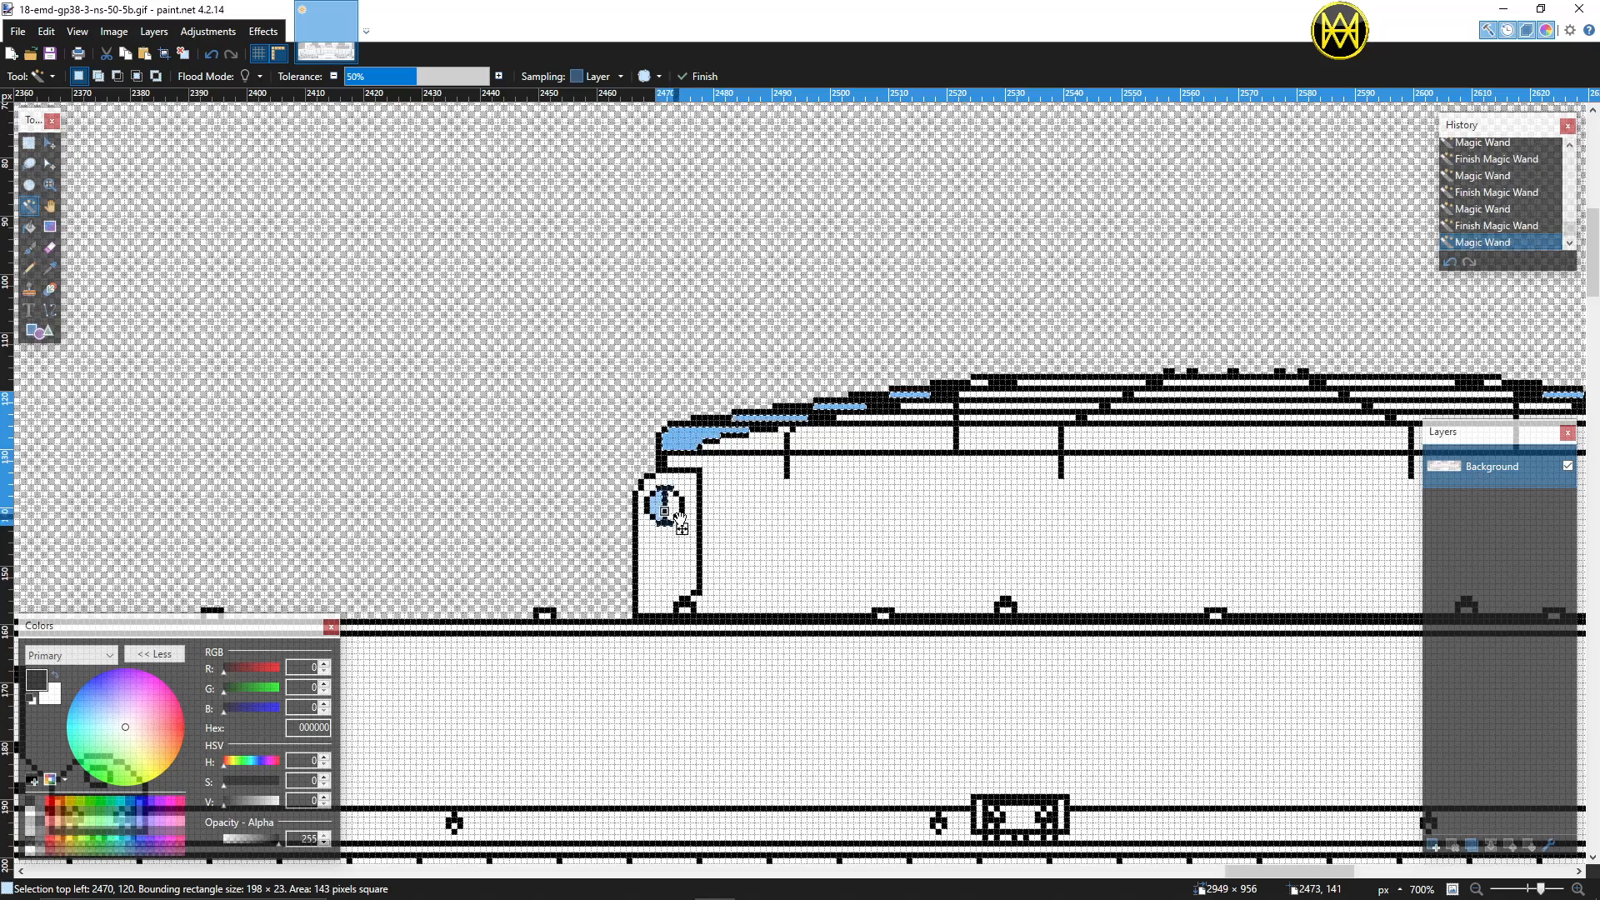
{"action": "key", "text": "ctrl+z"}
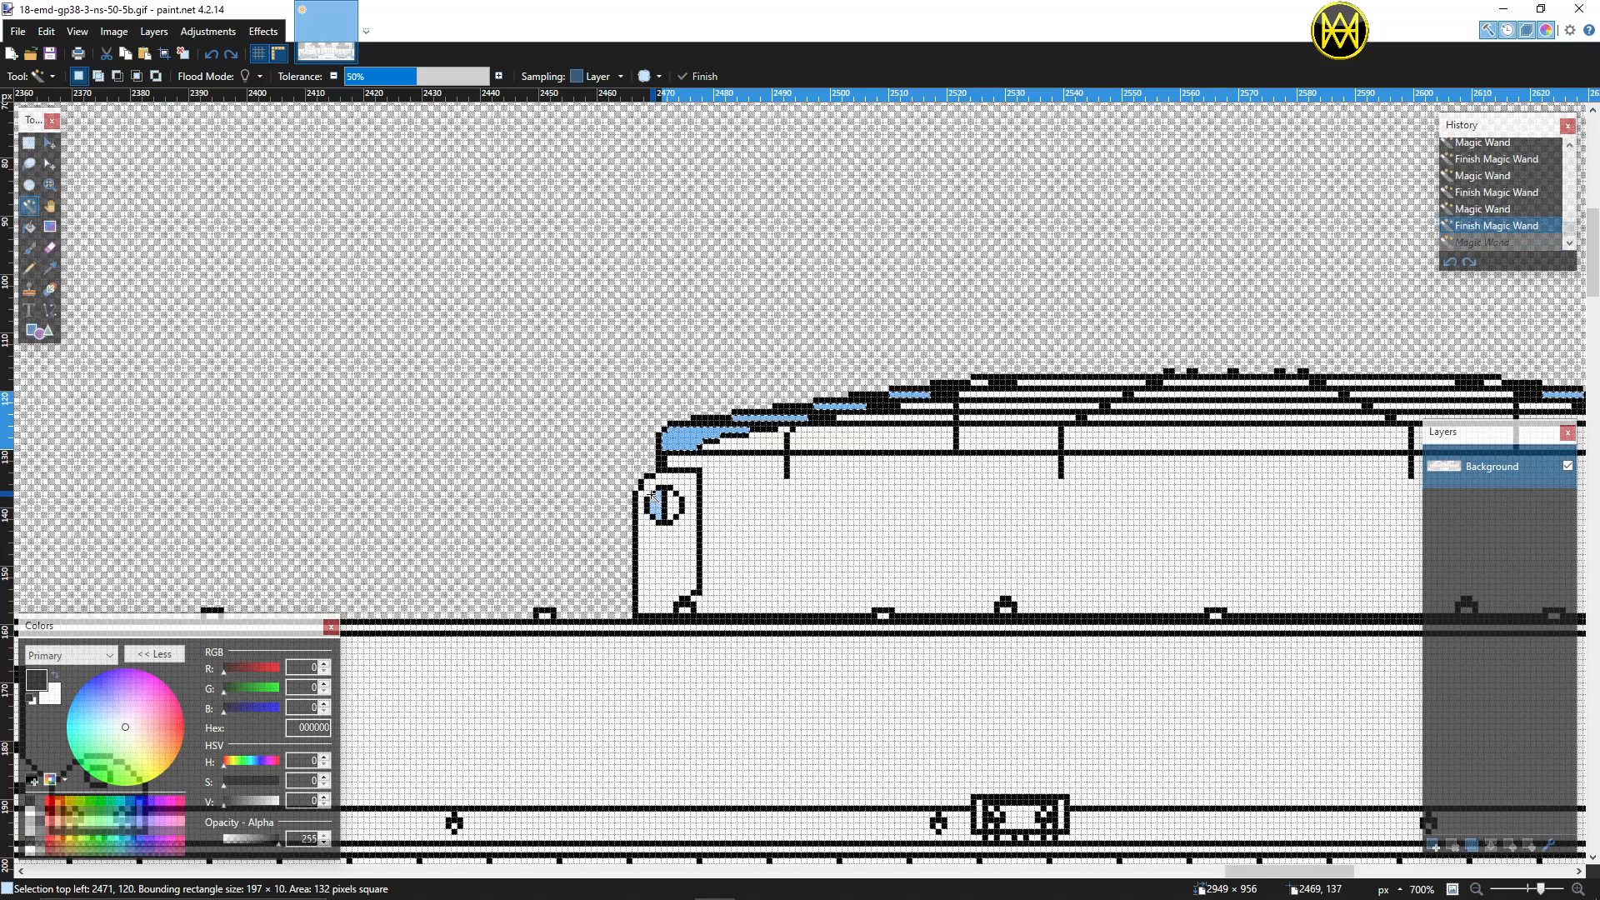
{"action": "left_click", "coordinate": [648, 499], "text": "ctrl"}
Step: Add the blue slivers along the rear half of the next roof fan's curved top to the selection
{"action": "scroll", "coordinate": [675, 496], "scroll_direction": "left", "scroll_amount": 12}
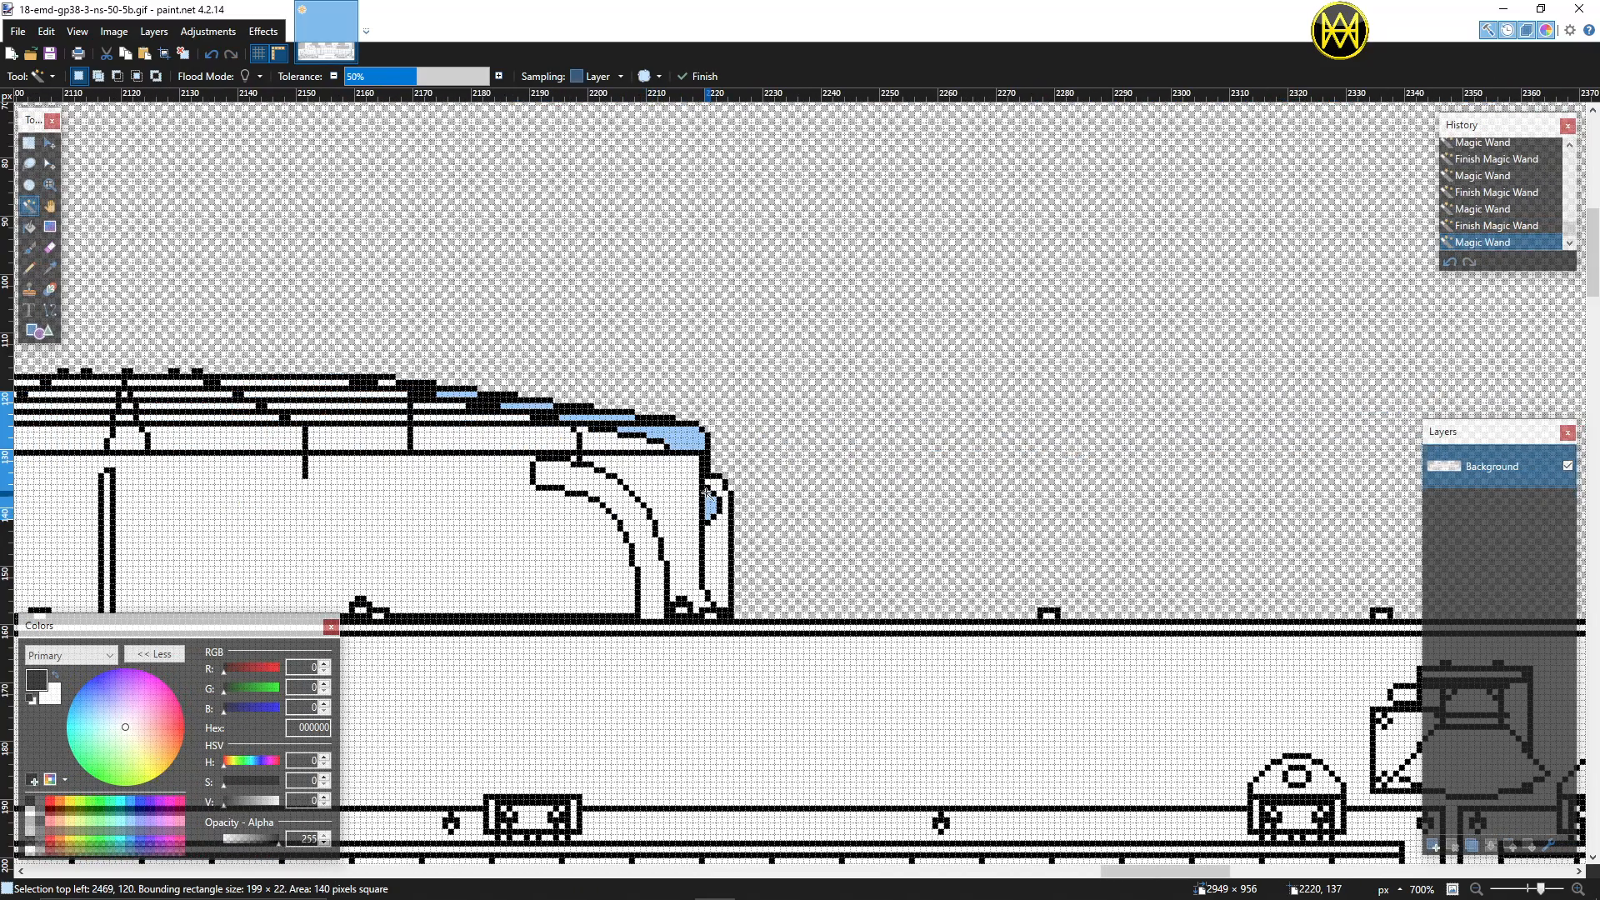
{"action": "left_click", "coordinate": [677, 437], "text": "ctrl"}
{"action": "scroll", "coordinate": [677, 437], "scroll_direction": "left", "scroll_amount": 3}
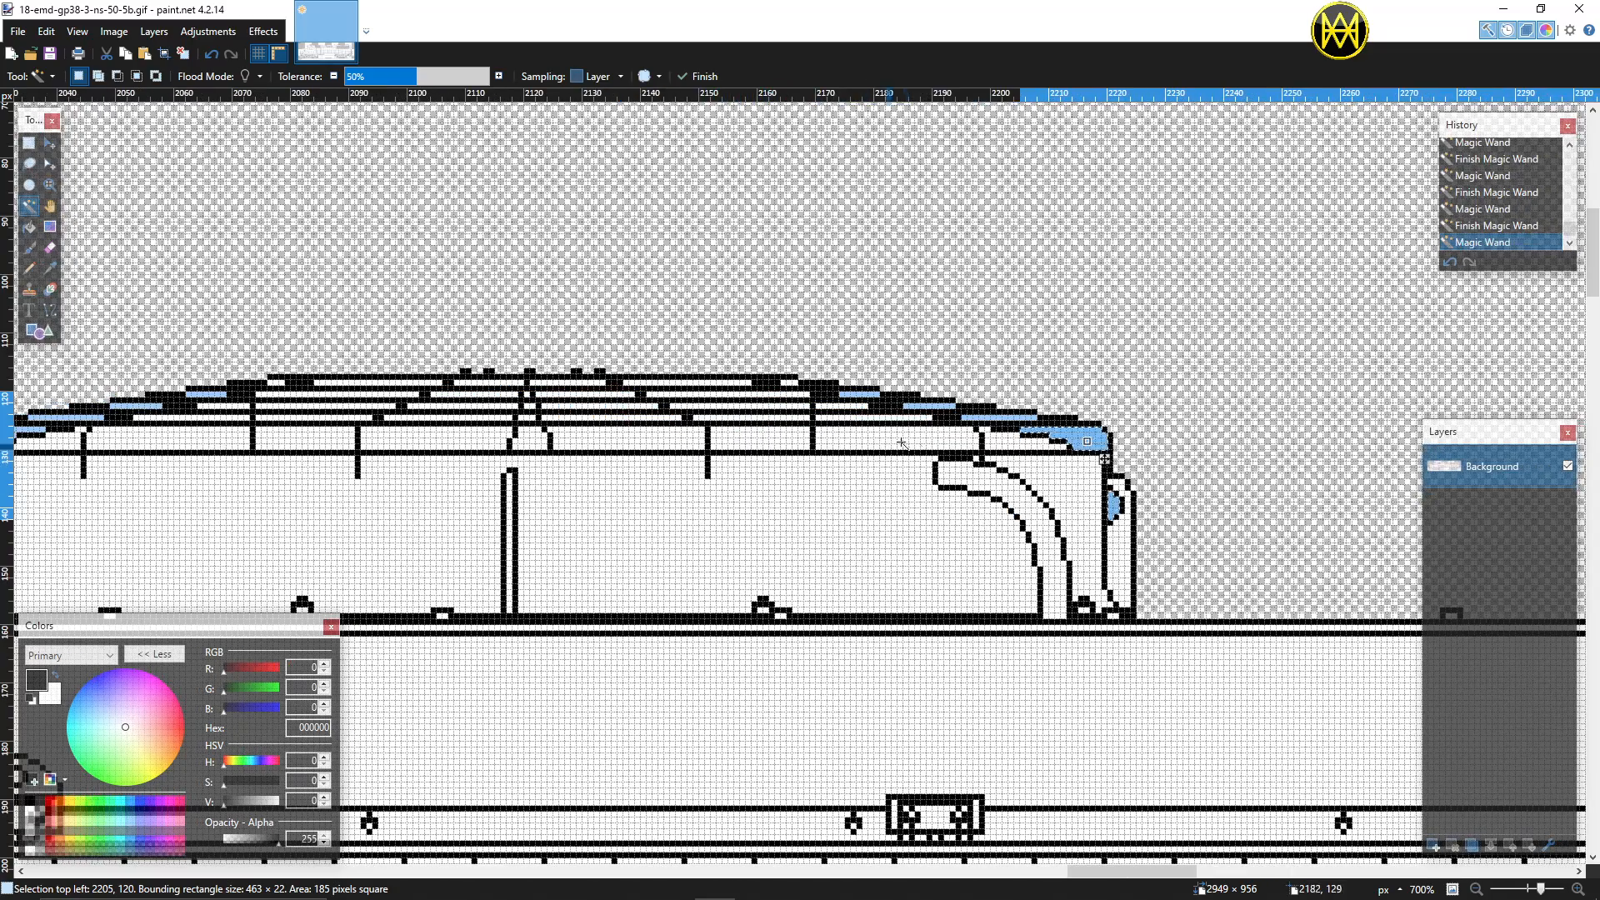
{"action": "left_click", "coordinate": [1004, 417], "text": "ctrl"}
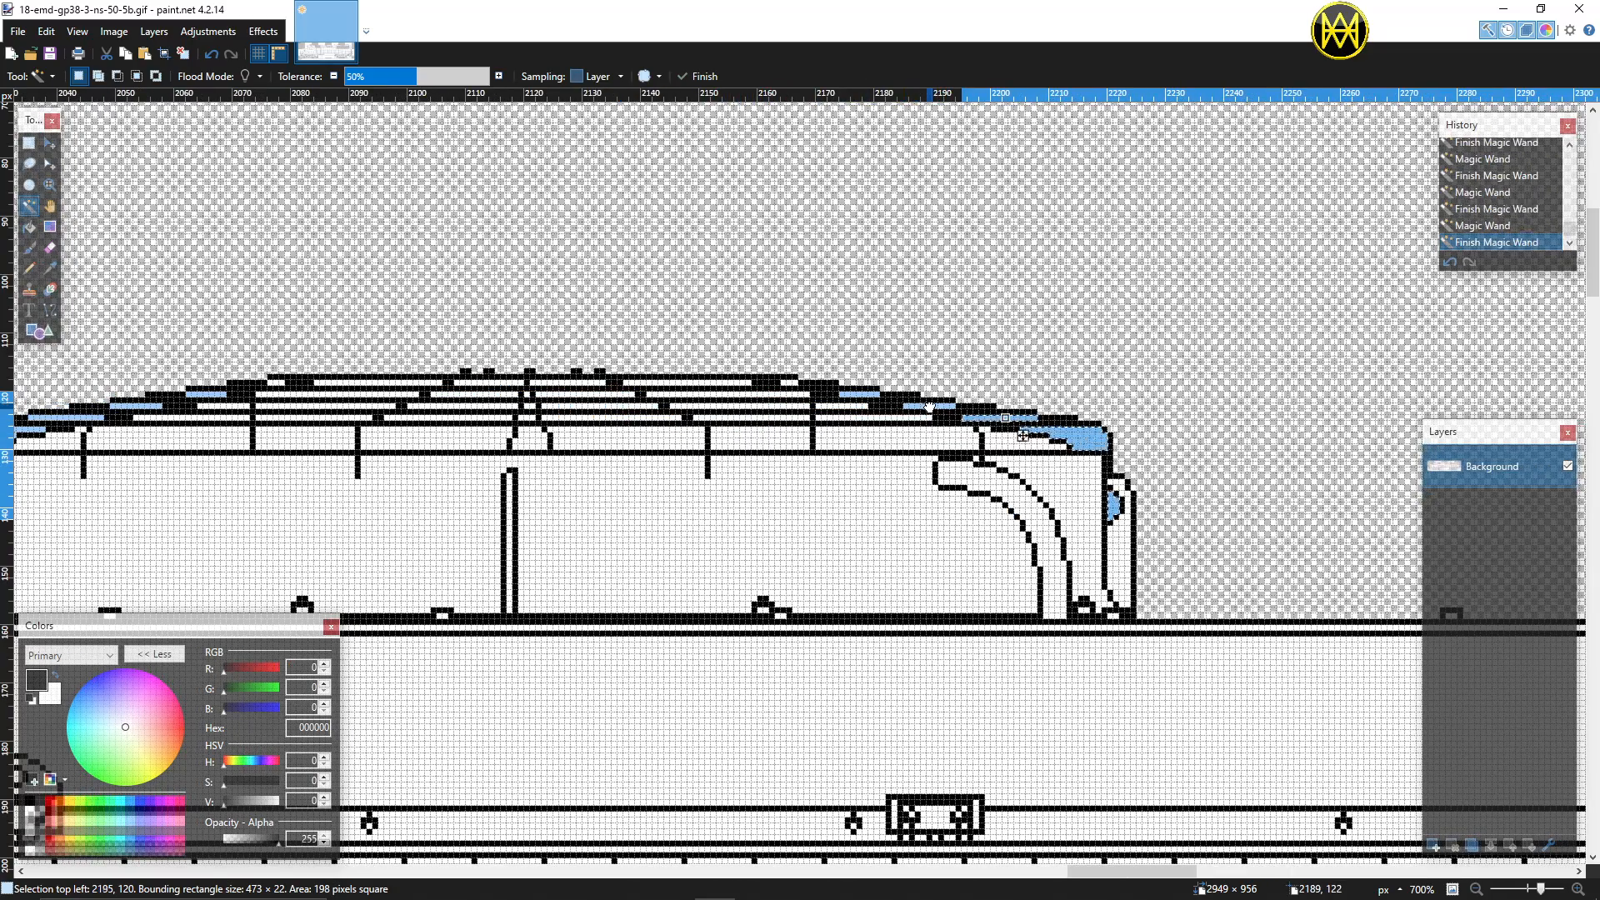
{"action": "left_click", "coordinate": [932, 406], "text": "ctrl"}
{"action": "left_click", "coordinate": [864, 395], "text": "ctrl"}
Step: Add the blue slivers along the front half of that second fan's top and the hole in its front lug to the selection
{"action": "scroll", "coordinate": [863, 398], "scroll_direction": "left", "scroll_amount": 5}
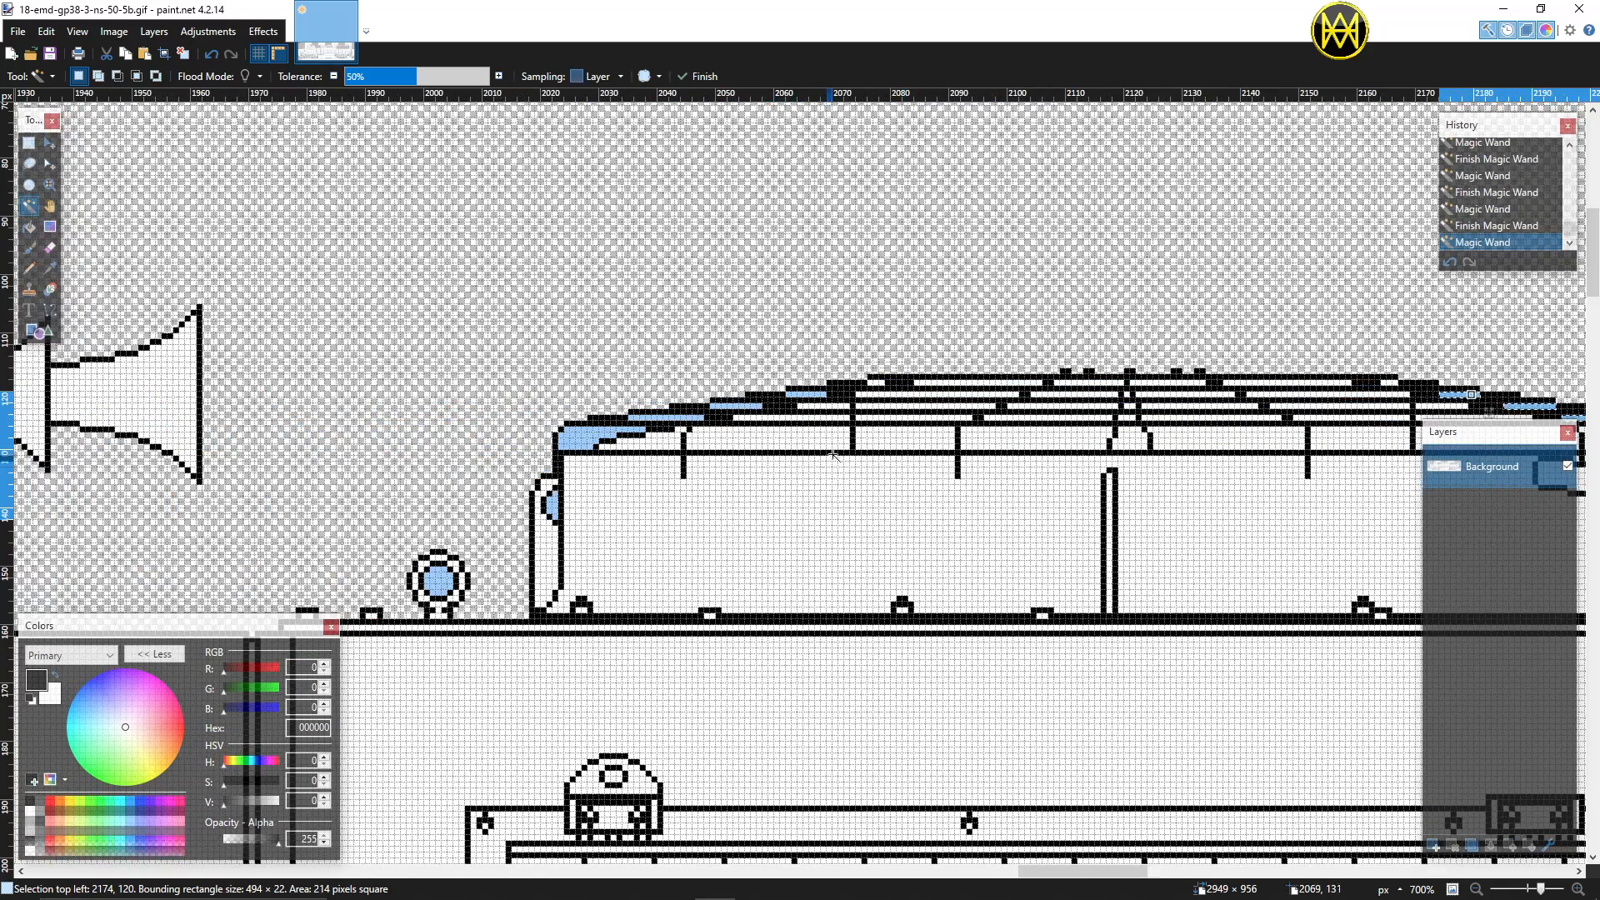
{"action": "left_click", "coordinate": [812, 393], "text": "ctrl"}
{"action": "left_click", "coordinate": [746, 406], "text": "ctrl"}
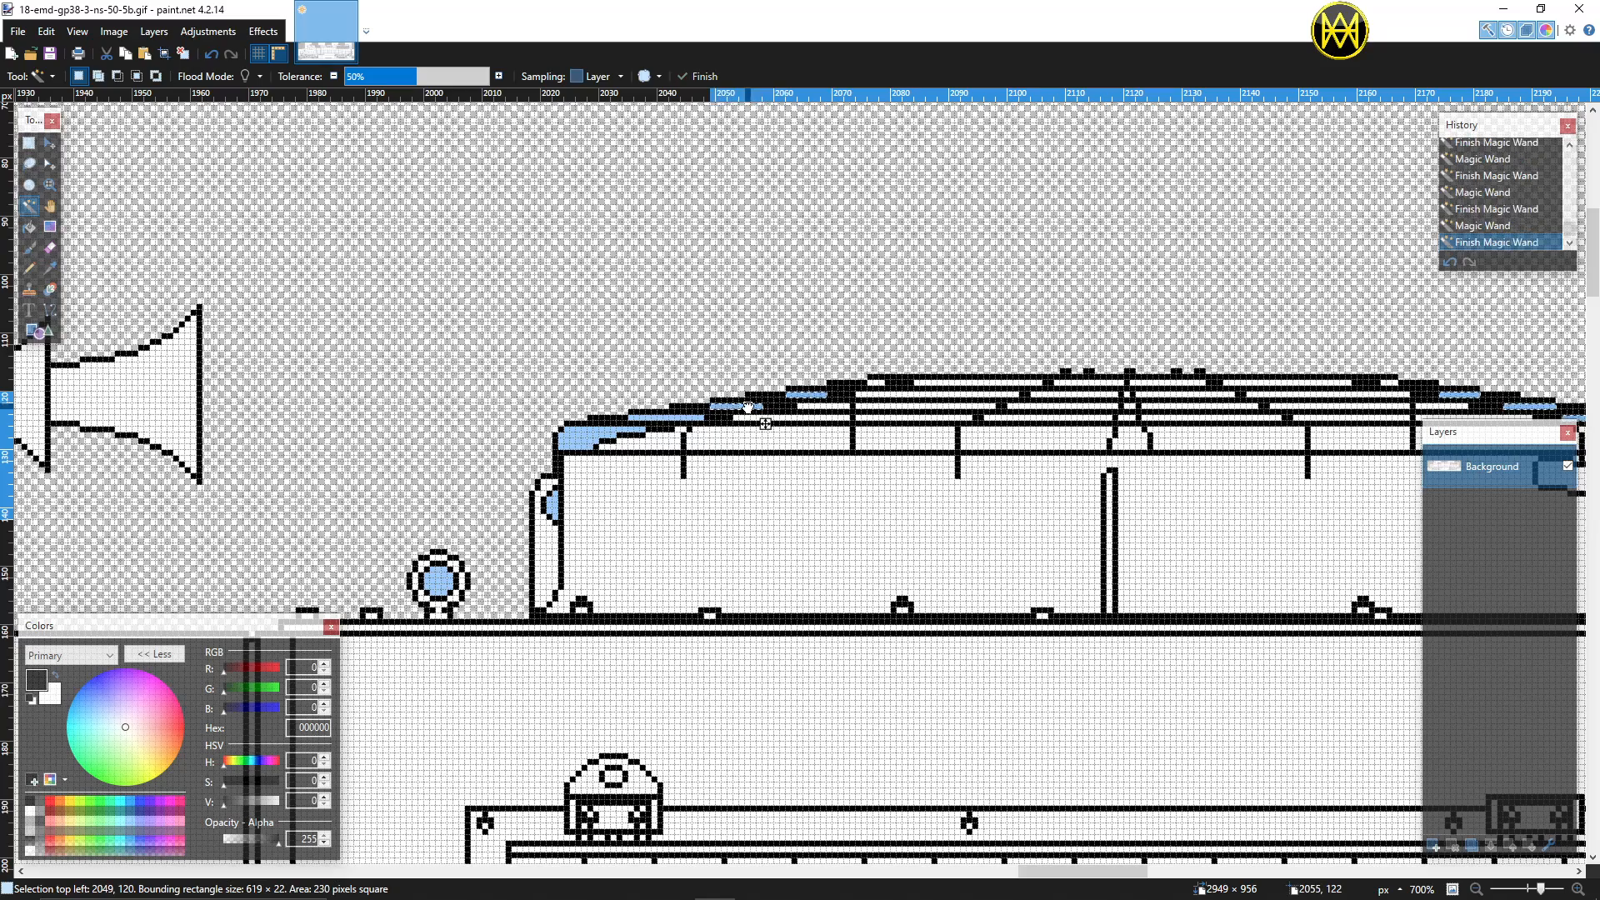
{"action": "left_click", "coordinate": [675, 419], "text": "ctrl"}
{"action": "left_click", "coordinate": [594, 435], "text": "ctrl"}
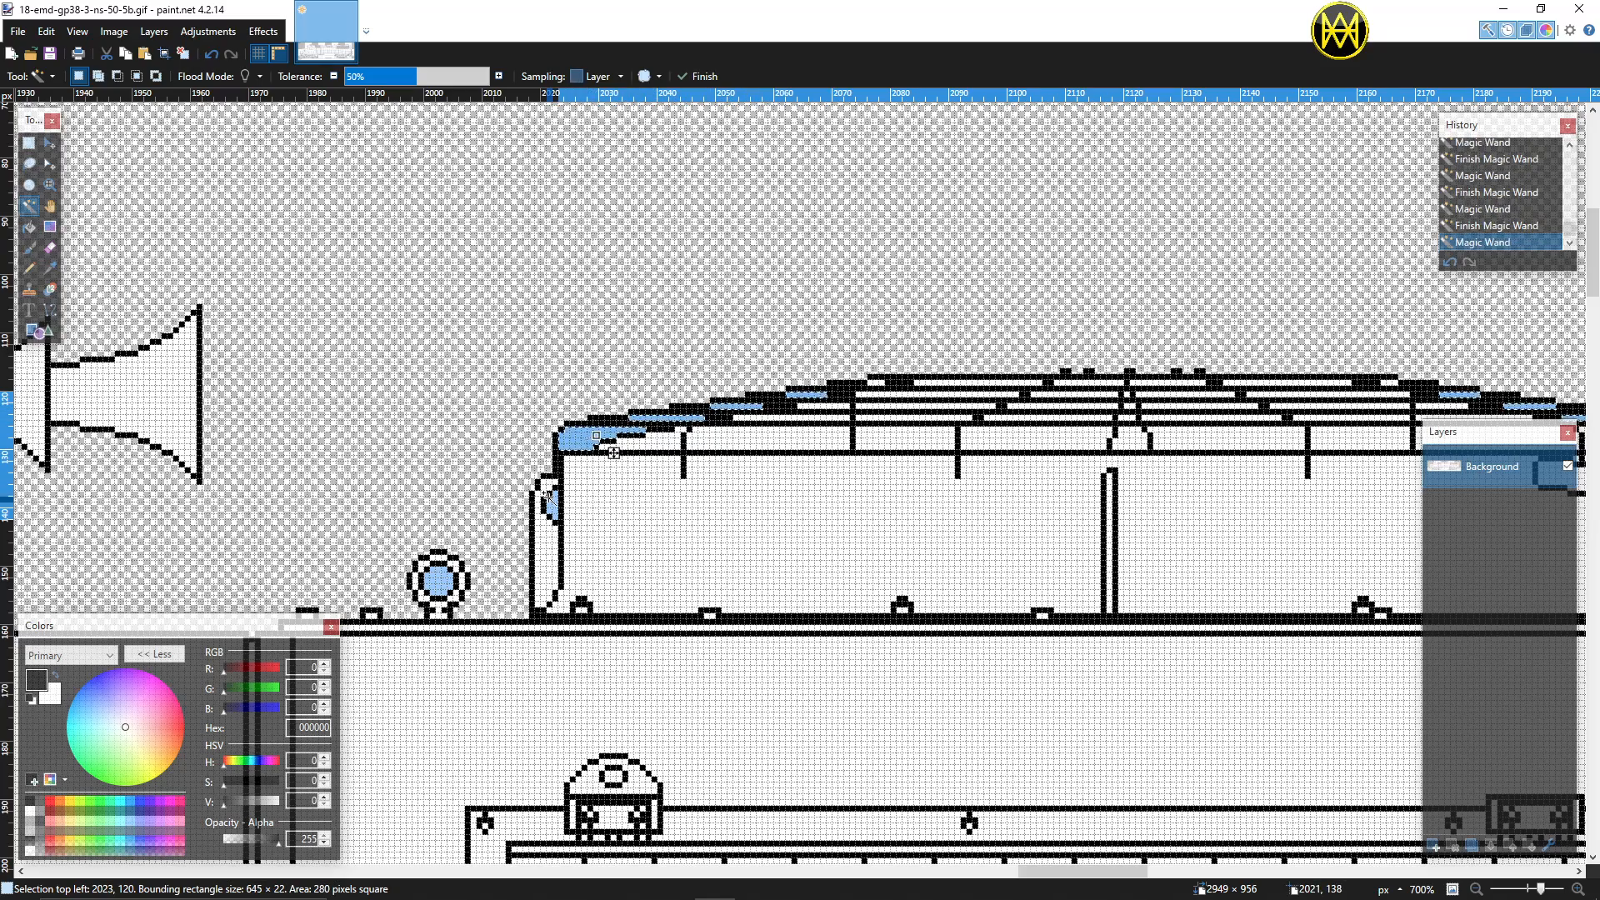
{"action": "left_click", "coordinate": [553, 504], "text": "ctrl"}
Step: Add the blue gaps in the air horn and the lifting rings on both sides of it to the selection, and cut all selected areas
{"action": "scroll", "coordinate": [517, 558], "scroll_direction": "left", "scroll_amount": 2}
{"action": "left_click", "coordinate": [639, 579], "text": "ctrl"}
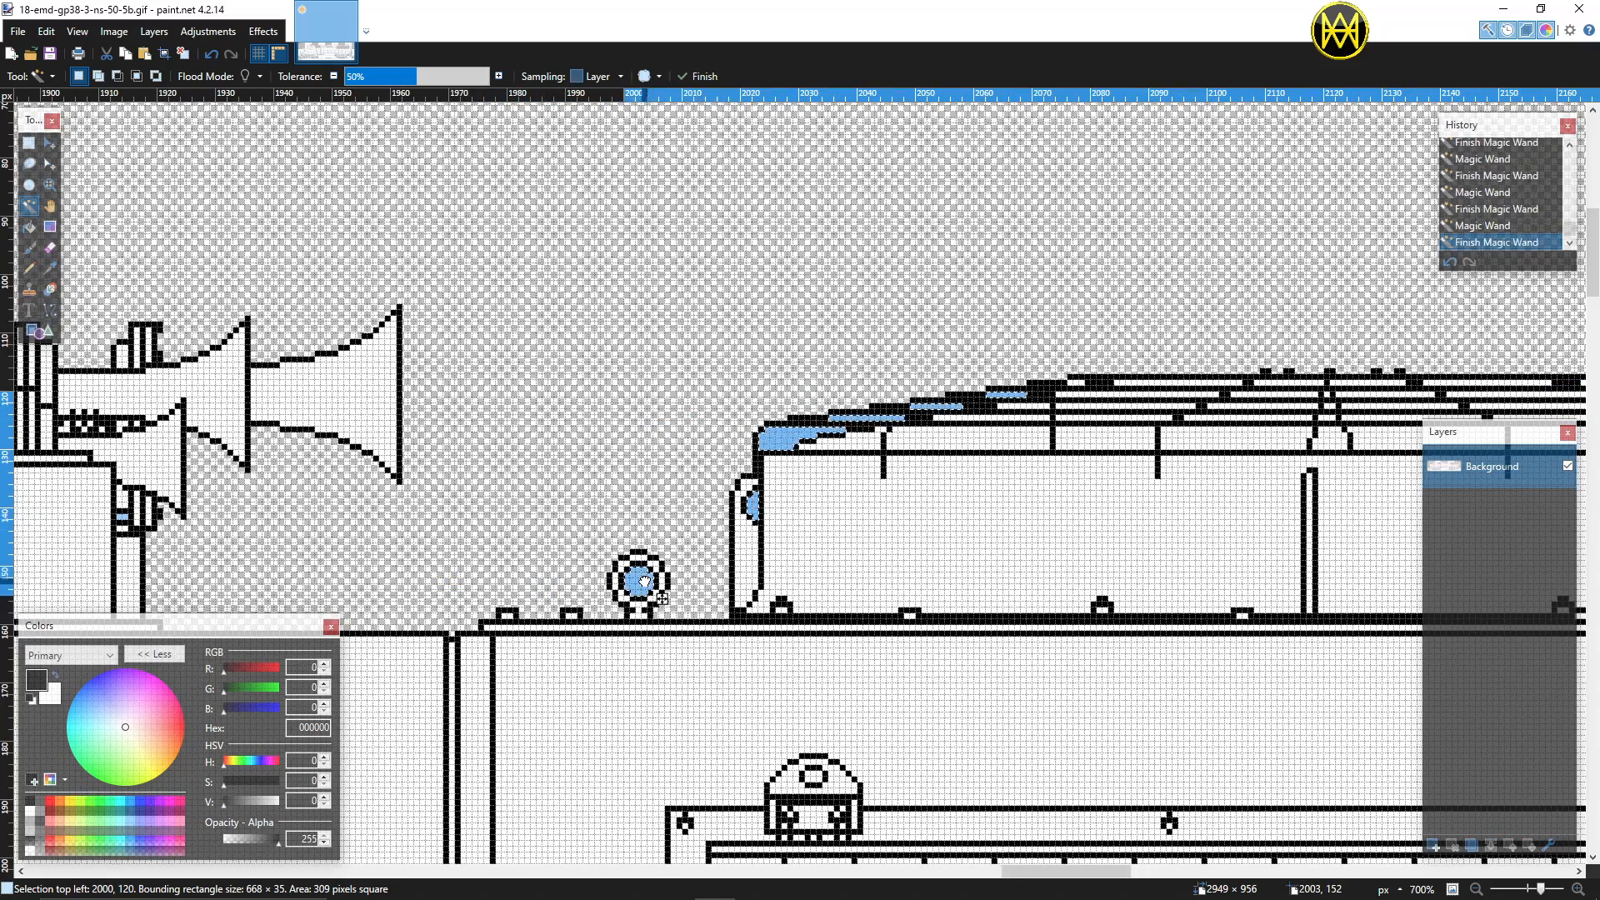
{"action": "scroll", "coordinate": [666, 588], "scroll_direction": "left", "scroll_amount": 6}
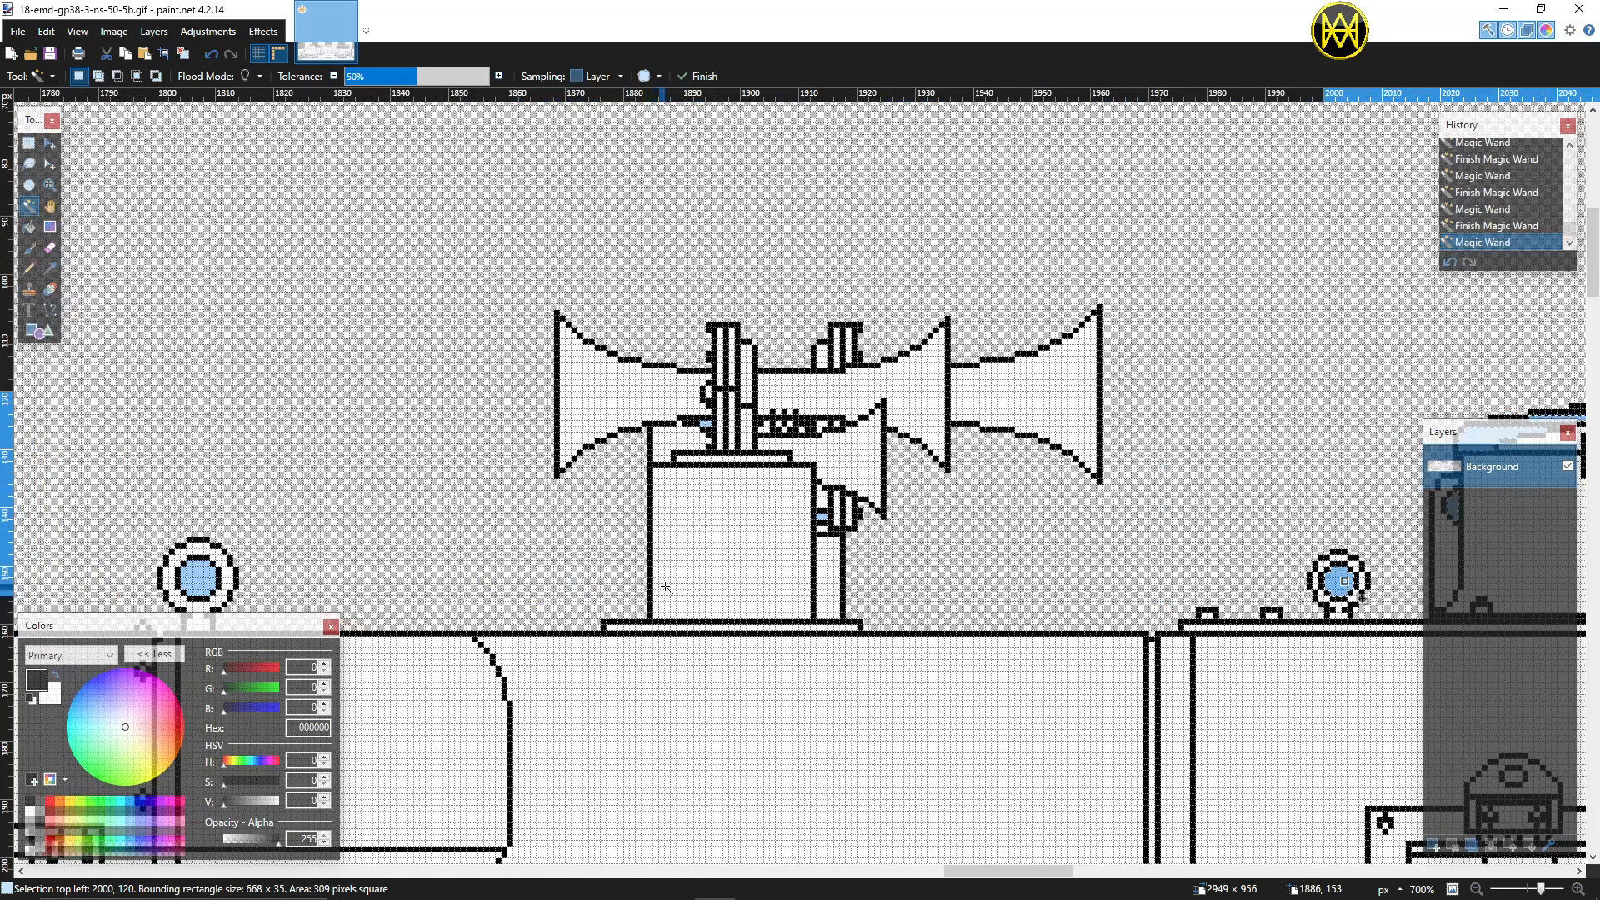
{"action": "left_click", "coordinate": [823, 518], "text": "ctrl"}
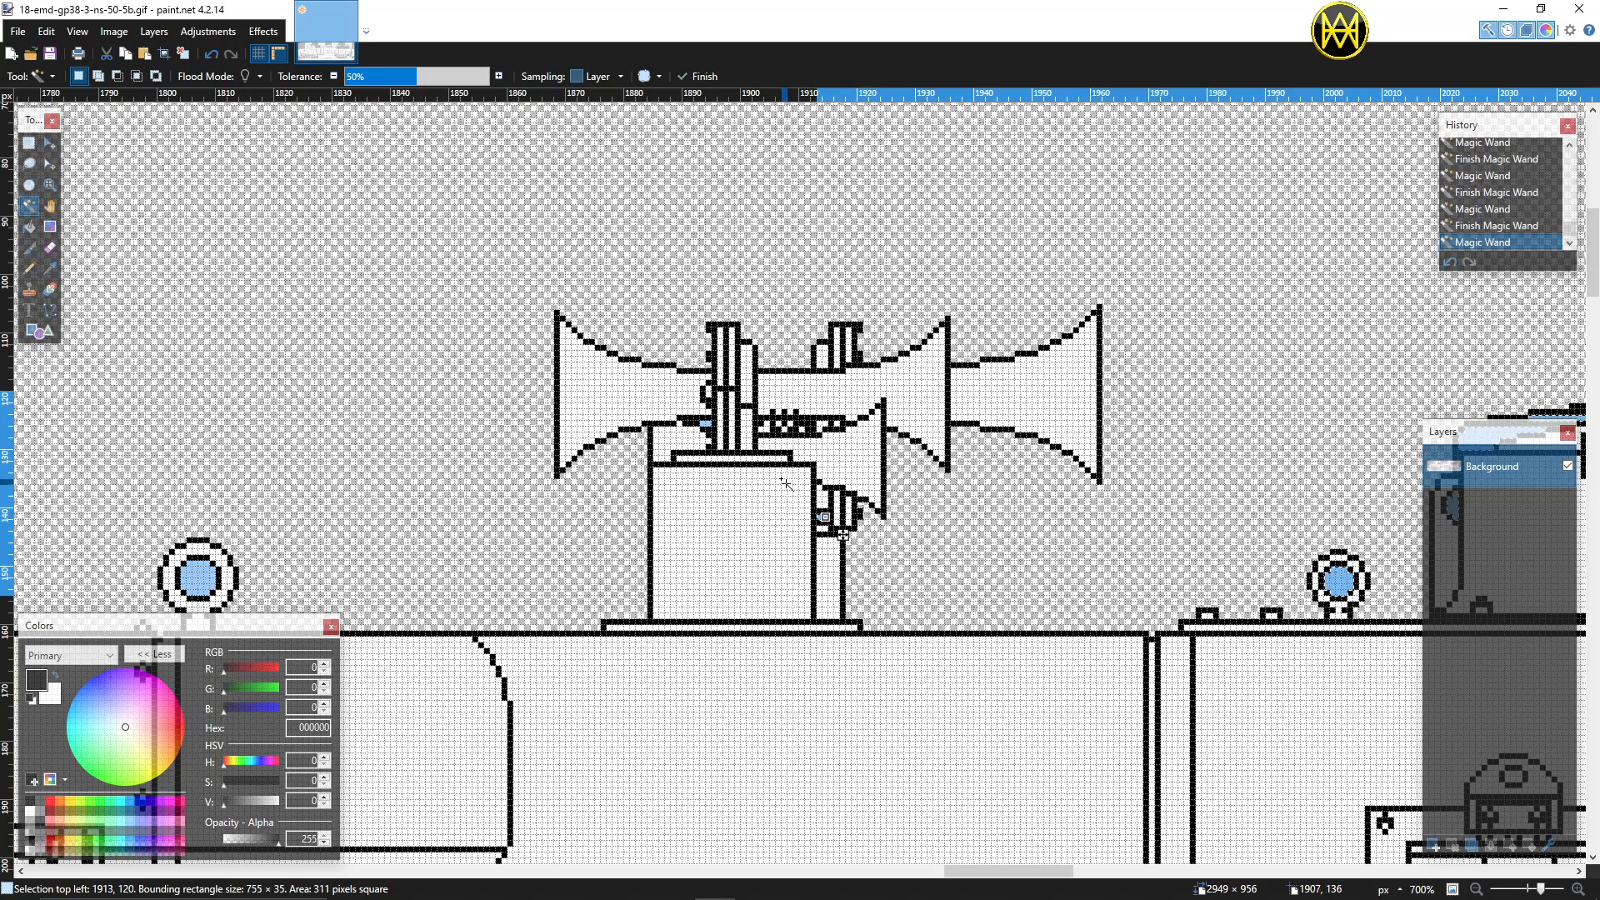
{"action": "left_click", "coordinate": [709, 423], "text": "ctrl"}
{"action": "left_click", "coordinate": [200, 579], "text": "ctrl"}
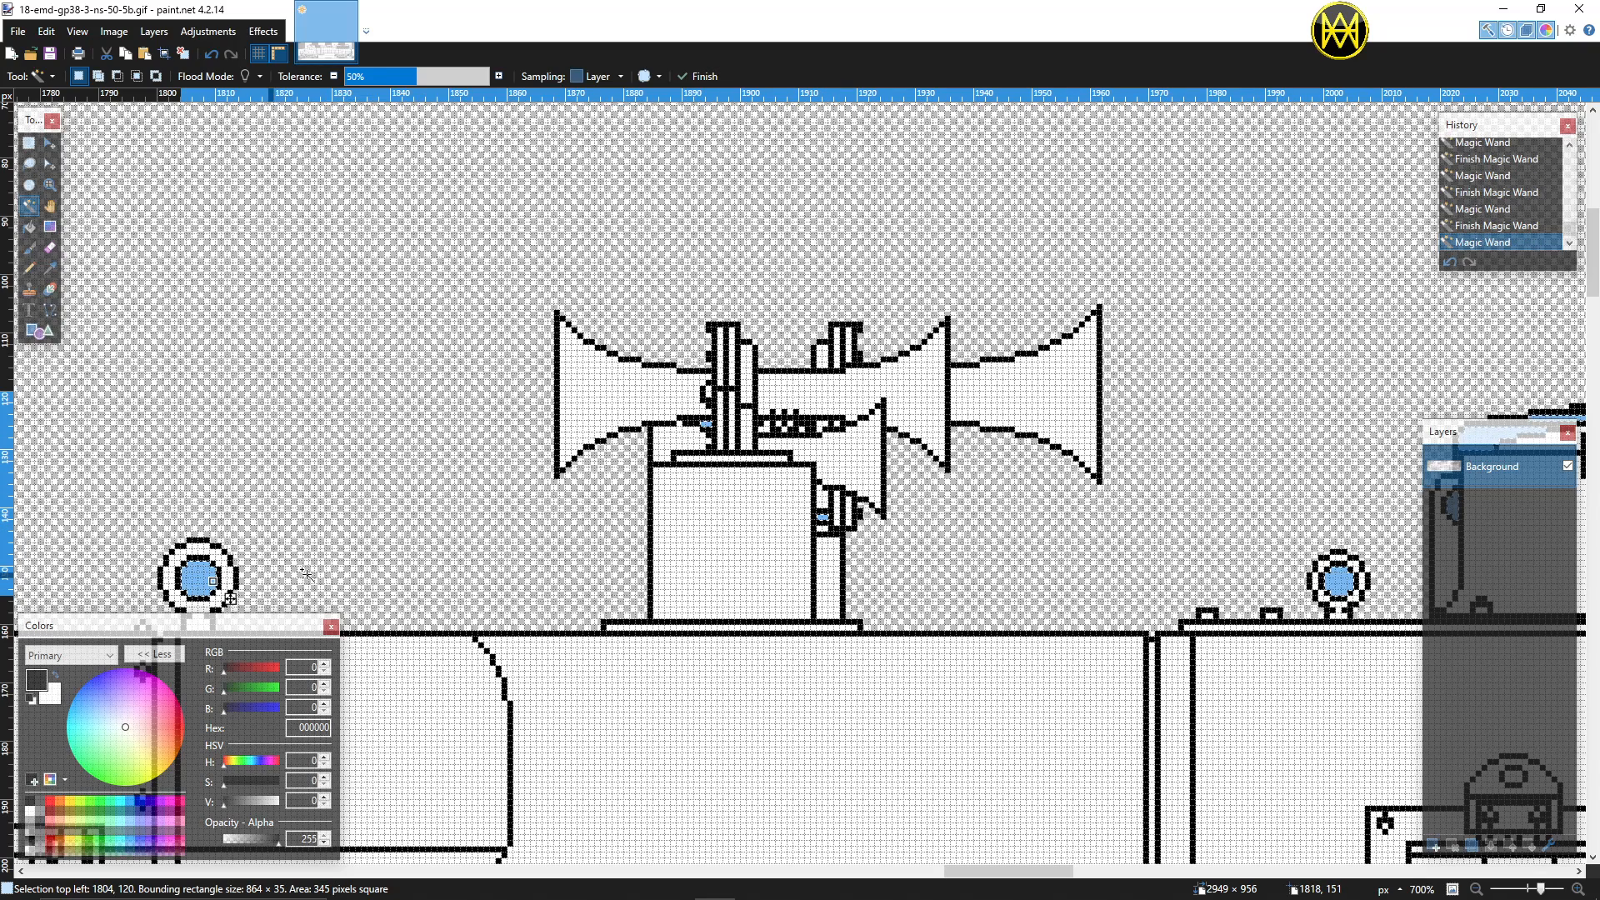
{"action": "key", "text": "ctrl+x"}
Step: Select and cut the tiny blue gaps at the rear and front upper corners of the raised roof housing ahead of the horn
{"action": "scroll", "coordinate": [415, 568], "scroll_direction": "down", "scroll_amount": 3}
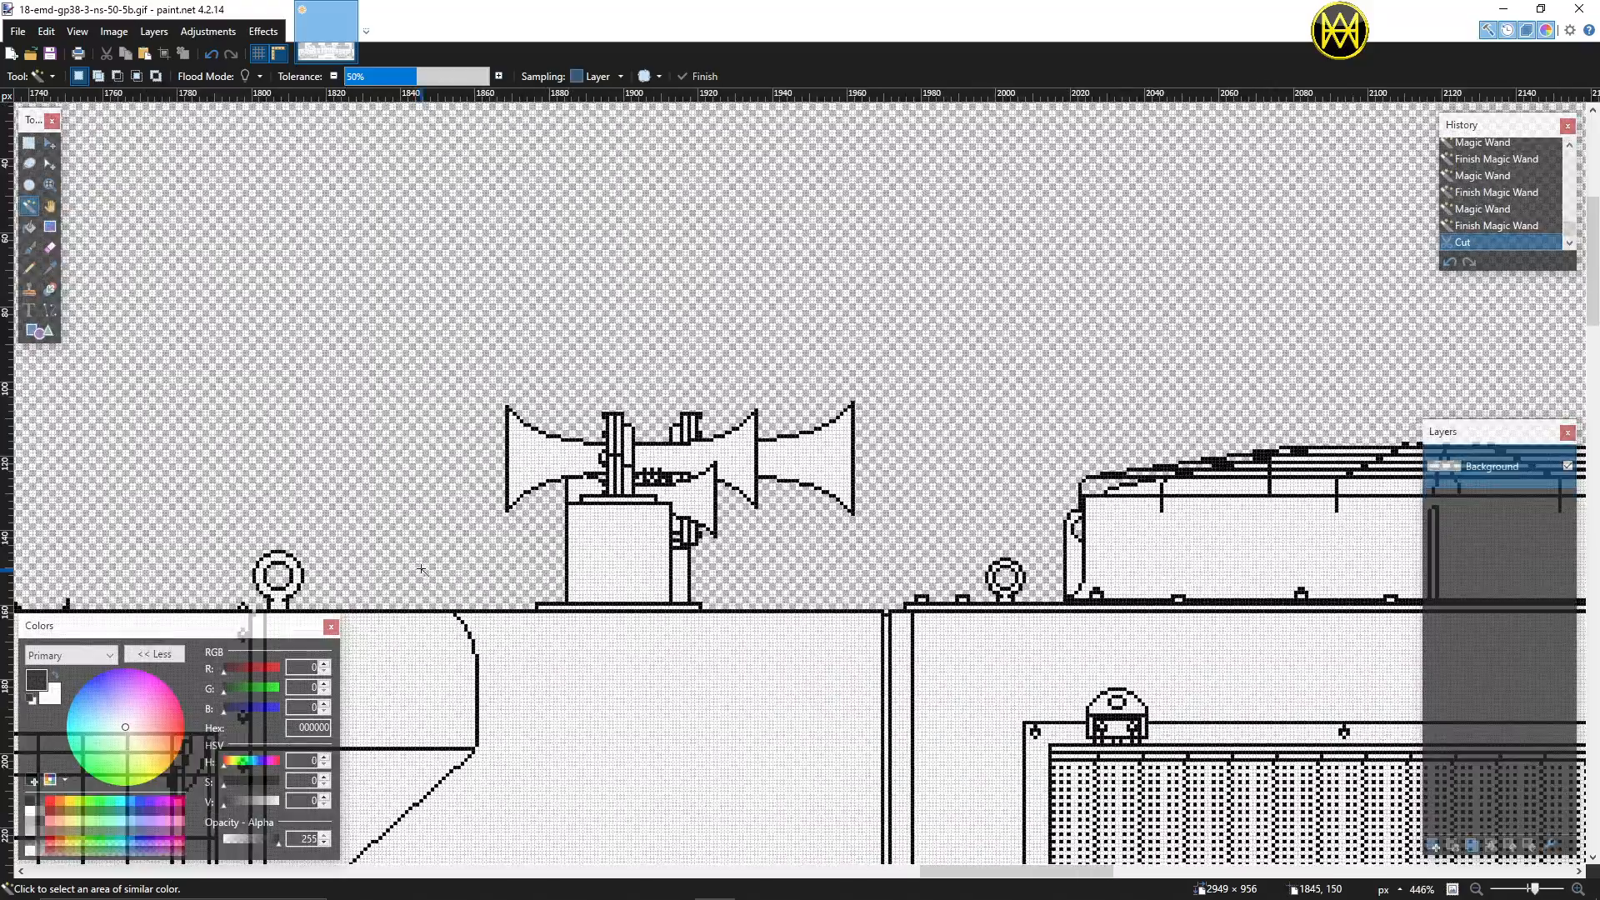
{"action": "scroll", "coordinate": [421, 568], "scroll_direction": "left", "scroll_amount": 5}
{"action": "scroll", "coordinate": [423, 569], "scroll_direction": "up", "scroll_amount": 1}
{"action": "scroll", "coordinate": [743, 479], "scroll_direction": "up", "scroll_amount": 1}
{"action": "scroll", "coordinate": [832, 511], "scroll_direction": "up", "scroll_amount": 1}
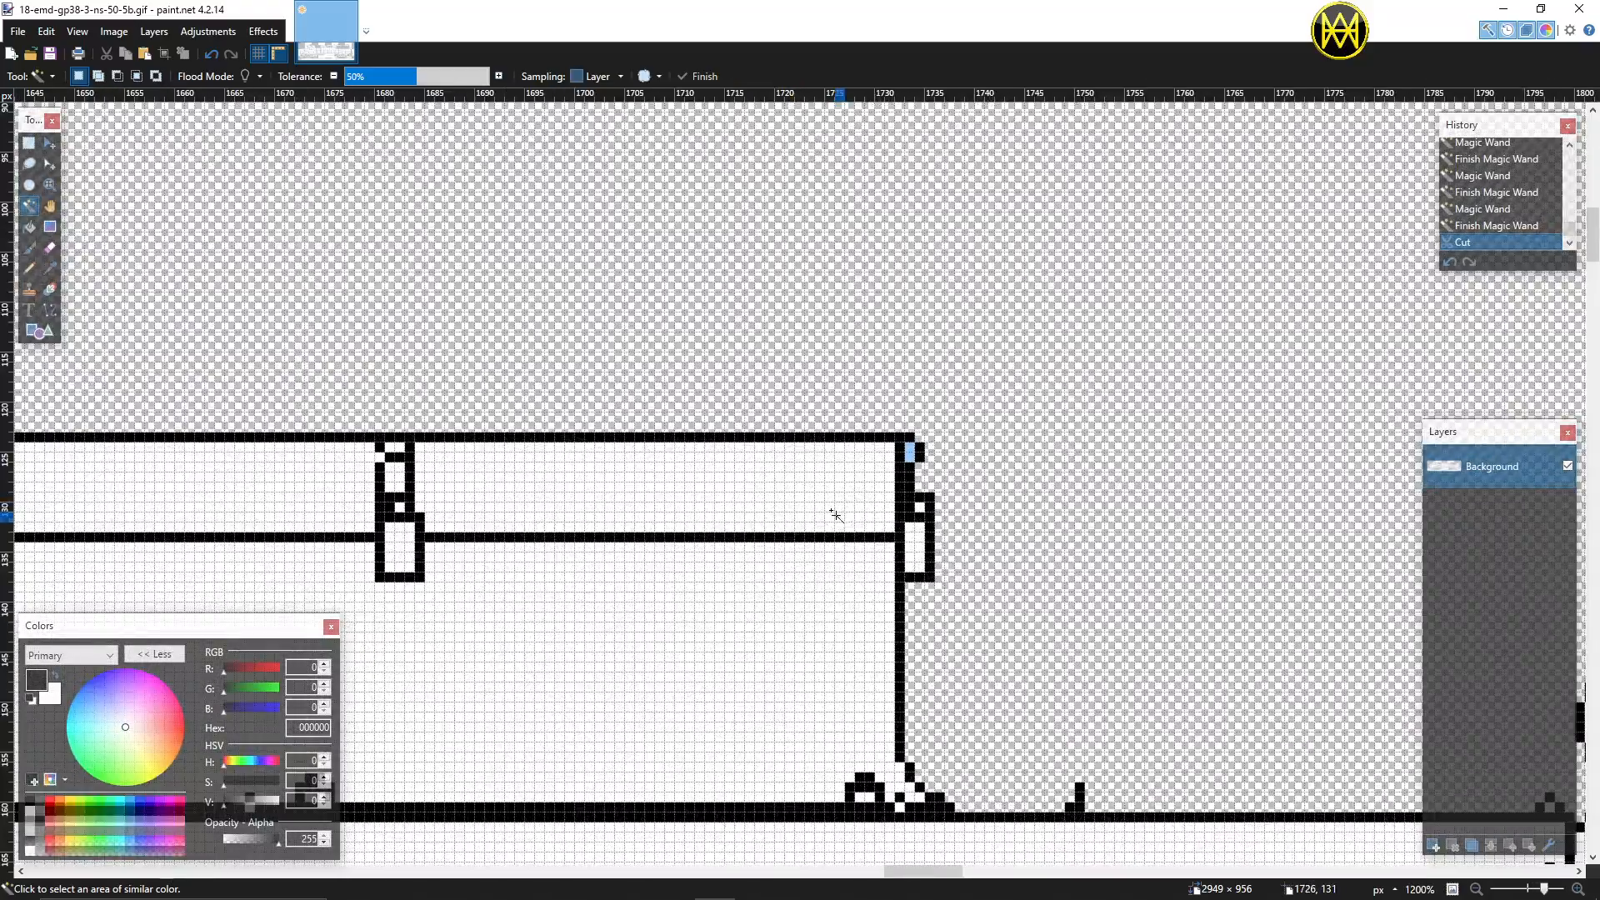
{"action": "left_click", "coordinate": [911, 453]}
{"action": "key", "text": "ctrl+x"}
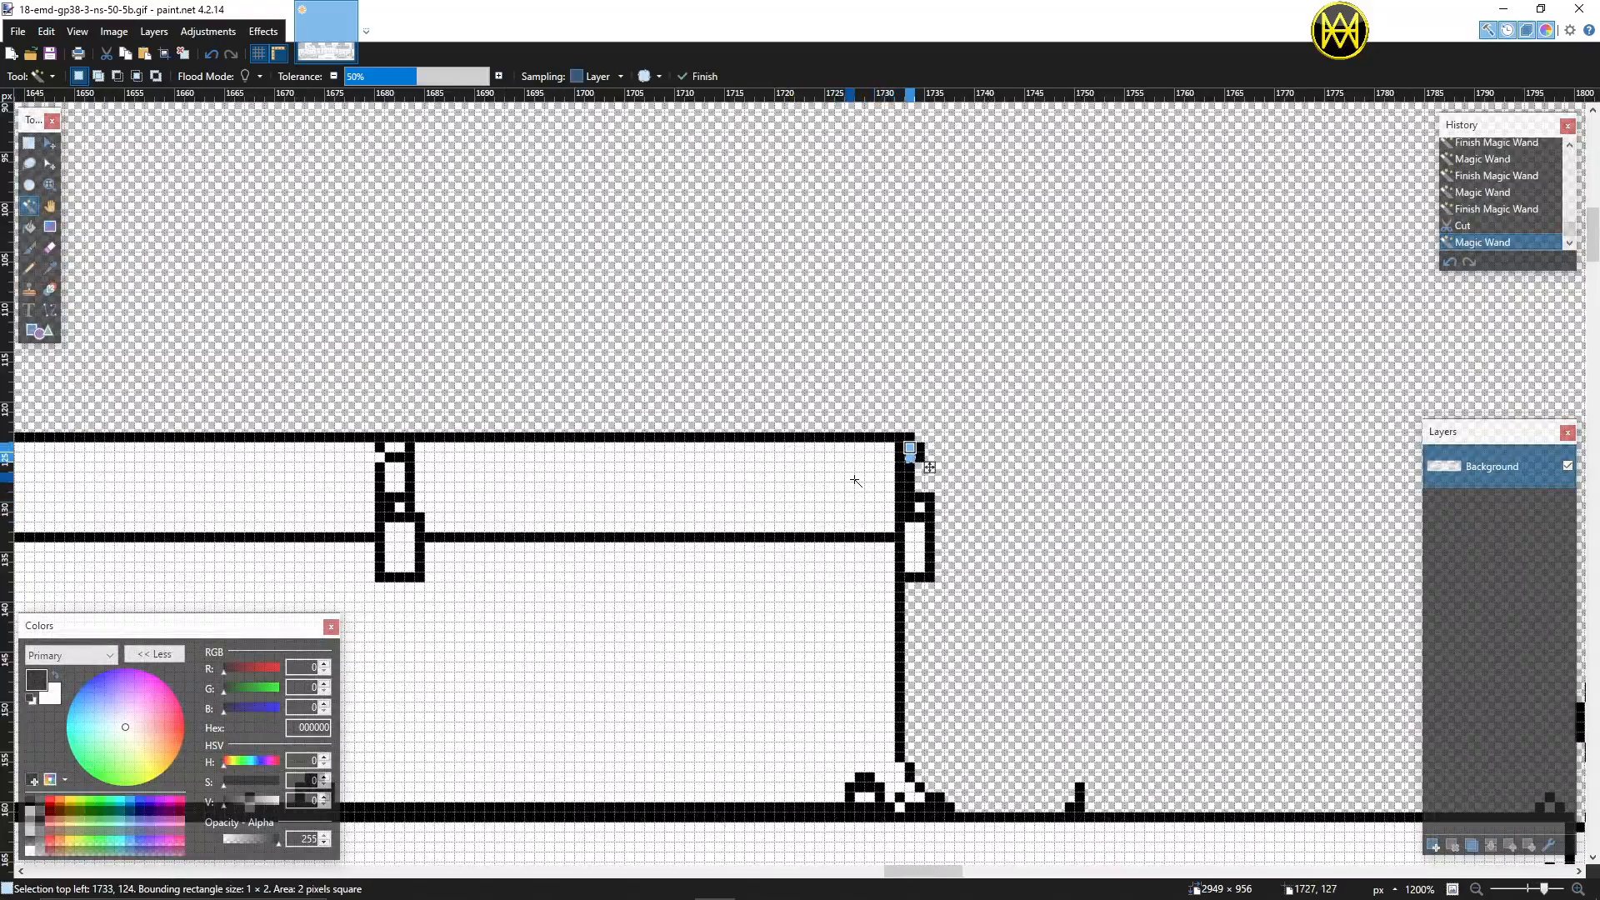
{"action": "scroll", "coordinate": [831, 483], "scroll_direction": "left", "scroll_amount": 5}
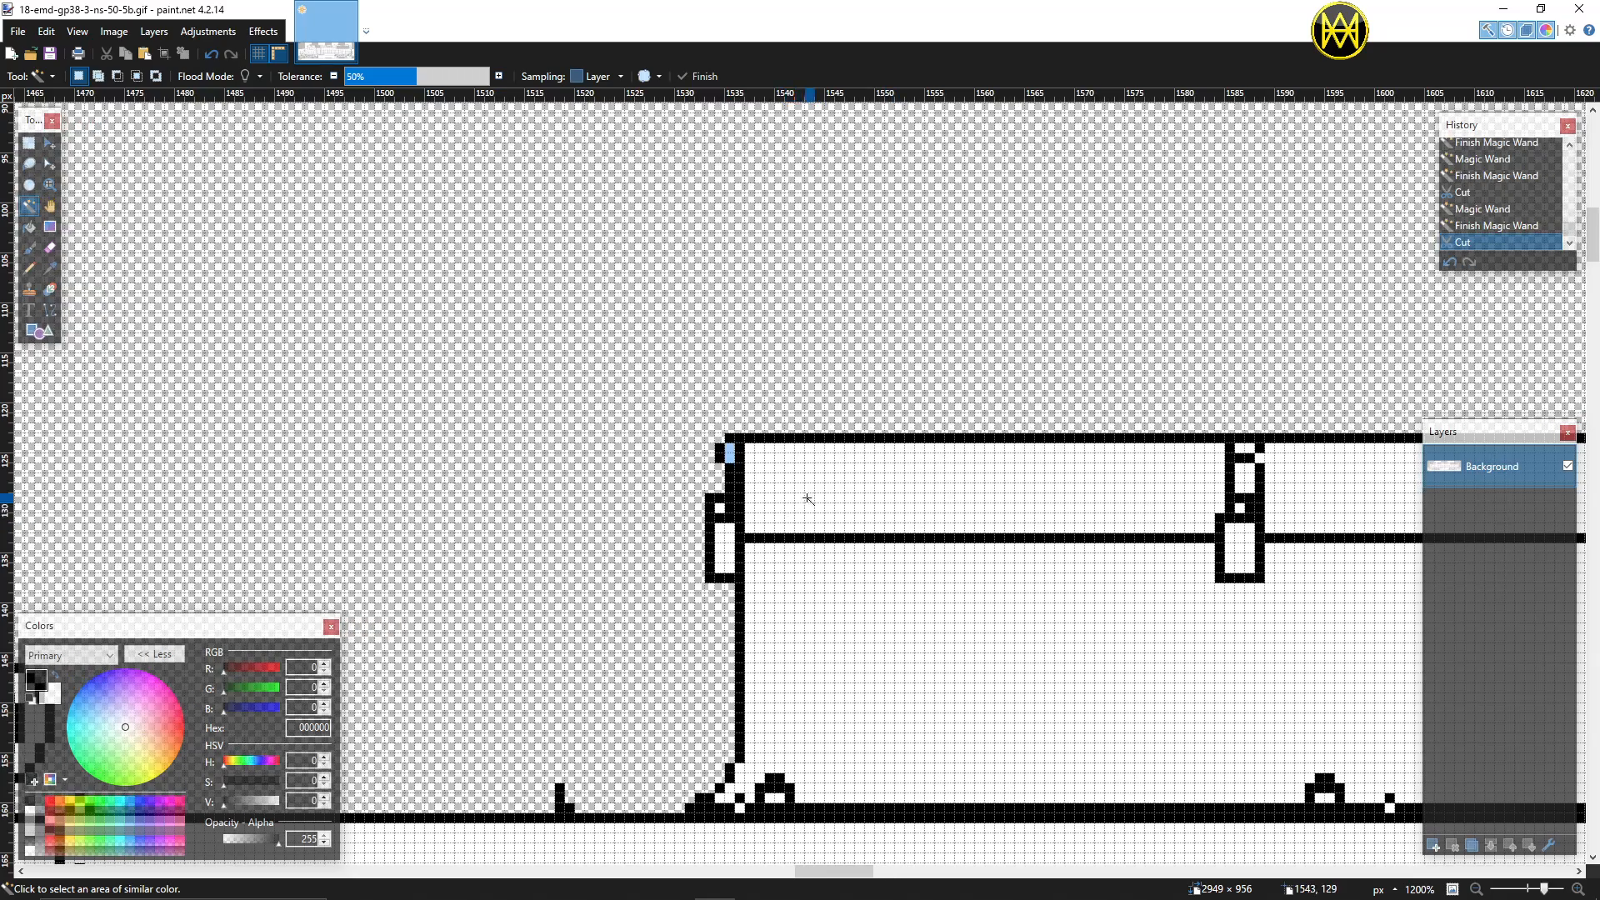
{"action": "left_click", "coordinate": [729, 452]}
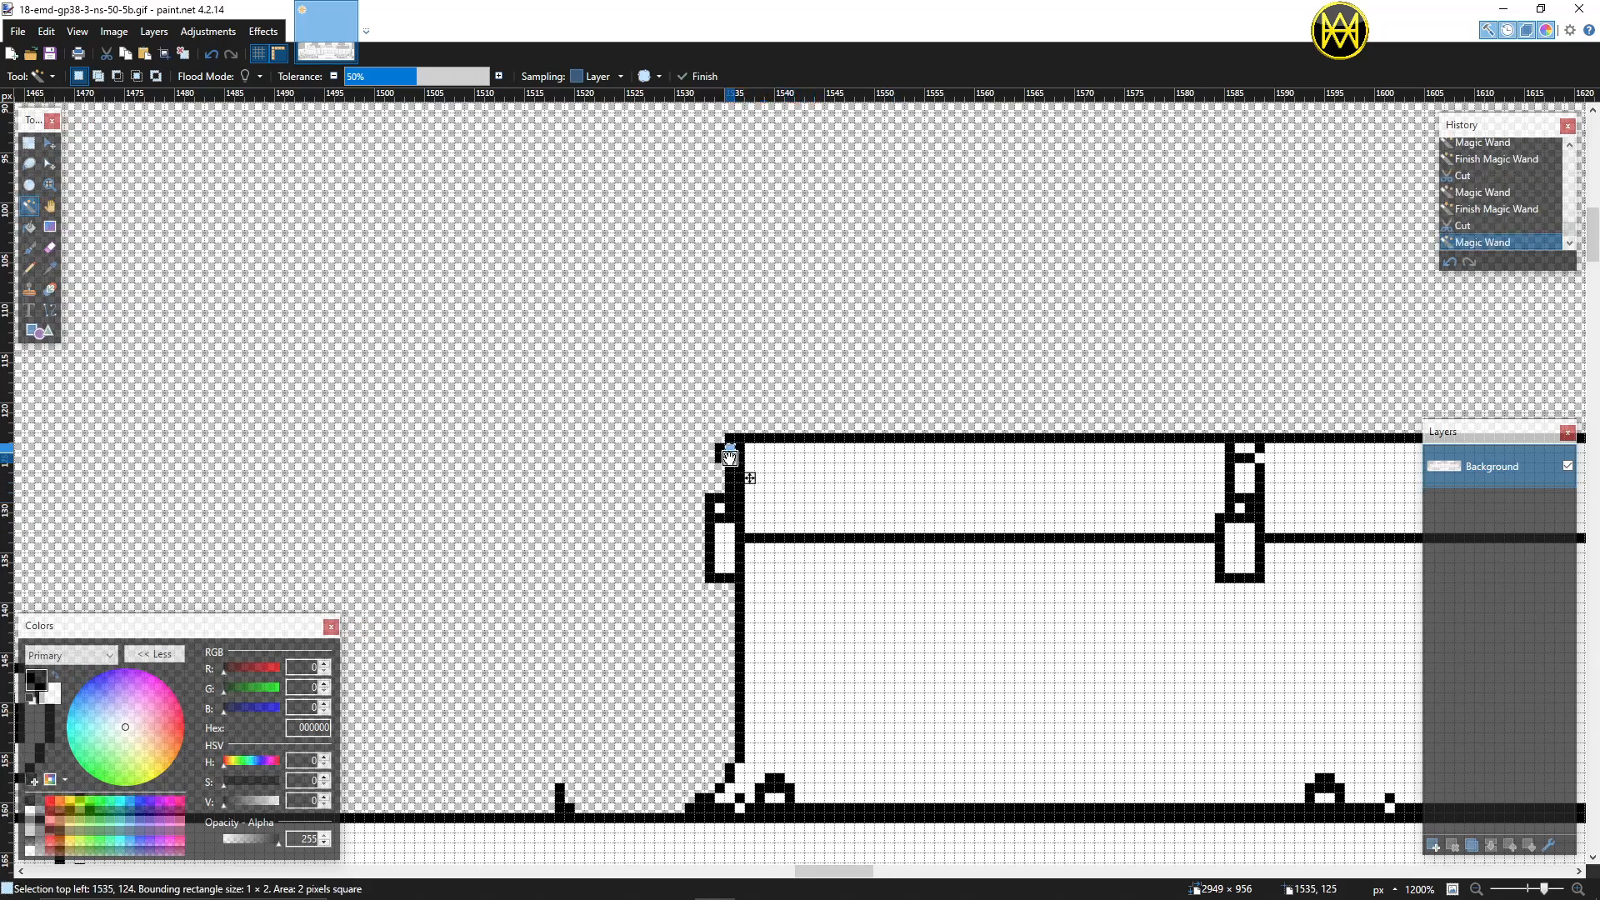
{"action": "key", "text": "ctrl+x"}
Step: Select and cut the blue centre of the lifting ring ahead of the raised roof housing
{"action": "scroll", "coordinate": [691, 575], "scroll_direction": "left", "scroll_amount": 2}
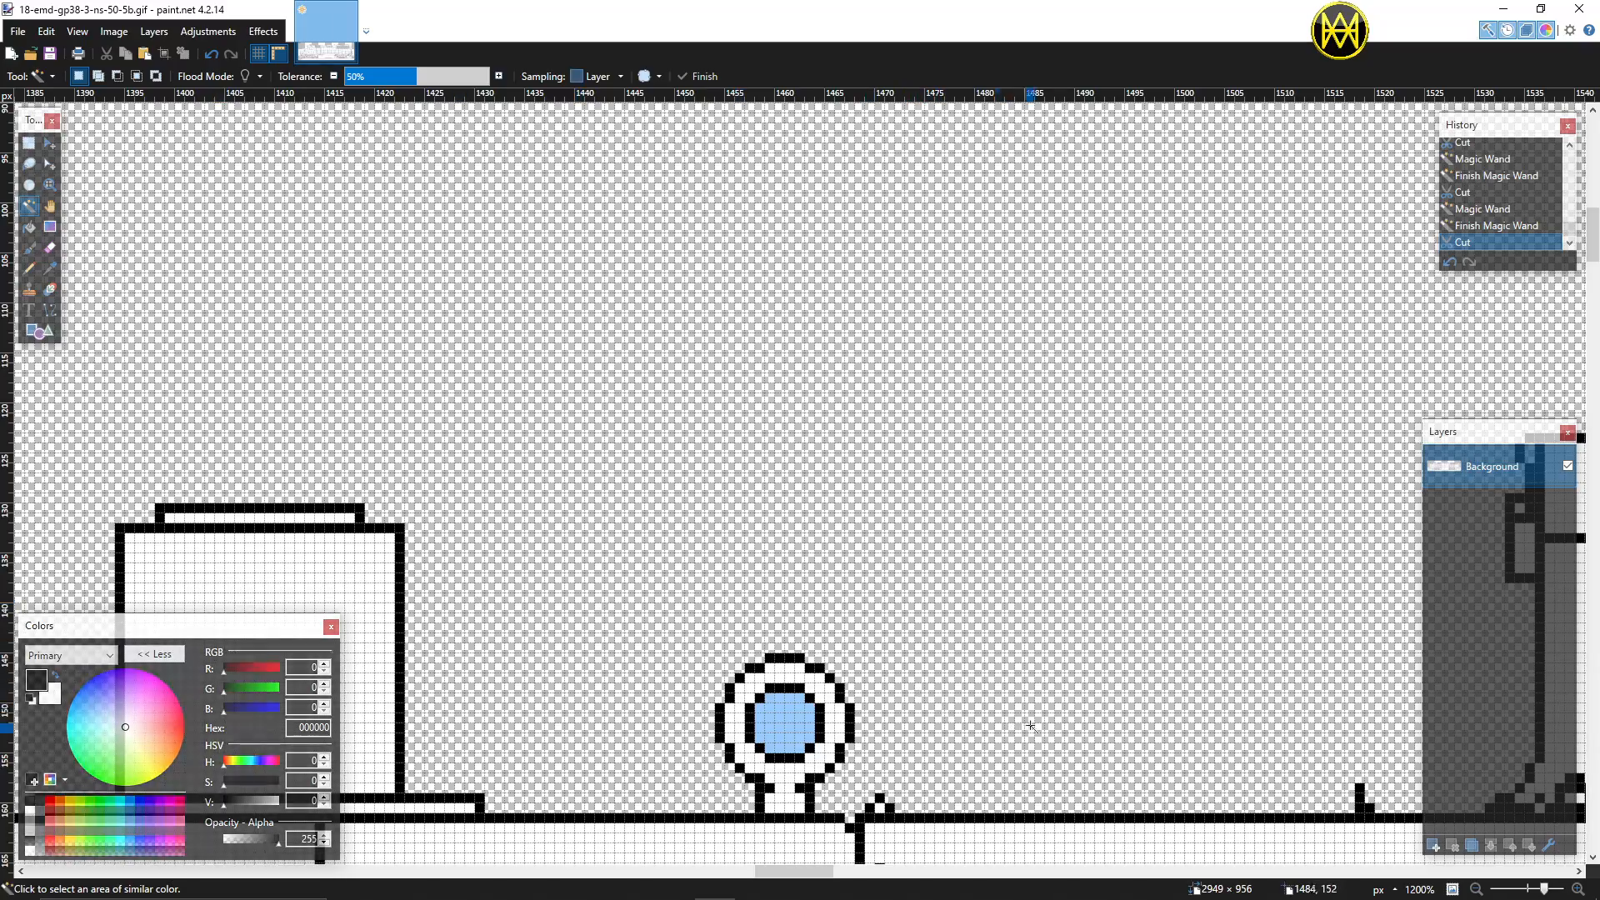
{"action": "left_click", "coordinate": [790, 714]}
{"action": "key", "text": "ctrl+x"}
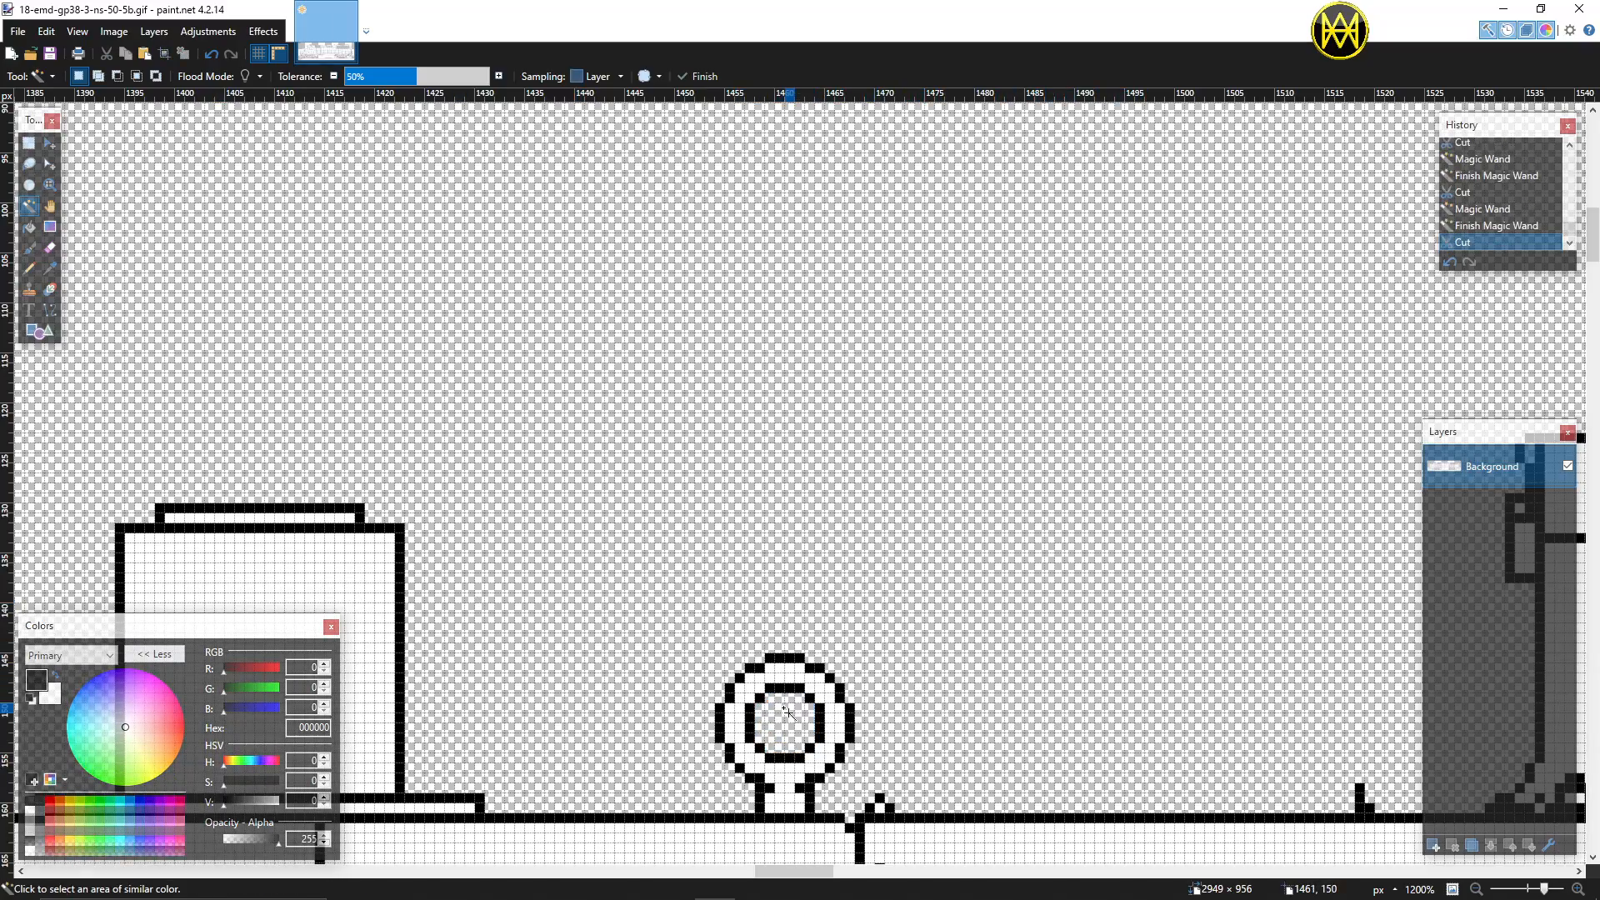
Step: Select and cut the blue centre of the lifting ring at the rear end of the roof section farther forward
{"action": "scroll", "coordinate": [789, 714], "scroll_direction": "left", "scroll_amount": 1}
{"action": "scroll", "coordinate": [789, 714], "scroll_direction": "left", "scroll_amount": 4}
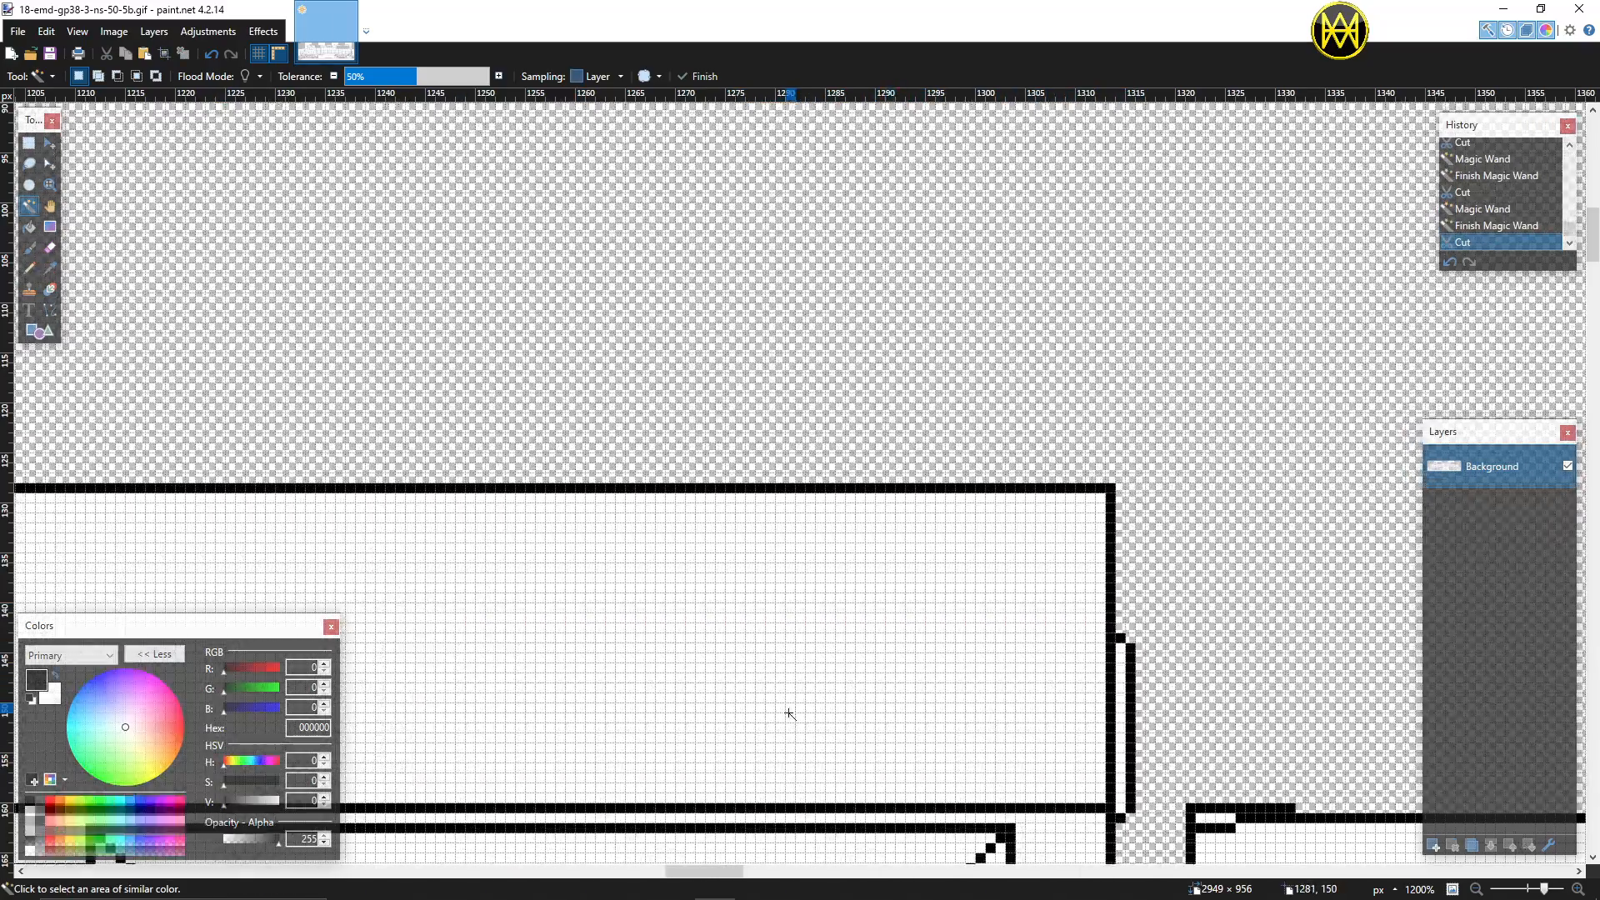
{"action": "scroll", "coordinate": [789, 713], "scroll_direction": "down", "scroll_amount": 3}
{"action": "scroll", "coordinate": [790, 712], "scroll_direction": "left", "scroll_amount": 4}
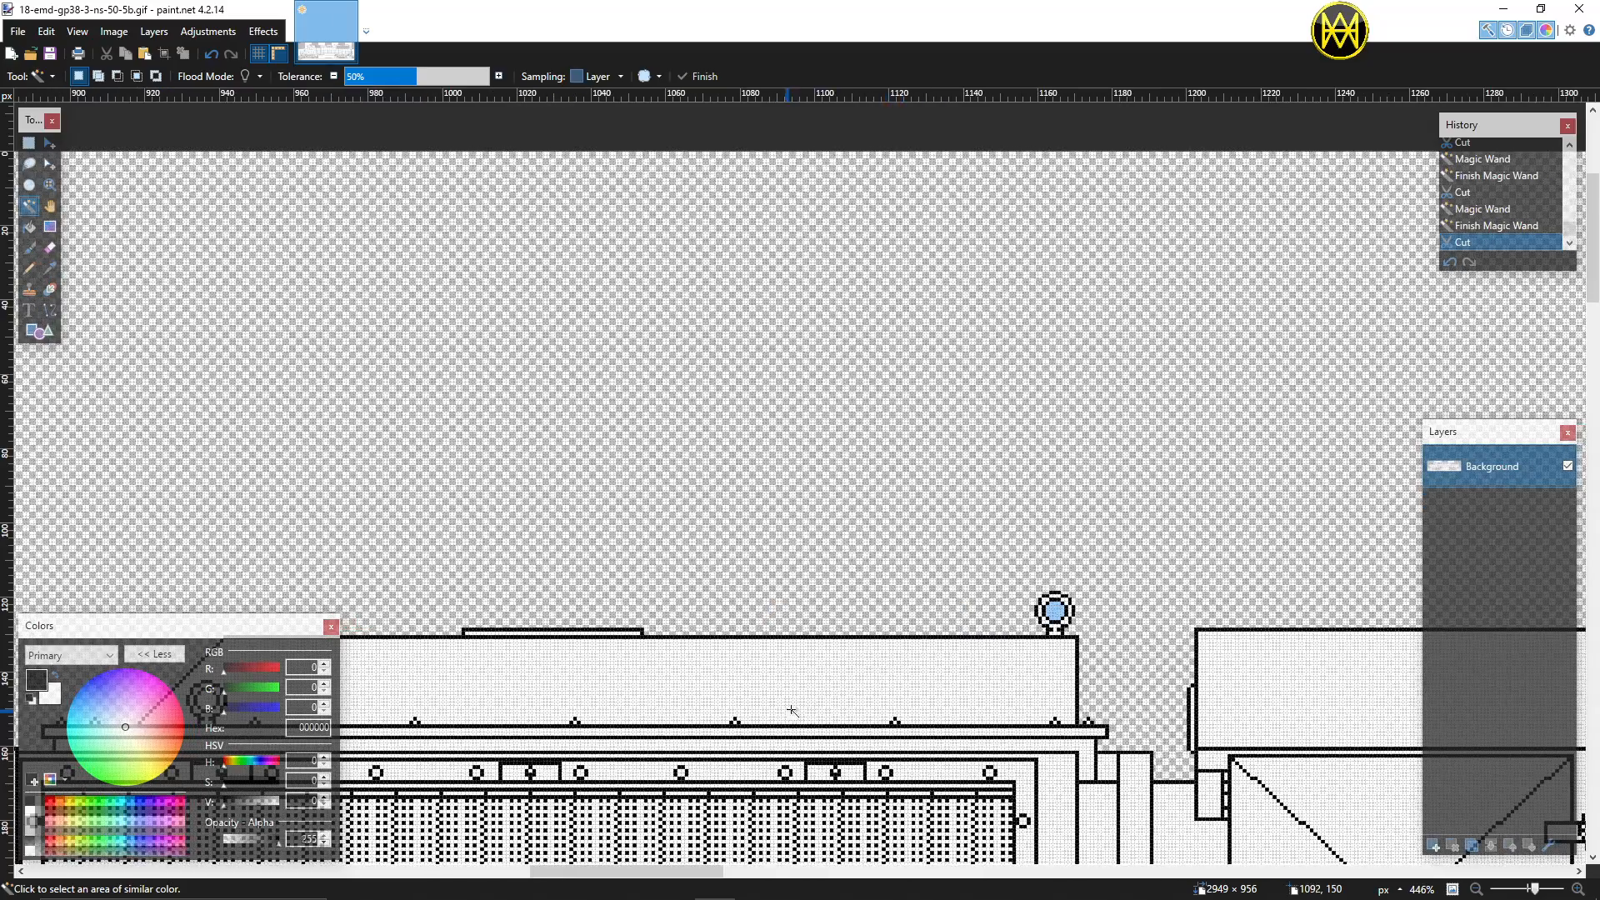
{"action": "left_click", "coordinate": [1048, 610]}
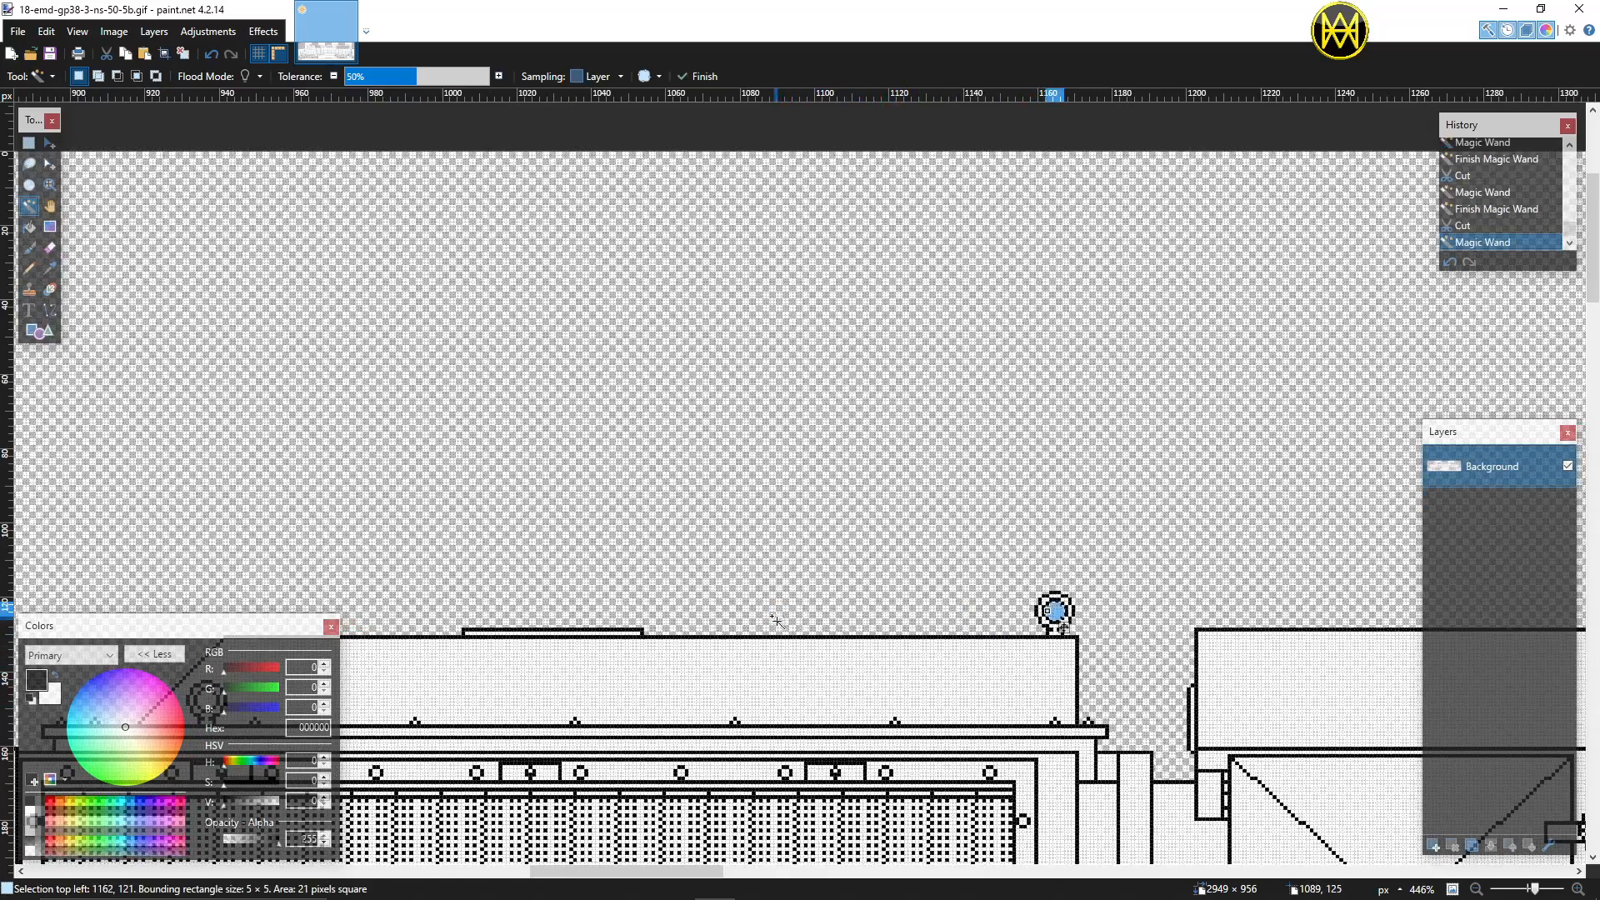
{"action": "key", "text": "ctrl+x"}
{"action": "scroll", "coordinate": [650, 626], "scroll_direction": "left", "scroll_amount": 10}
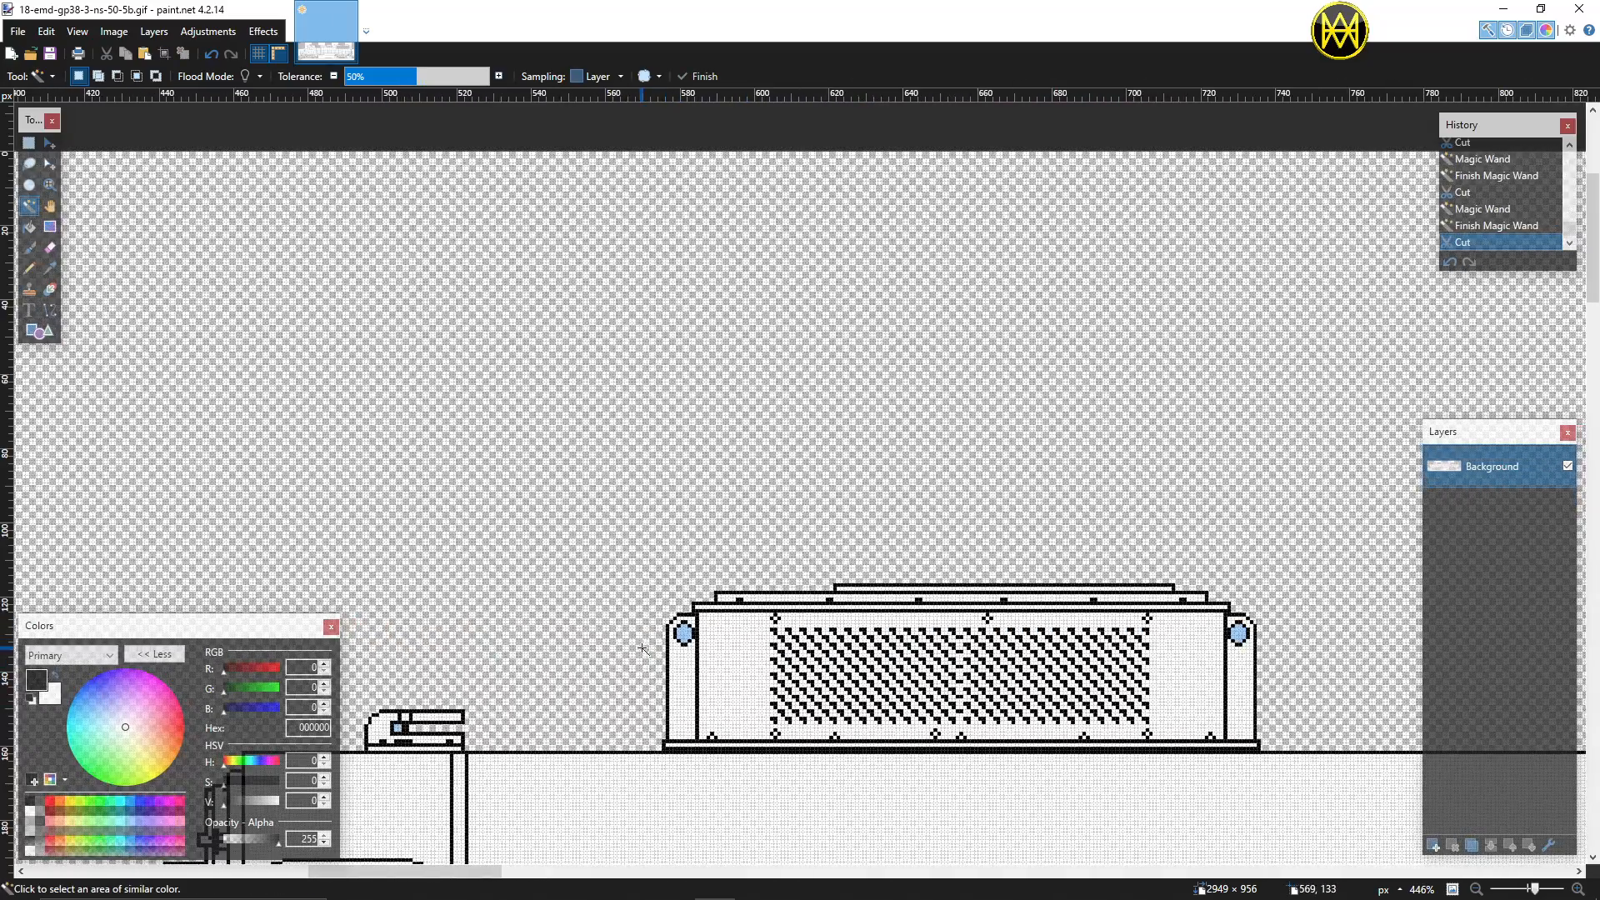
Step: Select the blue centres of both lifting rings on the grilled roof housing and the blue gap in the small roof fitting ahead, and cut them
{"action": "left_click", "coordinate": [1239, 636]}
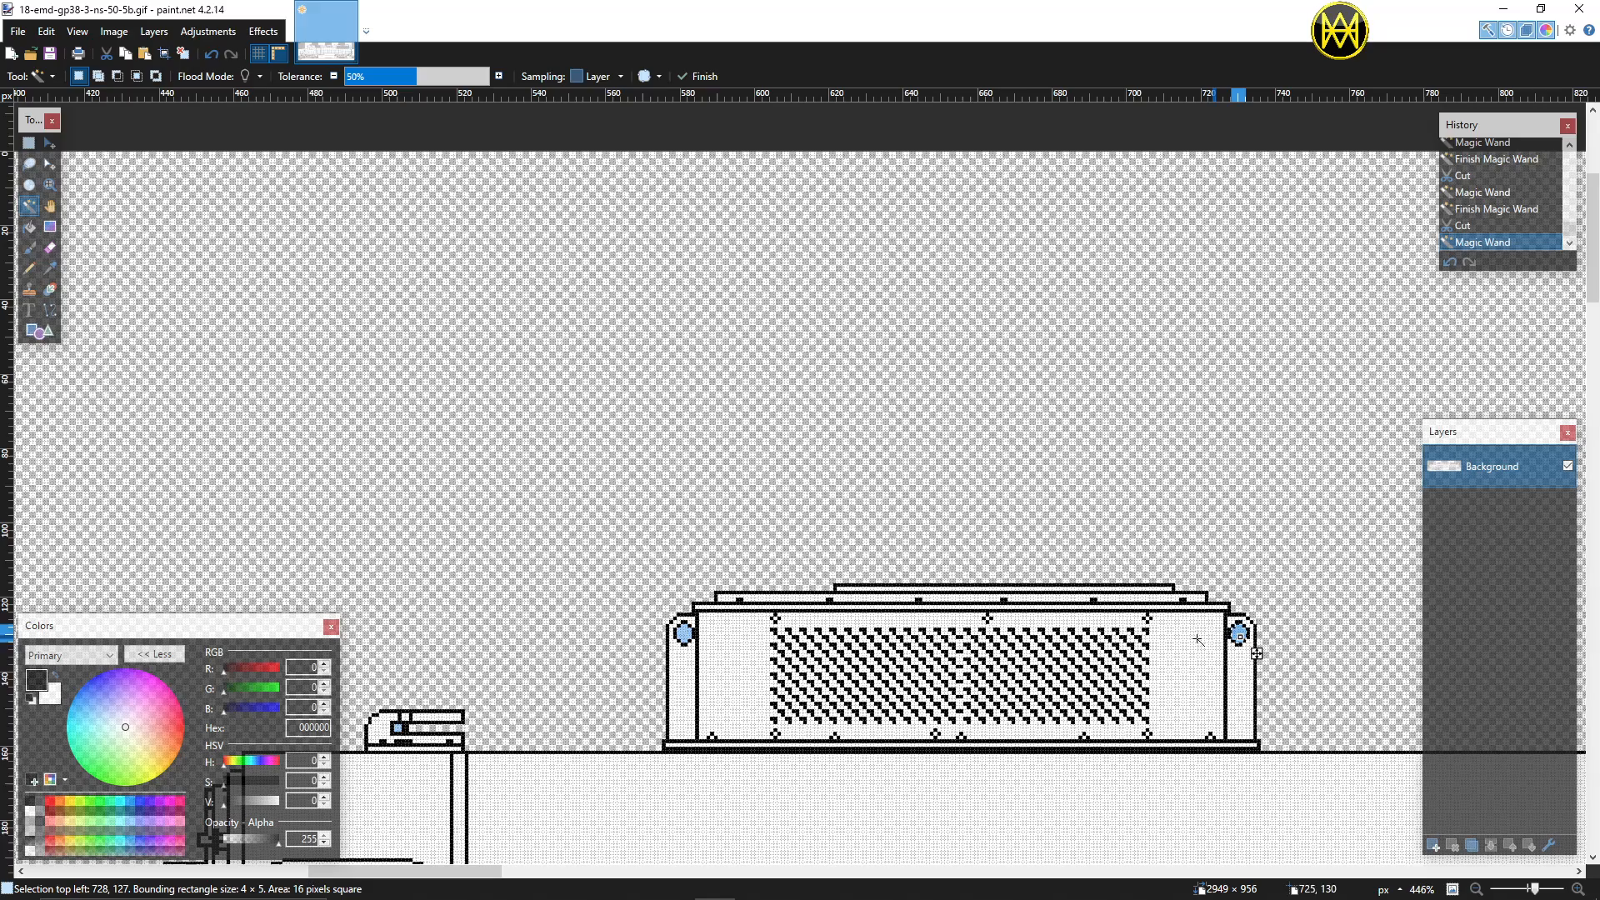
{"action": "left_click", "coordinate": [683, 633], "text": "ctrl"}
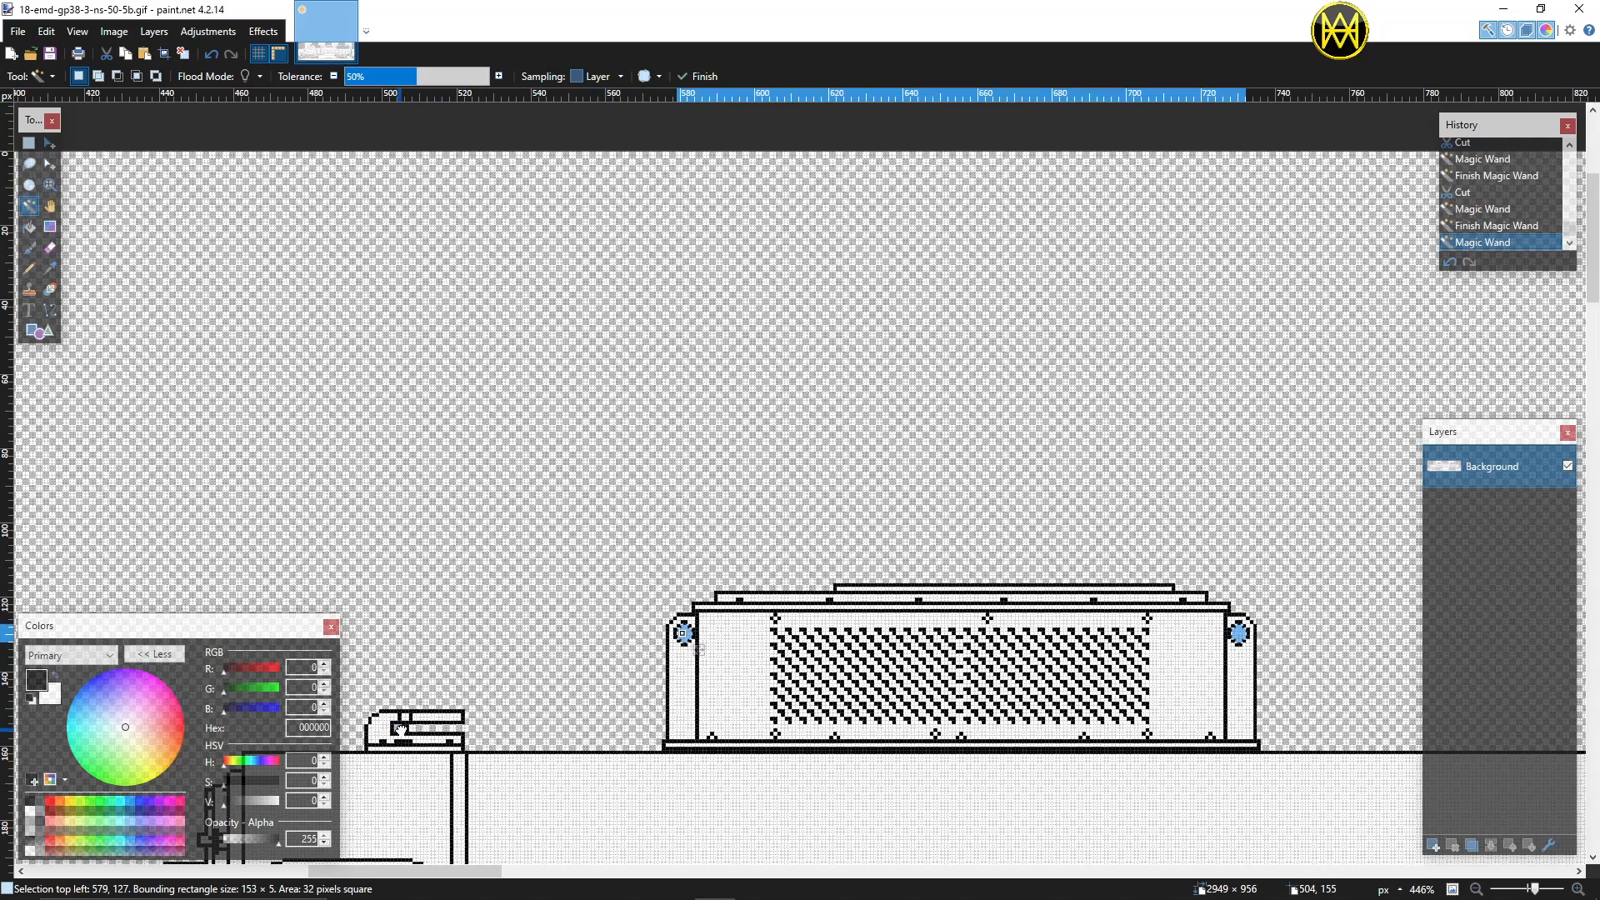
{"action": "left_click", "coordinate": [401, 731], "text": "ctrl"}
{"action": "key", "text": "ctrl+x"}
Step: Select and cut the wider blue gap between the tapered bracket and the cab front, below the headlight housing
{"action": "scroll", "coordinate": [467, 719], "scroll_direction": "left", "scroll_amount": 10}
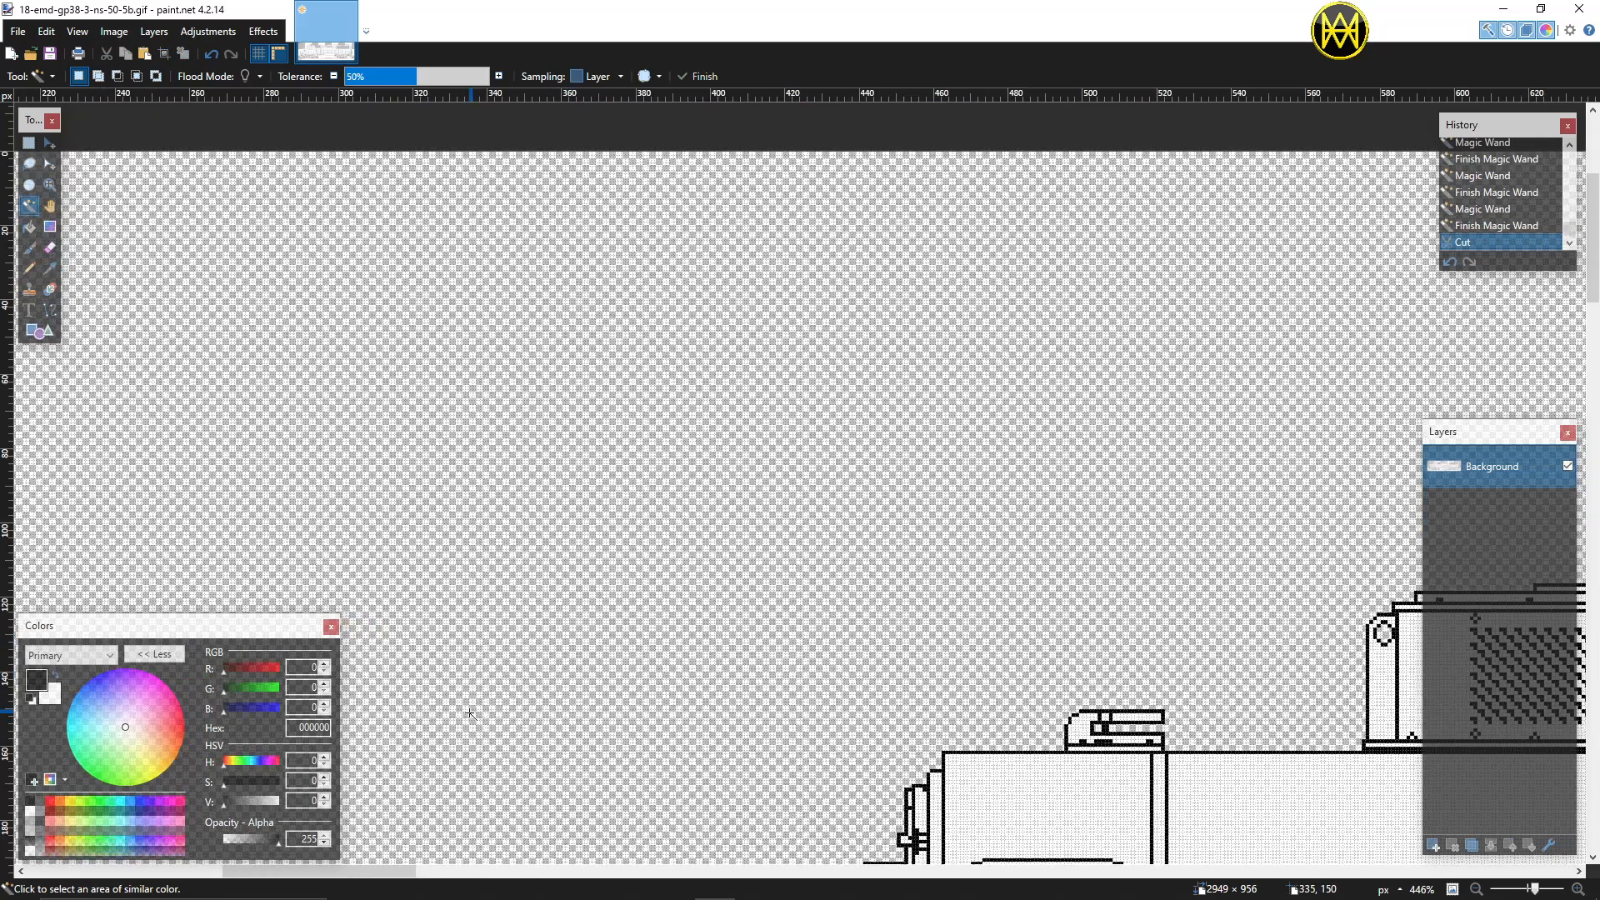
{"action": "scroll", "coordinate": [469, 717], "scroll_direction": "down", "scroll_amount": 6}
{"action": "scroll", "coordinate": [938, 684], "scroll_direction": "right", "scroll_amount": 15}
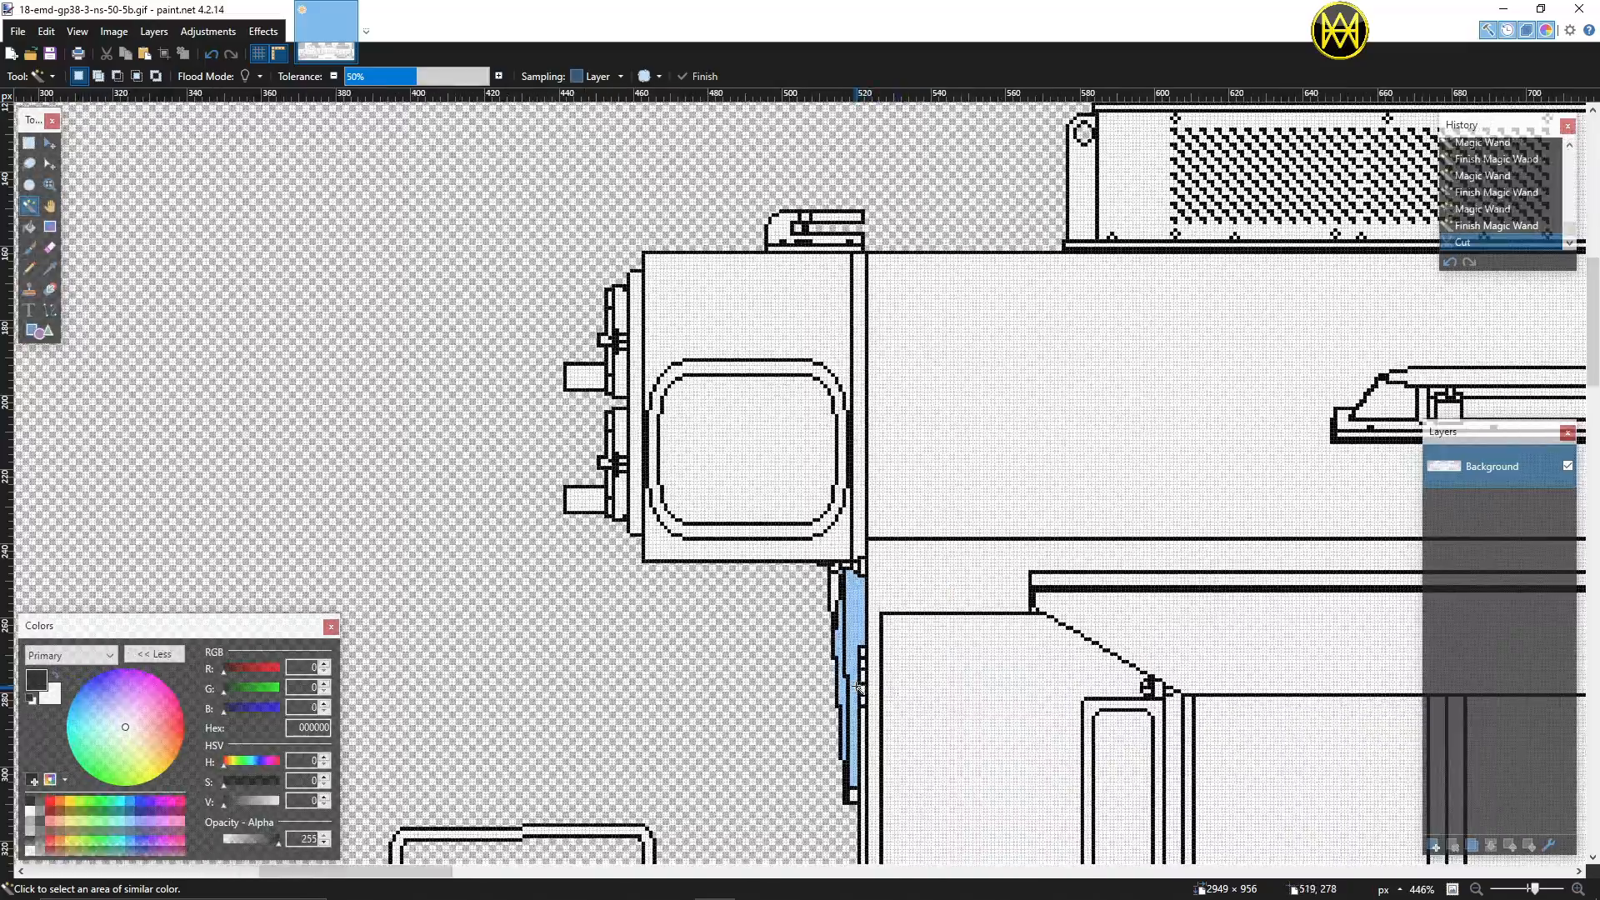
{"action": "scroll", "coordinate": [838, 689], "scroll_direction": "left", "scroll_amount": 6}
{"action": "scroll", "coordinate": [839, 689], "scroll_direction": "left", "scroll_amount": 4}
{"action": "scroll", "coordinate": [837, 681], "scroll_direction": "up", "scroll_amount": 3}
{"action": "scroll", "coordinate": [858, 617], "scroll_direction": "down", "scroll_amount": 5}
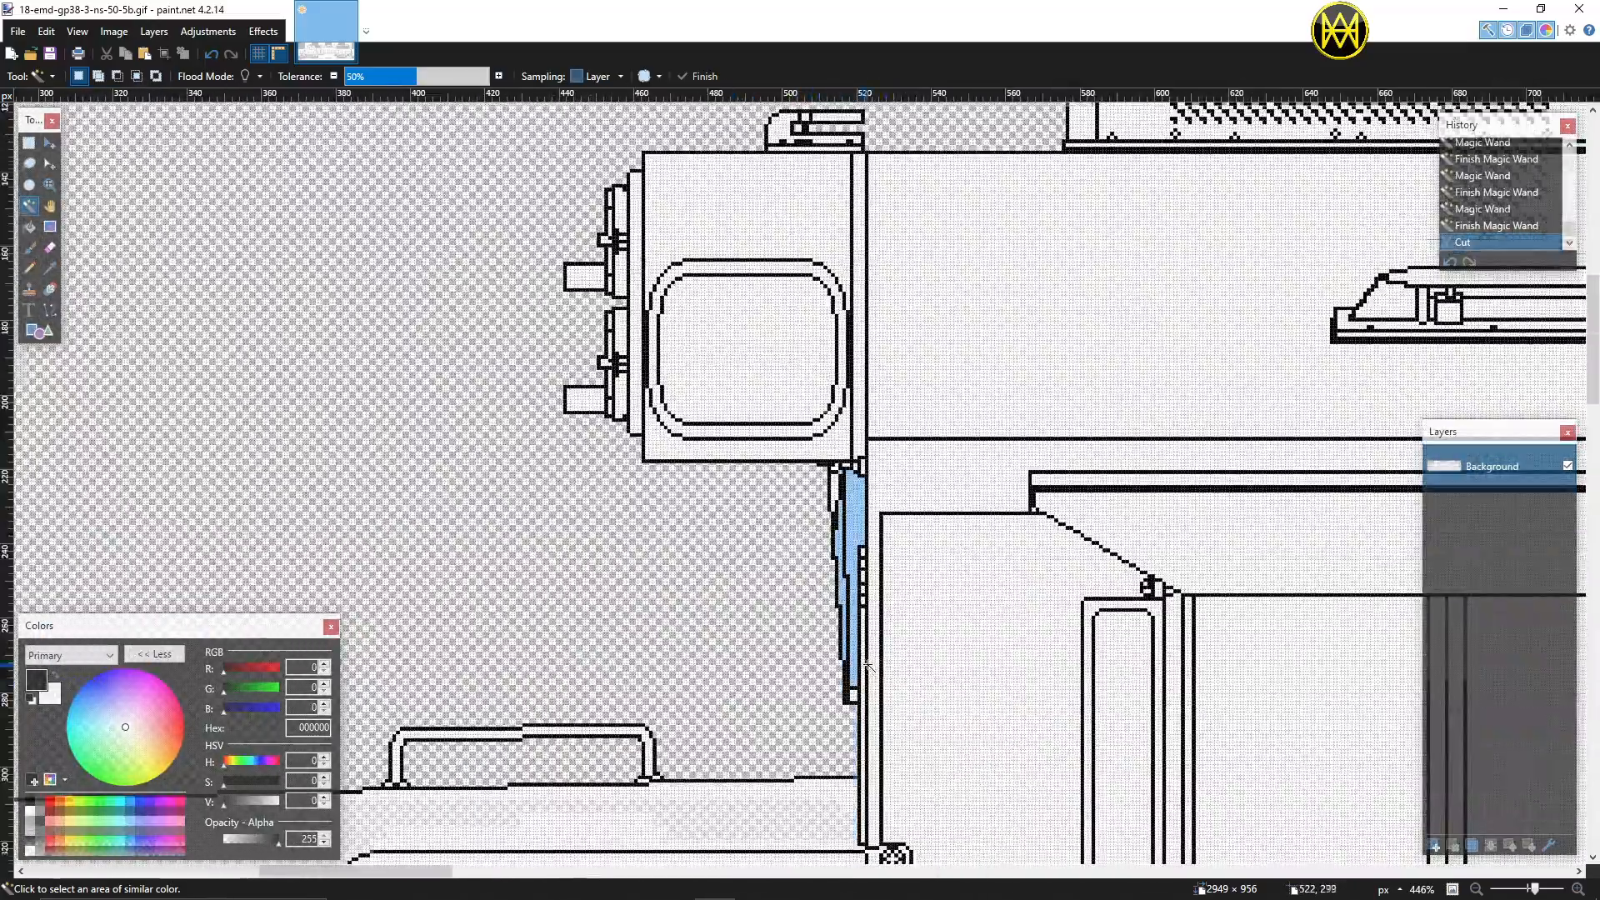
{"action": "scroll", "coordinate": [862, 598], "scroll_direction": "up", "scroll_amount": 4}
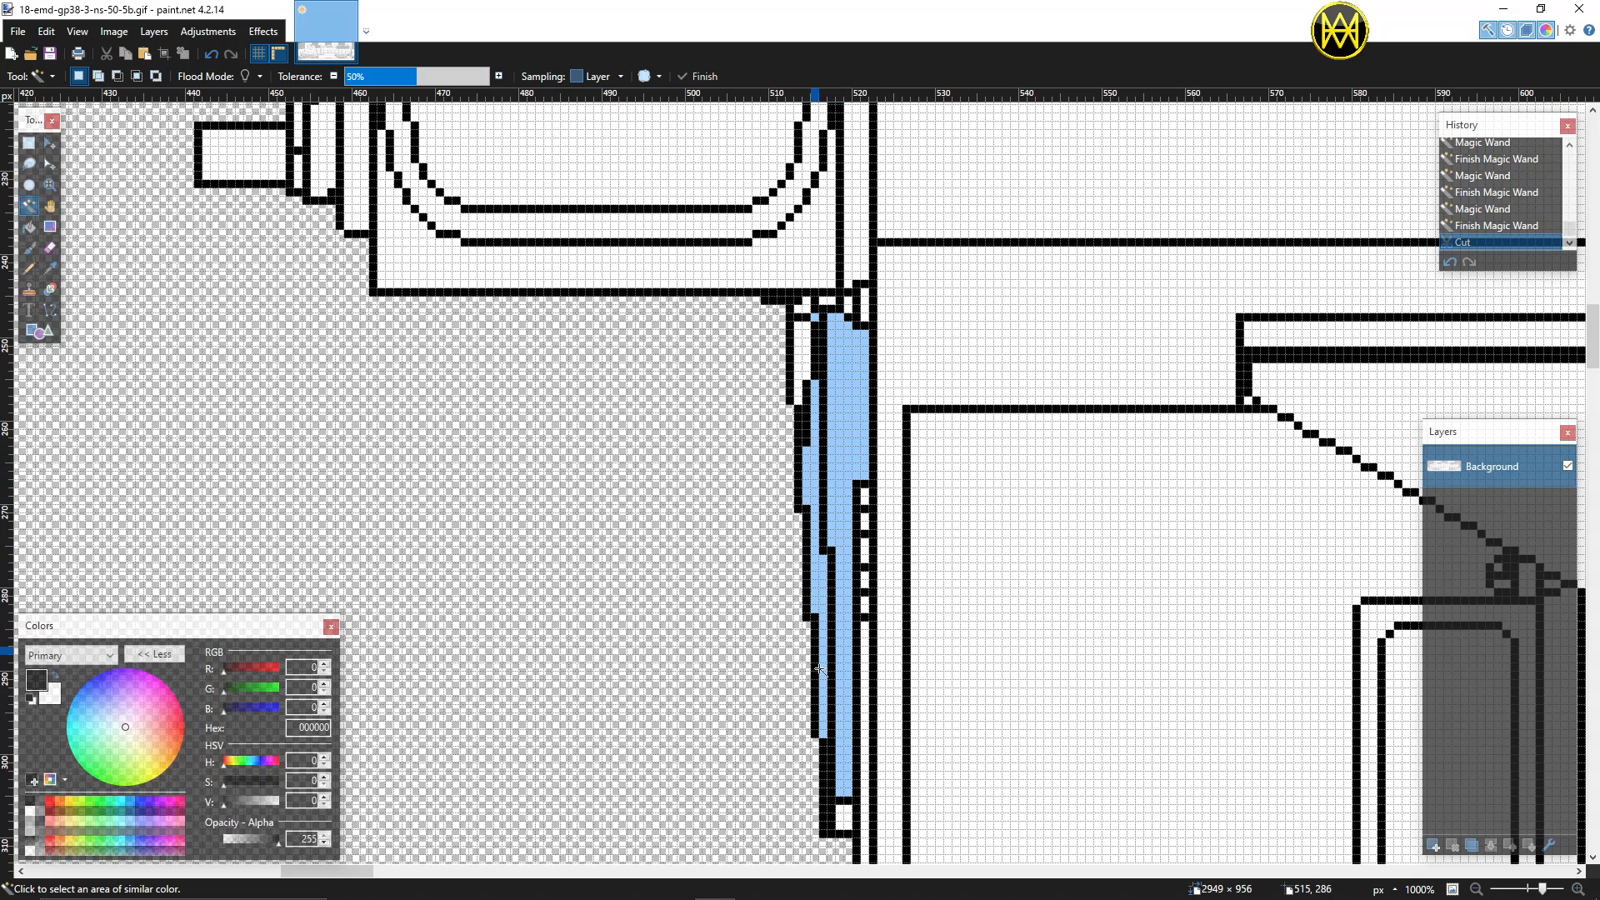
{"action": "left_click", "coordinate": [840, 477]}
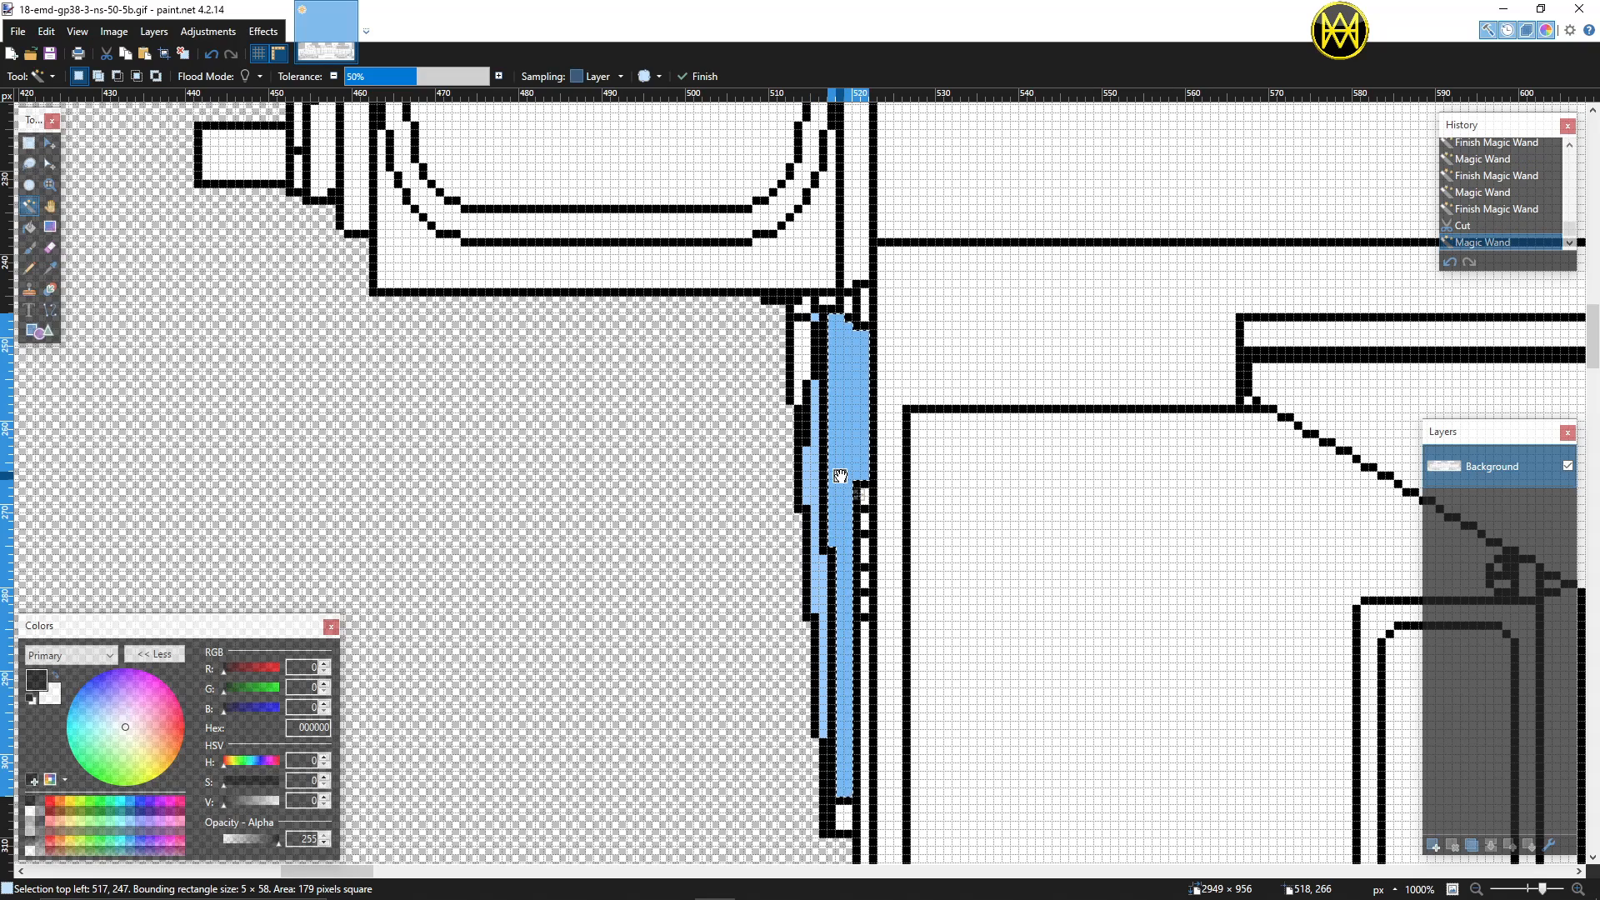
{"action": "key", "text": "ctrl+x"}
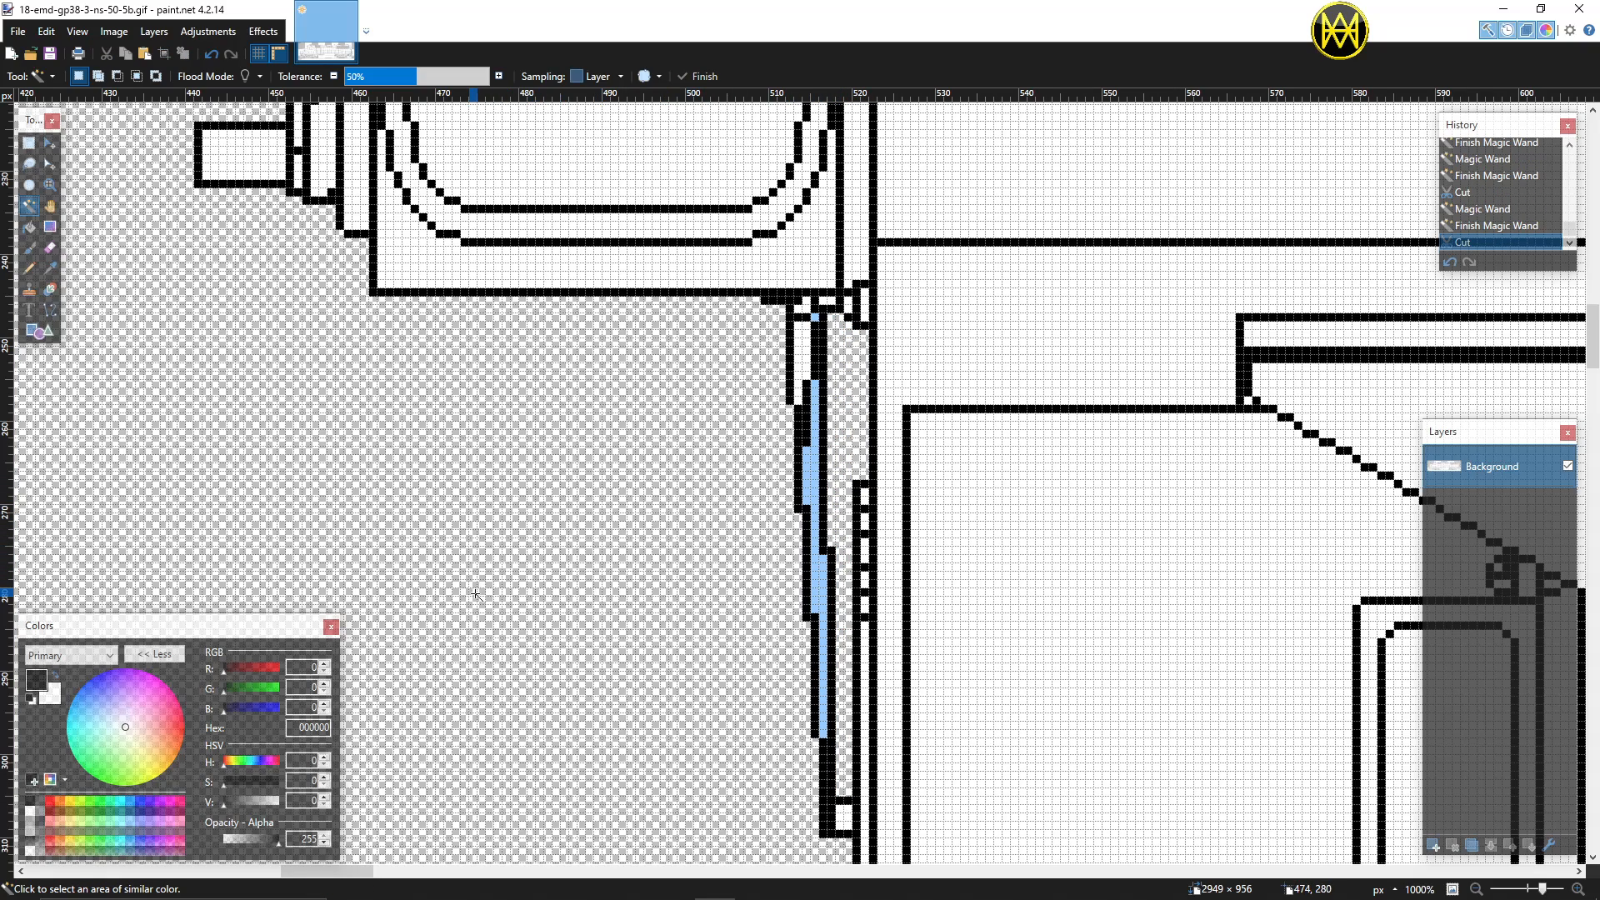
Step: With white as the primary colour, paint over the upper blue pixels inside the tapered bracket using the Pencil, undoing stray strokes
{"action": "left_click", "coordinate": [54, 679]}
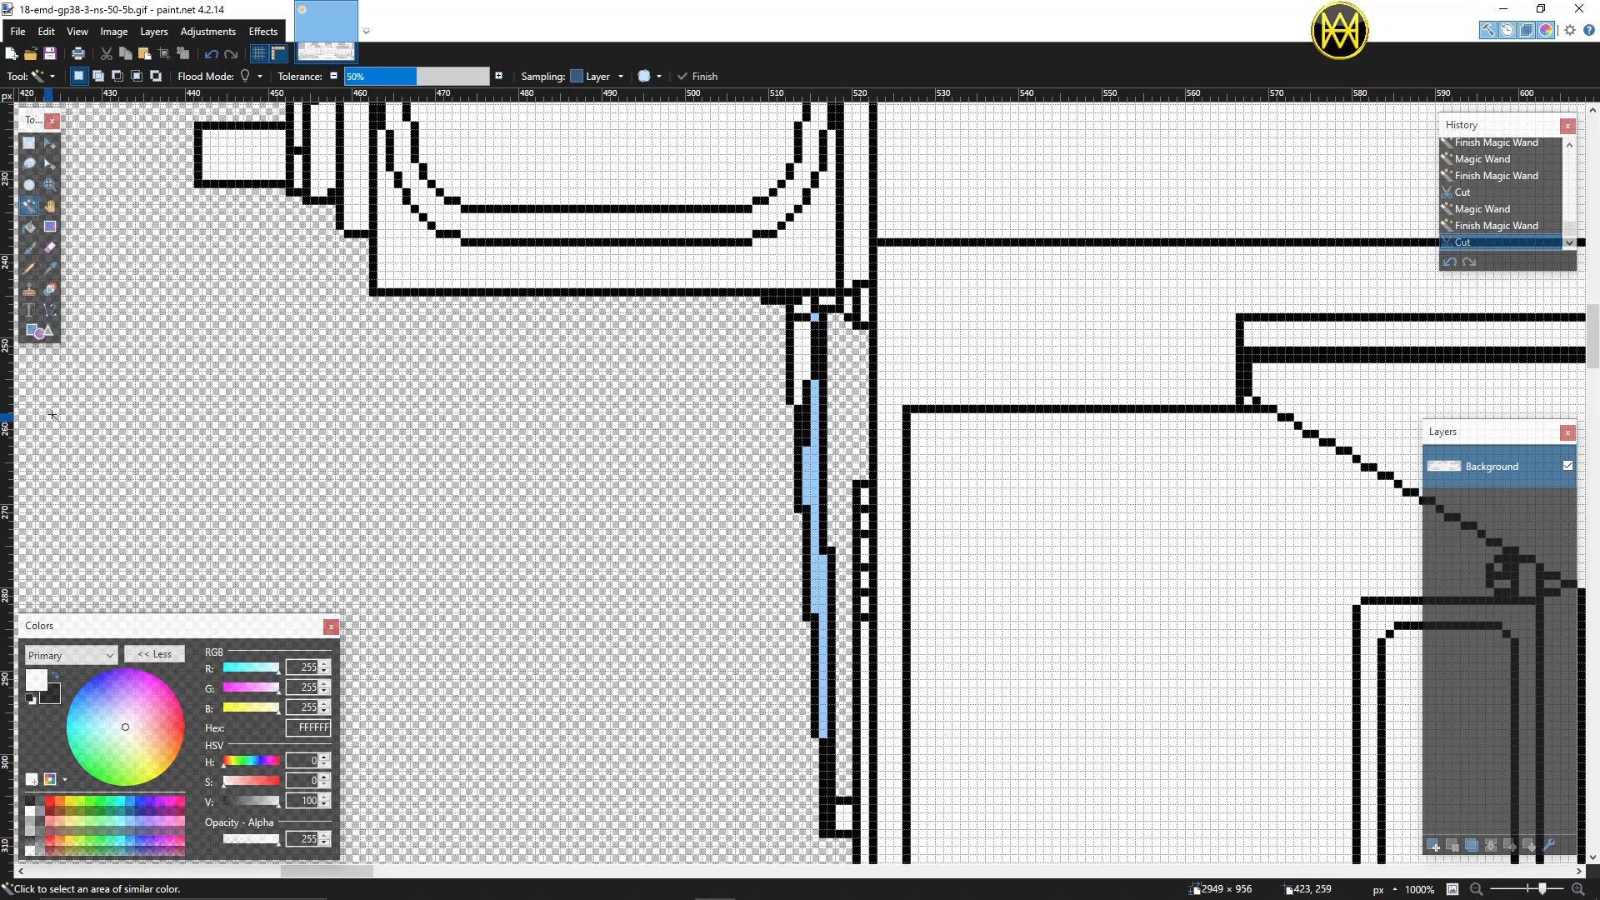
{"action": "left_click", "coordinate": [32, 272]}
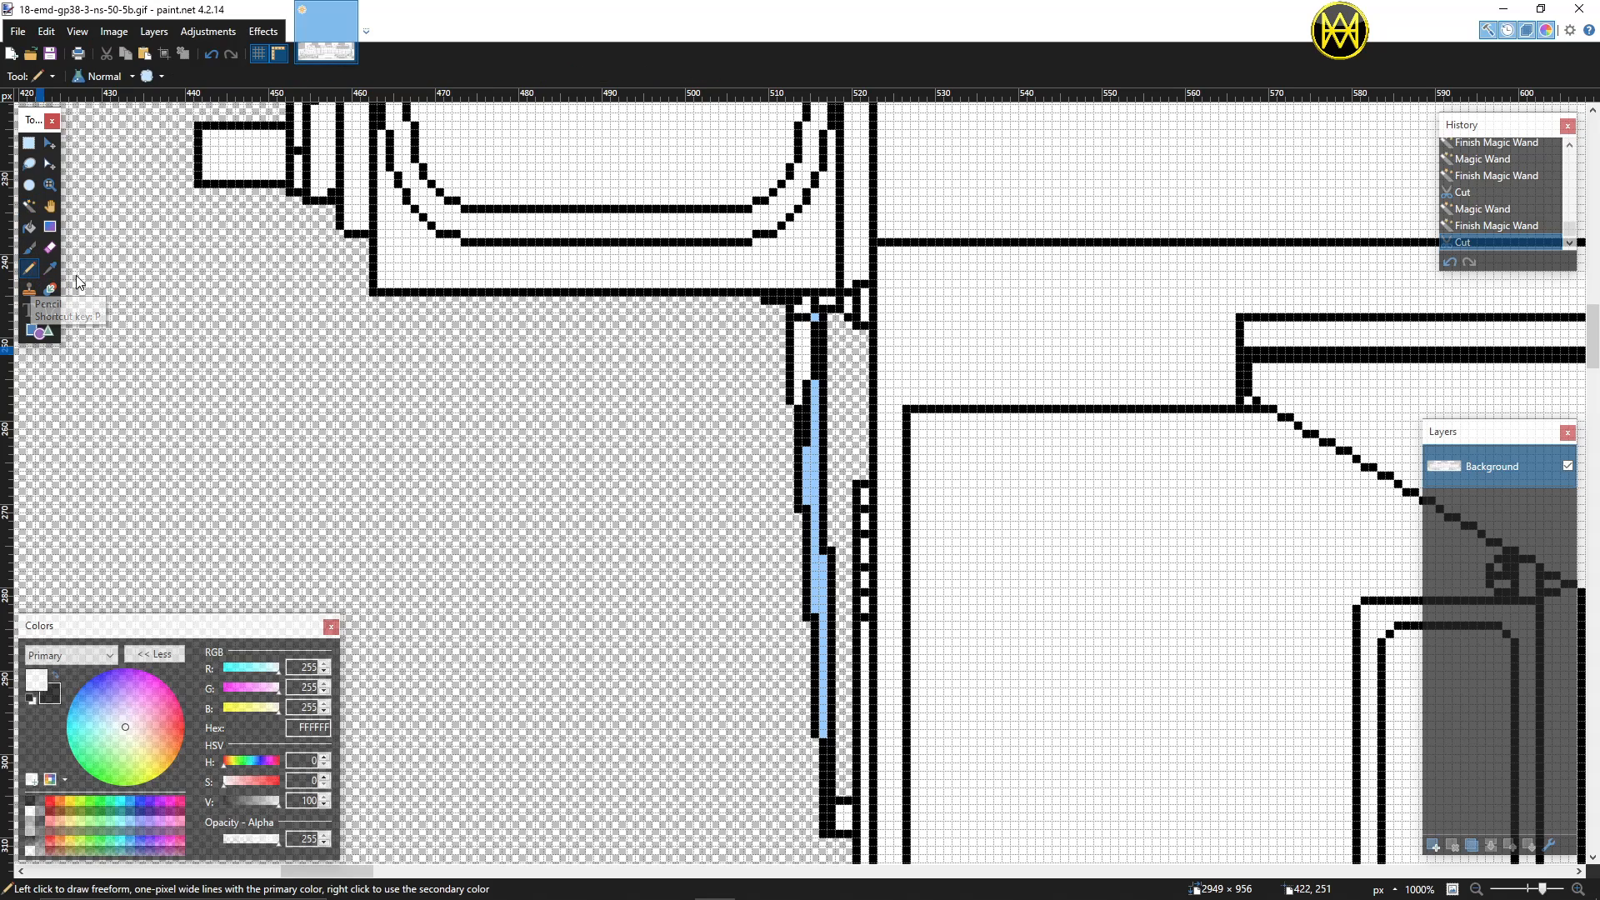
{"action": "left_click", "coordinate": [816, 315]}
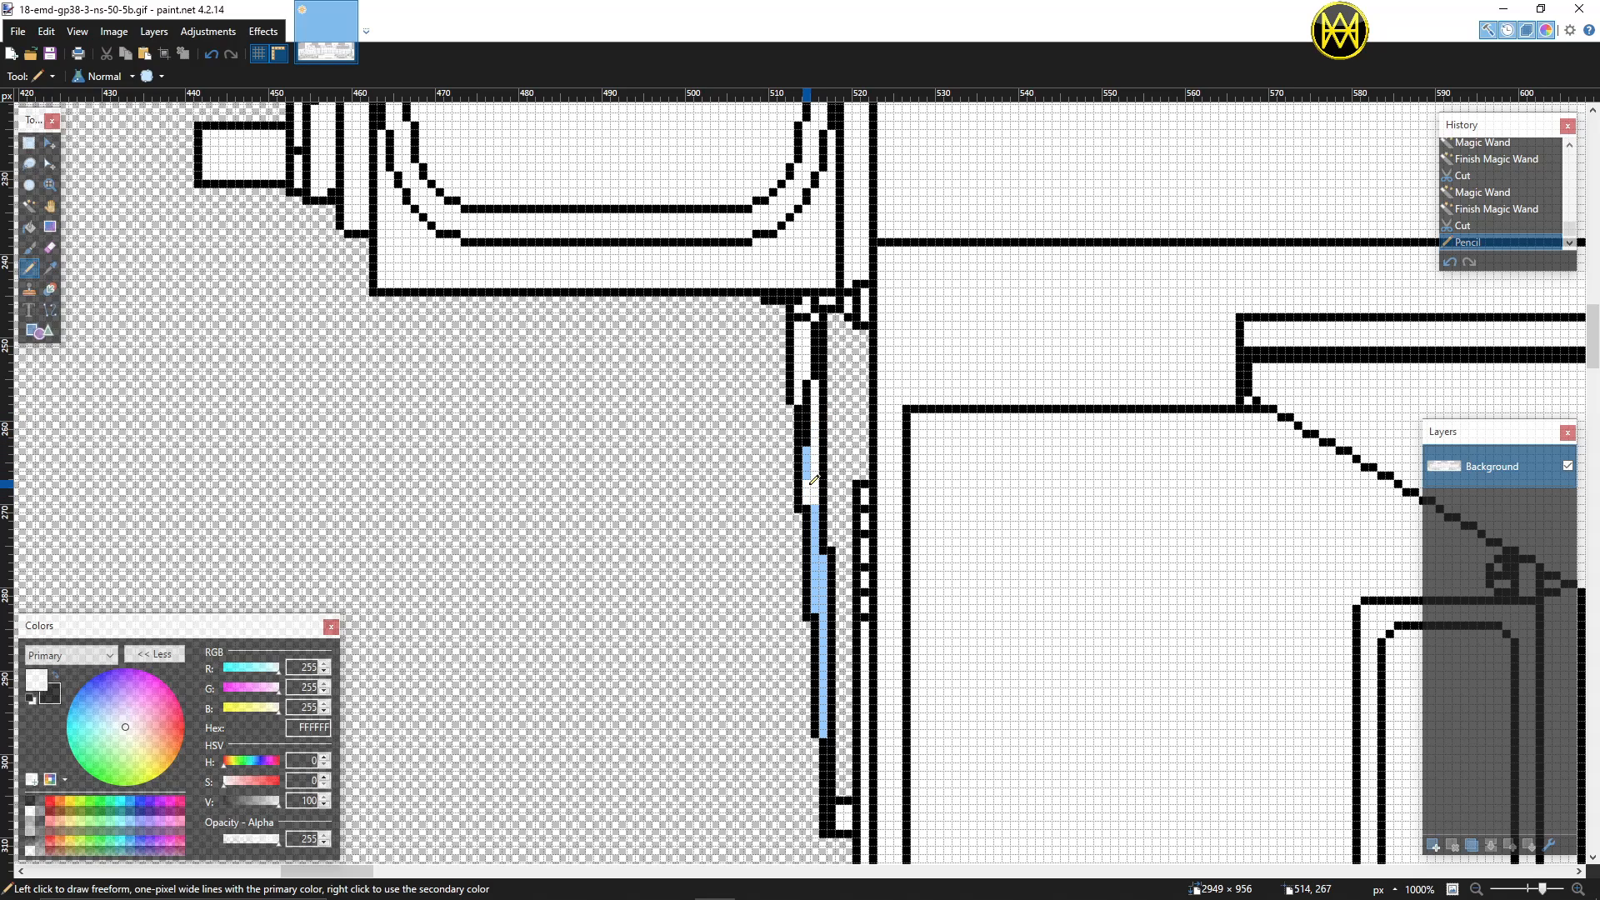
{"action": "mouse_move", "coordinate": [807, 455]}
{"action": "left_mouse_down"}
{"action": "mouse_move", "coordinate": [812, 609]}
{"action": "mouse_move", "coordinate": [827, 558]}
{"action": "mouse_move", "coordinate": [829, 608]}
{"action": "left_mouse_up"}
{"action": "key", "text": "ctrl+z"}
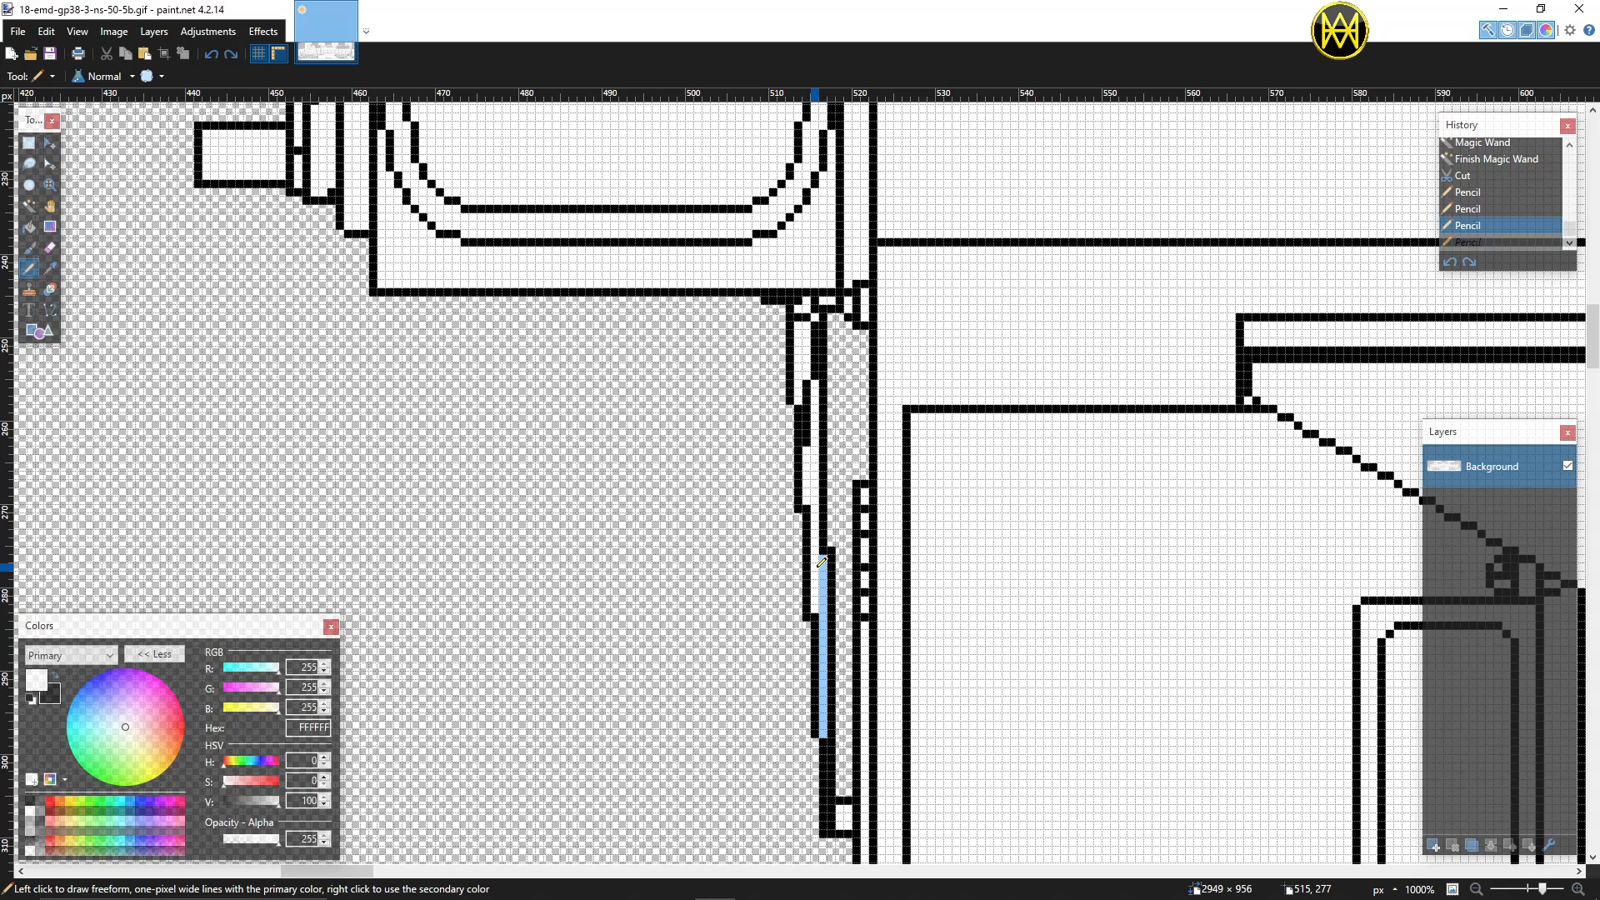
{"action": "left_click_drag", "start_coordinate": [830, 553], "coordinate": [833, 583]}
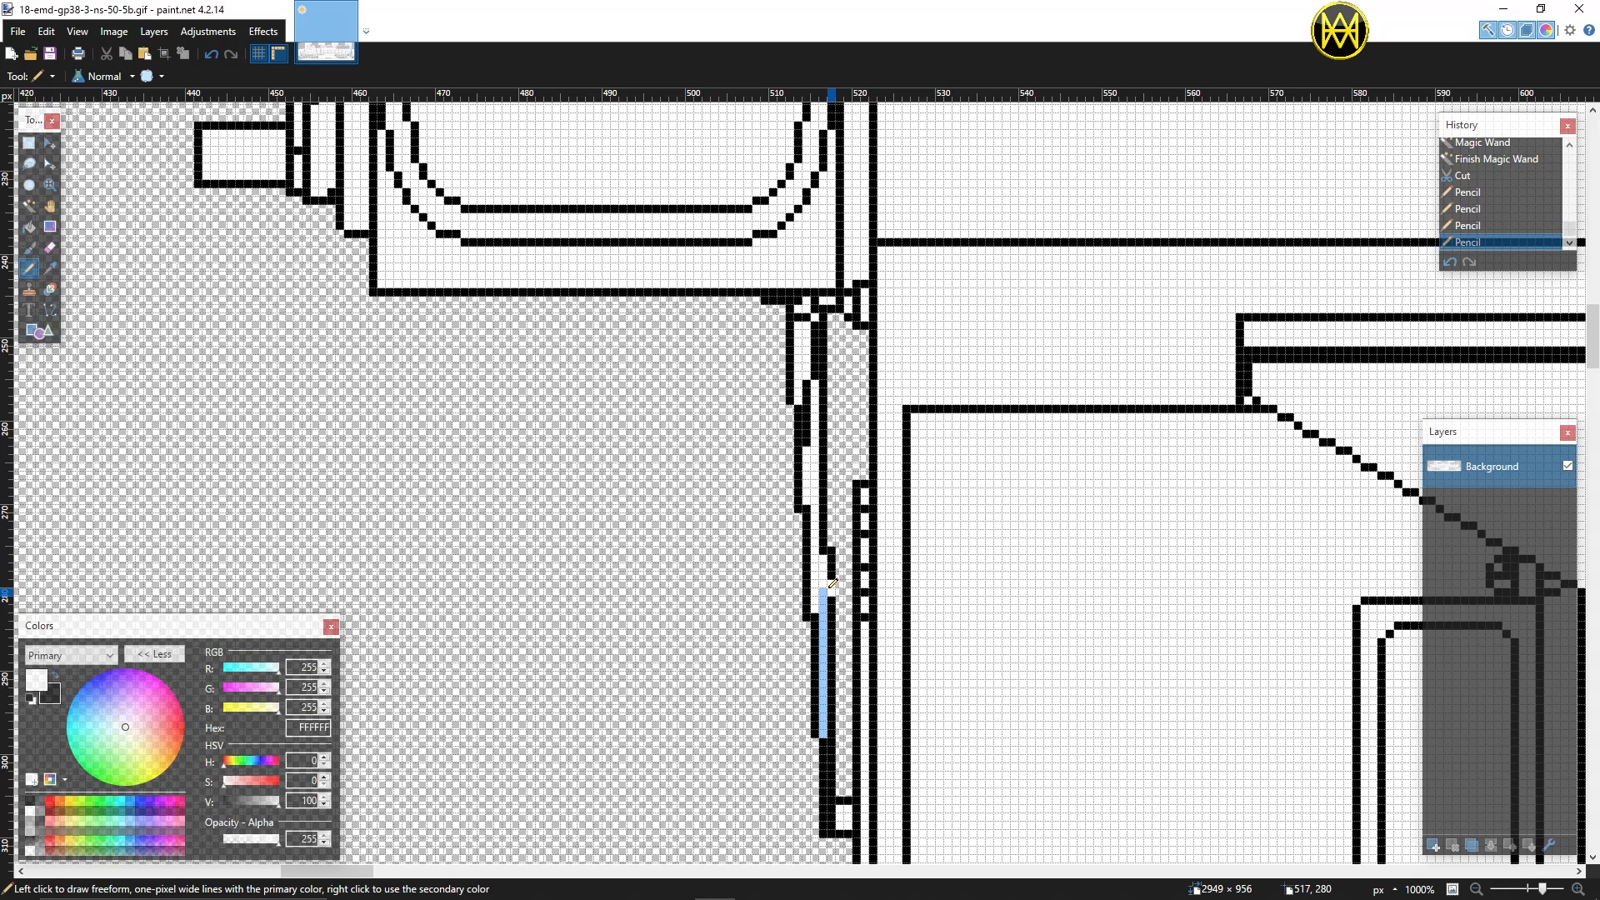
{"action": "key", "text": "ctrl+z"}
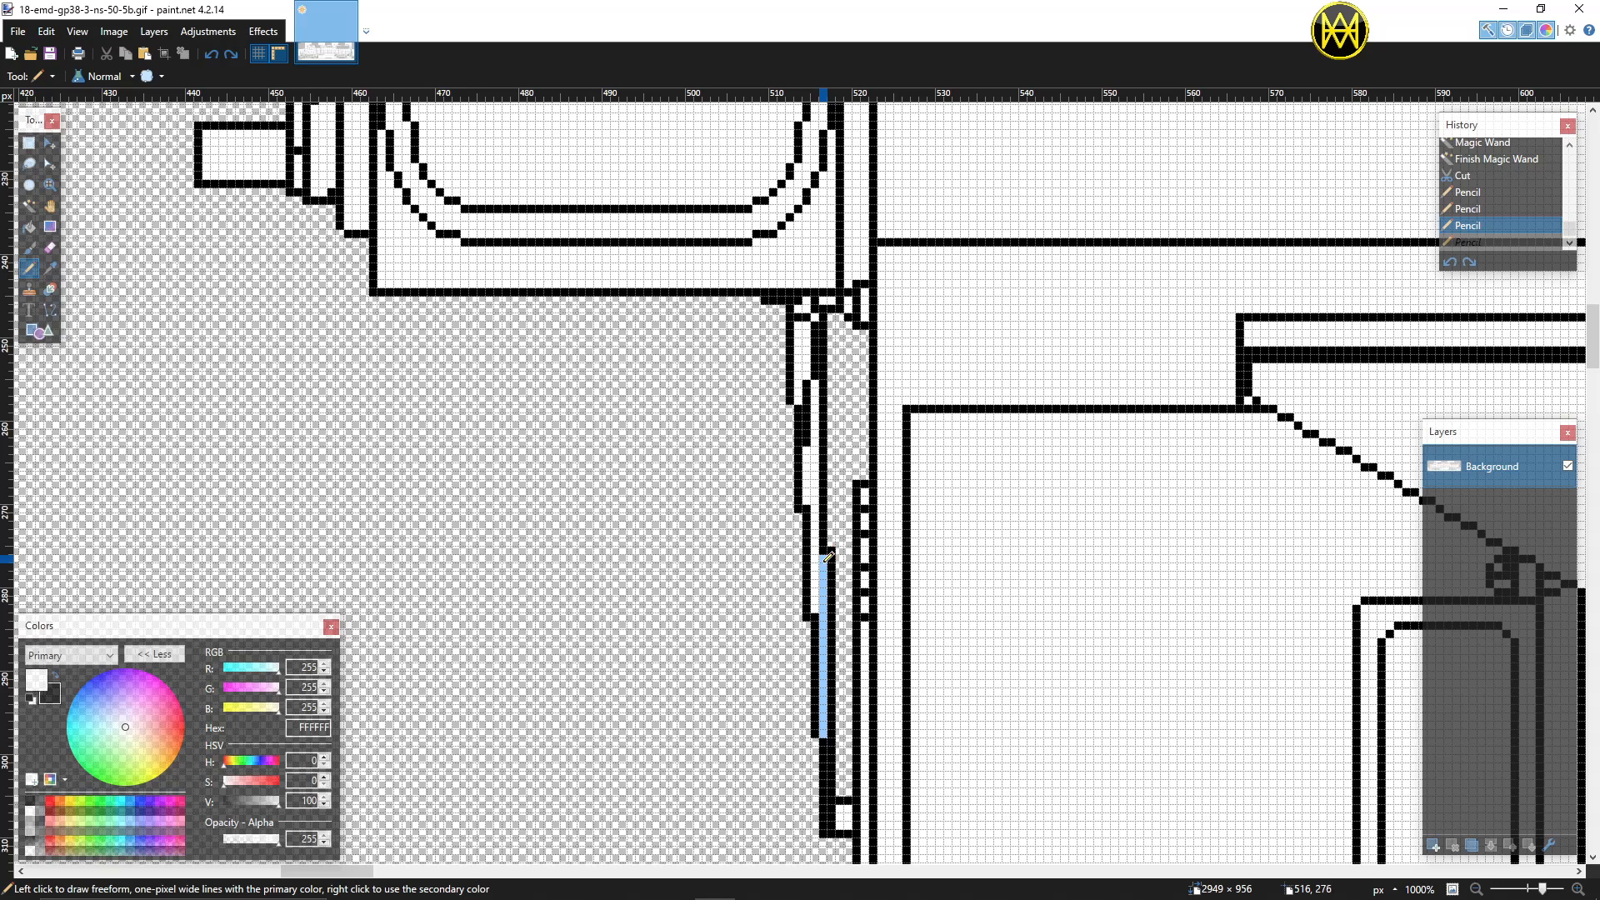
Step: Cover the remaining blue strip in the tapered bracket with a vertical white line, 1 pixel wide and 22 pixels long
{"action": "left_click", "coordinate": [50, 310]}
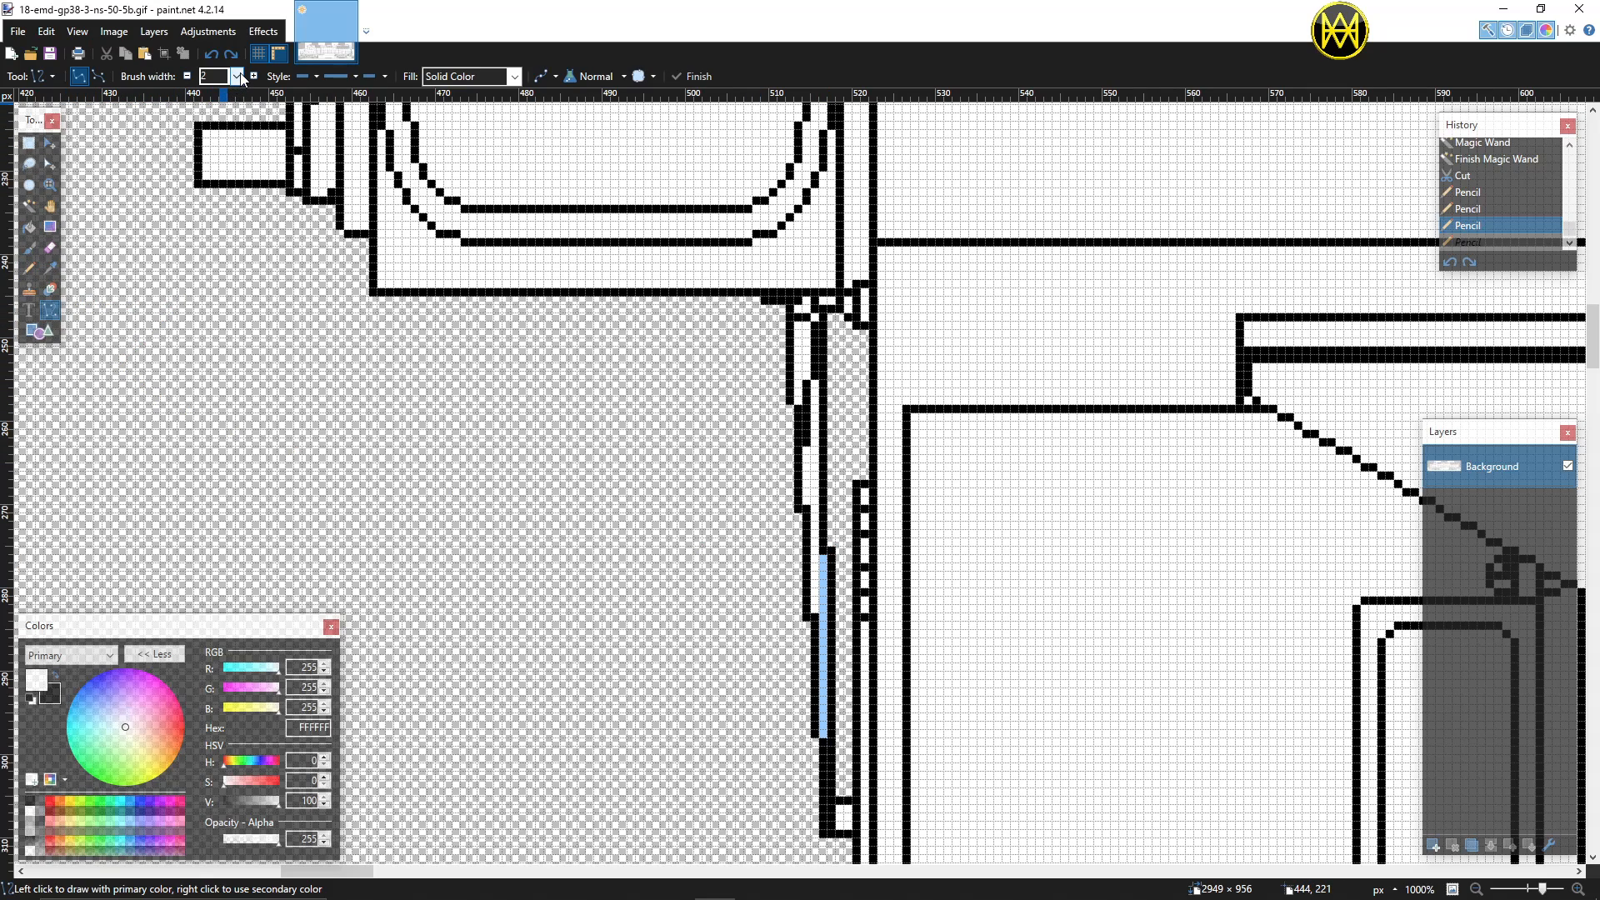
{"action": "left_click", "coordinate": [240, 76]}
{"action": "left_click", "coordinate": [234, 97]}
{"action": "left_click_drag", "start_coordinate": [822, 554], "coordinate": [823, 680]}
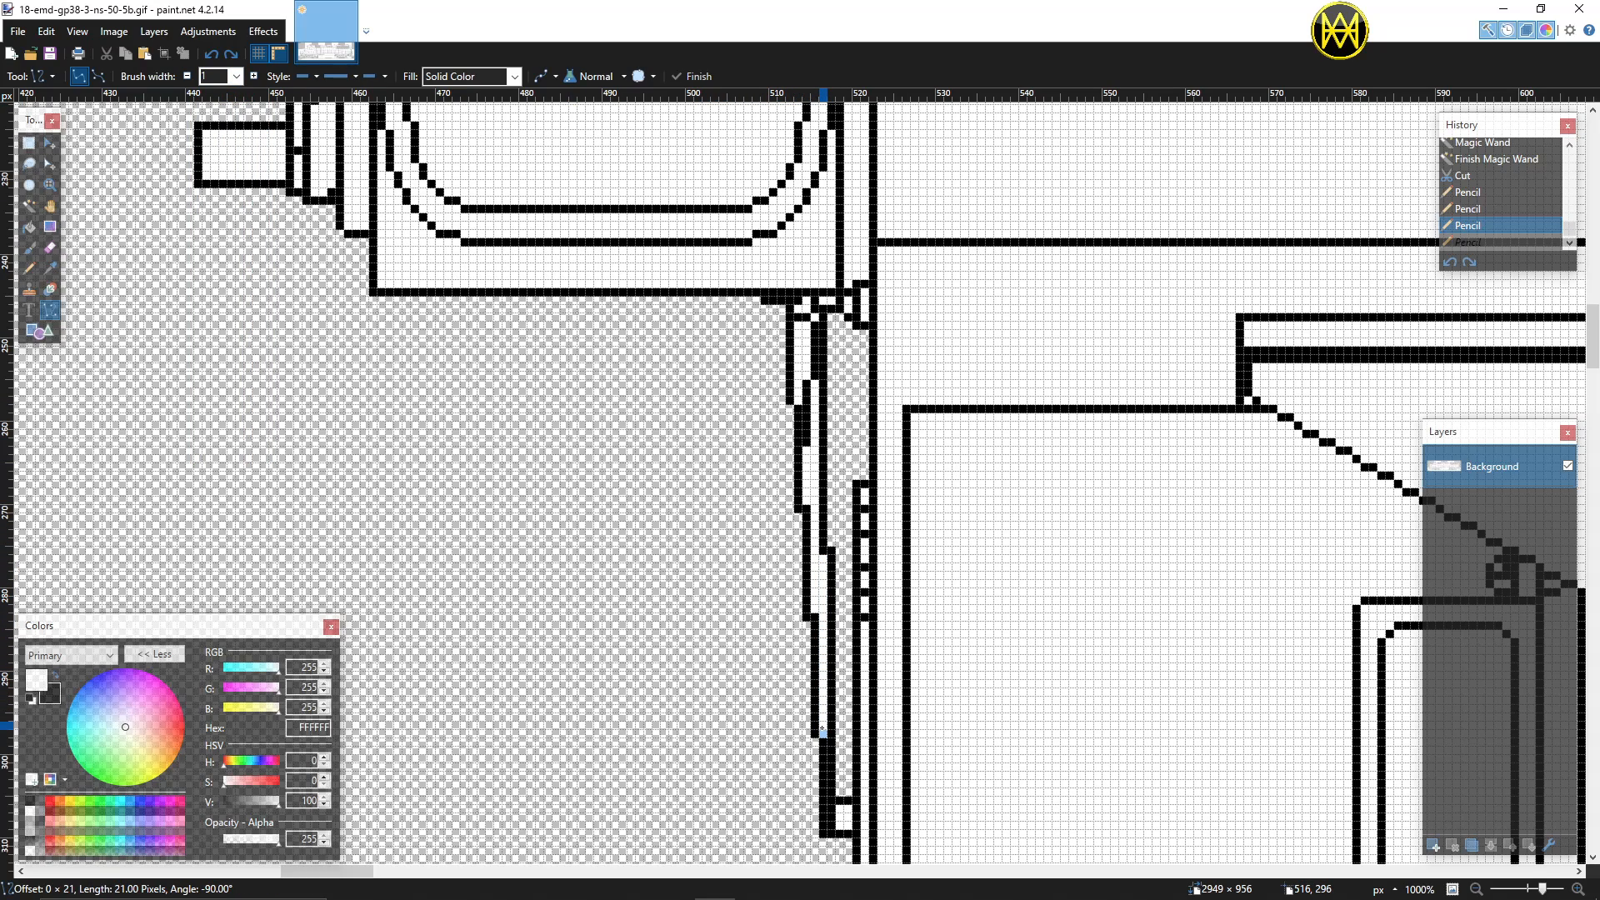
{"action": "left_click_drag", "start_coordinate": [822, 734], "coordinate": [823, 733]}
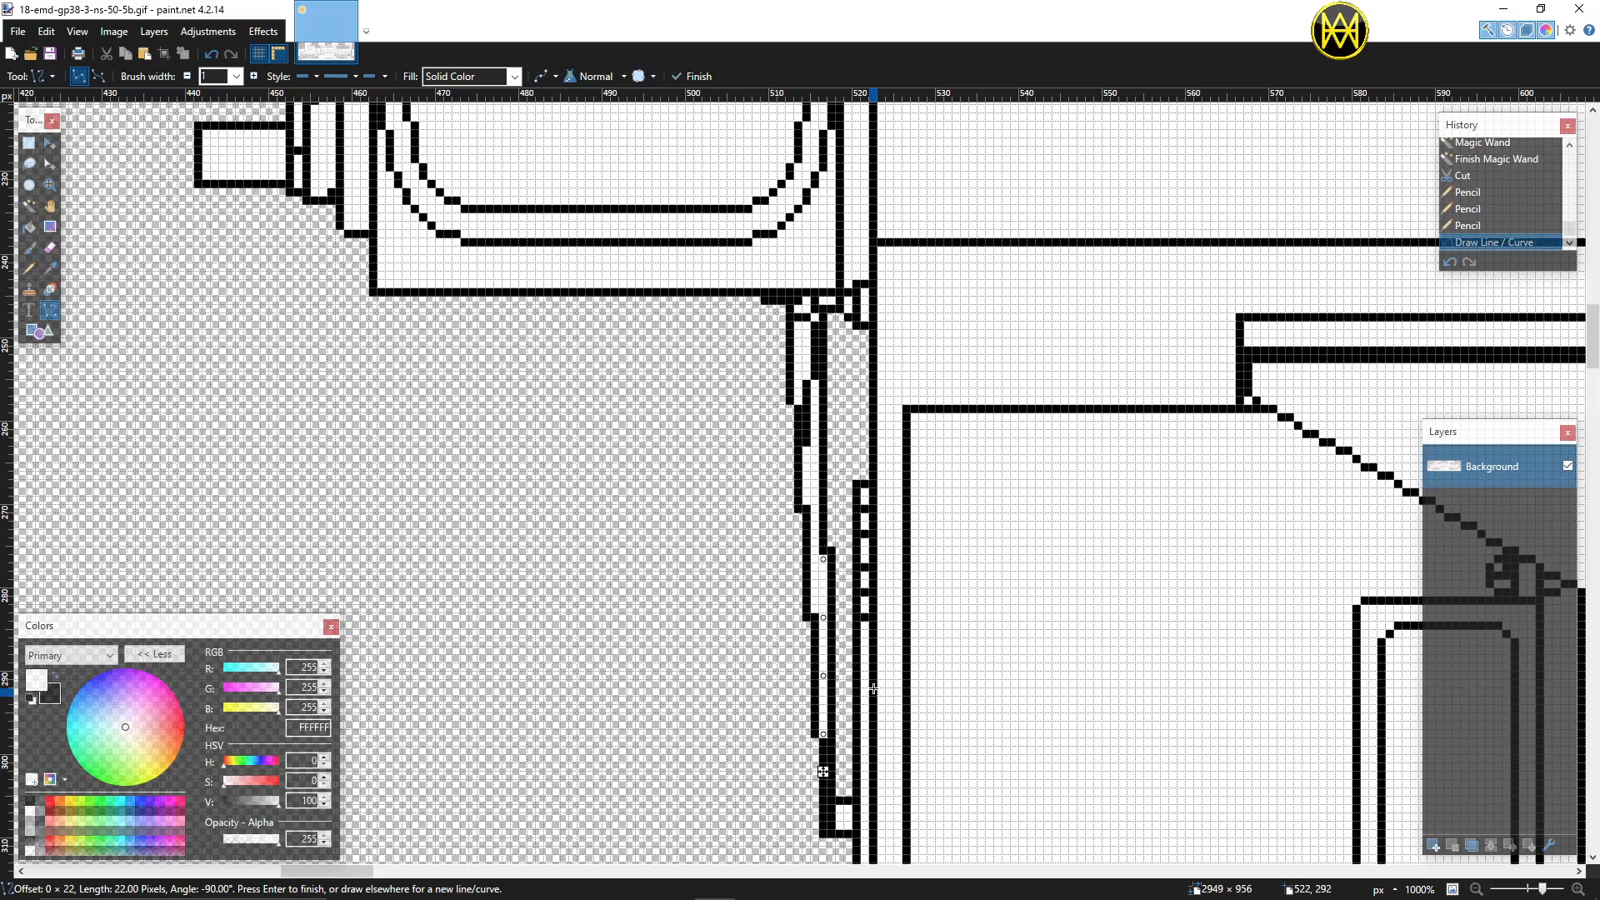
{"action": "key", "text": "Return"}
{"action": "scroll", "coordinate": [873, 688], "scroll_direction": "down", "scroll_amount": 10}
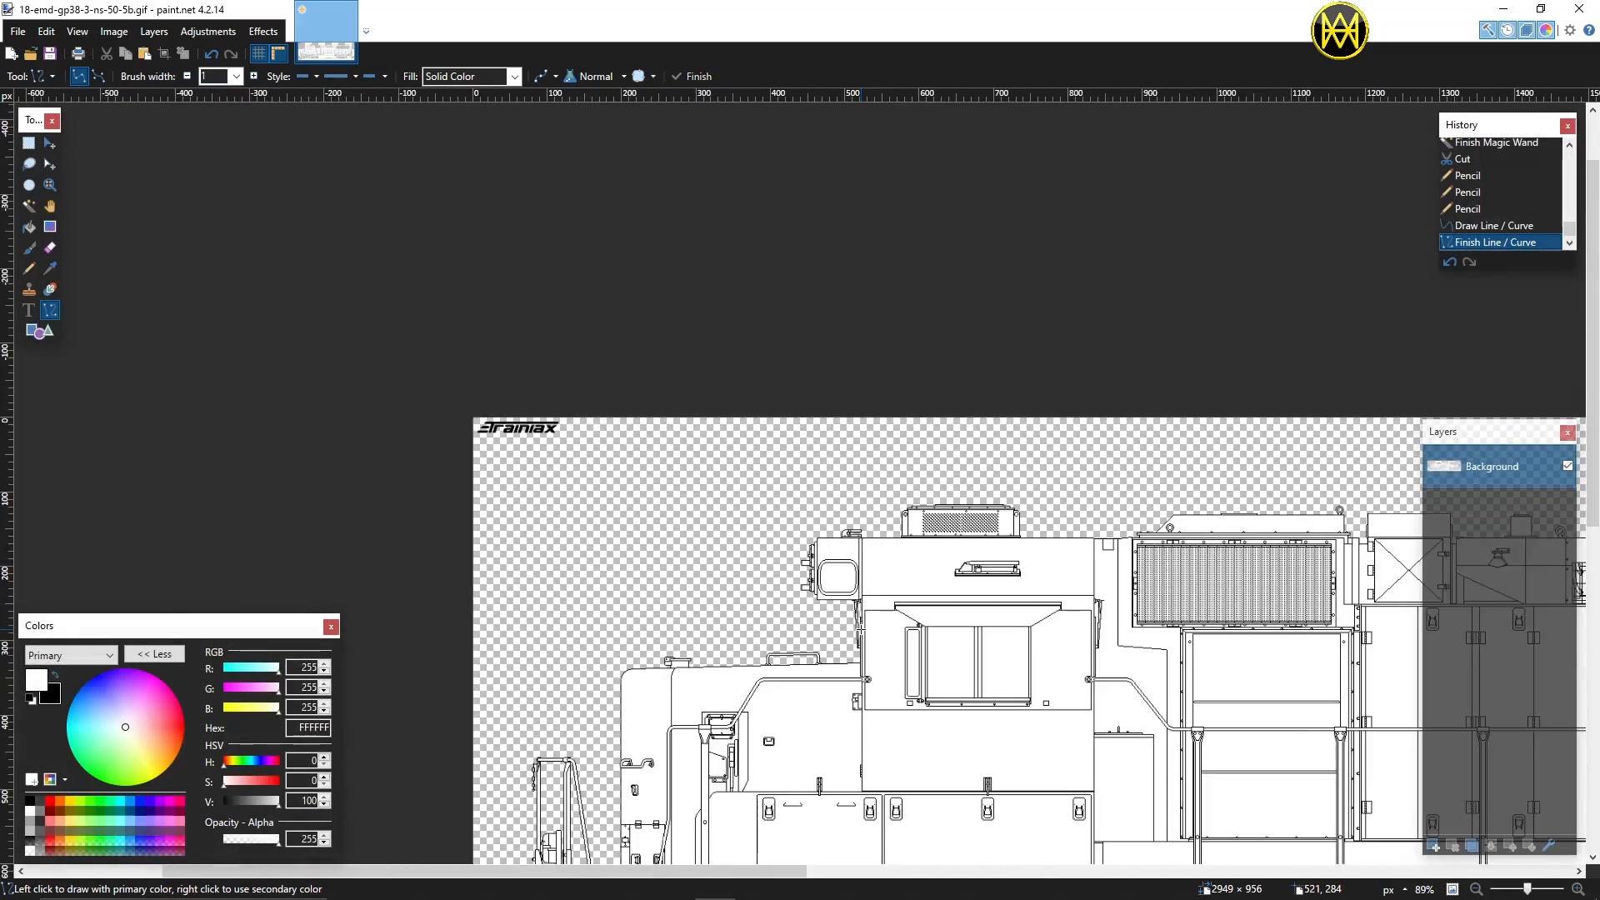
{"action": "scroll", "coordinate": [861, 629], "scroll_direction": "down", "scroll_amount": 5}
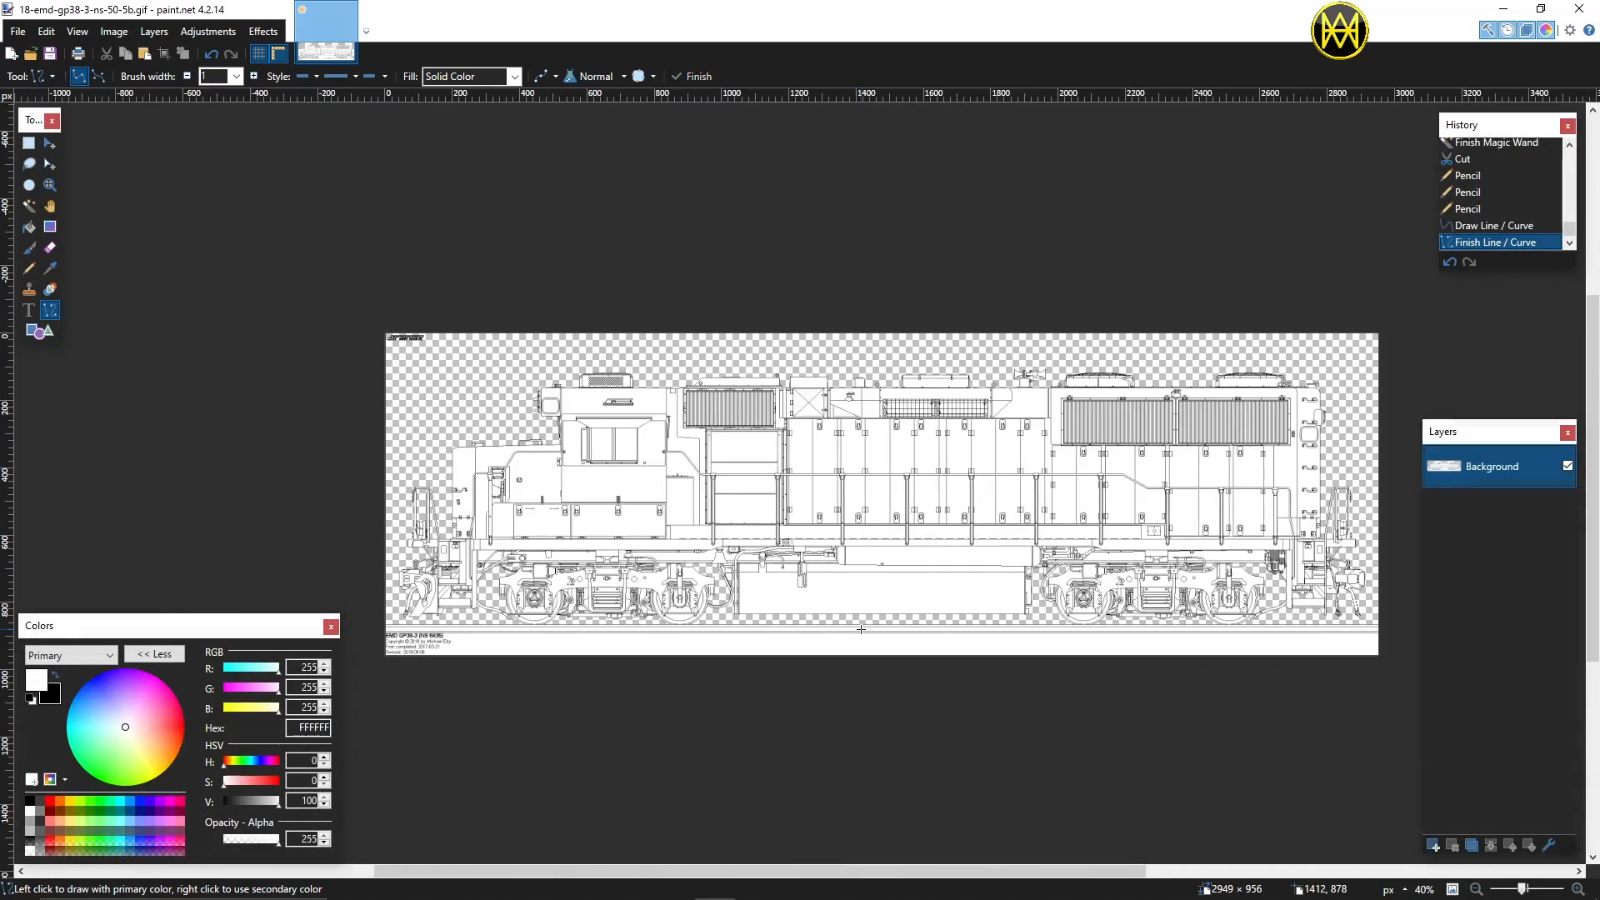
{"action": "scroll", "coordinate": [860, 631], "scroll_direction": "down", "scroll_amount": 2}
{"action": "scroll", "coordinate": [602, 468], "scroll_direction": "right", "scroll_amount": 2}
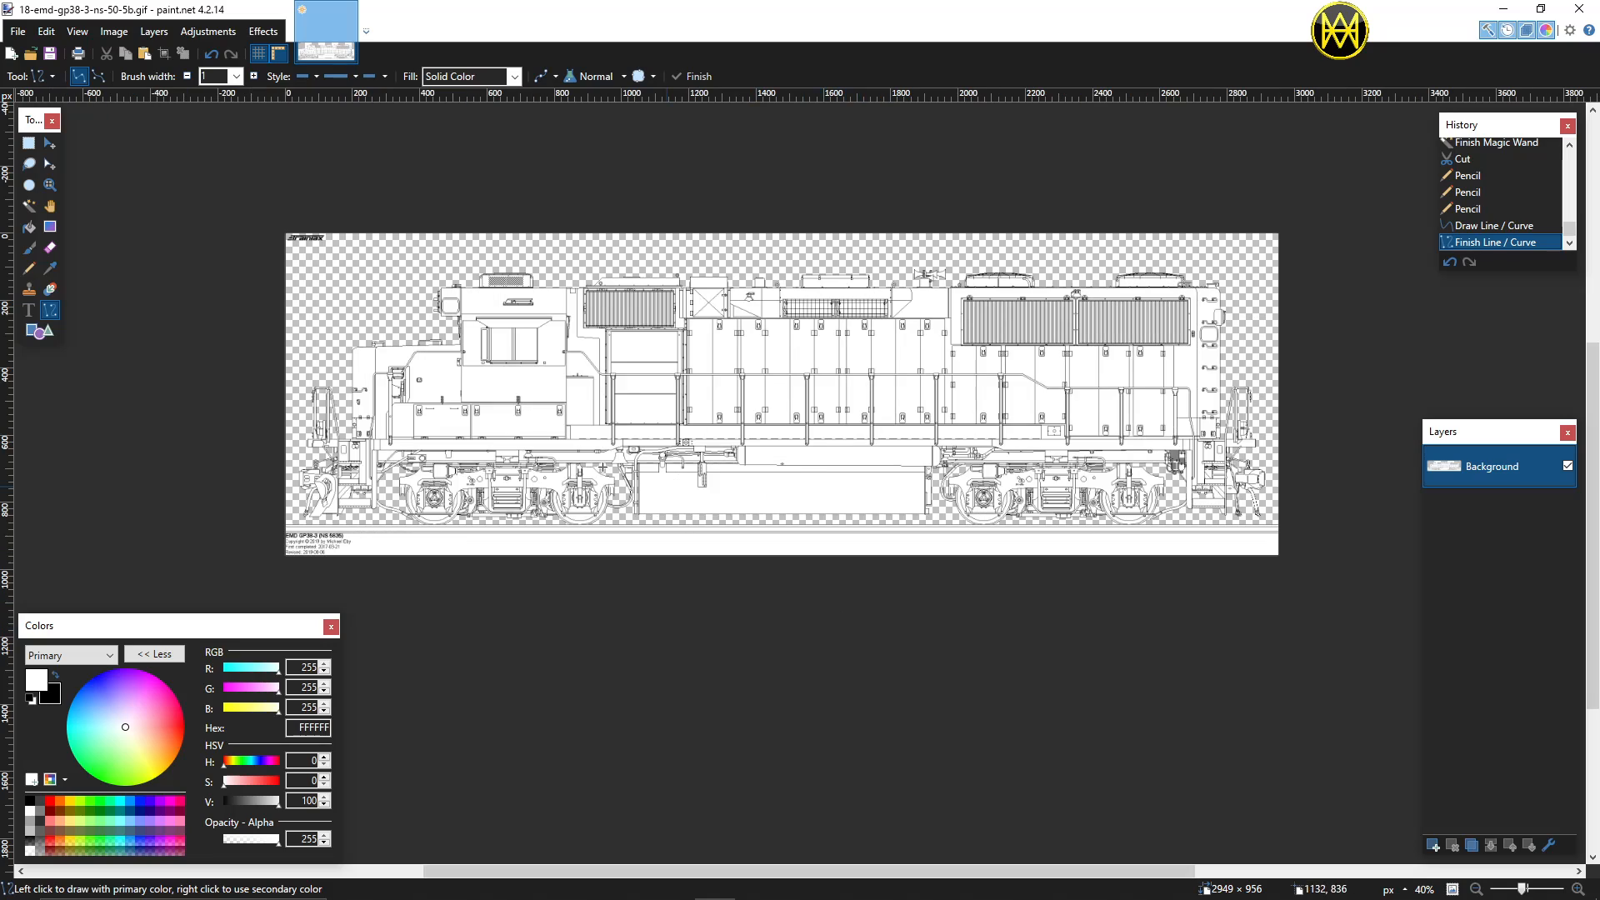
{"action": "left_click", "coordinate": [50, 55]}
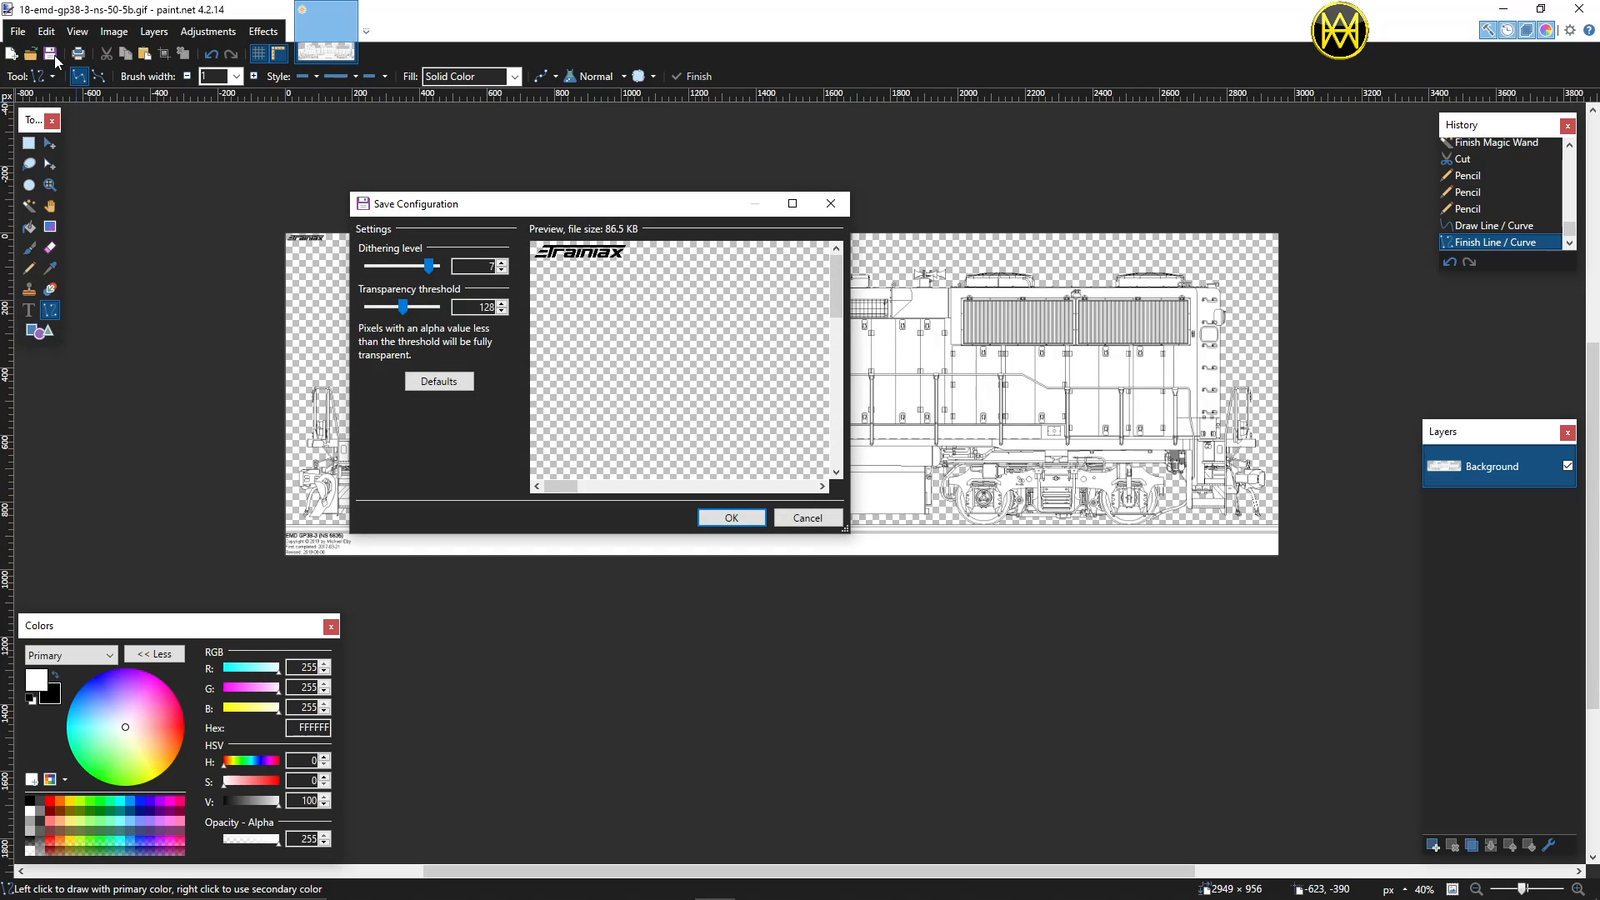
{"action": "left_click", "coordinate": [807, 518]}
Step: Save the drawing as the PNG file 18-emd-gp38-3-ns-50-5b.png in the Eby folder, replacing the existing file
{"action": "left_click", "coordinate": [17, 31]}
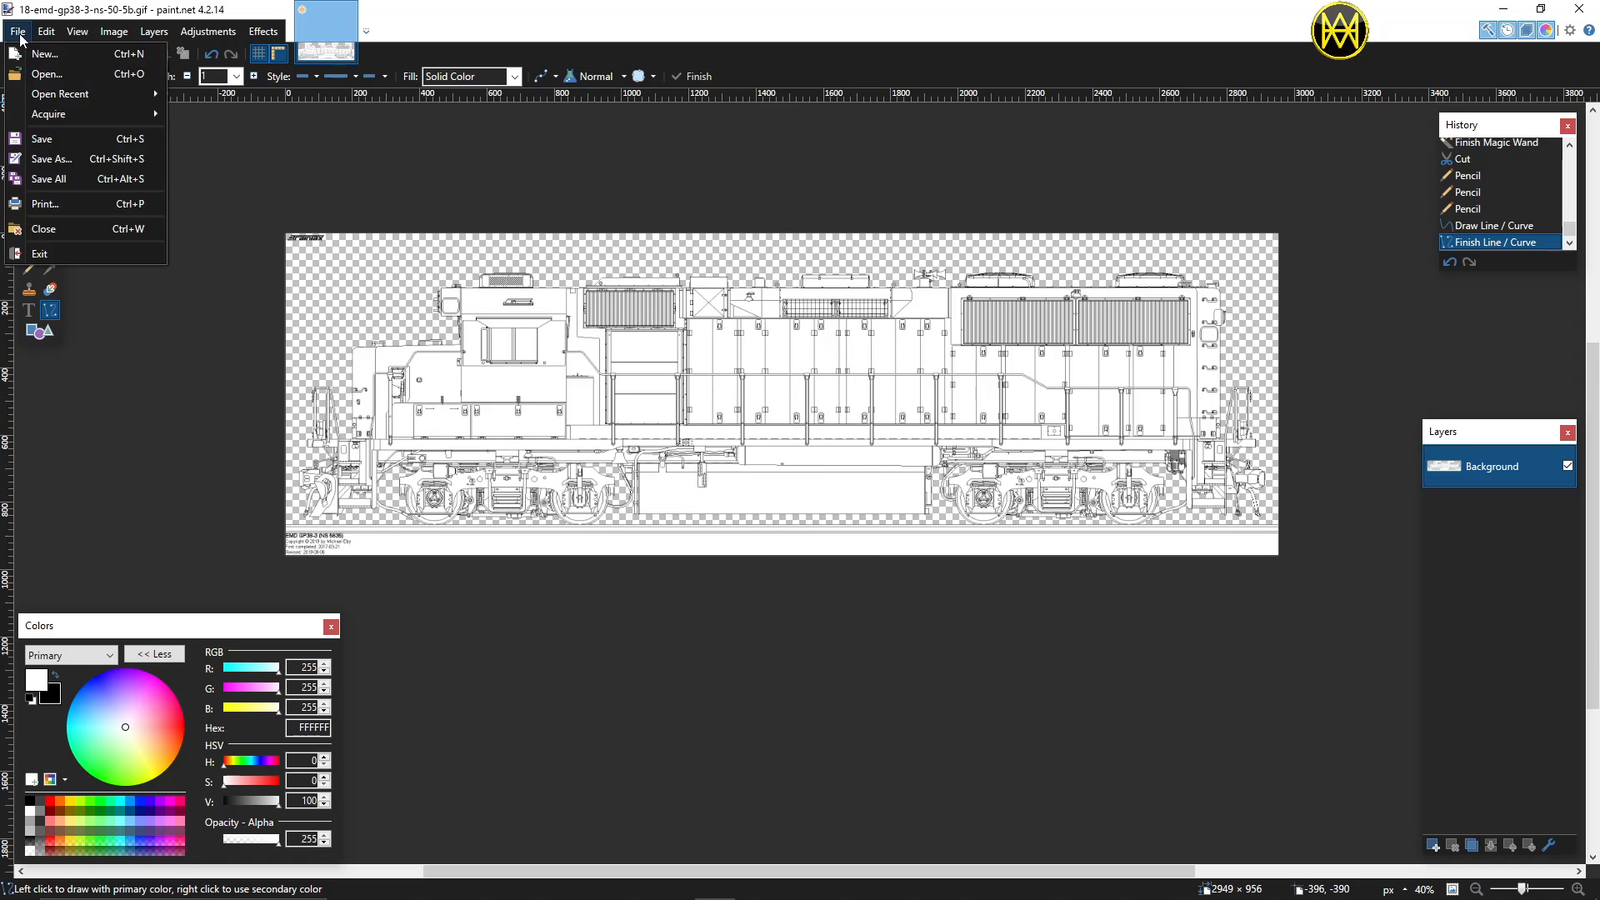
{"action": "left_click", "coordinate": [33, 161]}
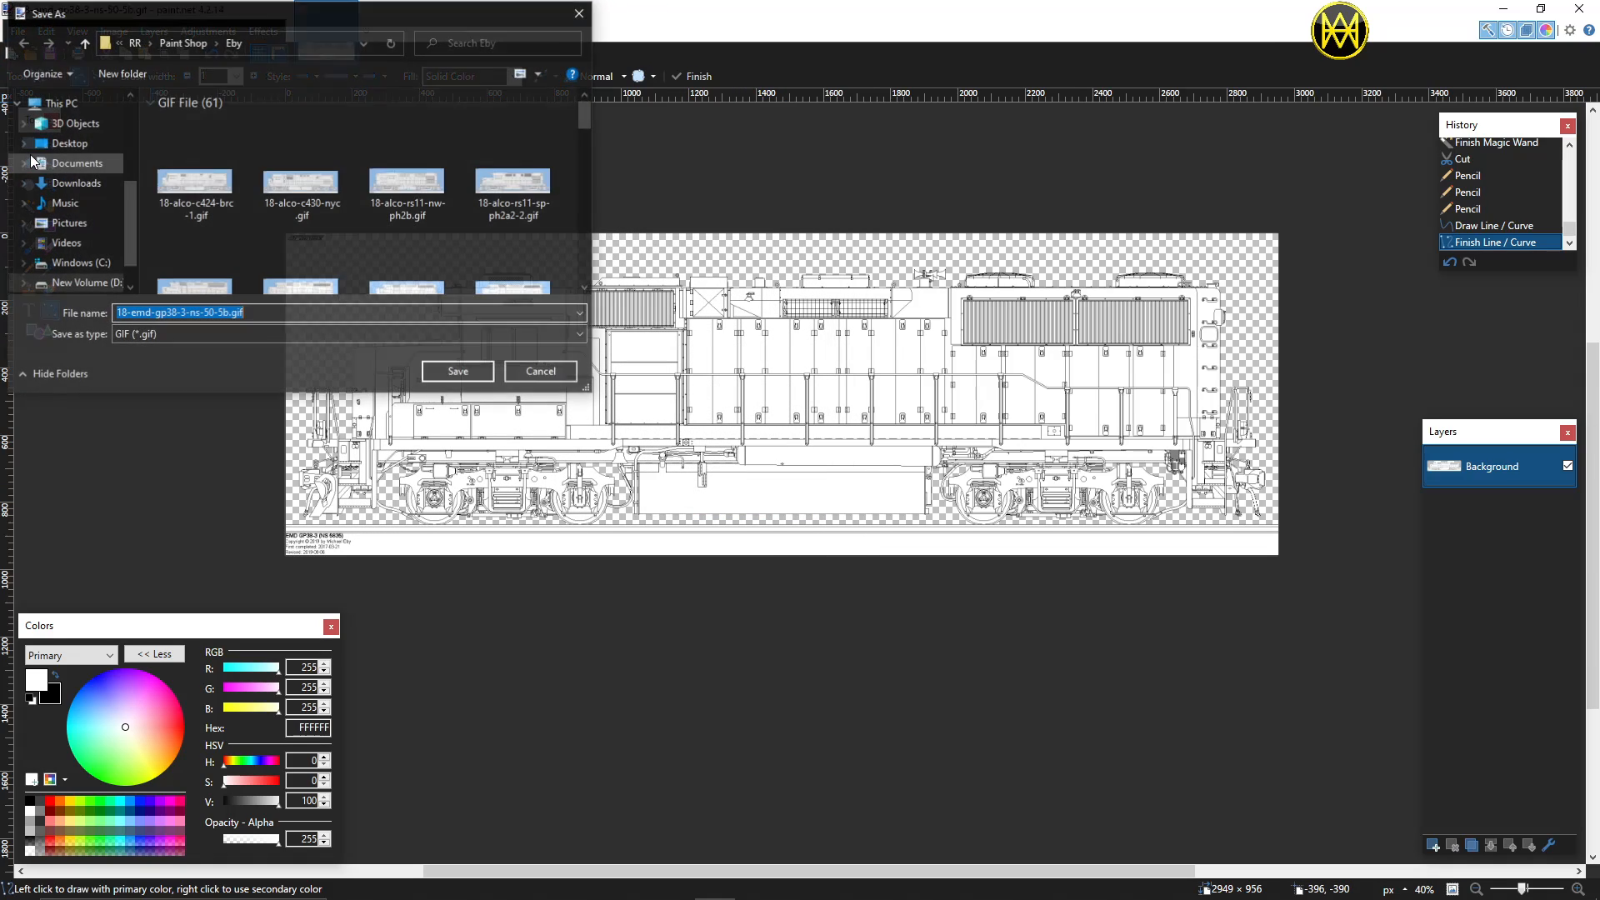
{"action": "scroll", "coordinate": [67, 208], "scroll_direction": "down", "scroll_amount": 5}
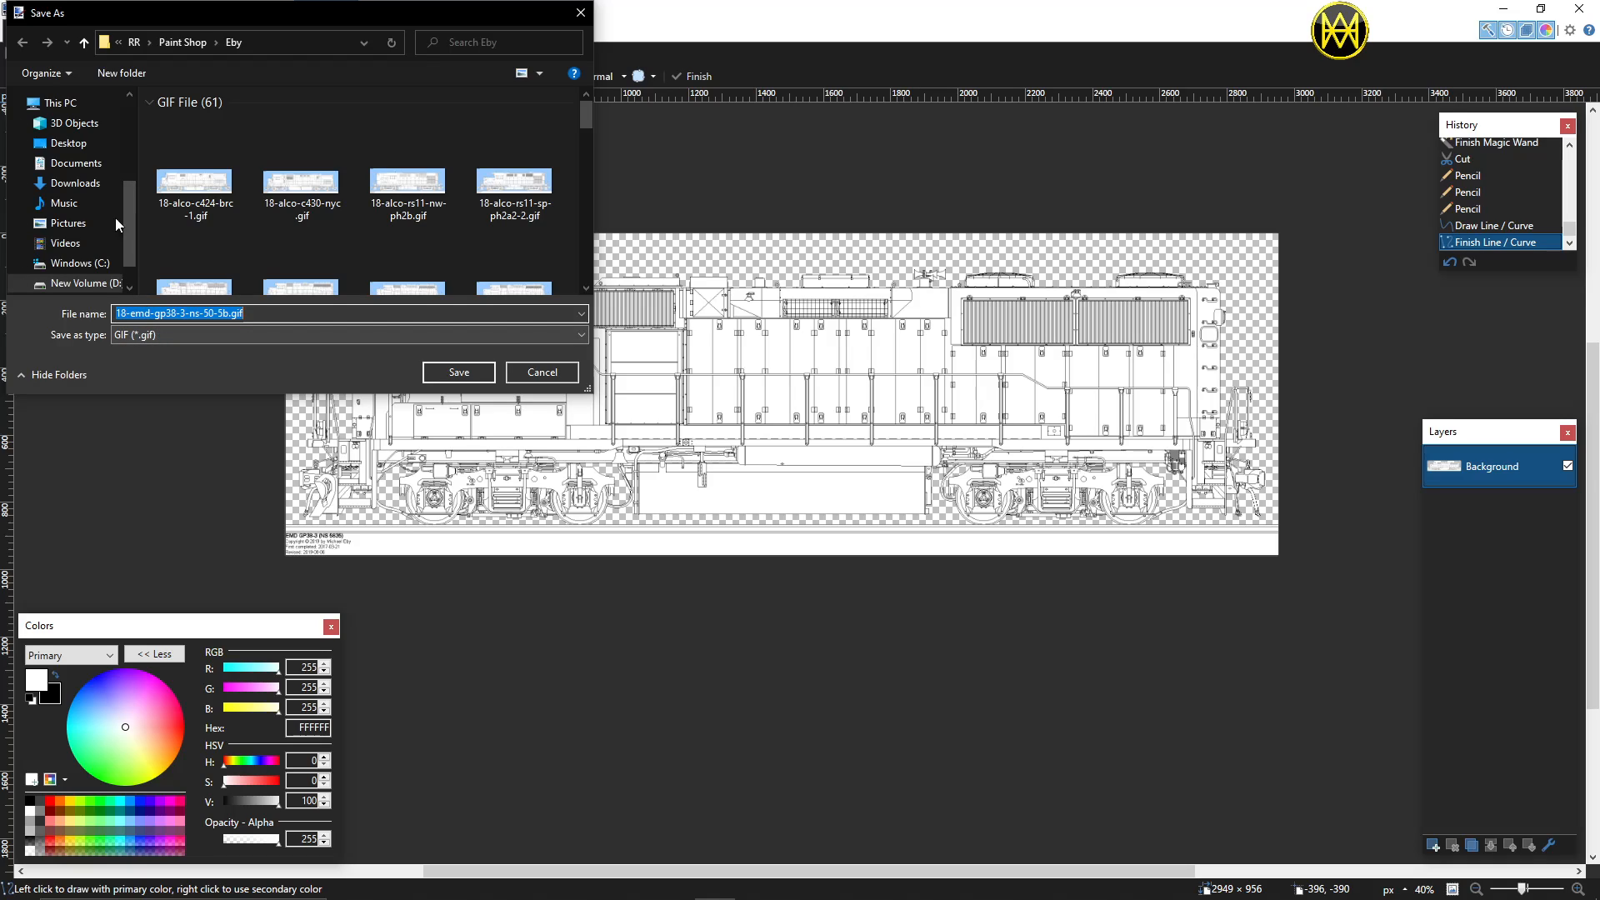
{"action": "left_click", "coordinate": [141, 337]}
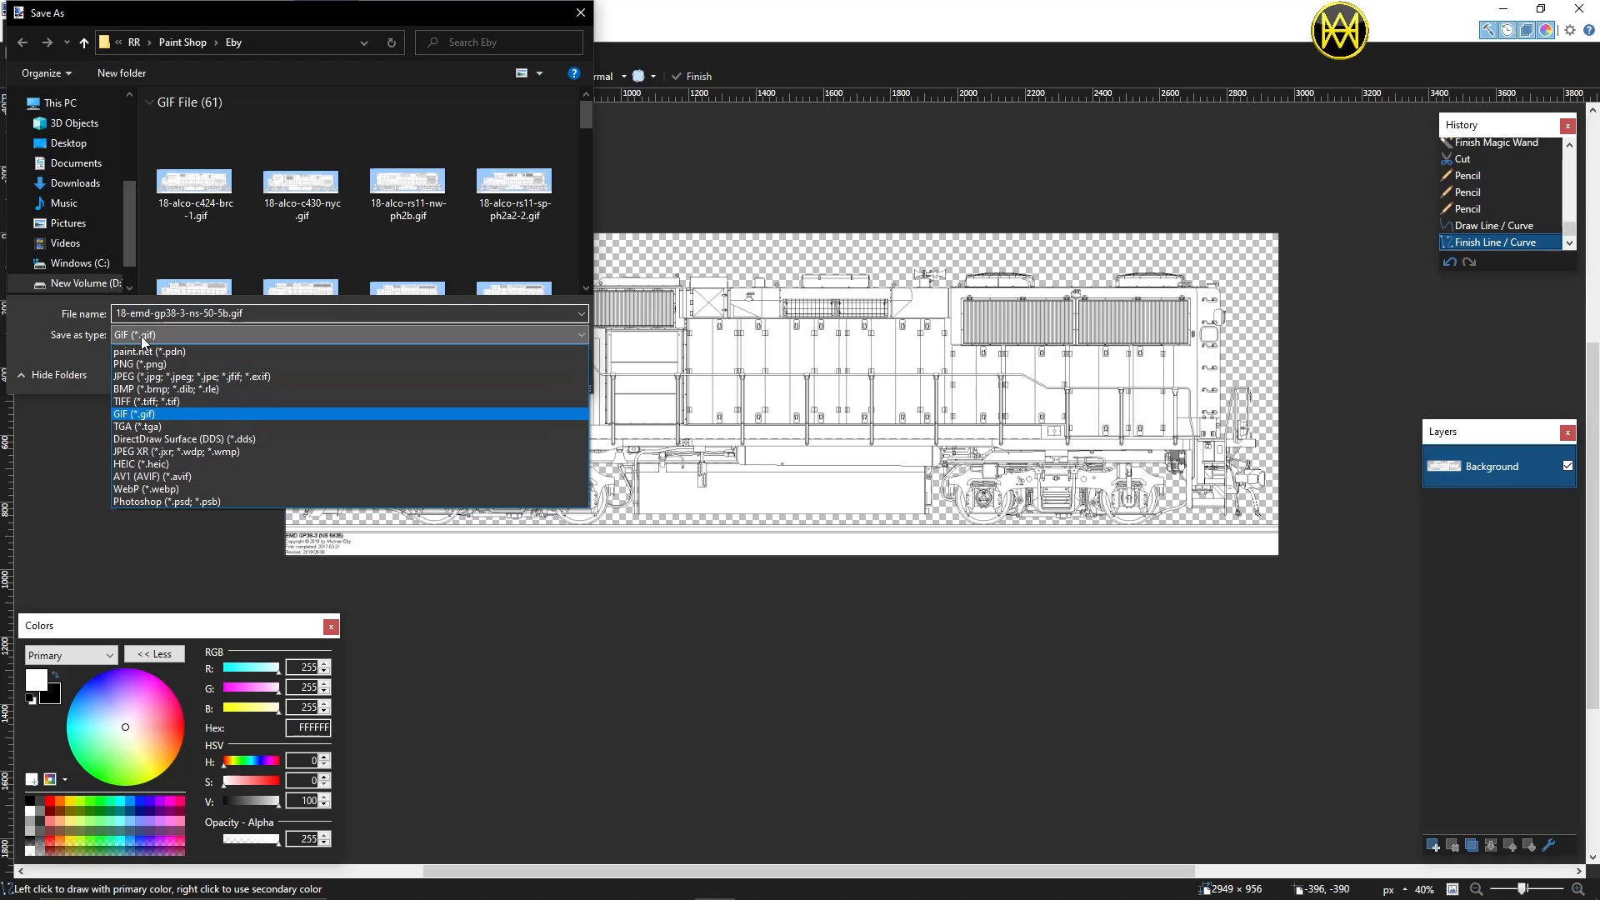
{"action": "left_click", "coordinate": [145, 364]}
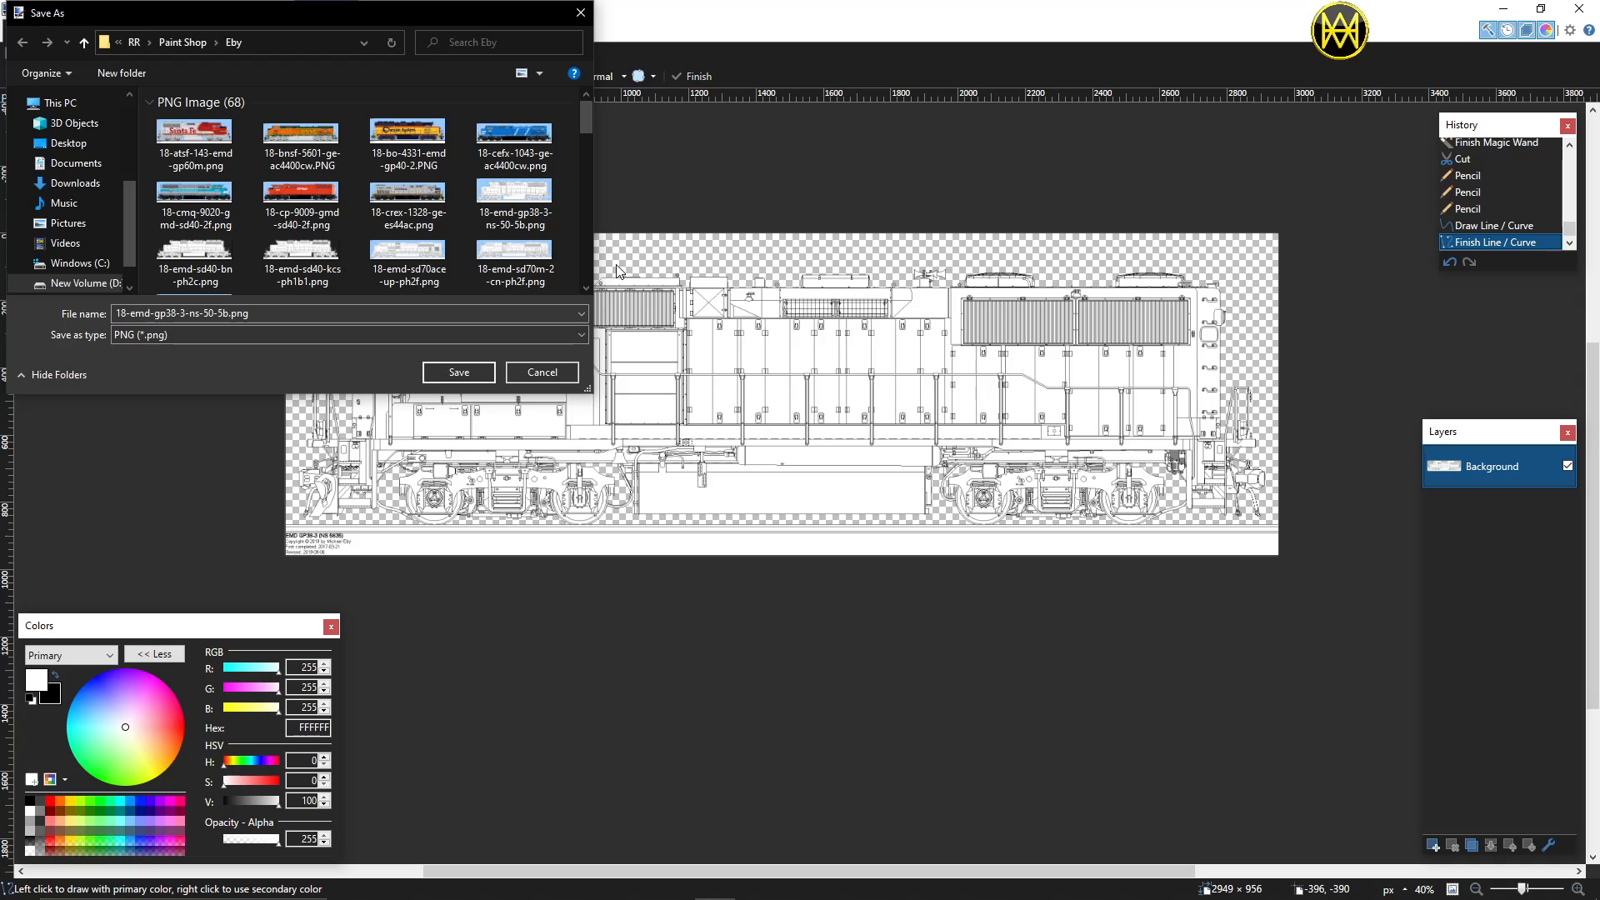
{"action": "left_click", "coordinate": [445, 371]}
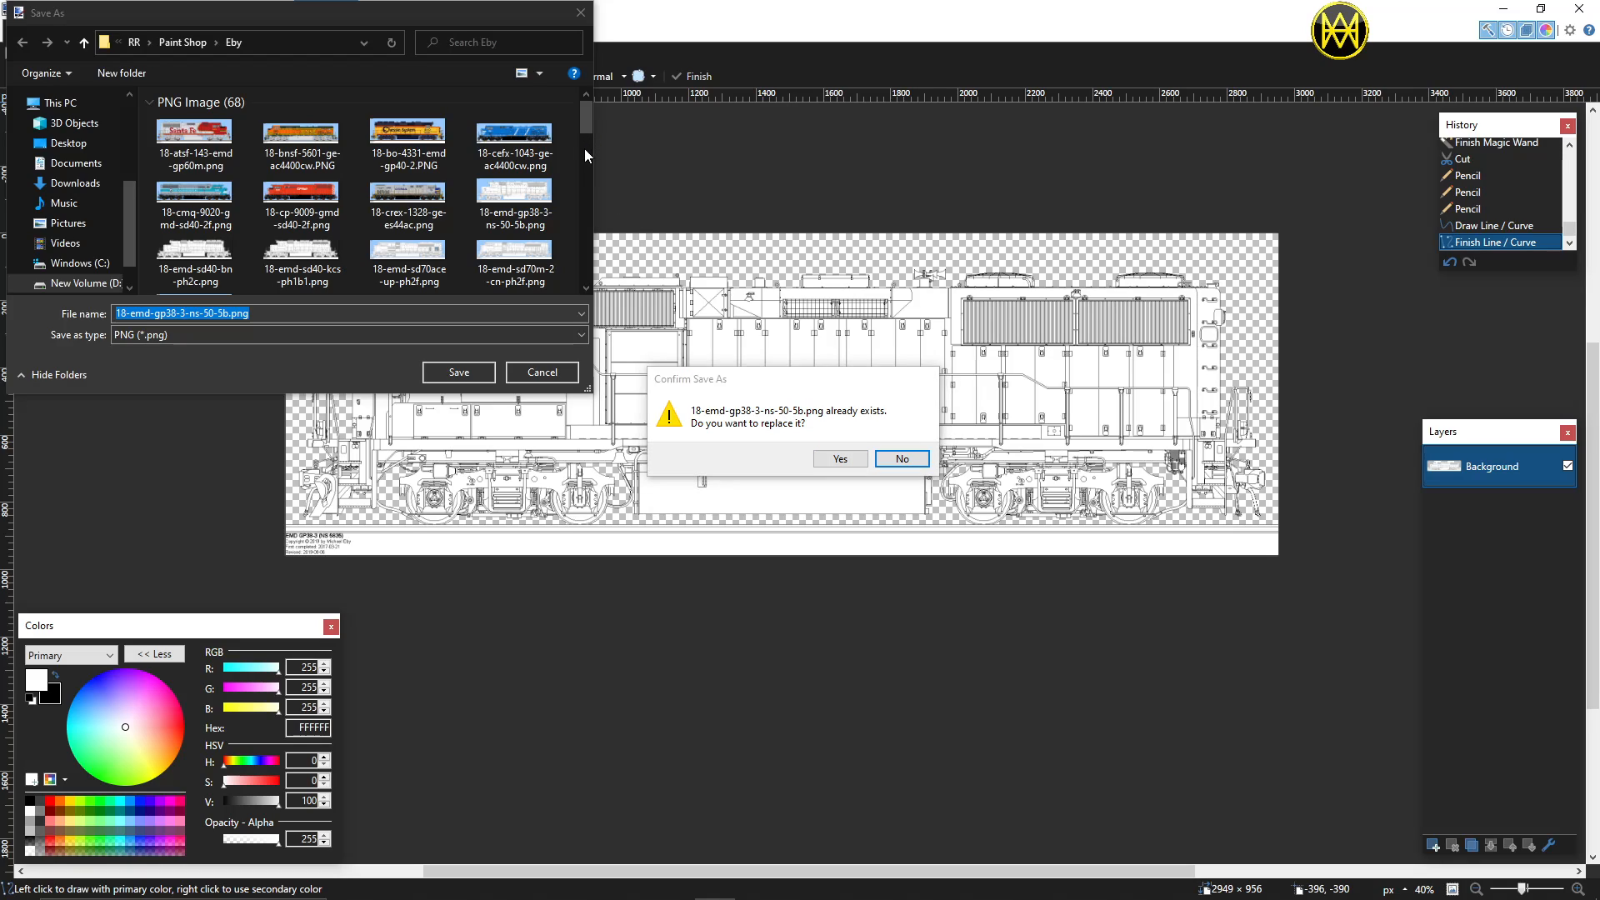
{"action": "left_click", "coordinate": [823, 464]}
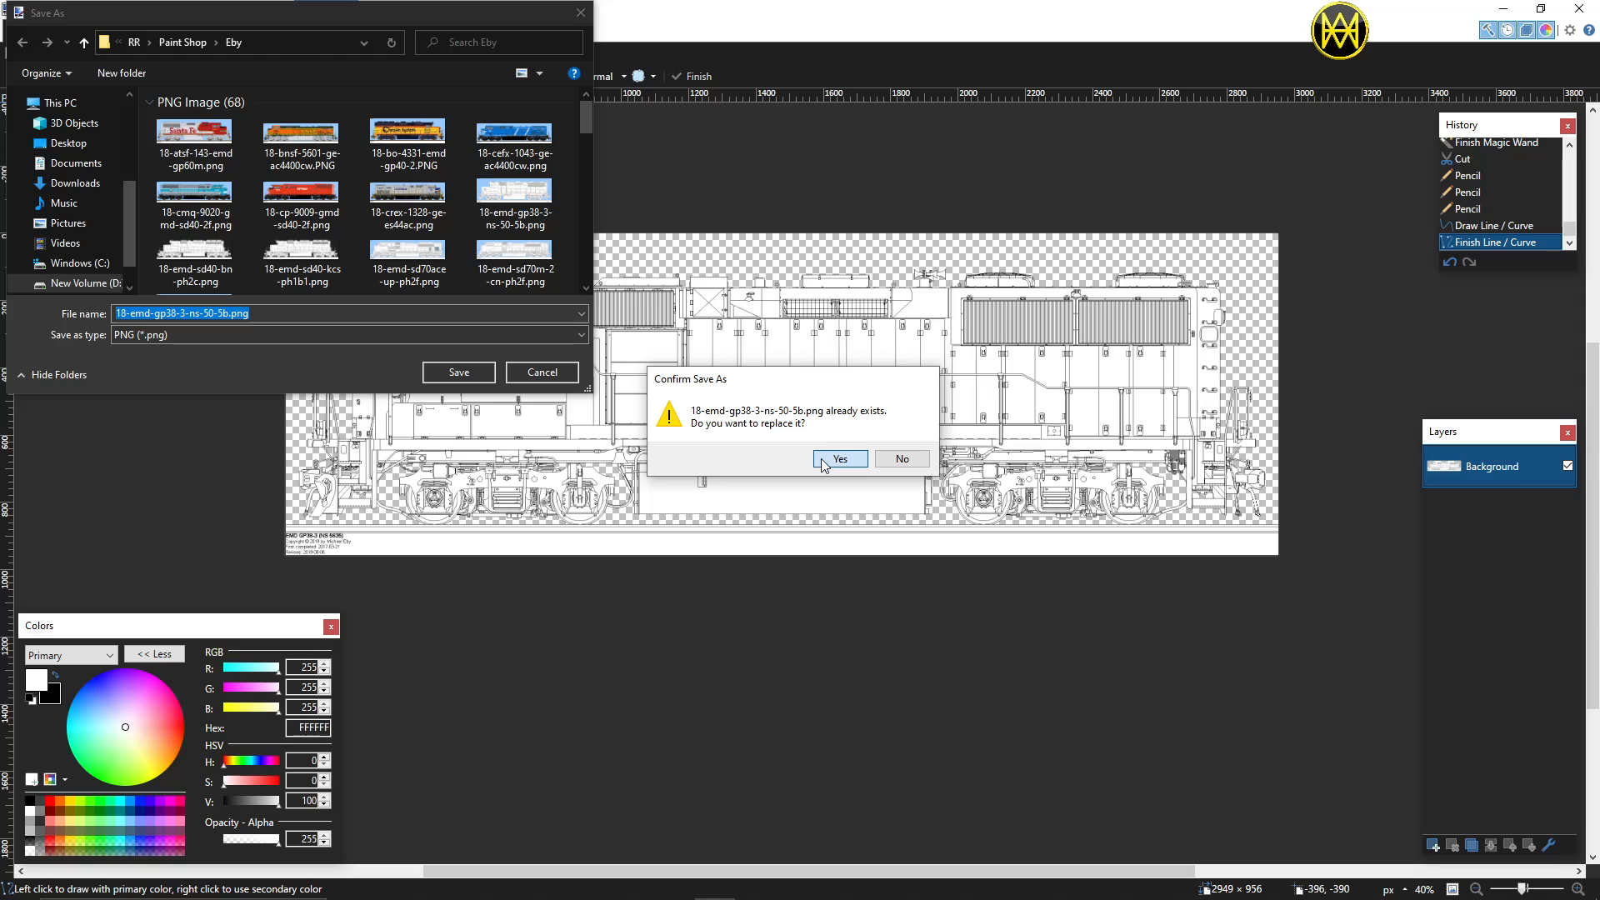
{"action": "left_click", "coordinate": [734, 514]}
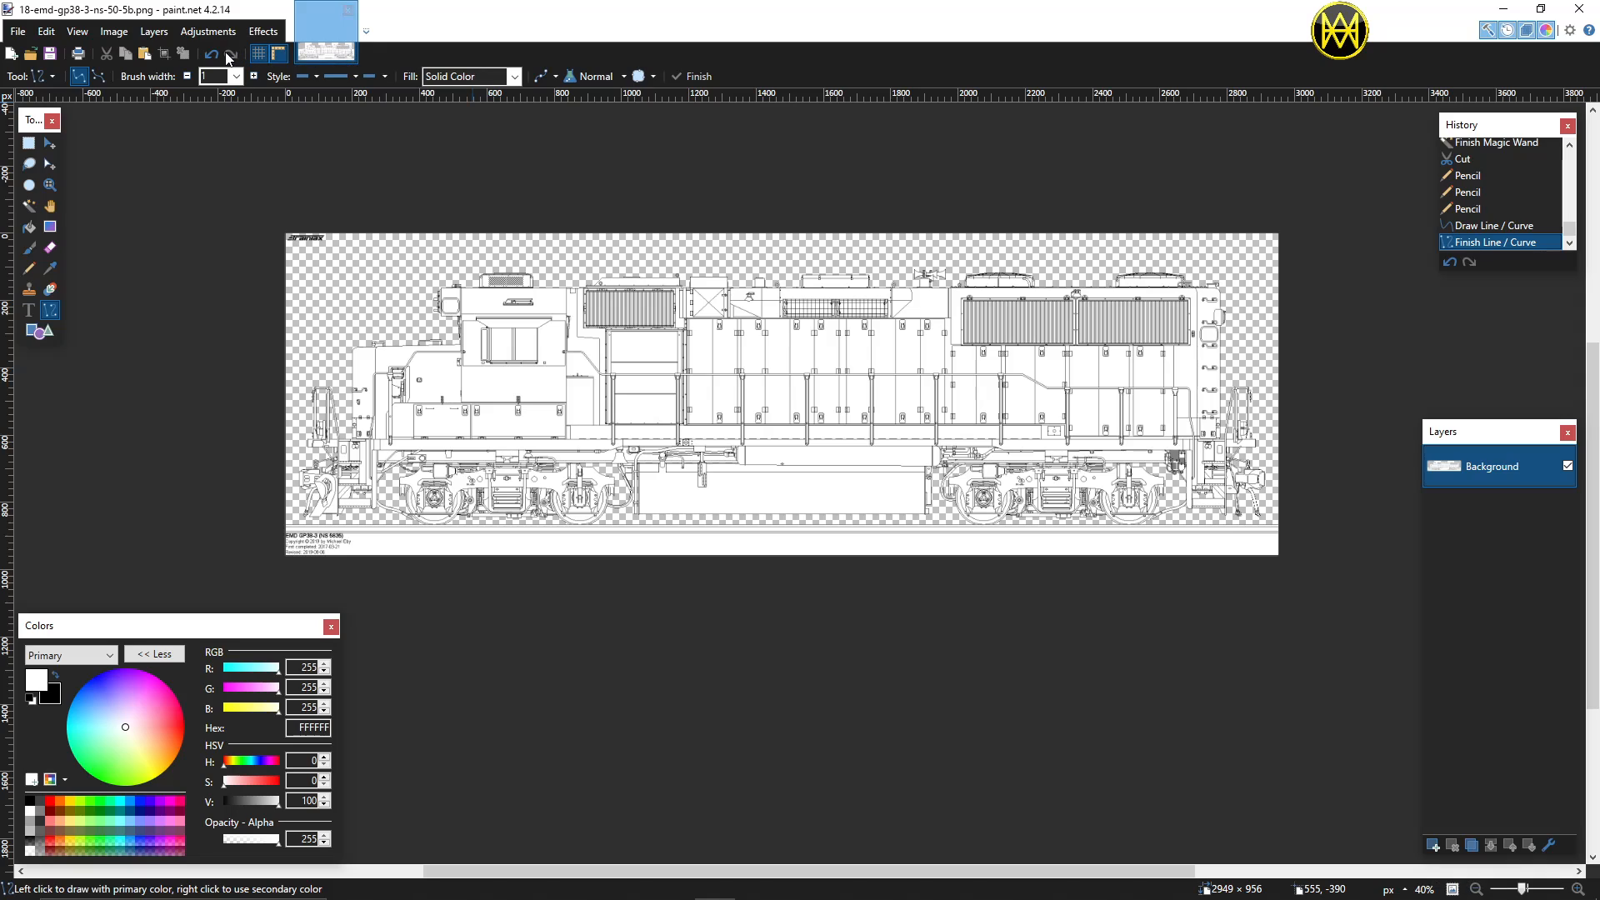
Step: Add a new empty layer above the drawing and duplicate the Background layer
{"action": "left_click", "coordinate": [154, 31]}
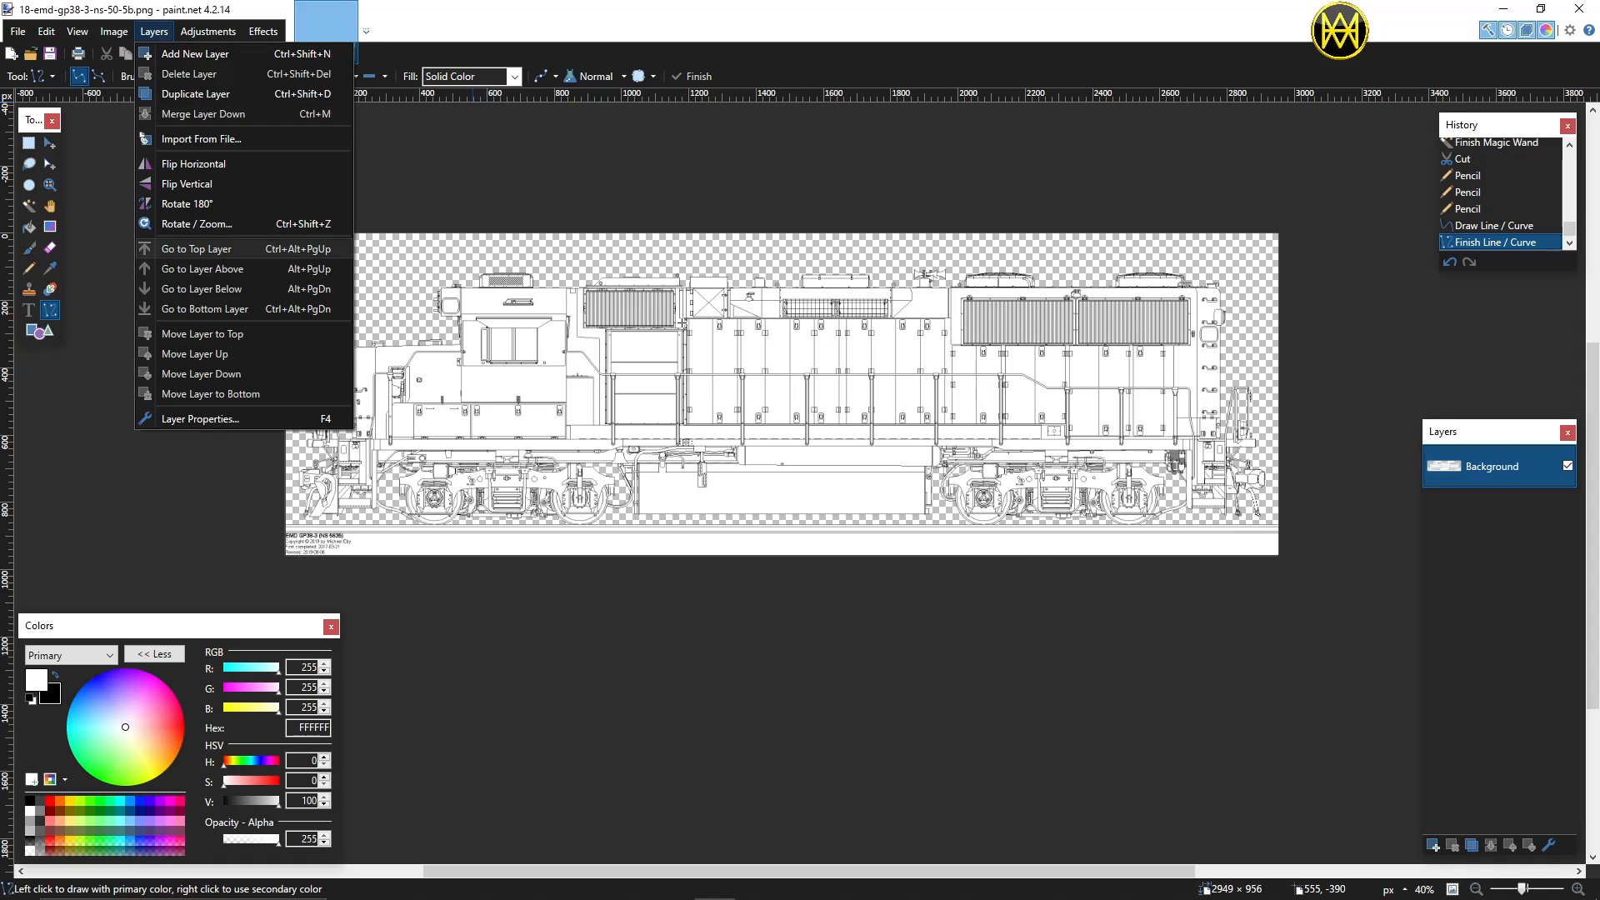
{"action": "left_click", "coordinate": [721, 40]}
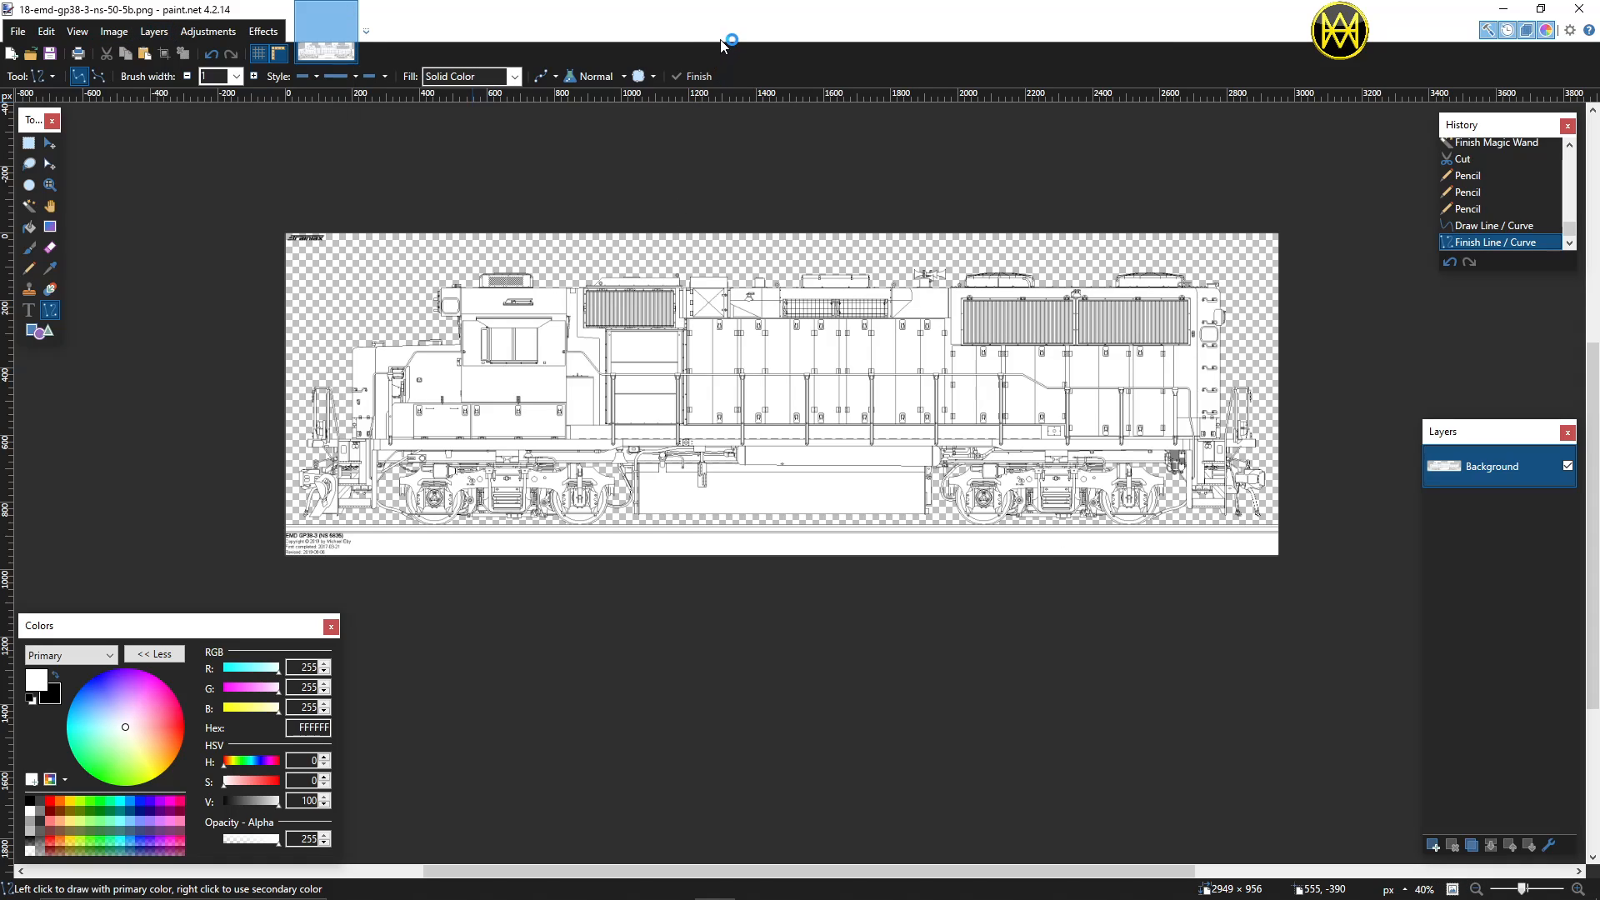
{"action": "left_click", "coordinate": [1430, 846]}
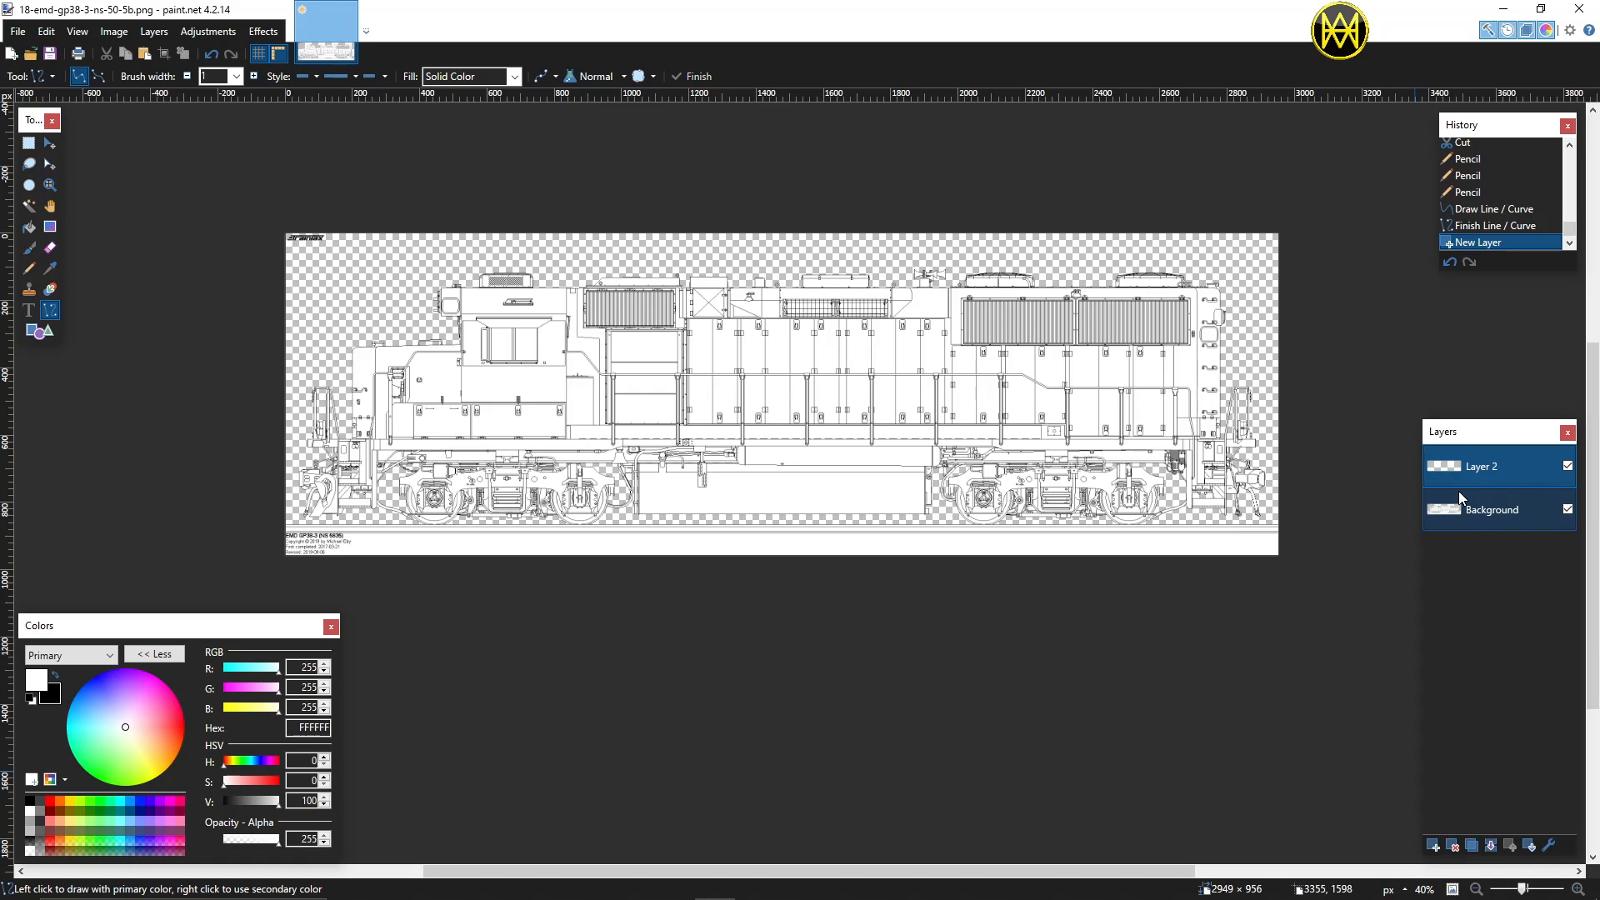
{"action": "left_click", "coordinate": [1471, 513]}
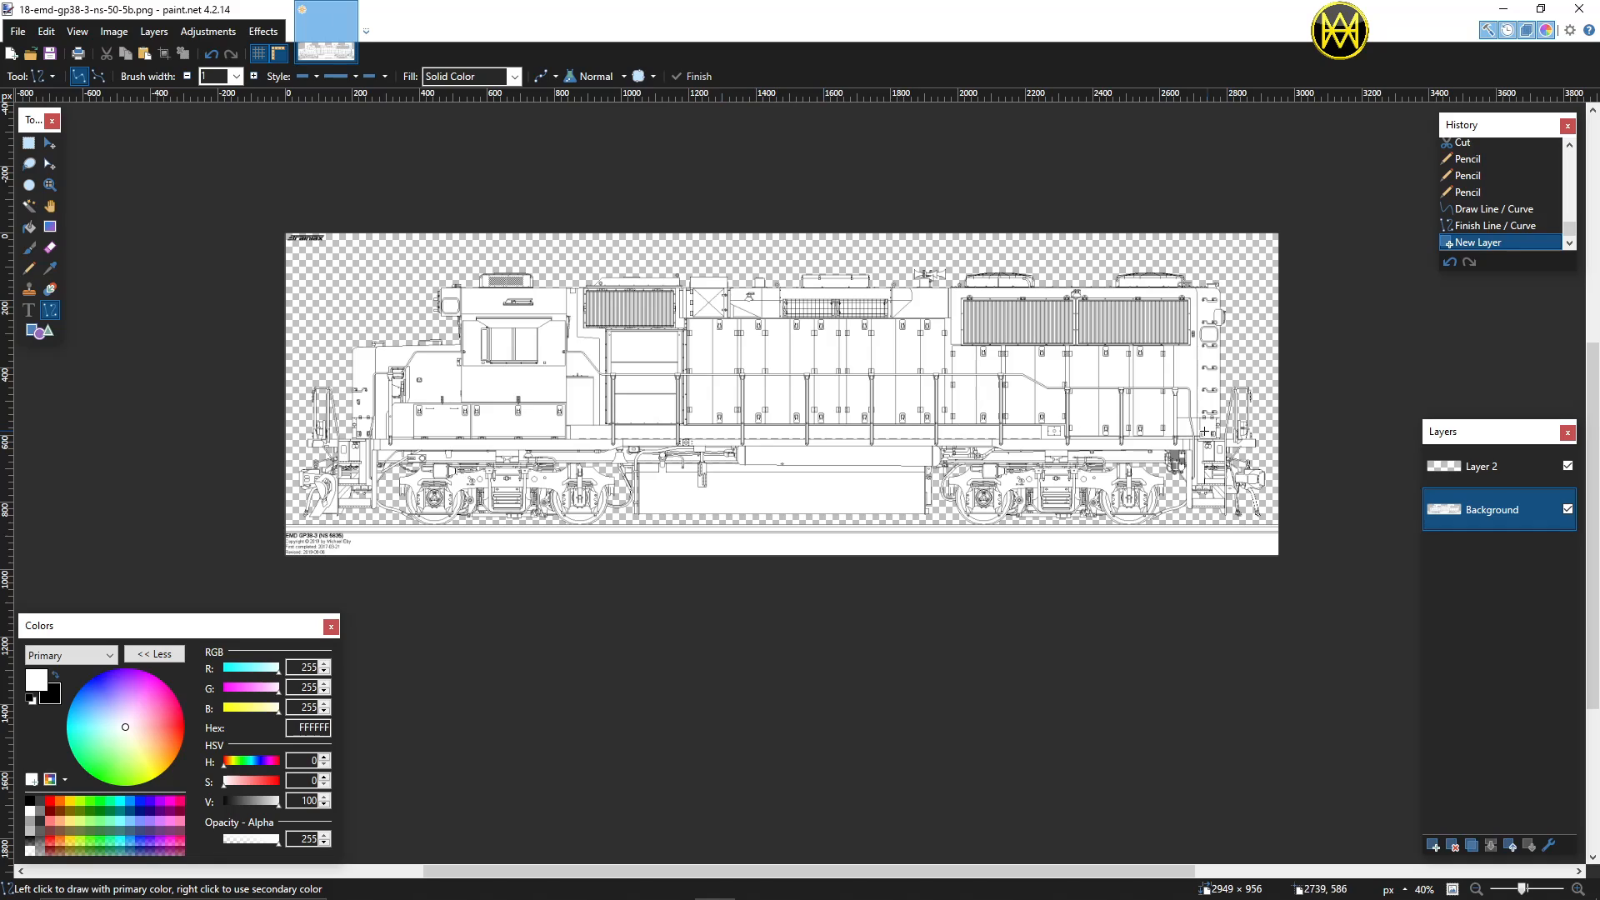
{"action": "left_click", "coordinate": [29, 206]}
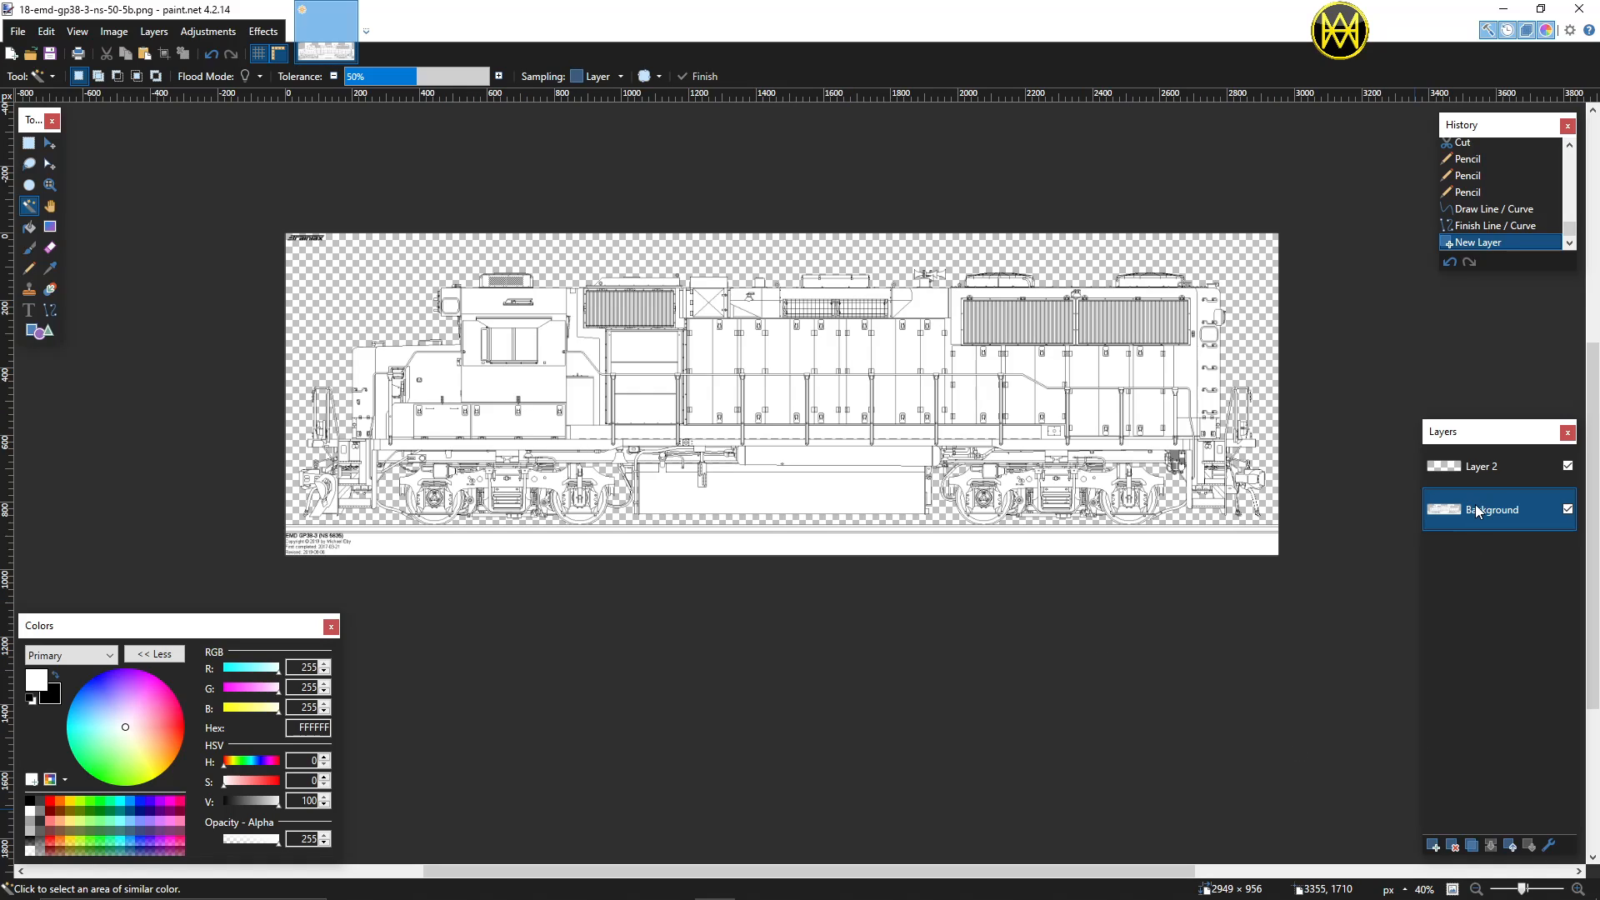
{"action": "left_click", "coordinate": [1472, 847]}
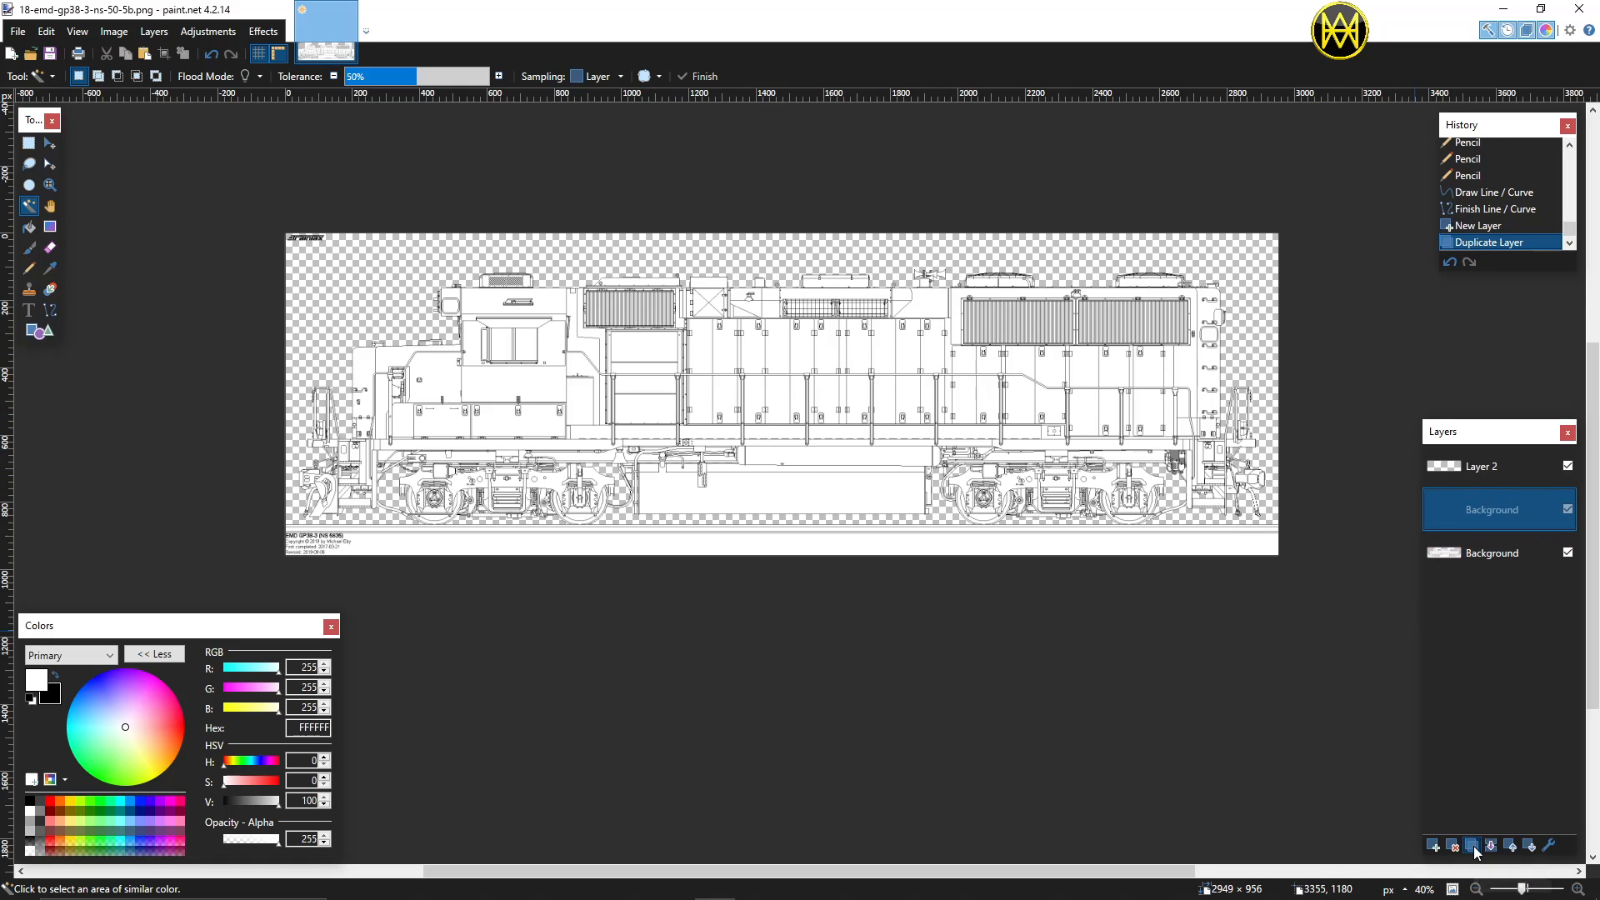
Step: Select all white areas across the duplicated Background layer with a global Magic Wand selection and cut them, leaving only the outlines
{"action": "left_click", "coordinate": [1568, 555]}
{"action": "left_click", "coordinate": [1567, 555]}
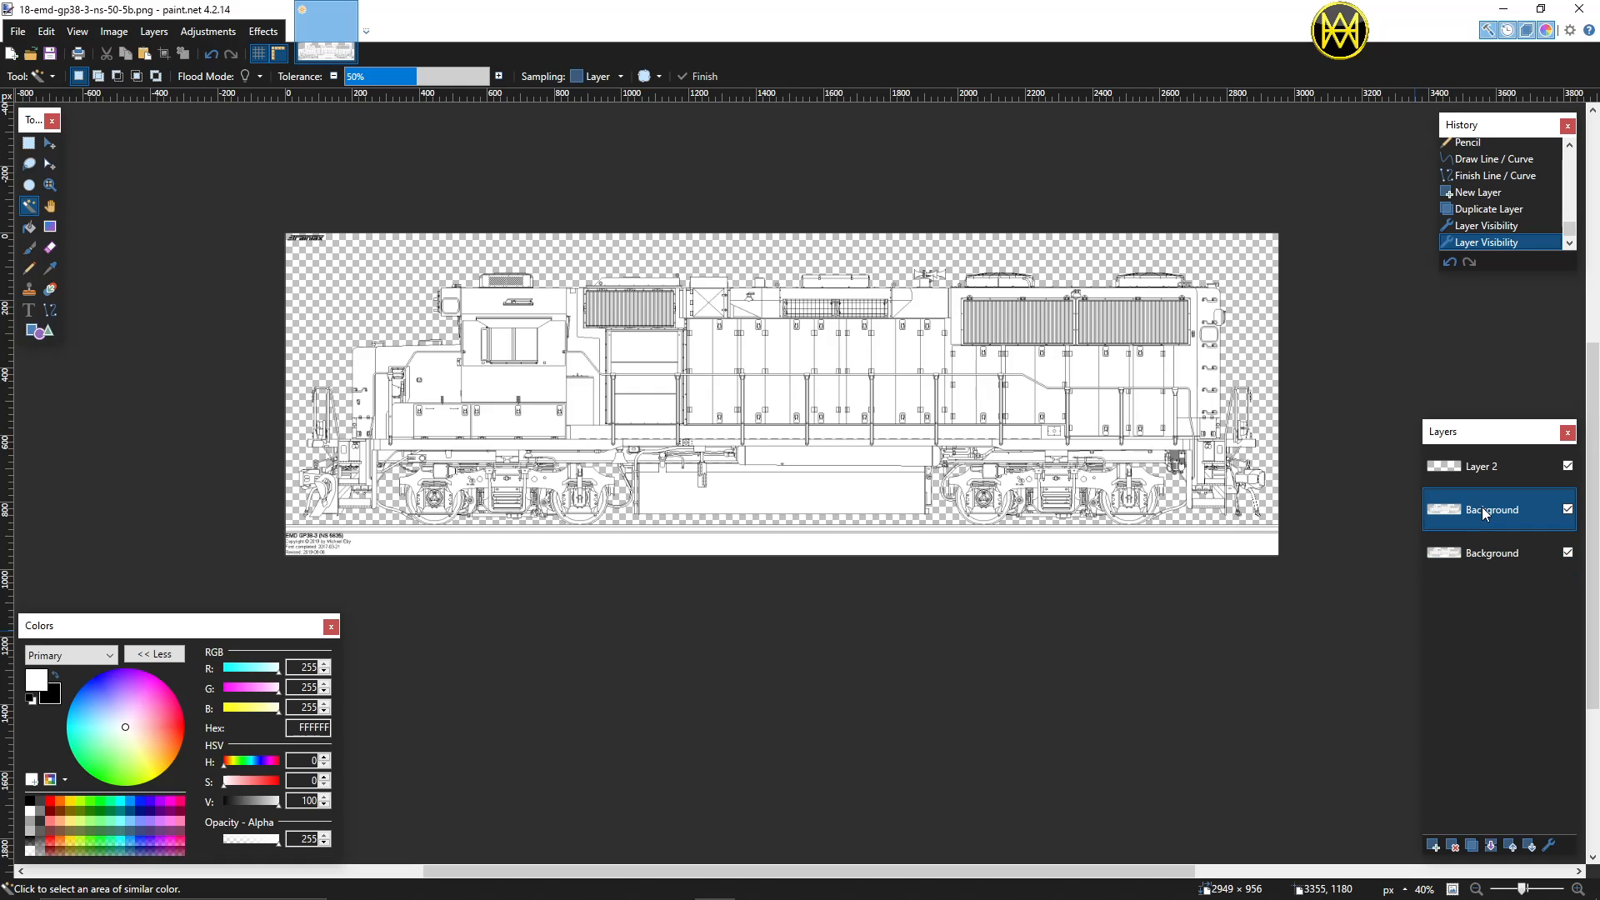
{"action": "left_click", "coordinate": [885, 353]}
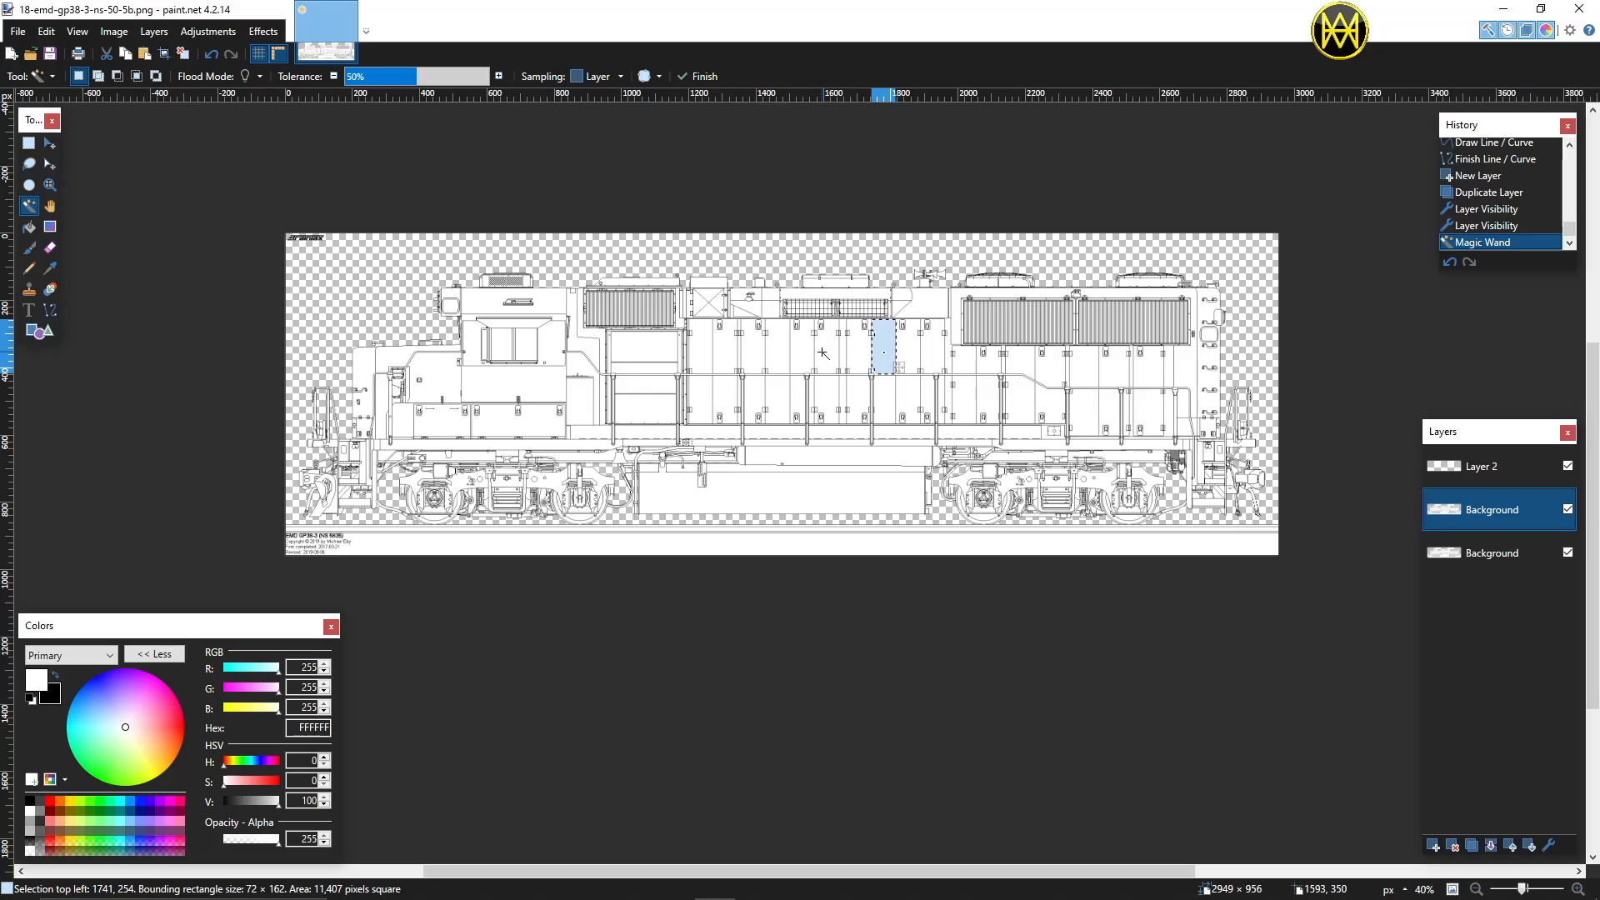
{"action": "left_click", "coordinate": [822, 353]}
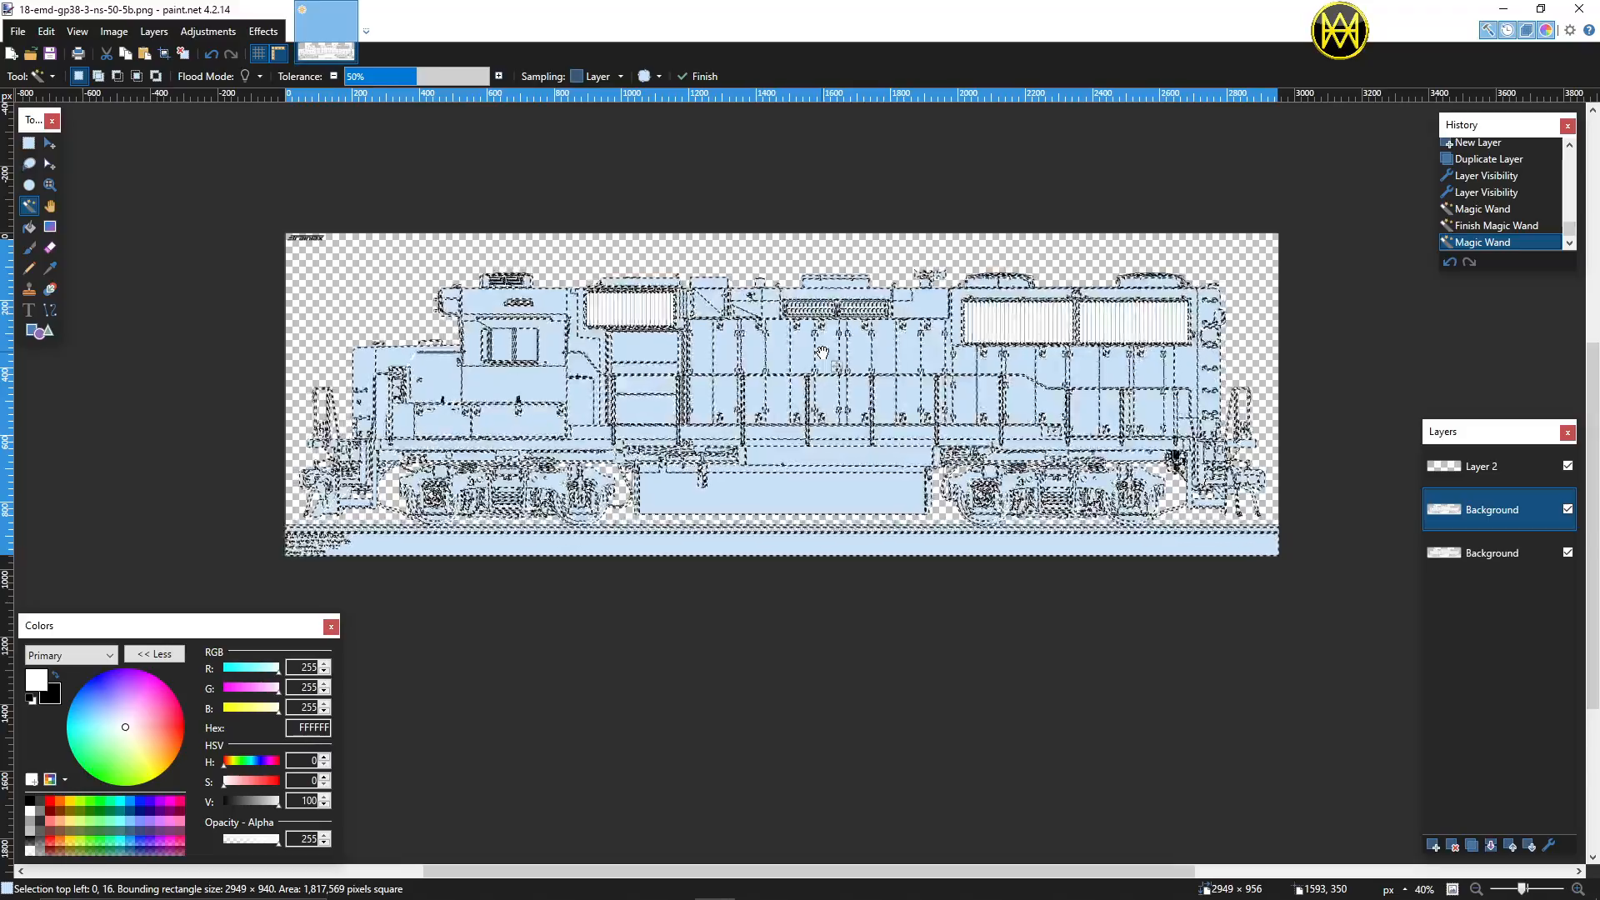
{"action": "left_click", "coordinate": [46, 31]}
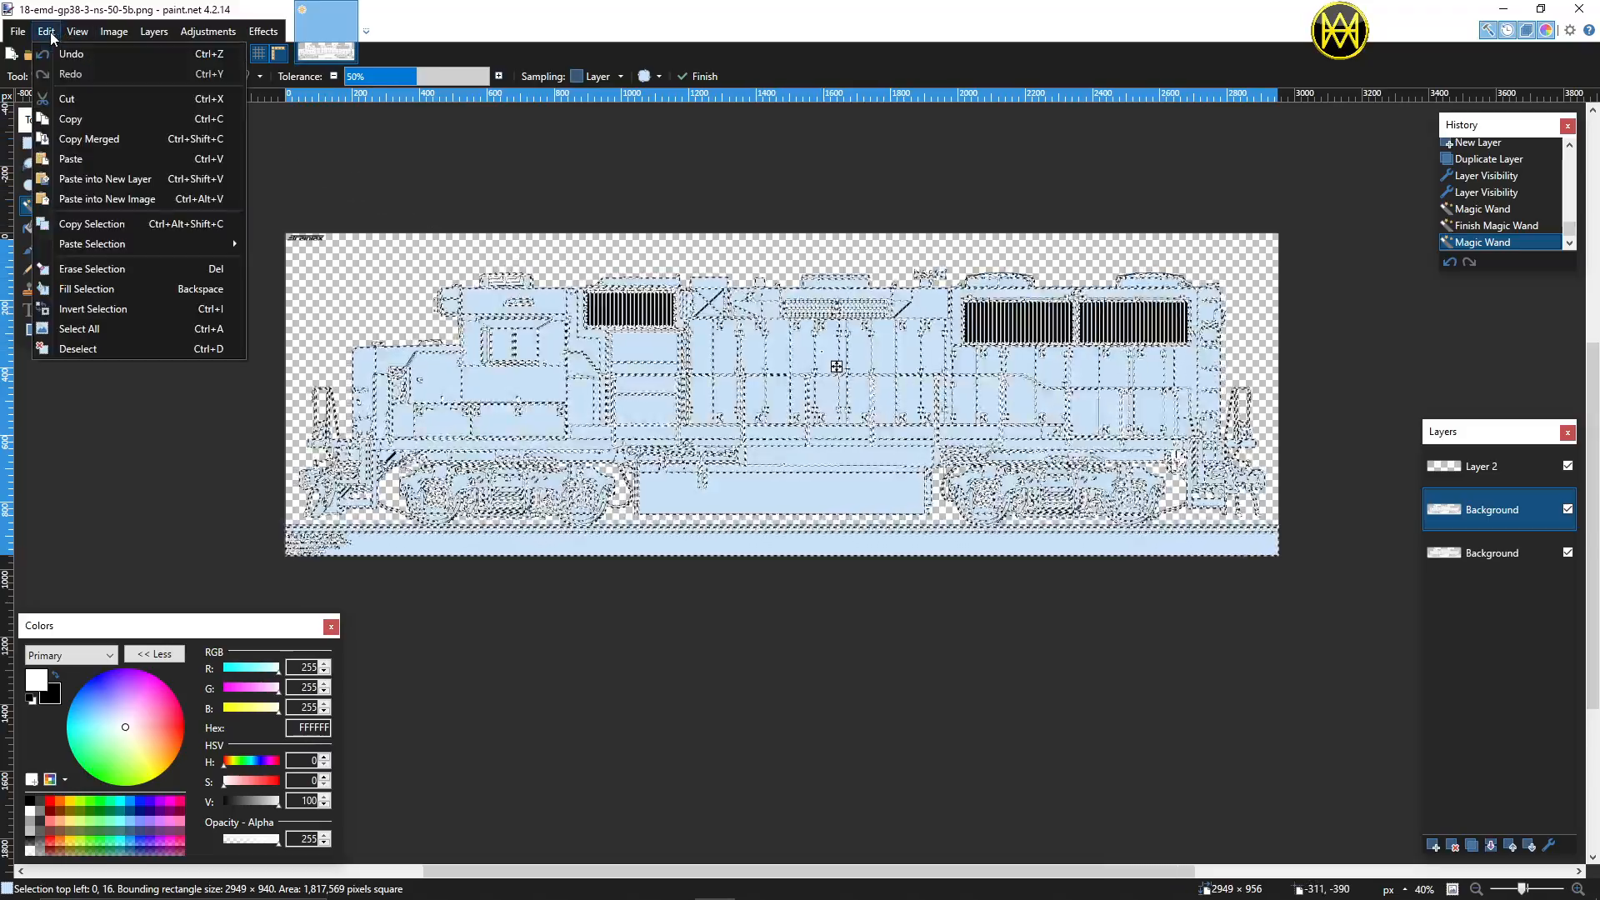
{"action": "left_click", "coordinate": [68, 99]}
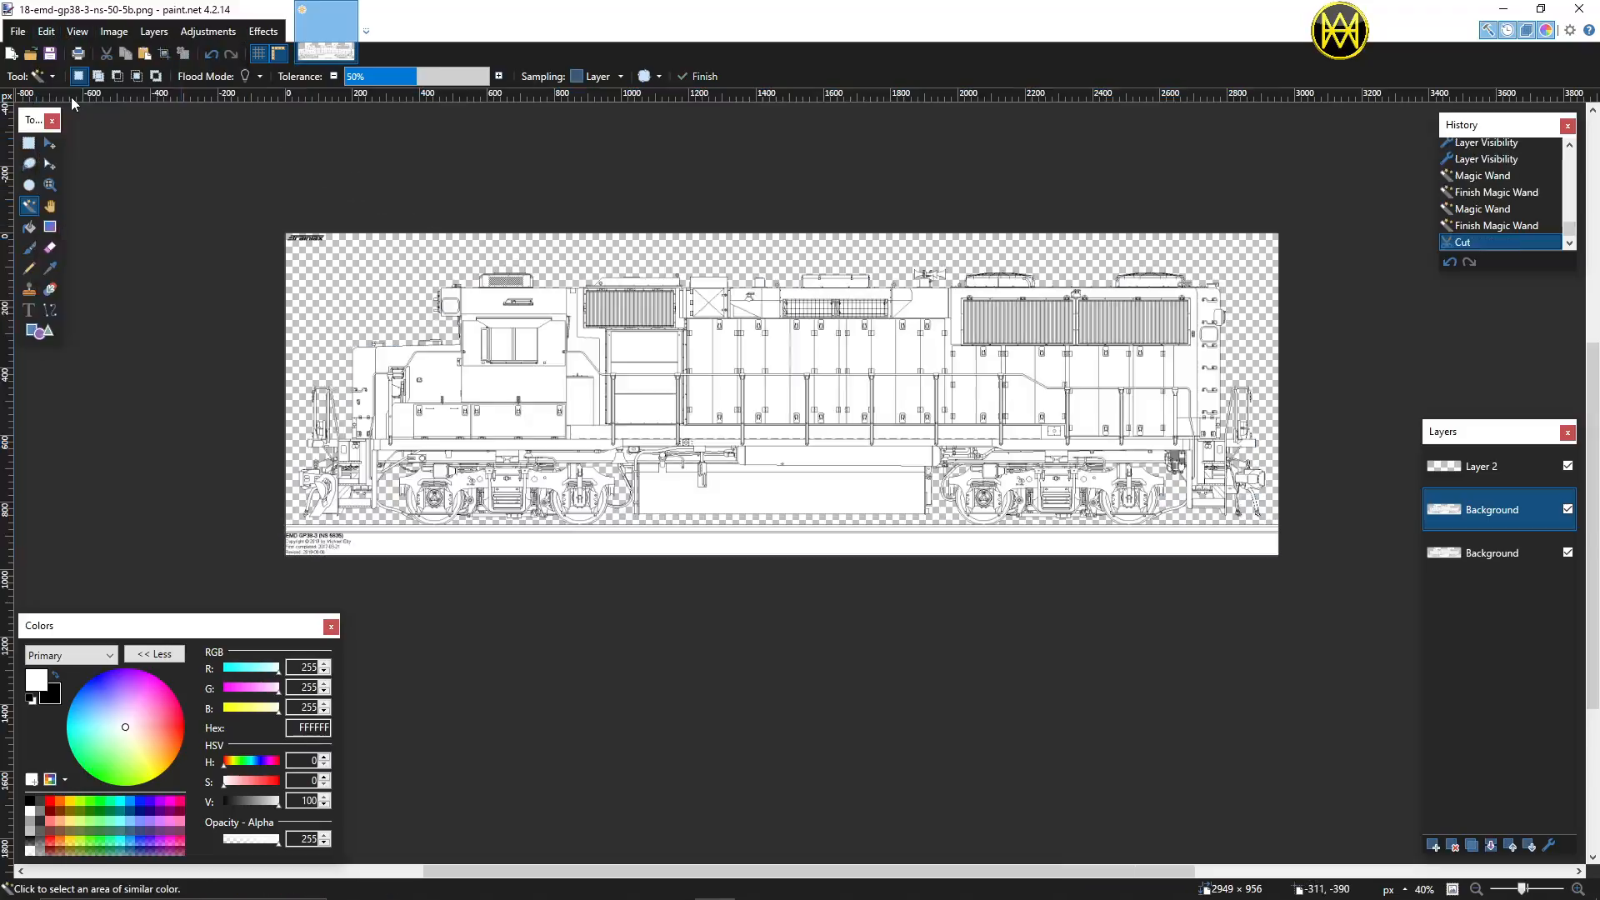
Step: Hide the original Background layer, check individual panels of the outline drawing with the Magic Wand, and clear the selection
{"action": "left_click", "coordinate": [1568, 555]}
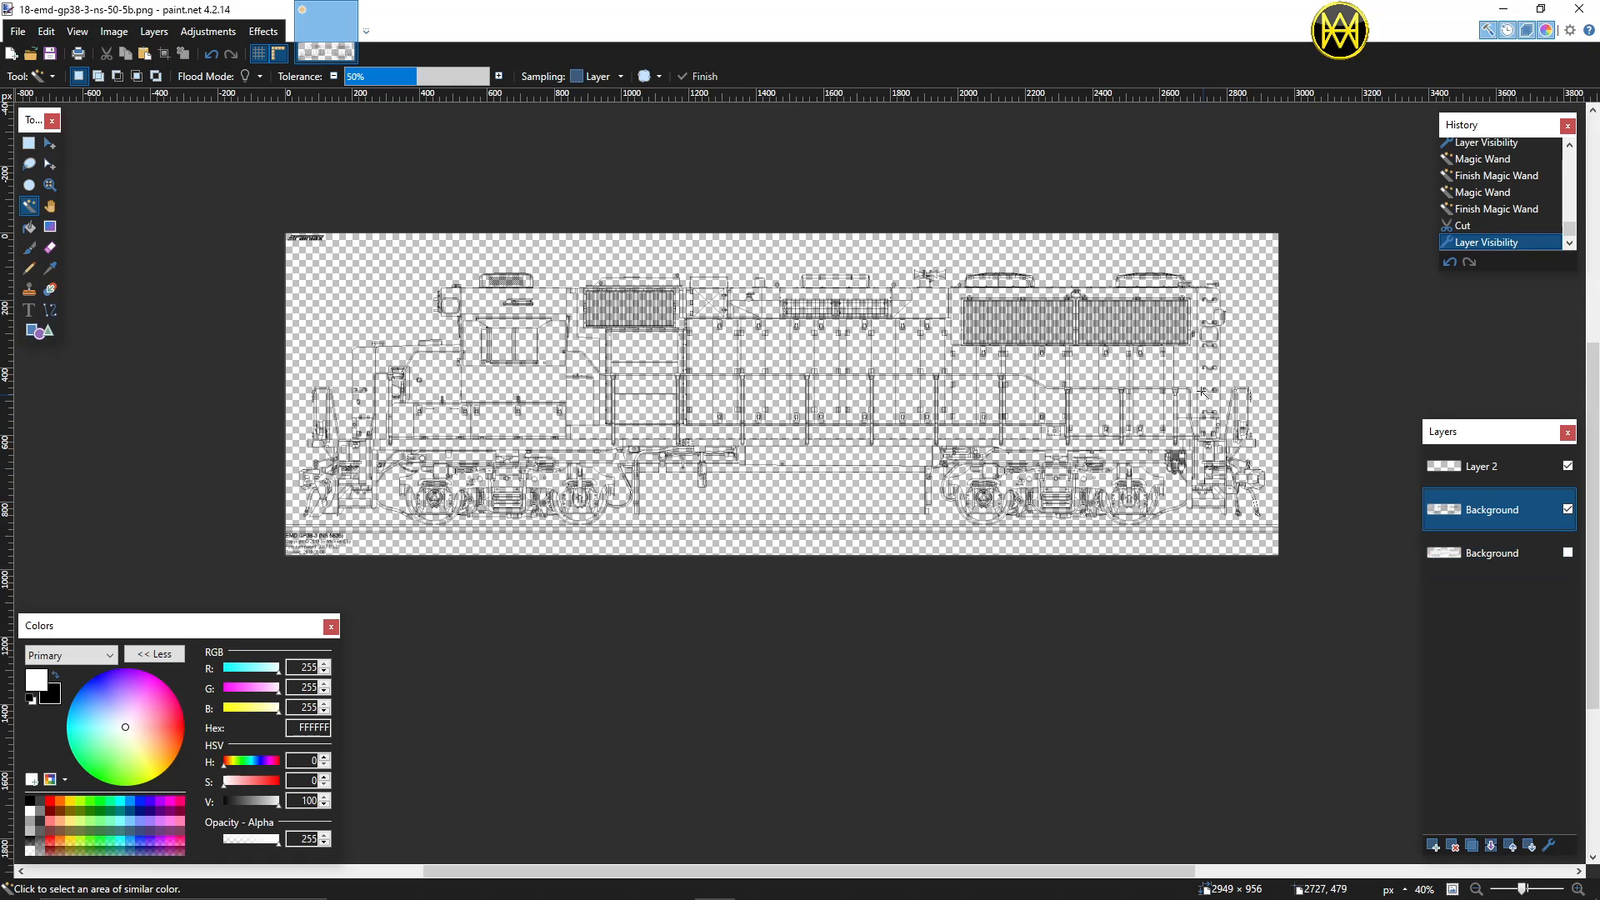
{"action": "scroll", "coordinate": [511, 402], "scroll_direction": "up", "scroll_amount": 2}
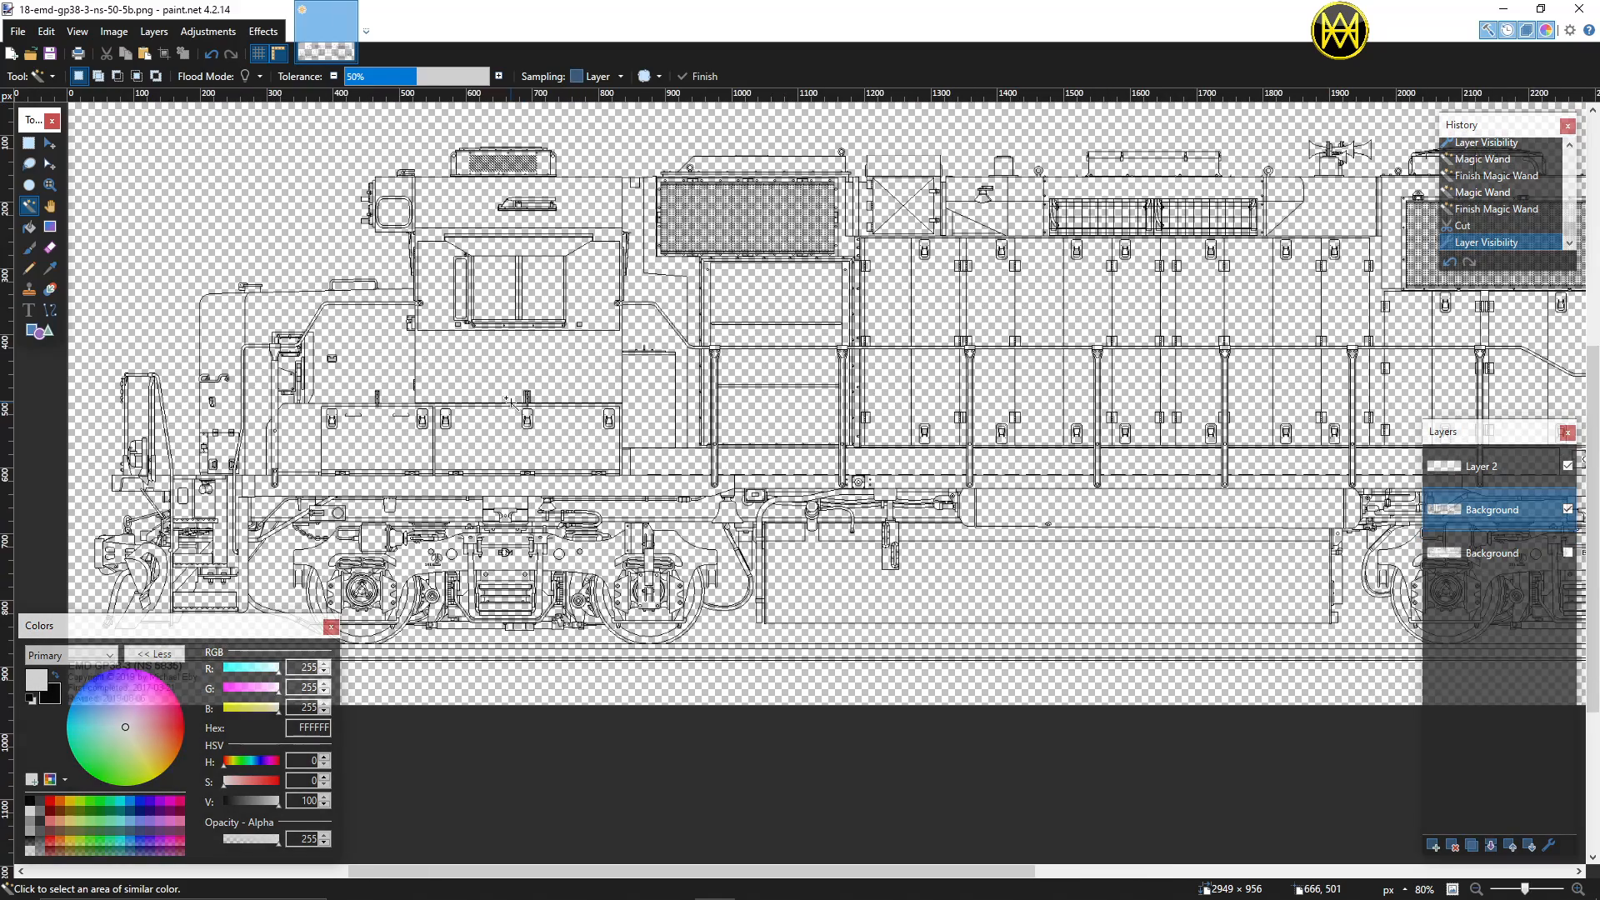
{"action": "scroll", "coordinate": [521, 406], "scroll_direction": "up", "scroll_amount": 1}
{"action": "left_click", "coordinate": [663, 393]}
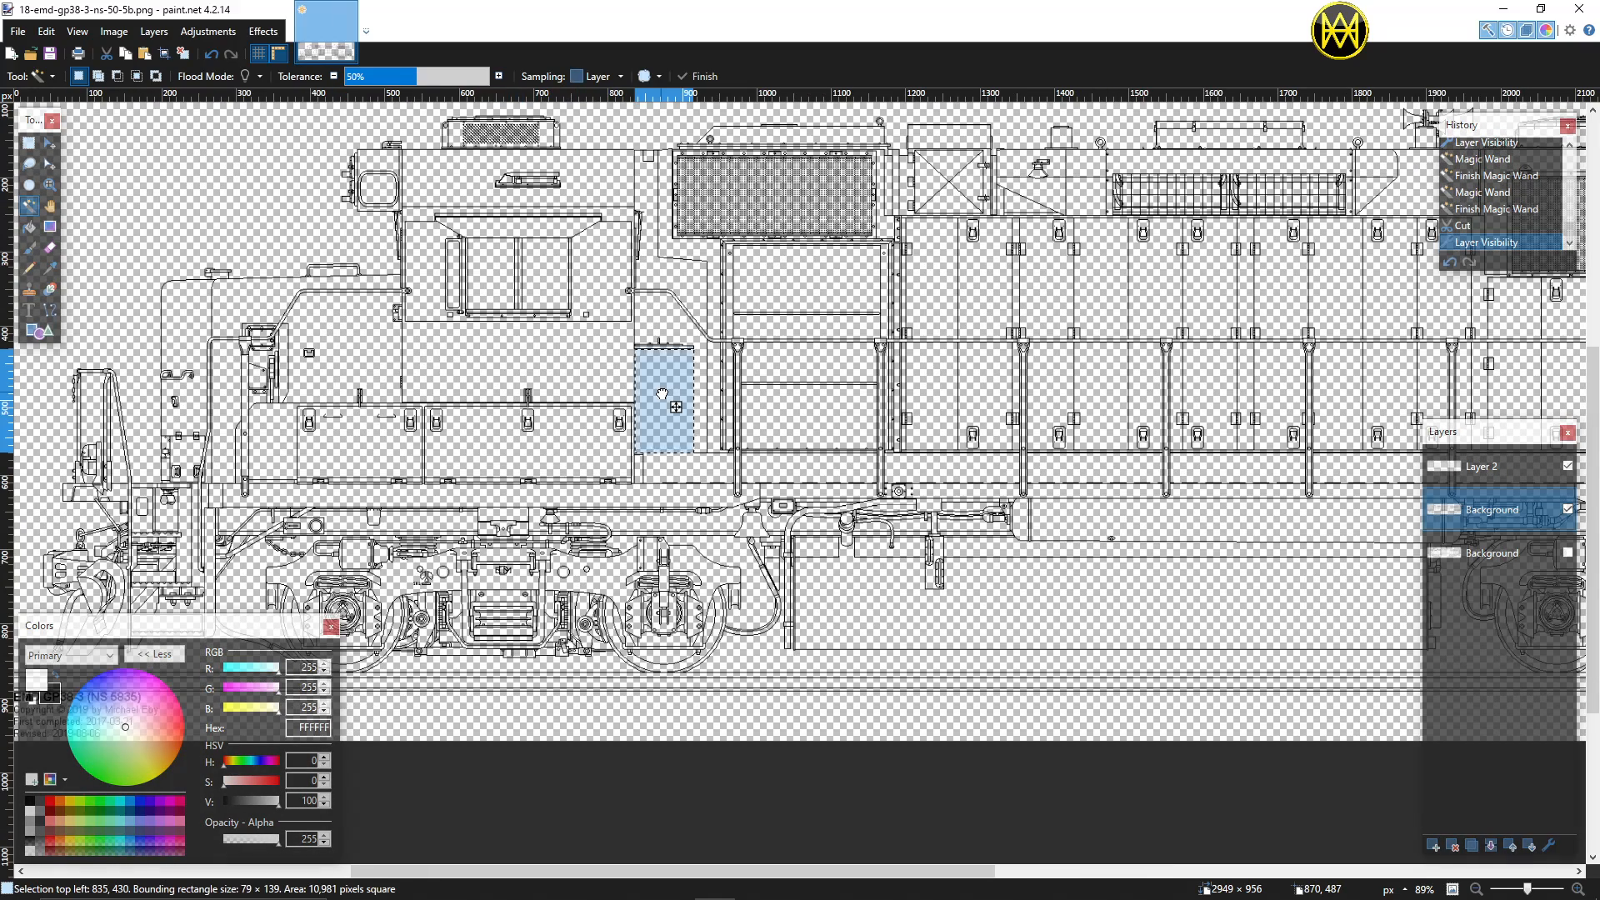
{"action": "left_click", "coordinate": [688, 333]}
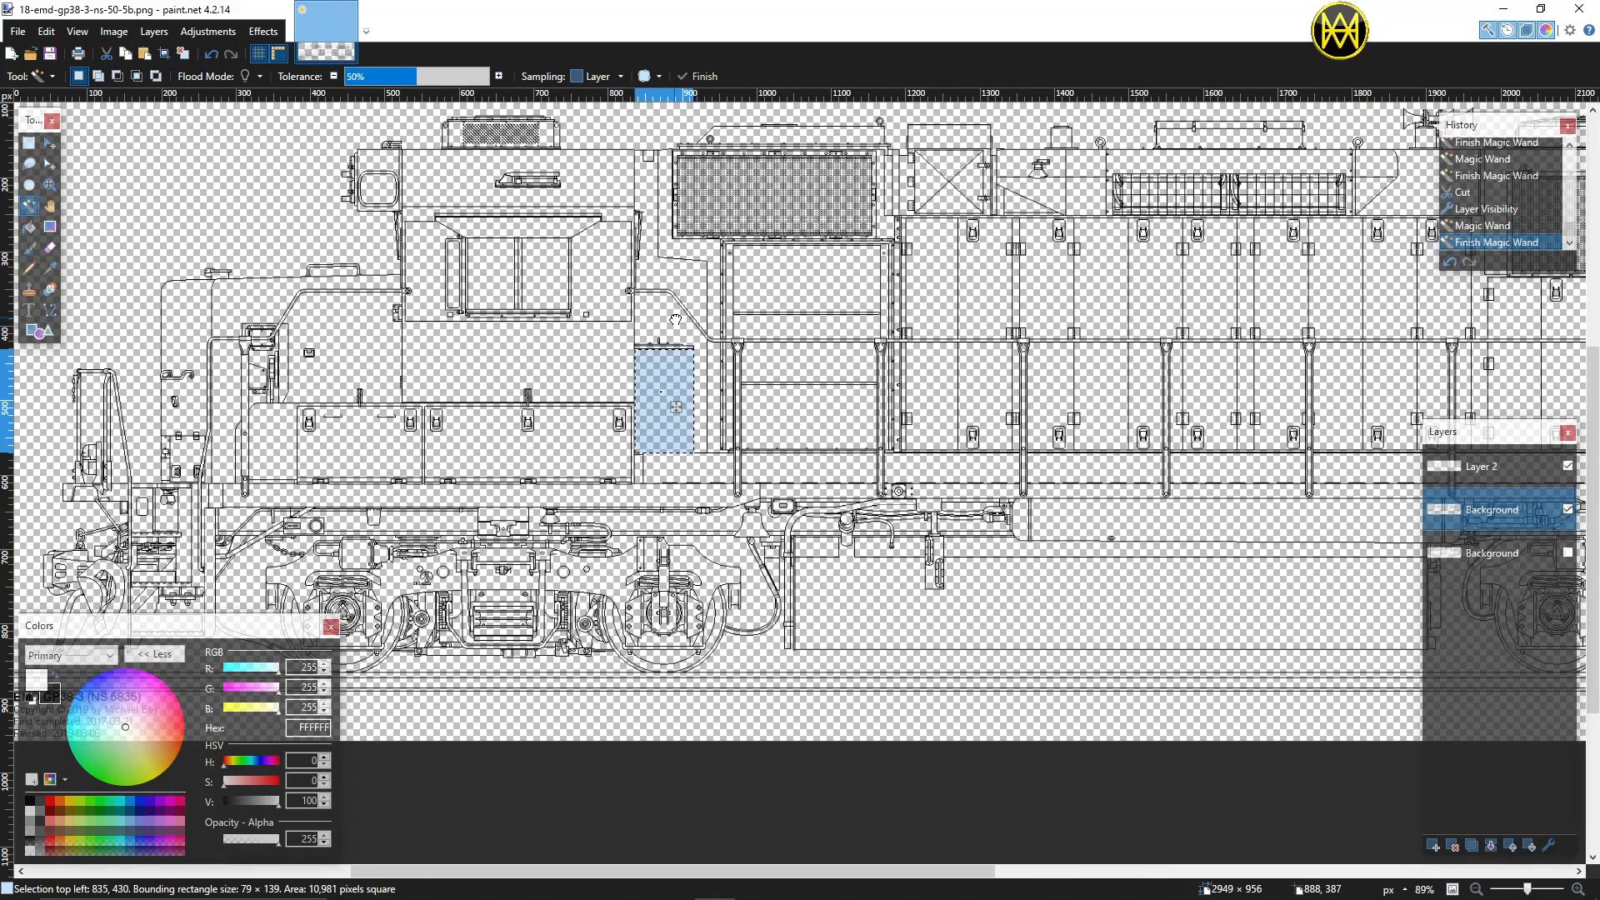
{"action": "left_click", "coordinate": [577, 421]}
{"action": "scroll", "coordinate": [578, 422], "scroll_direction": "down", "scroll_amount": 3}
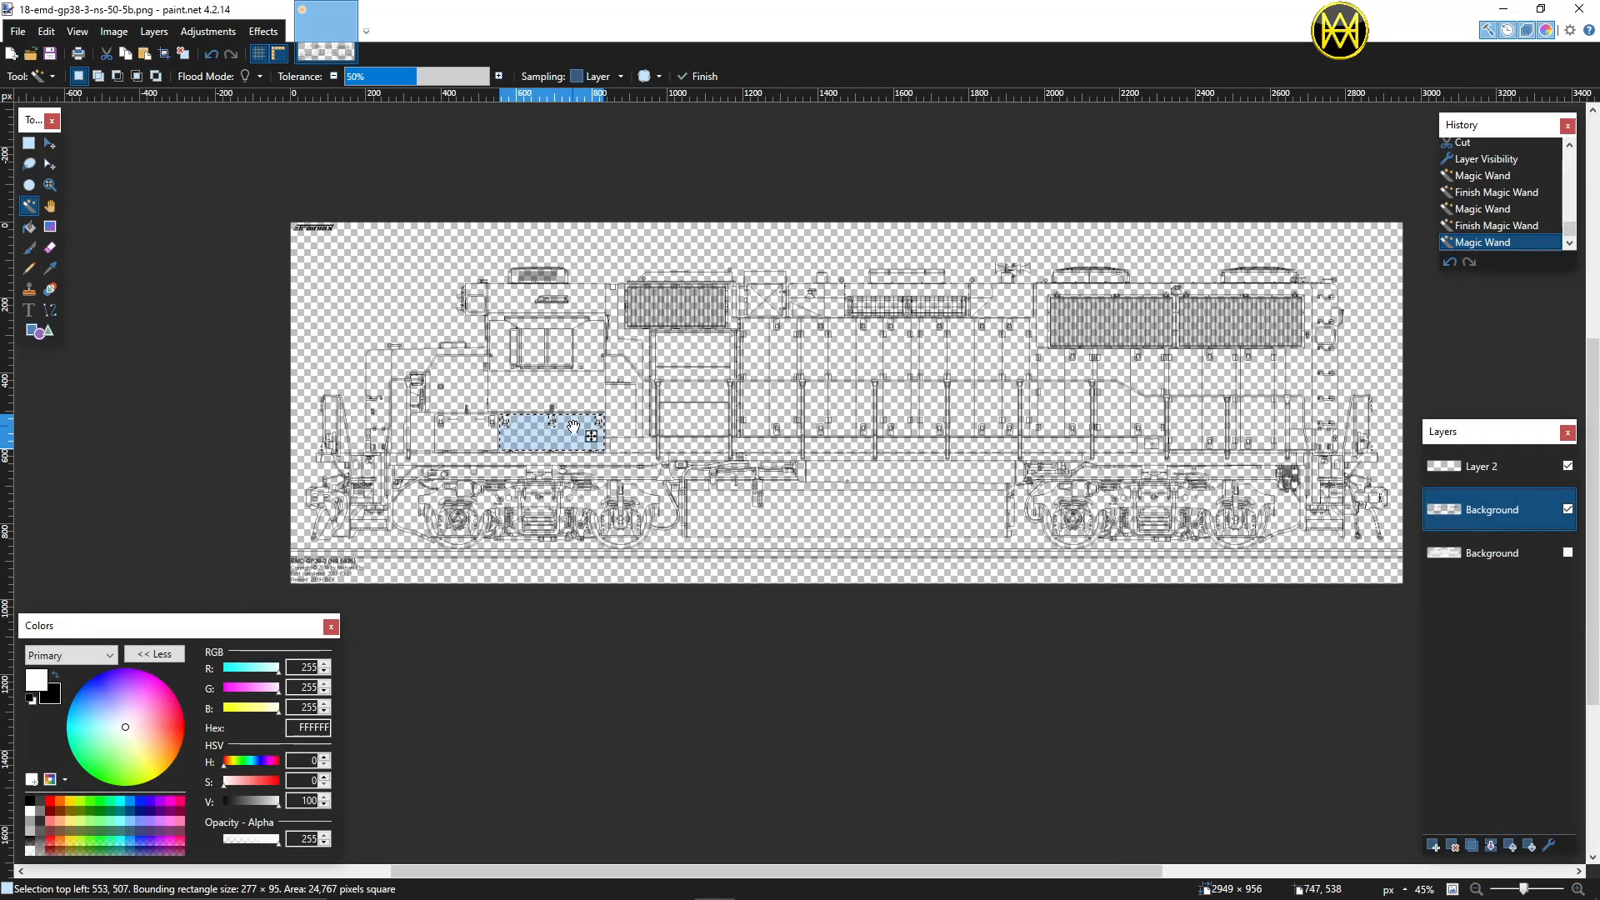
{"action": "key", "text": "ctrl+d"}
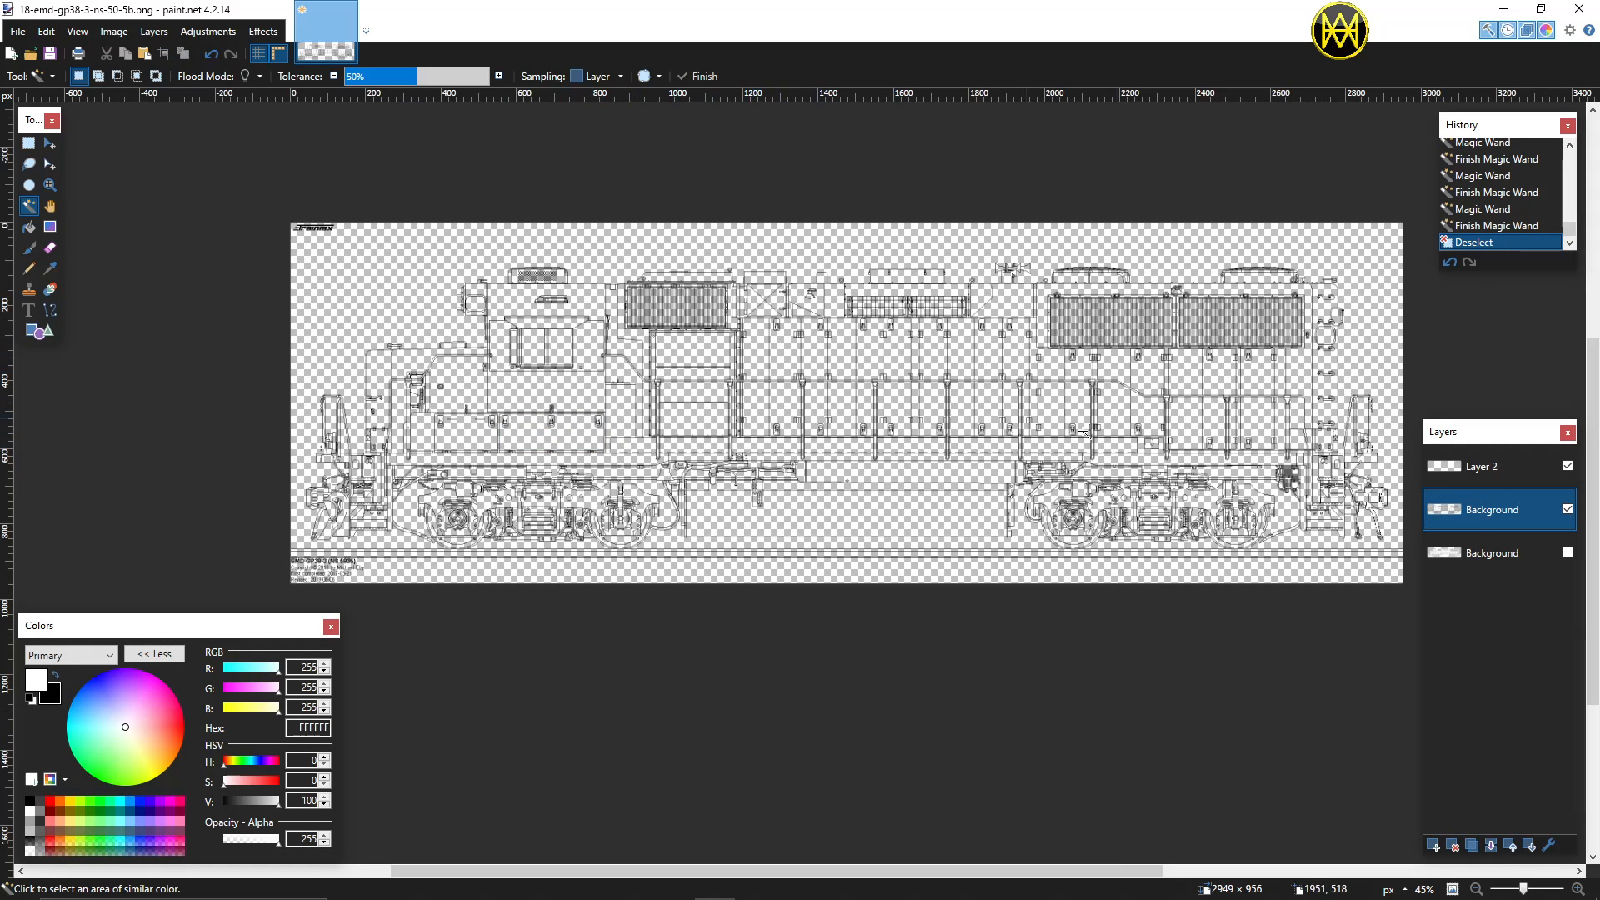
Step: Rename the duplicated Background layer to Outlines and move it above Layer 2
{"action": "double_click", "coordinate": [1489, 515]}
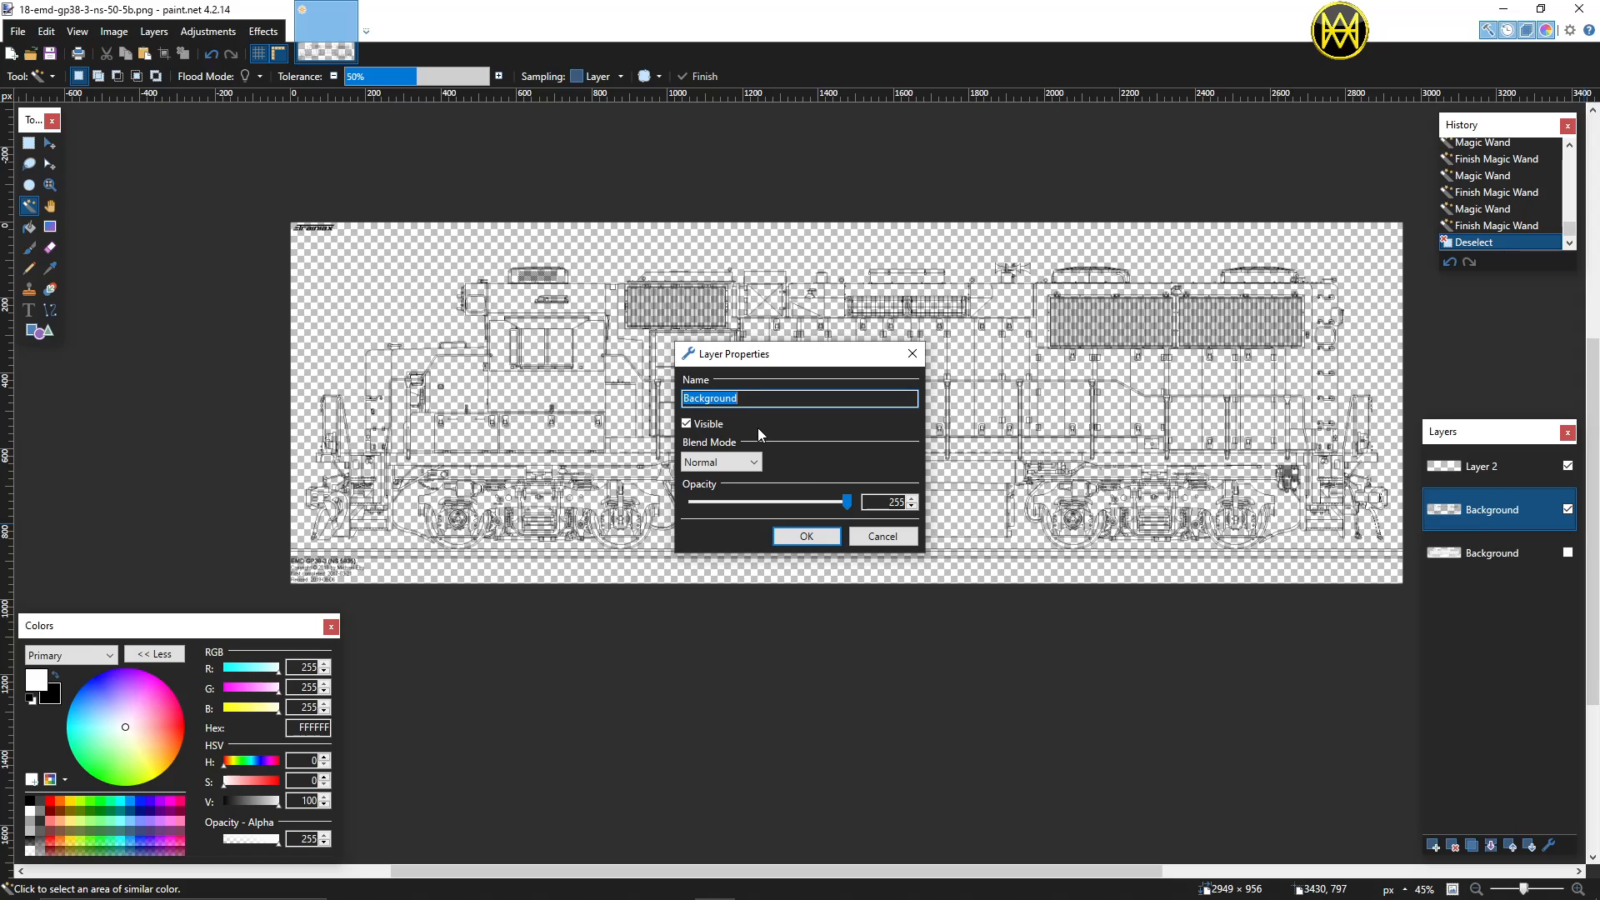
{"action": "type", "text": "Outlines"}
{"action": "left_click", "coordinate": [798, 537]}
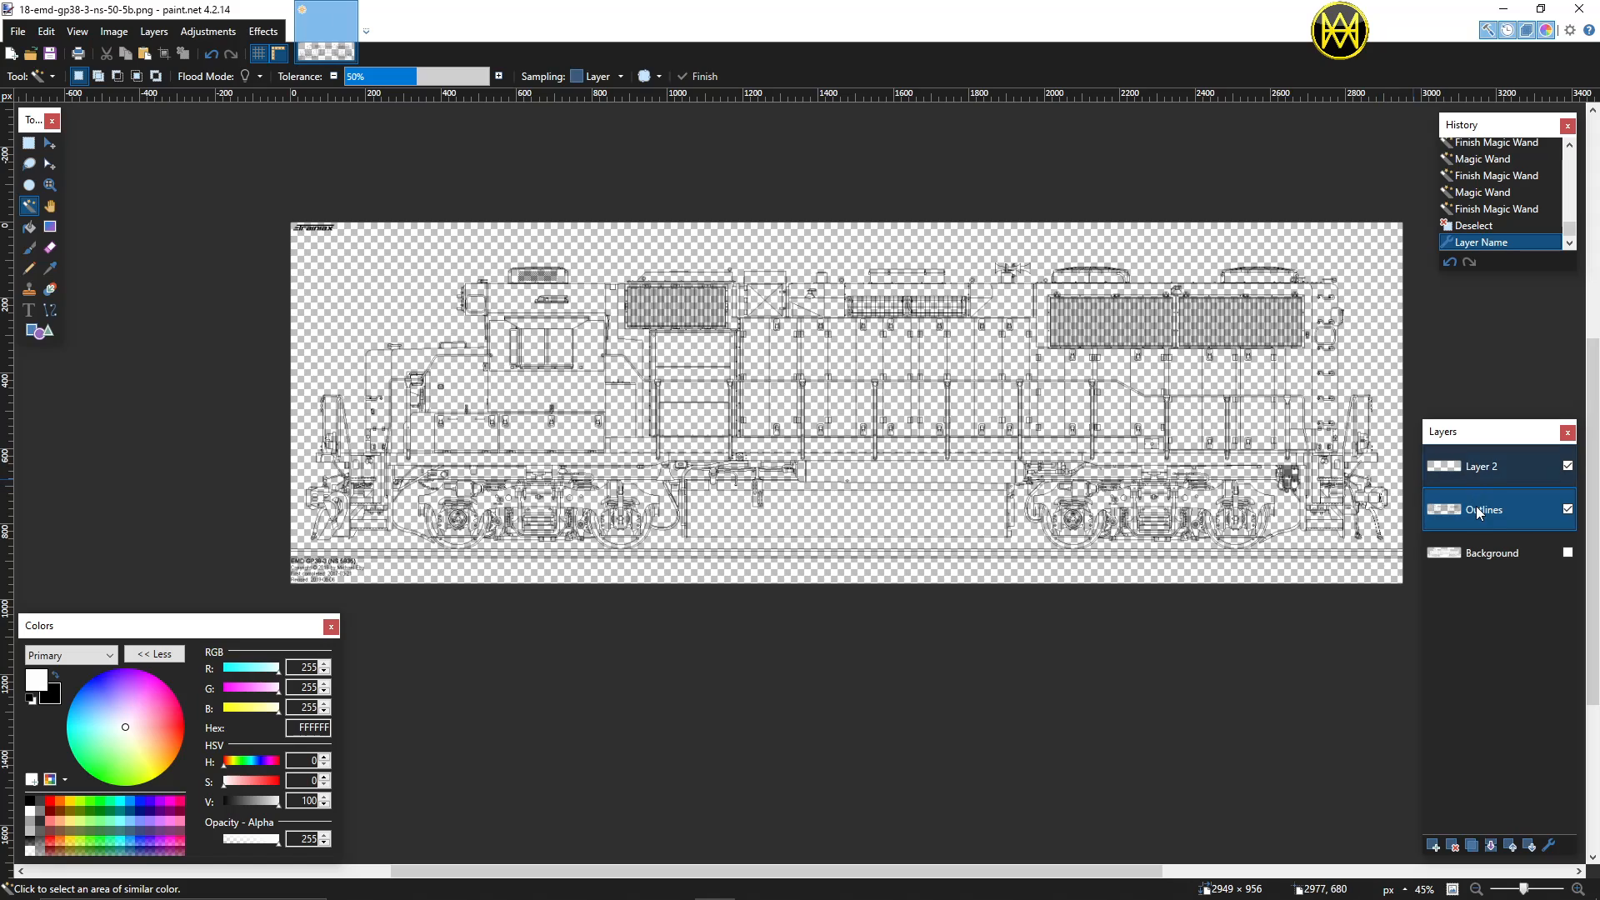
{"action": "left_click_drag", "start_coordinate": [1477, 508], "coordinate": [1478, 472]}
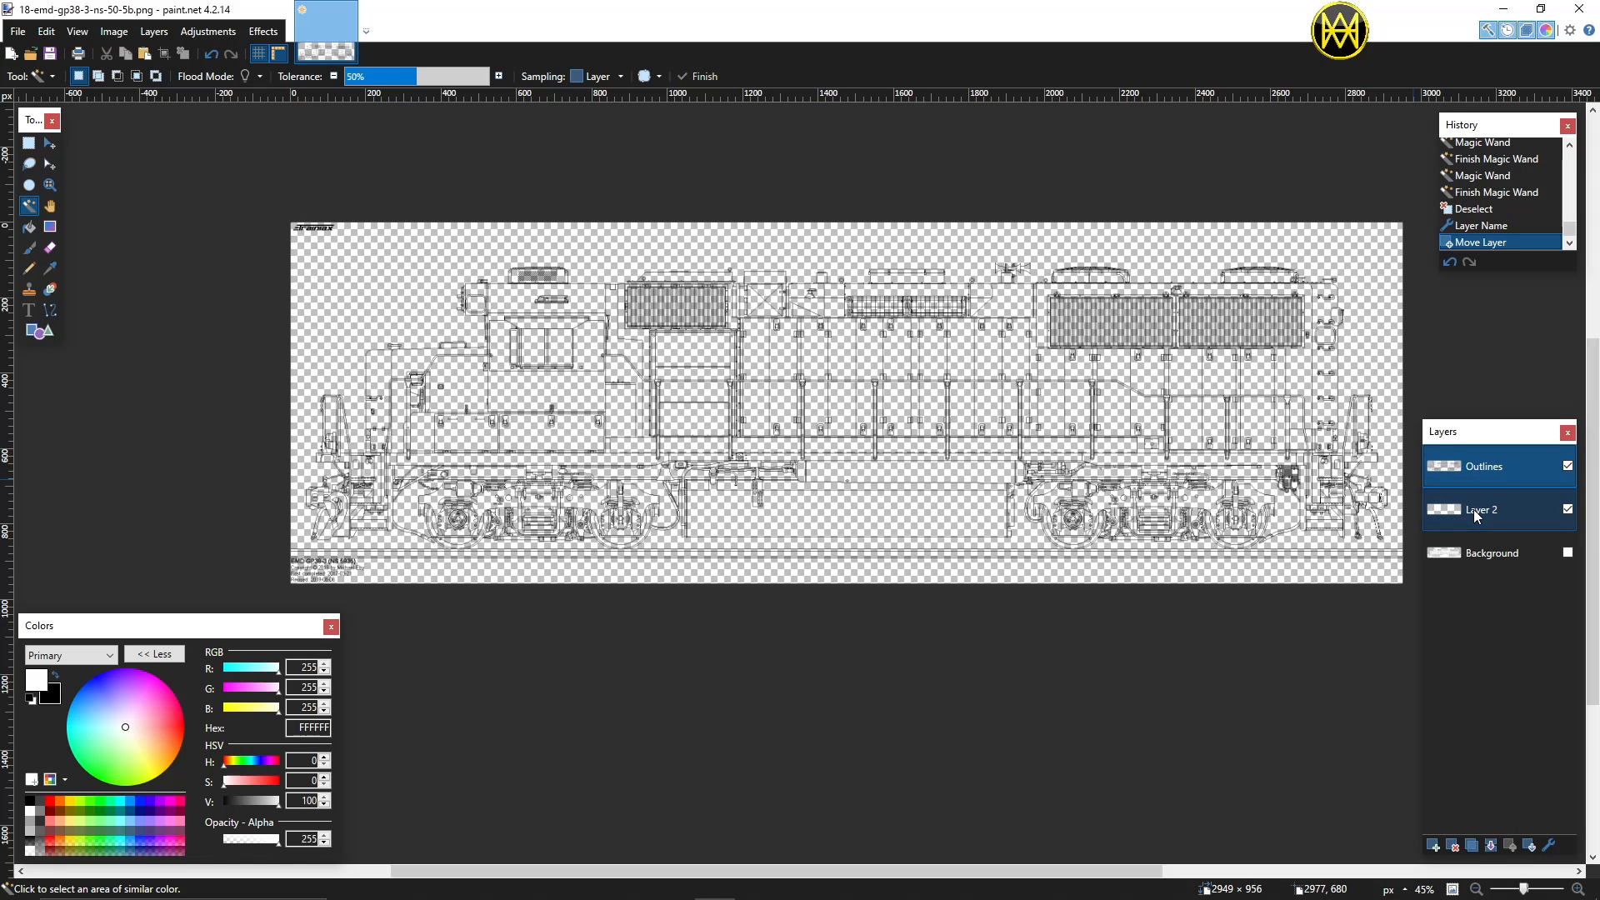
Step: Make Layer 2 the active layer and show the Background layer again
{"action": "left_click", "coordinate": [1475, 510]}
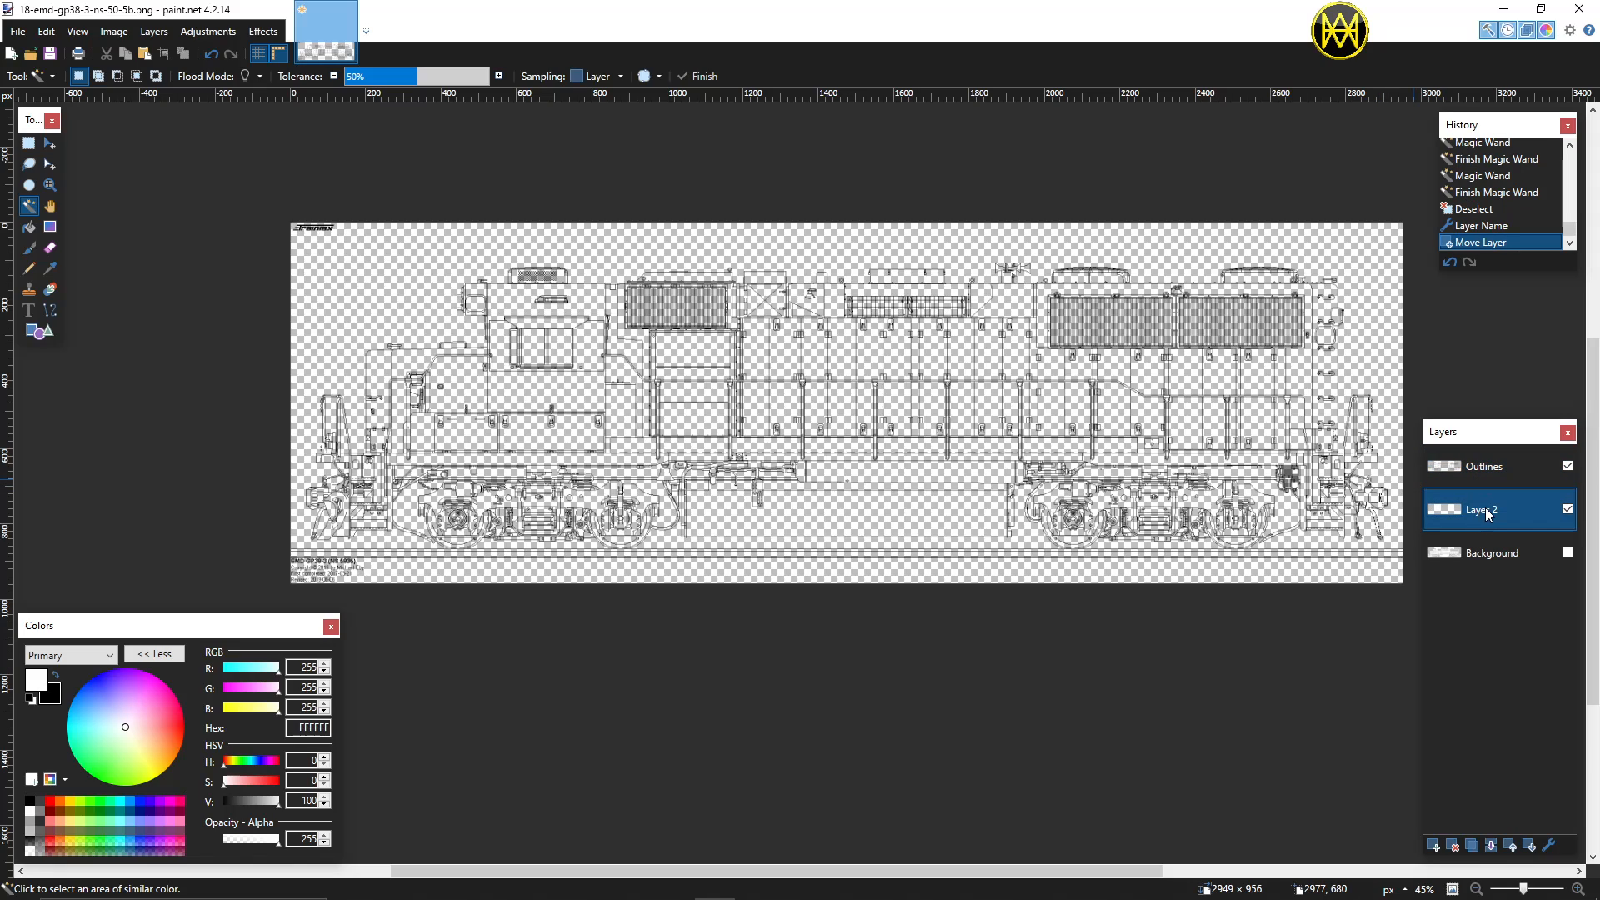
{"action": "left_click", "coordinate": [1489, 555]}
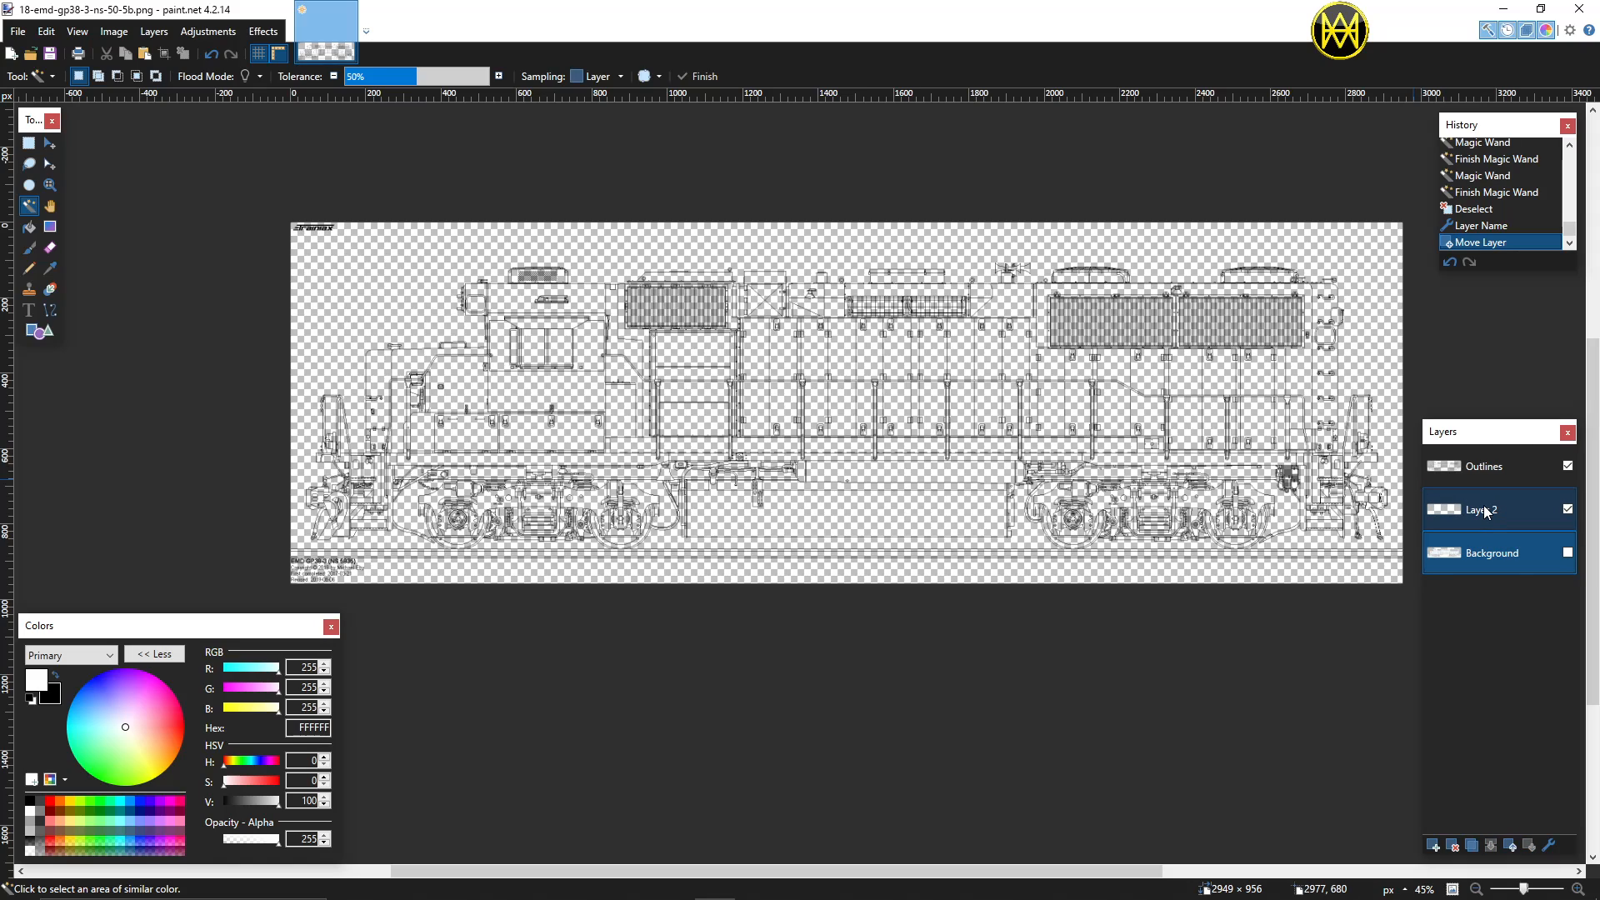
{"action": "left_click", "coordinate": [1473, 525]}
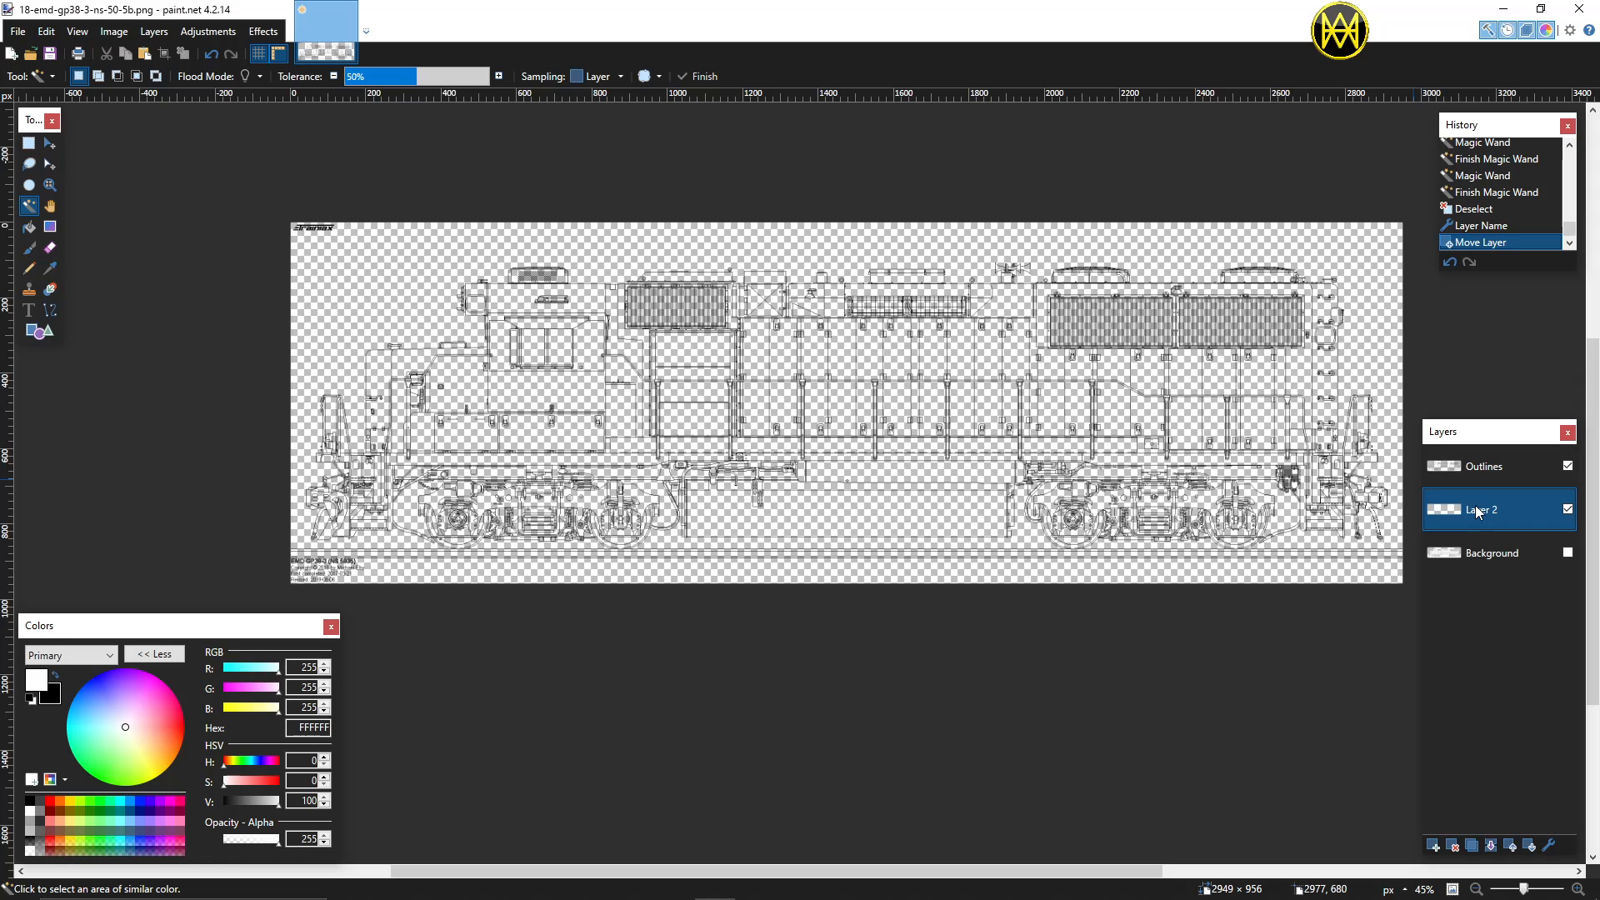
{"action": "left_click", "coordinate": [1568, 554]}
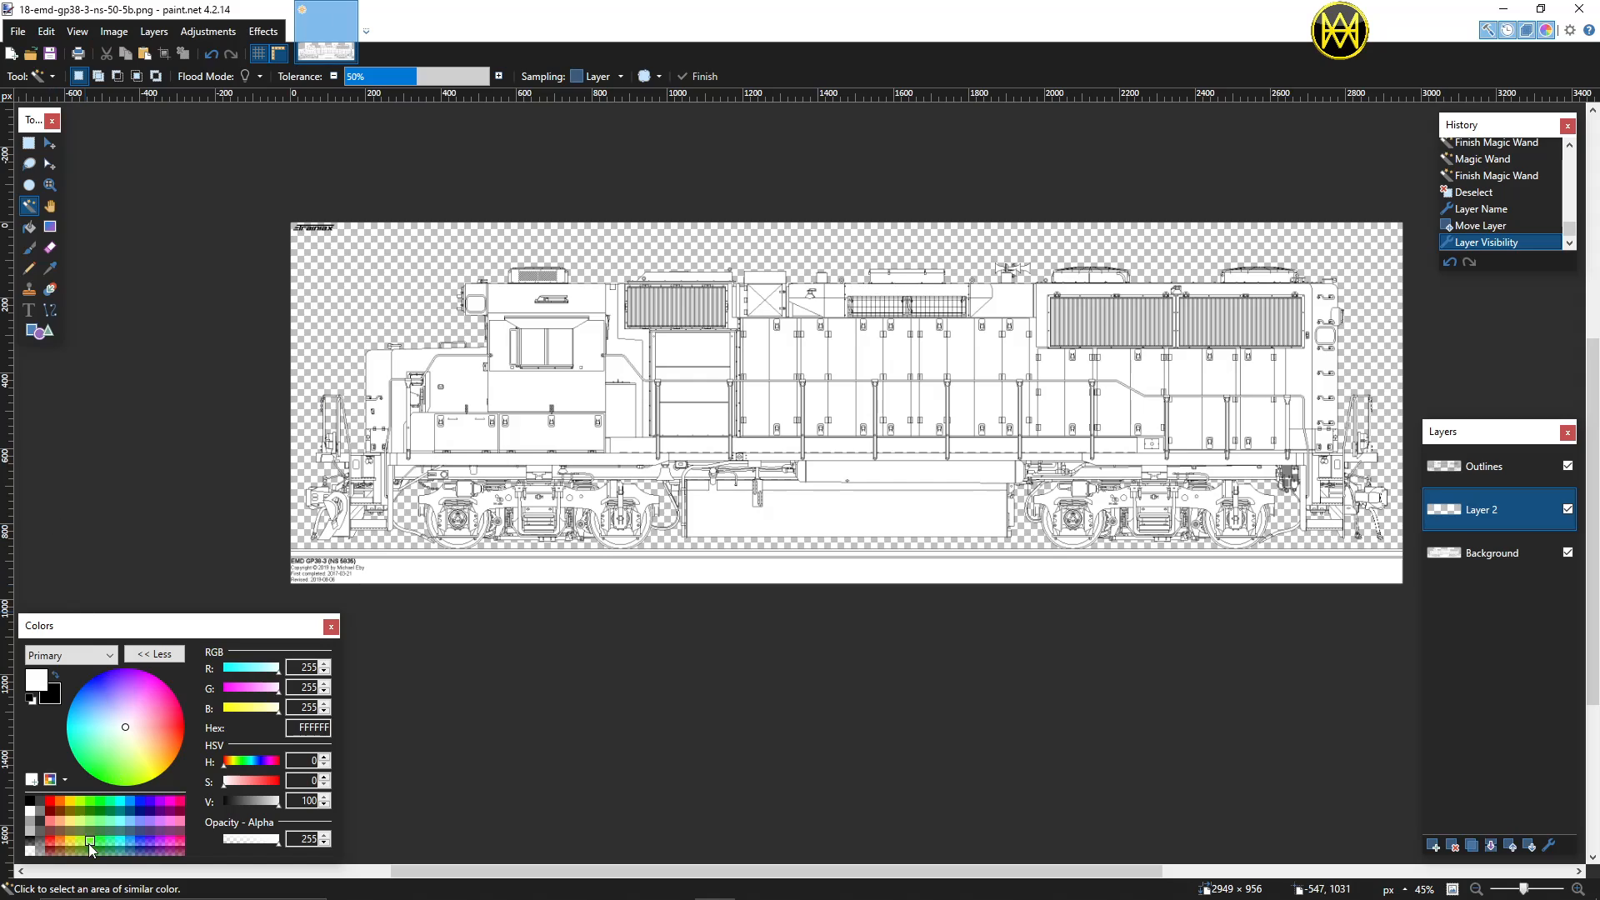
Step: On Layer 2, draw a filled dark red (7F0000) rectangle about 2840 × 145 pixels across the locomotive's lower body
{"action": "left_click", "coordinate": [59, 810]}
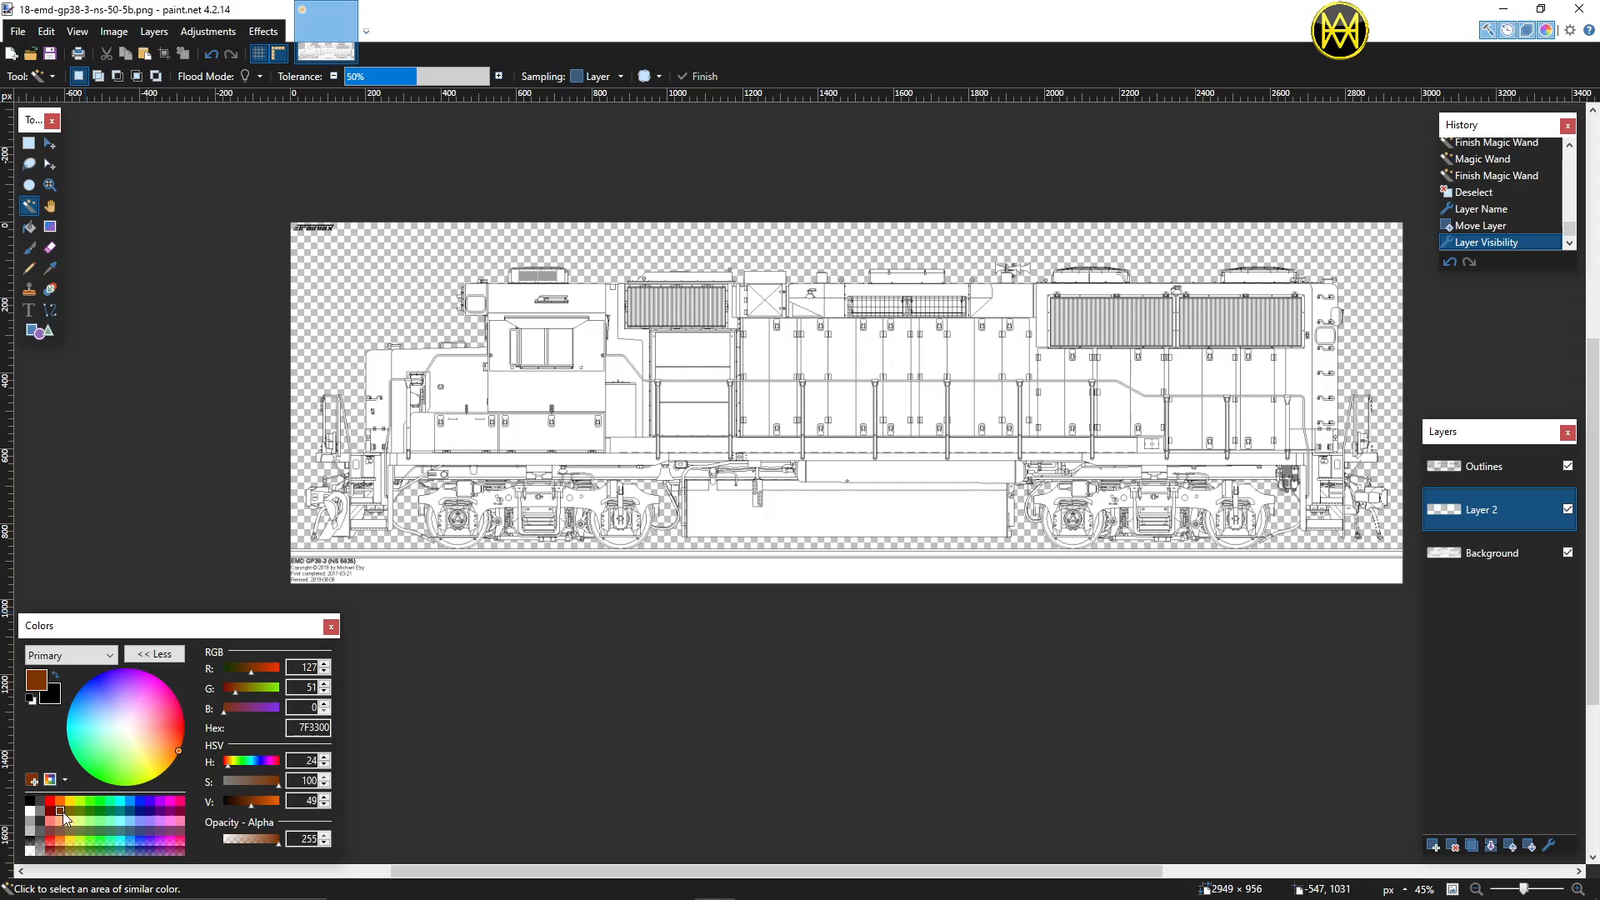
{"action": "left_click", "coordinate": [69, 808]}
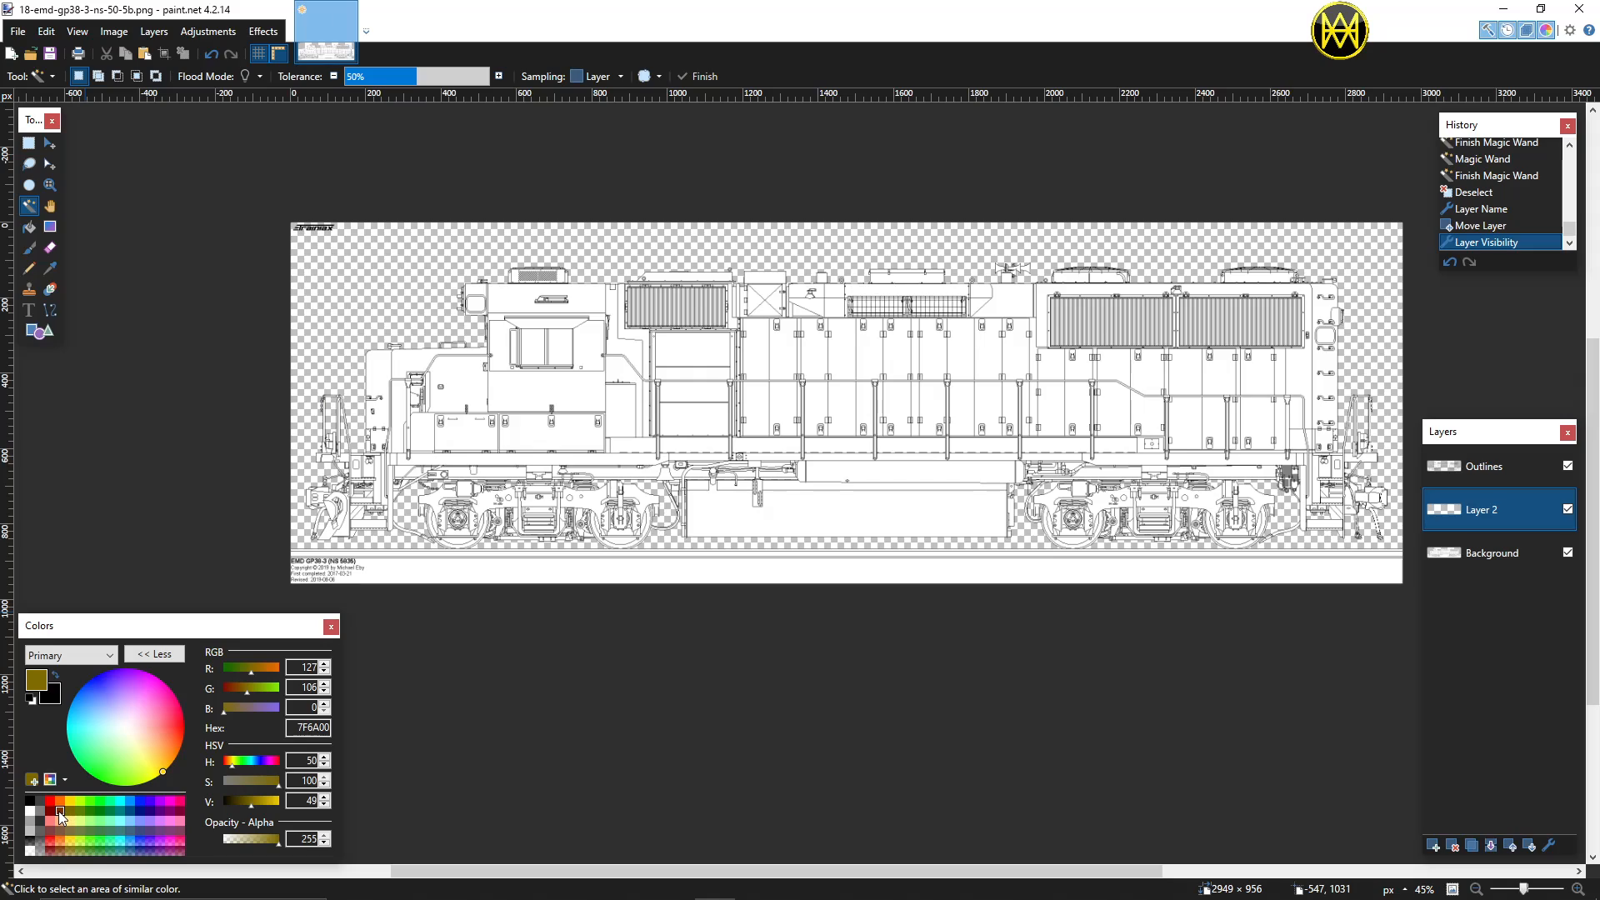
{"action": "left_click", "coordinate": [51, 811]}
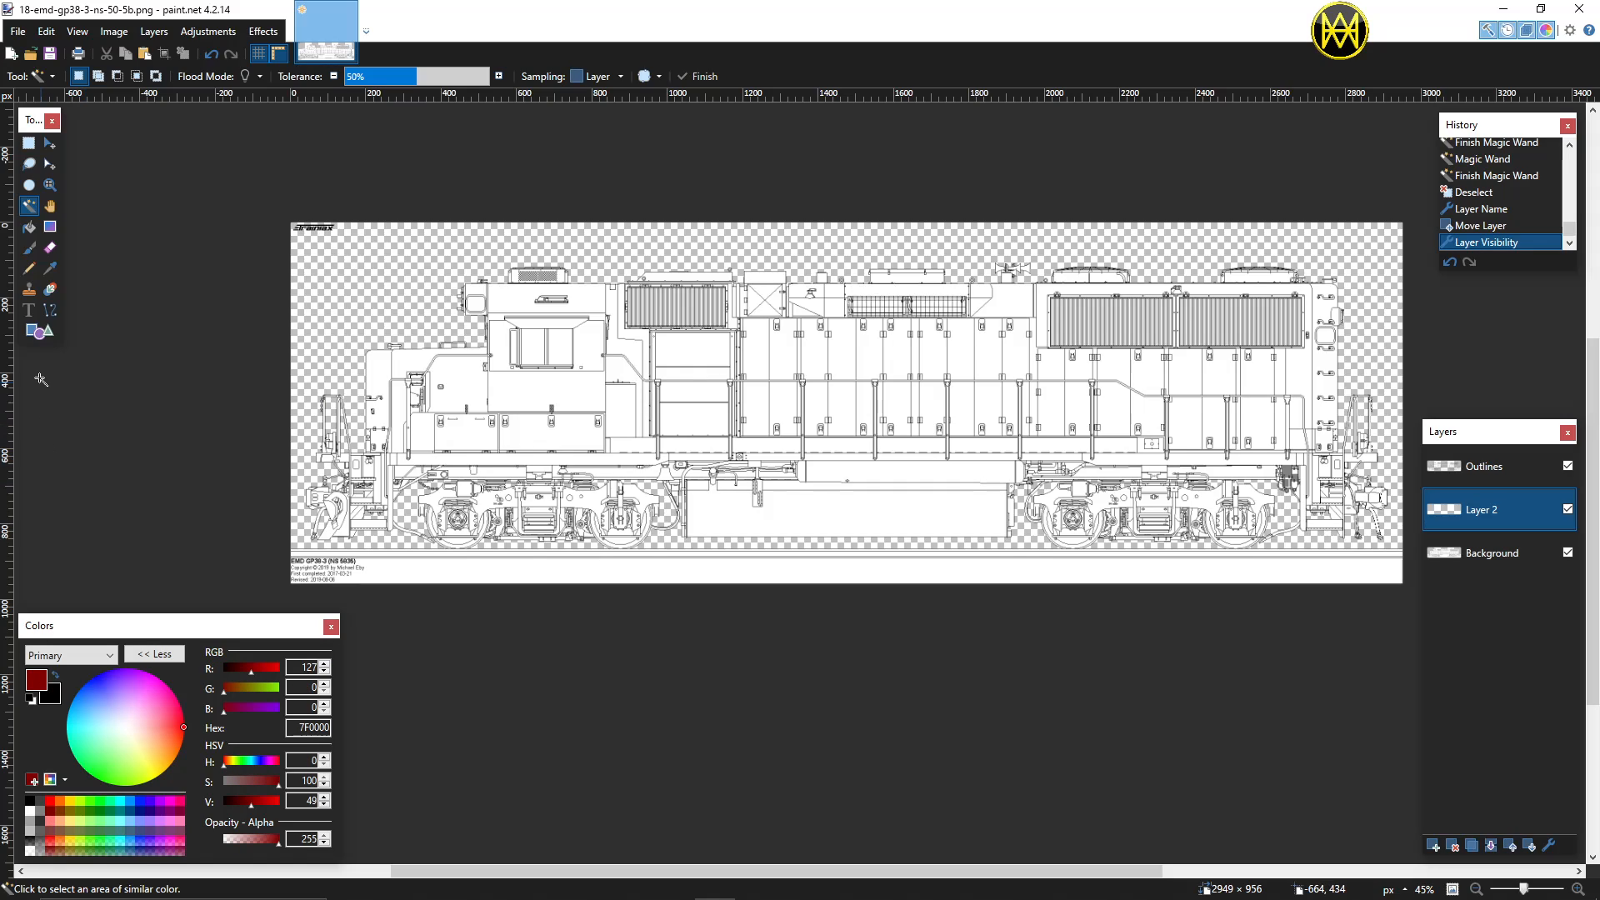
{"action": "left_click", "coordinate": [33, 333]}
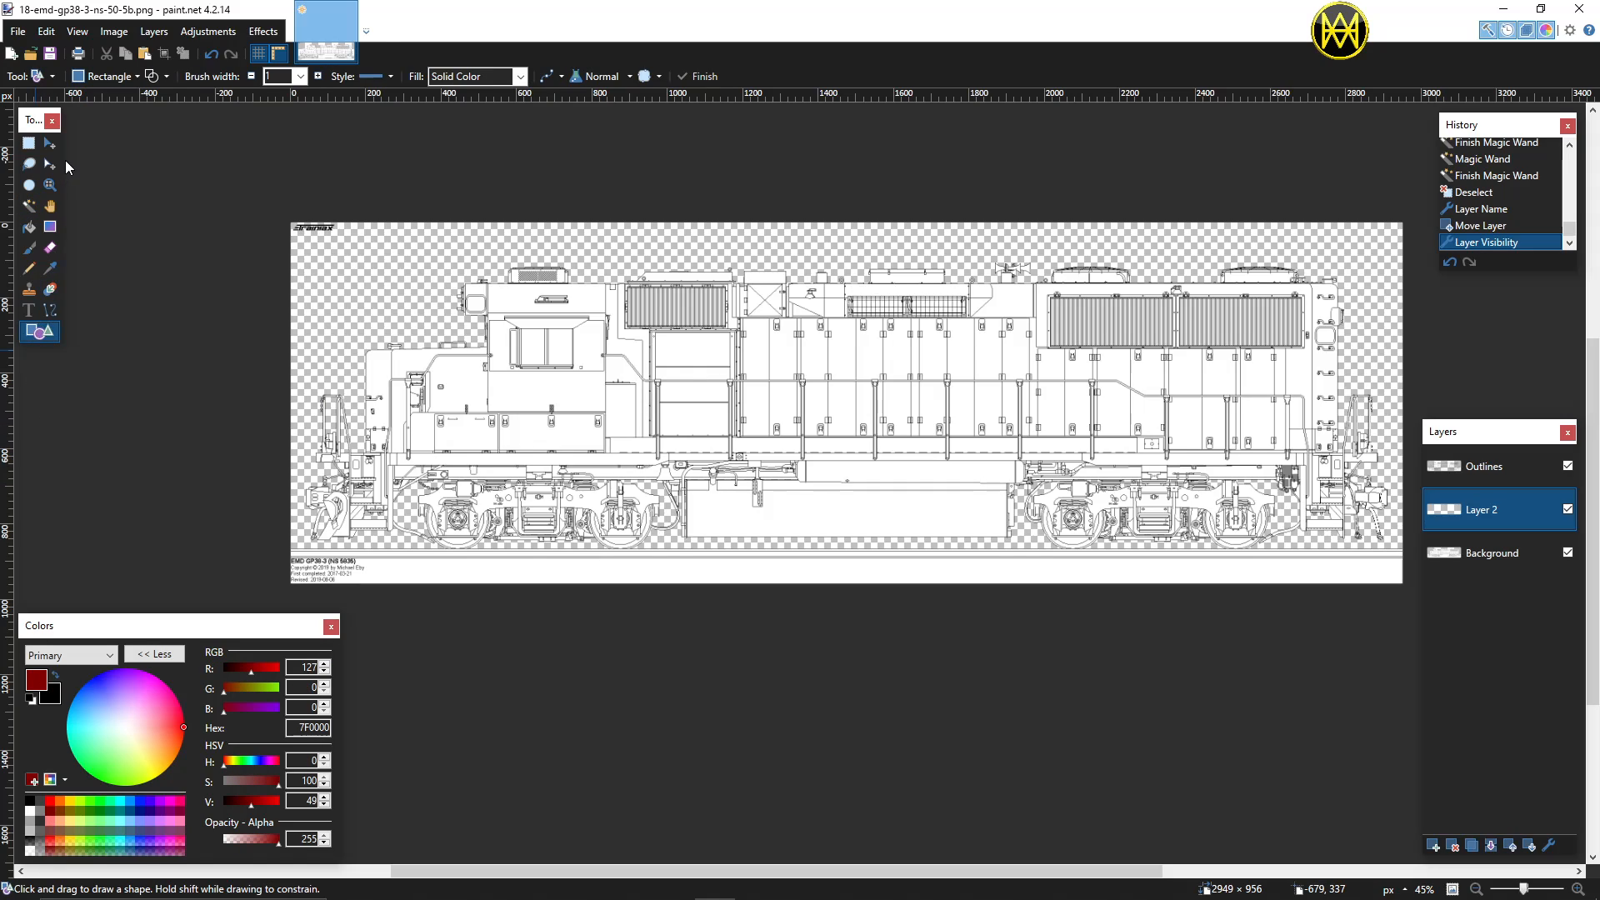
{"action": "left_click", "coordinate": [106, 76]}
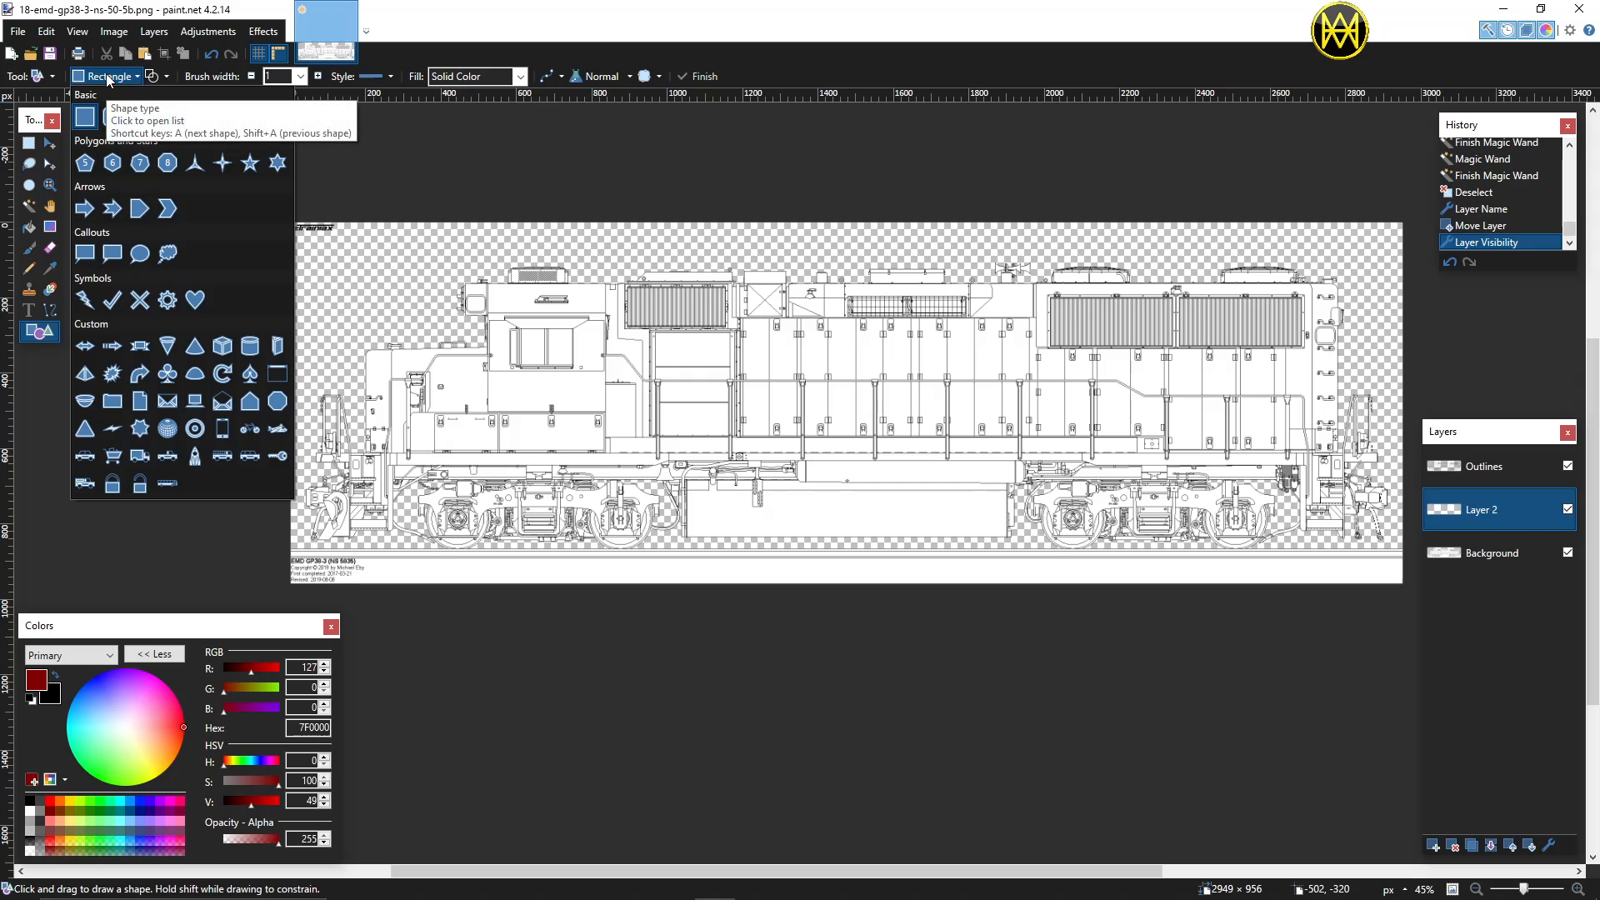
{"action": "left_click", "coordinate": [85, 131]}
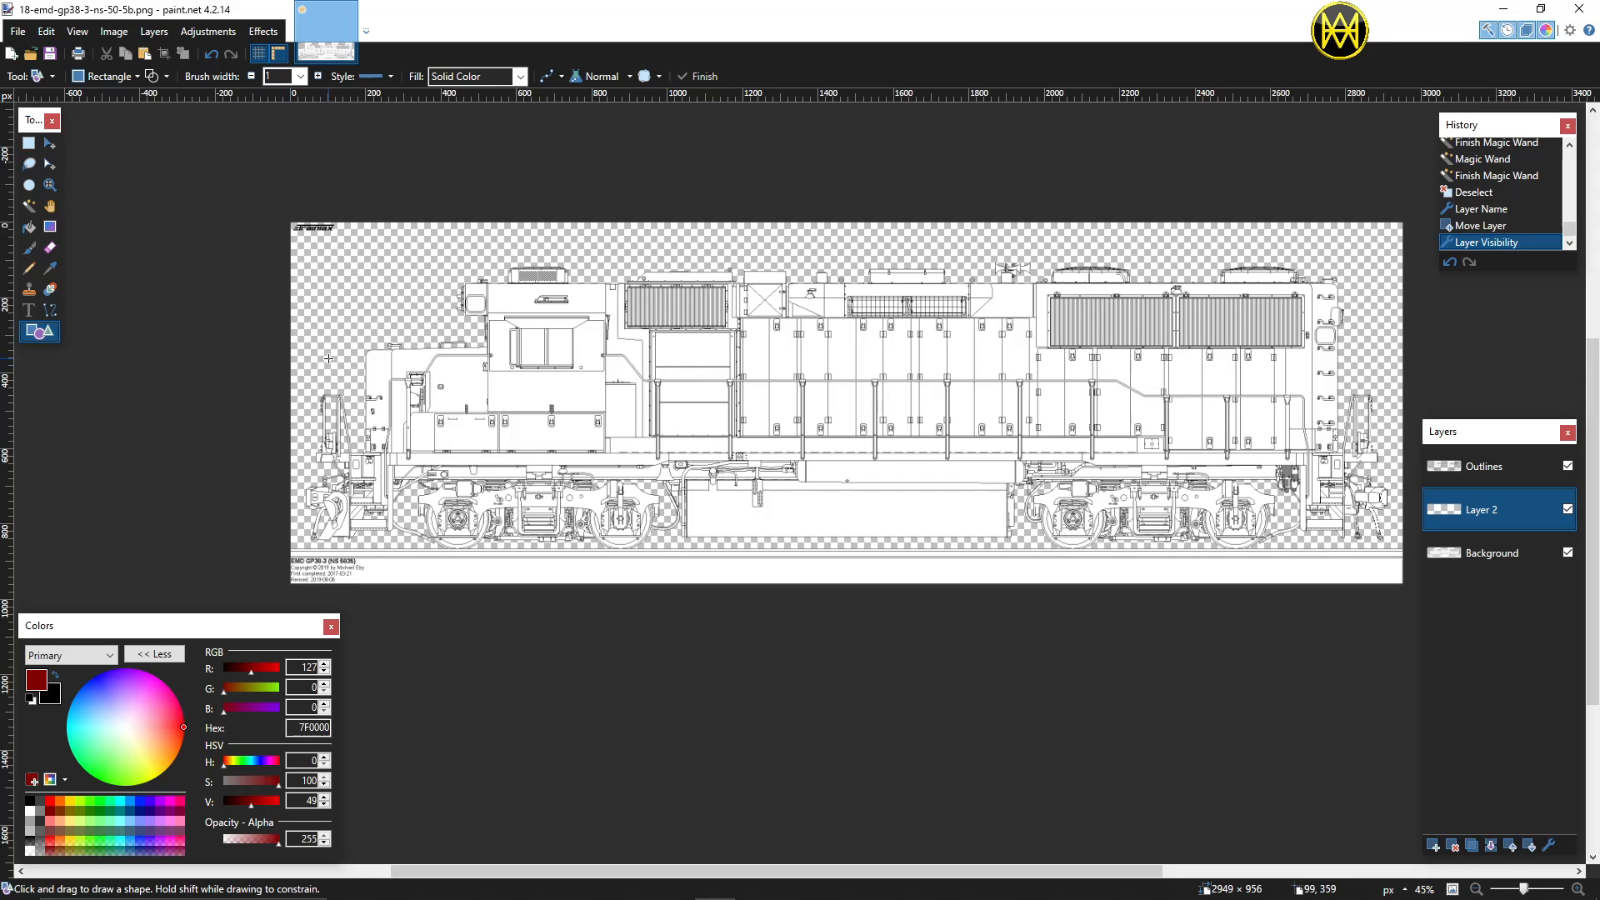
{"action": "mouse_move", "coordinate": [310, 408]}
{"action": "left_mouse_down"}
{"action": "mouse_move", "coordinate": [558, 462]}
{"action": "mouse_move", "coordinate": [1380, 462]}
{"action": "left_mouse_up"}
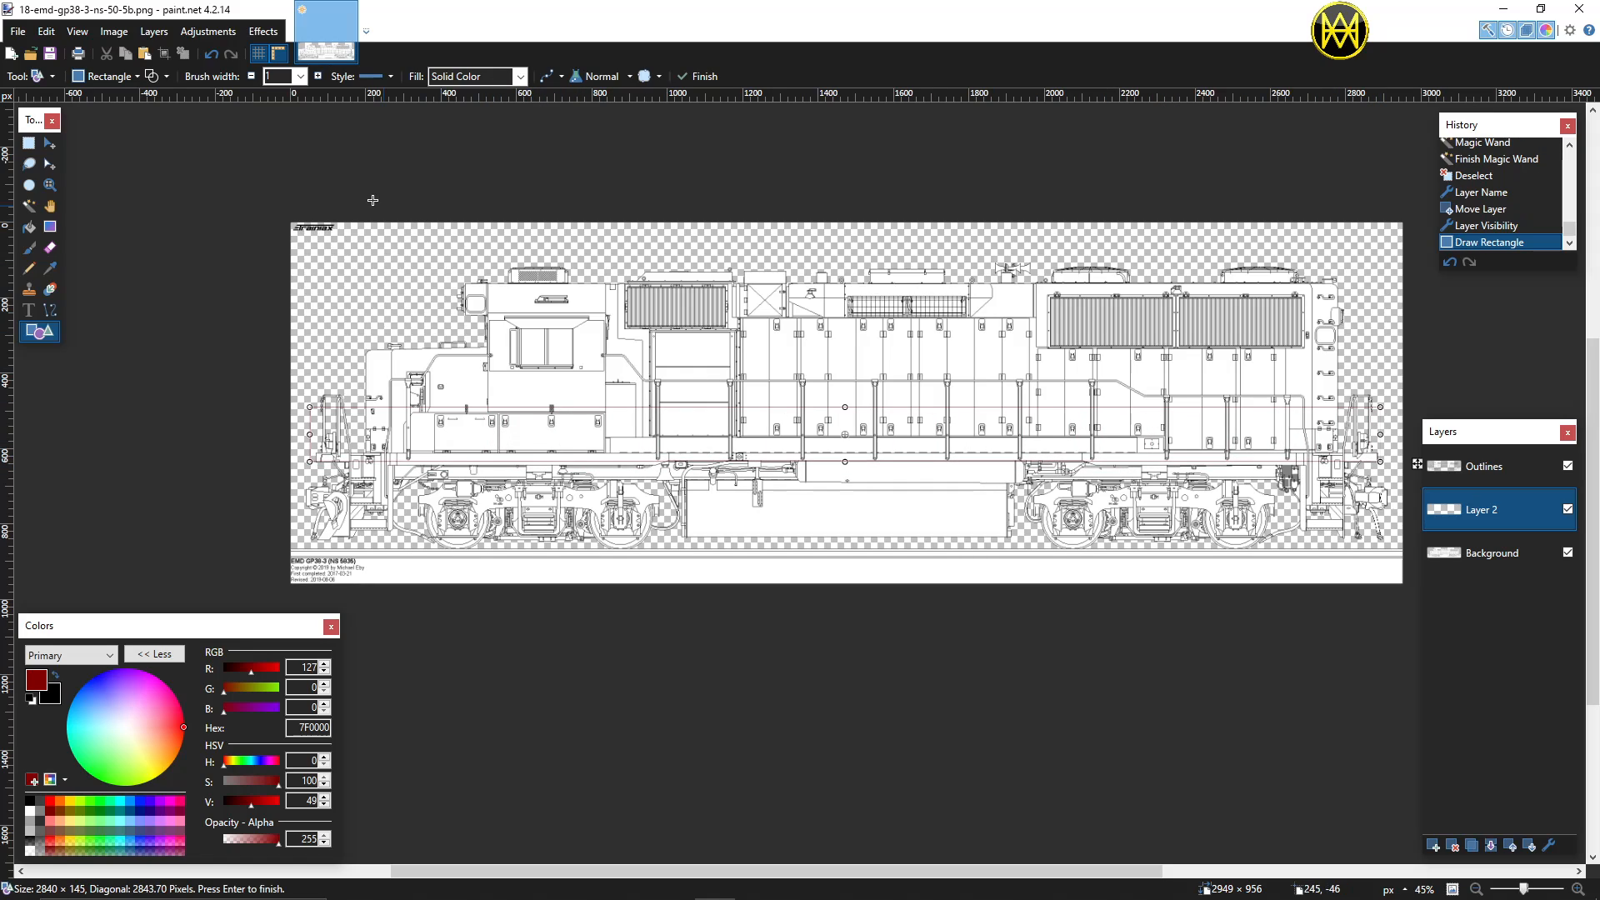
{"action": "left_click", "coordinate": [163, 77]}
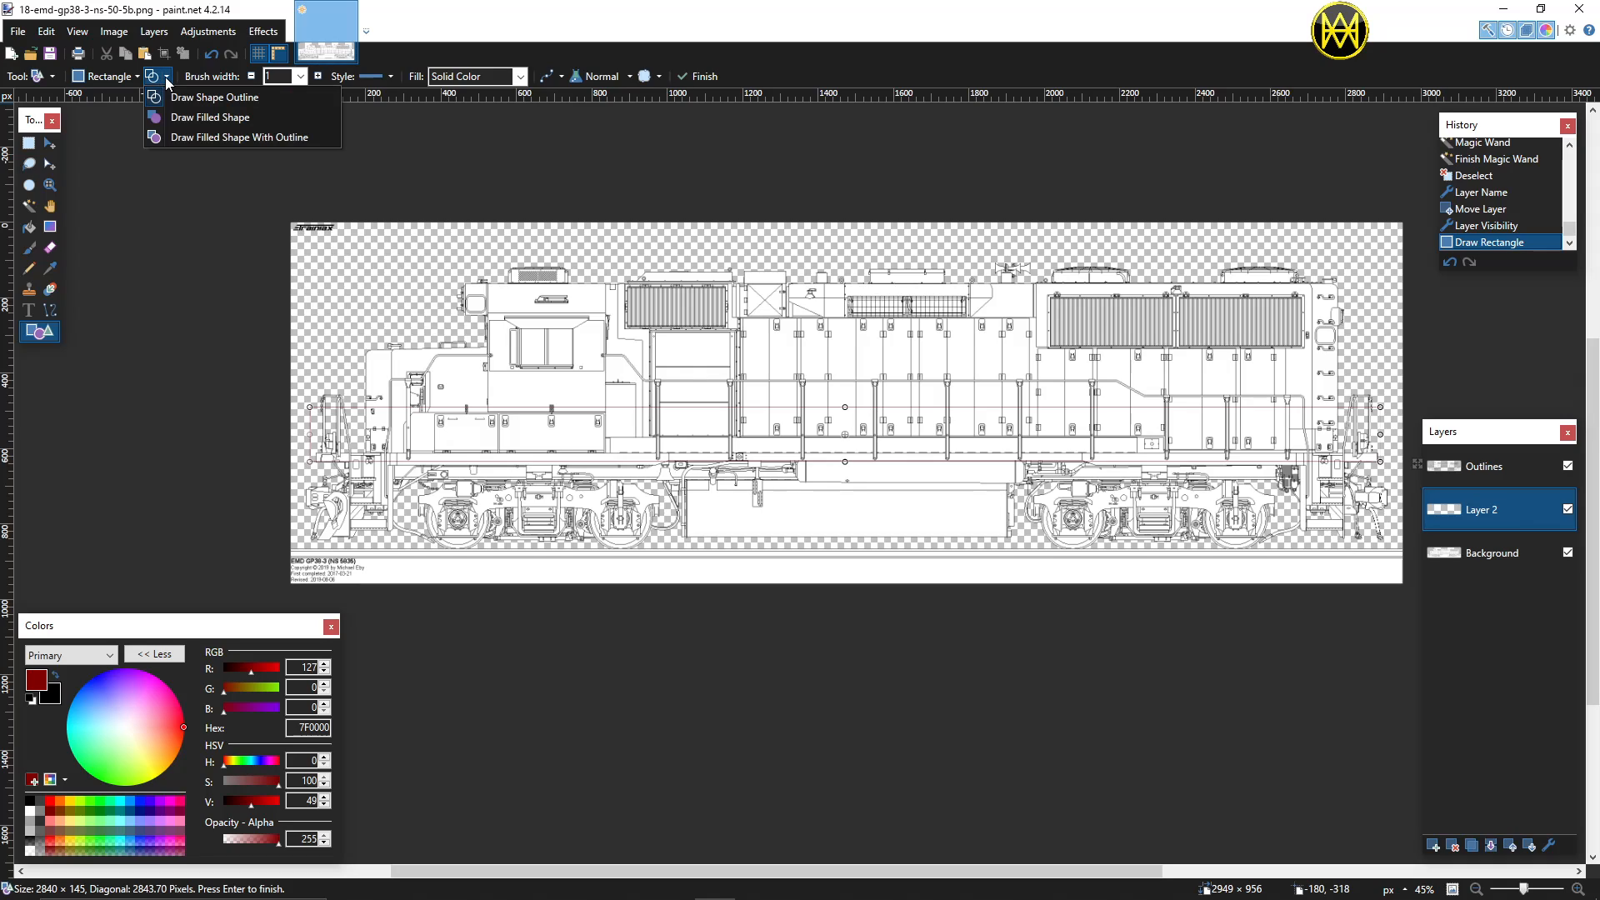
{"action": "left_click", "coordinate": [170, 117]}
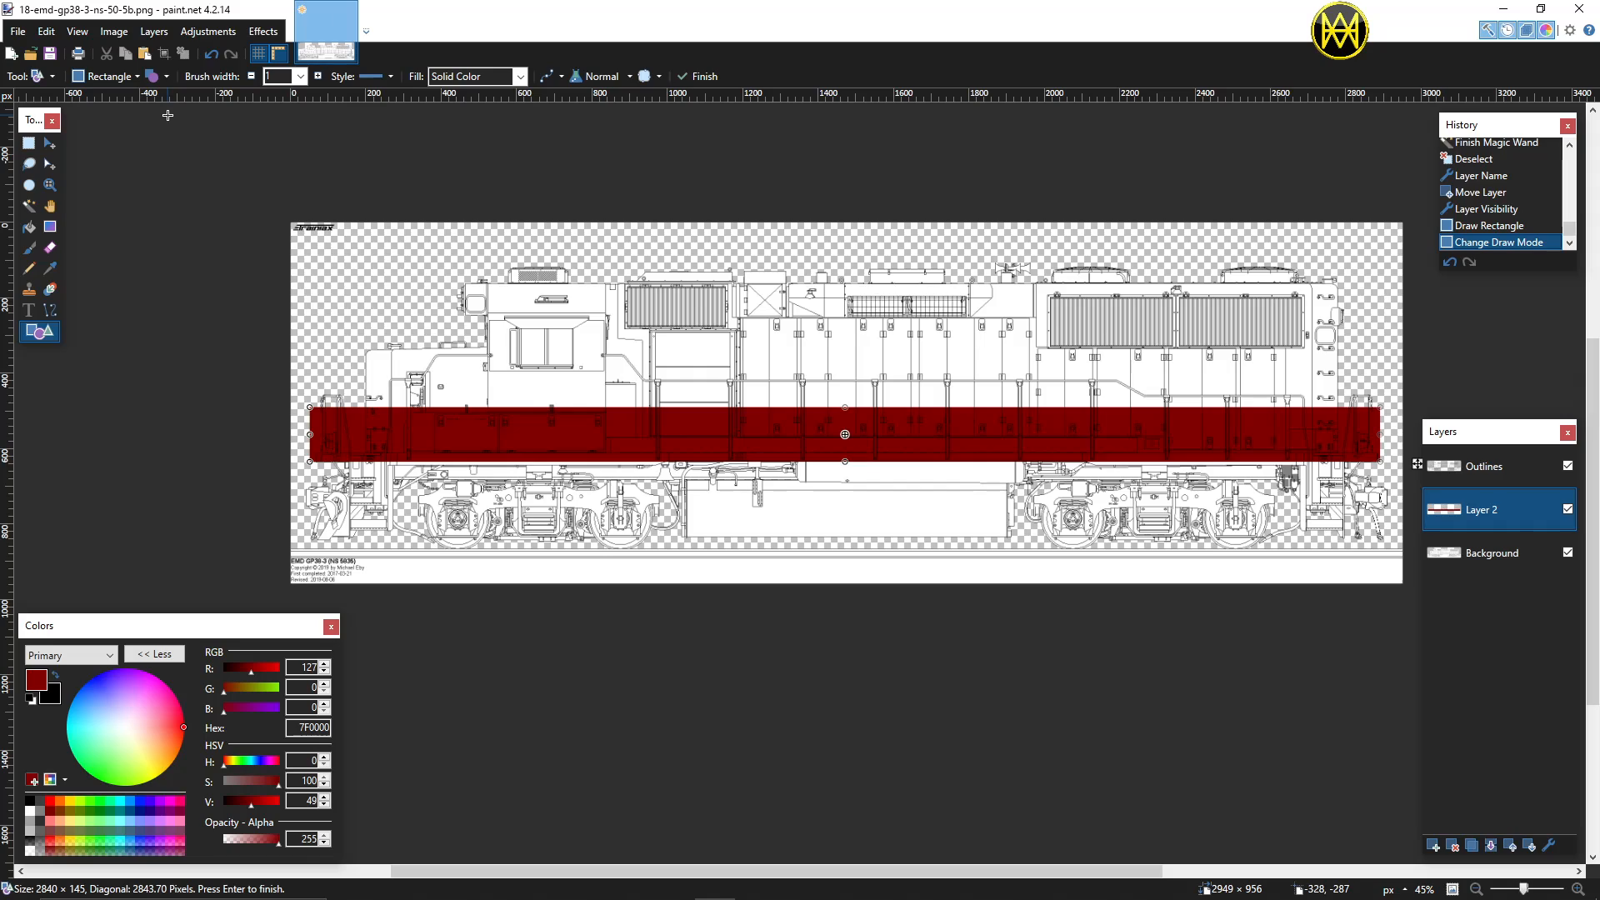
{"action": "key", "text": "Return"}
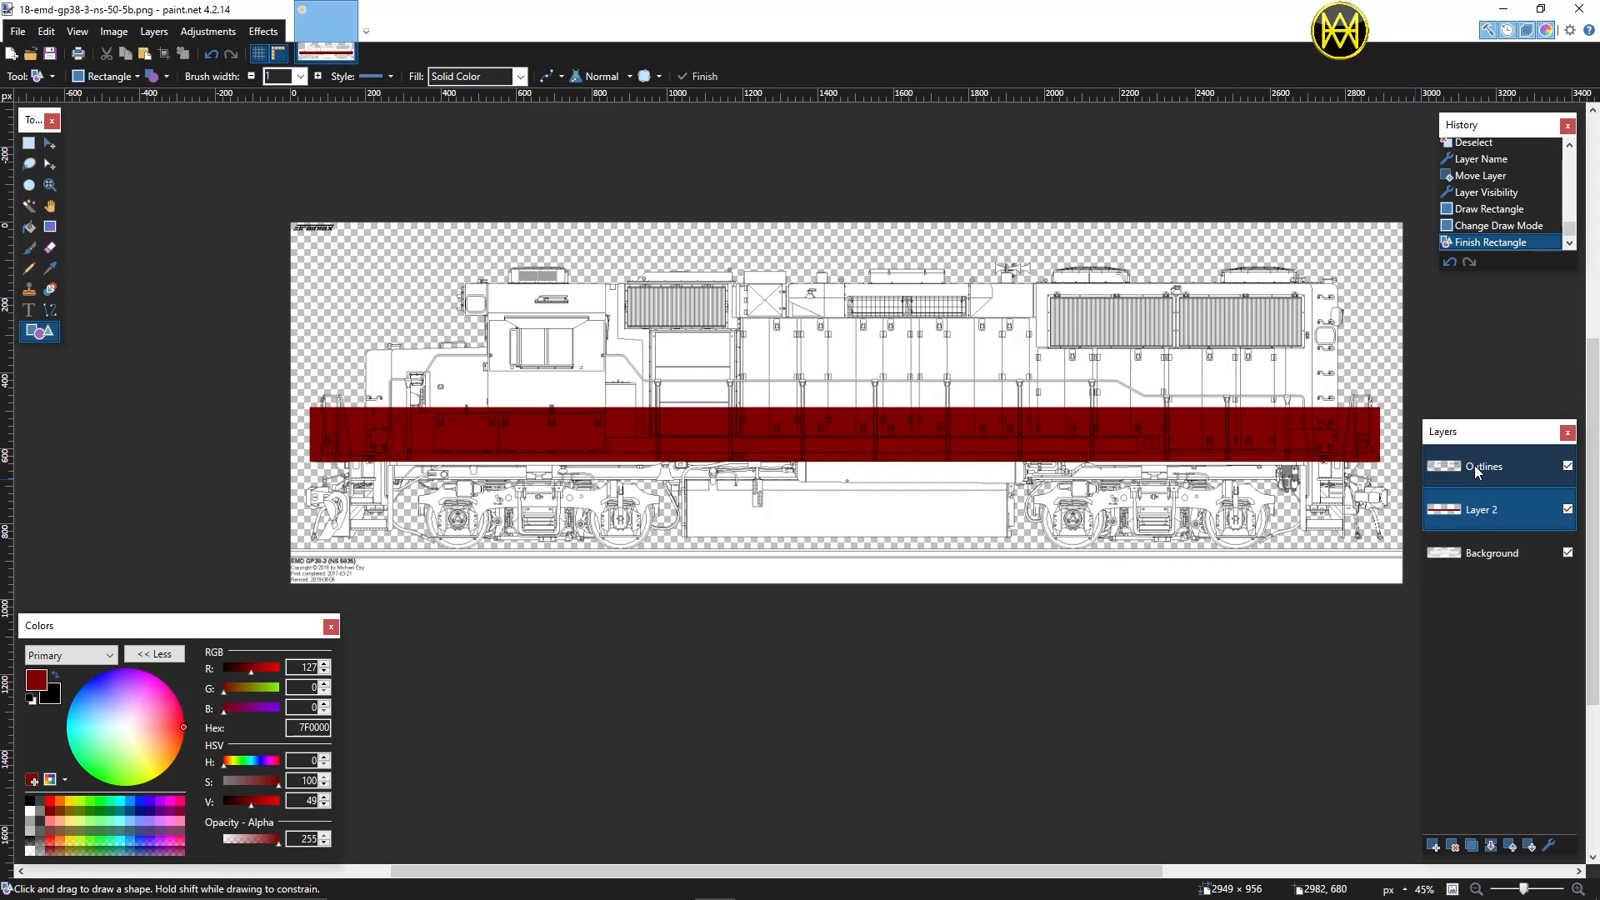
Step: Hide and show the Outlines layer to compare the red stripe with and without its line work
{"action": "left_click", "coordinate": [1566, 469]}
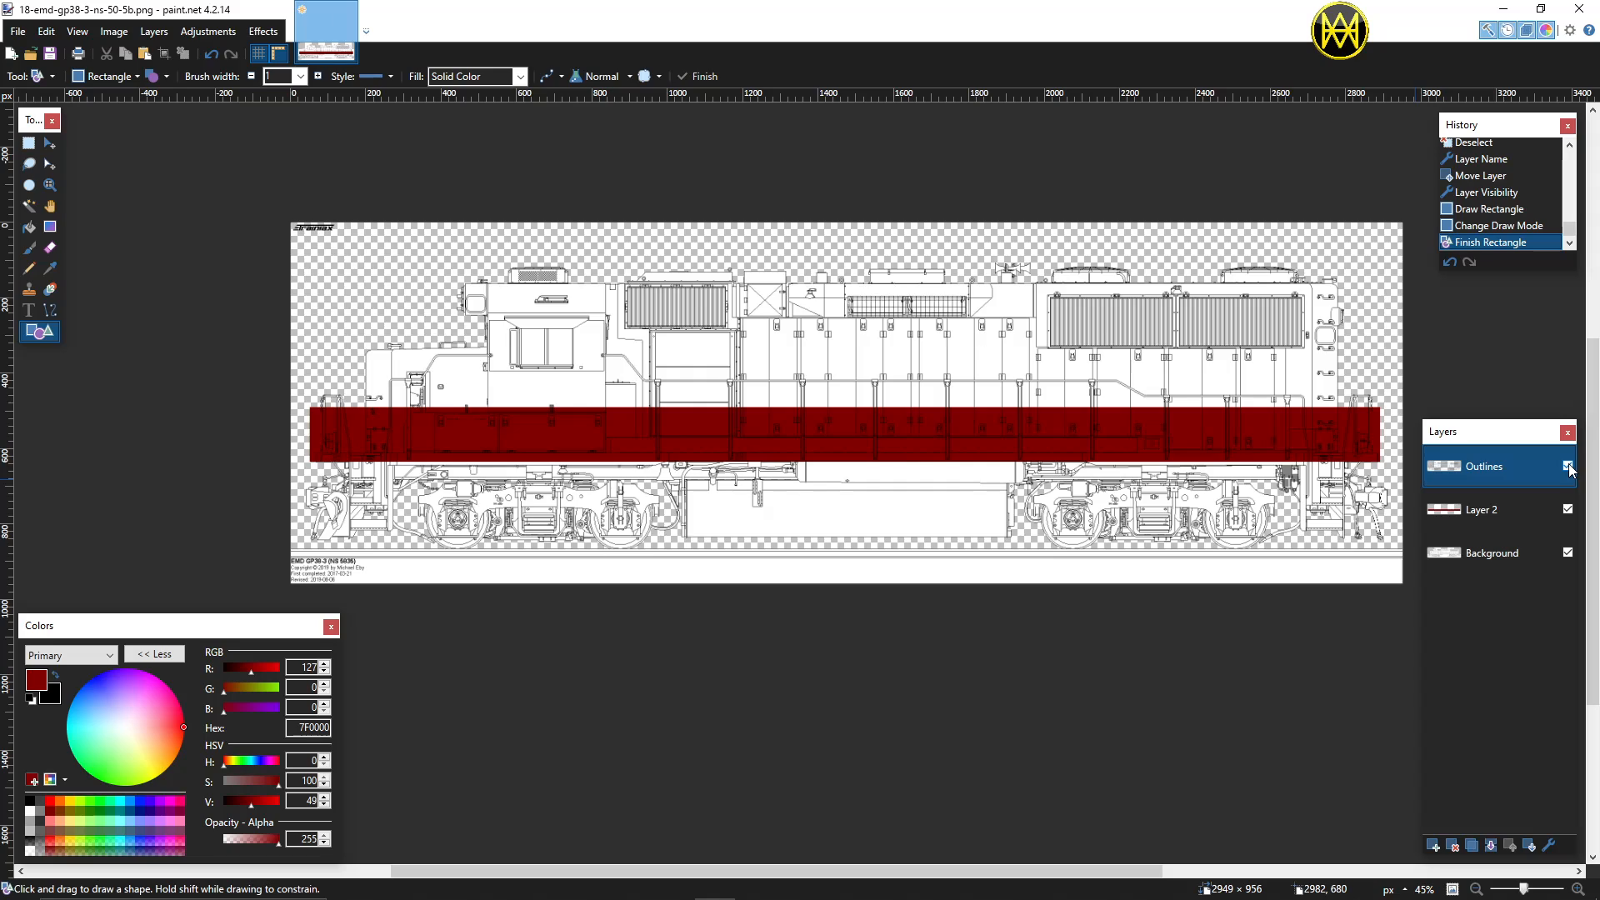
{"action": "left_click", "coordinate": [1568, 467]}
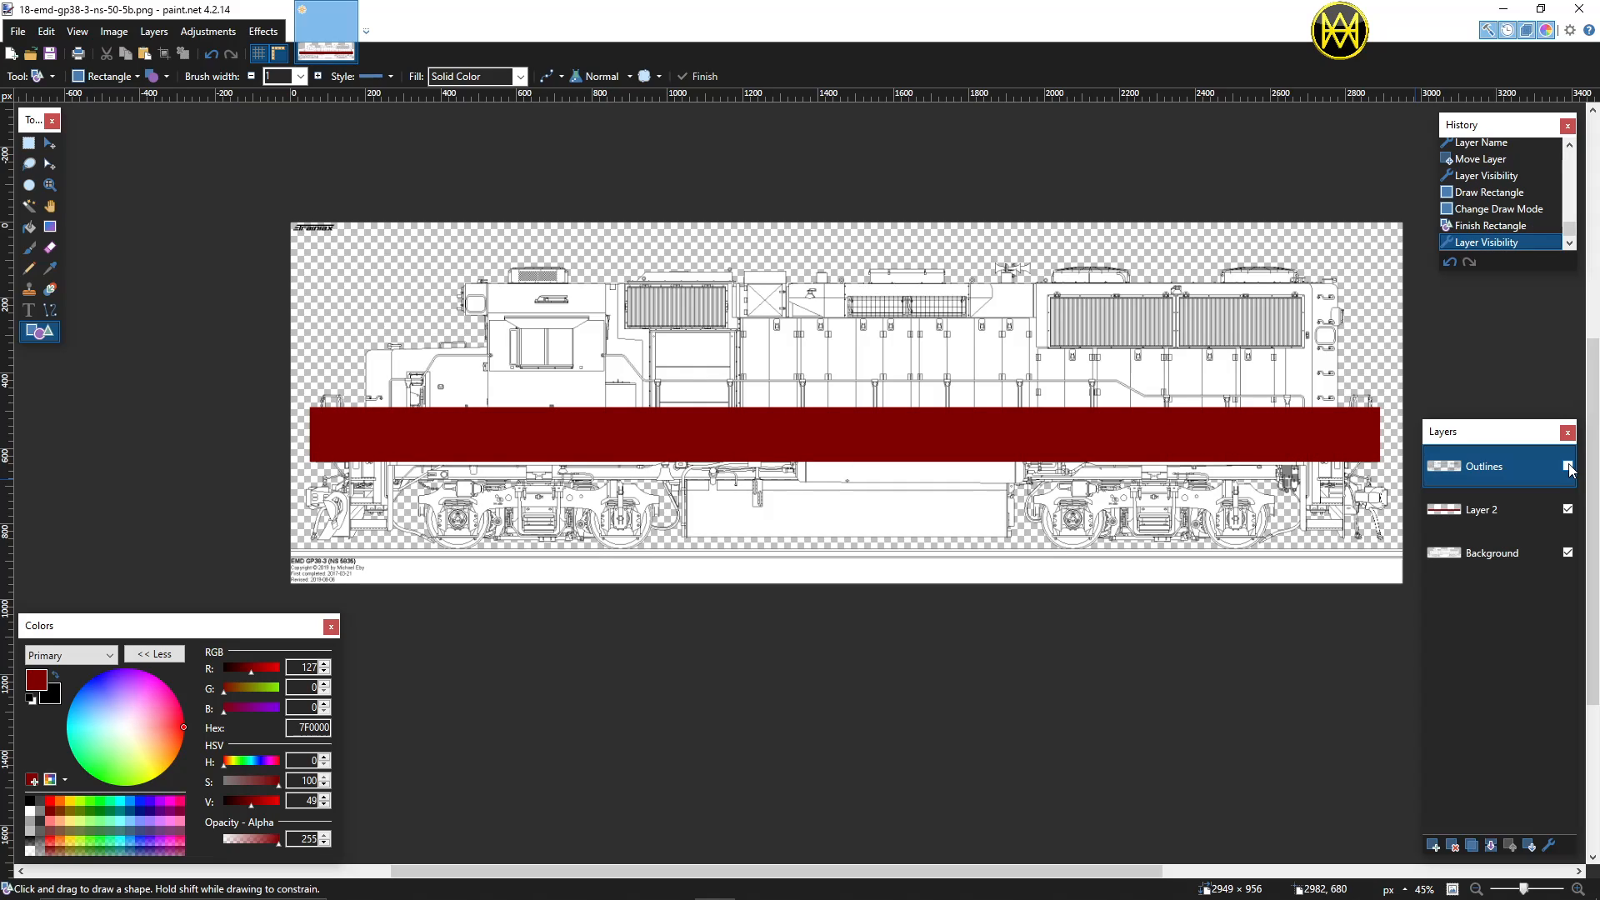
{"action": "left_click", "coordinate": [1569, 467]}
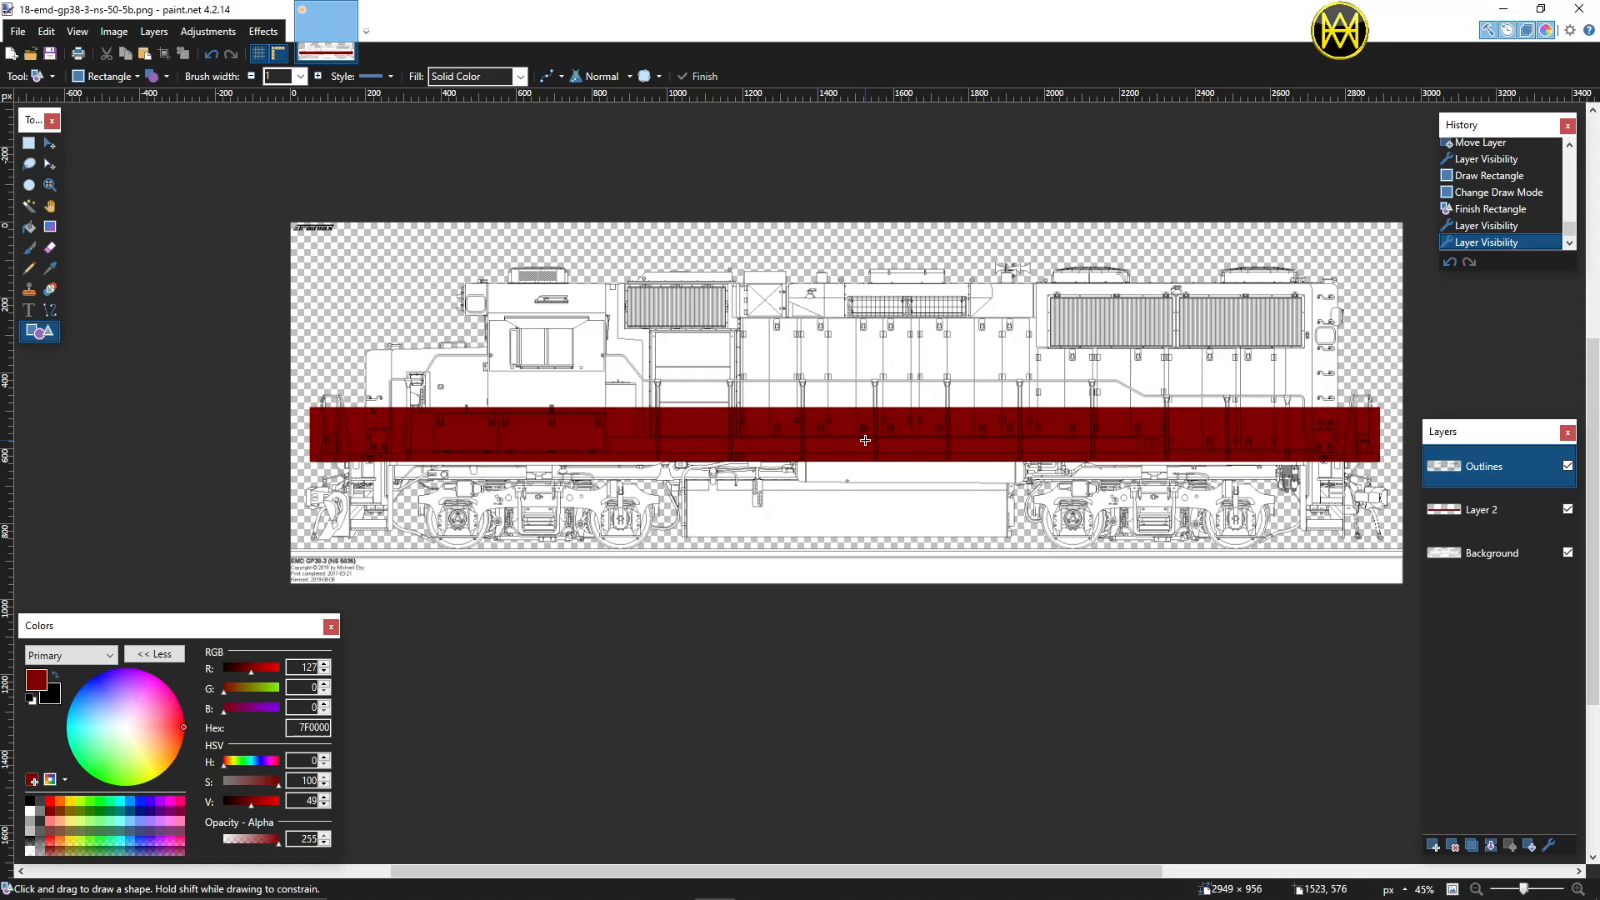
Step: Copy the transparent area around the locomotive from the Background layer using Magic Wand, paste it onto Layer 2 to trim the red stripe, and deselect
{"action": "left_click", "coordinate": [1474, 557]}
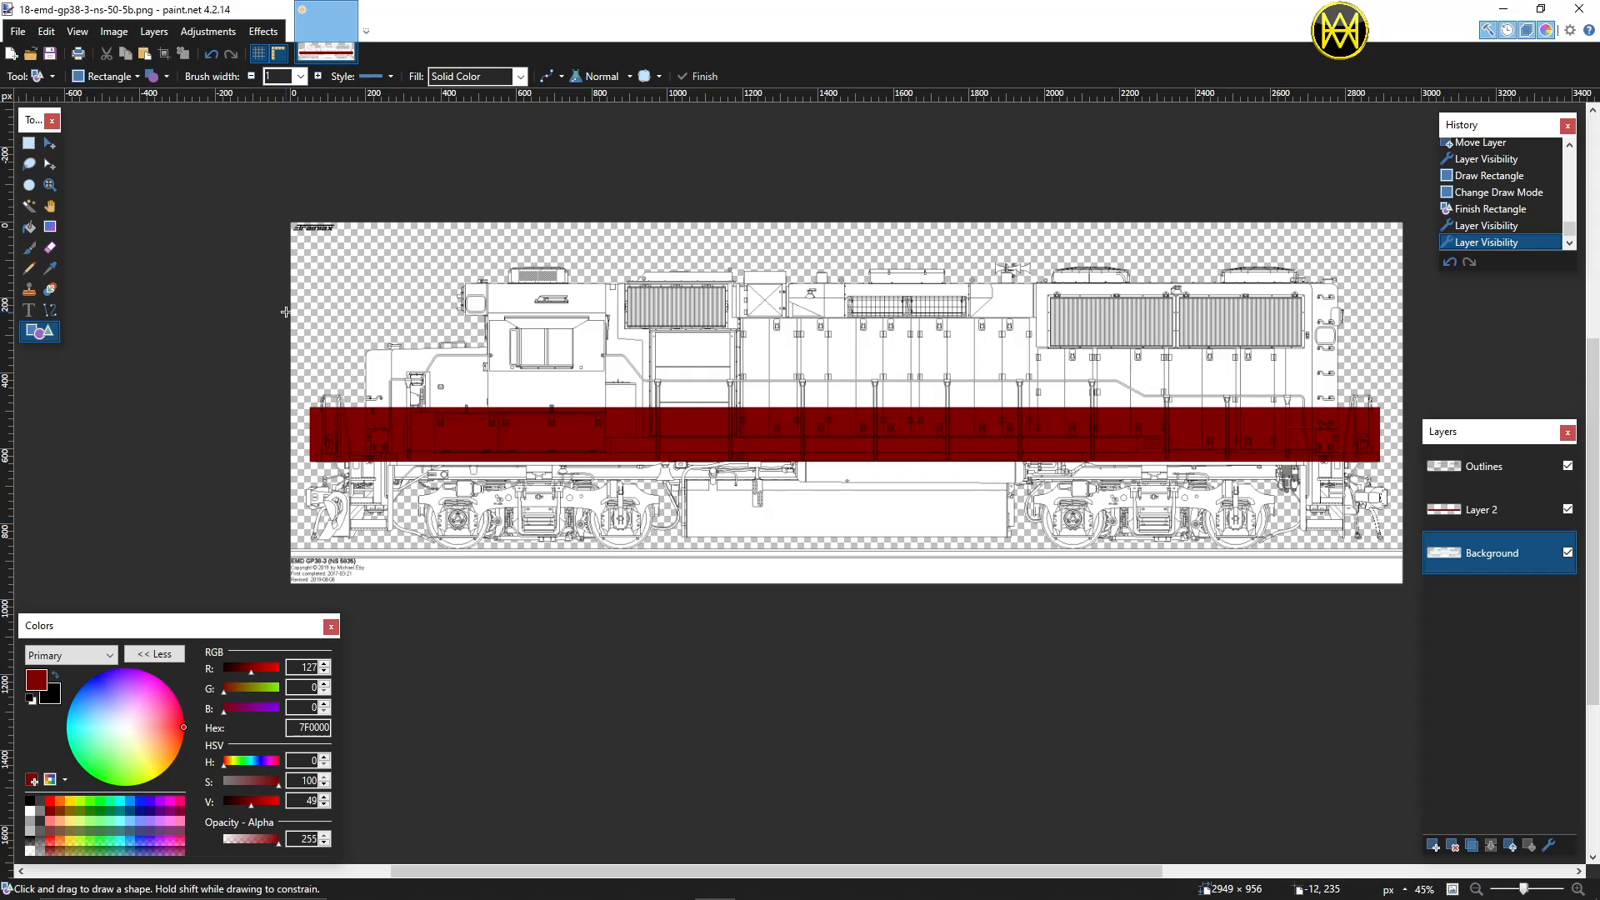
{"action": "left_click", "coordinate": [29, 206]}
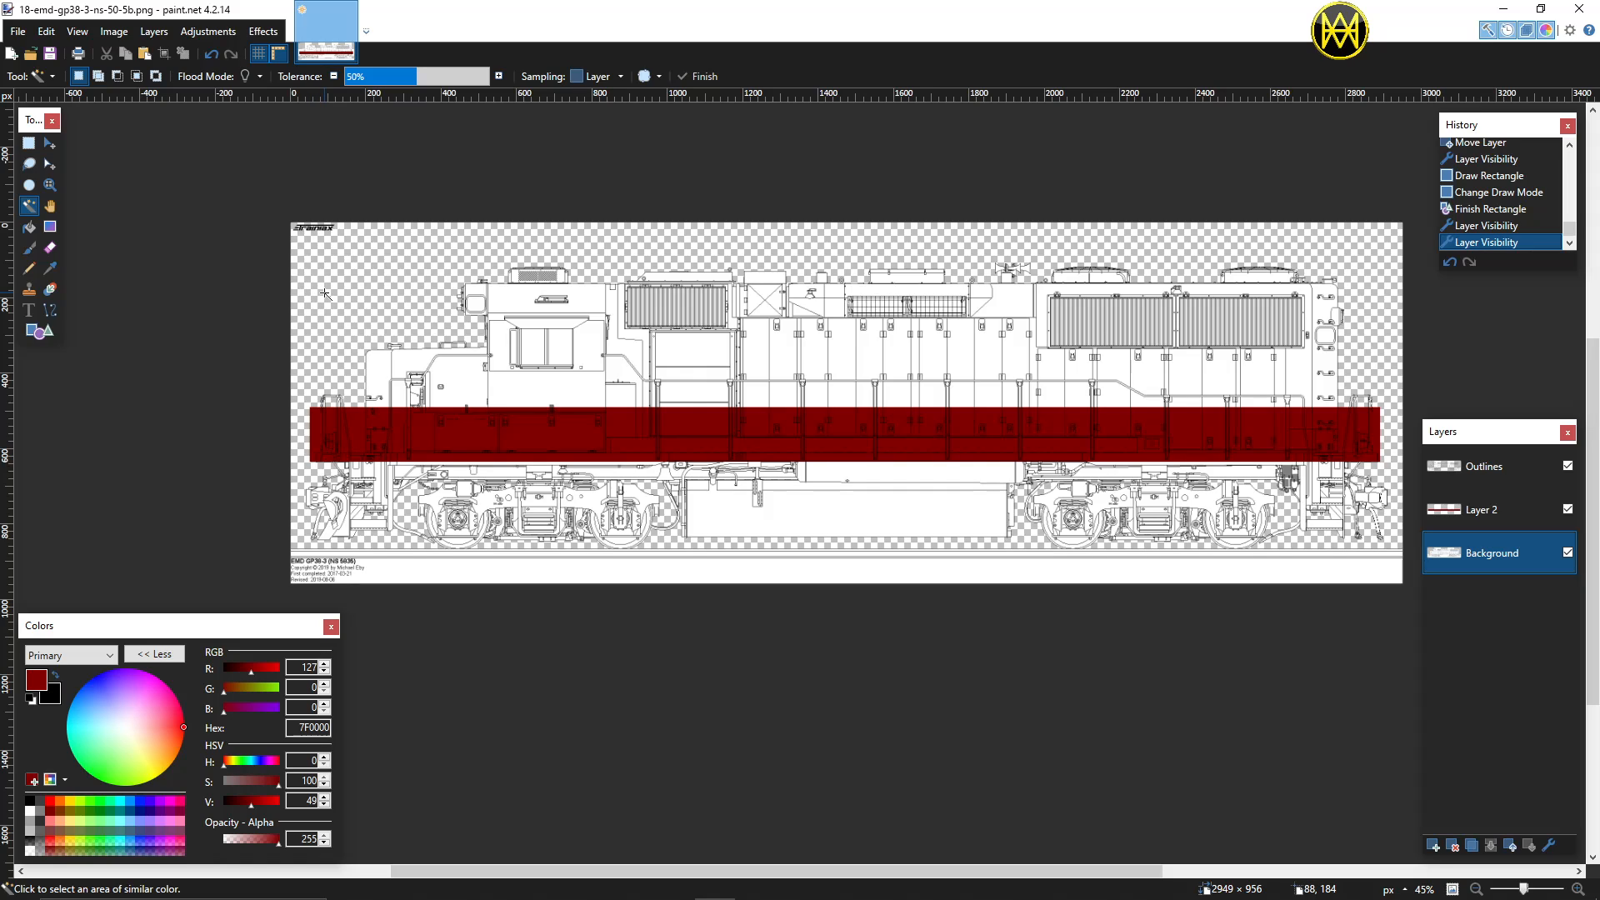
{"action": "left_click", "coordinate": [325, 294]}
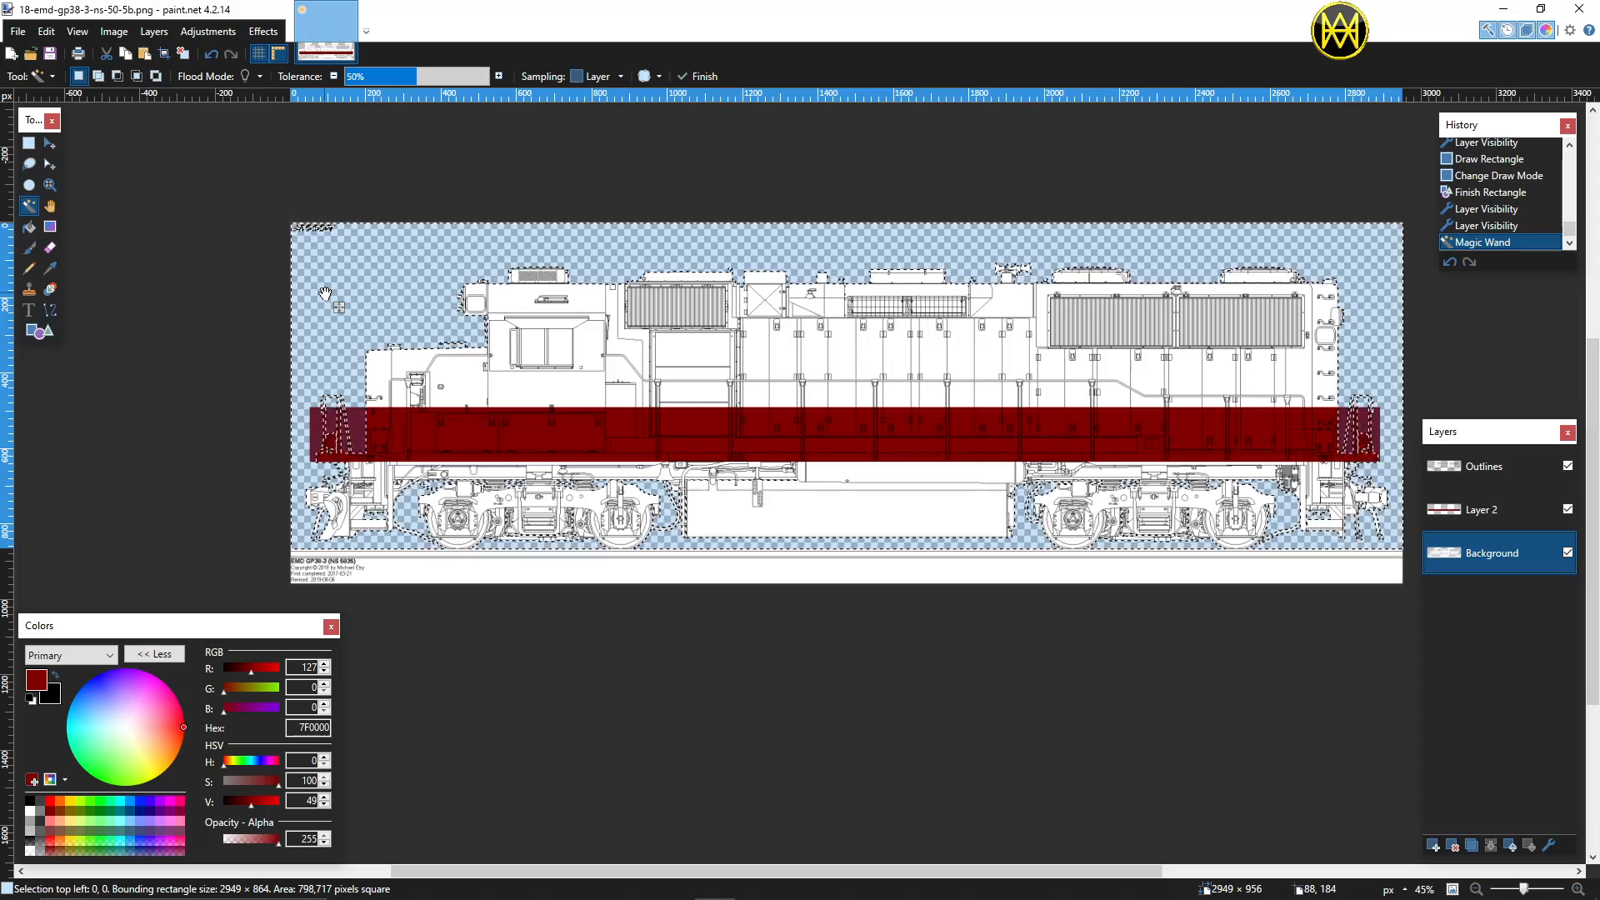
{"action": "left_click", "coordinate": [46, 30]}
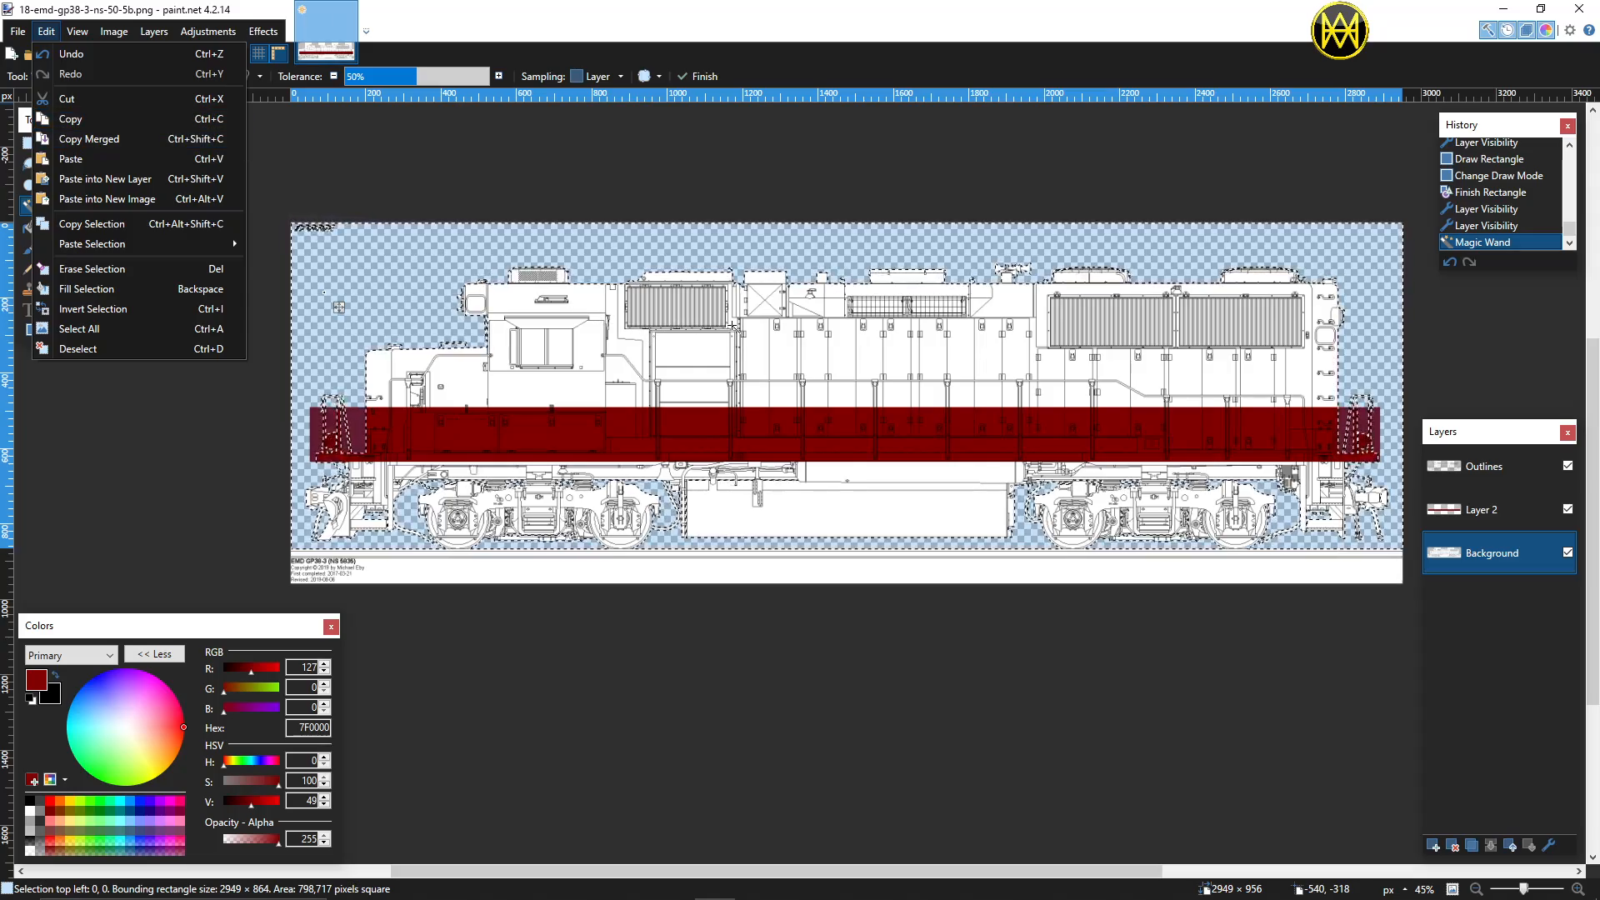
{"action": "left_click", "coordinate": [1492, 511]}
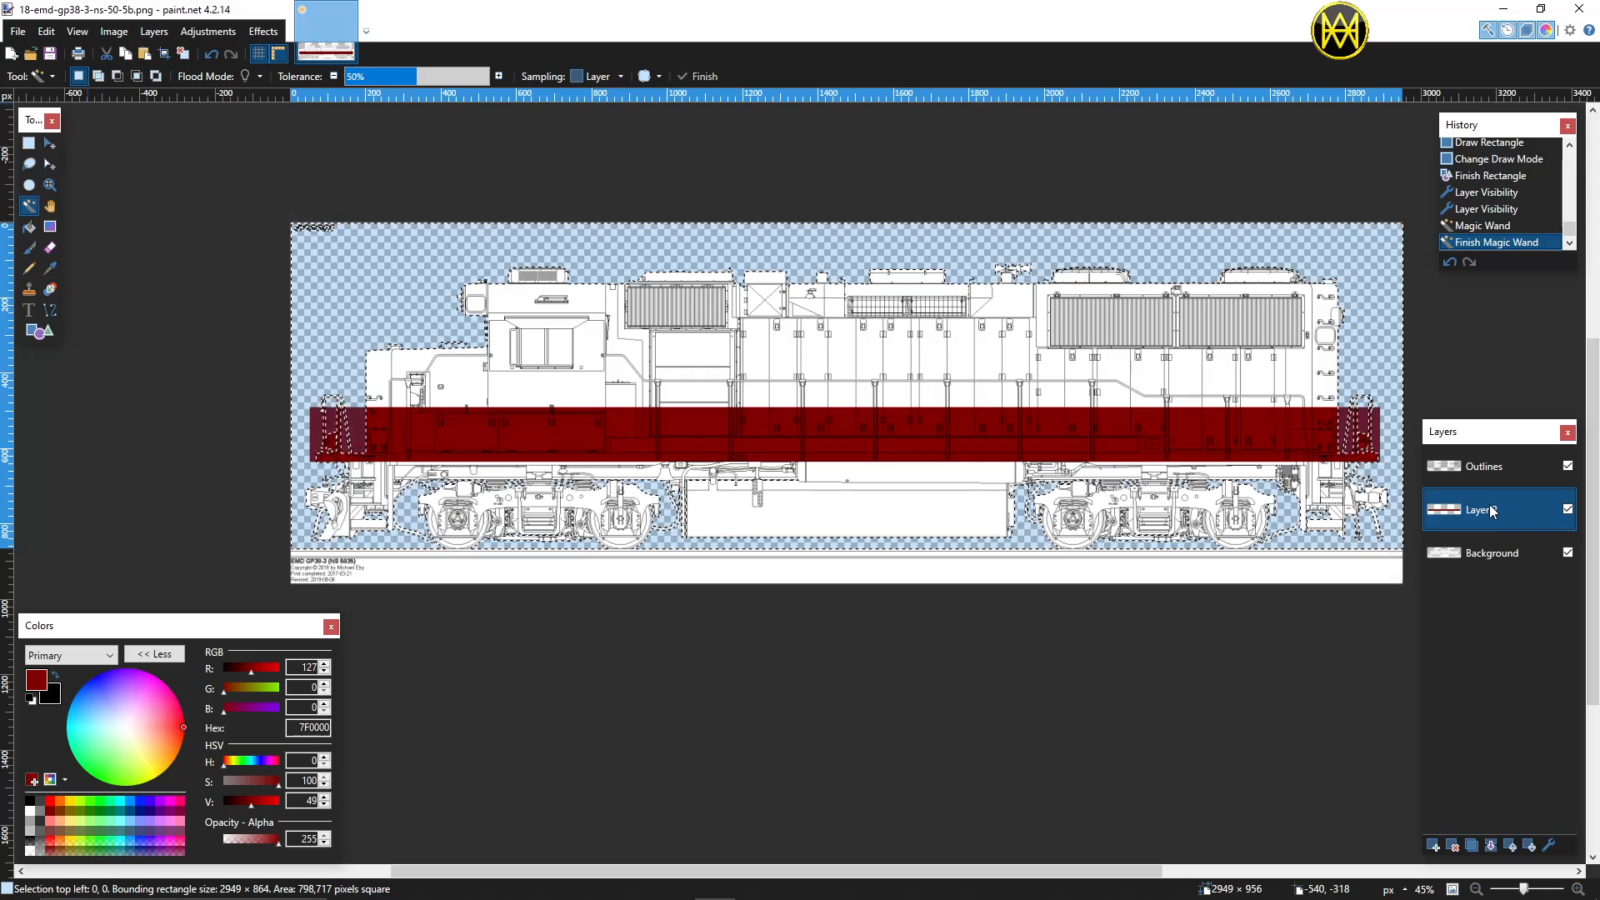
{"action": "key", "text": "ctrl+v"}
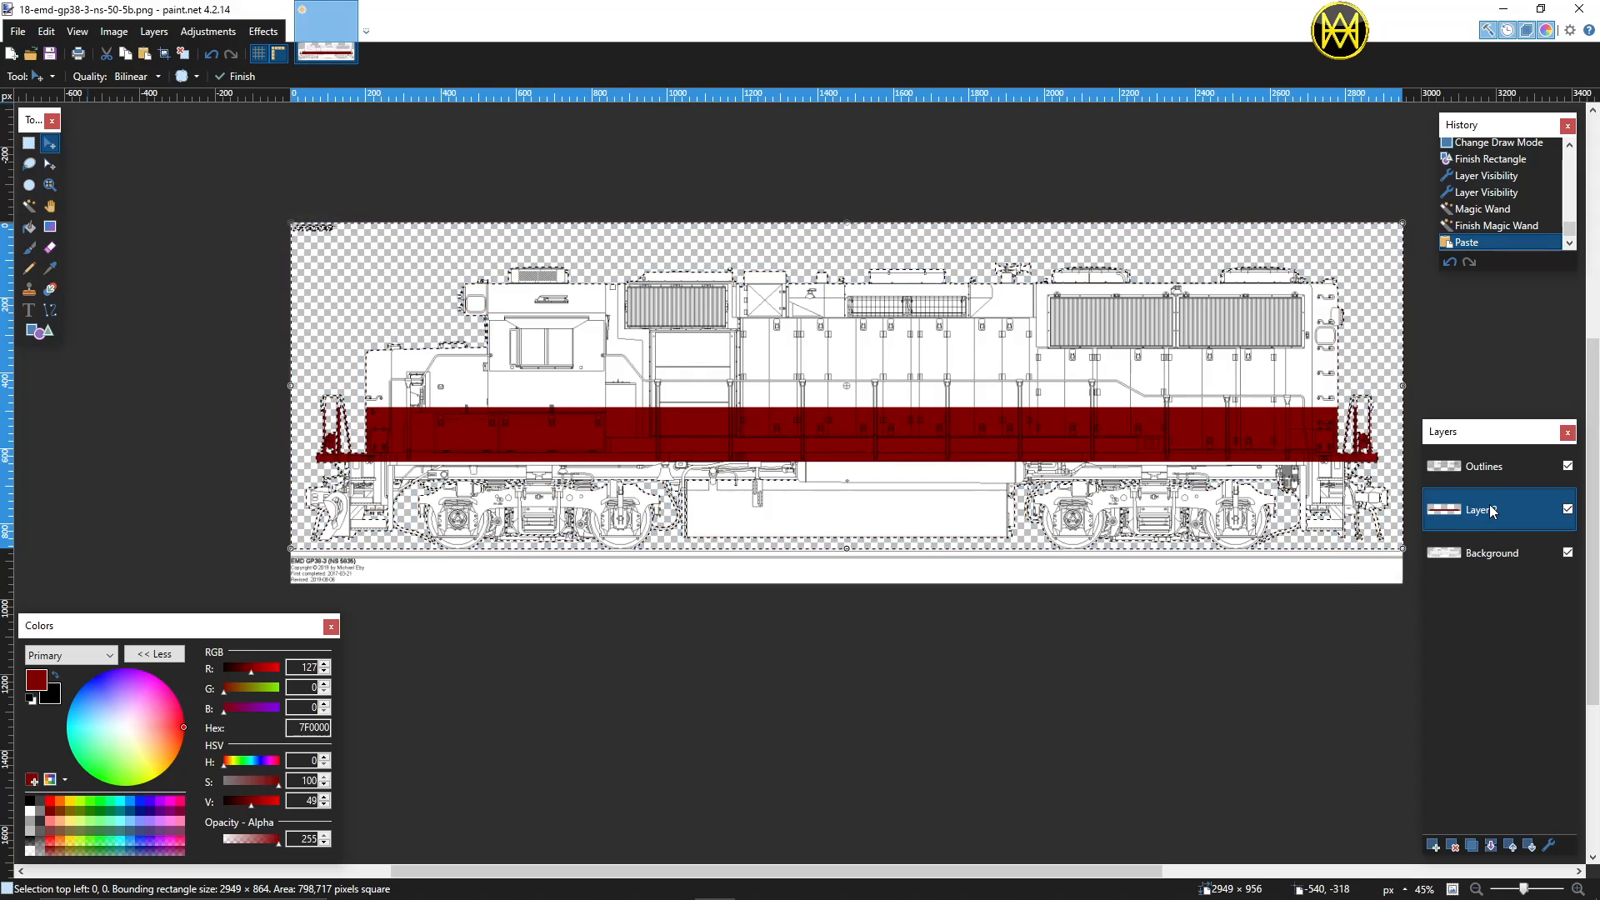
{"action": "key", "text": "ctrl+d"}
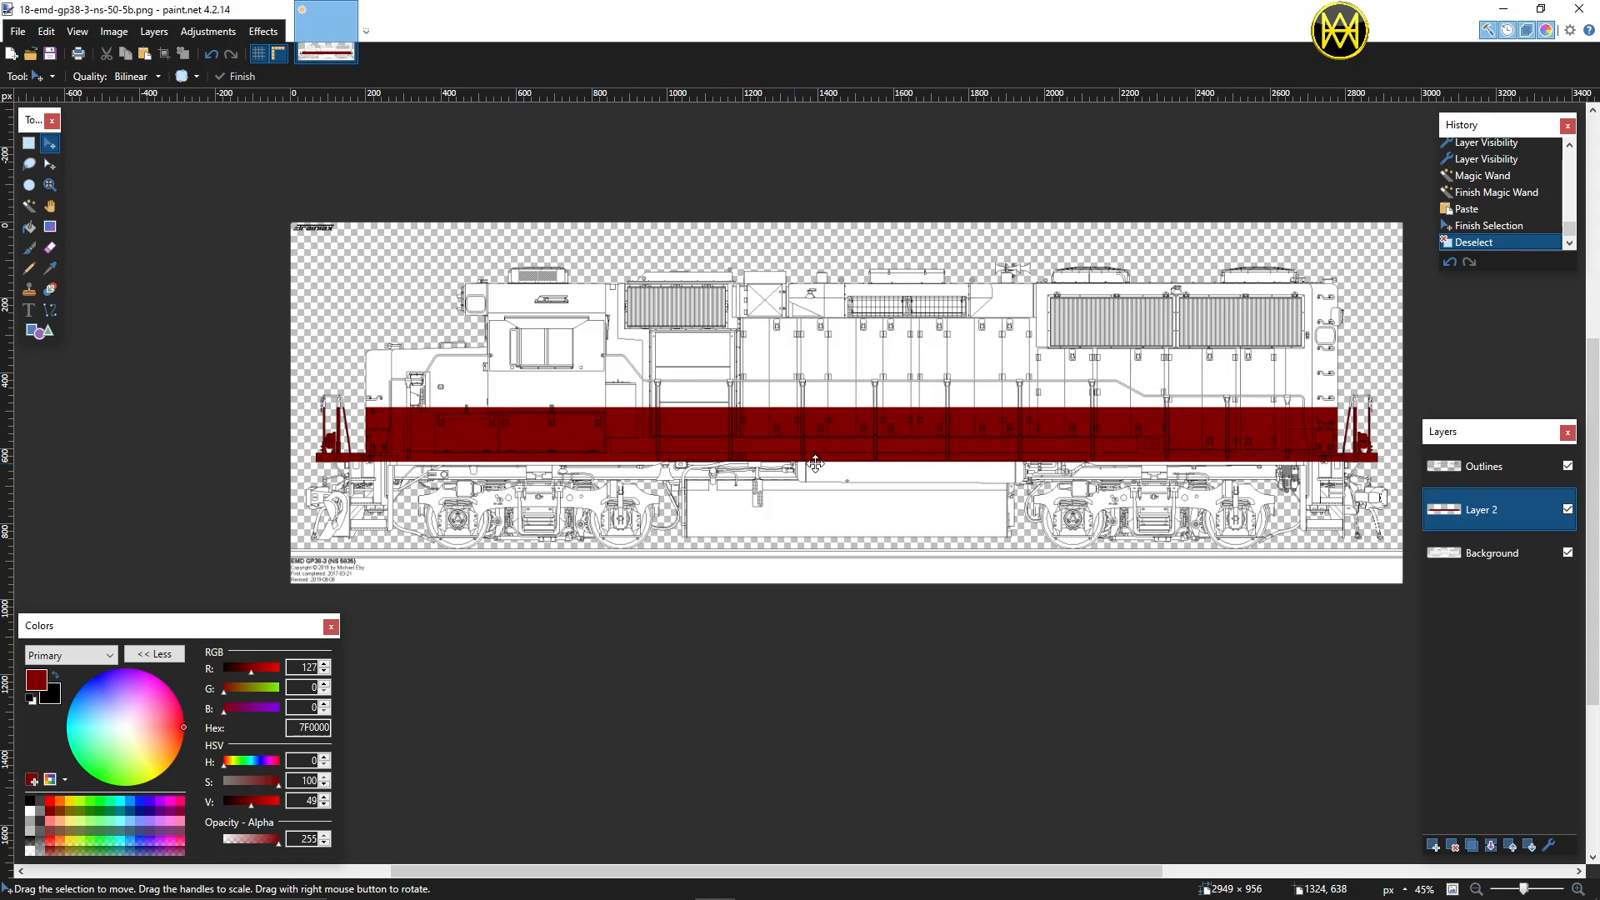
Step: Examine how the trimmed red stripe follows the locomotive's lower body and handrails beneath the outlines
{"action": "scroll", "coordinate": [761, 435], "scroll_direction": "up", "scroll_amount": 3}
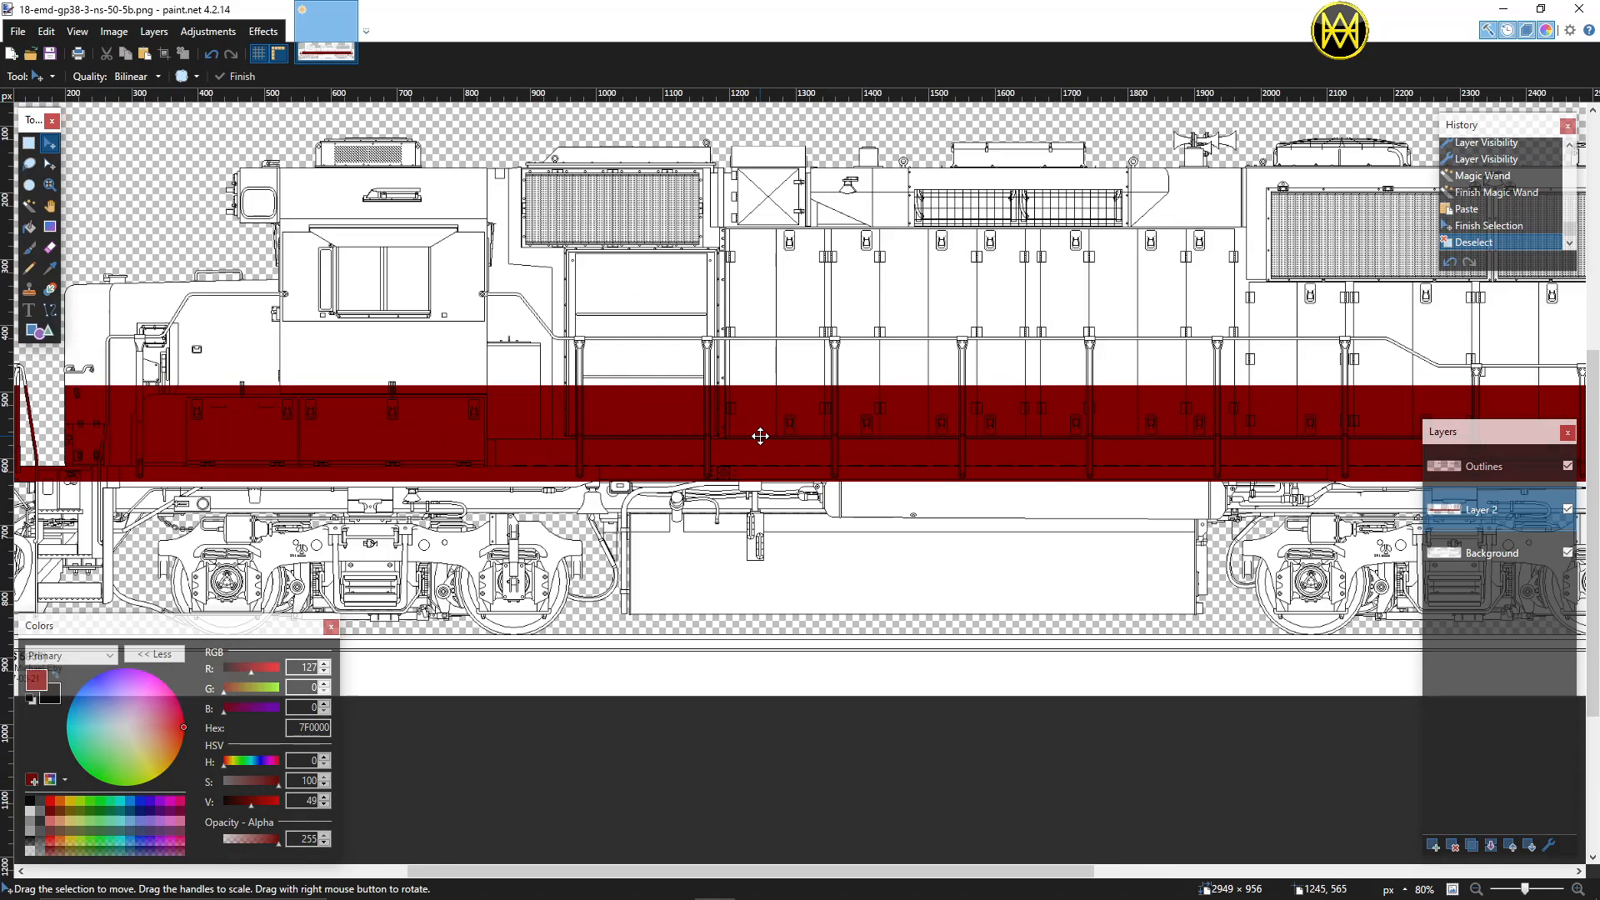
{"action": "scroll", "coordinate": [760, 437], "scroll_direction": "down", "scroll_amount": 2}
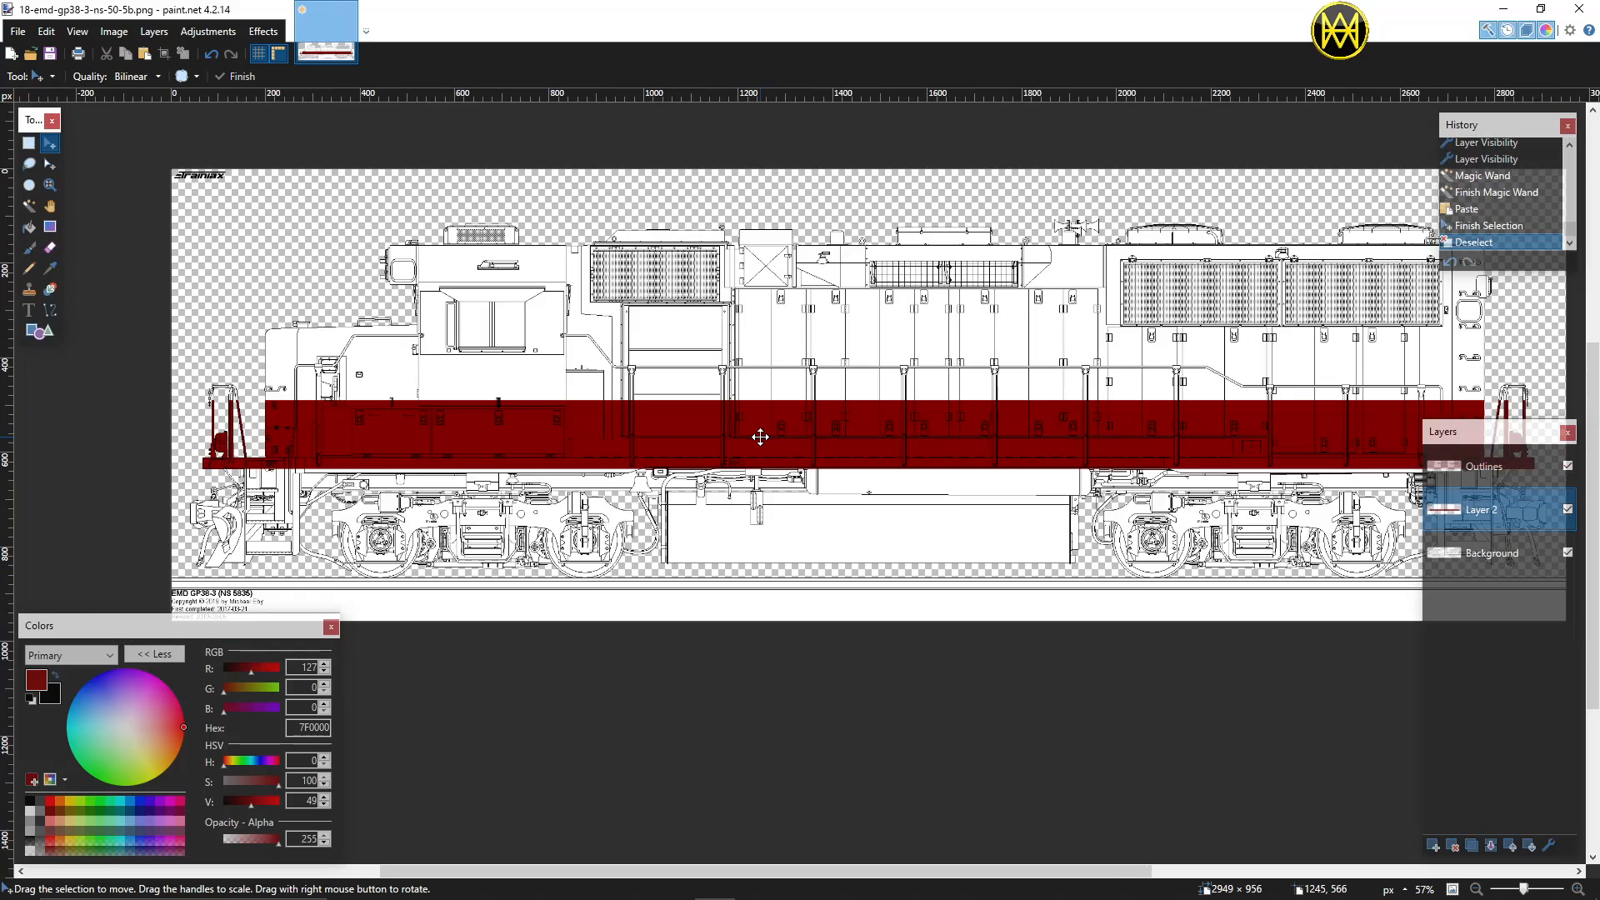
{"action": "scroll", "coordinate": [760, 437], "scroll_direction": "up", "scroll_amount": 1}
{"action": "scroll", "coordinate": [760, 437], "scroll_direction": "up", "scroll_amount": 1}
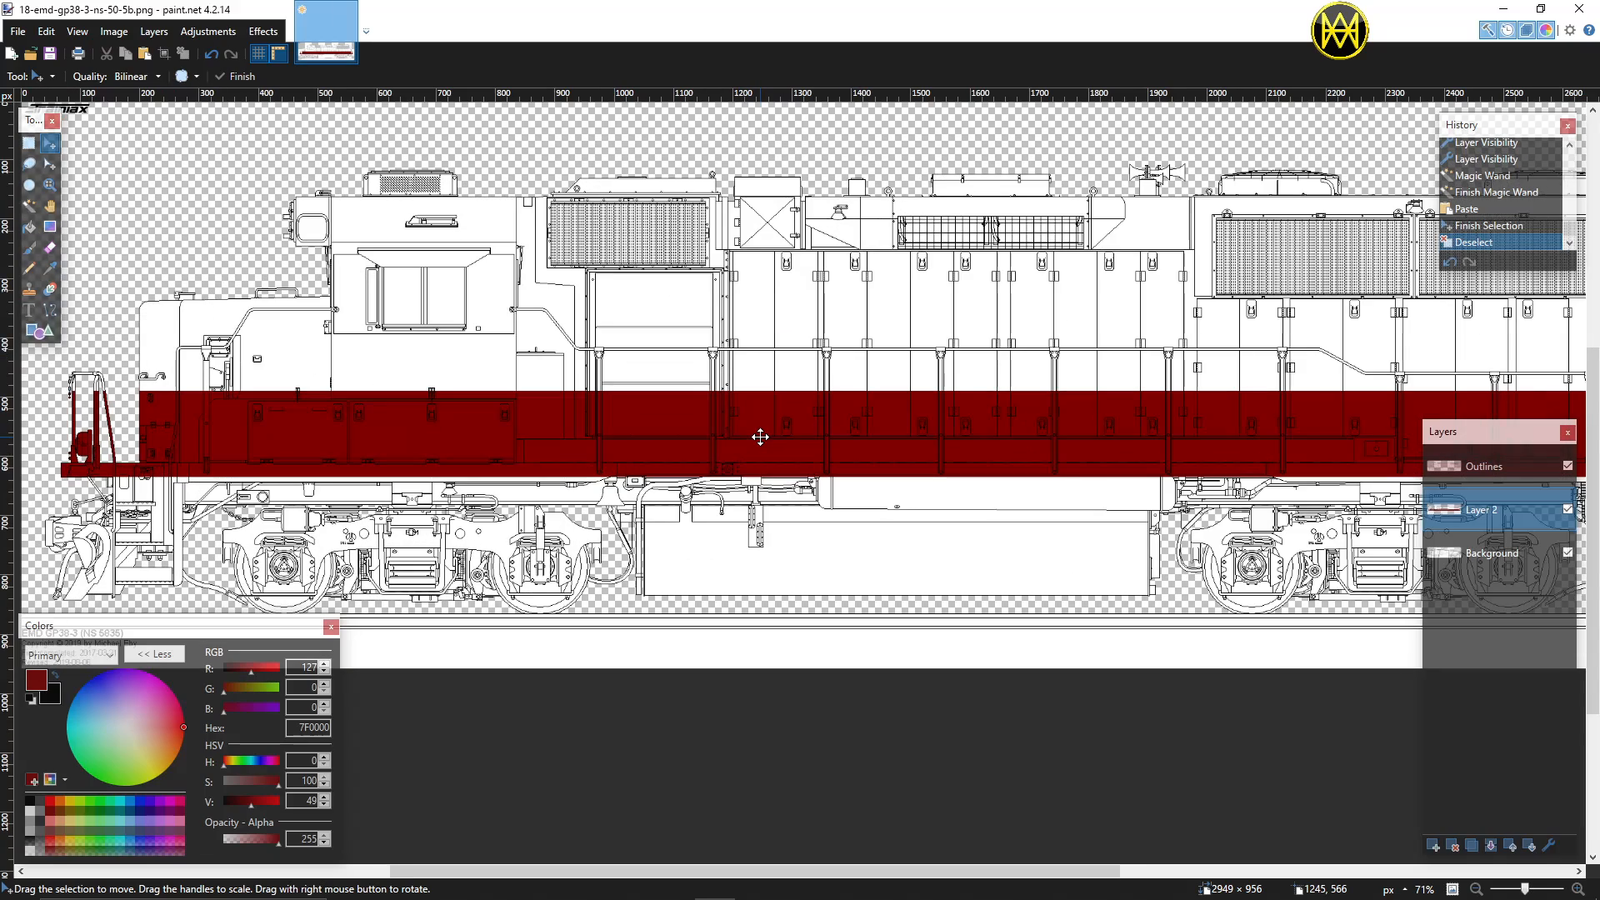
{"action": "scroll", "coordinate": [760, 437], "scroll_direction": "down", "scroll_amount": 2}
{"action": "scroll", "coordinate": [760, 437], "scroll_direction": "up", "scroll_amount": 3}
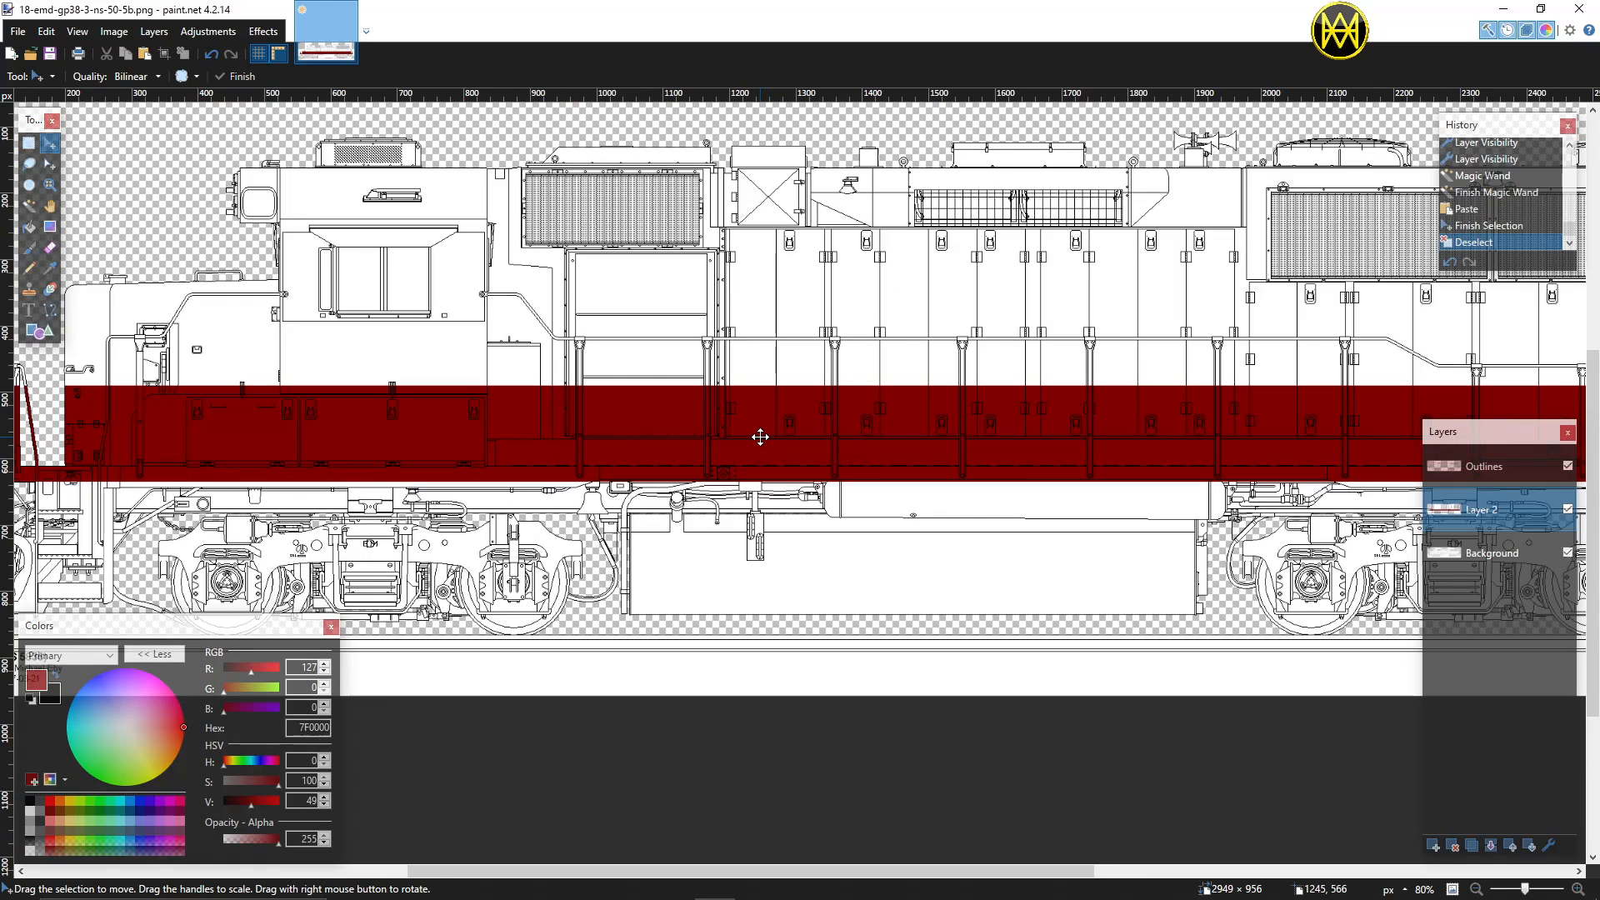
{"action": "scroll", "coordinate": [760, 437], "scroll_direction": "down", "scroll_amount": 2}
{"action": "scroll", "coordinate": [760, 437], "scroll_direction": "up", "scroll_amount": 1}
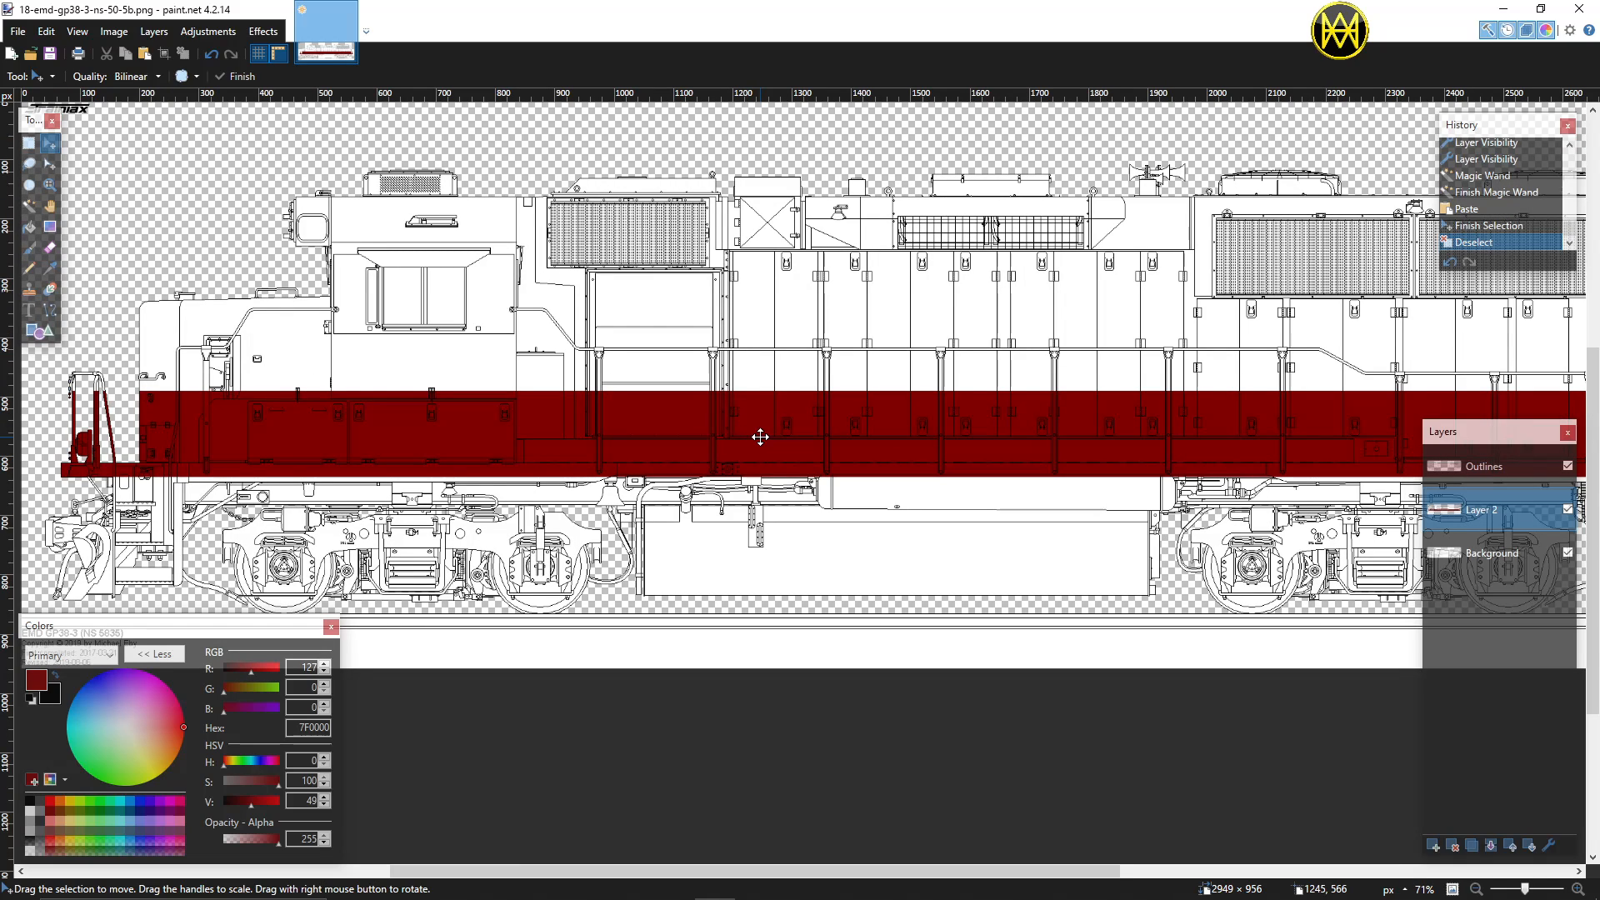
{"action": "left_click", "coordinate": [1490, 472]}
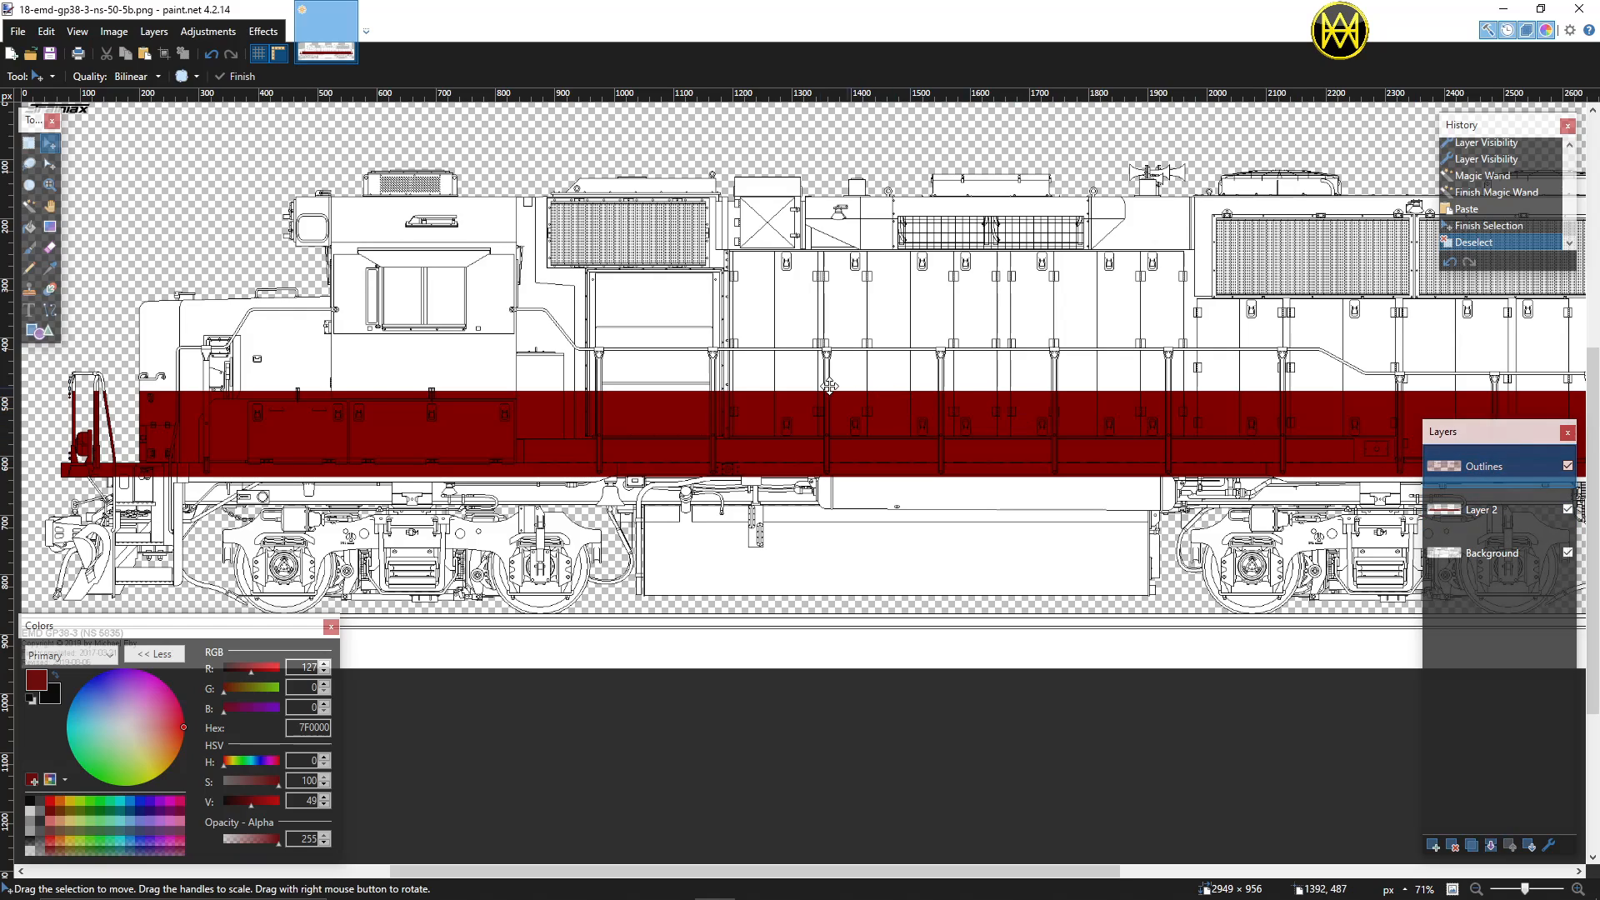
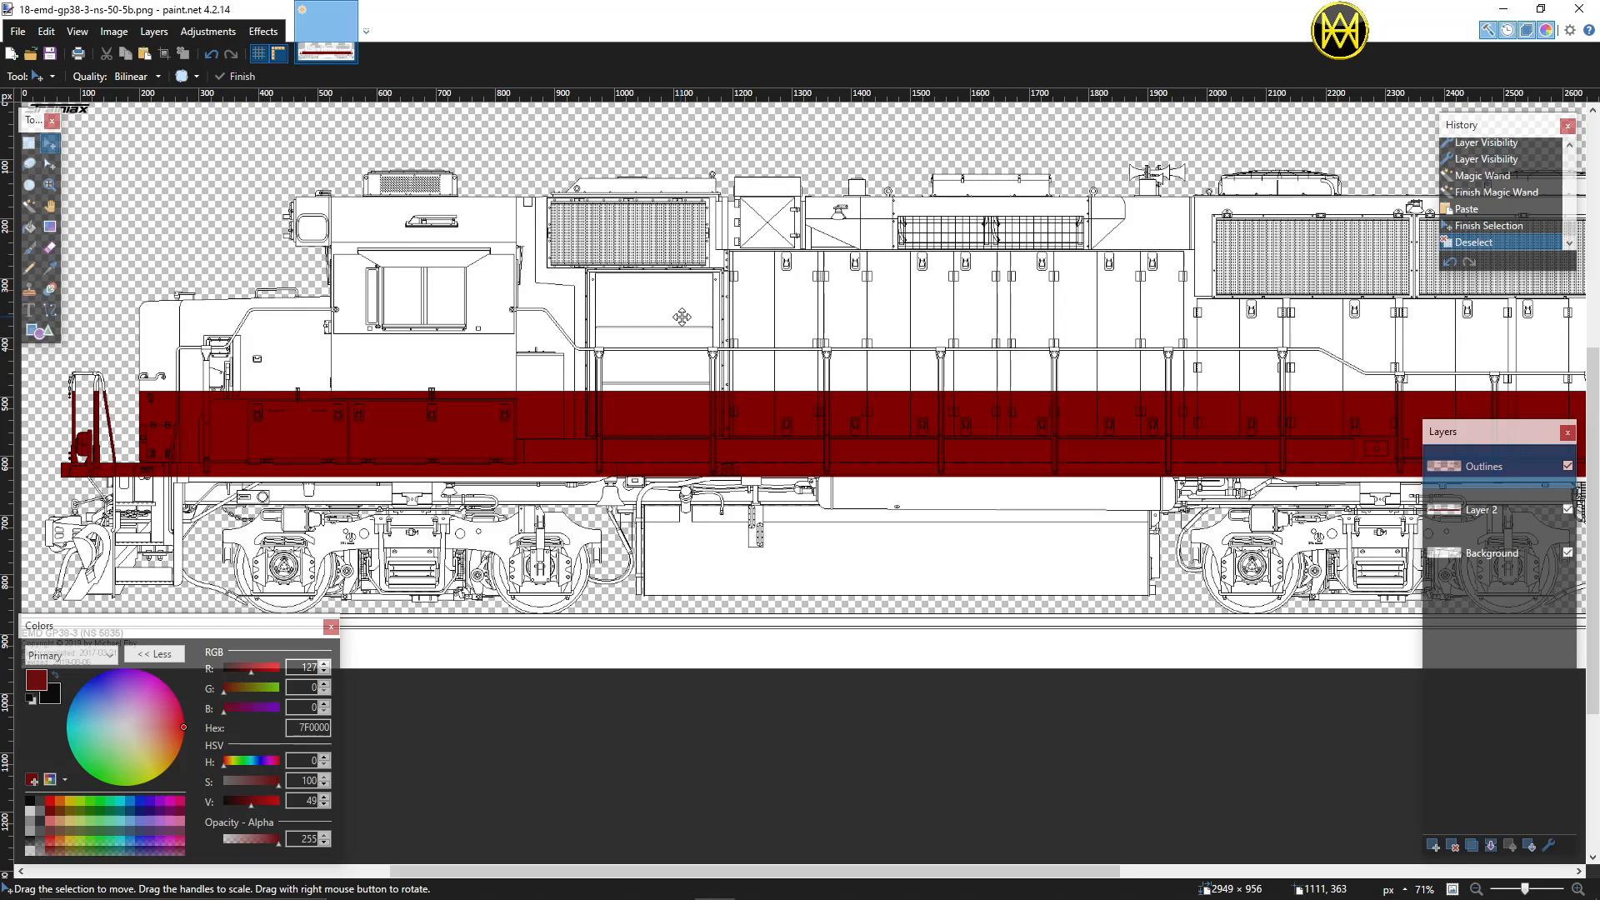
Step: On Layer 2, draw a filled dark red (7F0000) rectangle about 2470 × 224 pixels across the locomotive's roof and upper body
{"action": "left_click", "coordinate": [1483, 509]}
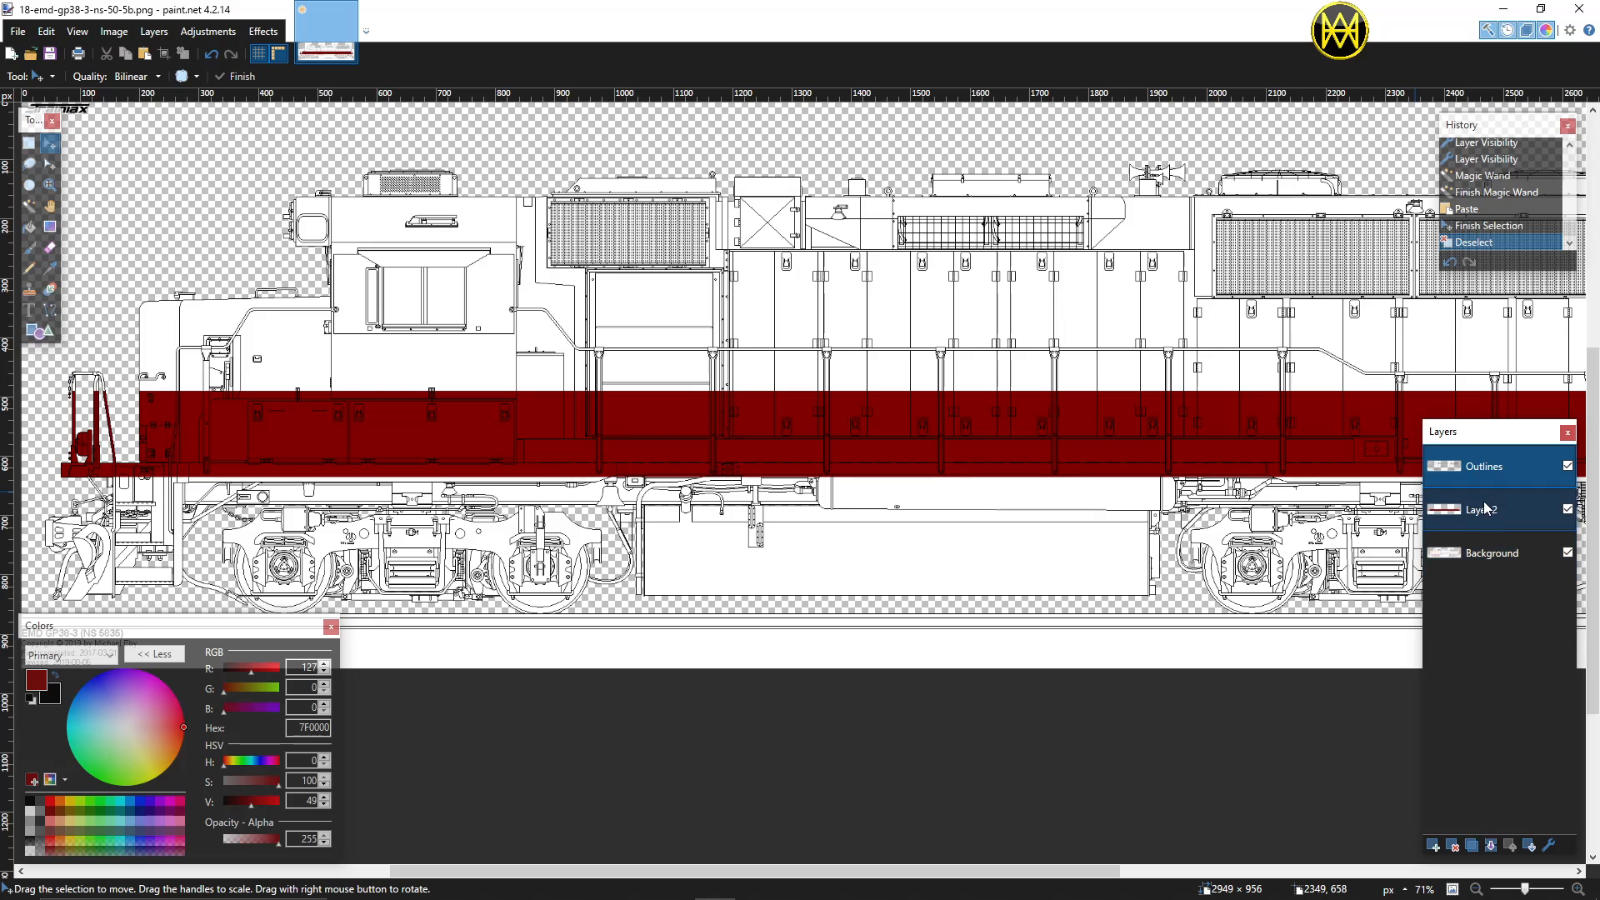
{"action": "scroll", "coordinate": [802, 427], "scroll_direction": "down", "scroll_amount": 2}
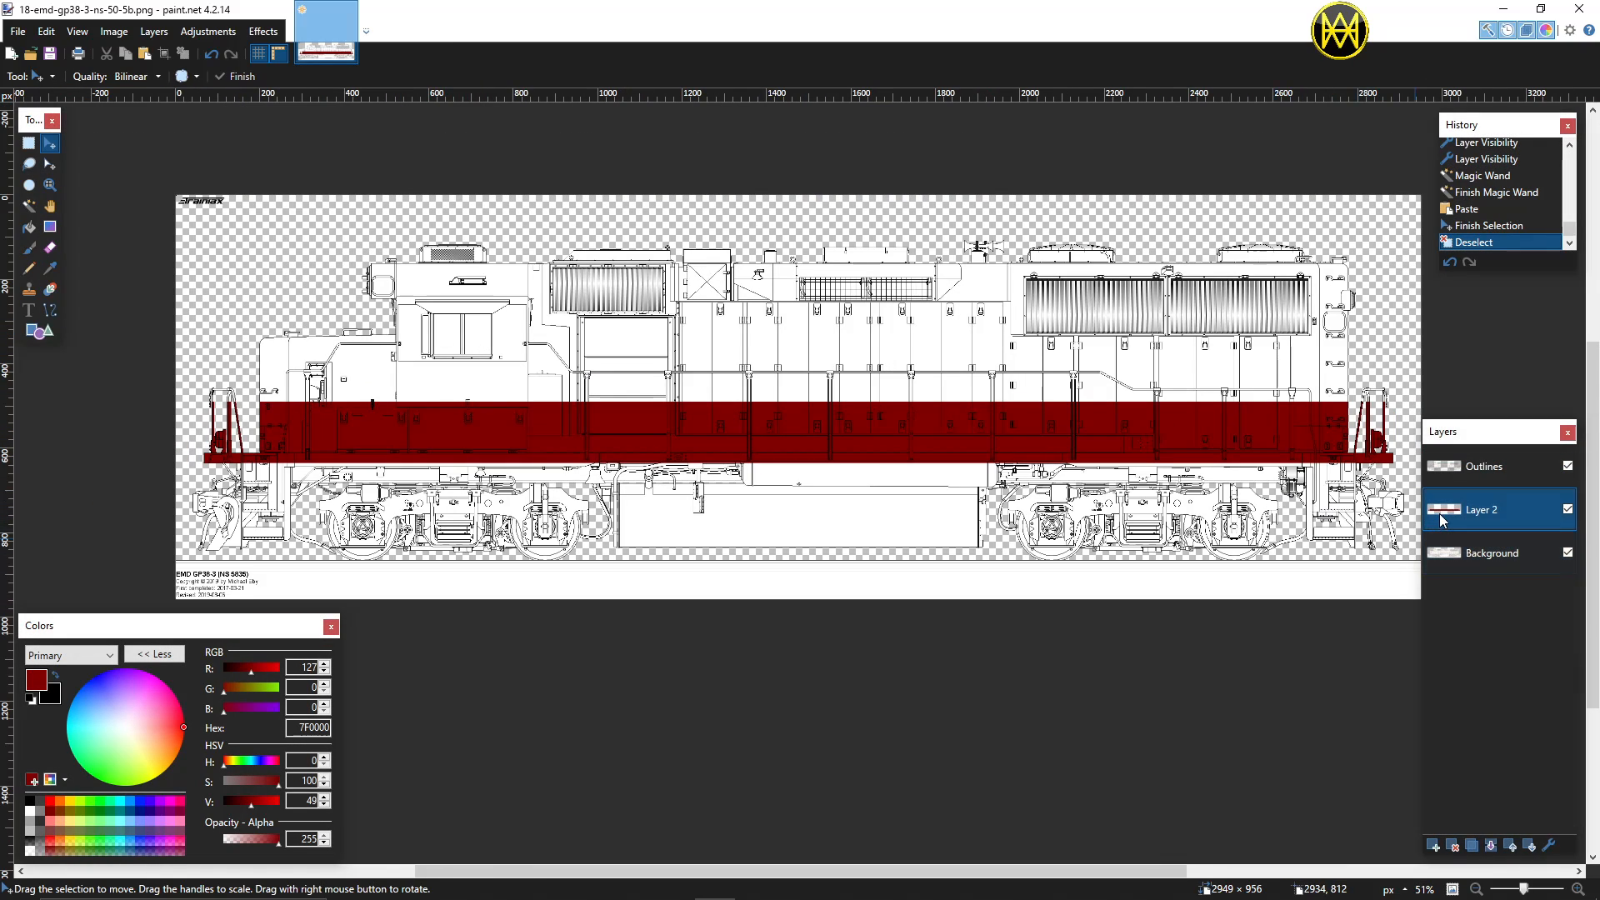
{"action": "left_click", "coordinate": [38, 332]}
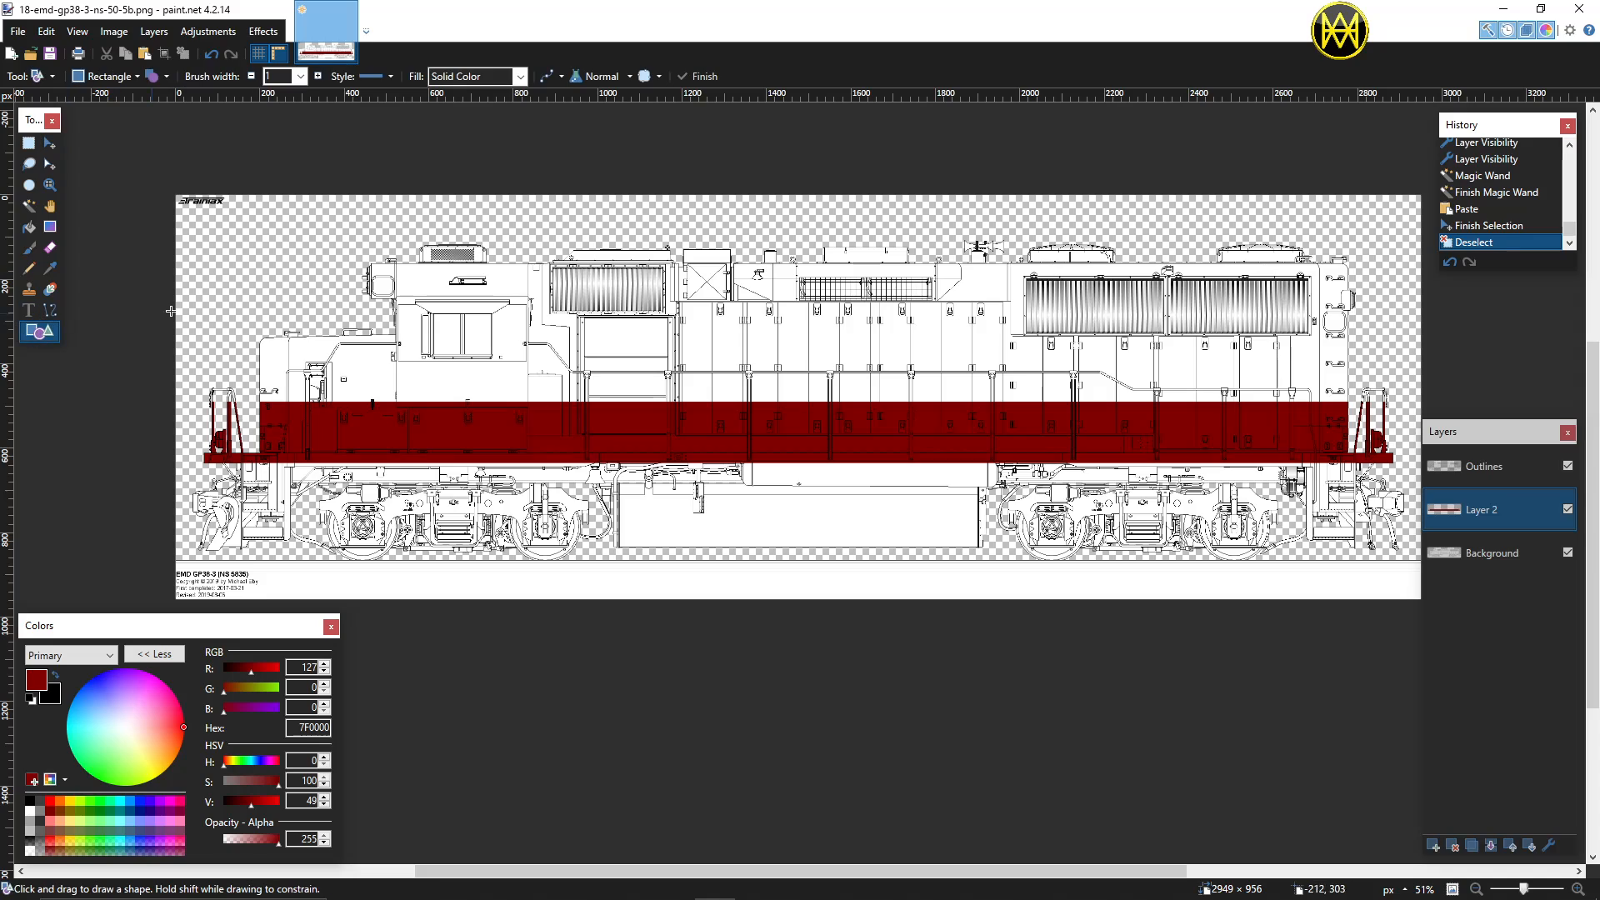
{"action": "mouse_move", "coordinate": [340, 235]}
{"action": "left_mouse_down"}
{"action": "mouse_move", "coordinate": [644, 305]}
{"action": "mouse_move", "coordinate": [1384, 327]}
{"action": "left_mouse_up"}
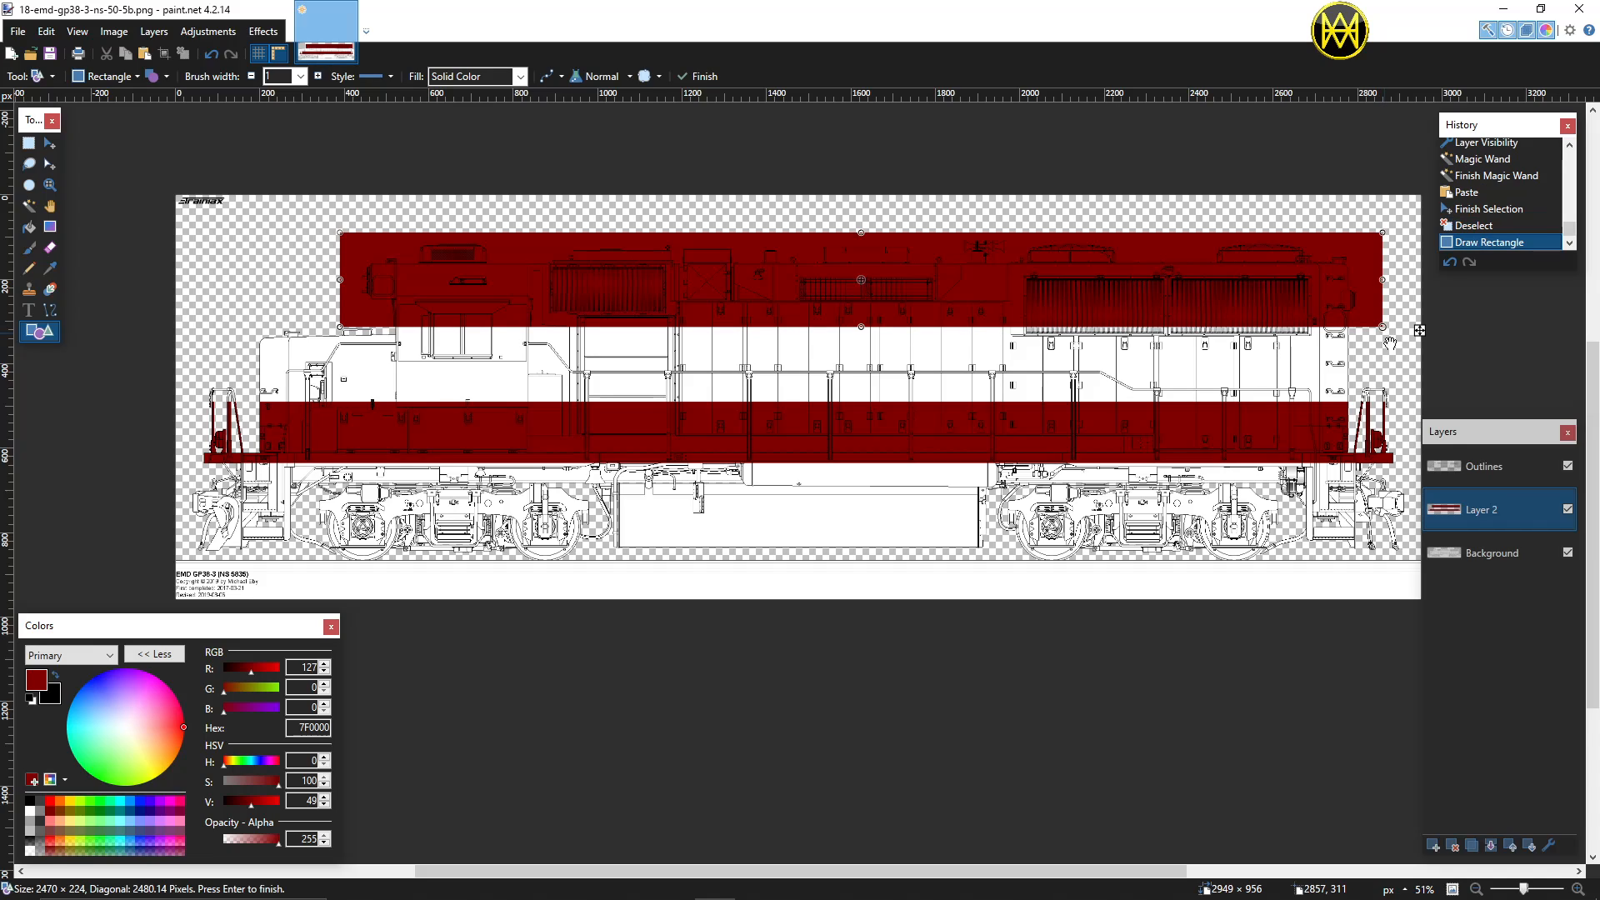
Step: Trim the upper red rectangle to the roofline by pasting the Background layer's Magic Wand-selected transparent surroundings onto Layer 2, and deselect
{"action": "left_click", "coordinate": [1498, 556]}
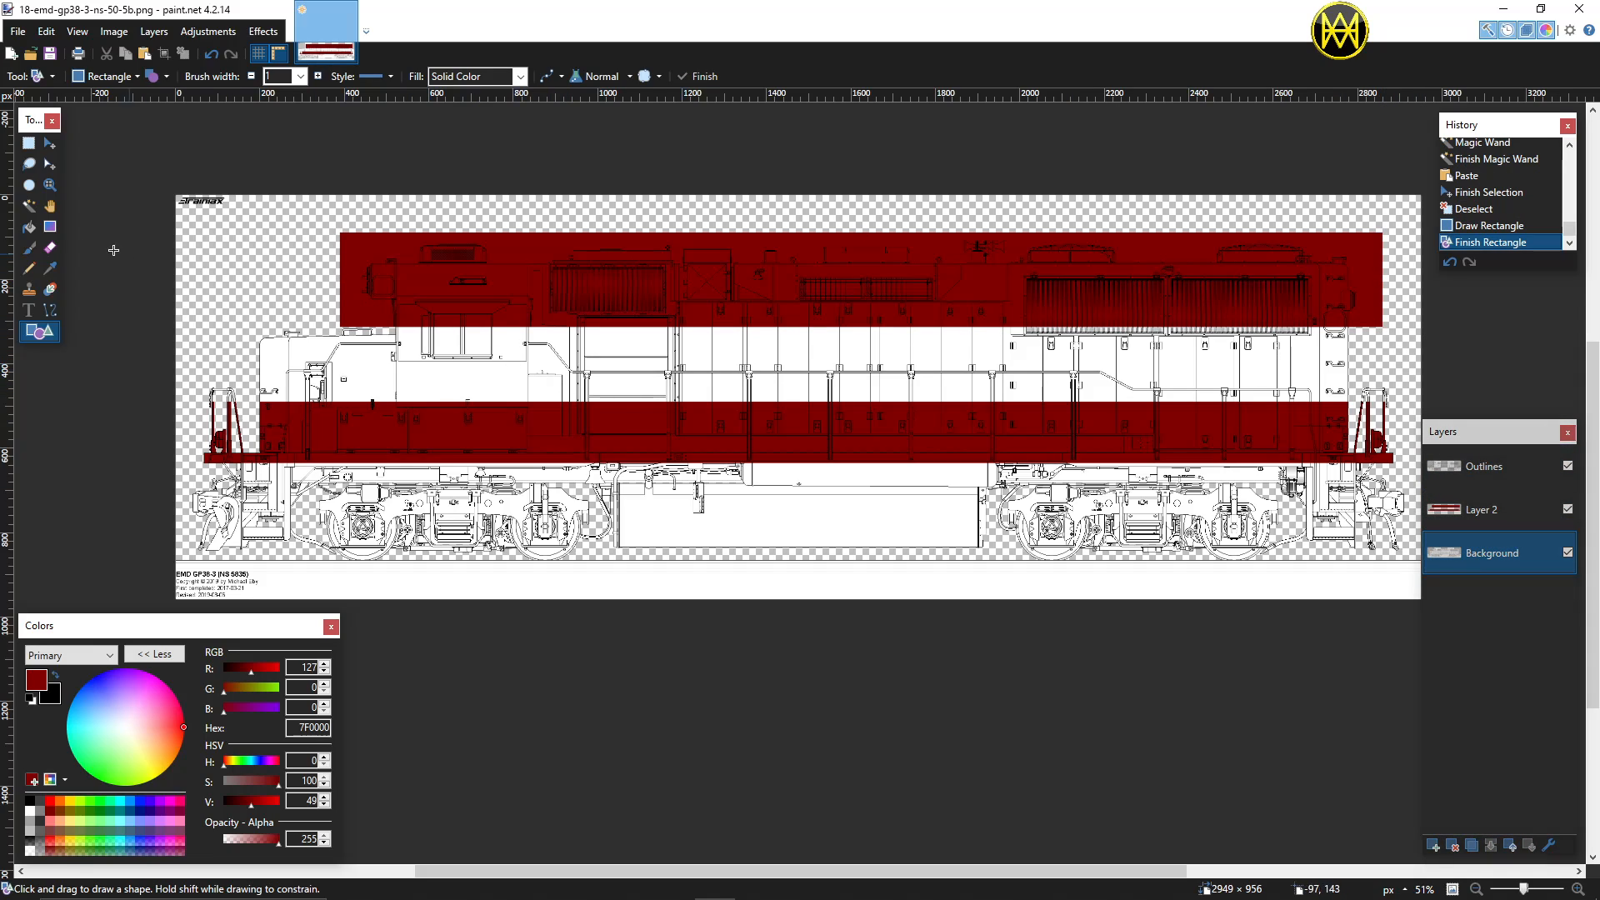
{"action": "left_click", "coordinate": [29, 206]}
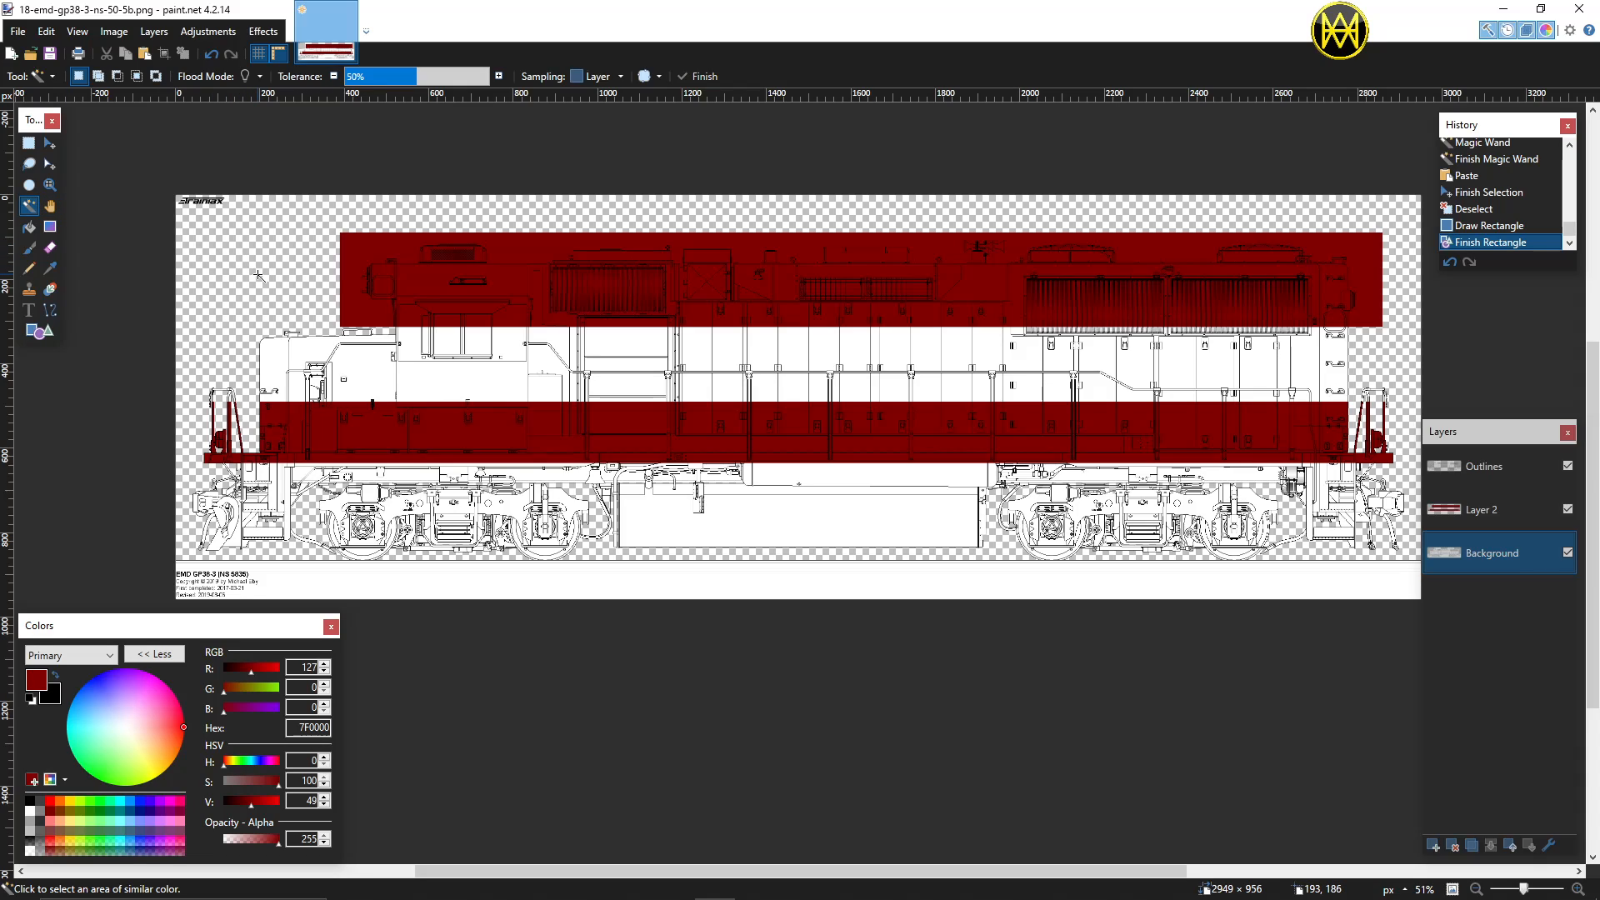
{"action": "left_click", "coordinate": [259, 277]}
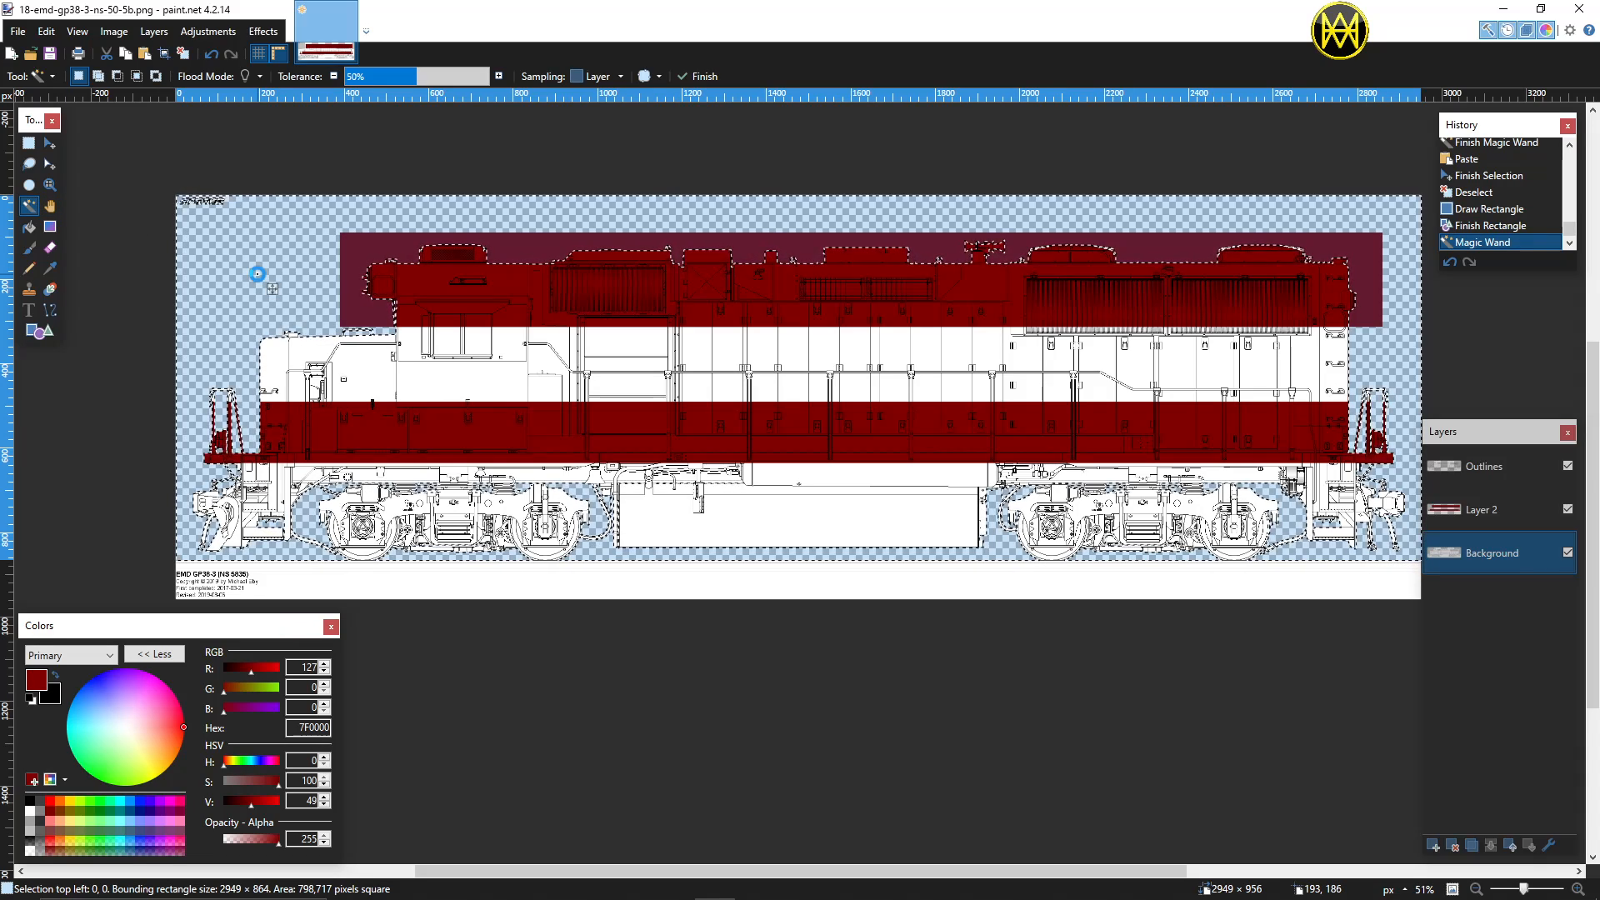
{"action": "left_click", "coordinate": [1477, 522]}
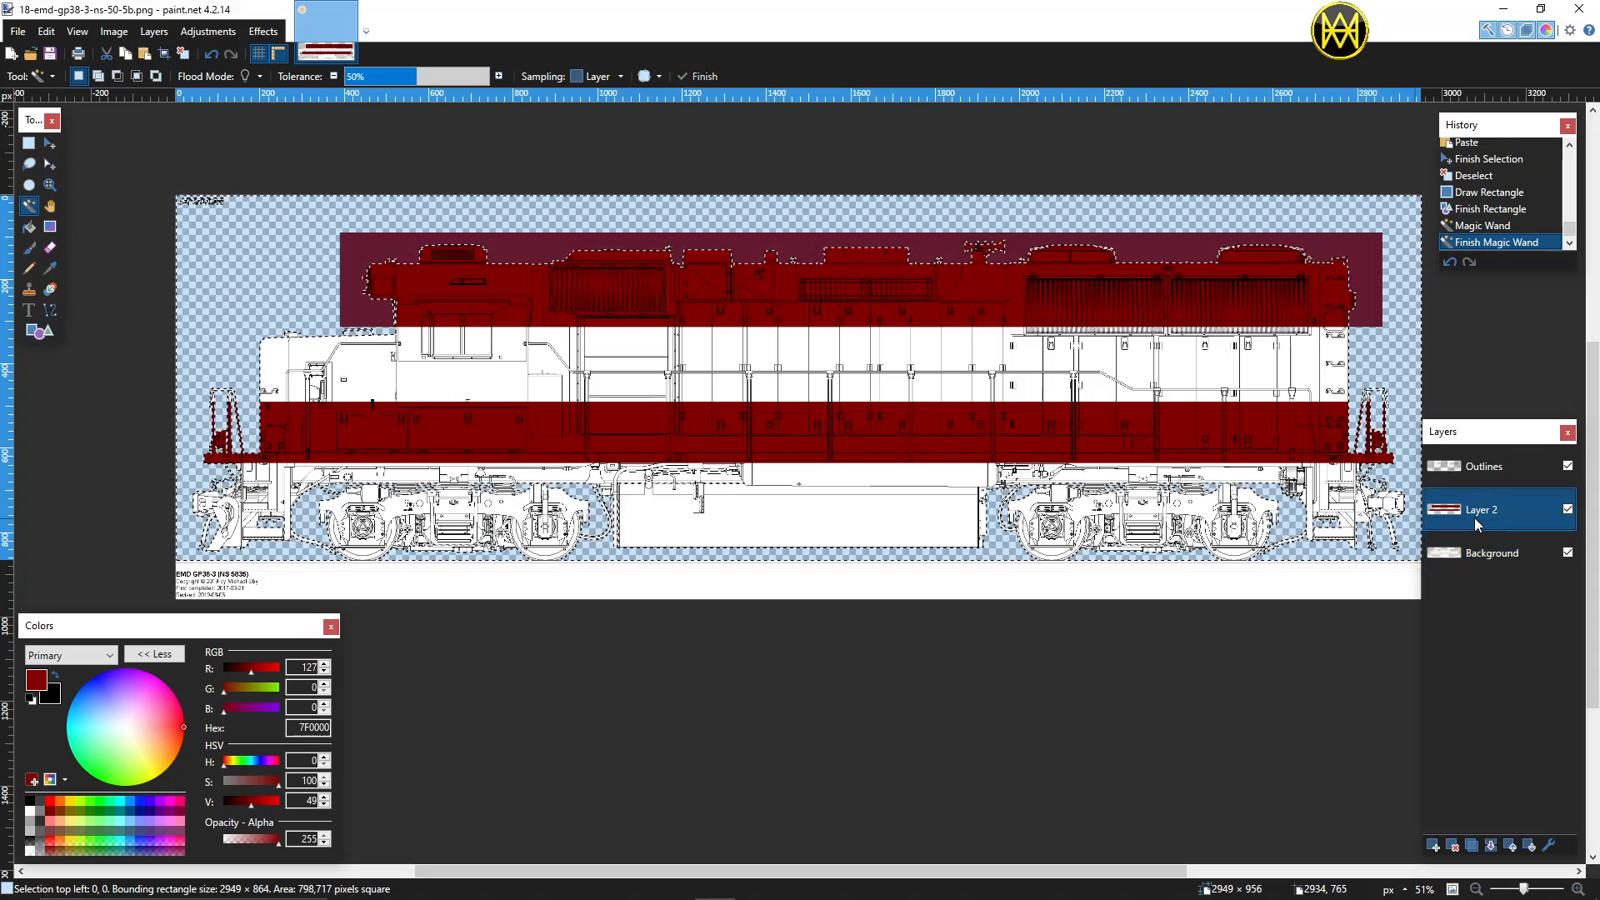
{"action": "key", "text": "ctrl+v"}
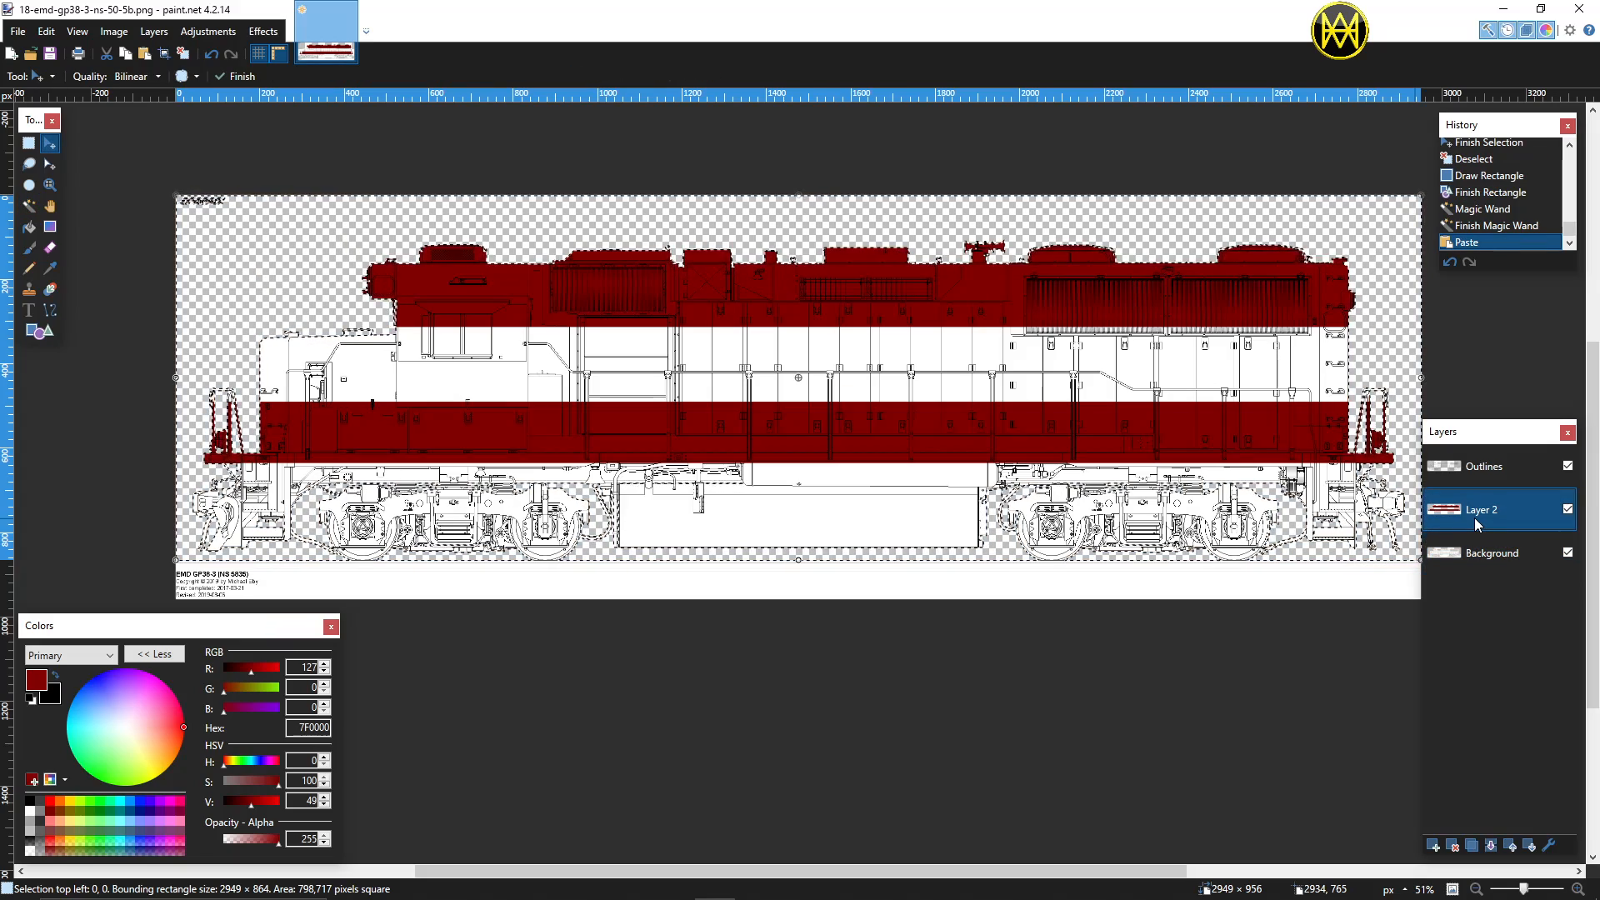
{"action": "key", "text": "ctrl+d"}
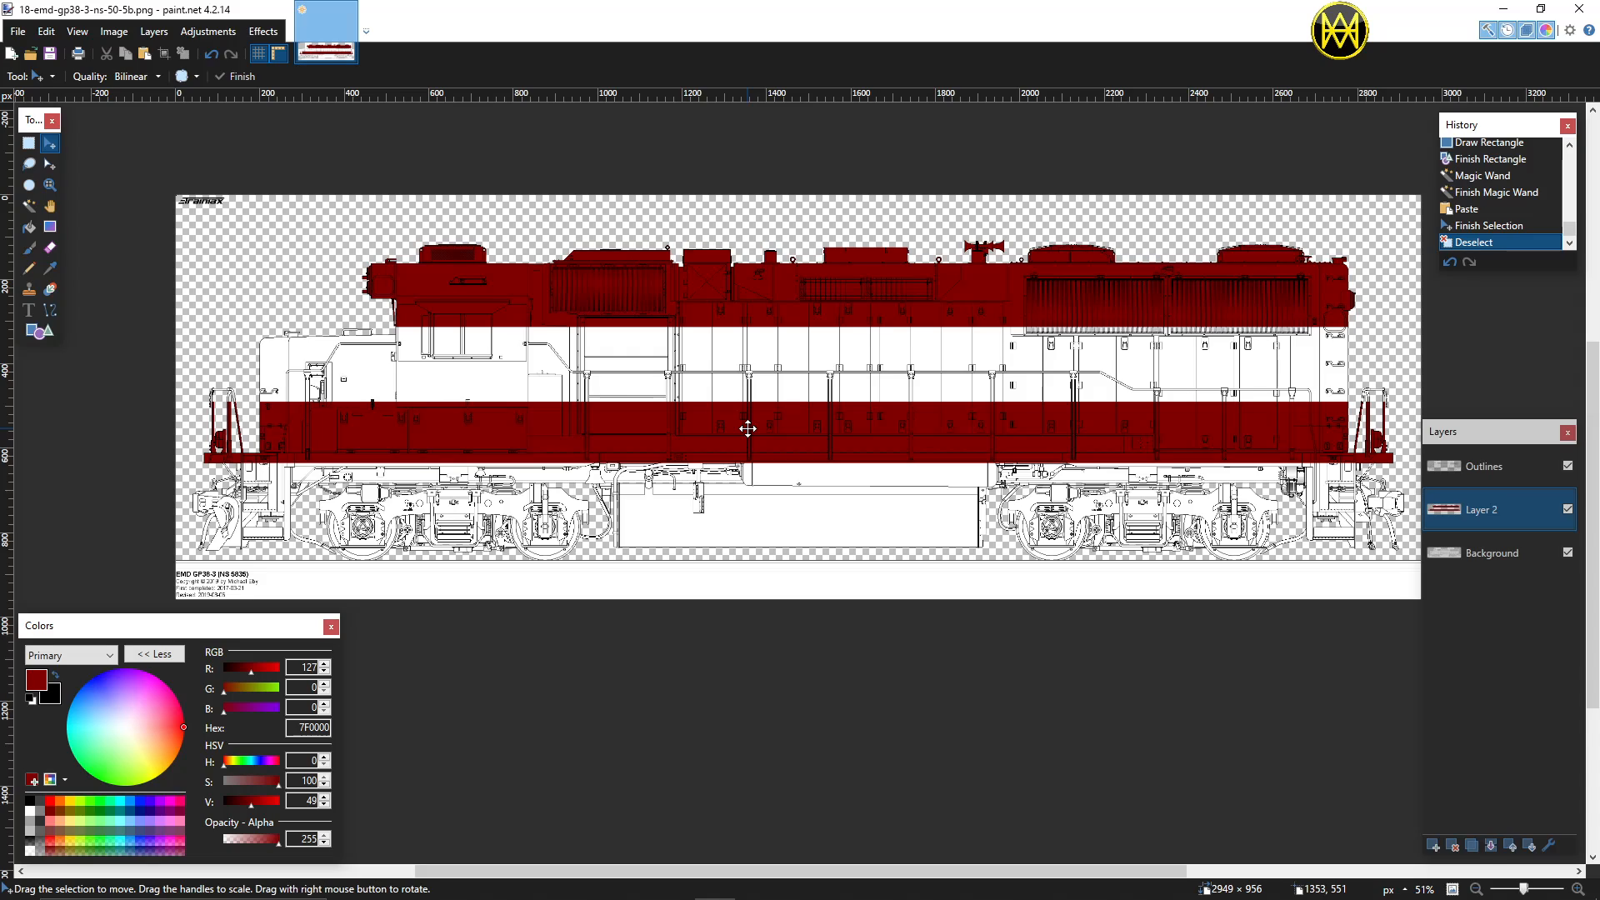
Step: Rename Layer 2 to Color and add a new empty layer directly above Background
{"action": "double_click", "coordinate": [1493, 512]}
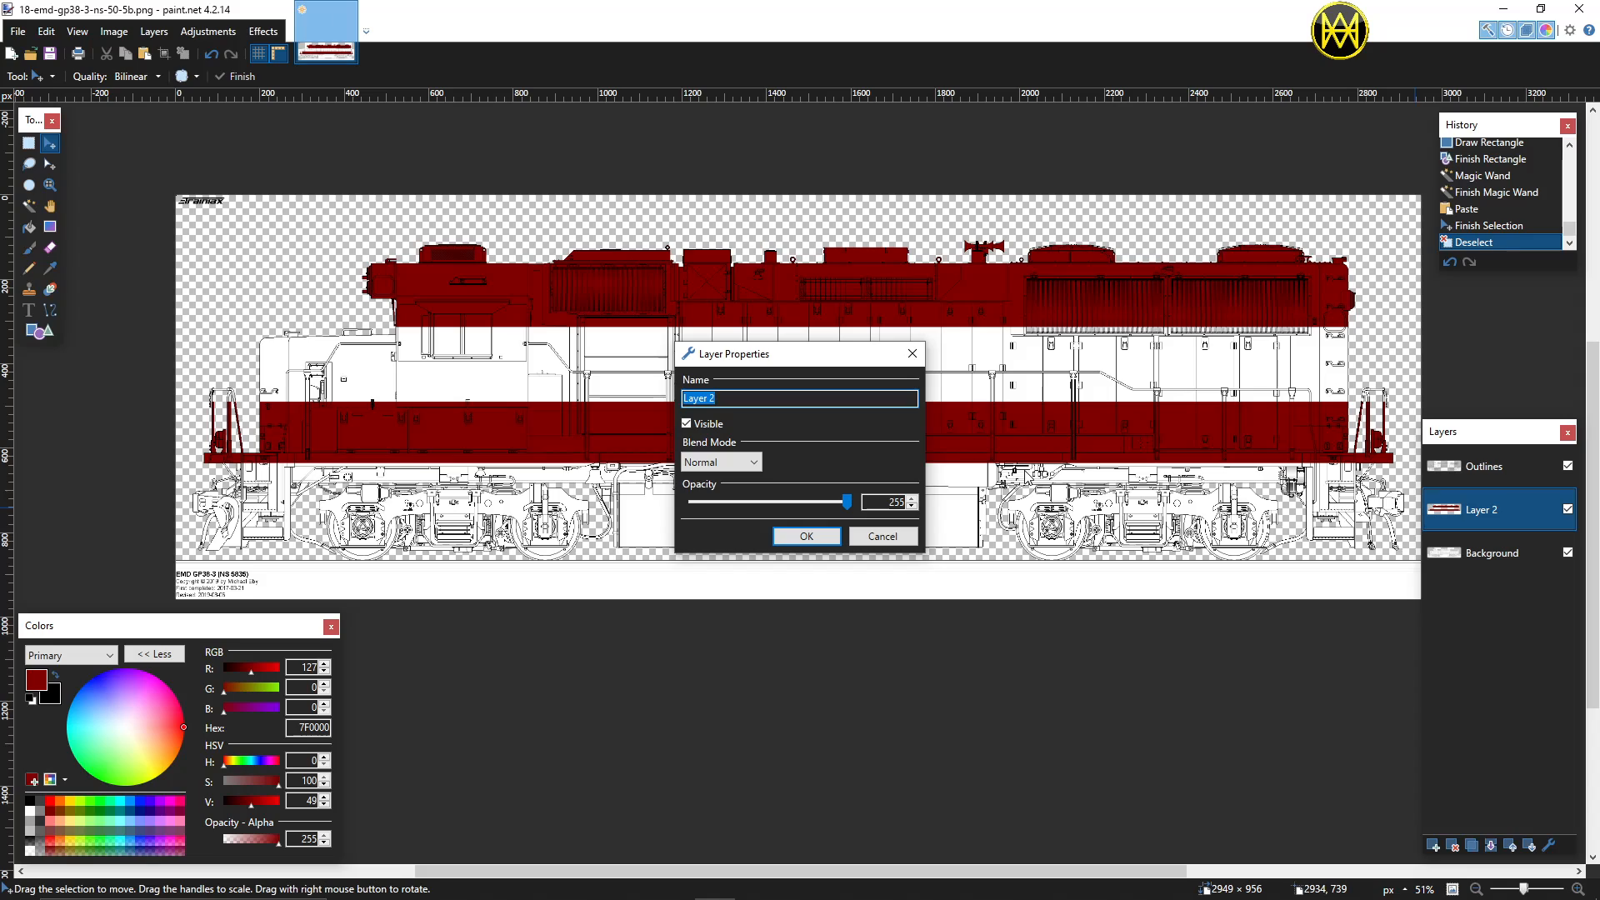
{"action": "type", "text": "Color"}
{"action": "left_click", "coordinate": [821, 539]}
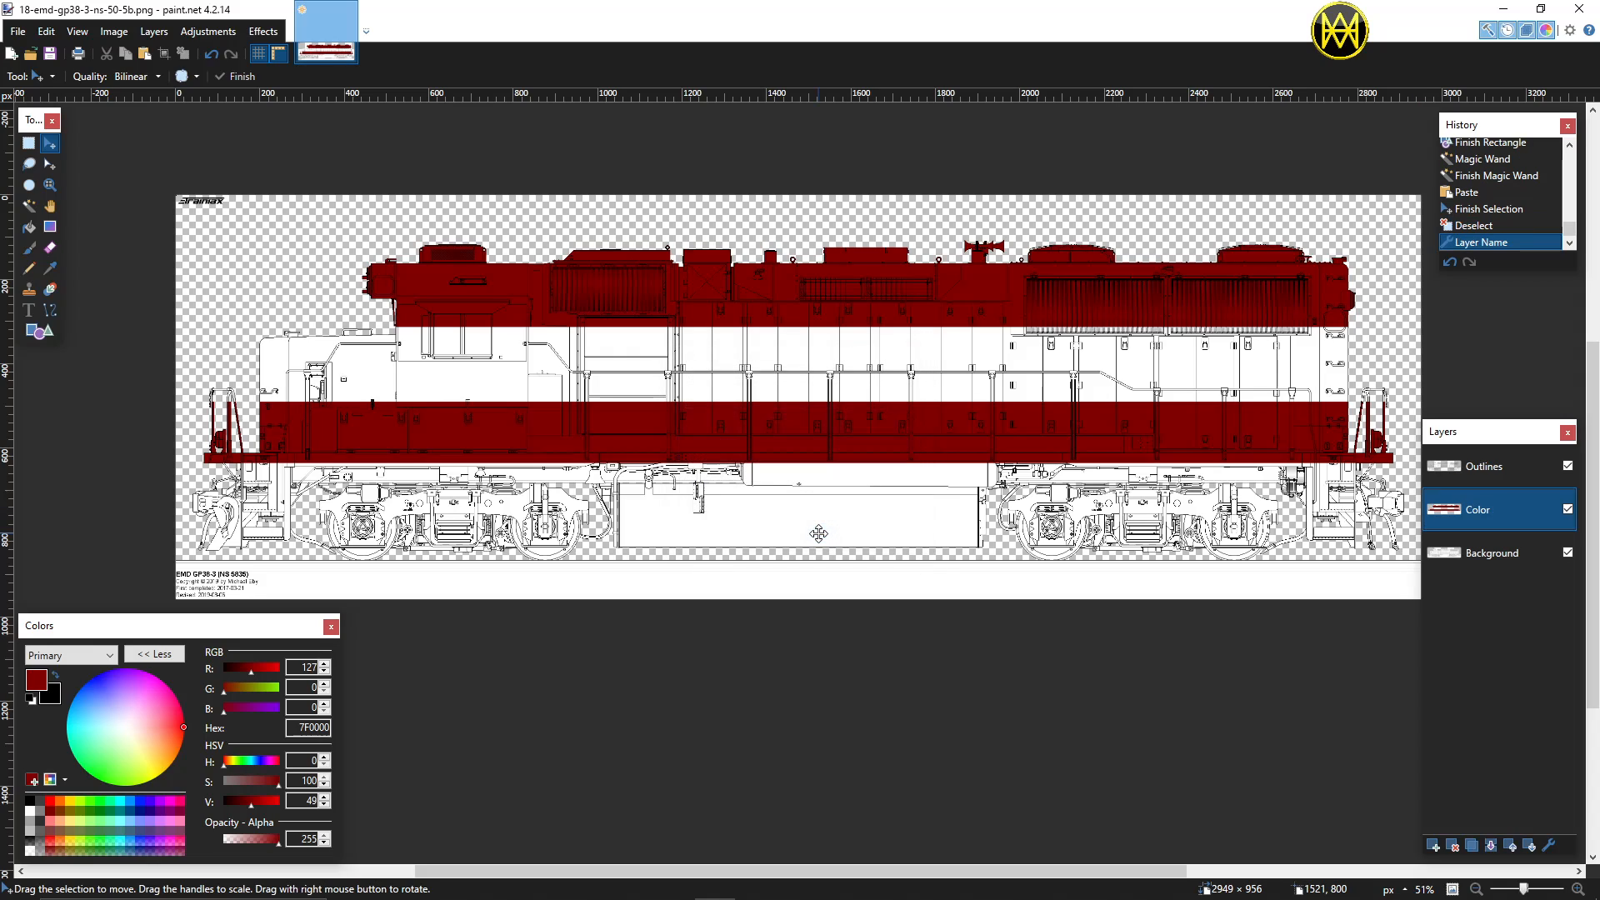
{"action": "left_click", "coordinate": [1481, 556]}
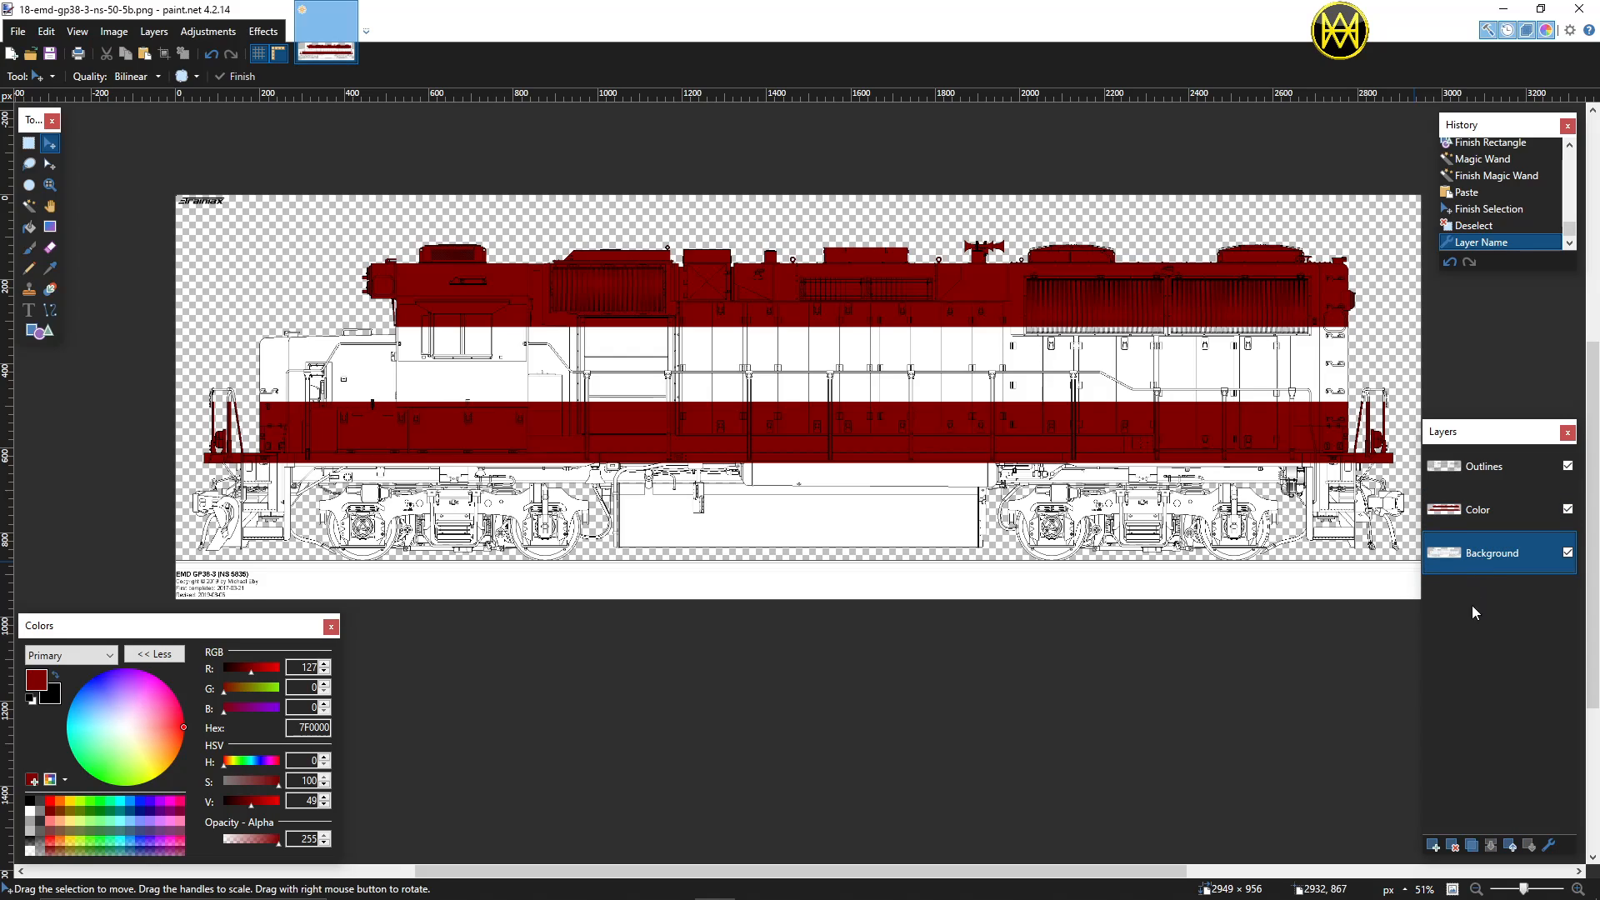
{"action": "left_click", "coordinate": [1433, 847]}
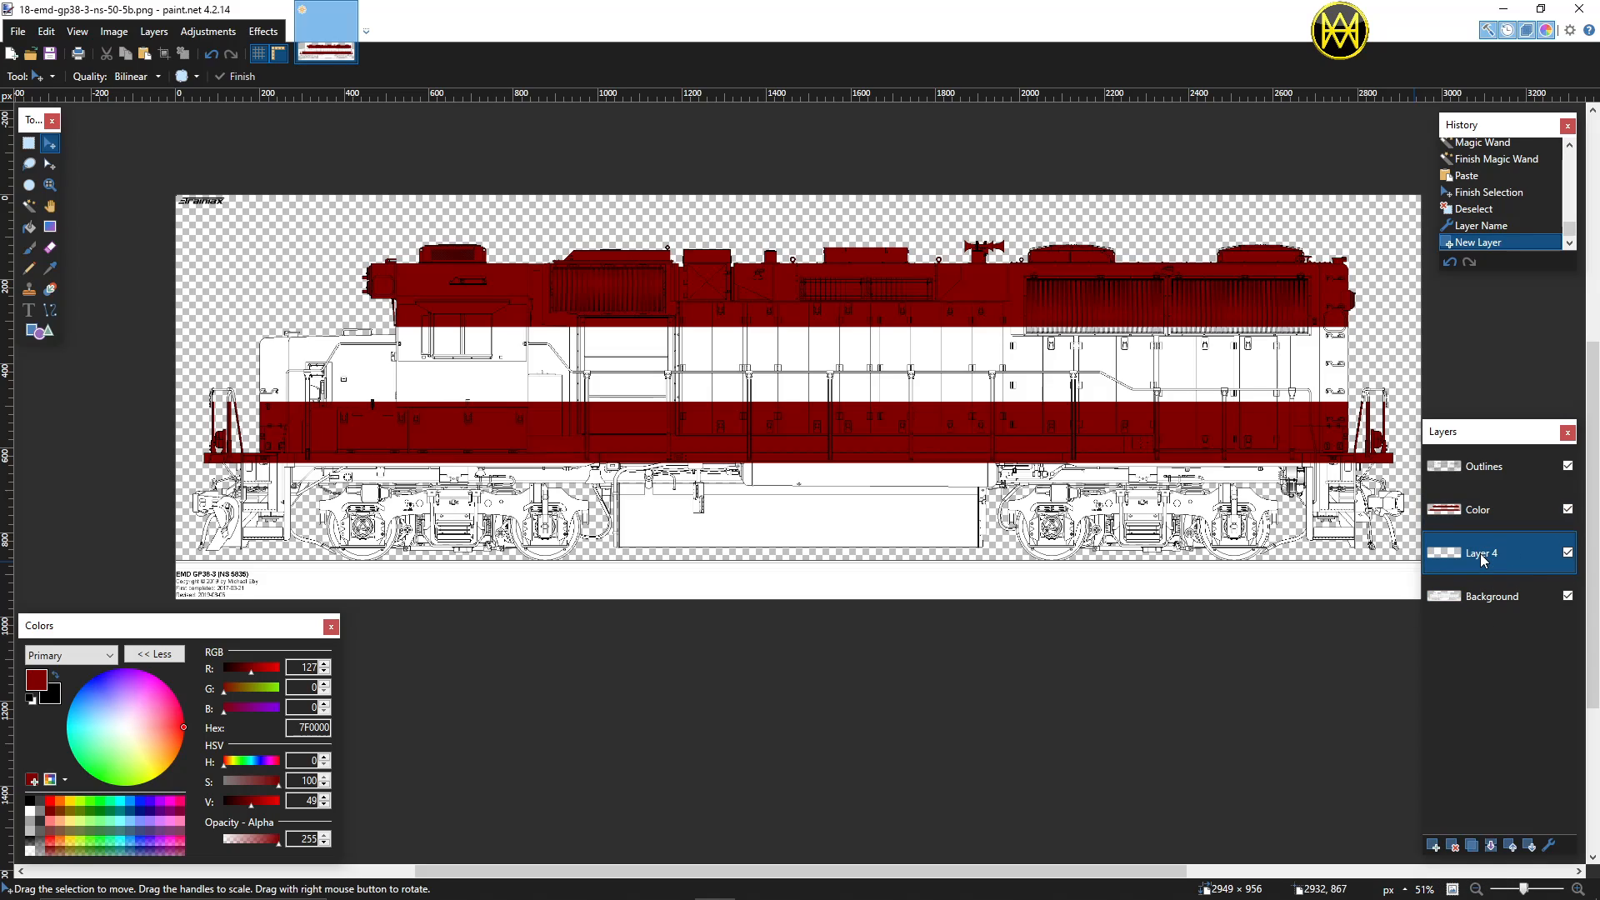
Step: On the new layer, draw a filled dark gray (404040) rectangle about 2923 × 234 pixels over the trucks and fuel tank, flush with the red stripe
{"action": "left_click", "coordinate": [55, 676]}
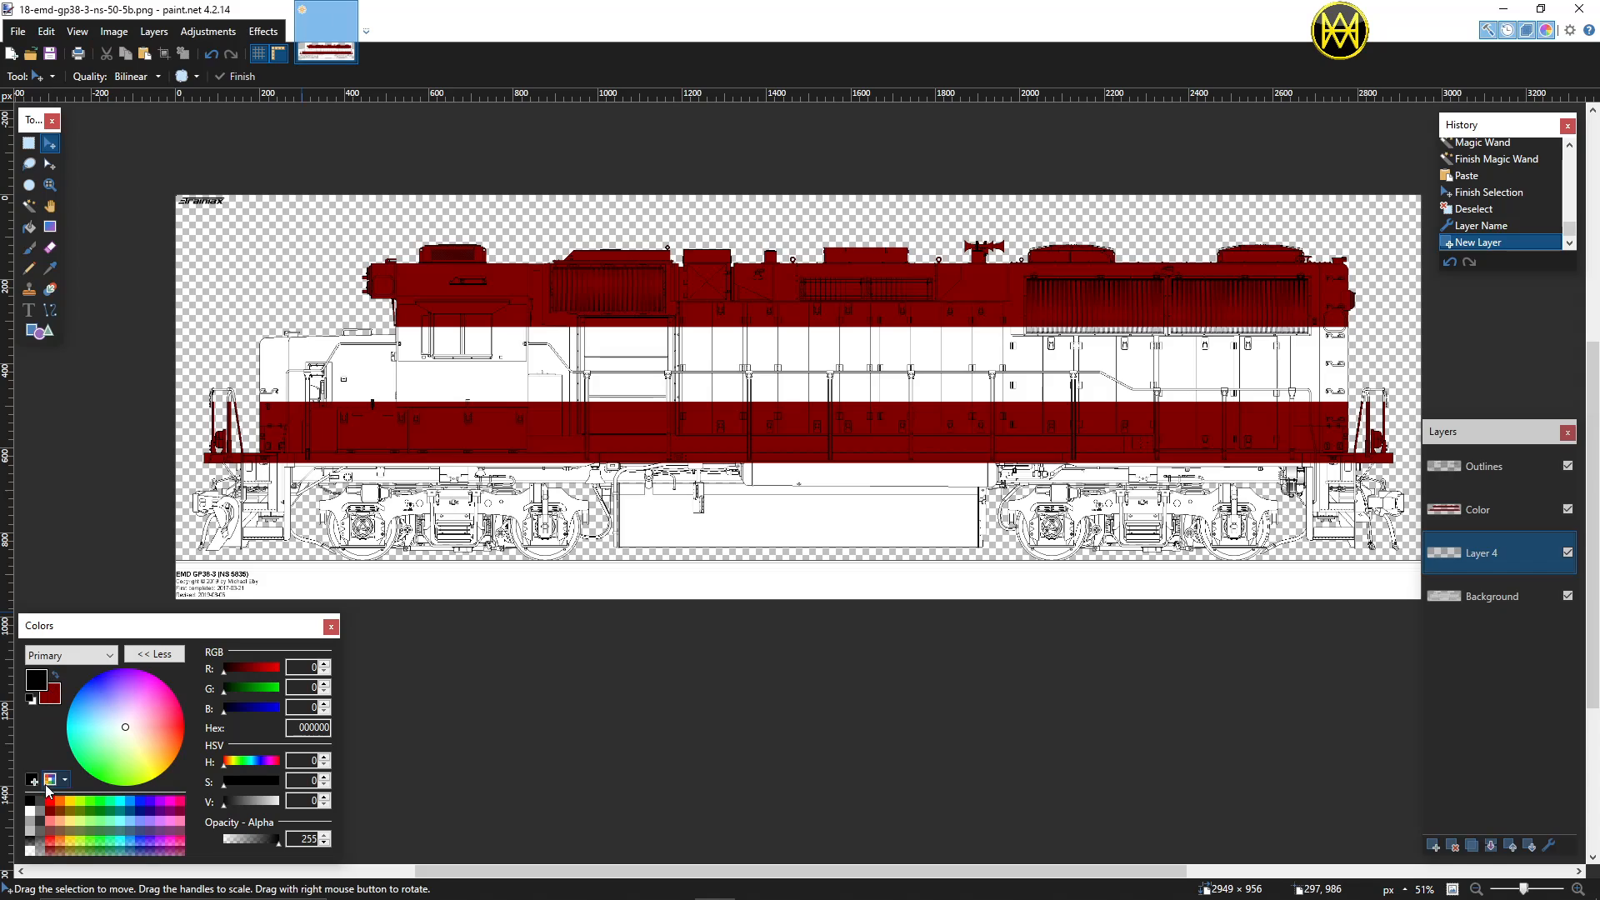
{"action": "left_click", "coordinate": [41, 803]}
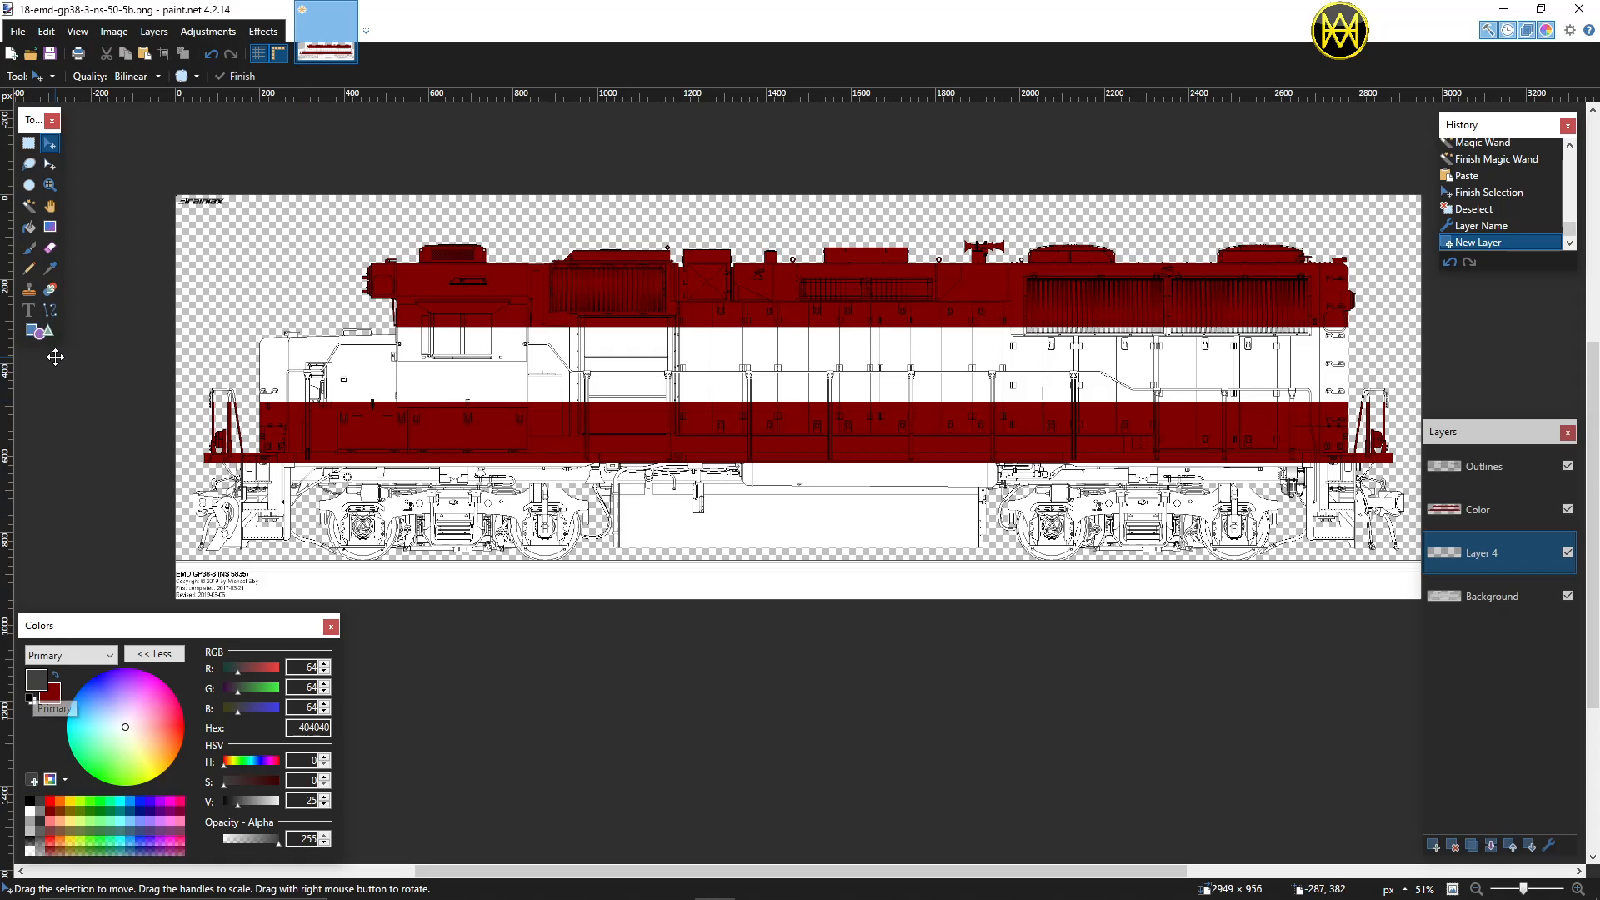
{"action": "left_click", "coordinate": [39, 334]}
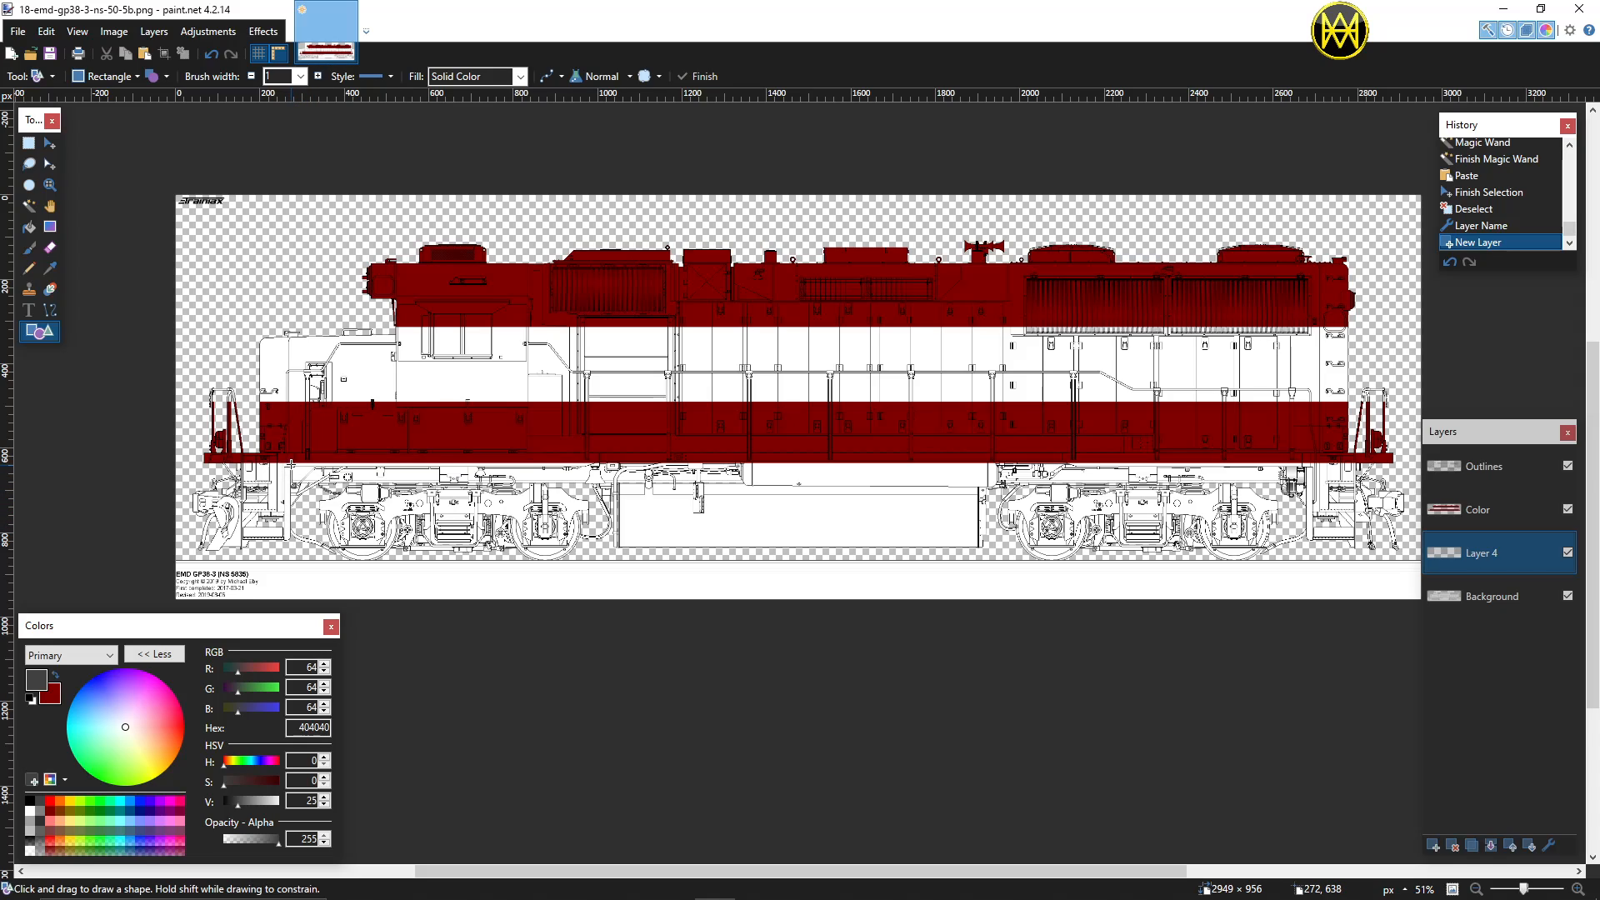
{"action": "mouse_move", "coordinate": [290, 464]}
{"action": "left_mouse_down"}
{"action": "mouse_move", "coordinate": [369, 519]}
{"action": "mouse_move", "coordinate": [625, 560]}
{"action": "mouse_move", "coordinate": [1421, 562]}
{"action": "left_mouse_up"}
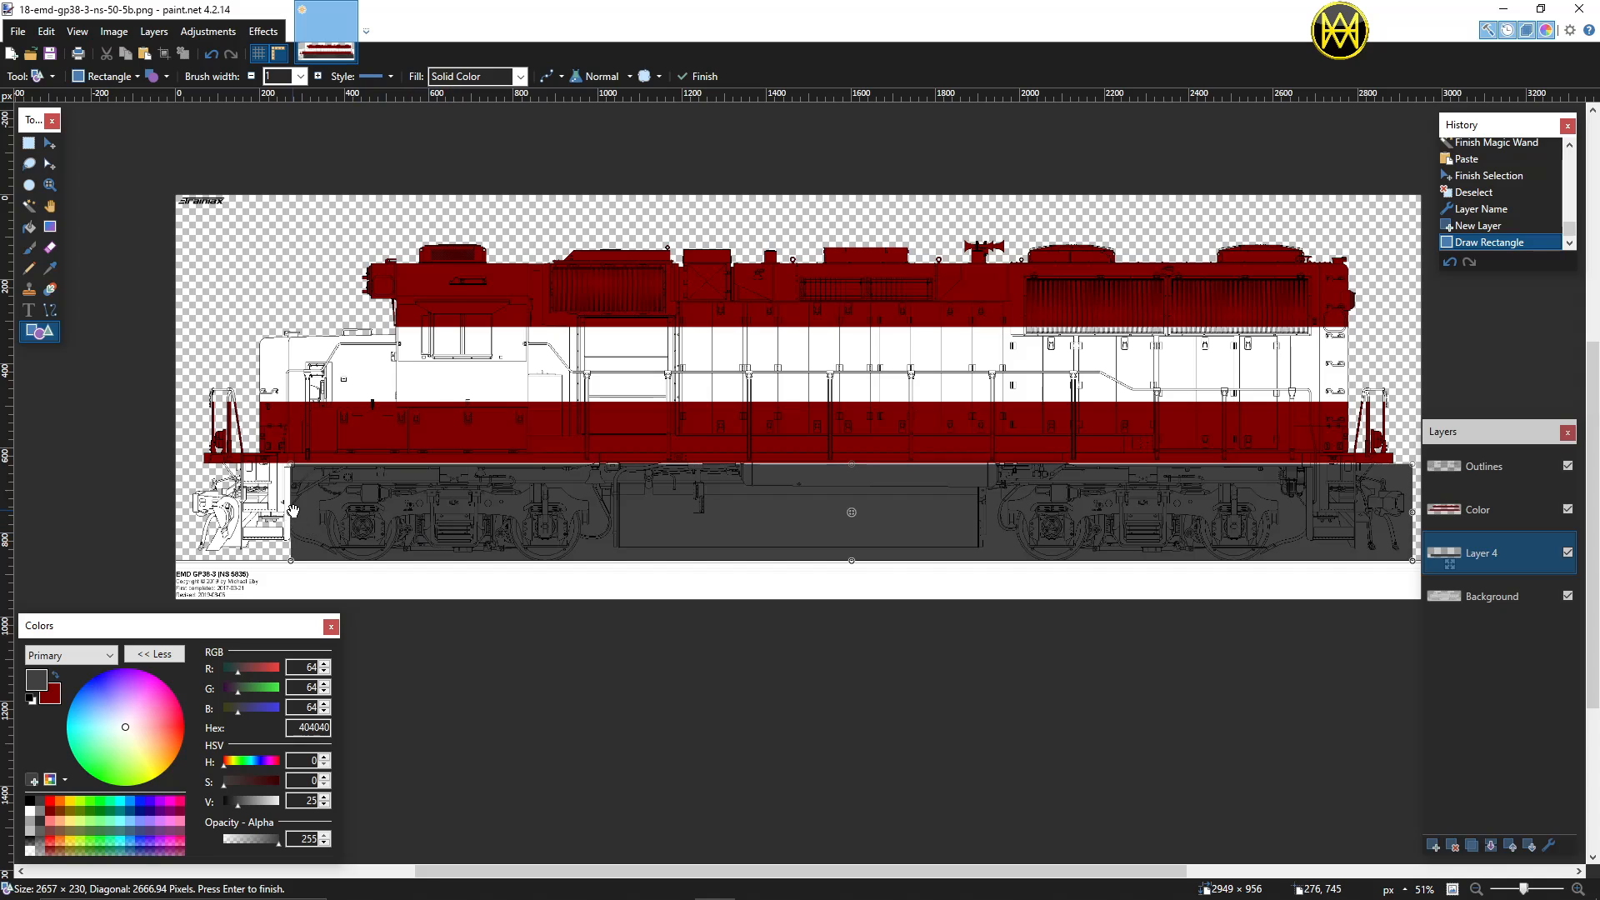
{"action": "left_click_drag", "start_coordinate": [290, 512], "coordinate": [179, 511]}
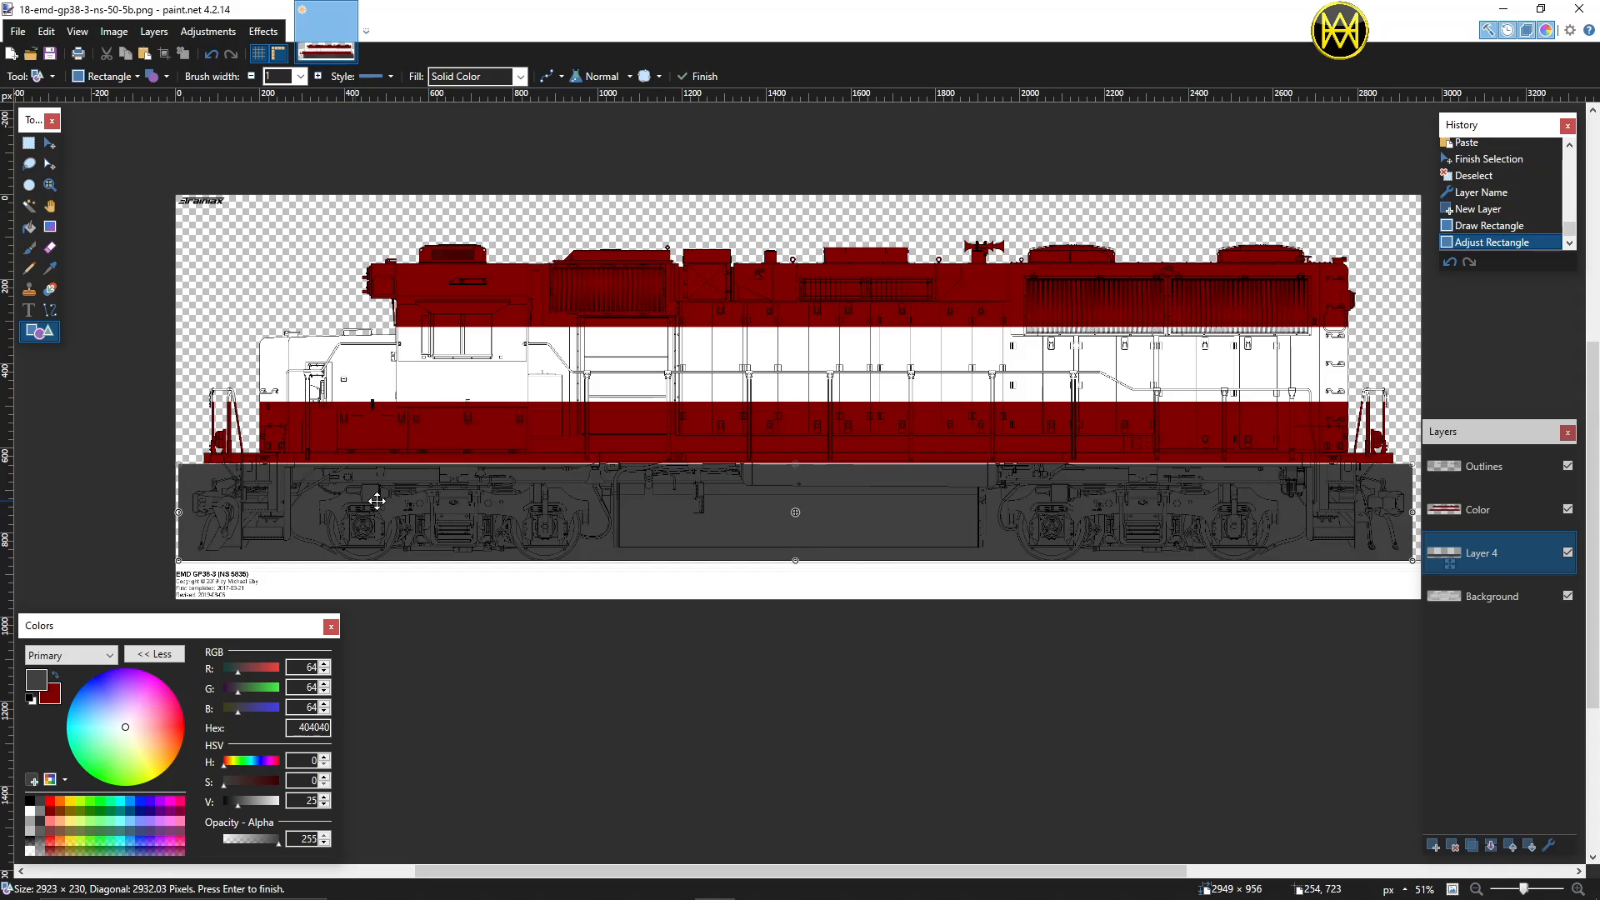
{"action": "scroll", "coordinate": [745, 475], "scroll_direction": "up", "scroll_amount": 4}
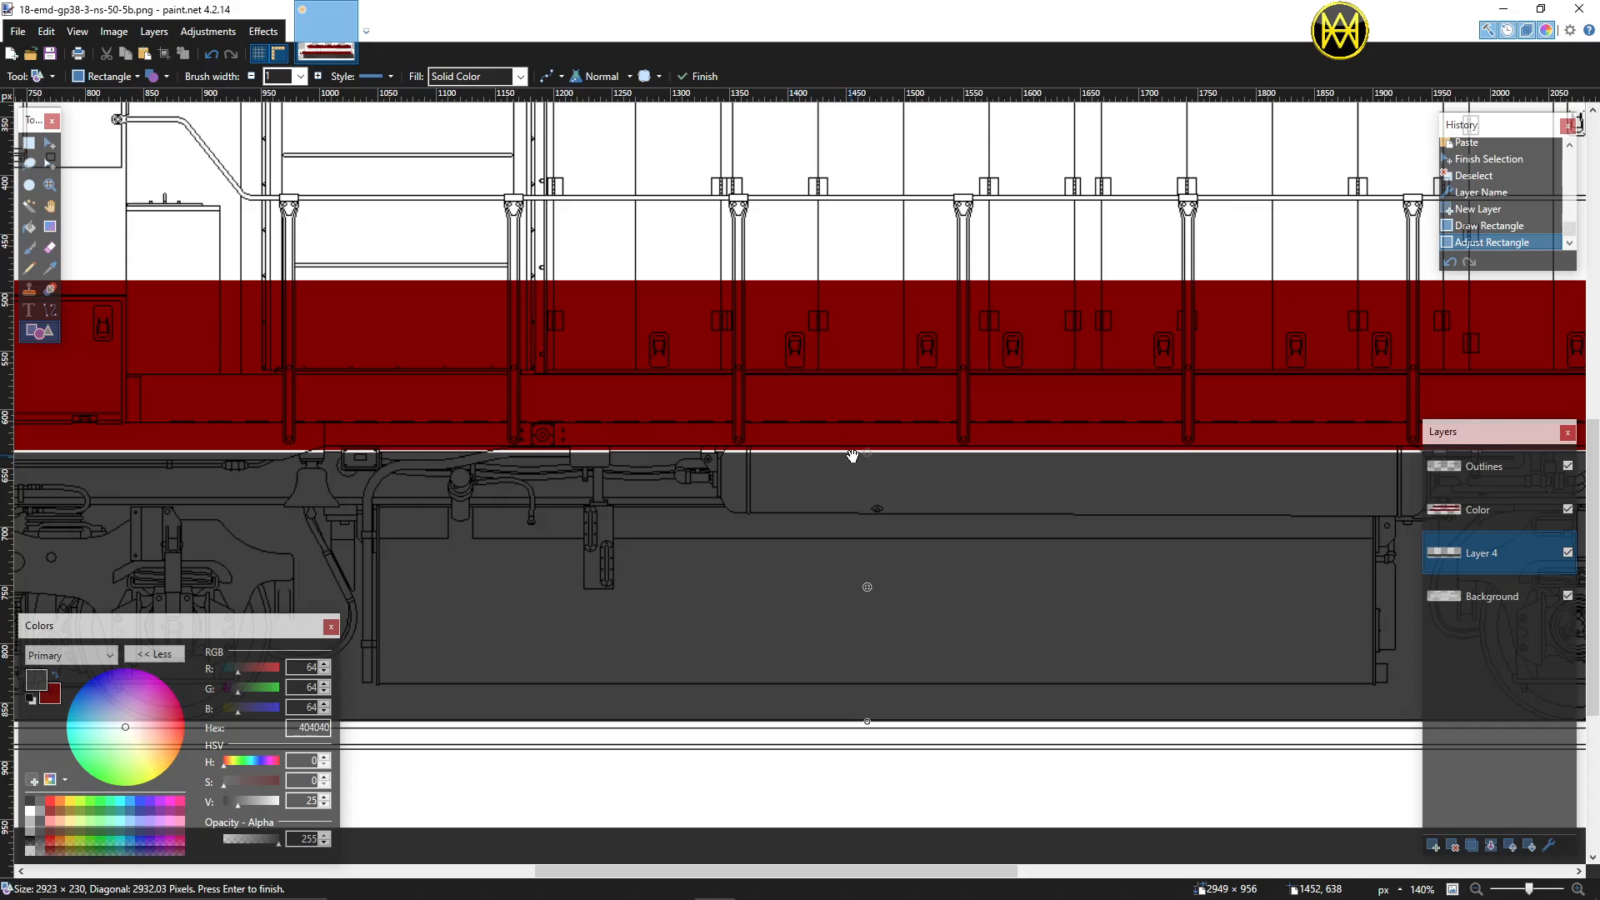
{"action": "left_click_drag", "start_coordinate": [868, 454], "coordinate": [868, 450]}
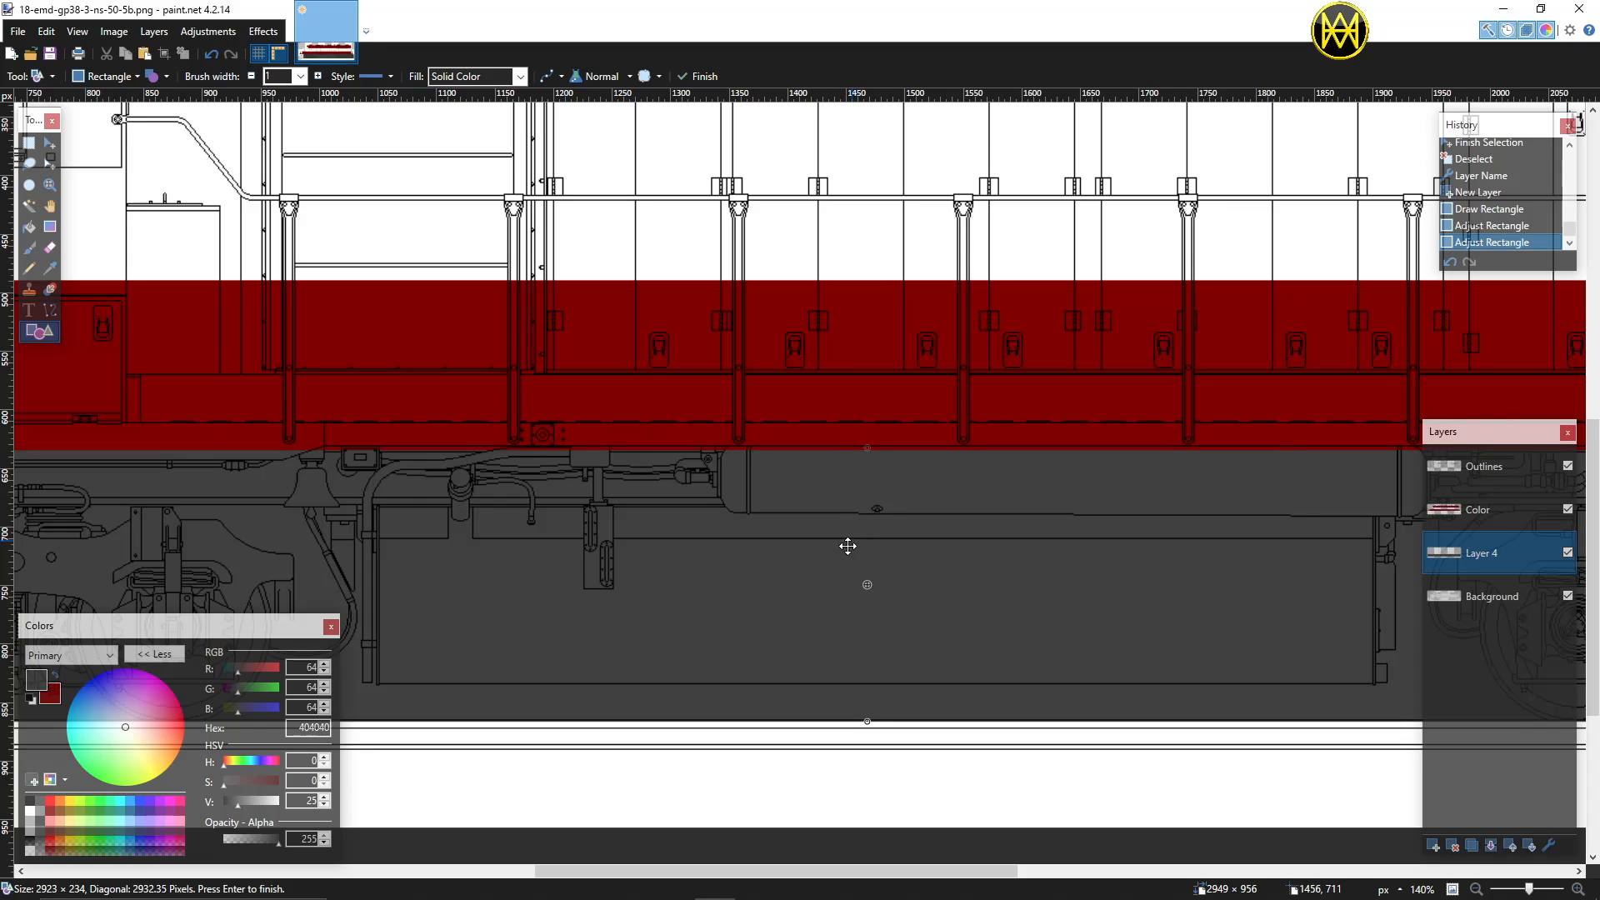
Step: Trim the gray underframe rectangle to the silhouette by pasting the Background layer's Magic Wand-selected transparent surroundings onto Layer 4, and deselect
{"action": "key", "text": "Return"}
{"action": "scroll", "coordinate": [800, 583], "scroll_direction": "down", "scroll_amount": 6}
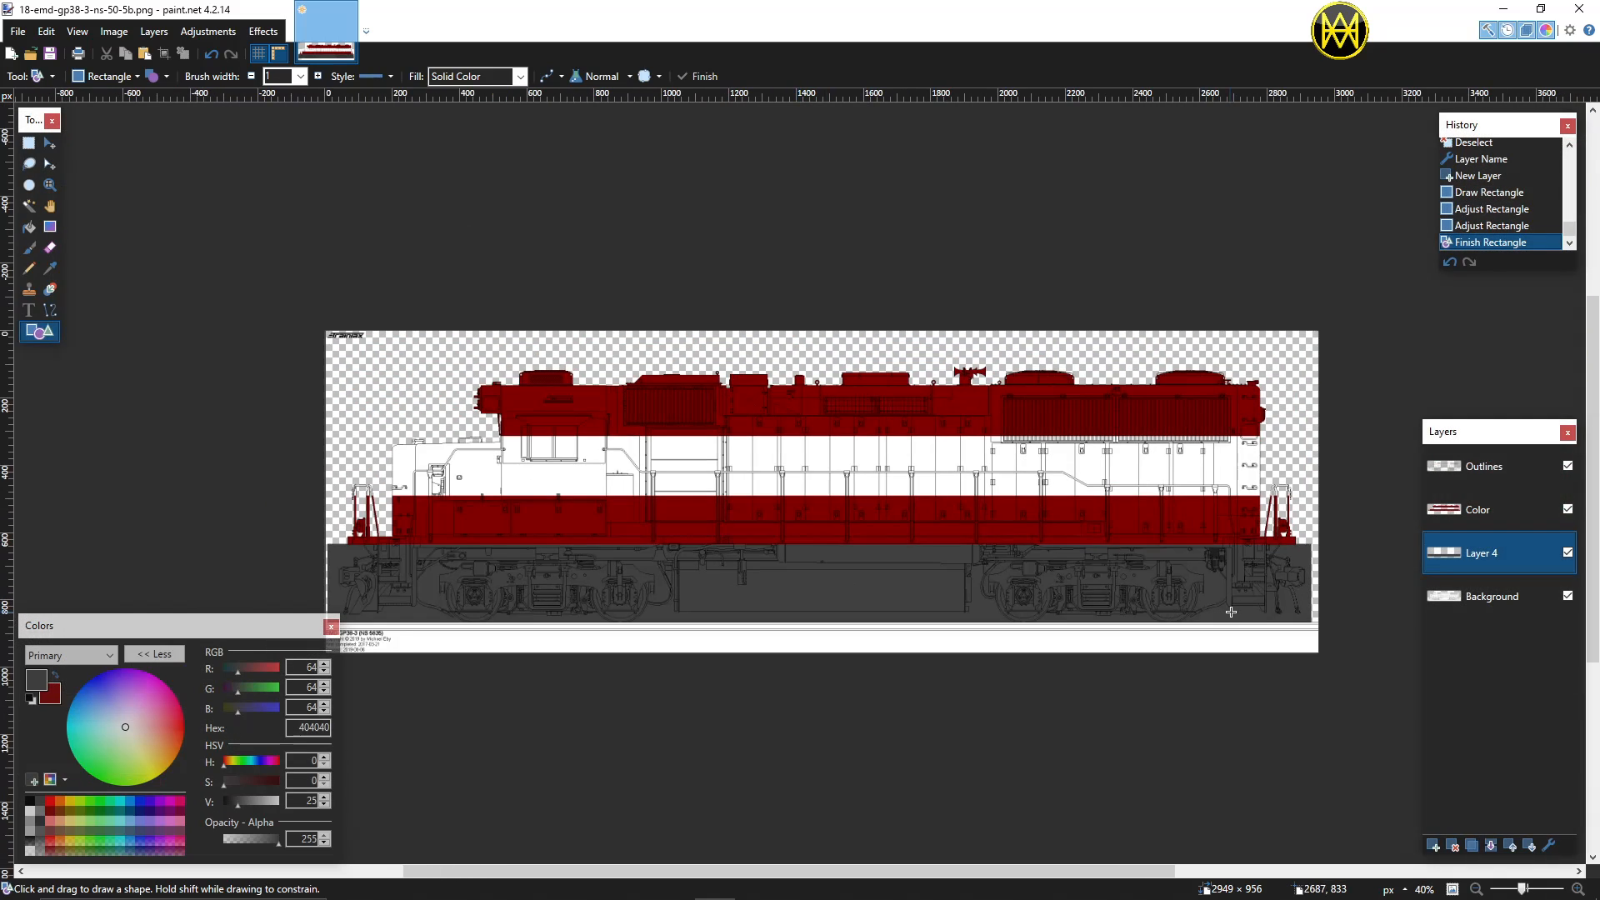
{"action": "left_click", "coordinate": [1442, 597]}
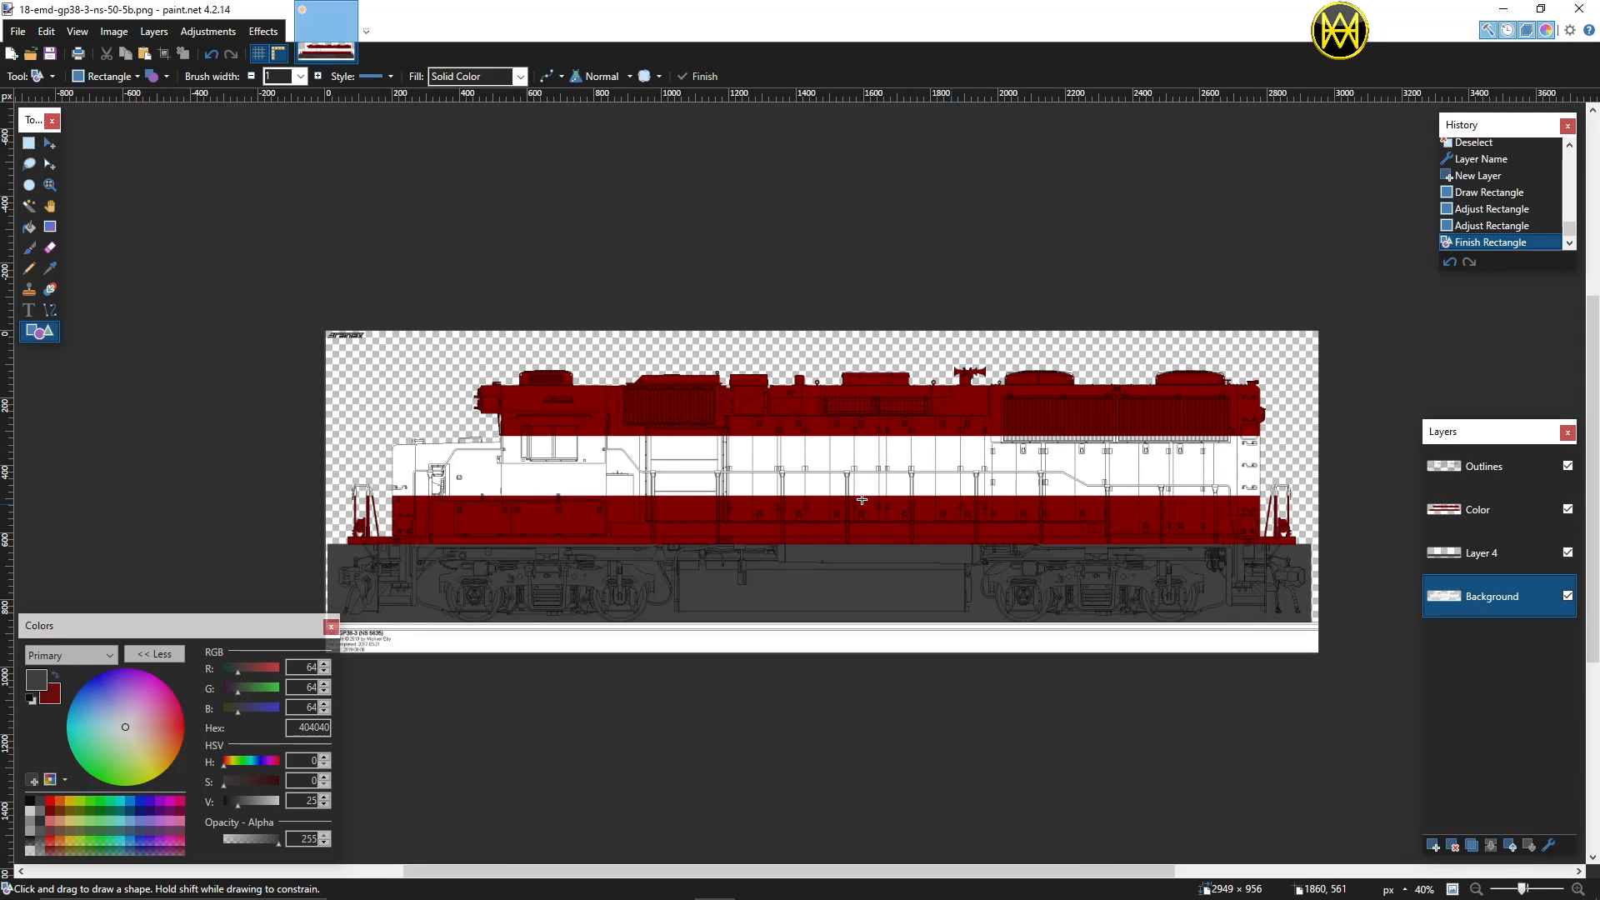
{"action": "left_click", "coordinate": [30, 206]}
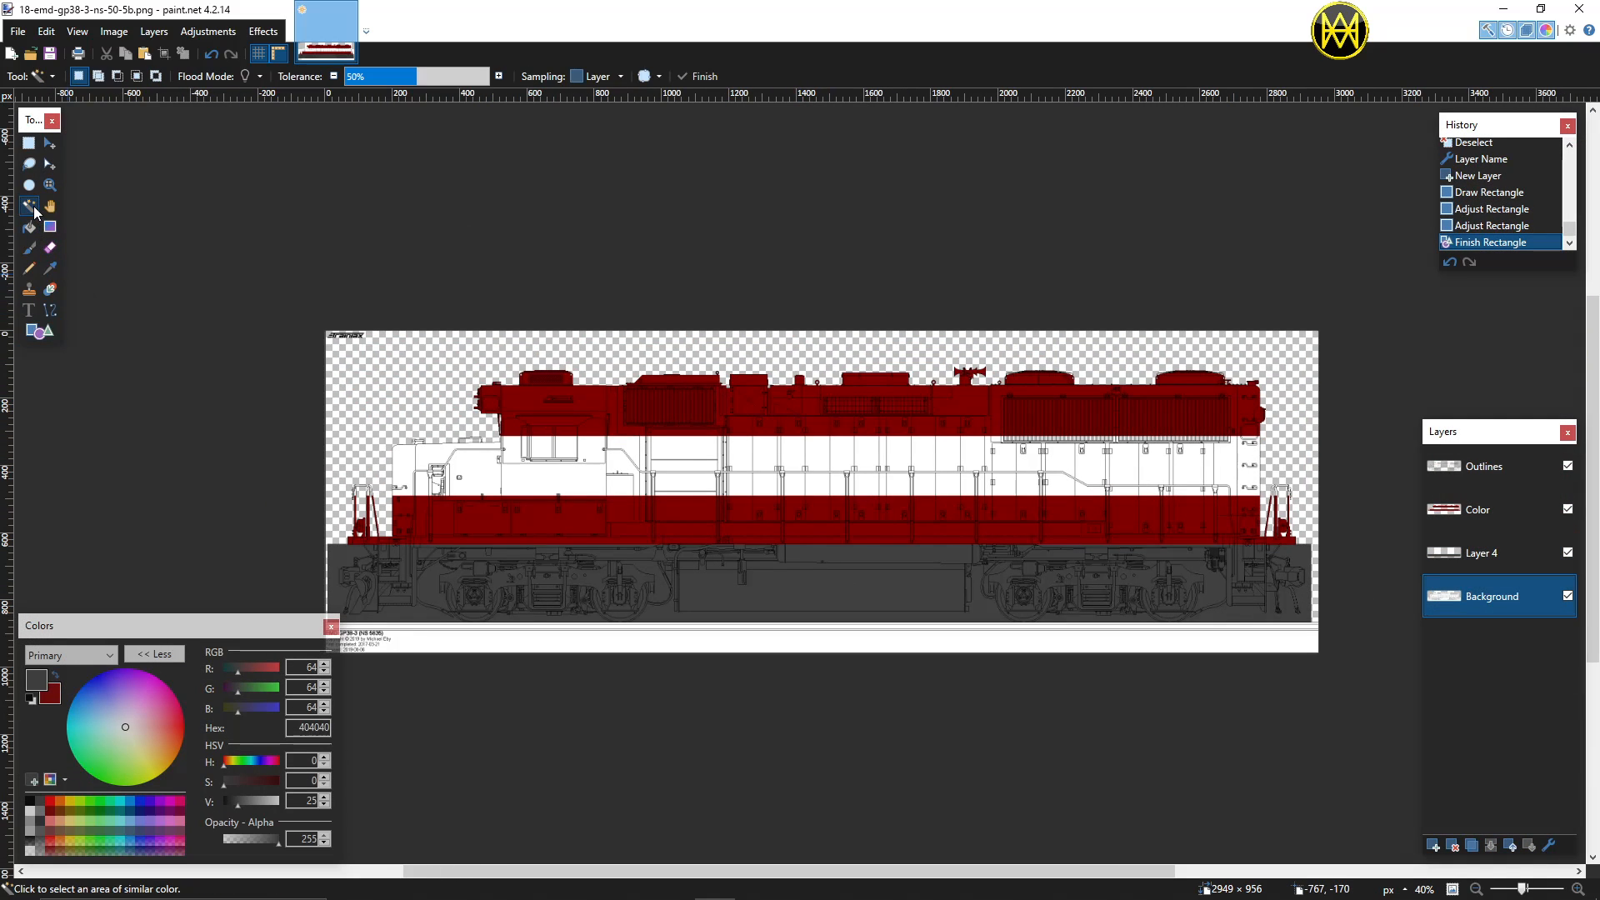
{"action": "left_click", "coordinate": [401, 384]}
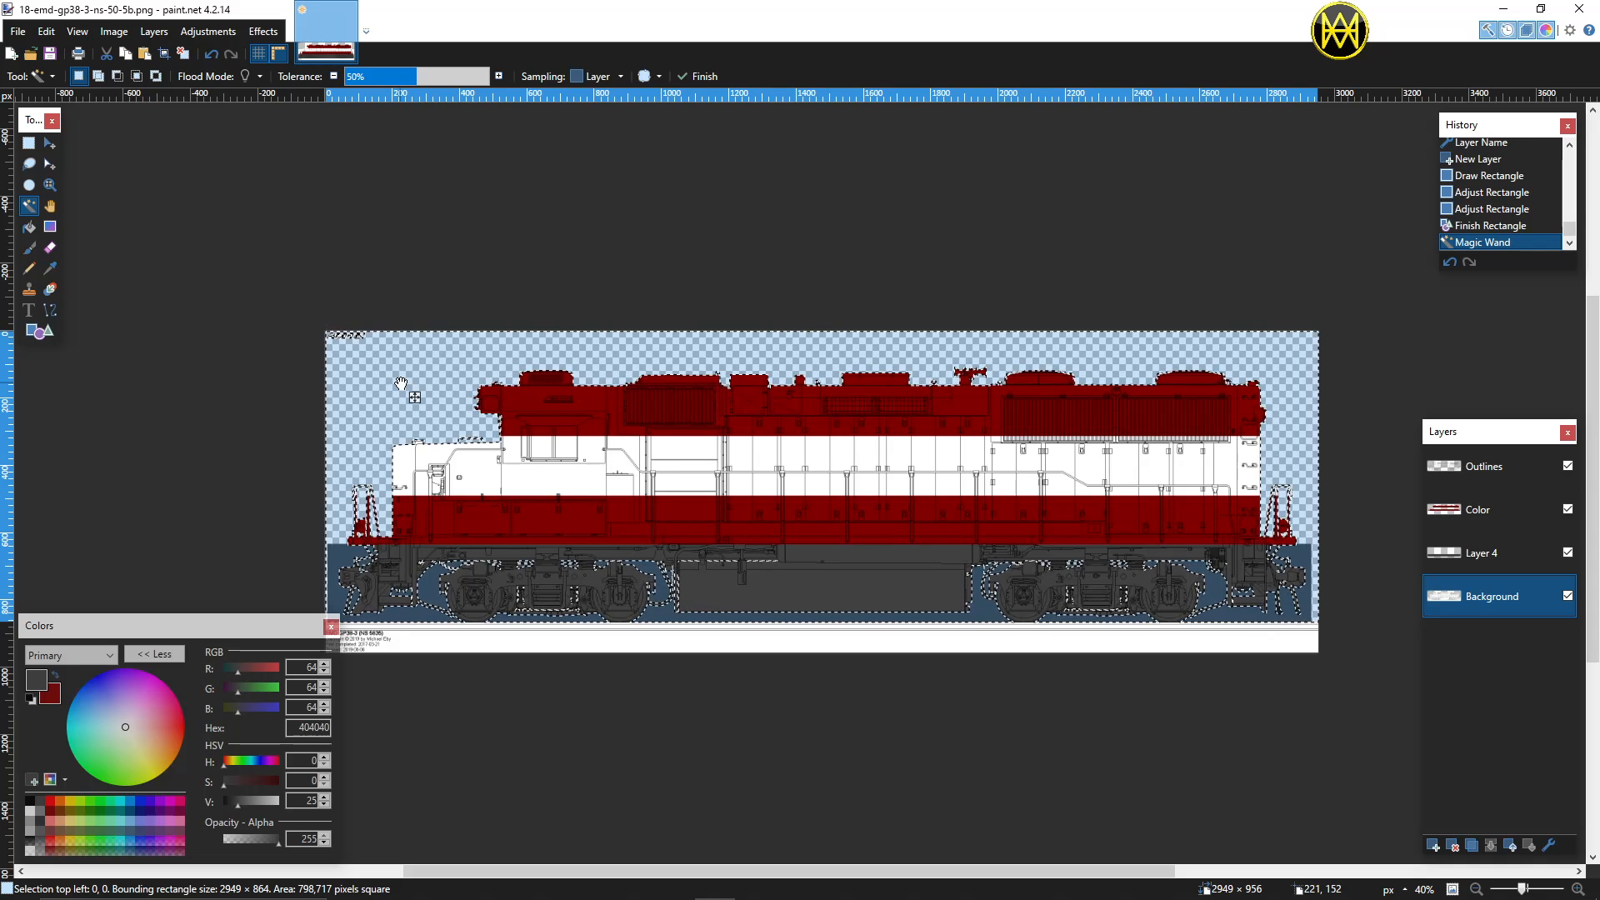
{"action": "left_click", "coordinate": [1480, 554]}
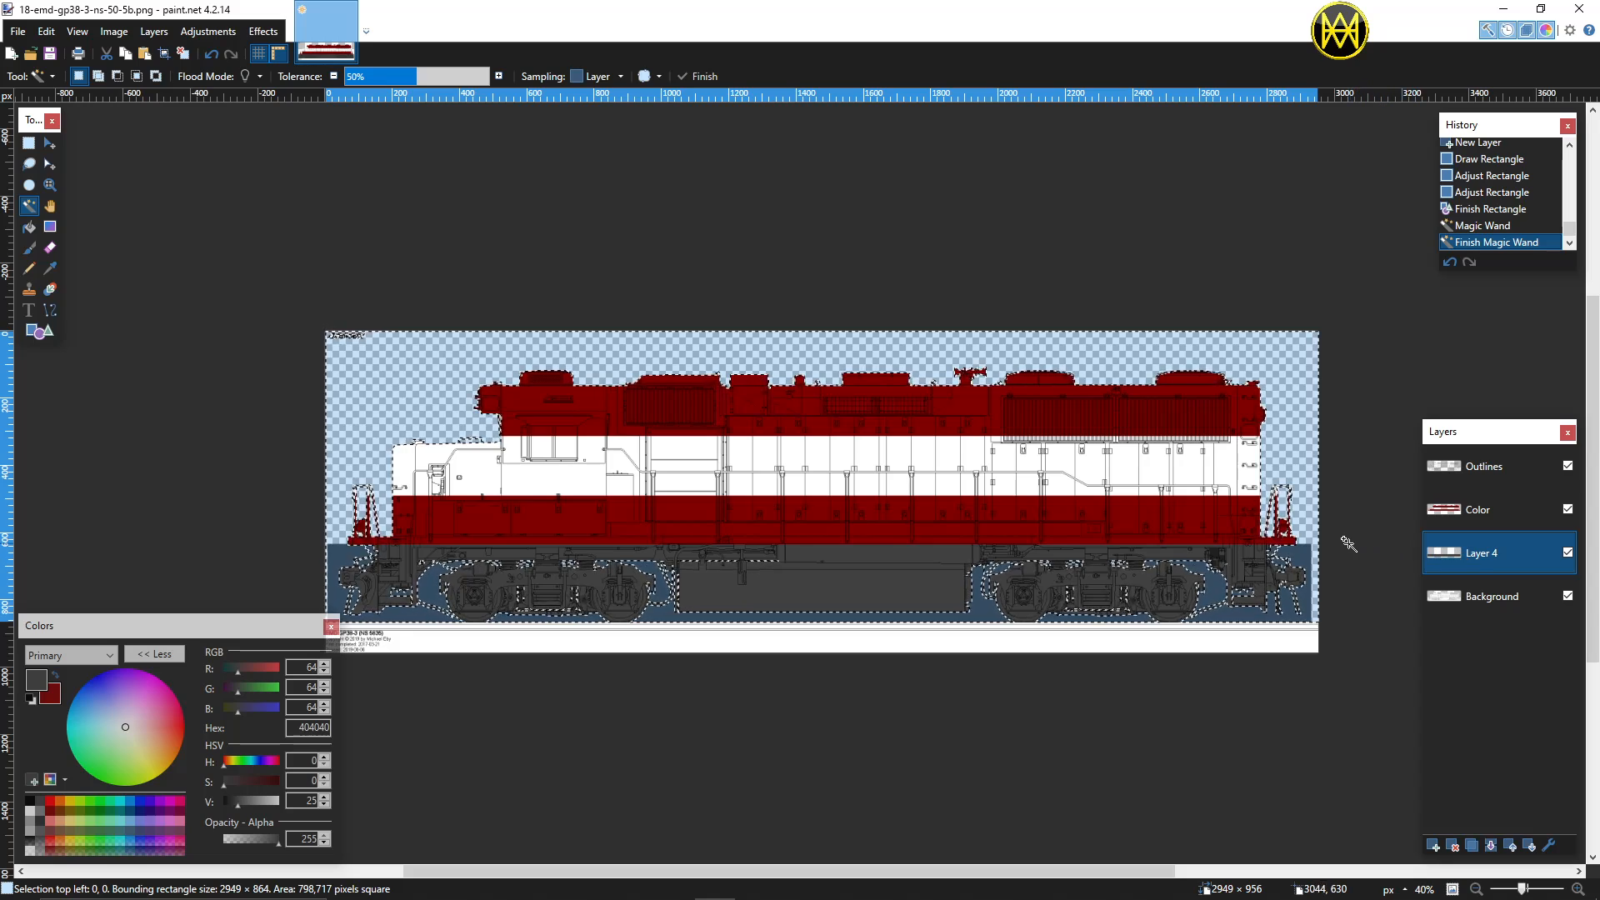
{"action": "key", "text": "ctrl+v"}
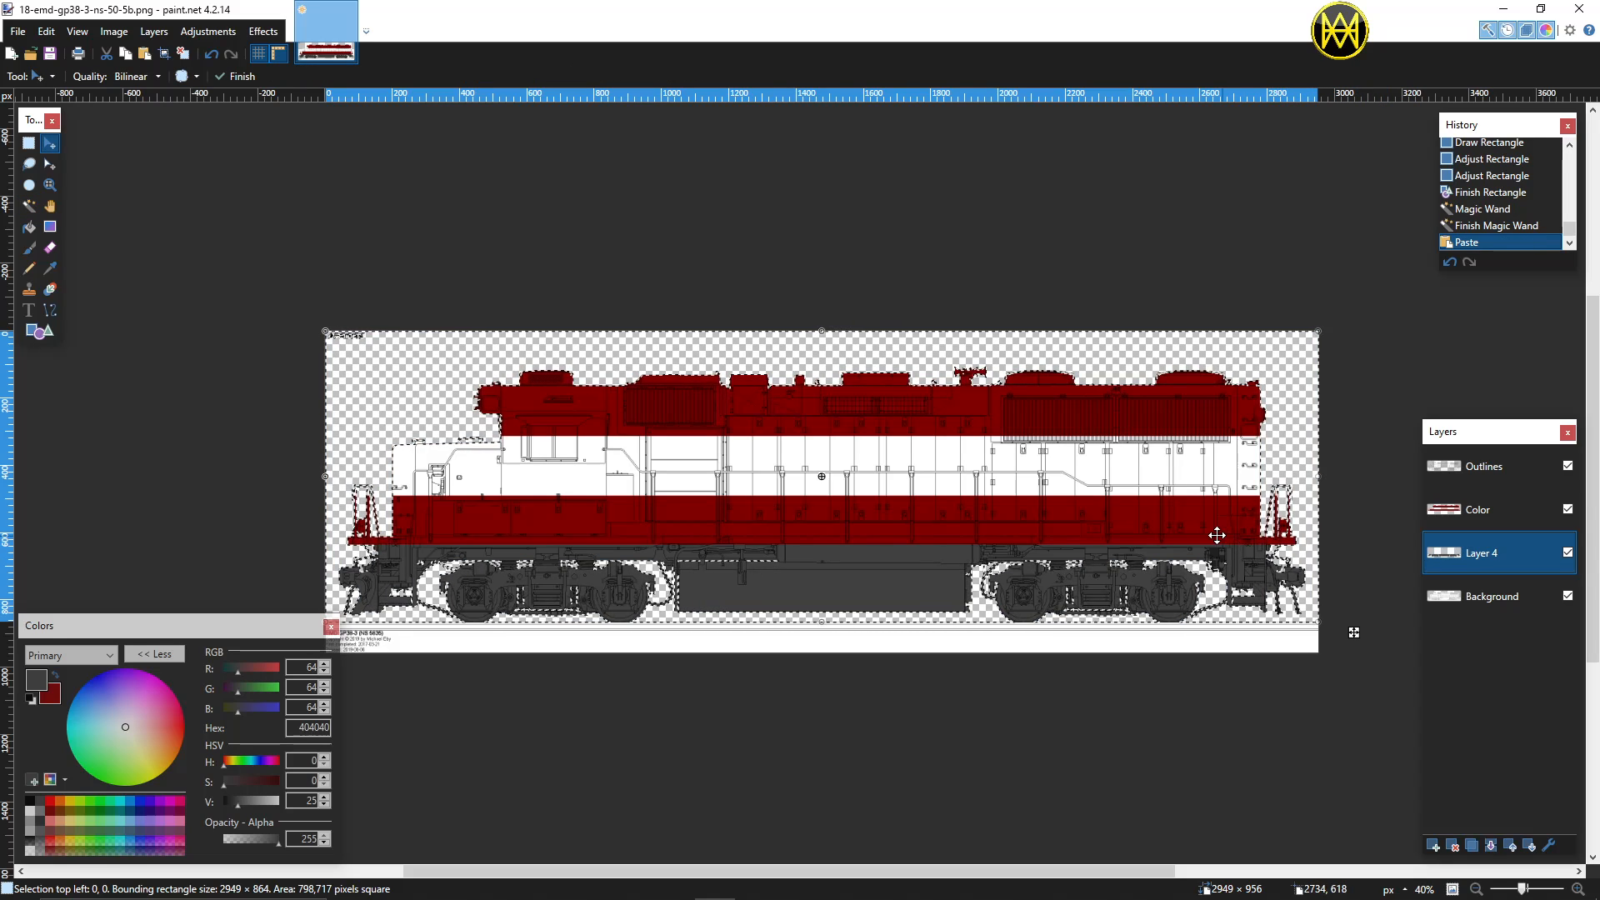
{"action": "key", "text": "ctrl+d"}
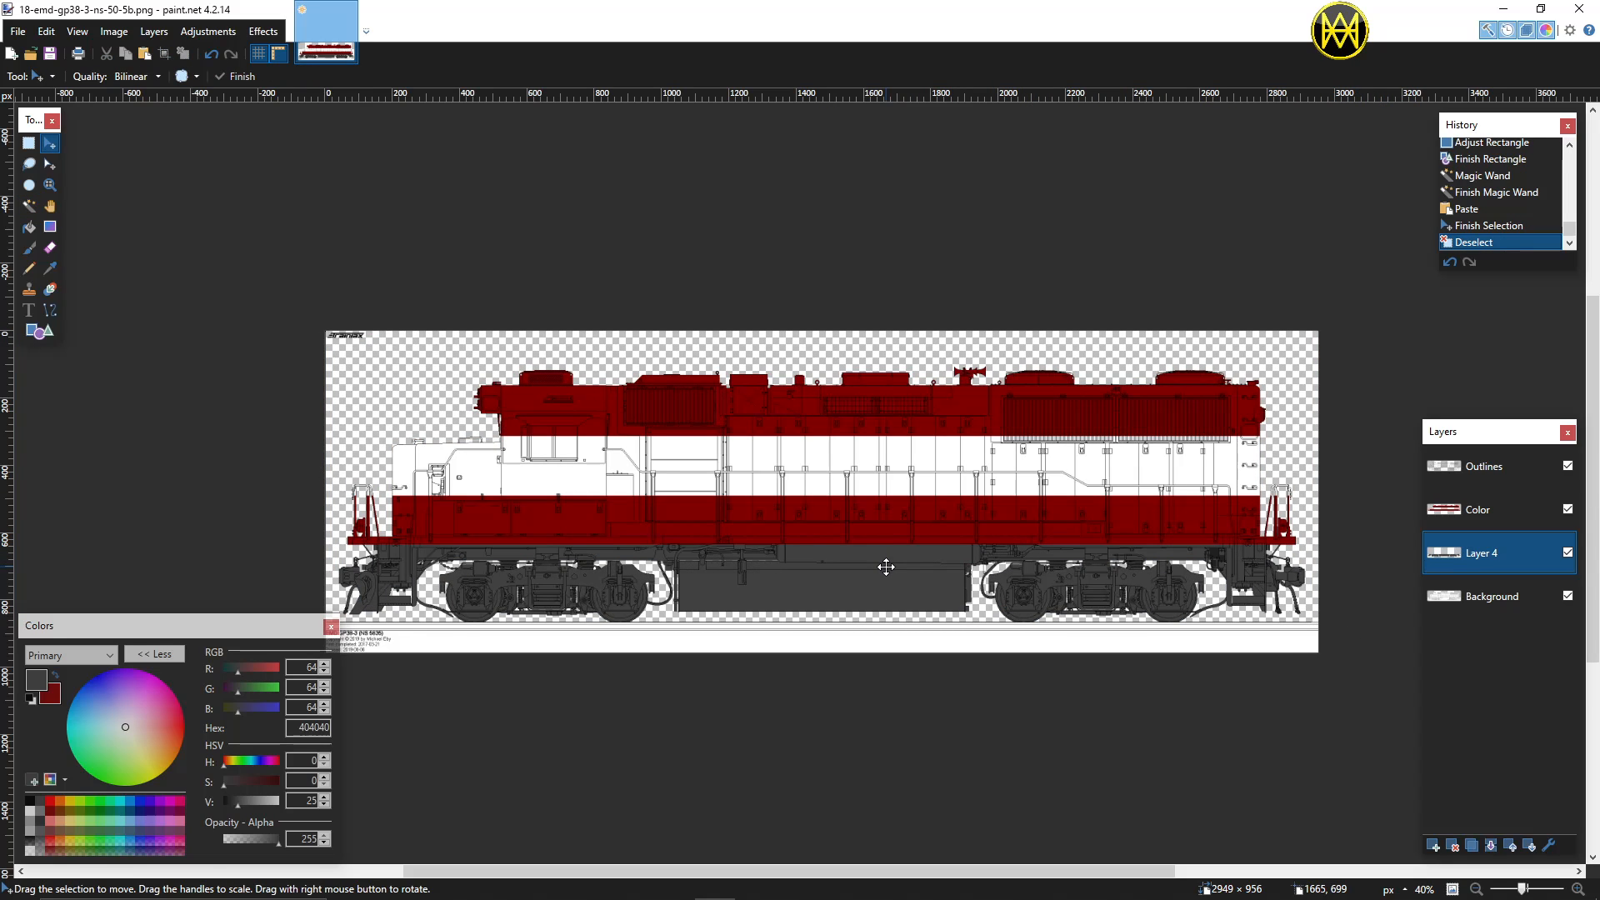
Step: On the Background layer, Magic Wand-select the main side frame areas of the truck under the cab as one combined selection
{"action": "scroll", "coordinate": [851, 544], "scroll_direction": "down", "scroll_amount": 2}
{"action": "scroll", "coordinate": [836, 528], "scroll_direction": "left", "scroll_amount": 2}
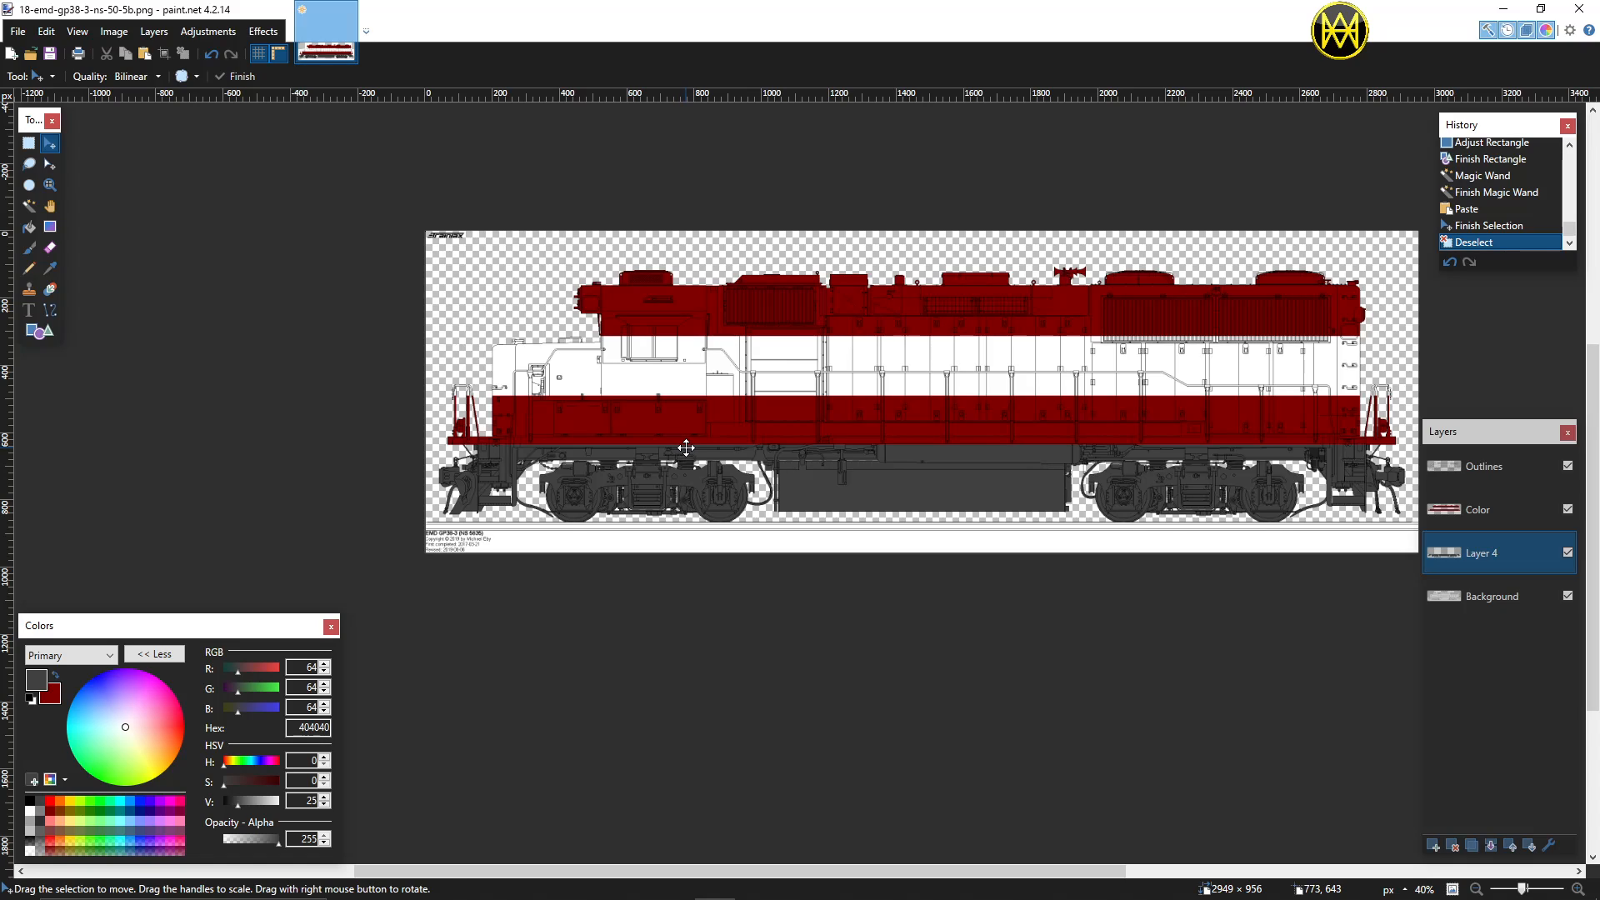
{"action": "scroll", "coordinate": [683, 446], "scroll_direction": "right", "scroll_amount": 3}
{"action": "scroll", "coordinate": [662, 458], "scroll_direction": "up", "scroll_amount": 1}
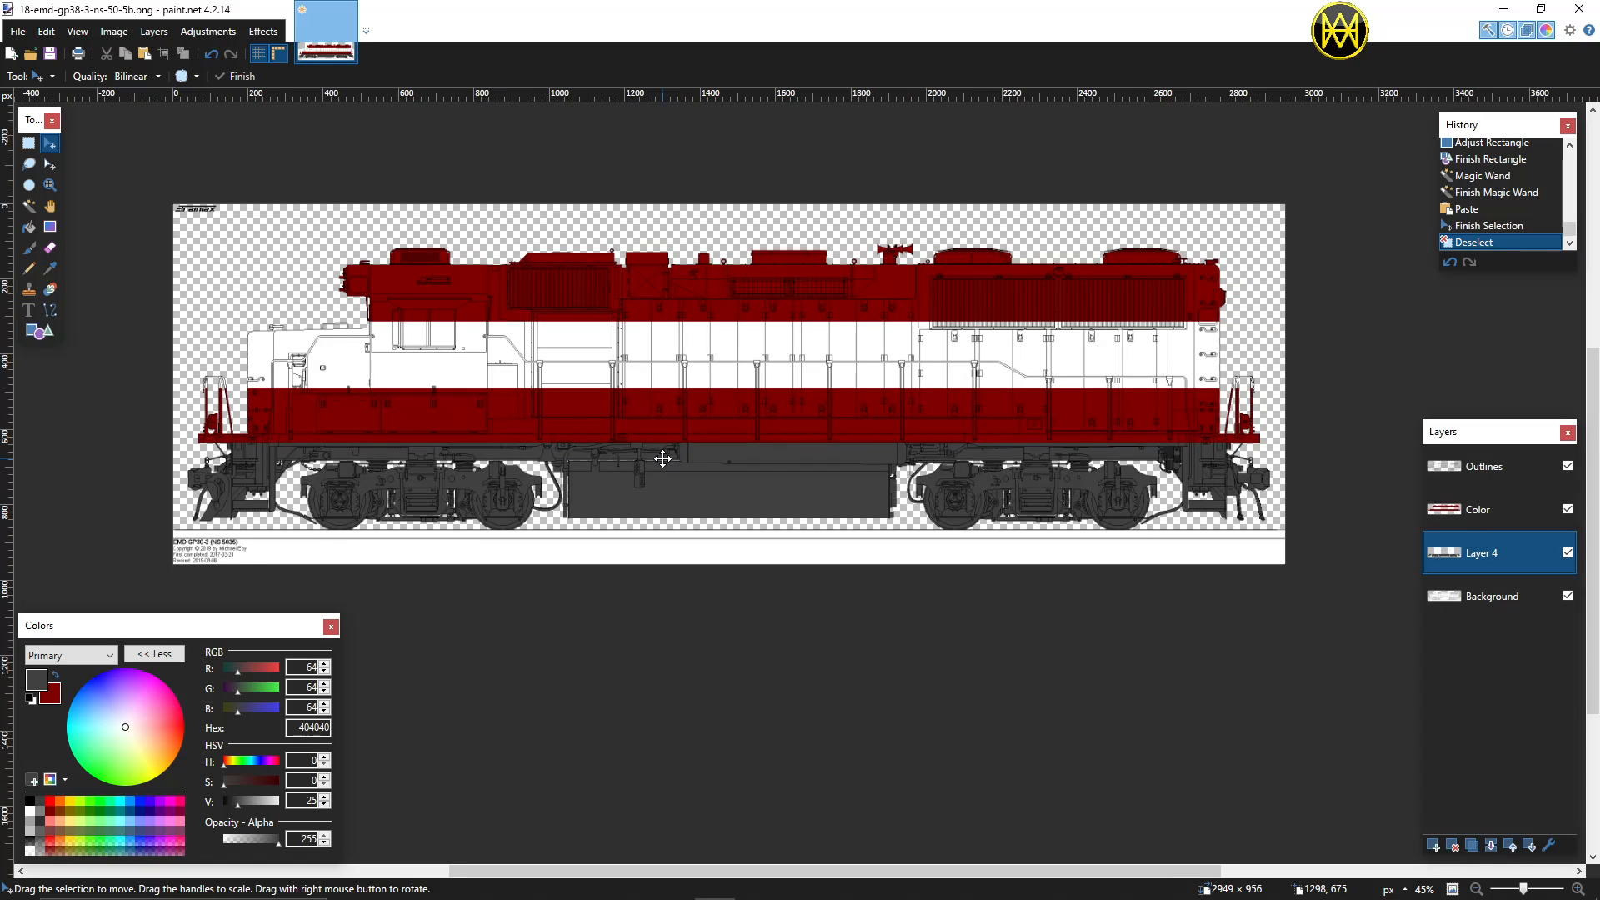
{"action": "scroll", "coordinate": [662, 458], "scroll_direction": "up", "scroll_amount": 1}
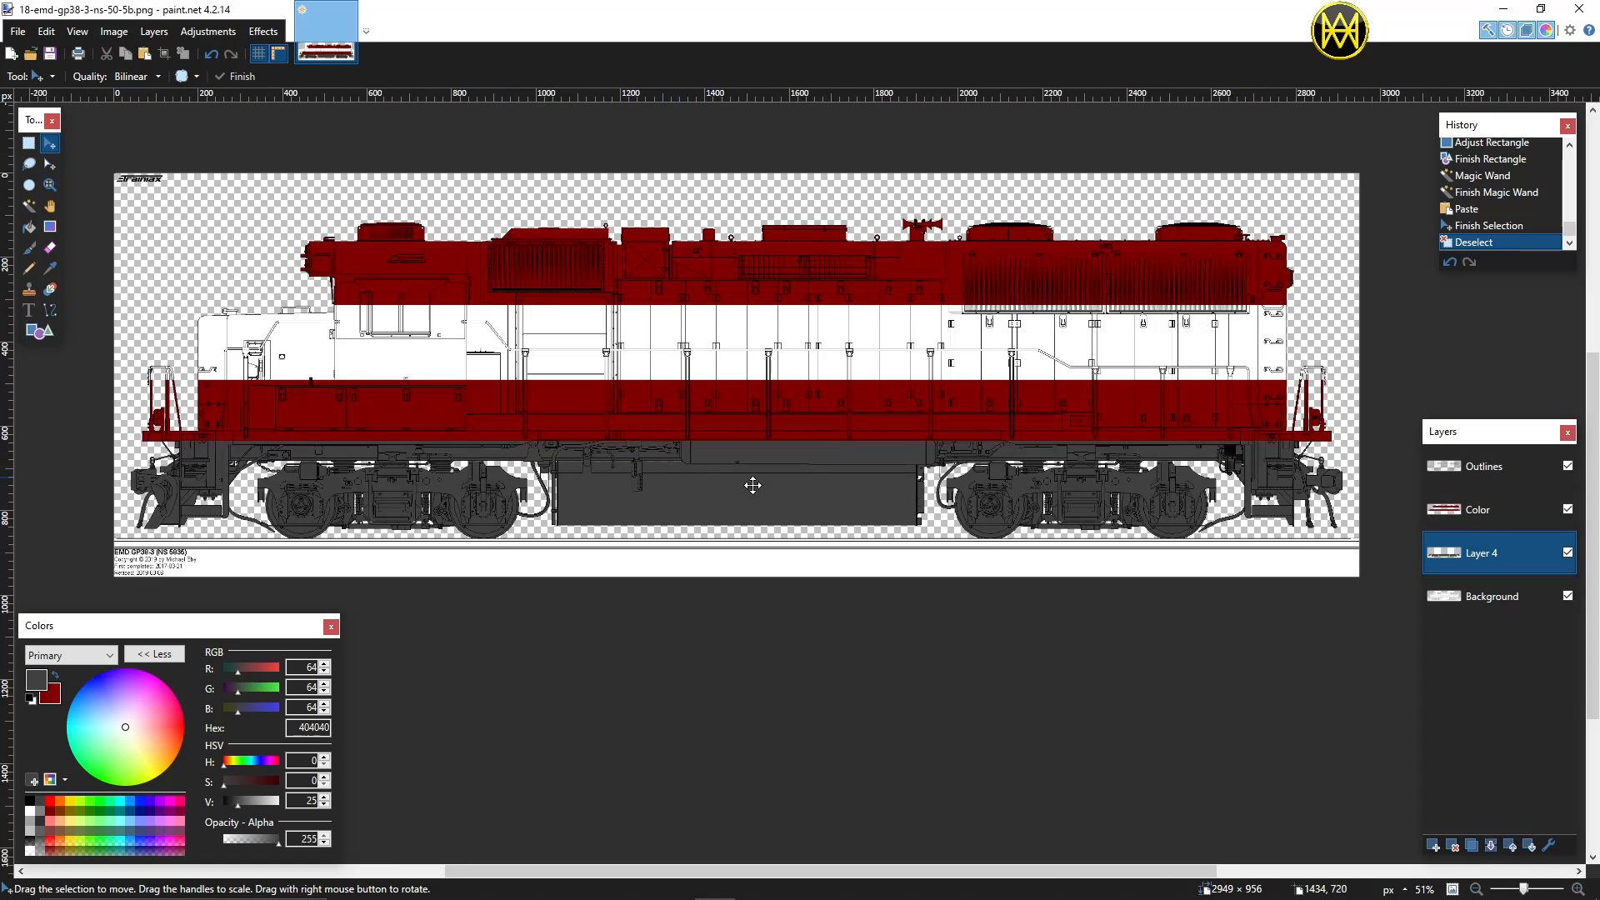
{"action": "left_click", "coordinate": [1484, 598]}
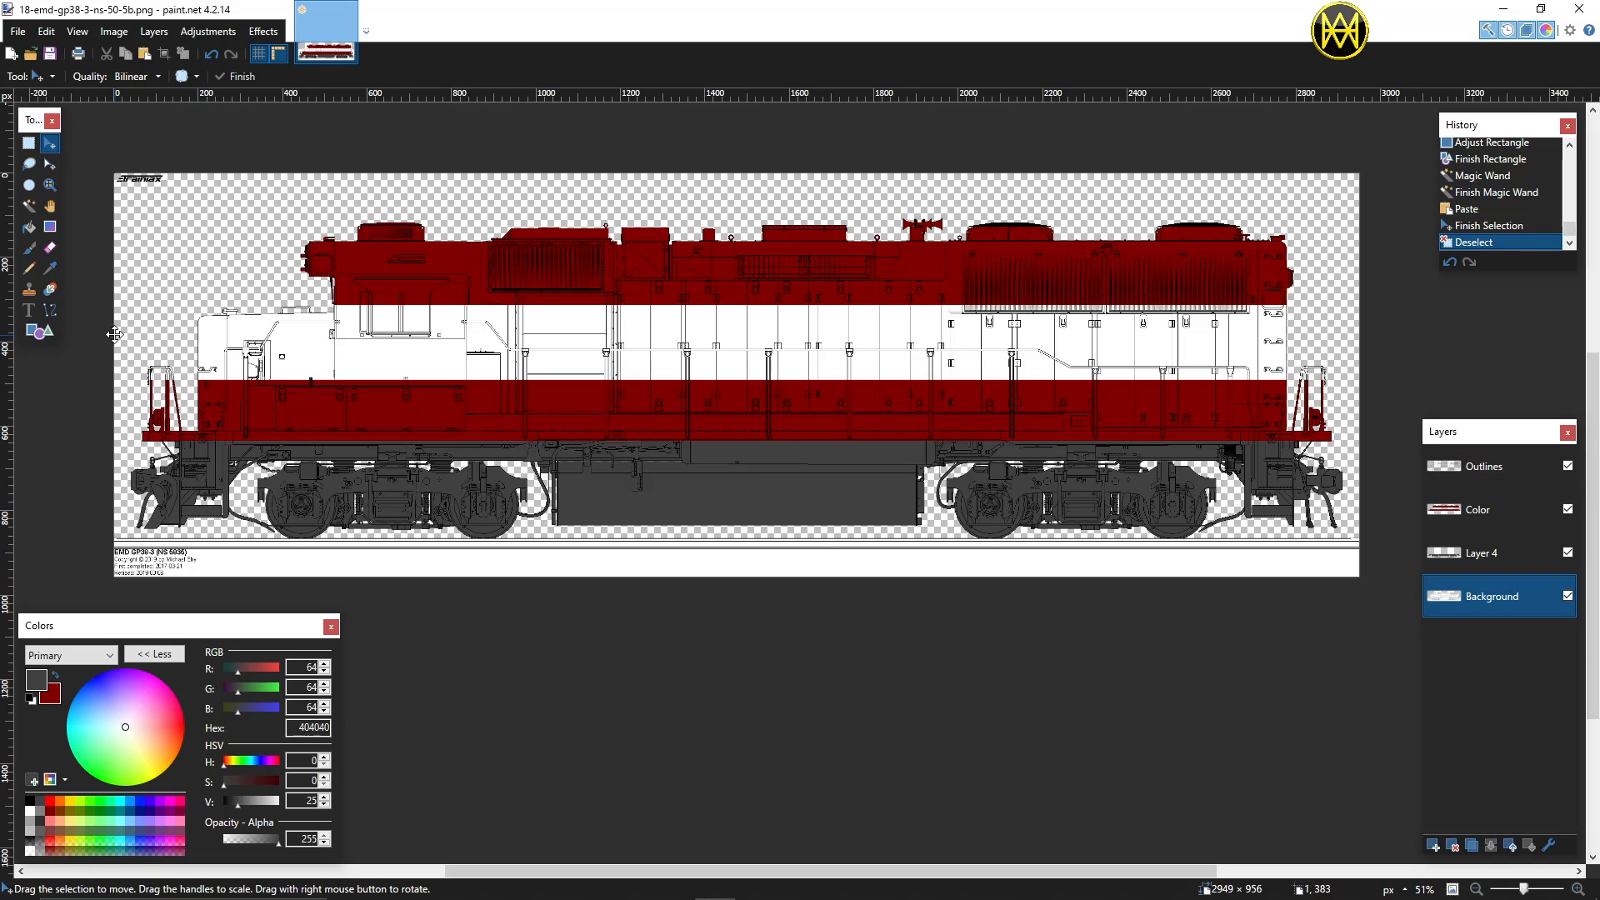
{"action": "left_click", "coordinate": [28, 205]}
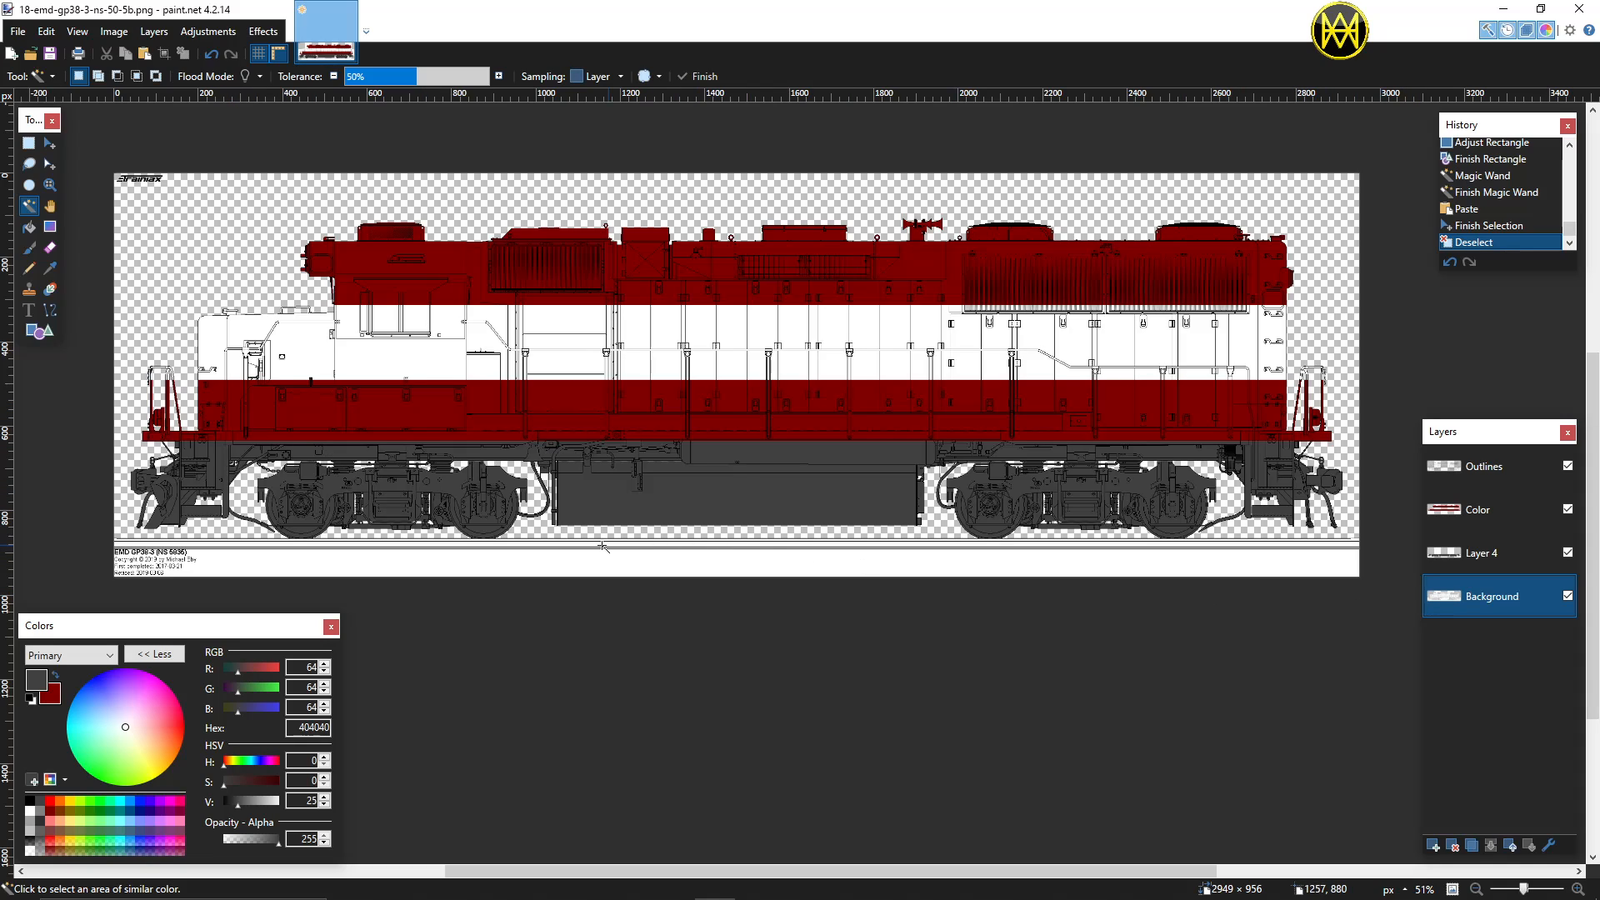
{"action": "left_click", "coordinate": [326, 488]}
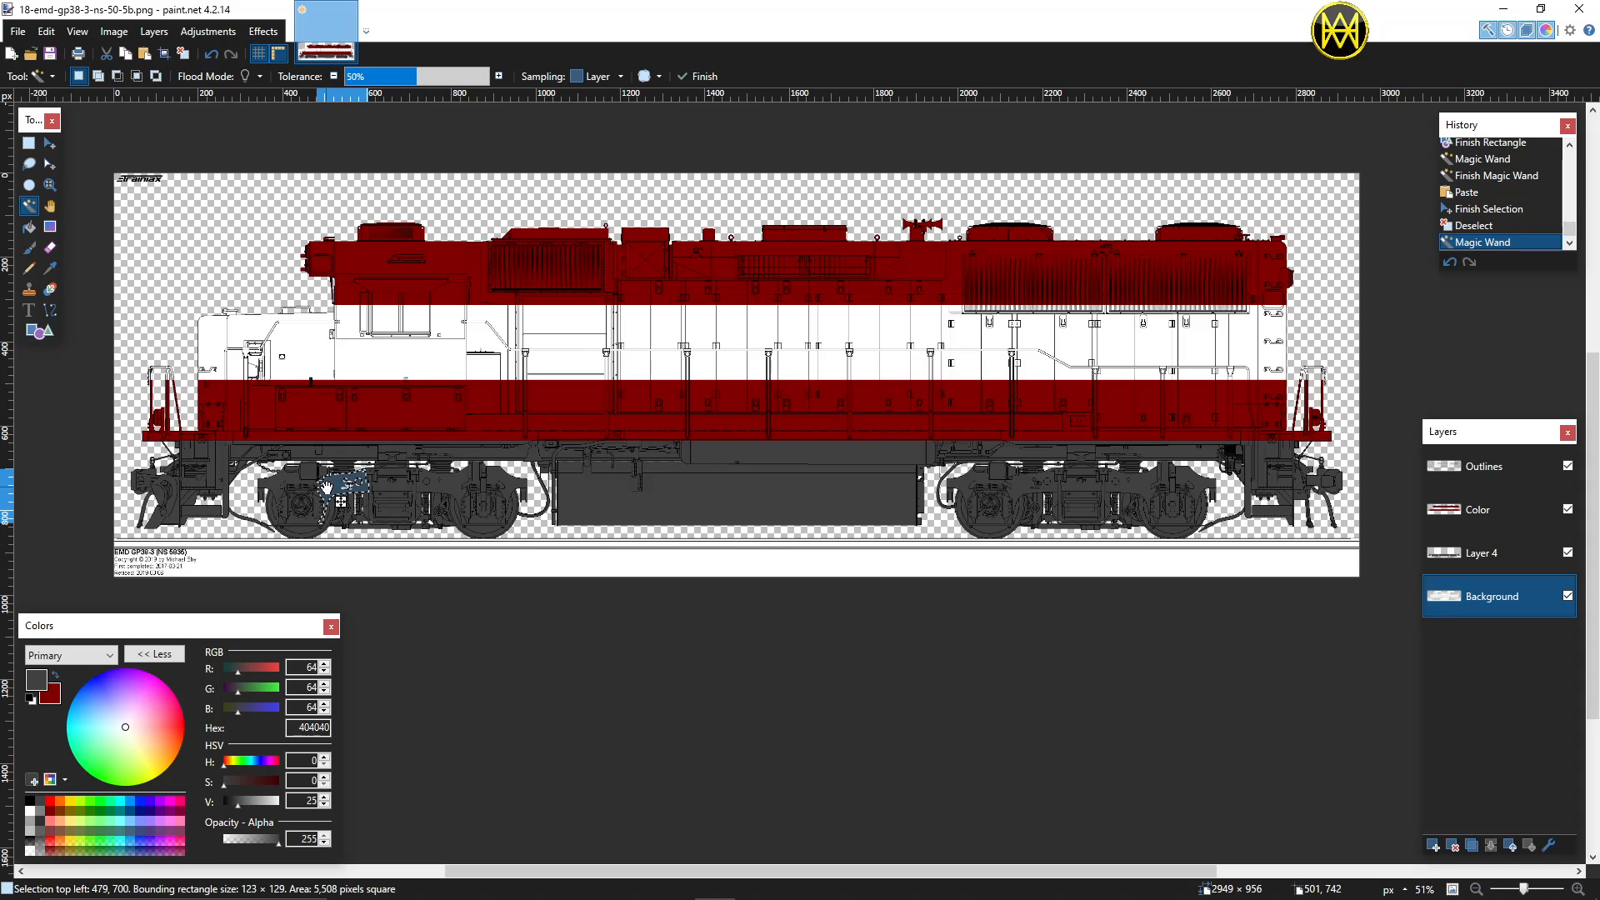
{"action": "left_click", "coordinate": [309, 490], "text": "ctrl"}
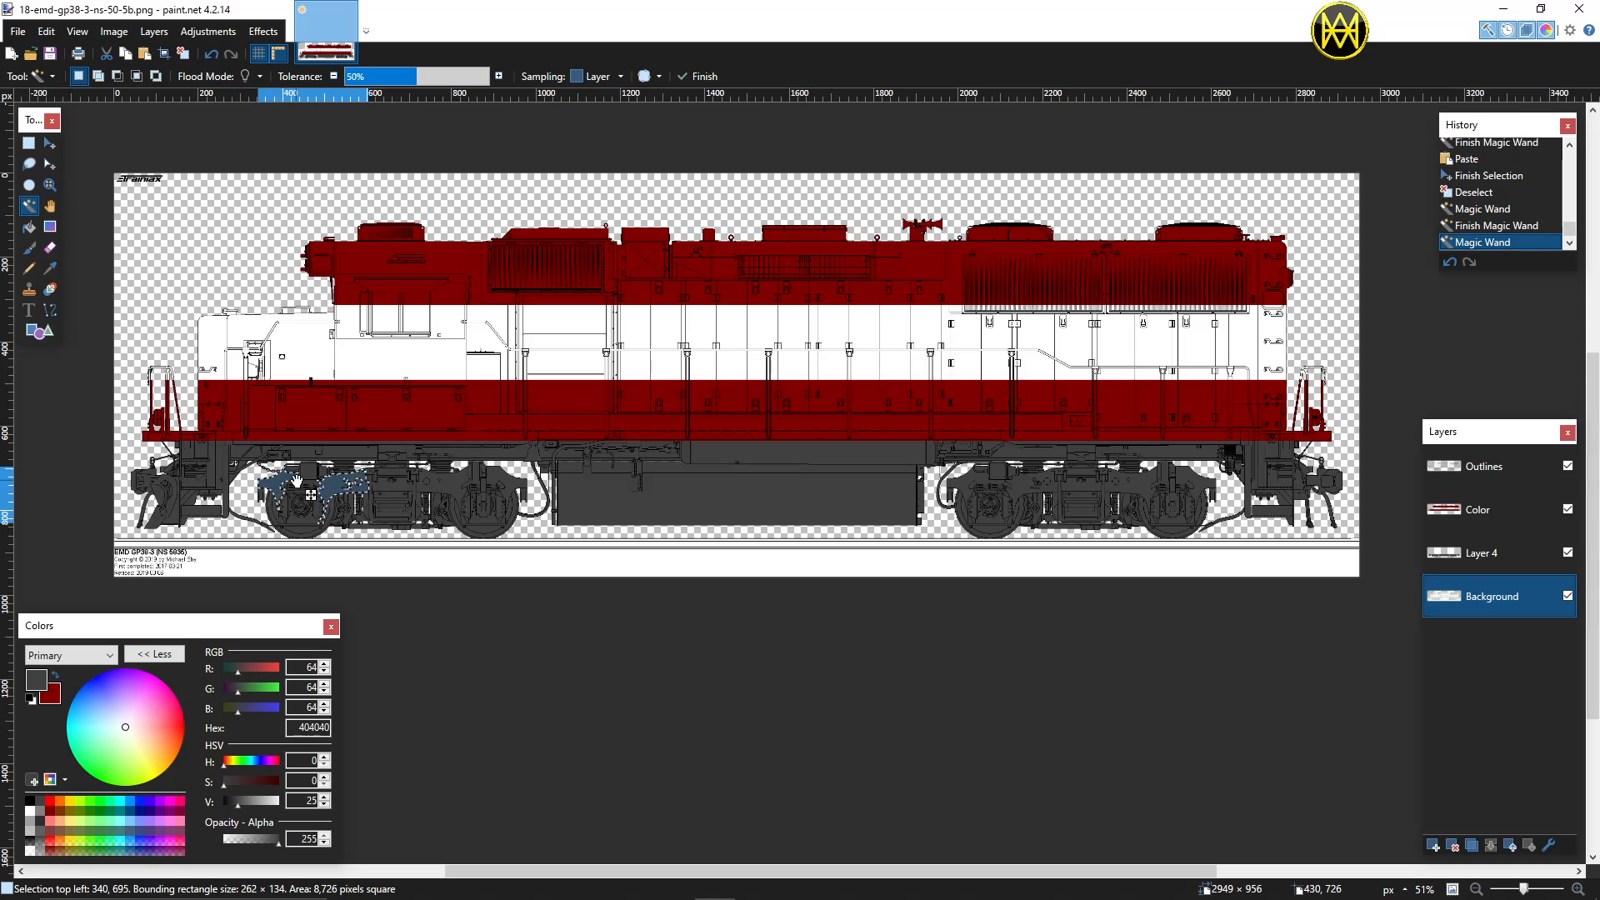
{"action": "left_click", "coordinate": [435, 488], "text": "ctrl"}
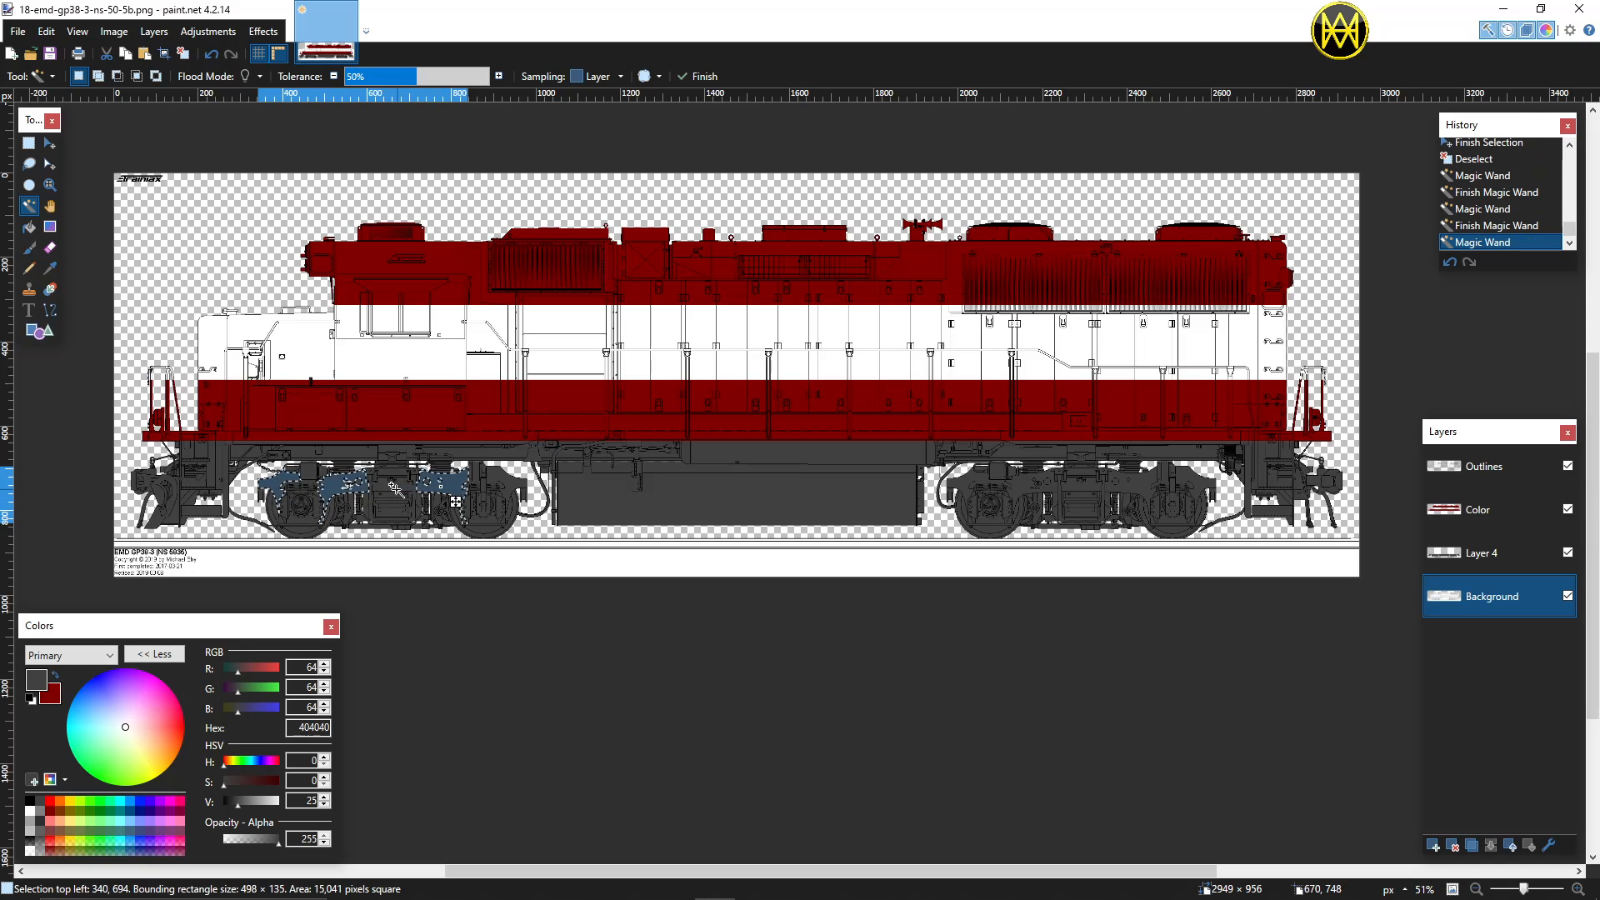
{"action": "left_click", "coordinate": [397, 491], "text": "ctrl"}
{"action": "left_click", "coordinate": [500, 487], "text": "ctrl"}
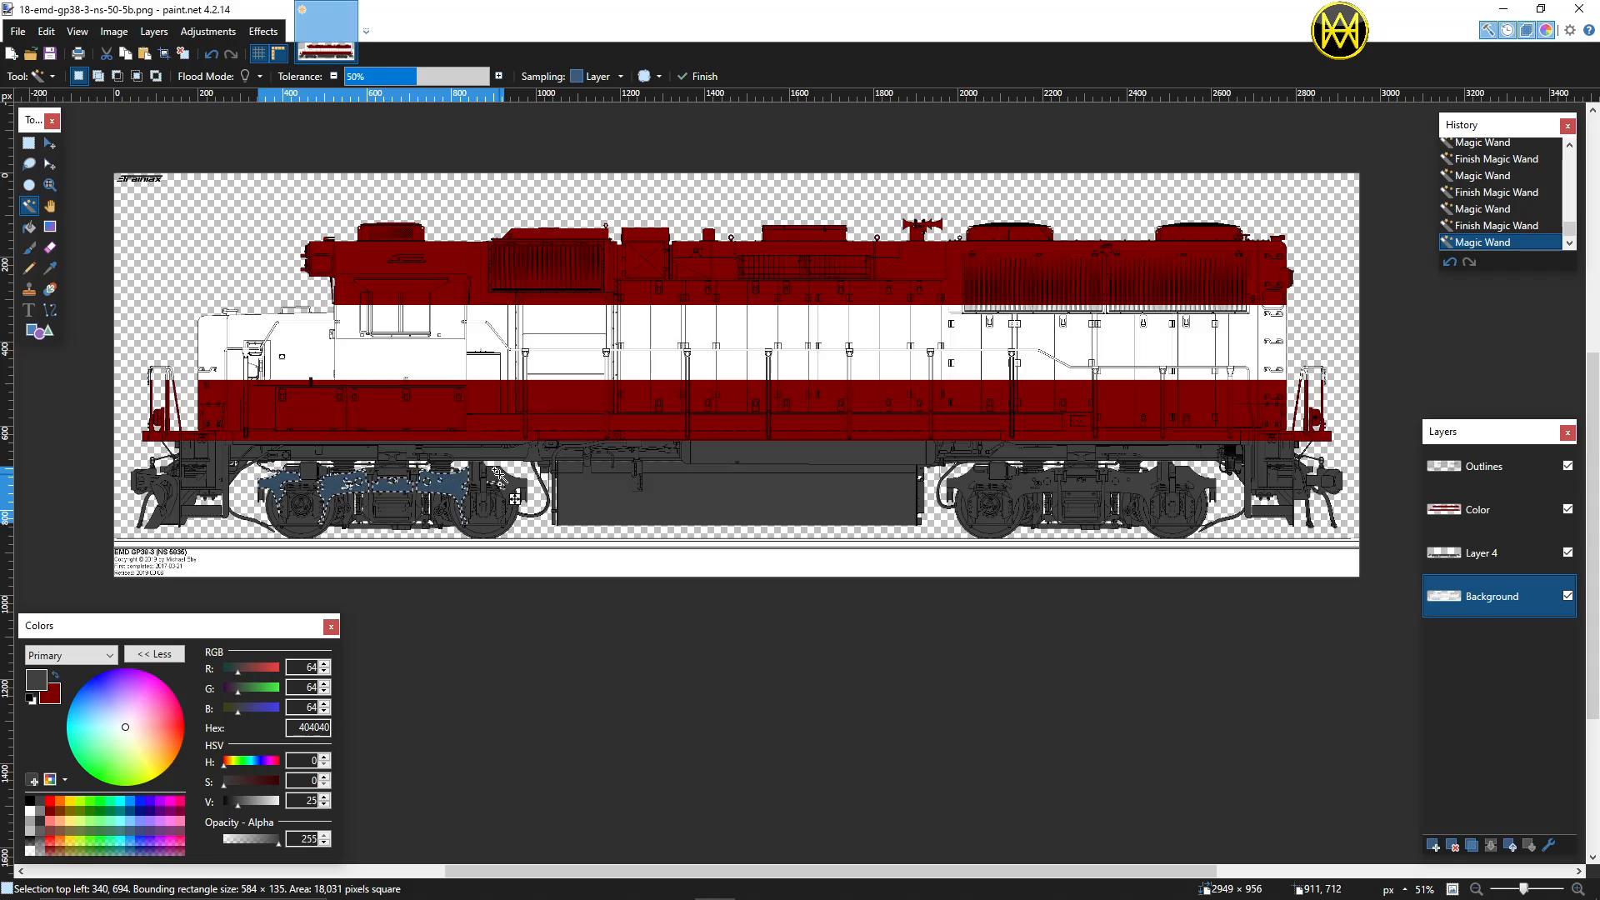
Step: Add the remaining small side frame pieces around the outer axle of the truck under the cab to the Magic Wand selection
{"action": "scroll", "coordinate": [502, 484], "scroll_direction": "up", "scroll_amount": 3}
{"action": "scroll", "coordinate": [500, 492], "scroll_direction": "left", "scroll_amount": 3}
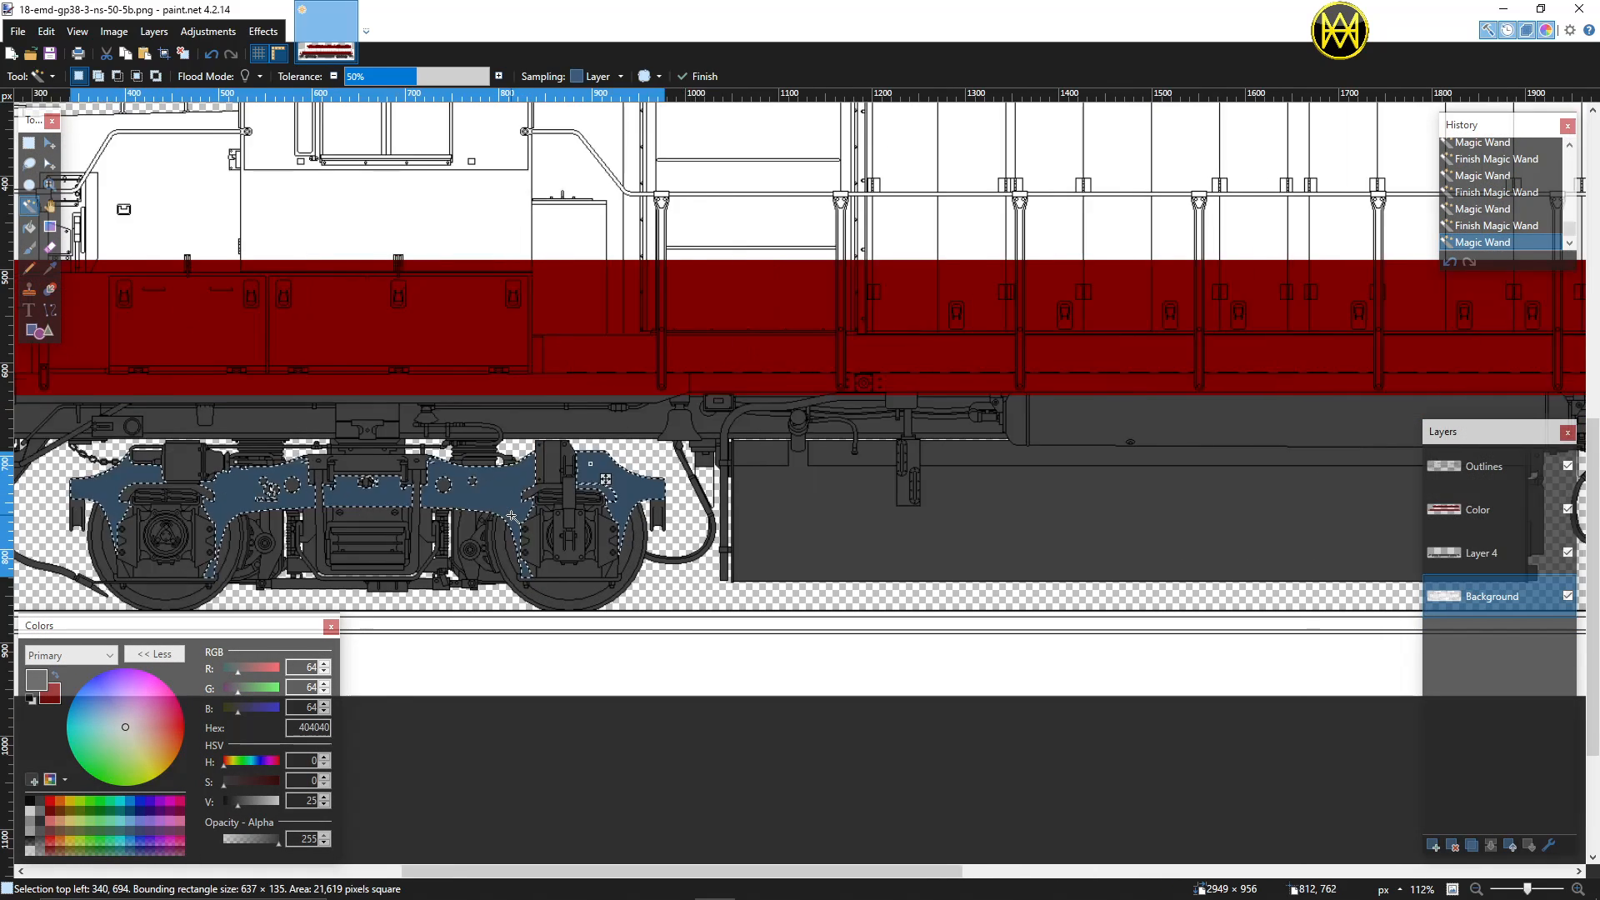
{"action": "left_click", "coordinate": [706, 479], "text": "ctrl"}
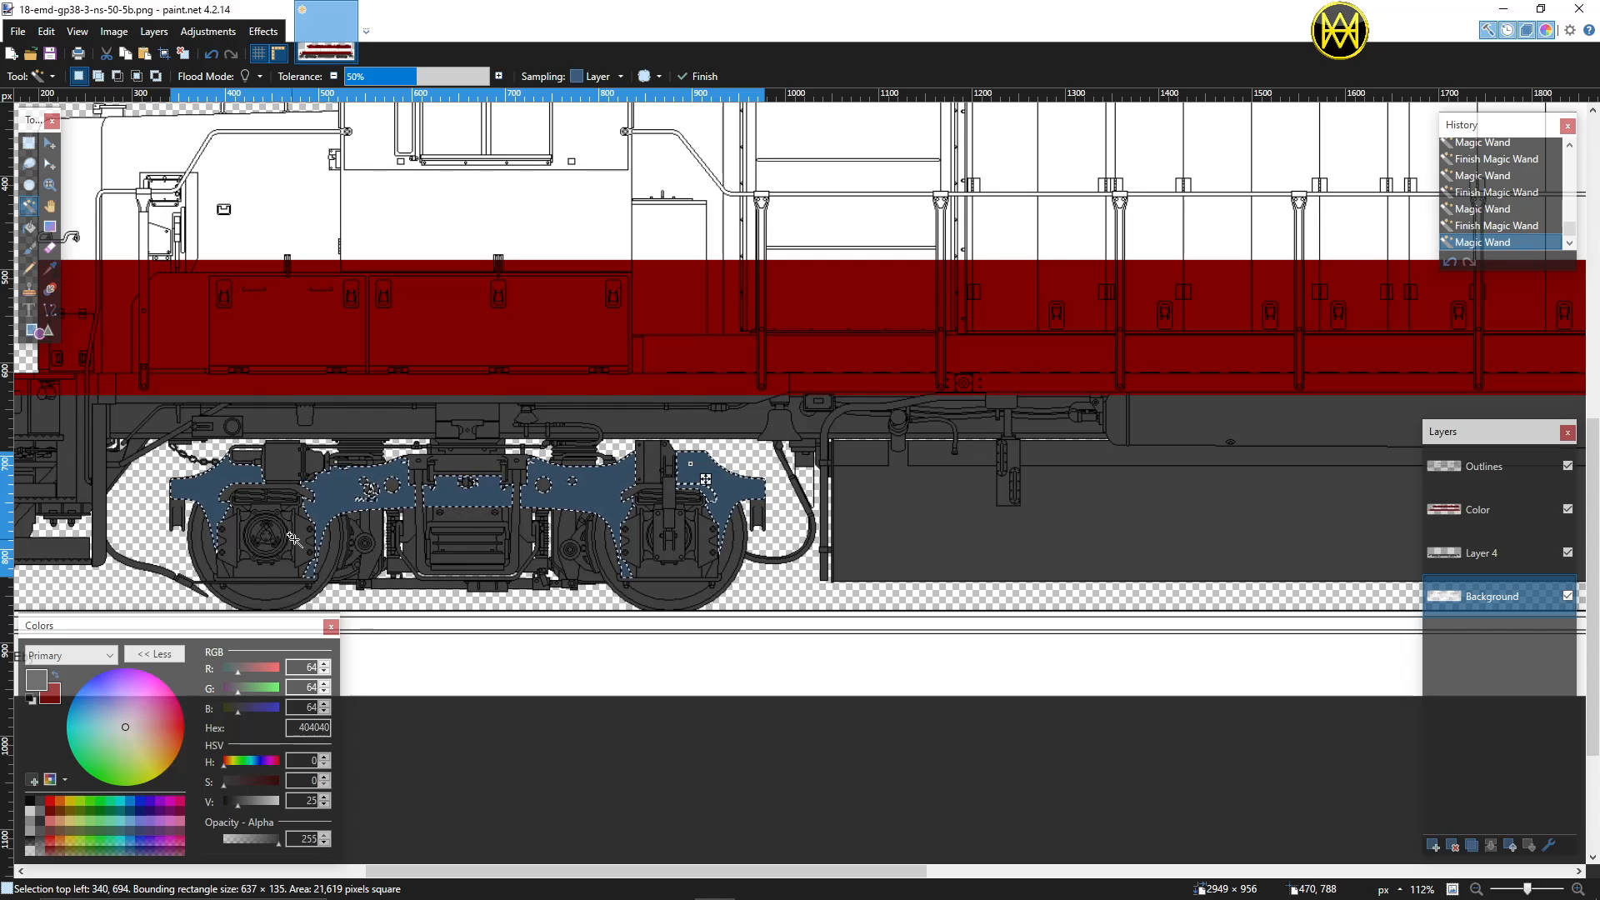
{"action": "left_click", "coordinate": [244, 506], "text": "ctrl"}
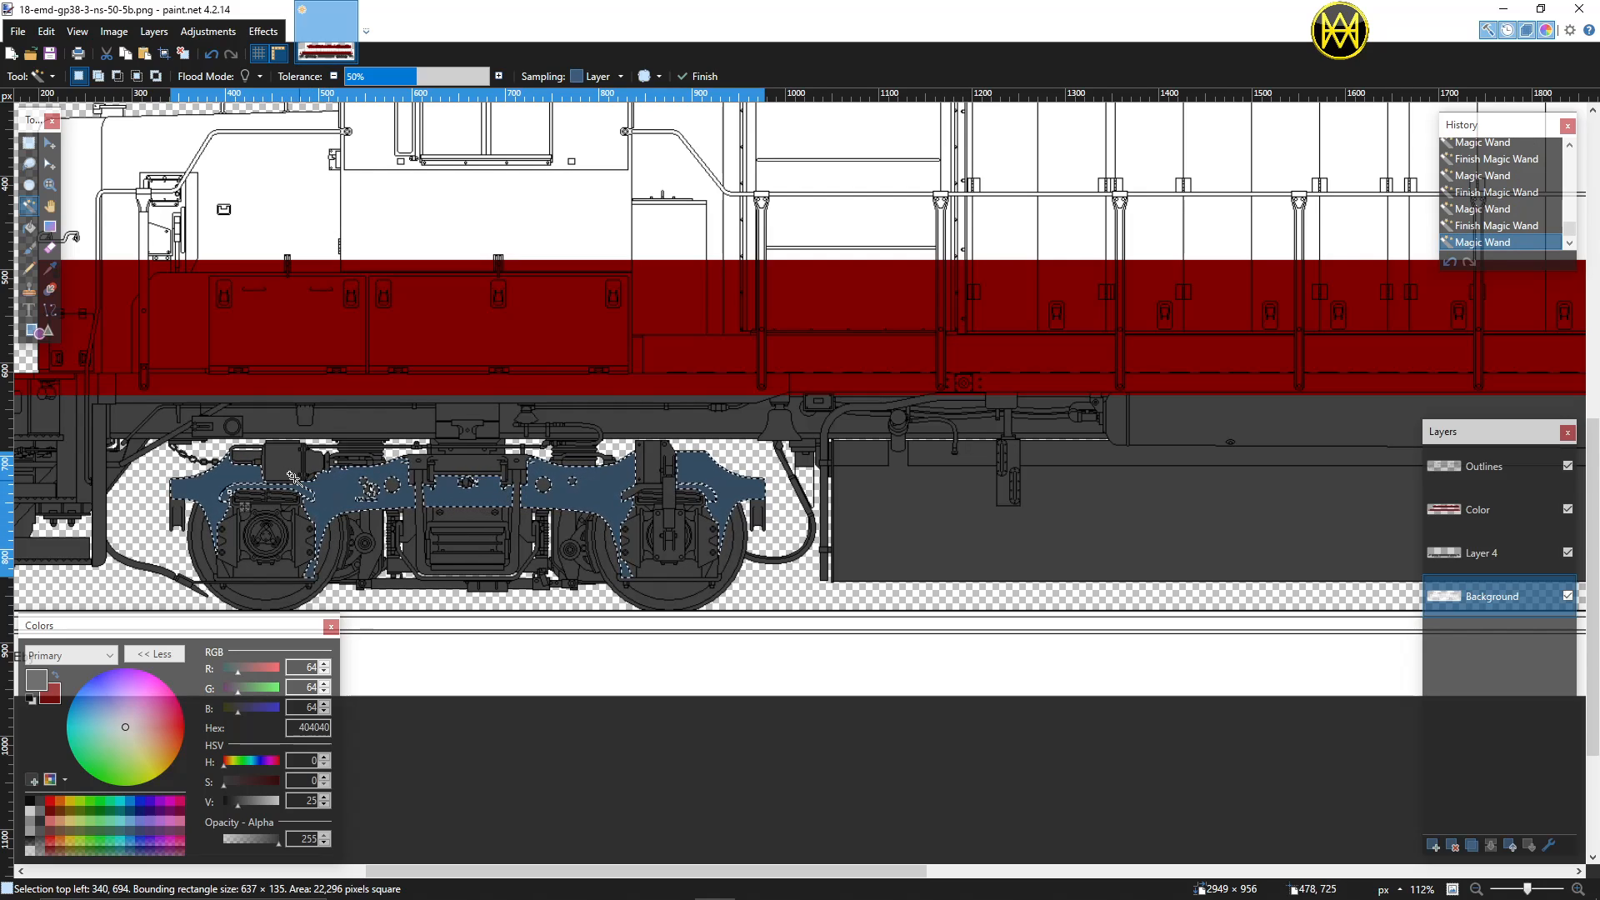
{"action": "left_click", "coordinate": [248, 458], "text": "ctrl"}
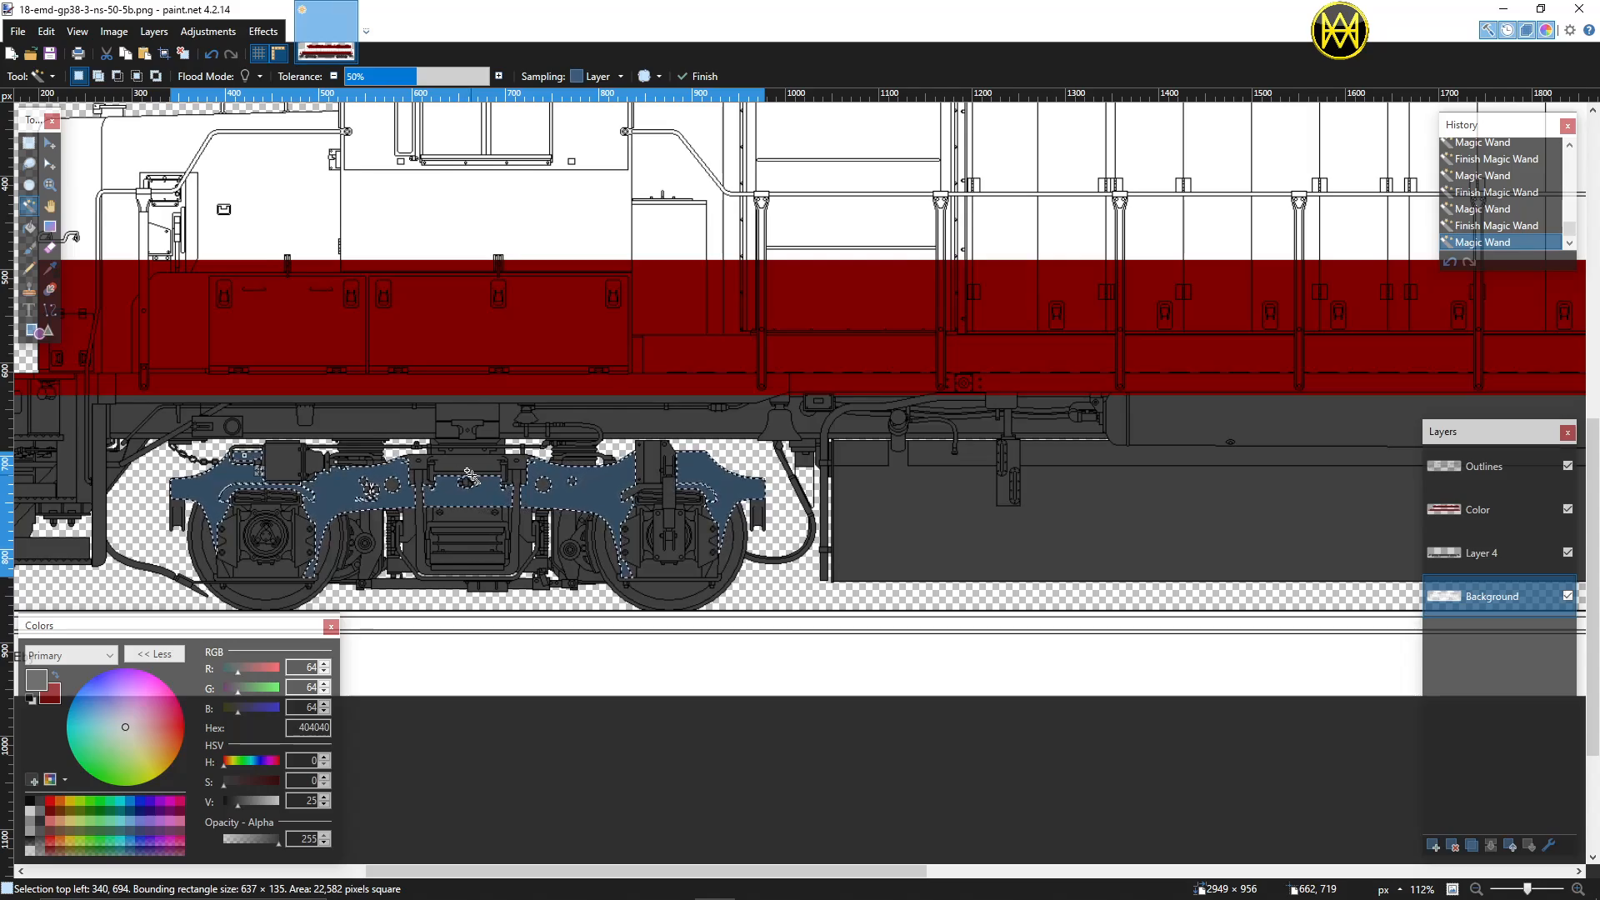
{"action": "scroll", "coordinate": [473, 489], "scroll_direction": "up", "scroll_amount": 2, "text": "ctrl"}
{"action": "scroll", "coordinate": [478, 494], "scroll_direction": "up", "scroll_amount": 1, "text": "ctrl"}
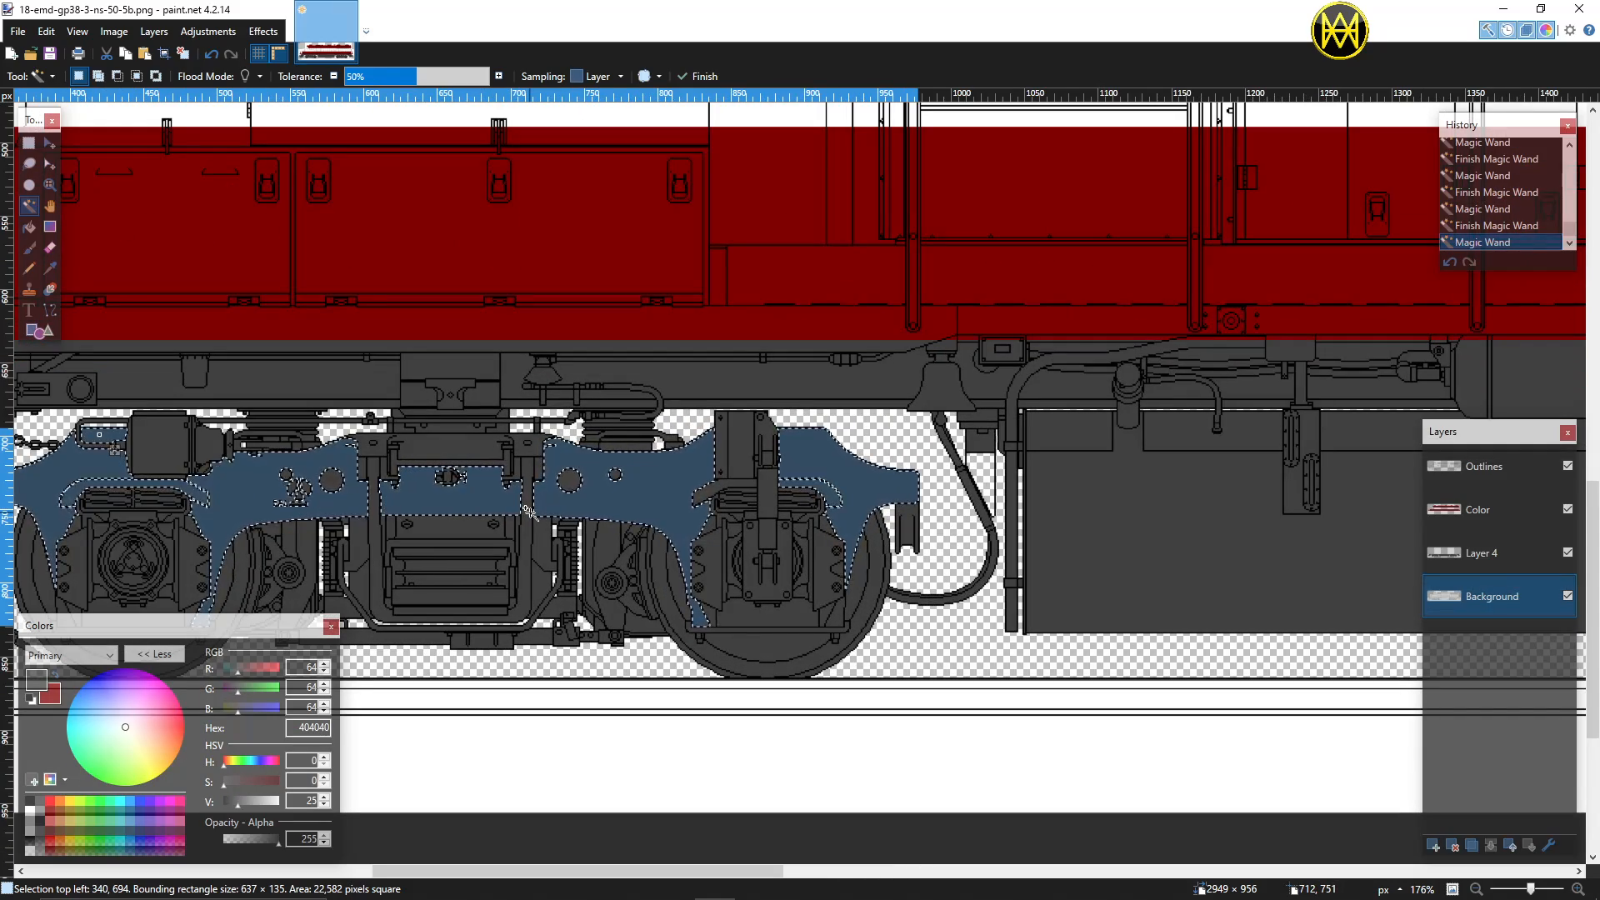
{"action": "scroll", "coordinate": [309, 505], "scroll_direction": "up", "scroll_amount": 2, "text": "ctrl"}
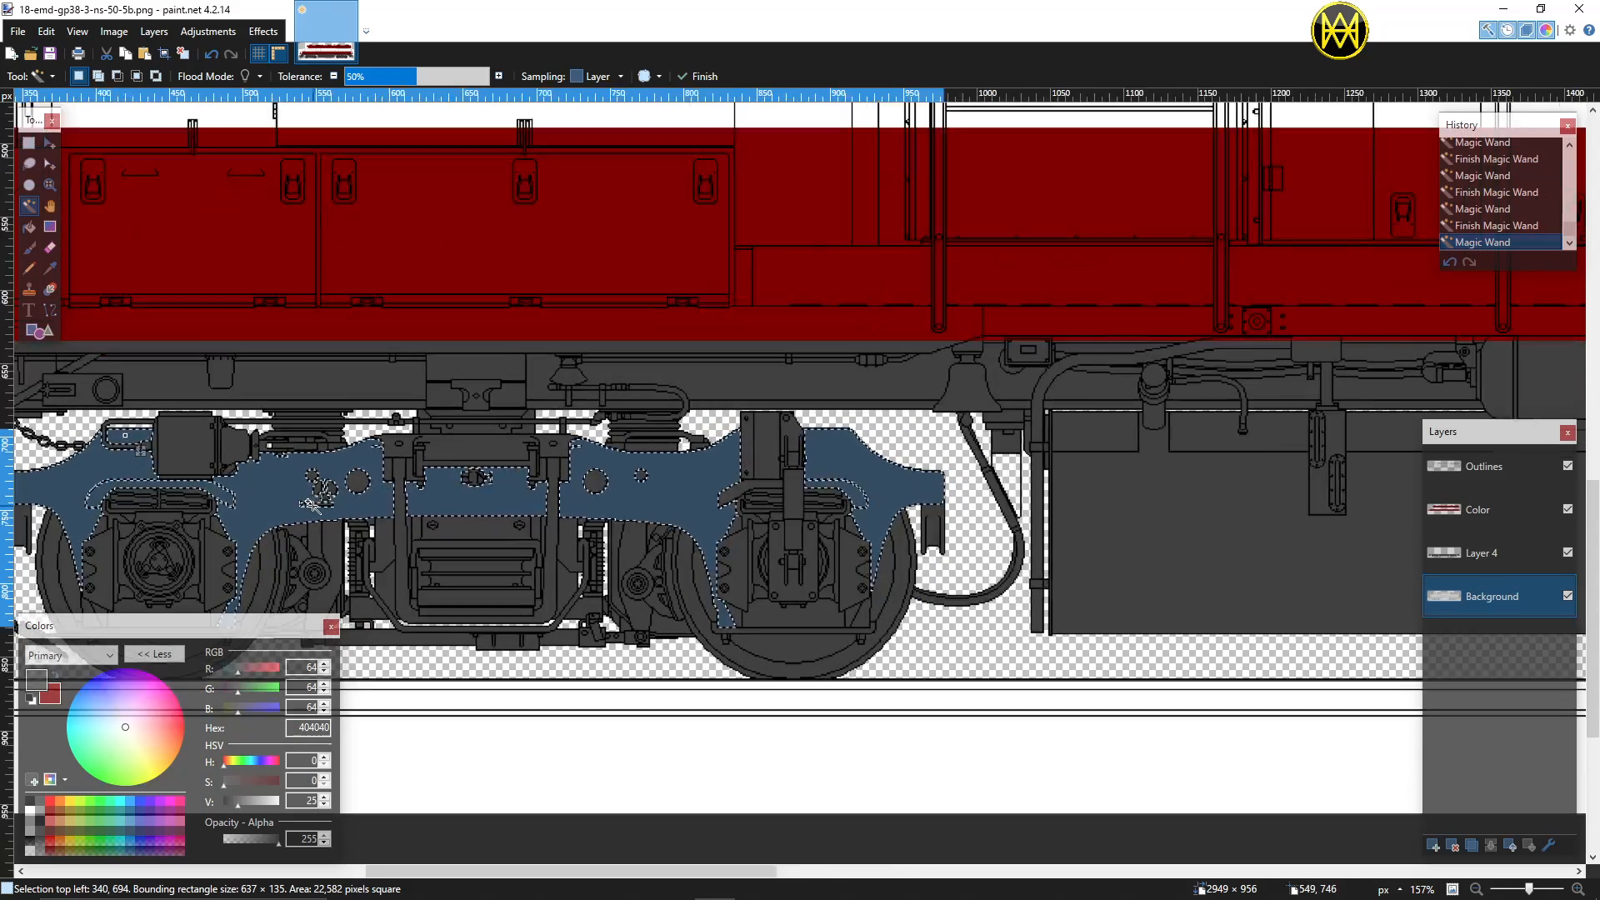
{"action": "scroll", "coordinate": [310, 505], "scroll_direction": "down", "scroll_amount": 4, "text": "ctrl"}
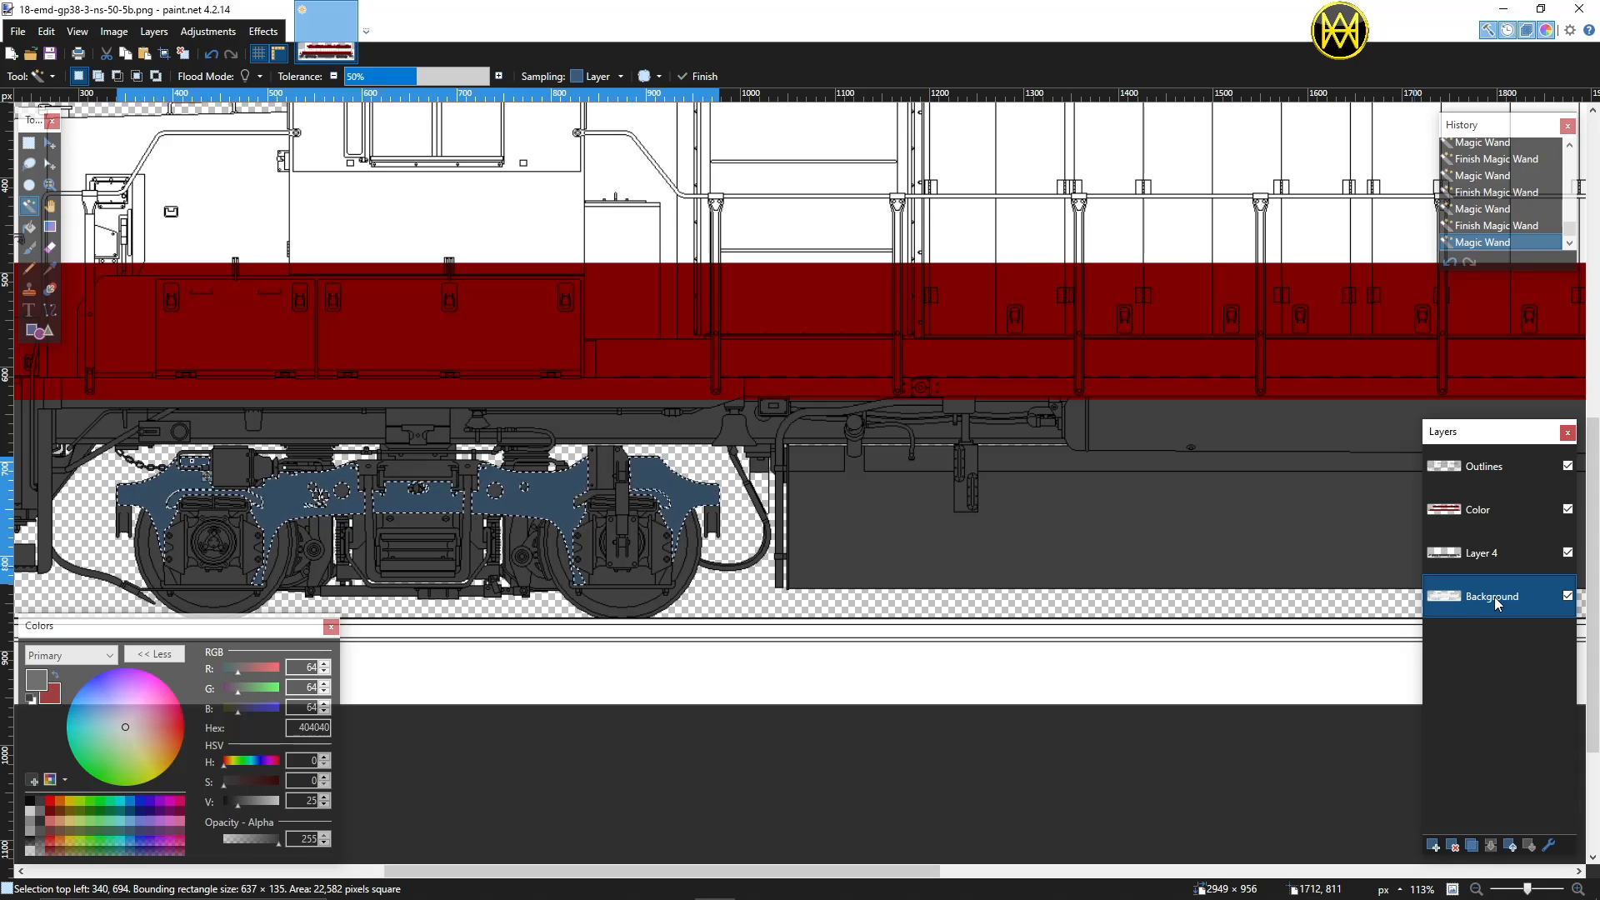
Step: Lighten the selected side frame on Layer 4 with a Hue / Saturation adjustment of saturation 103 and lightness 6
{"action": "left_click", "coordinate": [1494, 553]}
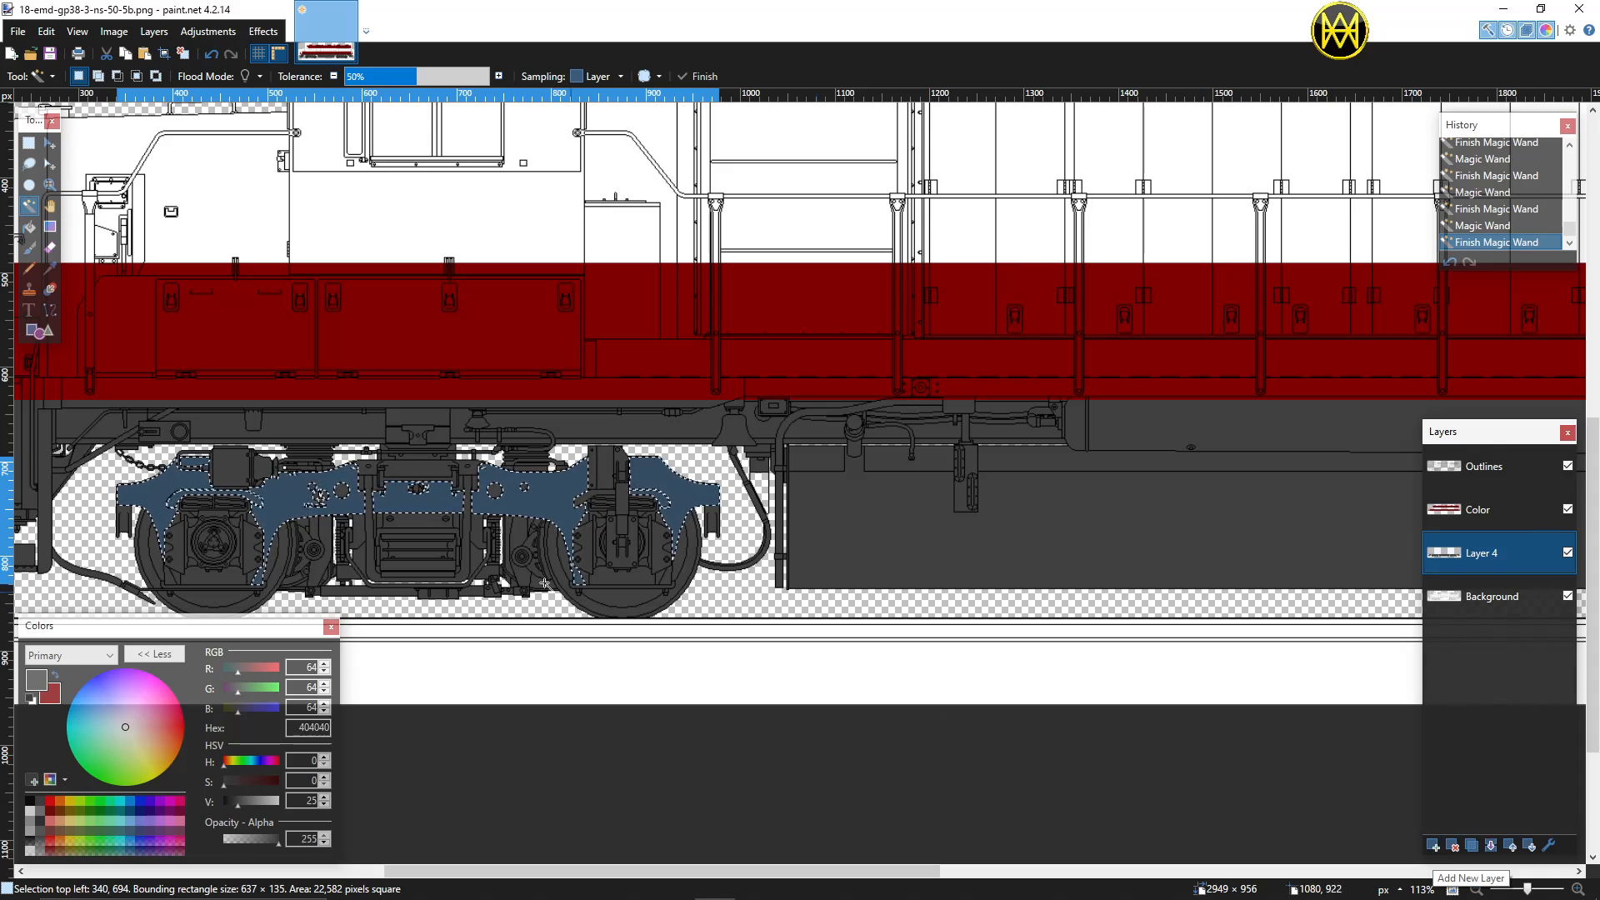
{"action": "left_click", "coordinate": [218, 33]}
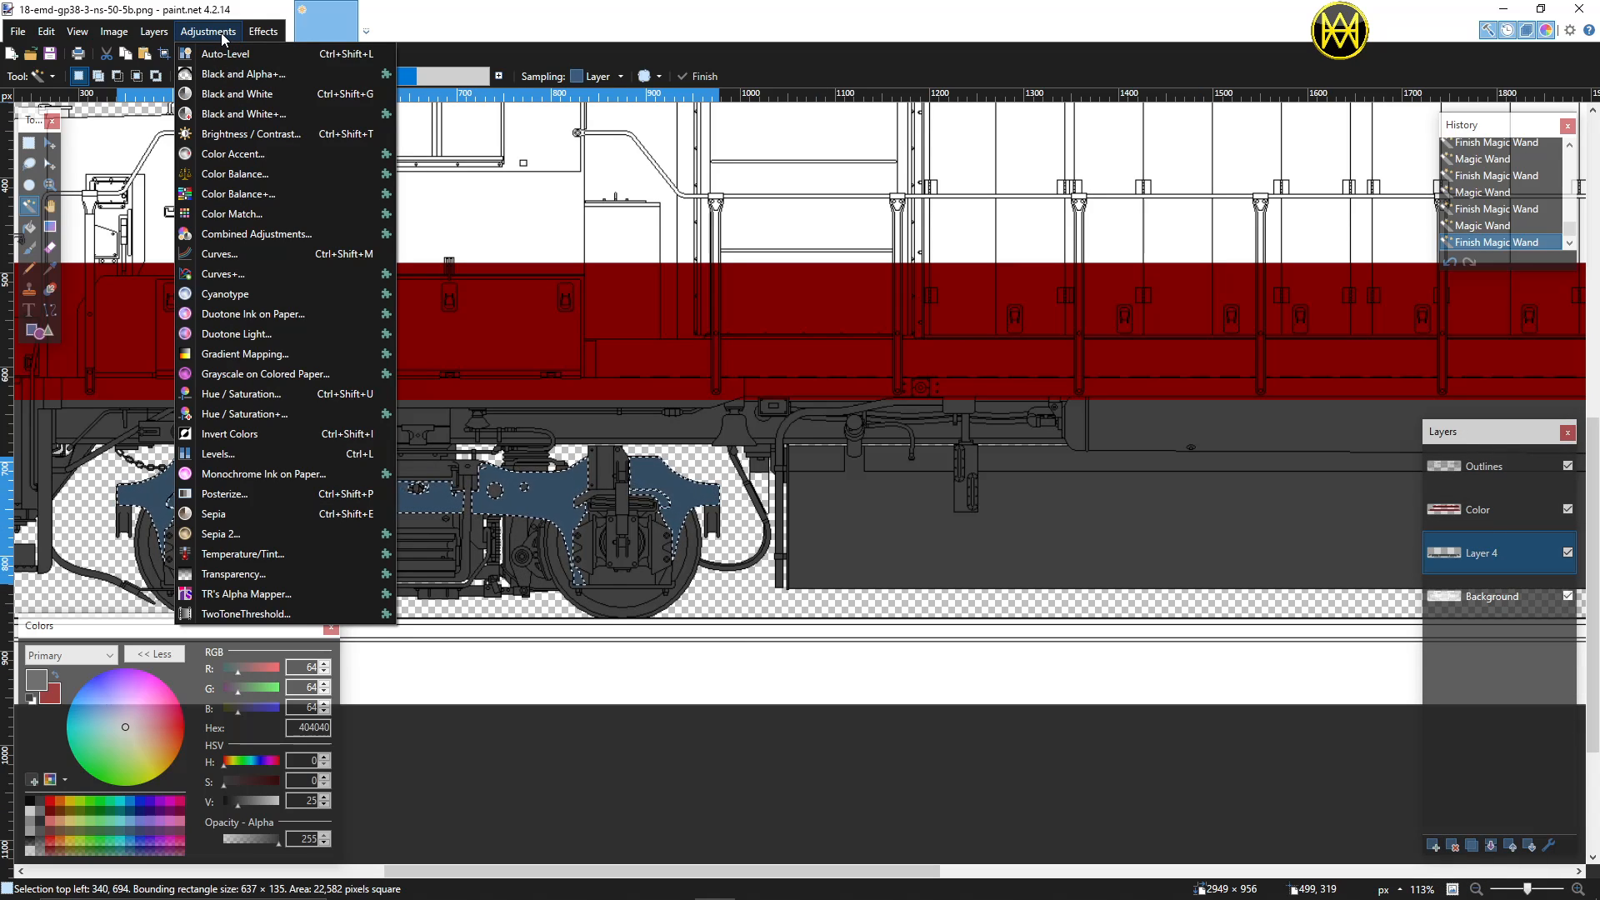
{"action": "left_click", "coordinate": [250, 393]}
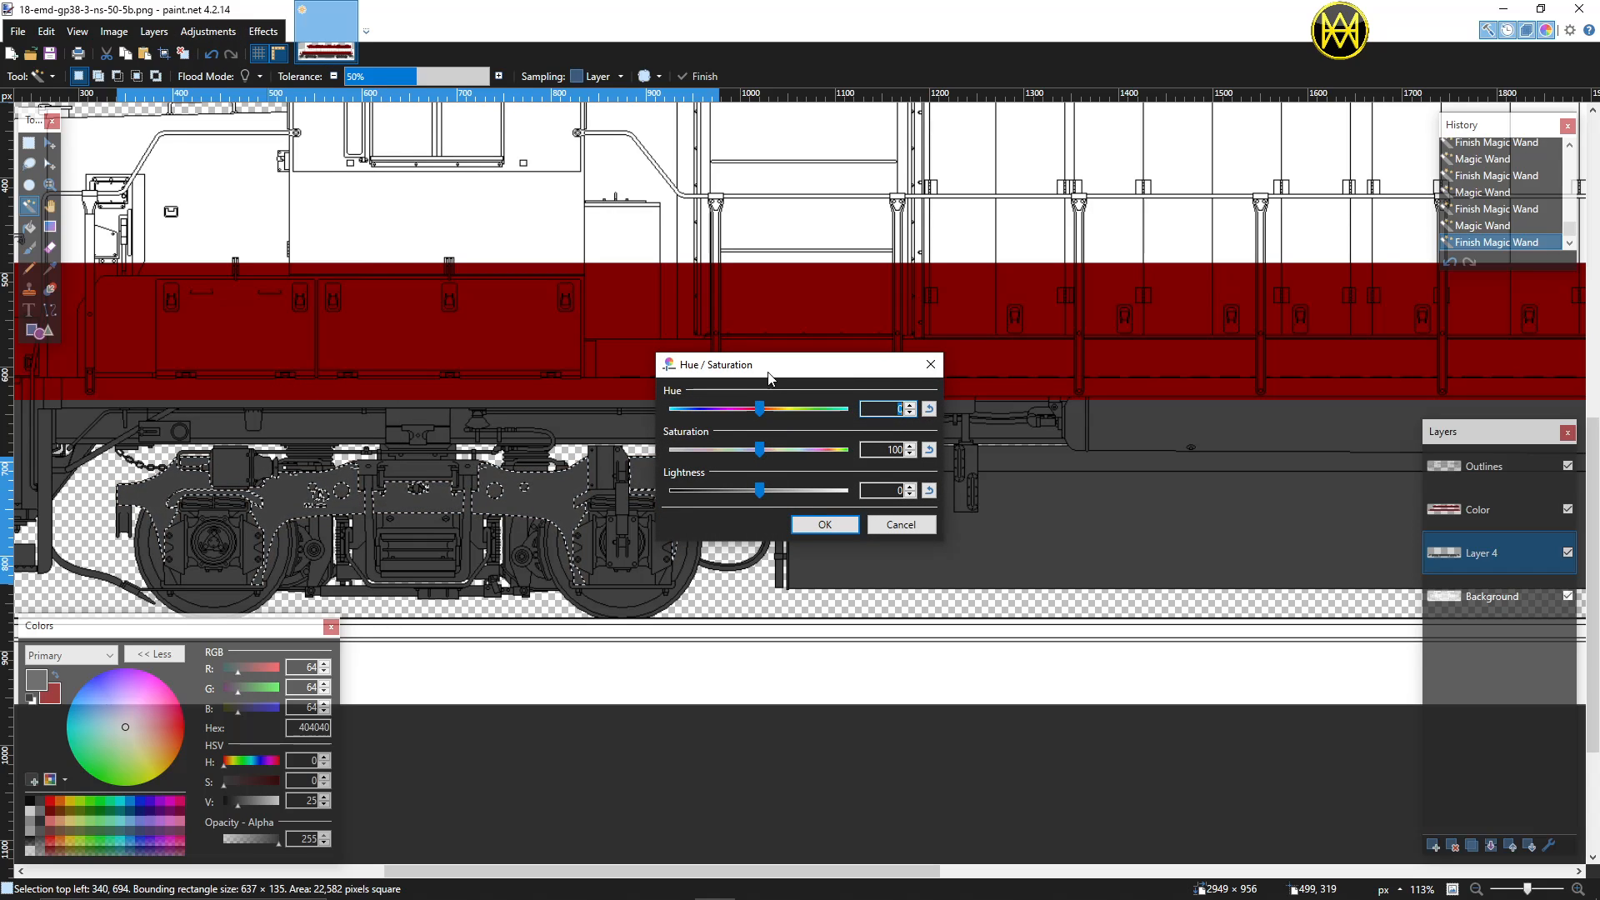
{"action": "left_click_drag", "start_coordinate": [750, 364], "coordinate": [877, 322]}
{"action": "left_click_drag", "start_coordinate": [886, 402], "coordinate": [889, 438]}
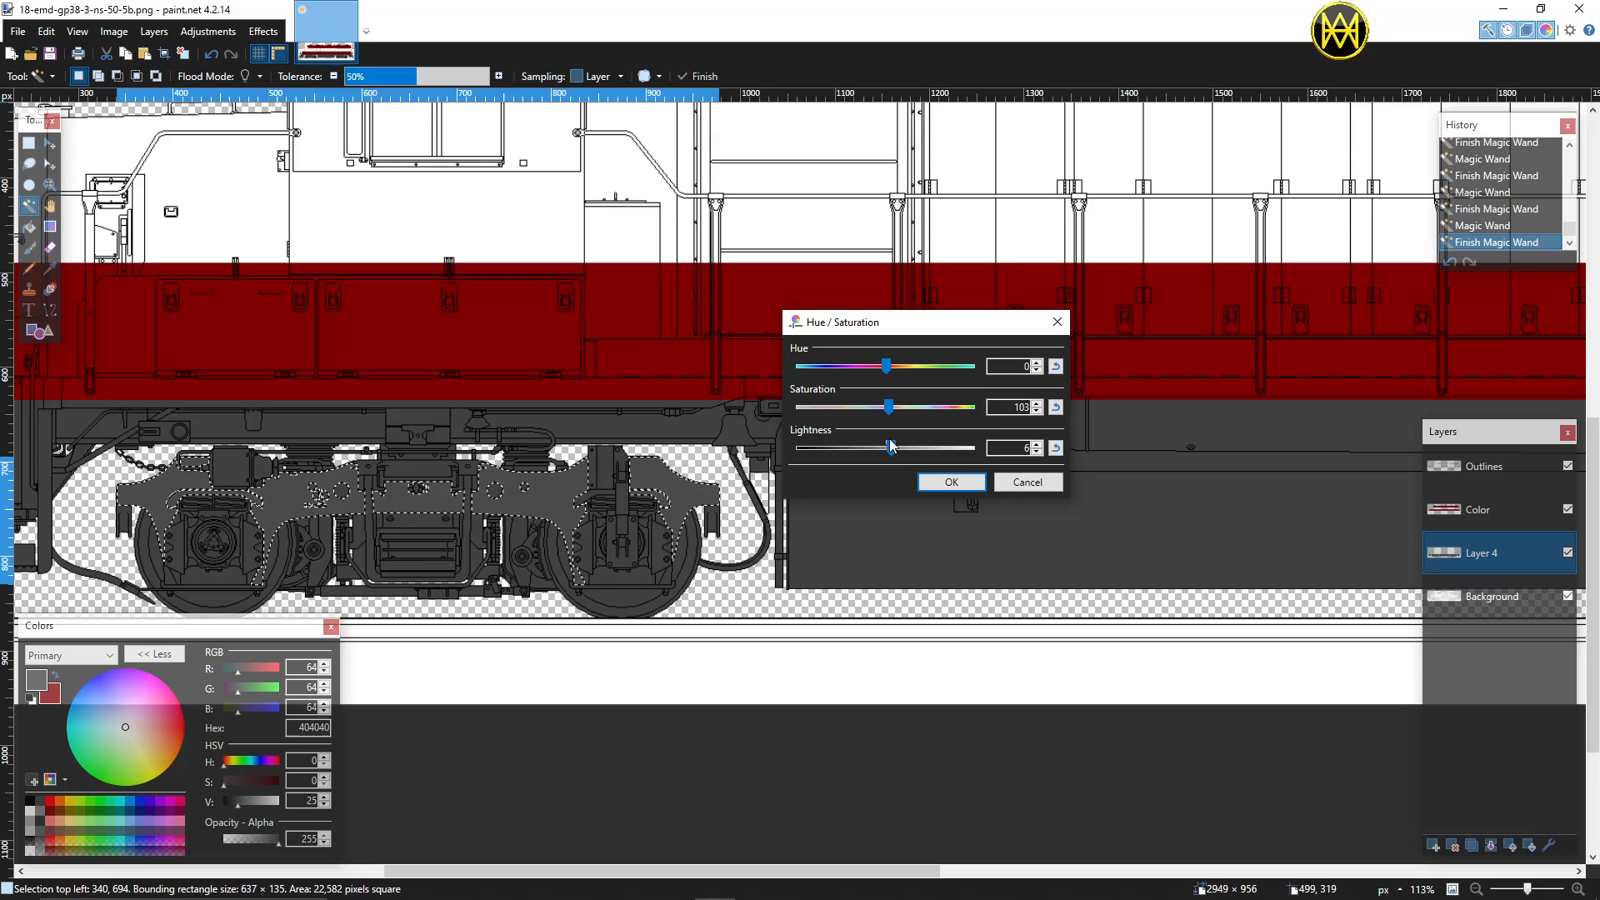
{"action": "left_click", "coordinate": [942, 482]}
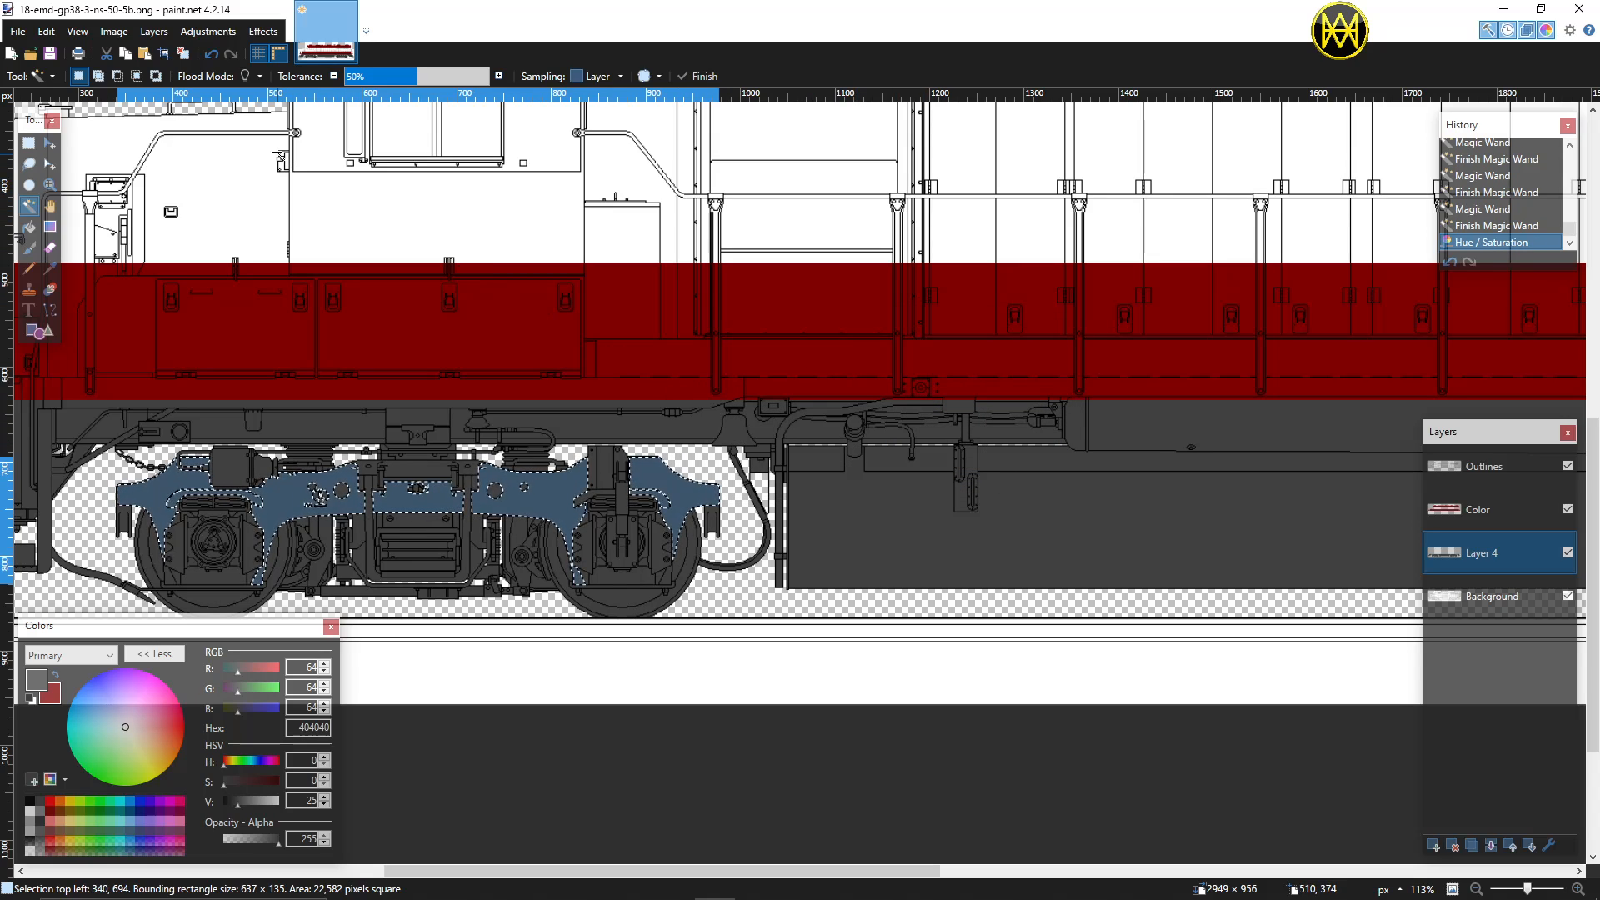
Step: Start Gradient Bars on the selected truck side frame with color one at RGB 40, 40, 40 and color two at RGB 124, 108, 108
{"action": "left_click", "coordinate": [263, 31]}
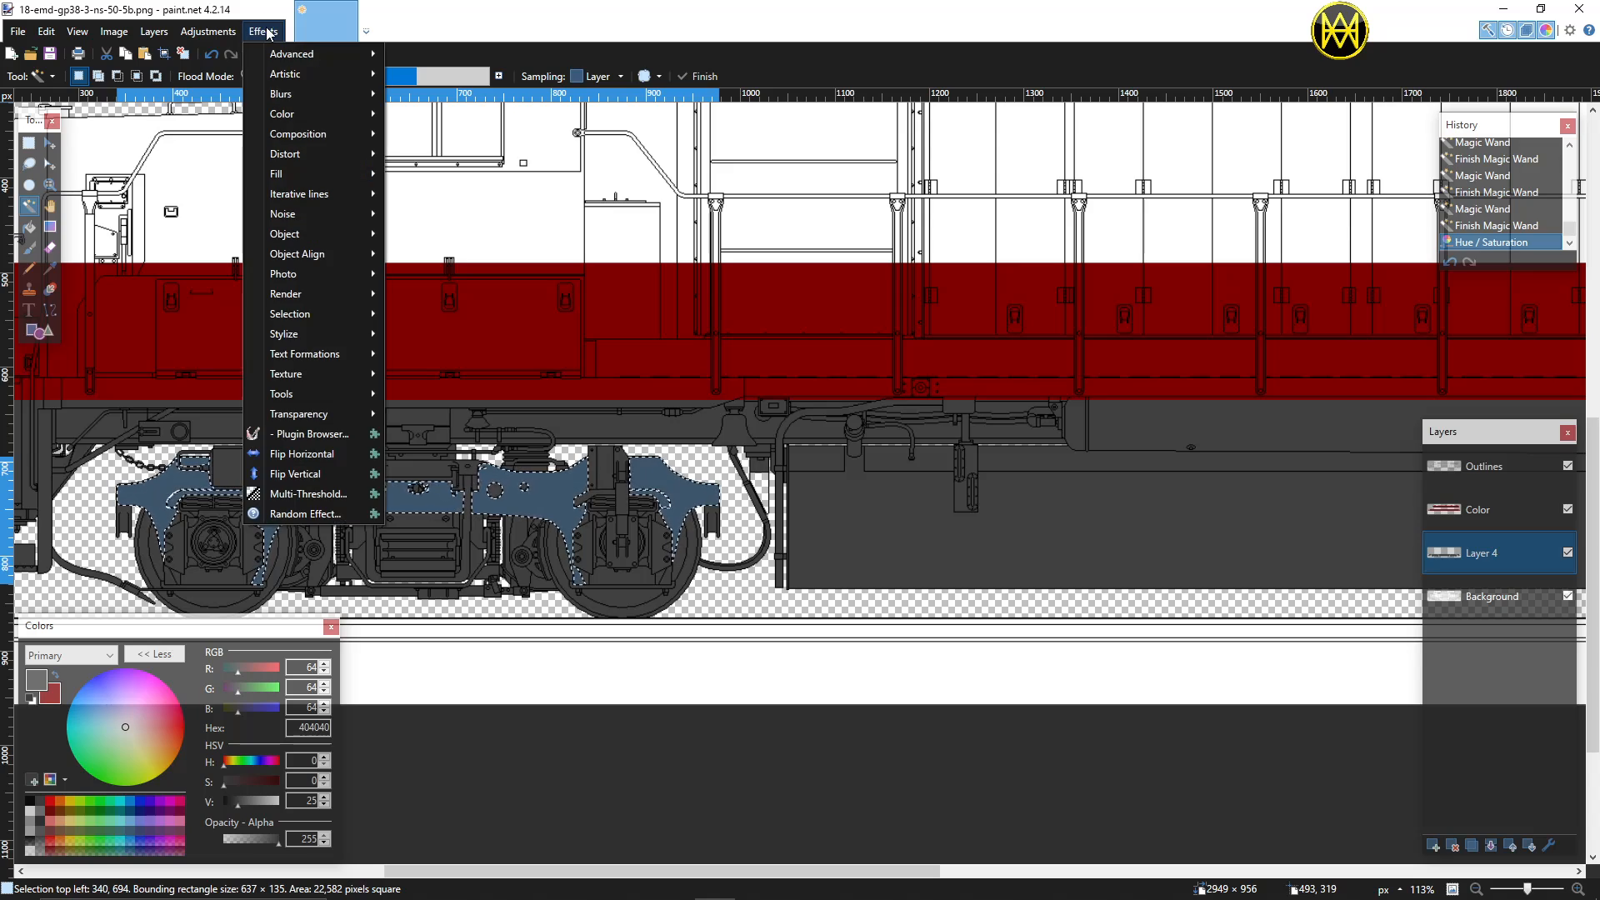
{"action": "mouse_move", "coordinate": [308, 294]}
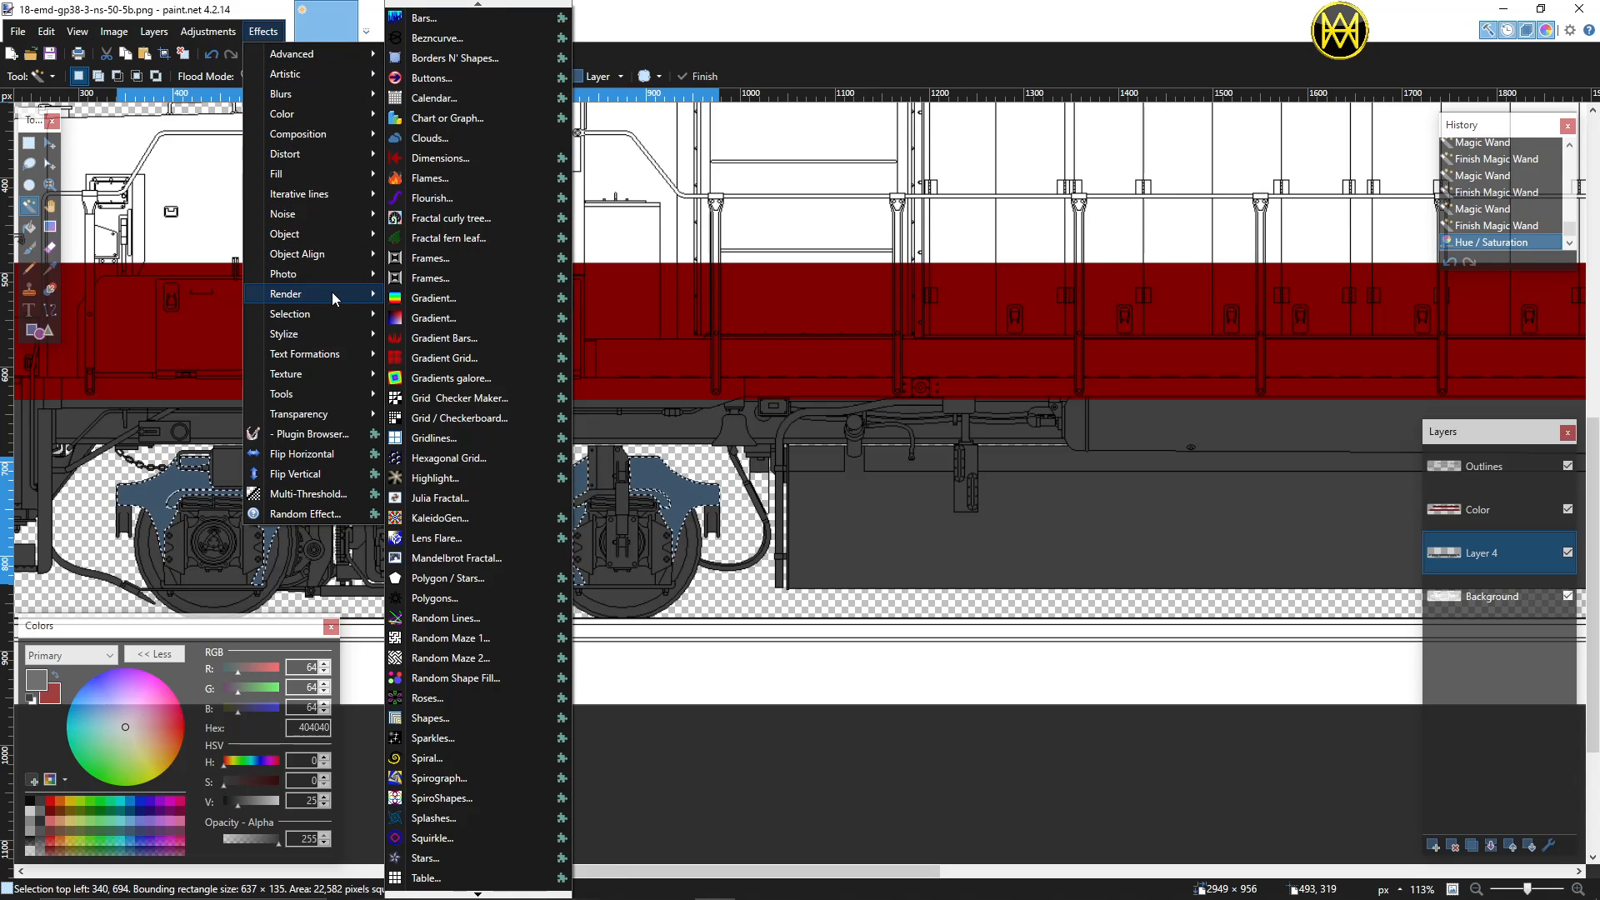
{"action": "left_click", "coordinate": [413, 336]}
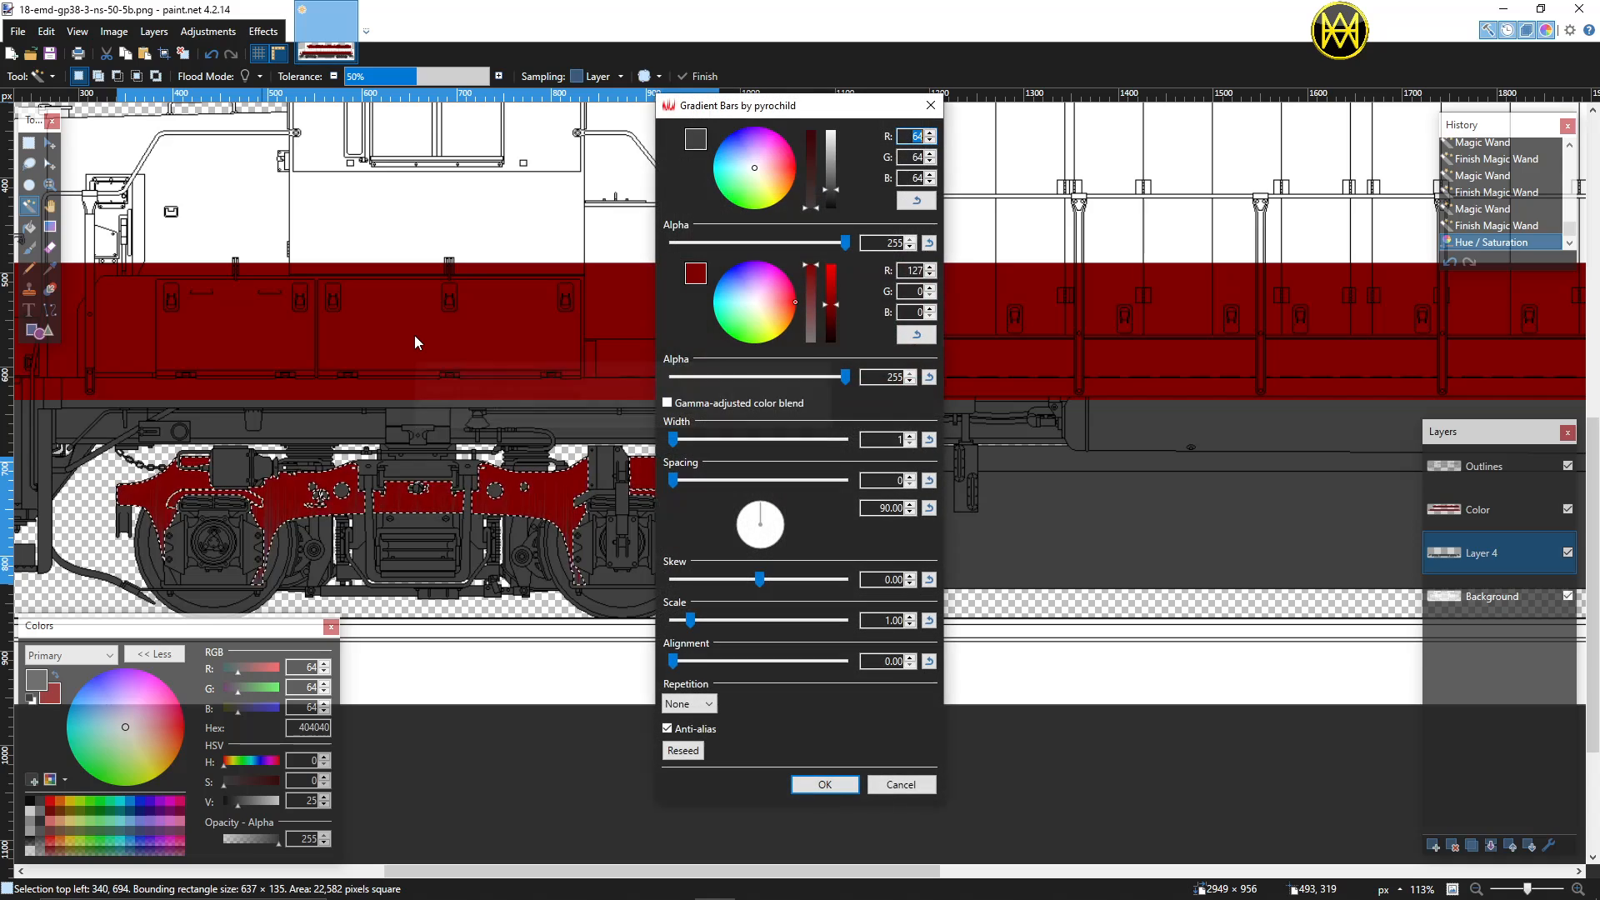
{"action": "left_click_drag", "start_coordinate": [804, 106], "coordinate": [1022, 105]}
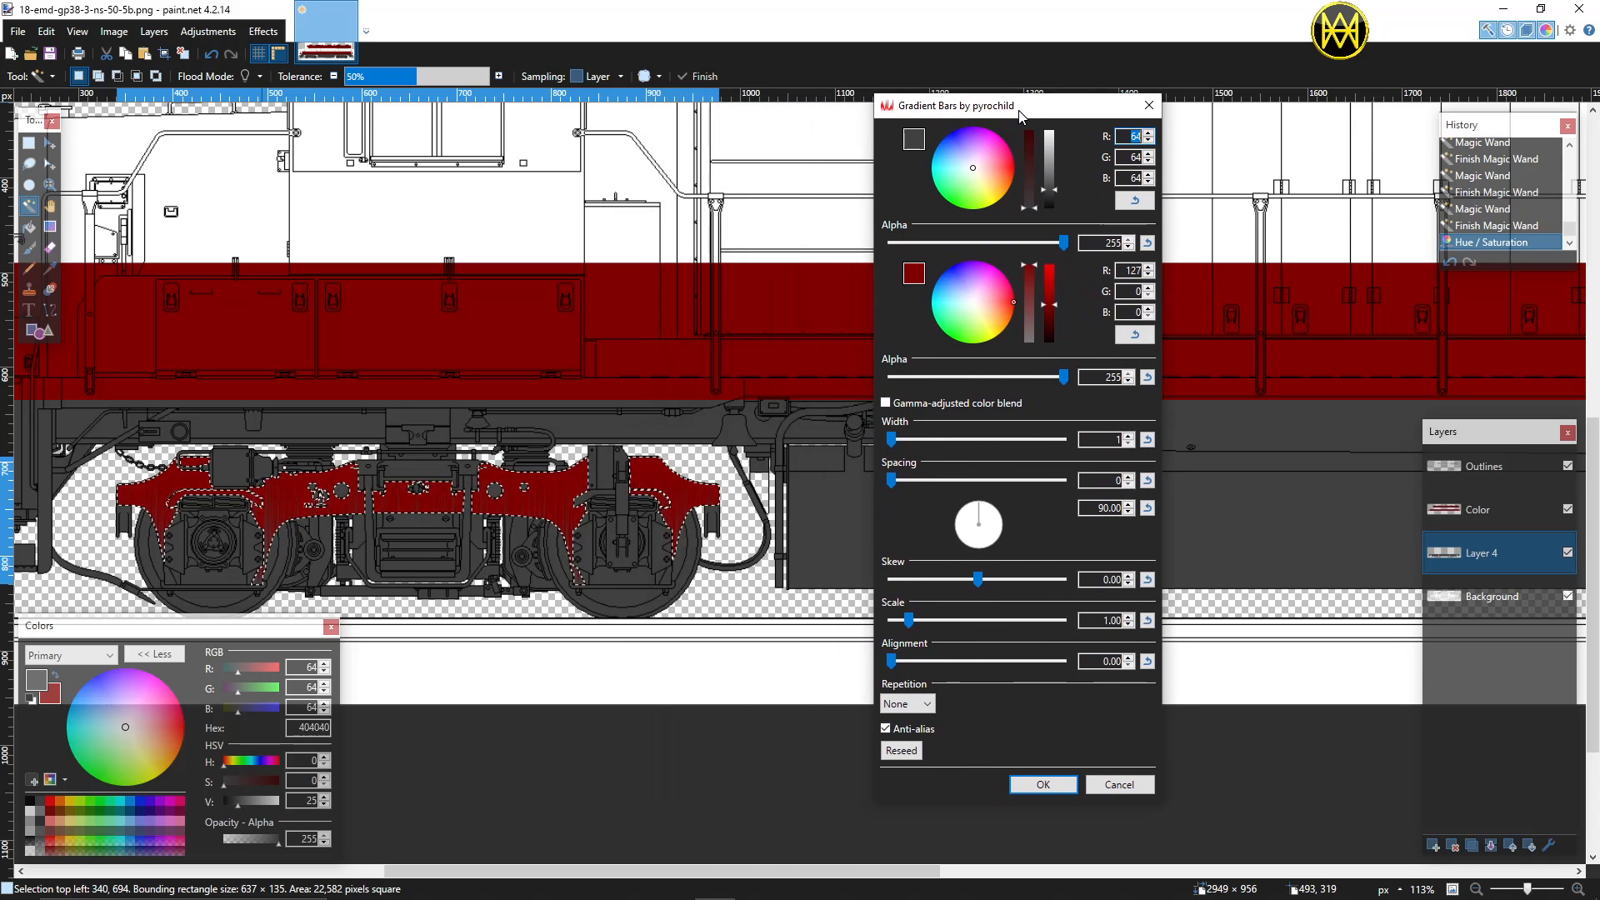
{"action": "left_click_drag", "start_coordinate": [1026, 295], "coordinate": [1028, 318]}
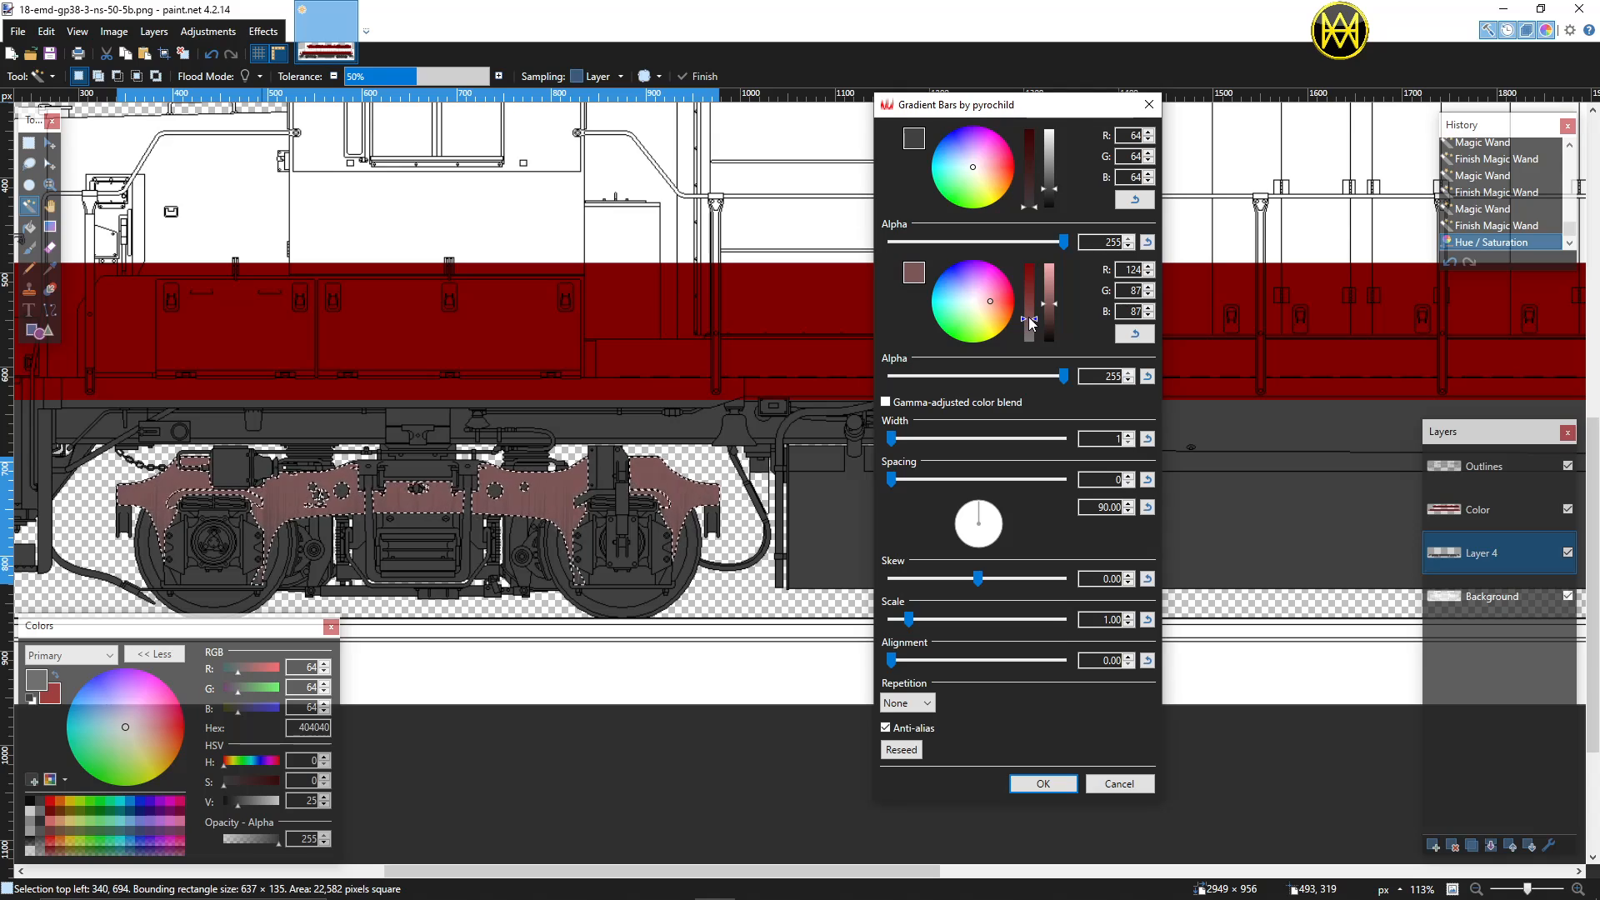
{"action": "left_click", "coordinate": [1050, 170]}
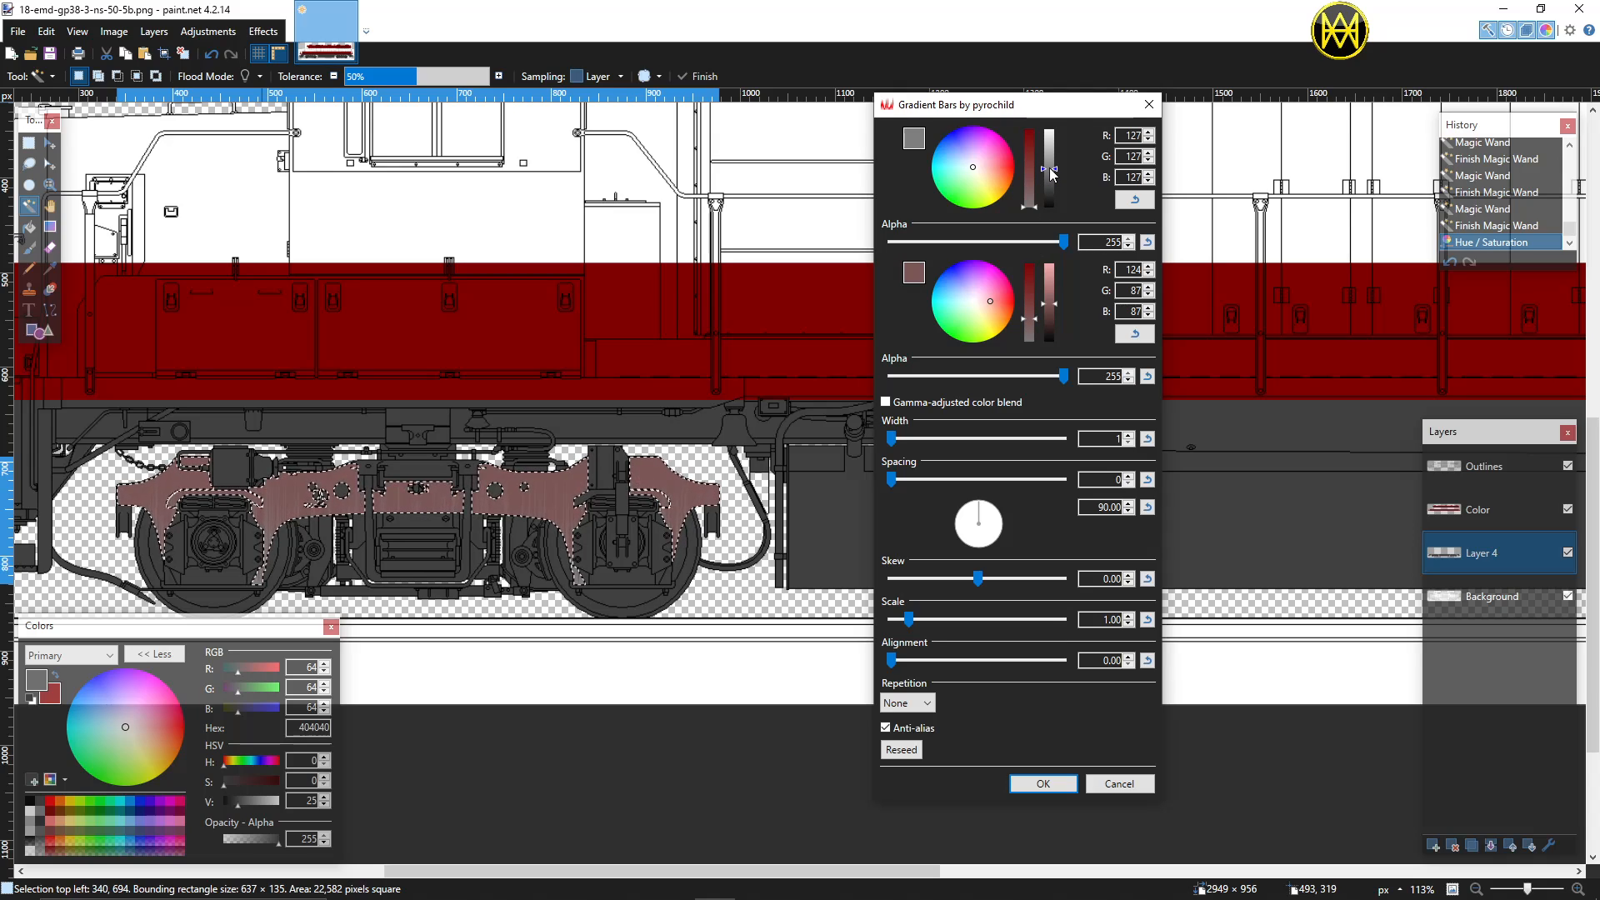
{"action": "left_click", "coordinate": [1050, 197]}
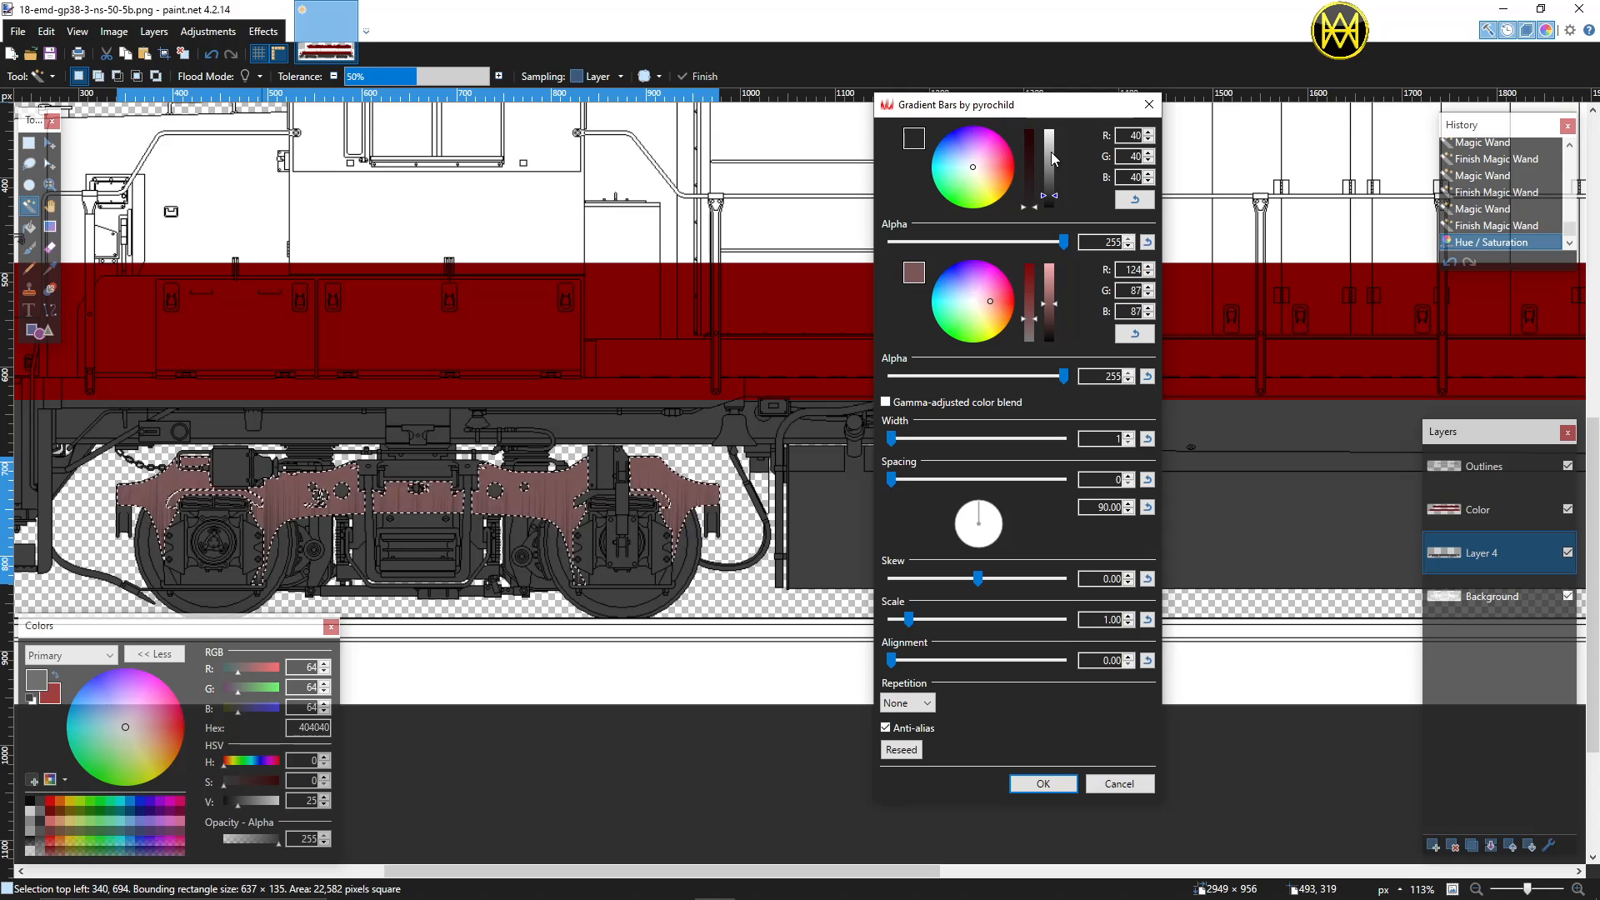
{"action": "left_click", "coordinate": [1027, 335]}
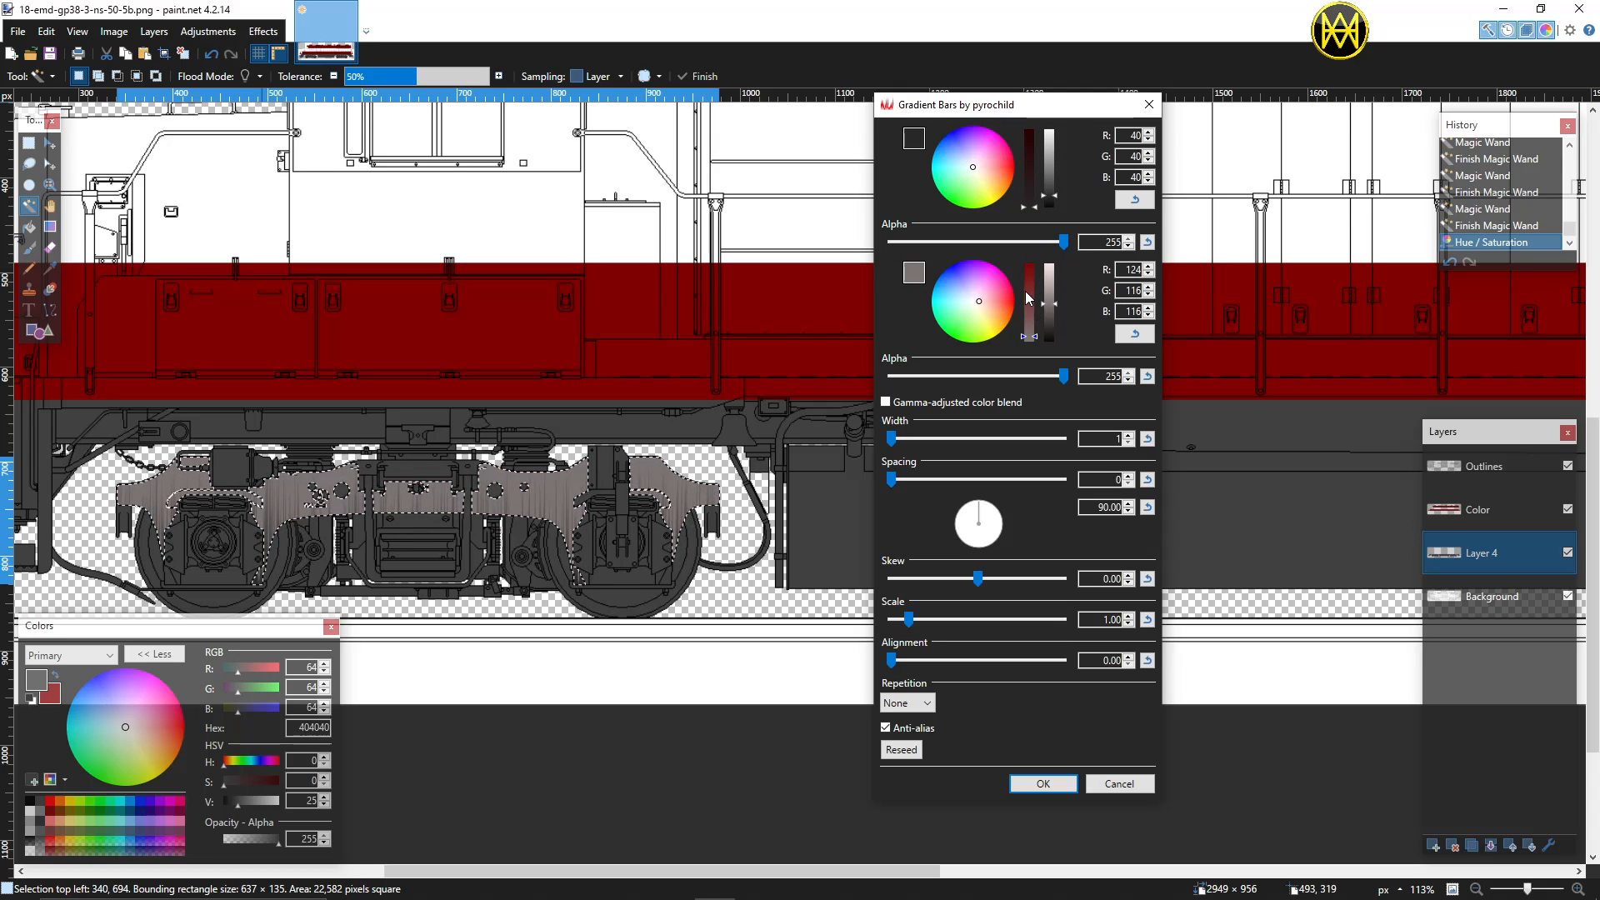
{"action": "left_click", "coordinate": [1036, 334]}
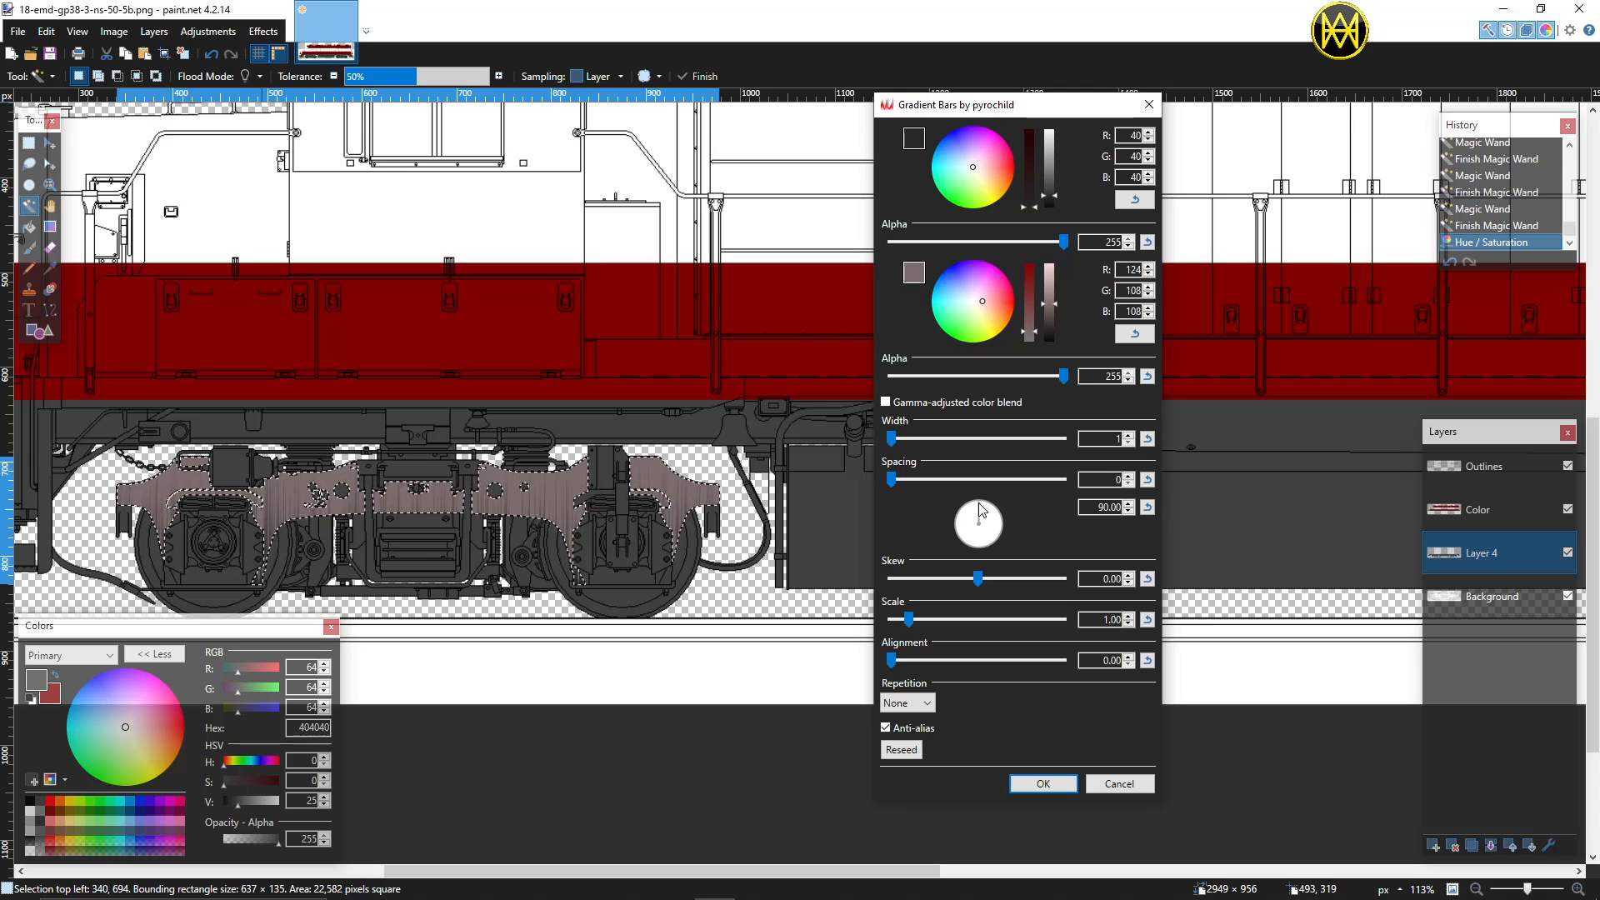
Step: Set the Gradient Bars angle to 270 and scale to 0.88, and apply the effect to the selected side frame on Layer 4
{"action": "left_click_drag", "start_coordinate": [978, 504], "coordinate": [980, 547]}
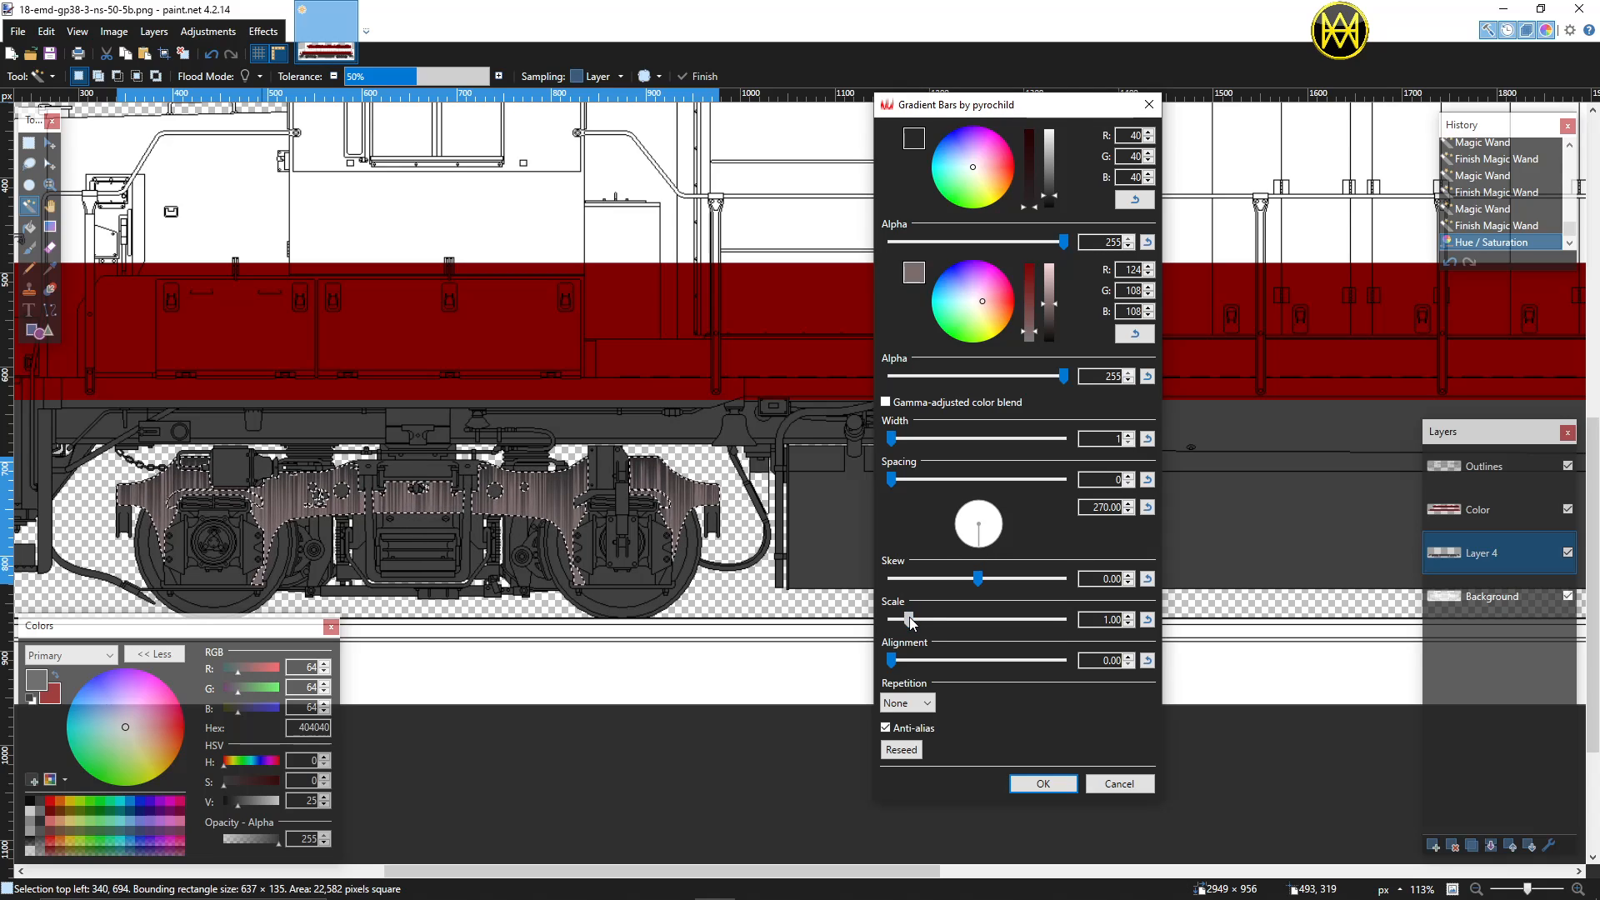
{"action": "left_click_drag", "start_coordinate": [909, 619], "coordinate": [910, 622]}
{"action": "left_click", "coordinate": [1043, 783]}
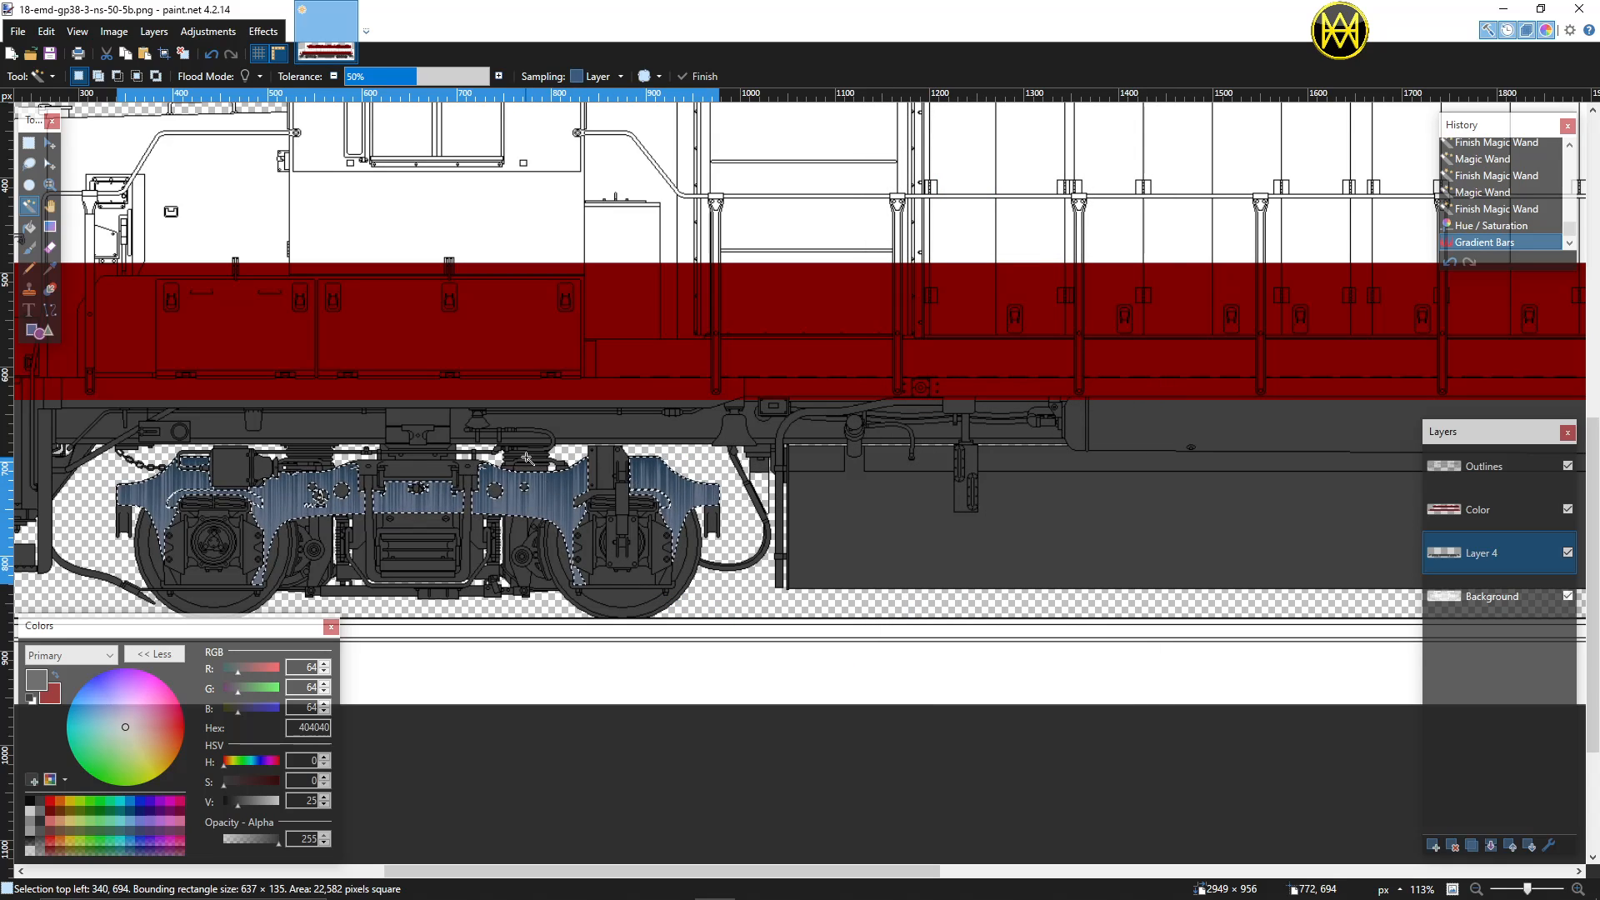
Step: Apply Bevel Selection to the side frame with depth 1 and a reduced strength, and deselect
{"action": "left_click", "coordinate": [263, 31]}
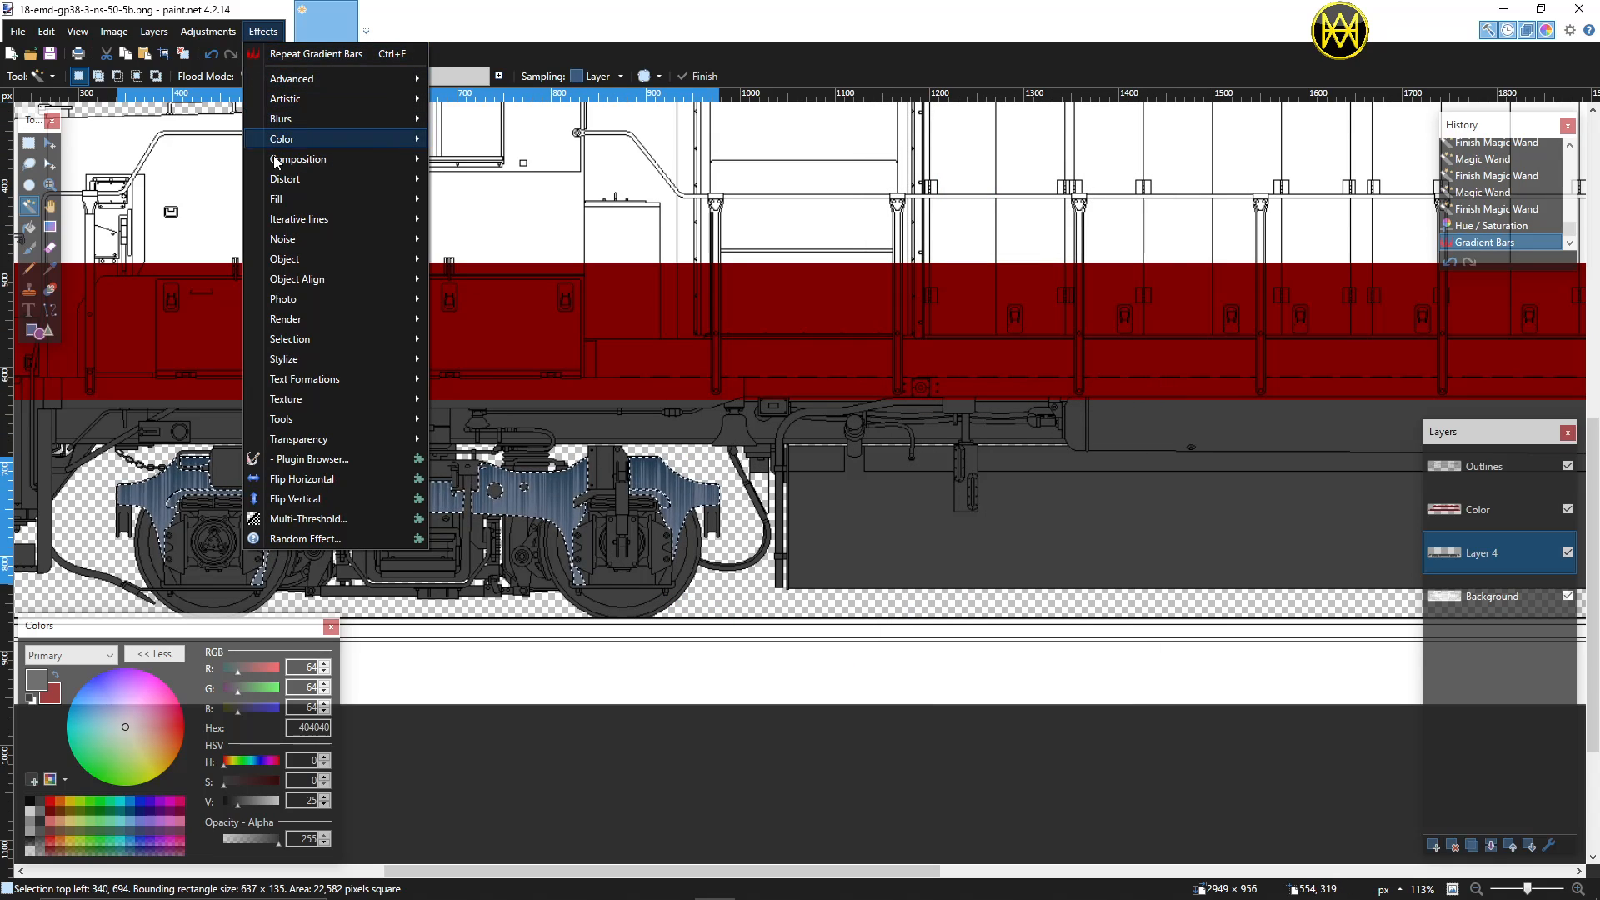
{"action": "mouse_move", "coordinate": [312, 341]}
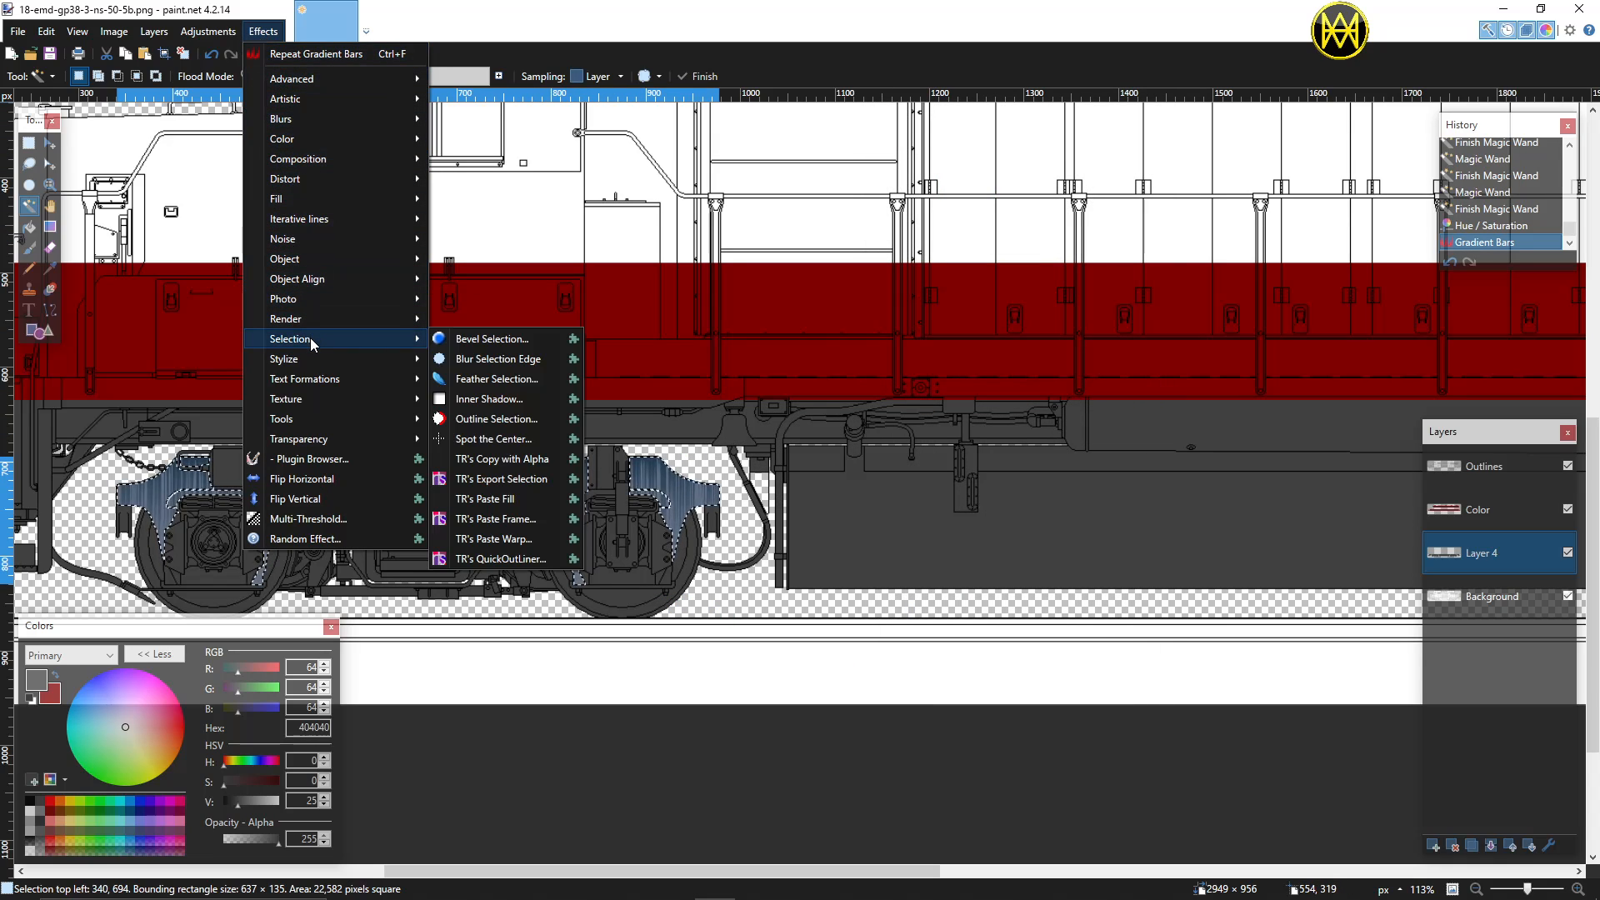
{"action": "left_click", "coordinate": [460, 339]}
{"action": "left_click_drag", "start_coordinate": [725, 278], "coordinate": [910, 318]}
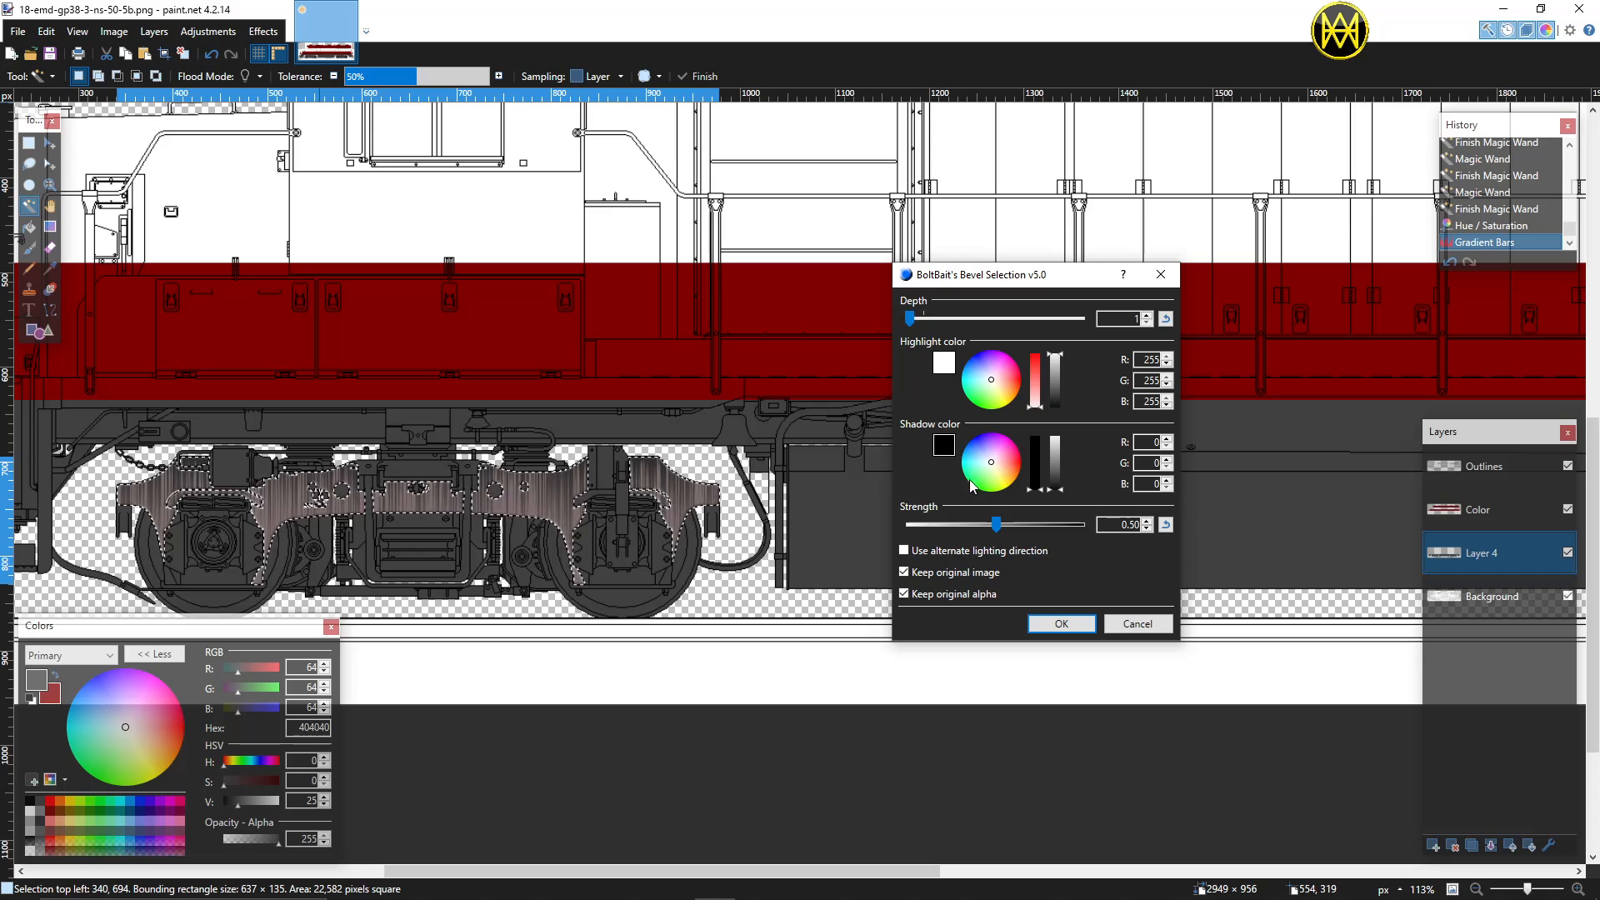
{"action": "left_click_drag", "start_coordinate": [995, 524], "coordinate": [975, 522]}
{"action": "left_click", "coordinate": [1052, 625]}
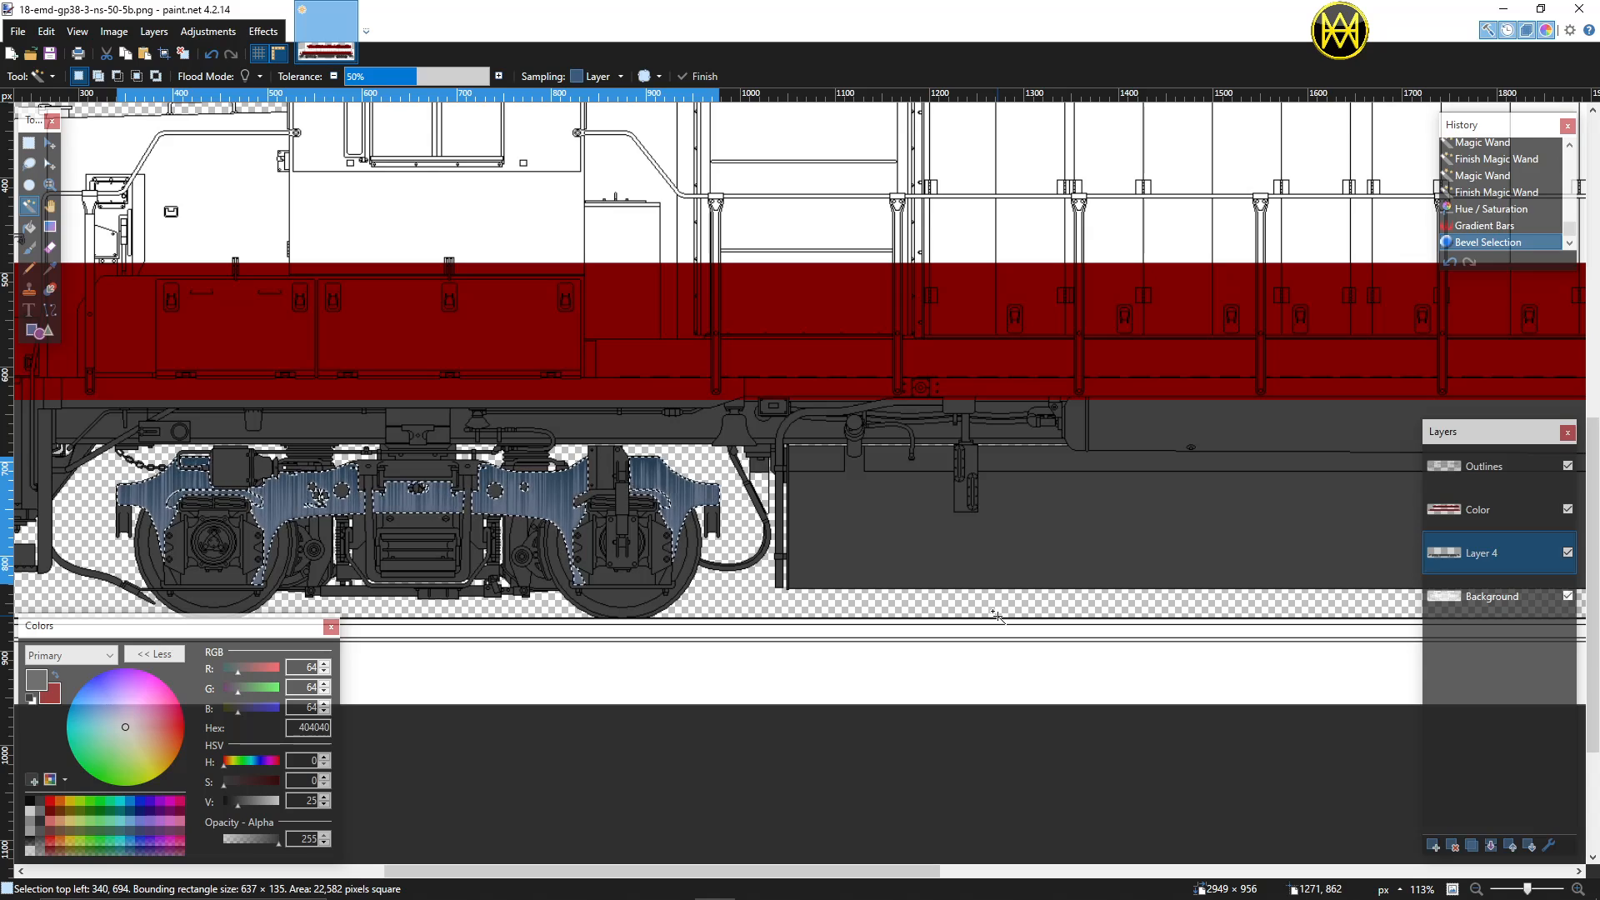
{"action": "key", "text": "ctrl+d"}
Step: Try to Magic Wand-select the shaded side frame of the truck under the cab on Layer 4
{"action": "scroll", "coordinate": [774, 554], "scroll_direction": "left", "scroll_amount": 3}
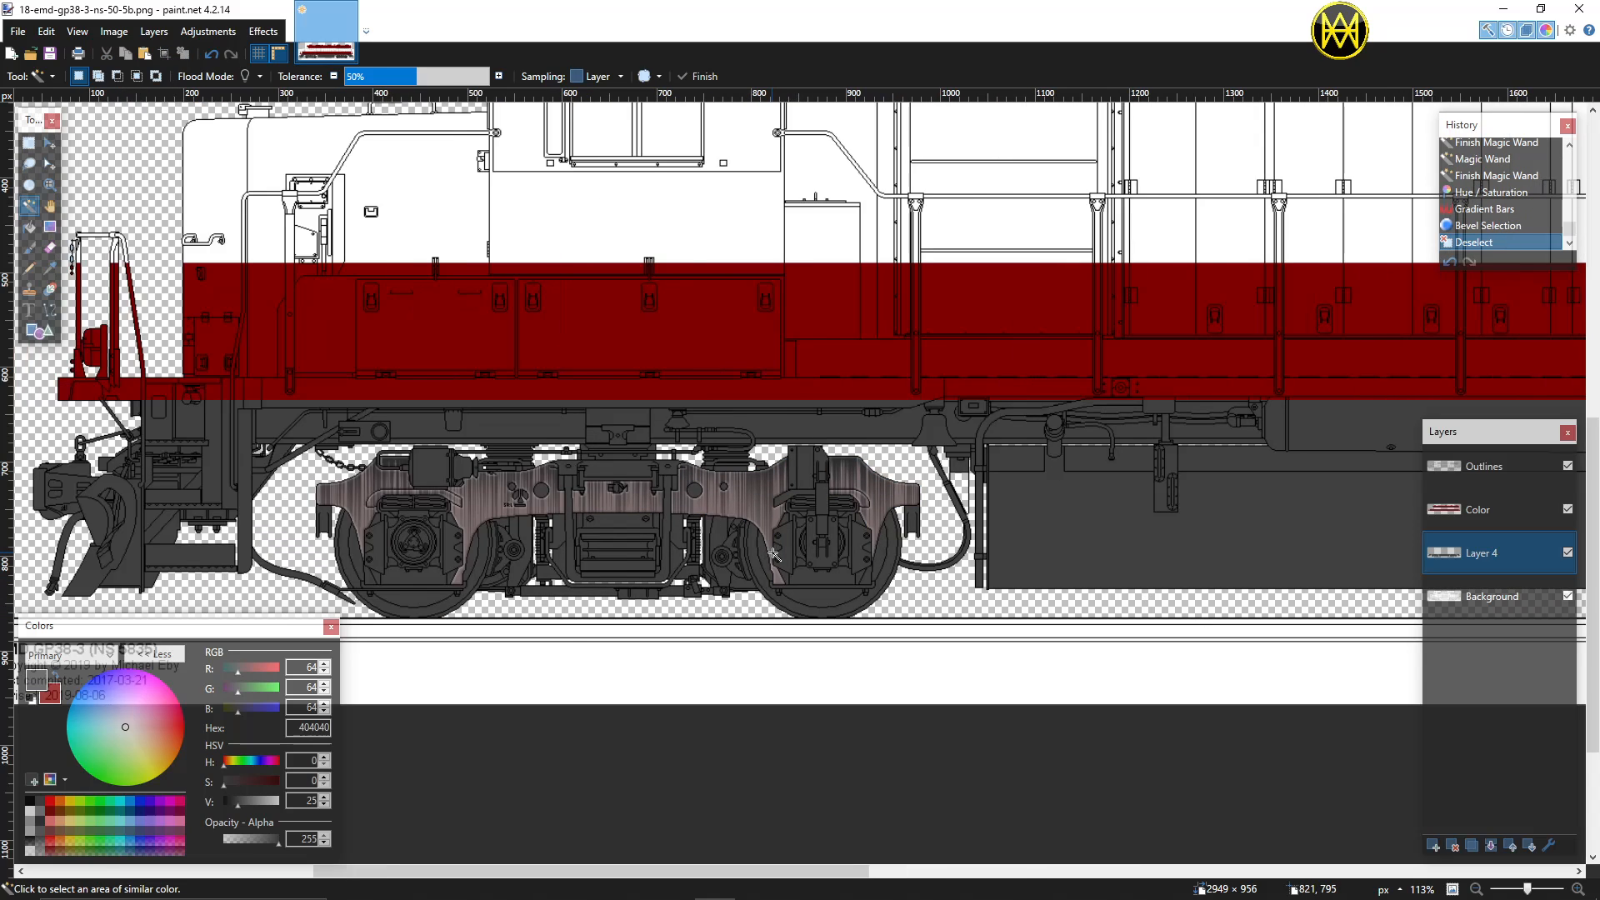
{"action": "scroll", "coordinate": [773, 553], "scroll_direction": "up", "scroll_amount": 2}
{"action": "scroll", "coordinate": [662, 516], "scroll_direction": "down", "scroll_amount": 1}
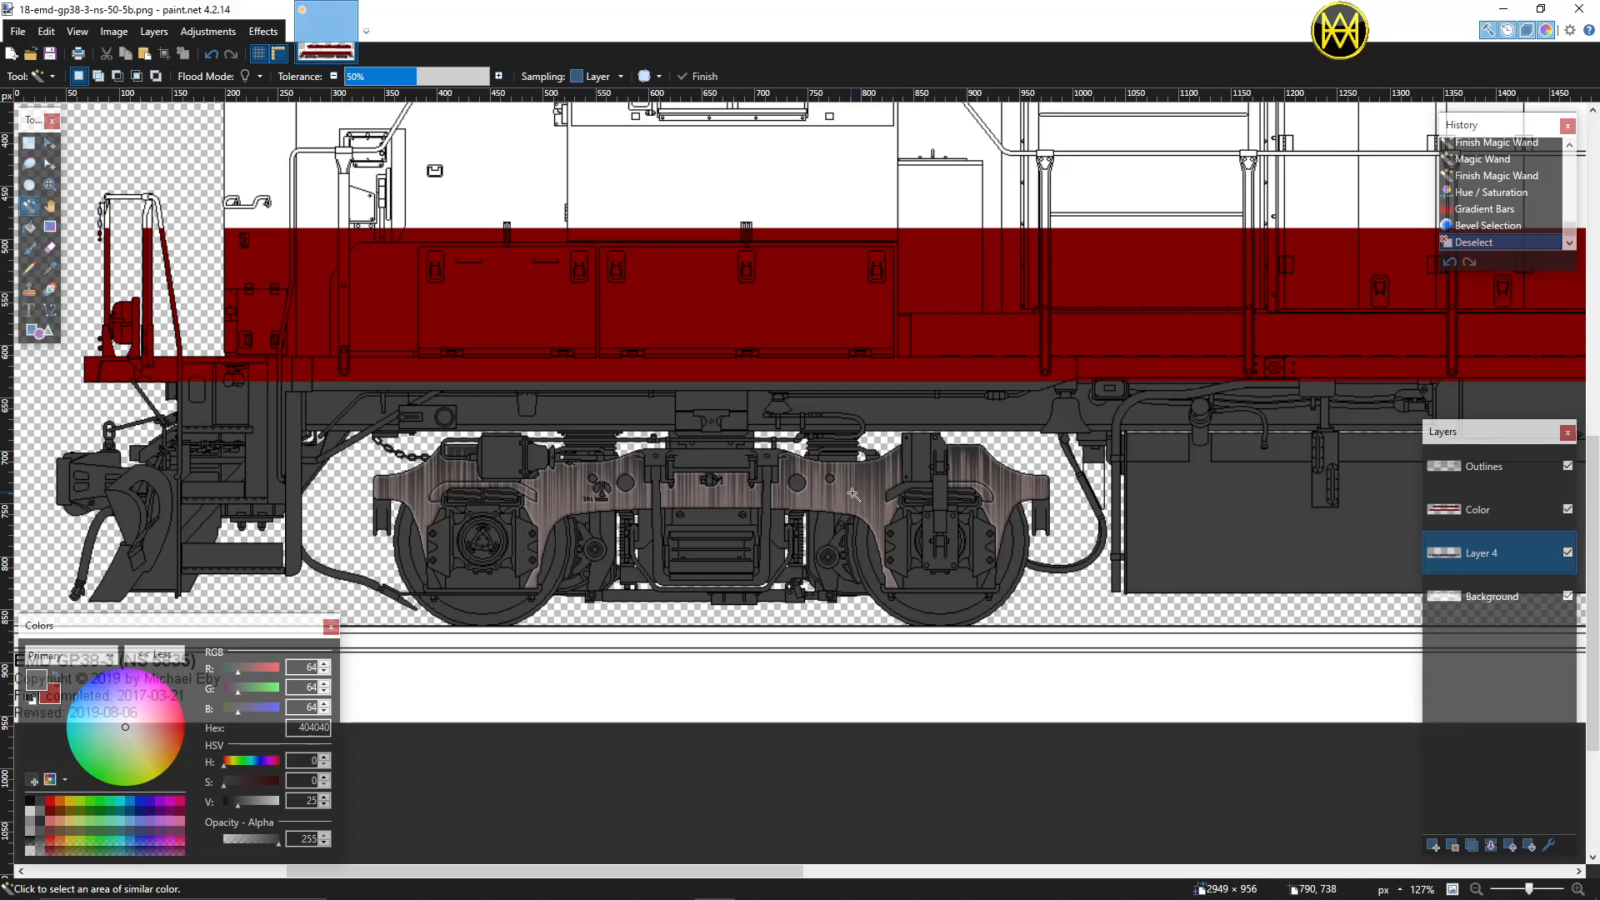
{"action": "left_click", "coordinate": [878, 502]}
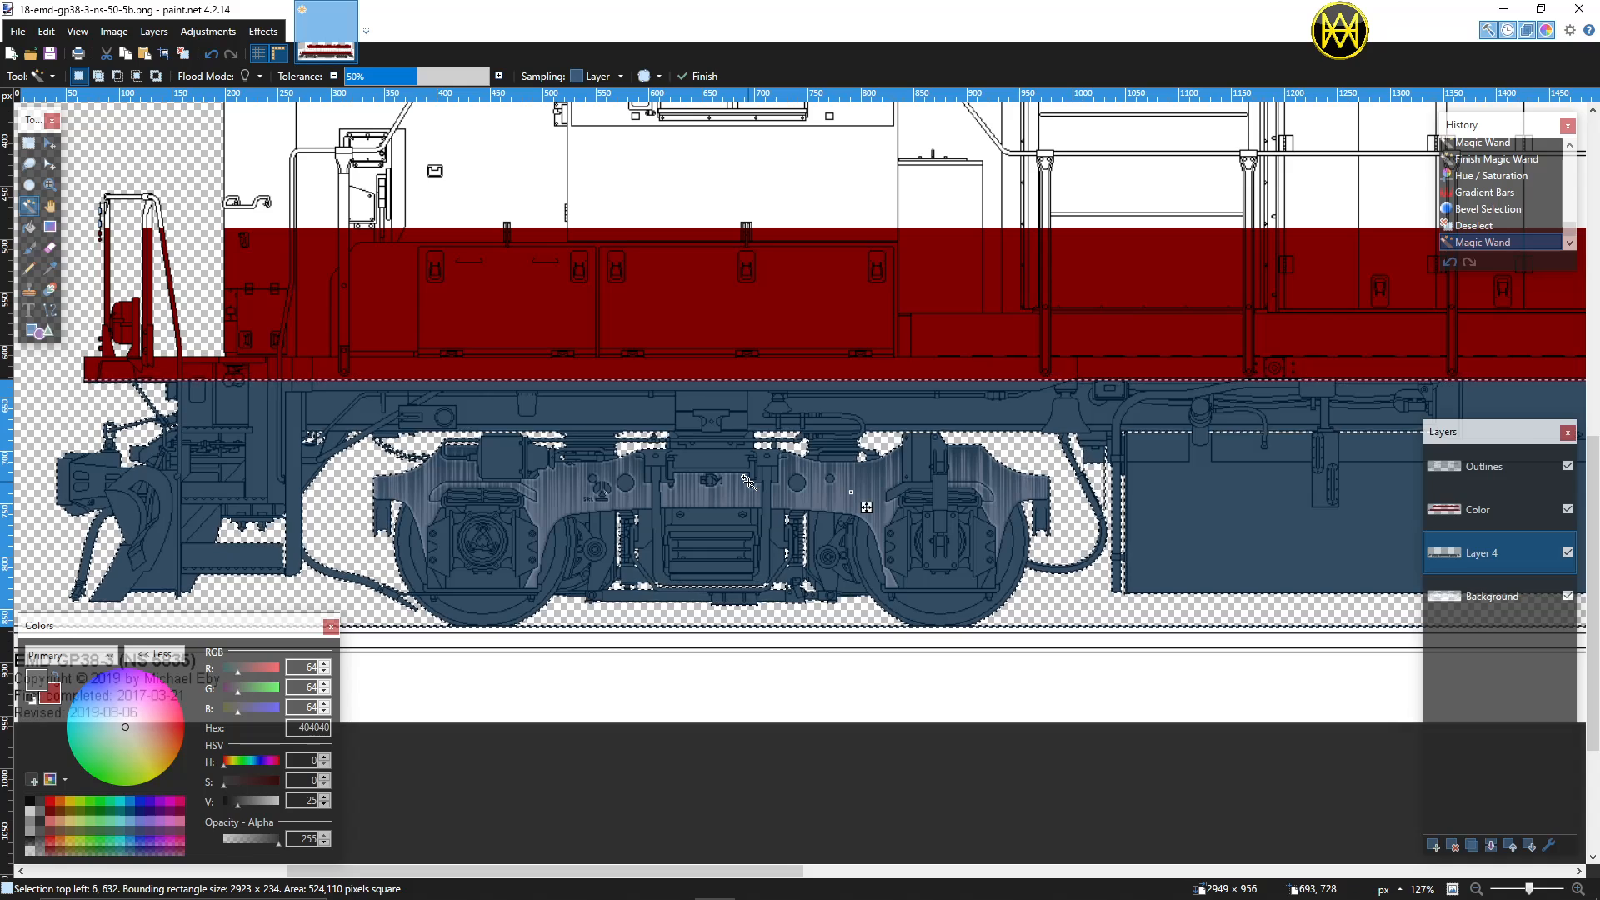
Step: Undo the edits on Layer 4 back to before the Hue / Saturation adjustment, restoring the original side frame selection
{"action": "key", "text": "ctrl+z"}
{"action": "key", "text": "ctrl+z"}
{"action": "key", "text": "ctrl+z"}
{"action": "key", "text": "ctrl+z"}
{"action": "key", "text": "ctrl+z"}
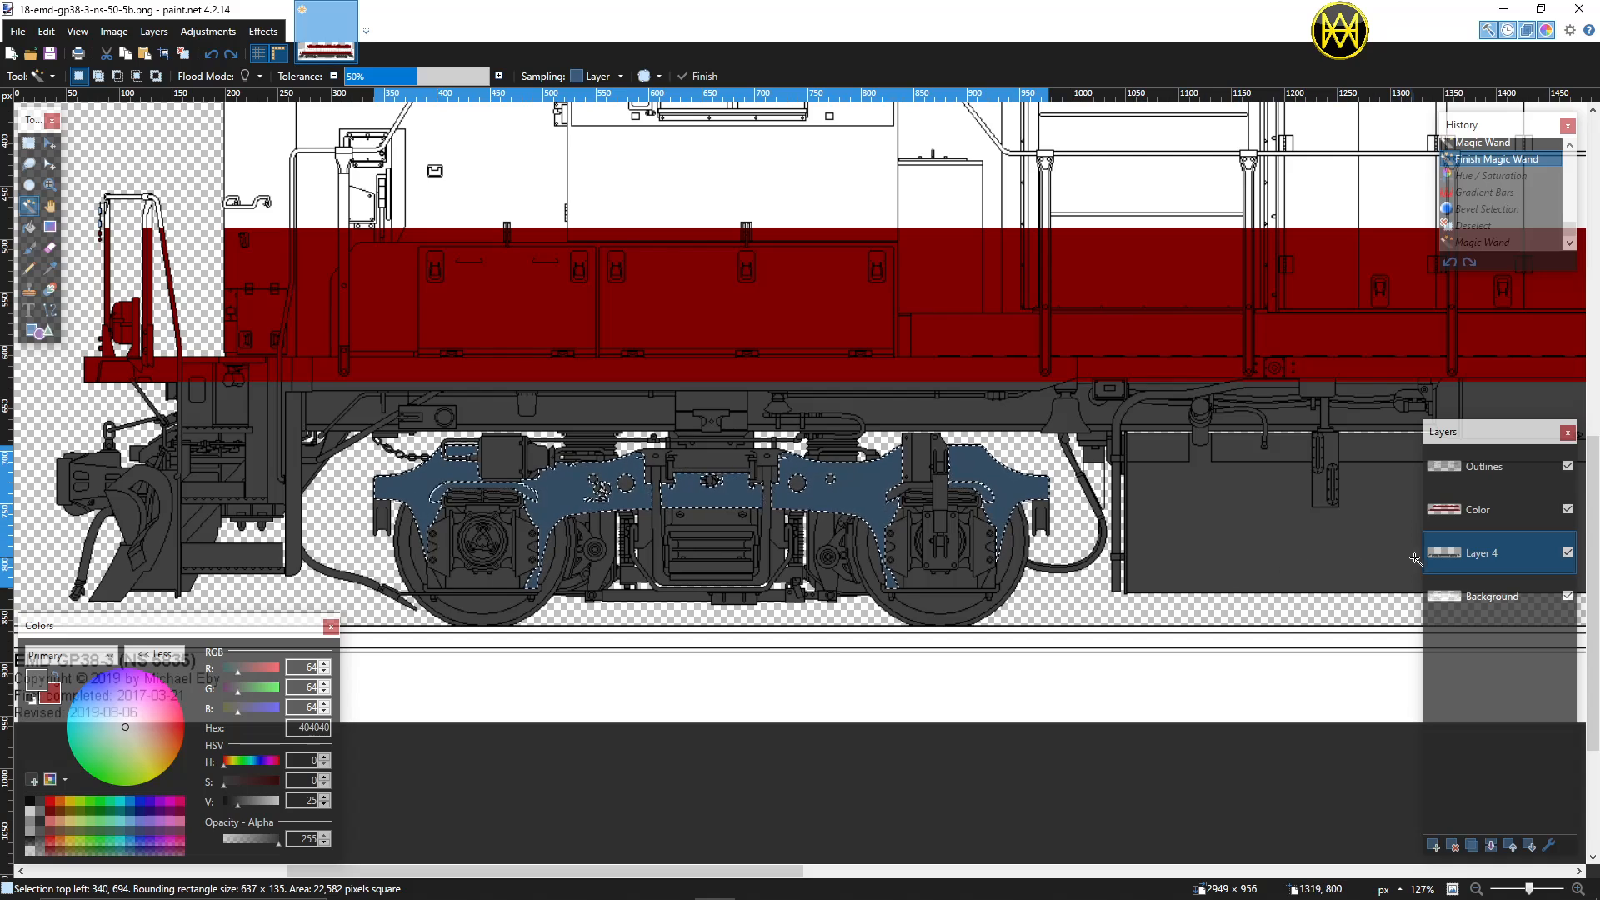
Step: Add a new layer directly above Layer 4 and name it Trucks
{"action": "left_click", "coordinate": [1433, 846]}
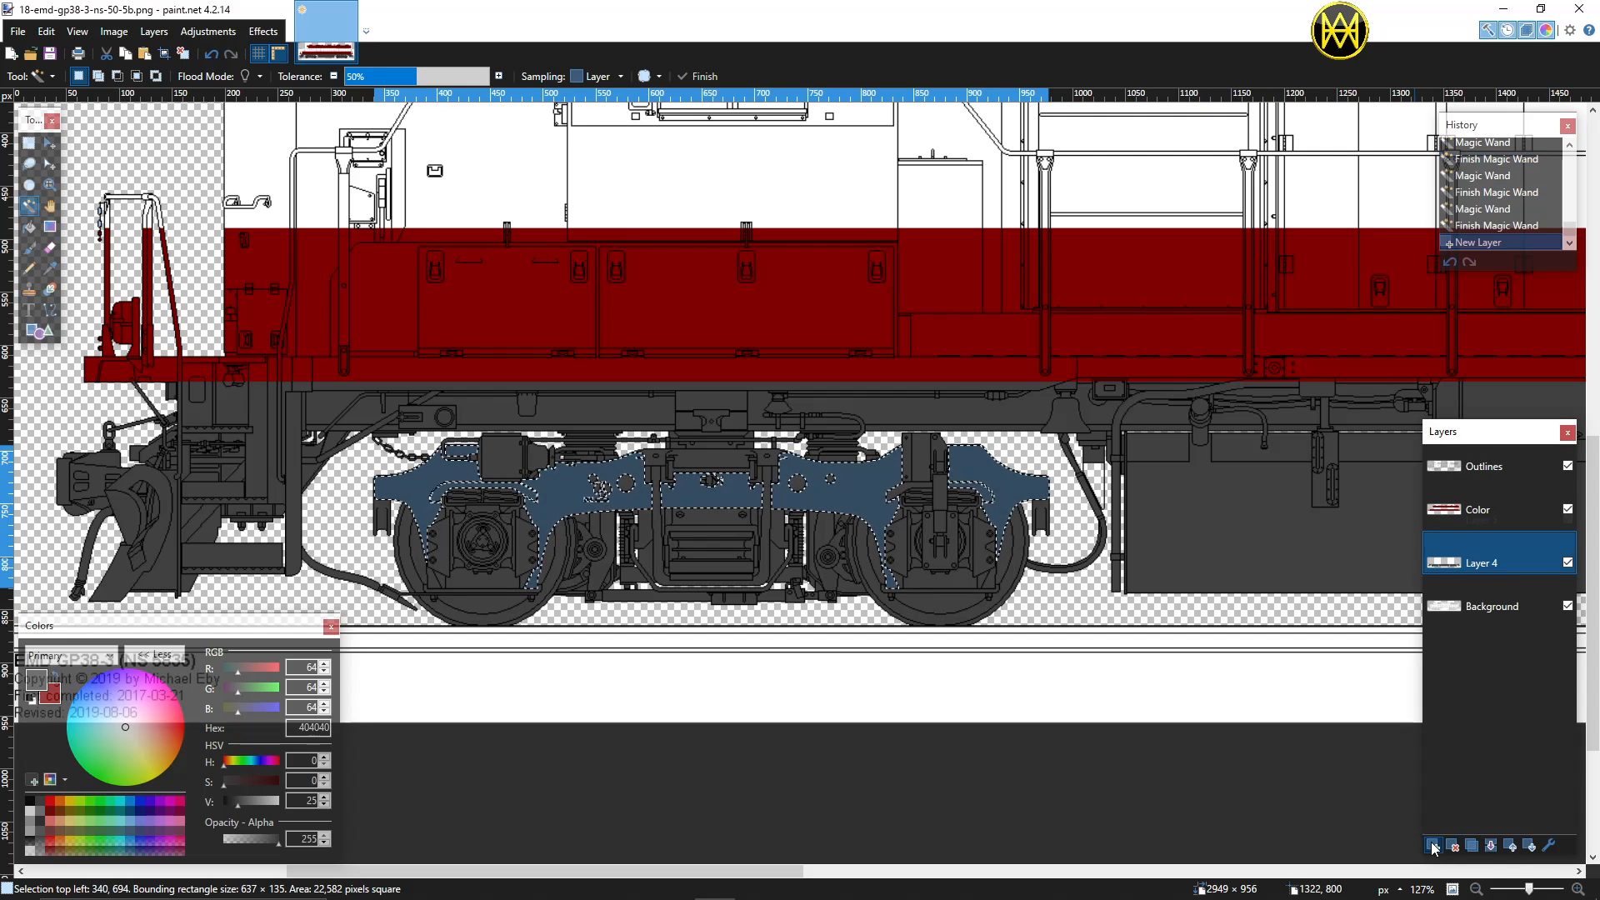
{"action": "double_click", "coordinate": [1483, 555]}
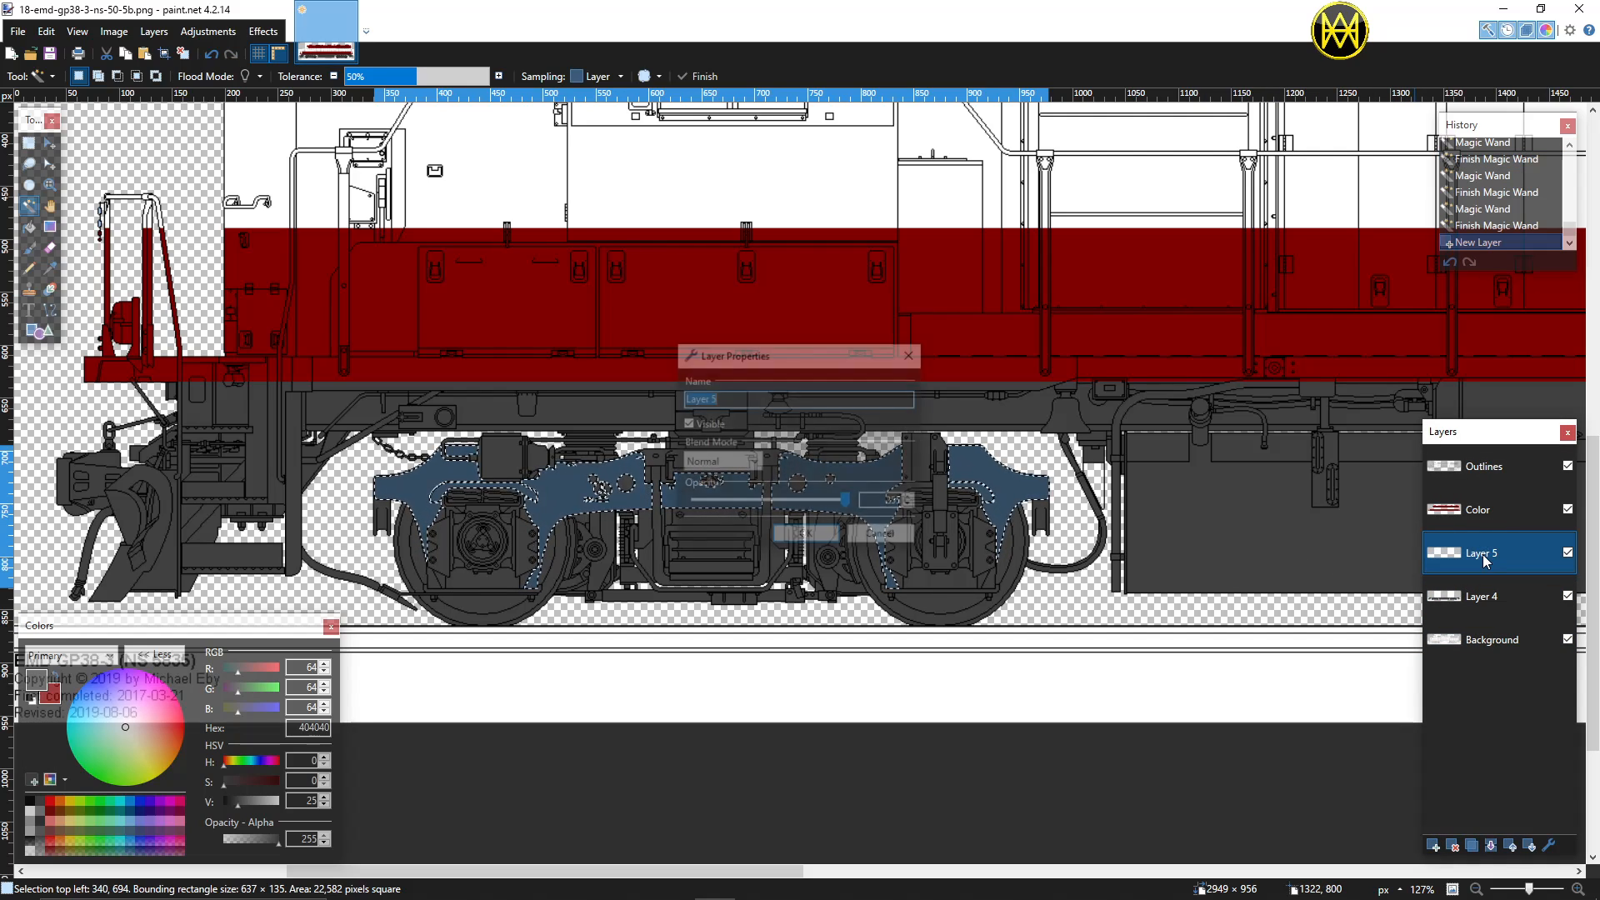
{"action": "type", "text": "Tr"}
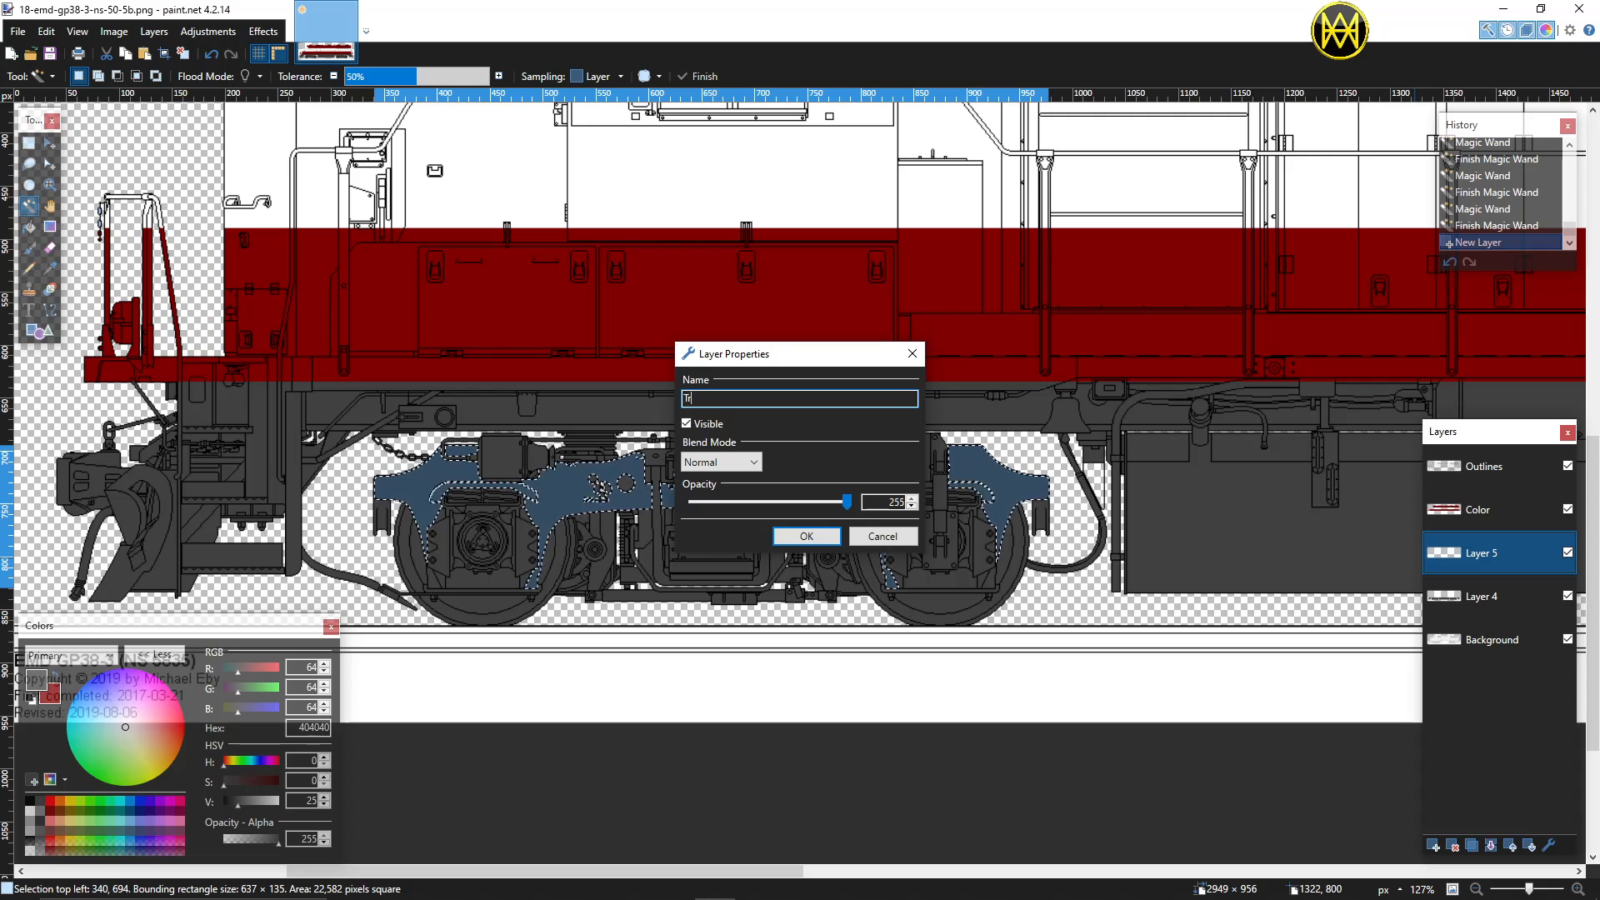
{"action": "type", "text": "ucks"}
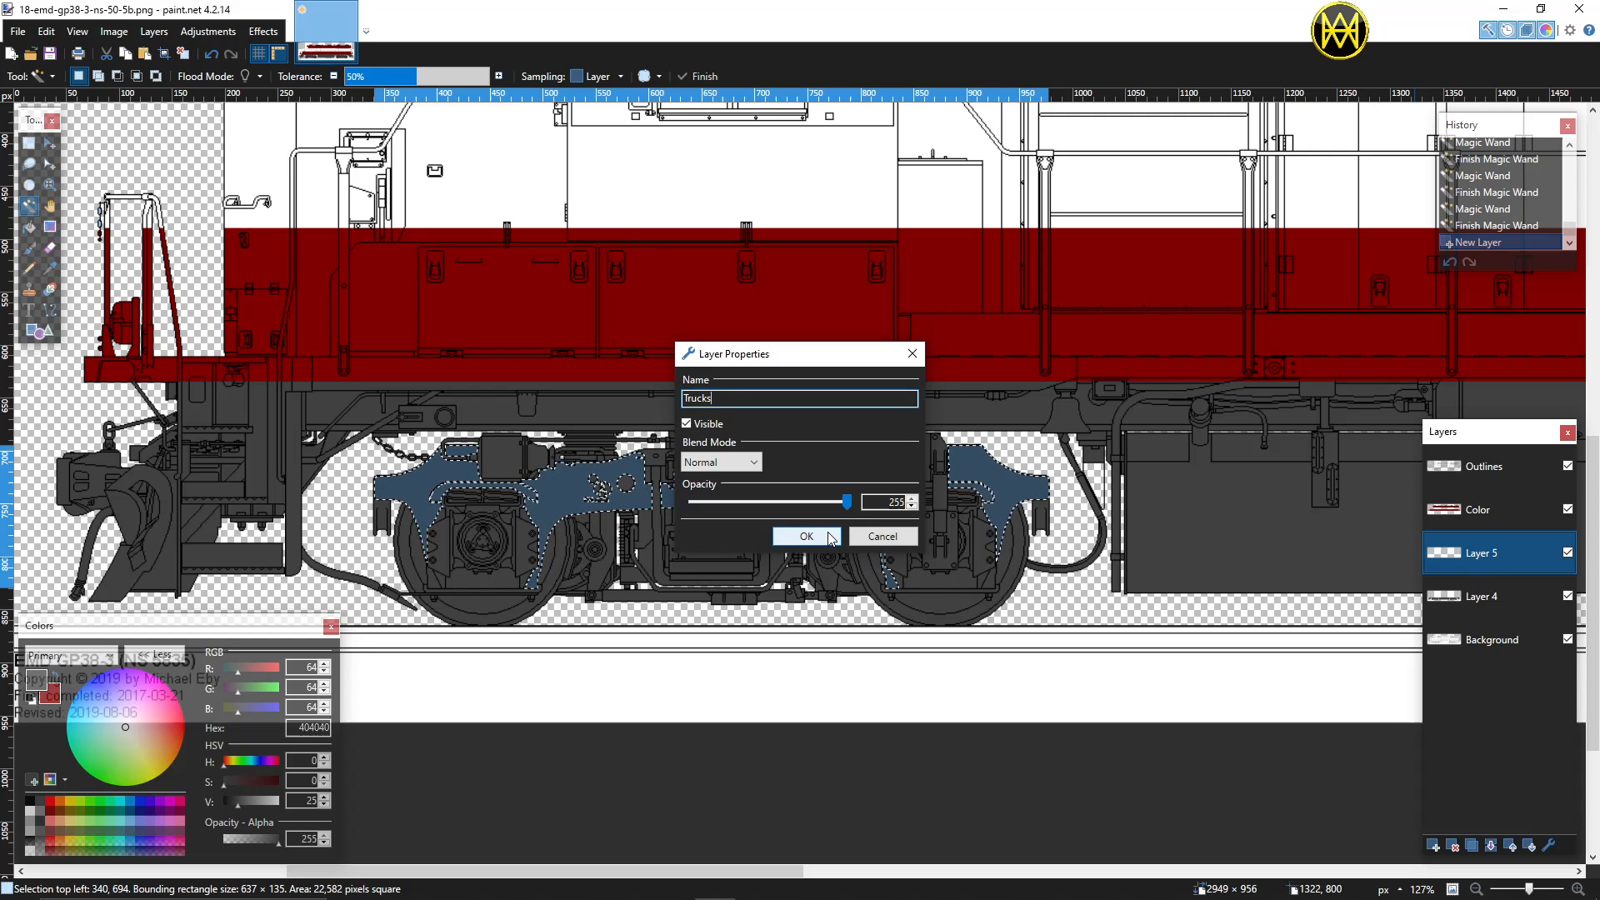
{"action": "left_click", "coordinate": [830, 537]}
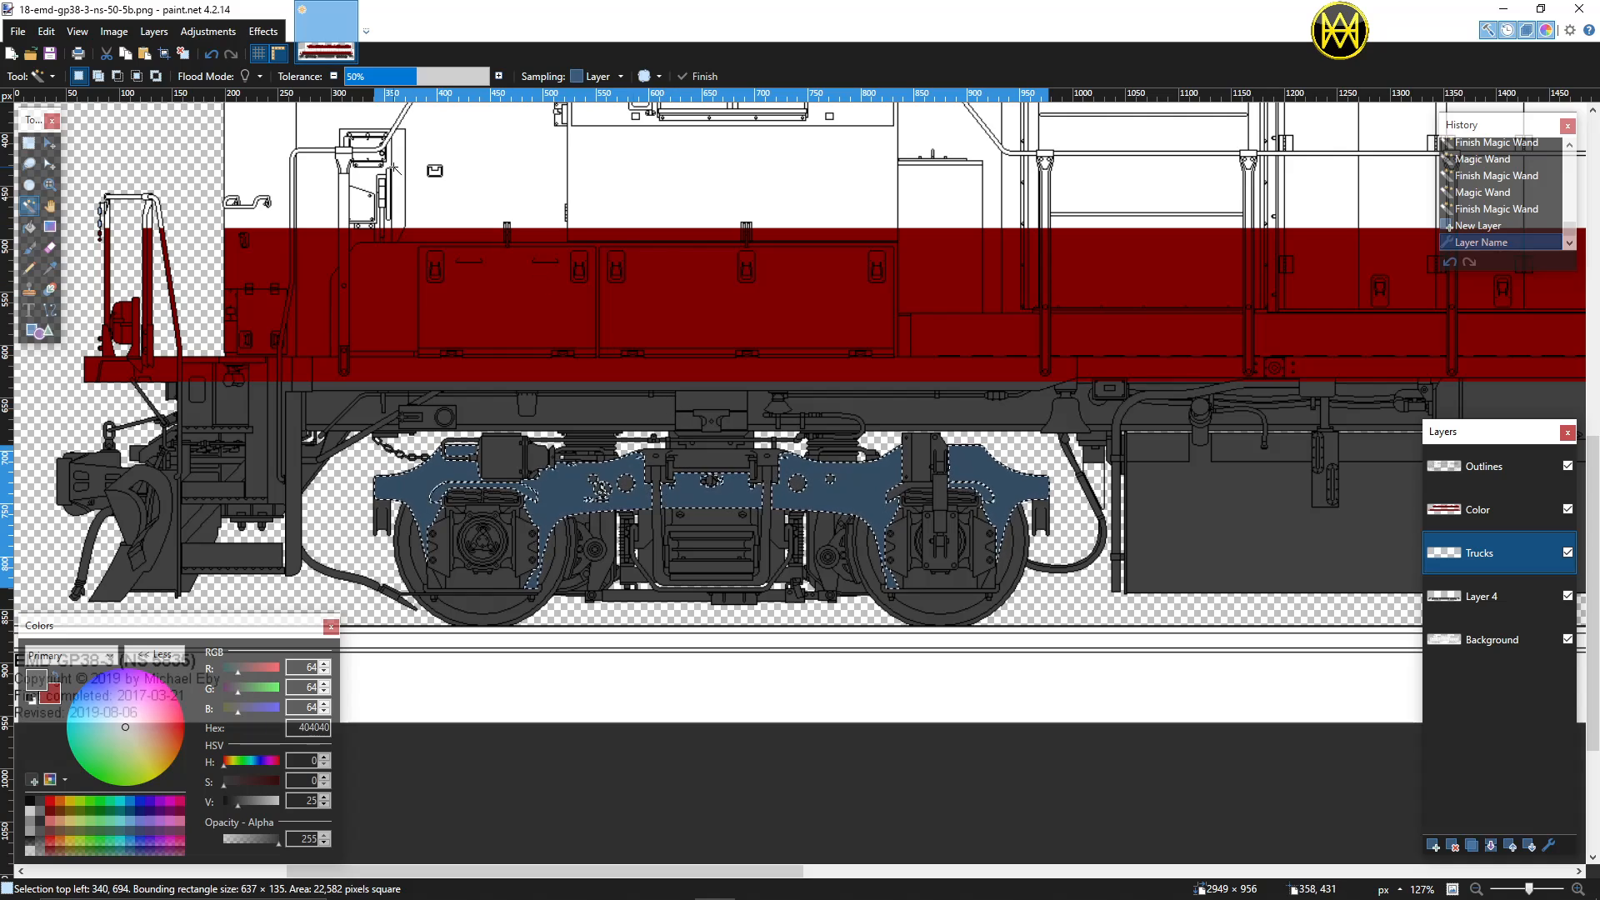
Step: Apply Gradient Bars to the side frame selection on the Trucks layer with the same colors, angle 270 and scale 0.88
{"action": "left_click", "coordinate": [263, 30]}
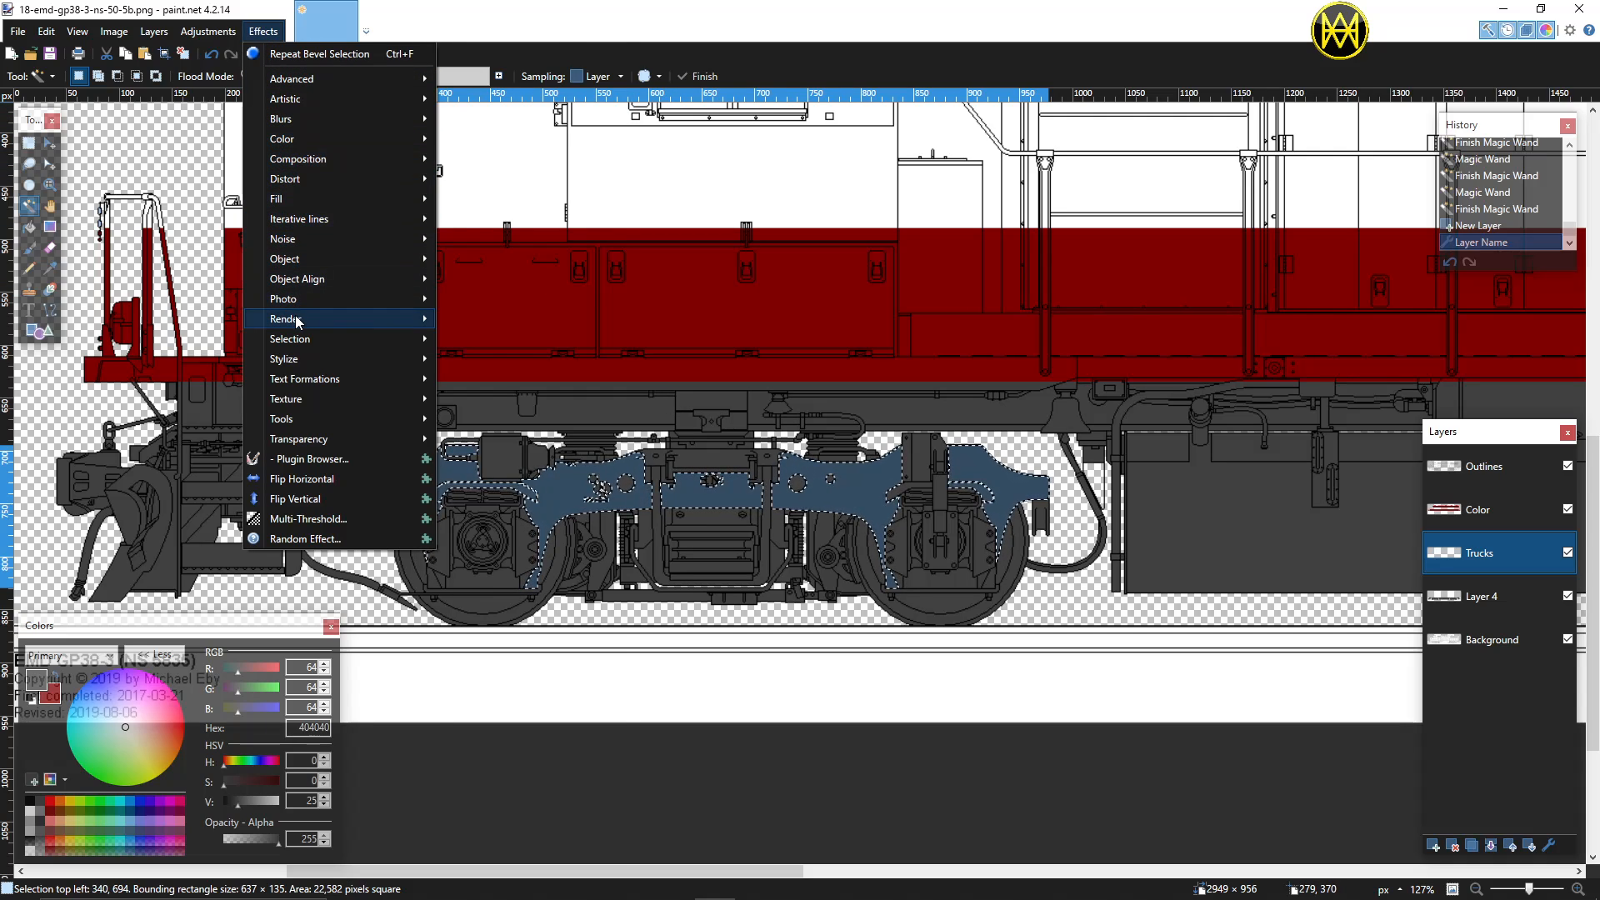
{"action": "mouse_move", "coordinate": [300, 321]}
{"action": "left_click", "coordinate": [470, 338]}
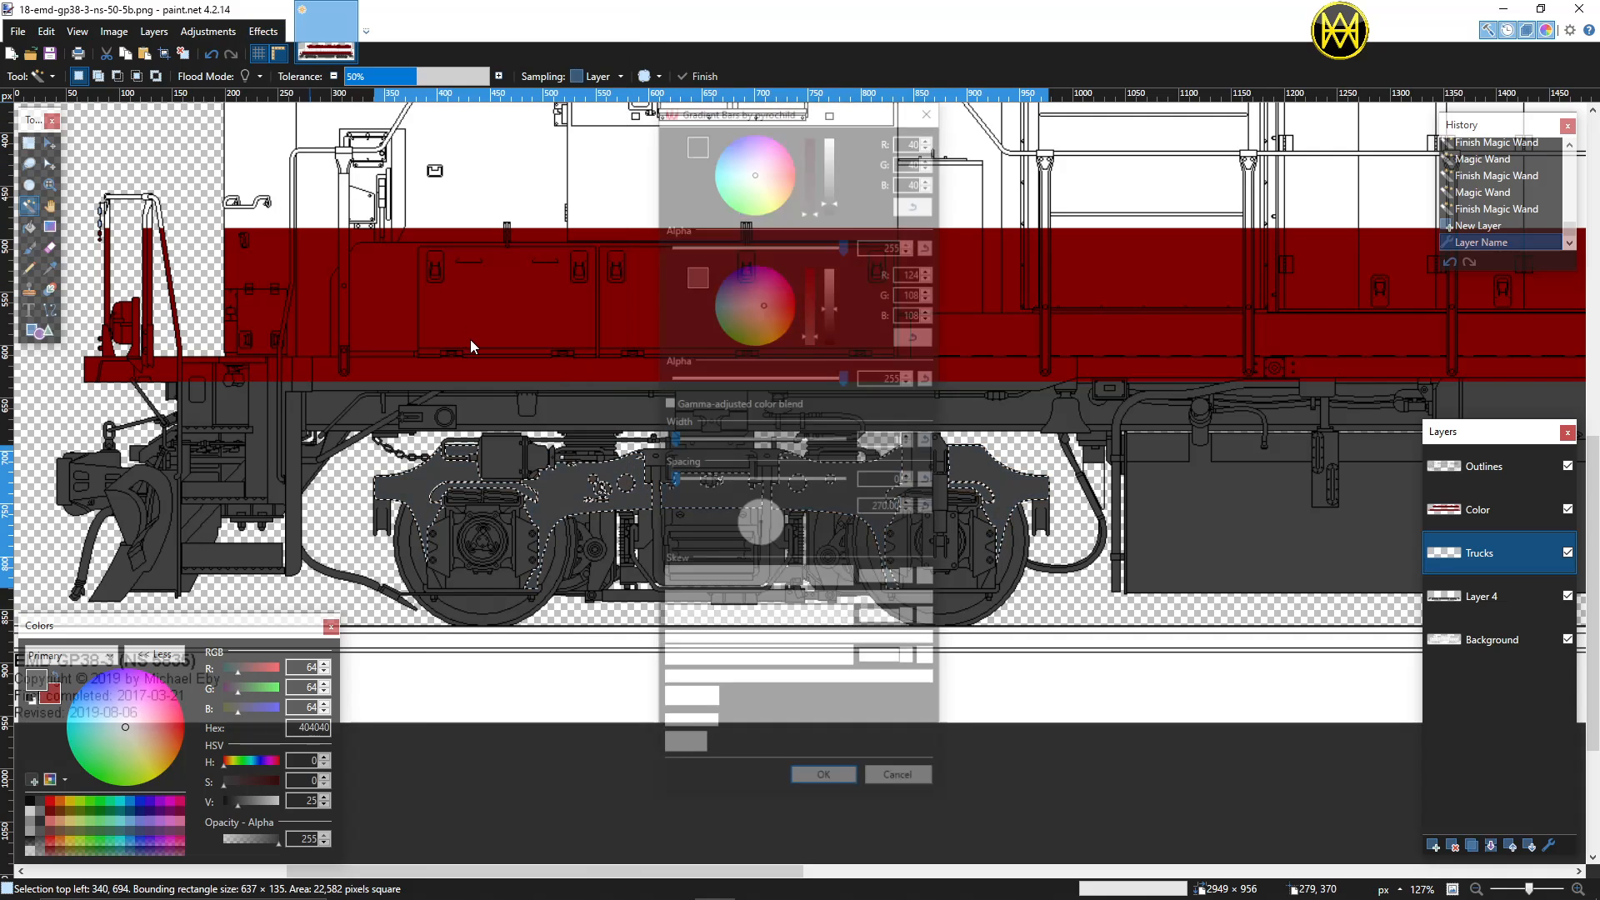
{"action": "left_click_drag", "start_coordinate": [732, 107], "coordinate": [1085, 110]}
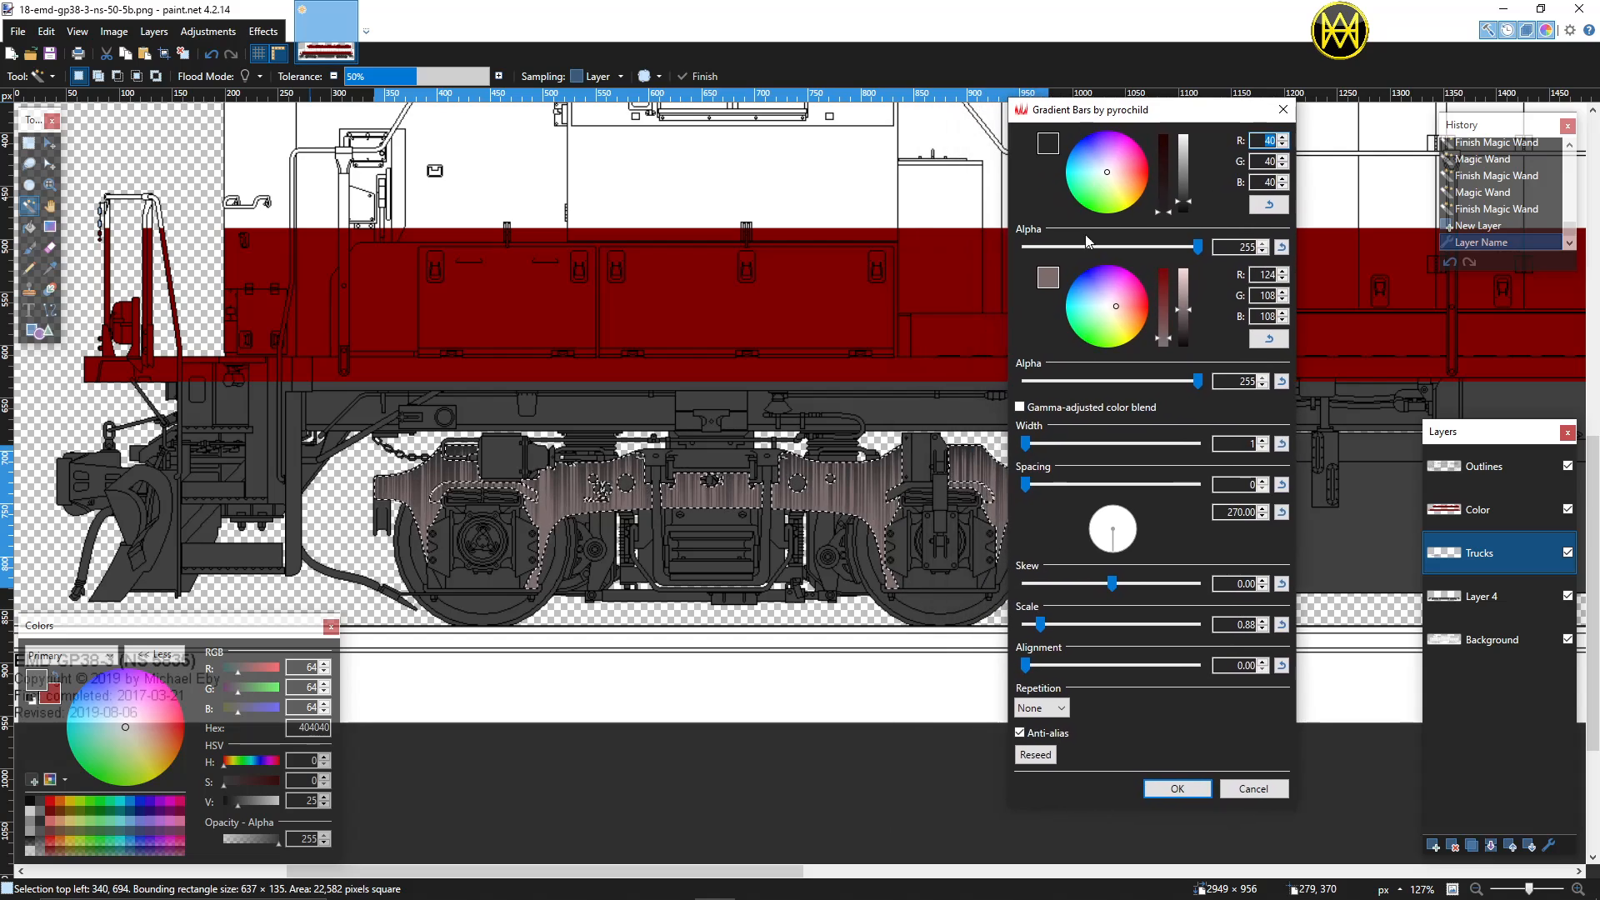
{"action": "left_click", "coordinate": [1173, 788]}
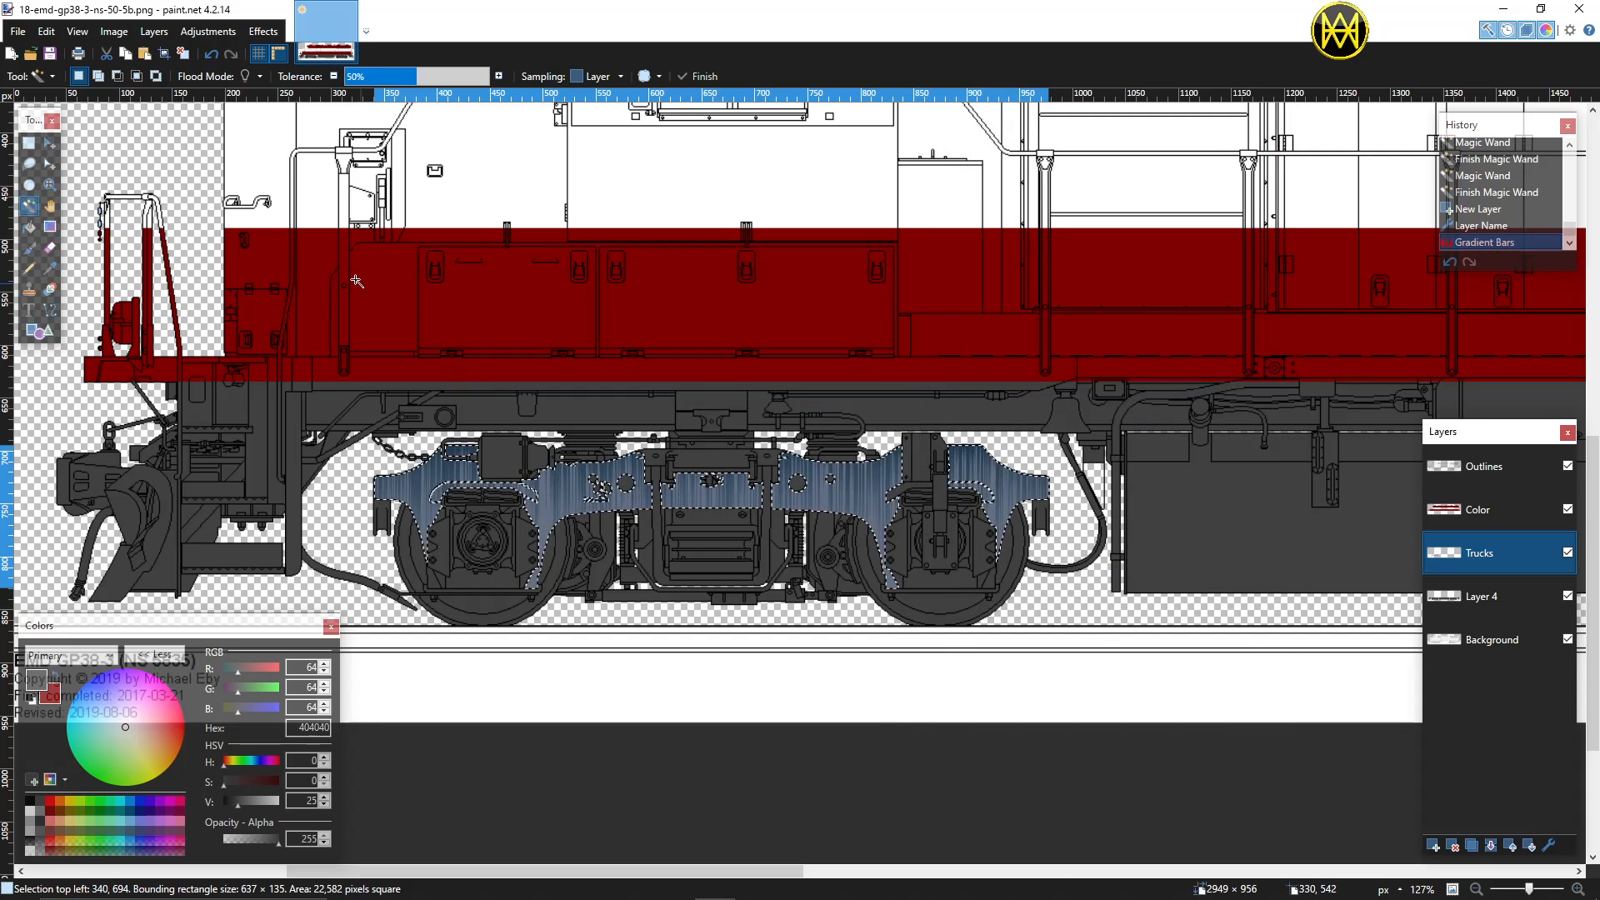
Step: Adjust the color of the gradient-filled side frame selection on the Trucks layer
{"action": "left_click", "coordinate": [214, 35]}
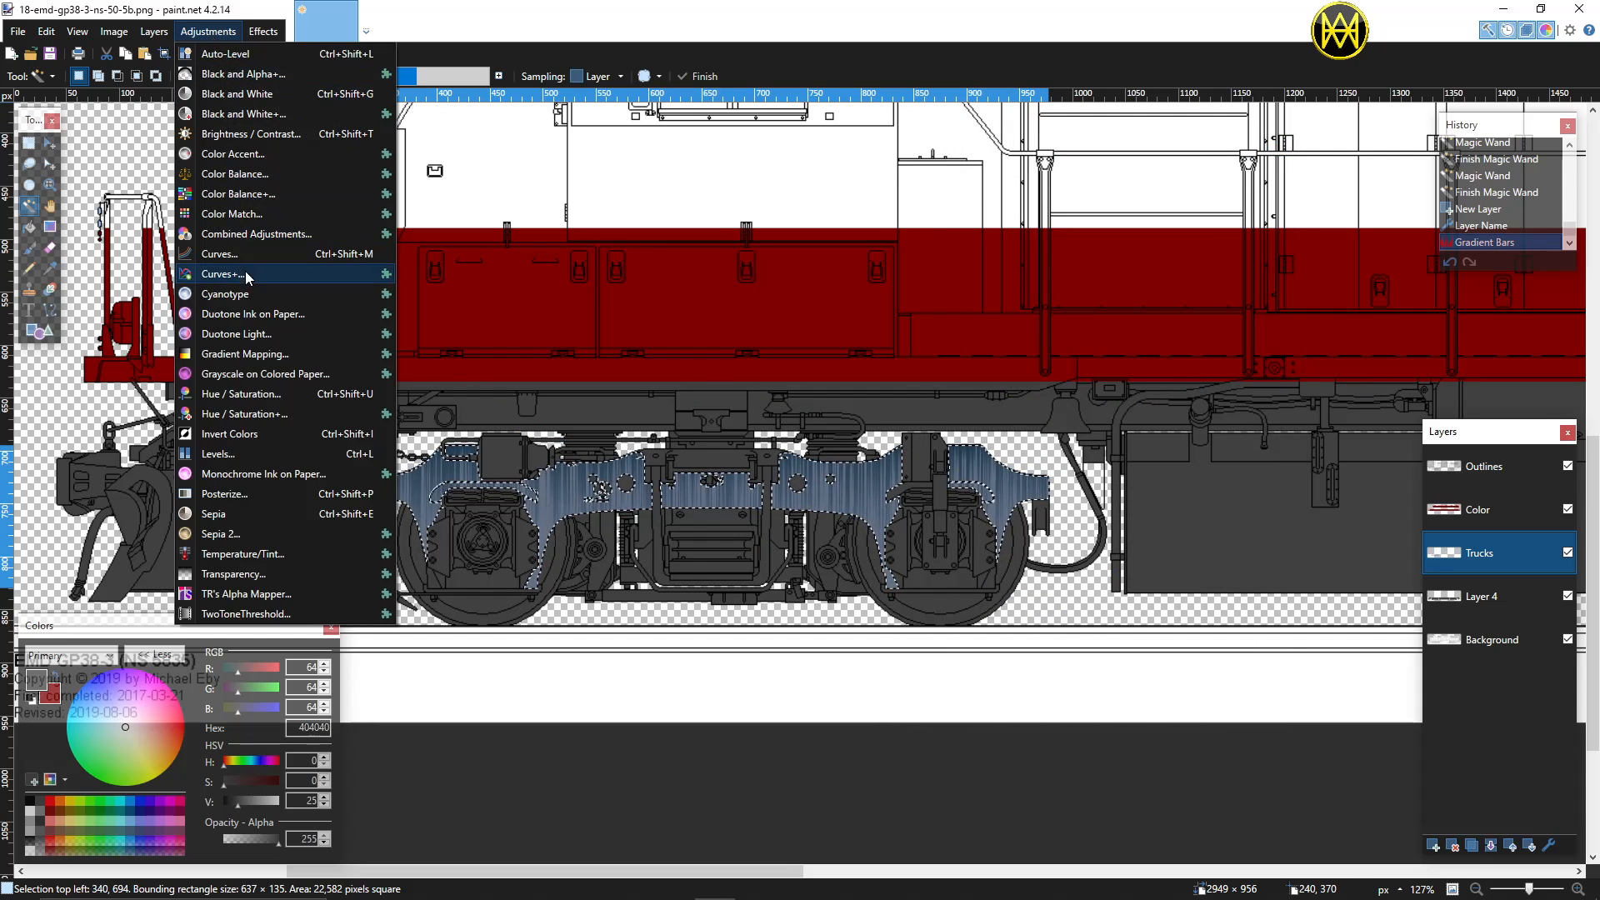
Step: Adjust the saturation and lightness of the selected truck frame's gradient bars with Hue / Saturation to darken them, and clear the selection
{"action": "left_click", "coordinate": [232, 401]}
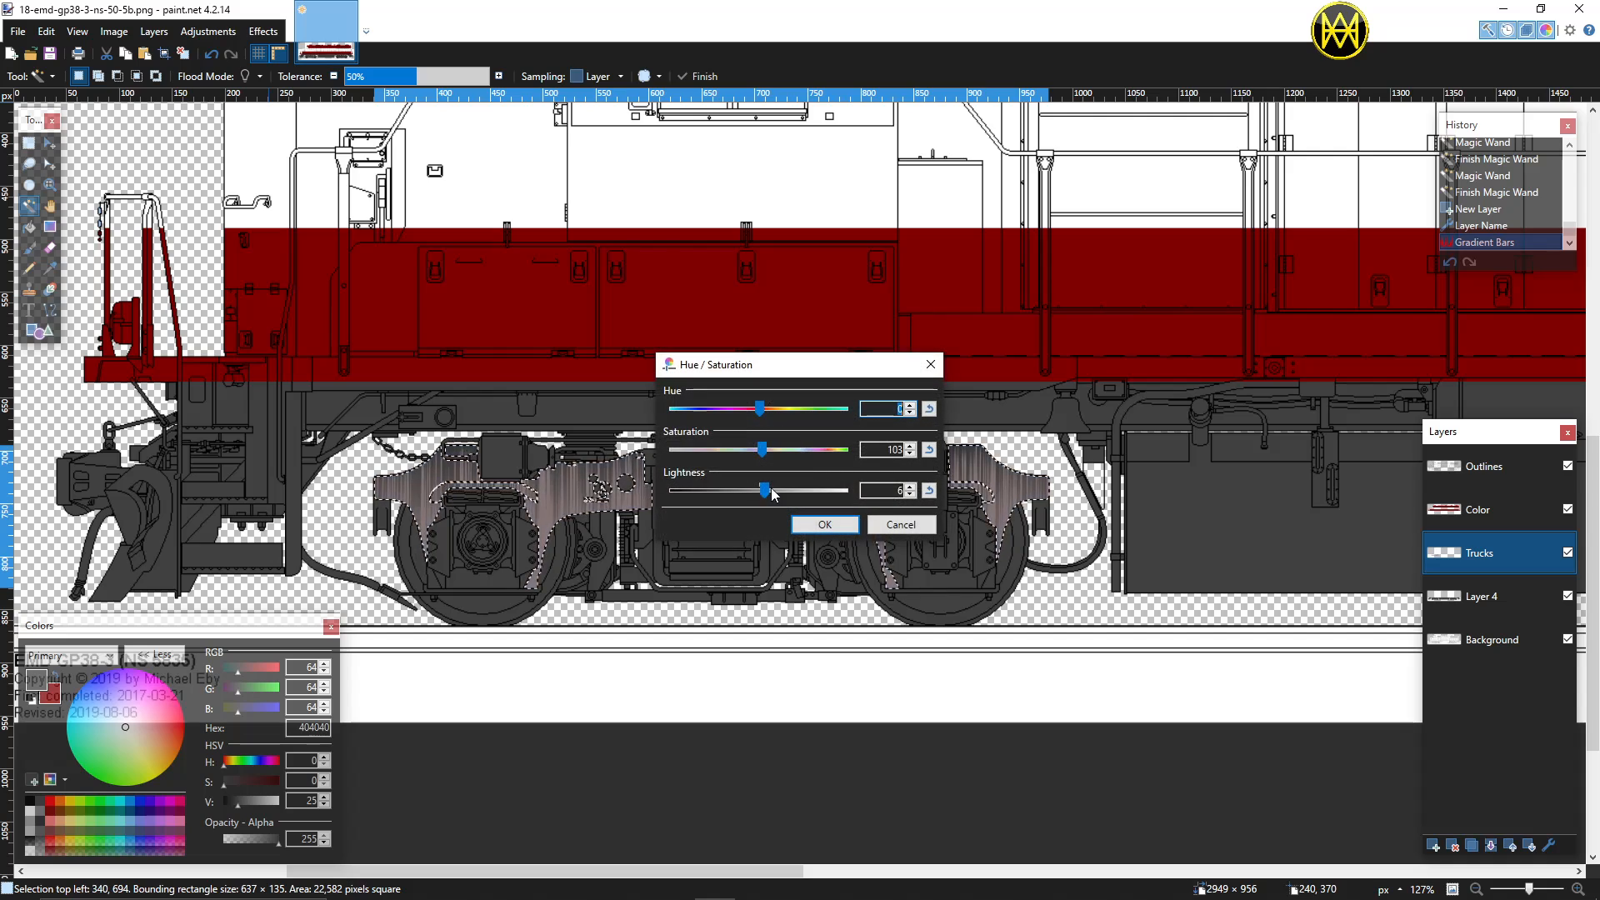
{"action": "left_click_drag", "start_coordinate": [807, 371], "coordinate": [1096, 245]}
{"action": "left_click_drag", "start_coordinate": [1053, 358], "coordinate": [1021, 321]}
{"action": "left_click", "coordinate": [1104, 390]}
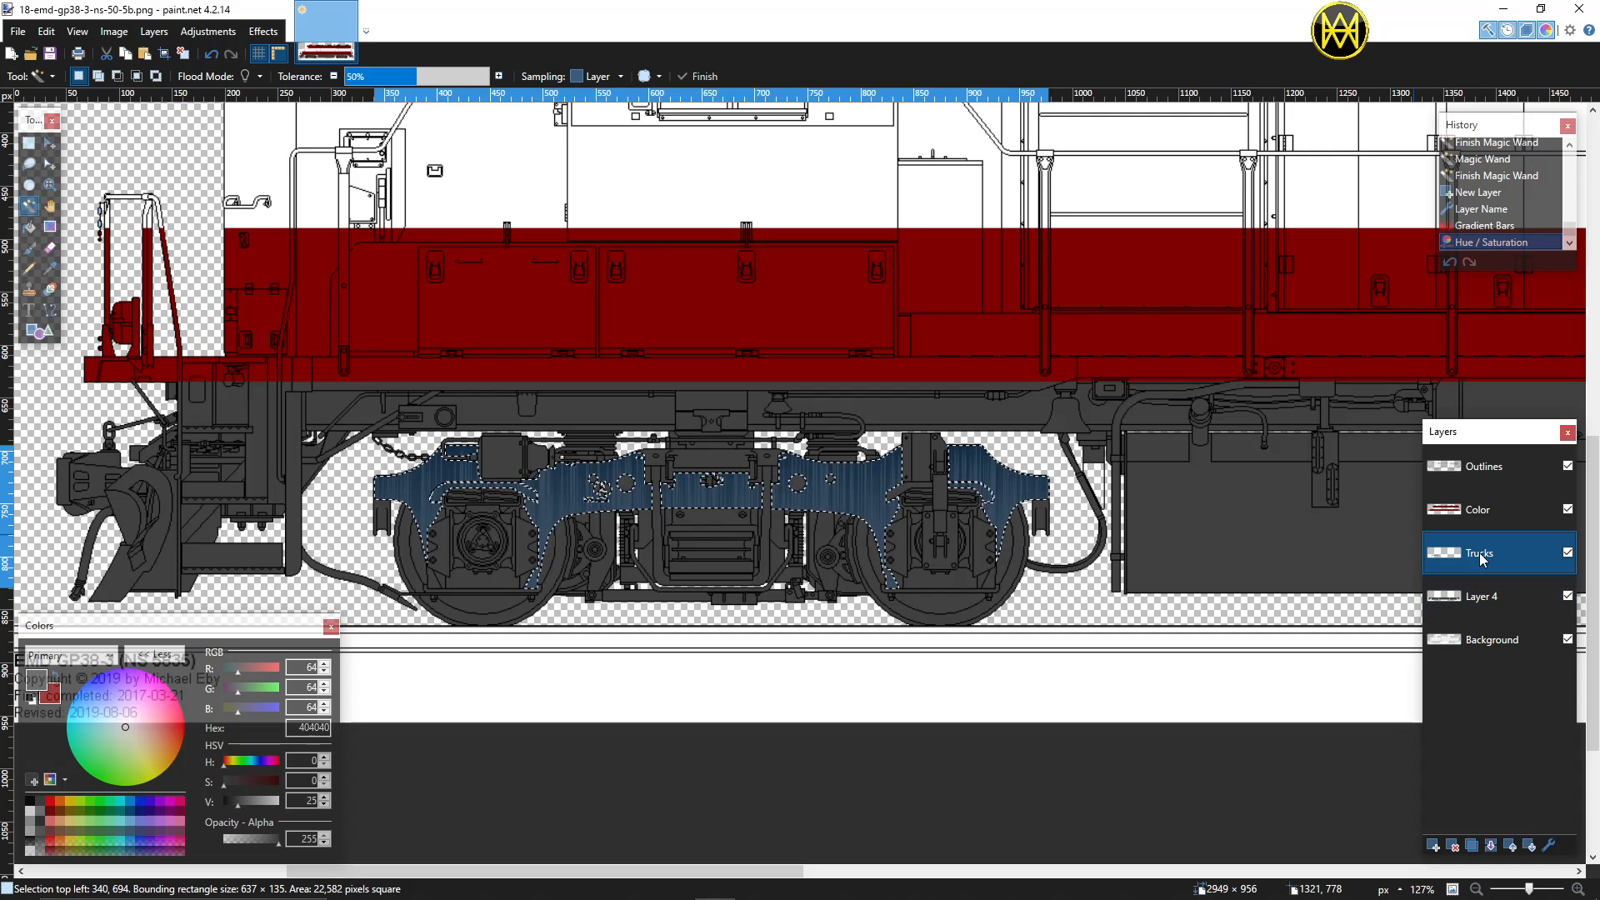
{"action": "key", "text": "ctrl+d"}
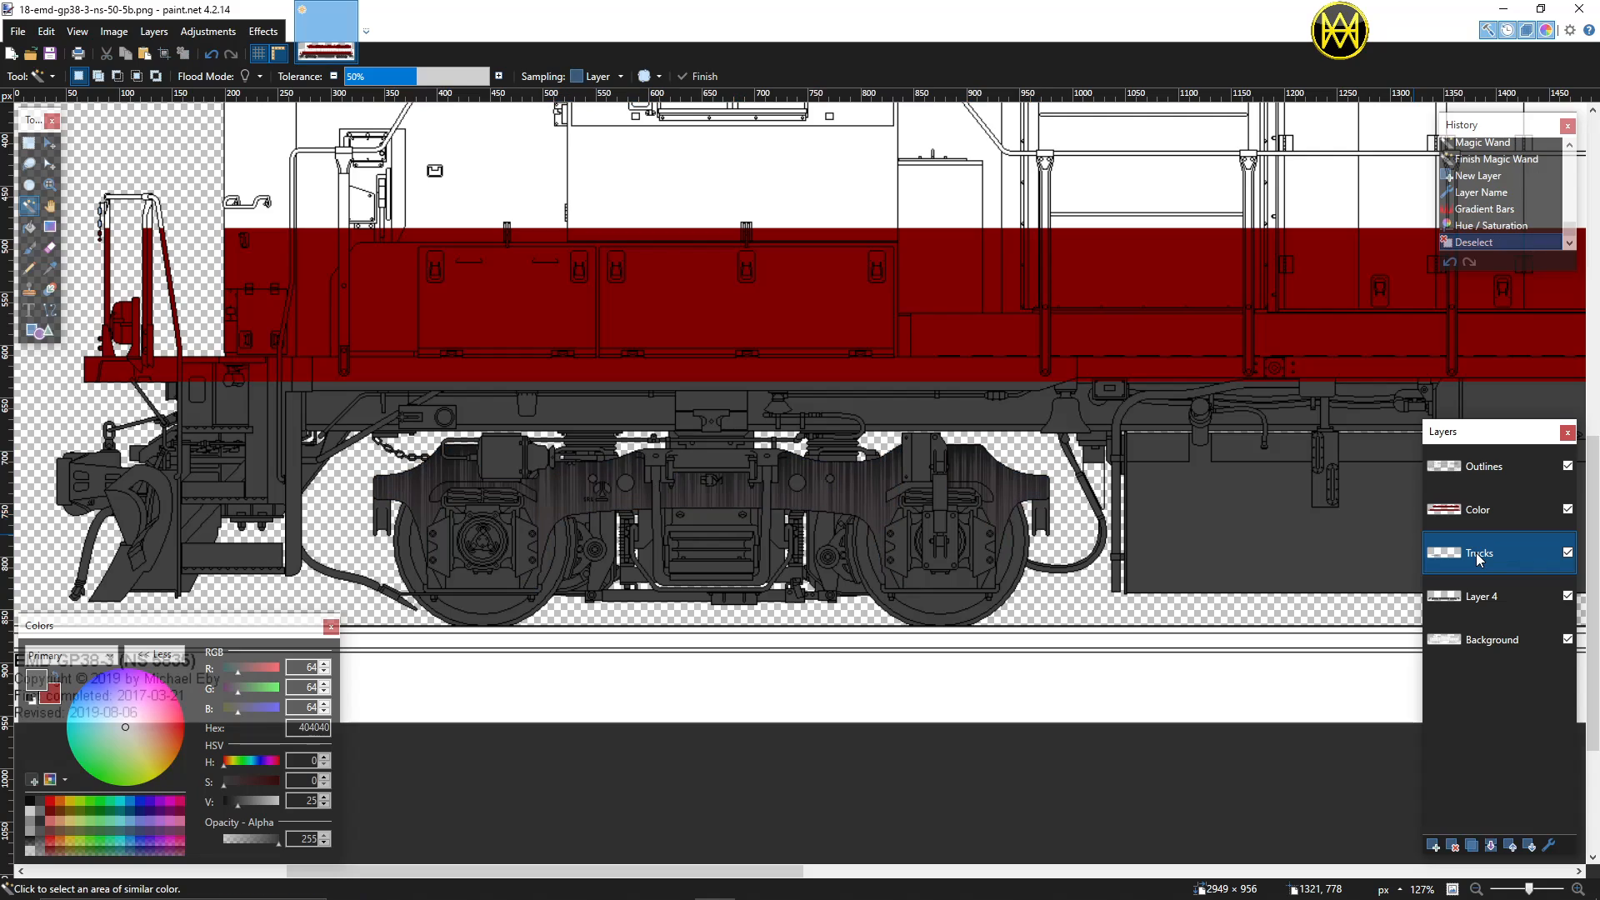
Step: Rename Layer 4 as Dark Under
{"action": "double_click", "coordinate": [1476, 598]}
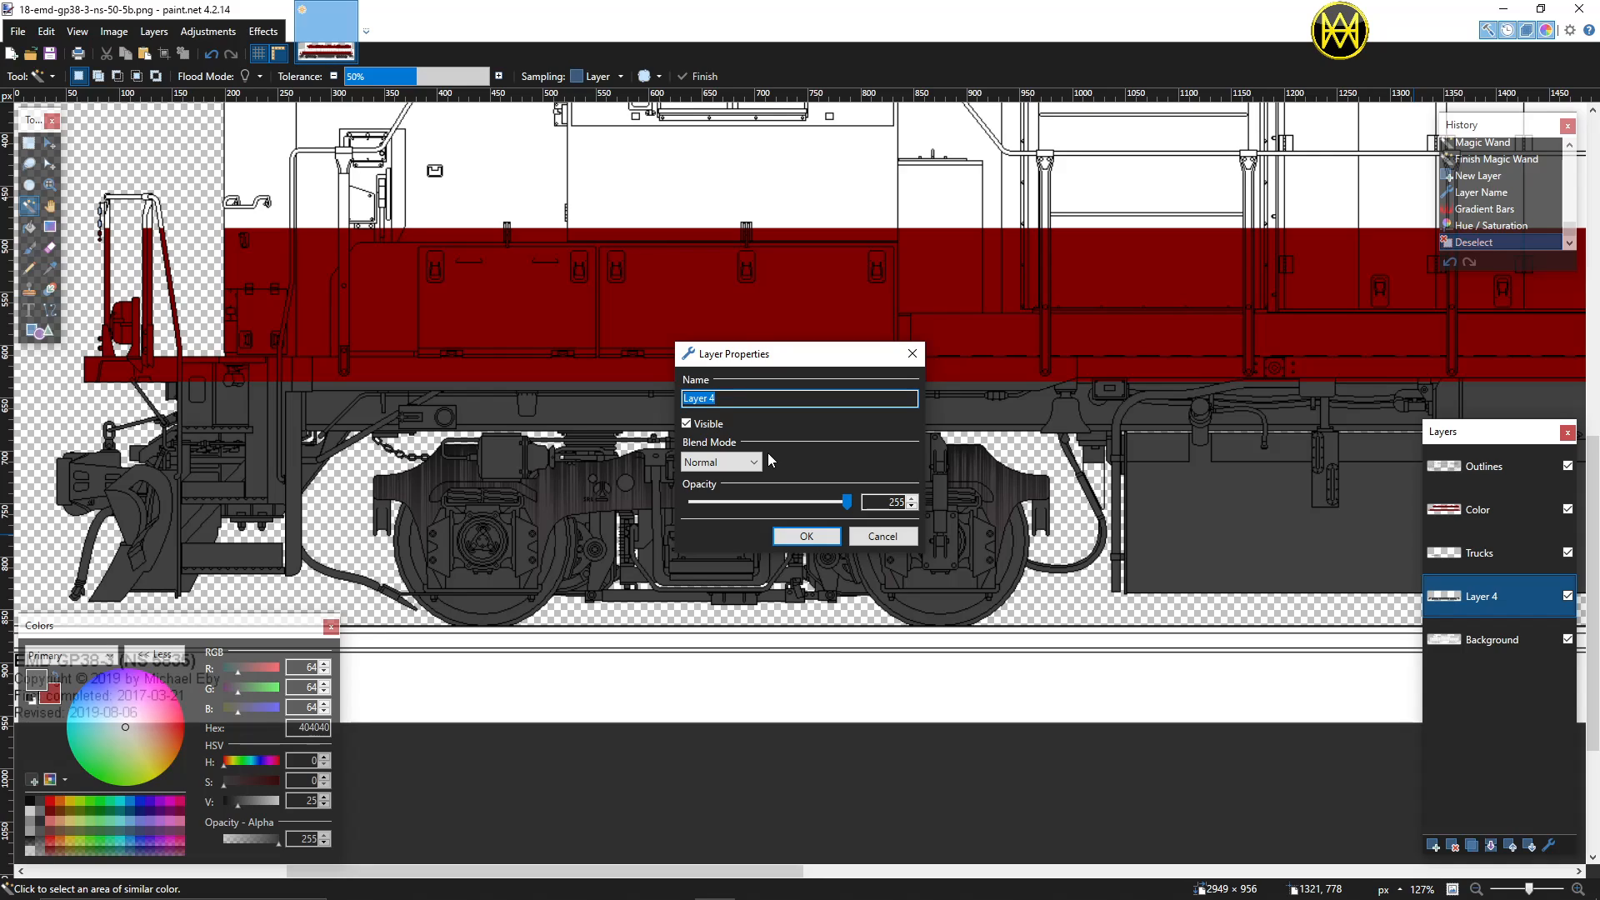
{"action": "type", "text": "Dark Under"}
{"action": "left_click", "coordinate": [804, 536]}
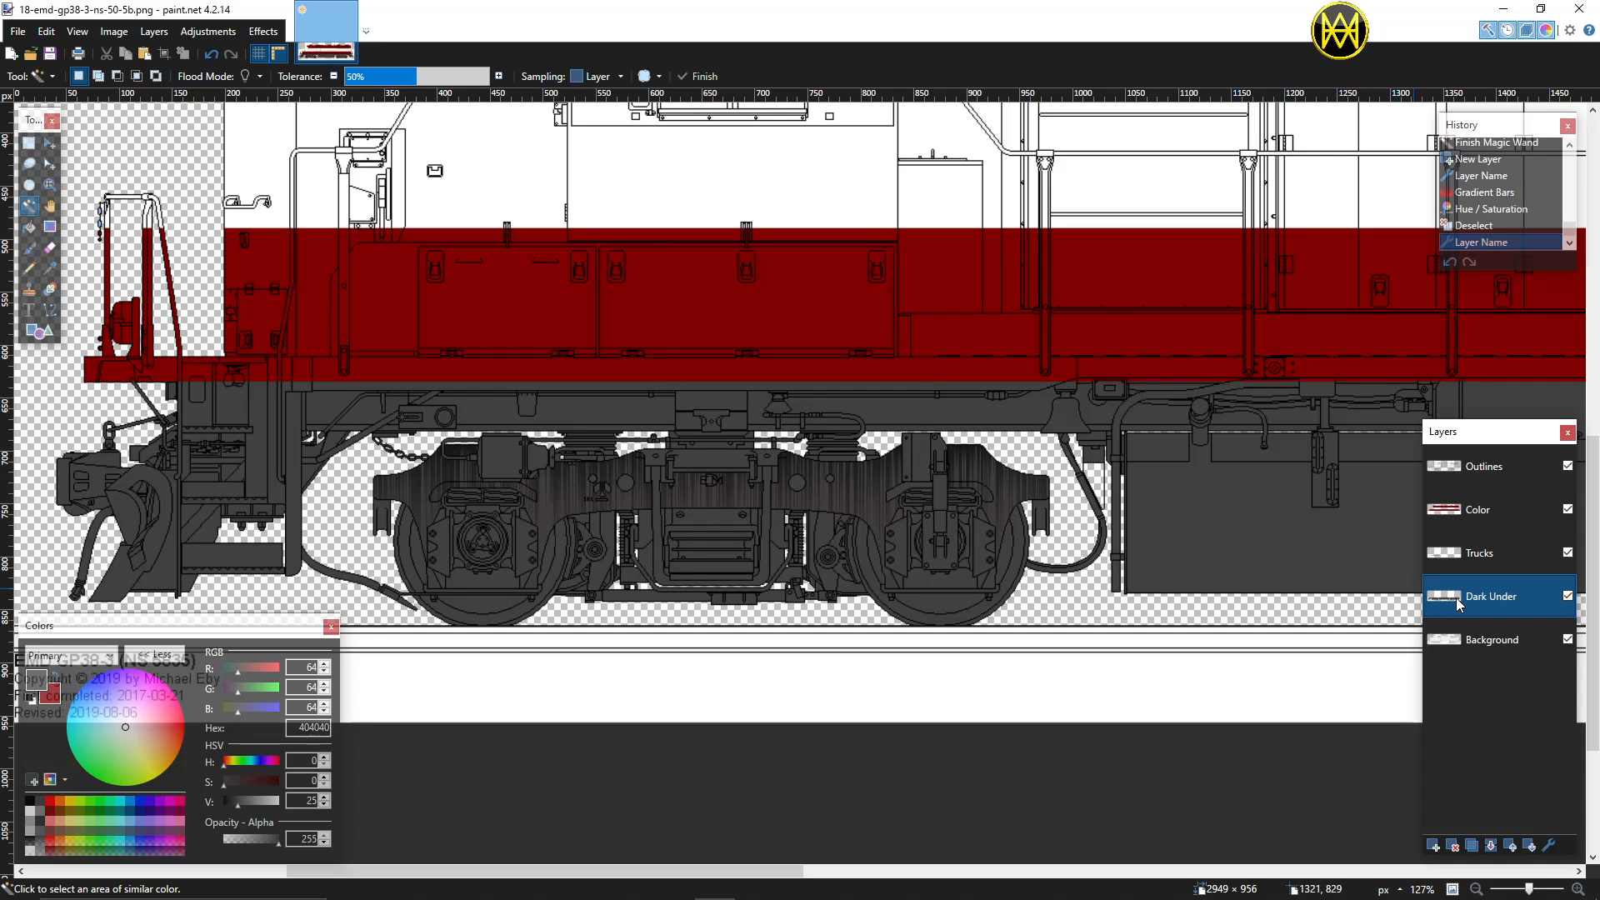
{"action": "left_click", "coordinate": [1472, 560]}
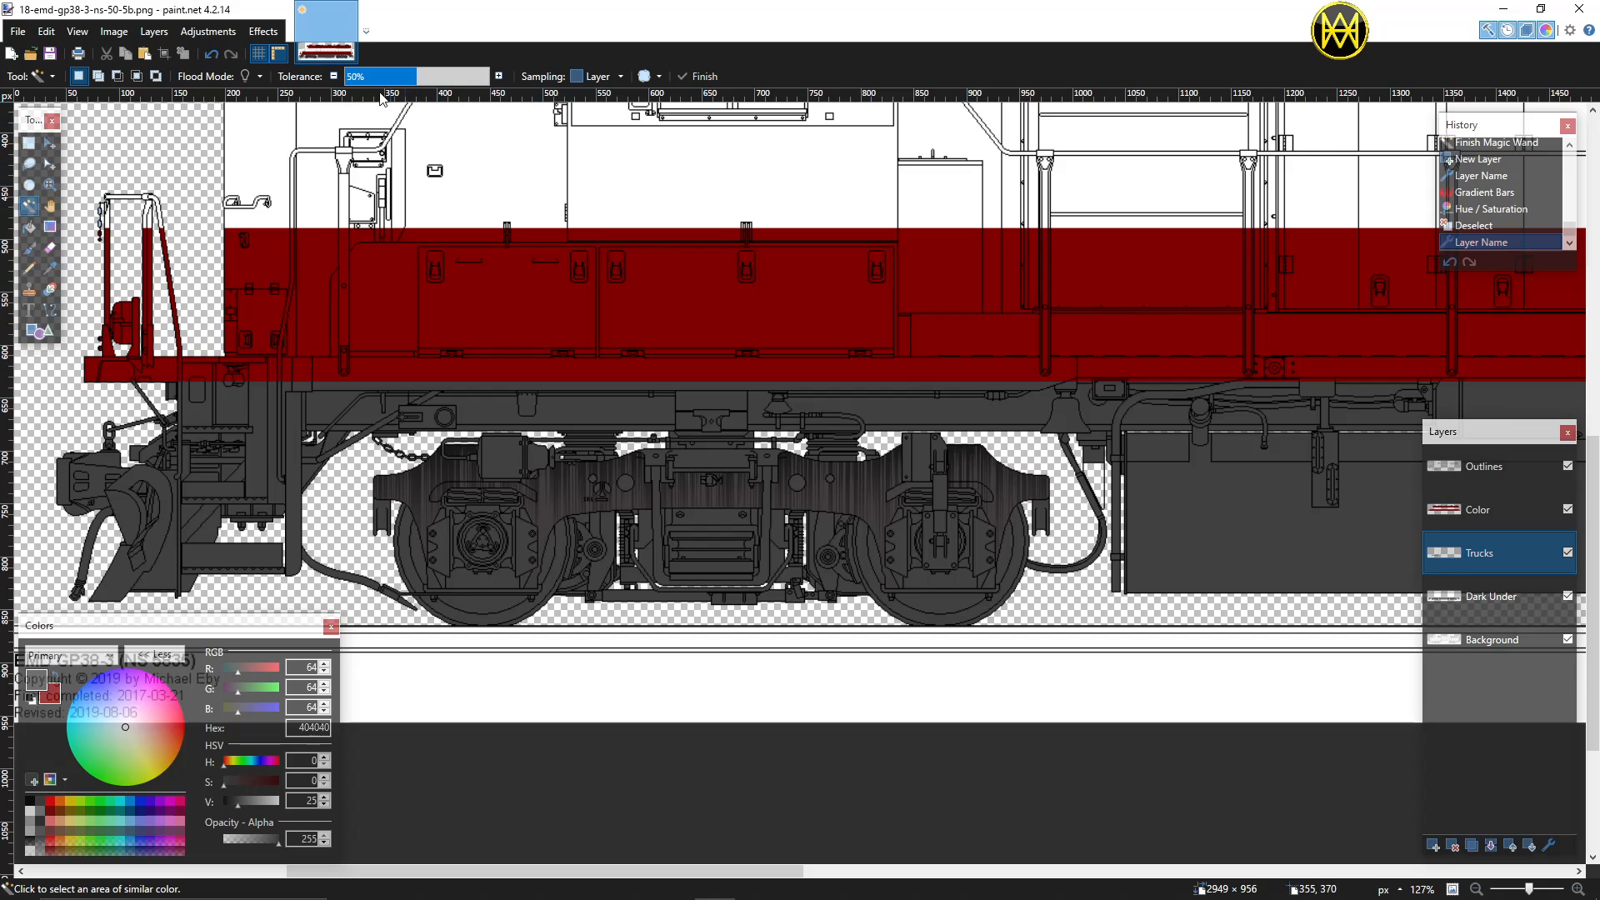
{"action": "left_click", "coordinate": [273, 33]}
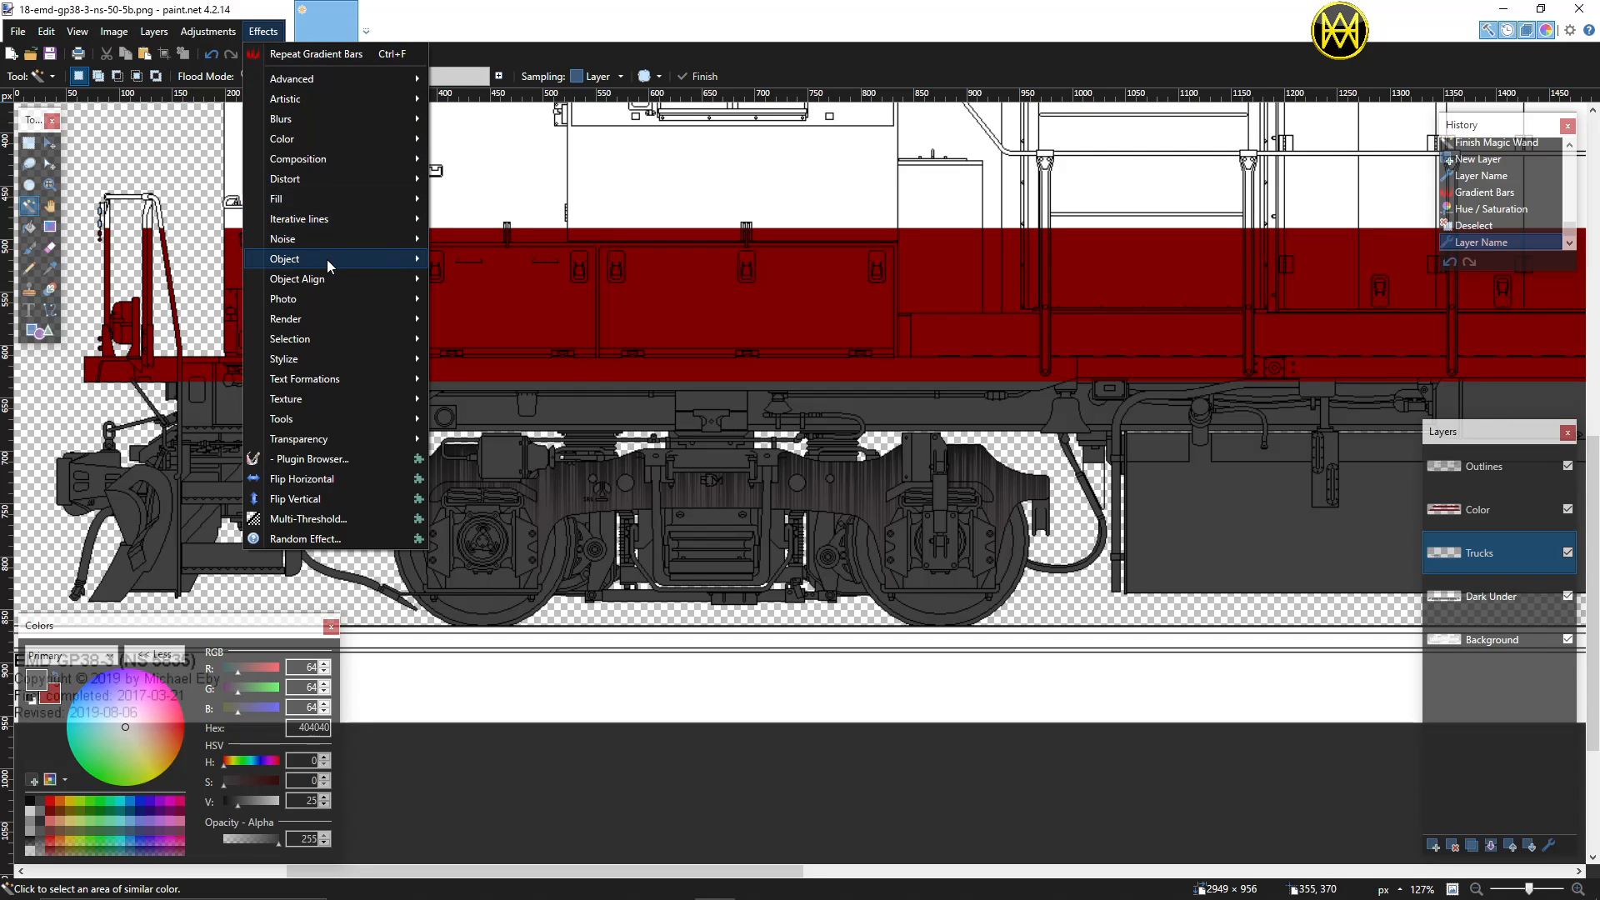
{"action": "mouse_move", "coordinate": [327, 258]}
{"action": "left_click", "coordinate": [469, 300]}
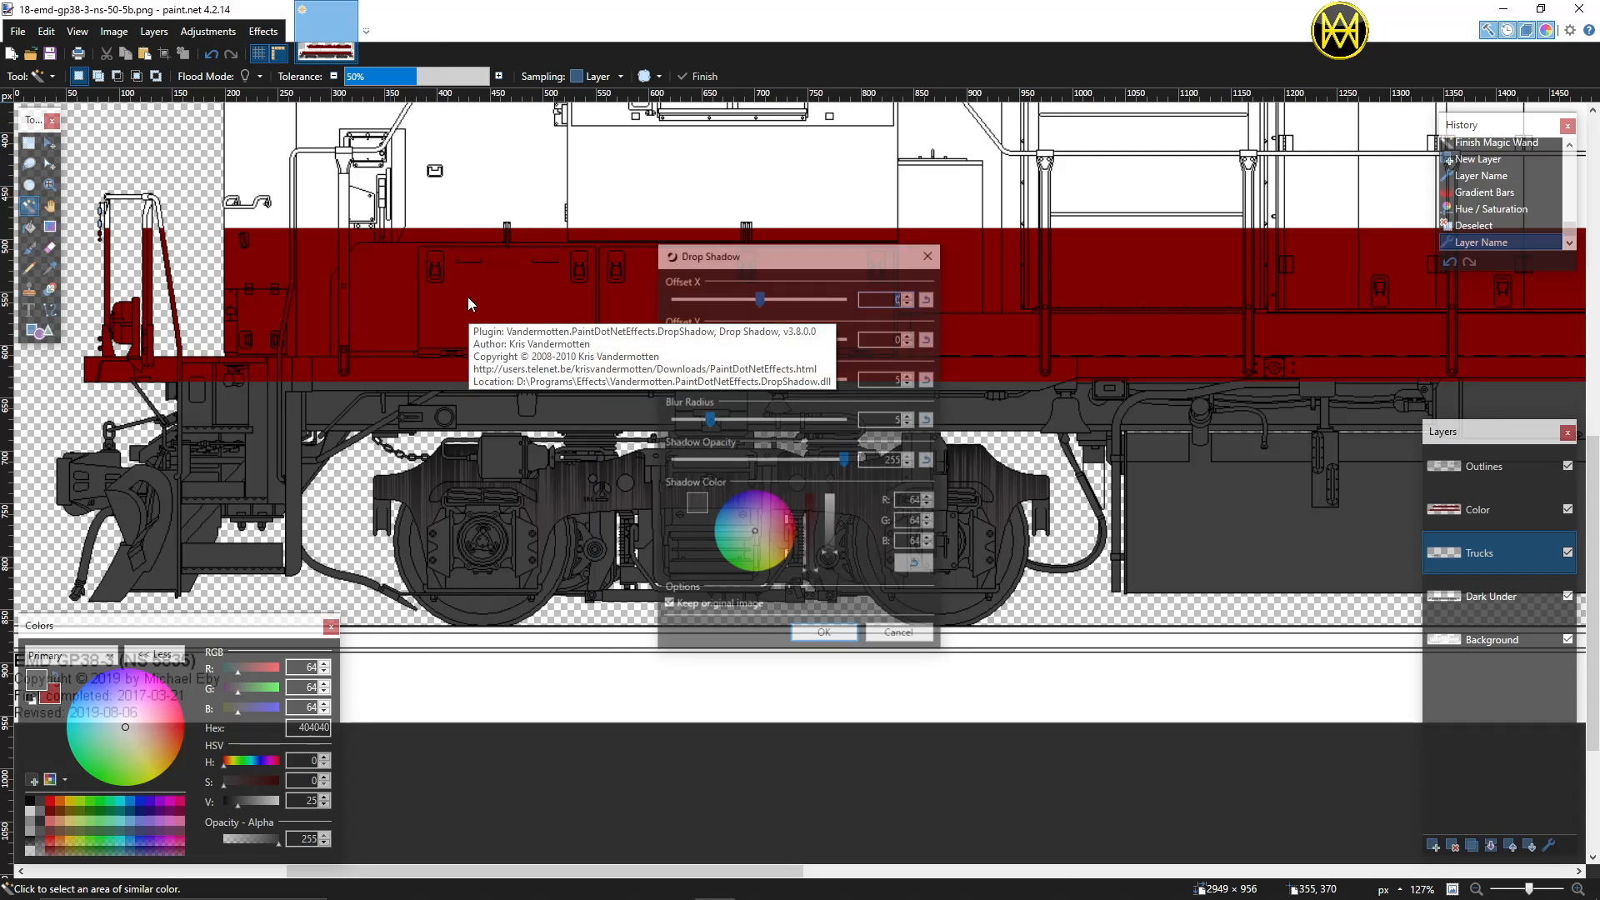
{"action": "left_click_drag", "start_coordinate": [711, 250], "coordinate": [1164, 189]}
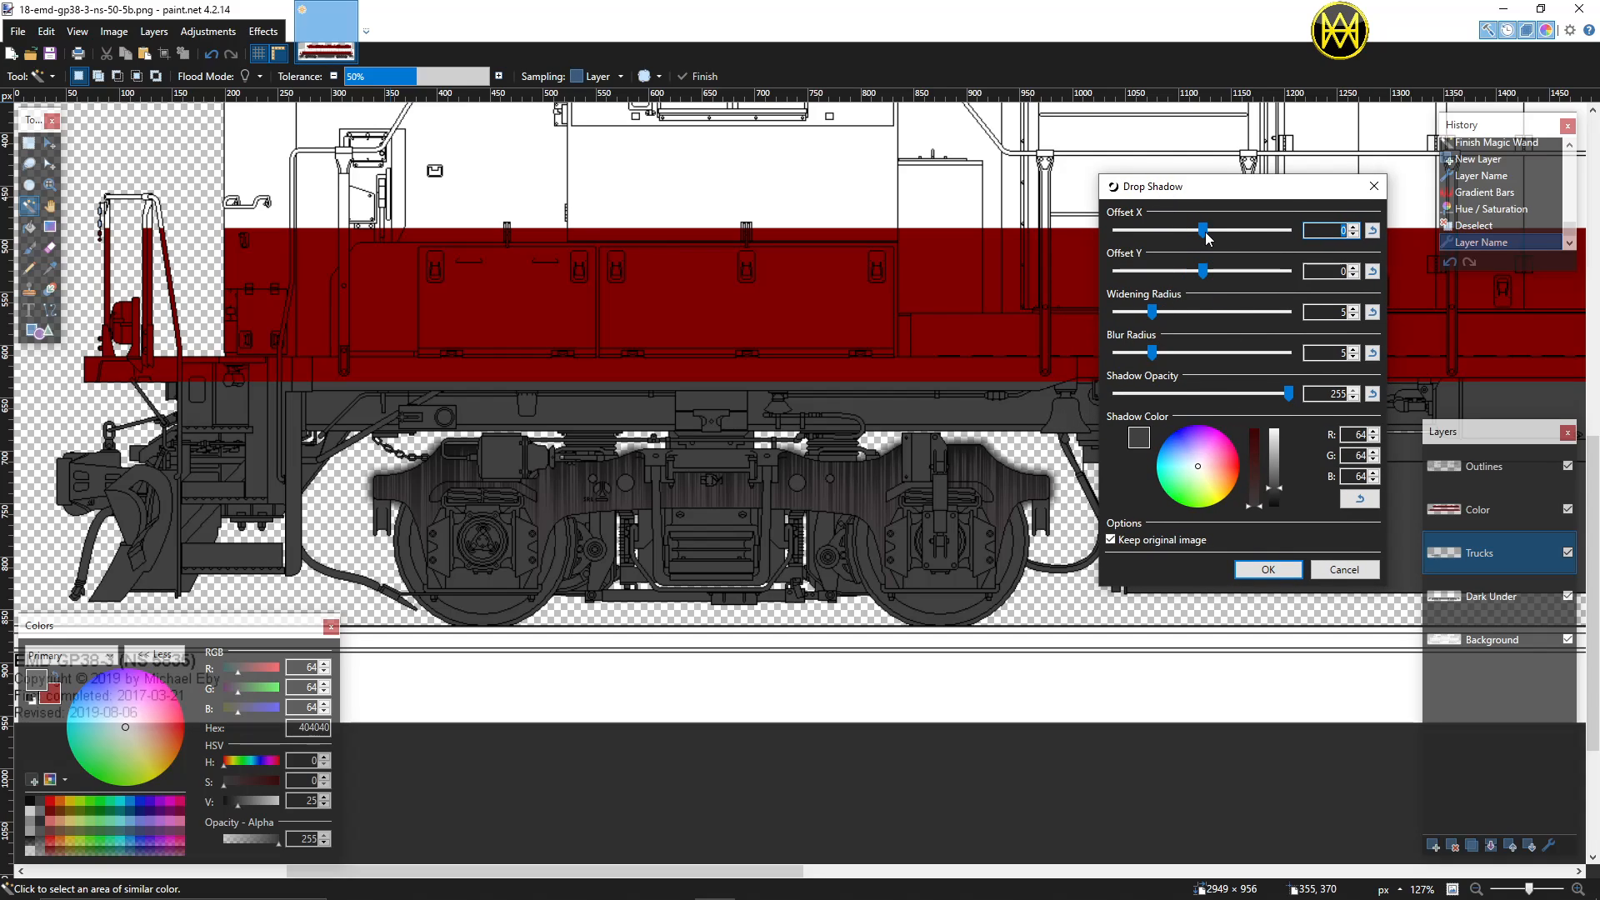
{"action": "mouse_move", "coordinate": [1205, 229]}
{"action": "left_mouse_down"}
{"action": "mouse_move", "coordinate": [1227, 230]}
{"action": "mouse_move", "coordinate": [1209, 238]}
{"action": "left_mouse_up"}
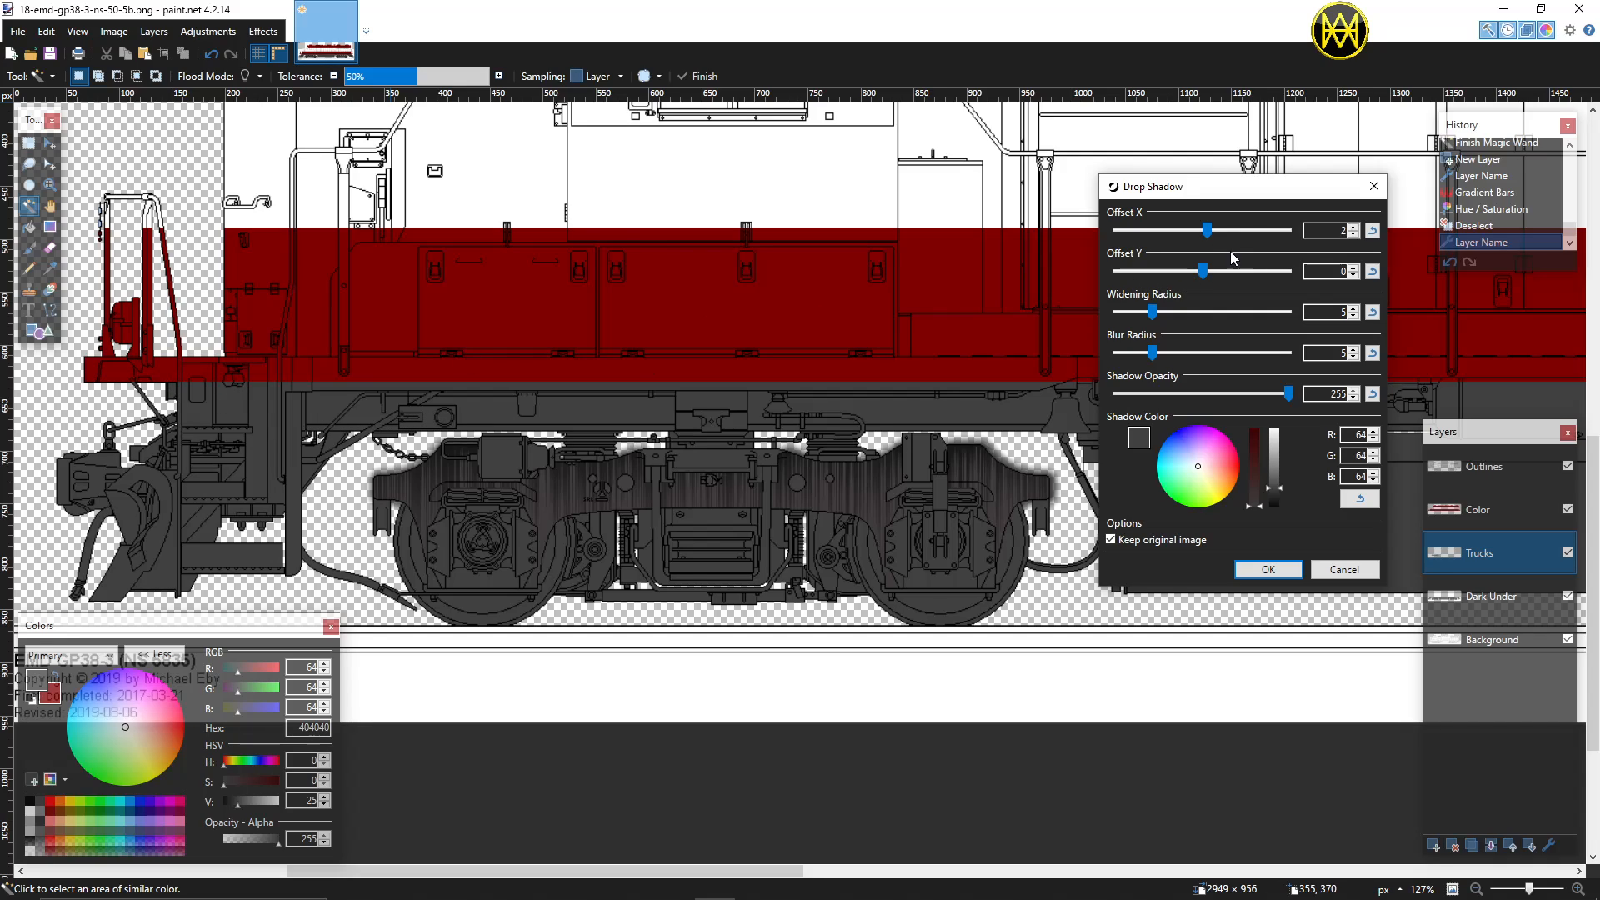
{"action": "left_click_drag", "start_coordinate": [1209, 236], "coordinate": [1223, 278]}
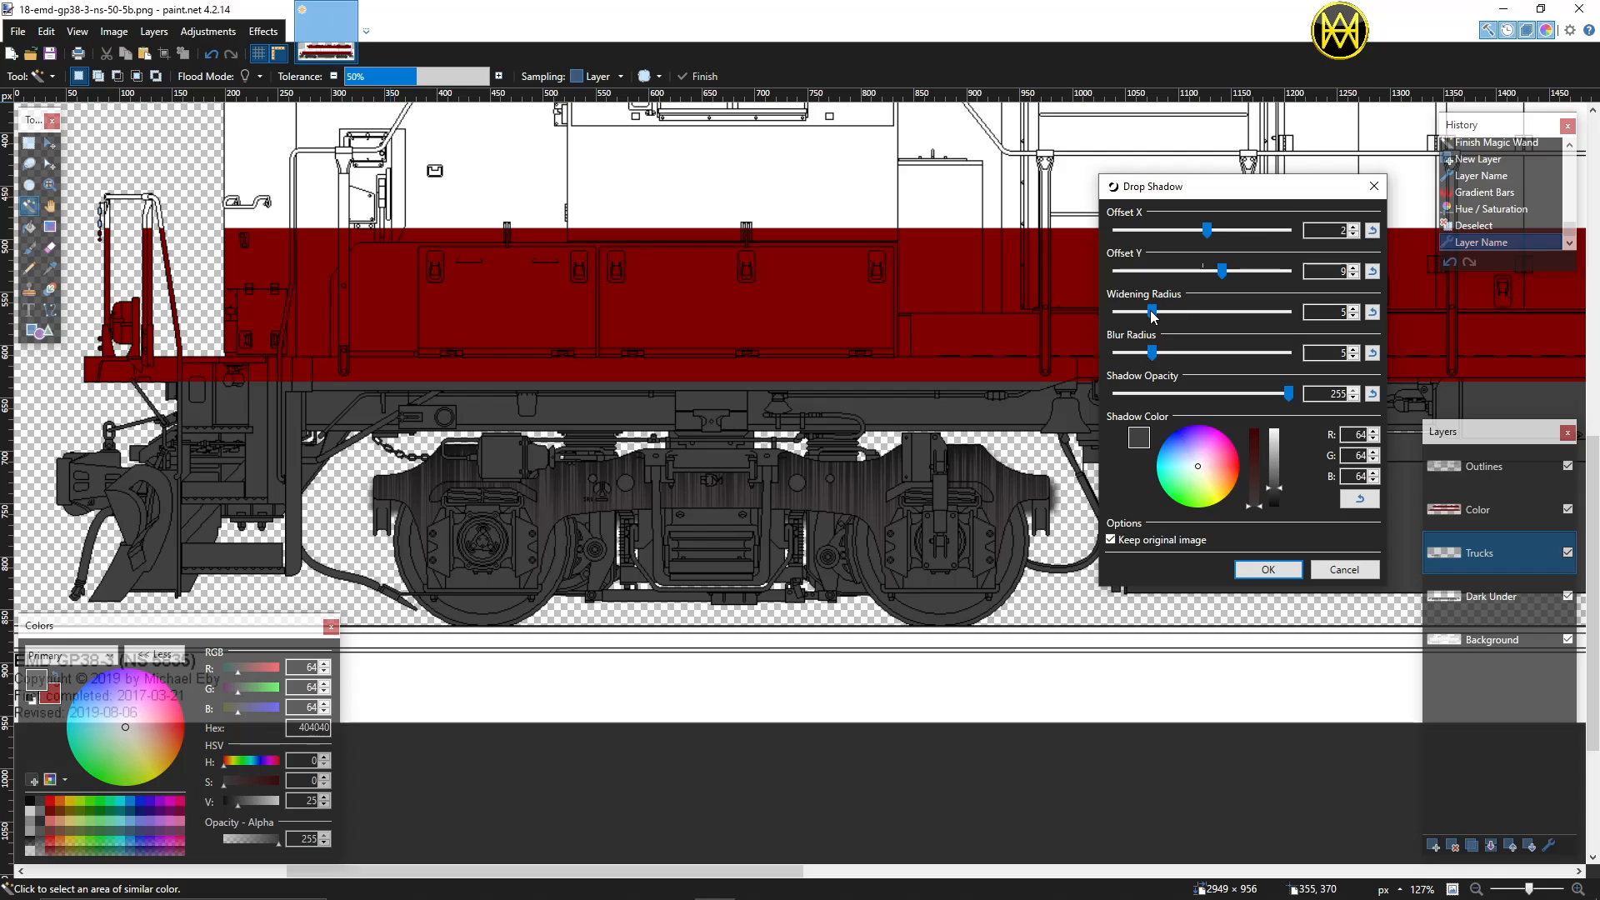
{"action": "left_click_drag", "start_coordinate": [1154, 315], "coordinate": [1139, 315]}
{"action": "mouse_move", "coordinate": [1154, 359]}
{"action": "left_mouse_down"}
{"action": "mouse_move", "coordinate": [1119, 359]}
{"action": "mouse_move", "coordinate": [1157, 359]}
{"action": "left_mouse_up"}
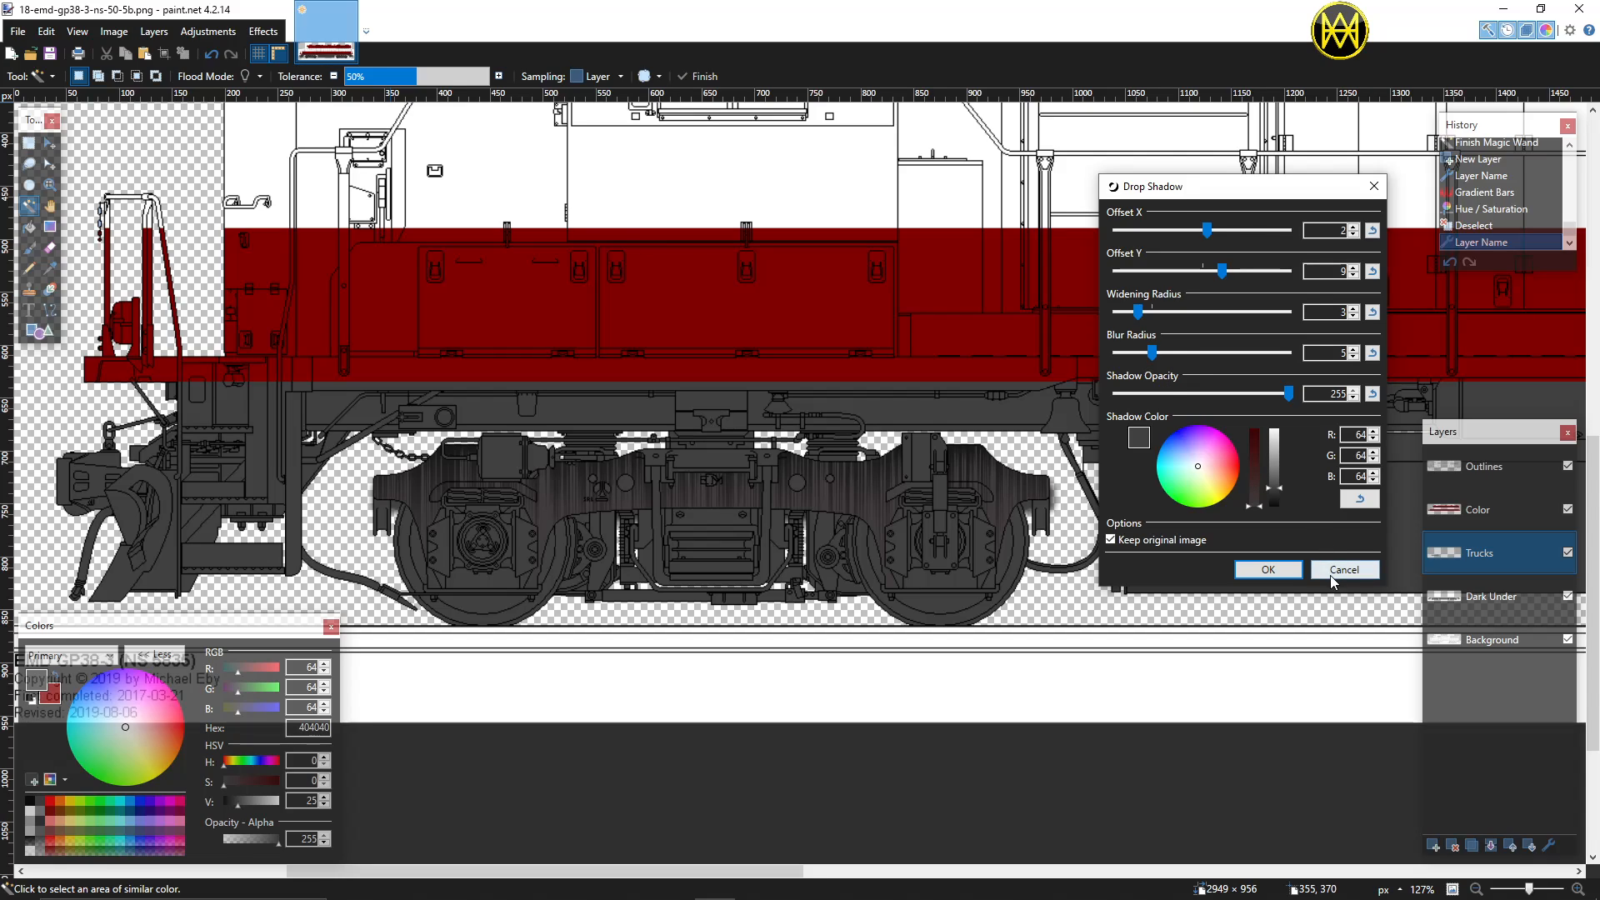
{"action": "left_click", "coordinate": [1331, 576]}
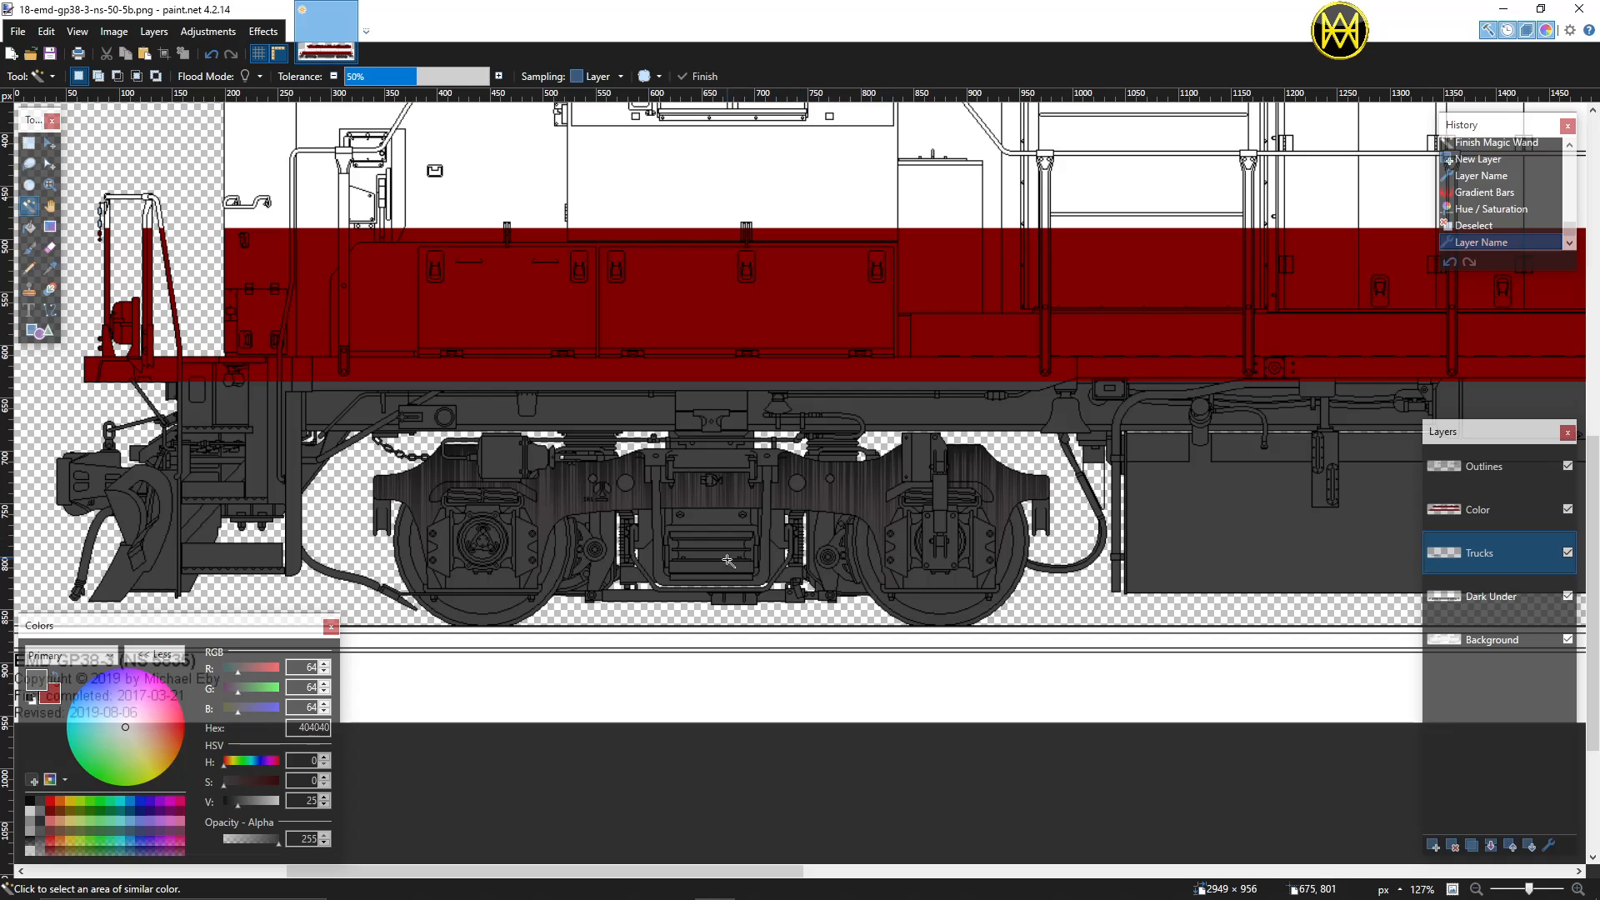
Step: Select the recessed gaps between the wheels, brake gear and spring housing of the truck with the Magic Wand on the Background layer
{"action": "left_click", "coordinate": [1488, 596]}
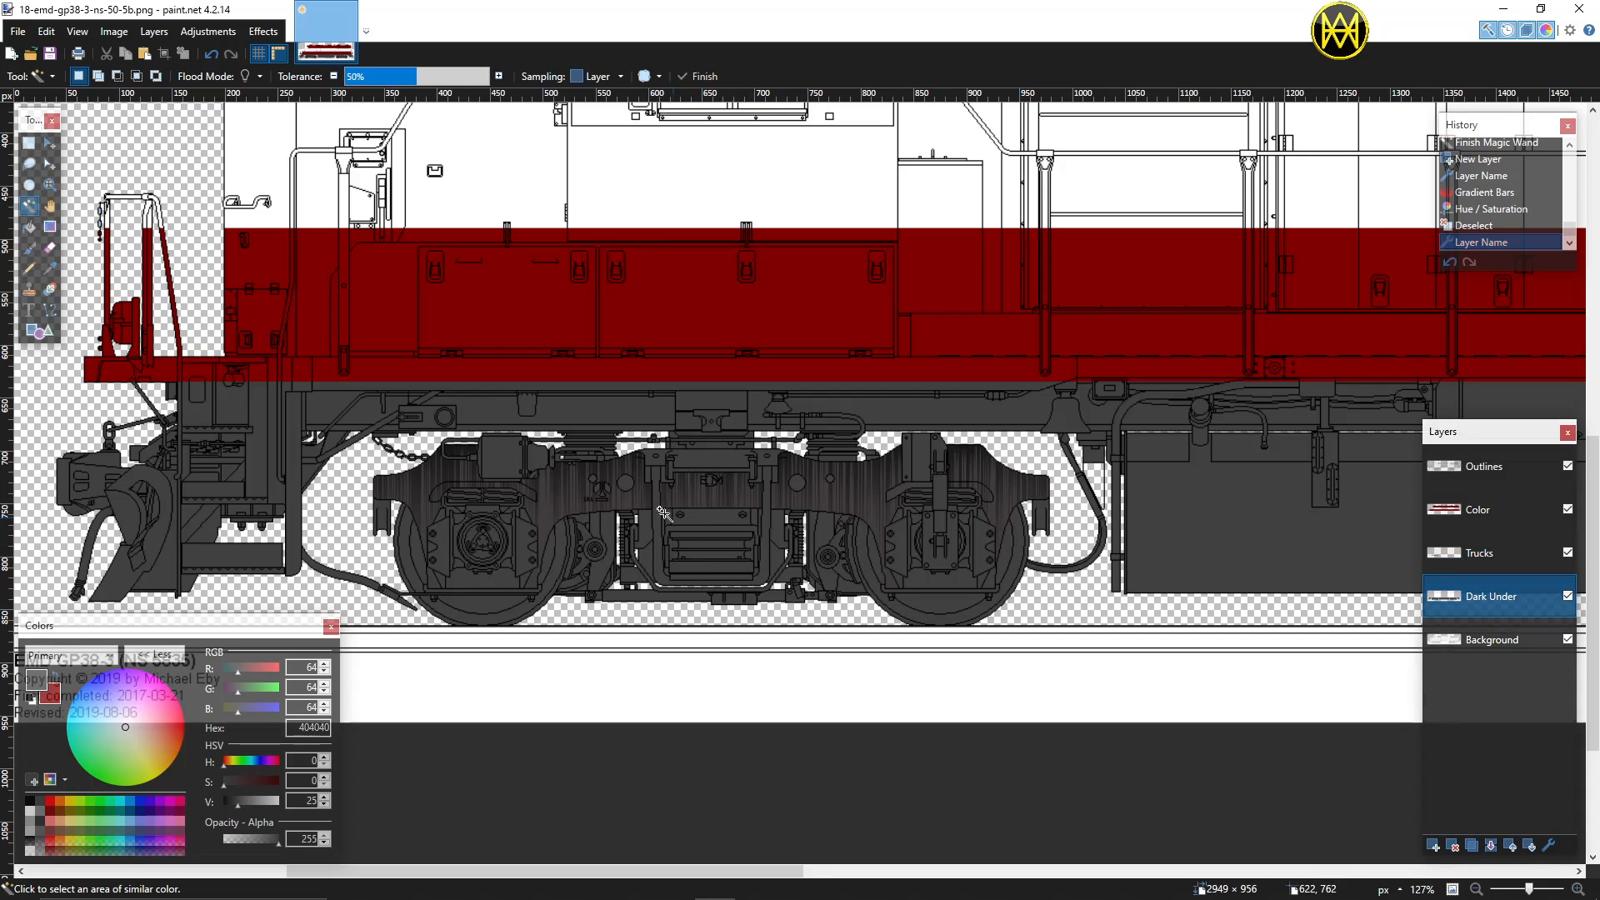
{"action": "scroll", "coordinate": [590, 522], "scroll_direction": "up", "scroll_amount": 3}
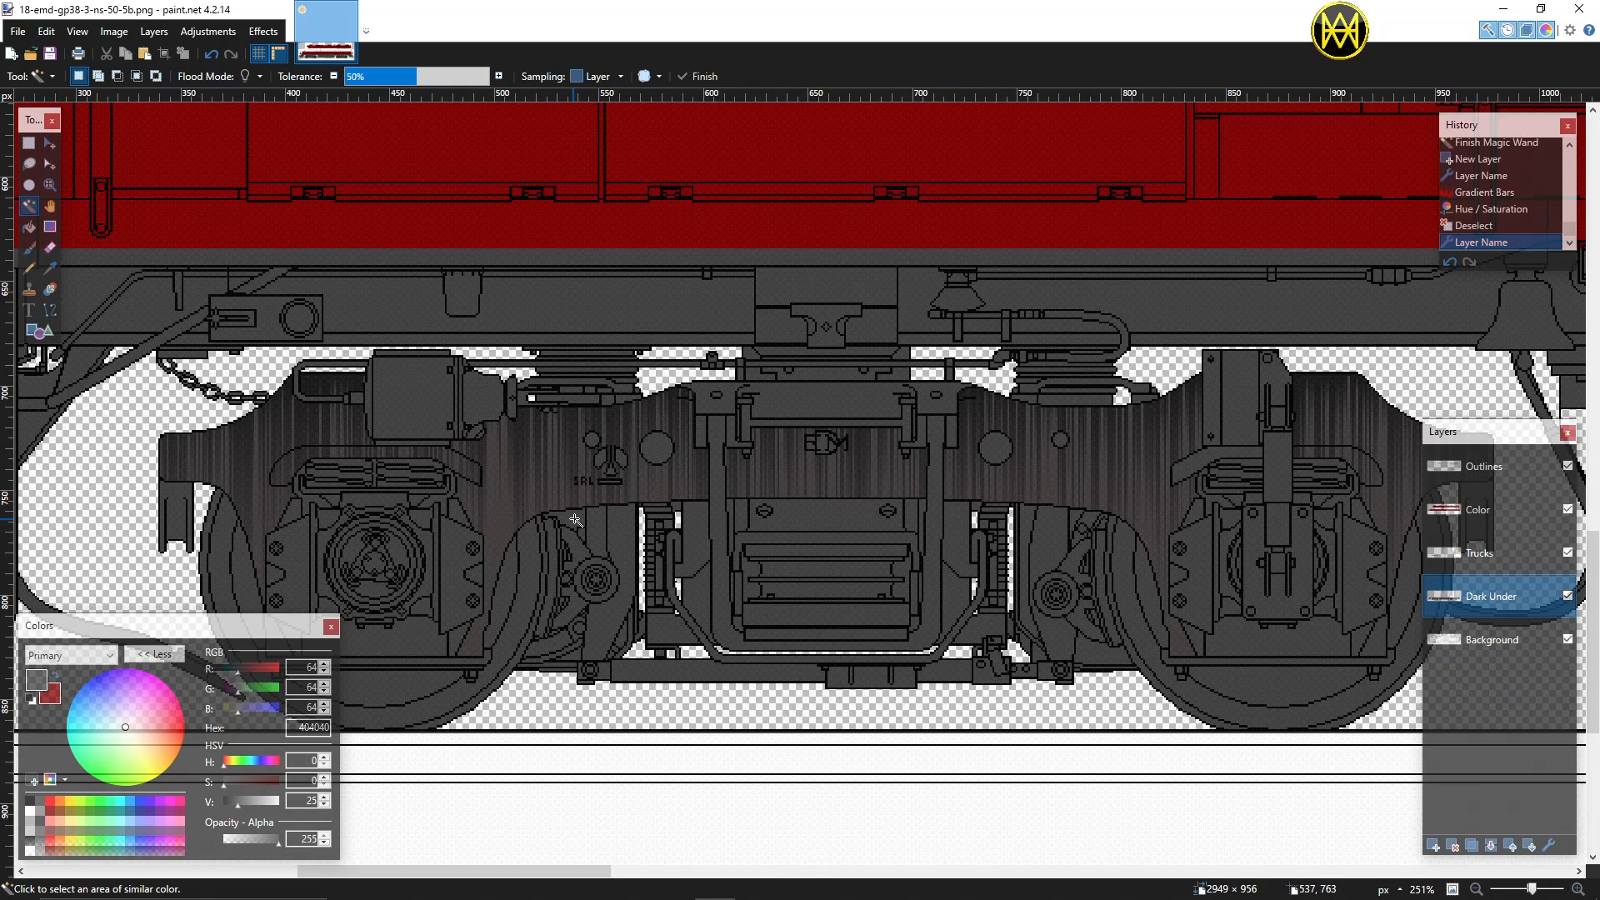
{"action": "left_click", "coordinate": [575, 520]}
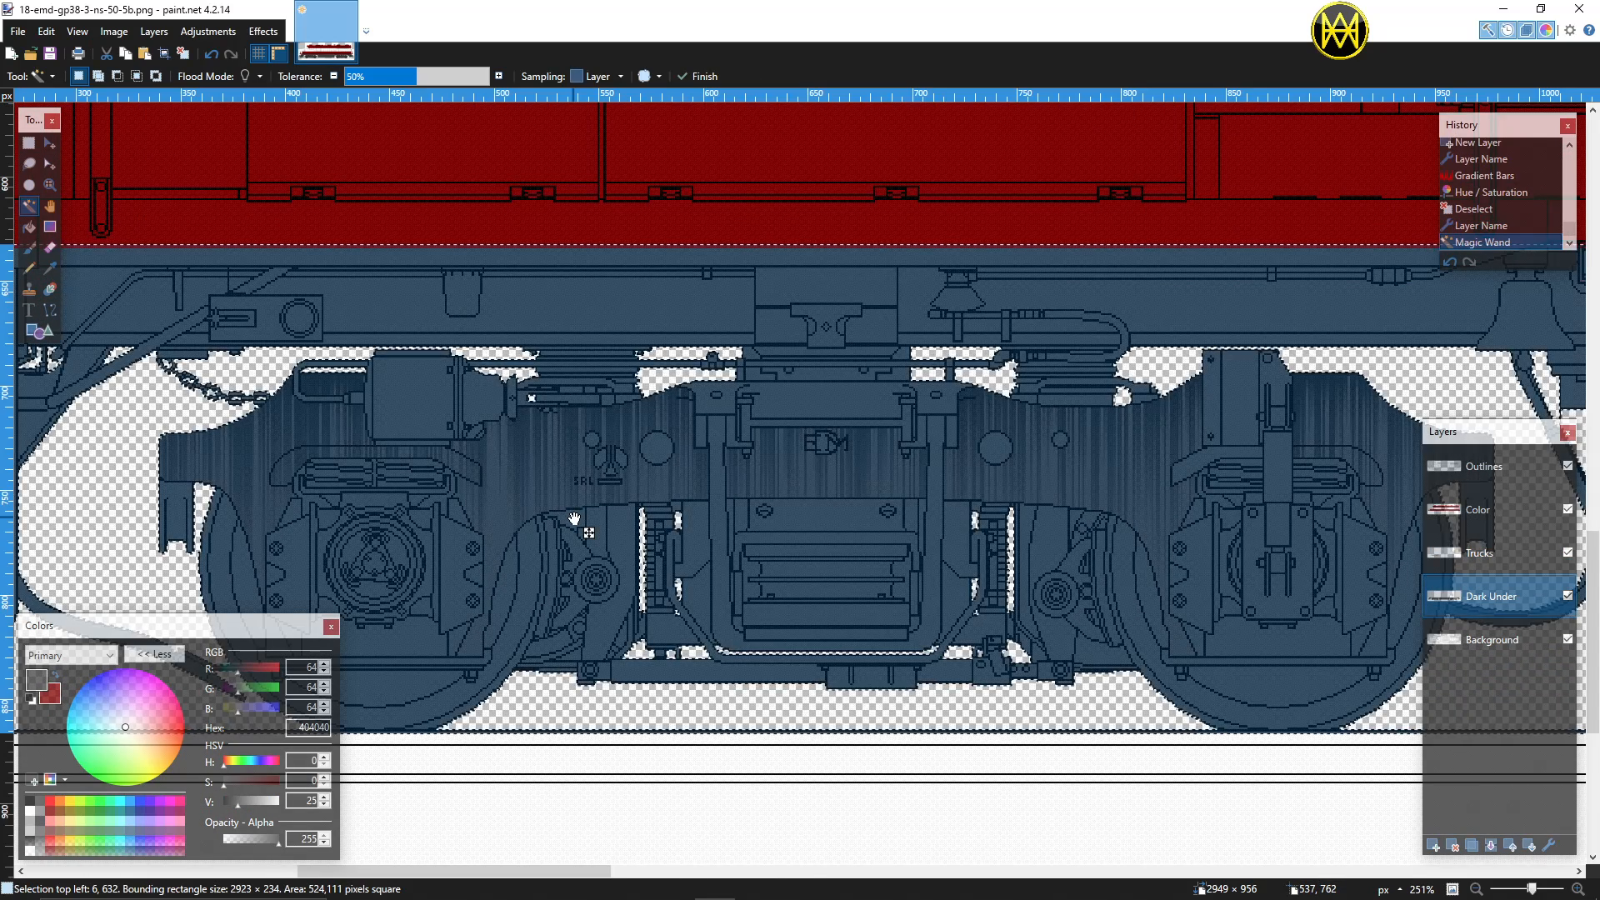
{"action": "left_click", "coordinate": [1480, 648]}
{"action": "left_click", "coordinate": [572, 519]}
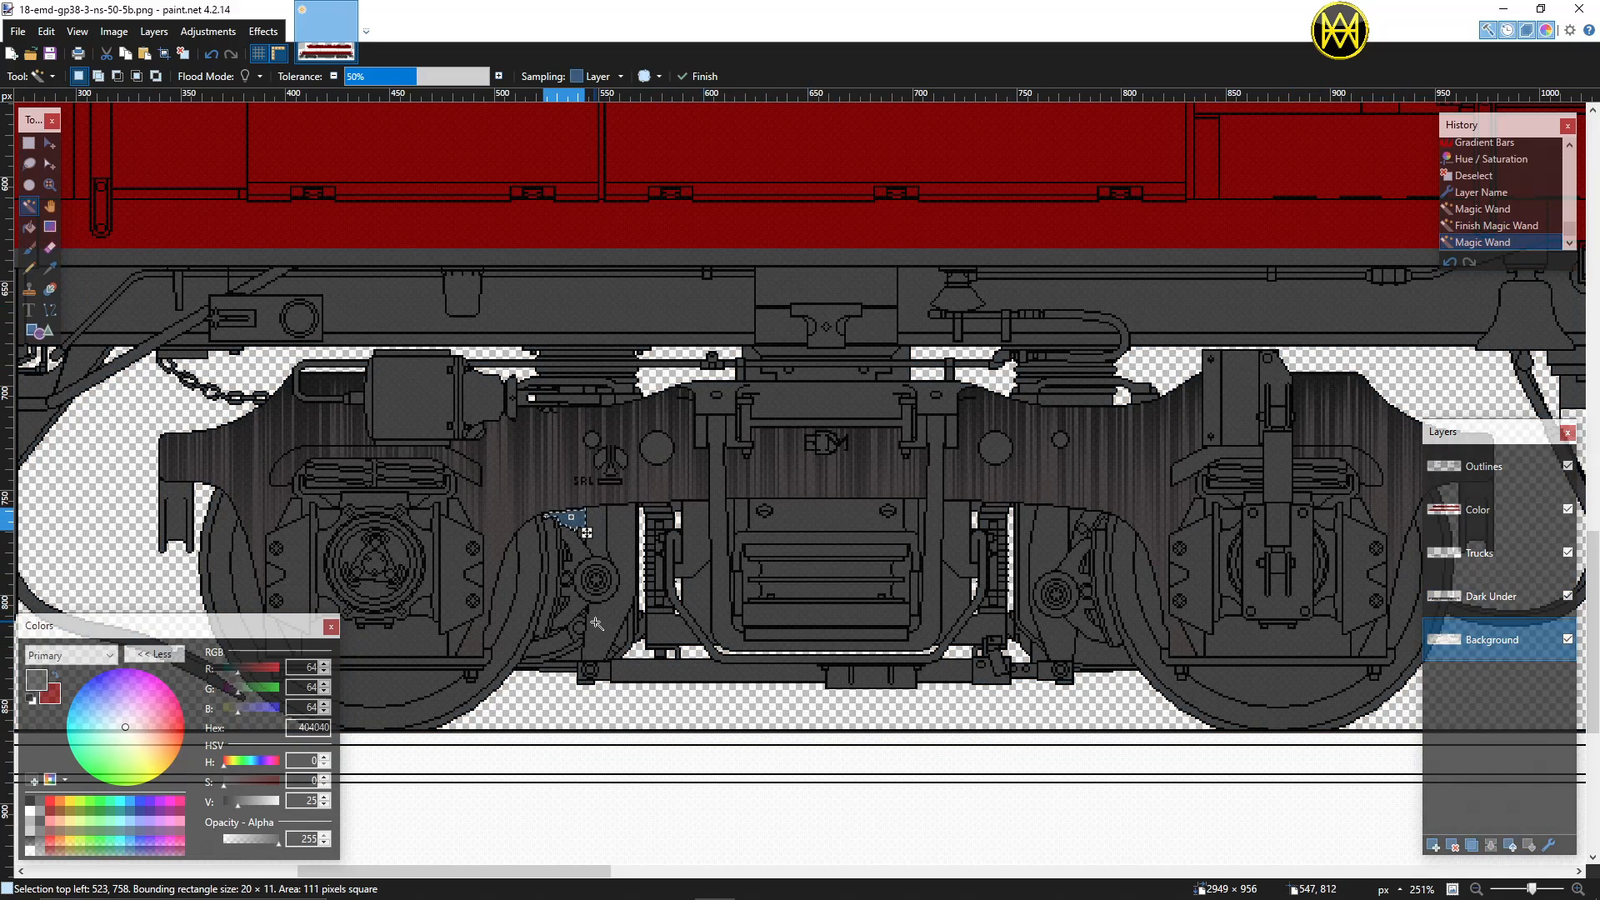
{"action": "left_click", "coordinate": [570, 655], "text": "ctrl"}
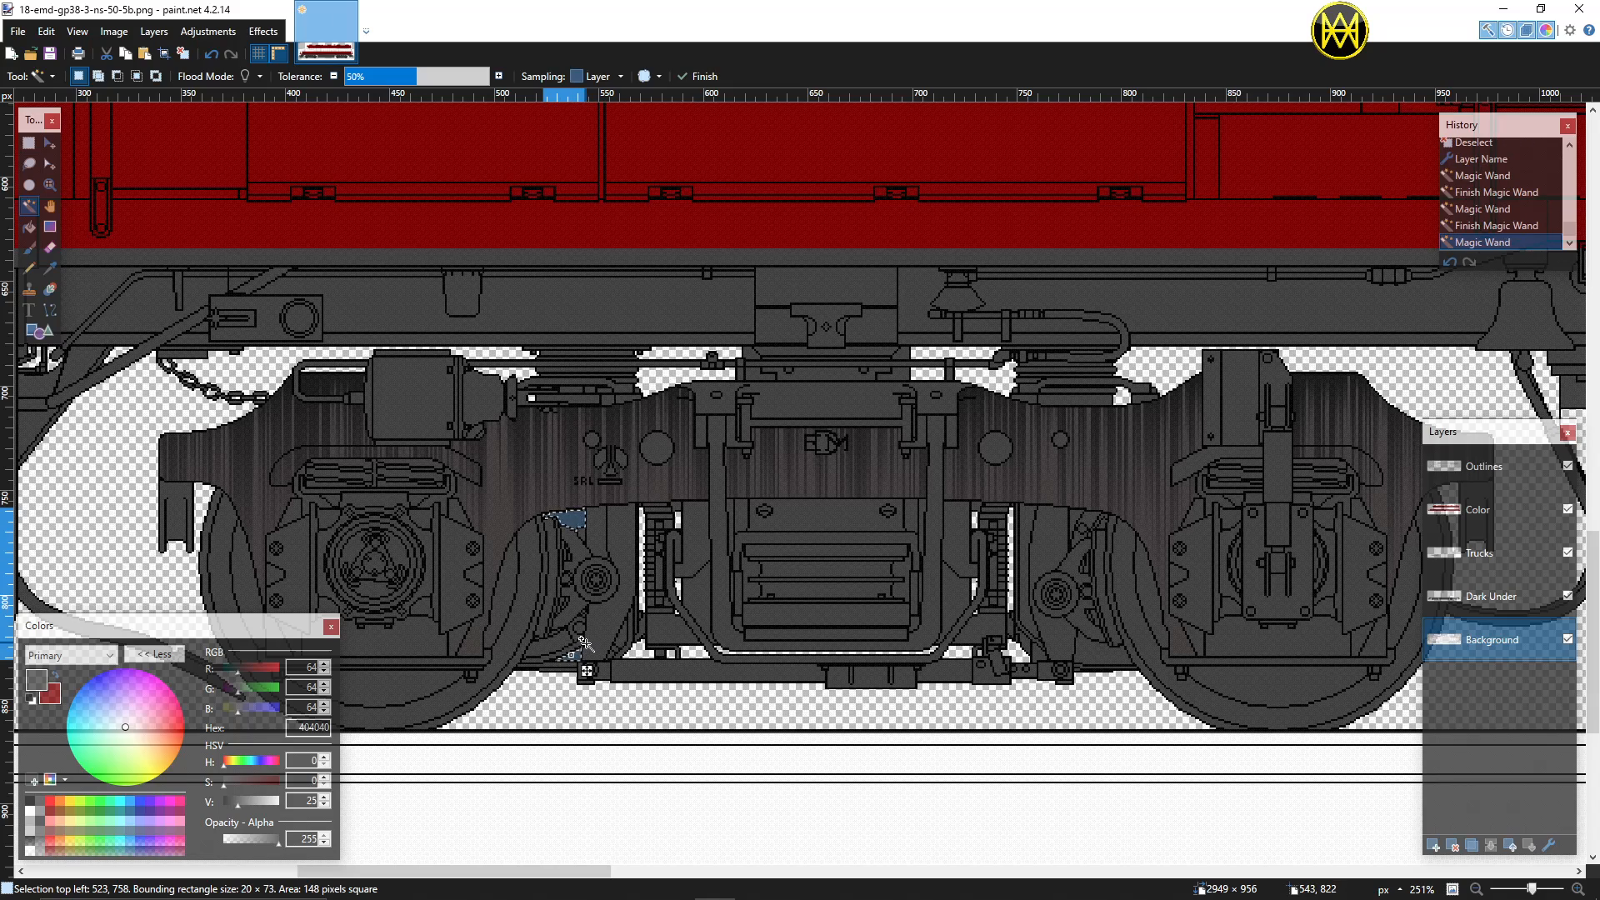
{"action": "left_click", "coordinate": [626, 638], "text": "ctrl"}
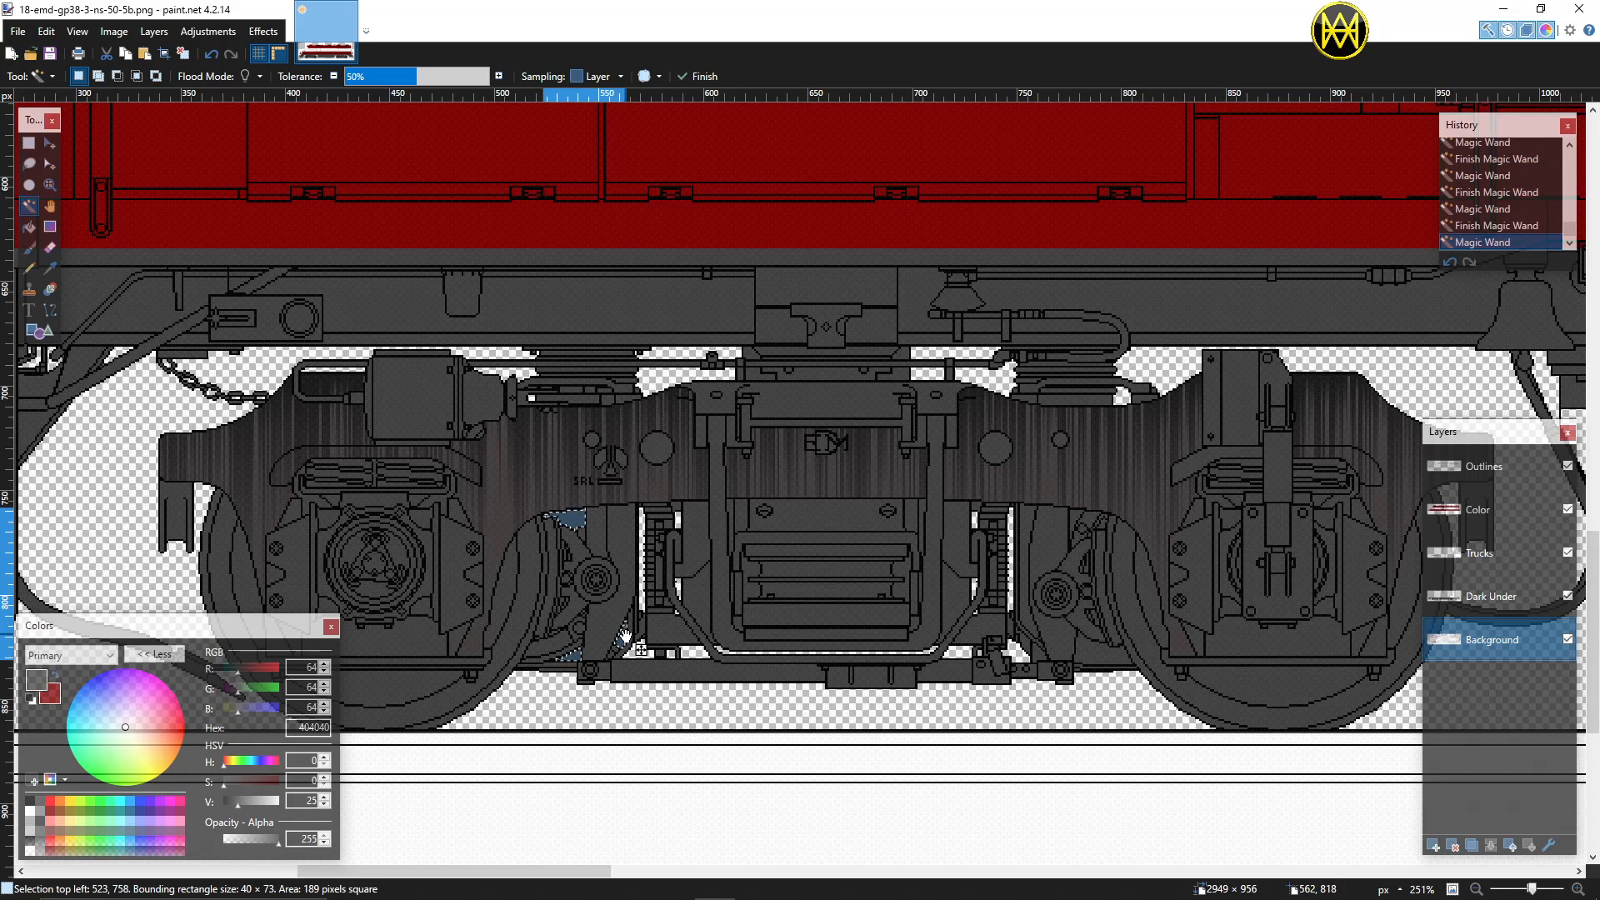
{"action": "left_click", "coordinate": [699, 595], "text": "ctrl"}
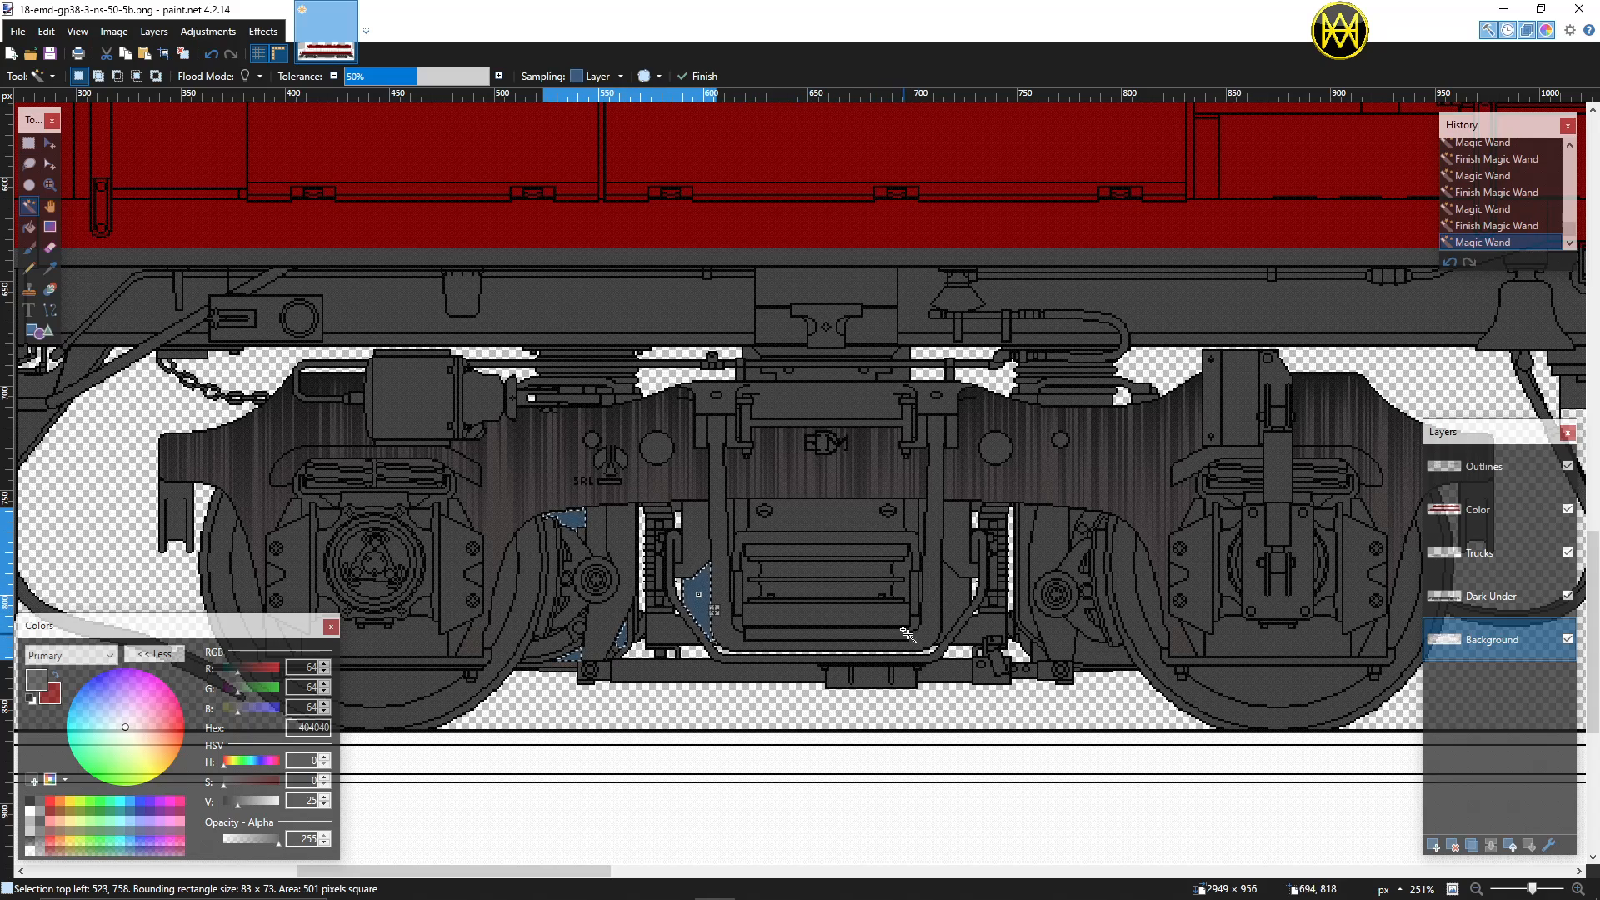
{"action": "left_click", "coordinate": [955, 602], "text": "ctrl"}
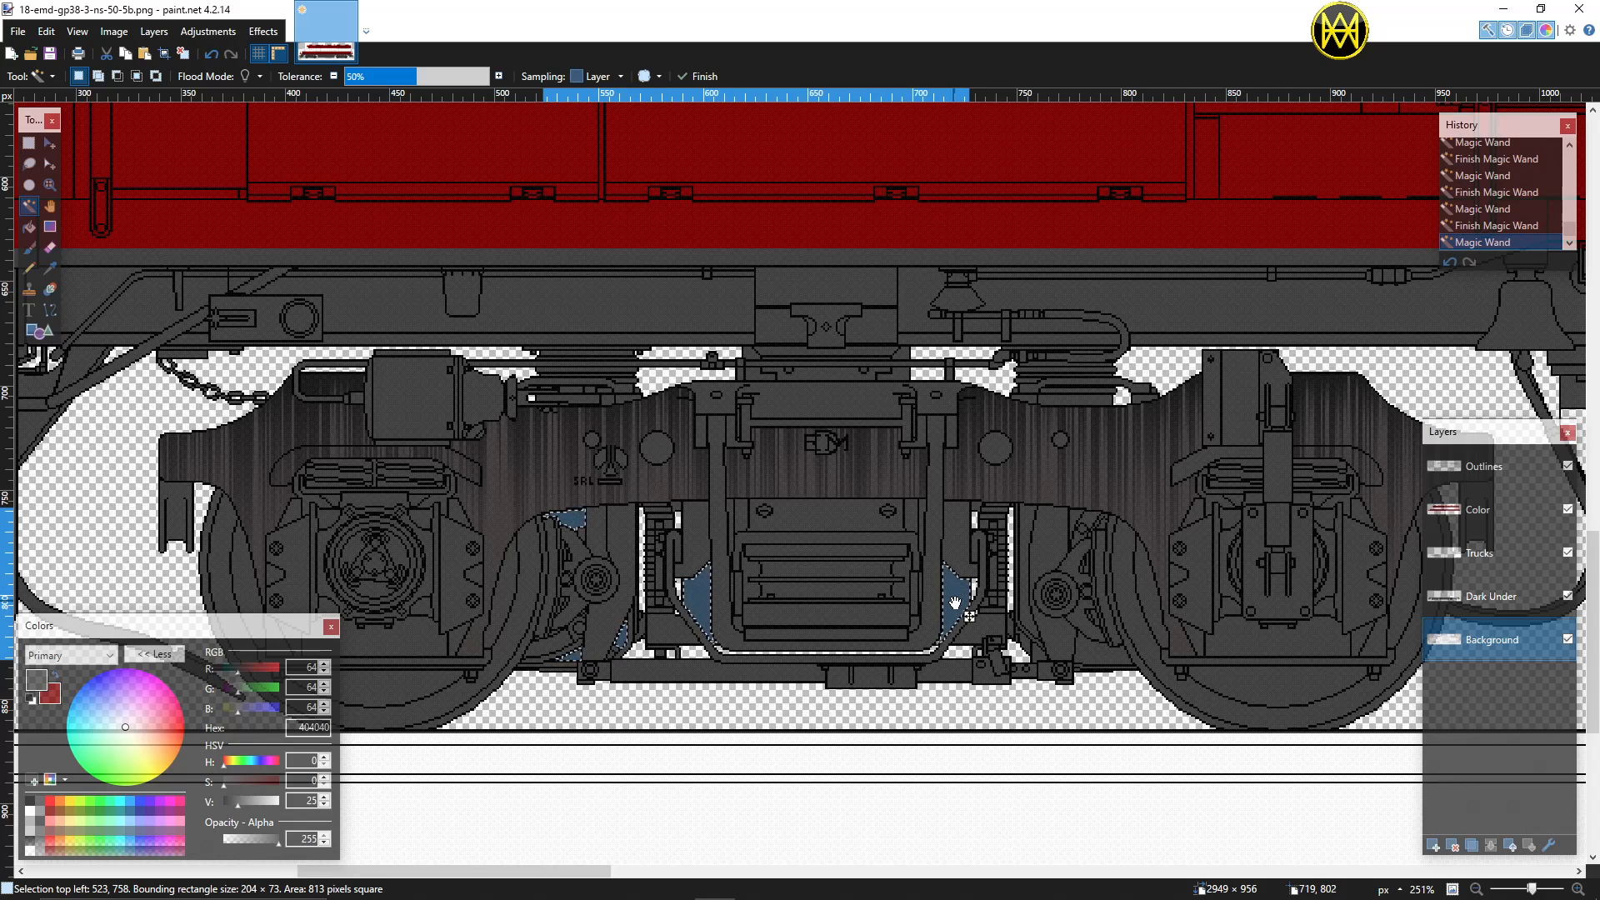
{"action": "left_click", "coordinate": [1030, 530], "text": "ctrl"}
{"action": "left_click", "coordinate": [1077, 521], "text": "ctrl"}
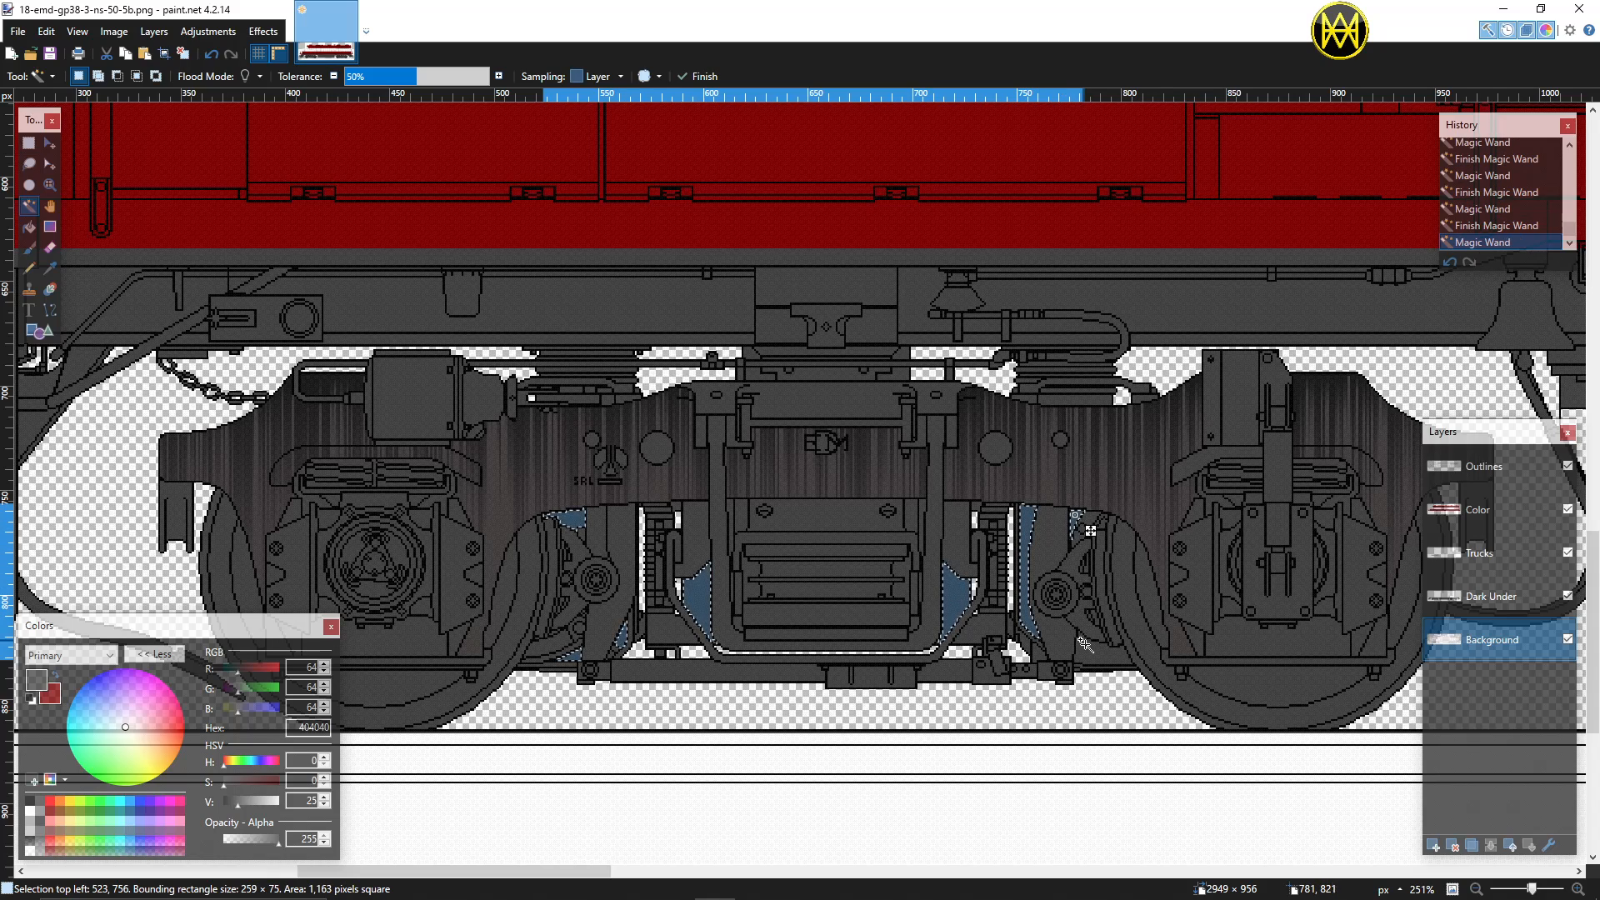
{"action": "left_click", "coordinate": [1083, 652], "text": "ctrl"}
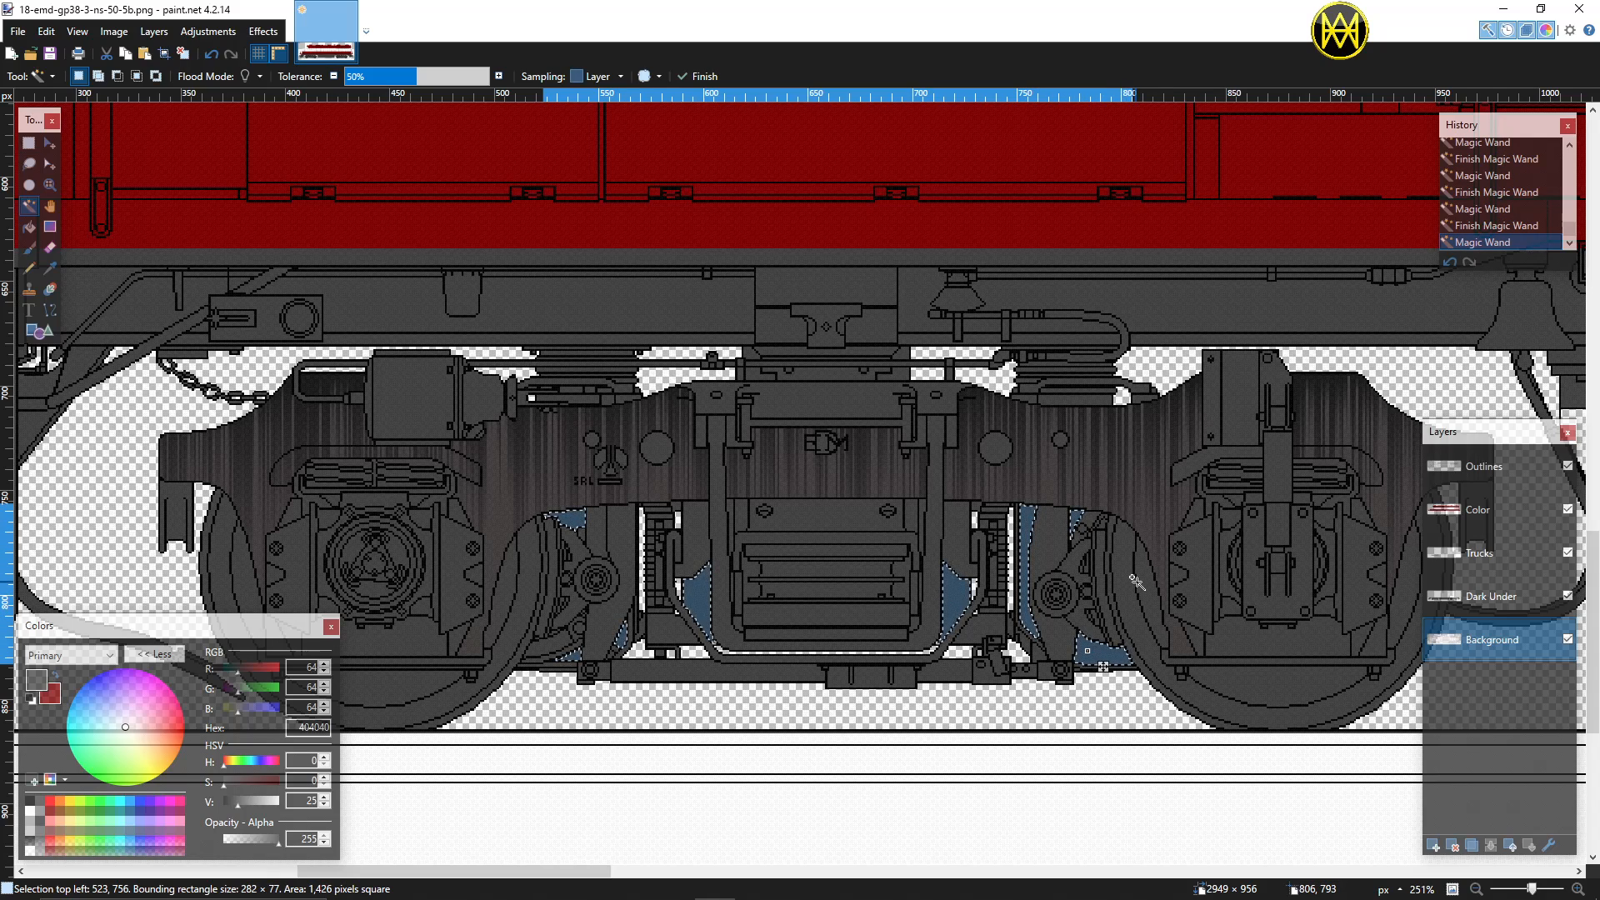
Step: Apply a black Selection Inner Shadow to the selected gaps on the Dark Under layer with shadow length 11 and blur radius 7, and deselect
{"action": "left_click", "coordinate": [1474, 597]}
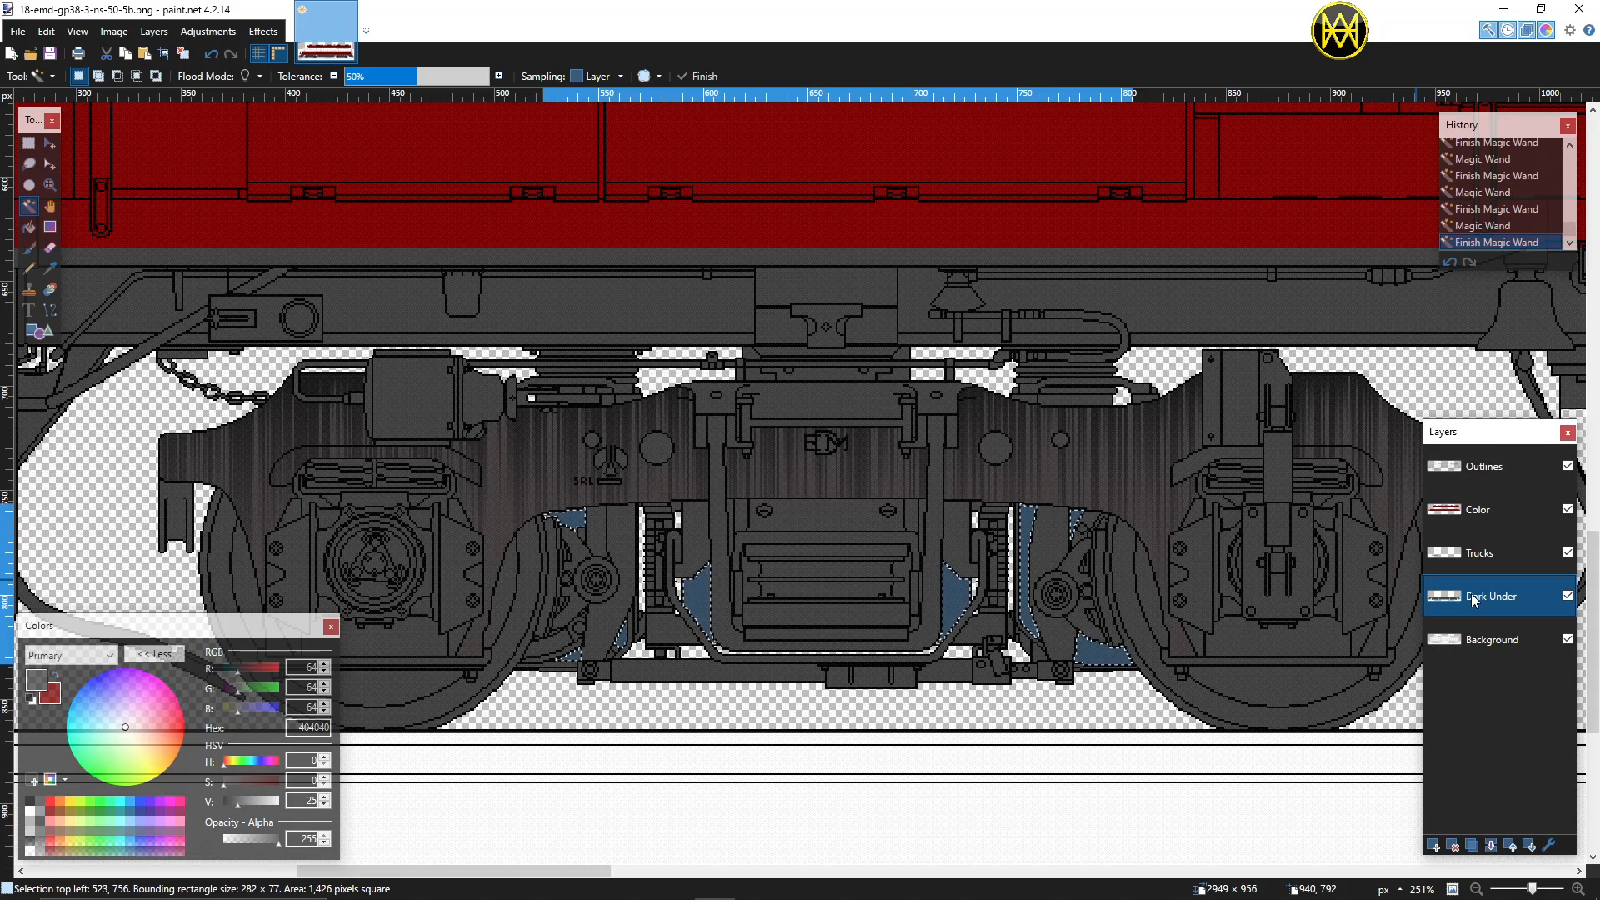
{"action": "left_click", "coordinate": [263, 31]}
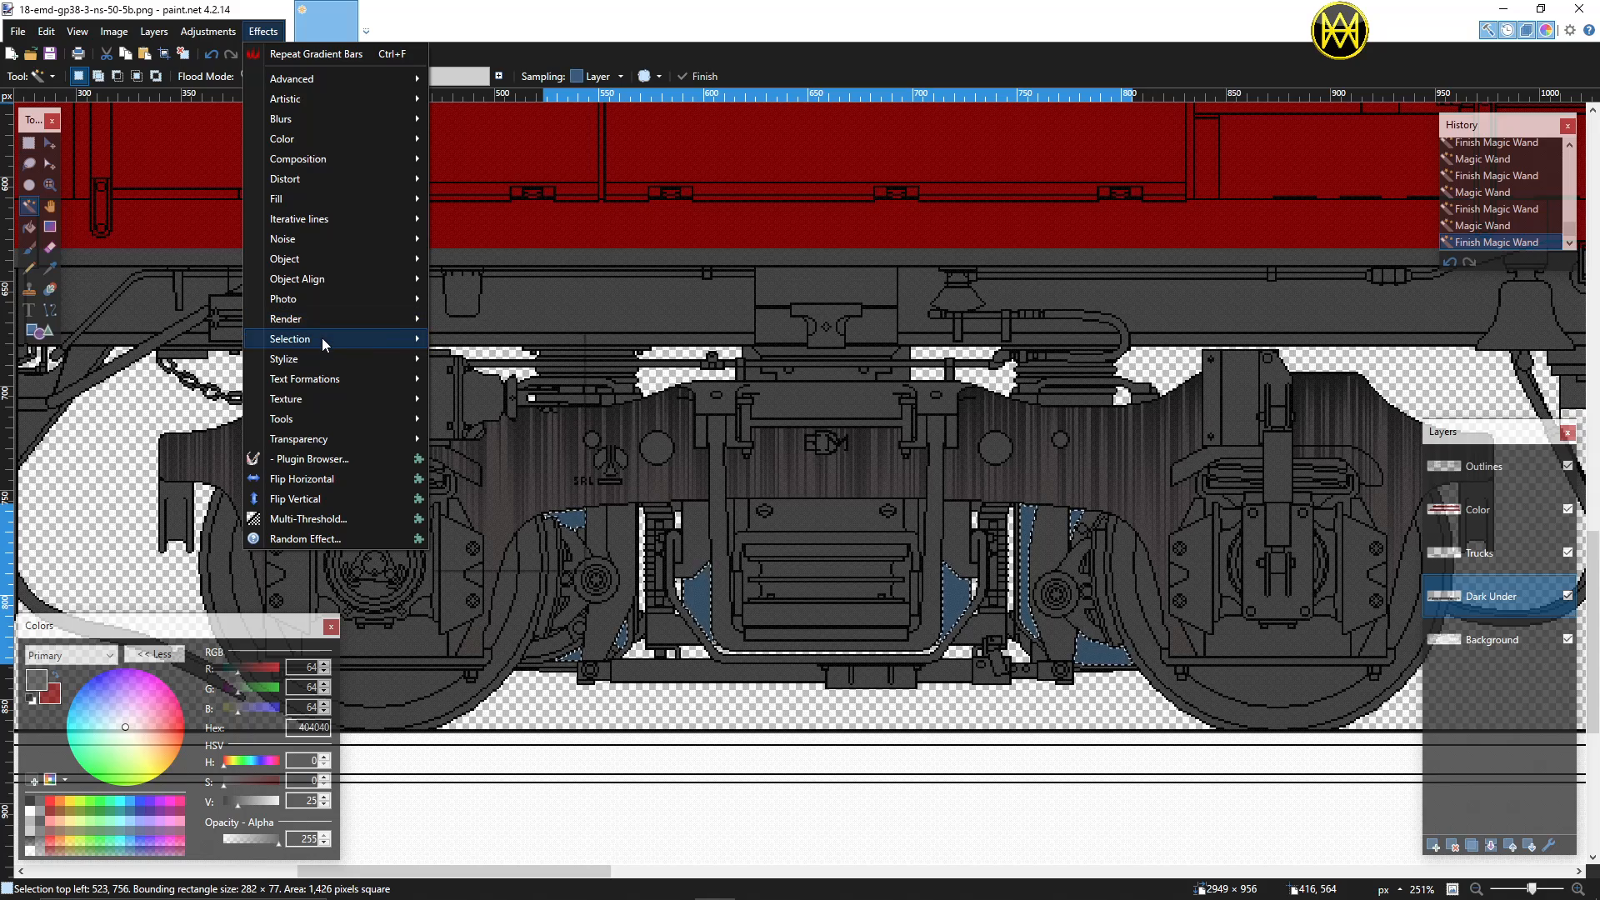
{"action": "mouse_move", "coordinate": [321, 337]}
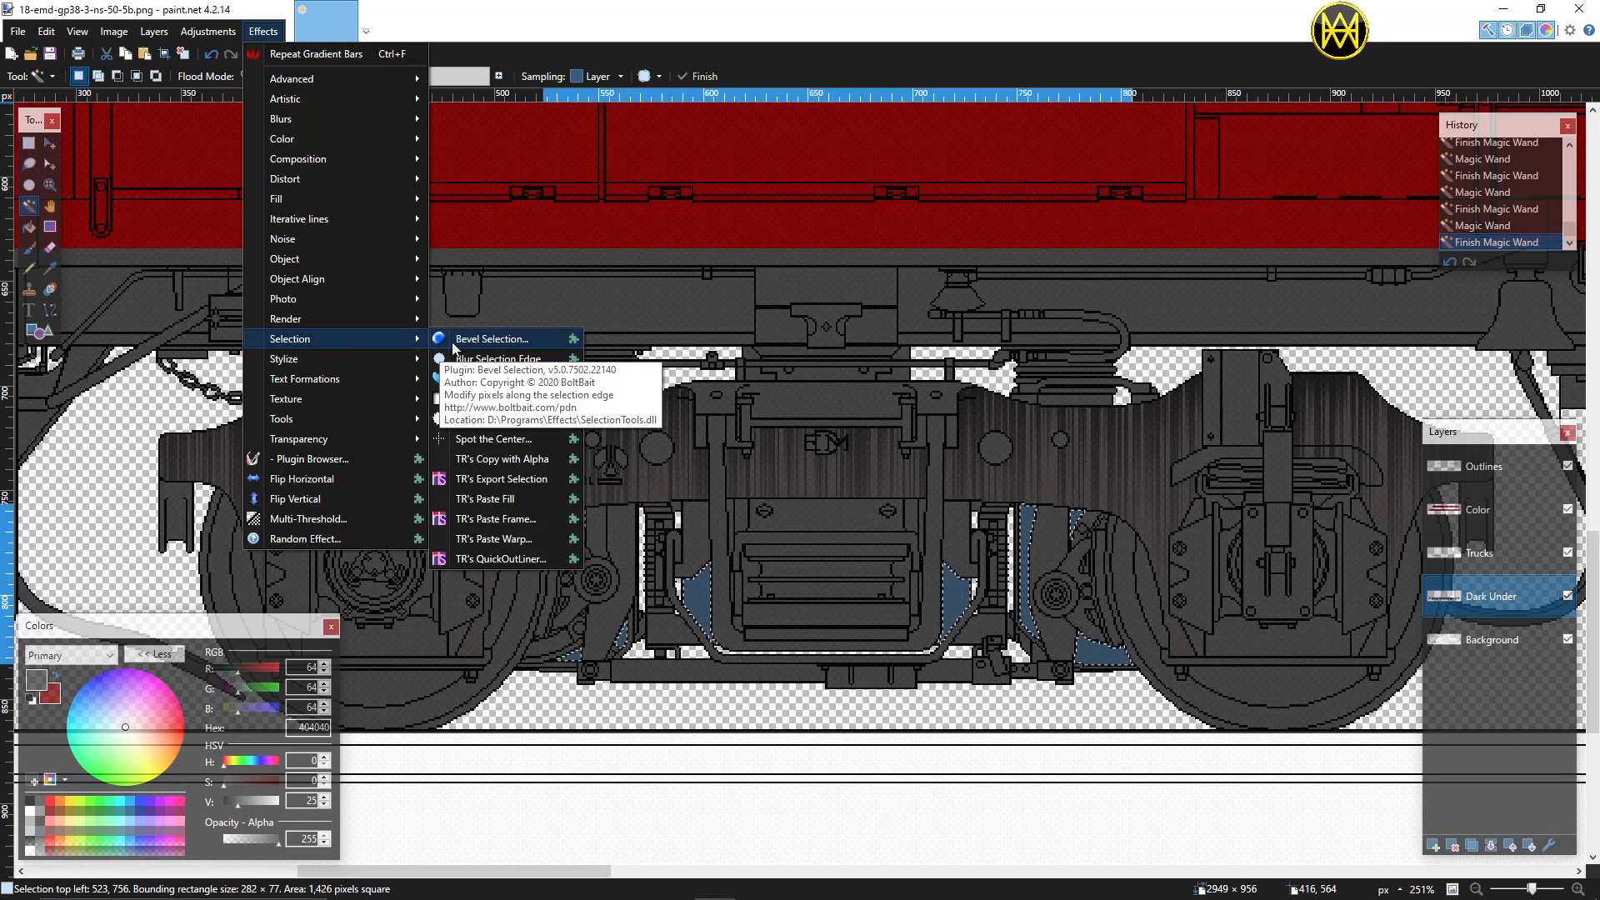
{"action": "left_click", "coordinate": [478, 408]}
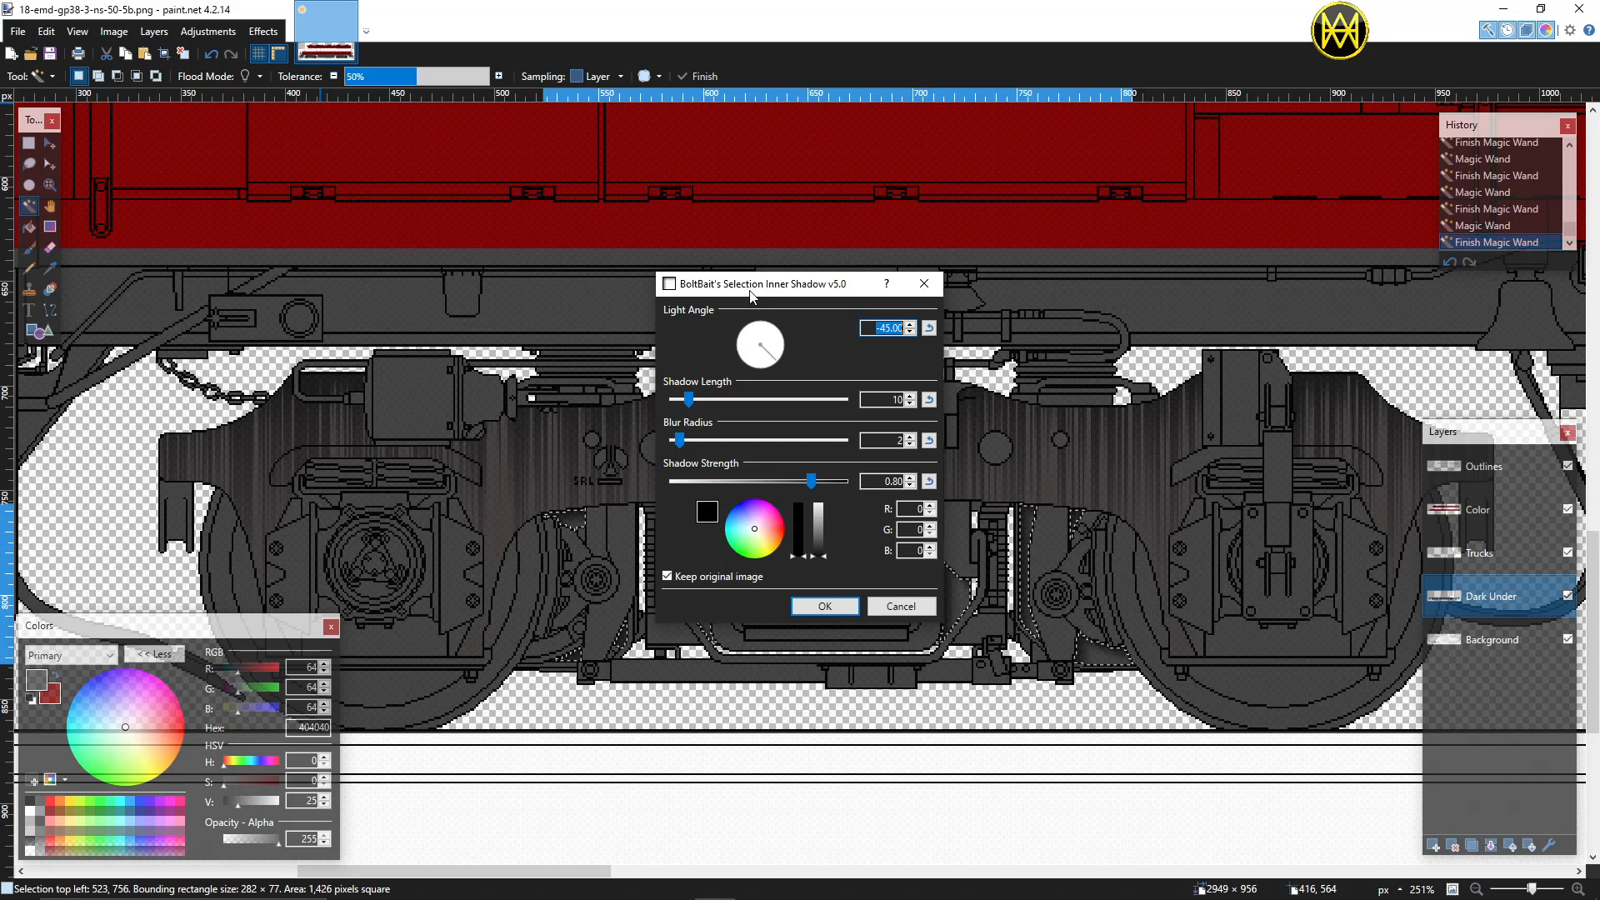
{"action": "left_click_drag", "start_coordinate": [751, 293], "coordinate": [1052, 113]}
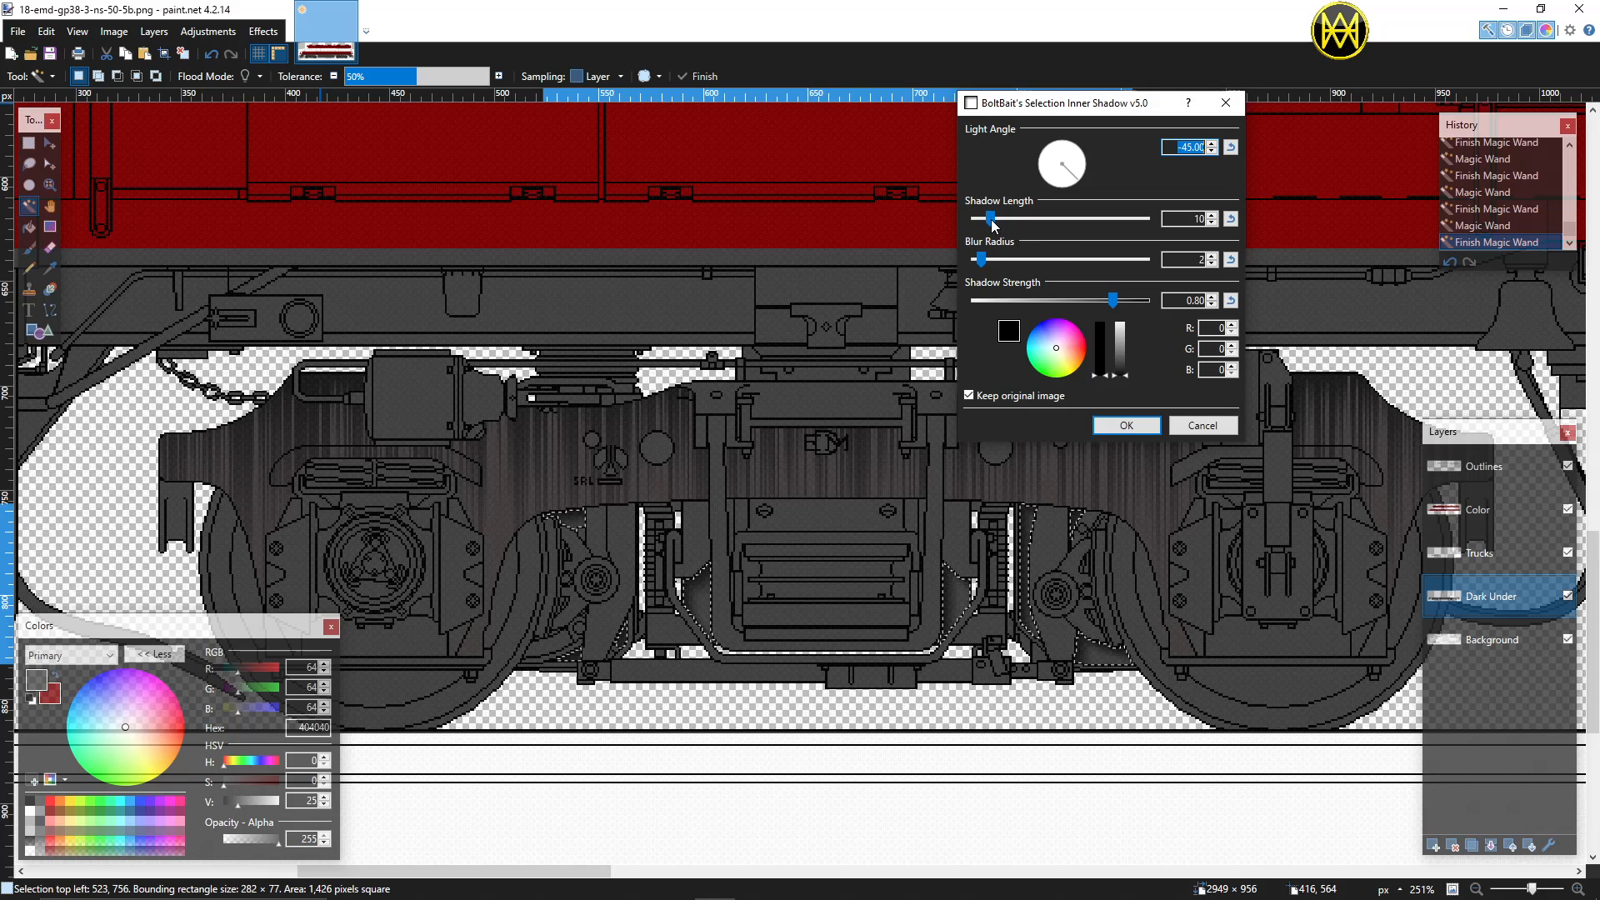
{"action": "left_click_drag", "start_coordinate": [990, 219], "coordinate": [999, 264]}
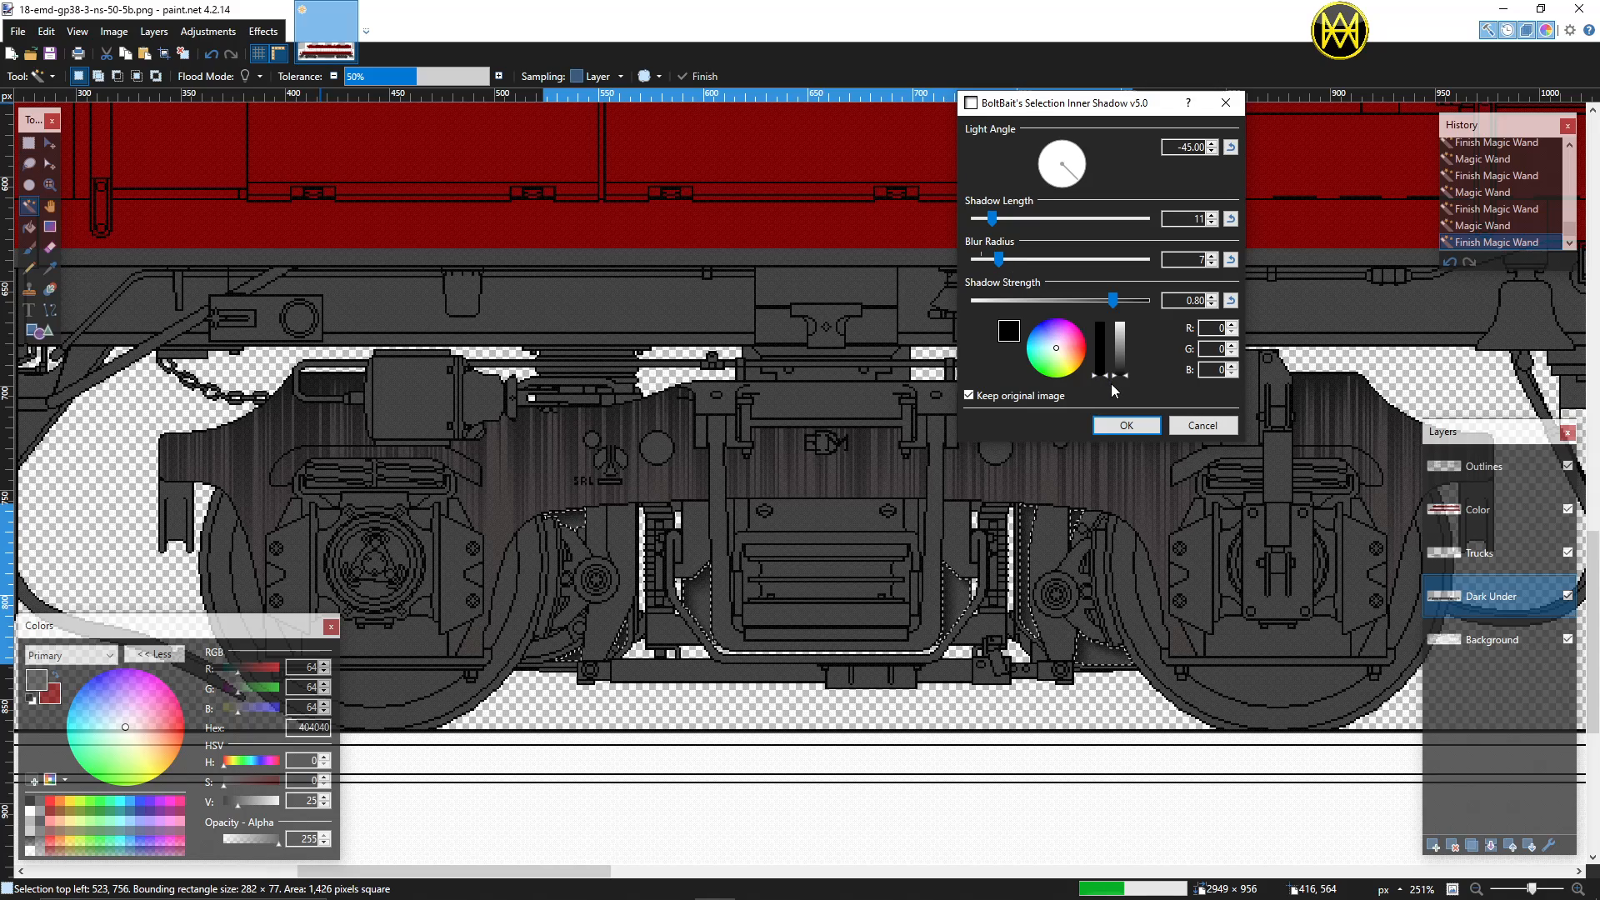
{"action": "left_click", "coordinate": [1117, 425]}
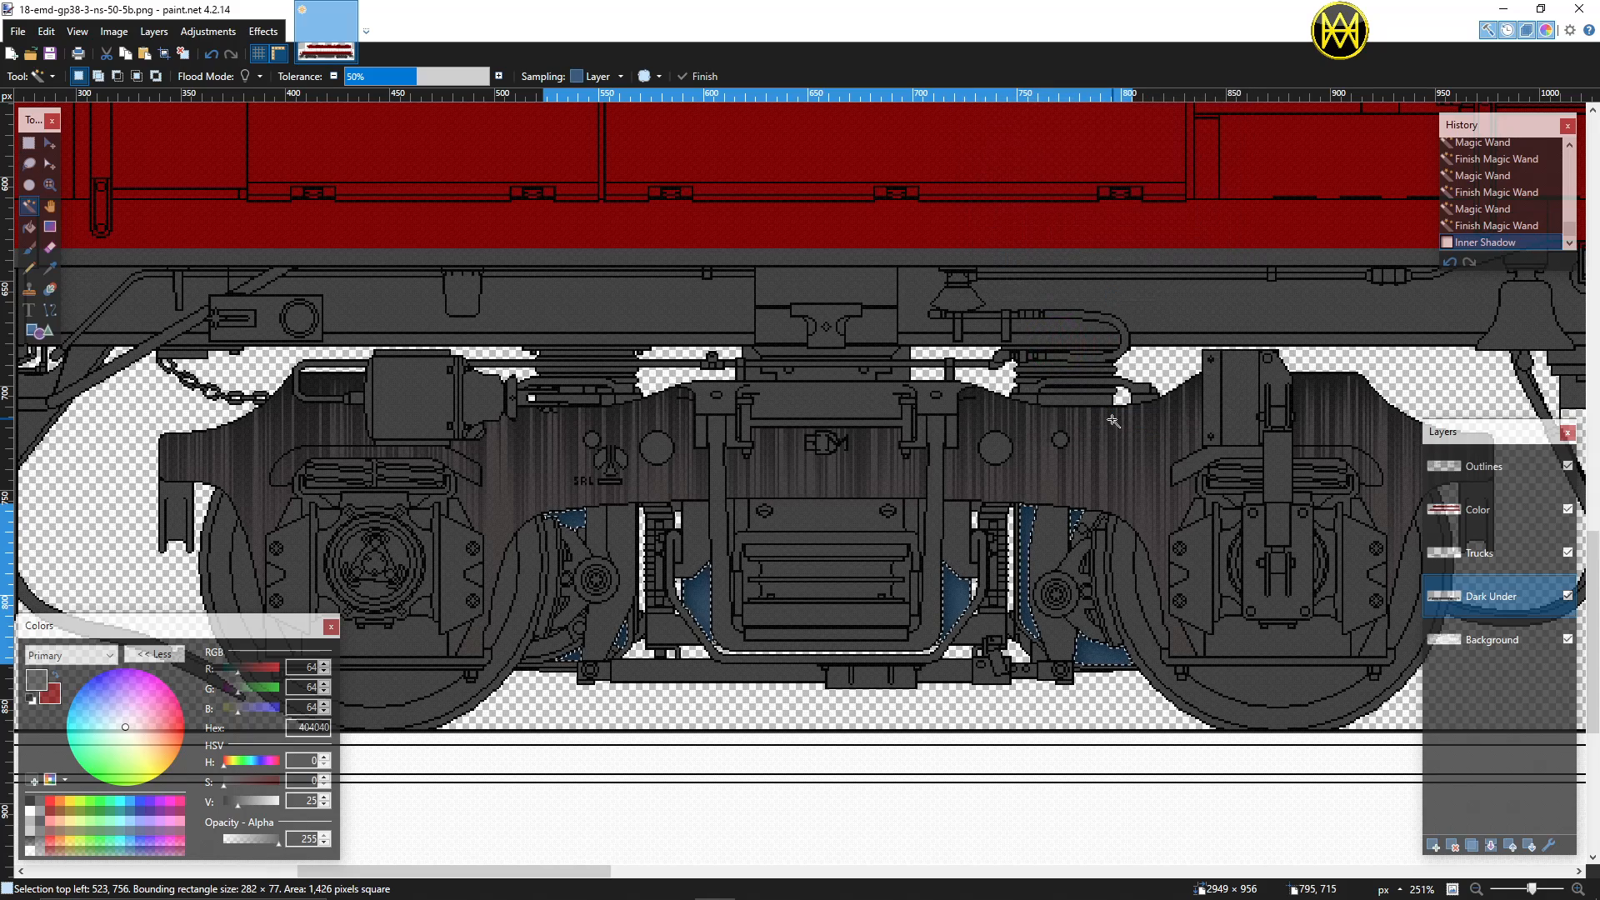
{"action": "key", "text": "ctrl+d"}
Step: Make the Trucks layer the active layer
{"action": "scroll", "coordinate": [945, 530], "scroll_direction": "down", "scroll_amount": 2}
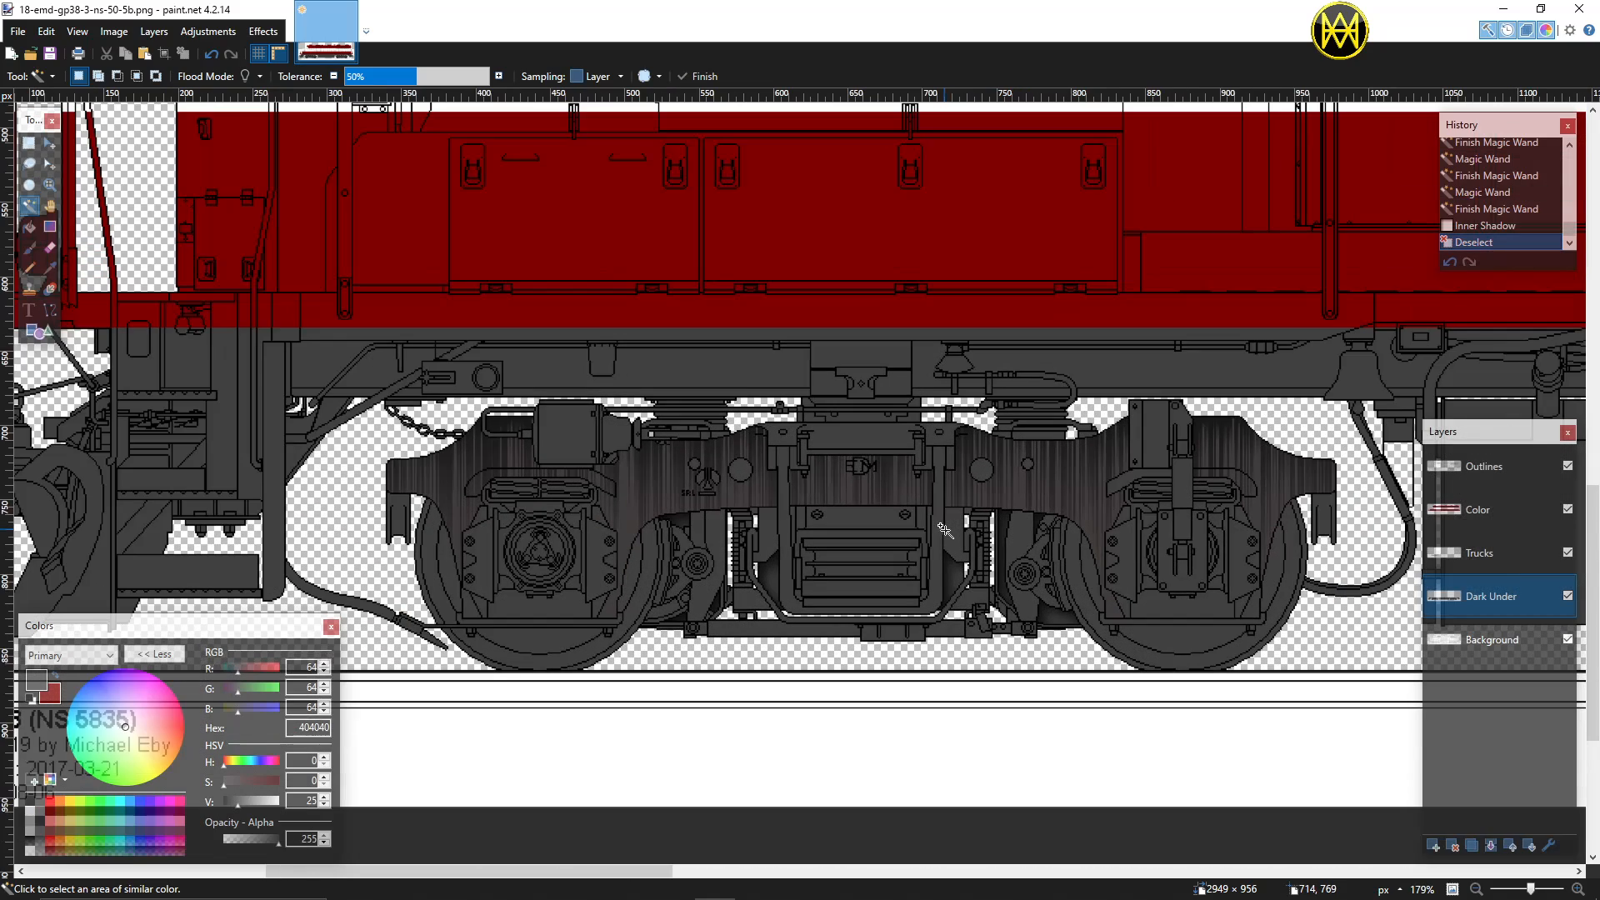
{"action": "scroll", "coordinate": [700, 519], "scroll_direction": "up", "scroll_amount": 1}
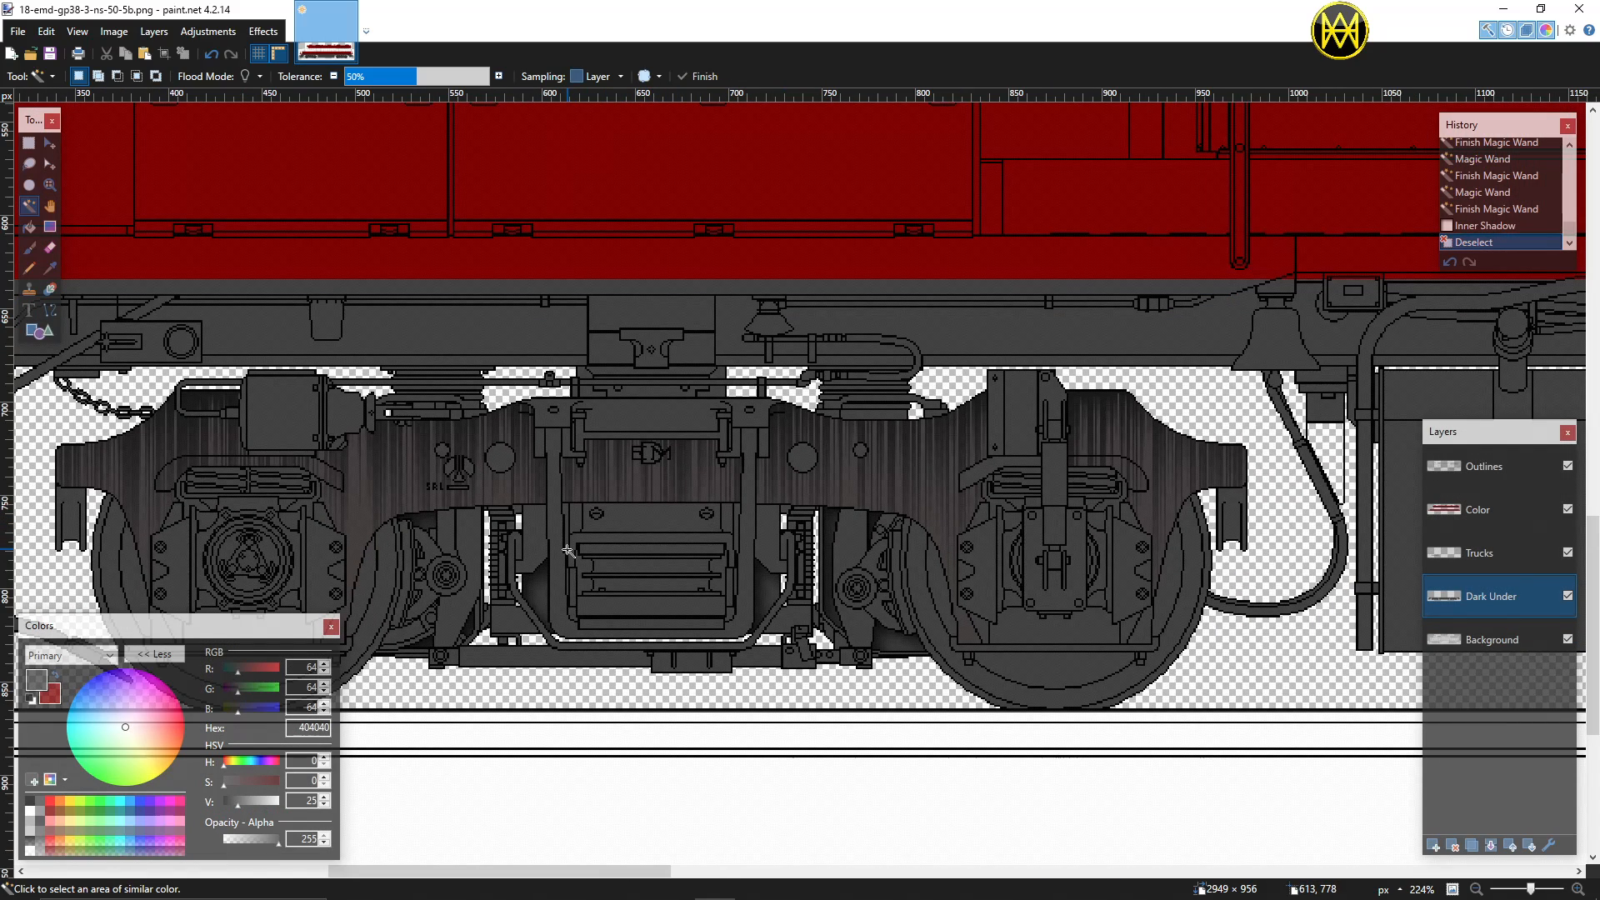
{"action": "scroll", "coordinate": [574, 551], "scroll_direction": "left", "scroll_amount": 2}
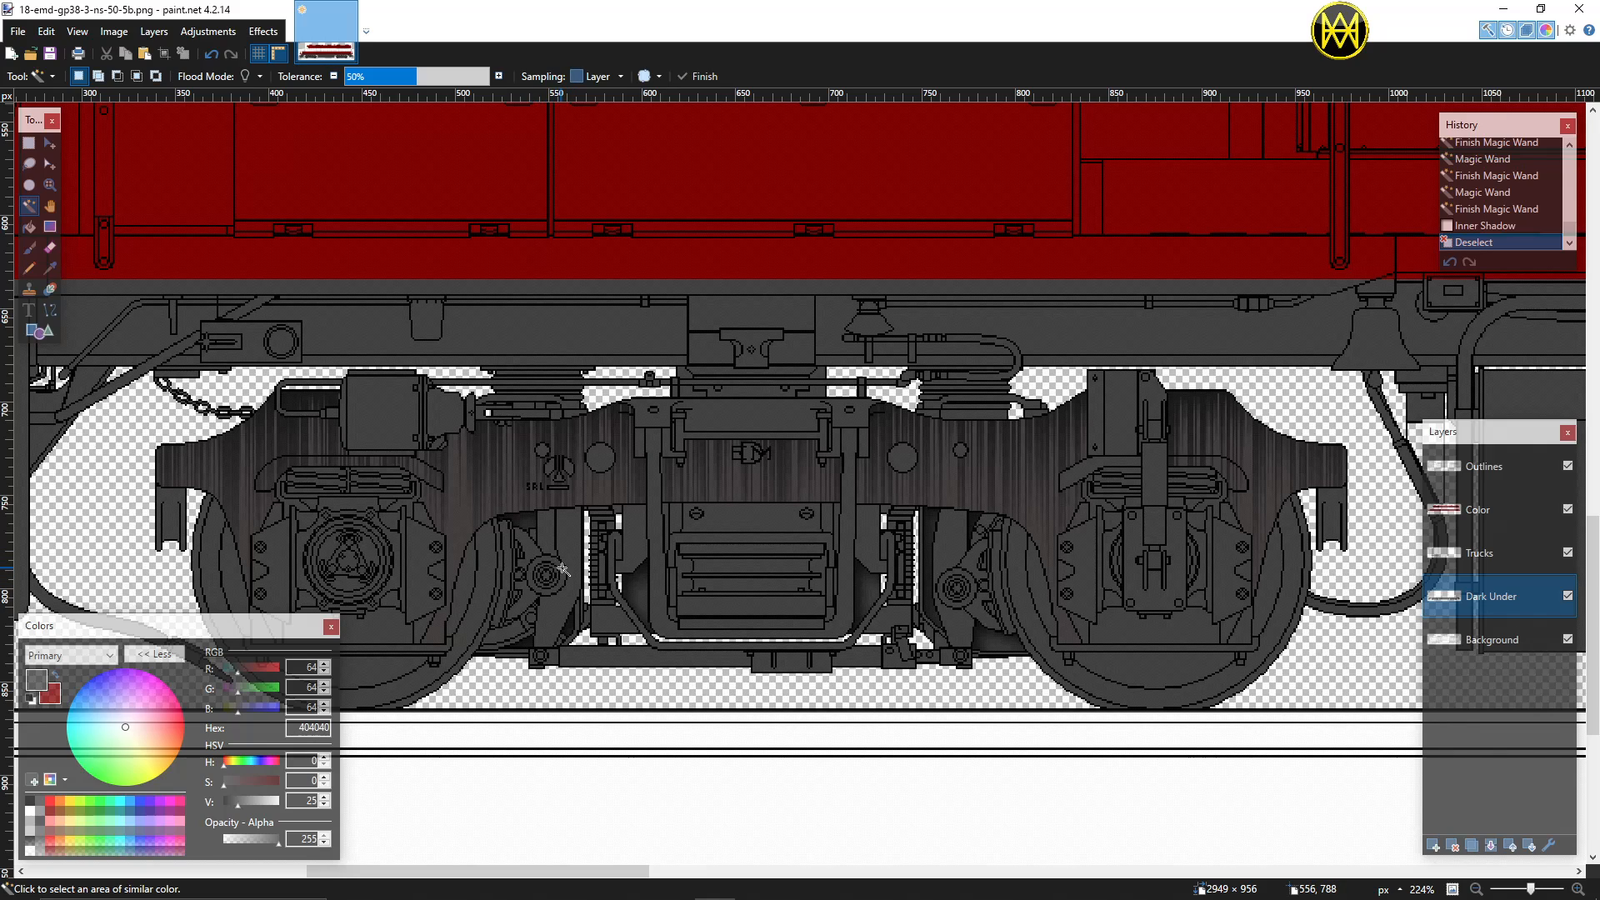
{"action": "scroll", "coordinate": [567, 567], "scroll_direction": "left", "scroll_amount": 3}
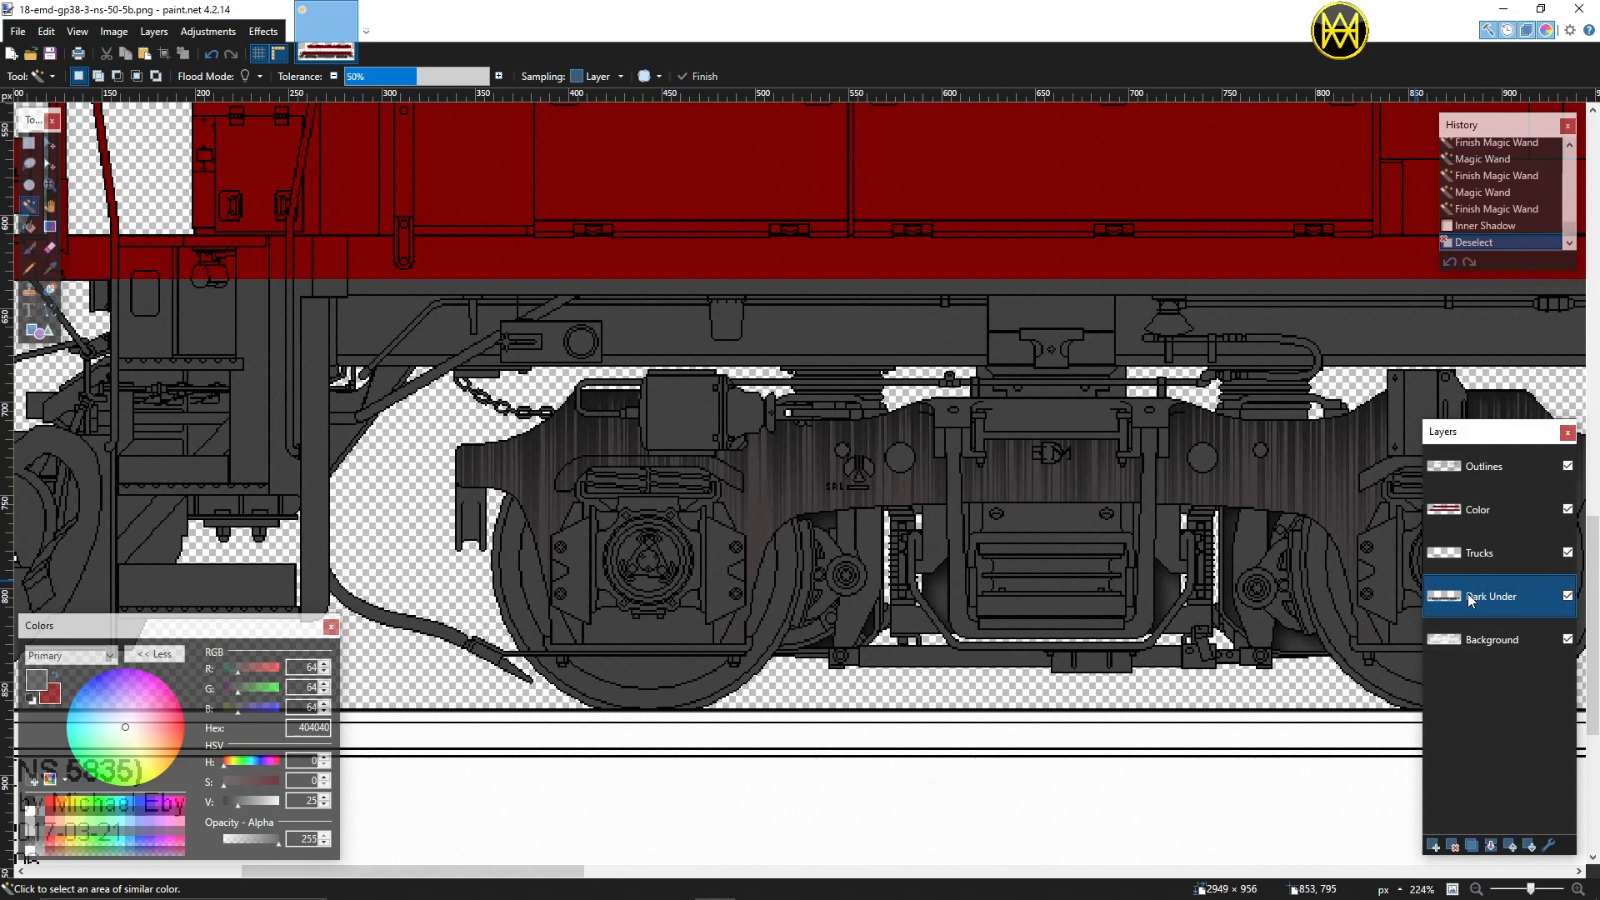
{"action": "left_click", "coordinate": [1477, 553]}
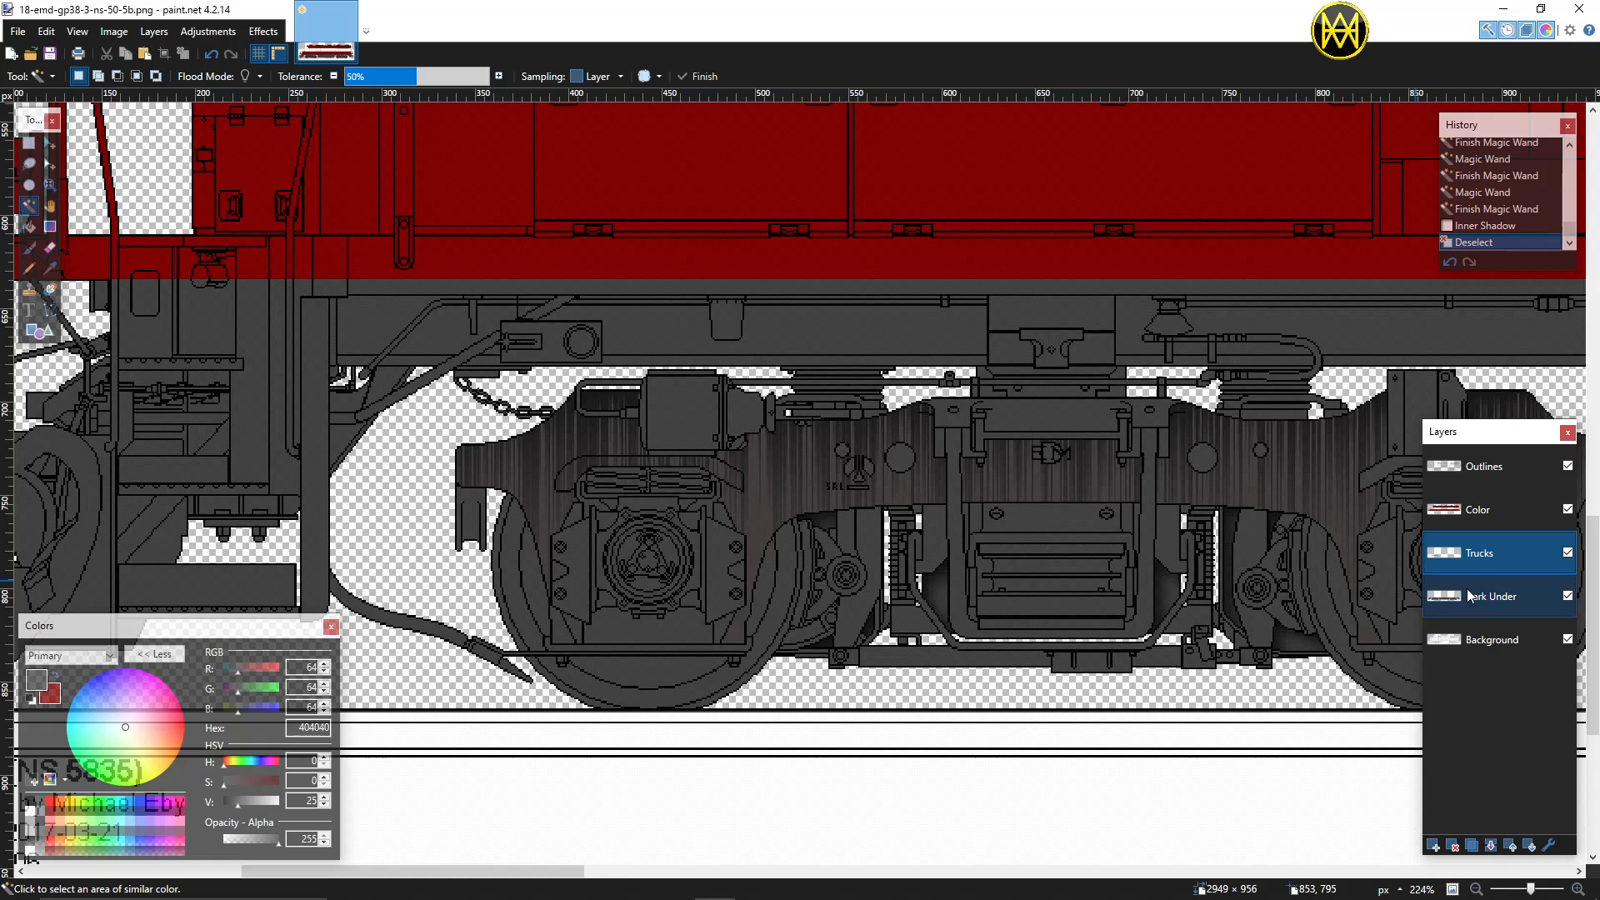
Step: Add a new layer directly above Dark Under and rename it as Wheels
{"action": "left_click", "coordinate": [1471, 596]}
{"action": "left_click", "coordinate": [1434, 845]}
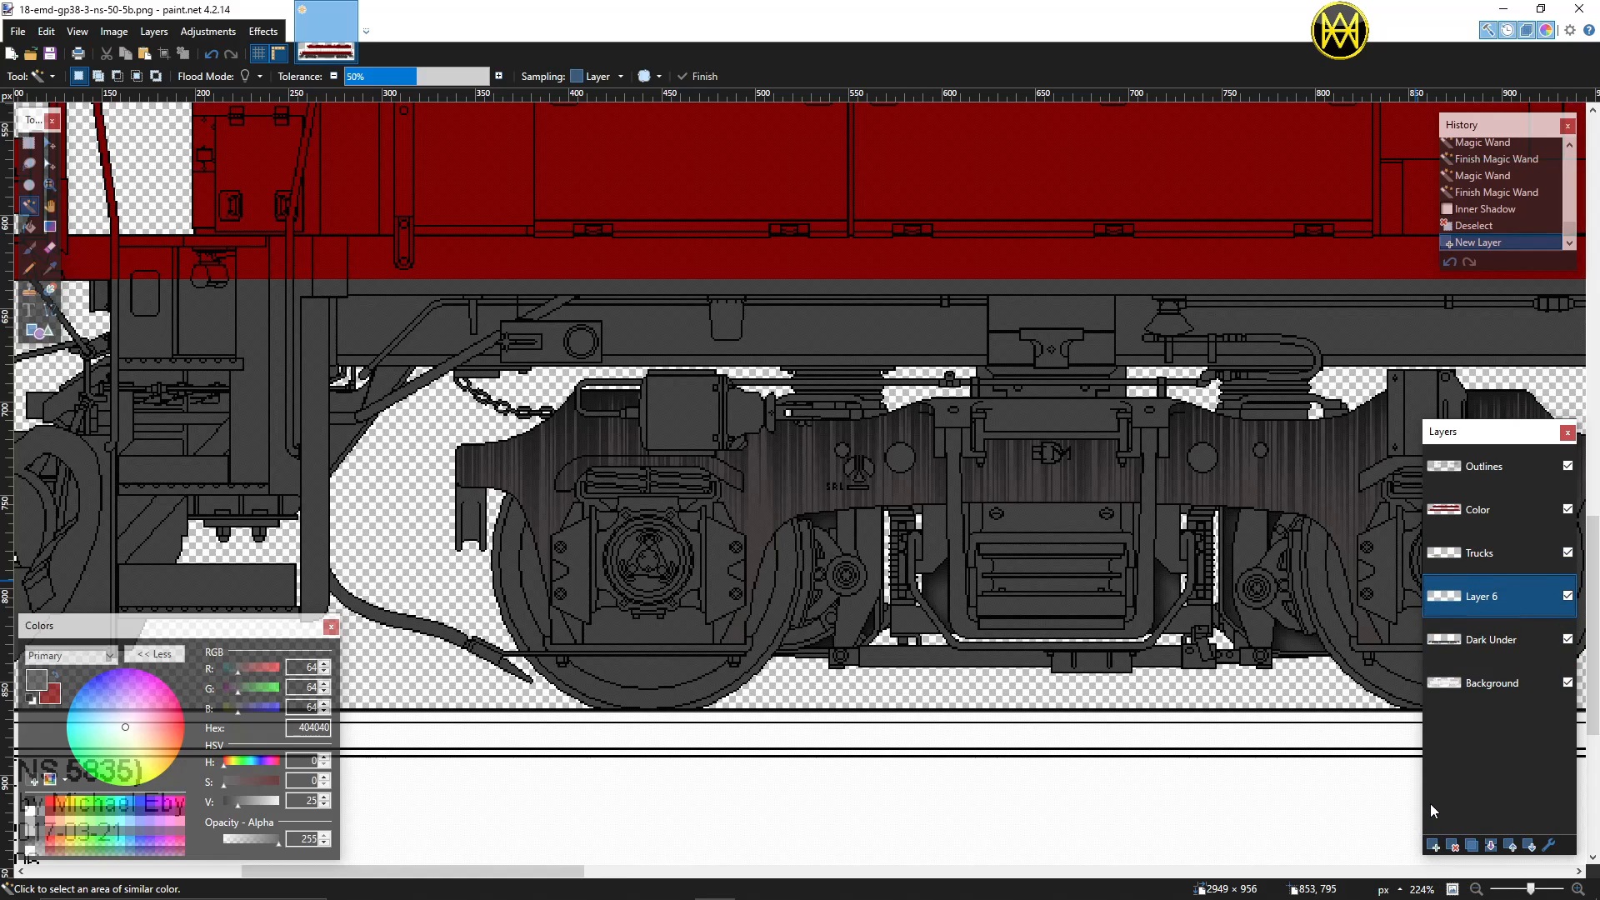
{"action": "double_click", "coordinate": [1494, 597]}
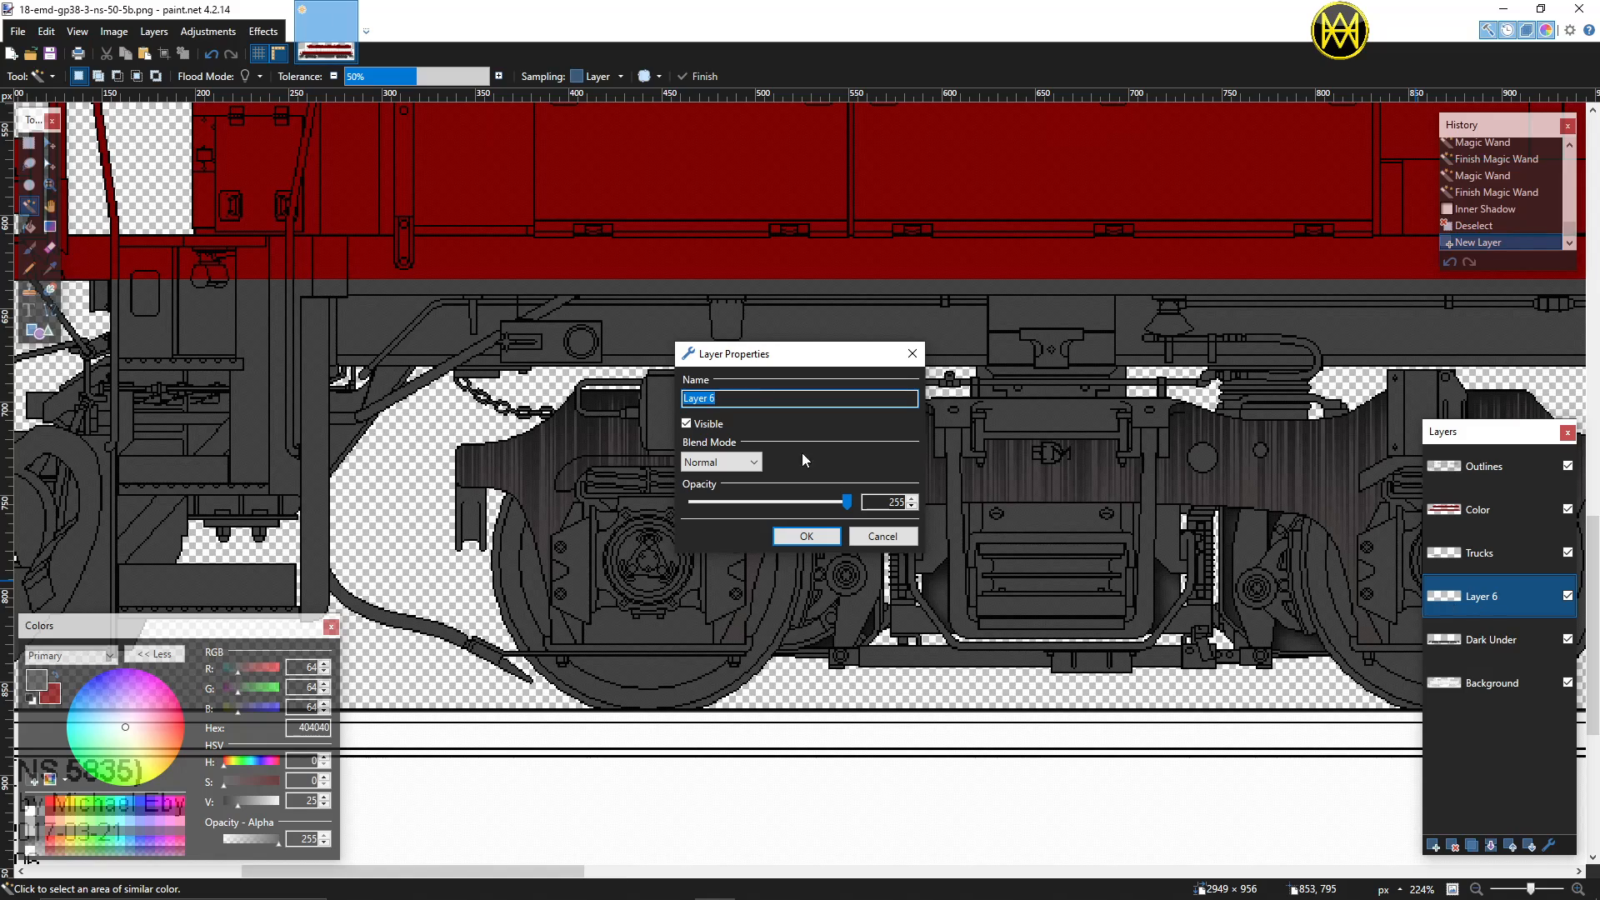
{"action": "type", "text": "Wheels"}
{"action": "left_click", "coordinate": [789, 535]}
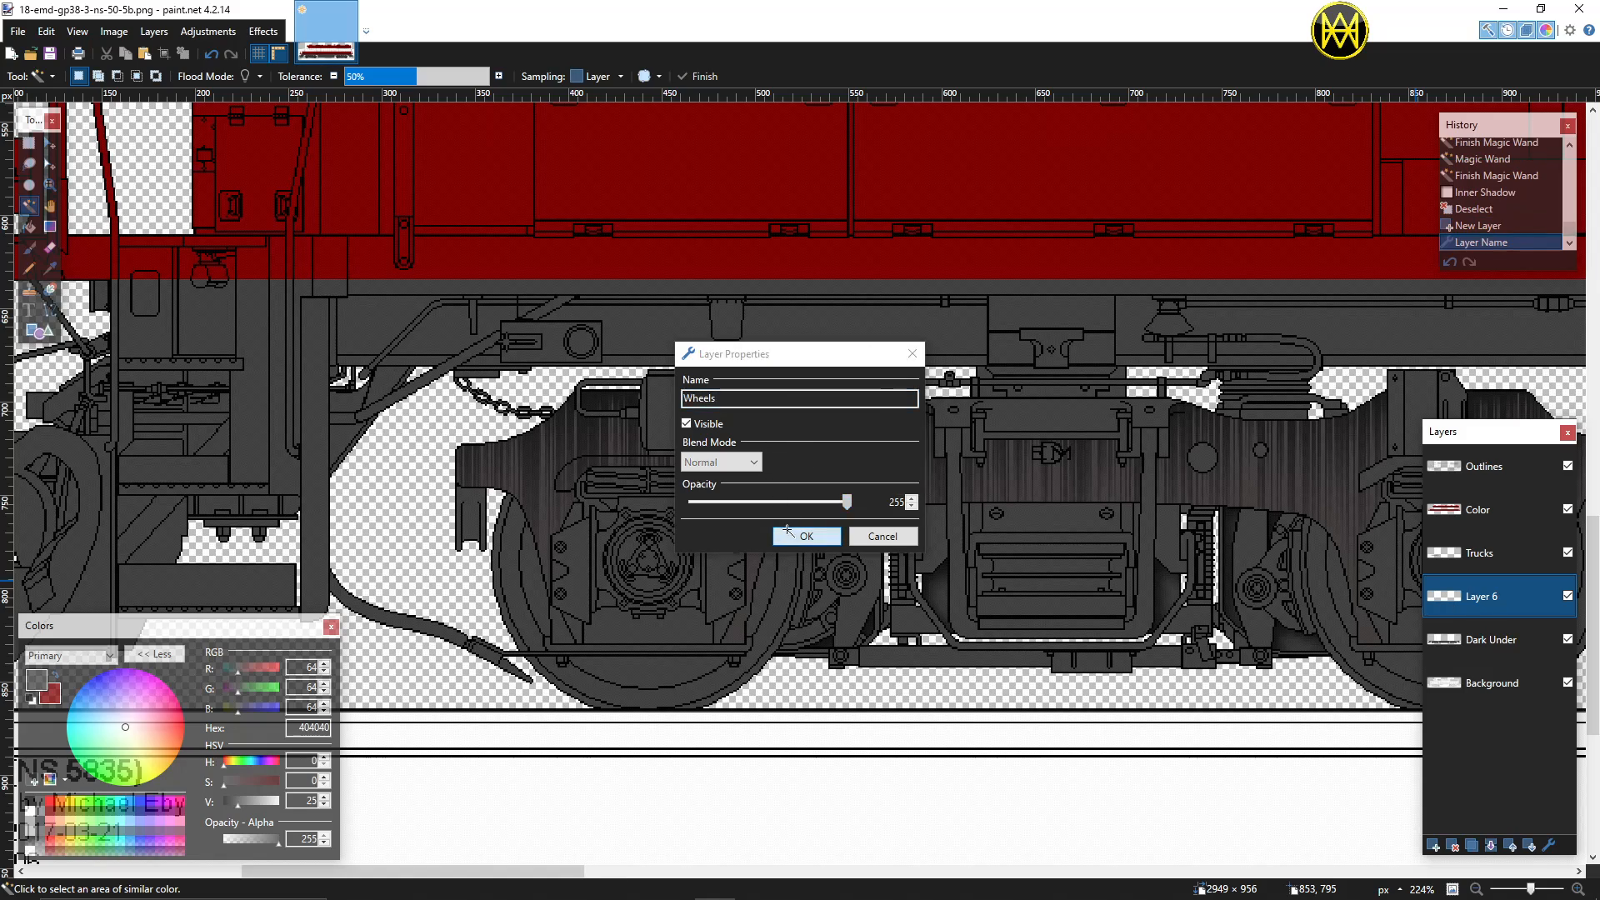
Step: Select the exposed inner face areas of the truck's front wheel with the Magic Wand on the Background layer
{"action": "left_click", "coordinate": [1450, 682]}
{"action": "left_click", "coordinate": [524, 575]}
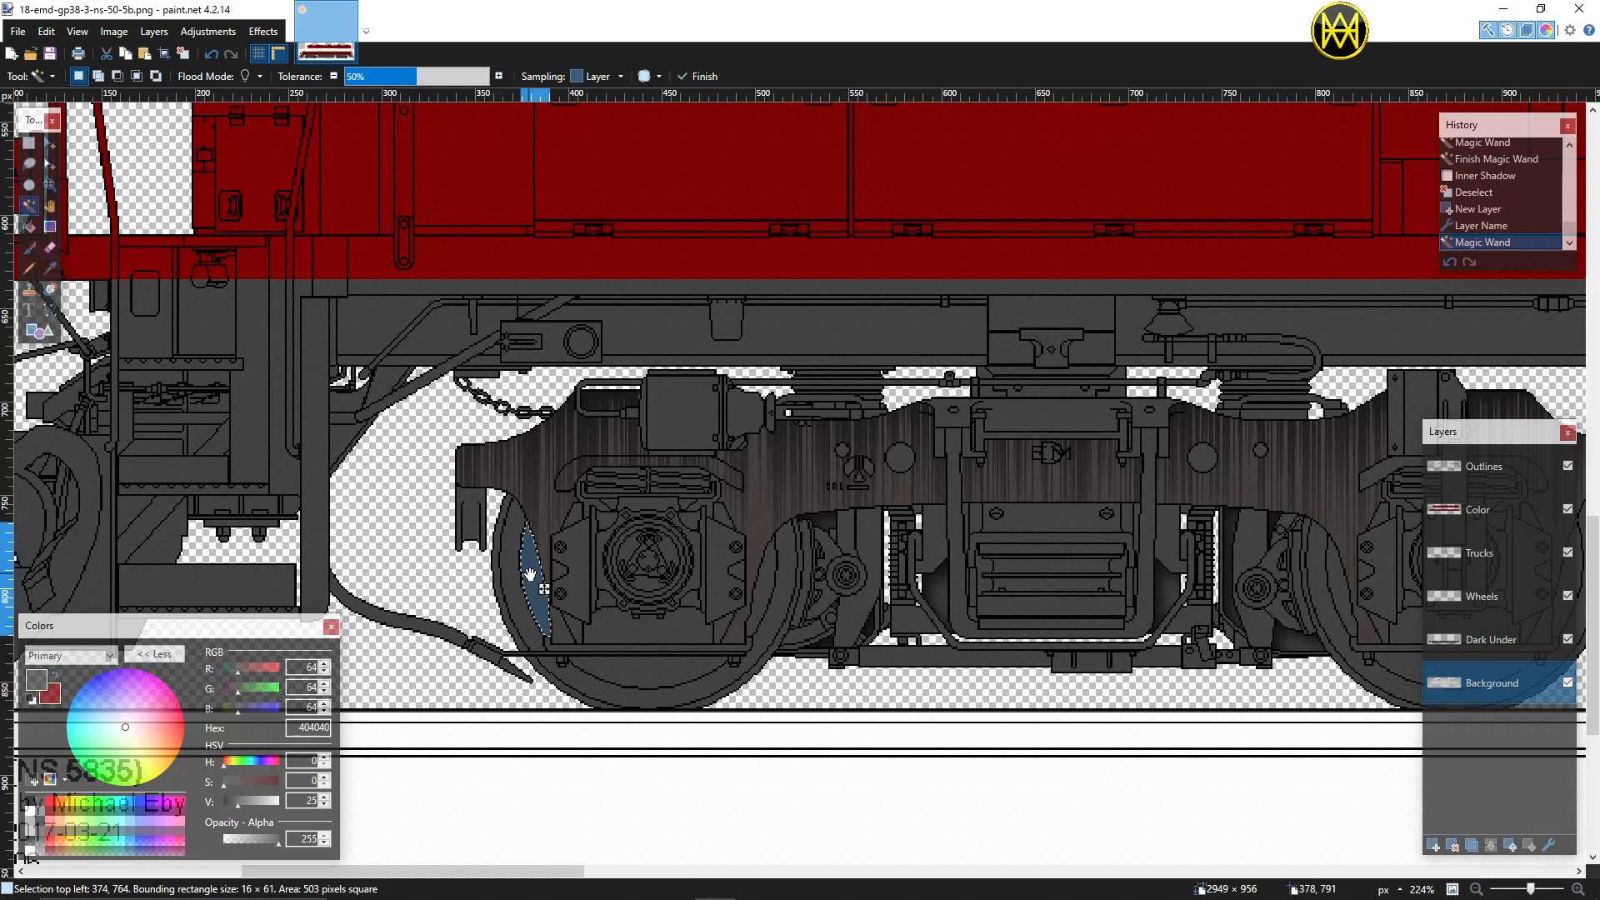
{"action": "left_click", "coordinate": [626, 630], "text": "ctrl"}
{"action": "left_click", "coordinate": [629, 665], "text": "ctrl"}
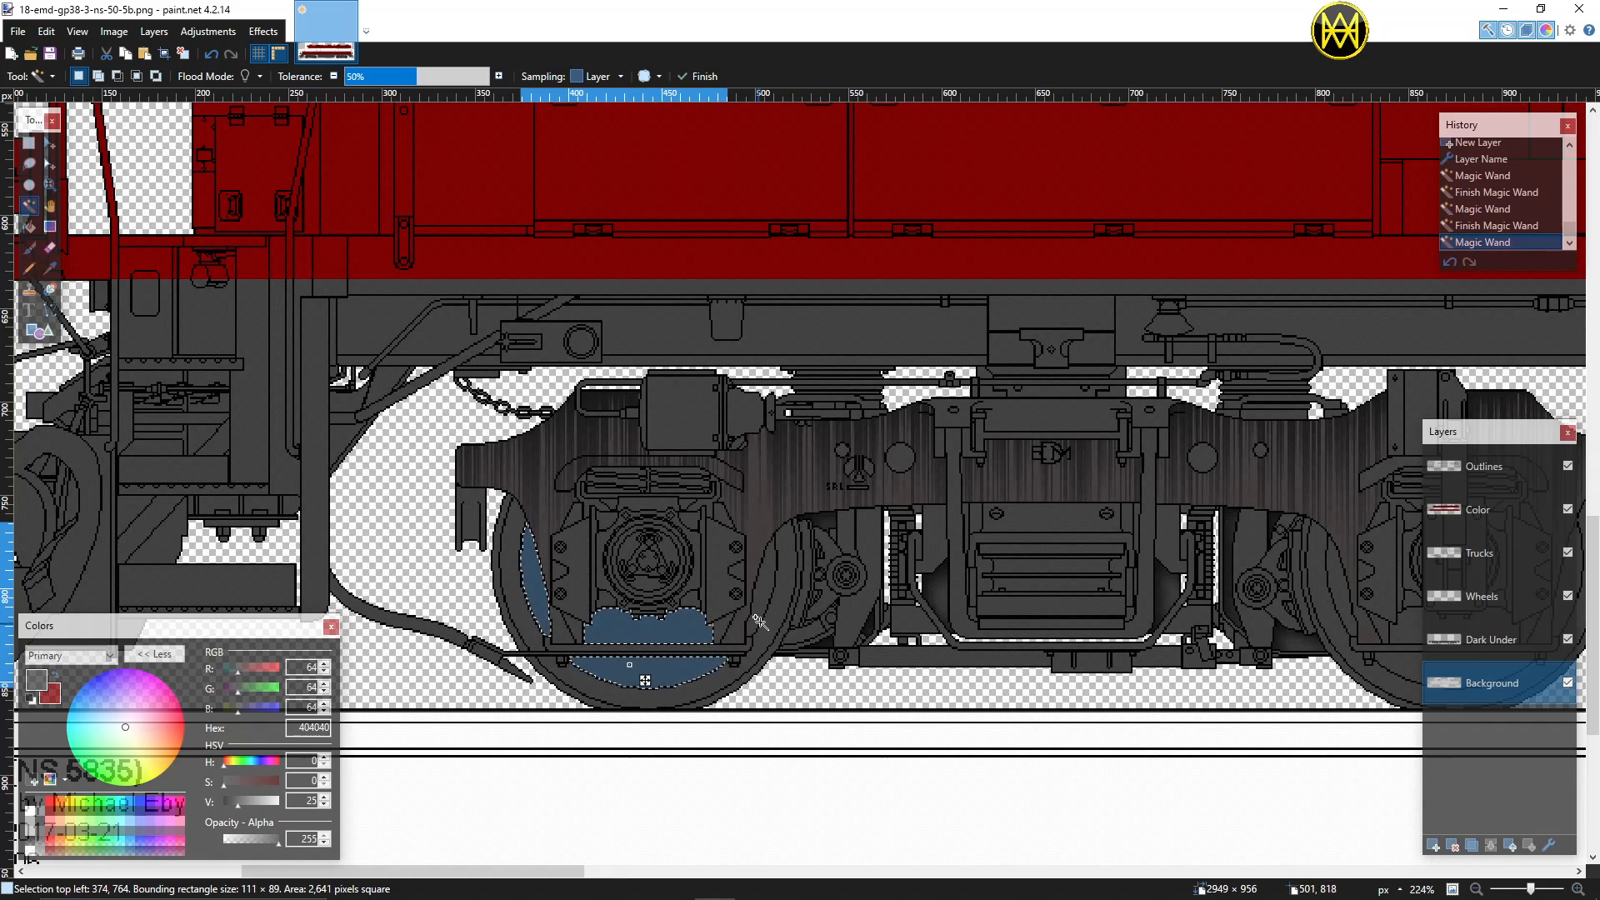
{"action": "left_click", "coordinate": [762, 602], "text": "ctrl"}
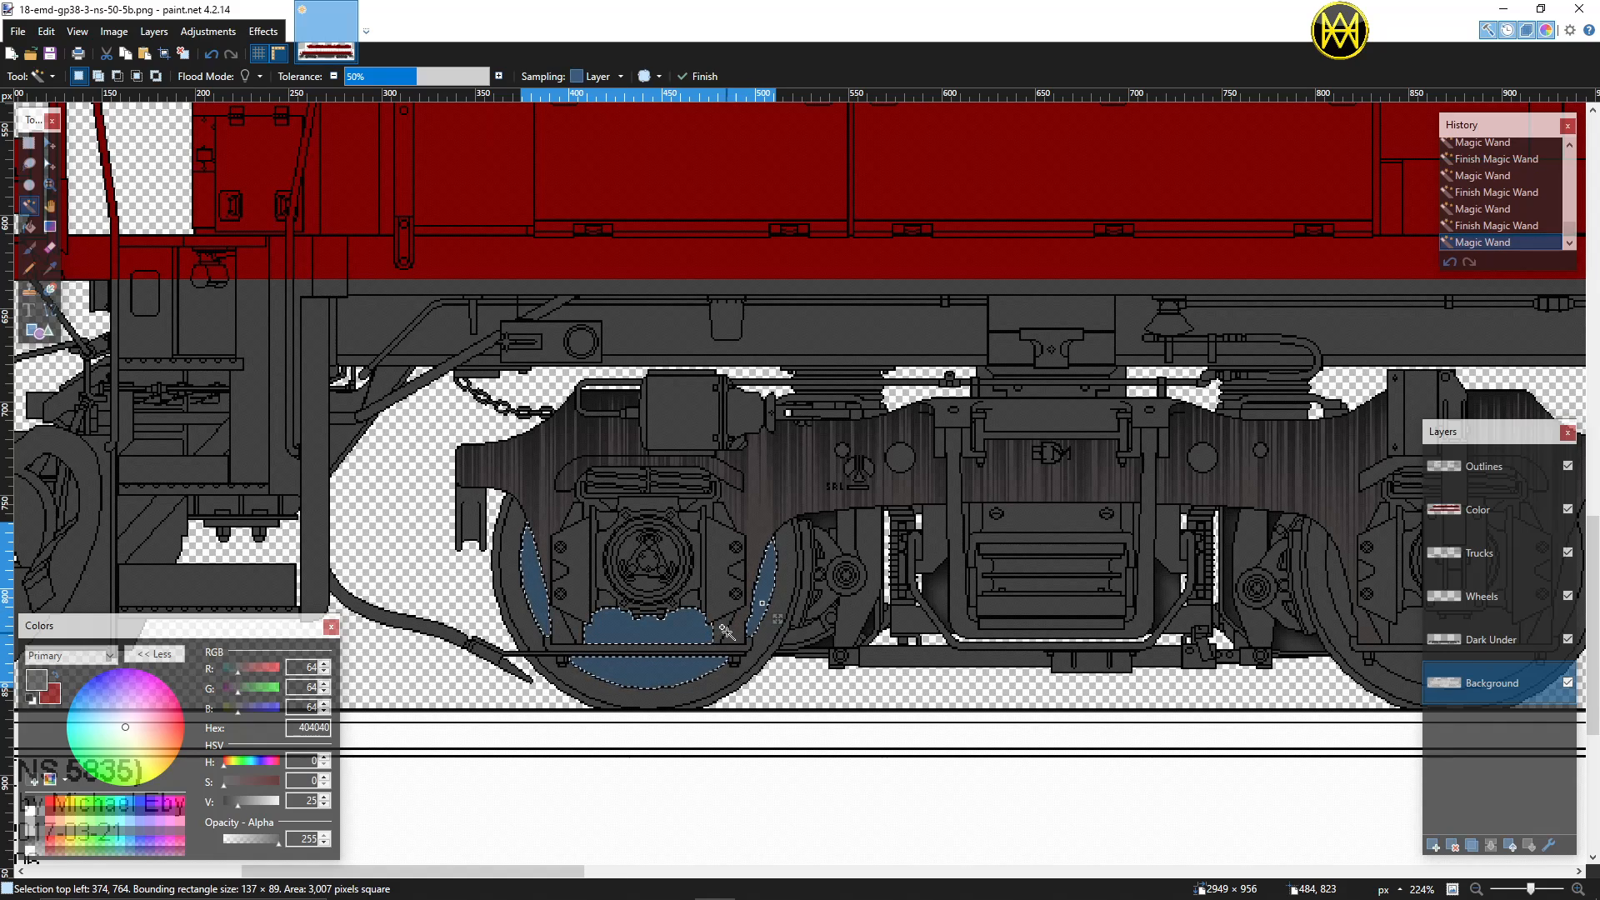
{"action": "scroll", "coordinate": [902, 621], "scroll_direction": "down", "scroll_amount": 1}
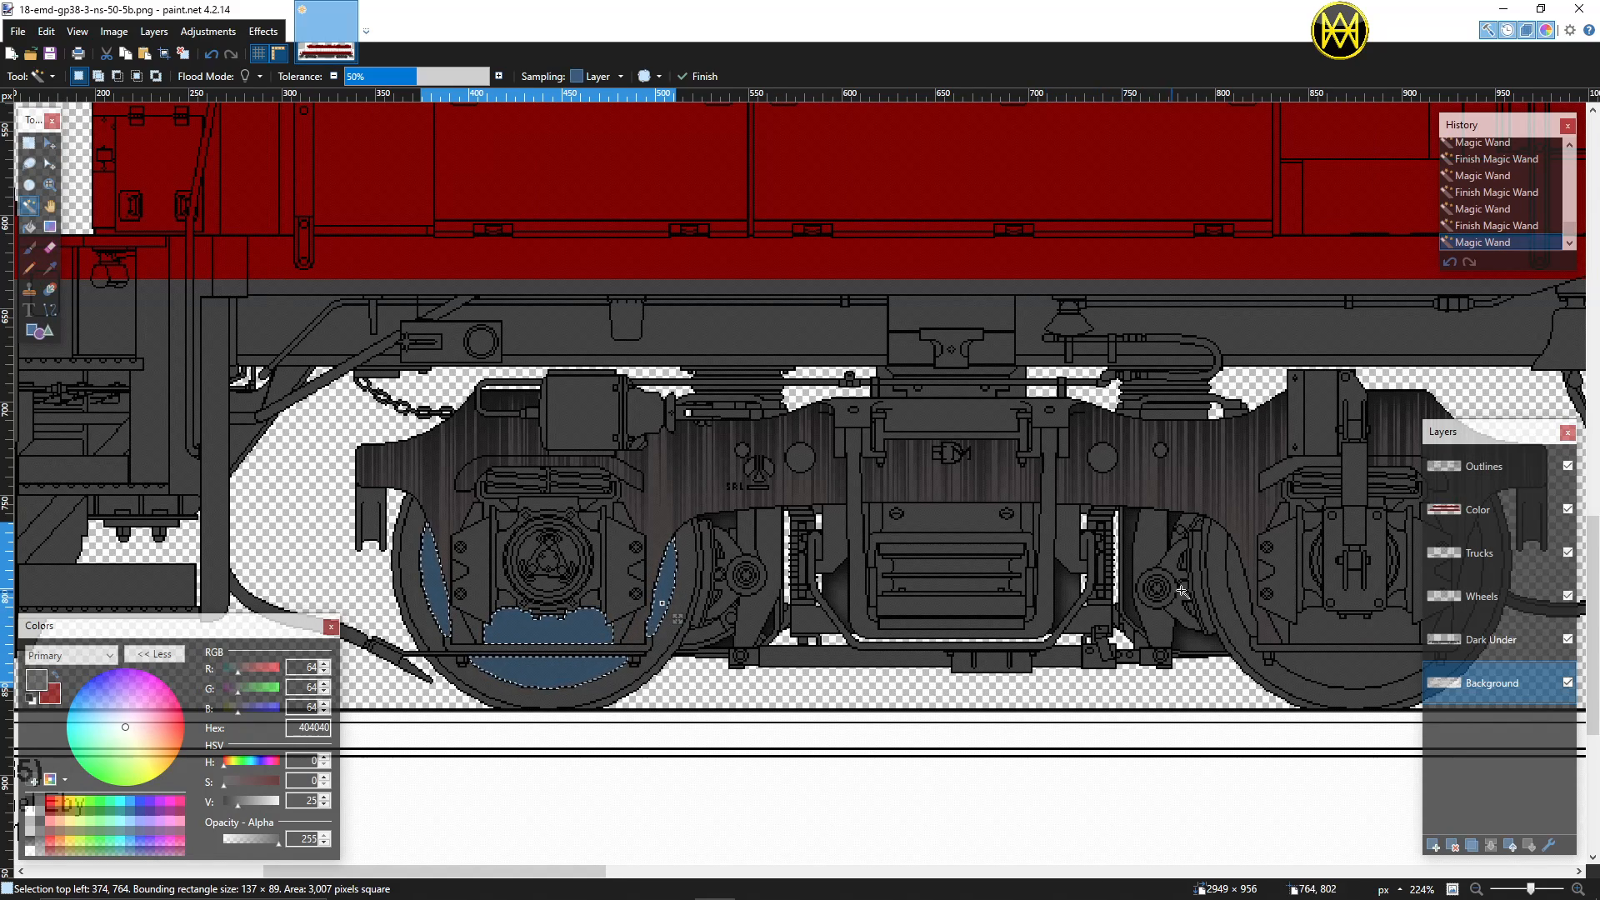
{"action": "scroll", "coordinate": [1192, 589], "scroll_direction": "down", "scroll_amount": 1}
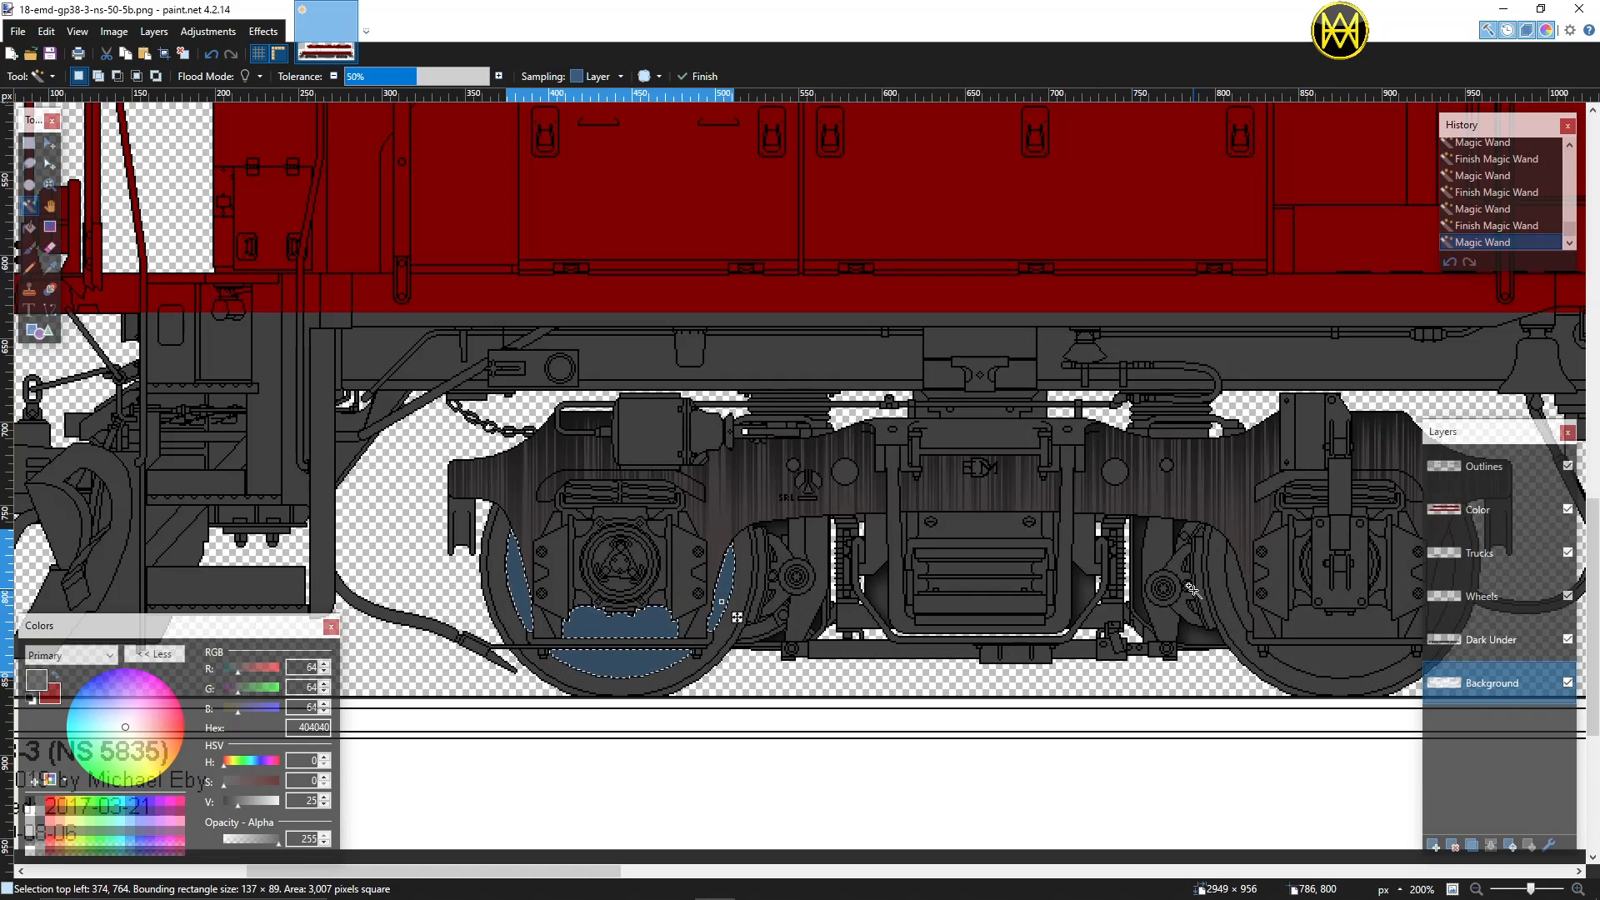
Step: Make the Wheels layer active and set the primary color to white and the secondary color to black
{"action": "left_click", "coordinate": [1473, 596]}
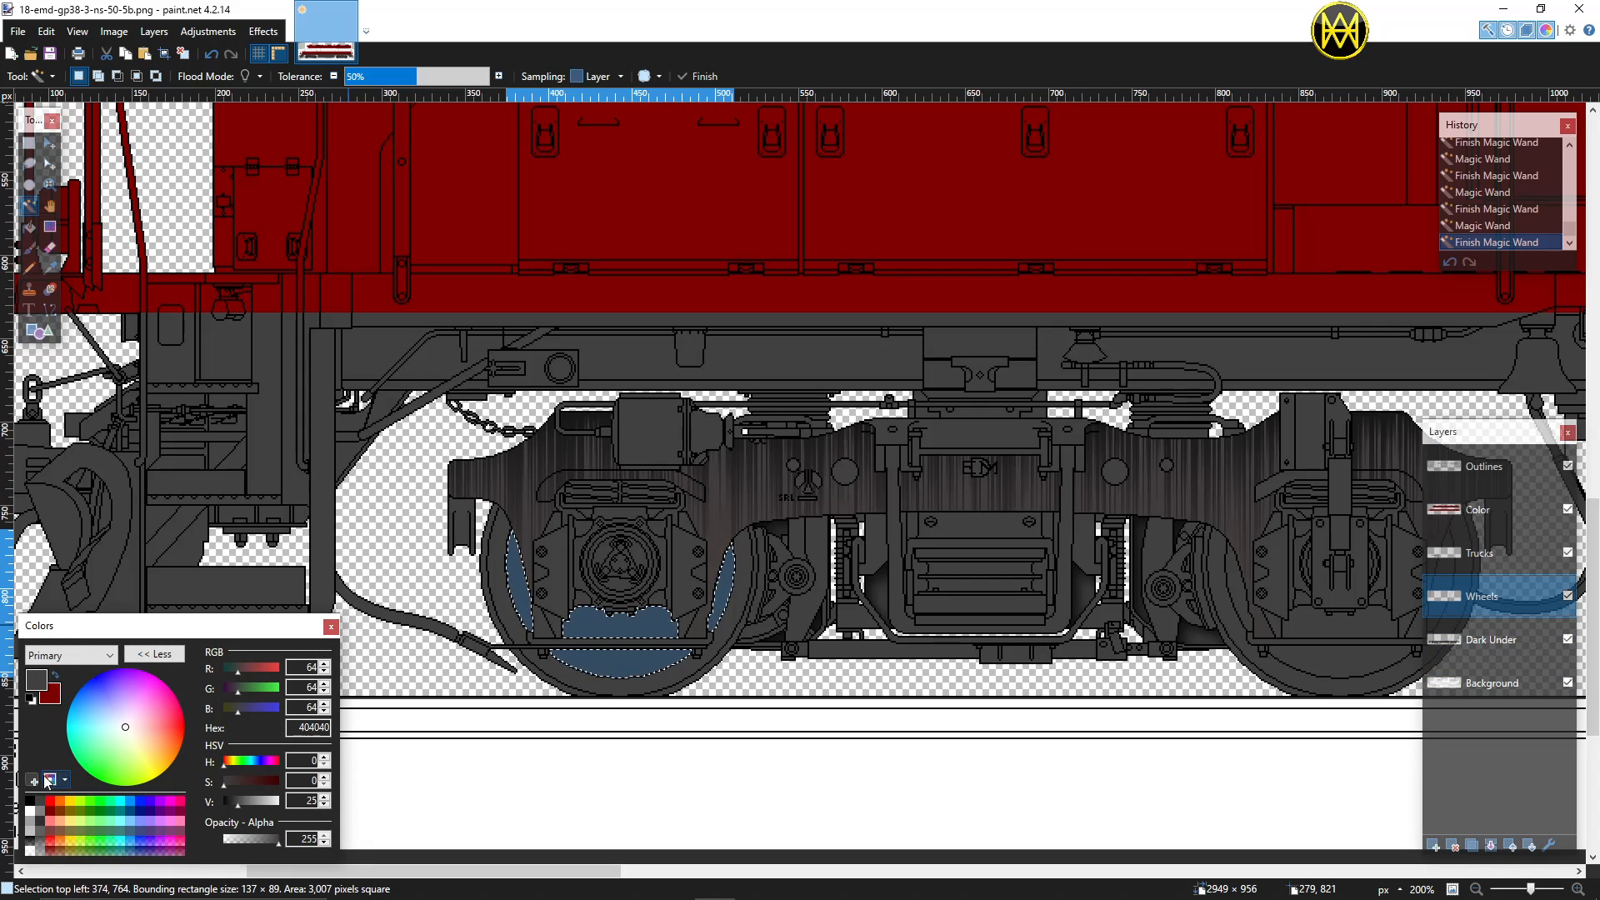
{"action": "left_click", "coordinate": [30, 810]}
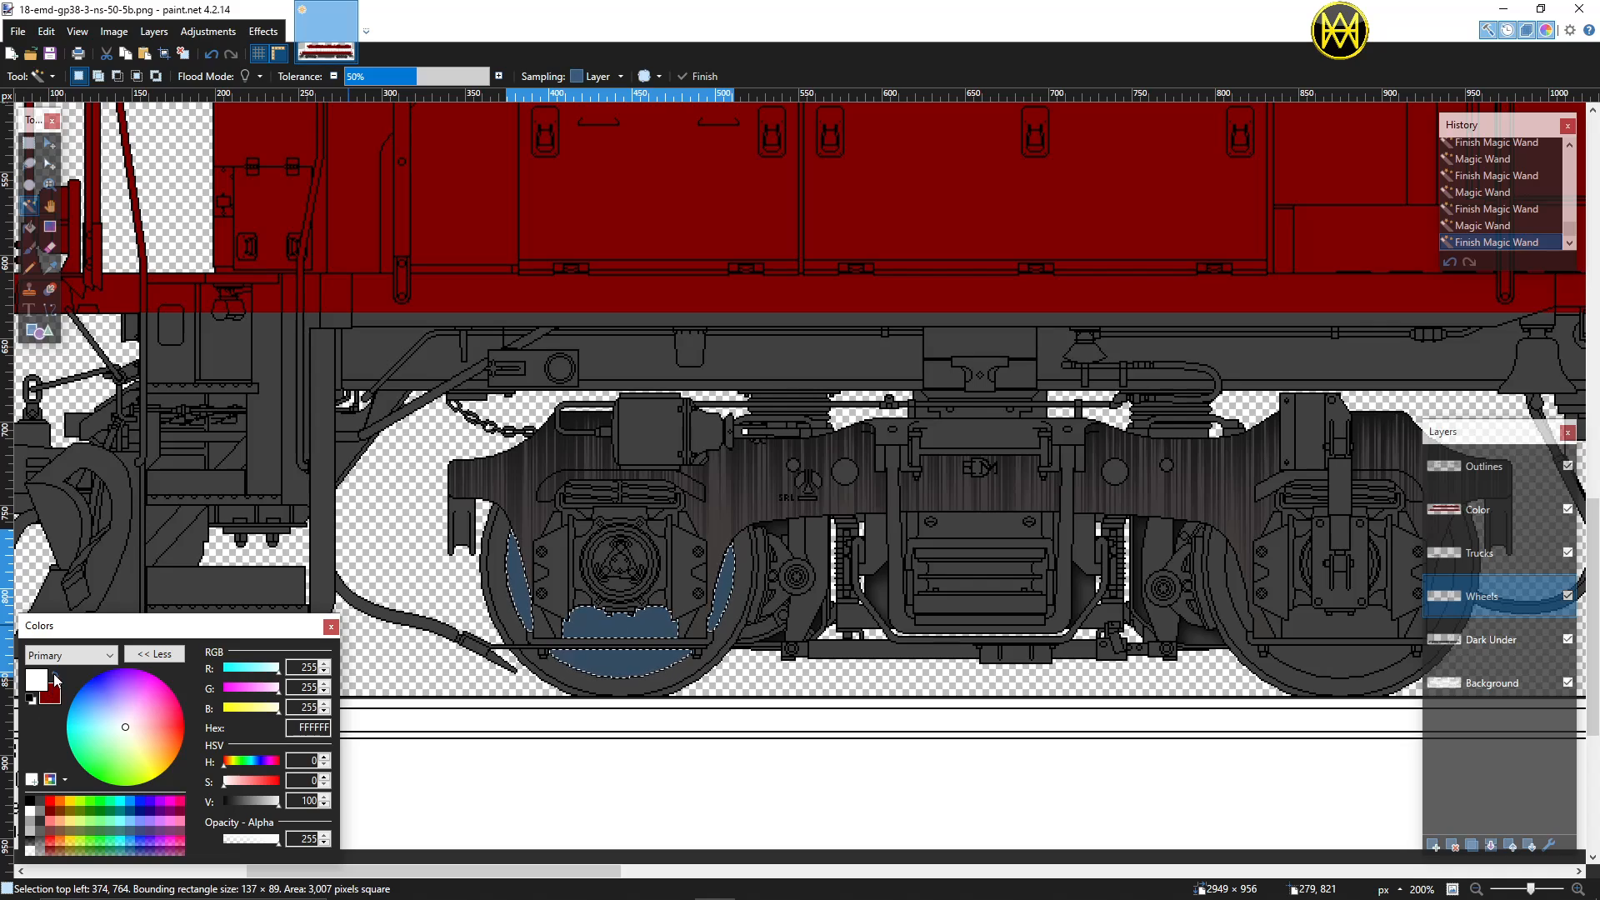
{"action": "left_click", "coordinate": [55, 675]}
{"action": "left_click", "coordinate": [30, 801]}
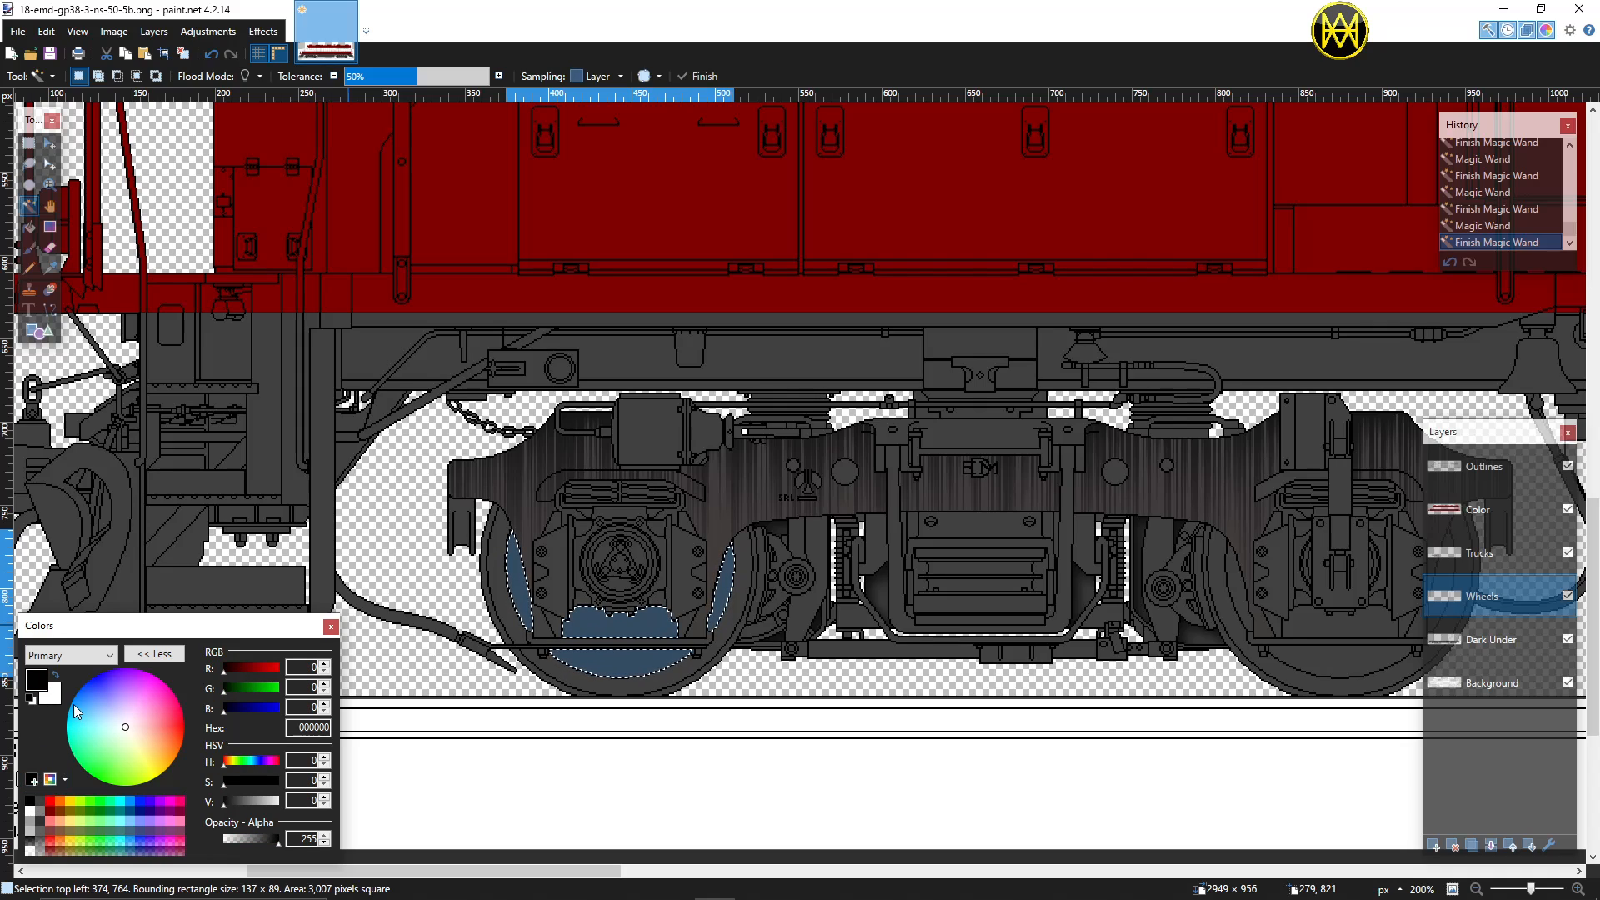
{"action": "left_click", "coordinate": [56, 675]}
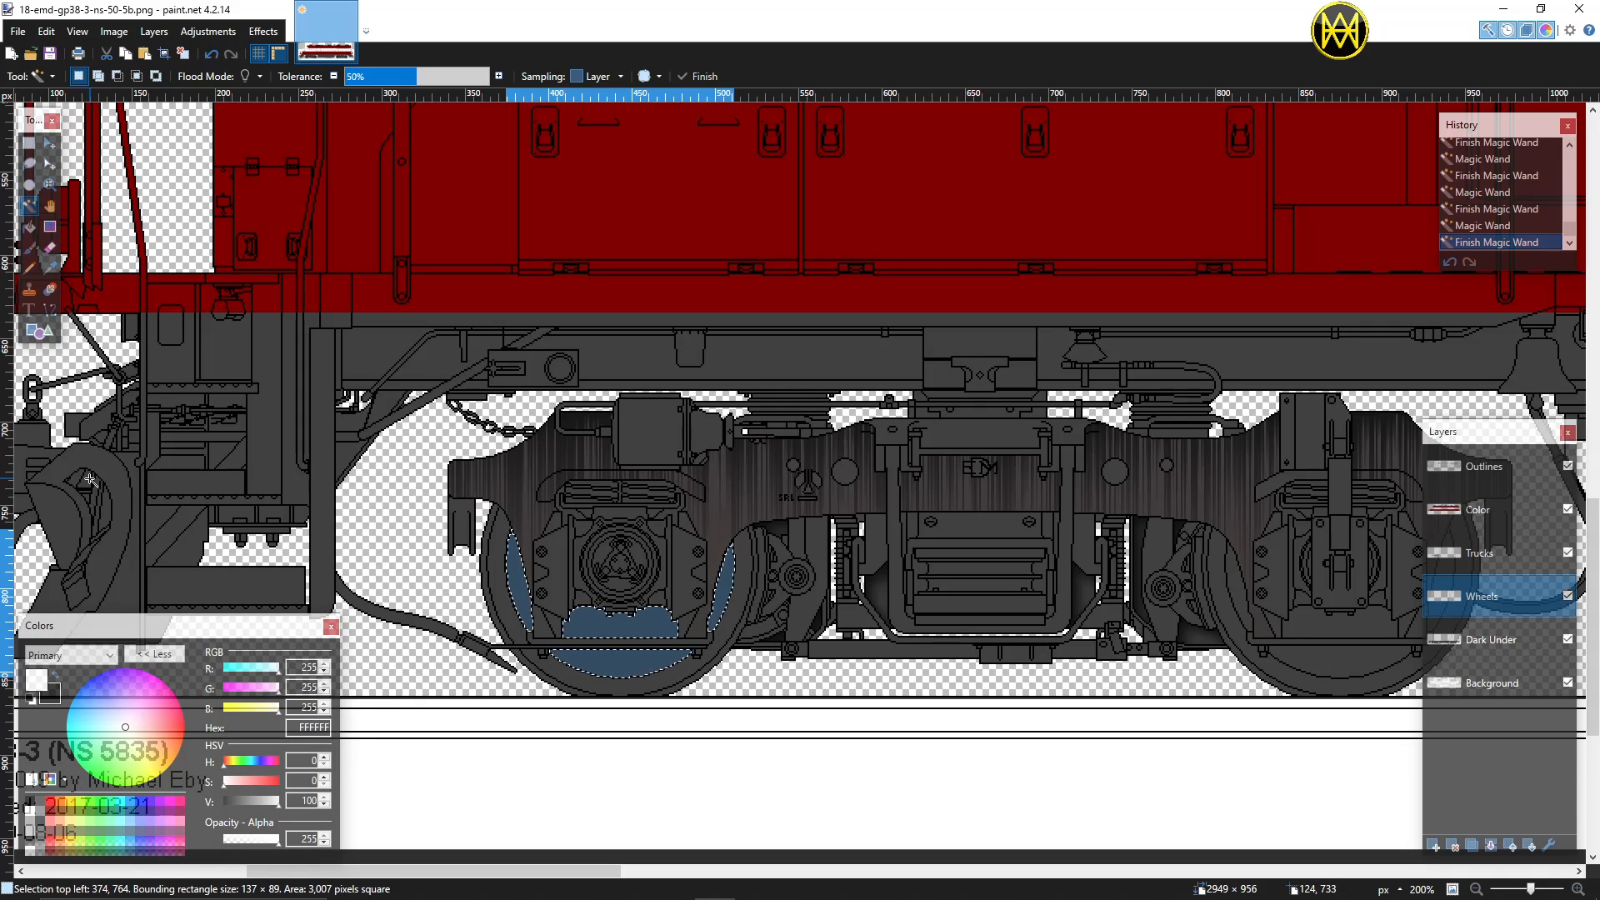
Step: Draw a radial gradient about 86 pixels long over the selected wheel areas, from just below the axle hub to below the wheel
{"action": "left_click", "coordinate": [50, 230]}
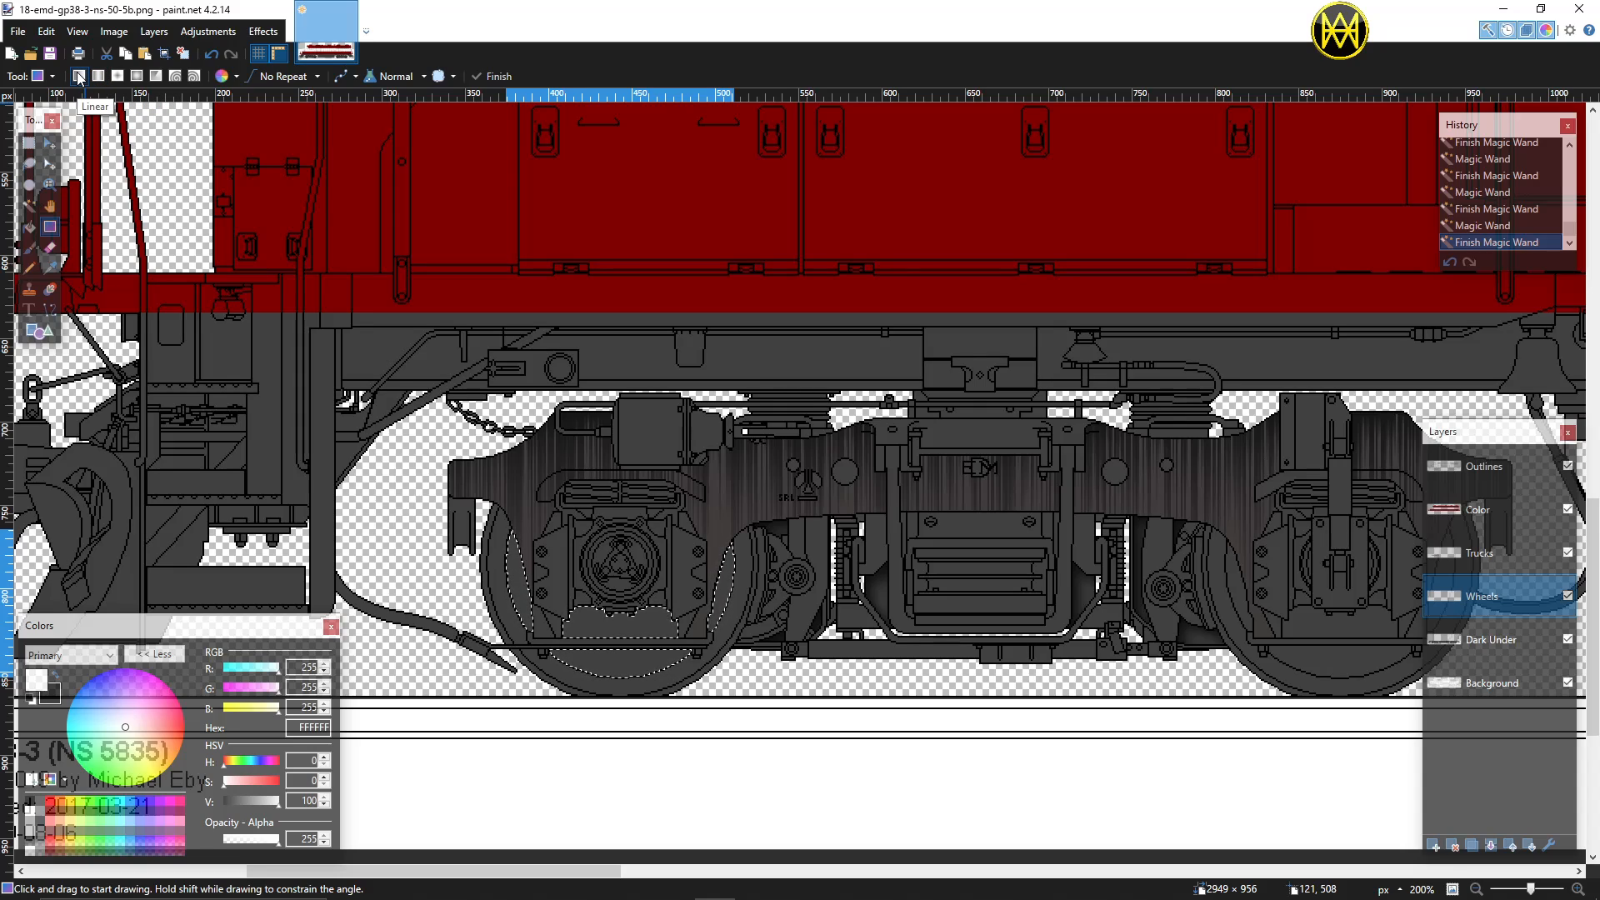
{"action": "left_click", "coordinate": [137, 79]}
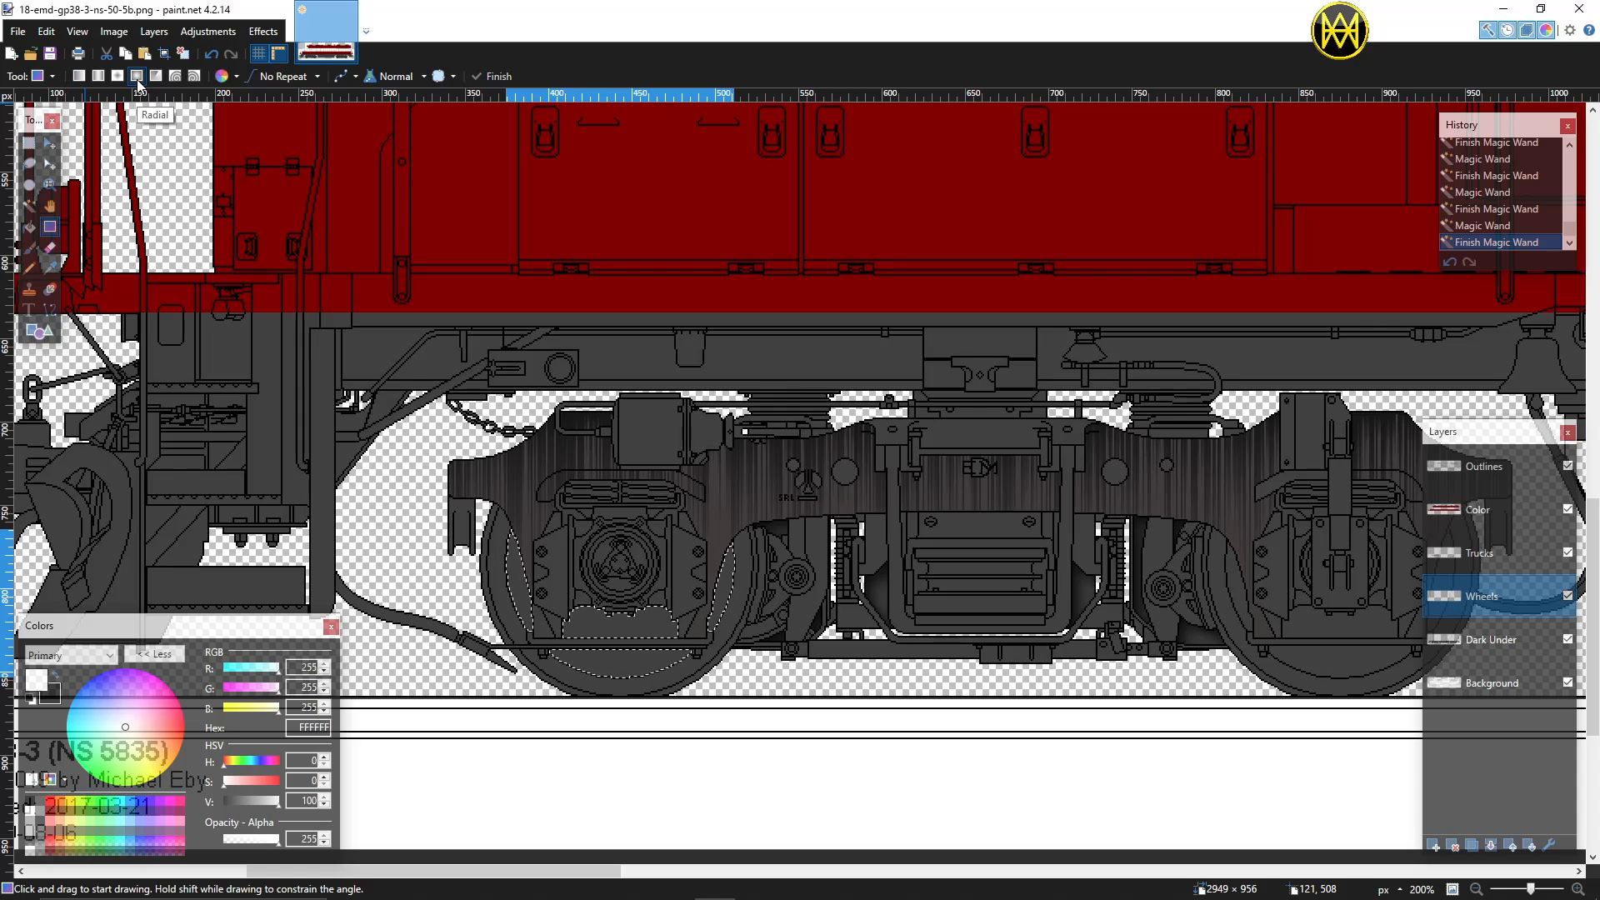
{"action": "left_click", "coordinate": [615, 560]}
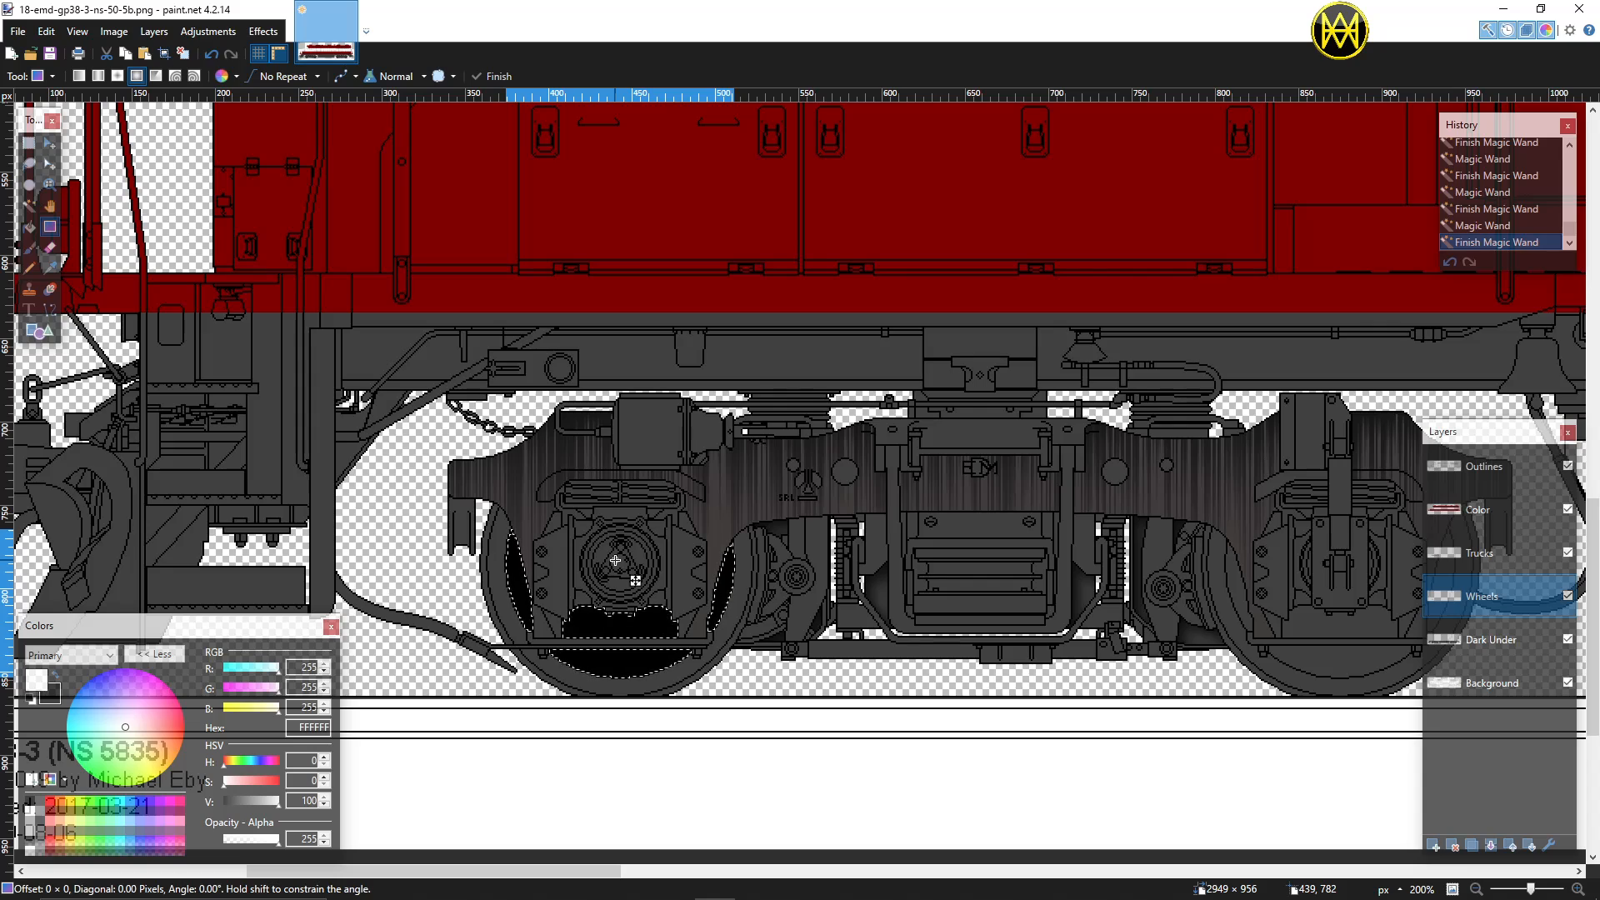
{"action": "left_click_drag", "start_coordinate": [615, 560], "coordinate": [628, 718]}
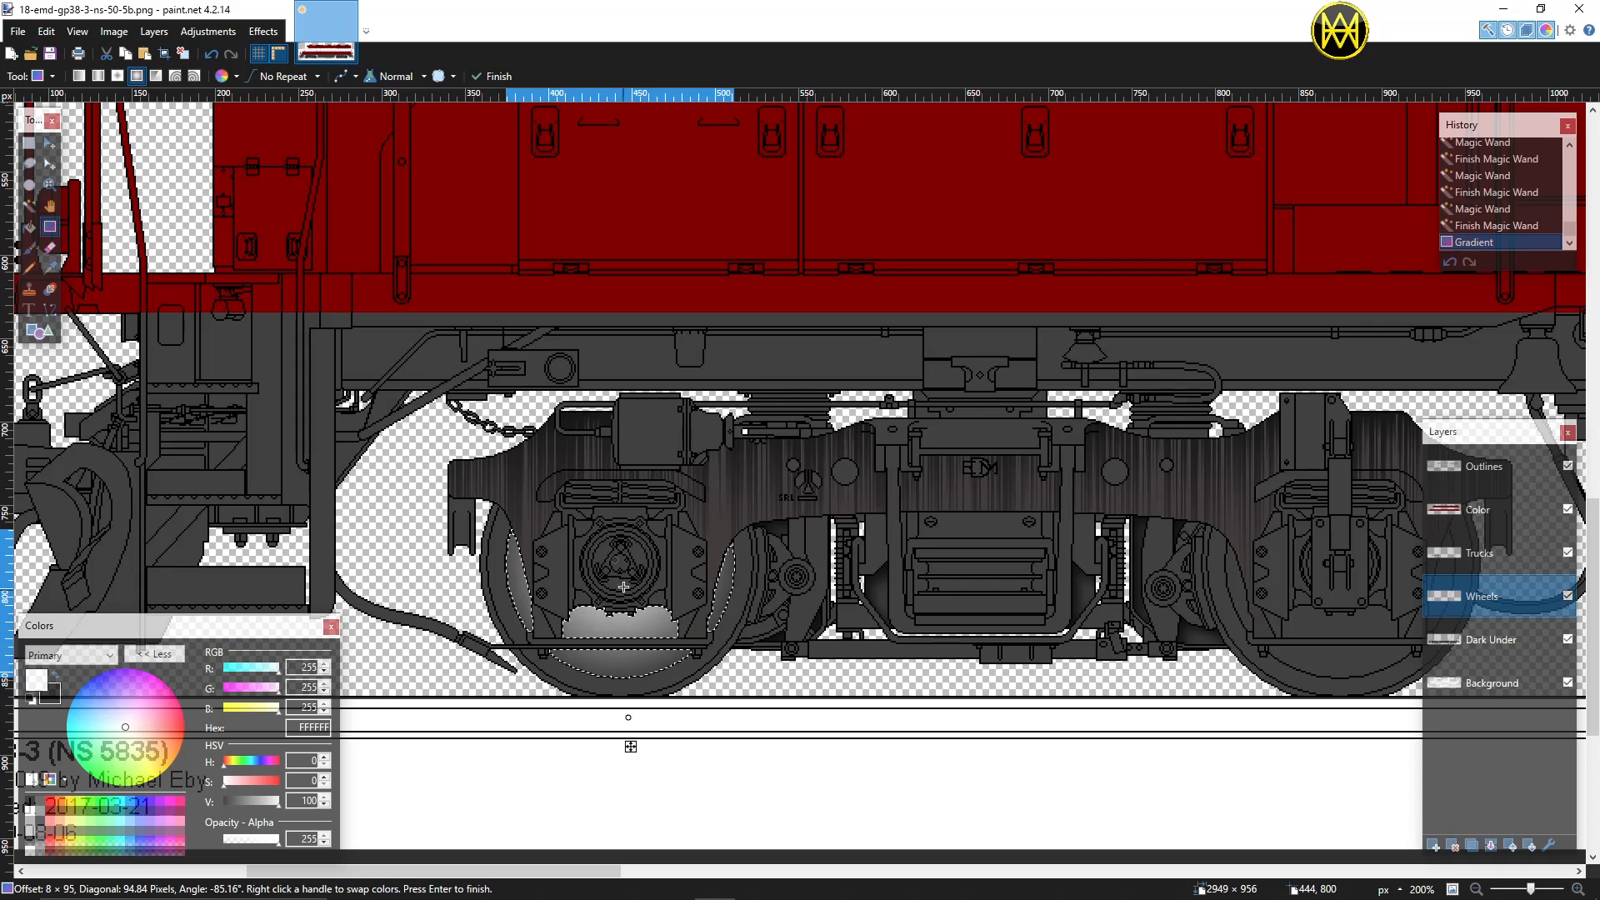
{"action": "left_click_drag", "start_coordinate": [617, 565], "coordinate": [612, 575]}
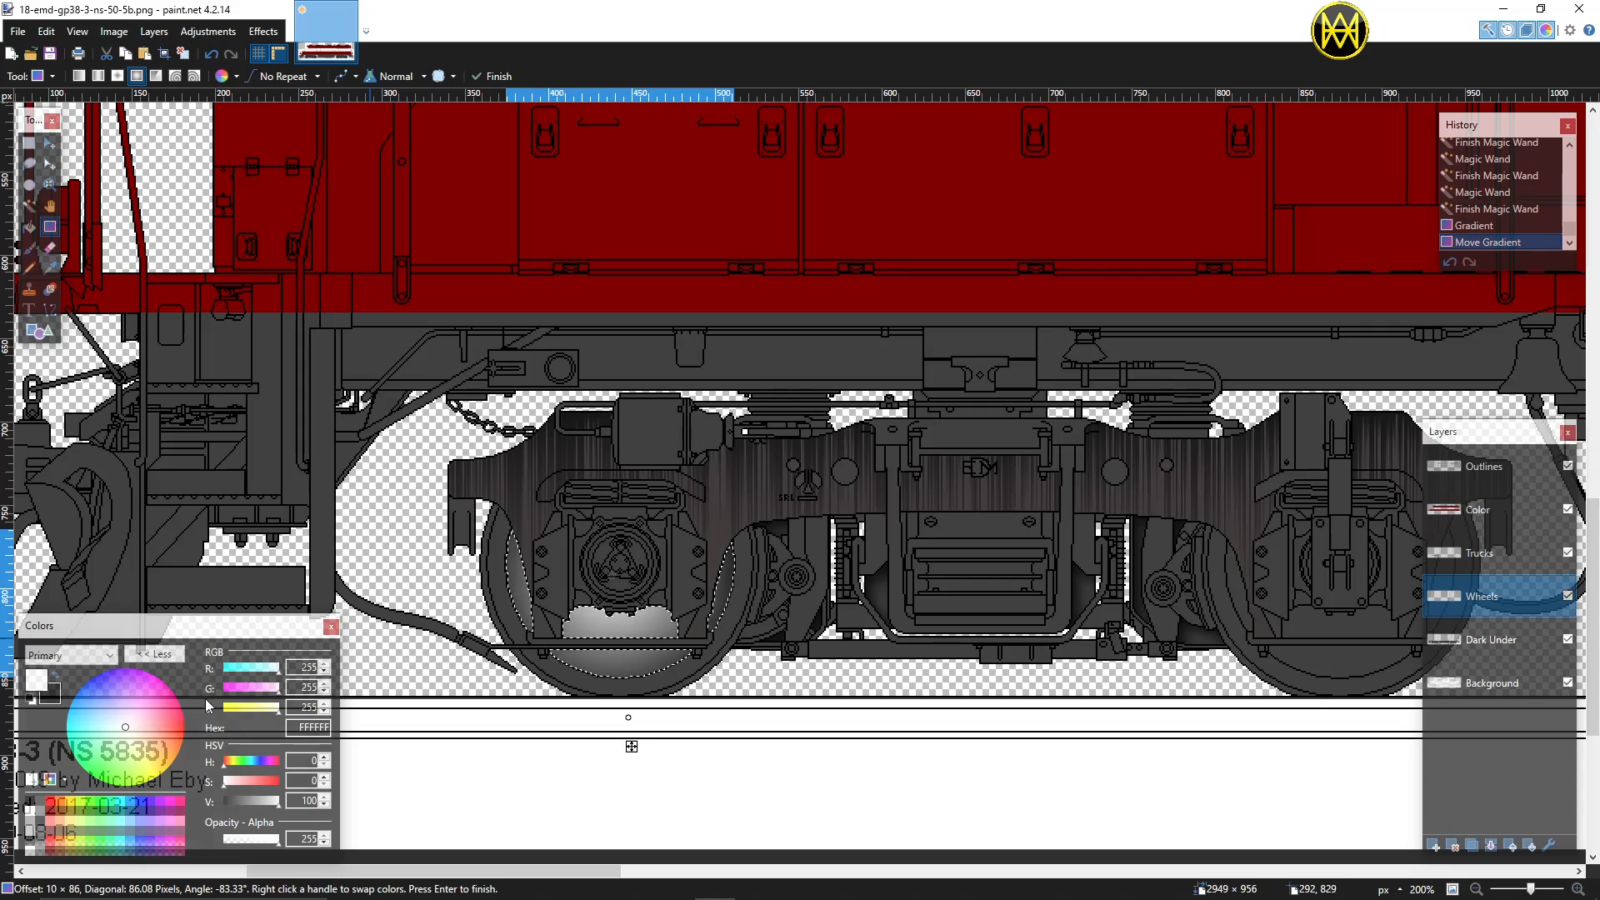
Step: Change the gradient's primary color to C0C0C0, lengthen it downward to about 133 pixels, finish it and deselect
{"action": "left_click", "coordinate": [31, 822]}
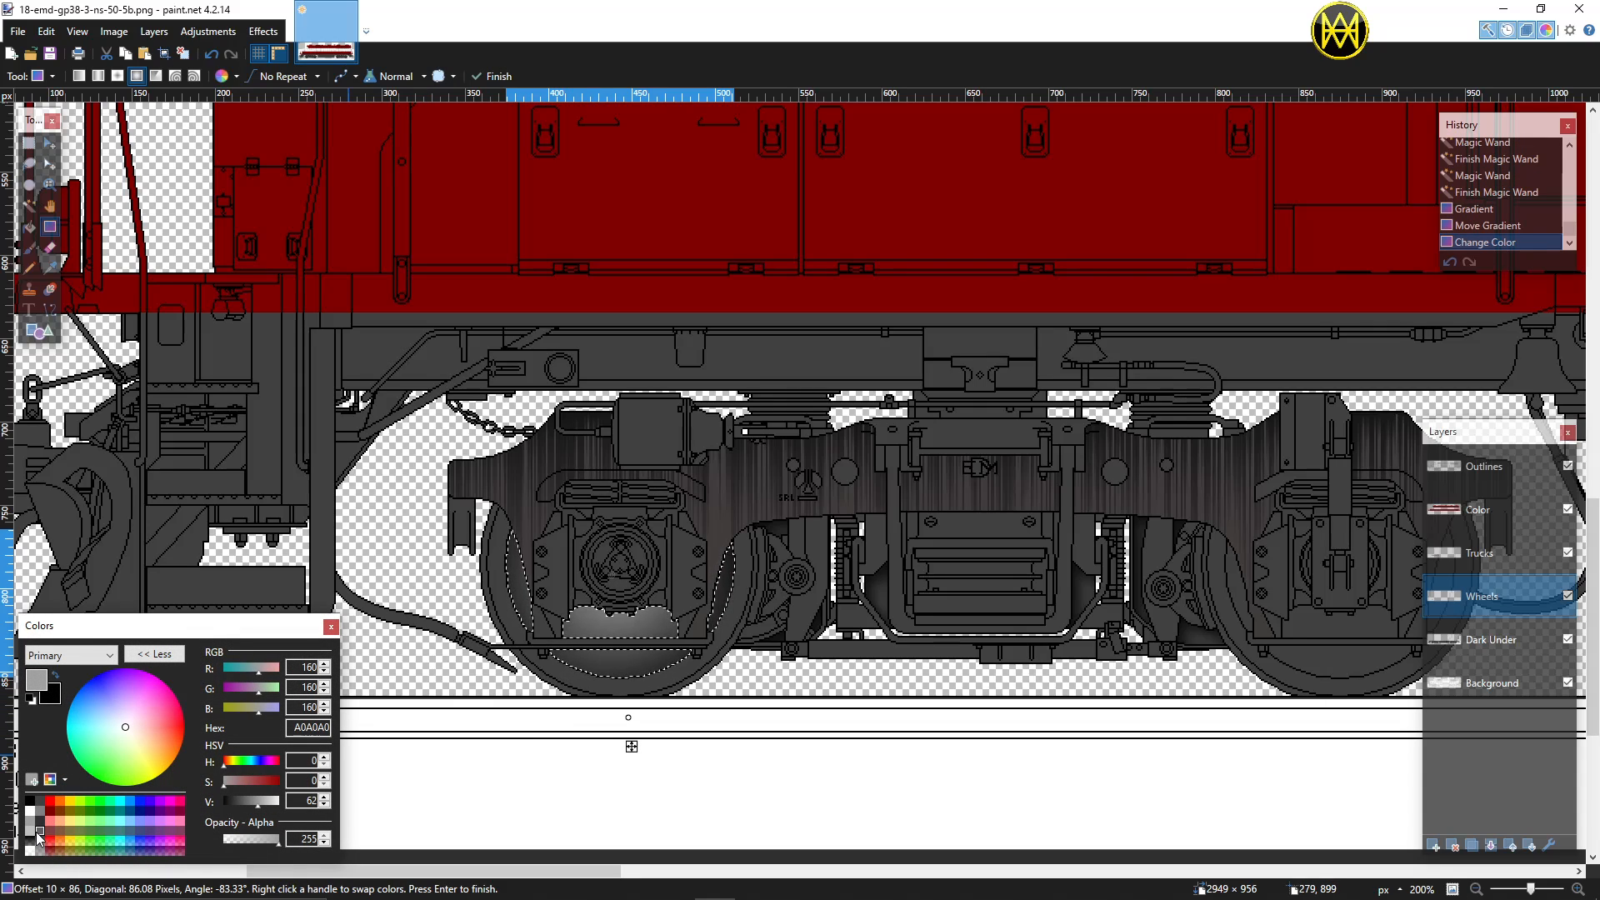
{"action": "left_click", "coordinate": [32, 835]}
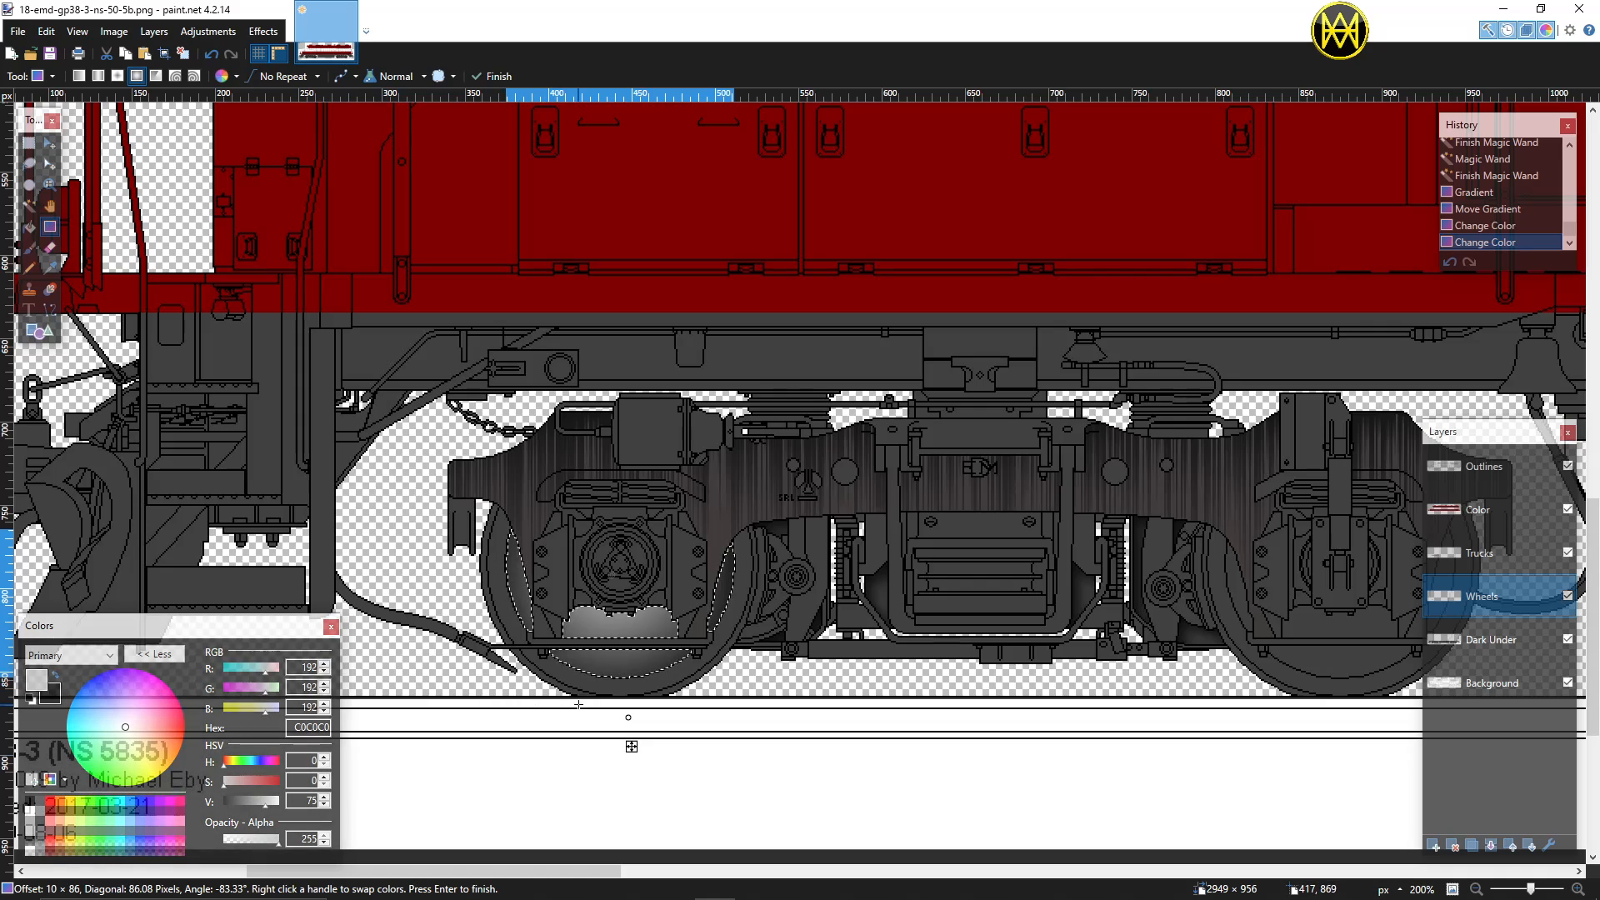
{"action": "left_click_drag", "start_coordinate": [622, 714], "coordinate": [631, 744]}
{"action": "left_click_drag", "start_coordinate": [612, 575], "coordinate": [611, 582]}
{"action": "left_click_drag", "start_coordinate": [631, 745], "coordinate": [636, 777]}
{"action": "left_click_drag", "start_coordinate": [610, 589], "coordinate": [612, 581]}
{"action": "left_click_drag", "start_coordinate": [632, 775], "coordinate": [635, 793]}
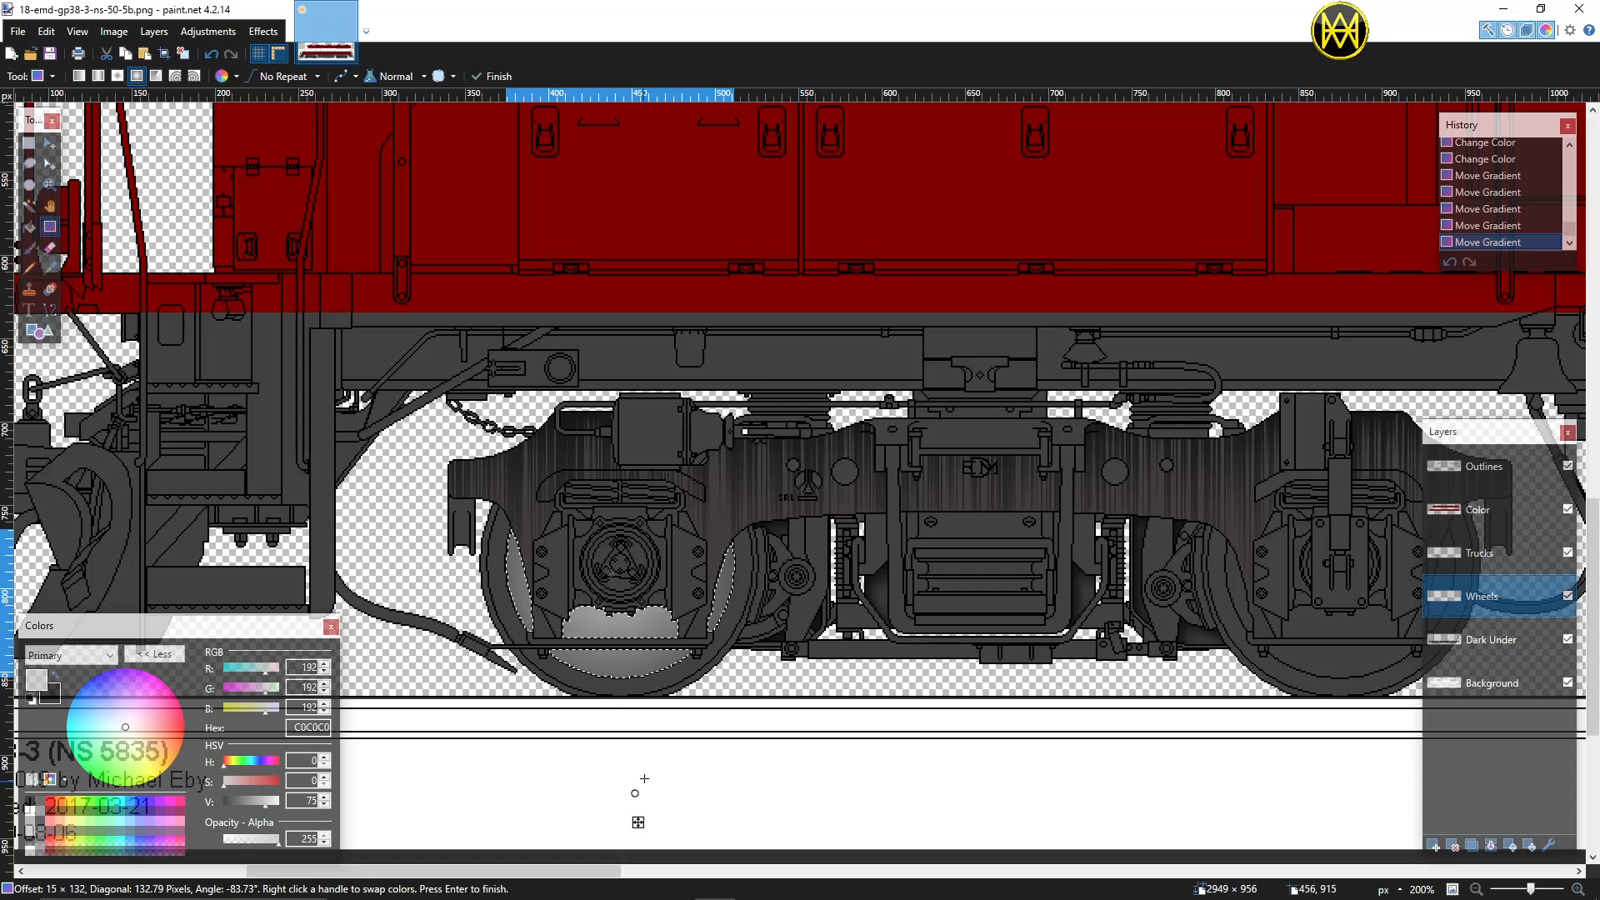
{"action": "key", "text": "Return"}
{"action": "key", "text": "ctrl+d"}
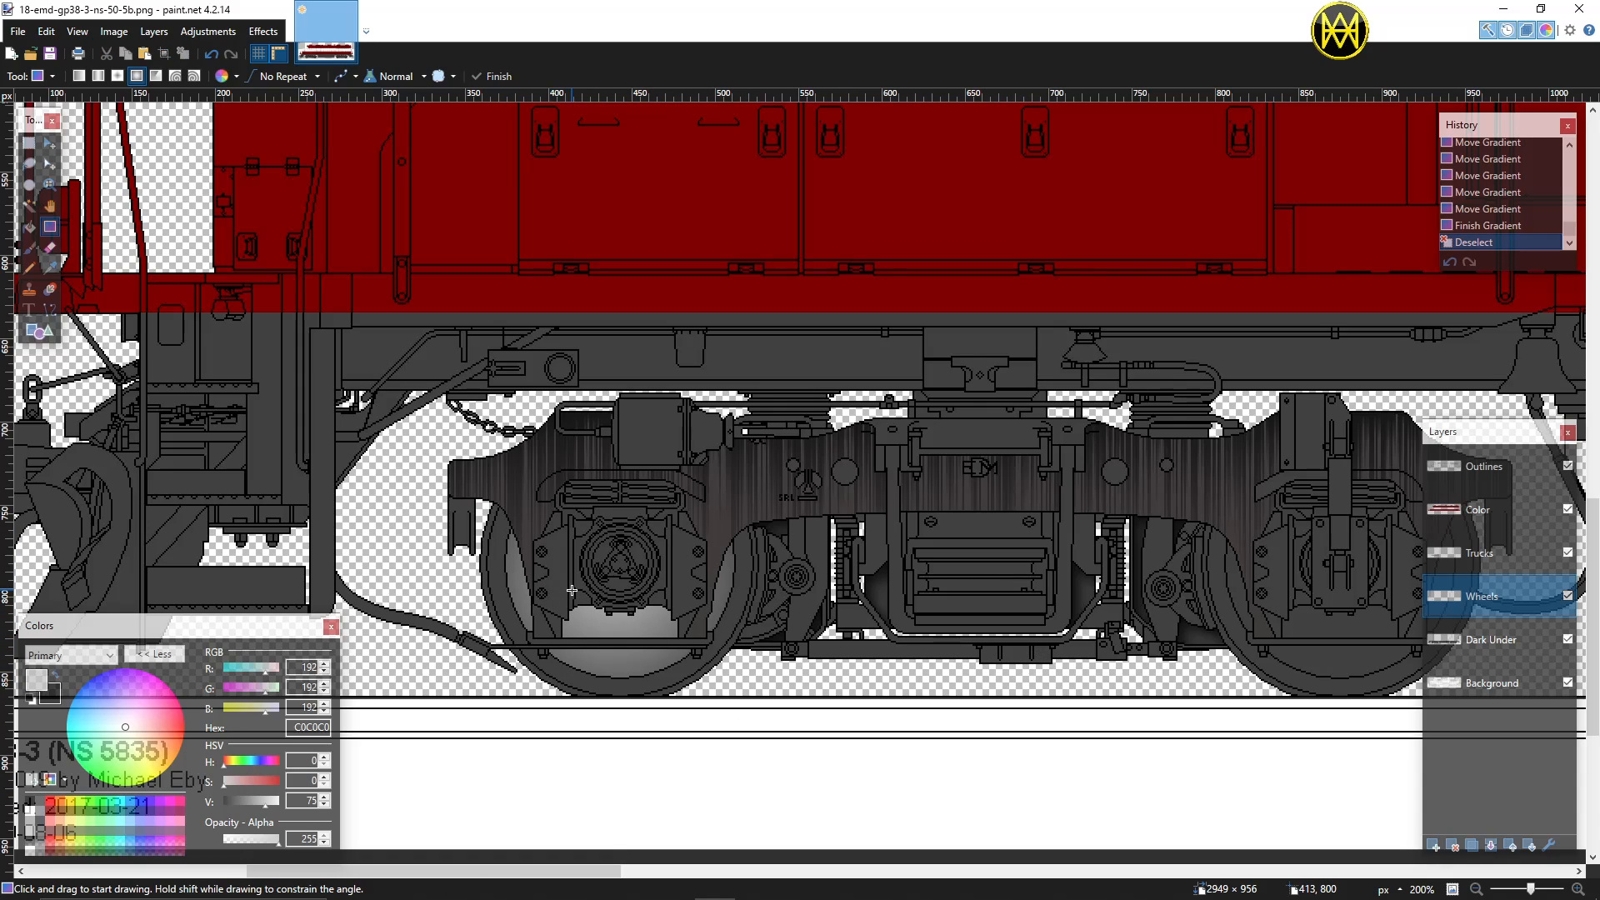
Step: Undo the deselection, repeat the Inner Shadow effect on the selected wheel areas, and deselect
{"action": "key", "text": "ctrl+z"}
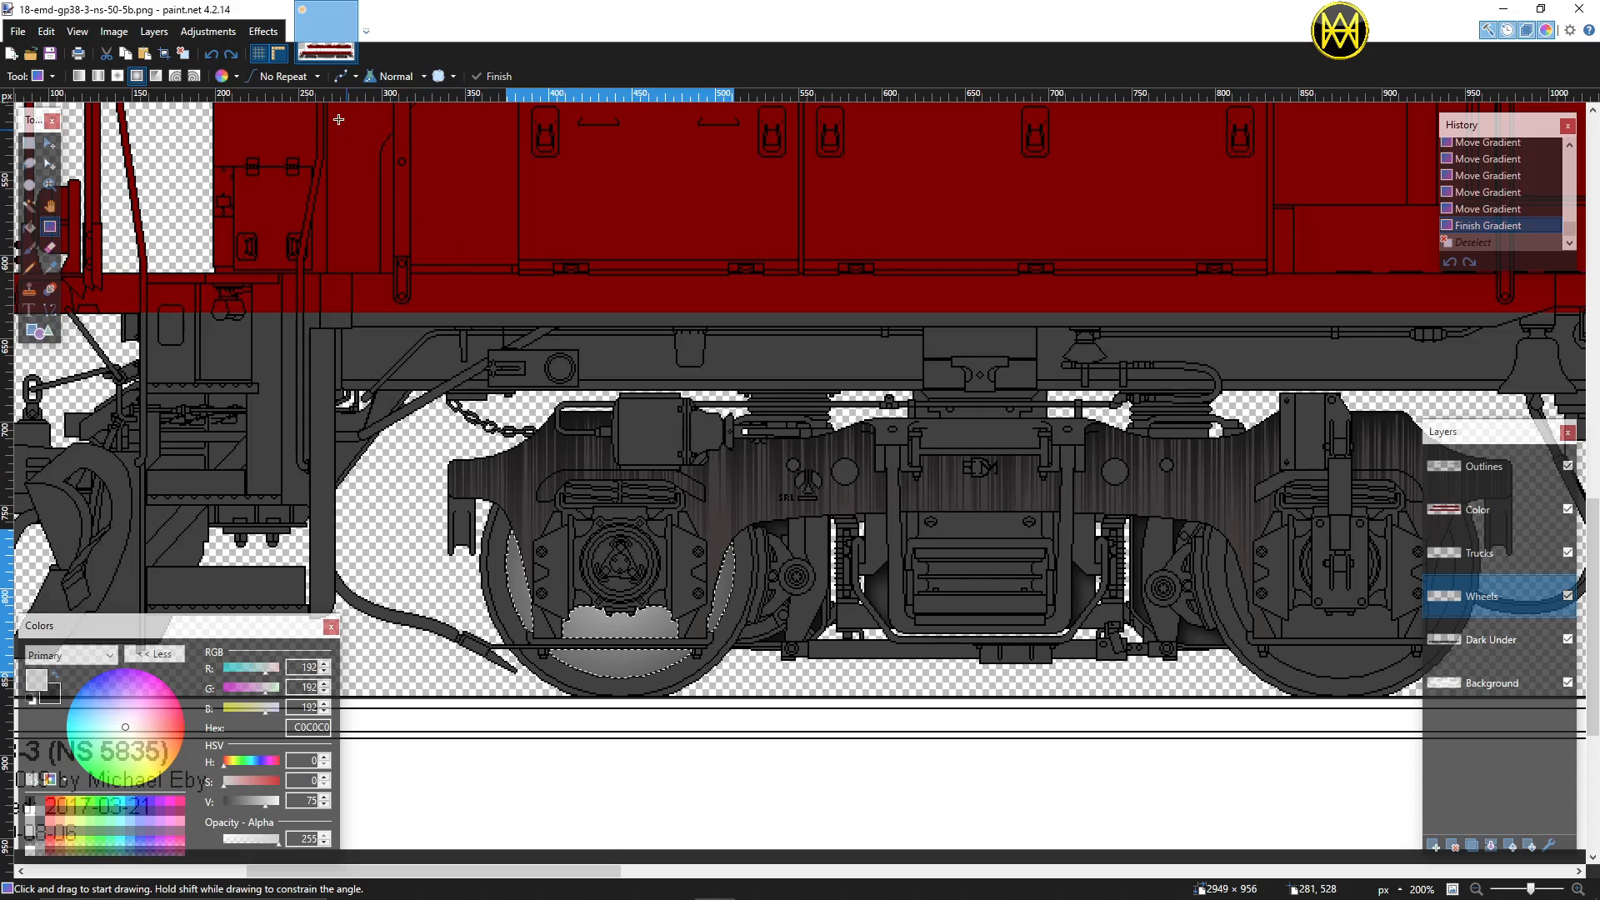
{"action": "left_click", "coordinate": [263, 31]}
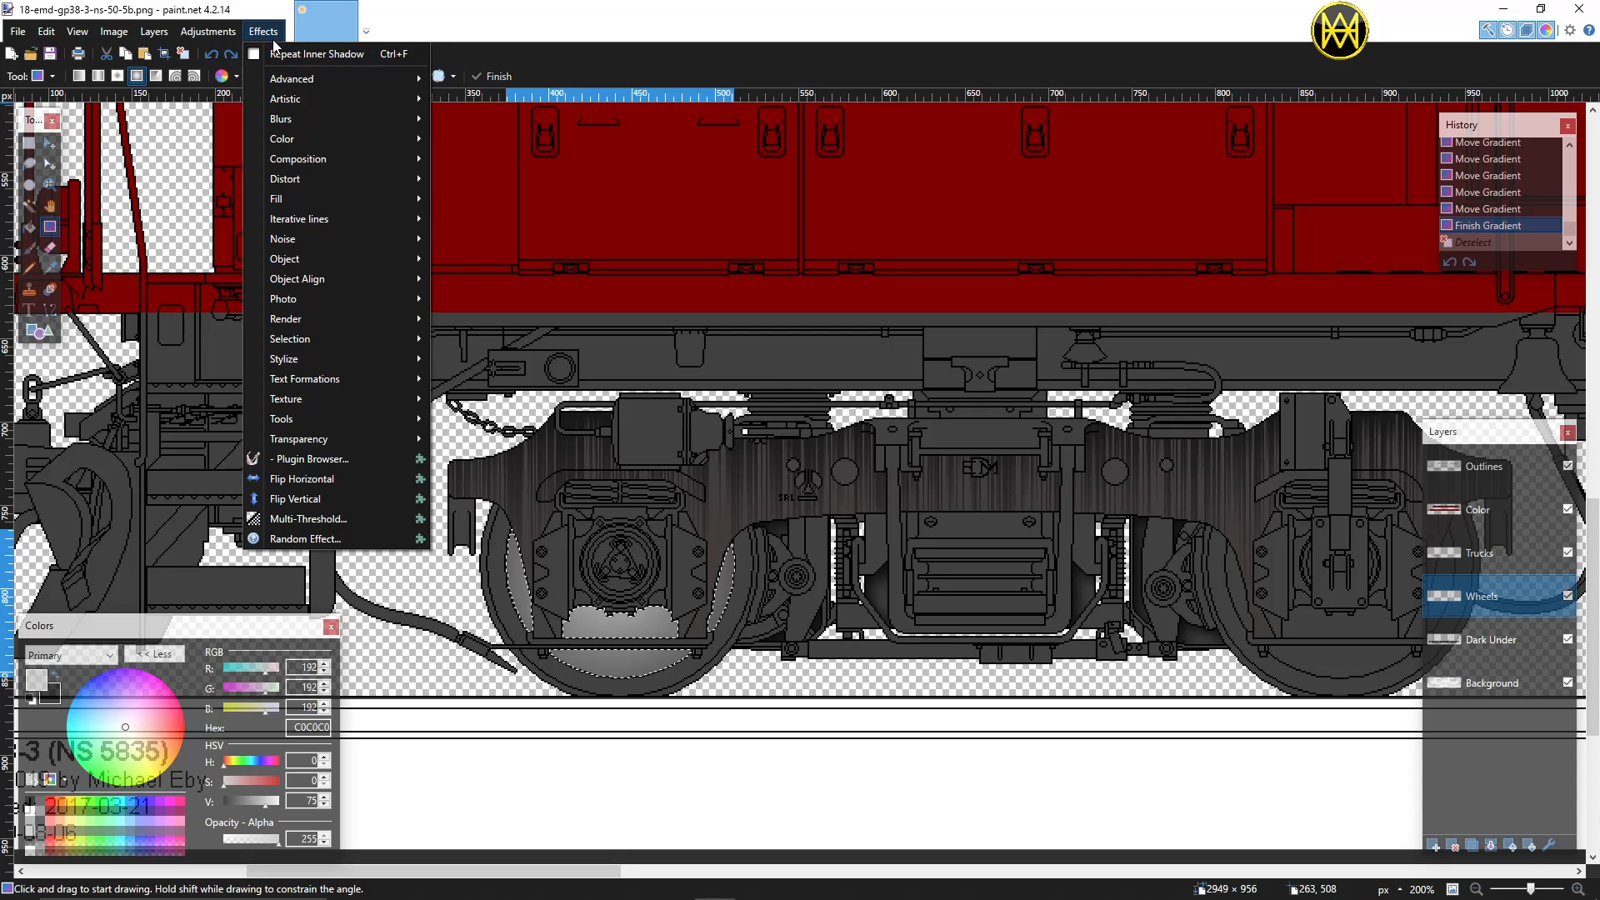
{"action": "left_click", "coordinate": [278, 55]}
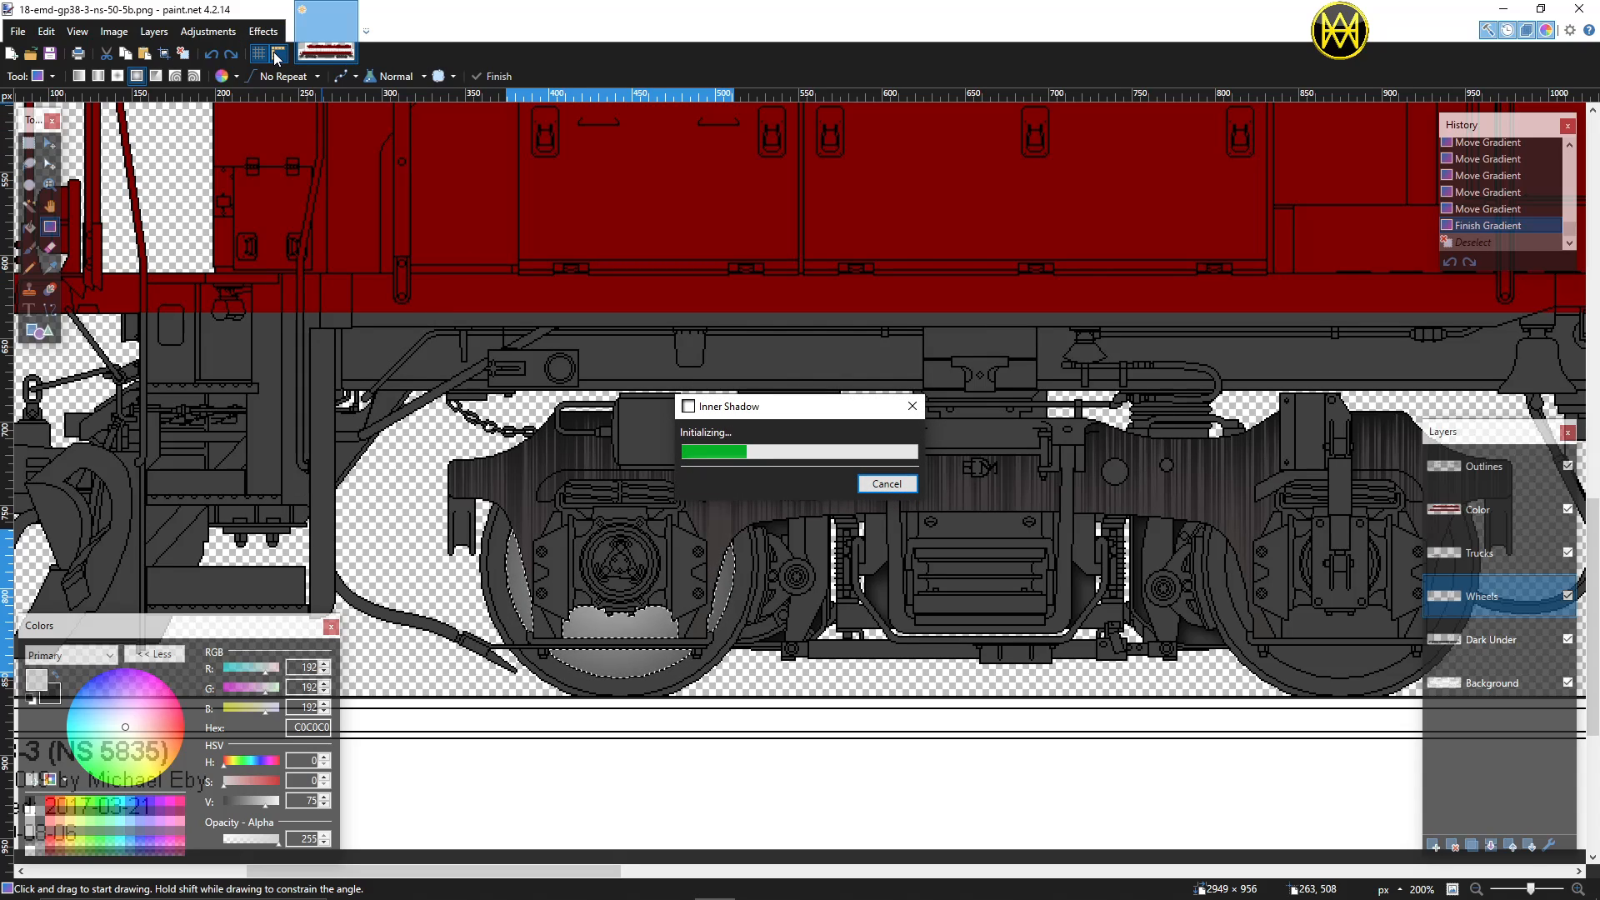
{"action": "key", "text": "ctrl+d"}
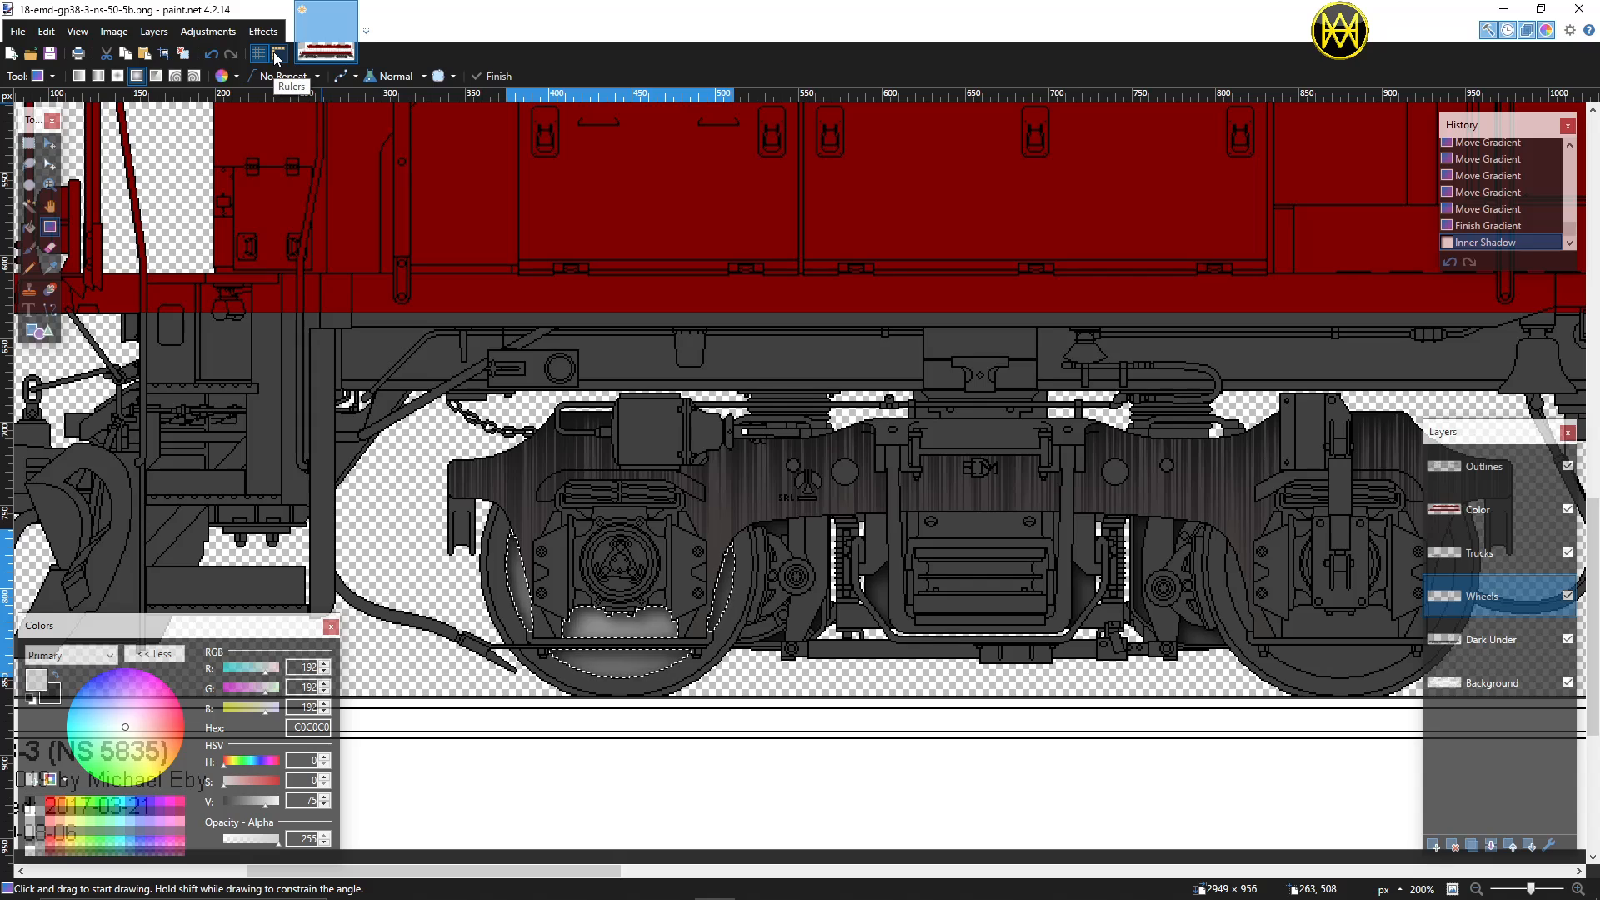
{"action": "scroll", "coordinate": [499, 348], "scroll_direction": "down", "scroll_amount": 3}
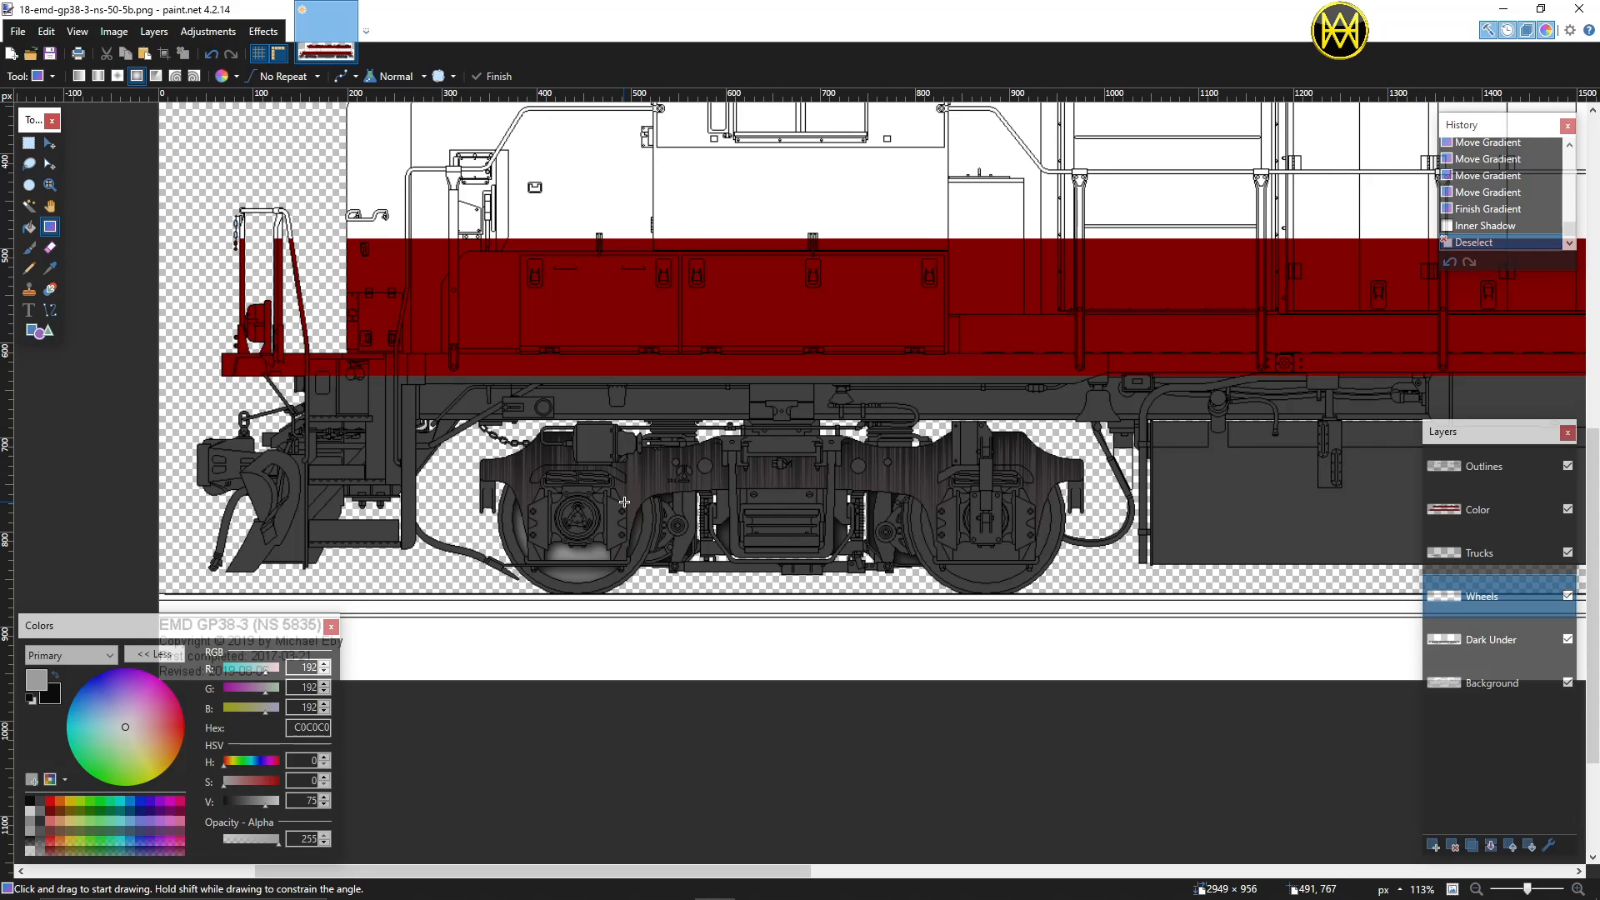
{"action": "scroll", "coordinate": [624, 502], "scroll_direction": "right", "scroll_amount": 2}
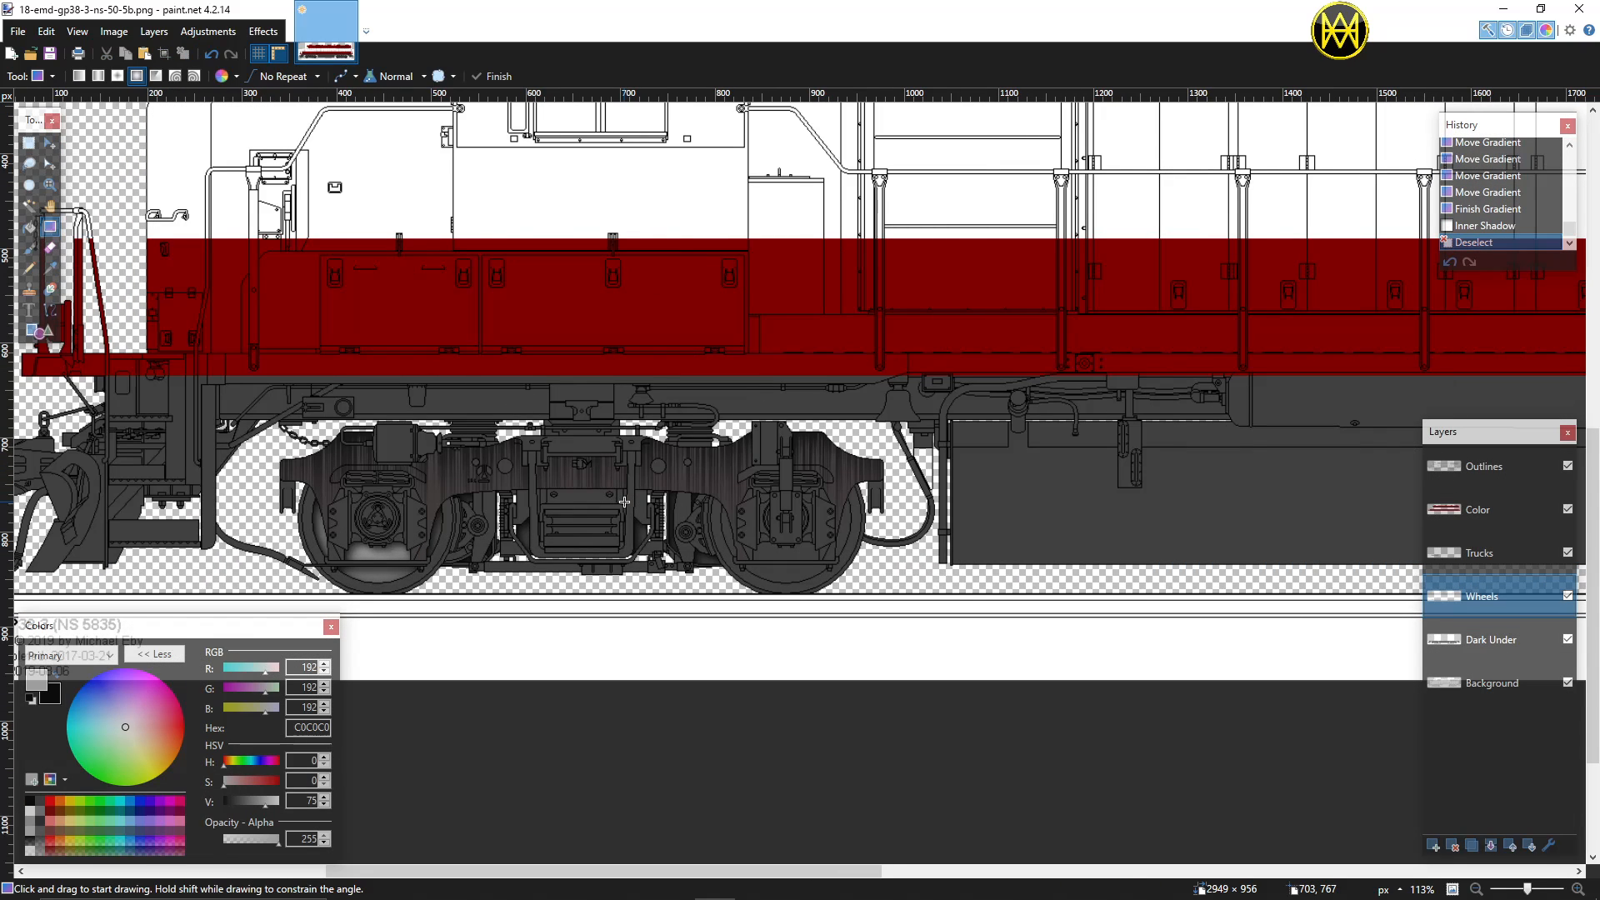
{"action": "scroll", "coordinate": [625, 502], "scroll_direction": "up", "scroll_amount": 1}
{"action": "scroll", "coordinate": [624, 502], "scroll_direction": "down", "scroll_amount": 2}
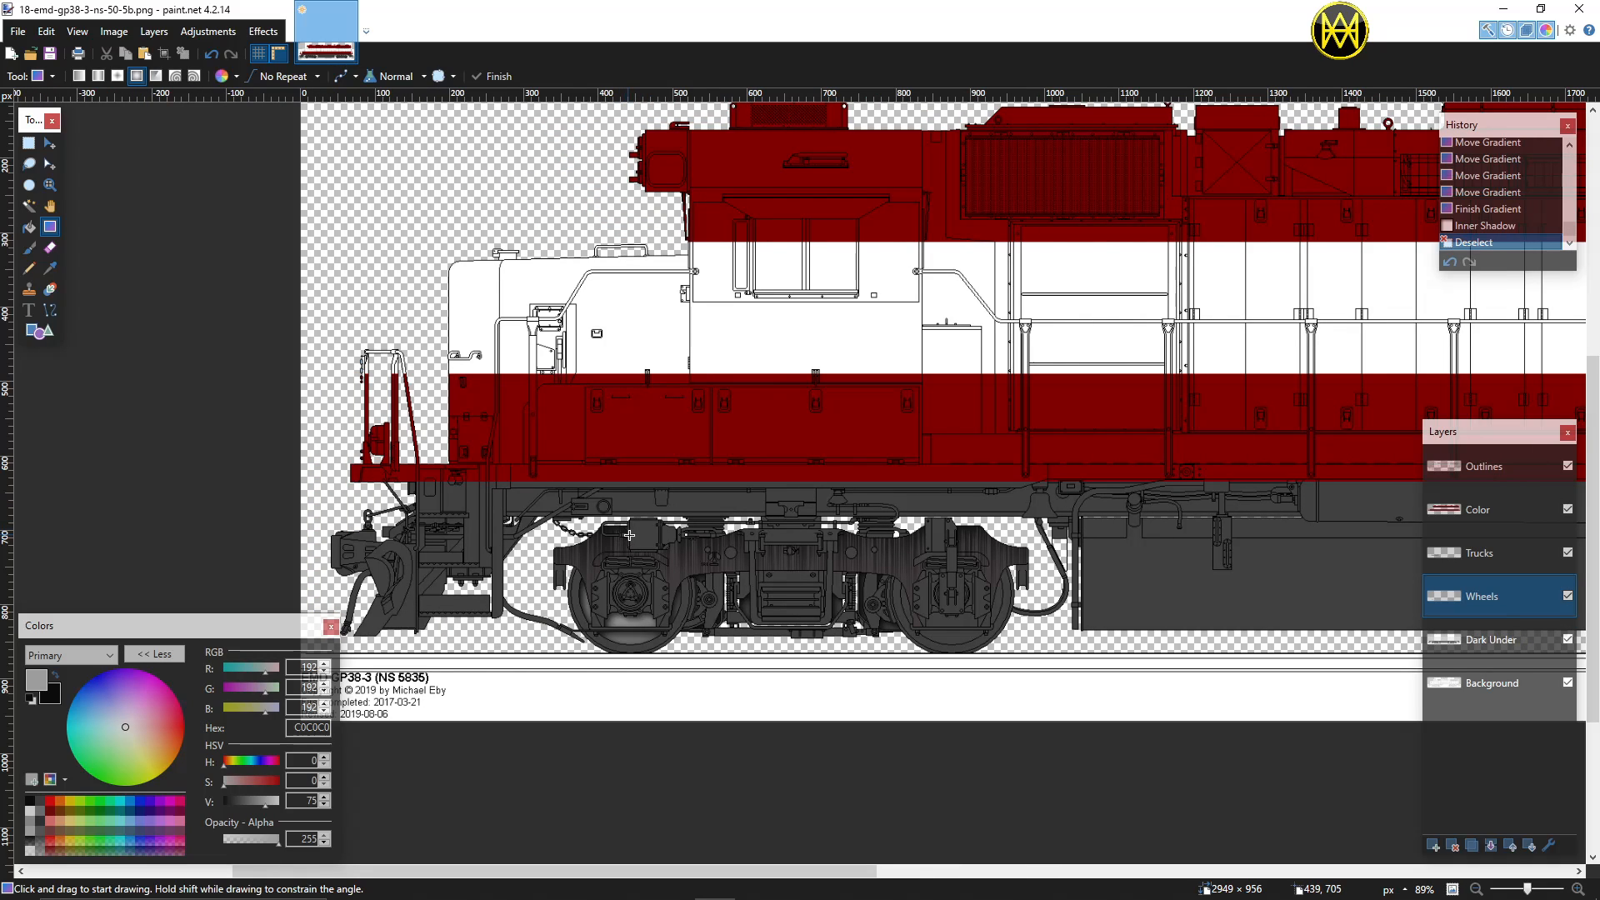
{"action": "scroll", "coordinate": [623, 510], "scroll_direction": "up", "scroll_amount": 2}
{"action": "scroll", "coordinate": [630, 535], "scroll_direction": "up", "scroll_amount": 1}
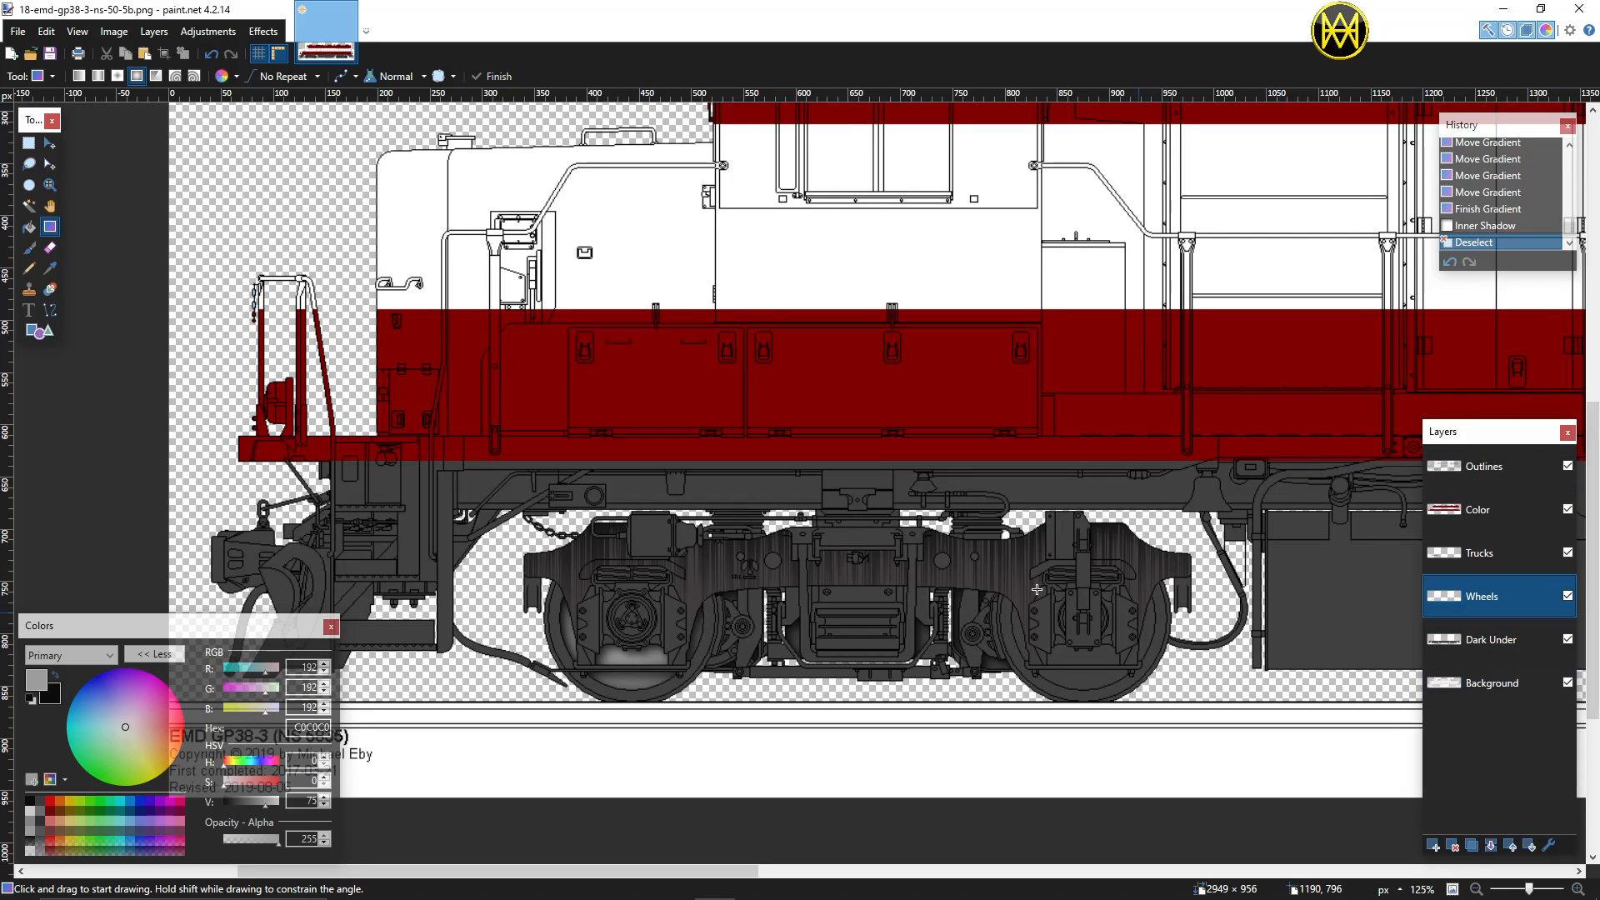
Step: Make the Background layer active and select the frame sill areas above the front half of the truck with the Magic Wand
{"action": "left_click", "coordinate": [1484, 683]}
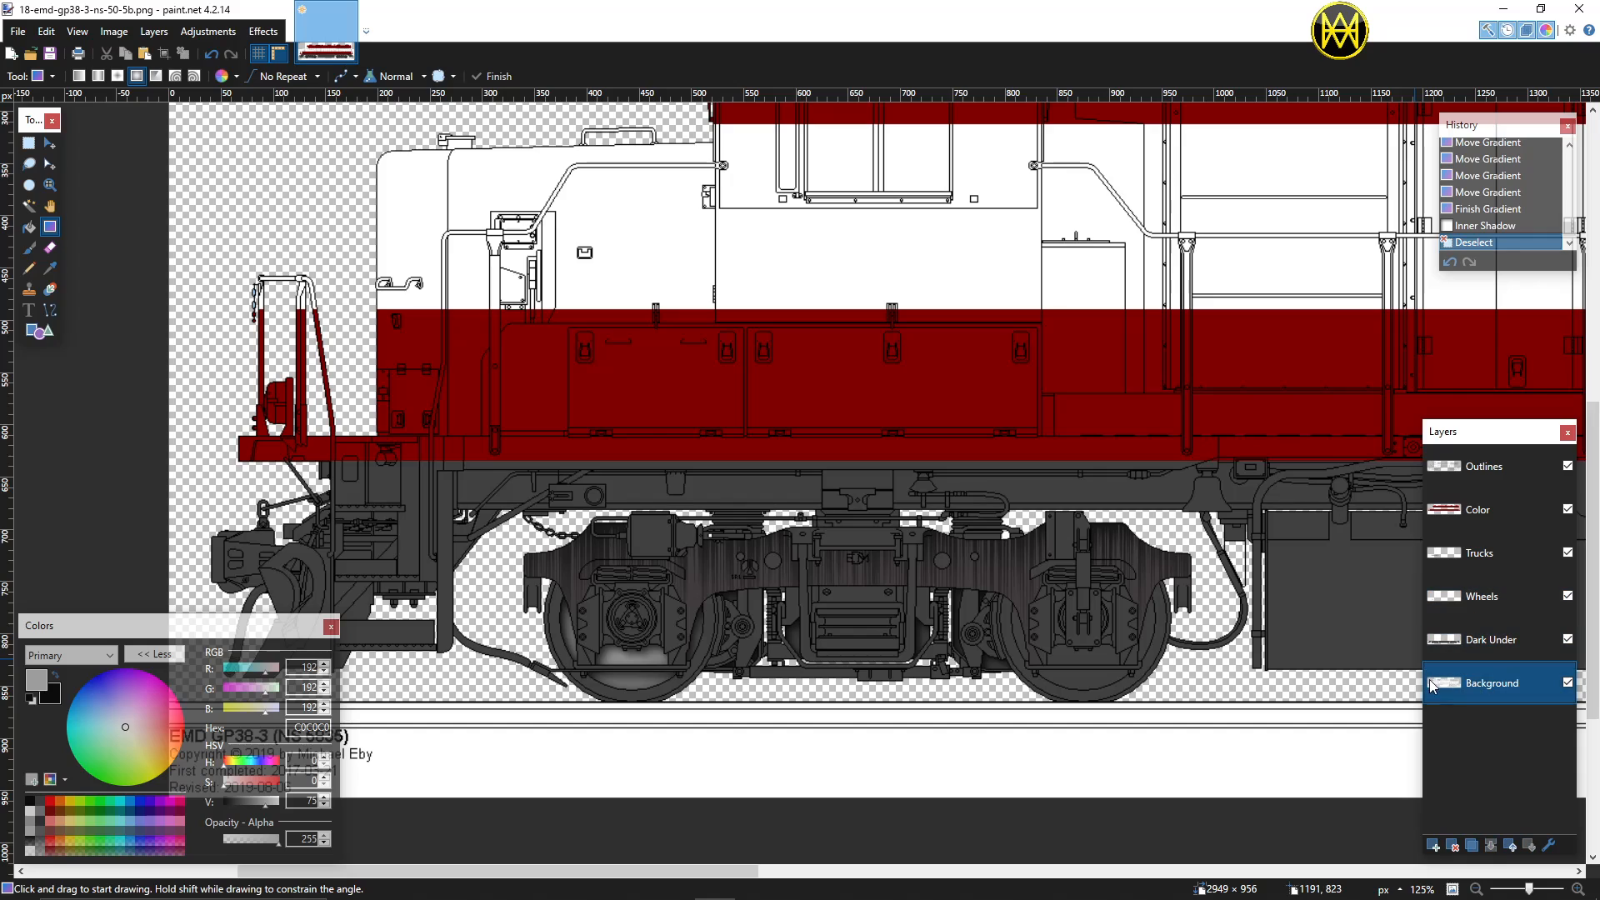
{"action": "scroll", "coordinate": [514, 505], "scroll_direction": "up", "scroll_amount": 2}
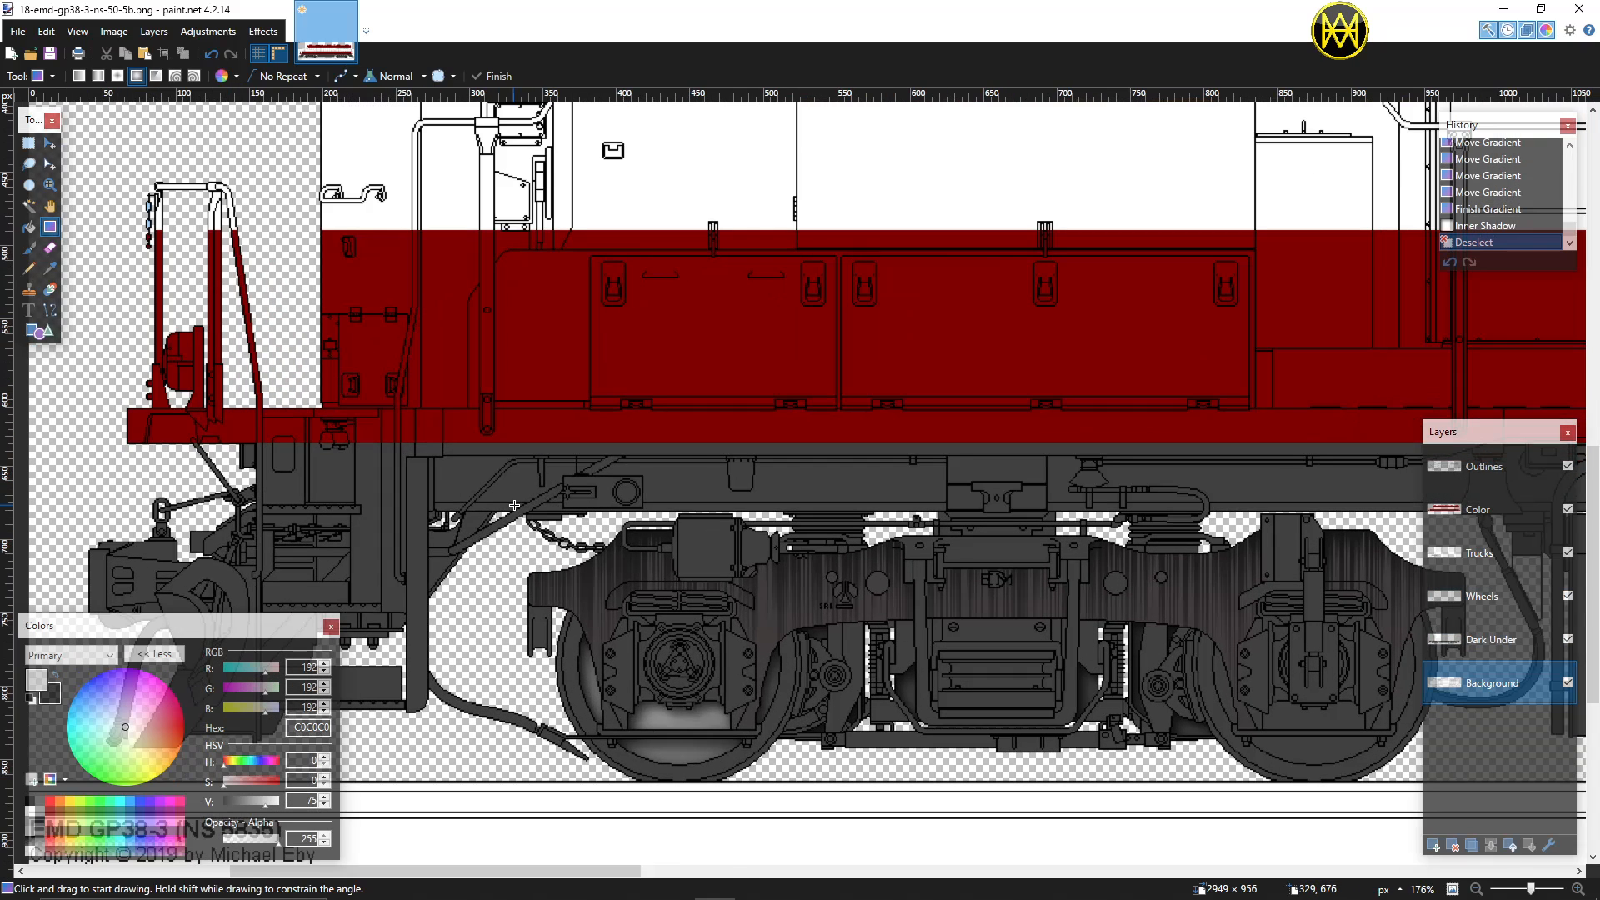
{"action": "left_click", "coordinate": [30, 206]}
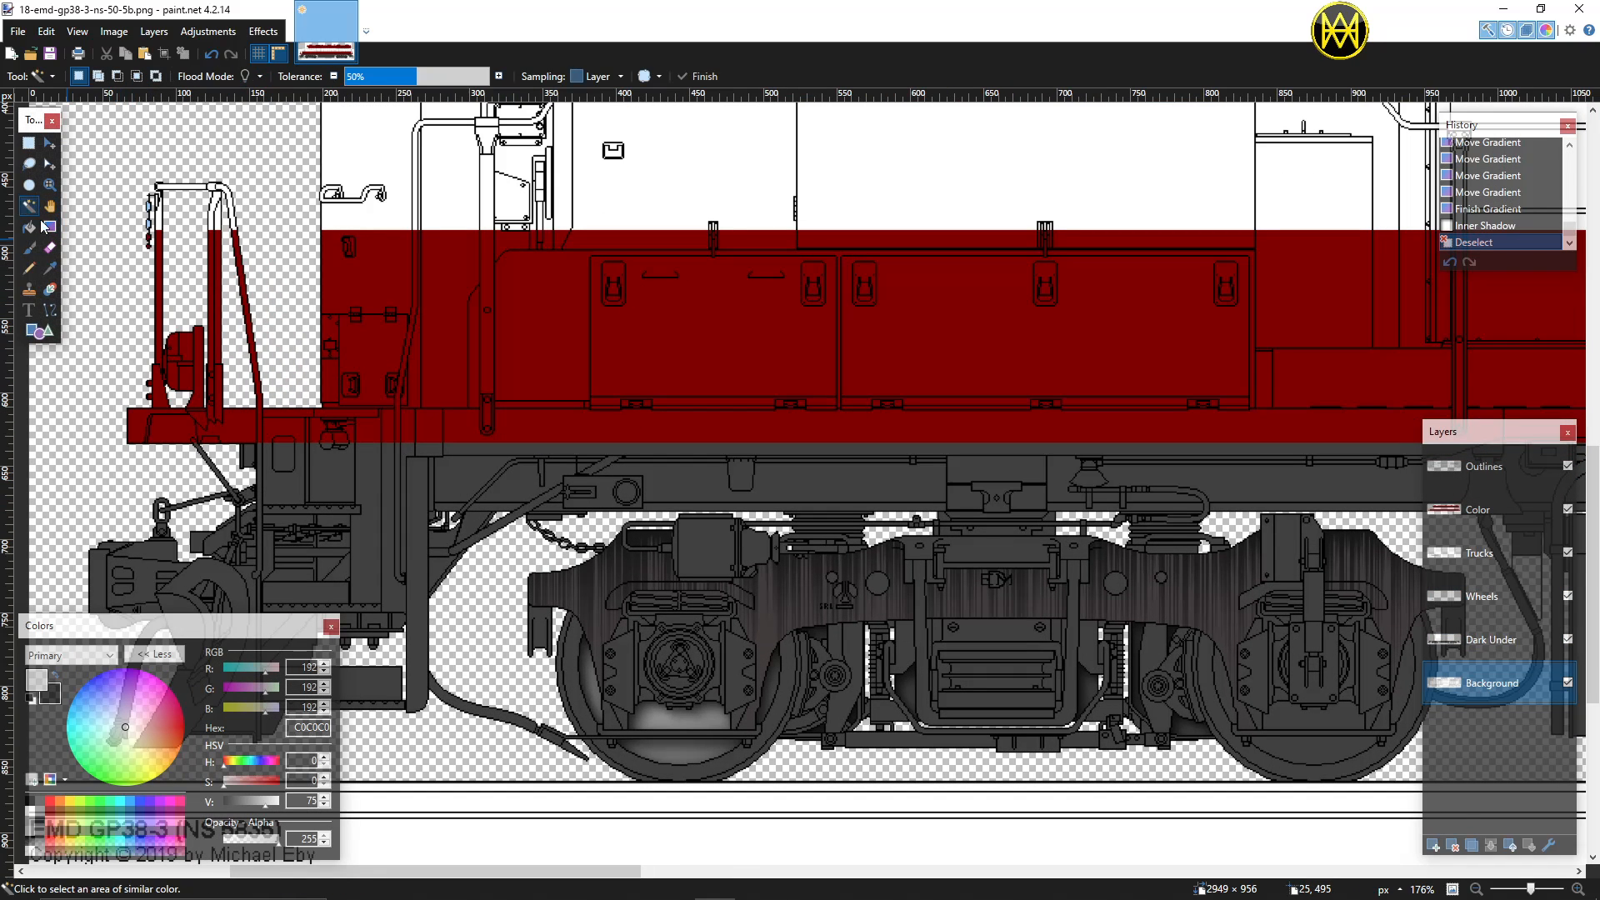
{"action": "left_click", "coordinate": [452, 477]}
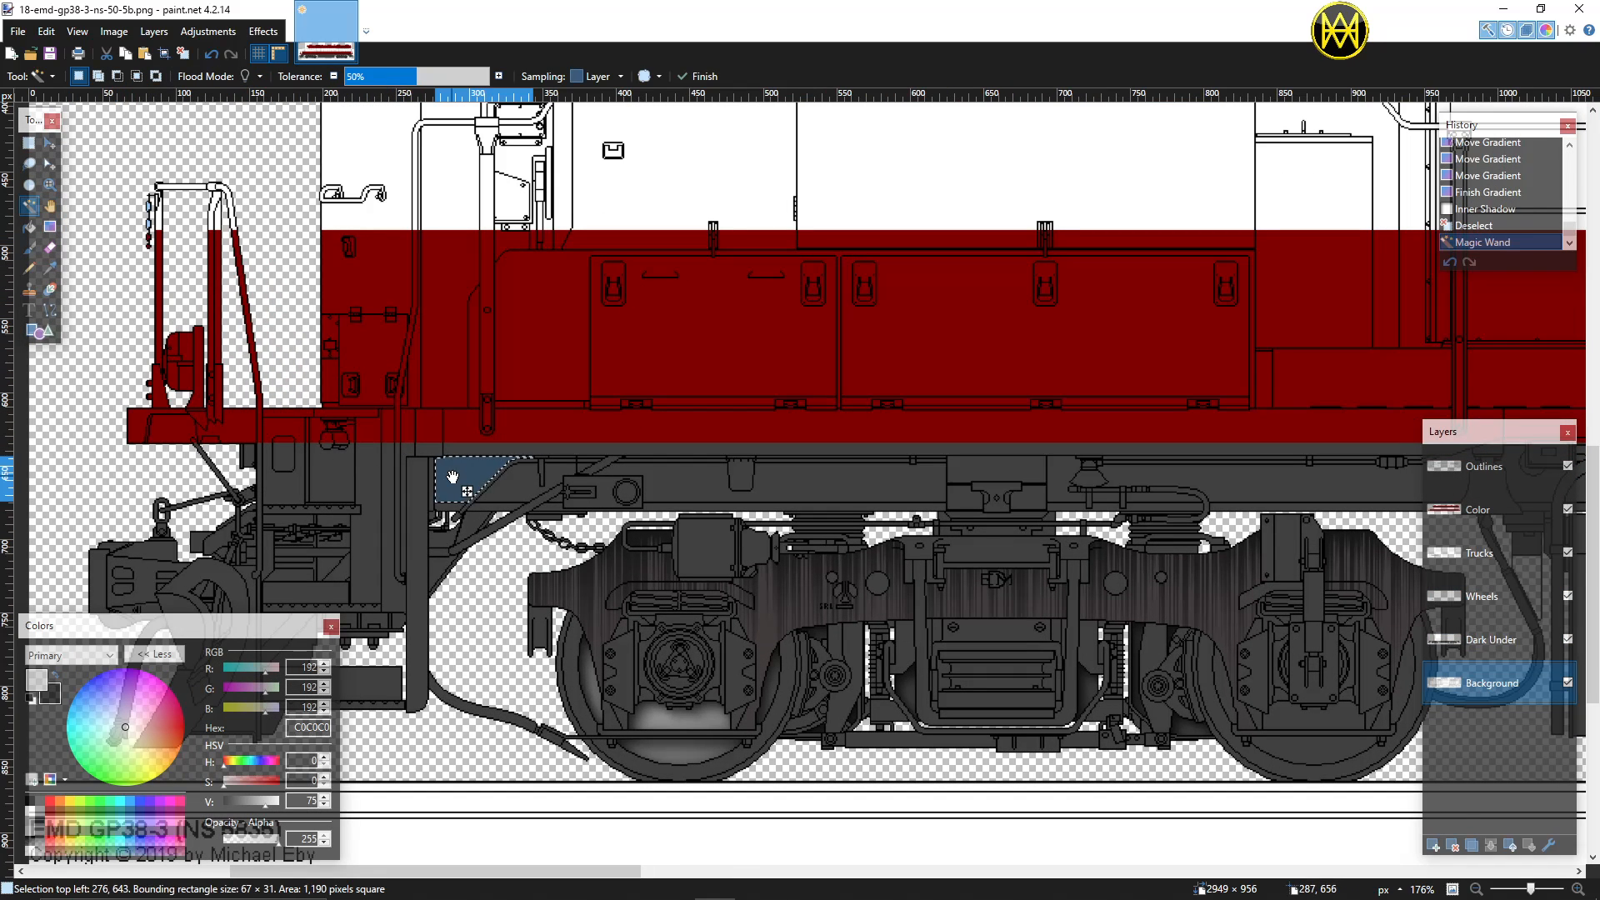
{"action": "left_click", "coordinate": [510, 486], "text": "ctrl"}
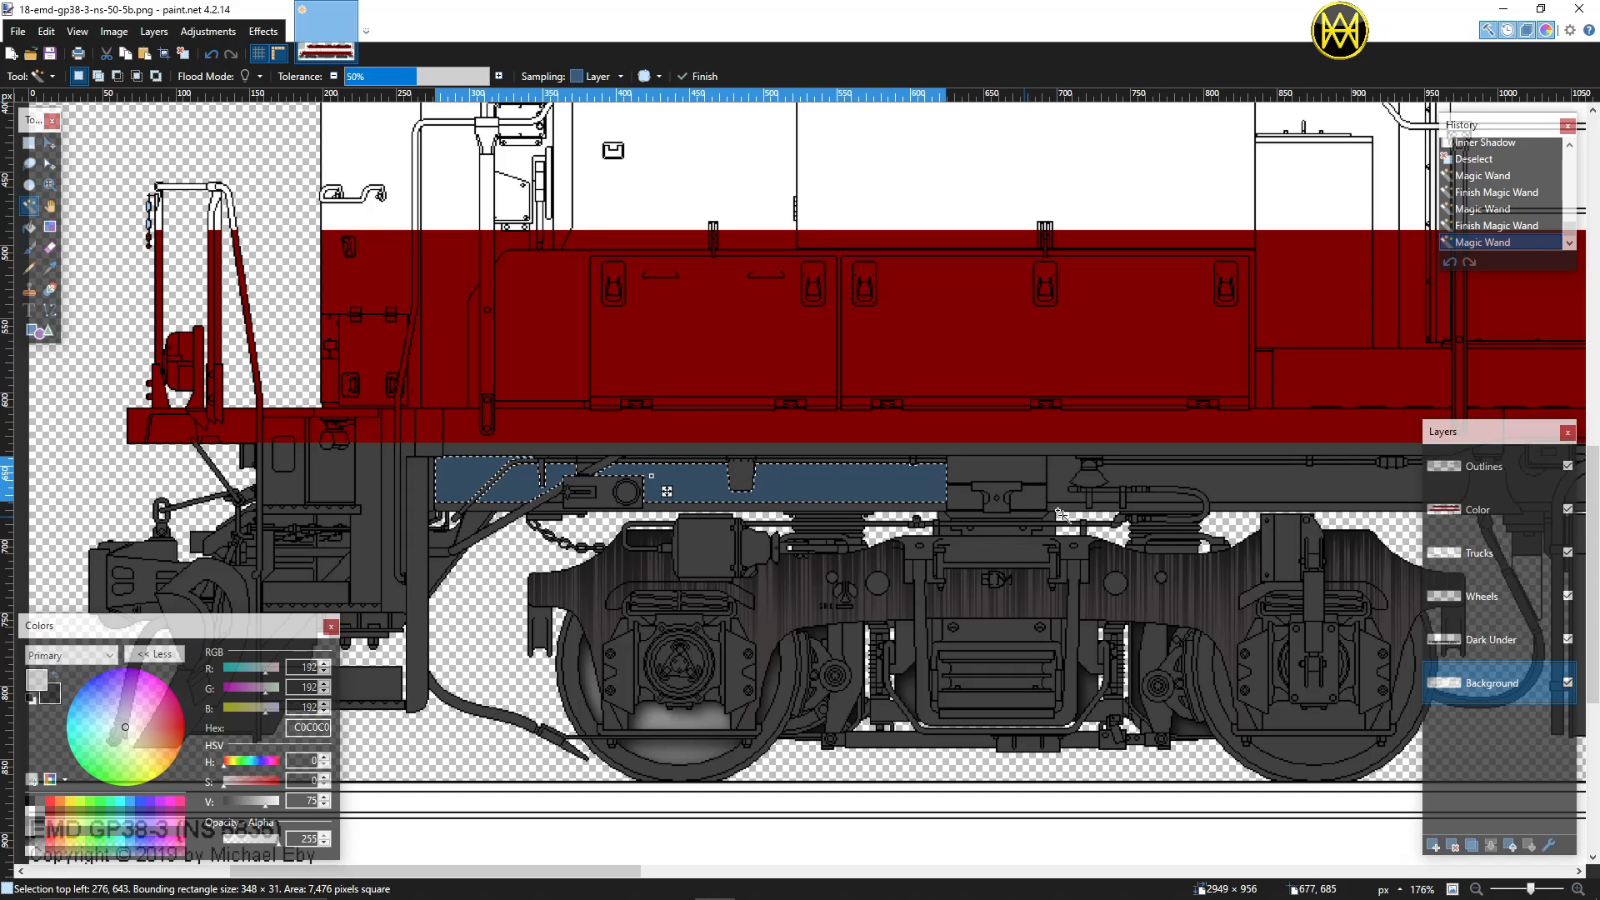
{"action": "left_click", "coordinate": [1064, 474], "text": "ctrl"}
{"action": "left_click", "coordinate": [1024, 501], "text": "ctrl"}
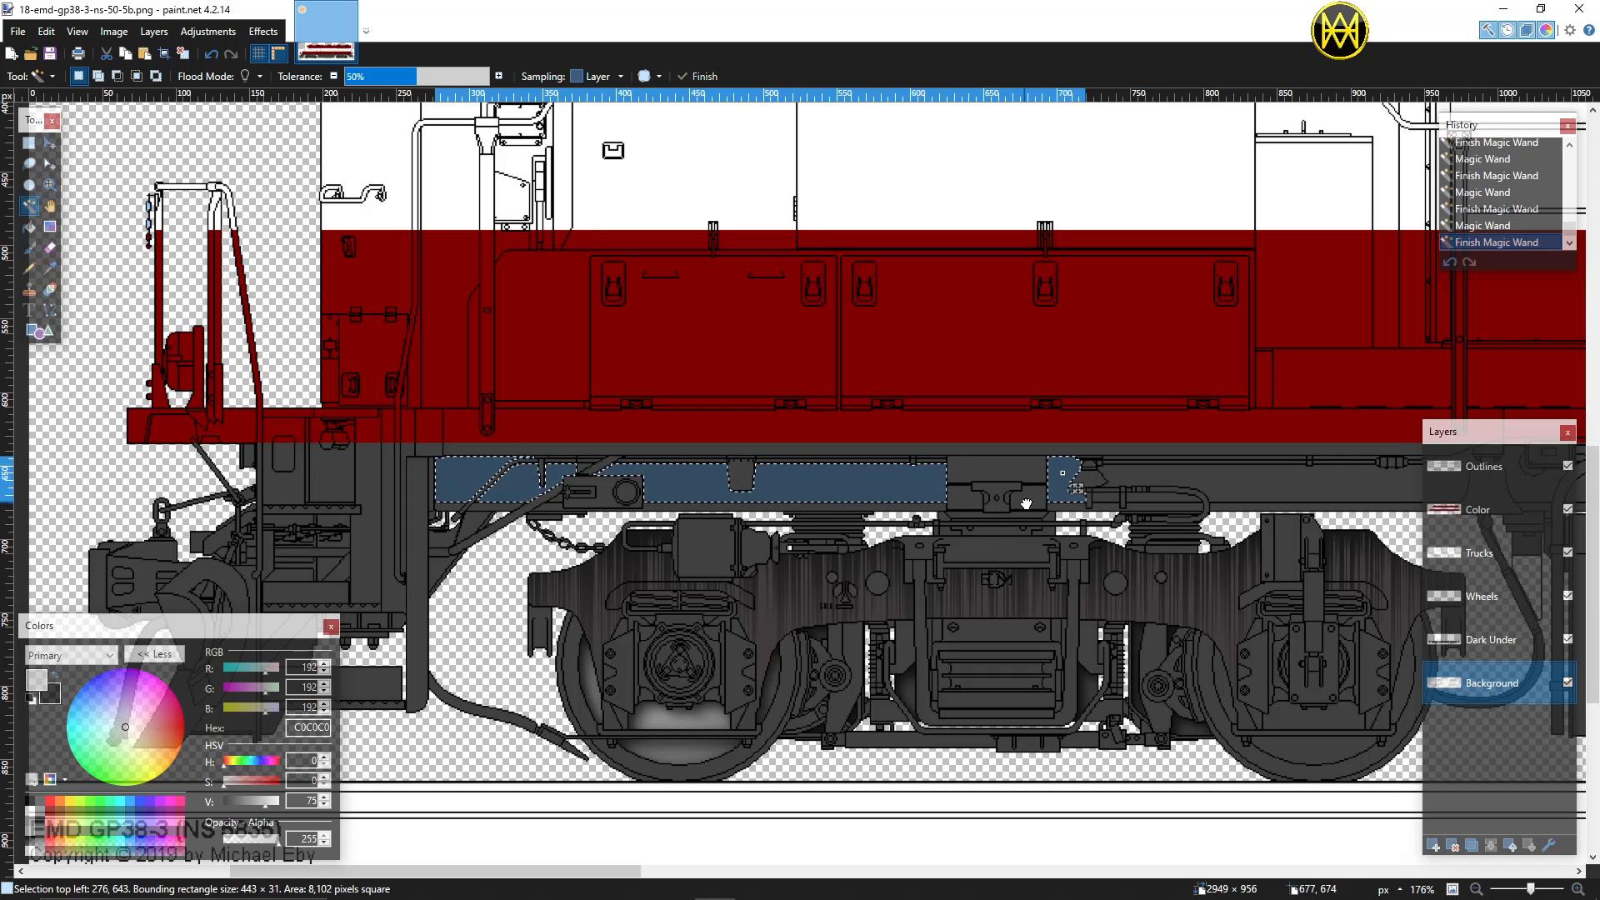
Step: Extend the Magic Wand selection to the sill above the truck's rear half, the gaps around the pipes and the brace beside the steps
{"action": "scroll", "coordinate": [951, 504], "scroll_direction": "right", "scroll_amount": 3}
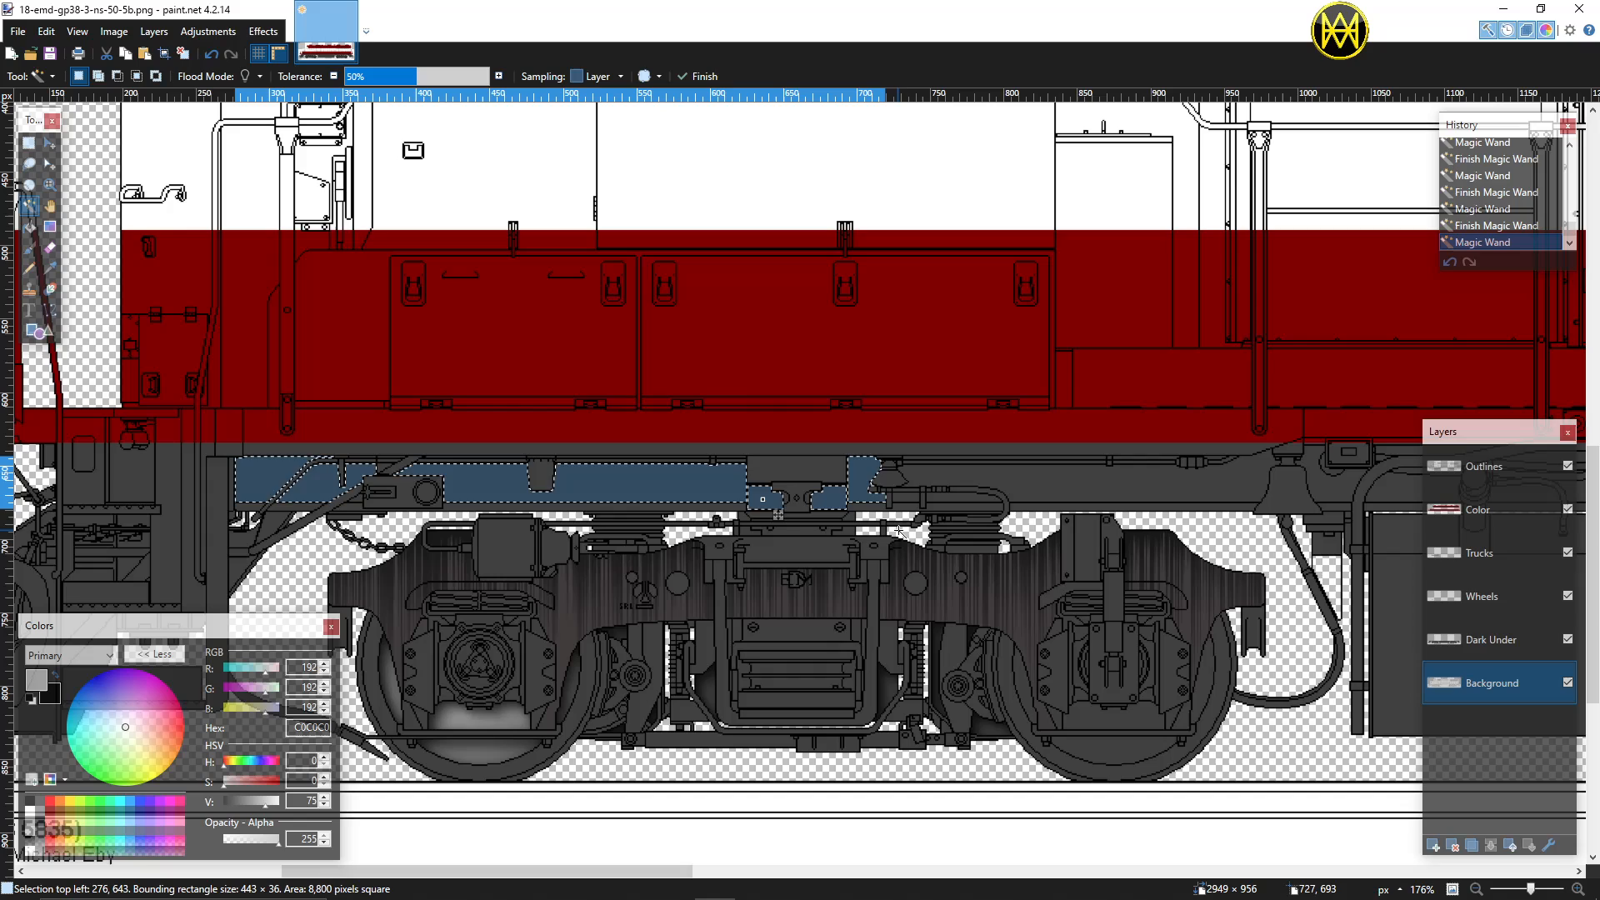
{"action": "left_click", "coordinate": [948, 497], "text": "ctrl"}
{"action": "left_click", "coordinate": [936, 496], "text": "ctrl"}
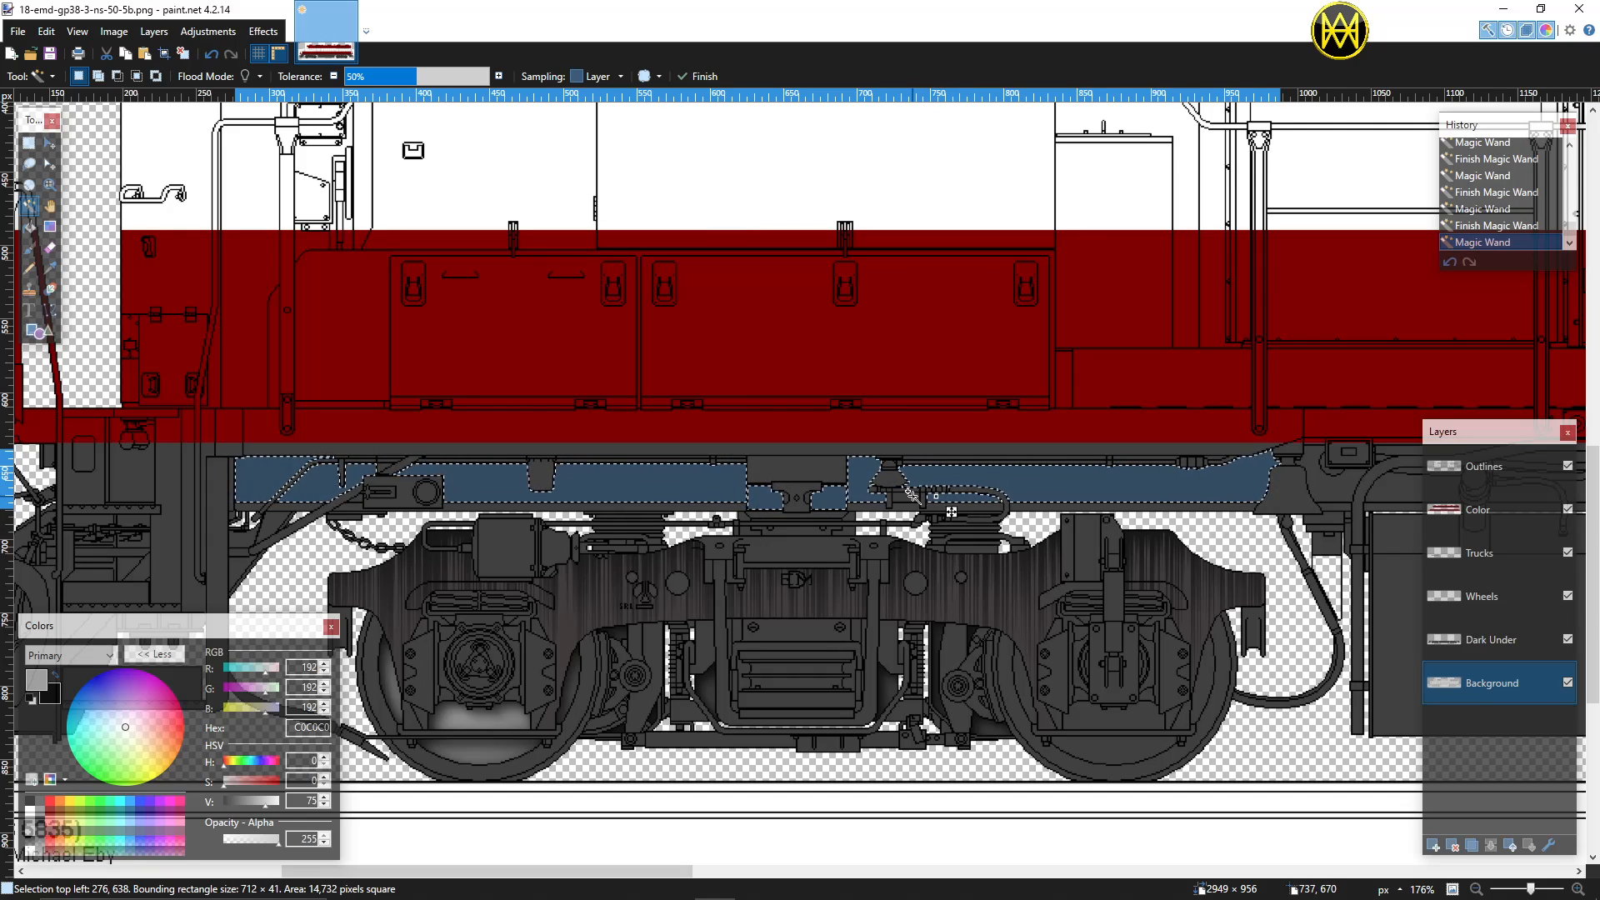
{"action": "left_click", "coordinate": [913, 496], "text": "ctrl"}
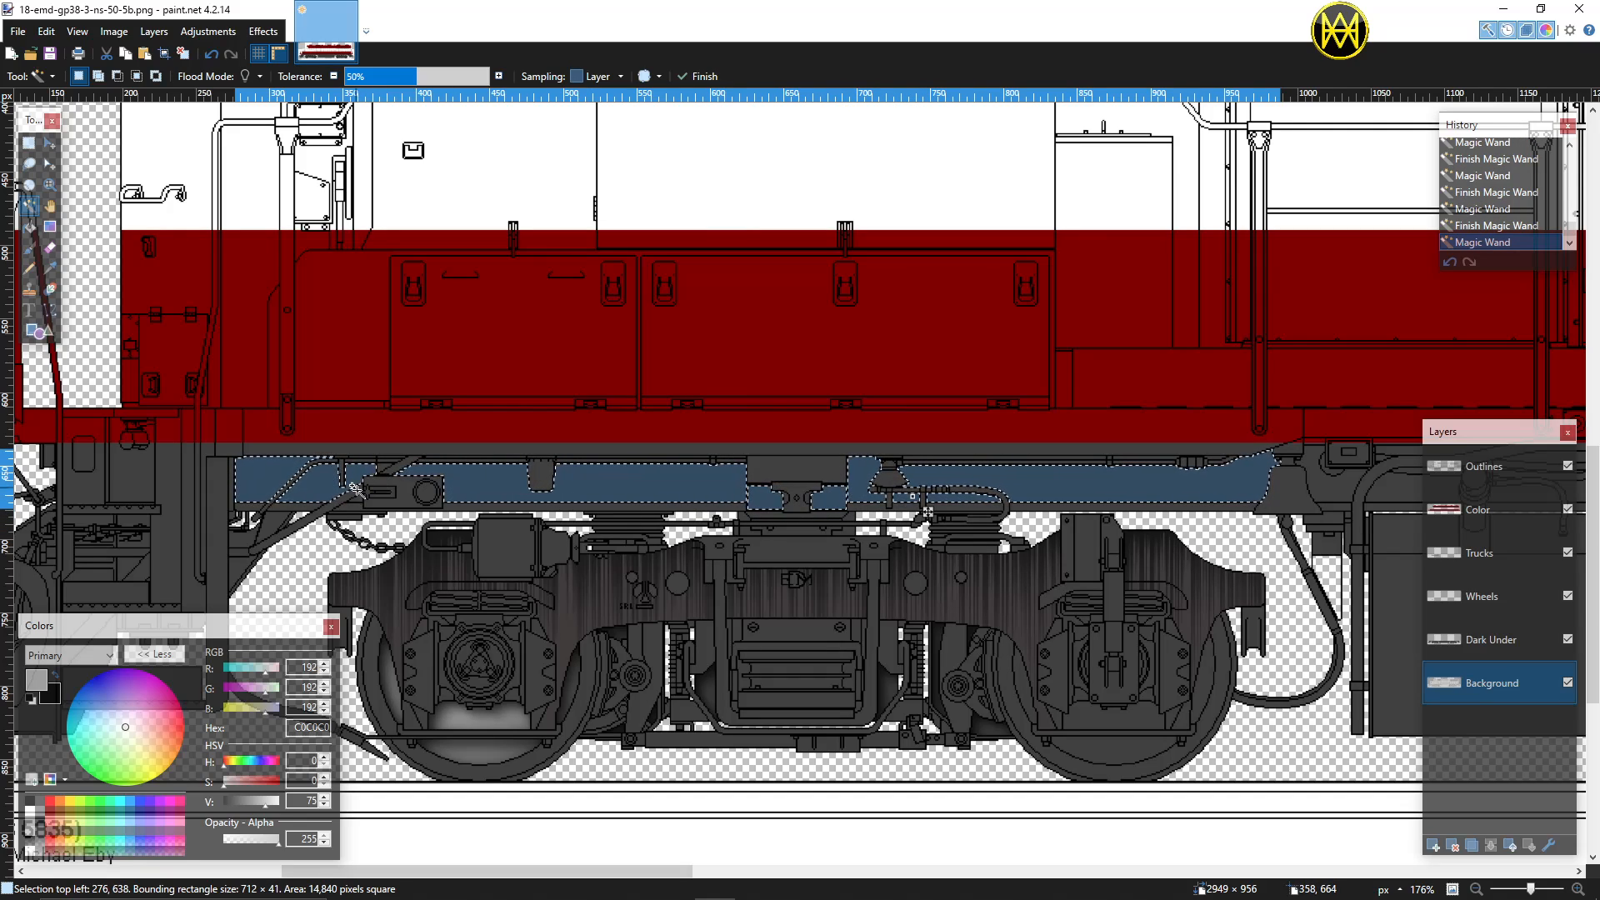
{"action": "left_click", "coordinate": [377, 477], "text": "ctrl"}
{"action": "left_click", "coordinate": [383, 468], "text": "ctrl"}
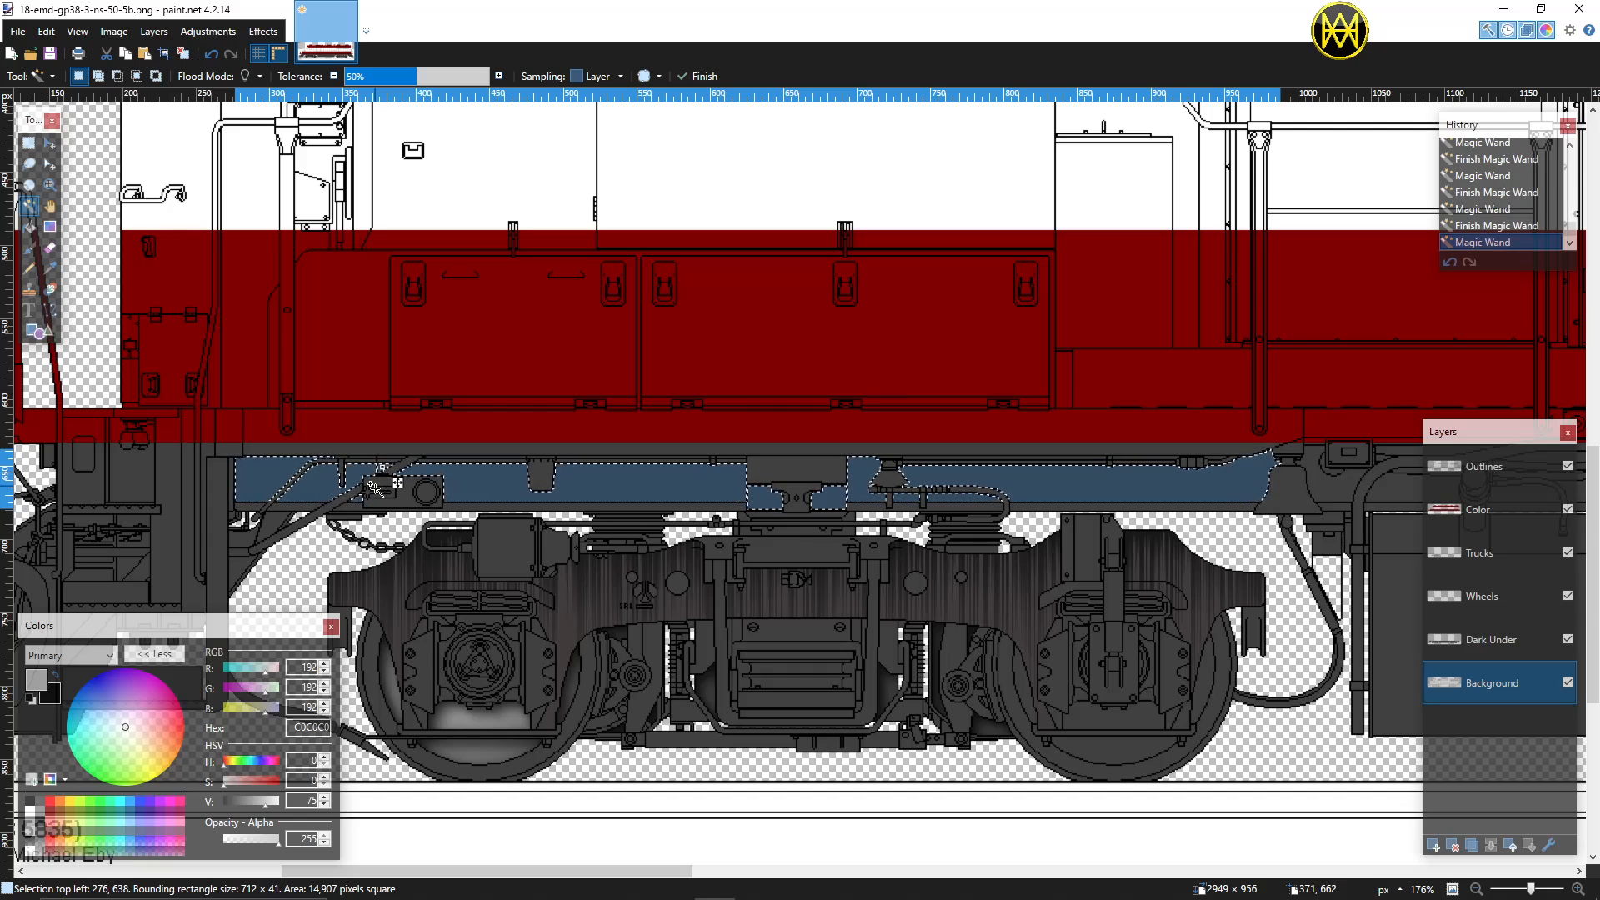
{"action": "left_click", "coordinate": [241, 572], "text": "ctrl"}
{"action": "scroll", "coordinate": [383, 560], "scroll_direction": "left", "scroll_amount": 2}
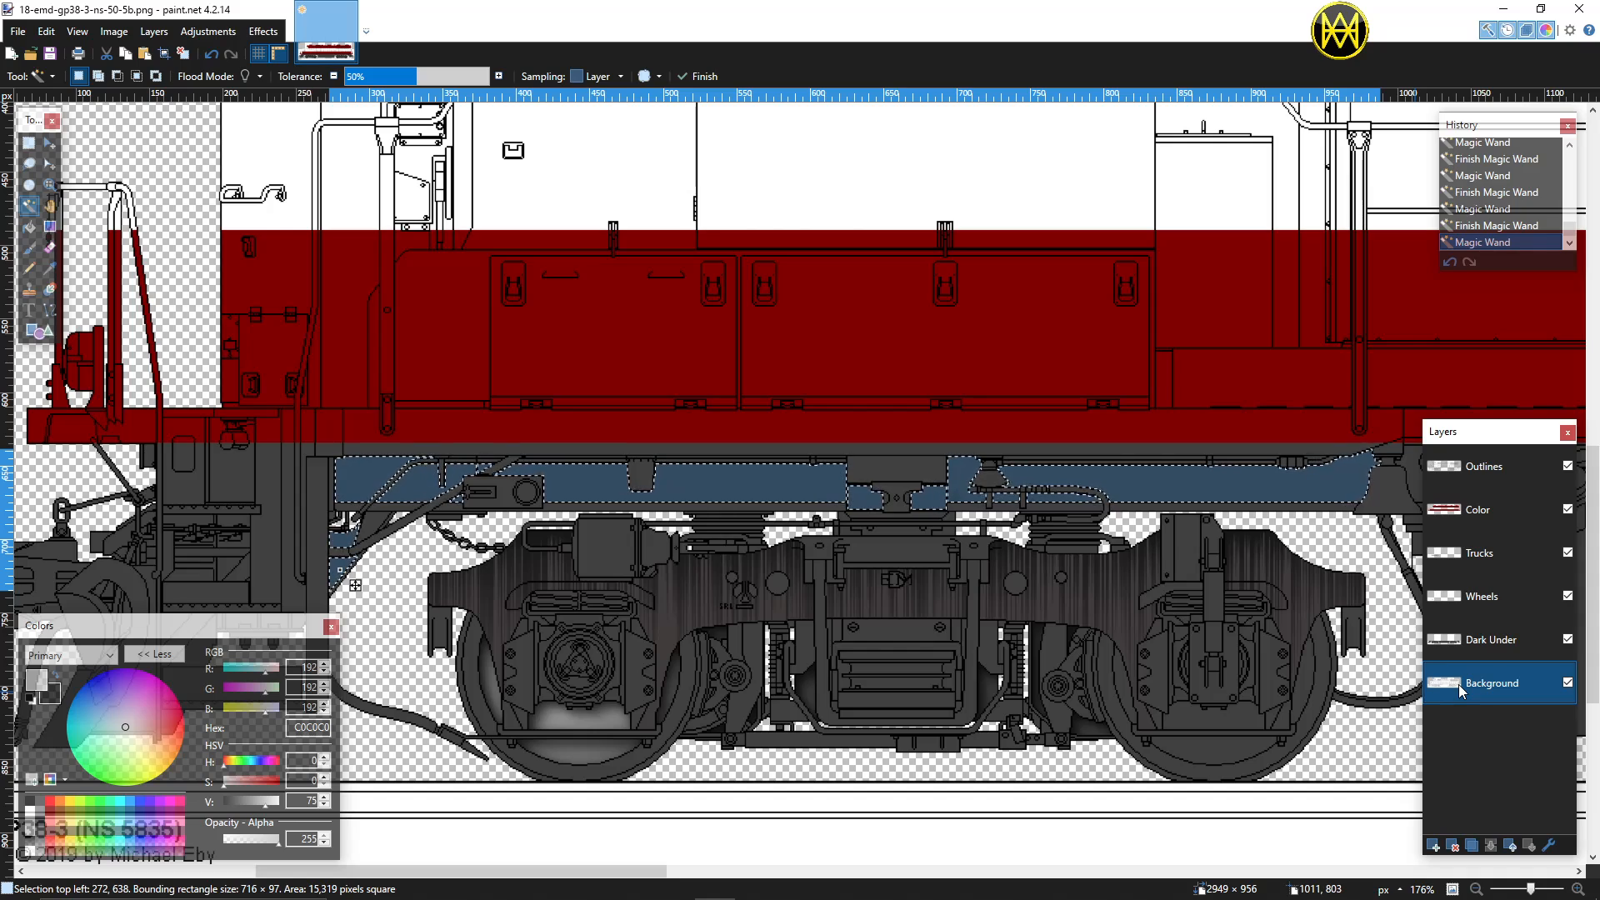
Step: Make the Dark Under layer active, repeat the Inner Shadow effect on the selected sill areas, and deselect
{"action": "left_click", "coordinate": [1476, 647]}
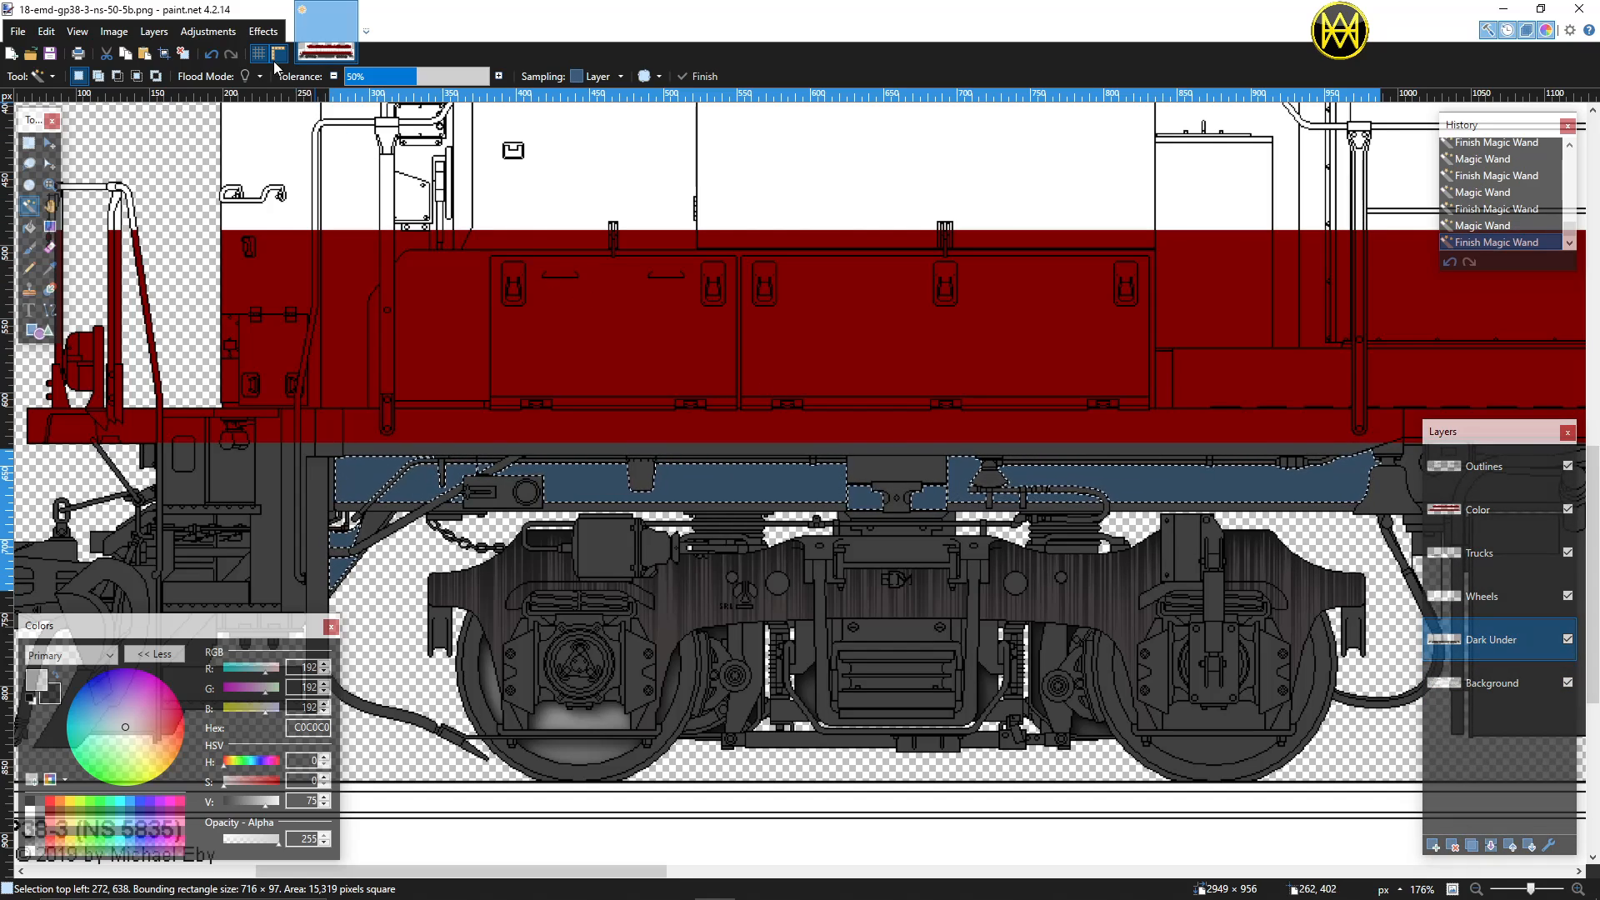
{"action": "left_click", "coordinate": [263, 32]}
{"action": "left_click", "coordinate": [317, 54]}
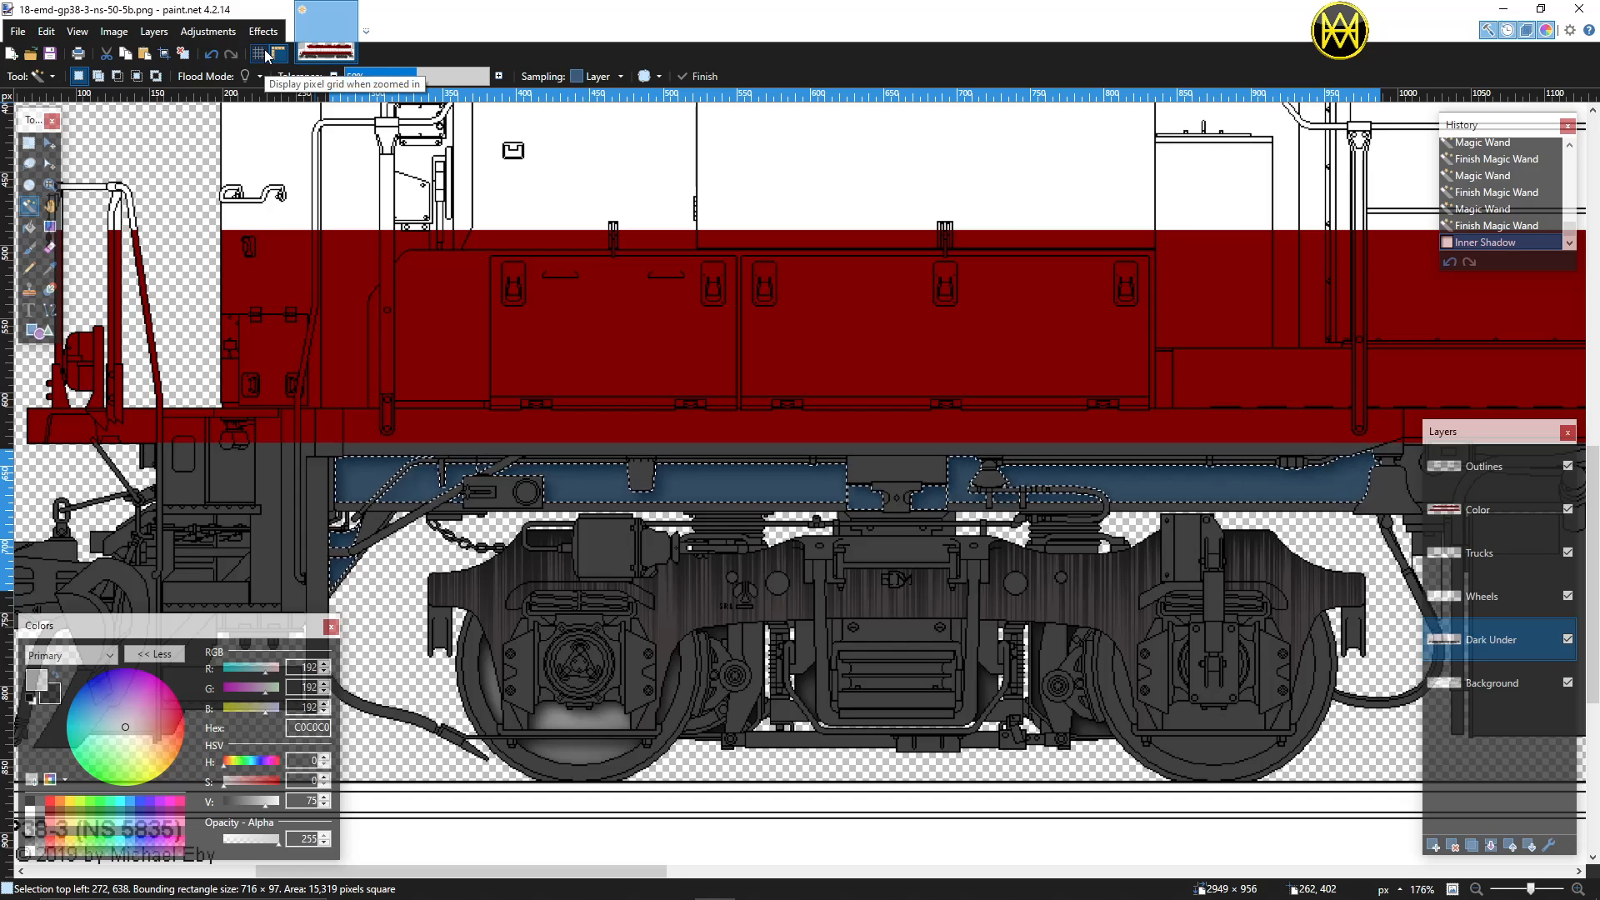
{"action": "key", "text": "ctrl+d"}
{"action": "scroll", "coordinate": [650, 428], "scroll_direction": "down", "scroll_amount": 3}
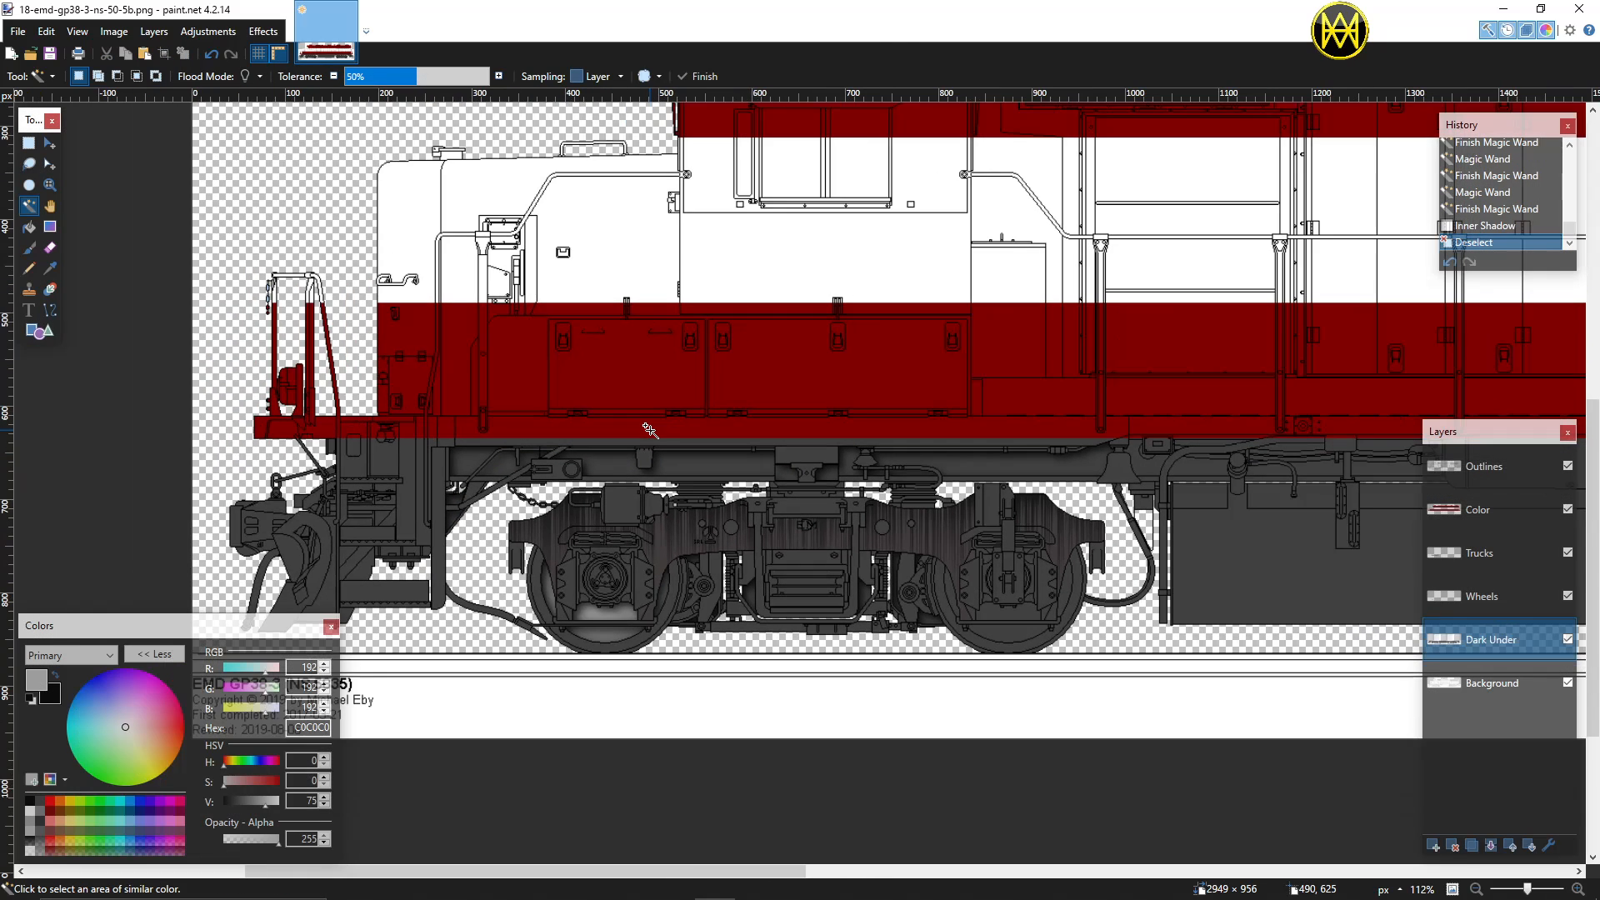
{"action": "scroll", "coordinate": [650, 431], "scroll_direction": "down", "scroll_amount": 4}
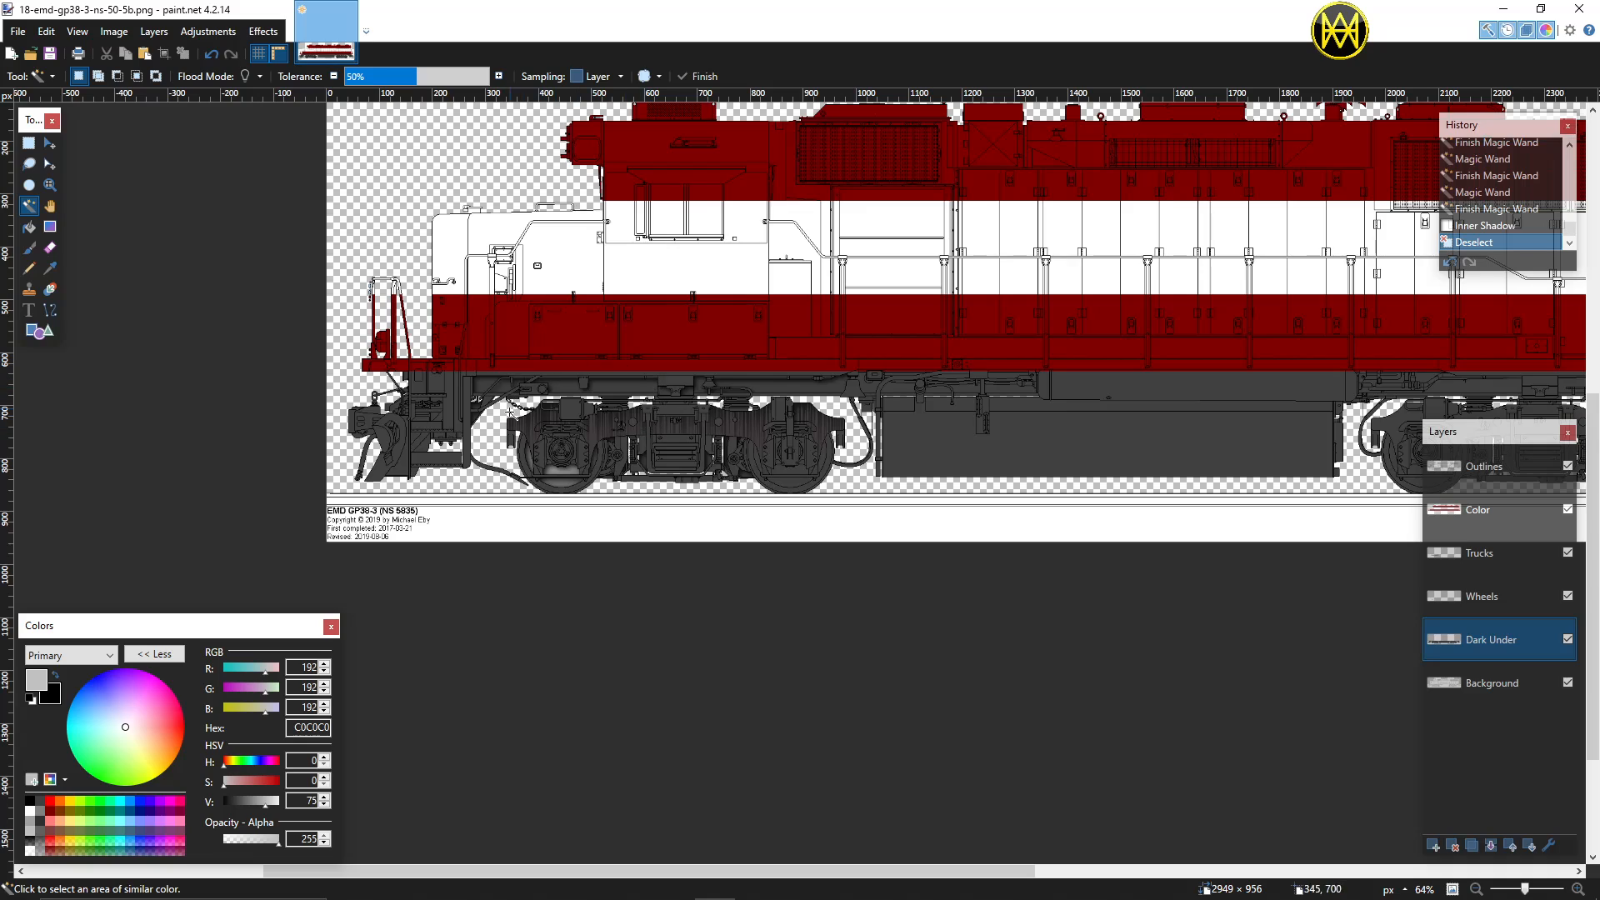
Step: Make the Background layer active and select the two round holes in the truck sideframe with the Magic Wand
{"action": "scroll", "coordinate": [650, 409], "scroll_direction": "up", "scroll_amount": 4}
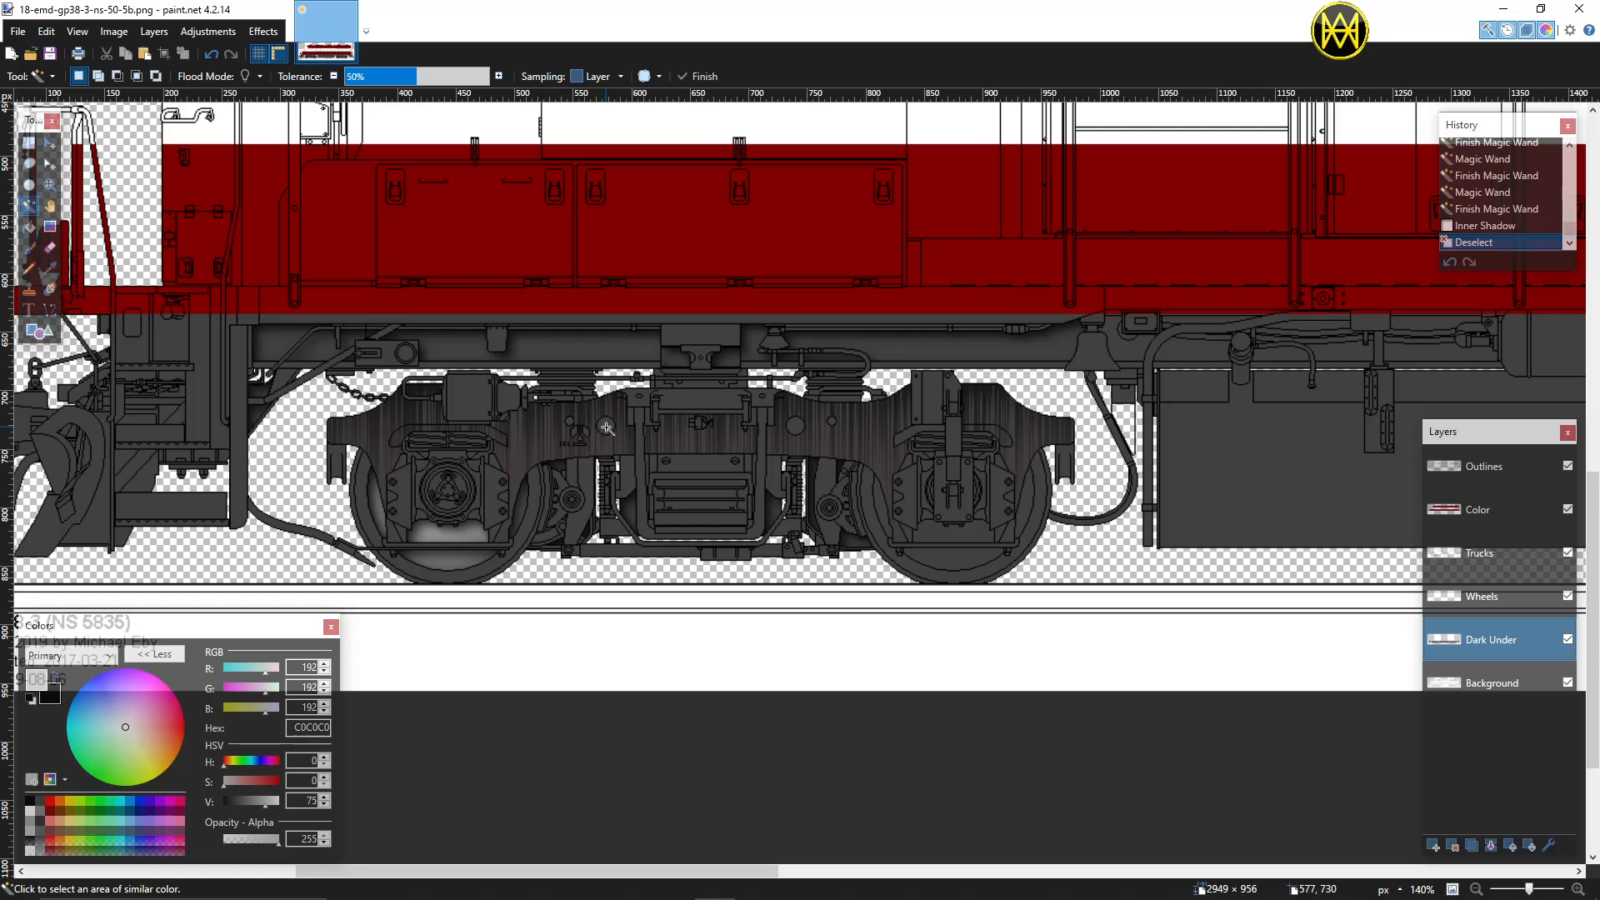
{"action": "left_click", "coordinate": [1501, 683]}
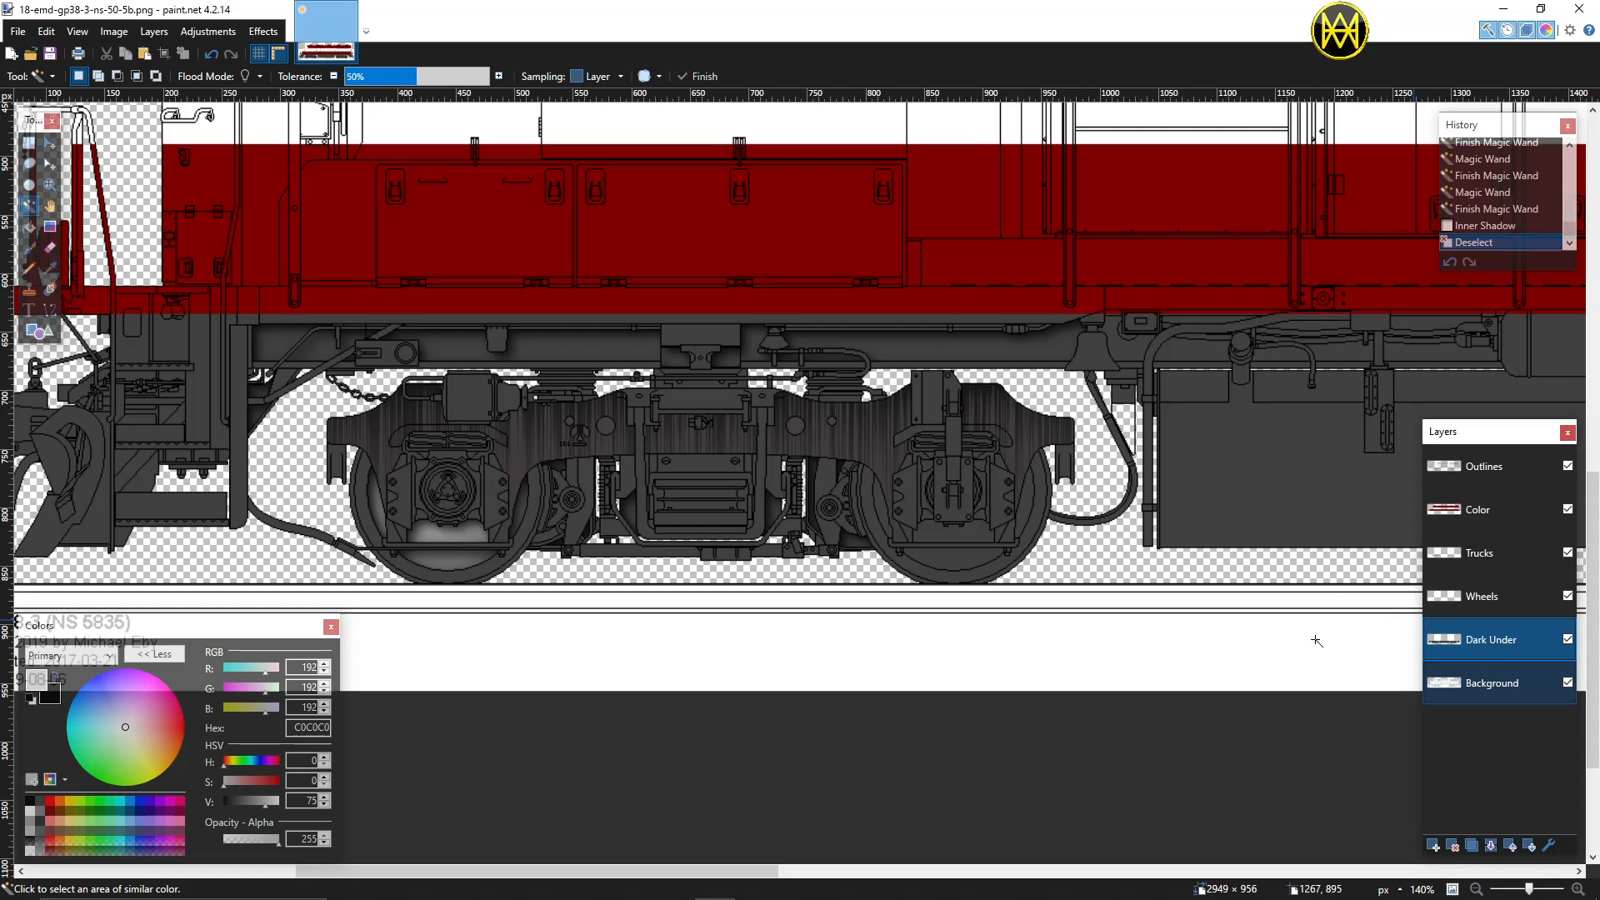
{"action": "left_click", "coordinate": [603, 435], "text": "shift"}
{"action": "left_click", "coordinate": [796, 429], "text": "shift"}
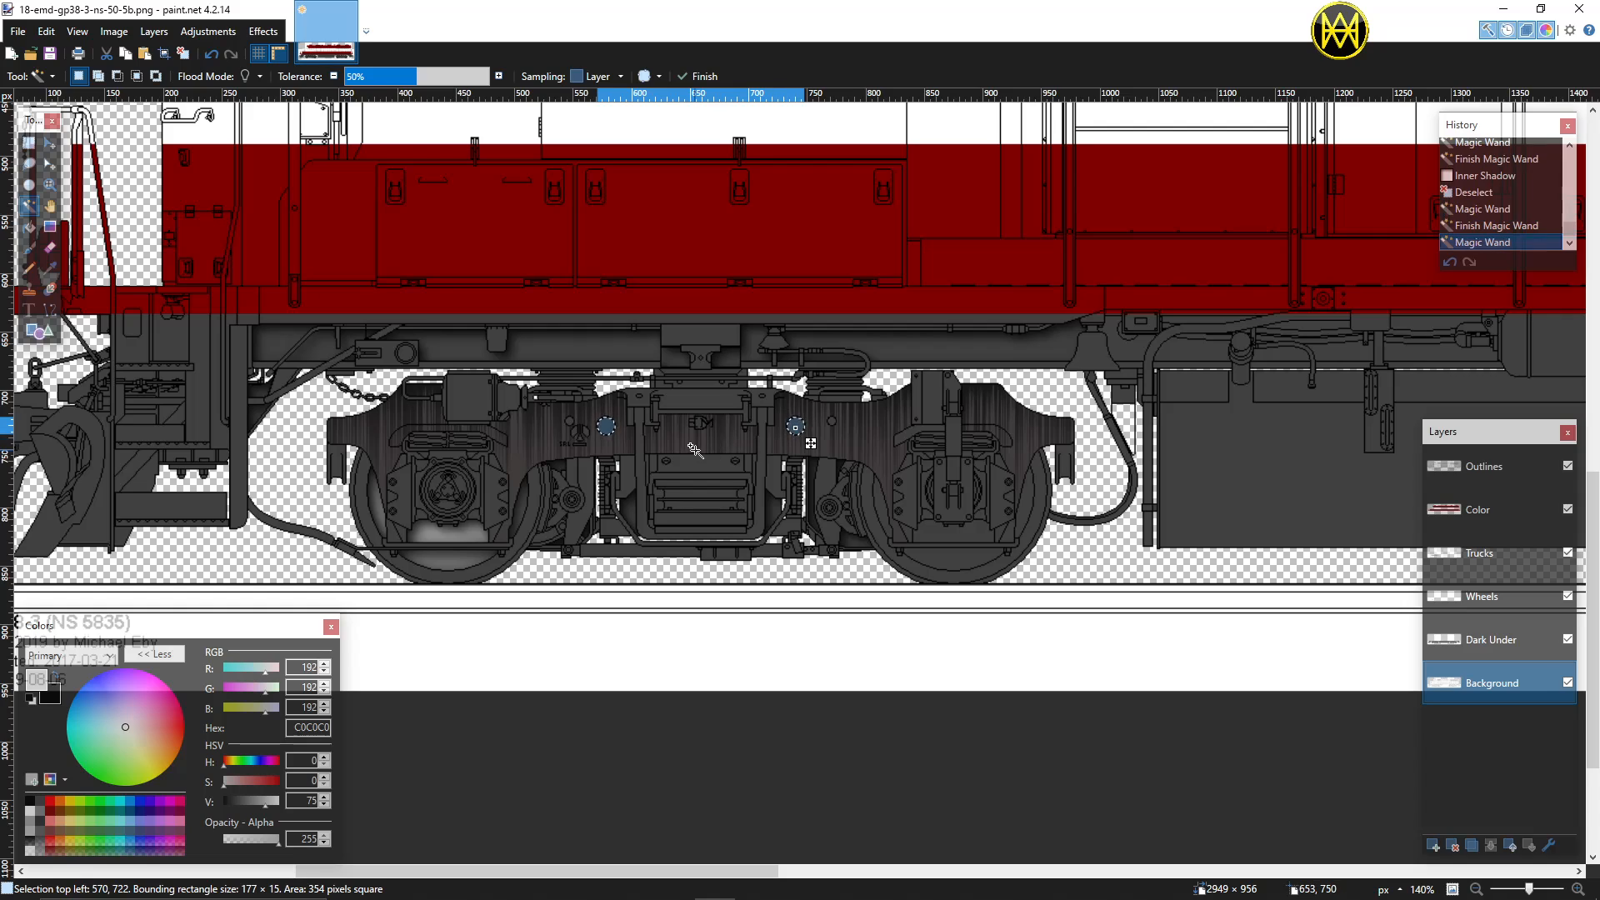
{"action": "scroll", "coordinate": [696, 448], "scroll_direction": "up", "scroll_amount": 3}
{"action": "scroll", "coordinate": [696, 448], "scroll_direction": "down", "scroll_amount": 2}
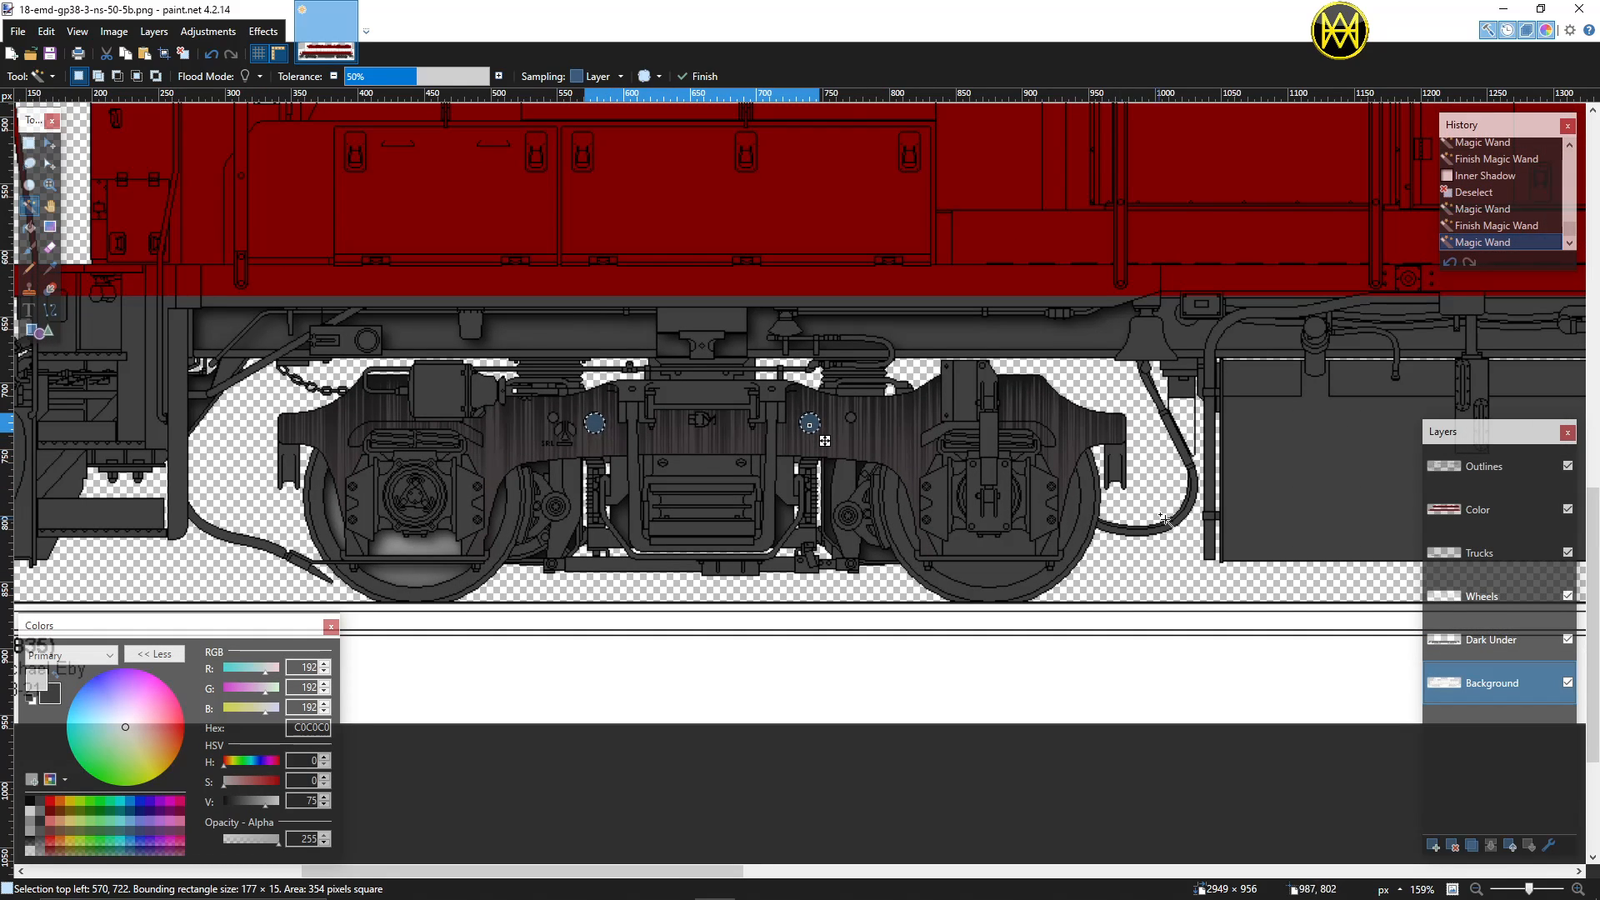
Step: Apply an Inner Shadow with shadow length 22 and strength 0.99 to the two holes on the Dark Under layer, and deselect
{"action": "left_click", "coordinate": [1480, 641]}
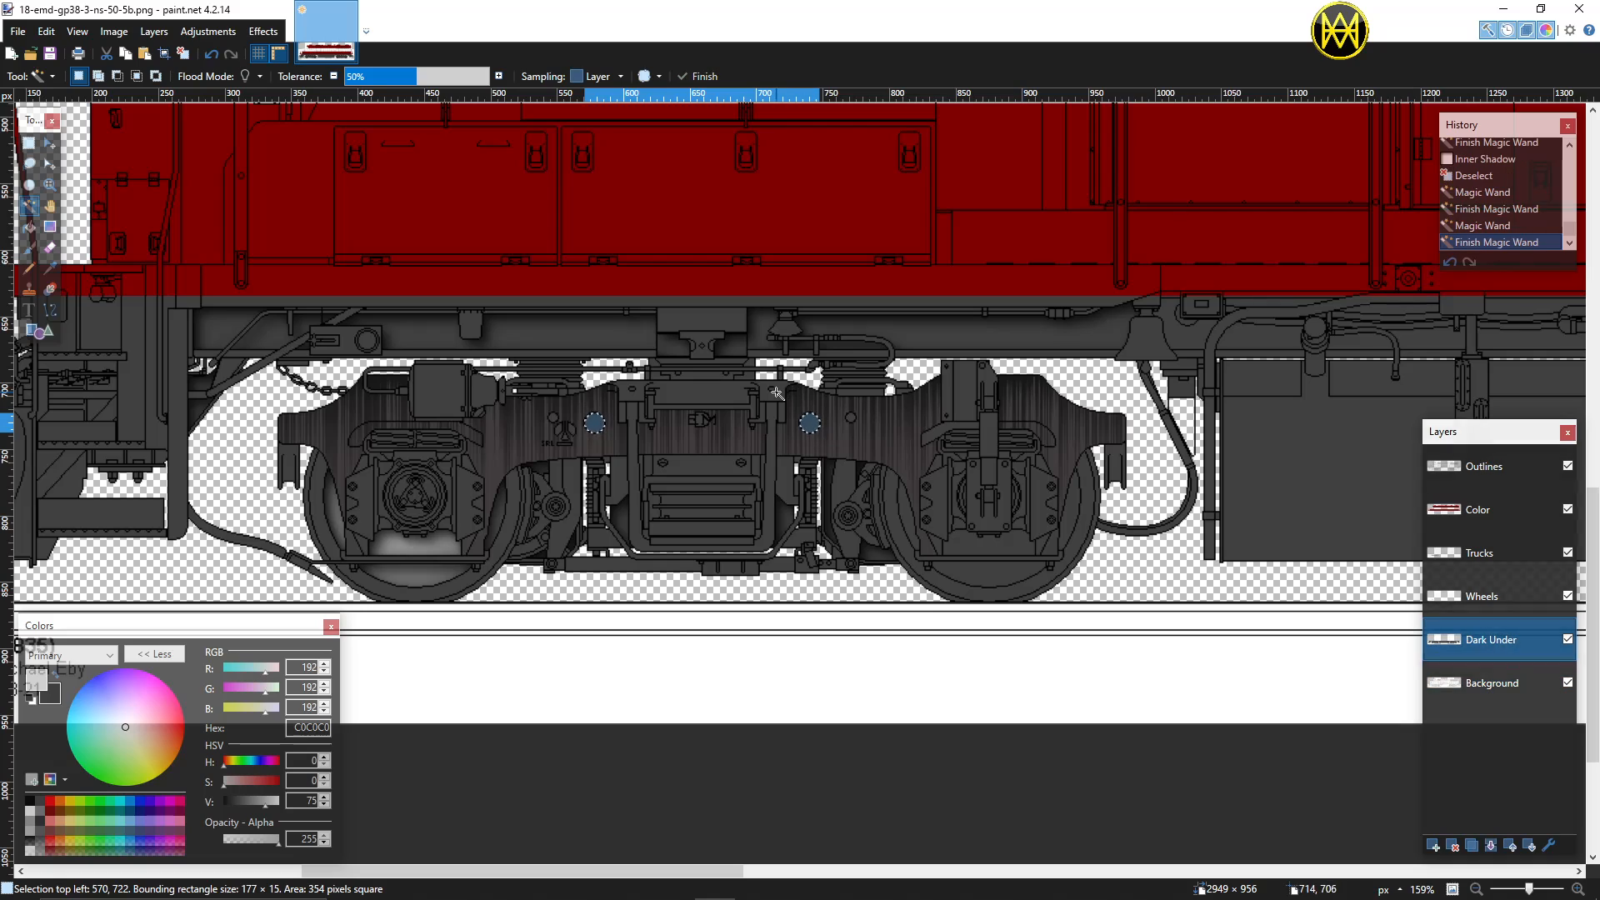
{"action": "left_click", "coordinate": [263, 31]}
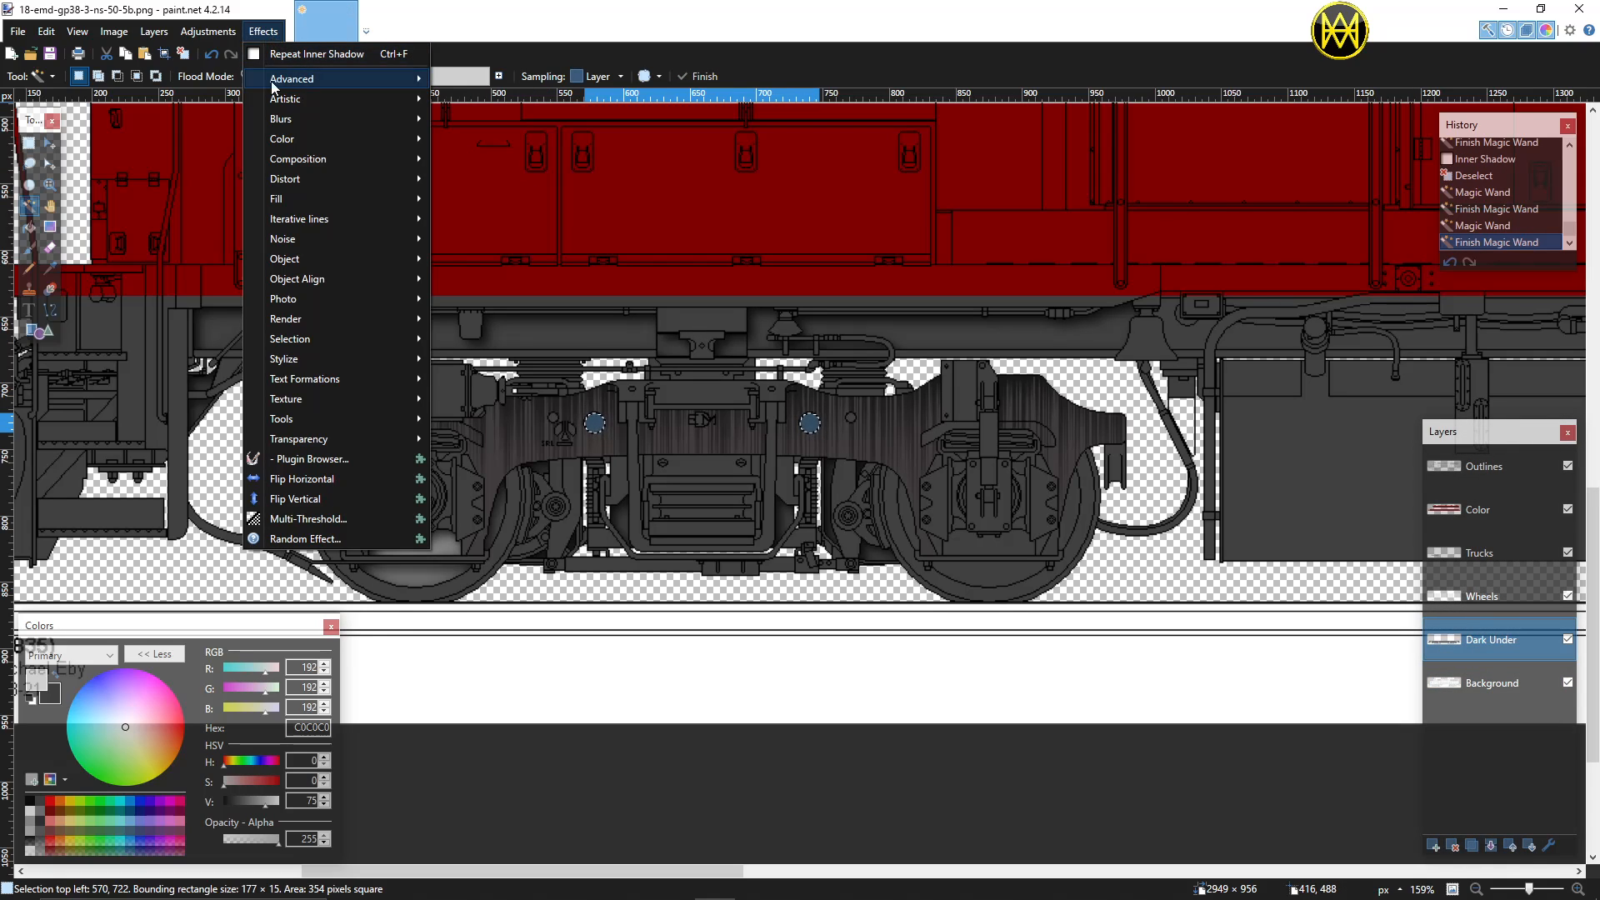
{"action": "mouse_move", "coordinate": [358, 339]}
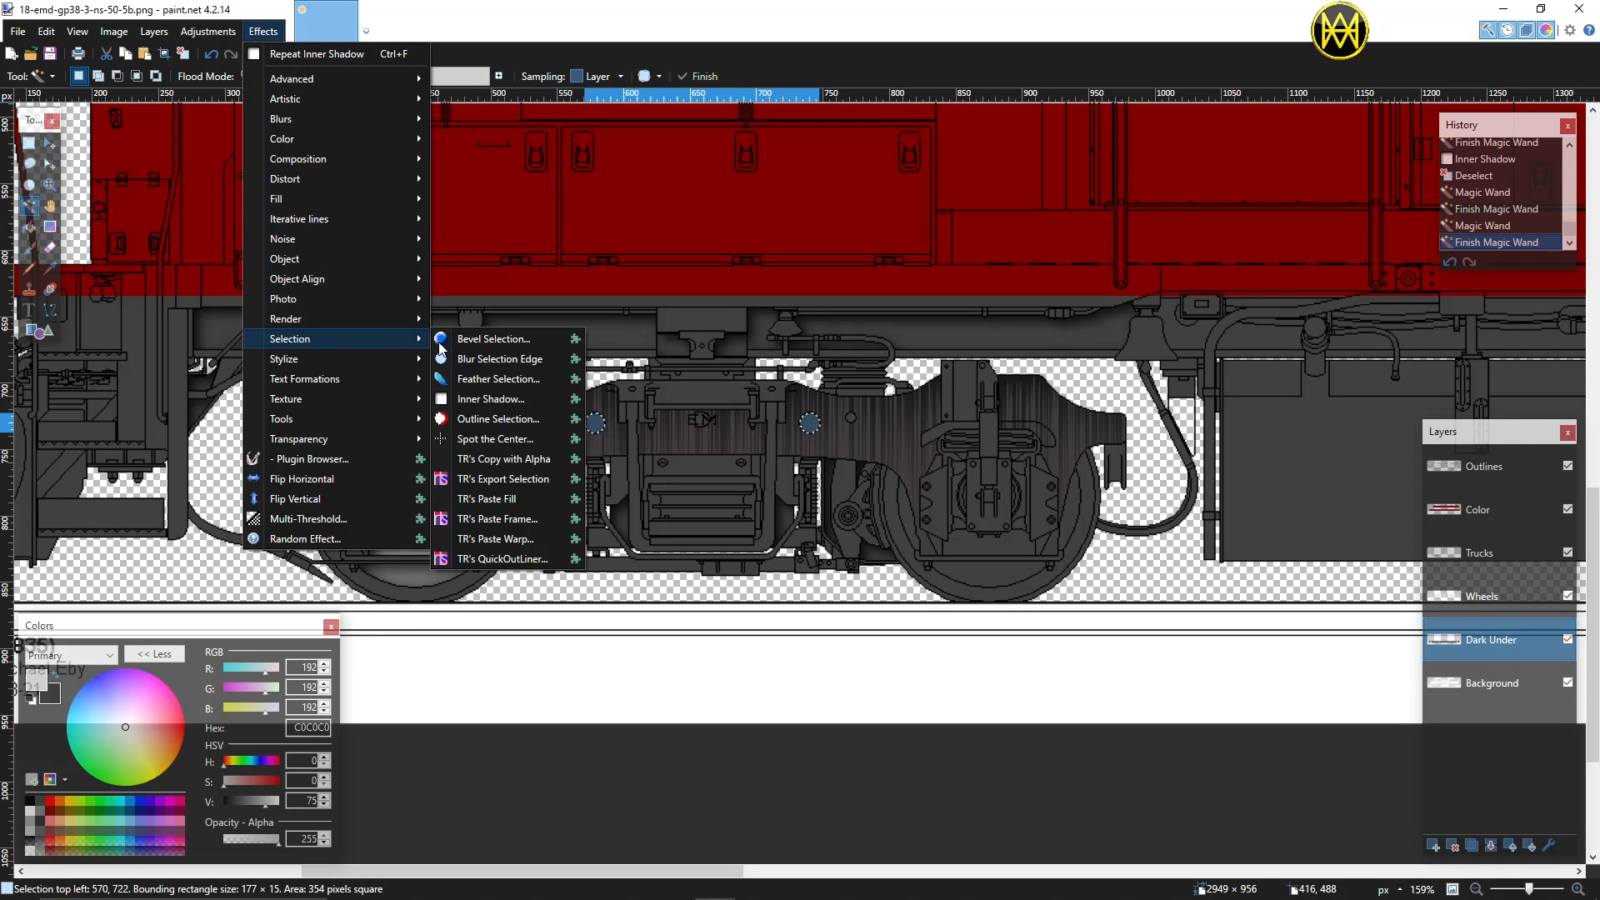
{"action": "left_click", "coordinate": [478, 405]}
{"action": "left_click_drag", "start_coordinate": [786, 290], "coordinate": [1154, 287]}
{"action": "left_click_drag", "start_coordinate": [1063, 401], "coordinate": [1082, 399]}
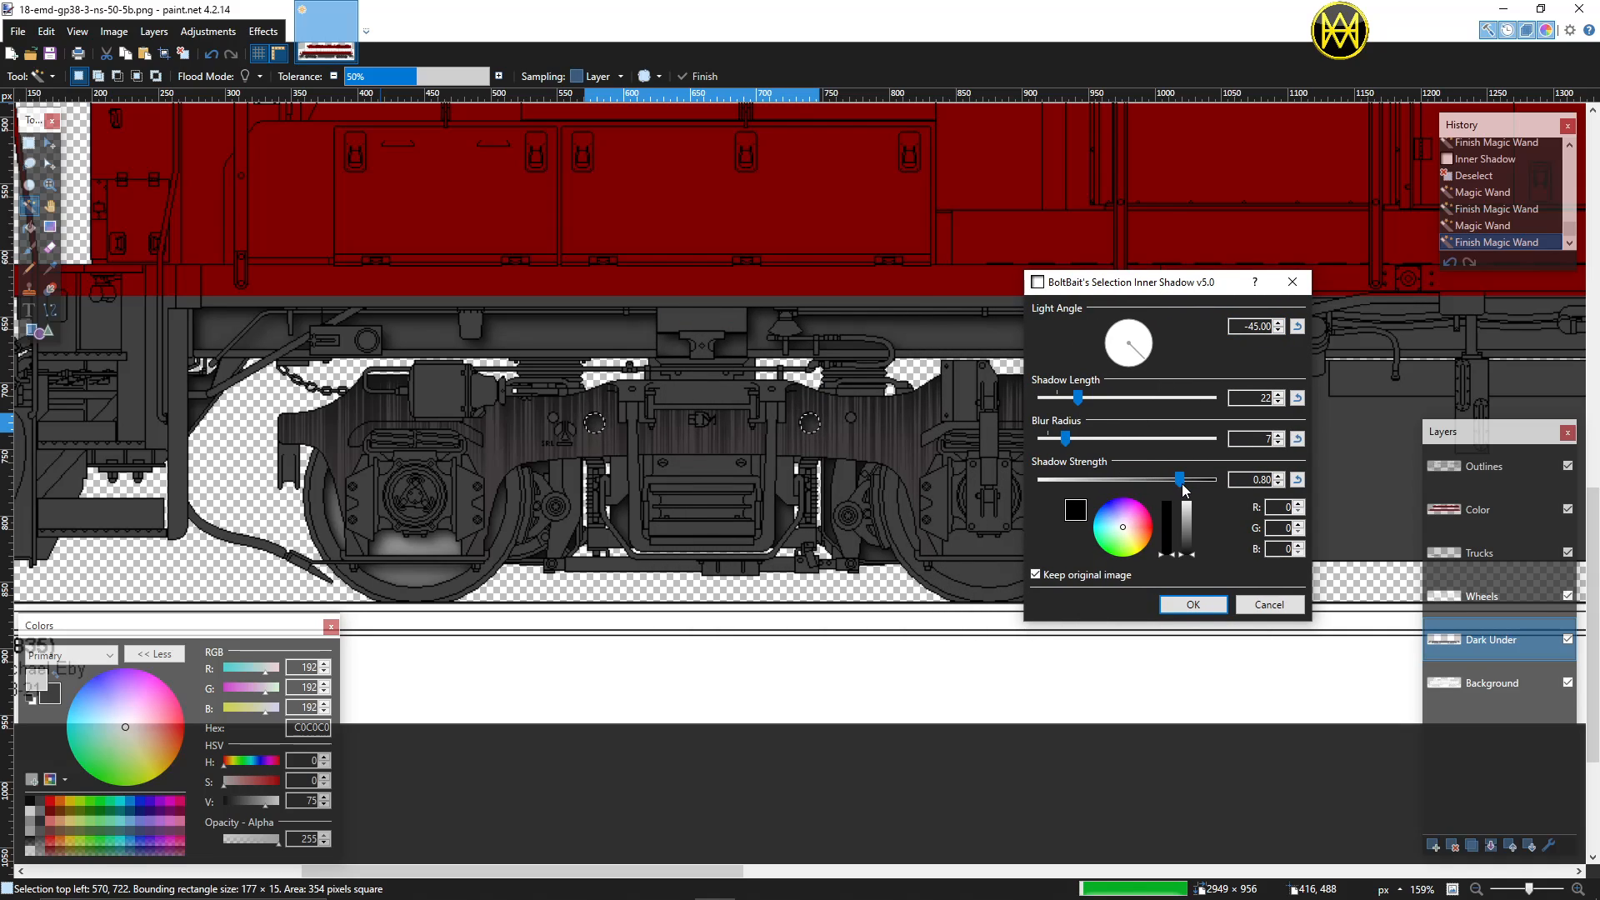
{"action": "left_click_drag", "start_coordinate": [1179, 480], "coordinate": [1212, 481]}
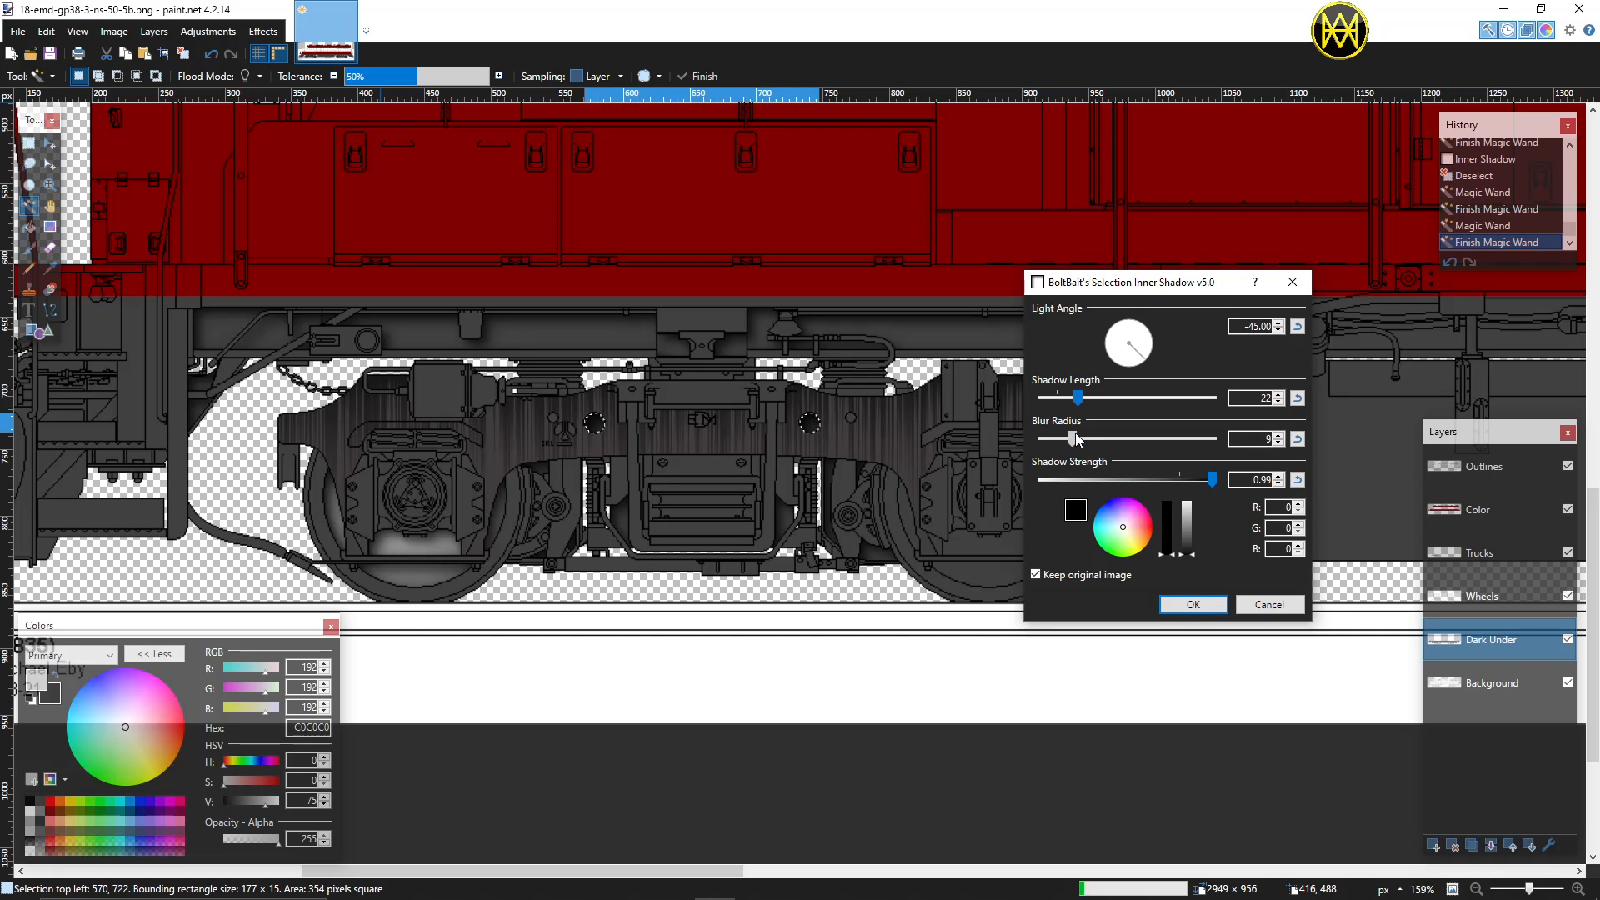
{"action": "left_click", "coordinate": [1193, 604]}
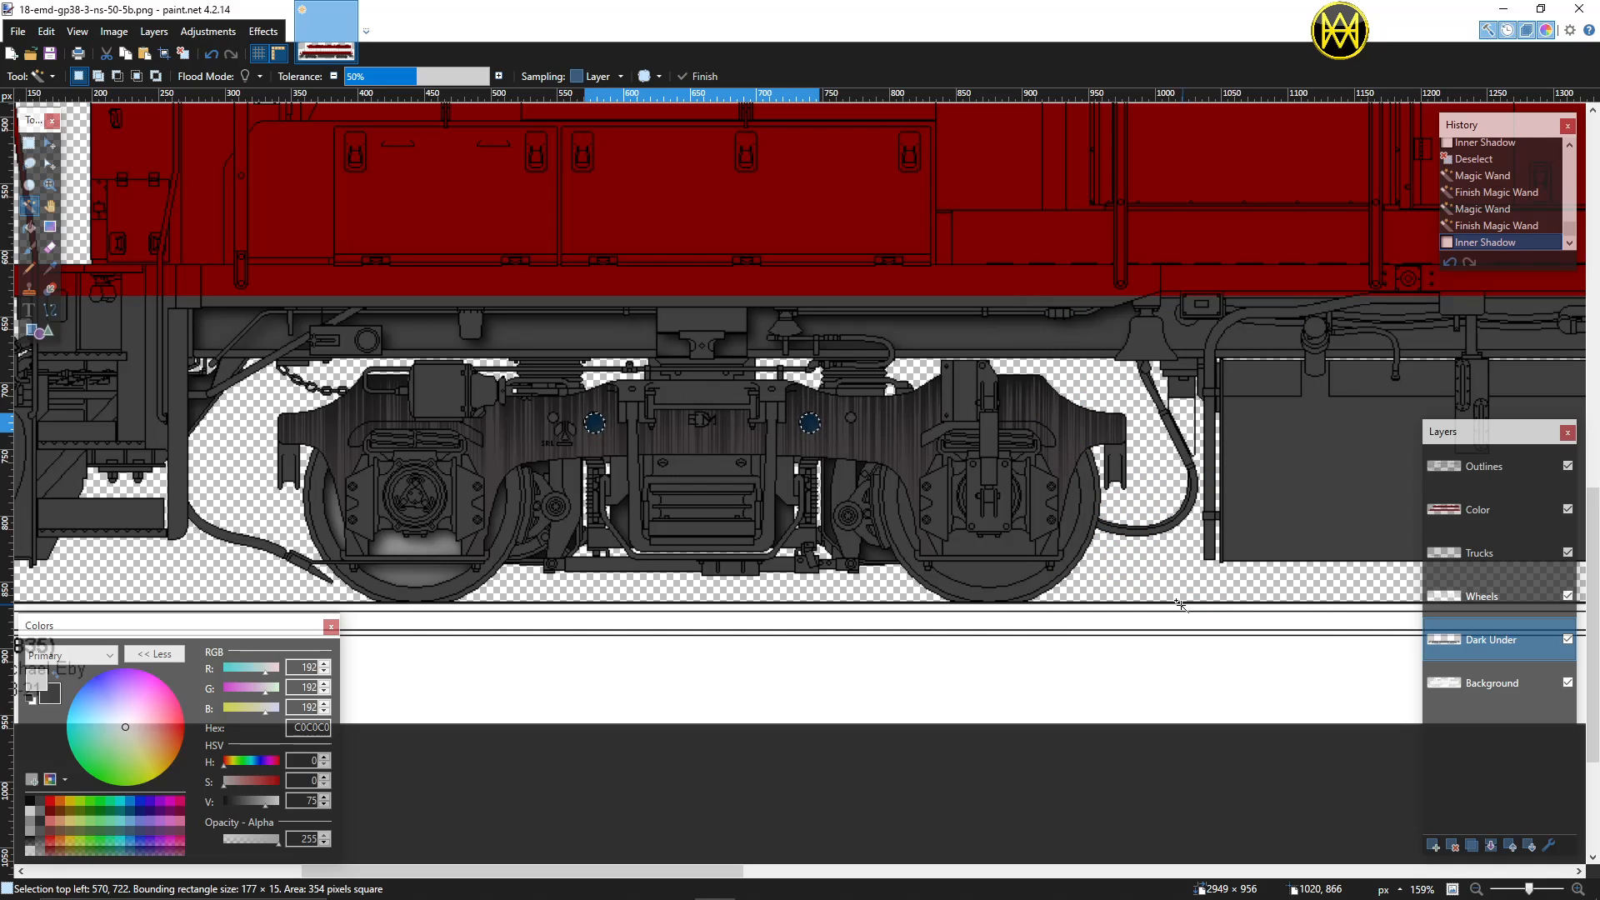
{"action": "key", "text": "ctrl+d"}
{"action": "scroll", "coordinate": [765, 433], "scroll_direction": "down", "scroll_amount": 2}
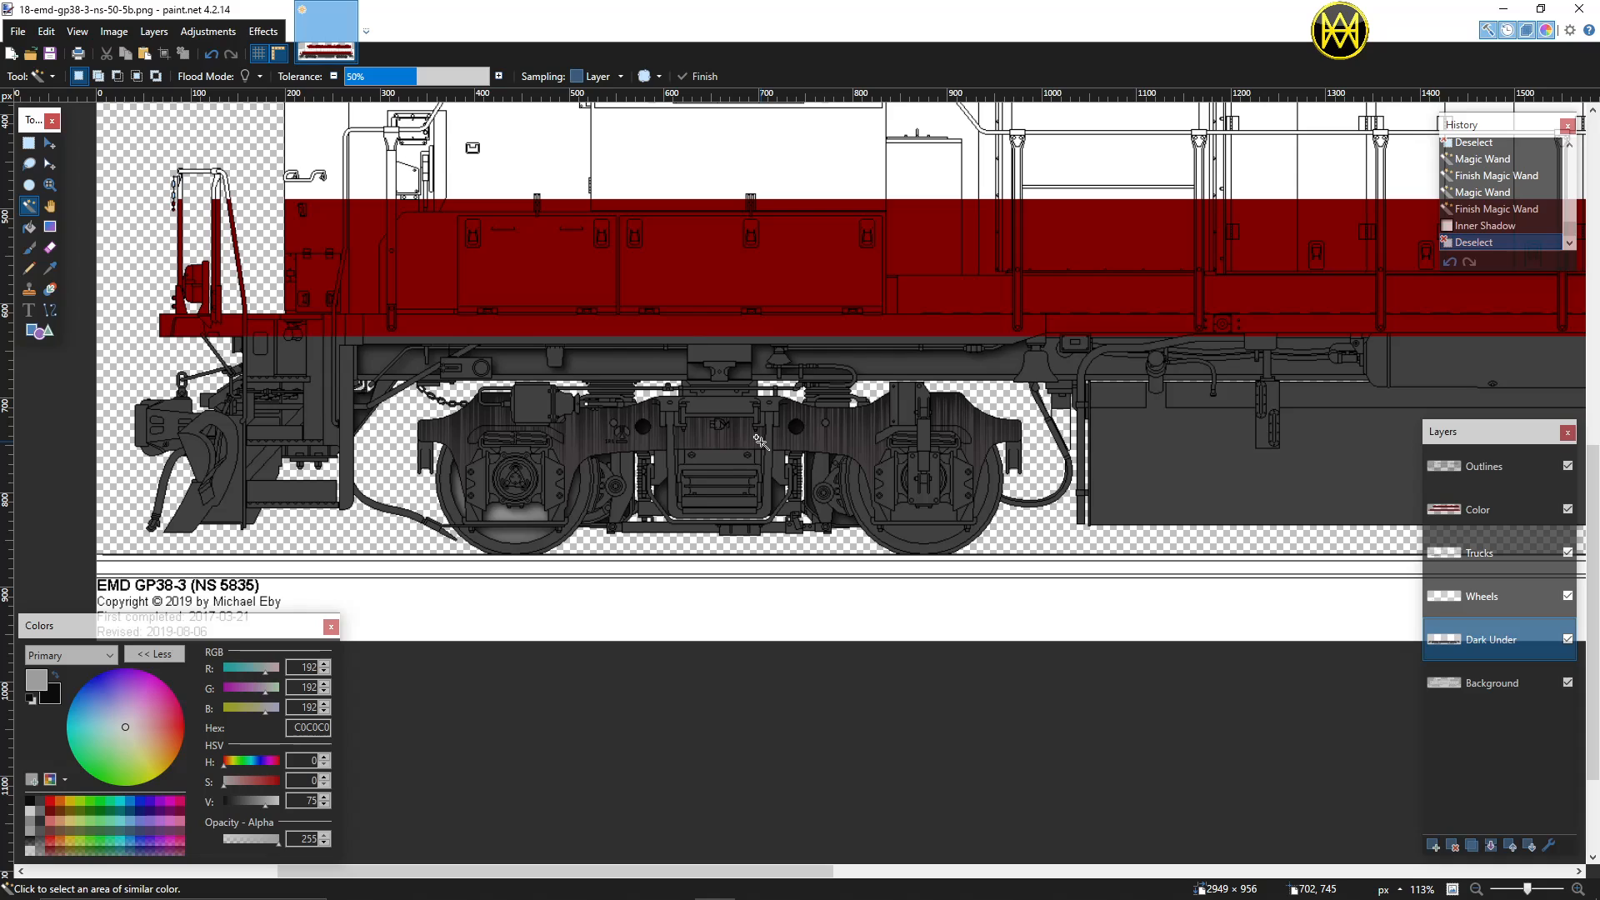
Step: Add a new layer directly above the Trucks layer and name it Cylinder
{"action": "scroll", "coordinate": [760, 440], "scroll_direction": "up", "scroll_amount": 2}
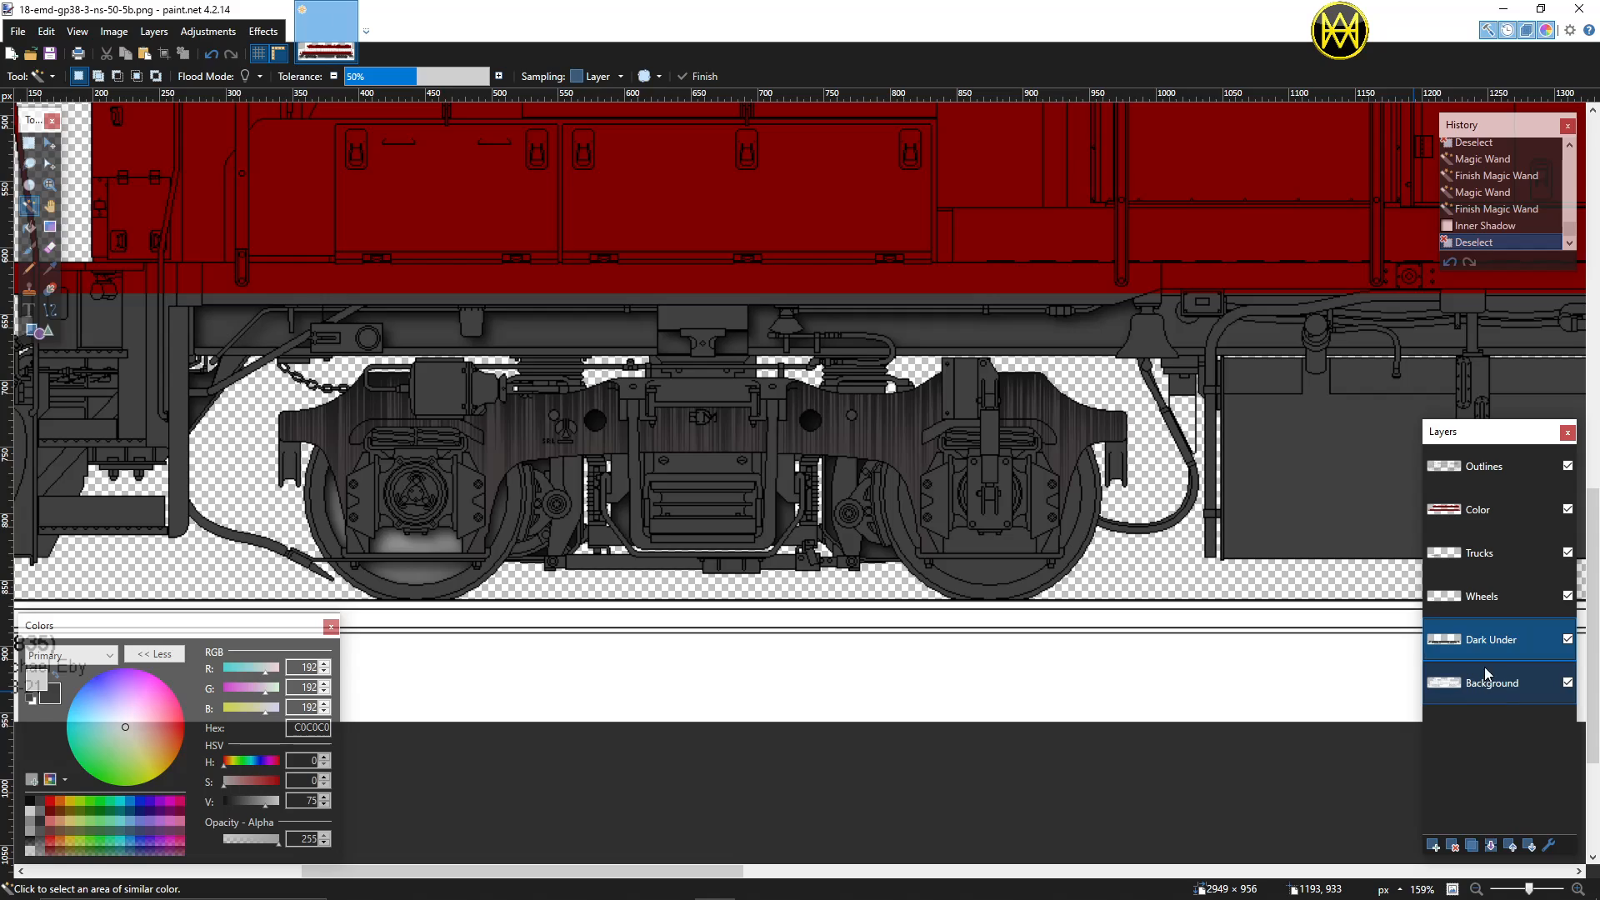
{"action": "left_click", "coordinate": [1485, 598]}
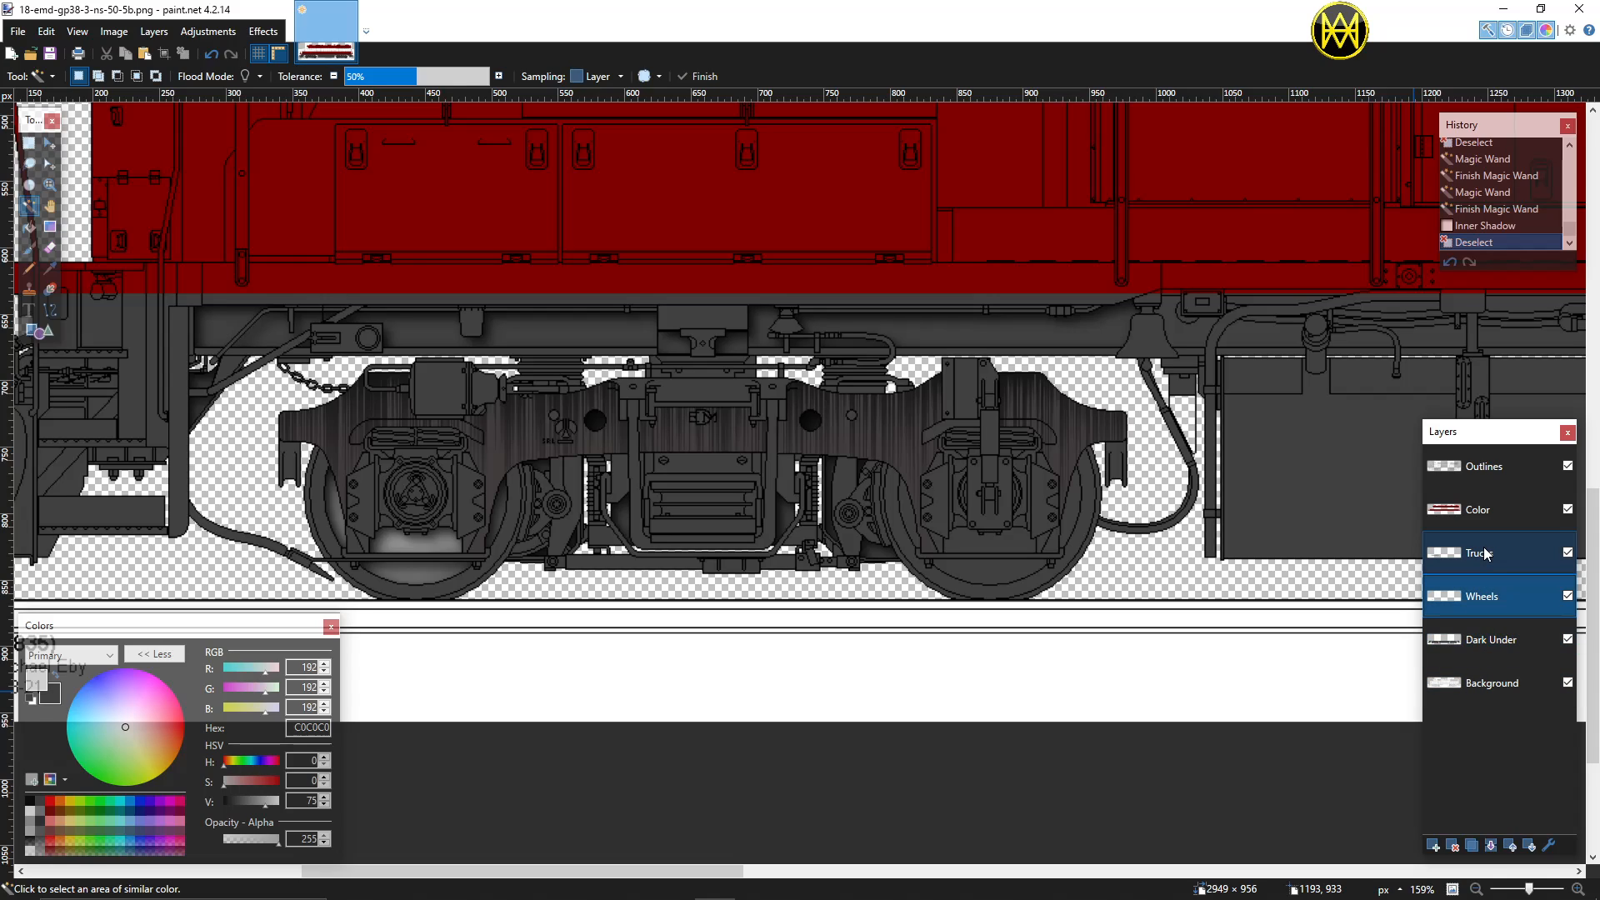
{"action": "left_click", "coordinate": [1485, 553]}
{"action": "left_click", "coordinate": [1433, 846]}
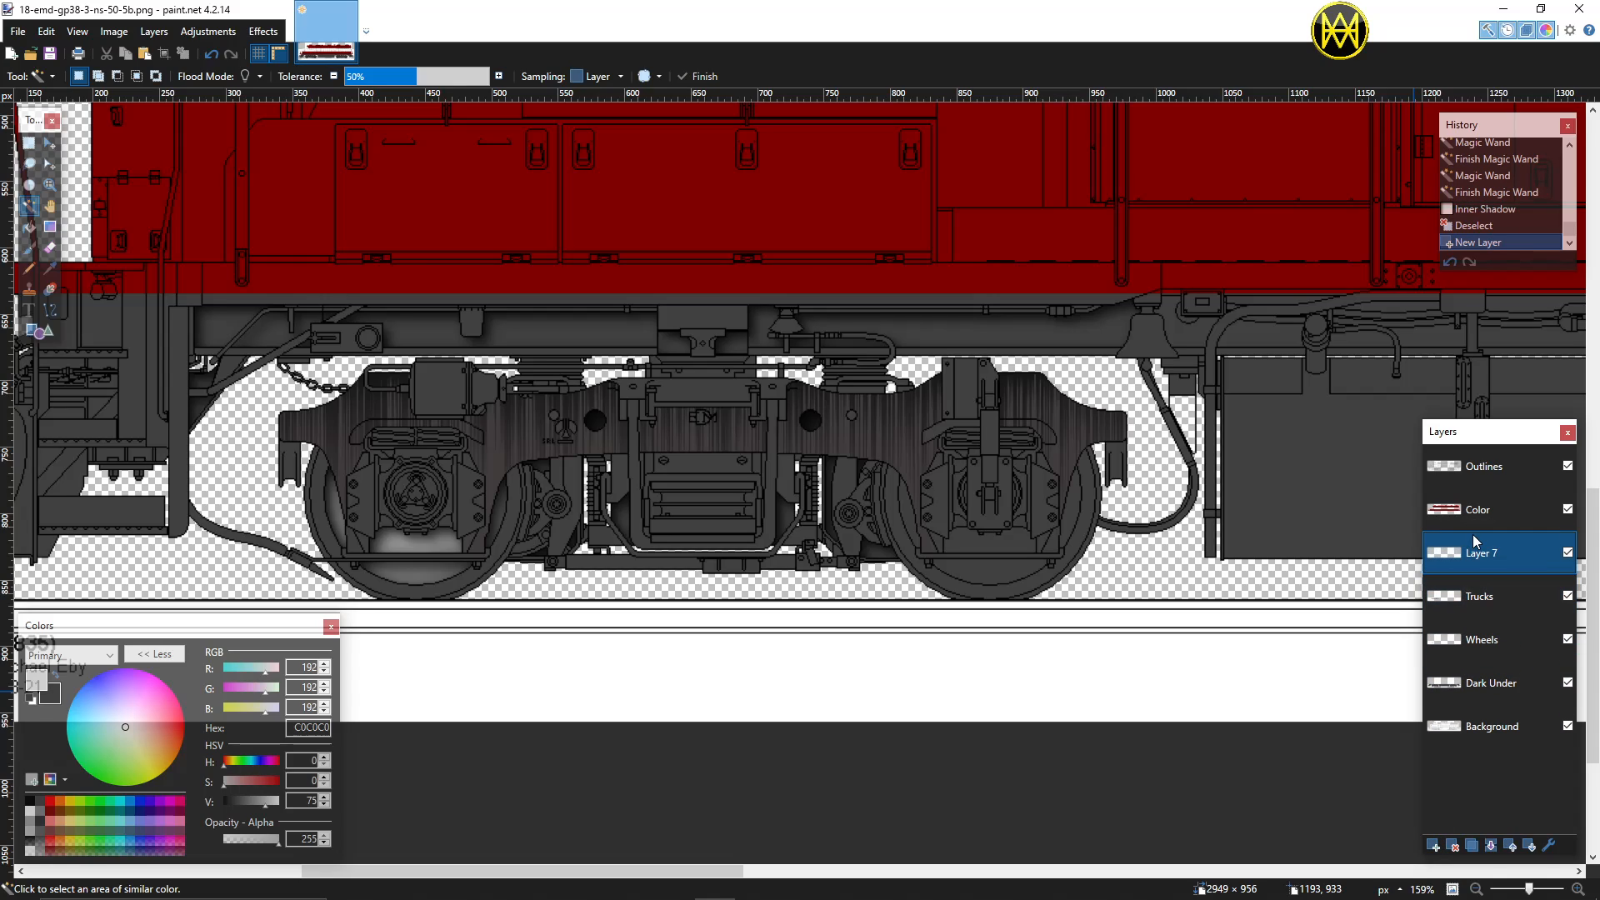
{"action": "double_click", "coordinate": [1480, 556]}
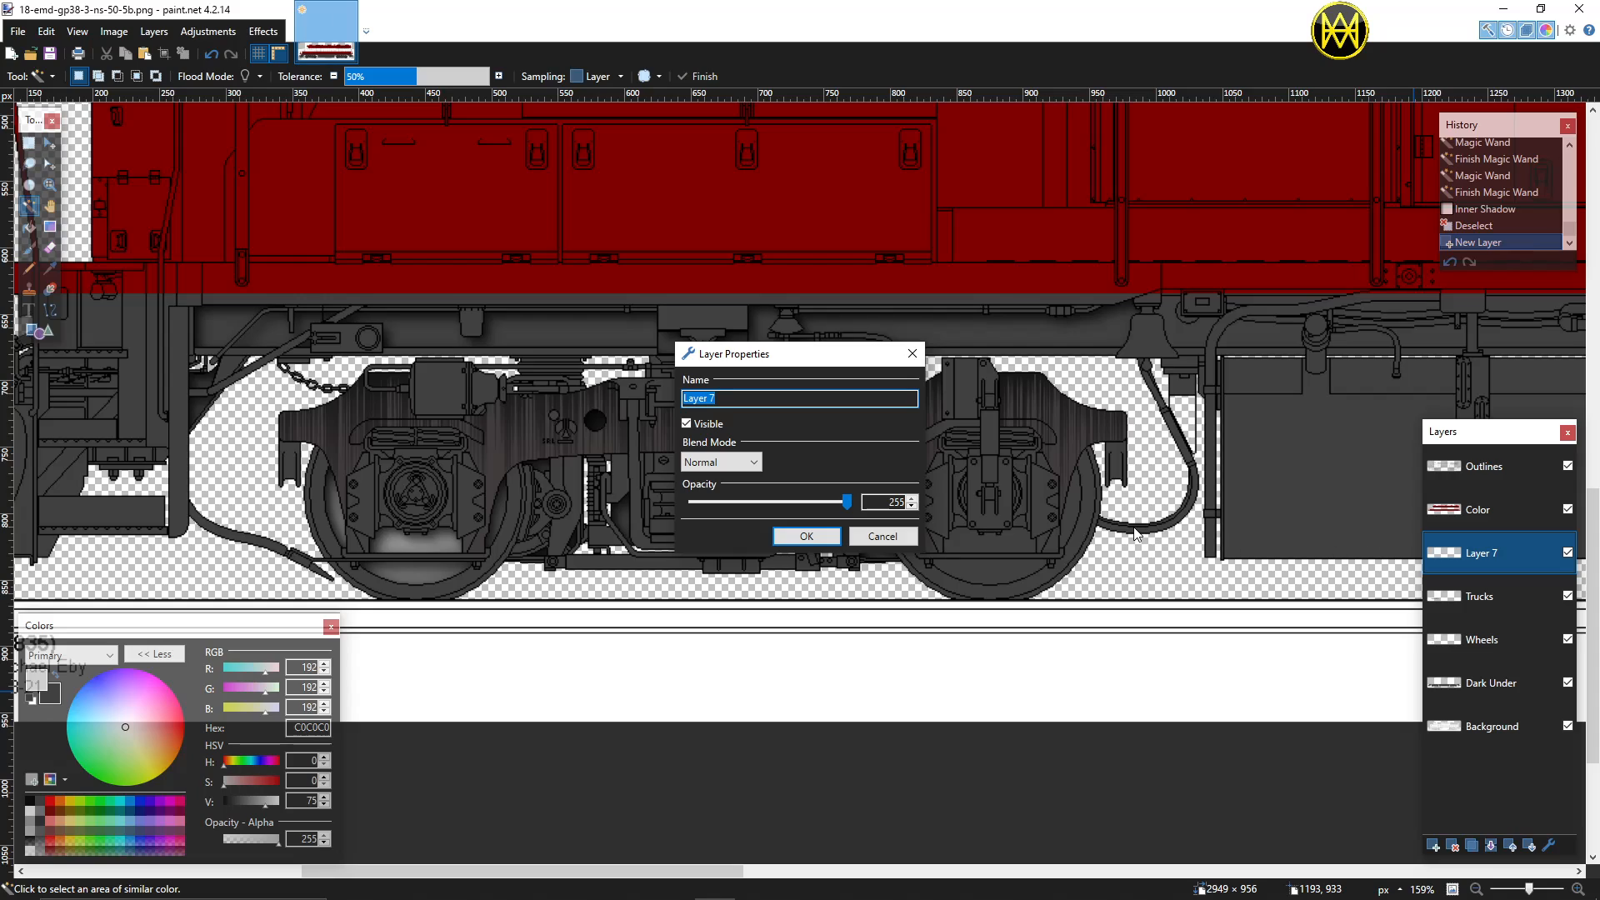
{"action": "type", "text": "Cylinder"}
{"action": "left_click", "coordinate": [812, 536]}
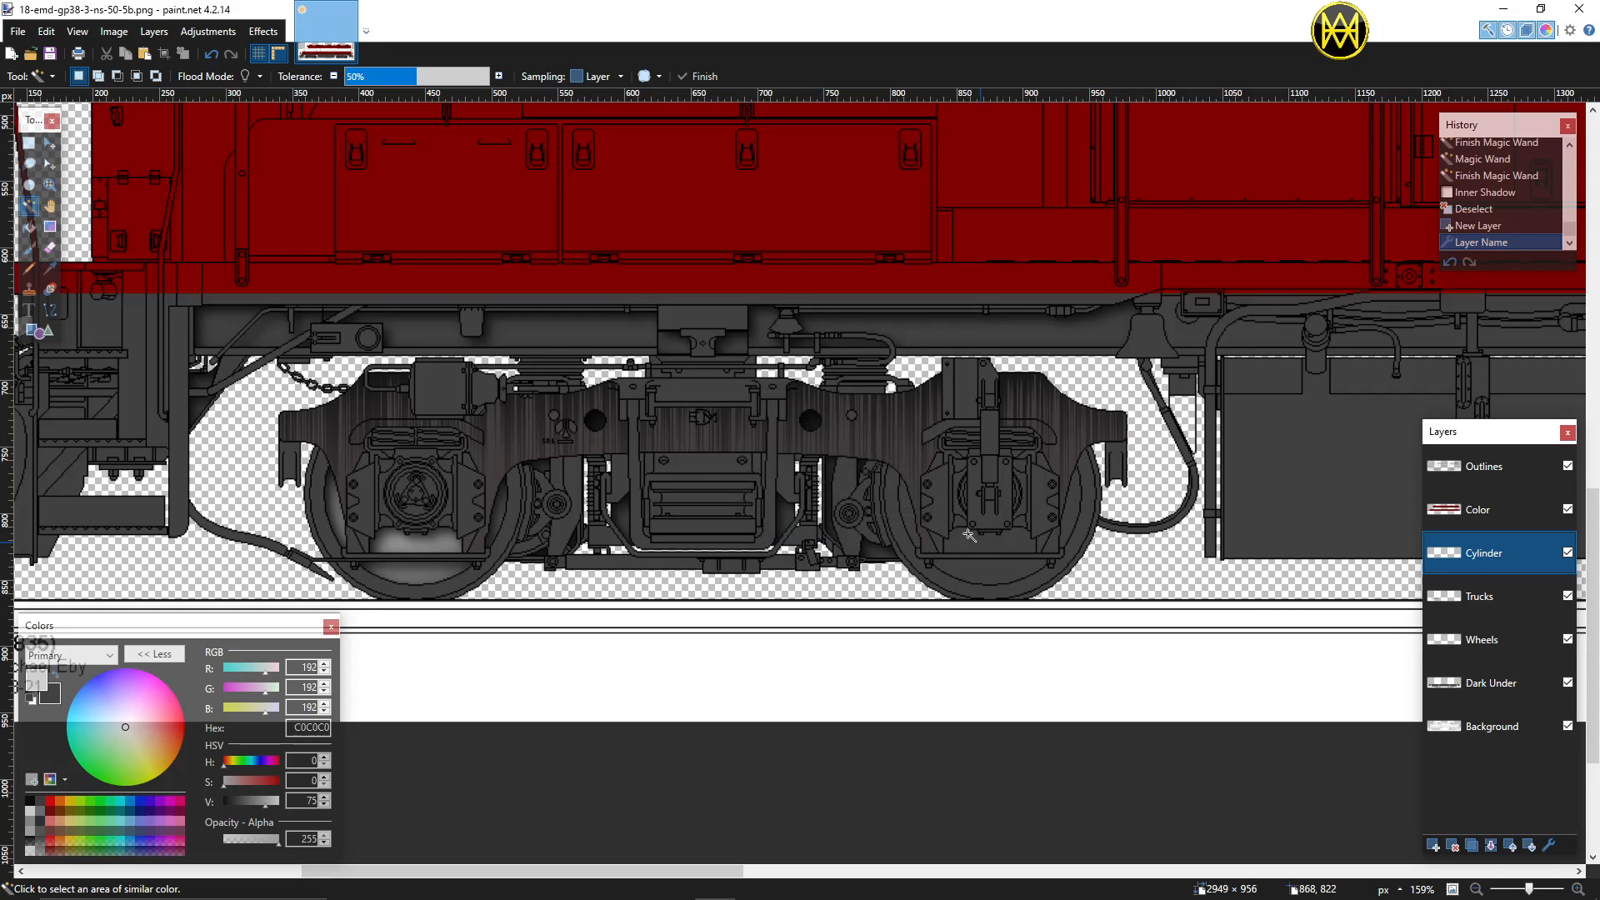
Step: Make the Background layer active and select the body, end bands and nose of the cylinder at the truck's left end with the Magic Wand
{"action": "left_click", "coordinate": [1492, 726]}
{"action": "left_click", "coordinate": [440, 388]}
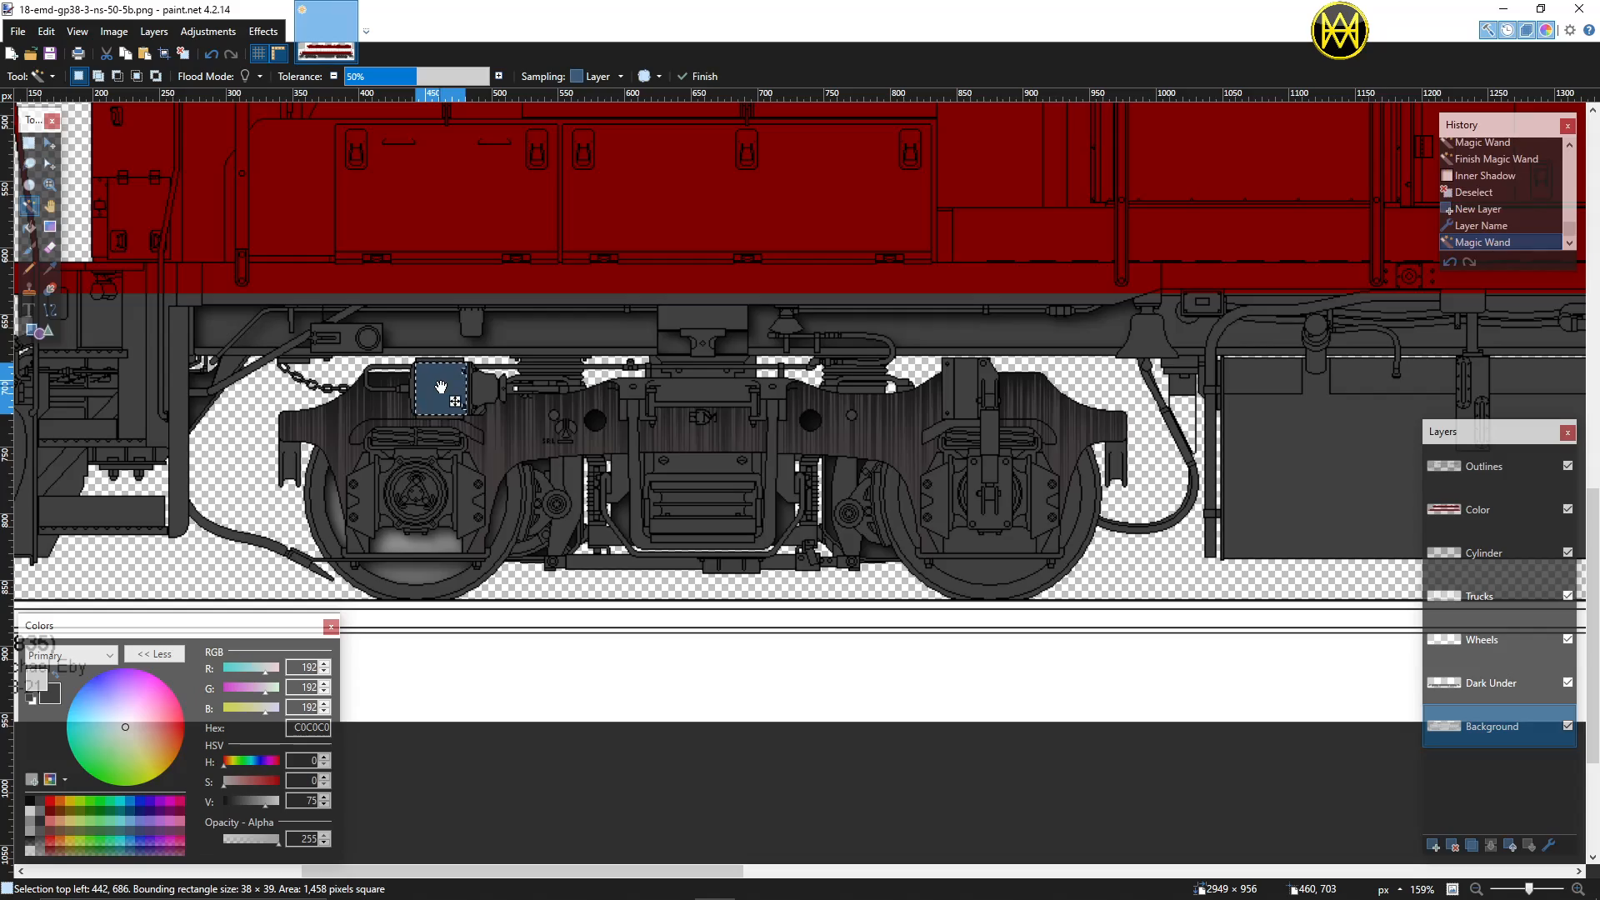
{"action": "scroll", "coordinate": [416, 398], "scroll_direction": "up", "scroll_amount": 2}
{"action": "left_click", "coordinate": [409, 394], "text": "ctrl"}
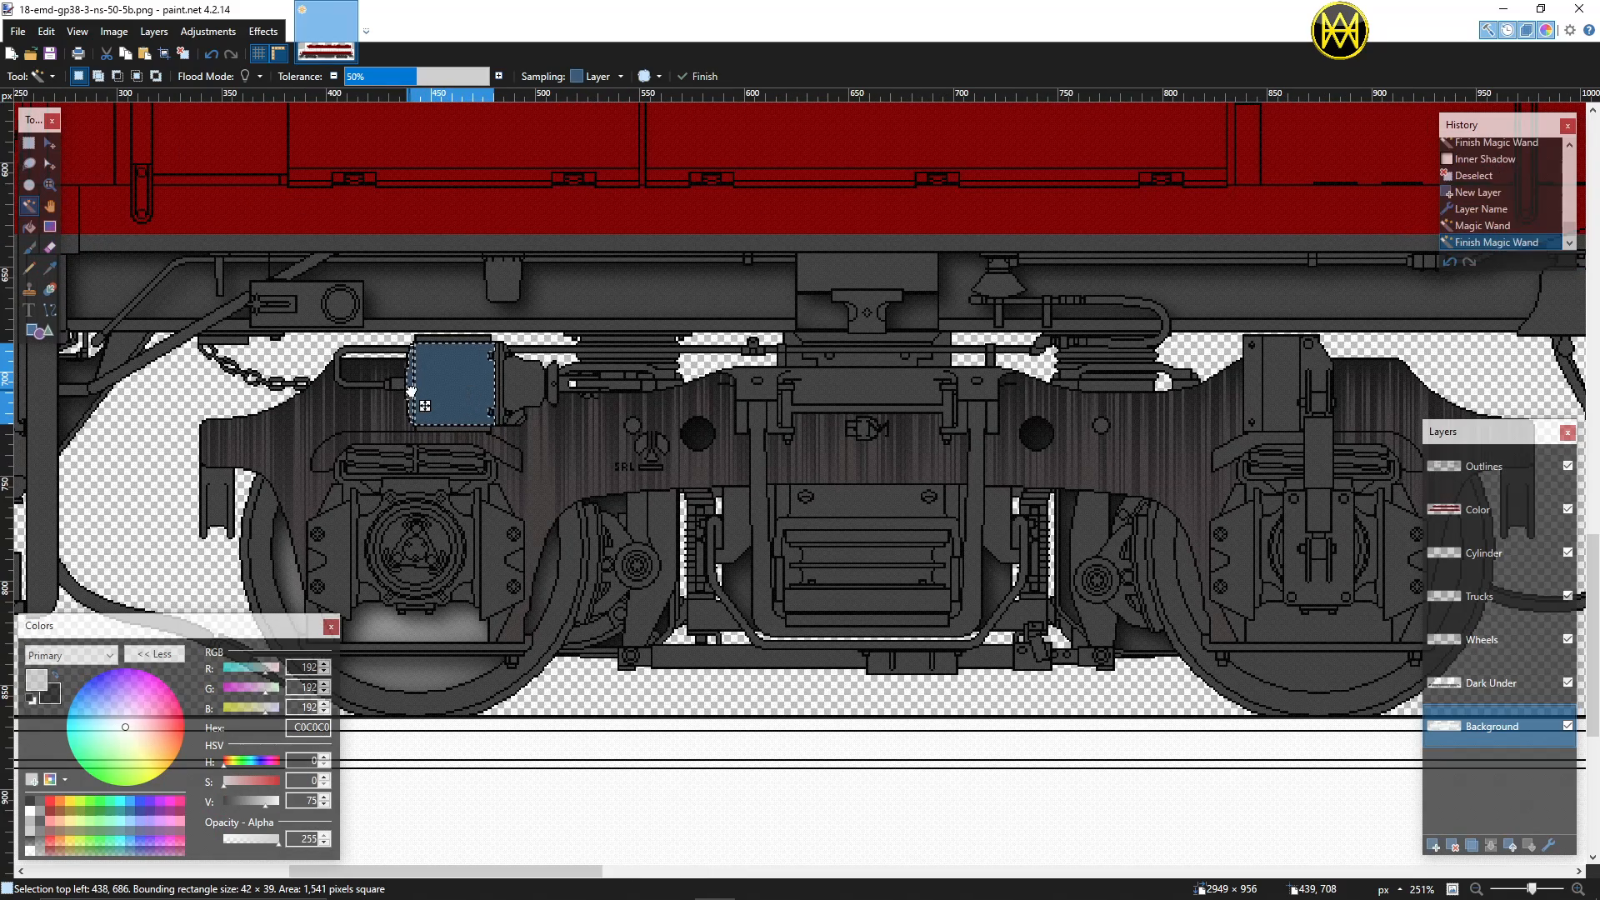
{"action": "left_click", "coordinate": [508, 384], "text": "ctrl"}
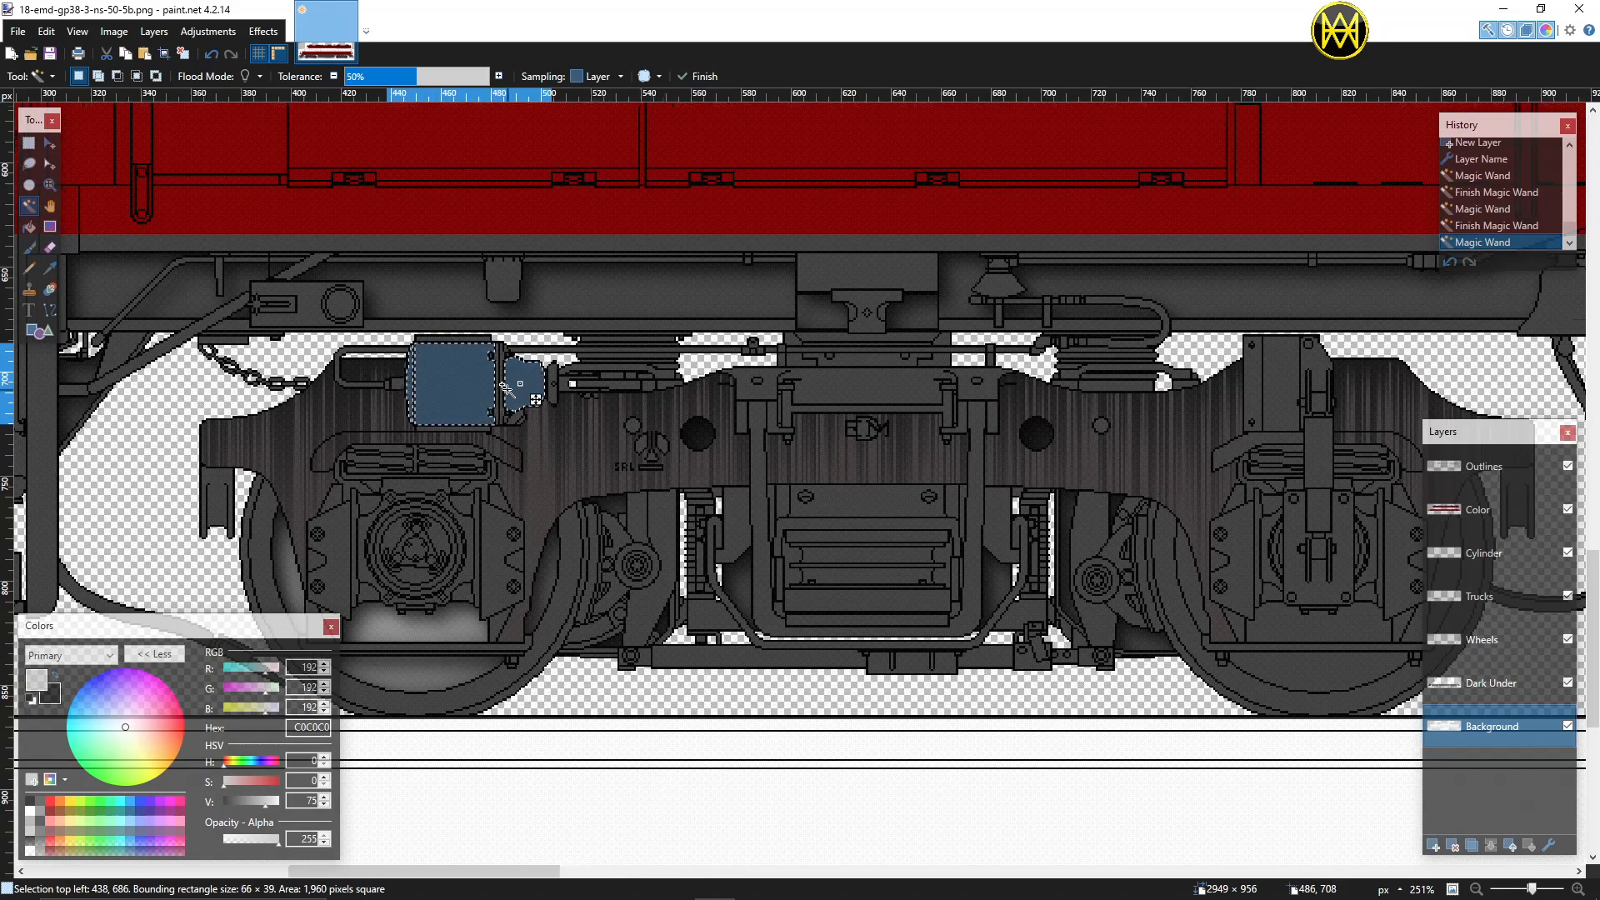
{"action": "scroll", "coordinate": [504, 383], "scroll_direction": "up", "scroll_amount": 2}
{"action": "left_click", "coordinate": [500, 383], "text": "ctrl"}
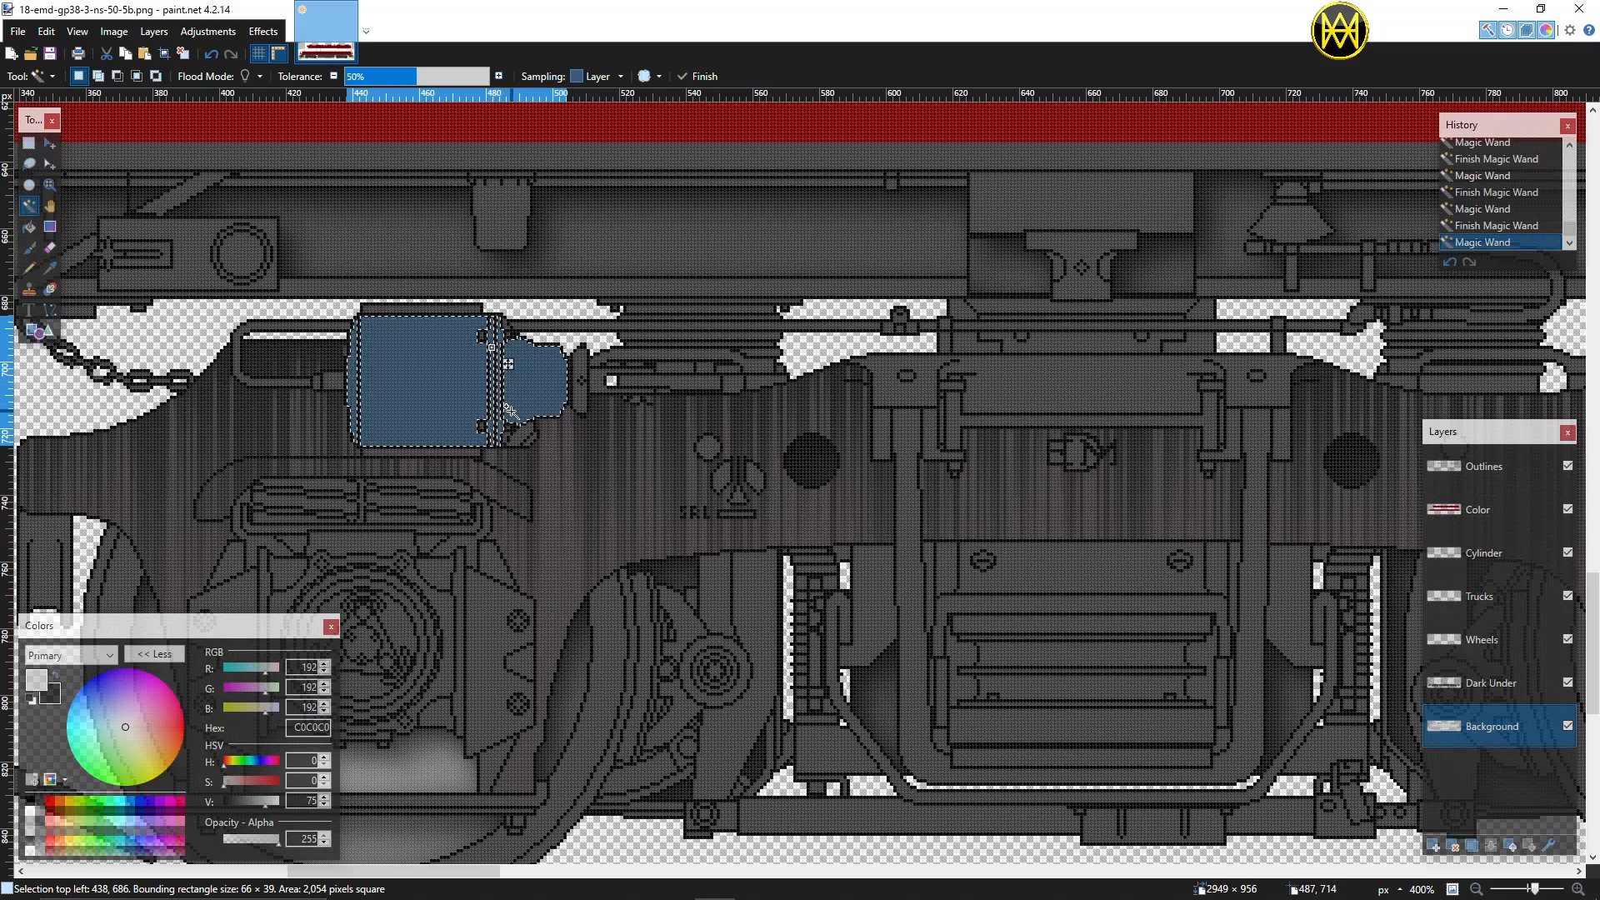
{"action": "scroll", "coordinate": [508, 409], "scroll_direction": "down", "scroll_amount": 2}
{"action": "left_click", "coordinate": [556, 392], "text": "ctrl"}
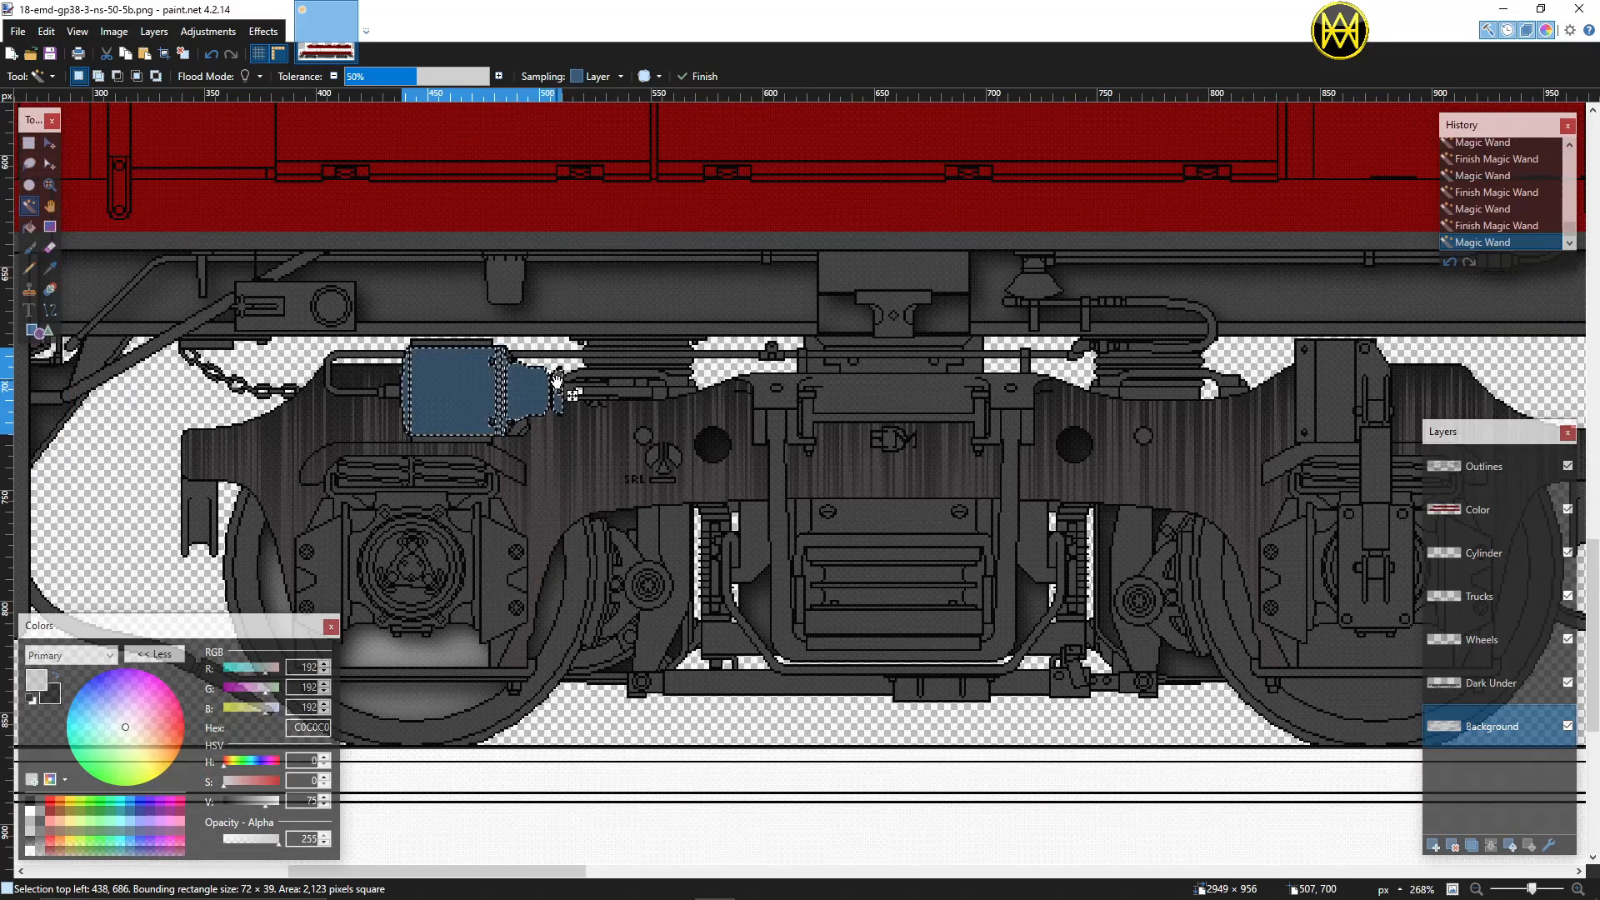
Step: Add the upright plates and side pieces of the cylinder above the truck's right wheel to the selection
{"action": "scroll", "coordinate": [577, 430], "scroll_direction": "down", "scroll_amount": 1}
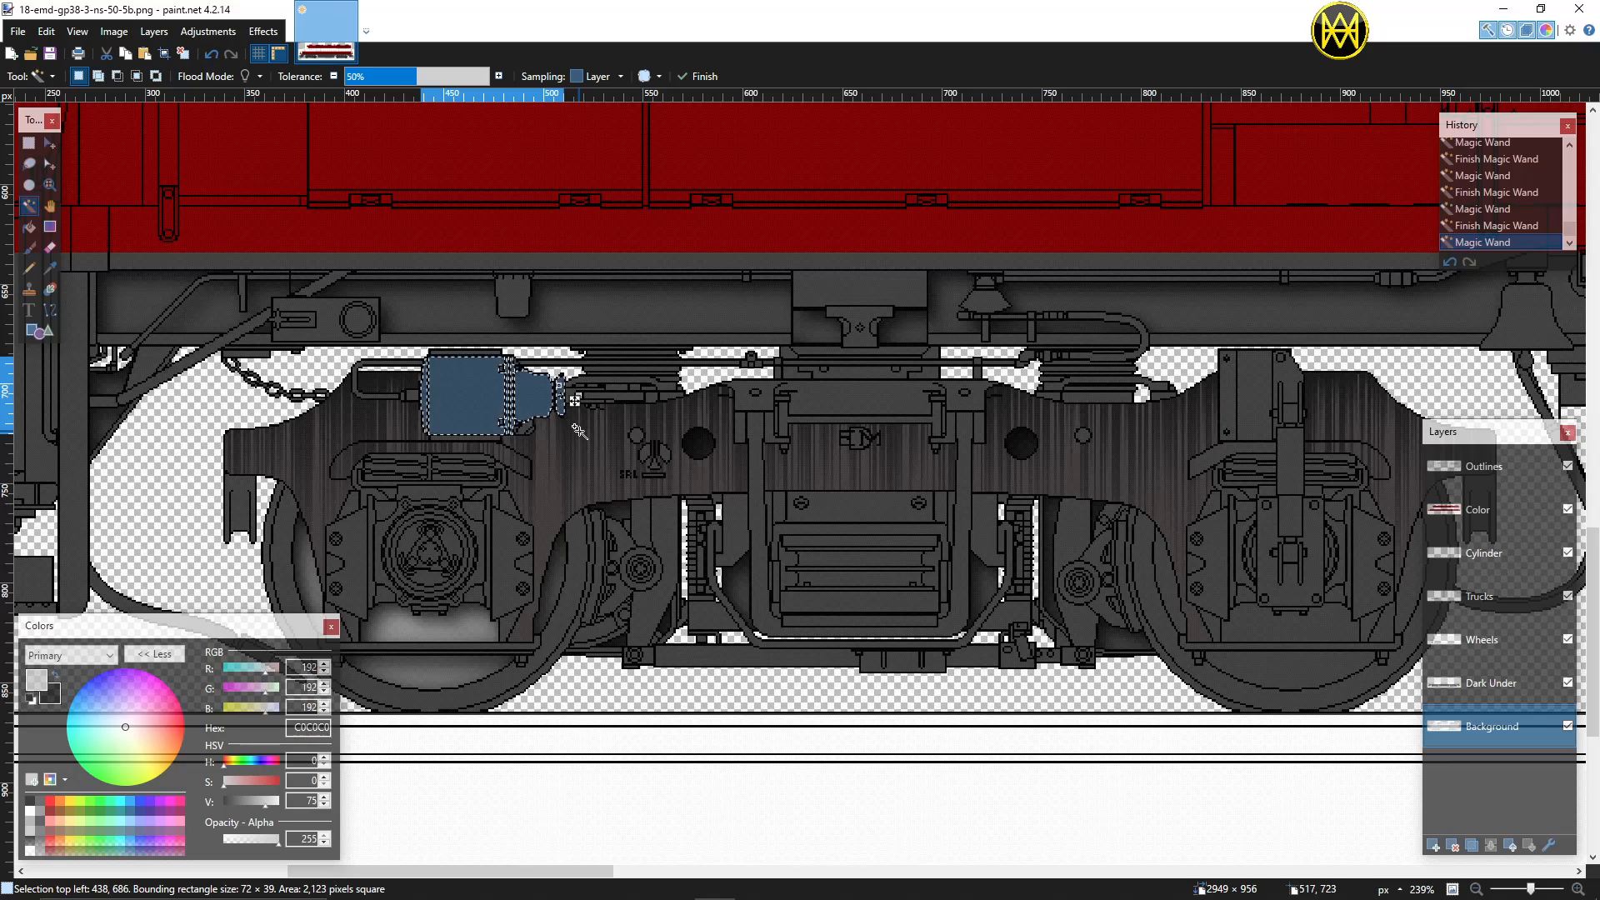
{"action": "scroll", "coordinate": [579, 430], "scroll_direction": "up", "scroll_amount": 1}
{"action": "scroll", "coordinate": [1083, 450], "scroll_direction": "up", "scroll_amount": 2}
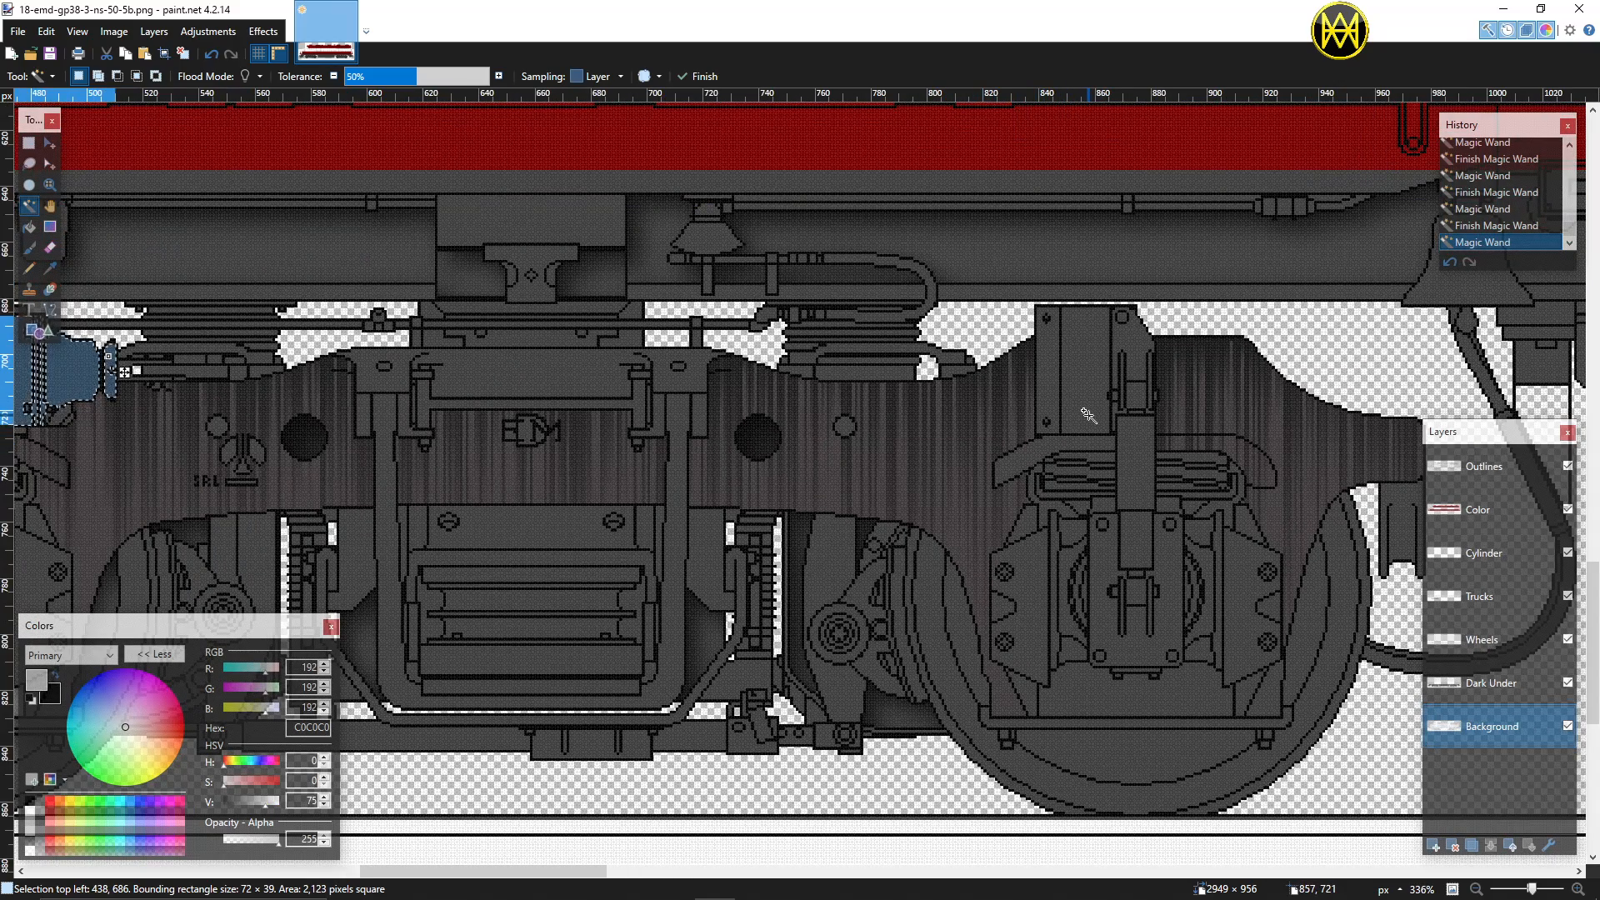
{"action": "left_click", "coordinate": [1052, 382], "text": "ctrl"}
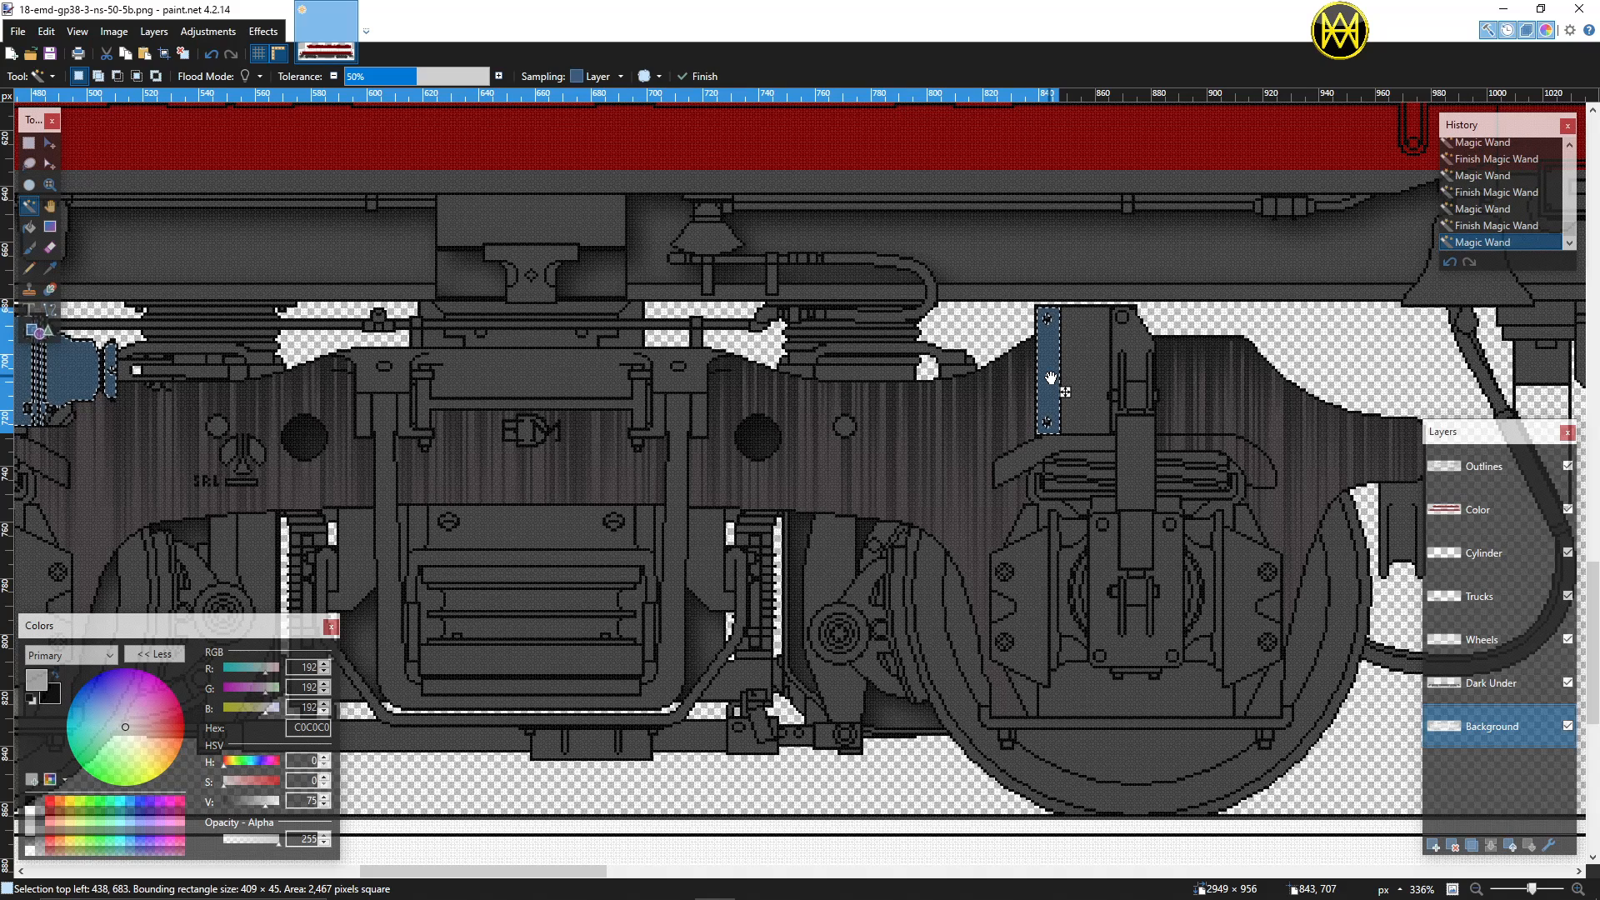
{"action": "left_click", "coordinate": [1080, 371], "text": "ctrl"}
{"action": "left_click", "coordinate": [1129, 359], "text": "ctrl"}
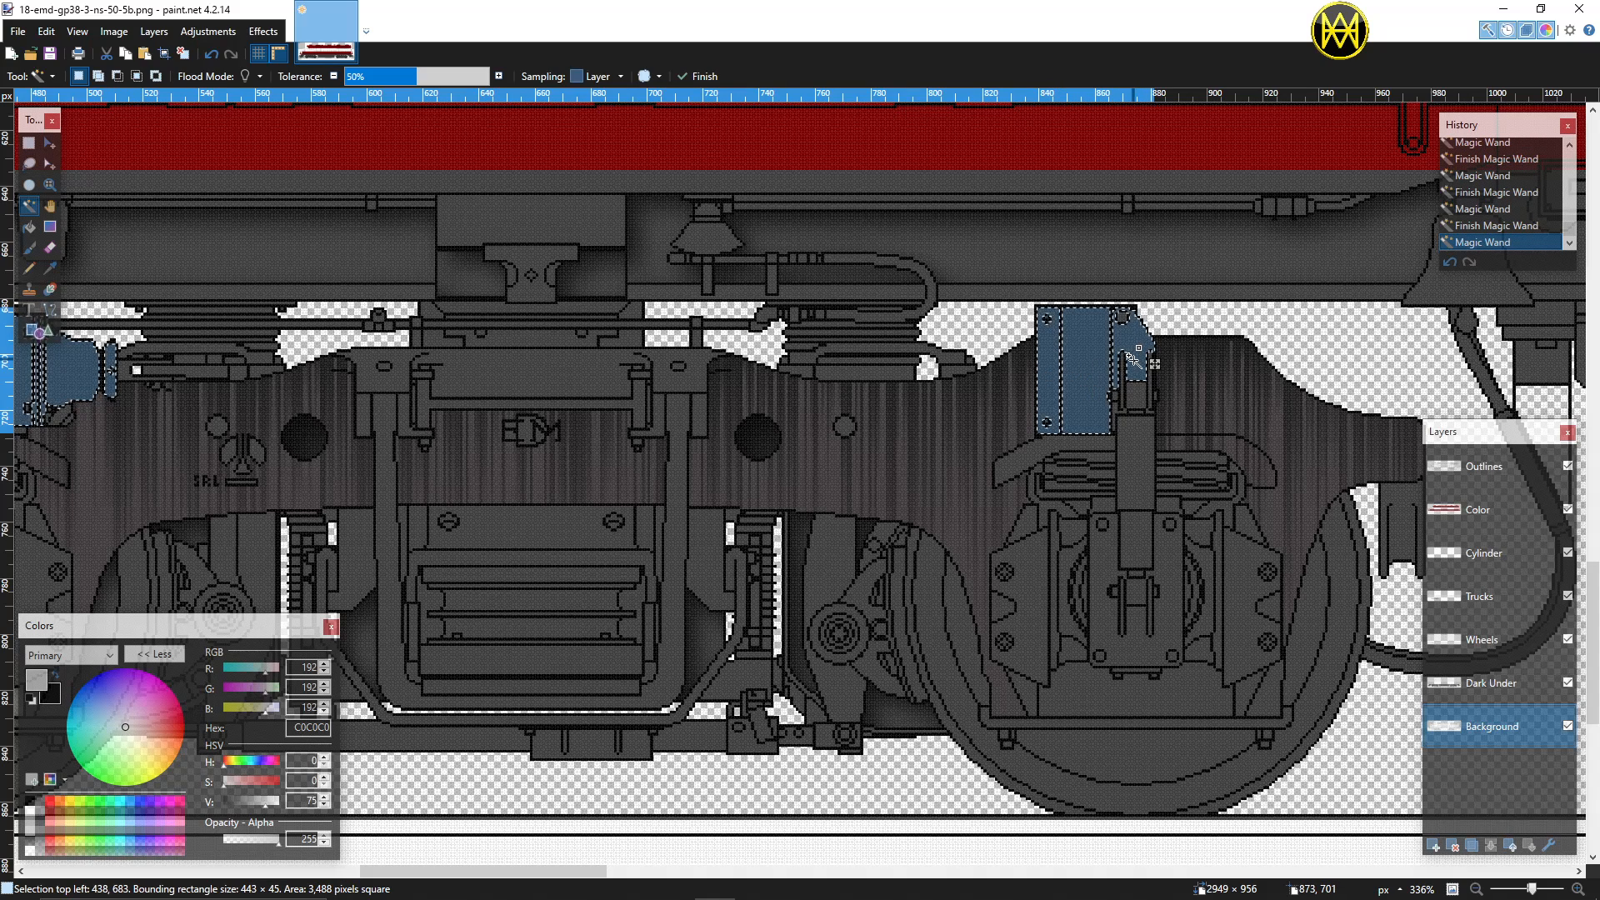
{"action": "left_click", "coordinate": [1115, 408], "text": "ctrl"}
Step: Add the thin strip just above the vertical bar of the right cylinder to the selection, undoing any spill into neighbouring parts
{"action": "scroll", "coordinate": [1130, 433], "scroll_direction": "up", "scroll_amount": 3}
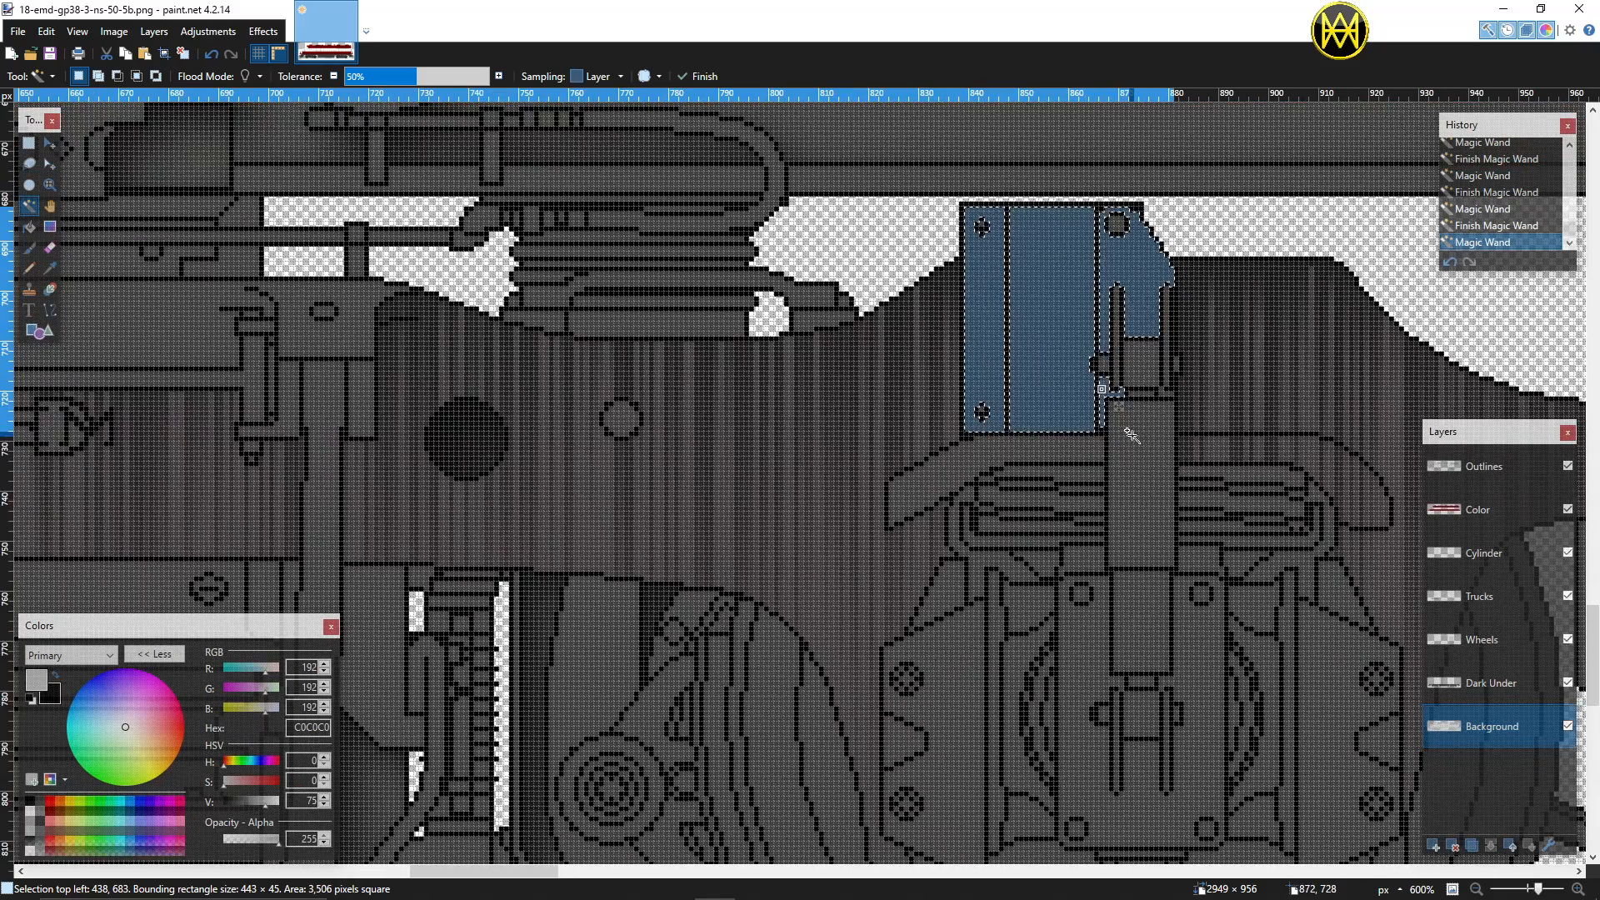
{"action": "left_click", "coordinate": [1142, 398], "text": "ctrl"}
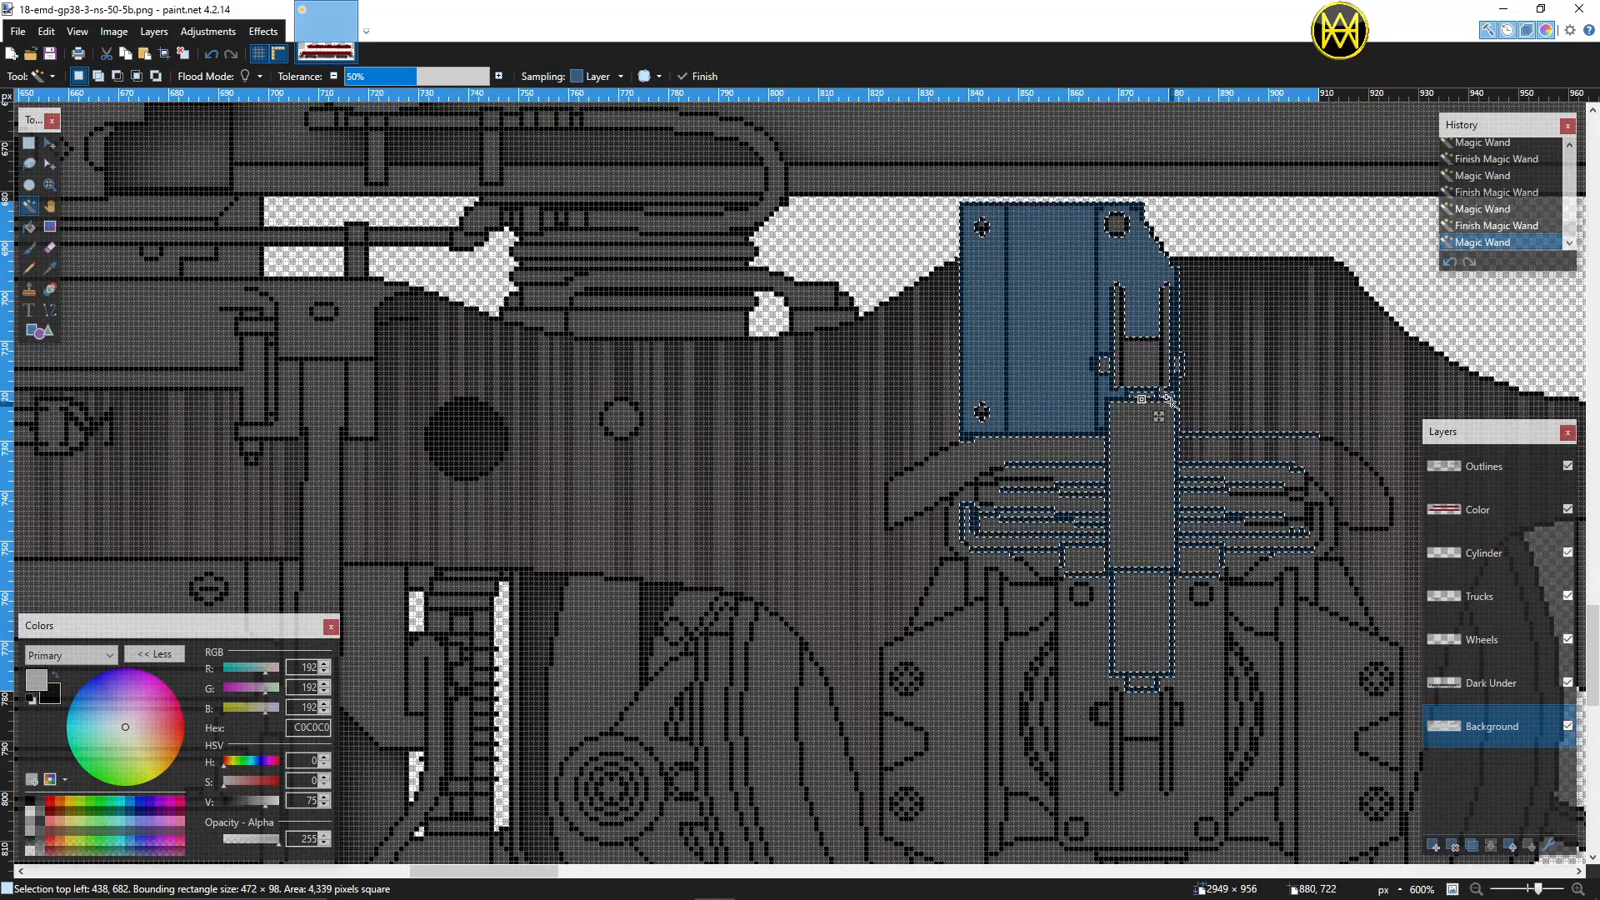
{"action": "key", "text": "ctrl+z"}
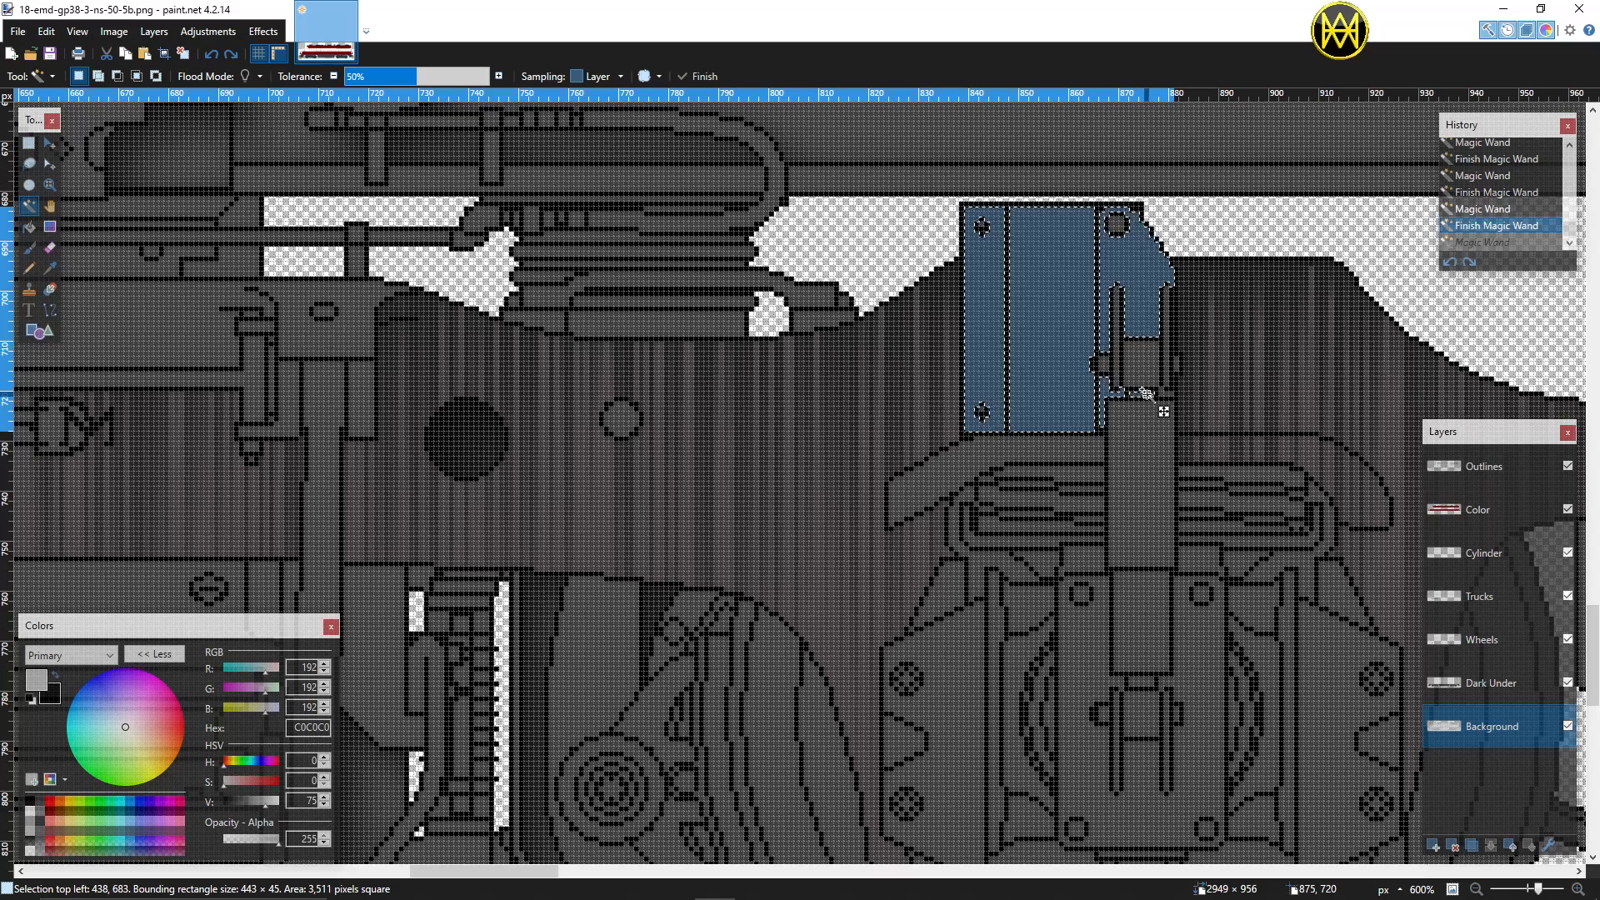
{"action": "left_click", "coordinate": [1147, 393], "text": "ctrl"}
{"action": "left_click", "coordinate": [1170, 394], "text": "ctrl"}
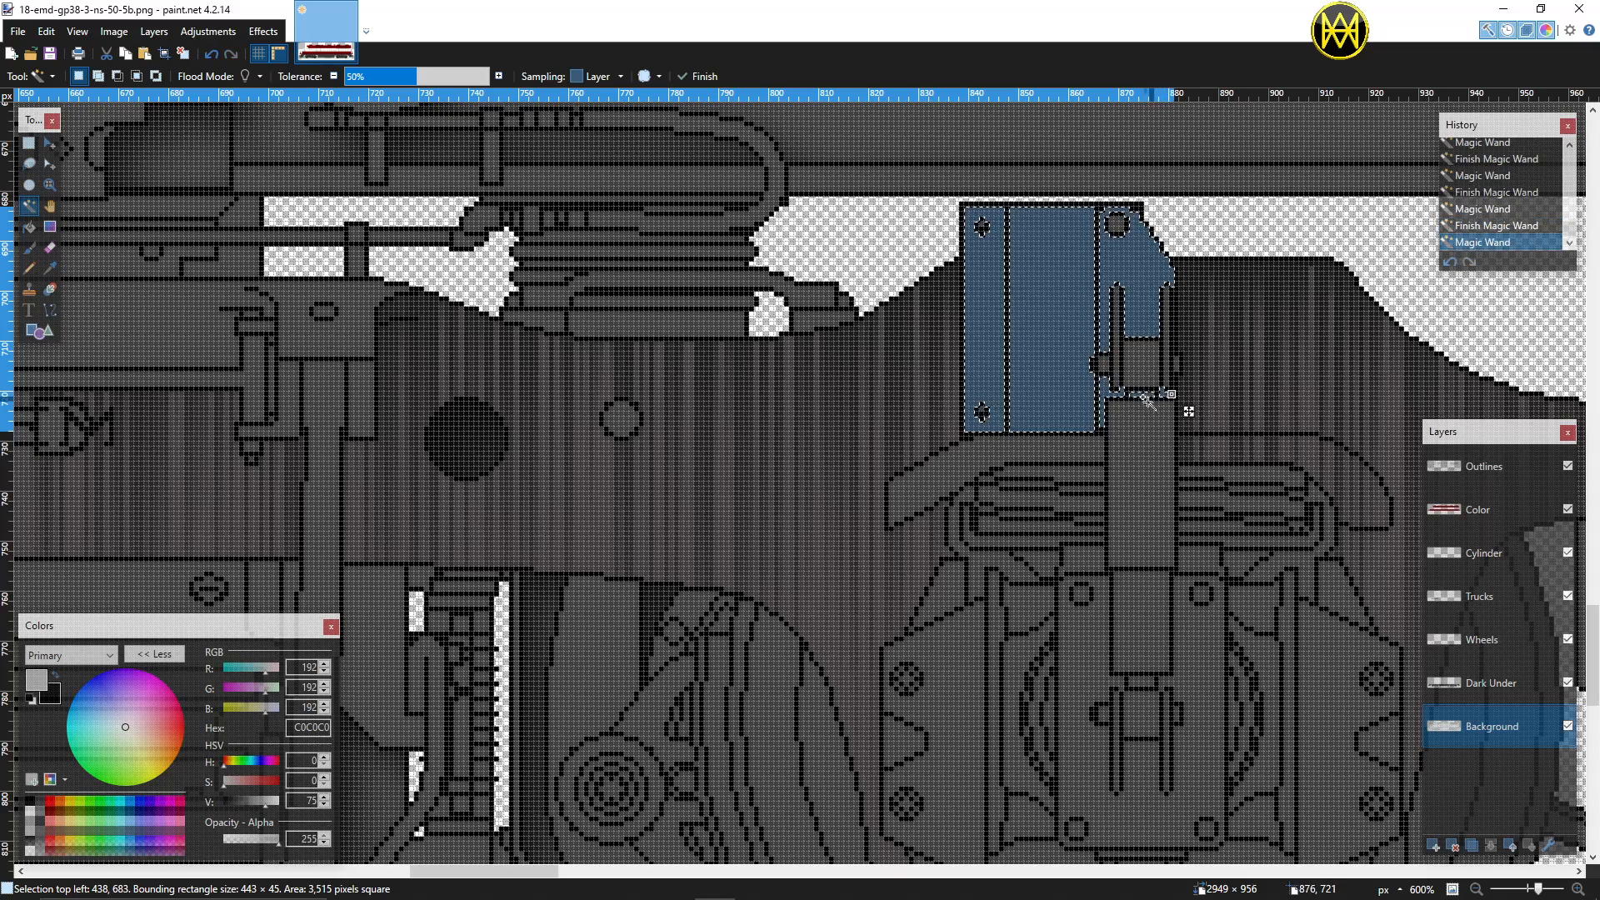
Step: On the Cylinder layer, draw a vertical reflected linear gradient about 13 pixels long across the selected cylinder parts
{"action": "scroll", "coordinate": [1141, 402], "scroll_direction": "down", "scroll_amount": 3}
{"action": "scroll", "coordinate": [1141, 402], "scroll_direction": "down", "scroll_amount": 2}
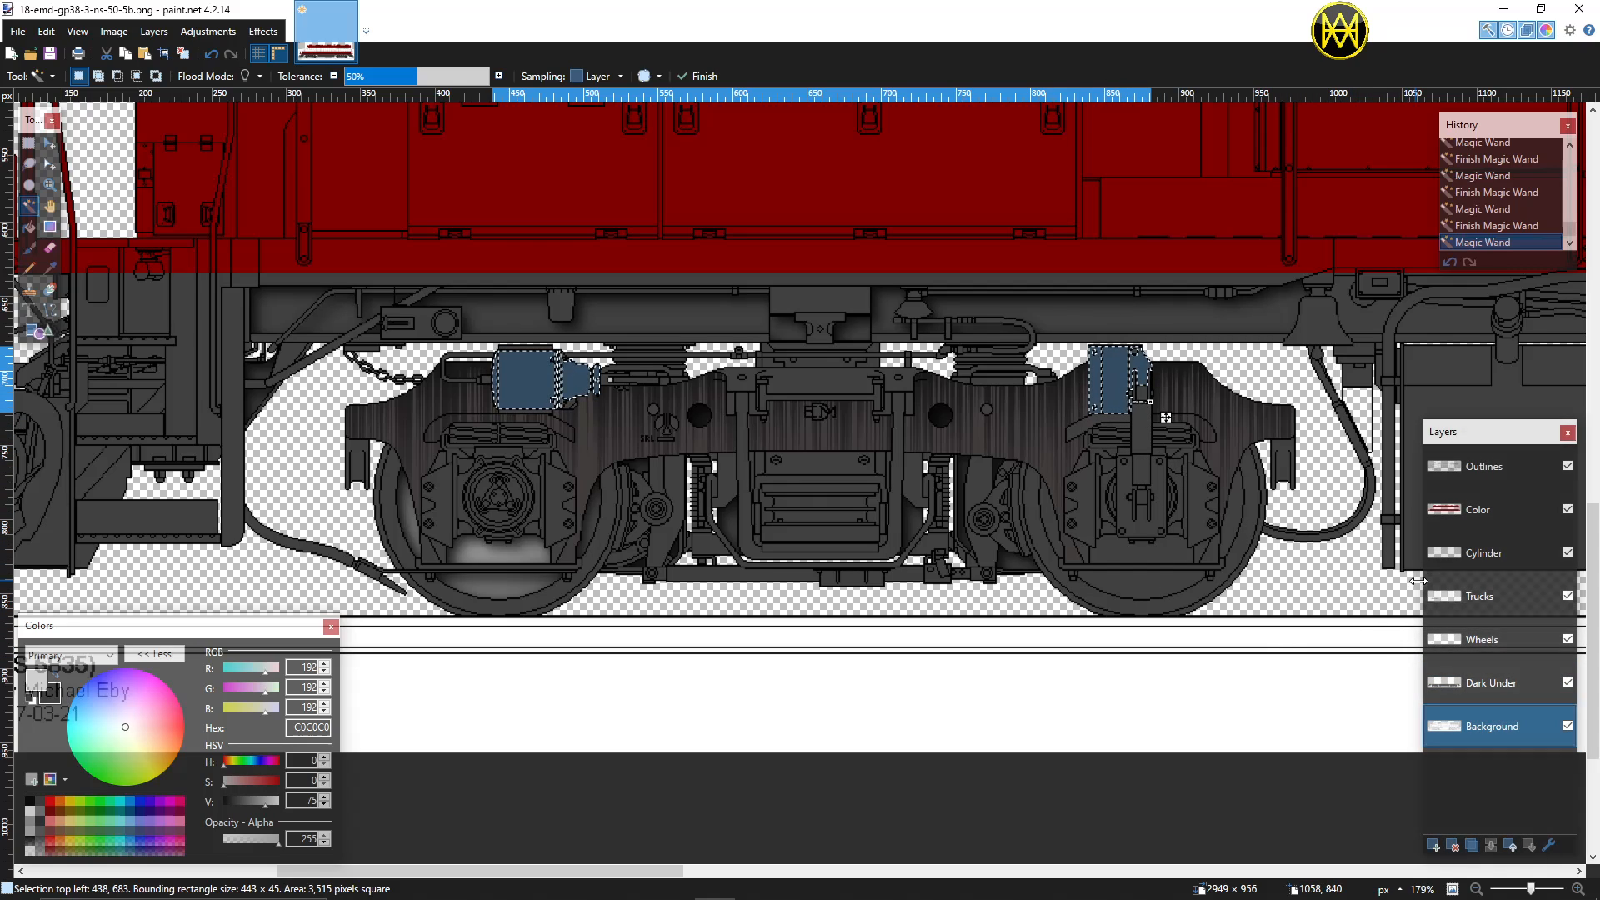
{"action": "left_click", "coordinate": [1488, 553]}
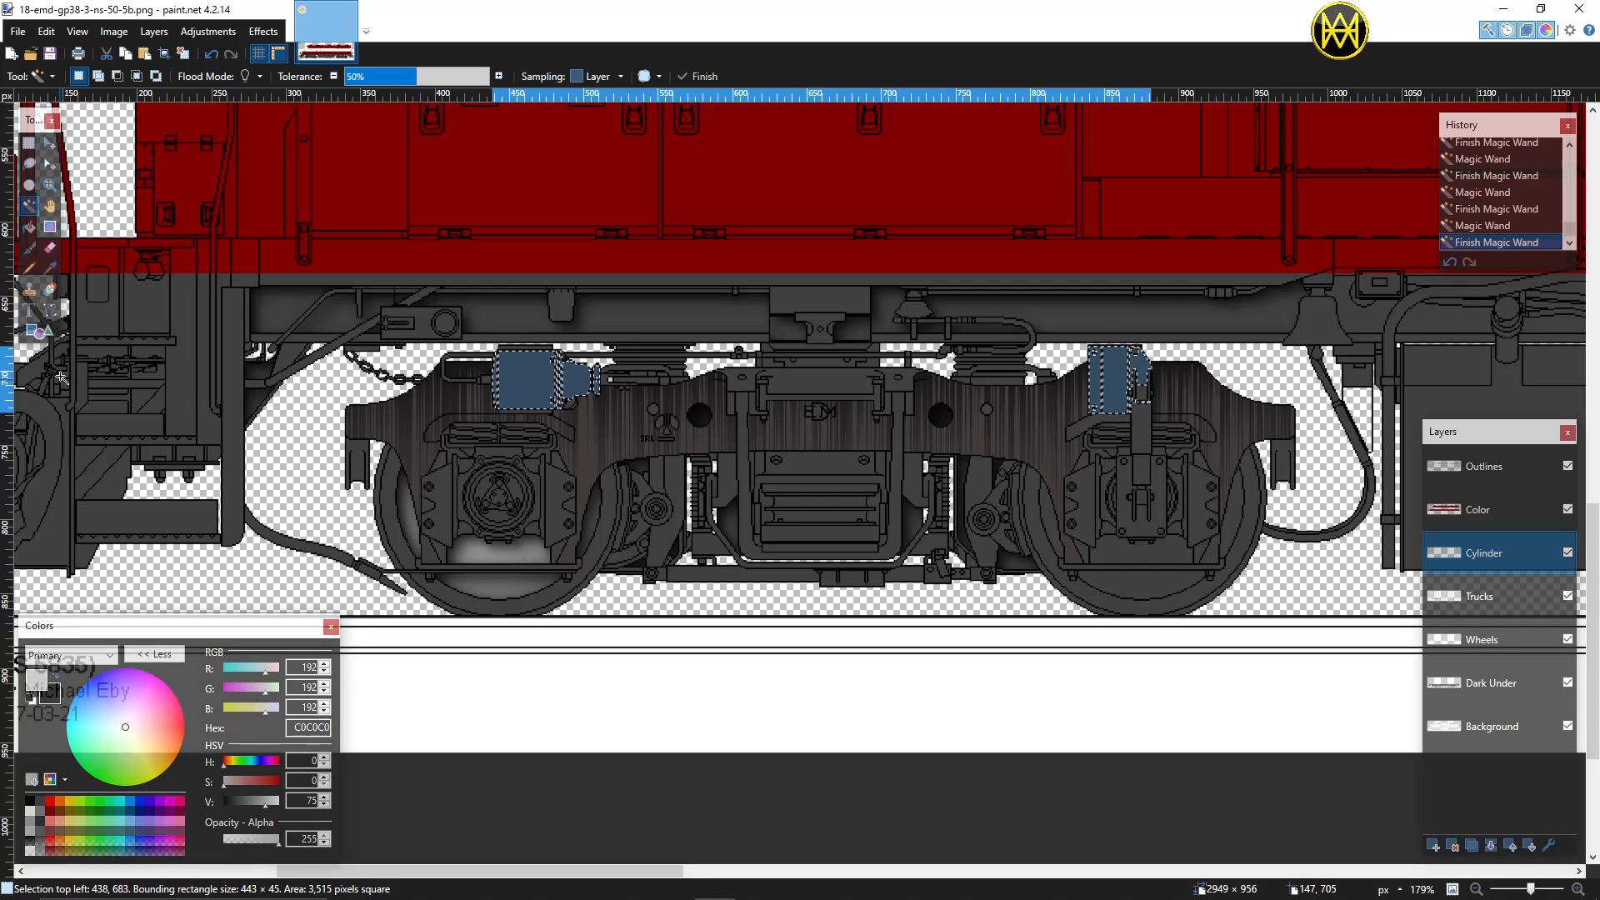
{"action": "left_click", "coordinate": [50, 230]}
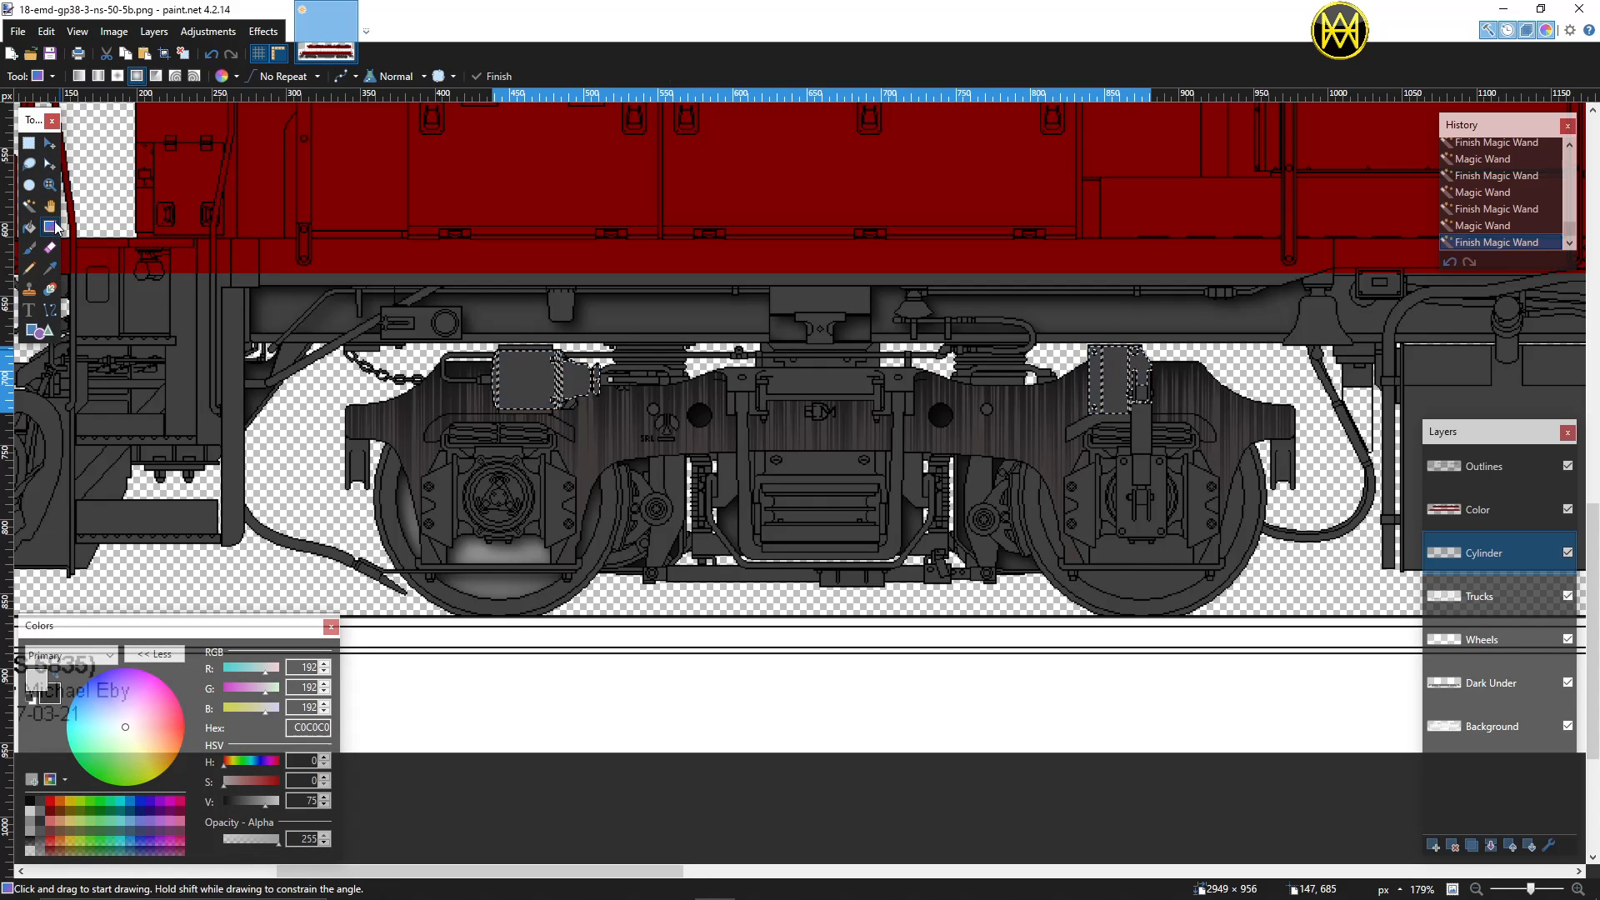
{"action": "left_click", "coordinate": [97, 77]}
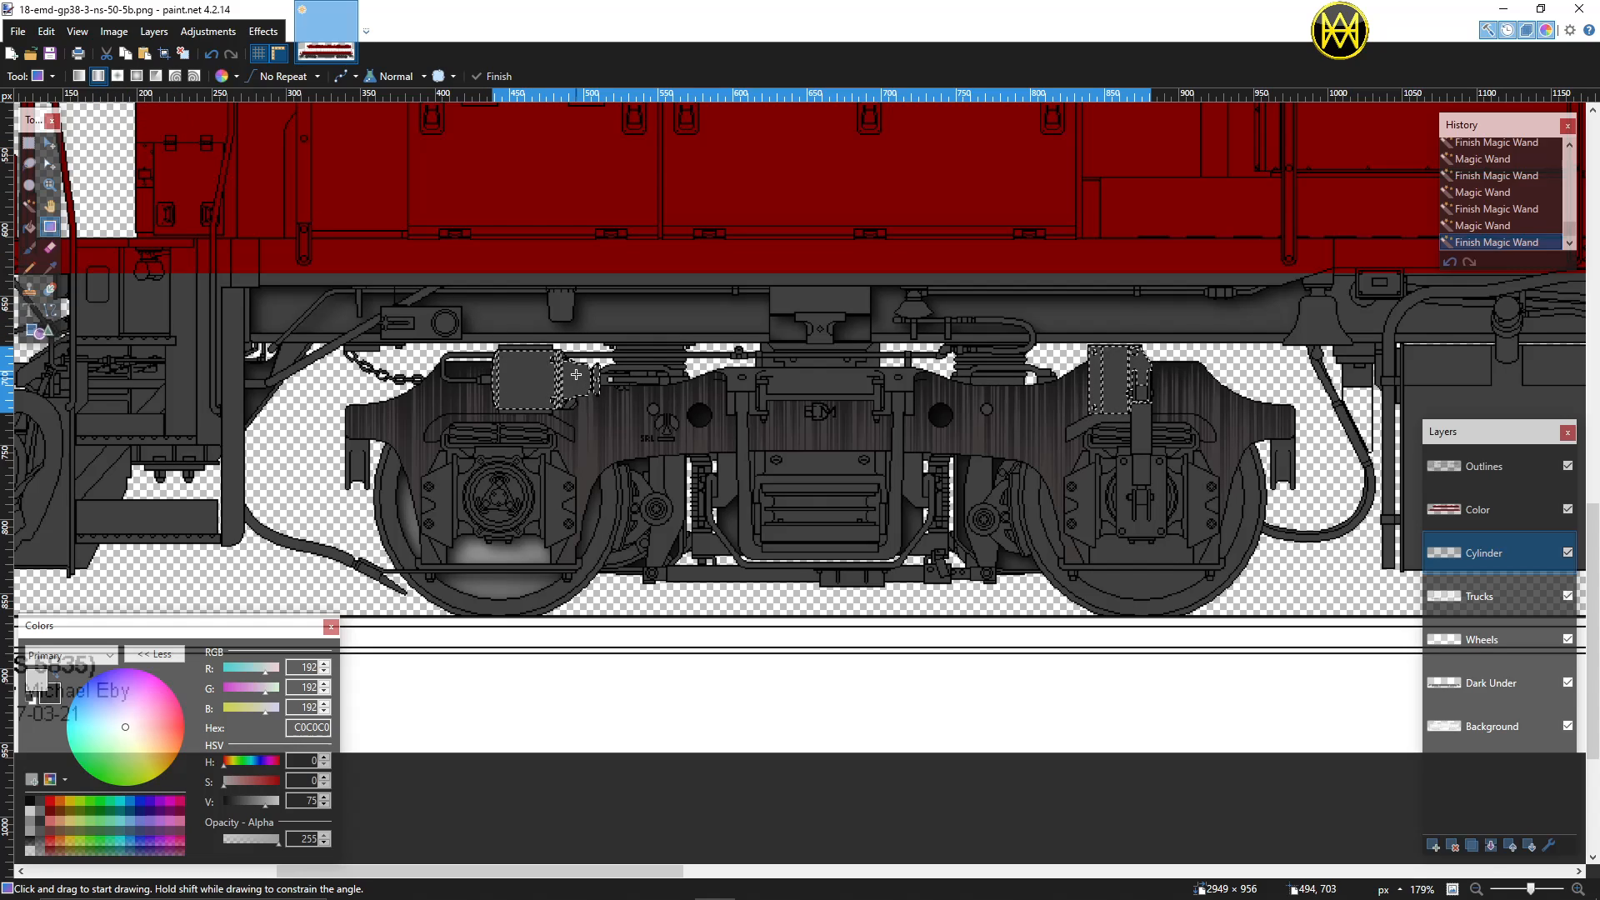
{"action": "left_click_drag", "start_coordinate": [578, 373], "coordinate": [579, 391]}
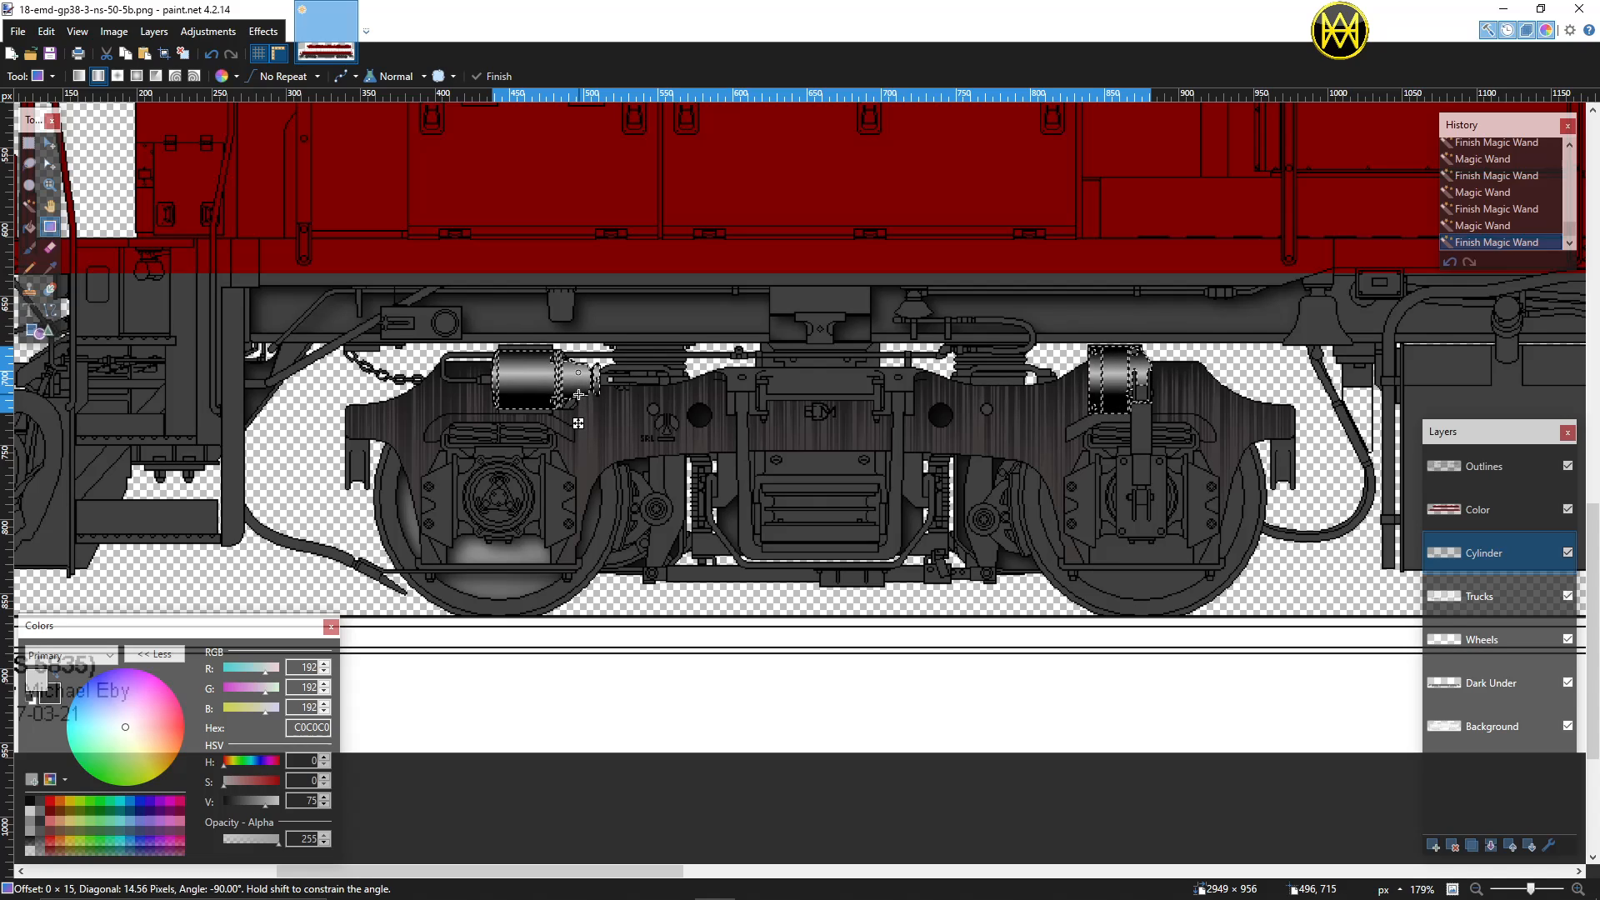
{"action": "left_click_drag", "start_coordinate": [579, 394], "coordinate": [579, 394]}
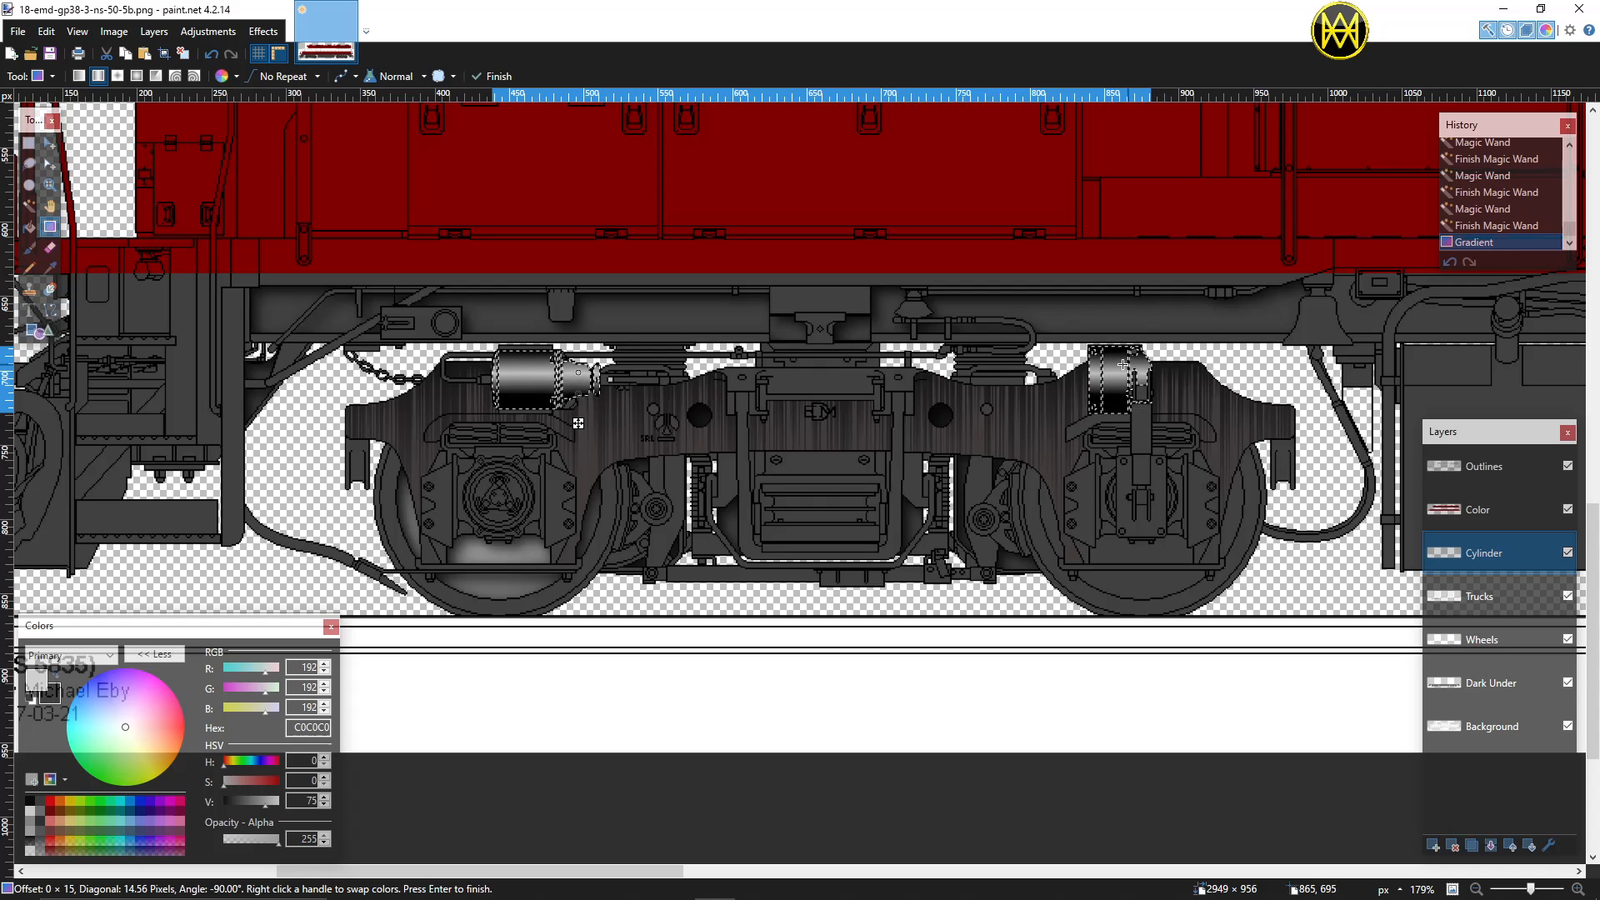
{"action": "left_click_drag", "start_coordinate": [581, 398], "coordinate": [581, 396]}
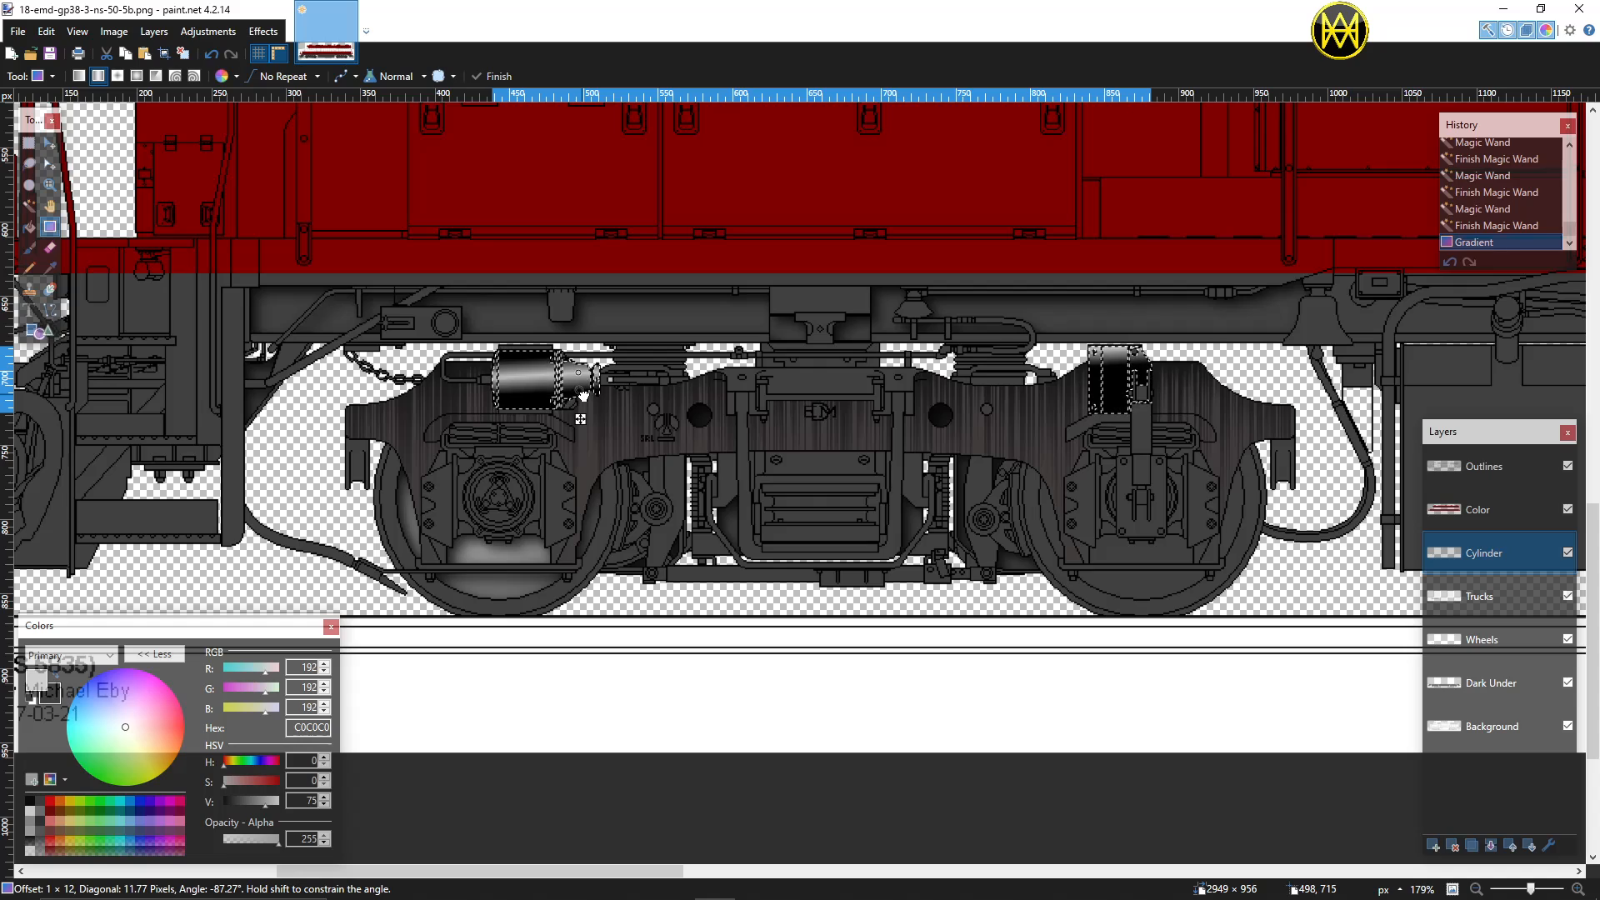
{"action": "left_click_drag", "start_coordinate": [582, 393], "coordinate": [579, 390]}
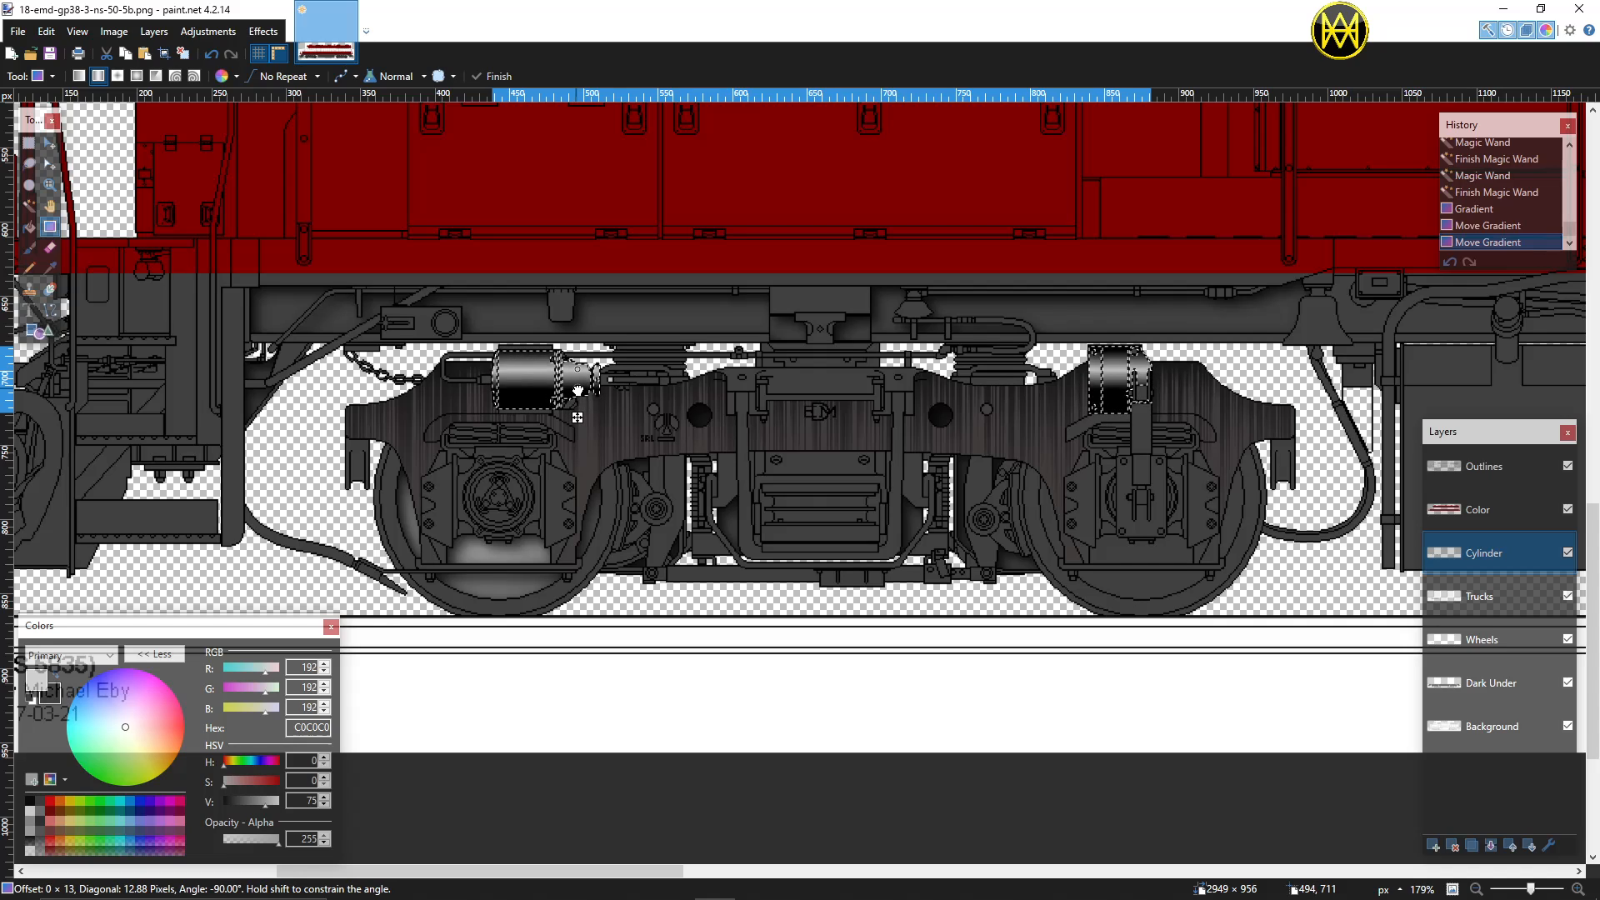
{"action": "left_click_drag", "start_coordinate": [578, 391], "coordinate": [580, 391]}
{"action": "left_click_drag", "start_coordinate": [578, 391], "coordinate": [577, 391]}
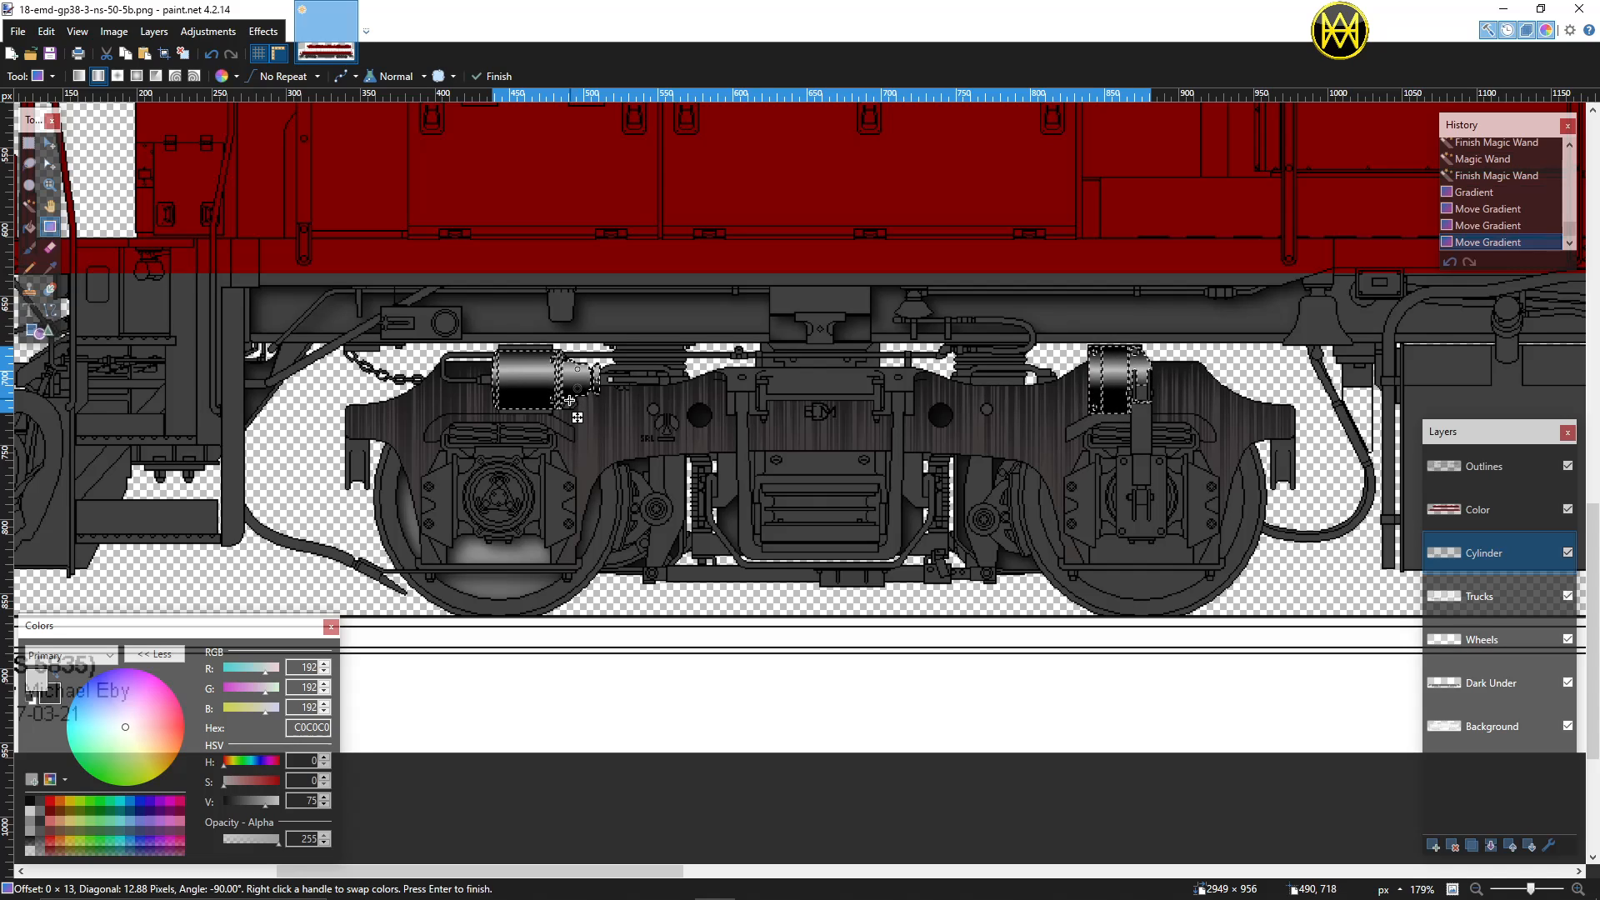
Step: Recolor the cylinder gradient with primary gray 808080 and secondary dark gray 353535, and deselect
{"action": "left_click", "coordinate": [36, 809]}
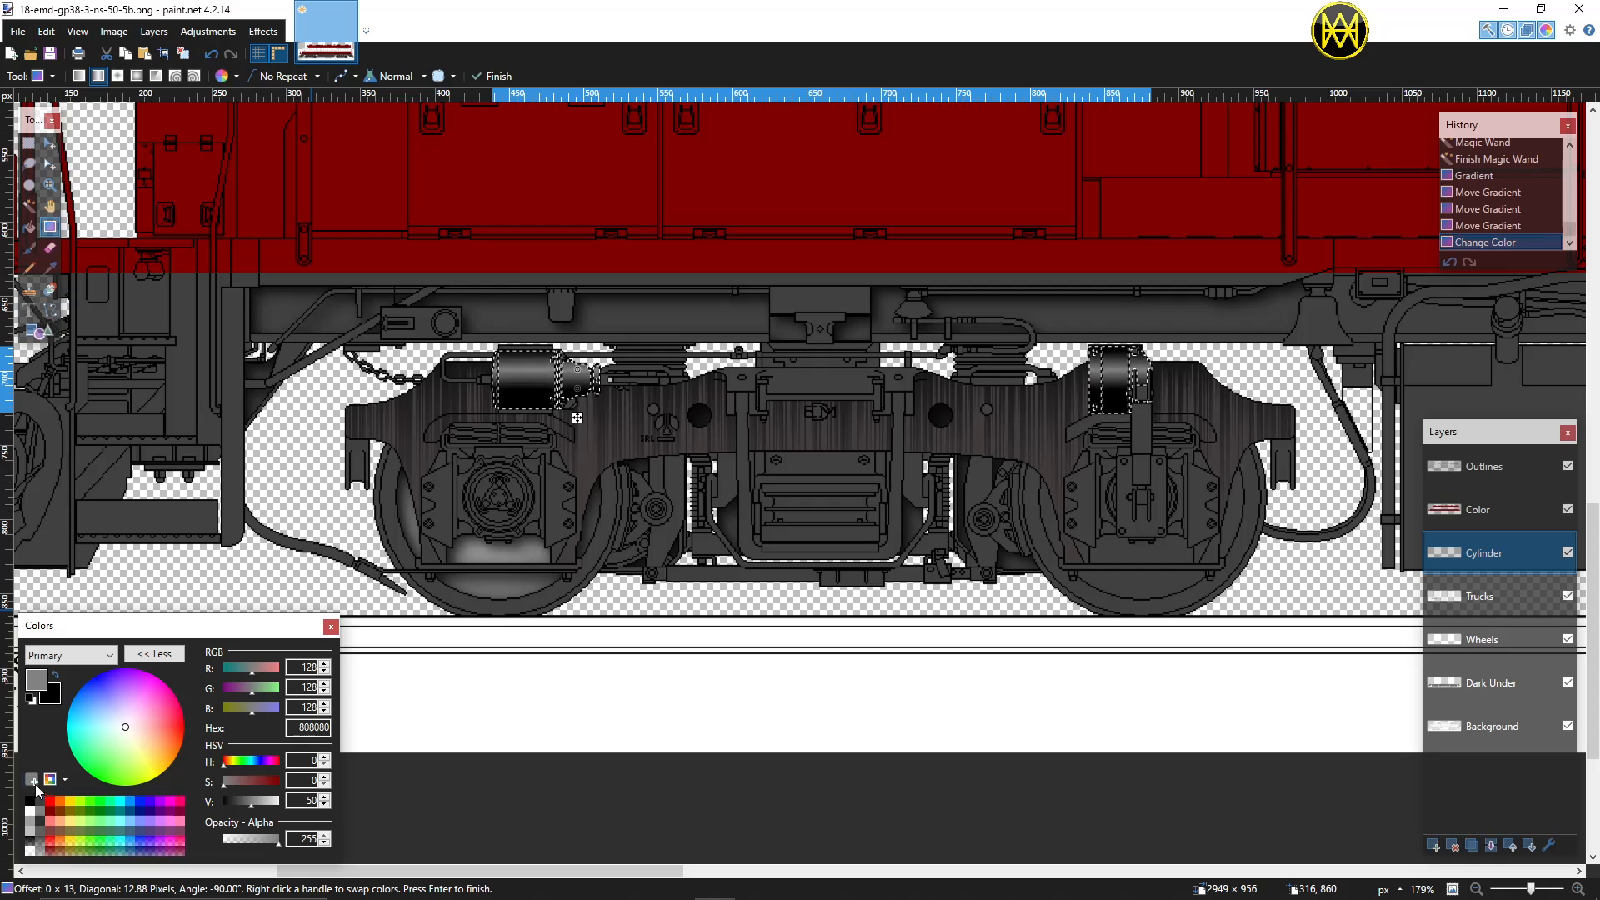
{"action": "left_click", "coordinate": [56, 674]}
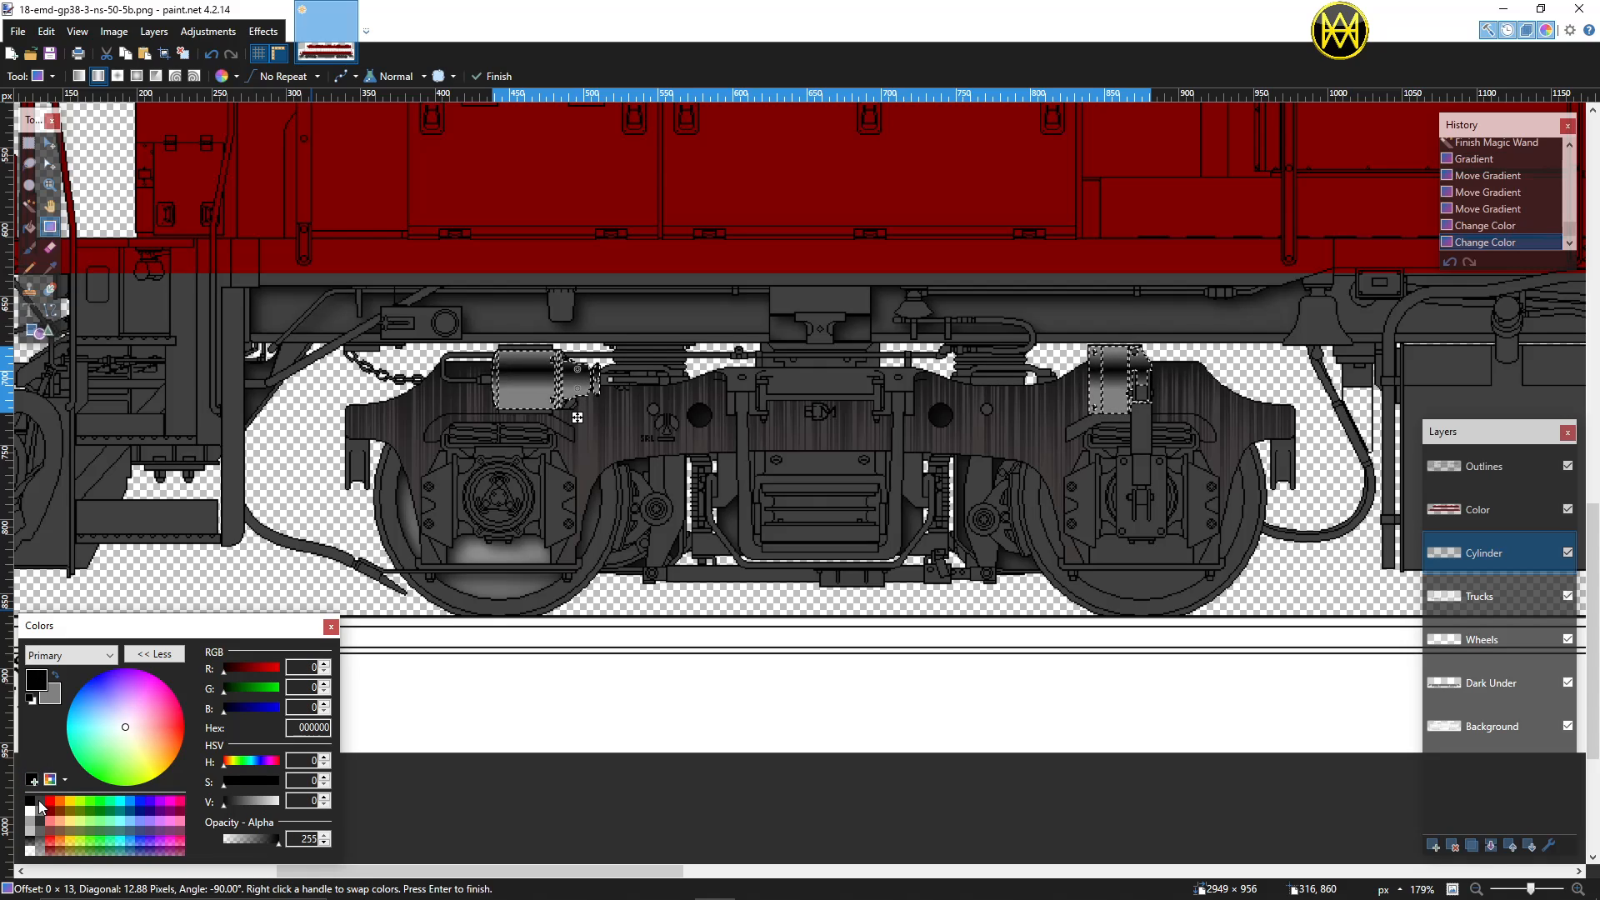
{"action": "left_click", "coordinate": [40, 805]}
{"action": "left_click", "coordinate": [55, 674]}
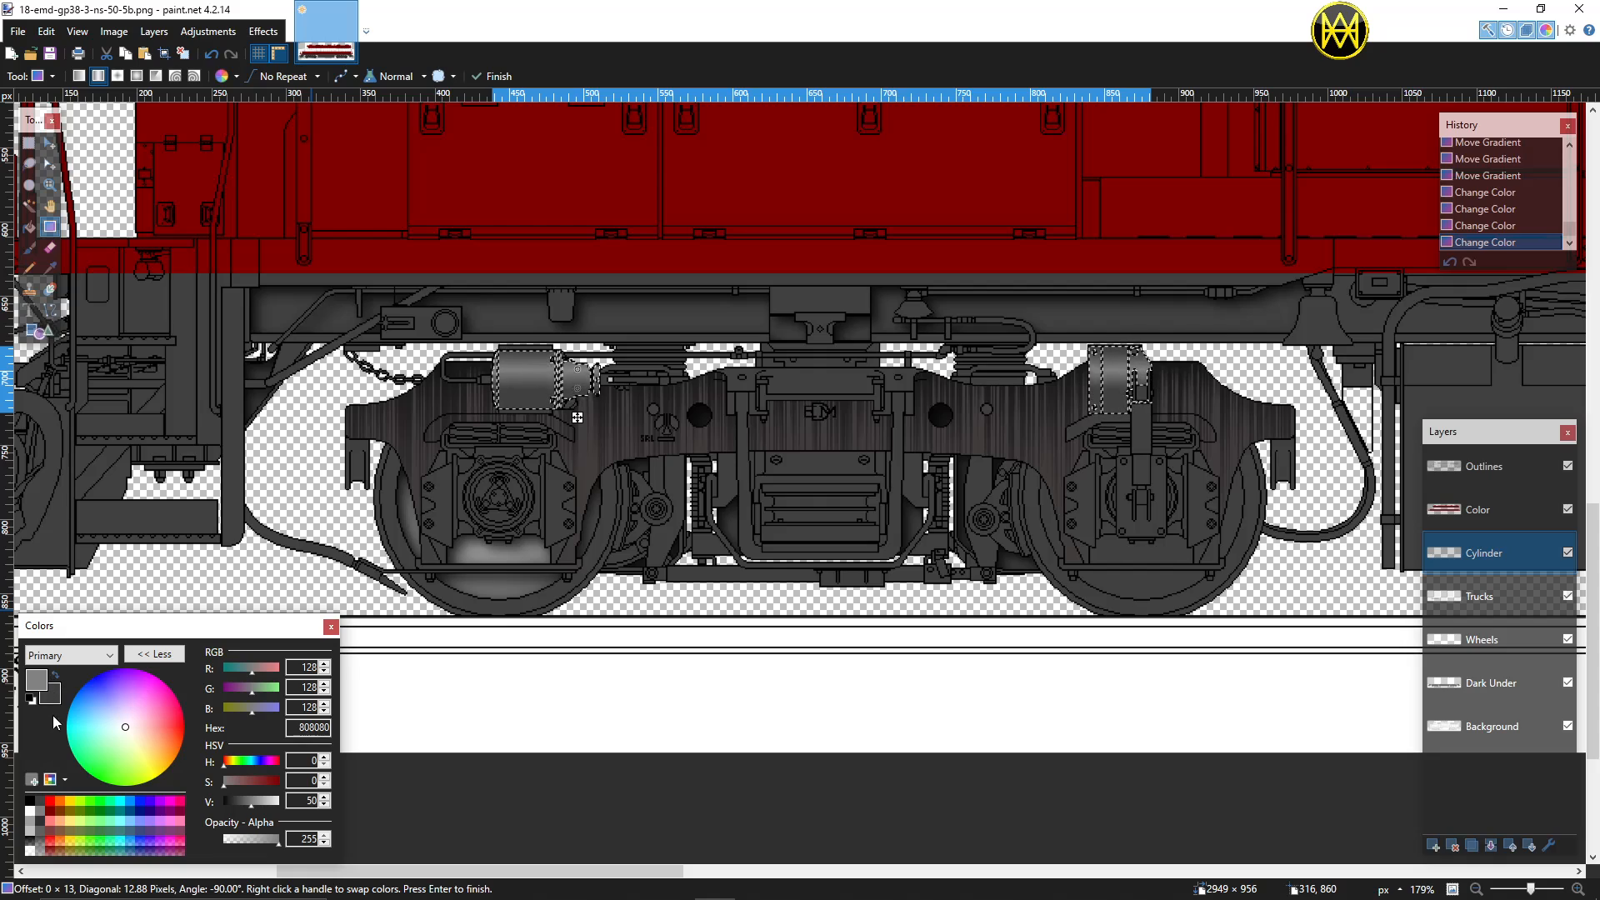
{"action": "left_click", "coordinate": [55, 674]}
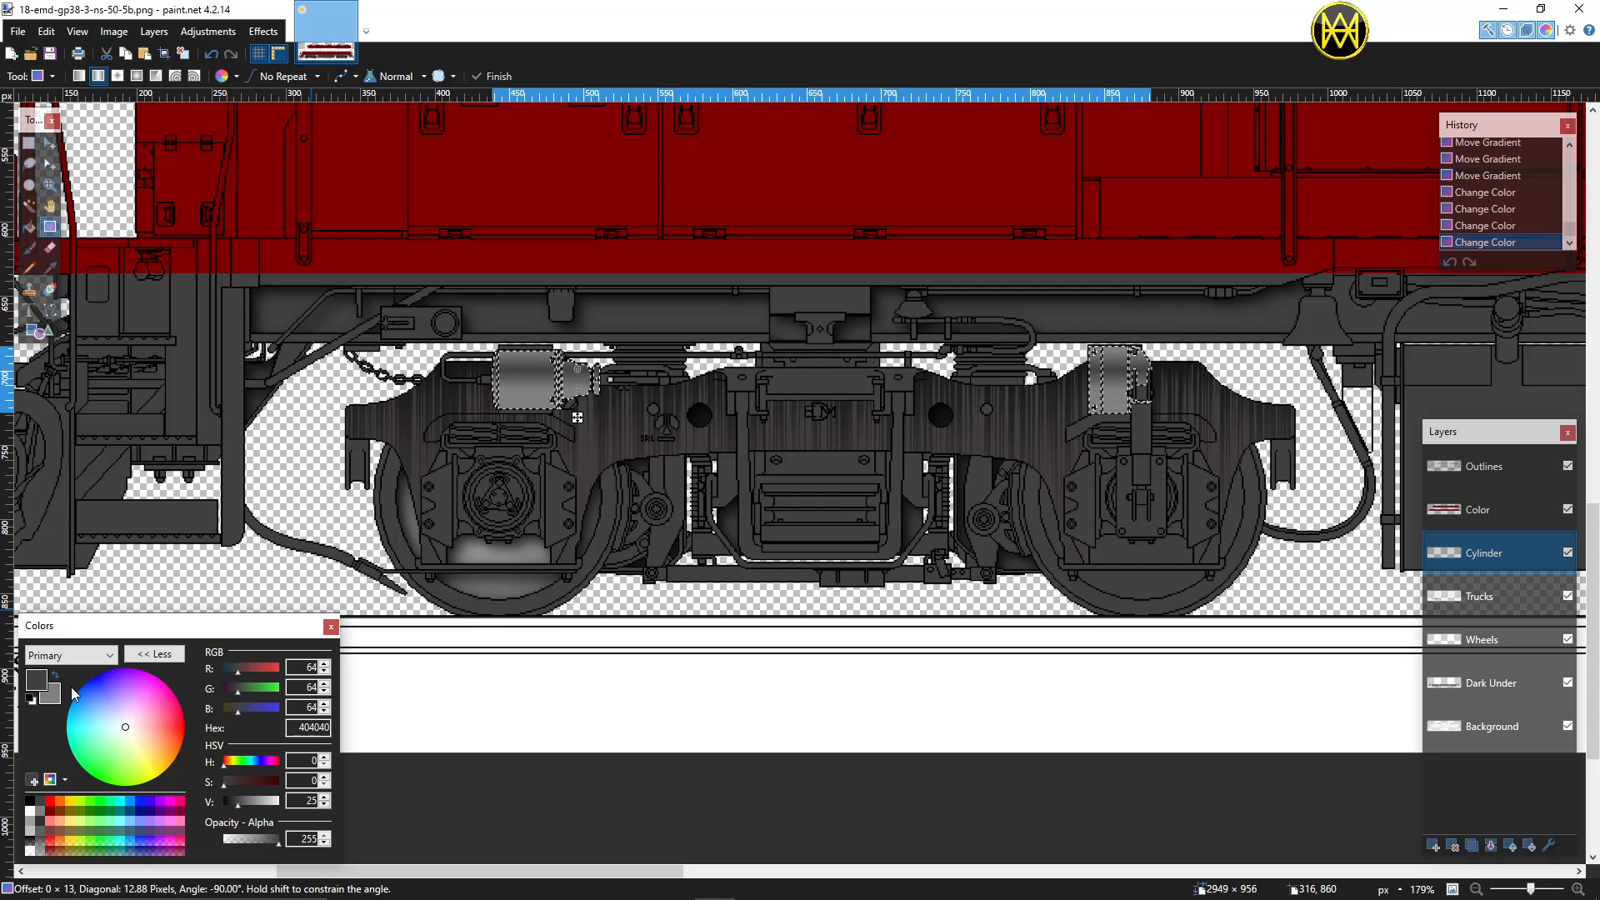
{"action": "left_click", "coordinate": [325, 805]}
{"action": "left_click", "coordinate": [326, 805]}
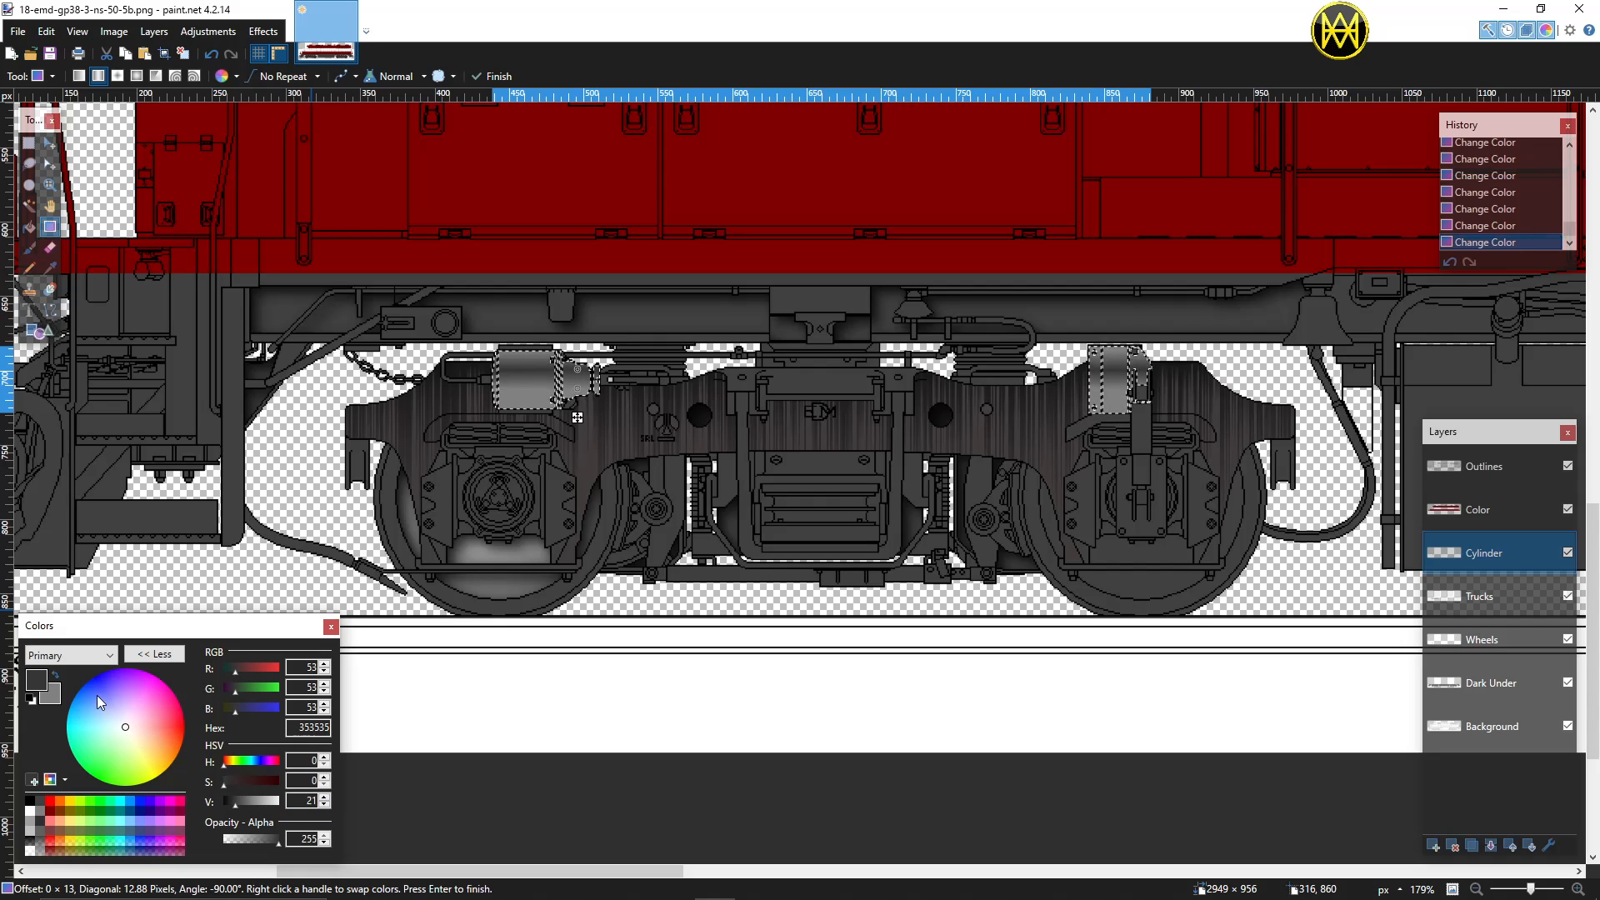
{"action": "left_click", "coordinate": [57, 675]}
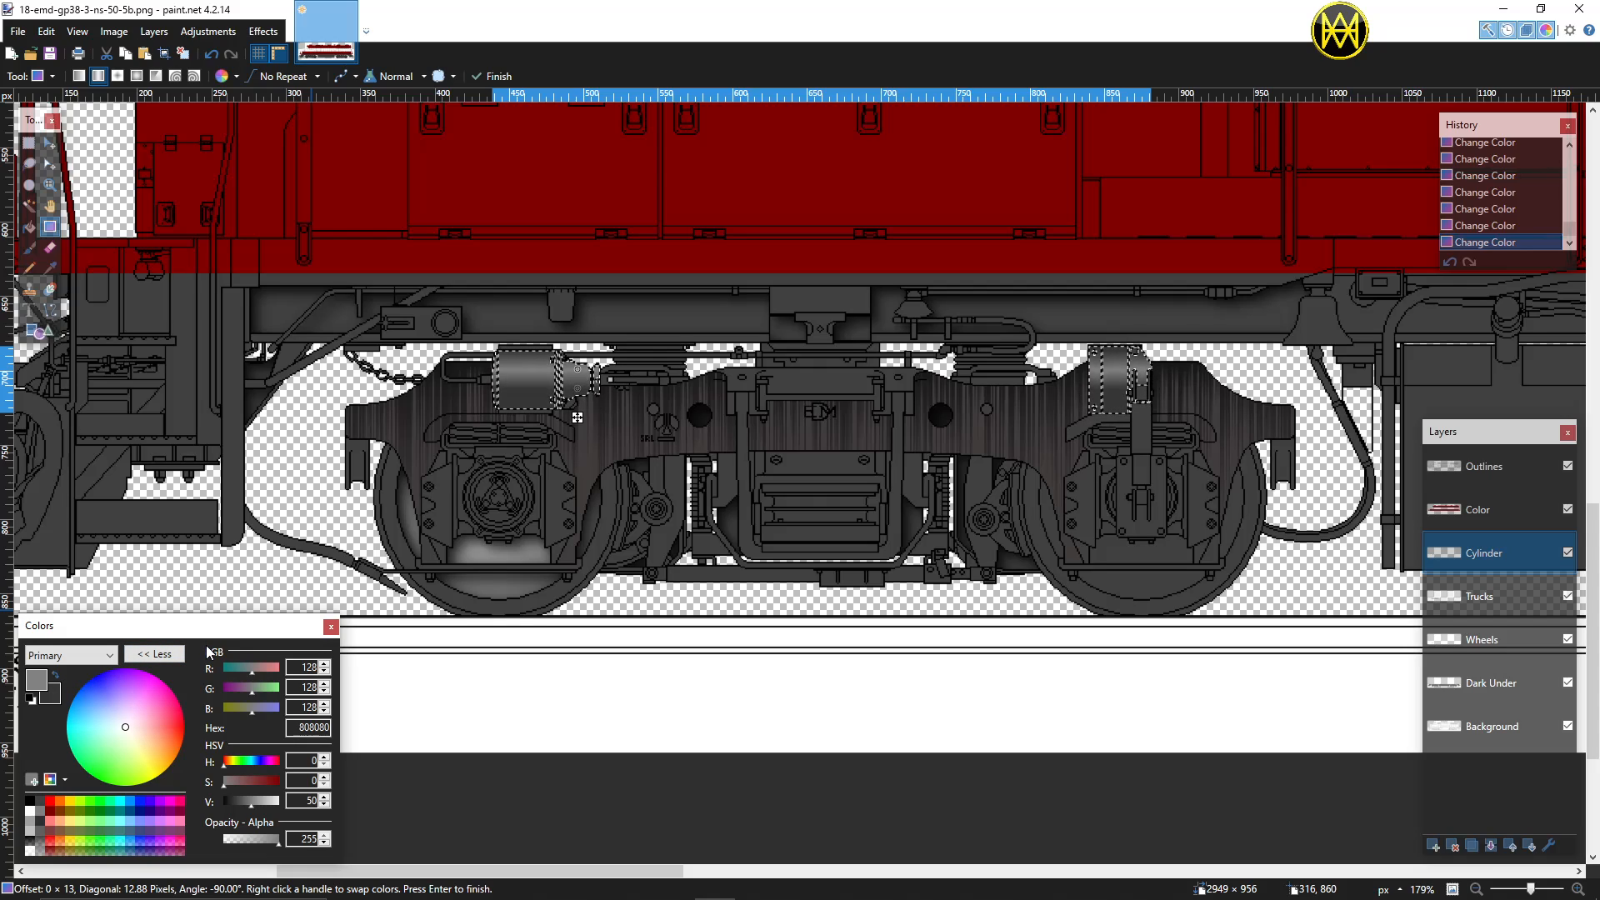
{"action": "key", "text": "ctrl+d"}
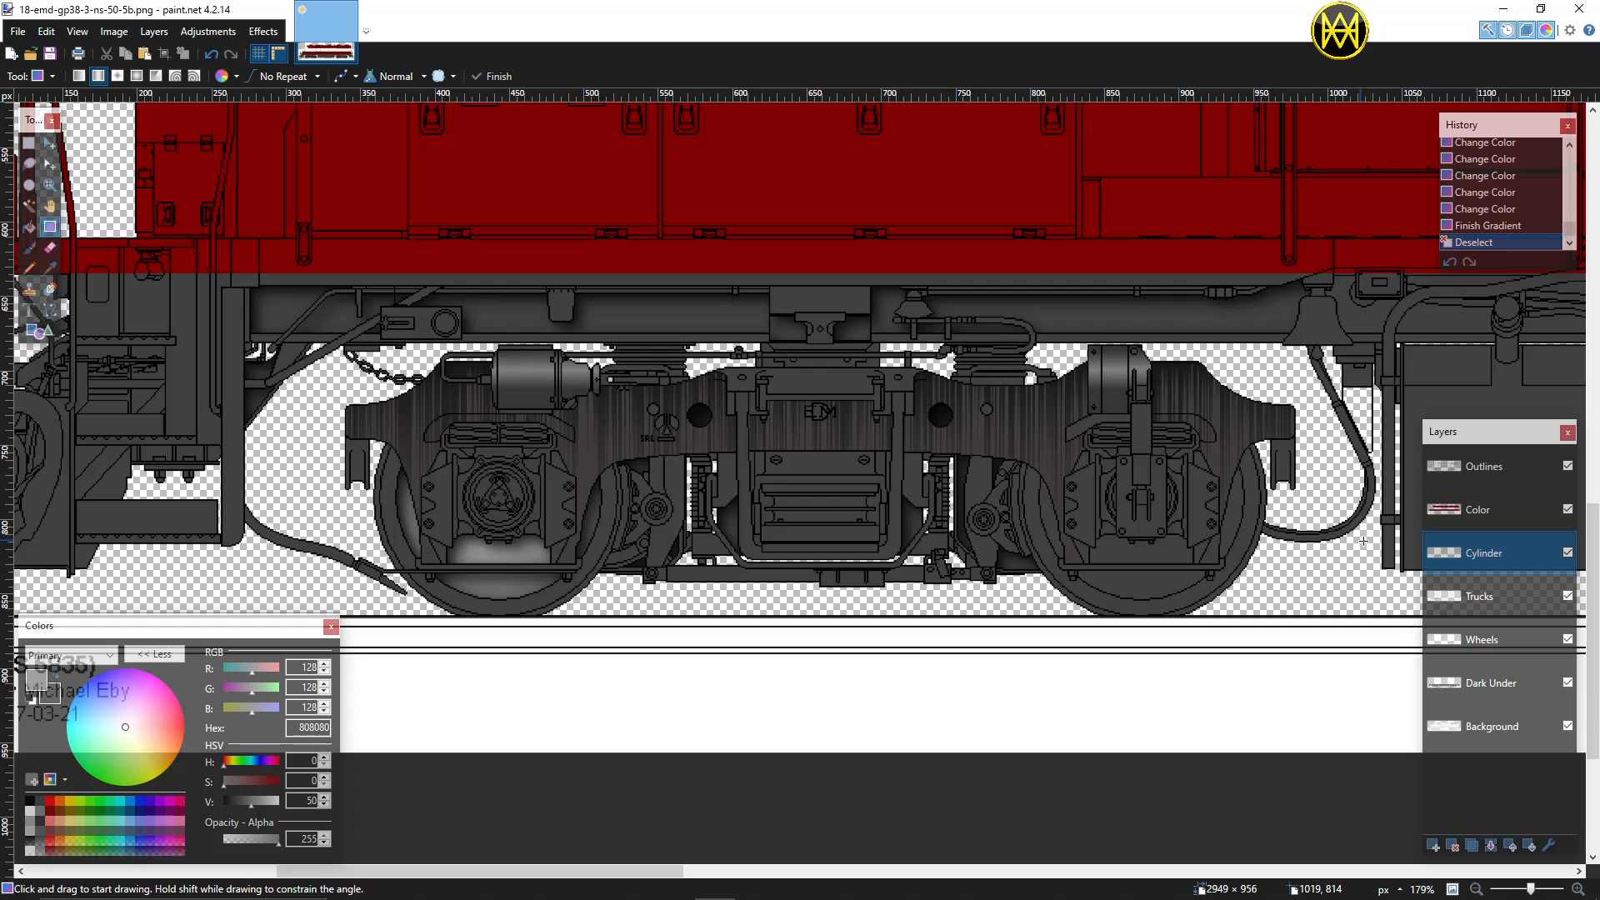
{"action": "key", "text": "ctrl+z"}
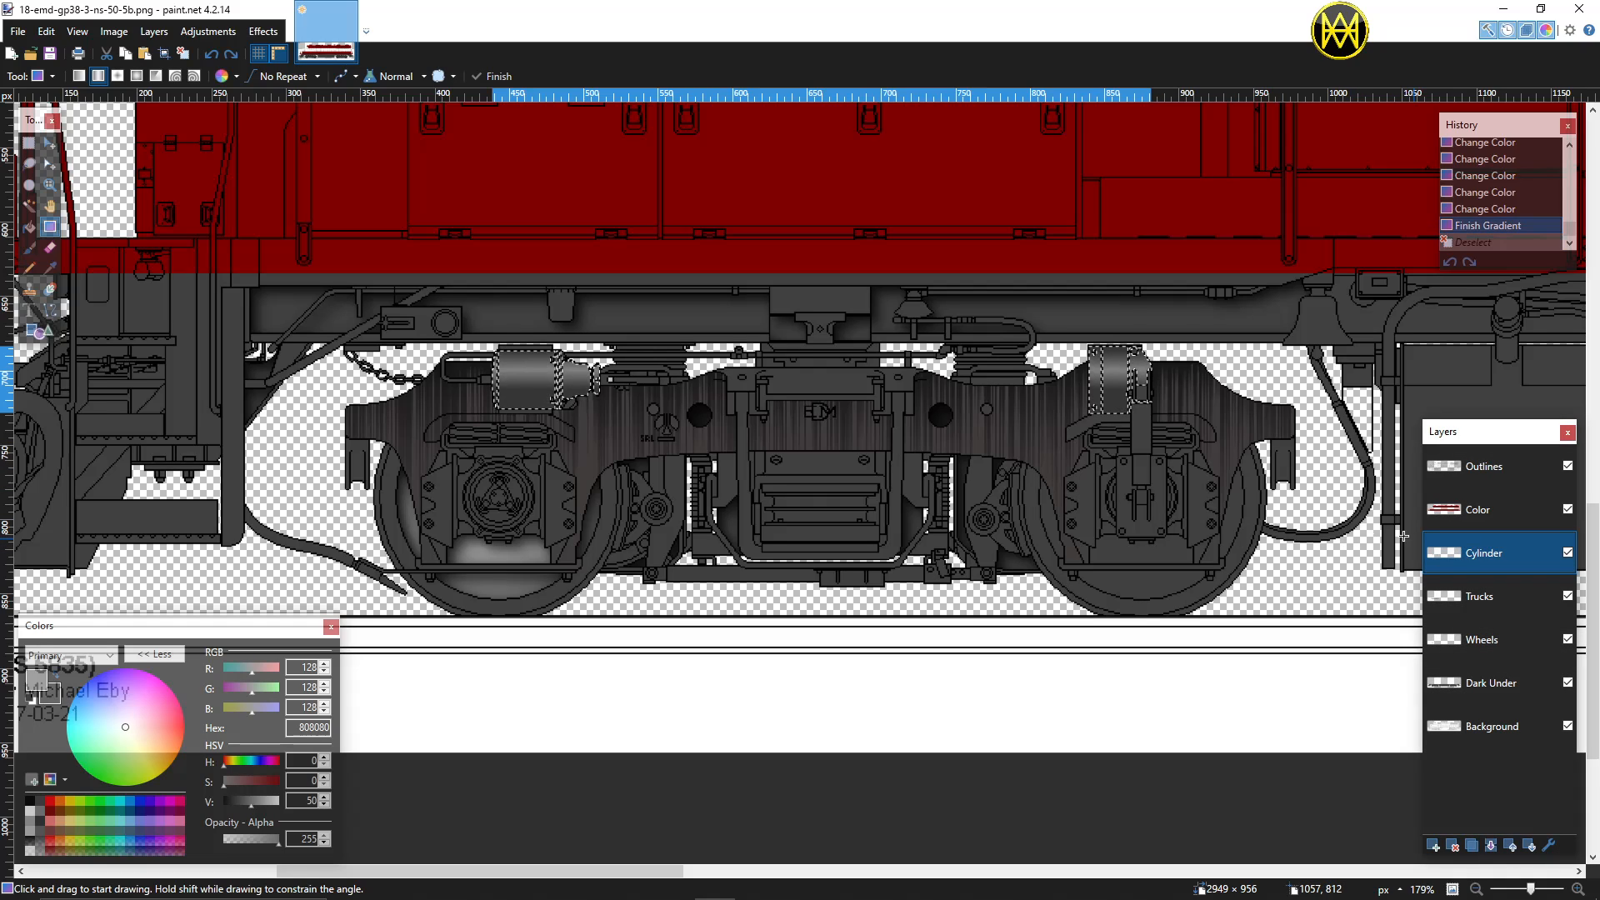
{"action": "left_click", "coordinate": [265, 31]}
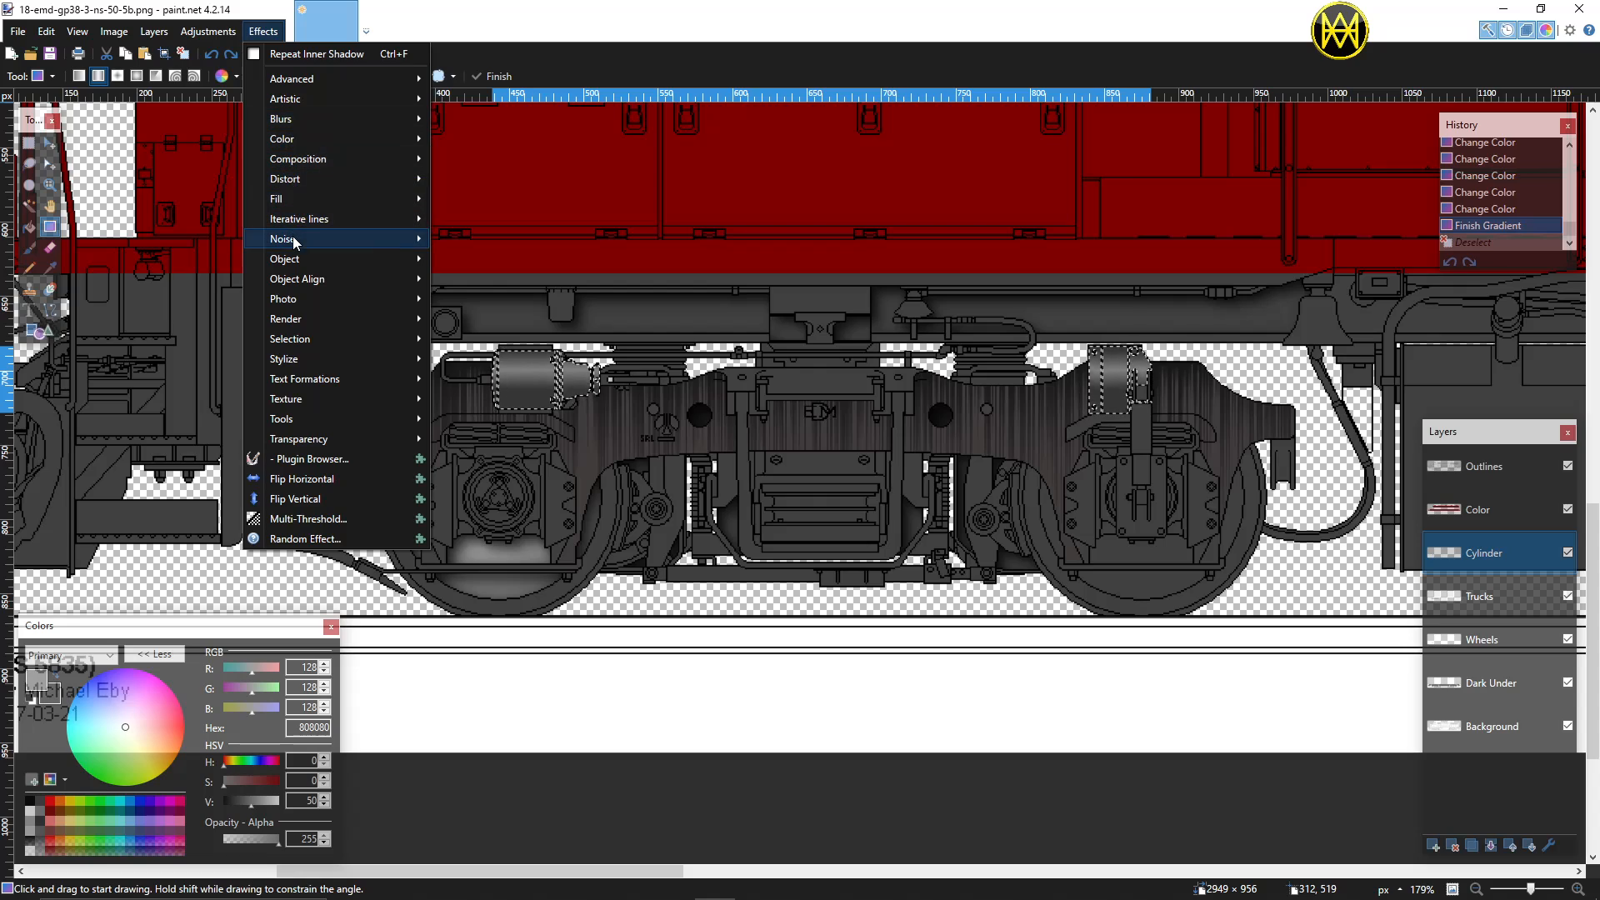
{"action": "mouse_move", "coordinate": [293, 258]}
{"action": "left_click", "coordinate": [473, 299]}
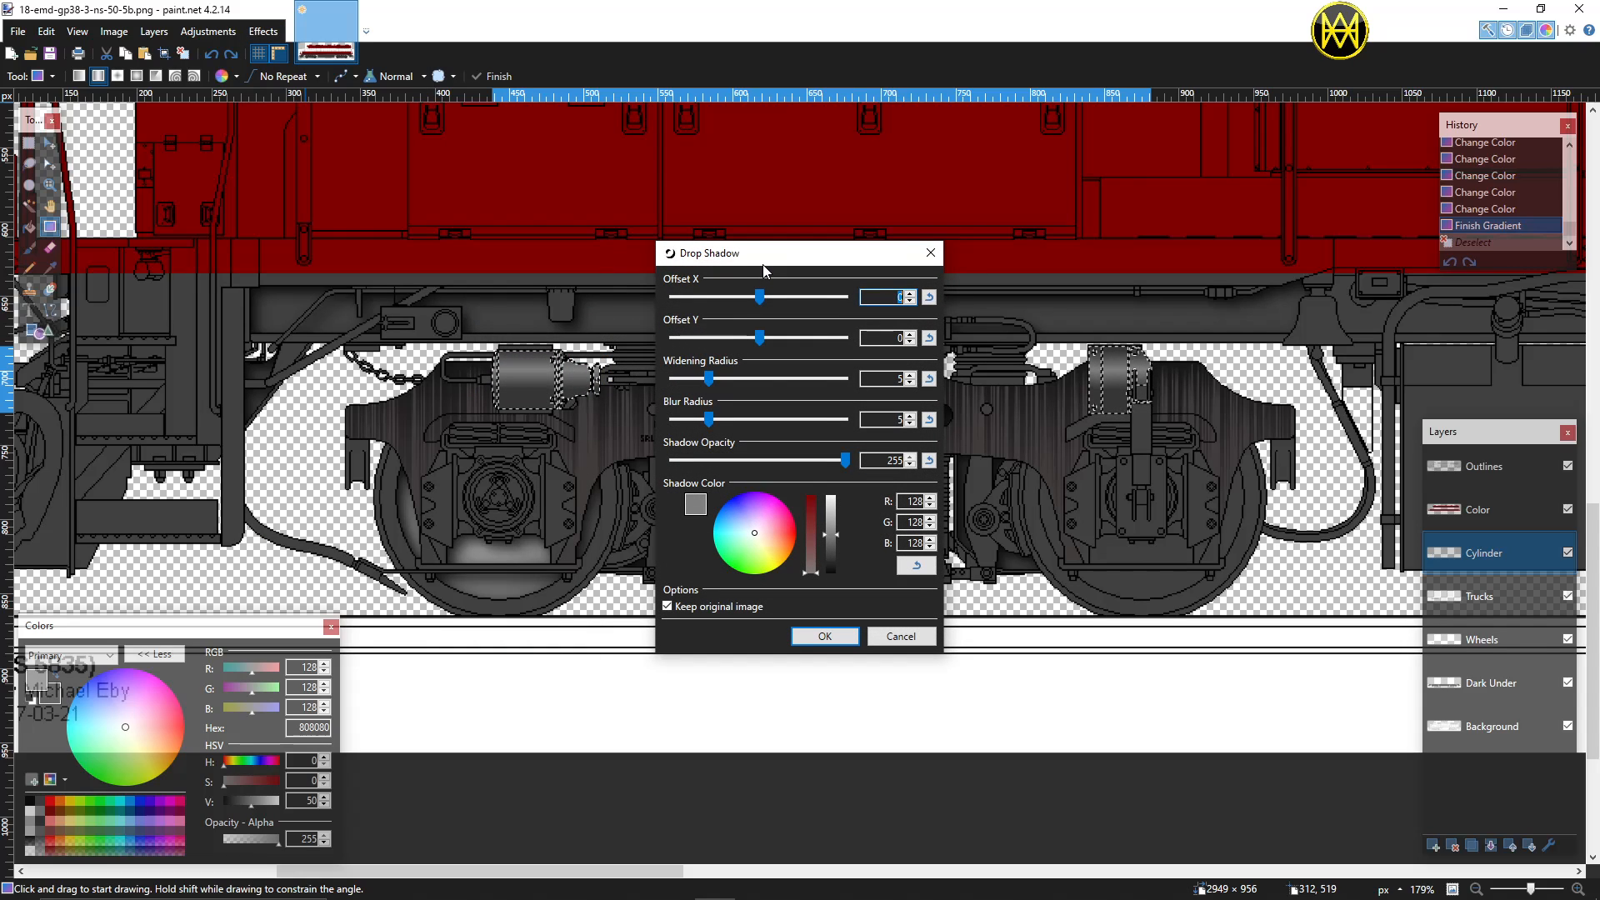
{"action": "left_click_drag", "start_coordinate": [763, 264], "coordinate": [810, 262]}
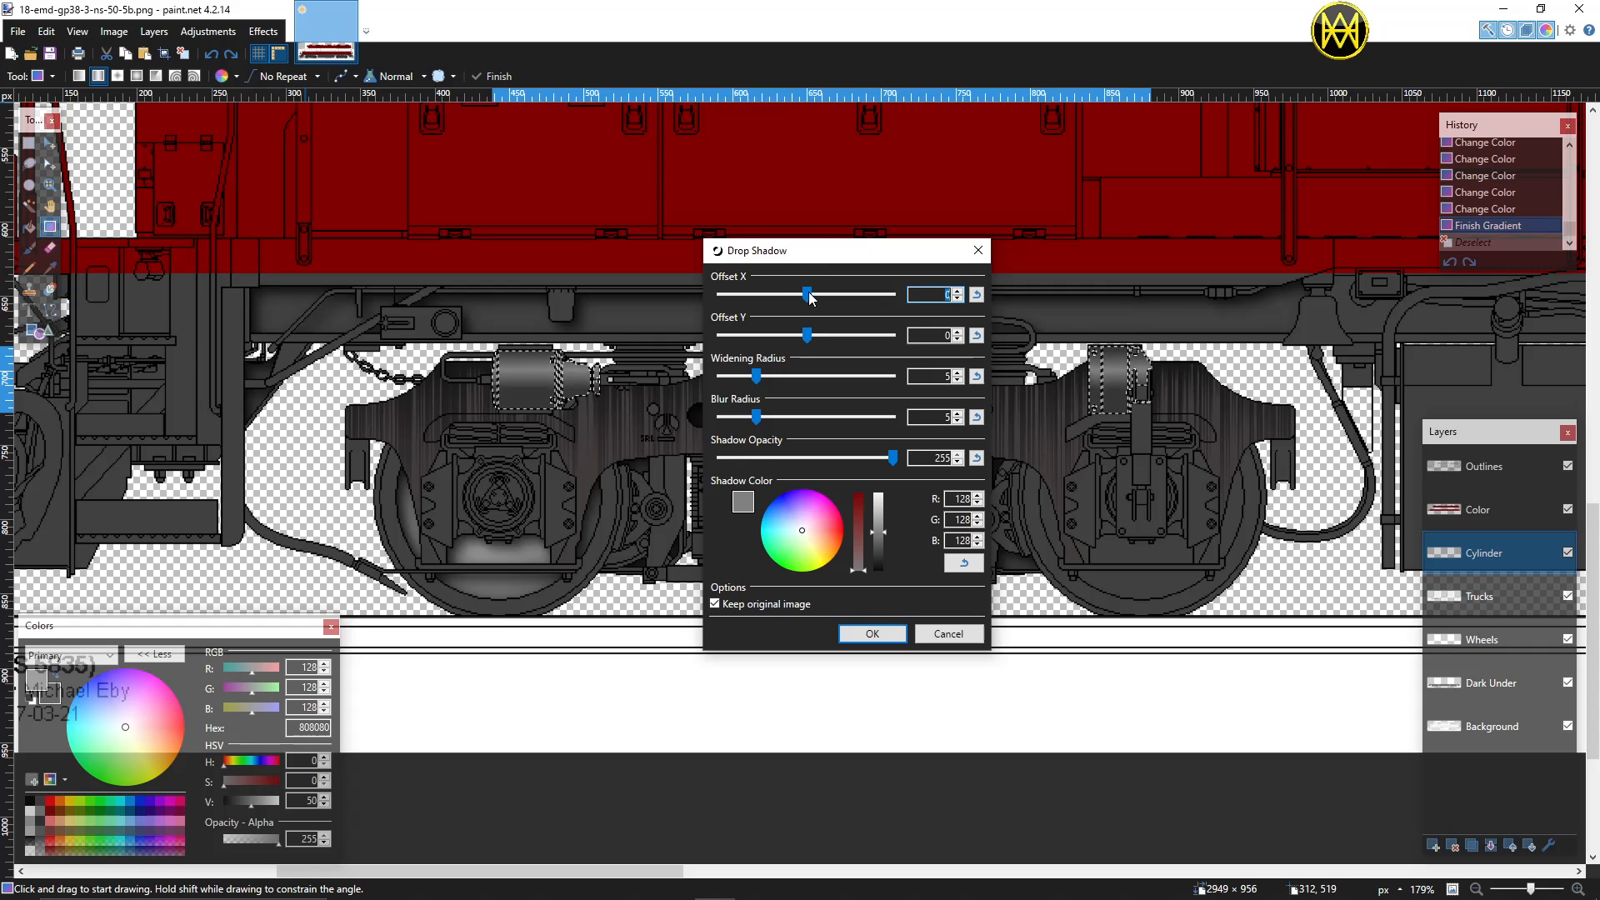
{"action": "mouse_move", "coordinate": [807, 294]}
{"action": "left_mouse_down"}
{"action": "mouse_move", "coordinate": [836, 290]}
{"action": "mouse_move", "coordinate": [807, 292]}
{"action": "left_mouse_up"}
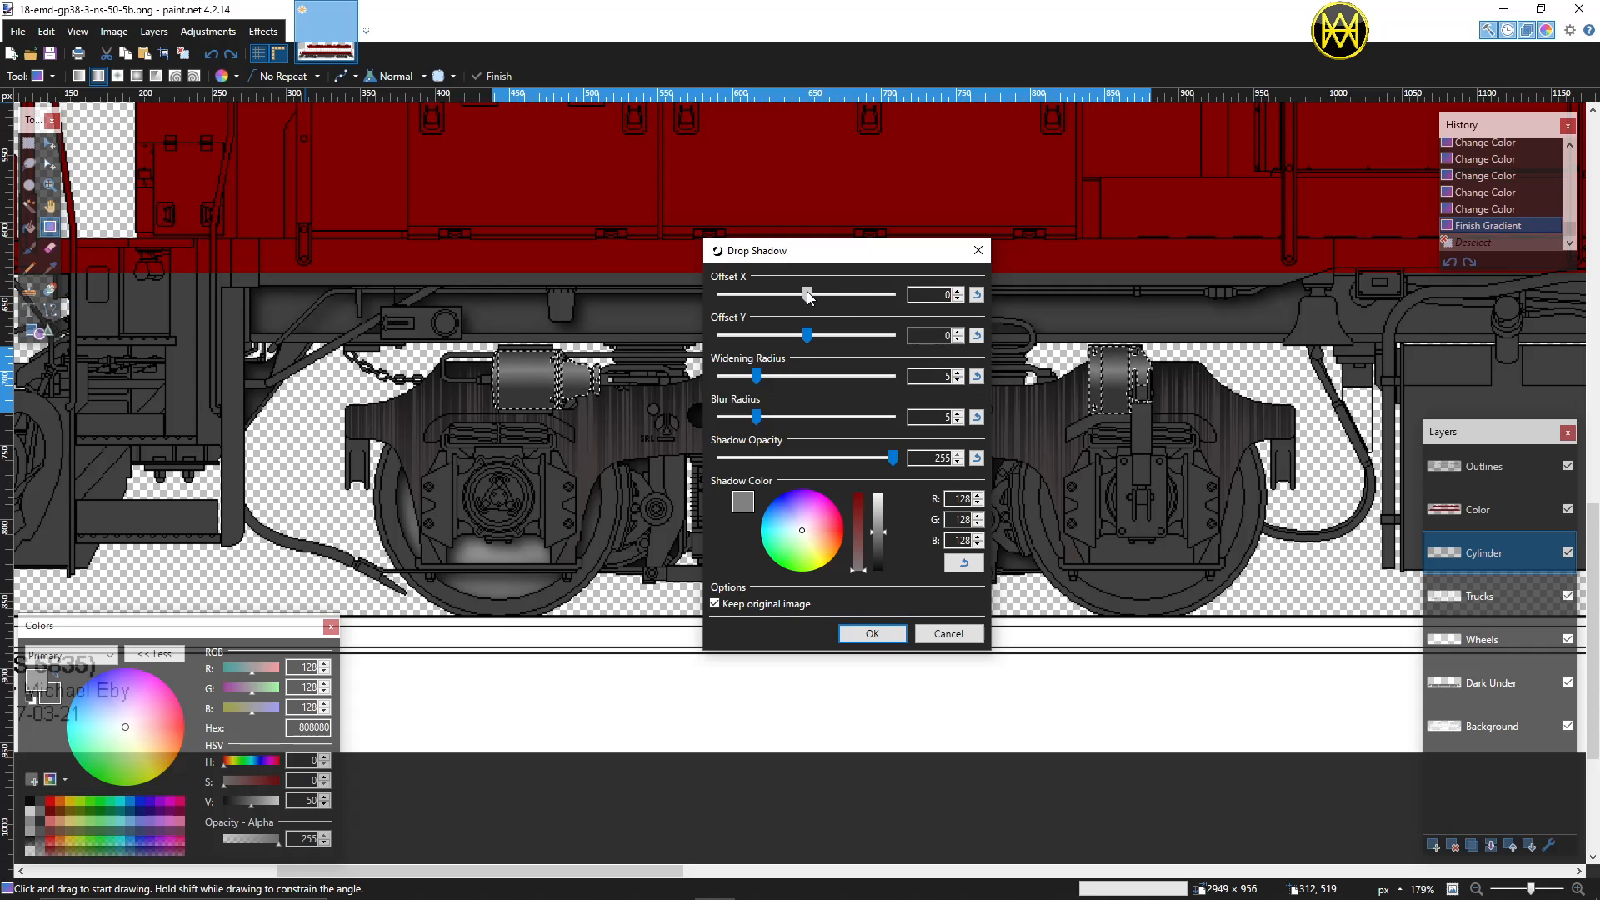
{"action": "left_click", "coordinate": [927, 632]}
{"action": "key", "text": "ctrl+d"}
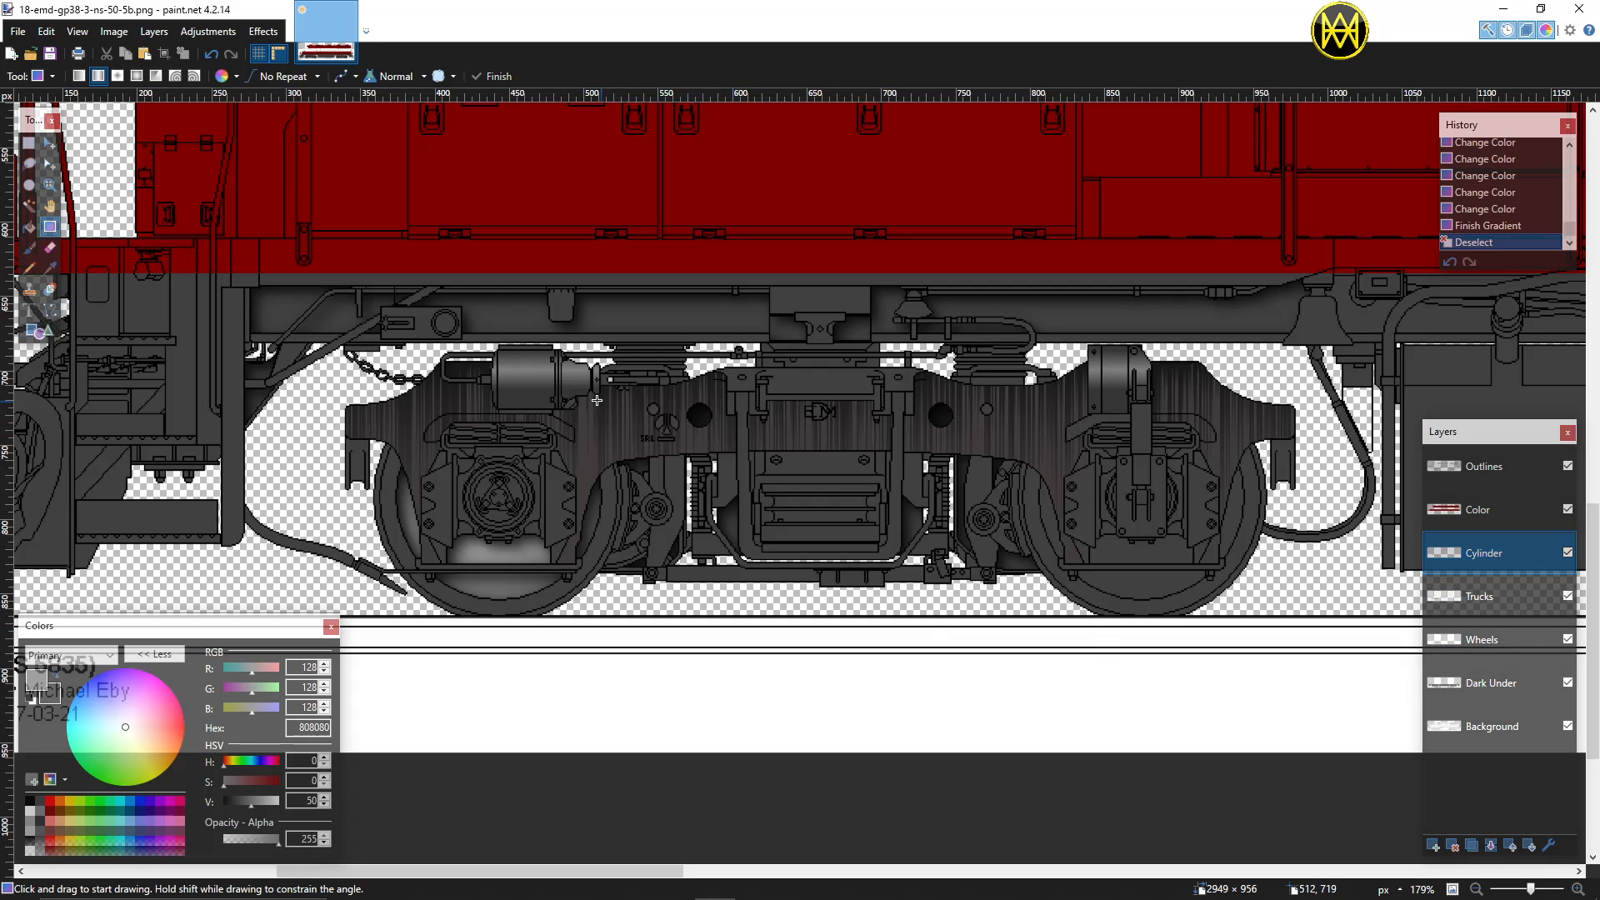
Step: Apply a Drop Shadow to the Cylinder layer with offset X 5, offset Y 7, near-black color (RGB 17, 17, 17) and opacity 179
{"action": "left_click", "coordinate": [263, 31]}
{"action": "mouse_move", "coordinate": [287, 258]}
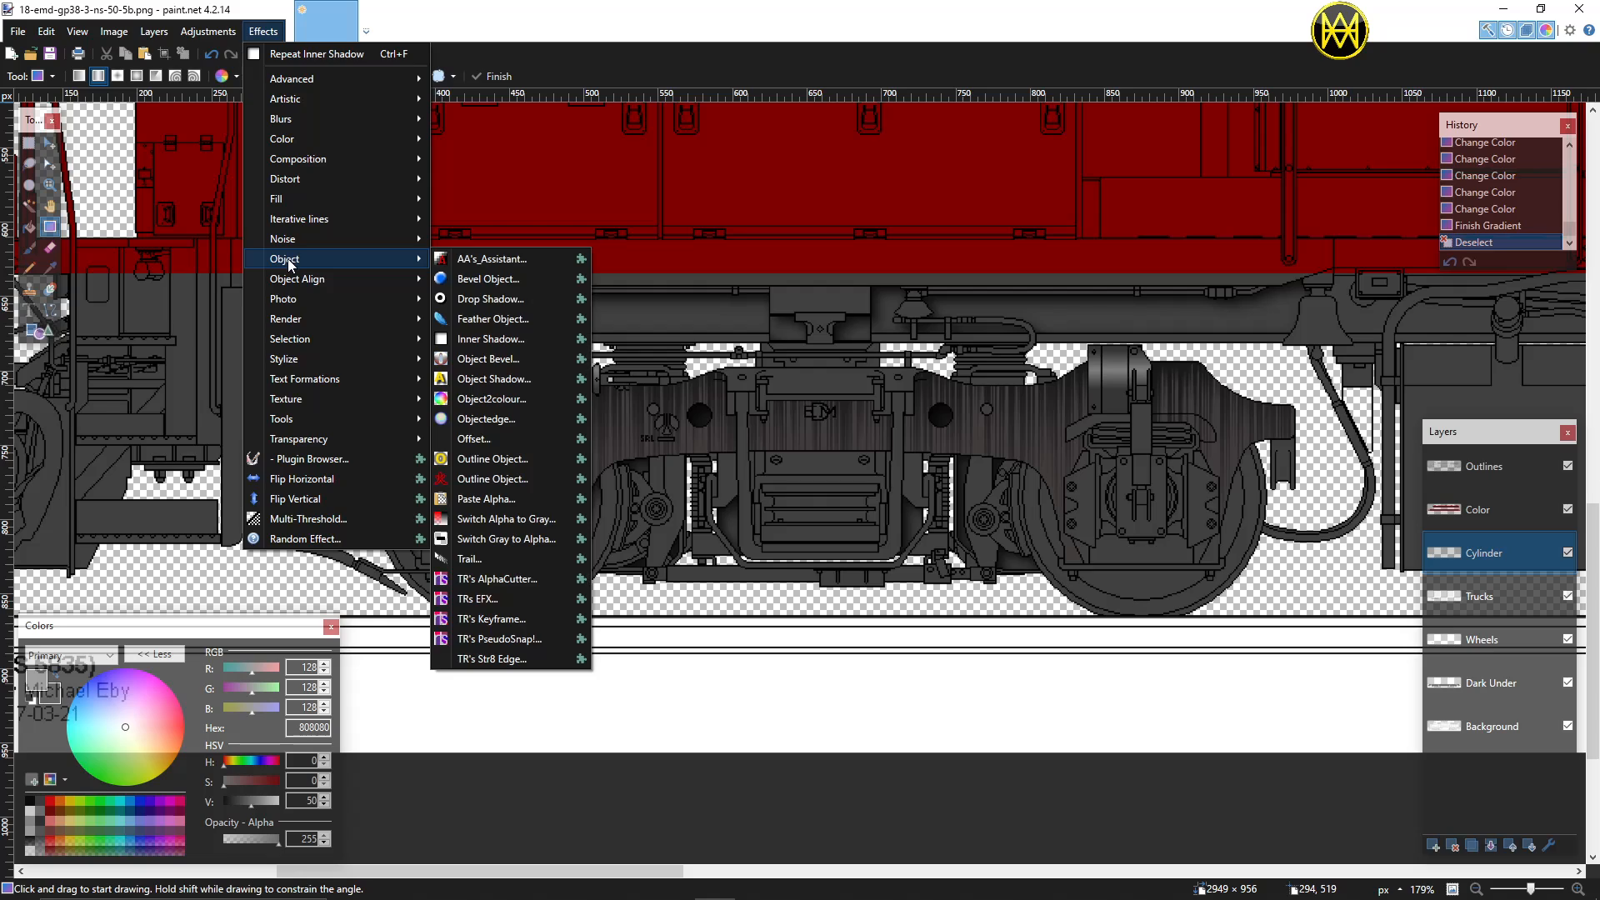
{"action": "left_click", "coordinate": [509, 316]}
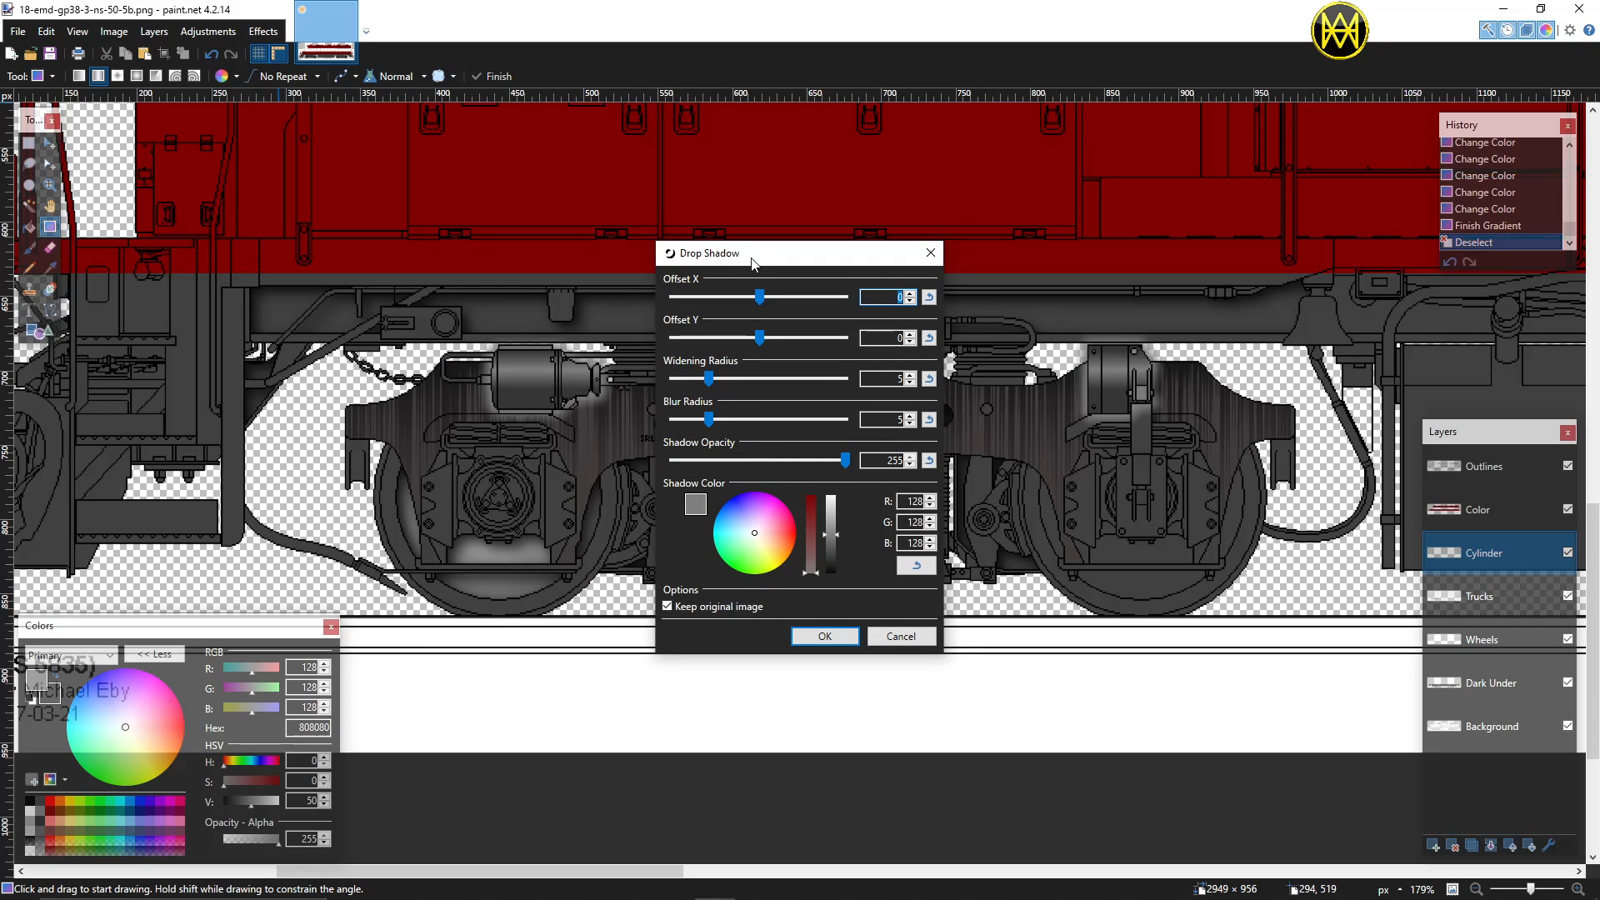
{"action": "left_click_drag", "start_coordinate": [717, 252], "coordinate": [742, 203]}
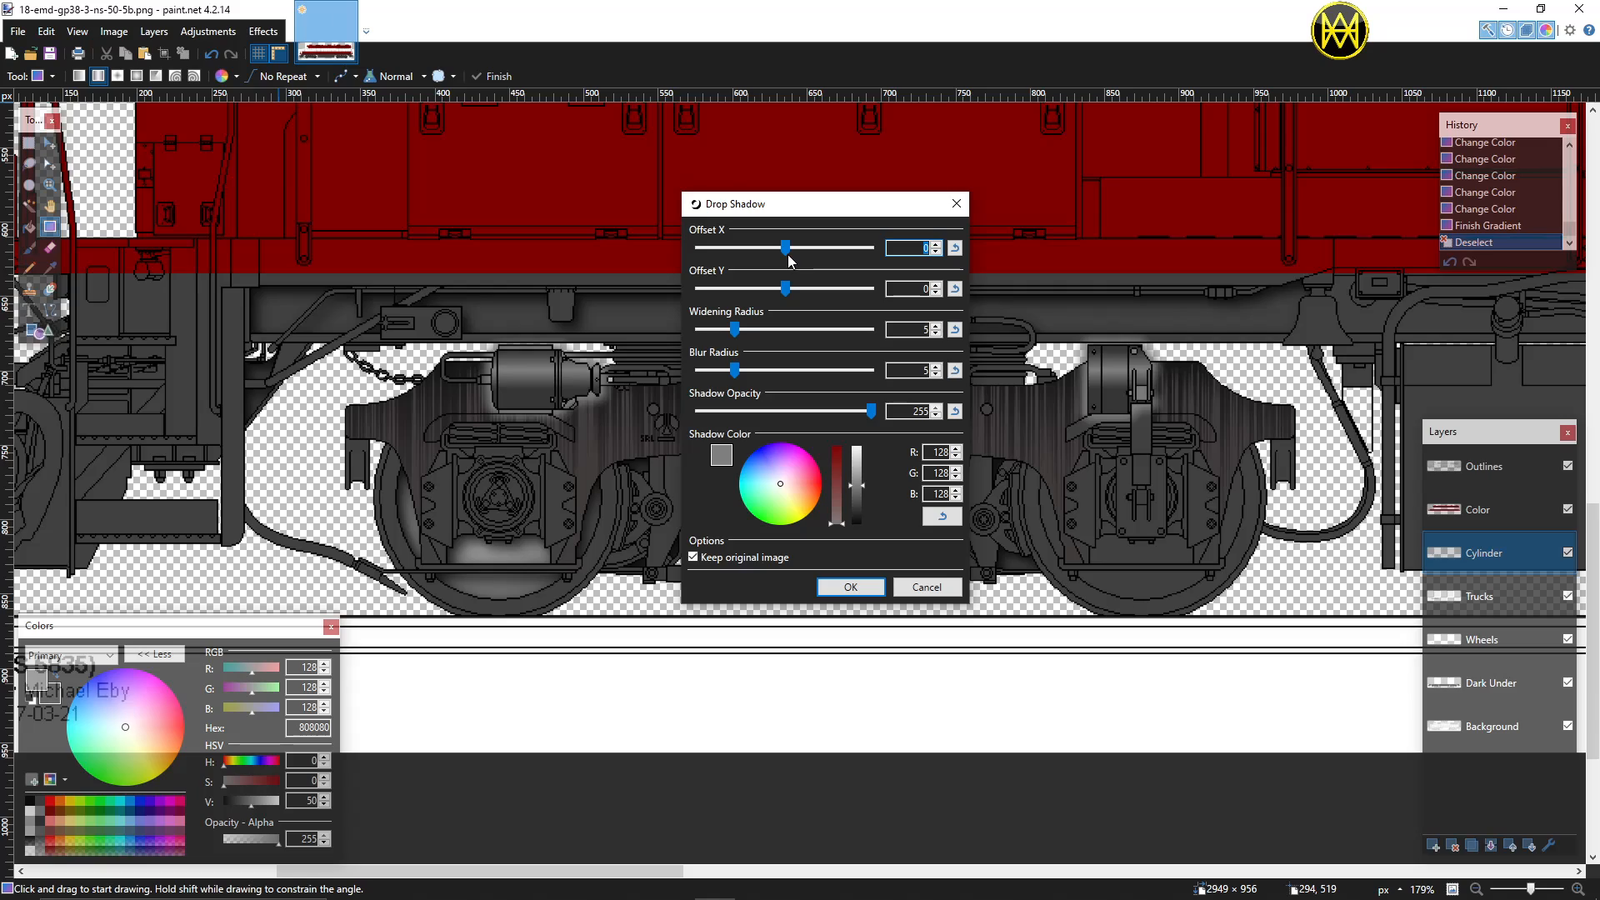
{"action": "left_click_drag", "start_coordinate": [788, 244], "coordinate": [798, 243]}
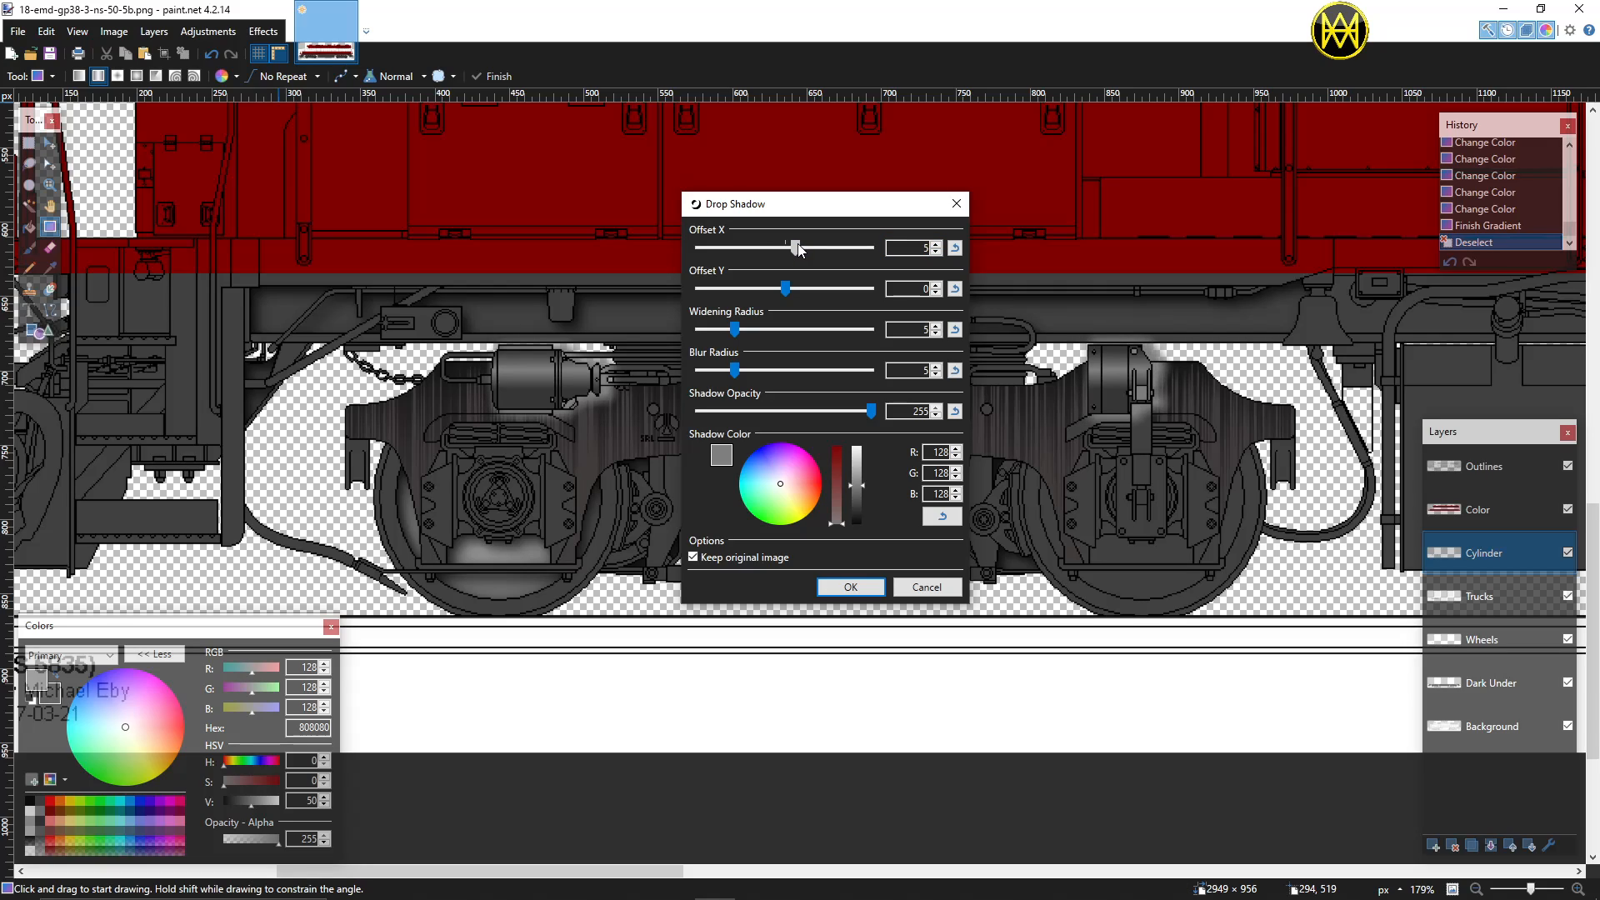
{"action": "left_click_drag", "start_coordinate": [855, 511], "coordinate": [856, 524]}
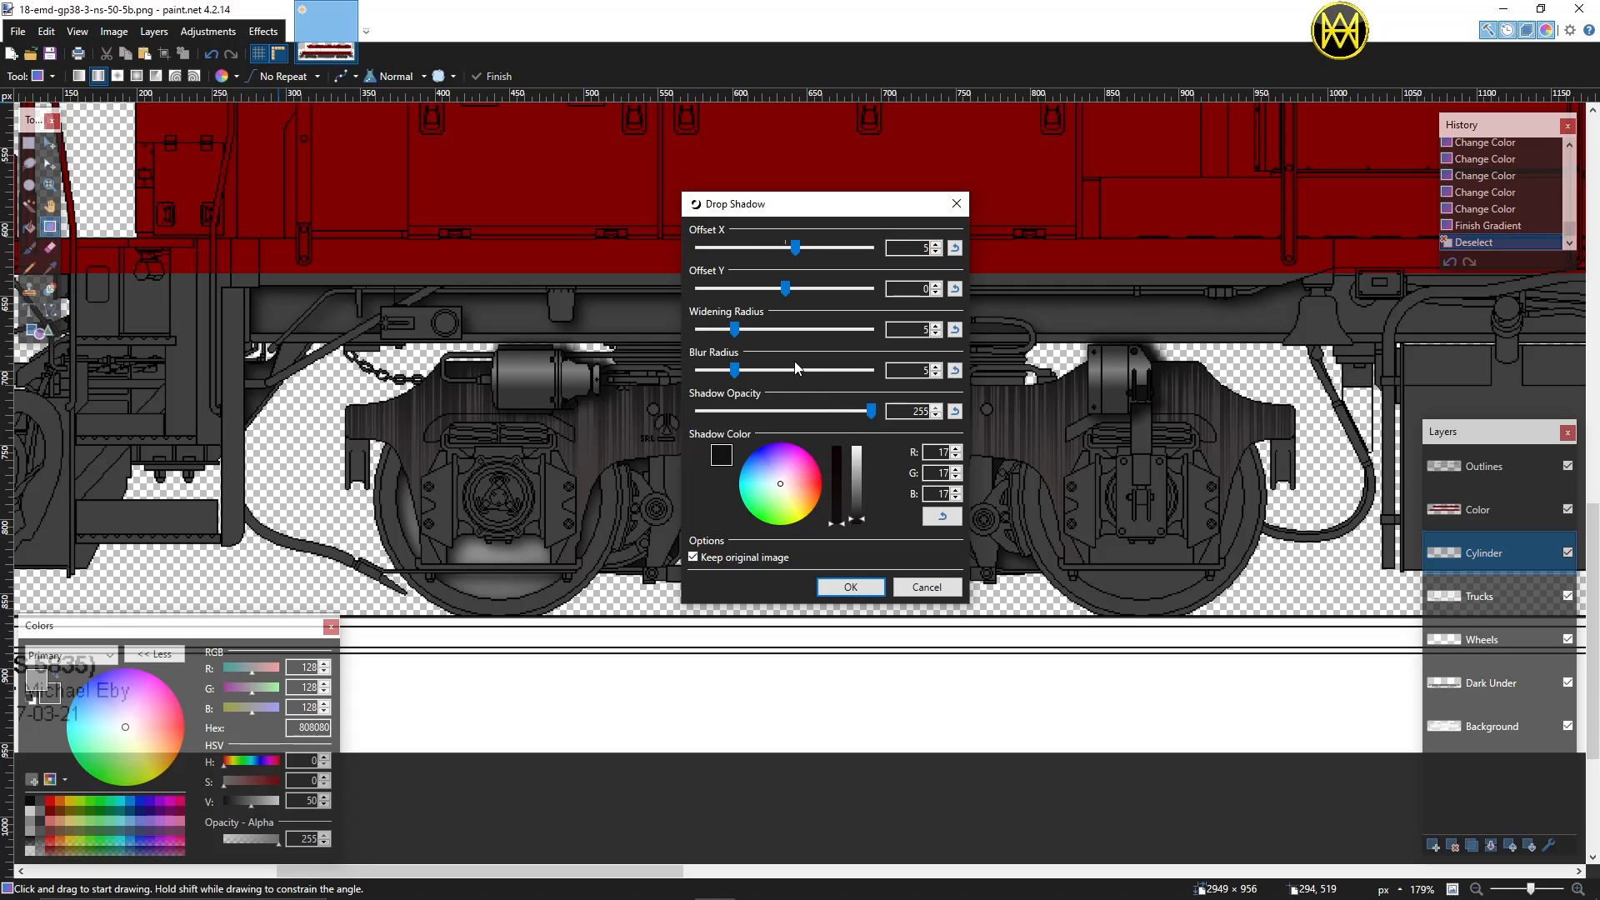
{"action": "left_click_drag", "start_coordinate": [793, 287], "coordinate": [734, 328]}
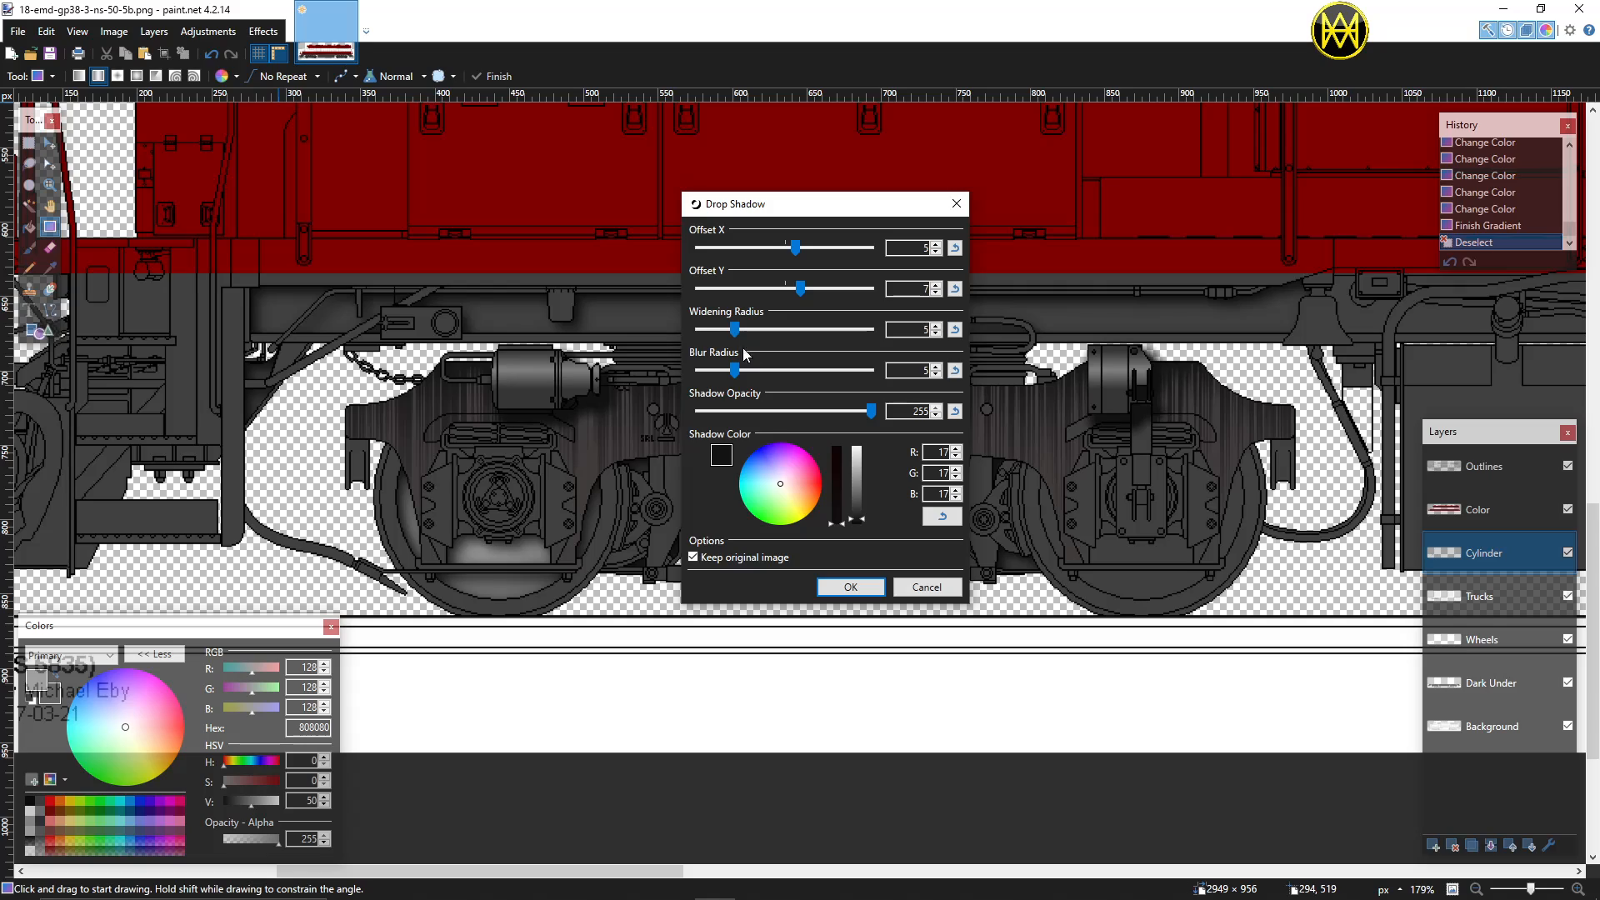
{"action": "left_click_drag", "start_coordinate": [867, 415], "coordinate": [820, 409]}
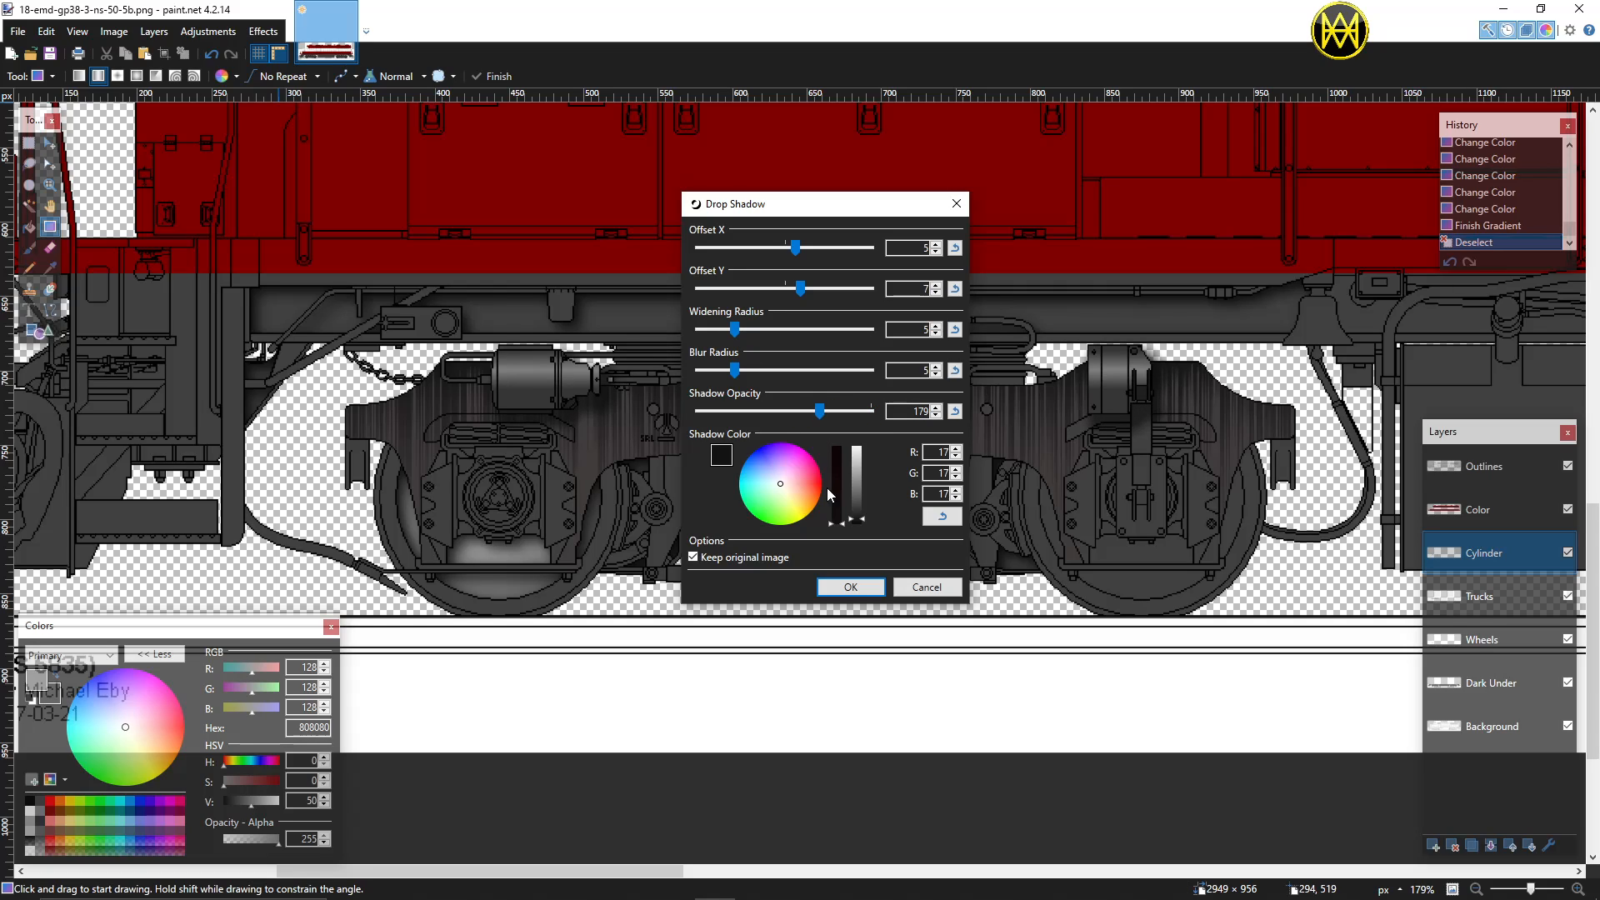
{"action": "left_click", "coordinate": [851, 587]}
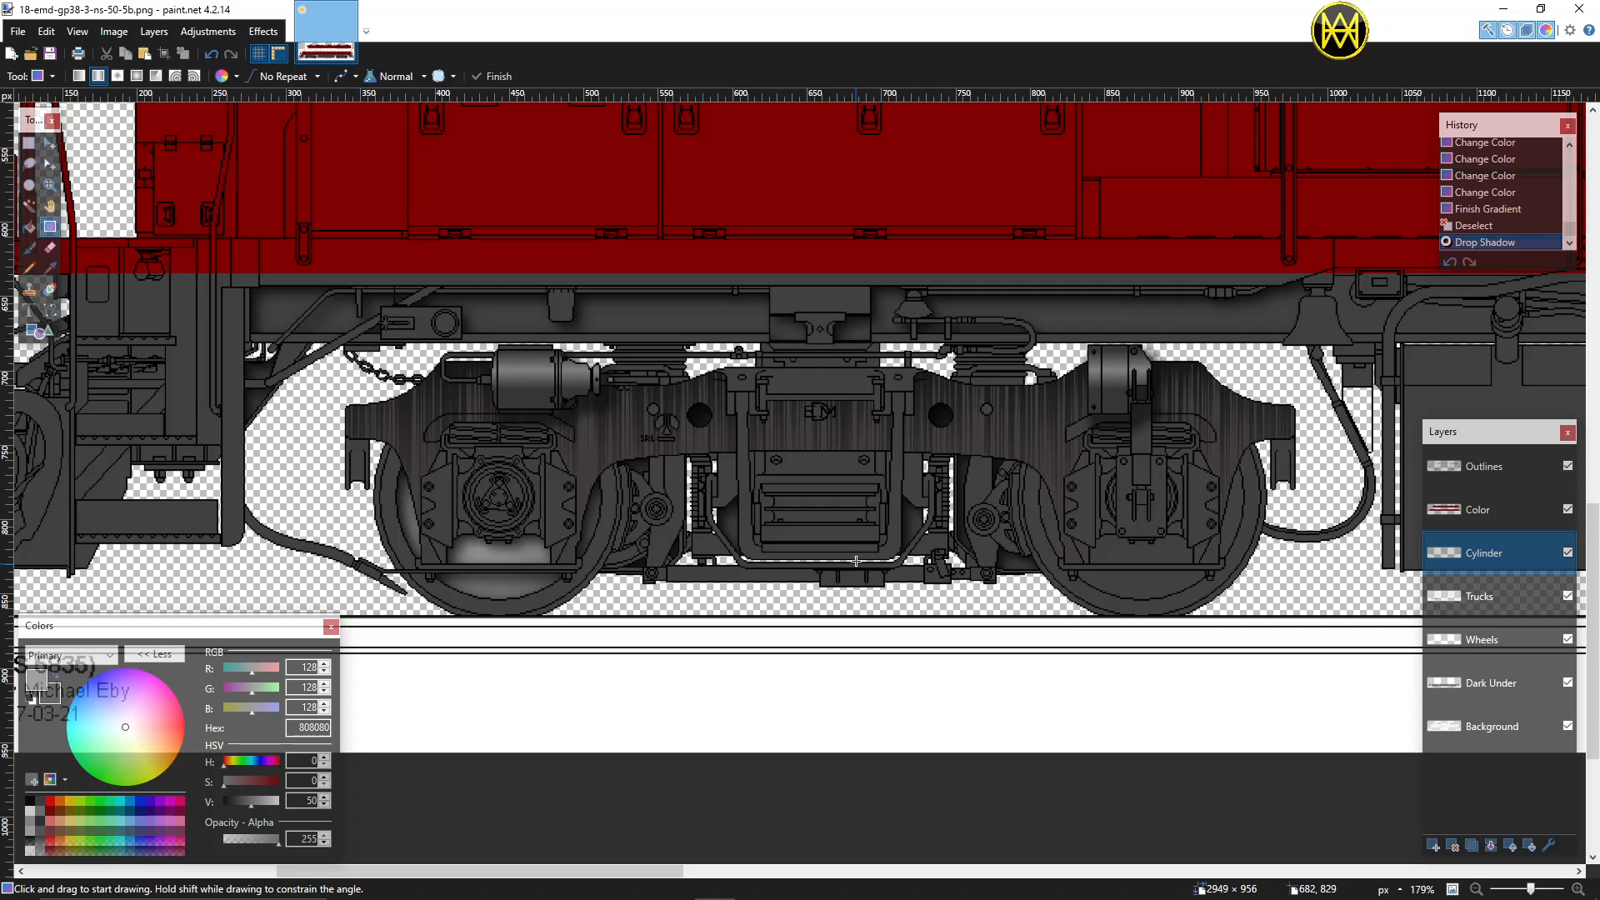
{"action": "scroll", "coordinate": [856, 561], "scroll_direction": "down", "scroll_amount": 3}
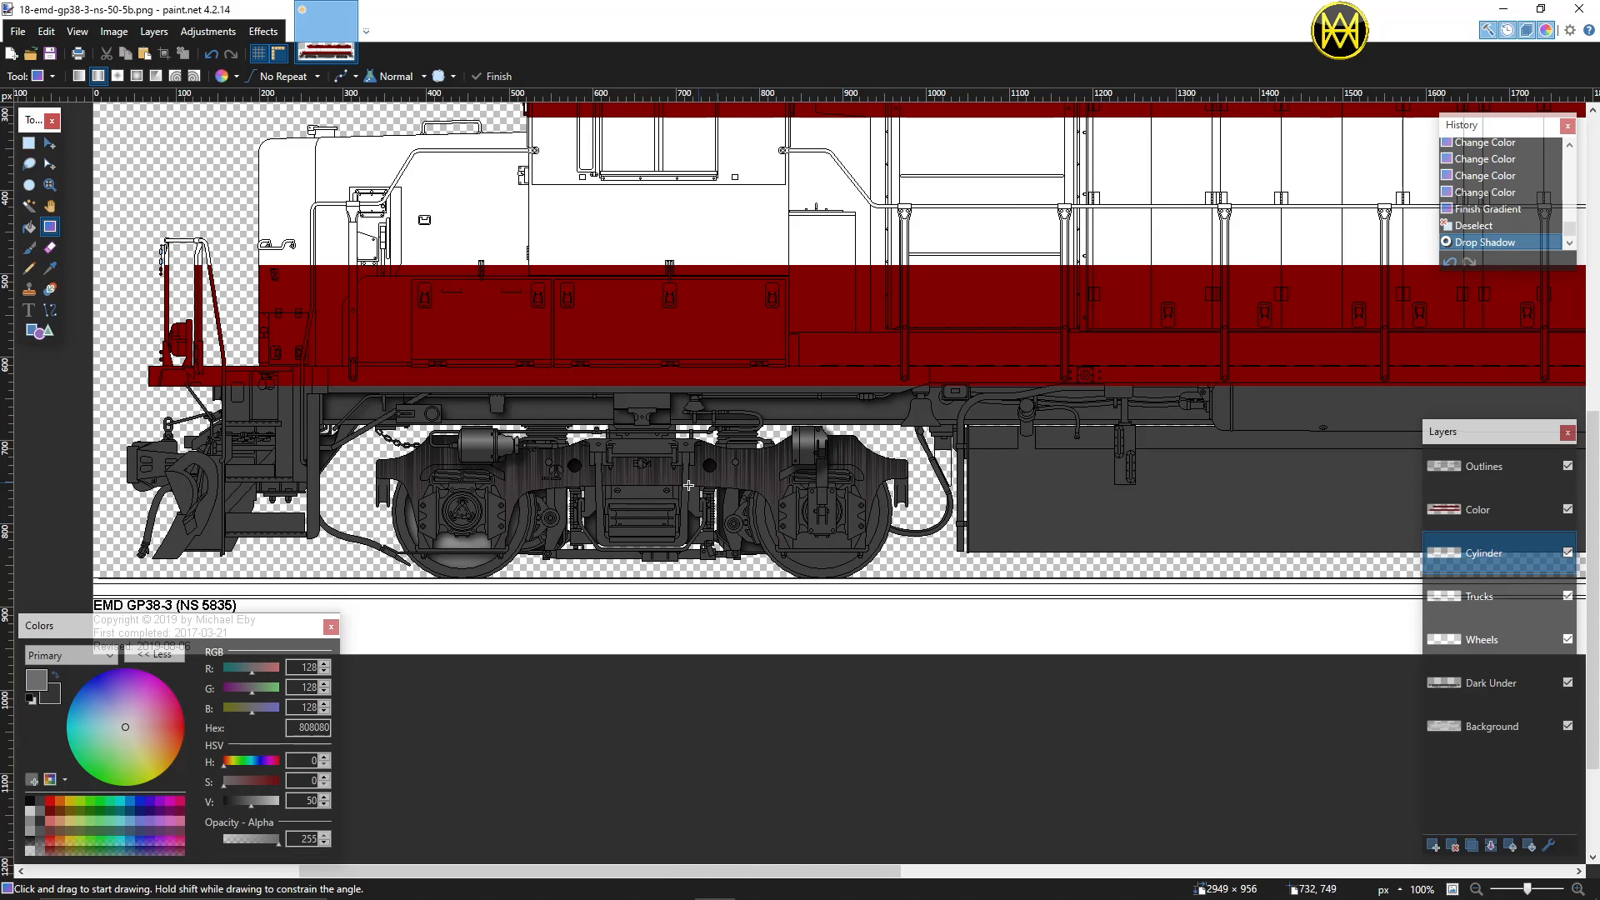
{"action": "scroll", "coordinate": [689, 485], "scroll_direction": "up", "scroll_amount": 2}
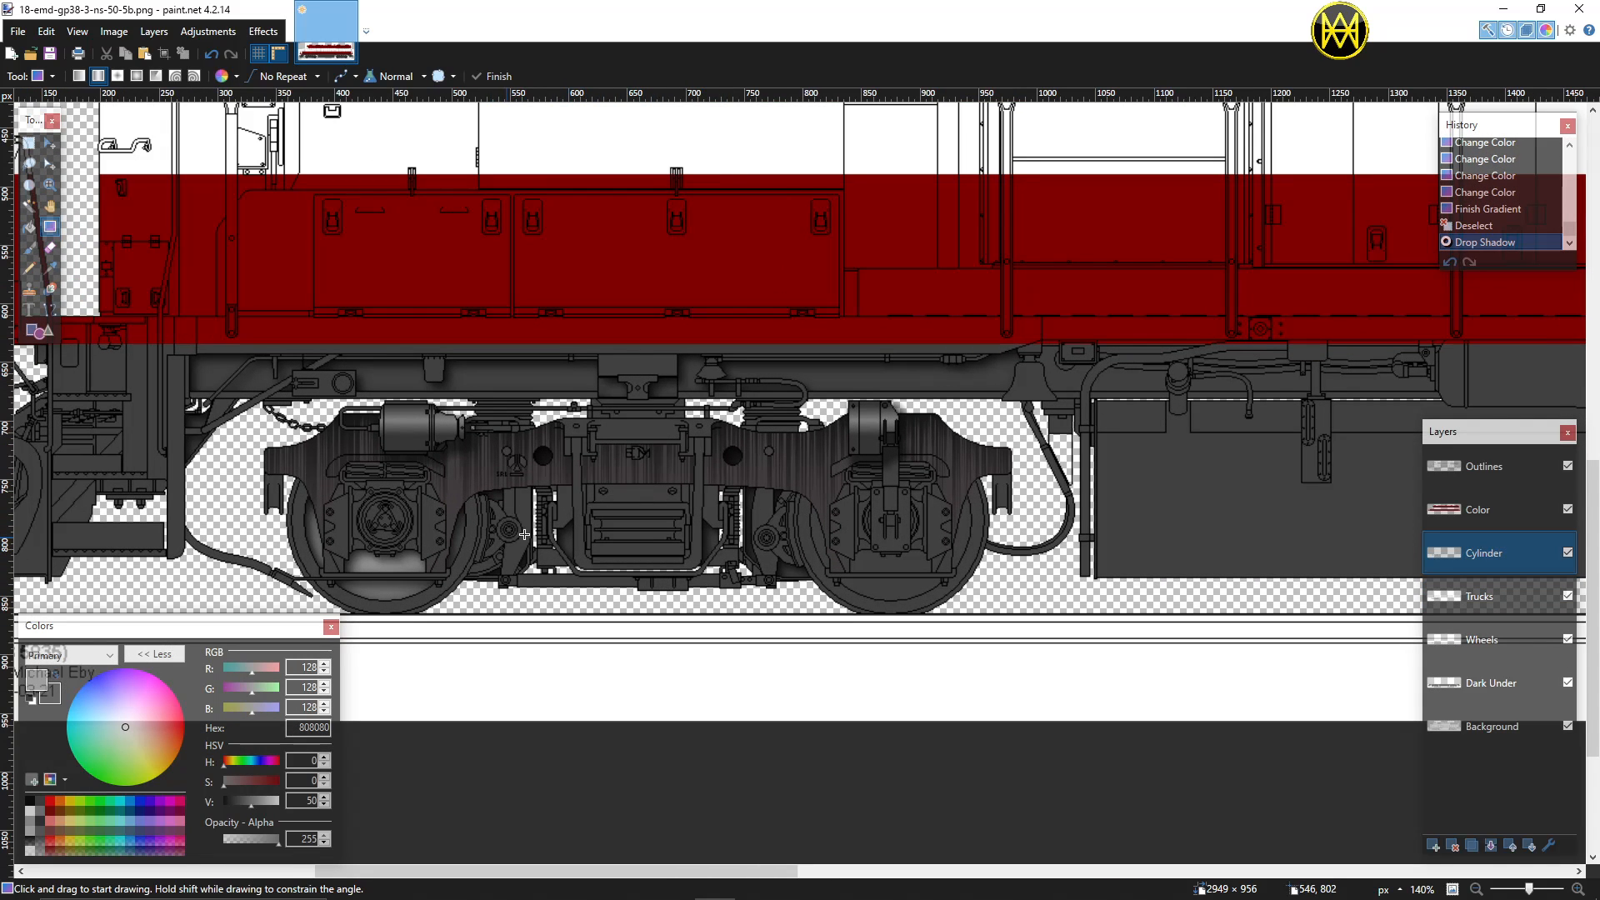
{"action": "scroll", "coordinate": [579, 506], "scroll_direction": "left", "scroll_amount": 3}
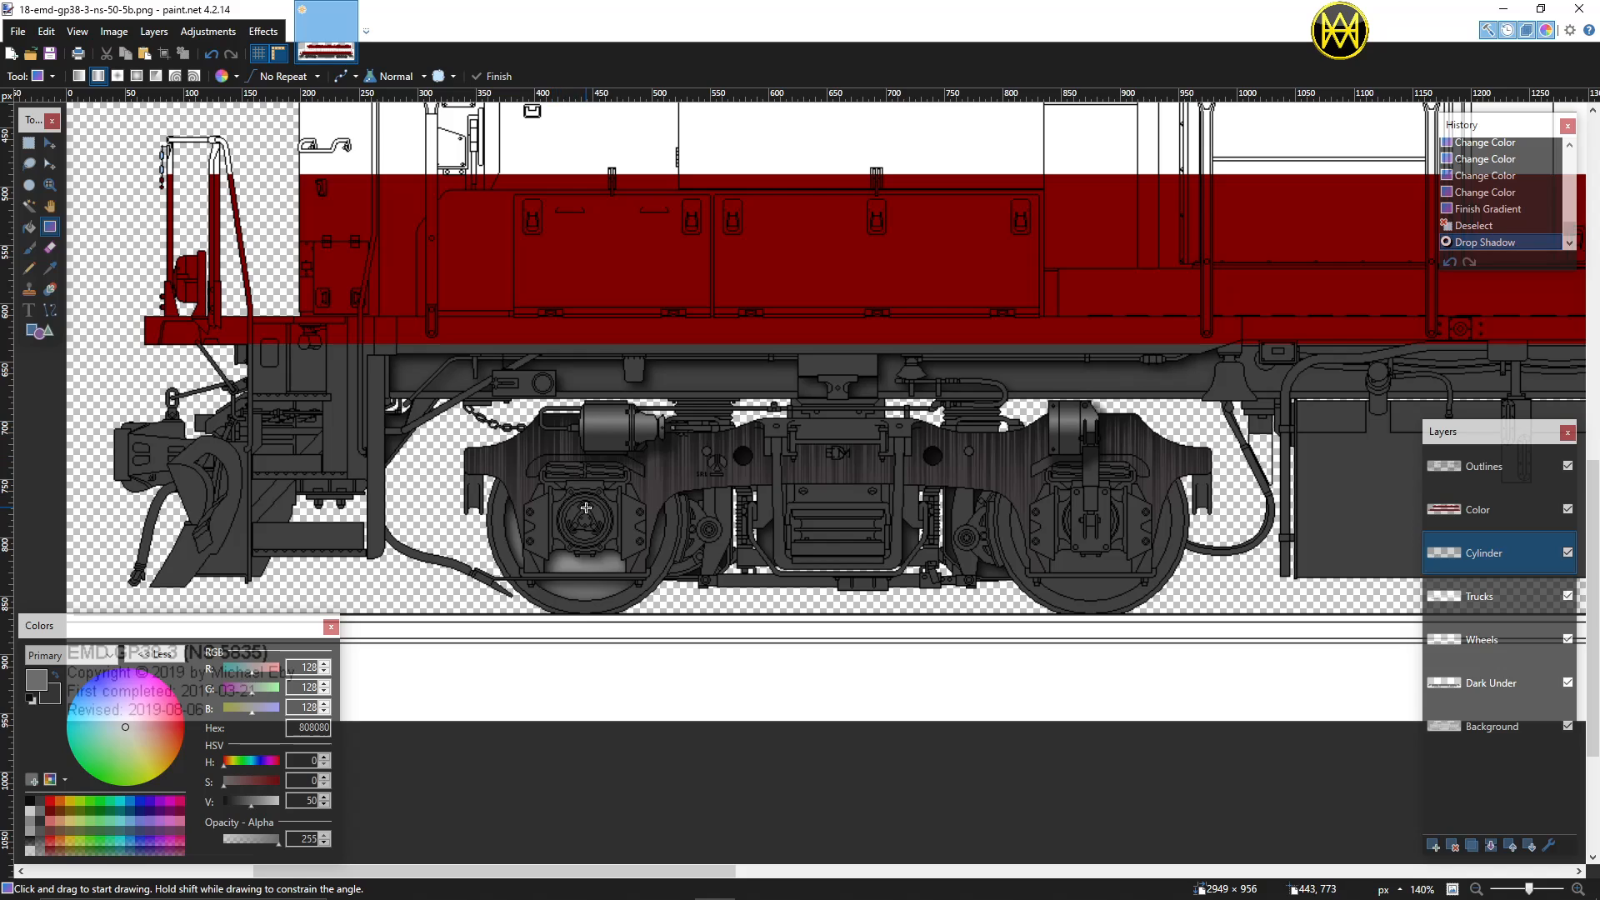
{"action": "scroll", "coordinate": [586, 506], "scroll_direction": "down", "scroll_amount": 4}
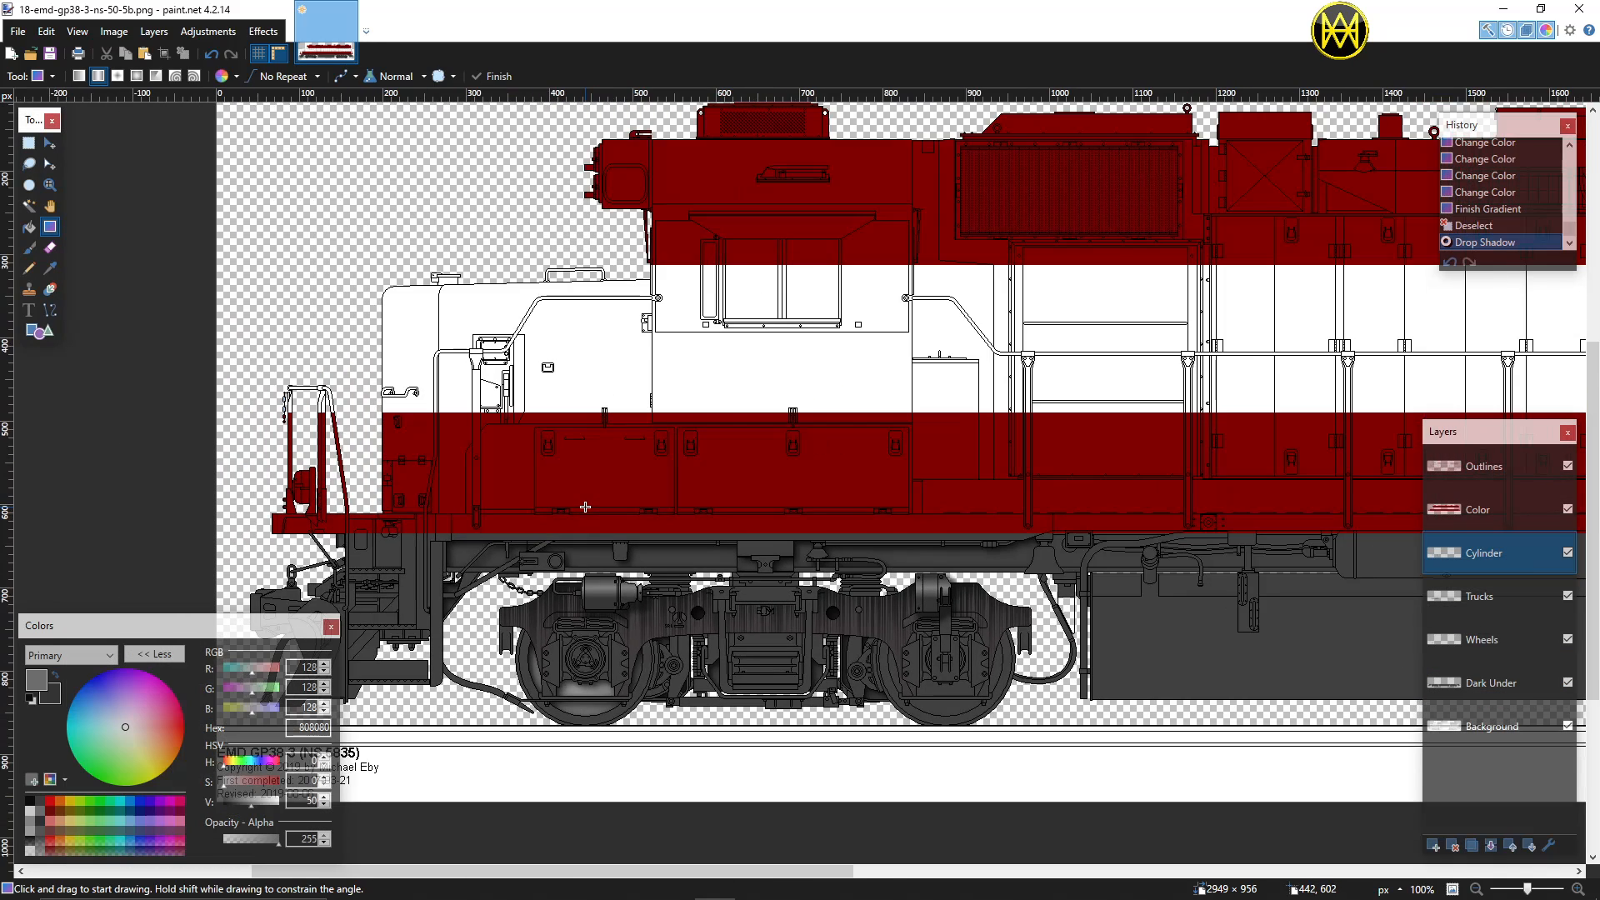
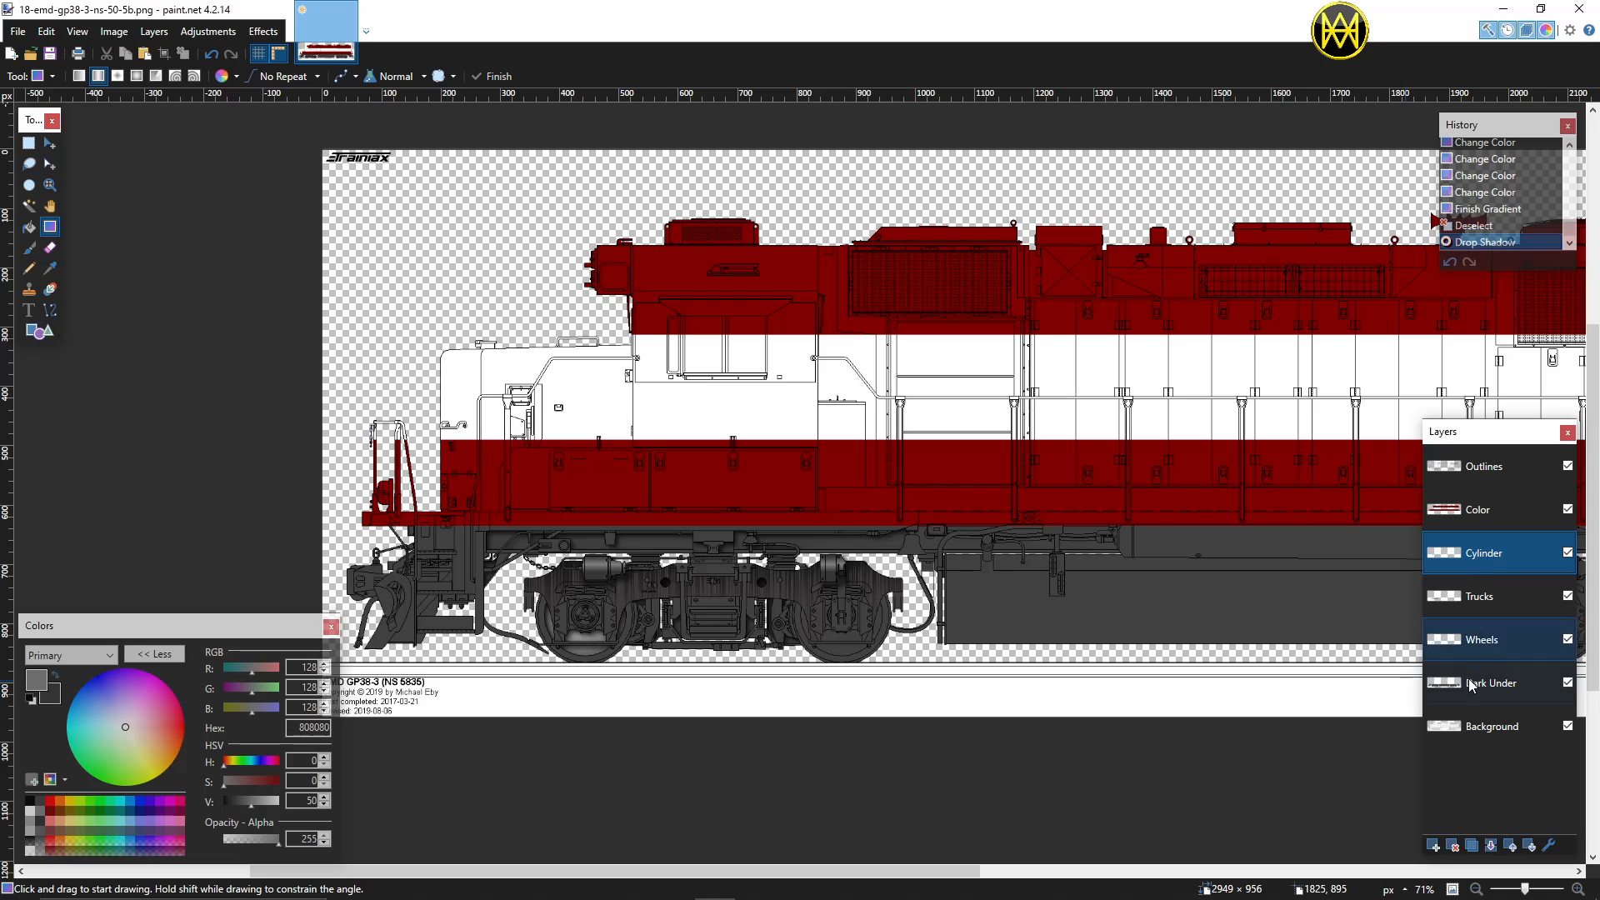
Step: On the Background layer, select the small inner areas of all five door latches on the red panels below the cab with the Magic Wand
{"action": "left_click", "coordinate": [1477, 517]}
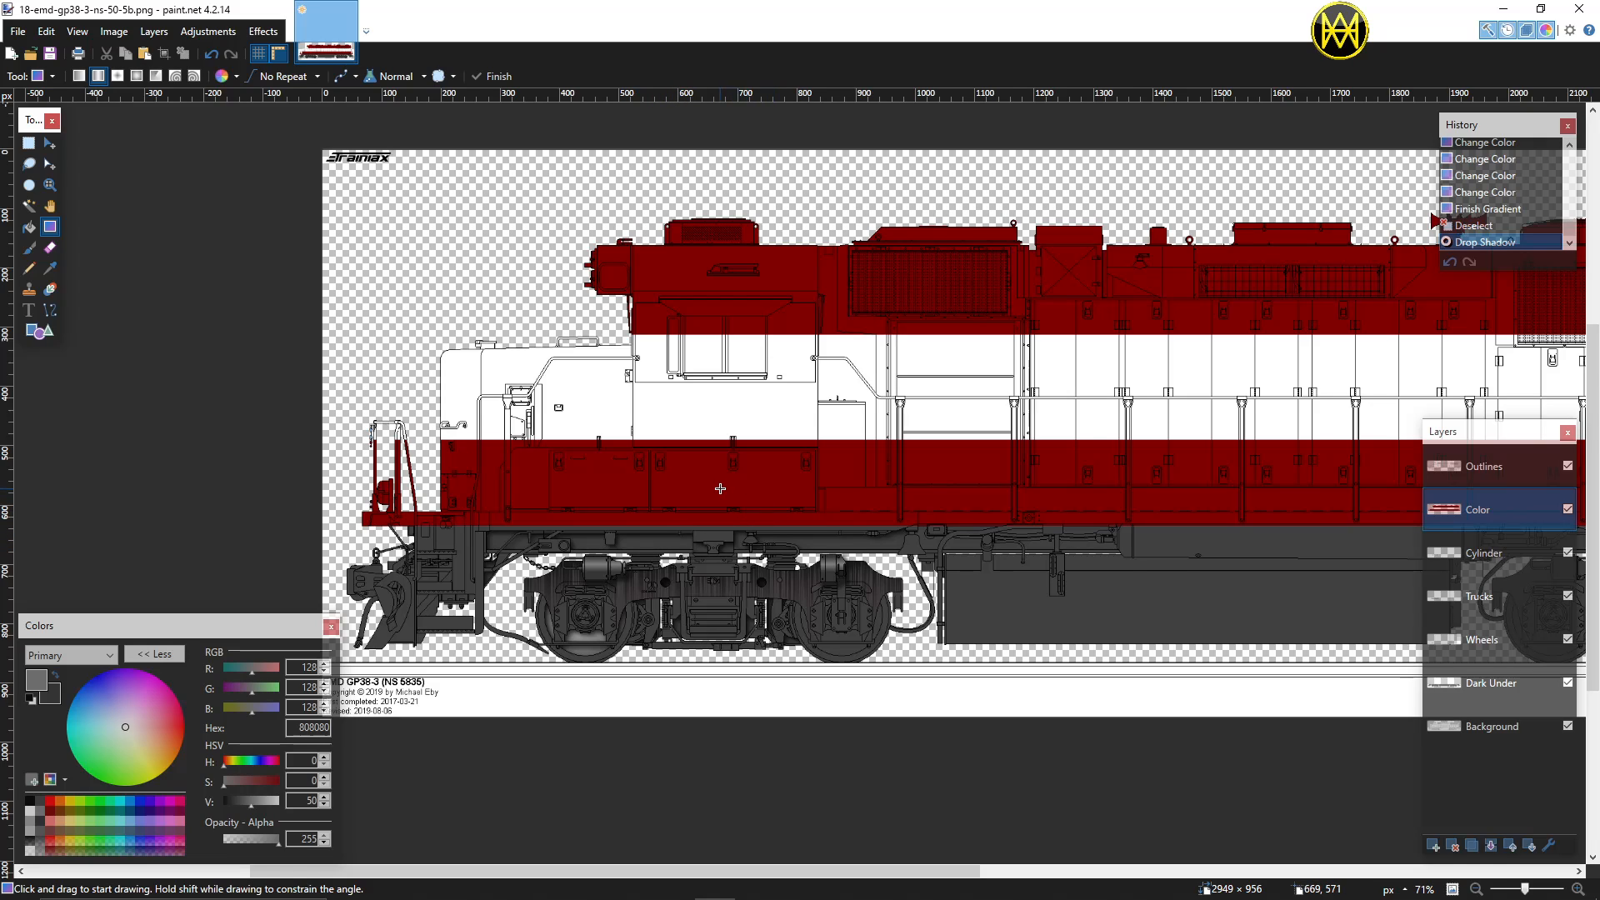
{"action": "scroll", "coordinate": [772, 511], "scroll_direction": "up", "scroll_amount": 3, "text": "ctrl"}
{"action": "scroll", "coordinate": [717, 489], "scroll_direction": "up", "scroll_amount": 1, "text": "ctrl"}
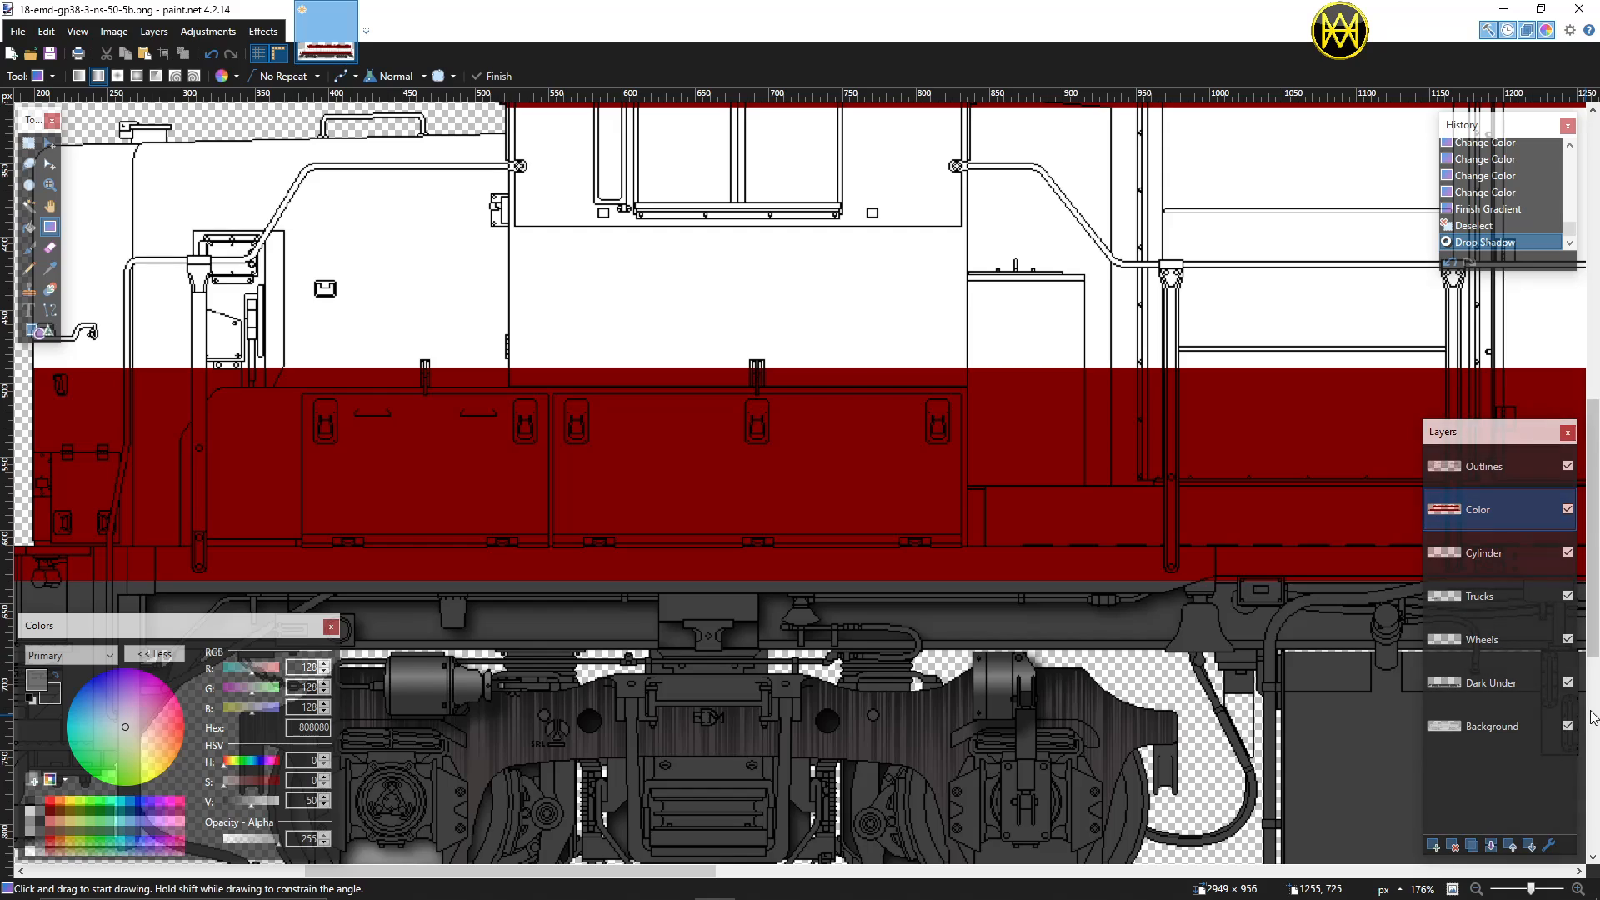
{"action": "left_click", "coordinate": [1492, 727]}
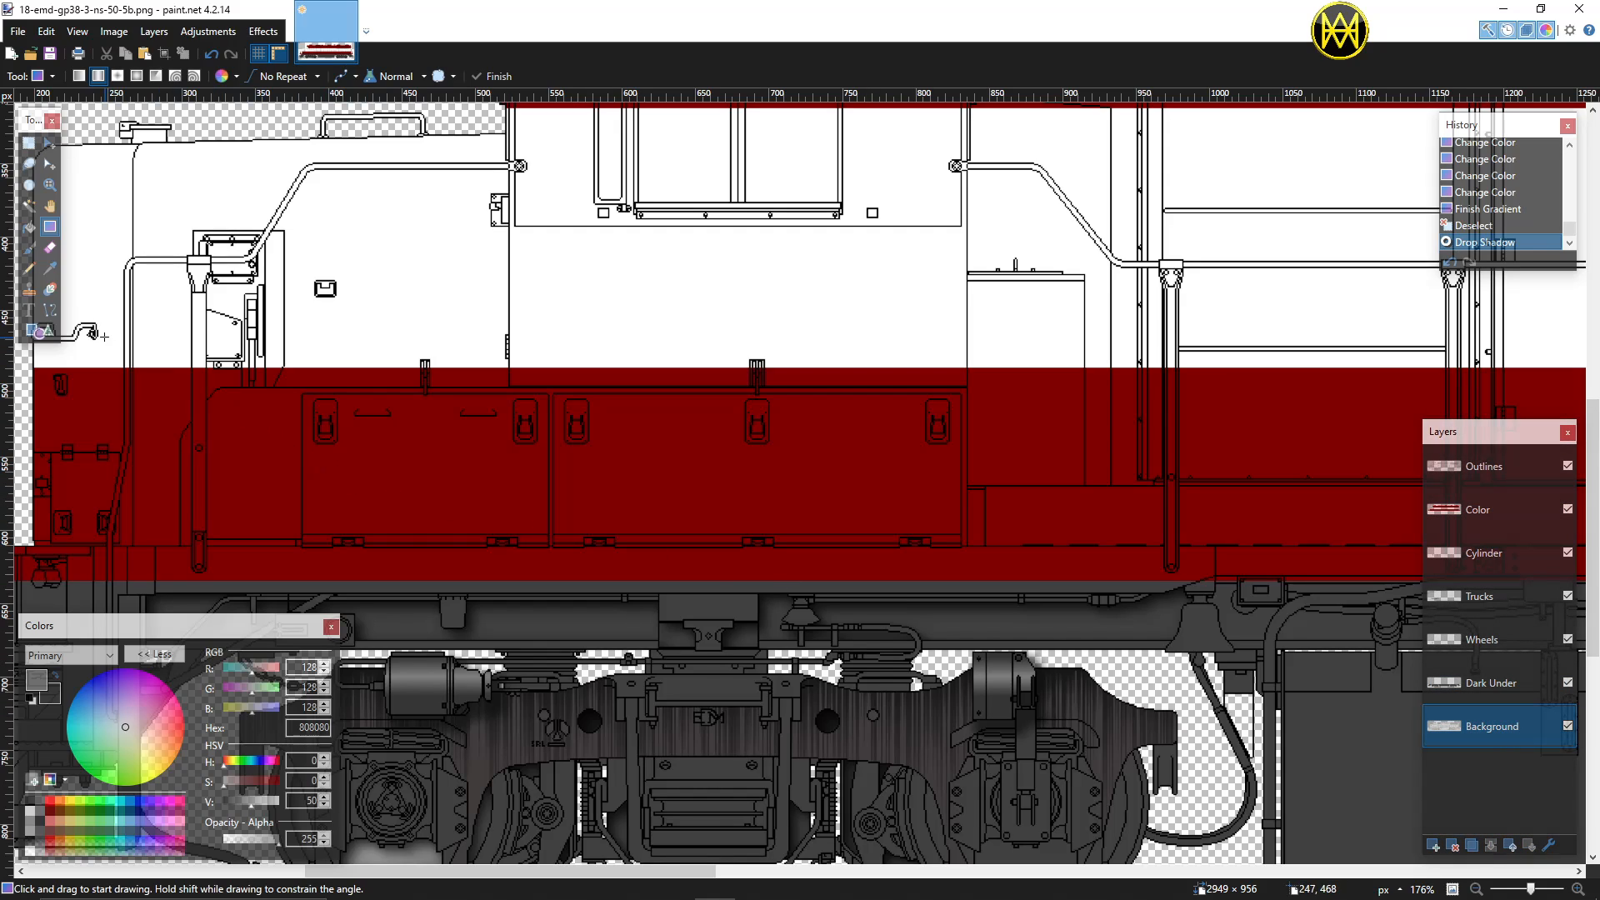
{"action": "left_click", "coordinate": [29, 206]}
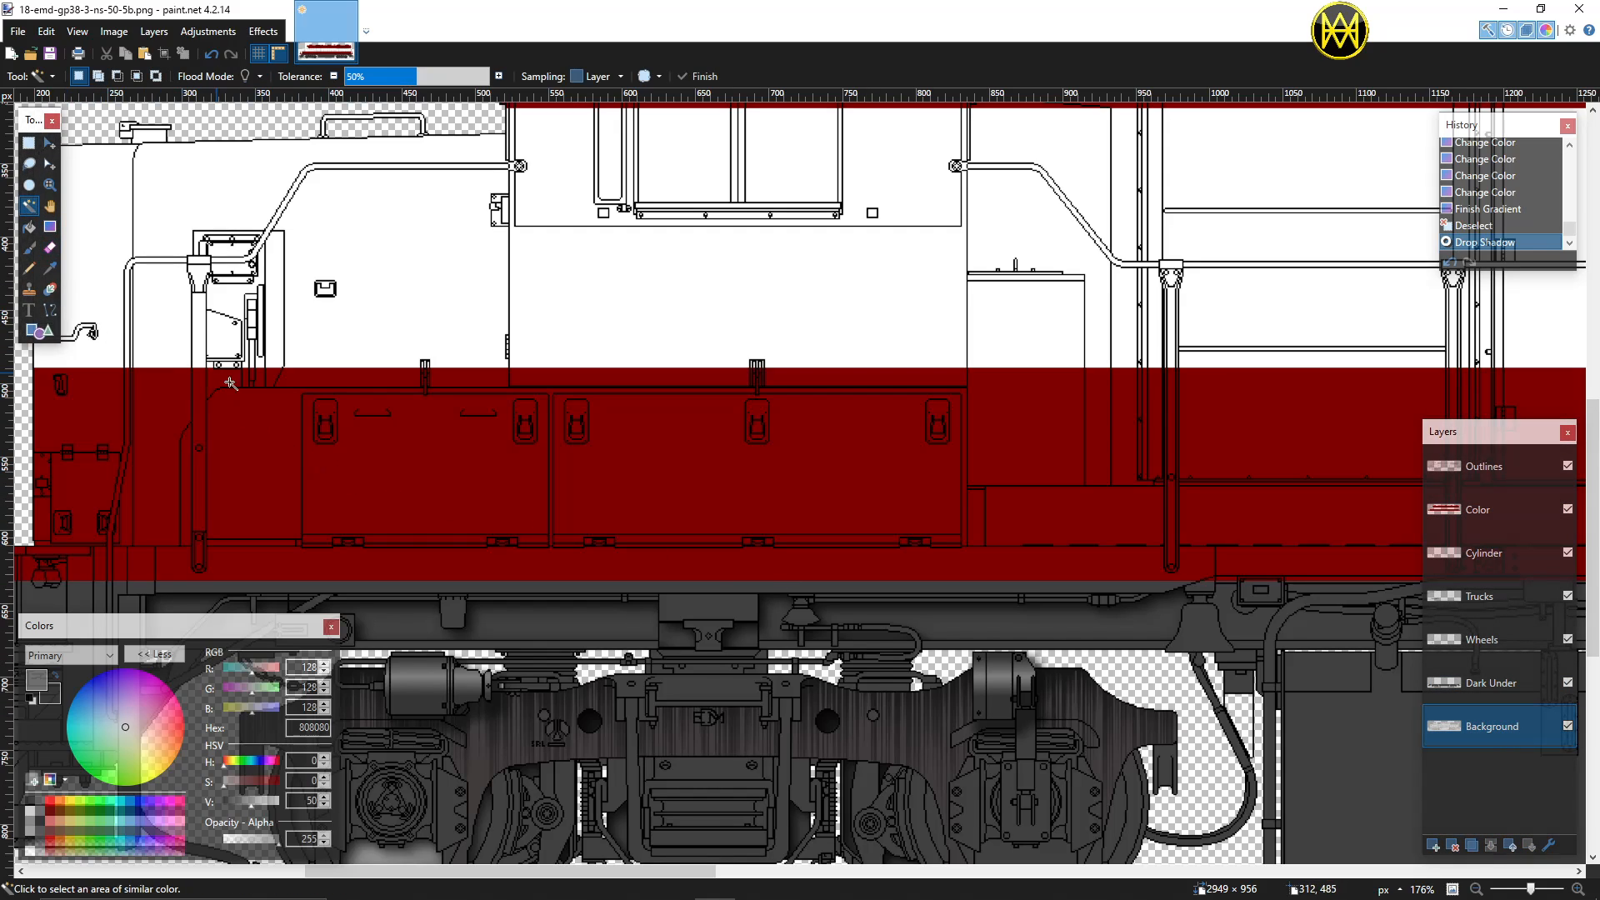
{"action": "left_click", "coordinate": [326, 428]}
{"action": "left_click", "coordinate": [523, 429], "text": "ctrl"}
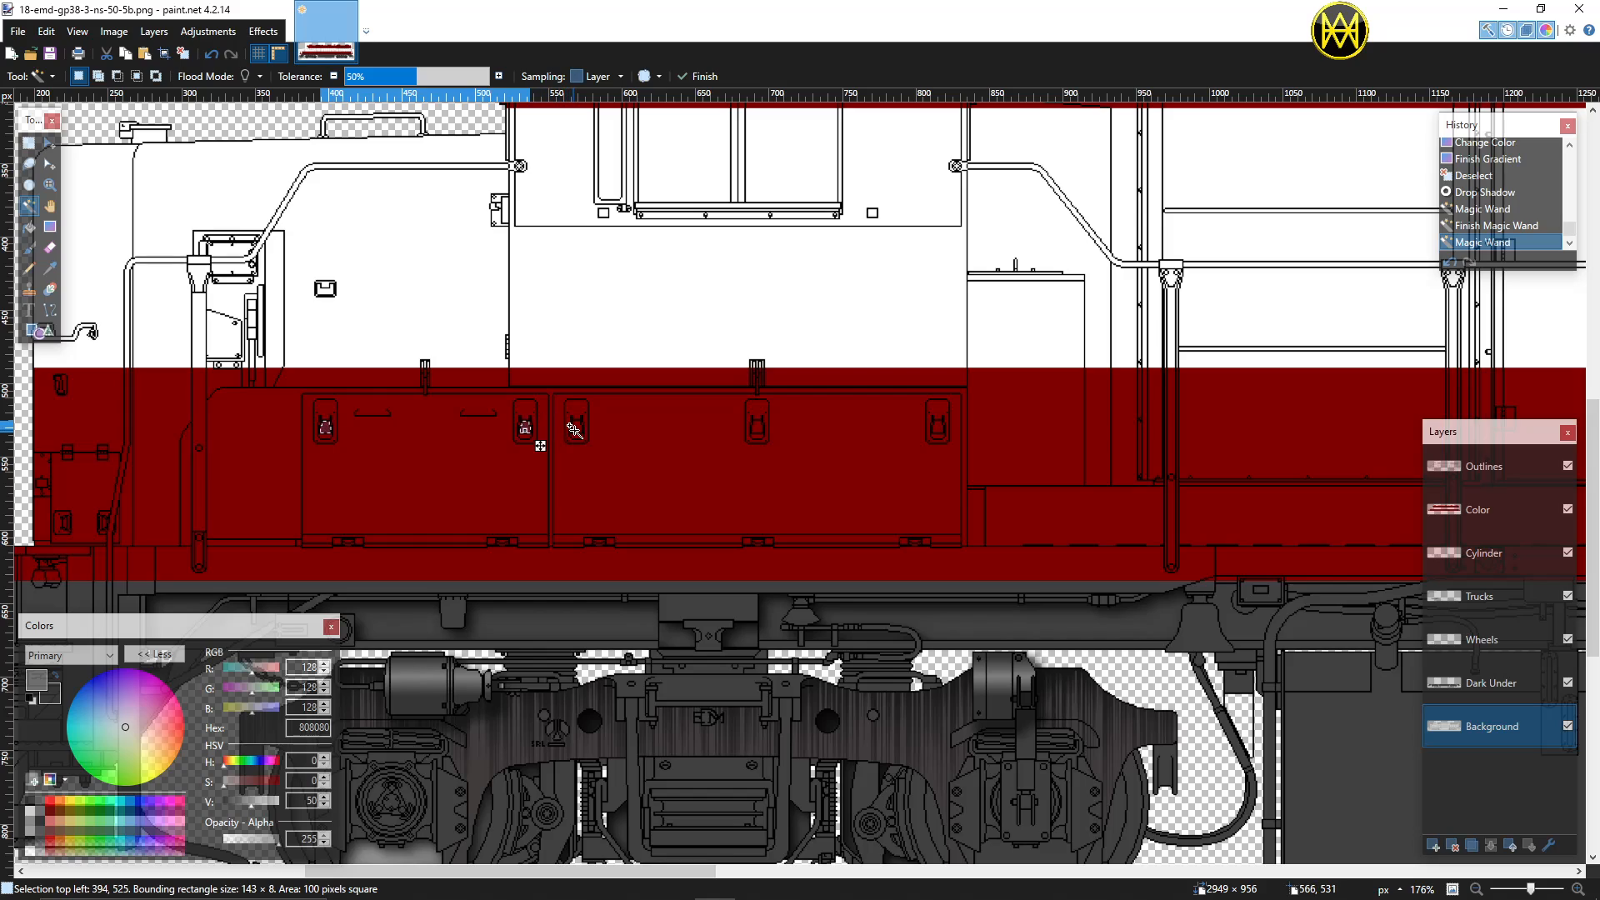
{"action": "left_click", "coordinate": [577, 428], "text": "ctrl"}
{"action": "left_click", "coordinate": [755, 428], "text": "ctrl"}
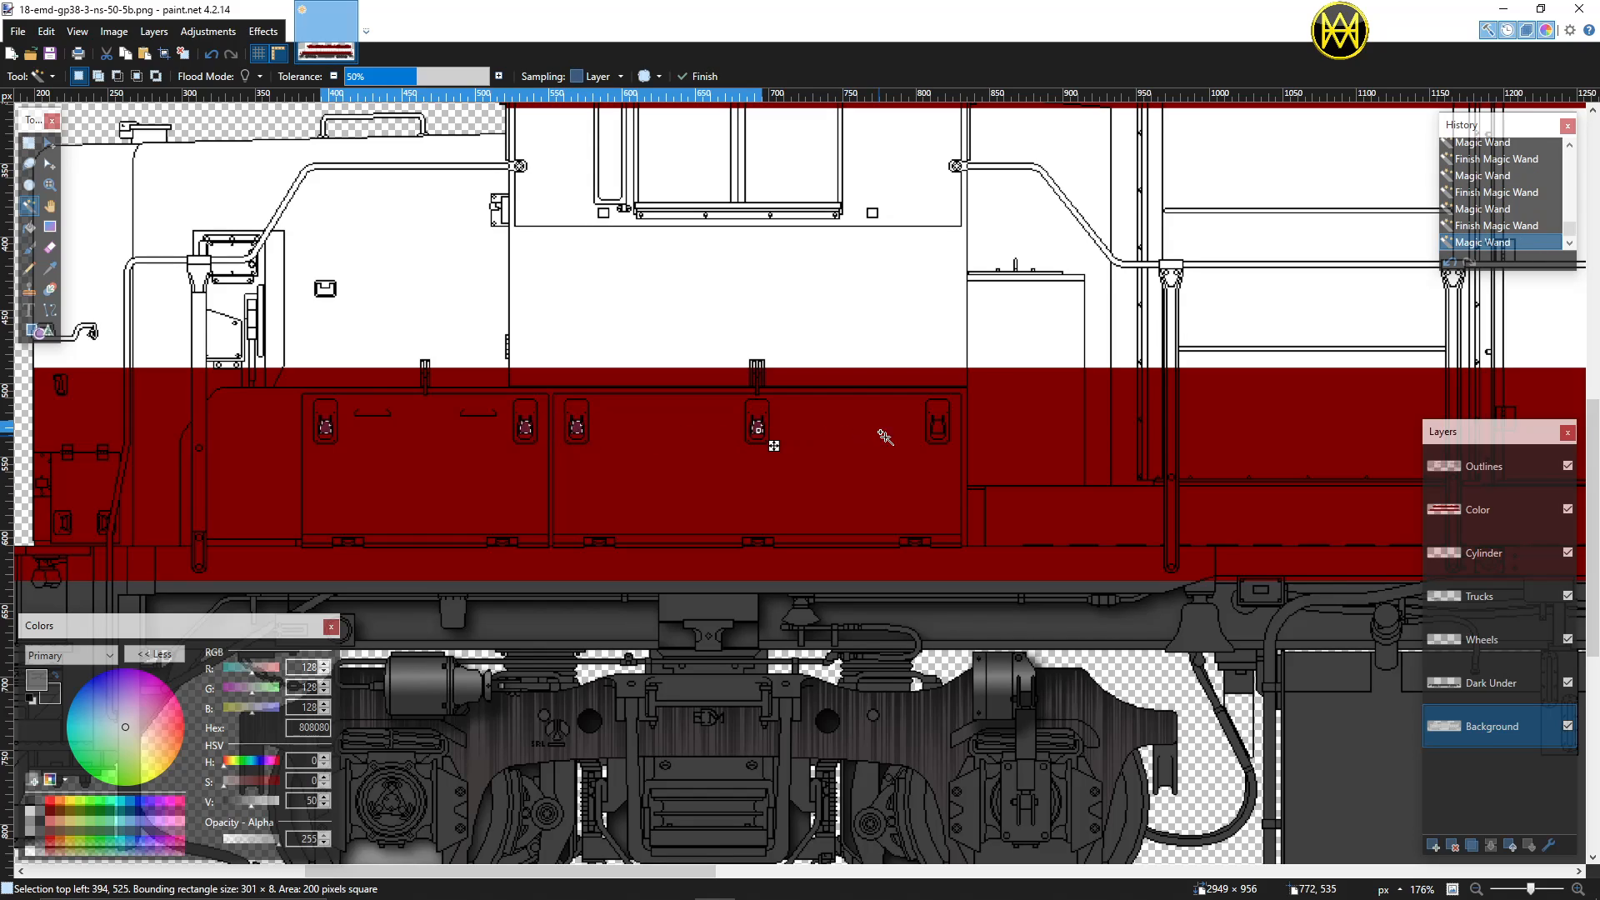
{"action": "left_click", "coordinate": [940, 429], "text": "ctrl"}
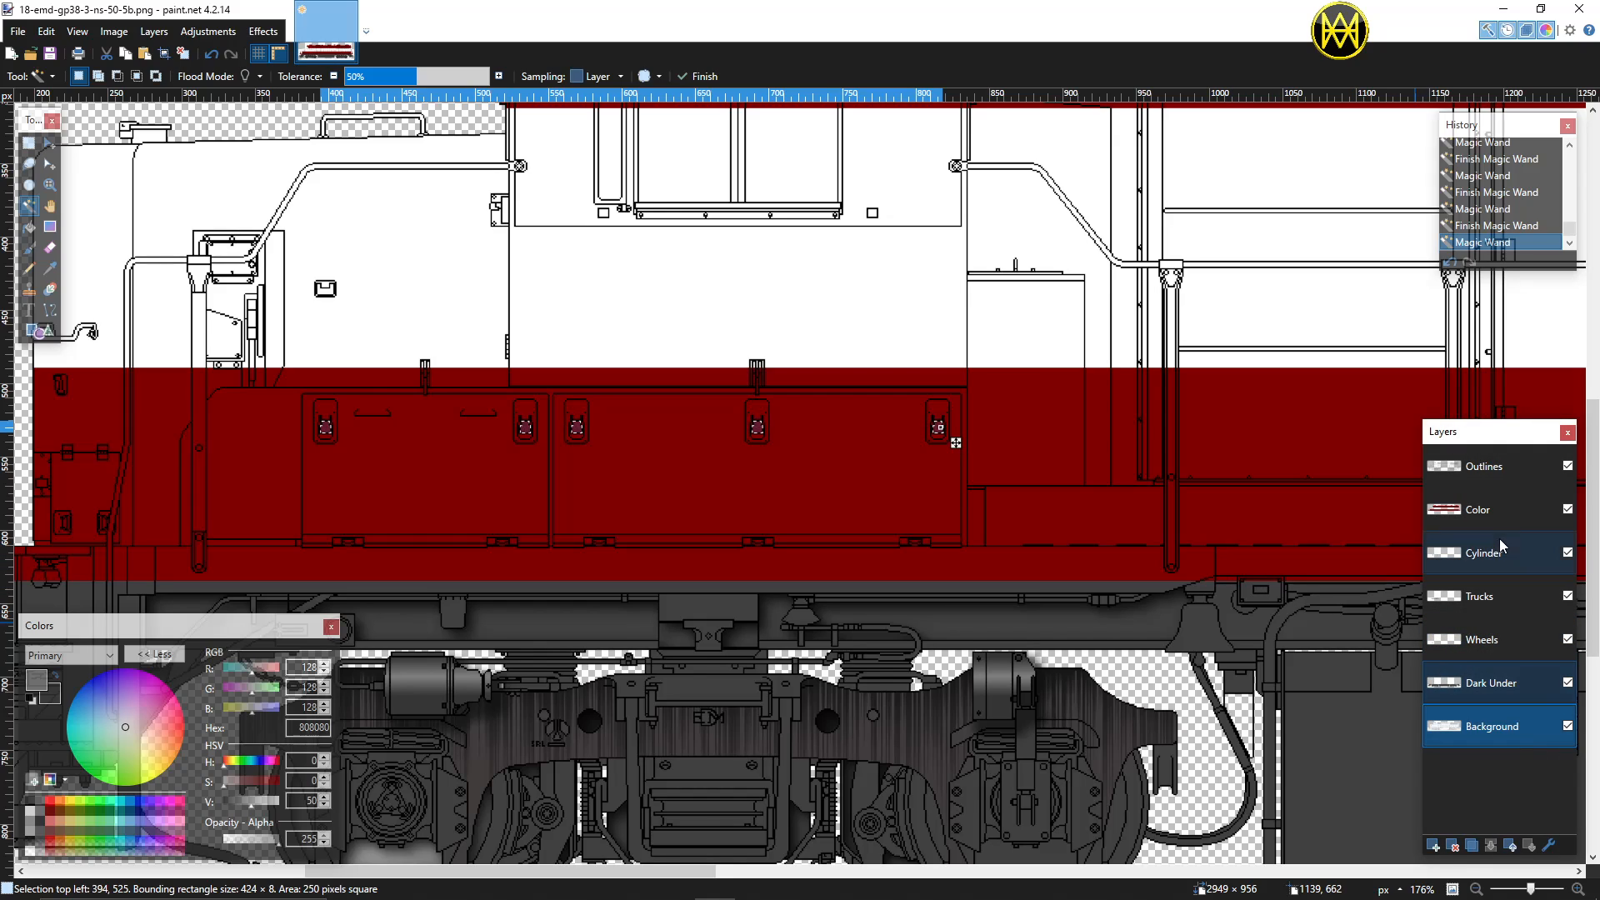
Step: On the Color layer, apply a selection Inner Shadow with length 10, blur radius 2 and reduced strength to the latch areas, and deselect
{"action": "left_click", "coordinate": [1500, 510]}
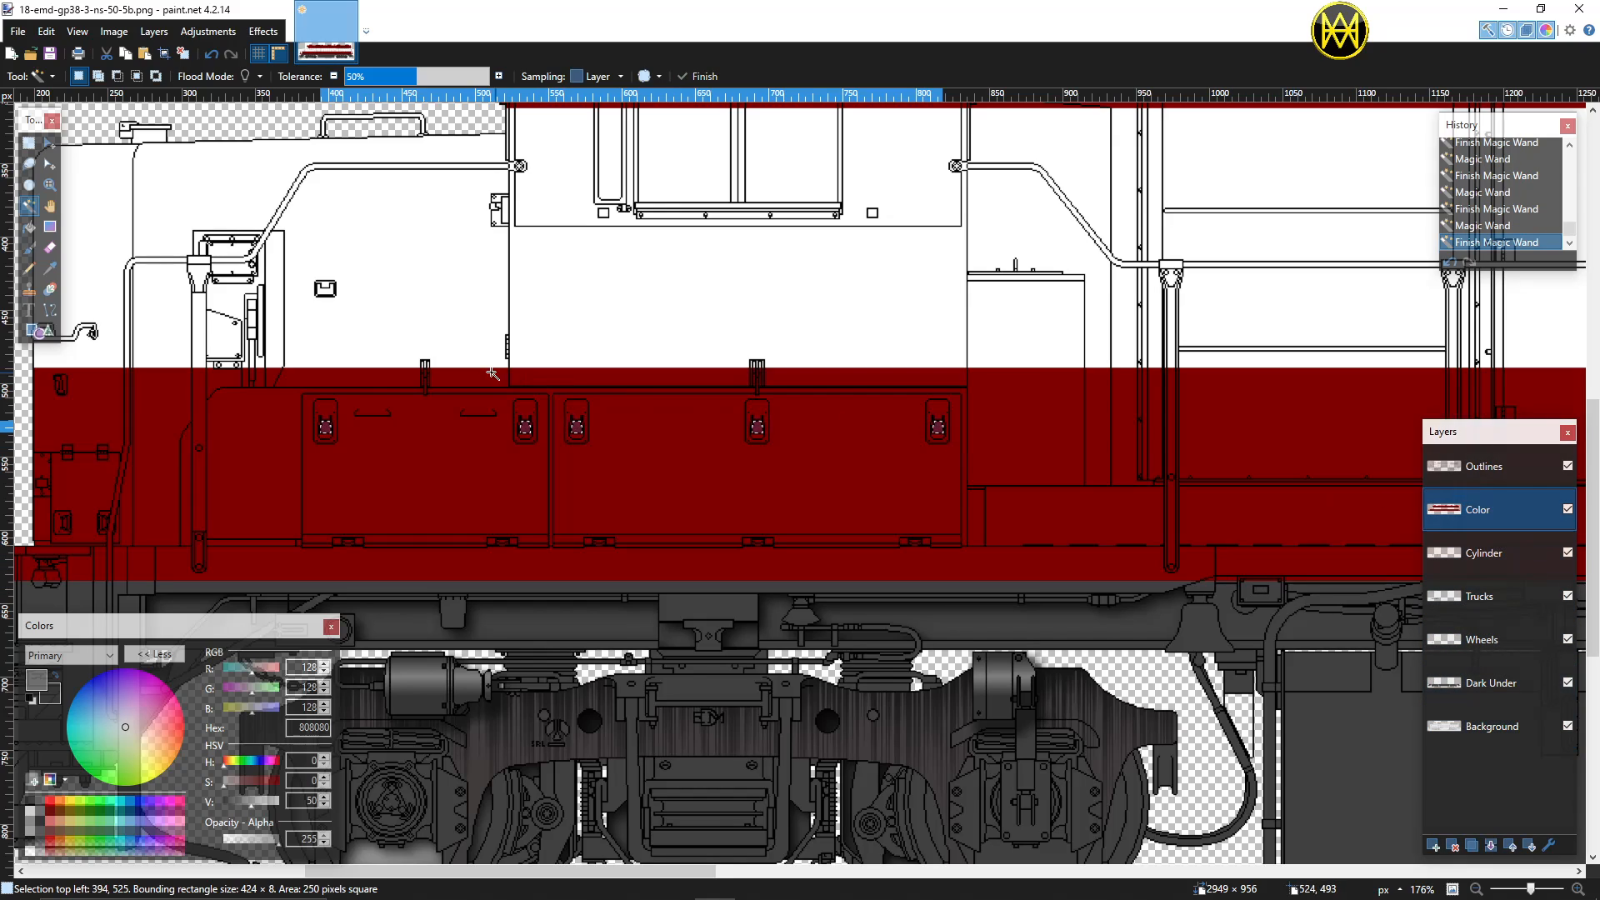
{"action": "left_click", "coordinate": [263, 33]}
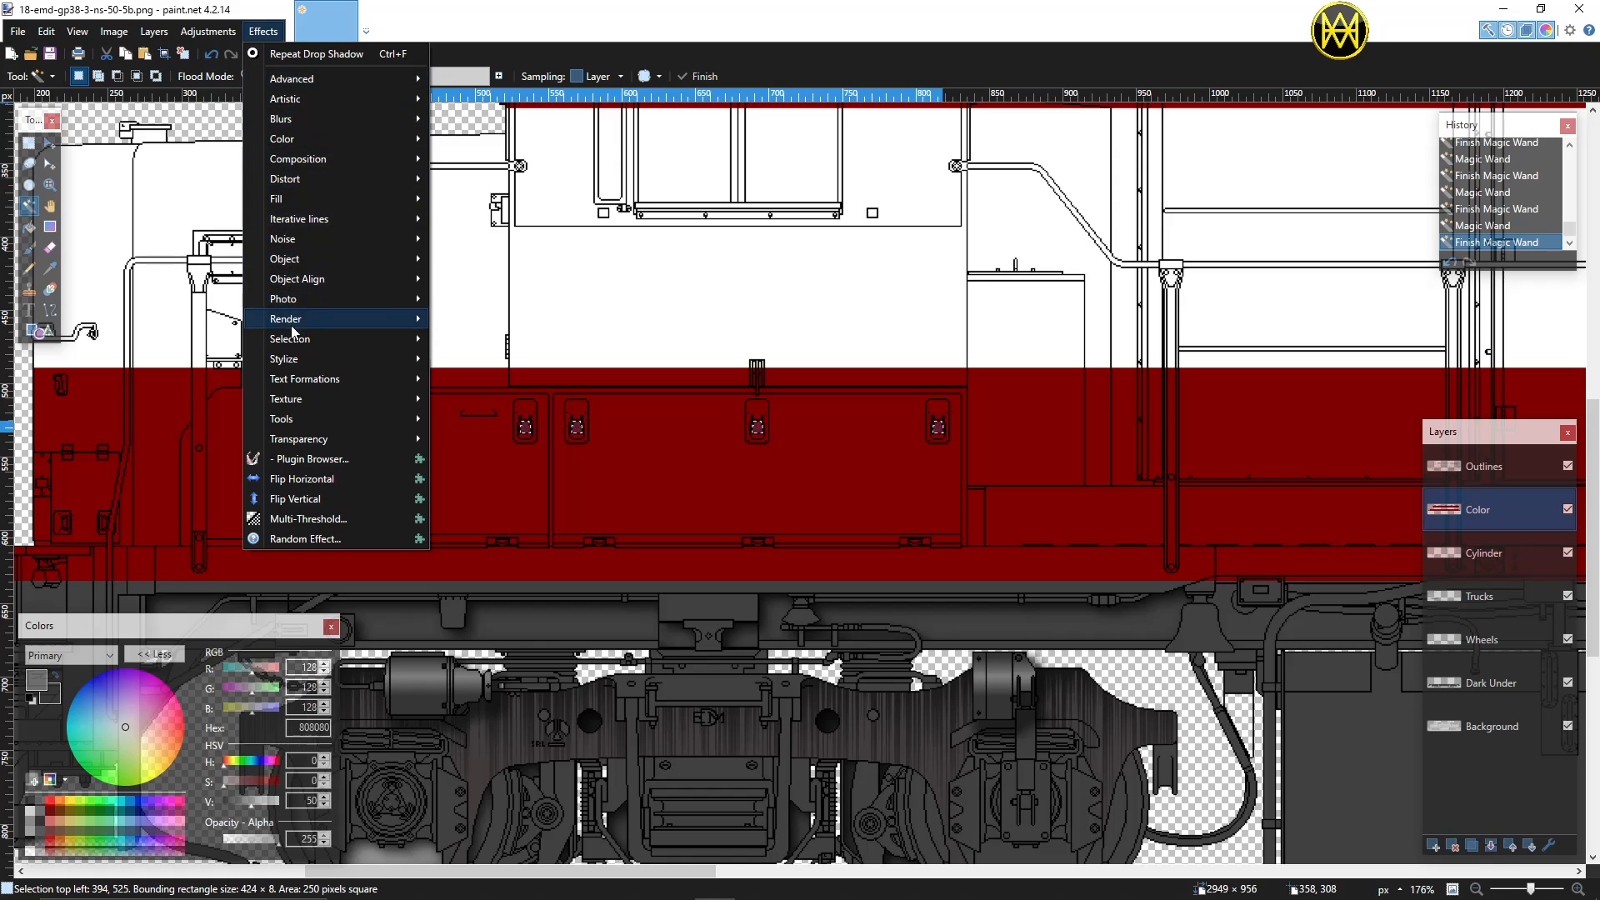
{"action": "mouse_move", "coordinate": [296, 340]}
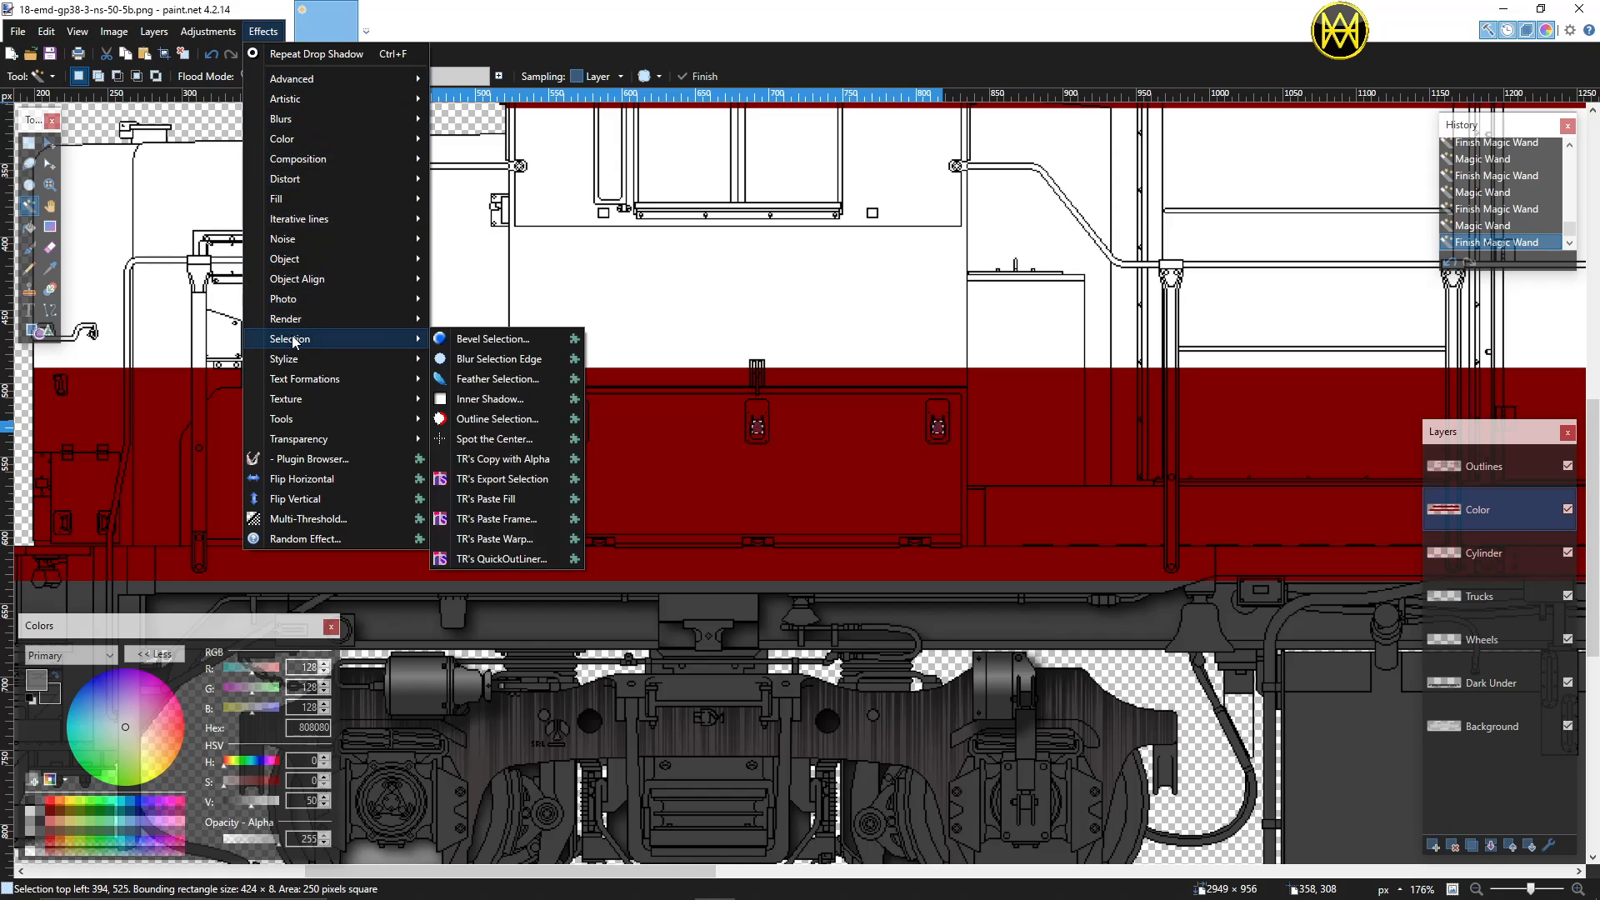
{"action": "left_click", "coordinate": [477, 398]}
{"action": "left_click_drag", "start_coordinate": [765, 295], "coordinate": [1113, 321]}
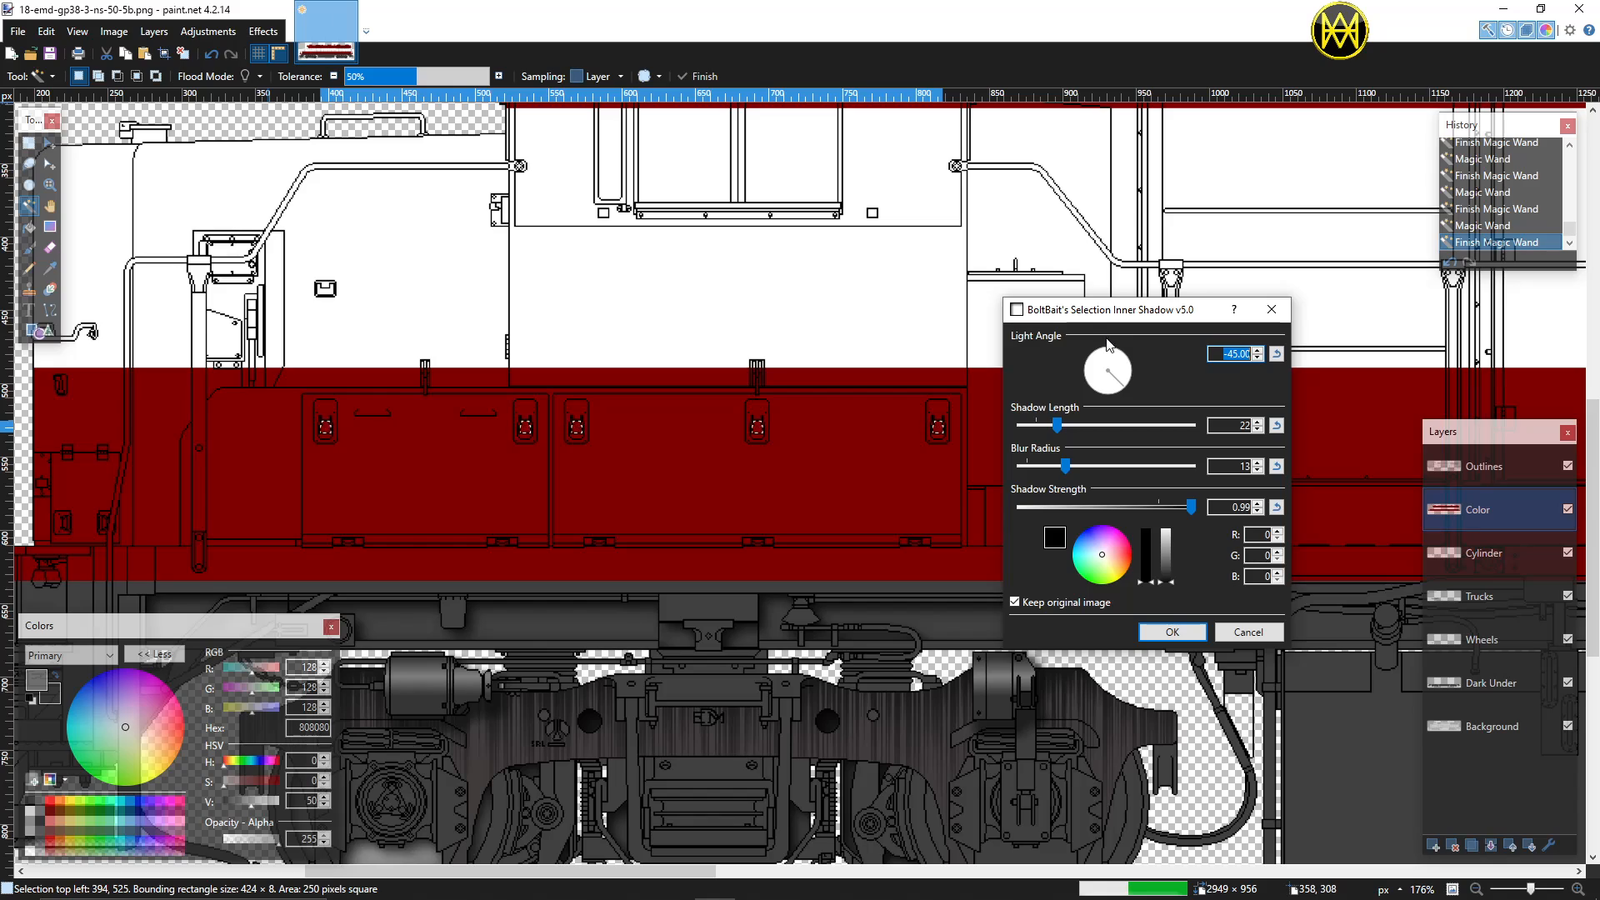
{"action": "left_click_drag", "start_coordinate": [1056, 426], "coordinate": [1028, 468]}
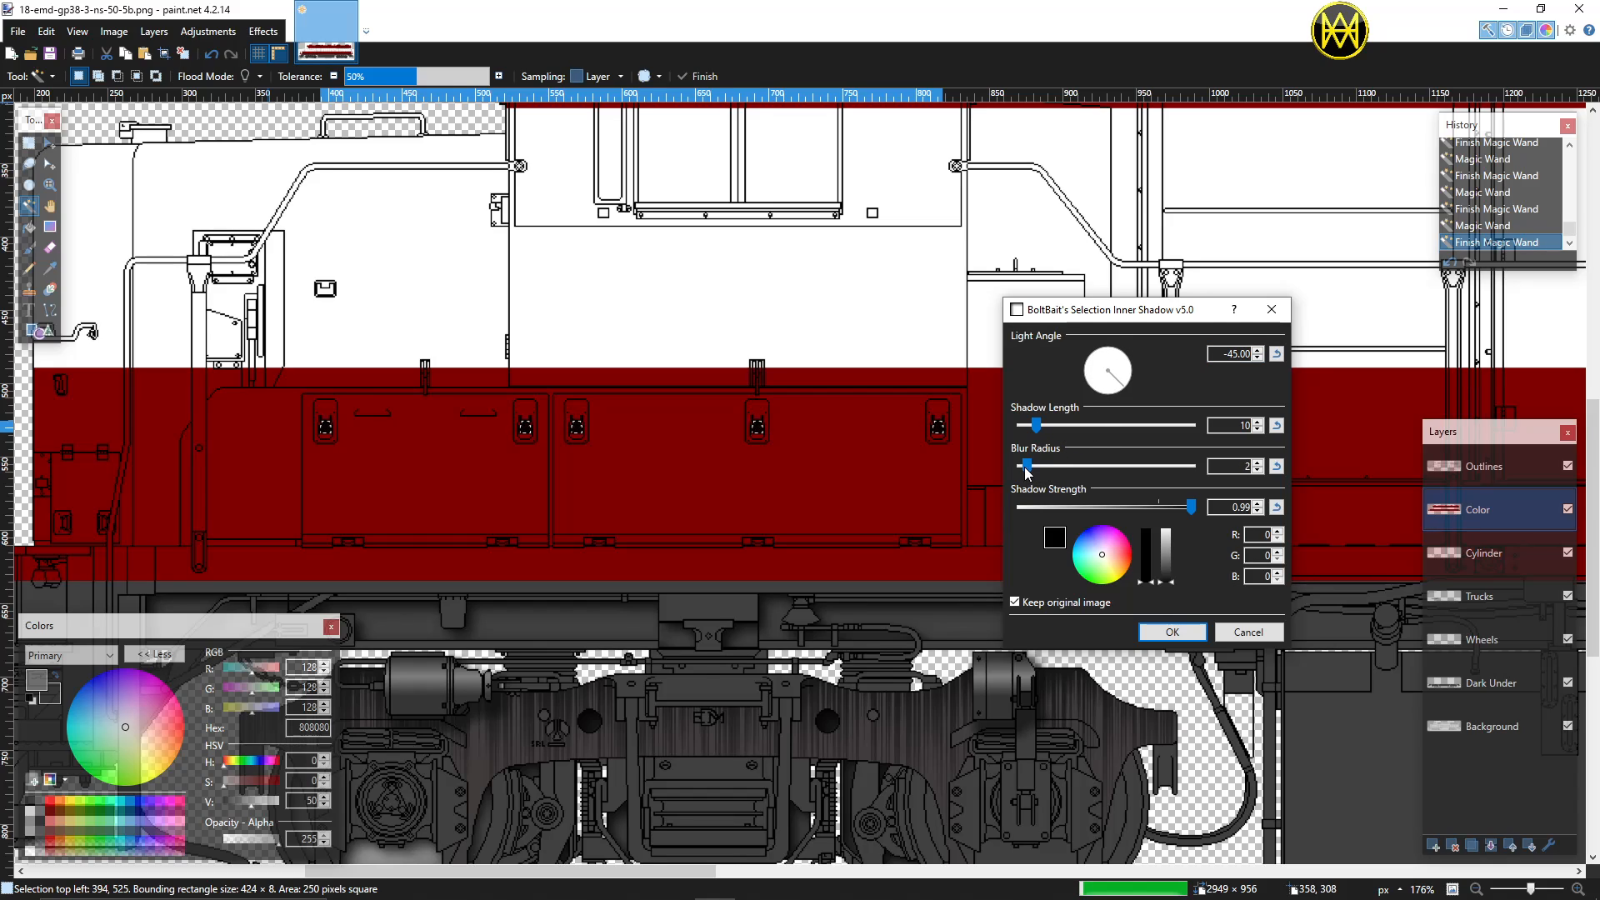
{"action": "left_click_drag", "start_coordinate": [1190, 511], "coordinate": [1112, 507]}
{"action": "left_click", "coordinate": [1159, 631]}
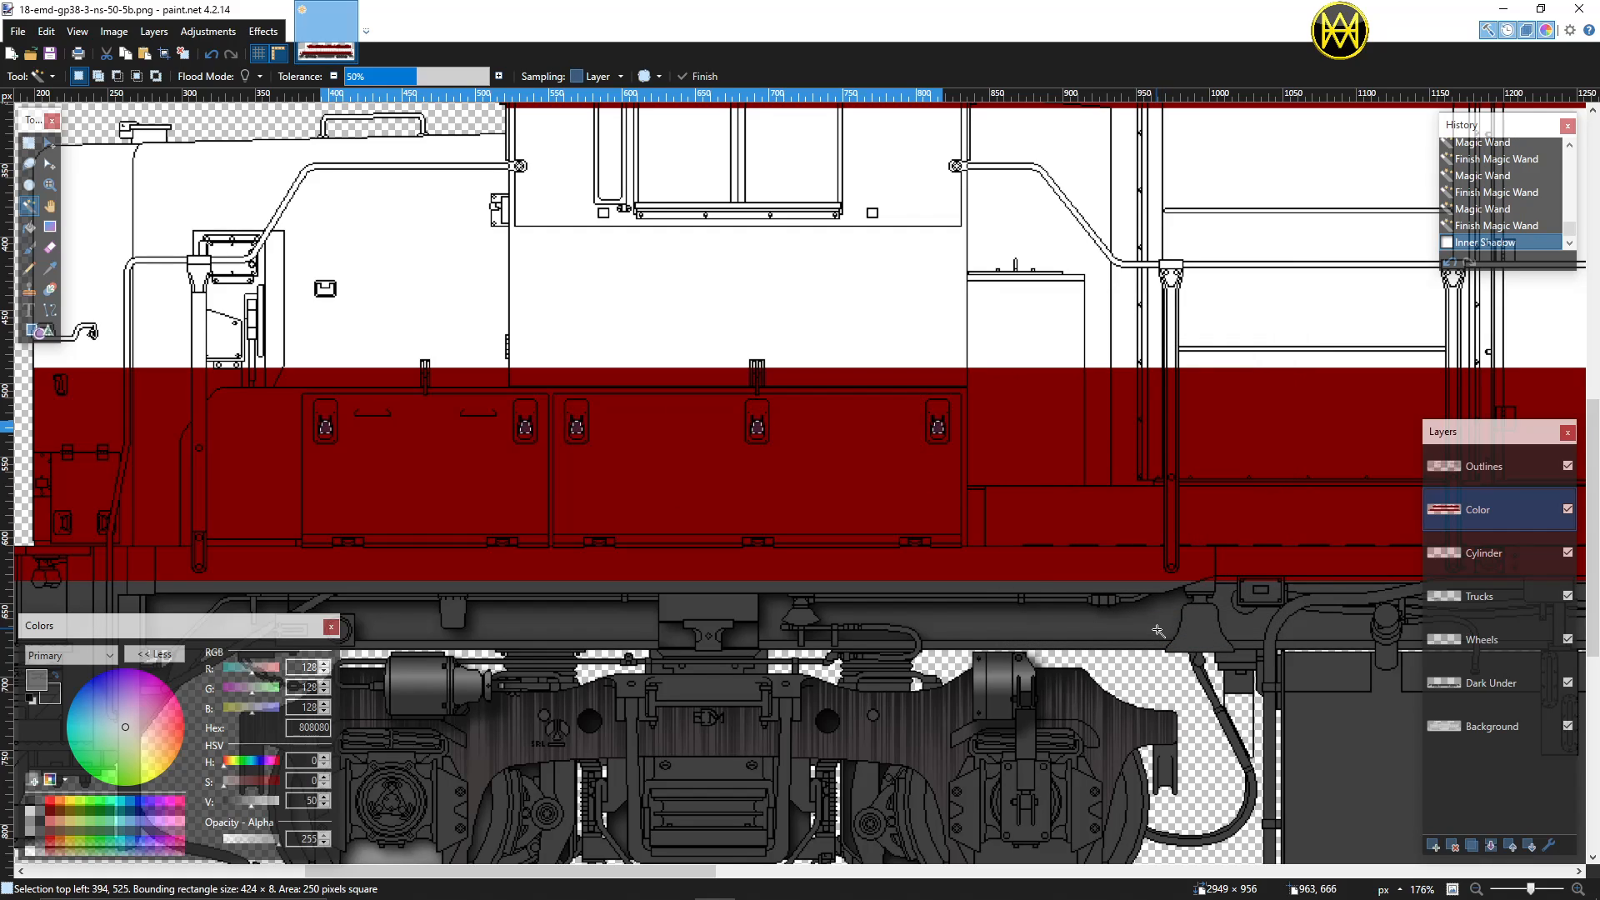
{"action": "key", "text": "ctrl+d"}
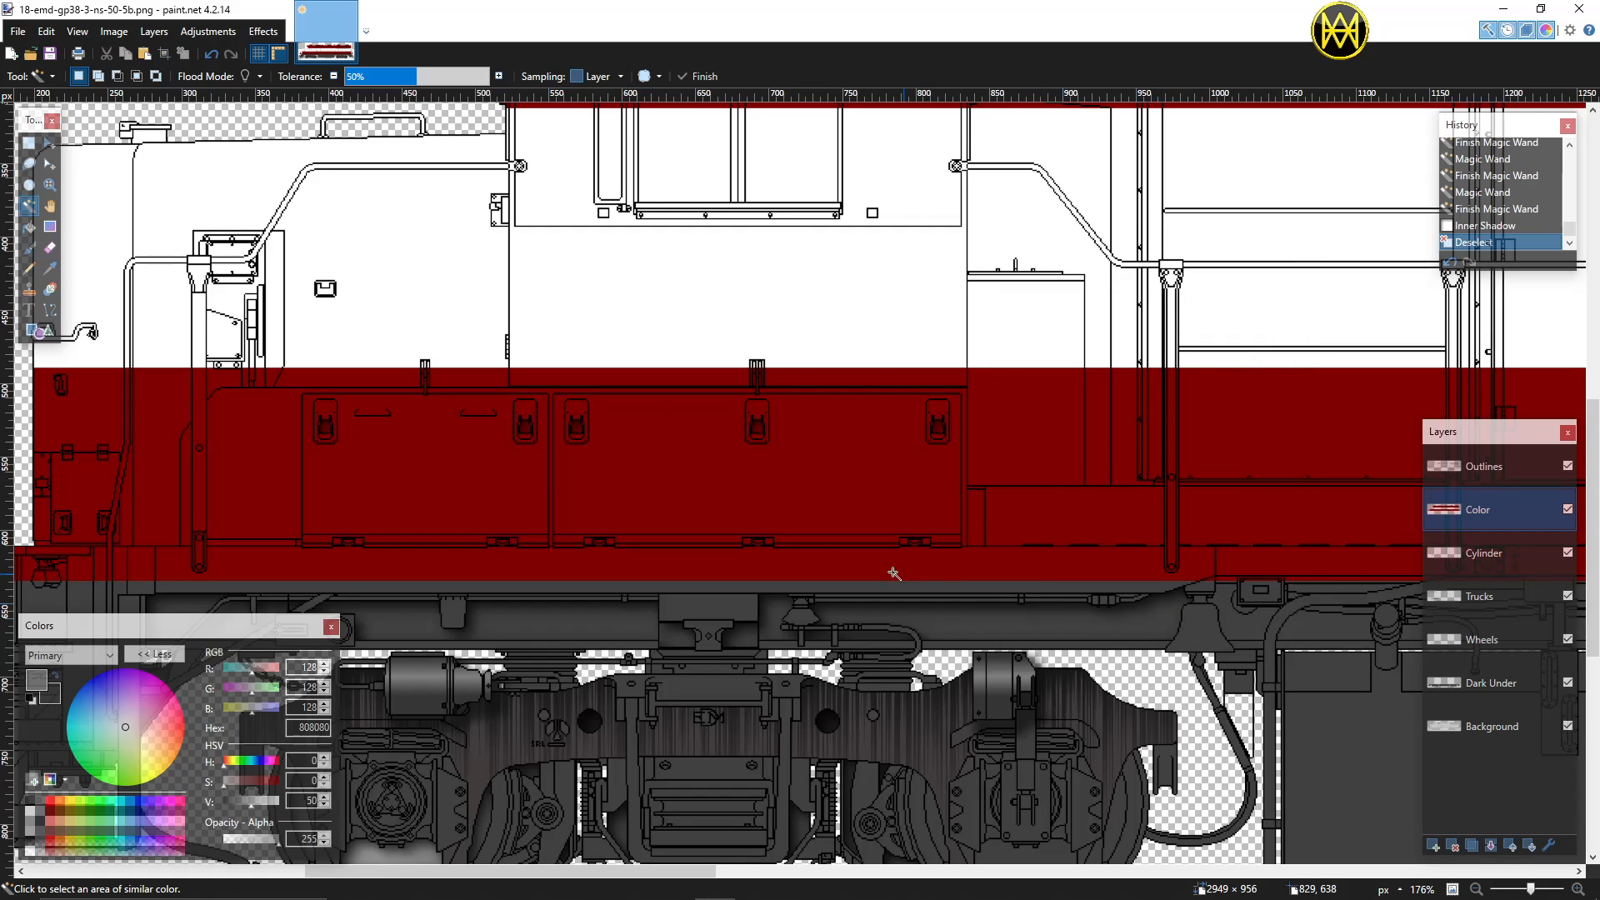
Step: Add a new layer directly above the Color layer, name it Gradients and set its blend mode to Multiply
{"action": "scroll", "coordinate": [651, 480], "scroll_direction": "down", "scroll_amount": 1}
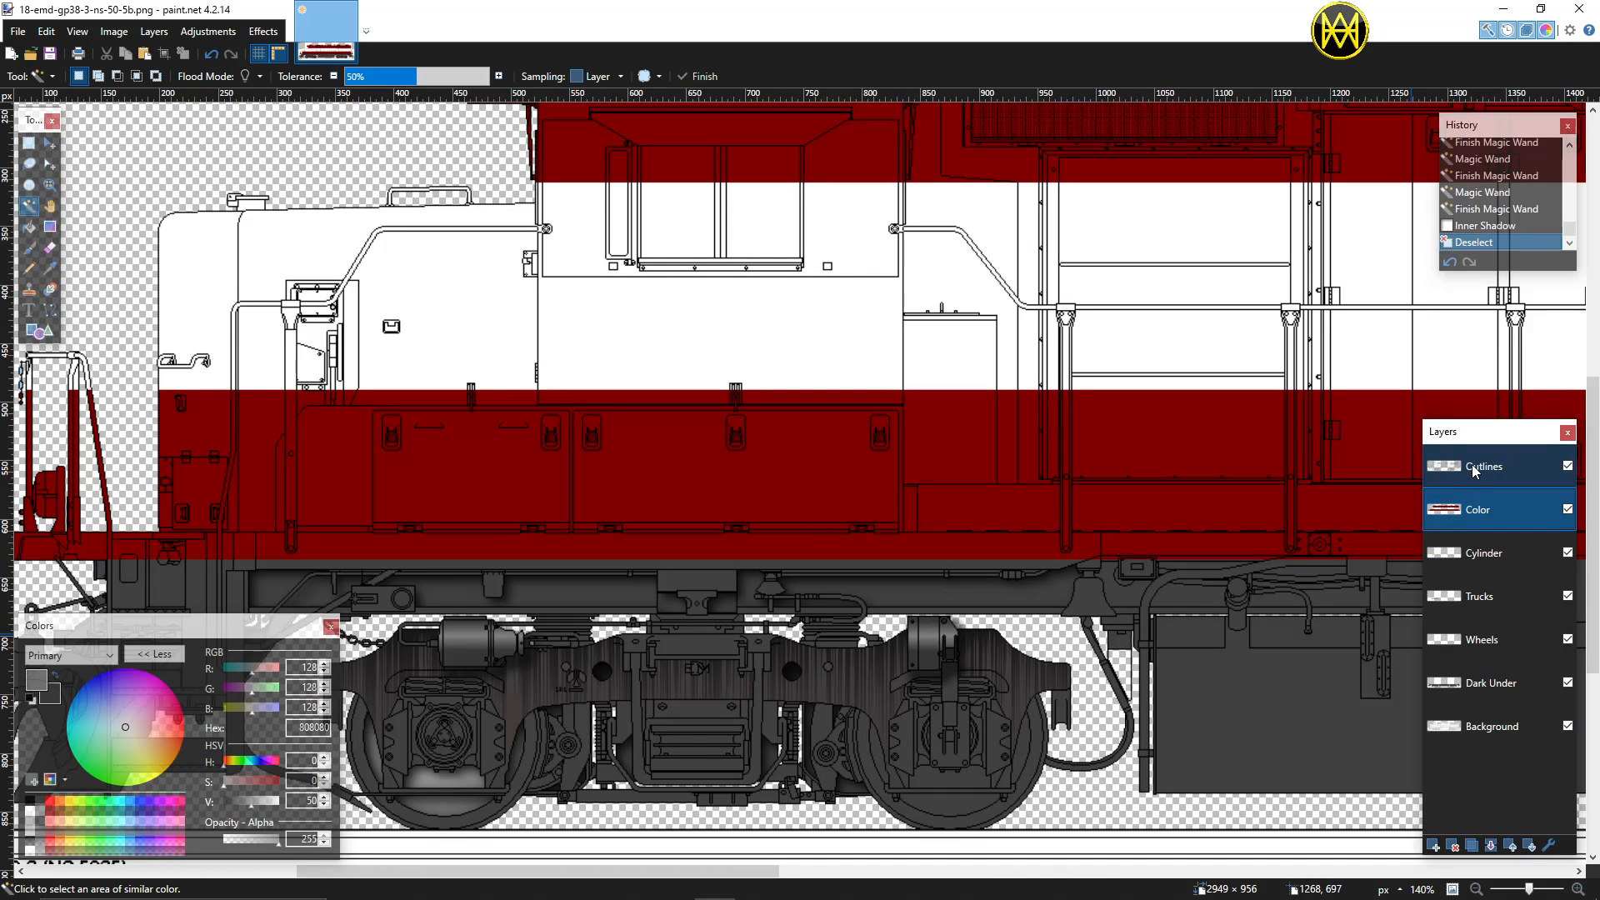
{"action": "left_click", "coordinate": [1435, 844]}
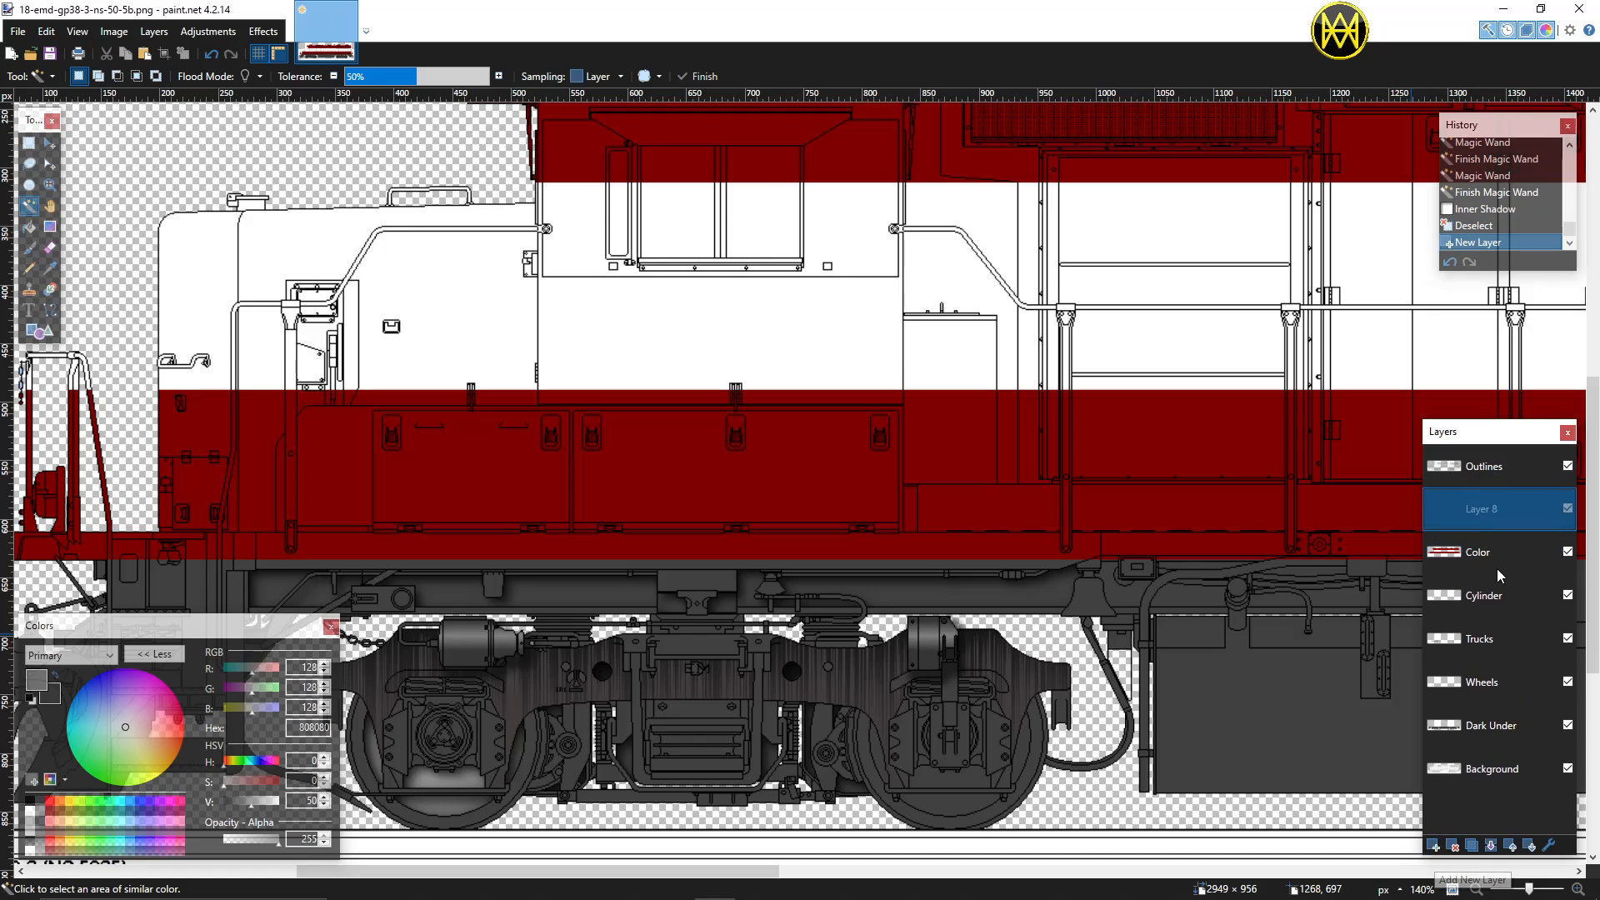
{"action": "double_click", "coordinate": [1495, 507]}
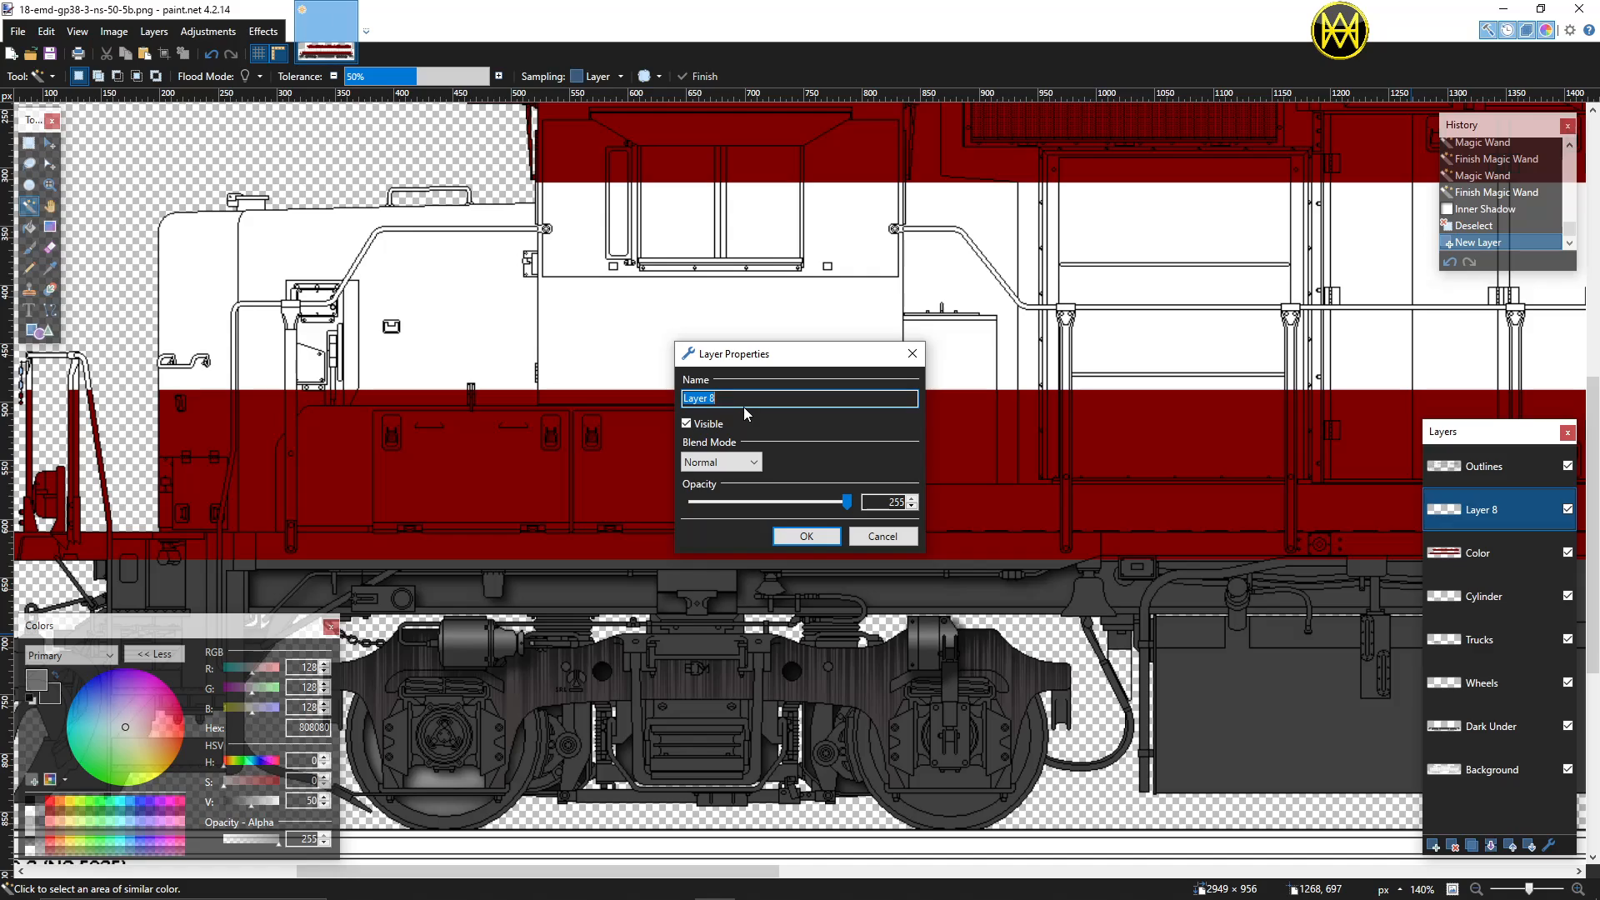
{"action": "type", "text": "Gradients"}
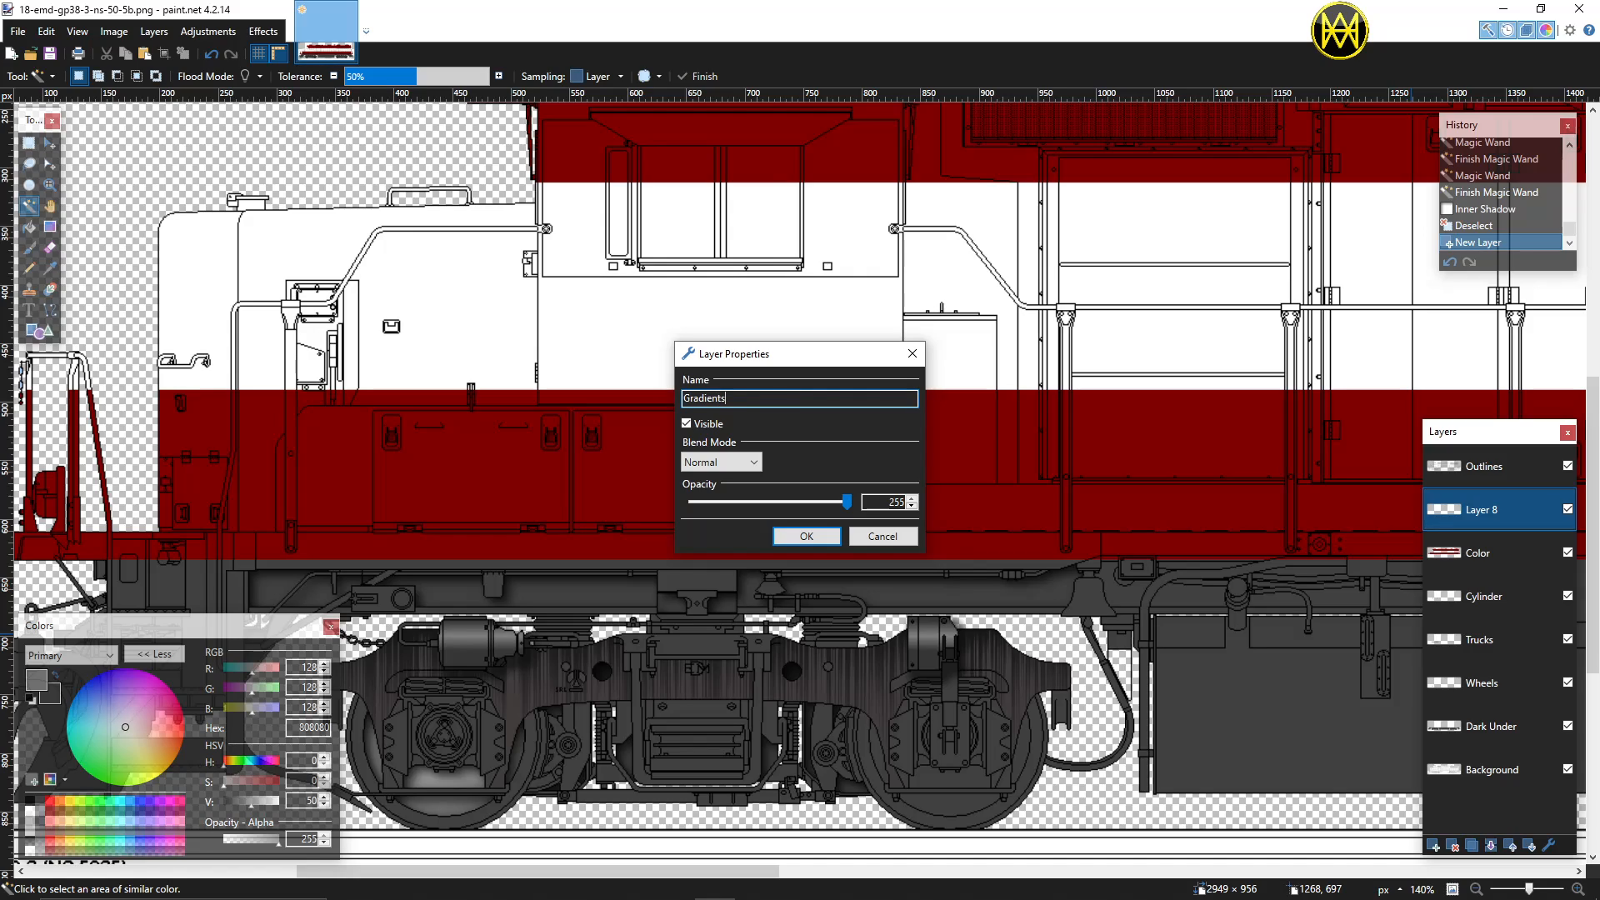
{"action": "left_click", "coordinate": [754, 463]}
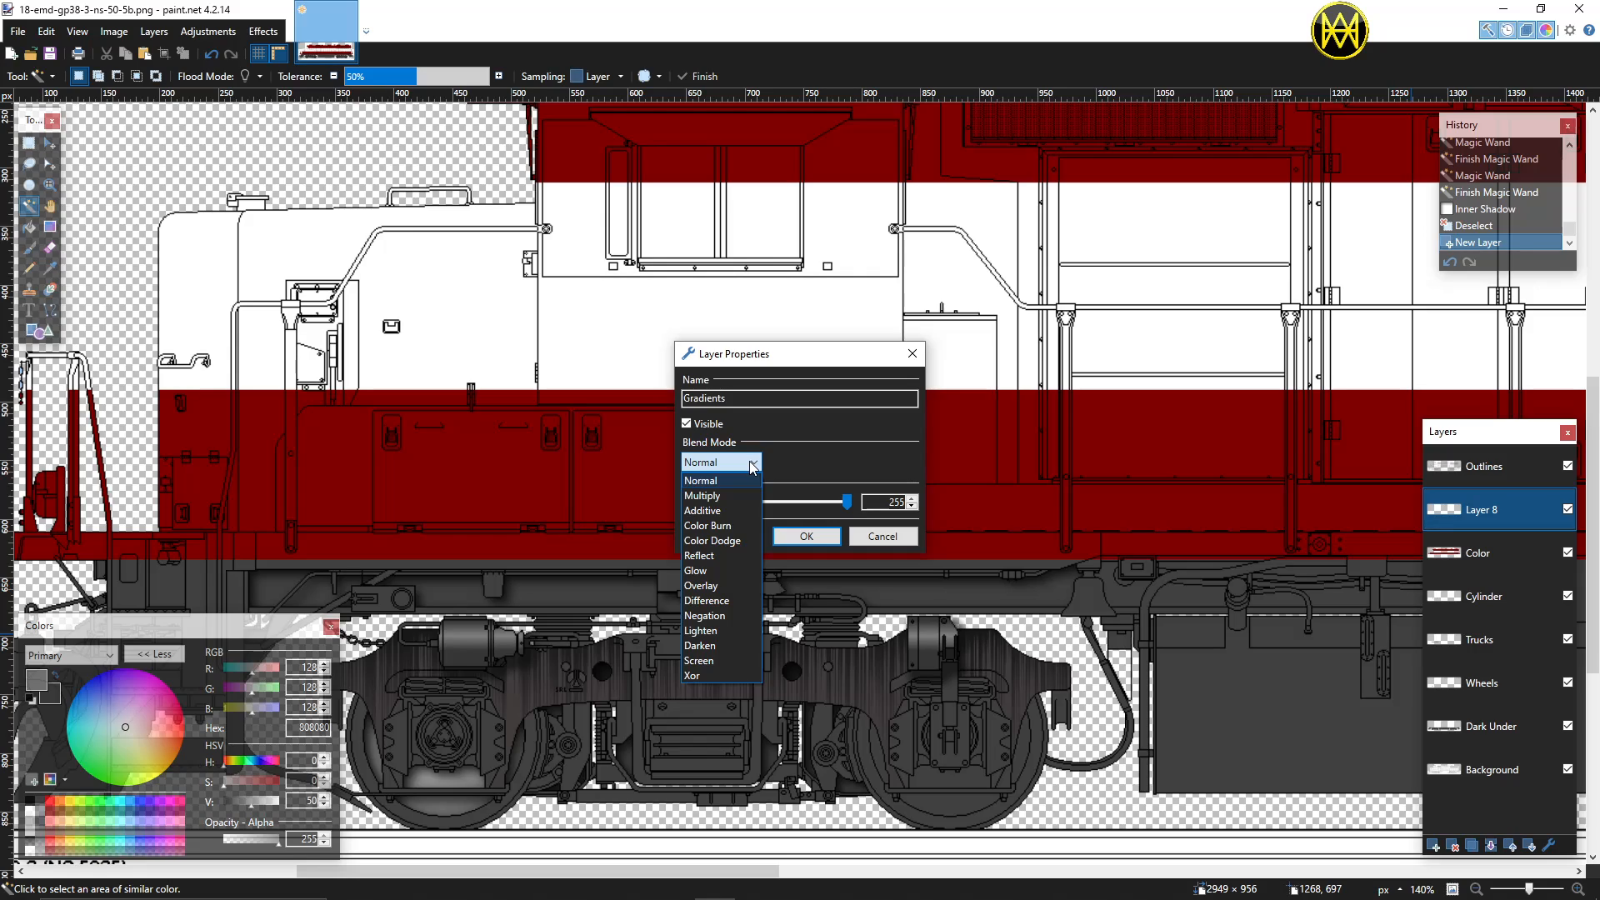
{"action": "left_click", "coordinate": [718, 497]}
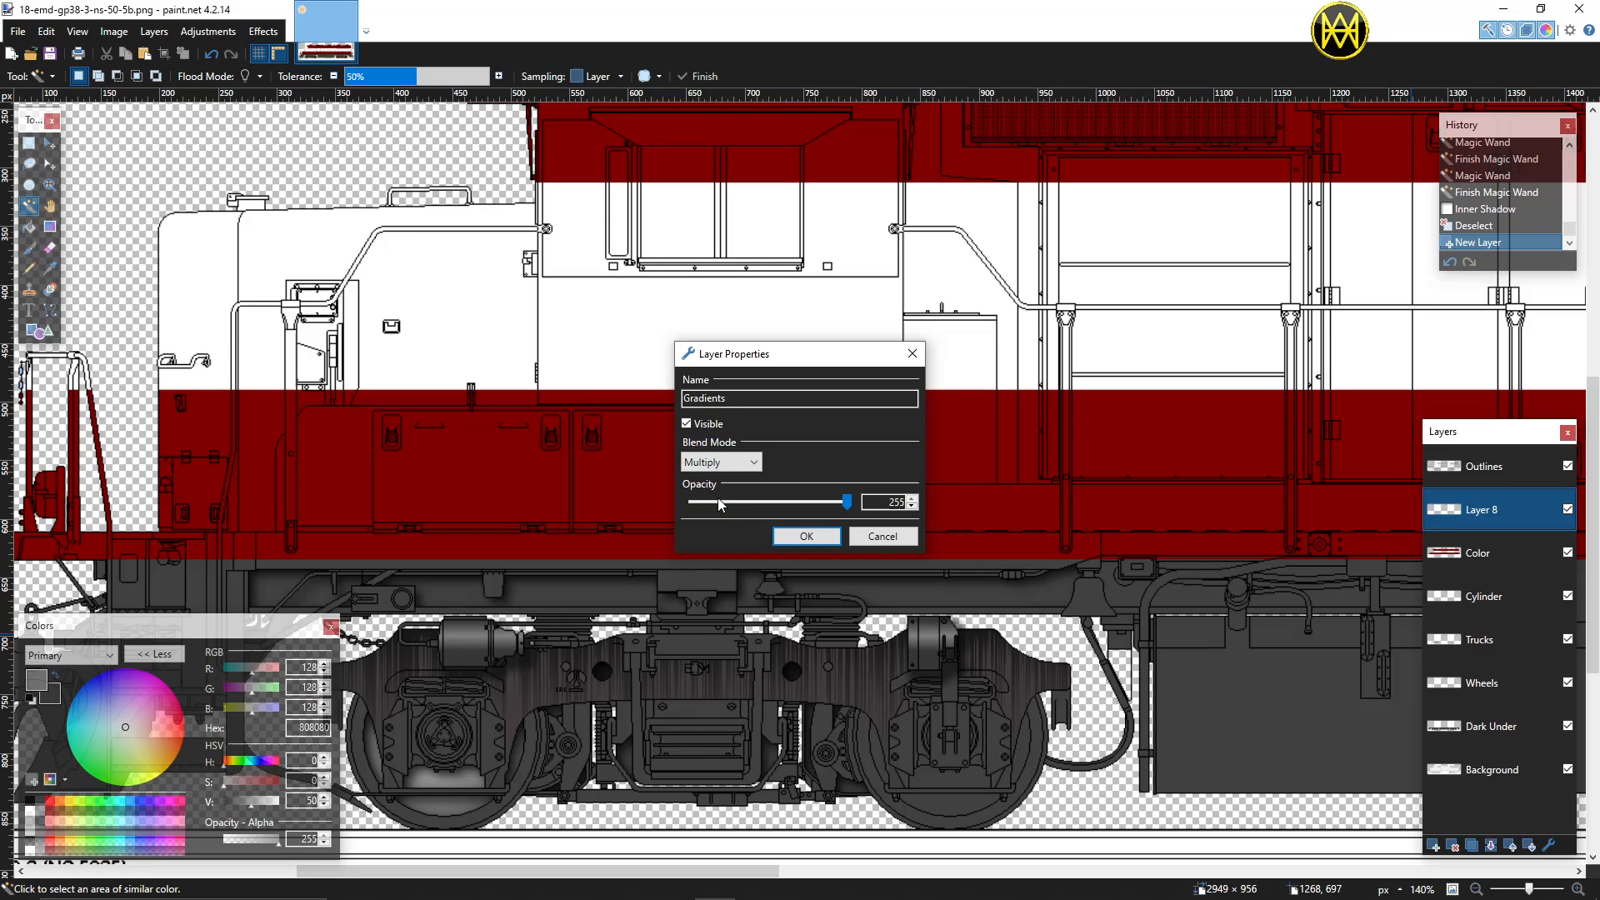
{"action": "left_click", "coordinate": [810, 536]}
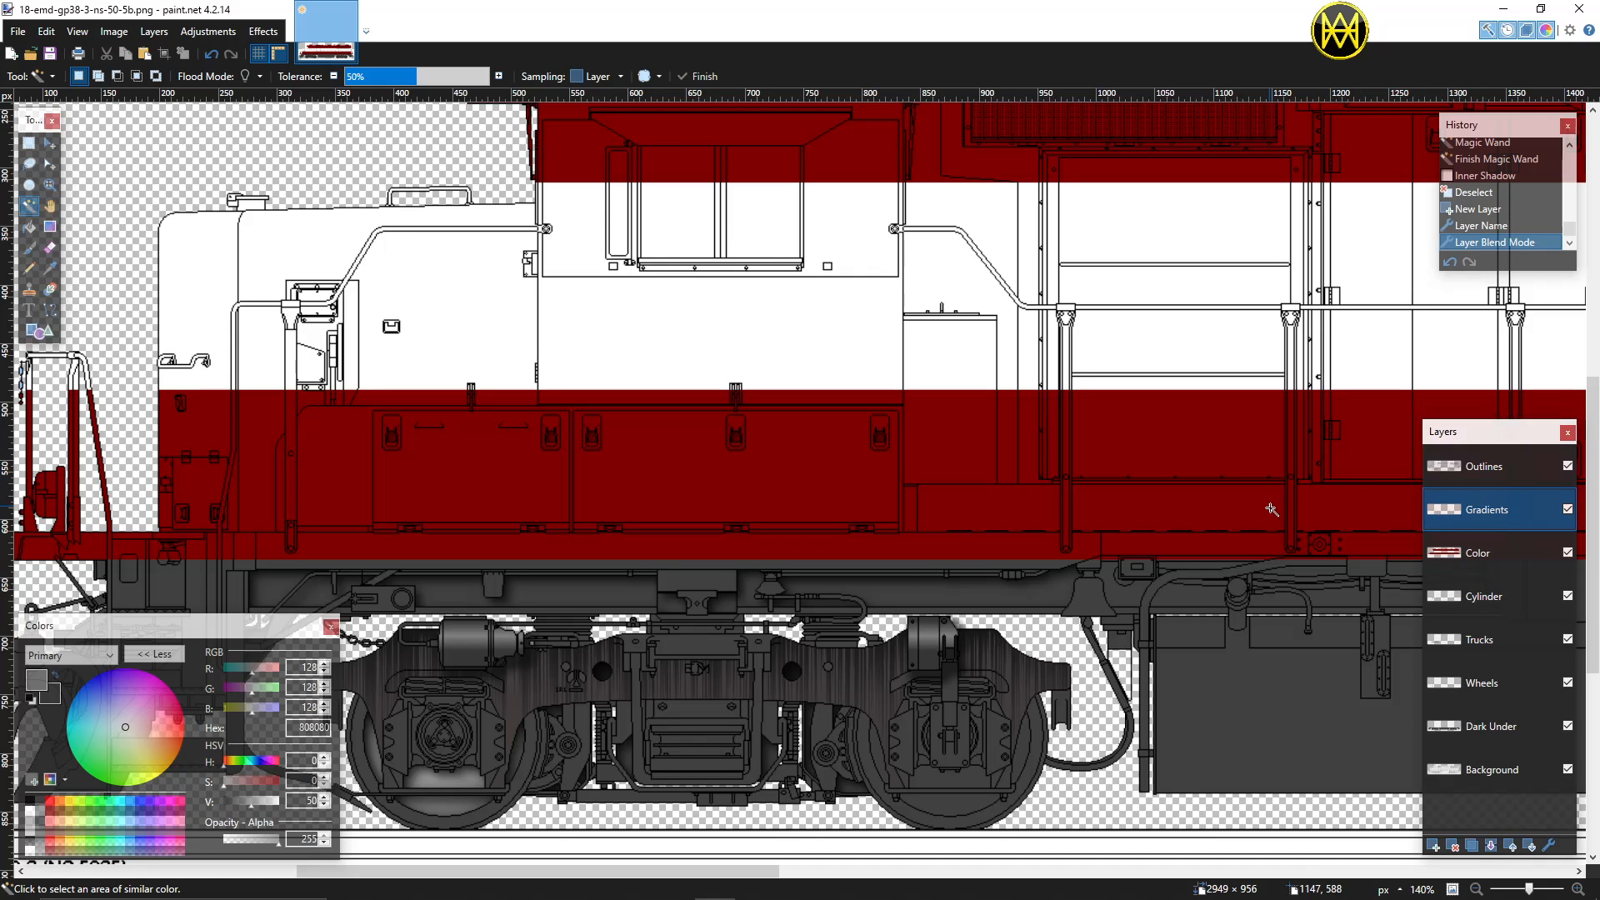
{"action": "scroll", "coordinate": [1270, 512], "scroll_direction": "up", "scroll_amount": 3}
{"action": "scroll", "coordinate": [1271, 512], "scroll_direction": "up", "scroll_amount": 1}
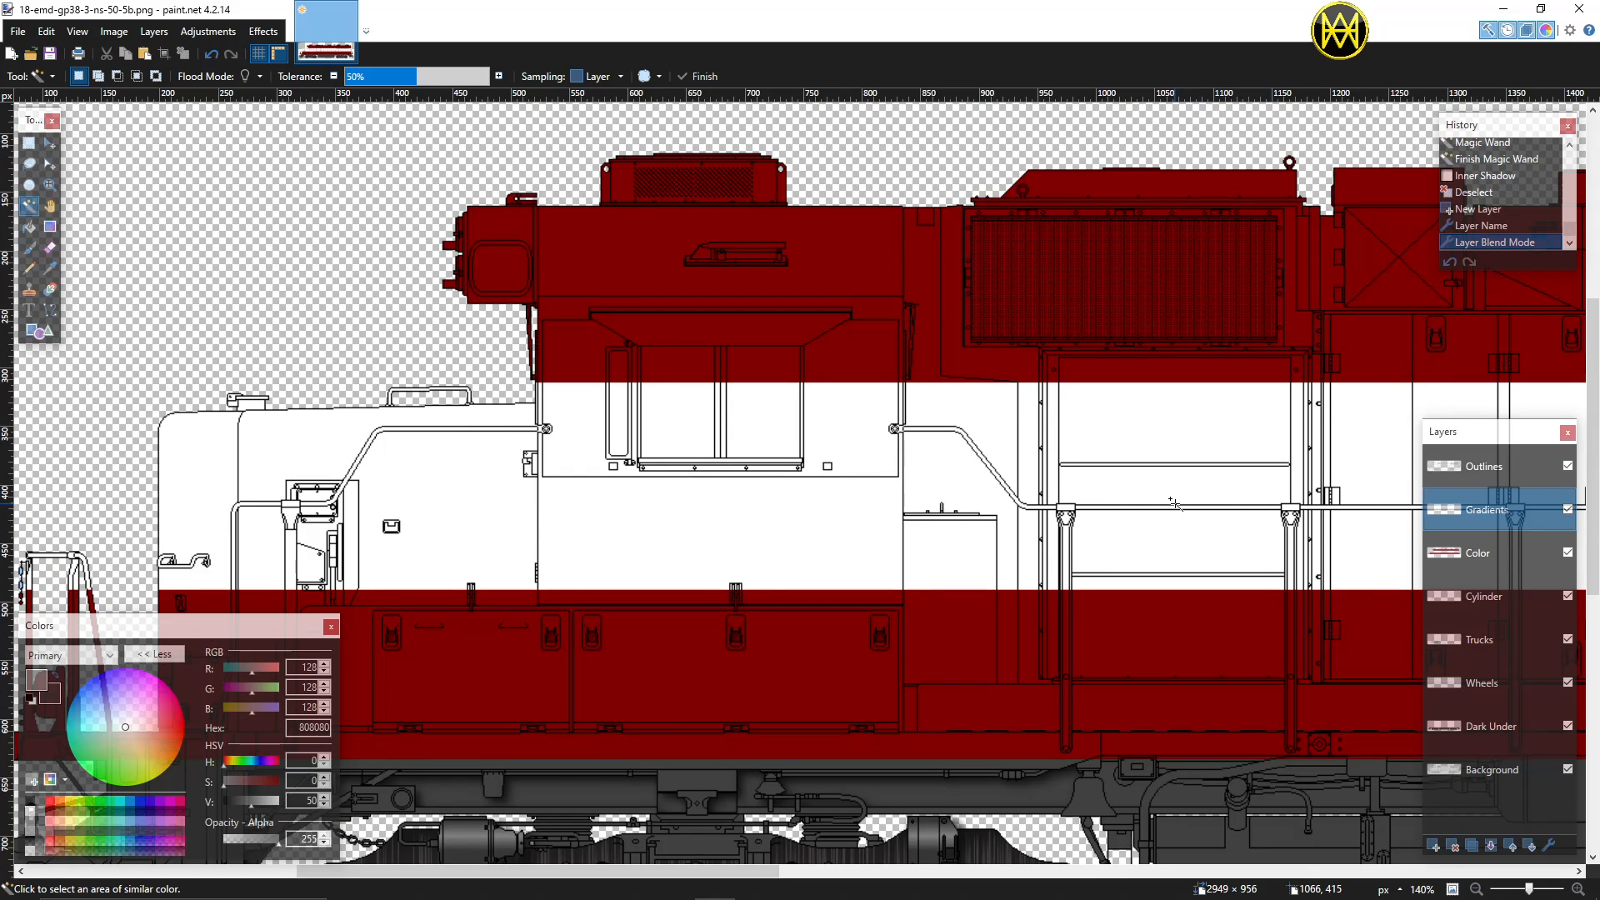
Step: Set the primary color to white and select a rectangular strip about 58 × 259 px behind the cab, from the roofline to the low box
{"action": "scroll", "coordinate": [1178, 505], "scroll_direction": "down", "scroll_amount": 1}
{"action": "scroll", "coordinate": [1177, 505], "scroll_direction": "right", "scroll_amount": 1}
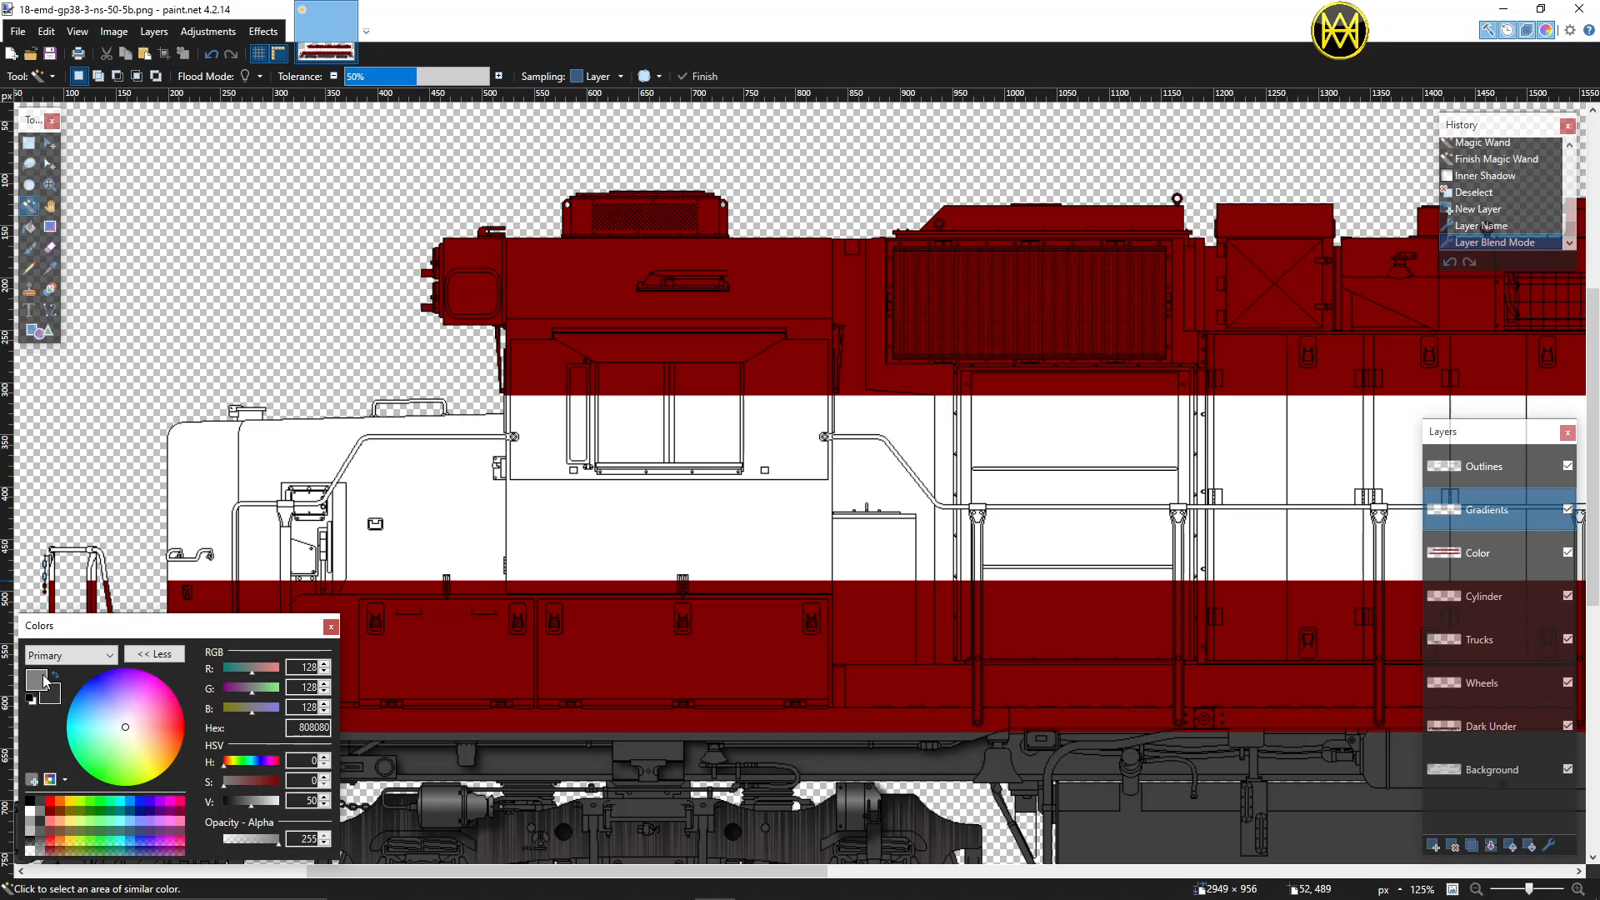
{"action": "left_click", "coordinate": [31, 813]}
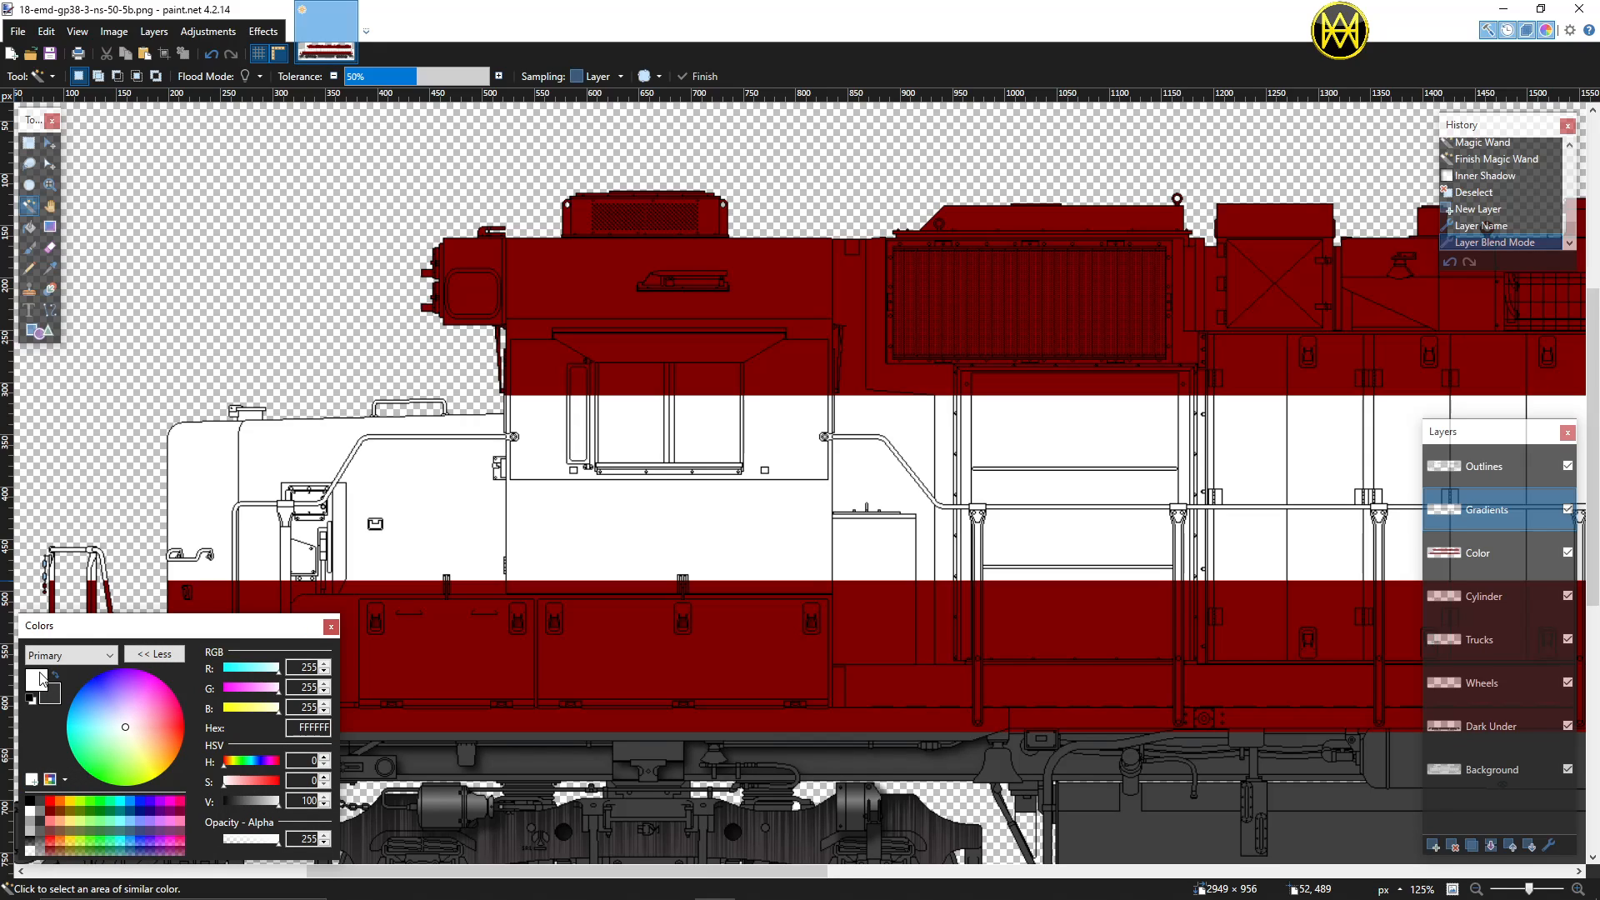
{"action": "left_click", "coordinate": [28, 143]}
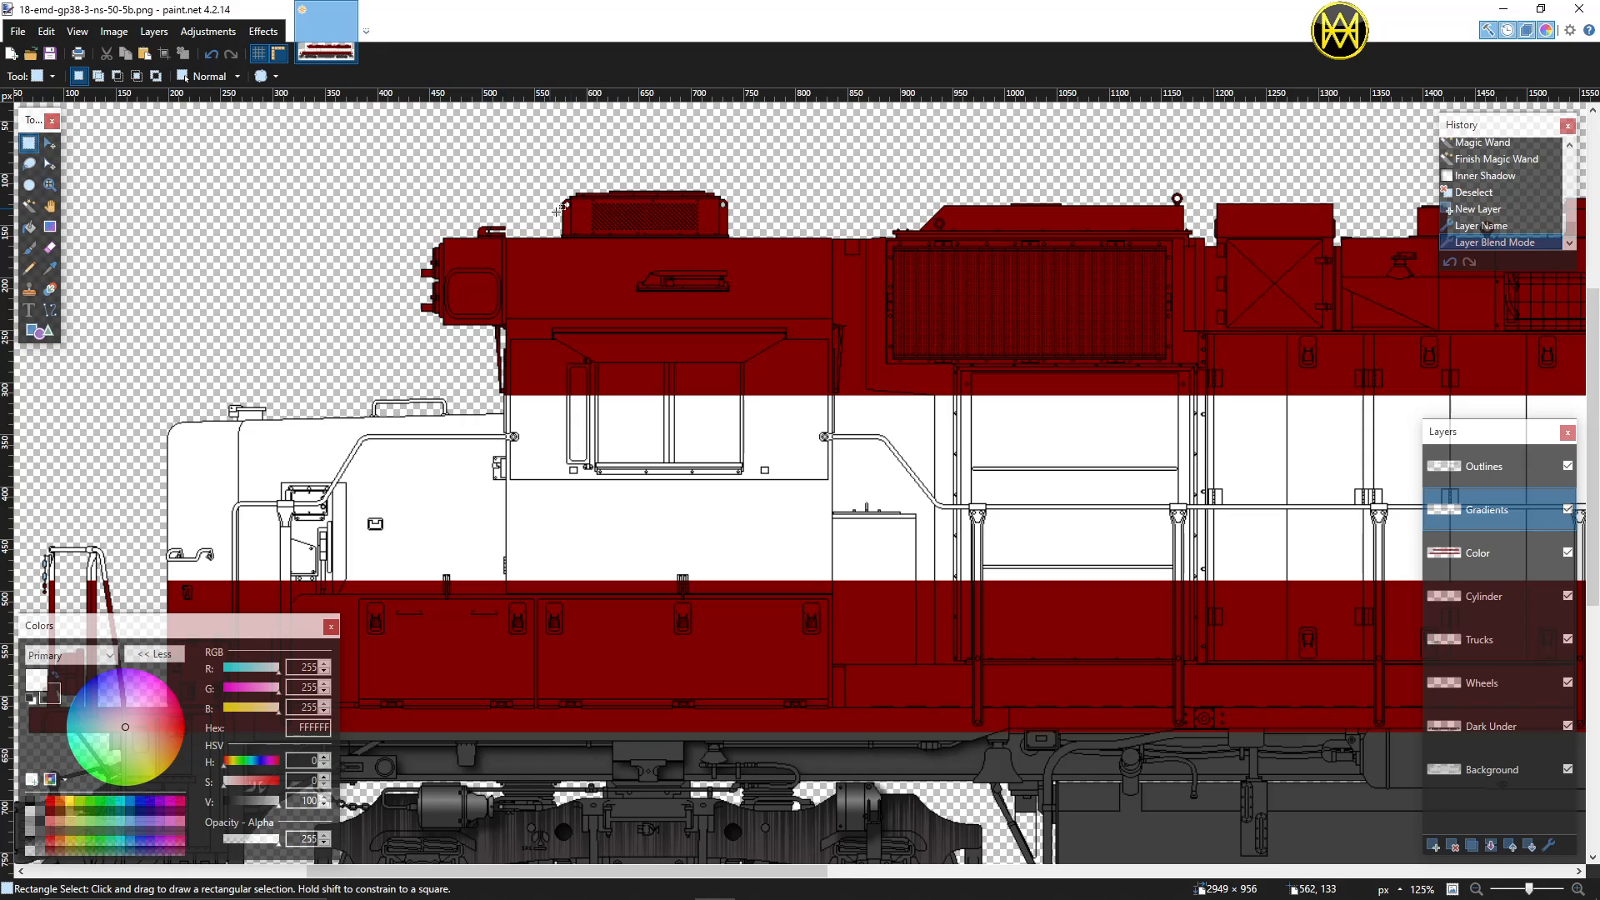
{"action": "scroll", "coordinate": [835, 266], "scroll_direction": "up", "scroll_amount": 1}
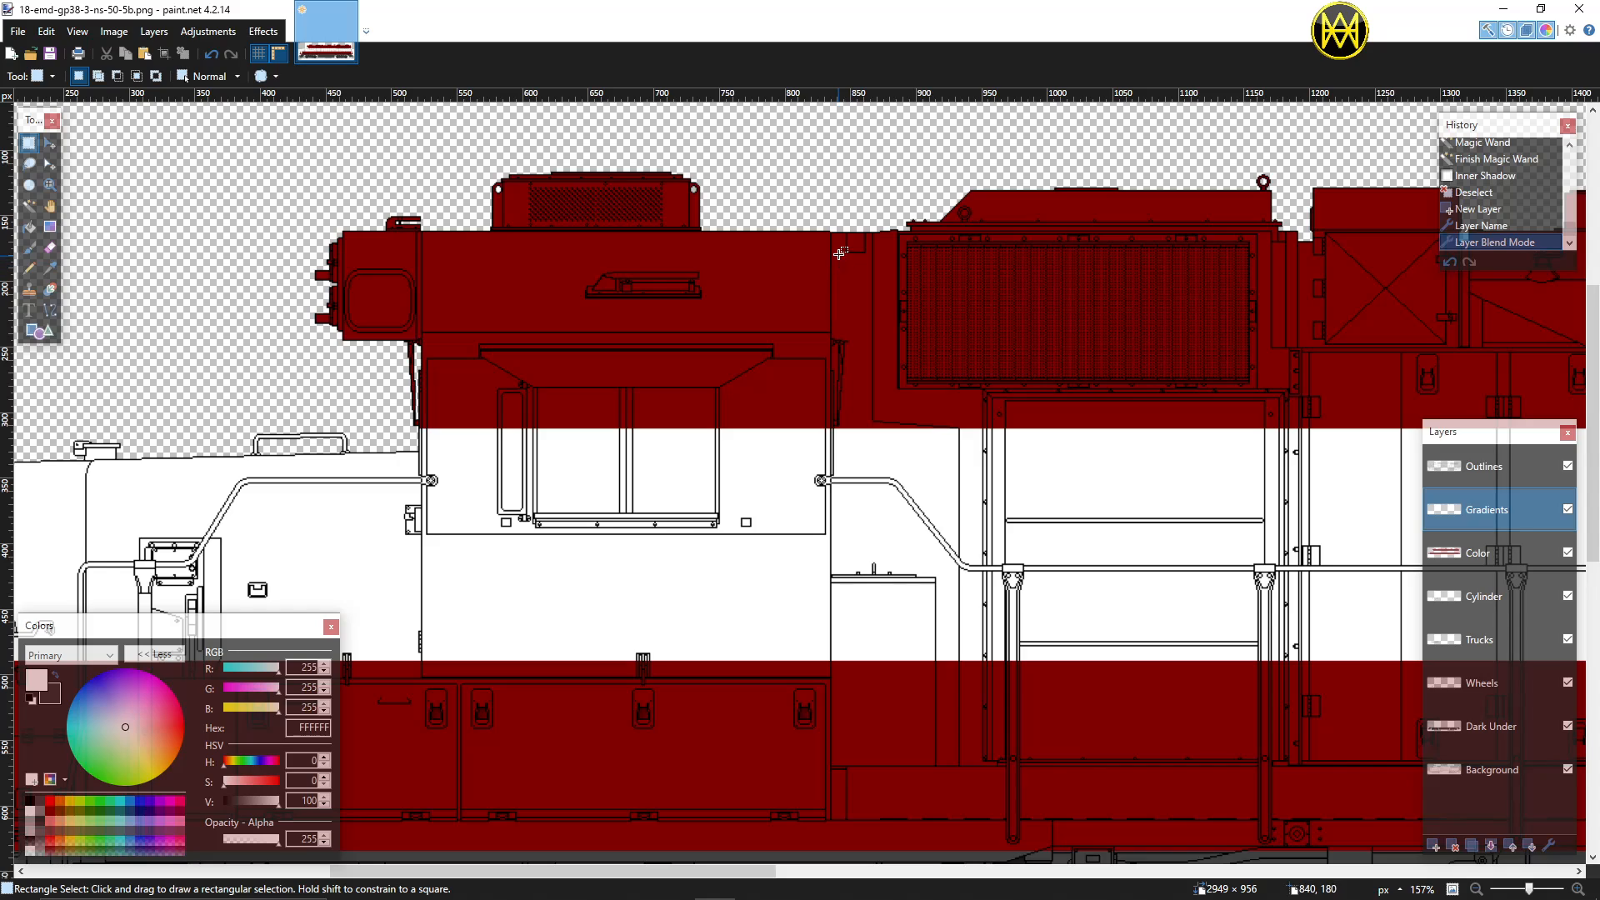
{"action": "scroll", "coordinate": [835, 236], "scroll_direction": "up", "scroll_amount": 1}
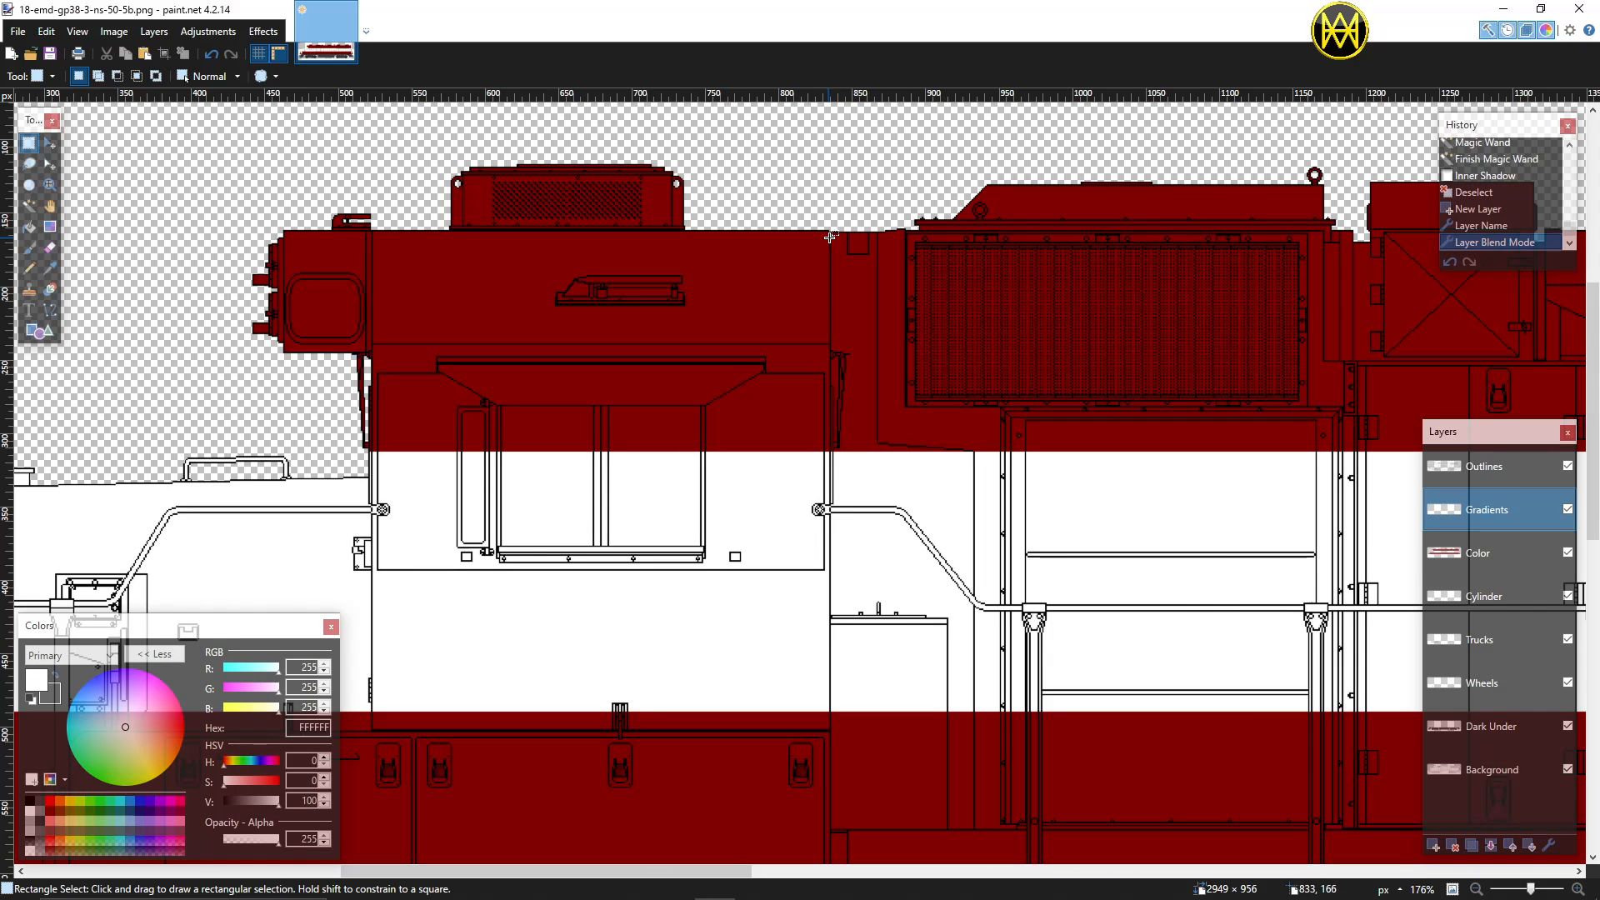
{"action": "left_click_drag", "start_coordinate": [832, 232], "coordinate": [917, 614]}
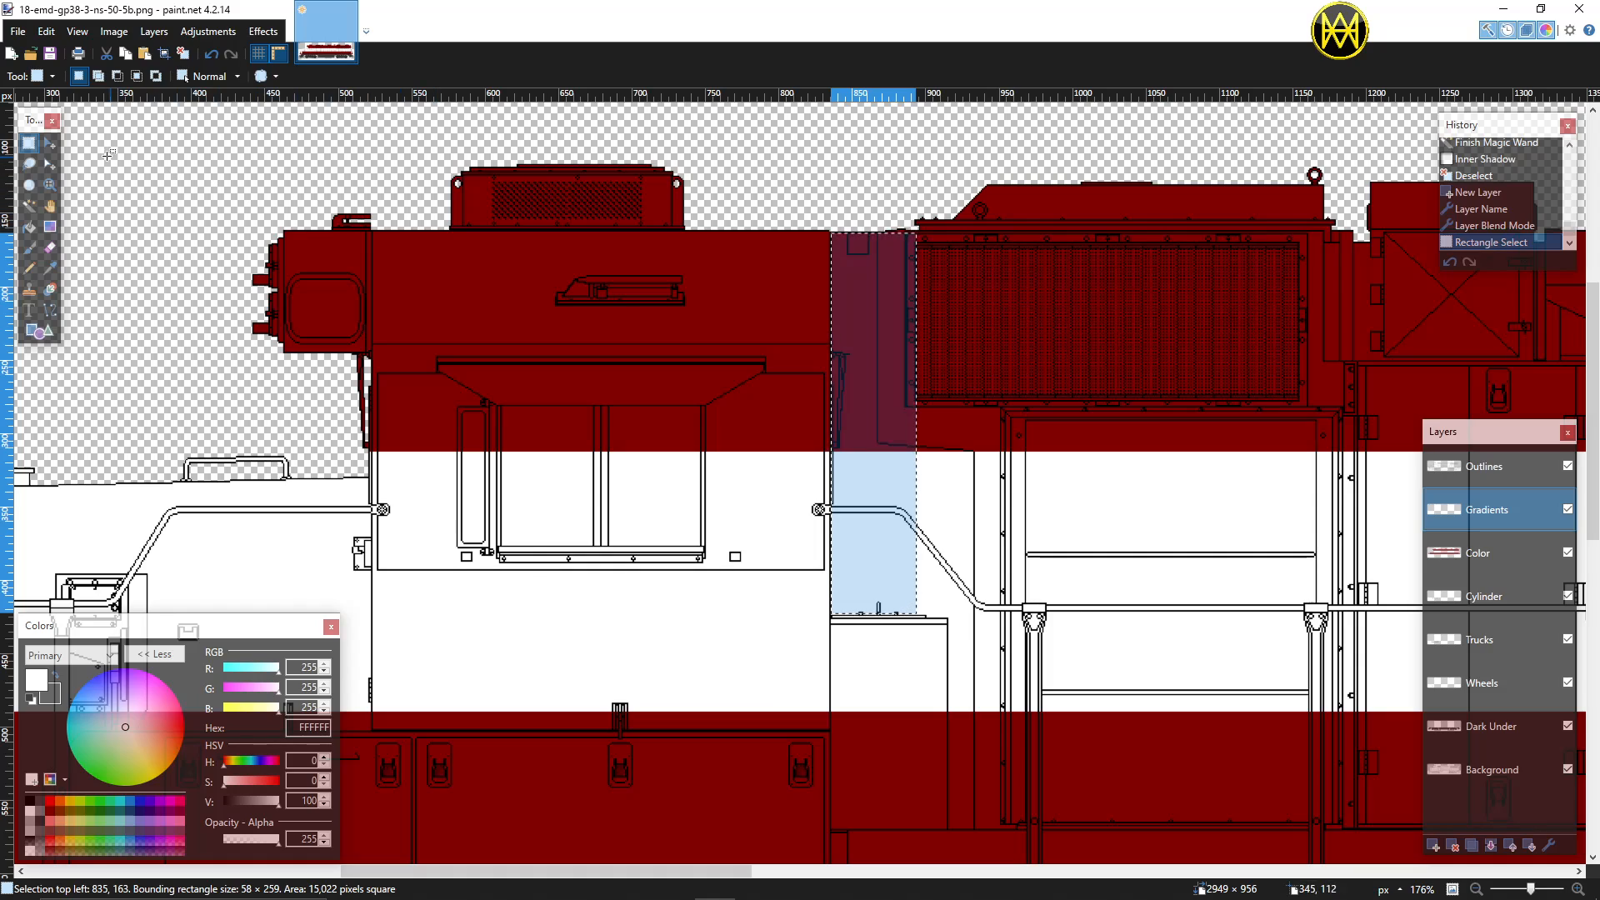
Step: Resize the strip selection behind the cab to 65 × 260 px so it reaches the radiator grille's edge and the low box's top
{"action": "left_click", "coordinate": [50, 168]}
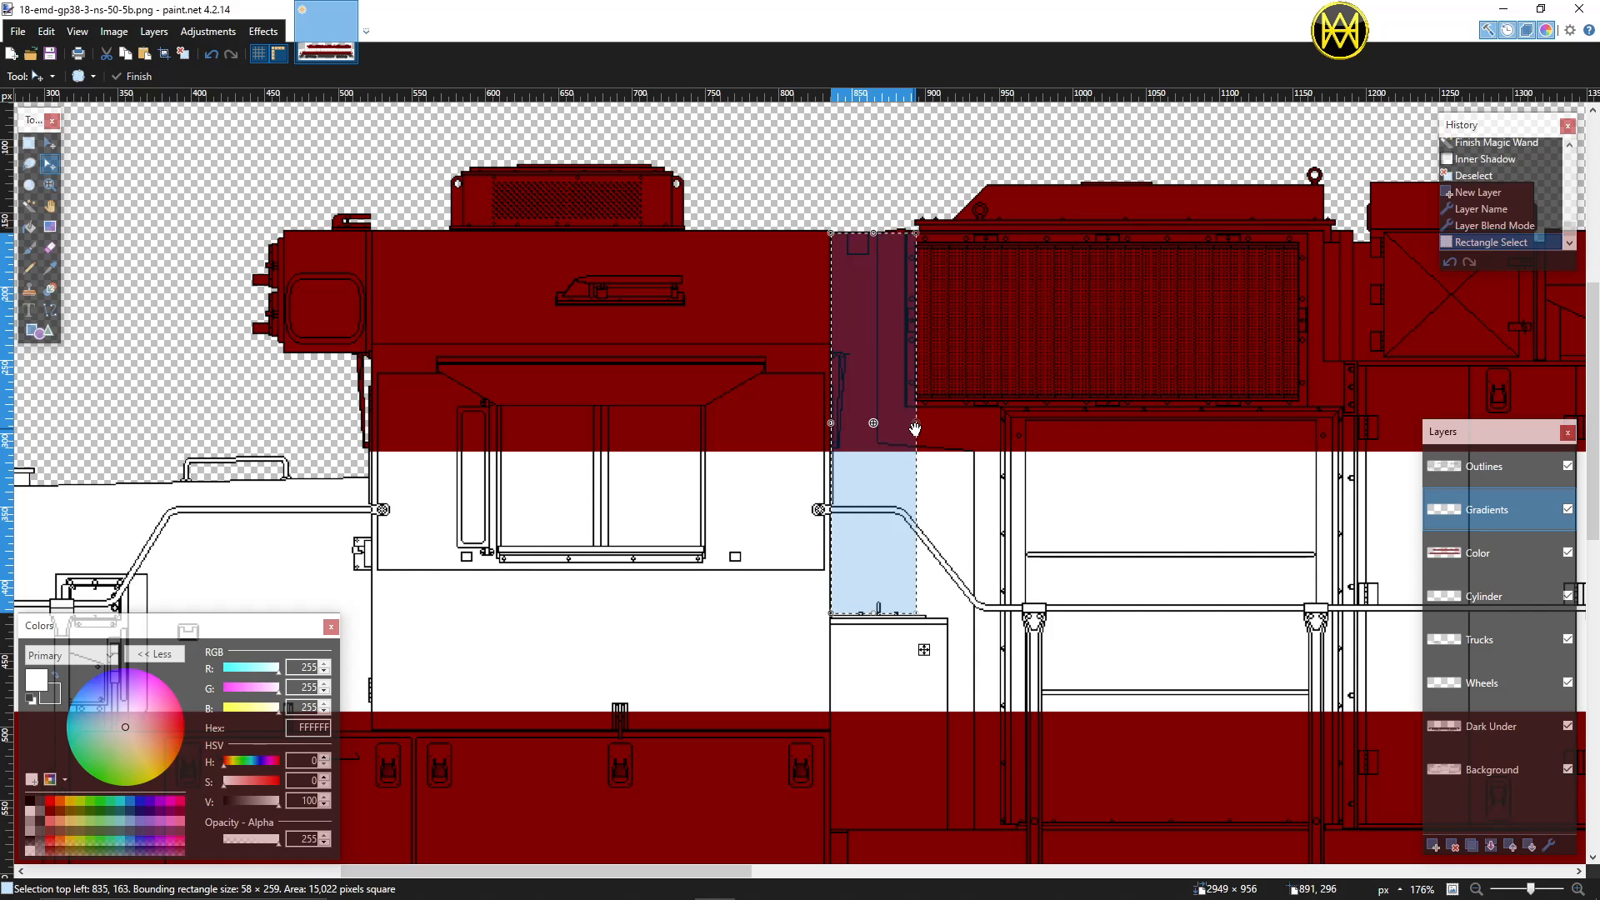
{"action": "mouse_move", "coordinate": [917, 428]}
{"action": "left_mouse_down"}
{"action": "mouse_move", "coordinate": [955, 428]}
{"action": "mouse_move", "coordinate": [928, 427]}
{"action": "left_mouse_up"}
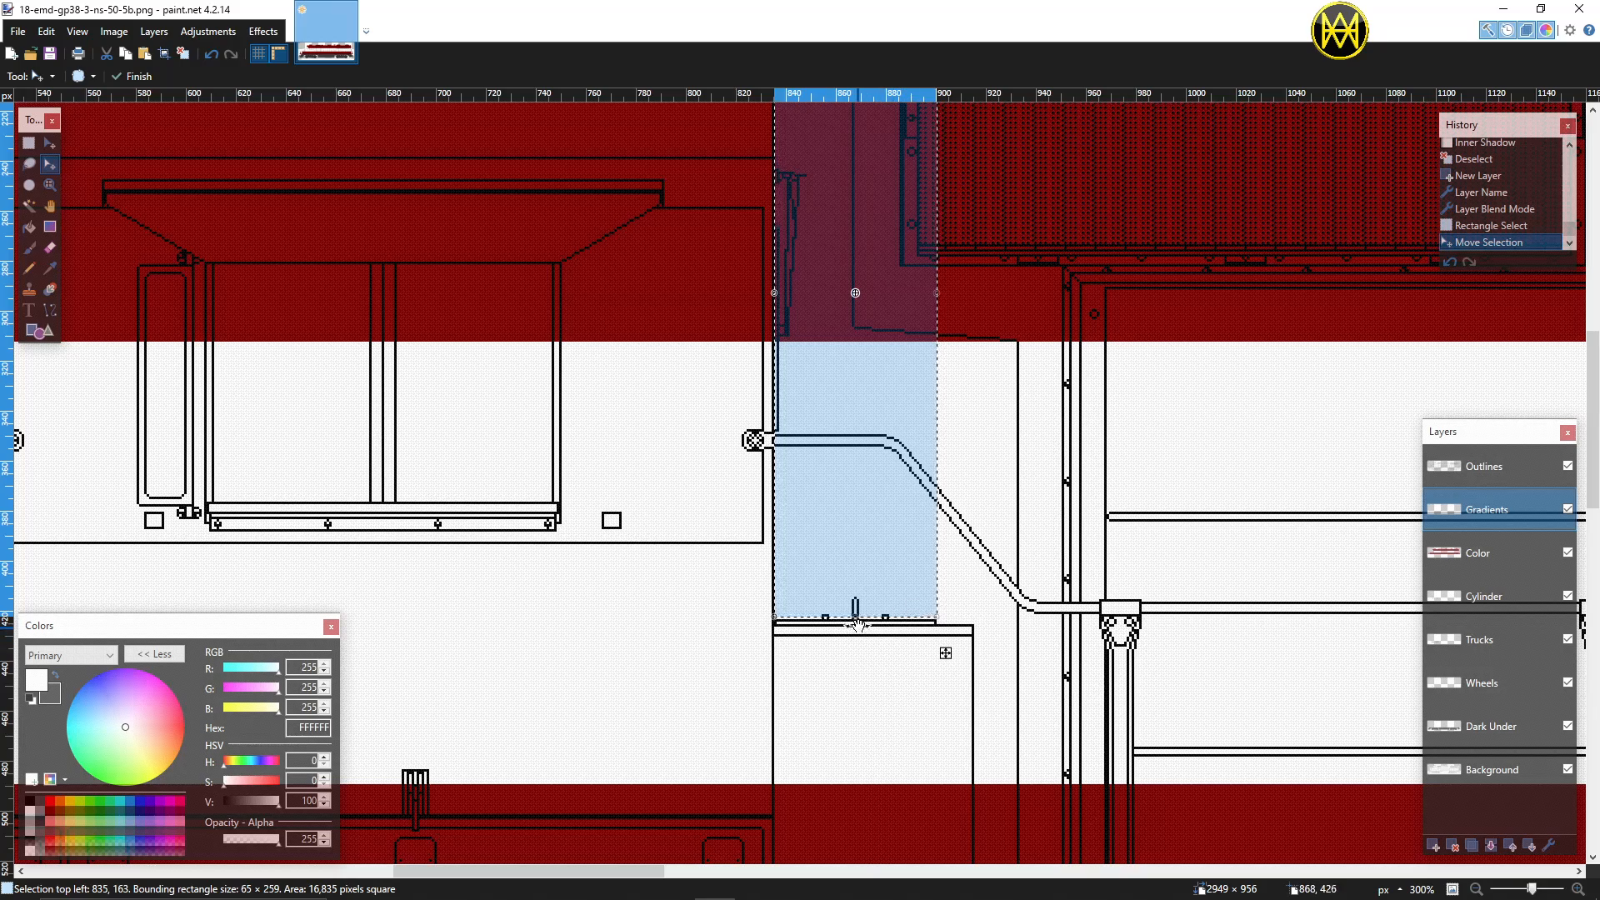
{"action": "left_click_drag", "start_coordinate": [856, 616], "coordinate": [856, 619]}
{"action": "scroll", "coordinate": [872, 536], "scroll_direction": "up", "scroll_amount": 3}
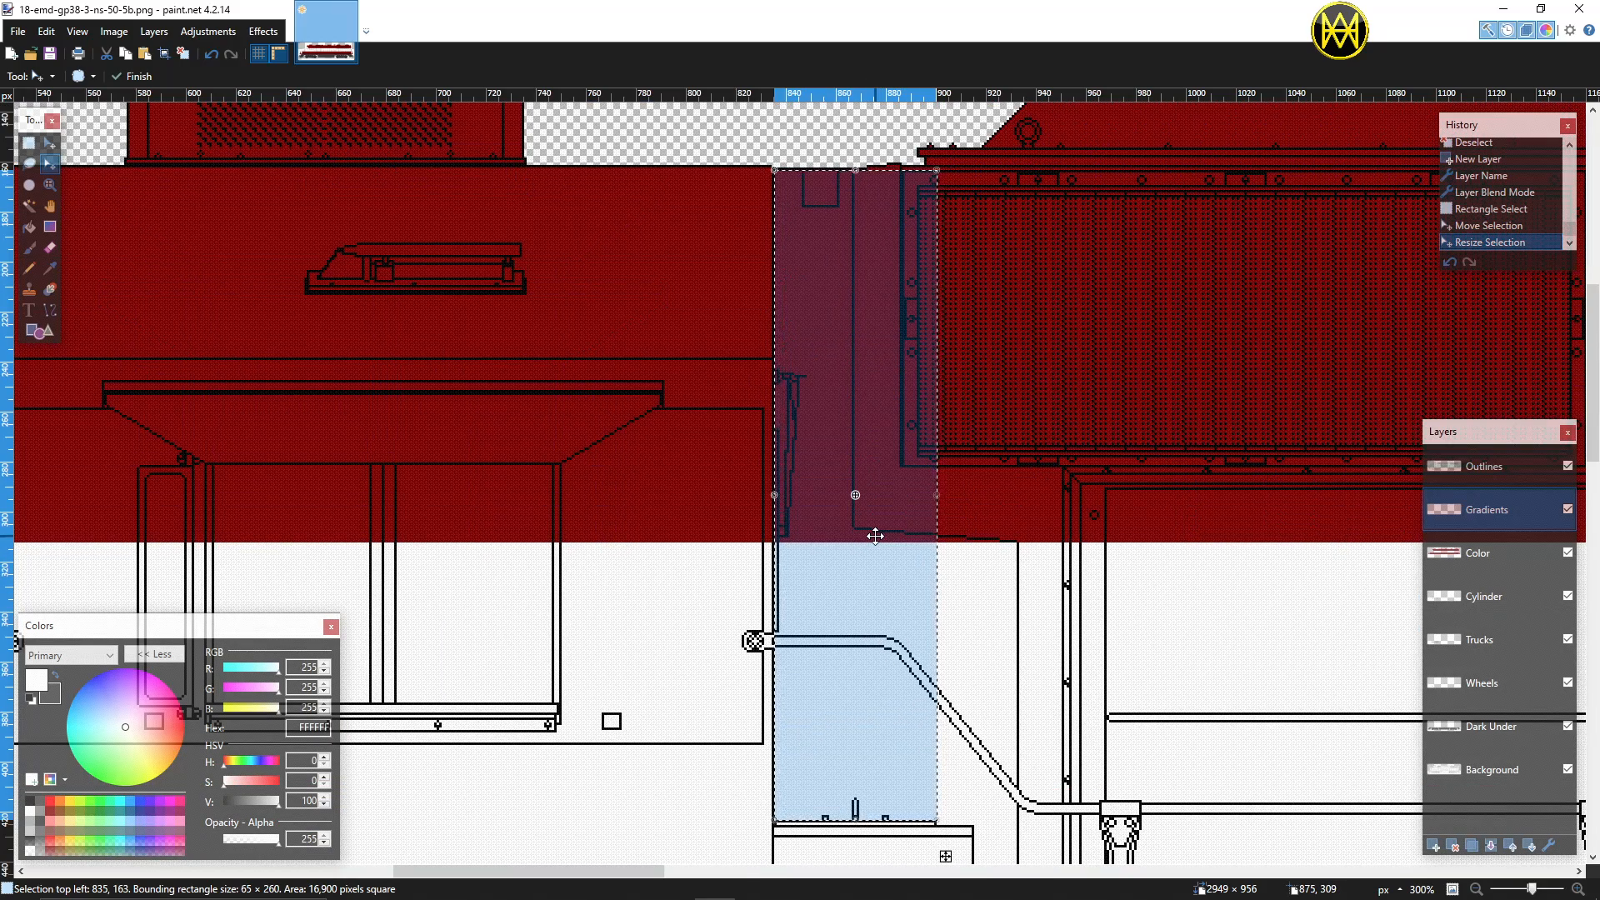
{"action": "scroll", "coordinate": [875, 536], "scroll_direction": "down", "scroll_amount": 2}
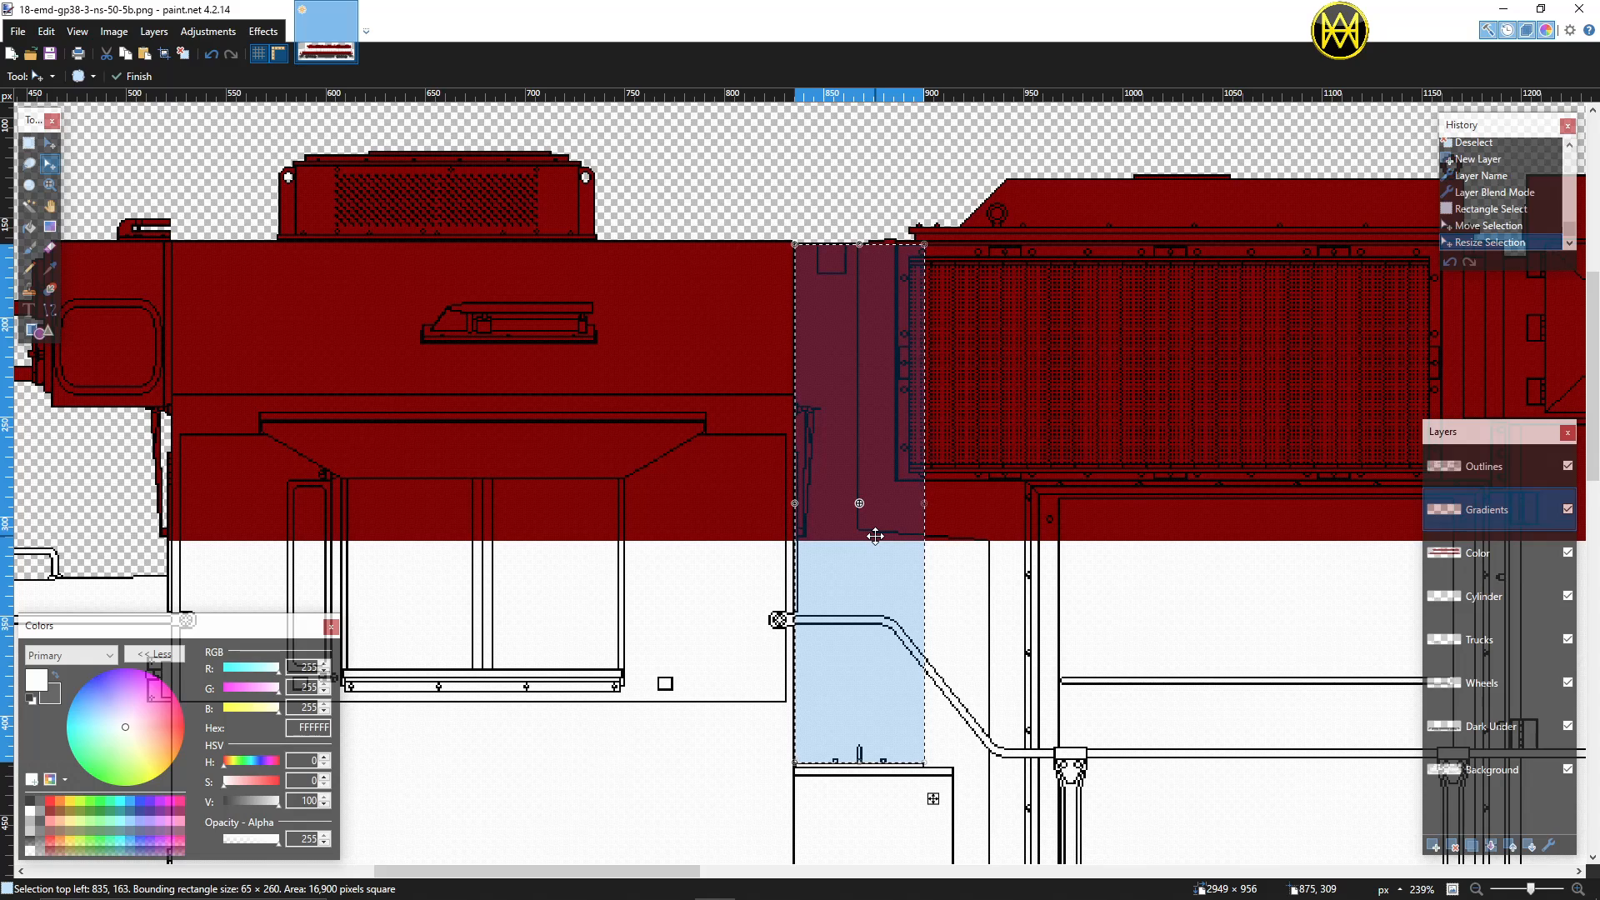
{"action": "scroll", "coordinate": [875, 536], "scroll_direction": "down", "scroll_amount": 3}
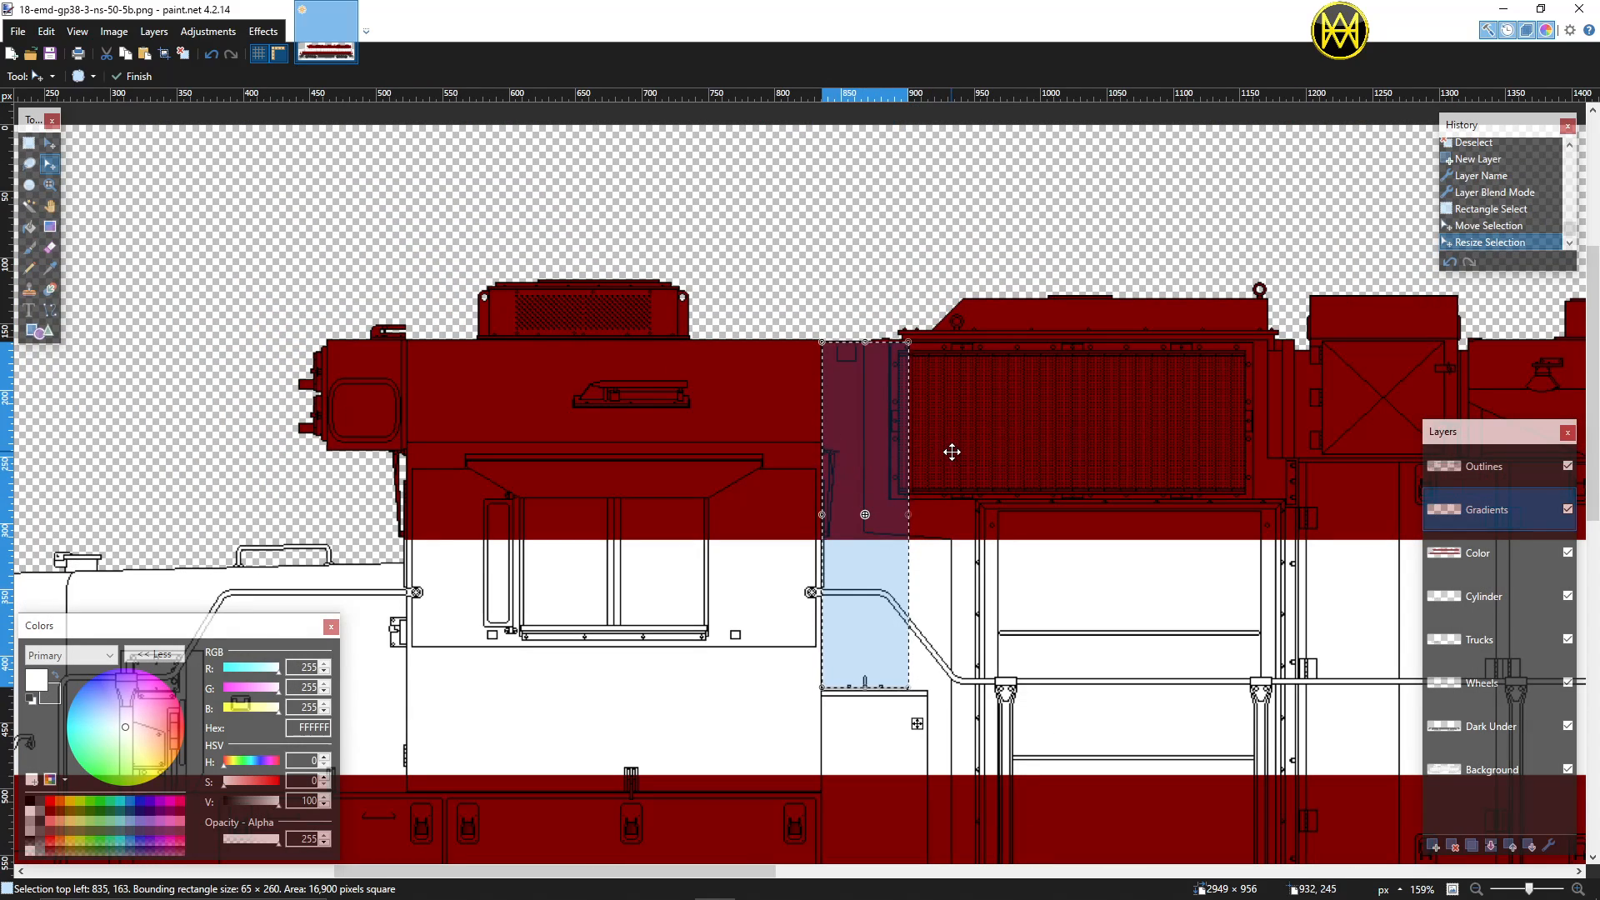
Step: Fill the selected strip with a horizontal linear gradient that is dark at the cab's rear edge and fades to white, and deselect
{"action": "left_click", "coordinate": [50, 226]}
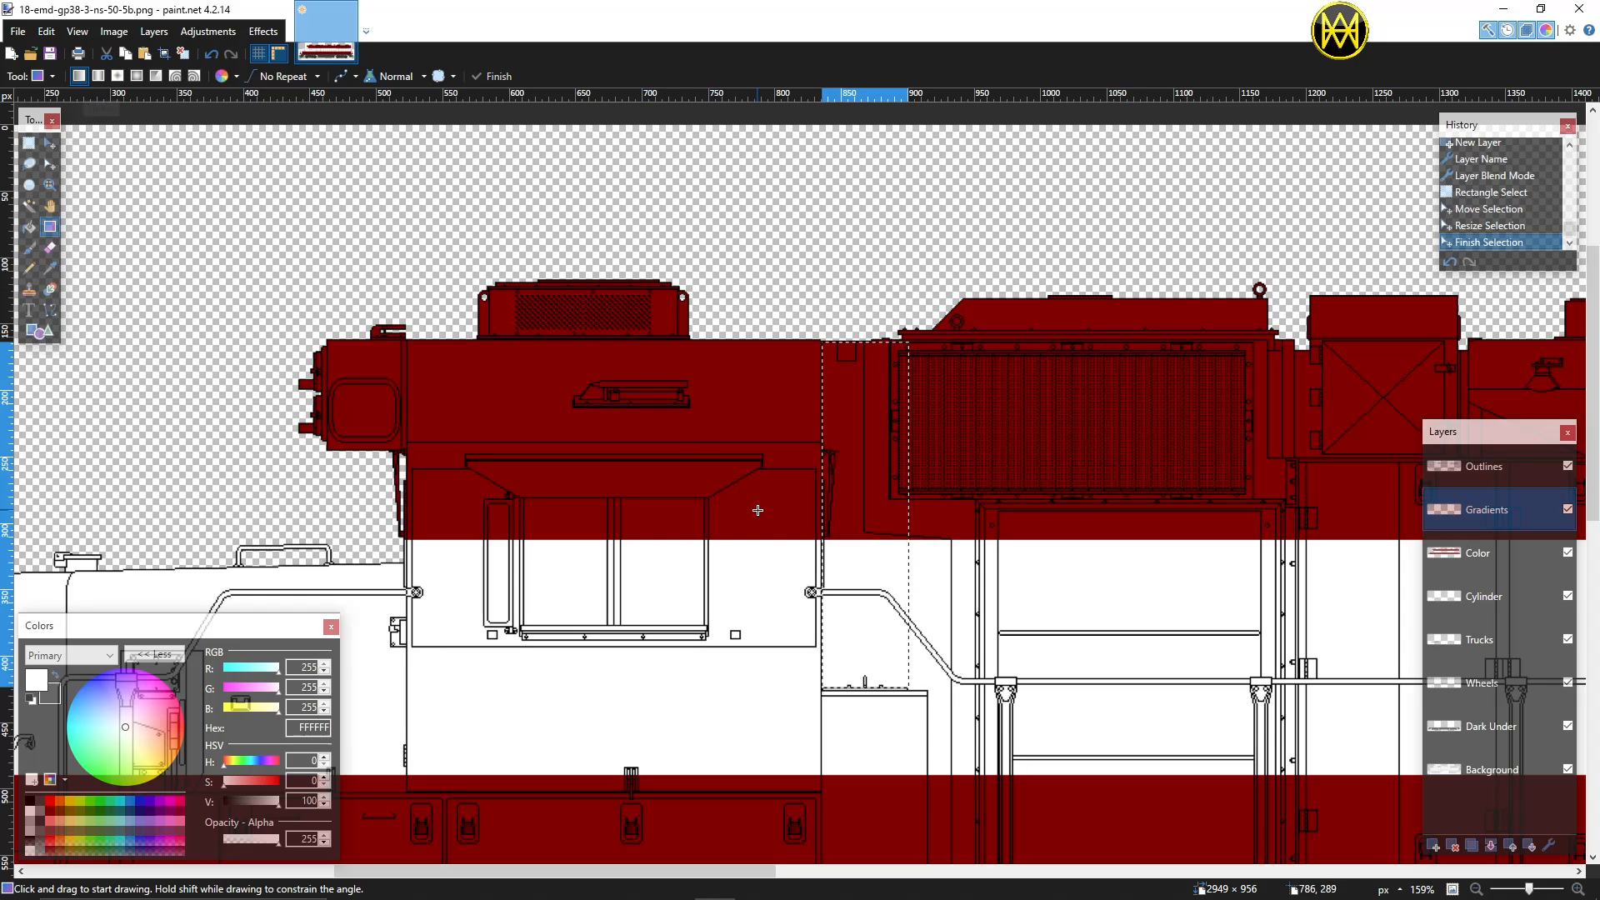
{"action": "left_click_drag", "start_coordinate": [776, 535], "coordinate": [734, 534]}
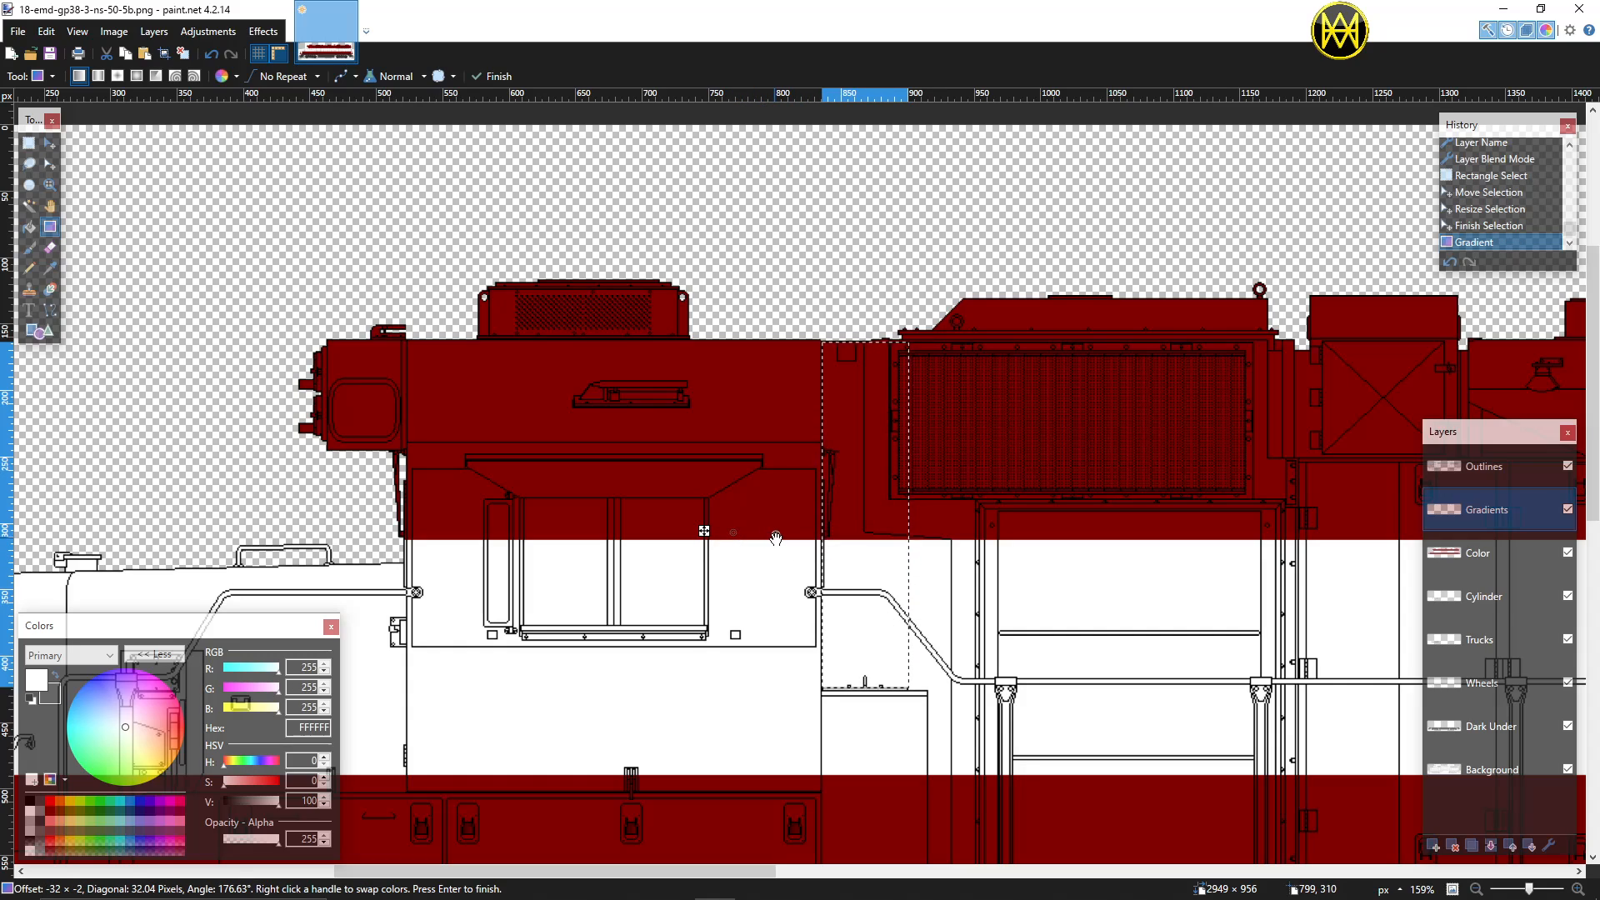
{"action": "left_click_drag", "start_coordinate": [834, 539], "coordinate": [860, 543]}
{"action": "left_click_drag", "start_coordinate": [733, 531], "coordinate": [800, 539]}
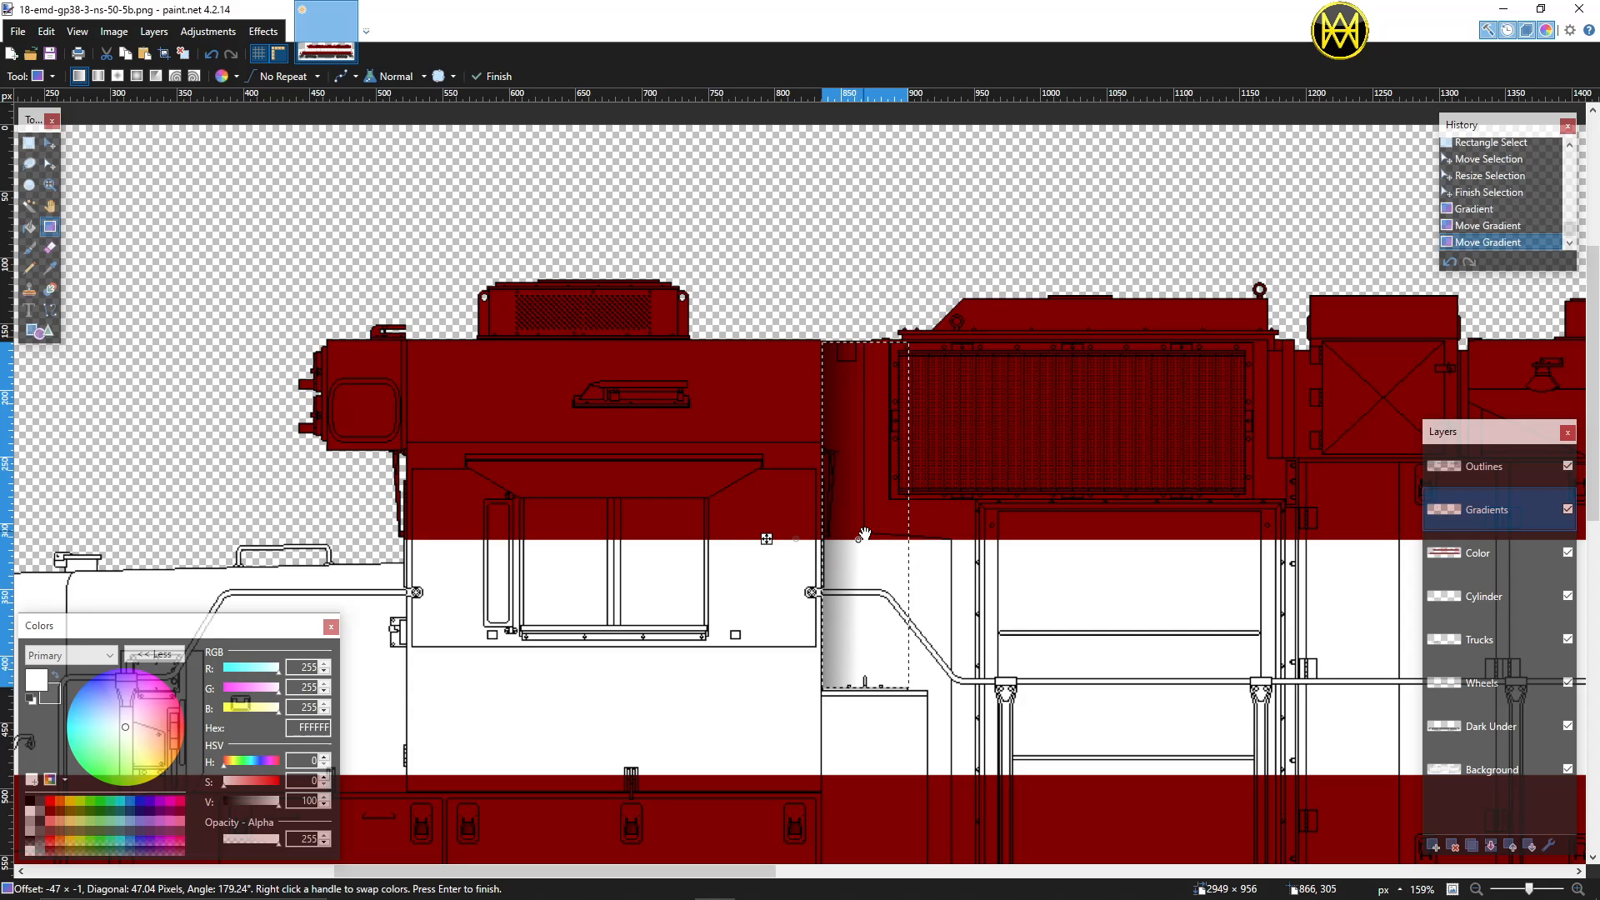
{"action": "scroll", "coordinate": [867, 537], "scroll_direction": "down", "scroll_amount": 4}
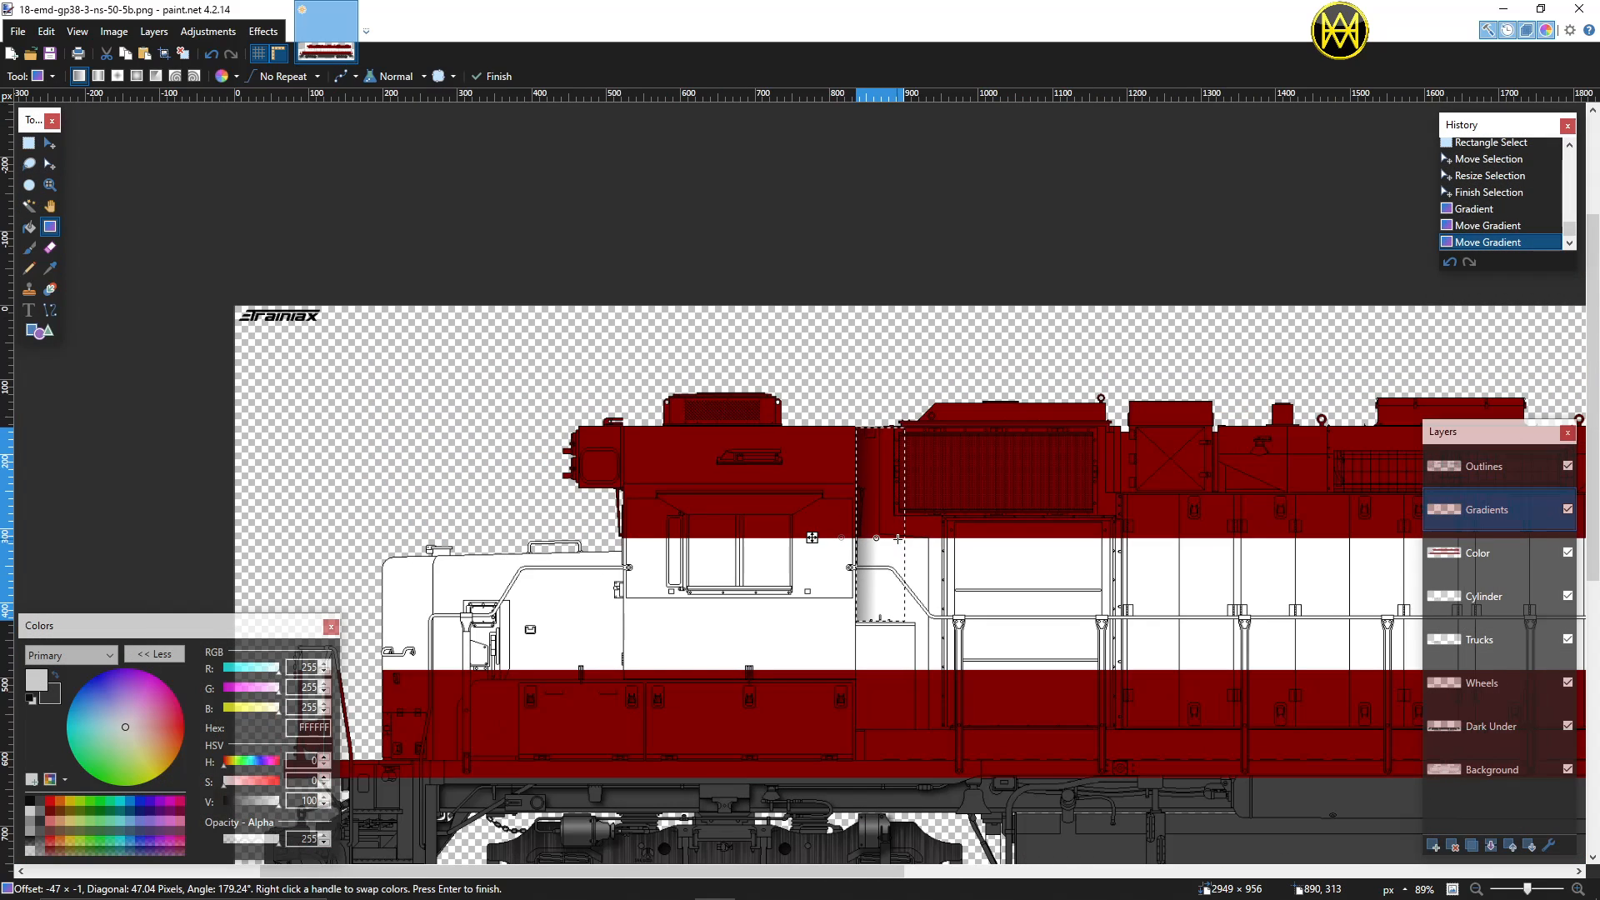
{"action": "key", "text": "ctrl+d"}
{"action": "scroll", "coordinate": [897, 537], "scroll_direction": "down", "scroll_amount": 2}
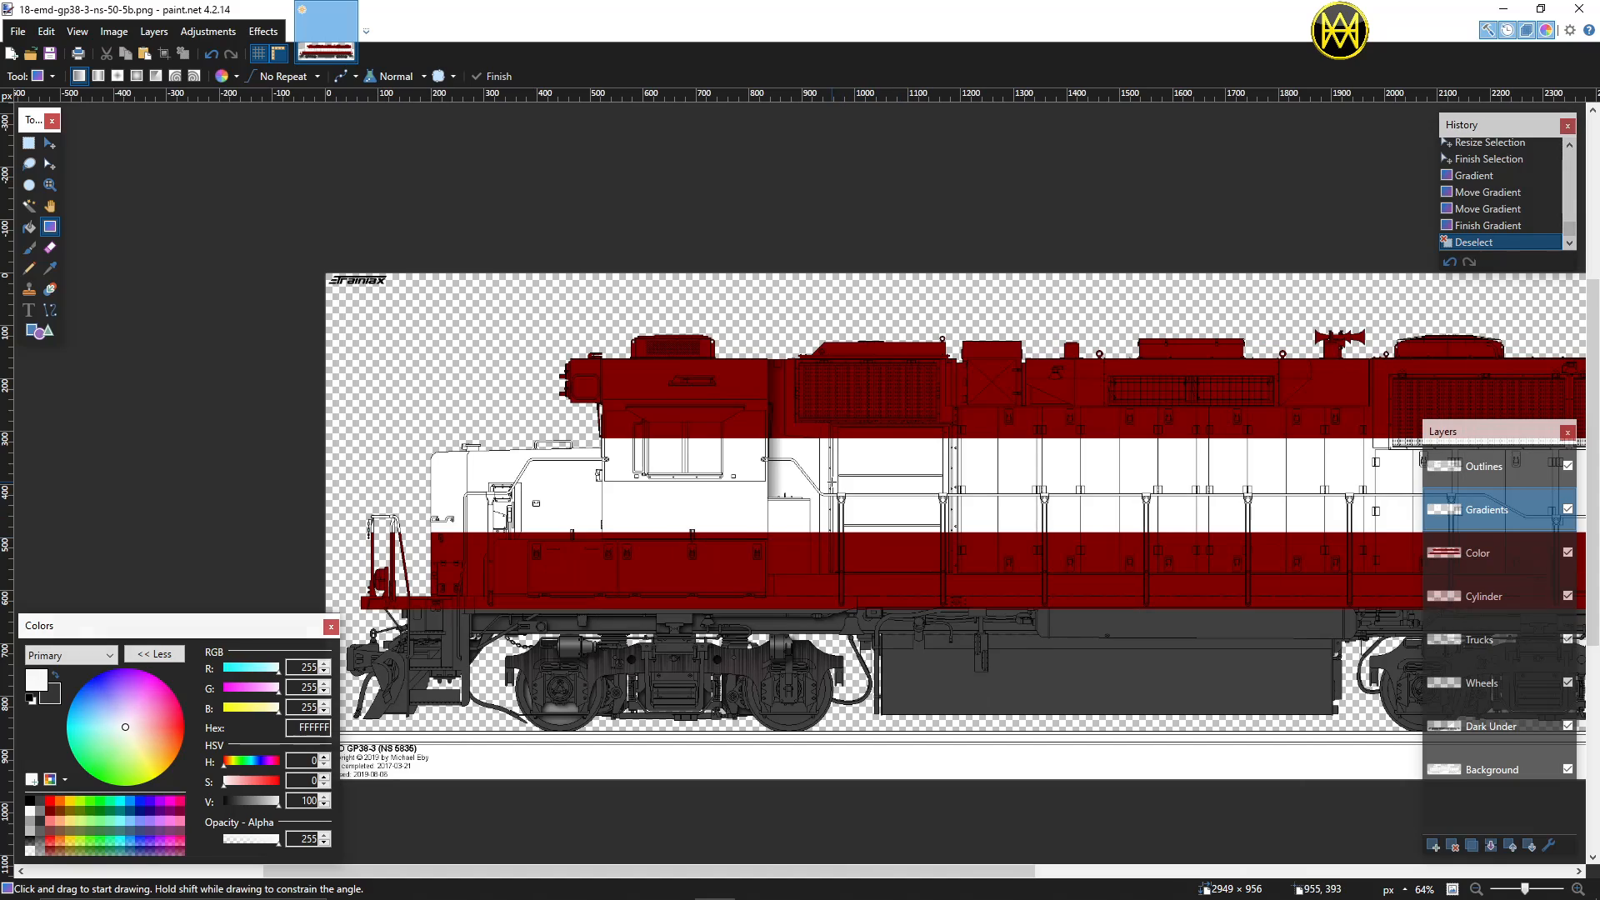
Step: Shade a 40 × 143 px strip beside the low box behind the cab with a horizontal gradient fading away from the box, and deselect
{"action": "scroll", "coordinate": [774, 399], "scroll_direction": "up", "scroll_amount": 1}
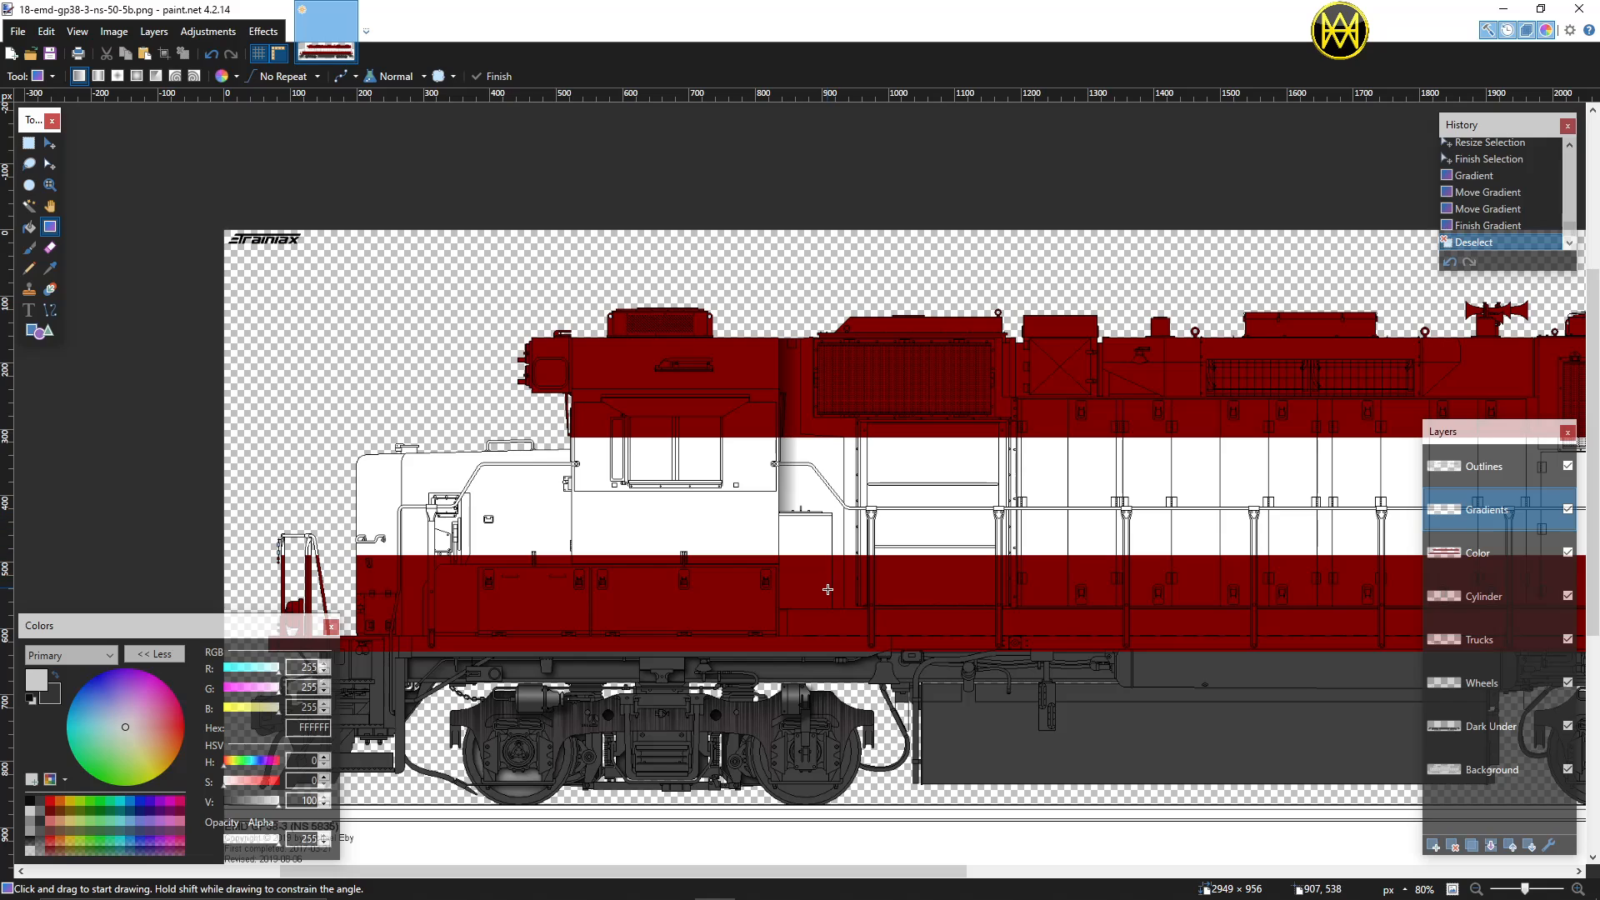
{"action": "scroll", "coordinate": [842, 575], "scroll_direction": "up", "scroll_amount": 2}
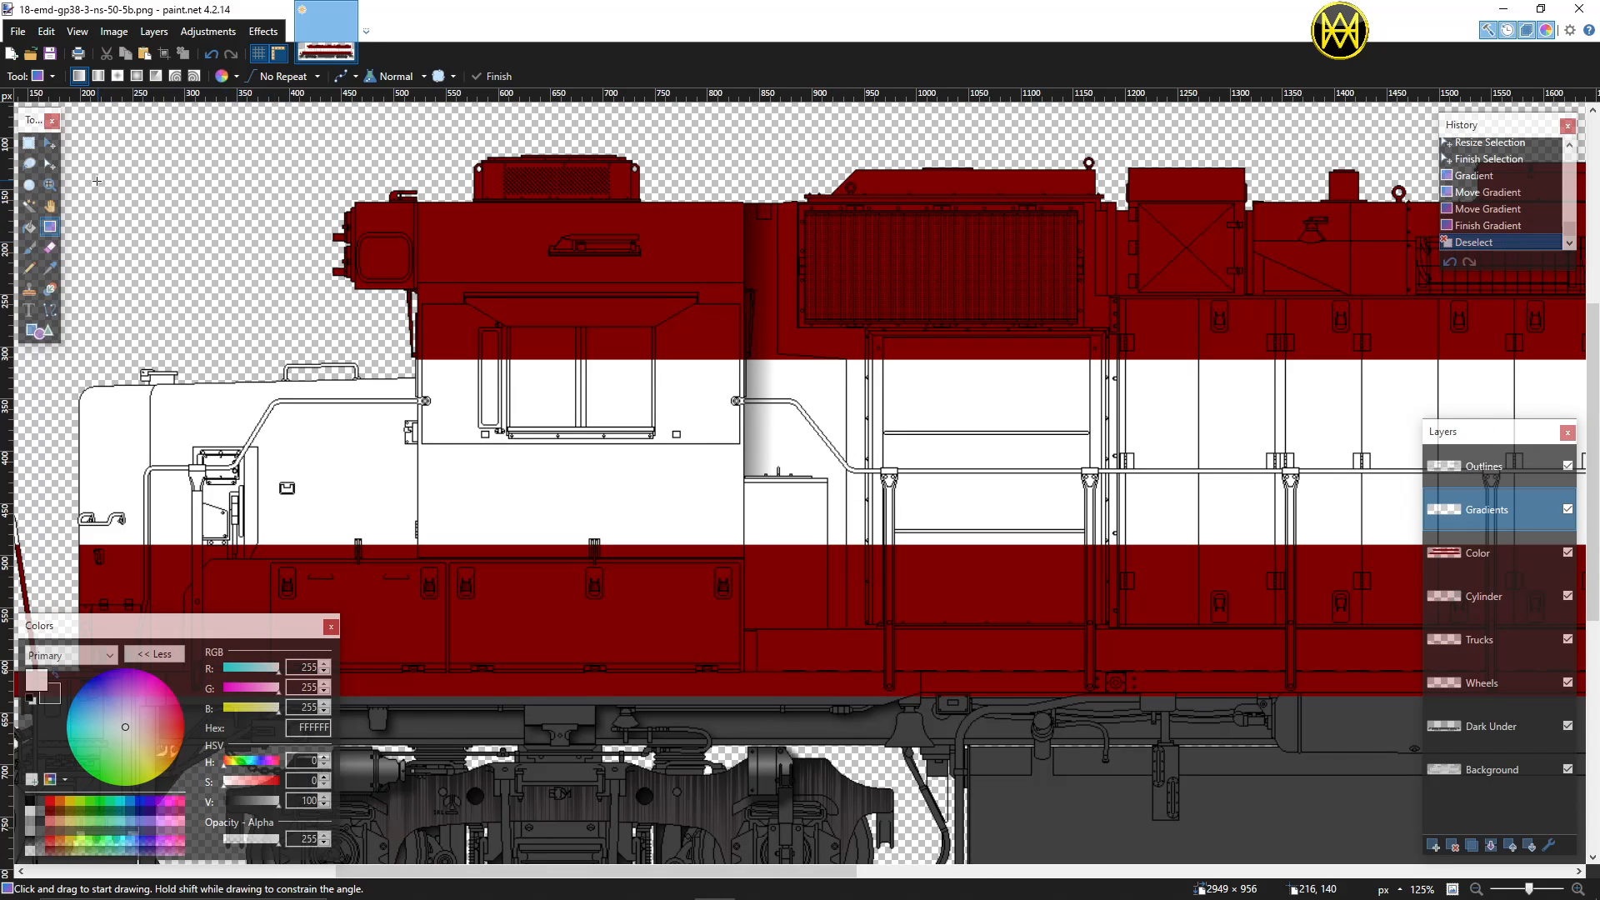
{"action": "left_click", "coordinate": [29, 143]}
{"action": "scroll", "coordinate": [811, 495], "scroll_direction": "up", "scroll_amount": 2}
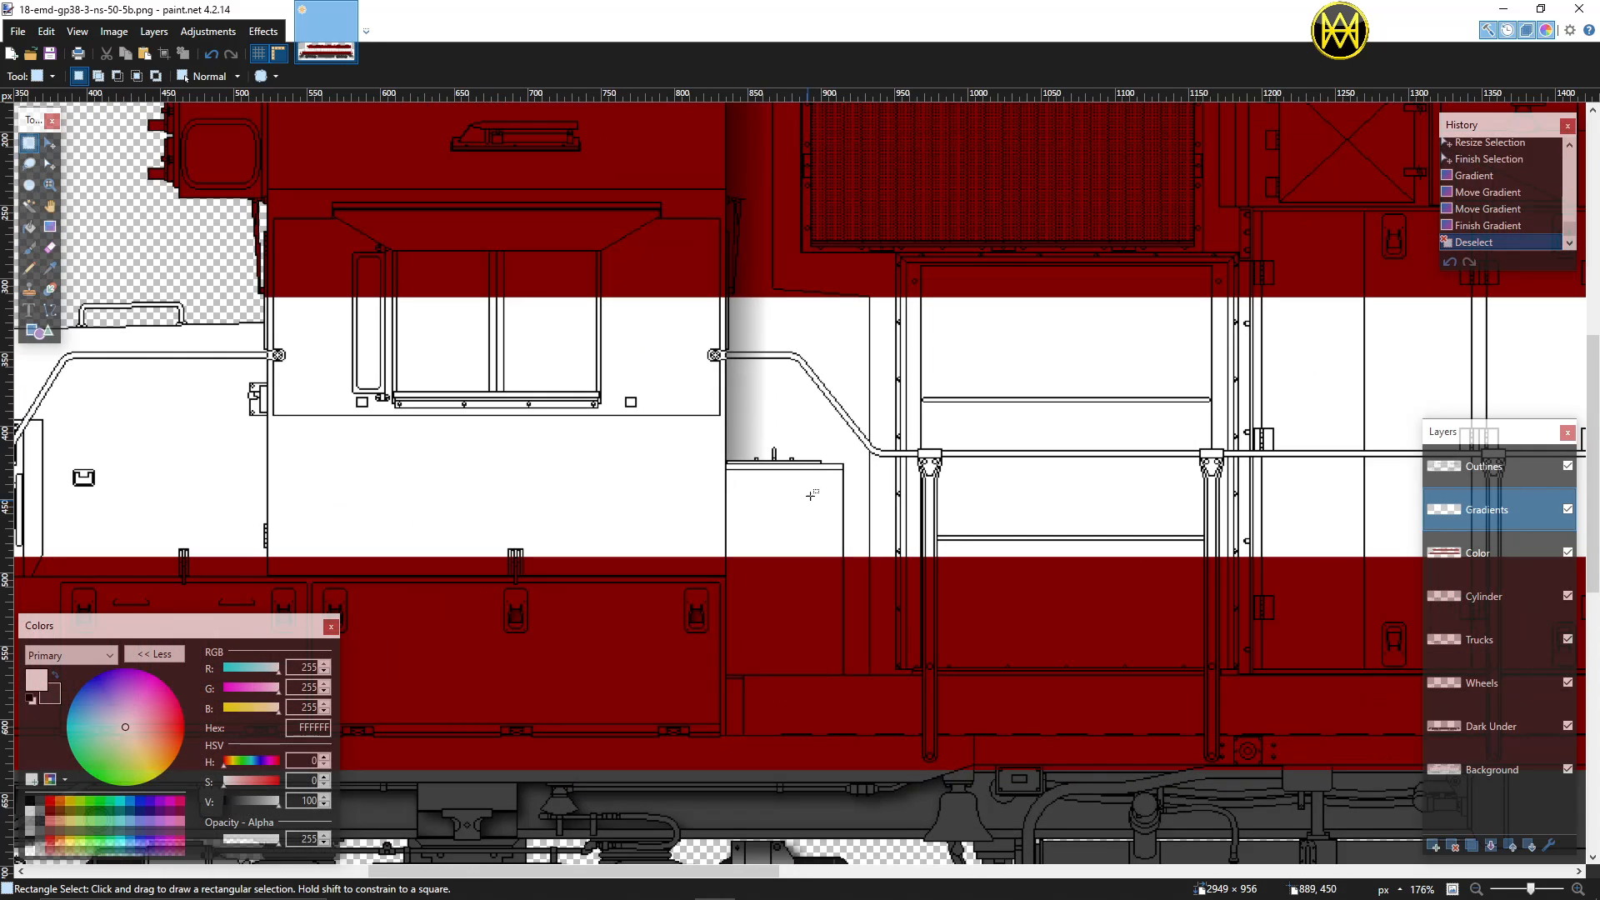
{"action": "left_click_drag", "start_coordinate": [844, 463], "coordinate": [903, 673]}
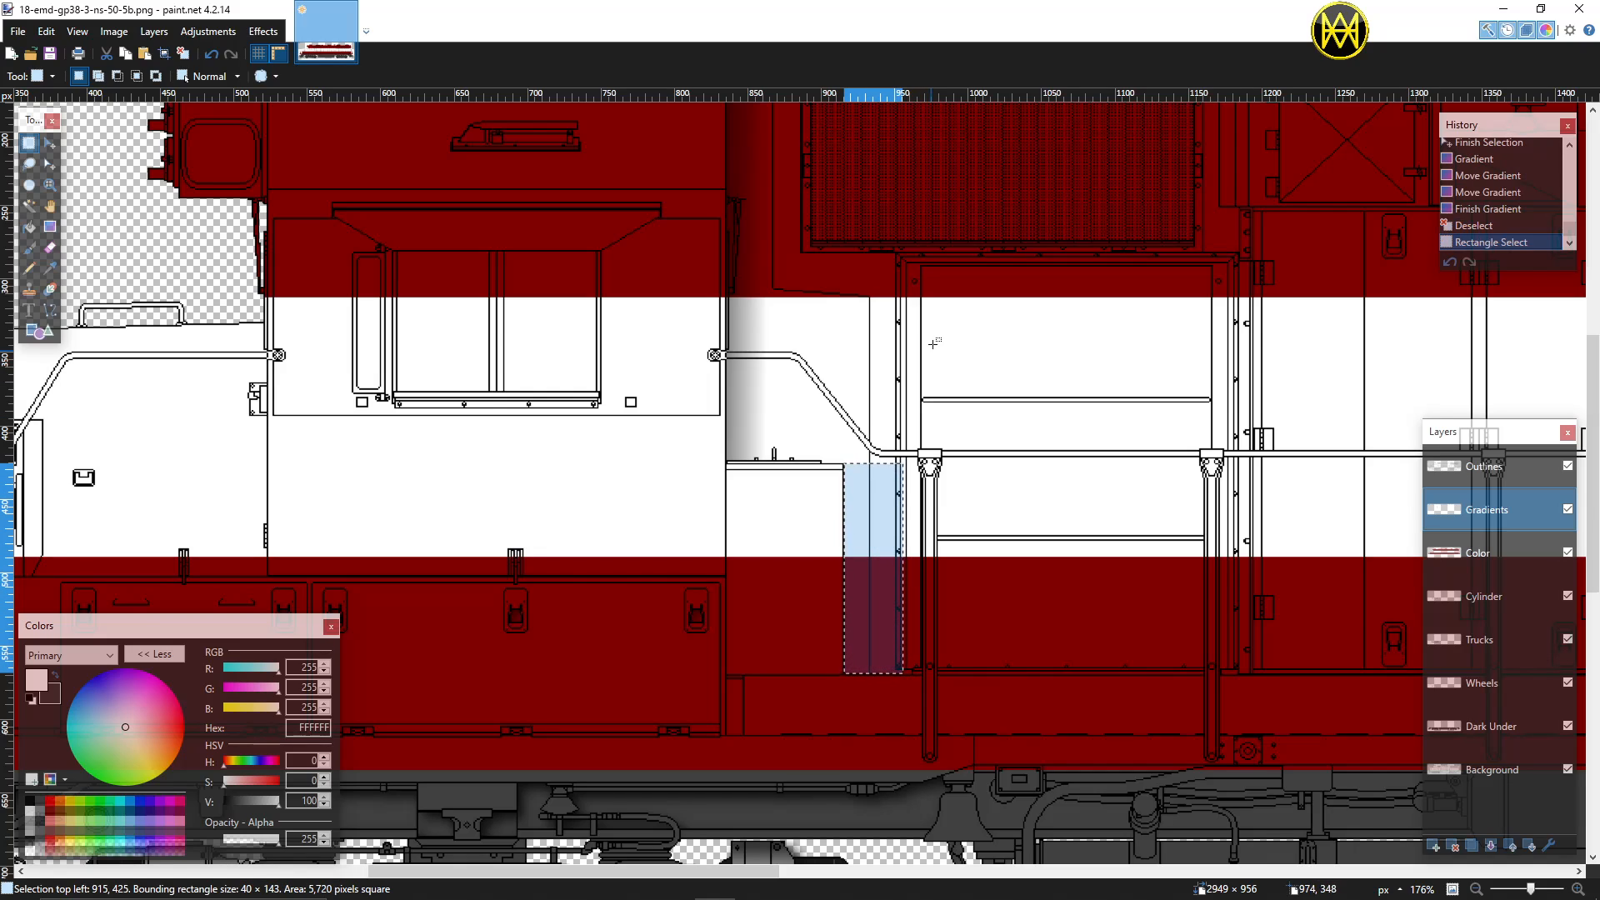
{"action": "left_click", "coordinate": [50, 233]}
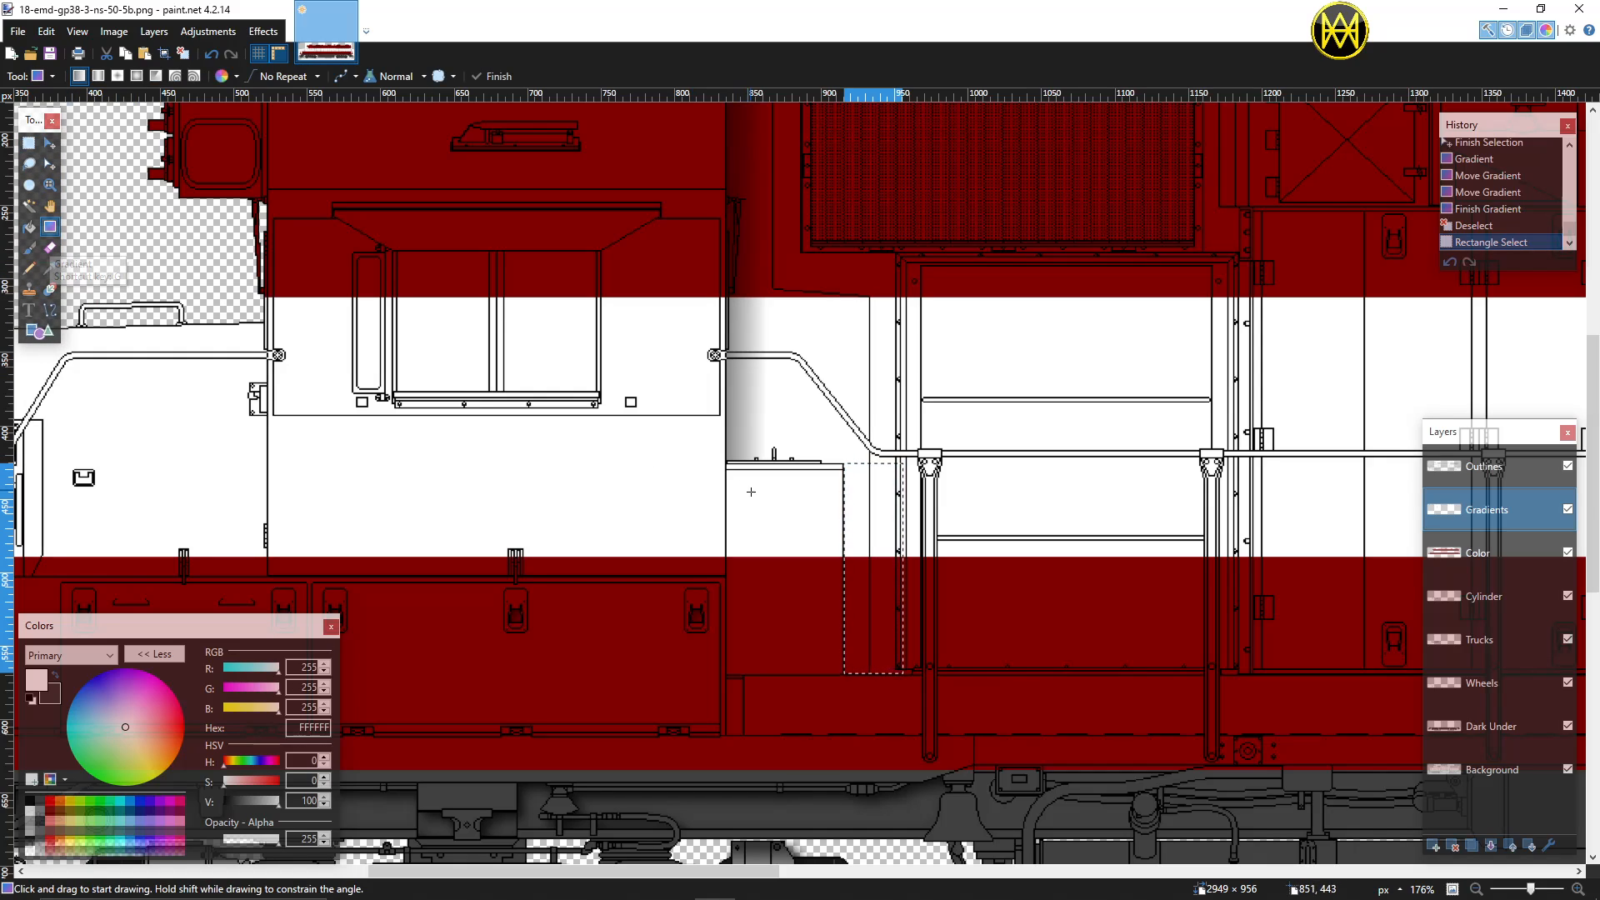
{"action": "left_click_drag", "start_coordinate": [875, 554], "coordinate": [807, 553]}
{"action": "key", "text": "ctrl+d"}
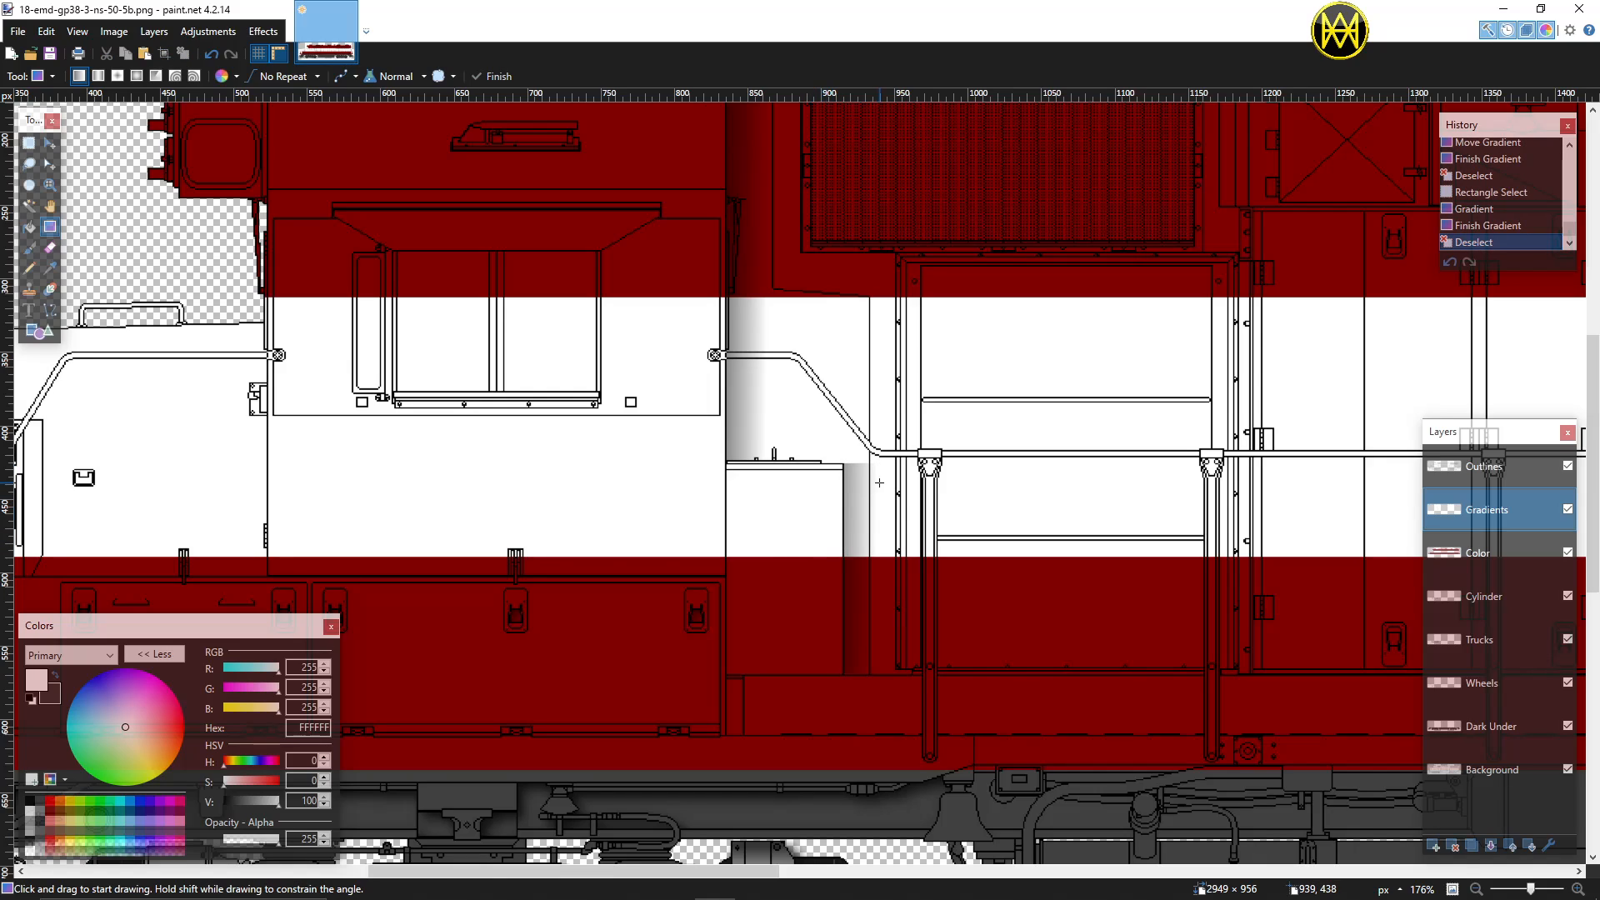
Step: Cut the top of the low box's shadow diagonally by erasing a 19 × 21 px selection rotated 37.6°, shifted and resized over the corner
{"action": "left_click", "coordinate": [29, 143]}
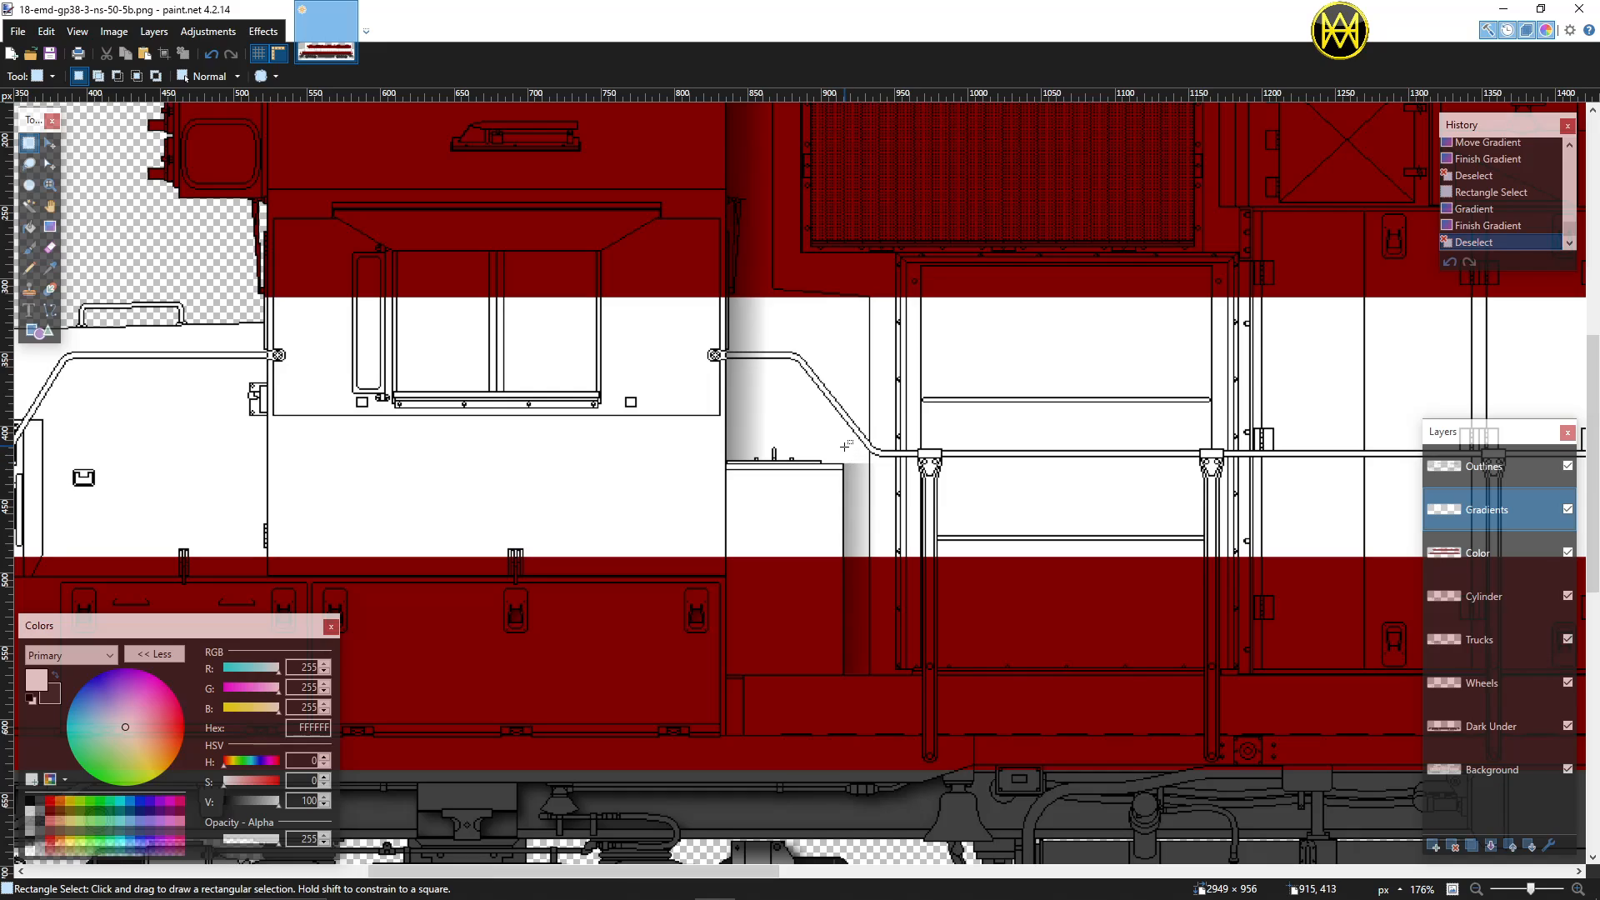
{"action": "left_click_drag", "start_coordinate": [845, 448], "coordinate": [871, 476]}
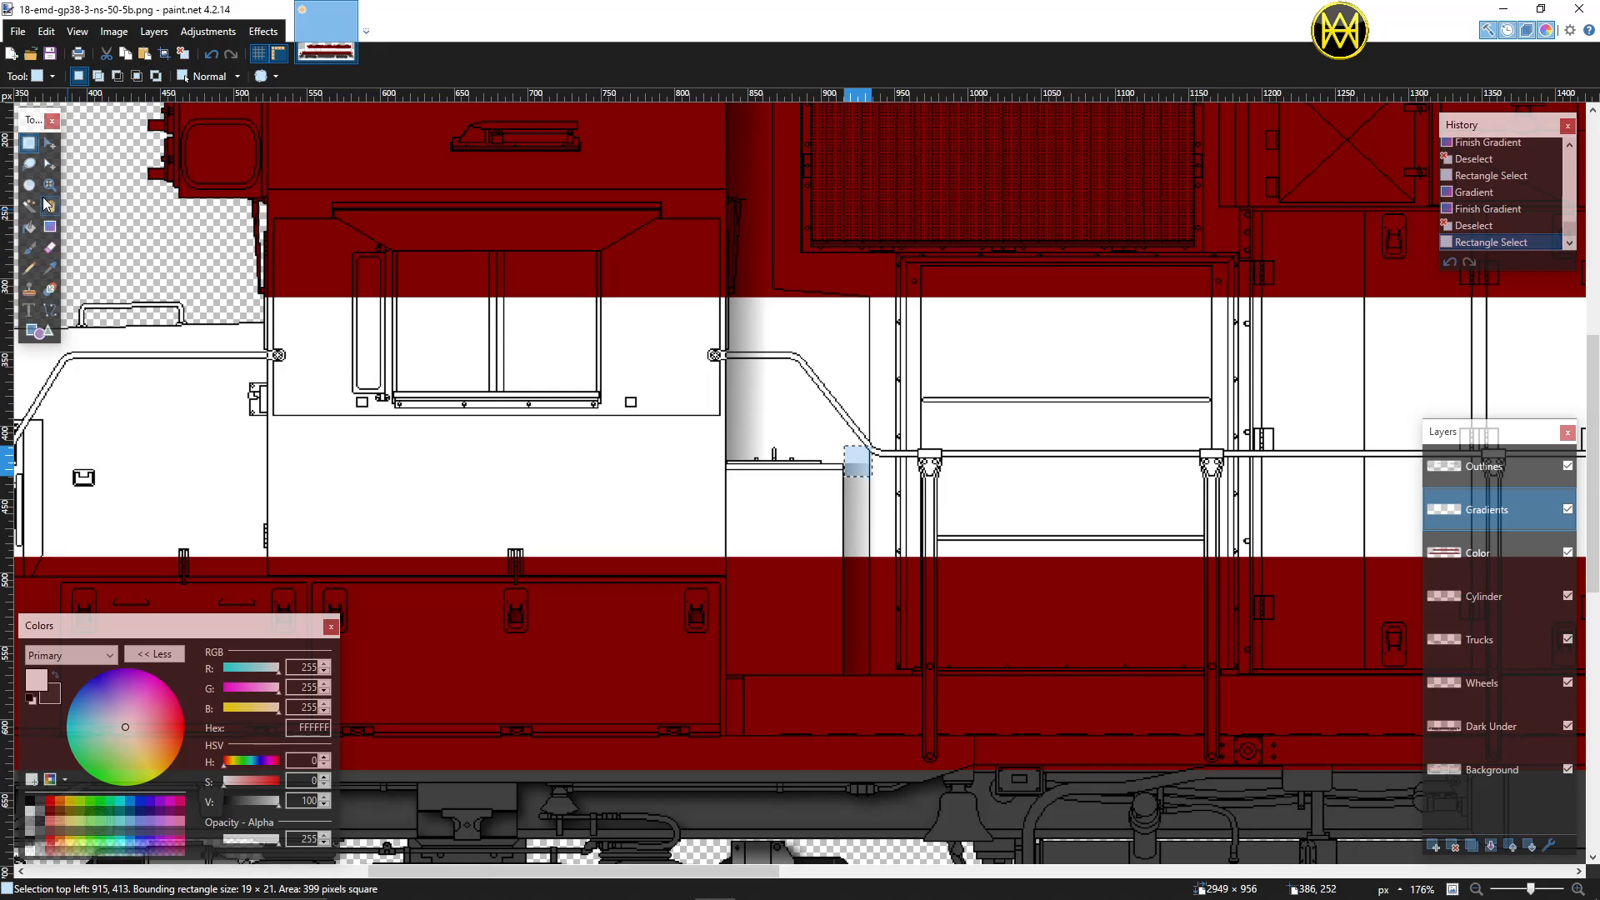
{"action": "left_click", "coordinate": [47, 165]}
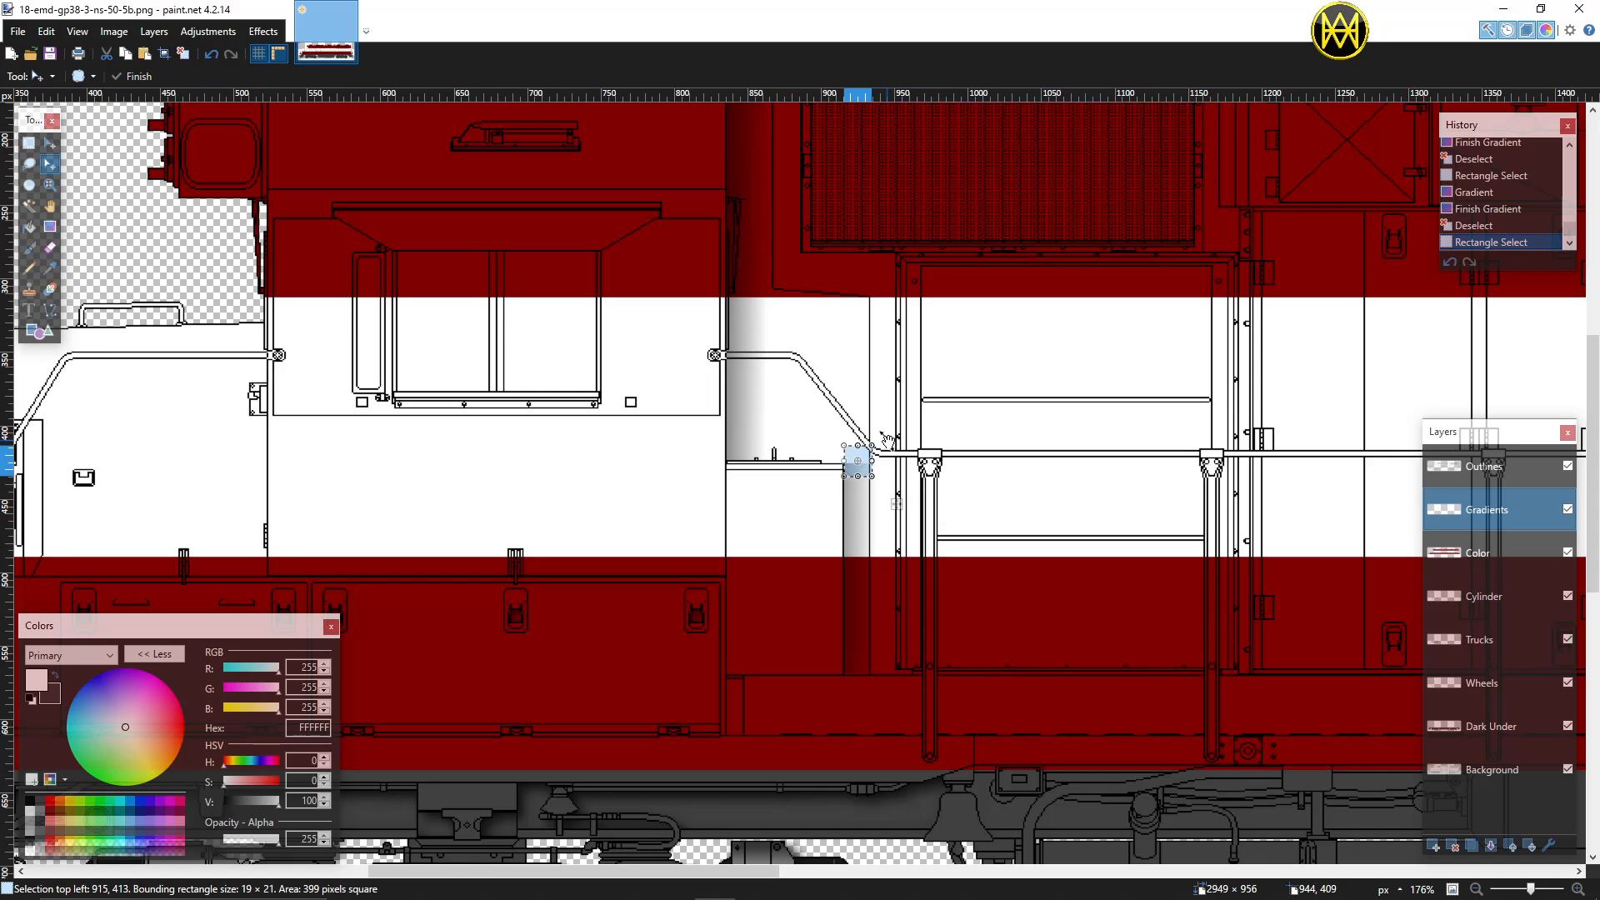
{"action": "left_click_drag", "start_coordinate": [880, 488], "coordinate": [891, 467]}
{"action": "key", "text": "Down"}
{"action": "key", "text": "Down"}
{"action": "key", "text": "Down"}
{"action": "key", "text": "Down"}
{"action": "key", "text": "Down"}
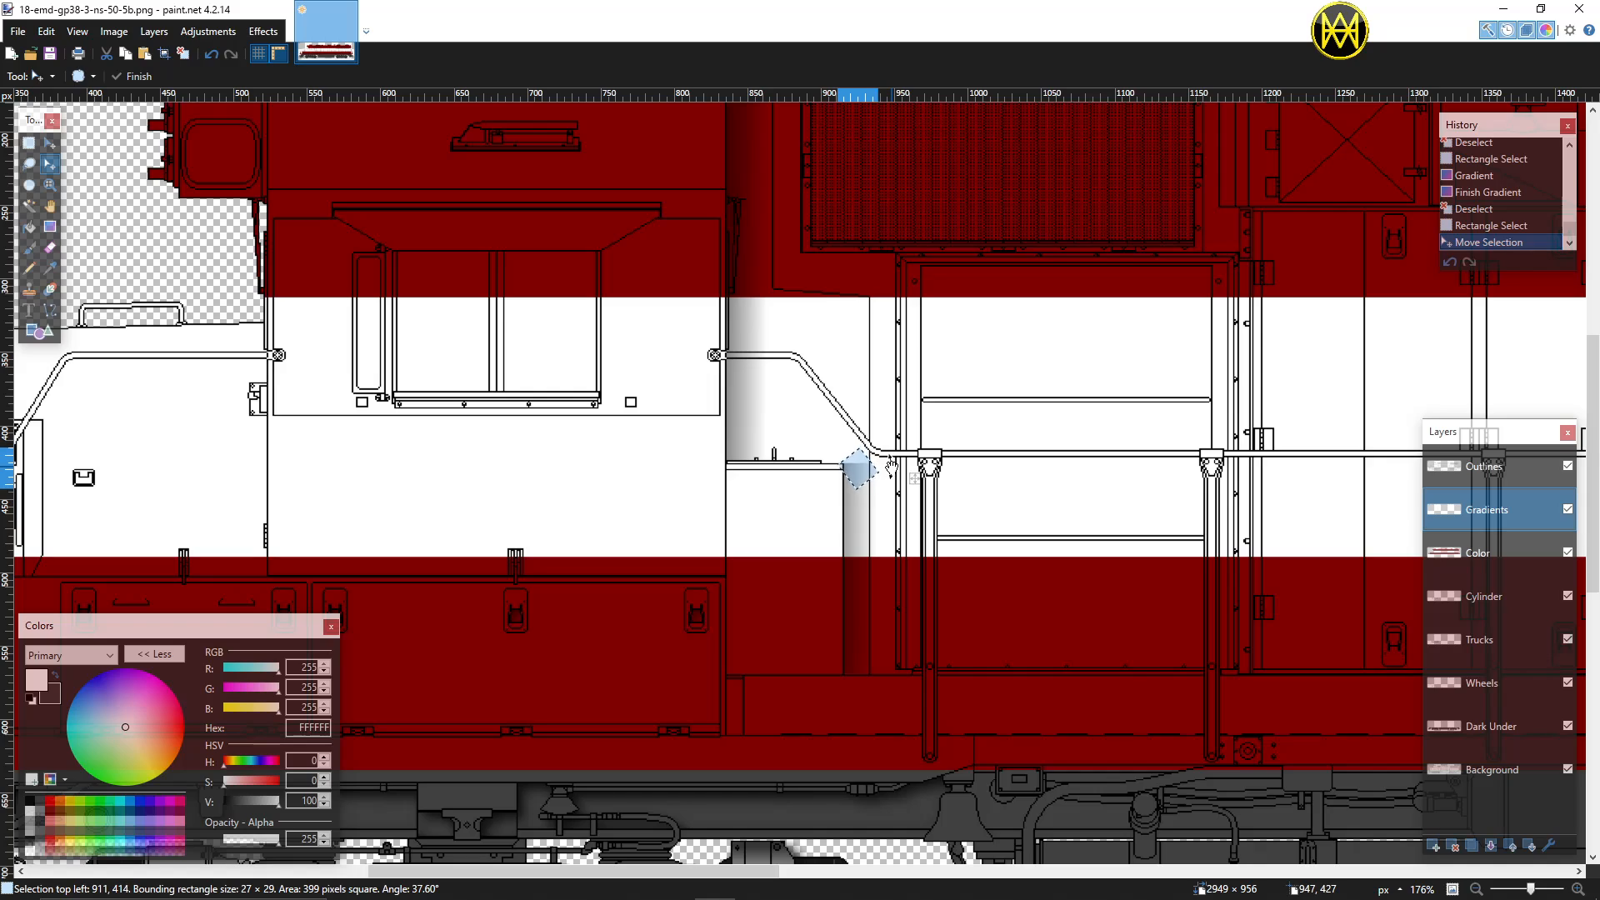
{"action": "key", "text": "Right"}
{"action": "key", "text": "Right"}
{"action": "key", "text": "Right"}
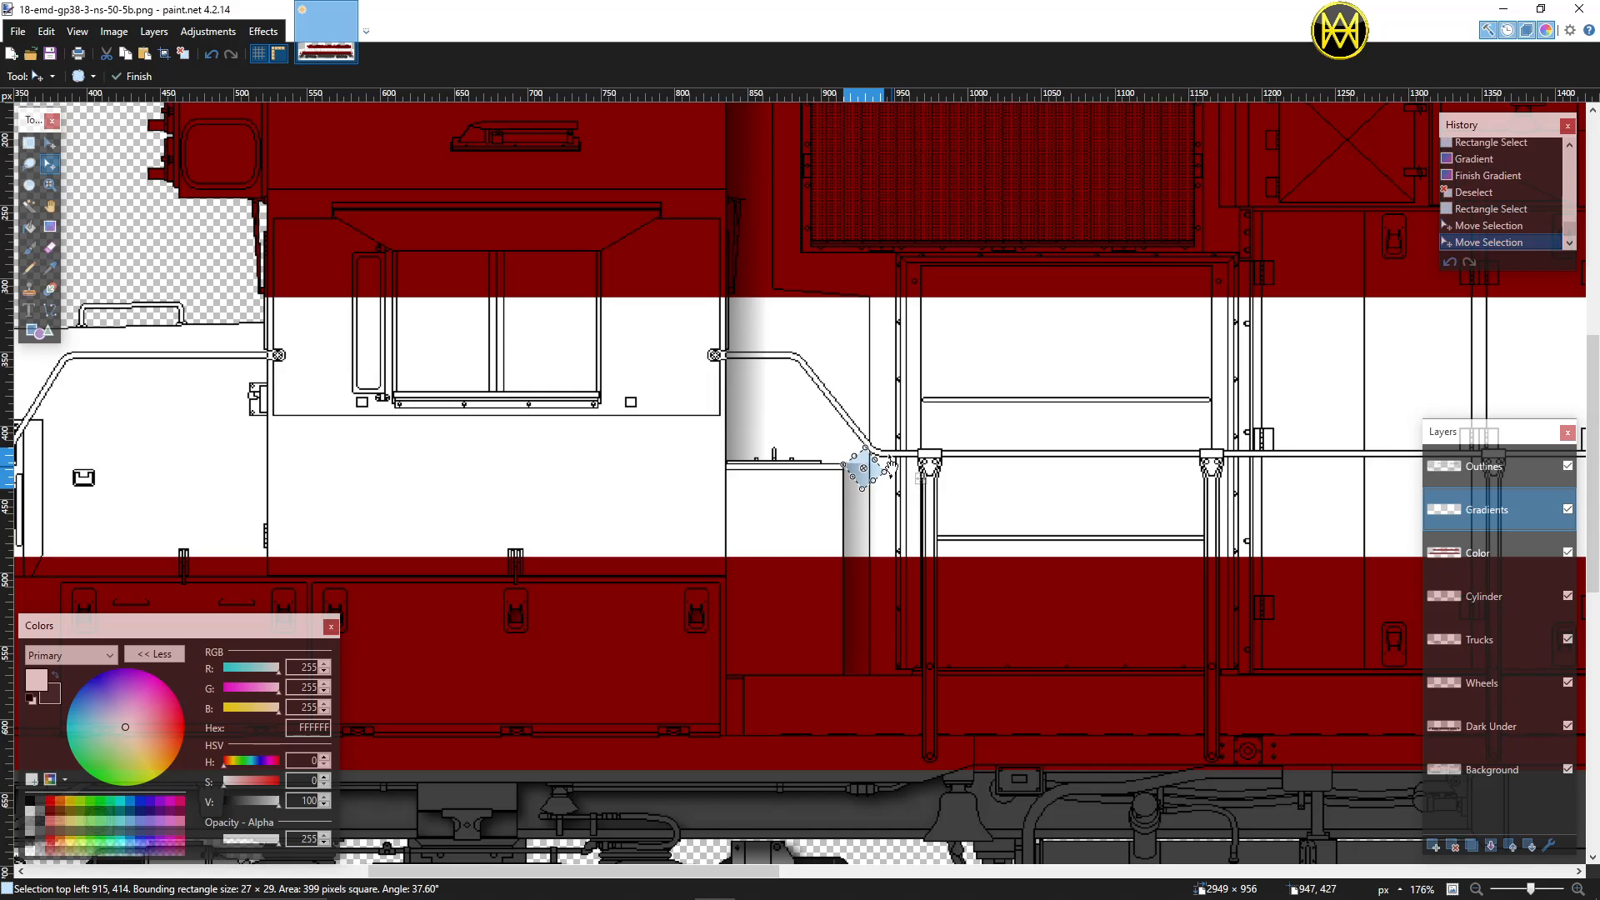
{"action": "left_click_drag", "start_coordinate": [884, 472], "coordinate": [895, 501]}
{"action": "key", "text": "Delete"}
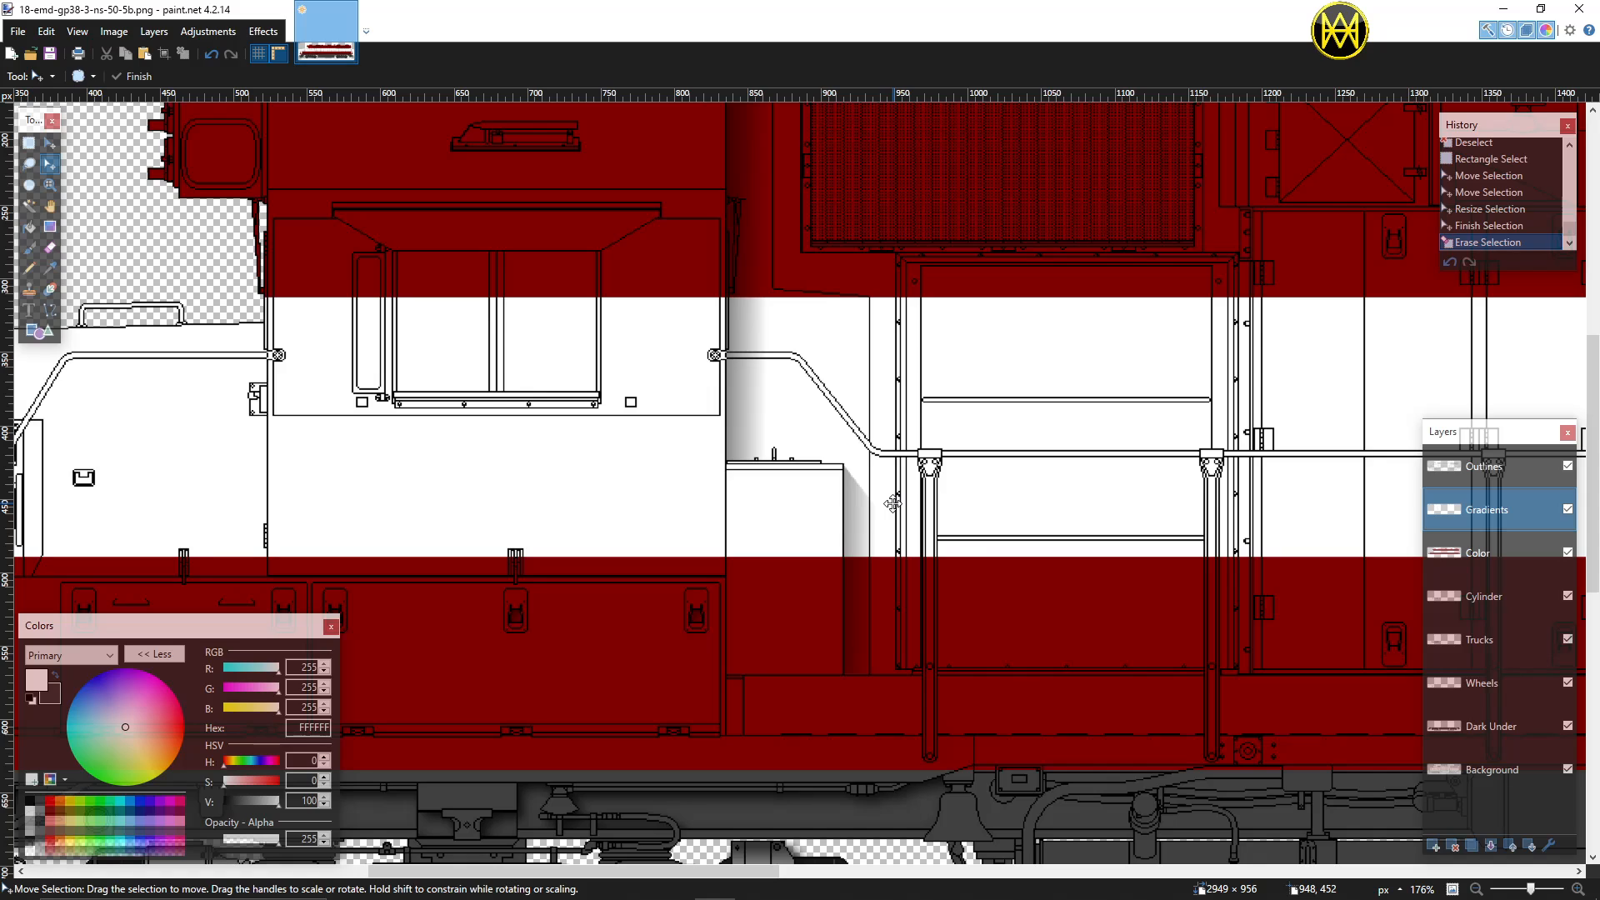
Step: Add a new layer directly above the Color layer and name it Blurs
{"action": "scroll", "coordinate": [894, 504], "scroll_direction": "down", "scroll_amount": 2, "text": "ctrl"}
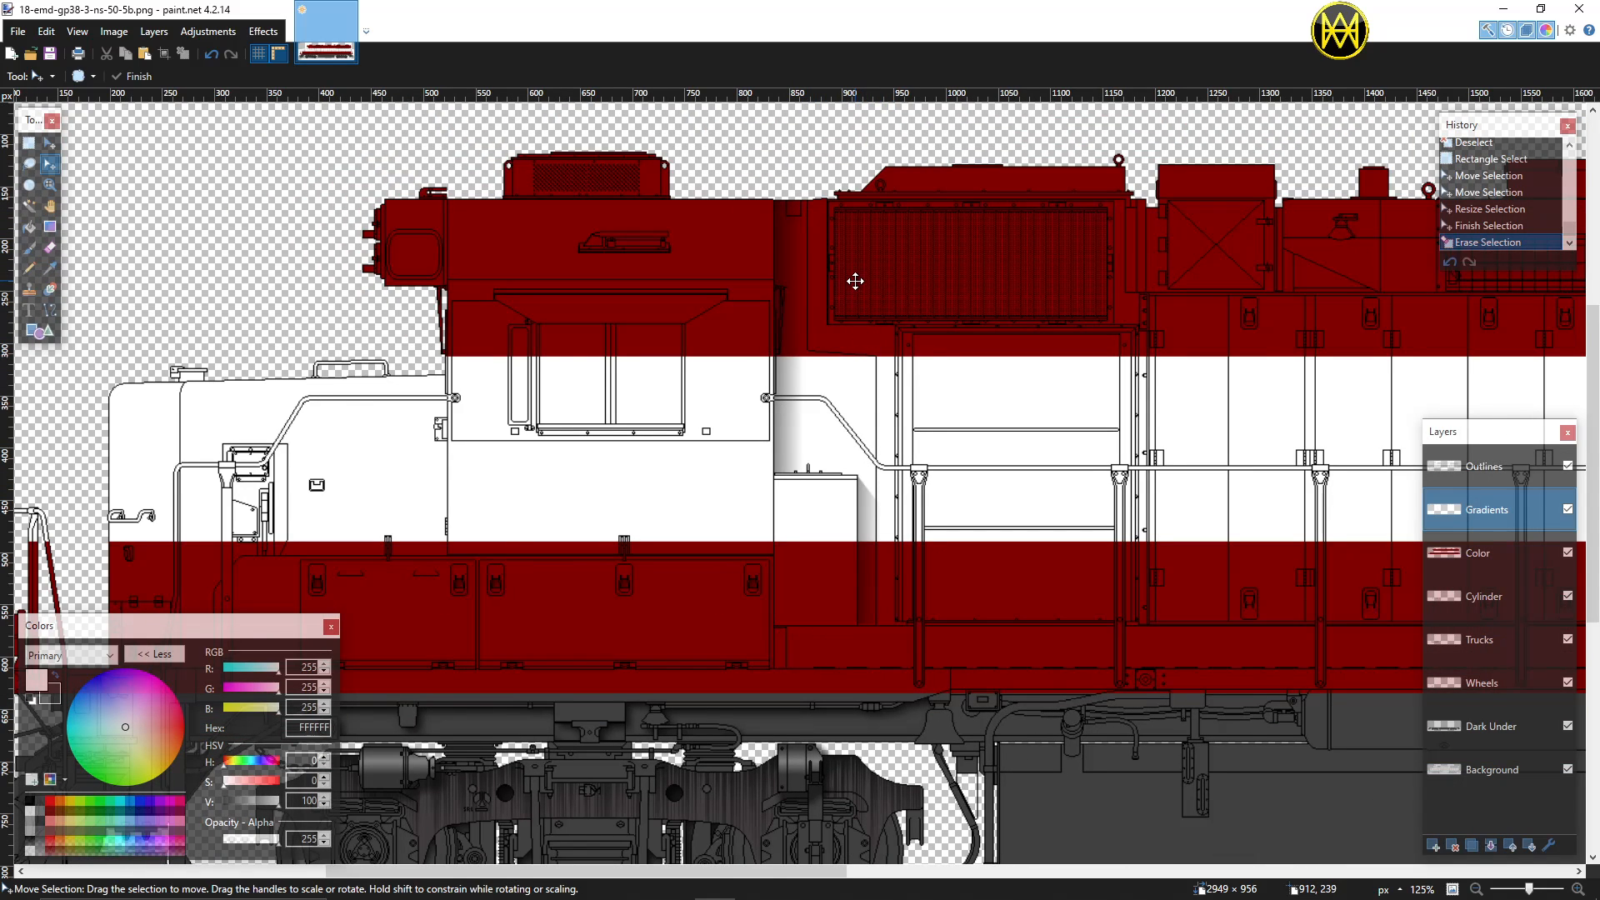
{"action": "scroll", "coordinate": [855, 283], "scroll_direction": "up", "scroll_amount": 3, "text": "ctrl"}
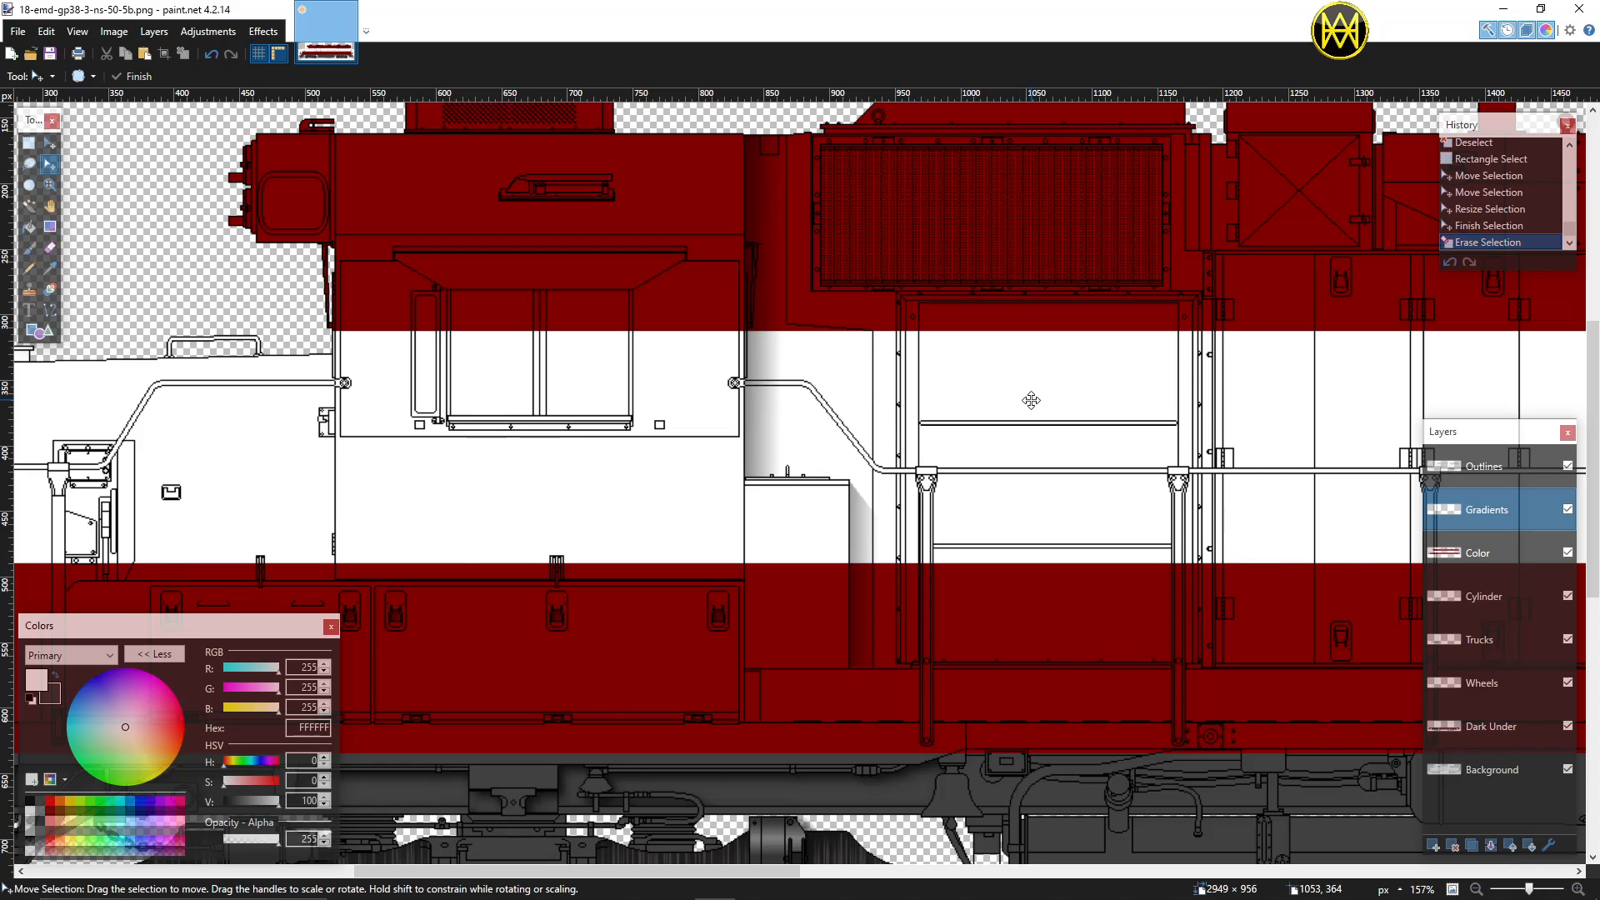
{"action": "scroll", "coordinate": [1032, 400], "scroll_direction": "right", "scroll_amount": 3}
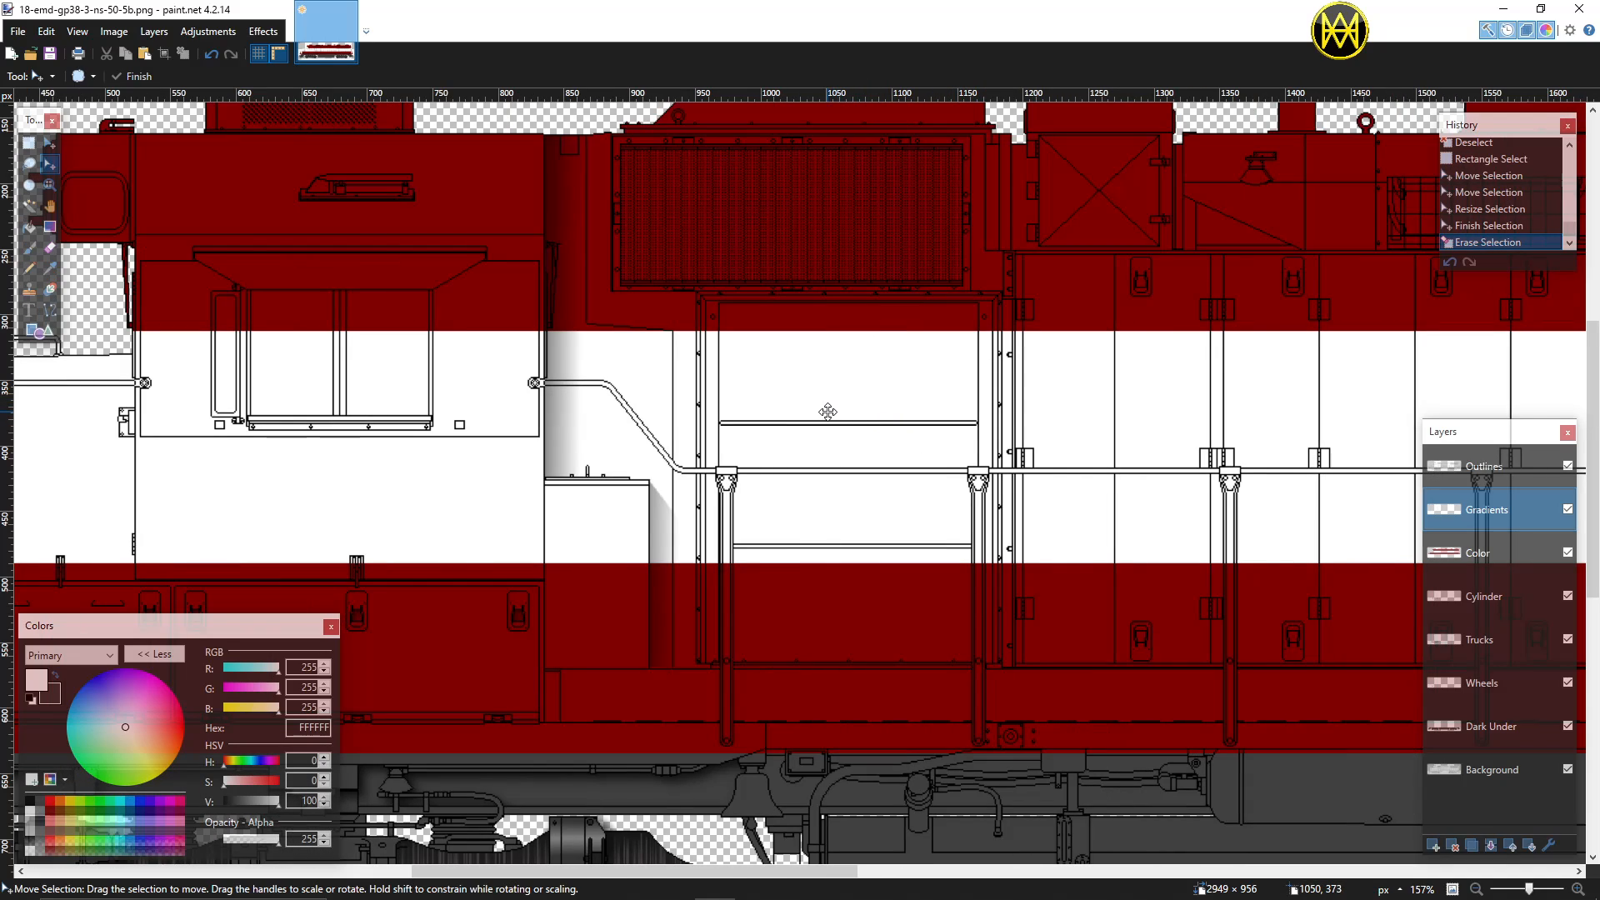
{"action": "left_click", "coordinate": [1474, 555]}
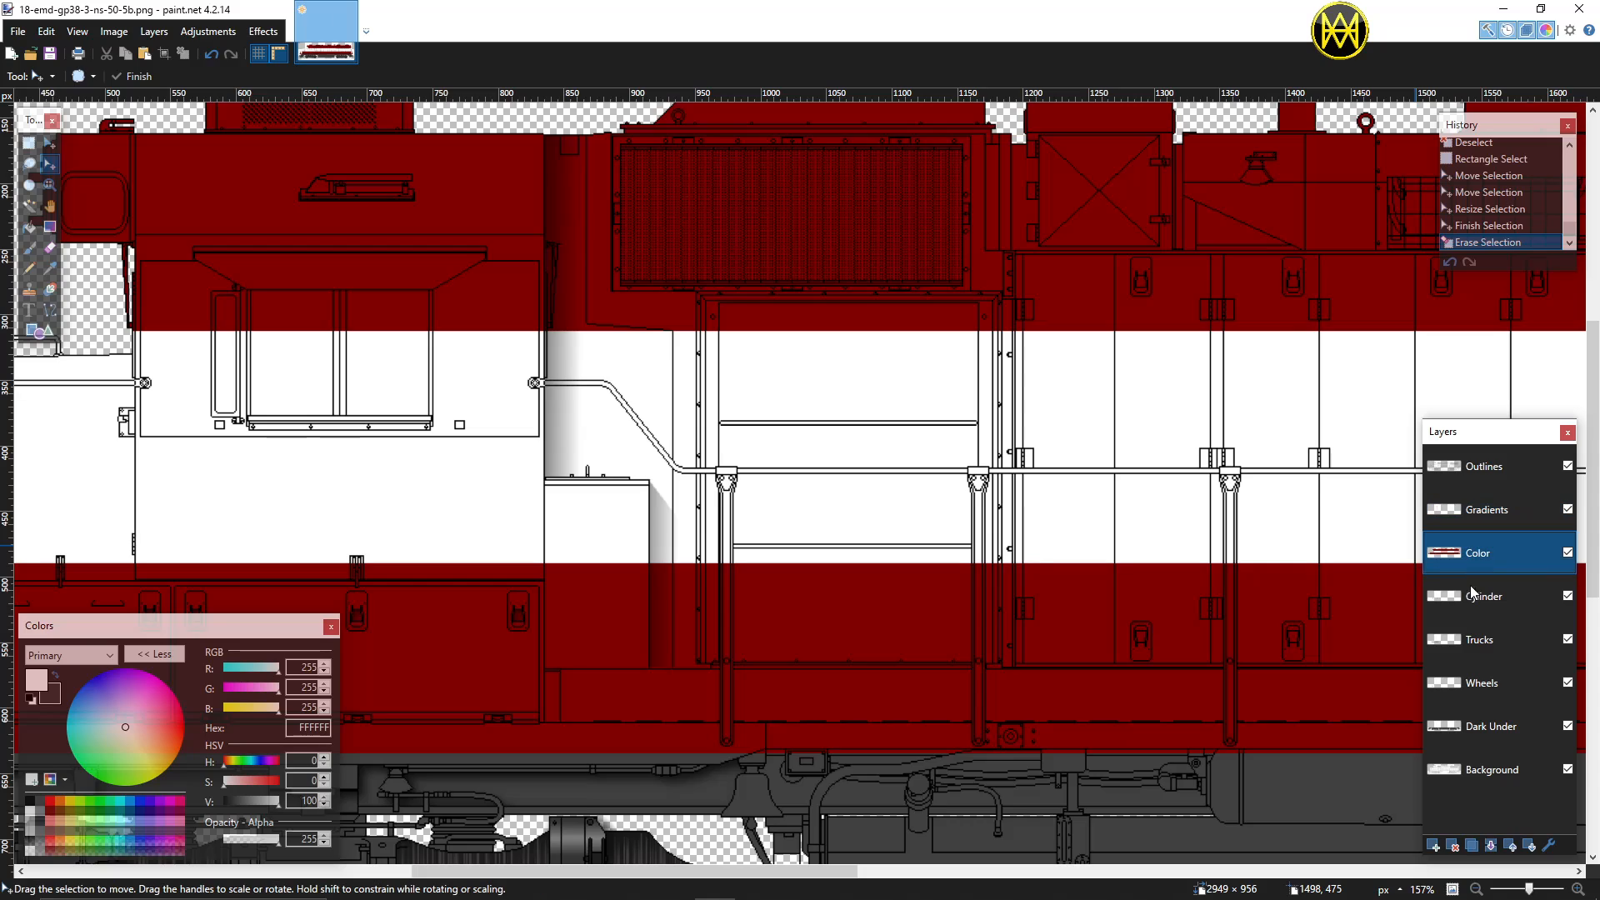
{"action": "left_click", "coordinate": [1432, 847]}
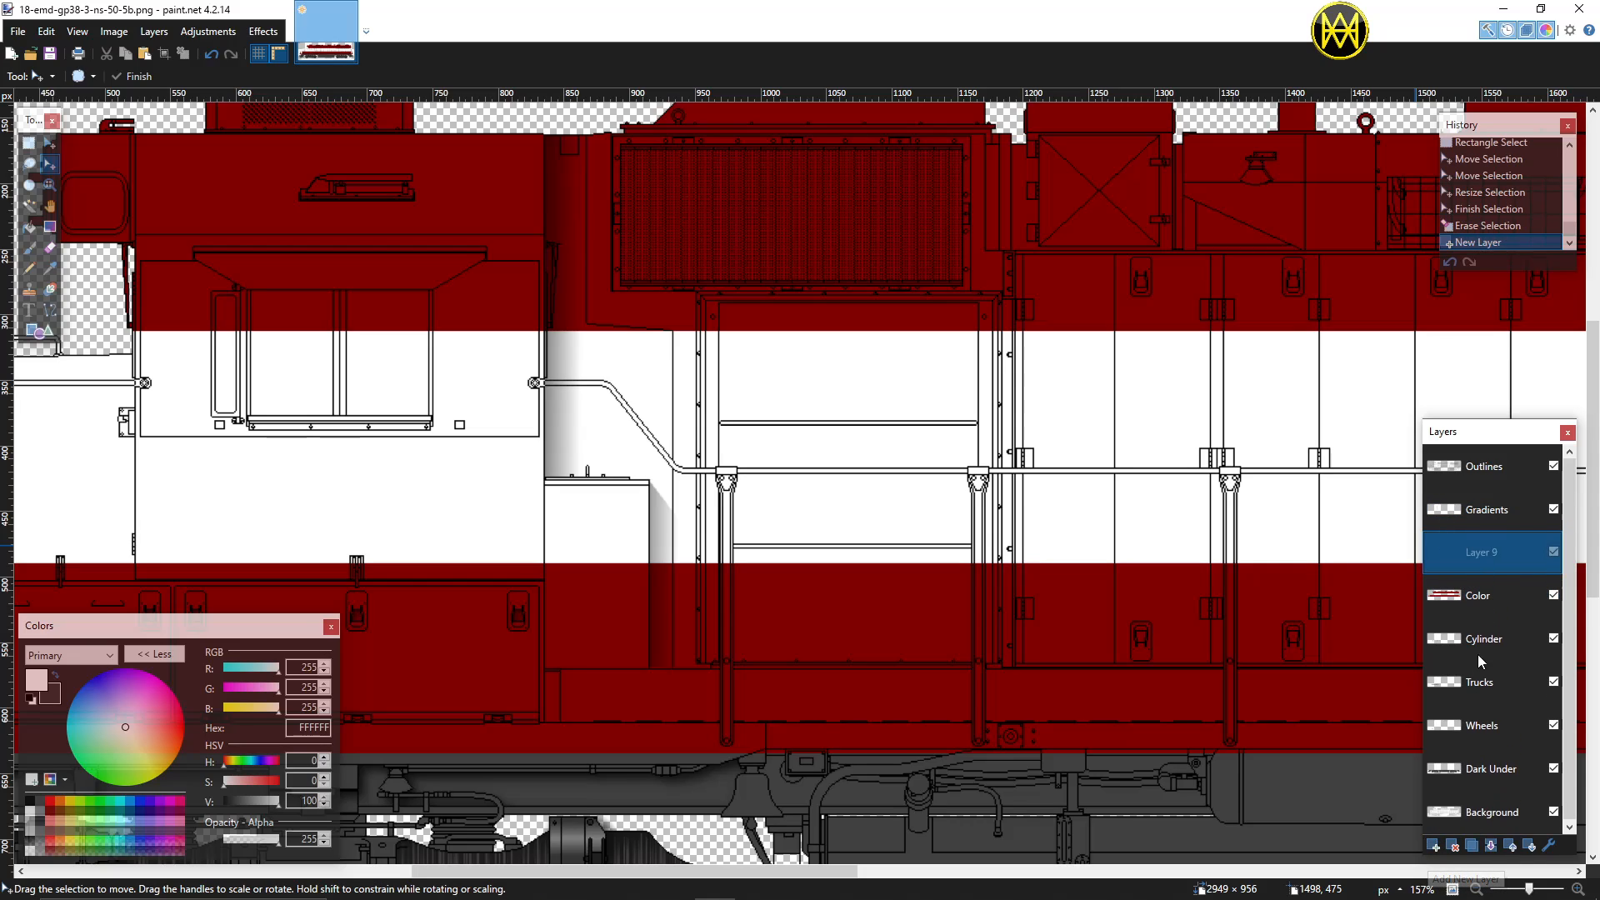
{"action": "double_click", "coordinate": [1474, 552]}
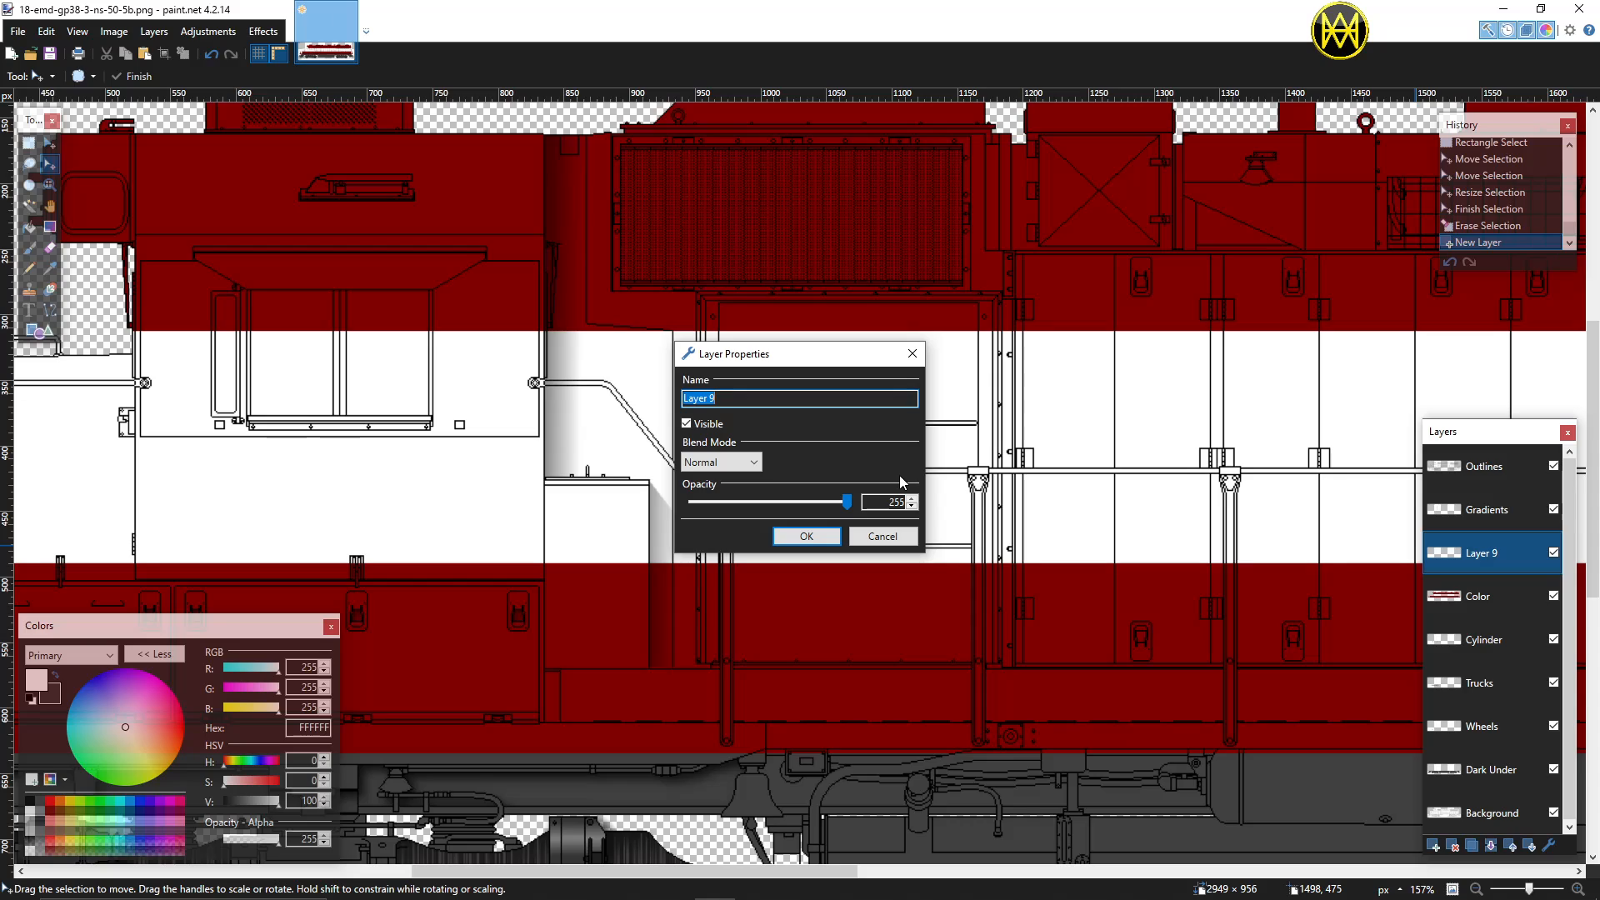
{"action": "type", "text": "Blurs"}
{"action": "left_click", "coordinate": [818, 537]}
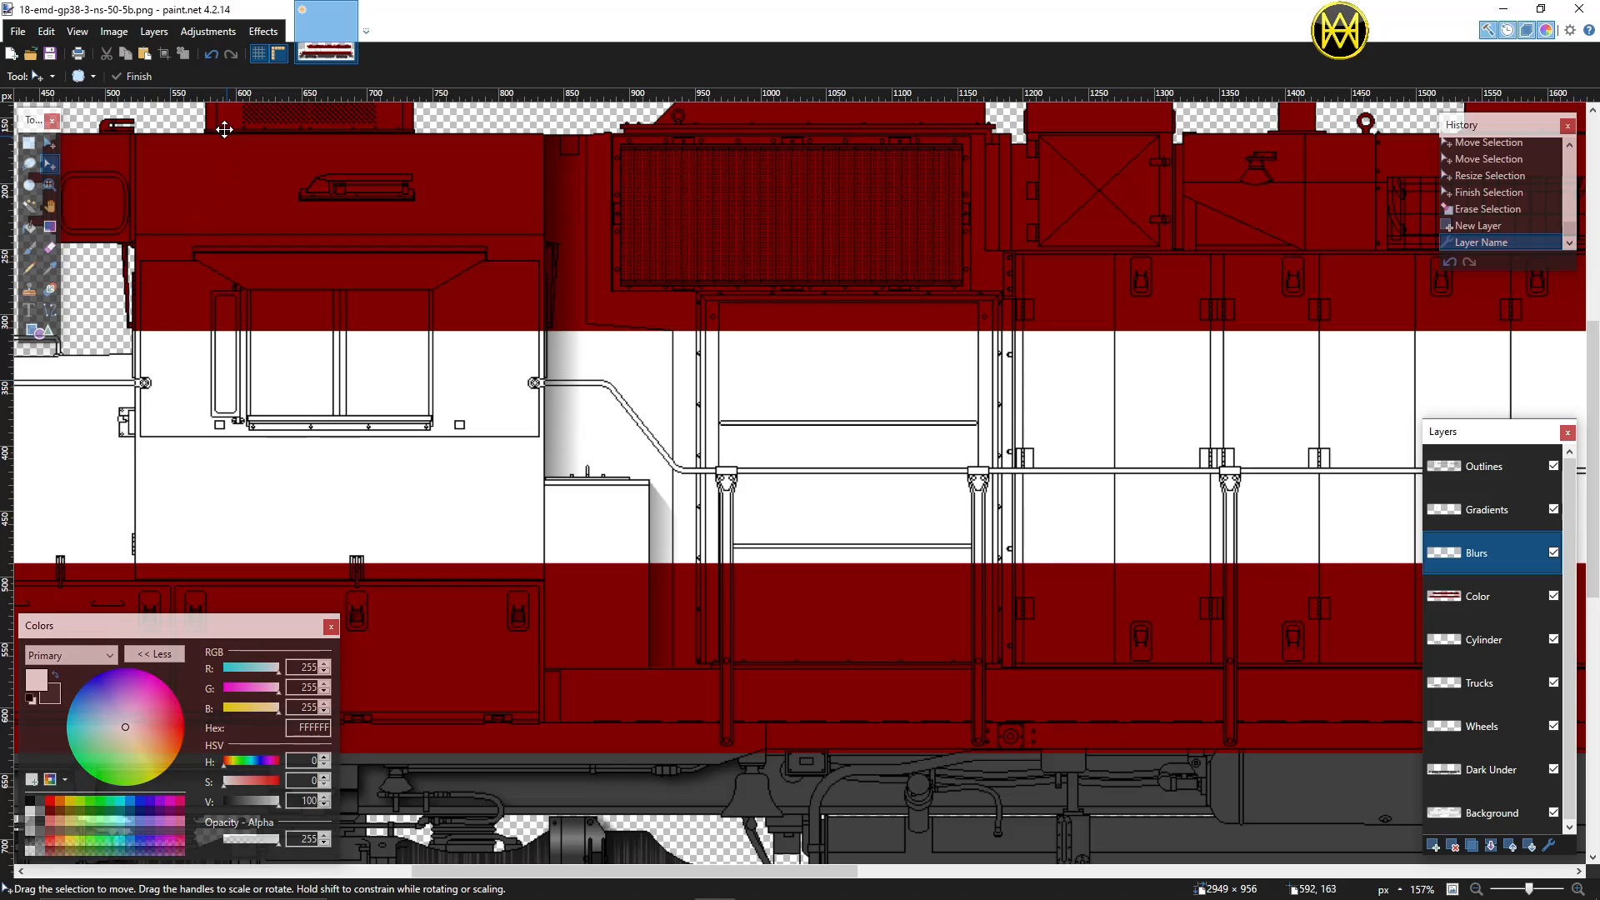
Step: Draw a white line 5 px wide and about 194 px long across the top of the framed panel below the radiator grille
{"action": "left_click", "coordinate": [51, 312]}
{"action": "left_click", "coordinate": [237, 76]}
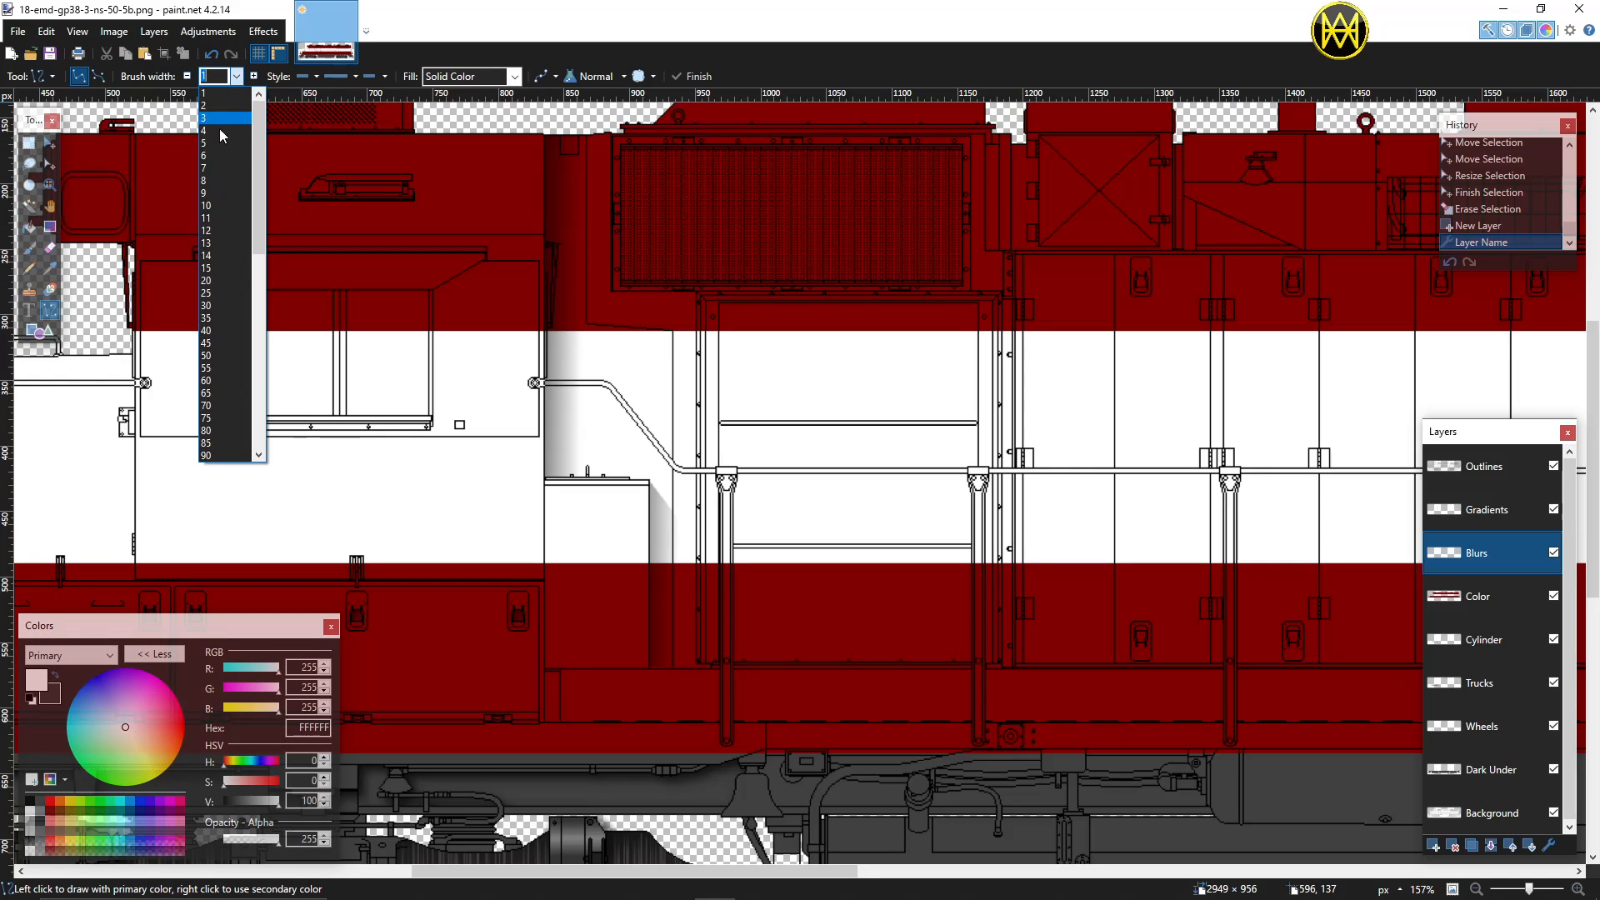
{"action": "left_click", "coordinate": [215, 145]}
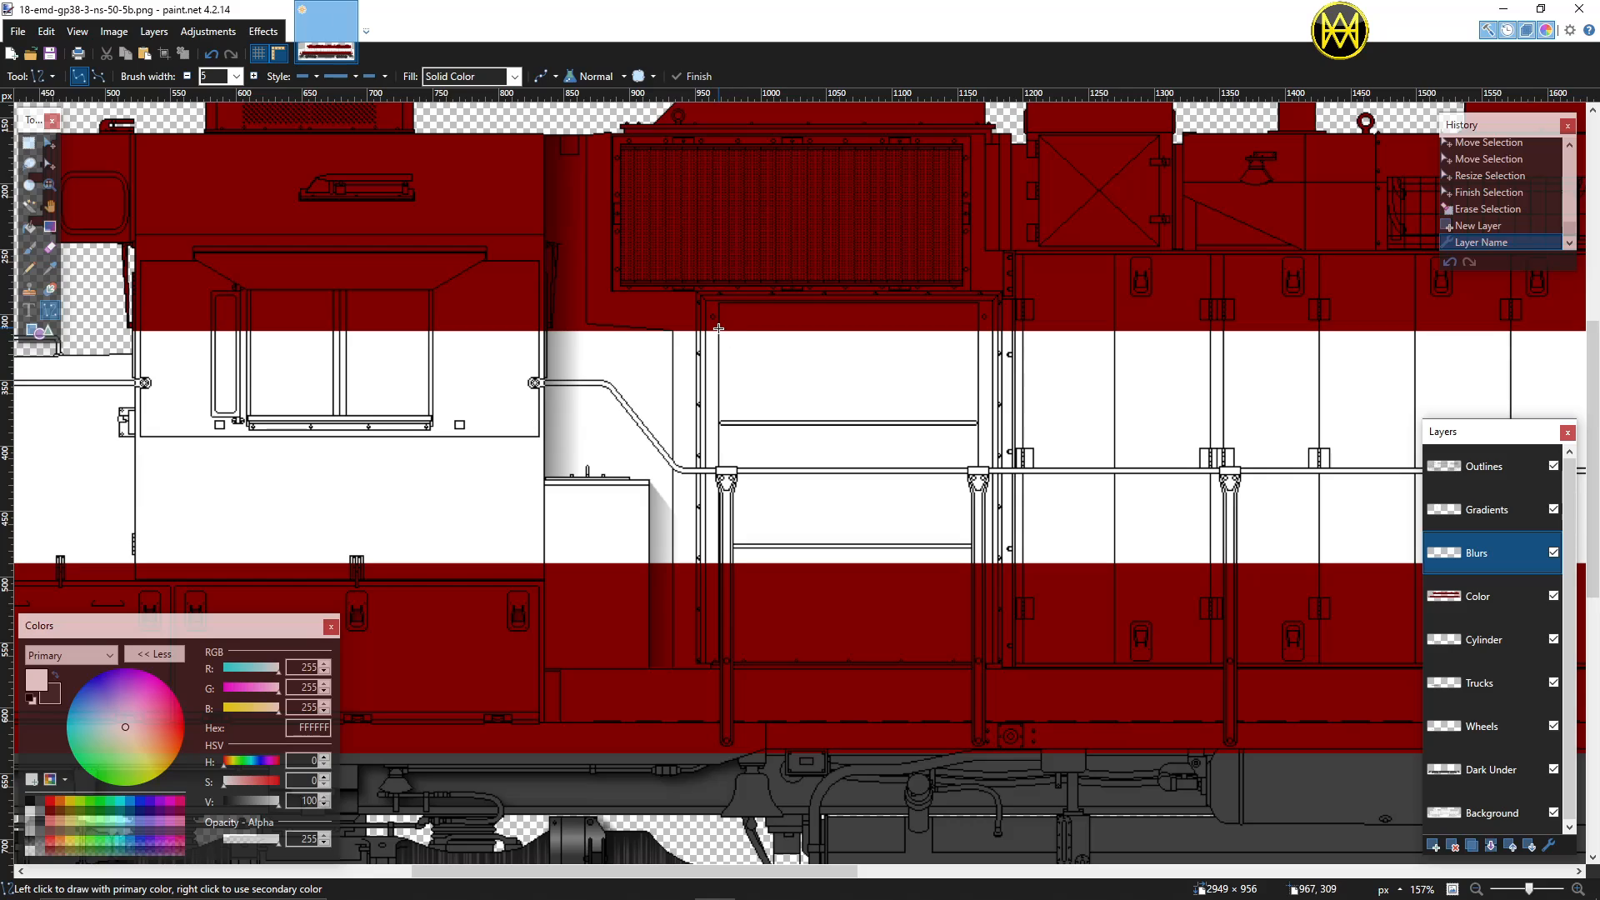
{"action": "left_click_drag", "start_coordinate": [721, 330], "coordinate": [975, 329]}
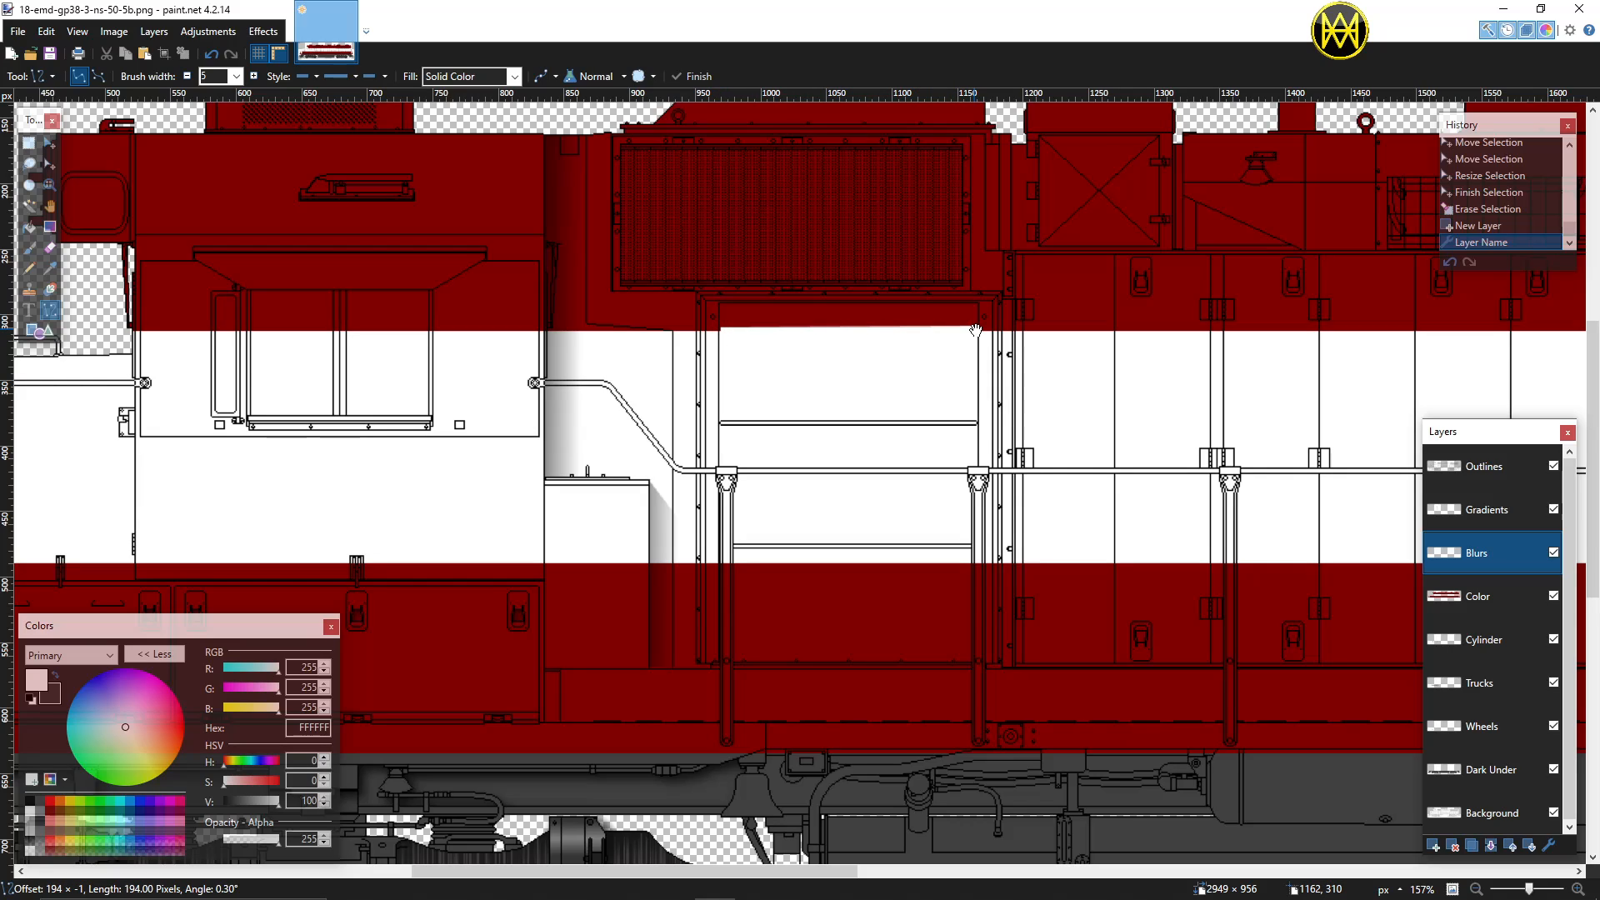
Step: Soften the white line with a Gaussian Blur of radius 11
{"action": "left_click", "coordinate": [264, 32]}
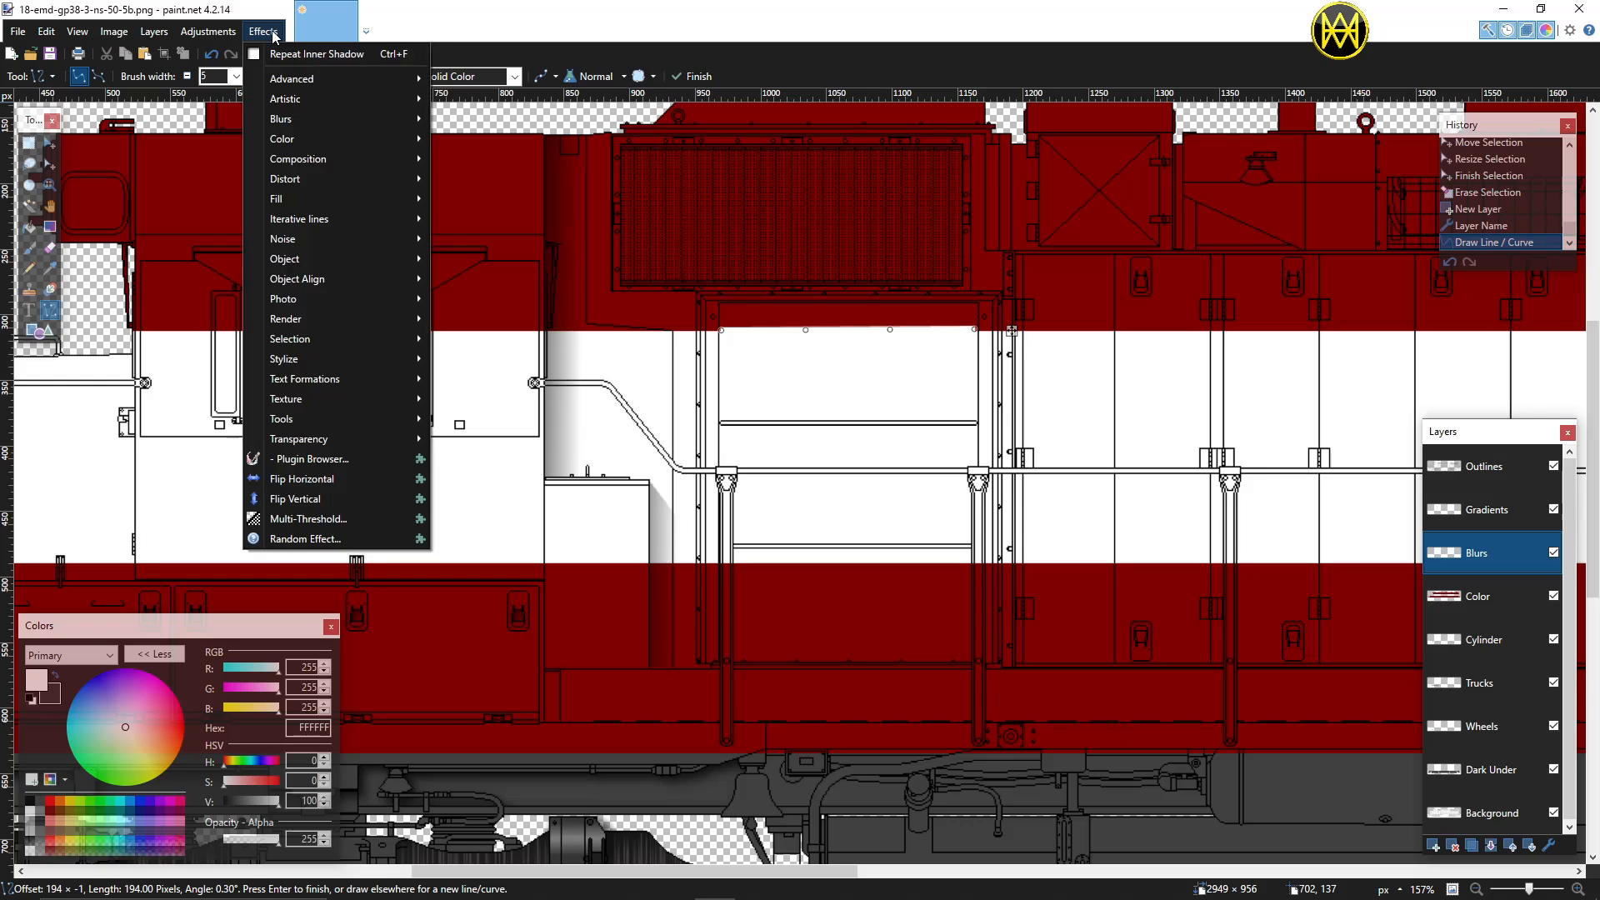
{"action": "mouse_move", "coordinate": [278, 119]}
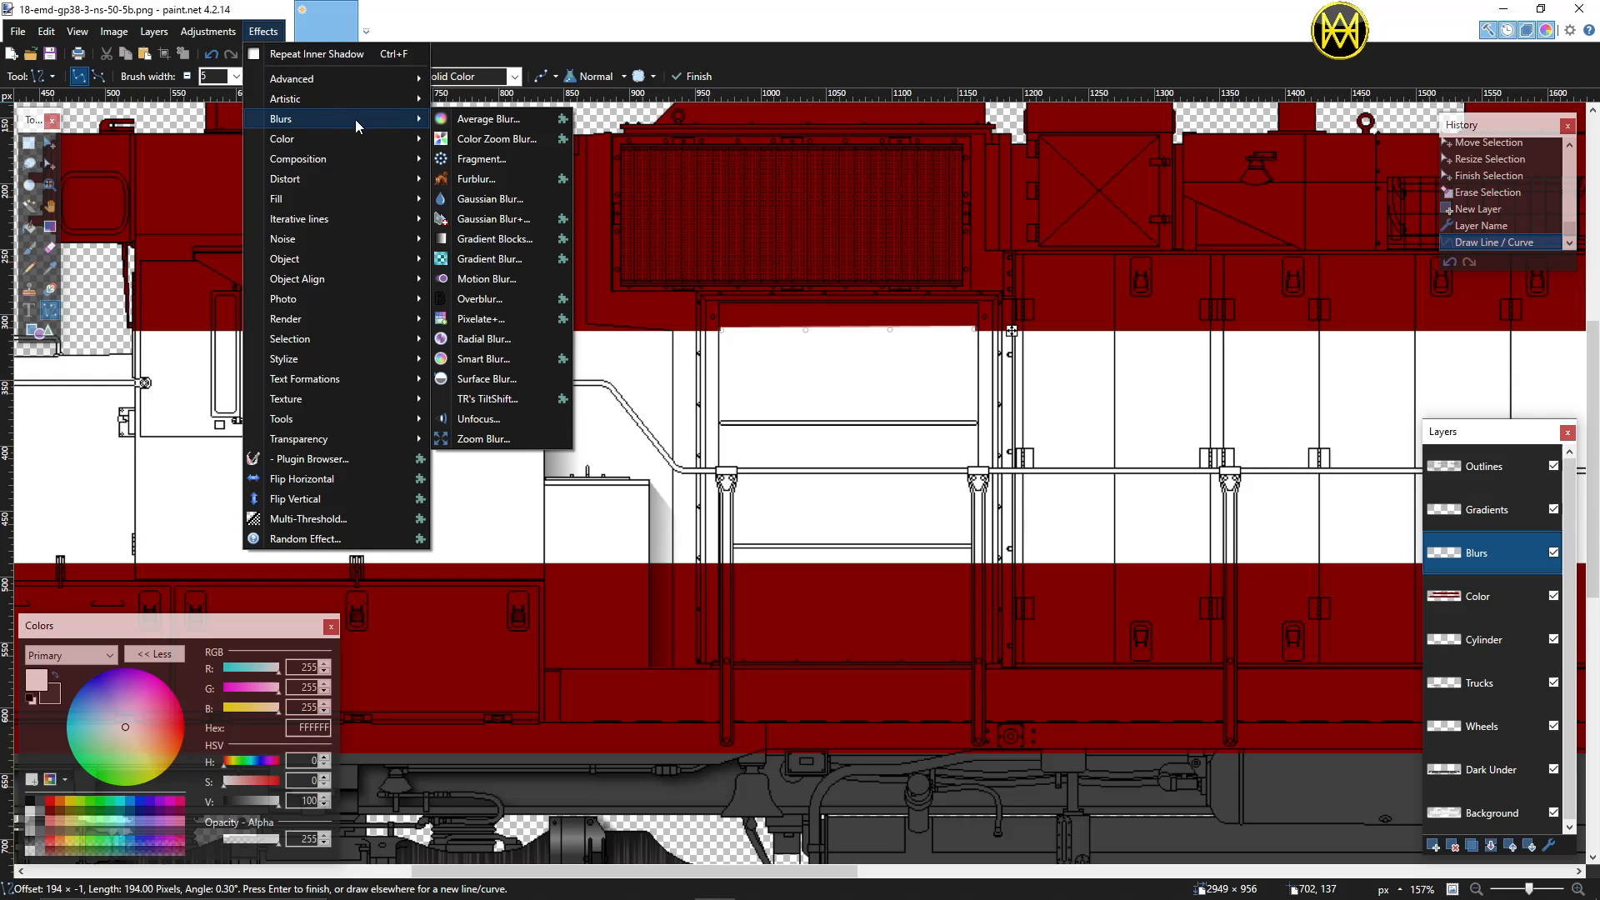
{"action": "left_click", "coordinate": [467, 198]}
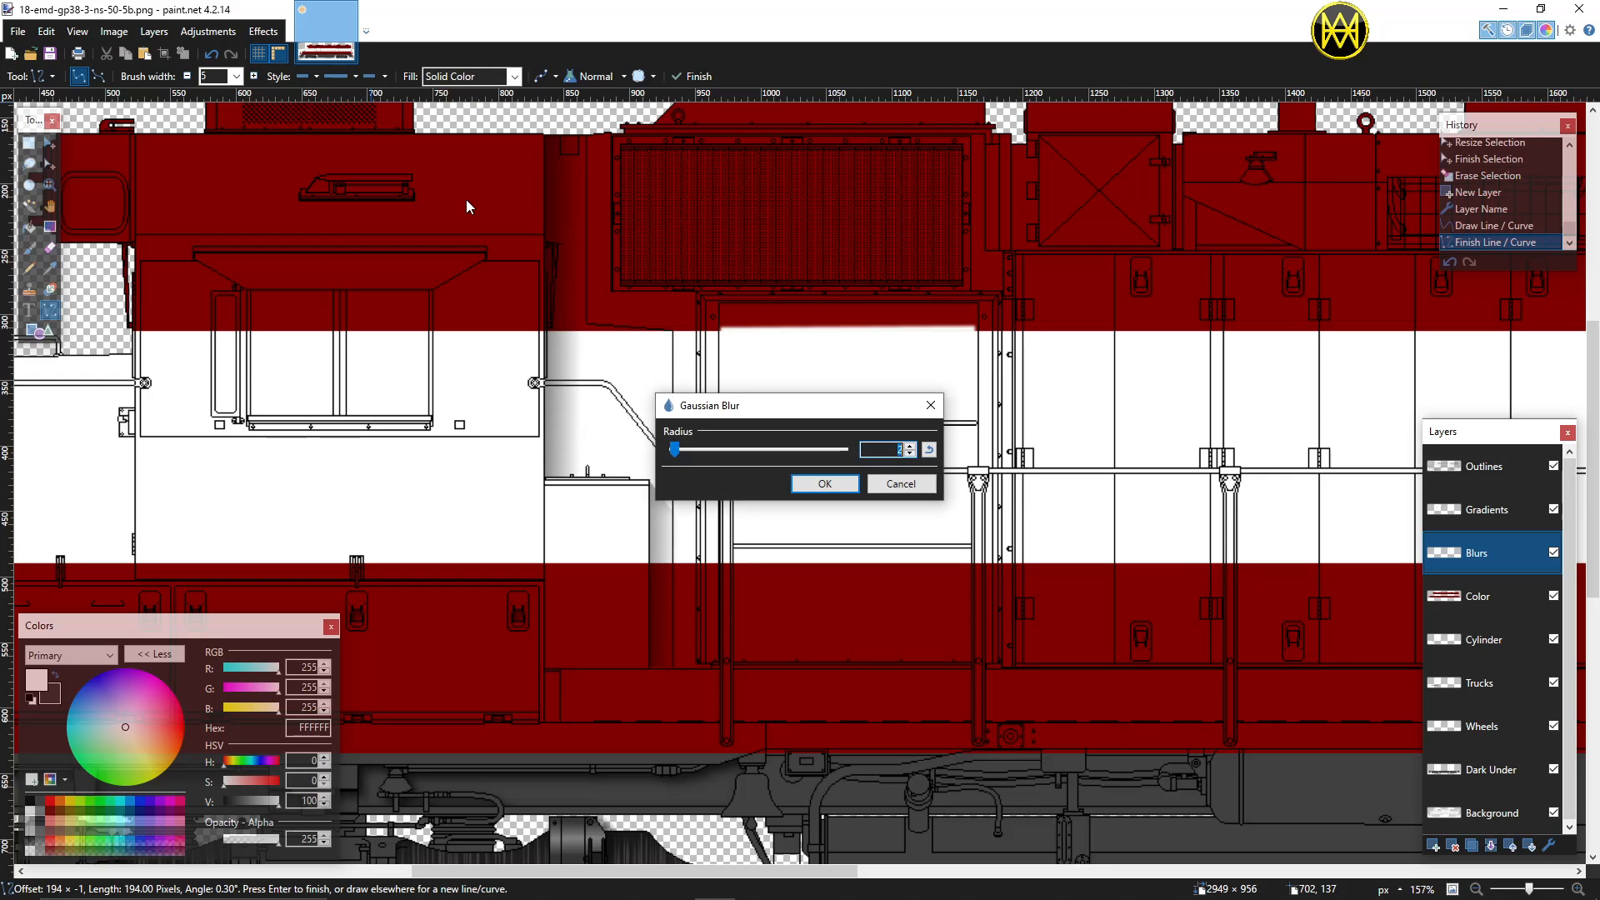
{"action": "left_click_drag", "start_coordinate": [803, 408], "coordinate": [524, 368]}
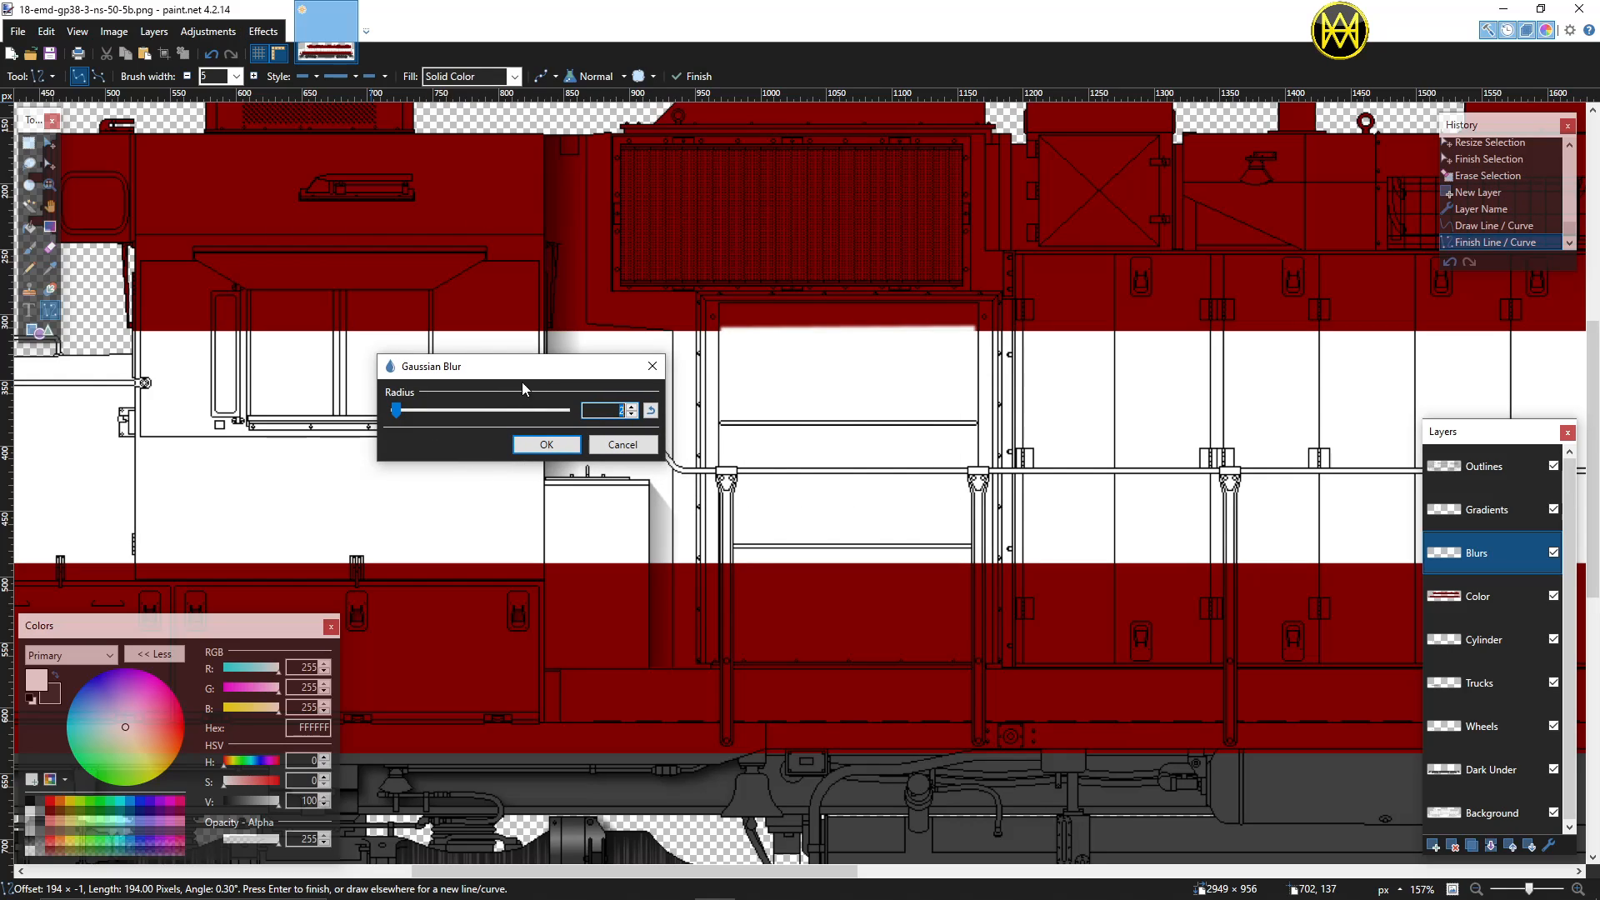
{"action": "left_click_drag", "start_coordinate": [405, 413], "coordinate": [407, 412]}
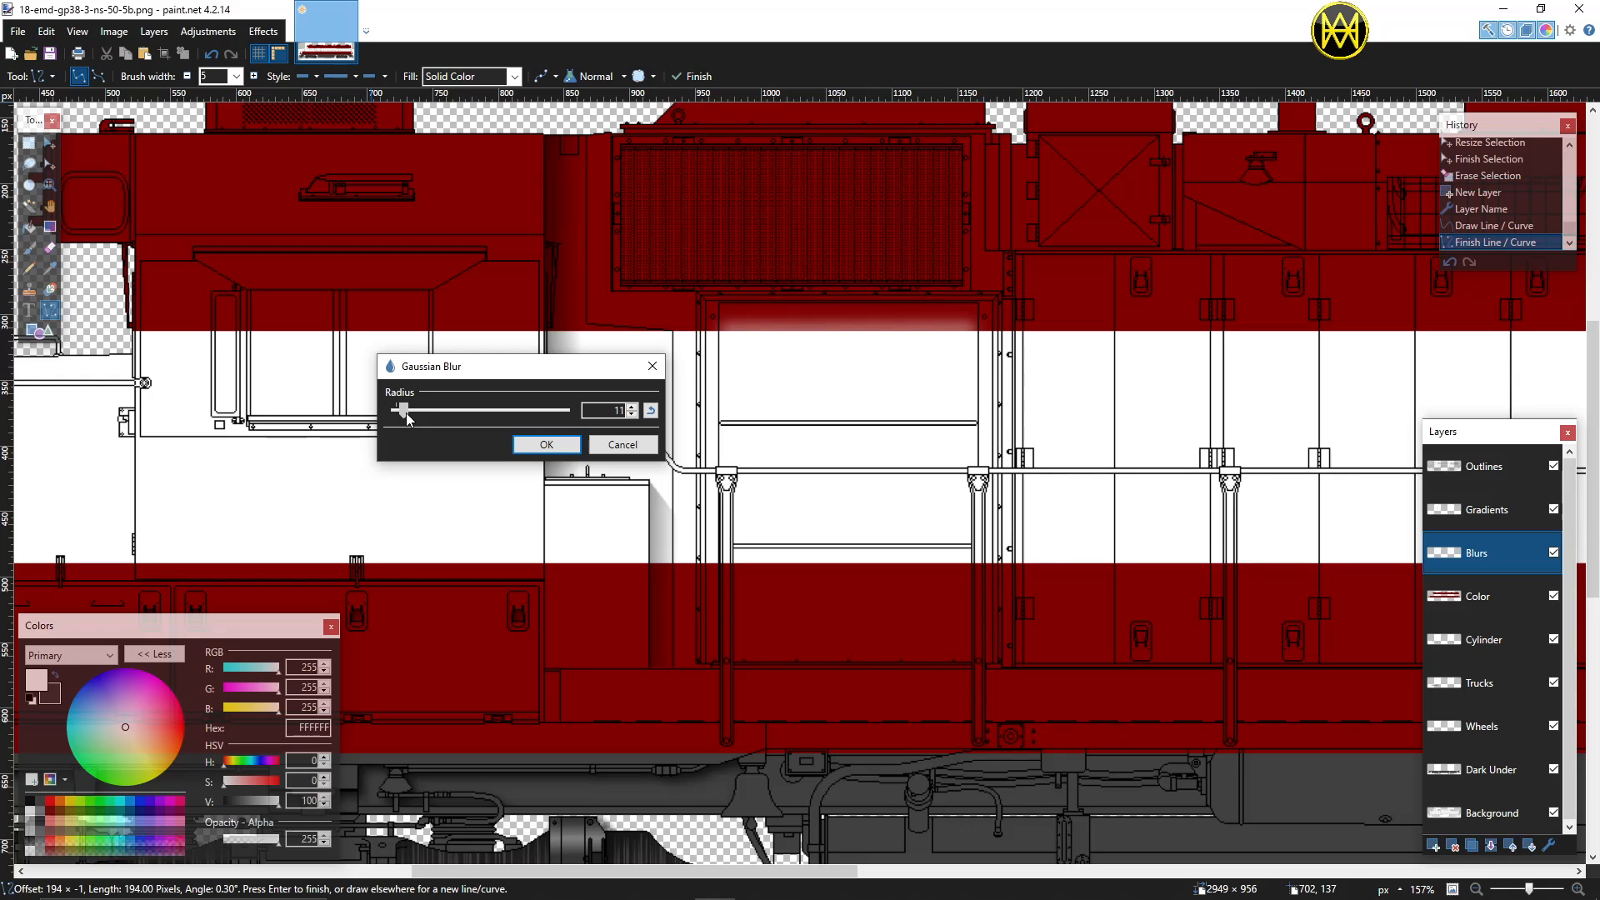
{"action": "left_click", "coordinate": [544, 446]}
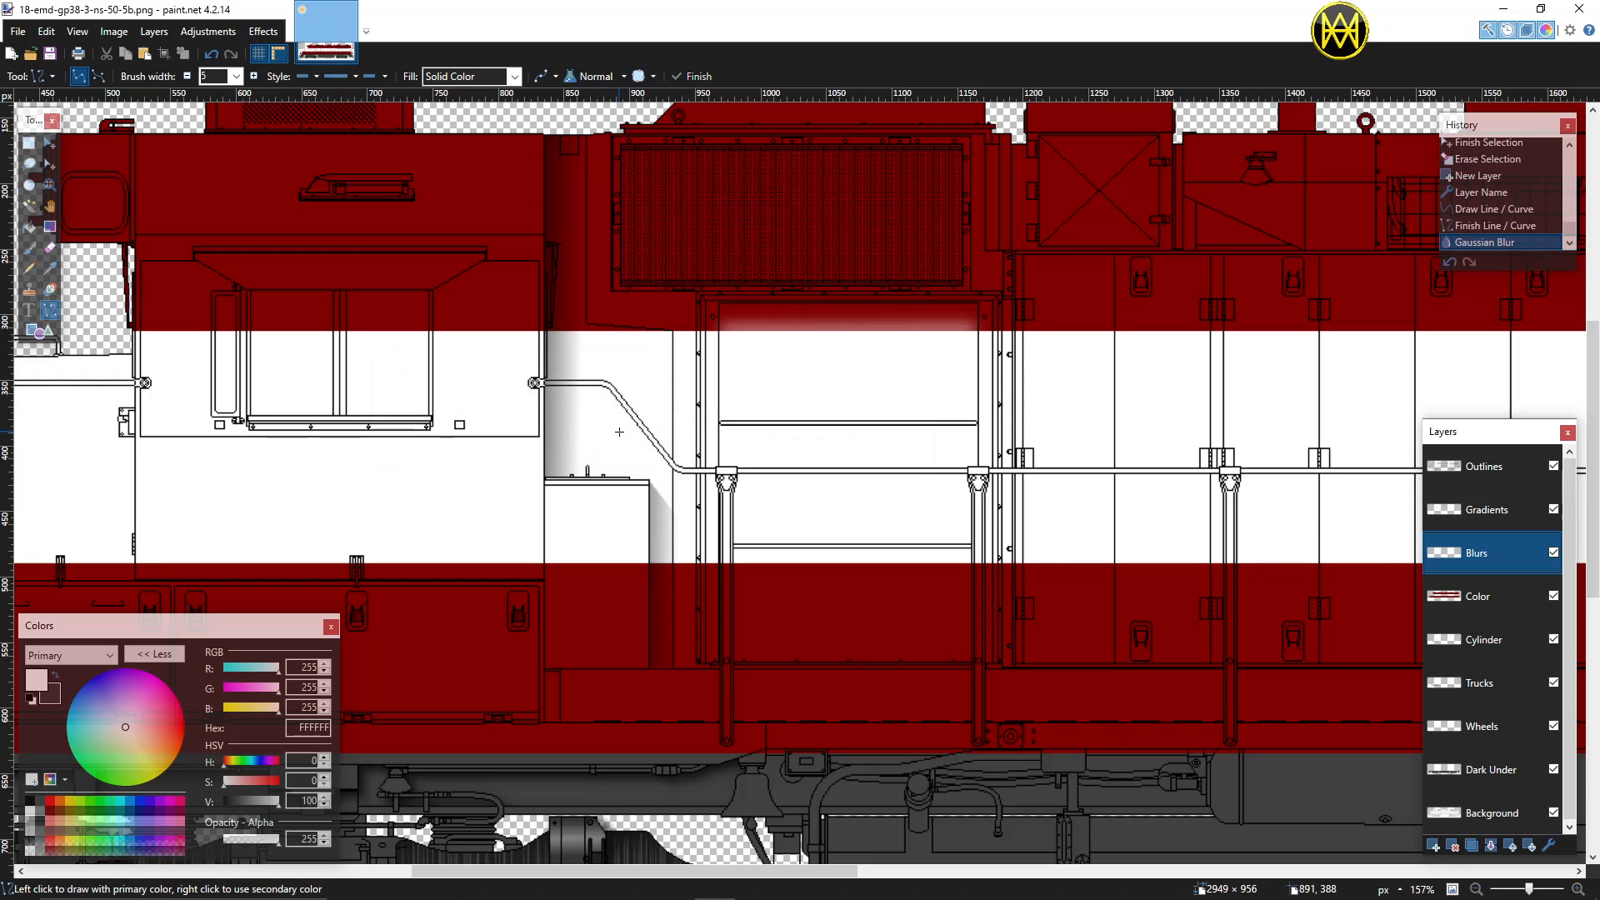
Step: On the Background layer, select the nose's front end panel and the door areas beneath it with the Magic Wand at 50% tolerance
{"action": "key", "text": "ctrl+0"}
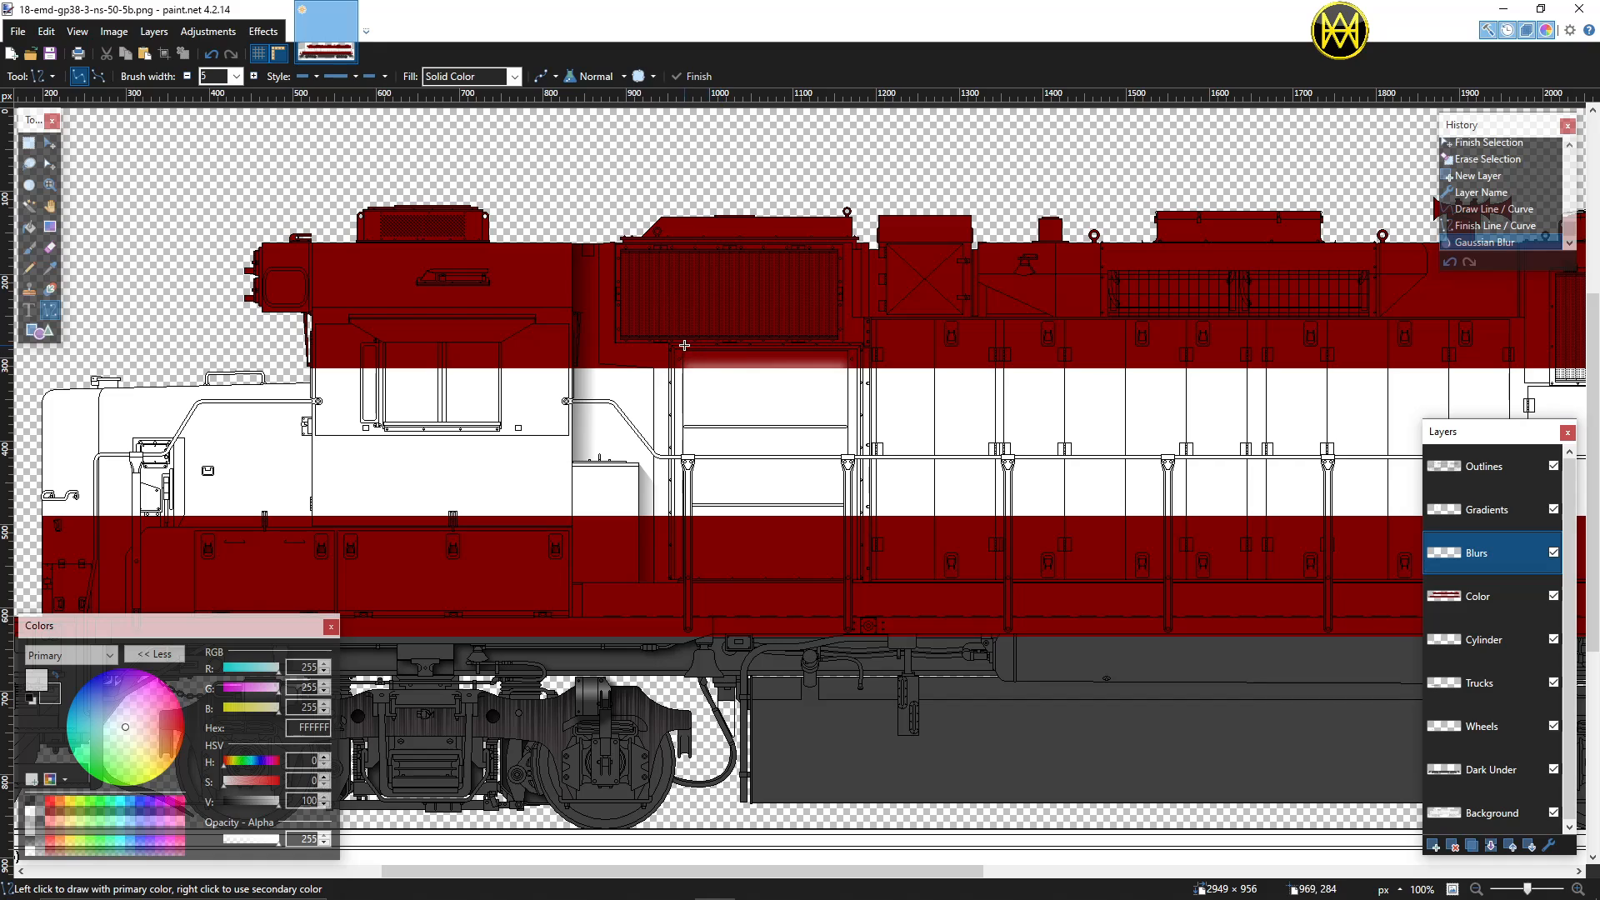
{"action": "scroll", "coordinate": [644, 339], "scroll_direction": "left", "scroll_amount": 3}
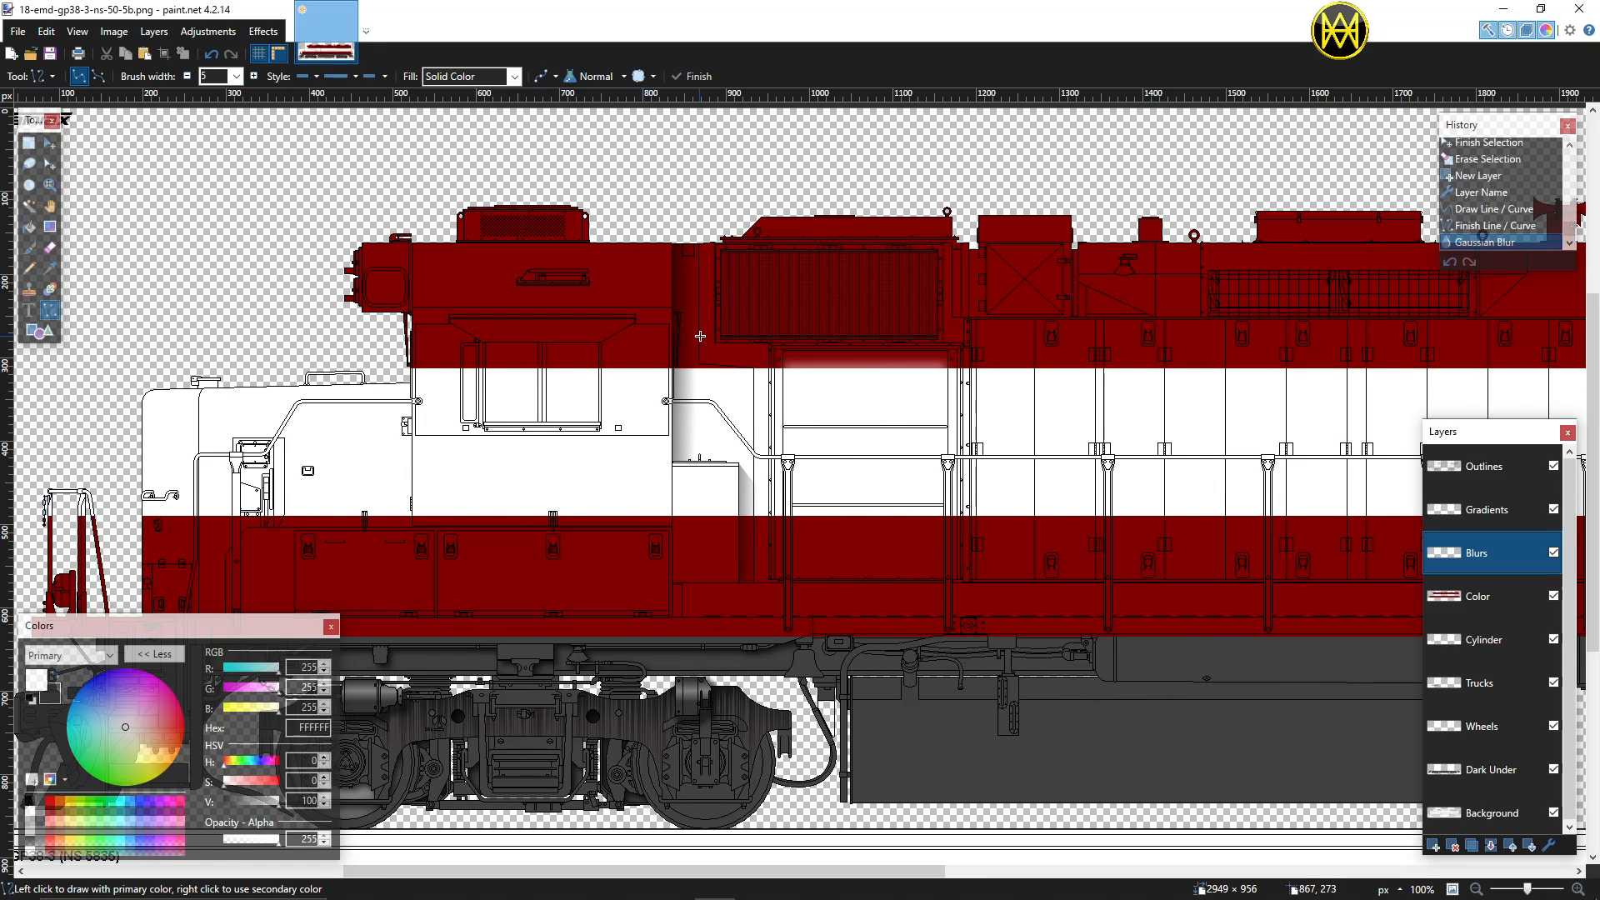
{"action": "scroll", "coordinate": [700, 336], "scroll_direction": "left", "scroll_amount": 6}
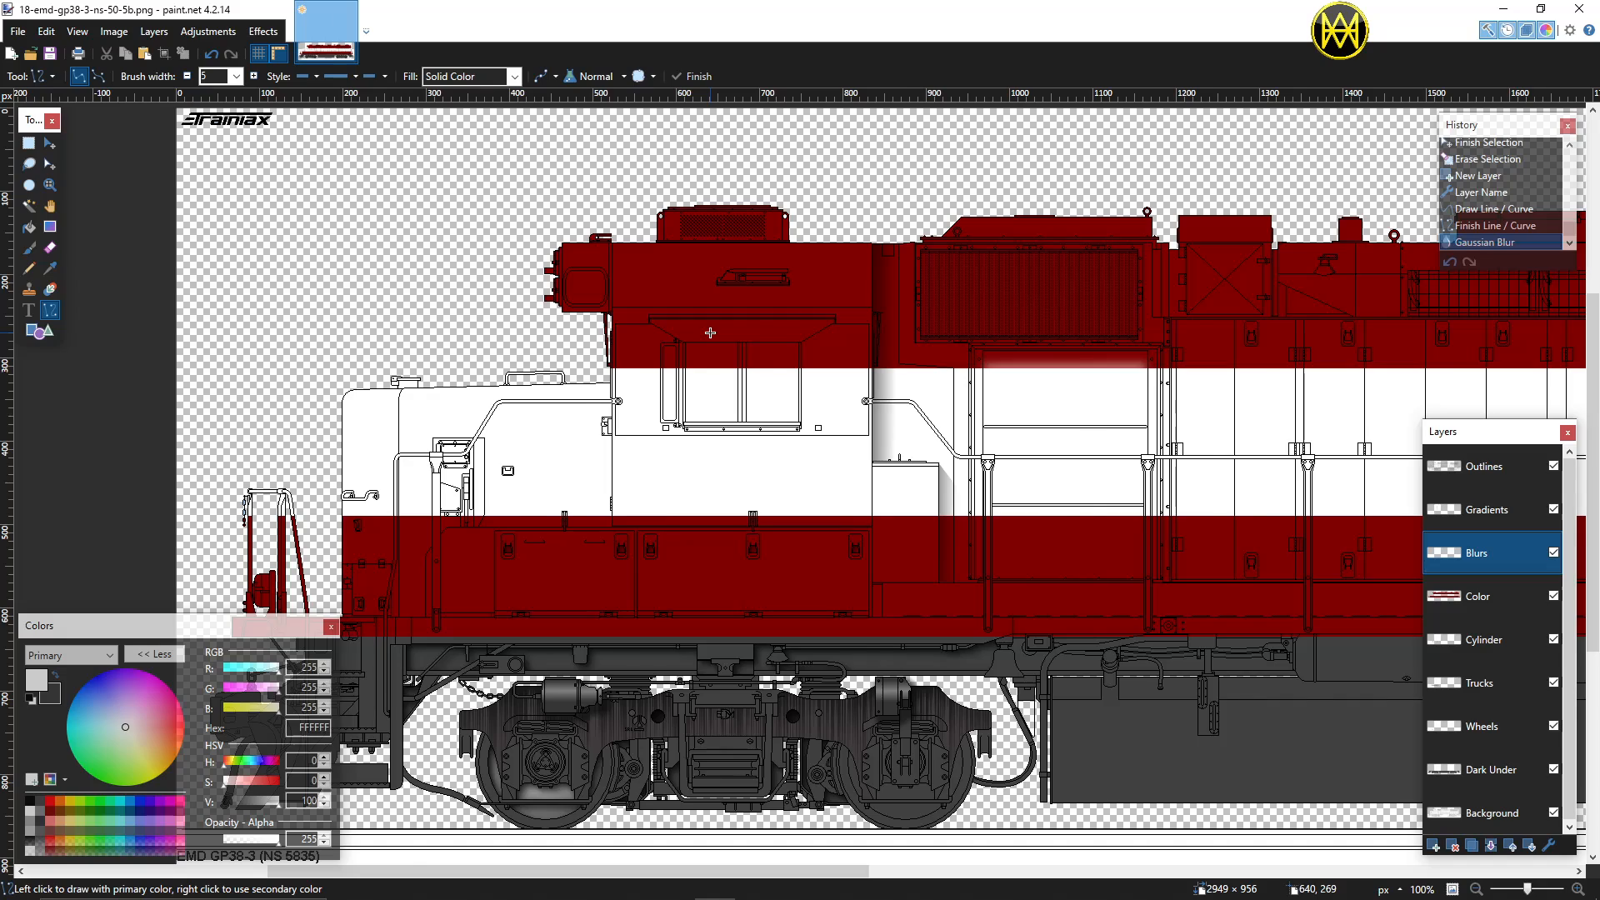
{"action": "scroll", "coordinate": [710, 332], "scroll_direction": "left", "scroll_amount": 3}
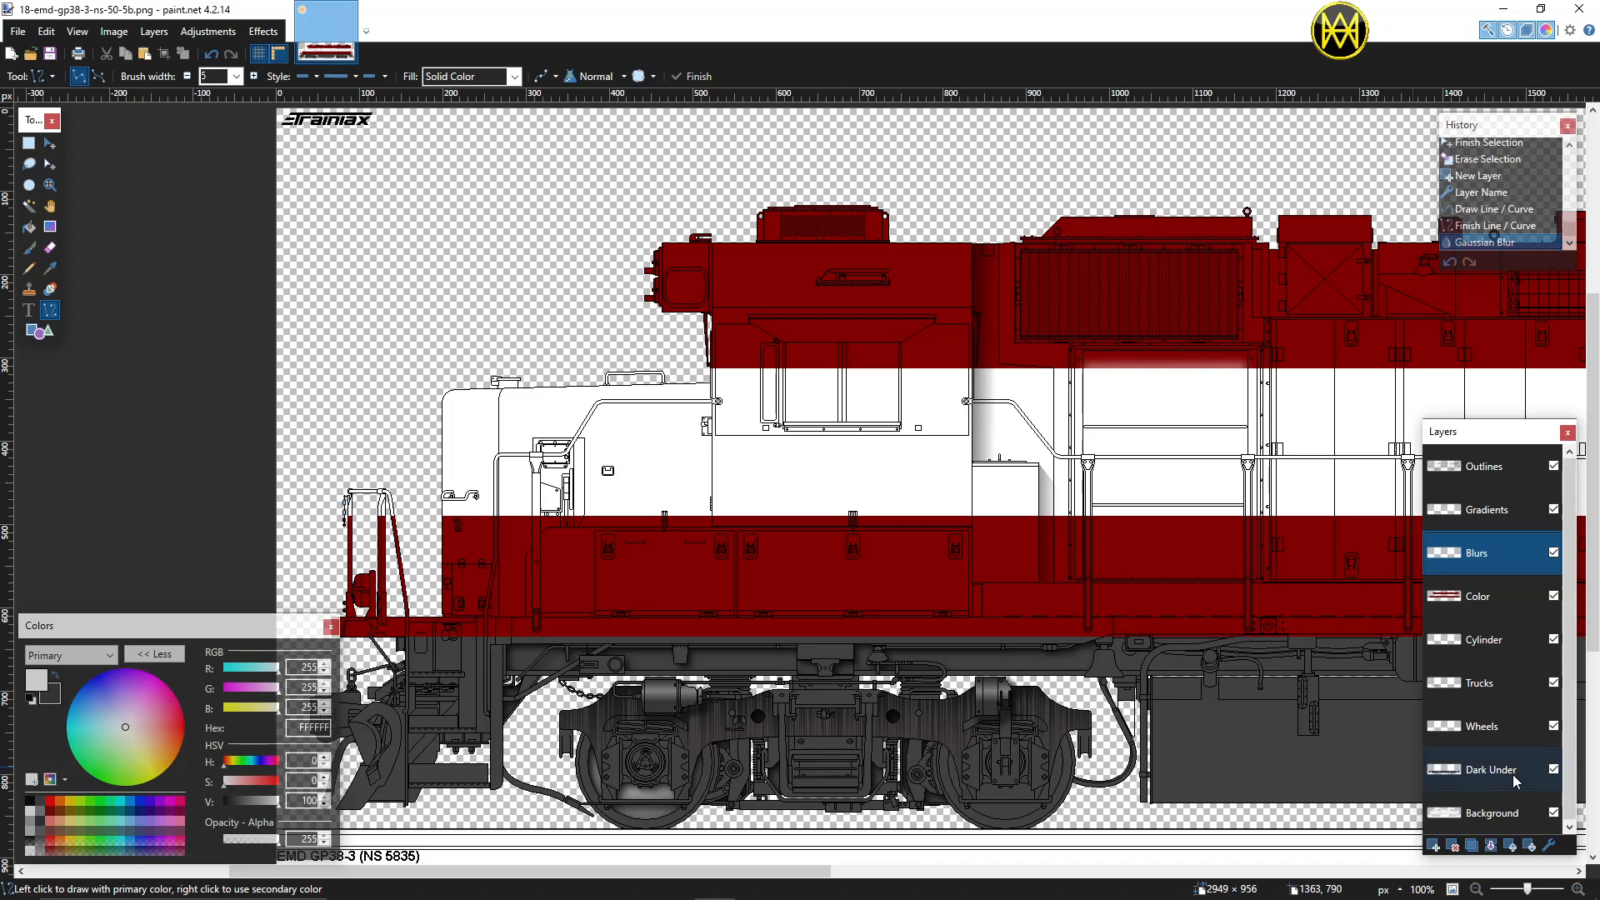
{"action": "left_click", "coordinate": [1494, 817]}
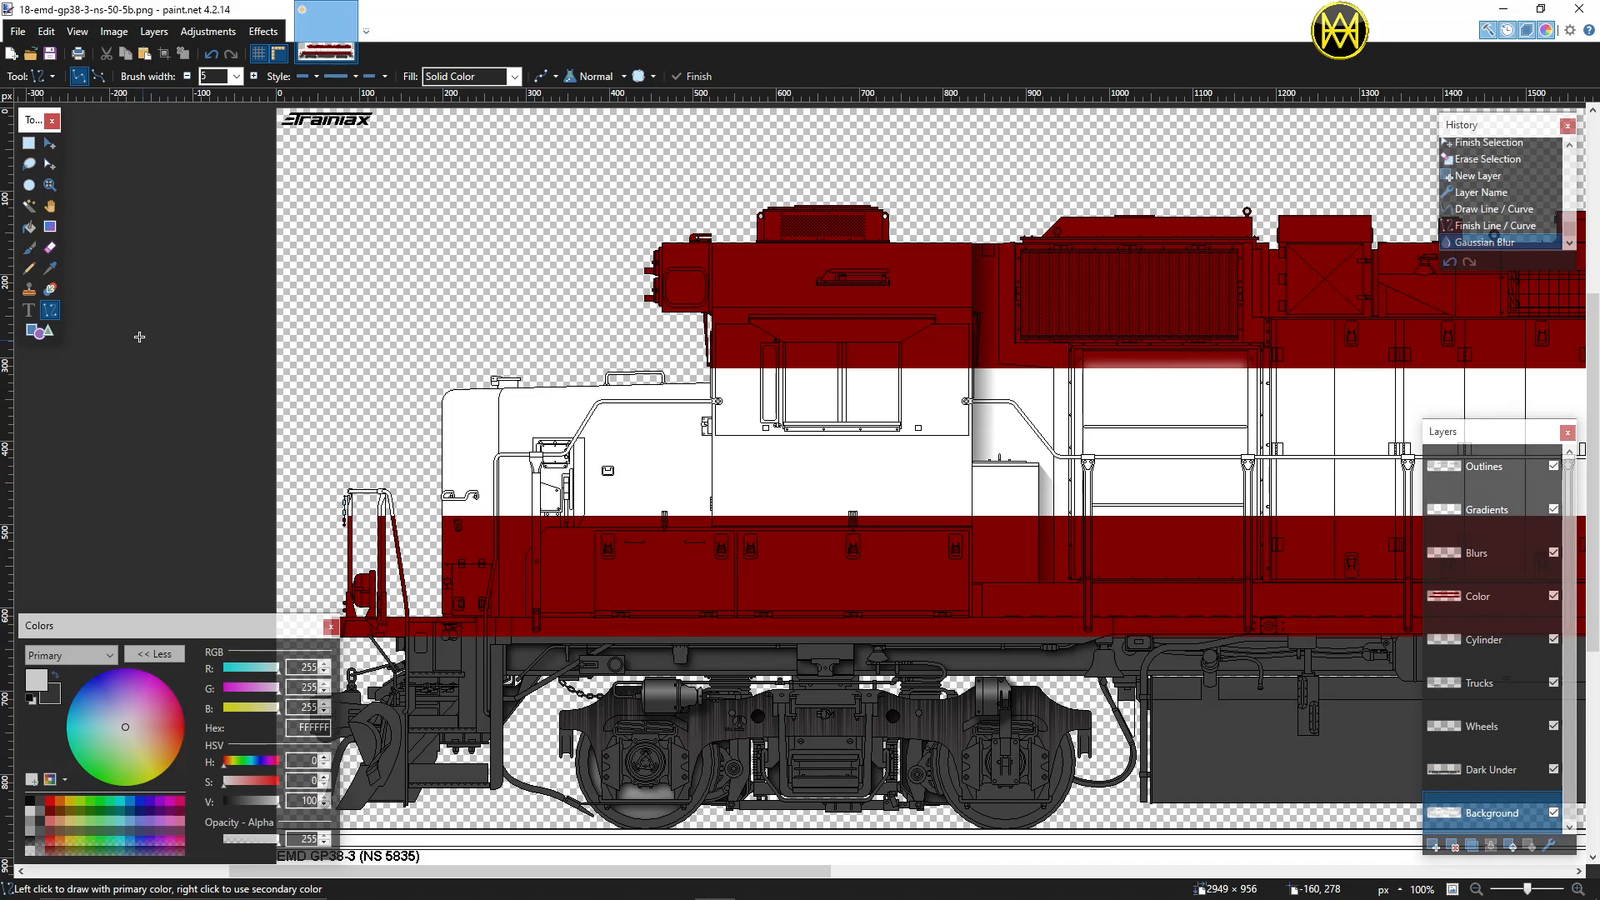
{"action": "left_click", "coordinate": [29, 206]}
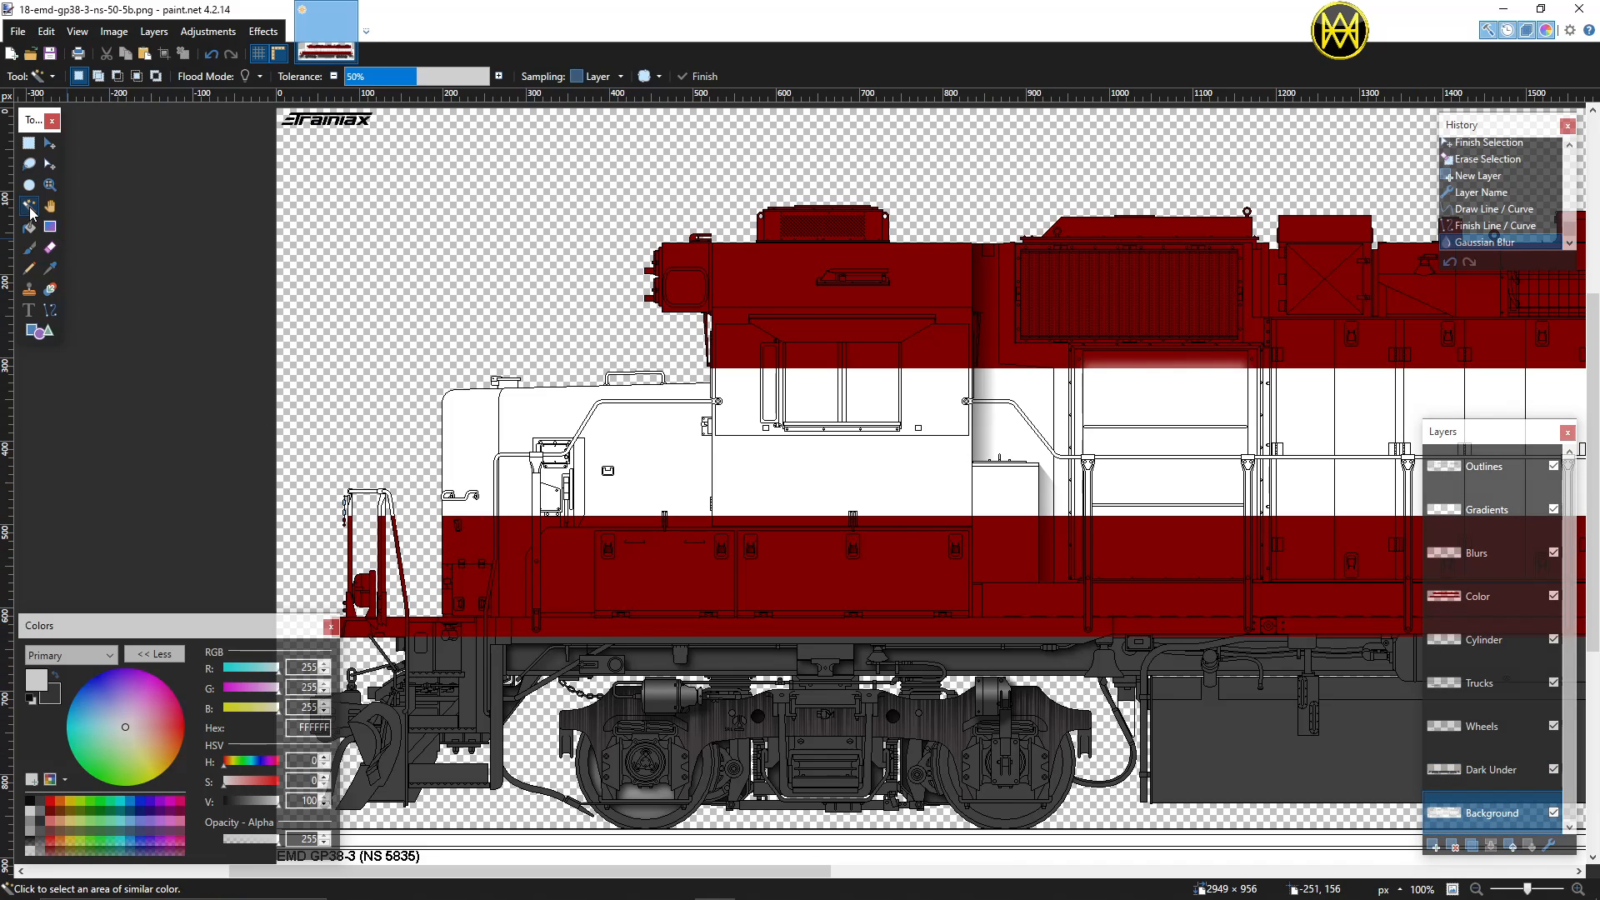
{"action": "left_click", "coordinate": [475, 545]}
{"action": "scroll", "coordinate": [475, 545], "scroll_direction": "up", "scroll_amount": 2}
{"action": "left_click", "coordinate": [448, 563], "text": "ctrl"}
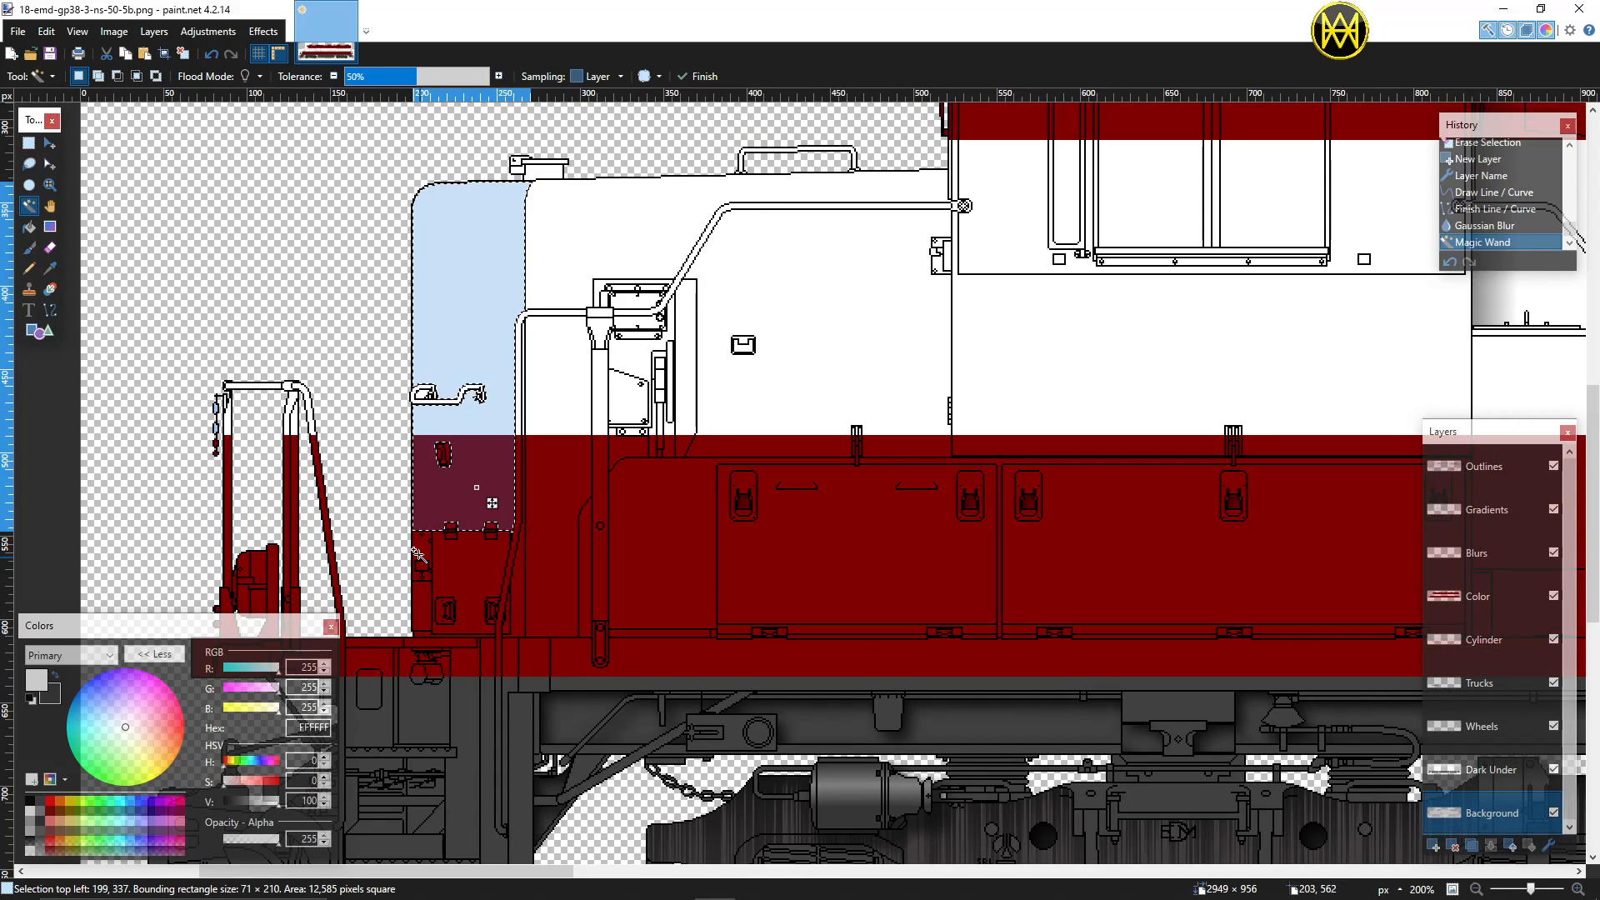
{"action": "left_click", "coordinate": [451, 564], "text": "ctrl"}
{"action": "left_click", "coordinate": [424, 595], "text": "ctrl"}
Step: Add the nose door's small bracket, hinges, upper latch recess and the narrow strip behind the slanted handrail to the selection
{"action": "scroll", "coordinate": [423, 597], "scroll_direction": "up", "scroll_amount": 1}
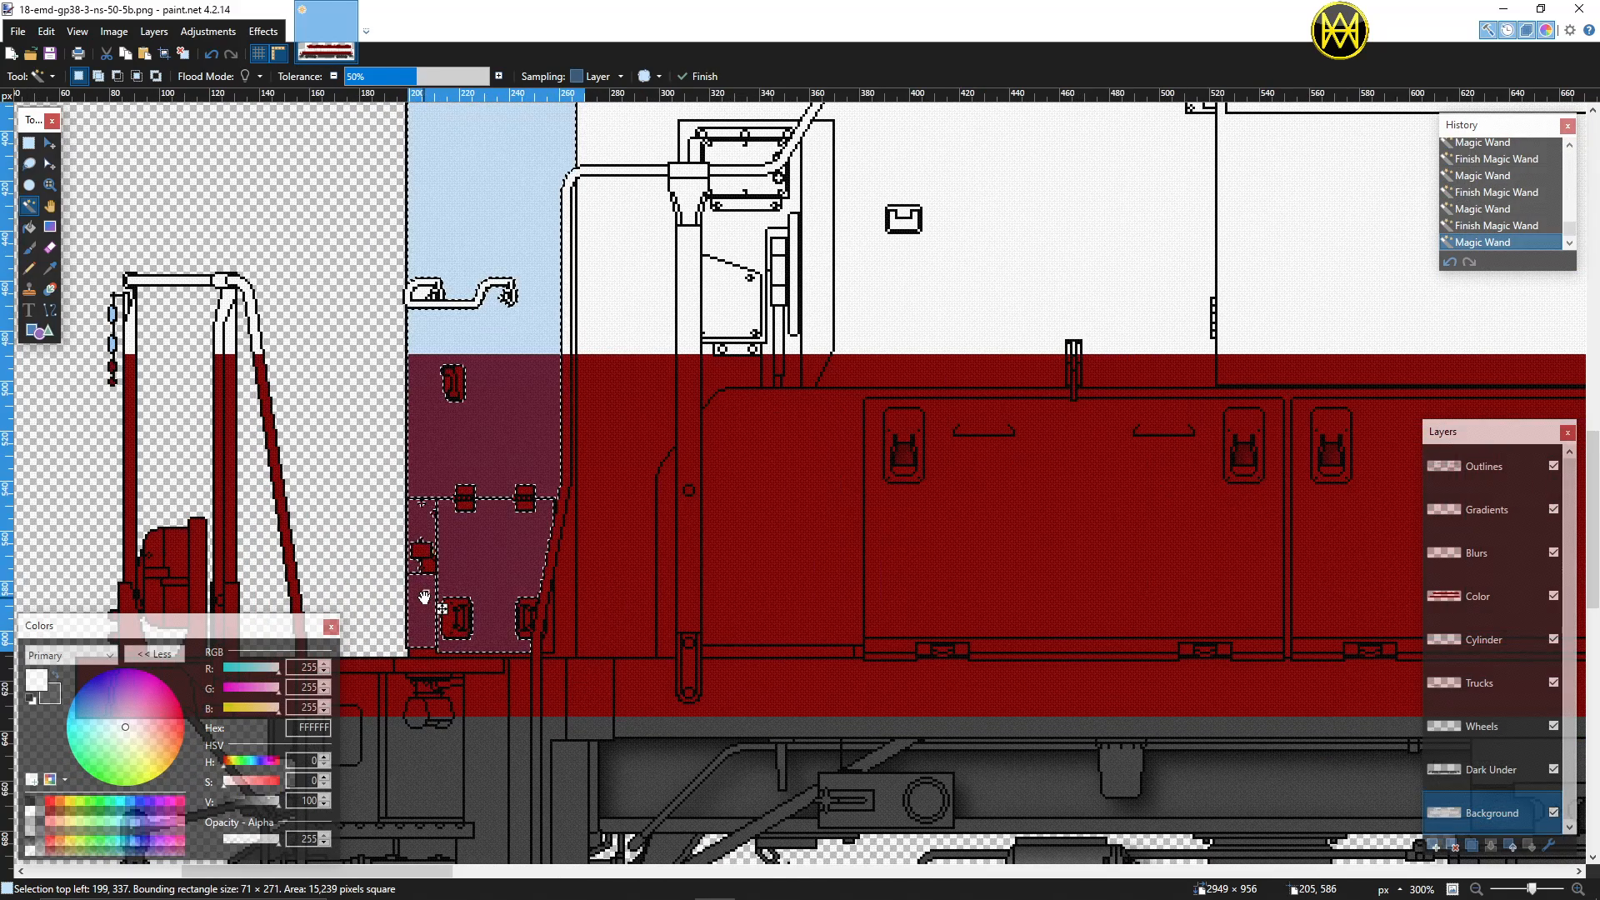
{"action": "left_click", "coordinate": [419, 557], "text": "ctrl"}
{"action": "left_click", "coordinate": [462, 493], "text": "ctrl"}
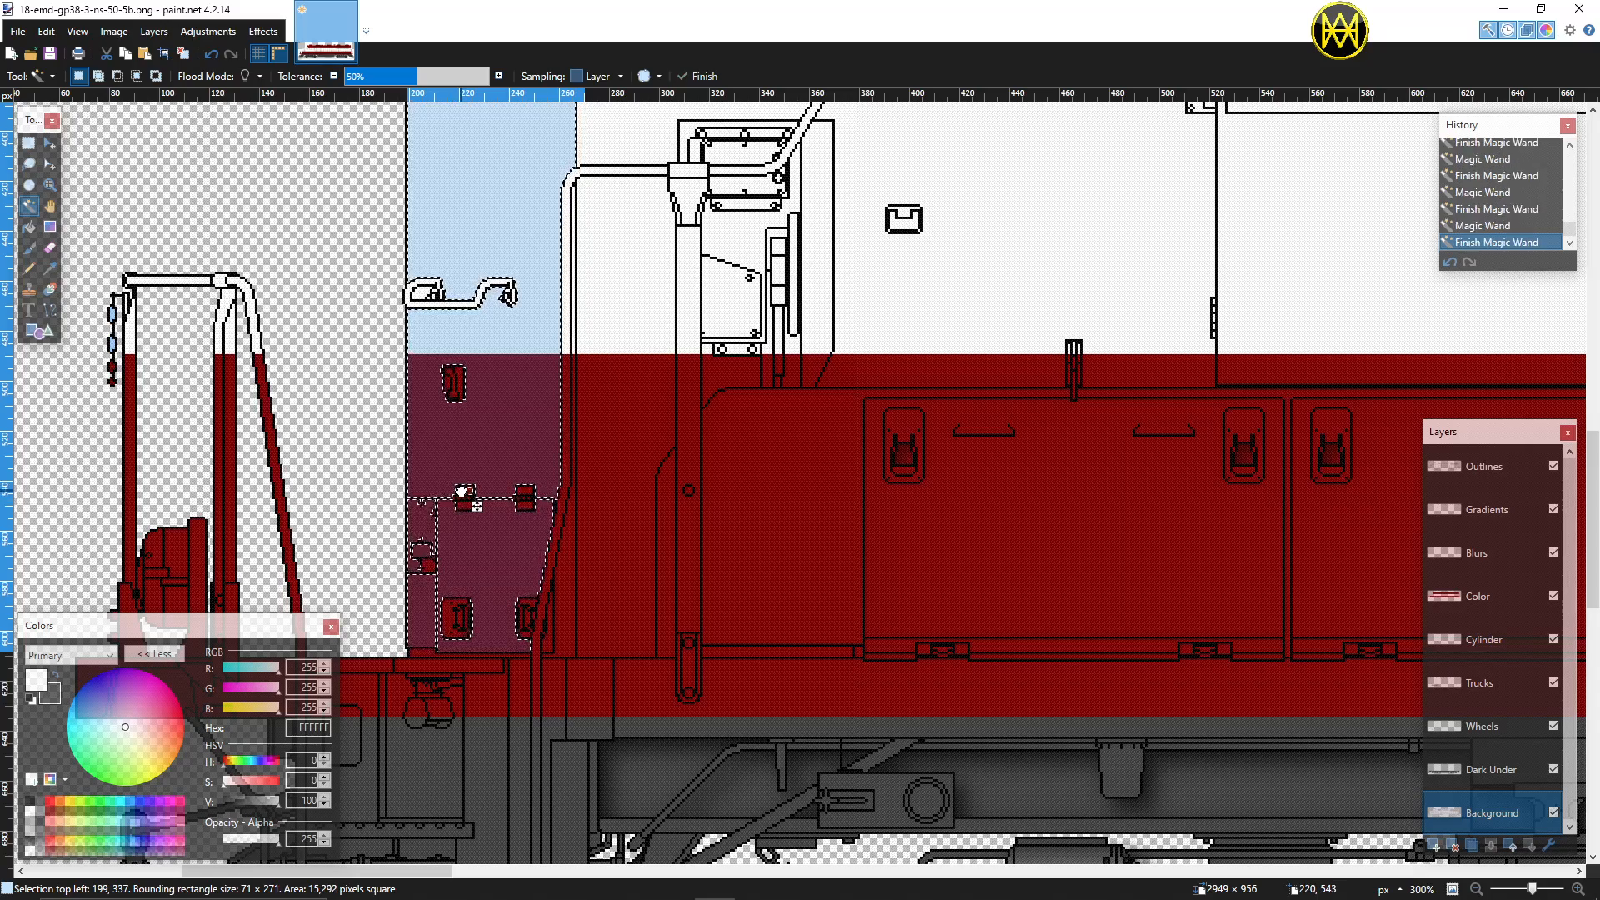
{"action": "left_click", "coordinate": [458, 384], "text": "ctrl"}
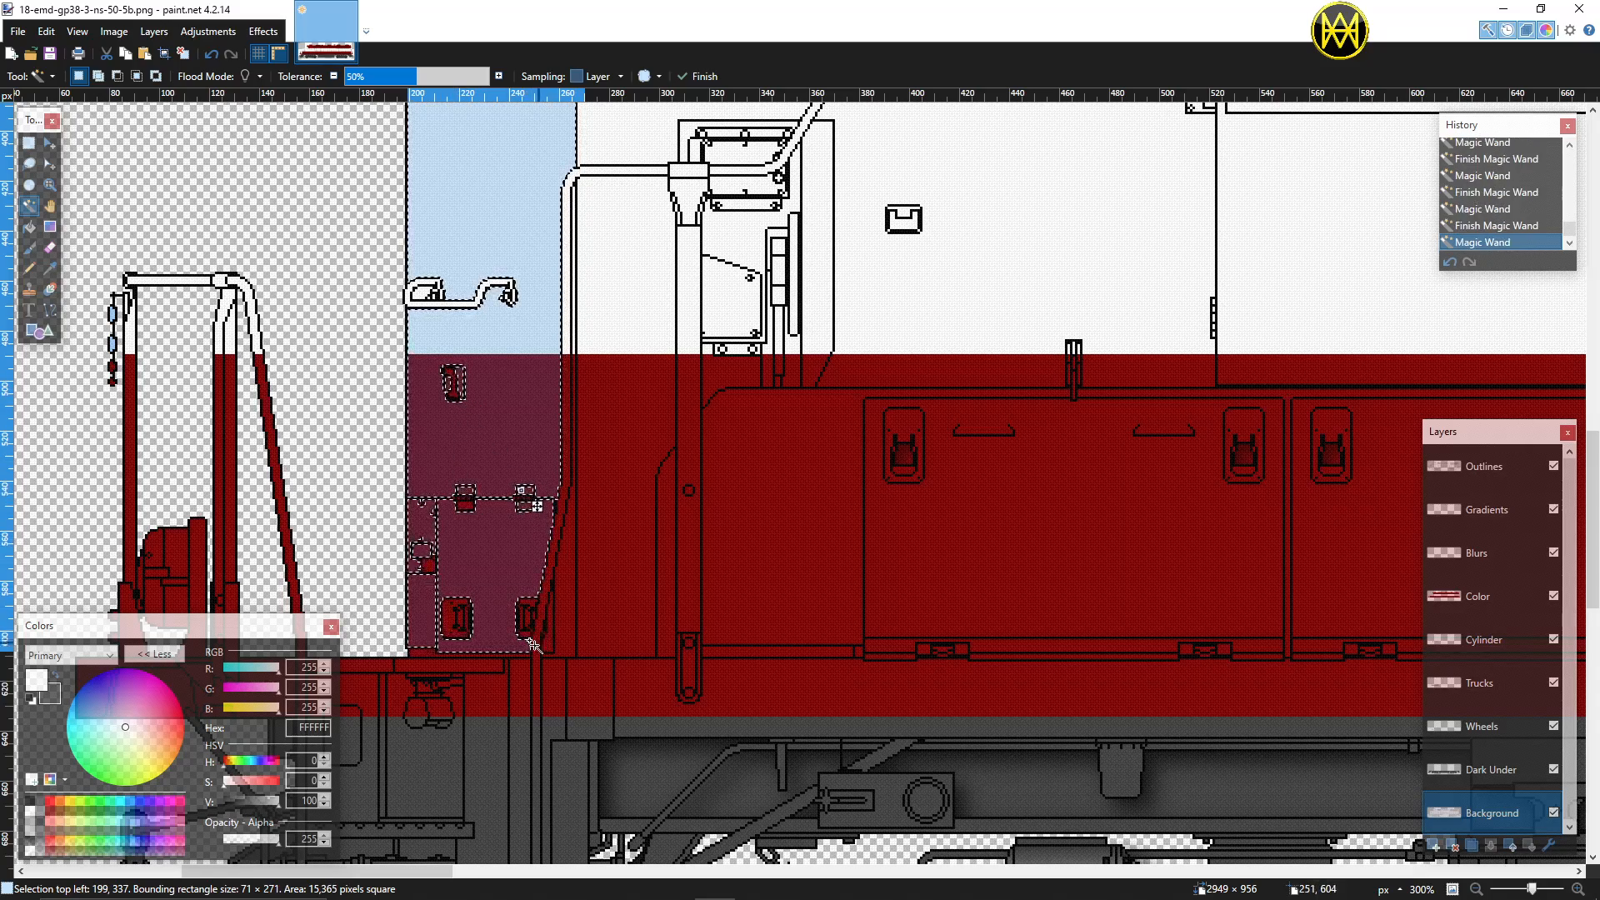
{"action": "scroll", "coordinate": [523, 497], "scroll_direction": "up", "scroll_amount": 2}
{"action": "left_click", "coordinate": [572, 586], "text": "ctrl"}
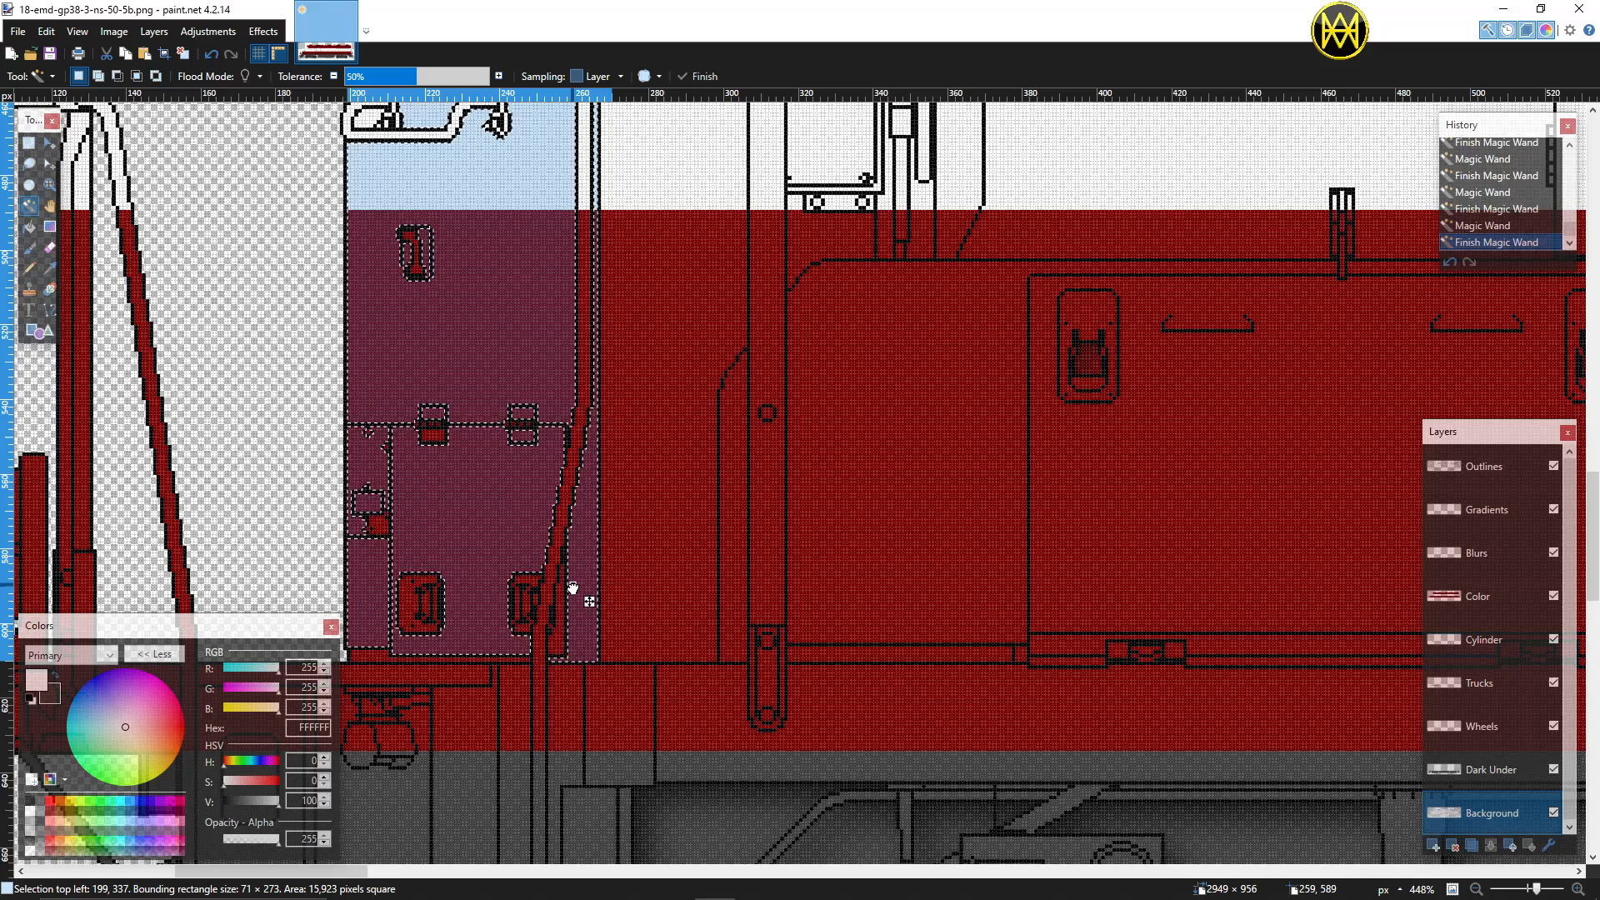
{"action": "left_click", "coordinate": [561, 625], "text": "ctrl"}
Step: Add the remaining enclosed pieces of the nose door's lower latches, hinge and upper latch to the selection
{"action": "left_click", "coordinate": [528, 581], "text": "ctrl"}
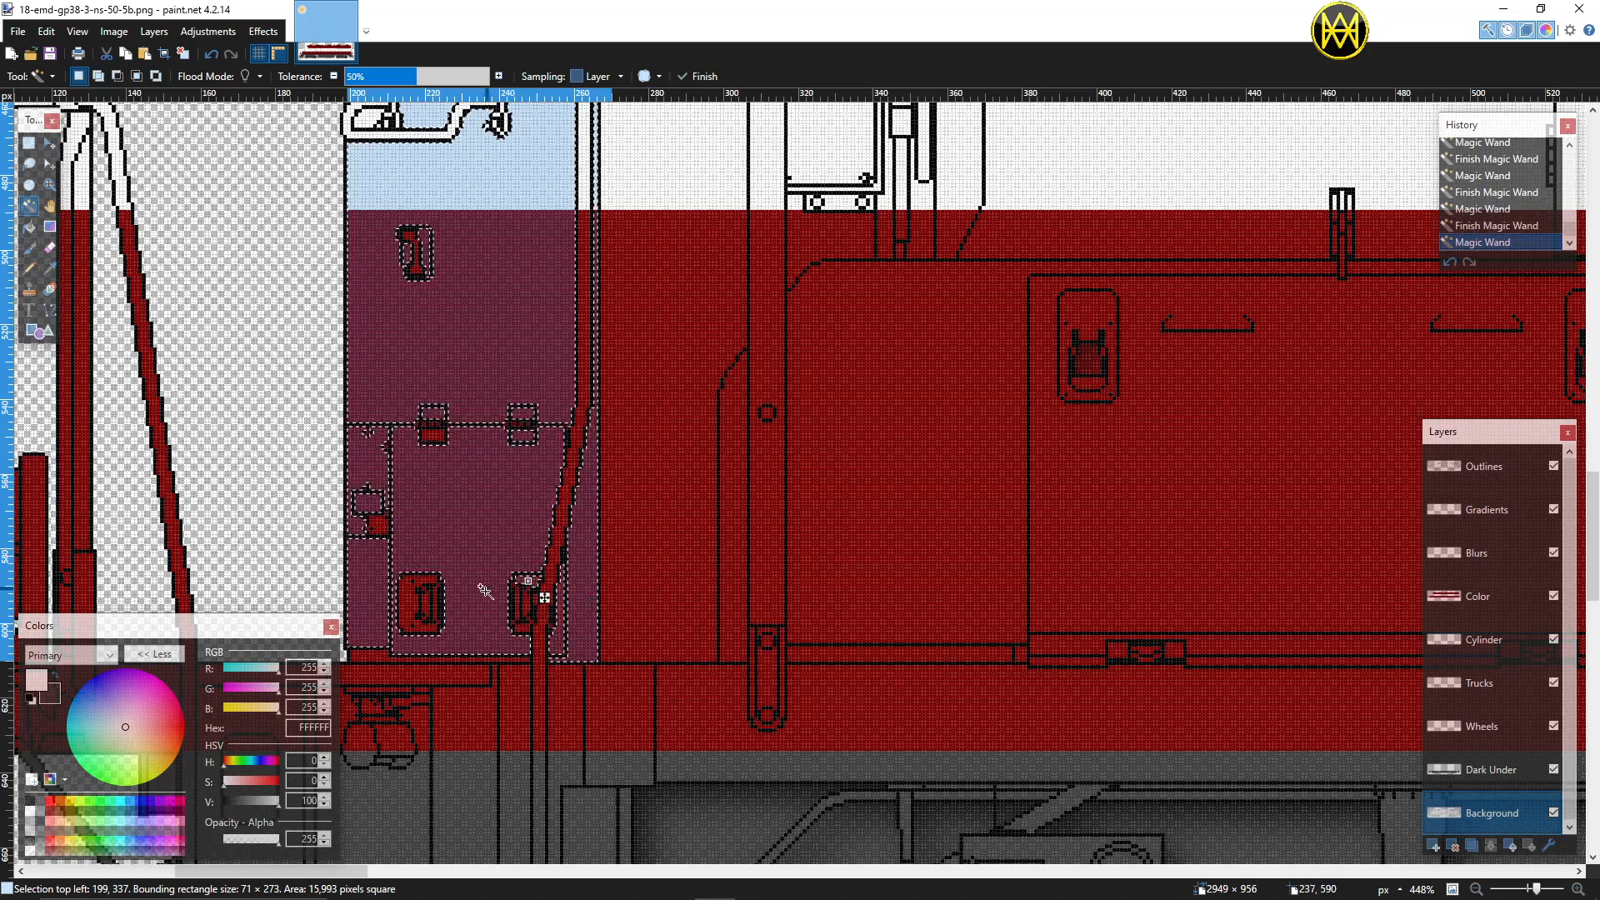
{"action": "left_click", "coordinate": [412, 589], "text": "ctrl"}
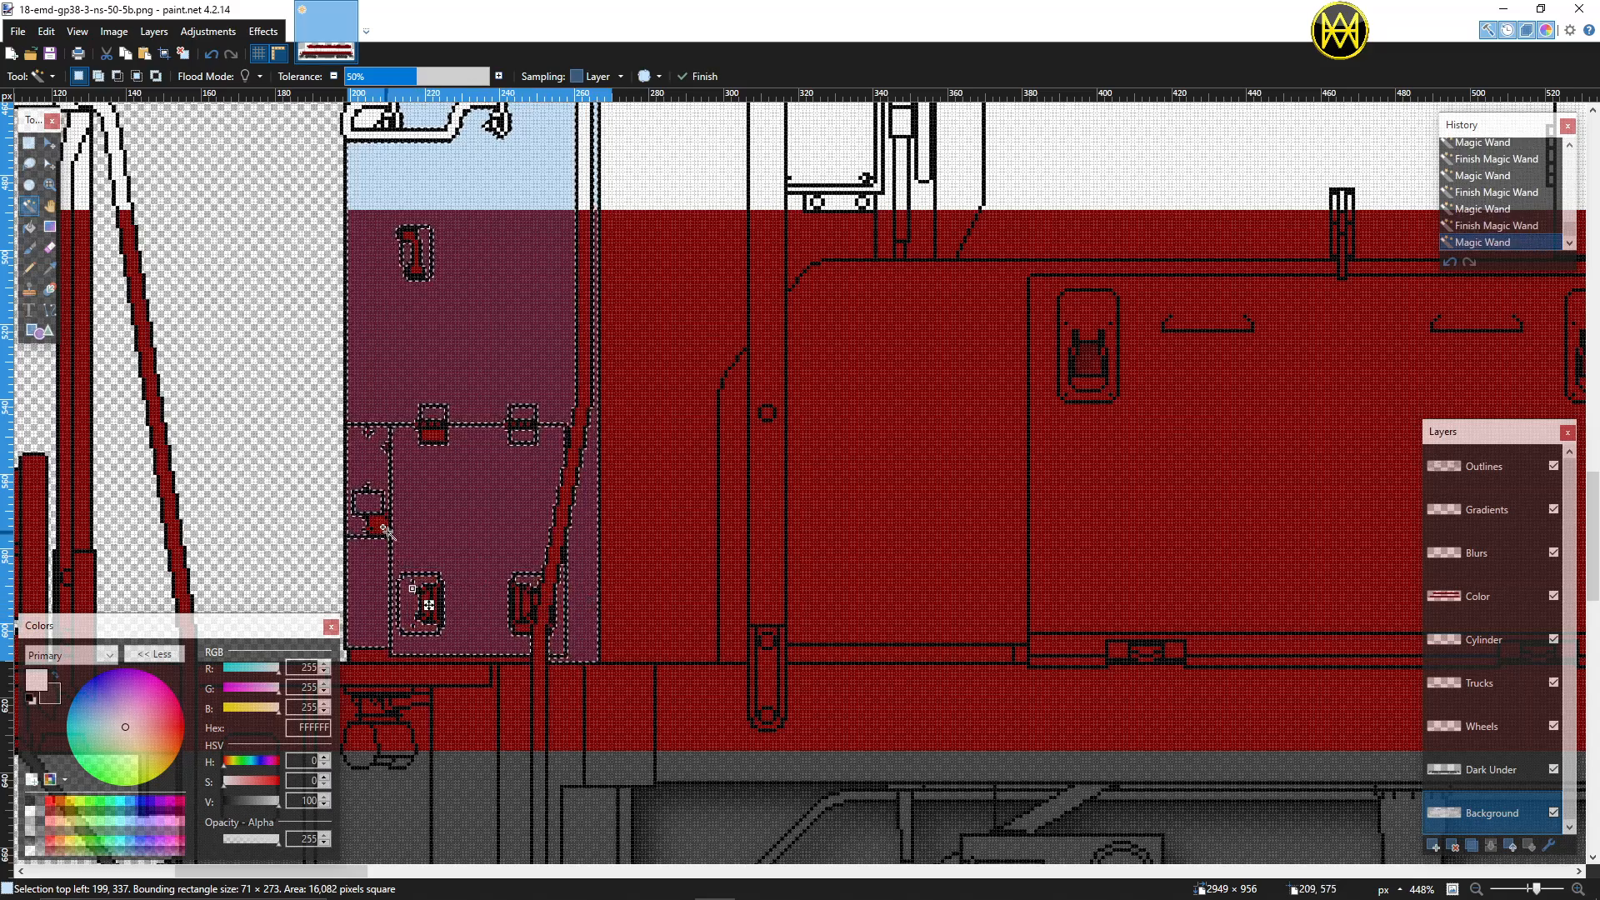
{"action": "left_click", "coordinate": [430, 435], "text": "ctrl"}
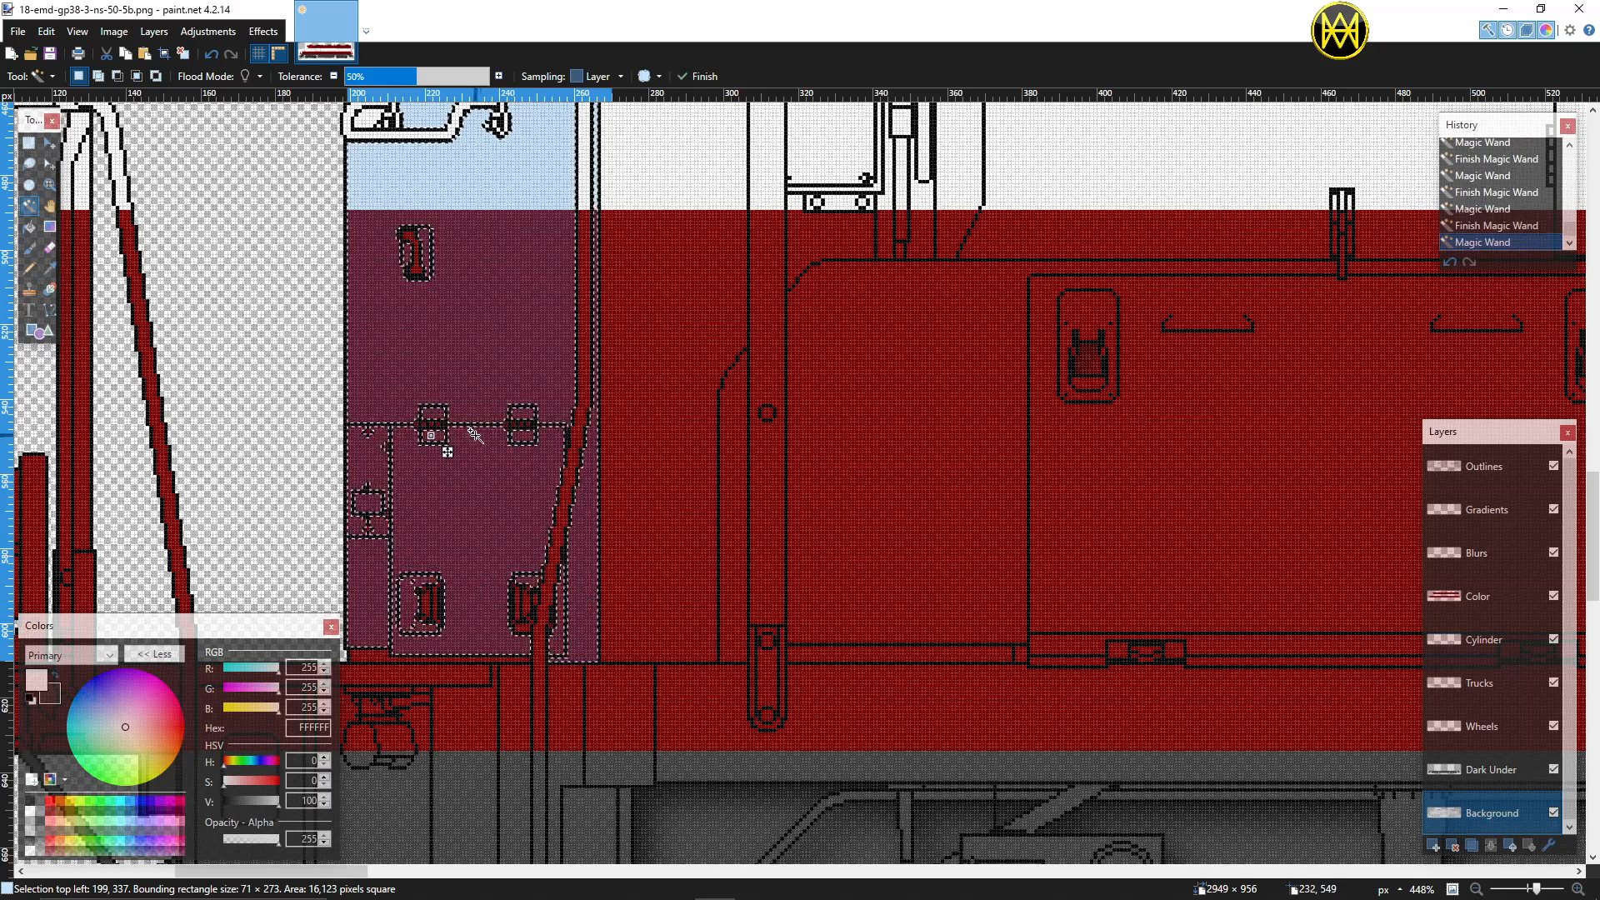
{"action": "left_click", "coordinate": [416, 271], "text": "ctrl"}
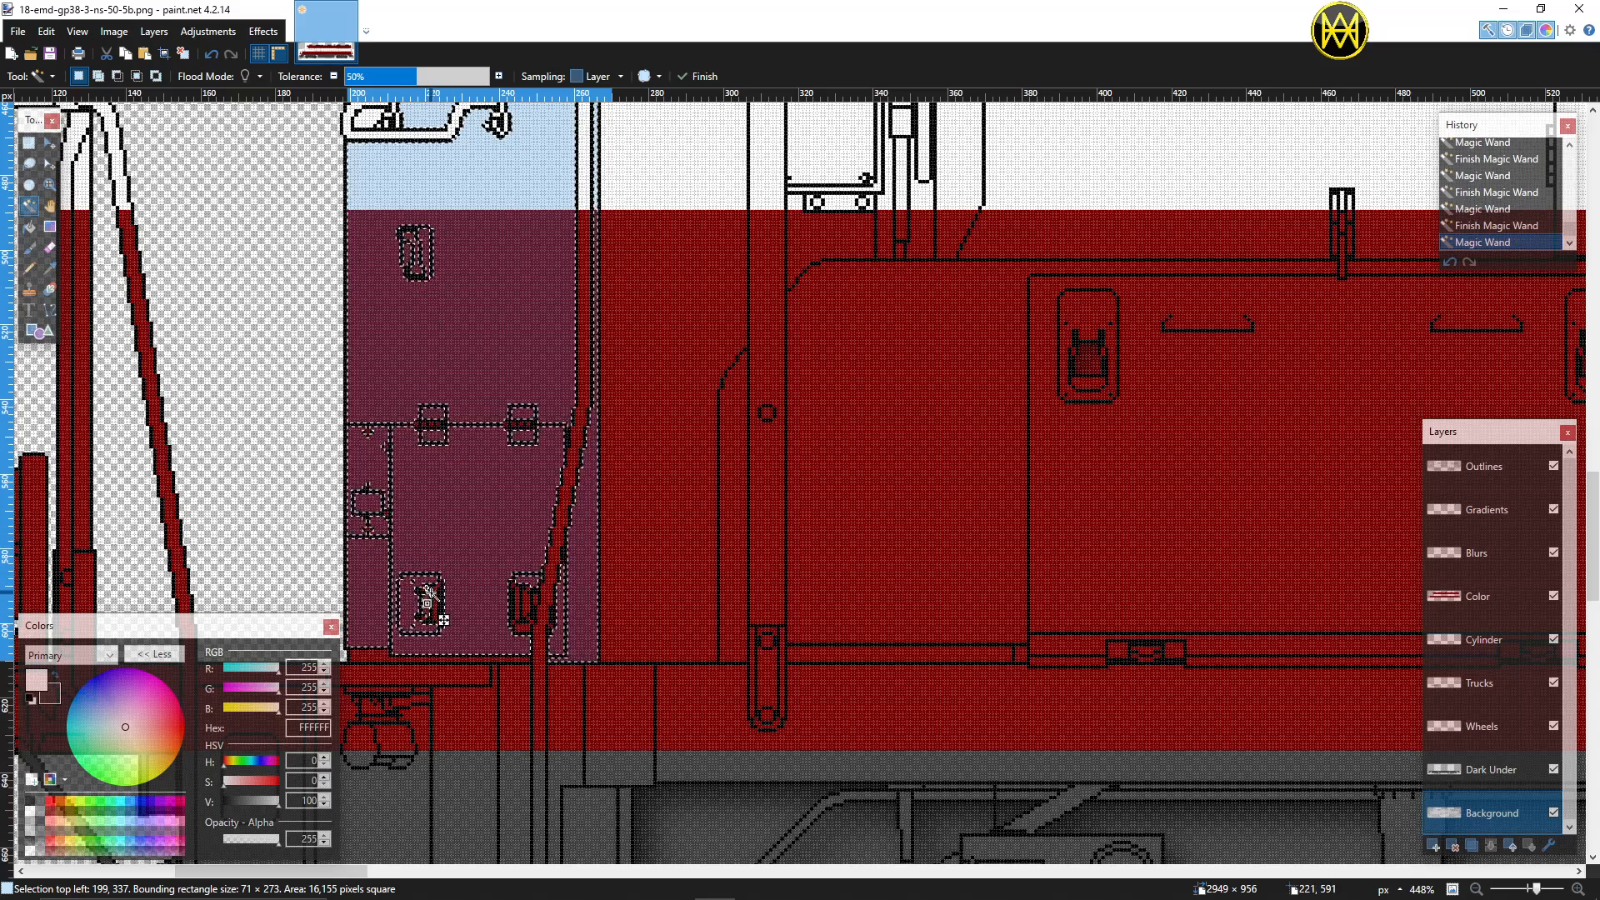
{"action": "left_click", "coordinate": [526, 601], "text": "ctrl"}
{"action": "scroll", "coordinate": [525, 604], "scroll_direction": "up", "scroll_amount": 3, "text": "ctrl"}
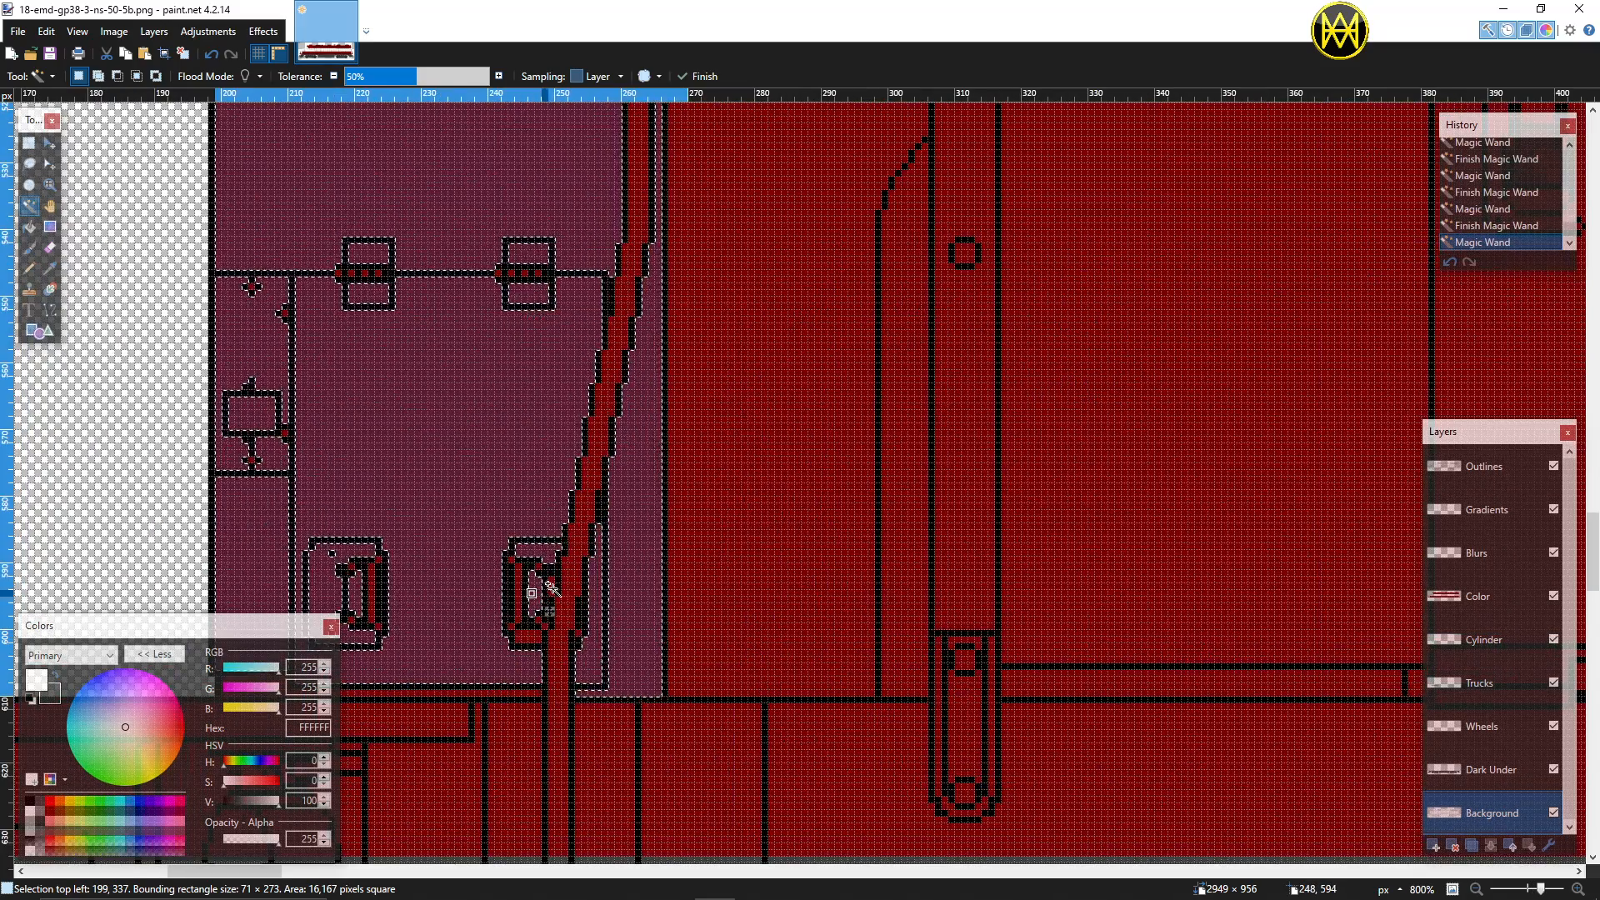
{"action": "left_click", "coordinate": [551, 586], "text": "ctrl"}
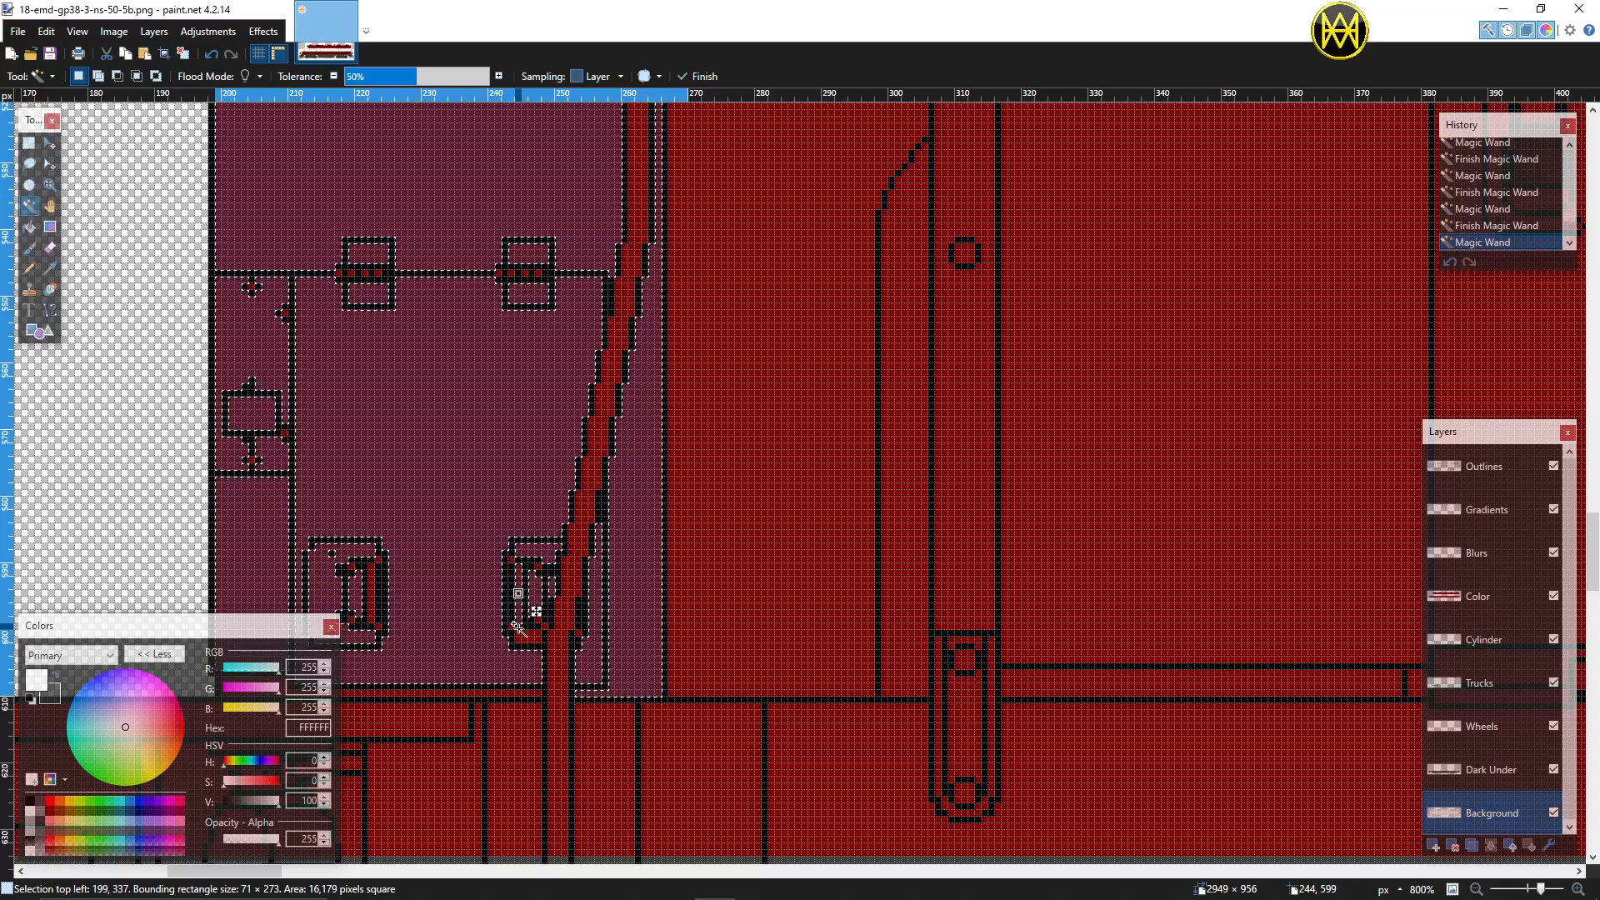
{"action": "left_click", "coordinate": [532, 633], "text": "ctrl"}
{"action": "left_click", "coordinate": [370, 597], "text": "ctrl"}
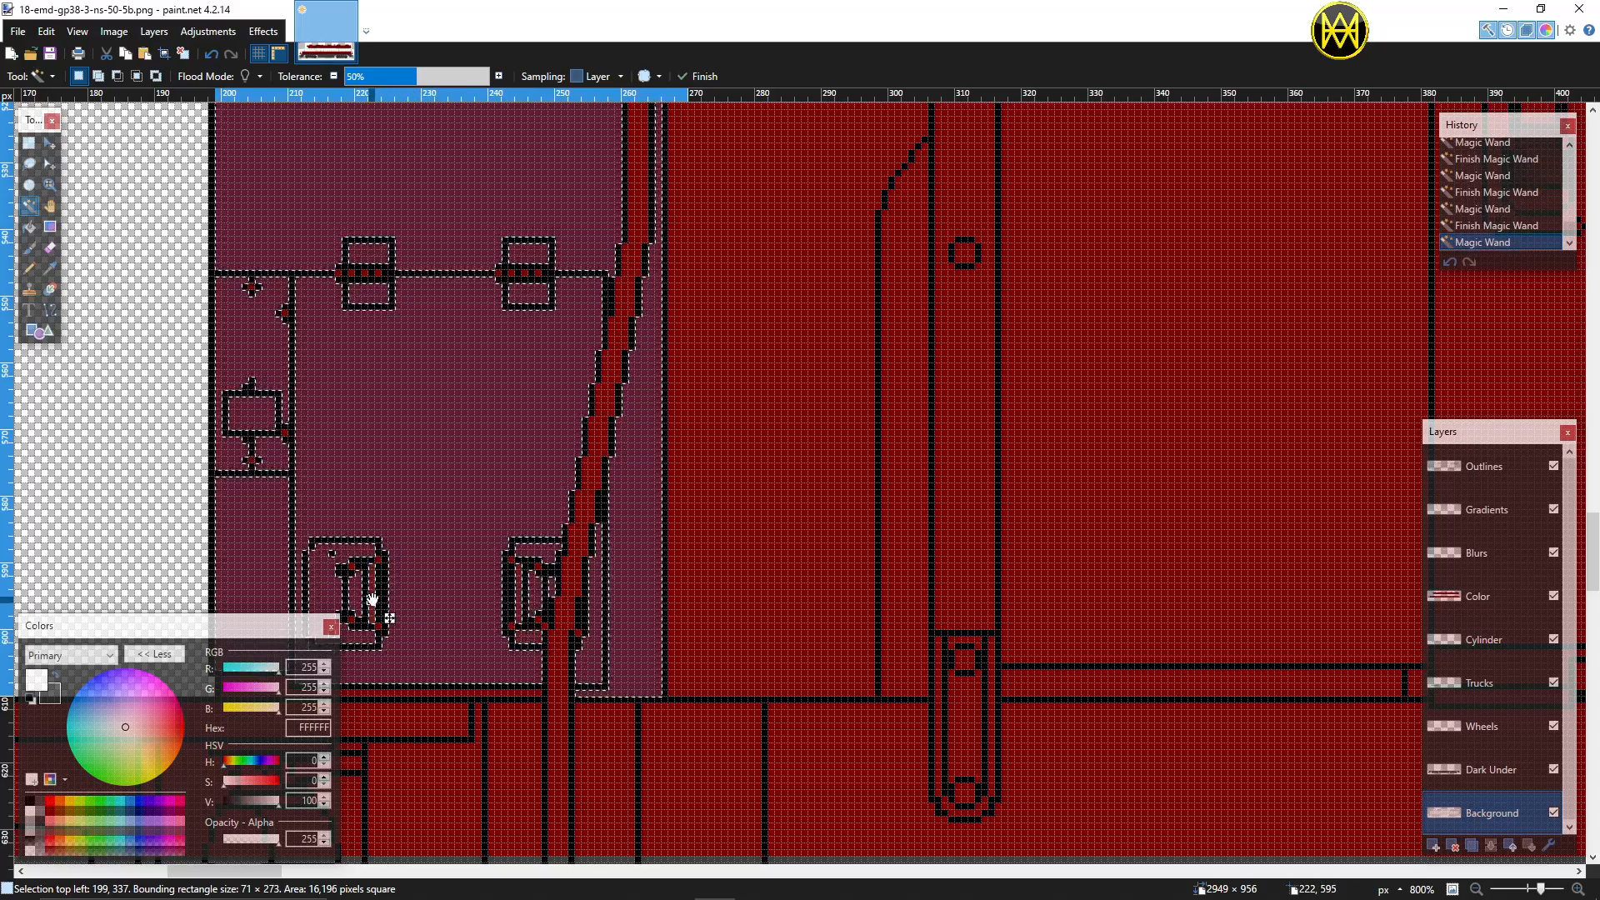
Step: Brighten the selected nose end on the Color layer using Hue / Saturation with saturation 106 and lightness 5
{"action": "scroll", "coordinate": [432, 600], "scroll_direction": "down", "scroll_amount": 4, "text": "ctrl"}
{"action": "scroll", "coordinate": [433, 601], "scroll_direction": "down", "scroll_amount": 1, "text": "ctrl"}
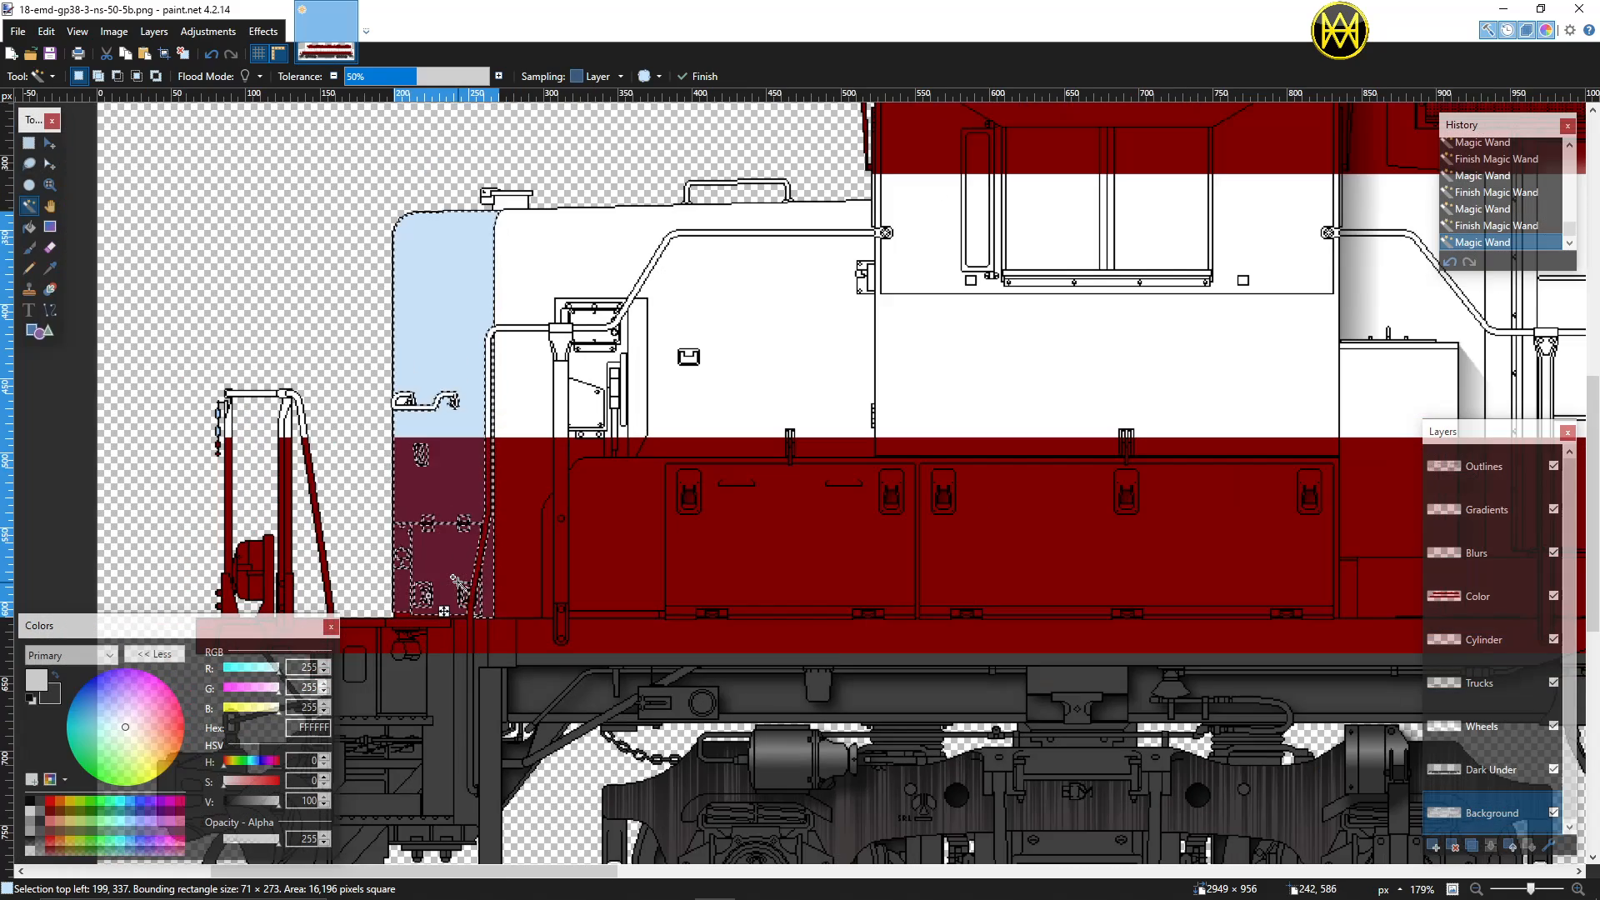
{"action": "scroll", "coordinate": [466, 583], "scroll_direction": "down", "scroll_amount": 1, "text": "ctrl"}
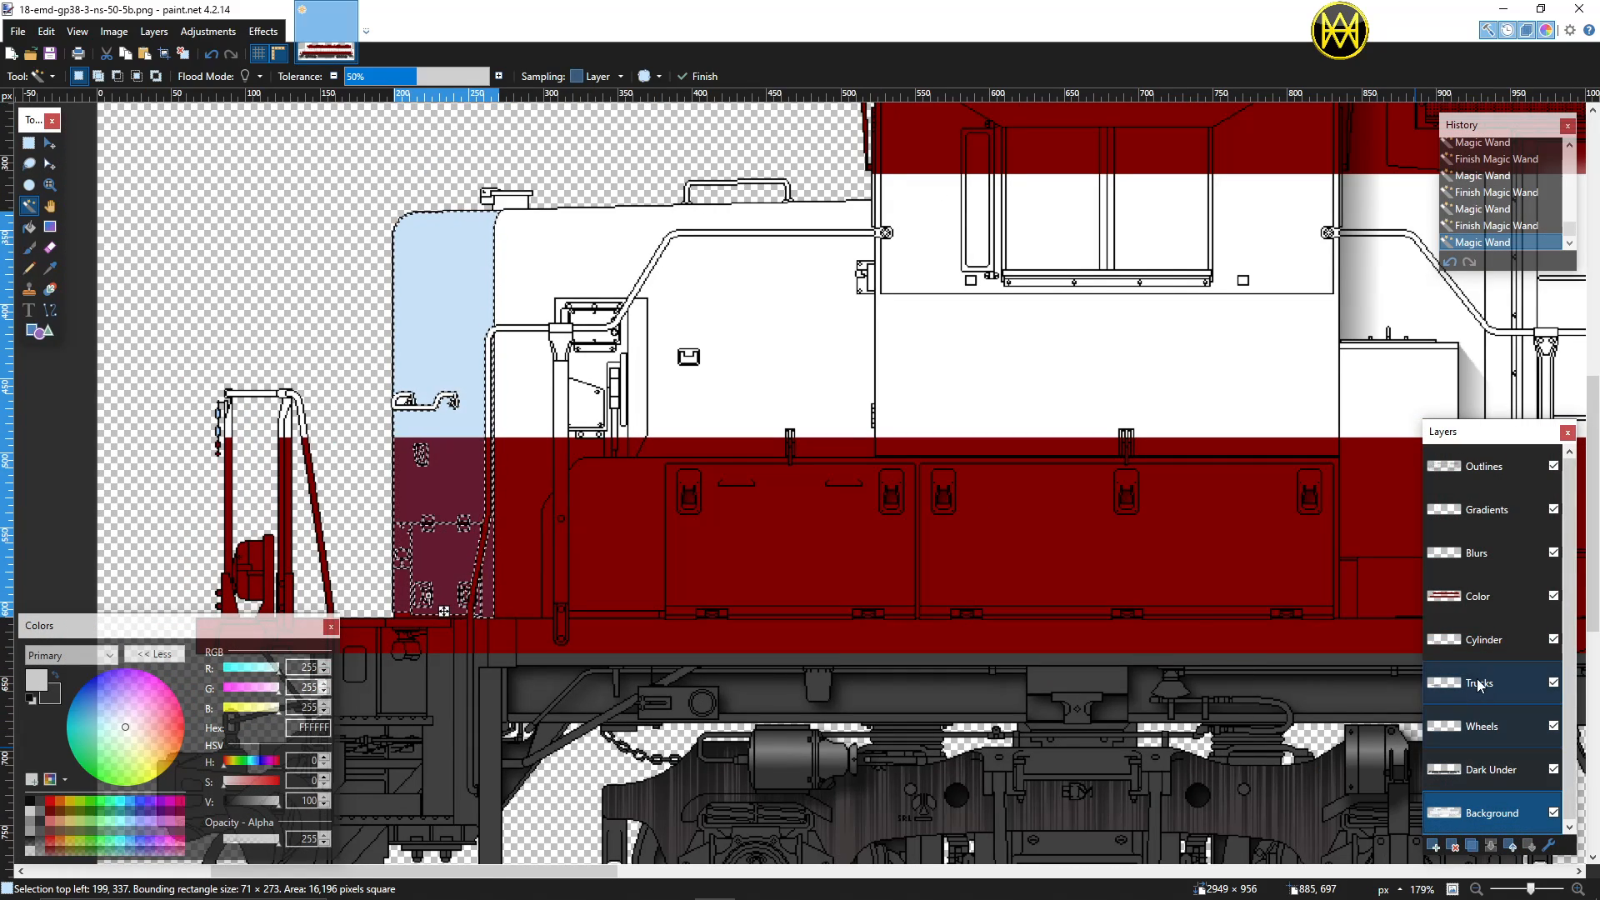
{"action": "left_click", "coordinate": [1485, 602]}
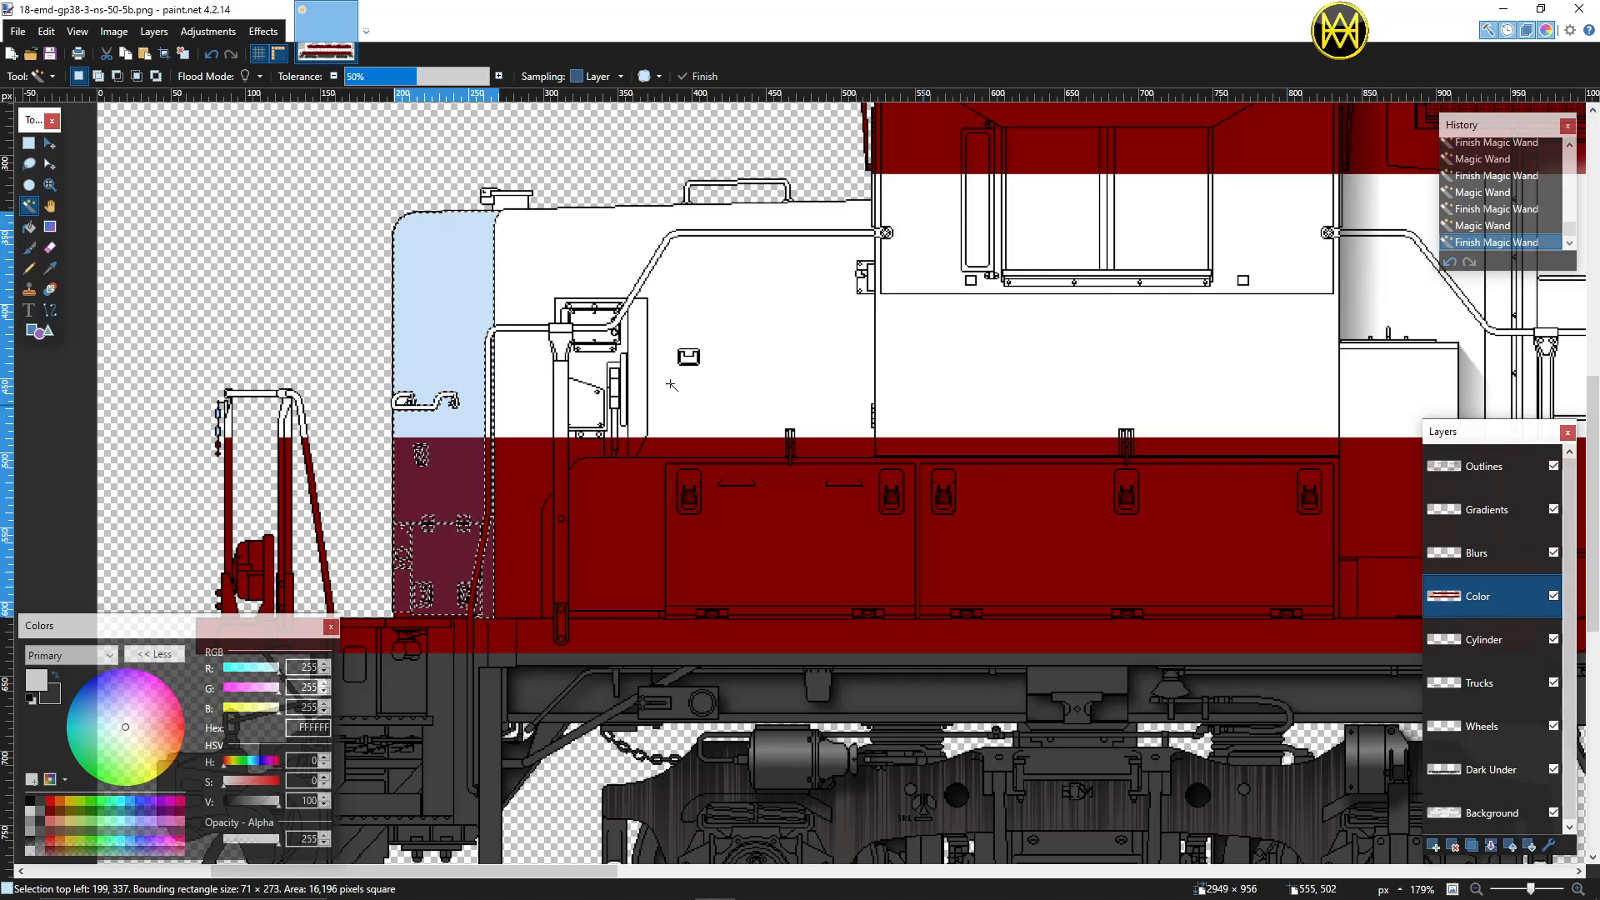
{"action": "left_click", "coordinate": [205, 31]}
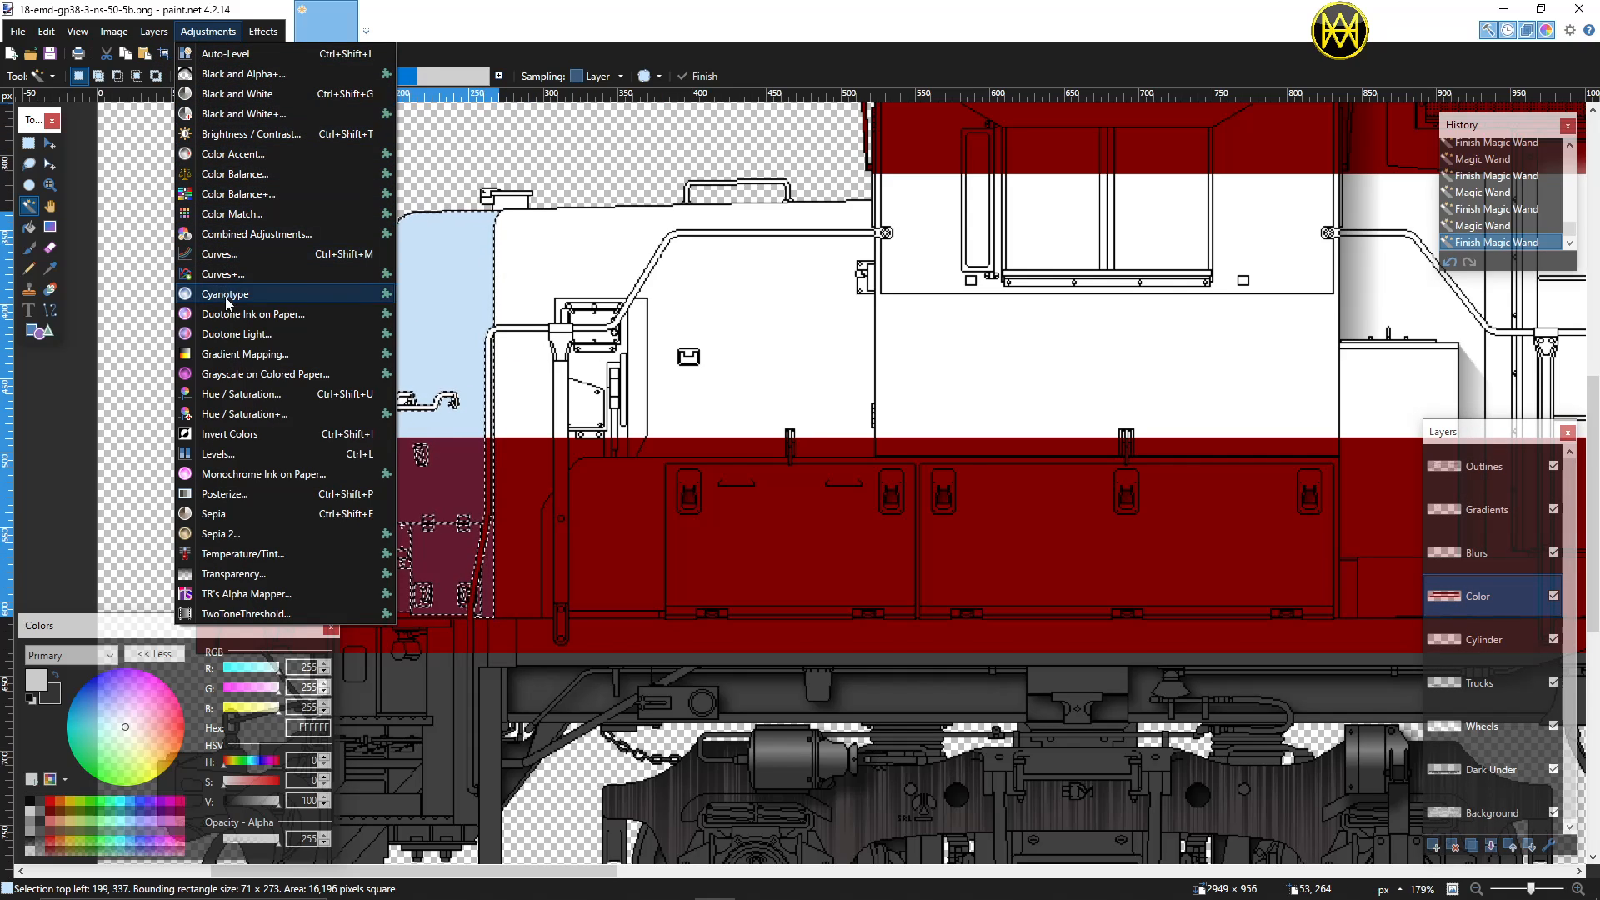
{"action": "left_click", "coordinate": [227, 392]}
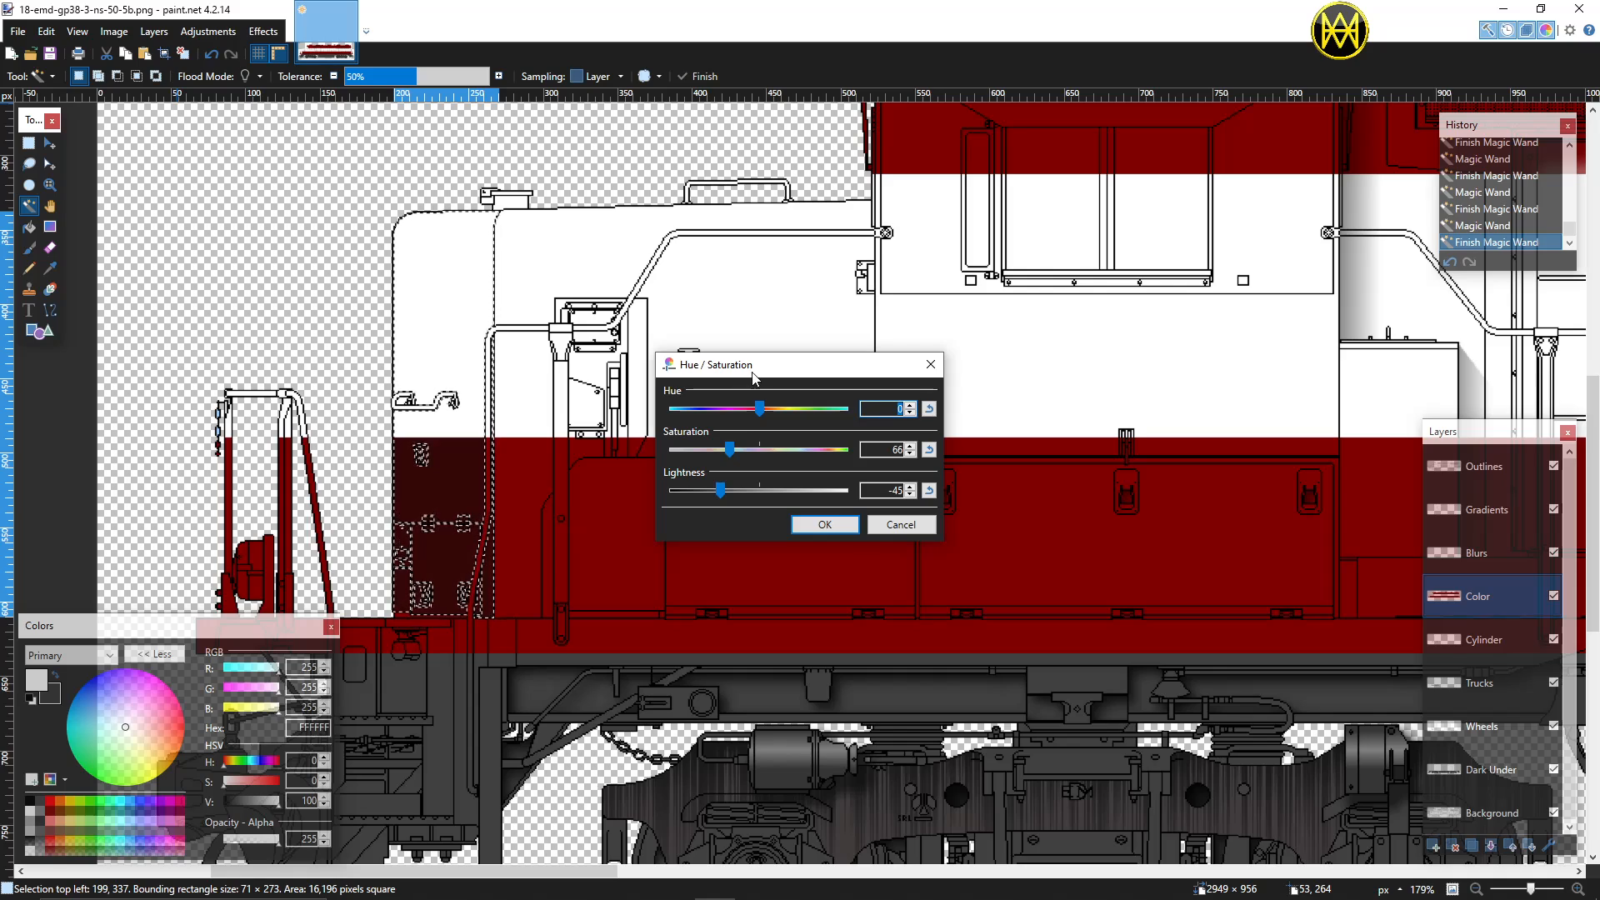
{"action": "left_click_drag", "start_coordinate": [820, 451], "coordinate": [858, 446]}
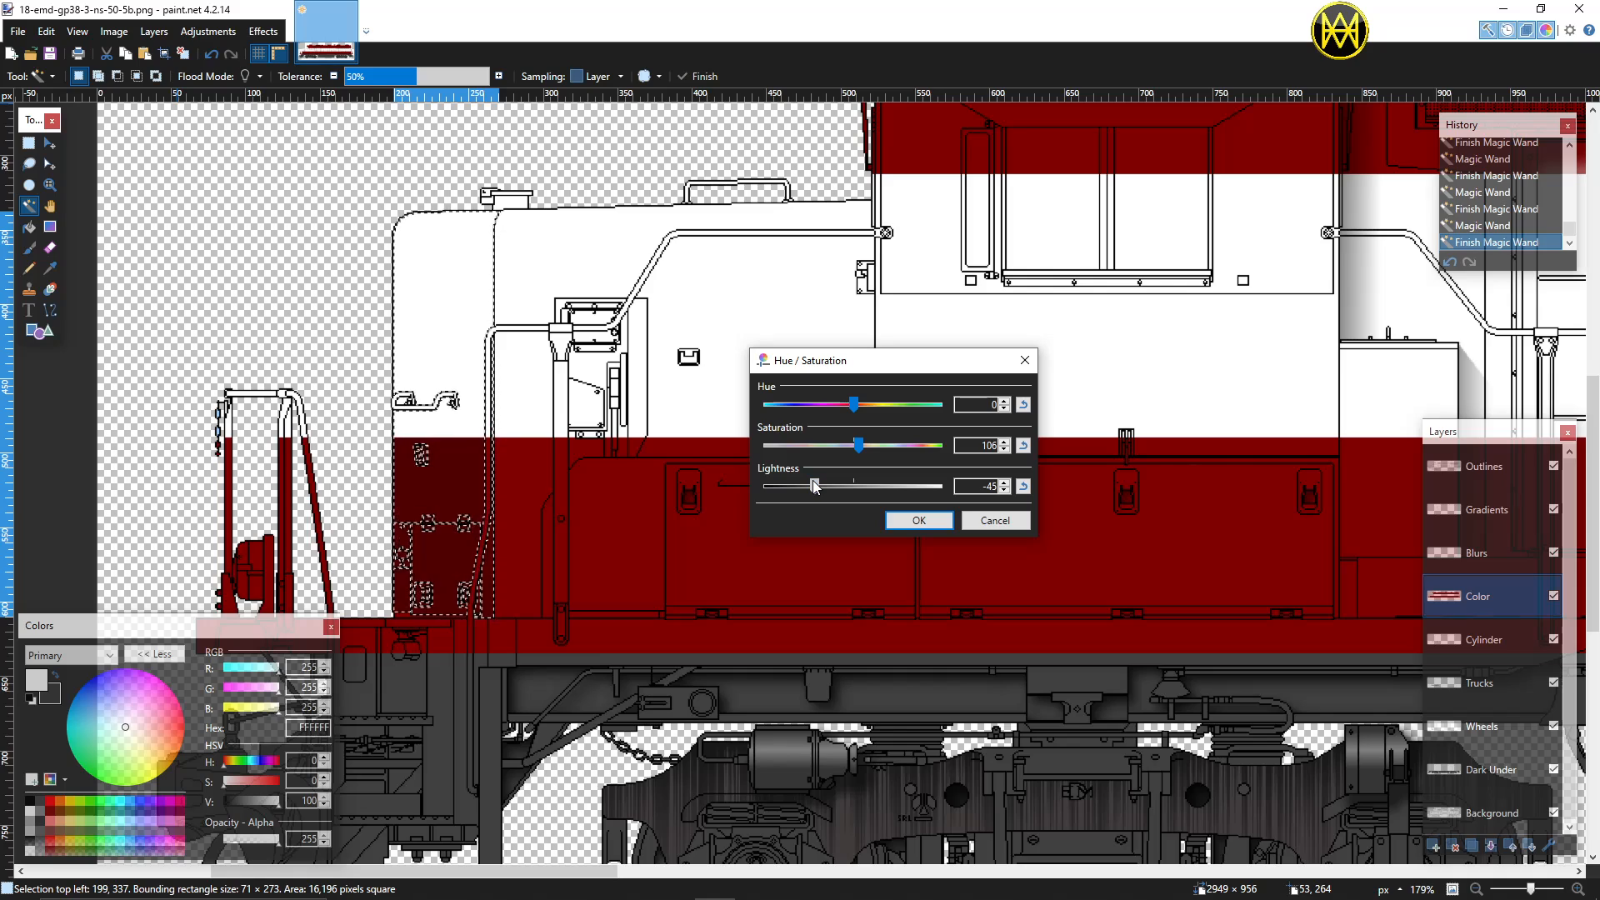
{"action": "left_click_drag", "start_coordinate": [813, 480], "coordinate": [857, 481]}
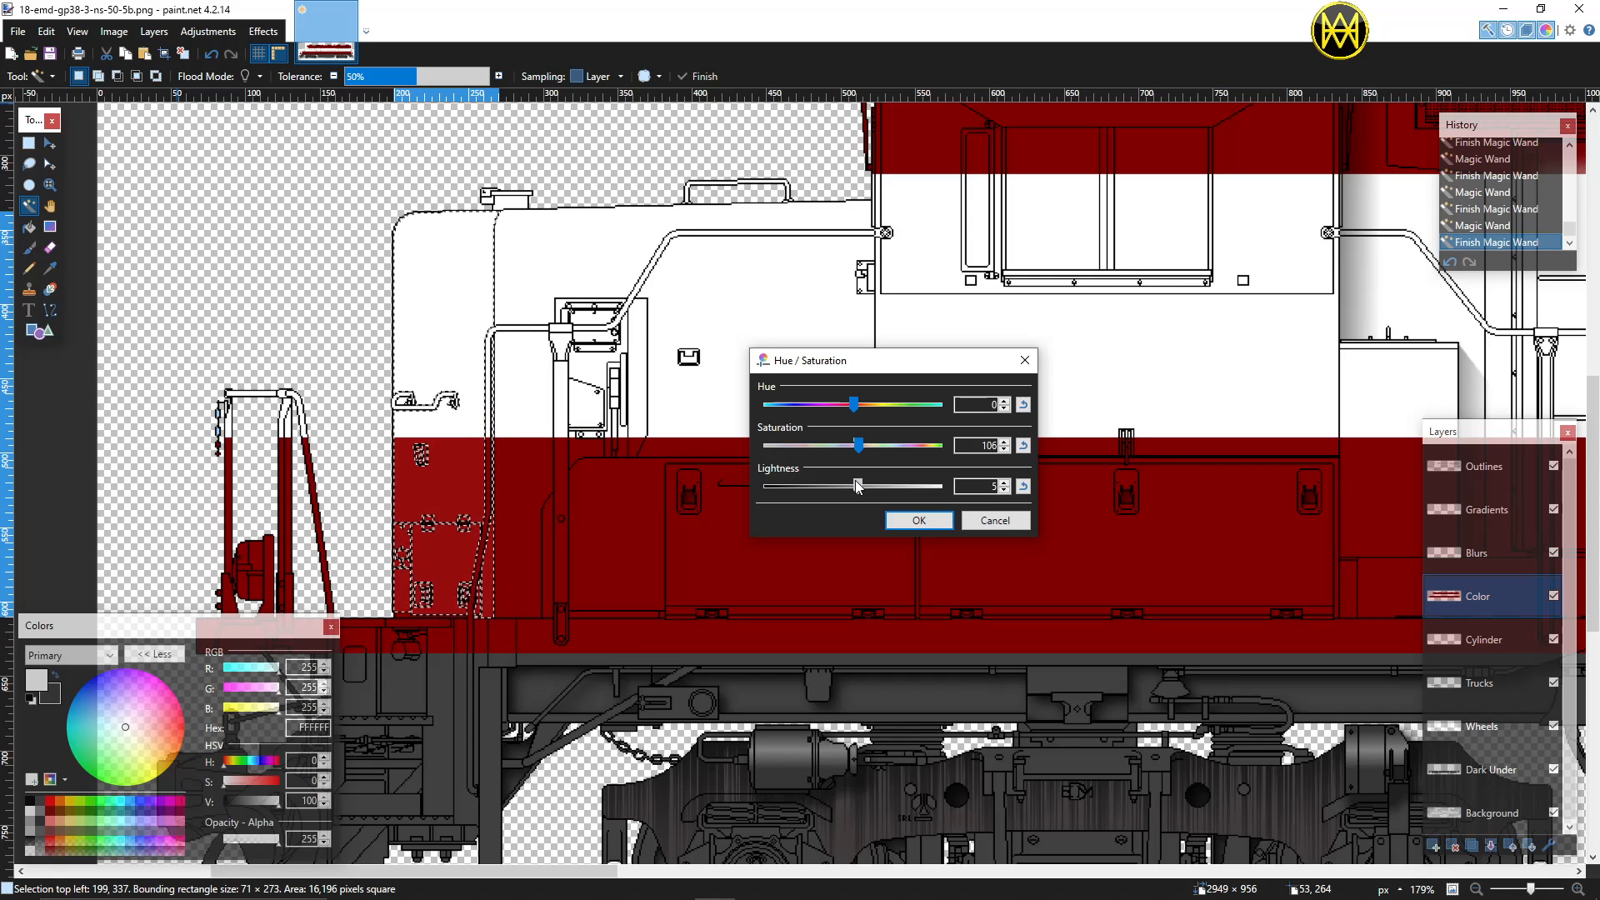
{"action": "left_click", "coordinate": [907, 520]}
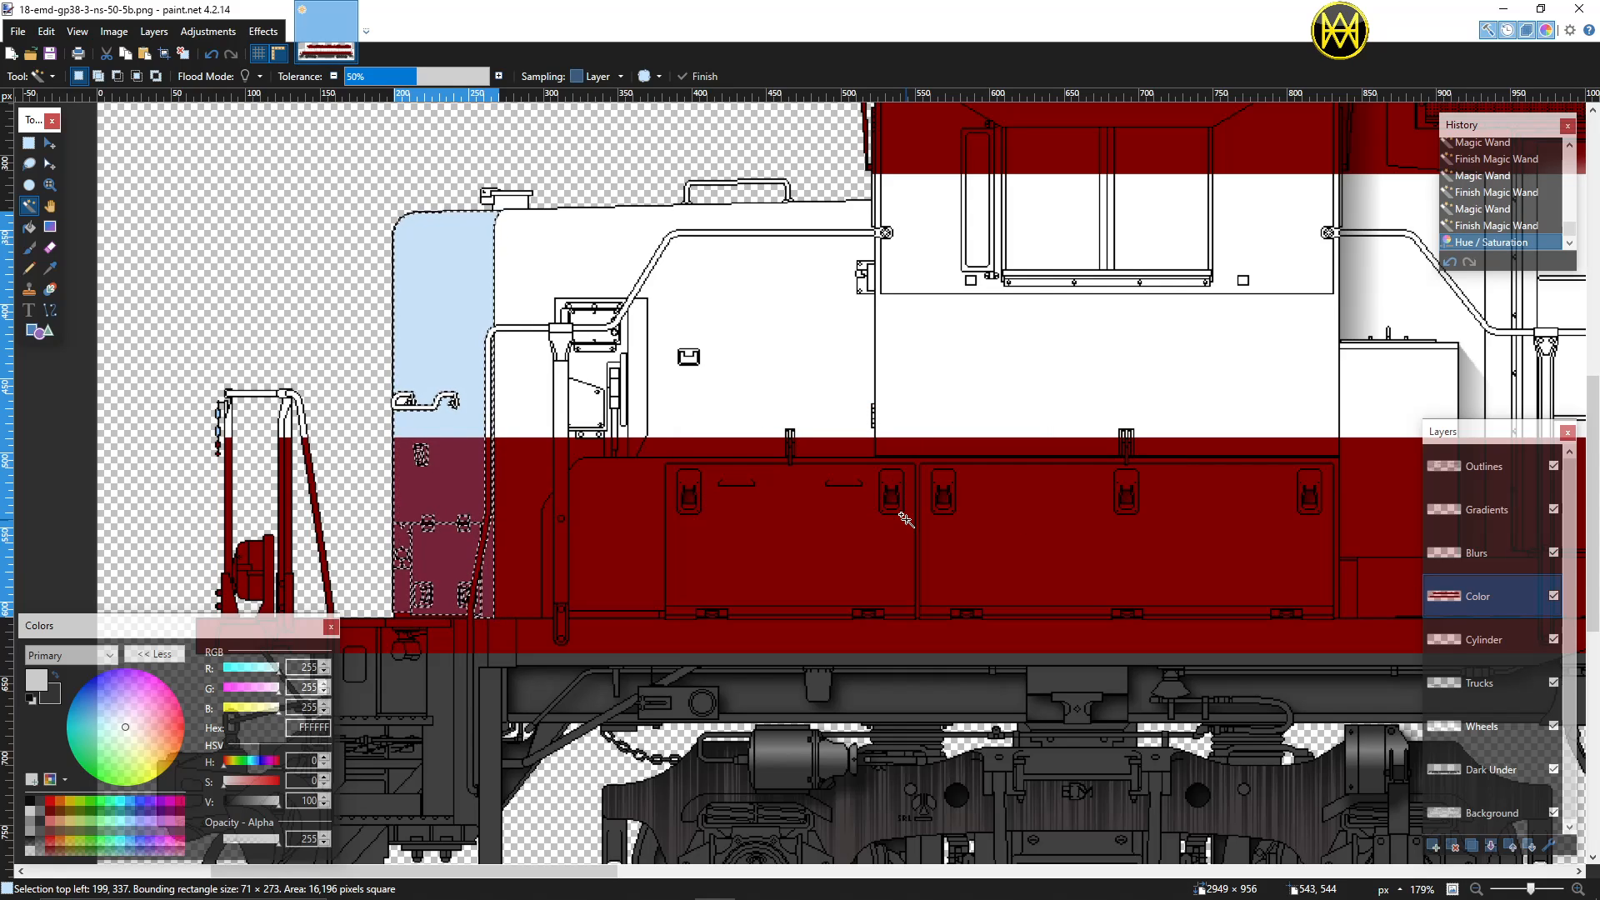
Step: Clear the nose selection and add a new layer named Shade directly above the Color layer
{"action": "key", "text": "ctrl+d"}
{"action": "scroll", "coordinate": [762, 471], "scroll_direction": "down", "scroll_amount": 2}
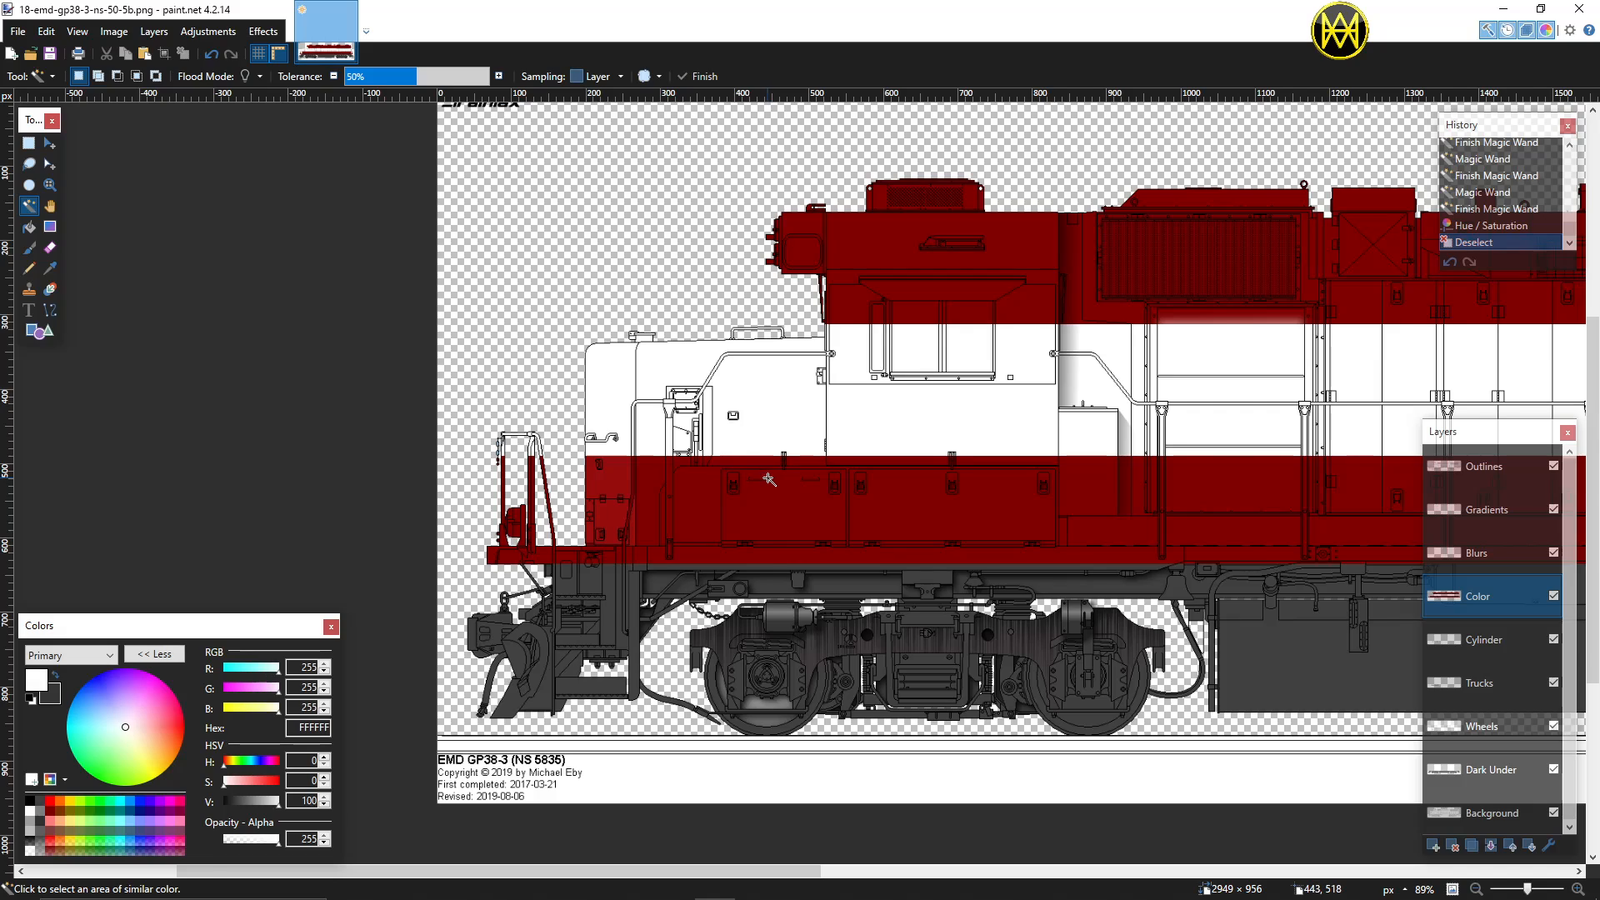
{"action": "scroll", "coordinate": [768, 478], "scroll_direction": "right", "scroll_amount": 1}
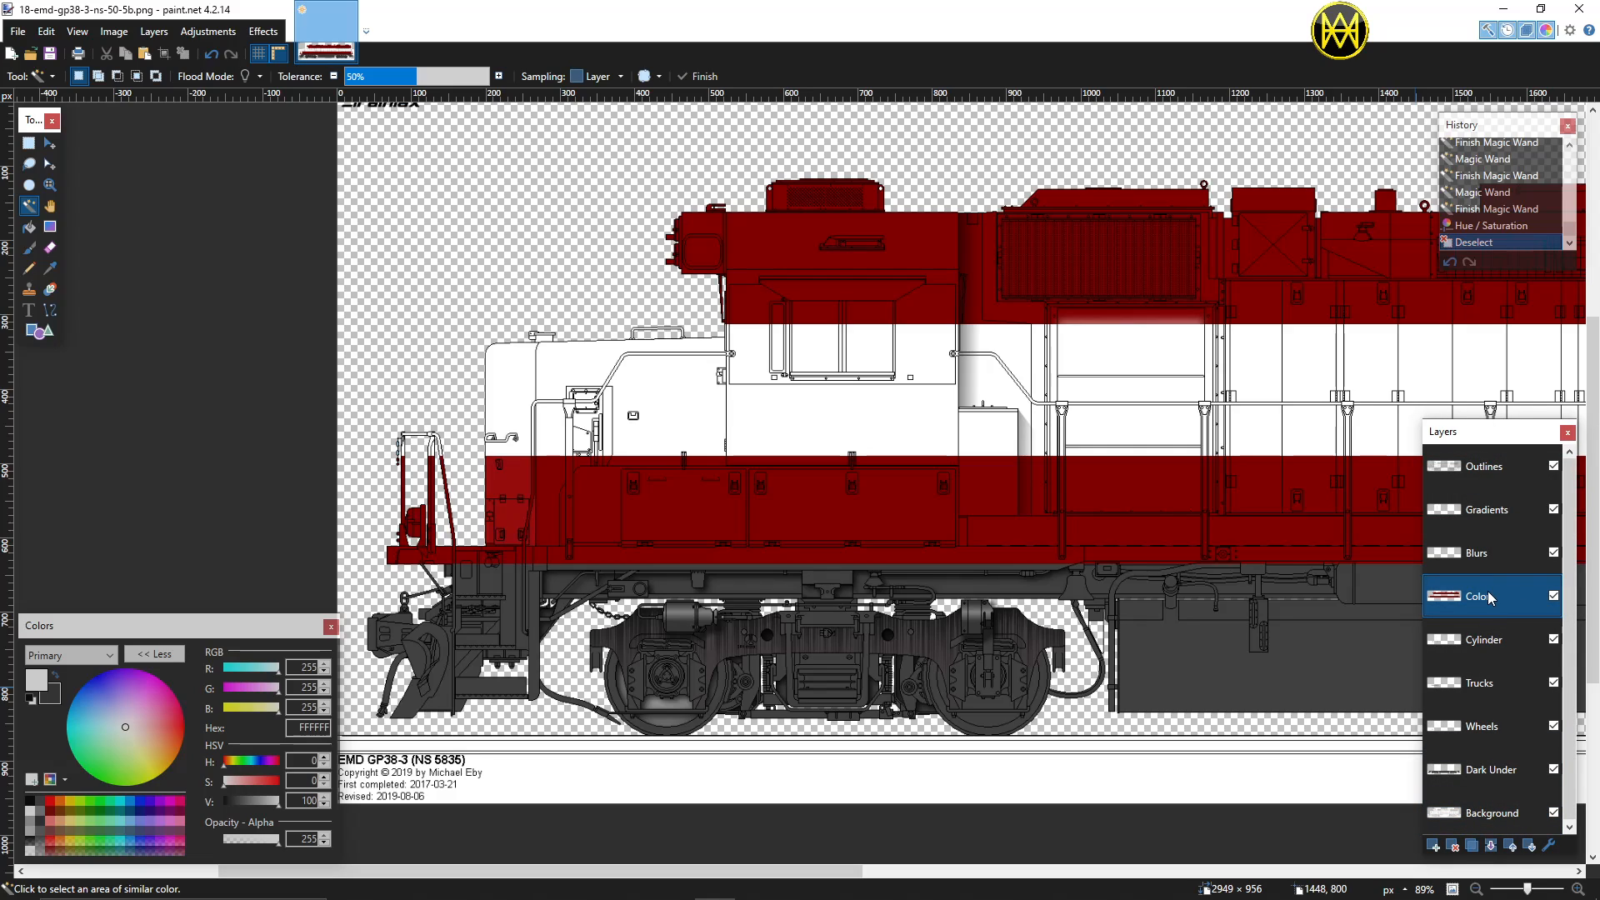
{"action": "left_click", "coordinate": [1433, 848]}
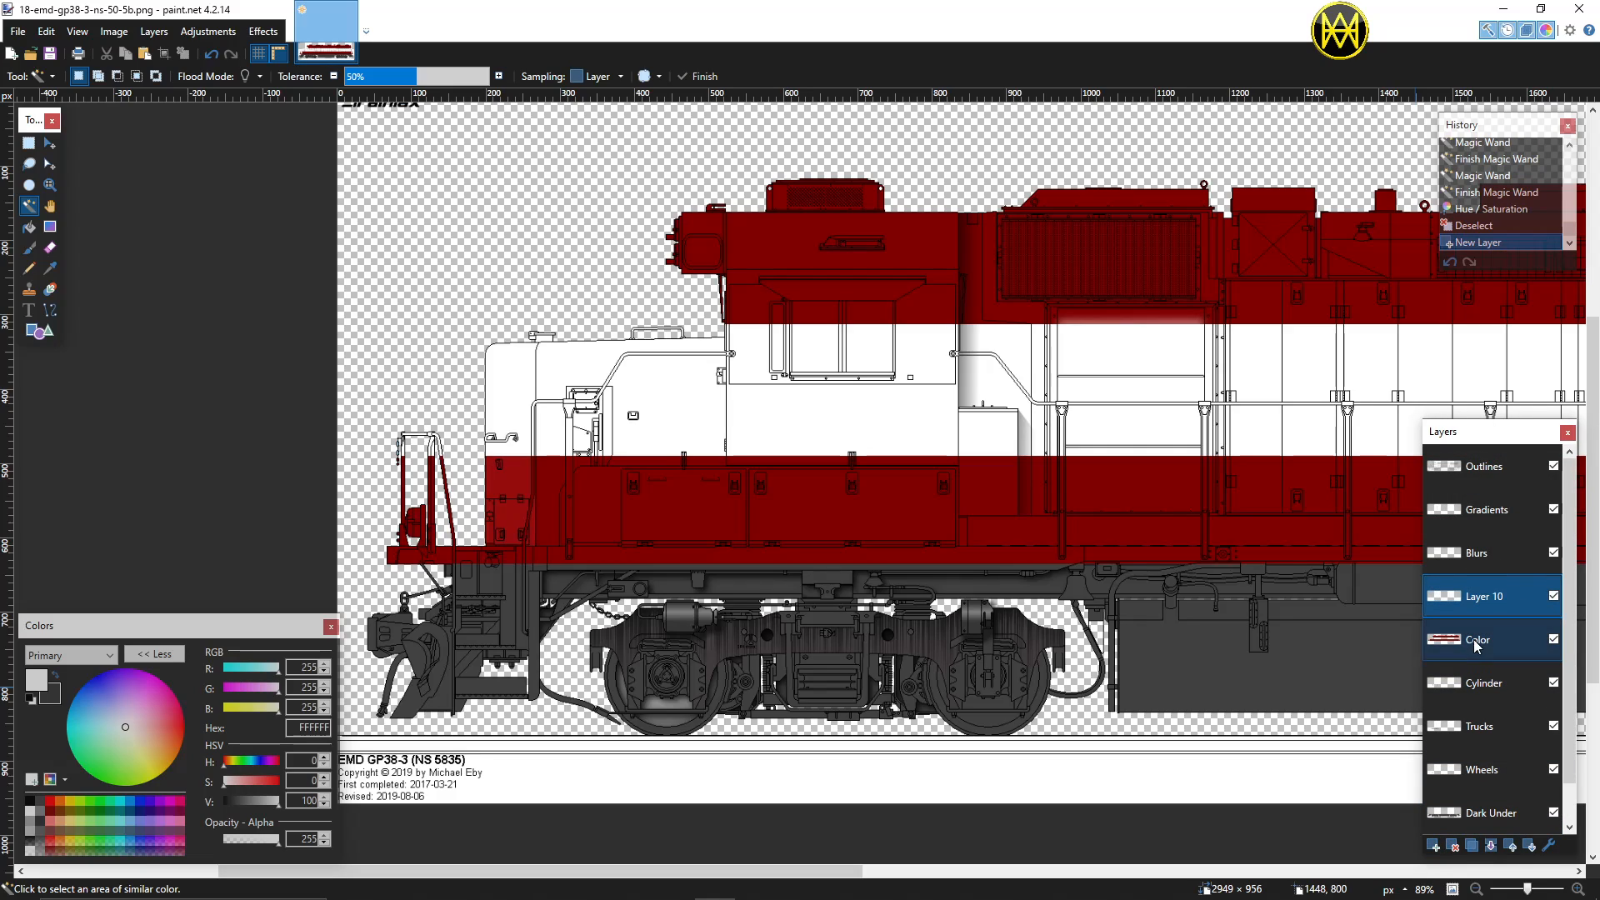
{"action": "double_click", "coordinate": [1479, 602]}
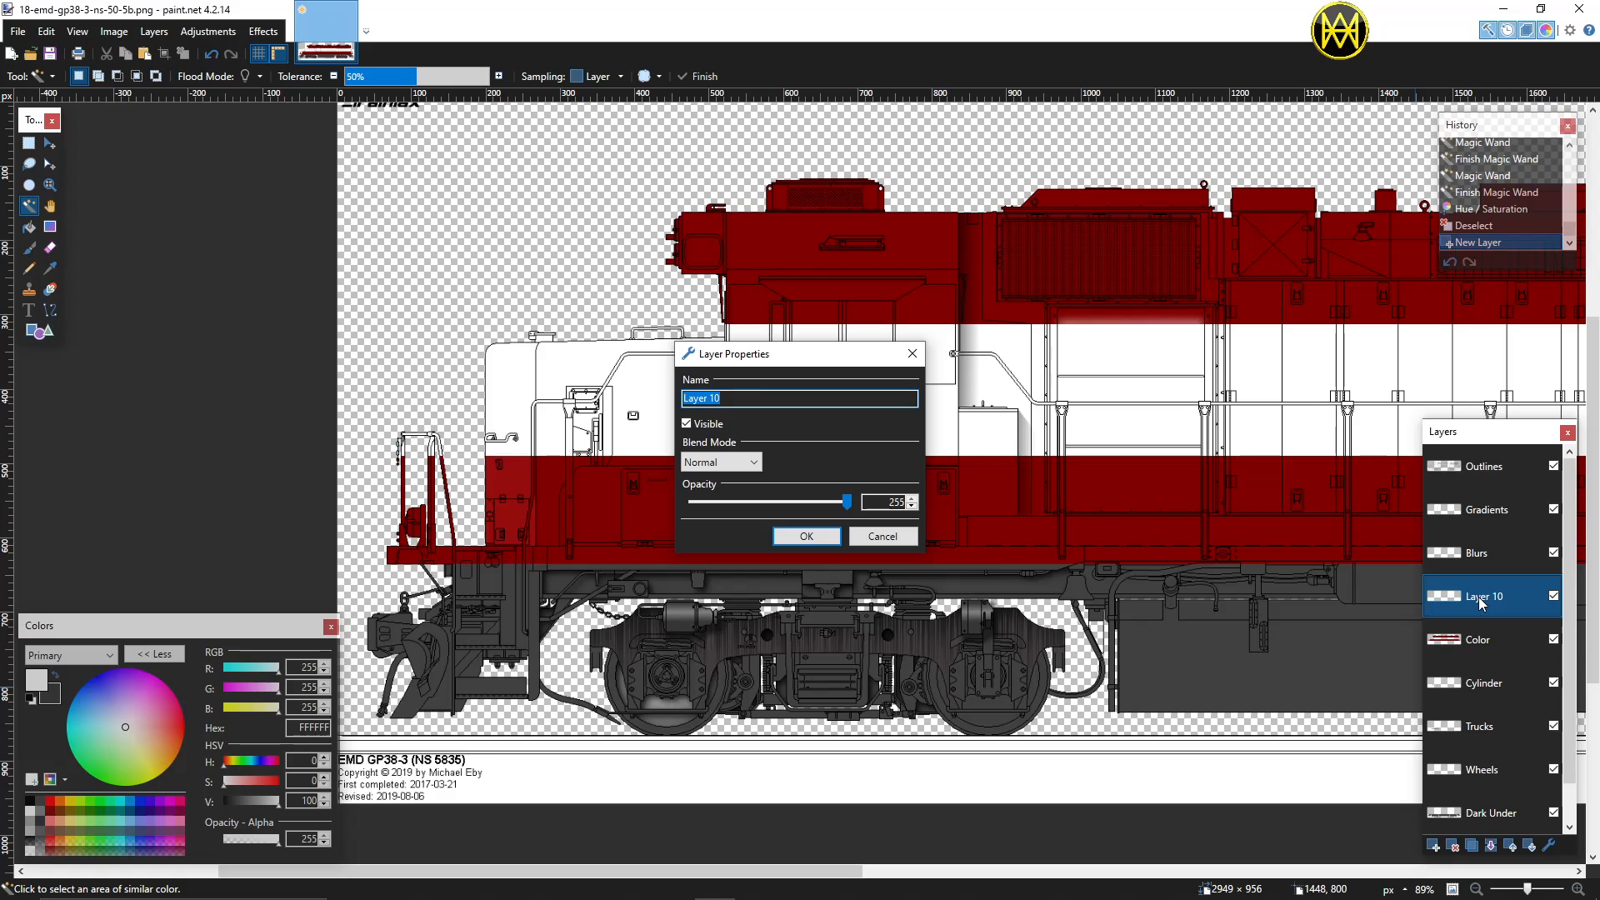
{"action": "type", "text": "Sahde"}
{"action": "left_click", "coordinate": [805, 537]}
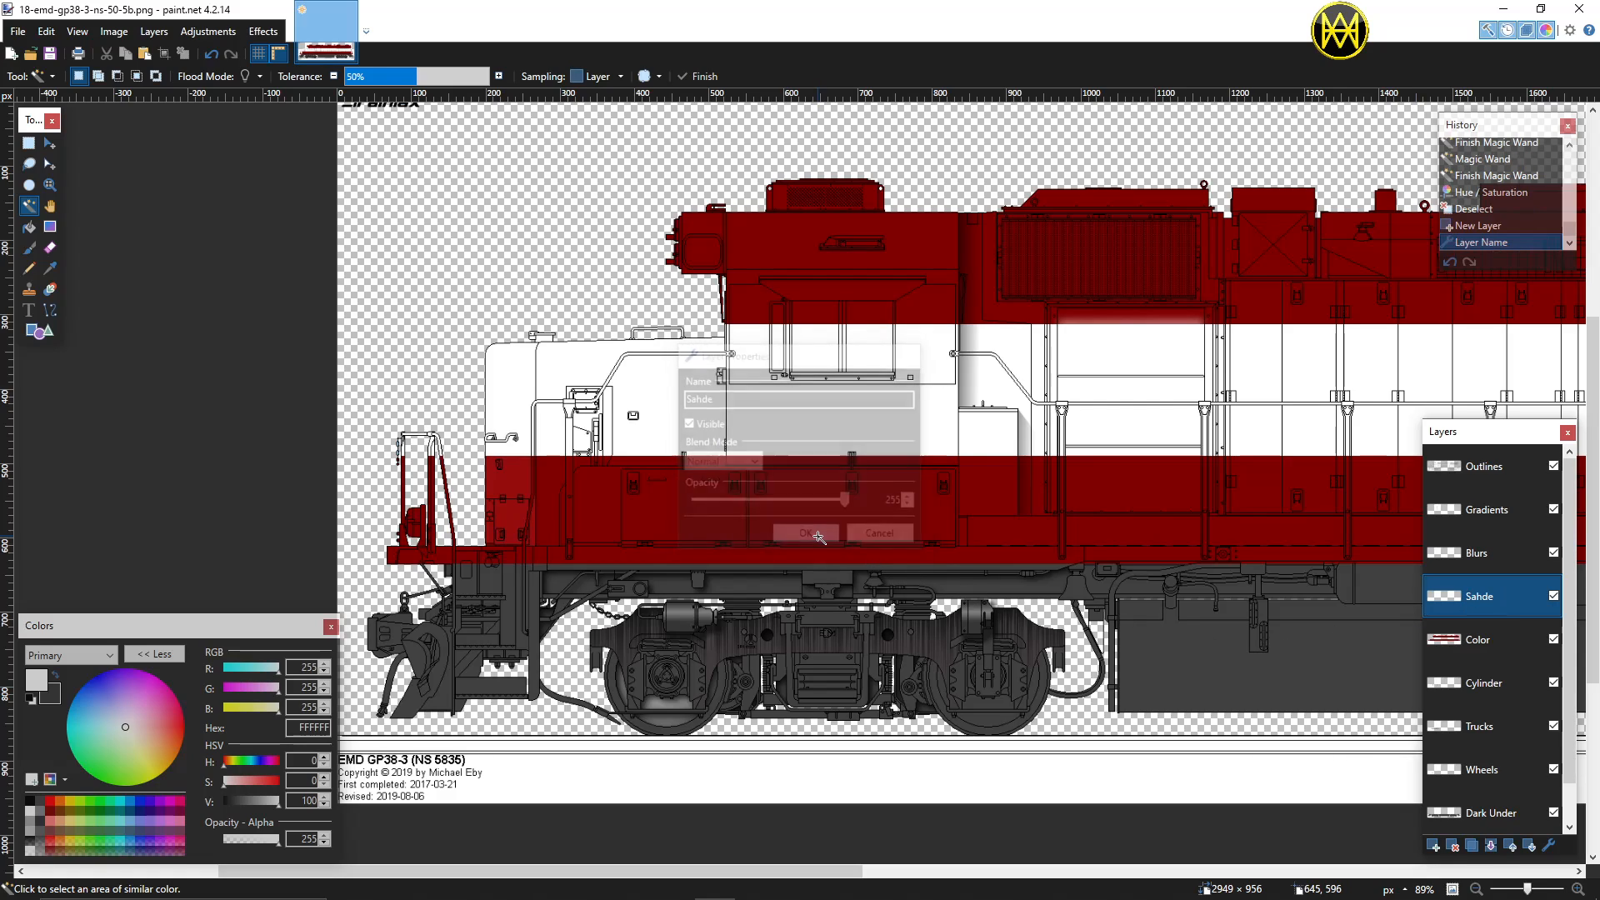
{"action": "double_click", "coordinate": [1482, 597]}
{"action": "left_click", "coordinate": [688, 398]}
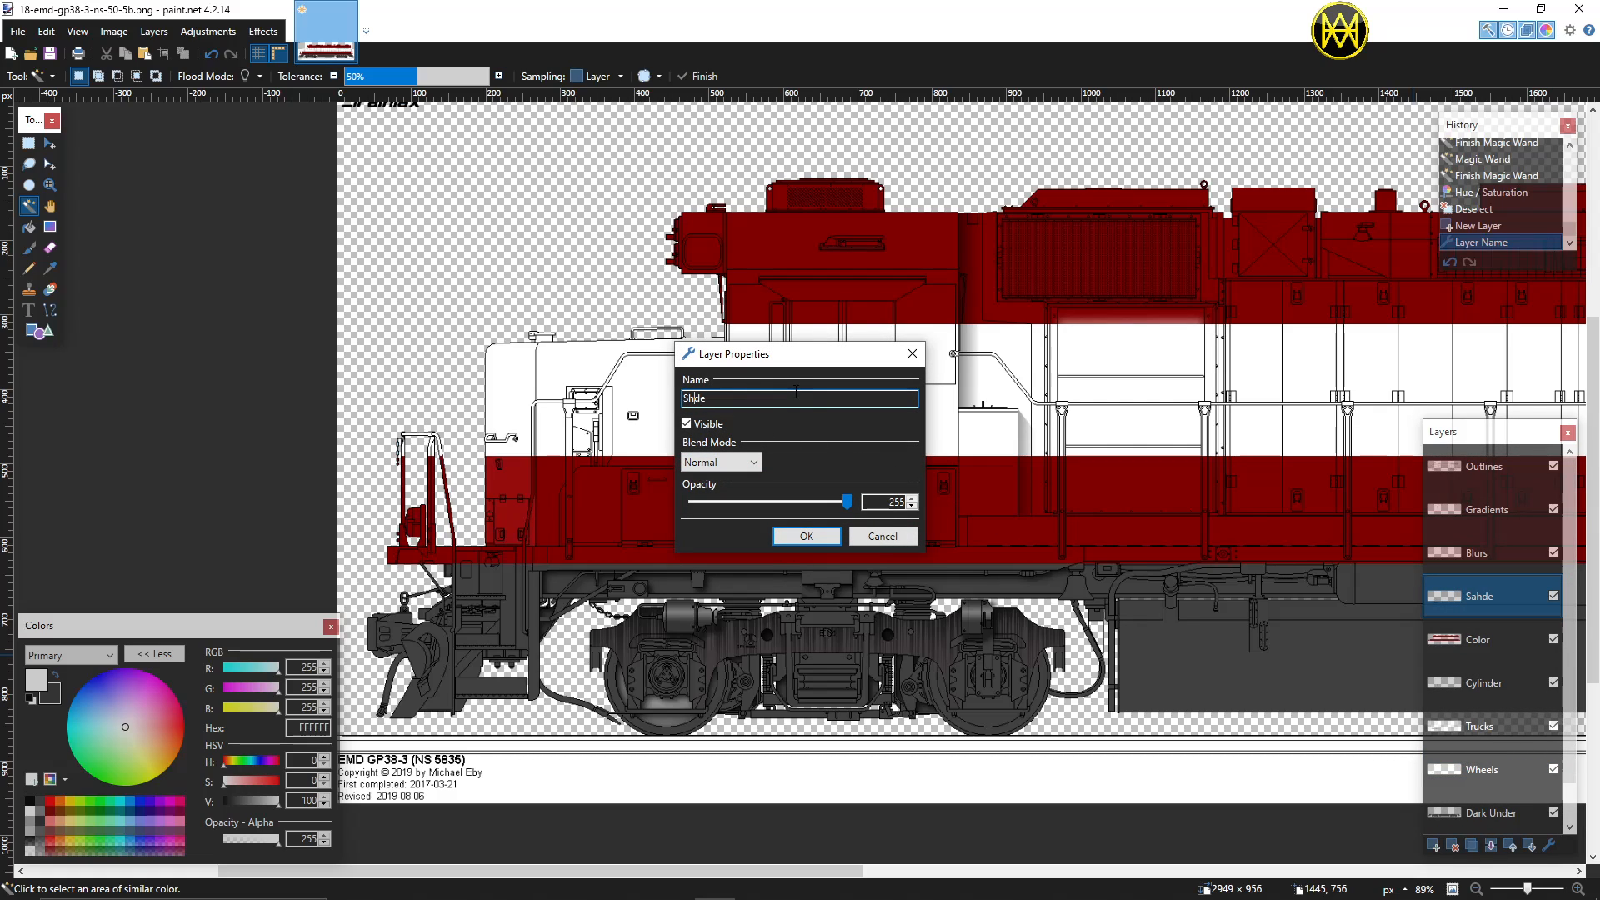
{"action": "left_click", "coordinate": [806, 535]}
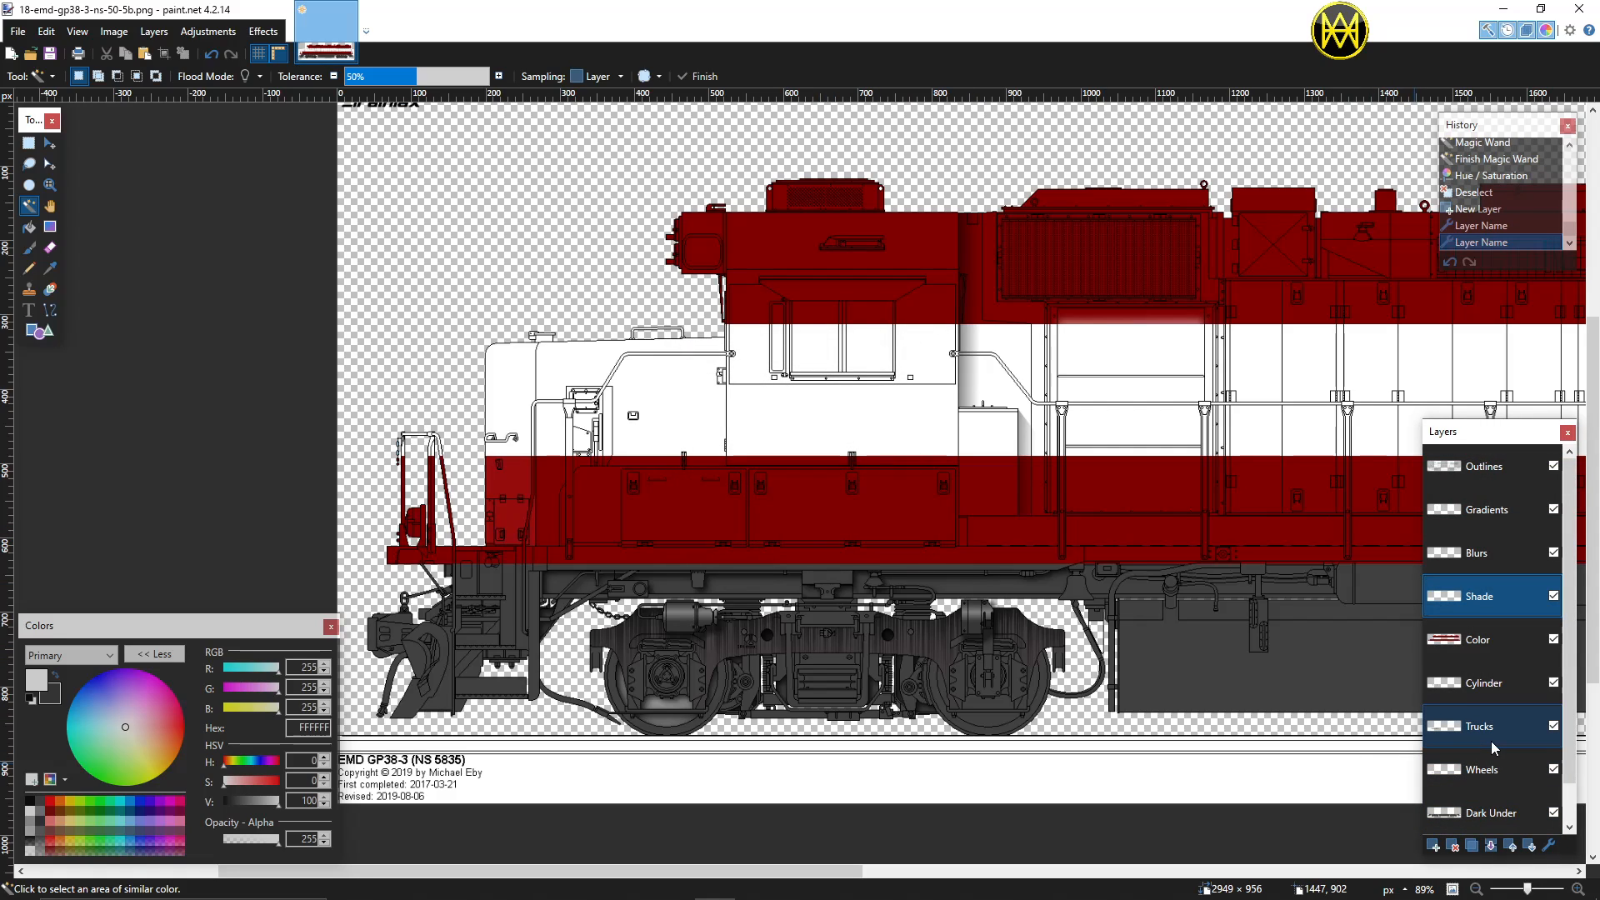
{"action": "left_click", "coordinate": [1507, 472]}
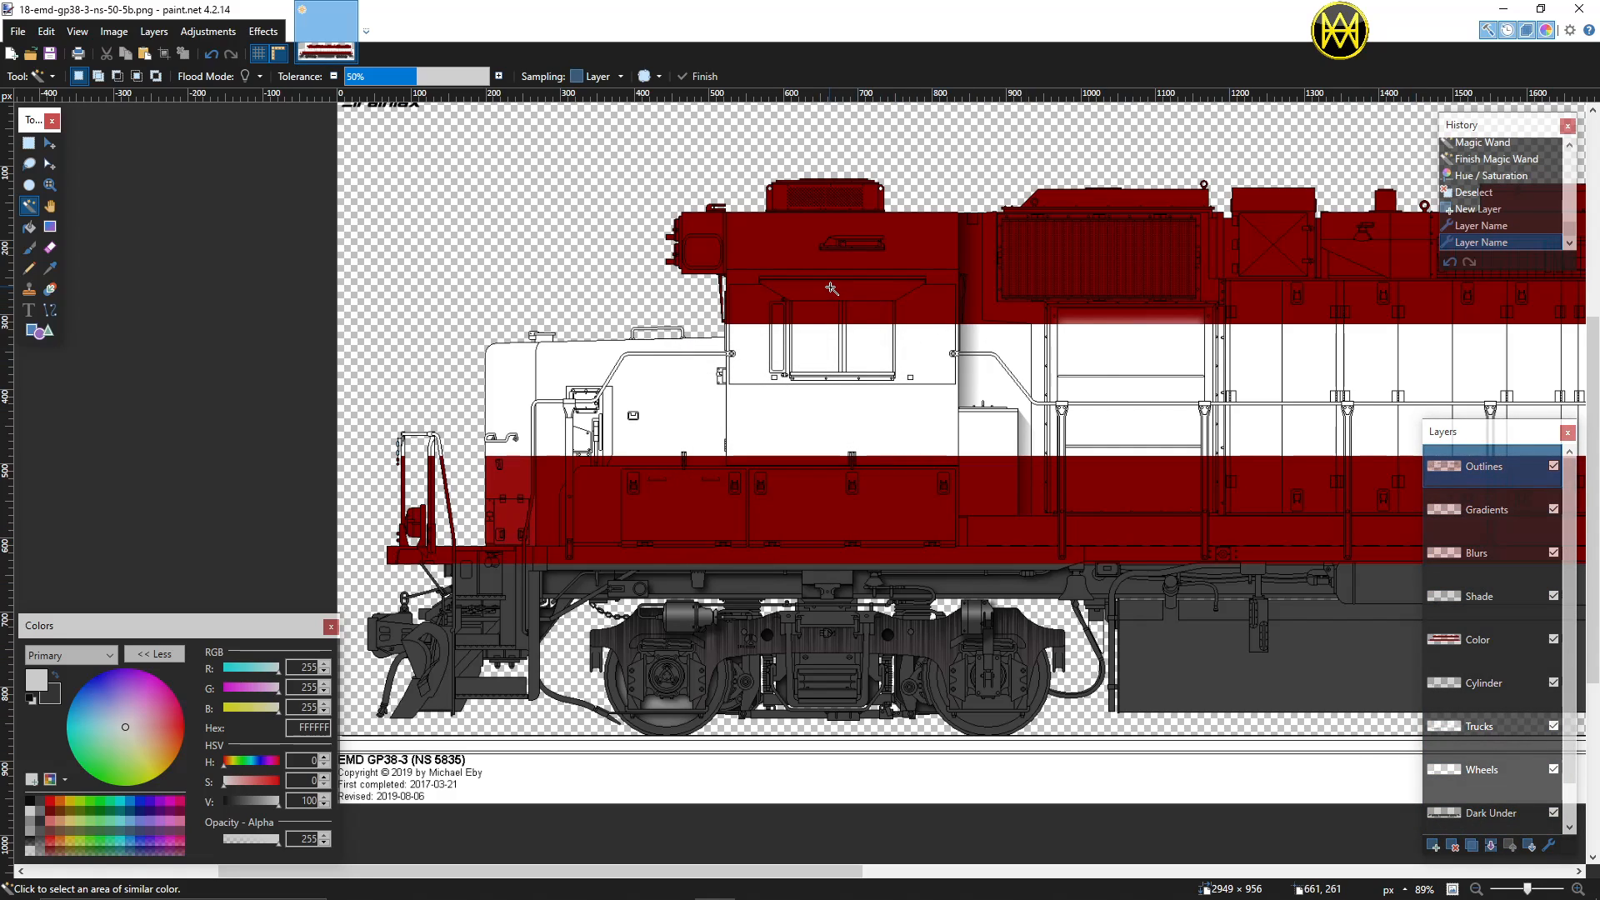
{"action": "scroll", "coordinate": [1370, 651], "scroll_direction": "down", "scroll_amount": 2}
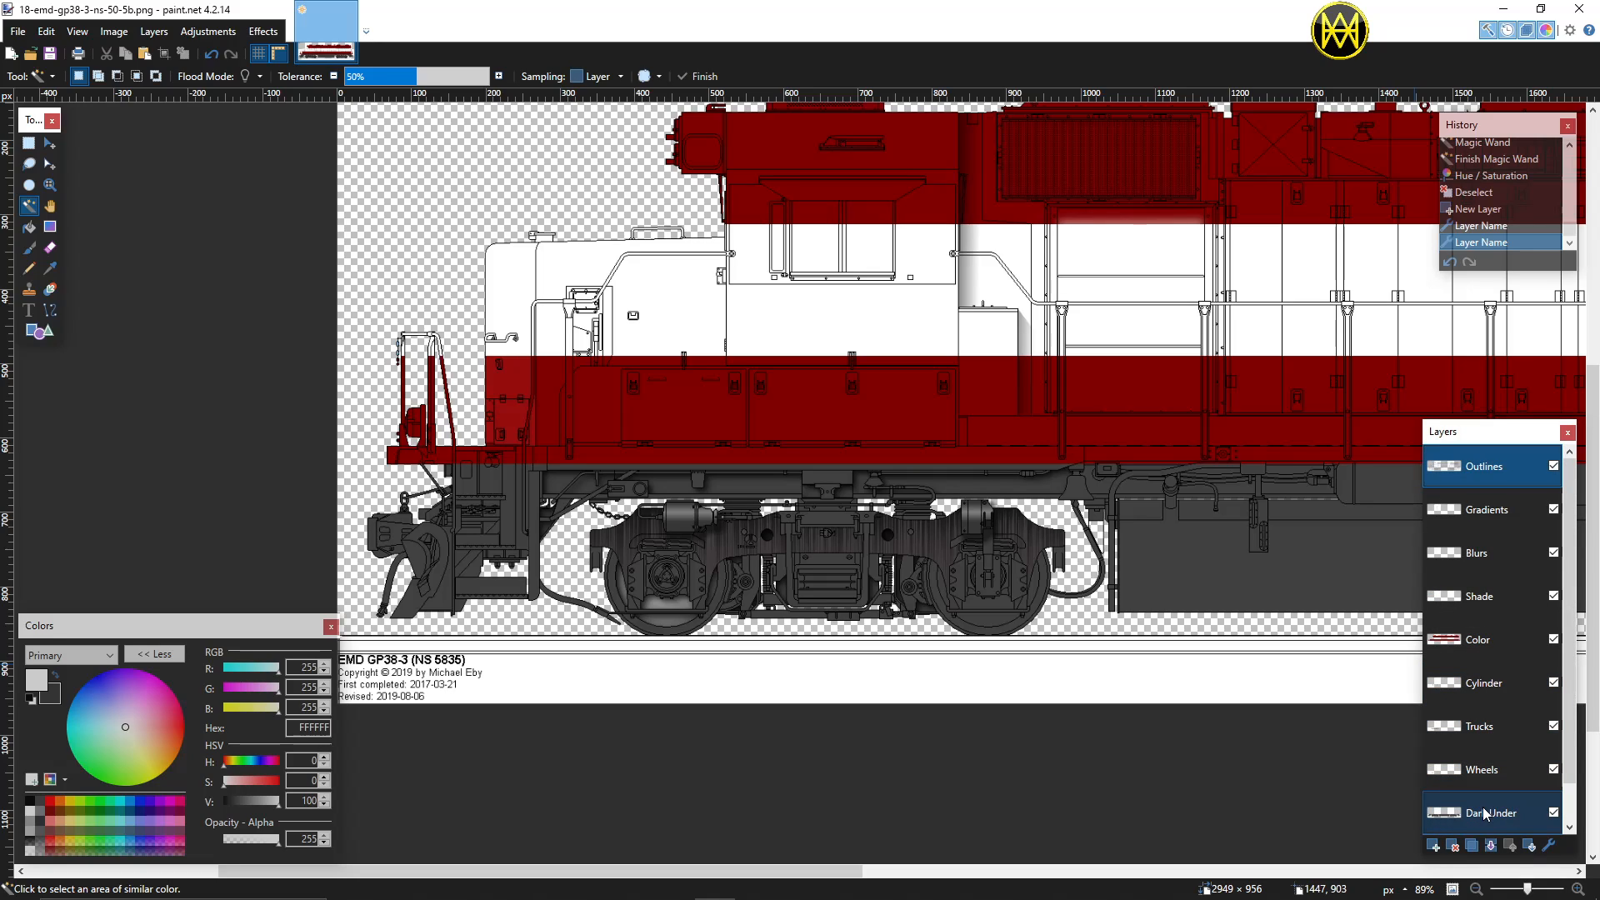
{"action": "scroll", "coordinate": [1572, 697], "scroll_direction": "down", "scroll_amount": 1}
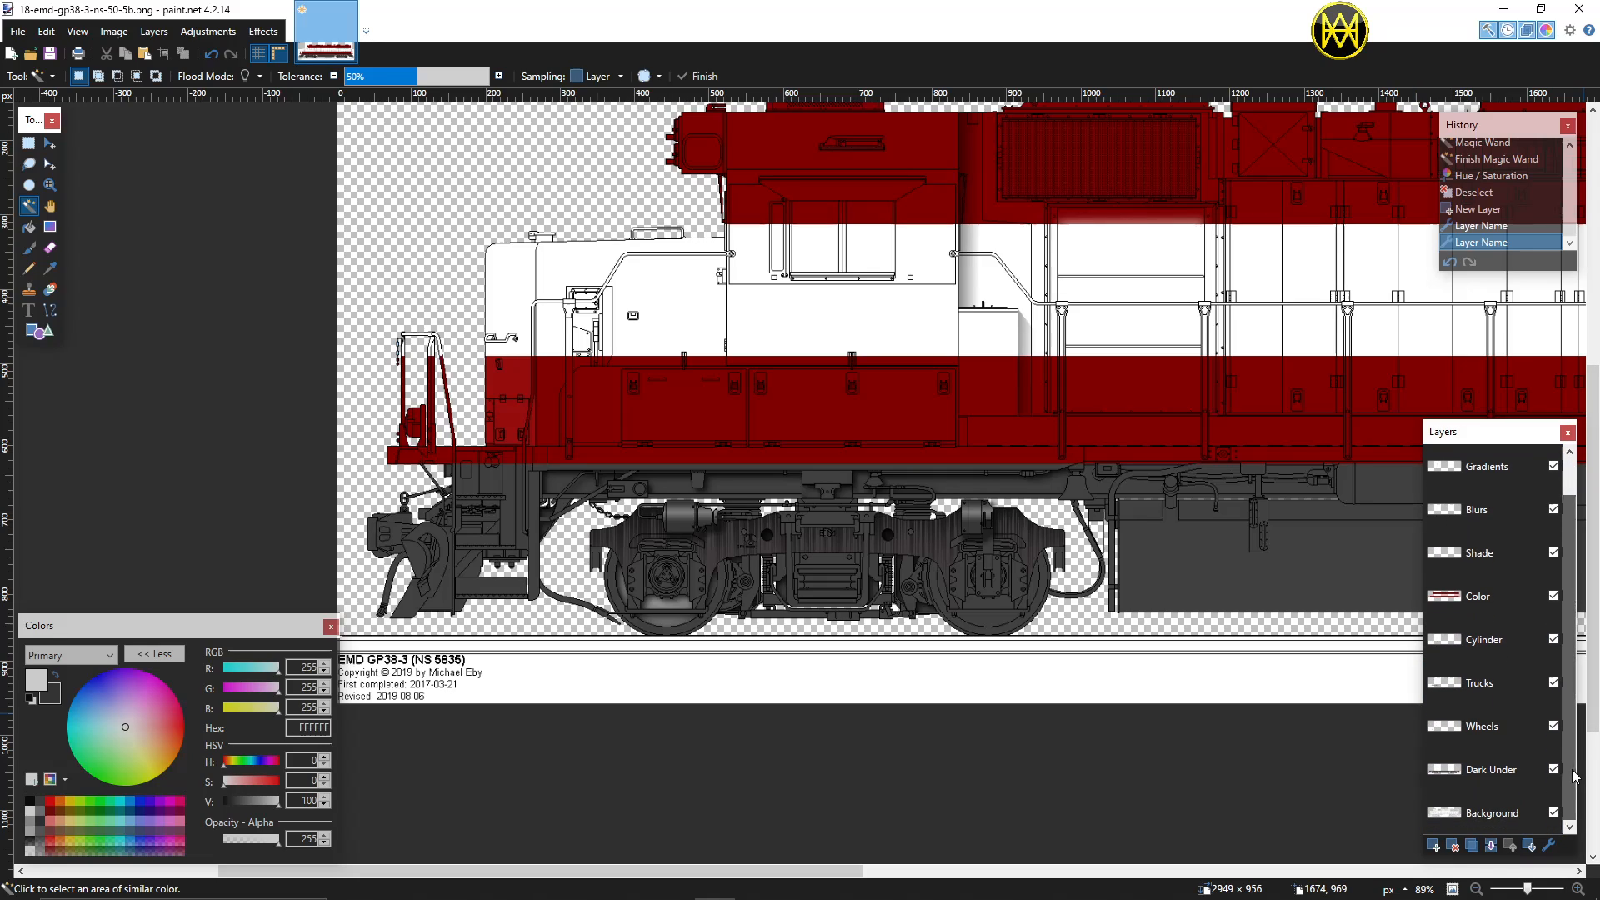
{"action": "left_click", "coordinate": [1486, 807]}
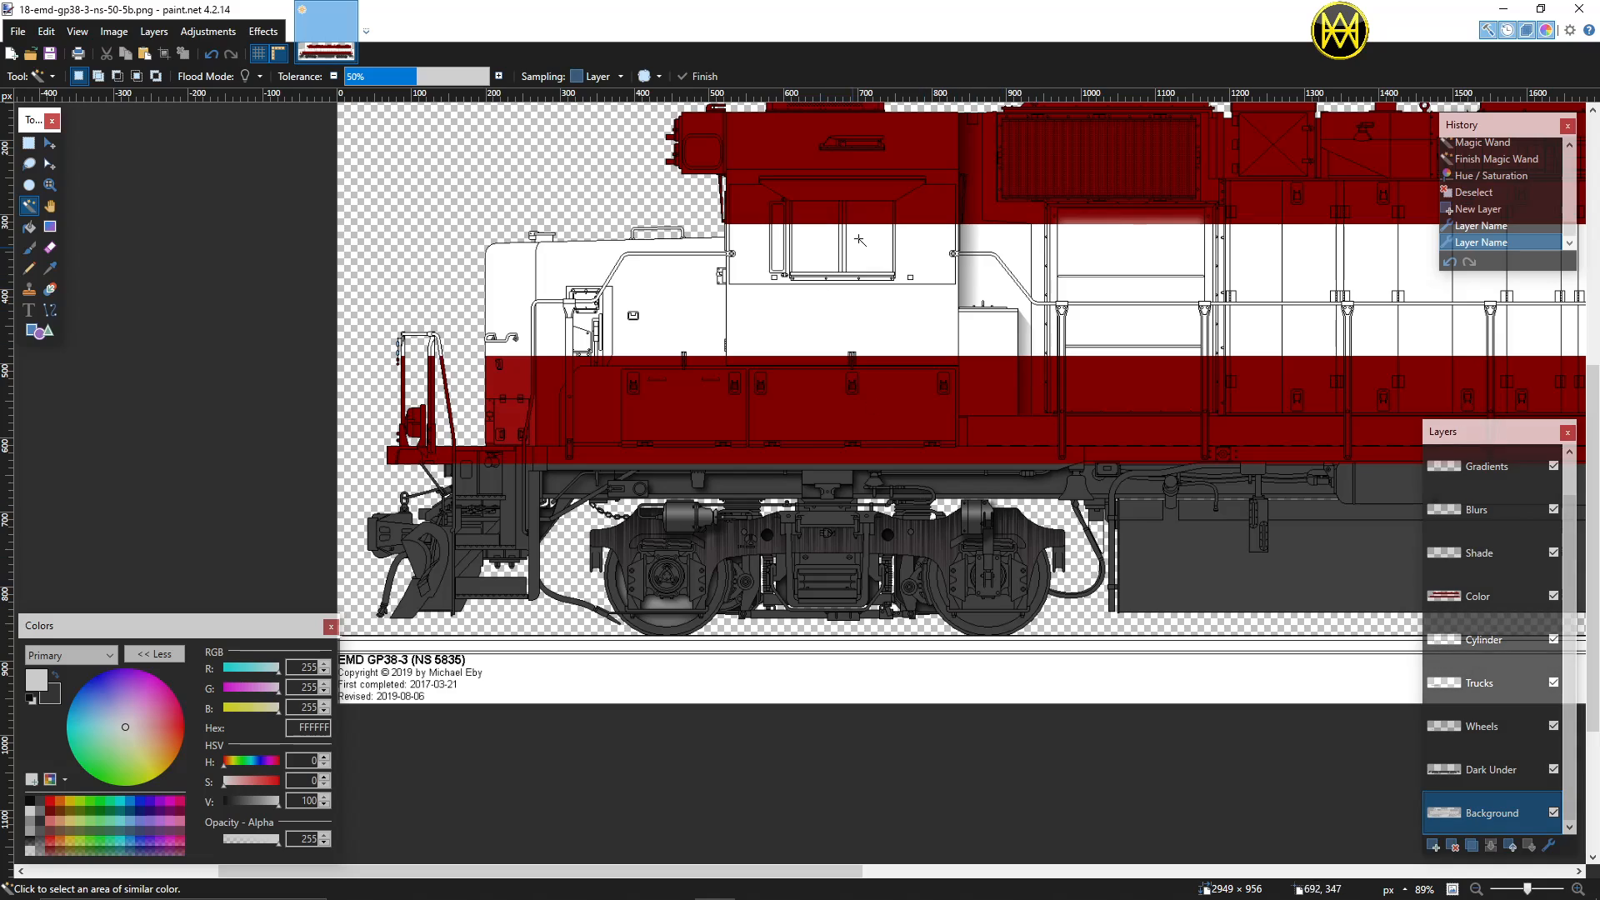
{"action": "left_click", "coordinate": [851, 192]}
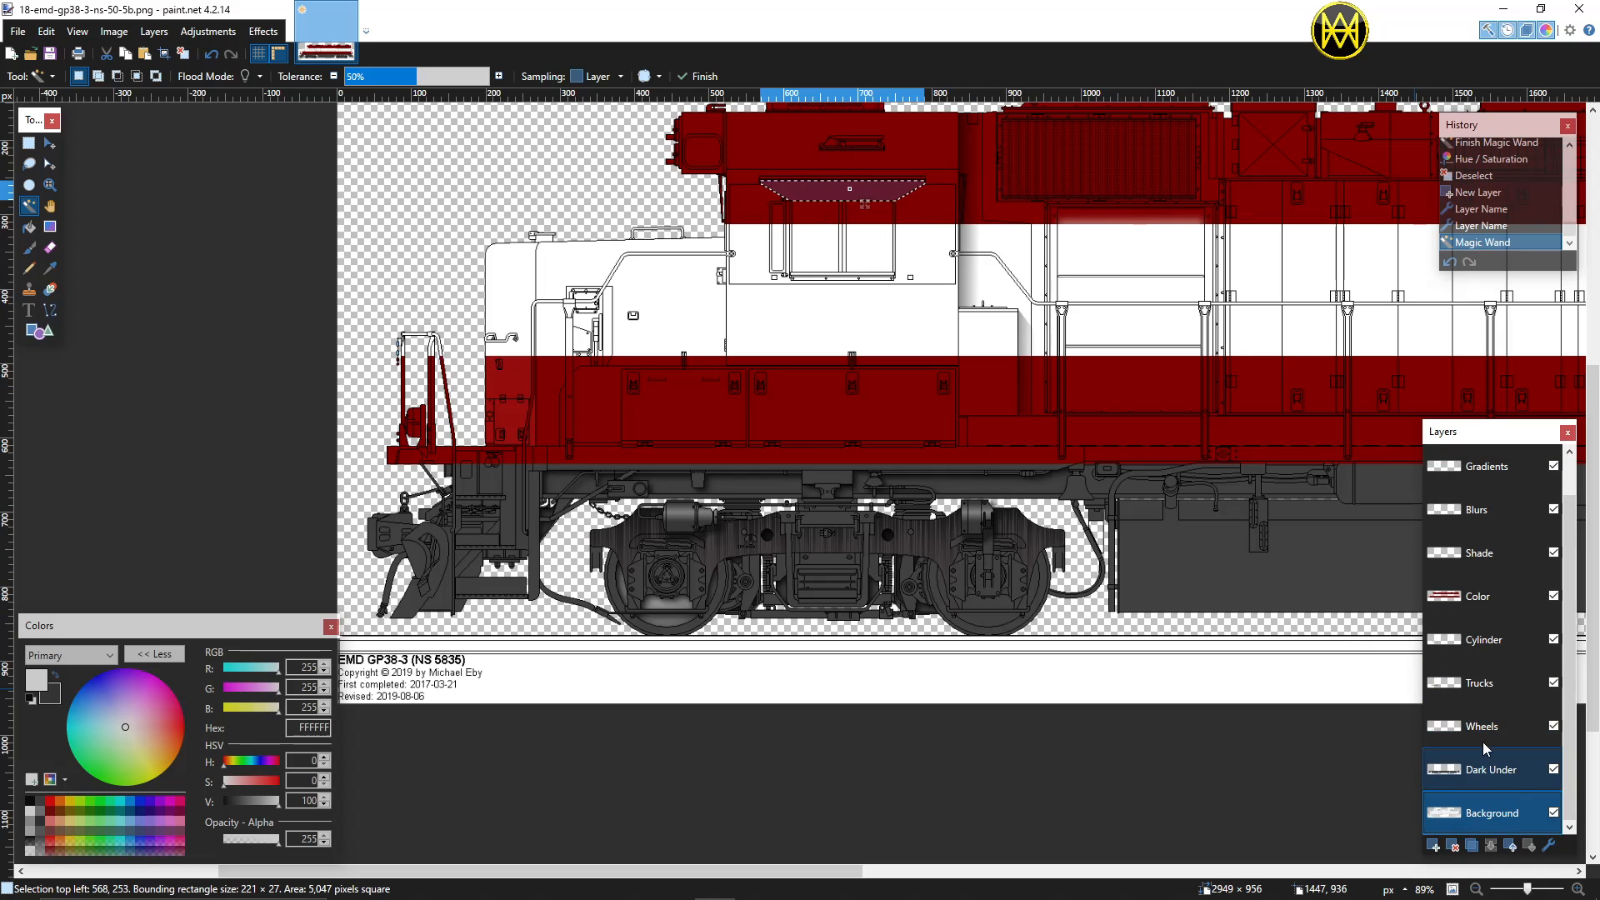
{"action": "left_click", "coordinate": [1478, 596]}
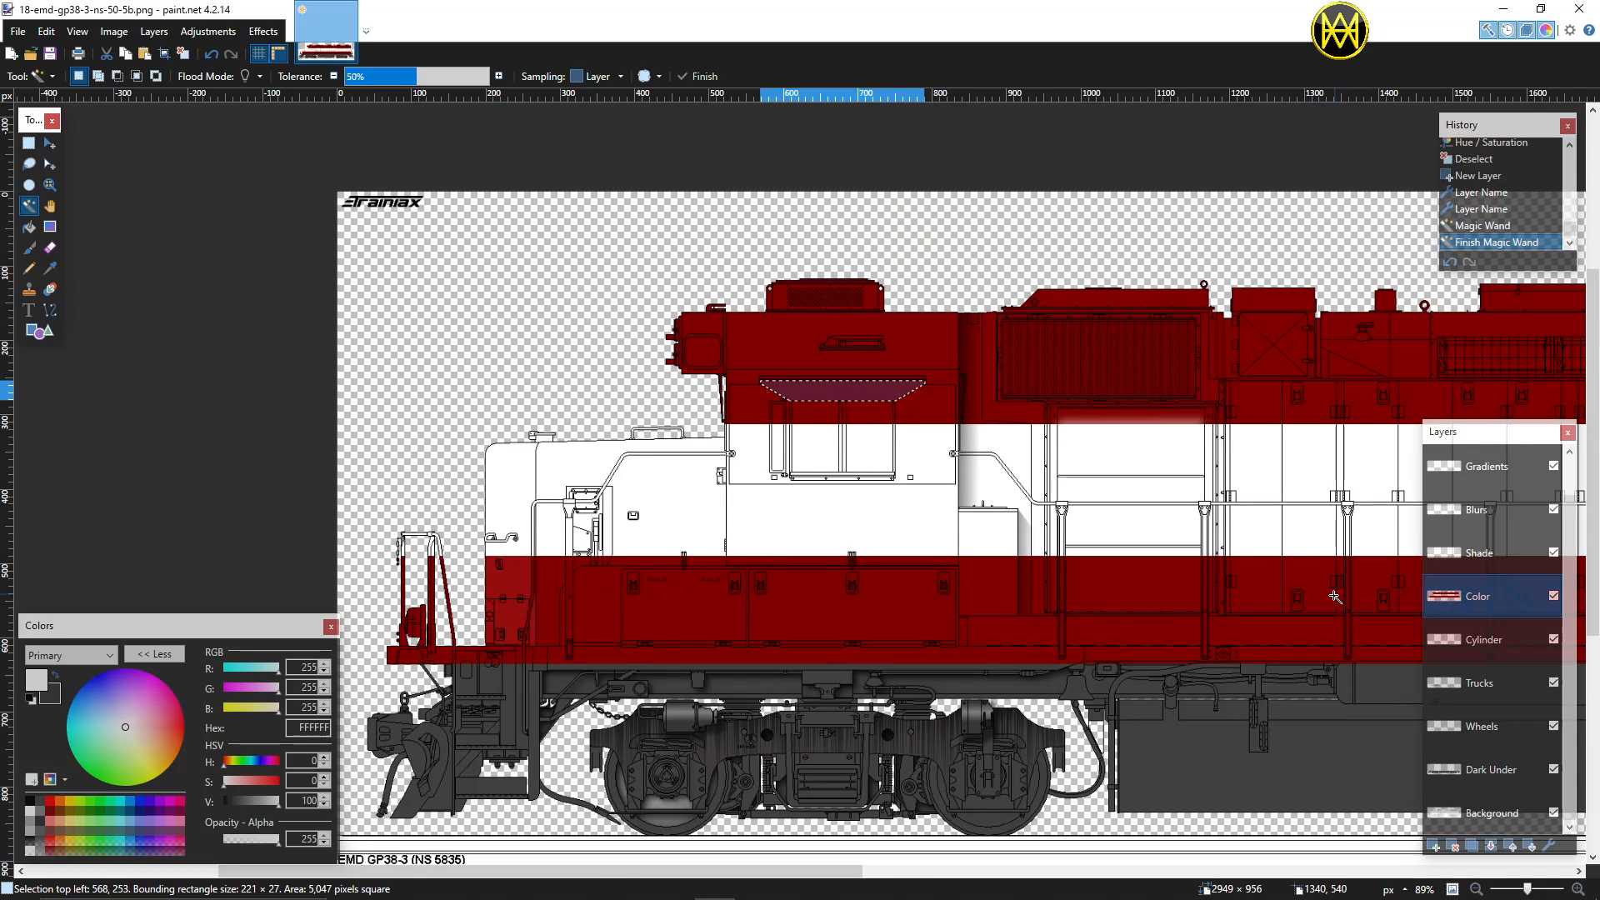
{"action": "scroll", "coordinate": [1040, 550], "scroll_direction": "up", "scroll_amount": 3}
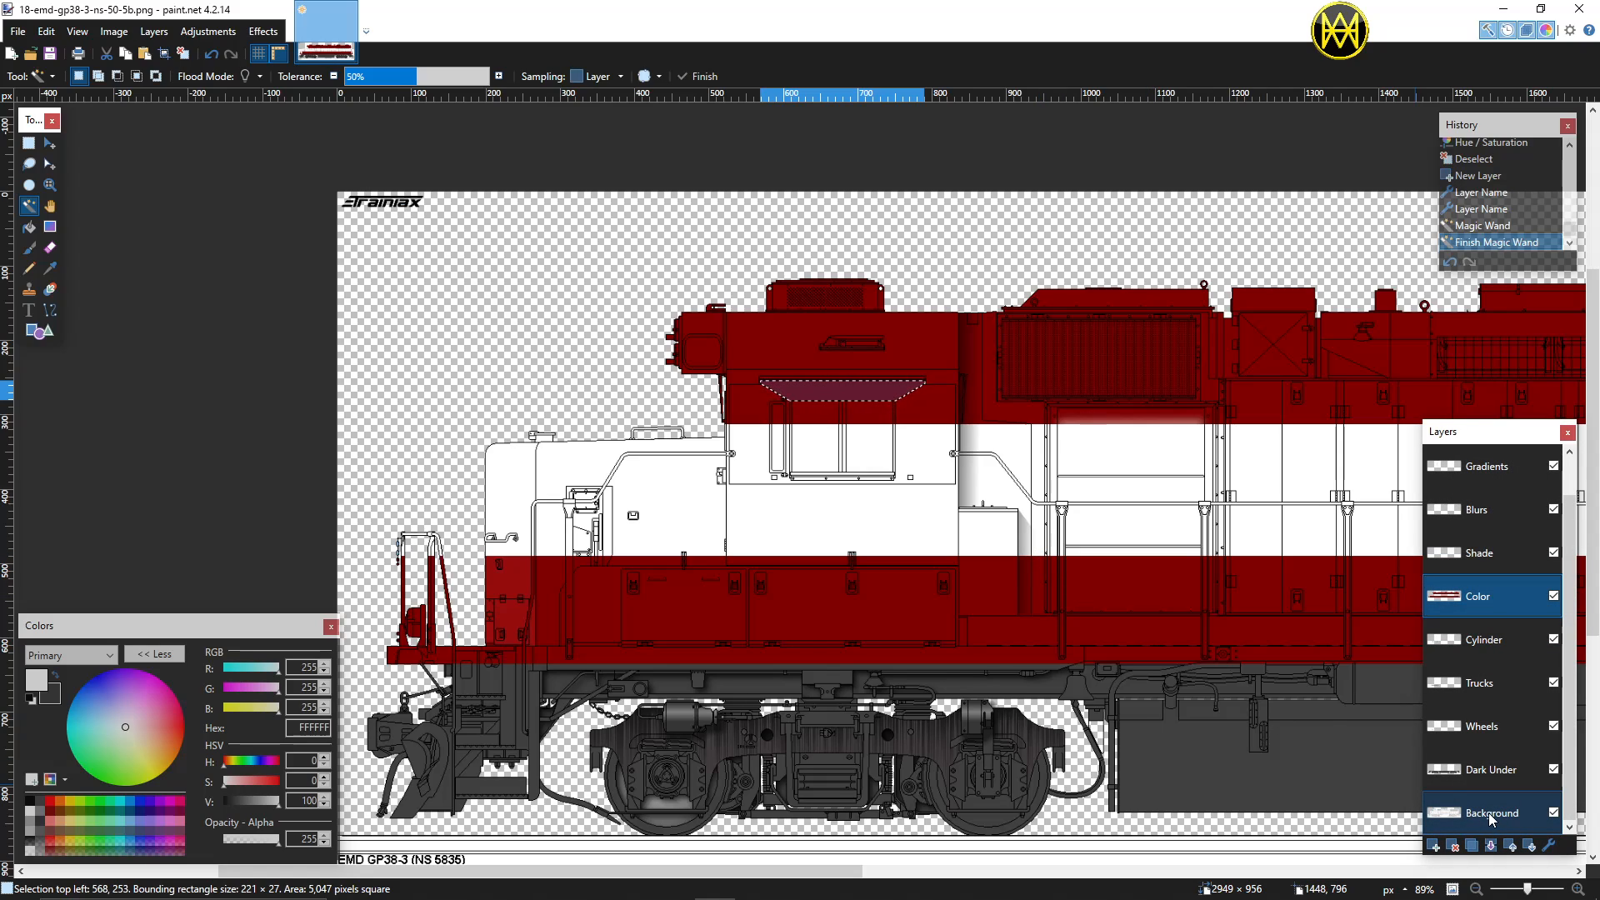
{"action": "left_click", "coordinate": [927, 396]}
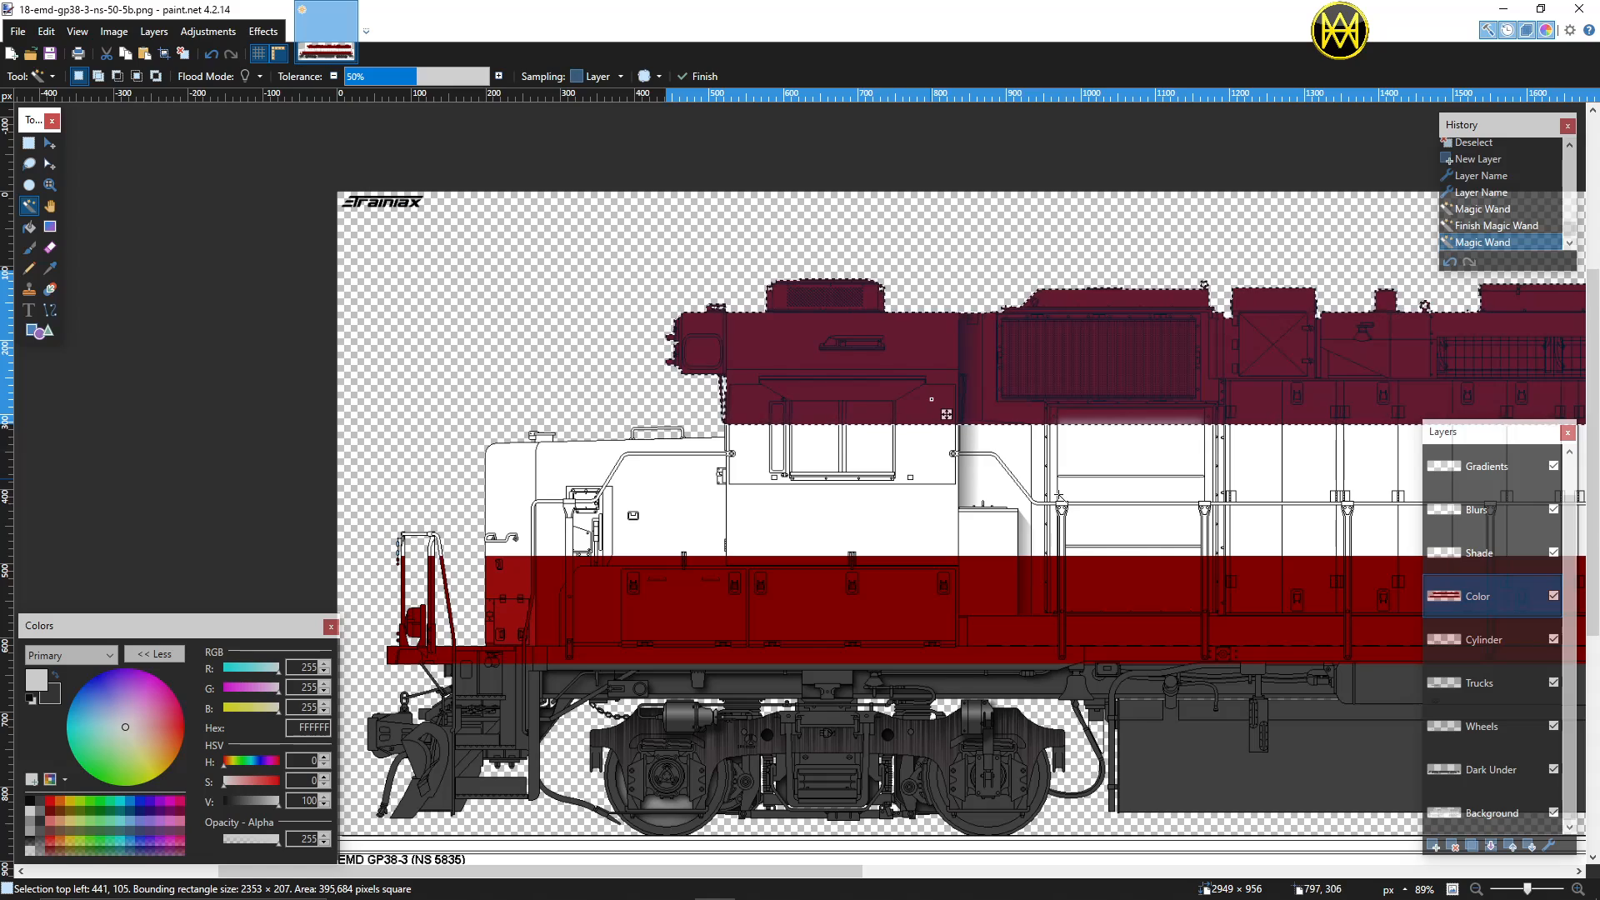
Step: Select the trapezoidal sunshade above the cab window using the Background layer, and copy its red area from Color onto the Shade layer
{"action": "left_click", "coordinate": [1492, 812]}
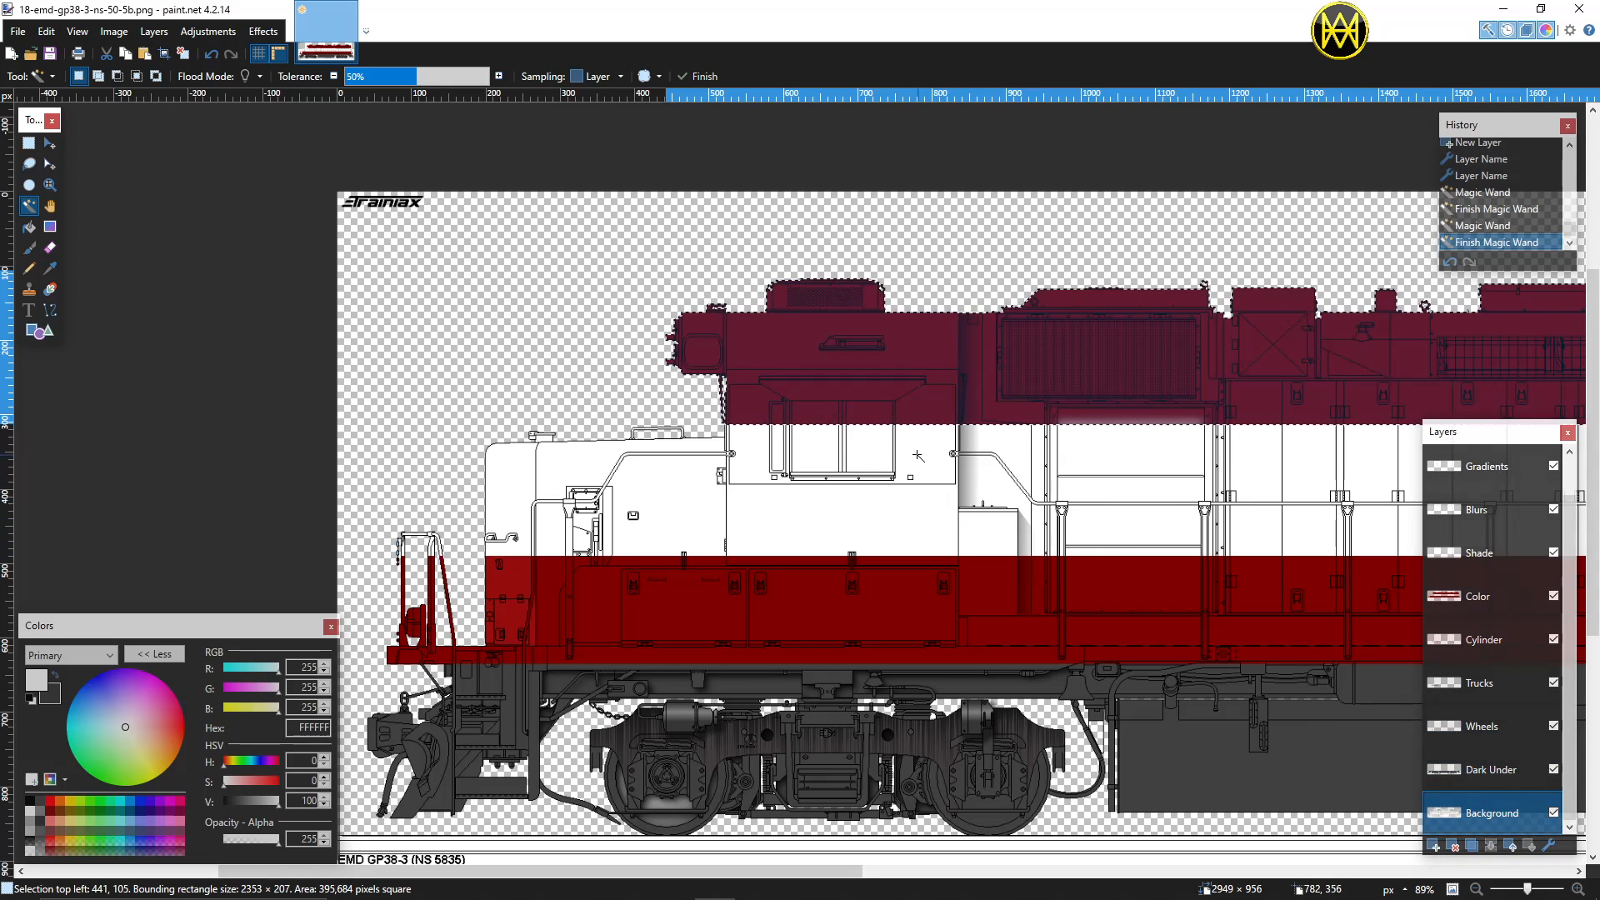
{"action": "left_click", "coordinate": [879, 392]}
{"action": "left_click", "coordinate": [879, 392]}
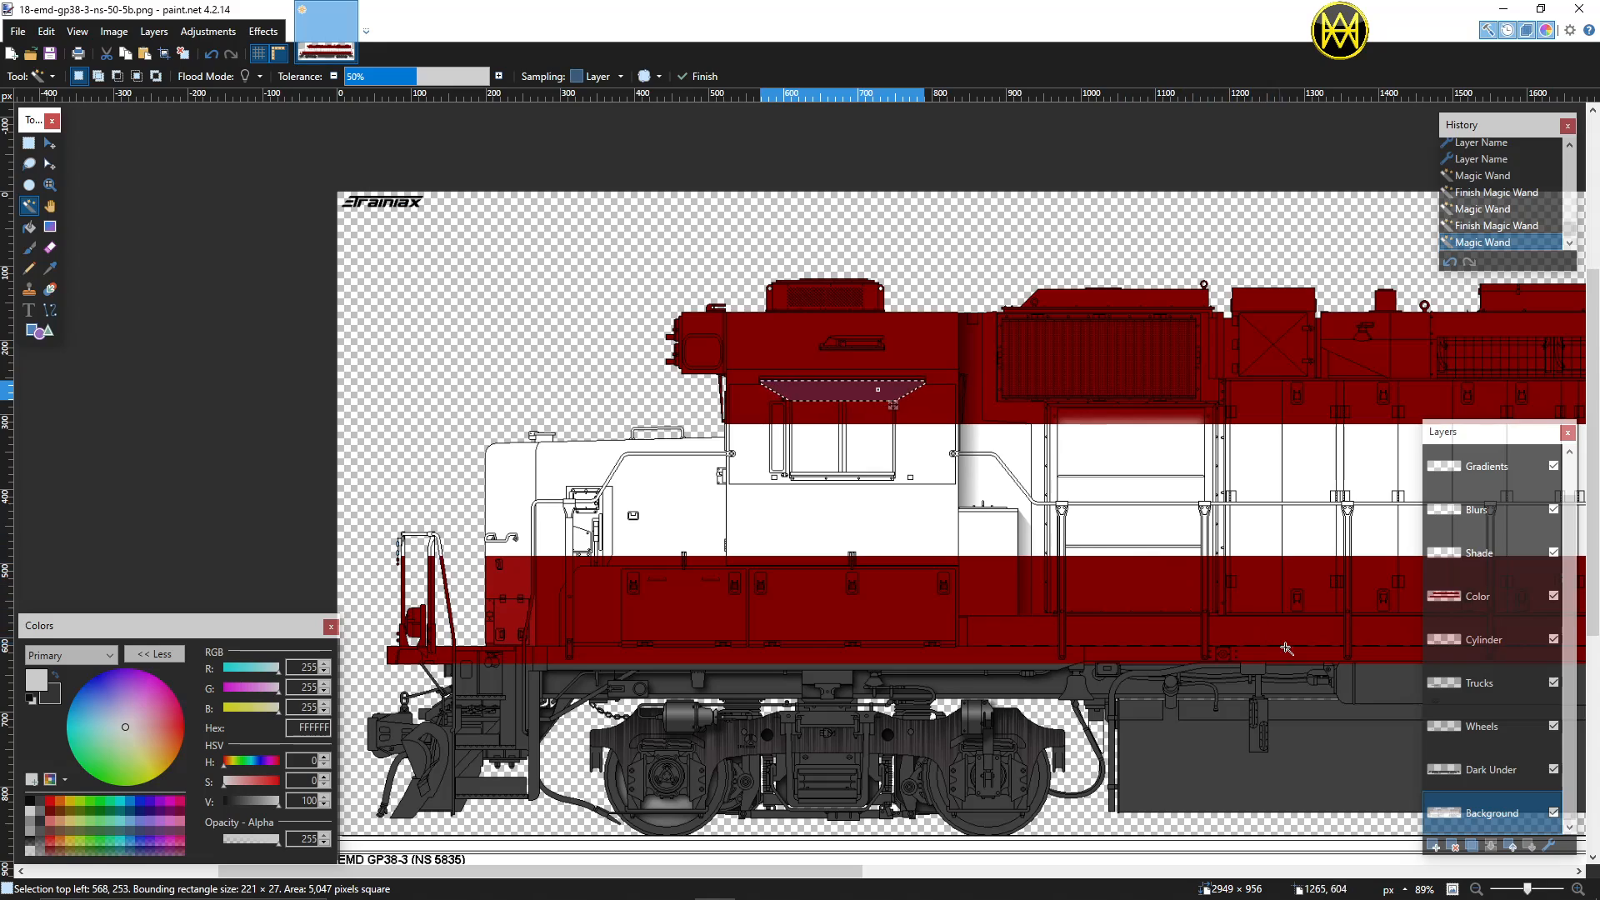
{"action": "left_click", "coordinate": [1486, 598]}
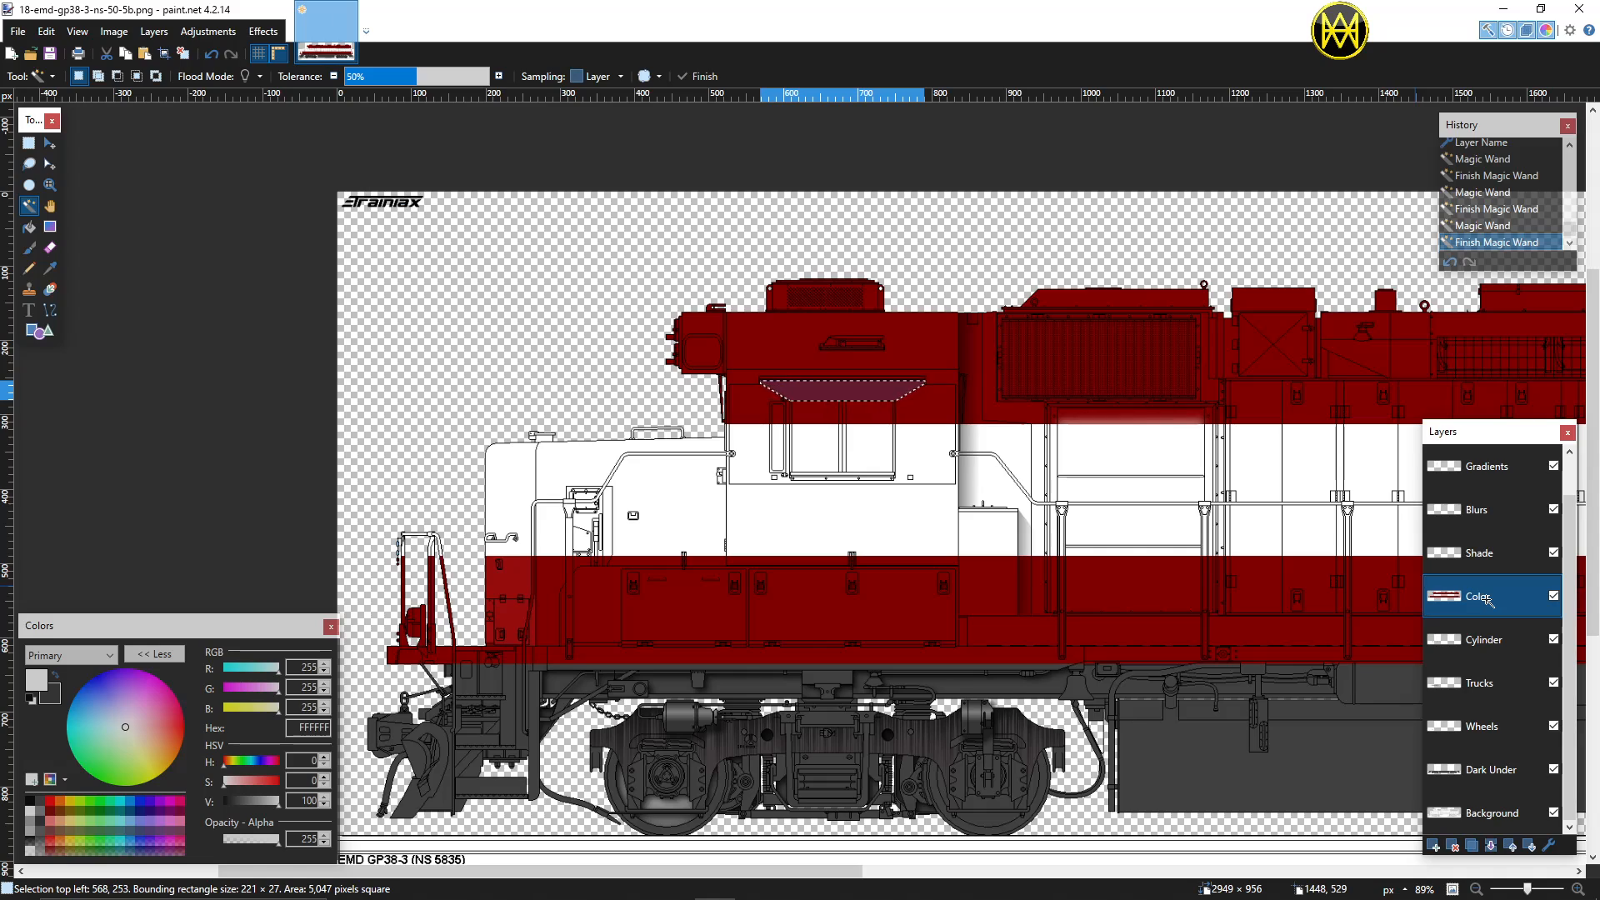
{"action": "scroll", "coordinate": [1500, 617], "scroll_direction": "up", "scroll_amount": 1}
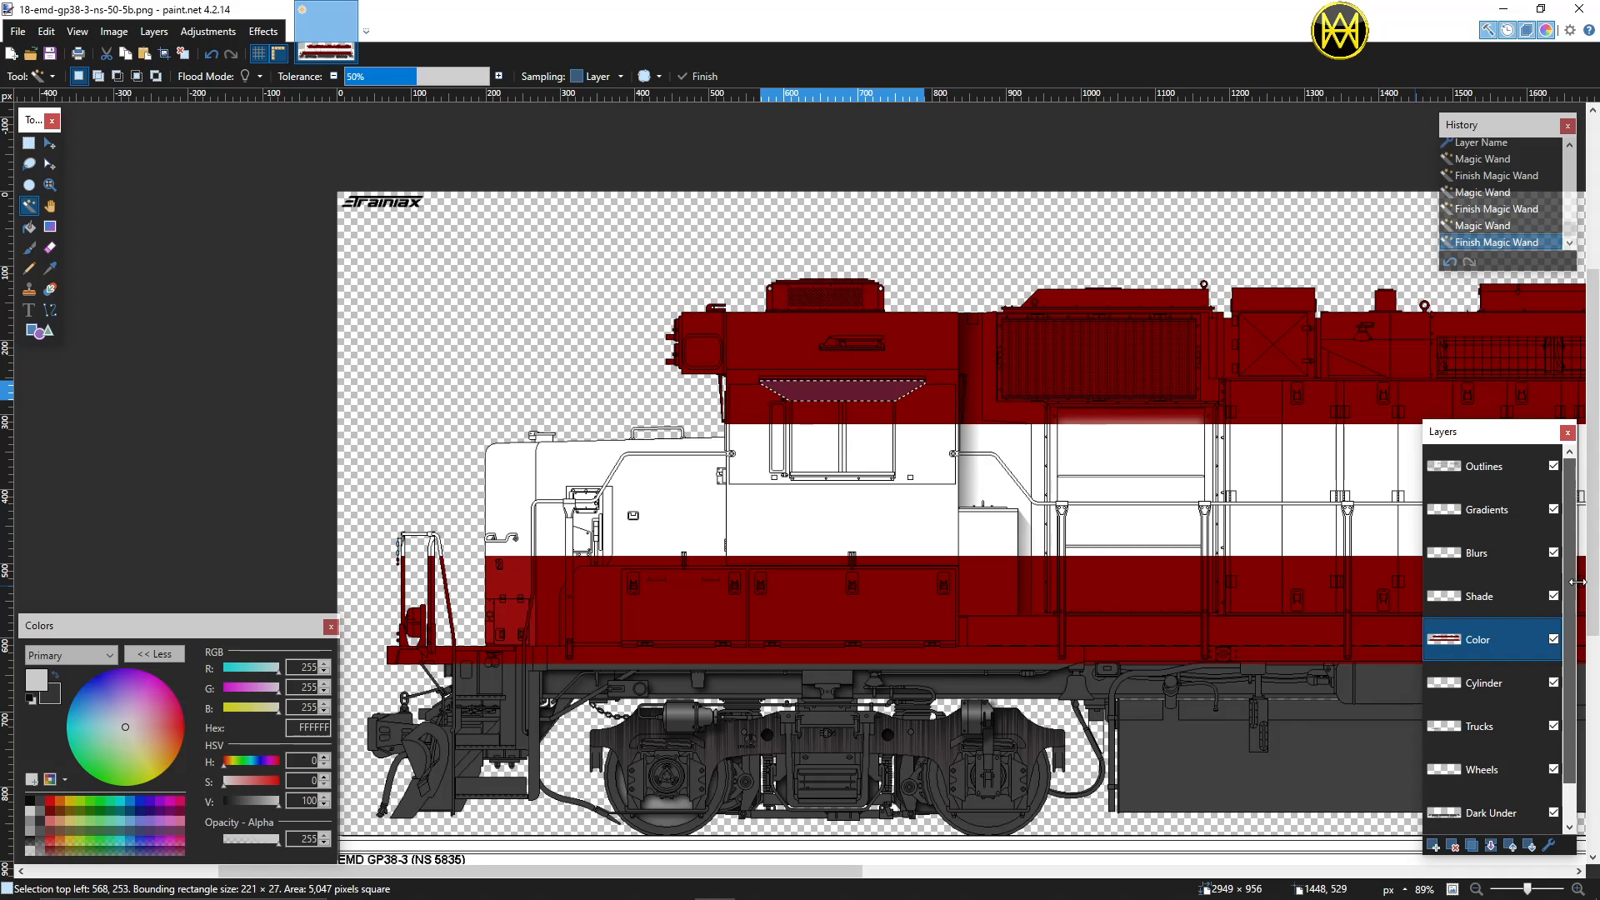
{"action": "left_click", "coordinate": [1480, 596]}
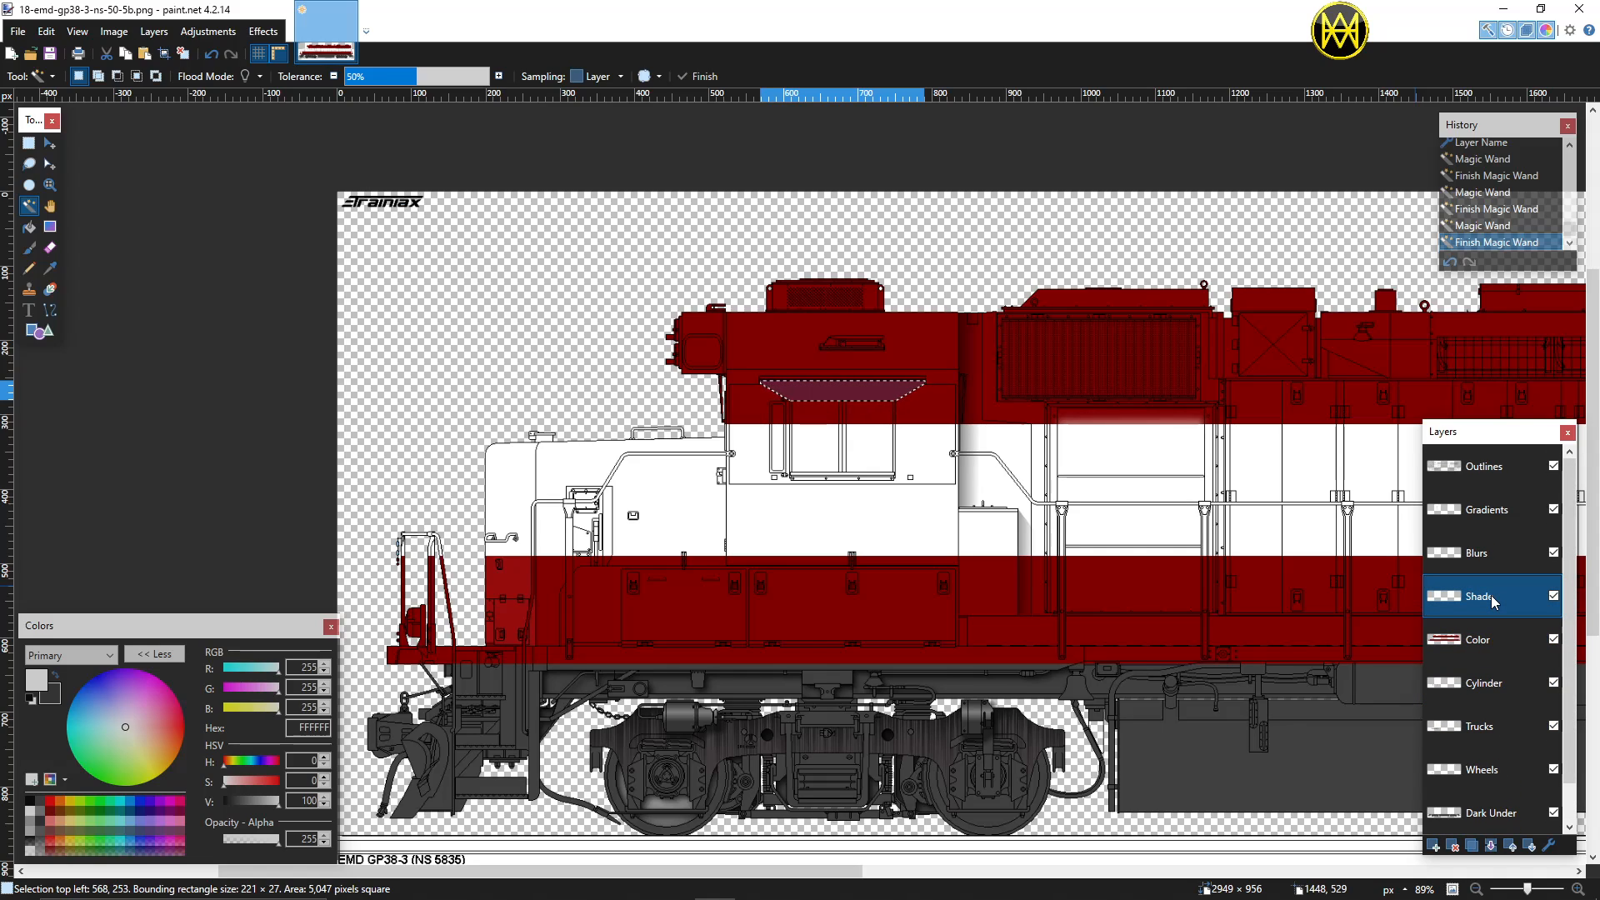
{"action": "key", "text": "ctrl+v"}
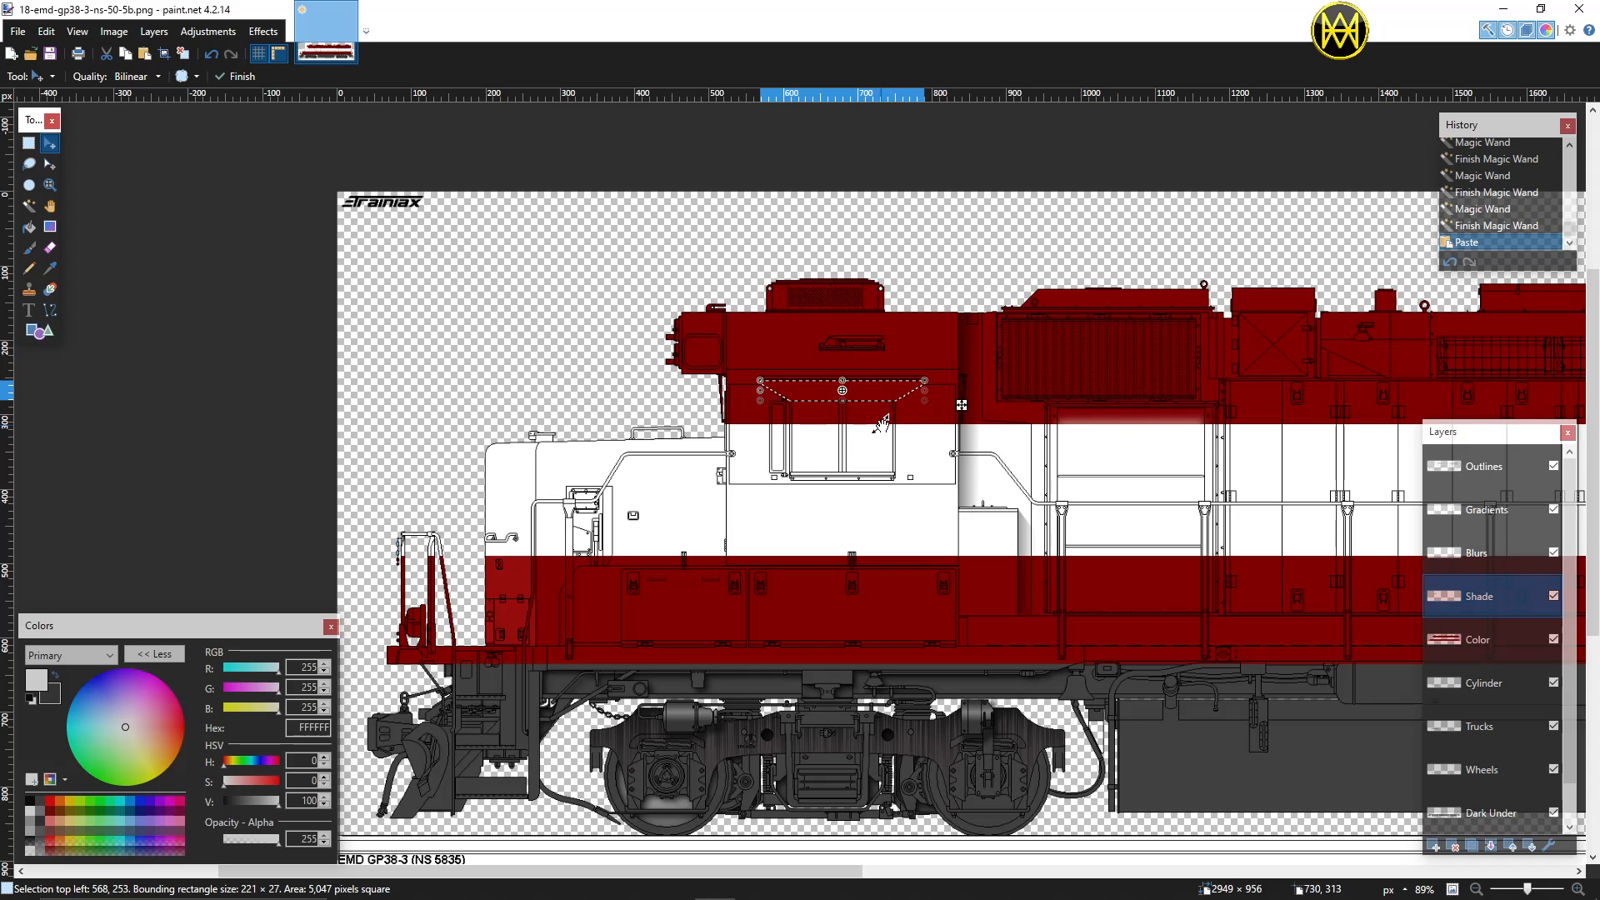
Step: Lighten the pasted sunshade using Hue / Saturation with saturation 104 and lightness 5, and clear the selection
{"action": "left_click", "coordinate": [208, 31]}
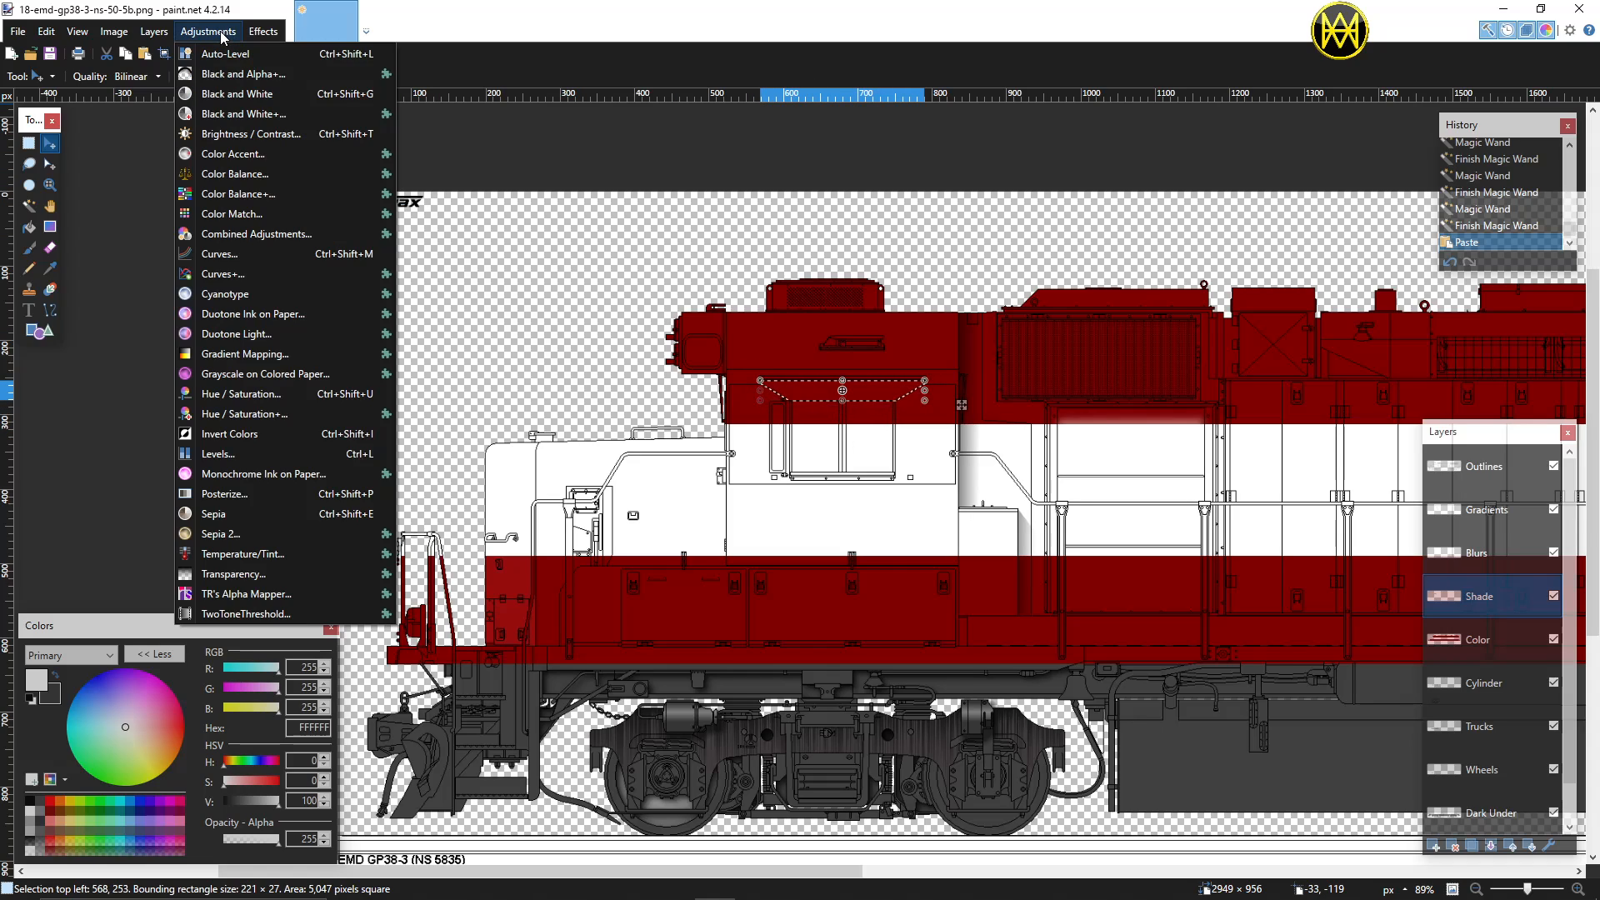
{"action": "left_click", "coordinate": [206, 395]}
{"action": "left_click_drag", "start_coordinate": [695, 367], "coordinate": [1004, 390]}
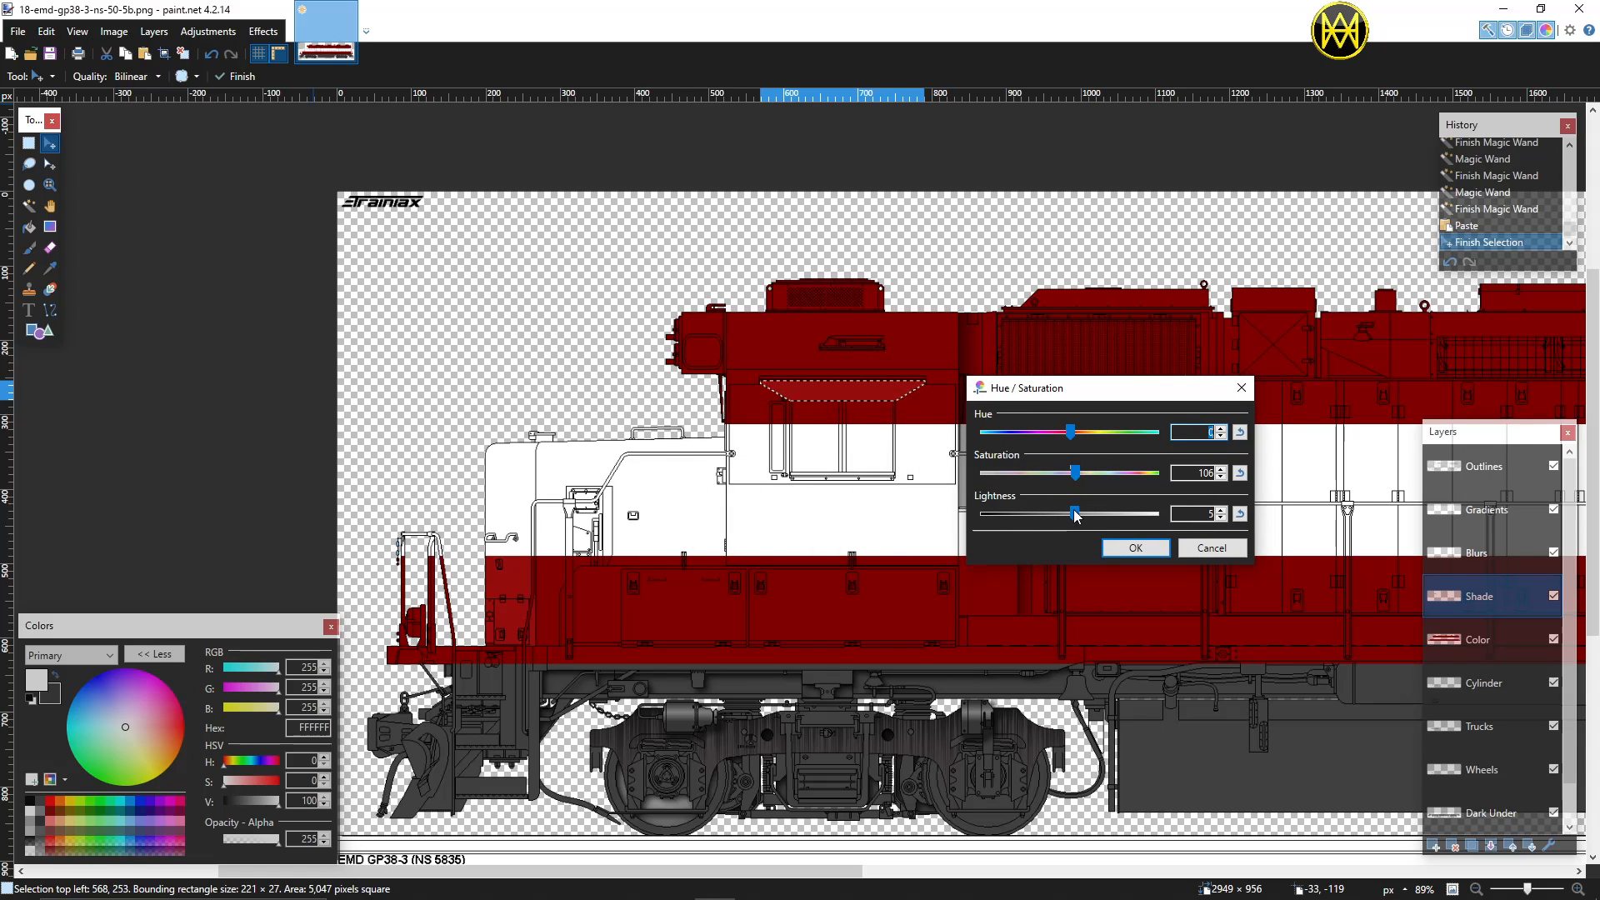
{"action": "left_click_drag", "start_coordinate": [1076, 477], "coordinate": [1073, 478]}
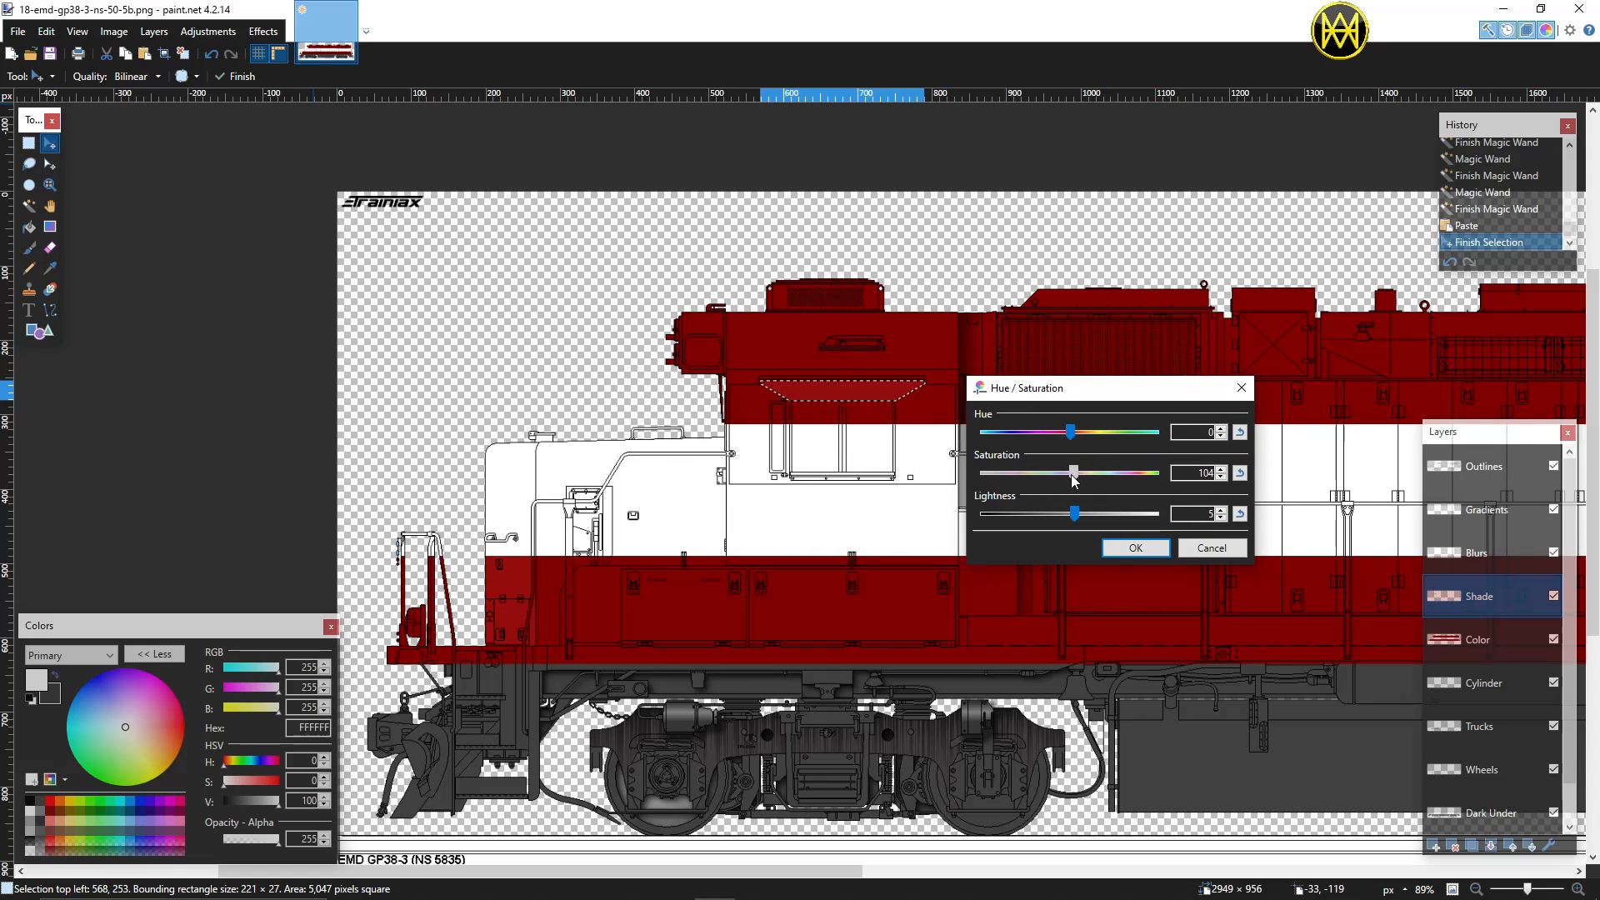
{"action": "left_click", "coordinate": [1133, 547]}
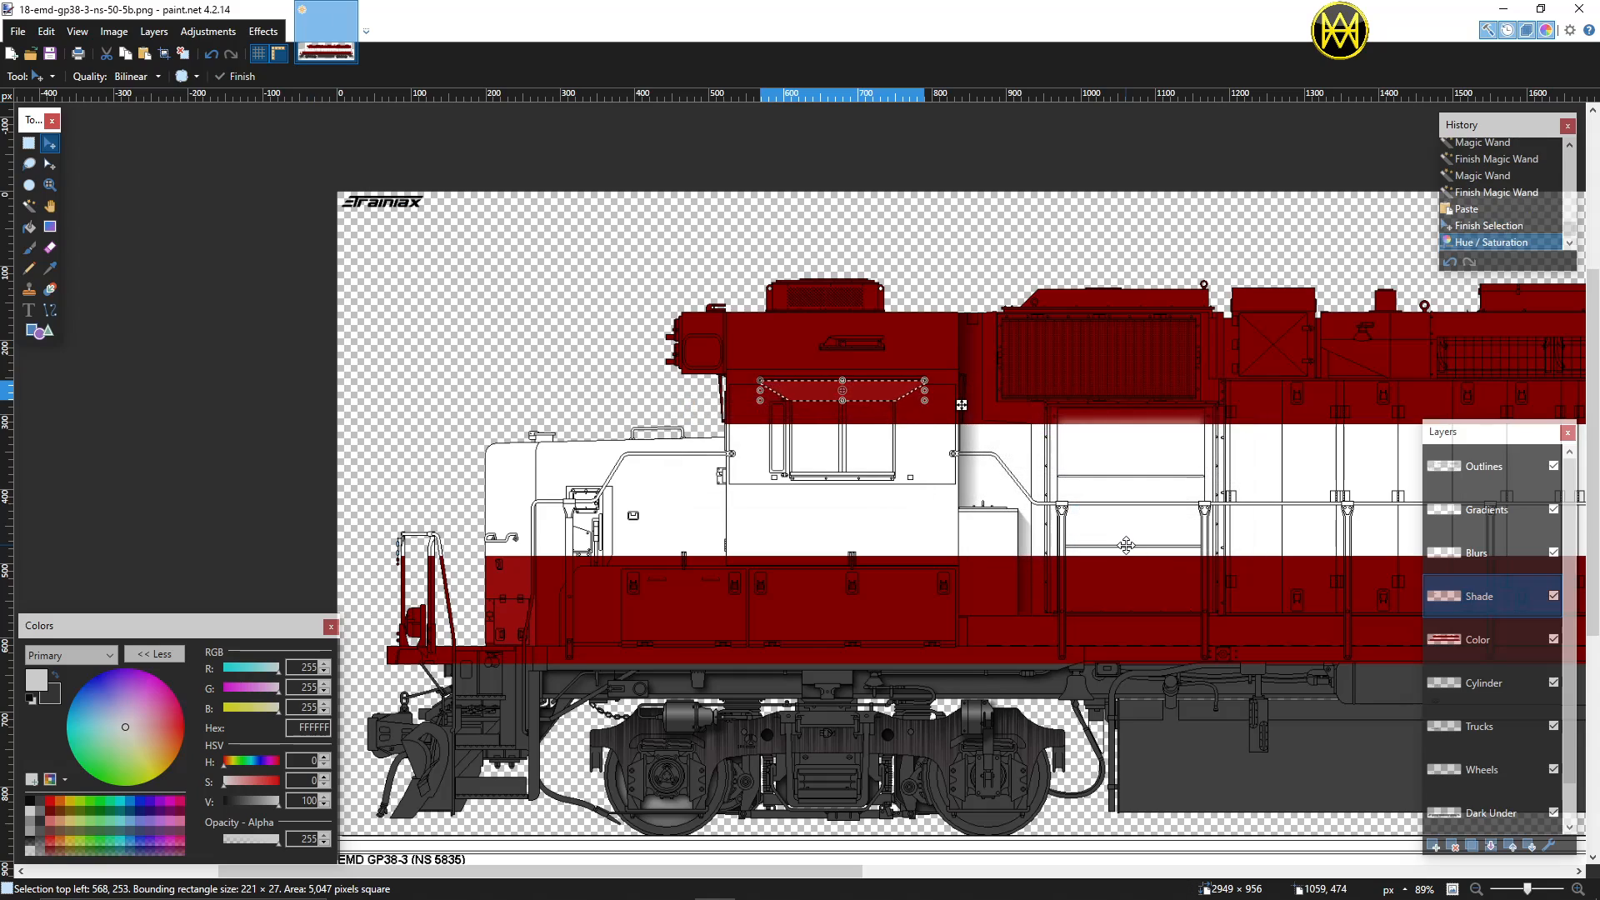
{"action": "key", "text": "ctrl+d"}
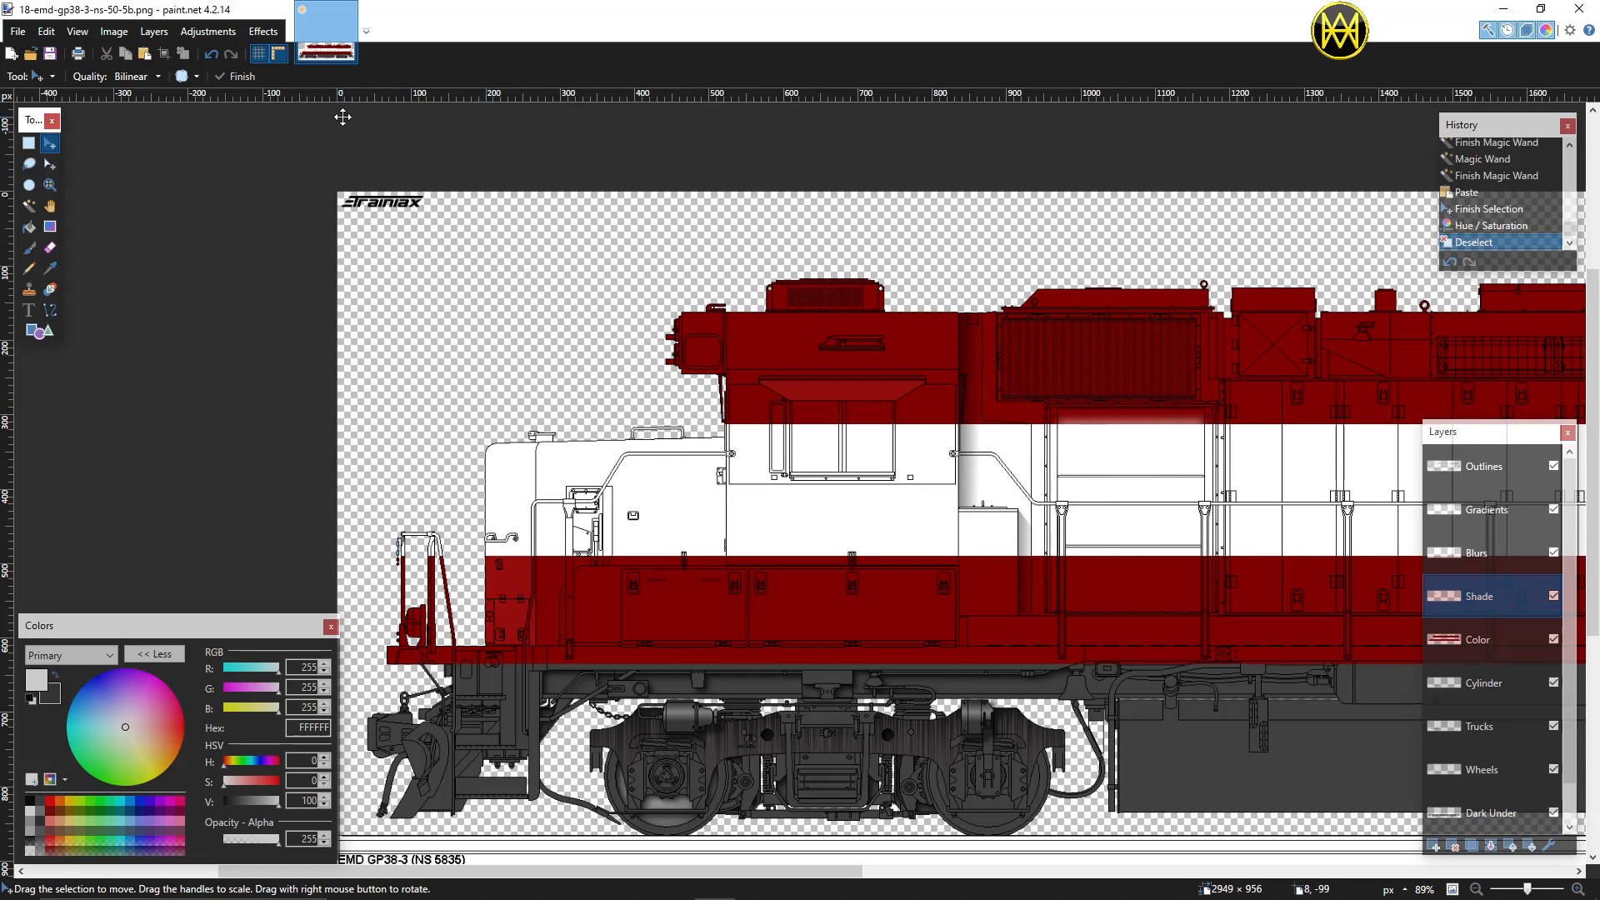
Step: Apply a Drop Shadow to the sunshade with offset X 4, offset Y 7, widening radius 2, blur radius 7 and shadow opacity 137
{"action": "left_click", "coordinate": [277, 37]}
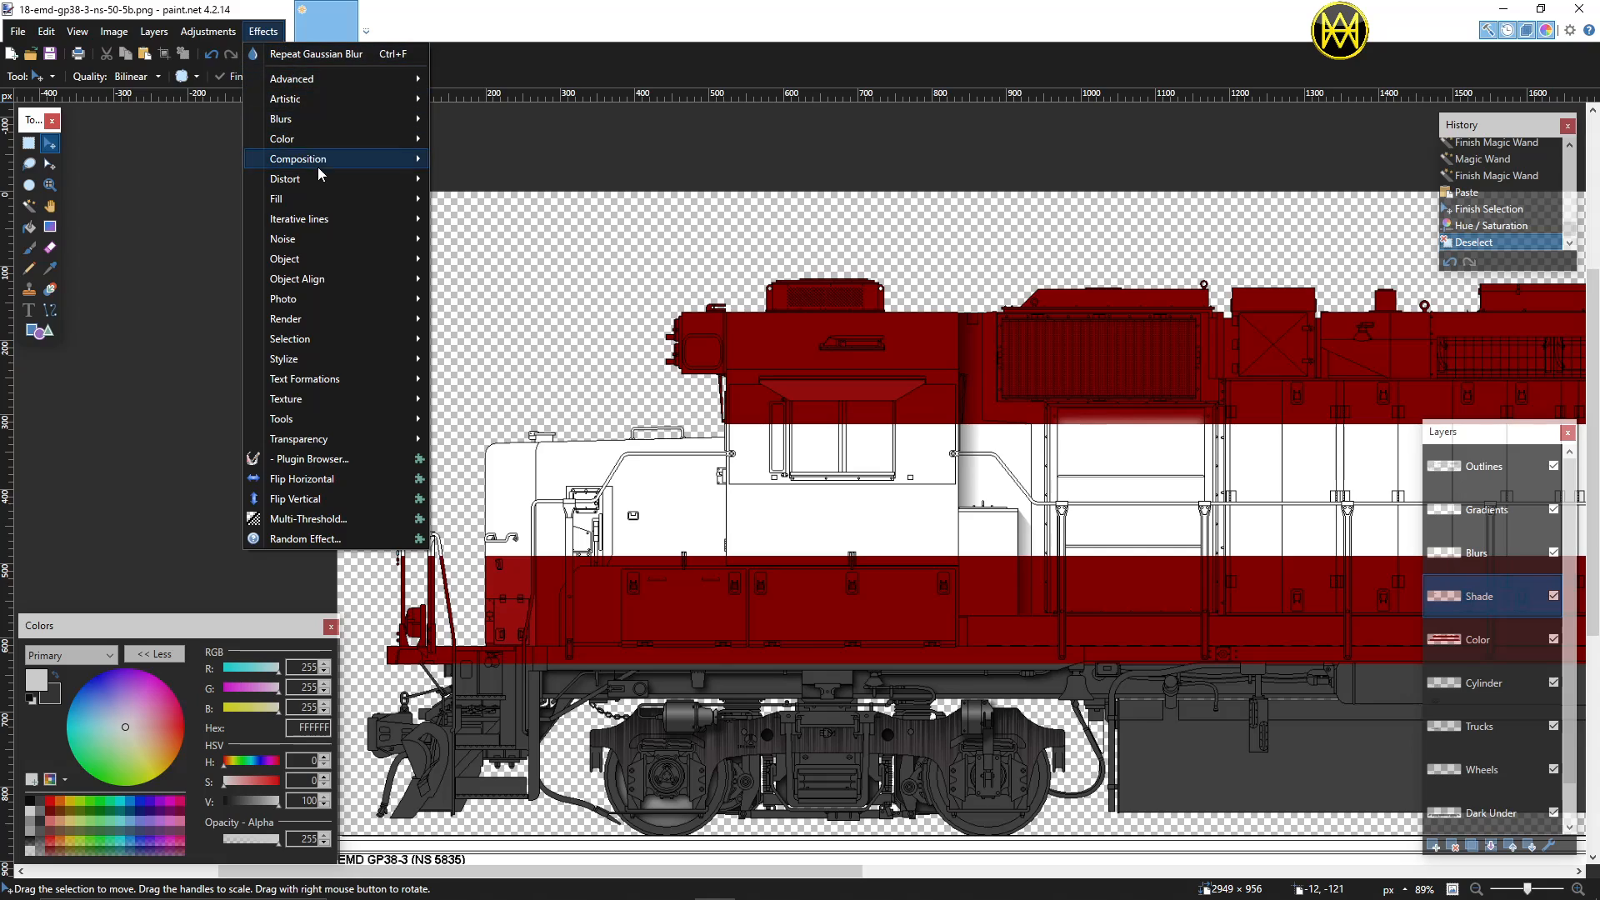
{"action": "mouse_move", "coordinate": [314, 265]}
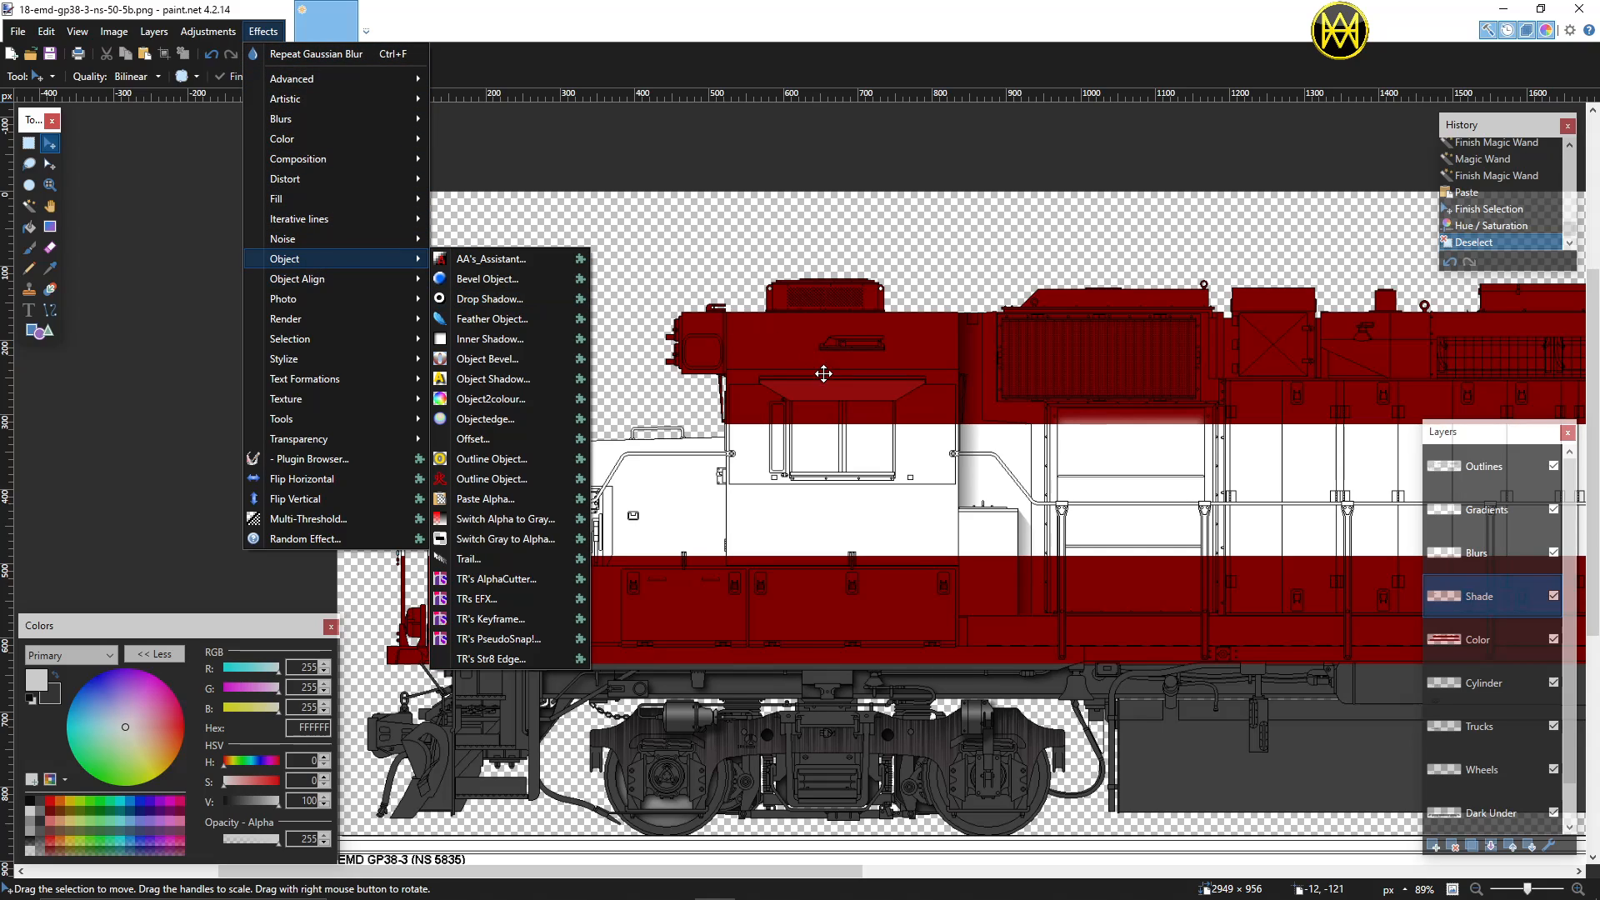
{"action": "left_click", "coordinate": [511, 298]}
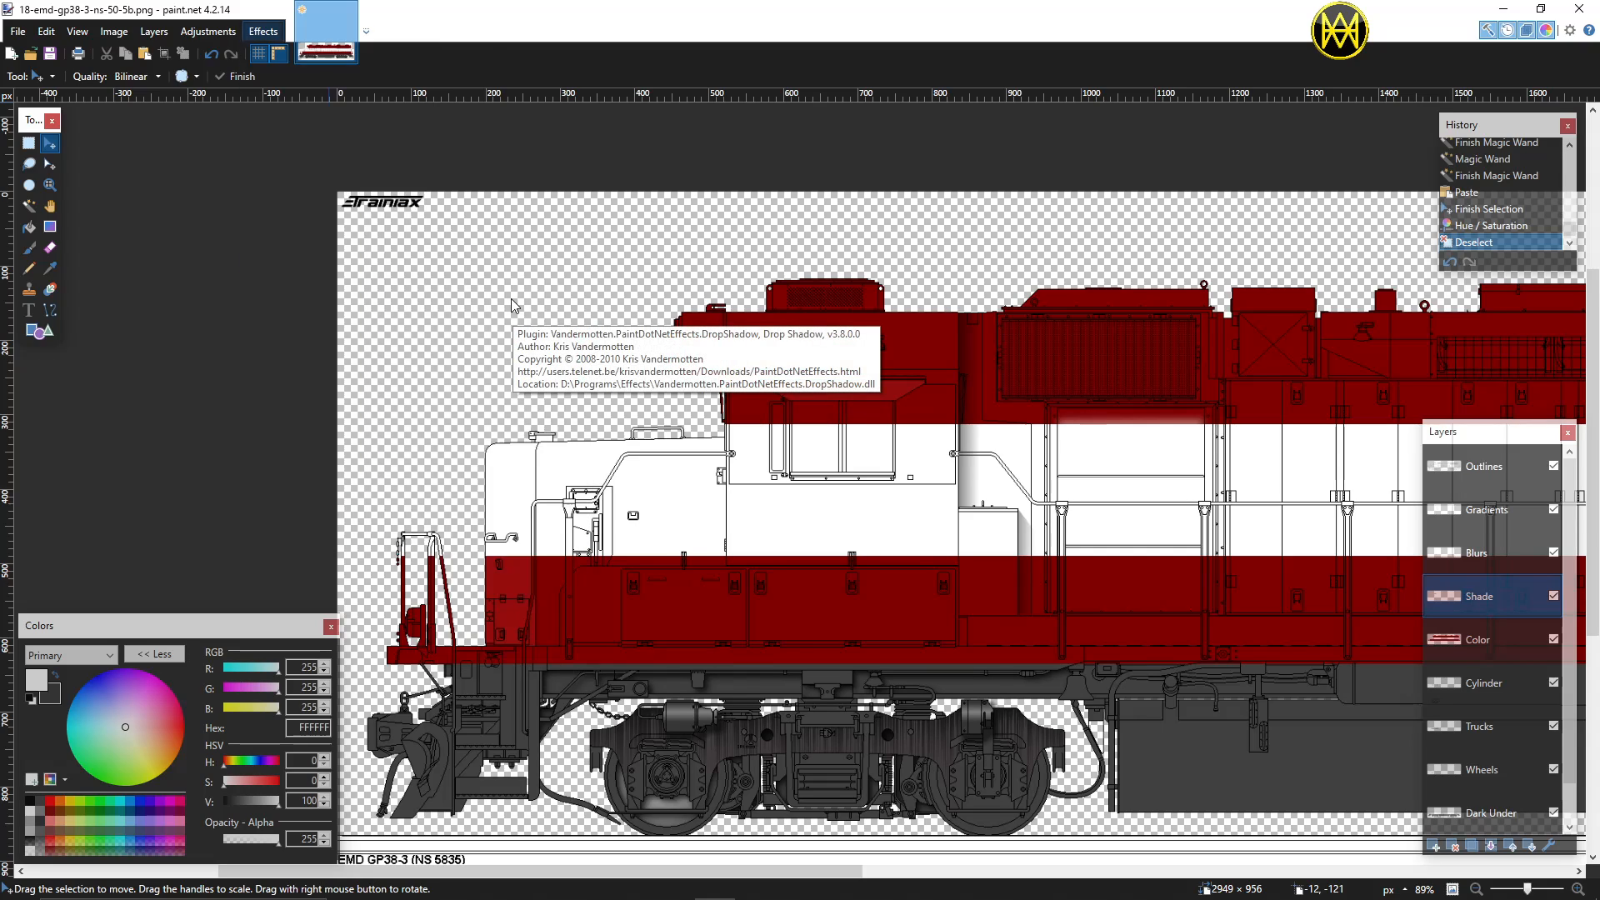
{"action": "left_click_drag", "start_coordinate": [756, 254], "coordinate": [430, 197]}
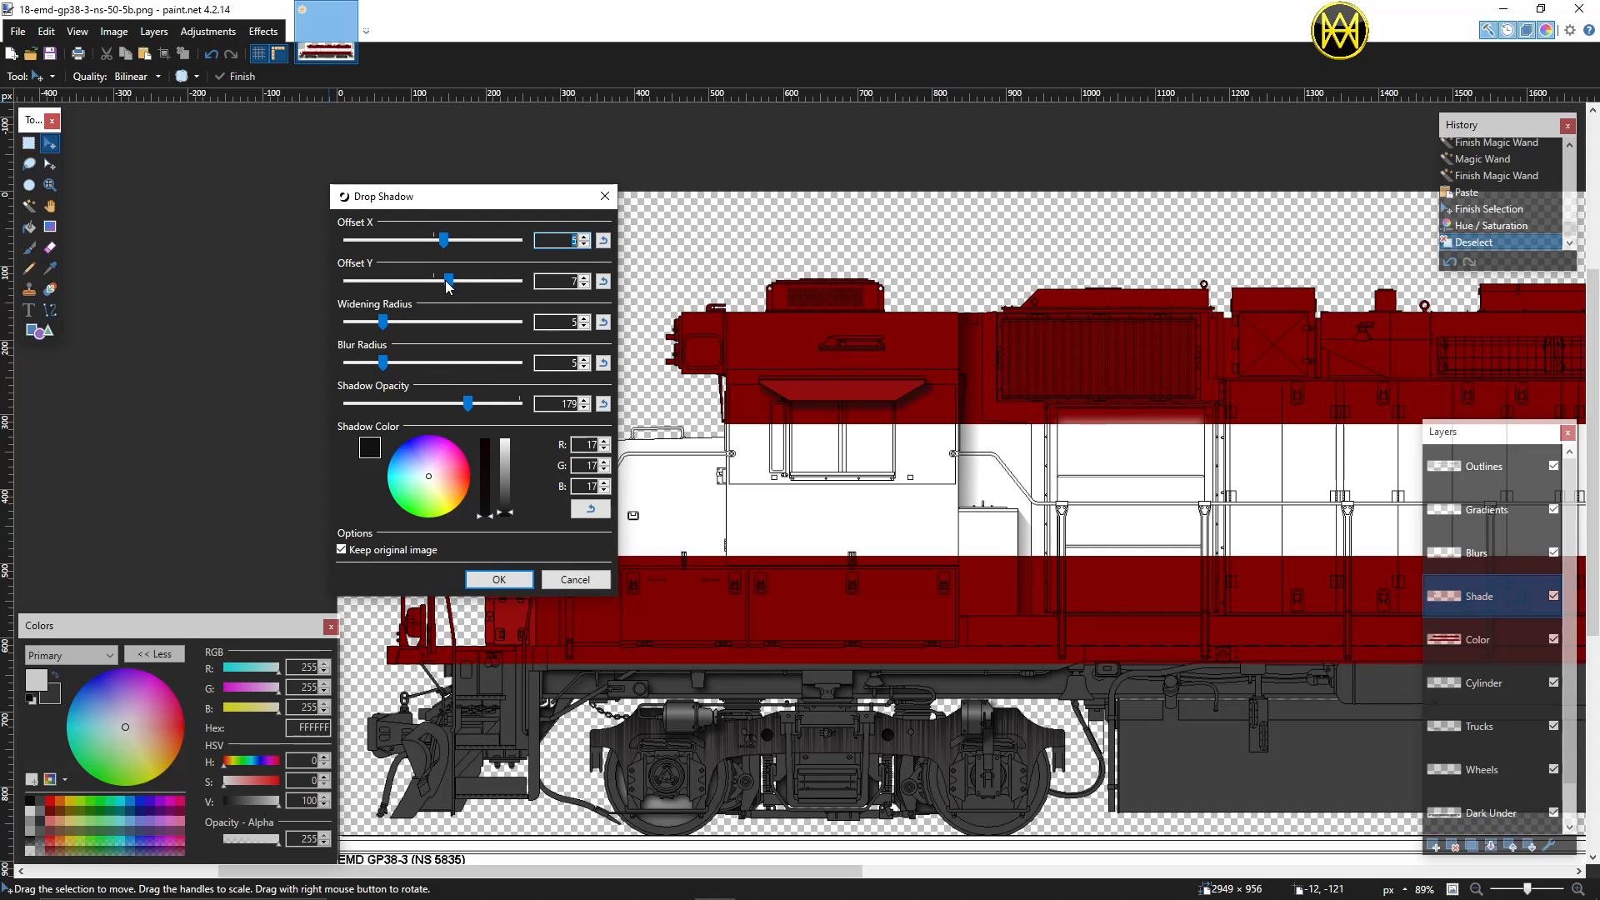
{"action": "left_click_drag", "start_coordinate": [444, 283], "coordinate": [442, 282]}
{"action": "left_click_drag", "start_coordinate": [464, 403], "coordinate": [437, 400]}
{"action": "left_click_drag", "start_coordinate": [388, 358], "coordinate": [363, 325]}
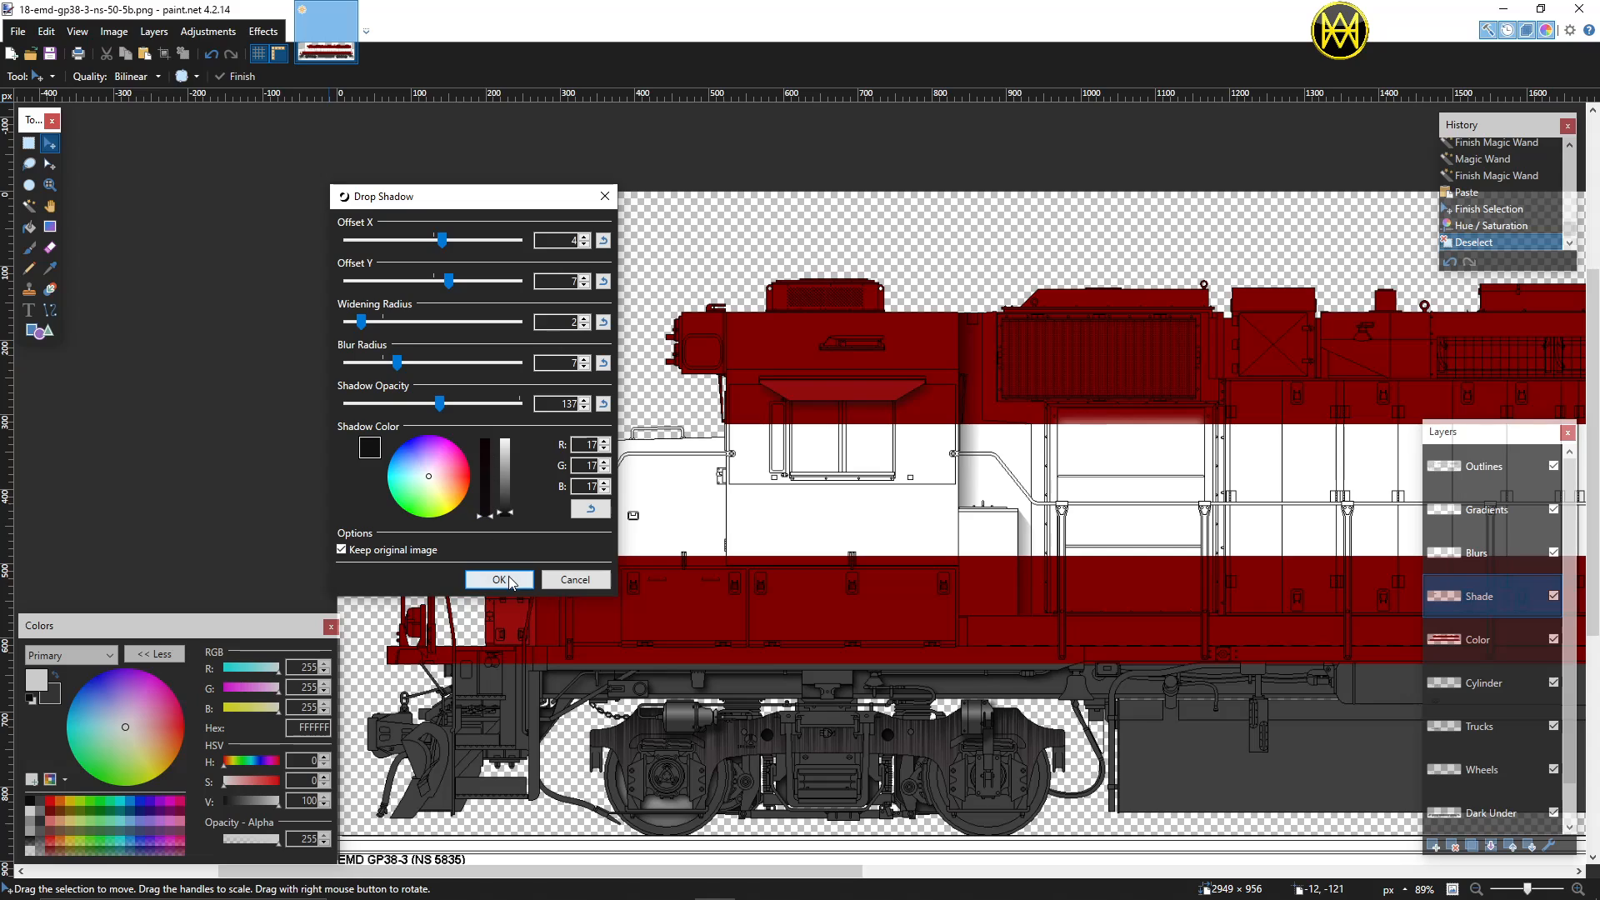
{"action": "left_click", "coordinate": [499, 580]}
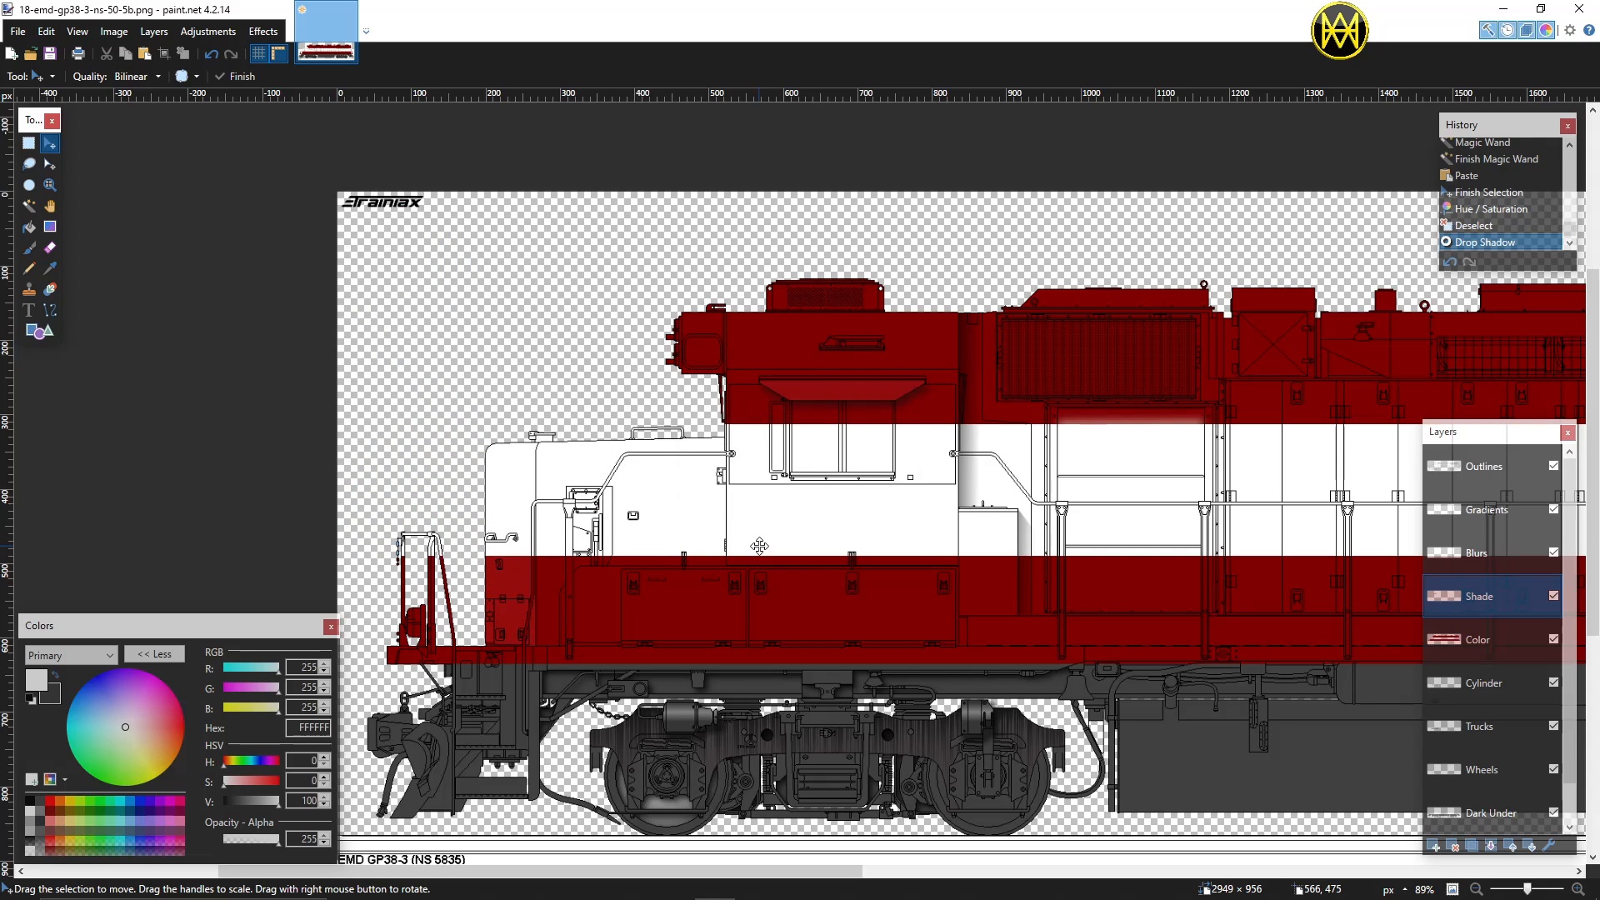
Step: Add a new layer directly above the Blurs layer
{"action": "scroll", "coordinate": [760, 546], "scroll_direction": "down", "scroll_amount": 1}
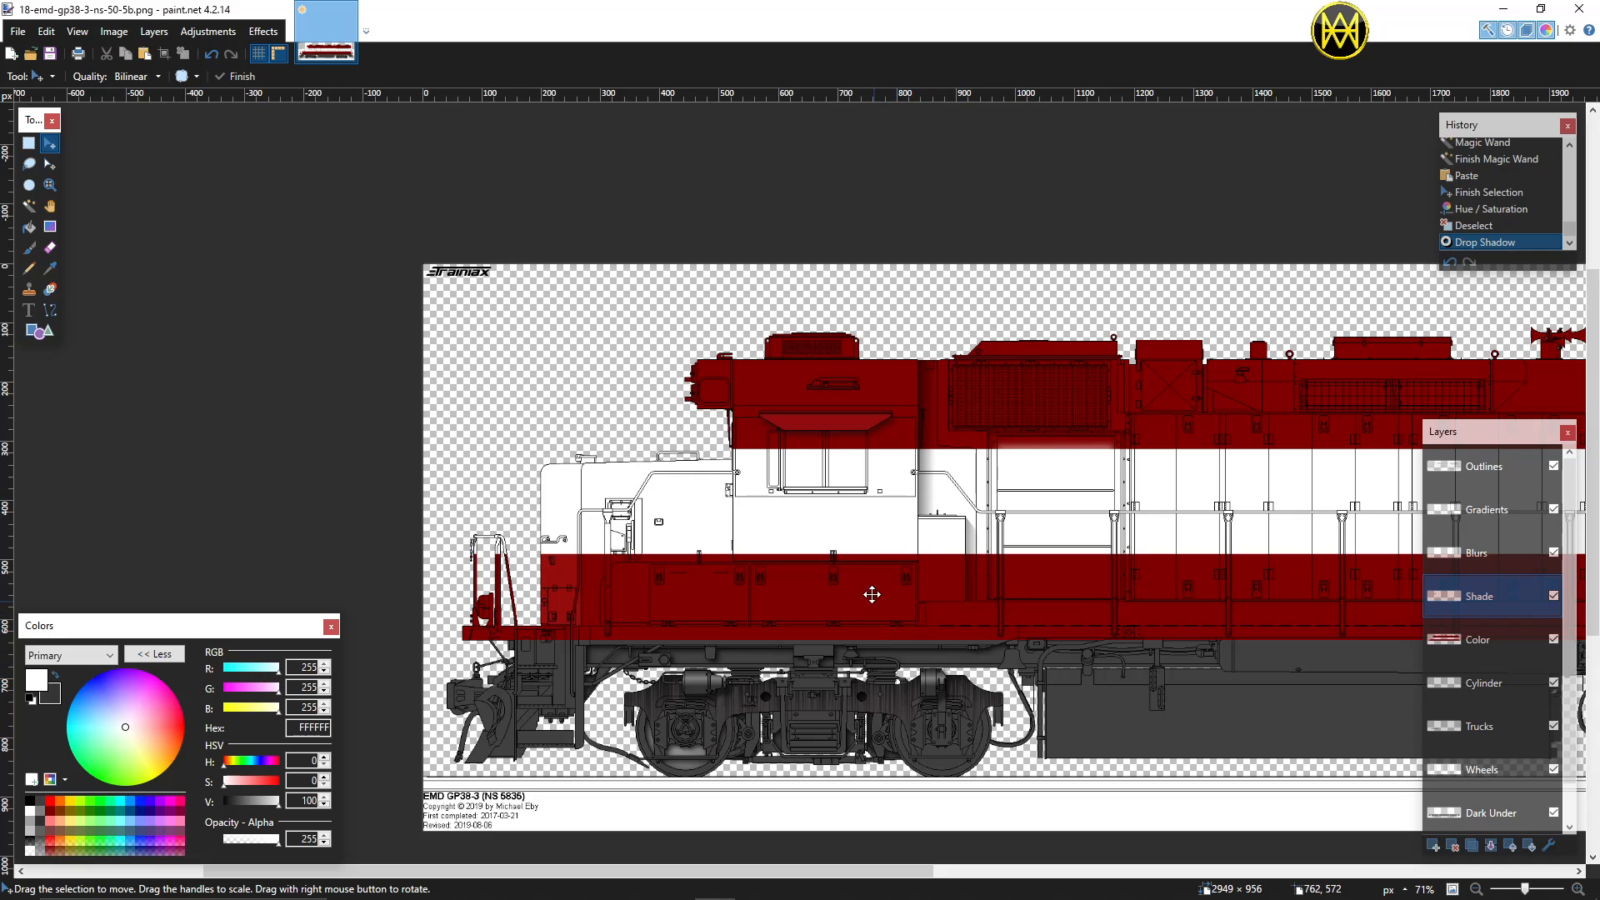
{"action": "scroll", "coordinate": [846, 557], "scroll_direction": "up", "scroll_amount": 2}
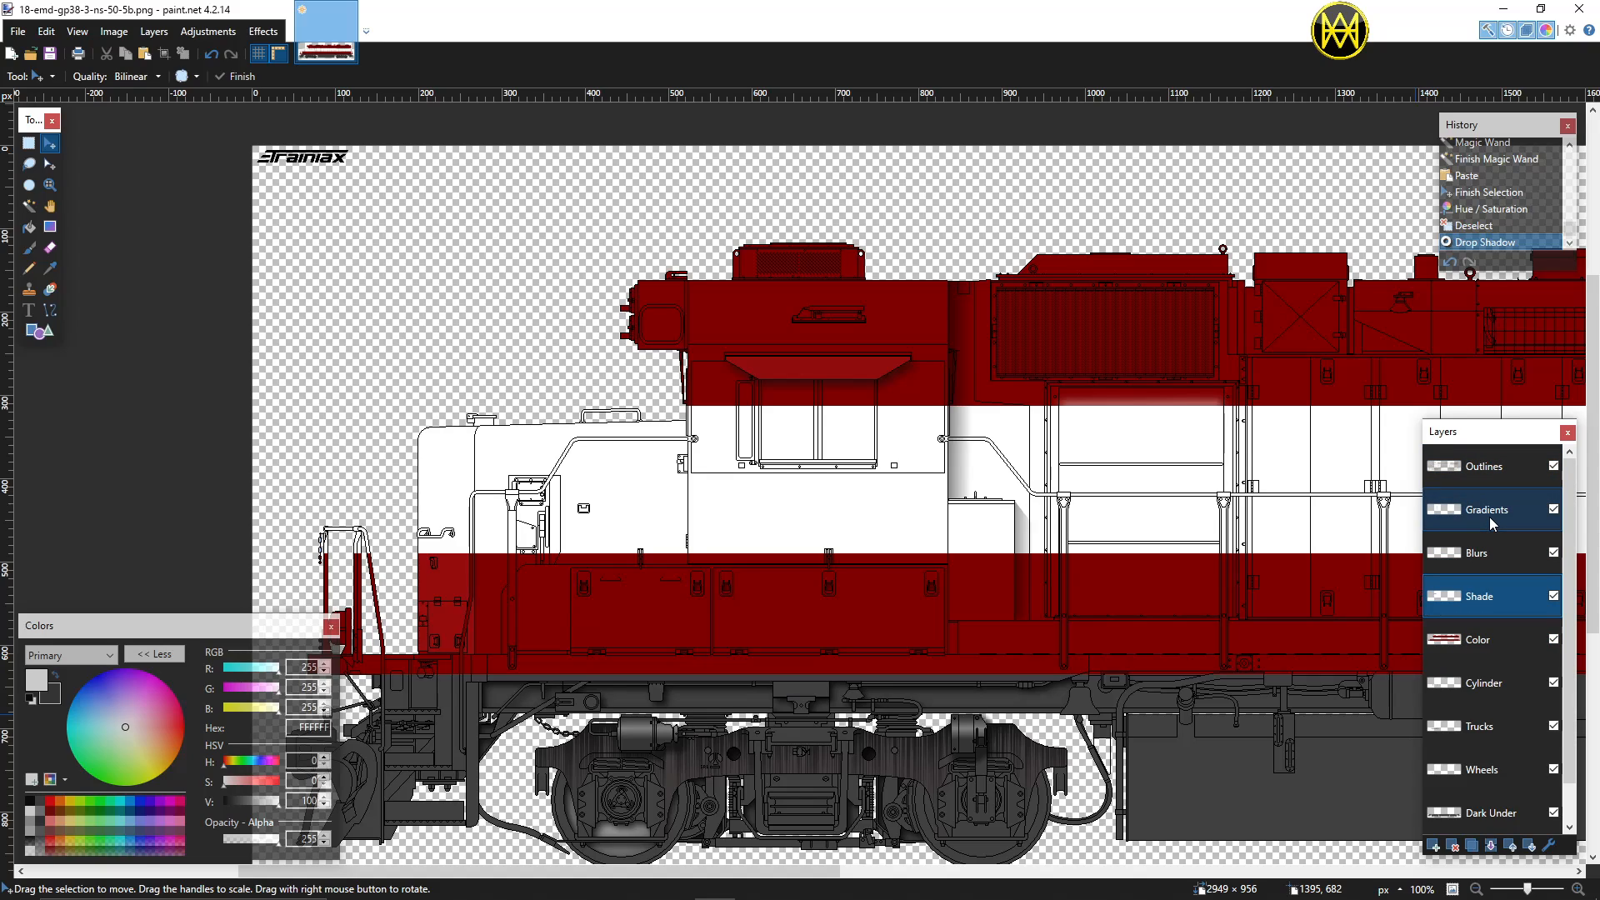
{"action": "left_click", "coordinate": [1479, 557]}
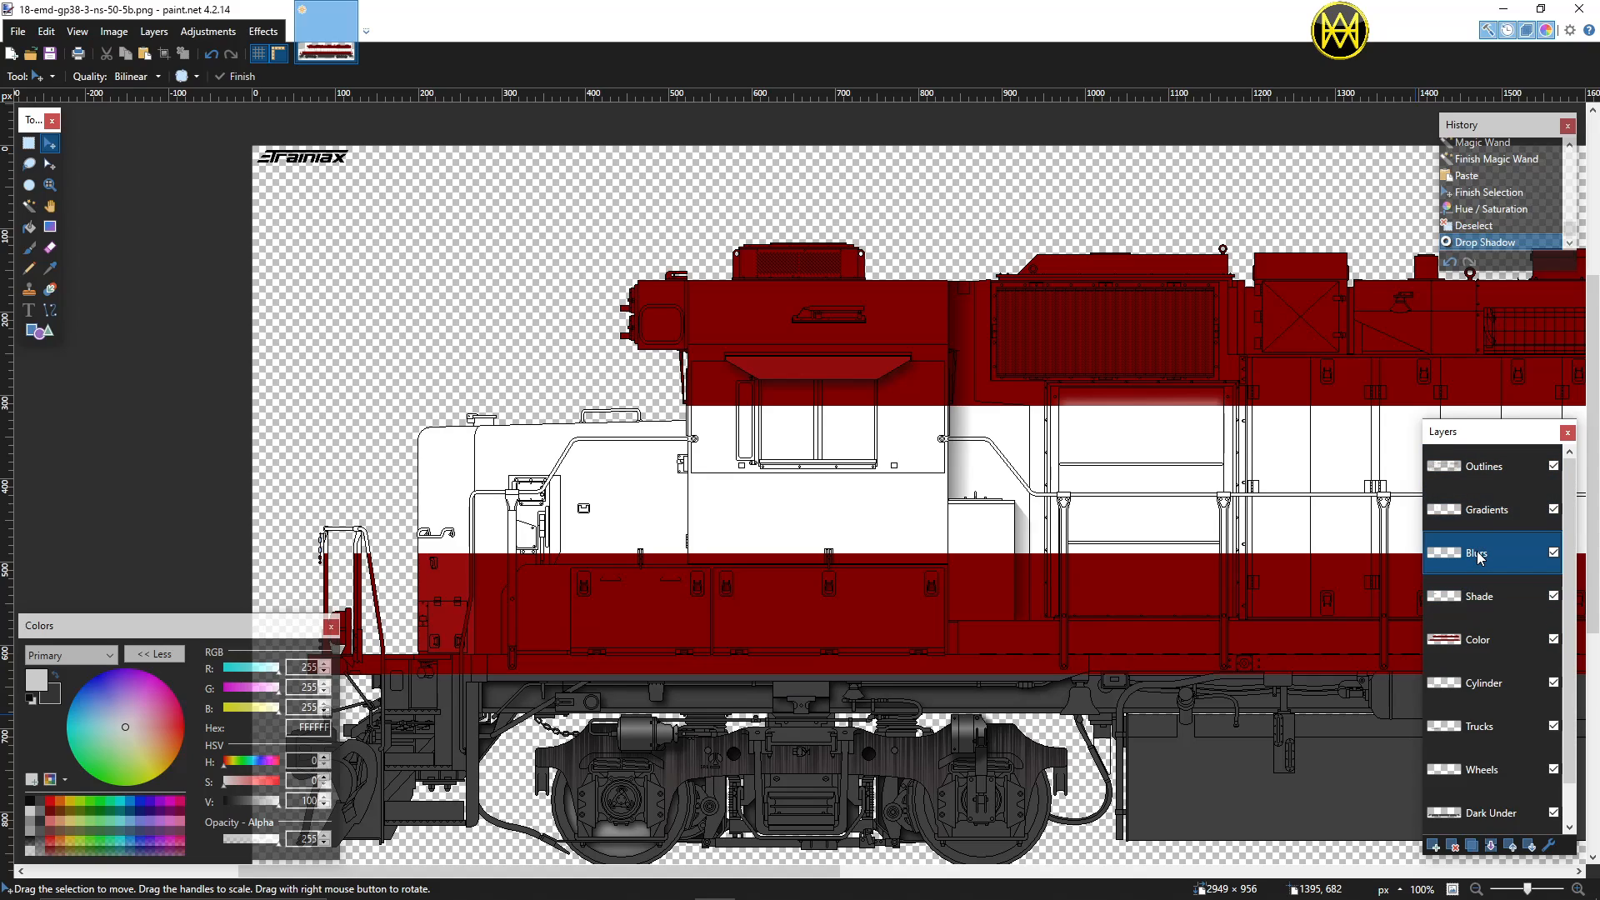
{"action": "left_click", "coordinate": [1434, 846]}
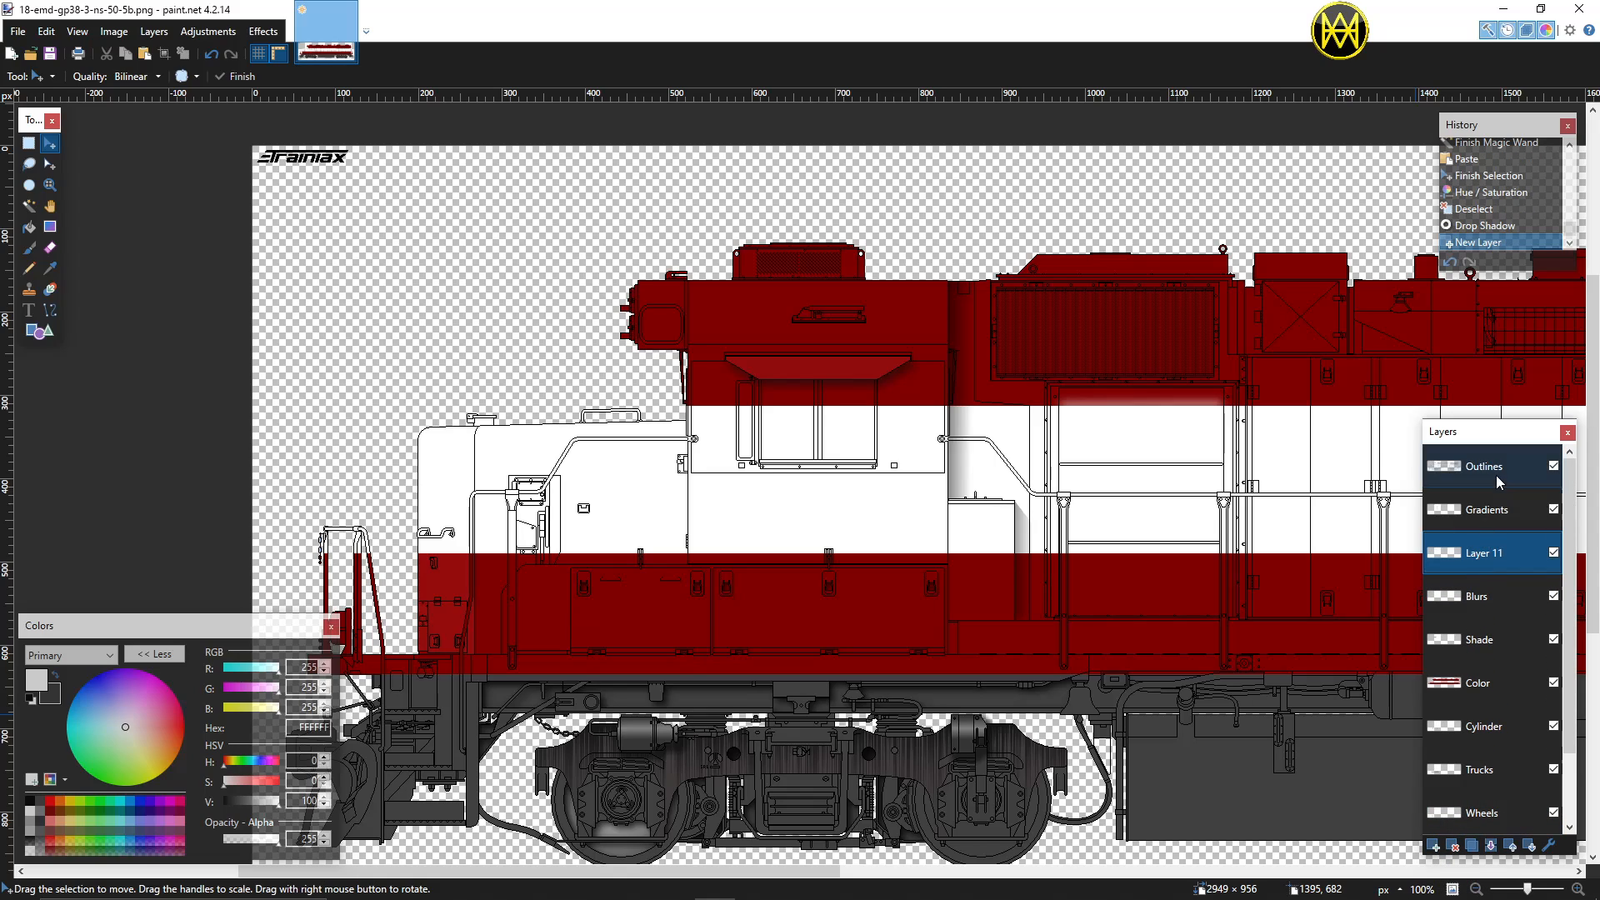
Step: Select both panes of the cab side window with the Magic Wand on the Outlines layer
{"action": "left_click", "coordinate": [1483, 466]}
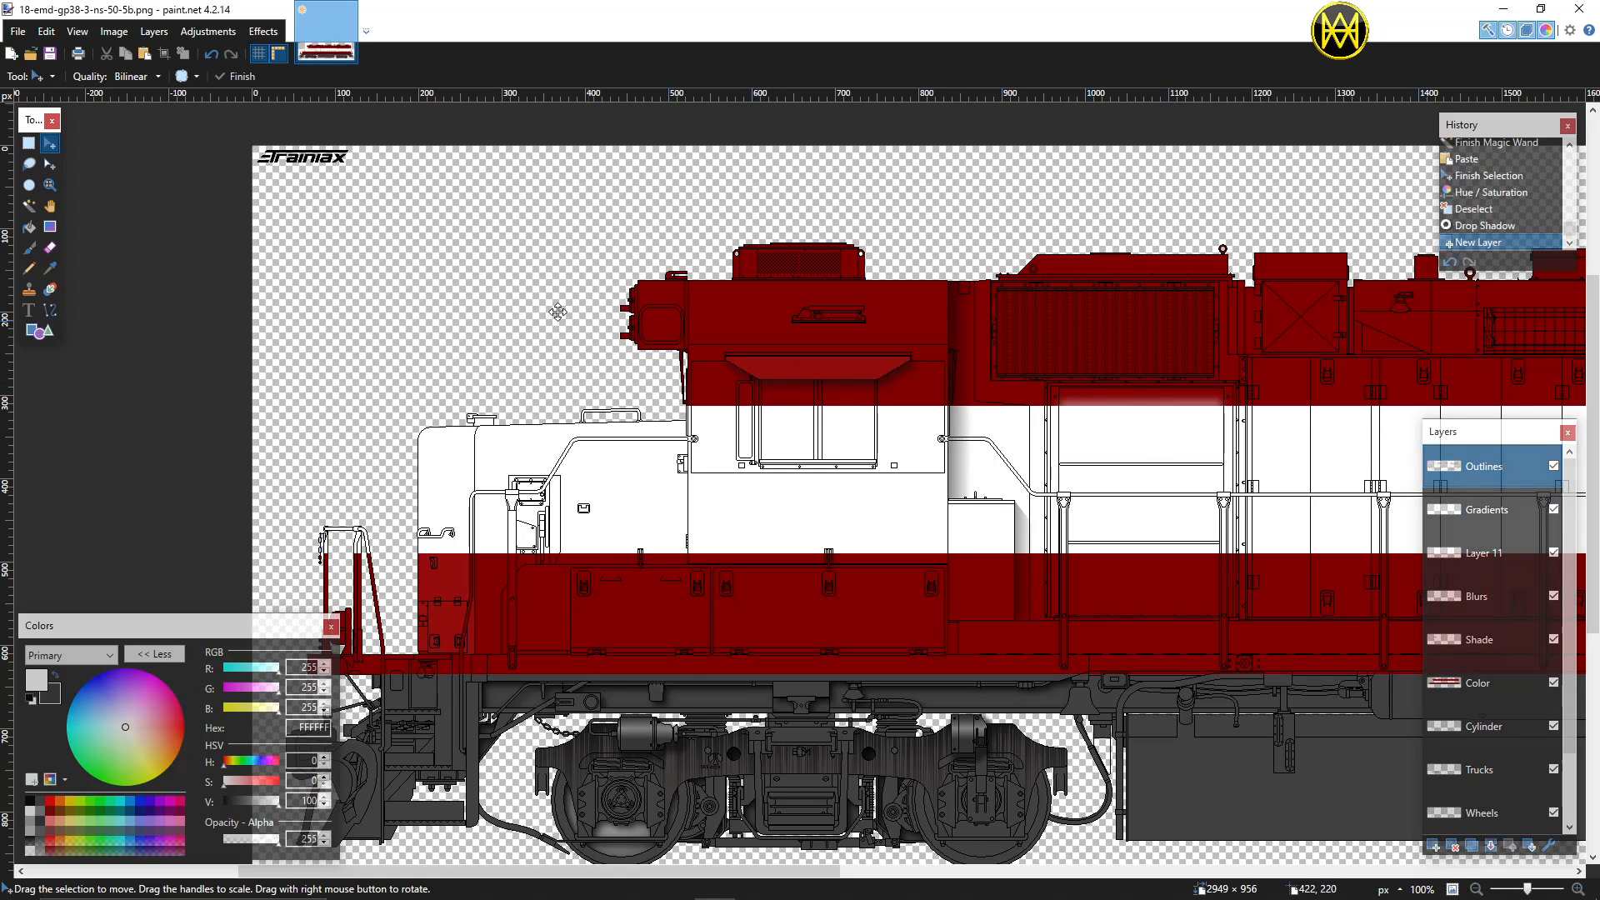
{"action": "left_click", "coordinate": [30, 206]}
{"action": "left_click", "coordinate": [780, 427]}
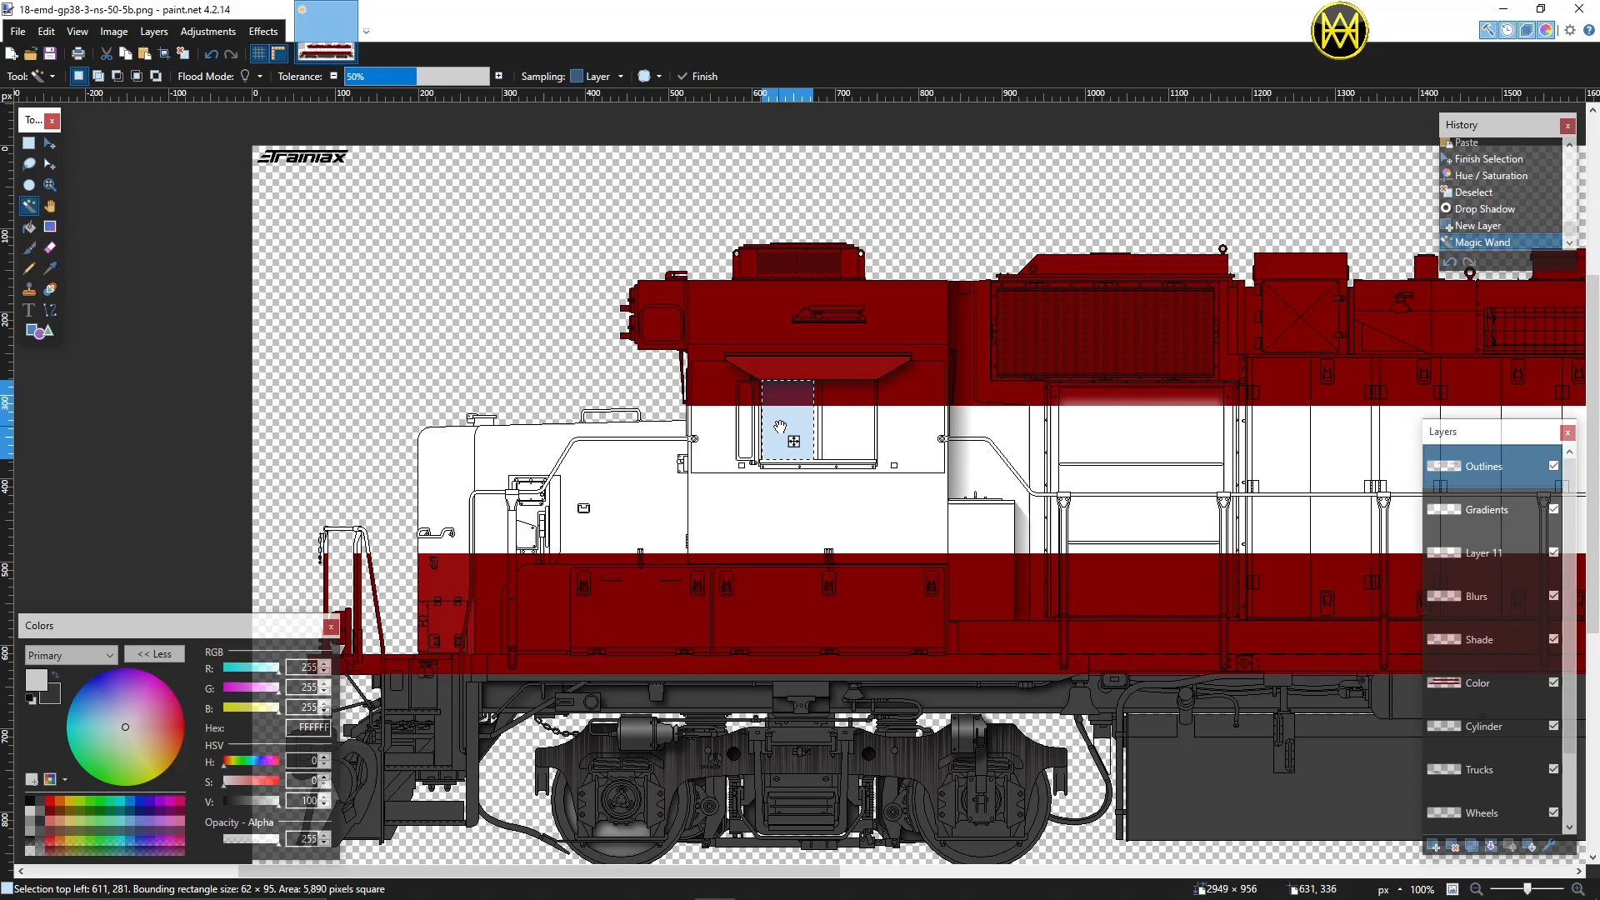
{"action": "left_click", "coordinate": [844, 419], "text": "ctrl"}
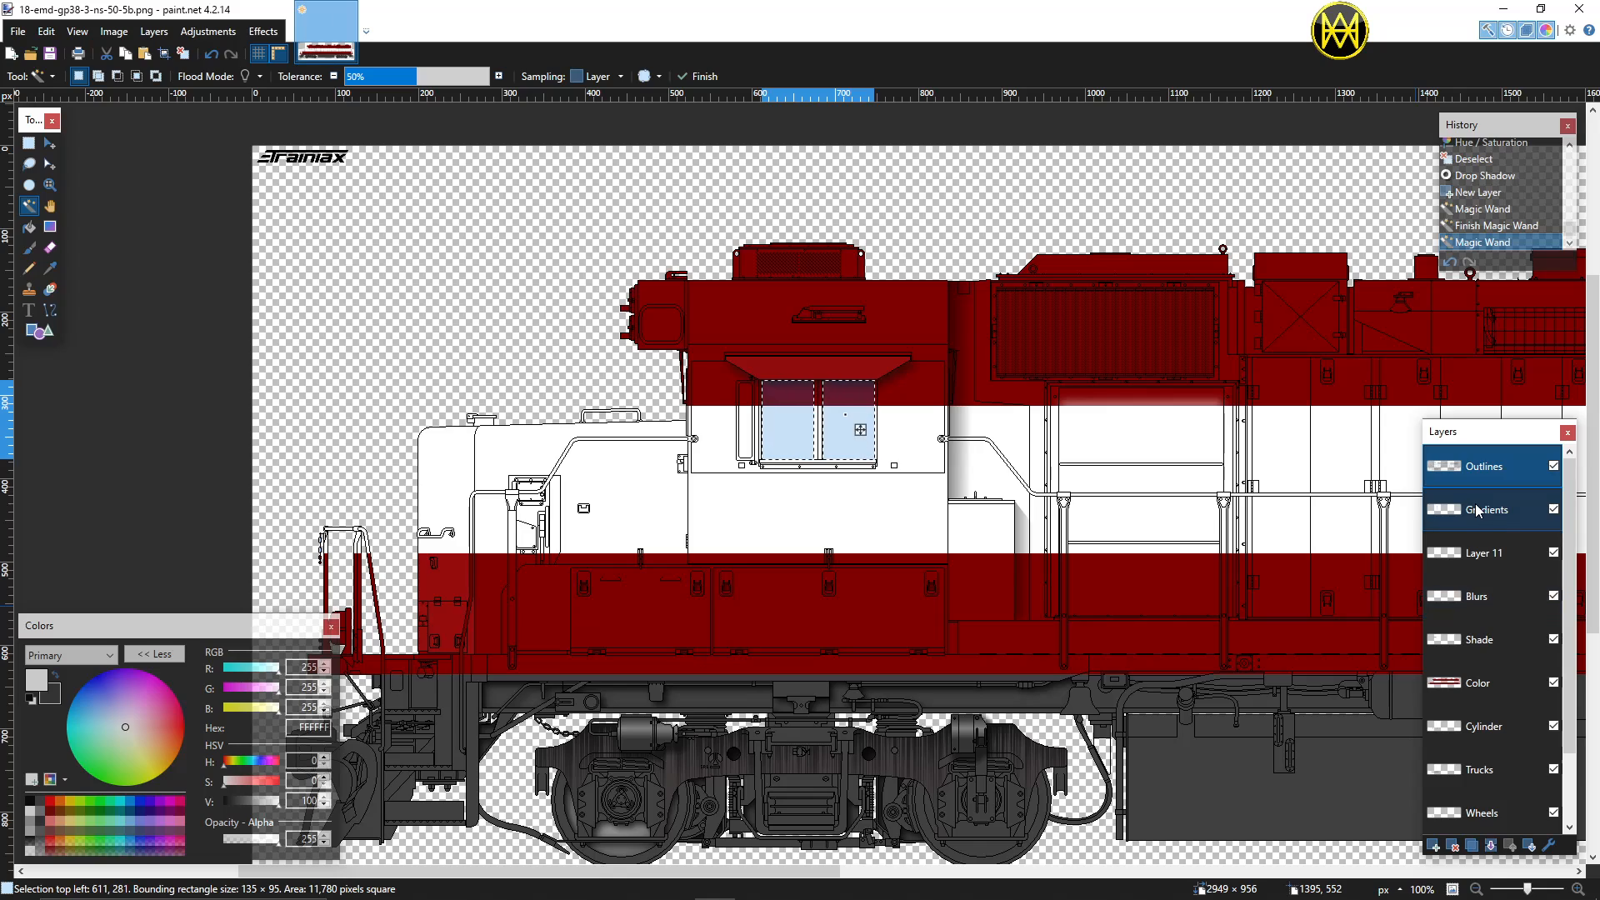
Step: Move the new layer between Shade and Color, and rename it Windows
{"action": "left_click", "coordinate": [1475, 558]}
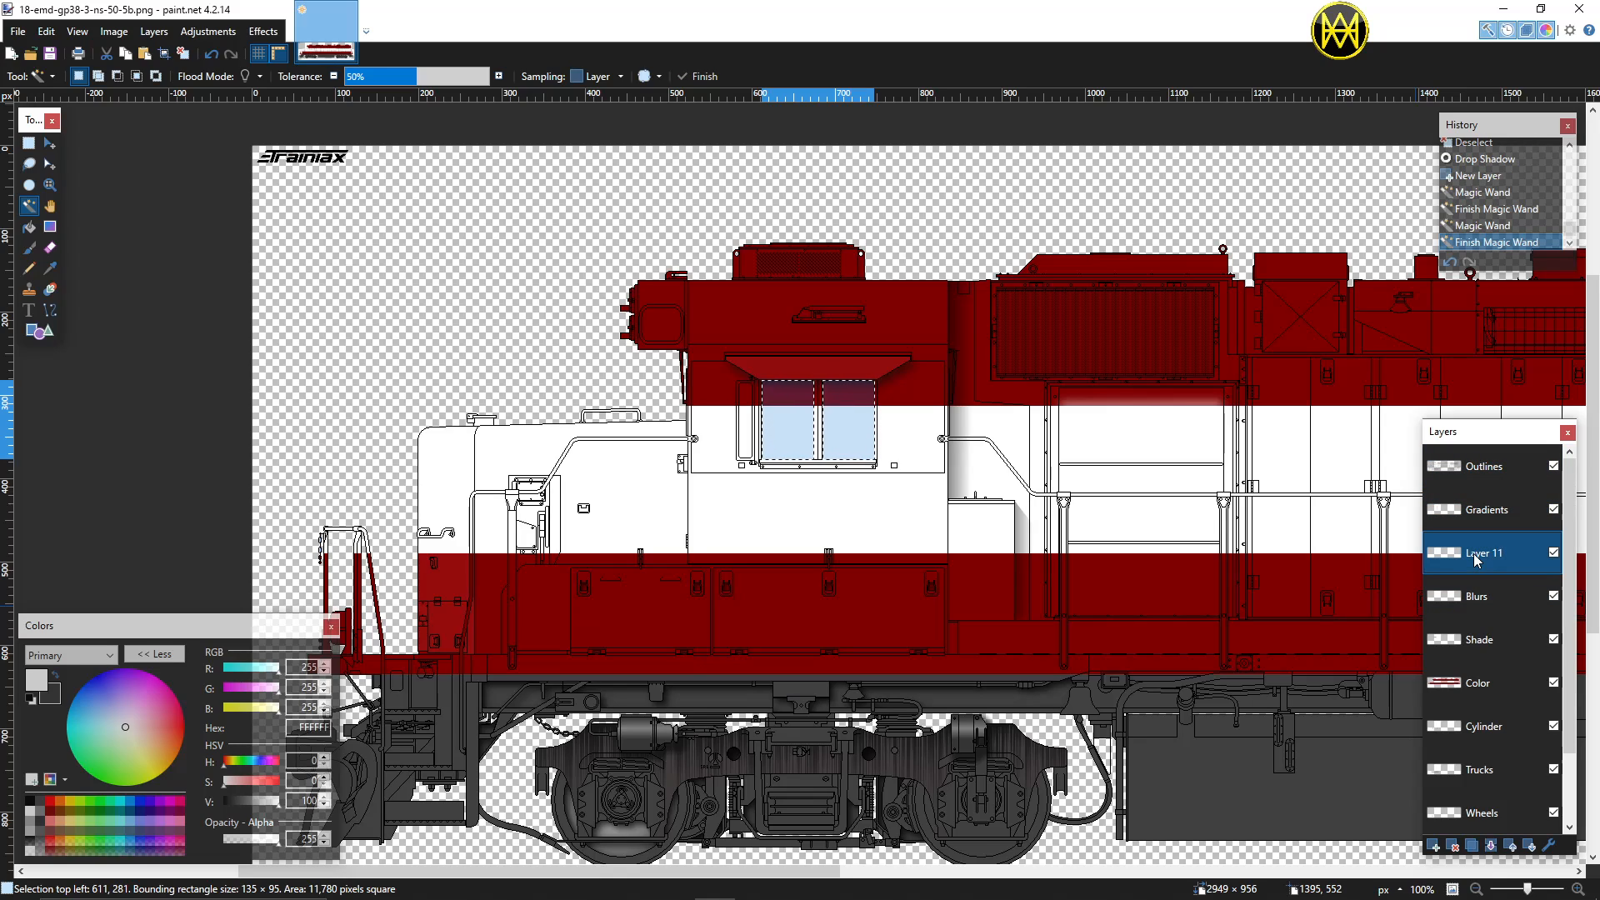
{"action": "left_click_drag", "start_coordinate": [1477, 560], "coordinate": [1482, 637]}
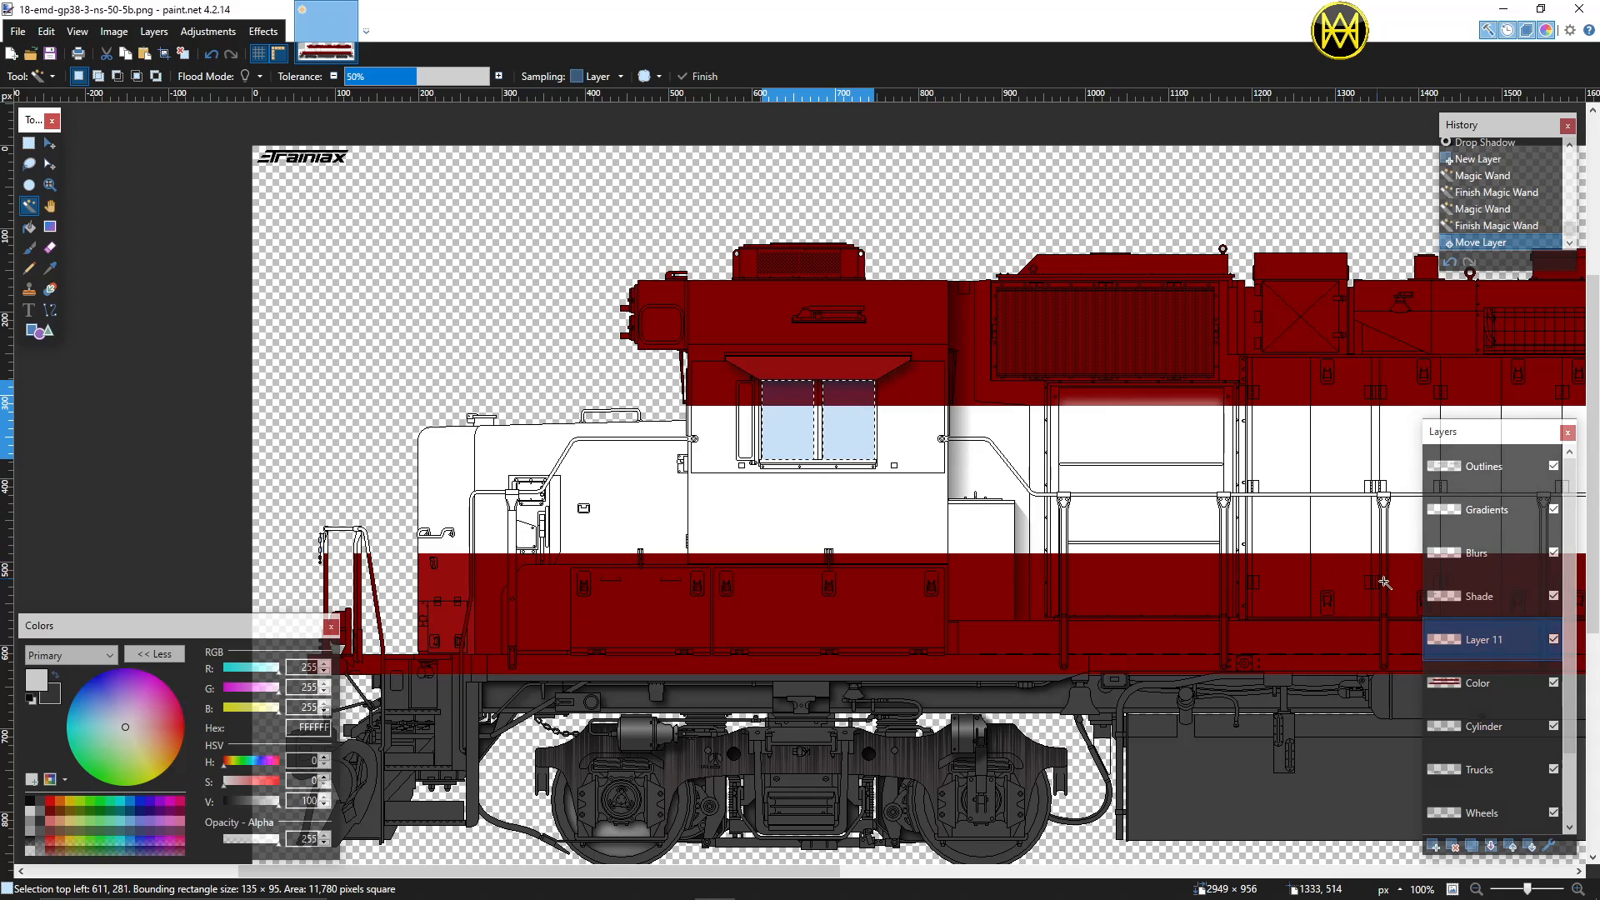
{"action": "double_click", "coordinate": [1477, 640]}
{"action": "type", "text": "W"}
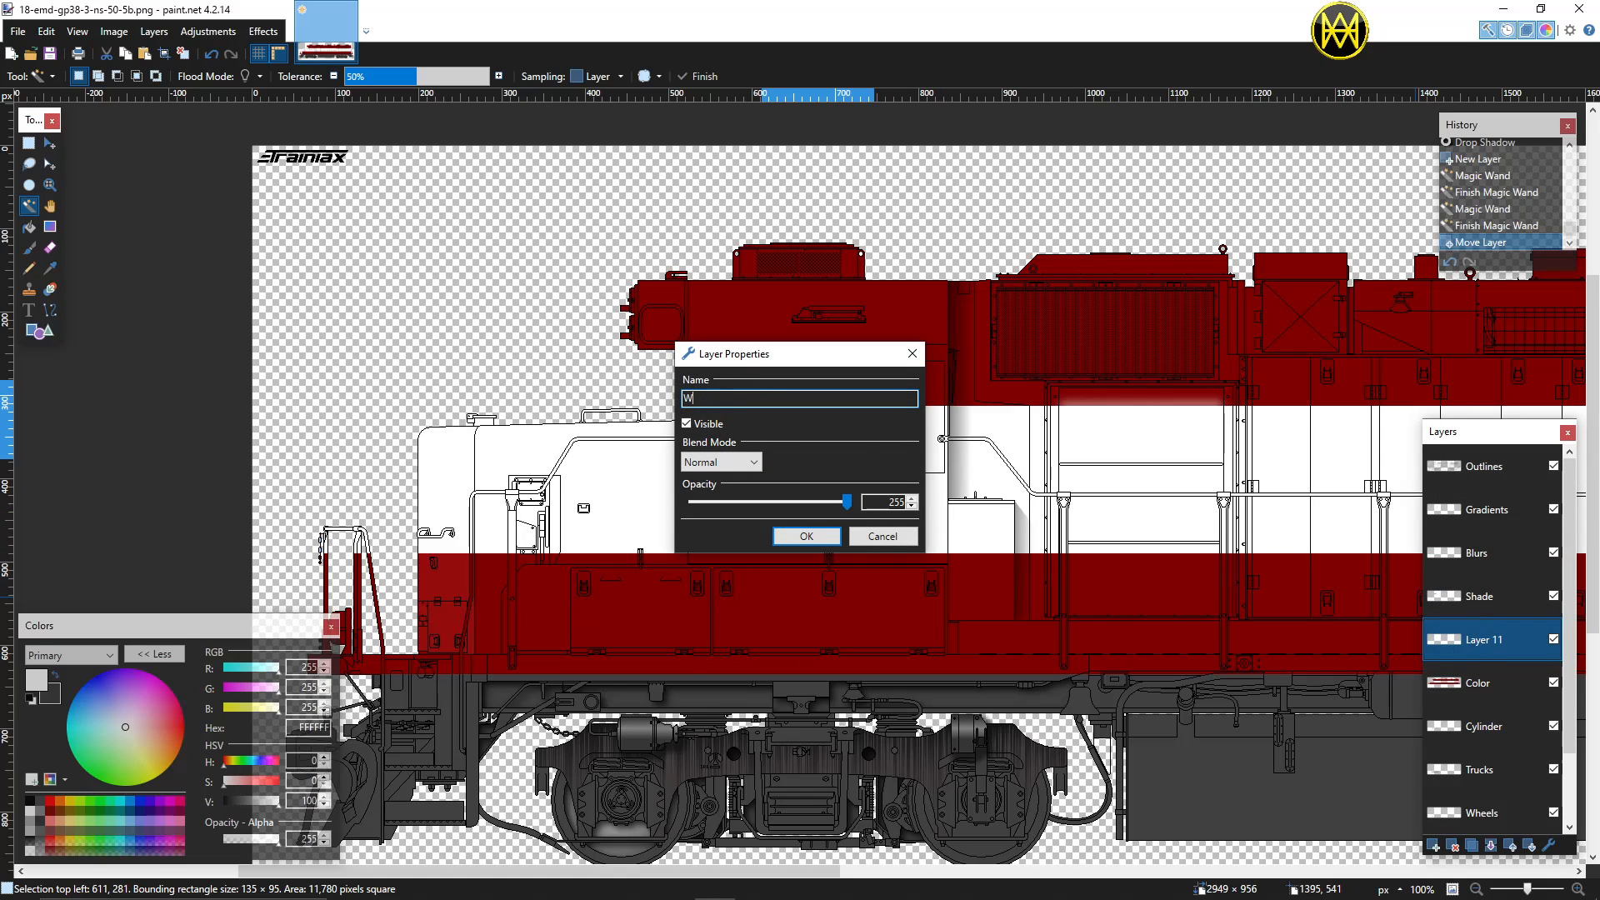
{"action": "type", "text": "indows"}
{"action": "left_click", "coordinate": [806, 536]}
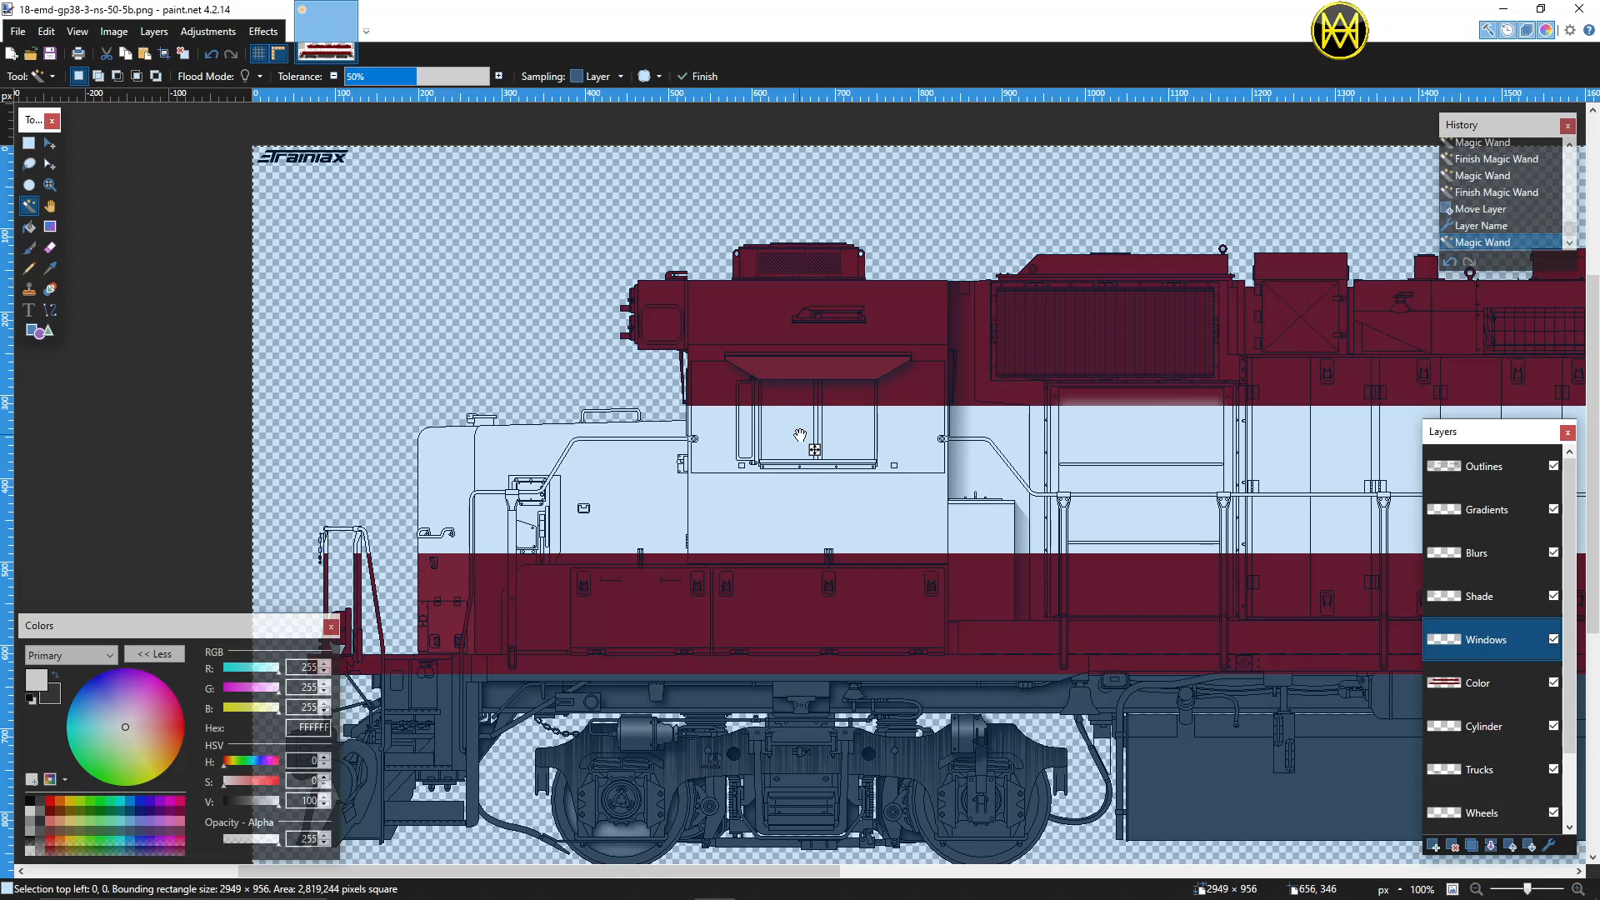
Step: Select only the left pane of the cab window using the Outlines layer, and make the Windows layer active
{"action": "left_click", "coordinate": [1105, 550]}
{"action": "left_click", "coordinate": [1492, 467]}
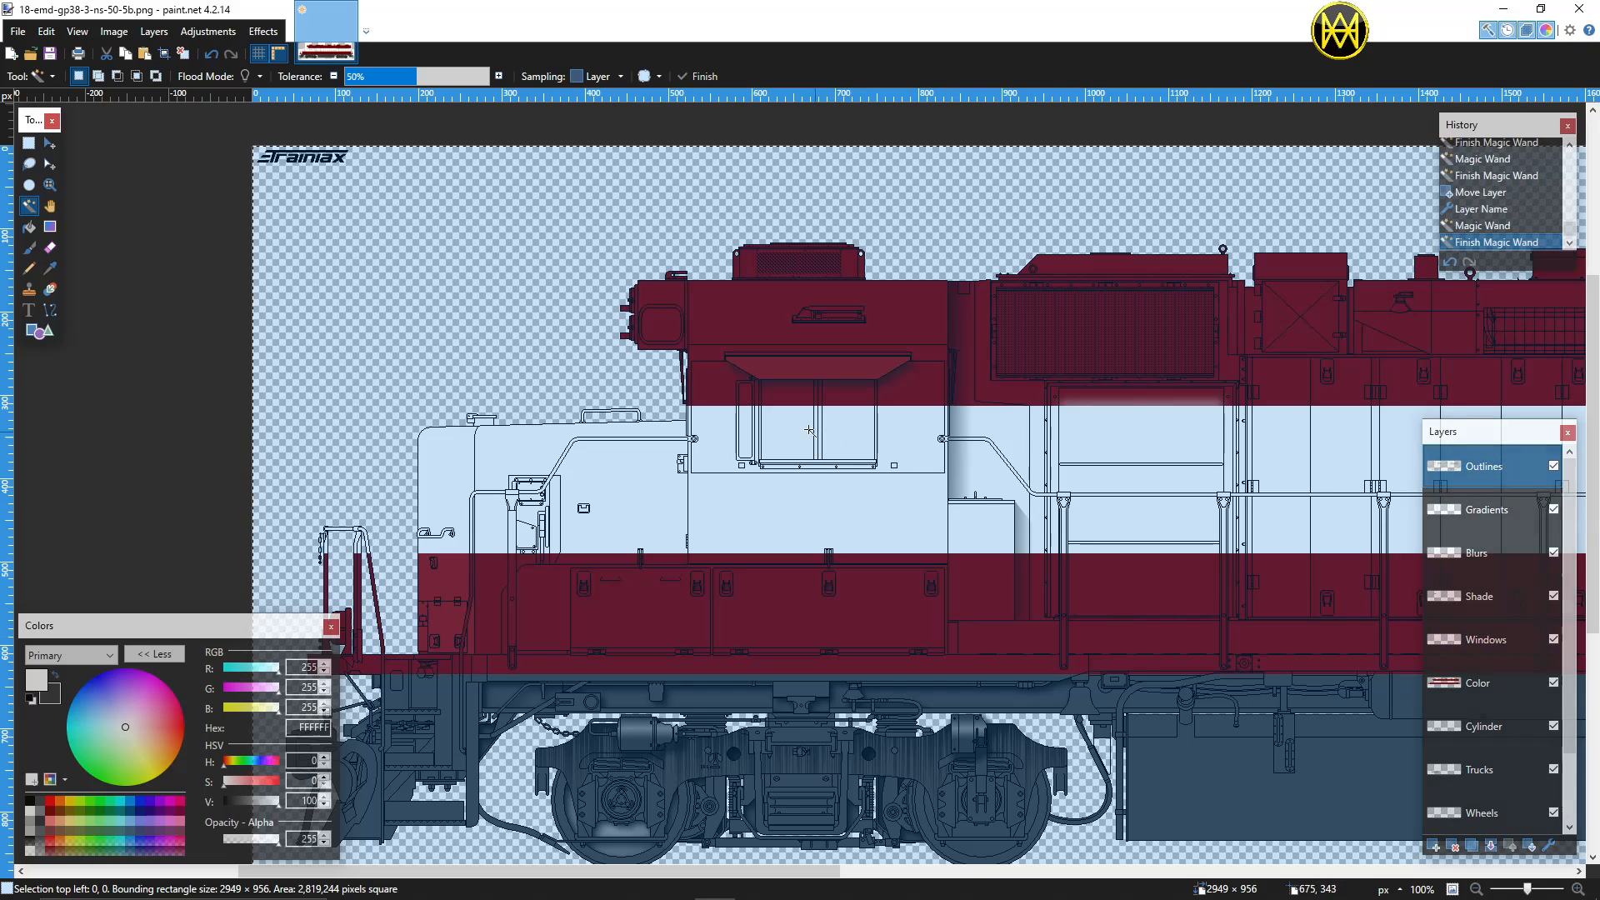
{"action": "left_click", "coordinate": [798, 440]}
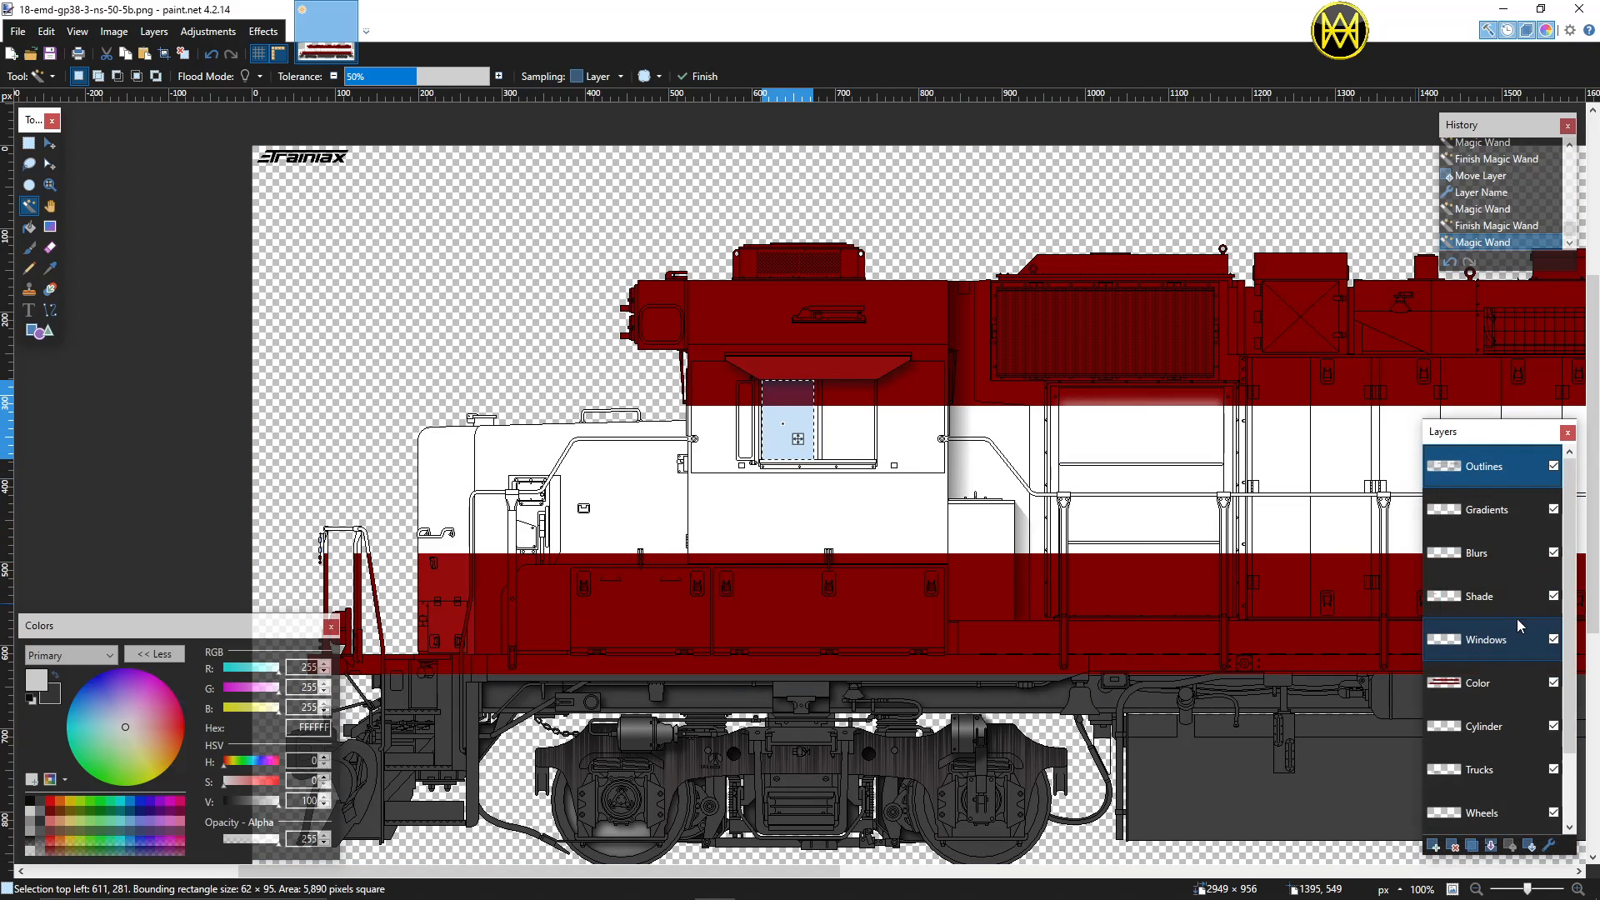
{"action": "left_click", "coordinate": [1486, 640]}
{"action": "left_click", "coordinate": [802, 428]}
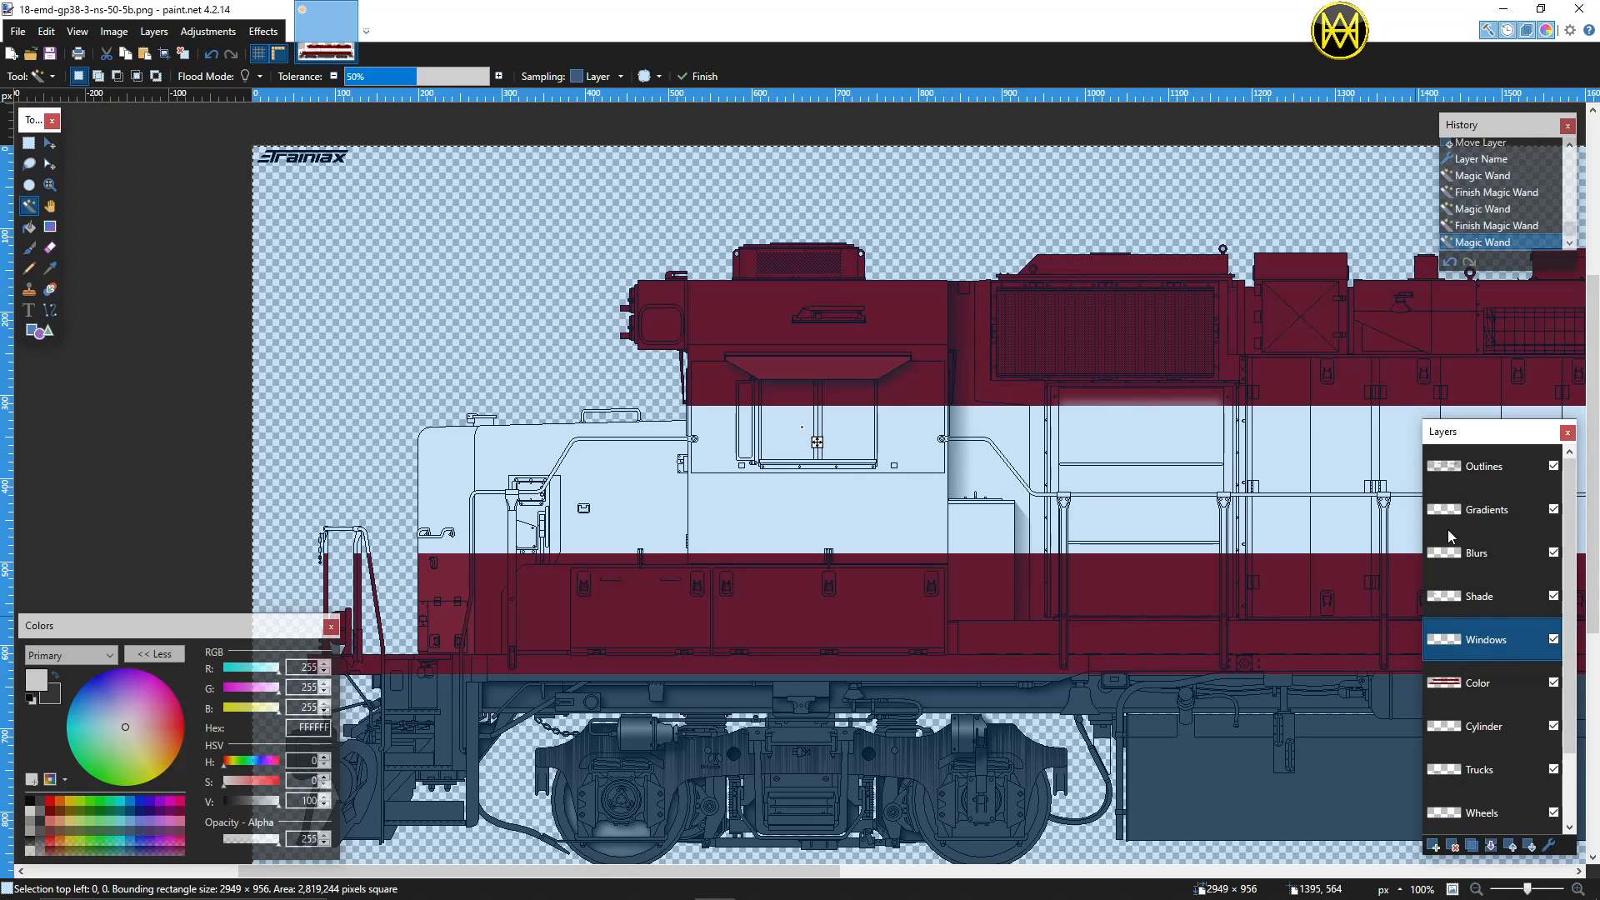
{"action": "left_click", "coordinate": [788, 421]}
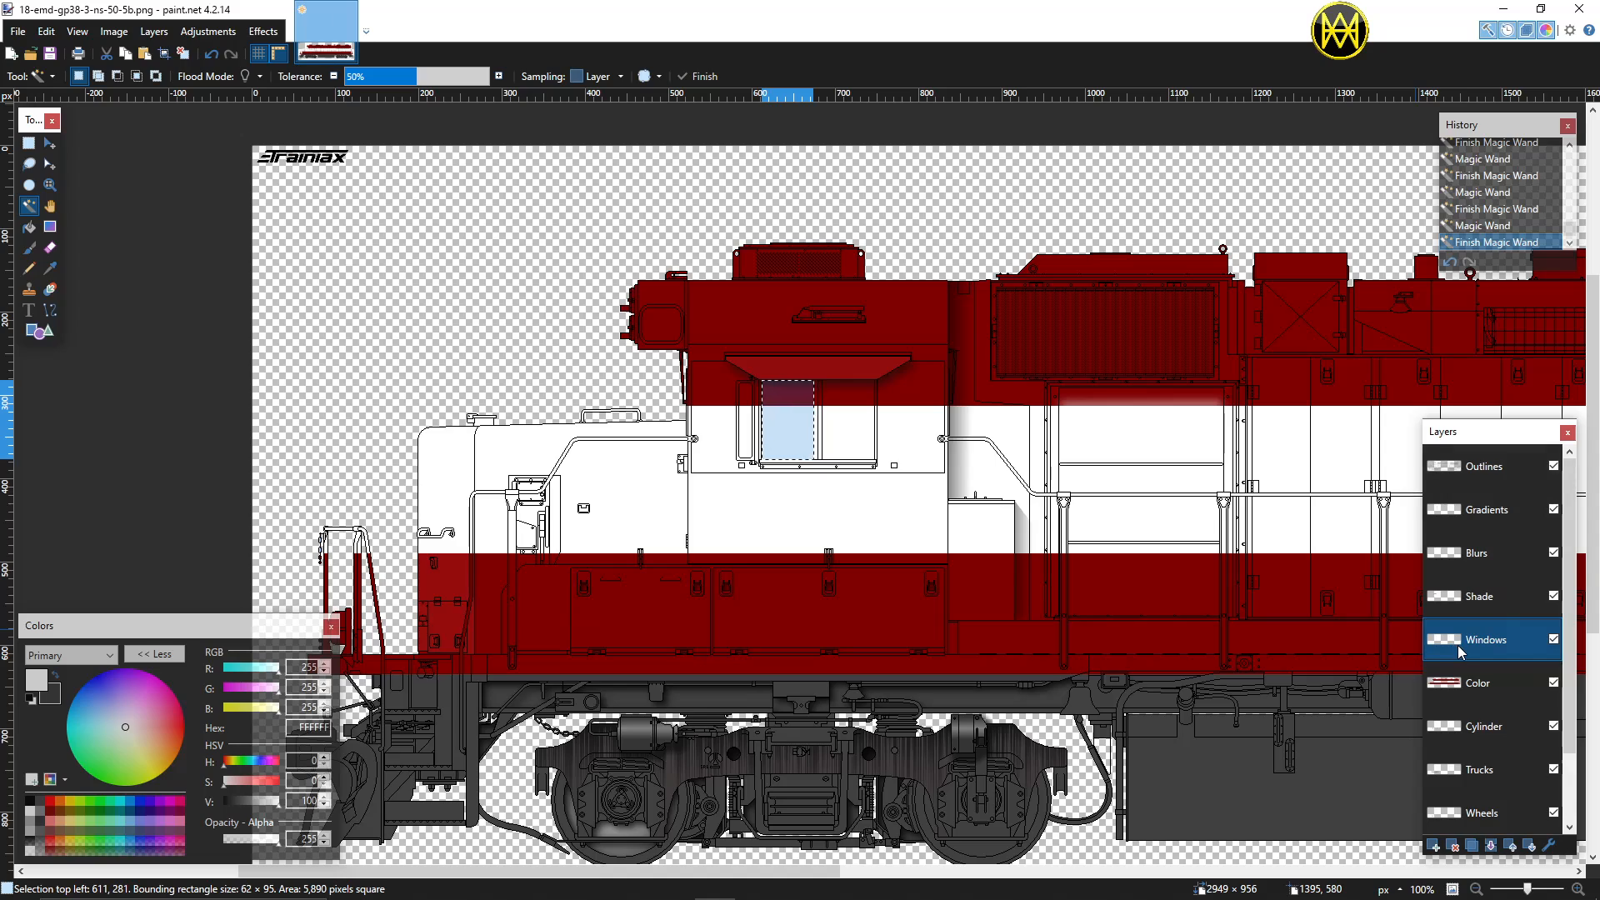
Step: Set the primary color to light blue 96E8FF with white as the secondary color
{"action": "left_click", "coordinate": [53, 678]}
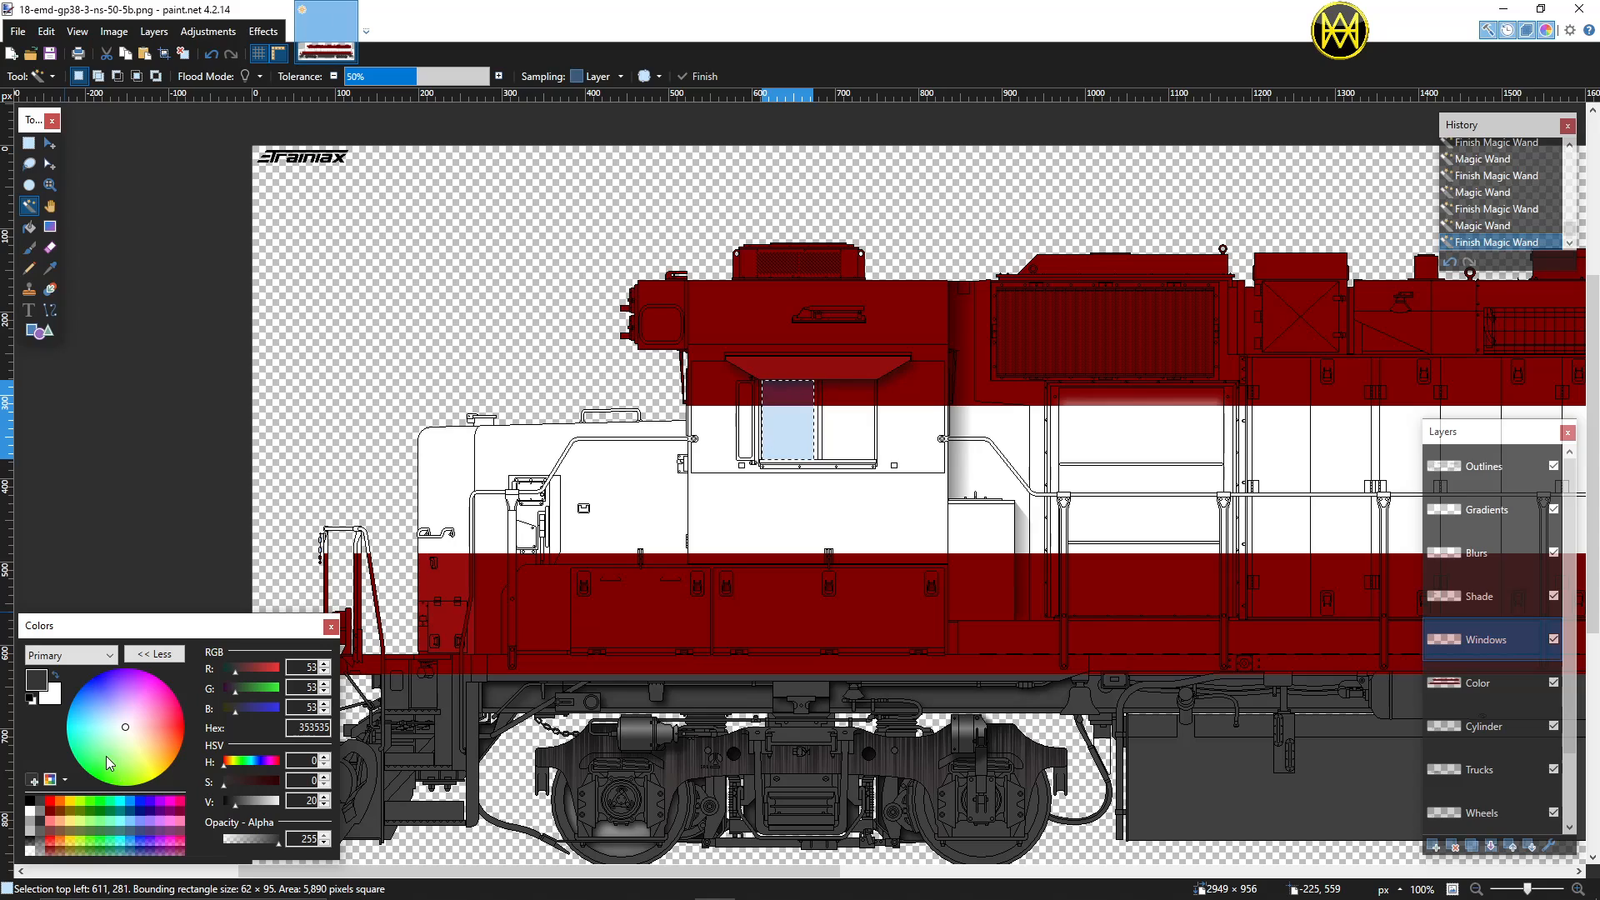
{"action": "left_click", "coordinate": [89, 727]}
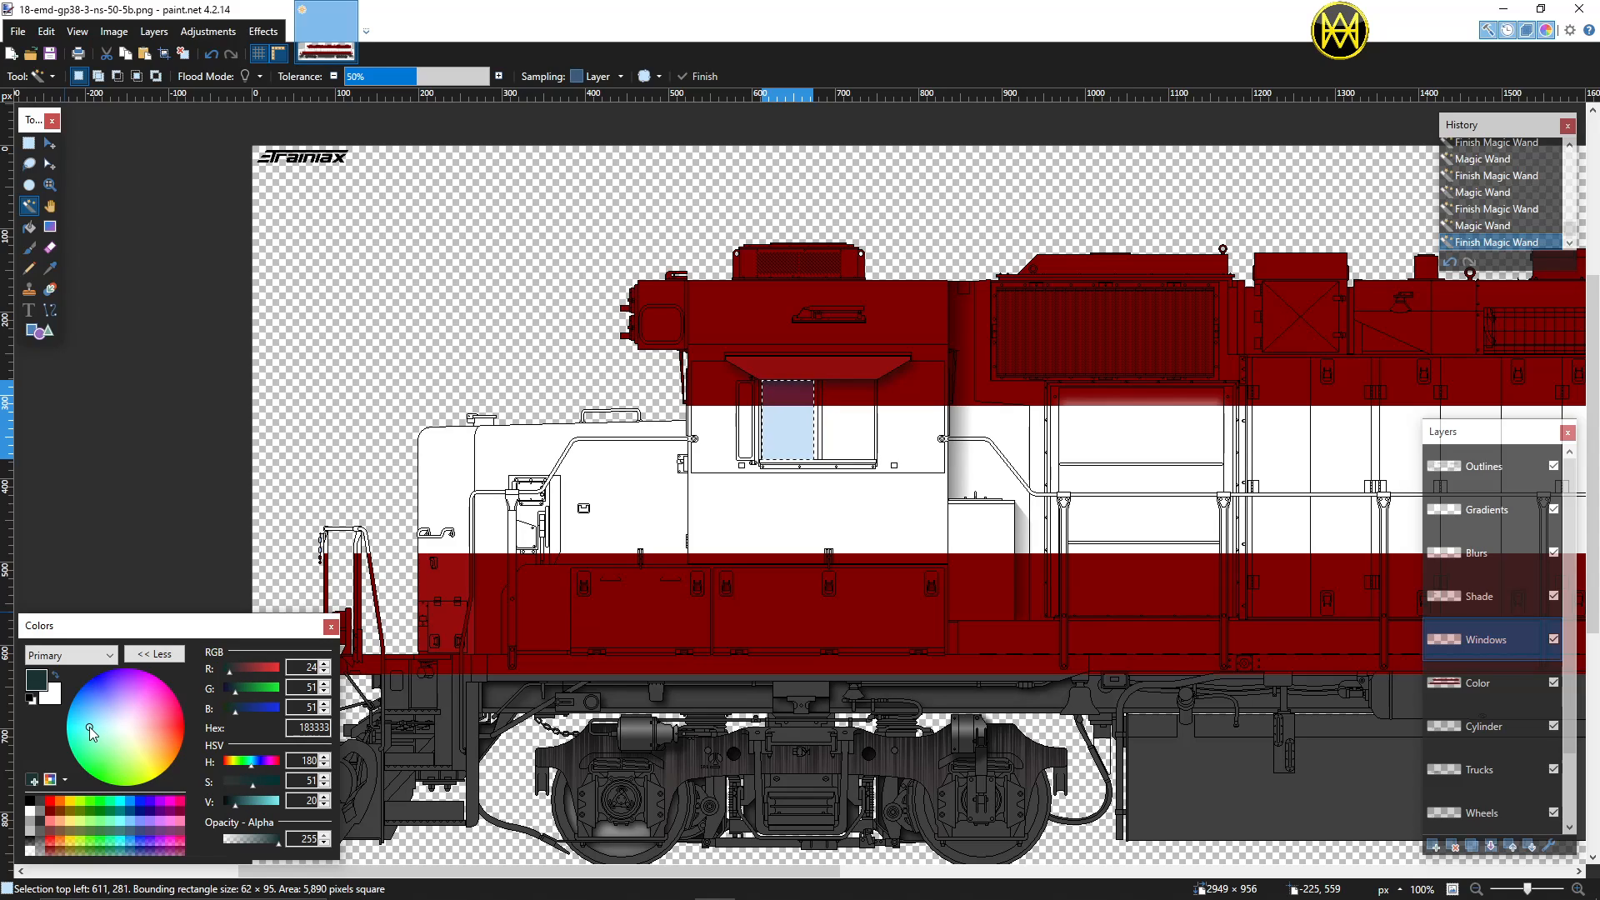
{"action": "left_click", "coordinate": [94, 727]}
{"action": "left_click", "coordinate": [111, 730]}
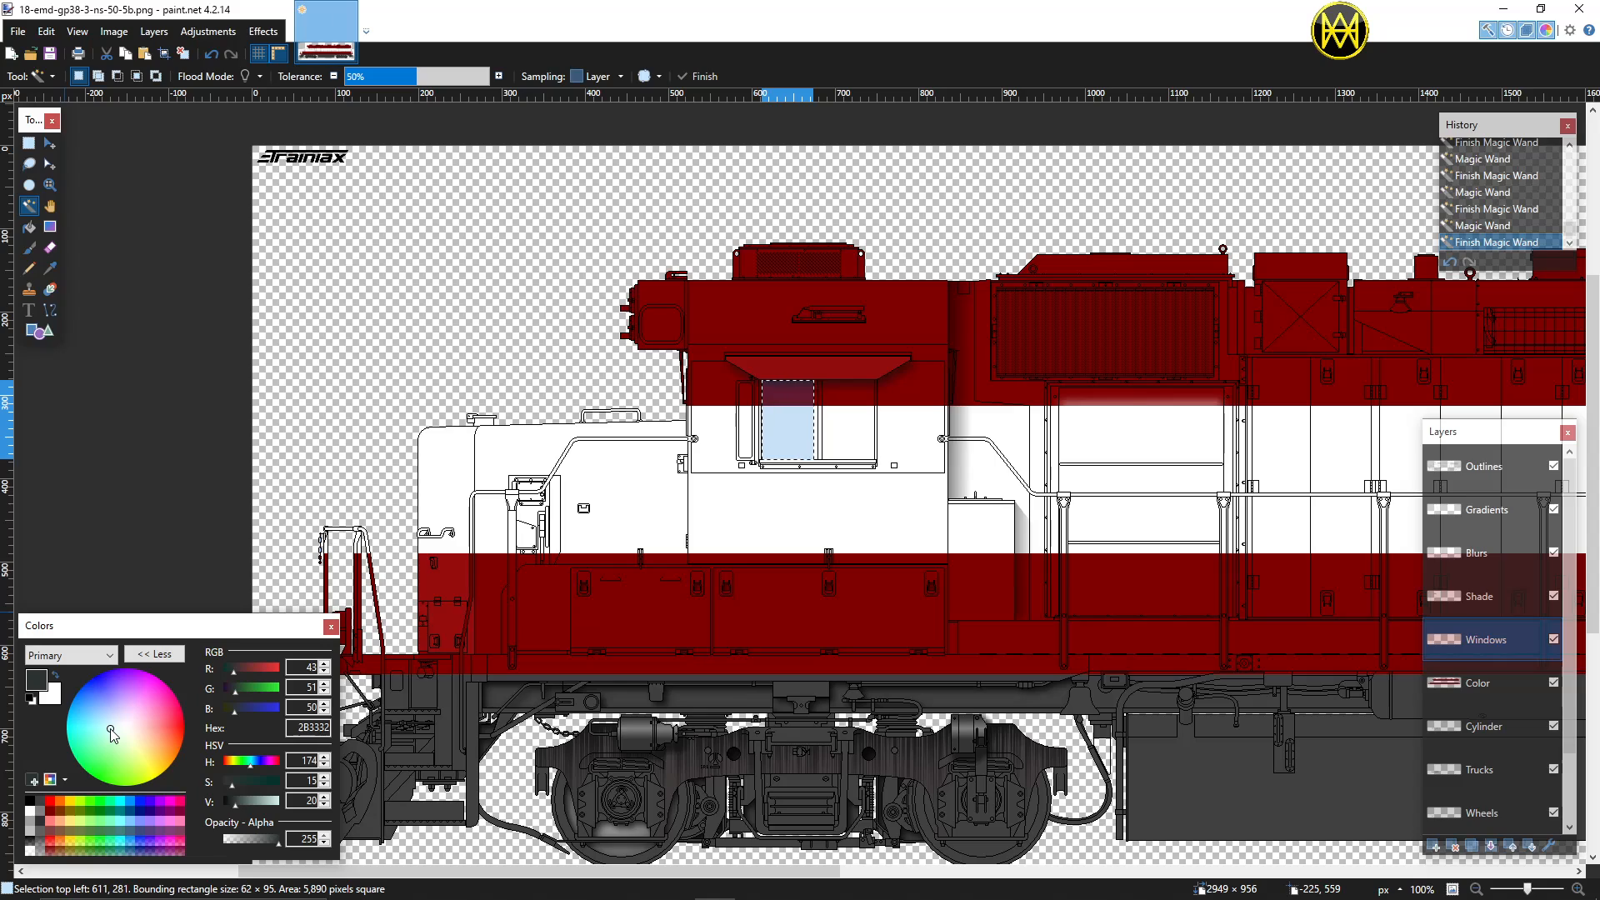
{"action": "left_click", "coordinate": [118, 802]}
{"action": "left_click", "coordinate": [102, 724]}
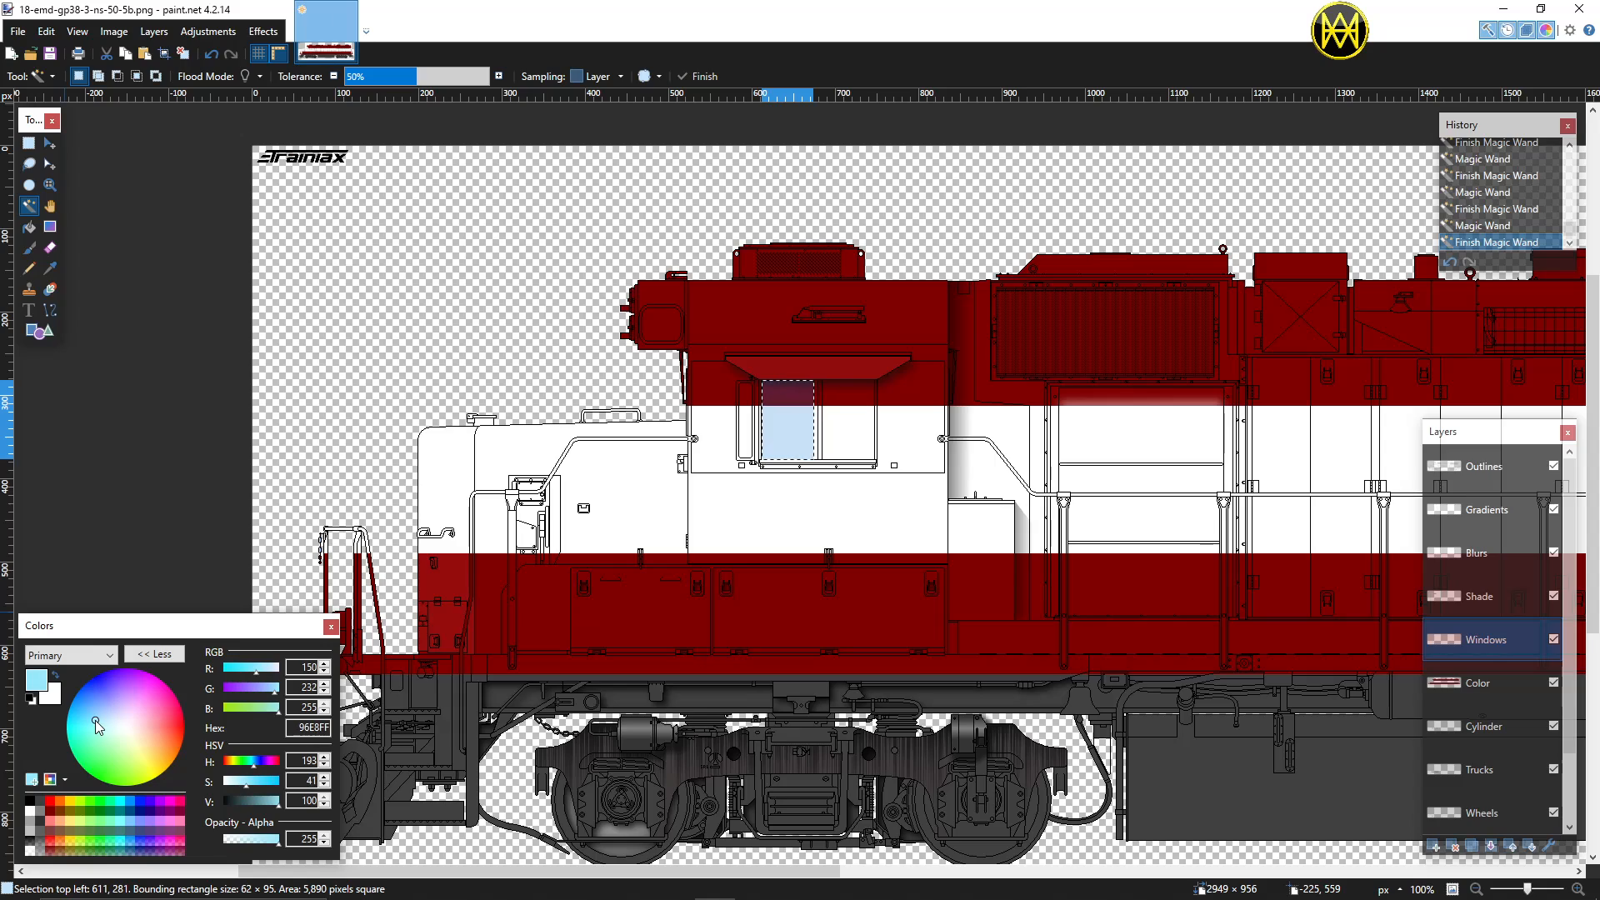
{"action": "left_click", "coordinate": [95, 720]}
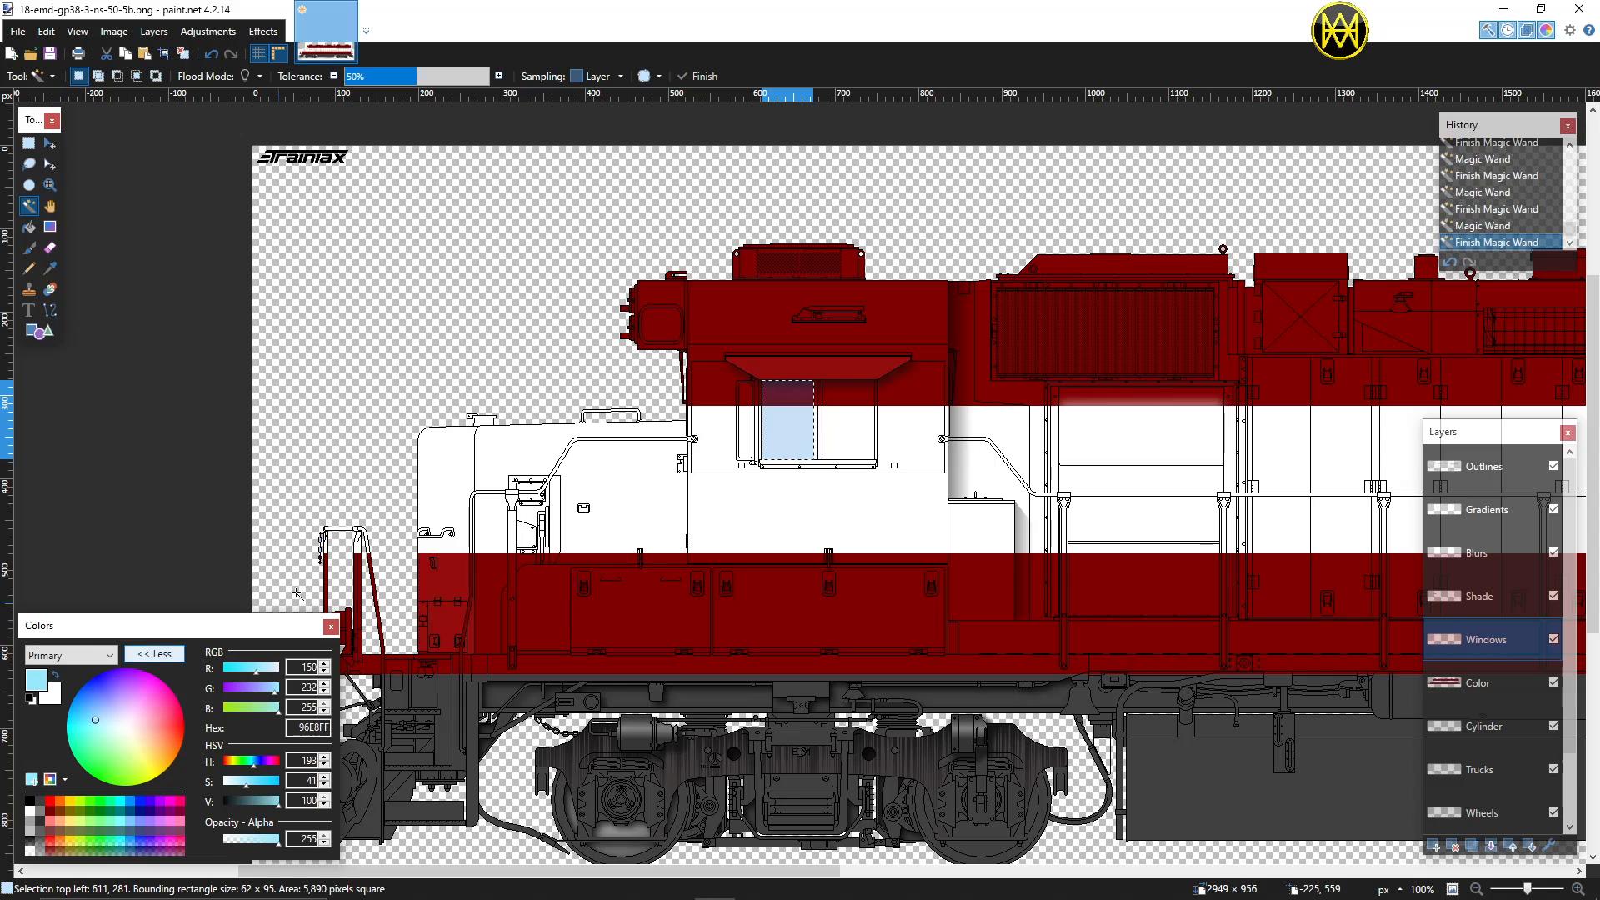
Step: Fill the left window pane with a reflected linear gradient running from white at its center to light blue, offset about -25 × 61
{"action": "left_click", "coordinate": [50, 228]}
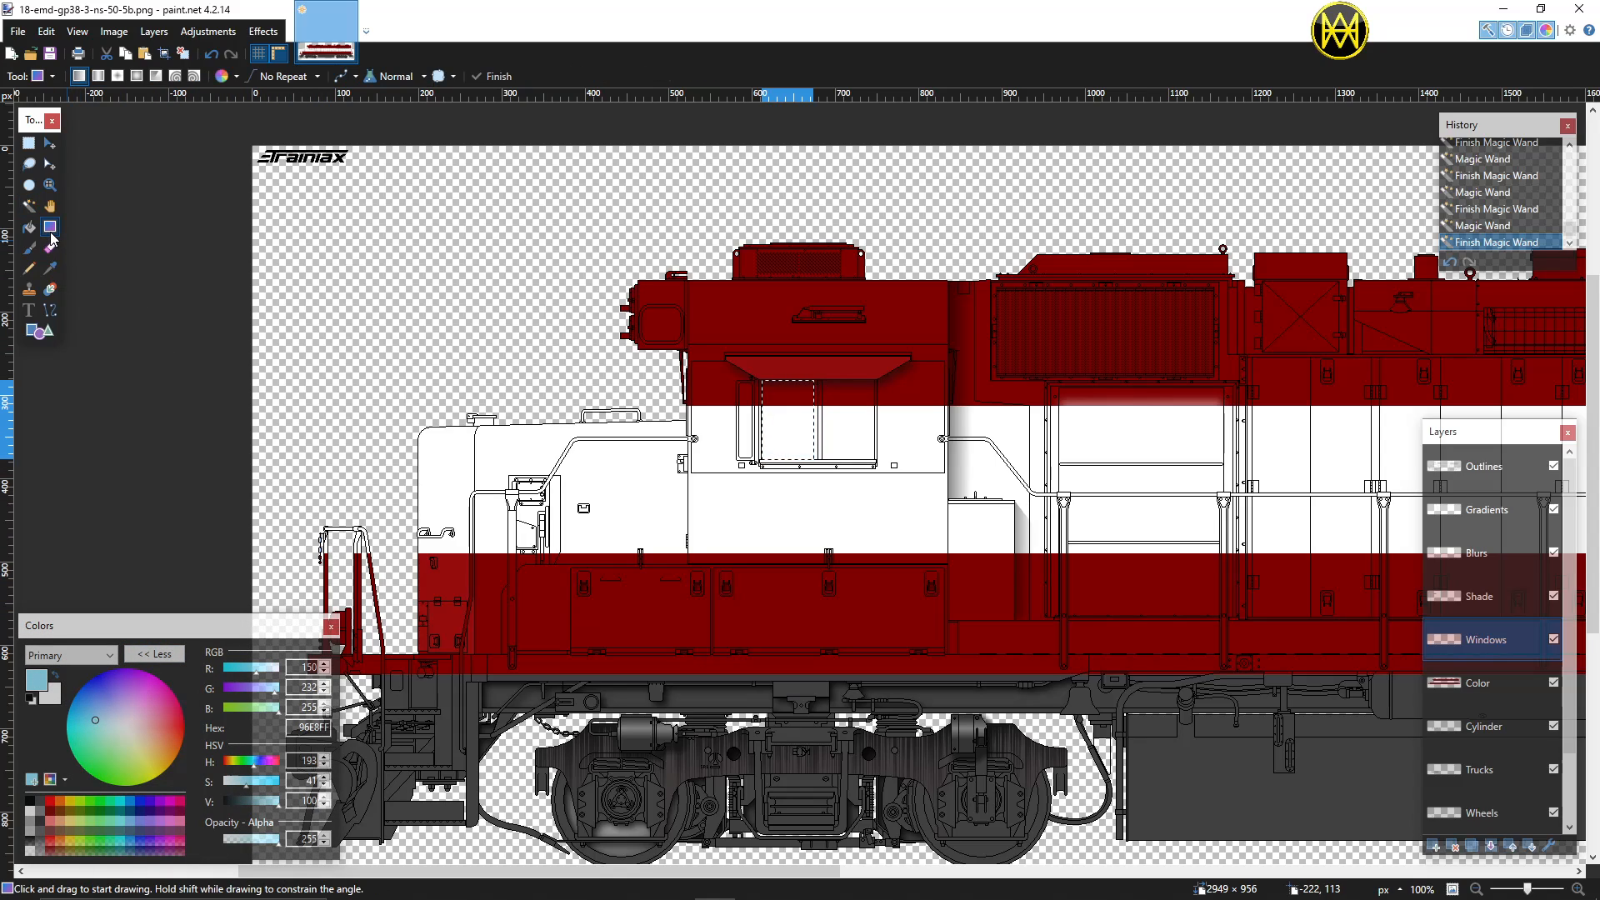
{"action": "left_click", "coordinate": [98, 76]}
{"action": "left_click_drag", "start_coordinate": [786, 424], "coordinate": [771, 470]}
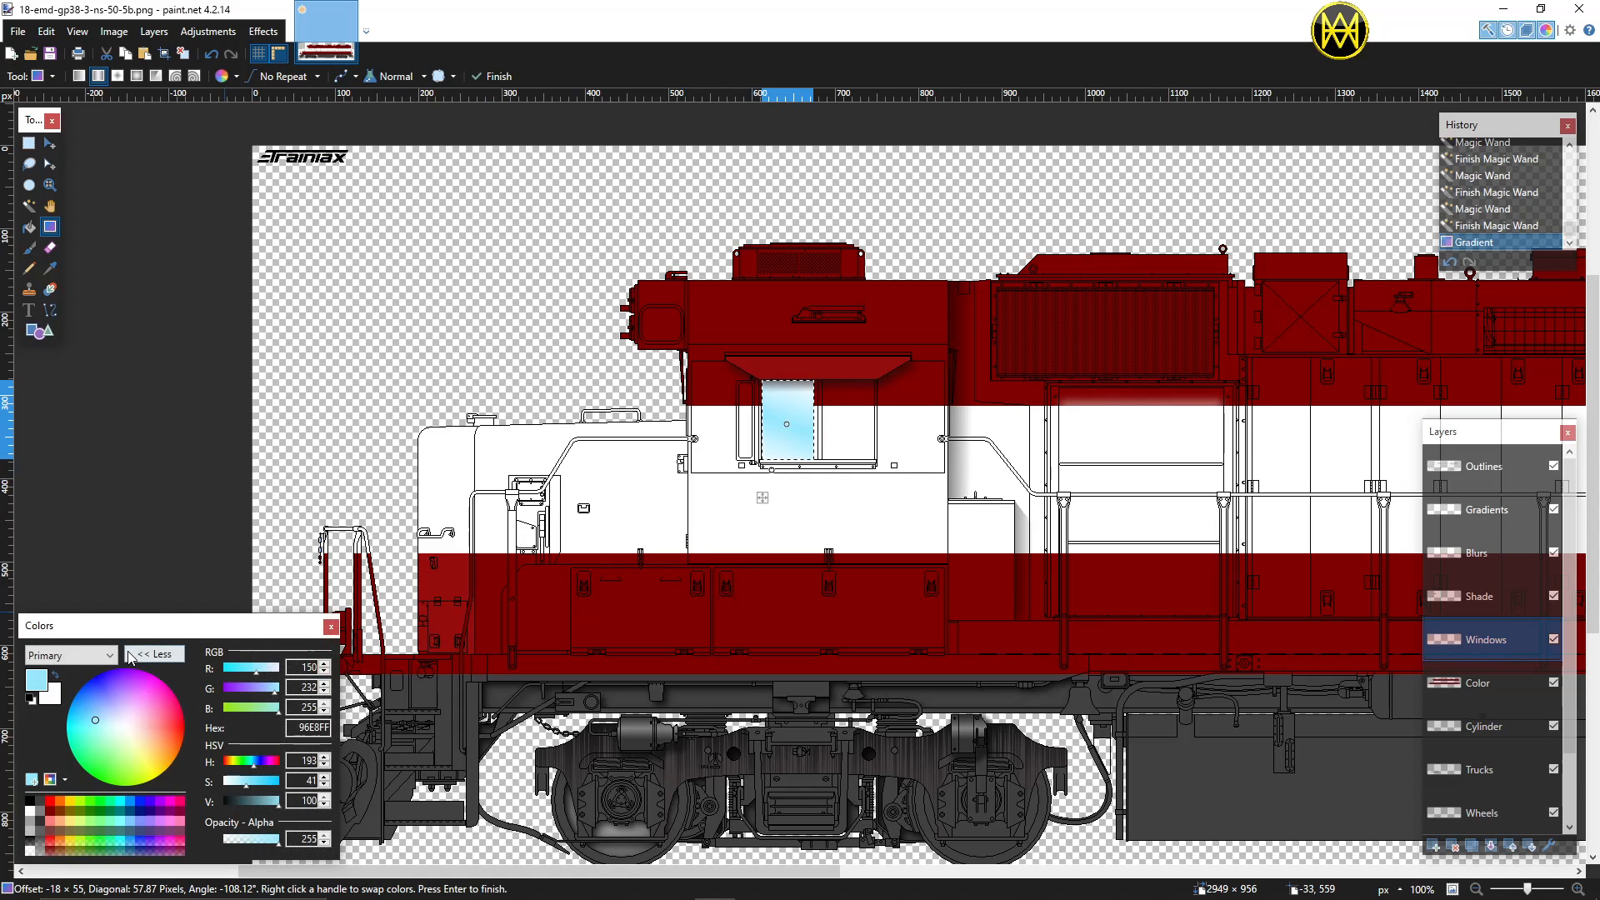
{"action": "left_click", "coordinate": [56, 676]}
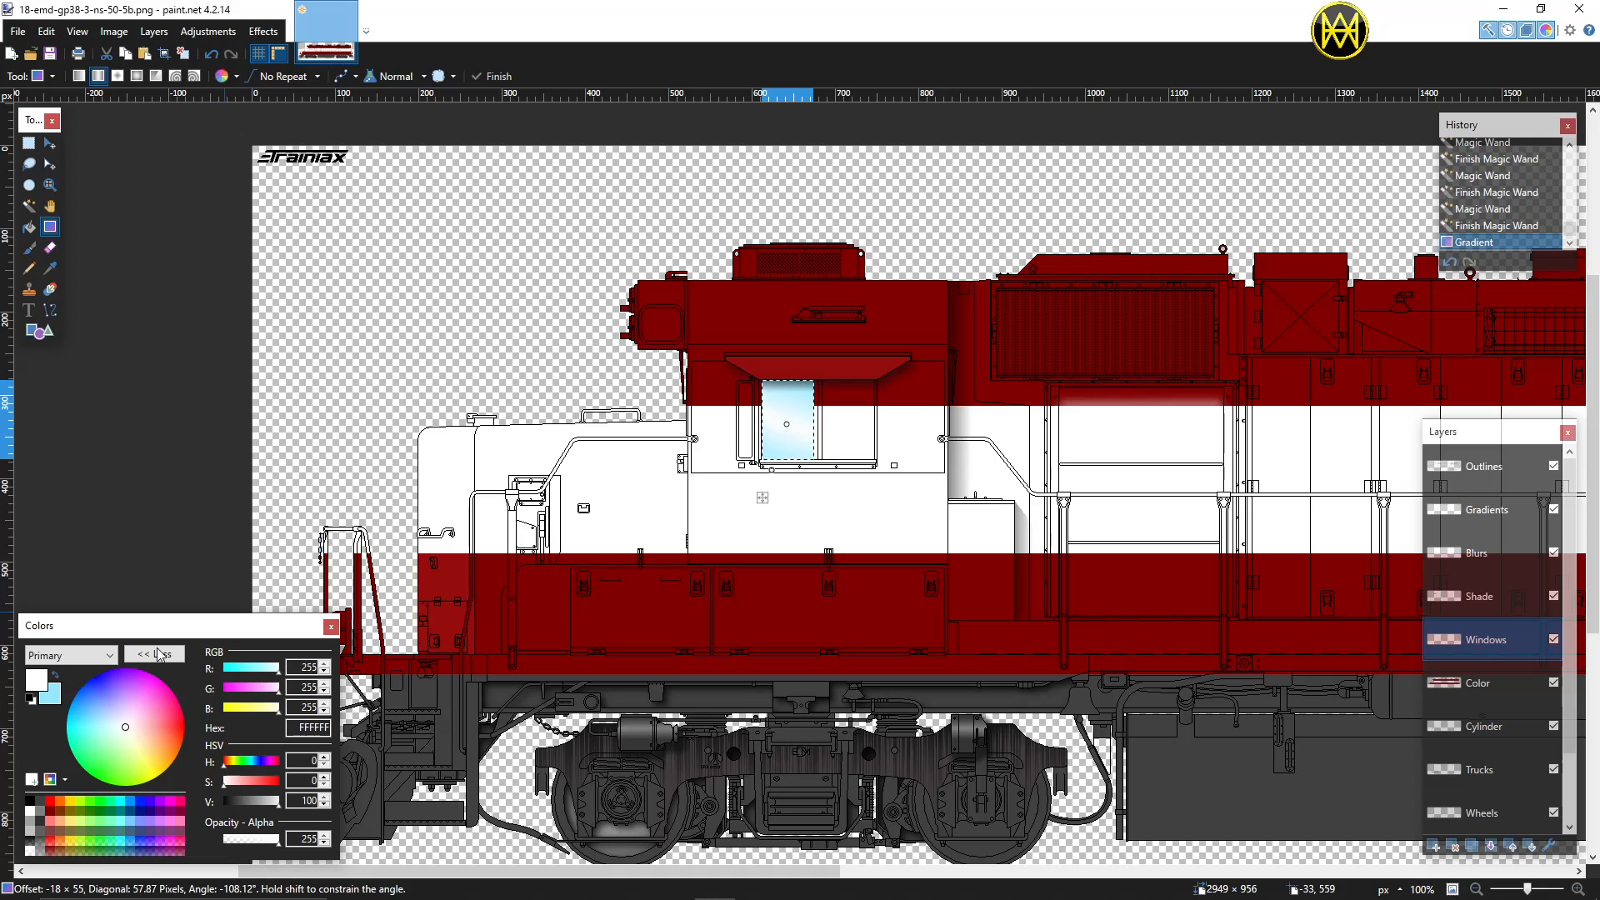
{"action": "left_click_drag", "start_coordinate": [772, 470], "coordinate": [766, 479]}
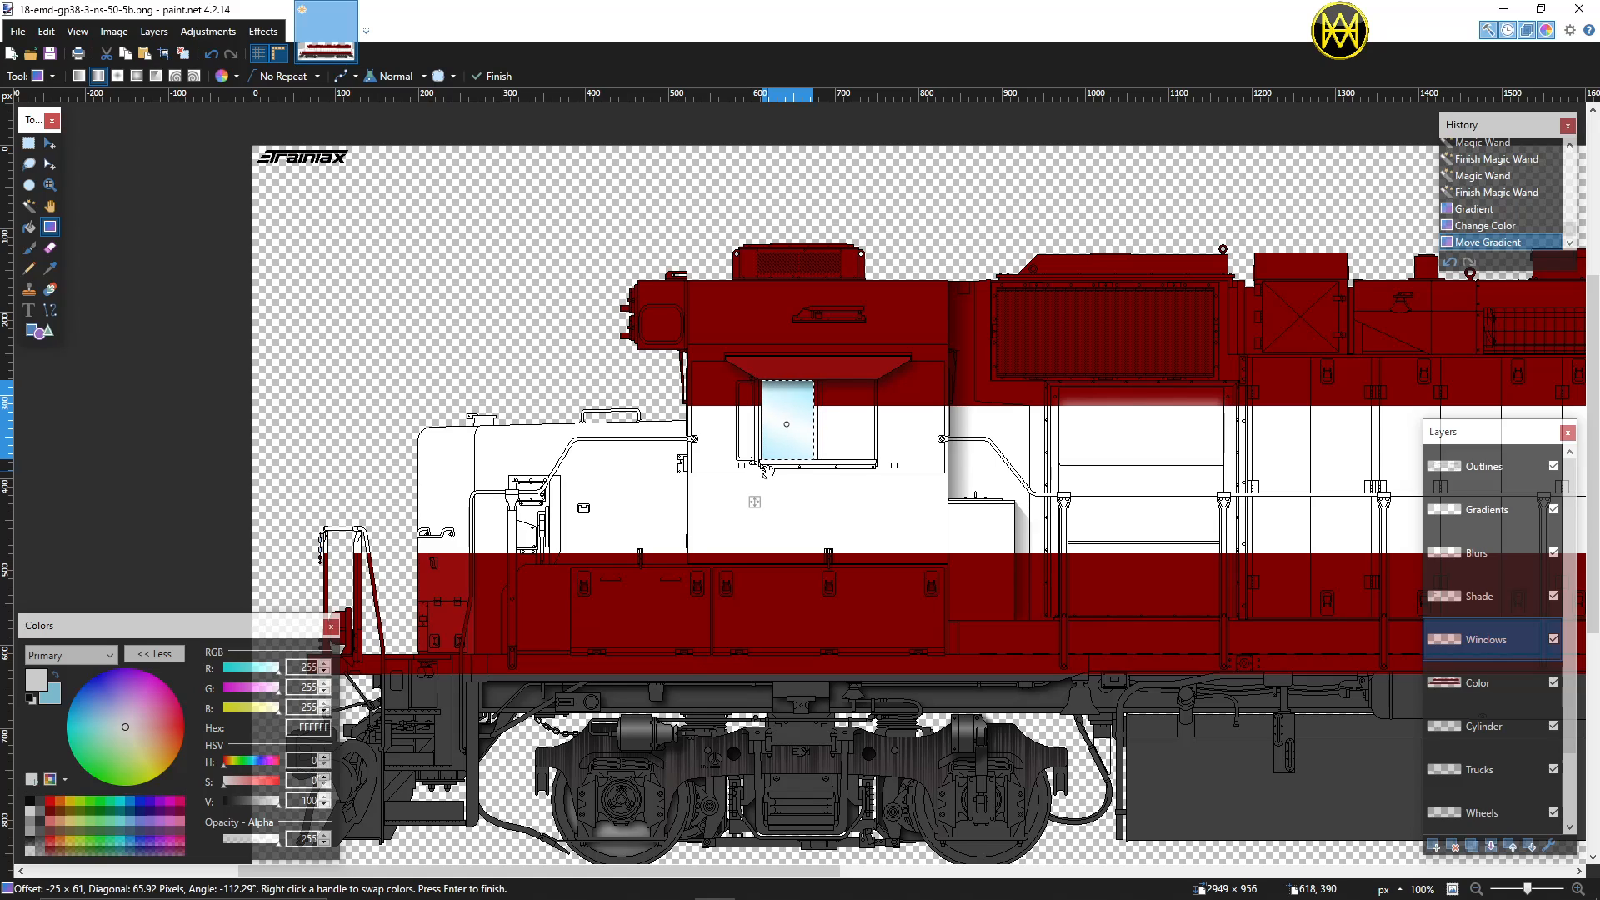
Step: Apply a Selection Inner Shadow to the left pane with shadow length 8, blur radius 2 and strength 0.81, and clear the selection
{"action": "left_click", "coordinate": [264, 31]}
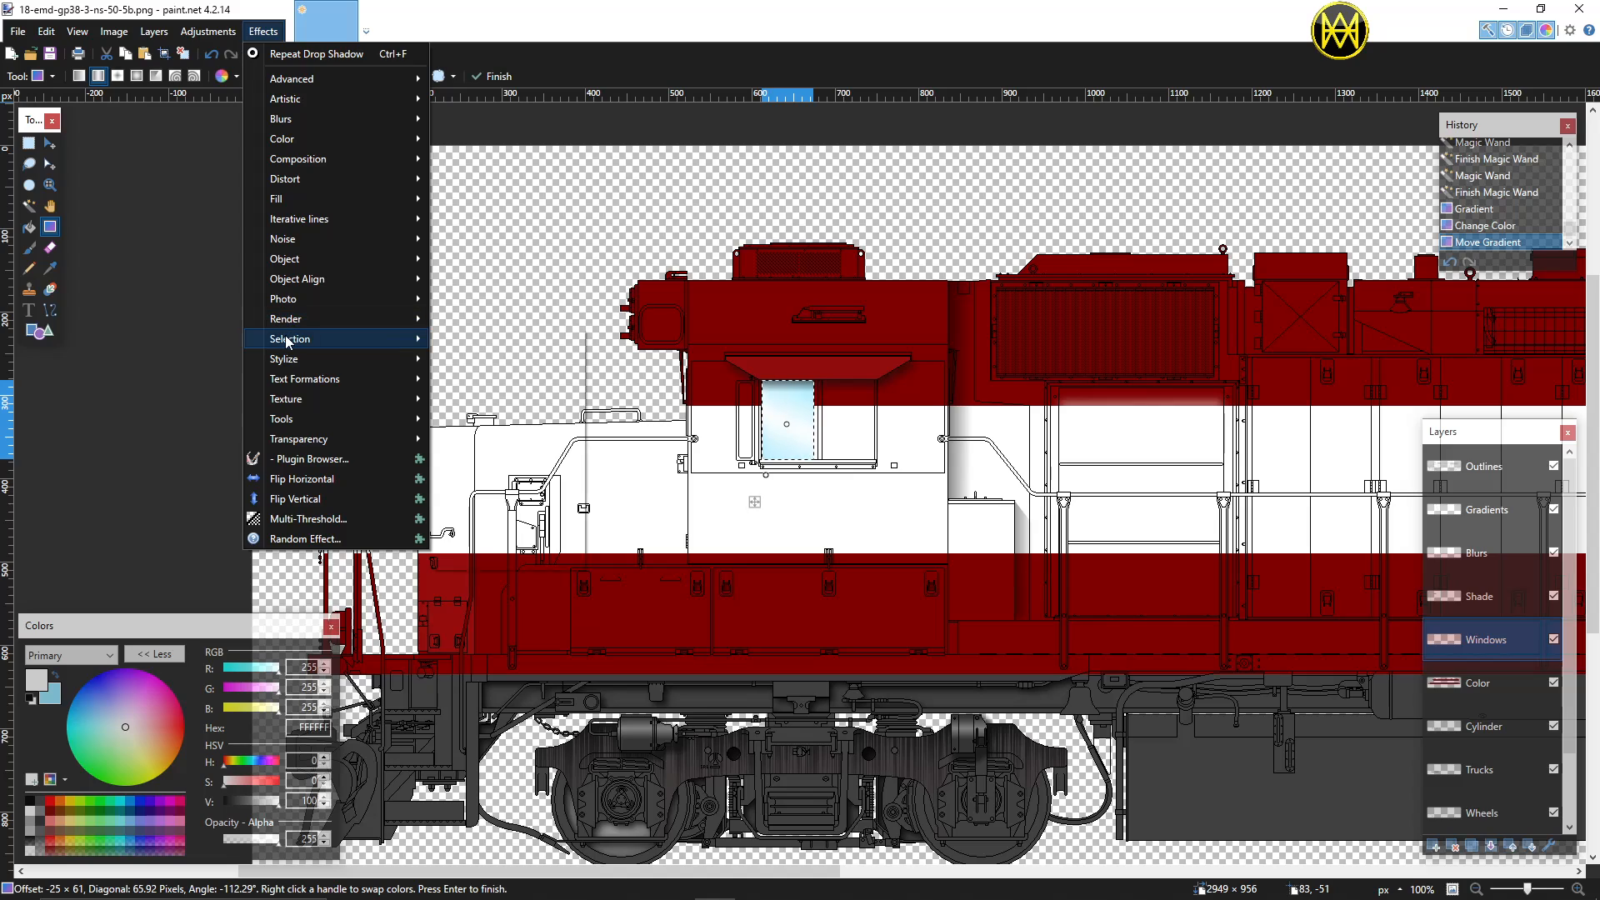
{"action": "mouse_move", "coordinate": [290, 342]}
{"action": "left_click", "coordinate": [507, 400]}
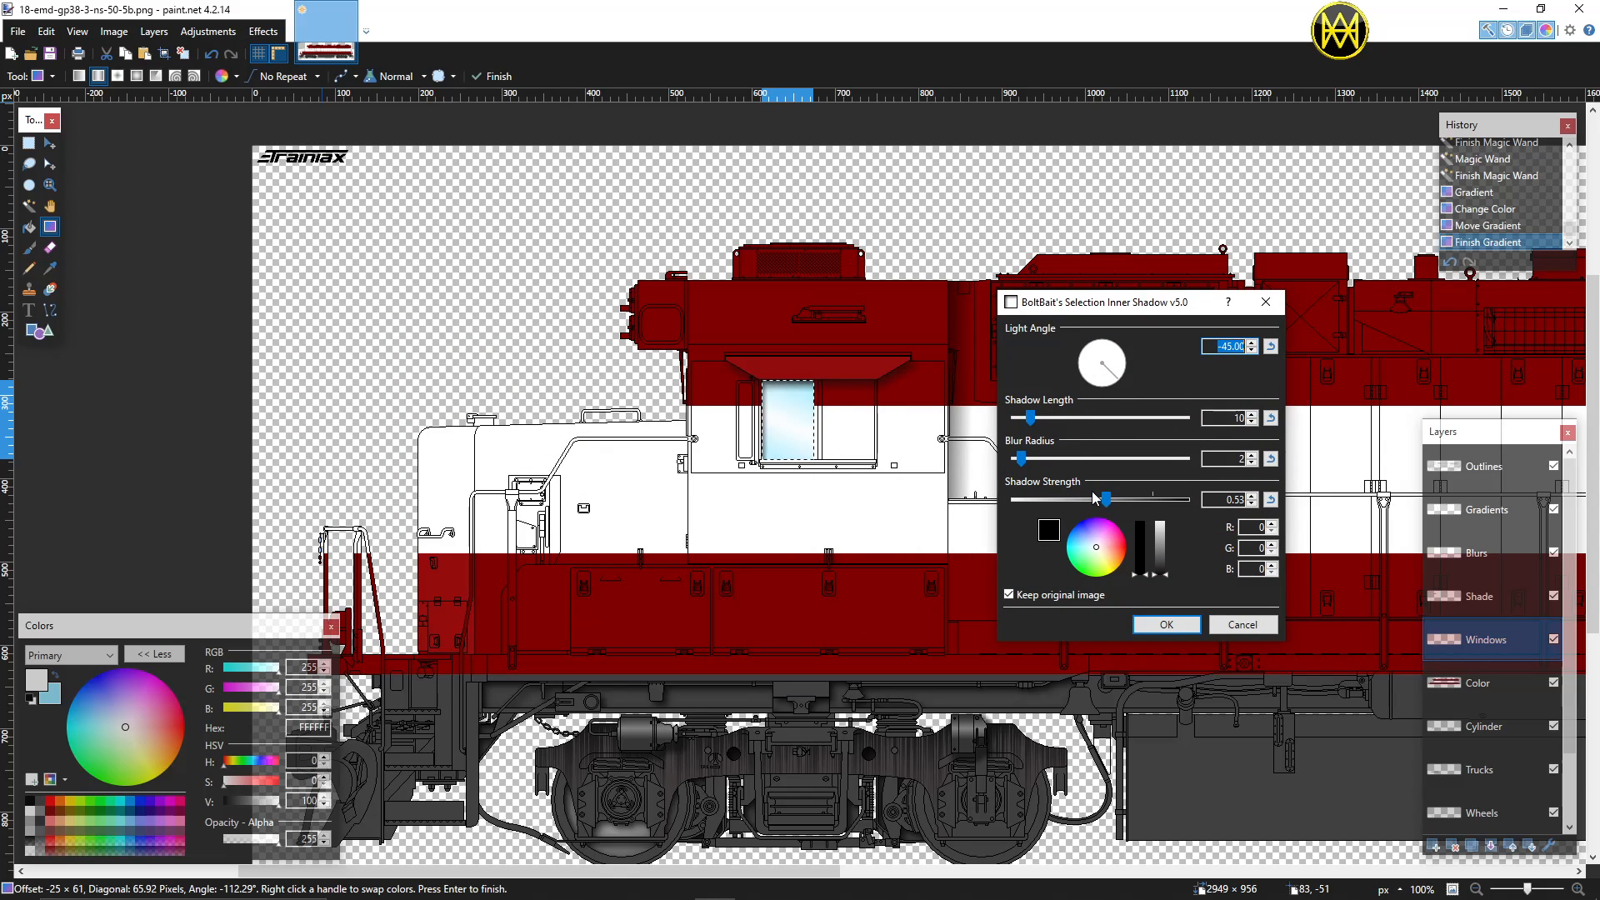
{"action": "left_click_drag", "start_coordinate": [1107, 500], "coordinate": [1159, 504]}
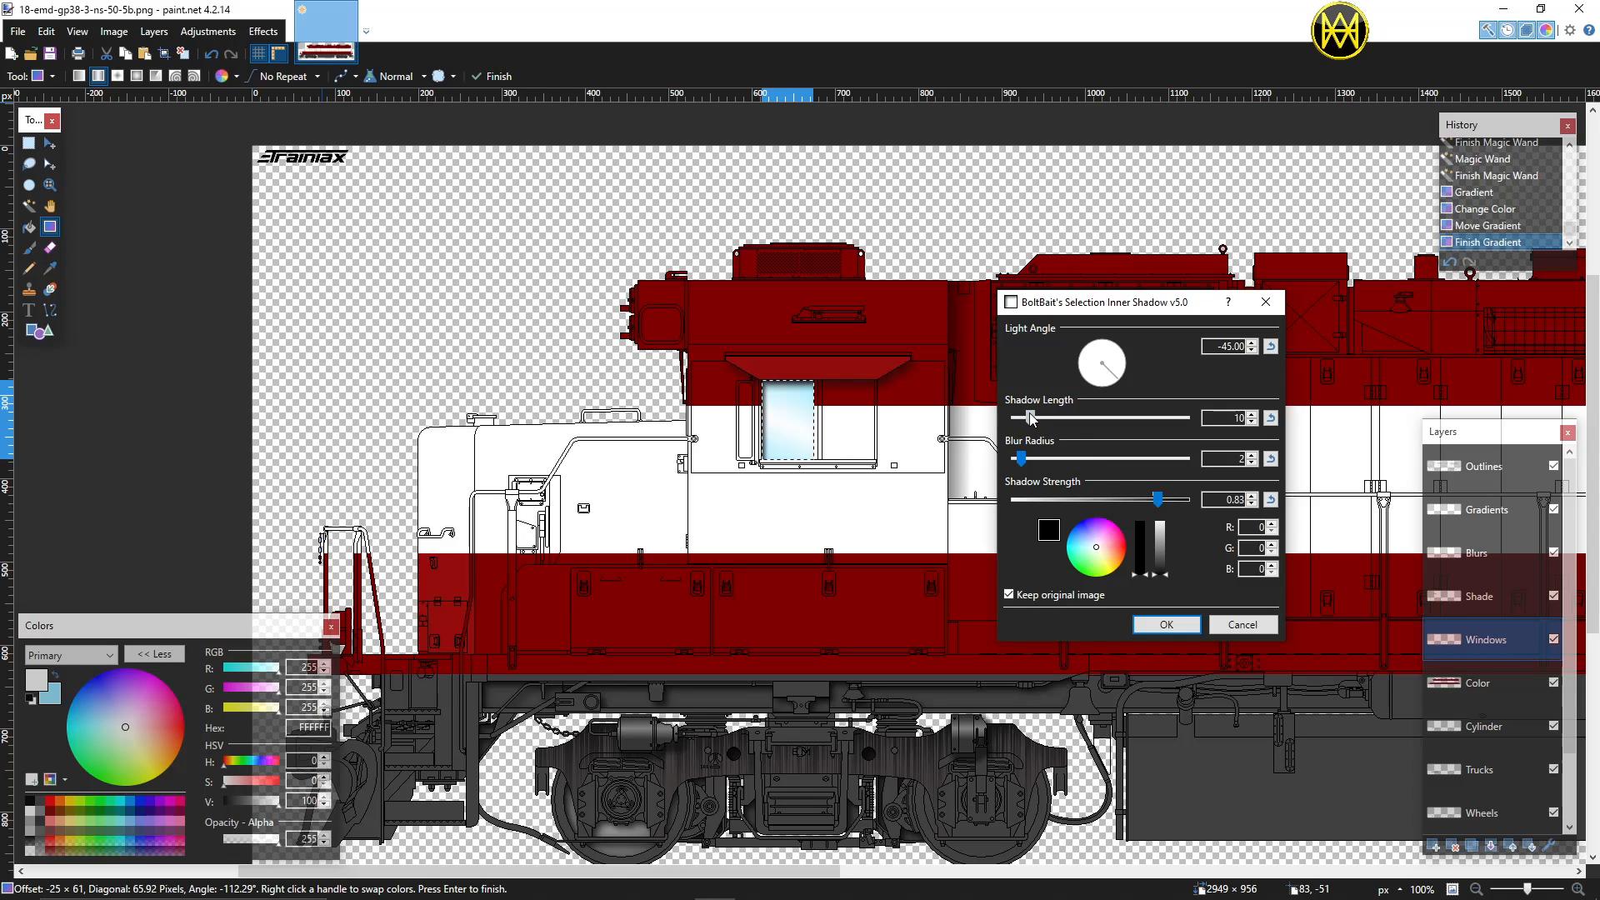
{"action": "left_click_drag", "start_coordinate": [1030, 414], "coordinate": [1035, 418]}
{"action": "left_click_drag", "start_coordinate": [1158, 500], "coordinate": [1154, 499]}
{"action": "left_click_drag", "start_coordinate": [1034, 418], "coordinate": [1028, 424]}
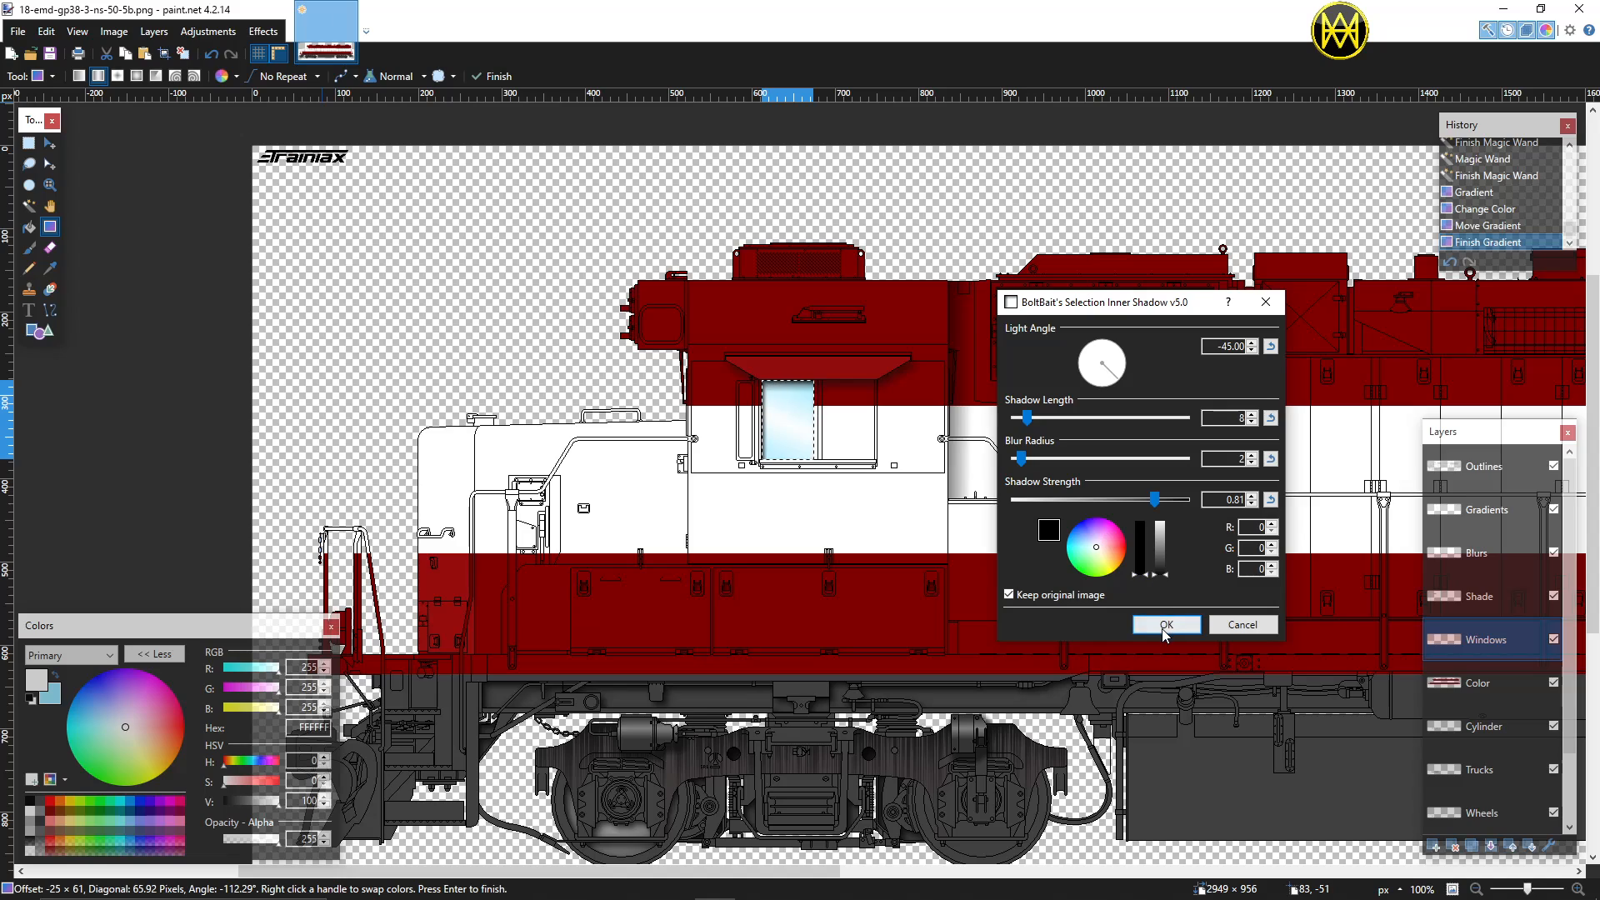
{"action": "left_click", "coordinate": [1166, 624]}
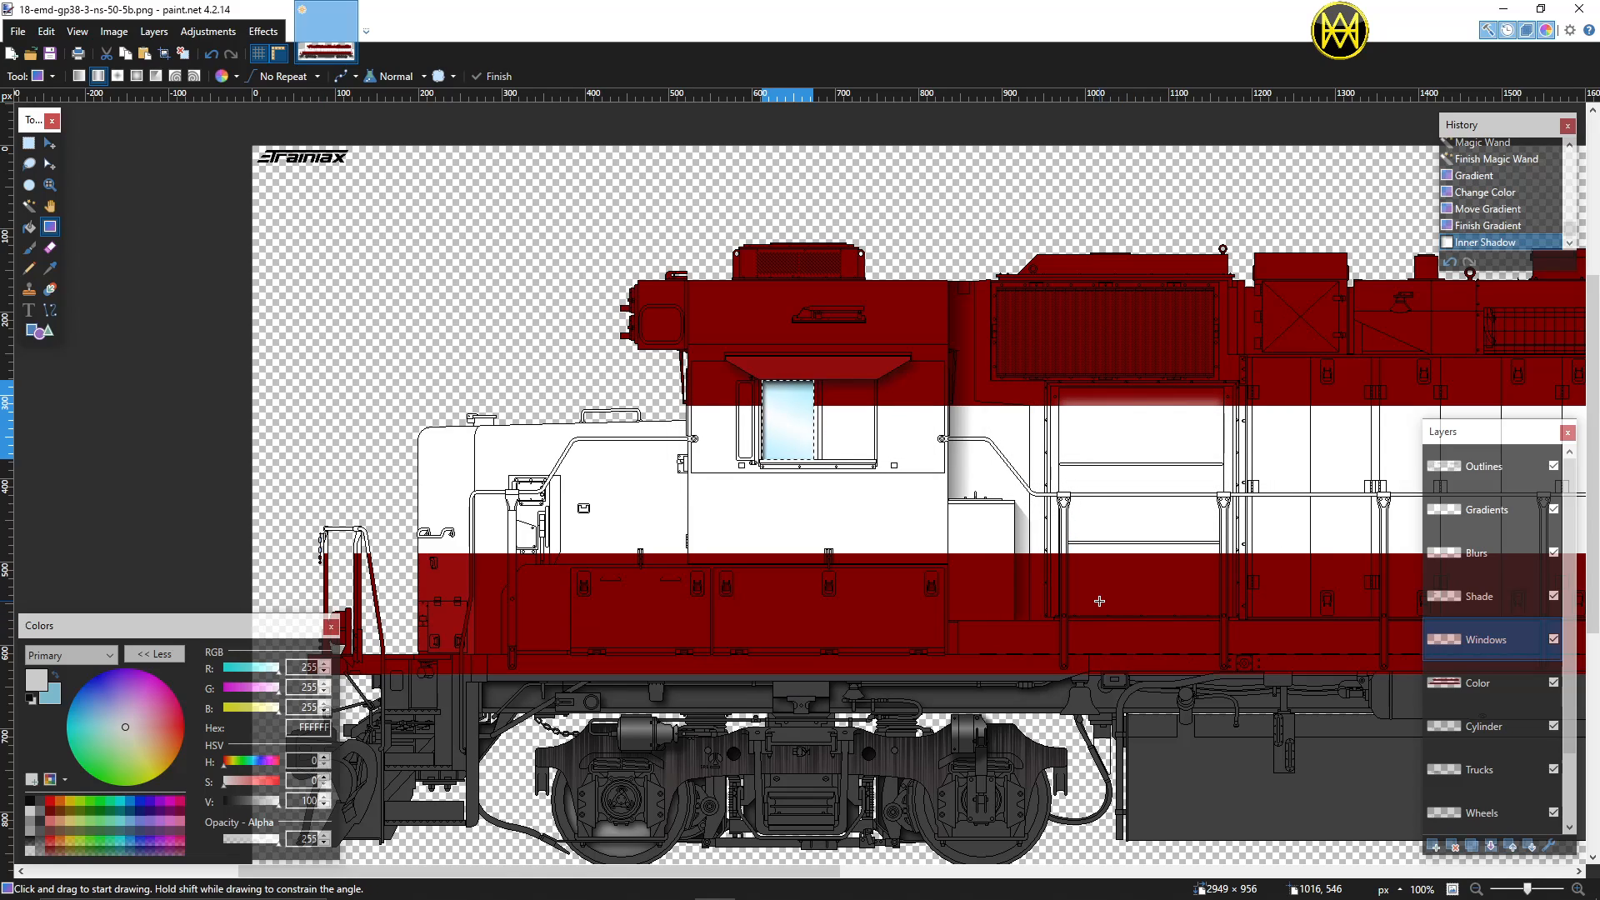
{"action": "key", "text": "ctrl+d"}
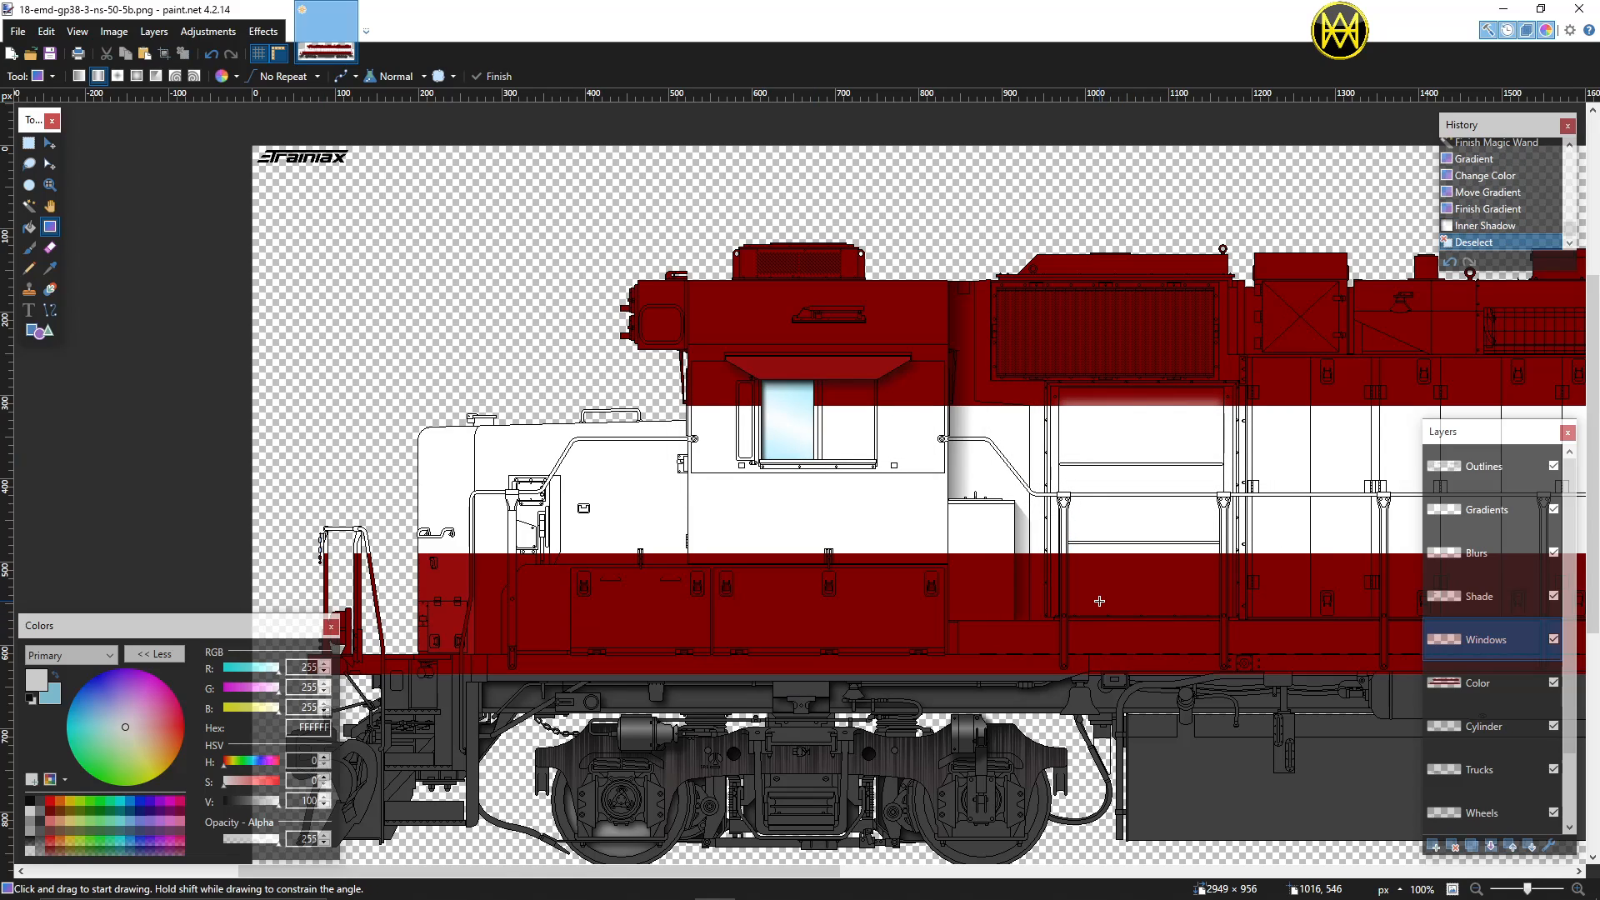
Step: Select the right pane of the cab window using the Outlines layer, and make the Windows layer active
{"action": "left_click", "coordinate": [1483, 466]}
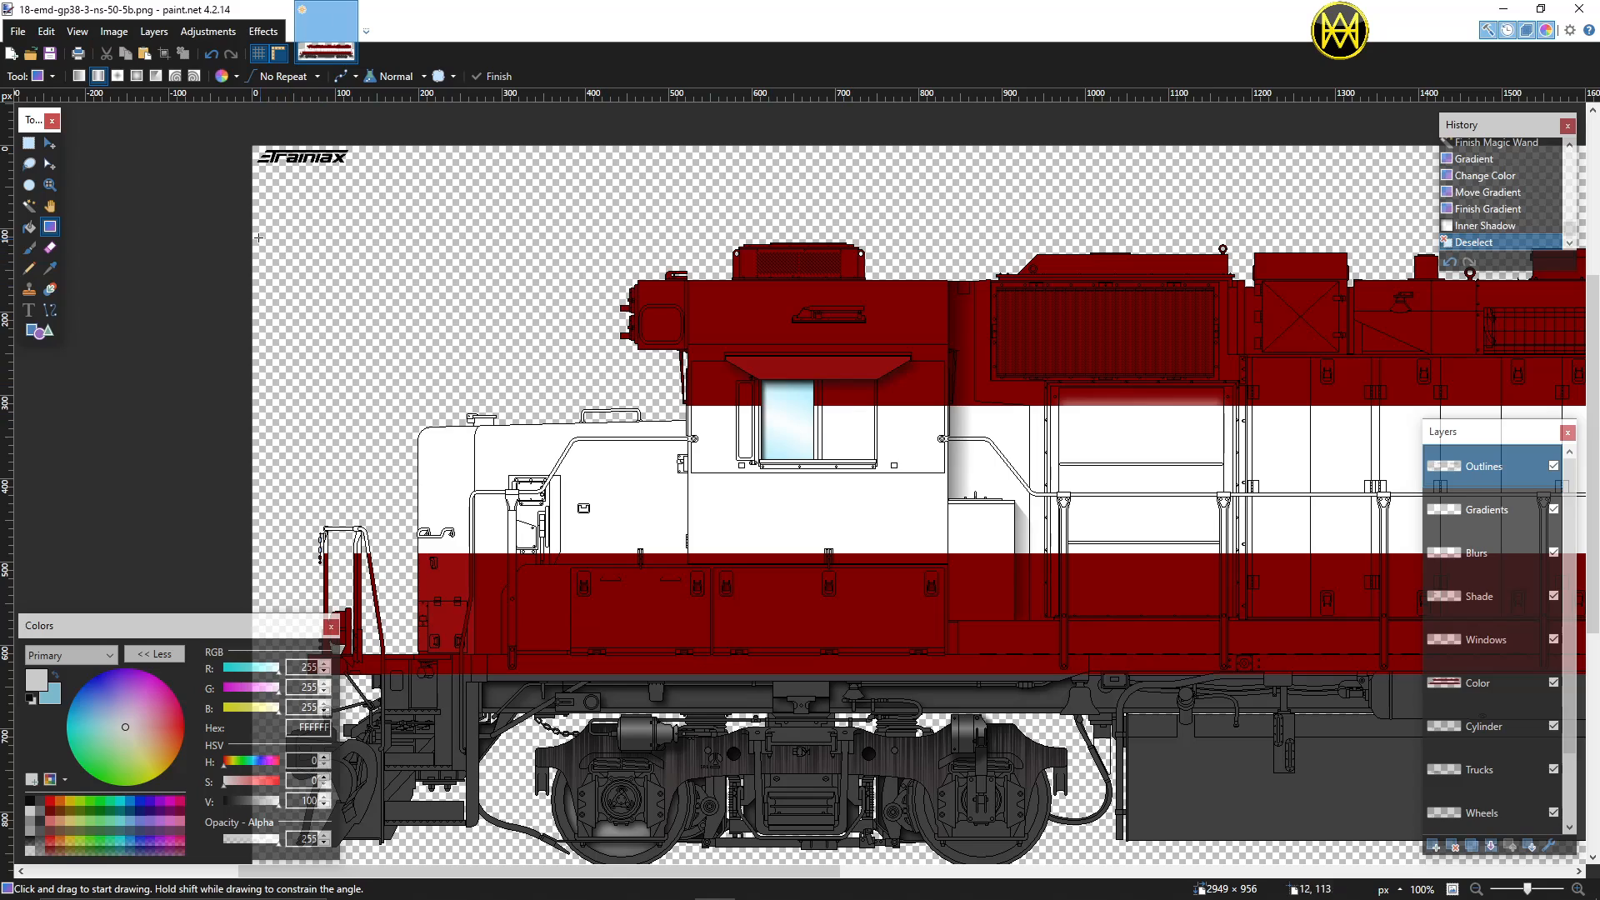
{"action": "left_click", "coordinate": [29, 206]}
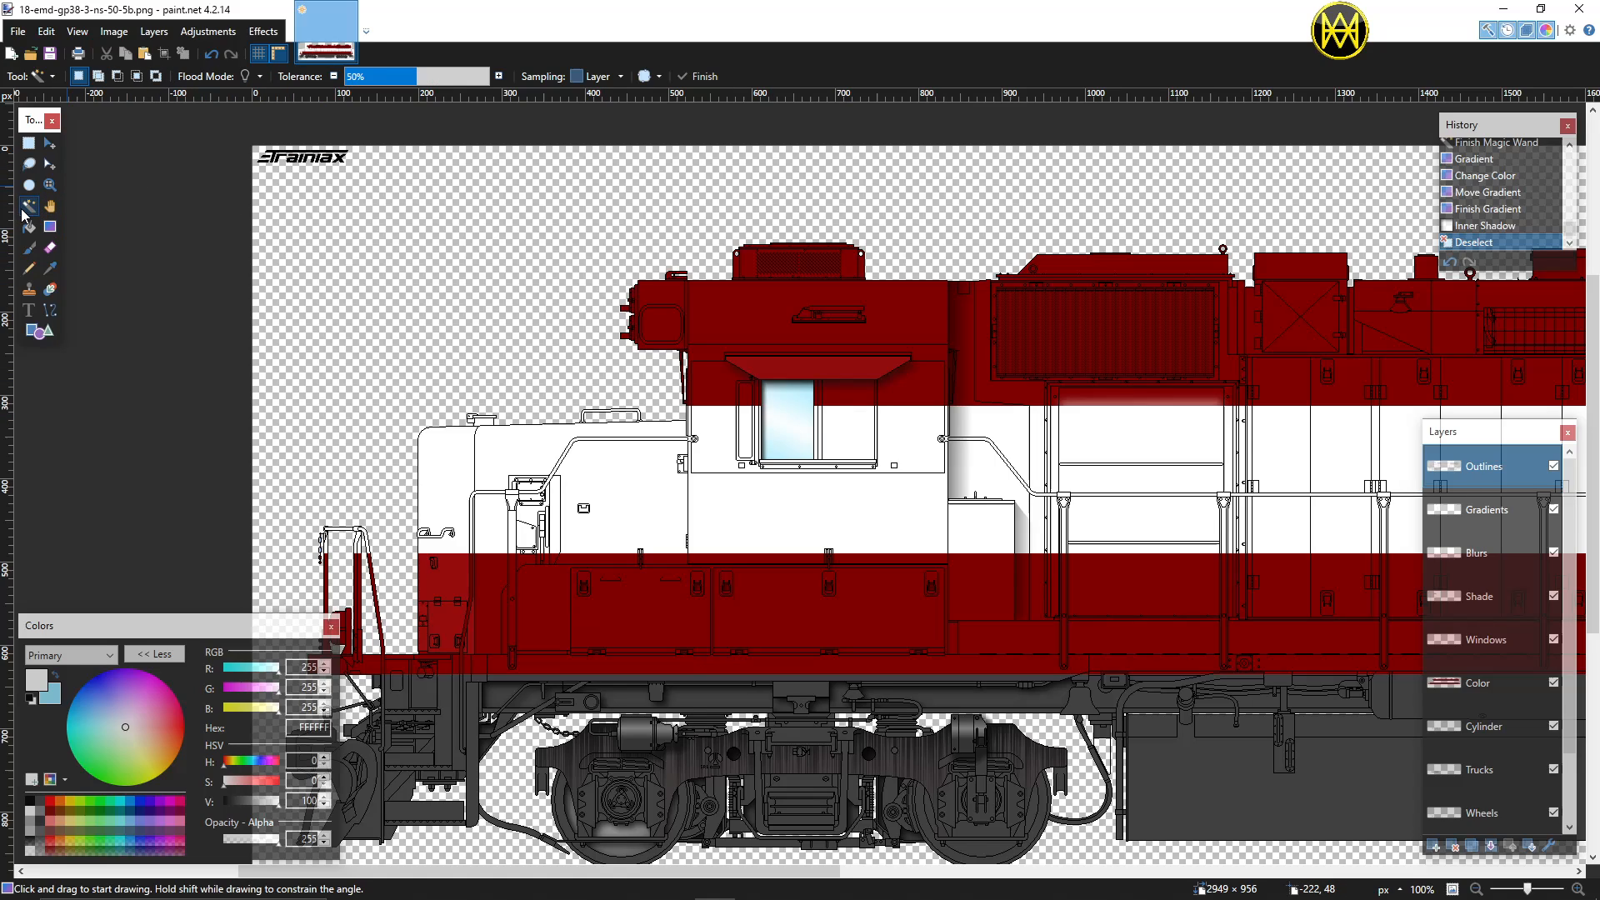
{"action": "left_click", "coordinate": [866, 416]}
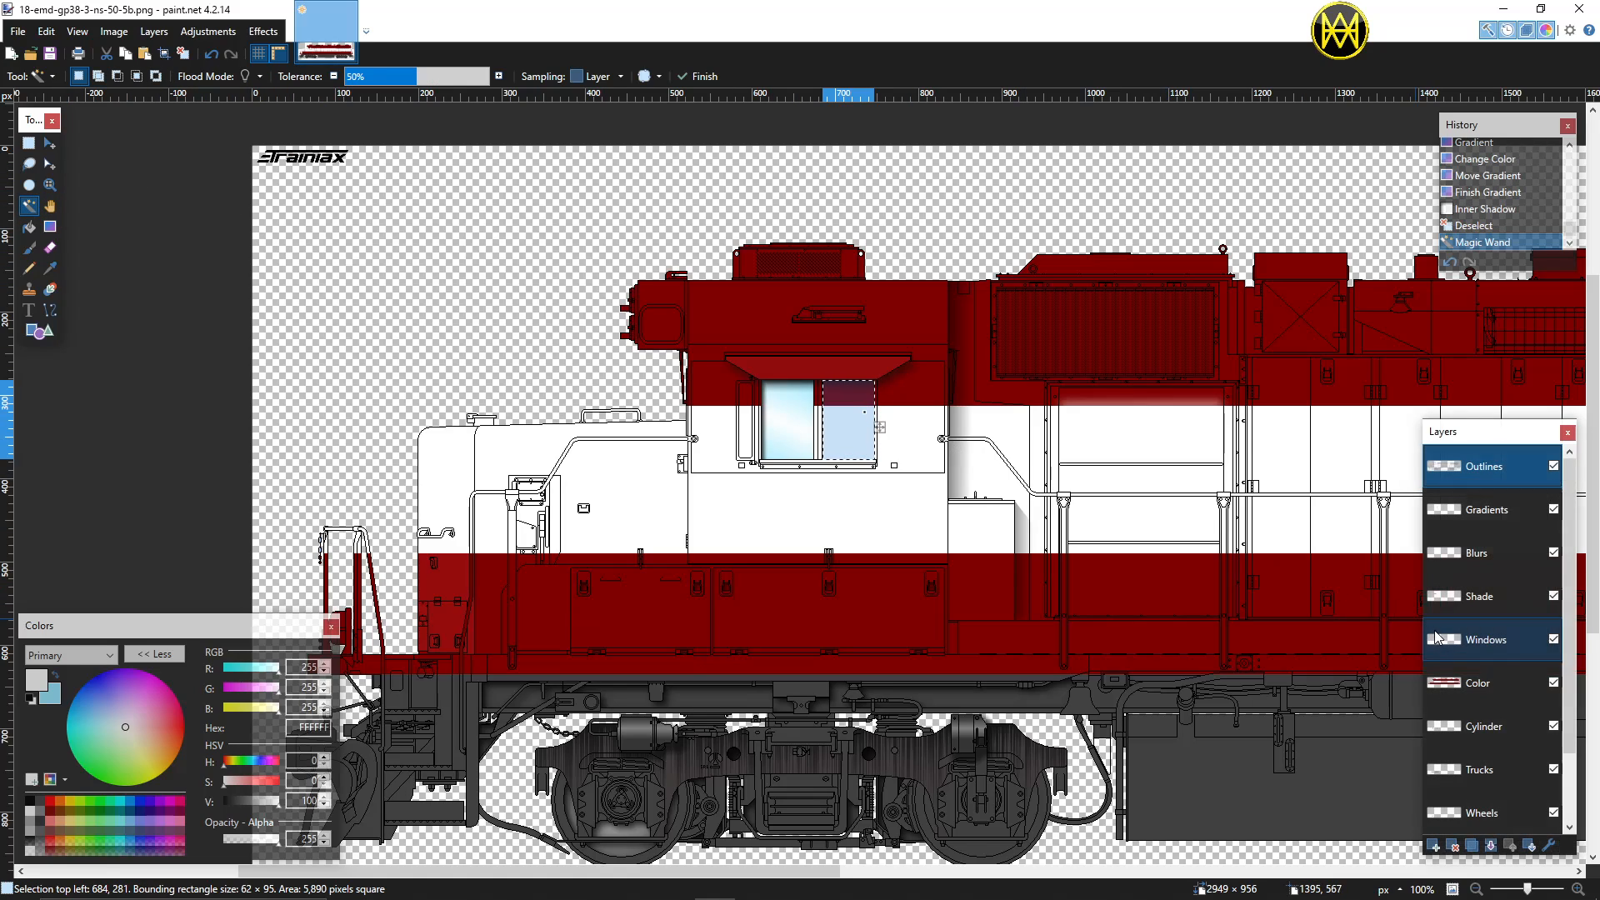
{"action": "left_click", "coordinate": [1486, 633]}
{"action": "left_click", "coordinate": [1487, 632]}
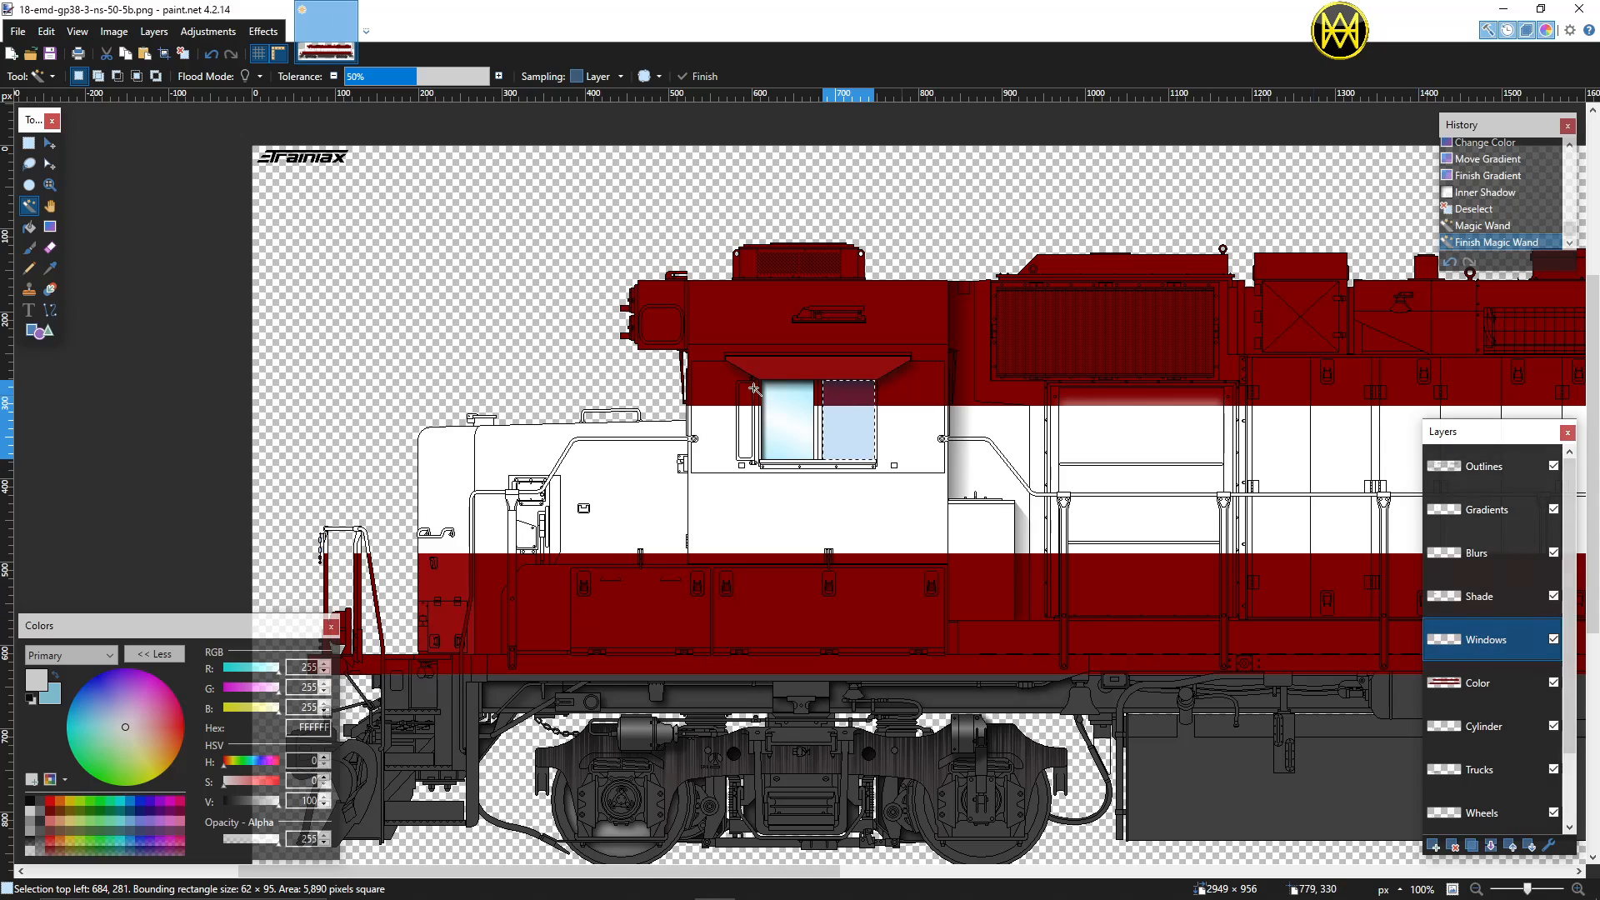
Step: Fill the right pane with a reflected gradient offset about -41 × 76, repeat the Inner Shadow effect on it, and clear the selection
{"action": "left_click", "coordinate": [50, 226]}
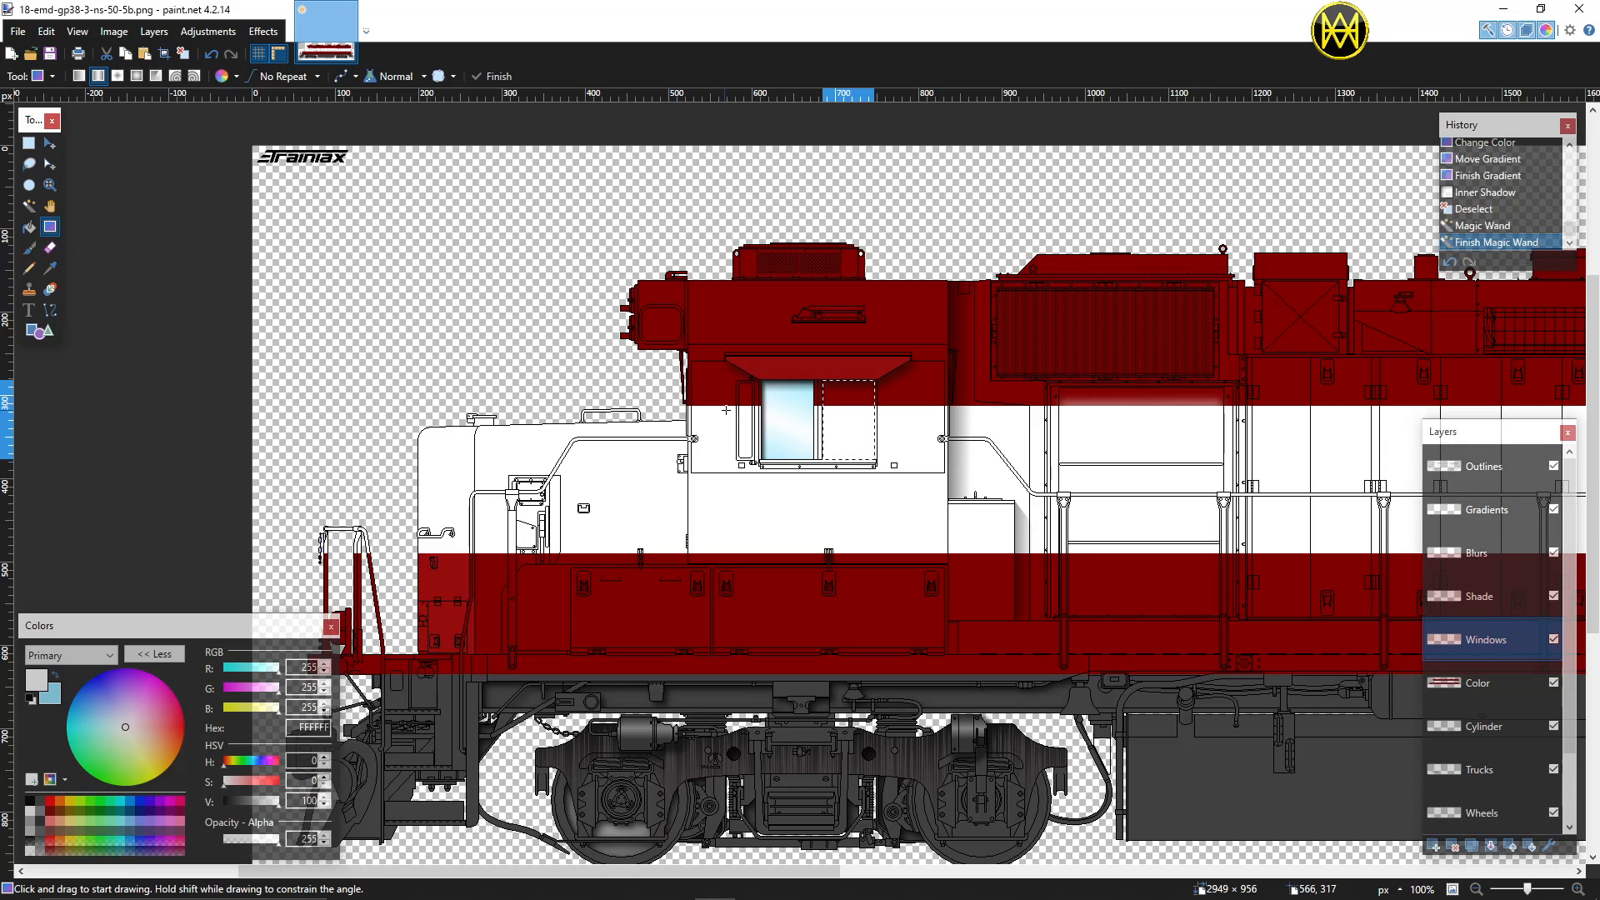
{"action": "left_click_drag", "start_coordinate": [845, 422], "coordinate": [811, 486]}
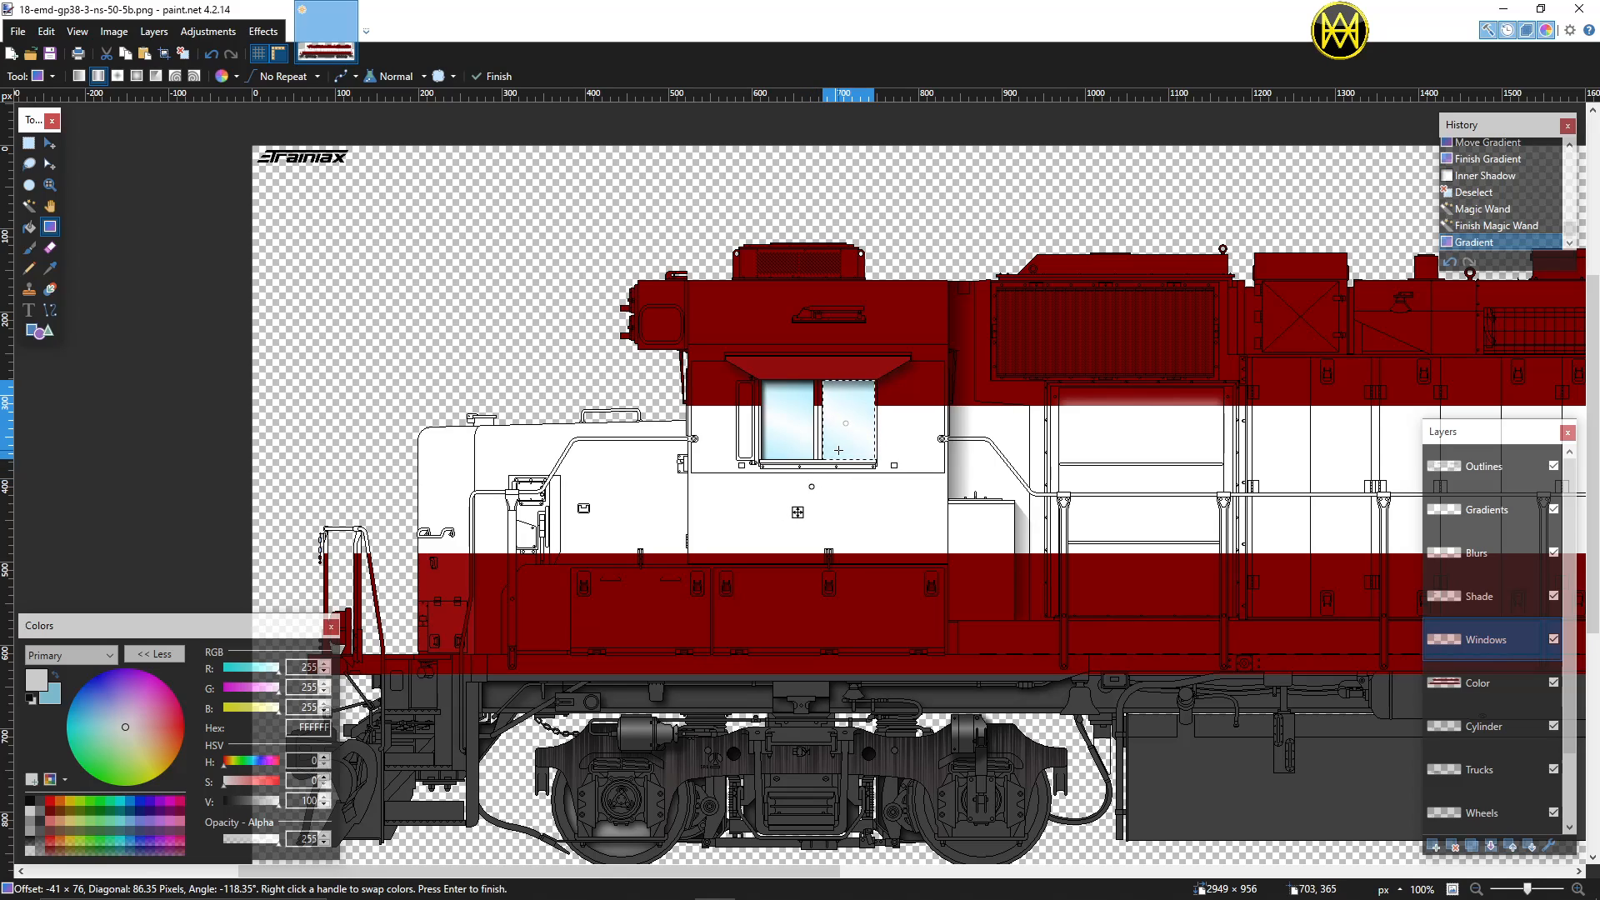
{"action": "left_click", "coordinate": [263, 31]}
{"action": "left_click", "coordinate": [274, 54]}
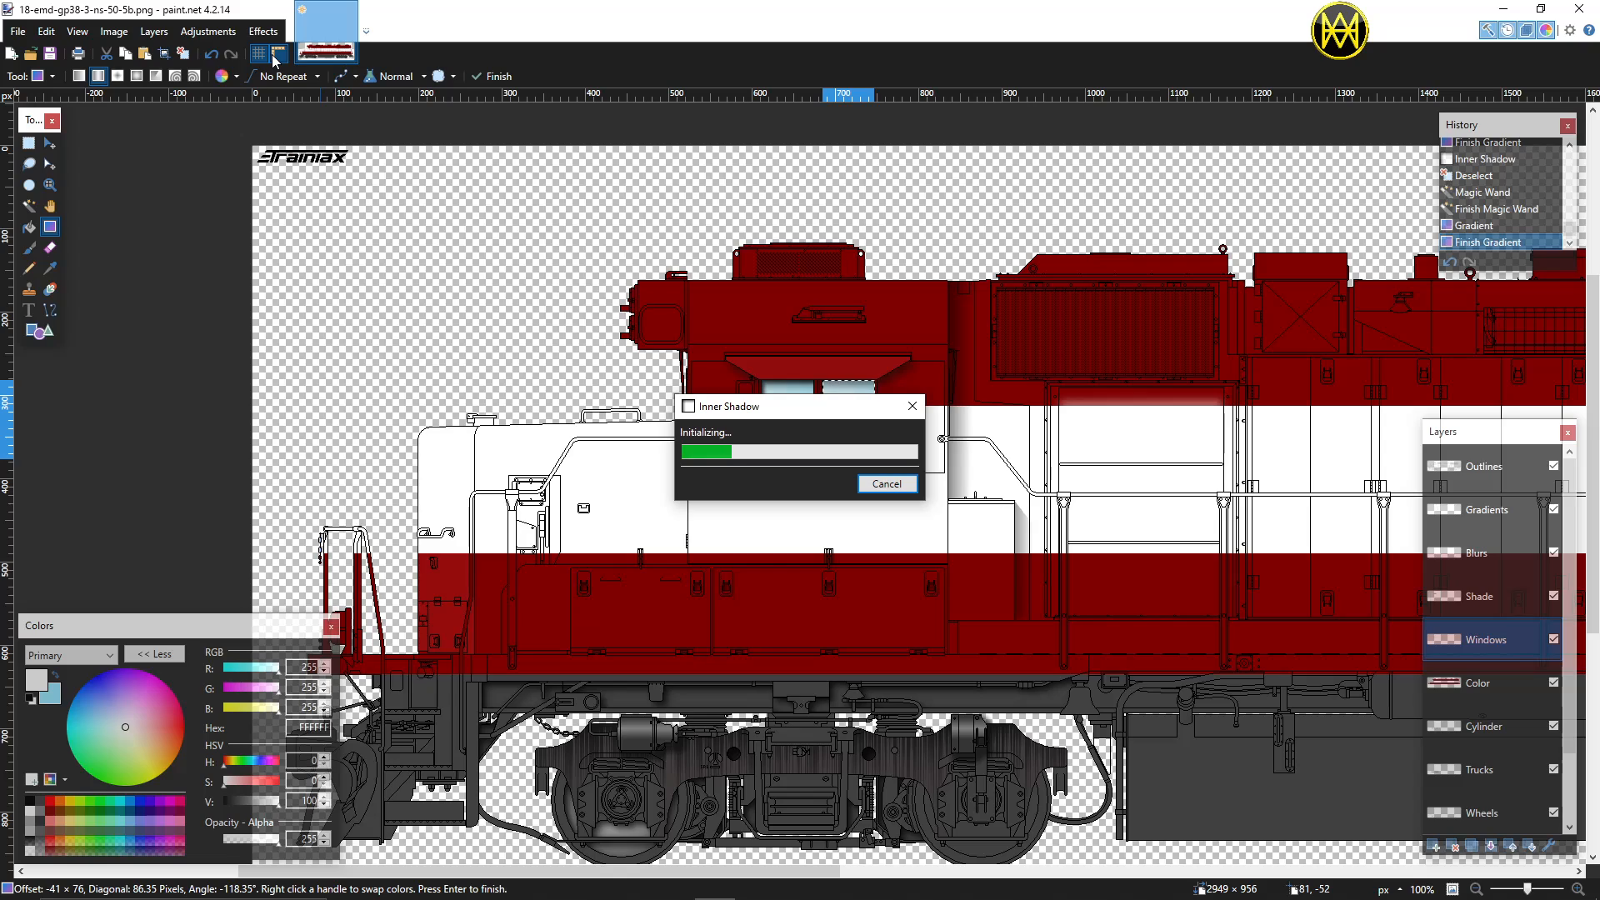
{"action": "key", "text": "ctrl+d"}
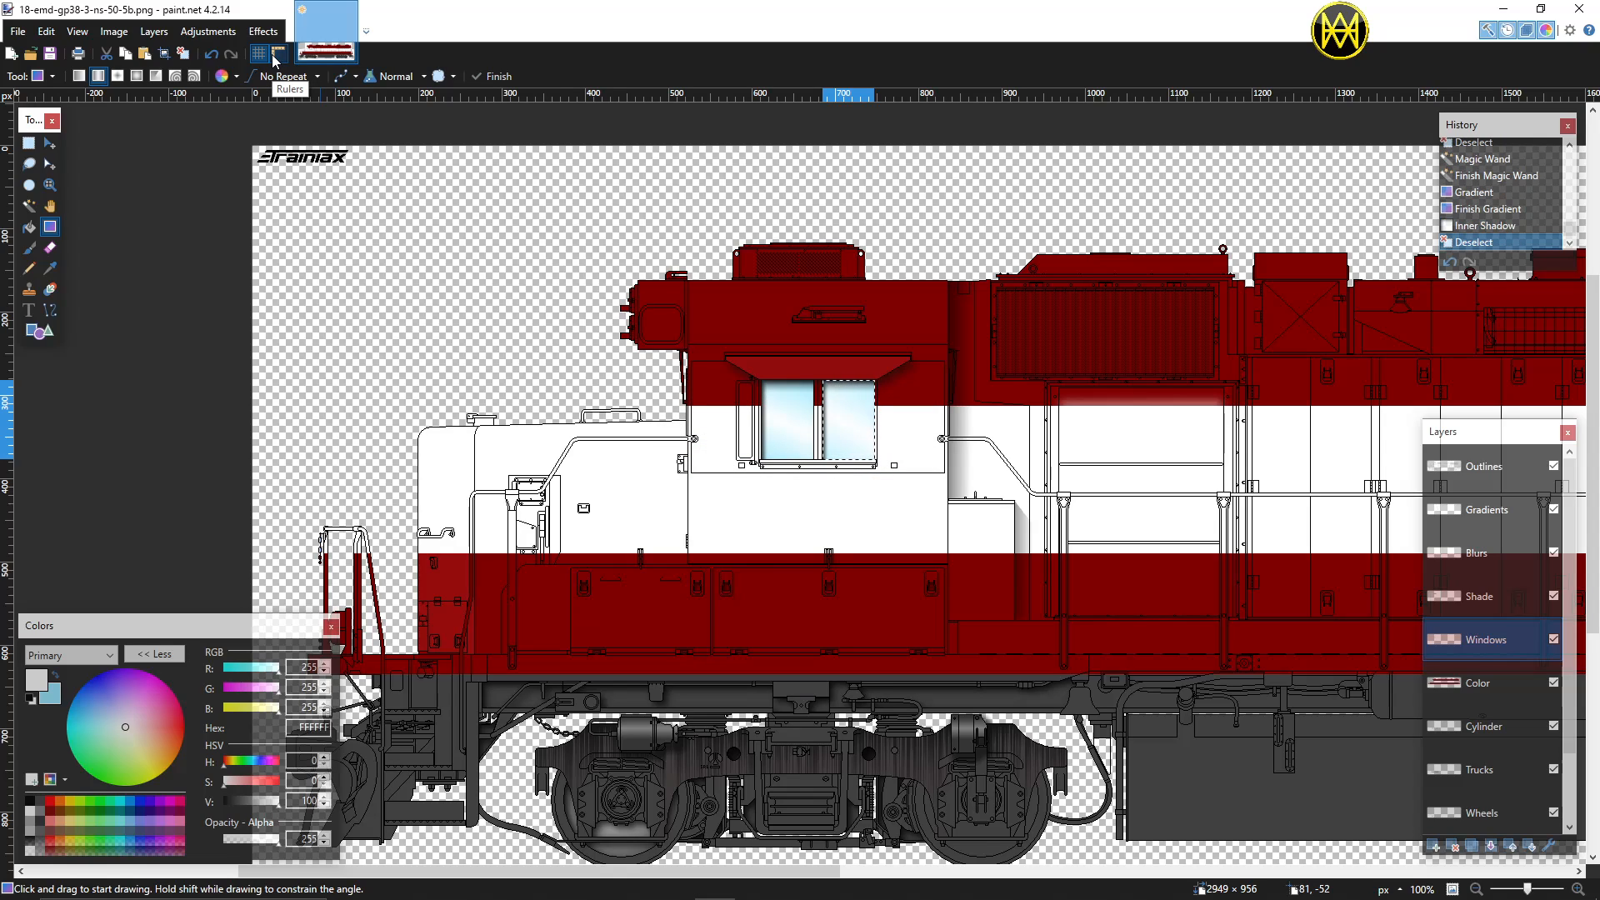
Step: Select the glass and surrounding frame of the mirror beside the cab window using the Outlines layer
{"action": "scroll", "coordinate": [539, 316], "scroll_direction": "down", "scroll_amount": 3}
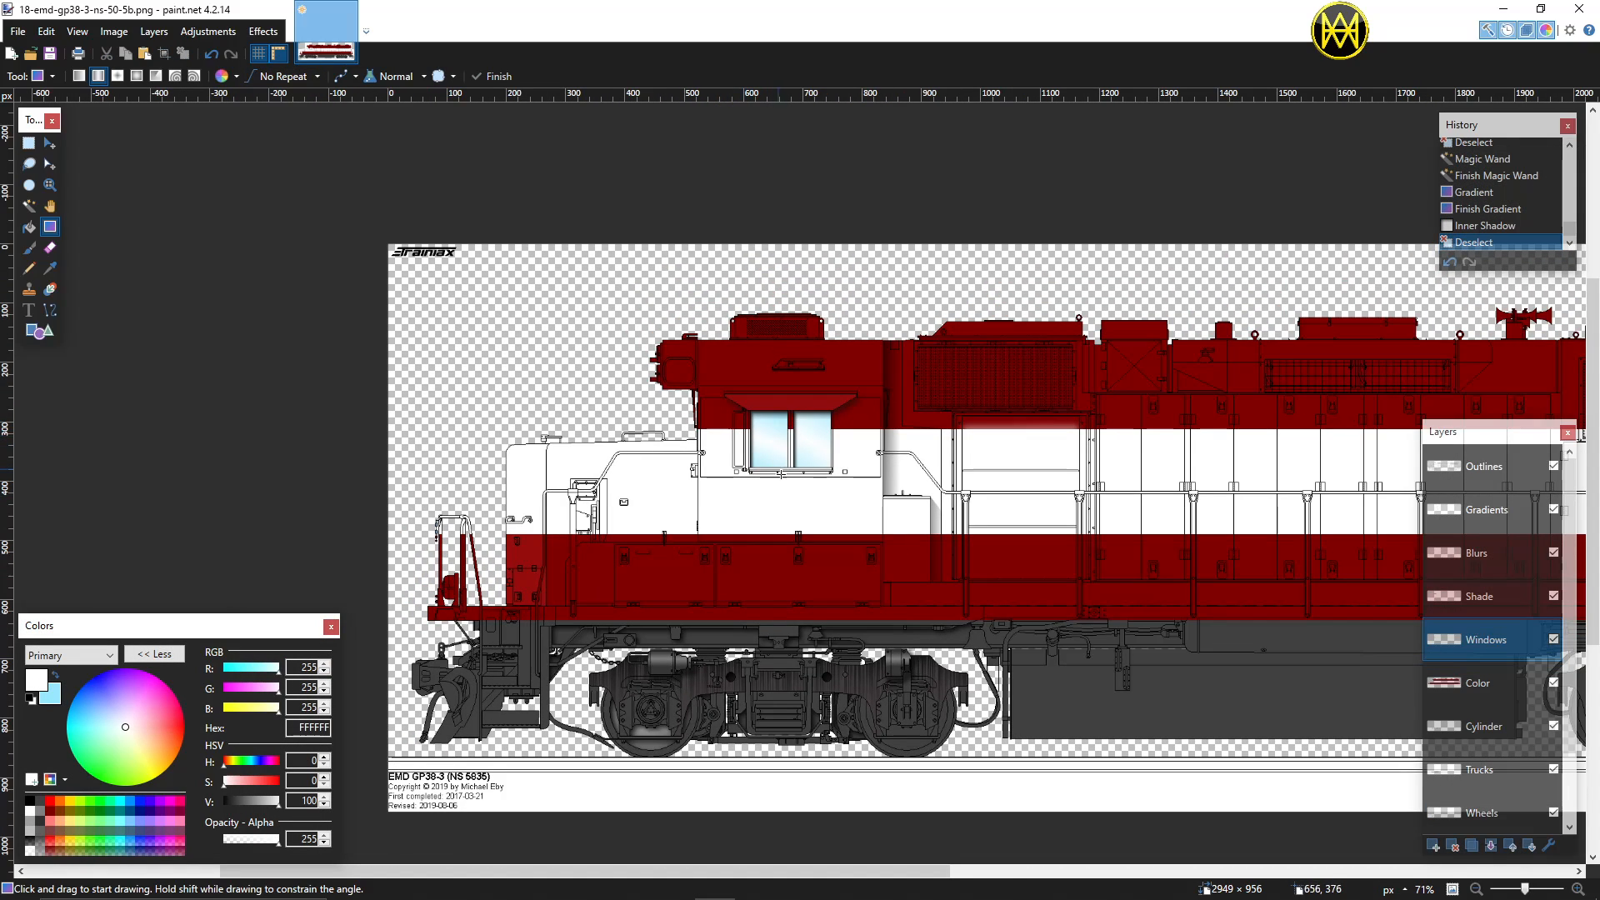
{"action": "scroll", "coordinate": [770, 529], "scroll_direction": "up", "scroll_amount": 2}
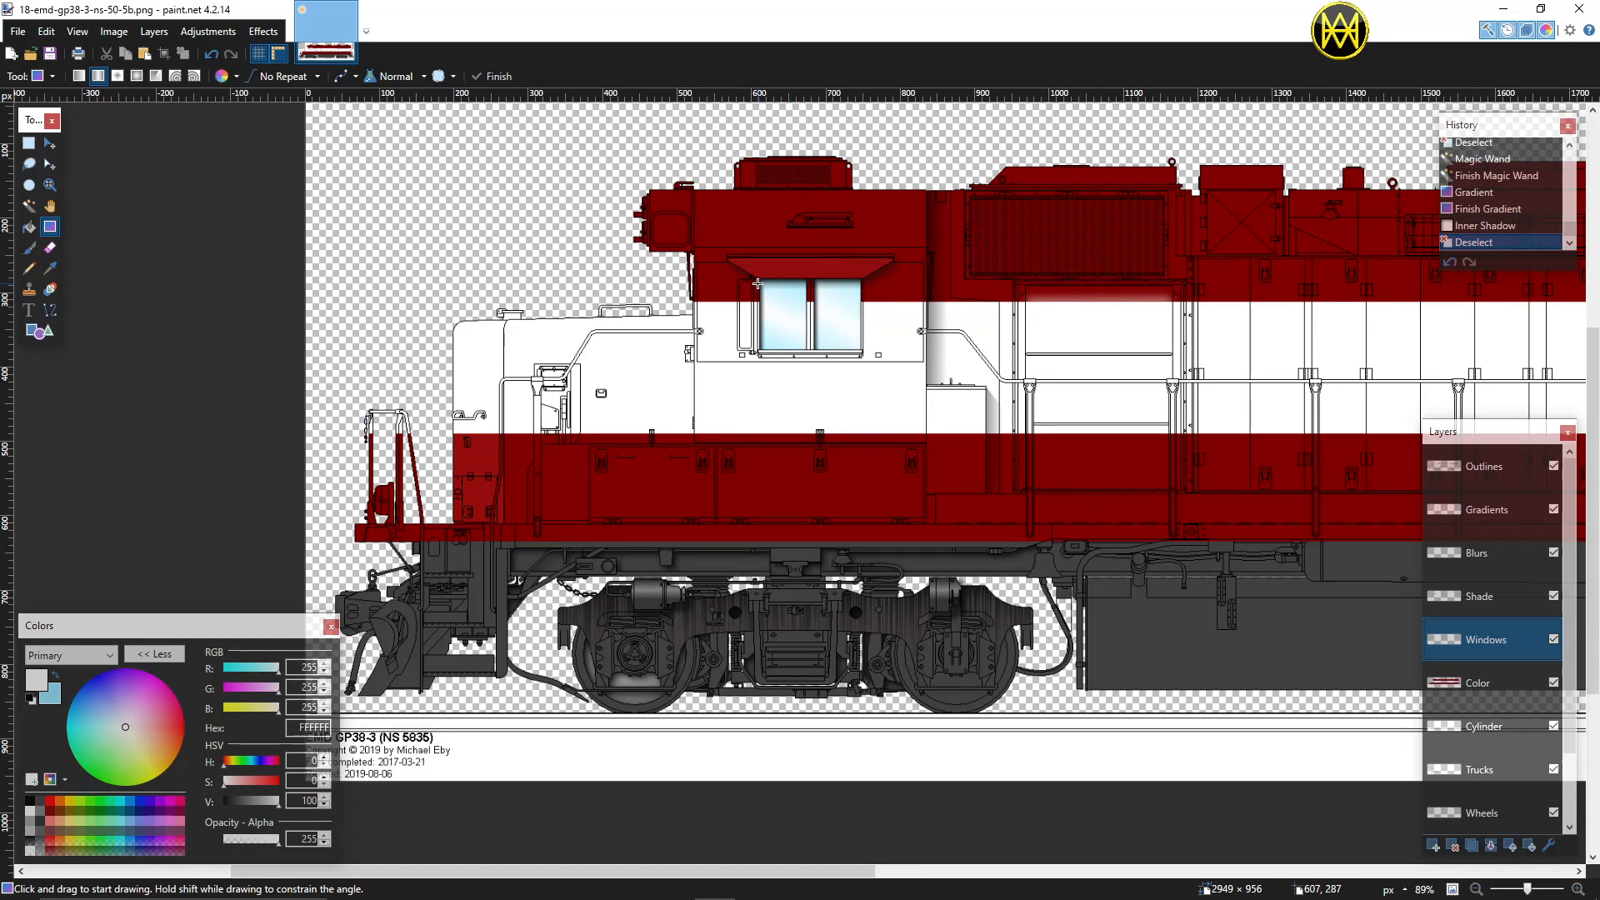
{"action": "left_click", "coordinate": [1479, 468]}
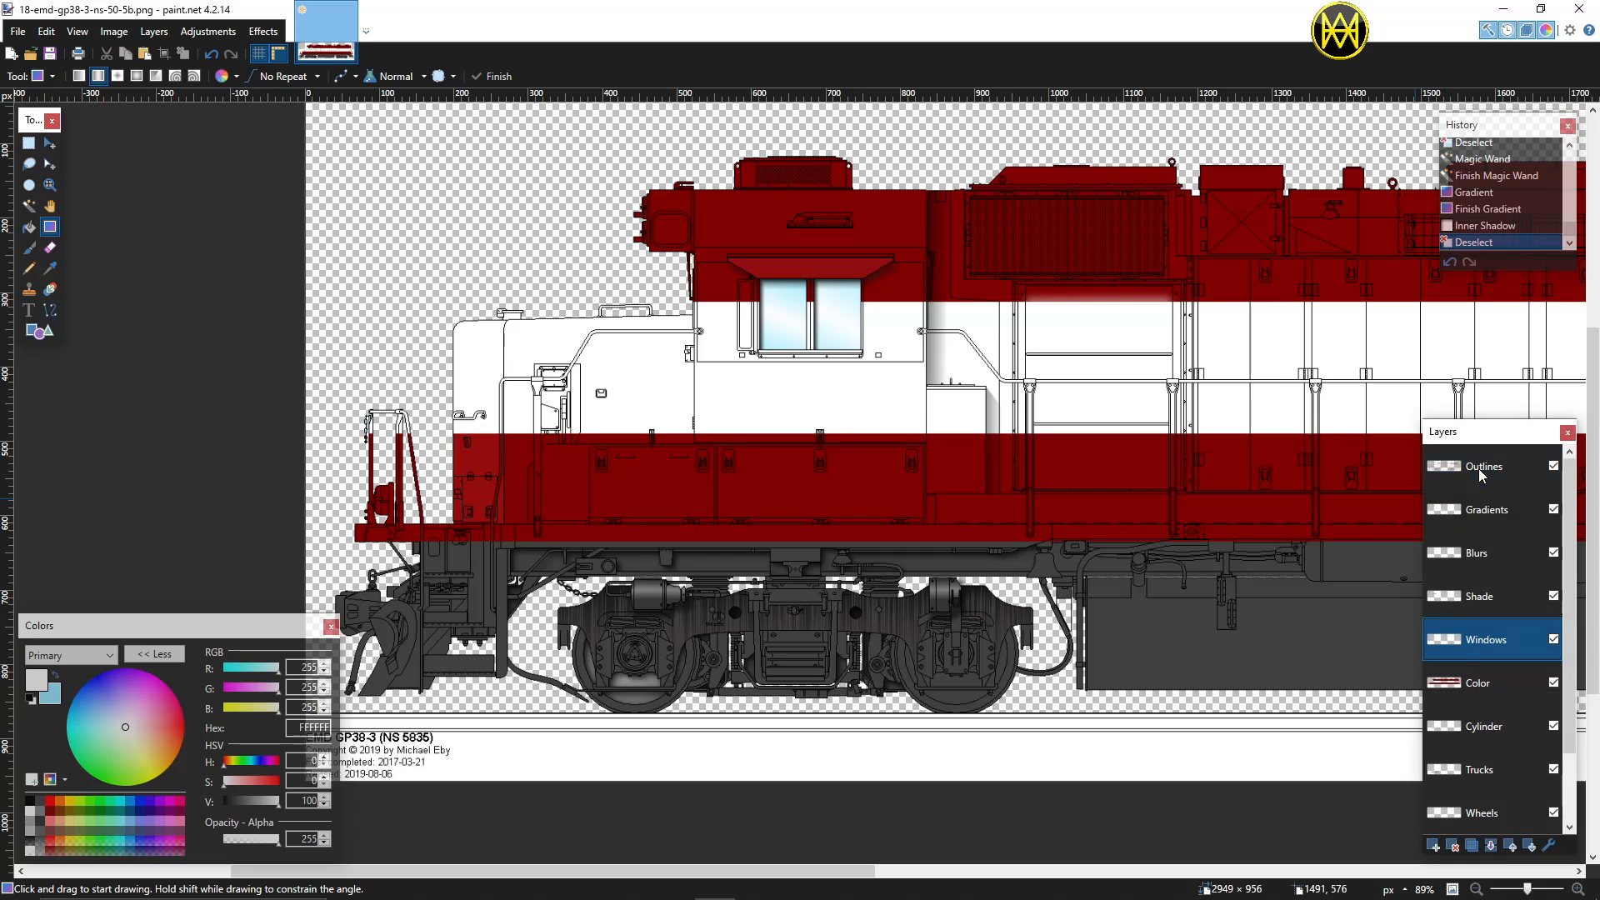
{"action": "left_click", "coordinate": [29, 206]}
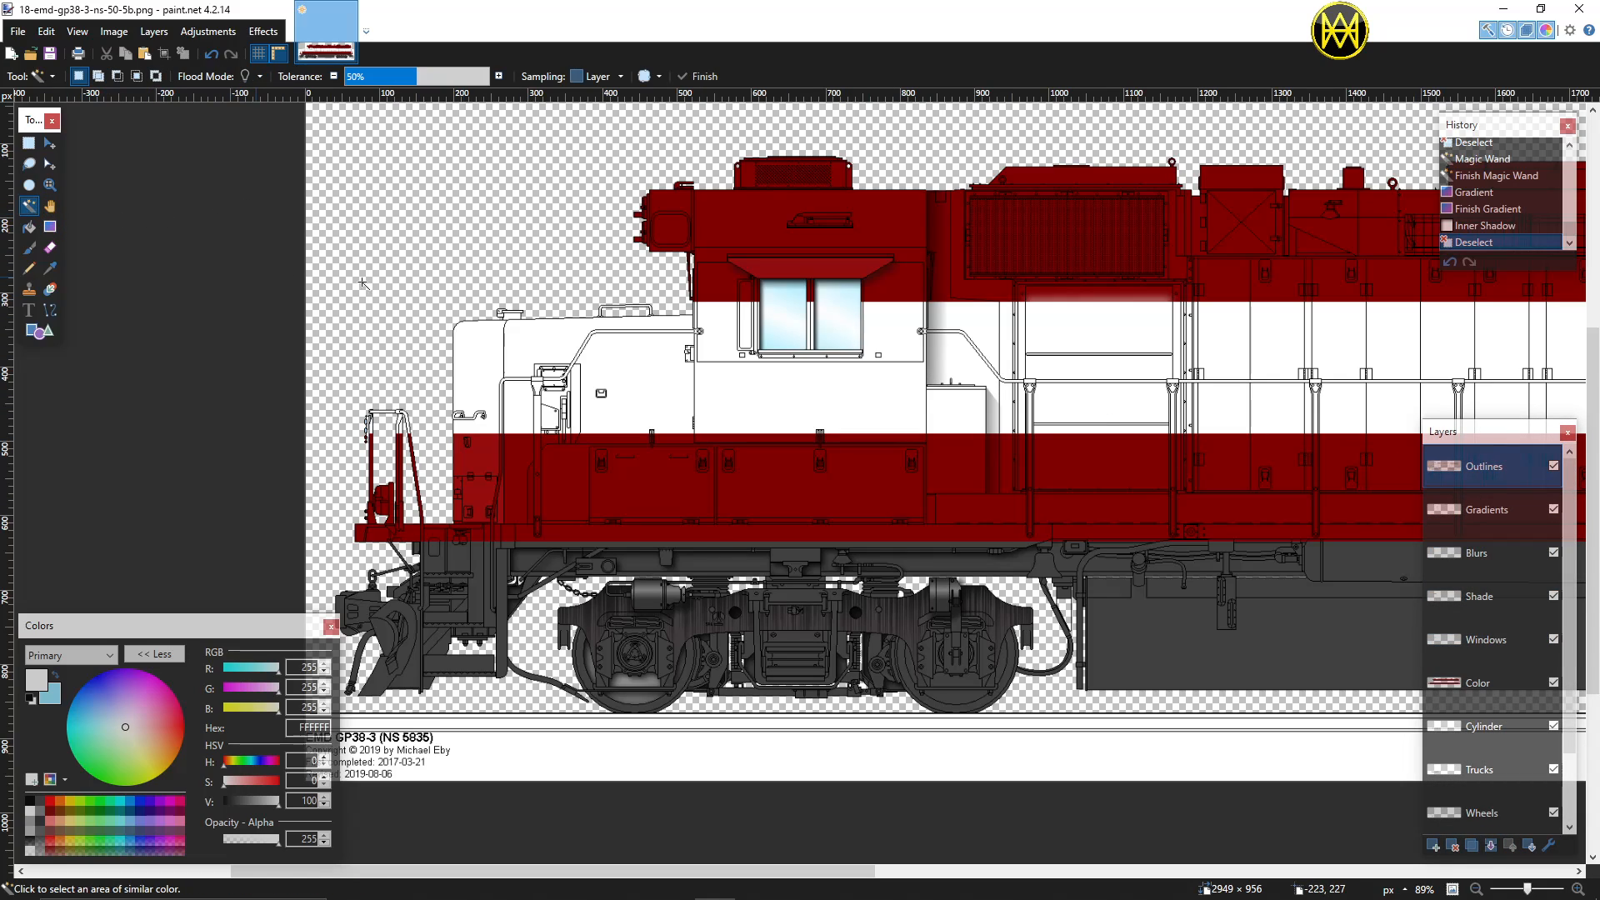
{"action": "left_click", "coordinate": [746, 315]}
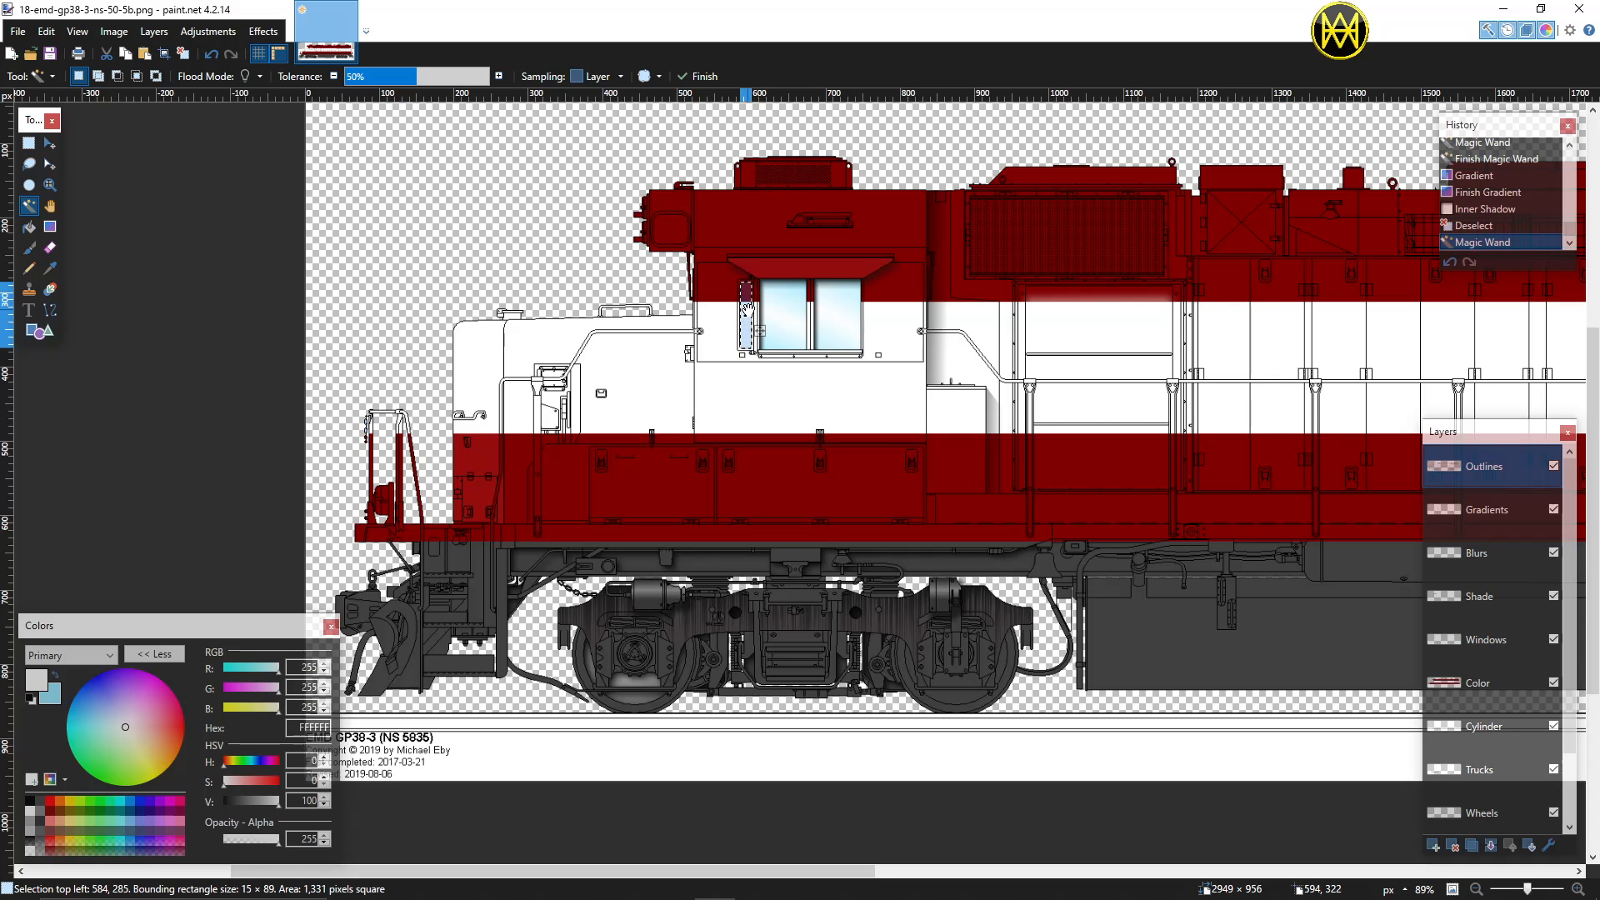
{"action": "scroll", "coordinate": [747, 310], "scroll_direction": "up", "scroll_amount": 4}
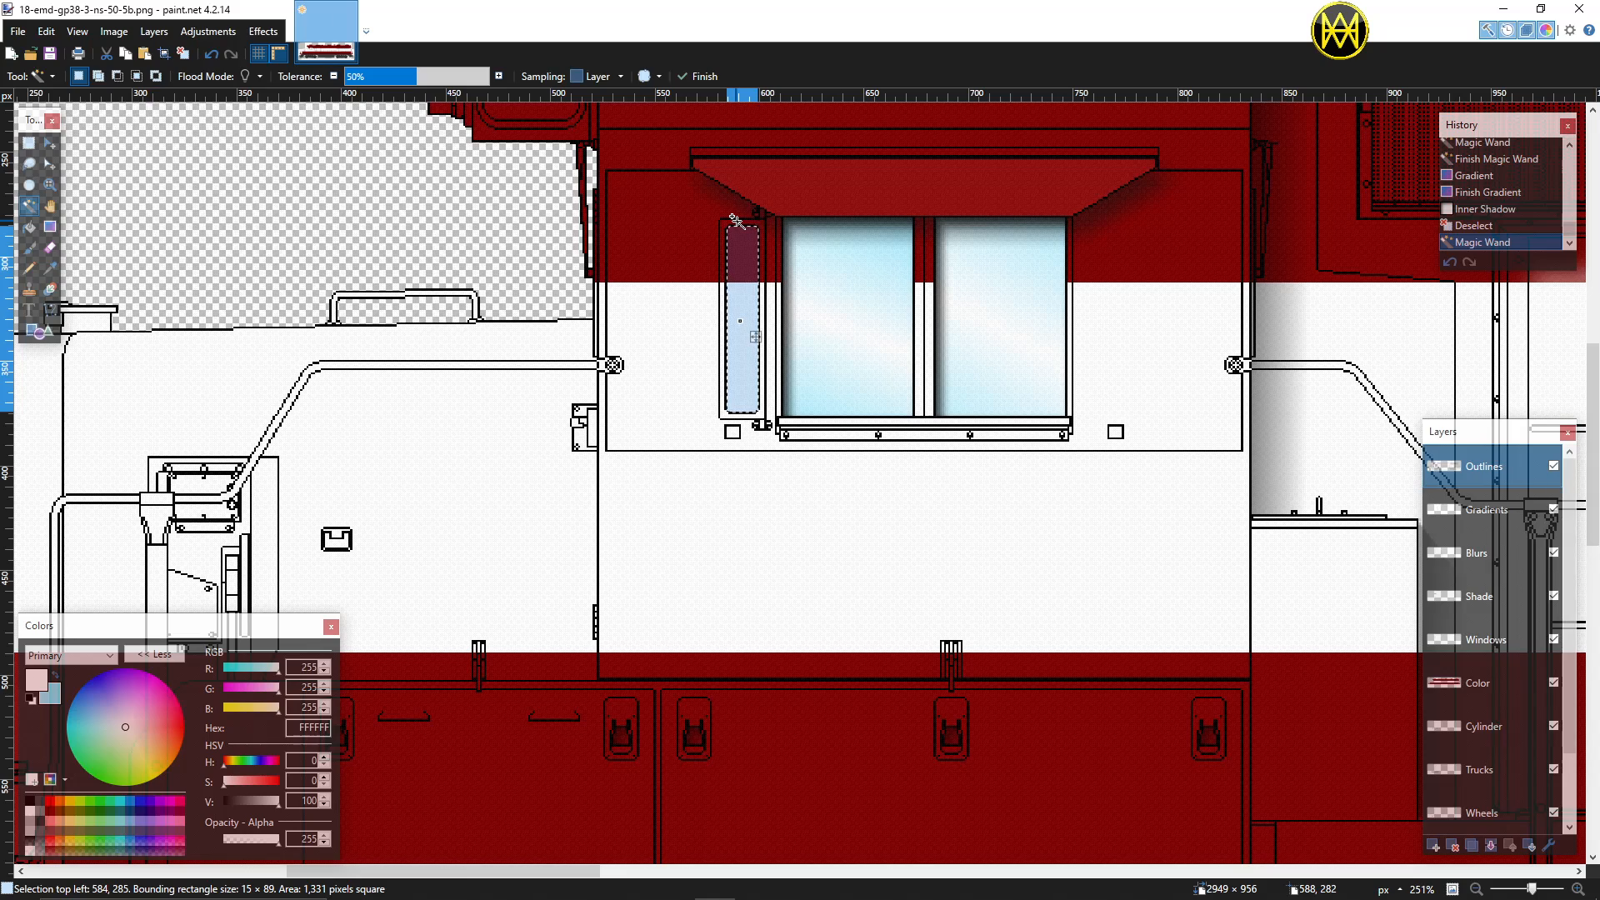
{"action": "left_click", "coordinate": [736, 221], "text": "ctrl"}
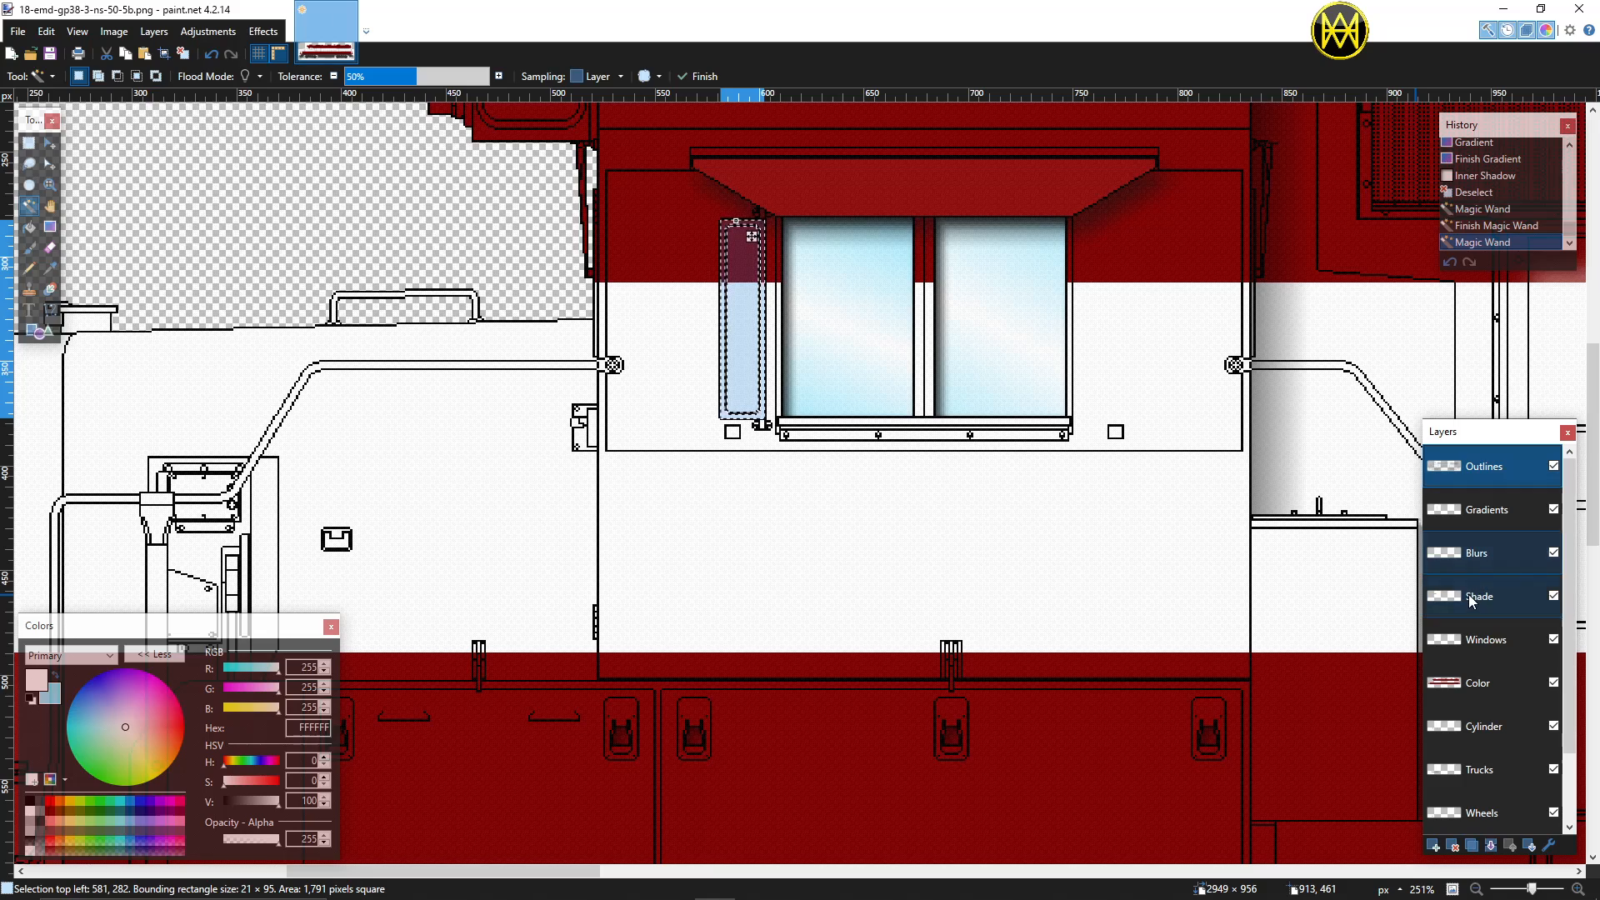
Step: Add a new layer directly above the Windows layer and name it Mirror
{"action": "left_click", "coordinate": [1473, 637]}
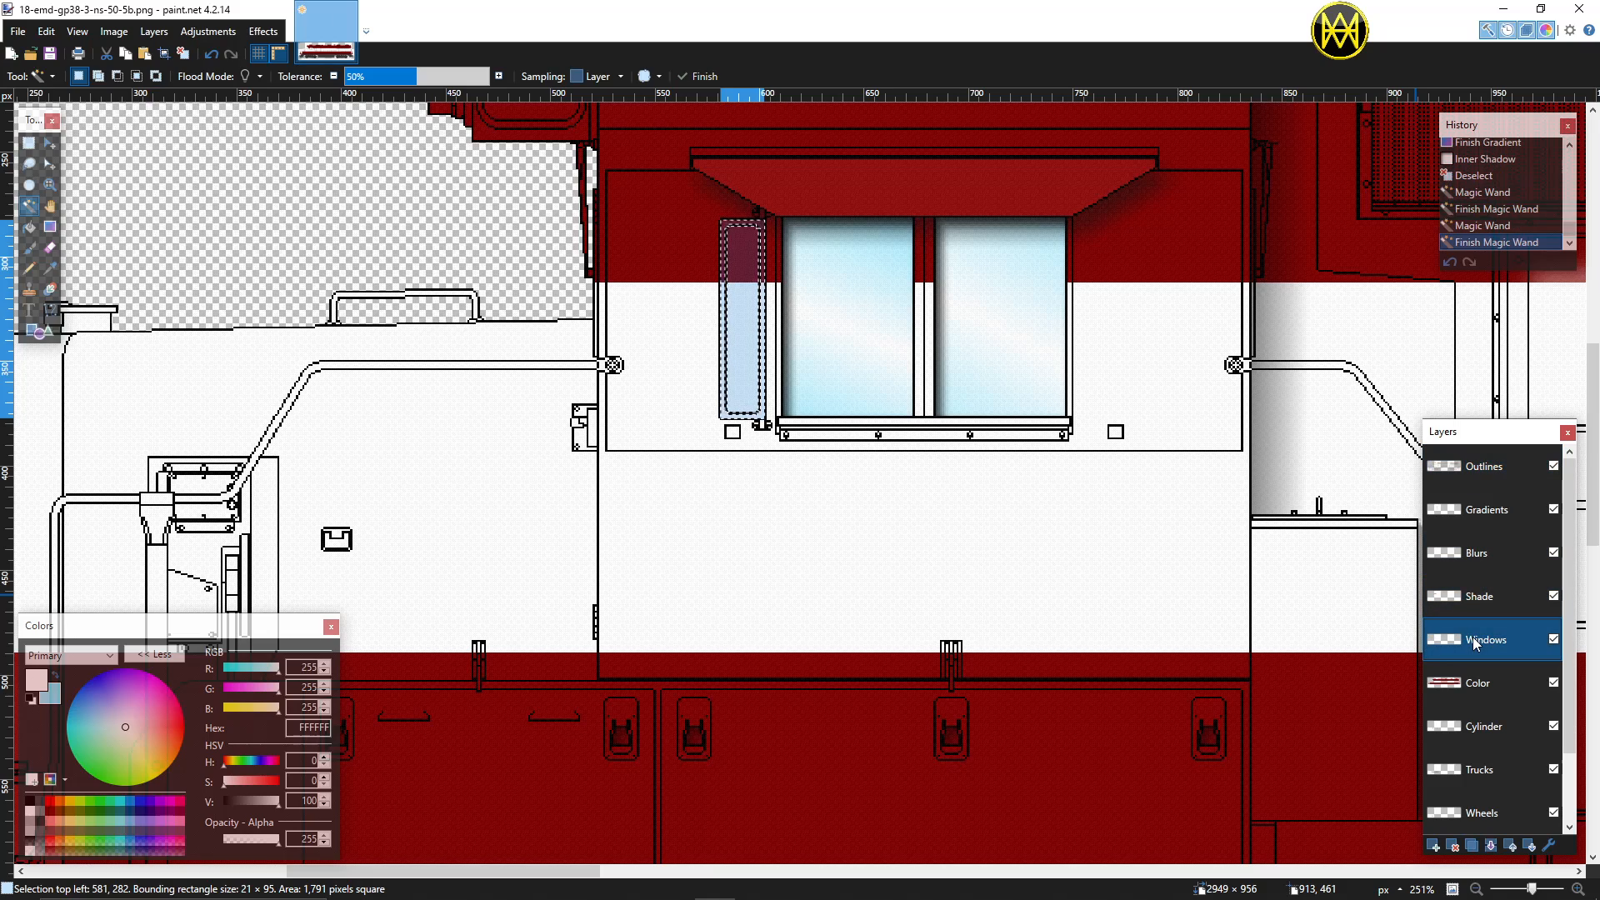
{"action": "left_click", "coordinate": [1438, 845]}
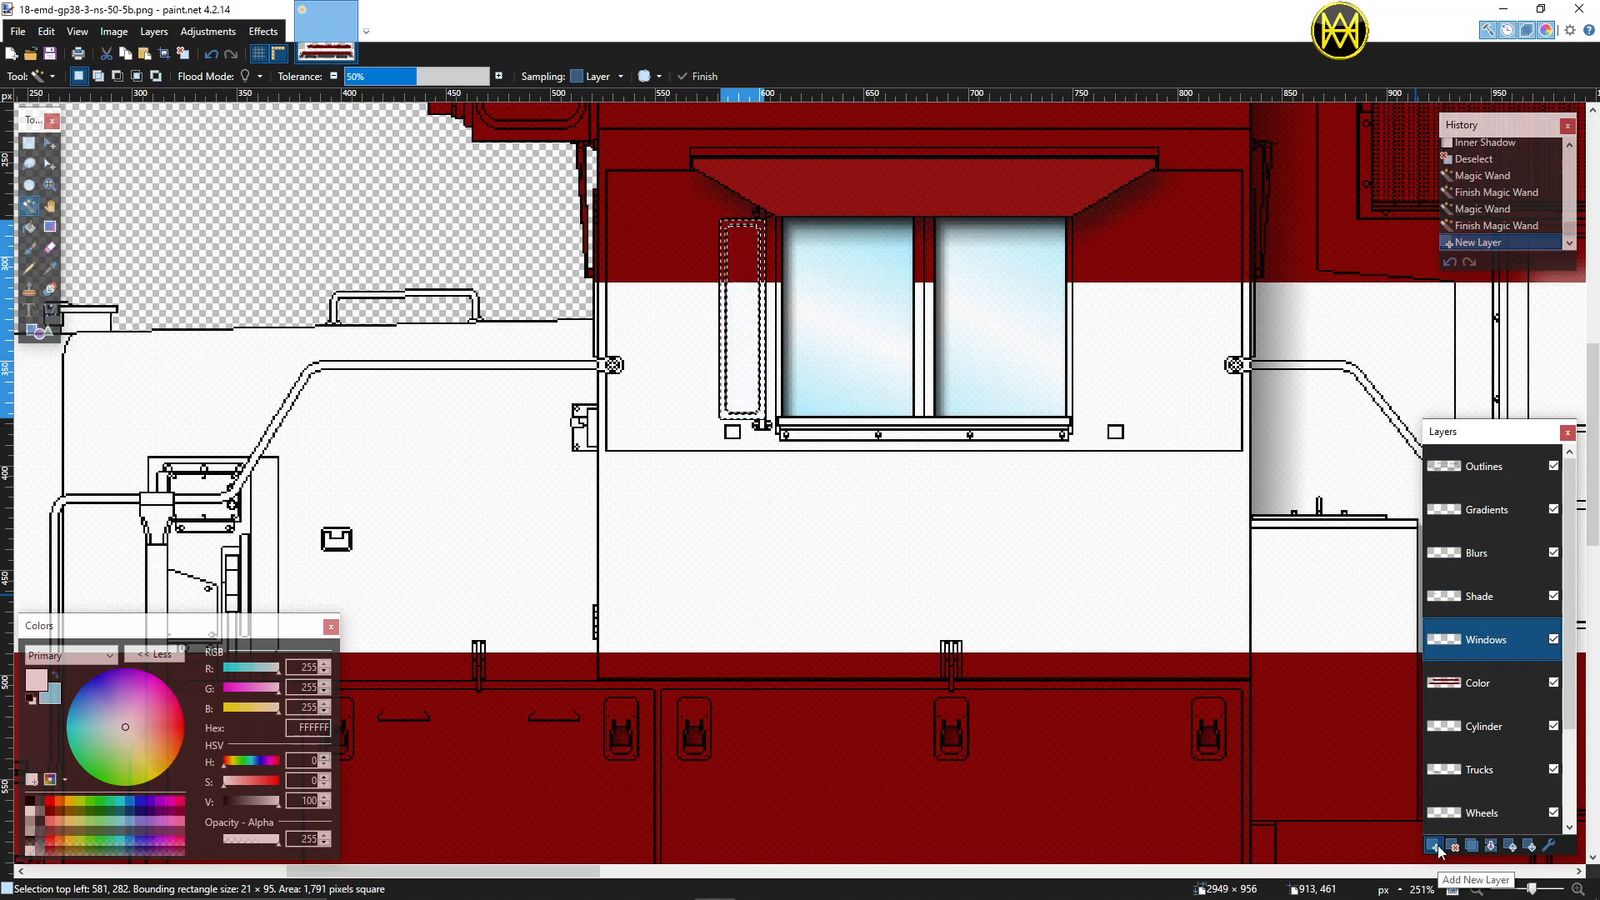
{"action": "double_click", "coordinate": [1483, 642]}
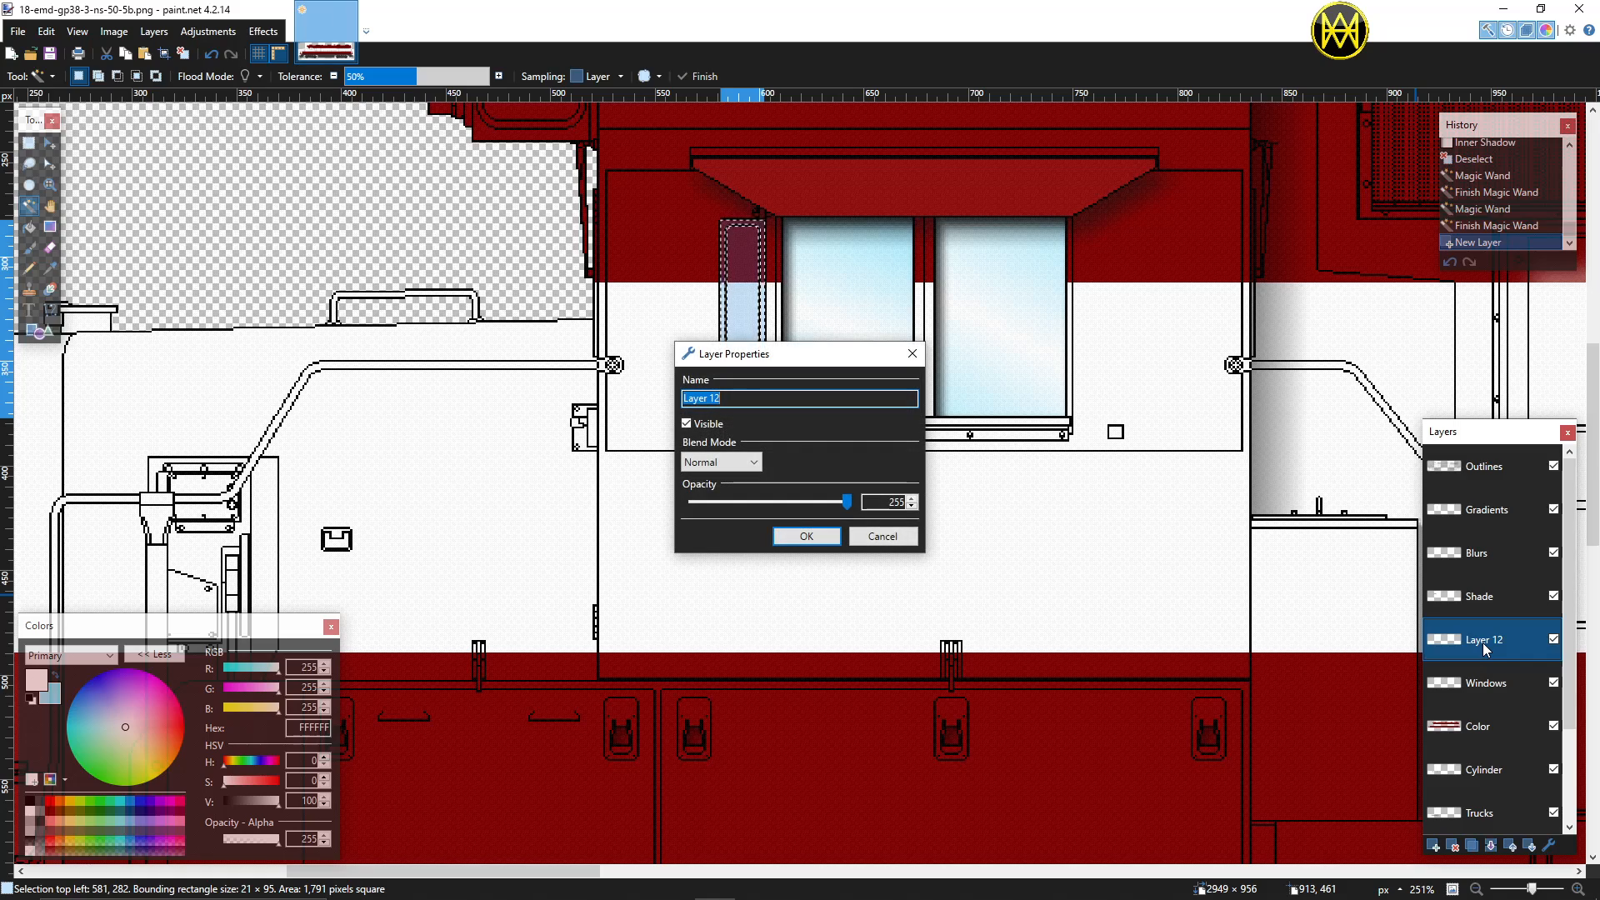
{"action": "type", "text": "Mirror"}
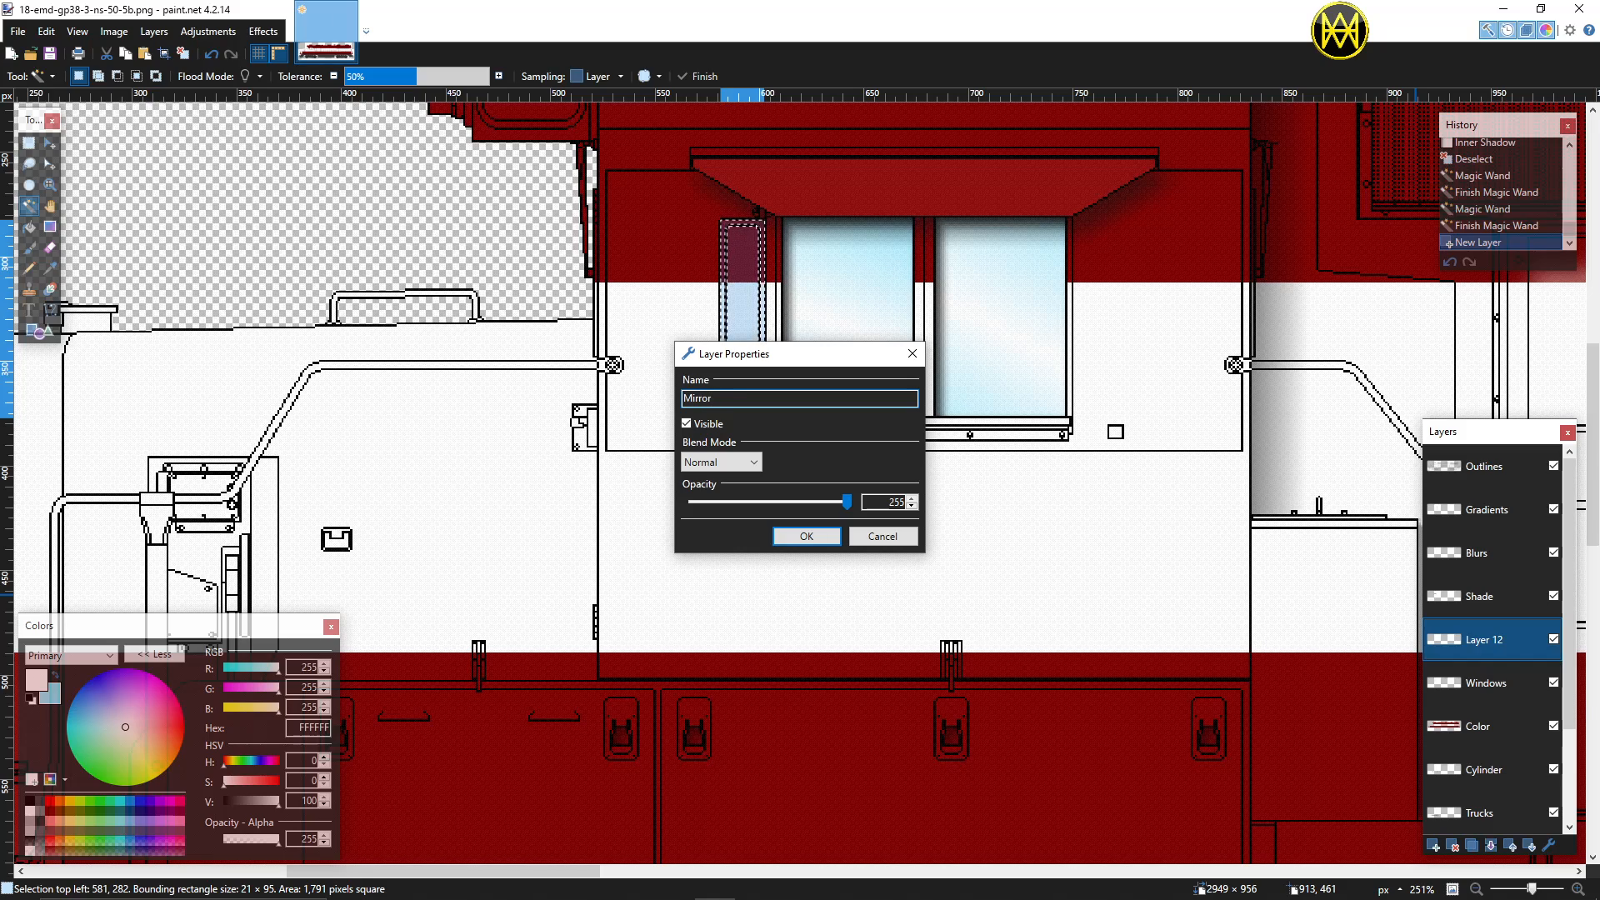
{"action": "left_click", "coordinate": [806, 536]}
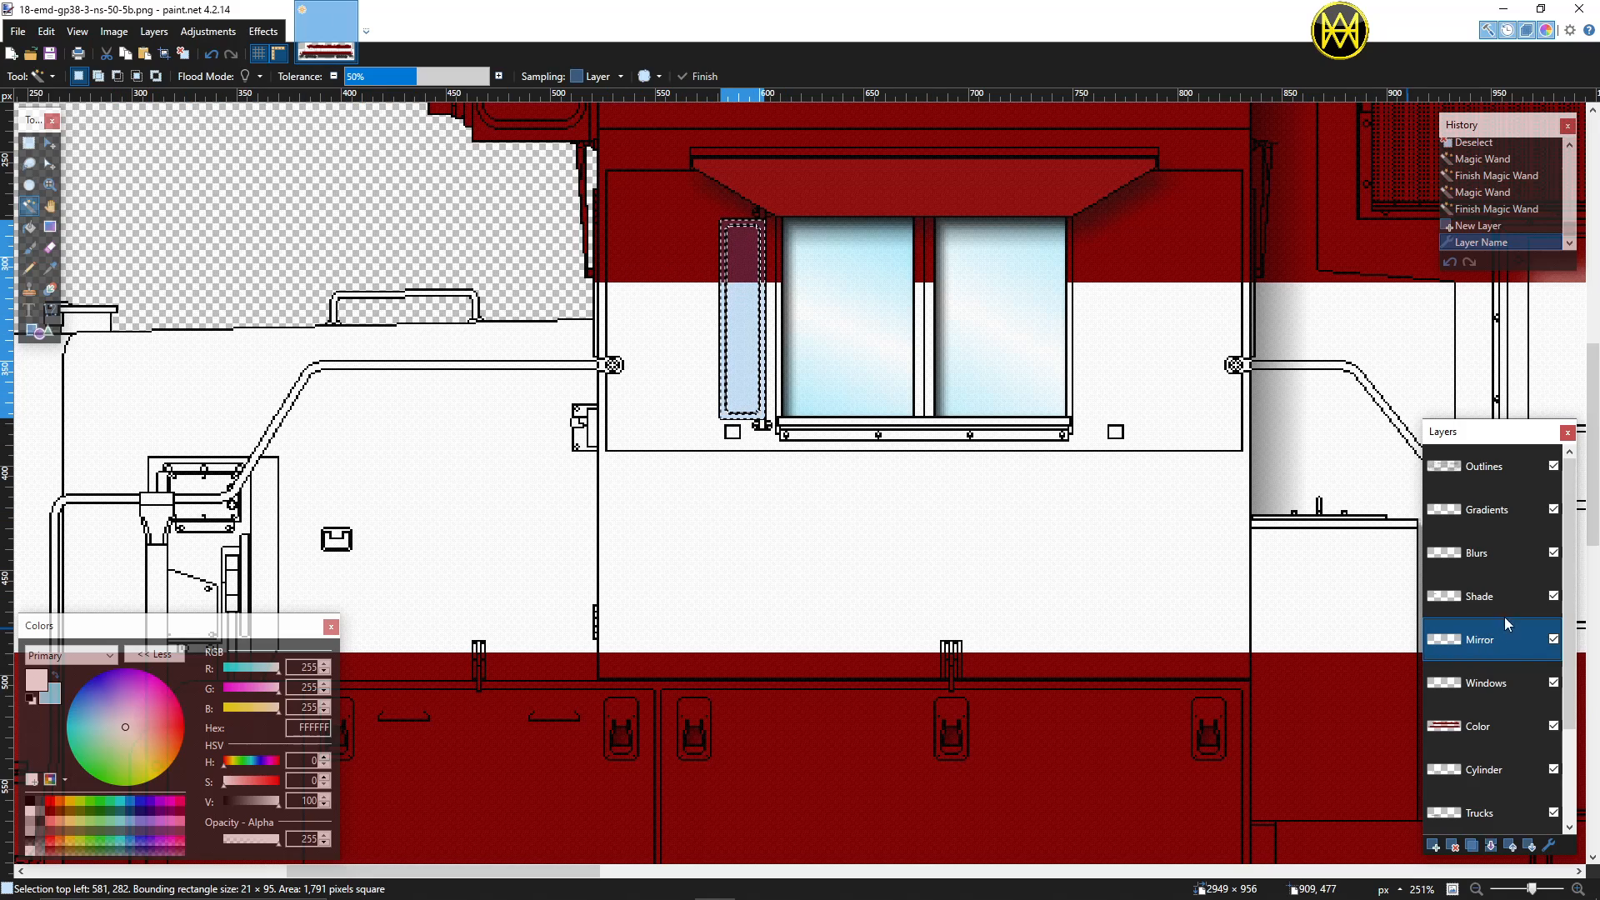
Step: Select only the mirror's frame and its upper and lower mounting brackets using the Outlines layer, and make the Mirror layer active
{"action": "left_click", "coordinate": [1489, 468]}
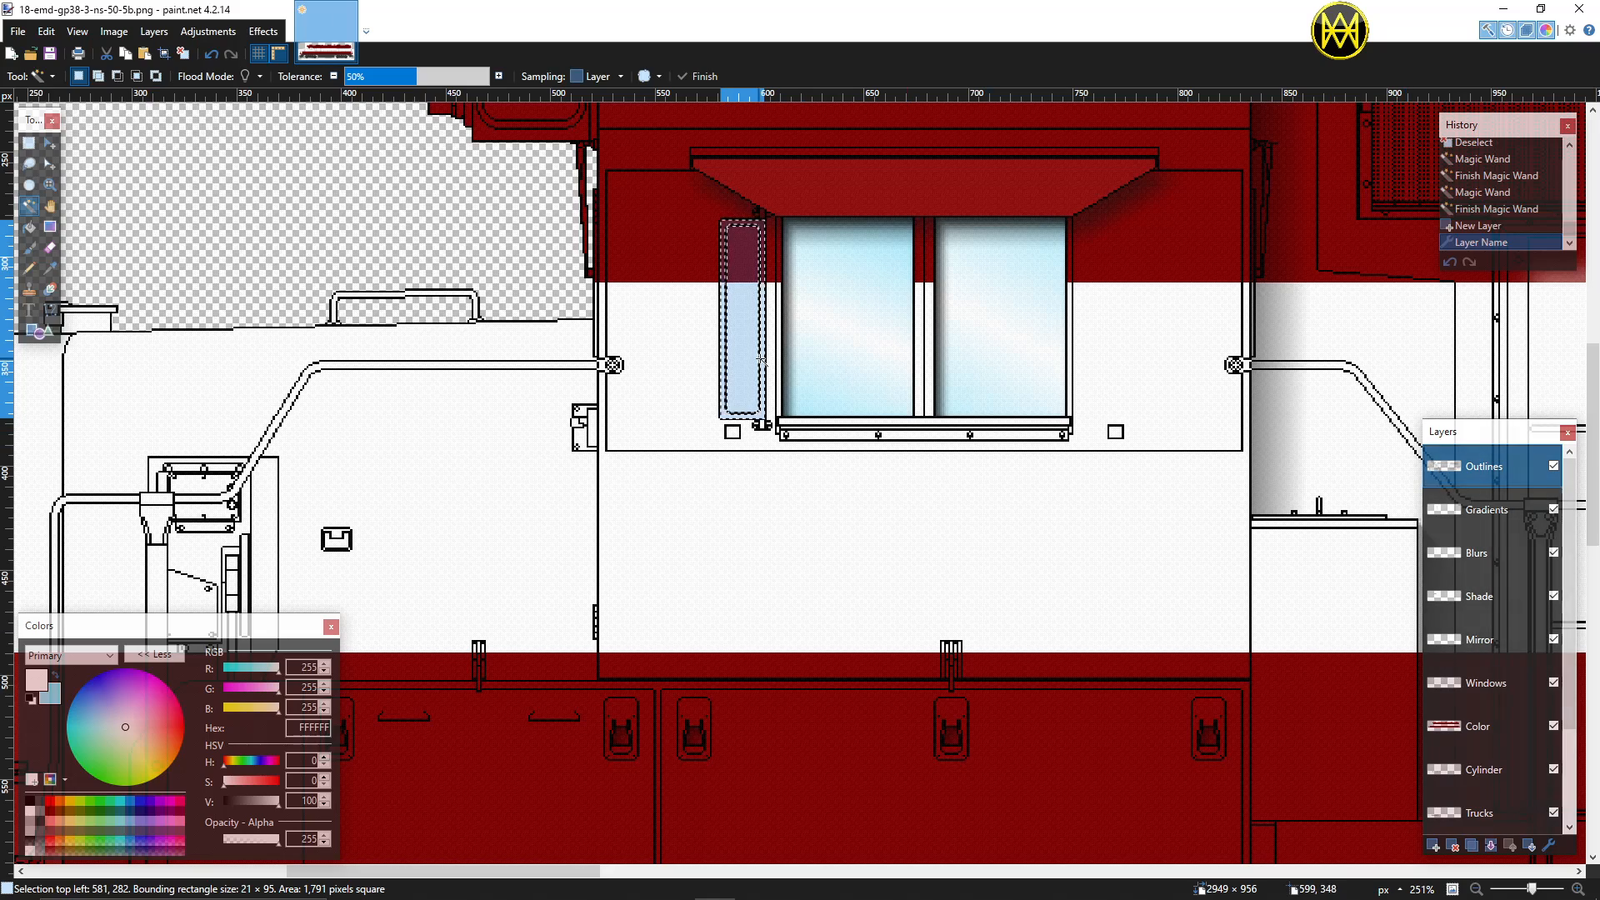
{"action": "left_click", "coordinate": [722, 346]}
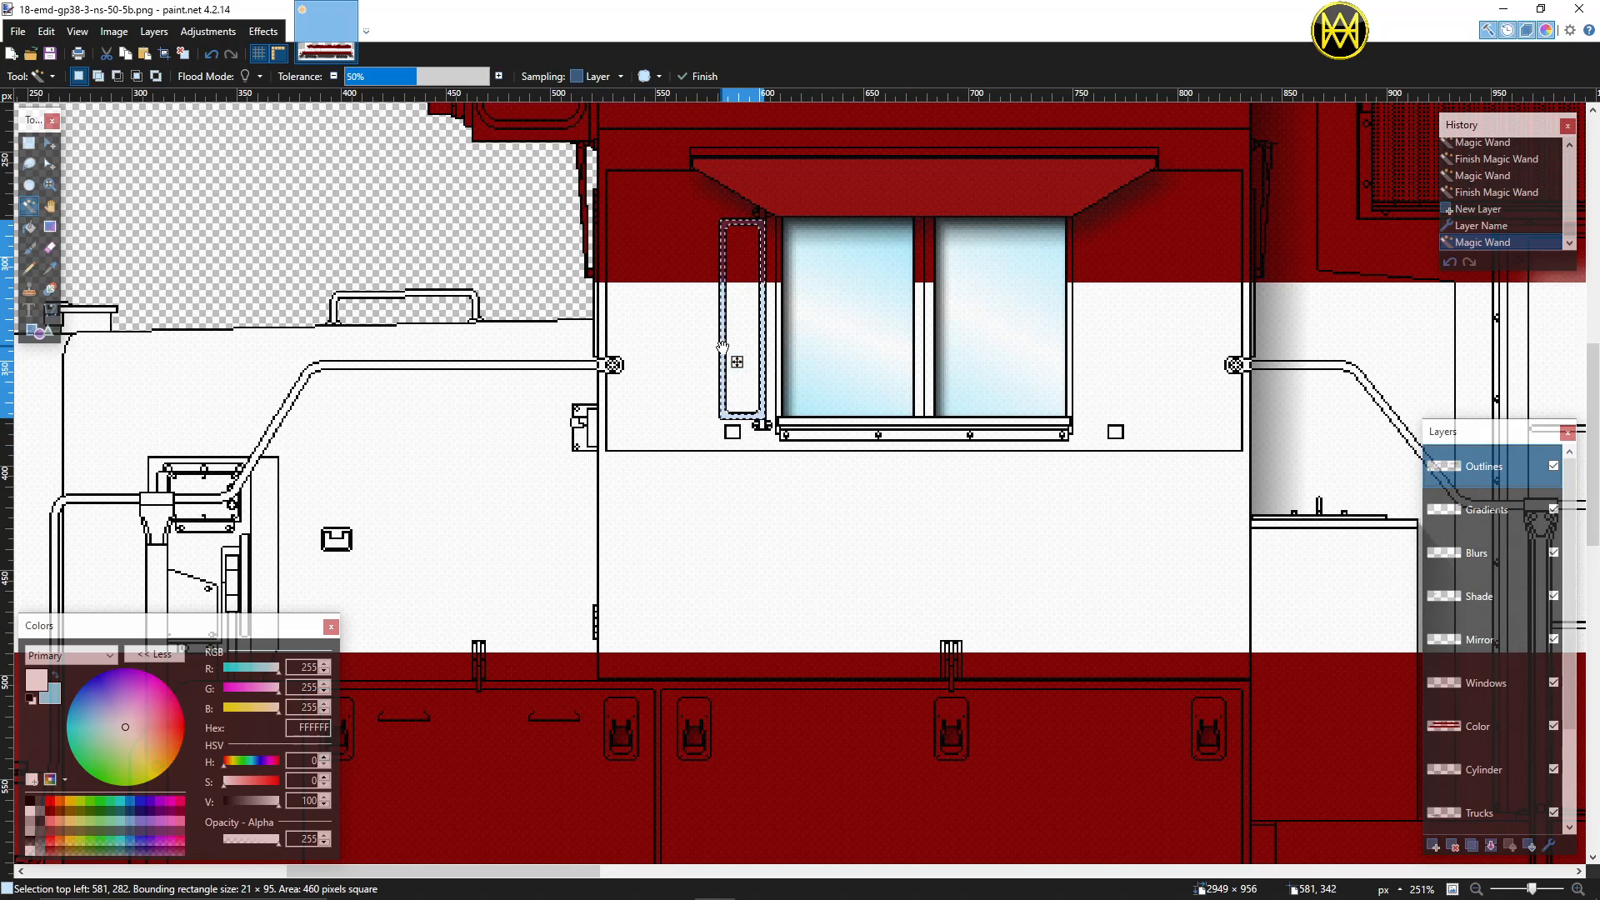
{"action": "left_click", "coordinate": [763, 425], "text": "ctrl"}
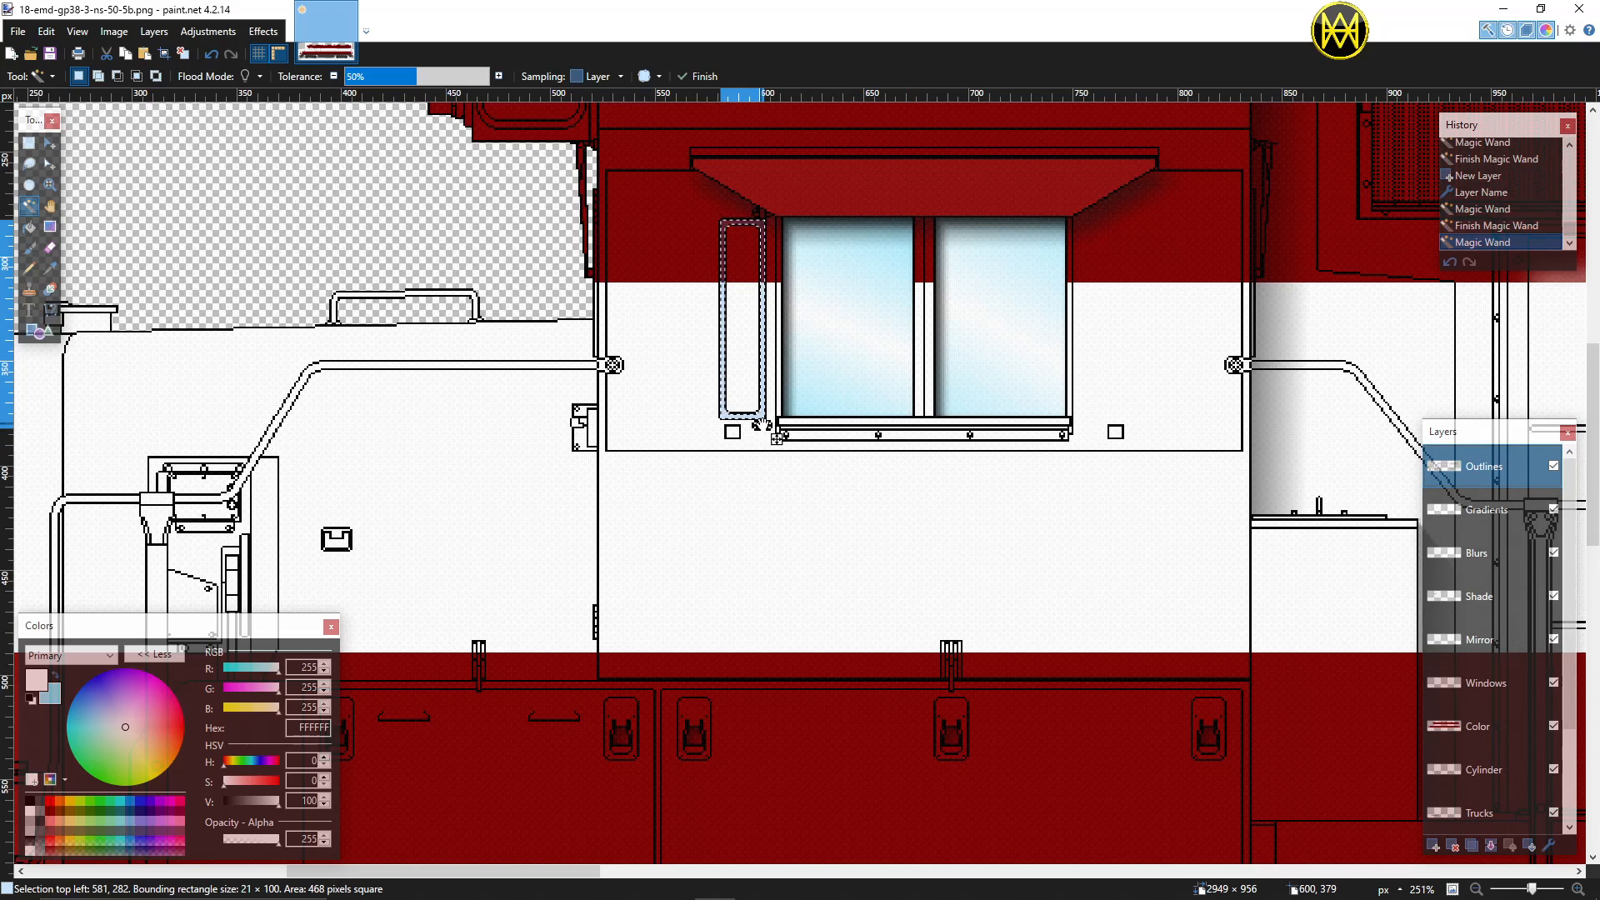
{"action": "left_click", "coordinate": [761, 215], "text": "ctrl"}
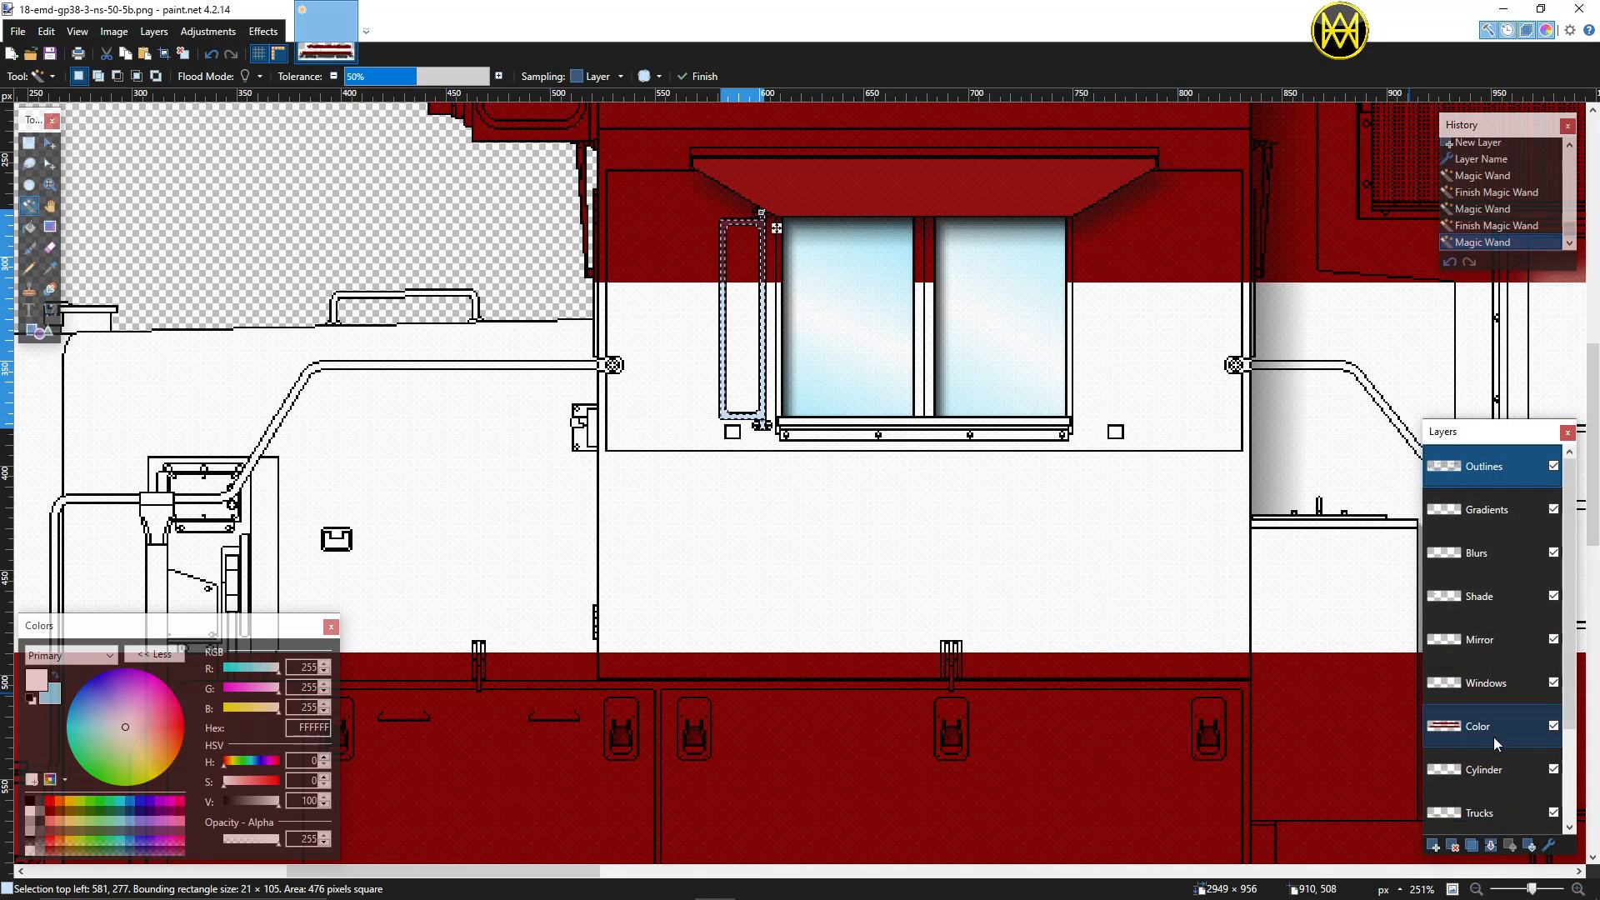
{"action": "left_click", "coordinate": [1502, 642]}
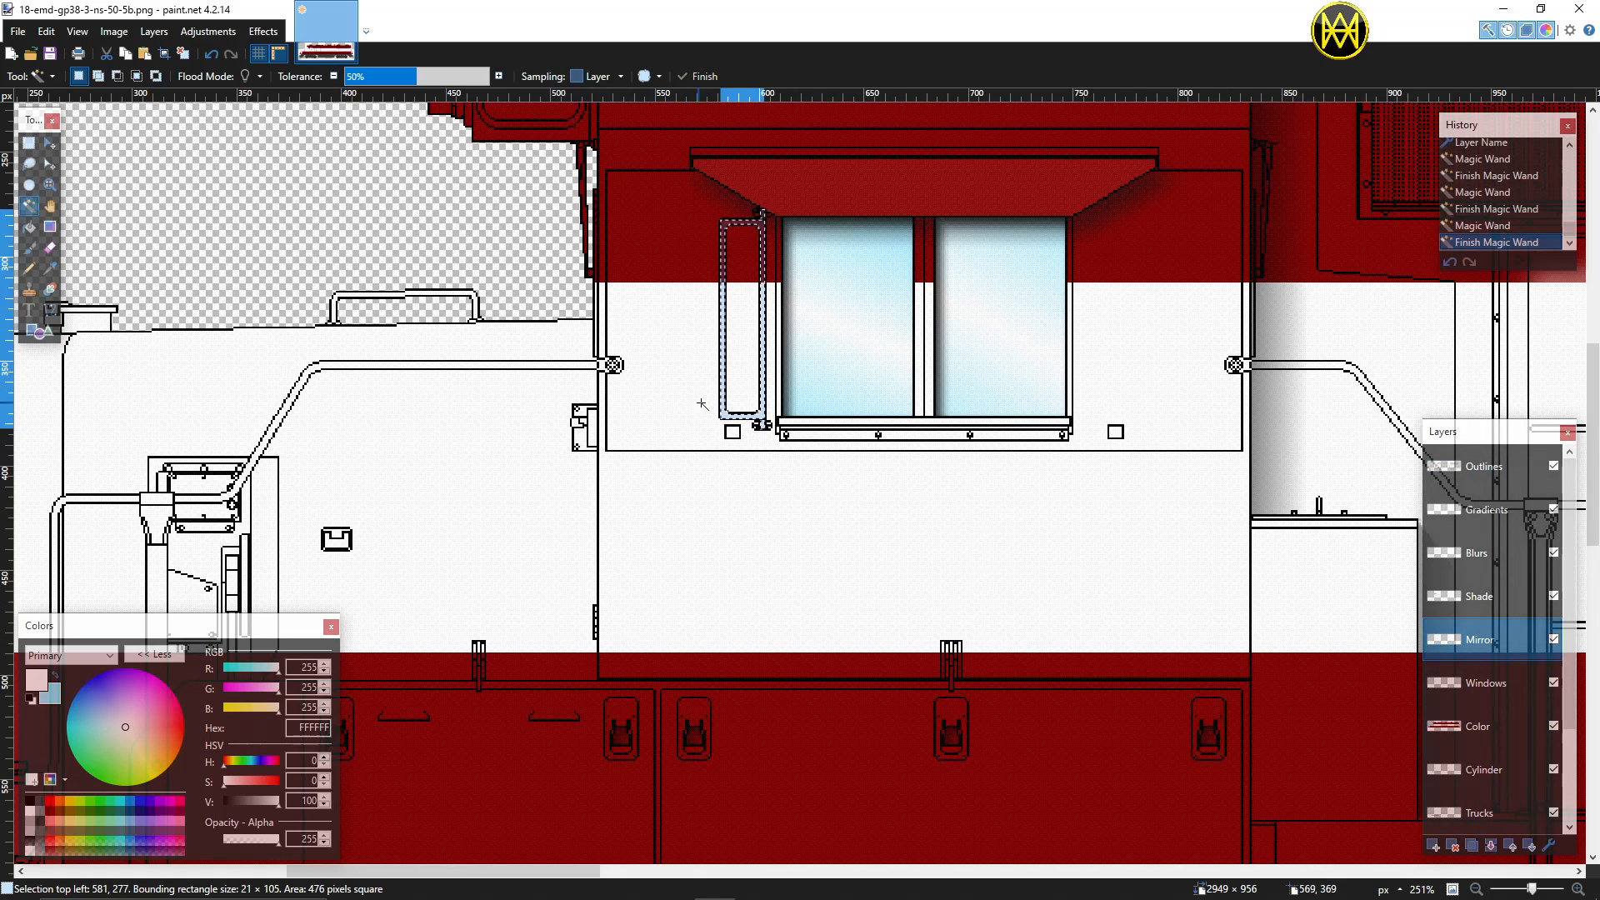
{"action": "left_click", "coordinate": [264, 32]}
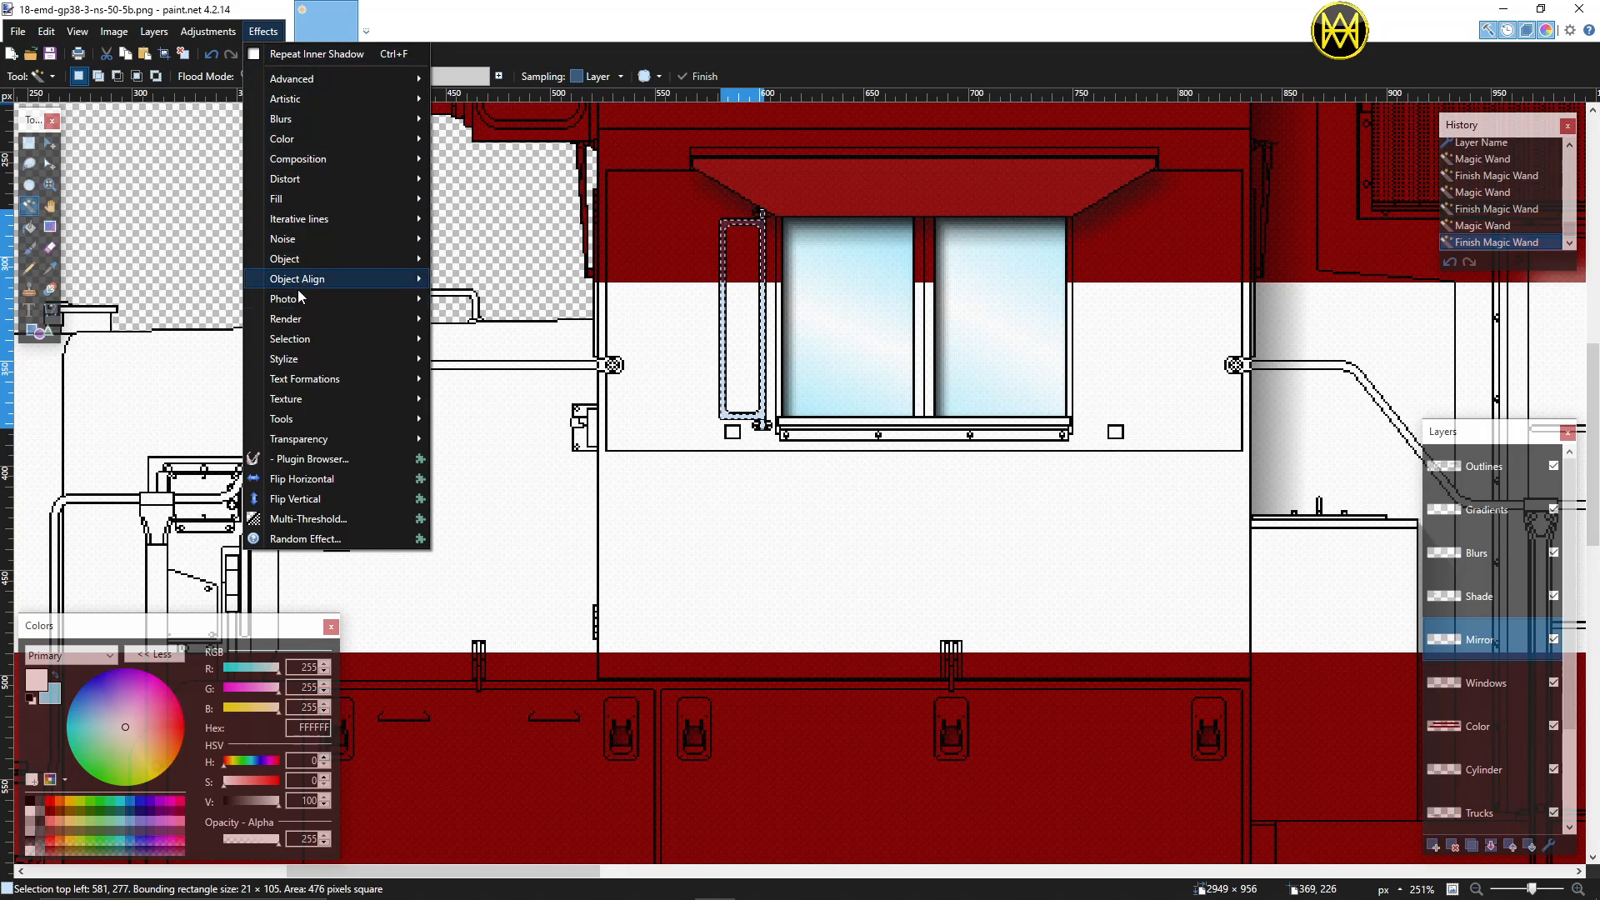
{"action": "mouse_move", "coordinate": [293, 342]}
{"action": "left_click", "coordinate": [457, 341]}
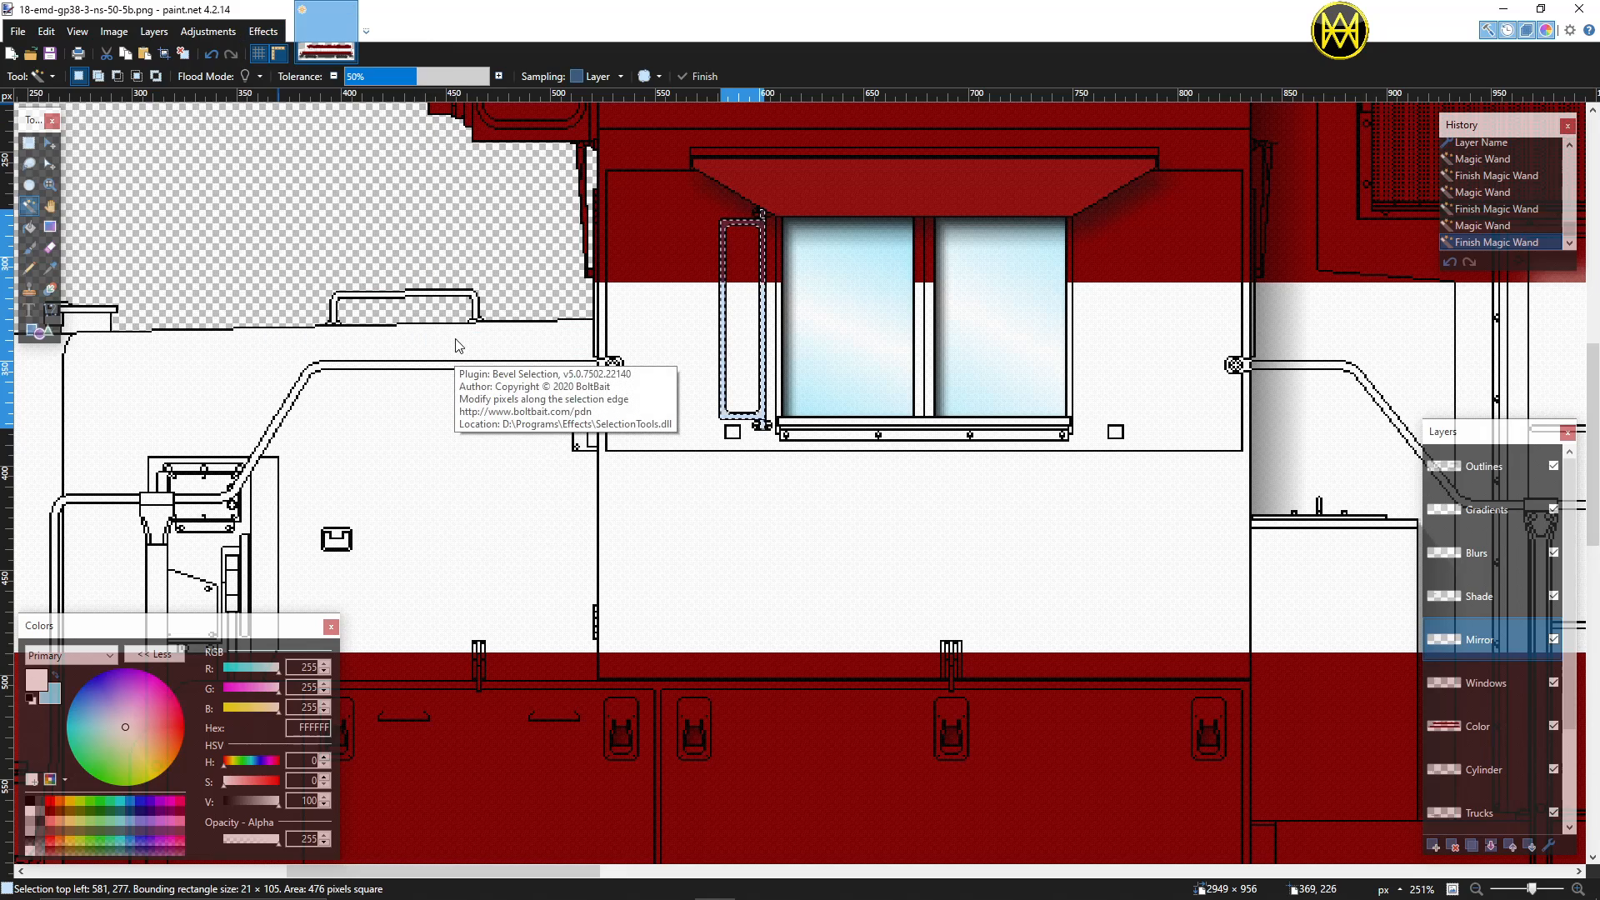
{"action": "left_click_drag", "start_coordinate": [720, 286], "coordinate": [380, 233]}
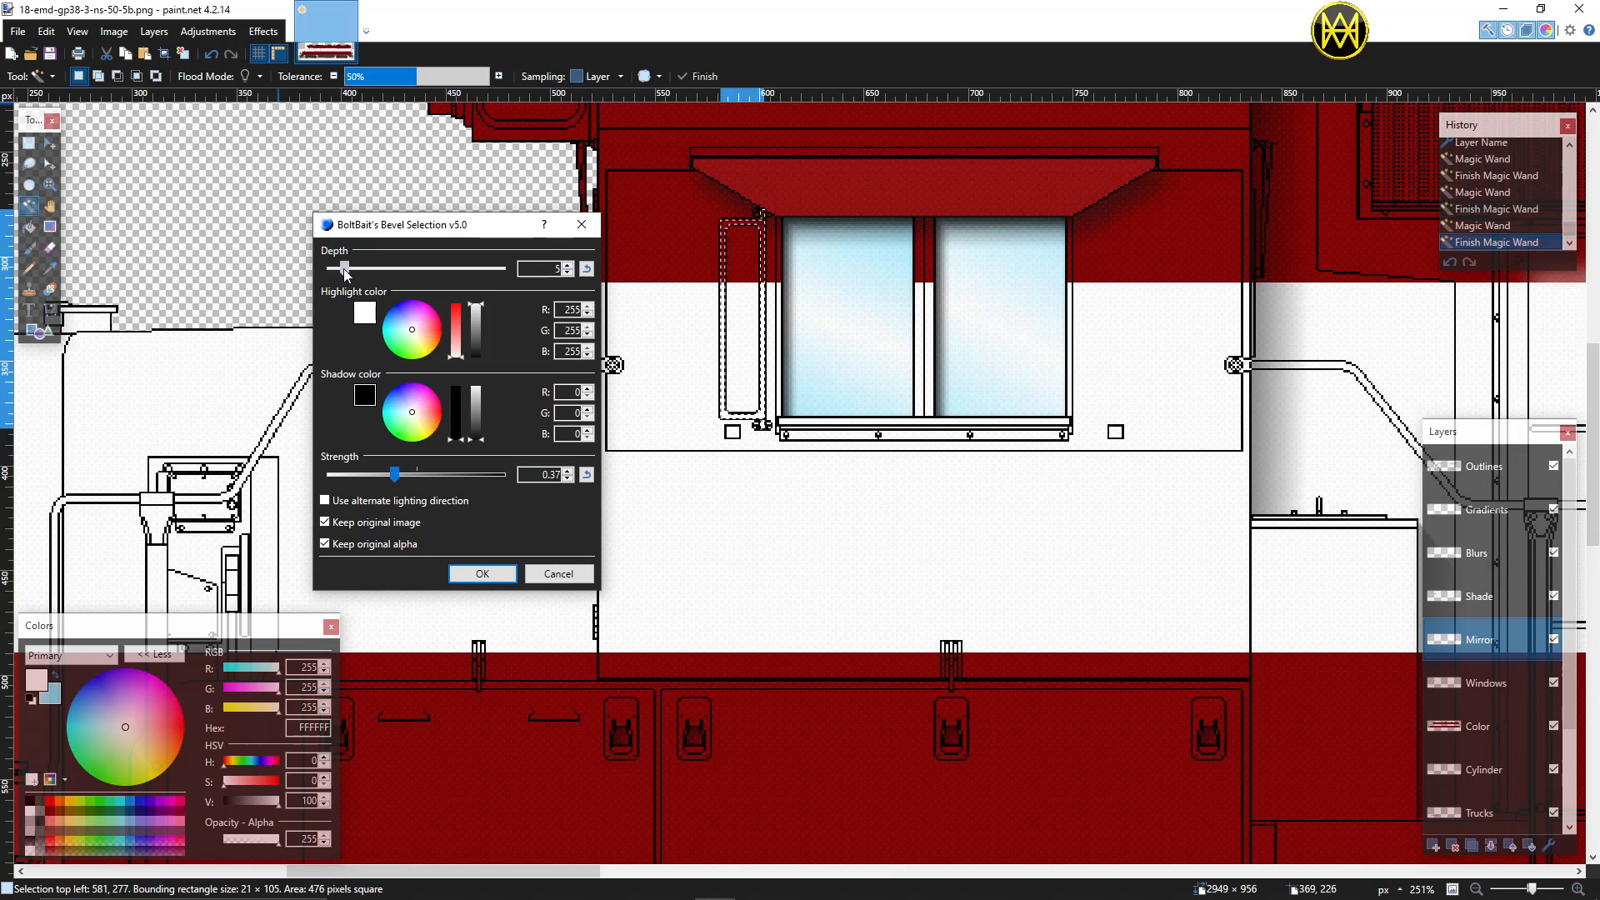
{"action": "left_click_drag", "start_coordinate": [333, 269], "coordinate": [331, 275]}
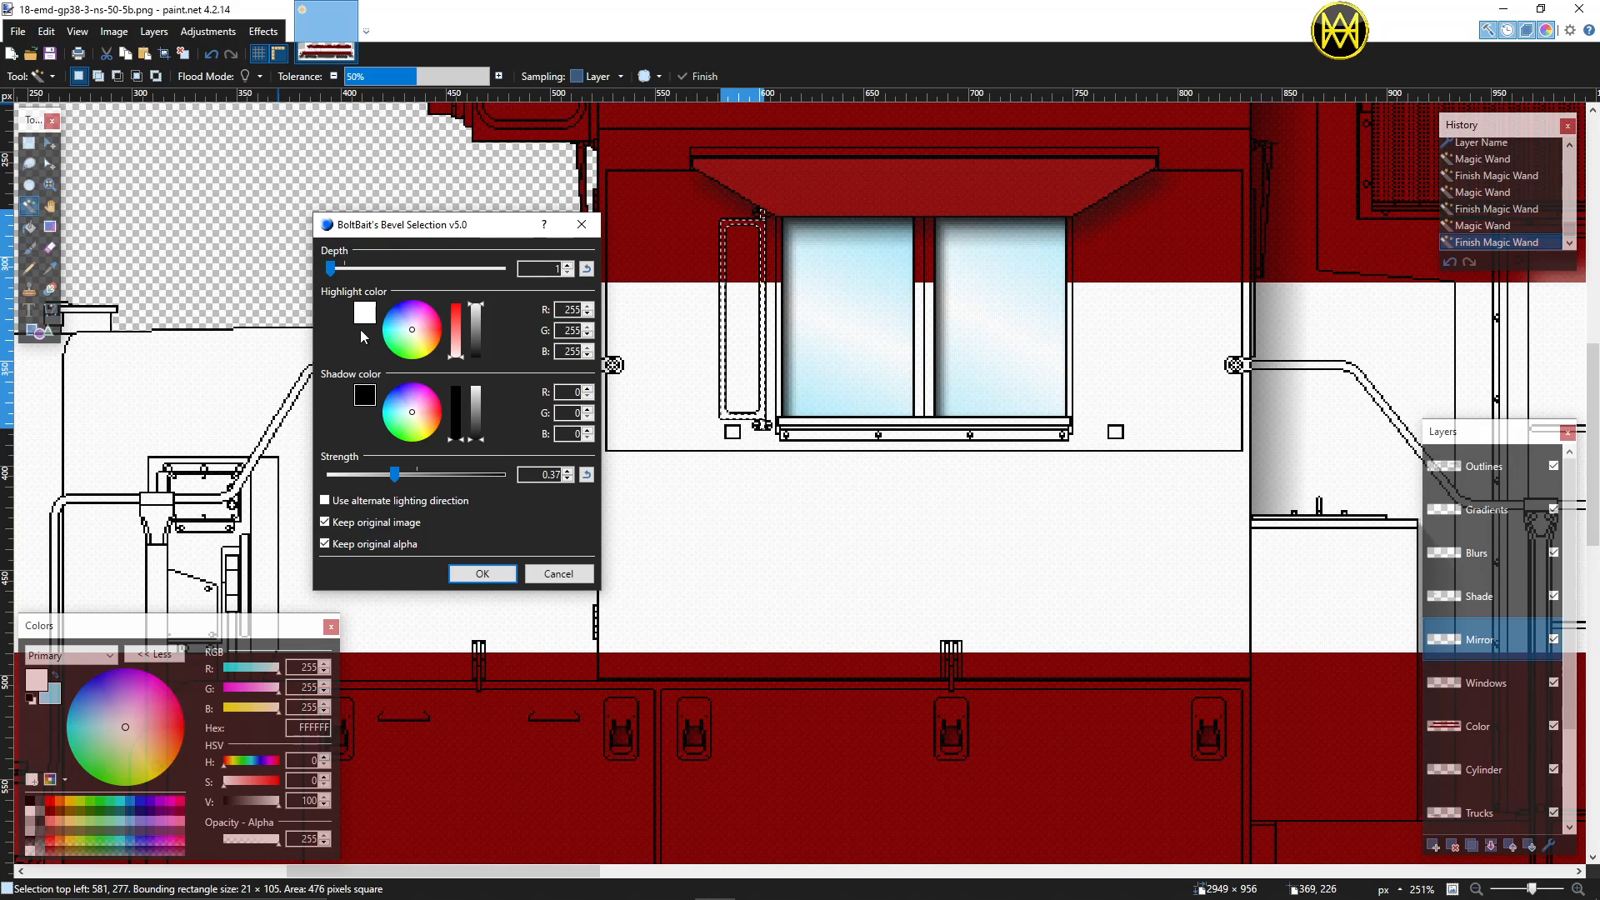
{"action": "left_click", "coordinate": [556, 574]}
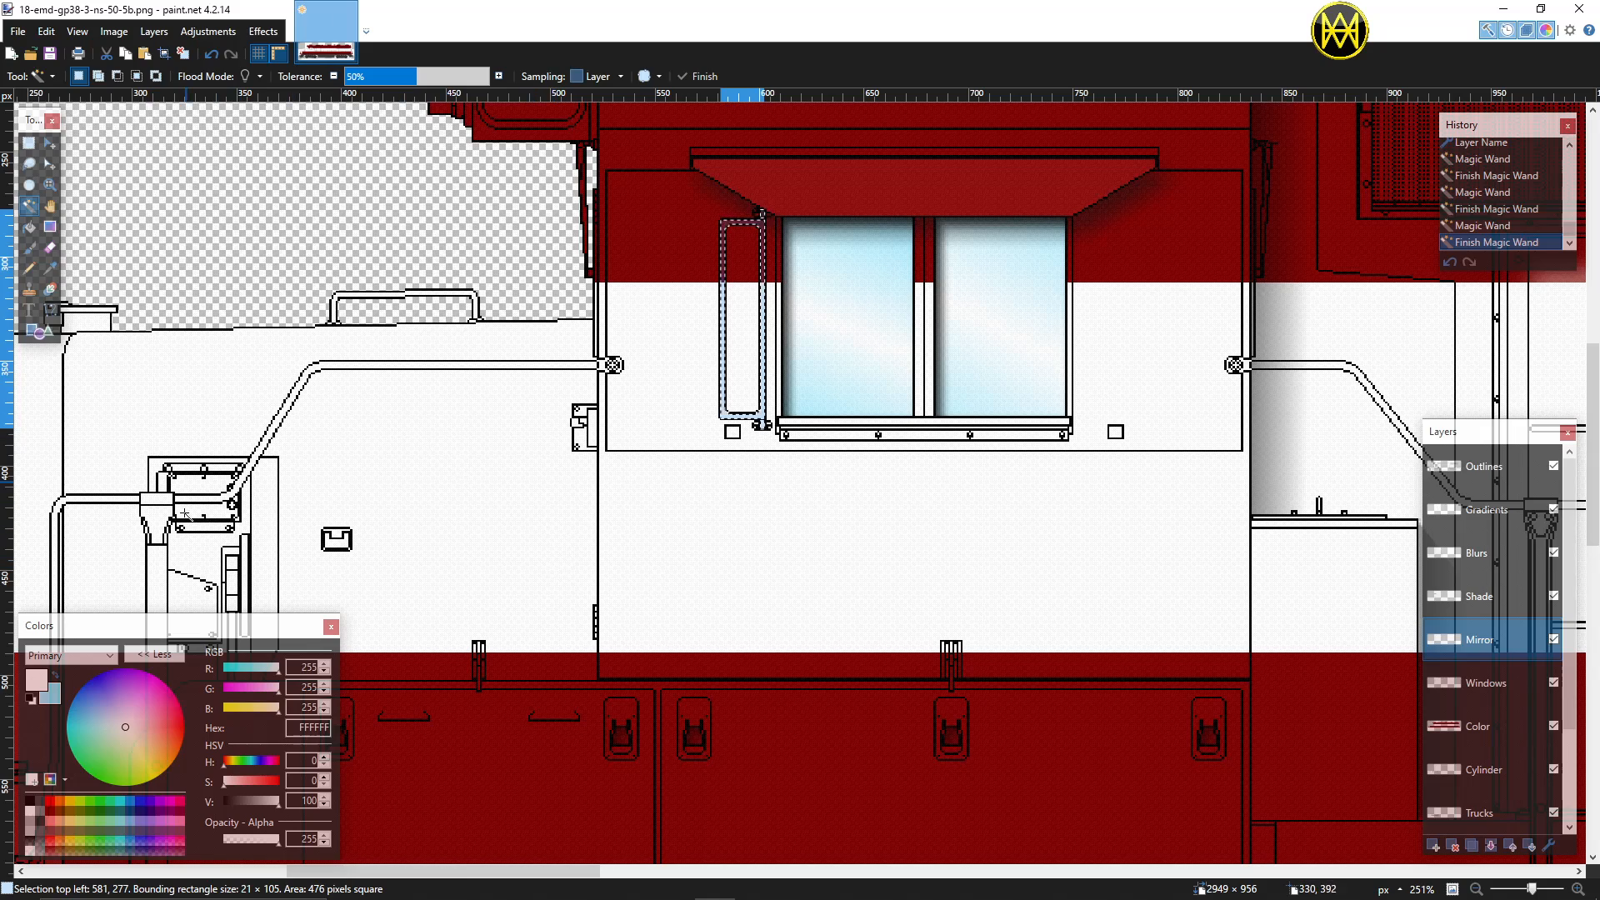
Step: Swap the primary and secondary colors, making light blue 96E8FF primary and white secondary
{"action": "left_click", "coordinate": [57, 686]}
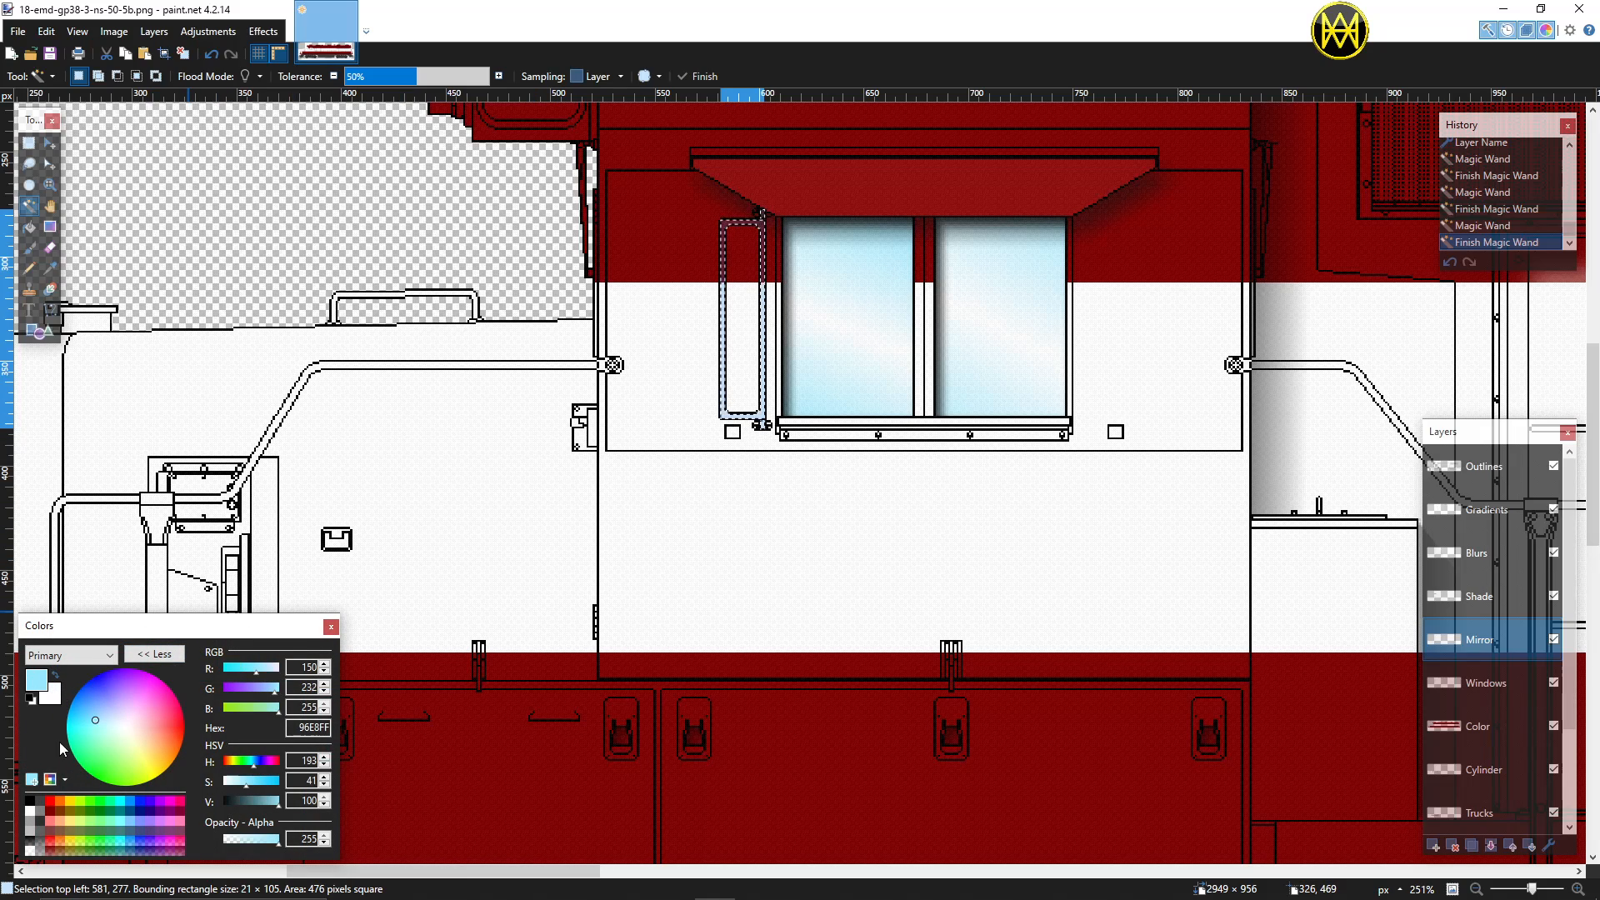
Step: Fill the selected side mirror frame on the Mirror layer with a diagonal black-and-white gradient, swapping the colors and extending it down-left
{"action": "left_click", "coordinate": [31, 801]}
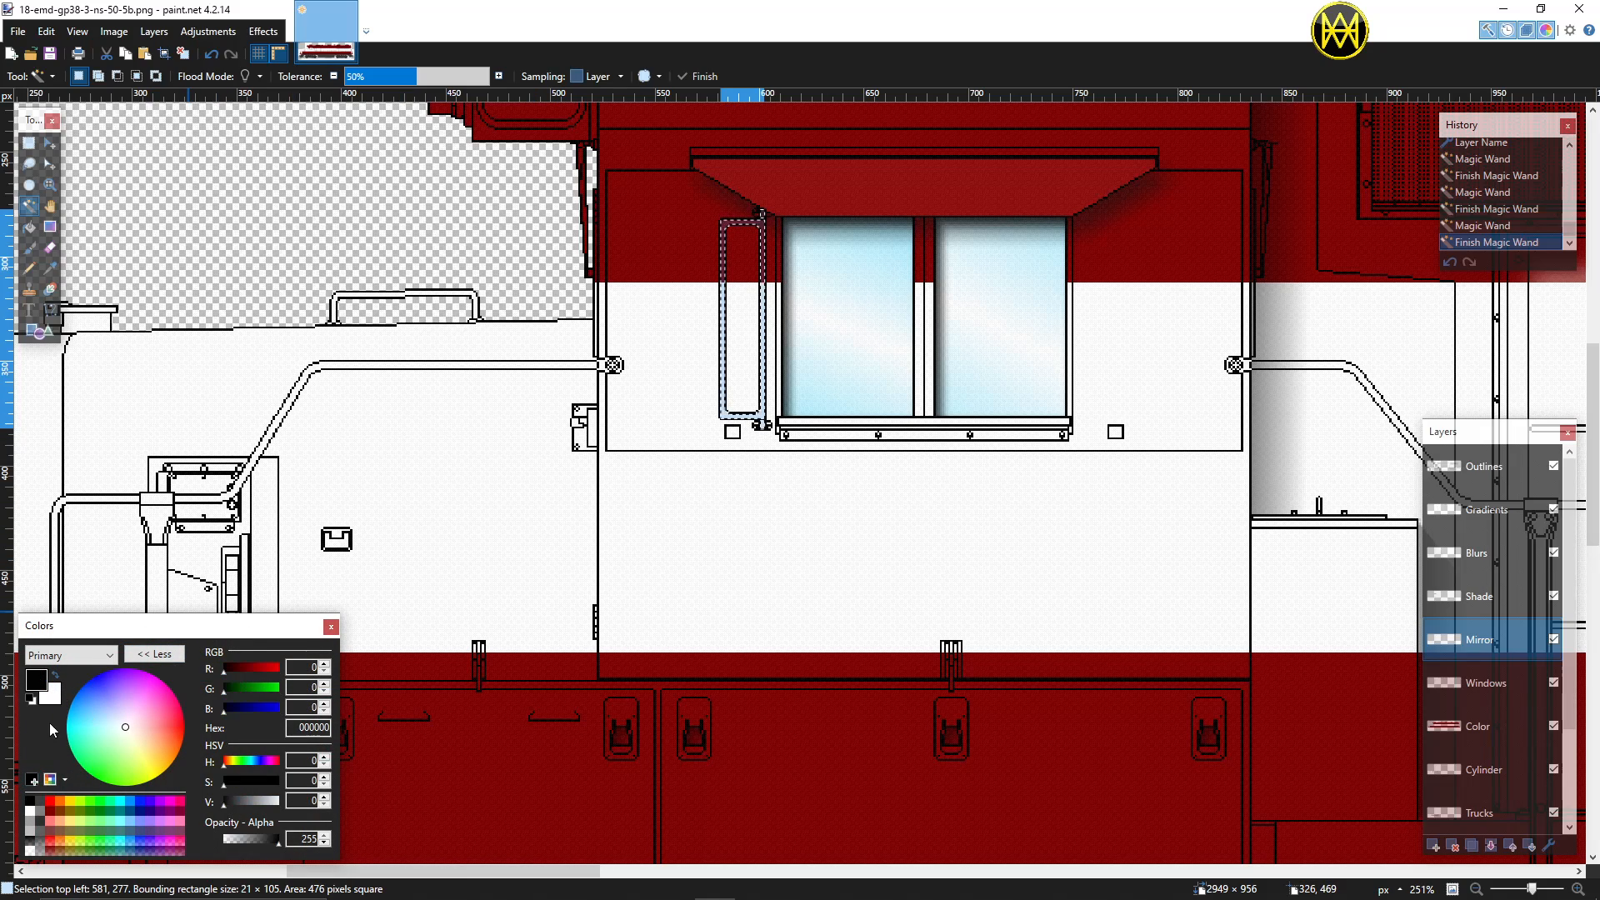
{"action": "left_click", "coordinate": [50, 226]}
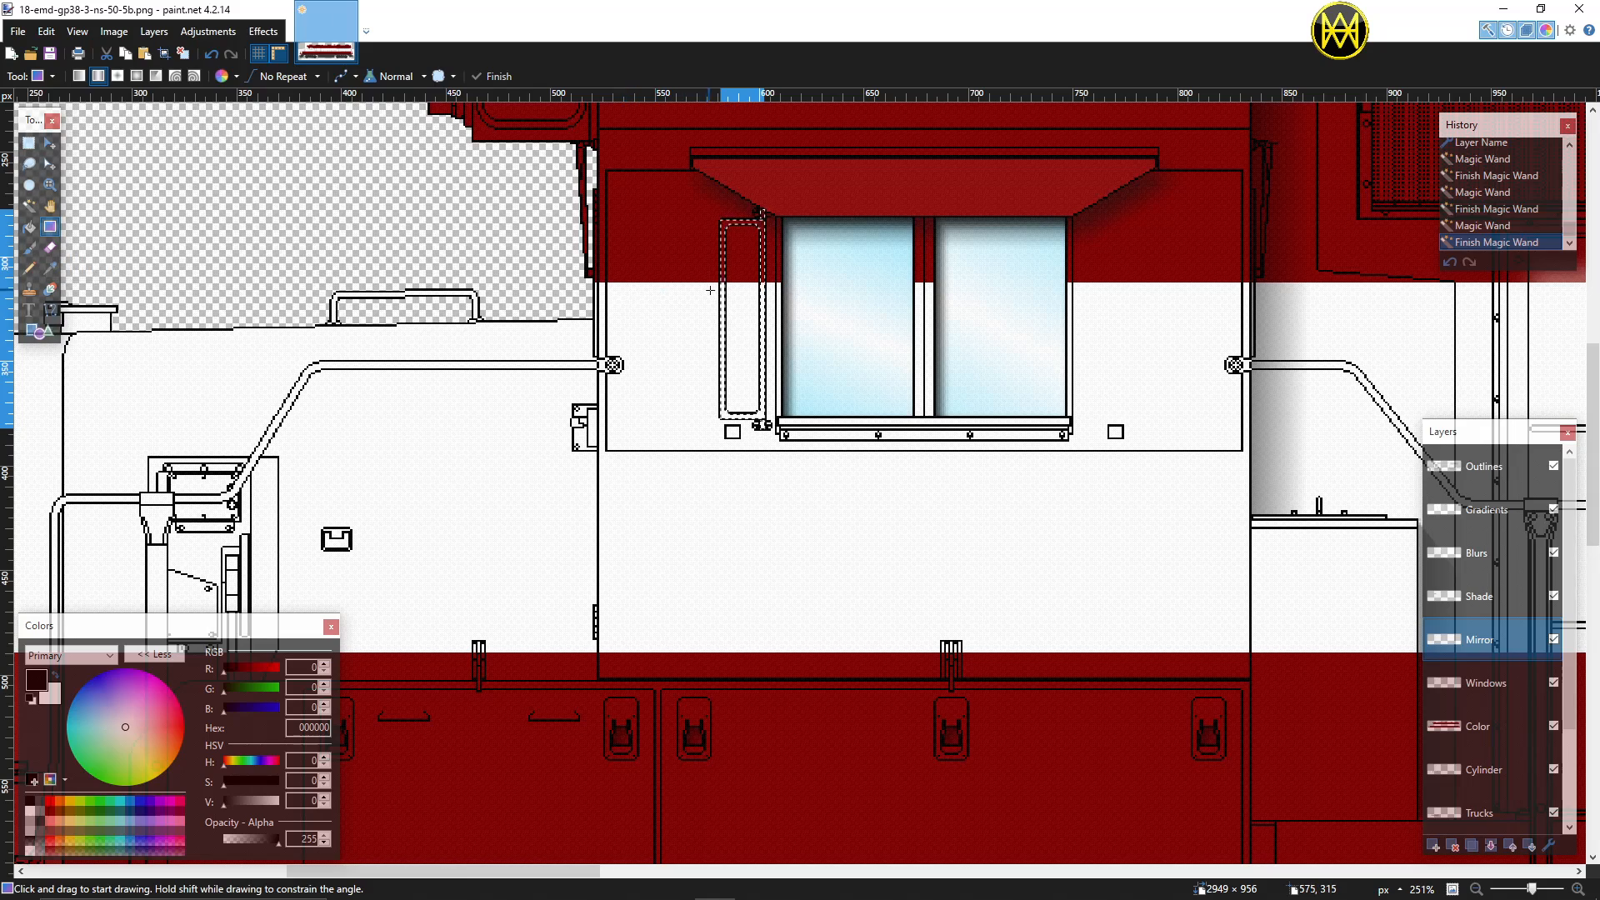
{"action": "left_click_drag", "start_coordinate": [712, 290], "coordinate": [665, 370]}
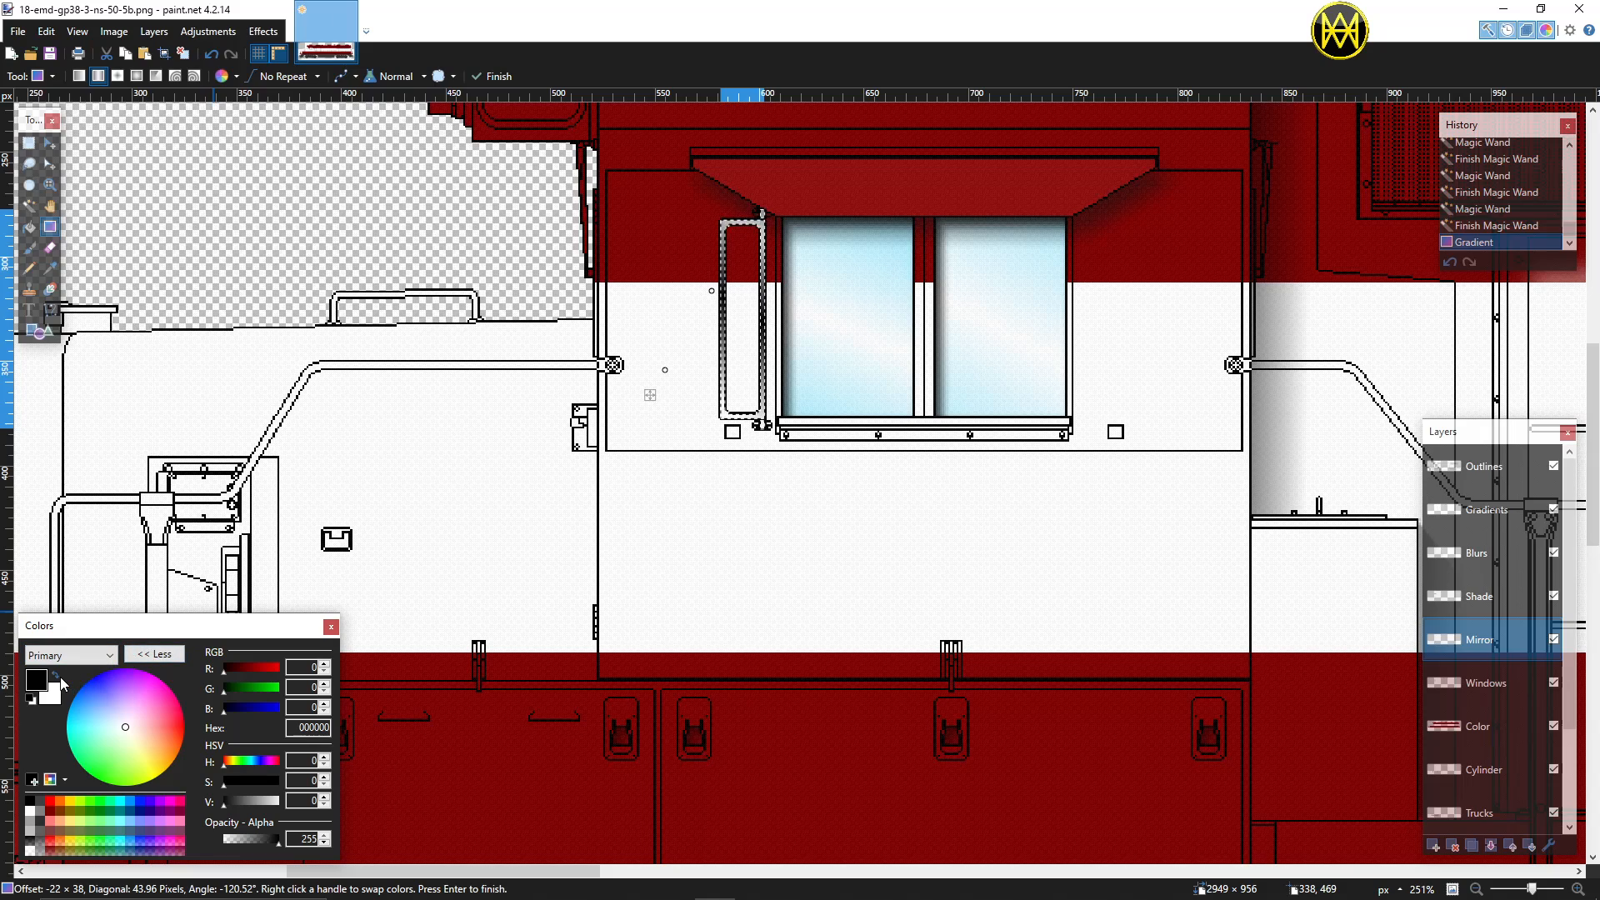
{"action": "key", "text": "x"}
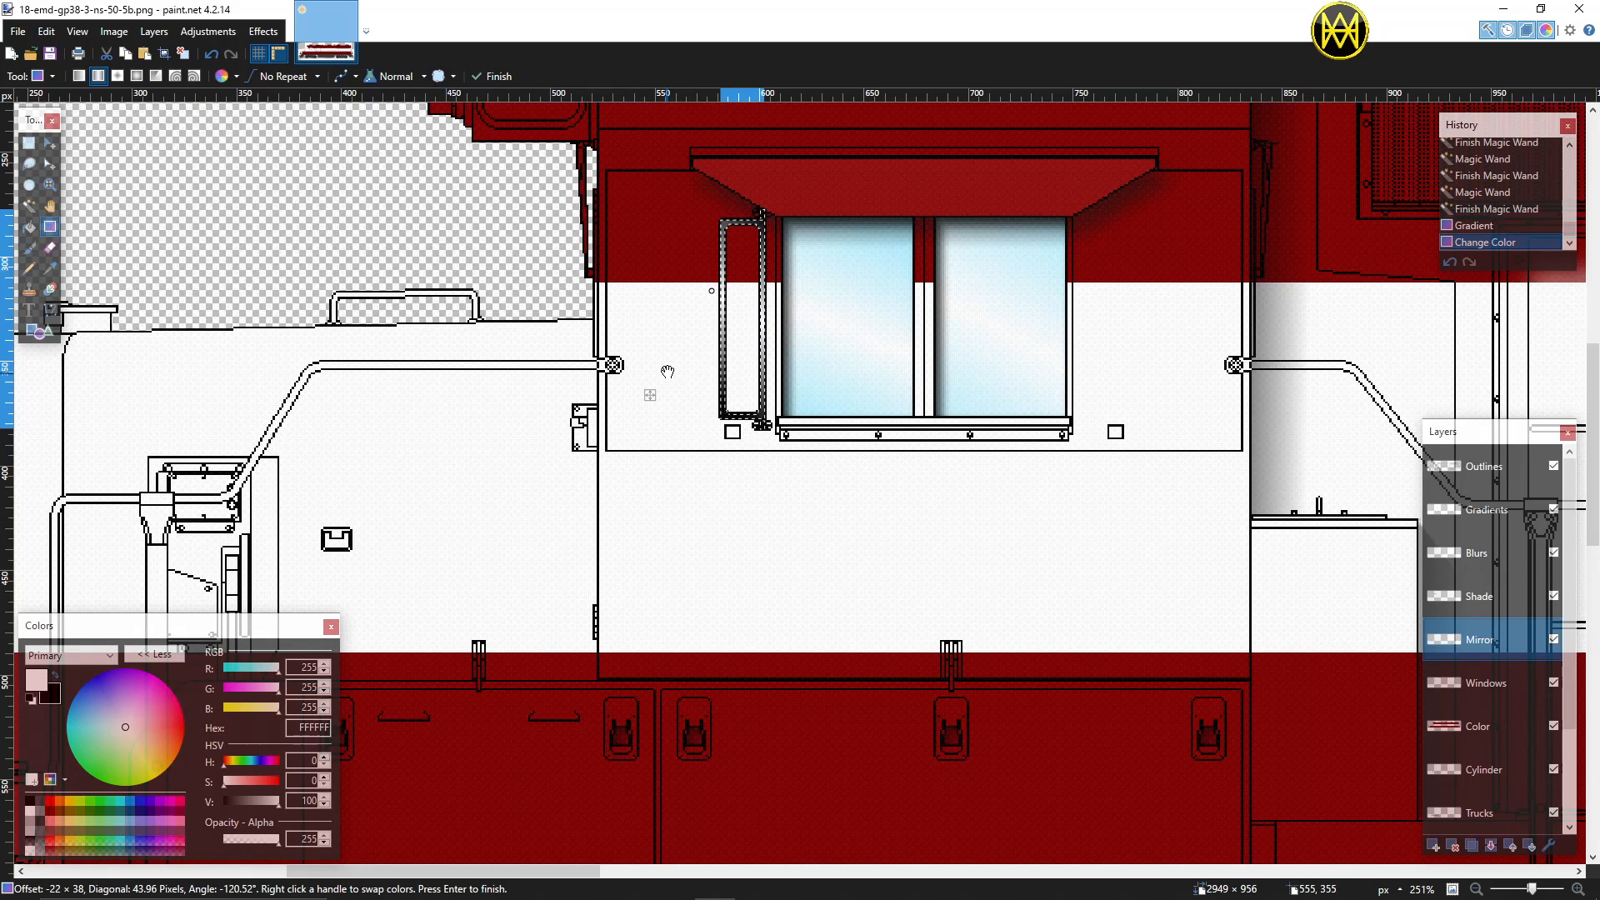
{"action": "left_click_drag", "start_coordinate": [665, 370], "coordinate": [588, 483]}
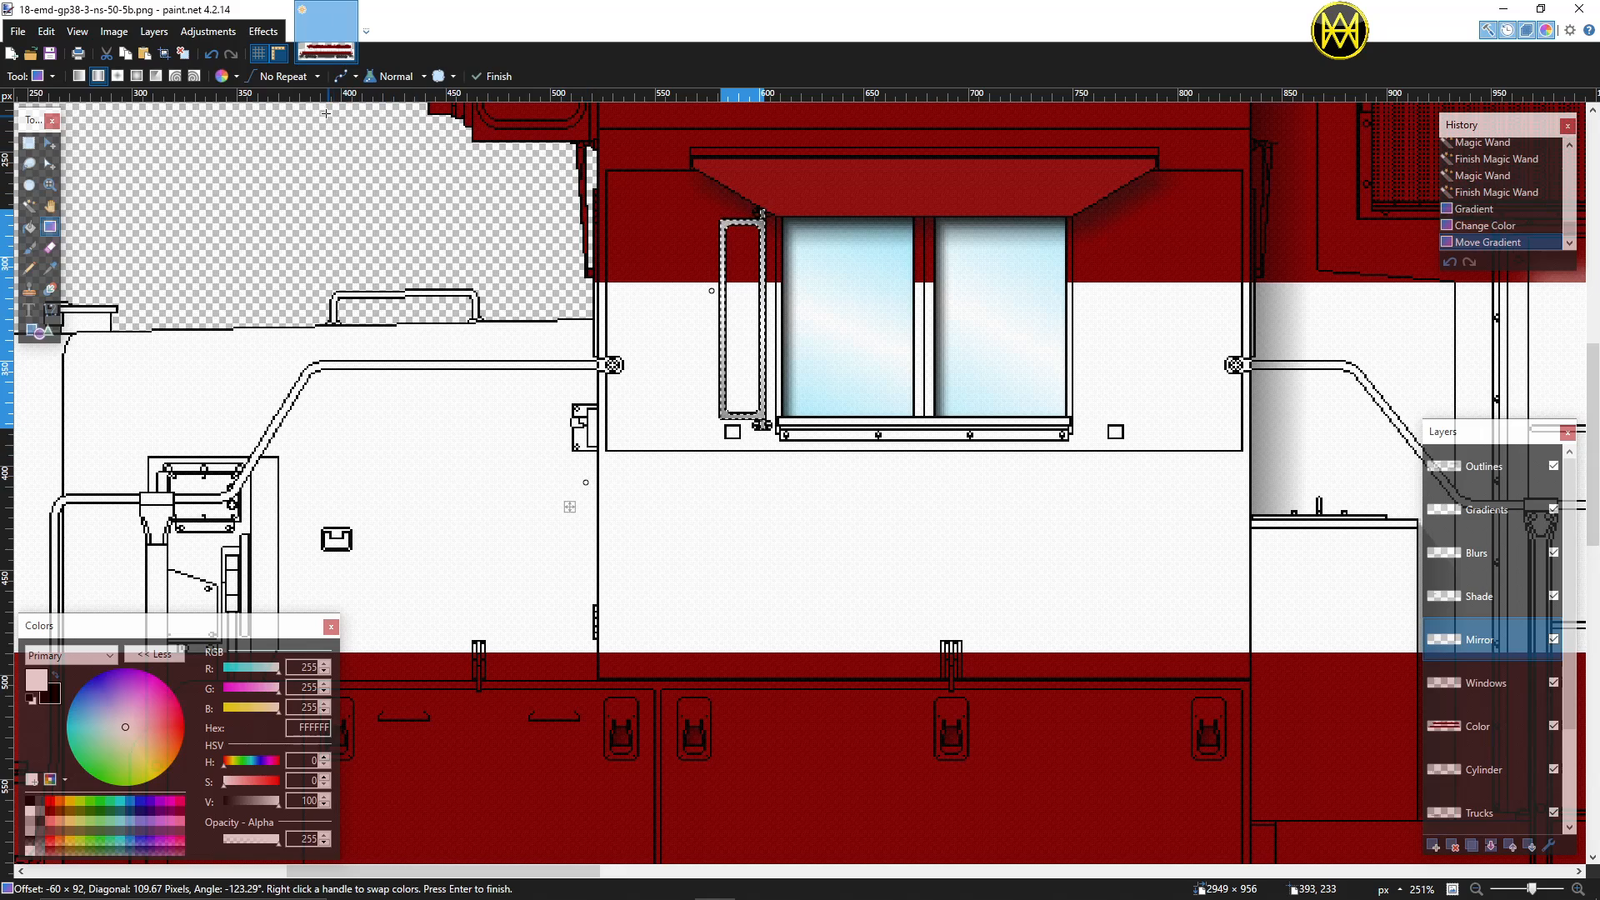
Step: Apply Bevel Selection to the mirror frame with depth 1 and strength 0.44, keeping the original image and alpha
{"action": "left_click", "coordinate": [263, 31]}
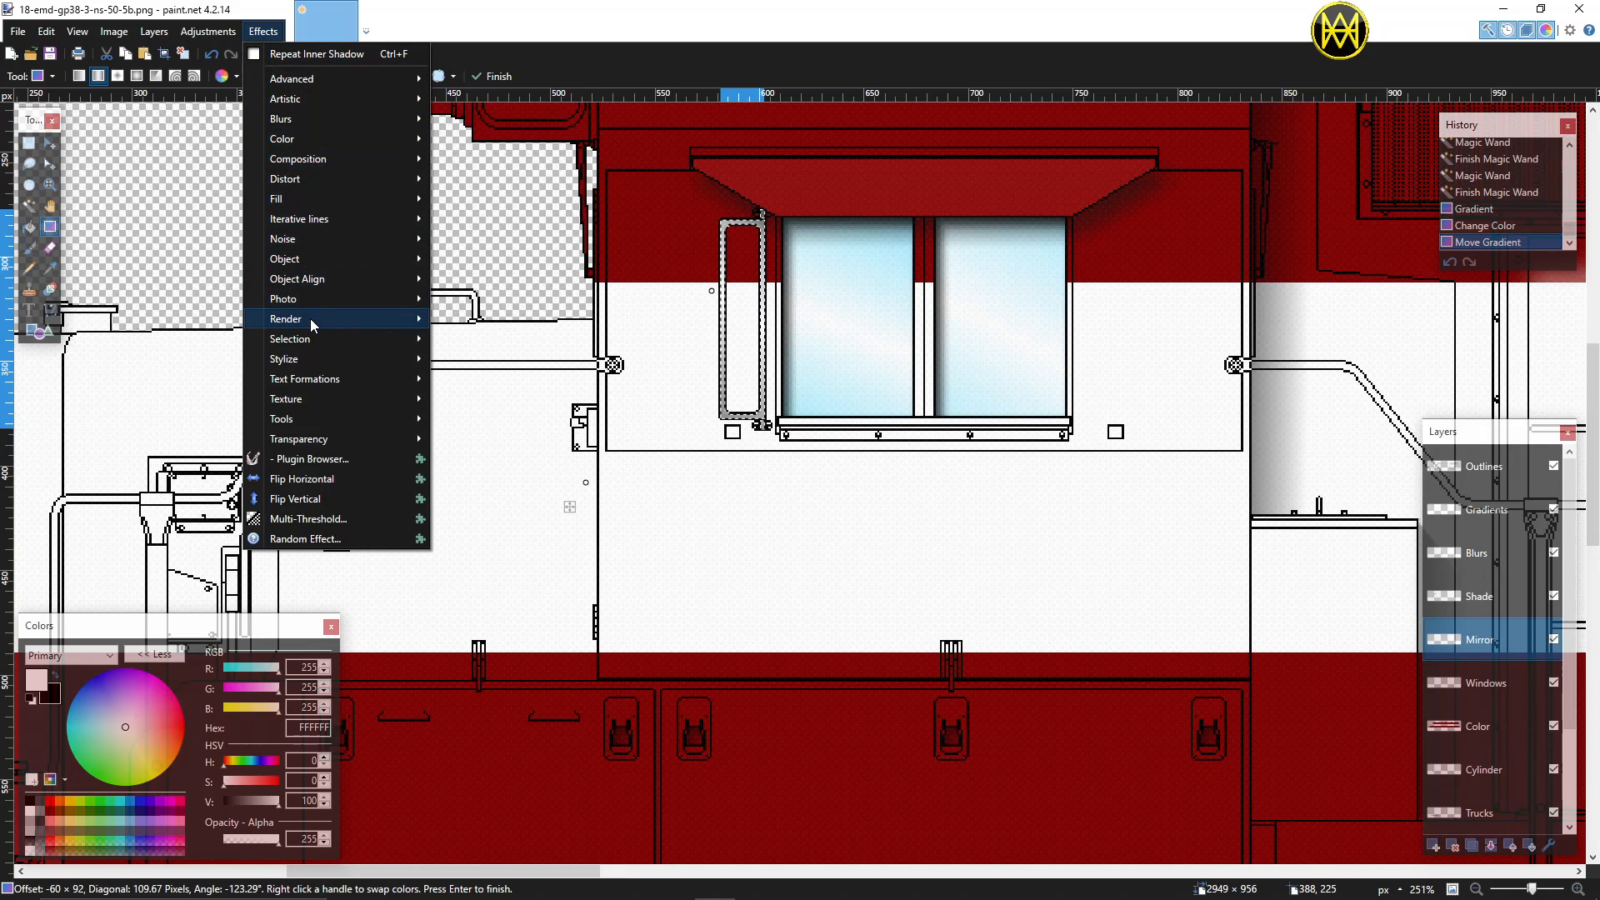
{"action": "mouse_move", "coordinate": [309, 340]}
{"action": "left_click", "coordinate": [494, 340]}
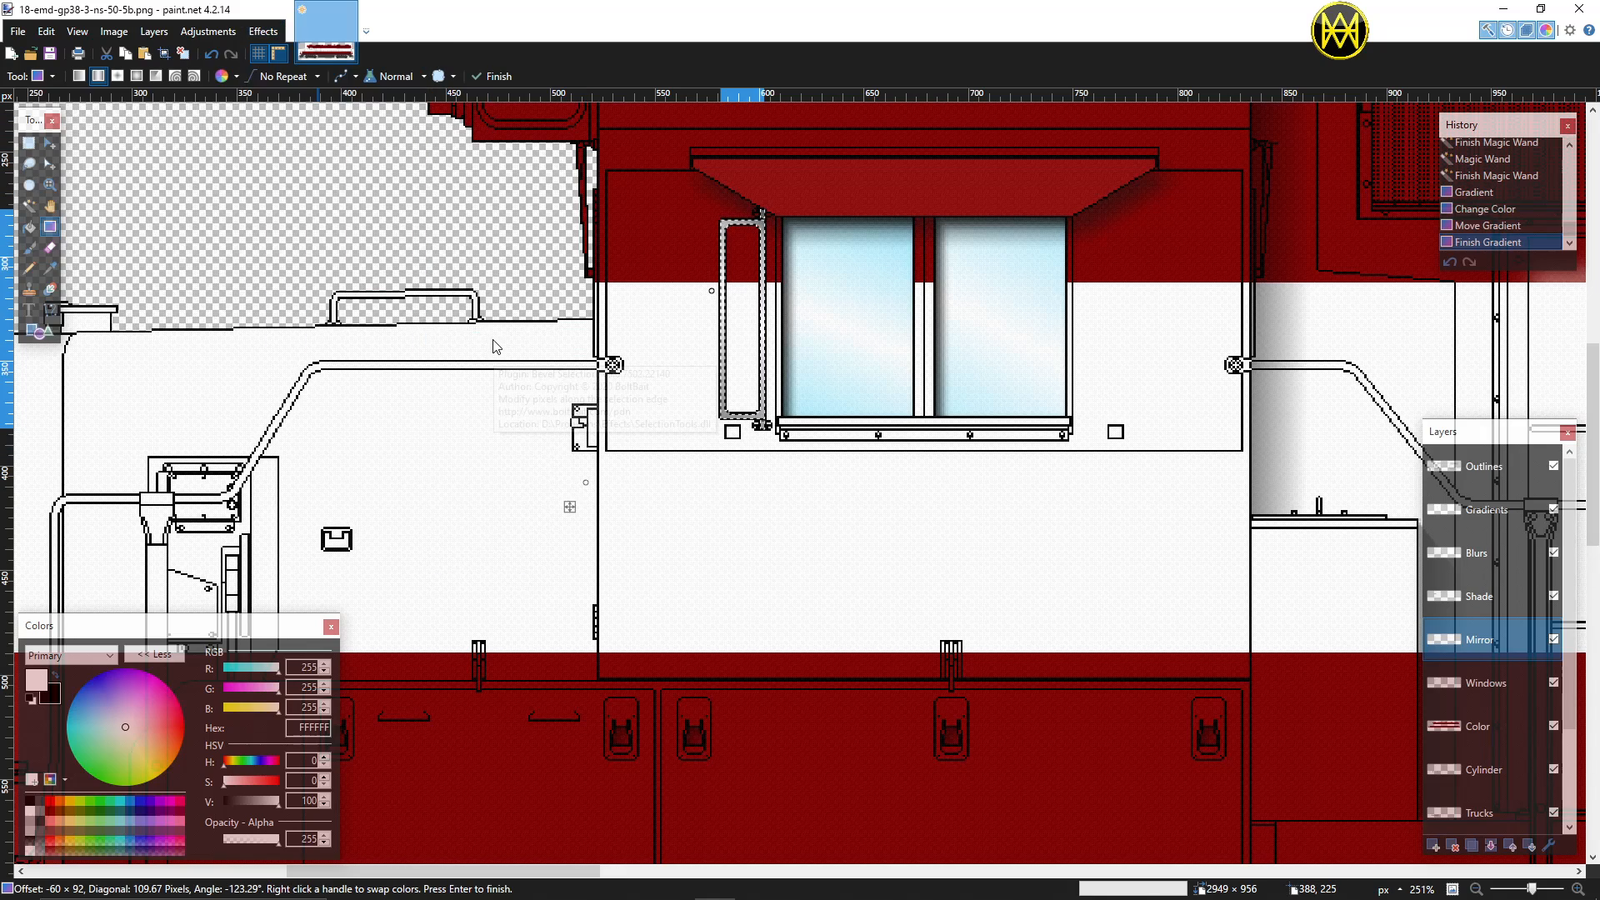
{"action": "left_click_drag", "start_coordinate": [727, 275], "coordinate": [457, 244]}
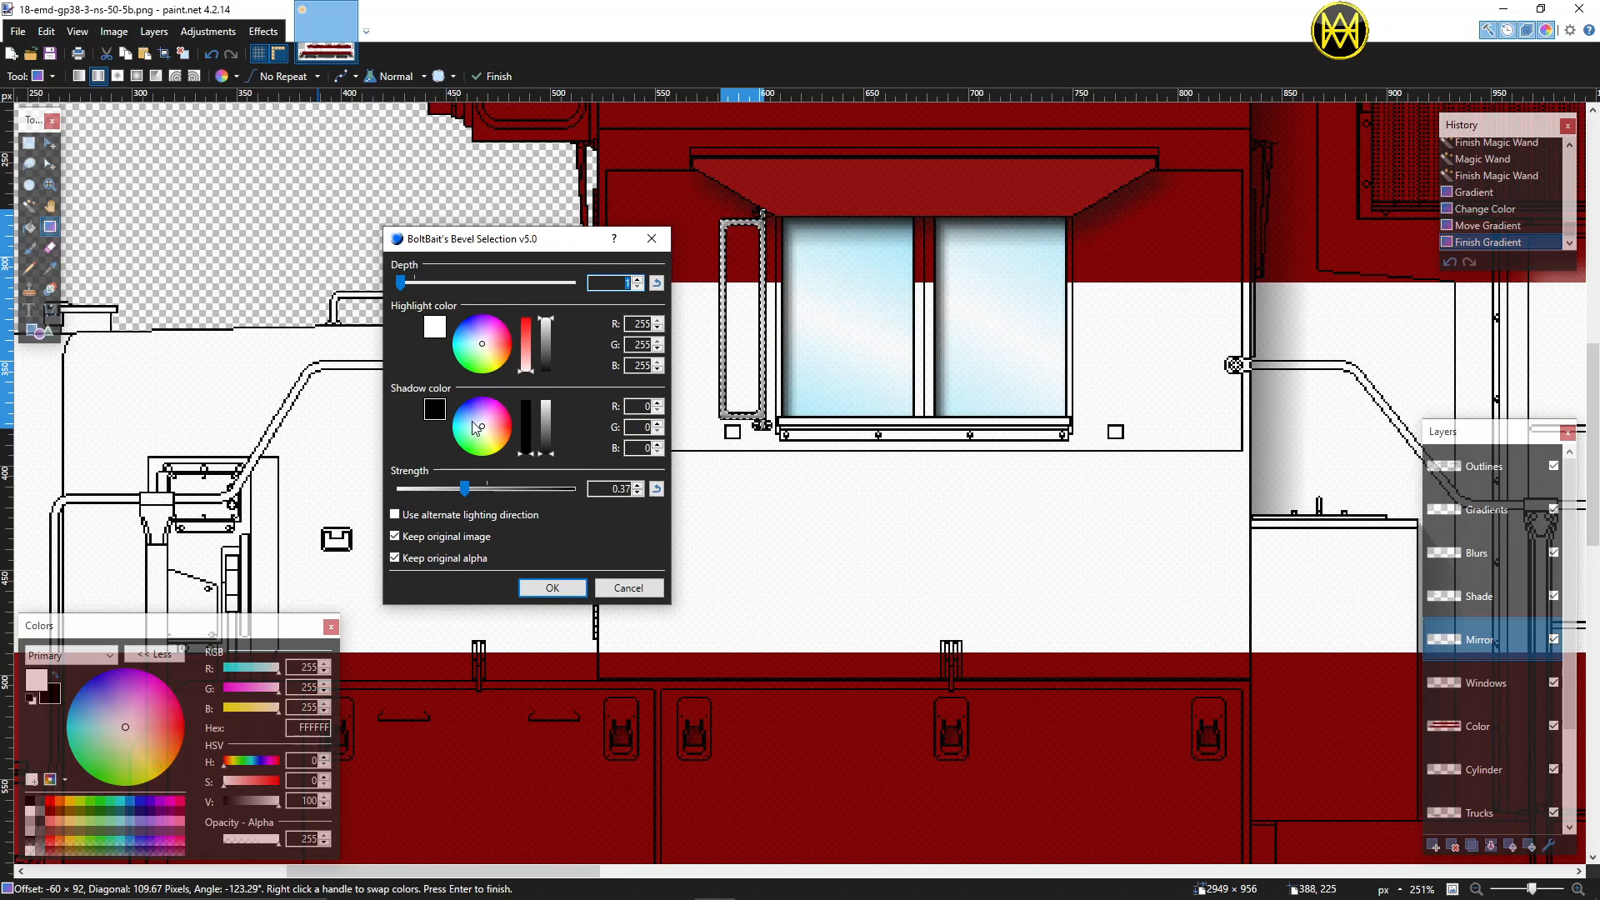
{"action": "left_click_drag", "start_coordinate": [404, 286], "coordinate": [400, 285]}
{"action": "left_click_drag", "start_coordinate": [465, 490], "coordinate": [479, 494]}
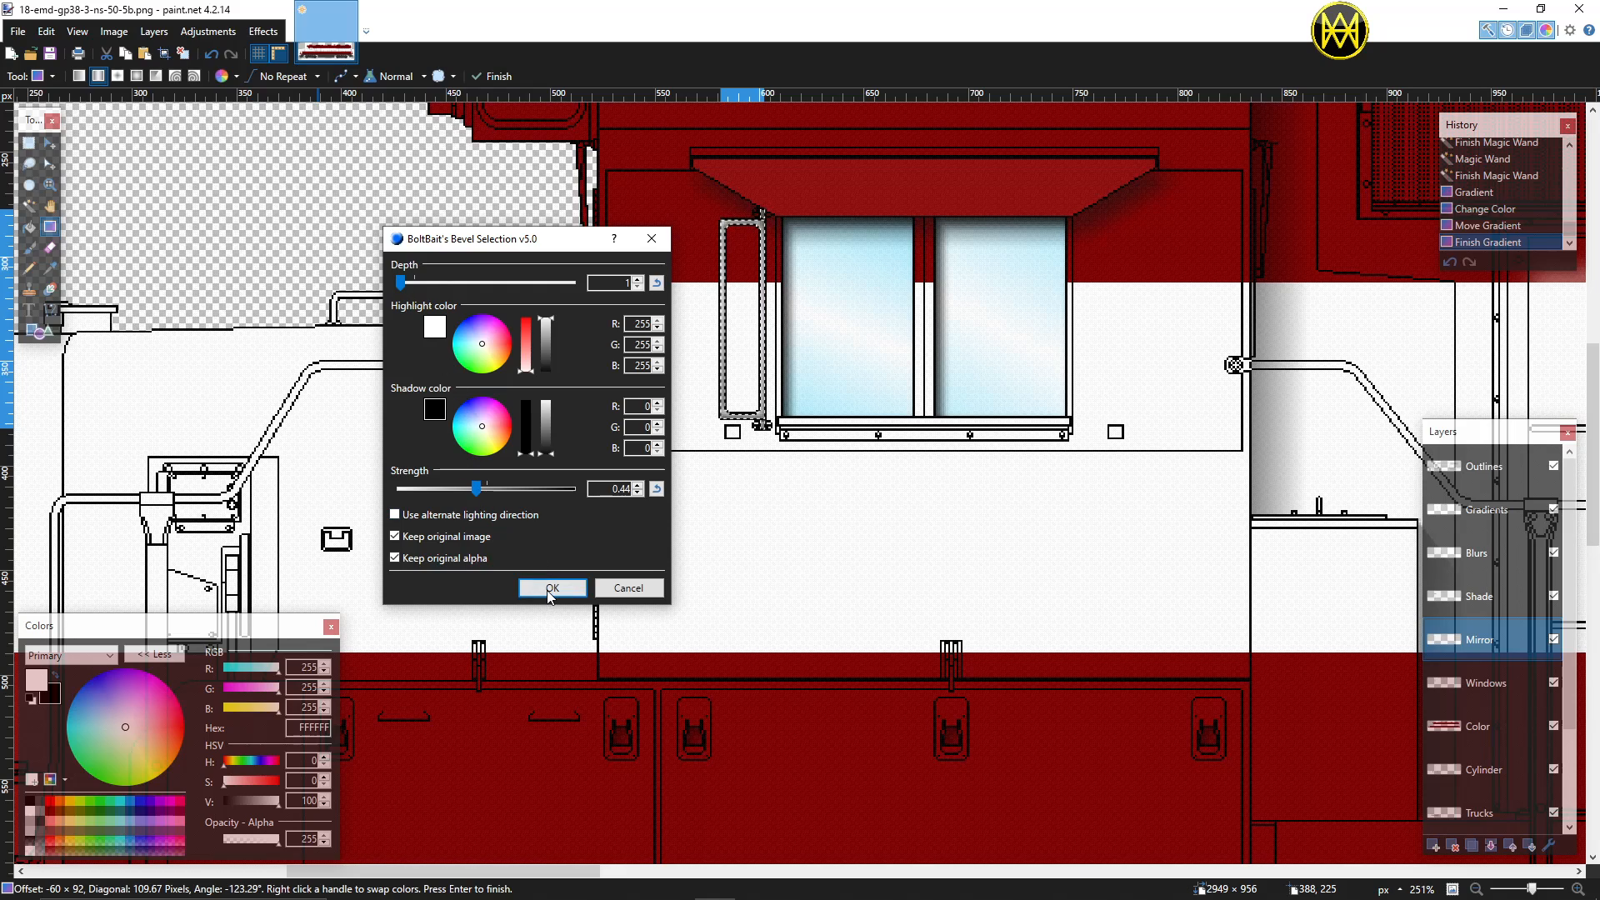
{"action": "left_click", "coordinate": [551, 588]}
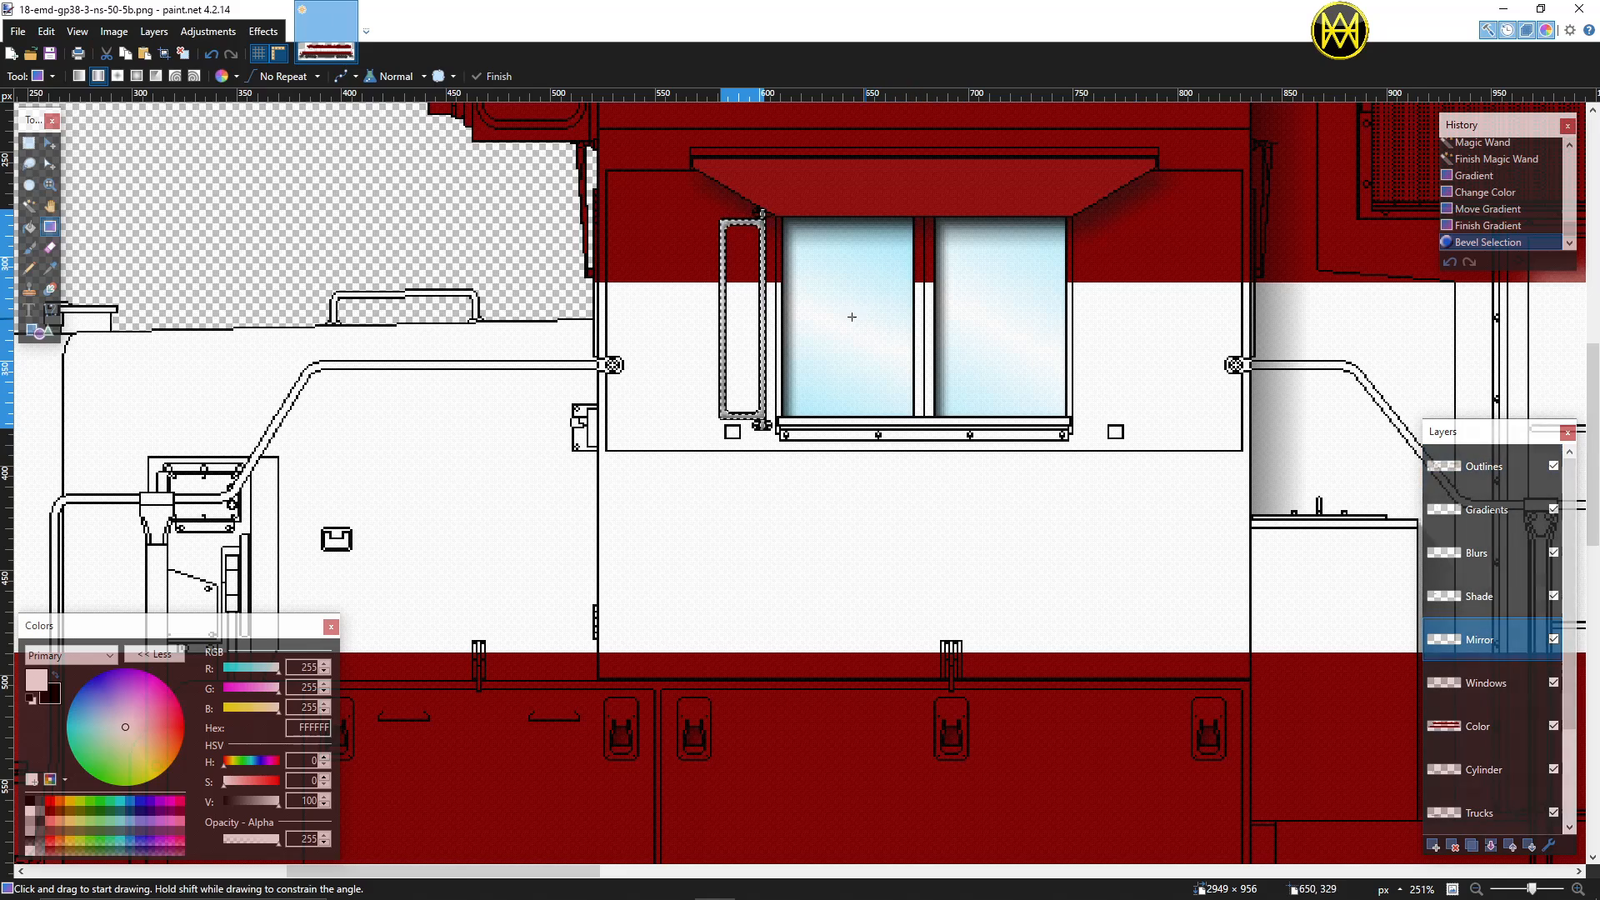
Step: Select the mirror's inner glass area, fill it with a horizontal white-to-black gradient about 25 px long, and clear the selection
{"action": "left_click", "coordinate": [29, 206]}
{"action": "left_click", "coordinate": [734, 312]}
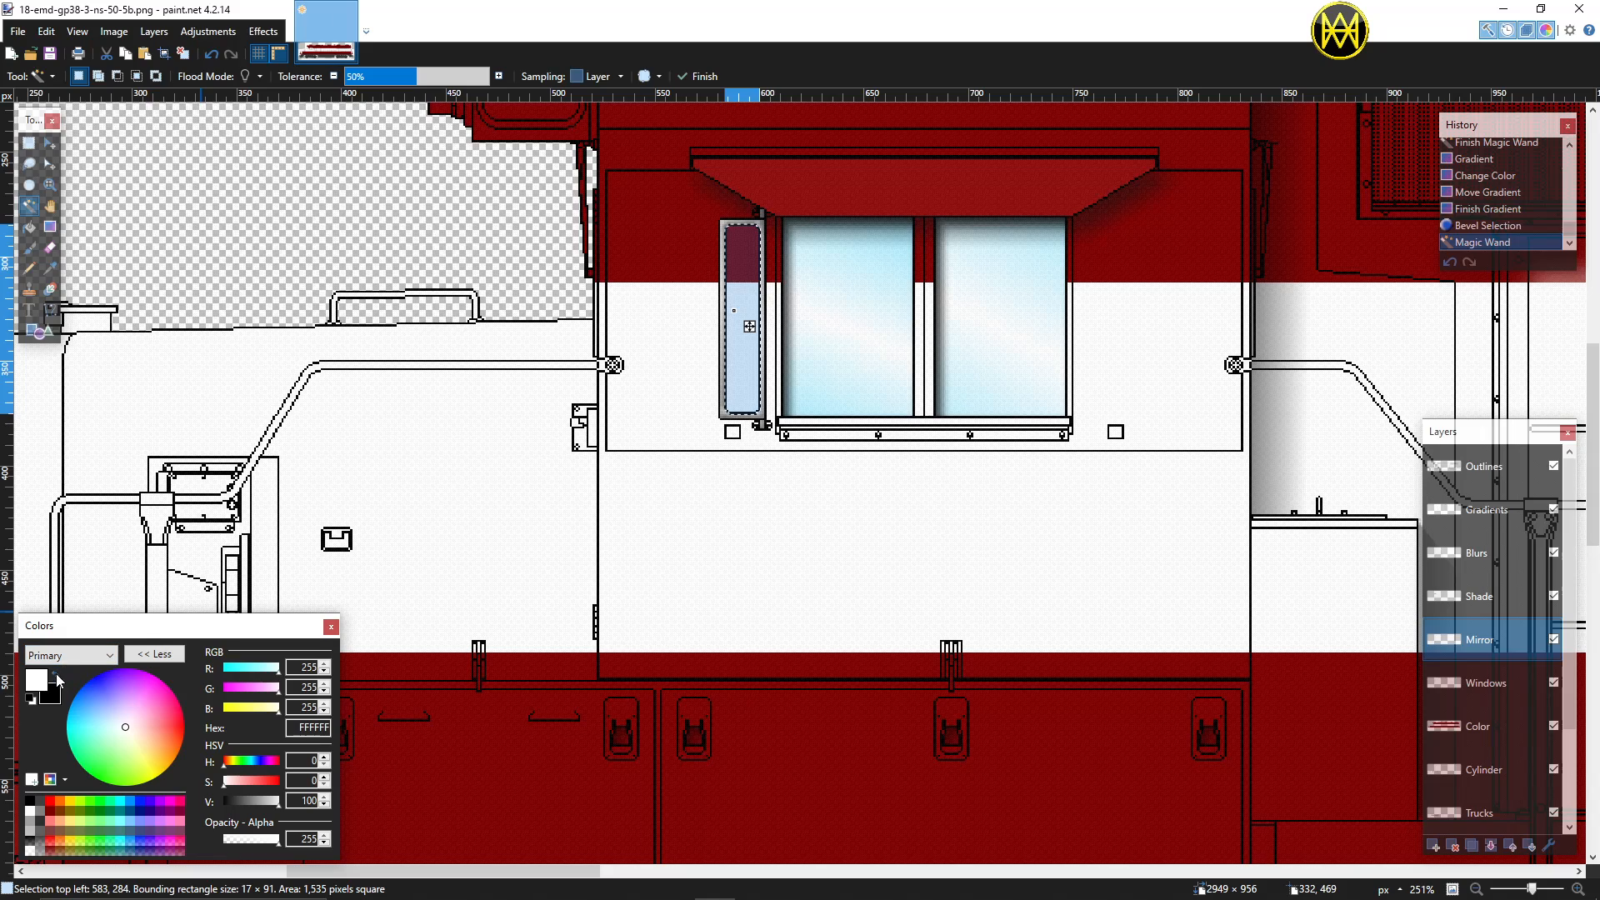
{"action": "left_click", "coordinate": [49, 228]}
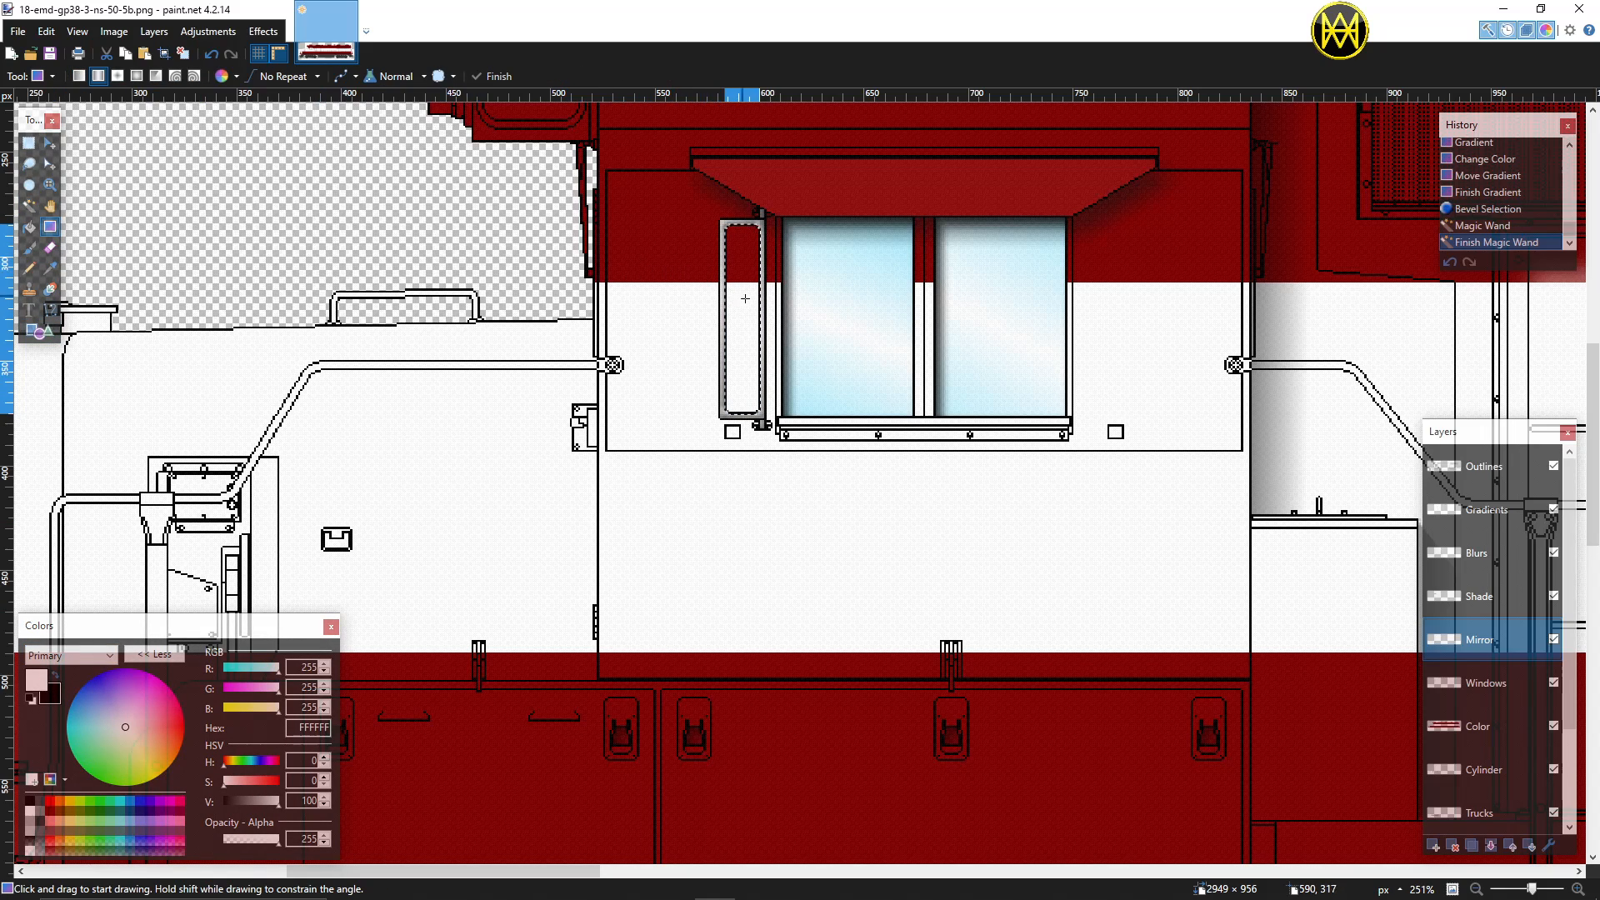
{"action": "left_click_drag", "start_coordinate": [738, 308], "coordinate": [791, 311]}
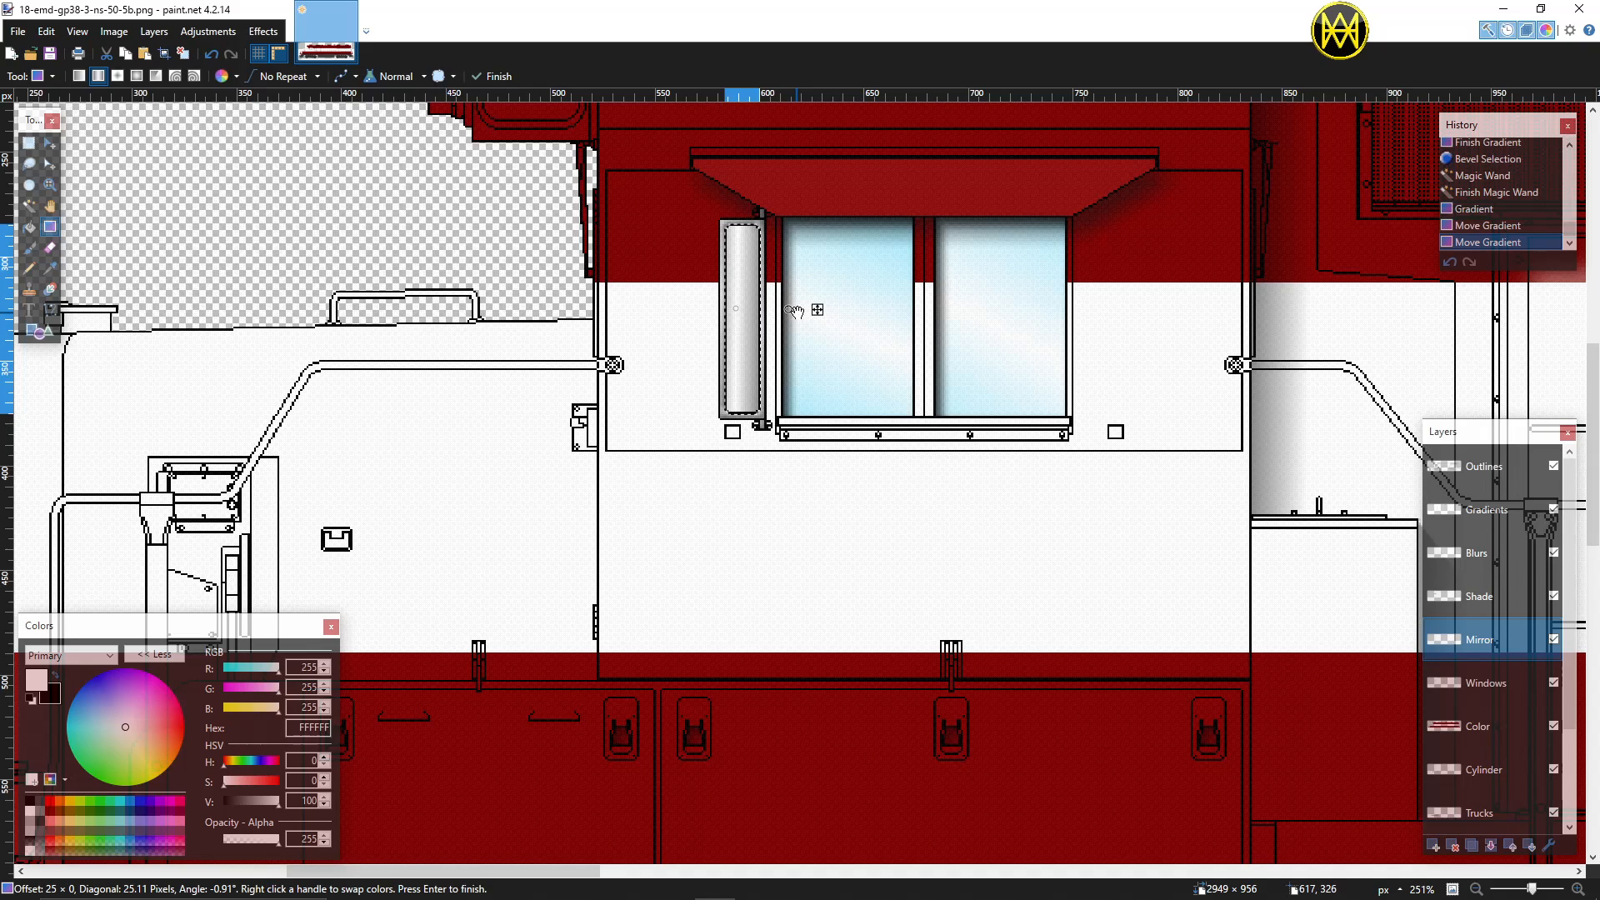
{"action": "key", "text": "ctrl+d"}
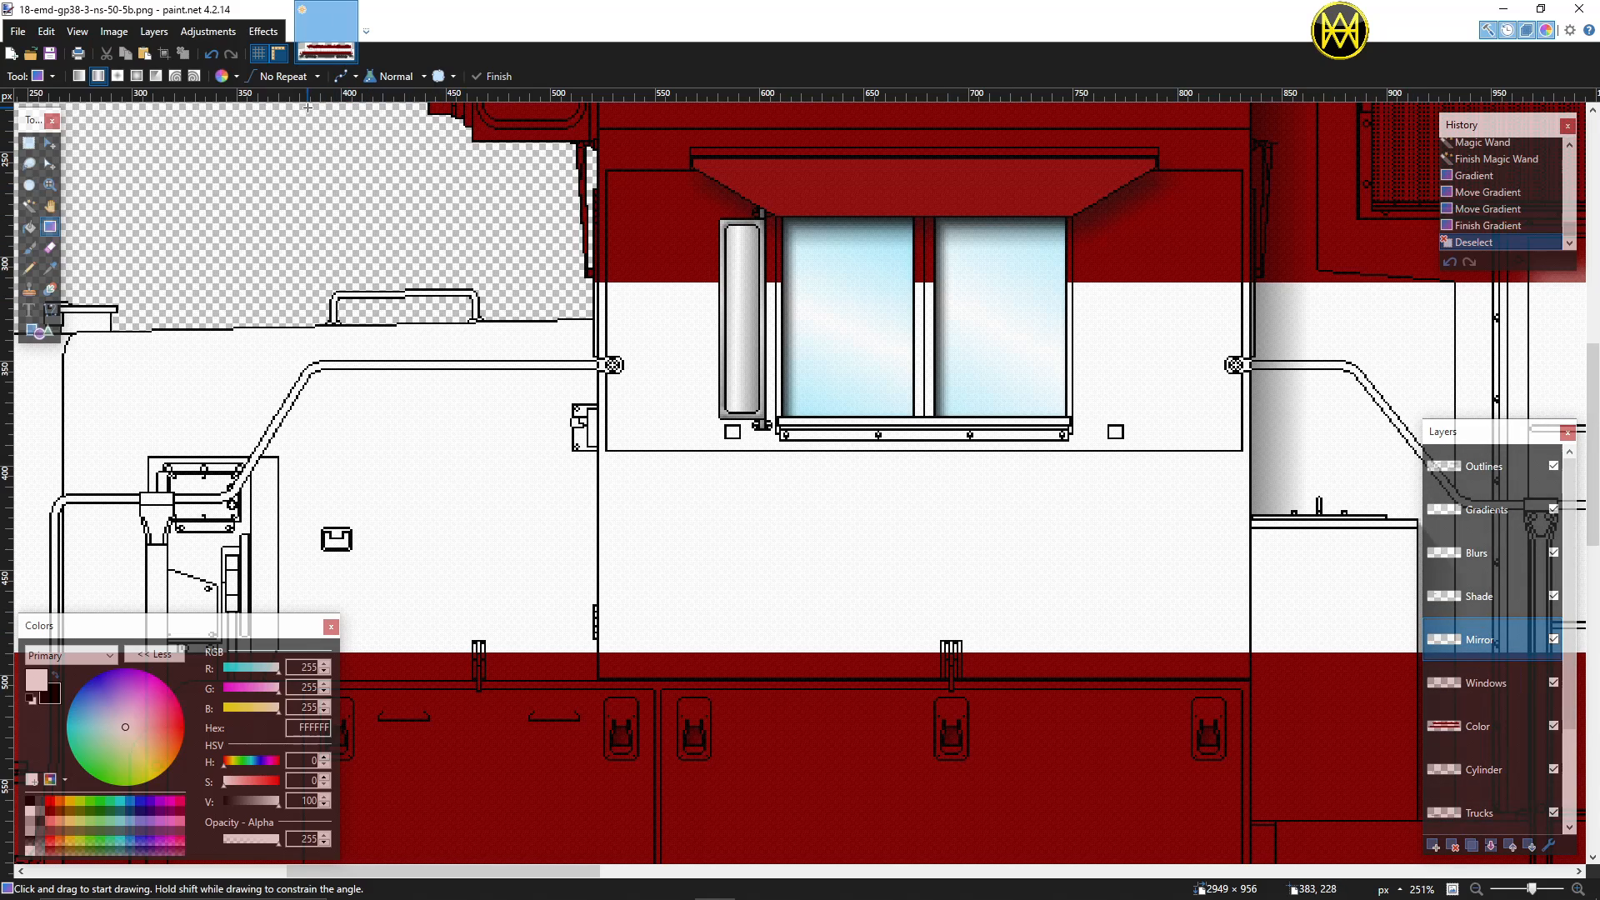
Step: Add a drop shadow to the Mirror layer with widening radius 2, blur radius 7 and shadow opacity 137, keeping the original image
{"action": "left_click", "coordinate": [275, 32]}
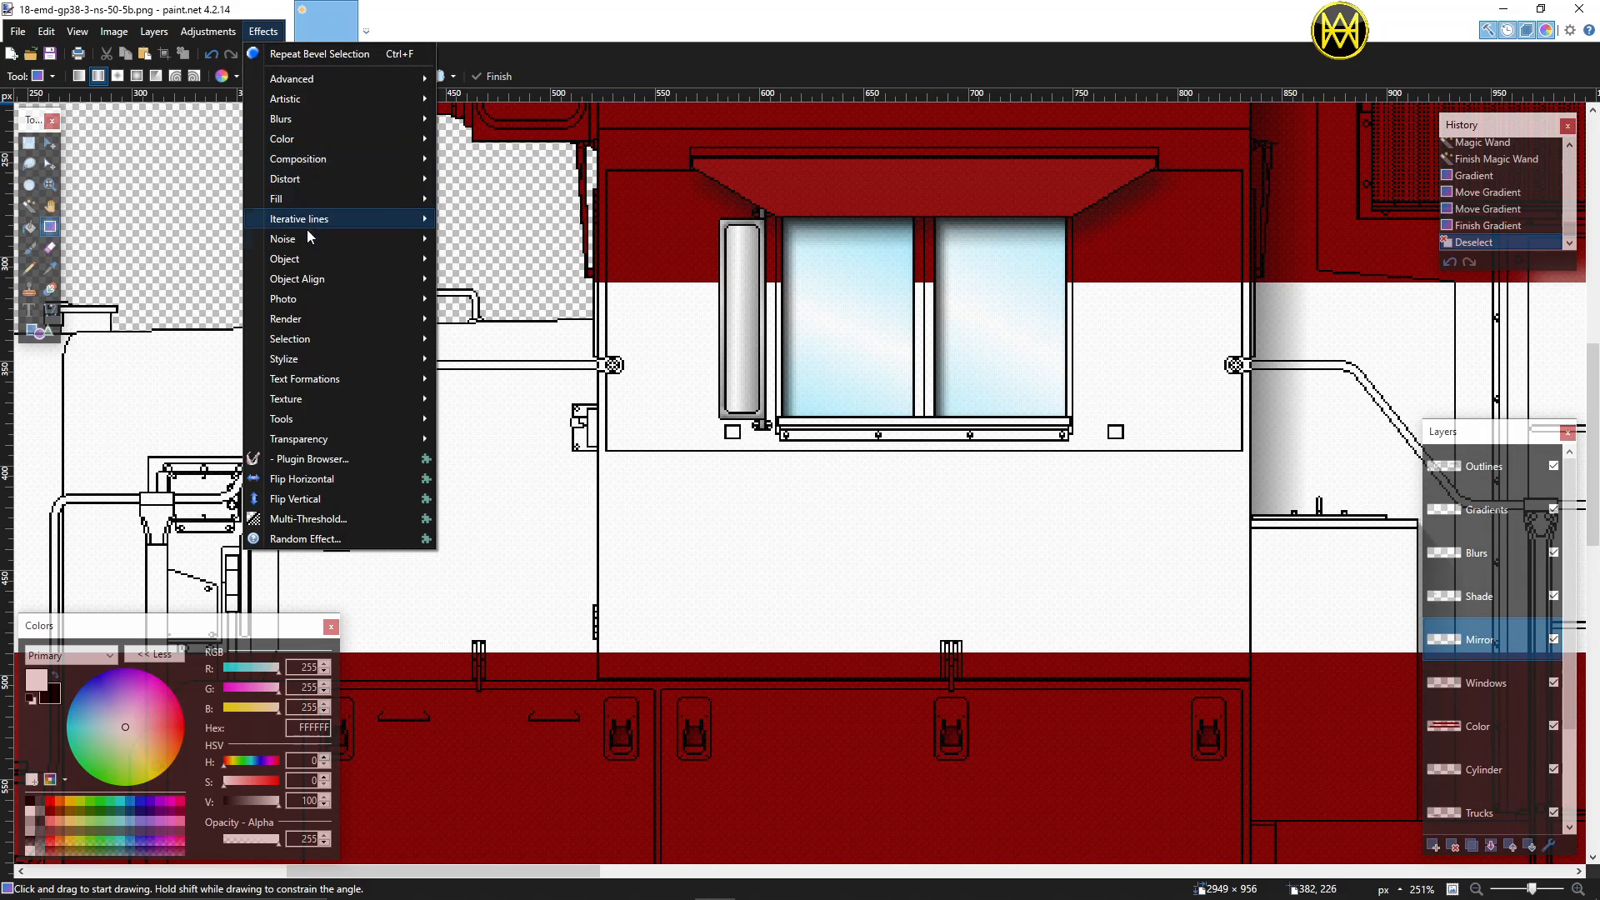
{"action": "mouse_move", "coordinate": [304, 260]}
{"action": "left_click", "coordinate": [497, 298]}
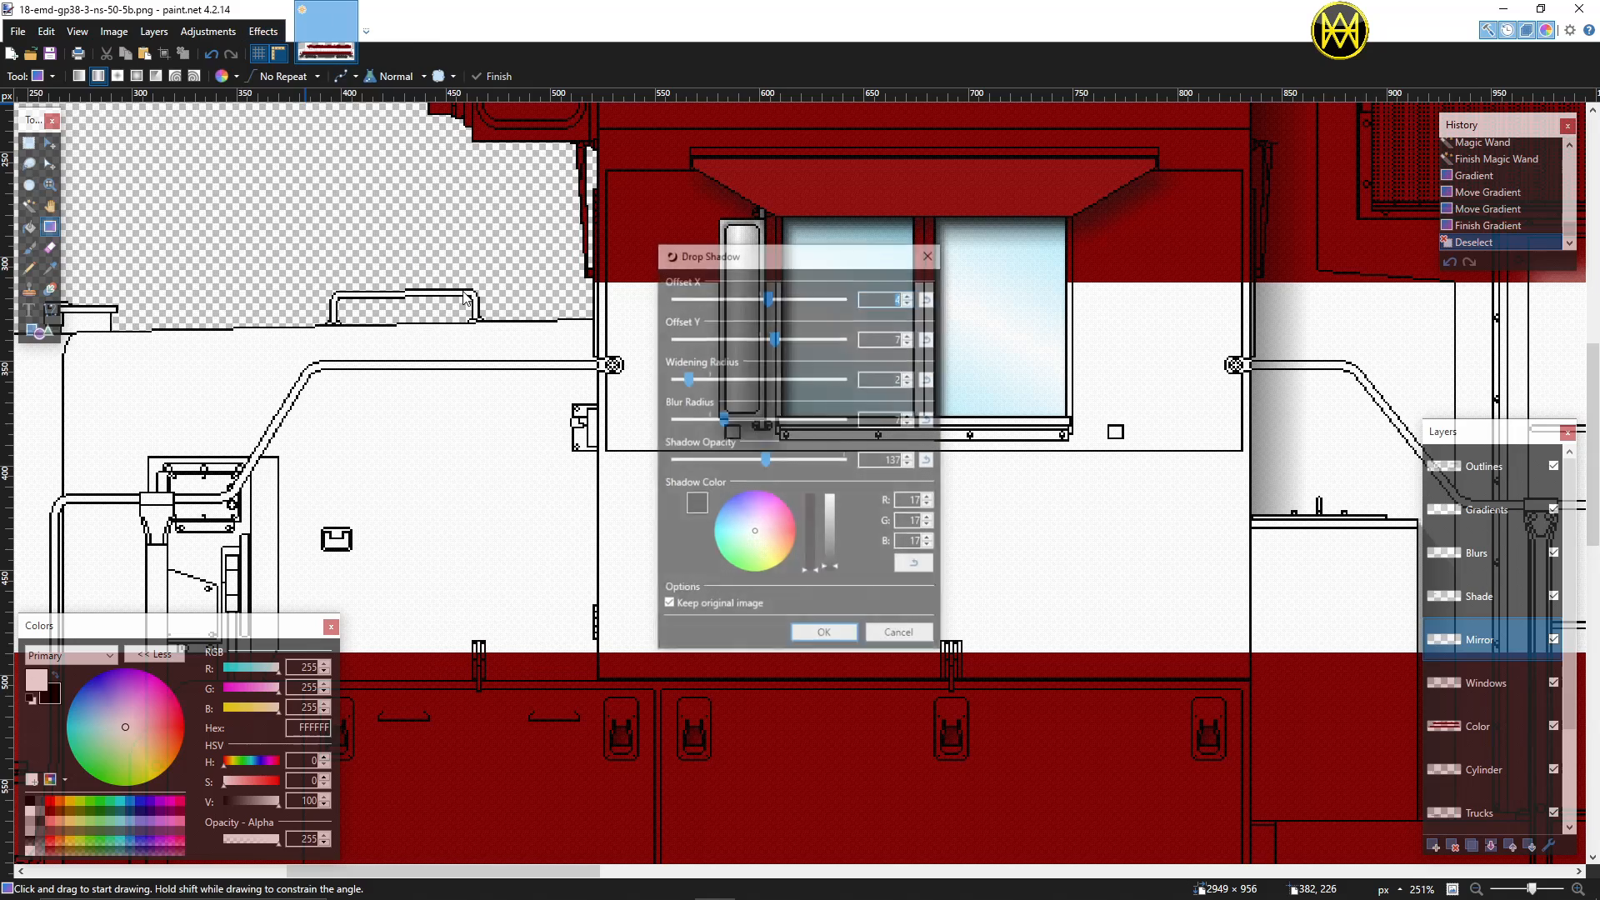
{"action": "left_click_drag", "start_coordinate": [754, 260], "coordinate": [378, 189]}
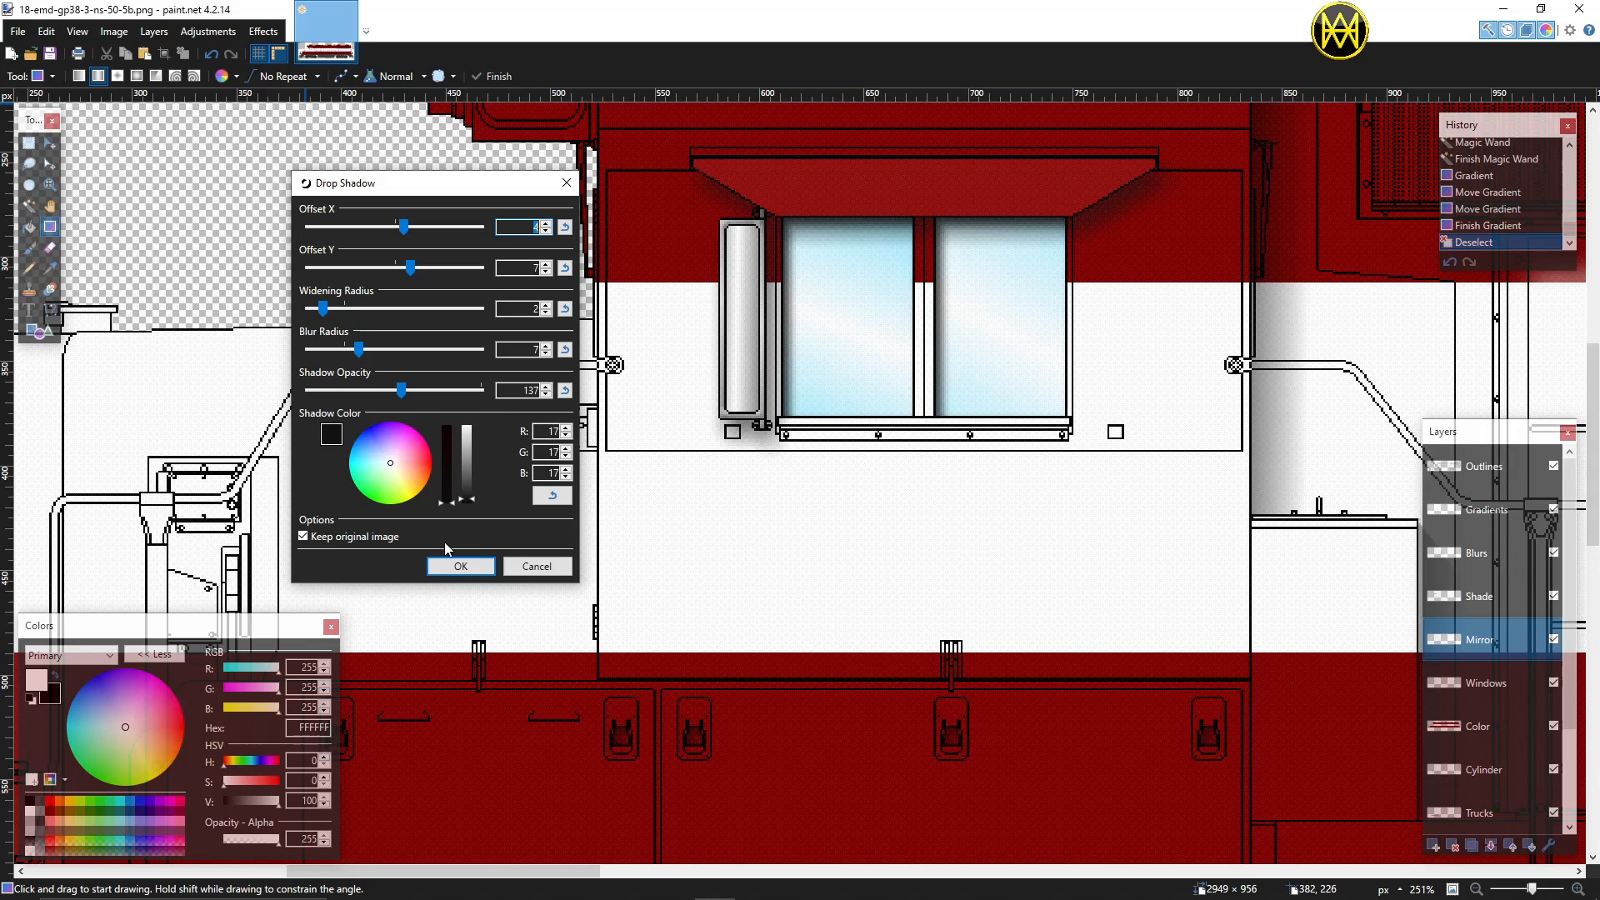
{"action": "left_click", "coordinate": [441, 568]}
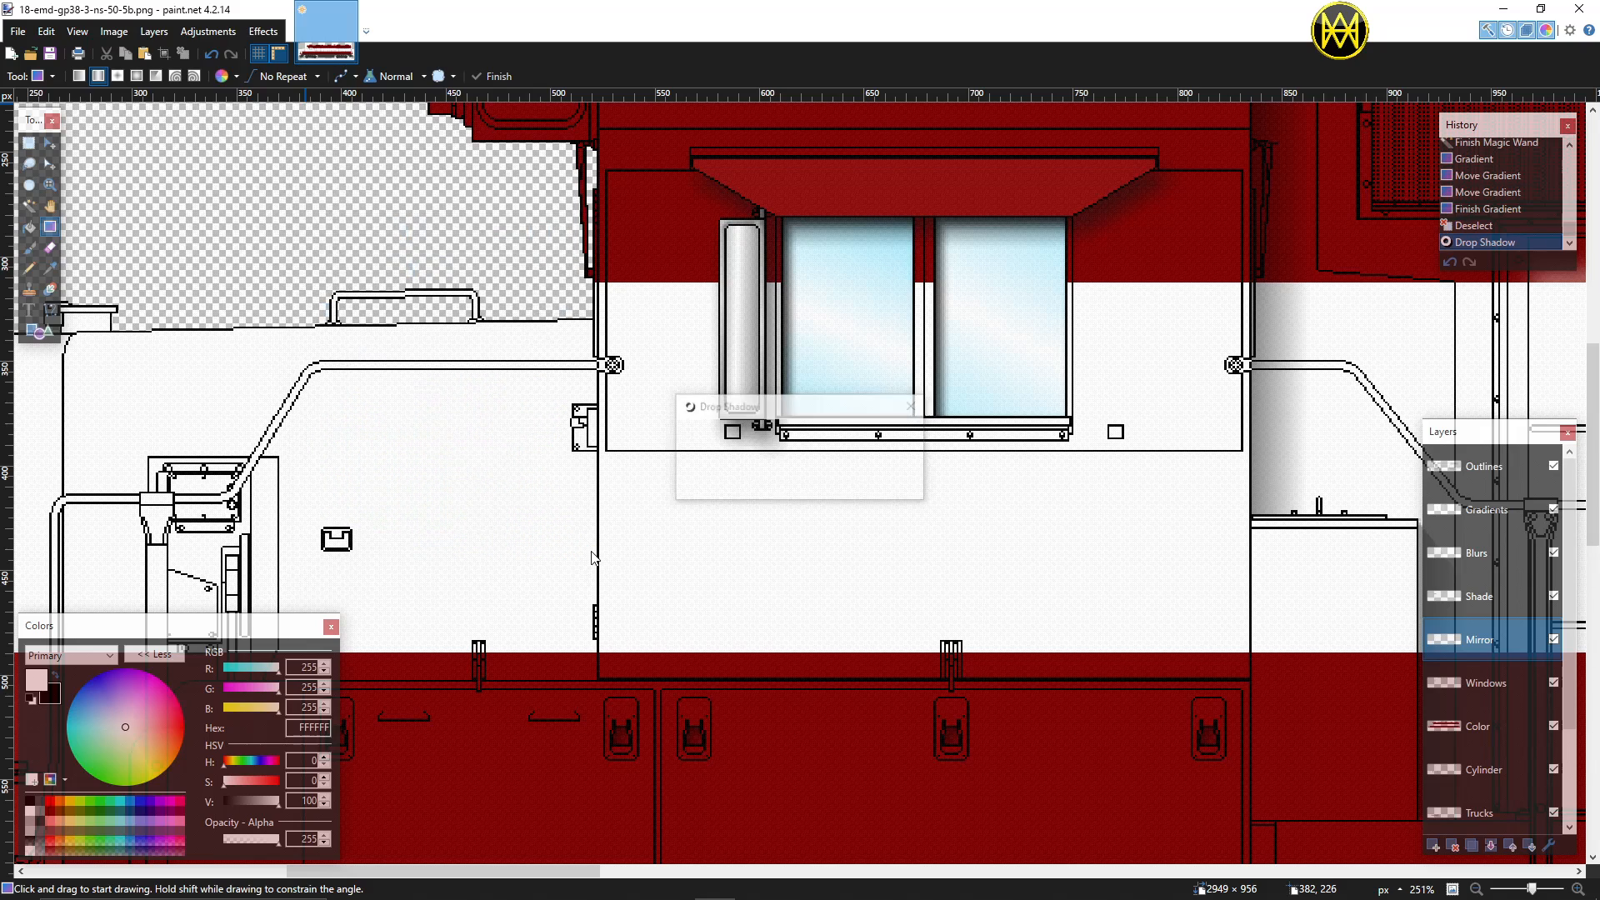
Step: On the Outlines layer, select the cab's upper red side panel together with the adjoining front overhang areas using the Magic Wand
{"action": "scroll", "coordinate": [592, 558], "scroll_direction": "down", "scroll_amount": 3}
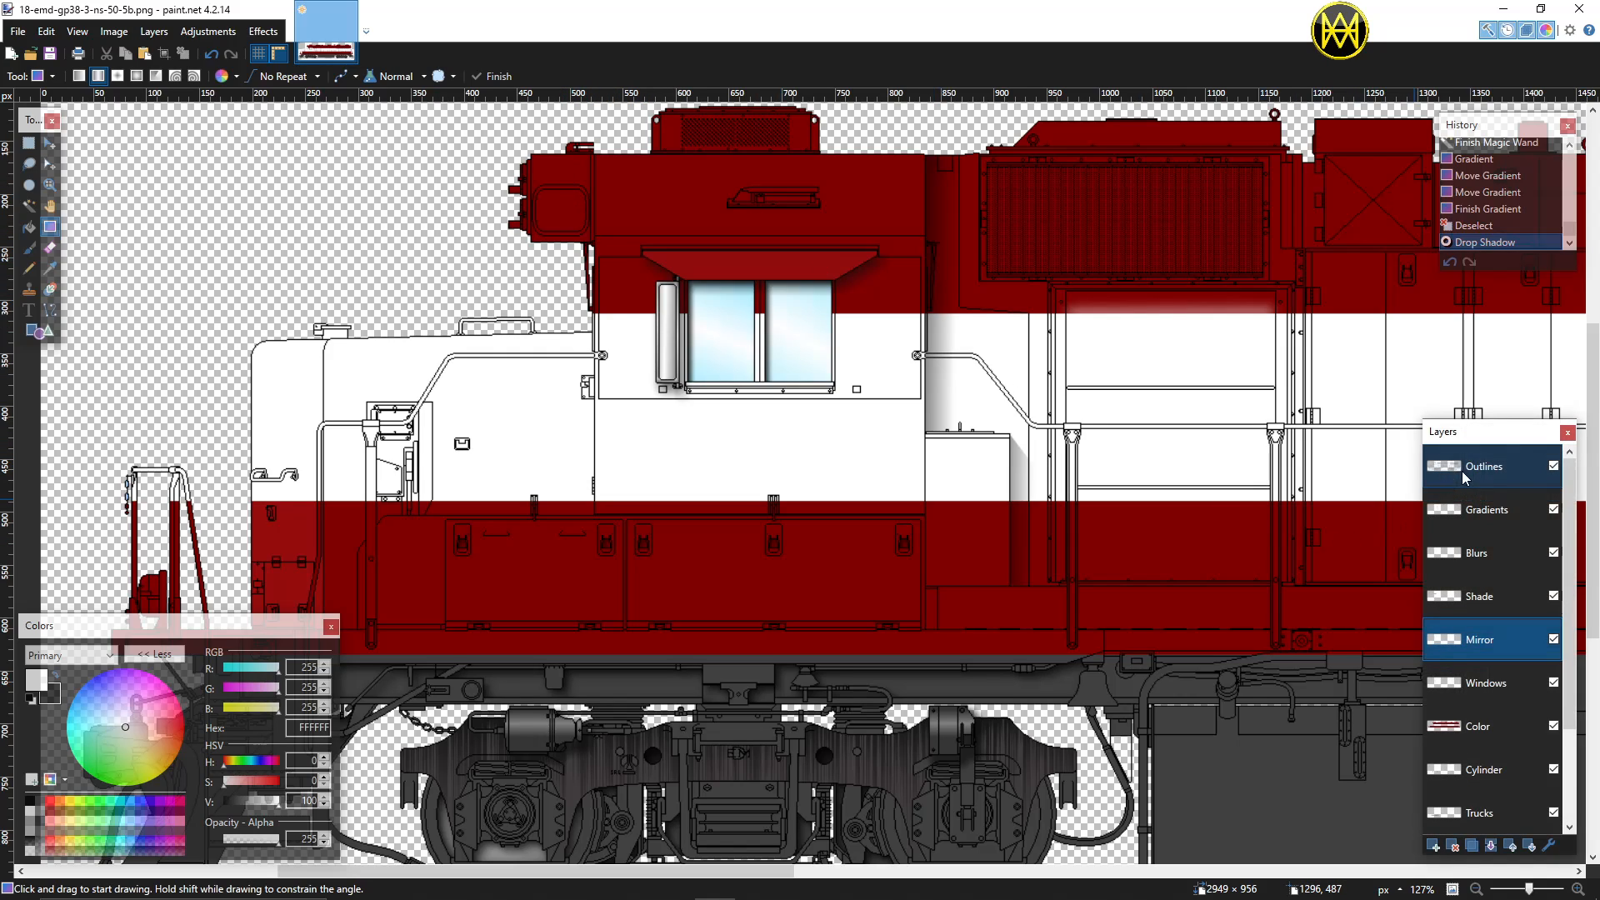
{"action": "left_click", "coordinate": [1495, 476]}
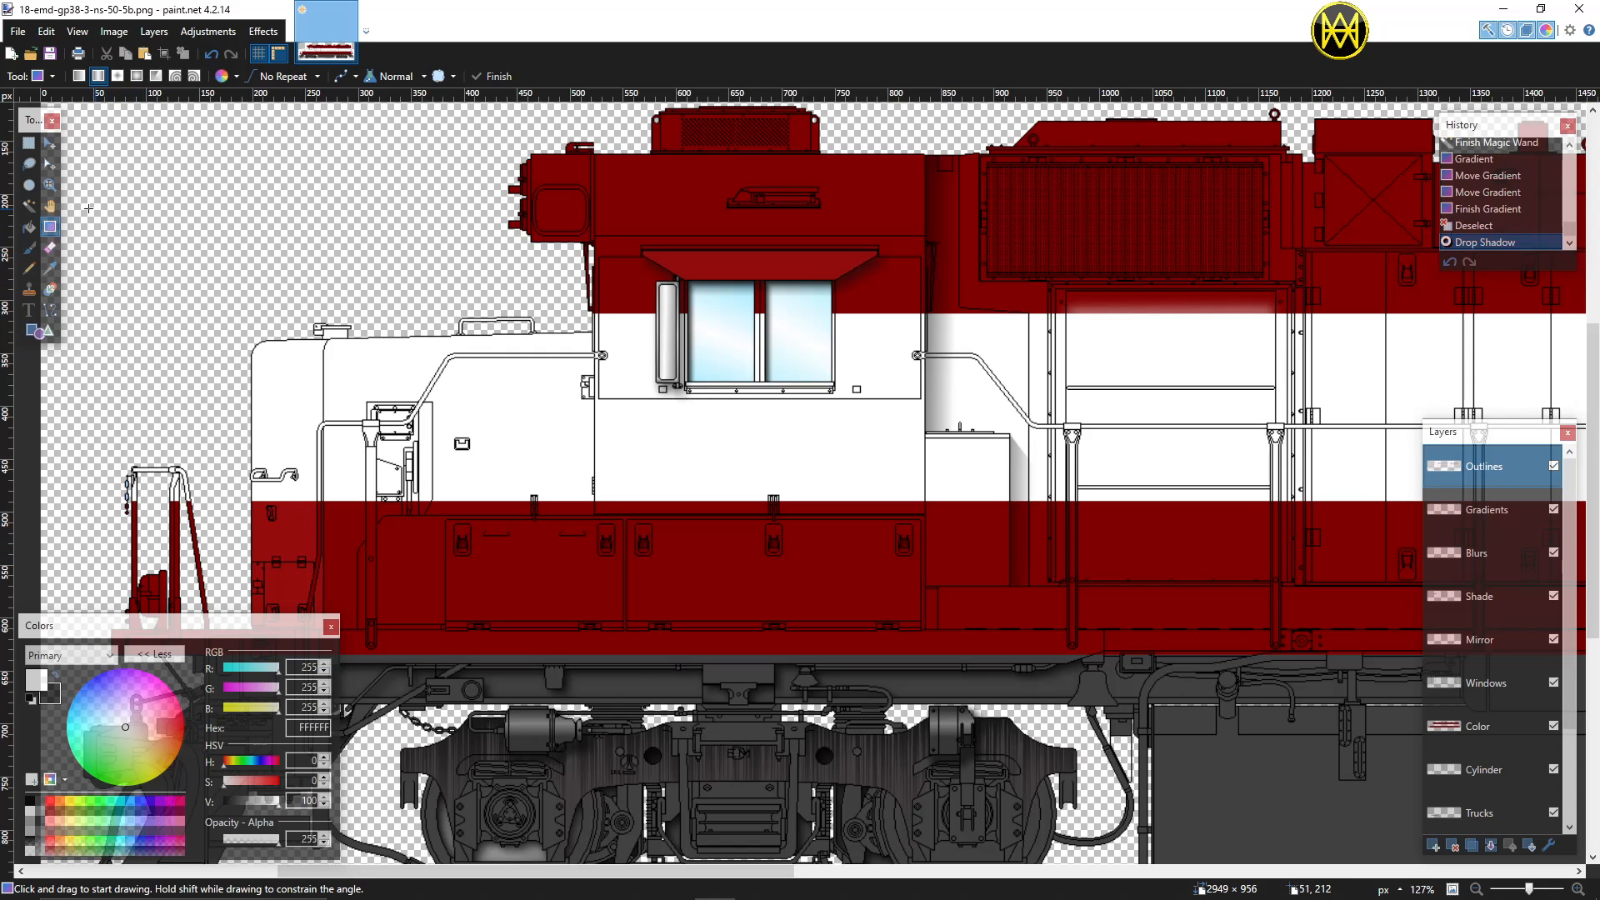
{"action": "left_click", "coordinate": [29, 206]}
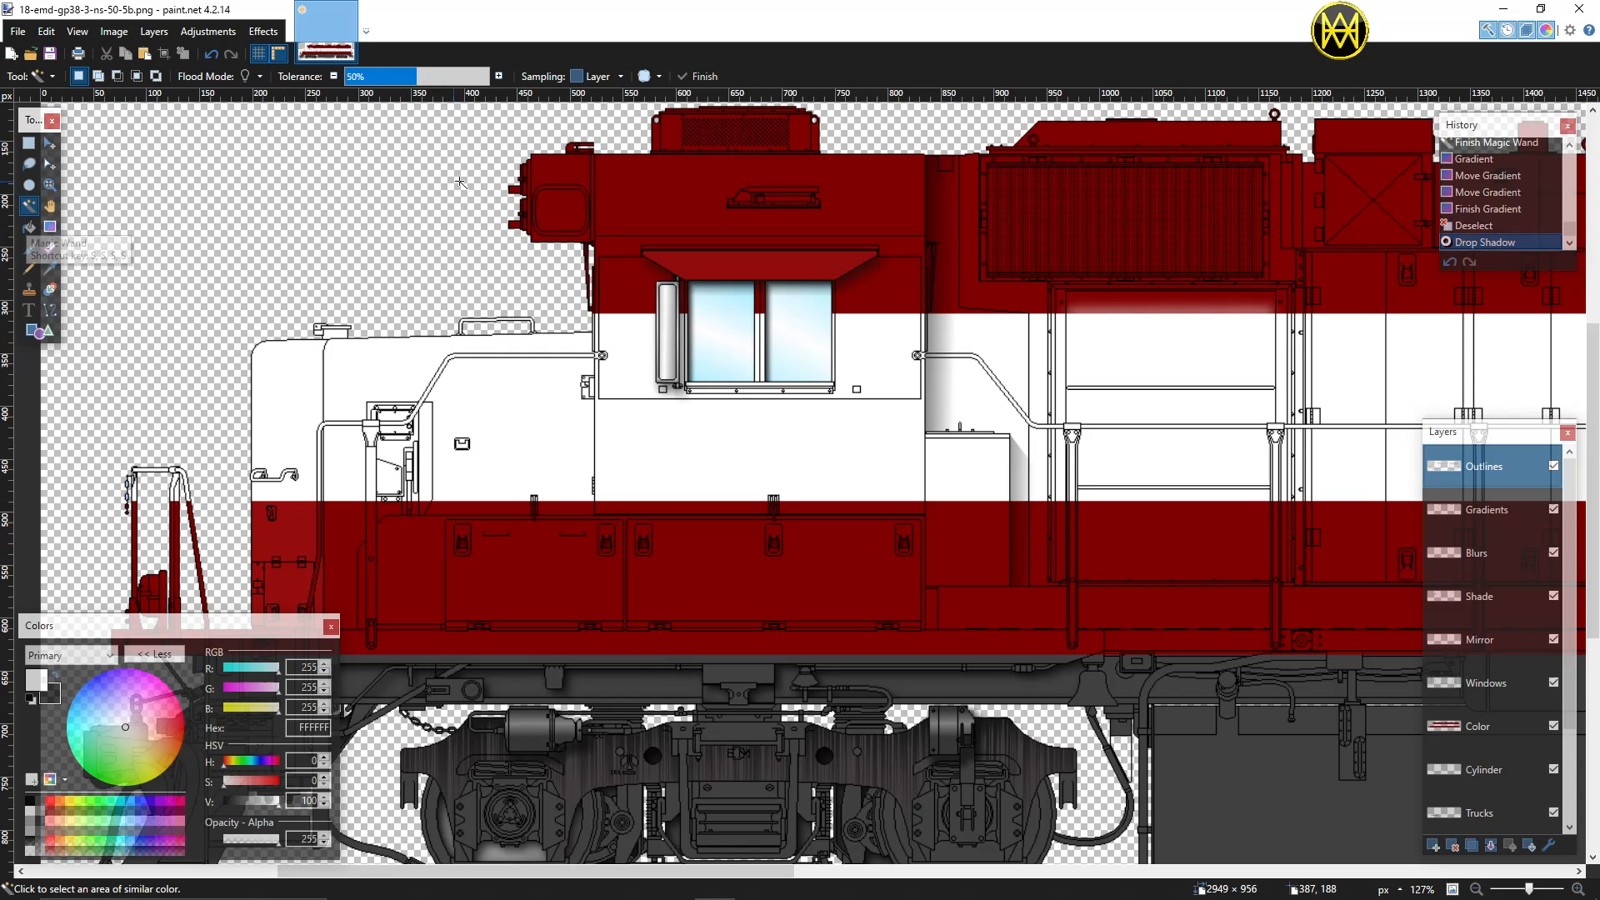
{"action": "left_click", "coordinate": [558, 176]}
{"action": "left_click", "coordinate": [553, 238], "text": "ctrl"}
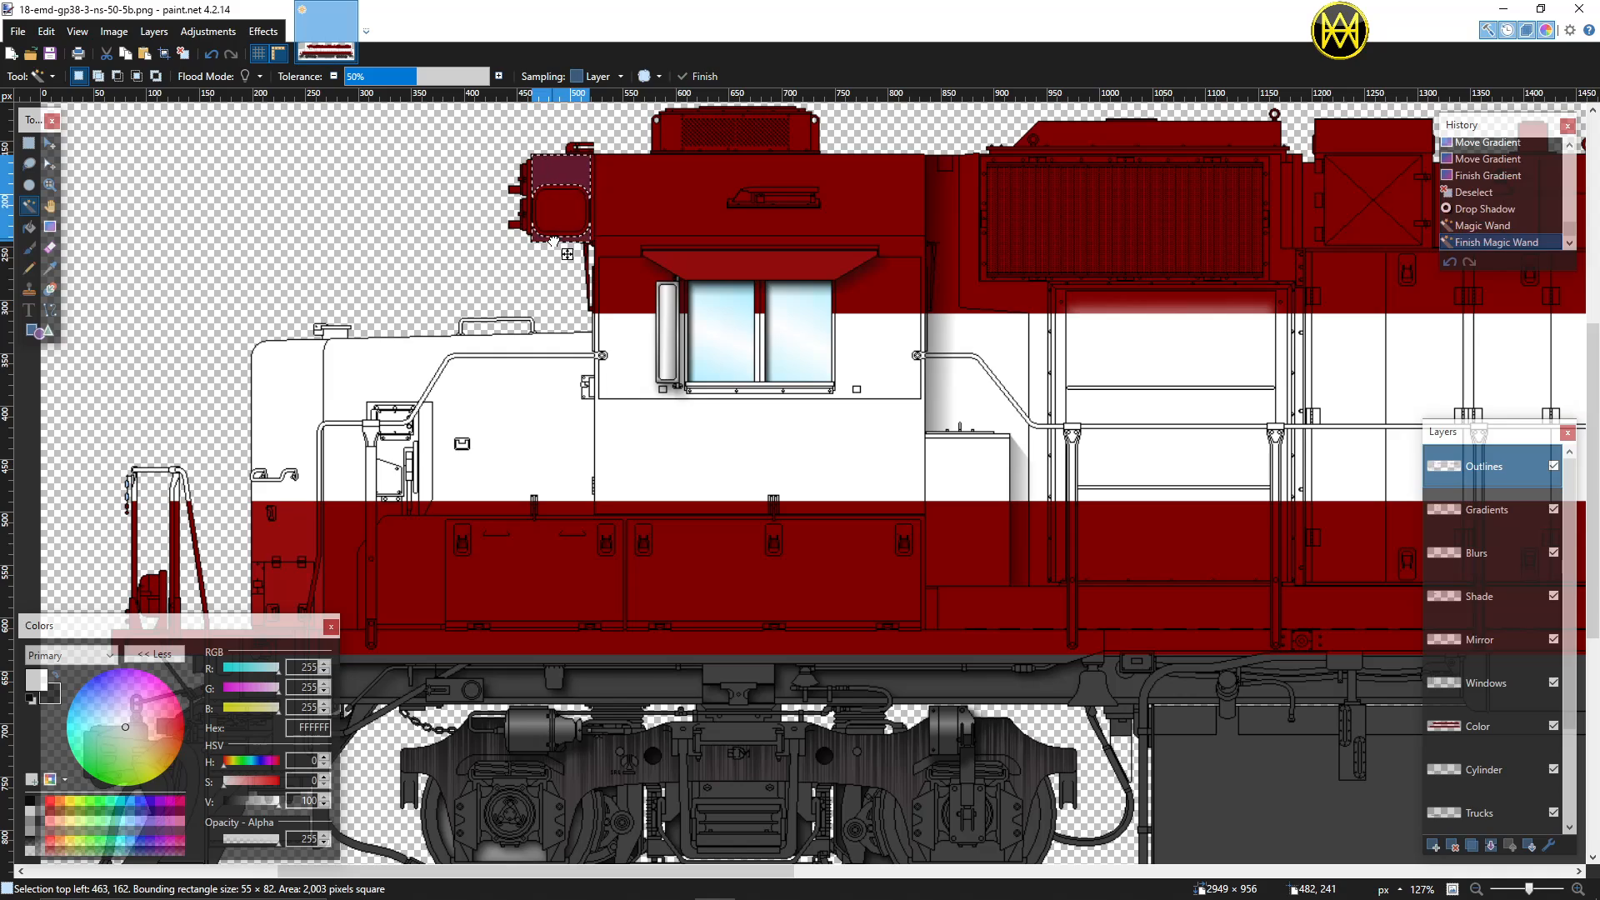
{"action": "left_click", "coordinate": [645, 202], "text": "ctrl"}
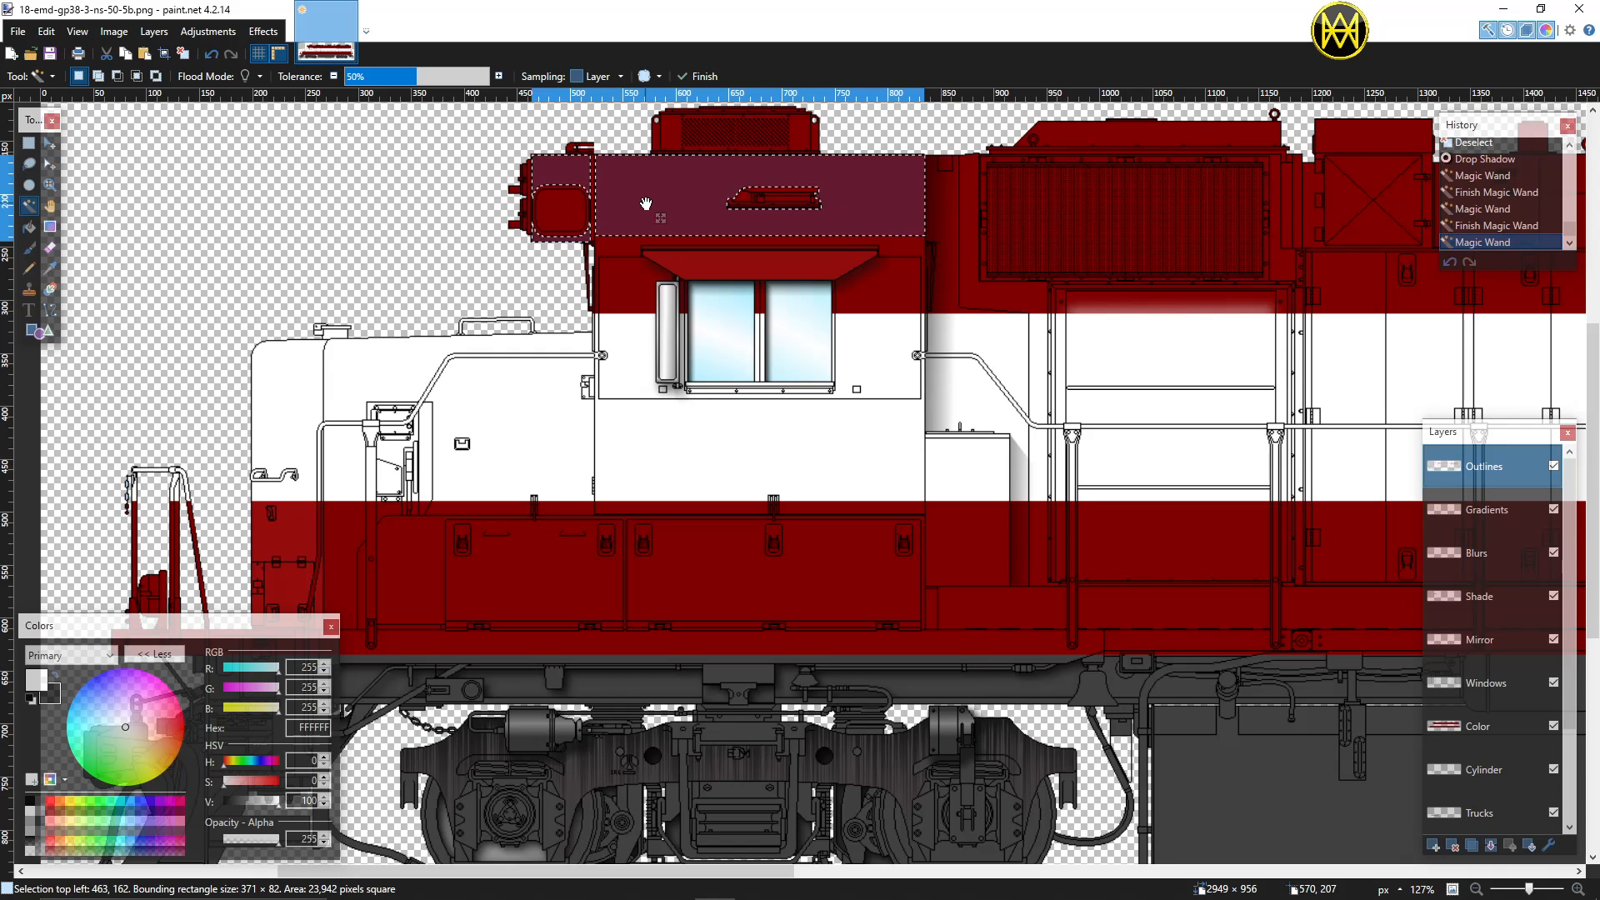
Step: Apply Hue / Saturation to the selected cab areas on the Color layer with saturation 104 and lightness 5, and clear the selection
{"action": "left_click", "coordinate": [1505, 707]}
{"action": "scroll", "coordinate": [1495, 692], "scroll_direction": "down", "scroll_amount": 3}
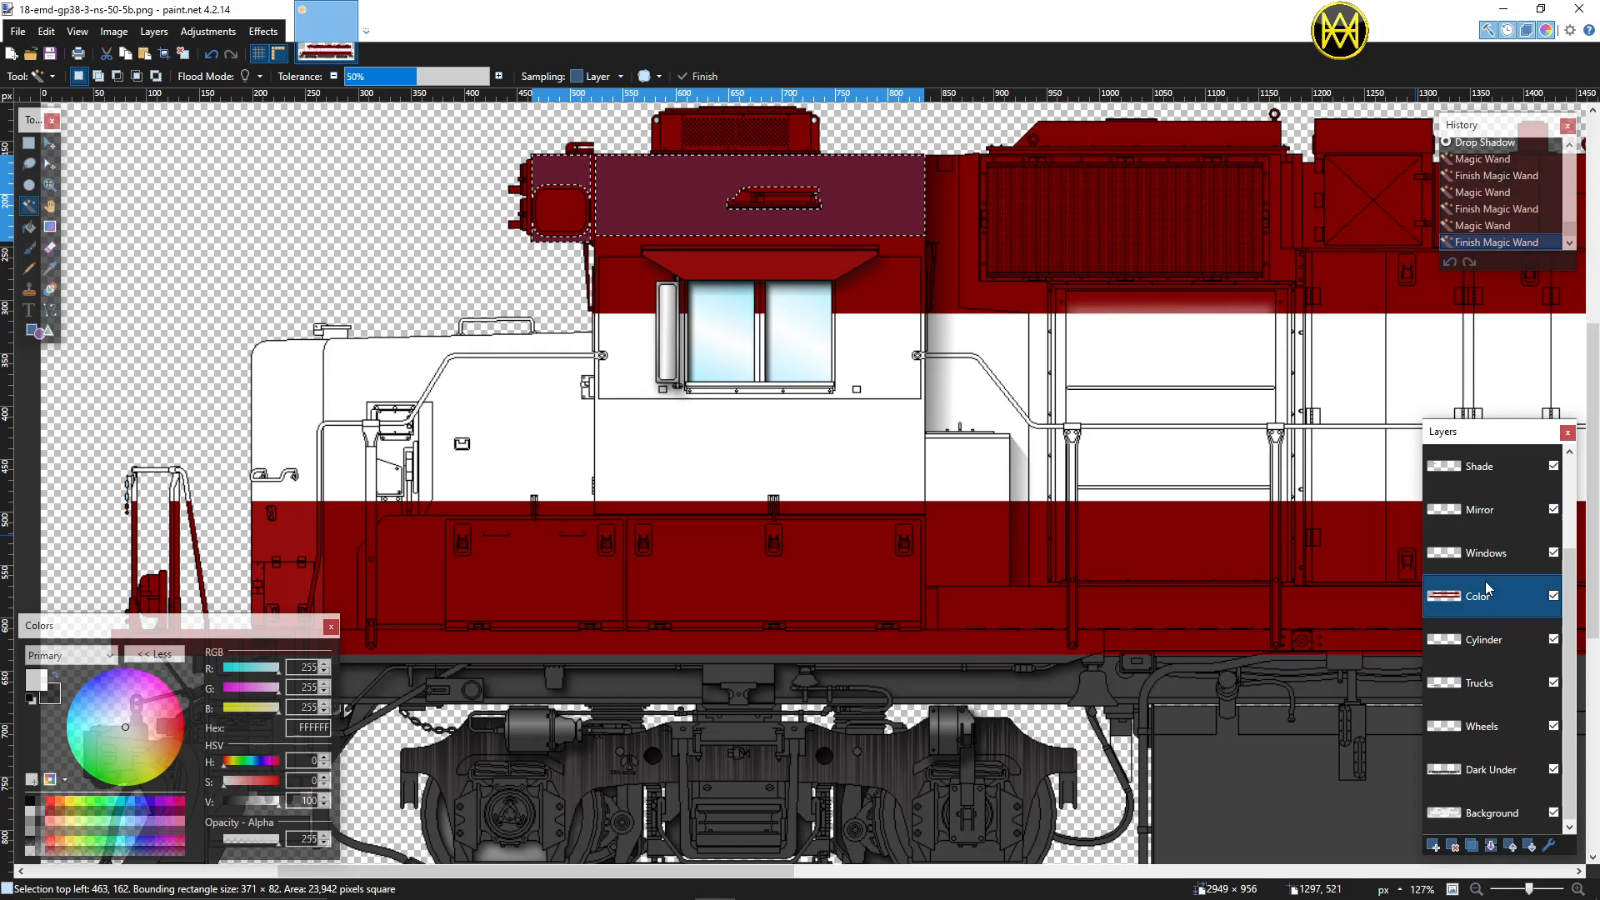
{"action": "left_click", "coordinate": [263, 31]}
{"action": "mouse_move", "coordinate": [198, 33]}
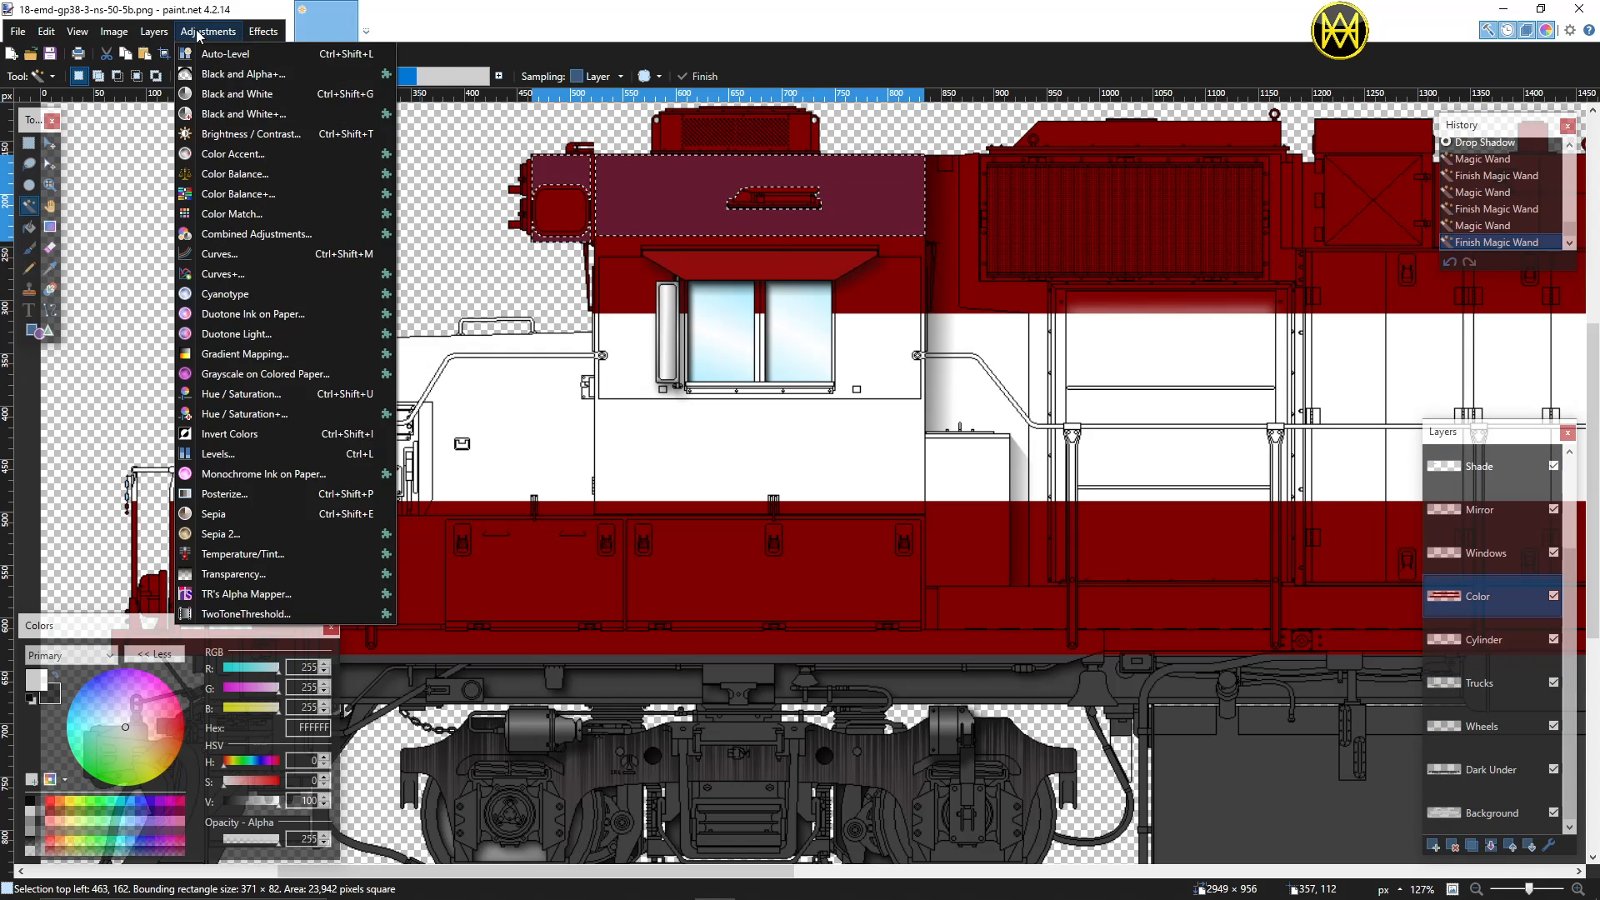
{"action": "left_click", "coordinate": [222, 394]}
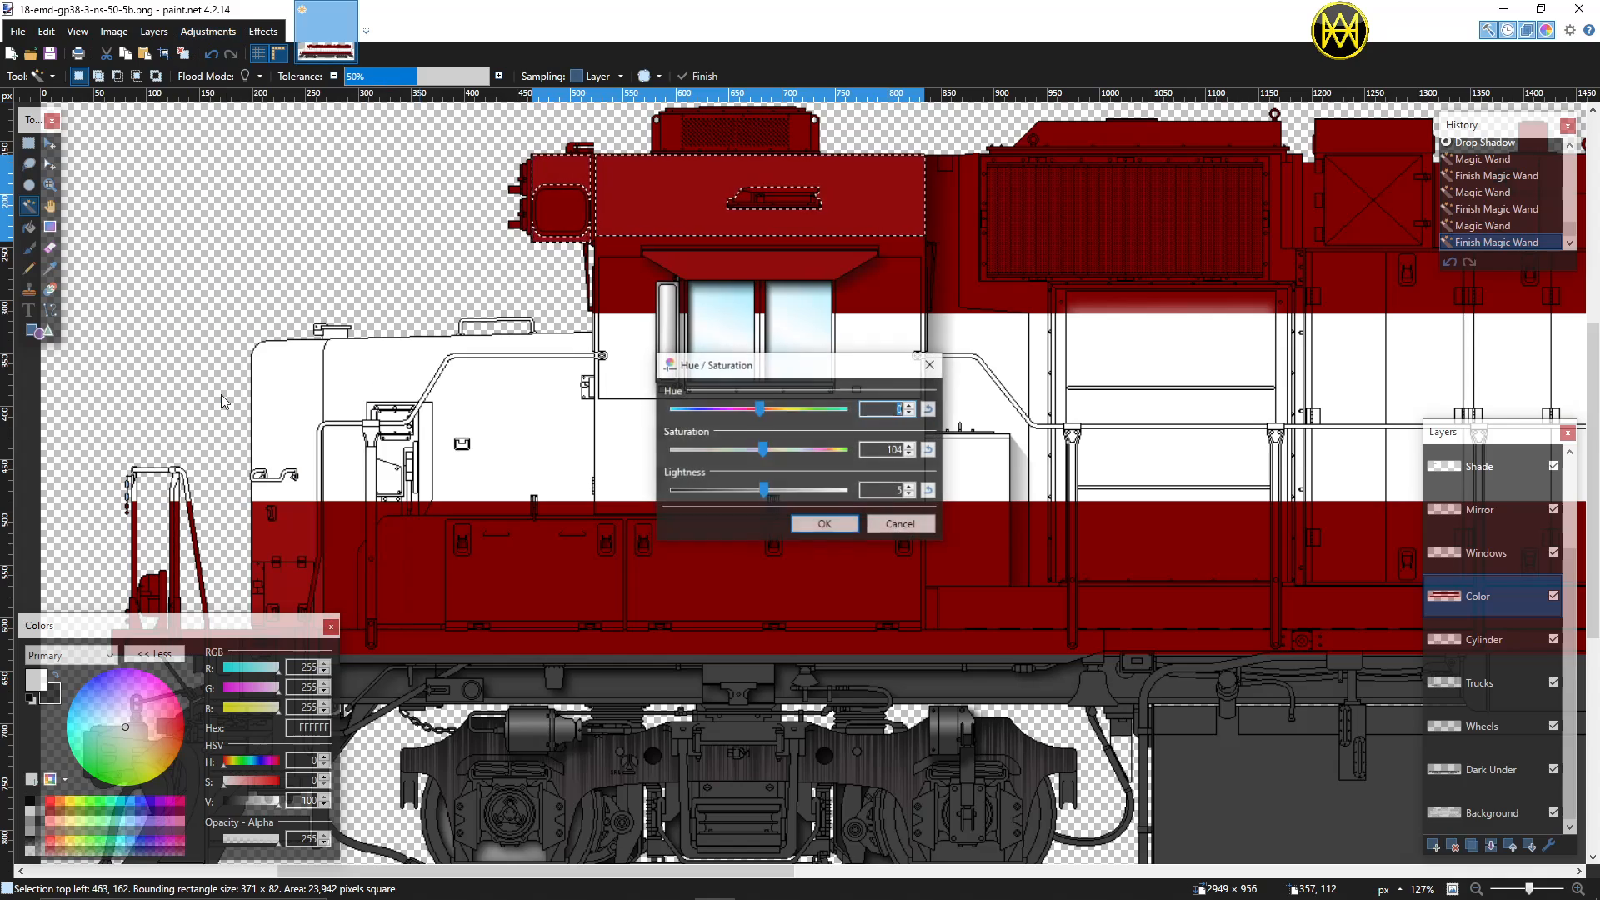
{"action": "left_click", "coordinate": [809, 525]}
{"action": "key", "text": "ctrl+d"}
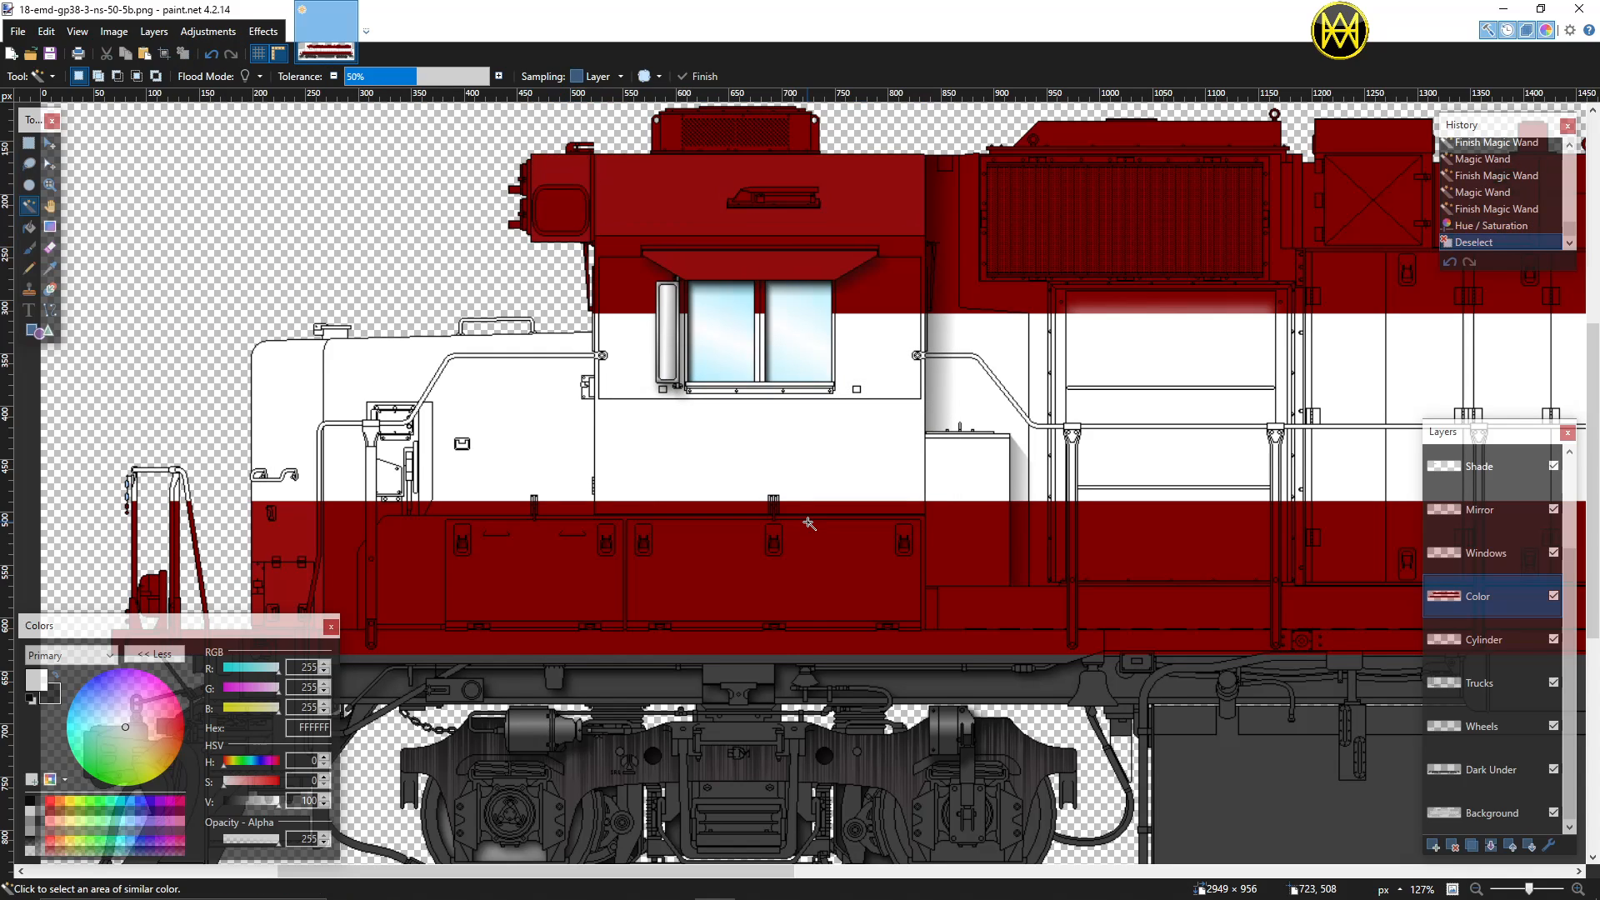
Step: Select the narrow vertical strip and upper-left edge of the nose's recessed panel from the Background layer, and make the Color layer active
{"action": "scroll", "coordinate": [808, 523], "scroll_direction": "down", "scroll_amount": 2}
{"action": "scroll", "coordinate": [787, 462], "scroll_direction": "down", "scroll_amount": 2}
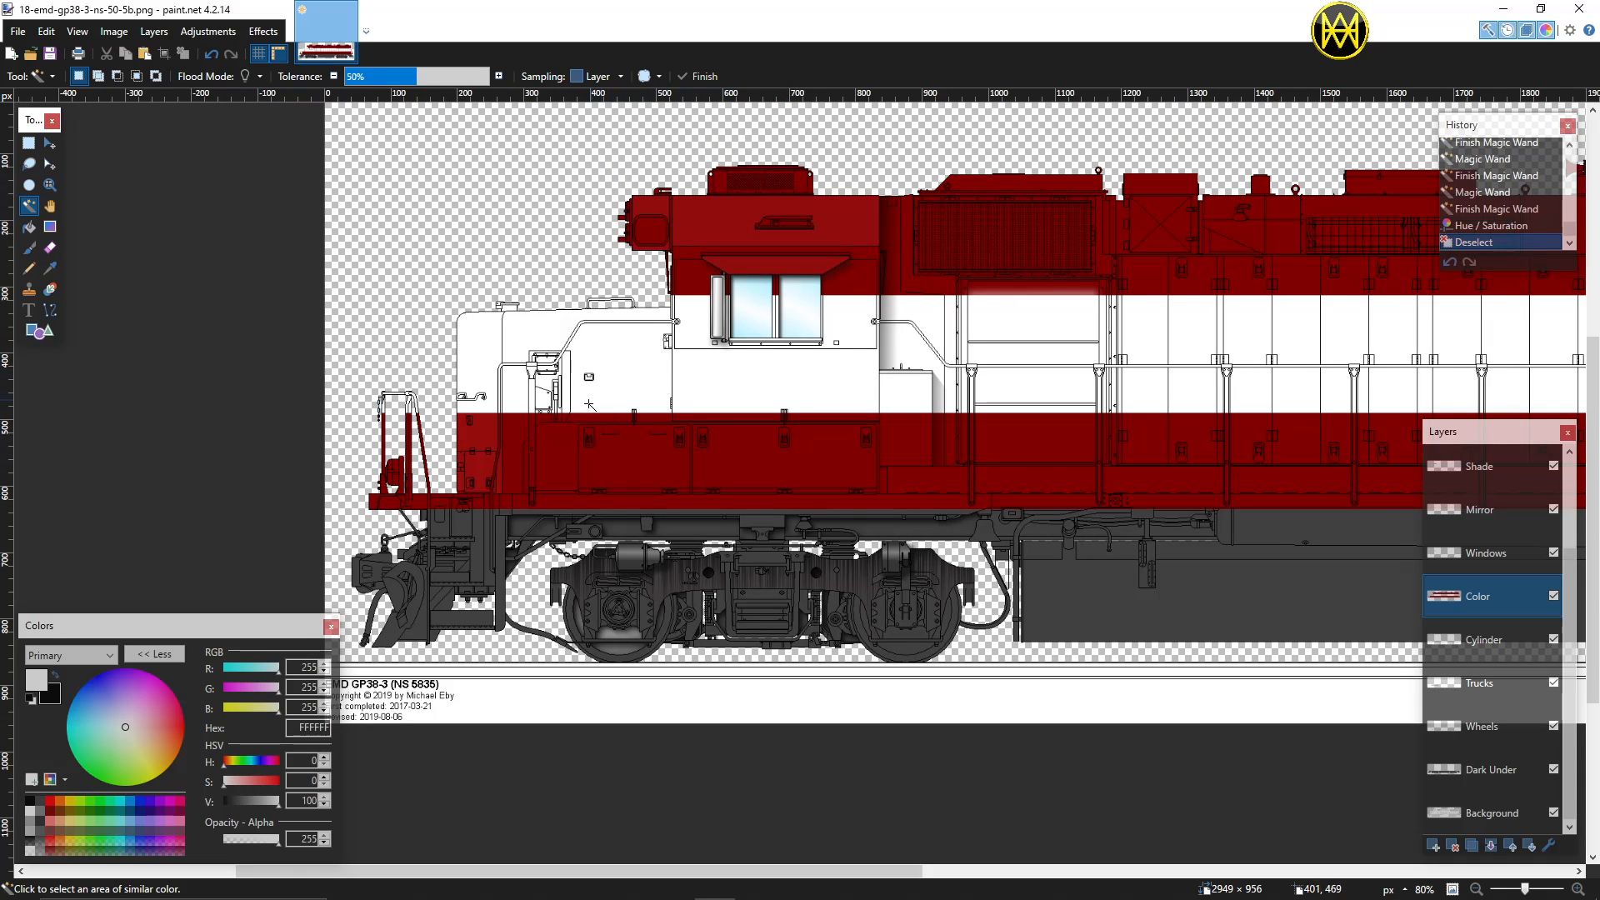
{"action": "scroll", "coordinate": [546, 367], "scroll_direction": "up", "scroll_amount": 5}
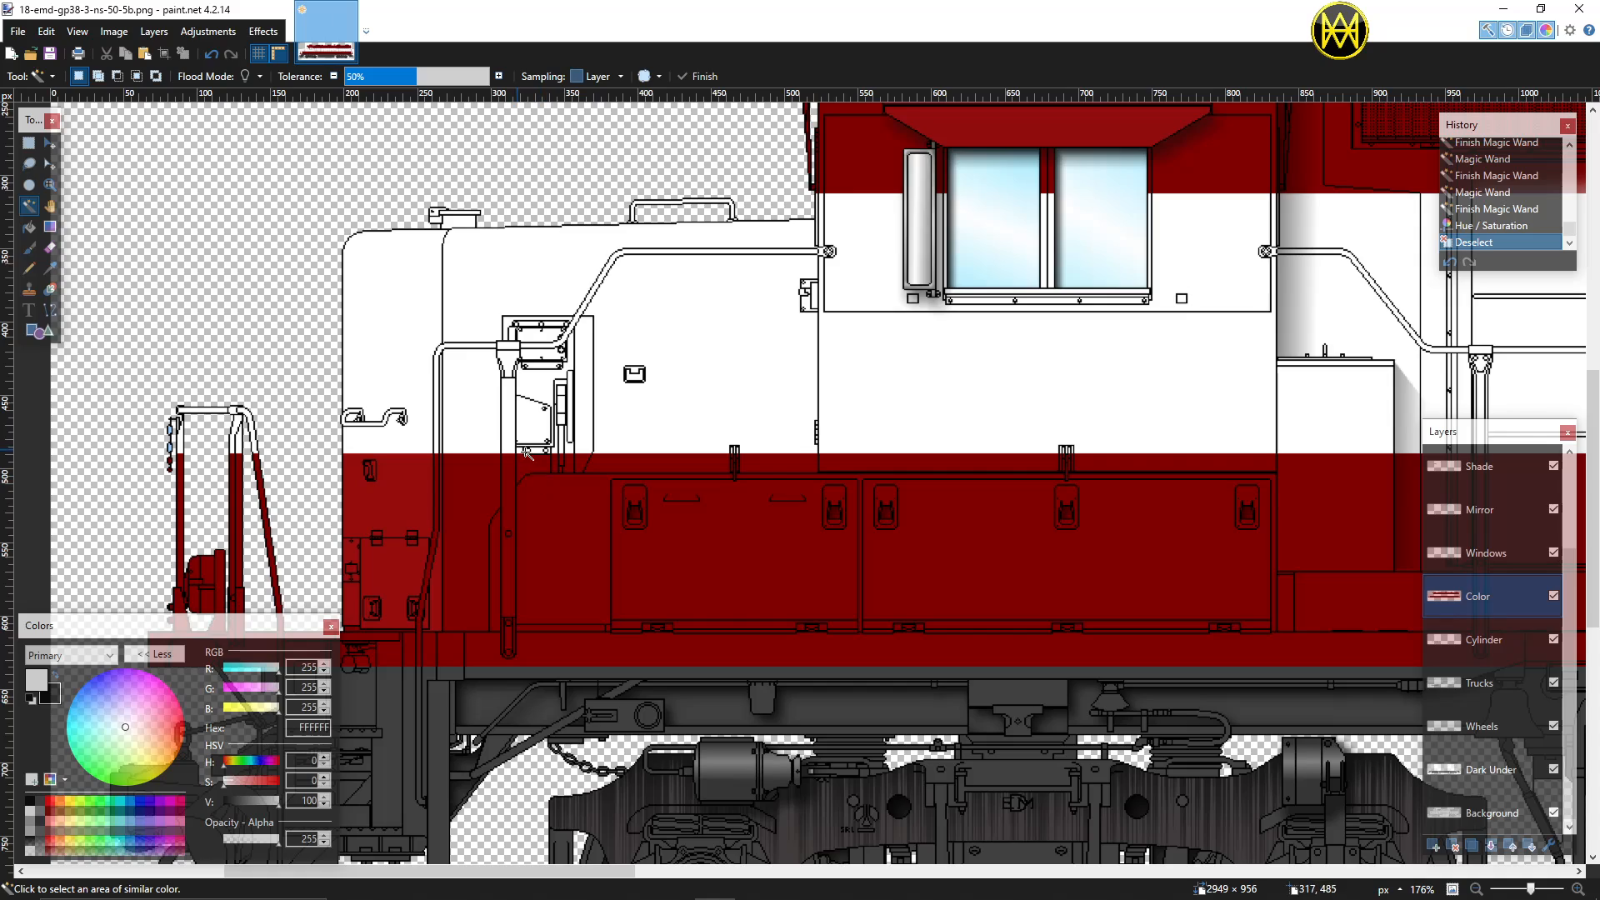
{"action": "left_click", "coordinate": [1488, 813]}
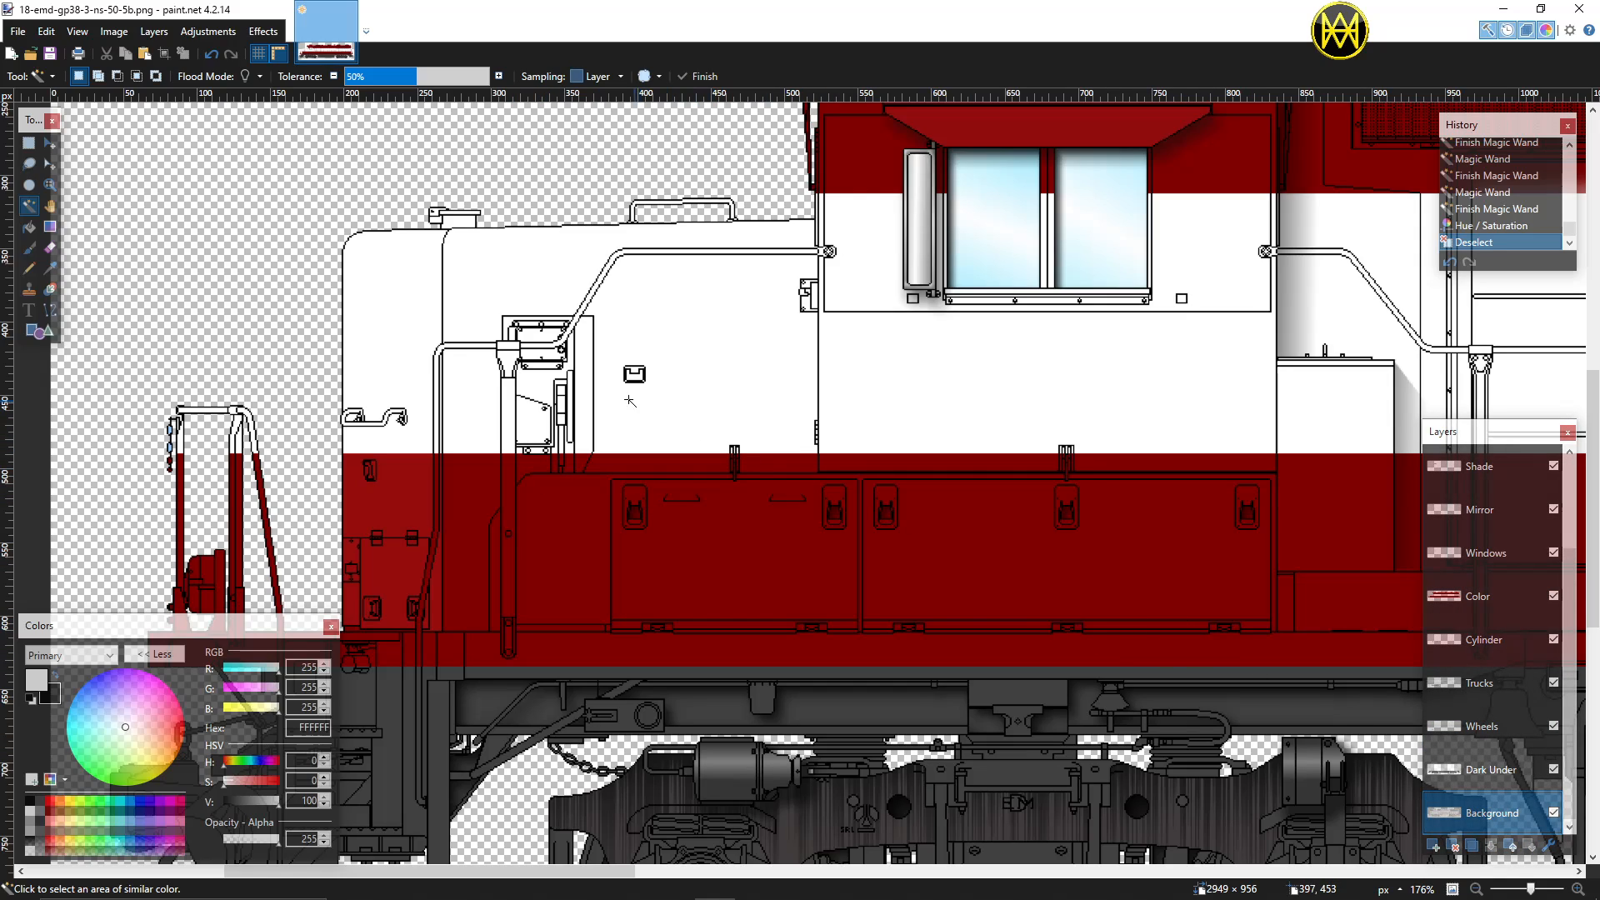
{"action": "left_click", "coordinate": [586, 393]}
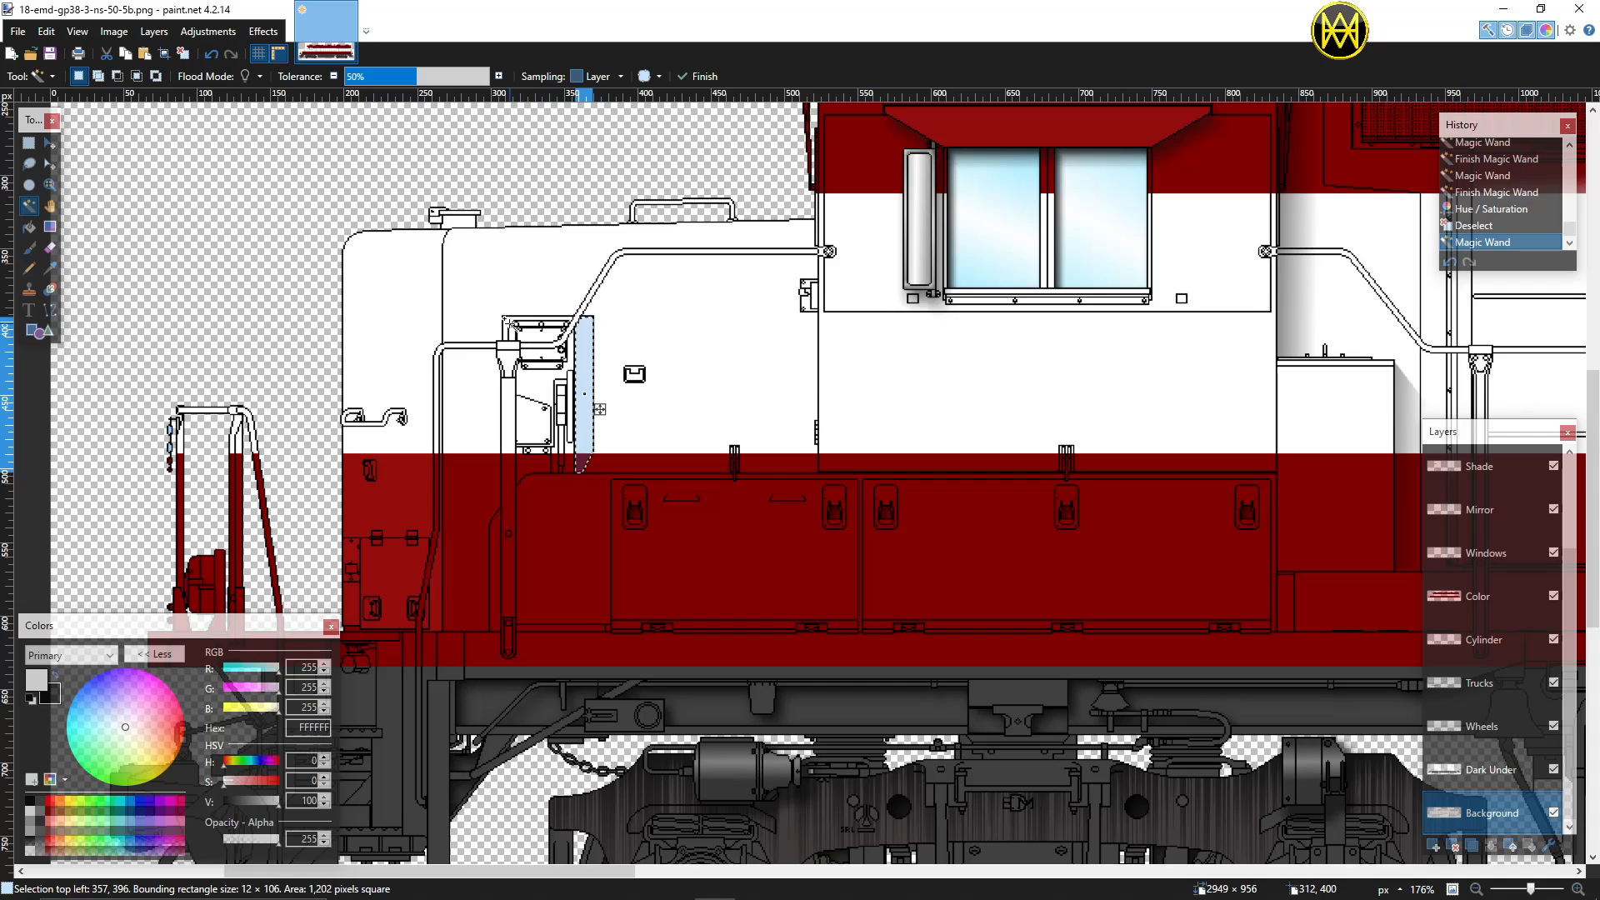
{"action": "left_click", "coordinate": [516, 325], "text": "ctrl"}
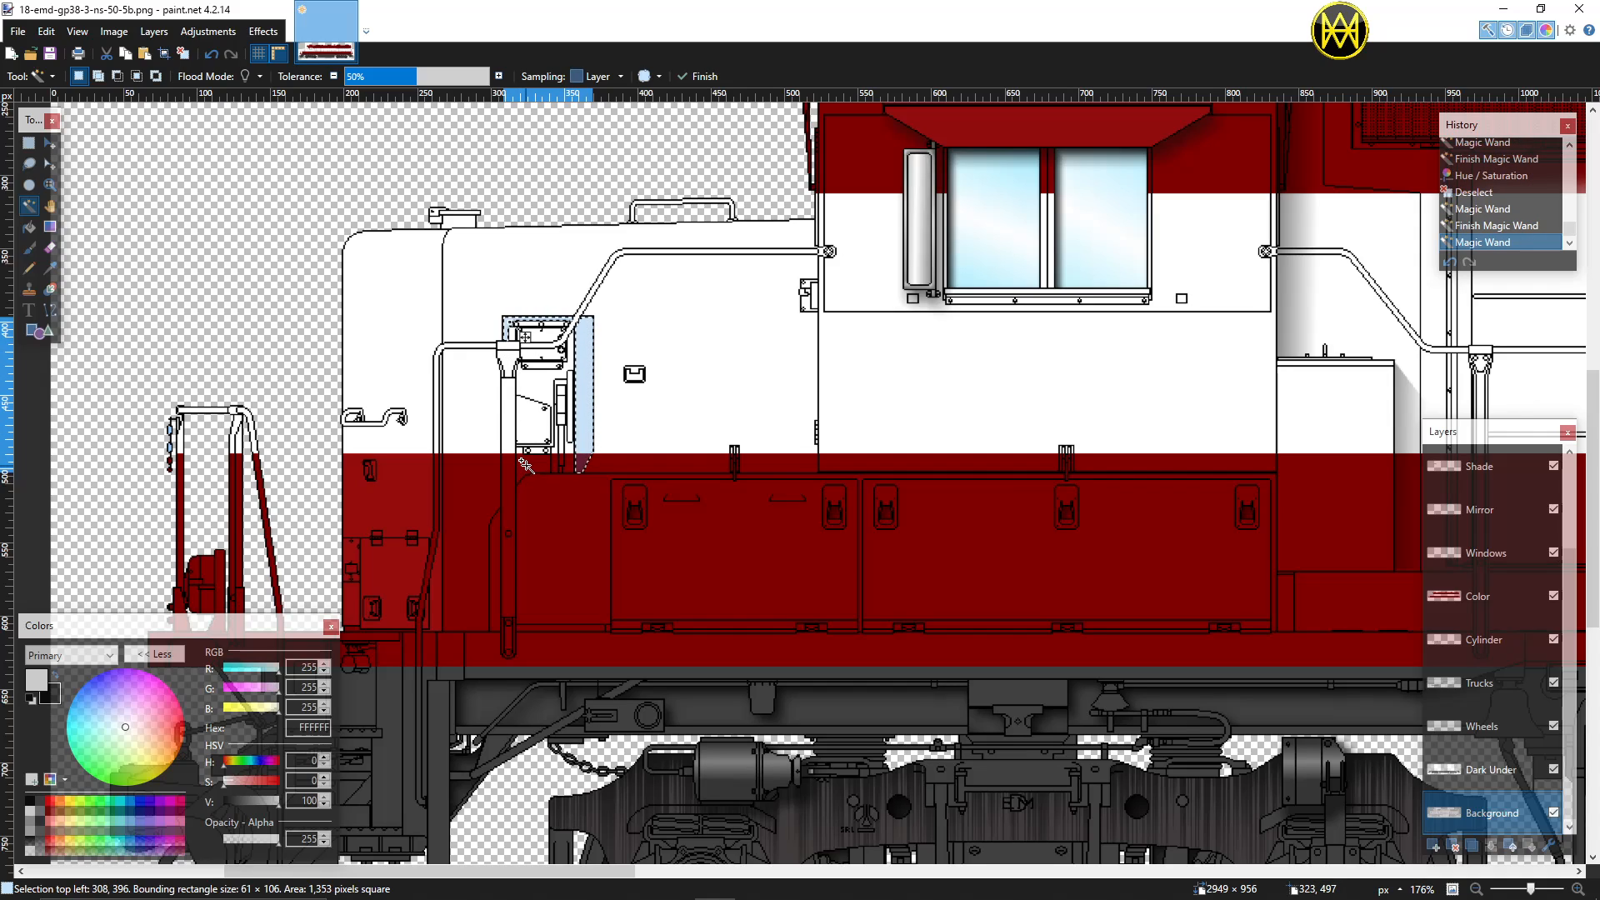
{"action": "left_click", "coordinate": [540, 379], "text": "ctrl"}
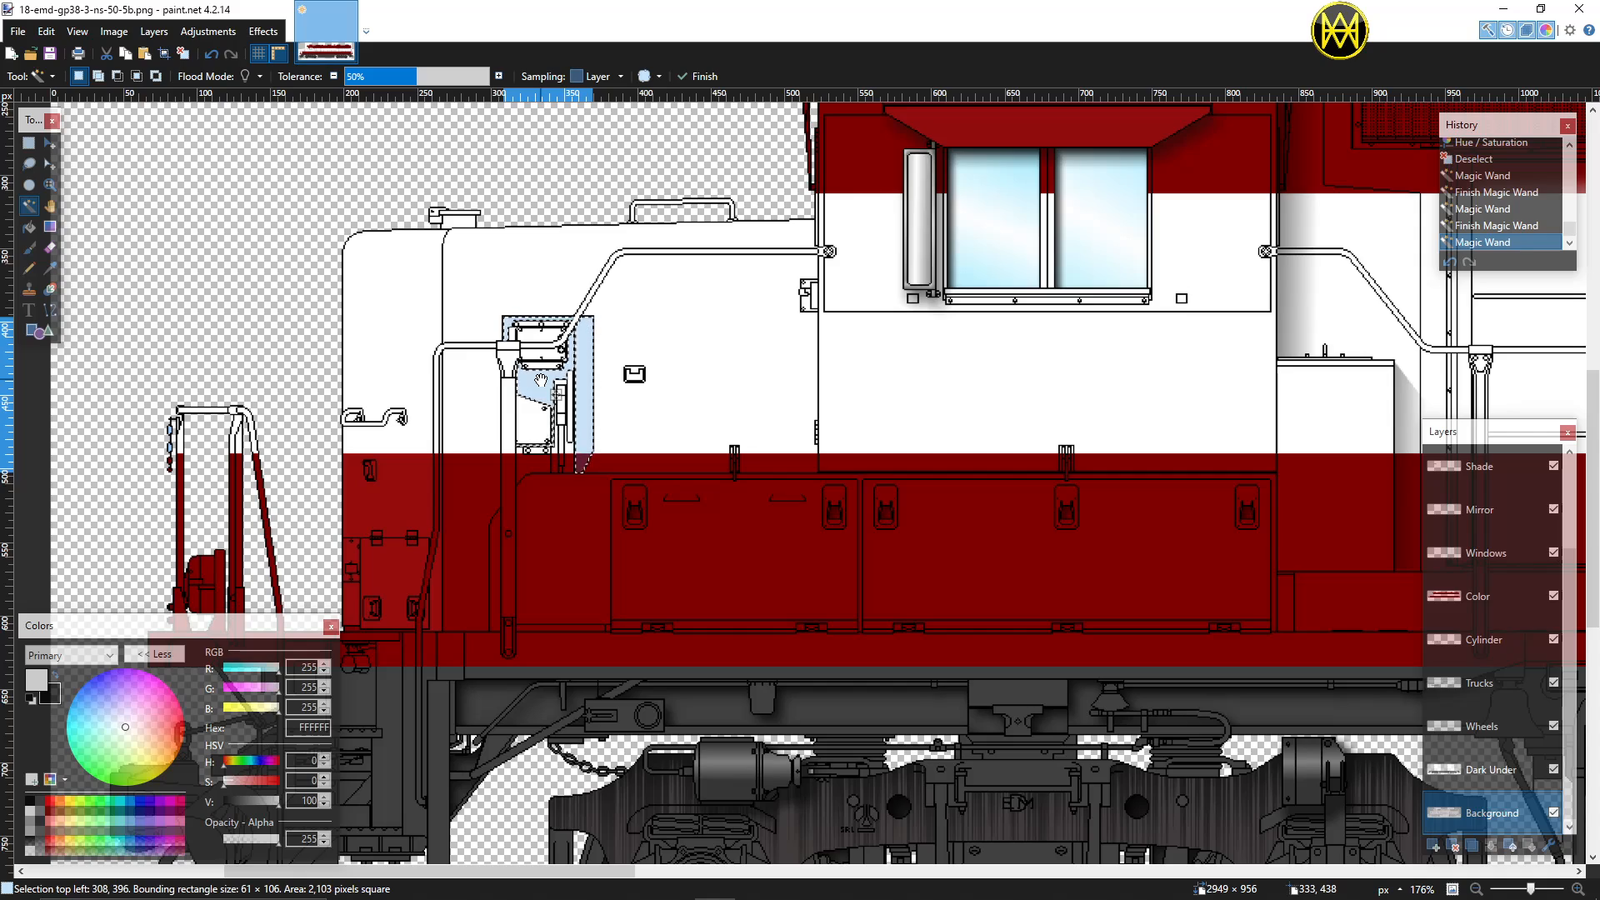
{"action": "key", "text": "ctrl+z"}
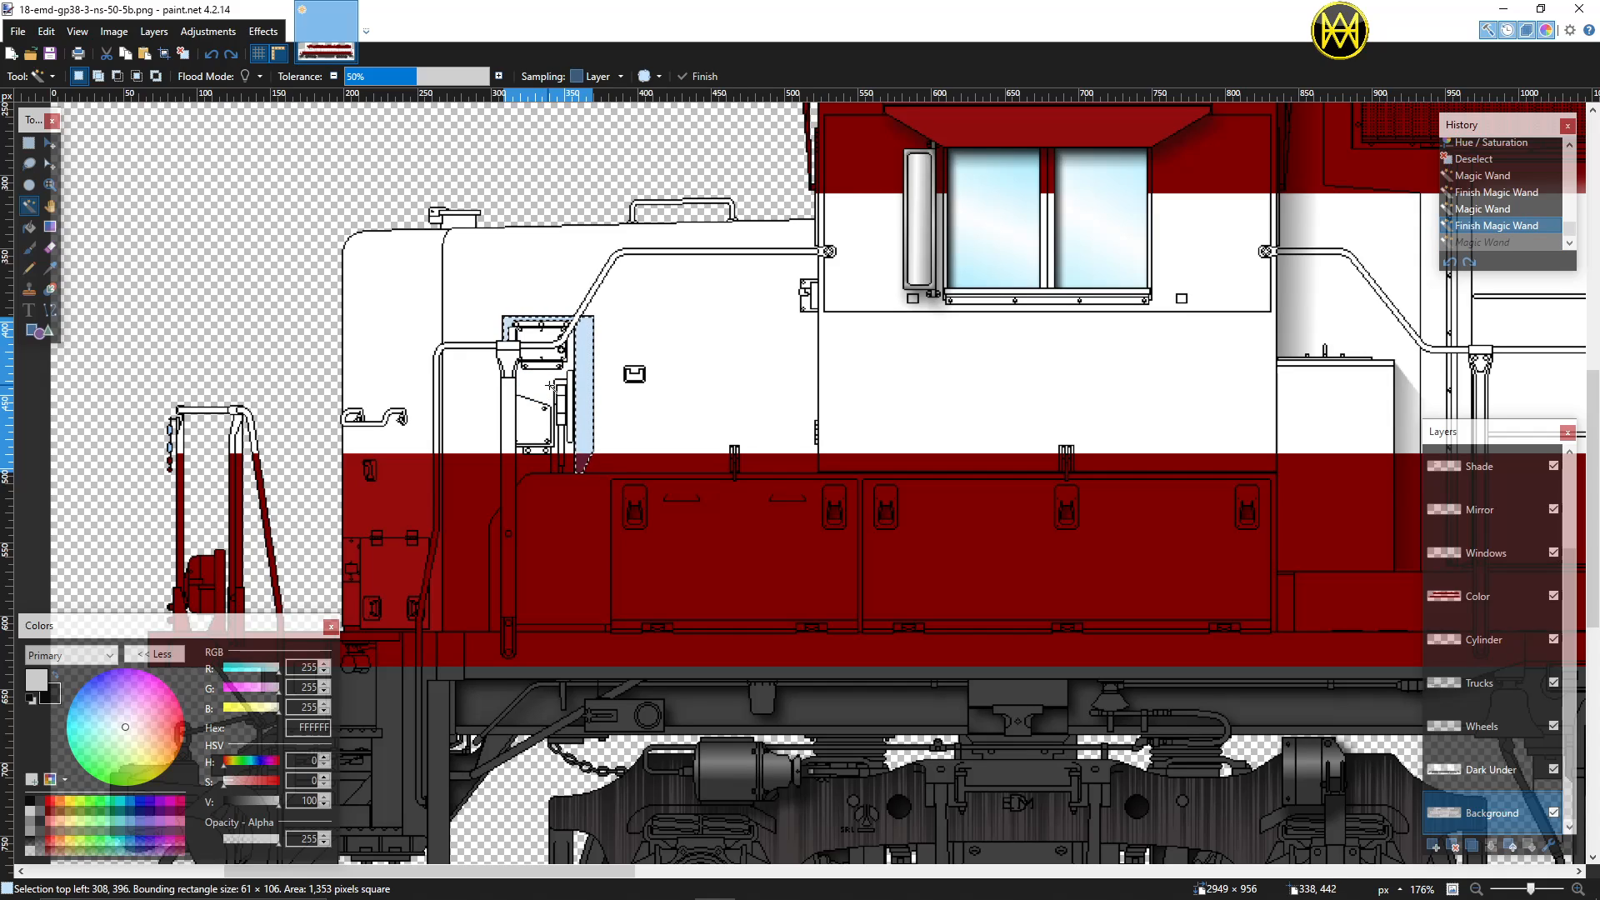
{"action": "left_click", "coordinate": [1479, 596]}
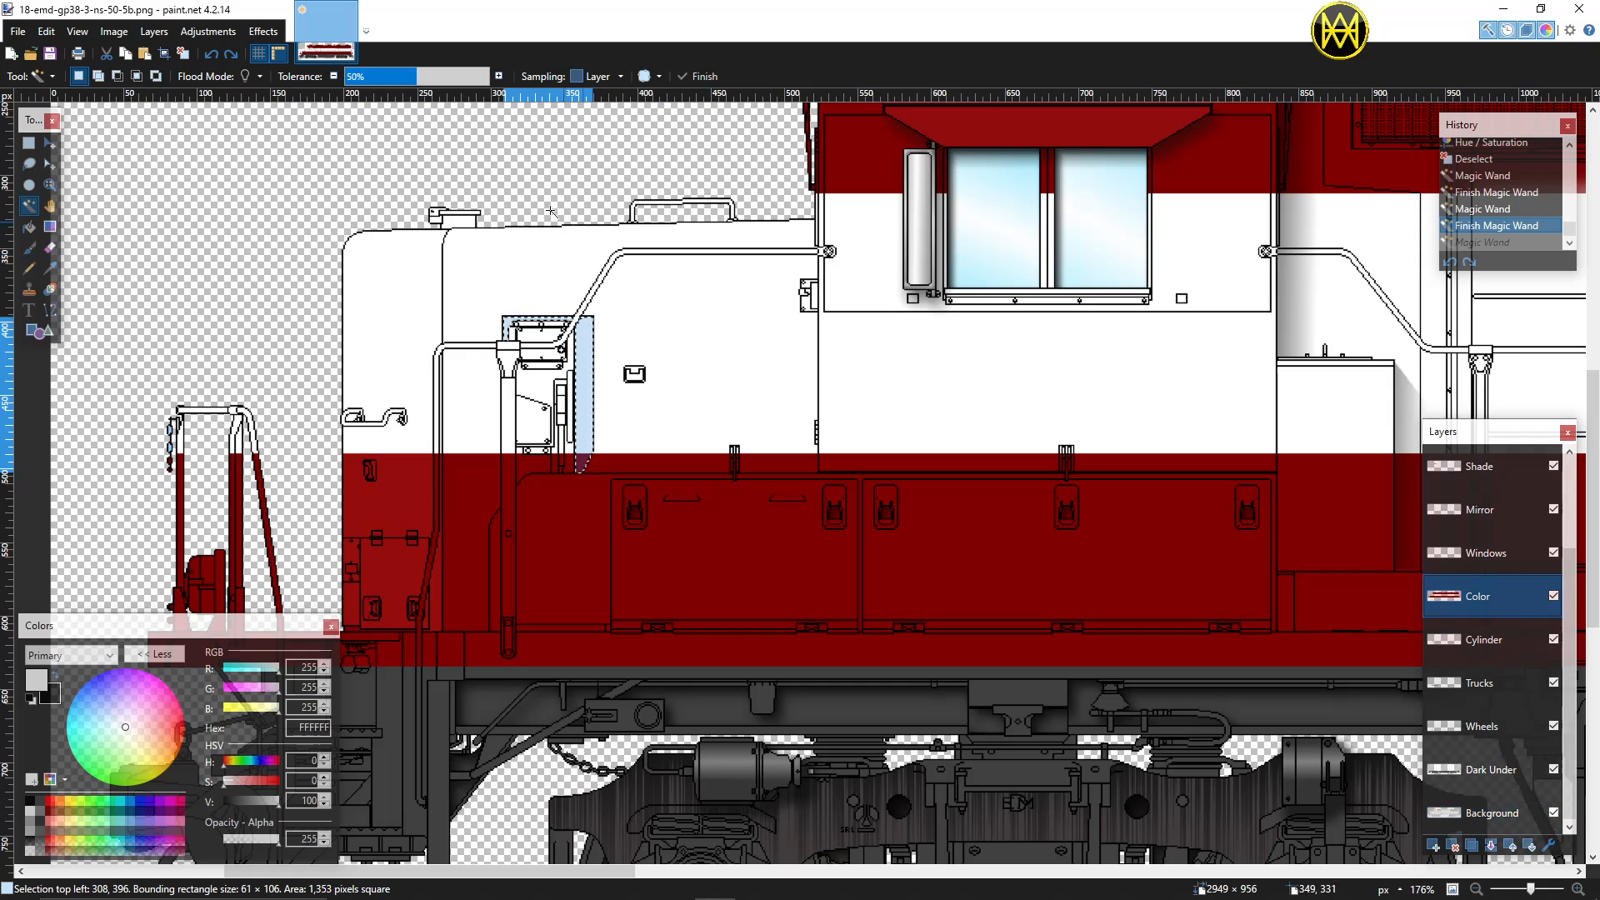
Step: Apply a selection Inner Shadow with shadow length 17 to the nose's recessed panel areas on the Color layer
{"action": "left_click", "coordinate": [263, 31]}
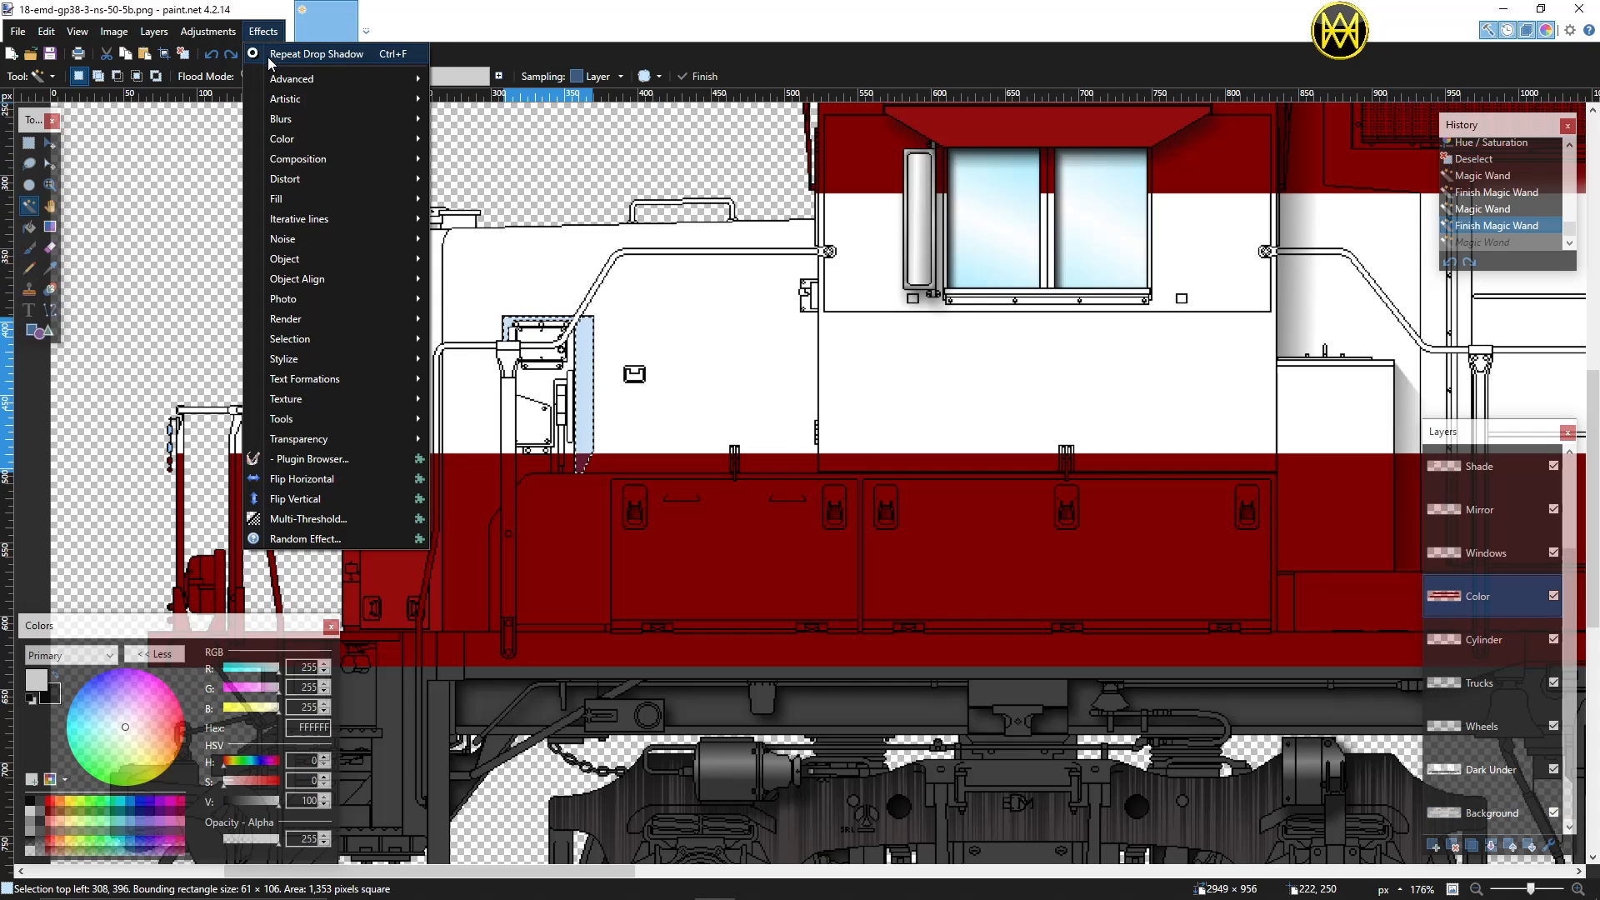
{"action": "mouse_move", "coordinate": [400, 339]}
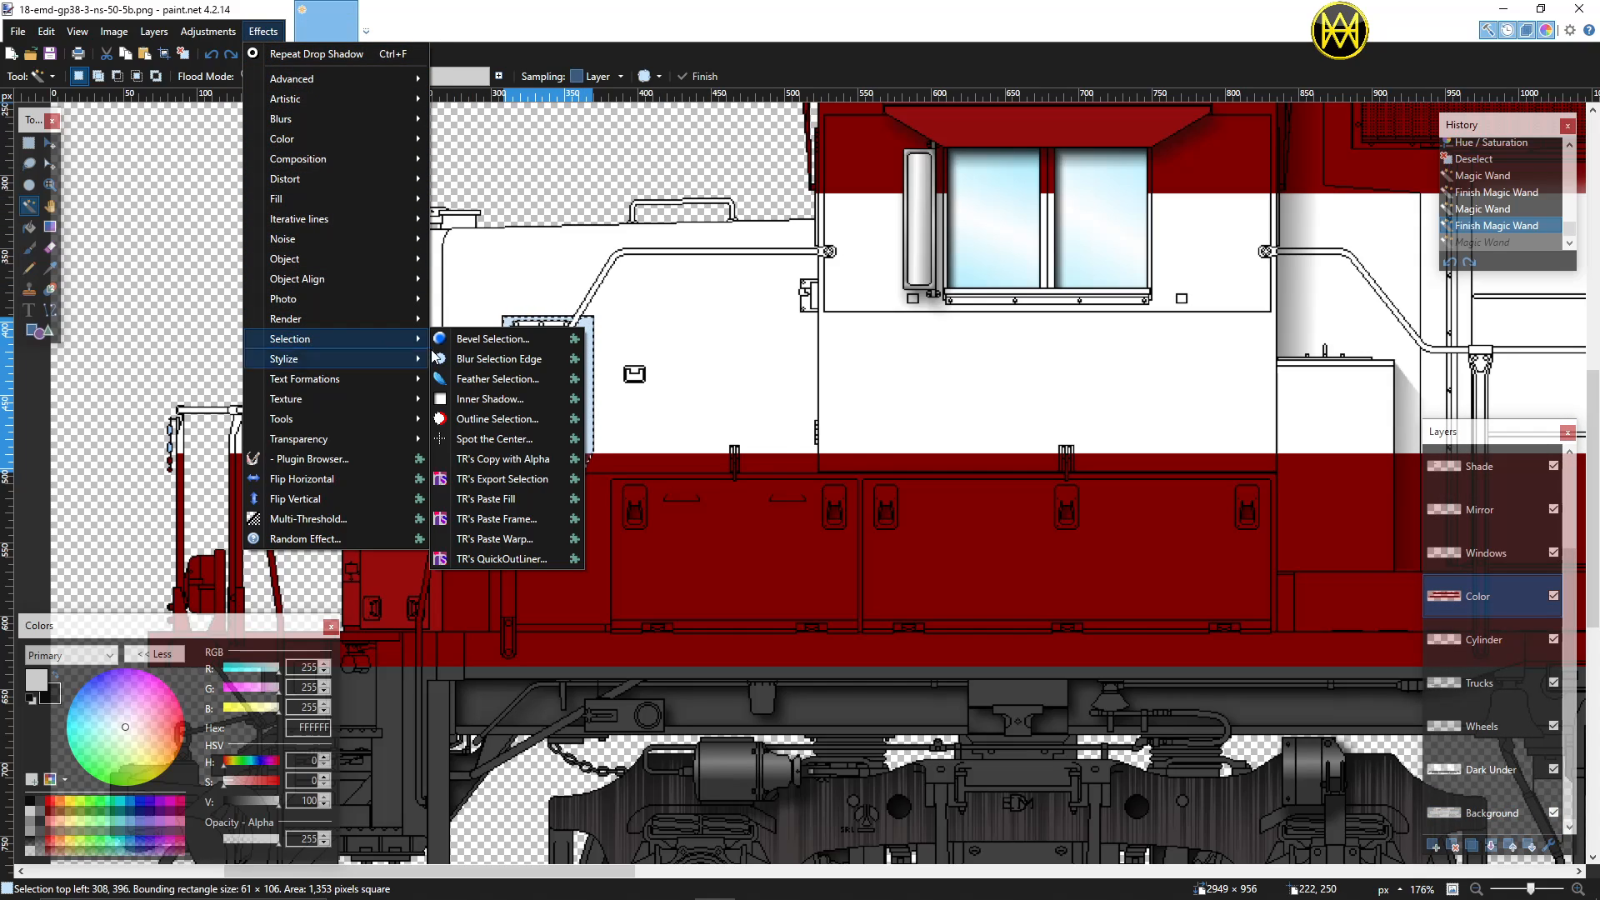
{"action": "left_click", "coordinate": [488, 400]}
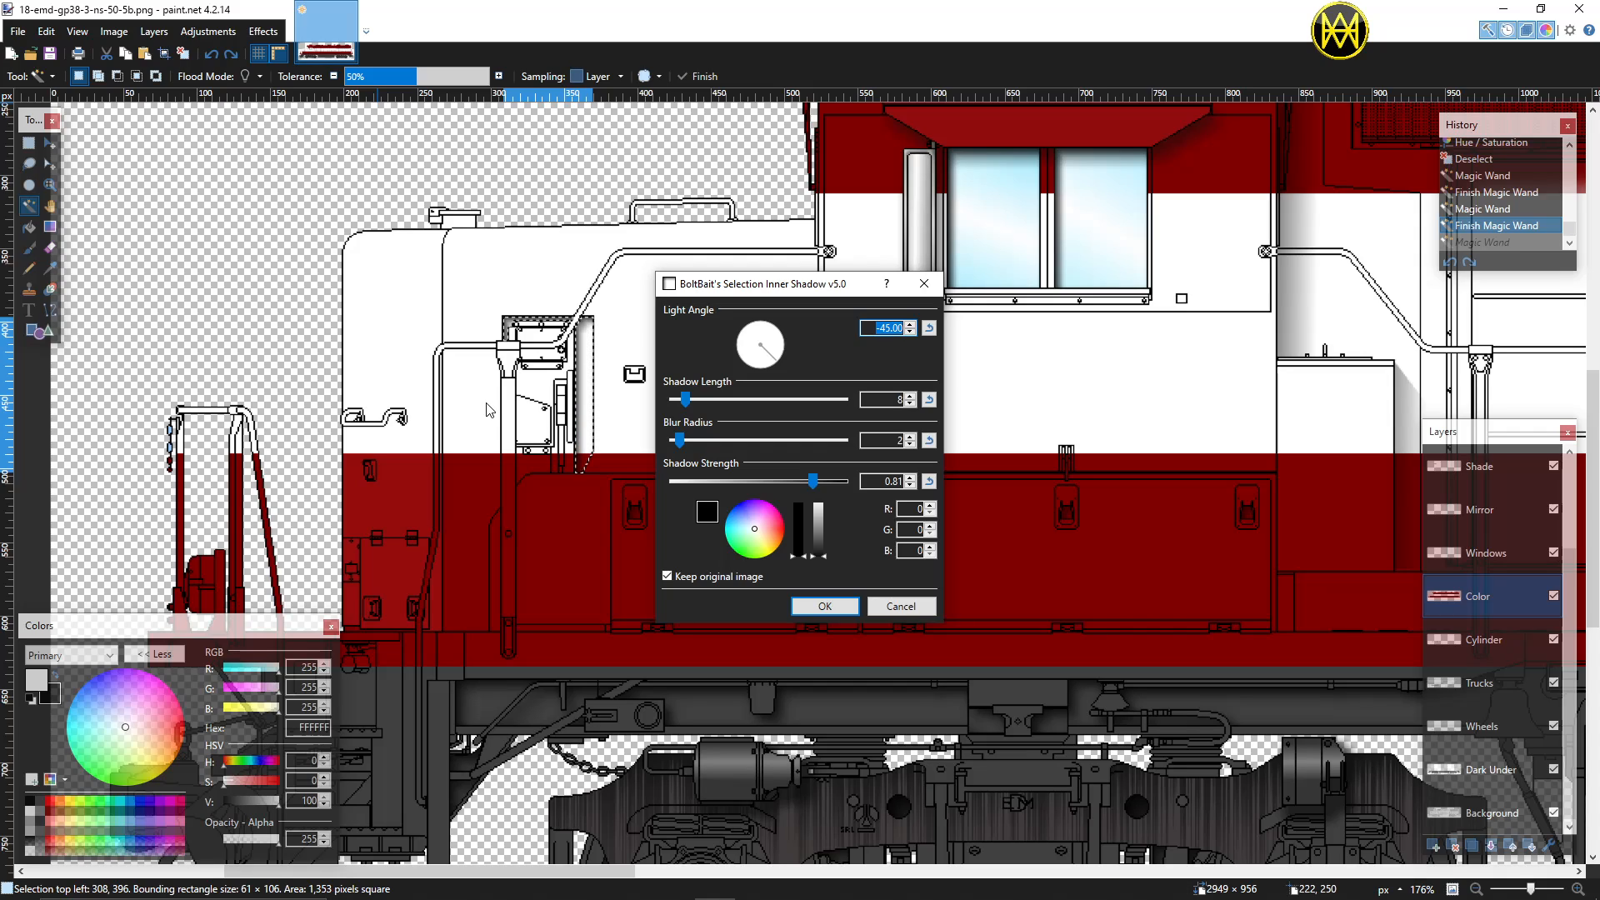
{"action": "left_click_drag", "start_coordinate": [774, 285], "coordinate": [913, 262]}
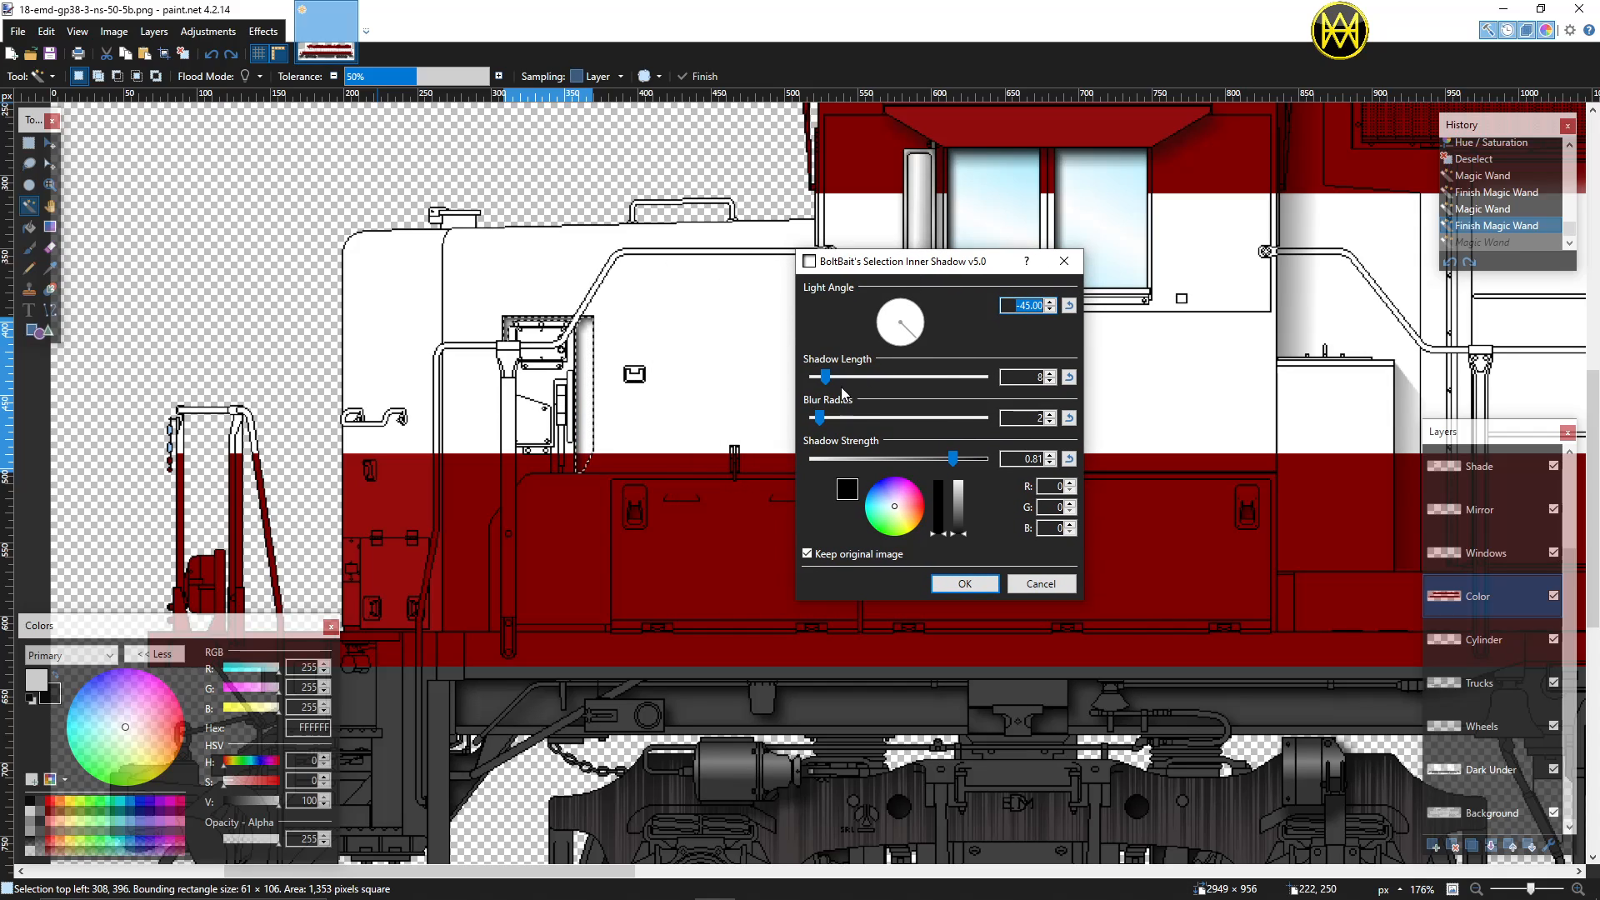
{"action": "left_click_drag", "start_coordinate": [827, 379], "coordinate": [839, 380]}
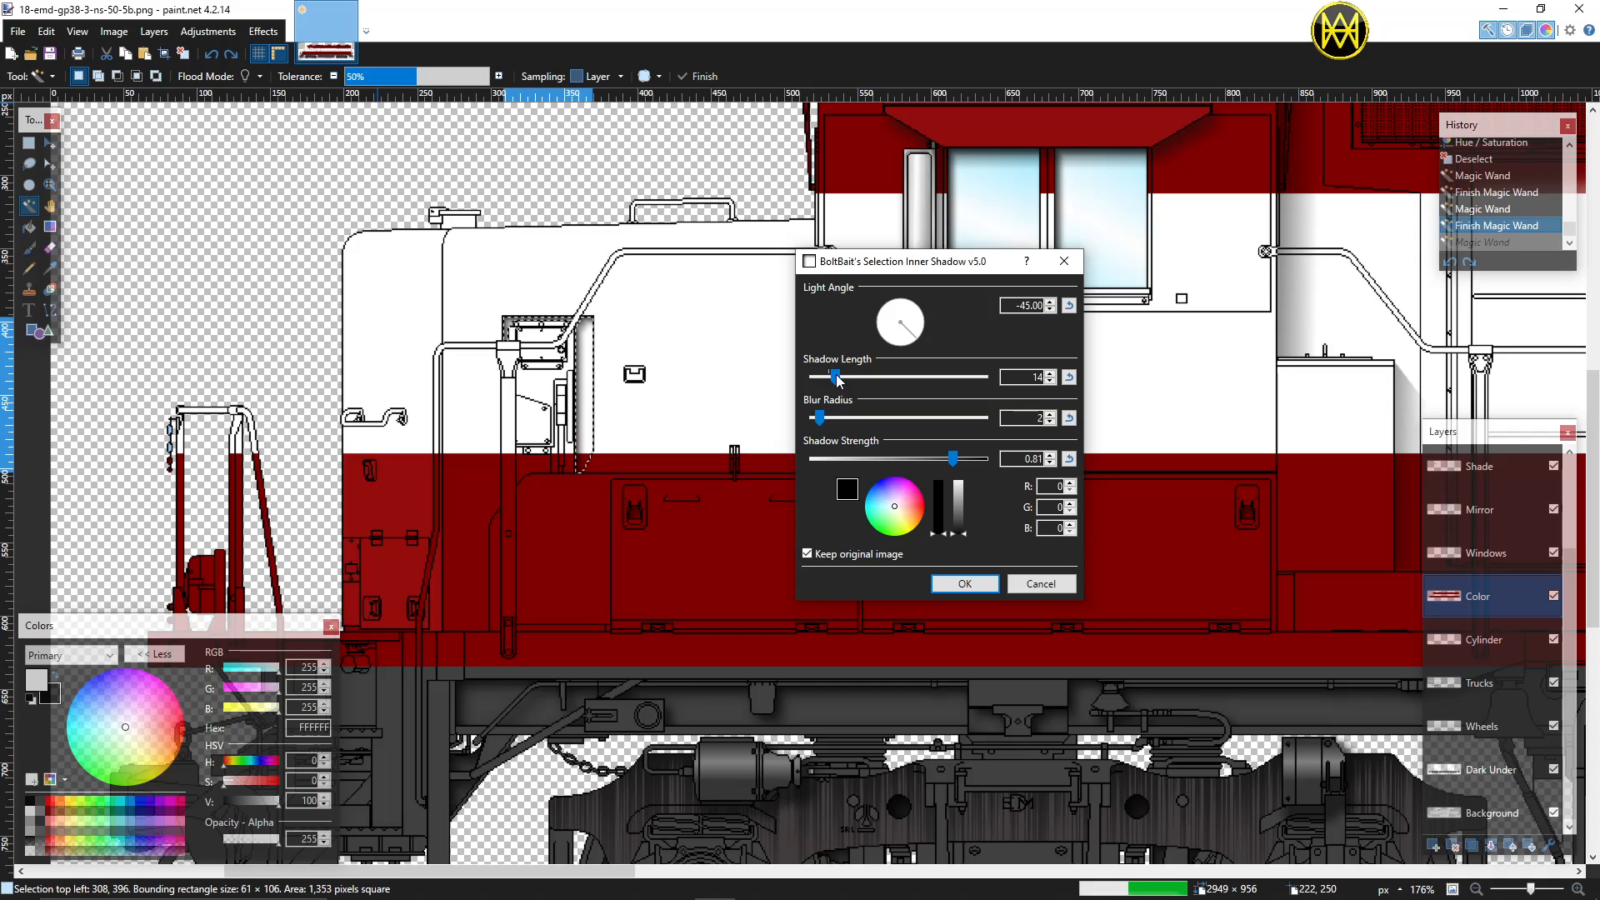
{"action": "left_click_drag", "start_coordinate": [838, 380], "coordinate": [843, 381]}
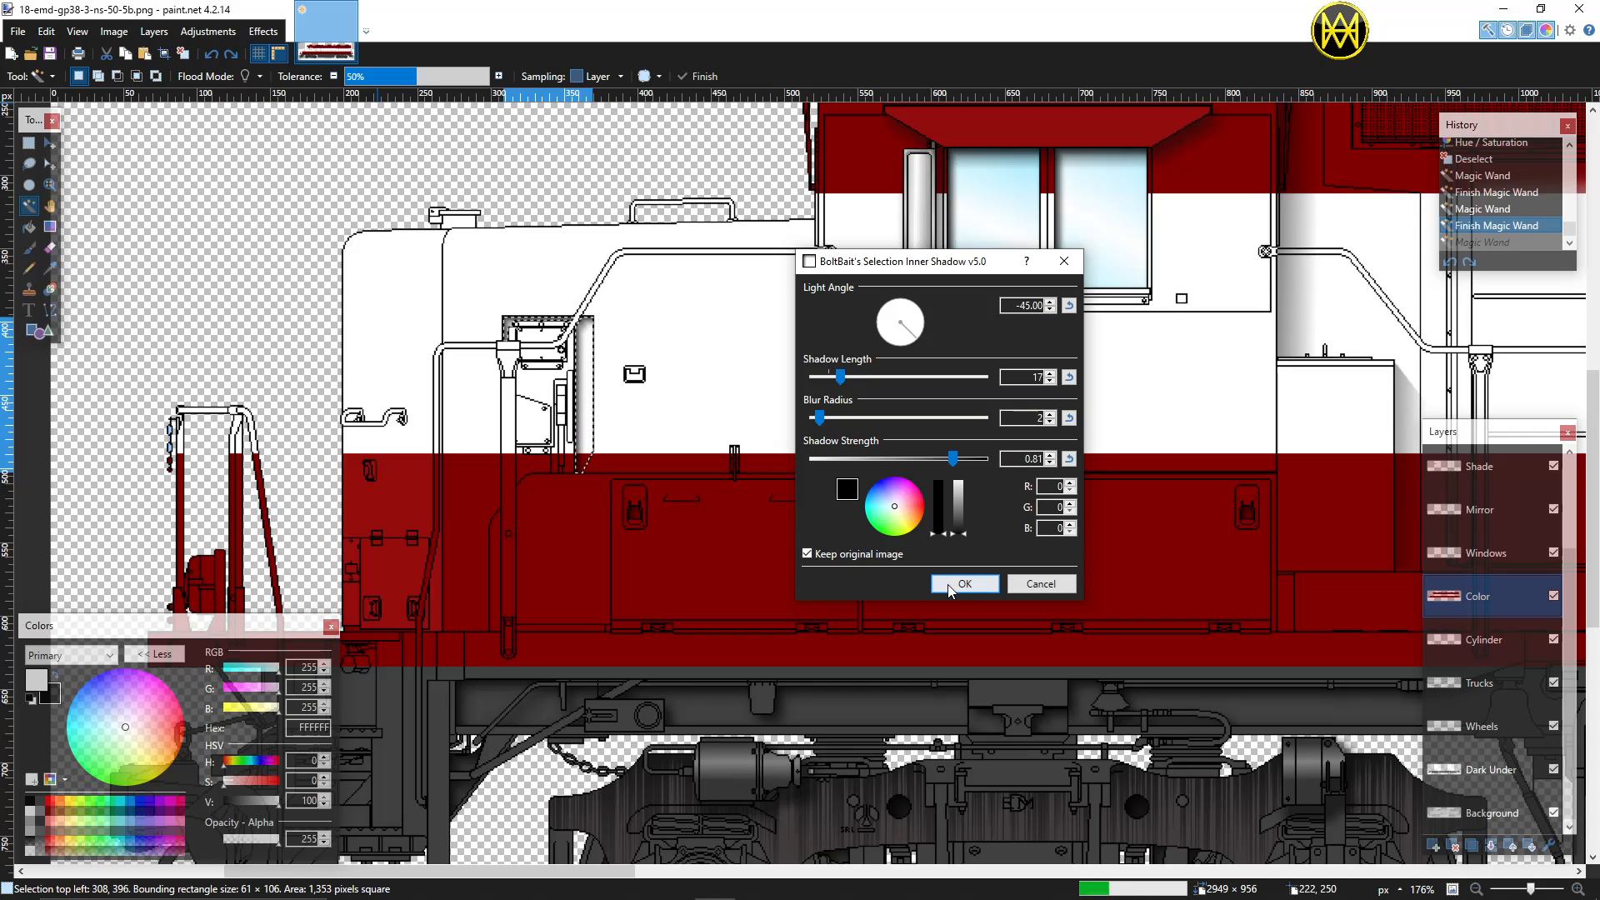
{"action": "left_click", "coordinate": [950, 584]}
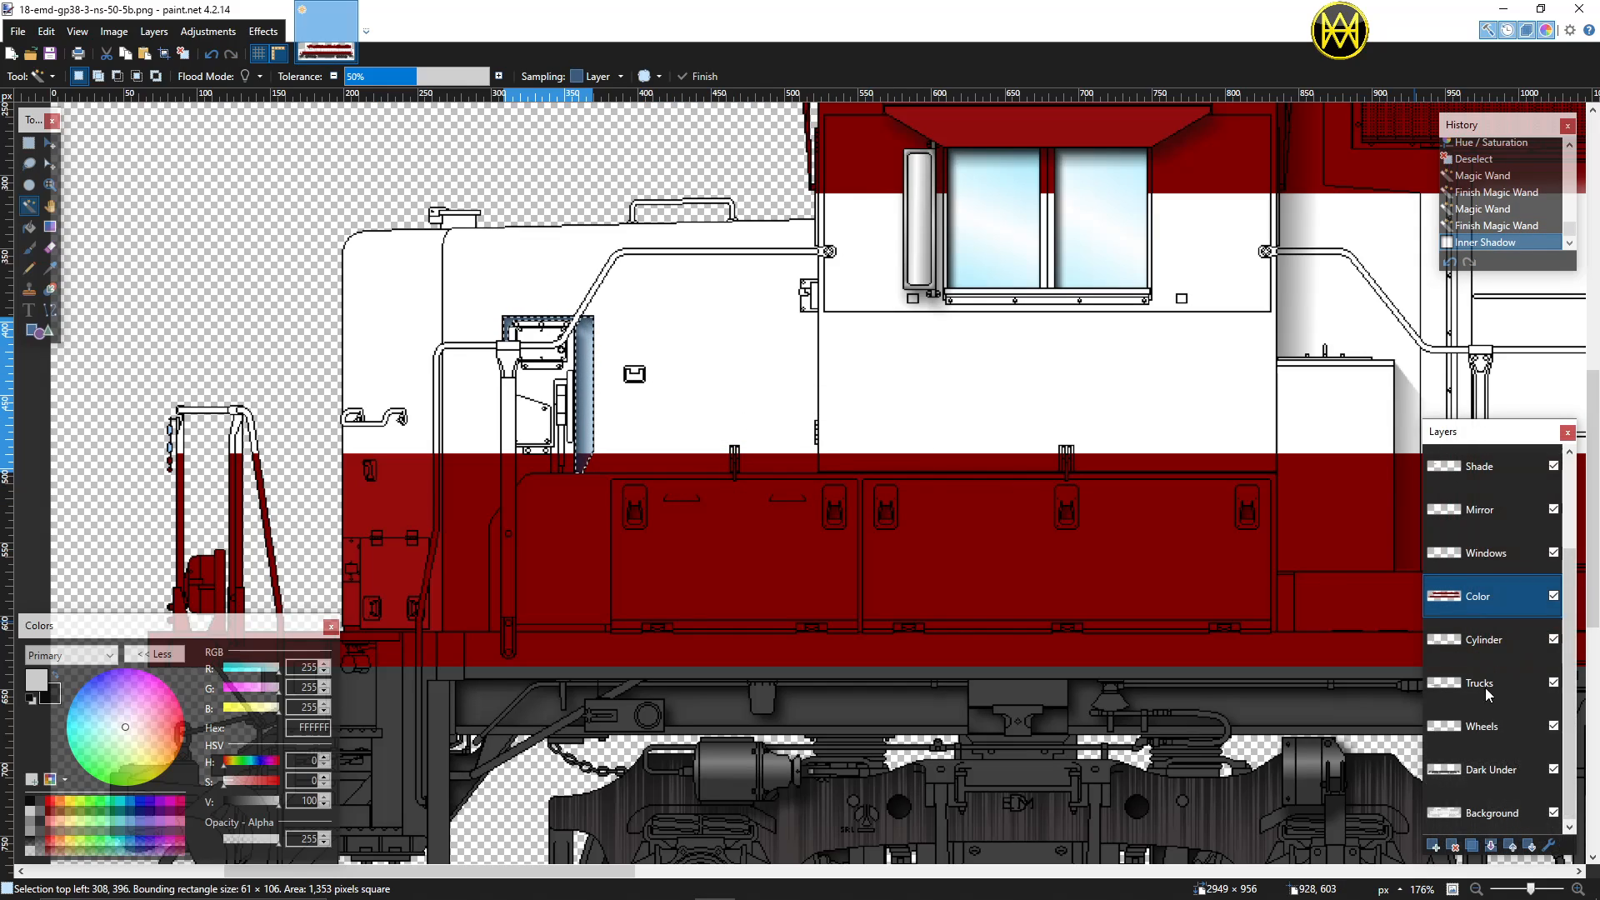
Step: Select the inside of the small latch on the nose side from the Background layer, and make the Color layer active
{"action": "left_click", "coordinate": [1467, 810]}
{"action": "left_click", "coordinate": [643, 380]}
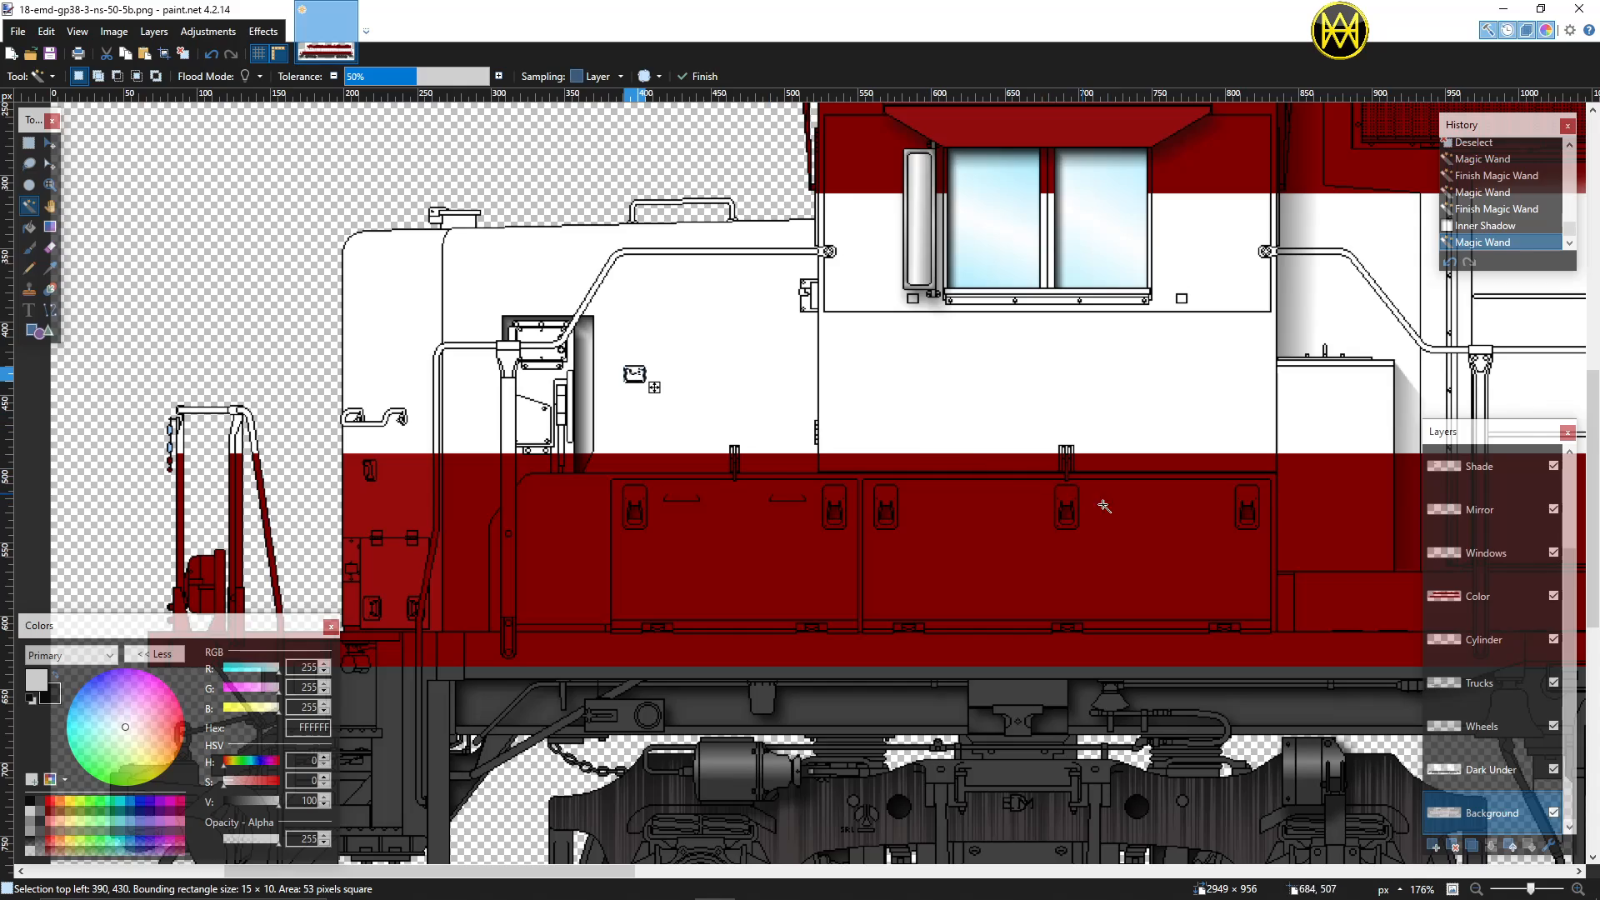
{"action": "scroll", "coordinate": [626, 377], "scroll_direction": "up", "scroll_amount": 3}
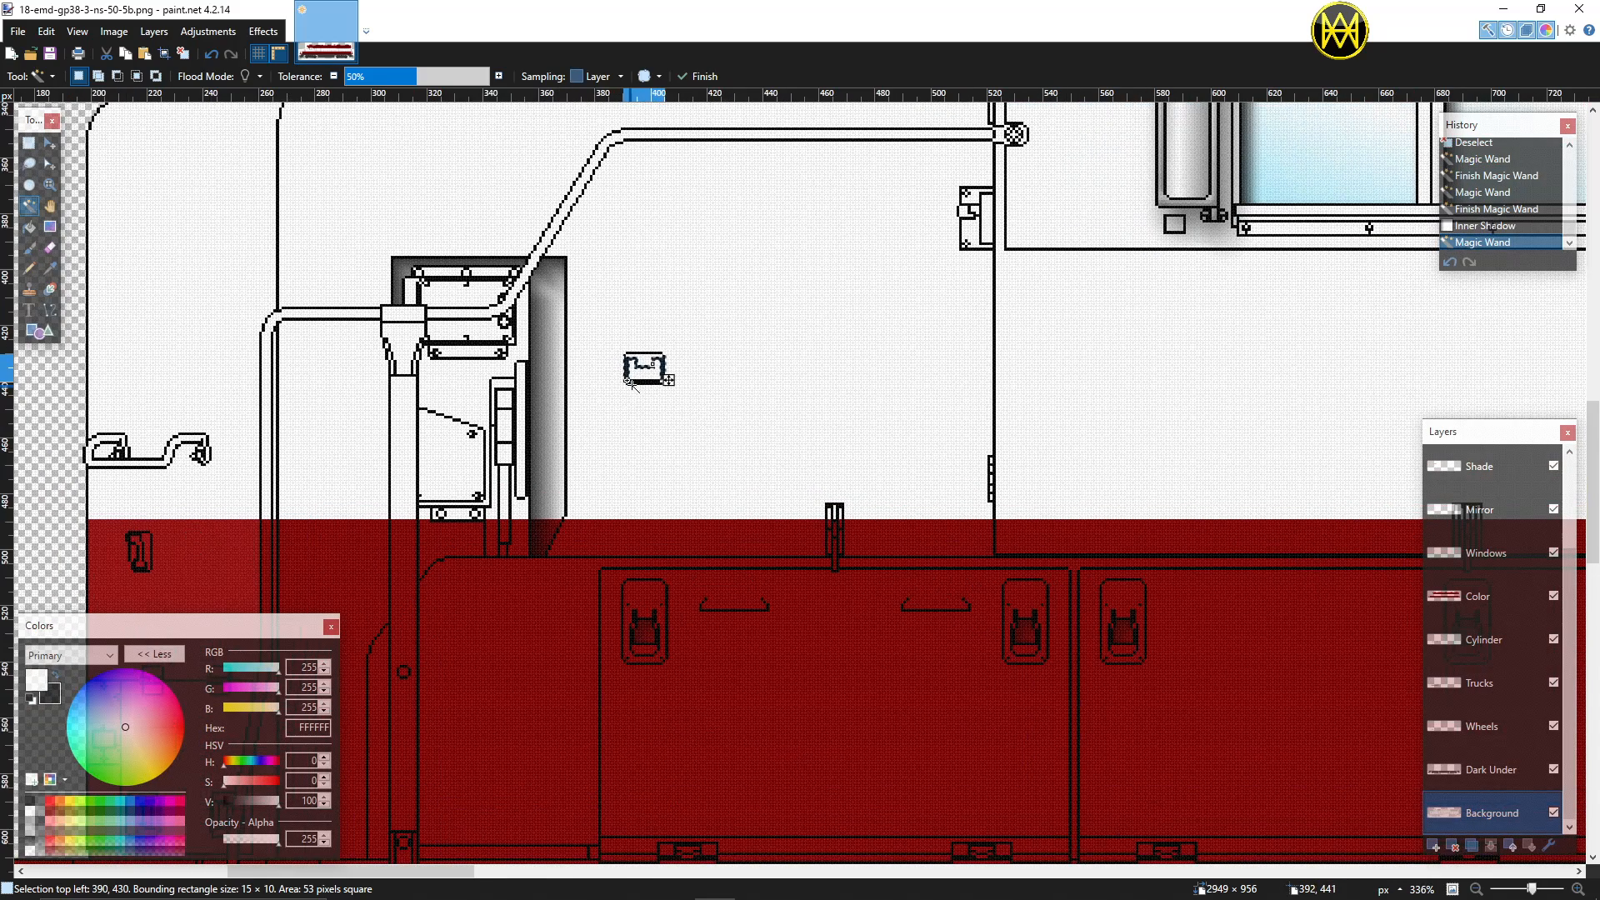
{"action": "left_click", "coordinate": [640, 376]}
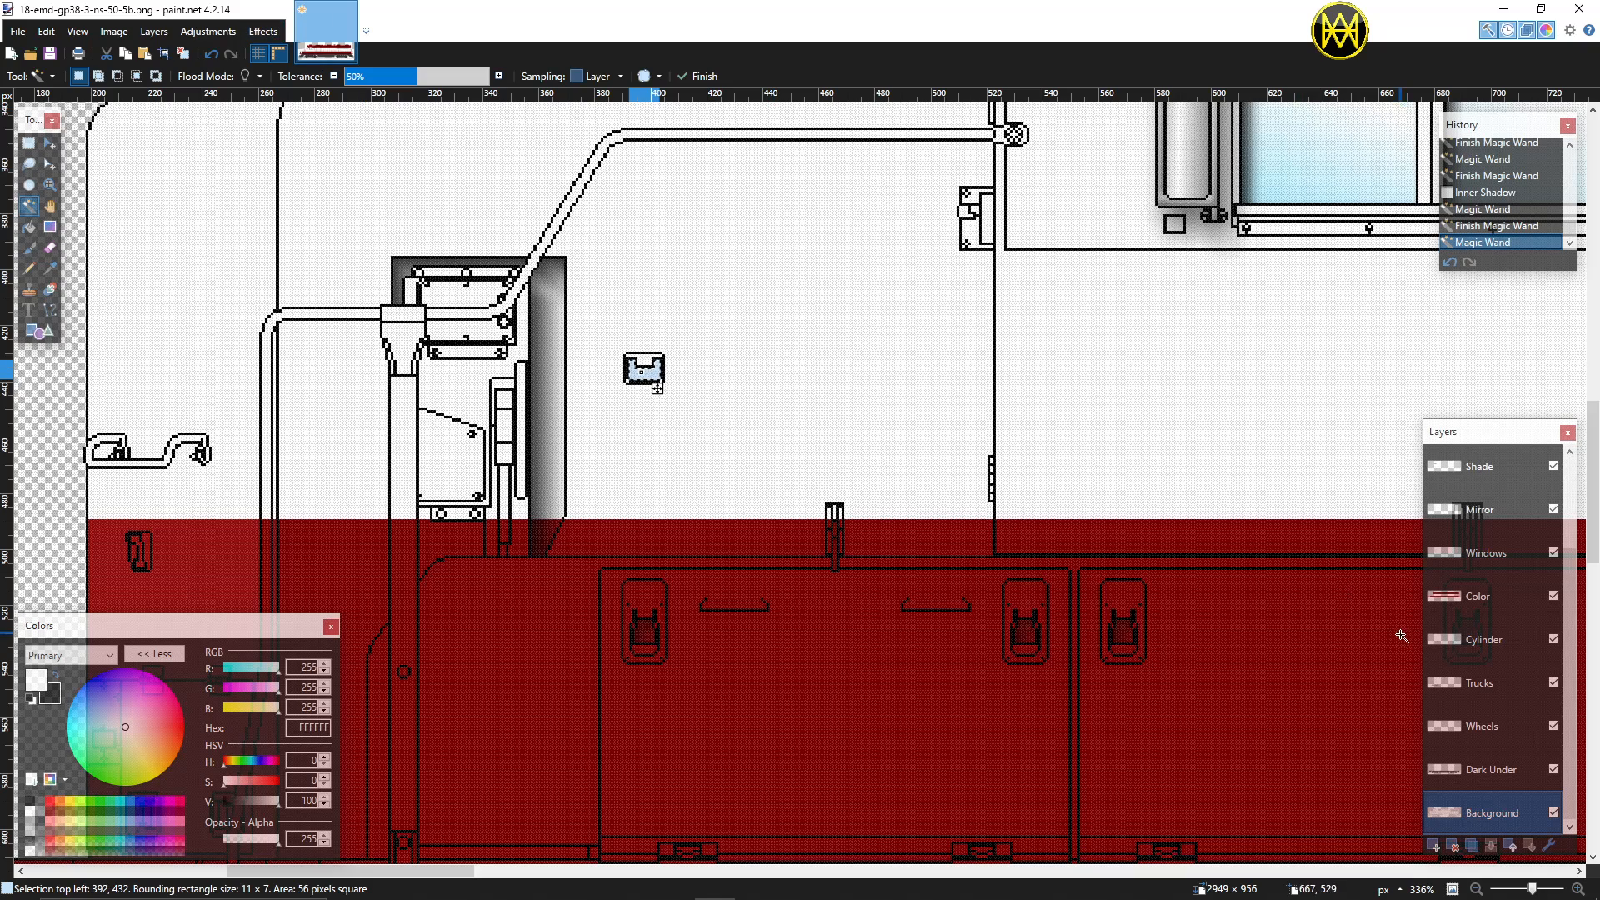
{"action": "left_click", "coordinate": [1480, 597]}
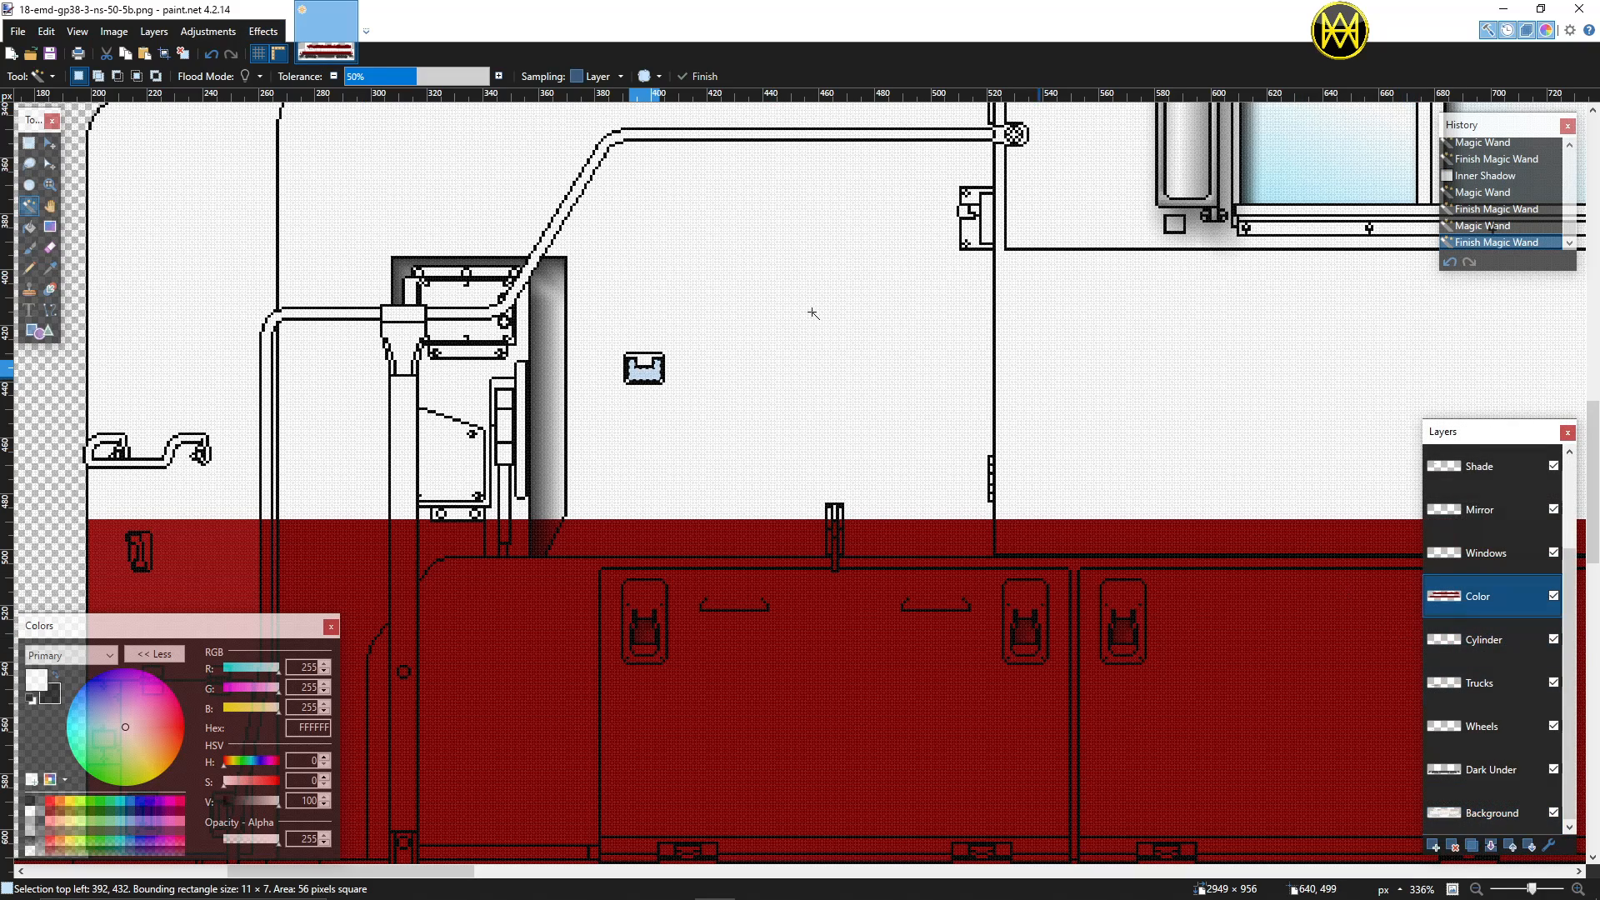
Step: Apply a selection Inner Shadow with shadow length 6 to the latch interior, and clear the selection
{"action": "left_click", "coordinate": [264, 31]}
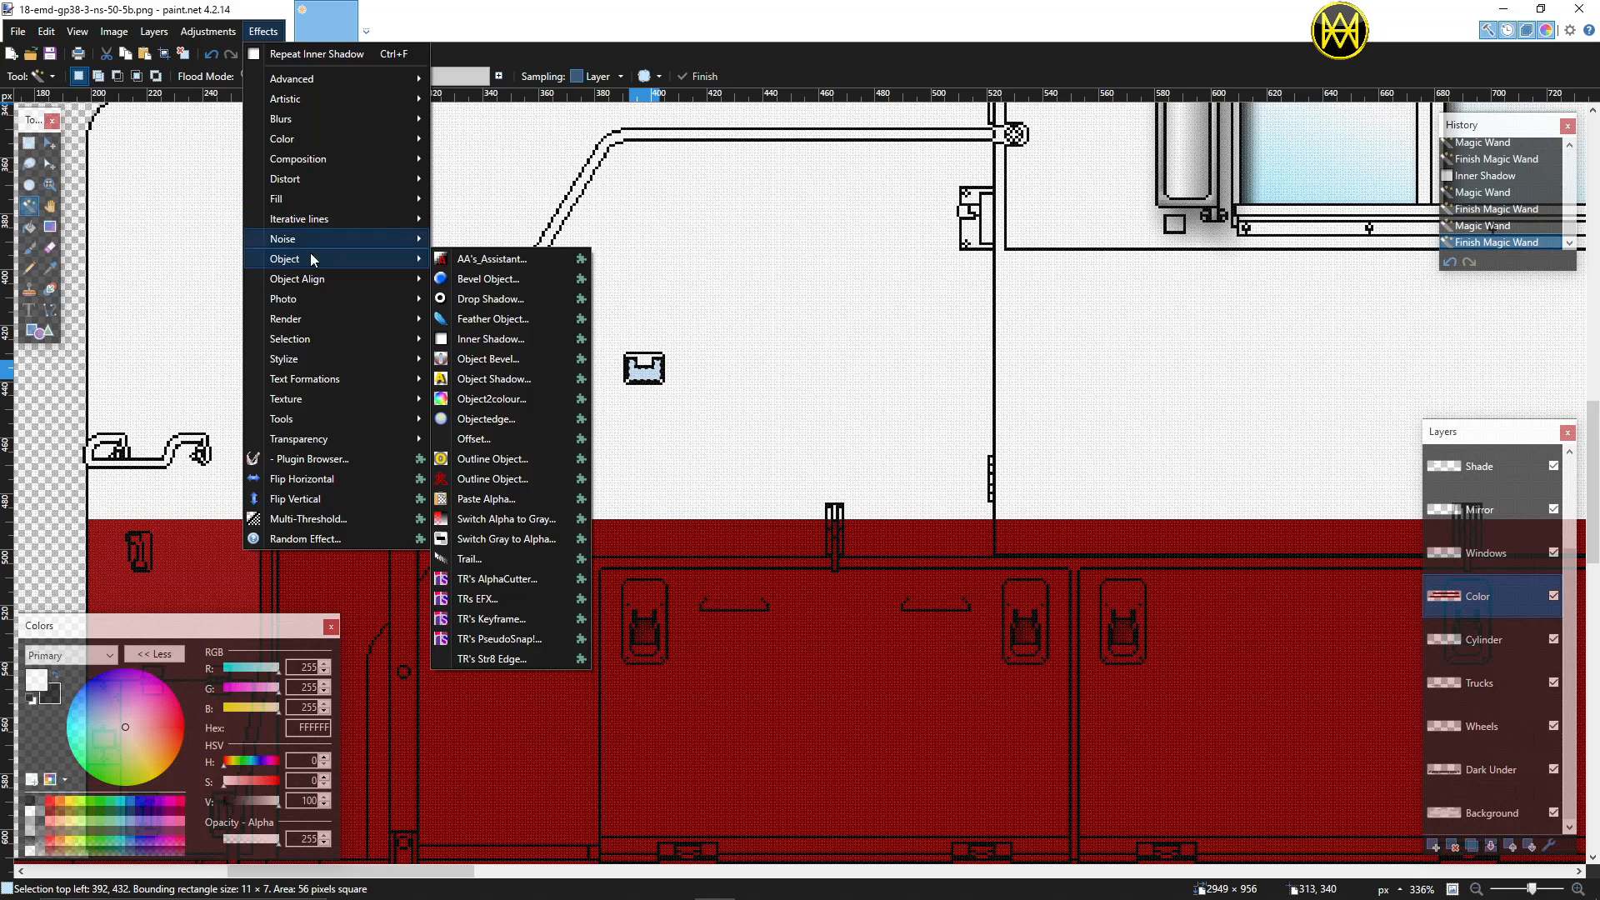
{"action": "mouse_move", "coordinate": [308, 342]}
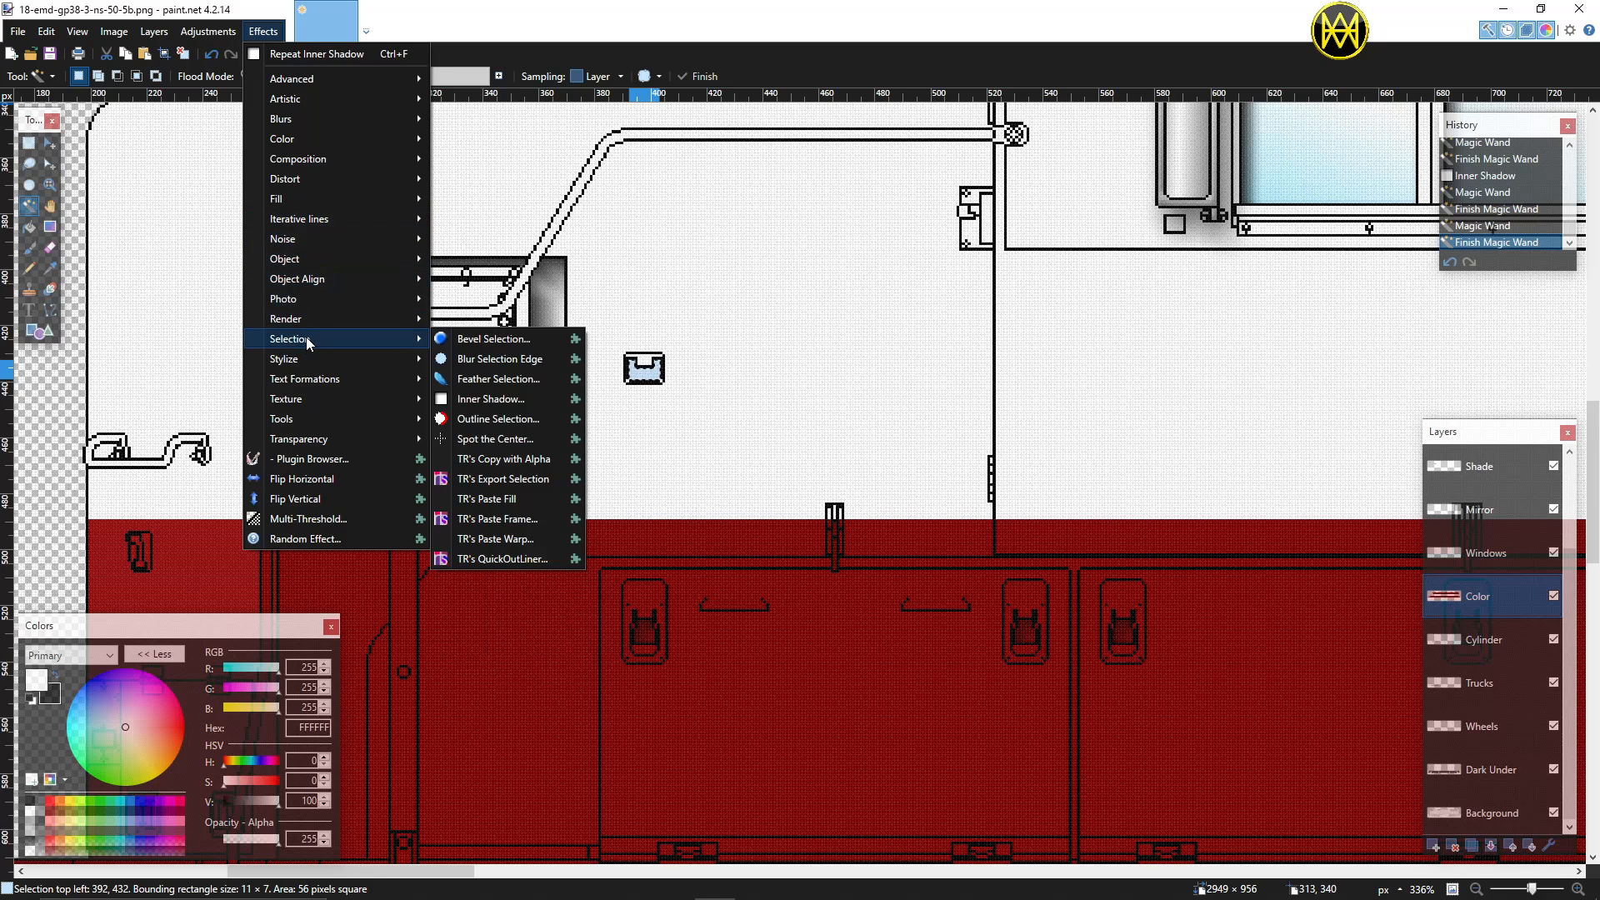
{"action": "left_click", "coordinate": [465, 400]}
{"action": "left_click_drag", "start_coordinate": [757, 285], "coordinate": [891, 290]}
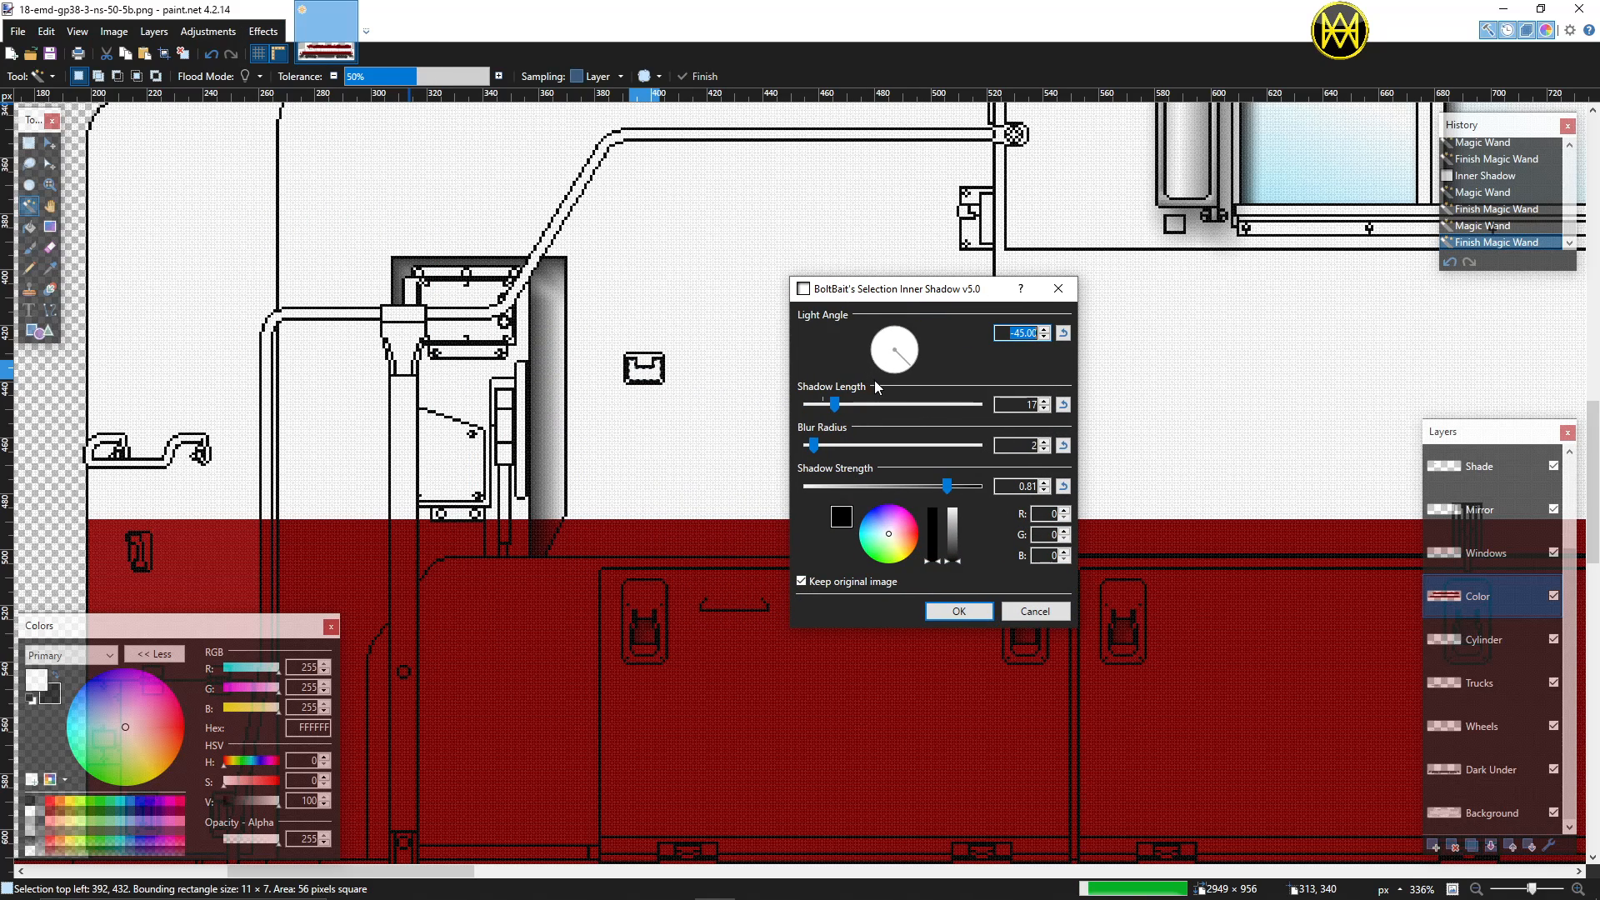
{"action": "left_click_drag", "start_coordinate": [835, 404], "coordinate": [817, 402]}
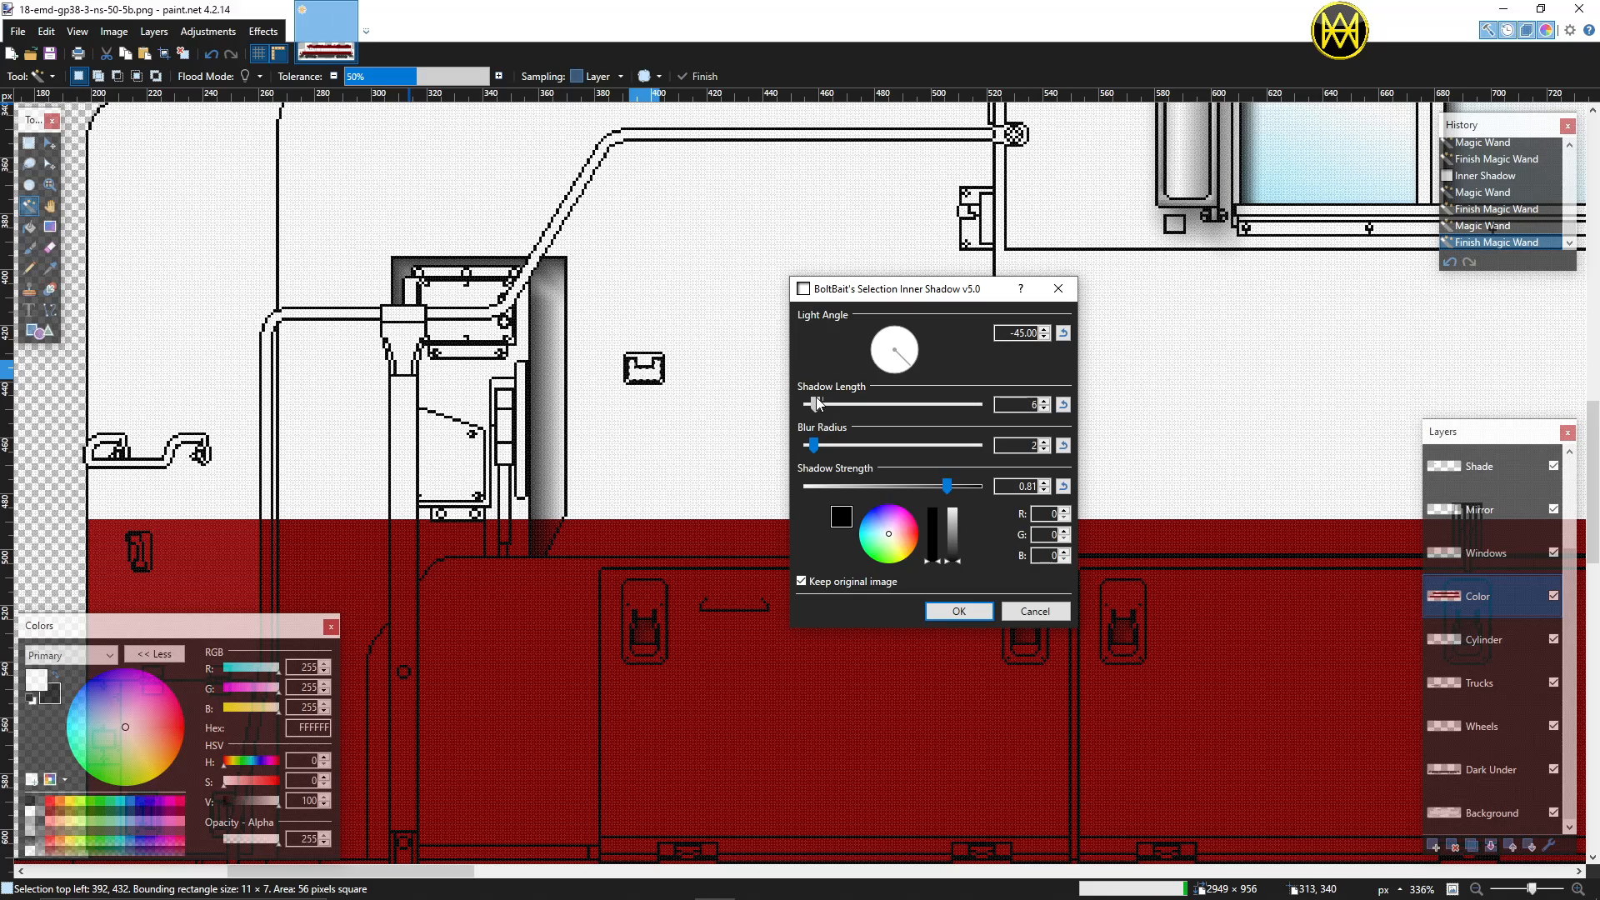
{"action": "left_click", "coordinate": [957, 613]}
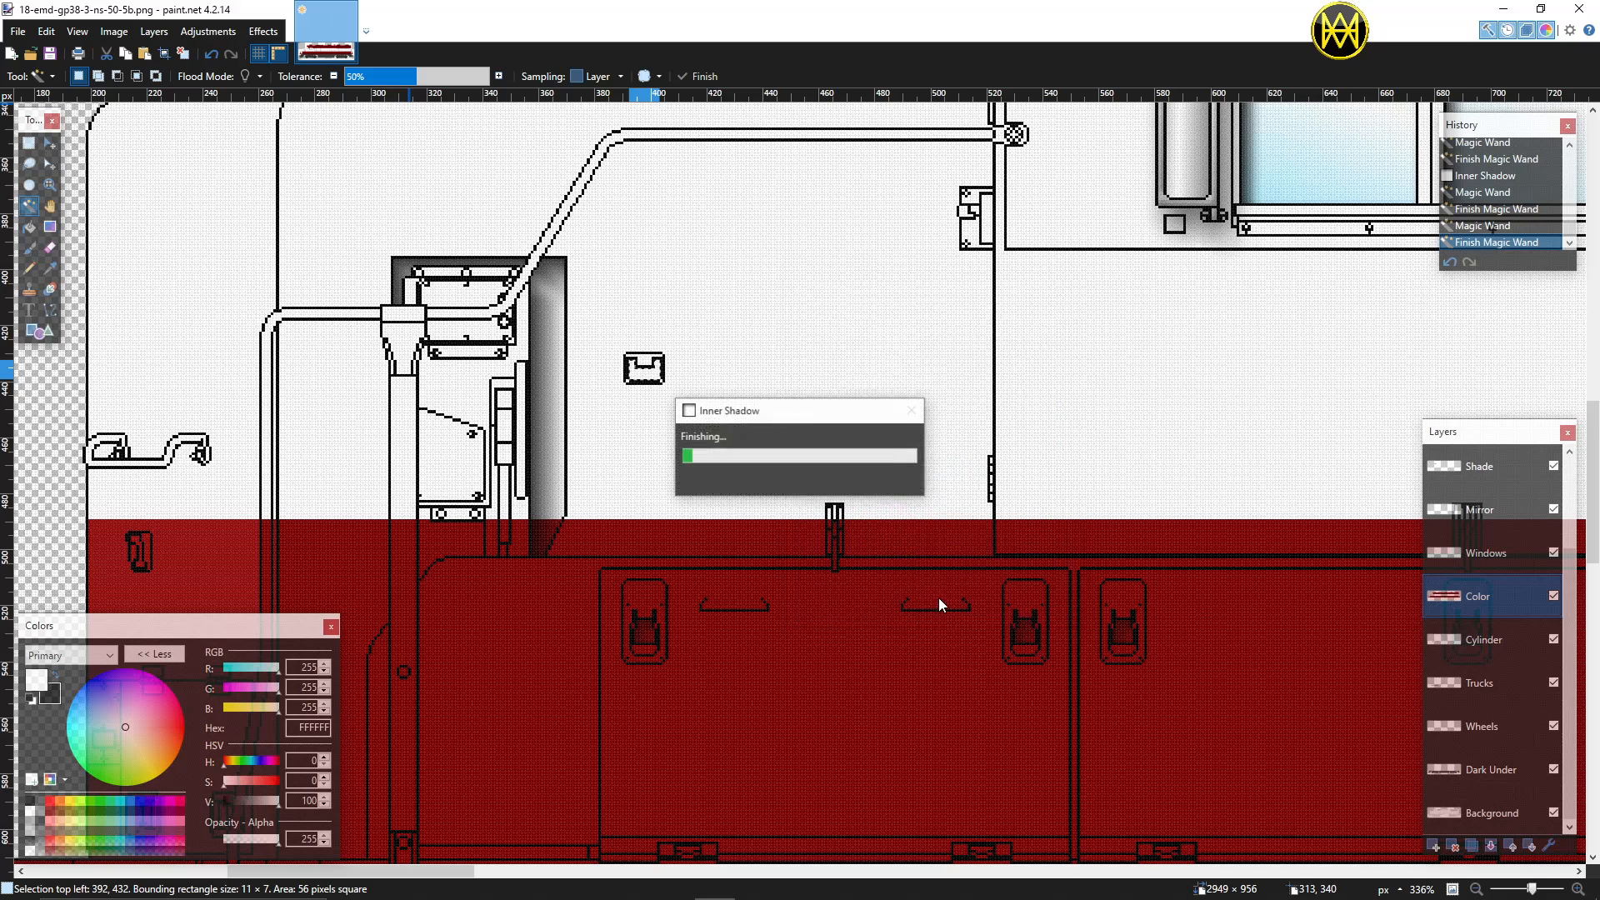
{"action": "key", "text": "ctrl+d"}
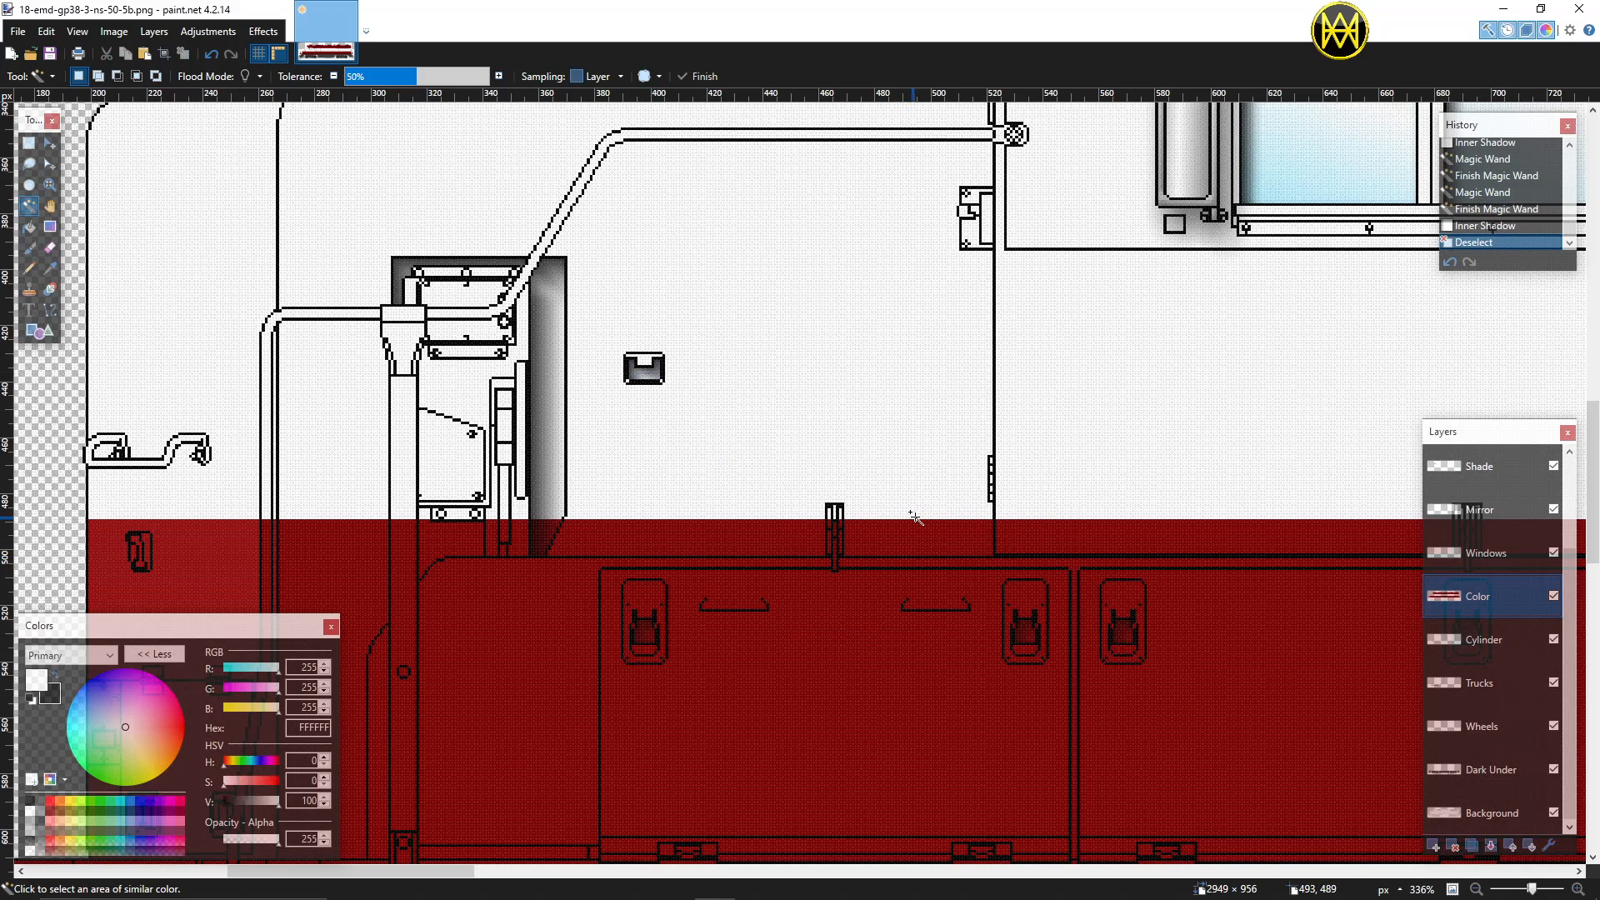
Step: Select the body of the small cap on top of the nose from the Background layer, and make the Color layer active
{"action": "scroll", "coordinate": [907, 516], "scroll_direction": "down", "scroll_amount": 6}
{"action": "scroll", "coordinate": [908, 448], "scroll_direction": "up", "scroll_amount": 4}
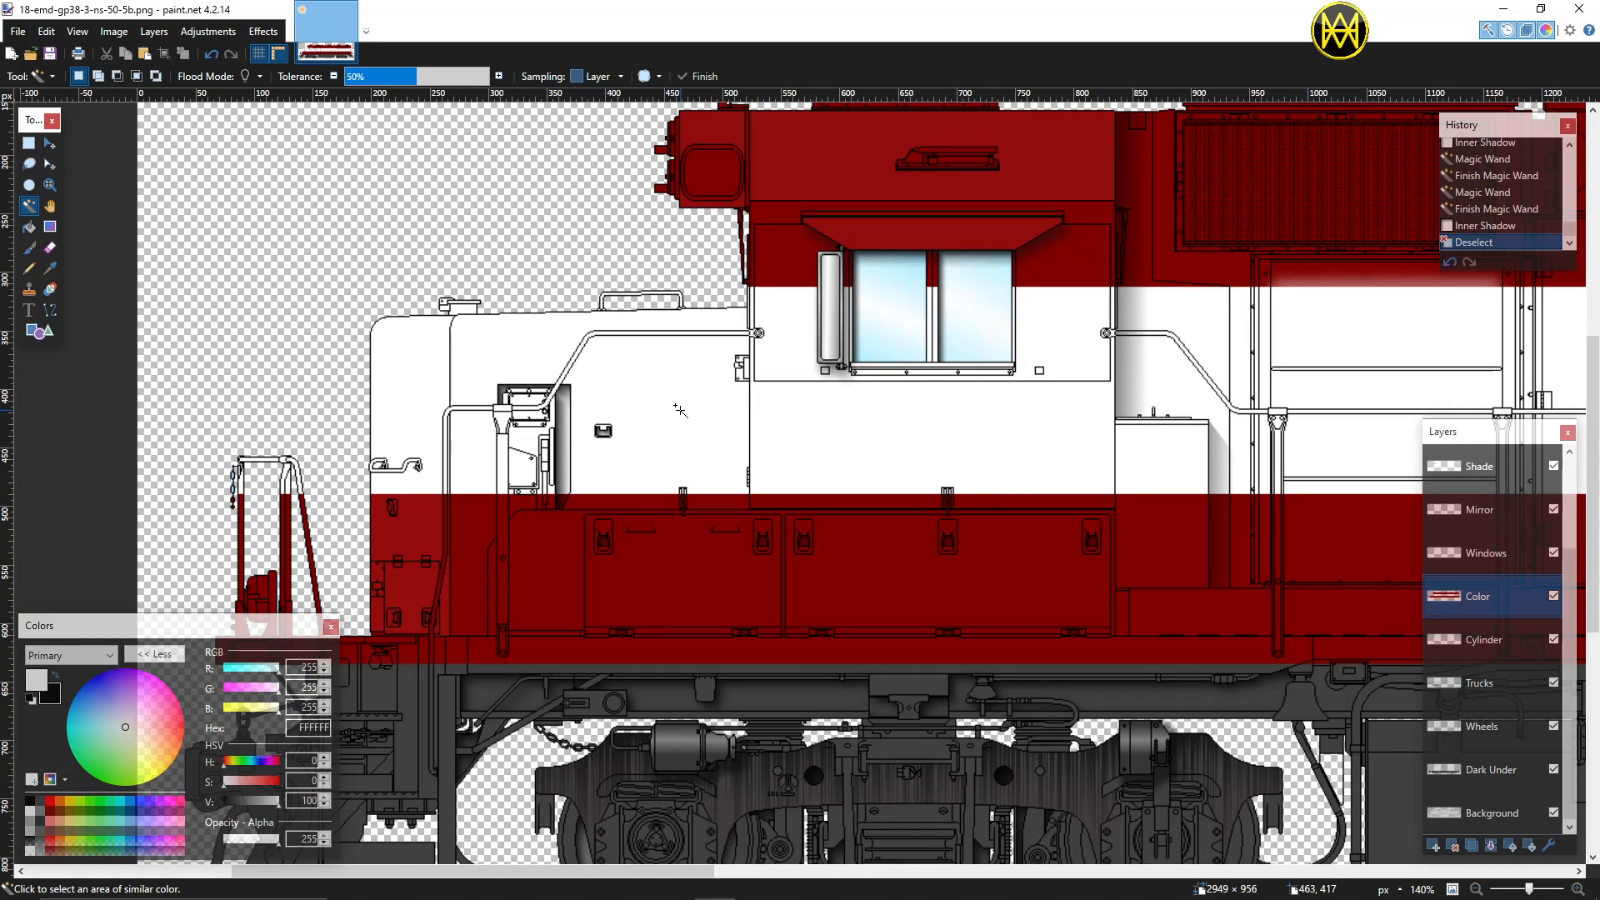
{"action": "scroll", "coordinate": [681, 411], "scroll_direction": "up", "scroll_amount": 2}
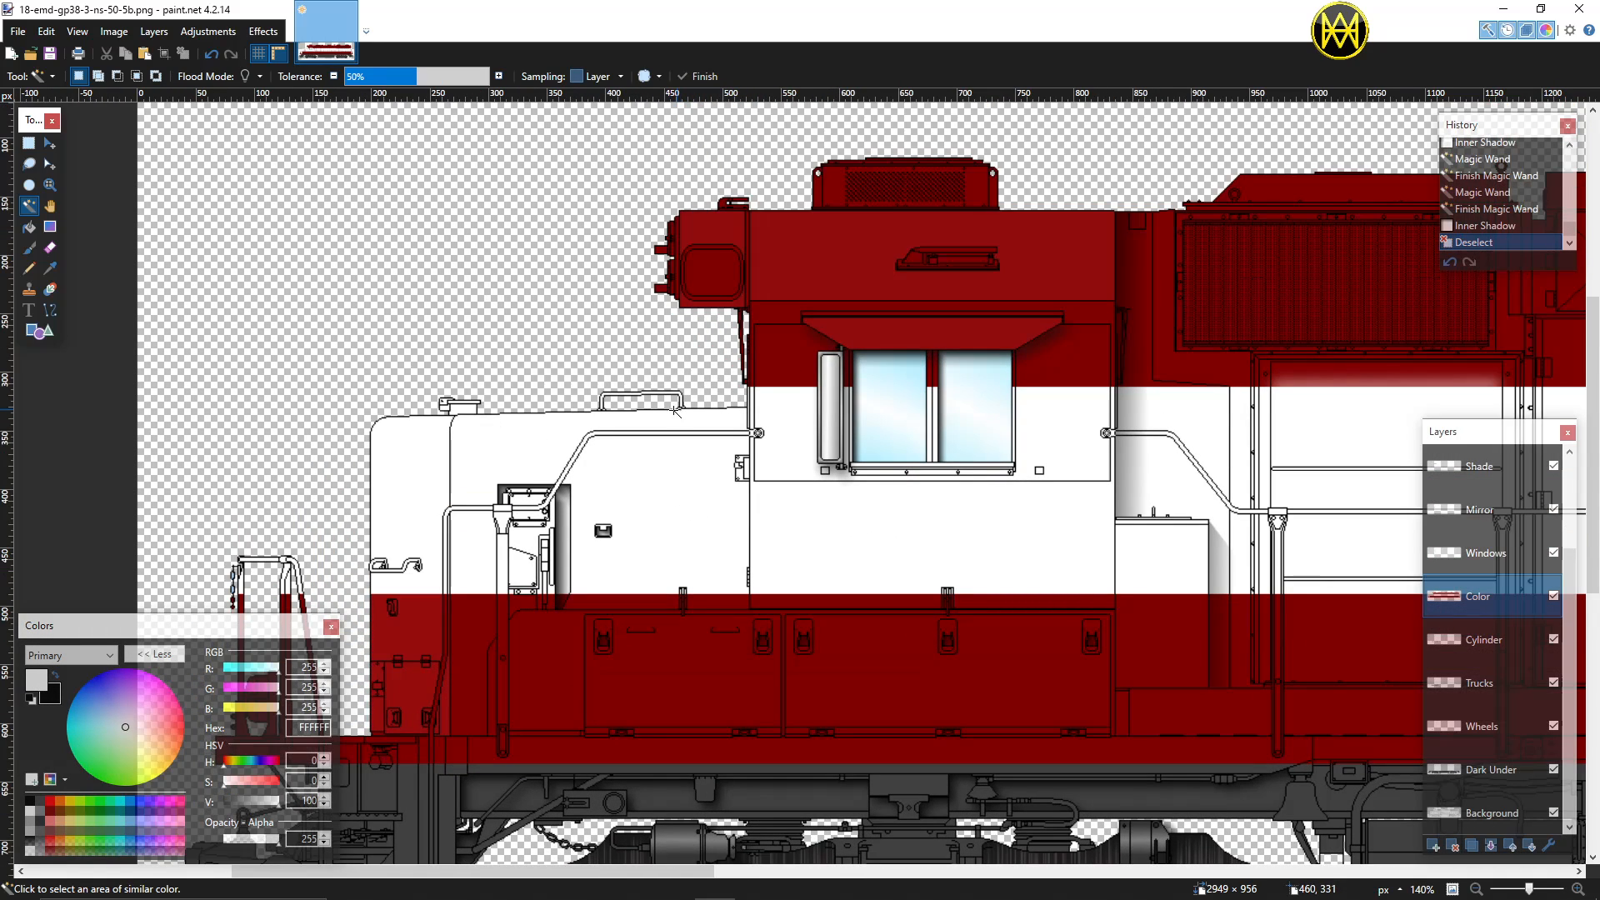
{"action": "scroll", "coordinate": [553, 401], "scroll_direction": "up", "scroll_amount": 3}
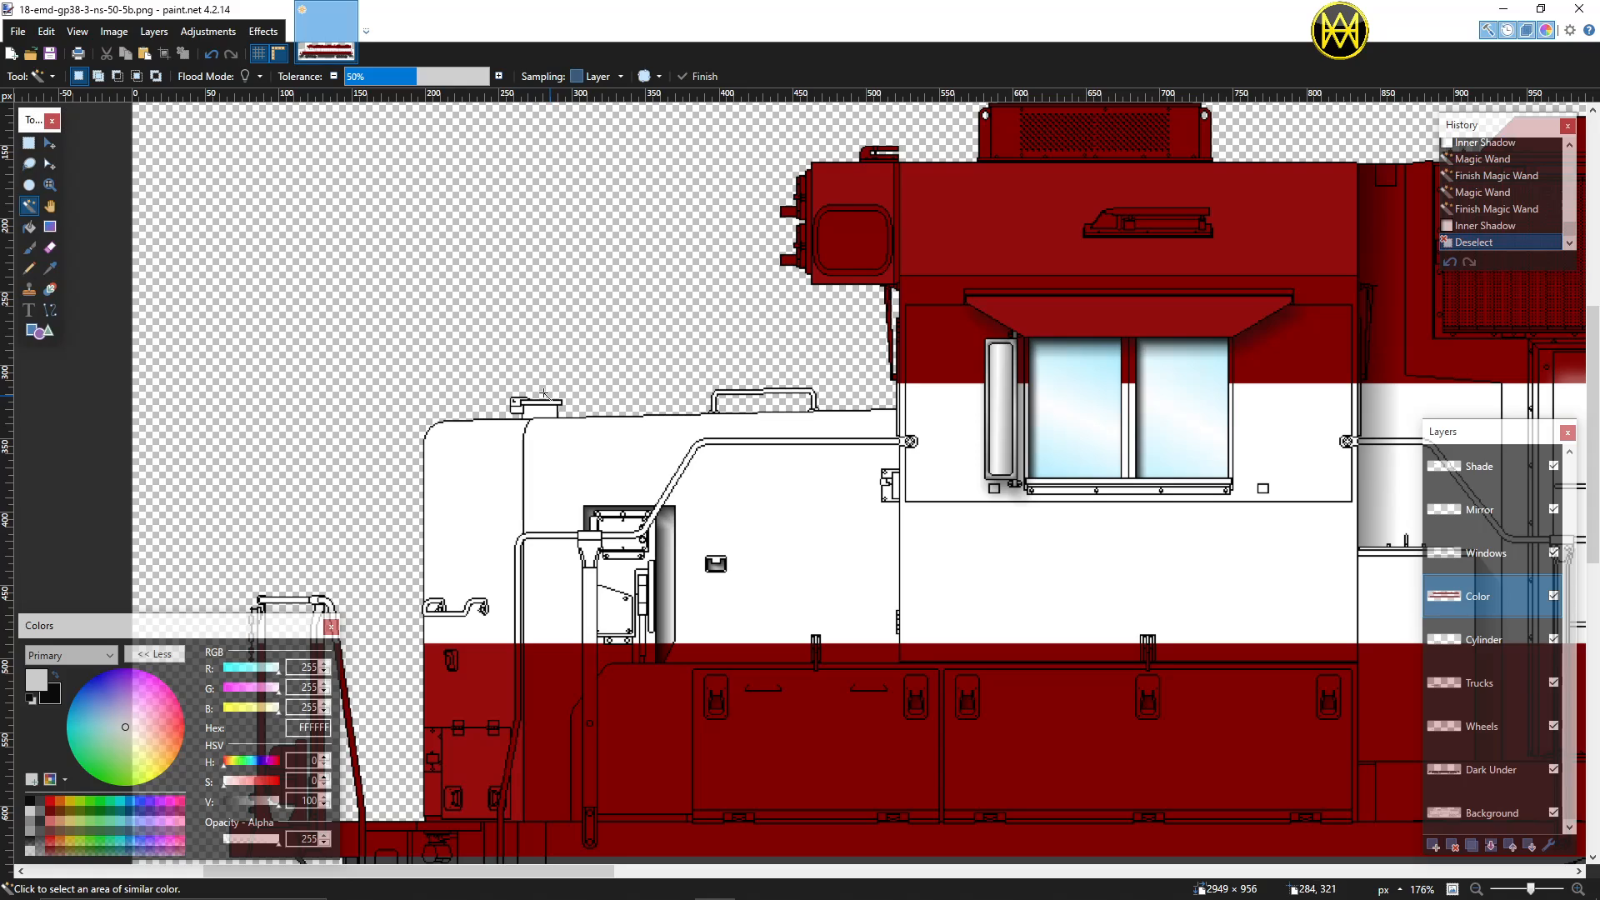
{"action": "scroll", "coordinate": [536, 415], "scroll_direction": "up", "scroll_amount": 1}
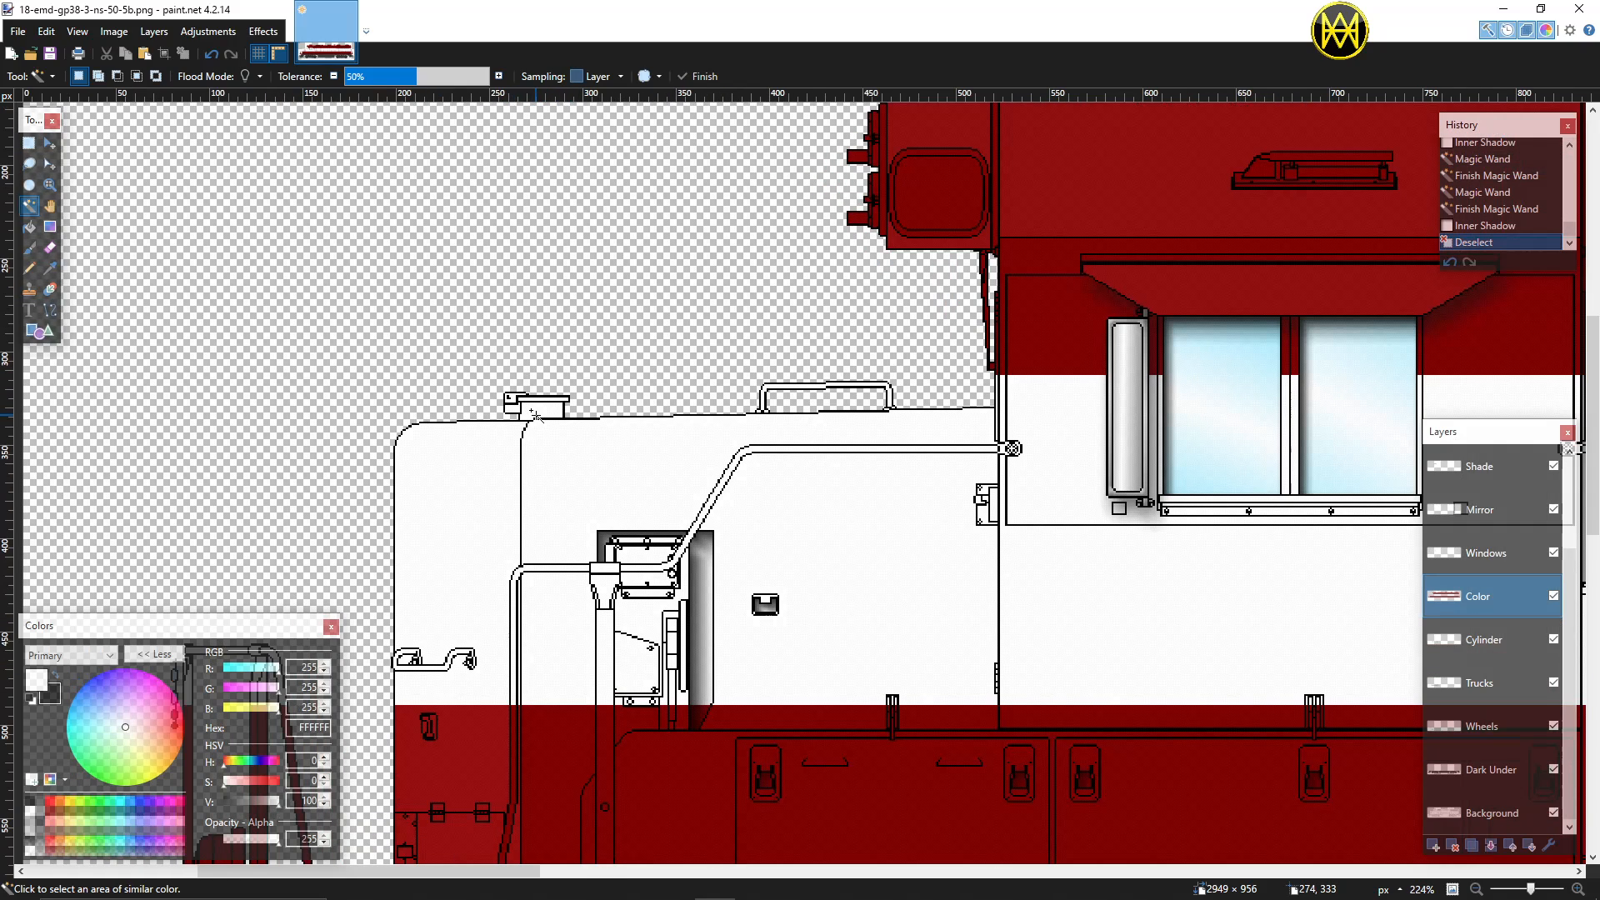
{"action": "left_click", "coordinate": [1447, 813]}
{"action": "left_click", "coordinate": [537, 412]}
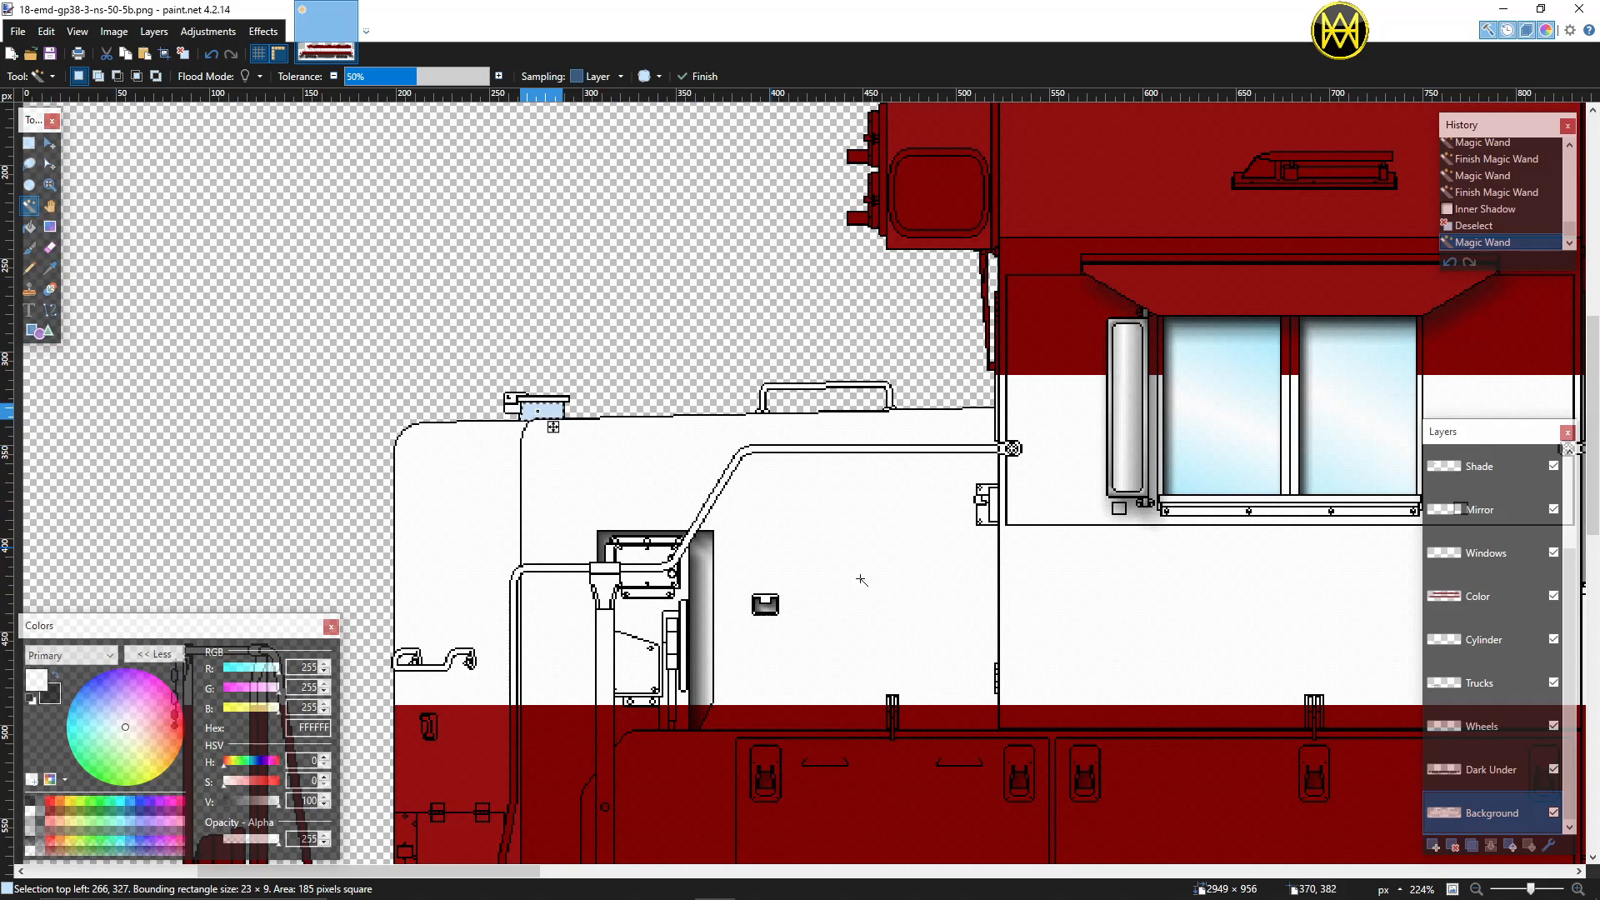
{"action": "left_click", "coordinate": [1480, 596]}
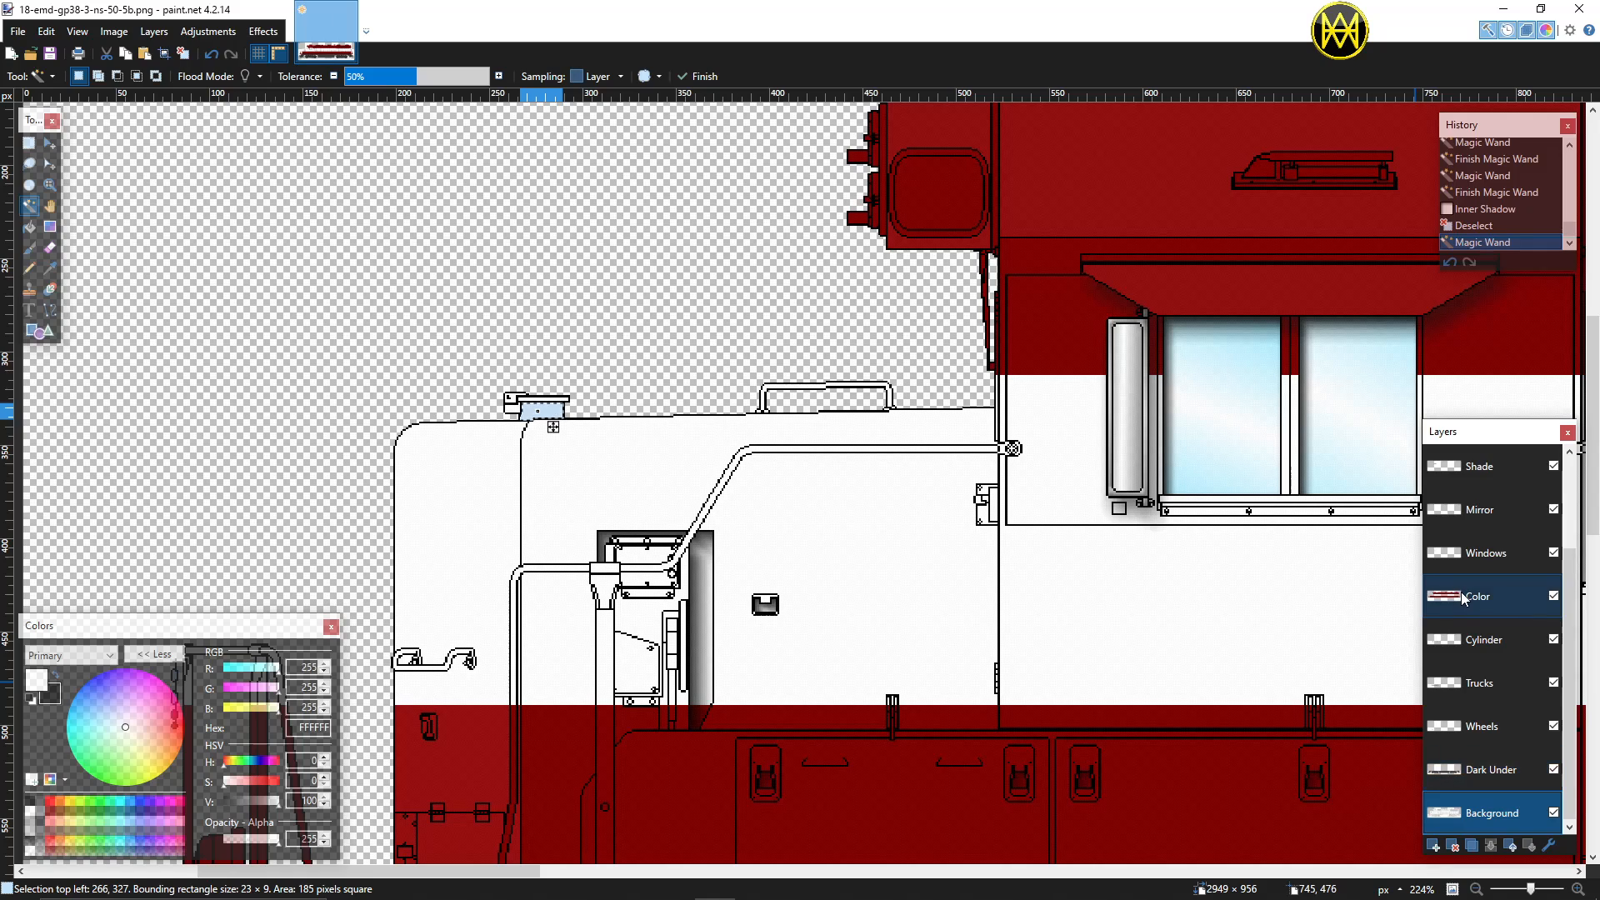
Step: Draw a reflected linear gradient from white to black across the selected cap body, about 45 px long and nearly horizontal
{"action": "left_click", "coordinate": [55, 228]}
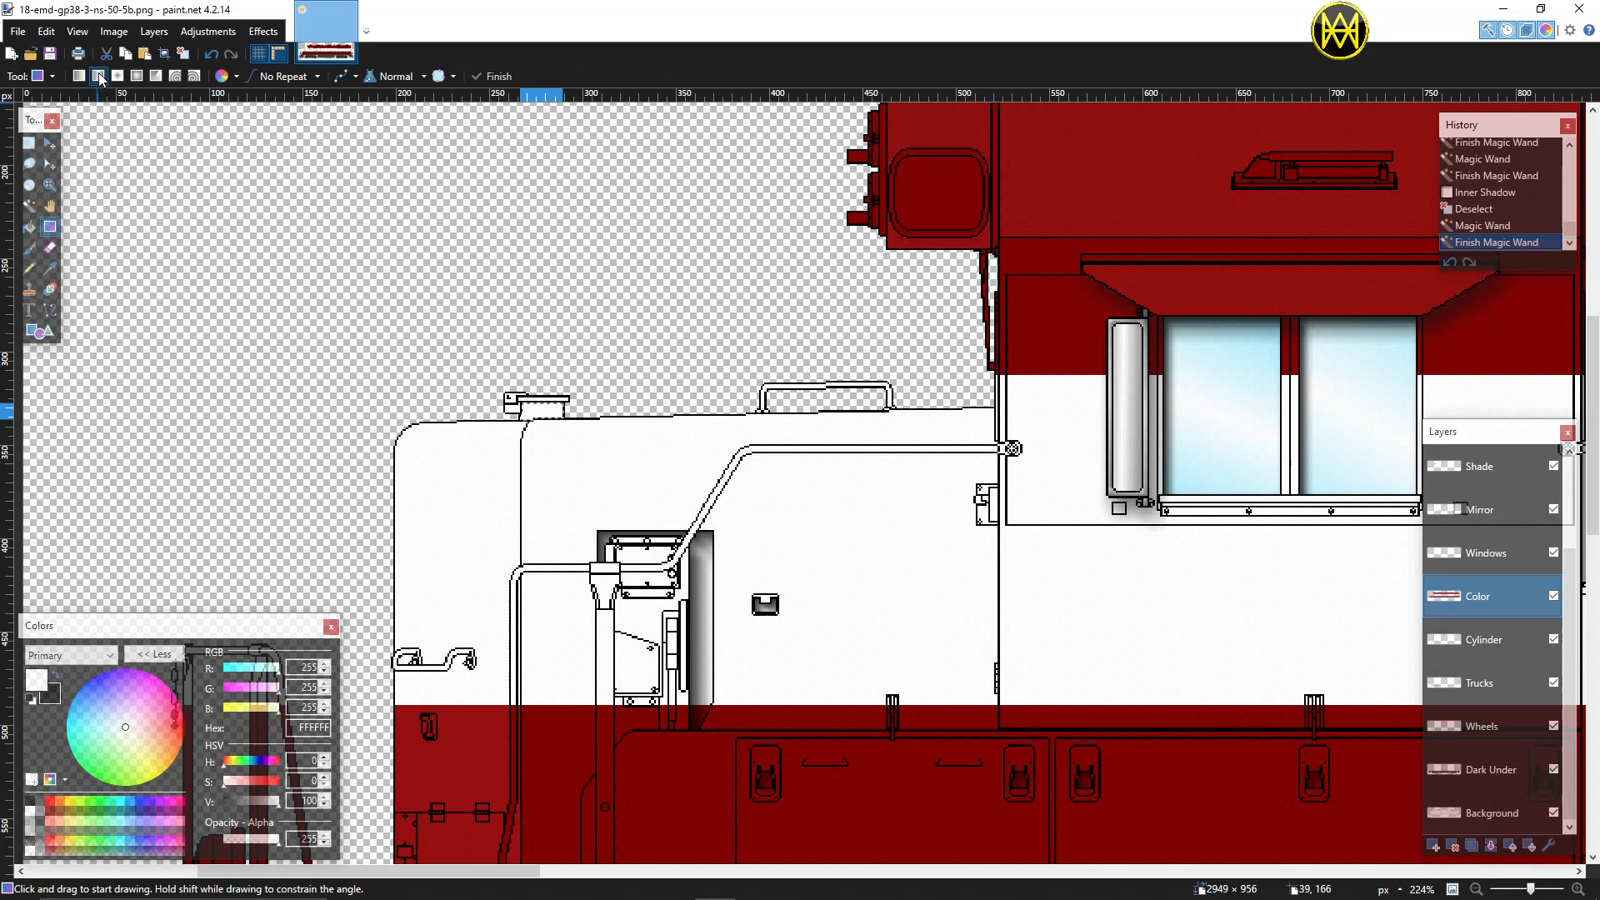
{"action": "scroll", "coordinate": [532, 404], "scroll_direction": "up", "scroll_amount": 2, "text": "ctrl"}
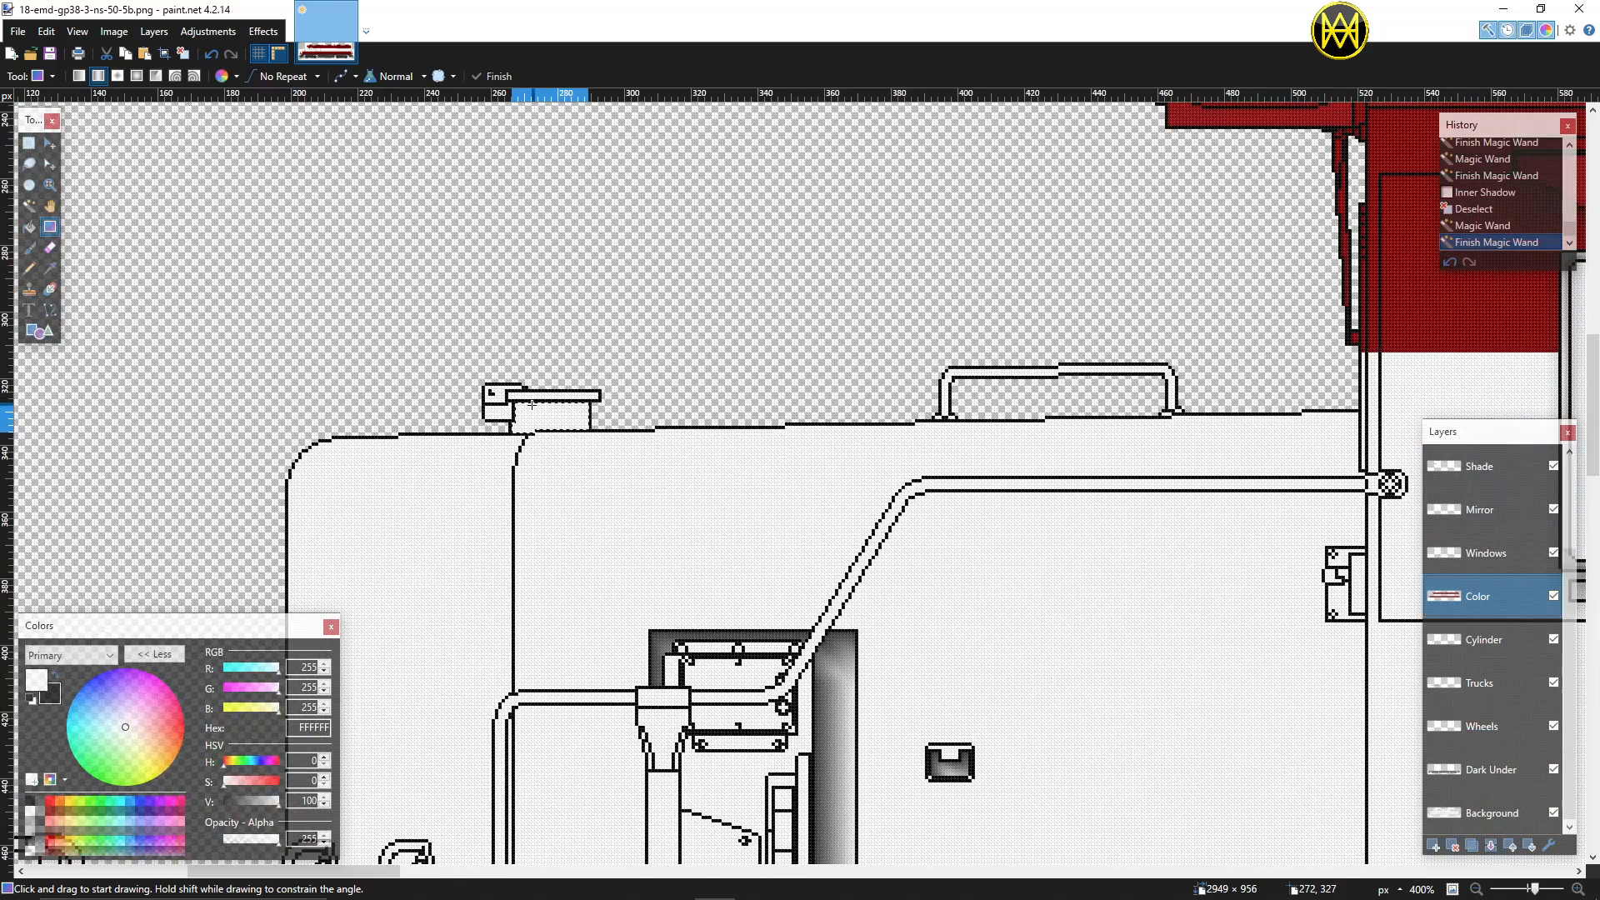
{"action": "scroll", "coordinate": [532, 404], "scroll_direction": "up", "scroll_amount": 1}
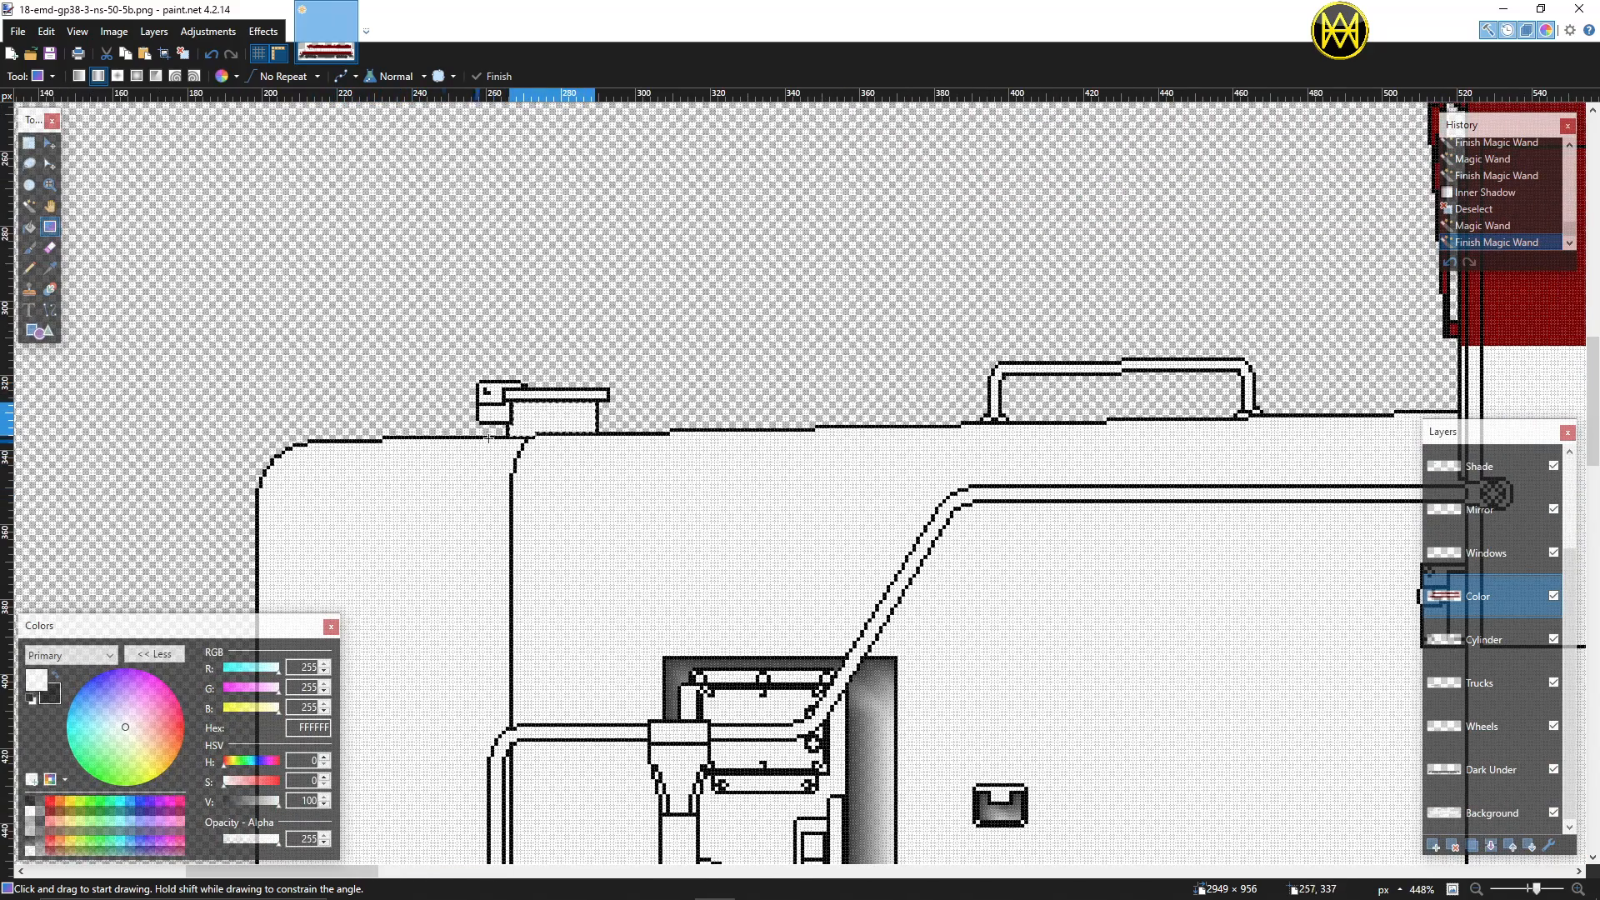
{"action": "left_click", "coordinate": [533, 414]}
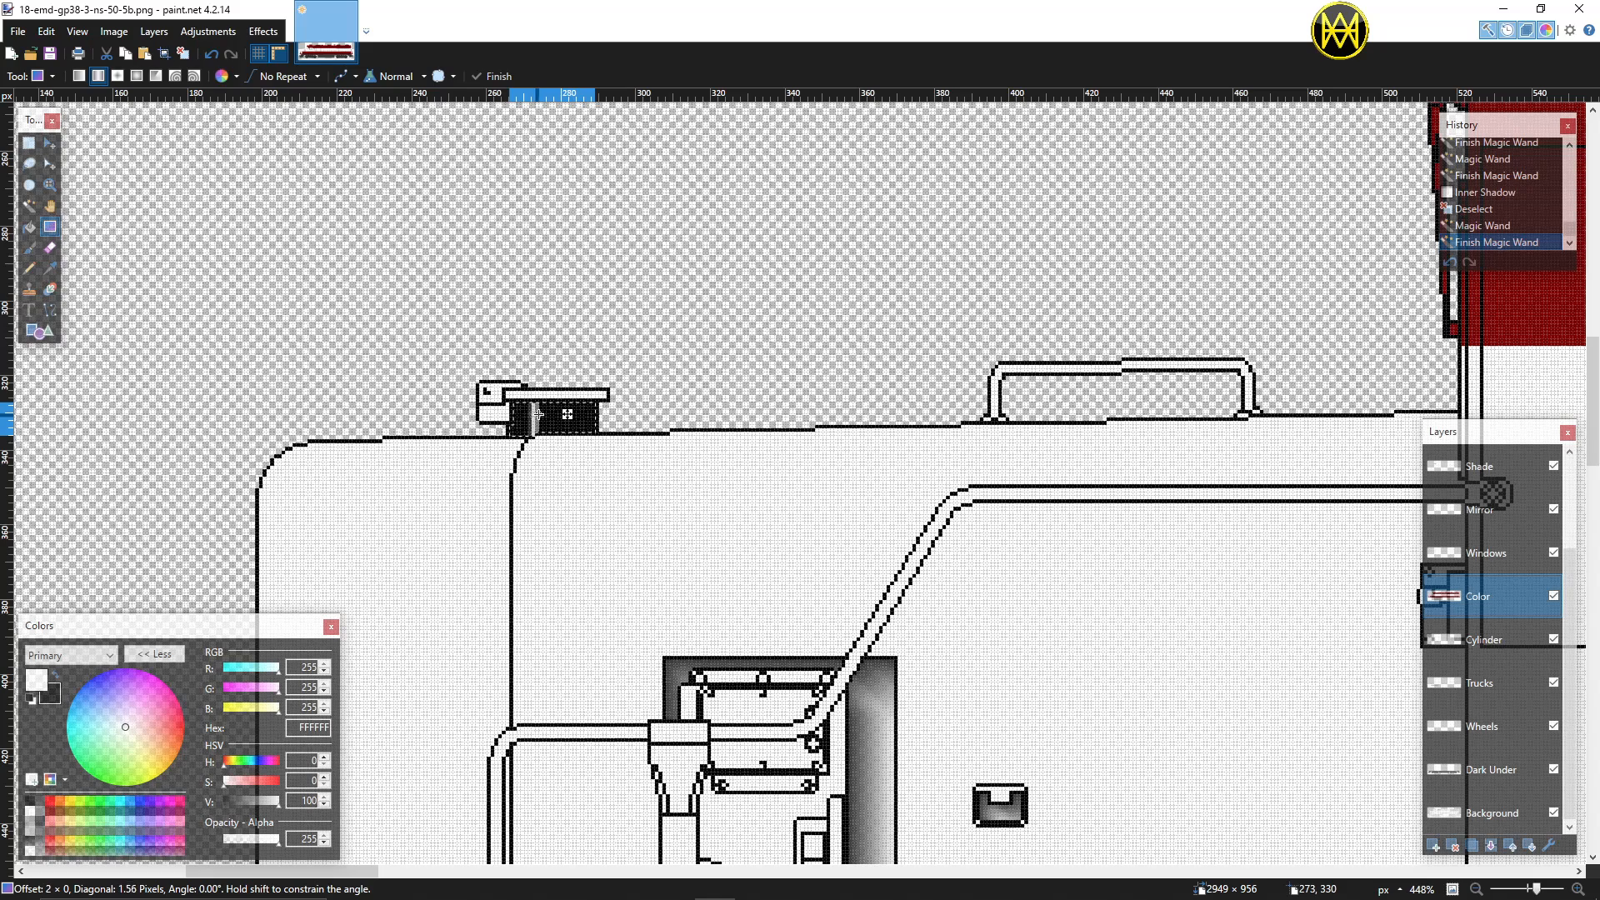
{"action": "left_click_drag", "start_coordinate": [551, 414], "coordinate": [699, 424]}
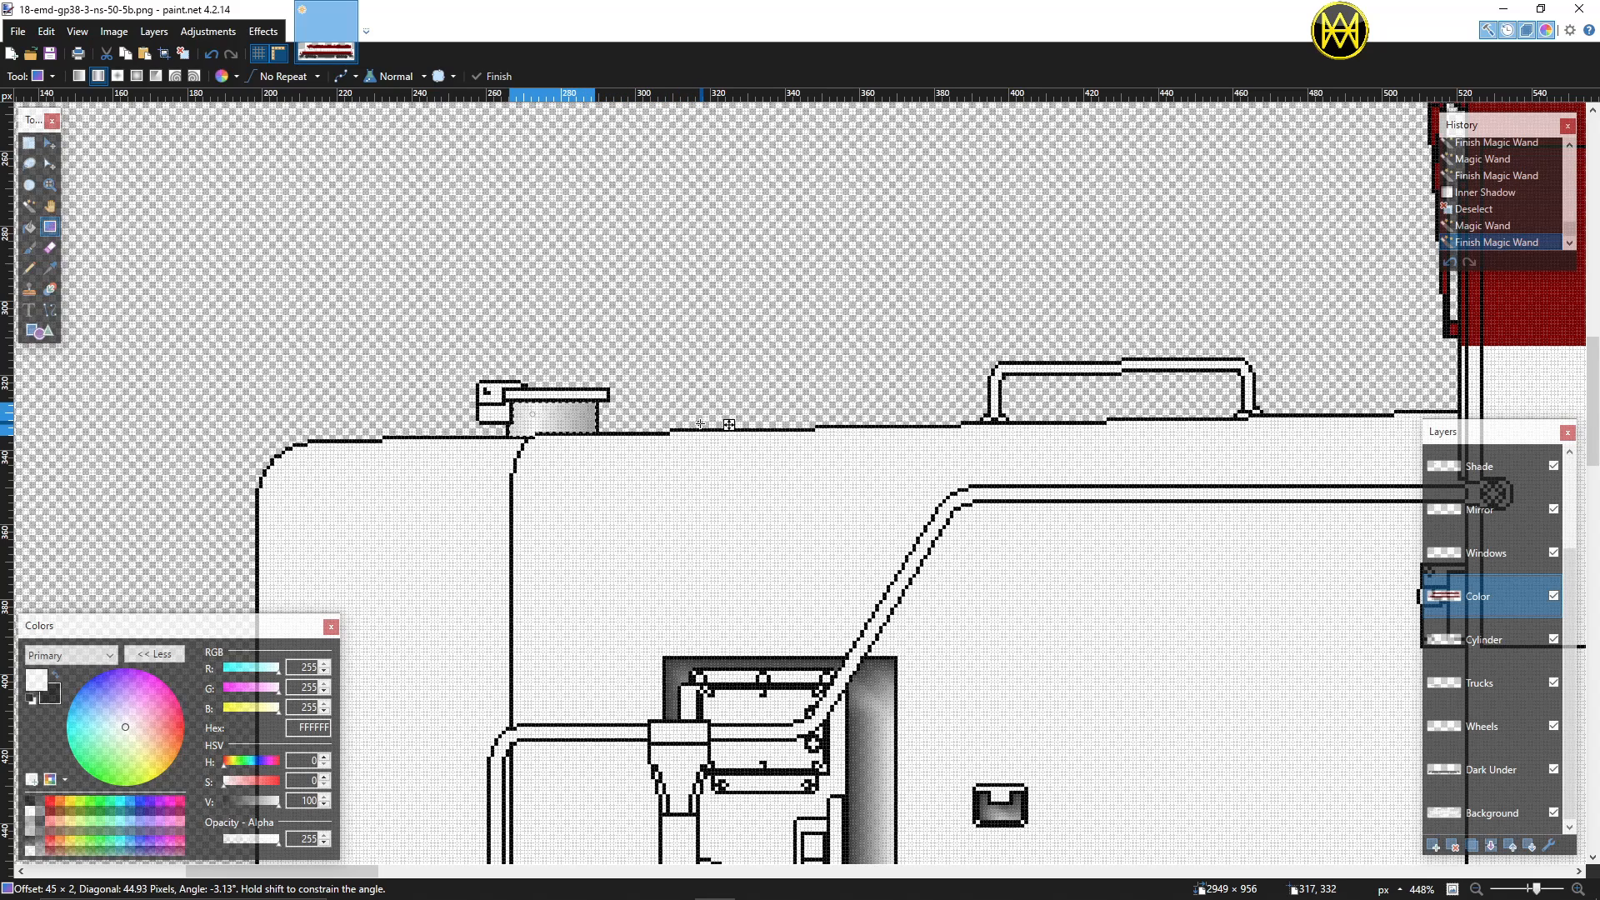
Step: Recolor the cap's gradient to run from white to gray A0A0A0, shorten its span, and clear the selection
{"action": "left_click", "coordinate": [55, 676]}
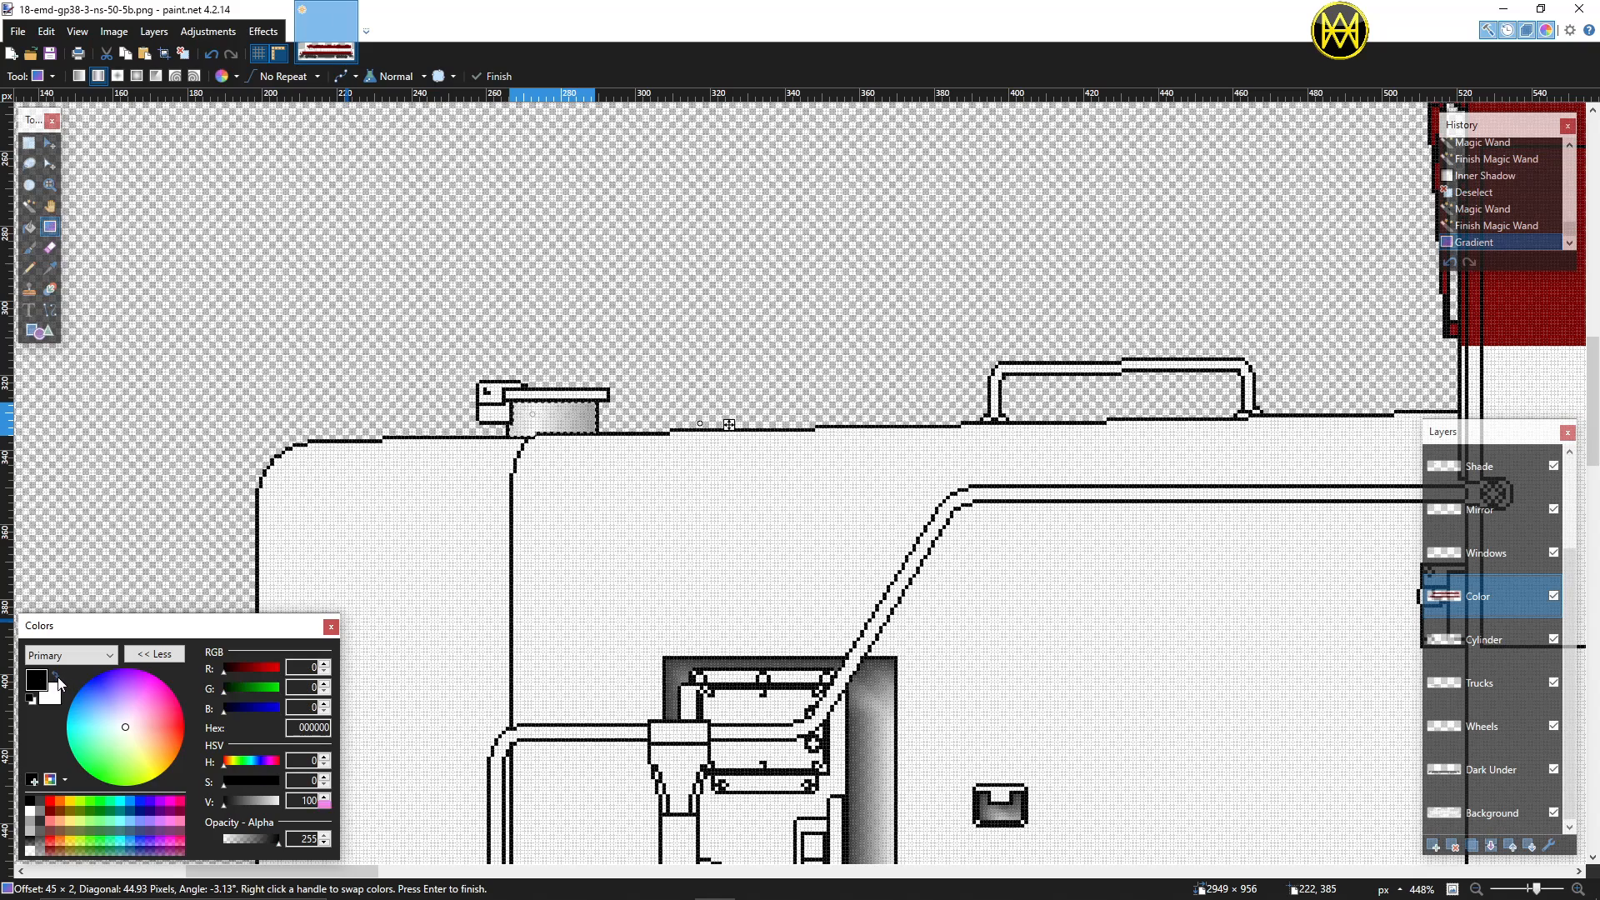
{"action": "left_click", "coordinate": [30, 823]}
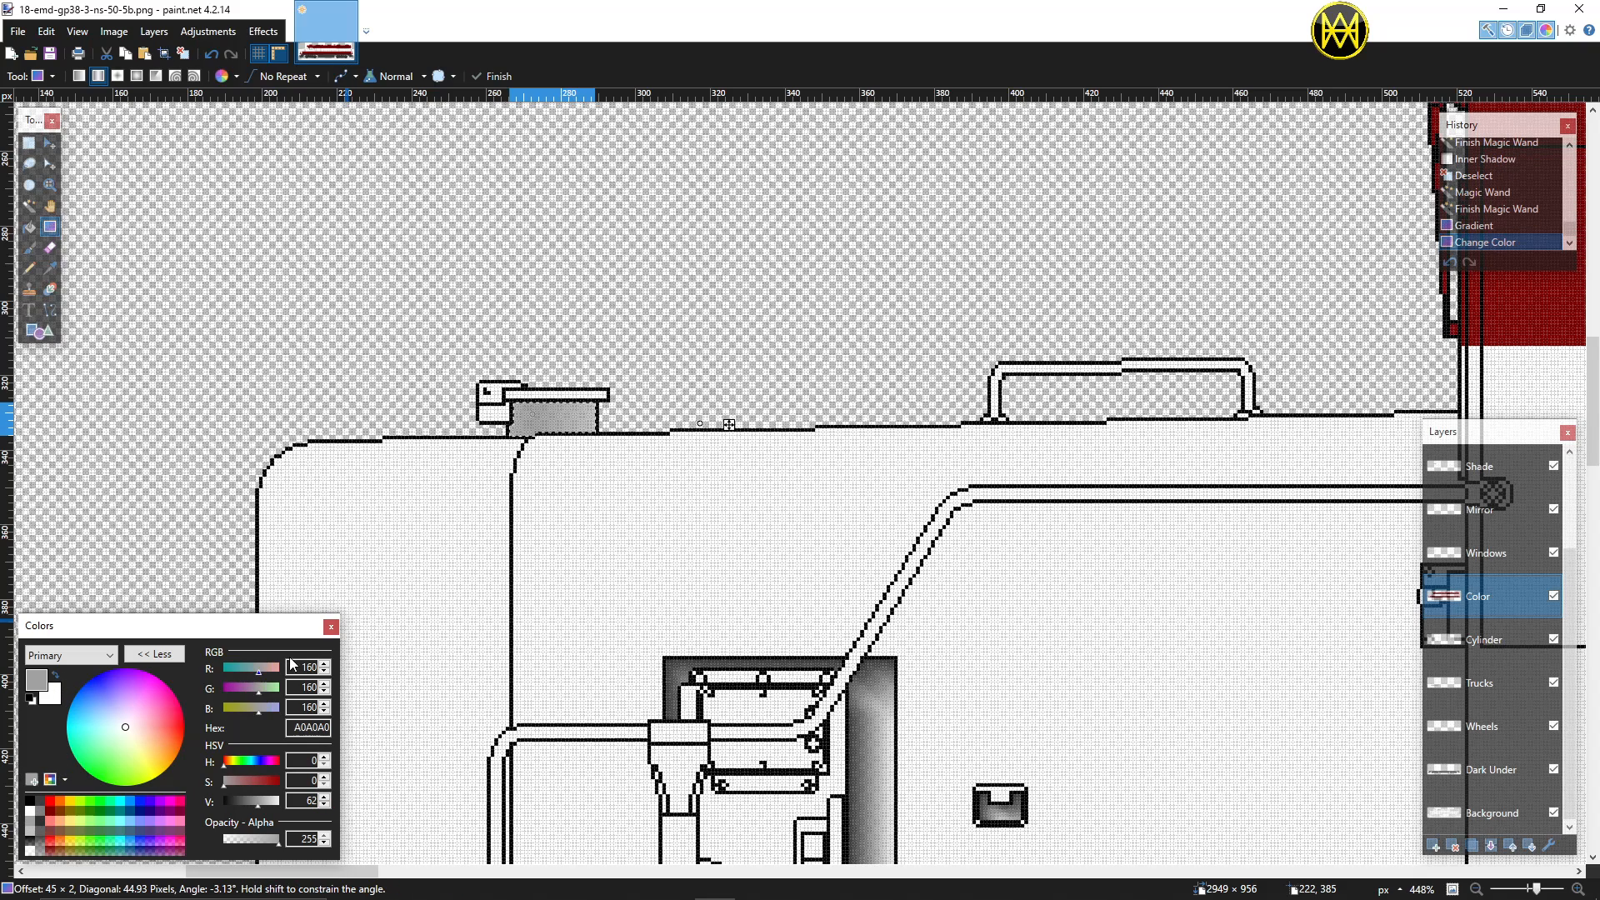
{"action": "left_click", "coordinate": [55, 676]}
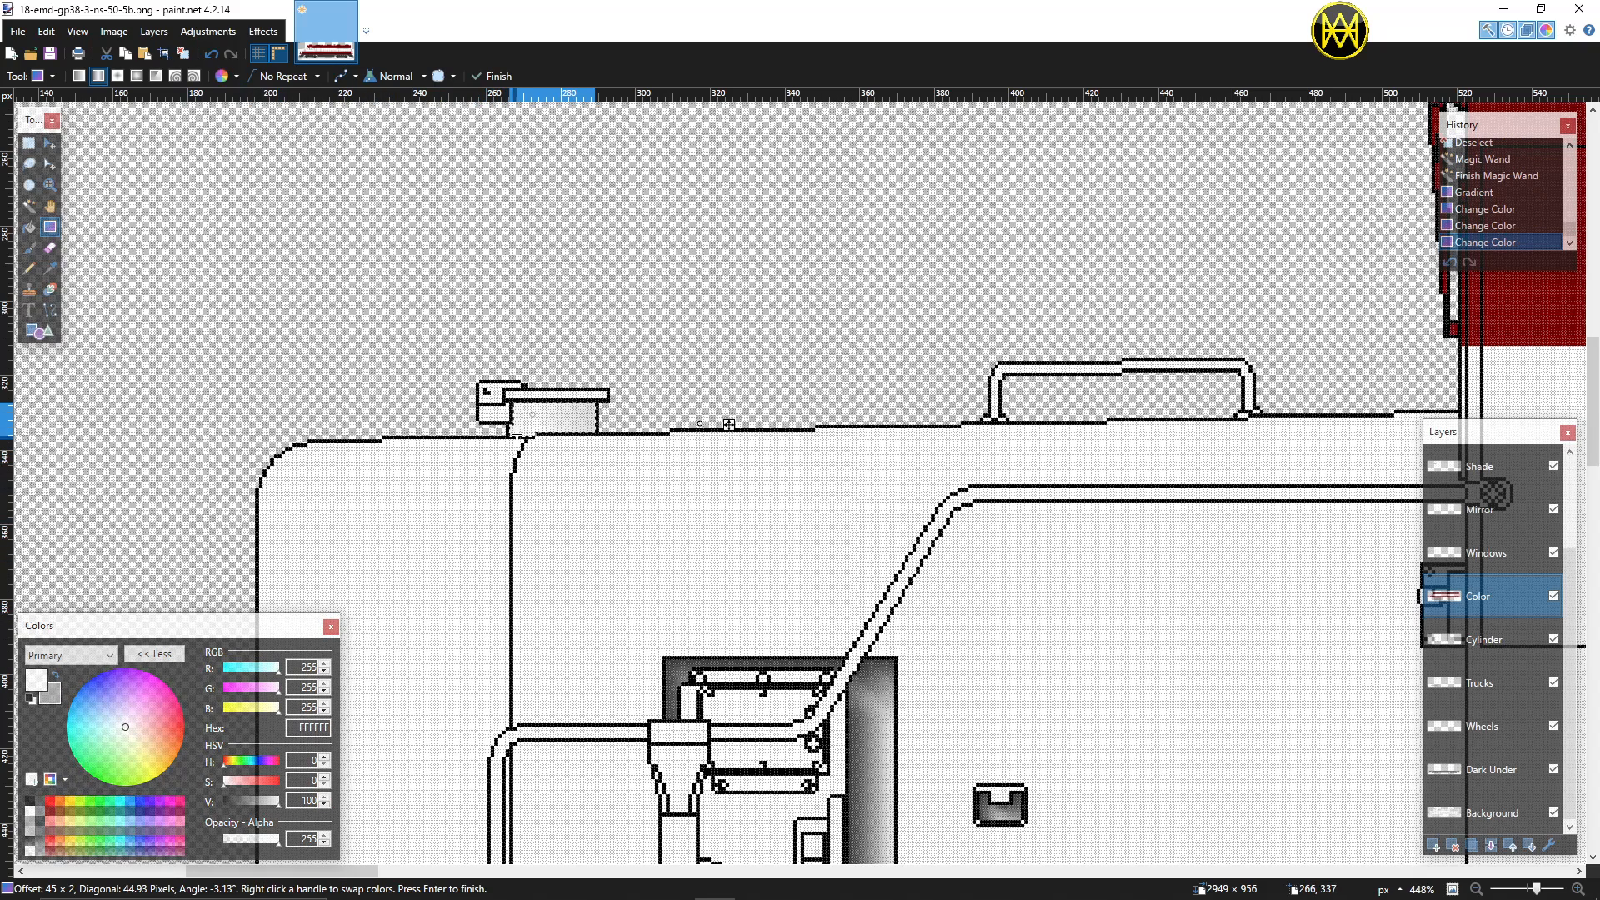
{"action": "left_click_drag", "start_coordinate": [704, 426], "coordinate": [622, 417]}
{"action": "key", "text": "ctrl+d"}
{"action": "scroll", "coordinate": [736, 429], "scroll_direction": "down", "scroll_amount": 1}
{"action": "scroll", "coordinate": [736, 429], "scroll_direction": "down", "scroll_amount": 5}
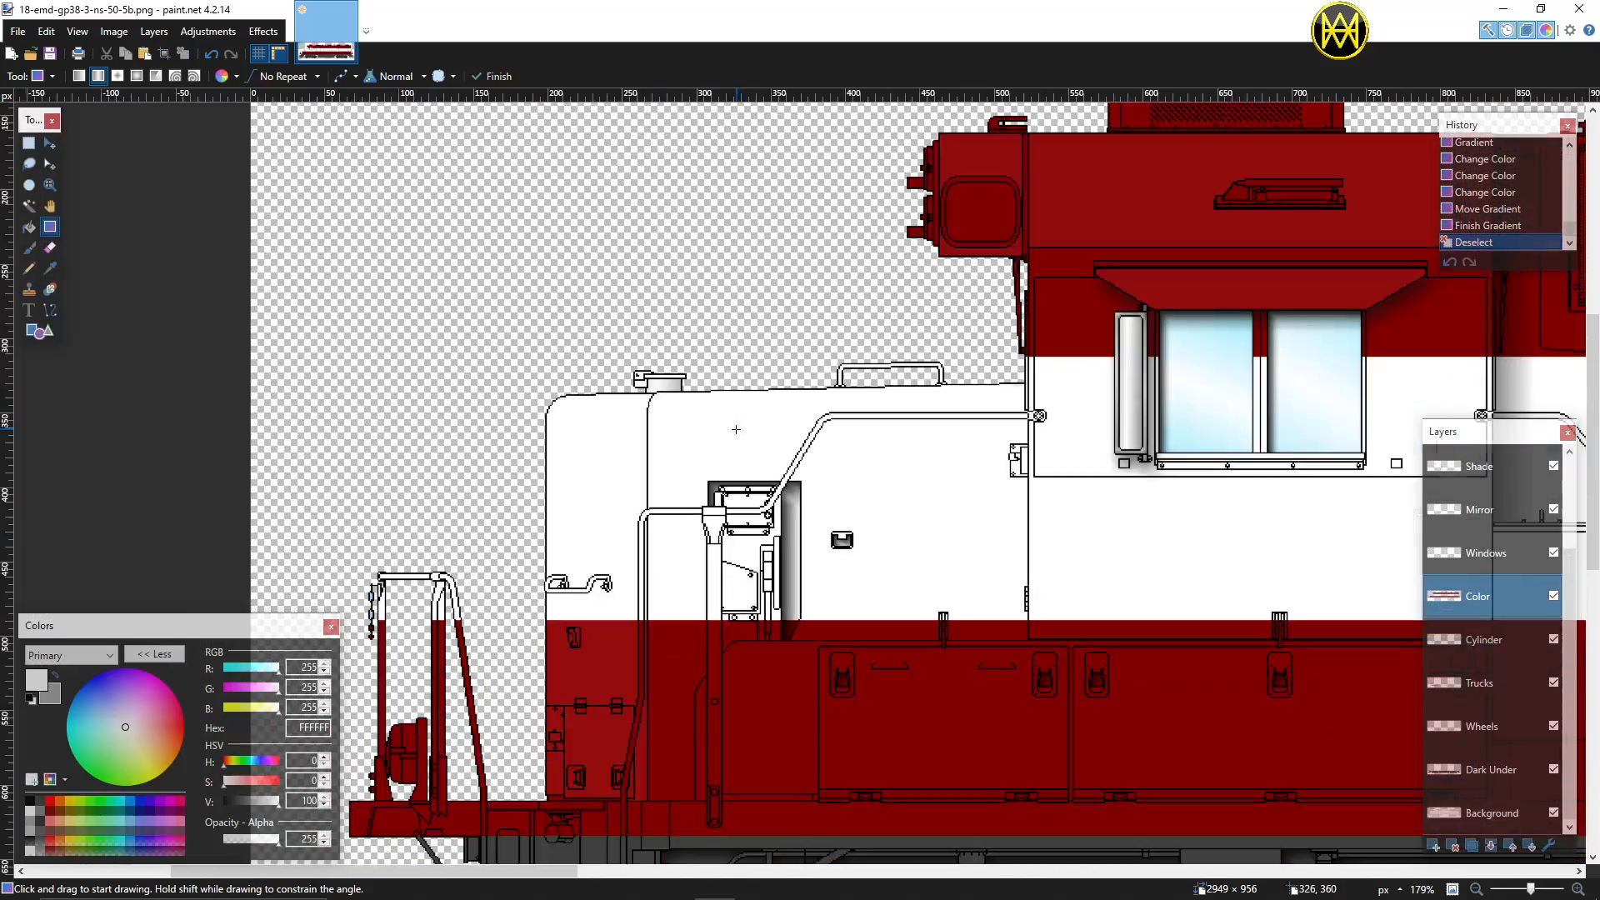
{"action": "scroll", "coordinate": [736, 429], "scroll_direction": "down", "scroll_amount": 1}
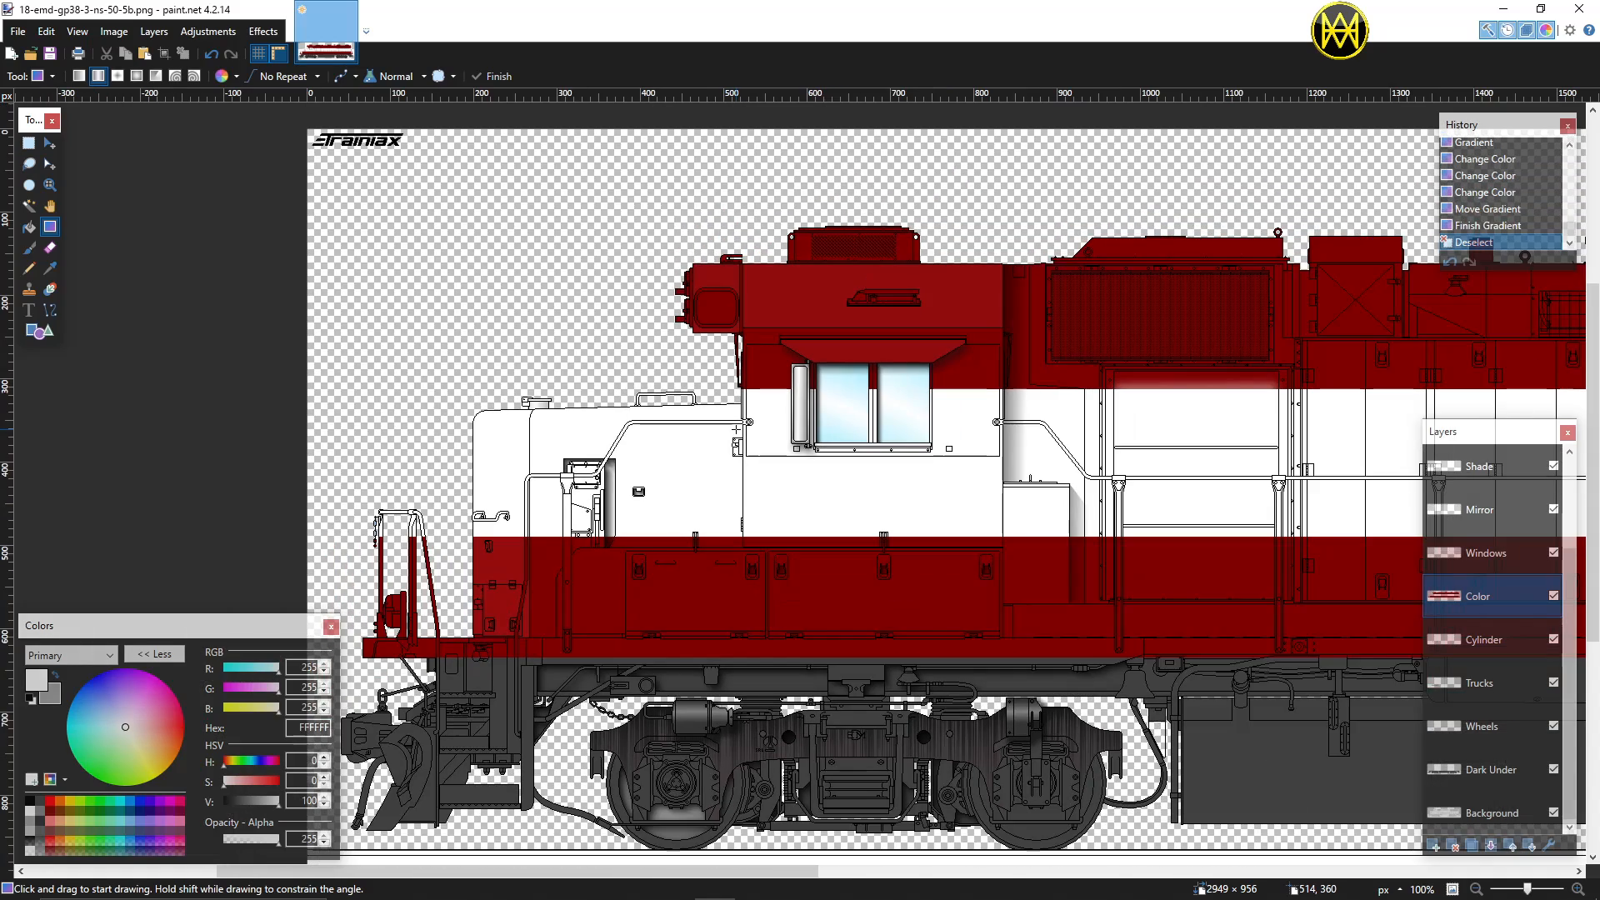
{"action": "scroll", "coordinate": [736, 430], "scroll_direction": "up", "scroll_amount": 2}
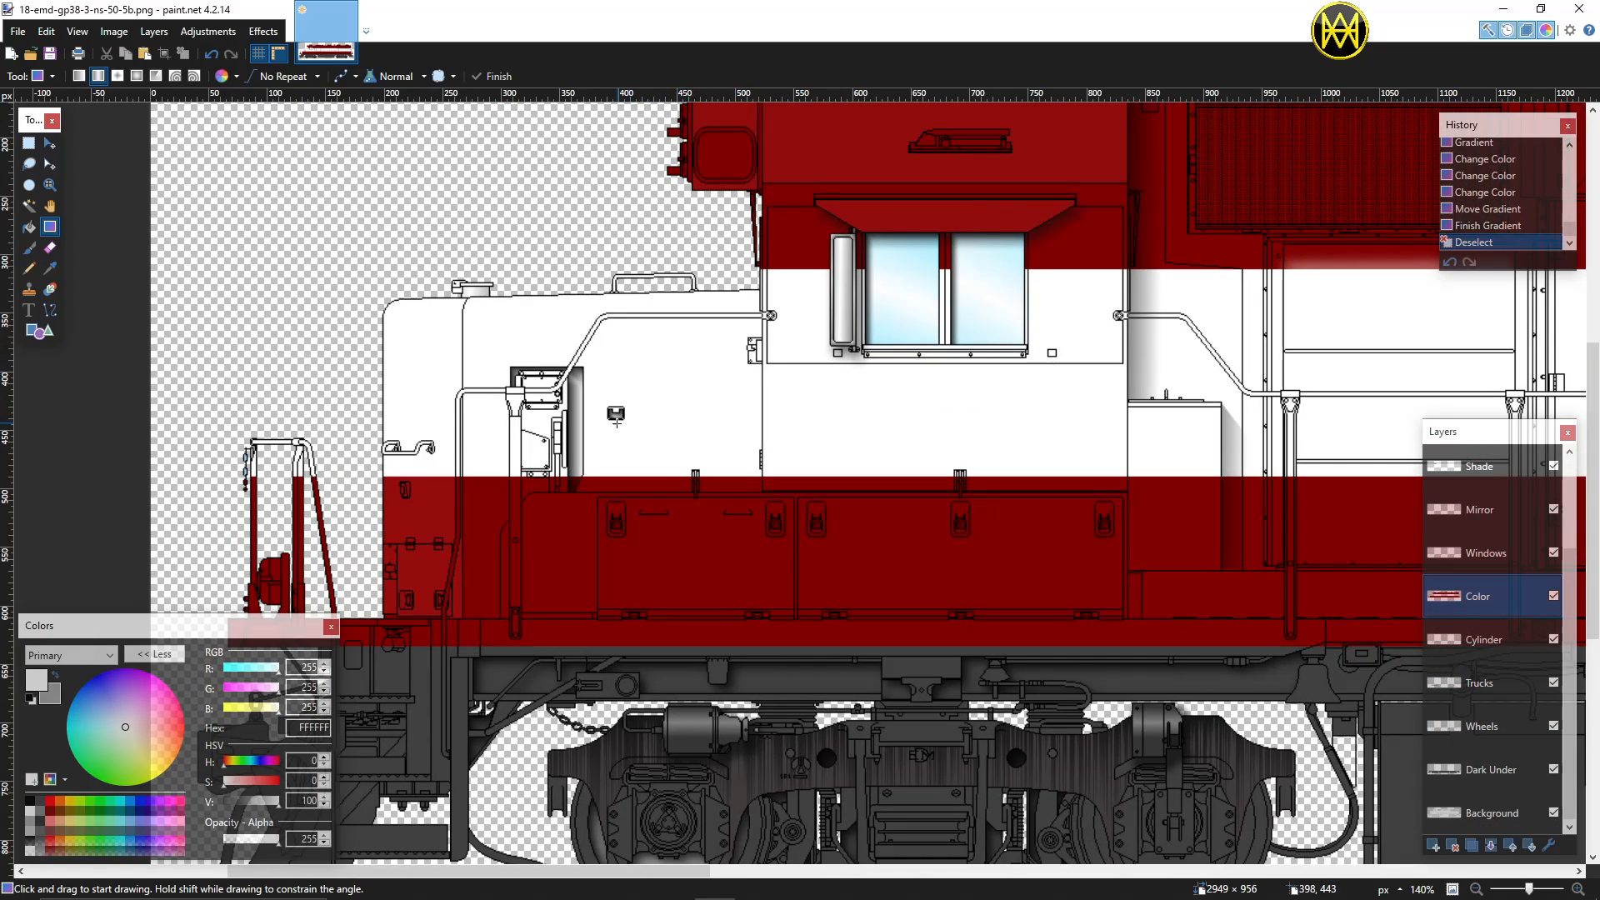
{"action": "scroll", "coordinate": [551, 415], "scroll_direction": "up", "scroll_amount": 3}
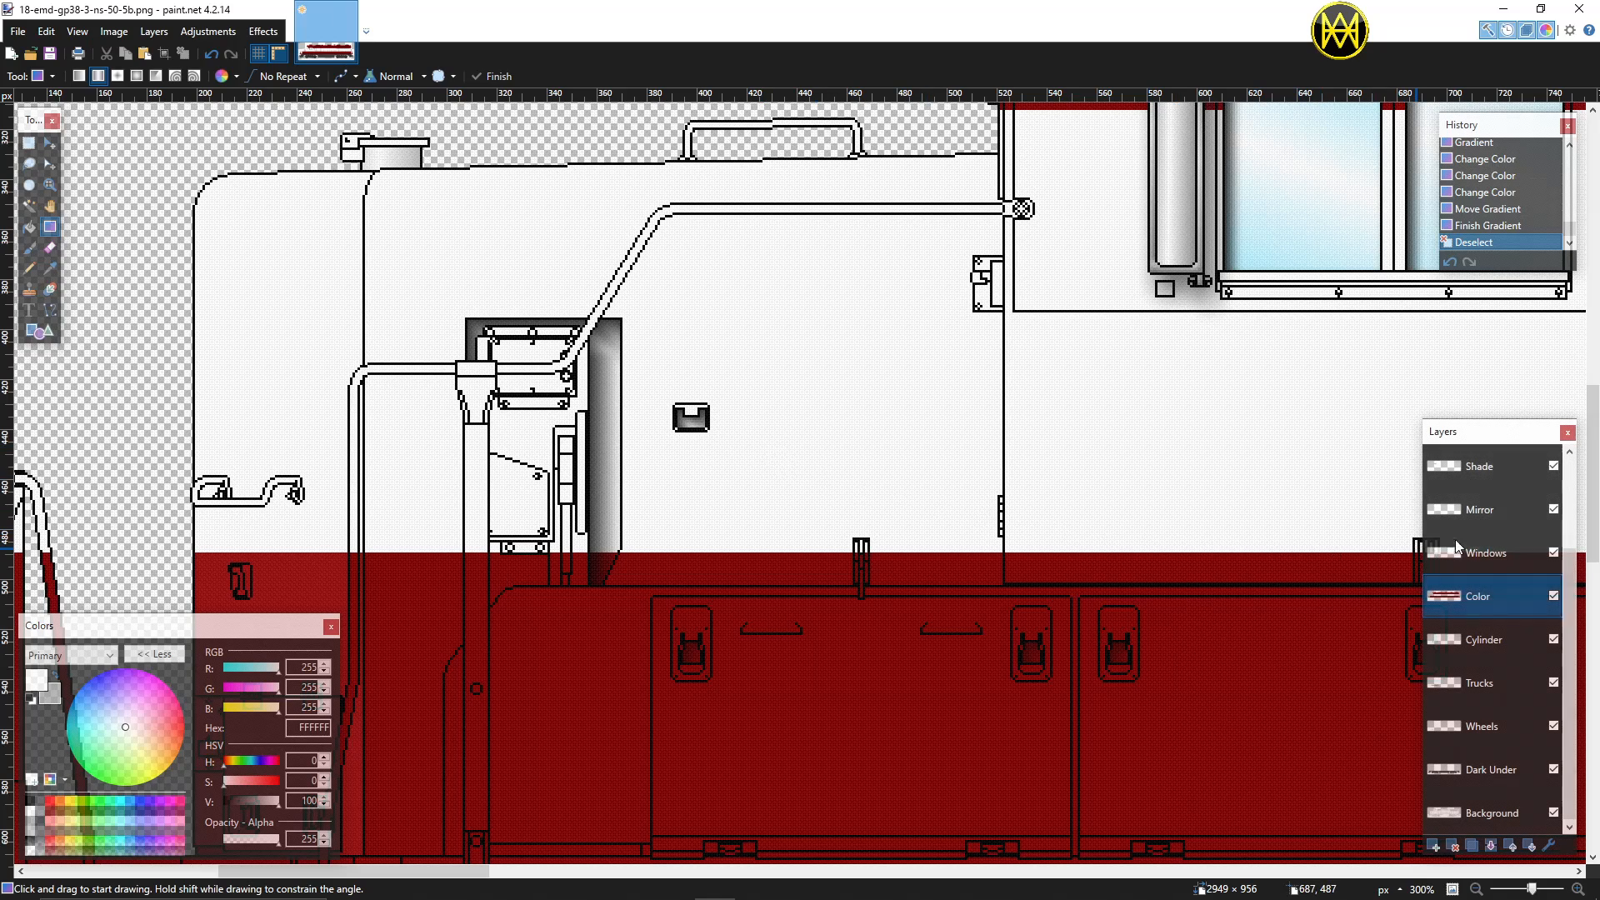
Step: Make the Gradients layer active and select a rectangle of about 33 × 7 px around the bolted strip below the recess panel
{"action": "scroll", "coordinate": [1492, 664], "scroll_direction": "up", "scroll_amount": 3}
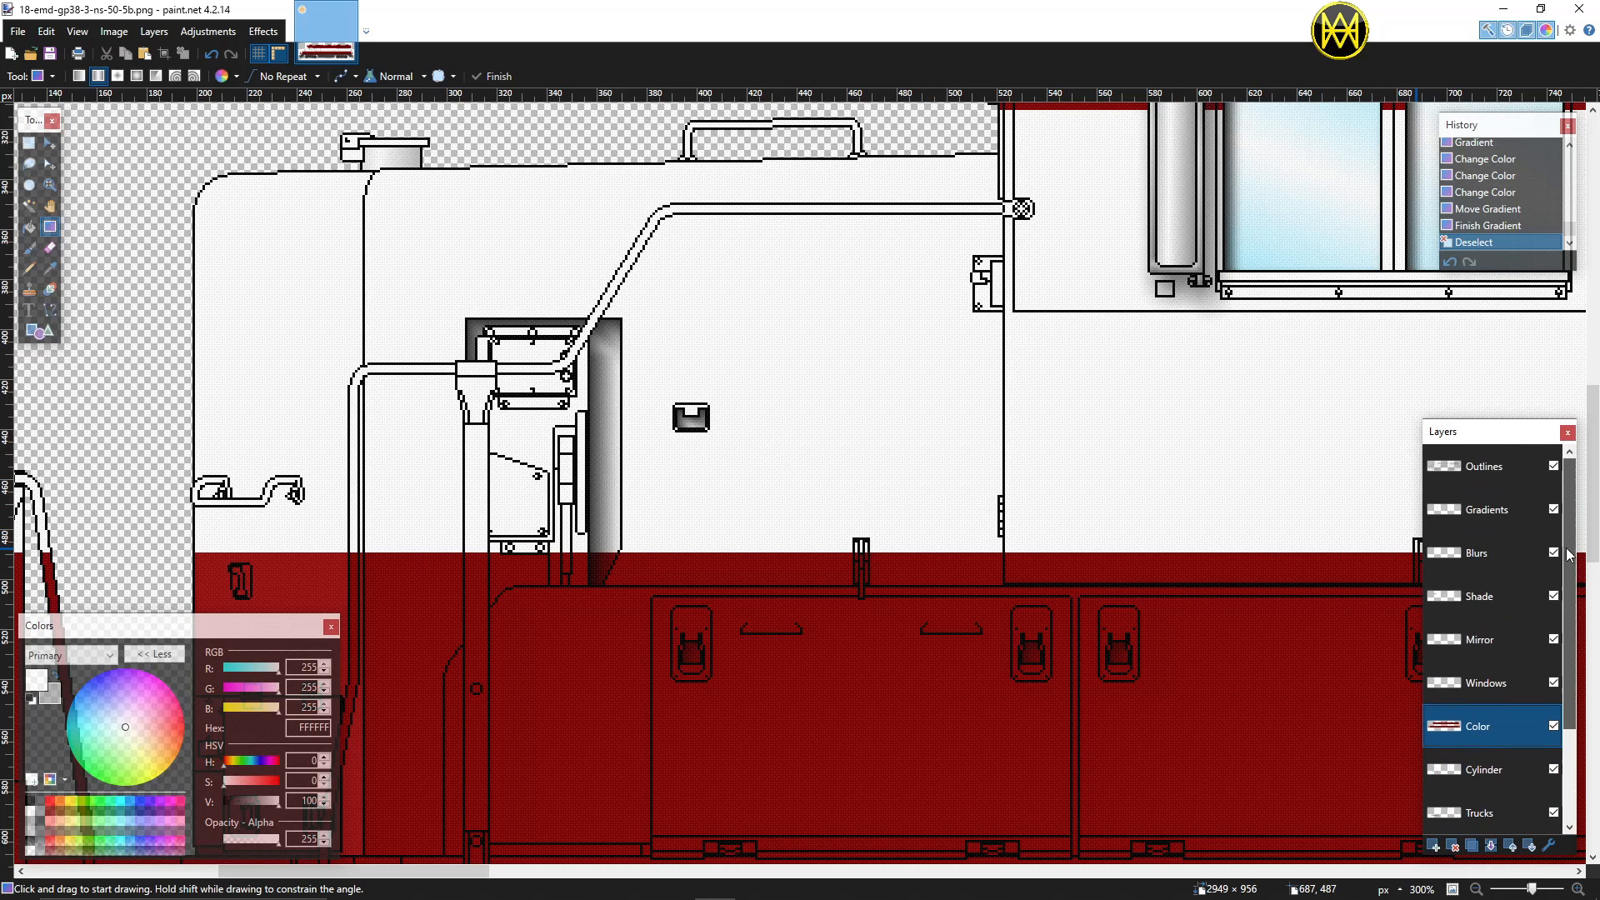
{"action": "left_click", "coordinate": [1487, 509]}
{"action": "scroll", "coordinate": [438, 386], "scroll_direction": "up", "scroll_amount": 1}
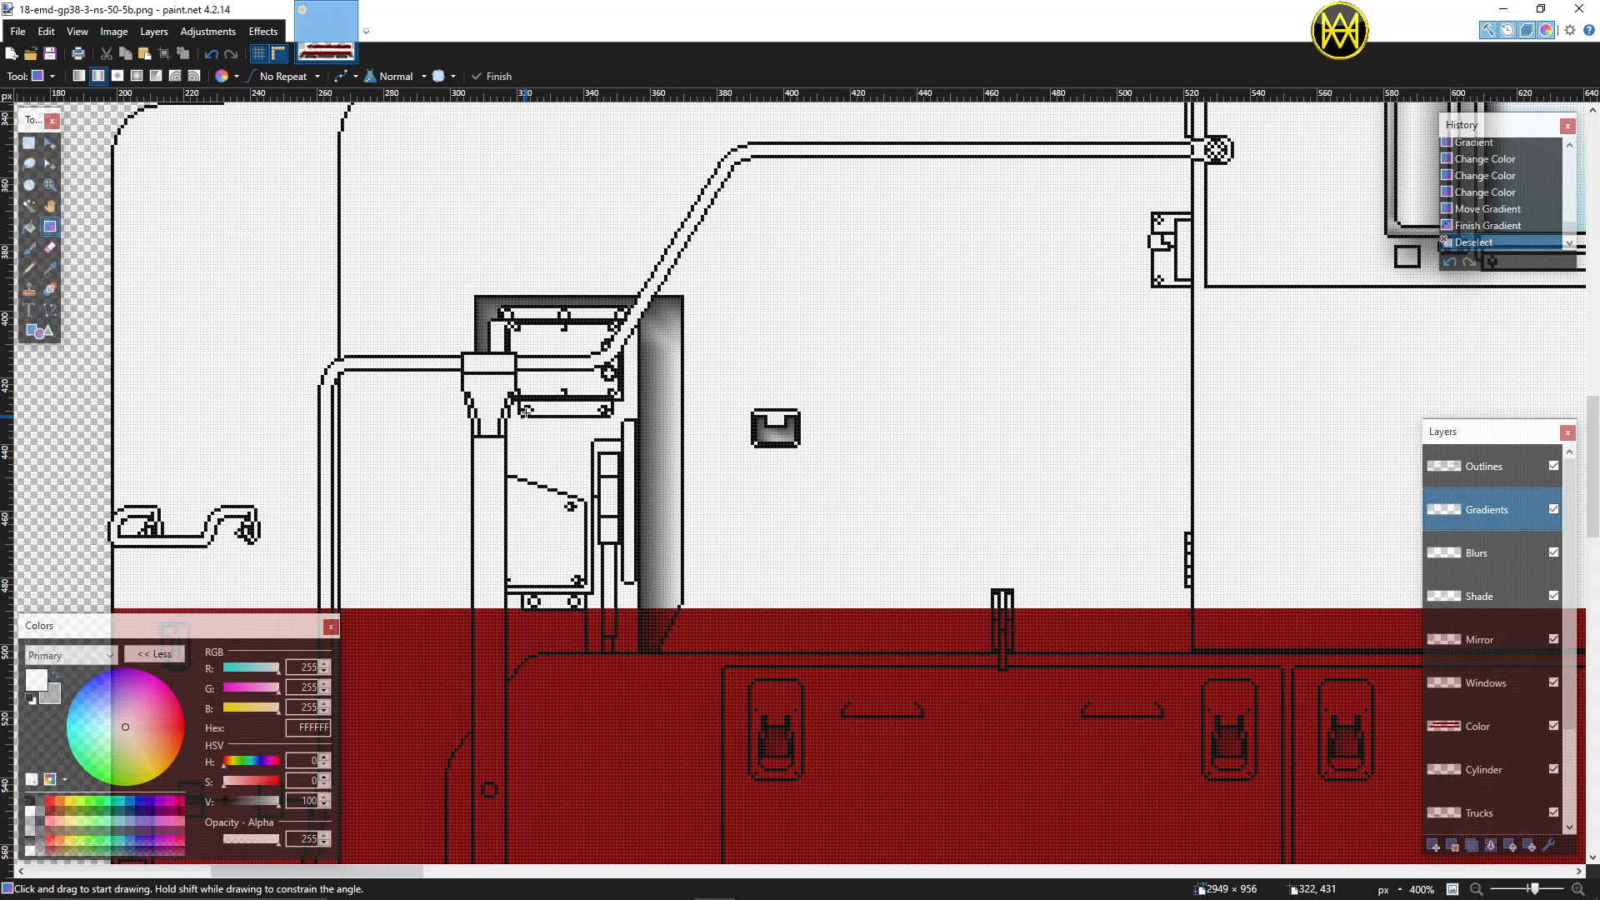
{"action": "left_click", "coordinate": [30, 143]}
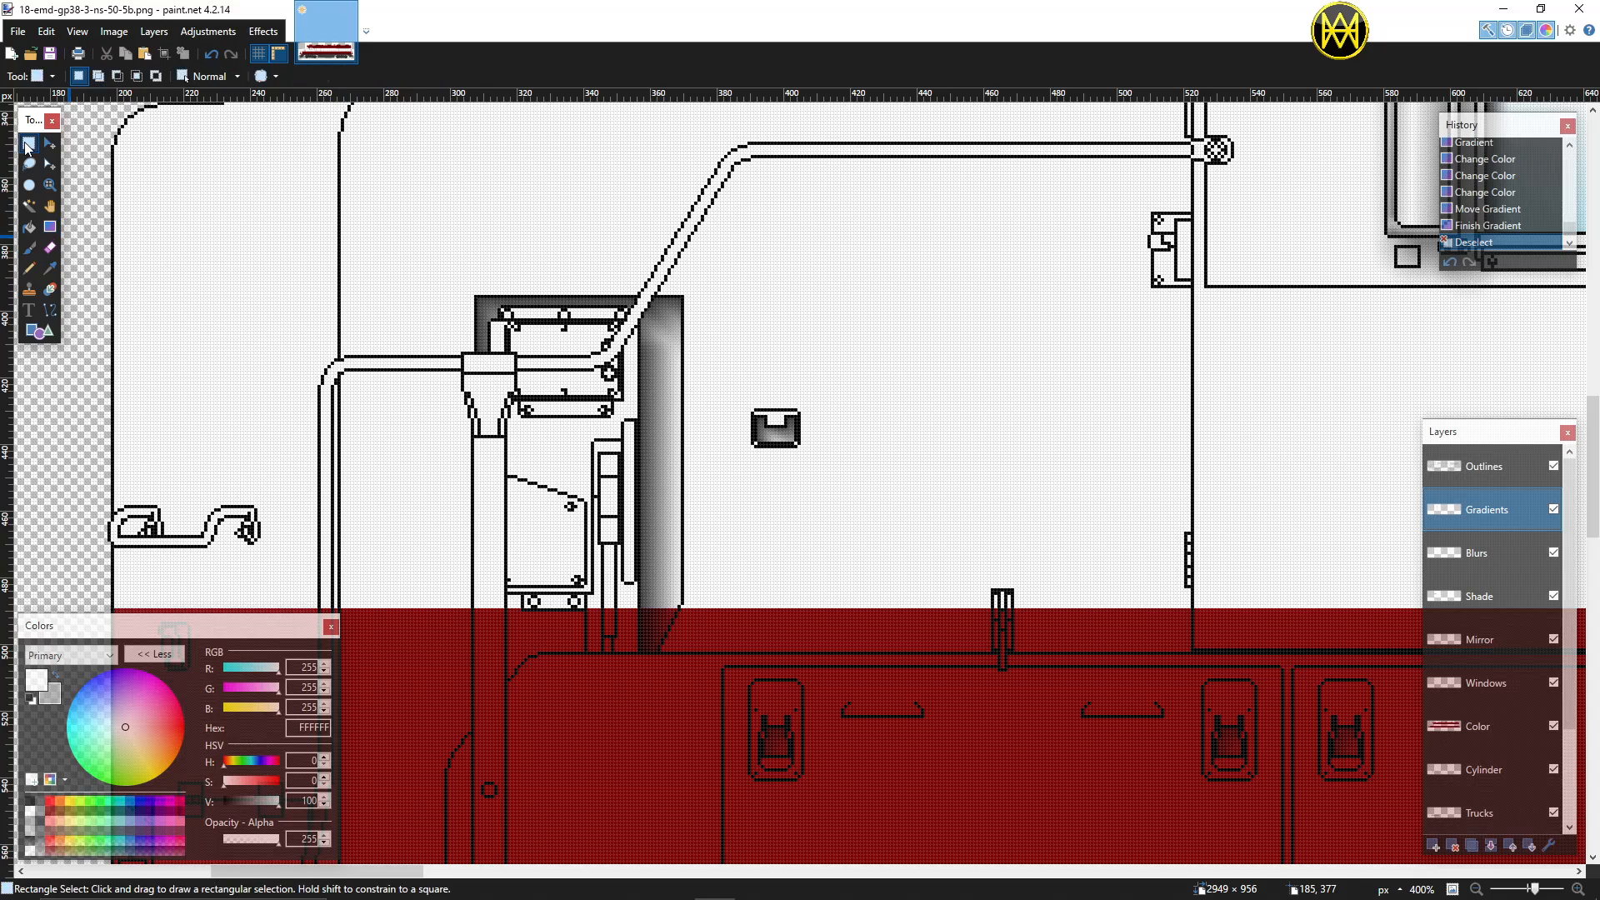
{"action": "scroll", "coordinate": [528, 429], "scroll_direction": "up", "scroll_amount": 1}
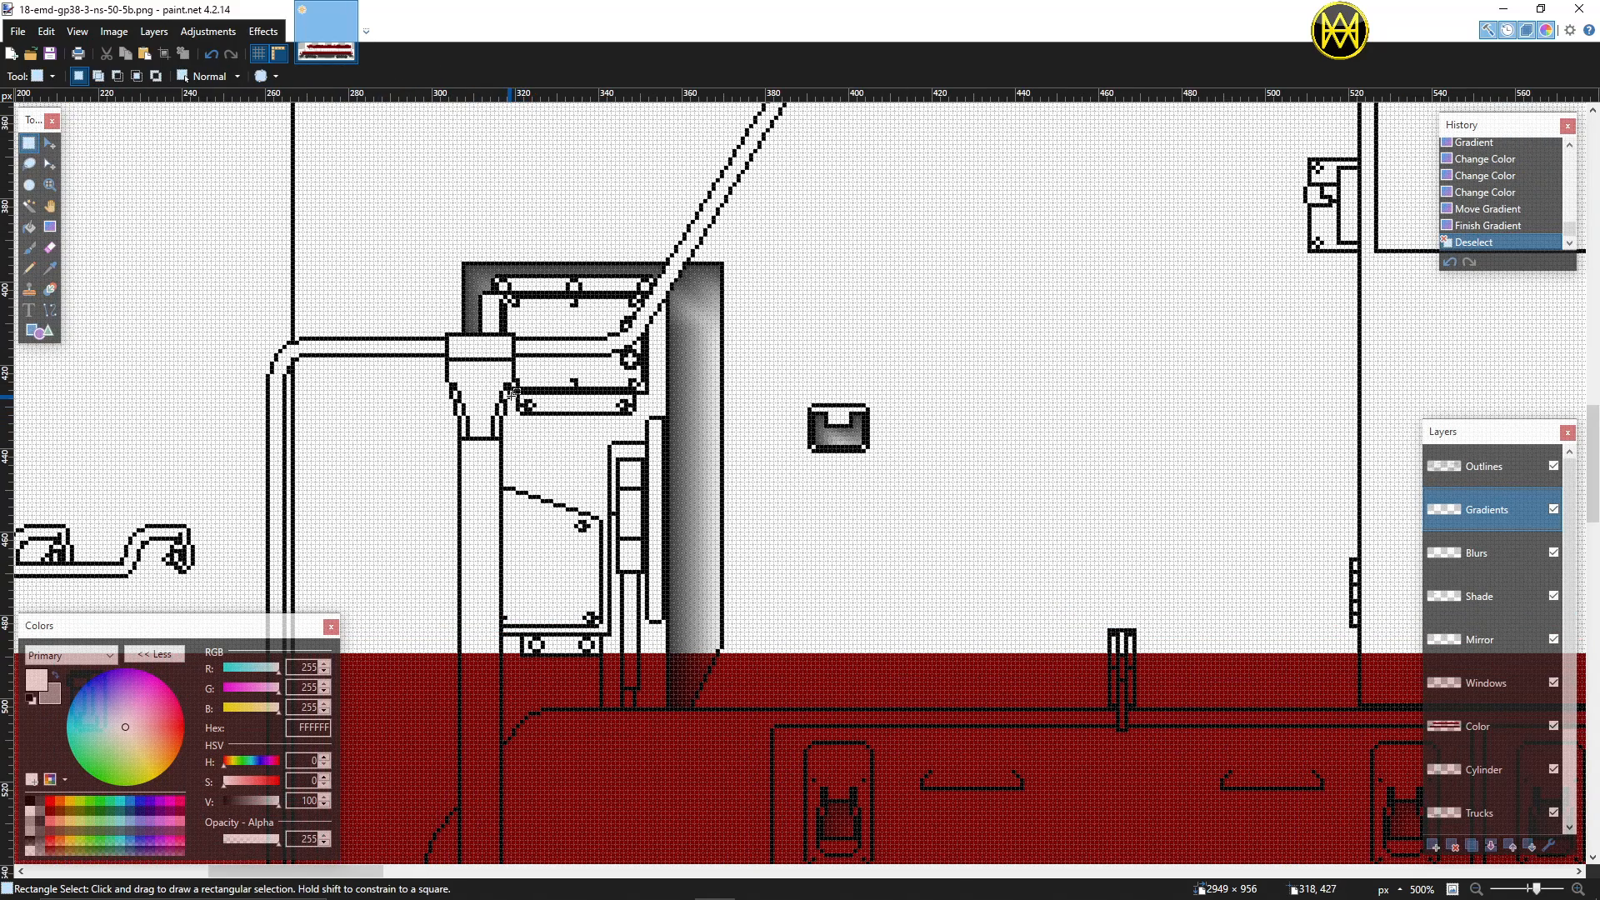
{"action": "left_click_drag", "start_coordinate": [514, 393], "coordinate": [645, 422]}
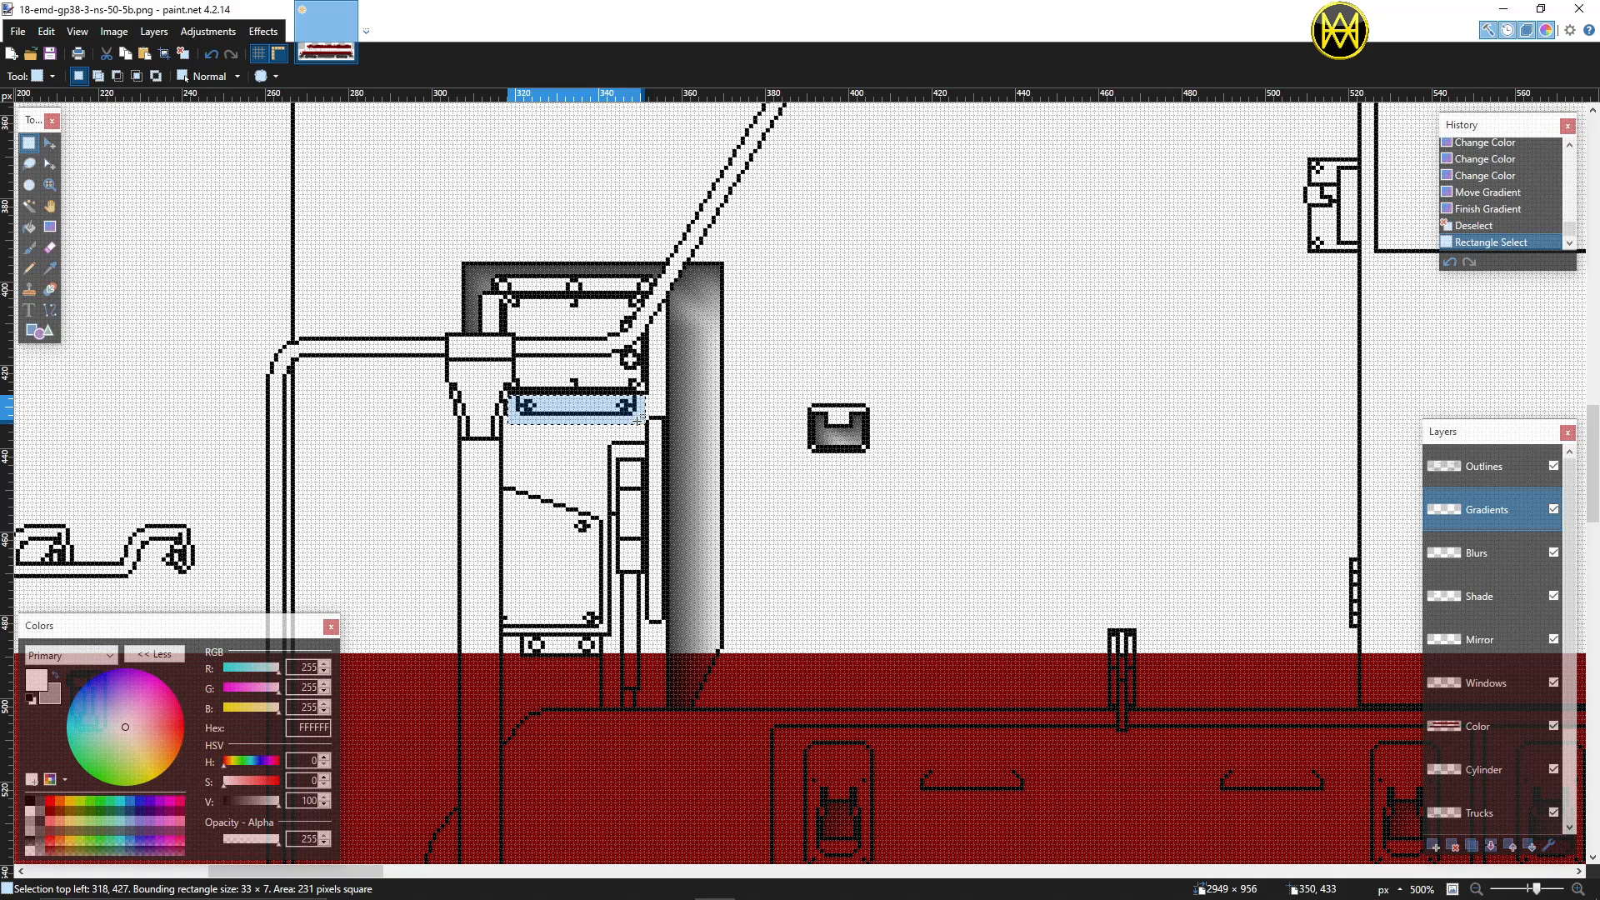
Step: Draw a downward linear gradient from dark gray 404040 to white, about 6 px long, over the selected strip, and clear the selection
{"action": "left_click", "coordinate": [50, 228]}
{"action": "left_click", "coordinate": [79, 76]}
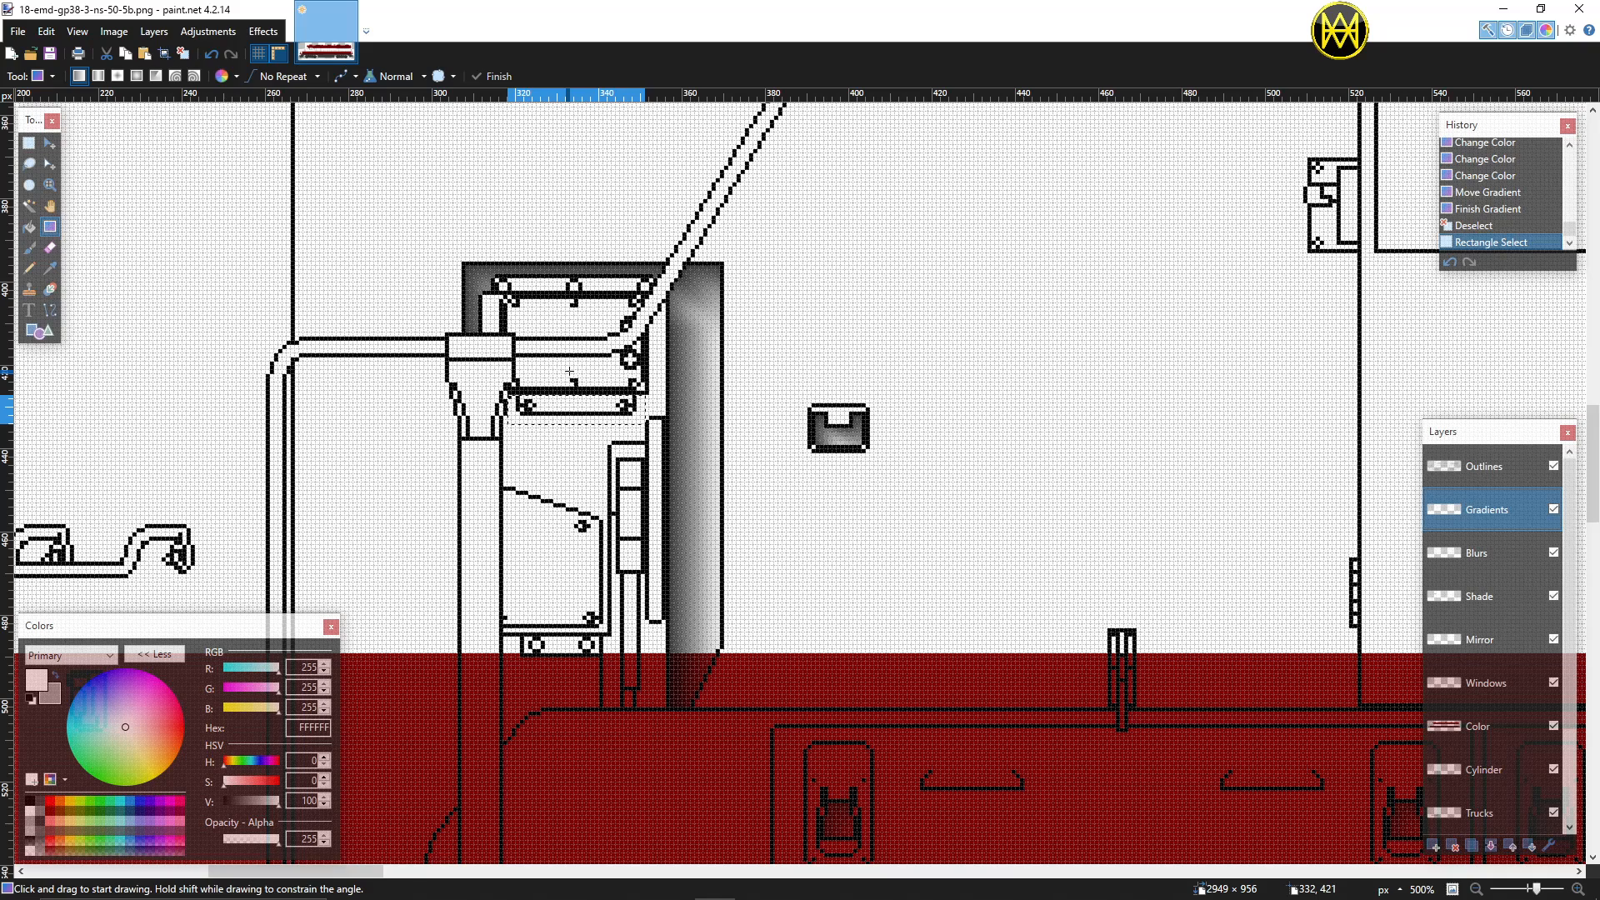
{"action": "left_click", "coordinate": [29, 797]}
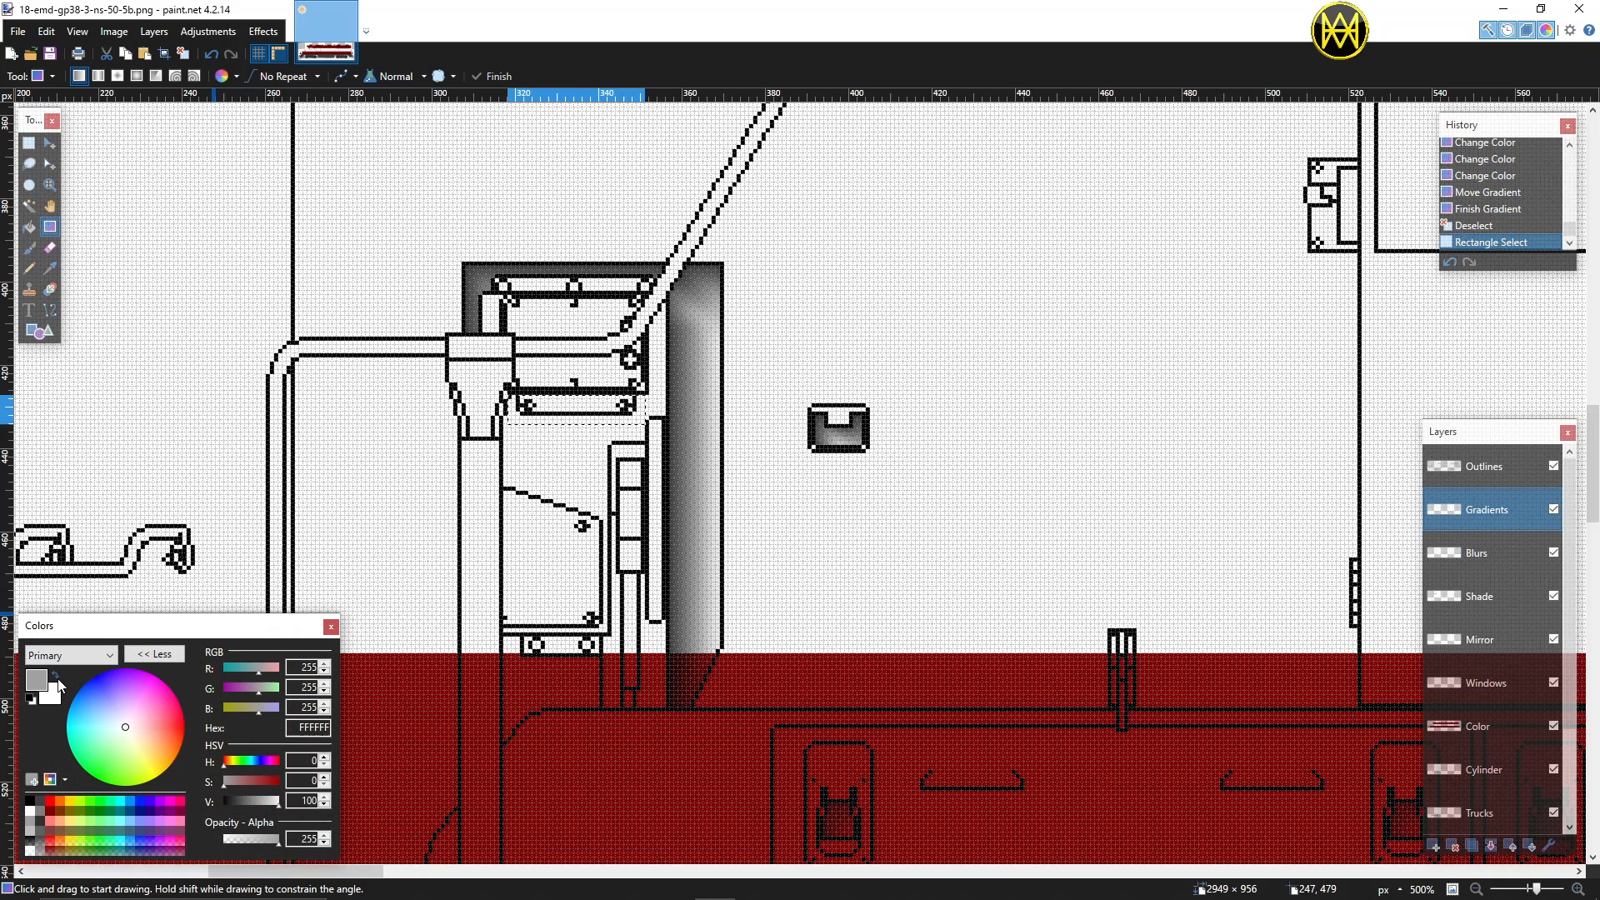
{"action": "left_click", "coordinate": [37, 802]}
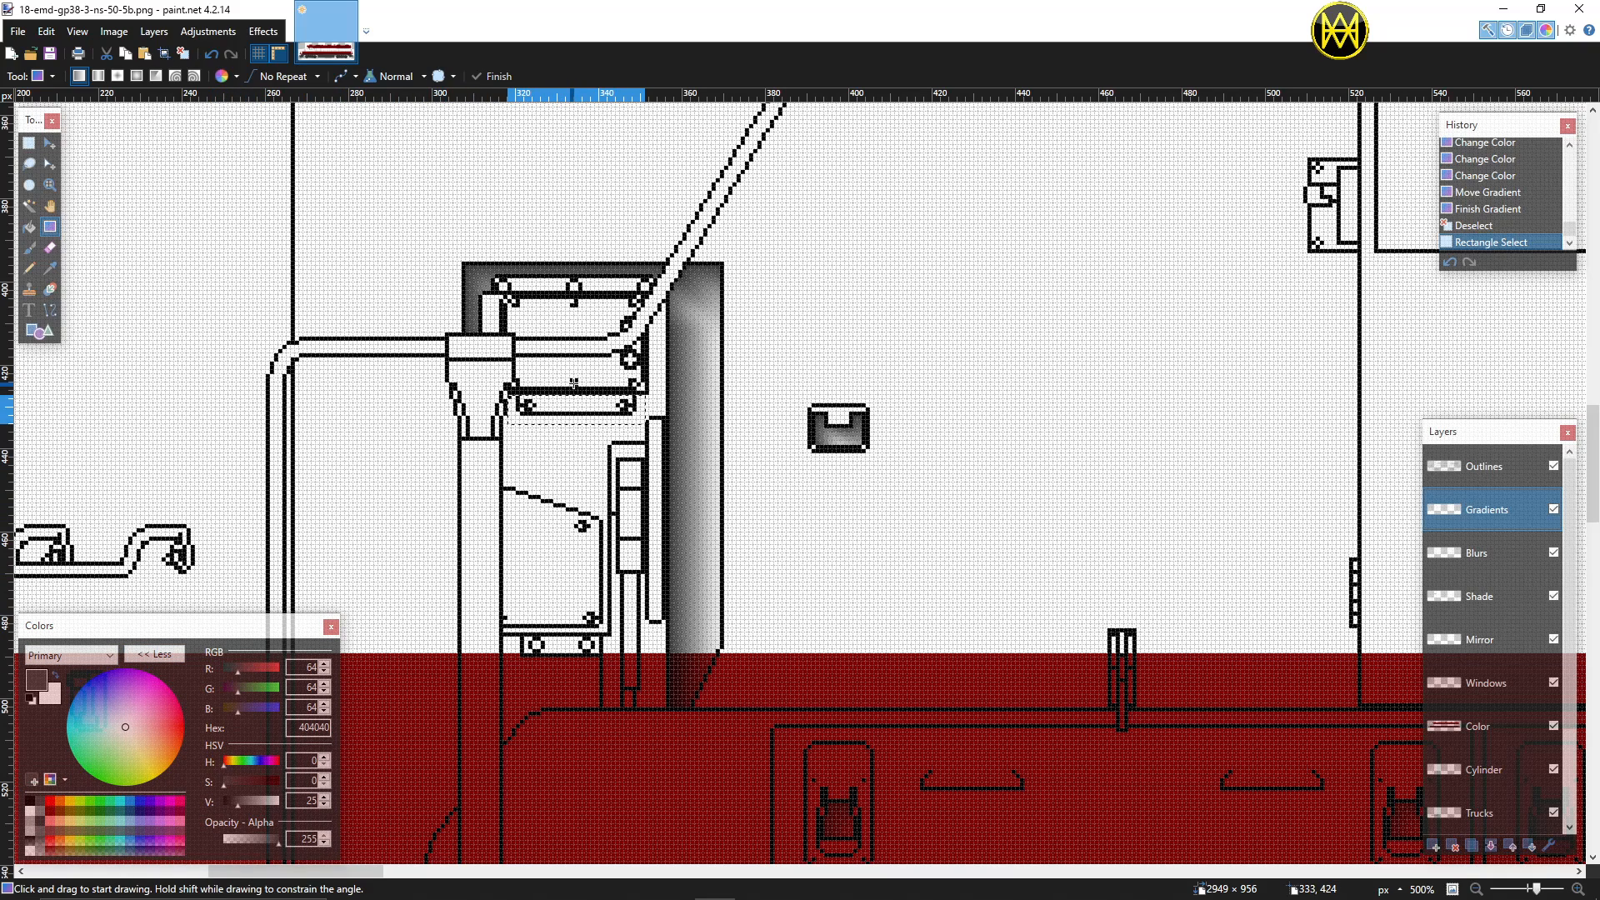
{"action": "mouse_move", "coordinate": [577, 373]}
{"action": "left_mouse_down"}
{"action": "mouse_move", "coordinate": [575, 412]}
{"action": "mouse_move", "coordinate": [574, 383]}
{"action": "left_mouse_up"}
{"action": "key", "text": "ctrl+d"}
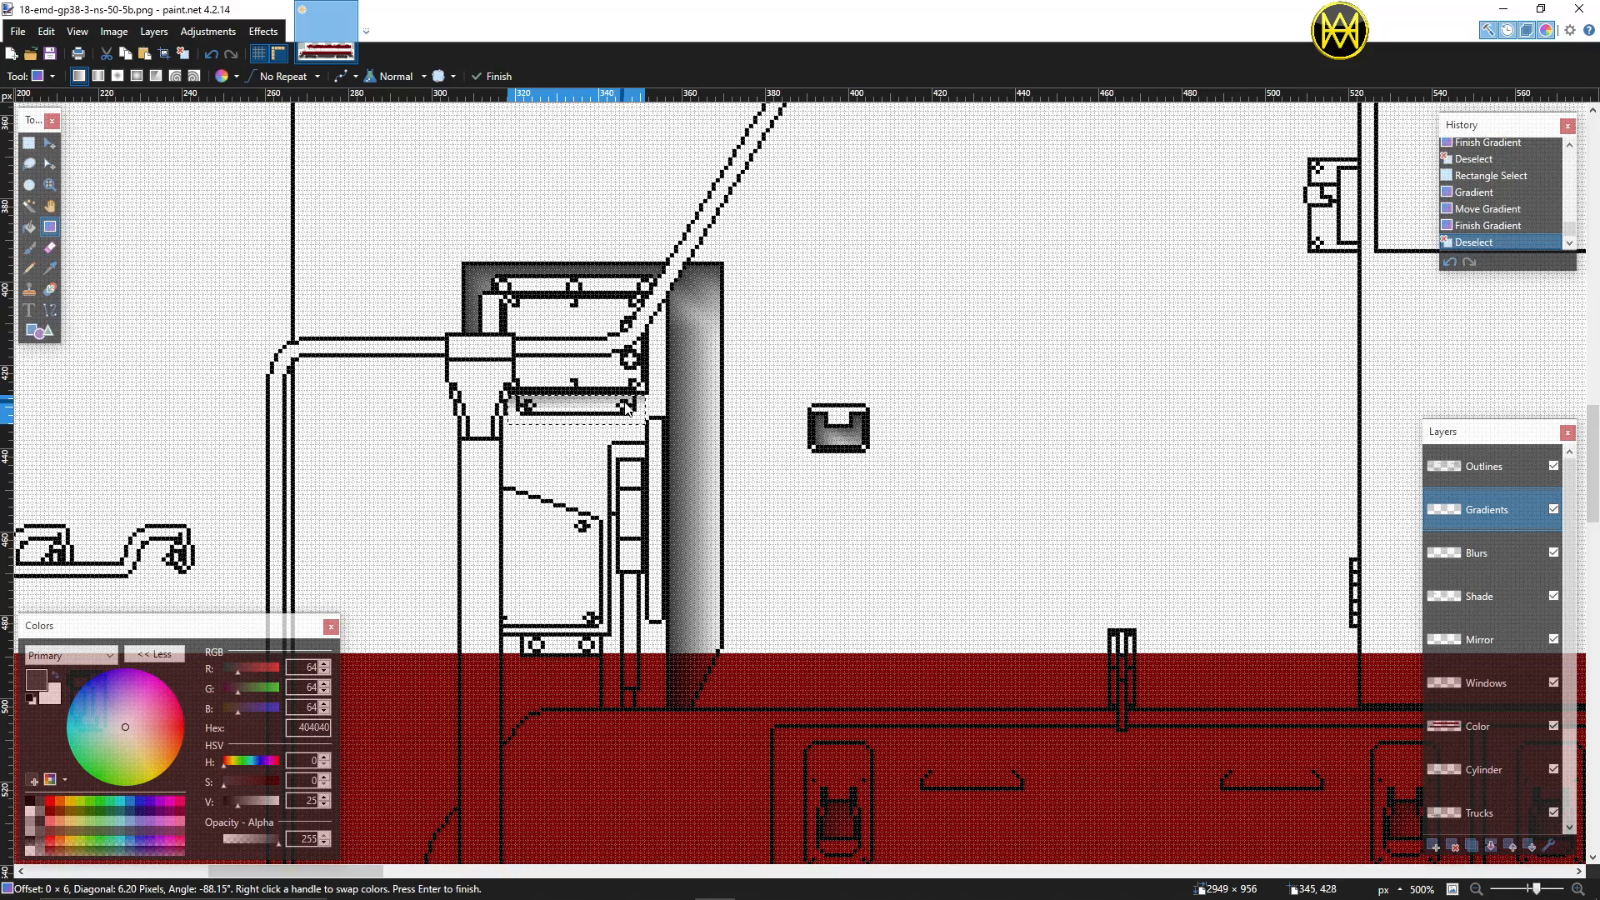
Step: Select the nose side areas above, in front of and behind the handrail from the Background layer with the Magic Wand
{"action": "scroll", "coordinate": [683, 508], "scroll_direction": "down", "scroll_amount": 4}
{"action": "scroll", "coordinate": [685, 507], "scroll_direction": "down", "scroll_amount": 1}
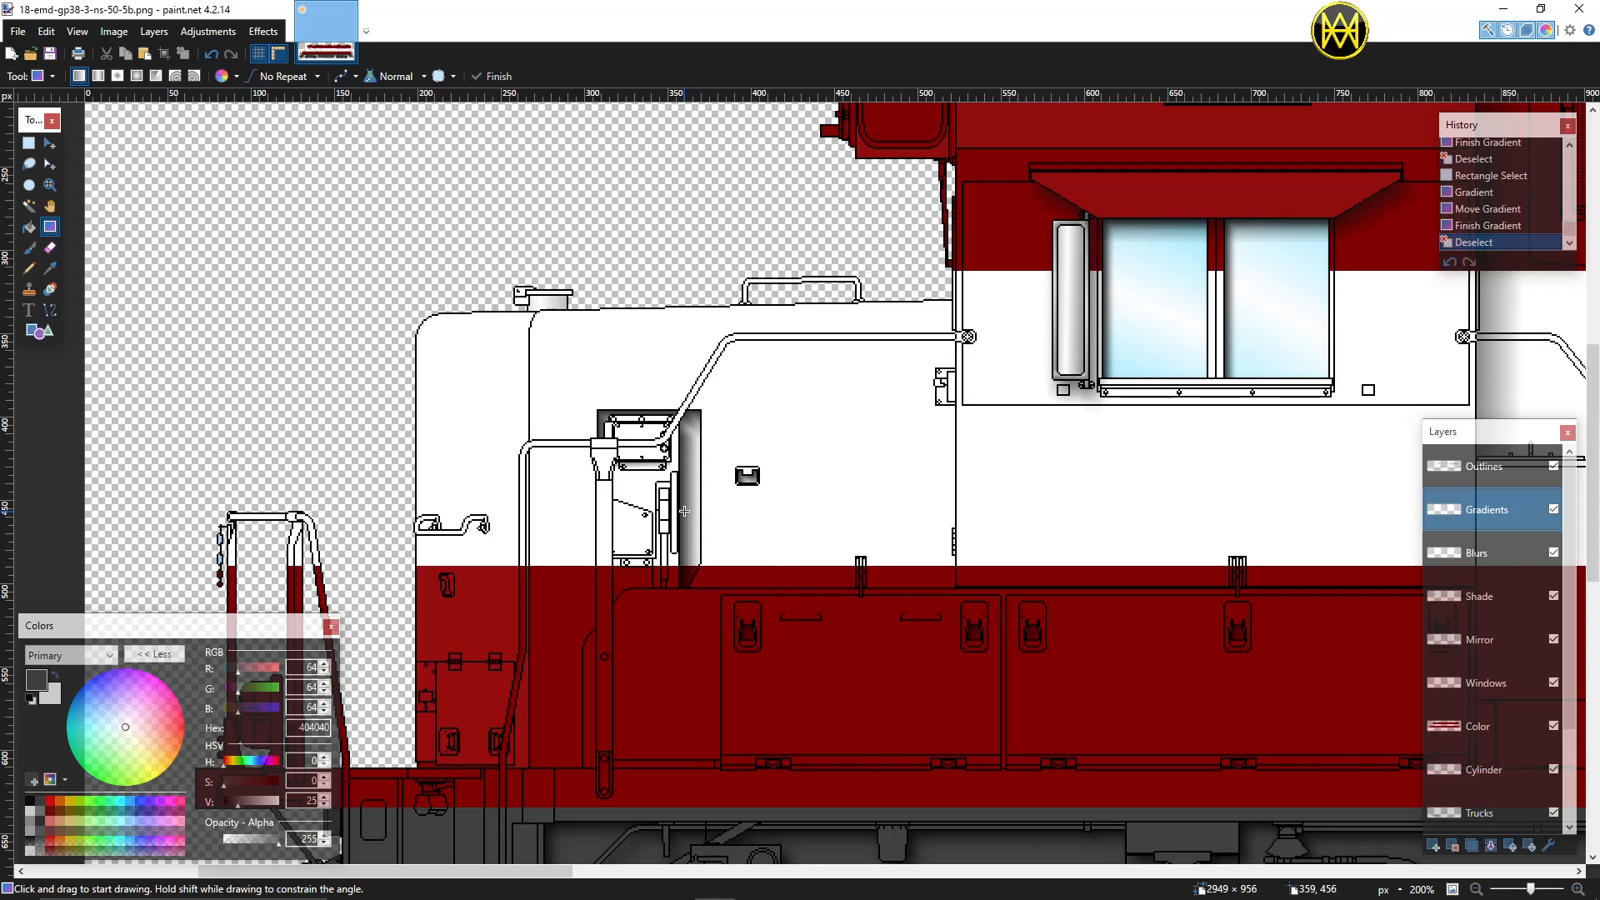
{"action": "scroll", "coordinate": [684, 511], "scroll_direction": "down", "scroll_amount": 2}
{"action": "scroll", "coordinate": [684, 511], "scroll_direction": "down", "scroll_amount": 1}
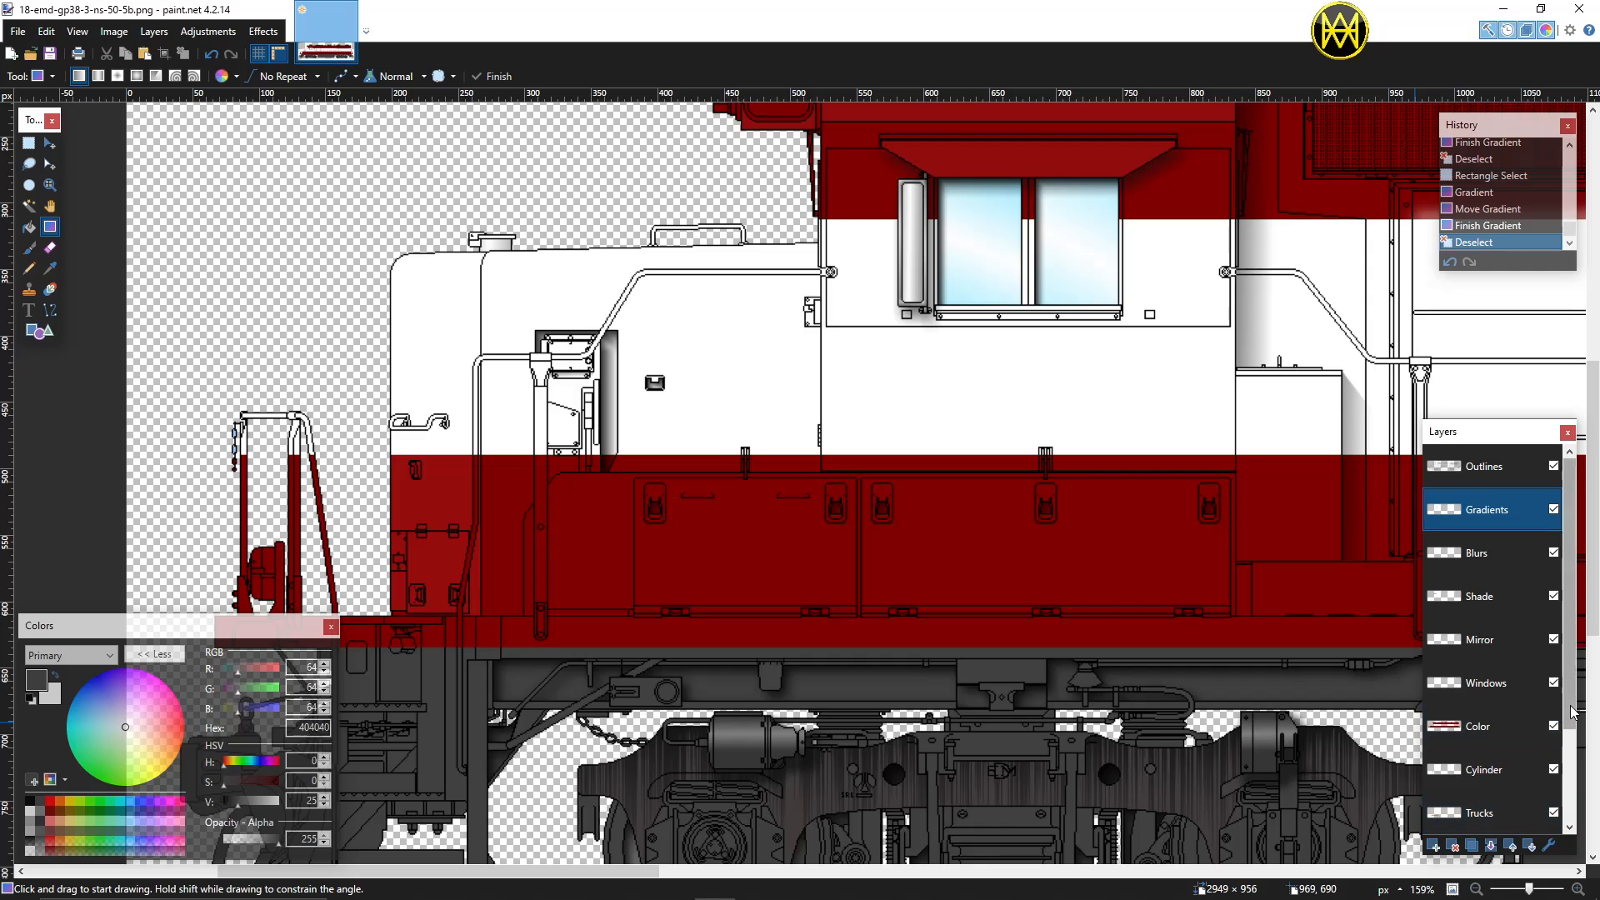
{"action": "scroll", "coordinate": [1492, 751], "scroll_direction": "down", "scroll_amount": 4}
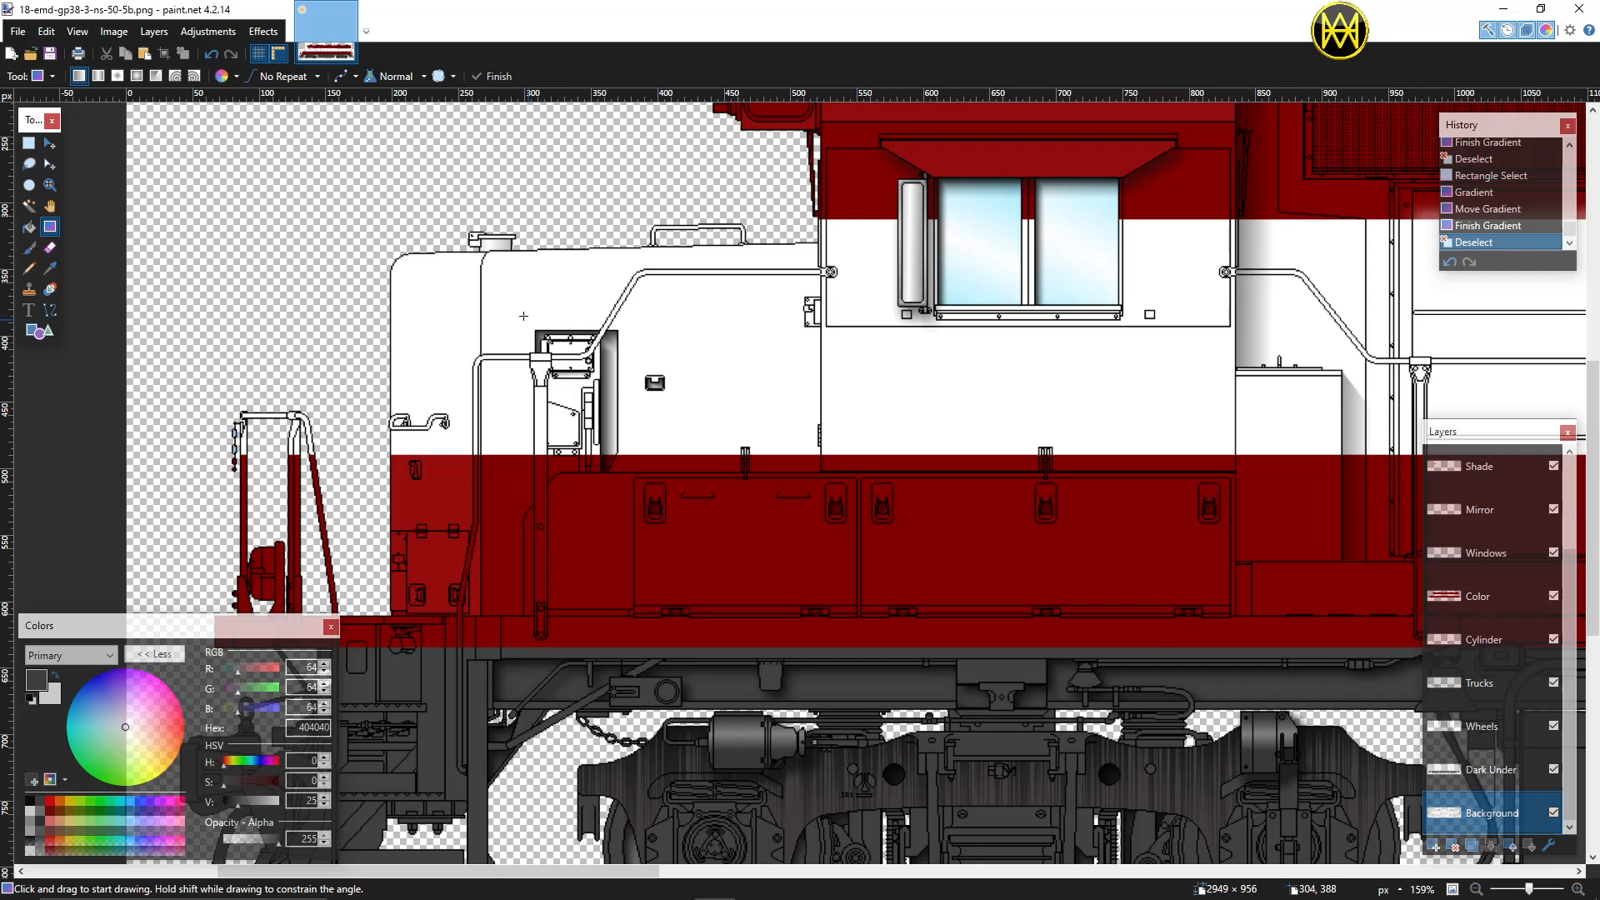
{"action": "left_click", "coordinate": [28, 205]}
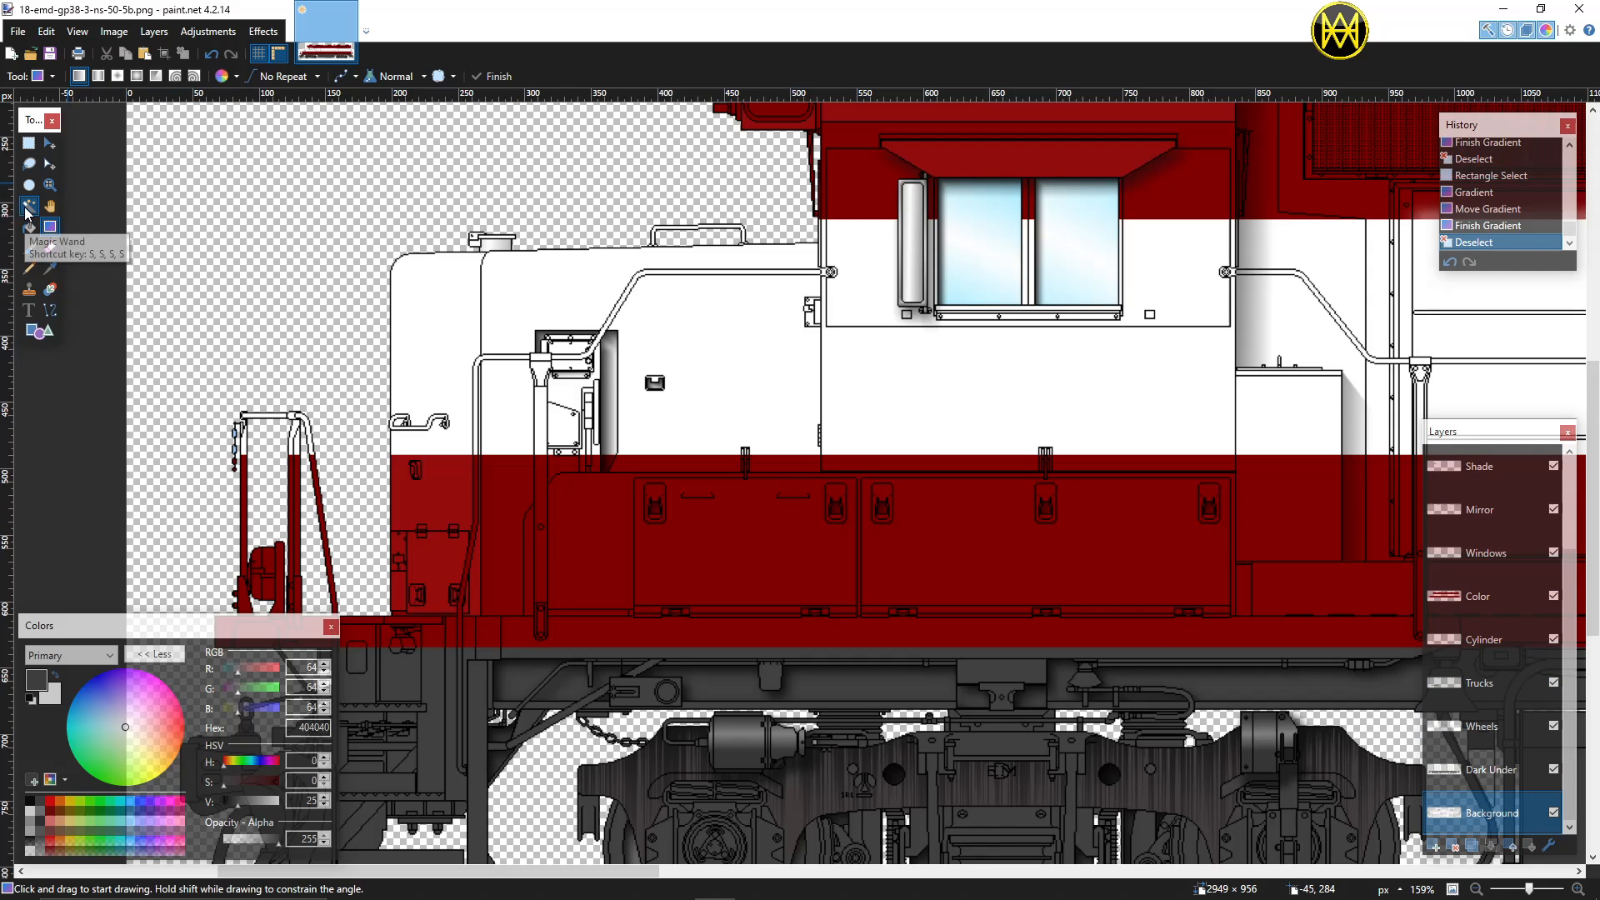
{"action": "left_click", "coordinate": [492, 304]}
{"action": "left_click", "coordinate": [493, 384], "text": "ctrl"}
{"action": "left_click", "coordinate": [685, 349], "text": "ctrl"}
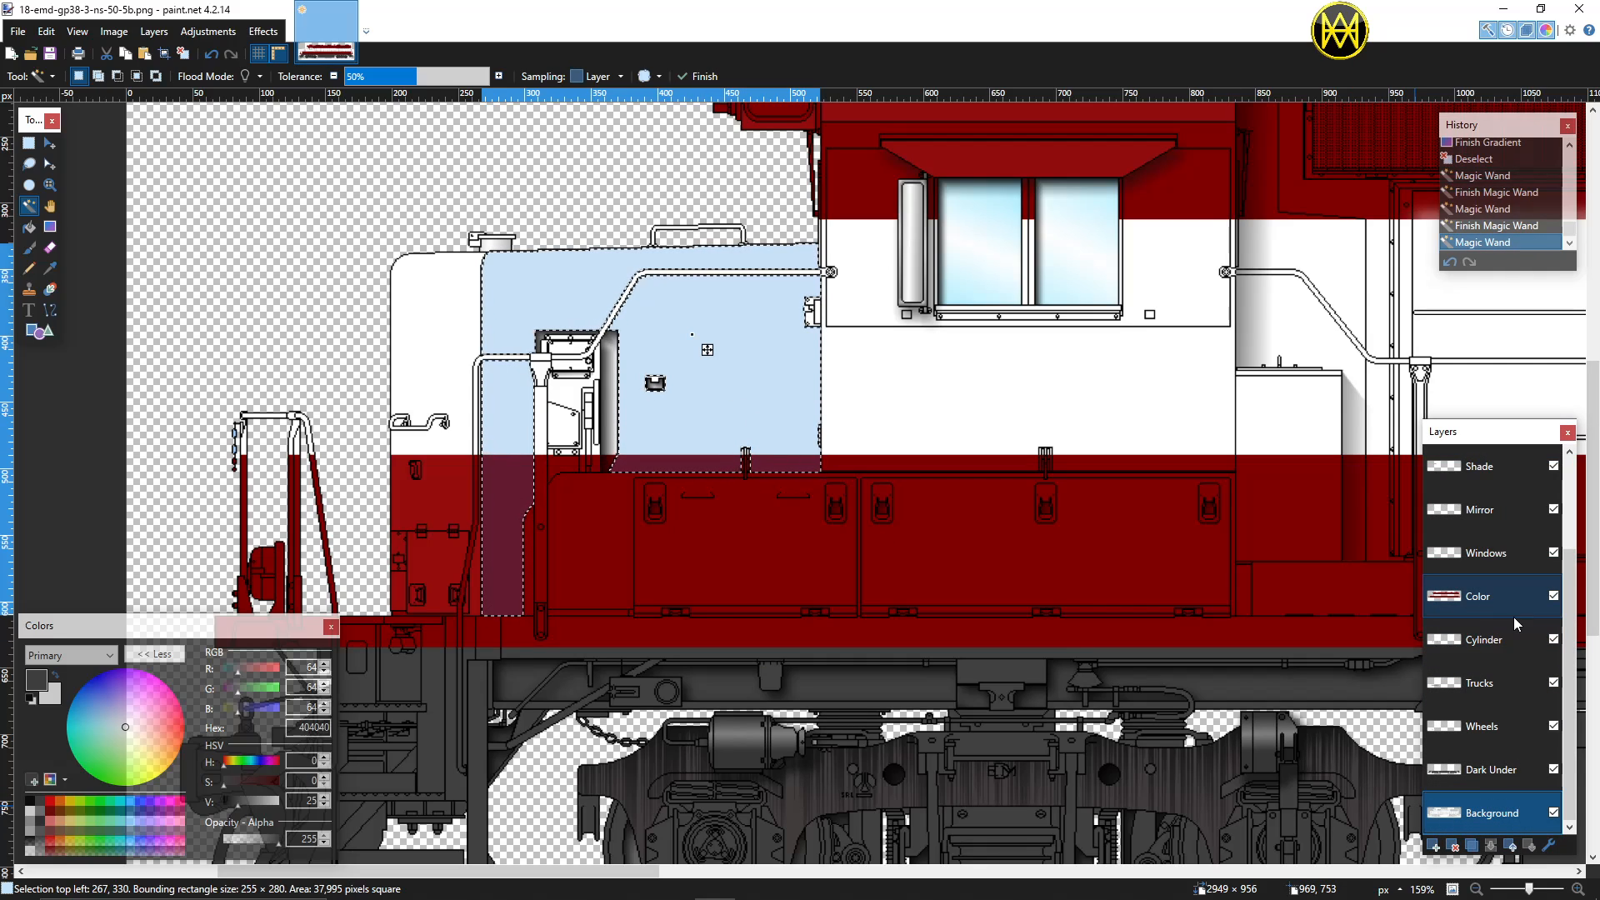
Step: Make the Gradients layer active and draw a linear gradient from 404040 to white, about 219 px long, sloping down across the selected nose side
{"action": "left_click_drag", "start_coordinate": [1570, 674], "coordinate": [1570, 578]}
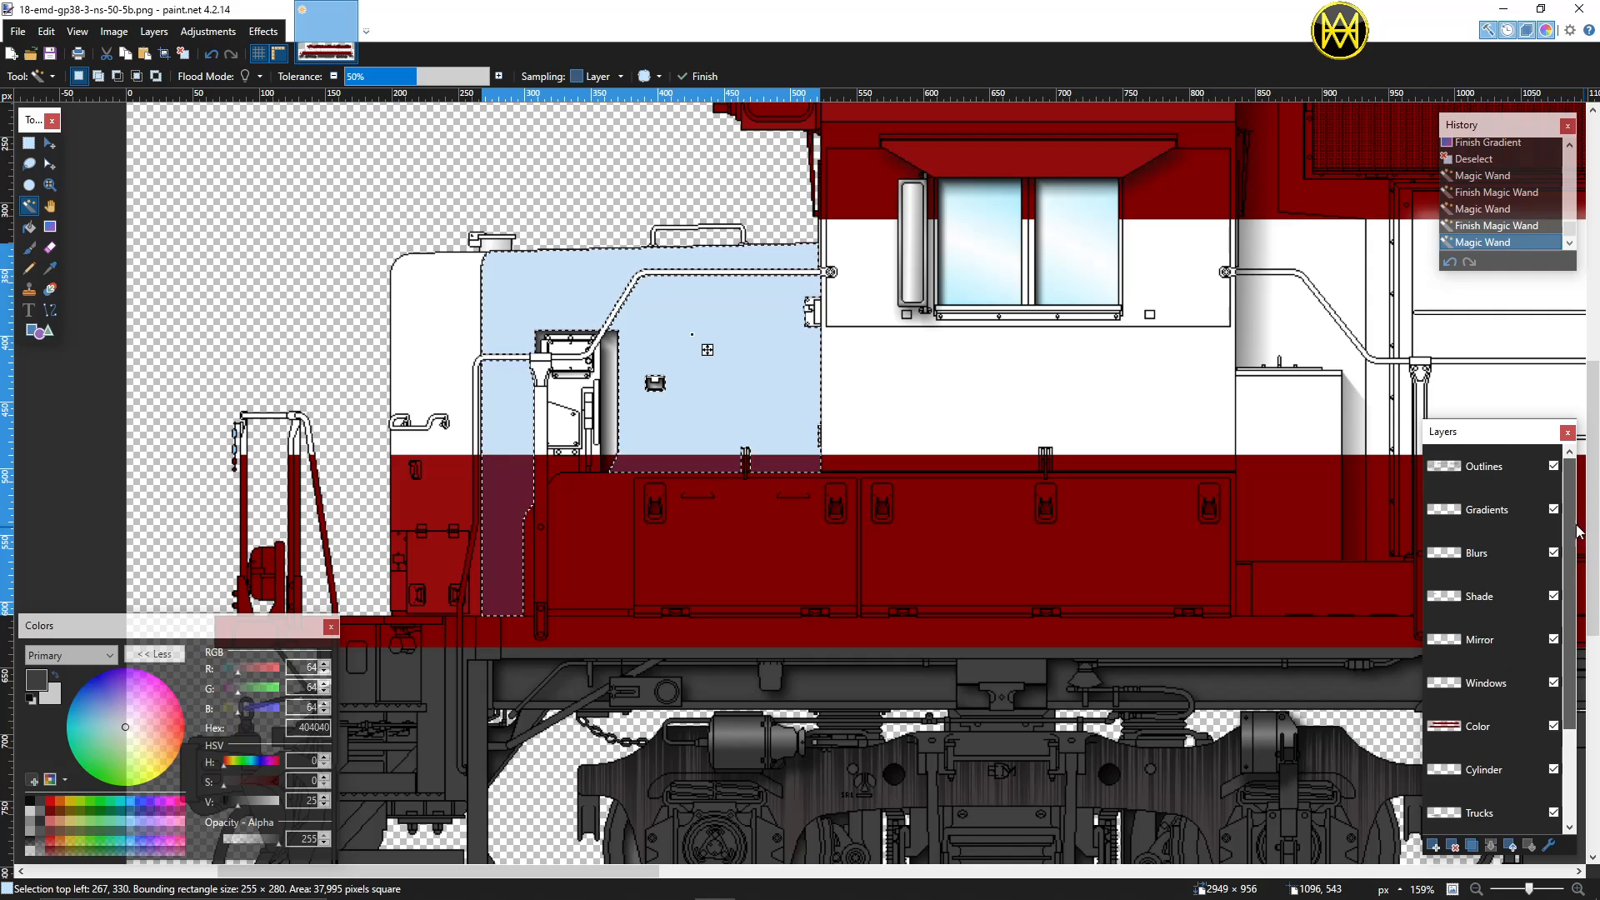
{"action": "left_click", "coordinate": [1519, 506]}
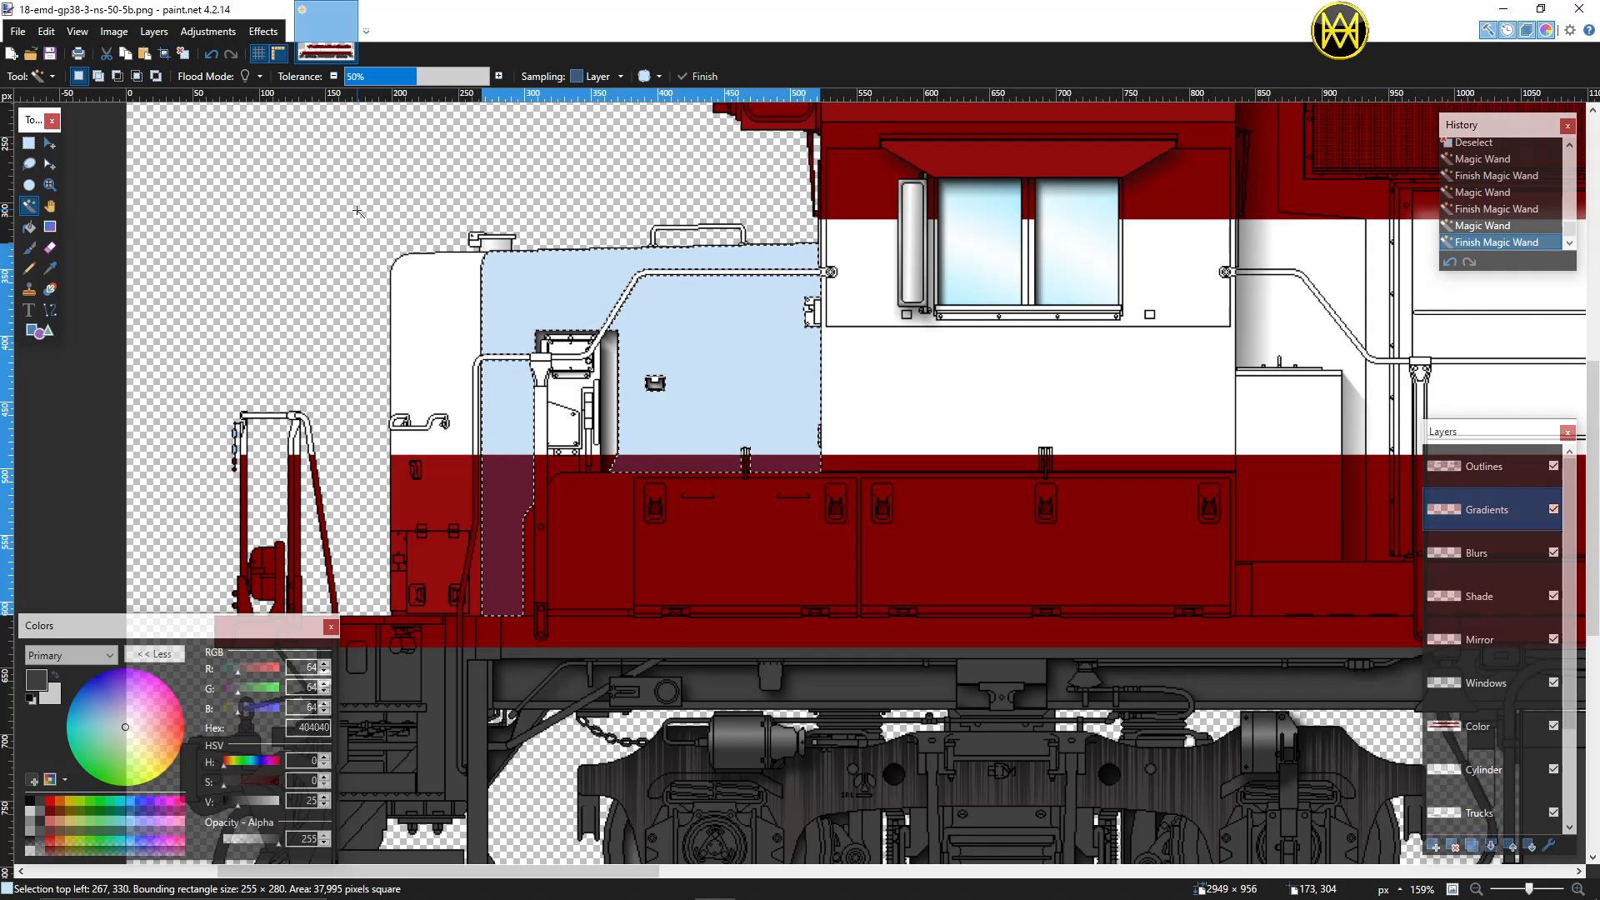
{"action": "left_click", "coordinate": [50, 225]}
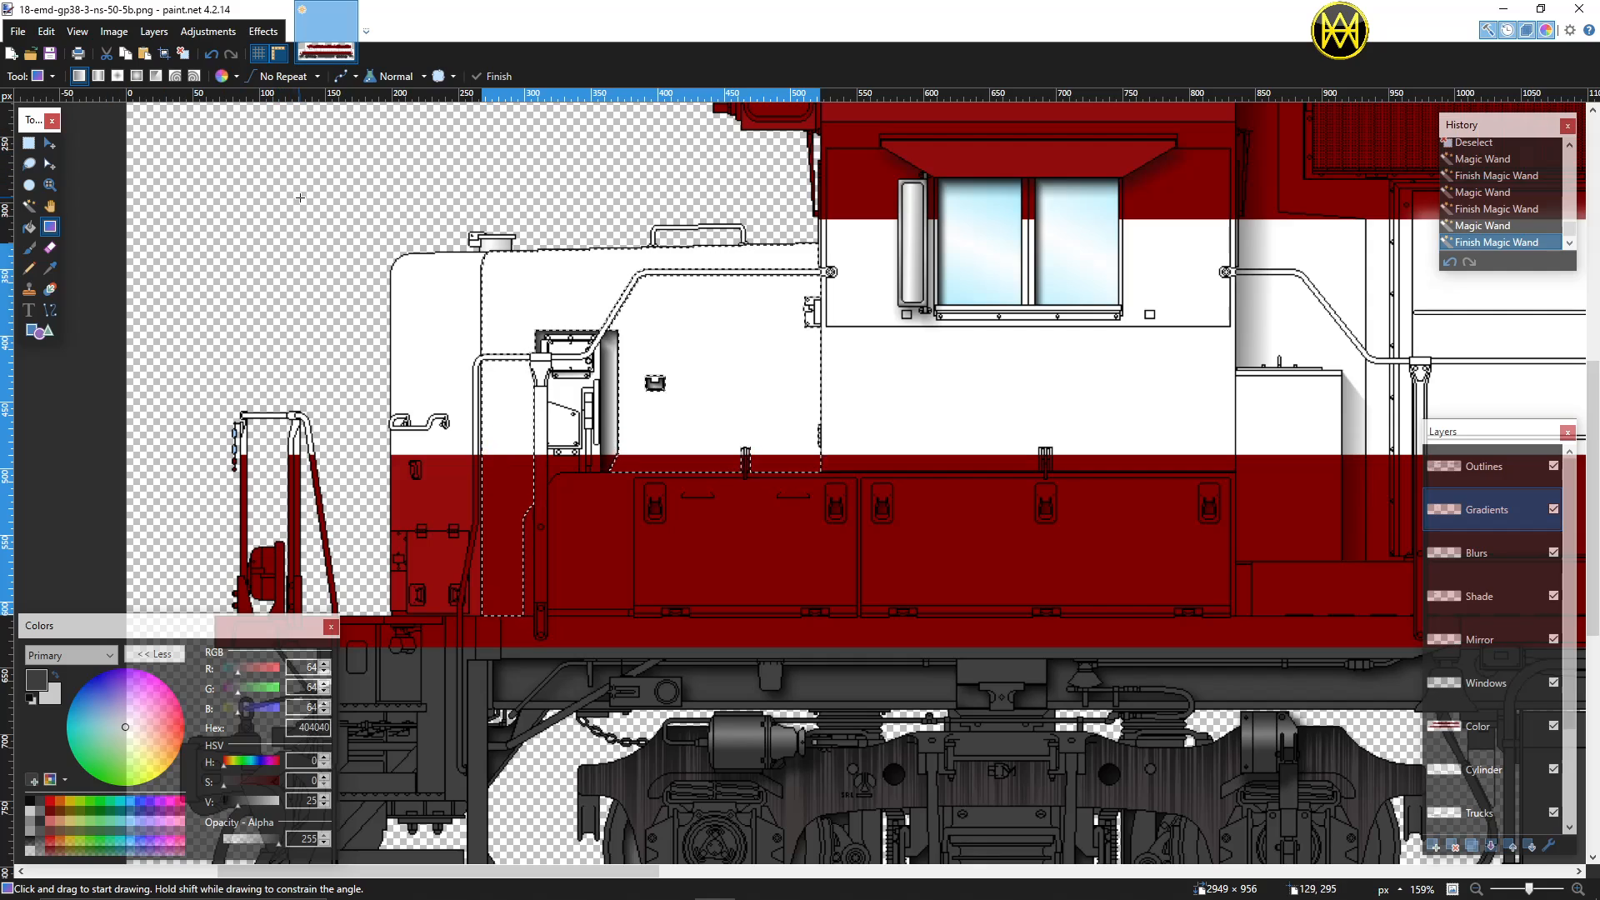
{"action": "left_click_drag", "start_coordinate": [313, 193], "coordinate": [559, 290]}
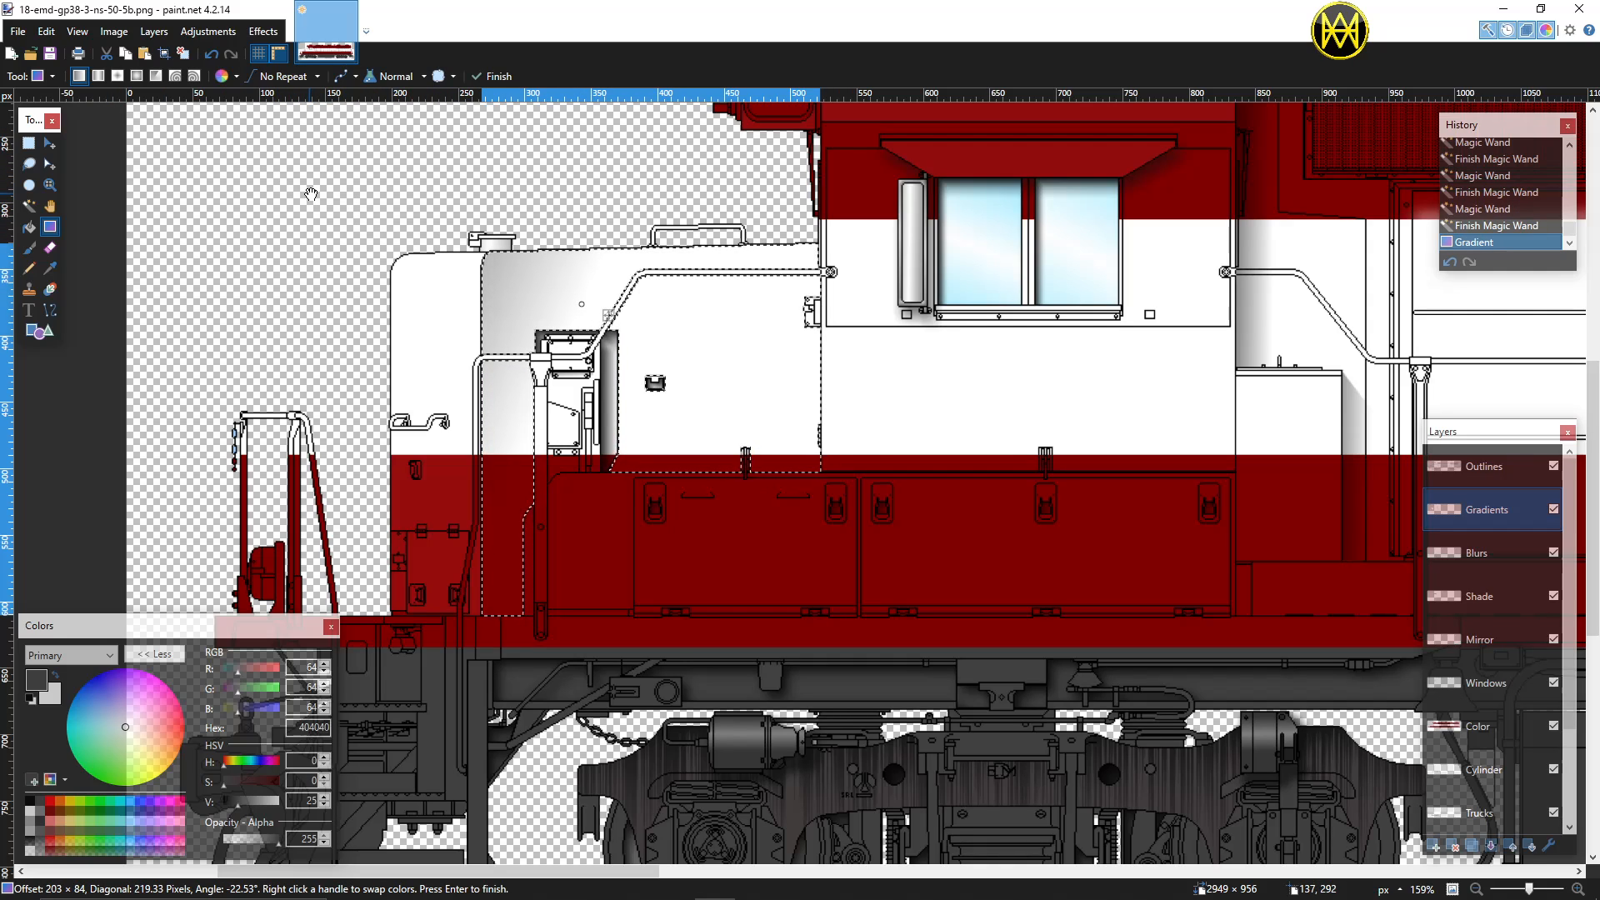
Step: Soften the nose side gradient by moving its dark start farther out beyond the front of the locomotive, and clear the selection
{"action": "left_click_drag", "start_coordinate": [314, 194], "coordinate": [92, 140]}
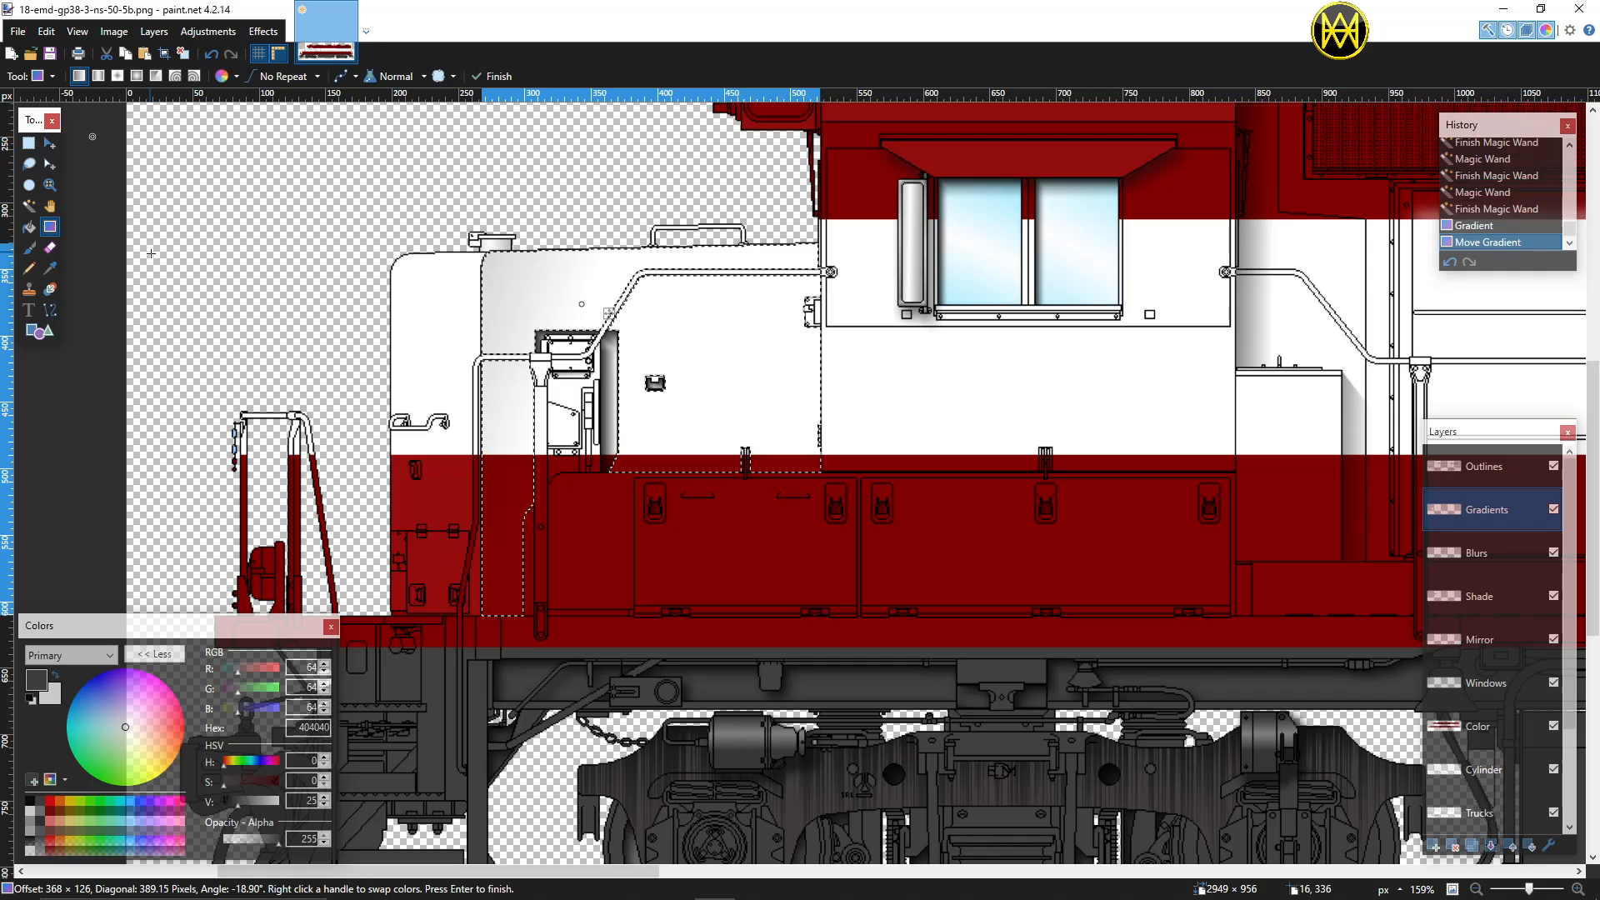
{"action": "scroll", "coordinate": [152, 258], "scroll_direction": "down", "scroll_amount": 1}
{"action": "scroll", "coordinate": [152, 258], "scroll_direction": "down", "scroll_amount": 3}
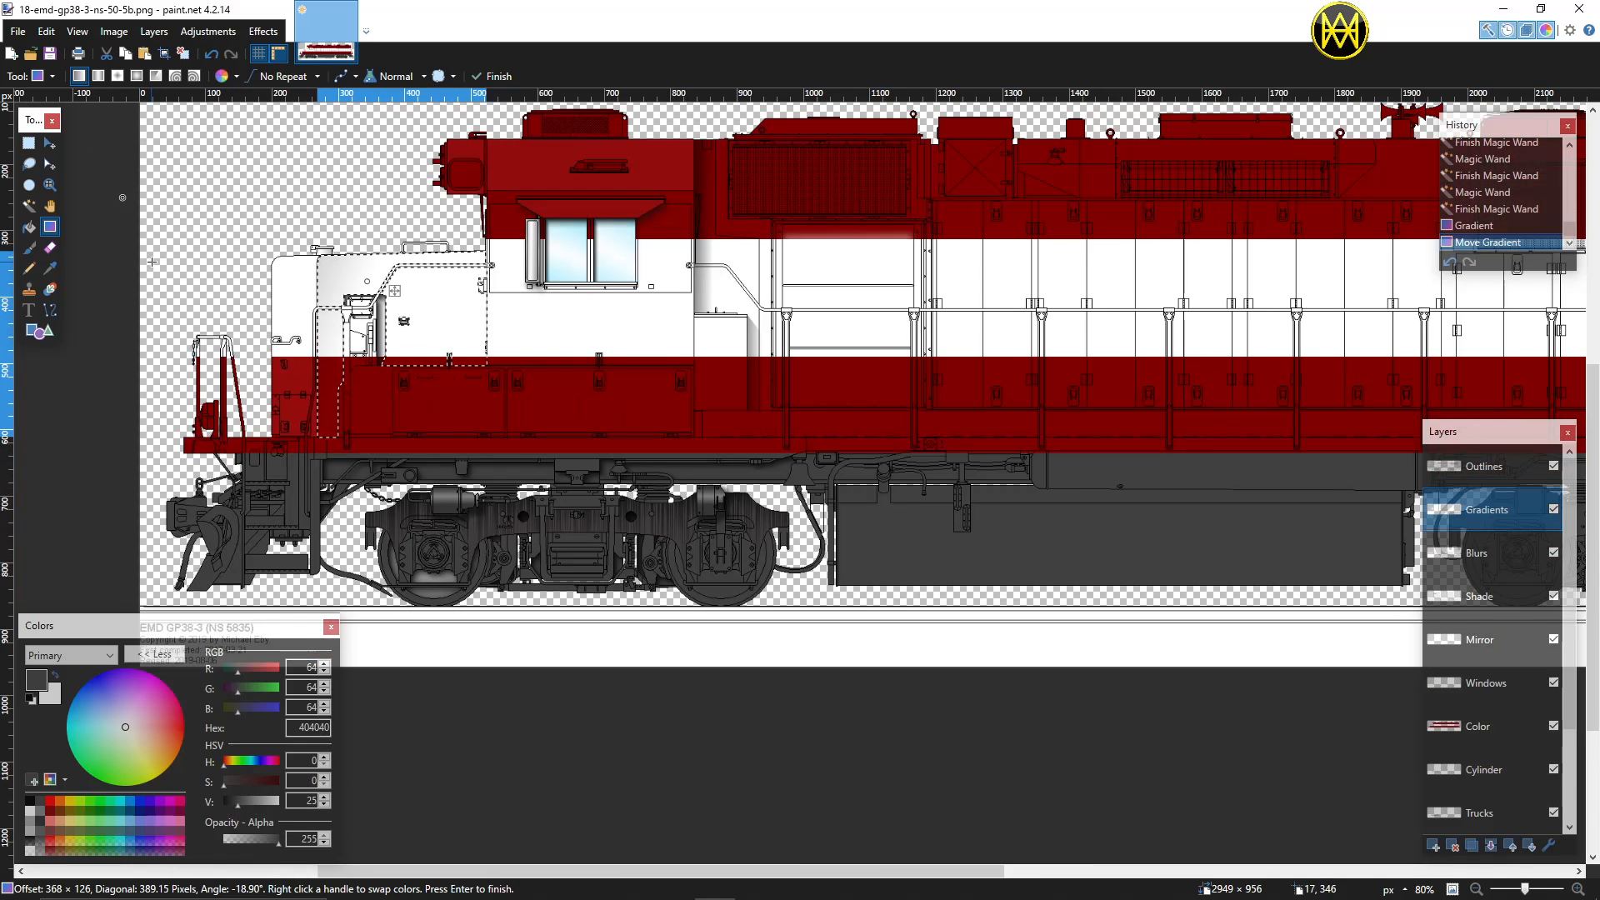
{"action": "left_click_drag", "start_coordinate": [221, 199], "coordinate": [119, 186]}
{"action": "key", "text": "ctrl+d"}
Step: Make the Outlines layer active and select the interior of the thick vertical handrail post beside the nose recess with the Magic Wand
{"action": "scroll", "coordinate": [351, 408], "scroll_direction": "up", "scroll_amount": 2, "text": "ctrl"}
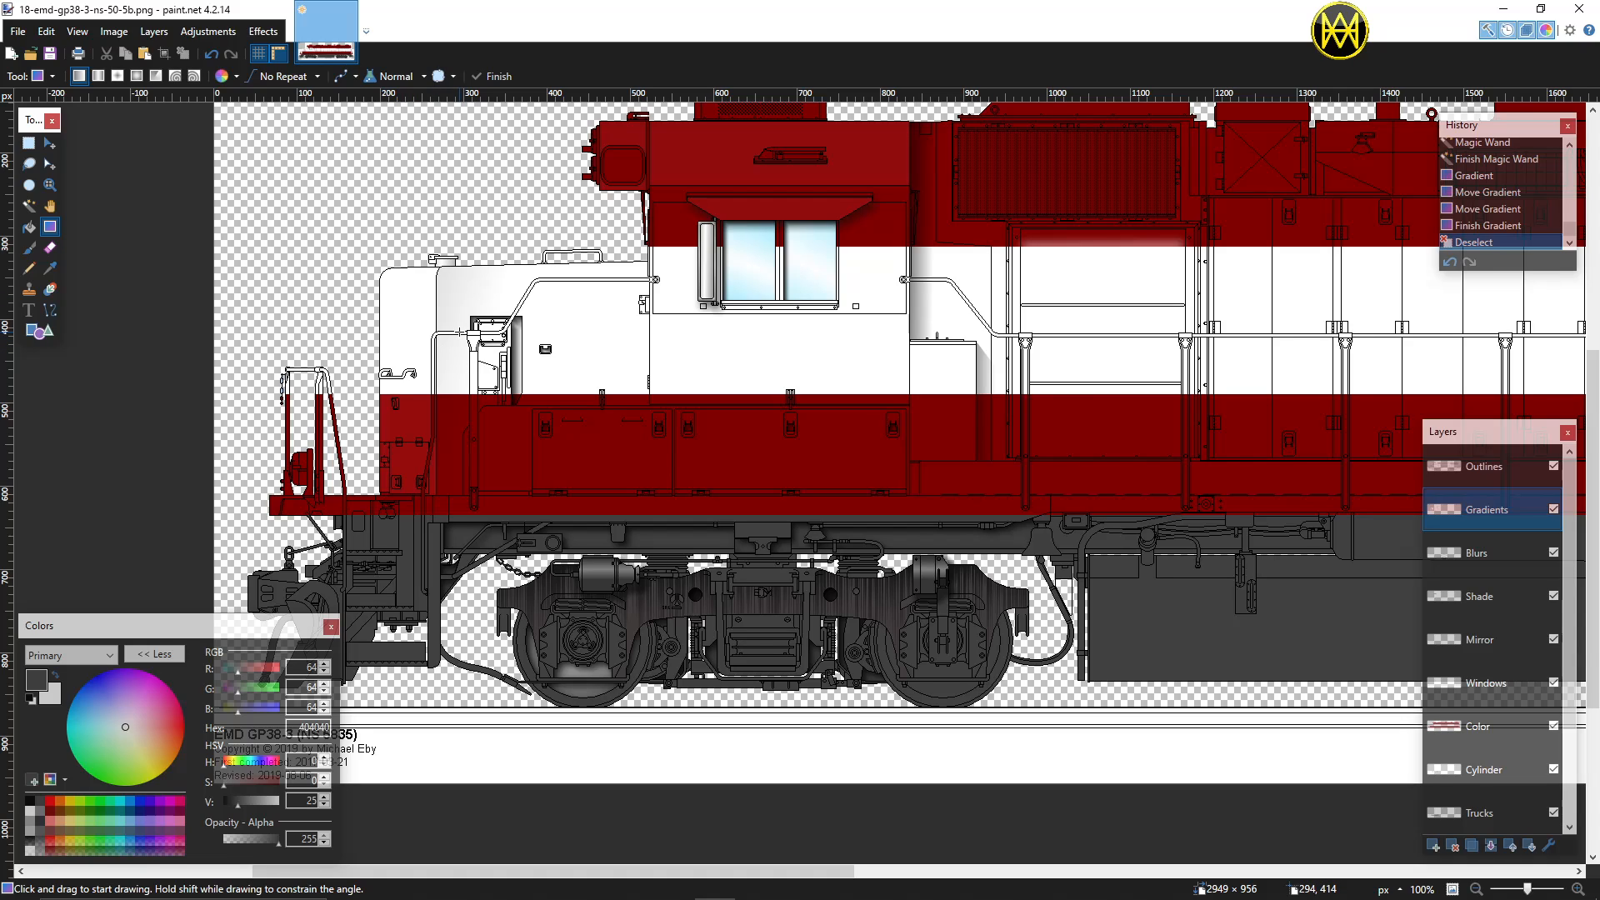
{"action": "scroll", "coordinate": [460, 333], "scroll_direction": "up", "scroll_amount": 3, "text": "ctrl"}
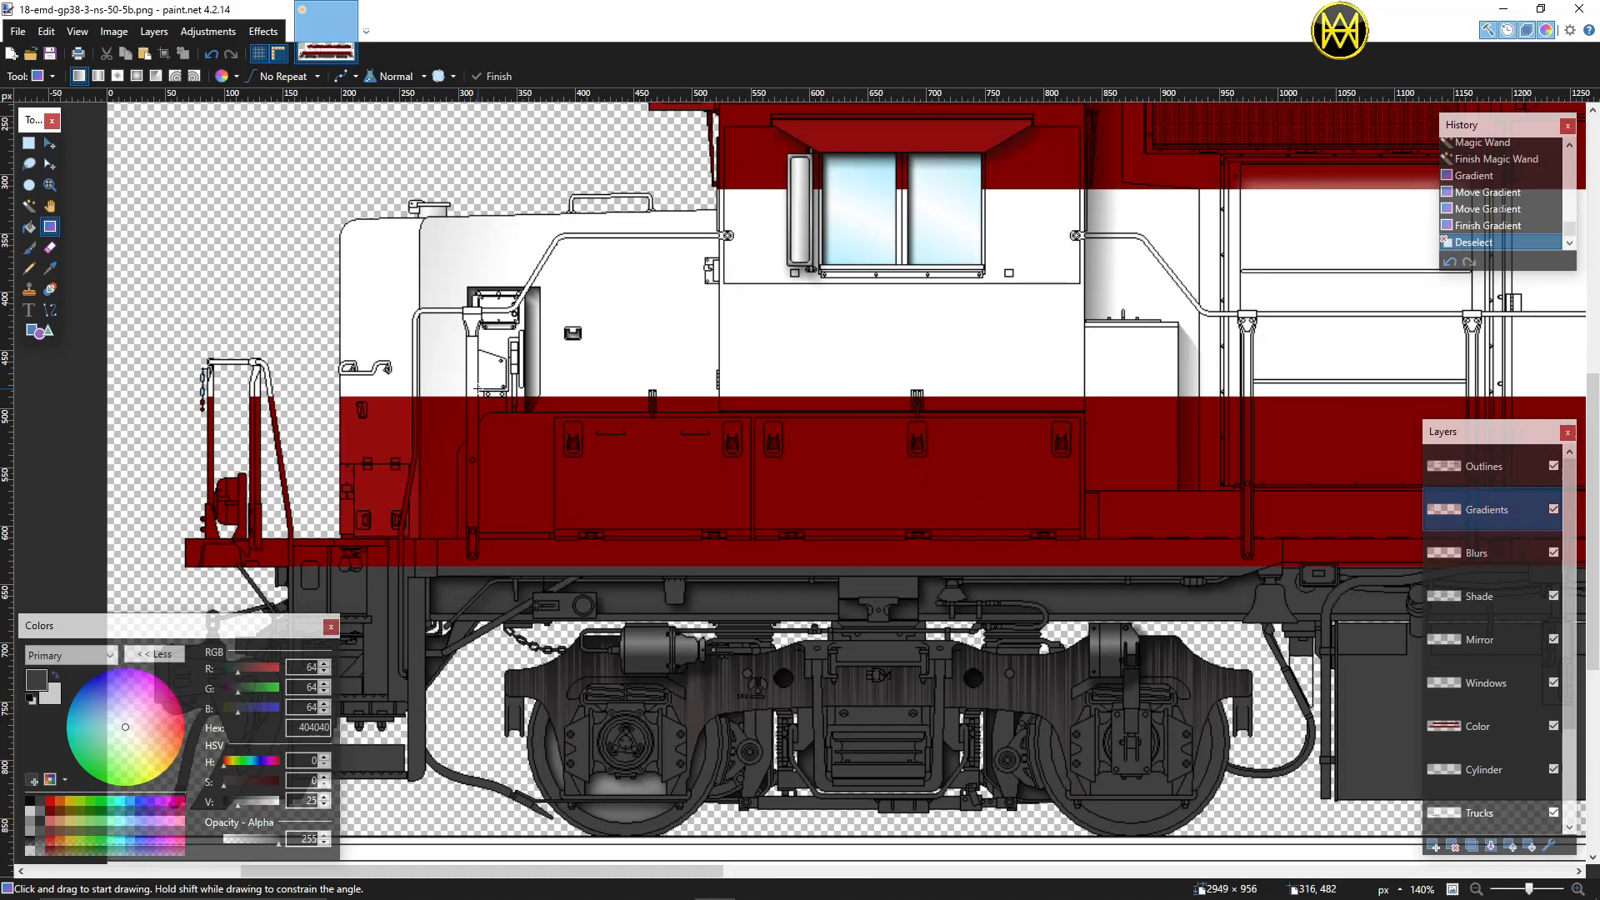
{"action": "key", "text": "alt+Page_Up"}
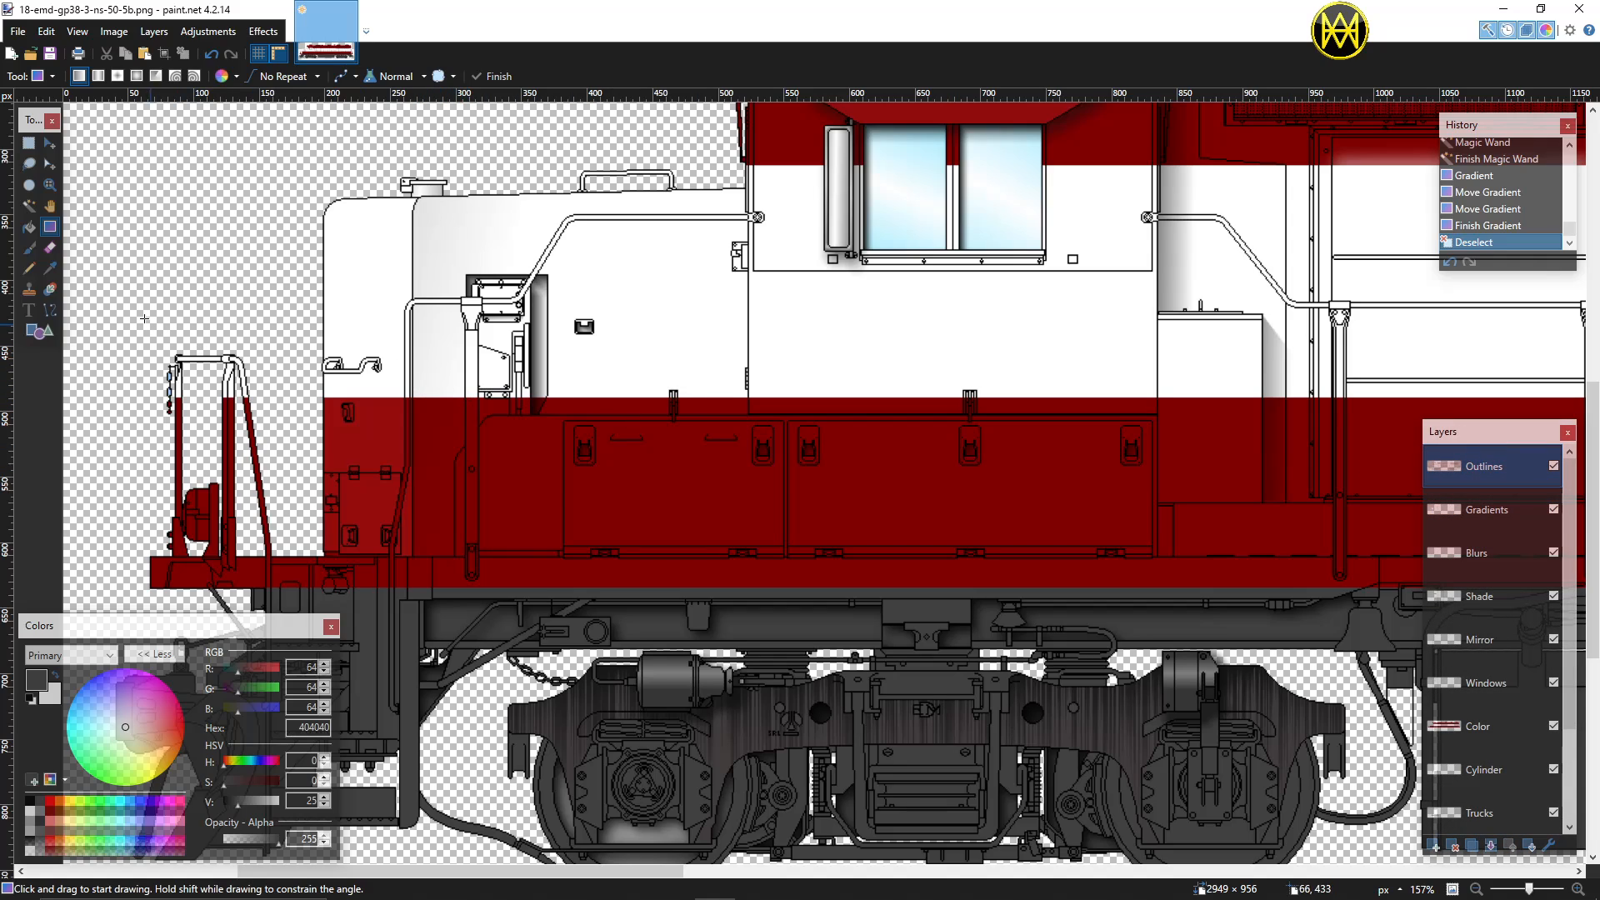
{"action": "left_click", "coordinate": [30, 205]}
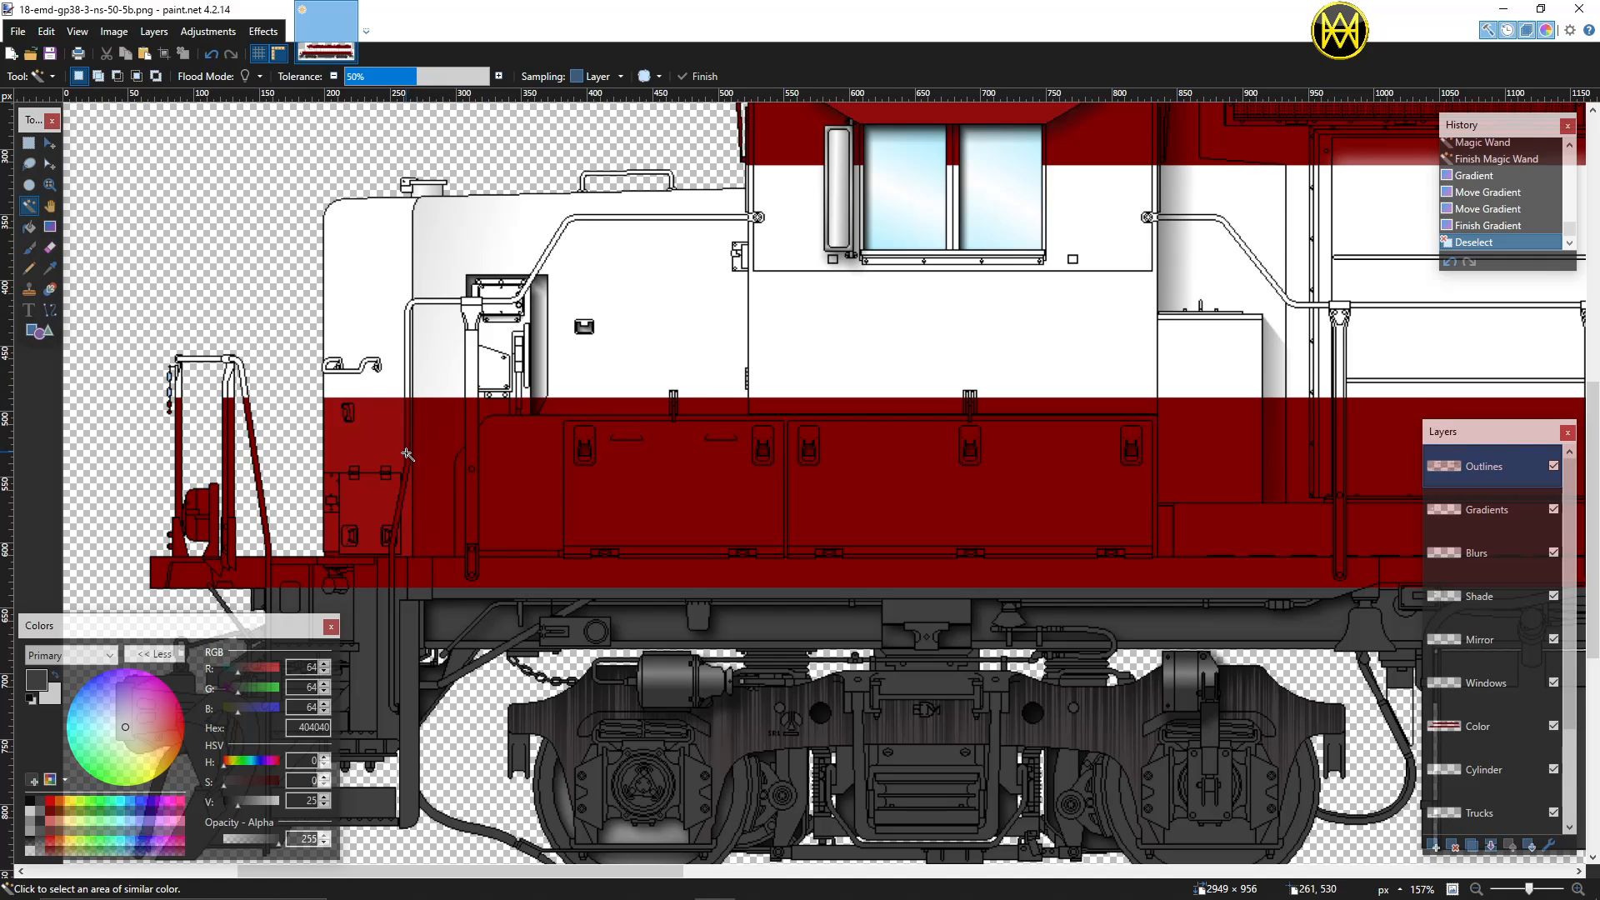
{"action": "left_click", "coordinate": [406, 455]}
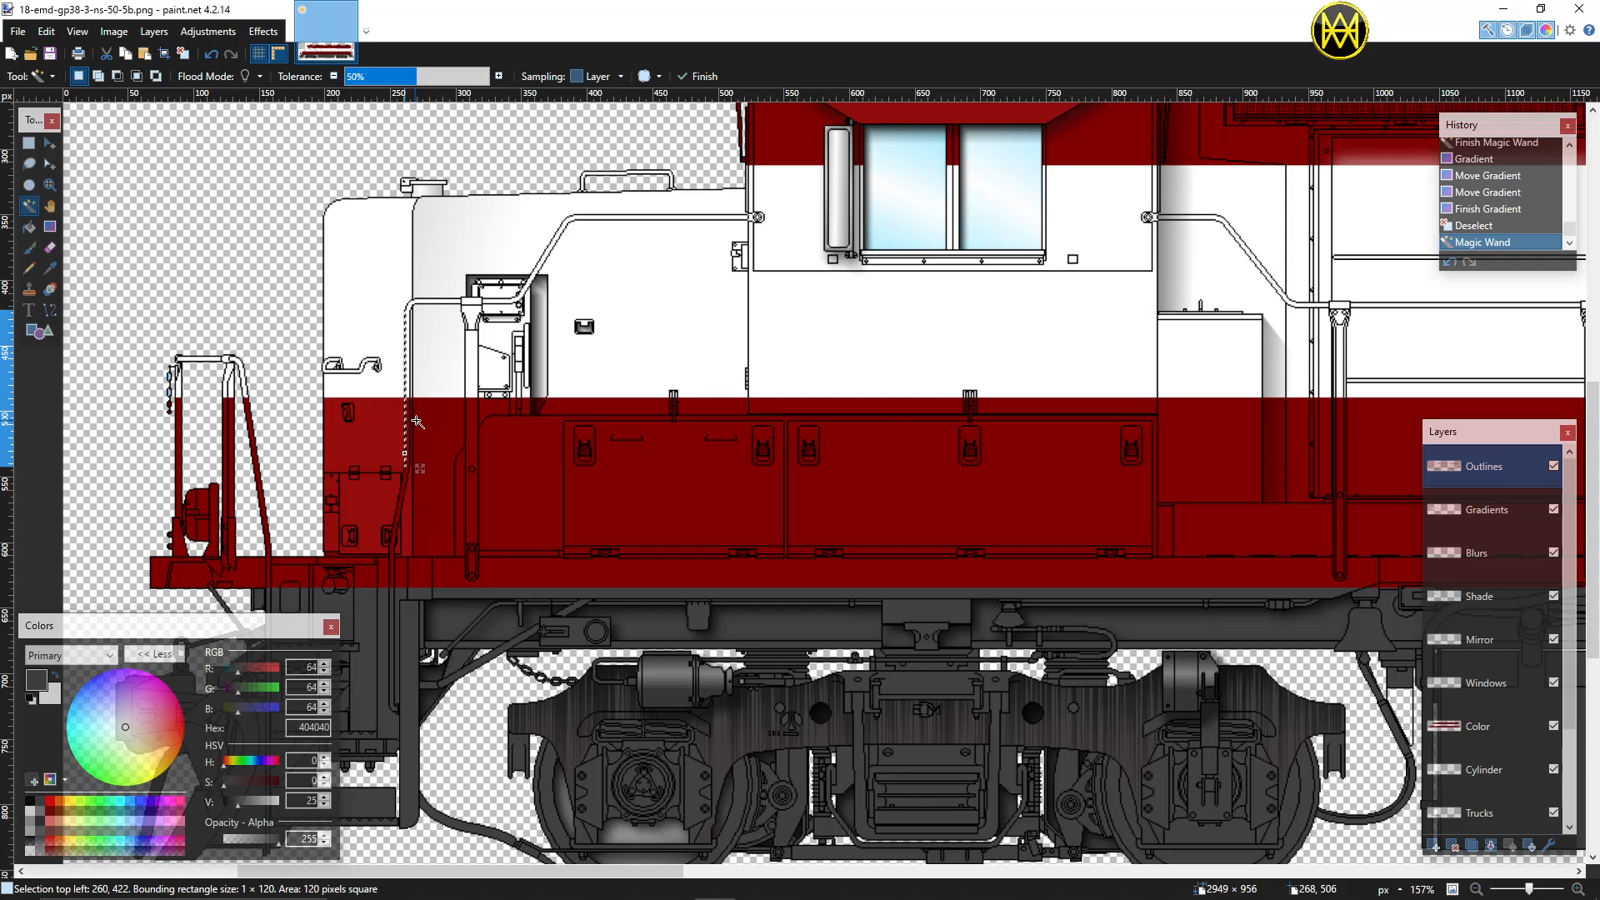
{"action": "left_click", "coordinate": [469, 440]}
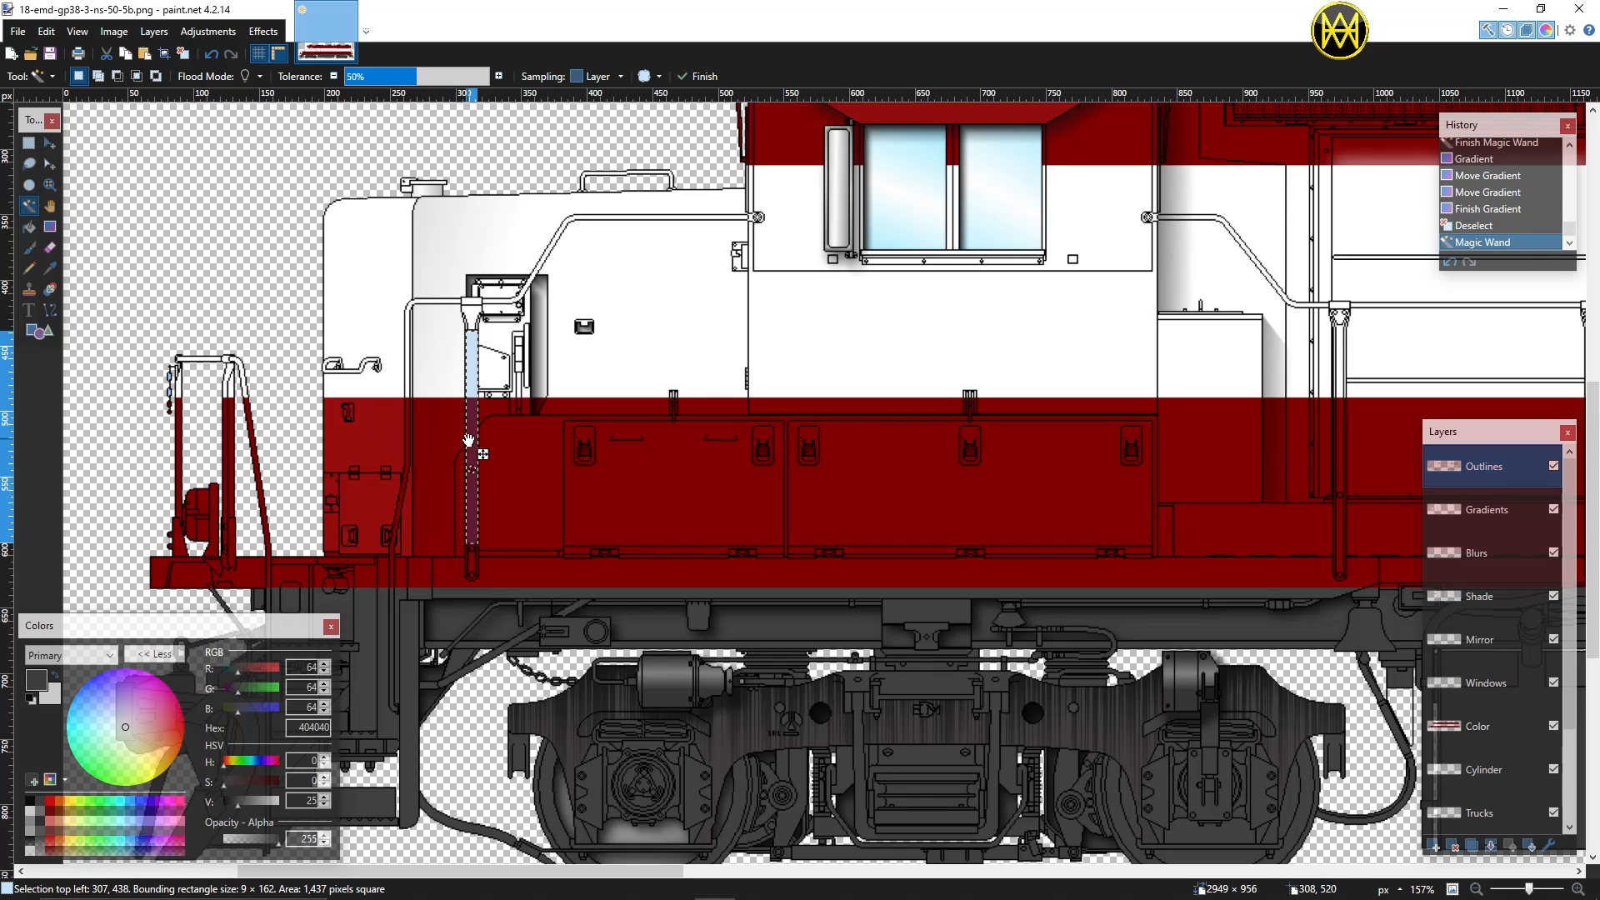
Step: Add the inner areas and rounded rim of the post's lower end to the selection, undoing the stray selection of the outlines
{"action": "scroll", "coordinate": [471, 471], "scroll_direction": "up", "scroll_amount": 3}
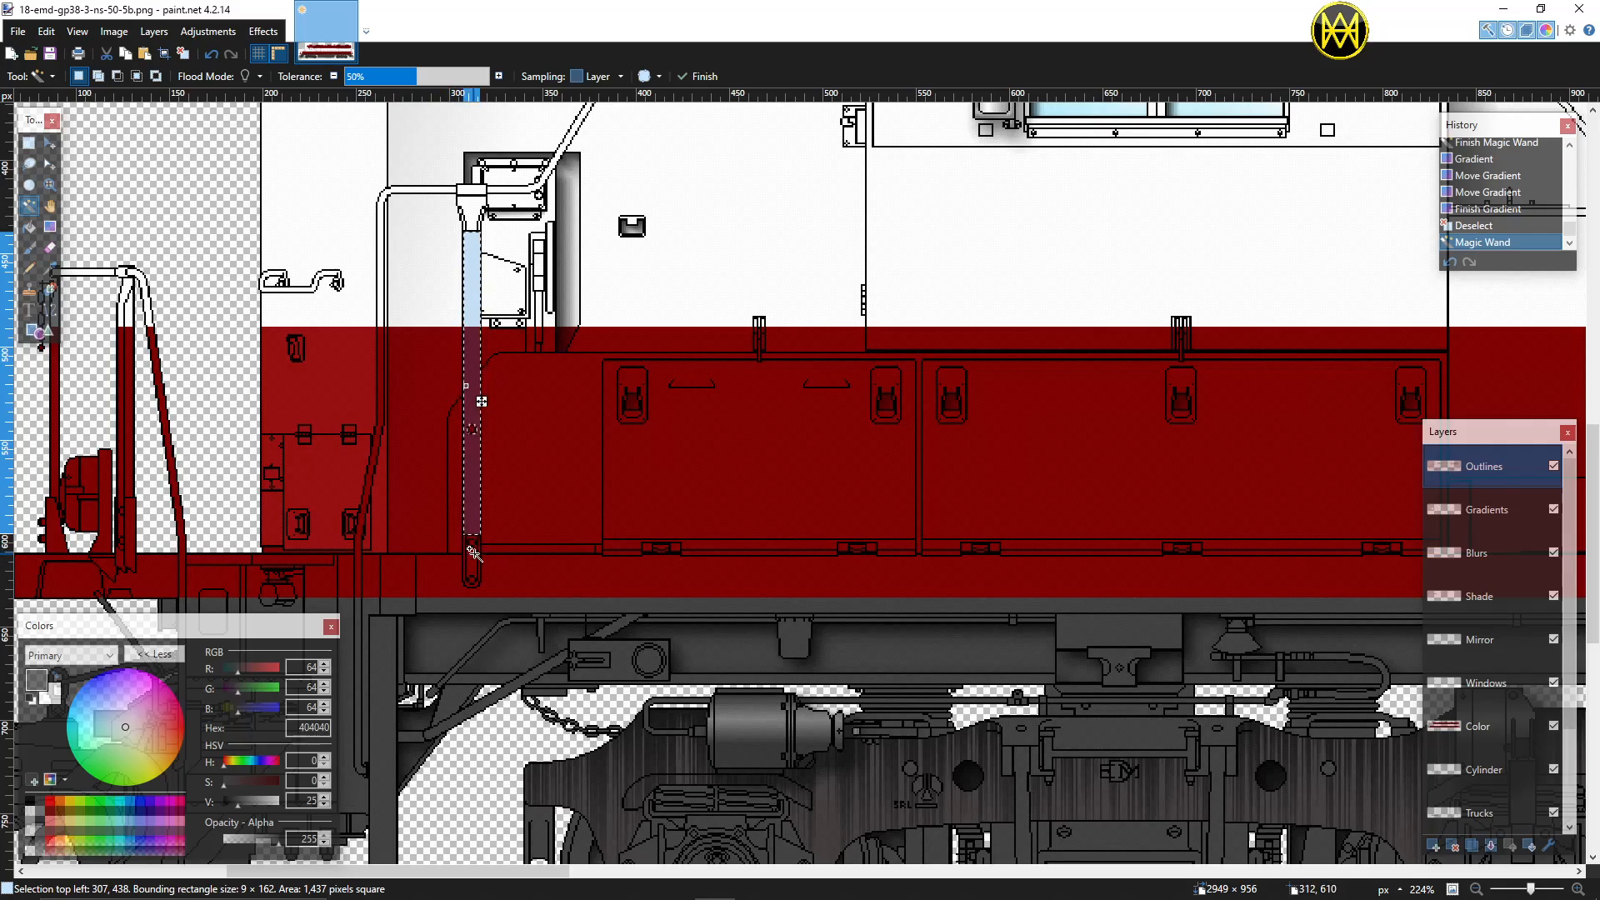
{"action": "left_click", "coordinate": [471, 553], "text": "ctrl"}
{"action": "scroll", "coordinate": [461, 537], "scroll_direction": "up", "scroll_amount": 3}
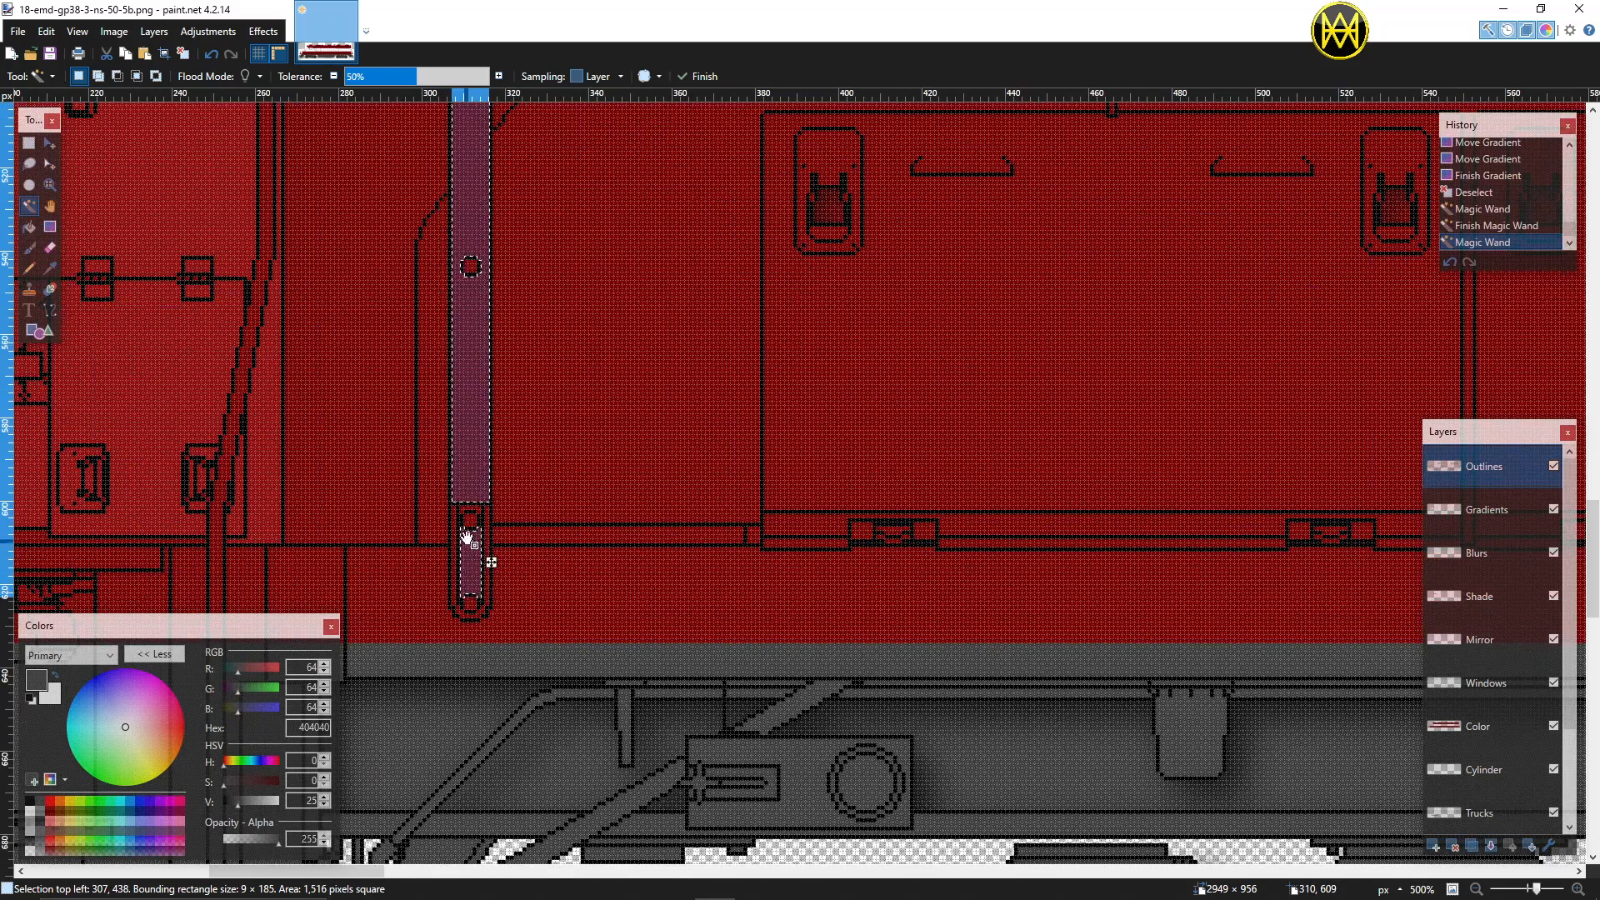
{"action": "left_click", "coordinate": [470, 508], "text": "ctrl"}
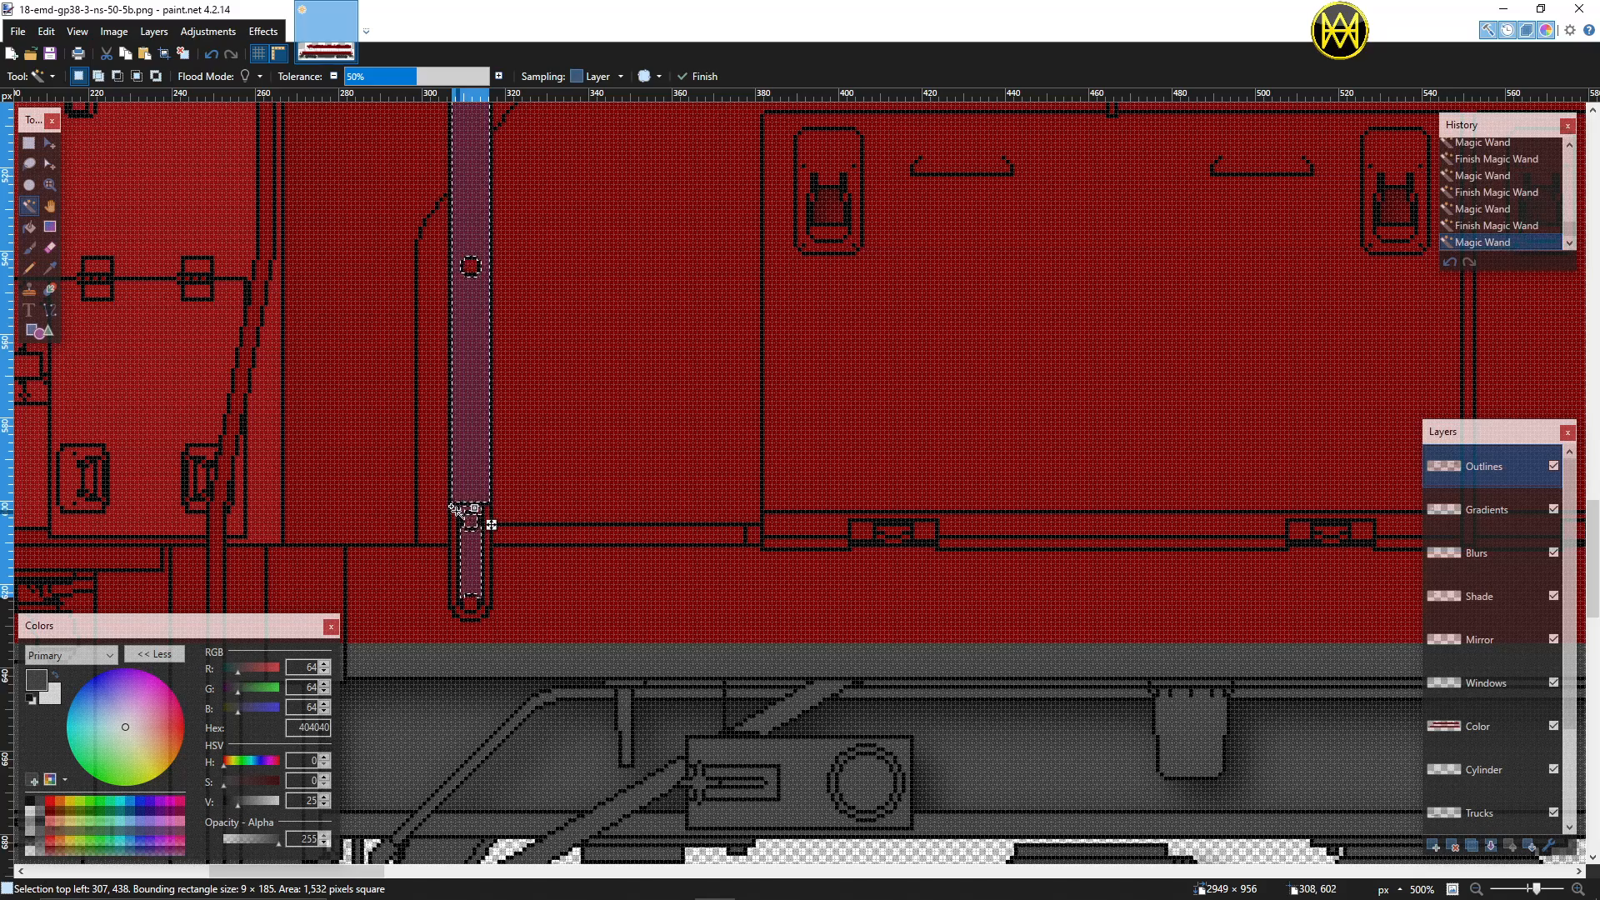
{"action": "left_click", "coordinate": [457, 518], "text": "ctrl"}
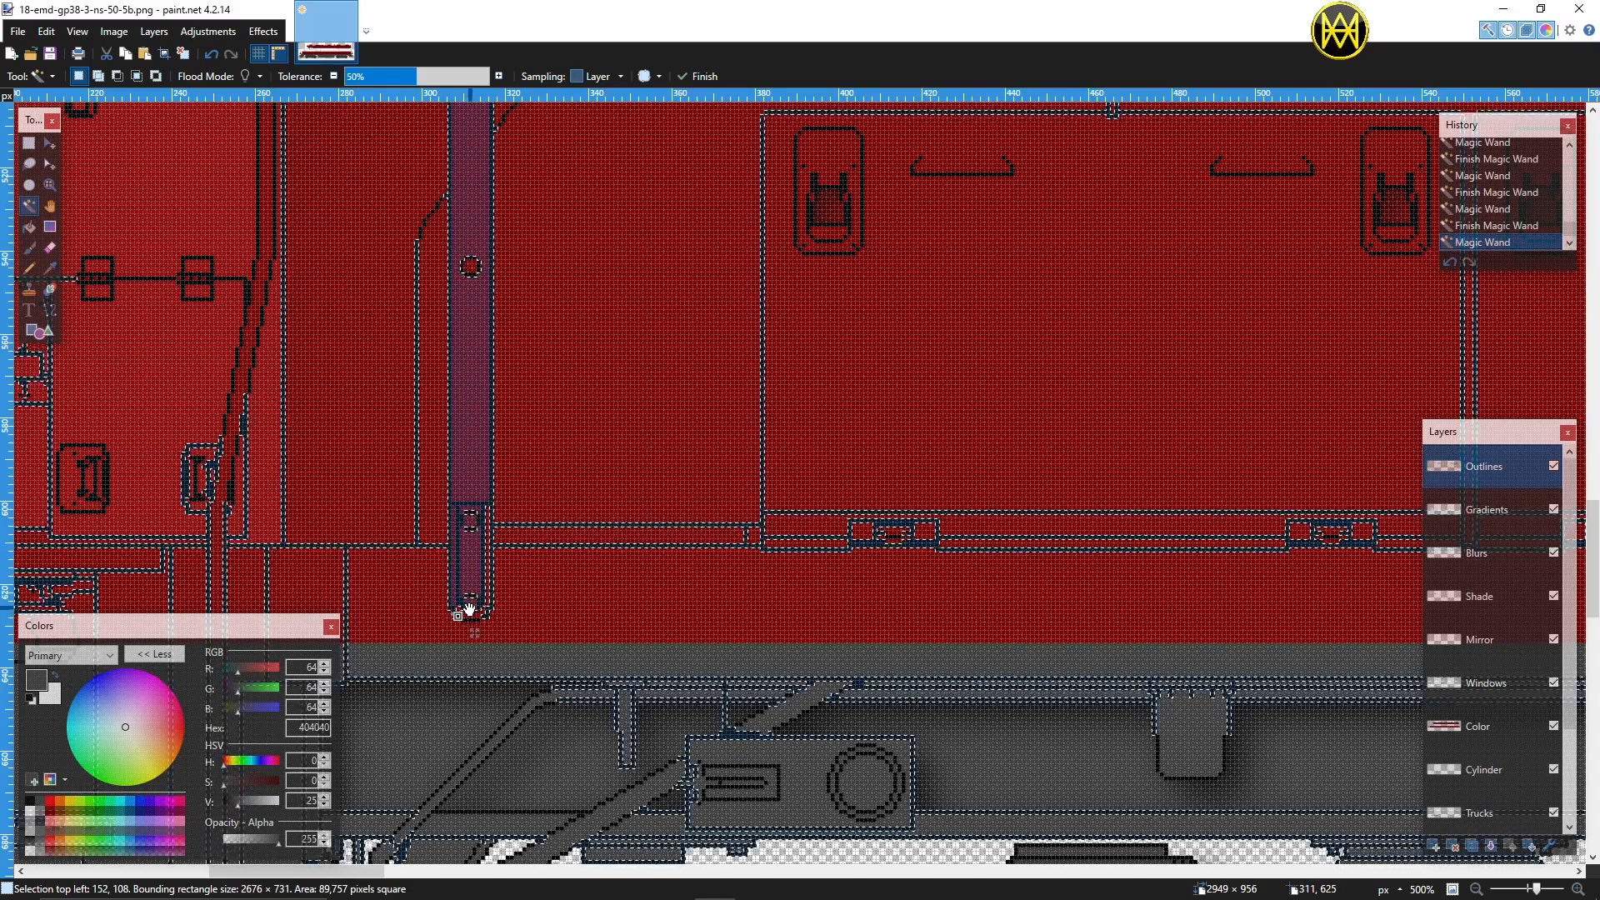
{"action": "key", "text": "ctrl+z"}
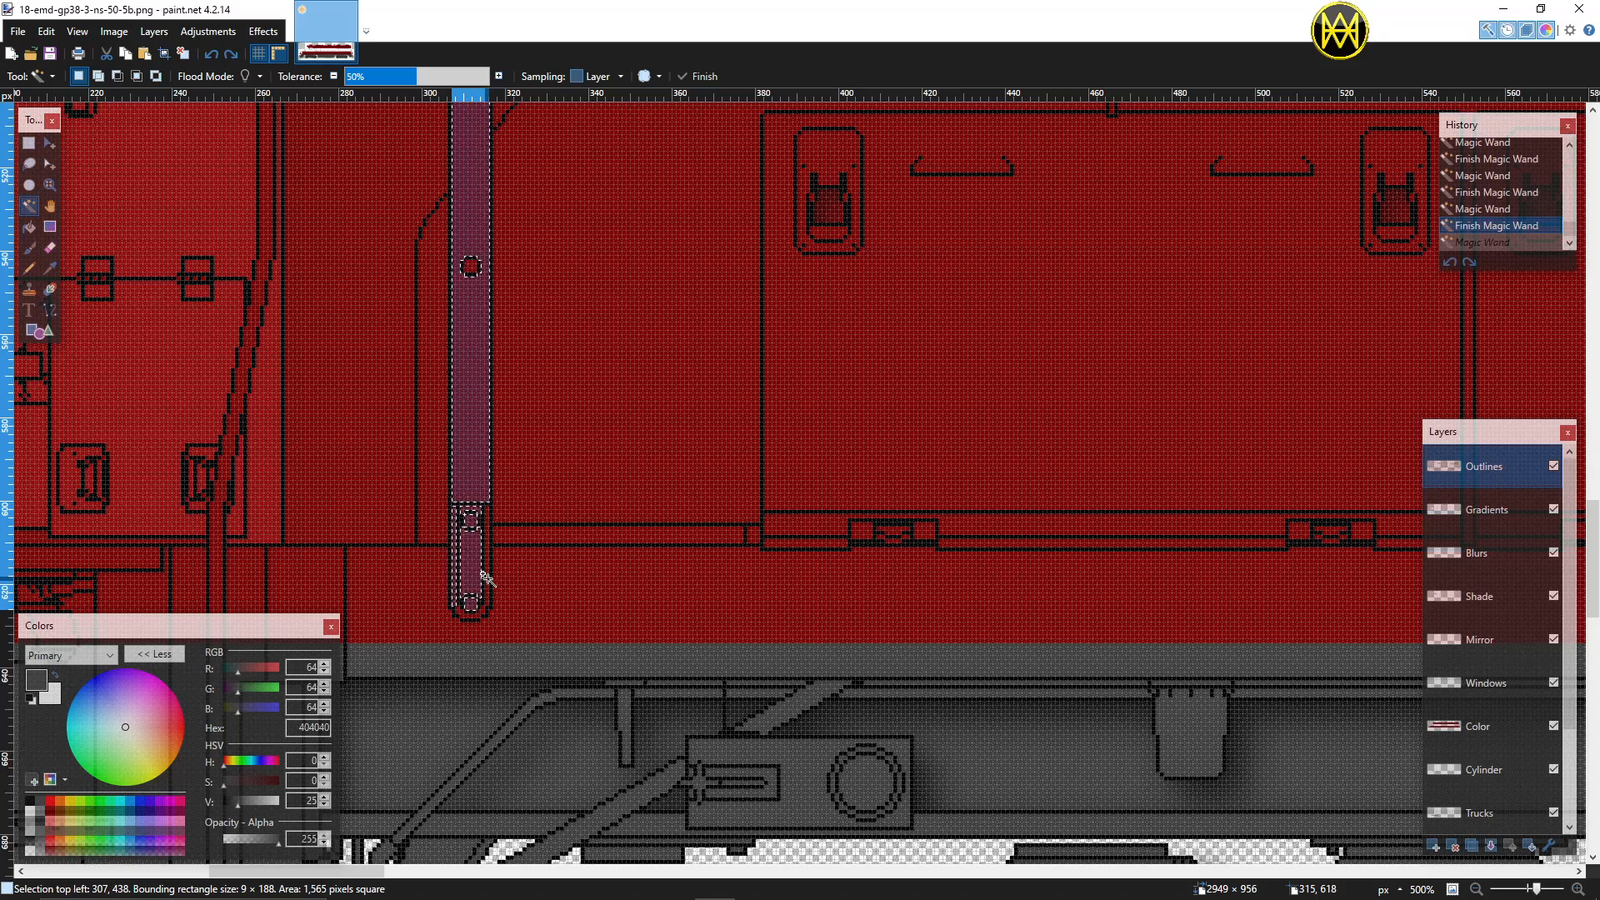
{"action": "left_click", "coordinate": [489, 577], "text": "ctrl"}
{"action": "left_click", "coordinate": [470, 614], "text": "ctrl"}
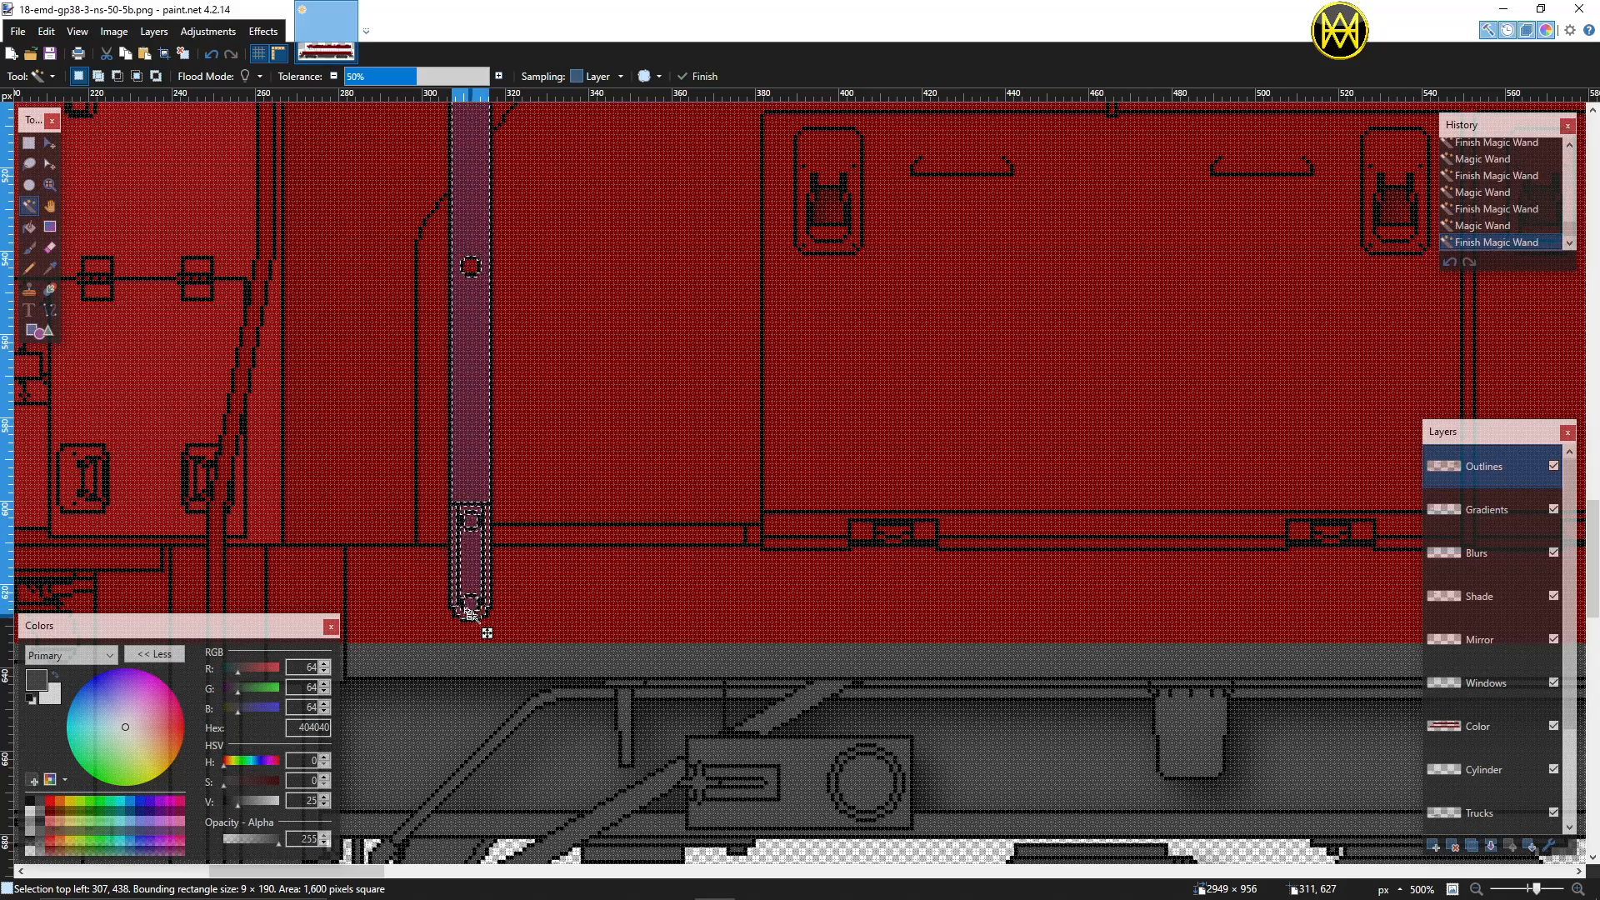
{"action": "scroll", "coordinate": [467, 542], "scroll_direction": "up", "scroll_amount": 3}
{"action": "left_click", "coordinate": [470, 466], "text": "ctrl"}
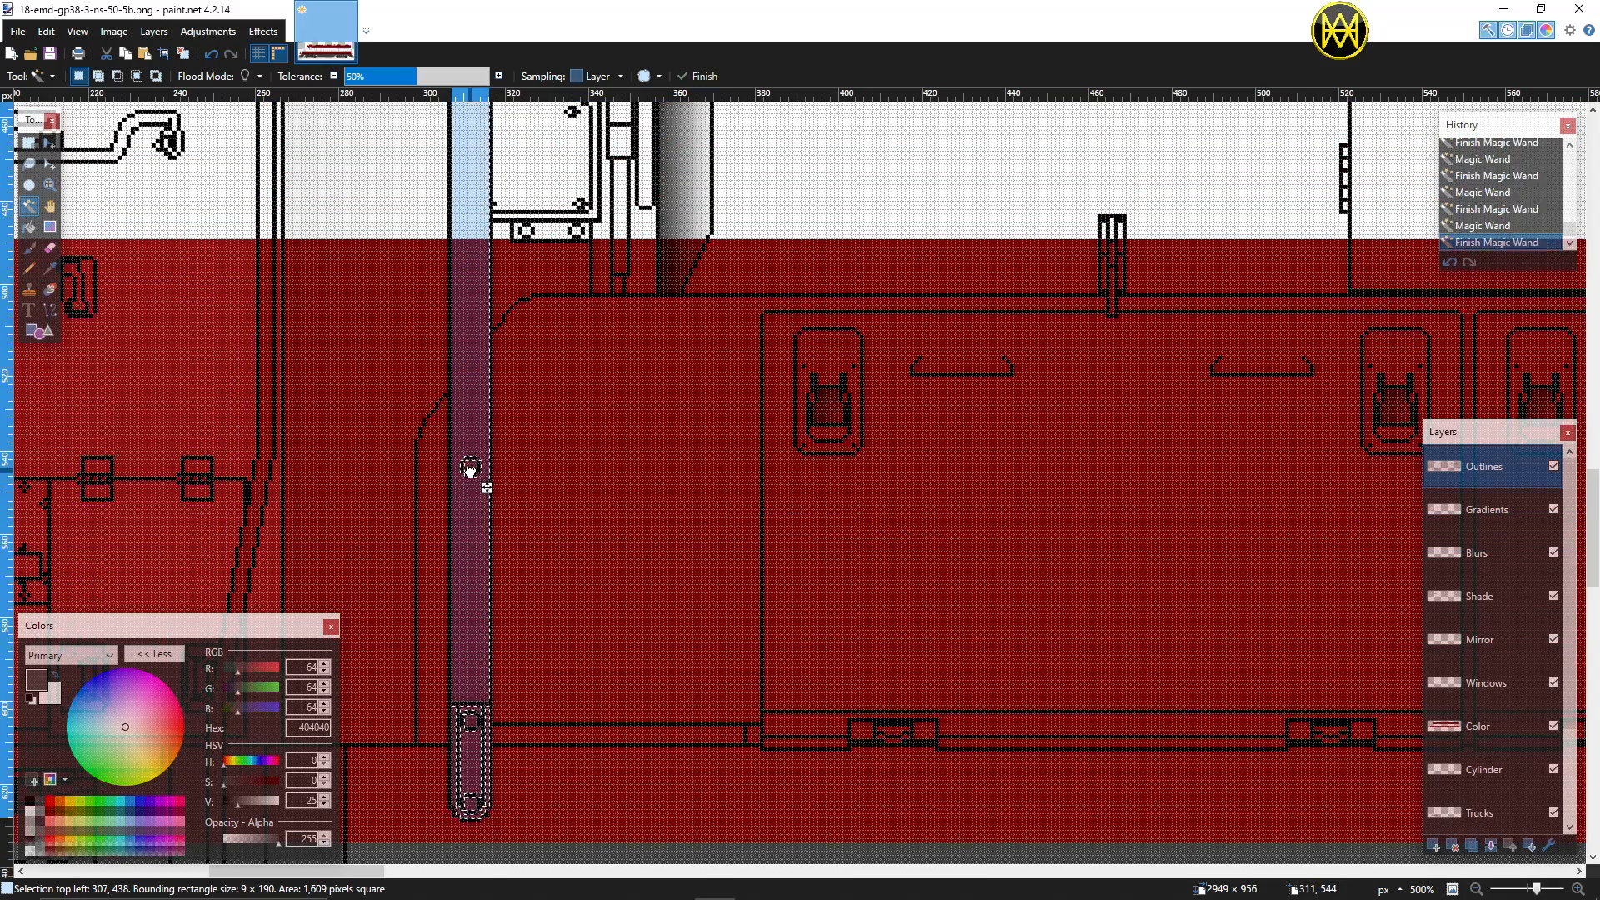
{"action": "scroll", "coordinate": [467, 468], "scroll_direction": "up", "scroll_amount": 3}
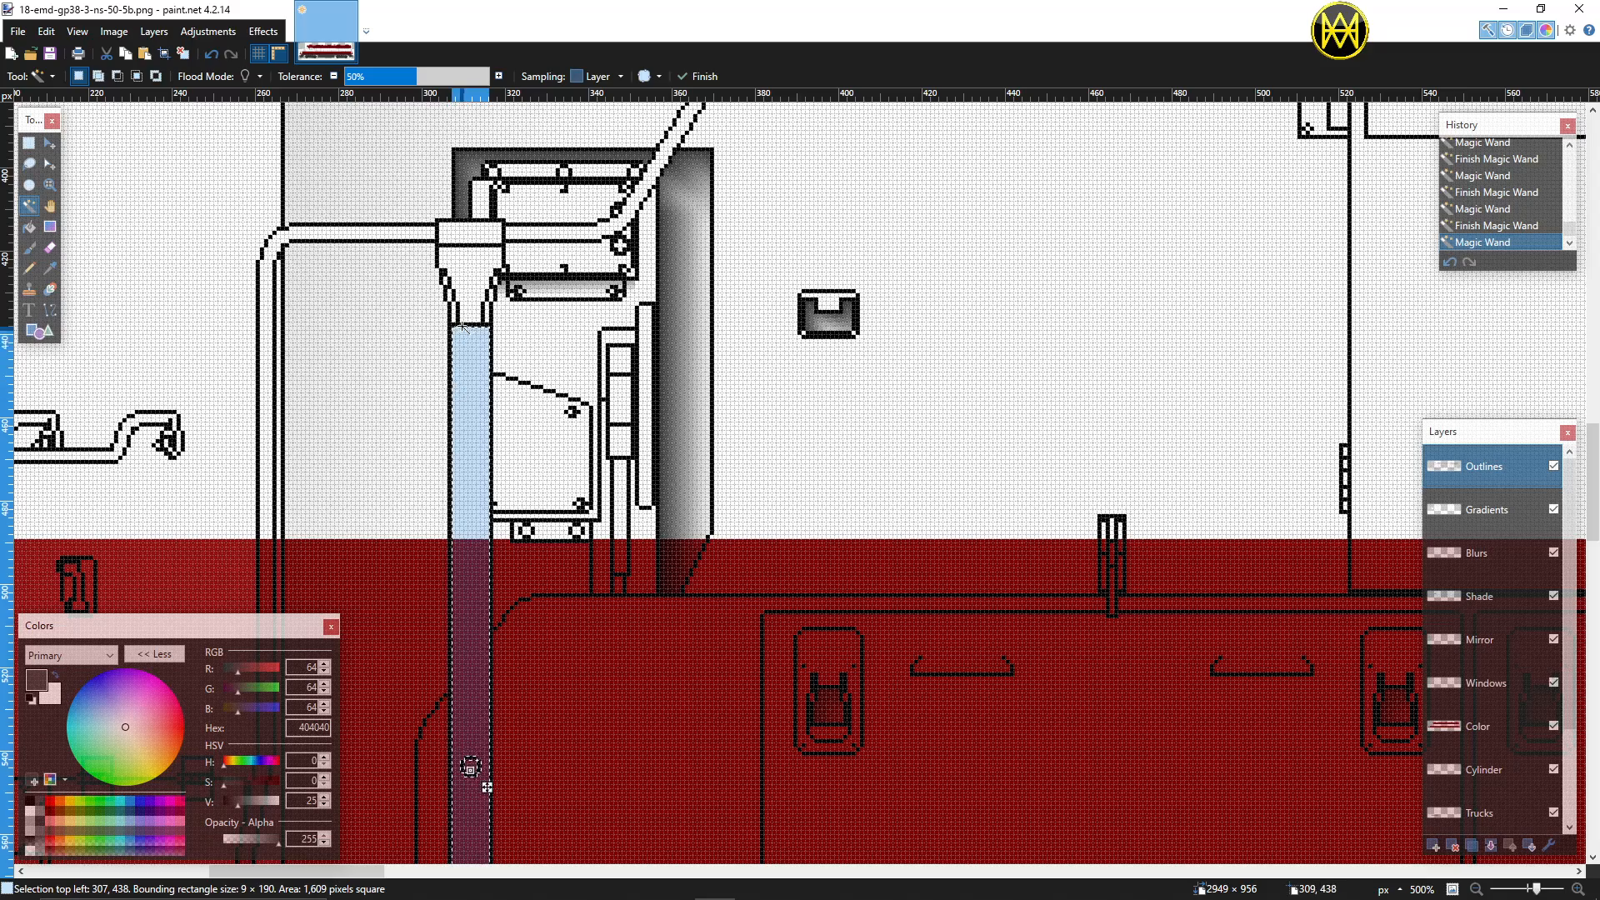
{"action": "scroll", "coordinate": [455, 310], "scroll_direction": "up", "scroll_amount": 3}
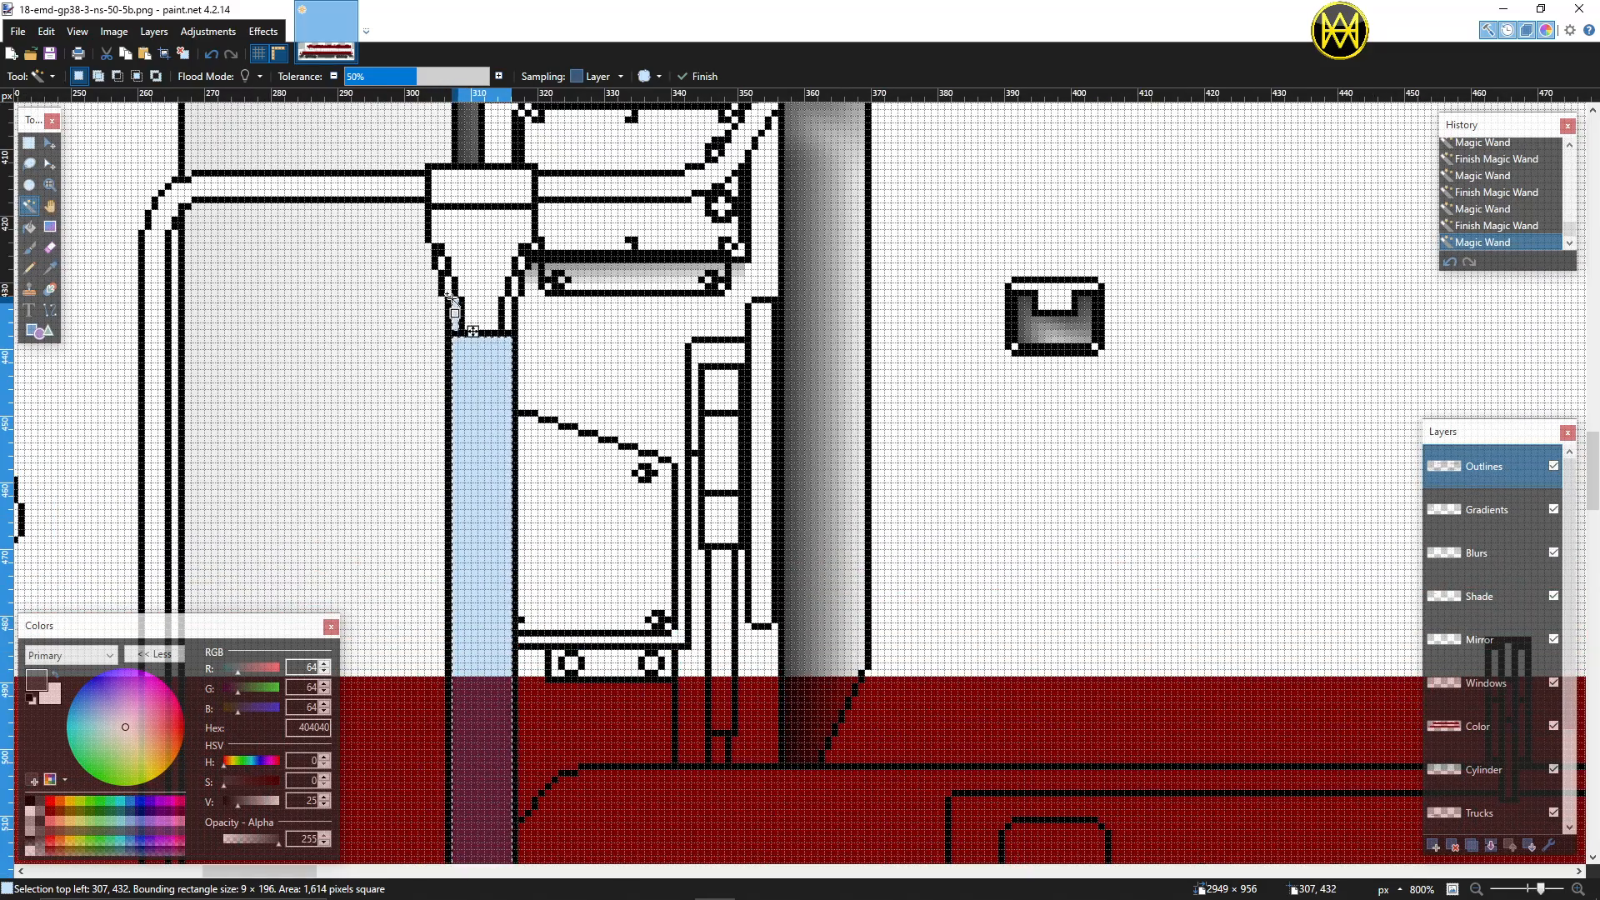
{"action": "left_click", "coordinate": [448, 292], "text": "ctrl"}
{"action": "left_click", "coordinate": [442, 265], "text": "ctrl"}
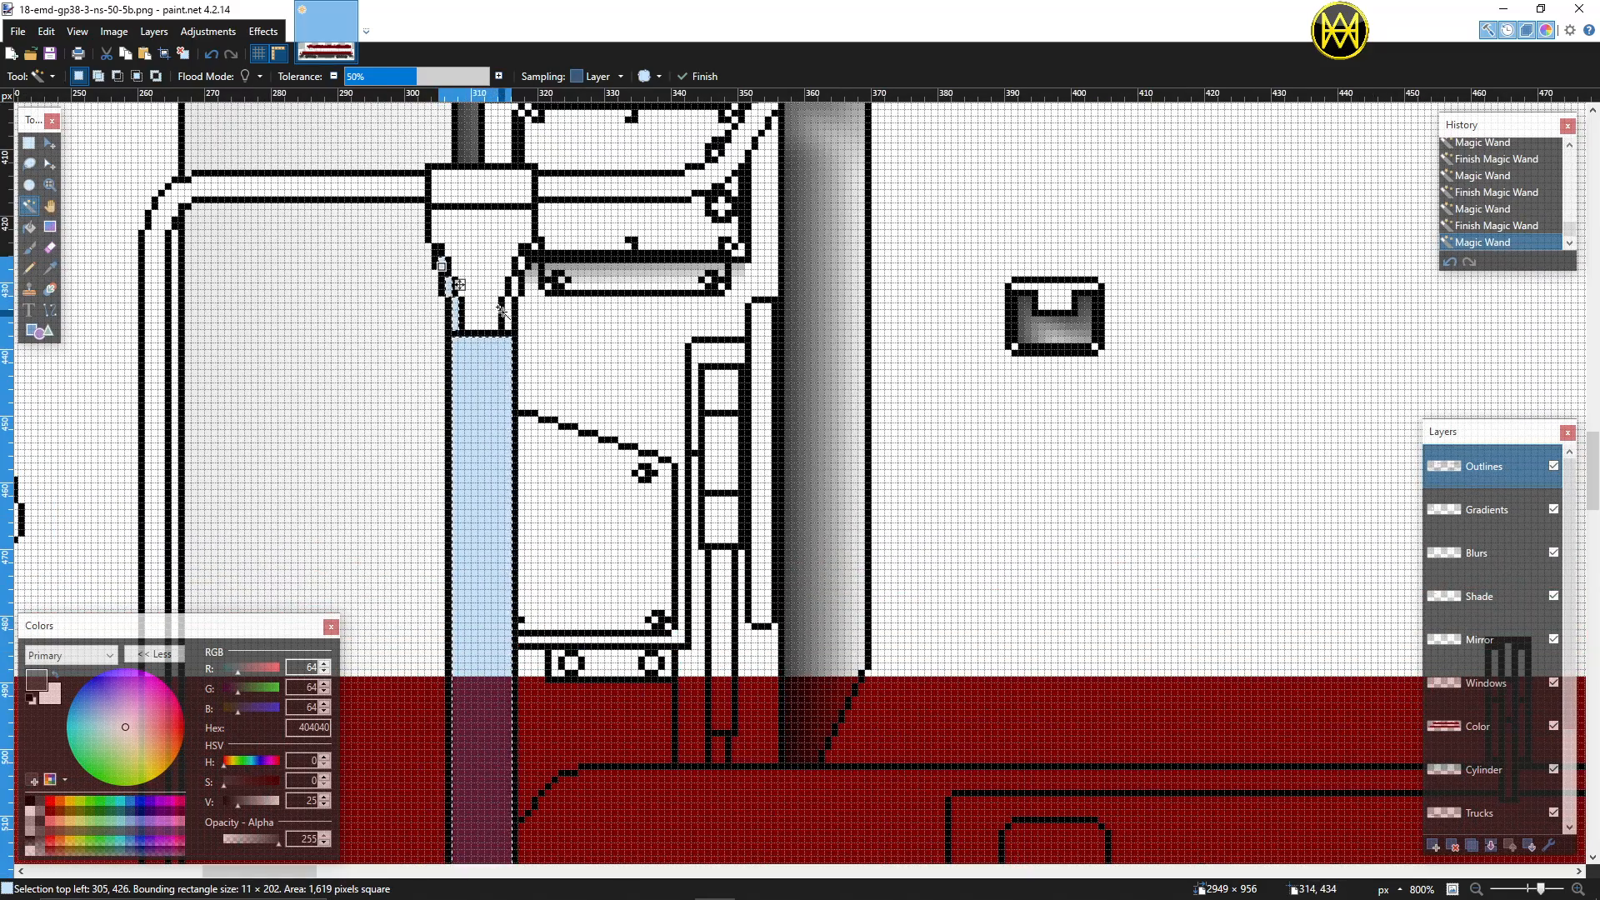
{"action": "left_click", "coordinate": [511, 286], "text": "ctrl"}
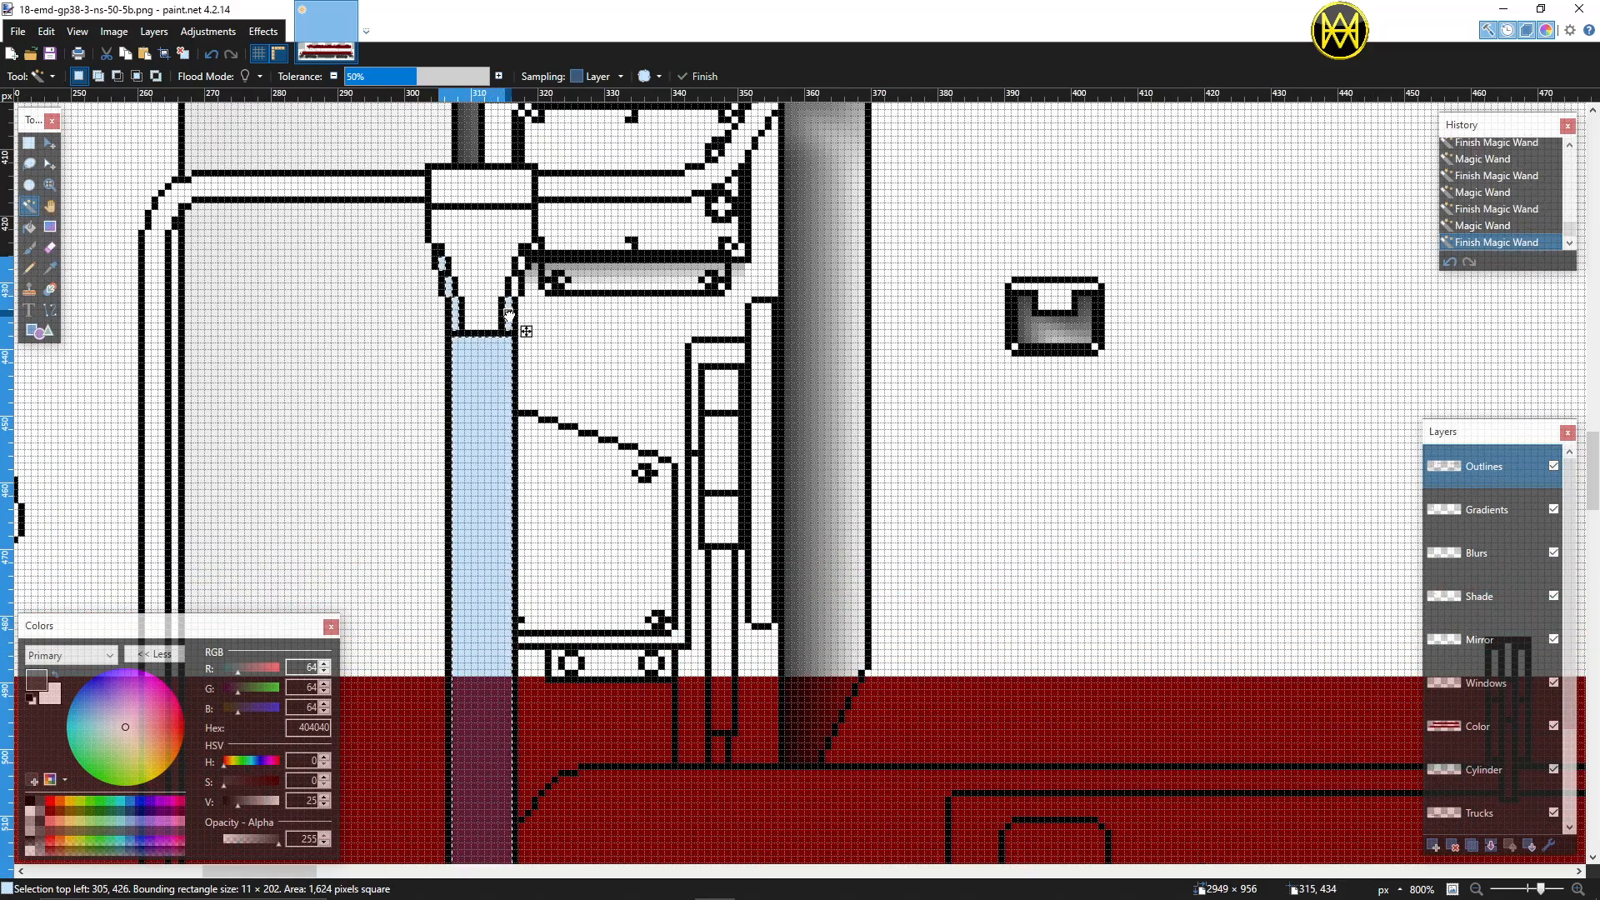
{"action": "left_click", "coordinate": [534, 246], "text": "ctrl"}
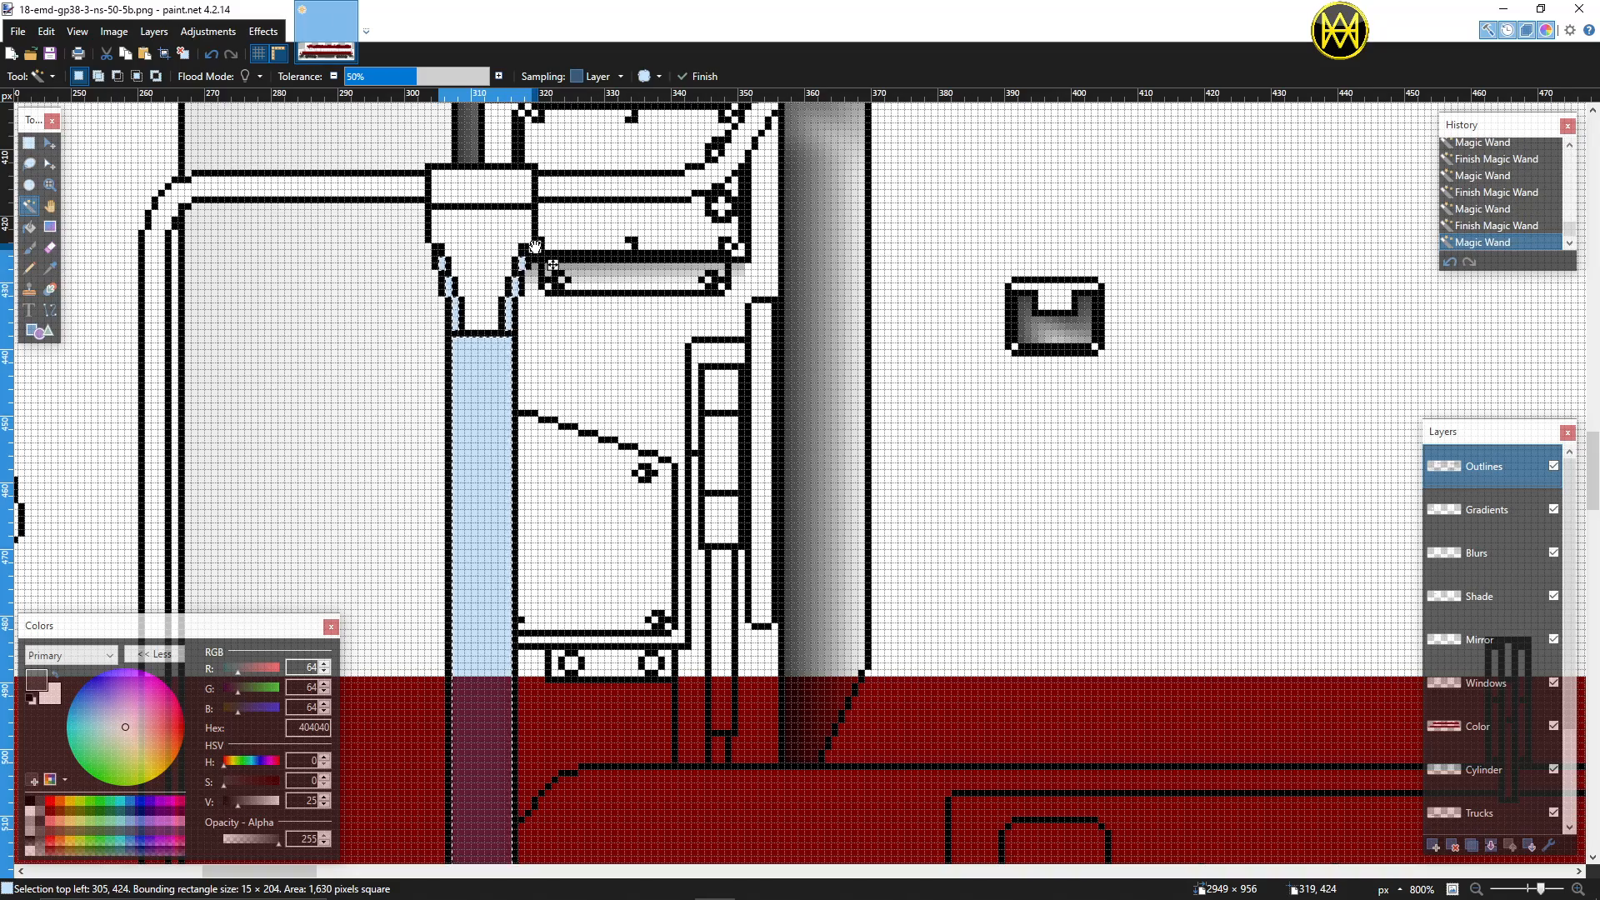
{"action": "scroll", "coordinate": [535, 350], "scroll_direction": "down", "scroll_amount": 3}
{"action": "scroll", "coordinate": [535, 360], "scroll_direction": "down", "scroll_amount": 3}
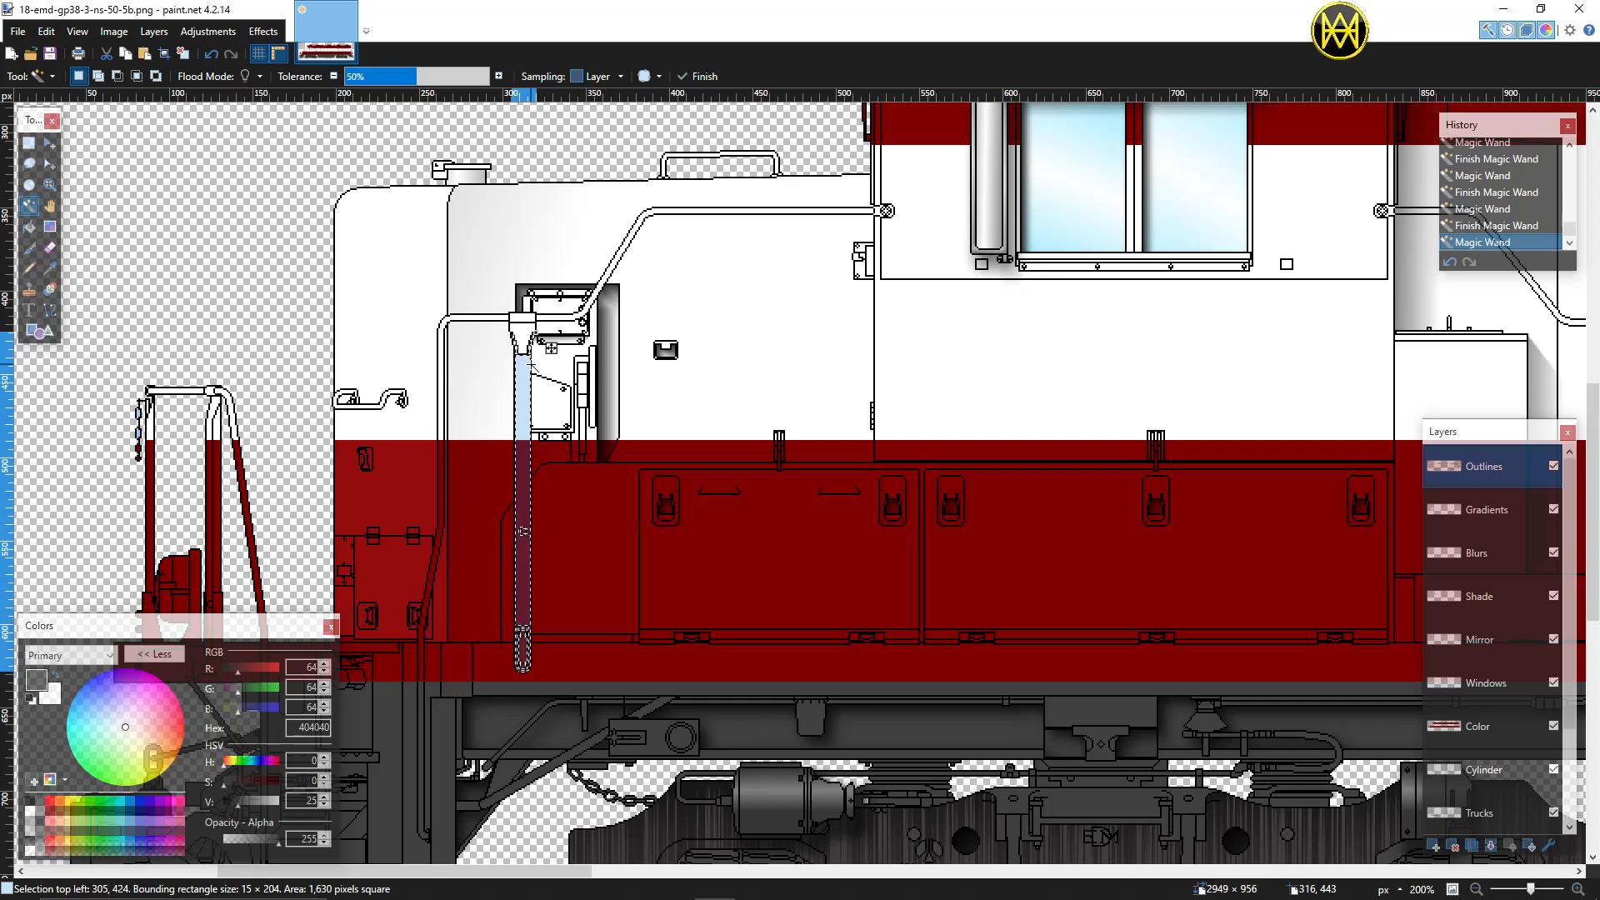
{"action": "key", "text": "ctrl+d"}
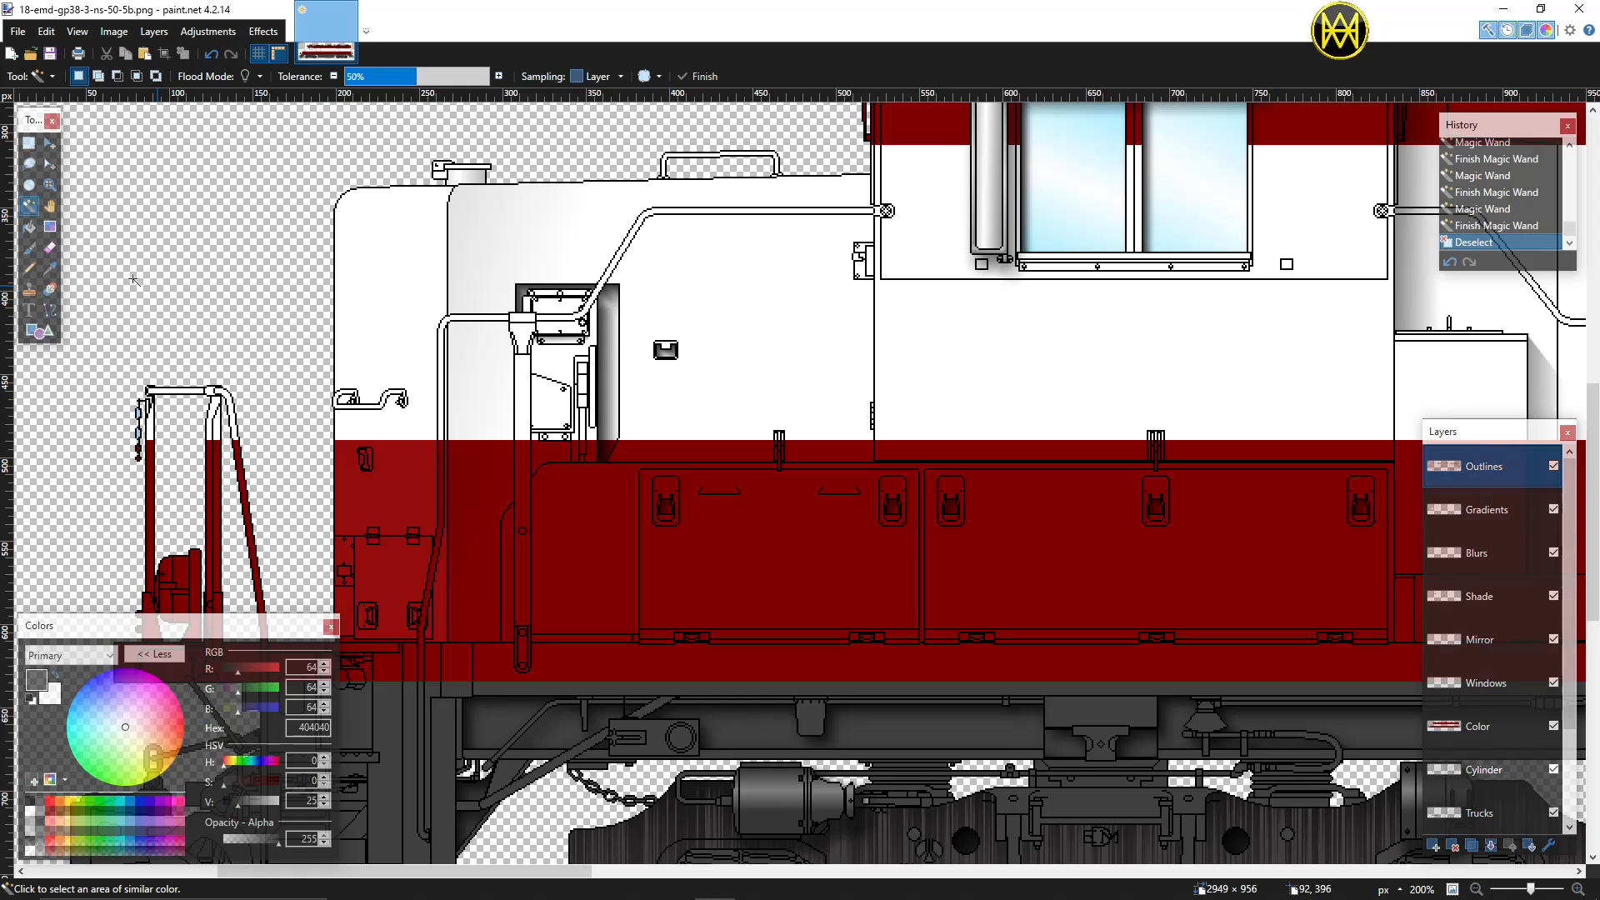
Step: Copy a rectangular area about 309 × 408 px around the nose handrail from the Outlines layer into a new image
{"action": "left_click", "coordinate": [28, 145]}
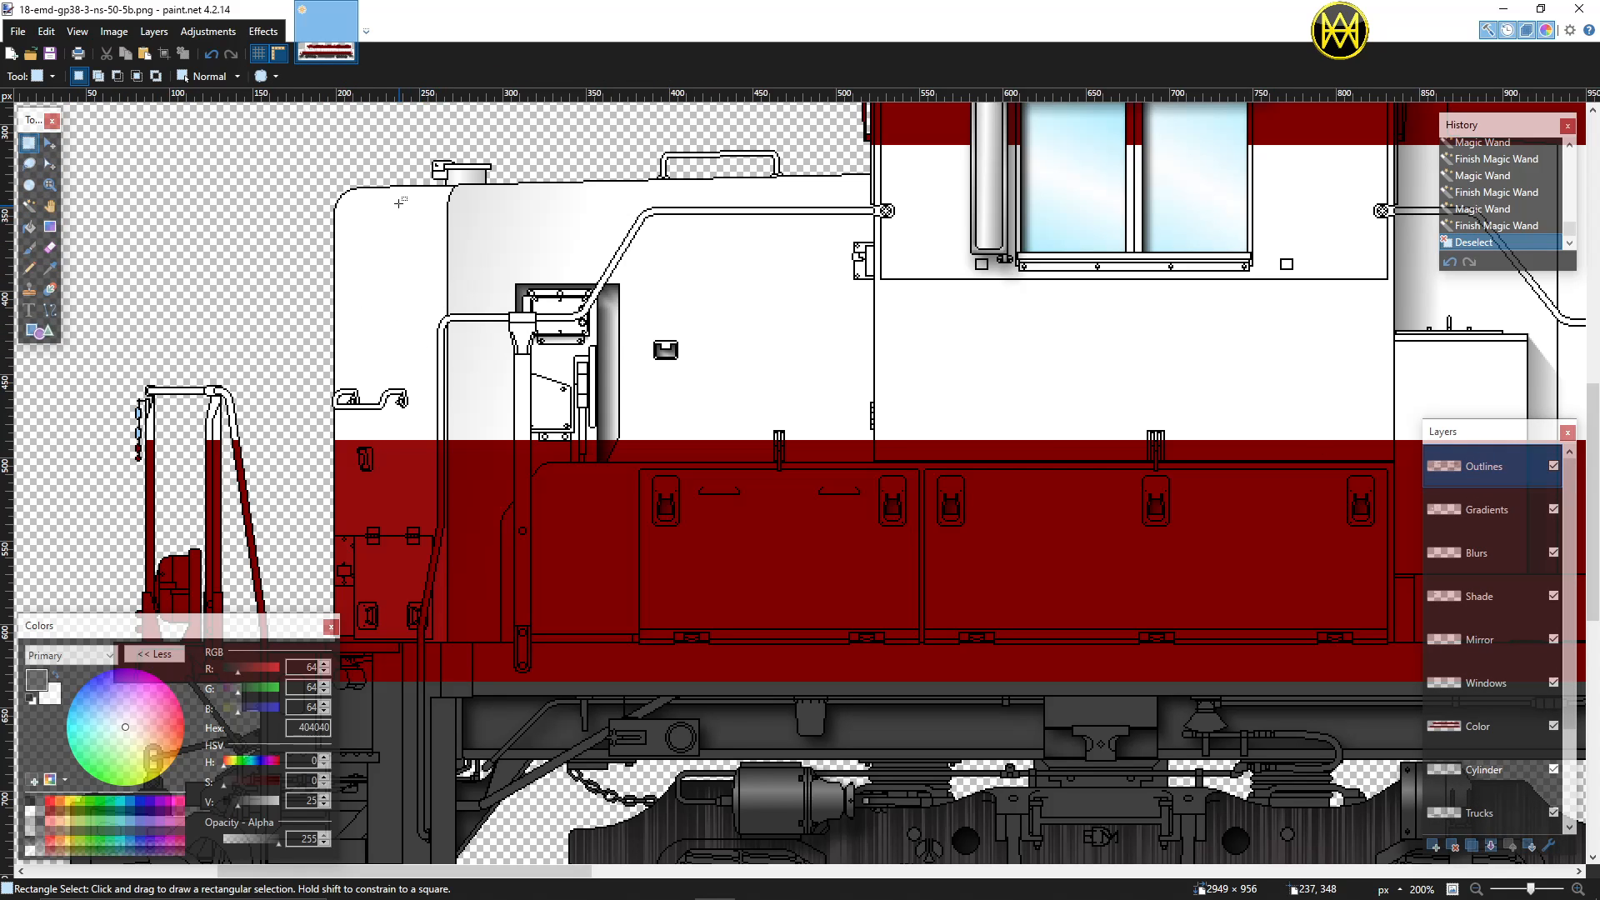
{"action": "left_click_drag", "start_coordinate": [401, 189], "coordinate": [915, 503]}
{"action": "scroll", "coordinate": [913, 500], "scroll_direction": "up", "scroll_amount": 3}
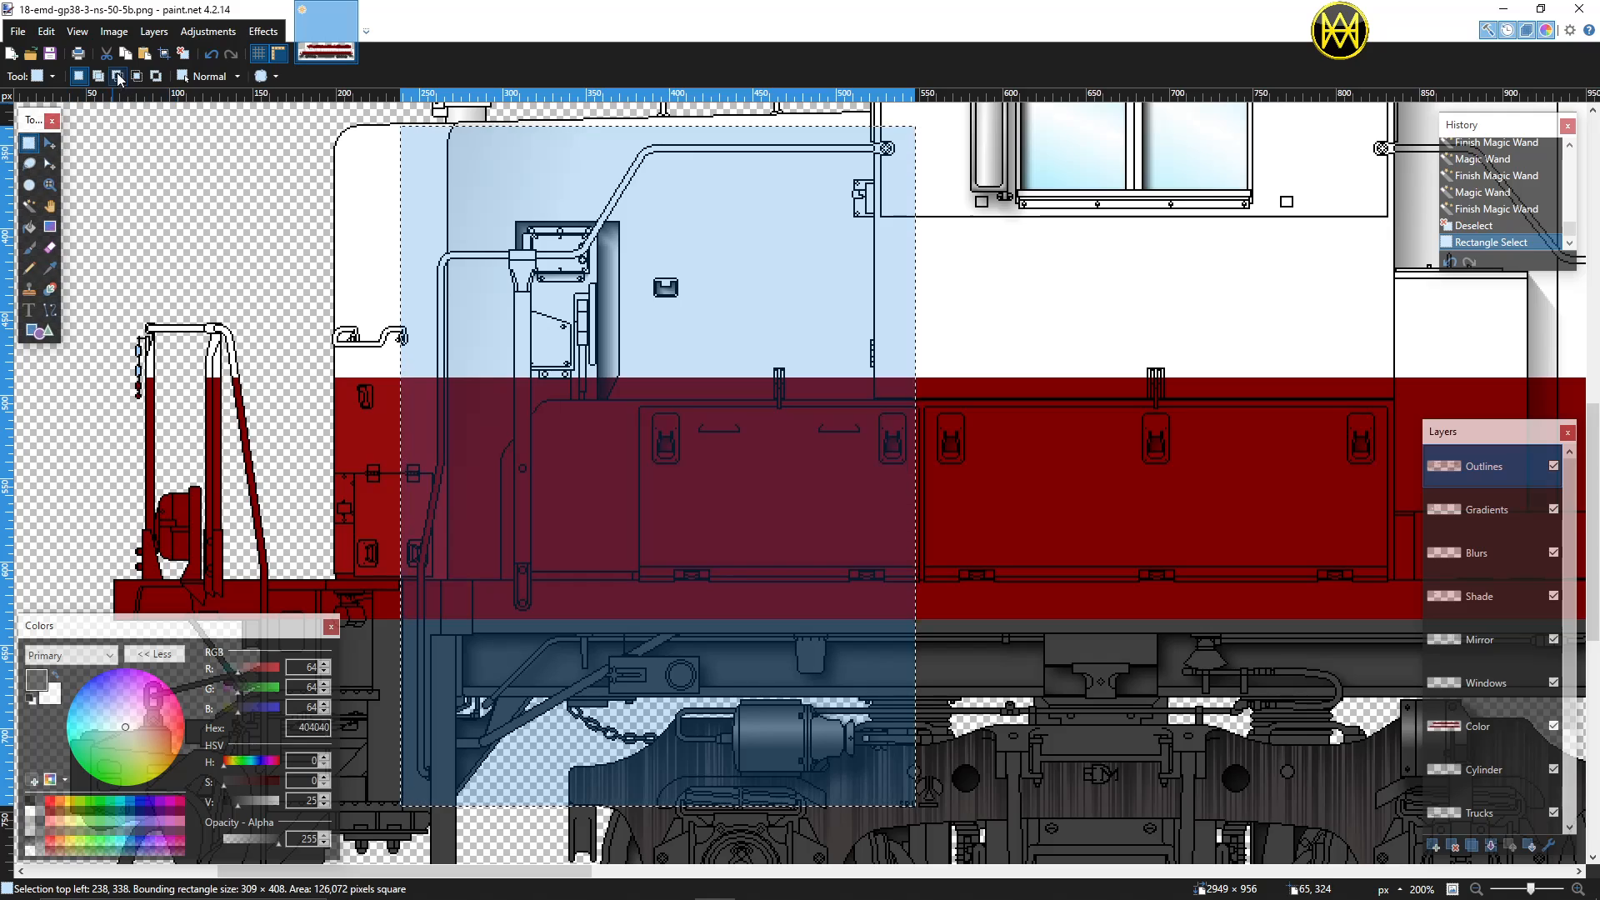
{"action": "left_click", "coordinate": [45, 37]}
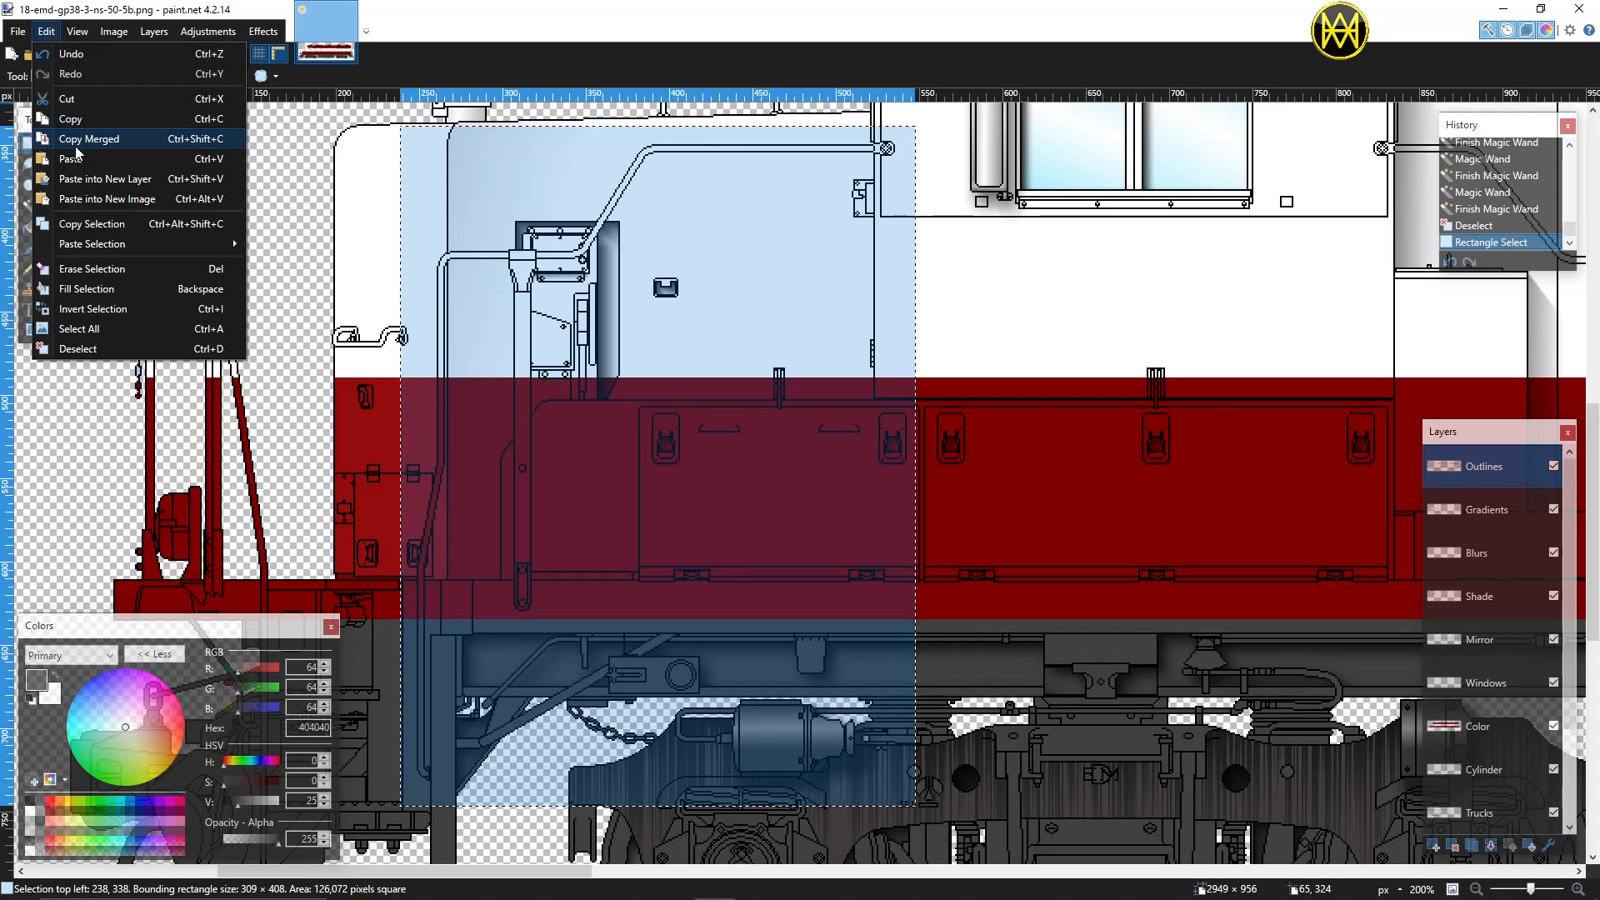
{"action": "left_click", "coordinate": [80, 200]}
Step: Erase the outlines above the handrail's horizontal section, including a corner area about 106 × 74 px, and the stray details outside its upper vertical section
{"action": "scroll", "coordinate": [813, 435], "scroll_direction": "up", "scroll_amount": 4}
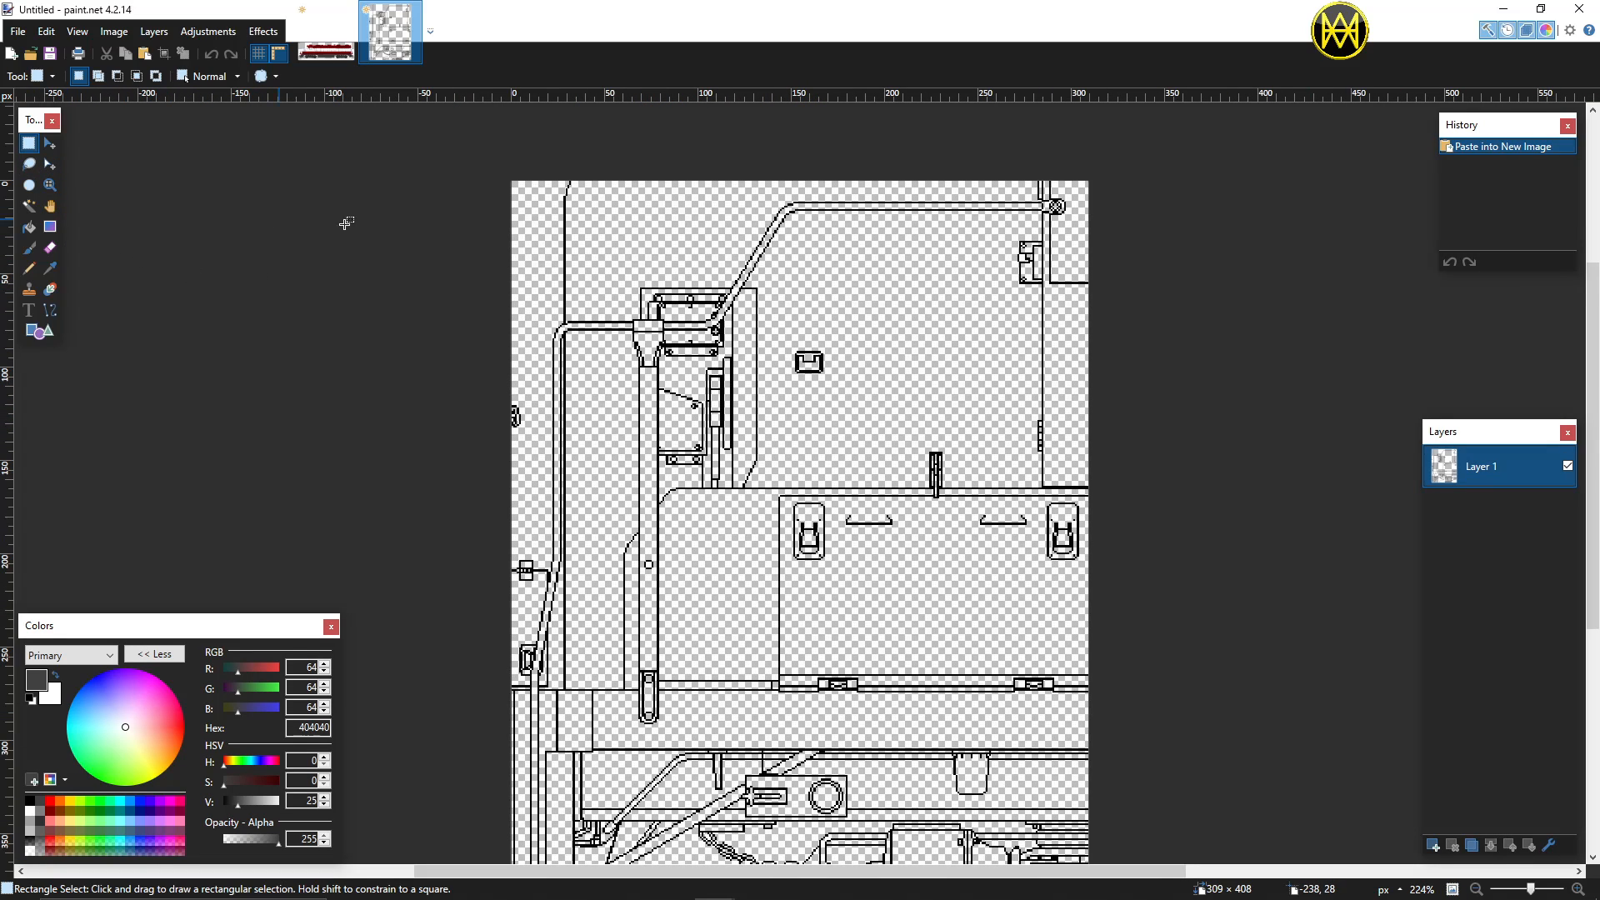
{"action": "left_click_drag", "start_coordinate": [510, 179], "coordinate": [709, 317]}
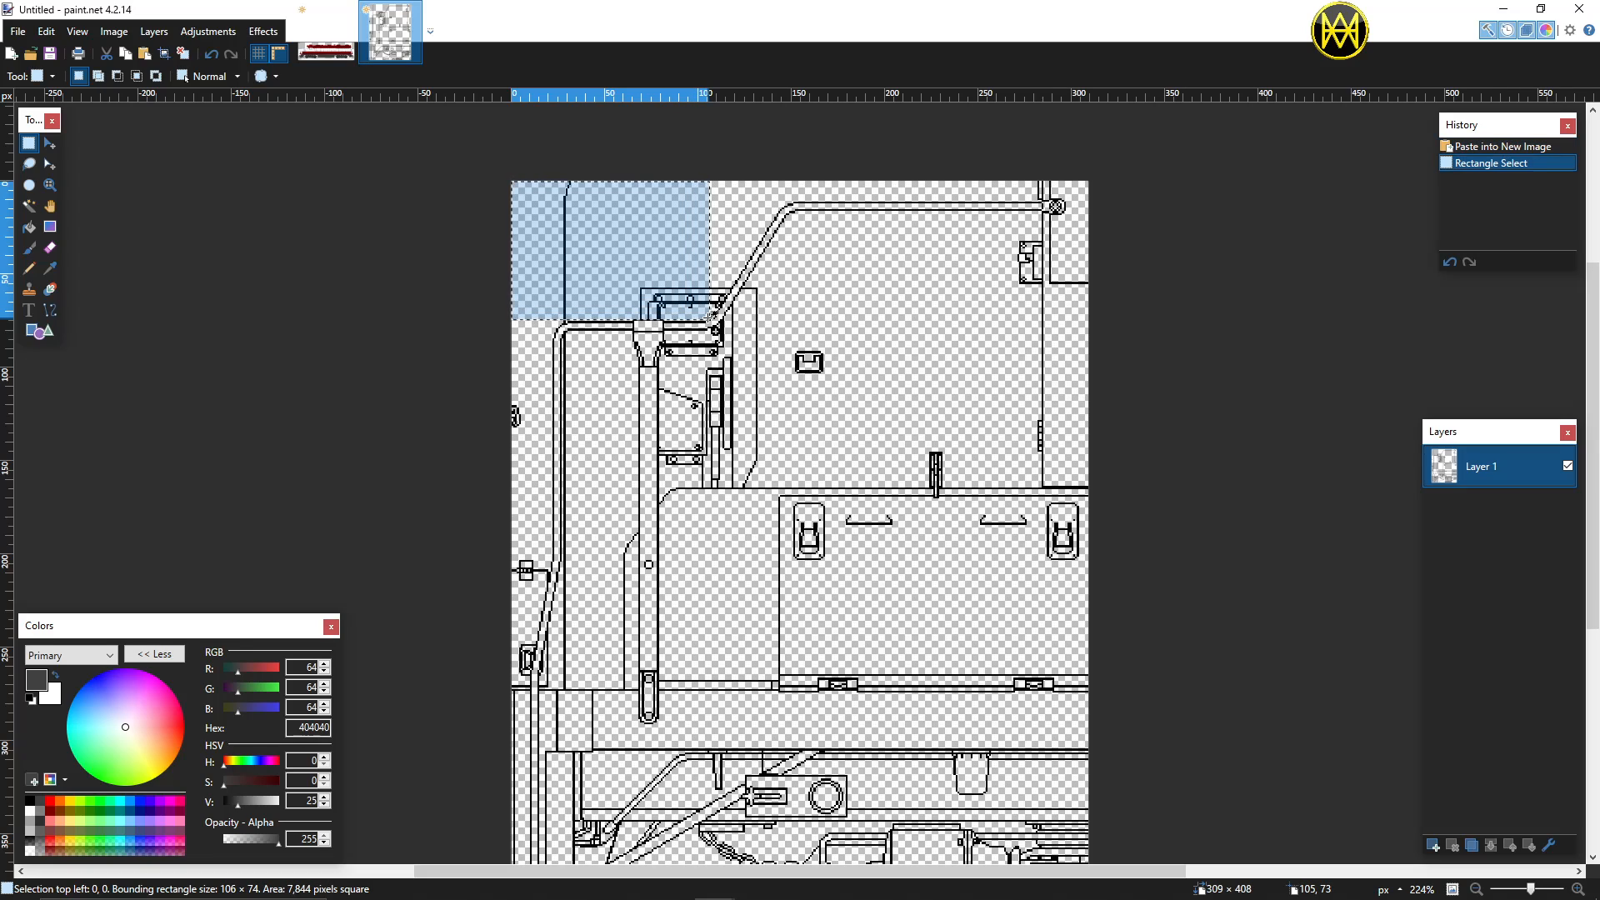
{"action": "key", "text": "Delete"}
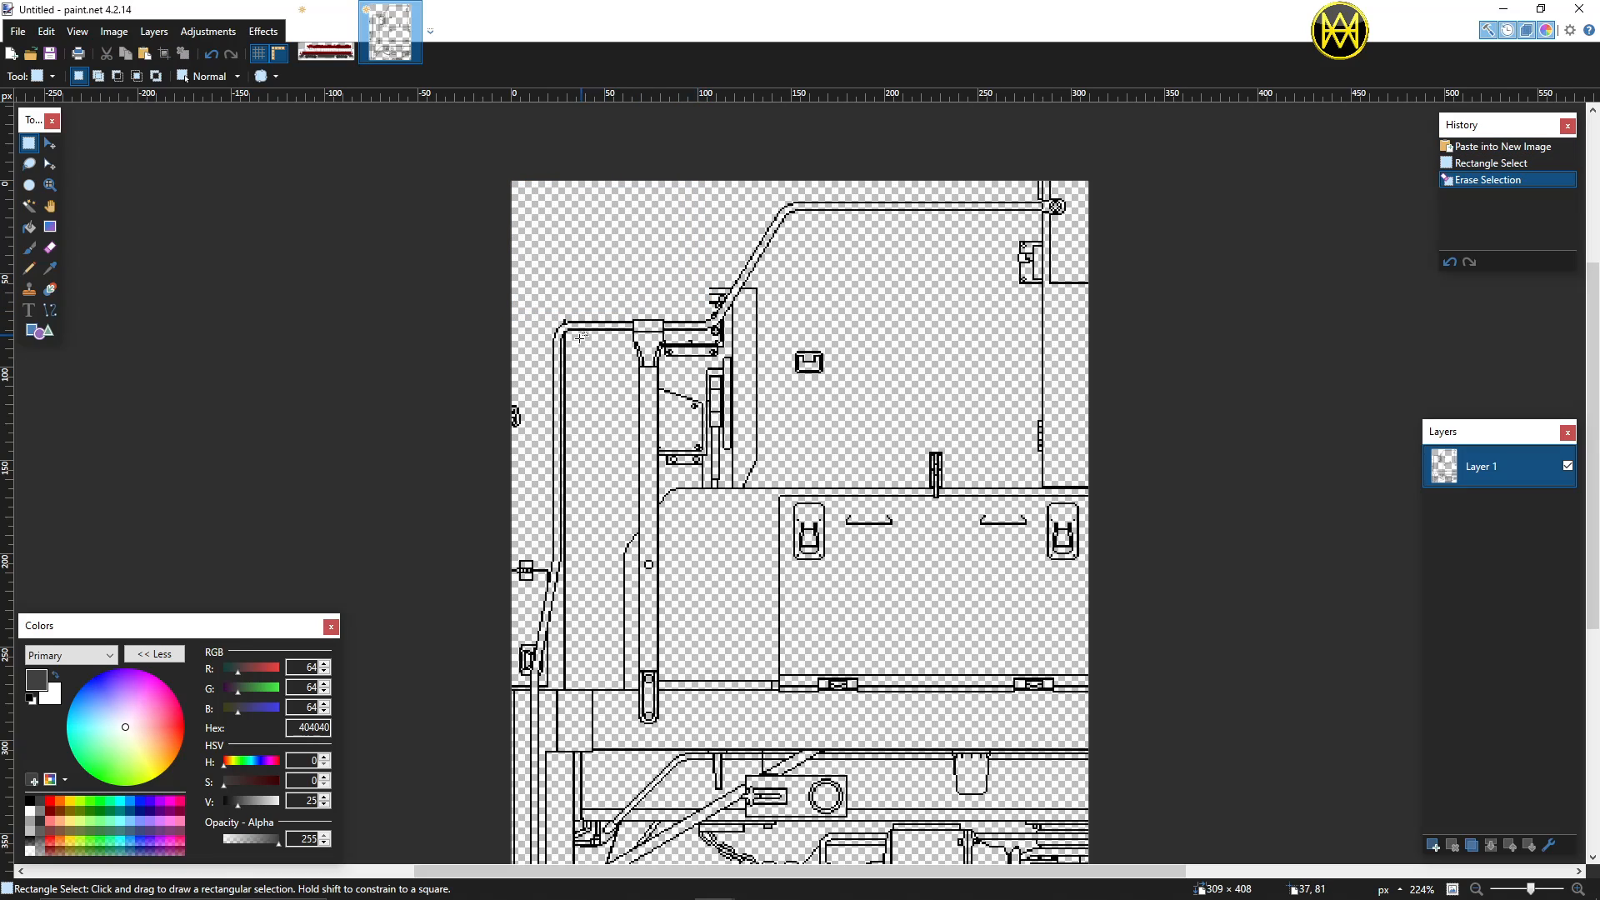
{"action": "mouse_move", "coordinate": [503, 239]}
{"action": "left_mouse_down"}
{"action": "mouse_move", "coordinate": [518, 560]}
{"action": "mouse_move", "coordinate": [550, 579]}
{"action": "mouse_move", "coordinate": [519, 588]}
{"action": "mouse_move", "coordinate": [530, 655]}
{"action": "mouse_move", "coordinate": [530, 622]}
{"action": "left_mouse_up"}
{"action": "key", "text": "Delete"}
{"action": "key", "text": "Delete"}
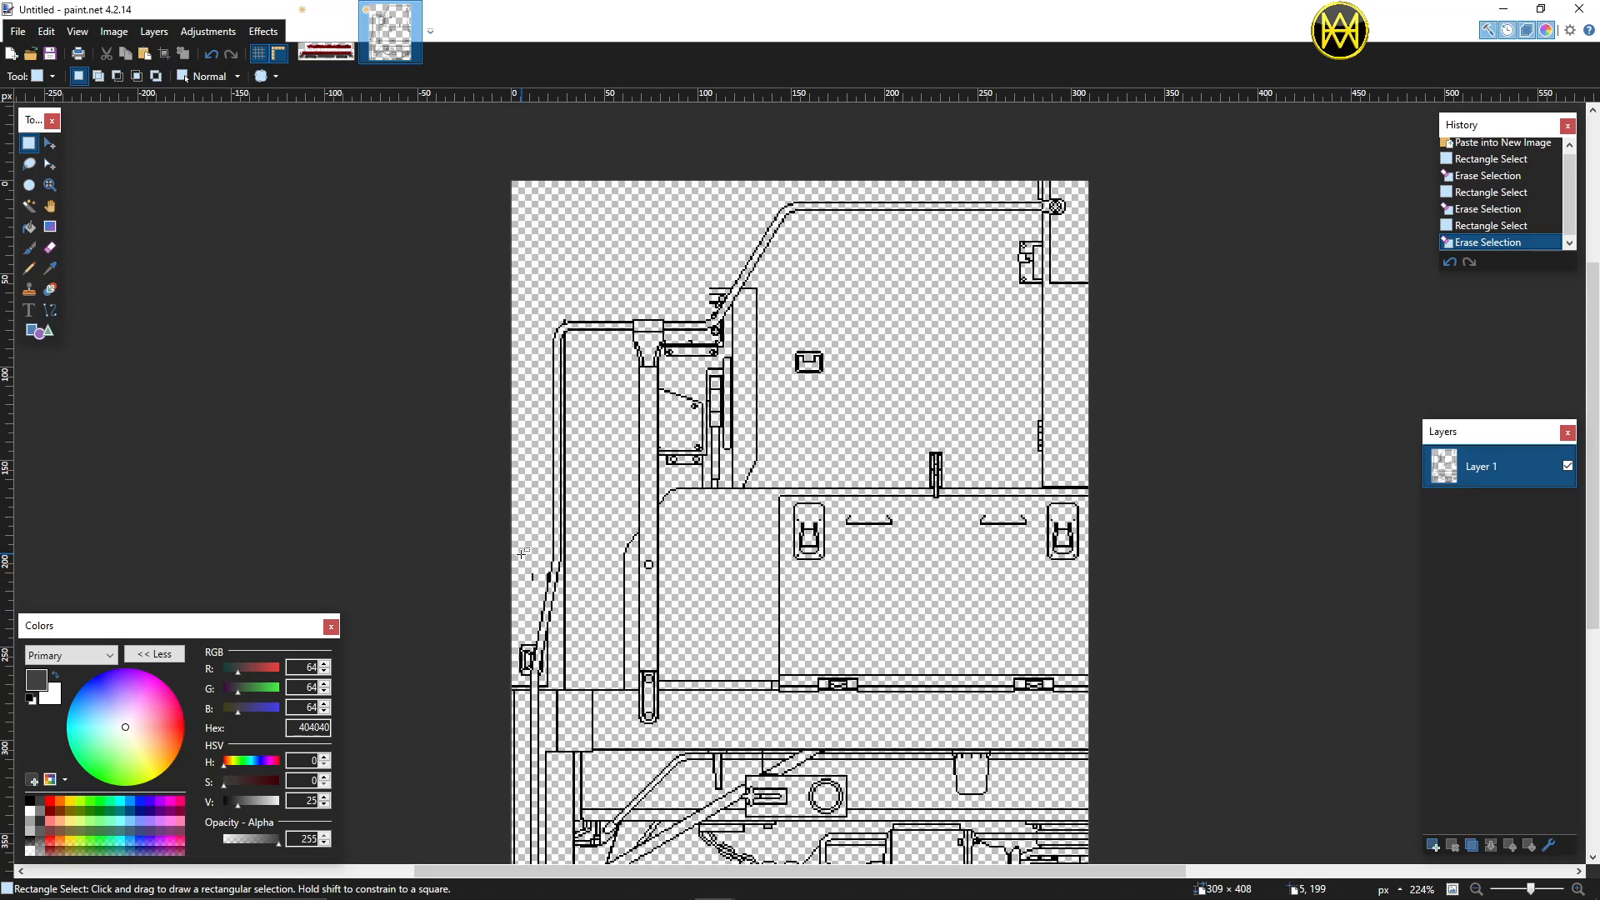
{"action": "left_click_drag", "start_coordinate": [523, 553], "coordinate": [538, 593]}
{"action": "key", "text": "Delete"}
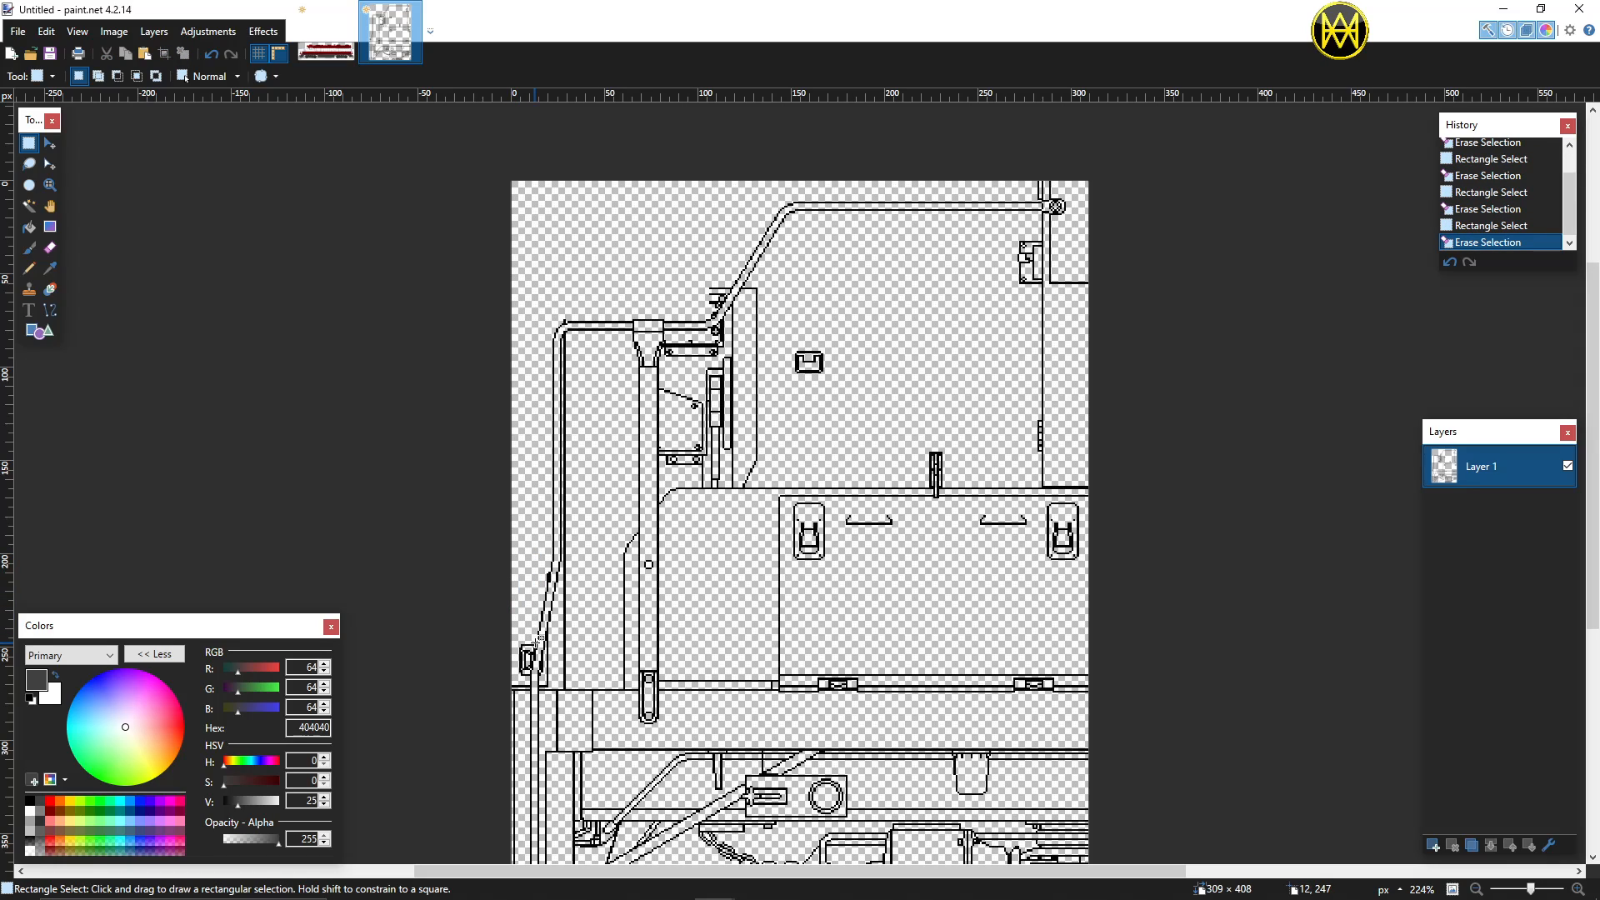
Step: Erase the latch outlines on the outer side of the thin handrail just above where its sloping section ends
{"action": "scroll", "coordinate": [537, 642], "scroll_direction": "up", "scroll_amount": 4}
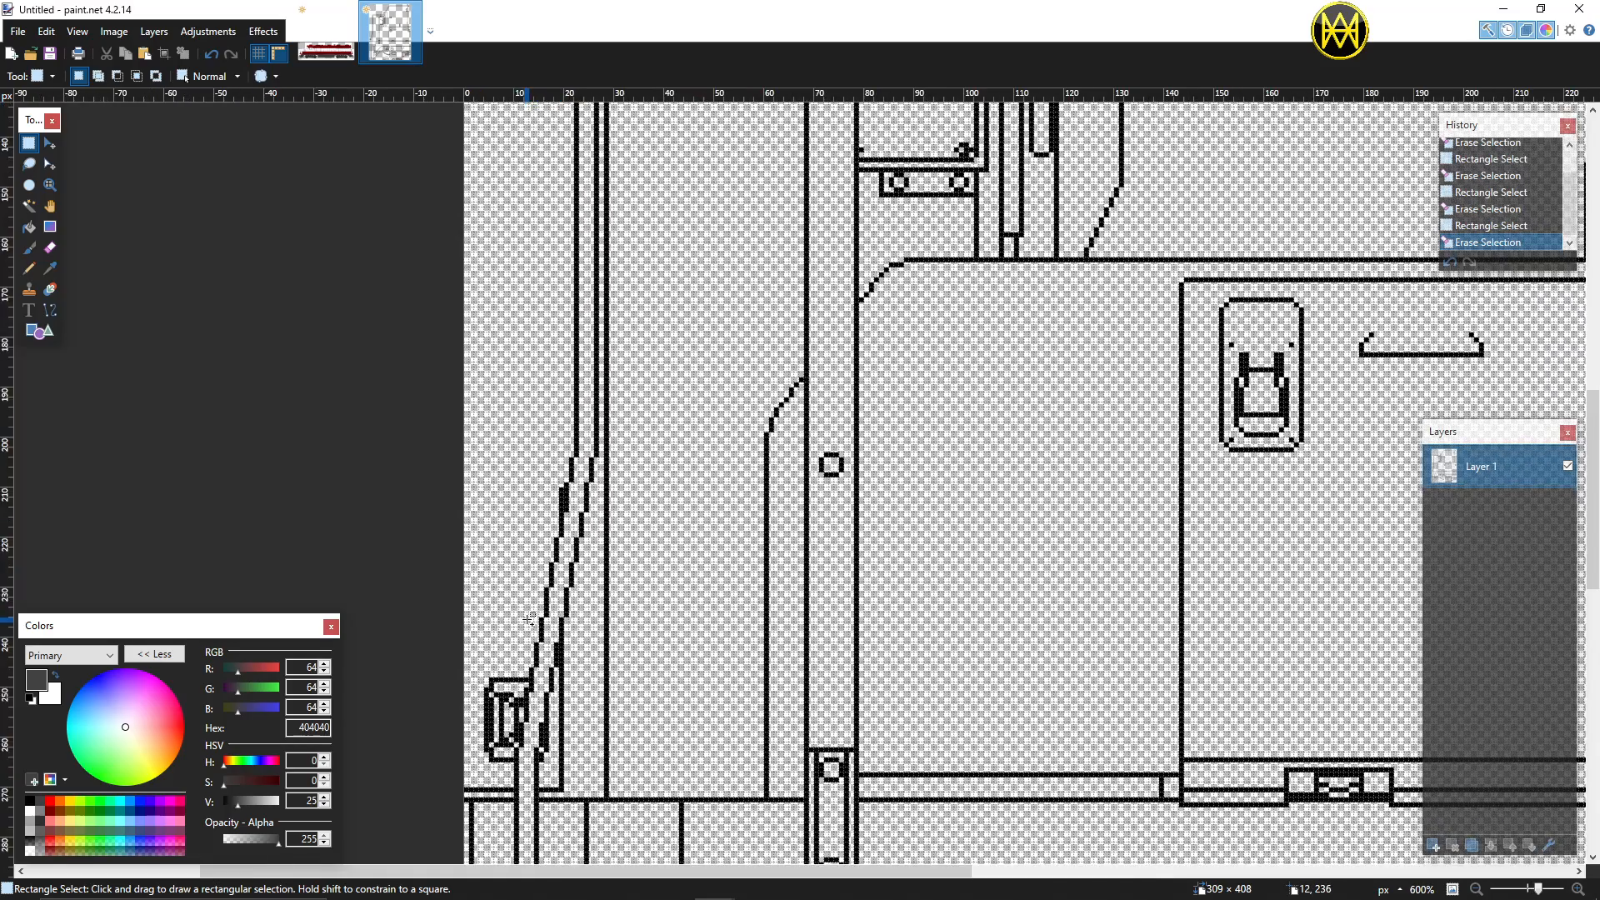
{"action": "scroll", "coordinate": [530, 621], "scroll_direction": "down", "scroll_amount": 2}
{"action": "left_click_drag", "start_coordinate": [473, 475], "coordinate": [510, 569]}
{"action": "key", "text": "Delete"}
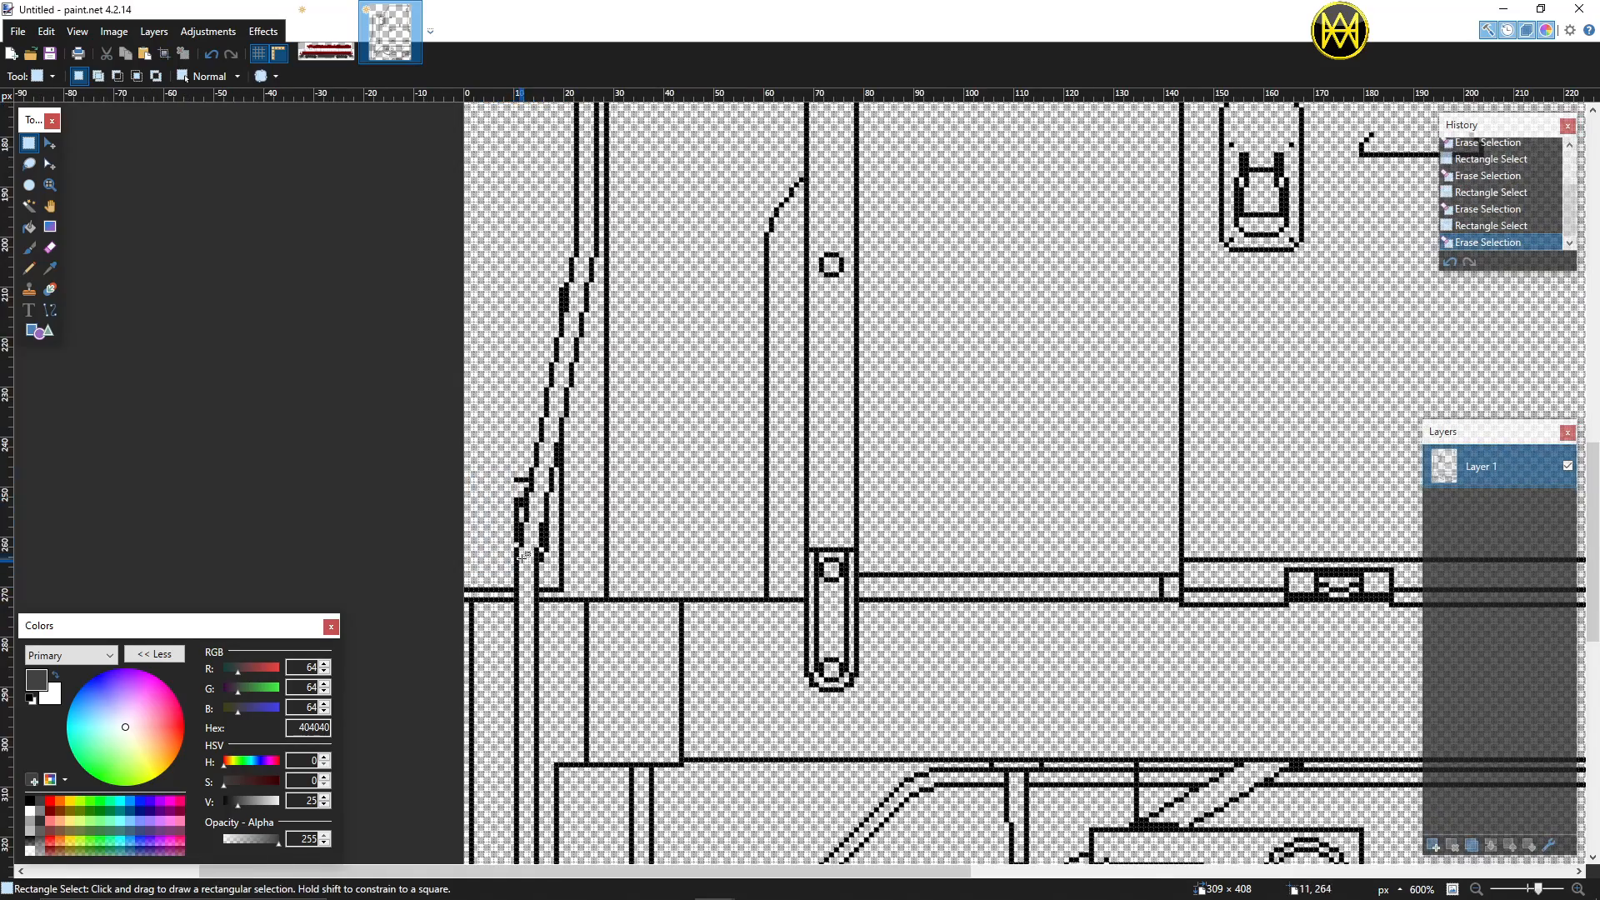
{"action": "mouse_move", "coordinate": [506, 469]}
{"action": "left_mouse_down"}
{"action": "mouse_move", "coordinate": [527, 486]}
{"action": "mouse_move", "coordinate": [521, 524]}
{"action": "left_mouse_up"}
{"action": "key", "text": "Delete"}
{"action": "key", "text": "Delete"}
{"action": "left_click", "coordinate": [513, 514]}
{"action": "scroll", "coordinate": [492, 504], "scroll_direction": "down", "scroll_amount": 3}
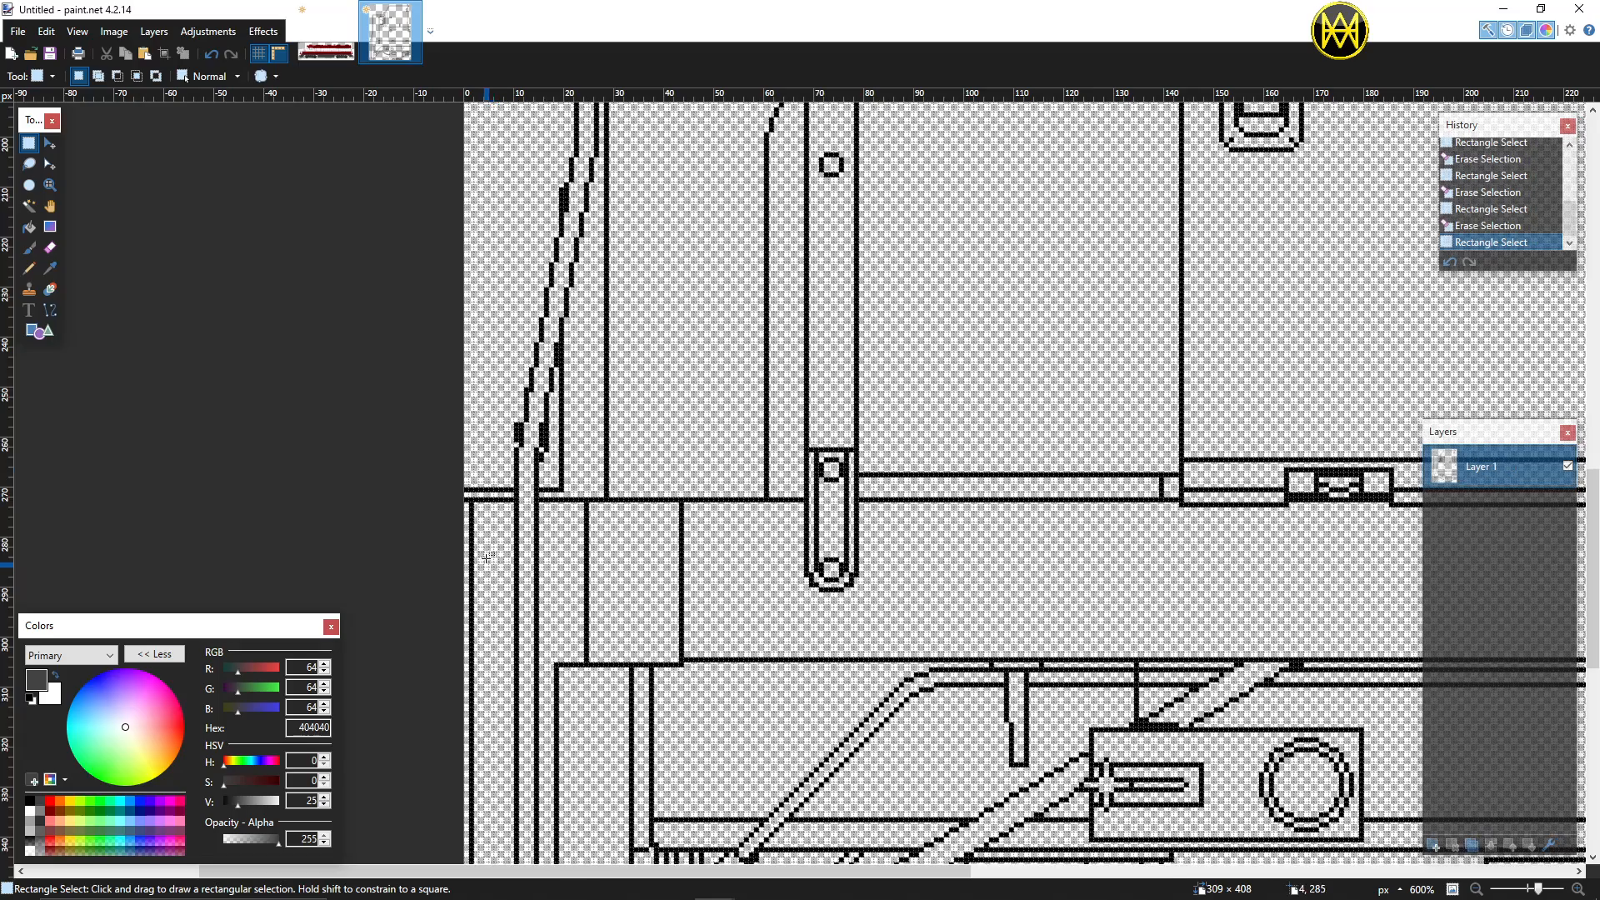
Step: Erase the outlines on both sides of the handrail's lower section, including an outer strip about 10 × 149 px and the framework toward the thick post
{"action": "mouse_move", "coordinate": [457, 234]}
{"action": "left_mouse_down"}
{"action": "mouse_move", "coordinate": [505, 667]}
{"action": "mouse_move", "coordinate": [504, 856]}
{"action": "mouse_move", "coordinate": [510, 840]}
{"action": "left_mouse_up"}
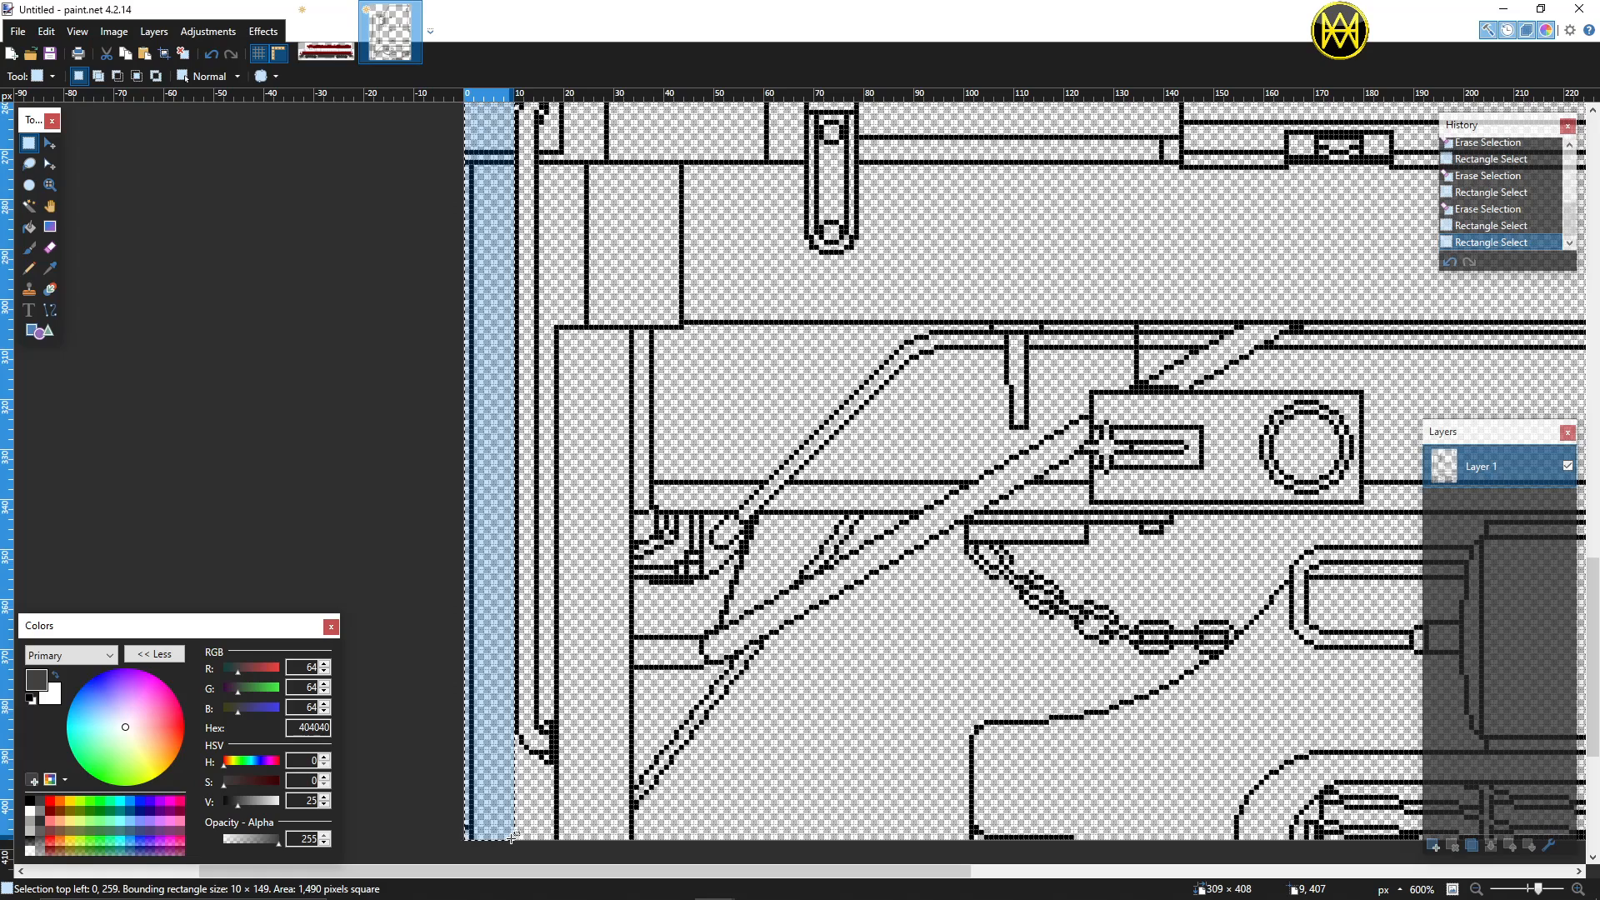
{"action": "key", "text": "Delete"}
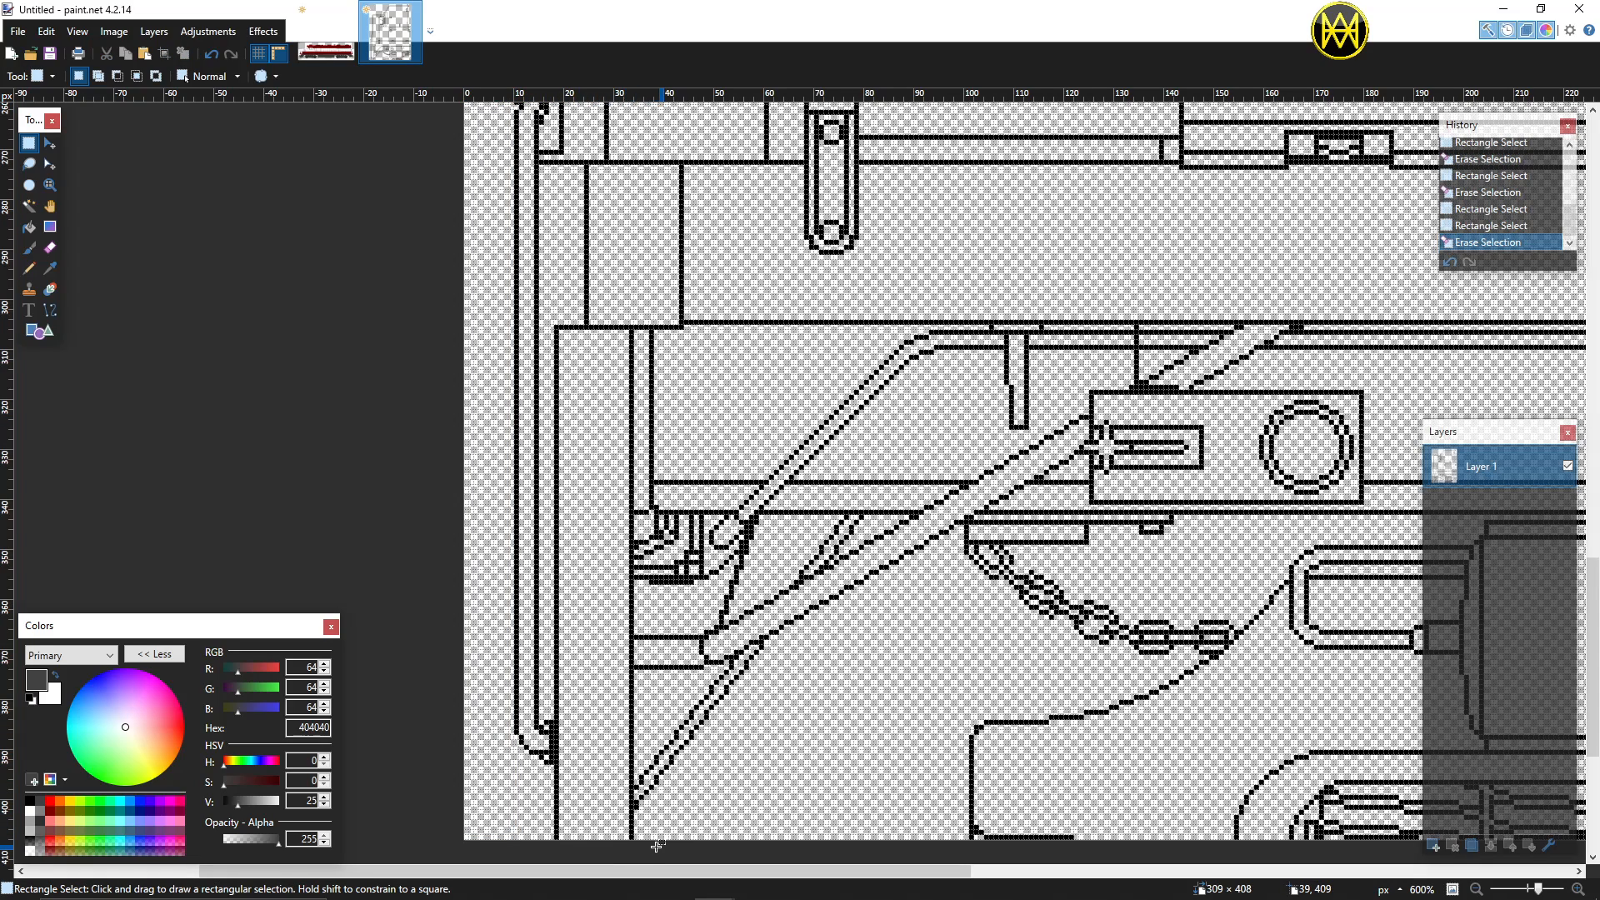
{"action": "left_click_drag", "start_coordinate": [556, 840], "coordinate": [801, 155]}
{"action": "key", "text": "Delete"}
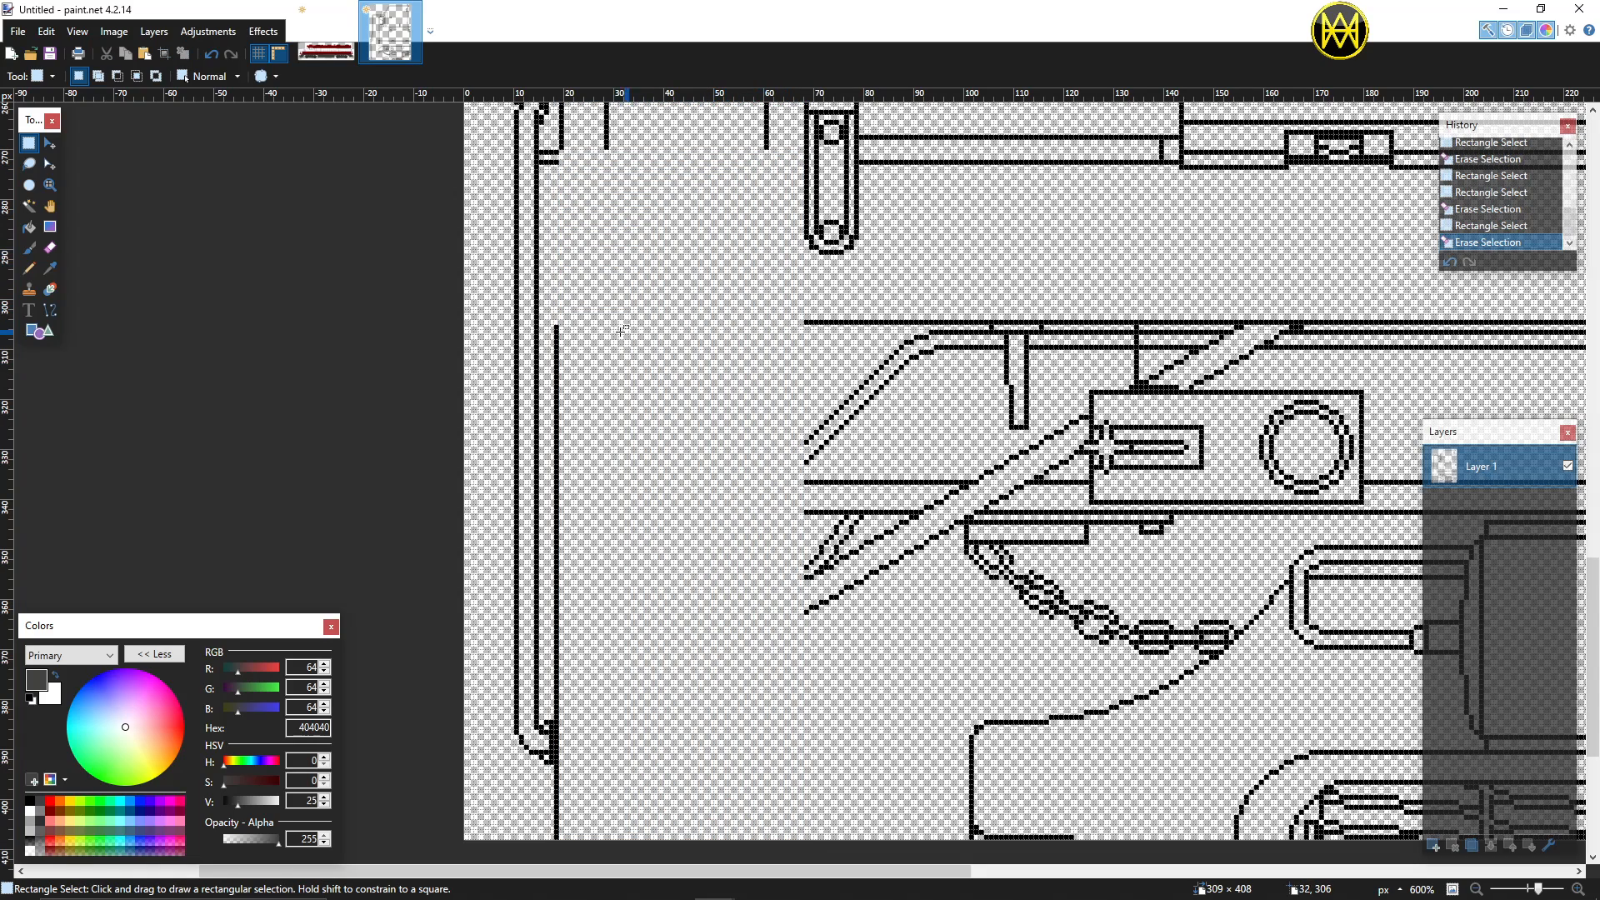
{"action": "left_click_drag", "start_coordinate": [542, 323], "coordinate": [588, 718]}
{"action": "key", "text": "Delete"}
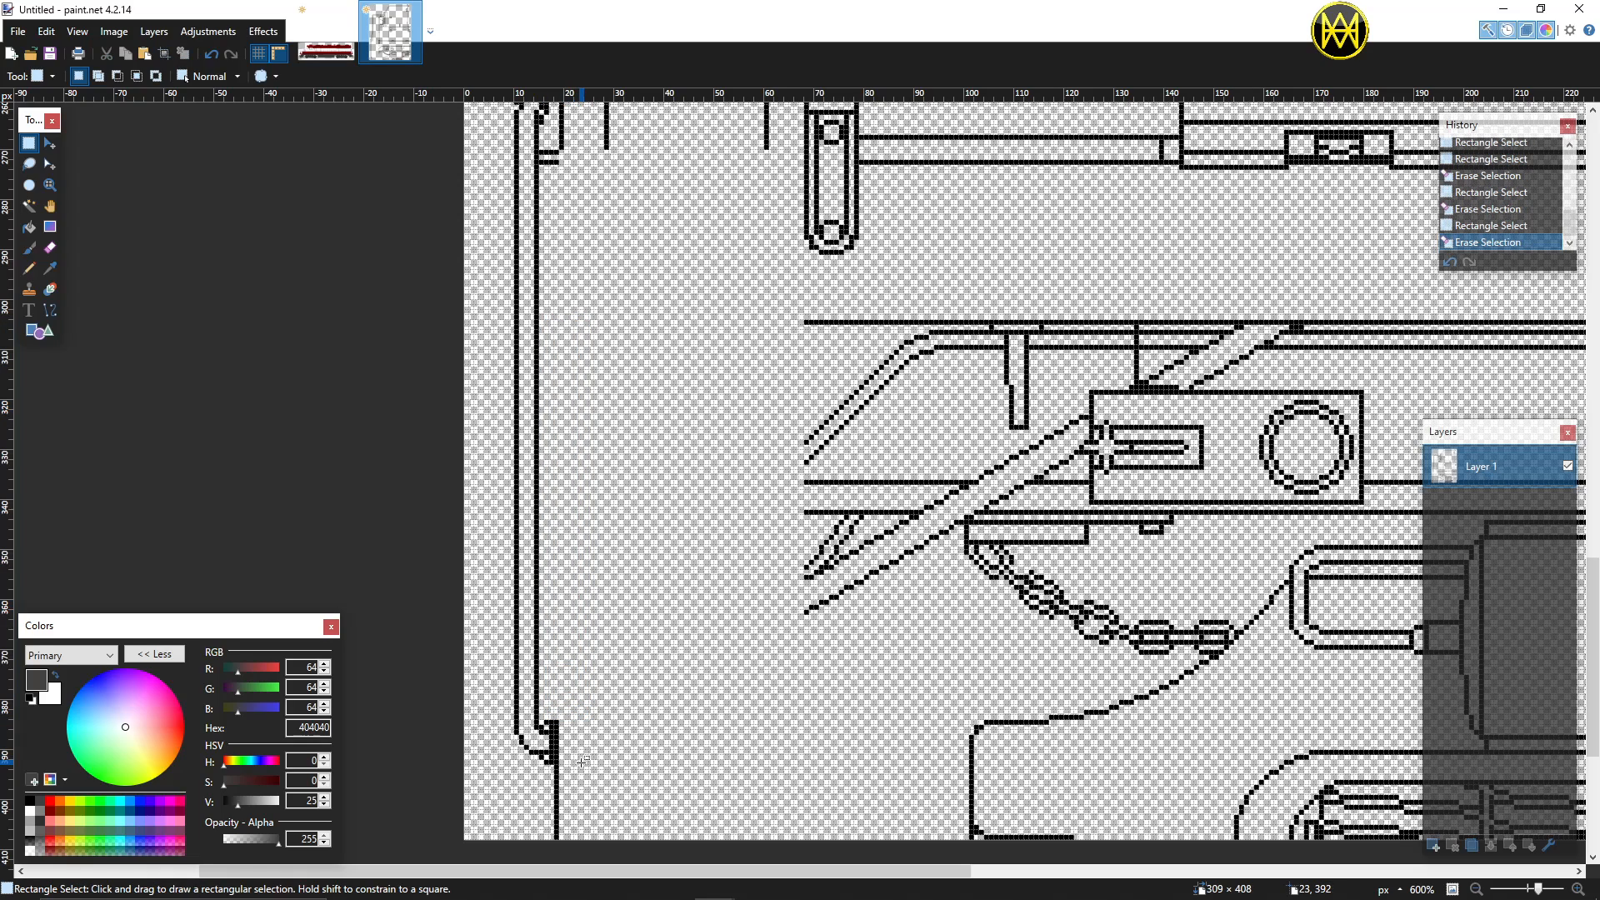
Step: Select the leftover lines below the handrail's foot, beside its bend and along its inner vertical edge, and cut them all out together
{"action": "left_click_drag", "start_coordinate": [553, 761], "coordinate": [584, 839]}
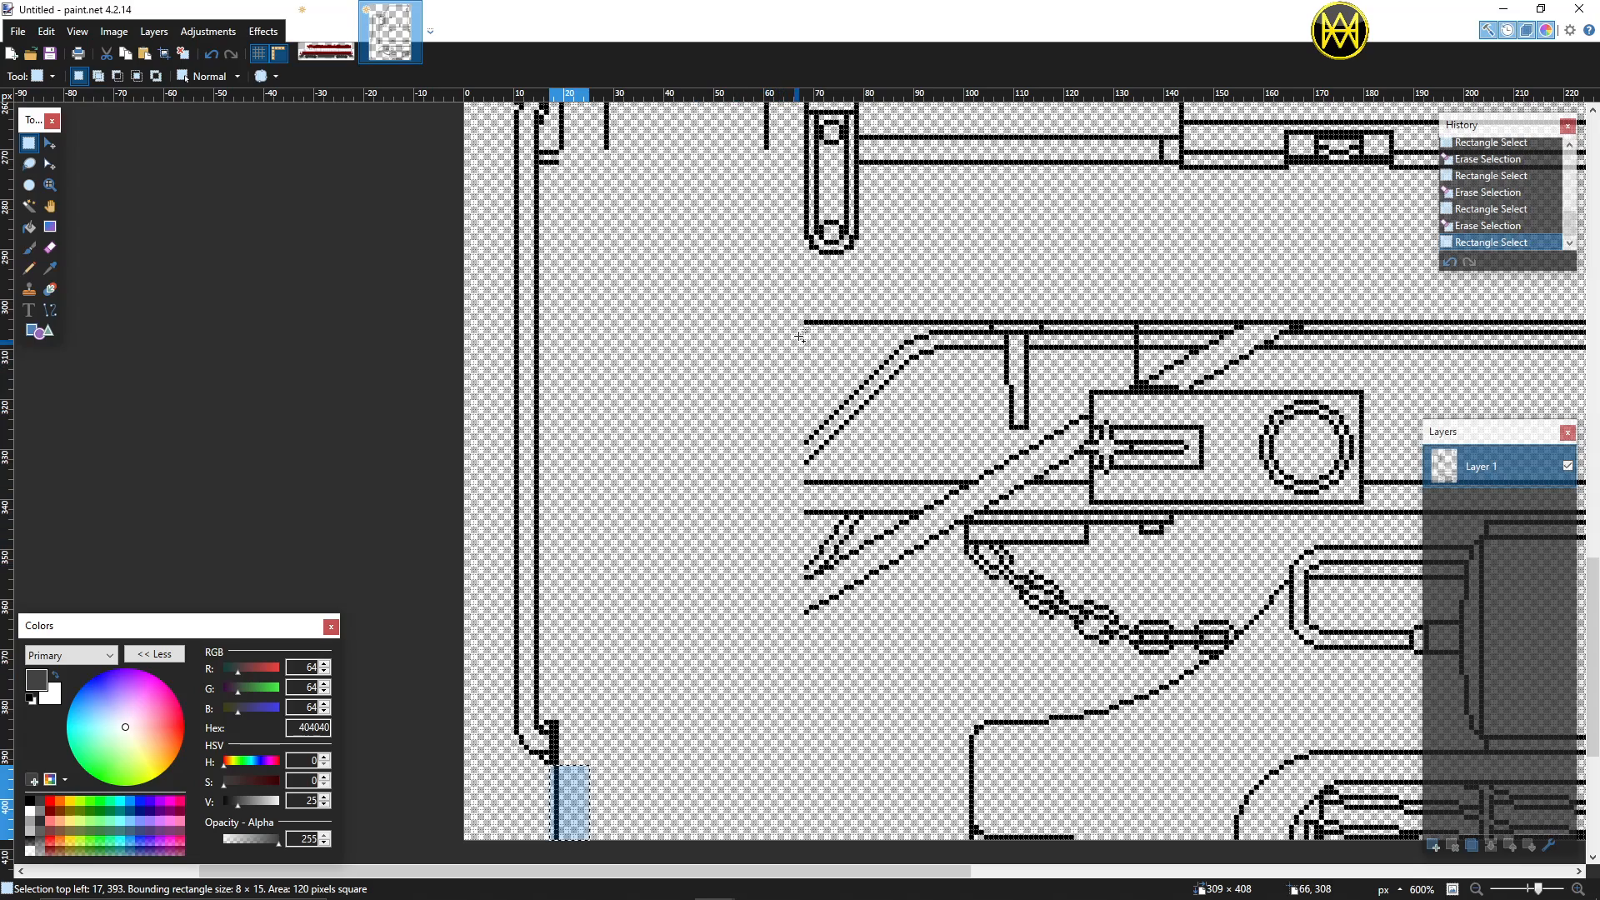
{"action": "scroll", "coordinate": [673, 456], "scroll_direction": "up", "scroll_amount": 2}
{"action": "scroll", "coordinate": [673, 456], "scroll_direction": "up", "scroll_amount": 6}
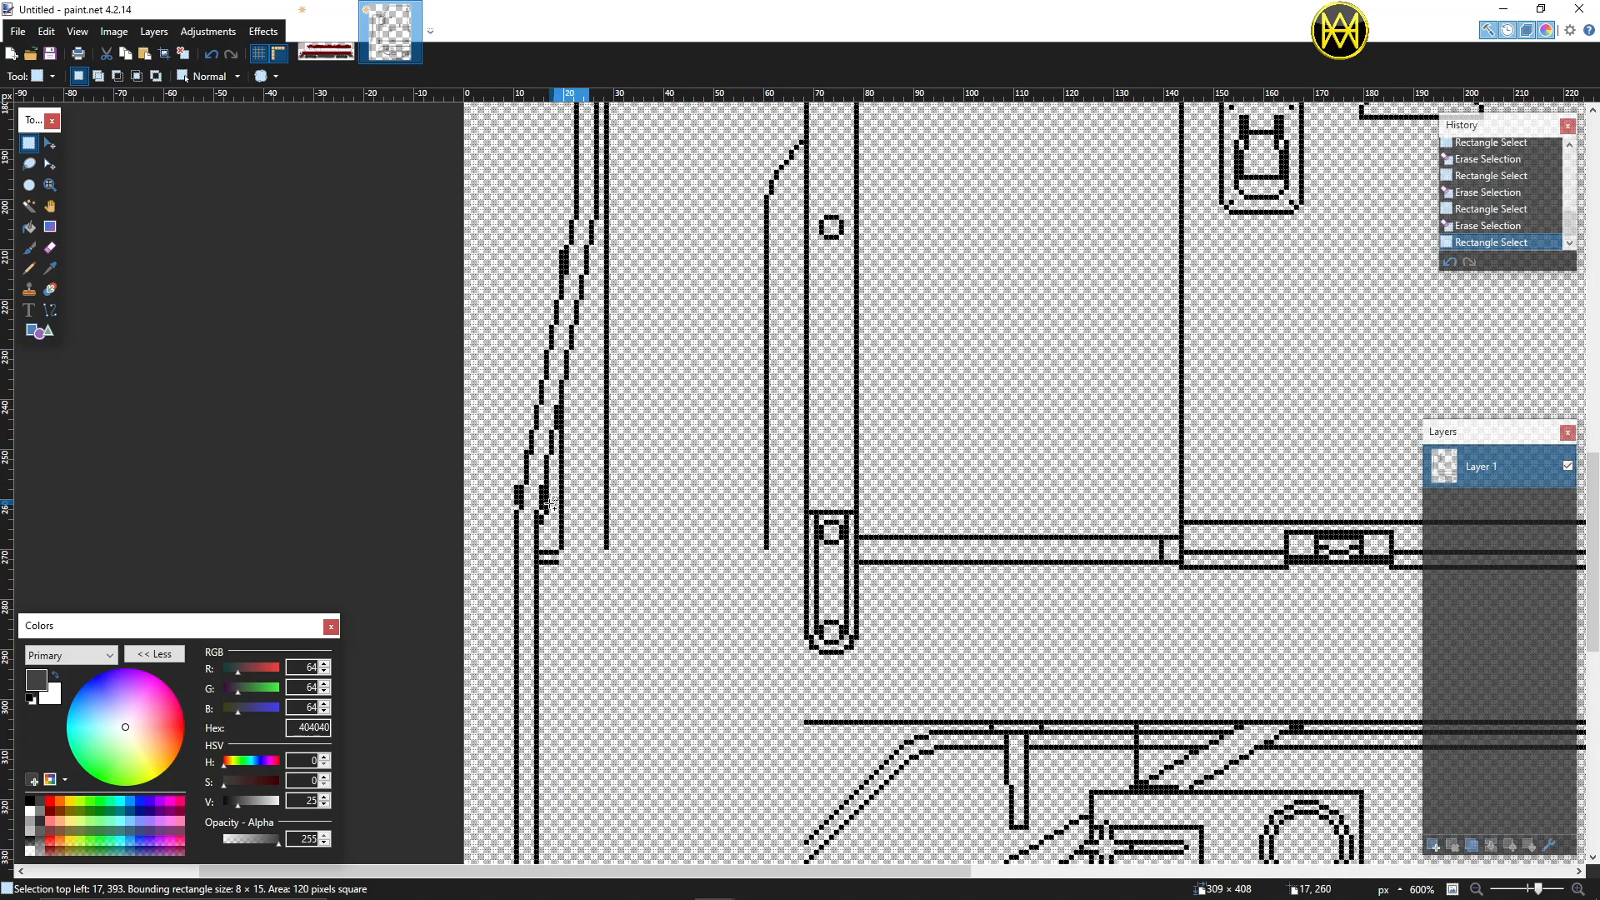
{"action": "left_click_drag", "start_coordinate": [542, 574], "coordinate": [581, 528]}
{"action": "left_click_drag", "start_coordinate": [556, 430], "coordinate": [630, 250]}
{"action": "scroll", "coordinate": [655, 266], "scroll_direction": "up", "scroll_amount": 2}
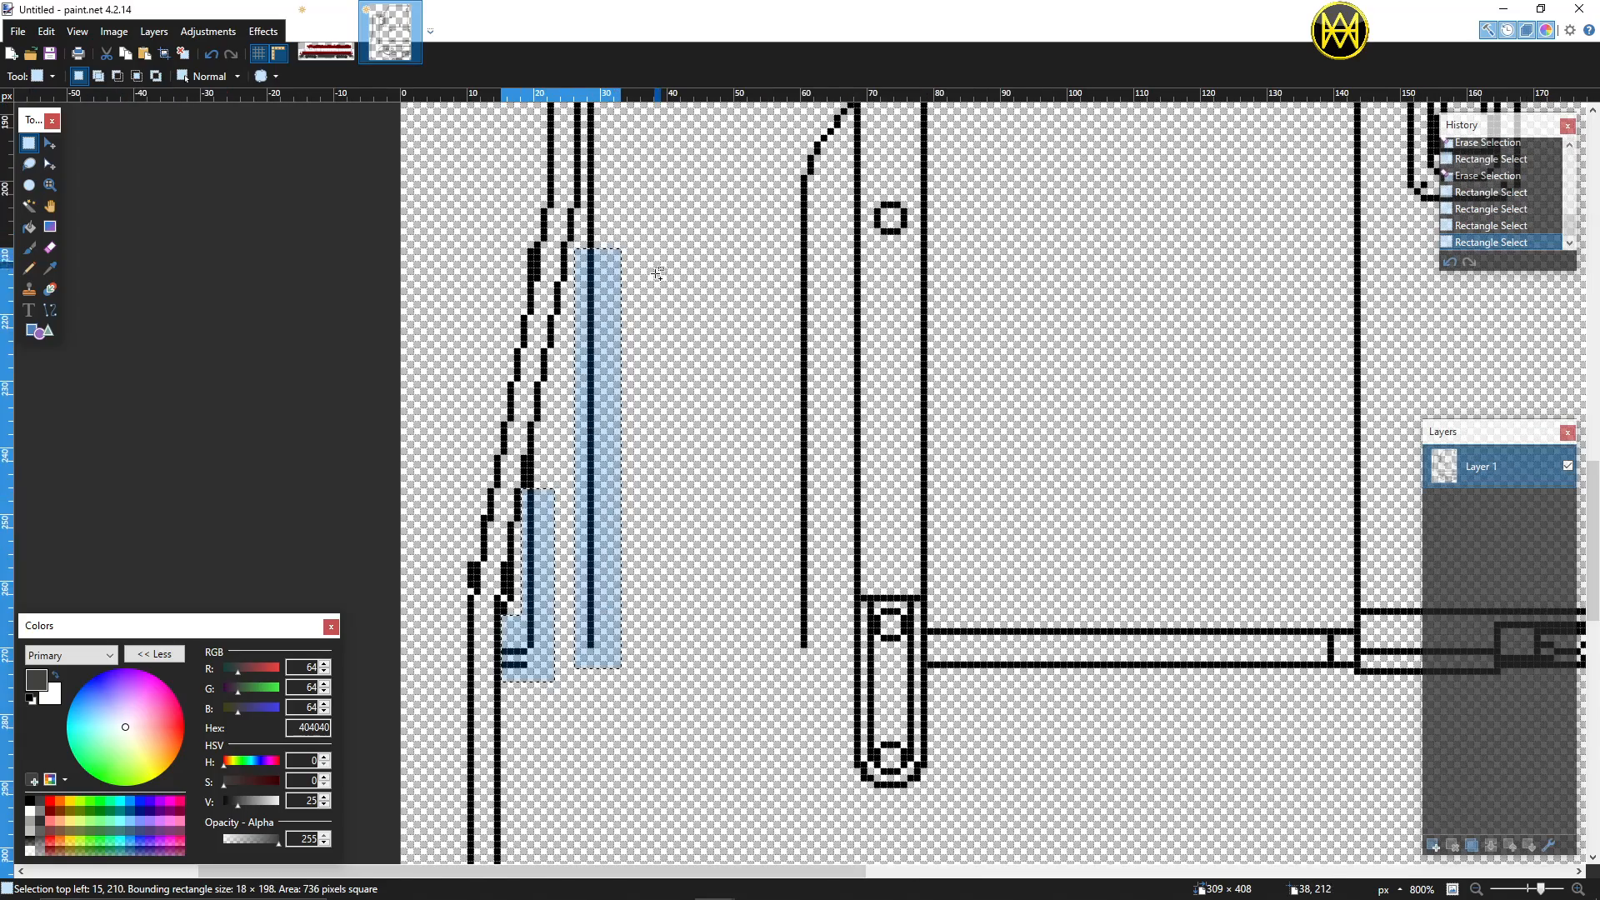
{"action": "scroll", "coordinate": [637, 317], "scroll_direction": "down", "scroll_amount": 4}
{"action": "scroll", "coordinate": [638, 317], "scroll_direction": "up", "scroll_amount": 3}
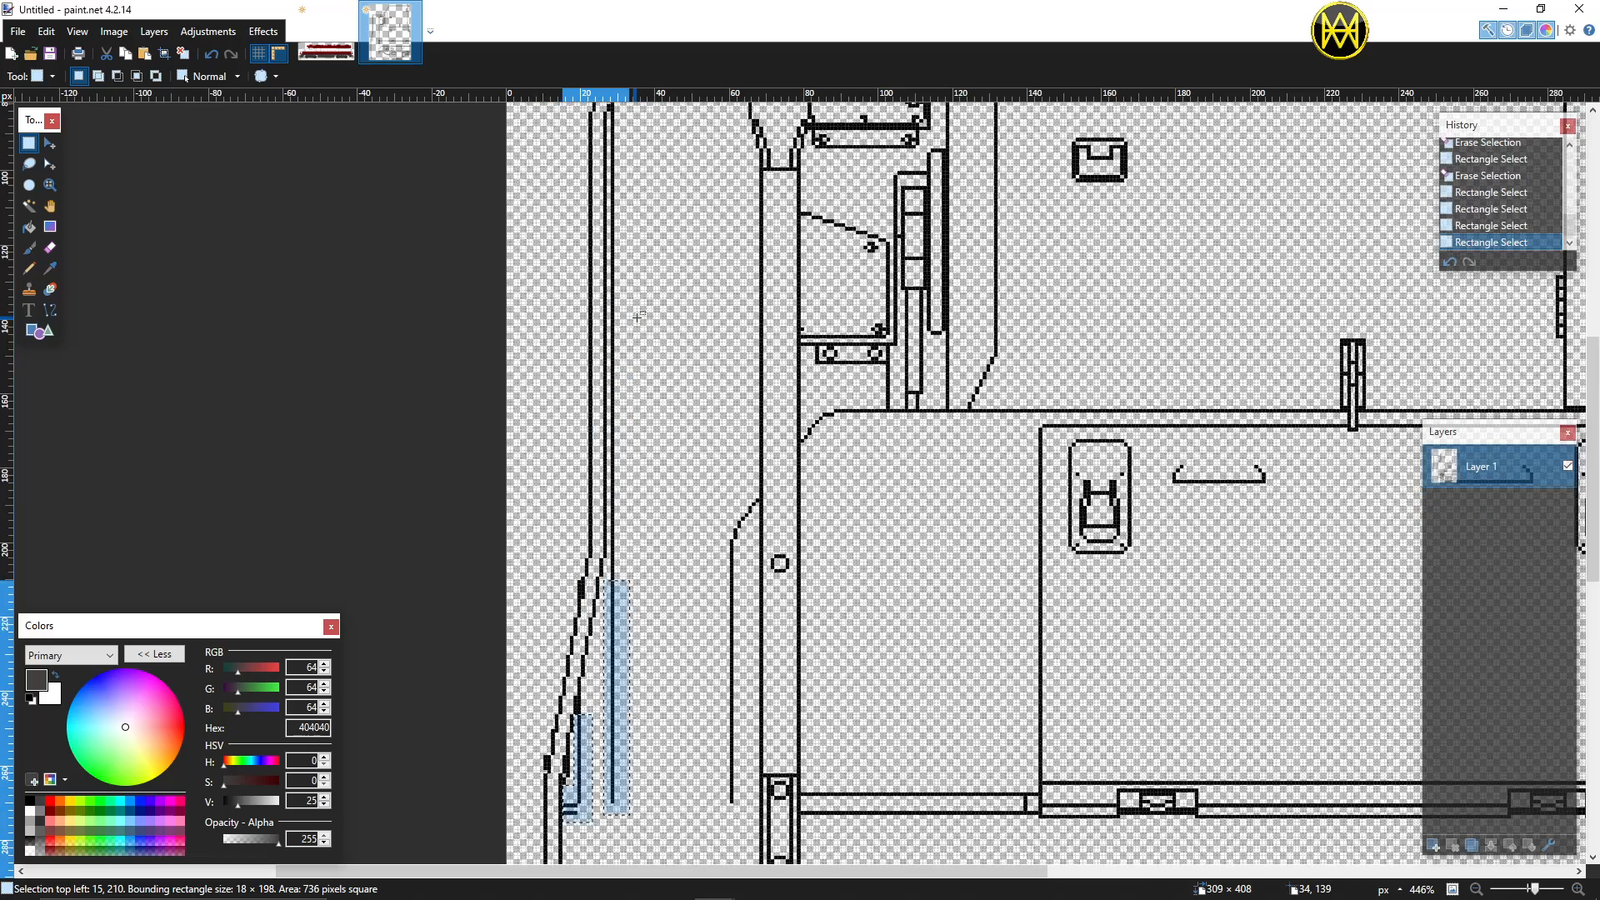
{"action": "scroll", "coordinate": [614, 476], "scroll_direction": "up", "scroll_amount": 1}
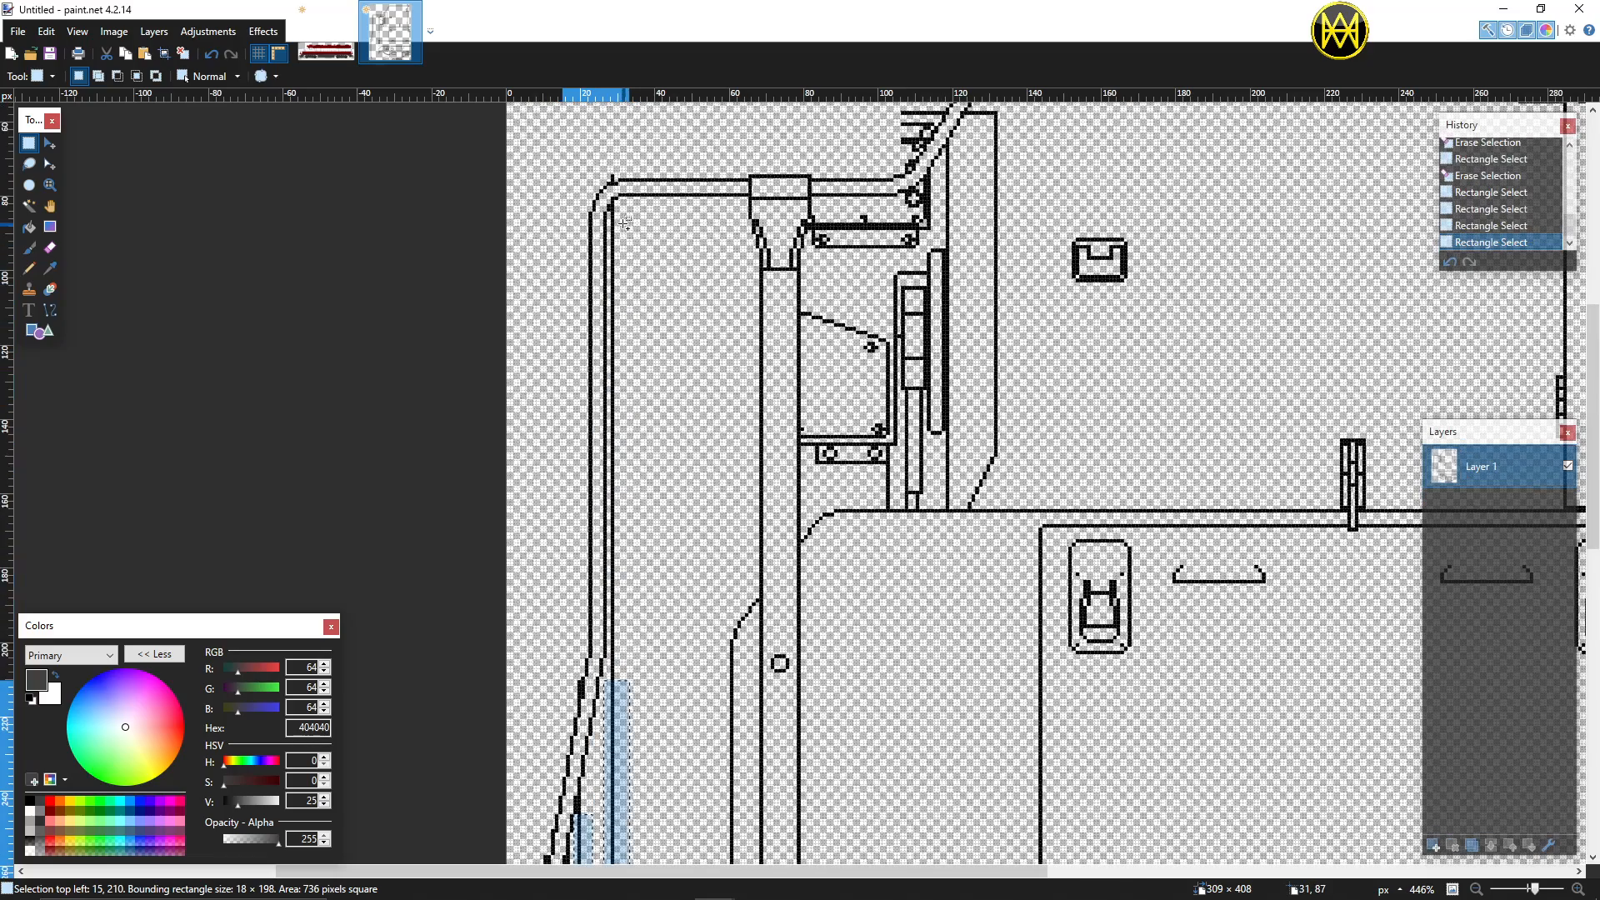
{"action": "left_click_drag", "start_coordinate": [616, 205], "coordinate": [614, 717]}
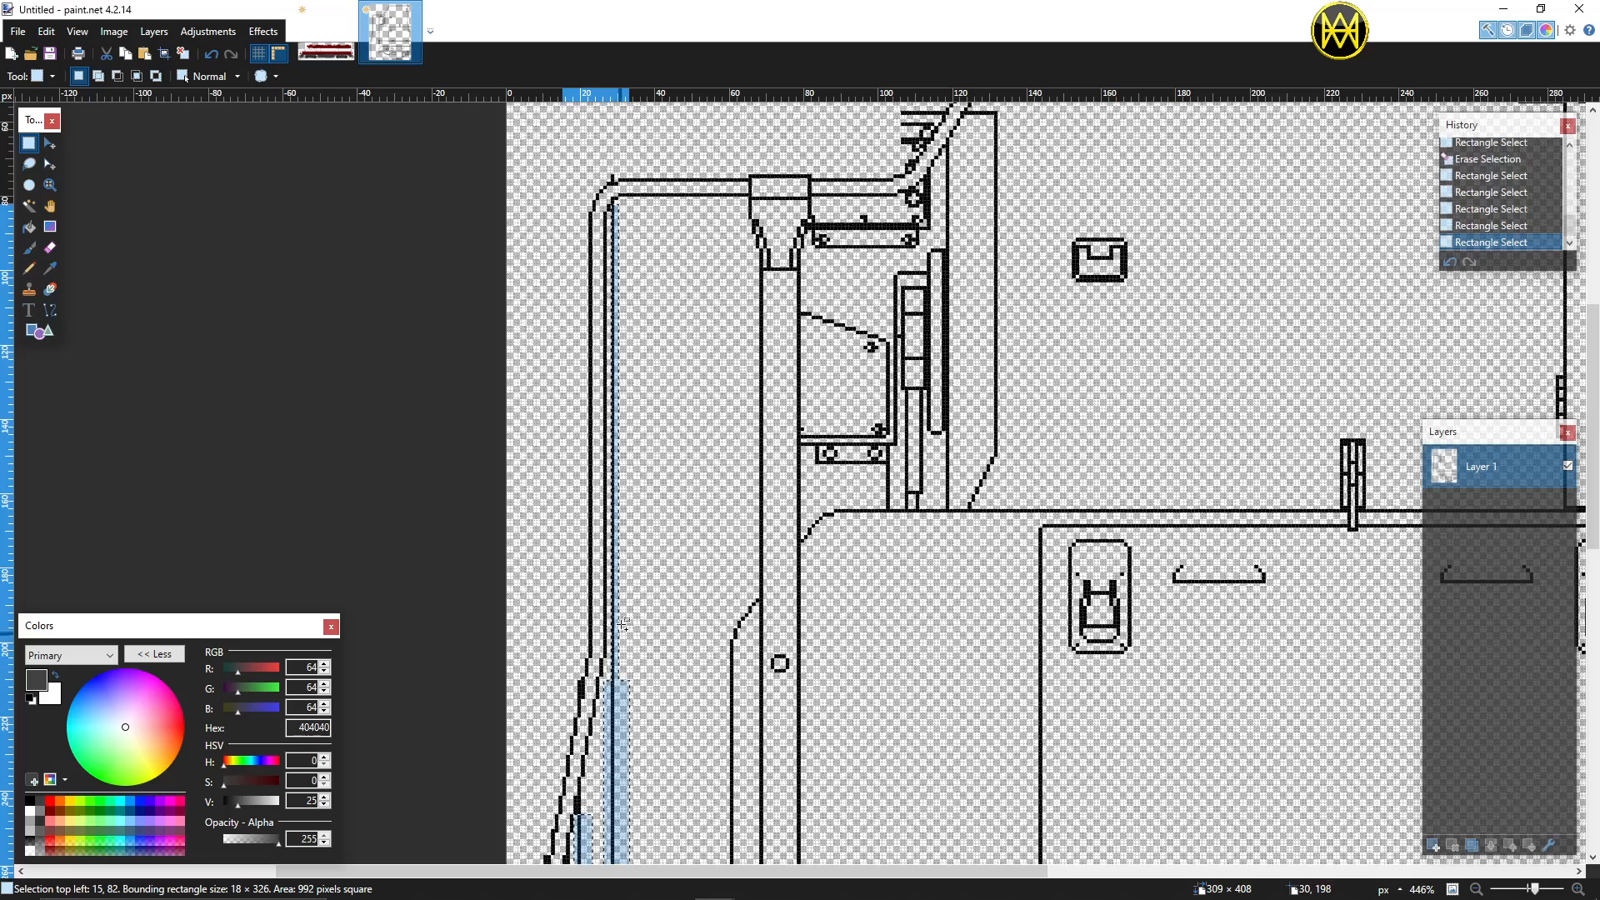
{"action": "key", "text": "ctrl+x"}
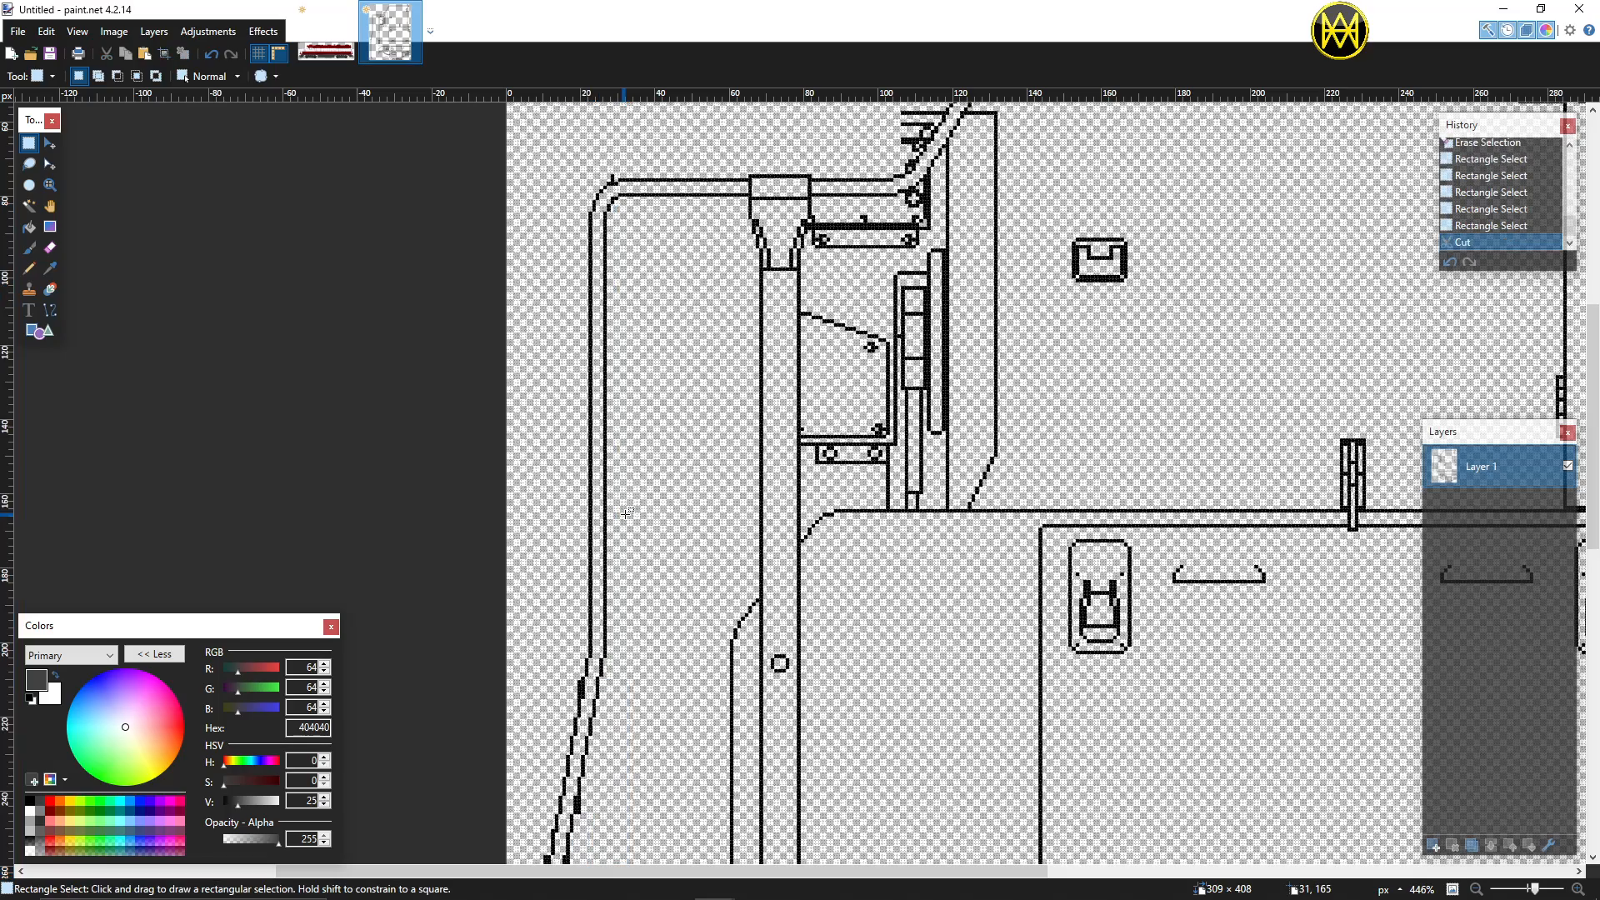
Step: Erase the curved panel outline between the thin handrail and the thick vertical post
{"action": "scroll", "coordinate": [628, 513], "scroll_direction": "down", "scroll_amount": 3}
{"action": "scroll", "coordinate": [628, 510], "scroll_direction": "down", "scroll_amount": 3}
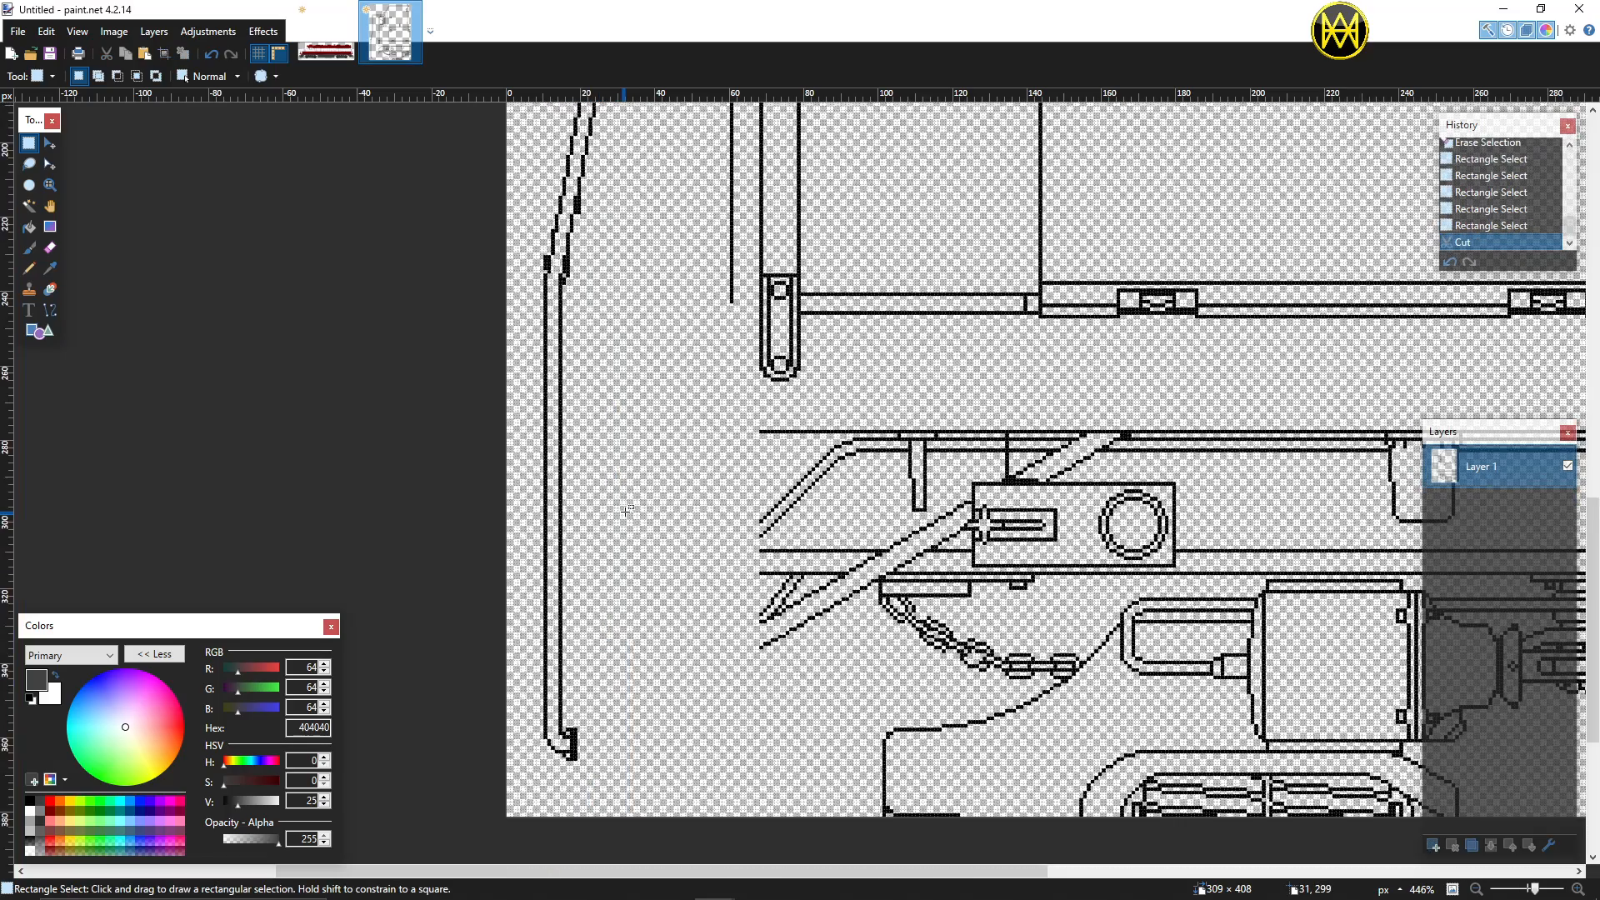
{"action": "scroll", "coordinate": [657, 437], "scroll_direction": "up", "scroll_amount": 1}
{"action": "scroll", "coordinate": [657, 433], "scroll_direction": "up", "scroll_amount": 2}
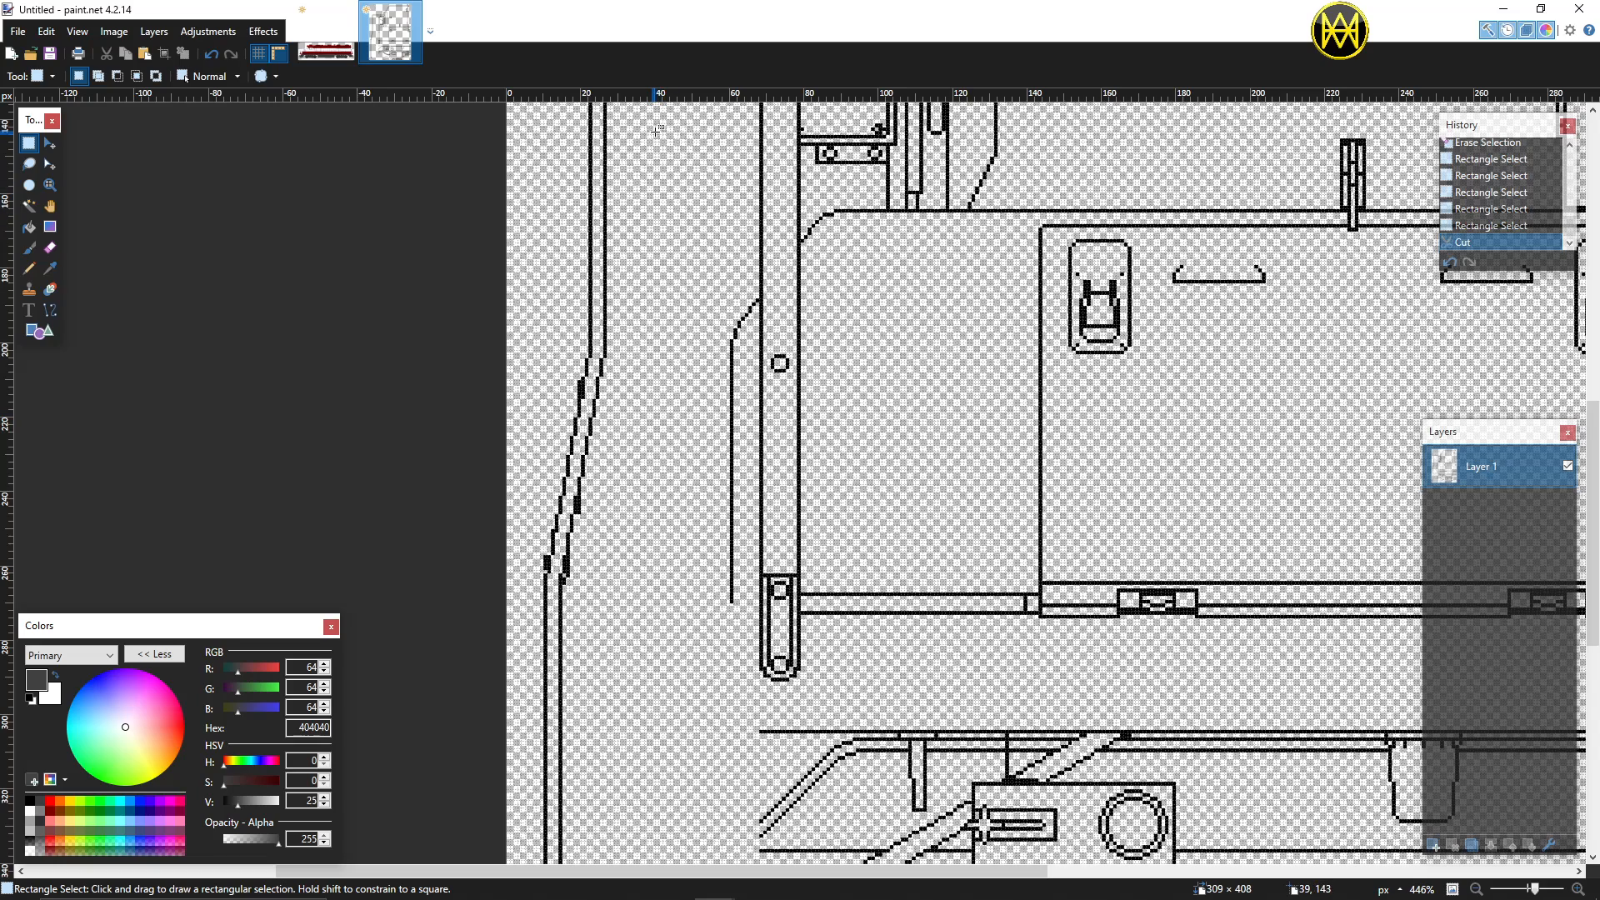
{"action": "left_click_drag", "start_coordinate": [690, 210], "coordinate": [756, 634]}
{"action": "key", "text": "Delete"}
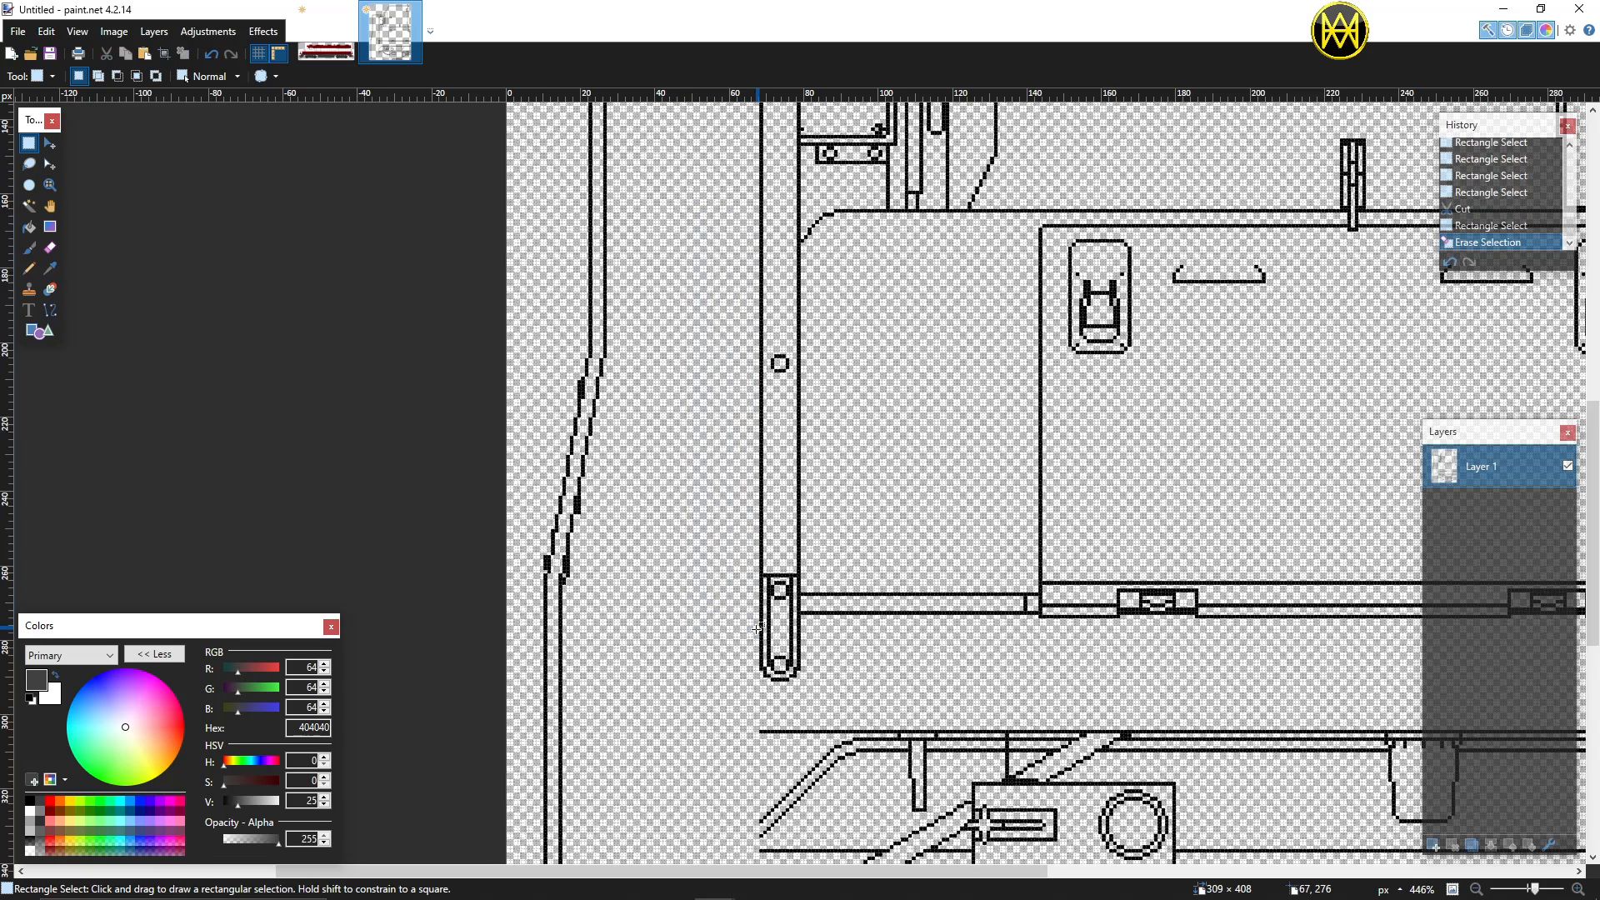
{"action": "scroll", "coordinate": [758, 629], "scroll_direction": "down", "scroll_amount": 1}
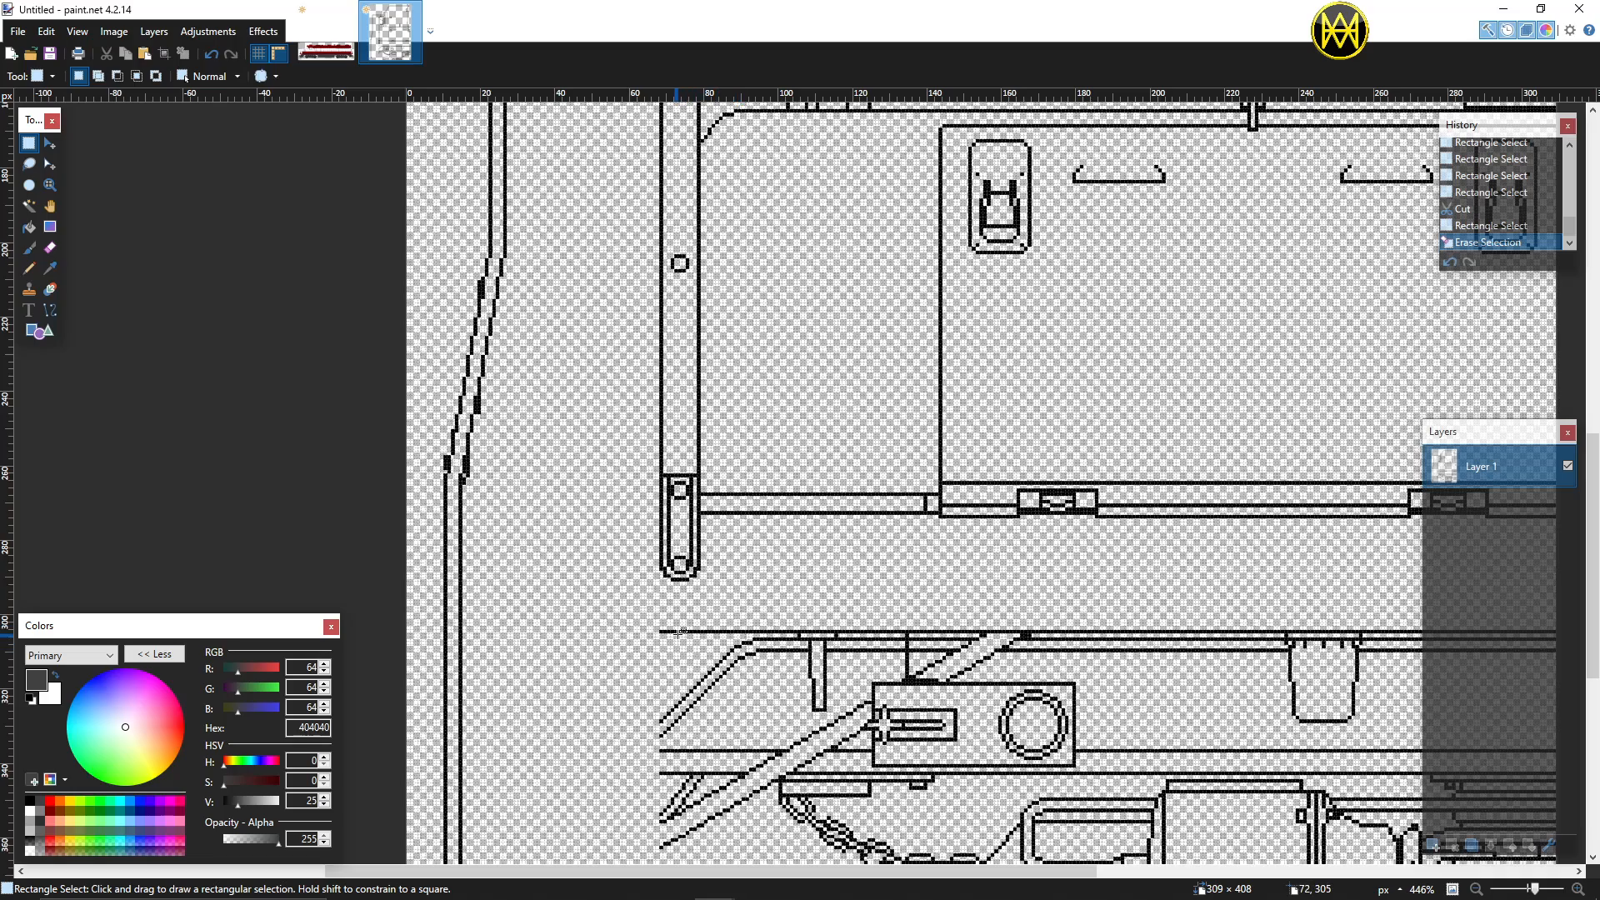
{"action": "scroll", "coordinate": [699, 628], "scroll_direction": "down", "scroll_amount": 1}
{"action": "scroll", "coordinate": [698, 629], "scroll_direction": "down", "scroll_amount": 1}
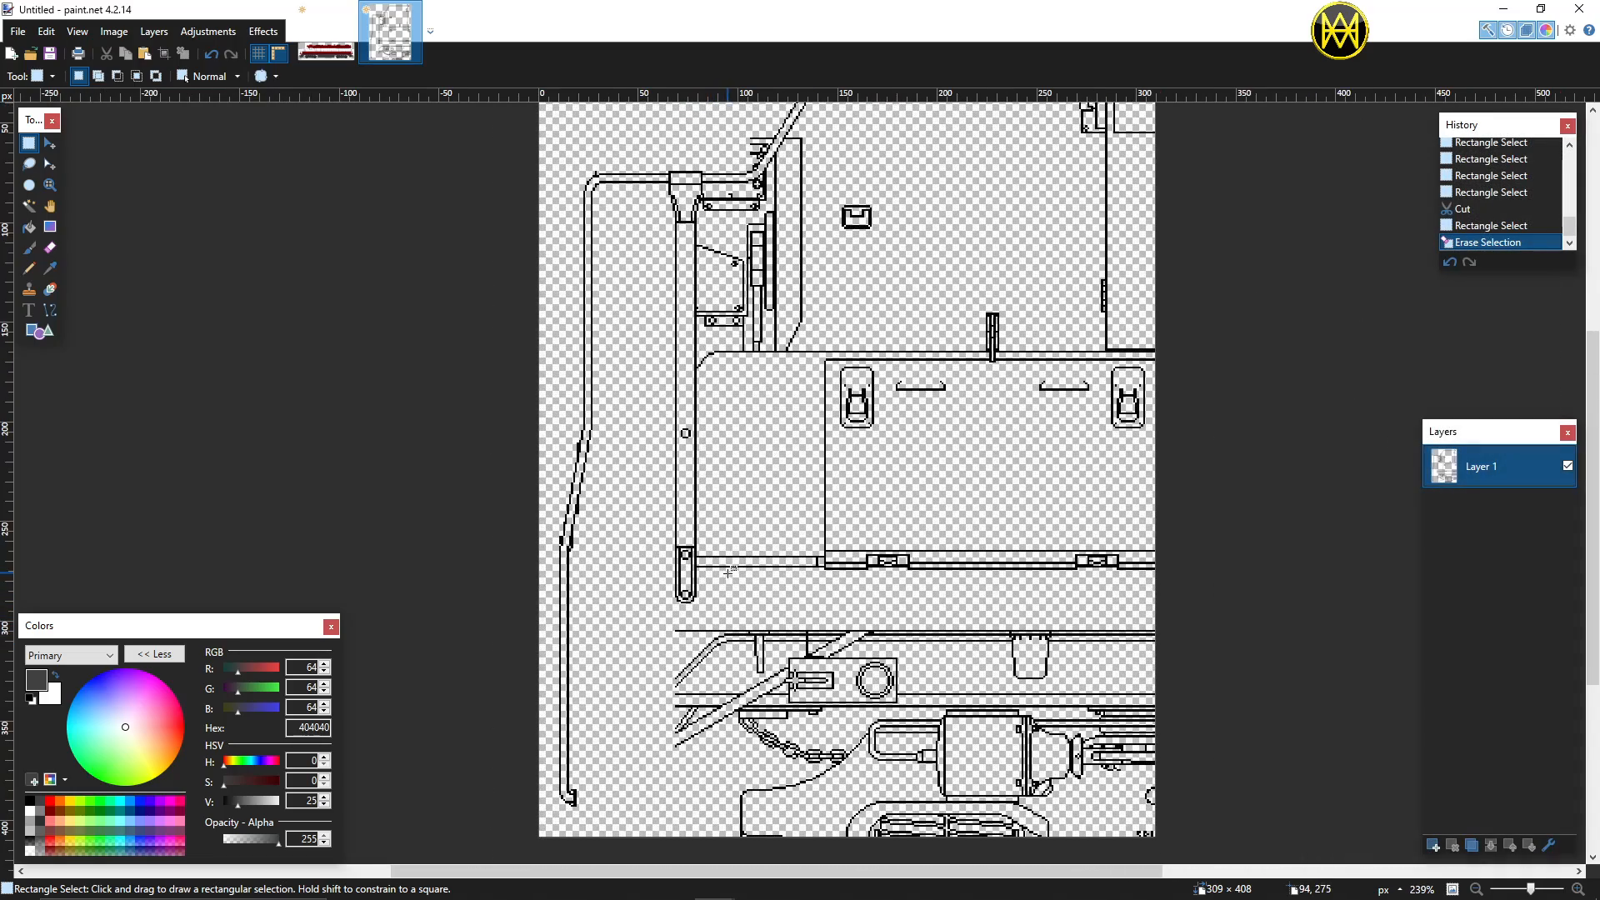
Step: Erase a block of about 132 × 187 px of panel, latch and framework outlines beside the thick vertical post
{"action": "mouse_move", "coordinate": [701, 574]}
{"action": "left_mouse_down"}
{"action": "mouse_move", "coordinate": [762, 392]}
{"action": "mouse_move", "coordinate": [925, 218]}
{"action": "mouse_move", "coordinate": [961, 208]}
{"action": "left_mouse_up"}
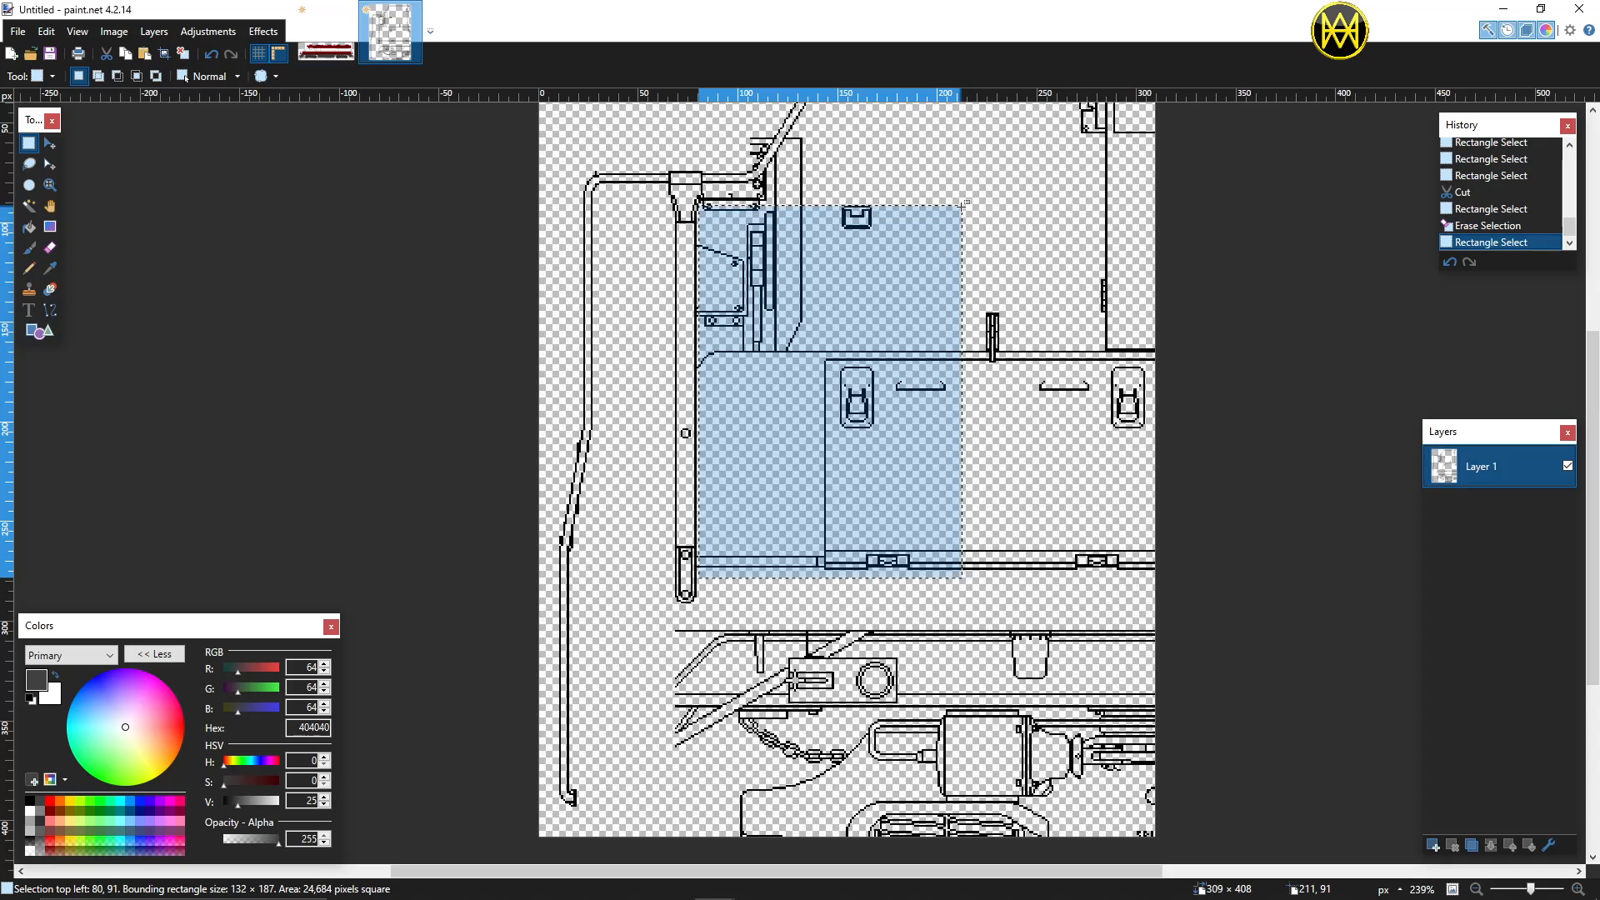
{"action": "key", "text": "Delete"}
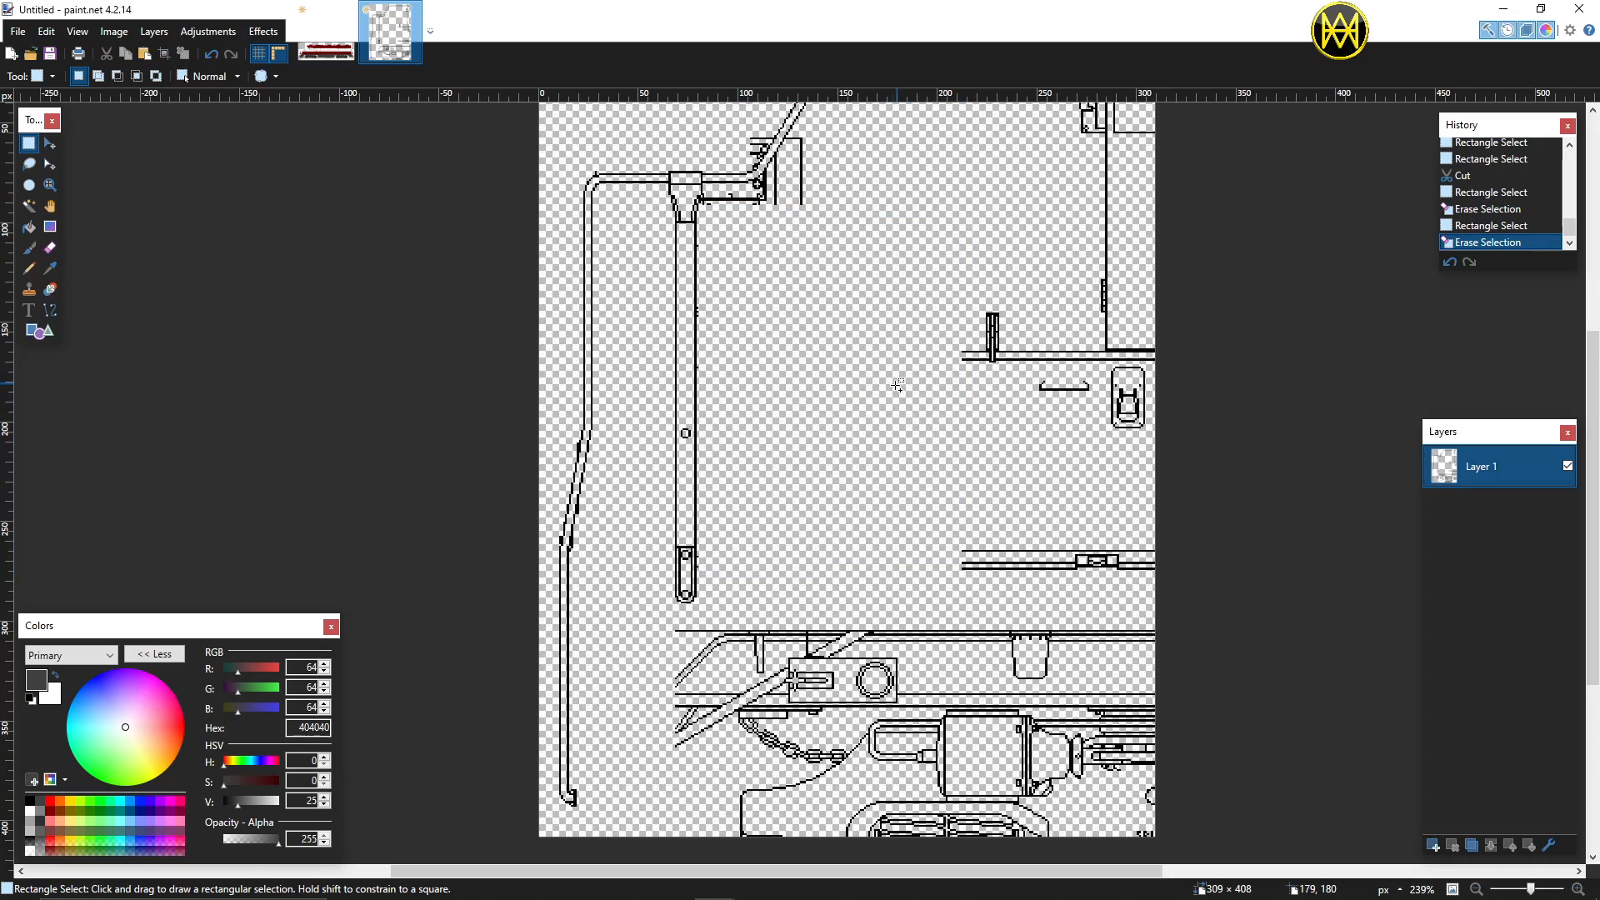
Step: Erase the stray pixels along the thick post's inner edge, using a selection strip extended to about 6 × 170 px
{"action": "scroll", "coordinate": [876, 405], "scroll_direction": "up", "scroll_amount": 3}
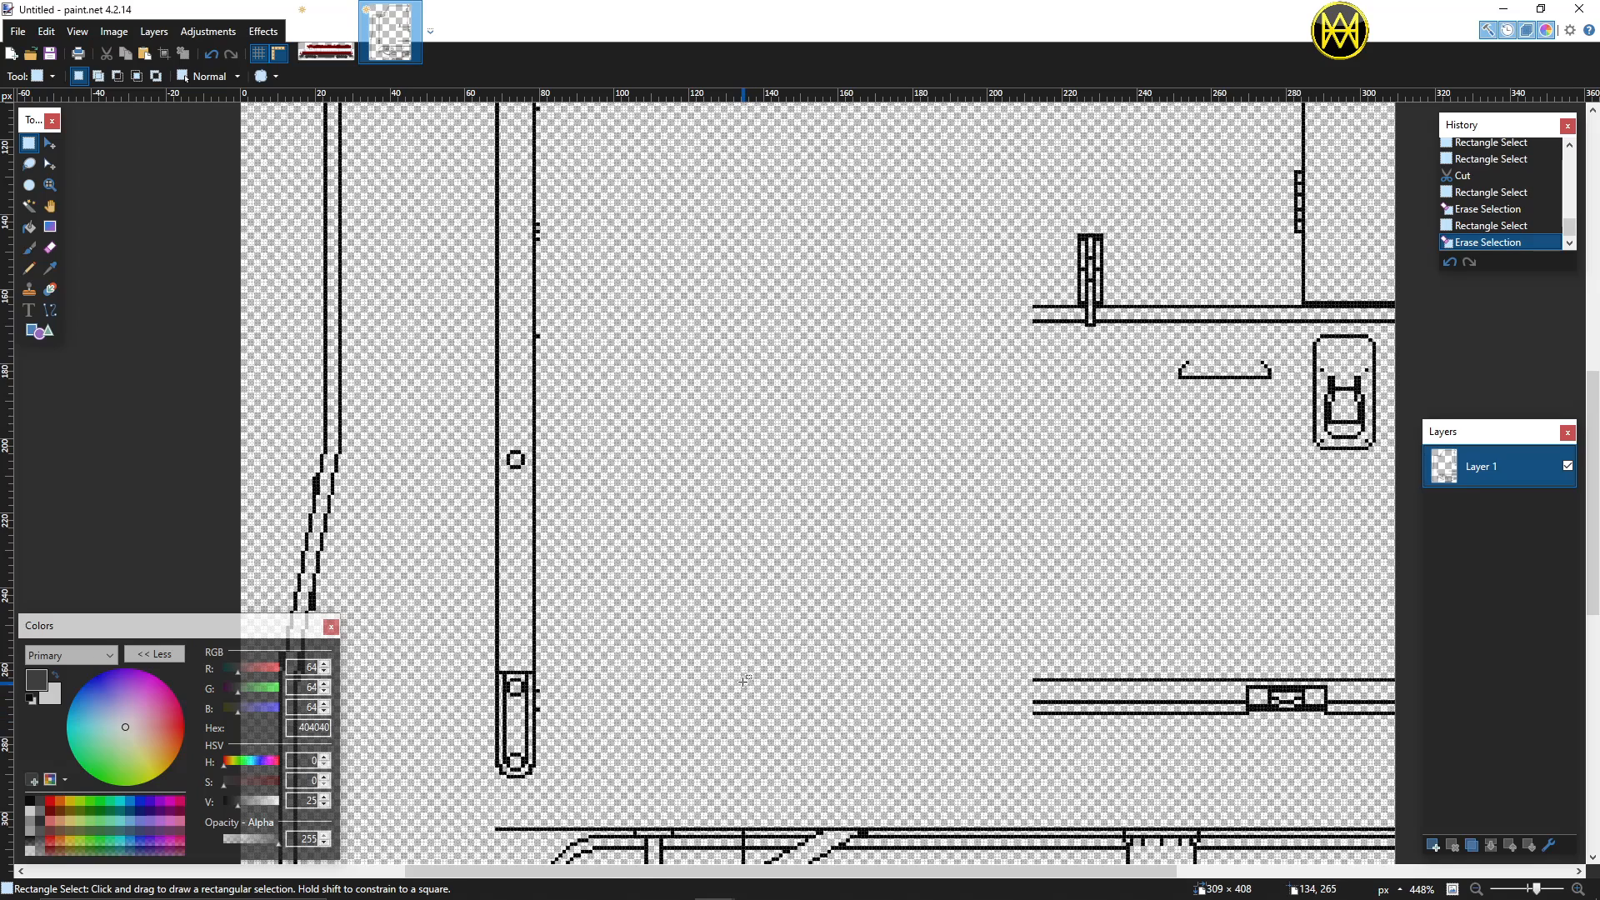
{"action": "scroll", "coordinate": [744, 681], "scroll_direction": "down", "scroll_amount": 1}
{"action": "left_click_drag", "start_coordinate": [546, 631], "coordinate": [541, 106]}
{"action": "scroll", "coordinate": [543, 340], "scroll_direction": "up", "scroll_amount": 2}
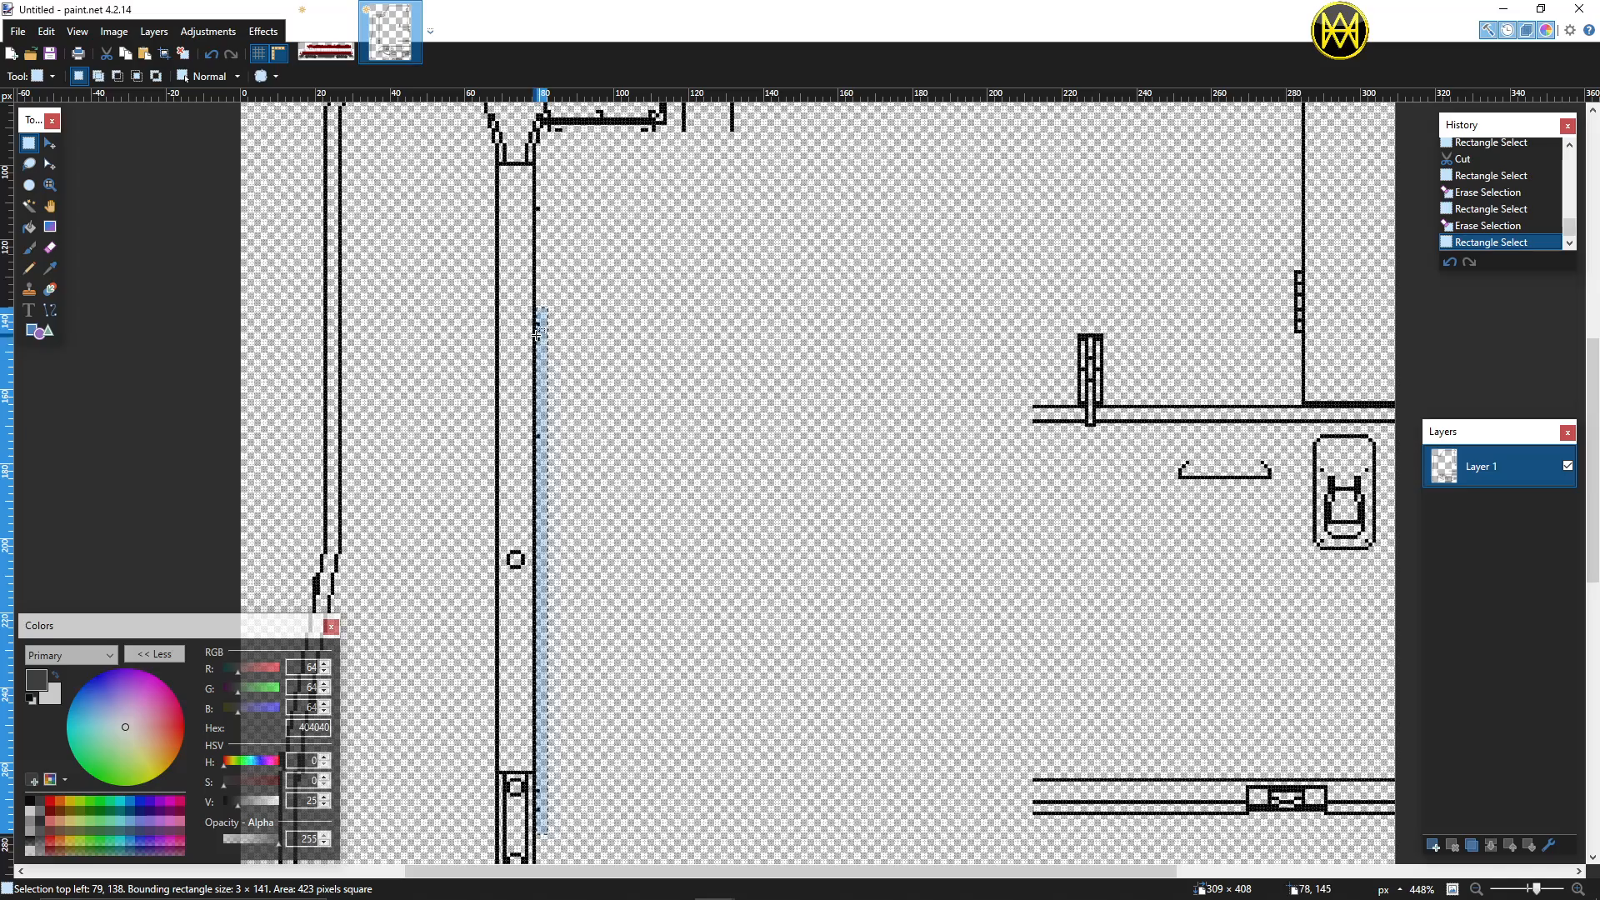
{"action": "left_click", "coordinate": [49, 164]}
{"action": "scroll", "coordinate": [545, 311], "scroll_direction": "up", "scroll_amount": 3}
{"action": "scroll", "coordinate": [545, 311], "scroll_direction": "up", "scroll_amount": 2}
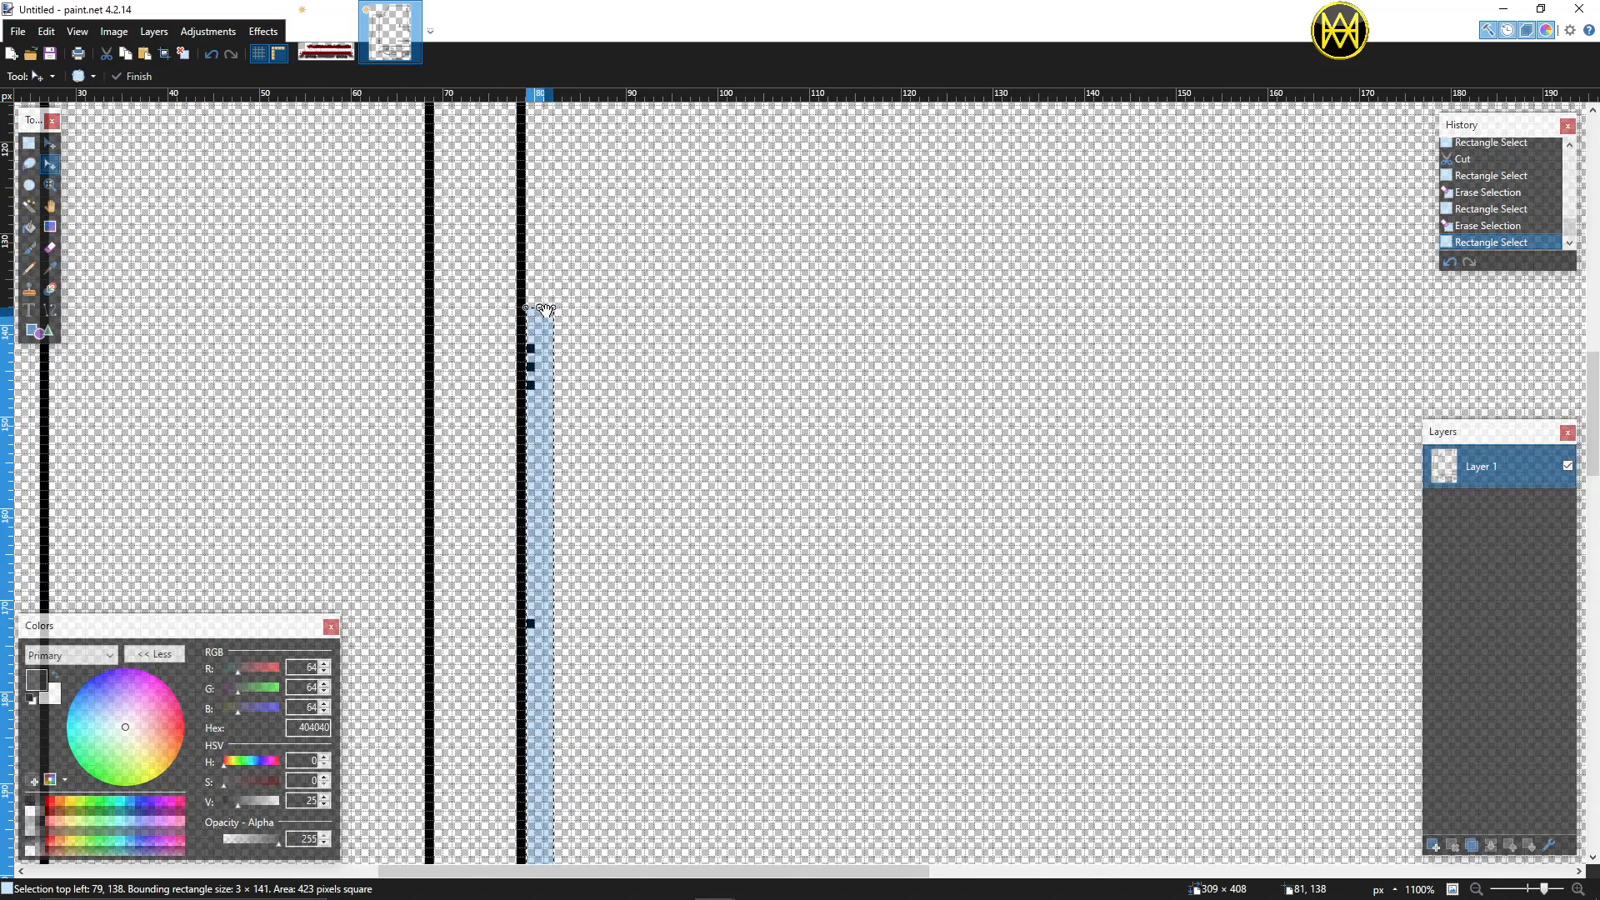
{"action": "left_click_drag", "start_coordinate": [546, 308], "coordinate": [586, 121]}
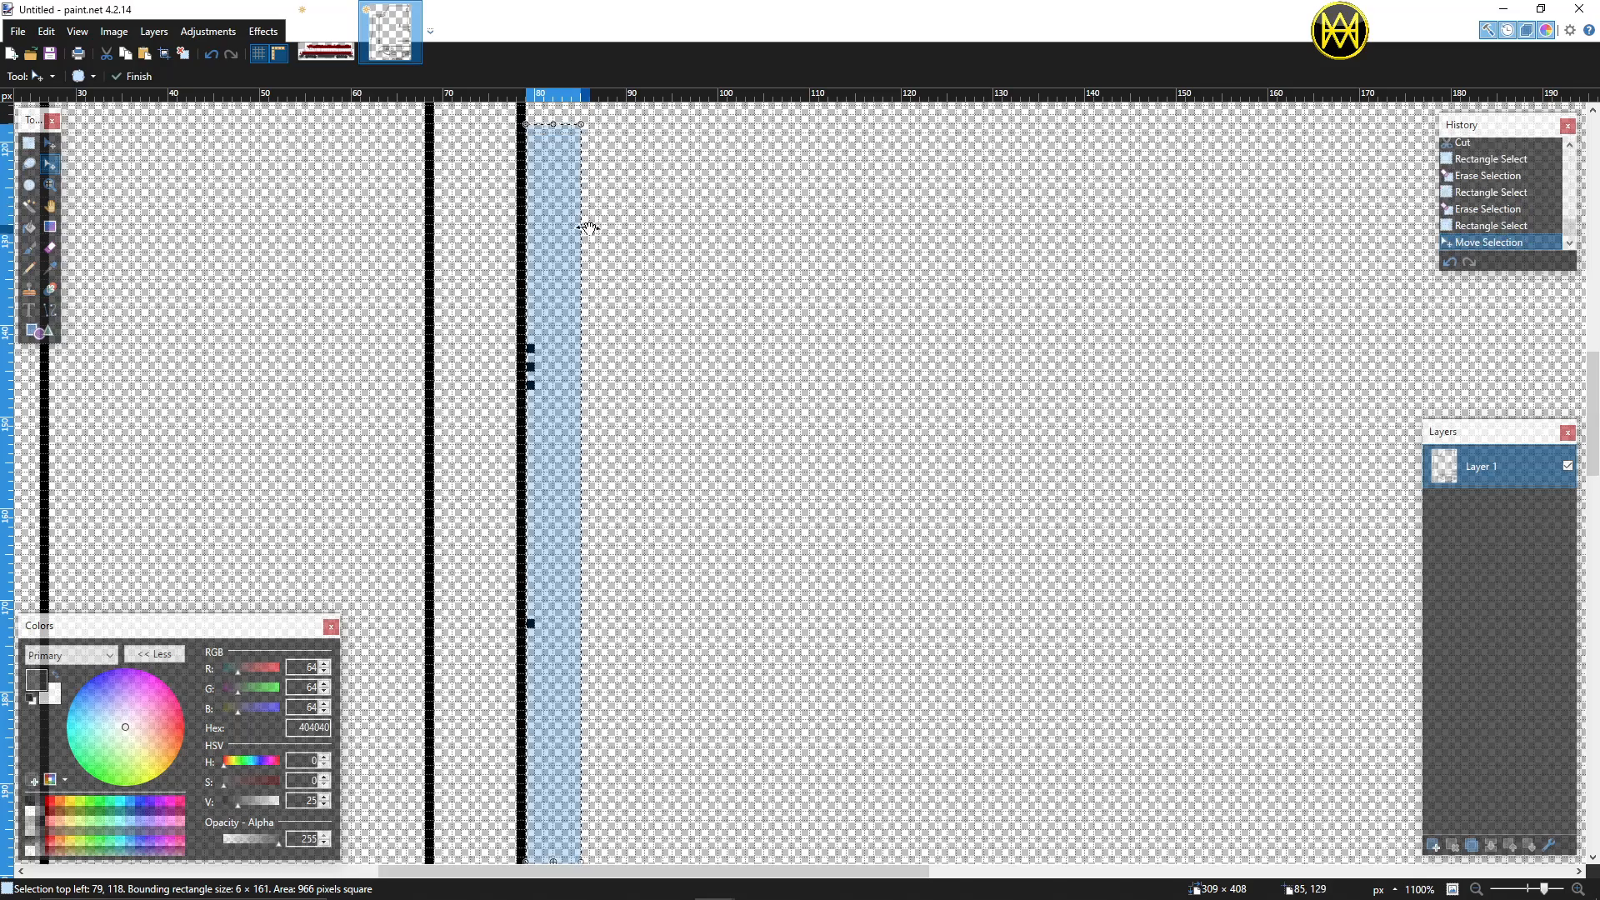
{"action": "scroll", "coordinate": [586, 226], "scroll_direction": "up", "scroll_amount": 2}
{"action": "left_click_drag", "start_coordinate": [582, 329], "coordinate": [591, 234]}
{"action": "scroll", "coordinate": [611, 278], "scroll_direction": "up", "scroll_amount": 3}
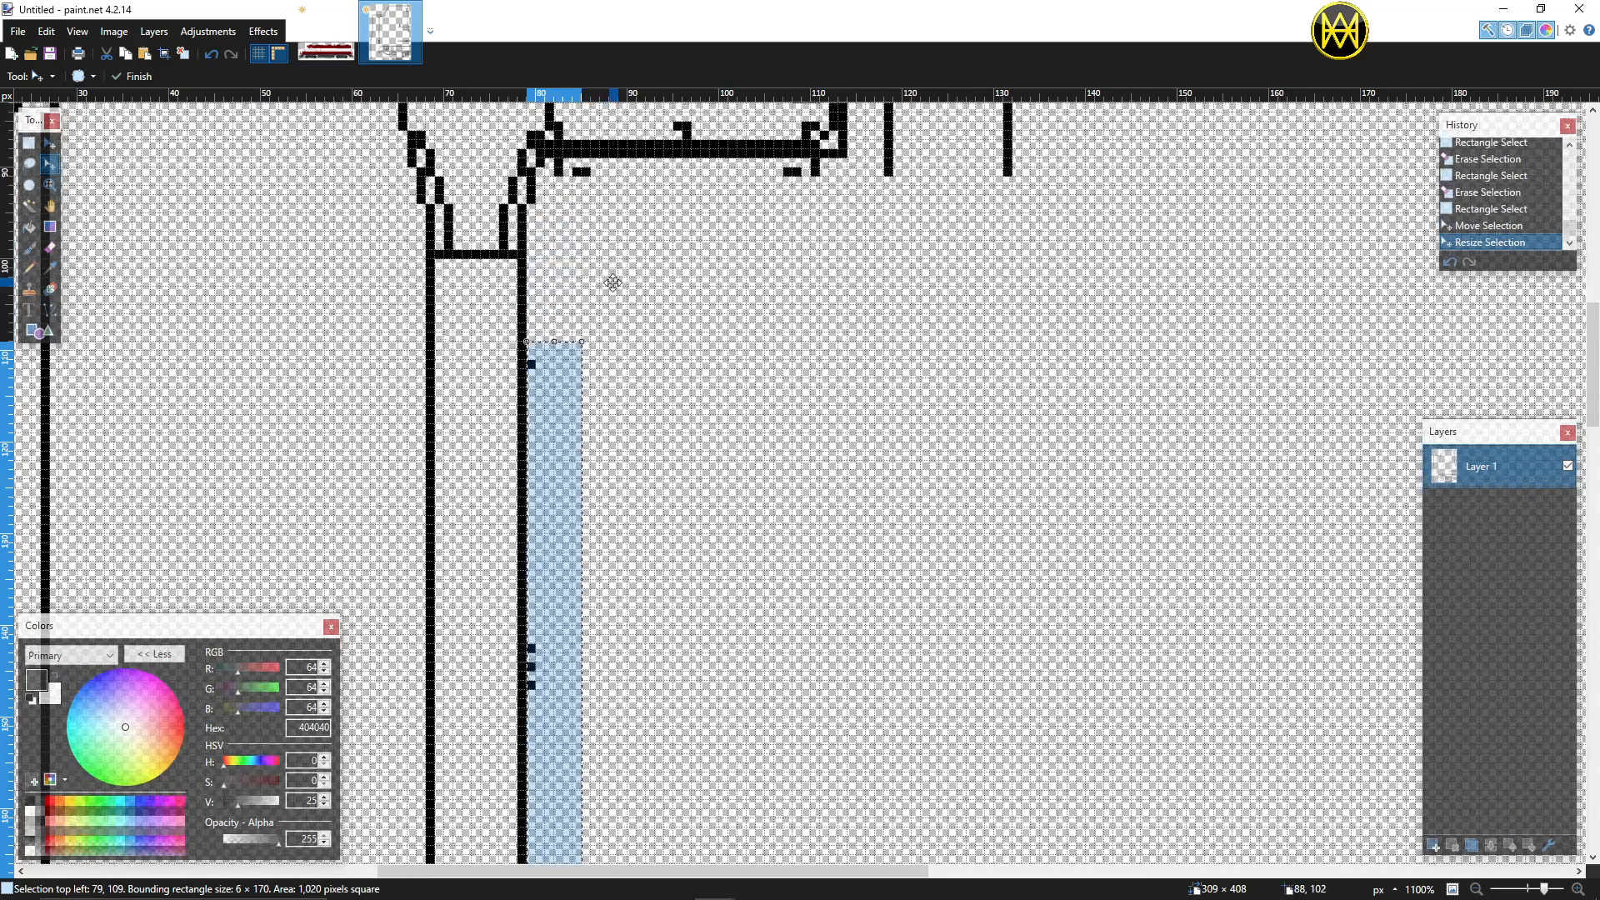
{"action": "key", "text": "Delete"}
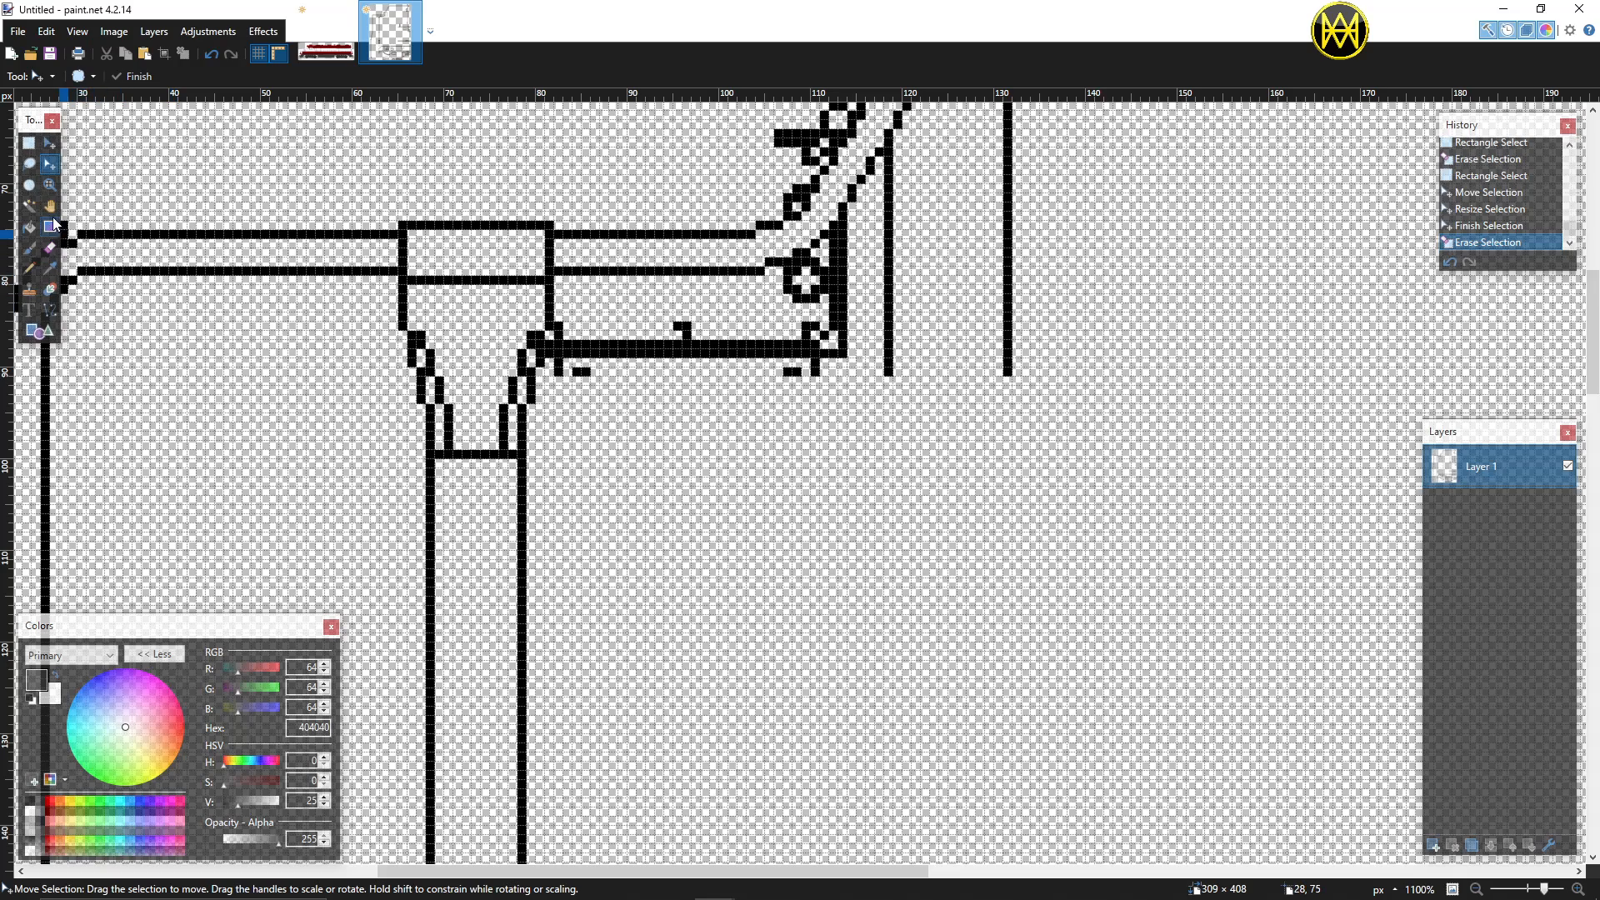
Step: Erase the bracket lines beneath the horizontal handrail beside the post clamp, including a strip of about 57 × 8 px
{"action": "left_click", "coordinate": [29, 142]}
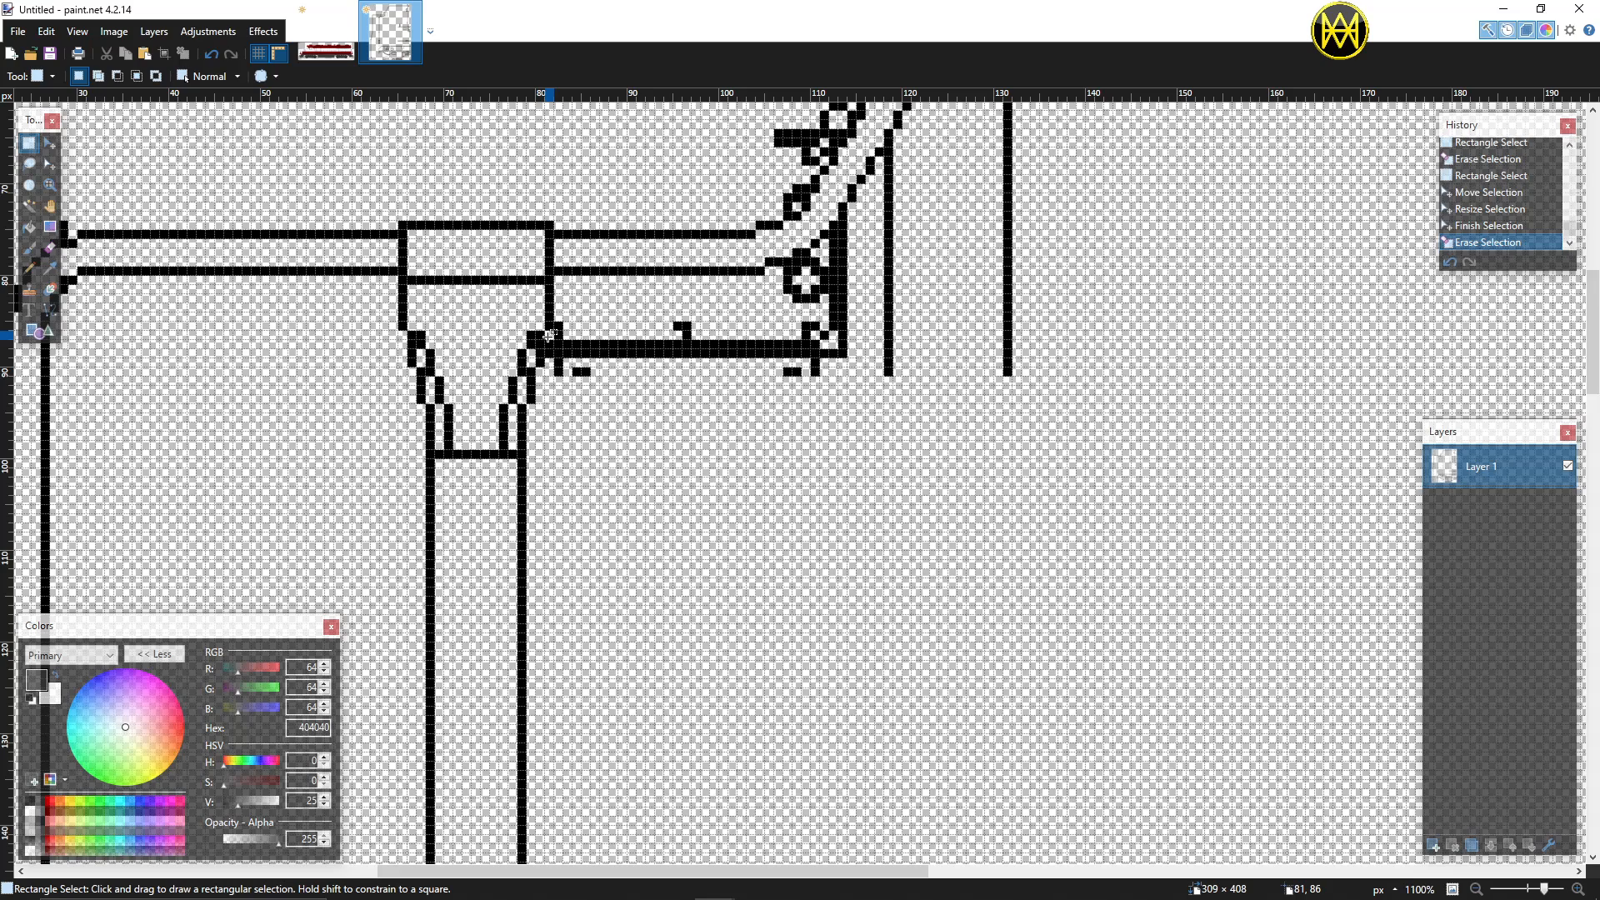
{"action": "mouse_move", "coordinate": [548, 334]}
{"action": "left_mouse_down"}
{"action": "mouse_move", "coordinate": [621, 379]}
{"action": "mouse_move", "coordinate": [887, 421]}
{"action": "left_mouse_up"}
{"action": "key", "text": "Delete"}
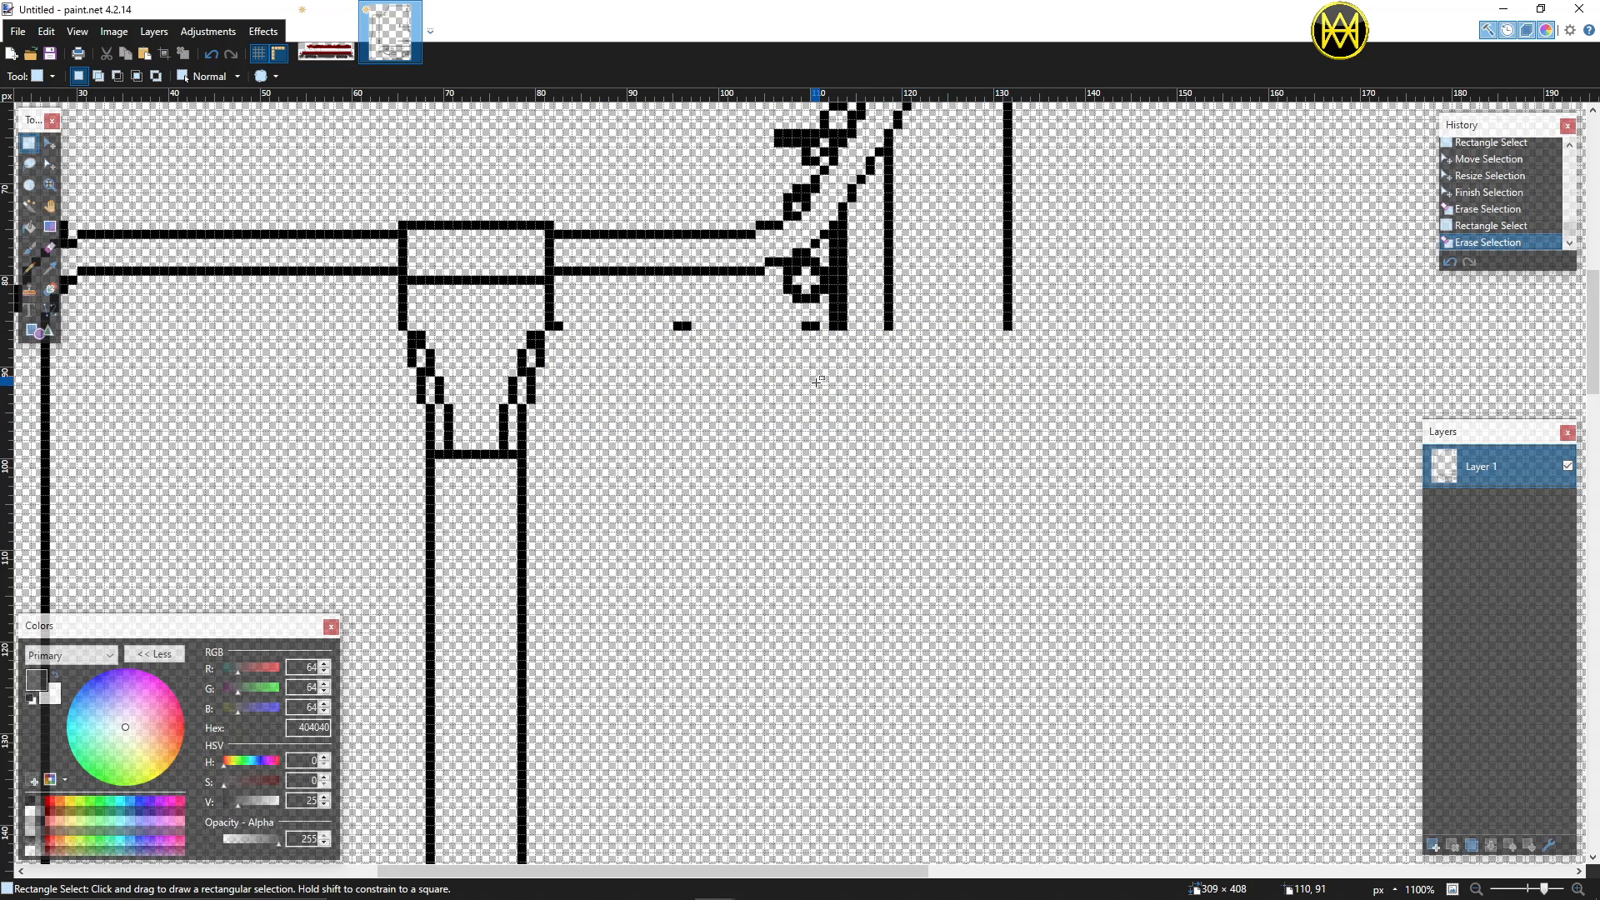
{"action": "mouse_move", "coordinate": [554, 304]}
{"action": "left_mouse_down"}
{"action": "mouse_move", "coordinate": [675, 350]}
{"action": "mouse_move", "coordinate": [1078, 377]}
{"action": "left_mouse_up"}
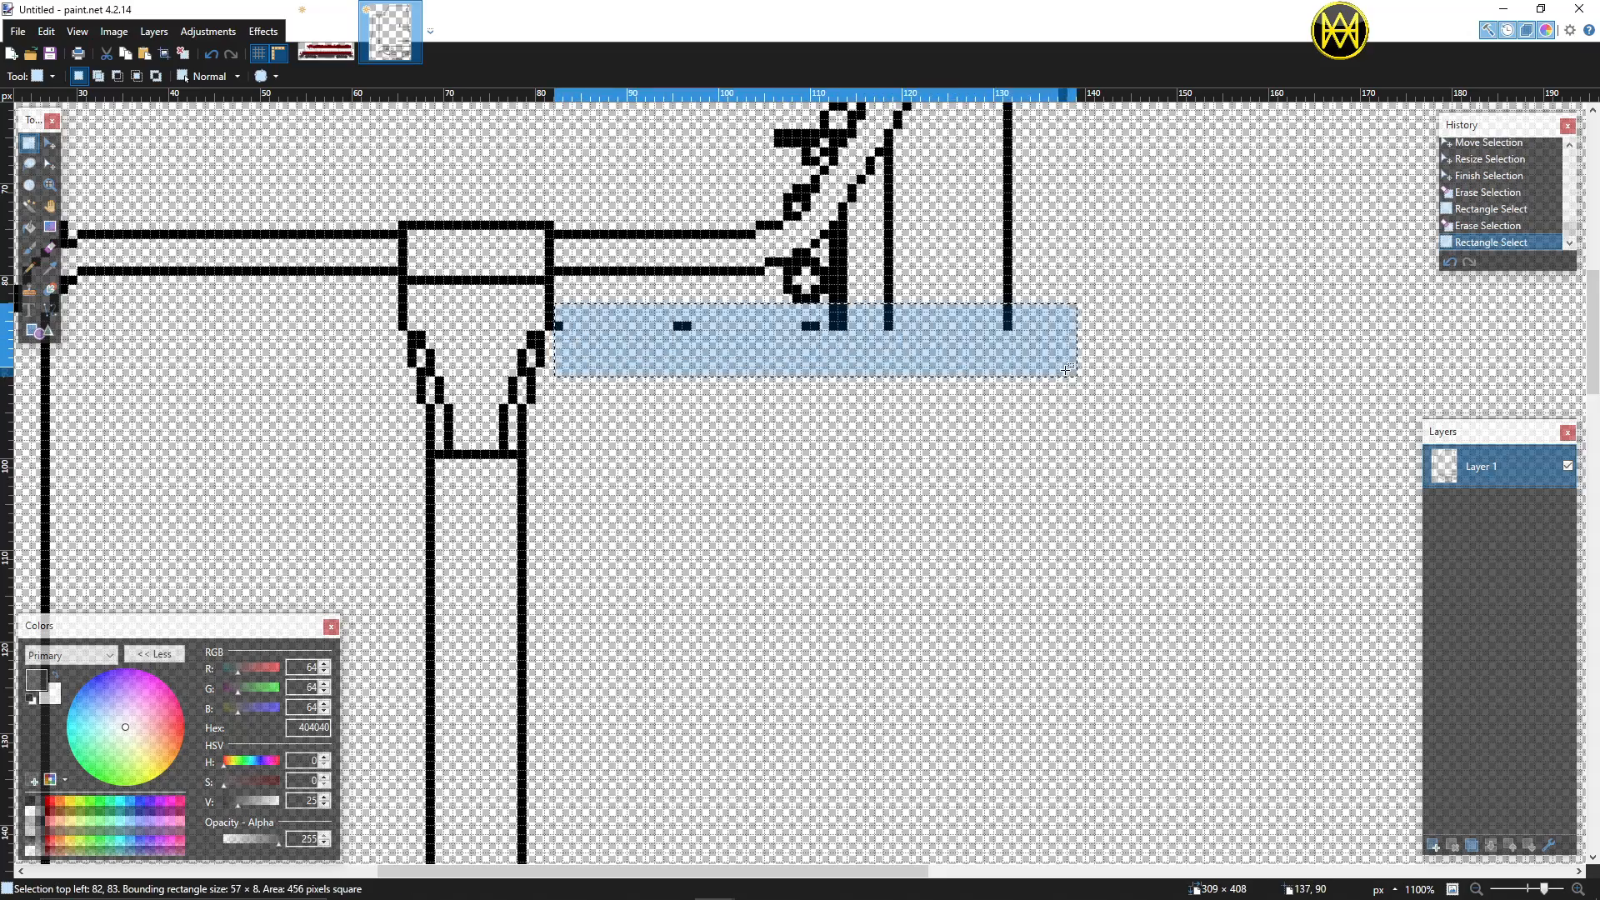
{"action": "key", "text": "Delete"}
Step: Erase the stray pixel on top of the thin handrail's rounded corner, using a selection of about 2 × 3 px
{"action": "scroll", "coordinate": [542, 367], "scroll_direction": "down", "scroll_amount": 4}
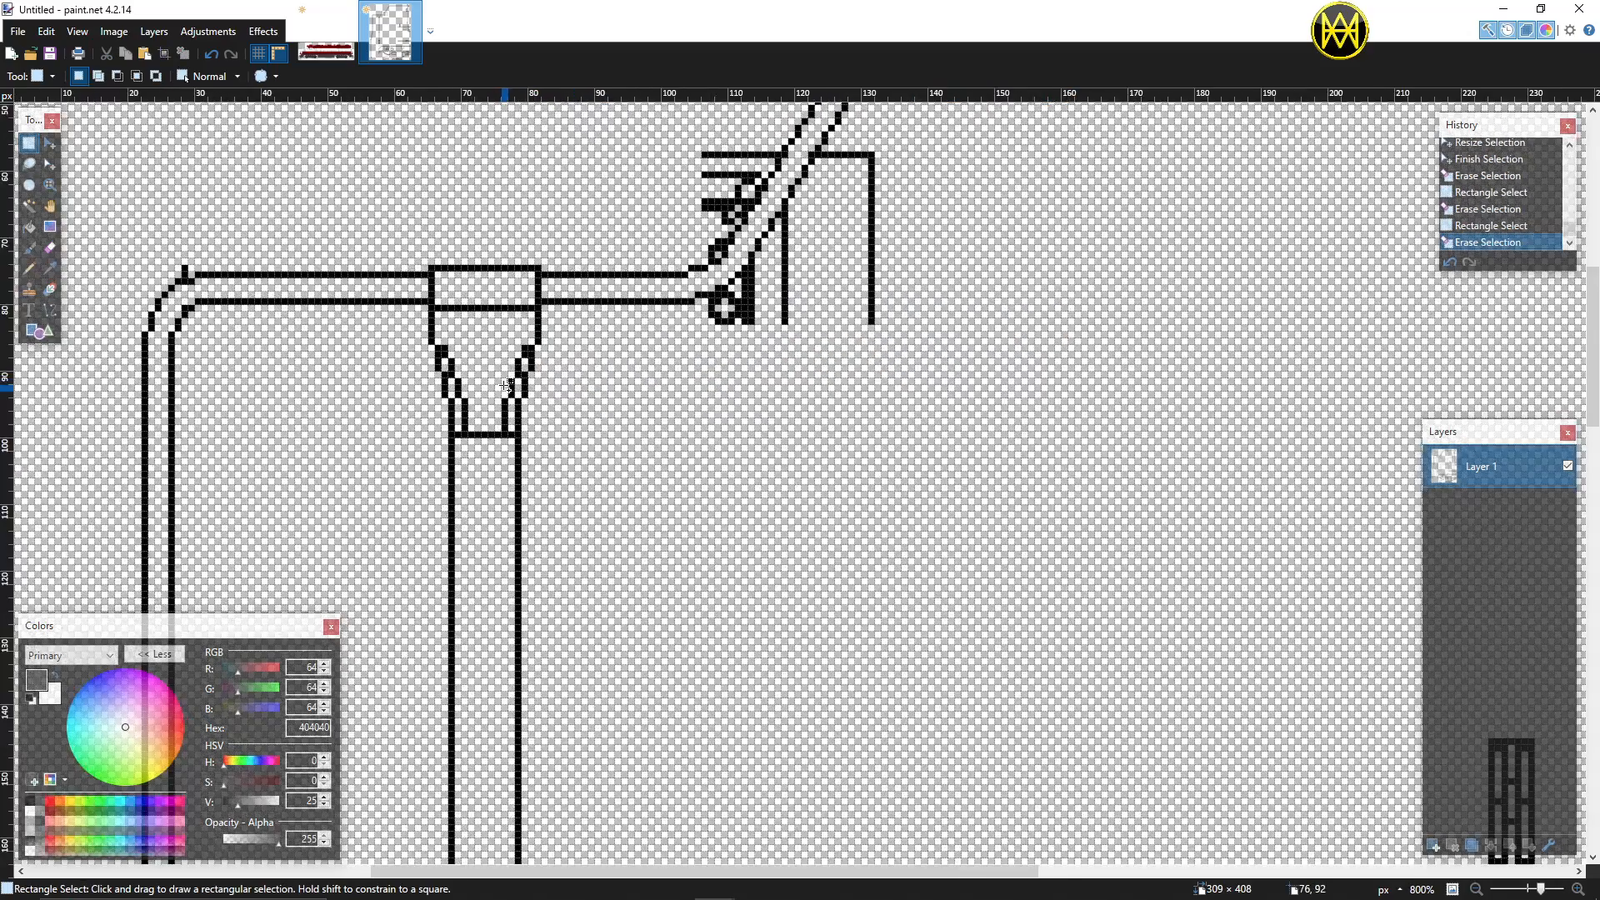
{"action": "scroll", "coordinate": [544, 361], "scroll_direction": "up", "scroll_amount": 3}
{"action": "scroll", "coordinate": [544, 361], "scroll_direction": "down", "scroll_amount": 1}
{"action": "scroll", "coordinate": [317, 354], "scroll_direction": "left", "scroll_amount": 3}
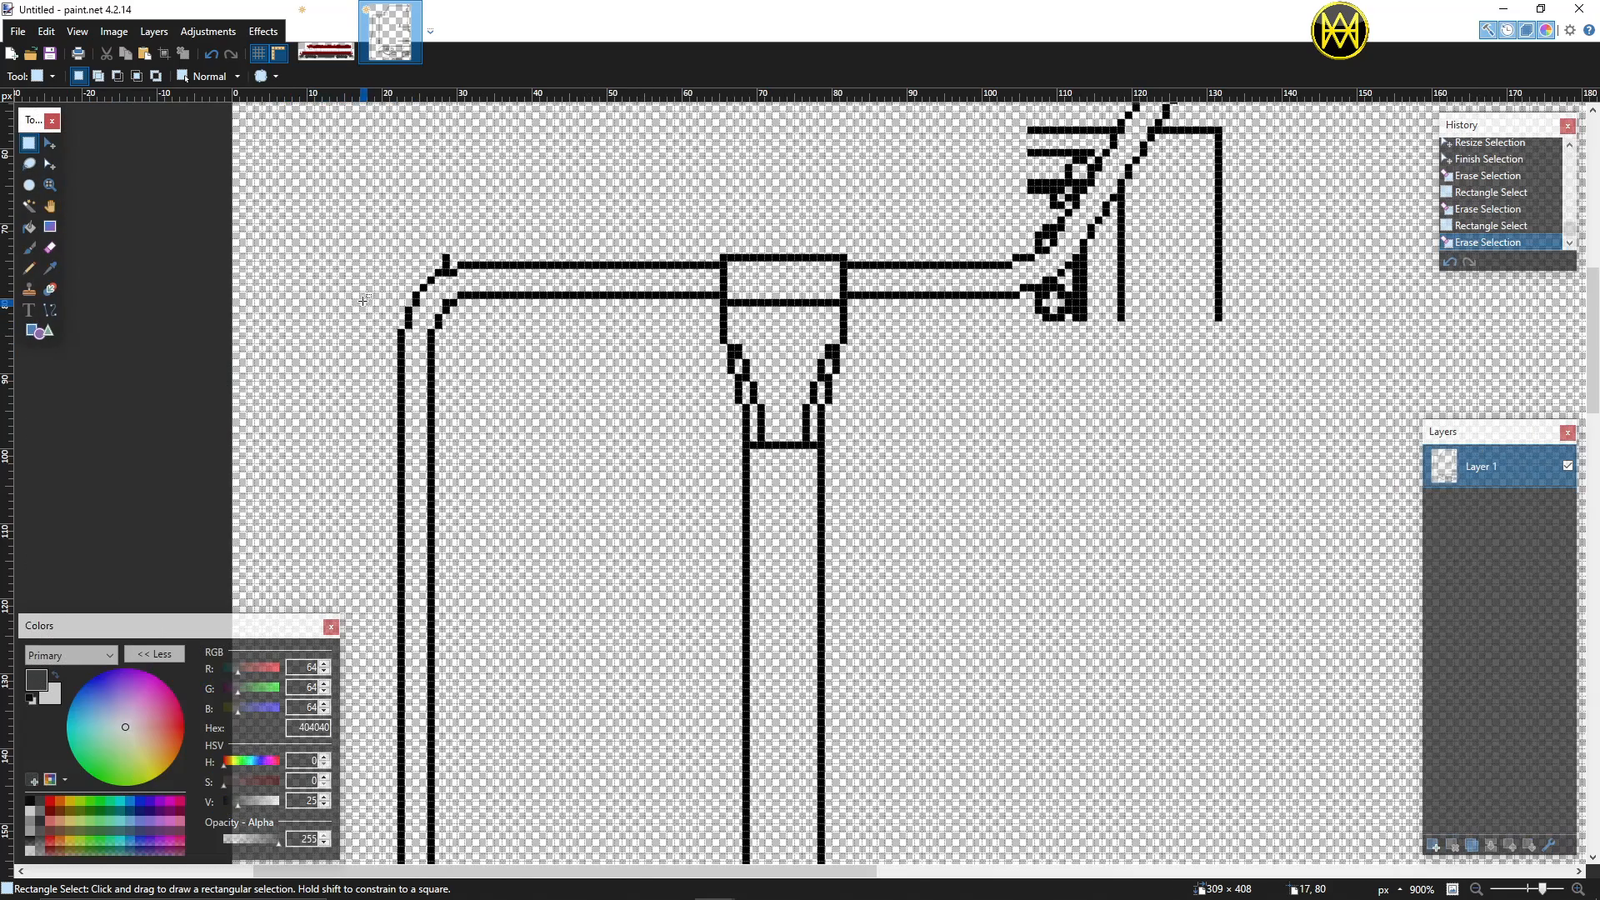
{"action": "left_click_drag", "start_coordinate": [439, 253], "coordinate": [451, 265]}
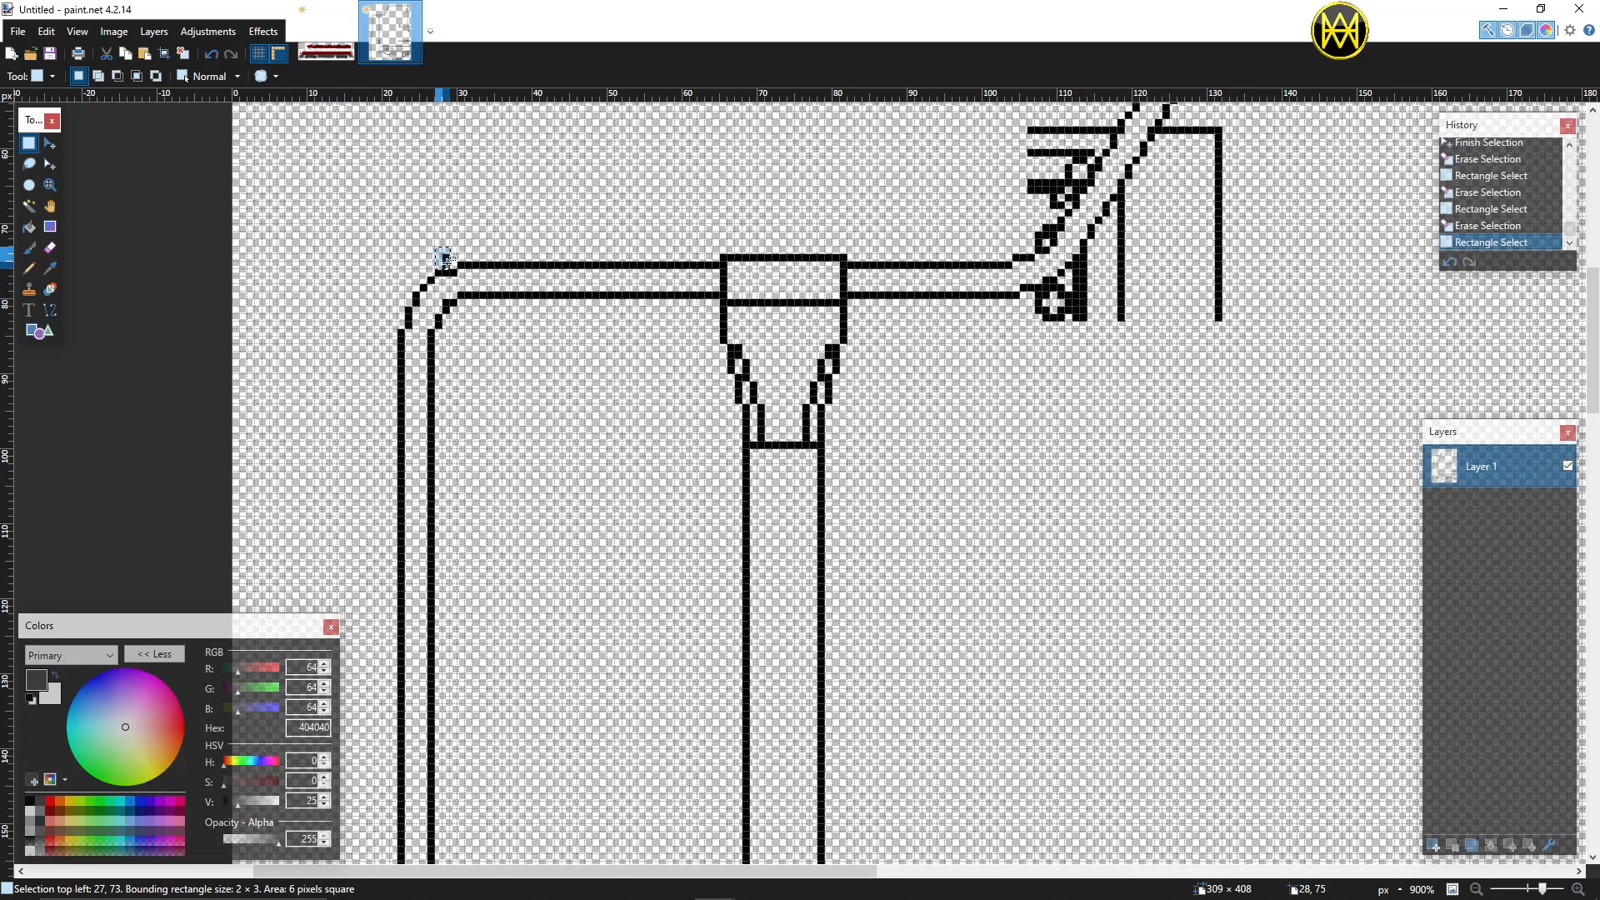
{"action": "key", "text": "Delete"}
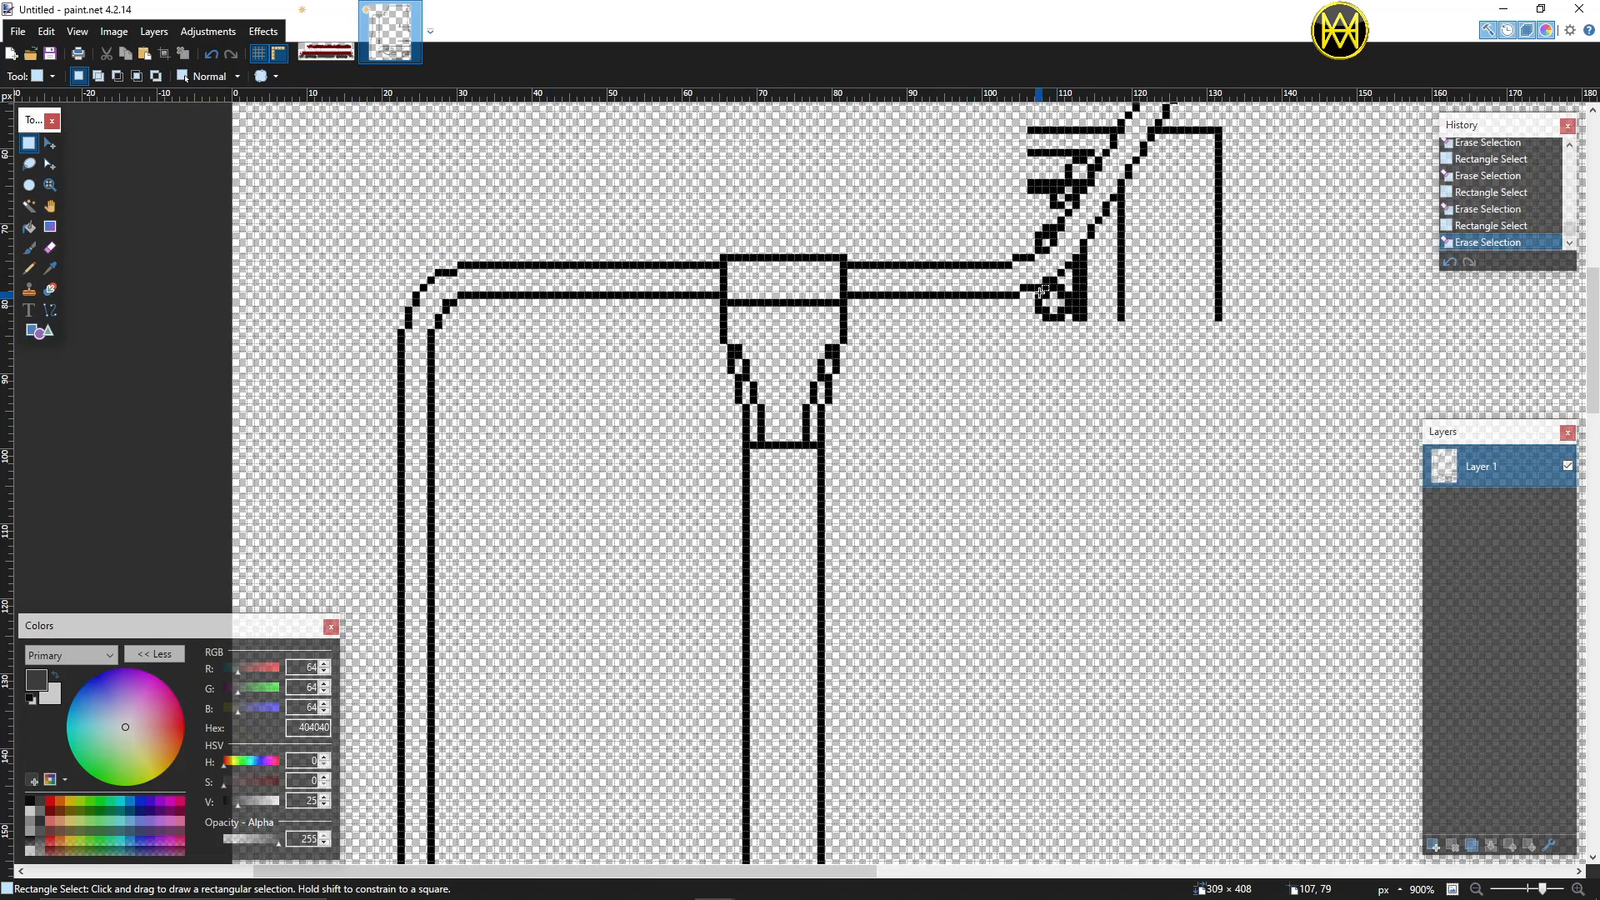
Step: Erase the bracket remnants beneath the handrail's upward bend and fill the gap in its lower outline with the Pencil
{"action": "left_click_drag", "start_coordinate": [1037, 291], "coordinate": [1277, 341]}
{"action": "key", "text": "Delete"}
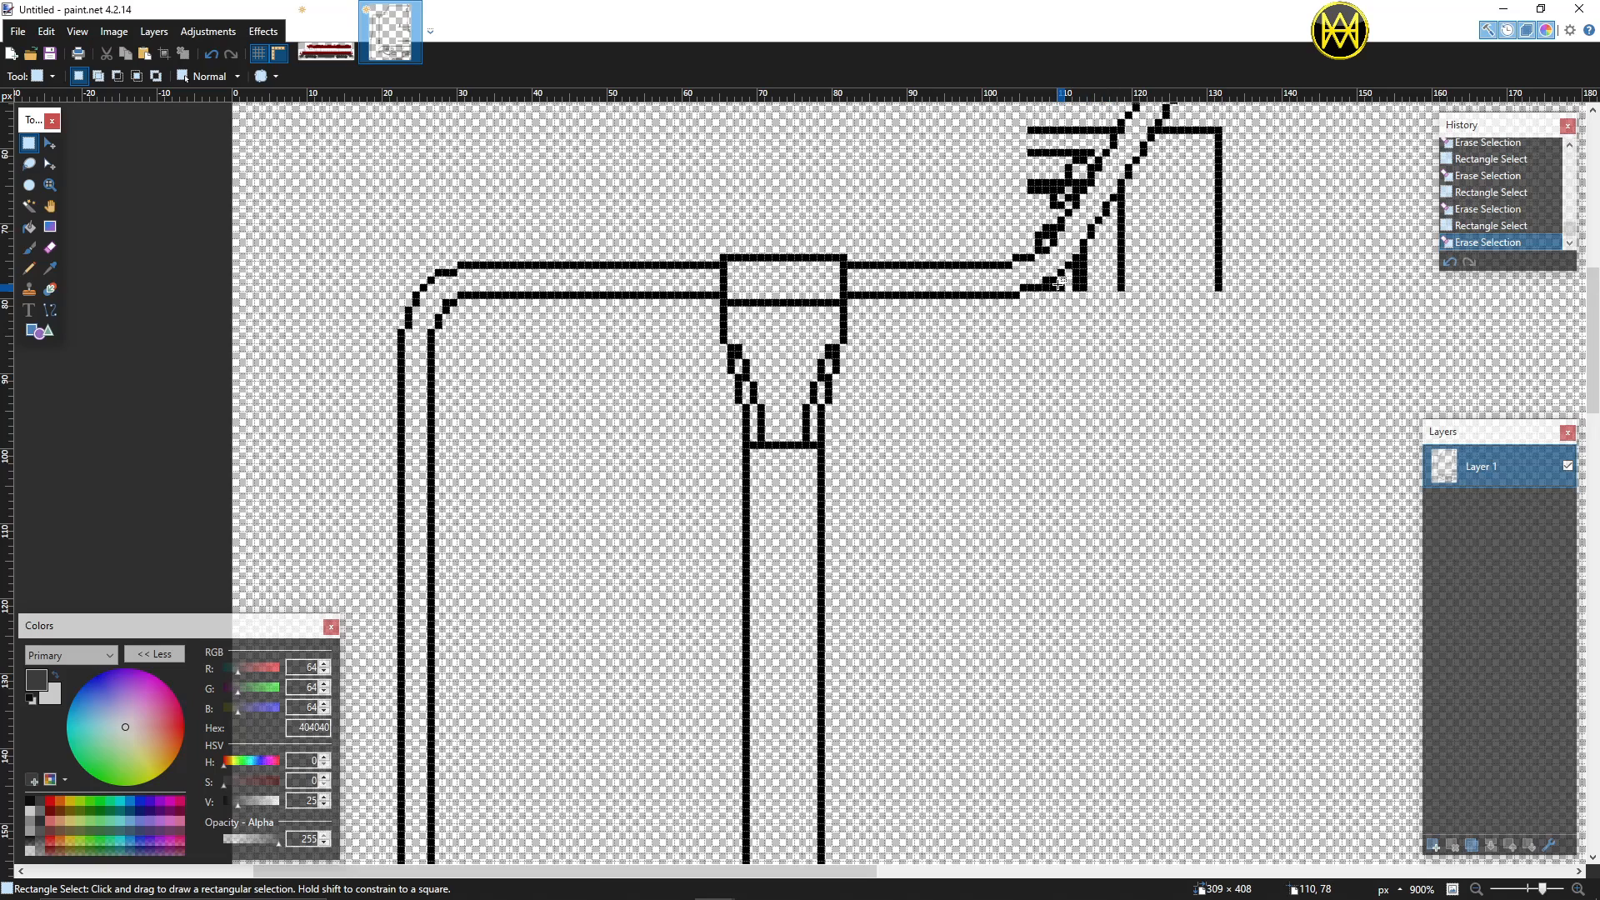
{"action": "left_click_drag", "start_coordinate": [1052, 285], "coordinate": [1232, 303]}
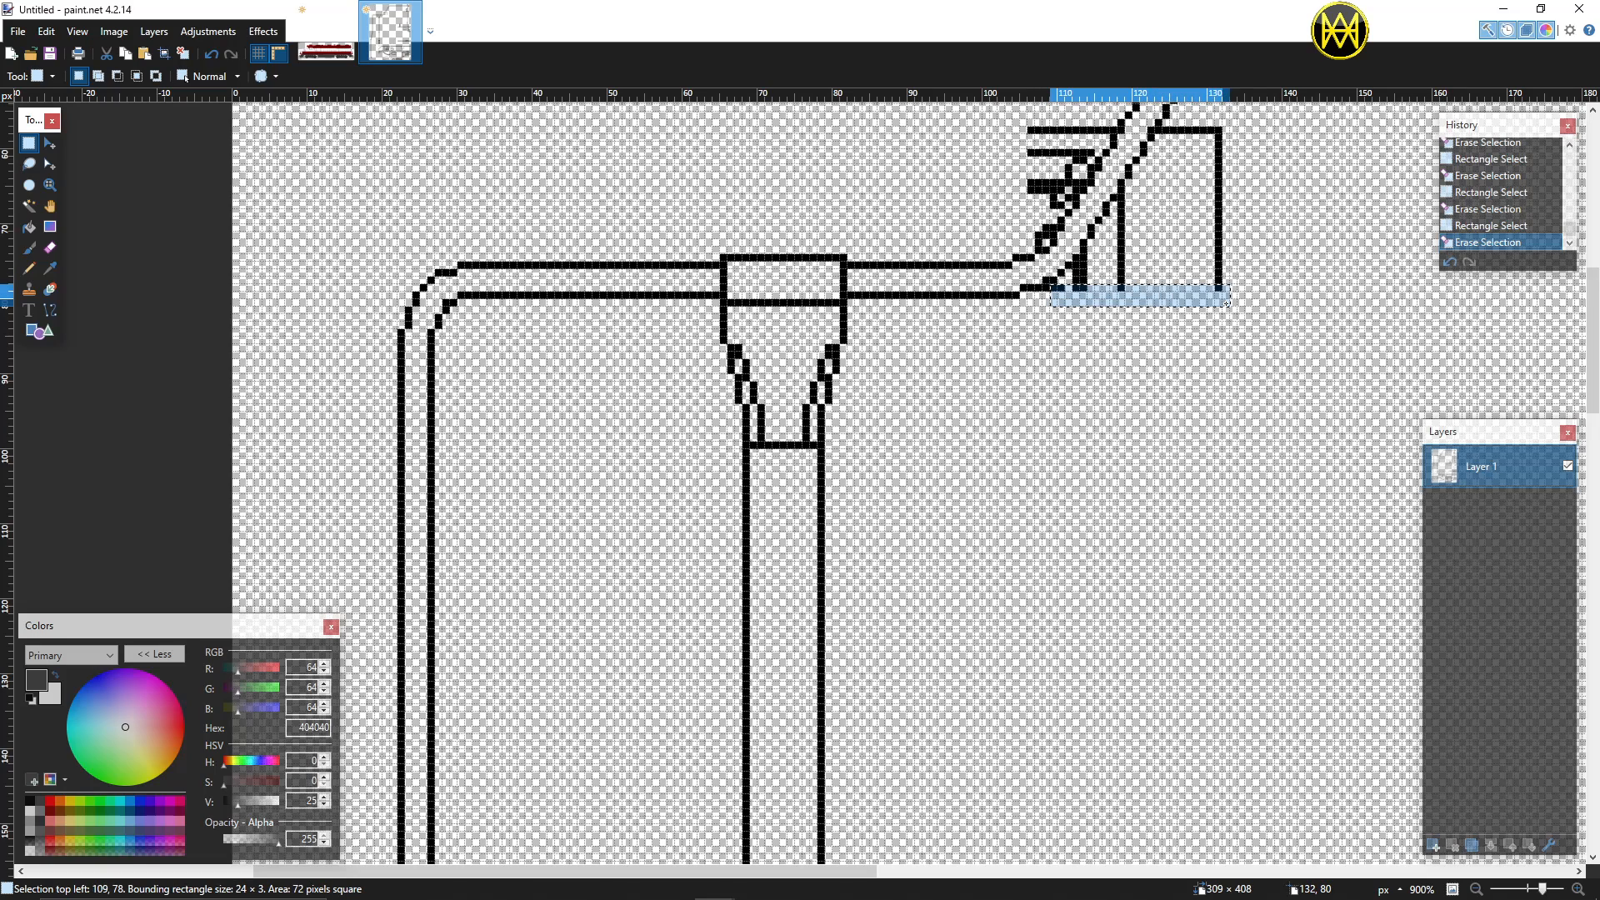
{"action": "key", "text": "Delete"}
{"action": "left_click_drag", "start_coordinate": [1069, 262], "coordinate": [1284, 306]}
{"action": "key", "text": "Delete"}
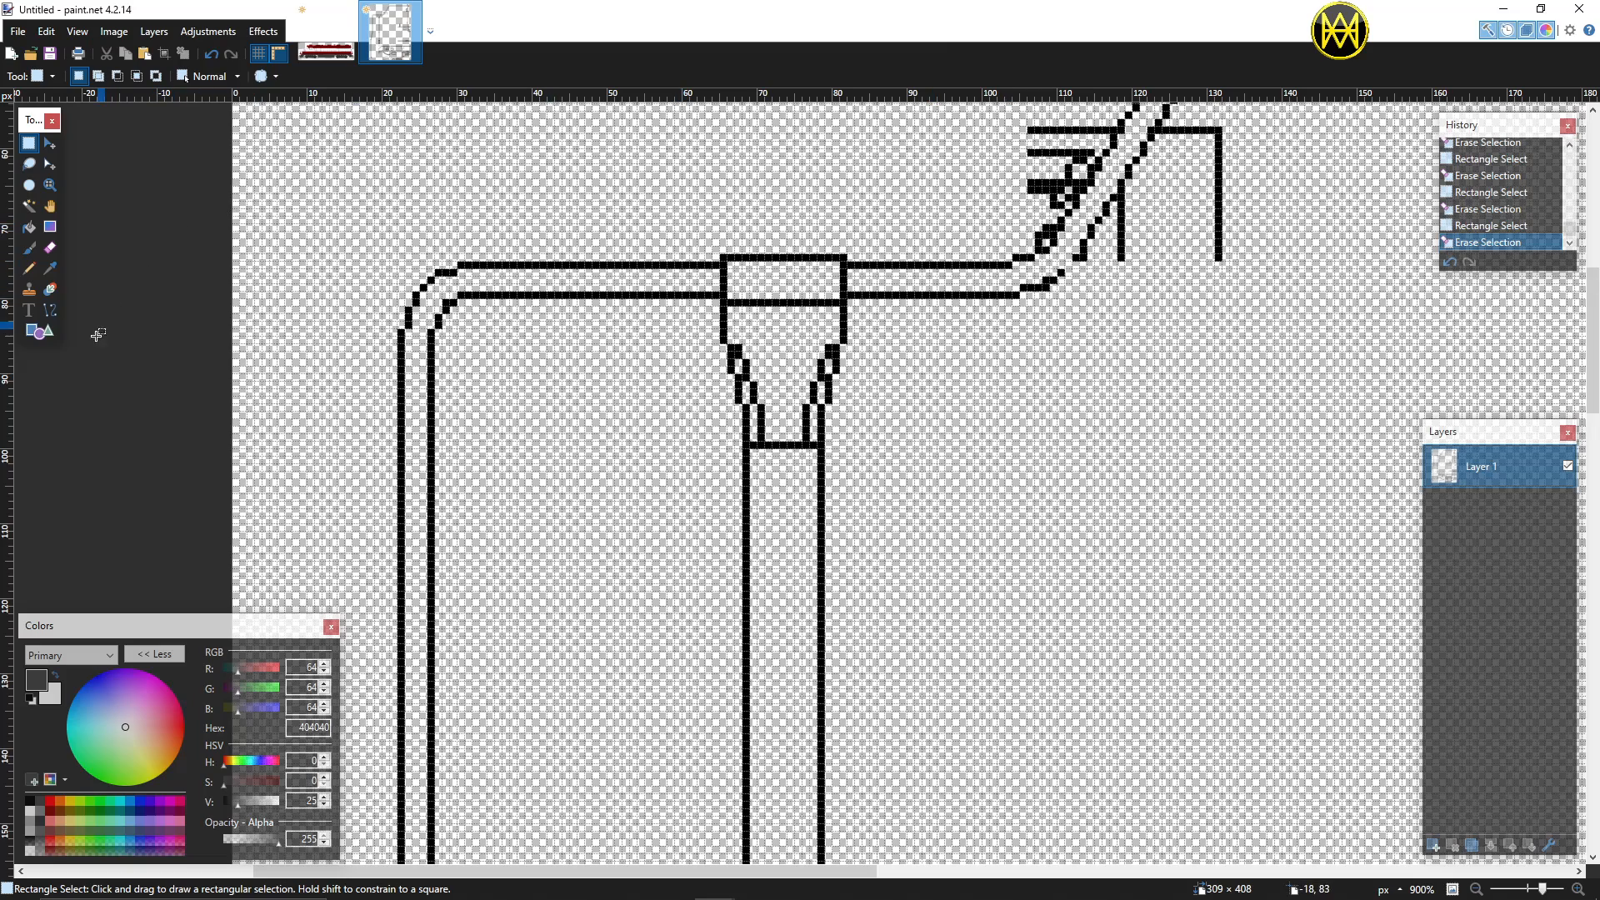
{"action": "left_click", "coordinate": [29, 269]}
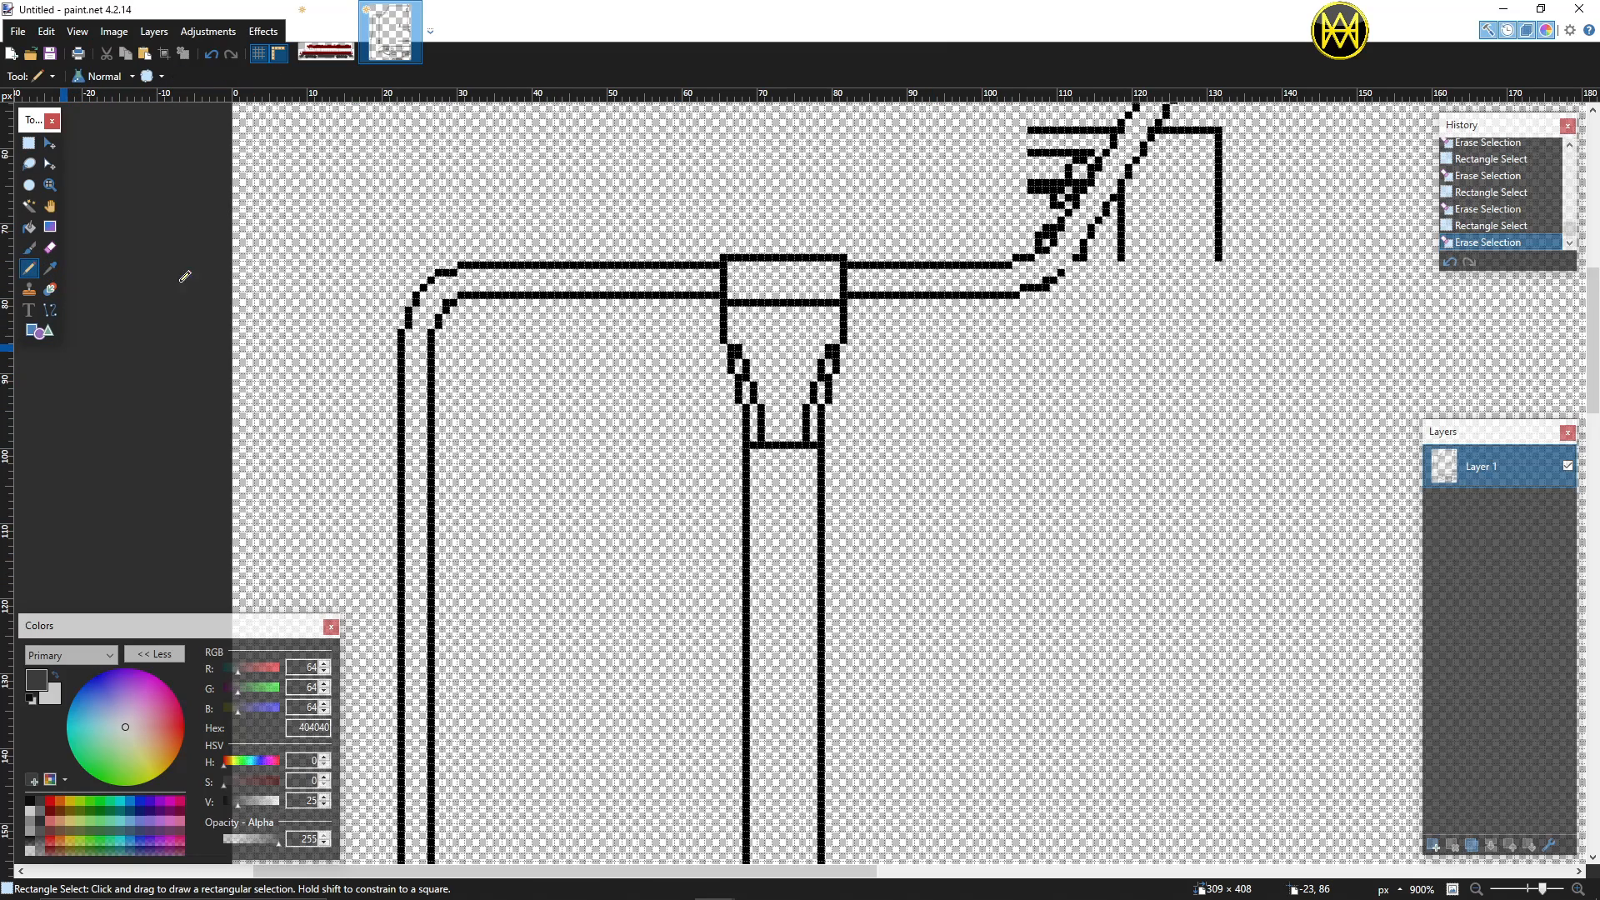
{"action": "left_click", "coordinate": [1073, 264]}
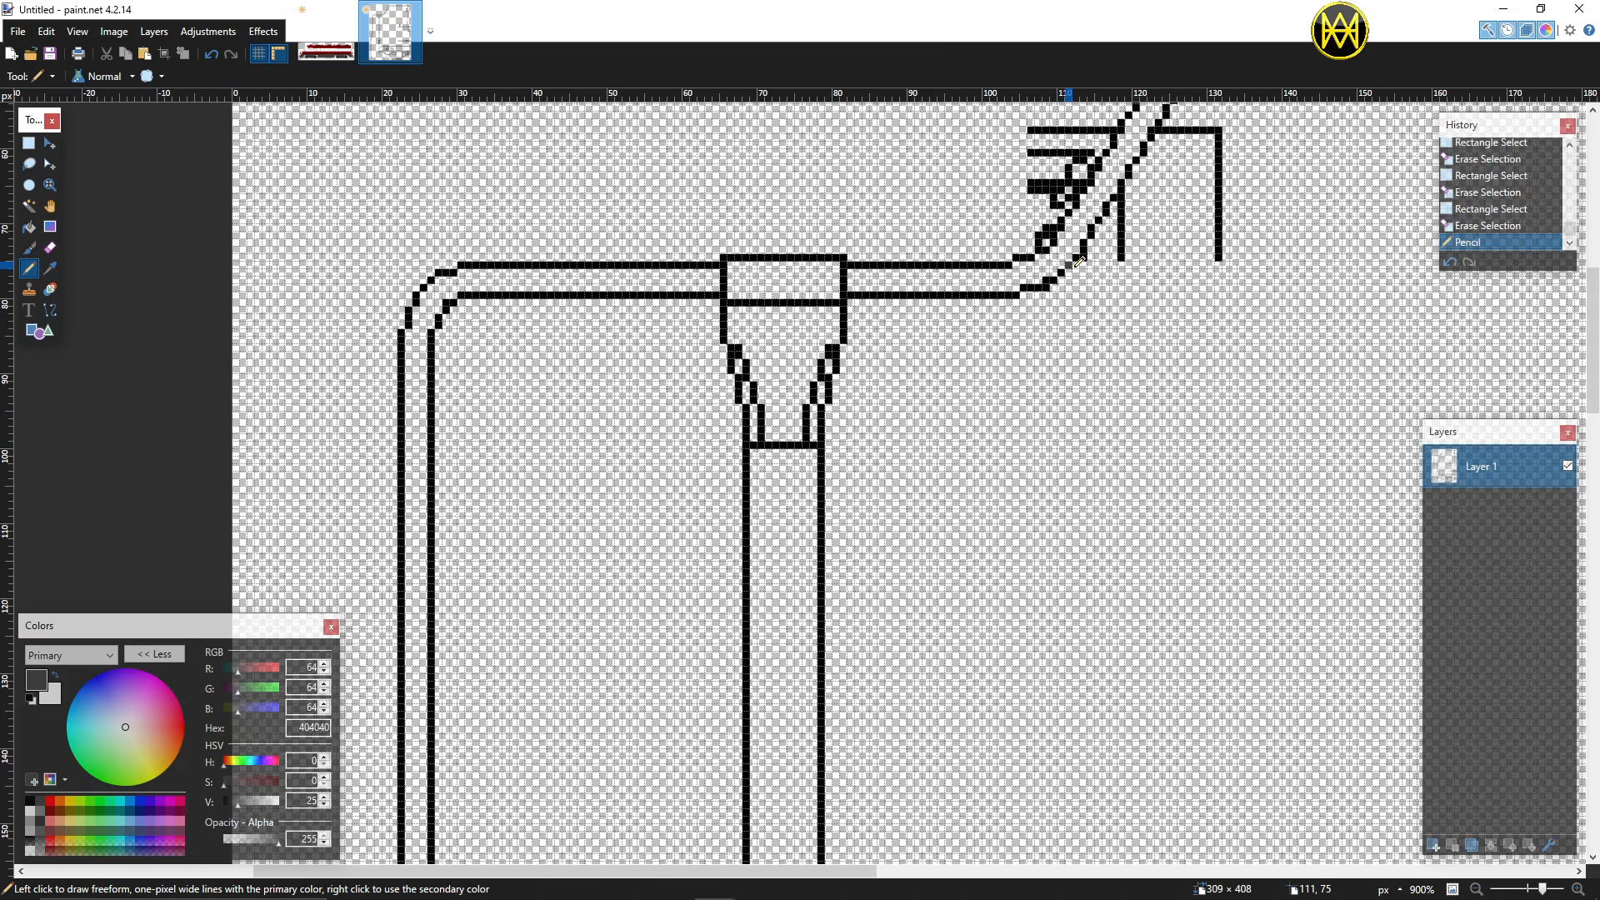
Step: Erase the vertical and horizontal panel lines on the underside of the sloping handrail section, down to the handrail's own outline
{"action": "left_click", "coordinate": [28, 142]}
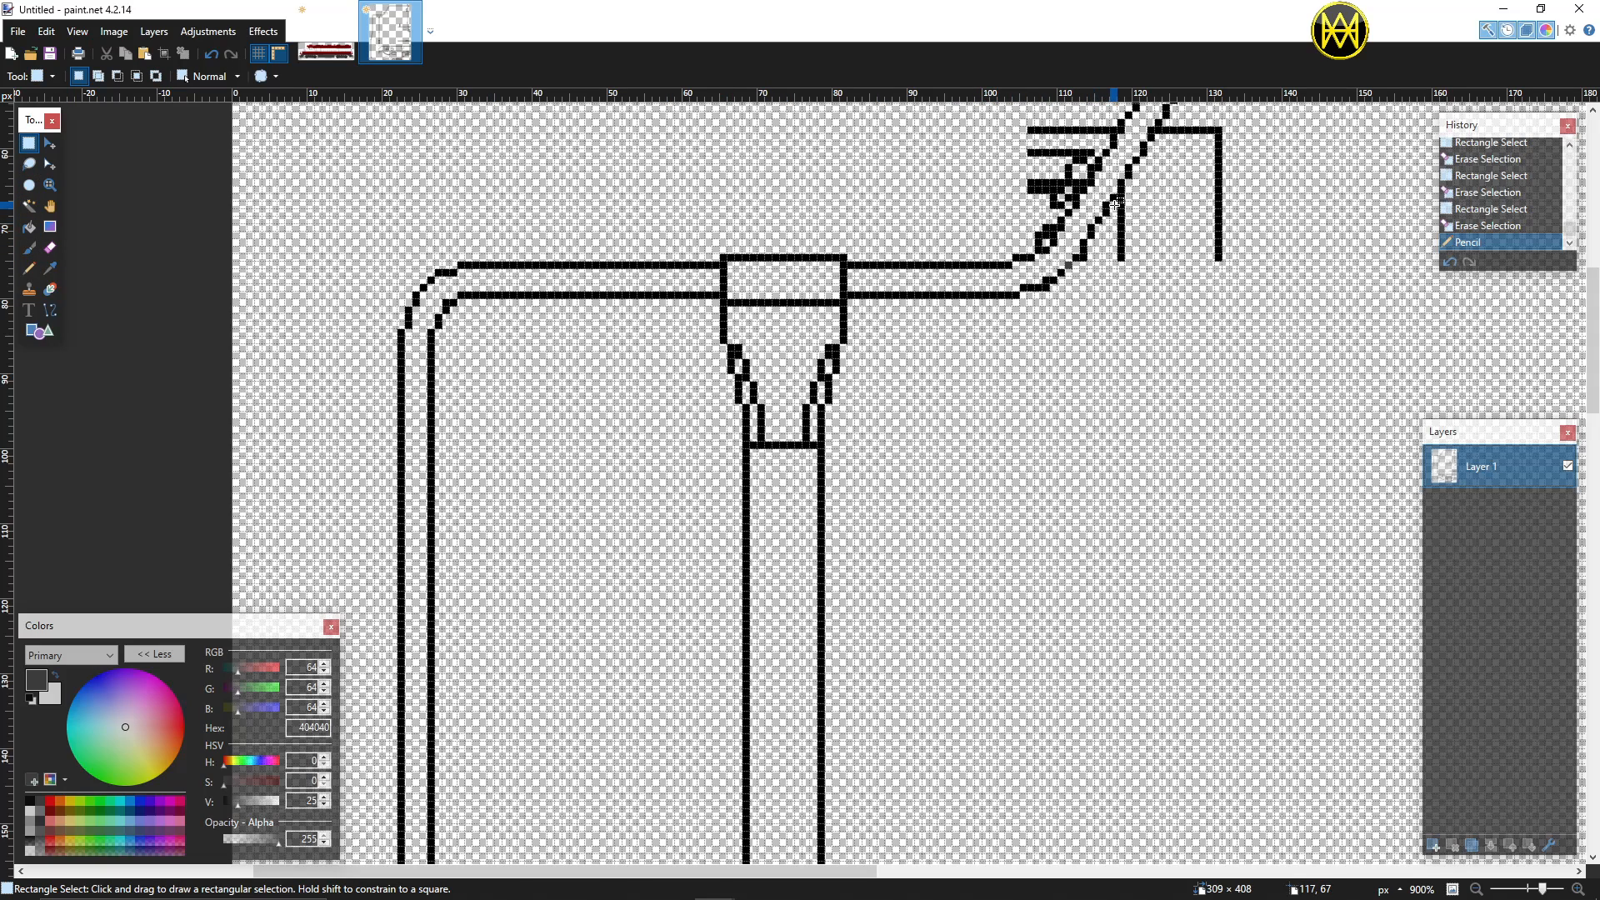
{"action": "left_click_drag", "start_coordinate": [1117, 203], "coordinate": [1227, 288]}
{"action": "key", "text": "Delete"}
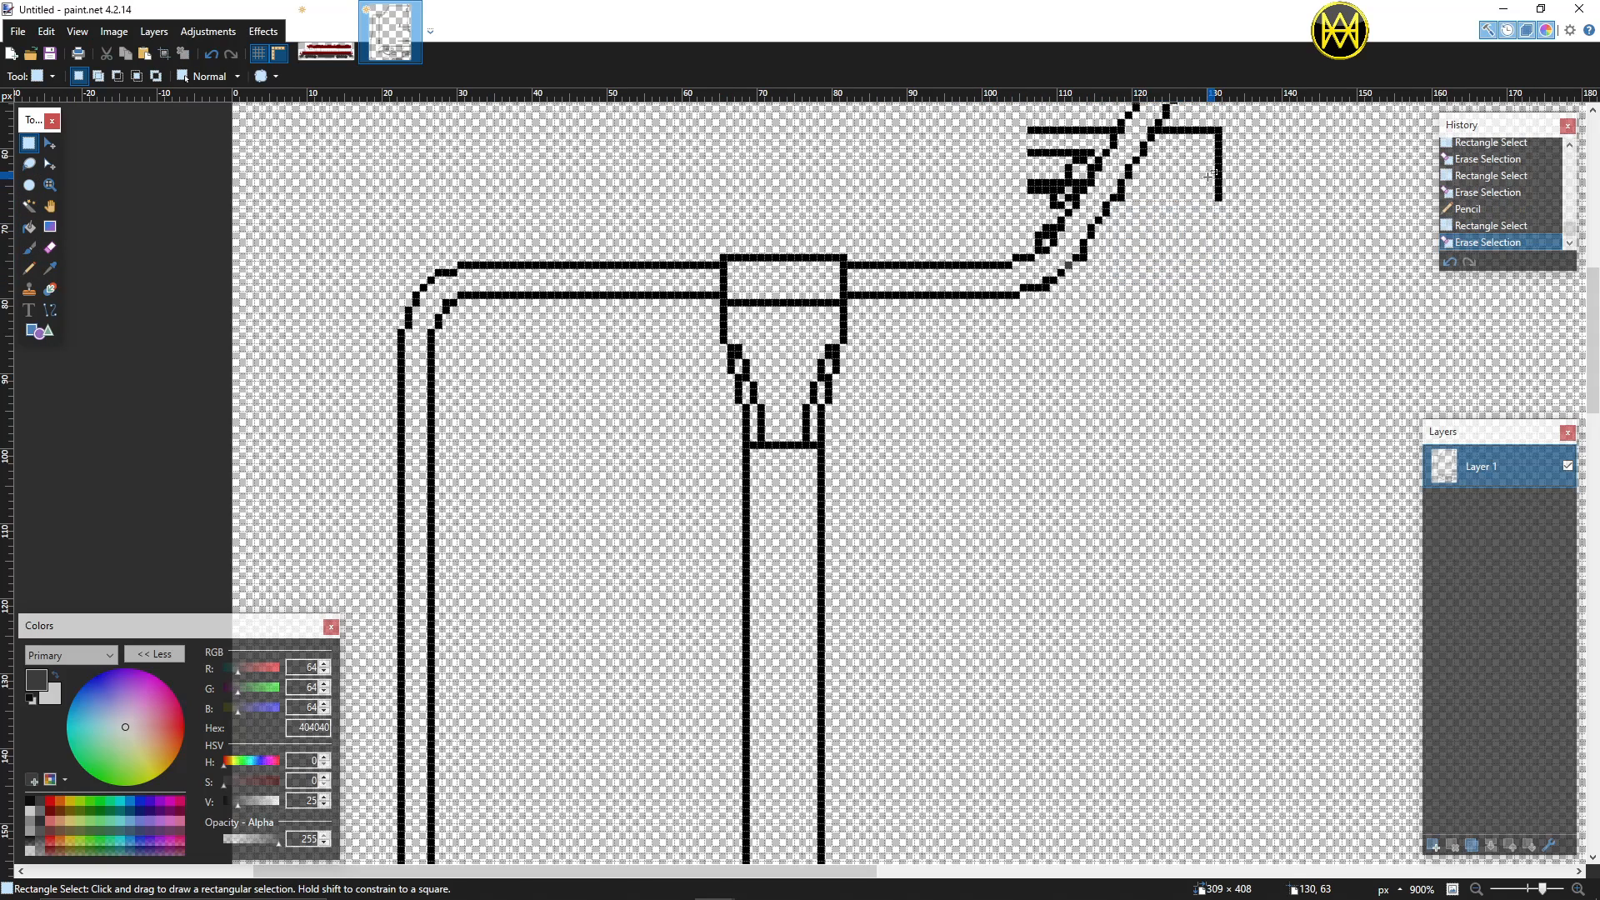
{"action": "left_click_drag", "start_coordinate": [1165, 128], "coordinate": [1258, 212]}
{"action": "key", "text": "Delete"}
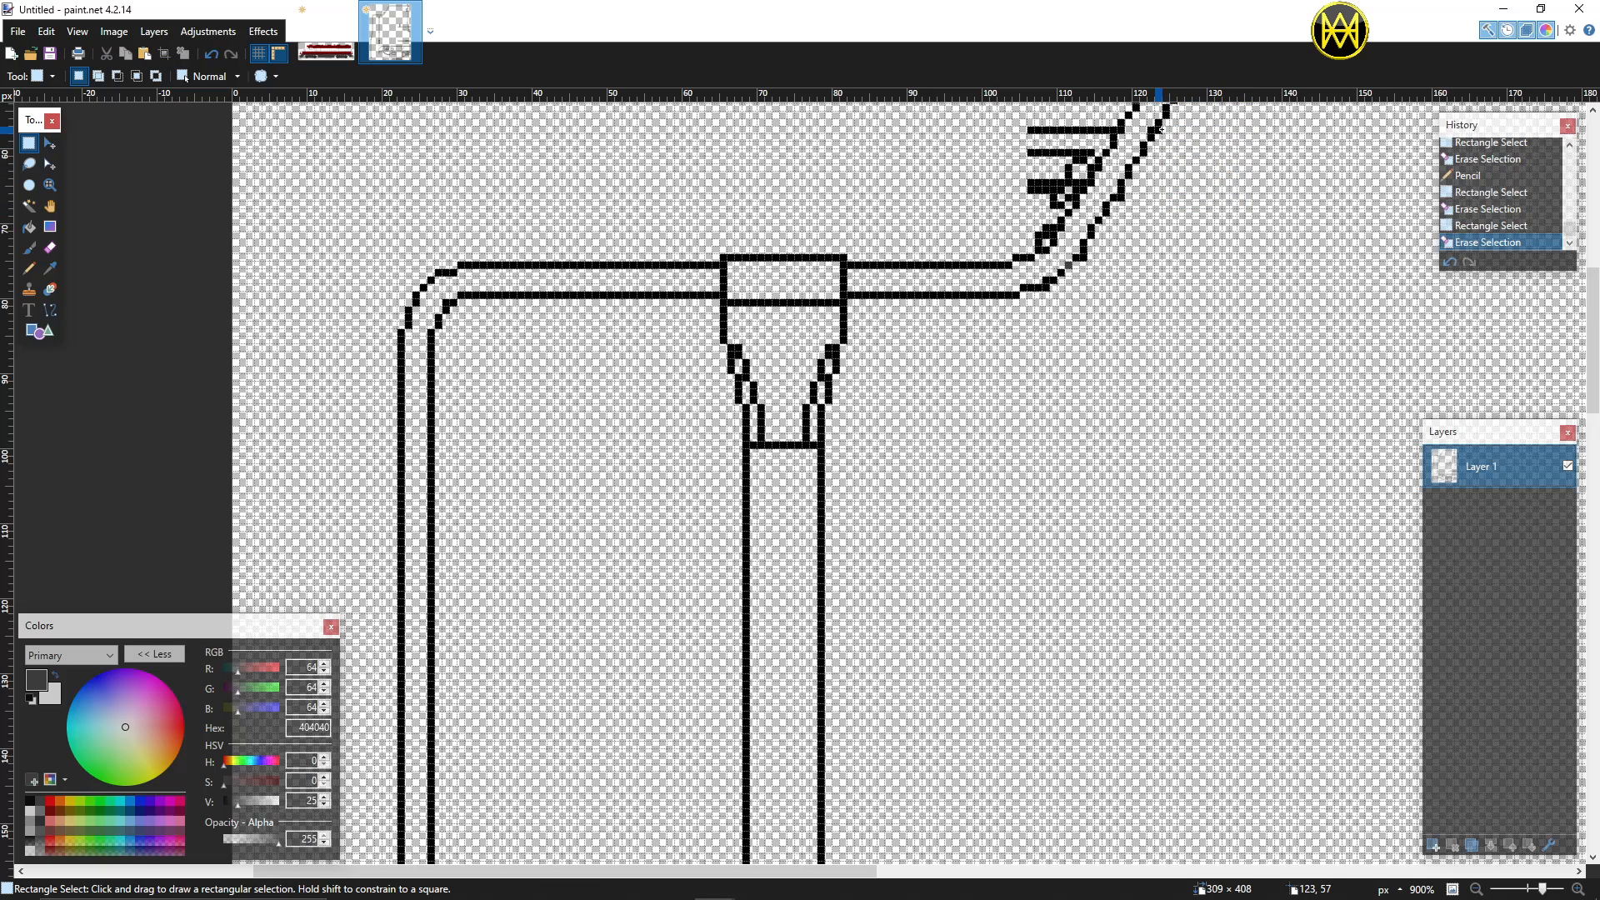
{"action": "left_click_drag", "start_coordinate": [1159, 134], "coordinate": [1167, 143]}
{"action": "key", "text": "Delete"}
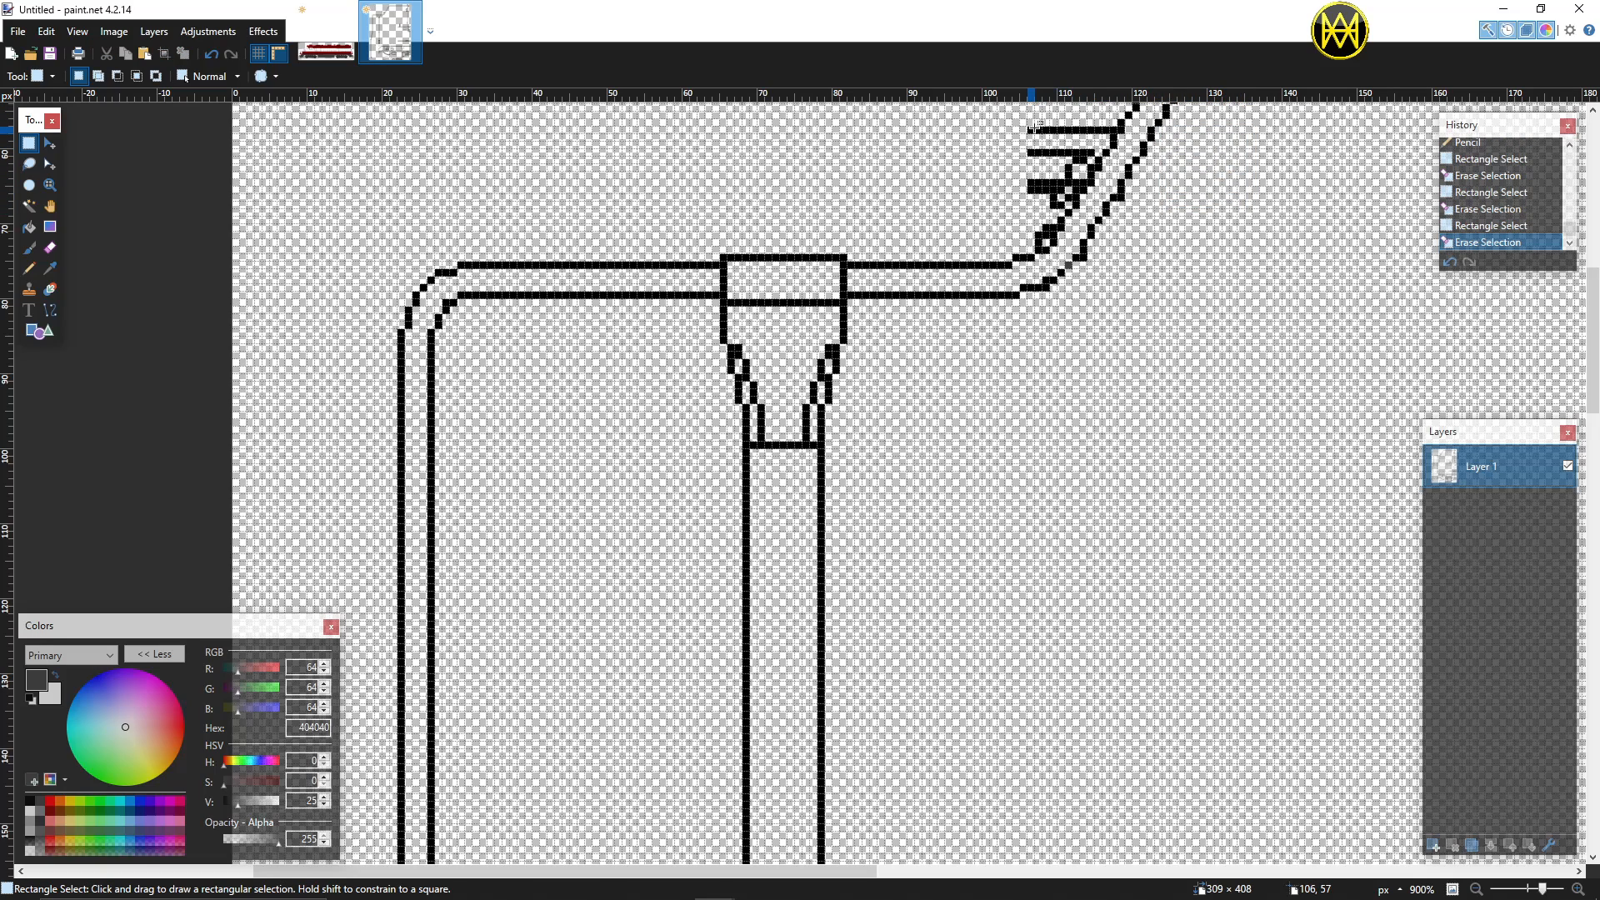
Step: Erase the striped bracket lines and dark pixels along the upper side of the sloping handrail, just above its bend
{"action": "mouse_move", "coordinate": [1026, 122]}
{"action": "left_mouse_down"}
{"action": "mouse_move", "coordinate": [1113, 131]}
{"action": "mouse_move", "coordinate": [1030, 147]}
{"action": "mouse_move", "coordinate": [1096, 163]}
{"action": "mouse_move", "coordinate": [1061, 182]}
{"action": "mouse_move", "coordinate": [1068, 199]}
{"action": "mouse_move", "coordinate": [1017, 176]}
{"action": "mouse_move", "coordinate": [1061, 206]}
{"action": "mouse_move", "coordinate": [1078, 183]}
{"action": "mouse_move", "coordinate": [1044, 243]}
{"action": "left_mouse_up"}
{"action": "key", "text": "Delete"}
{"action": "key", "text": "Delete"}
{"action": "key", "text": "Delete"}
{"action": "key", "text": "Delete"}
{"action": "key", "text": "Delete"}
{"action": "key", "text": "Delete"}
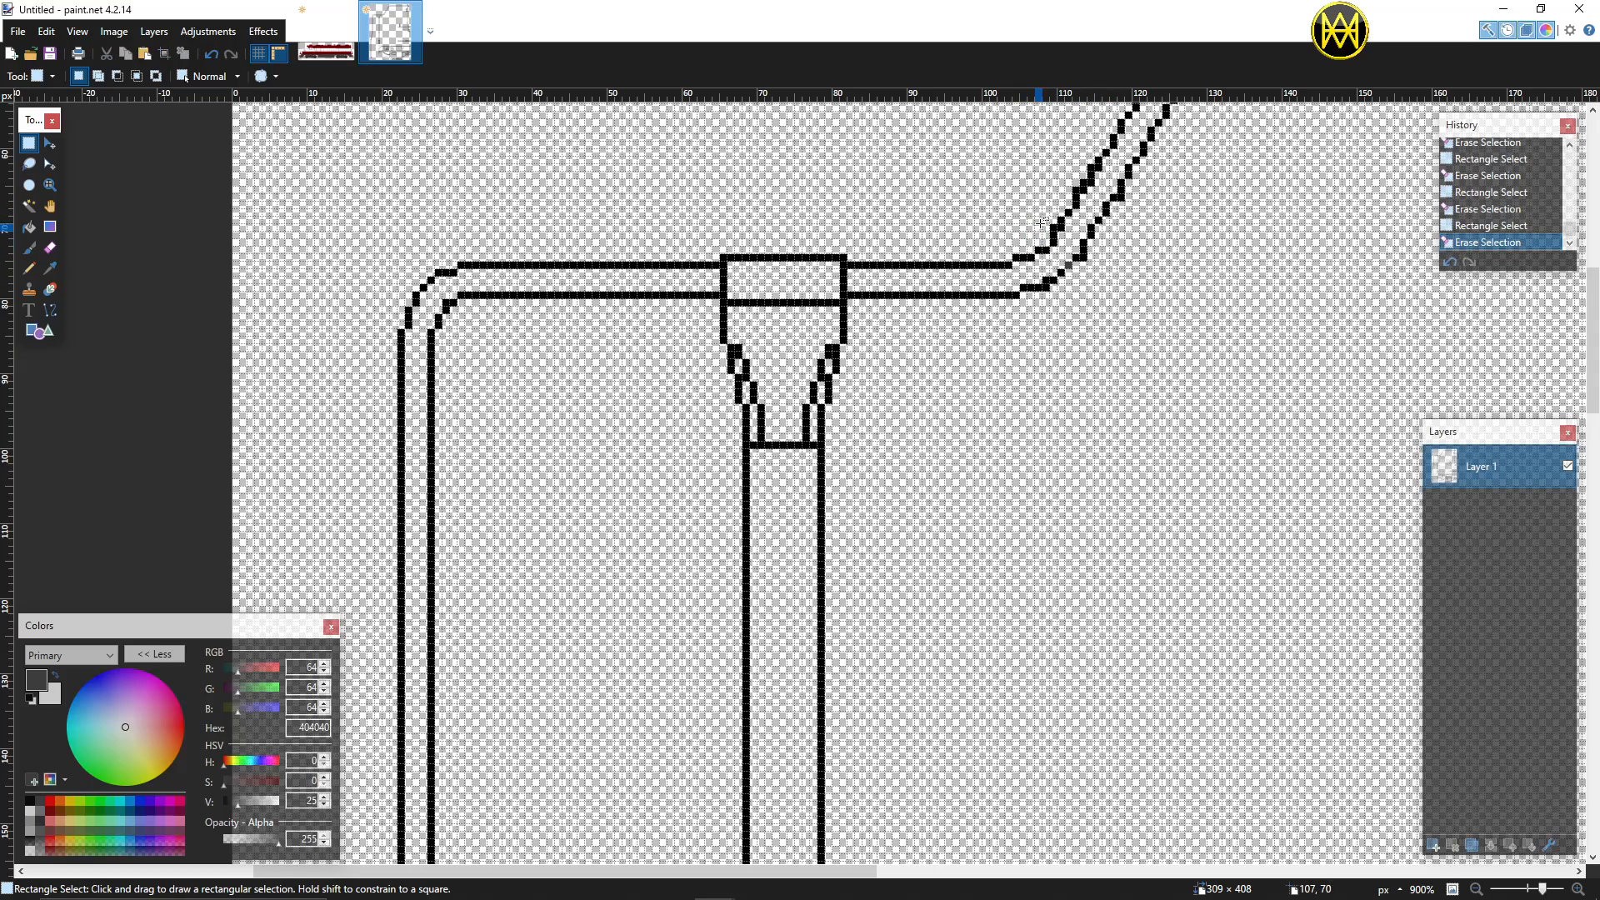
{"action": "scroll", "coordinate": [1112, 304], "scroll_direction": "down", "scroll_amount": 6}
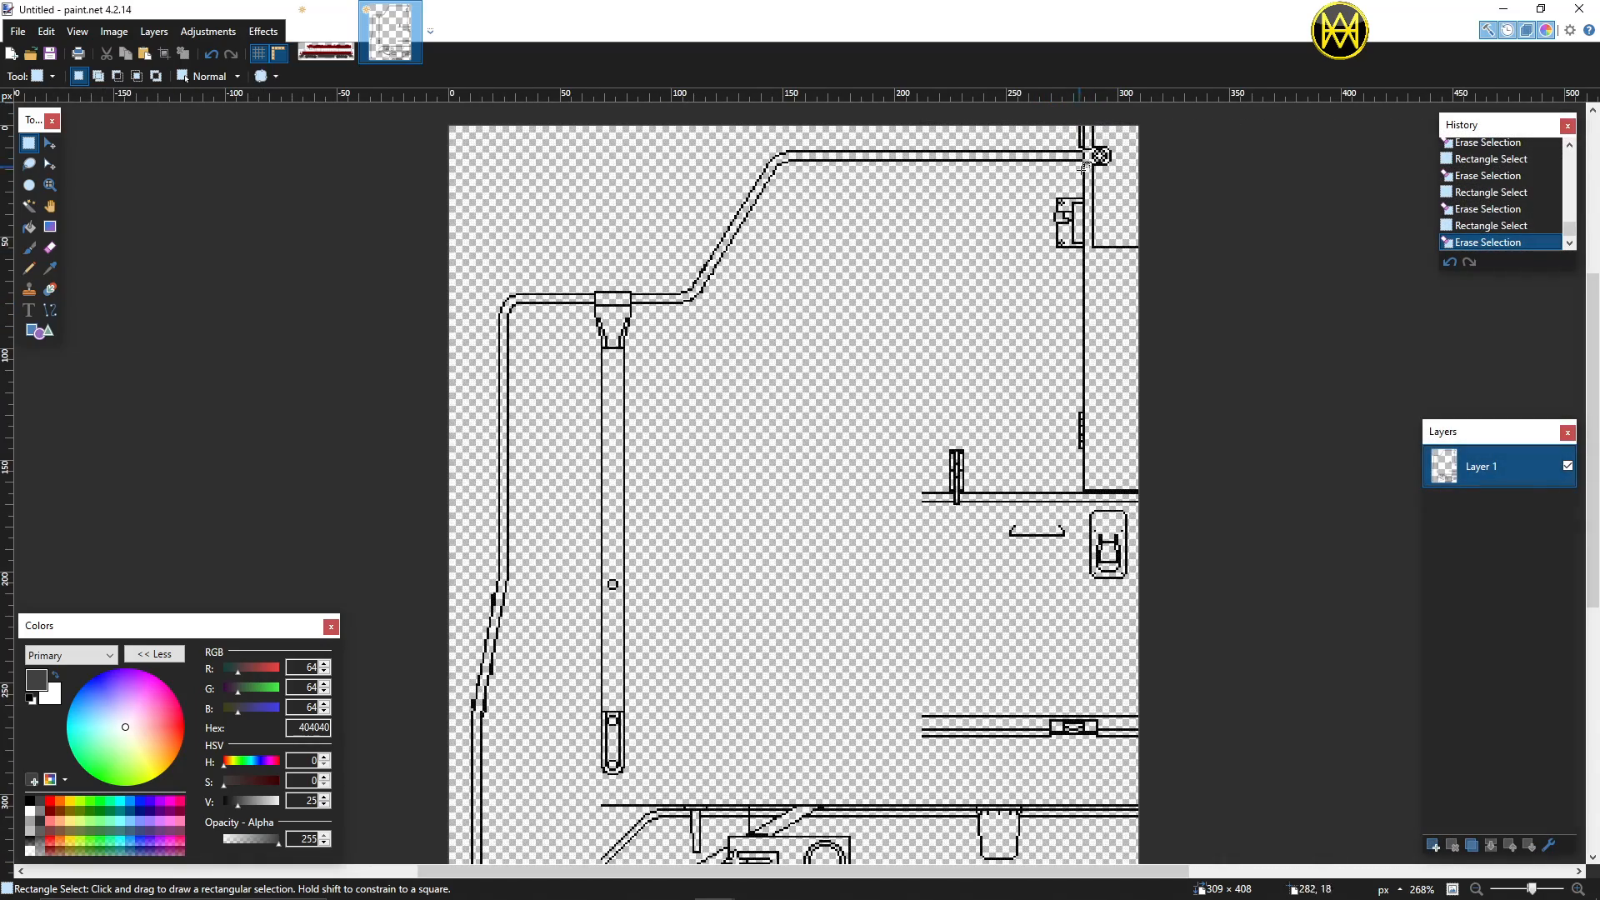
{"action": "scroll", "coordinate": [1085, 165], "scroll_direction": "up", "scroll_amount": 2}
{"action": "left_click_drag", "start_coordinate": [1061, 315], "coordinate": [1095, 346]}
{"action": "key", "text": "Delete"}
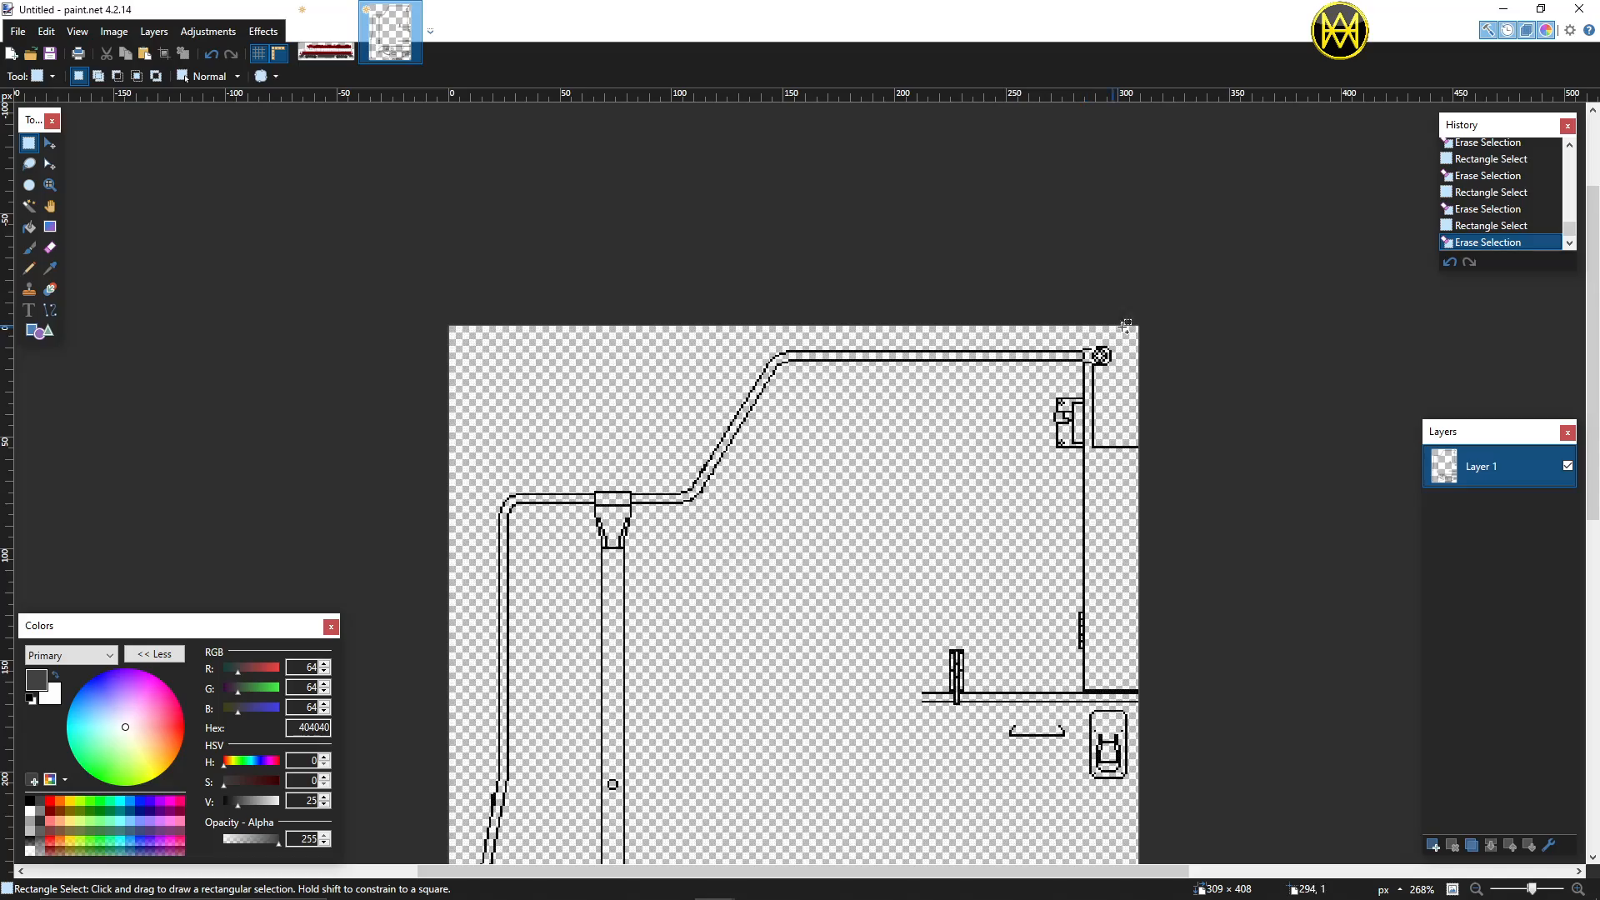
{"action": "scroll", "coordinate": [1125, 325], "scroll_direction": "up", "scroll_amount": 5}
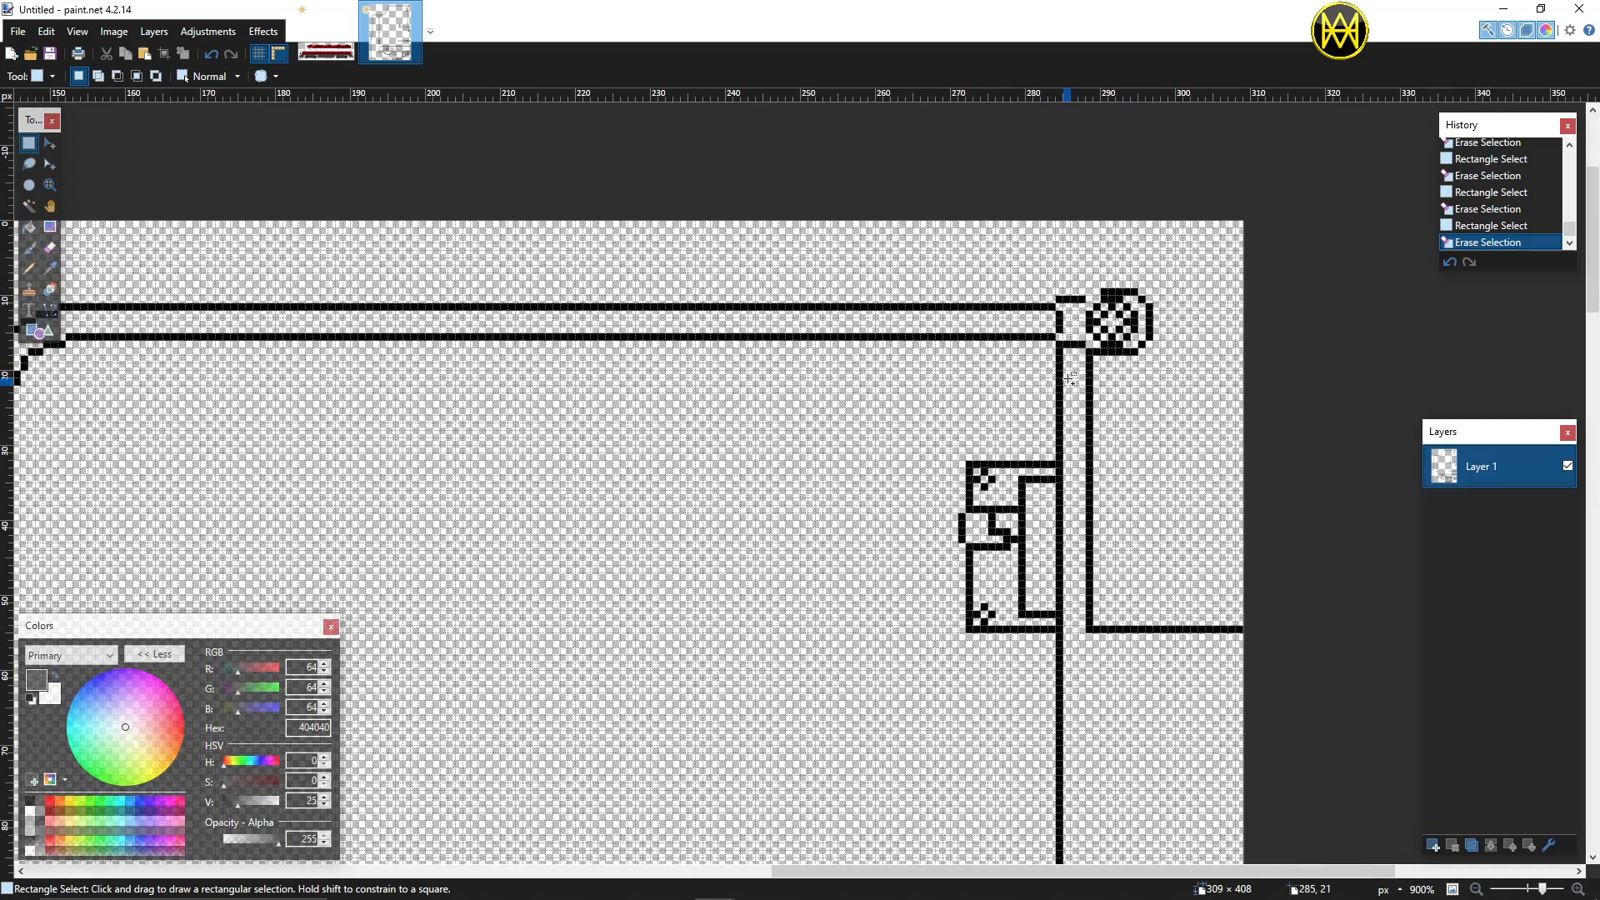
{"action": "key", "text": "ctrl+z"}
Step: Erase the vertical lines above the upper handrail's end fitting and the leftover 4 × 1 px line at their base
{"action": "left_click", "coordinate": [1107, 222]}
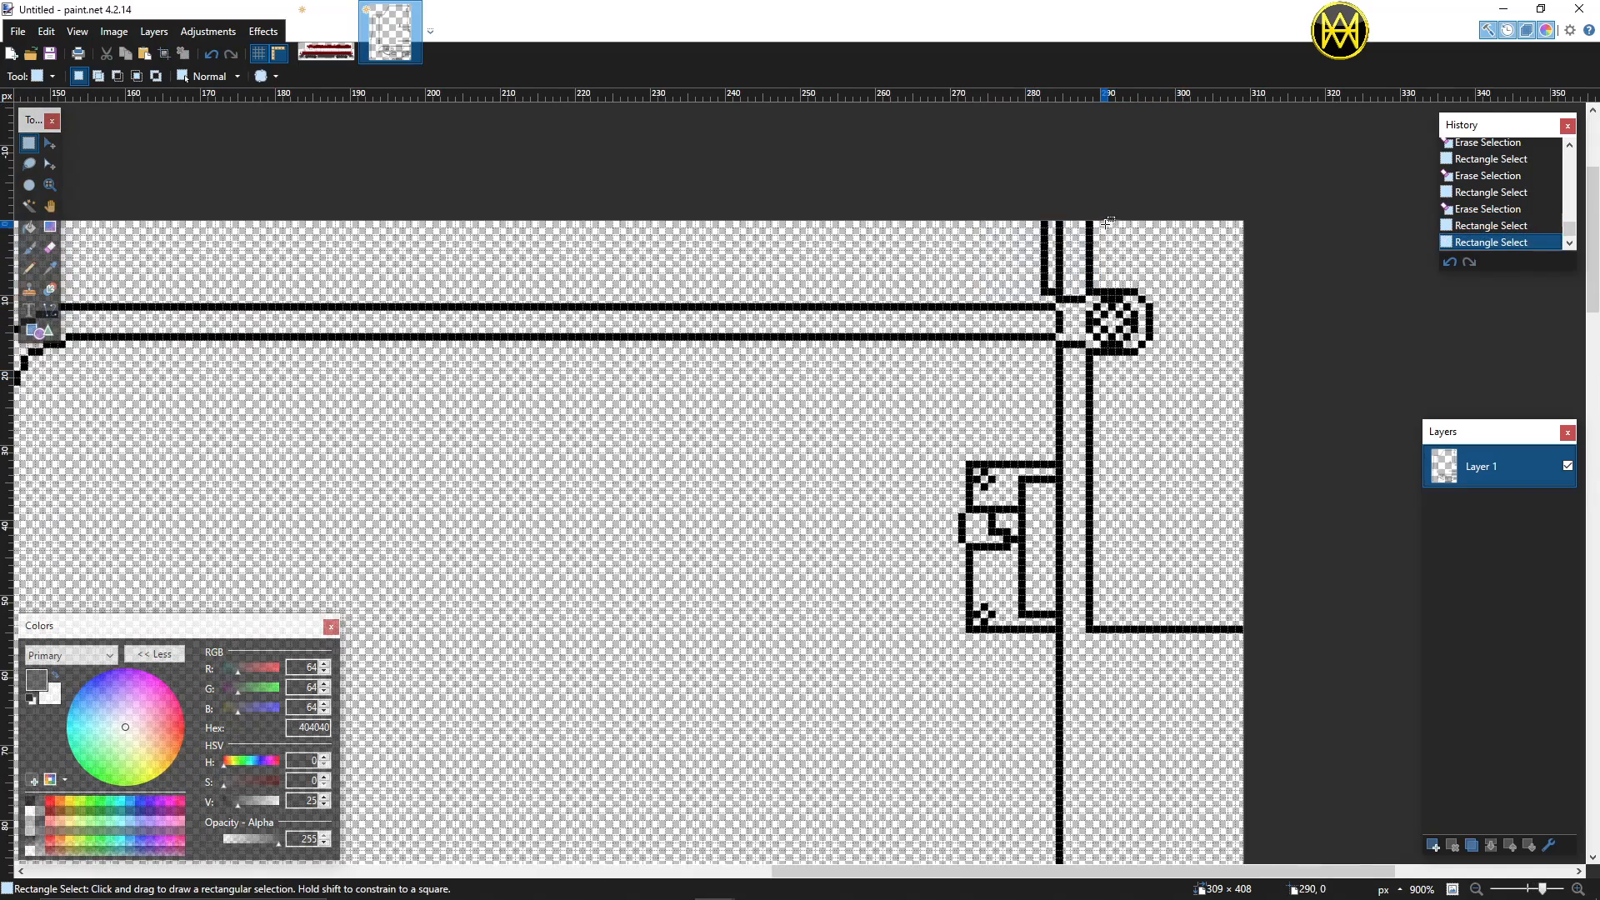
{"action": "left_click_drag", "start_coordinate": [1096, 219], "coordinate": [1081, 265]}
{"action": "mouse_move", "coordinate": [1043, 283]}
{"action": "left_mouse_down"}
{"action": "mouse_move", "coordinate": [1023, 281]}
{"action": "mouse_move", "coordinate": [1062, 292]}
{"action": "left_mouse_up"}
{"action": "key", "text": "Delete"}
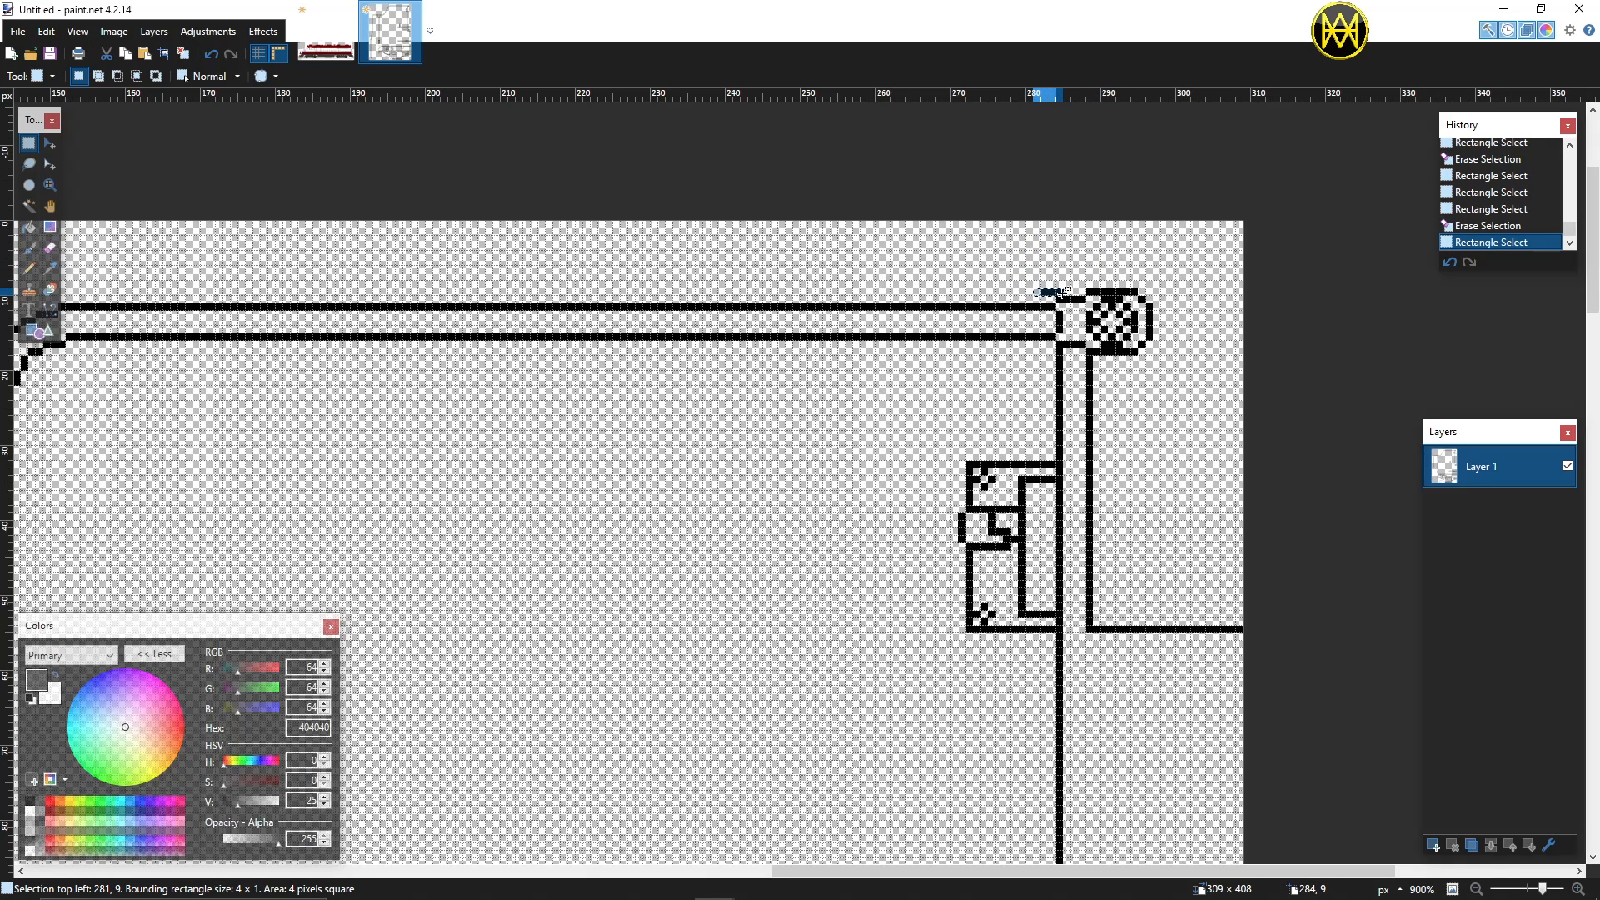
{"action": "key", "text": "Delete"}
Step: Erase the upper part of the vertical line between the latch outline and the handrail's end fitting
{"action": "left_click_drag", "start_coordinate": [923, 422], "coordinate": [1057, 648]}
{"action": "left_click", "coordinate": [1034, 594]}
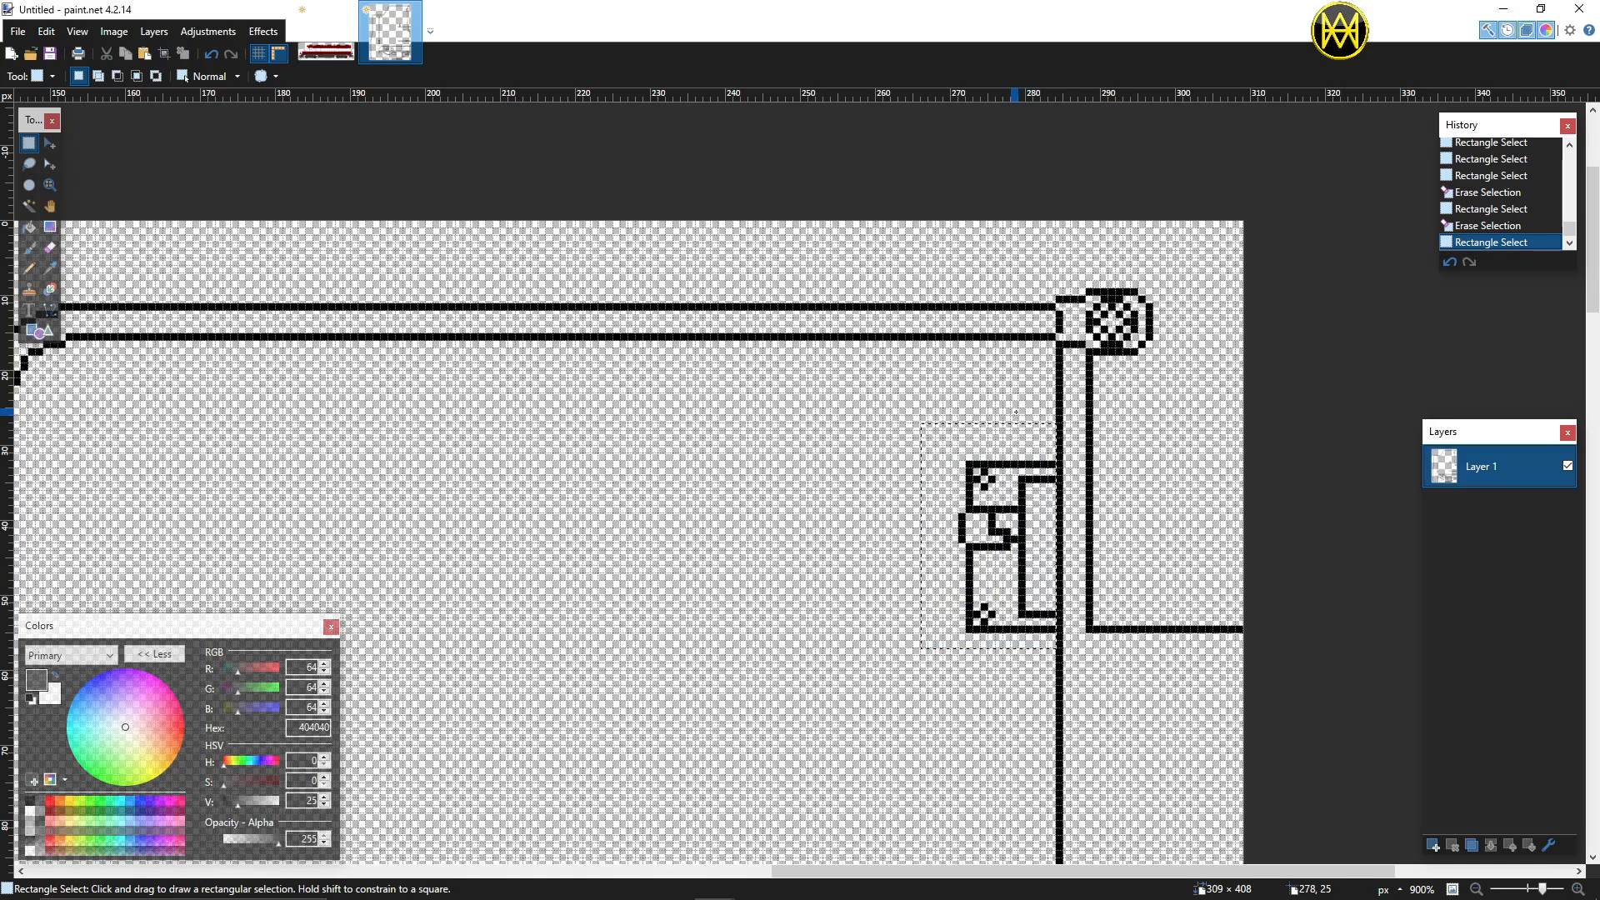
{"action": "left_click_drag", "start_coordinate": [1045, 347], "coordinate": [1071, 593]}
{"action": "left_click", "coordinate": [1050, 369]}
{"action": "key", "text": "Delete"}
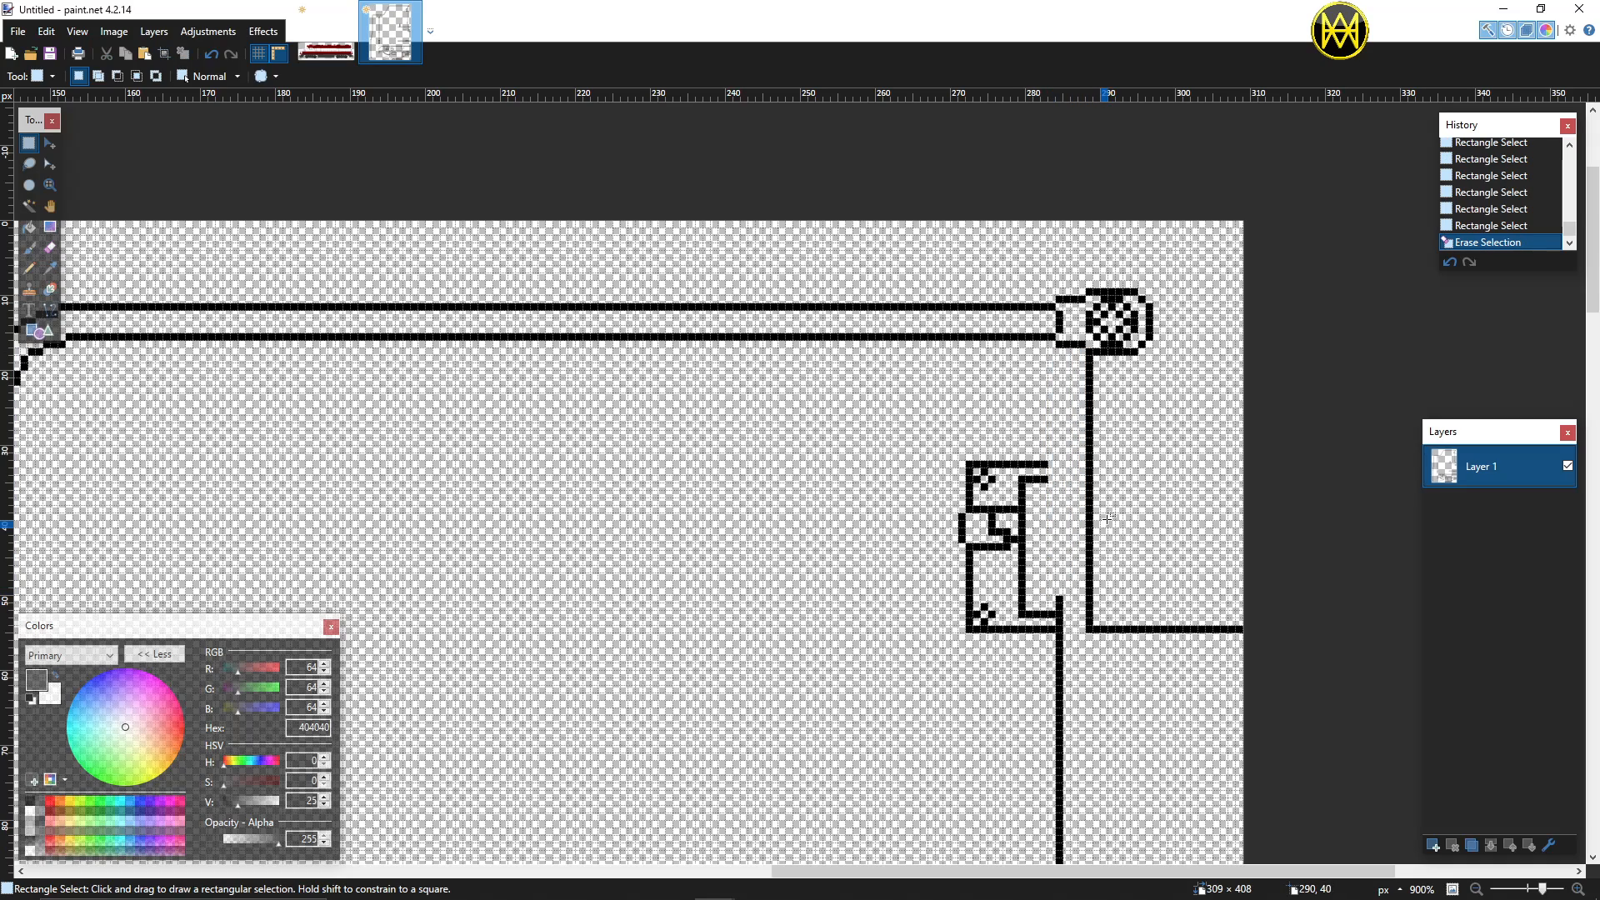
Step: Erase the second vertical line beneath the end fitting, plus everything below it in a strip reaching the canvas's lower edge
{"action": "left_click_drag", "start_coordinate": [1101, 357], "coordinate": [1080, 421]}
{"action": "key", "text": "Delete"}
{"action": "mouse_move", "coordinate": [930, 402]}
{"action": "left_mouse_down"}
{"action": "mouse_move", "coordinate": [984, 555]}
{"action": "mouse_move", "coordinate": [1269, 751]}
{"action": "mouse_move", "coordinate": [1281, 898]}
{"action": "left_mouse_up"}
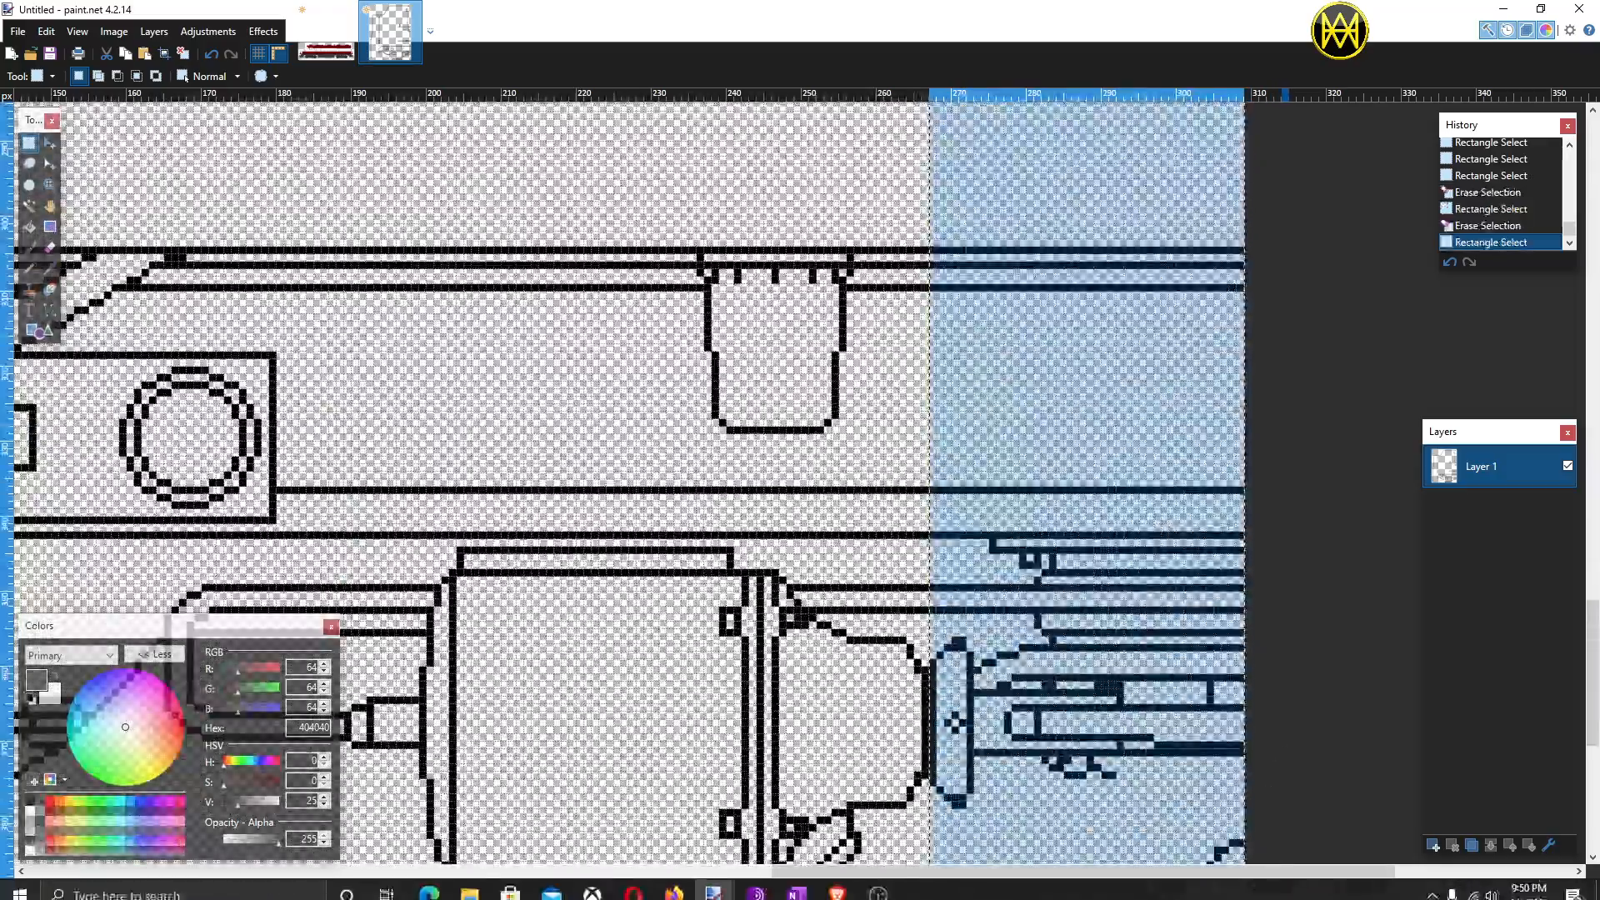
{"action": "key", "text": "Delete"}
Step: Erase the remaining underframe outlines across the lower canvas and the leftover latch and line fragments beside the handrails
{"action": "scroll", "coordinate": [1135, 666], "scroll_direction": "down", "scroll_amount": 5}
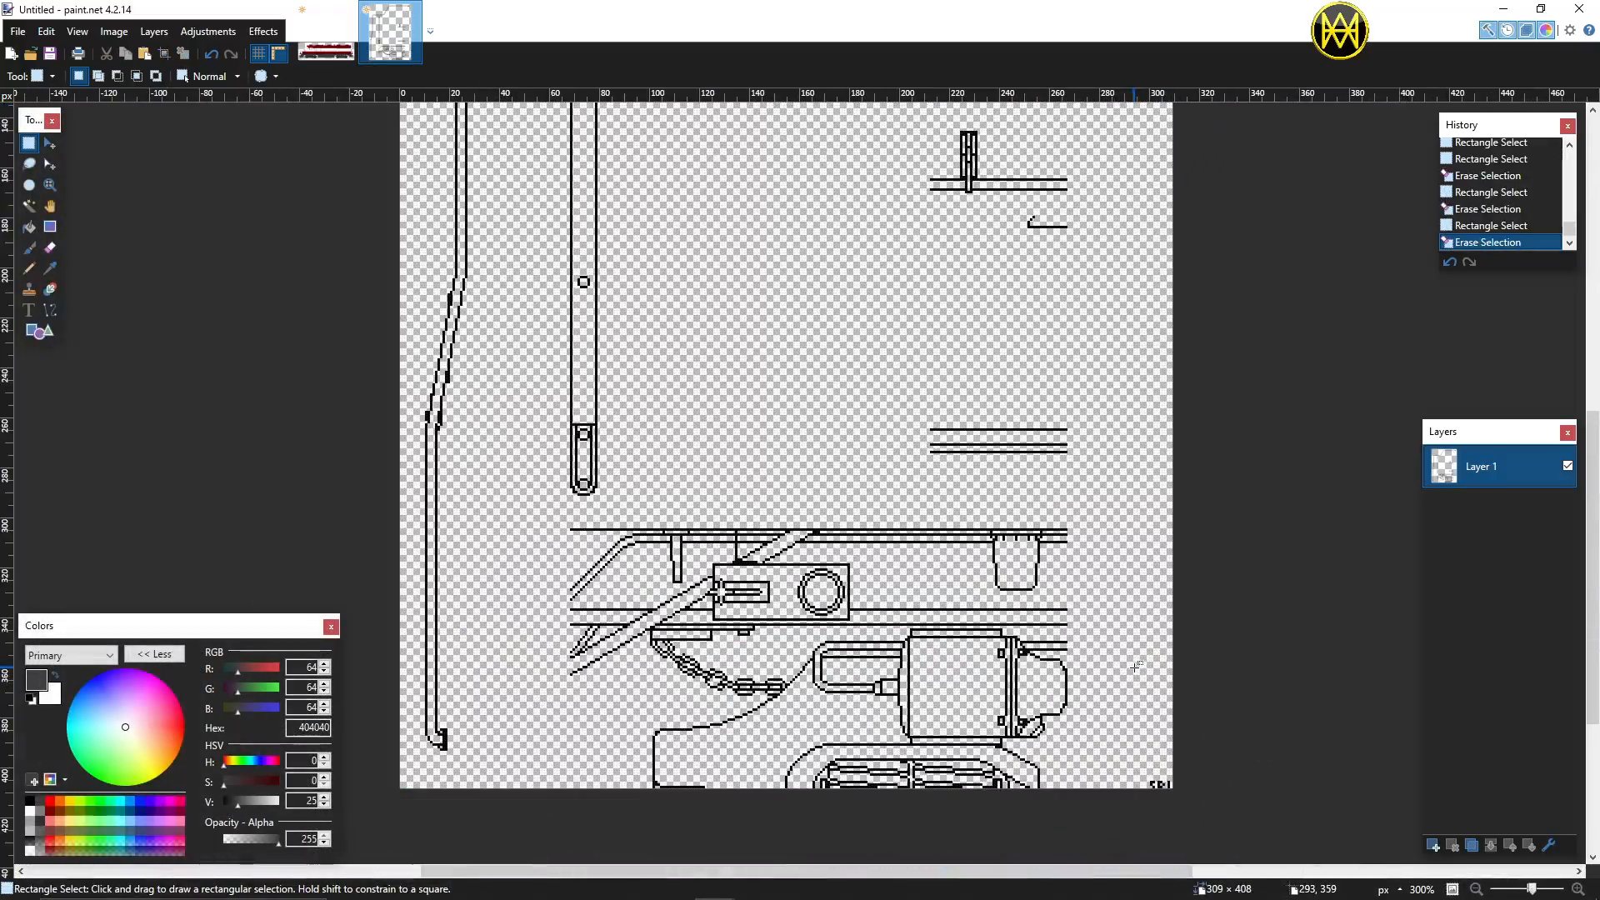
{"action": "mouse_move", "coordinate": [556, 520]}
{"action": "left_mouse_down"}
{"action": "mouse_move", "coordinate": [868, 726]}
{"action": "mouse_move", "coordinate": [1324, 798]}
{"action": "left_mouse_up"}
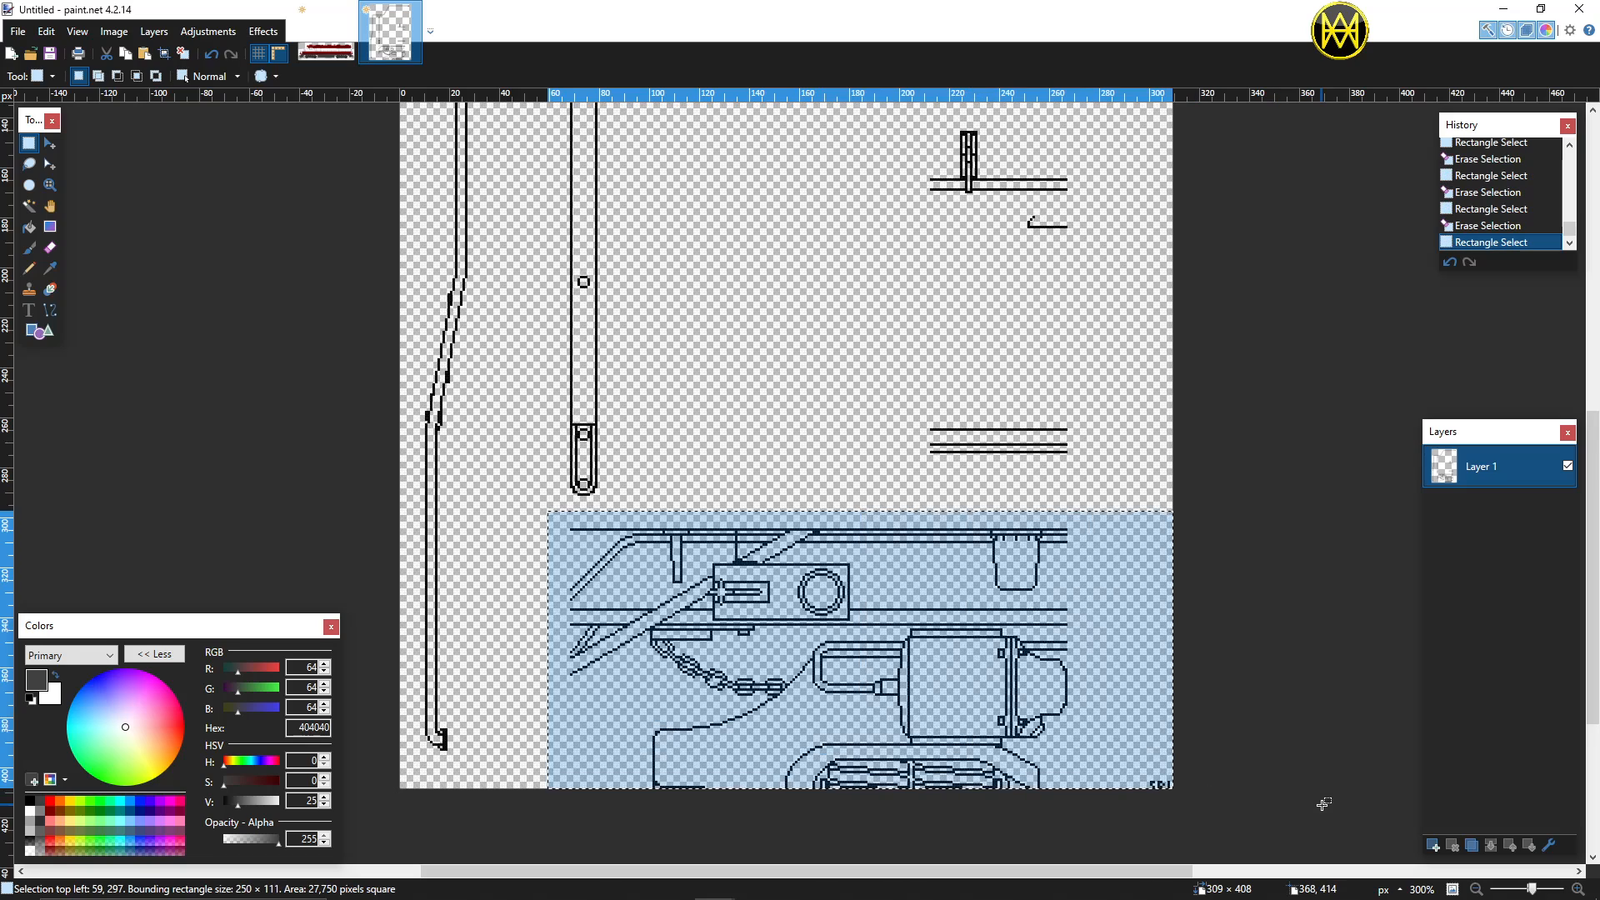
{"action": "key", "text": "Delete"}
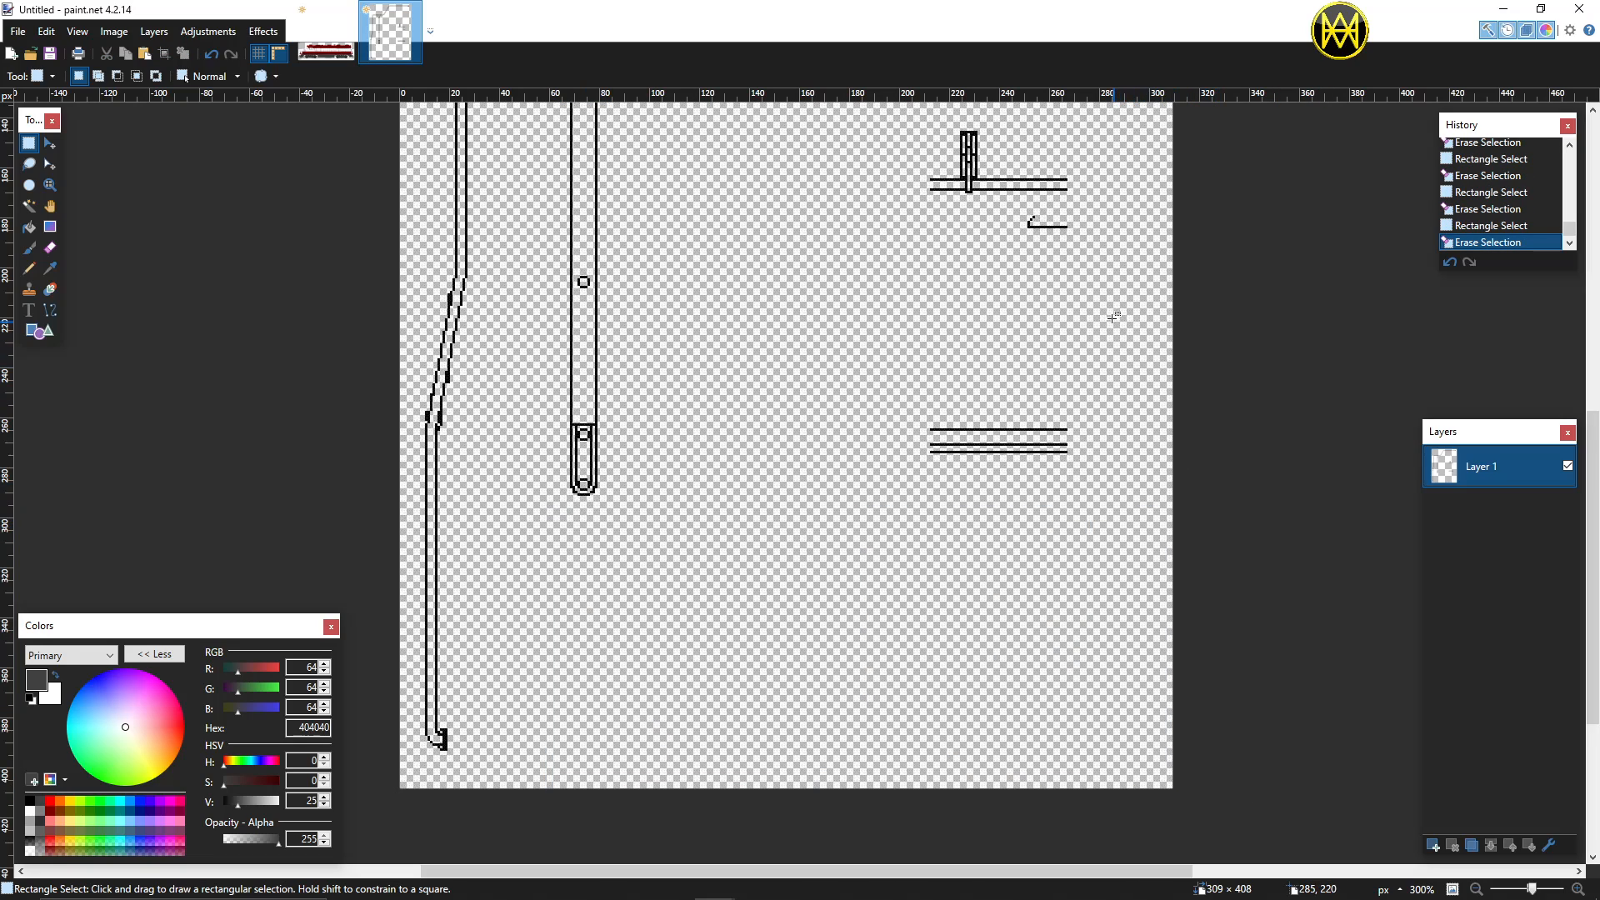
{"action": "scroll", "coordinate": [923, 449], "scroll_direction": "up", "scroll_amount": 3}
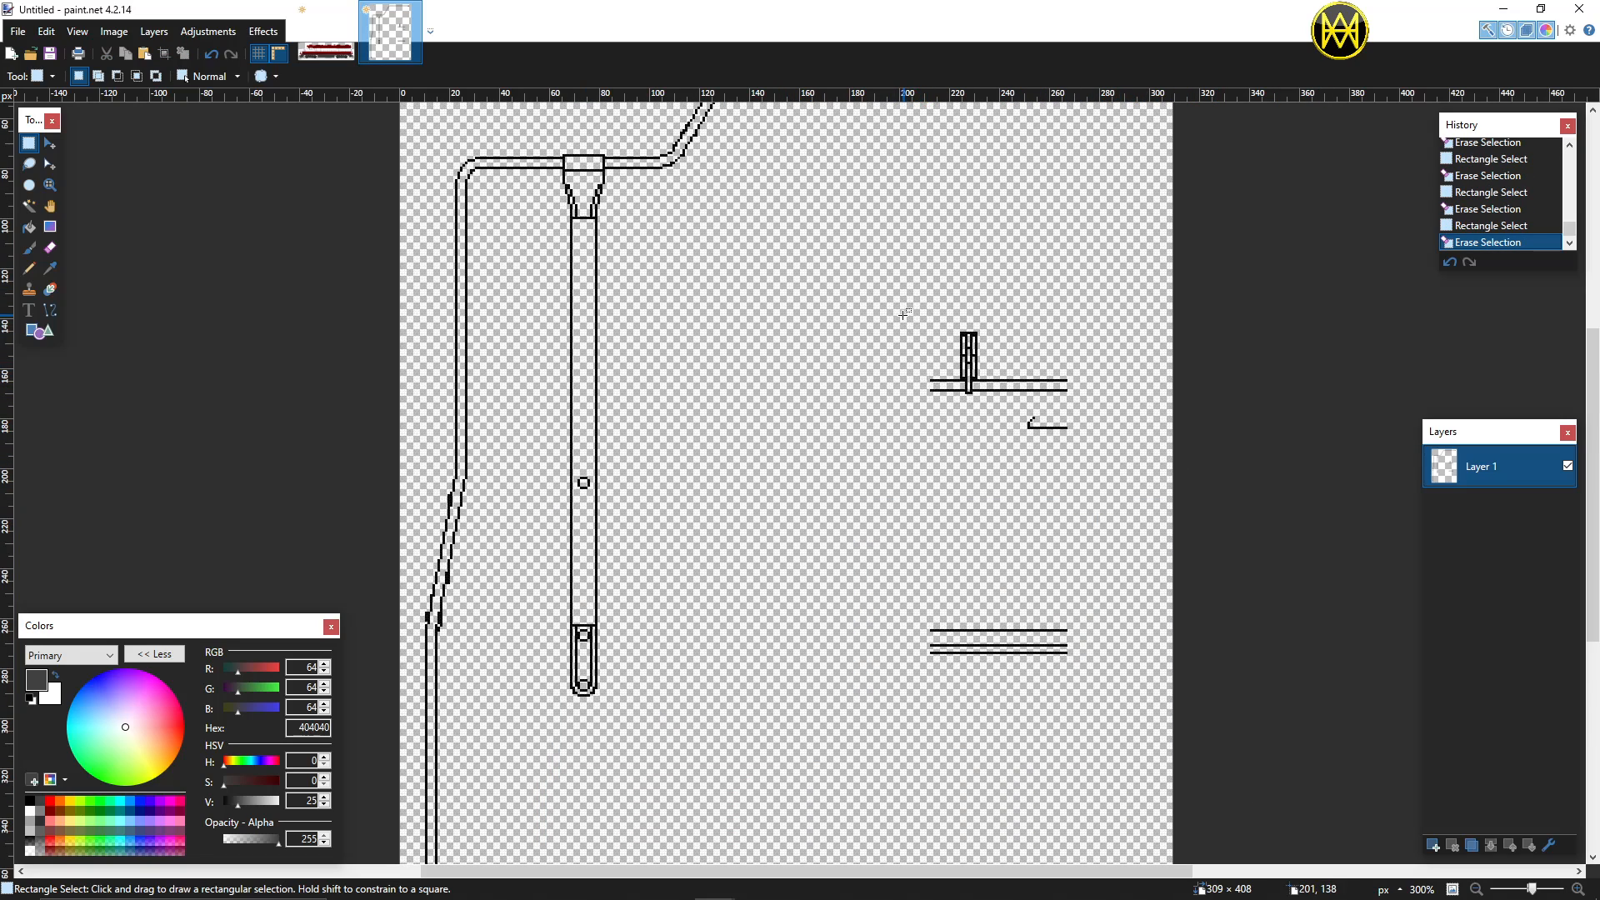
{"action": "mouse_move", "coordinate": [898, 310]}
{"action": "left_mouse_down"}
{"action": "mouse_move", "coordinate": [1037, 732]}
{"action": "mouse_move", "coordinate": [1159, 751]}
{"action": "left_mouse_up"}
{"action": "key", "text": "Delete"}
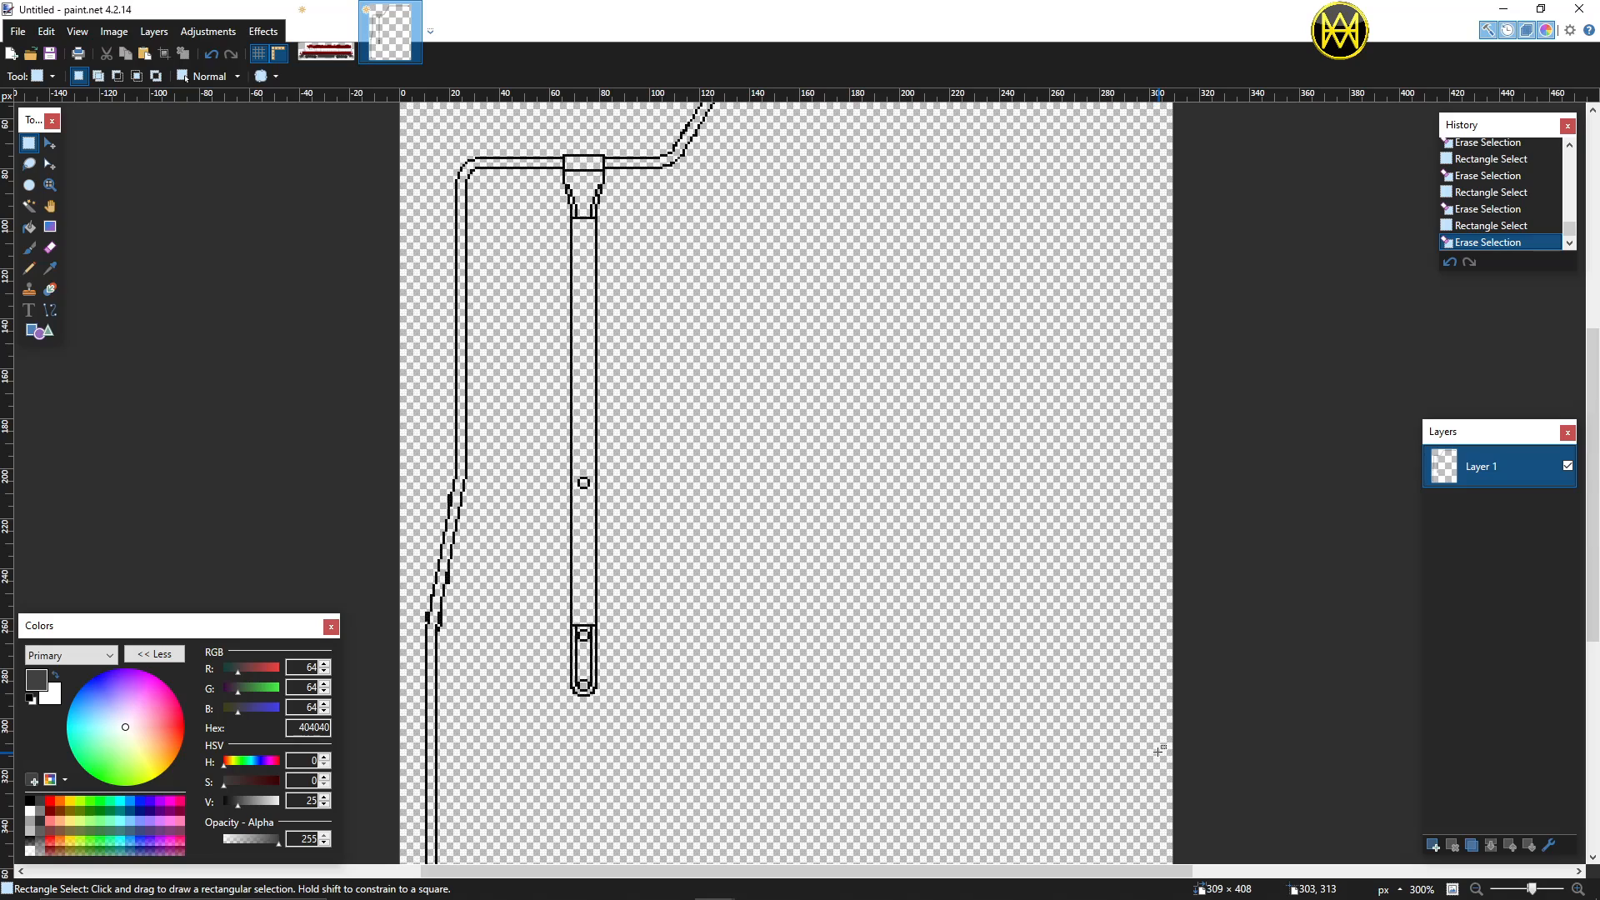
Step: Select the transparent background with the Magic Wand at 50% tolerance, invert the selection to the handrails, and copy them
{"action": "scroll", "coordinate": [1158, 751], "scroll_direction": "up", "scroll_amount": 3}
{"action": "scroll", "coordinate": [1158, 752], "scroll_direction": "down", "scroll_amount": 2}
{"action": "scroll", "coordinate": [1158, 752], "scroll_direction": "down", "scroll_amount": 2}
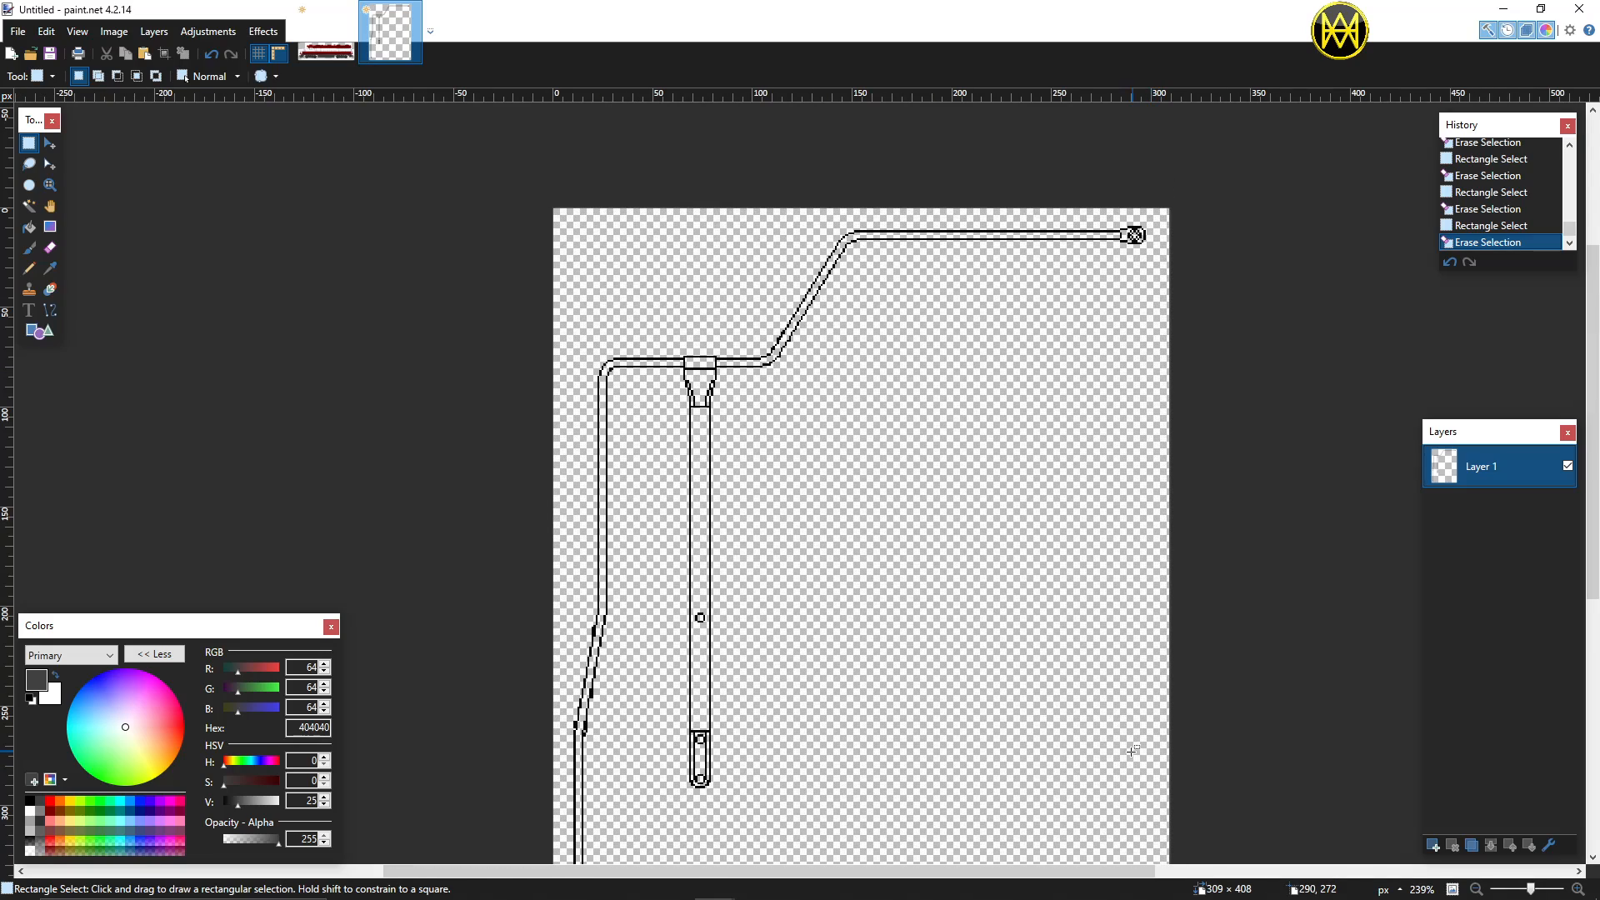
{"action": "scroll", "coordinate": [1082, 755], "scroll_direction": "left", "scroll_amount": 2}
{"action": "scroll", "coordinate": [1082, 754], "scroll_direction": "down", "scroll_amount": 1}
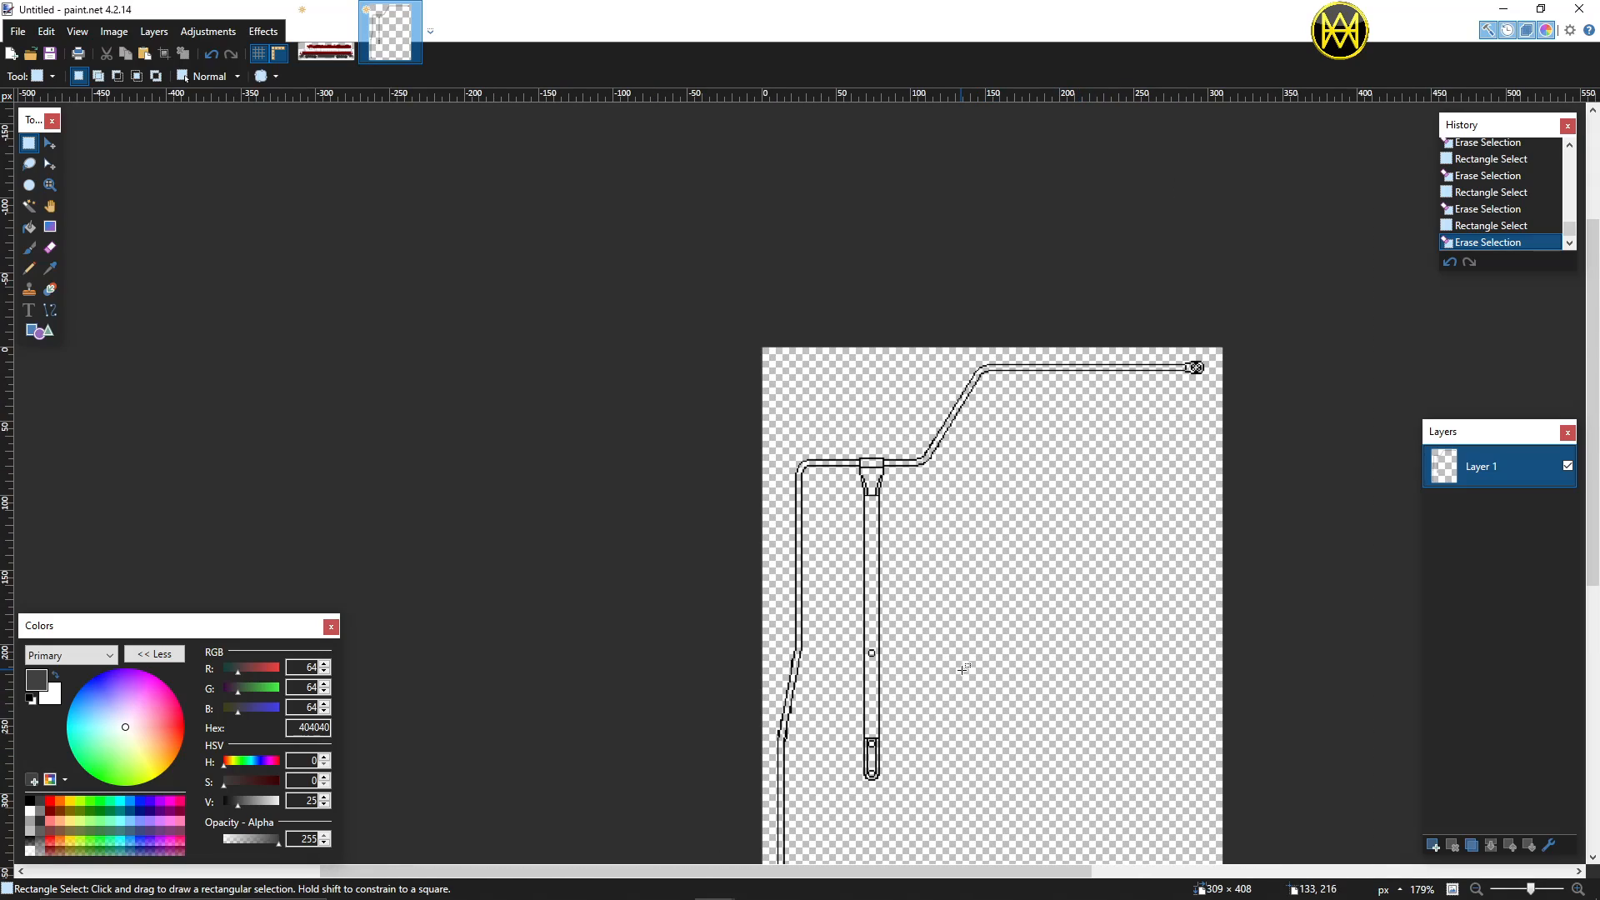
{"action": "left_click", "coordinate": [29, 206]}
{"action": "left_click", "coordinate": [824, 385]}
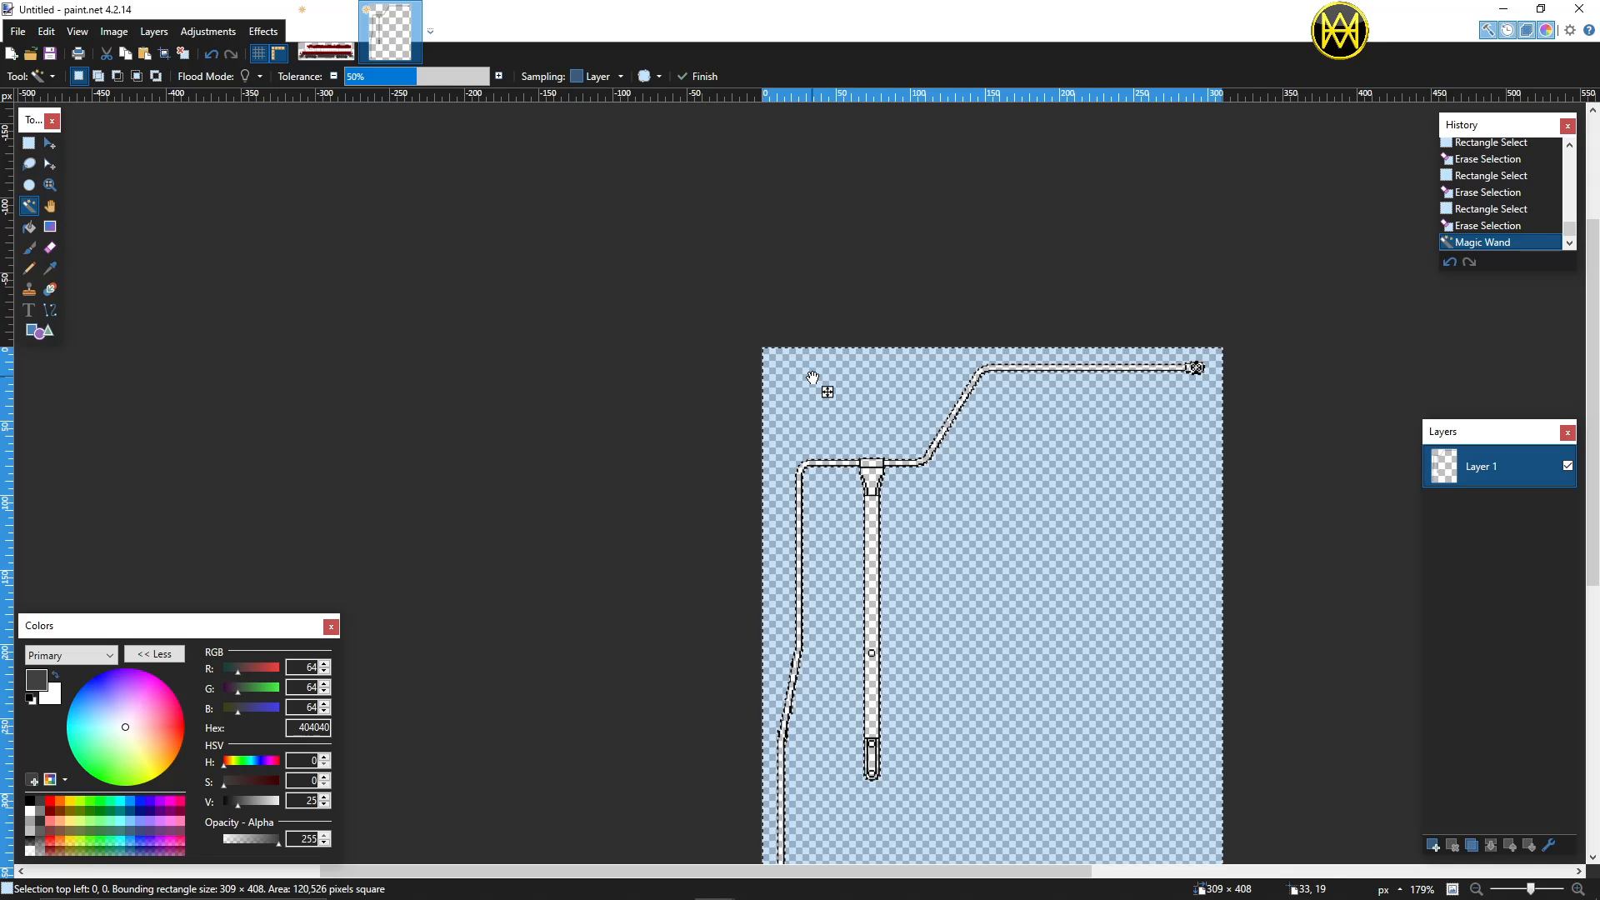
{"action": "scroll", "coordinate": [886, 545], "scroll_direction": "down", "scroll_amount": 2}
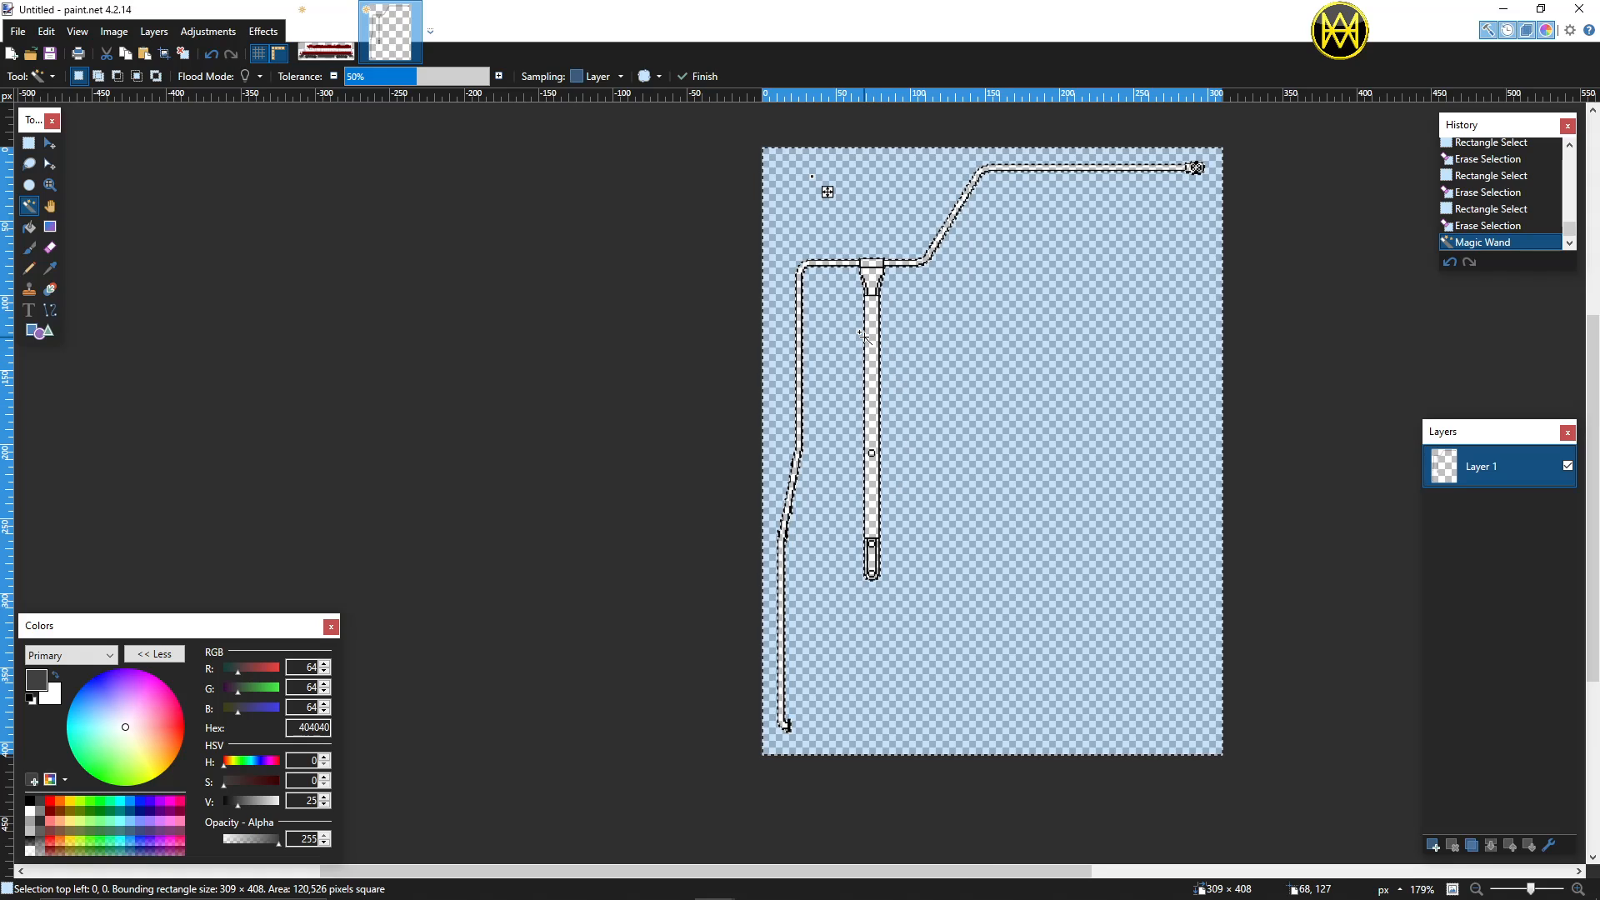
{"action": "key", "text": "ctrl+i"}
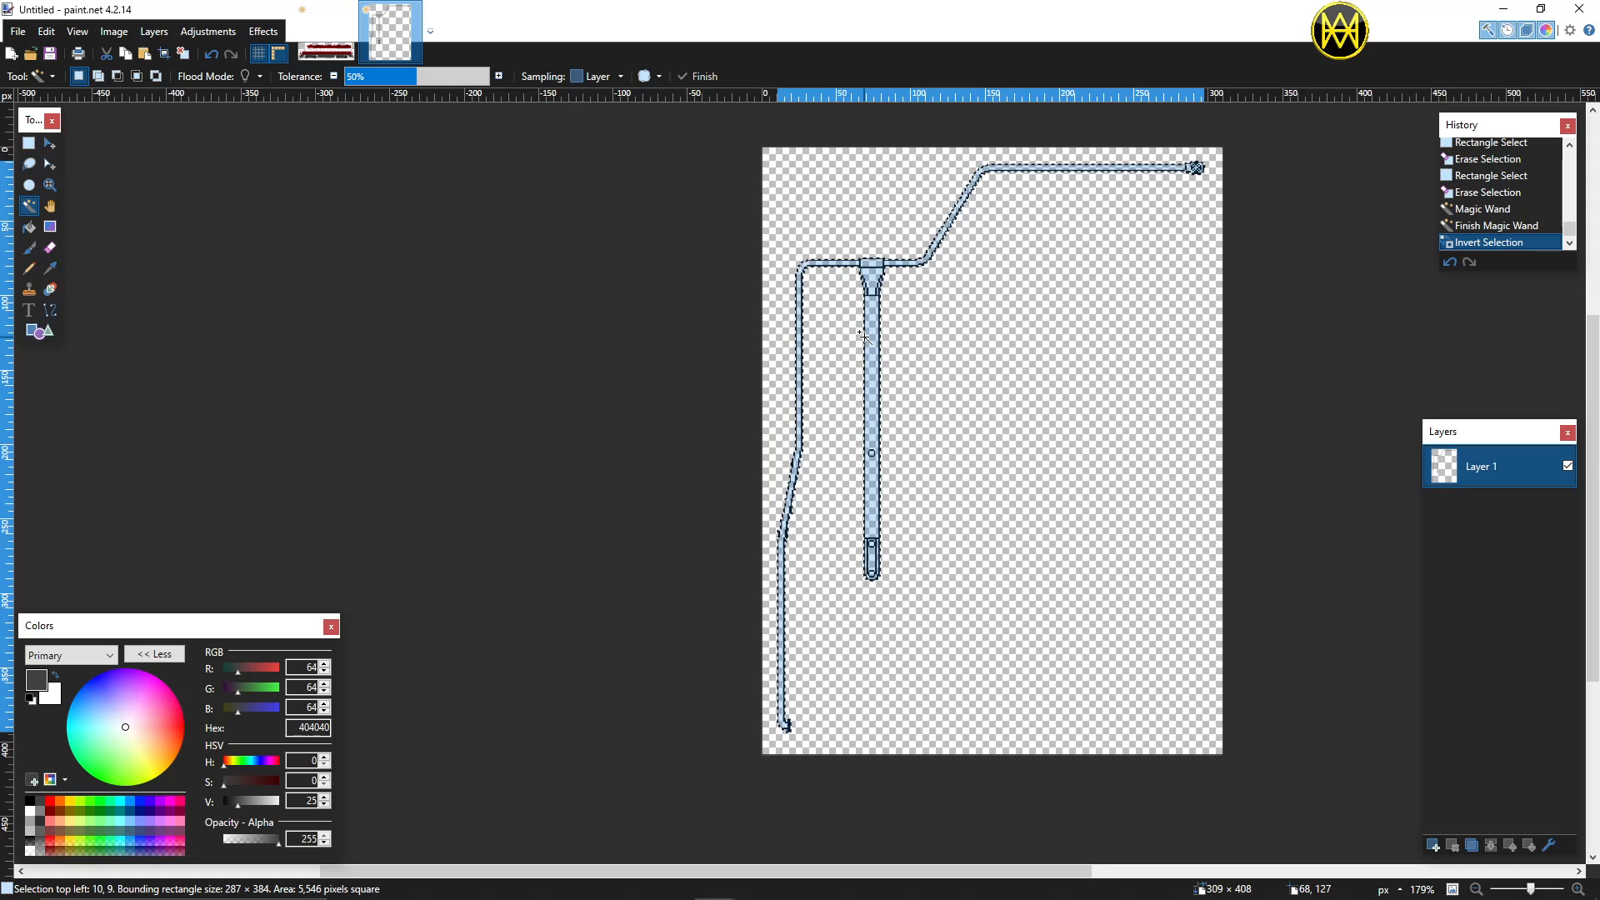
Step: Return to the 18-emd-gp38-3-ns-50-5b.png drawing, clear its selection, and add a layer named Rails directly above Color
{"action": "key", "text": "ctrl+Tab"}
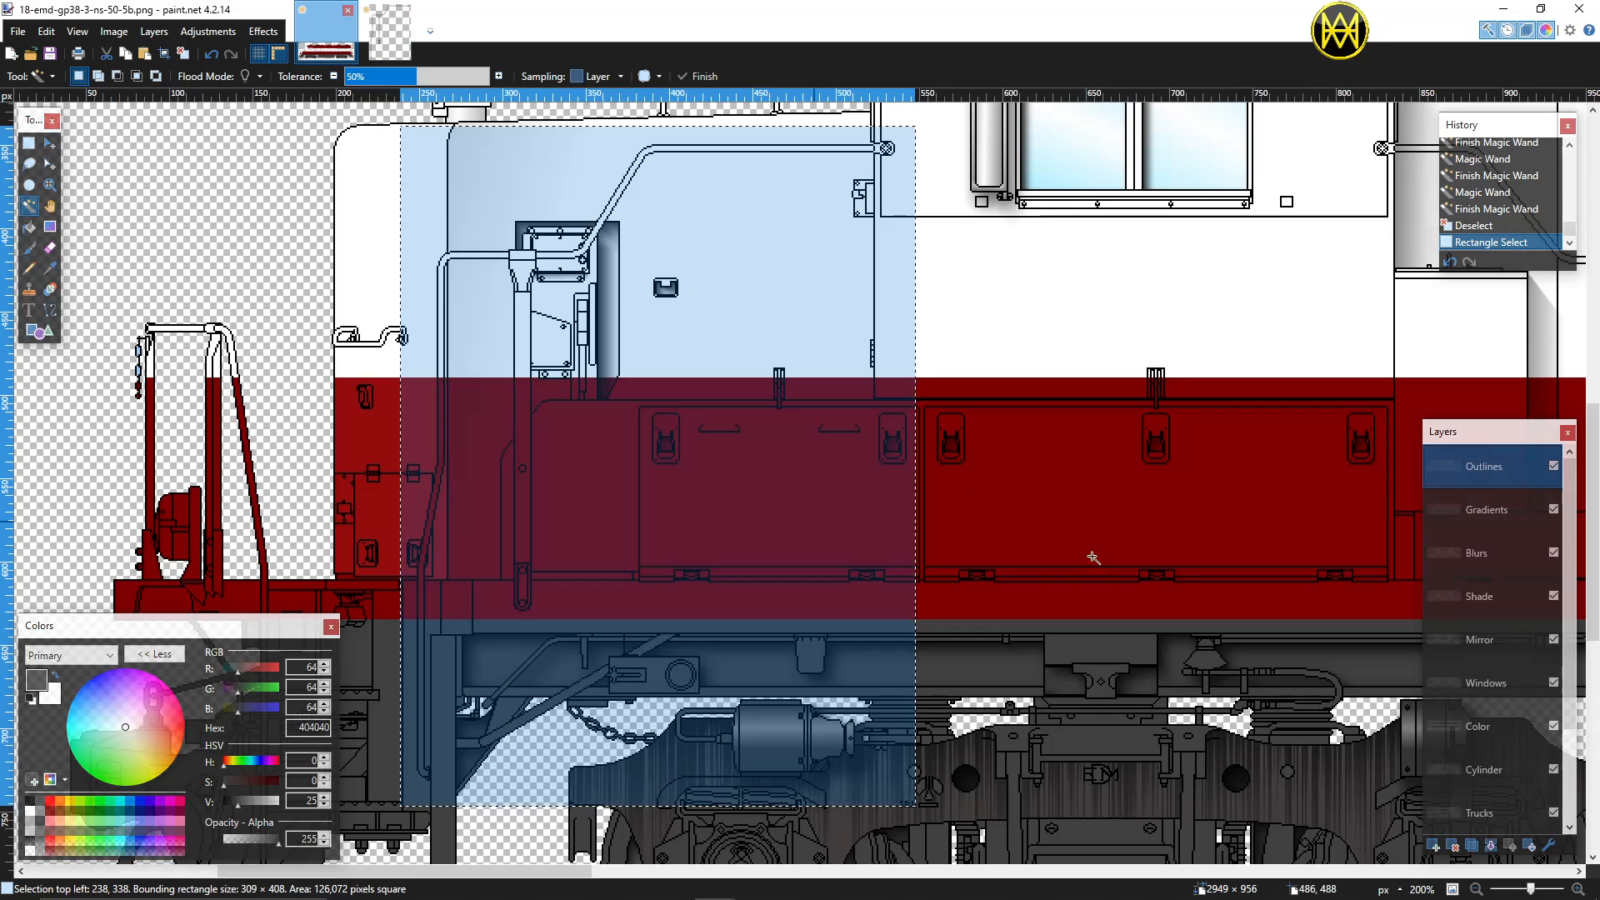
{"action": "key", "text": "ctrl+d"}
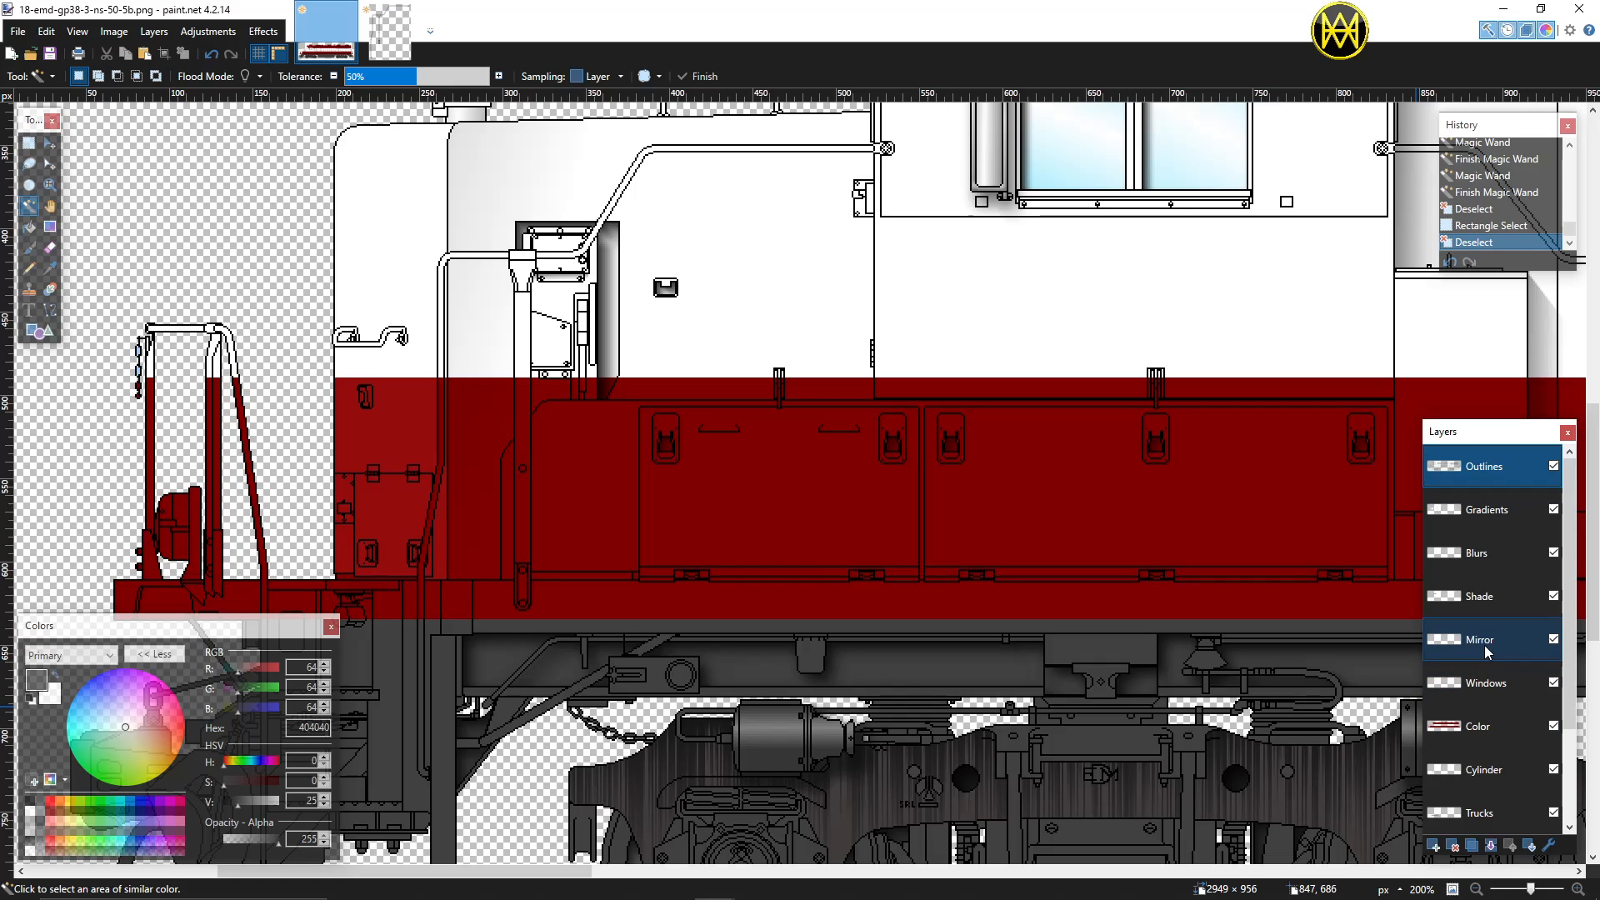
{"action": "left_click", "coordinate": [1467, 734]}
{"action": "left_click", "coordinate": [1434, 845]}
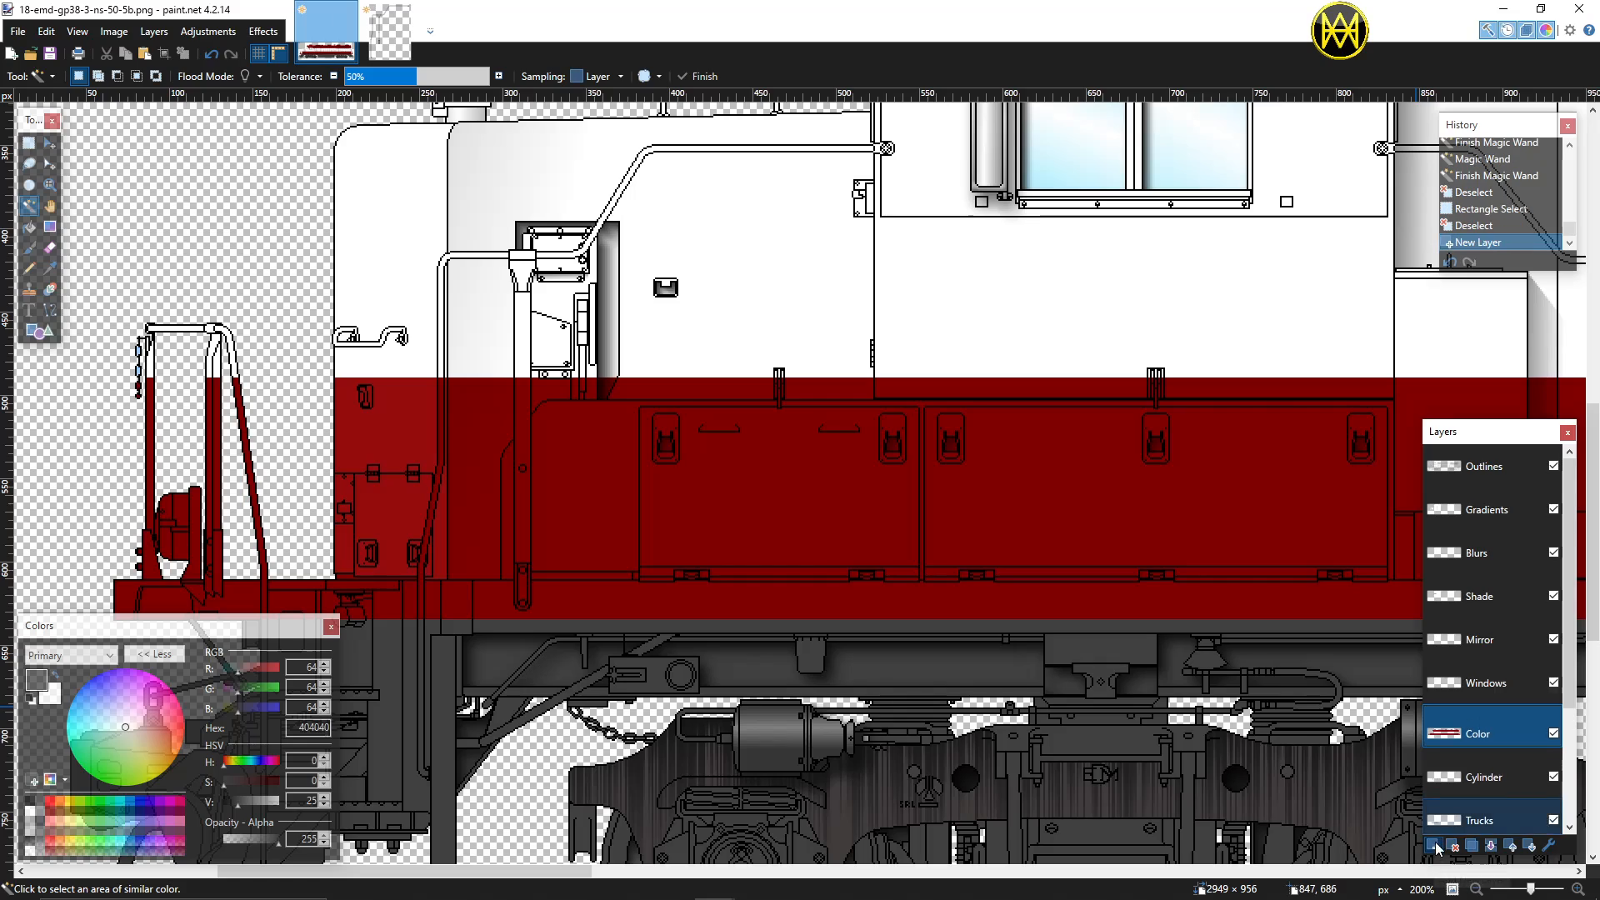
{"action": "double_click", "coordinate": [1483, 724]}
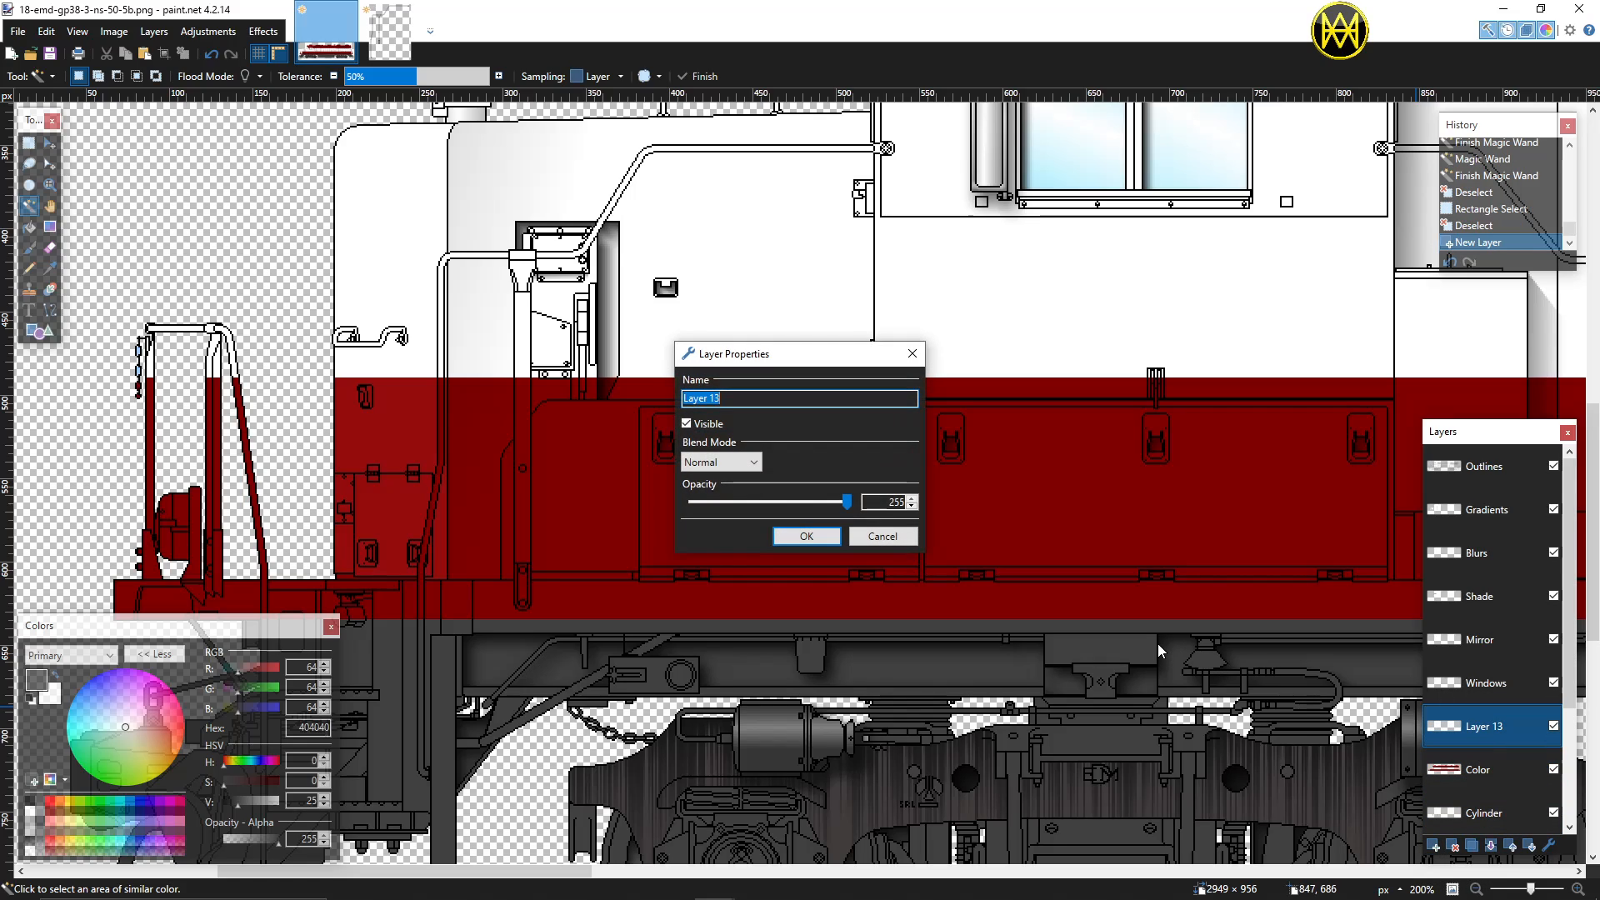
{"action": "type", "text": "Rails"}
{"action": "left_click", "coordinate": [816, 542]}
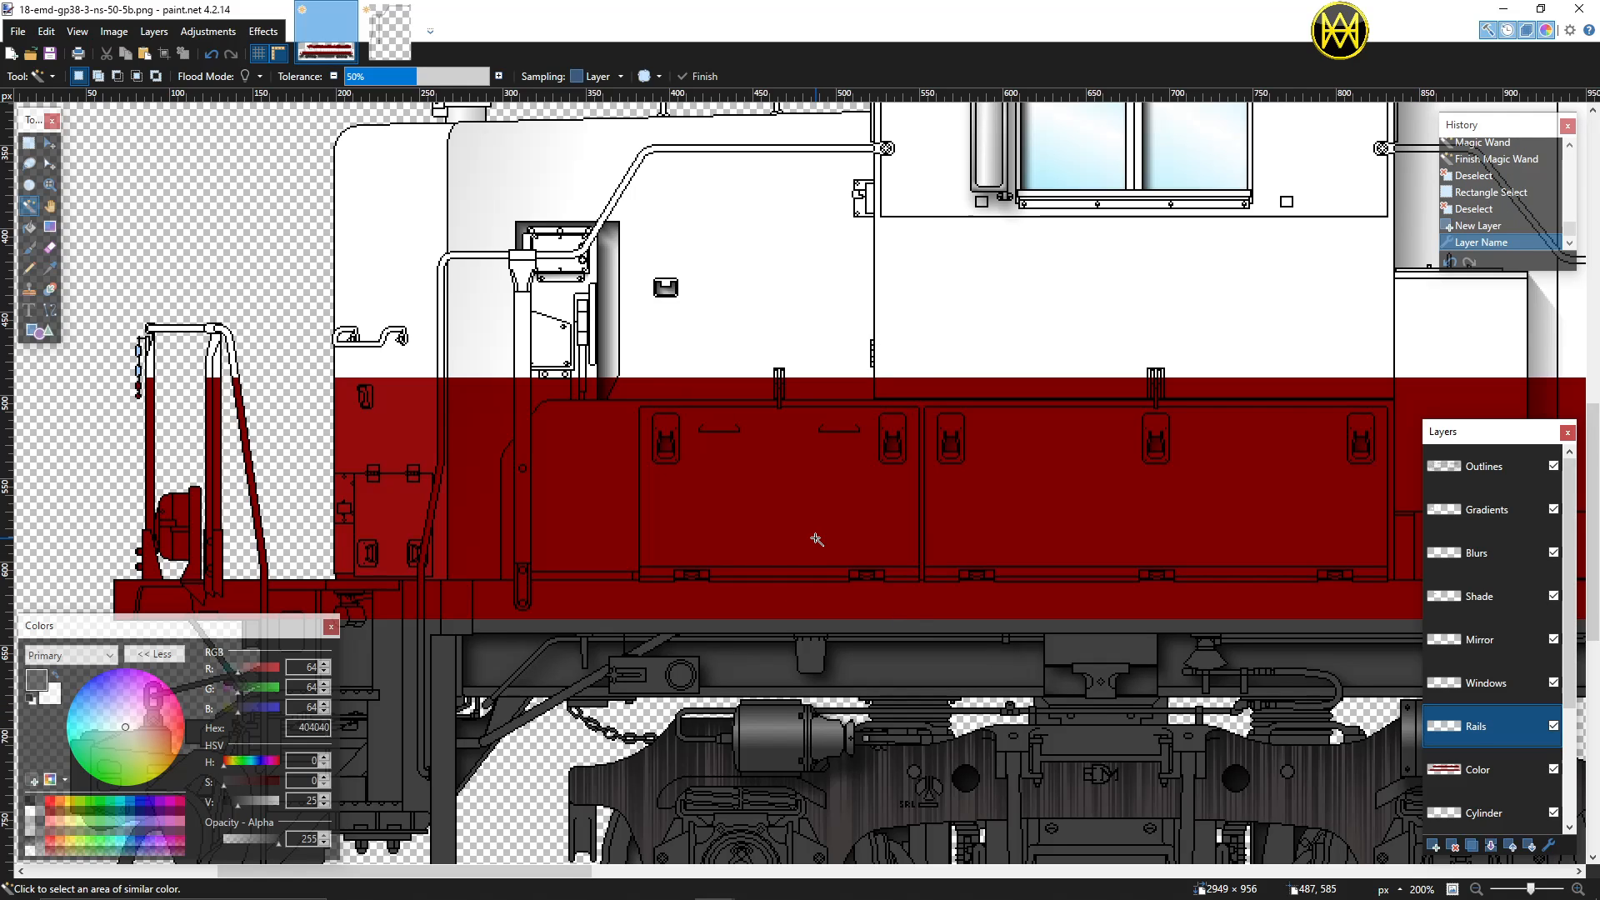
Step: Paste the copied handrails onto the Rails layer and move them roughly over the handrails on the locomotive's nose
{"action": "scroll", "coordinate": [816, 539], "scroll_direction": "down", "scroll_amount": 5}
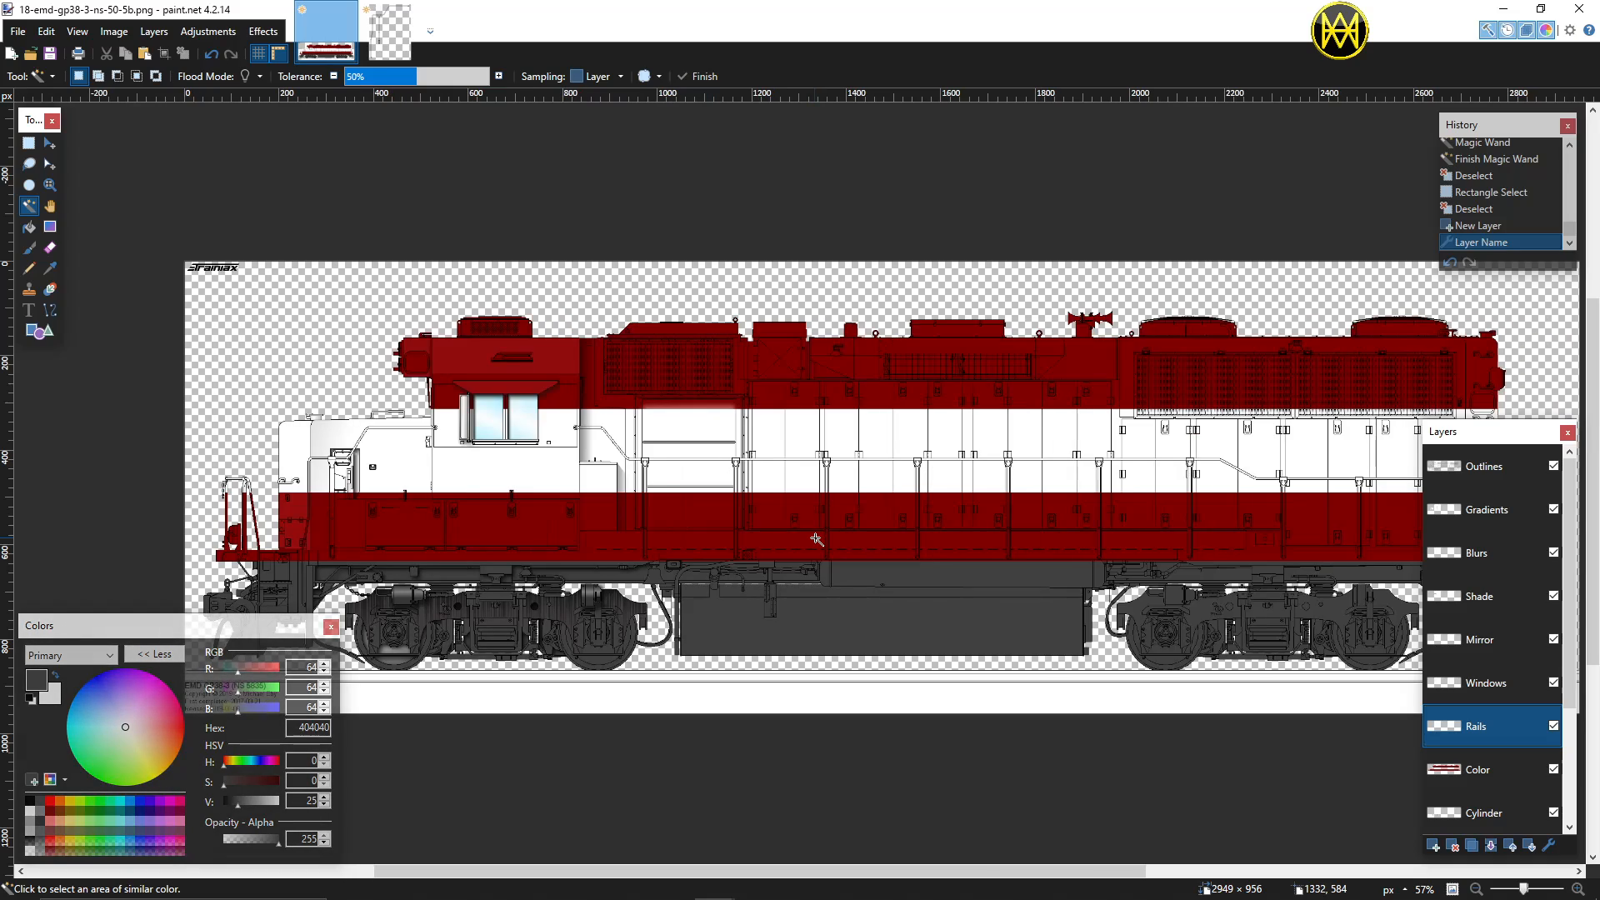
{"action": "scroll", "coordinate": [816, 540], "scroll_direction": "down", "scroll_amount": 1}
{"action": "scroll", "coordinate": [816, 537], "scroll_direction": "down", "scroll_amount": 1}
{"action": "scroll", "coordinate": [815, 537], "scroll_direction": "right", "scroll_amount": 1}
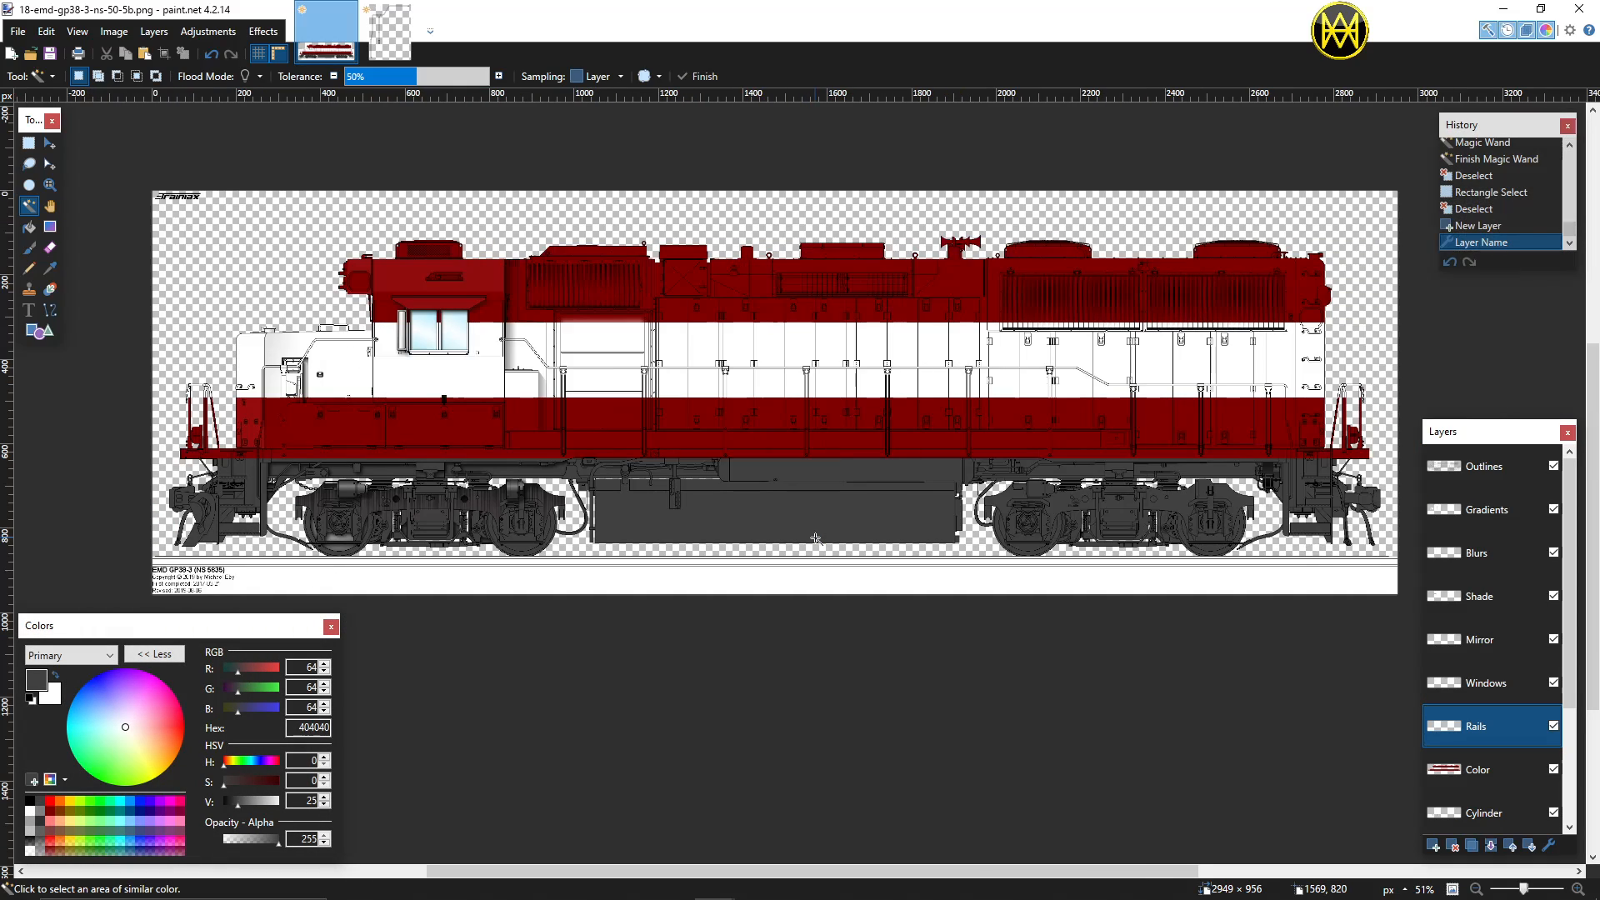
{"action": "key", "text": "ctrl+v"}
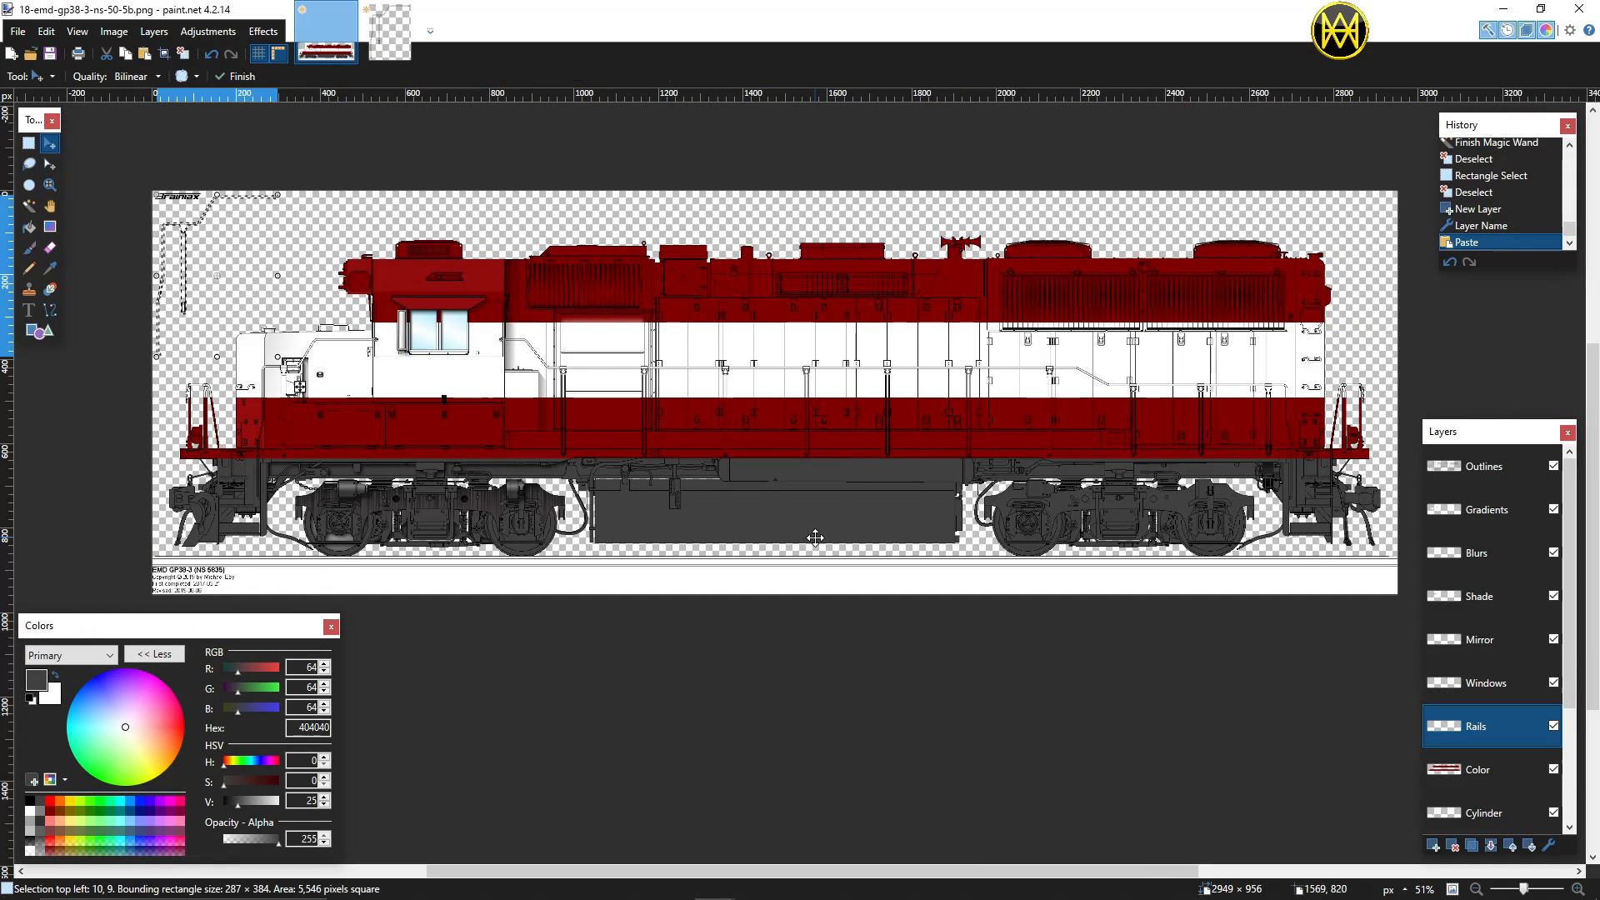
{"action": "left_click_drag", "start_coordinate": [220, 237], "coordinate": [322, 383]}
Step: Nudge the pasted handrails 5 px up into alignment with the original nose handrail outlines, and deselect them
{"action": "scroll", "coordinate": [616, 373], "scroll_direction": "left", "scroll_amount": 3}
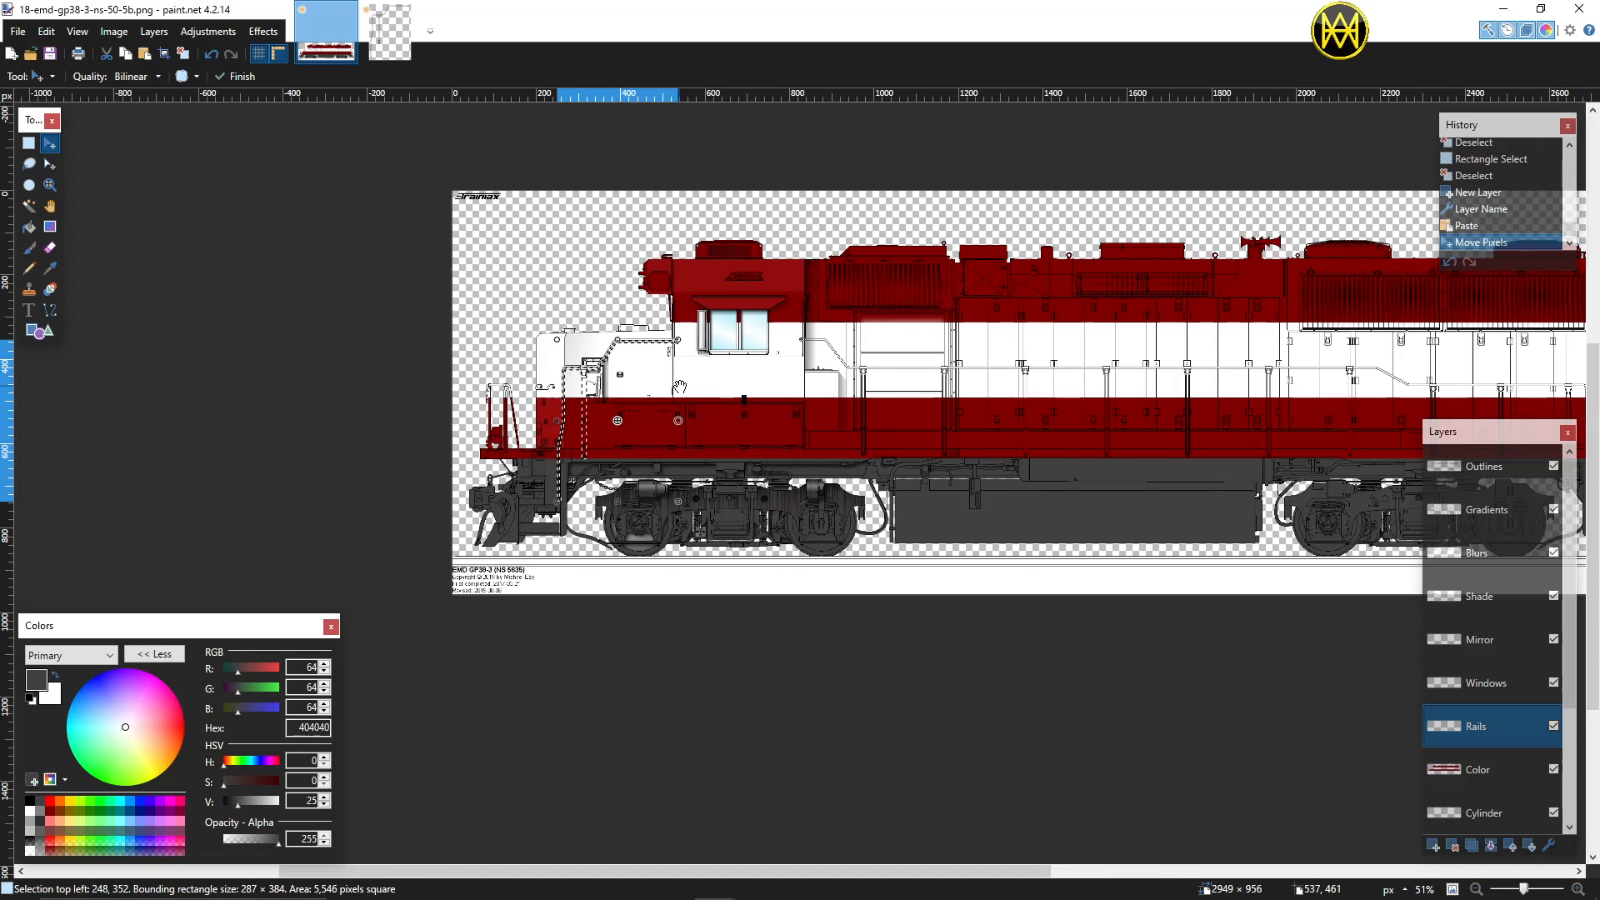
{"action": "scroll", "coordinate": [710, 397], "scroll_direction": "right", "scroll_amount": 3}
{"action": "scroll", "coordinate": [711, 398], "scroll_direction": "left", "scroll_amount": 2}
{"action": "scroll", "coordinate": [710, 397], "scroll_direction": "right", "scroll_amount": 1}
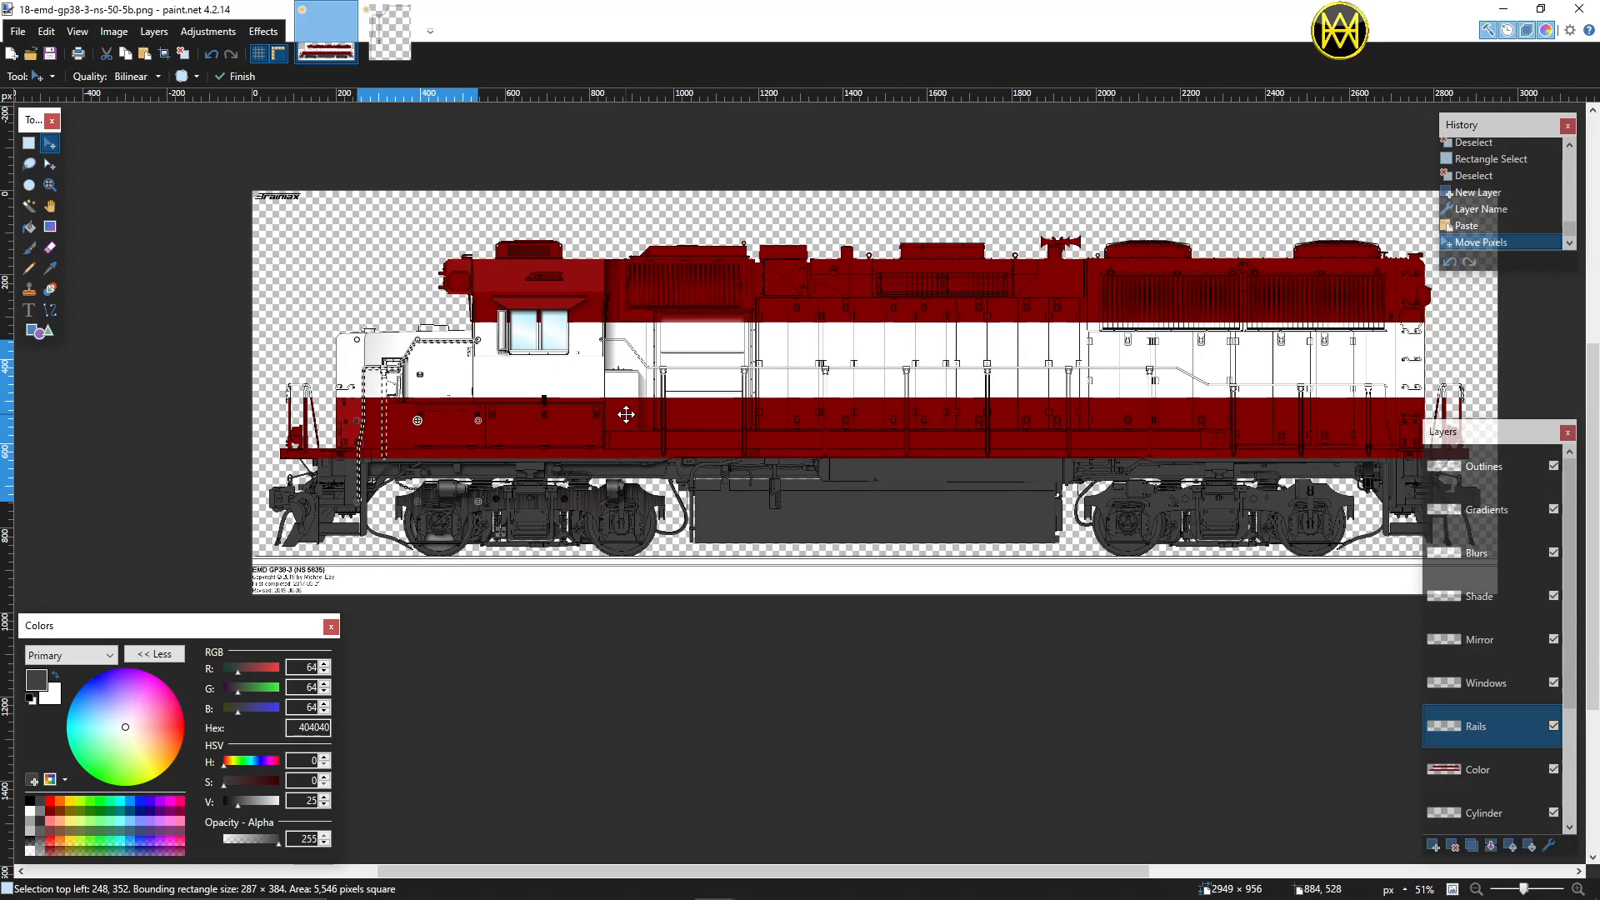
{"action": "scroll", "coordinate": [623, 414], "scroll_direction": "up", "scroll_amount": 4}
{"action": "scroll", "coordinate": [528, 398], "scroll_direction": "left", "scroll_amount": 4}
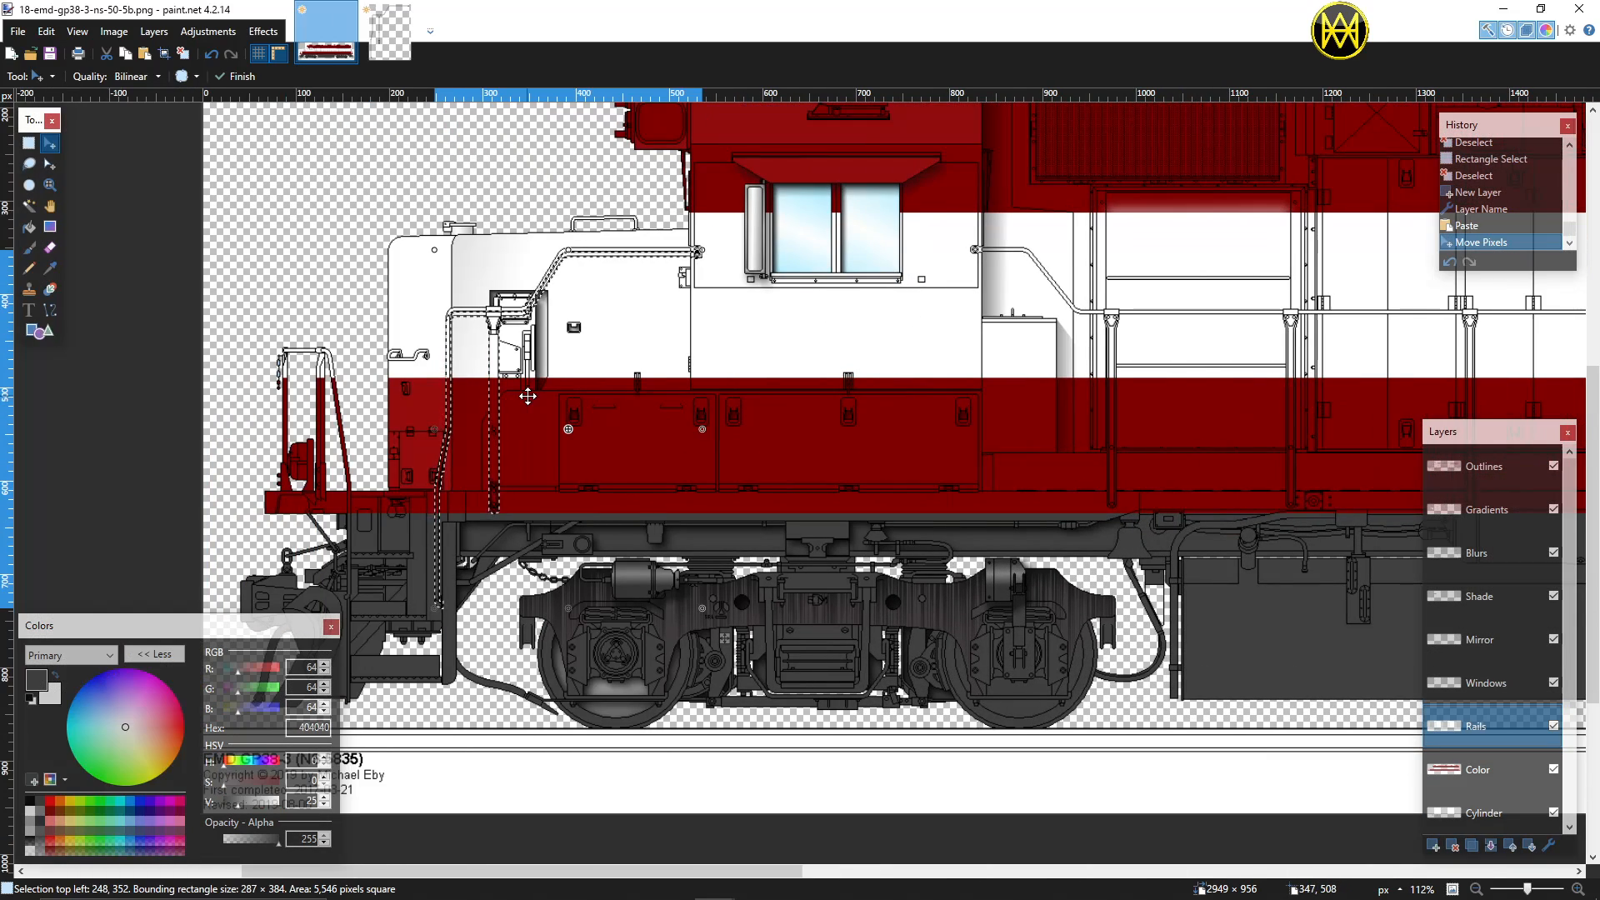
{"action": "scroll", "coordinate": [567, 387], "scroll_direction": "up", "scroll_amount": 3}
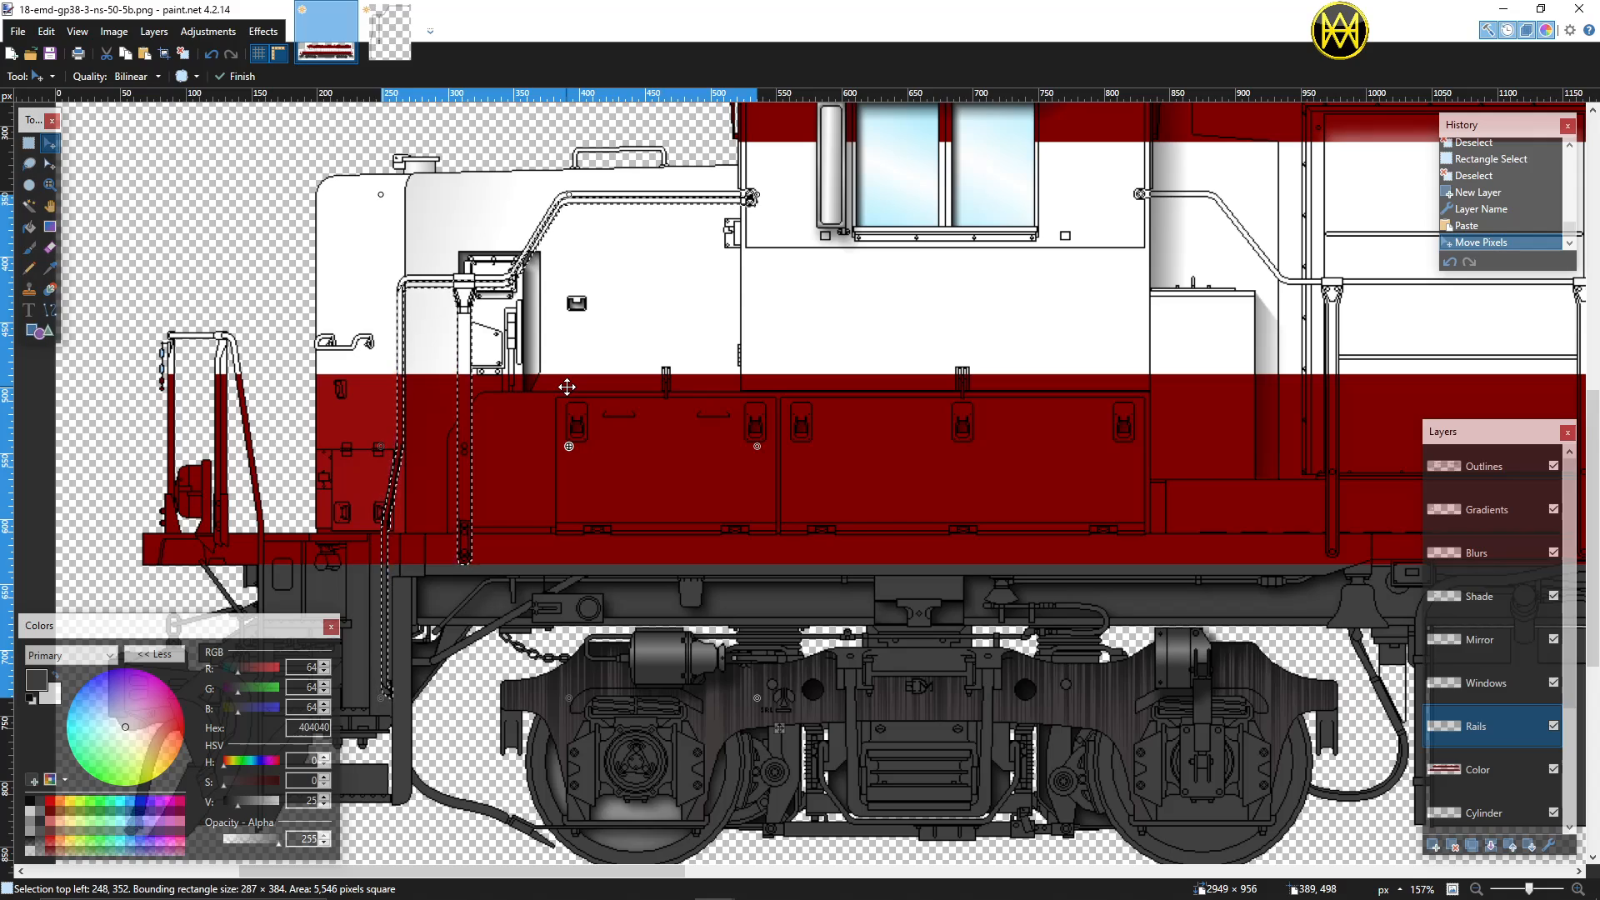
{"action": "key", "text": "Up"}
{"action": "key", "text": "Up"}
{"action": "key", "text": "Up"}
{"action": "key", "text": "Up"}
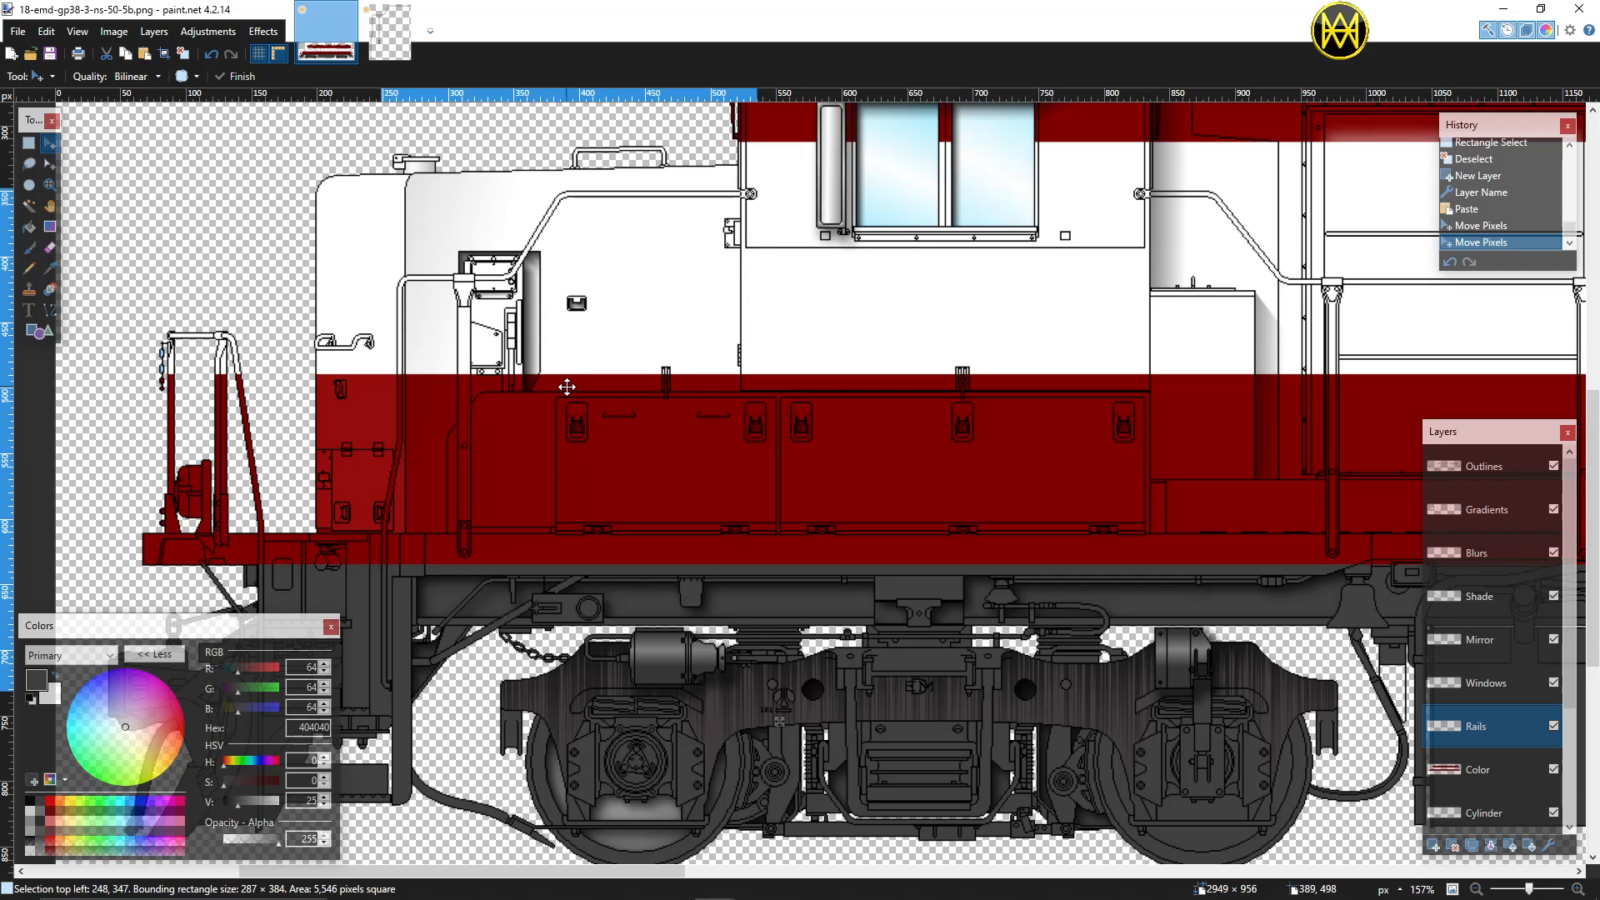
{"action": "key", "text": "Up"}
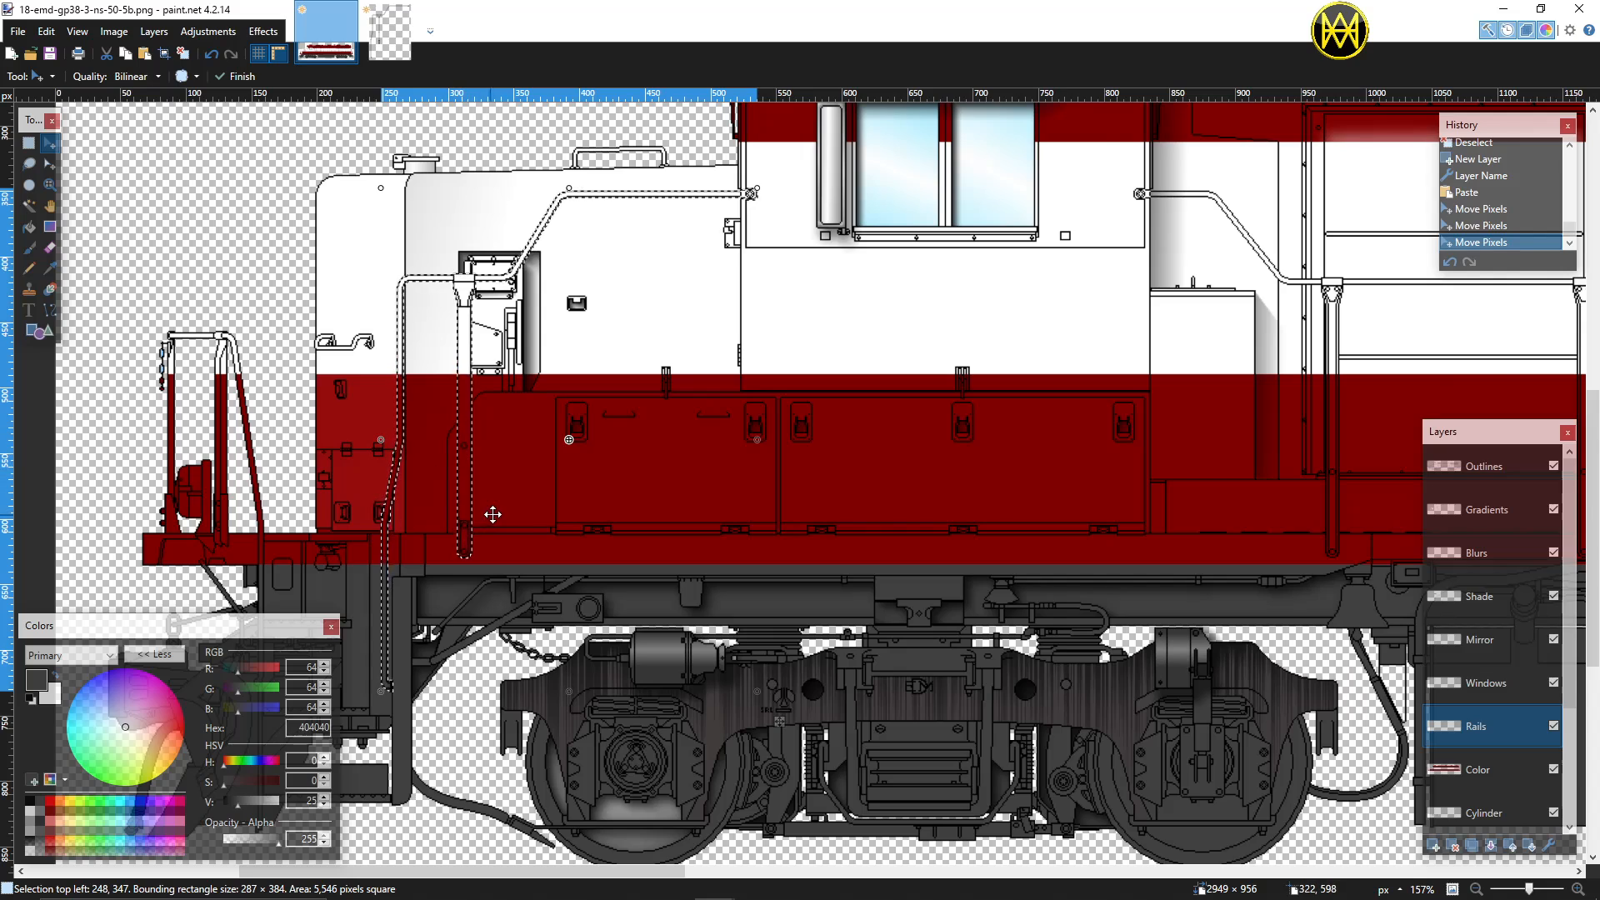
{"action": "scroll", "coordinate": [459, 444], "scroll_direction": "up", "scroll_amount": 3}
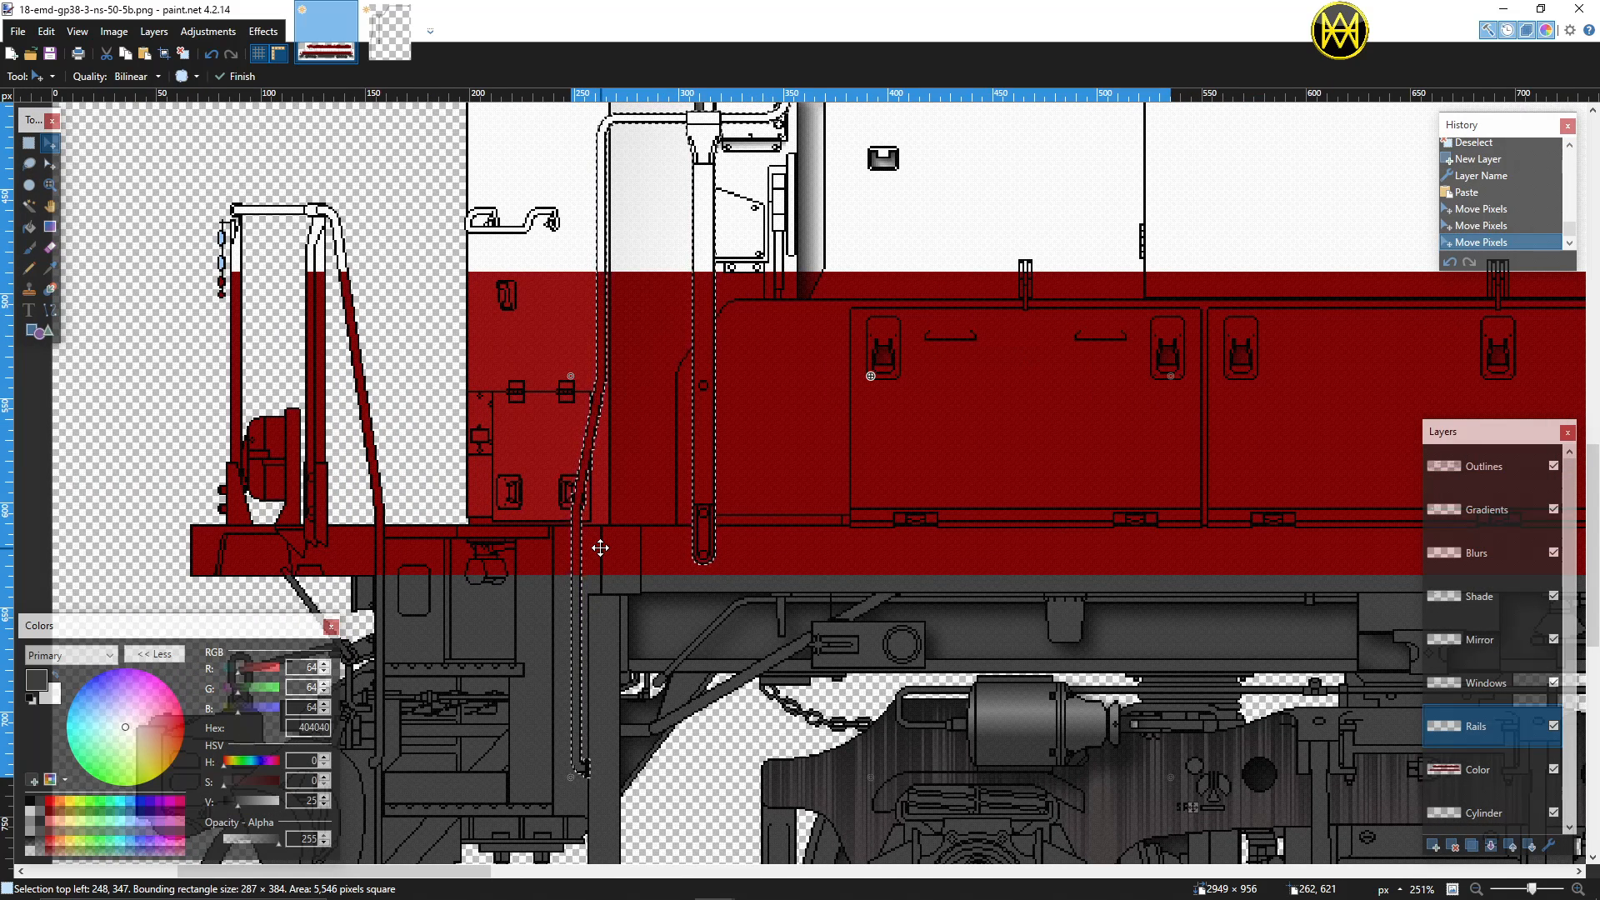
{"action": "key", "text": "Up"}
{"action": "key", "text": "Down"}
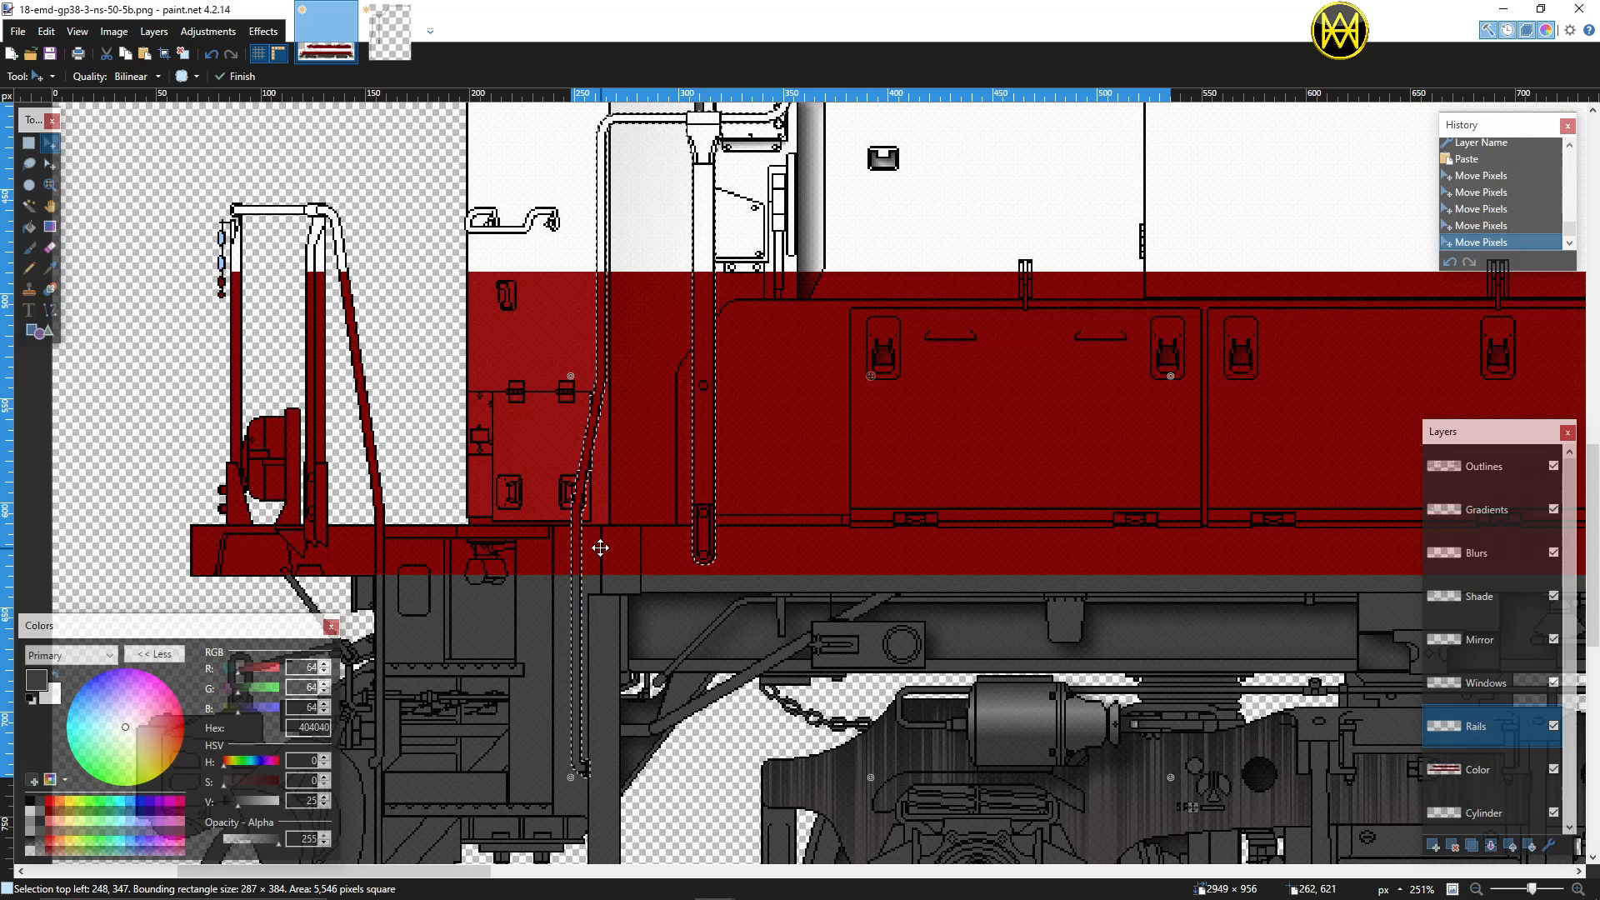
{"action": "scroll", "coordinate": [600, 548], "scroll_direction": "down", "scroll_amount": 2}
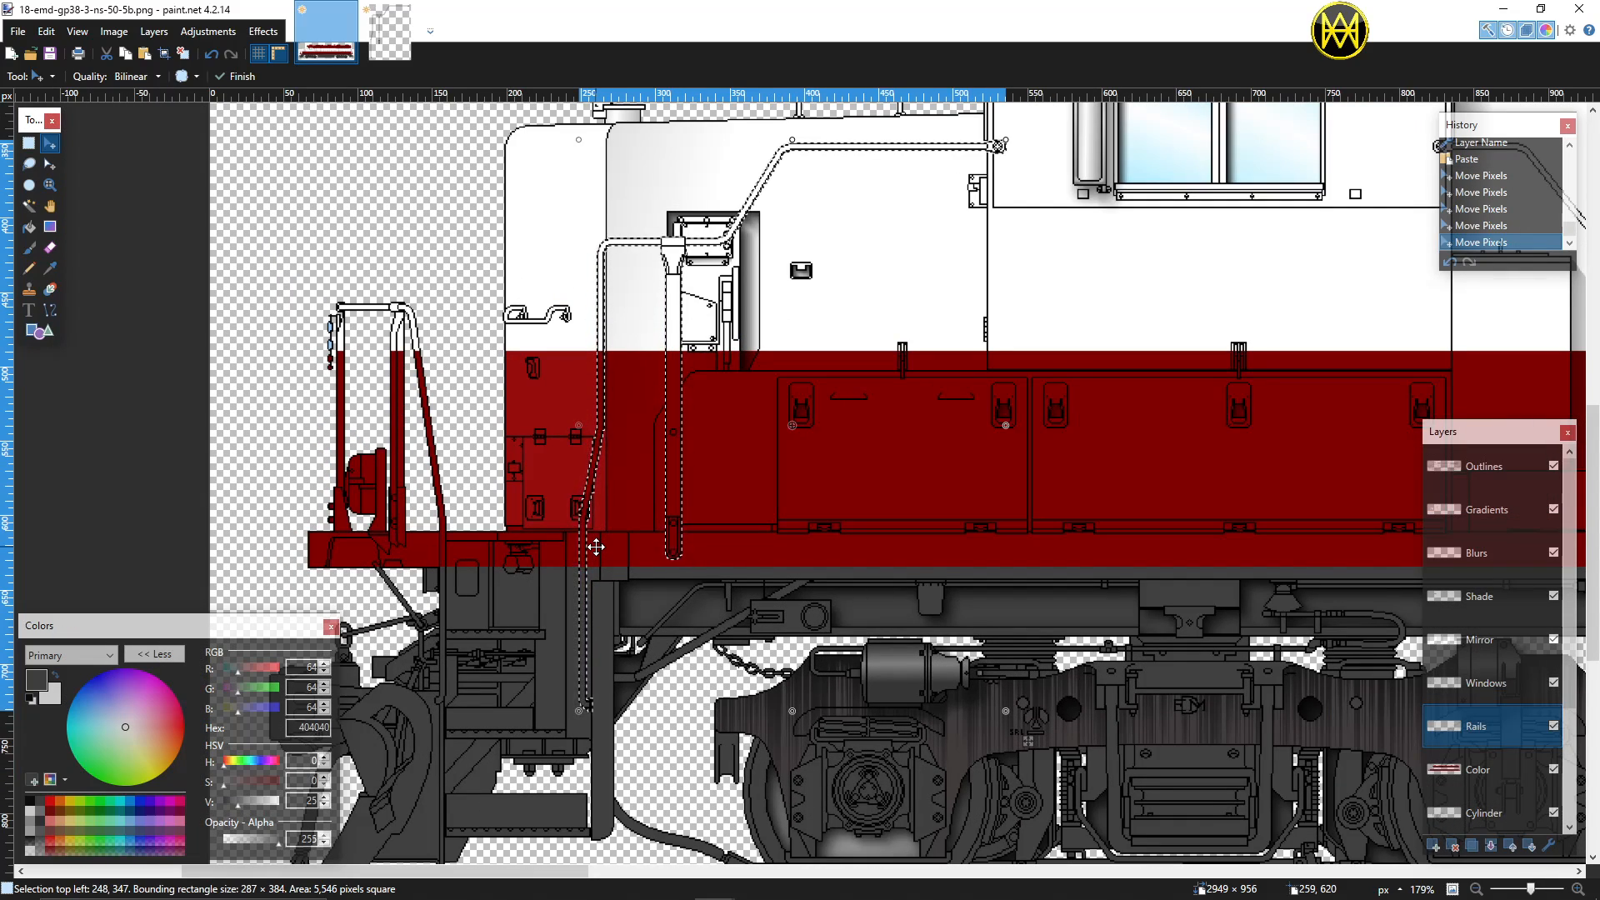
{"action": "key", "text": "ctrl+d"}
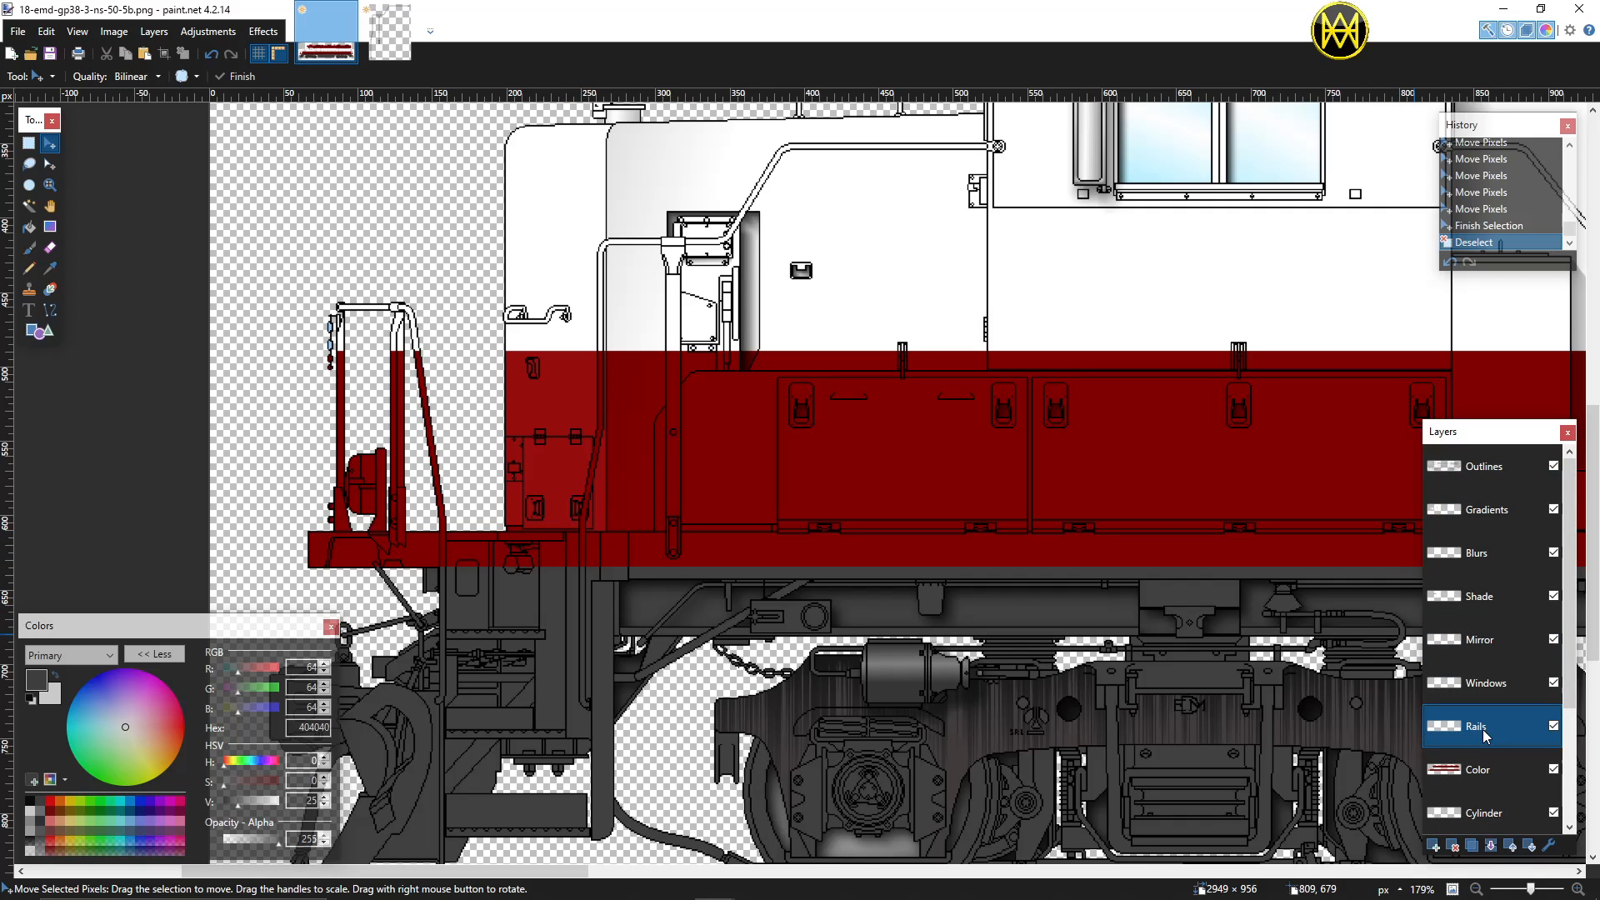
Step: Hide and show the Color layer and then the Background layer to check what each contributes to the drawing
{"action": "left_click", "coordinate": [1554, 768]}
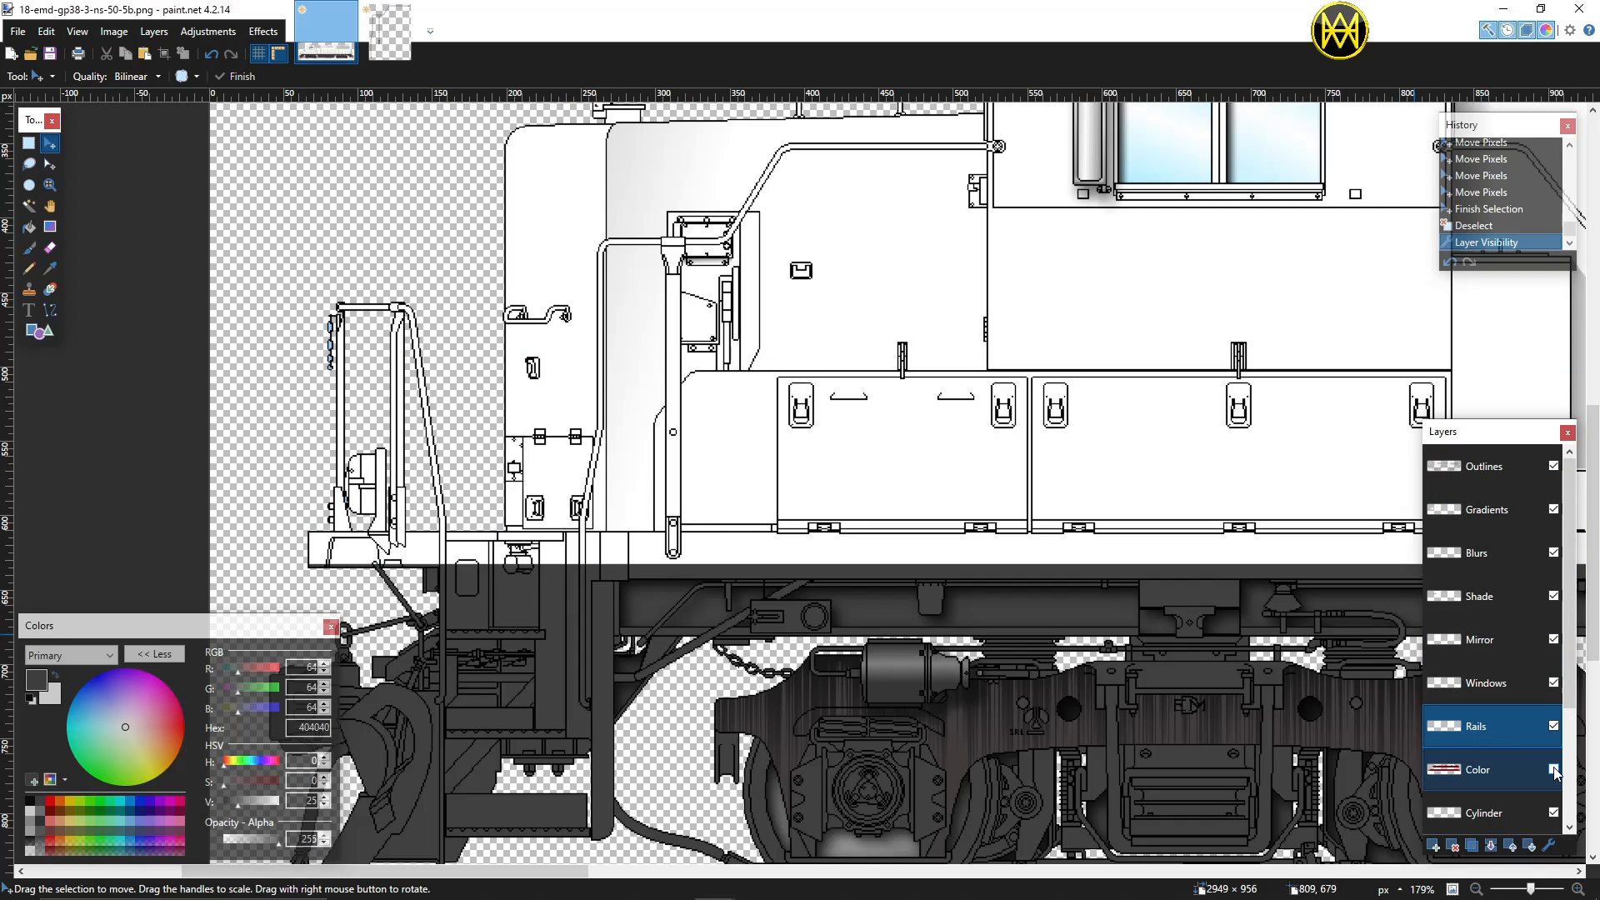
{"action": "left_click", "coordinate": [1554, 768]}
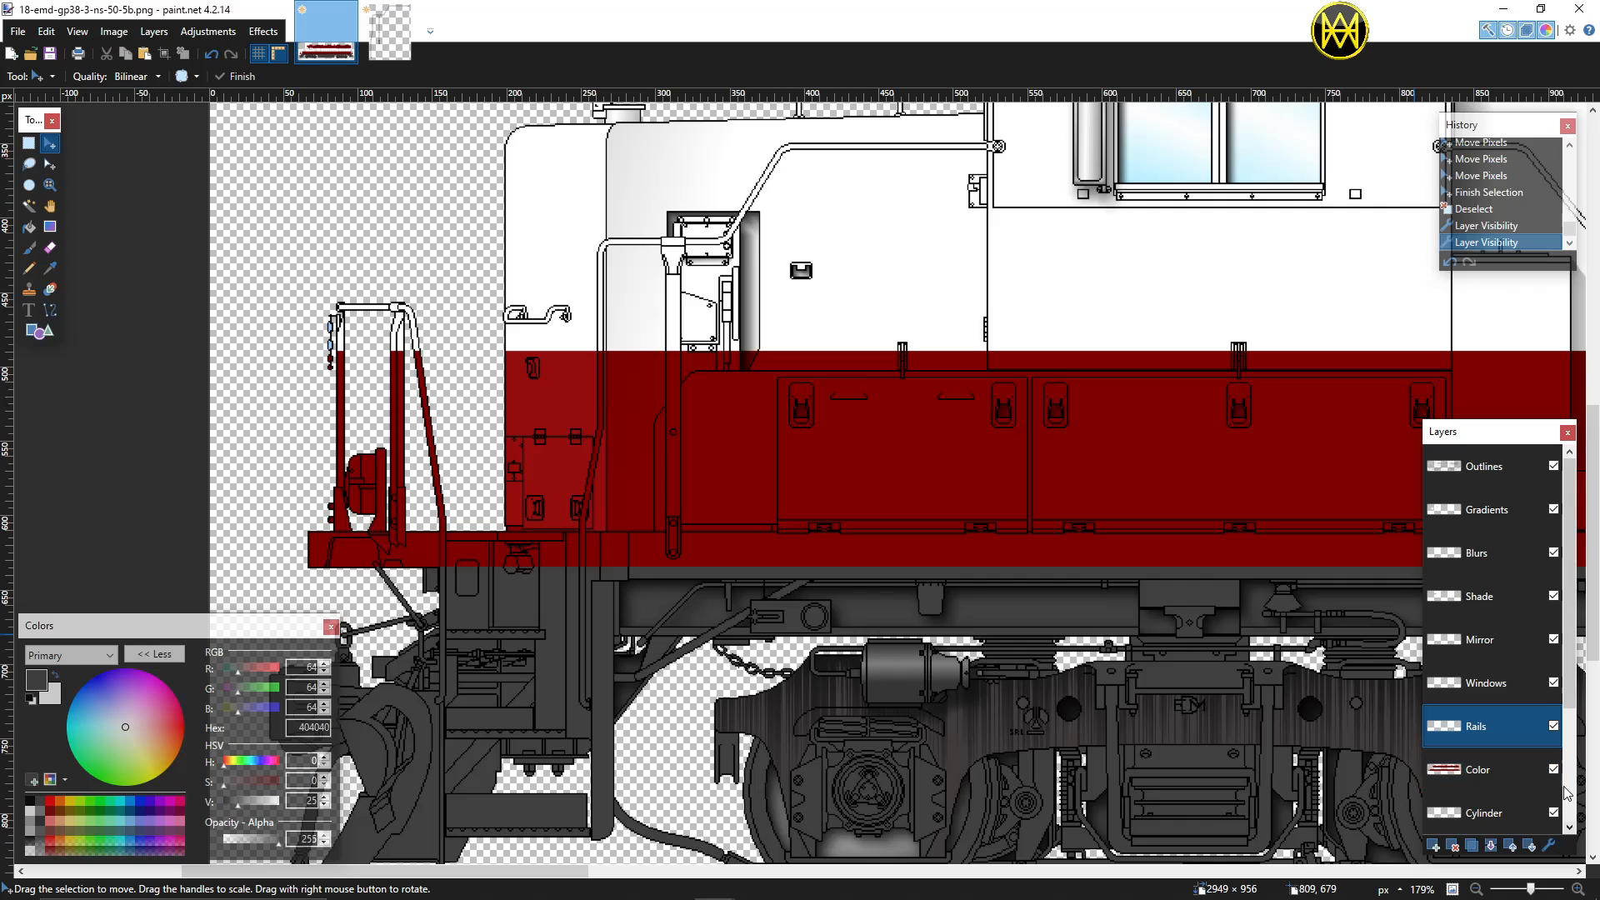
{"action": "scroll", "coordinate": [1557, 776], "scroll_direction": "down", "scroll_amount": 2}
{"action": "left_click", "coordinate": [1554, 823]}
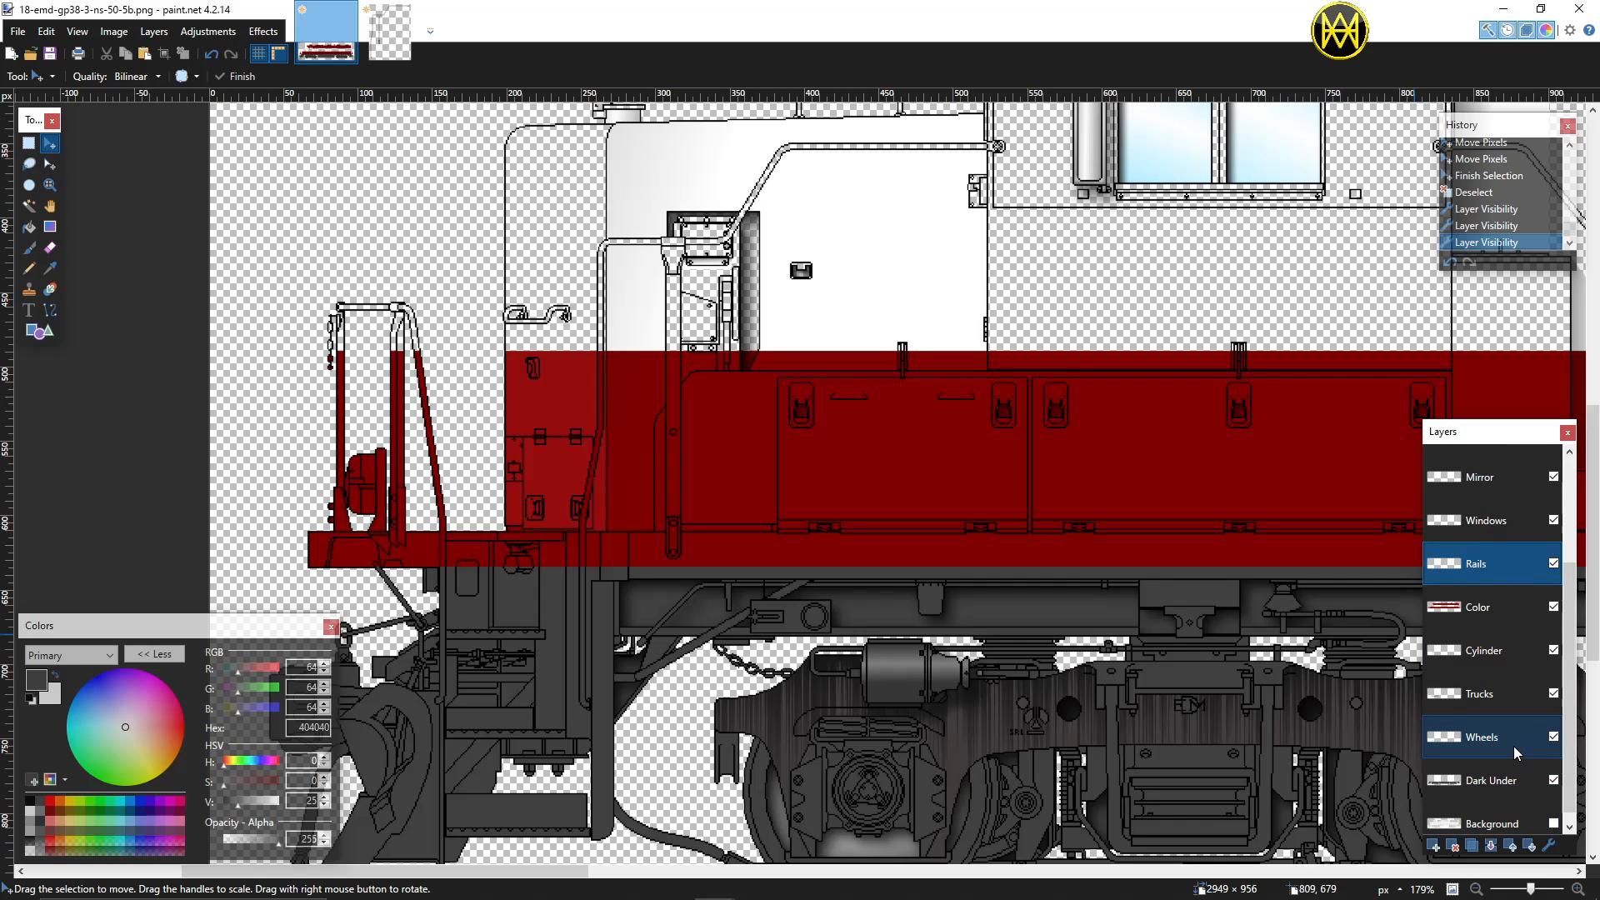
{"action": "left_click", "coordinate": [1554, 823]}
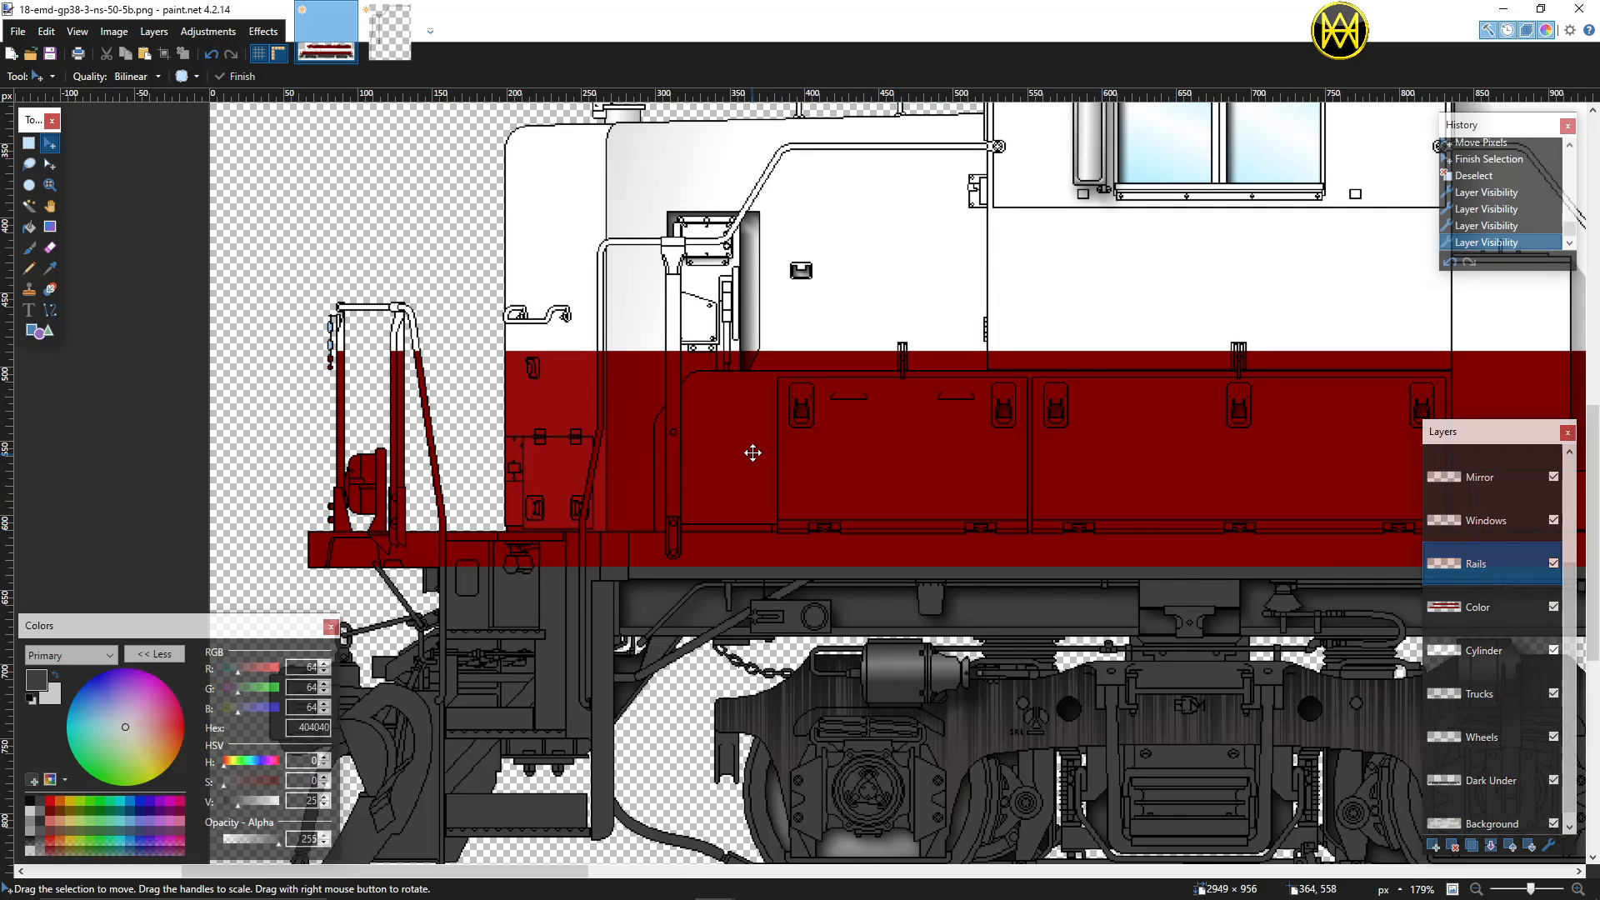
Step: Sample the dark red 7F0000 of the lower body stripe from the Color layer as the primary color
{"action": "scroll", "coordinate": [736, 472], "scroll_direction": "up", "scroll_amount": 2}
{"action": "scroll", "coordinate": [736, 471], "scroll_direction": "down", "scroll_amount": 1}
{"action": "scroll", "coordinate": [777, 410], "scroll_direction": "down", "scroll_amount": 1}
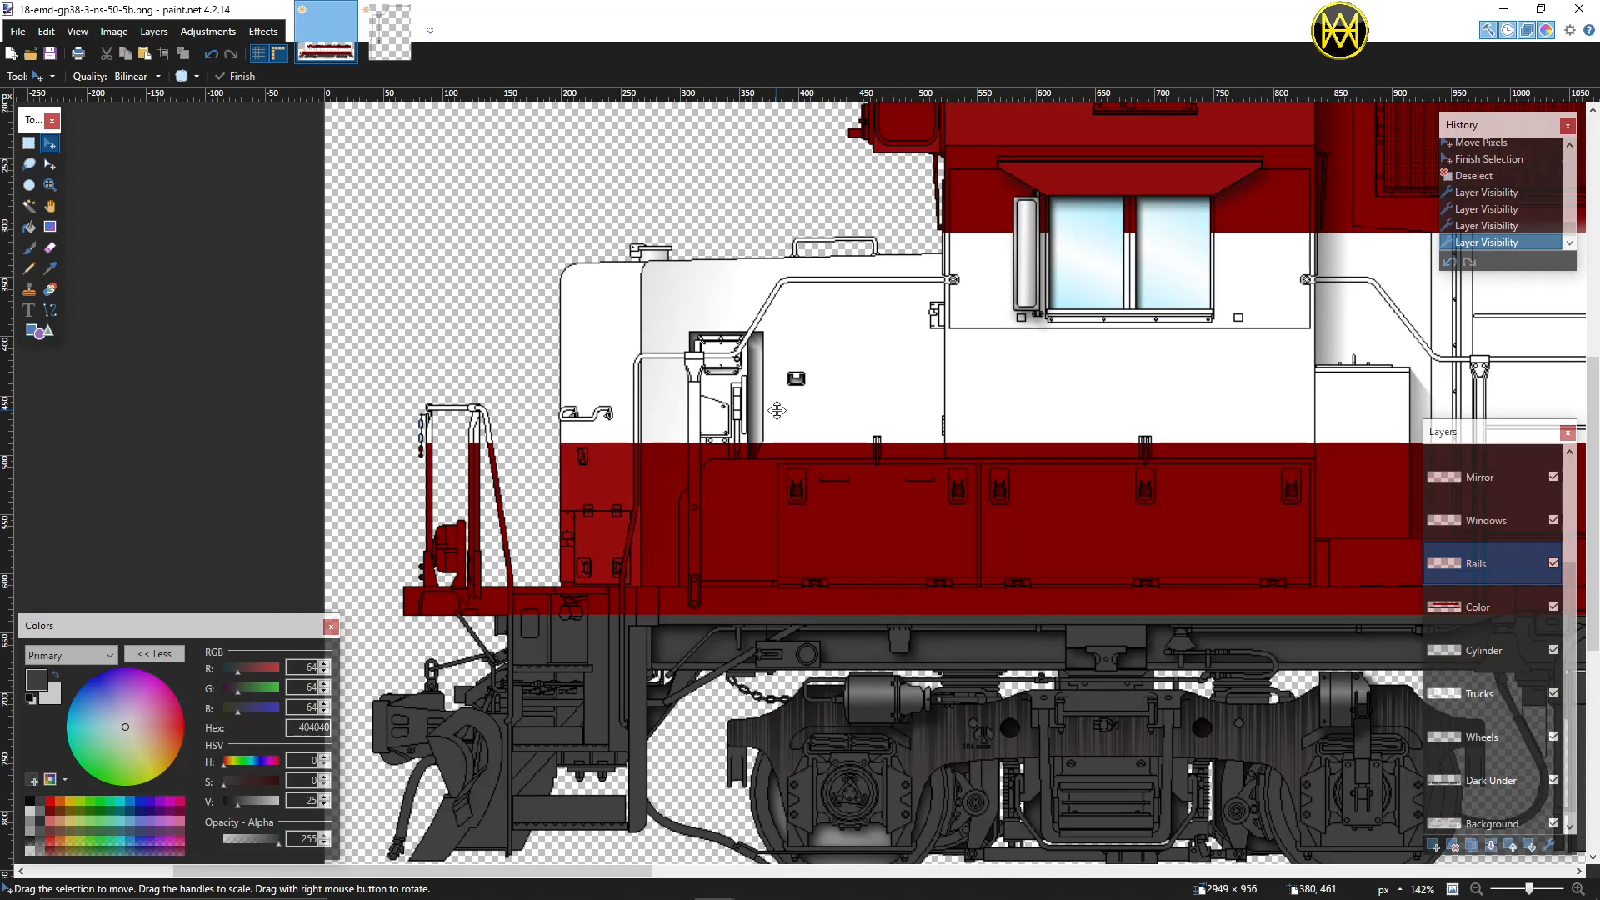
{"action": "left_click", "coordinate": [50, 268]}
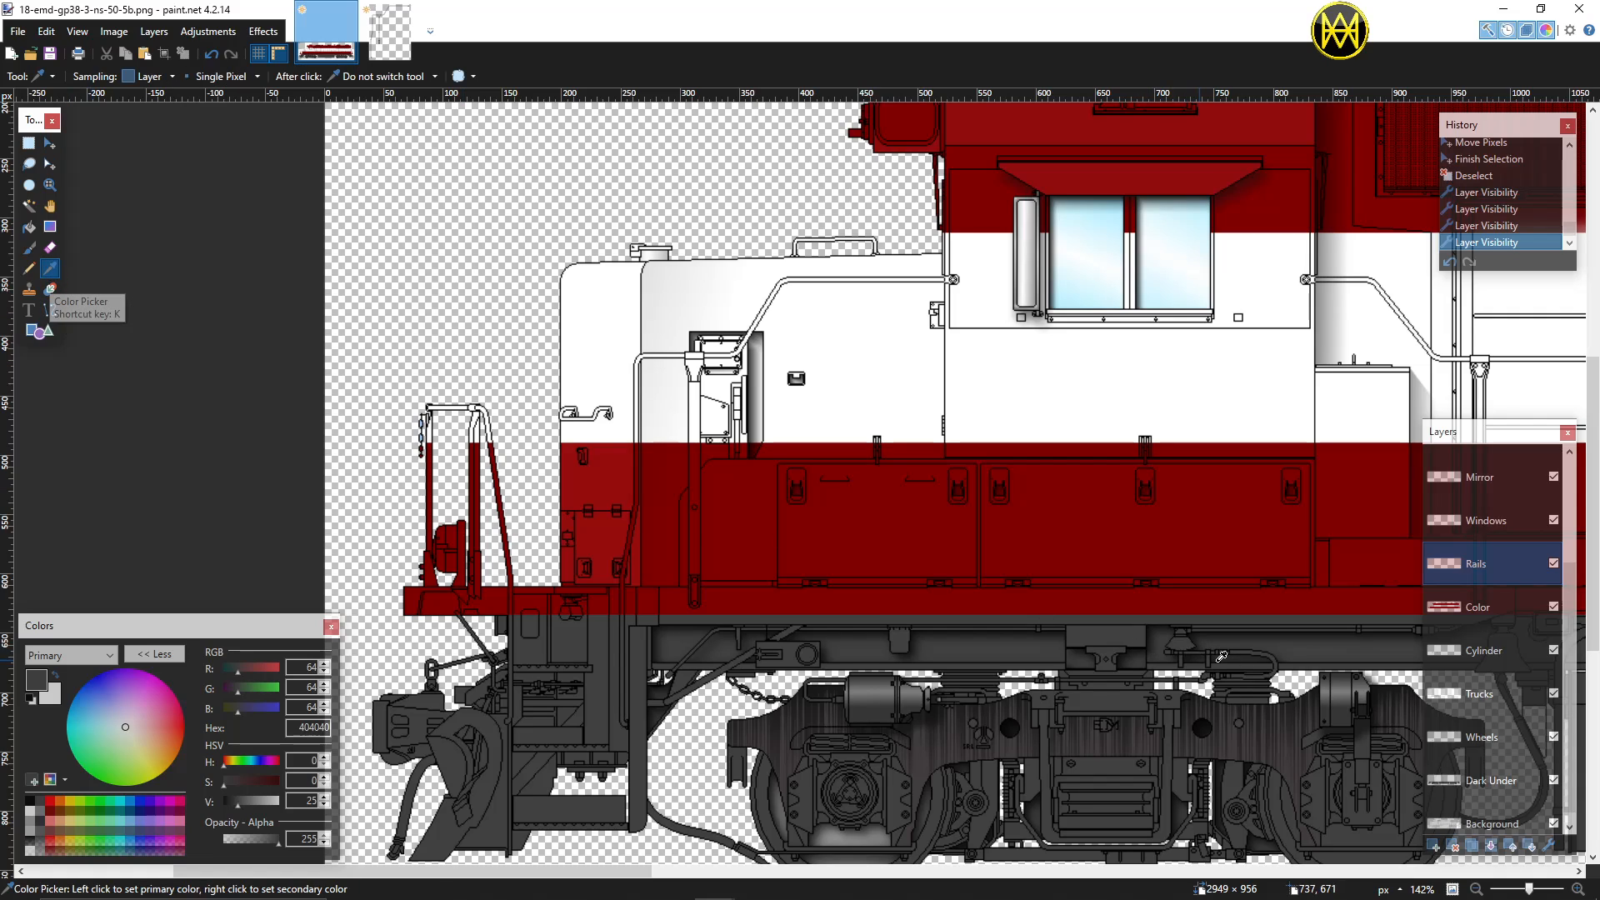
{"action": "left_click", "coordinate": [1477, 613]}
{"action": "left_click", "coordinate": [872, 516]}
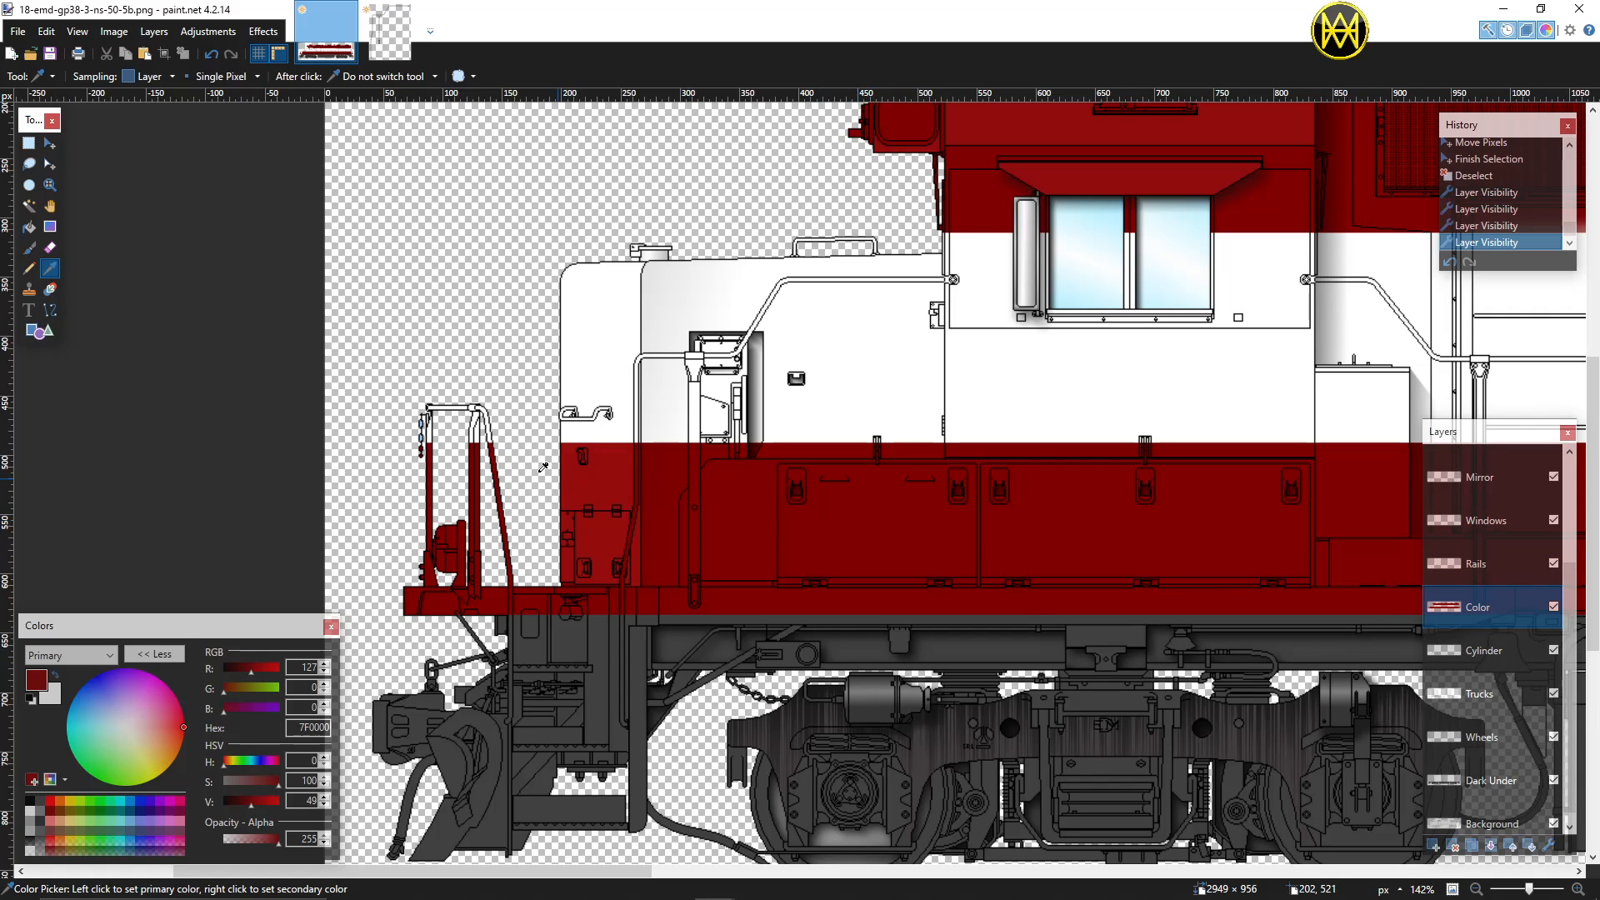
Step: On the Rails layer, use the Magic Wand to select the nose post bracket's top band and the sloping handrail running to the cab
{"action": "left_click", "coordinate": [29, 205]}
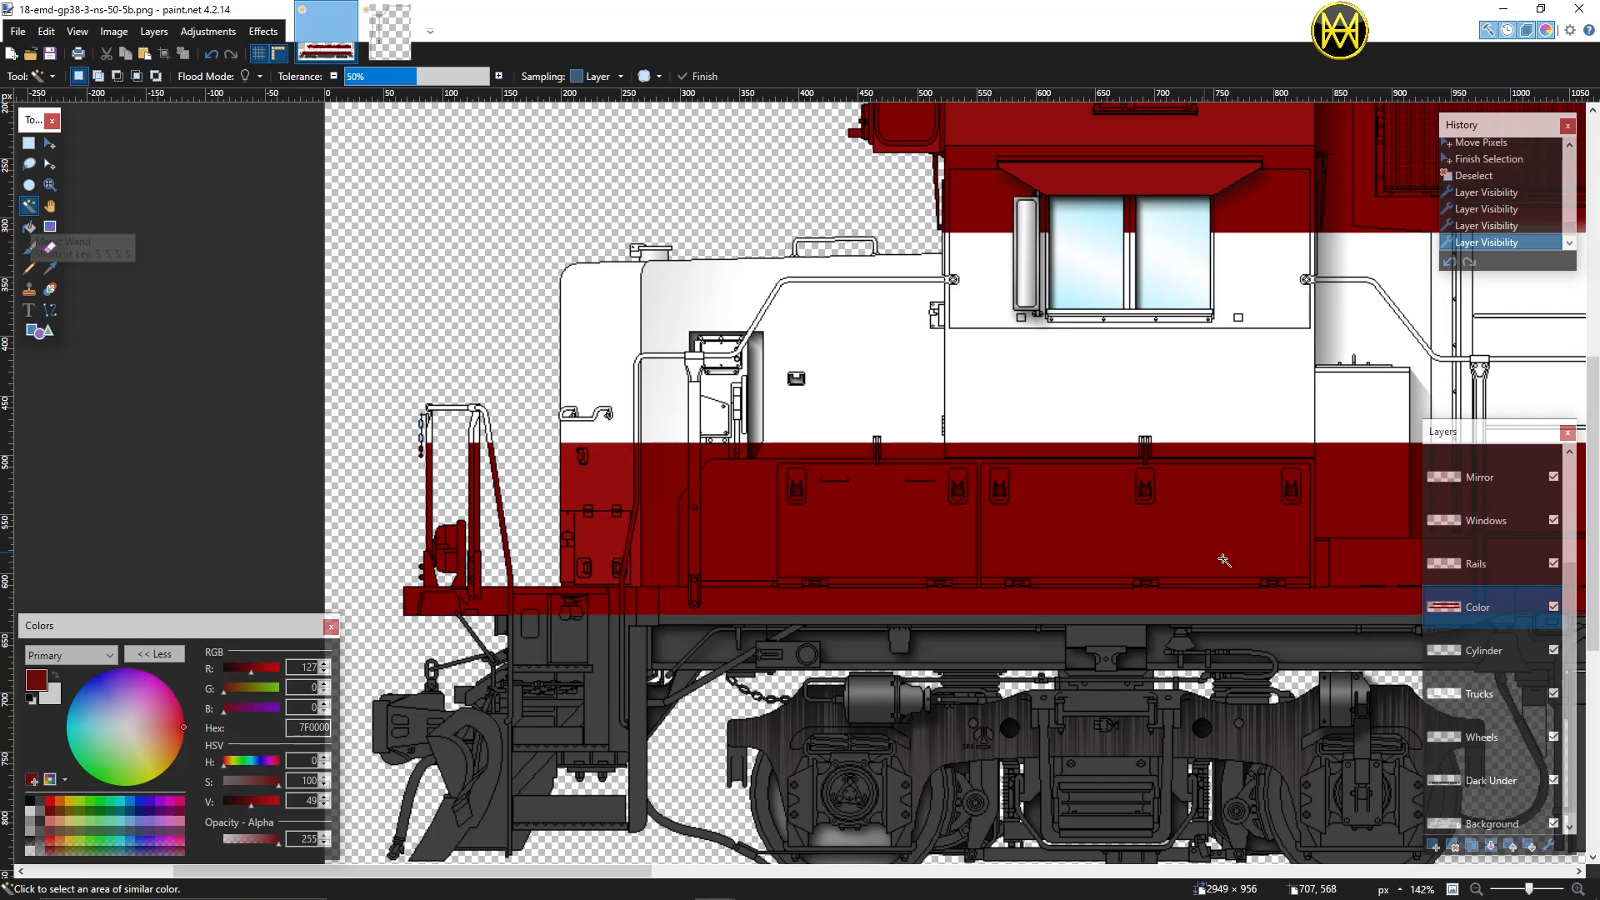
{"action": "left_click", "coordinate": [1471, 567]}
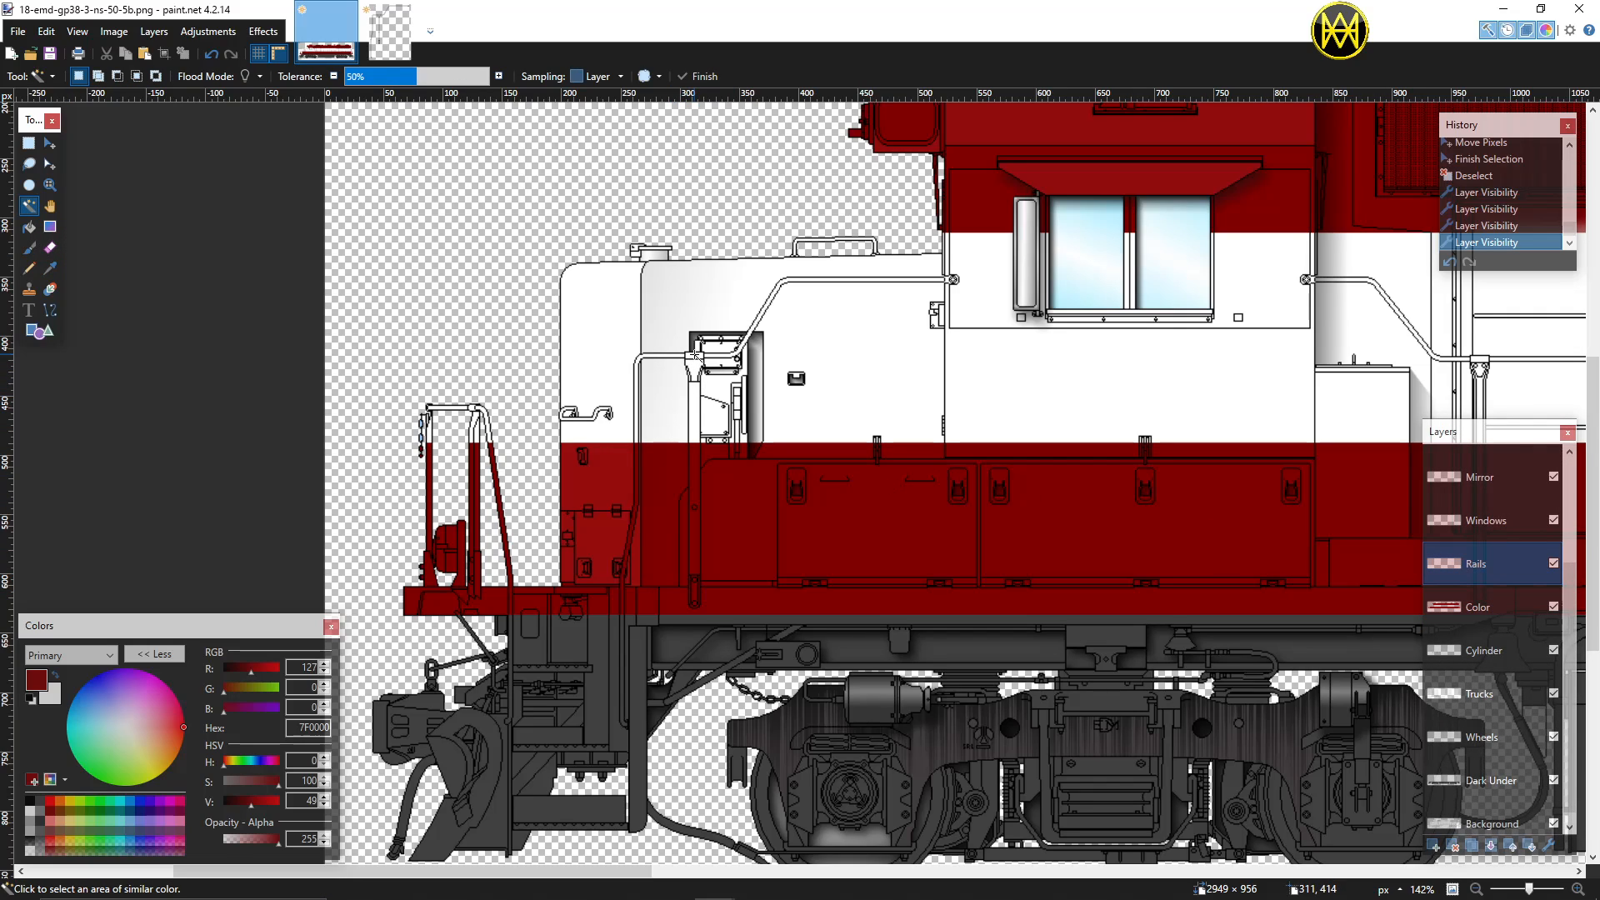
{"action": "left_click", "coordinate": [696, 354]}
{"action": "scroll", "coordinate": [763, 341], "scroll_direction": "up", "scroll_amount": 2}
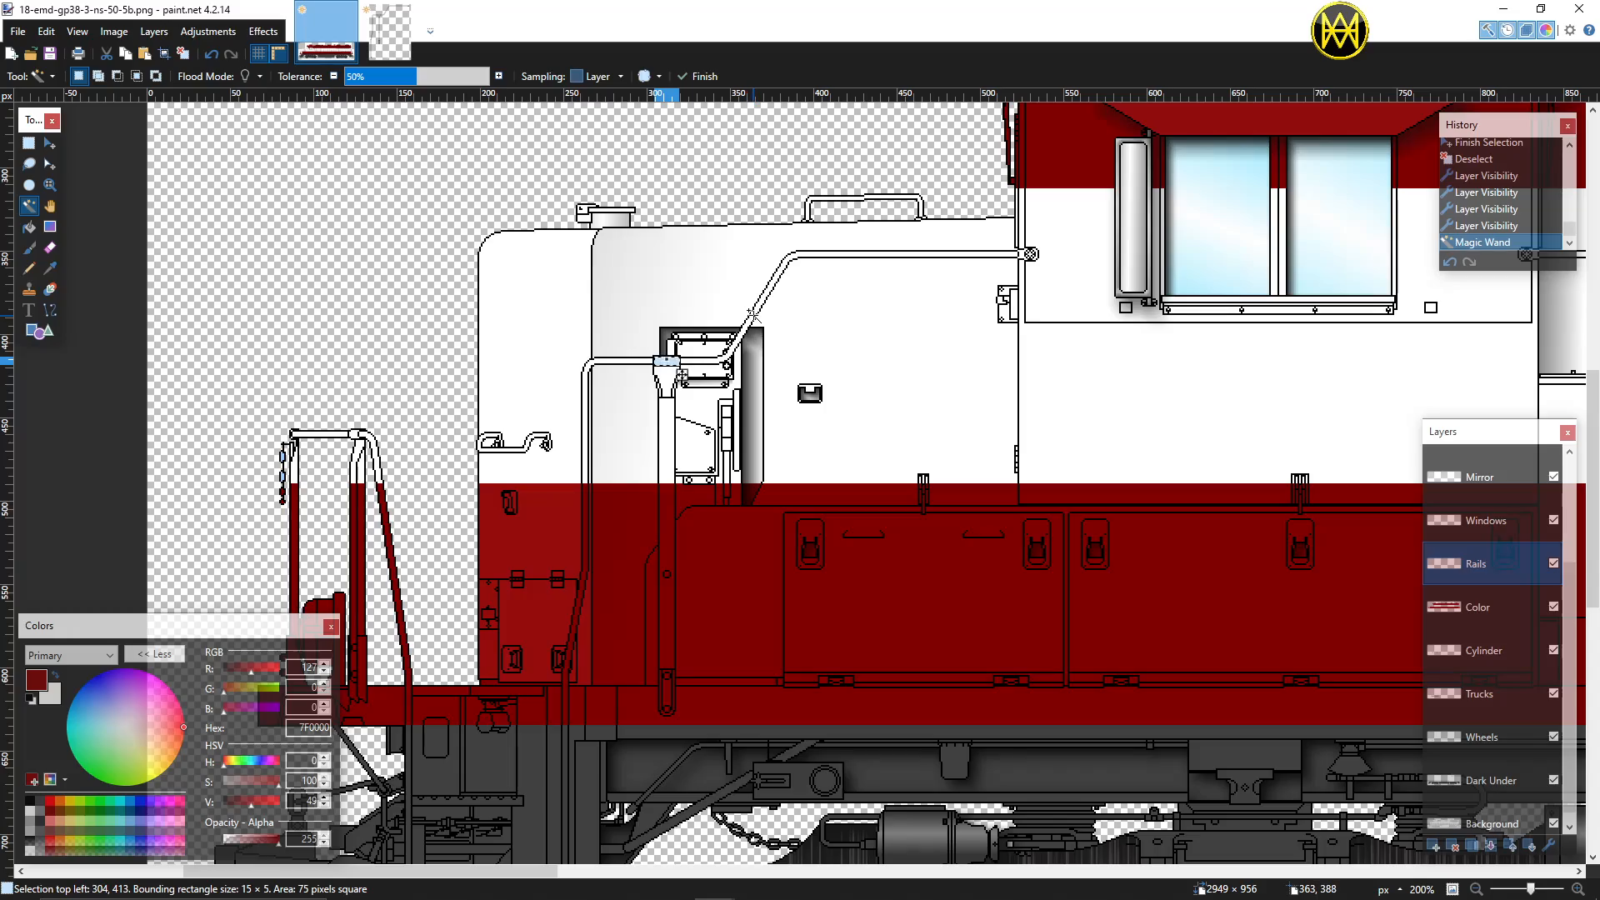
{"action": "left_click", "coordinate": [753, 315], "text": "ctrl"}
{"action": "scroll", "coordinate": [1031, 252], "scroll_direction": "up", "scroll_amount": 4}
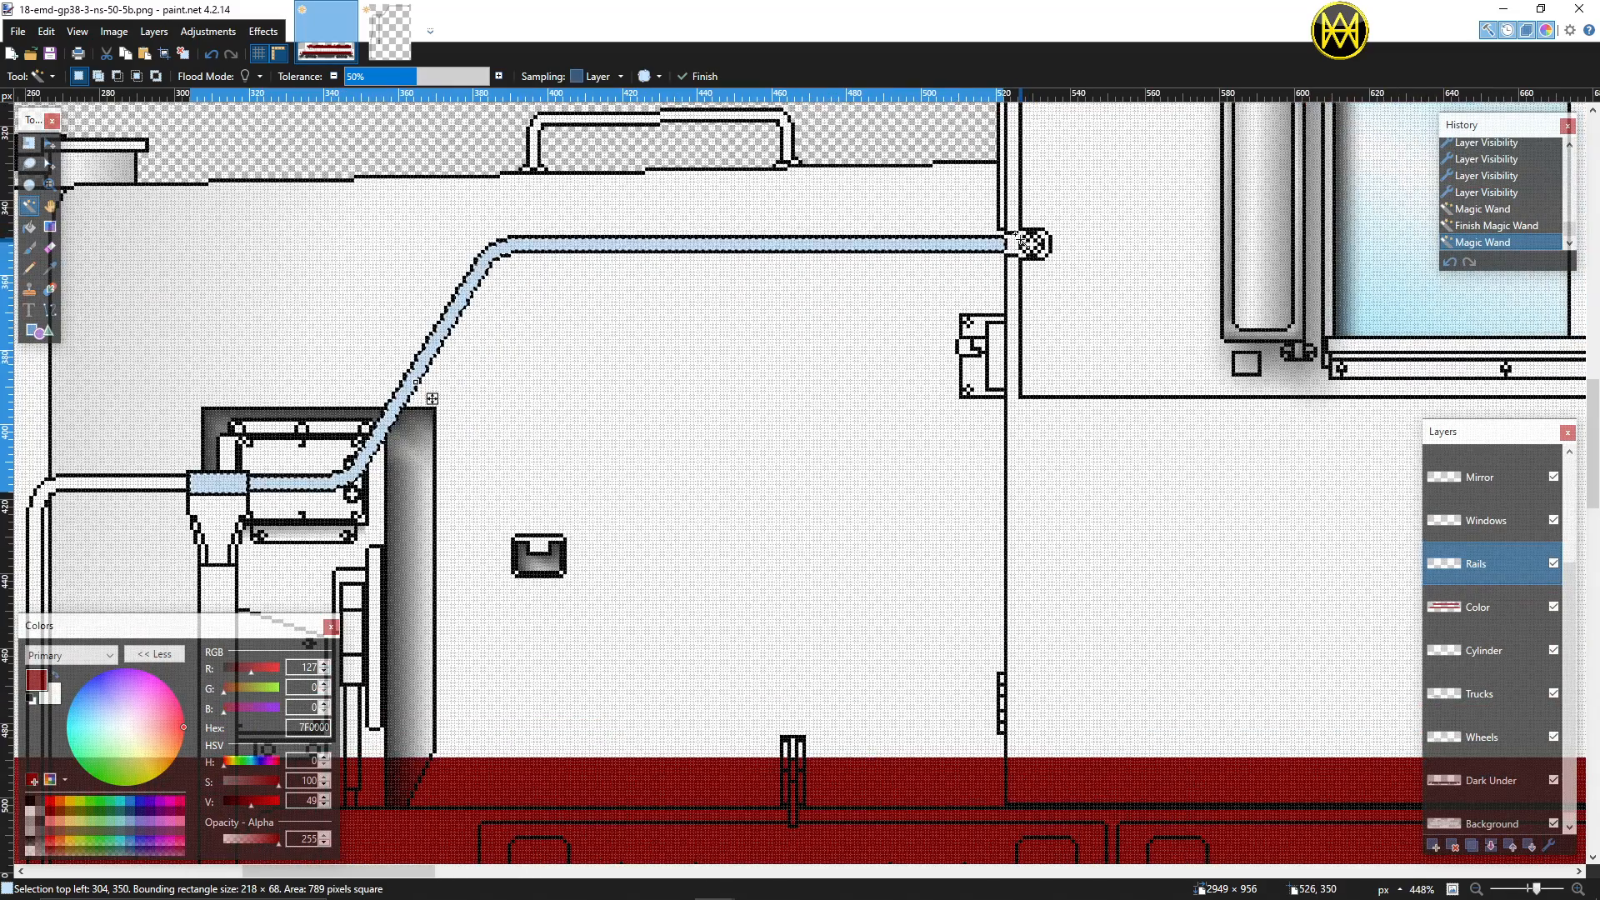
Step: Add the collar and outer areas of the handrail's round end fitting at the cab to the selection
{"action": "left_click", "coordinate": [1031, 241], "text": "ctrl"}
{"action": "scroll", "coordinate": [1038, 240], "scroll_direction": "up", "scroll_amount": 2}
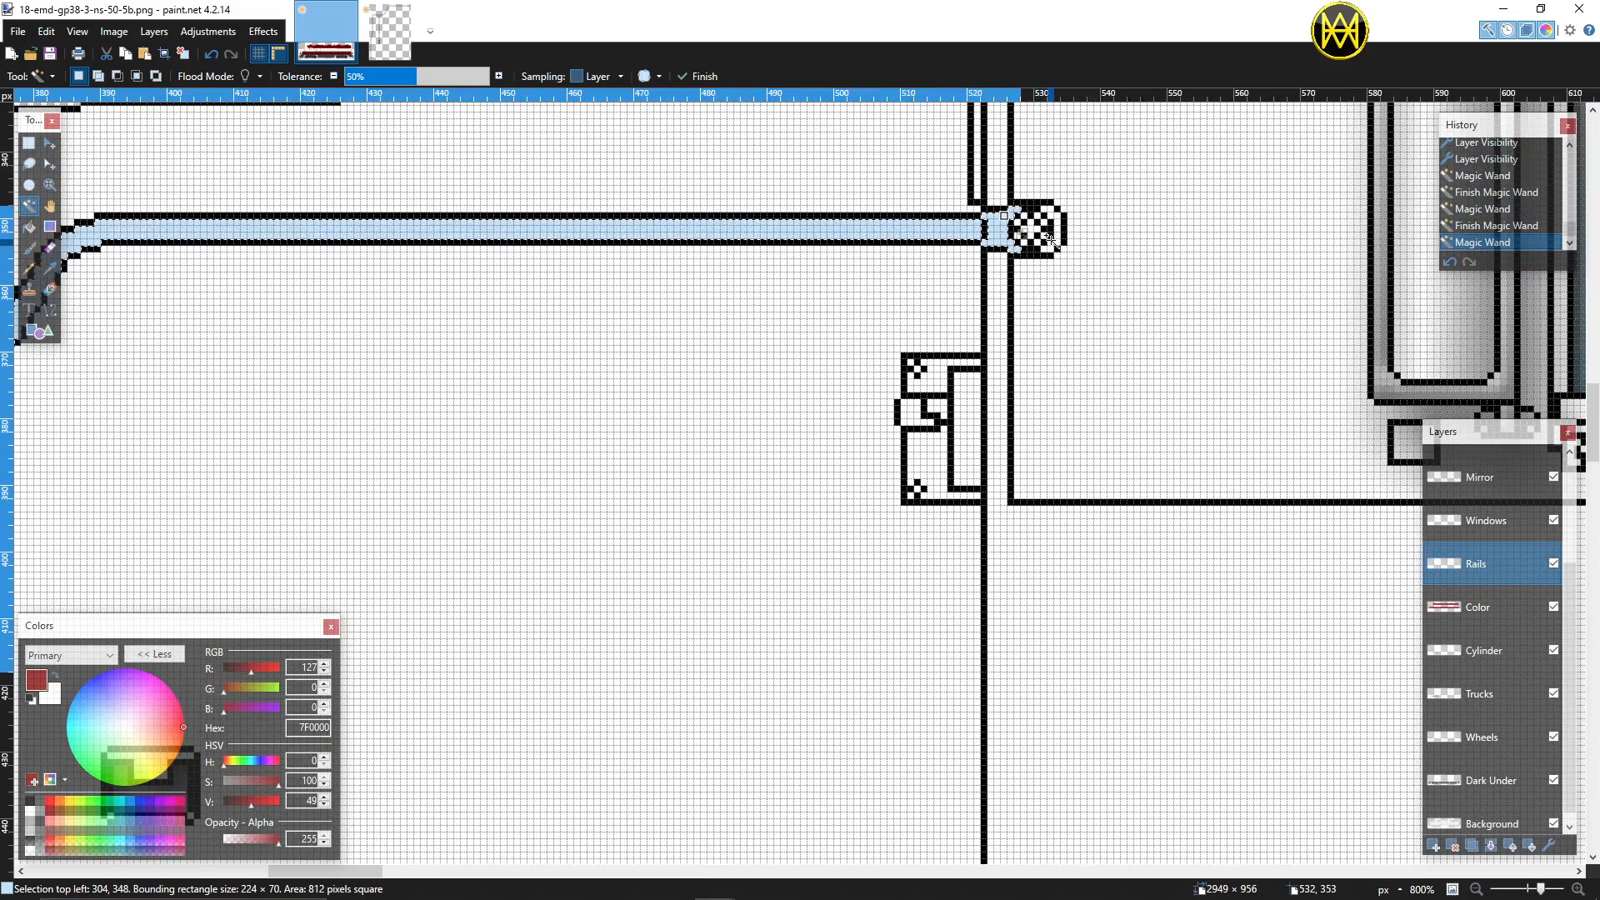
{"action": "left_click", "coordinate": [1033, 228], "text": "ctrl"}
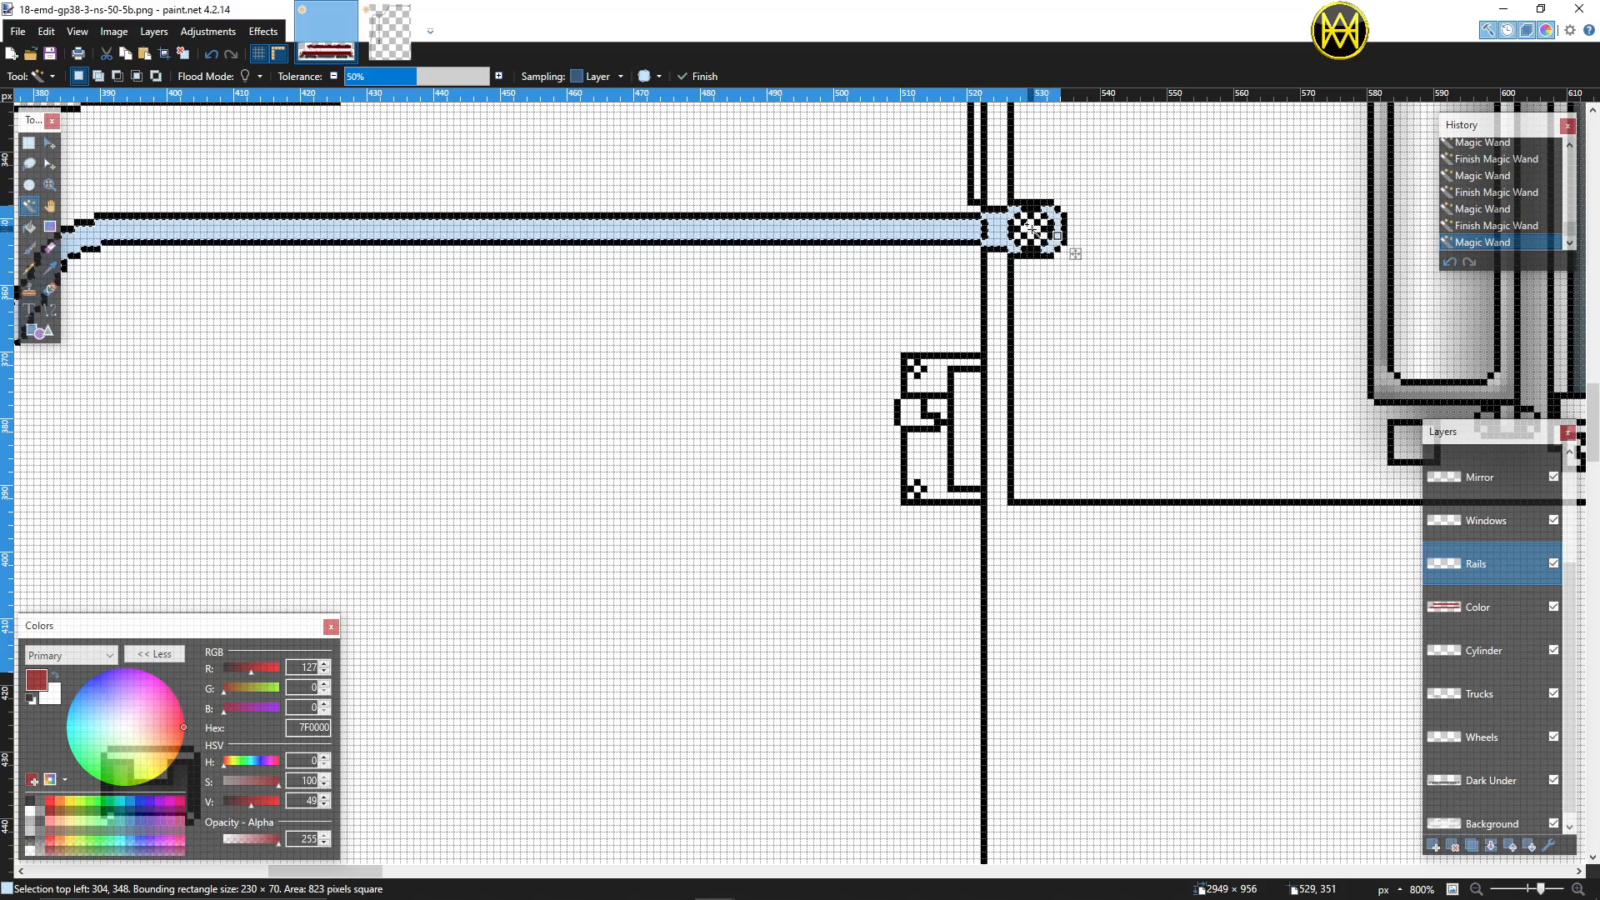
{"action": "left_click", "coordinate": [1034, 228], "text": "ctrl"}
Step: Add the remaining small enclosed pixels inside the handrail's round end fitting to the selection
{"action": "scroll", "coordinate": [1038, 227], "scroll_direction": "up", "scroll_amount": 1}
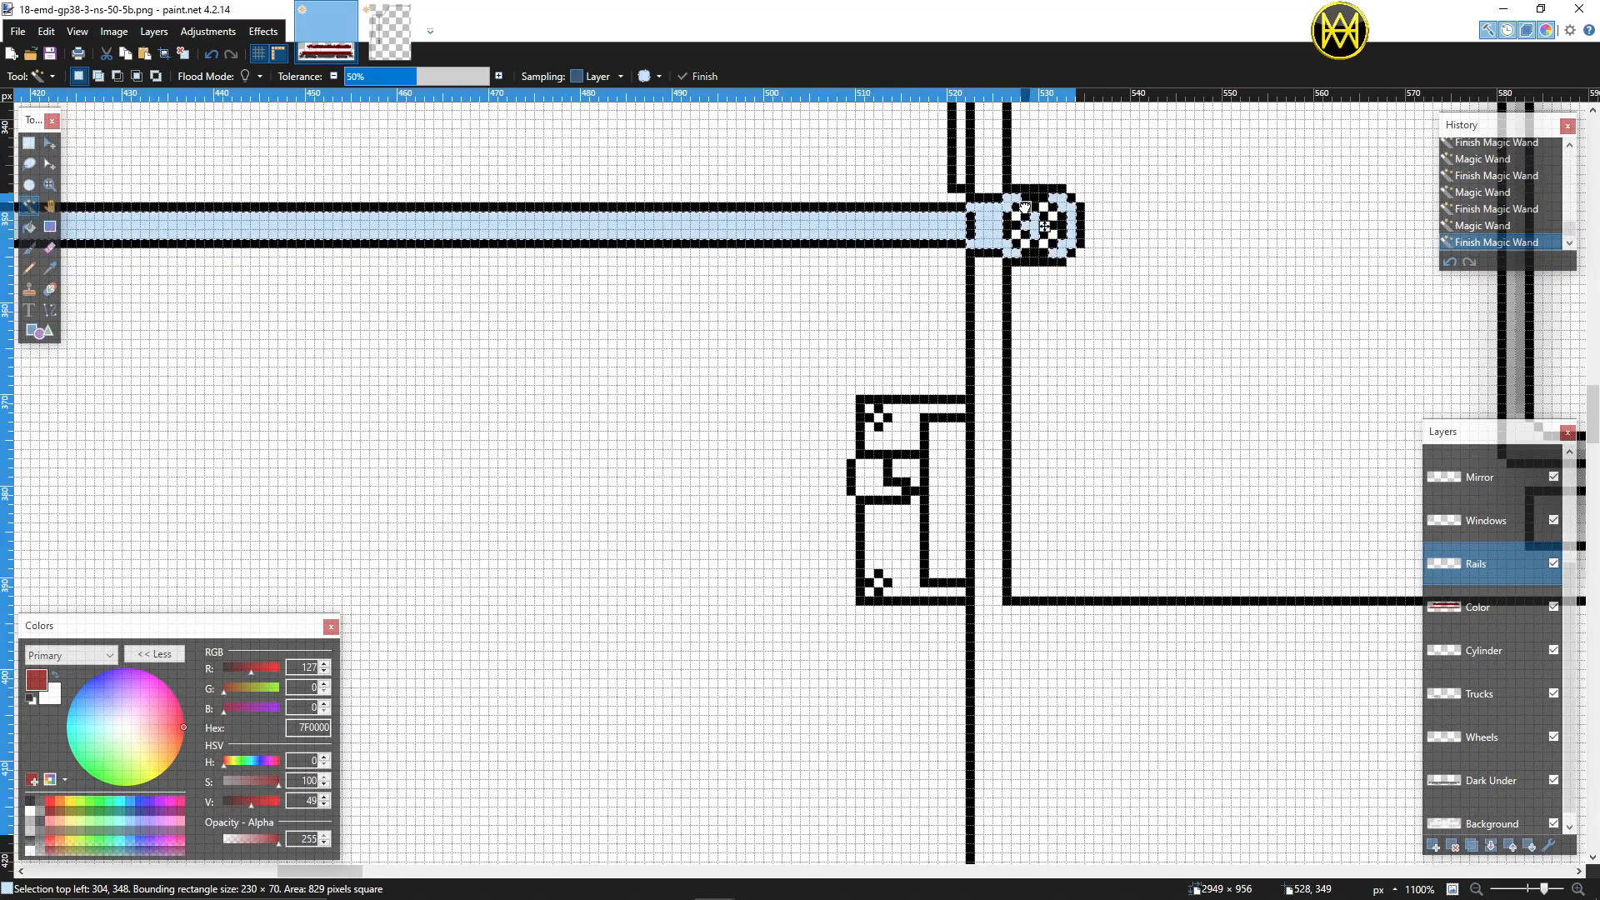
{"action": "left_click", "coordinate": [1041, 225], "text": "ctrl"}
{"action": "left_click", "coordinate": [1016, 236], "text": "ctrl"}
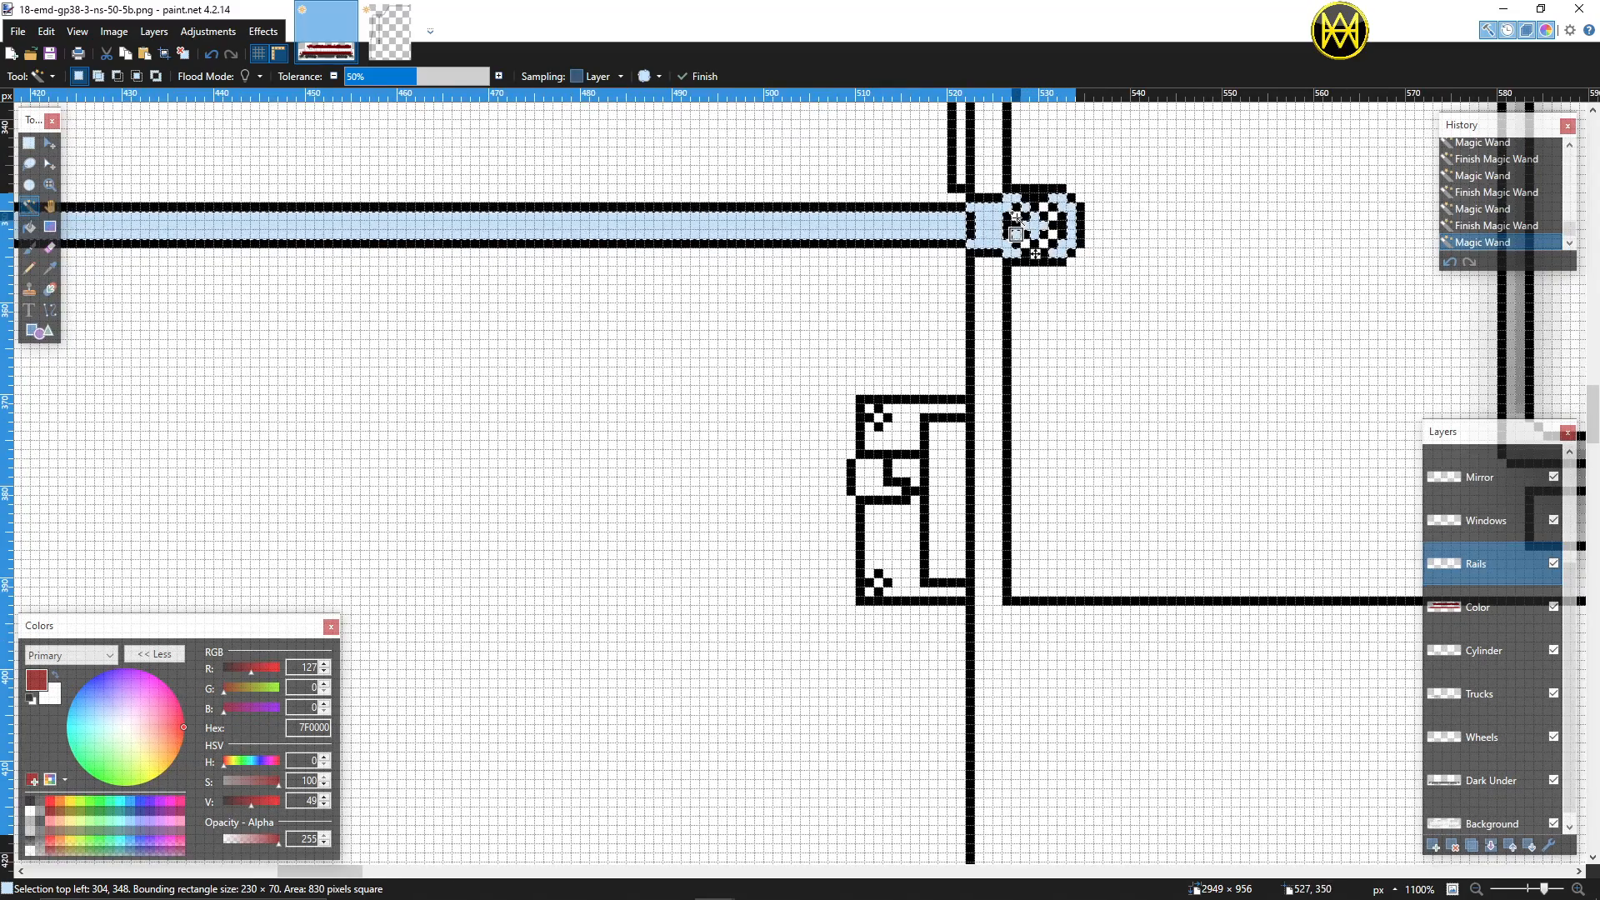
{"action": "left_click", "coordinate": [1016, 216], "text": "ctrl"}
{"action": "left_click", "coordinate": [1044, 207], "text": "ctrl"}
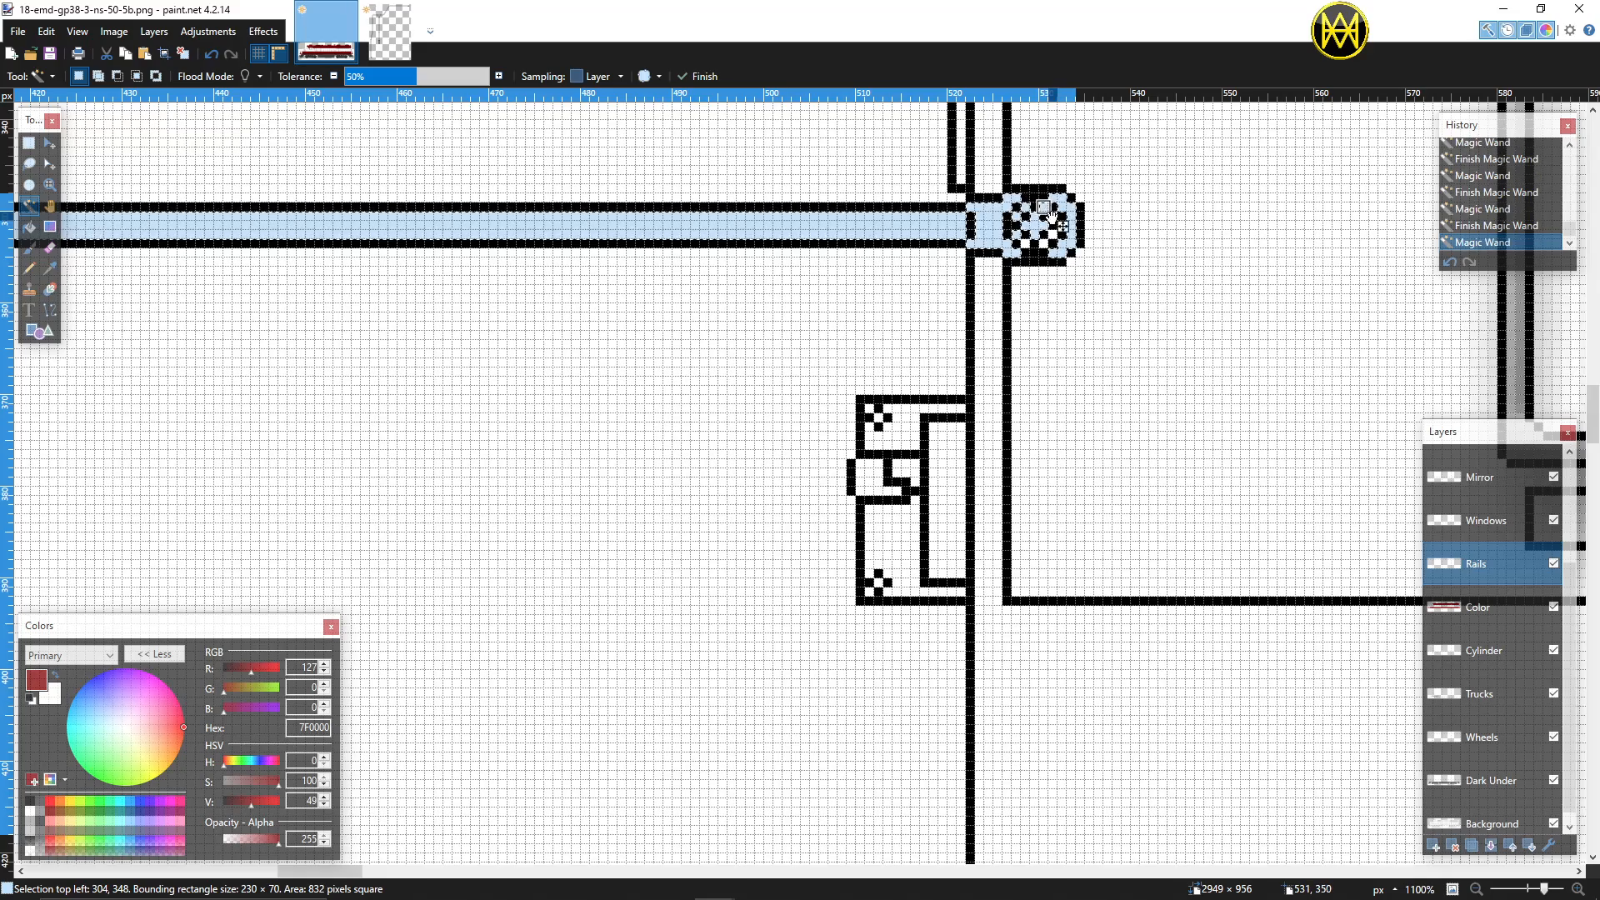
{"action": "left_click", "coordinate": [1026, 240], "text": "ctrl"}
{"action": "left_click", "coordinate": [1044, 243], "text": "ctrl"}
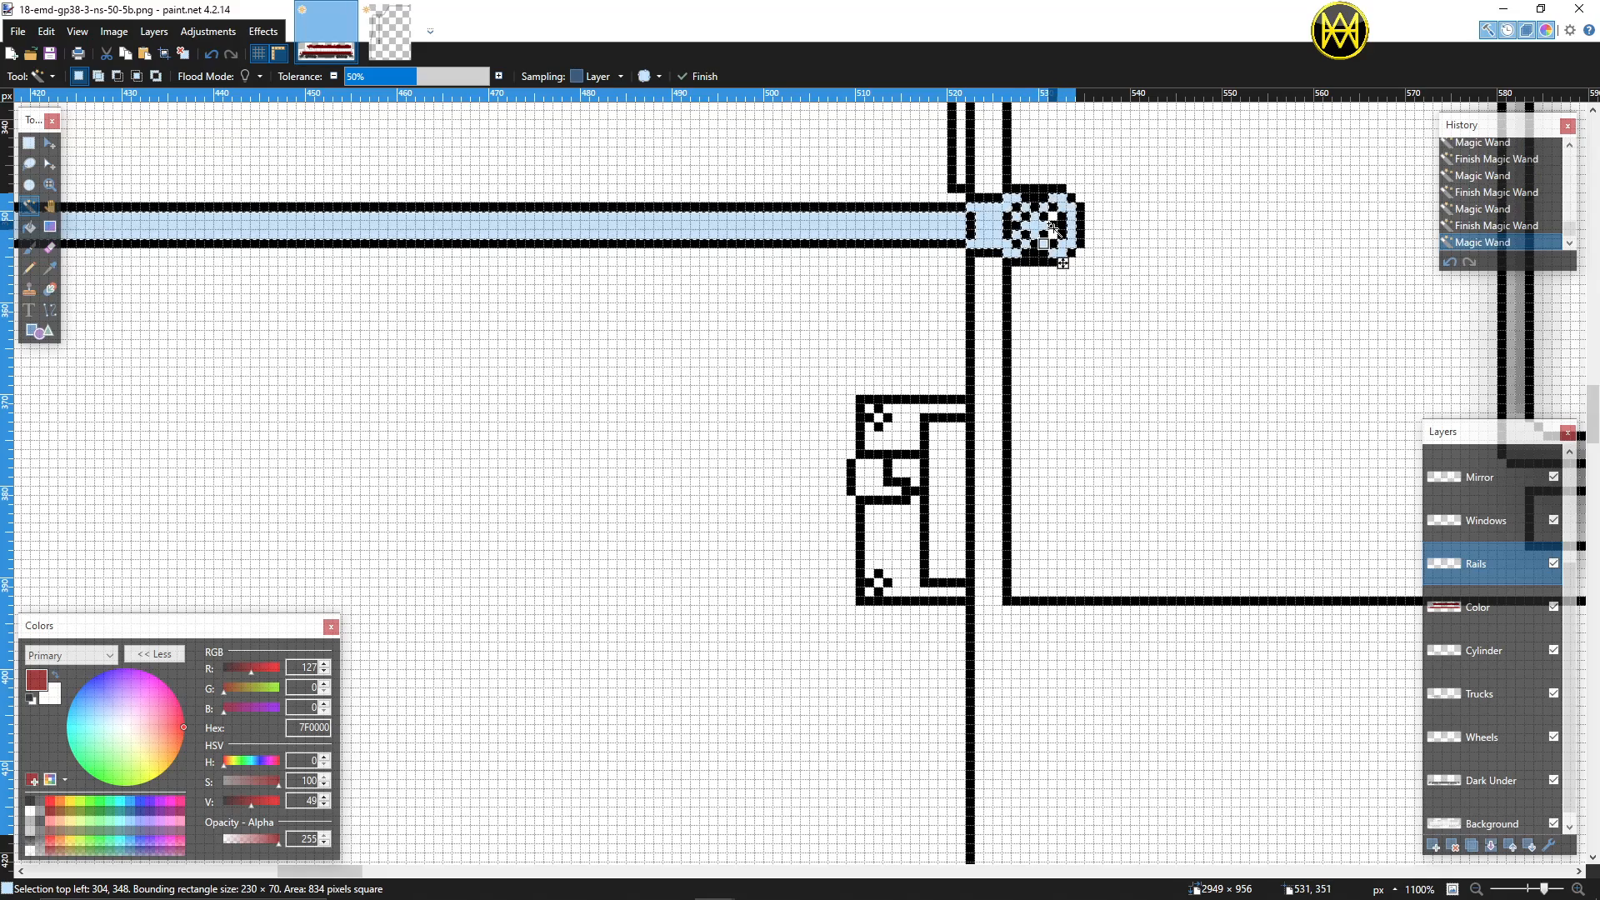
{"action": "scroll", "coordinate": [1053, 232], "scroll_direction": "up", "scroll_amount": 2}
{"action": "left_click", "coordinate": [1054, 214], "text": "ctrl"}
{"action": "left_click", "coordinate": [1053, 235], "text": "ctrl"}
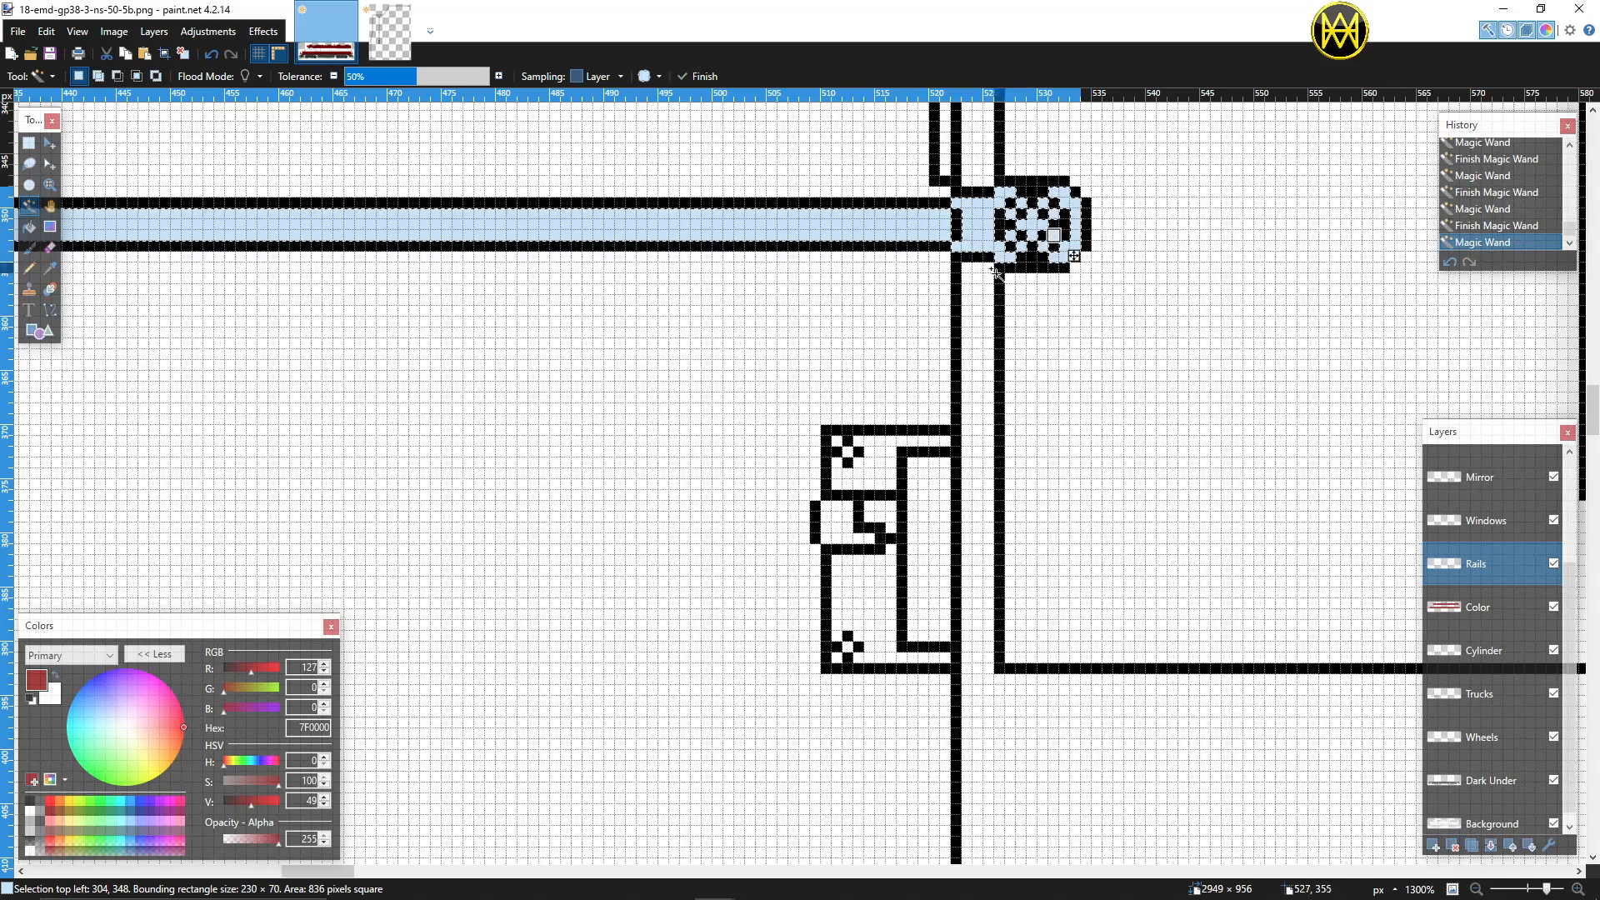
Step: Add the tapered body of the nose post bracket and its upper side slivers to the selection
{"action": "scroll", "coordinate": [930, 317], "scroll_direction": "down", "scroll_amount": 3}
{"action": "scroll", "coordinate": [925, 318], "scroll_direction": "down", "scroll_amount": 2}
{"action": "scroll", "coordinate": [861, 421], "scroll_direction": "left", "scroll_amount": 9}
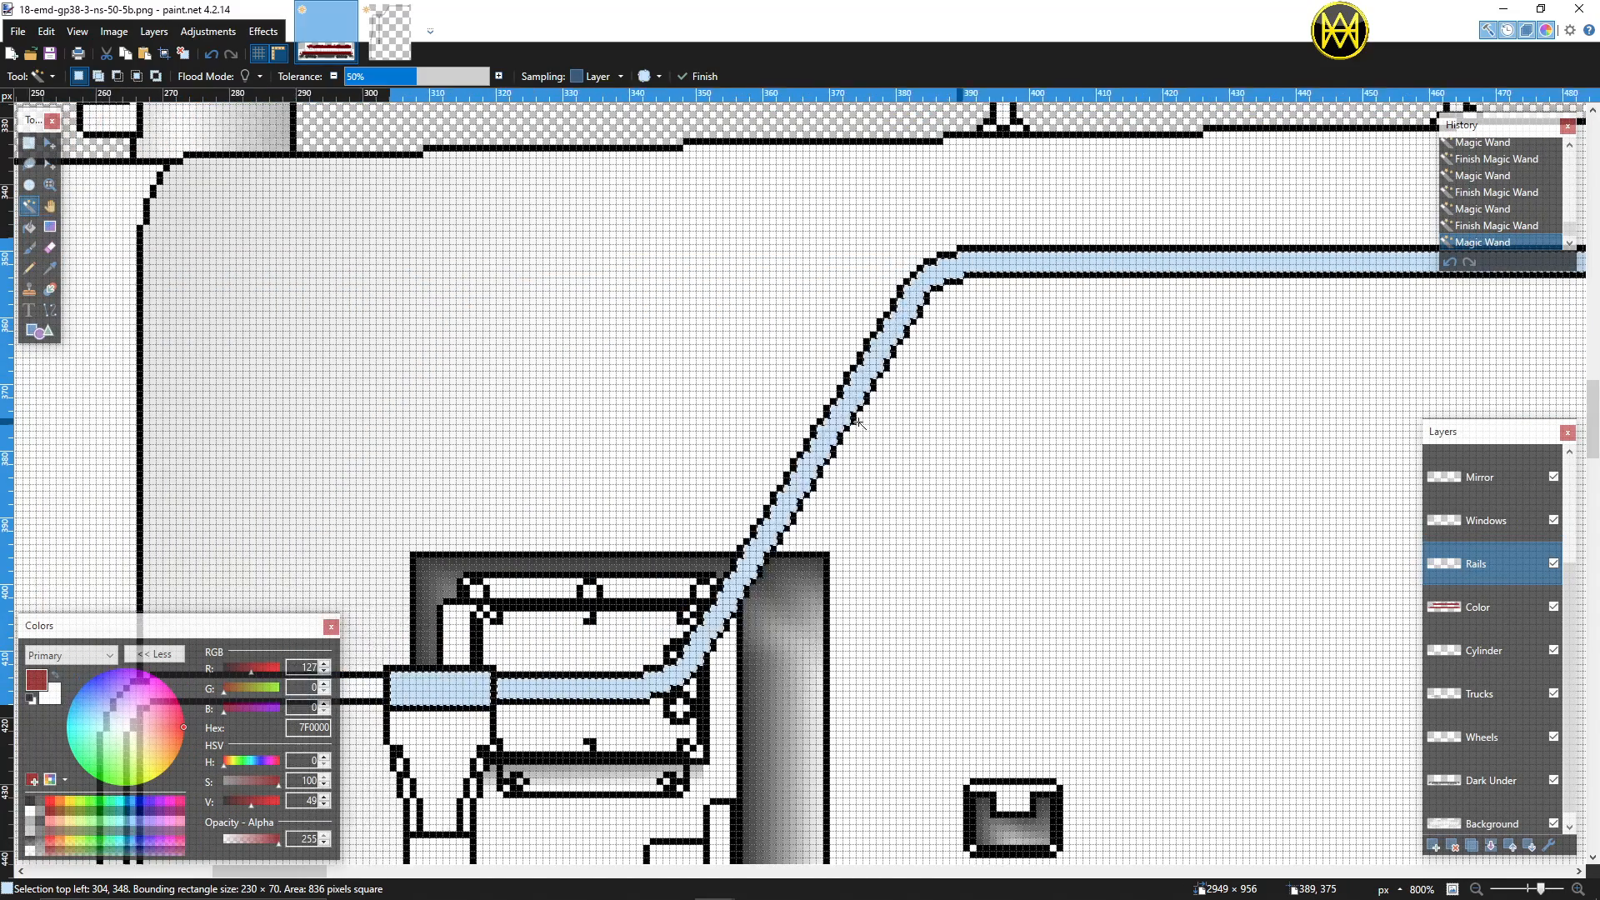
{"action": "scroll", "coordinate": [806, 443], "scroll_direction": "right", "scroll_amount": 1}
{"action": "scroll", "coordinate": [806, 443], "scroll_direction": "down", "scroll_amount": 1}
{"action": "scroll", "coordinate": [664, 508], "scroll_direction": "right", "scroll_amount": 3}
{"action": "scroll", "coordinate": [668, 525], "scroll_direction": "left", "scroll_amount": 7}
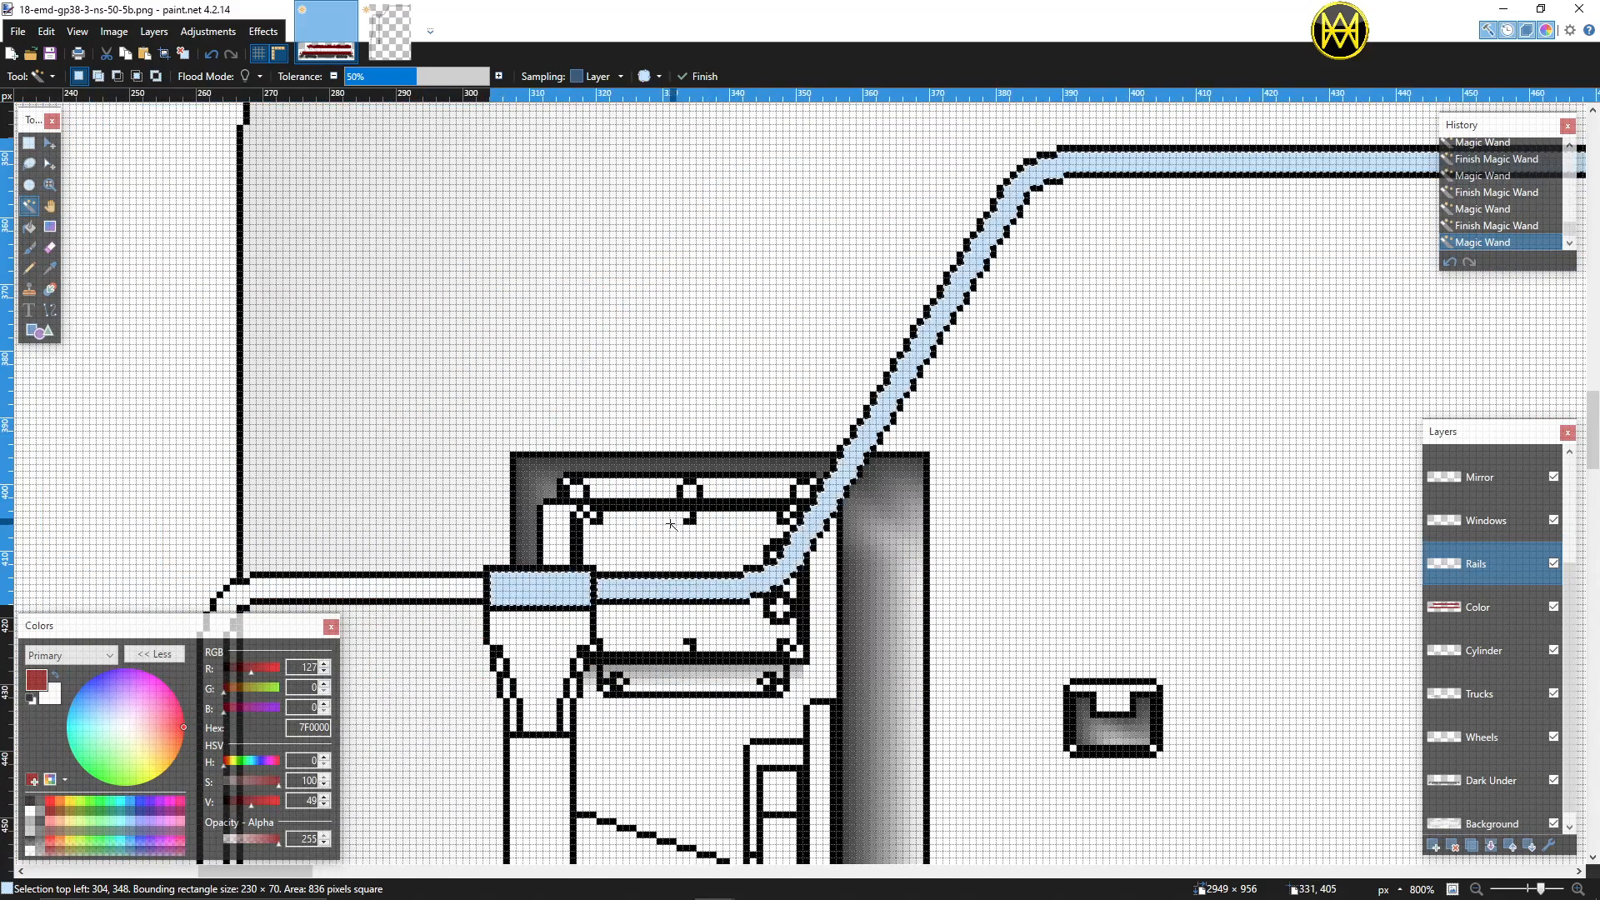
{"action": "scroll", "coordinate": [680, 524], "scroll_direction": "down", "scroll_amount": 2}
{"action": "left_click", "coordinate": [734, 448], "text": "ctrl"}
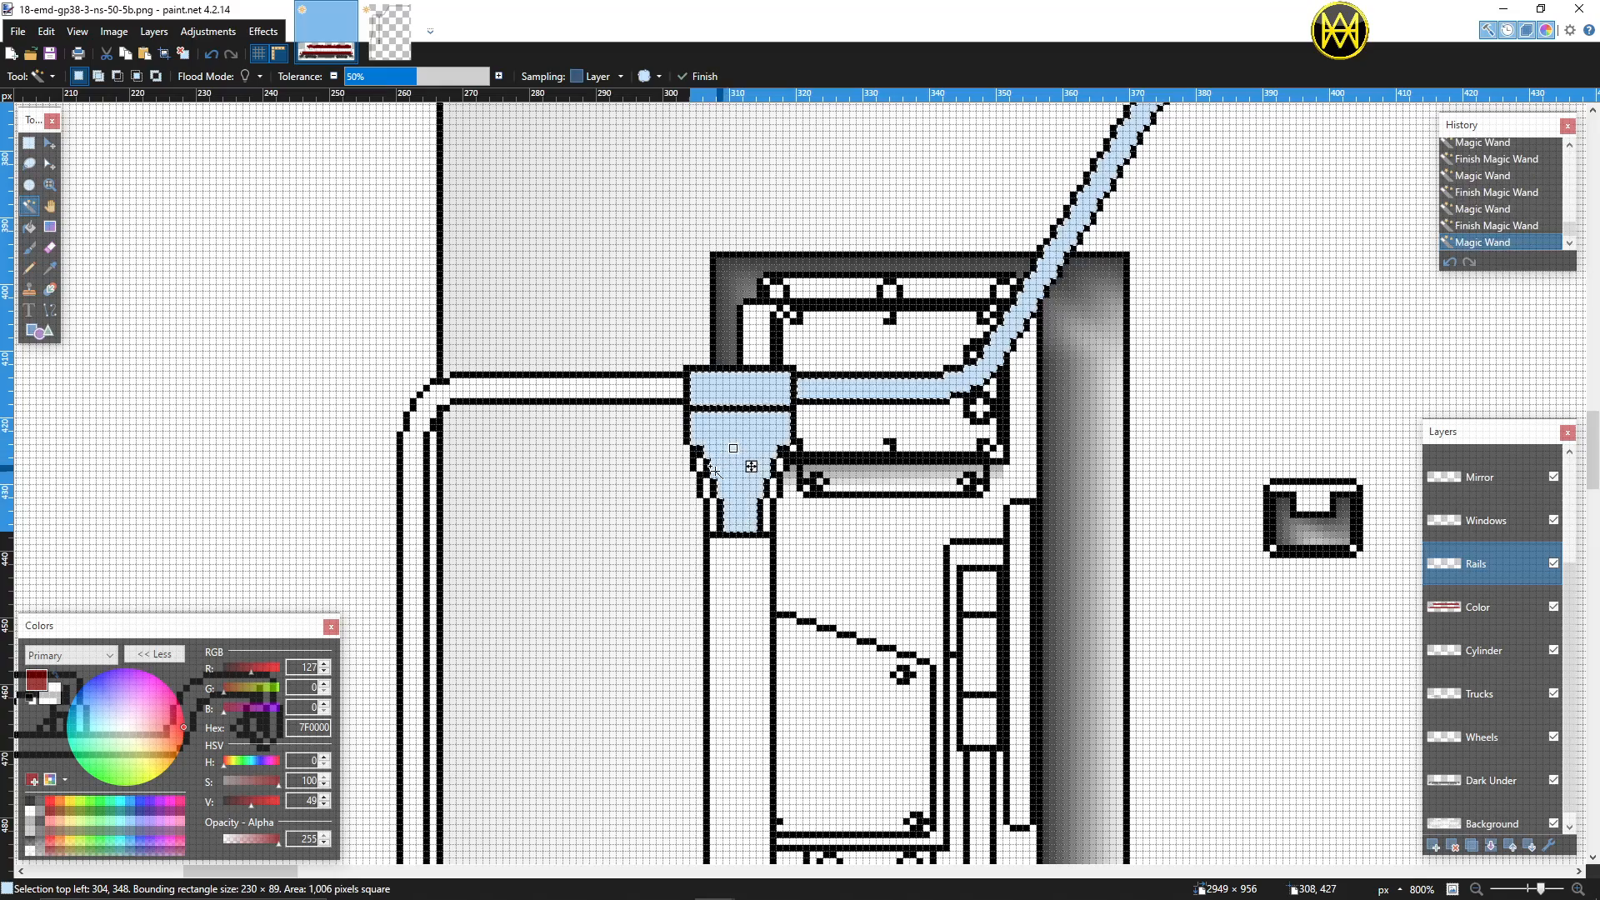
{"action": "left_click", "coordinate": [700, 466], "text": "ctrl"}
{"action": "left_click", "coordinate": [780, 466], "text": "ctrl"}
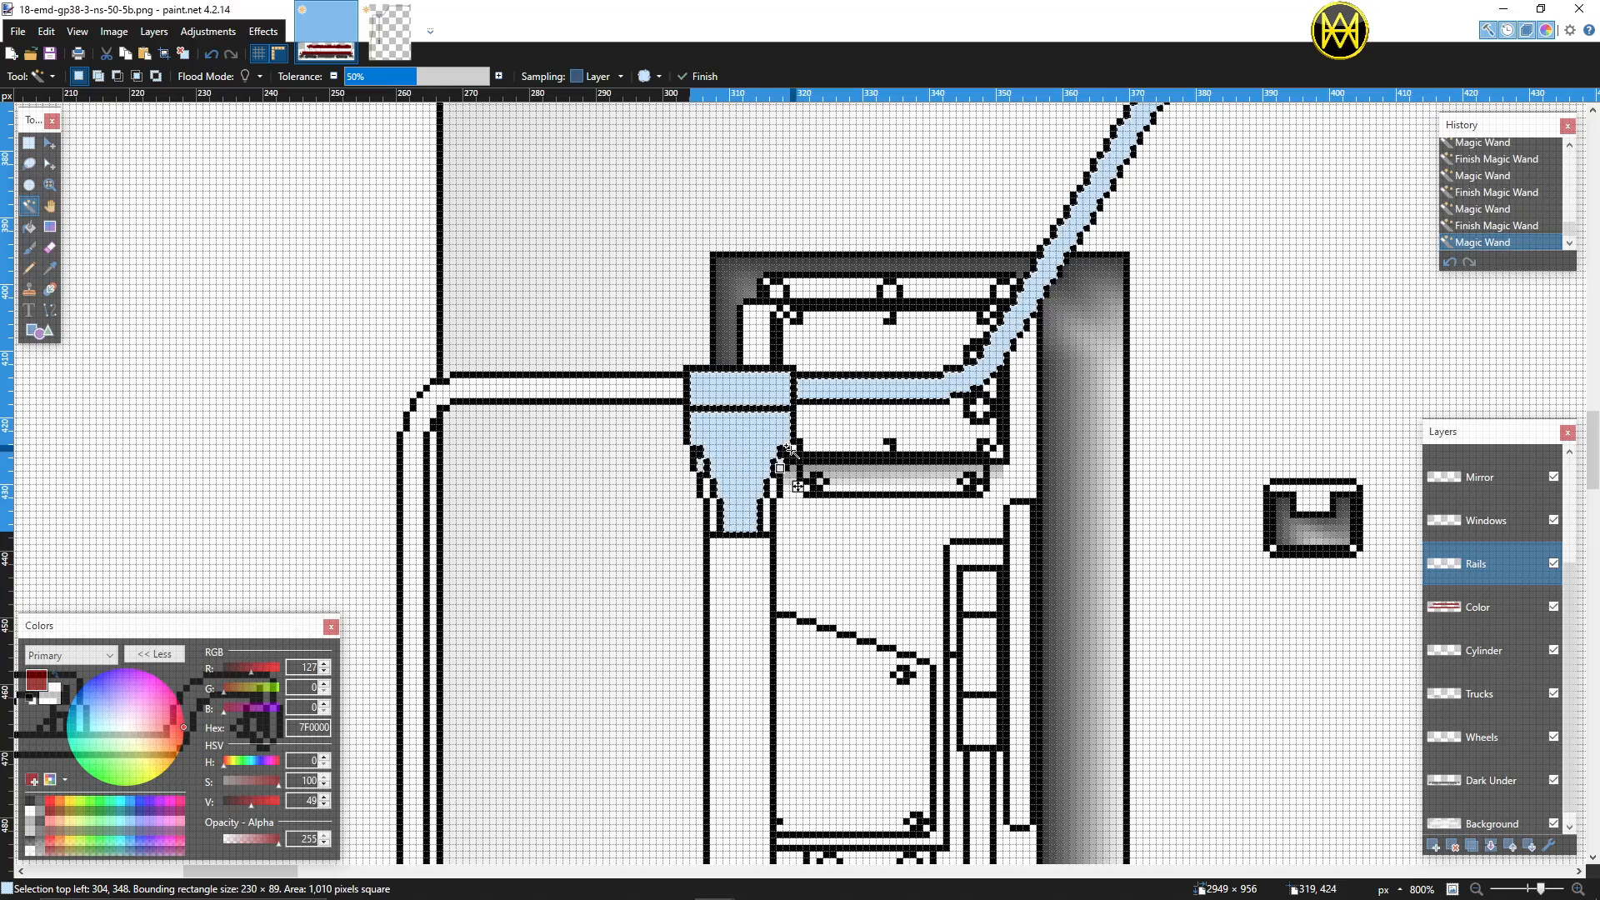
{"action": "left_click", "coordinate": [755, 483], "text": "ctrl"}
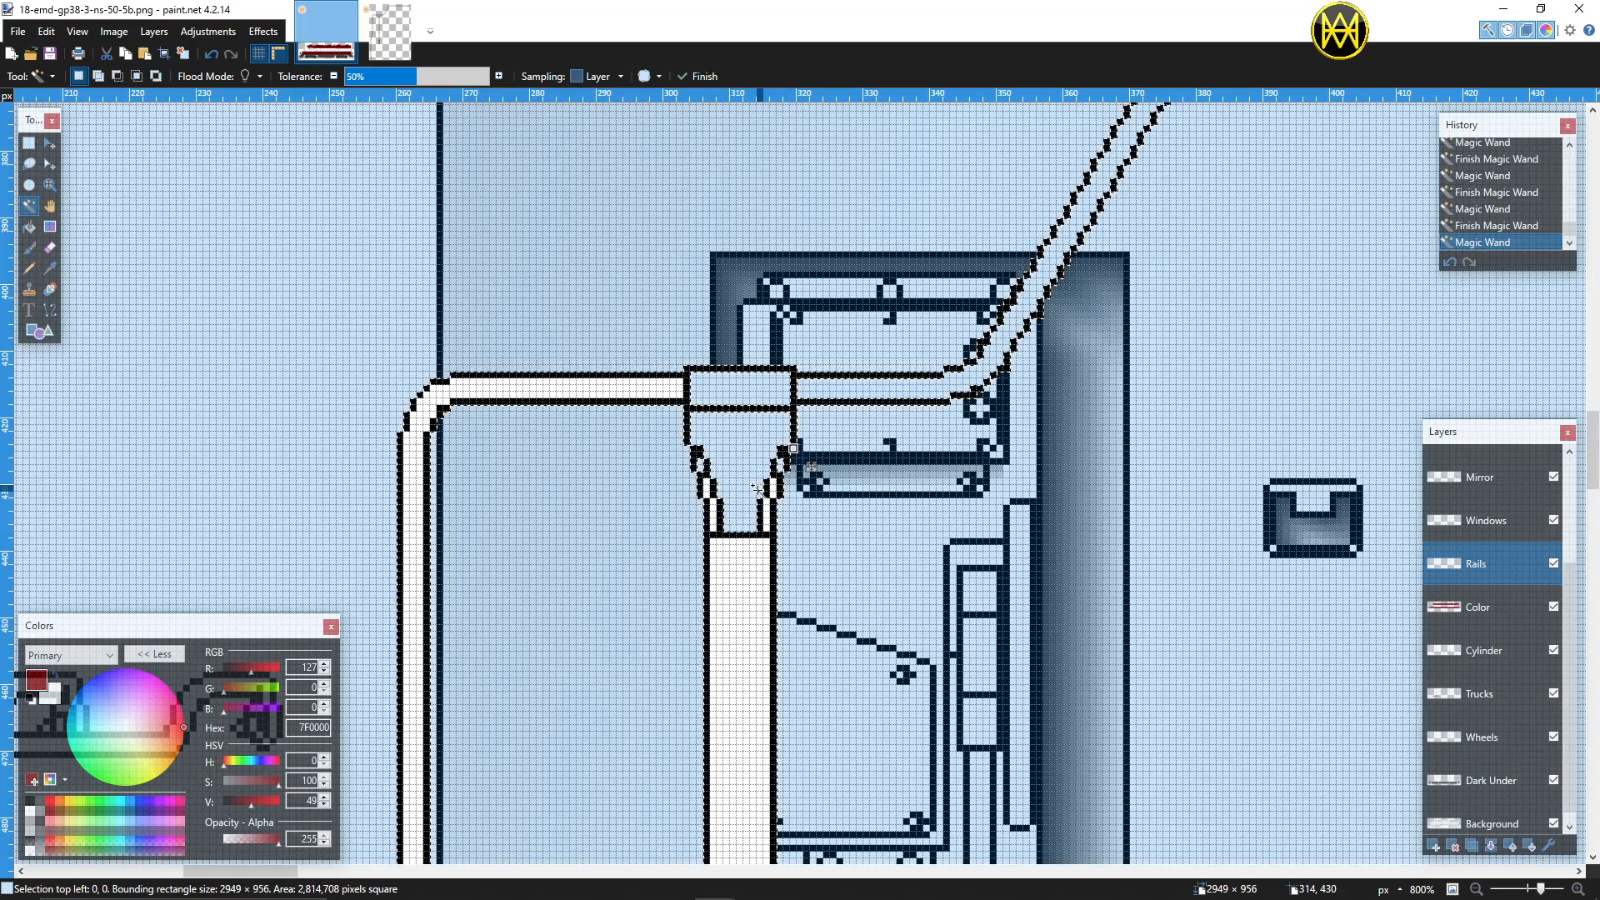
{"action": "key", "text": "ctrl+a"}
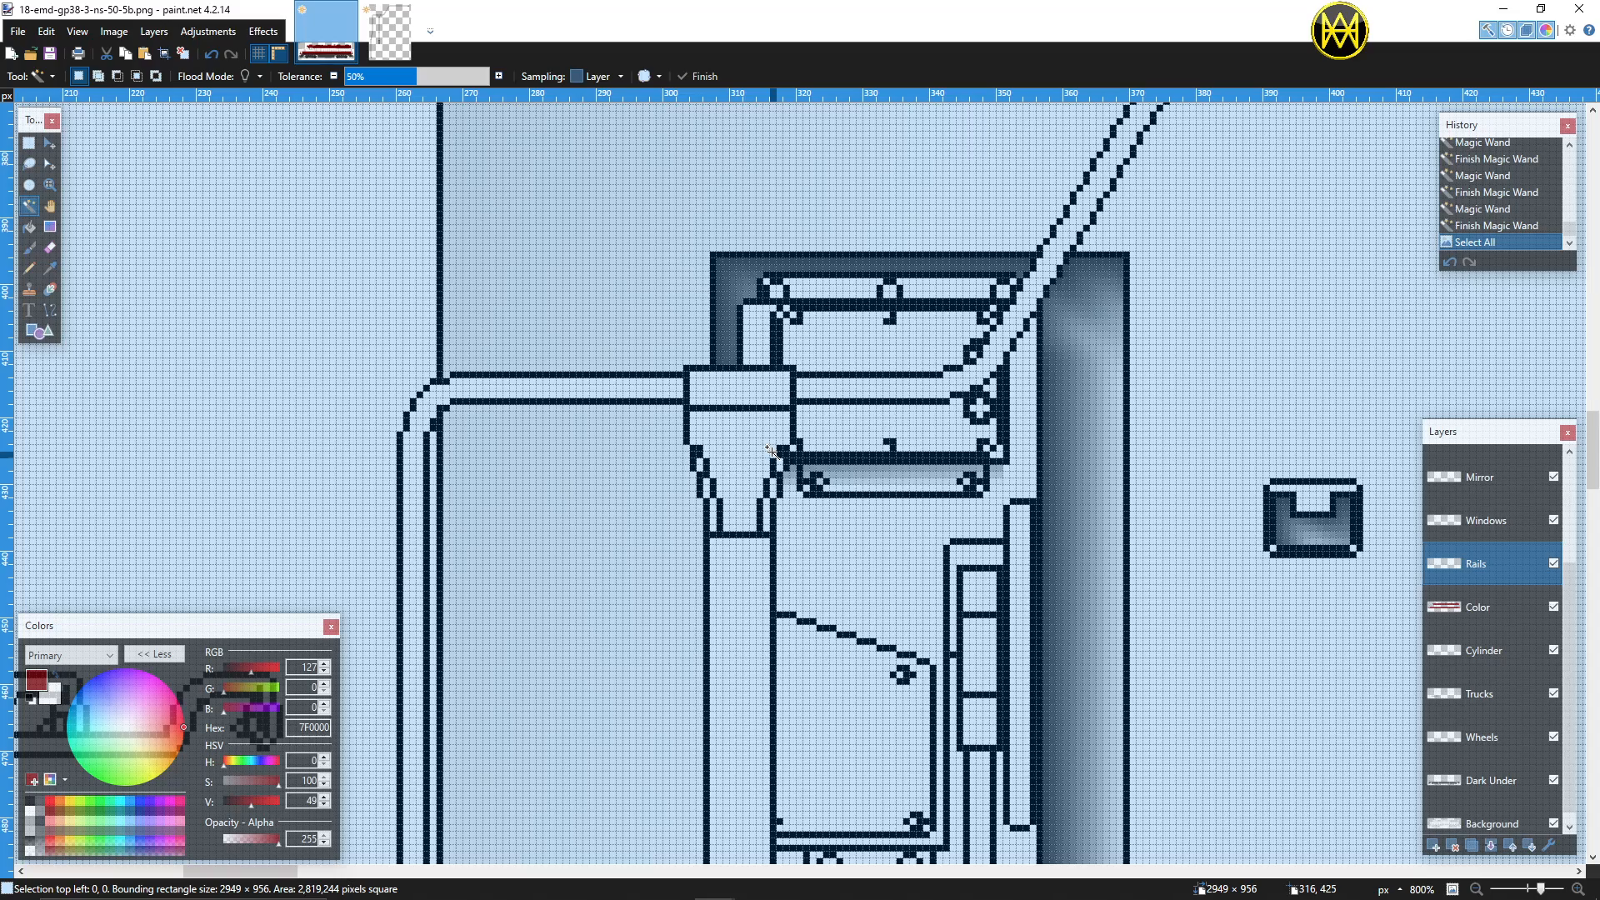
{"action": "key", "text": "ctrl+z"}
{"action": "key", "text": "ctrl+z"}
{"action": "key", "text": "ctrl+z"}
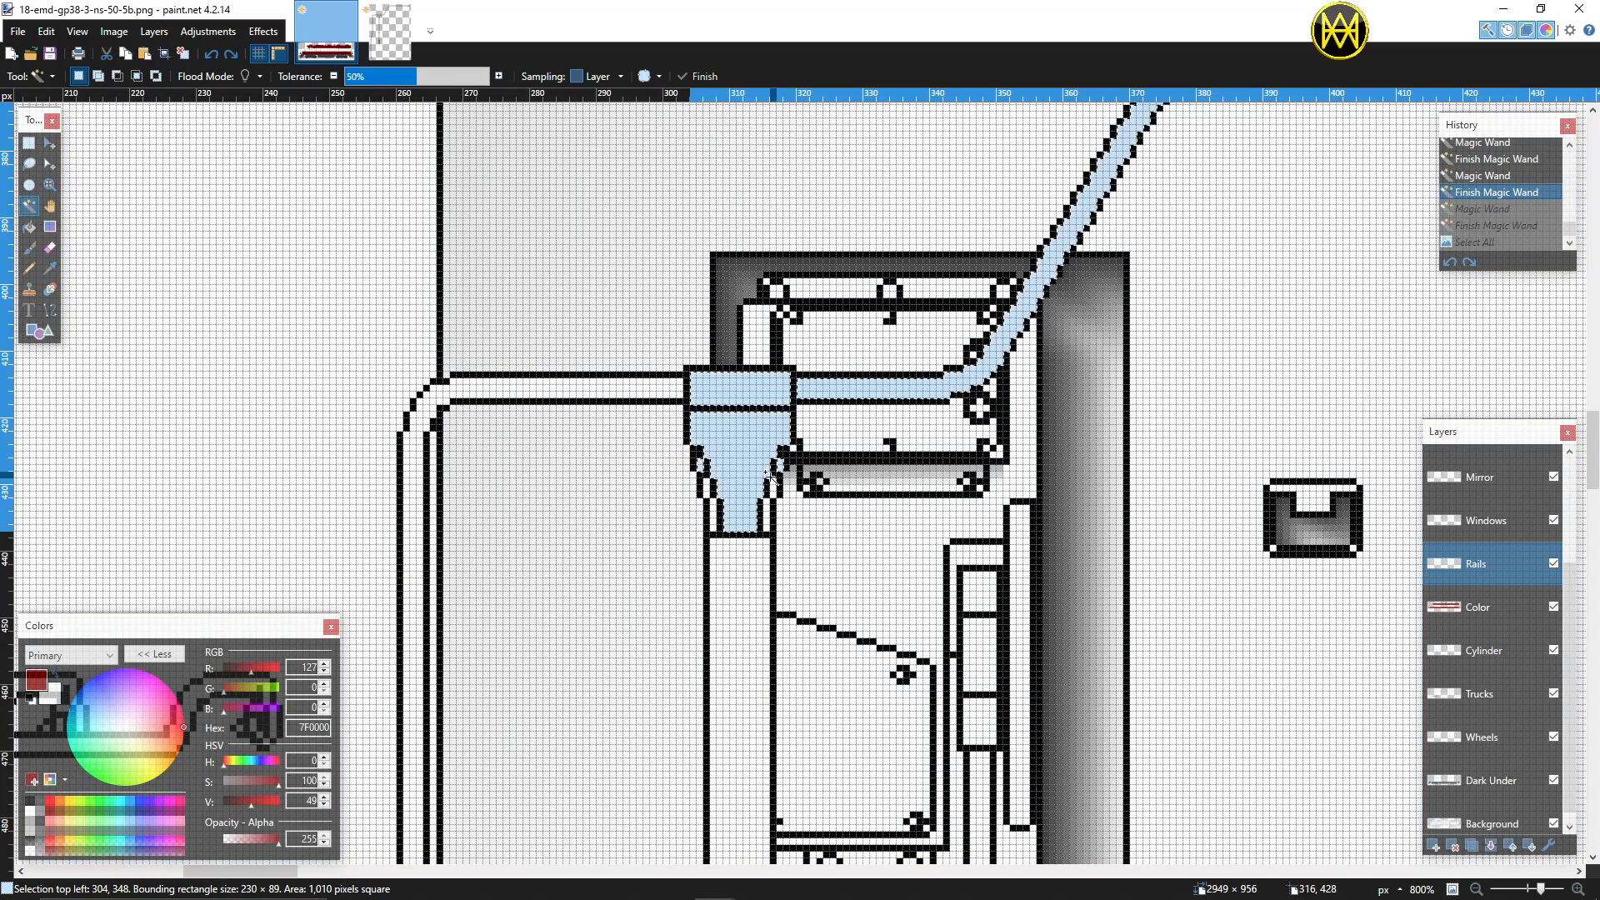
Step: Add the bracket's remaining side slivers and the long vertical post below it to the selection
{"action": "left_click", "coordinate": [768, 488], "text": "ctrl"}
{"action": "left_click", "coordinate": [707, 489], "text": "ctrl"}
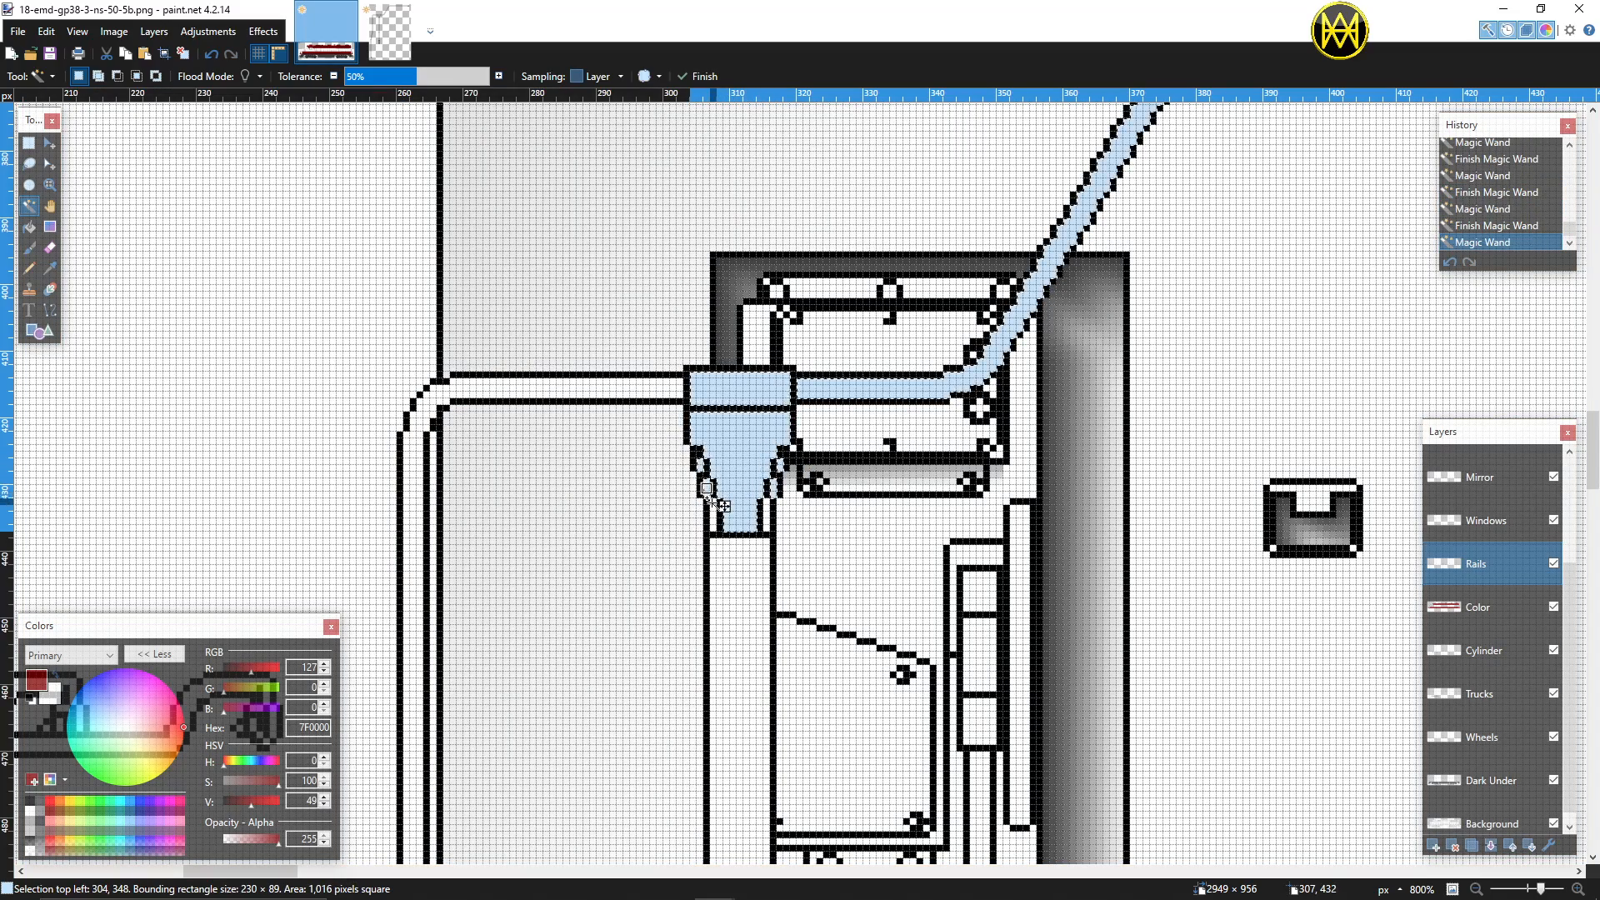
{"action": "left_click", "coordinate": [766, 514], "text": "ctrl"}
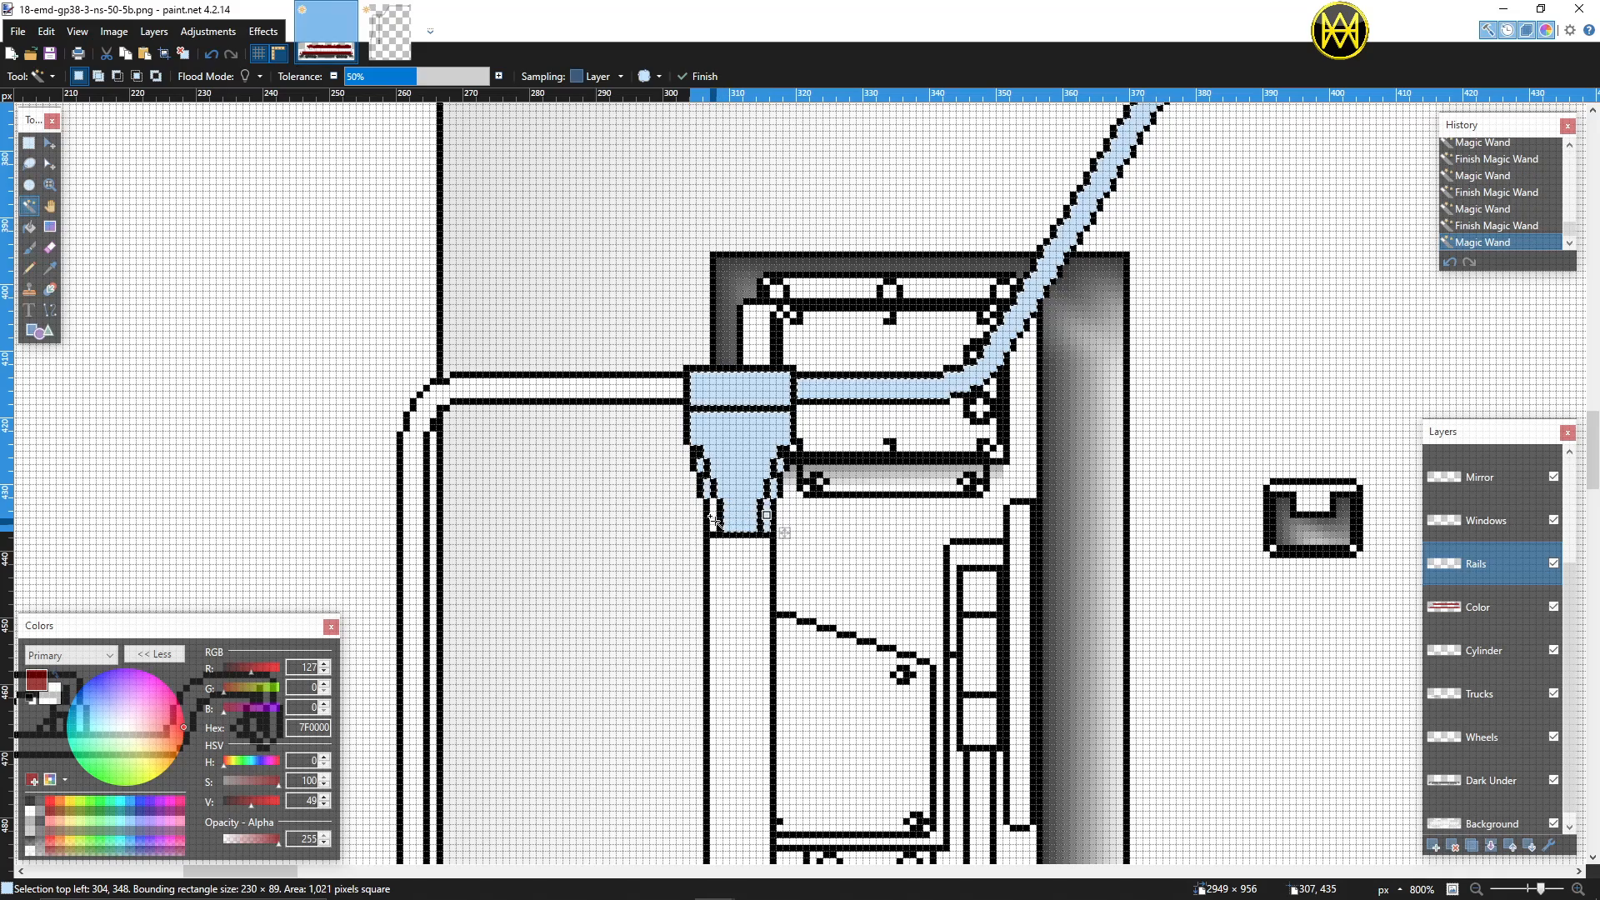
{"action": "left_click", "coordinate": [727, 575], "text": "ctrl"}
{"action": "scroll", "coordinate": [730, 575], "scroll_direction": "down", "scroll_amount": 3}
{"action": "scroll", "coordinate": [729, 575], "scroll_direction": "down", "scroll_amount": 5}
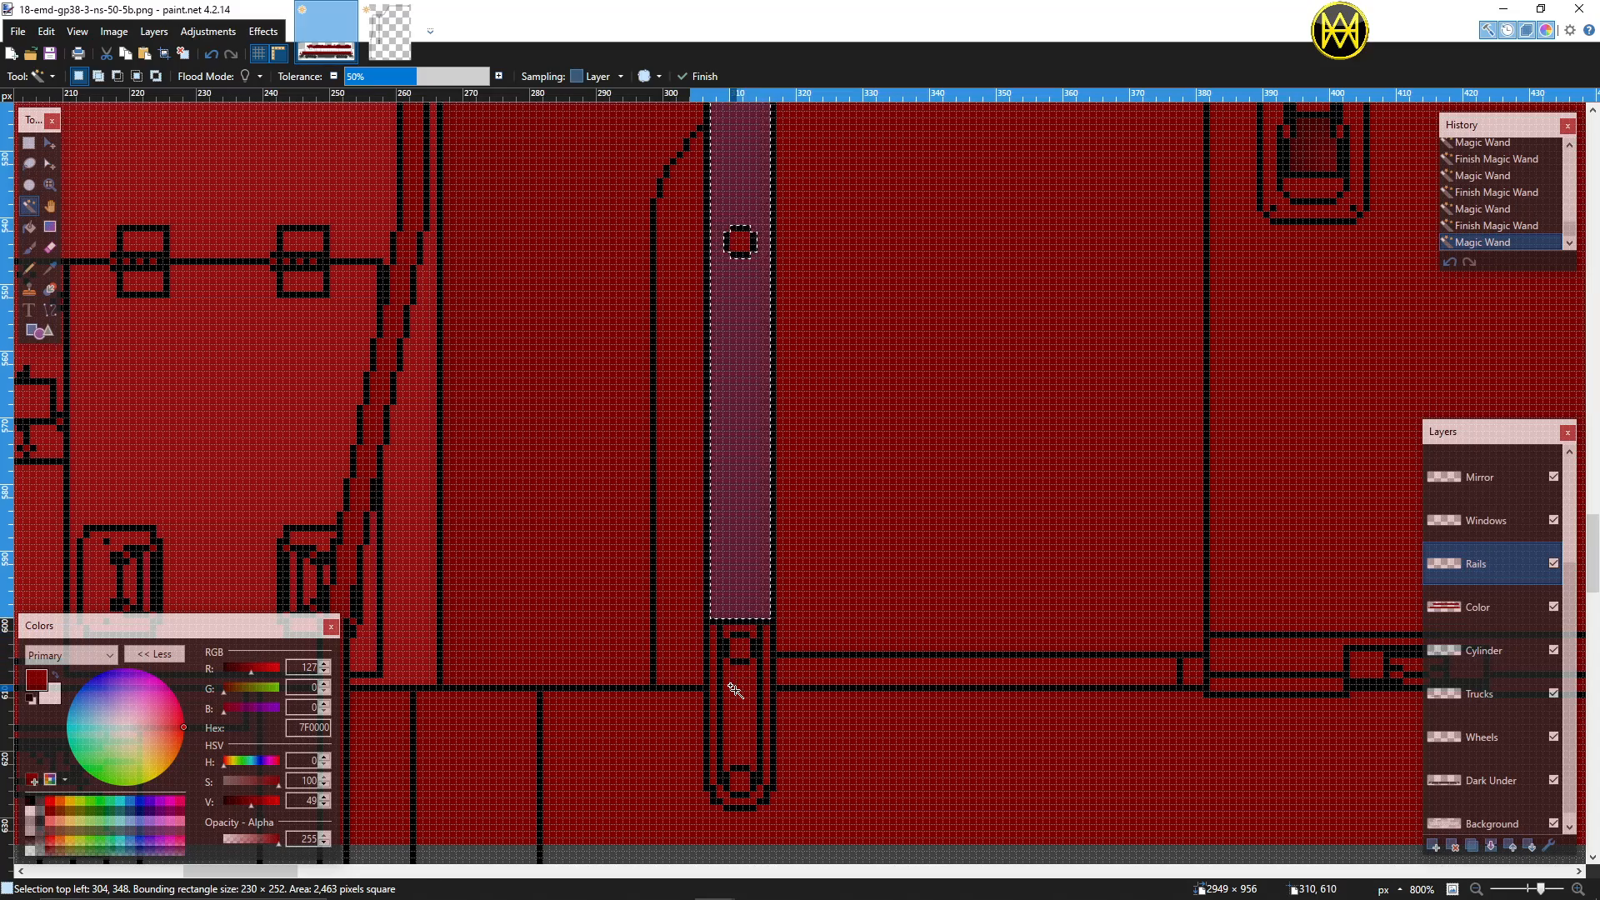
Step: Fill the selected handrail, bracket and post with the dark red 7F0000, and deselect them
{"action": "scroll", "coordinate": [735, 690], "scroll_direction": "down", "scroll_amount": 5}
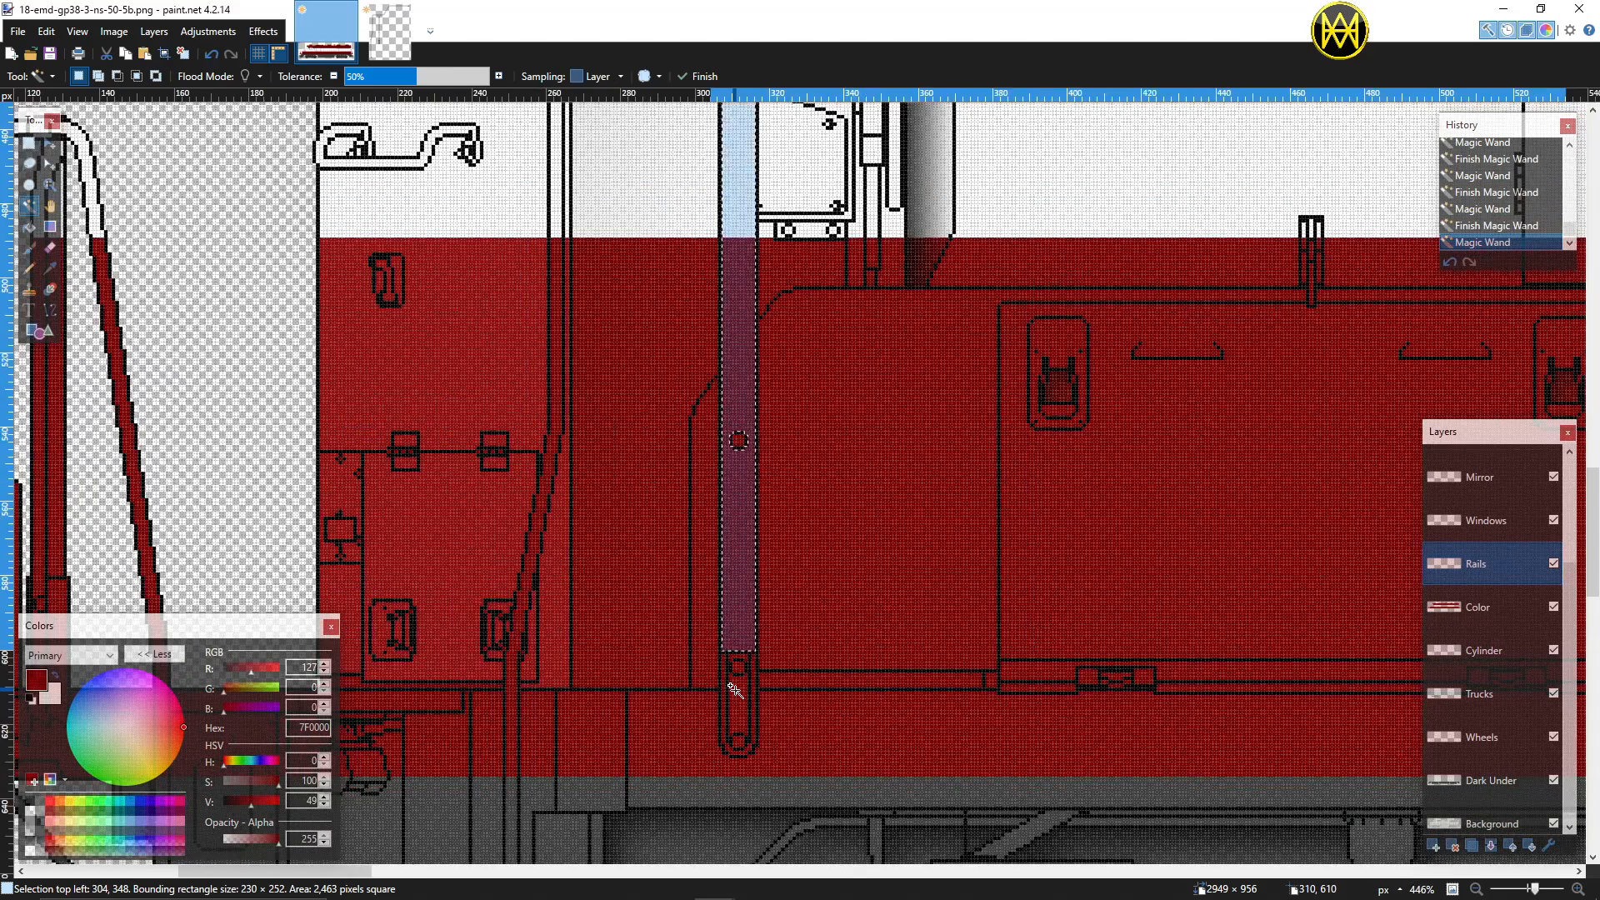
{"action": "left_click", "coordinate": [29, 228]}
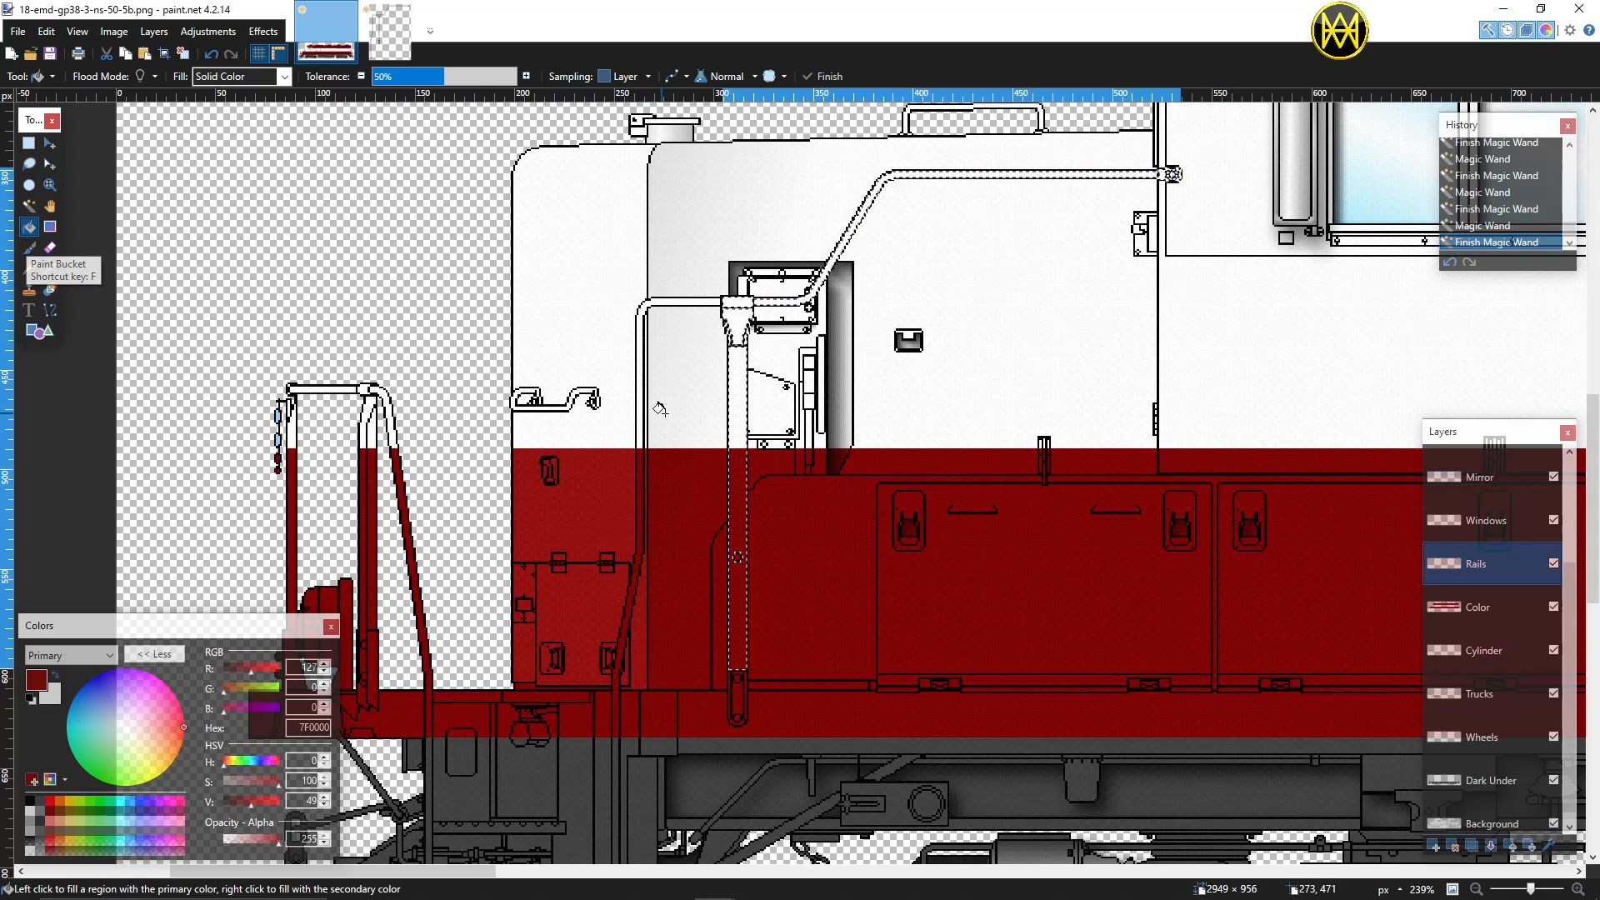
{"action": "left_click", "coordinate": [737, 320]}
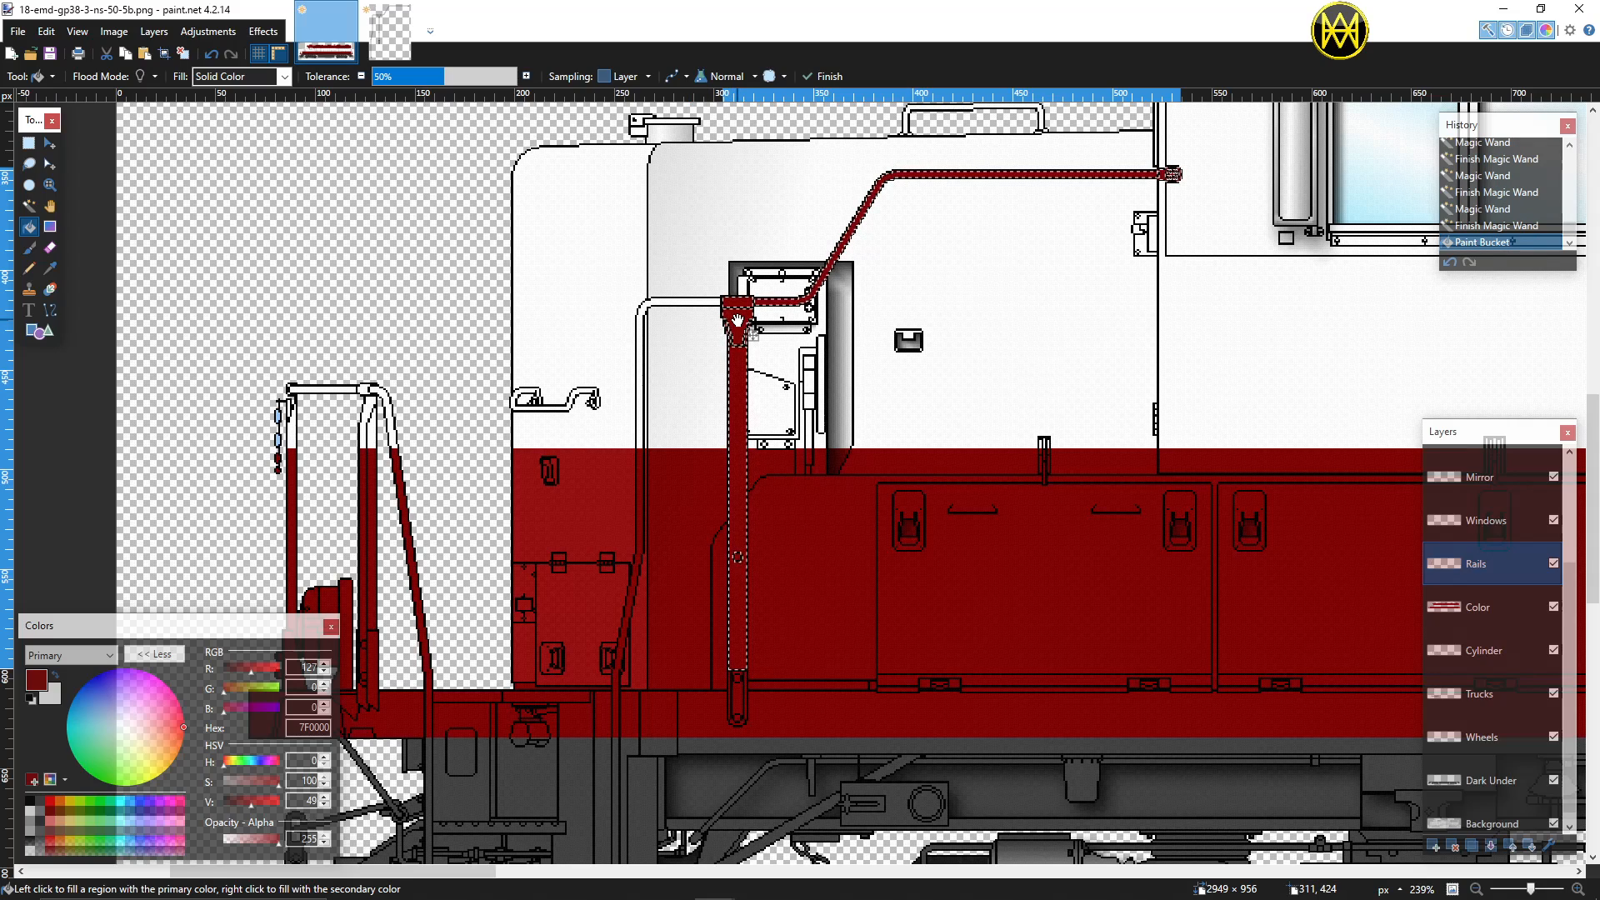
{"action": "key", "text": "ctrl+d"}
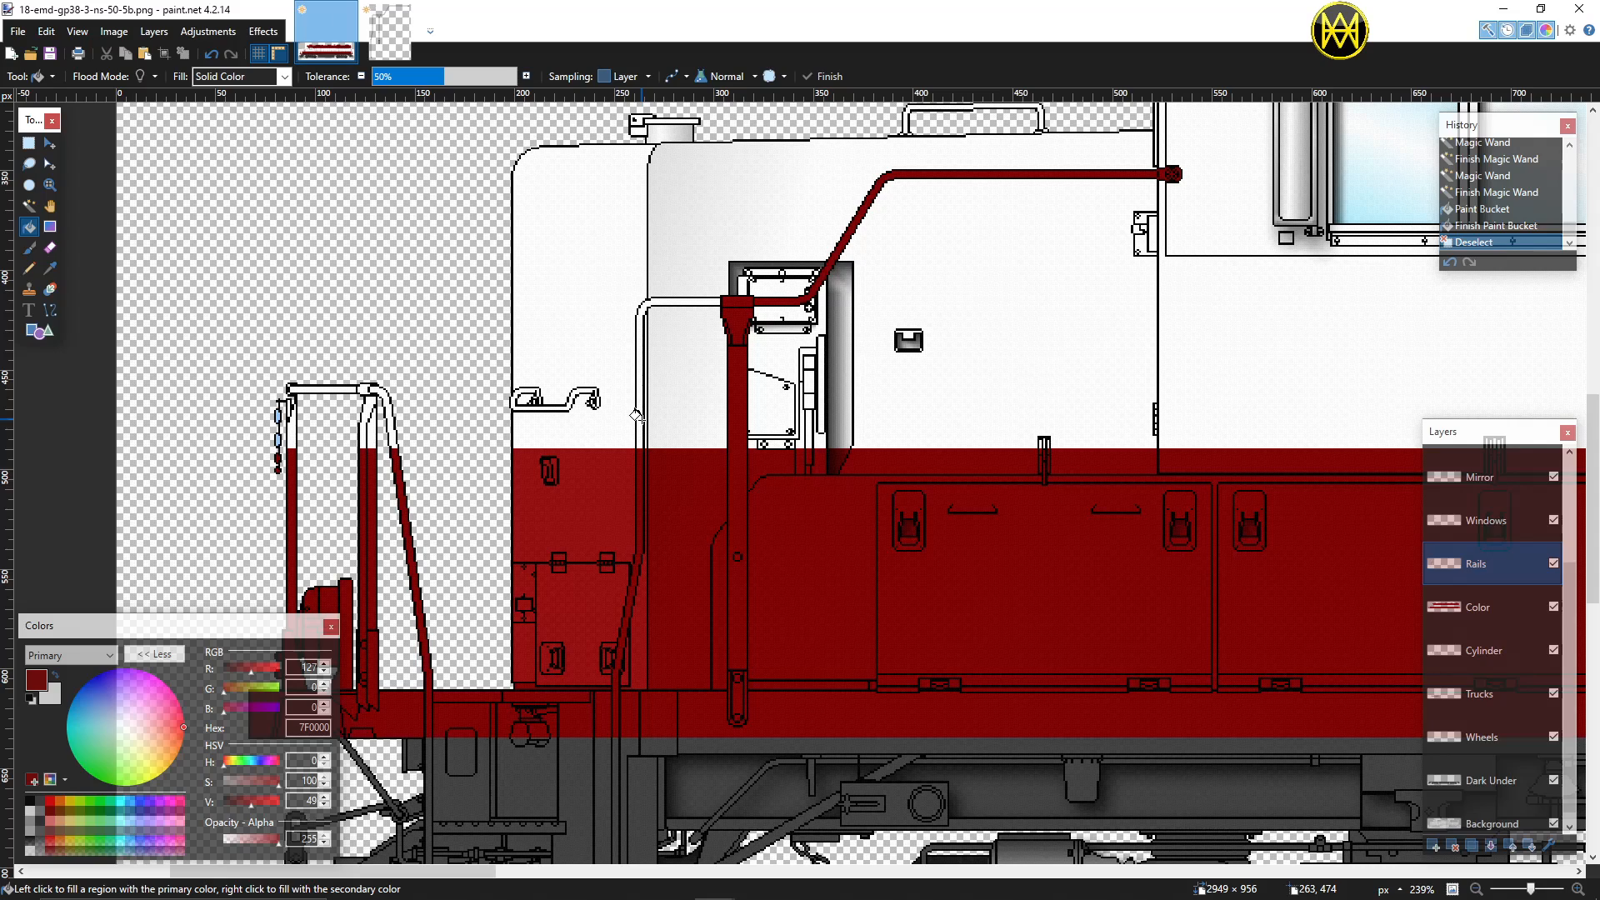
Step: Select the front handrail that bends down the nose, swap the primary color to white FFFFFF, fill the rail and deselect it
{"action": "left_click", "coordinate": [30, 206]}
{"action": "left_click", "coordinate": [639, 360]}
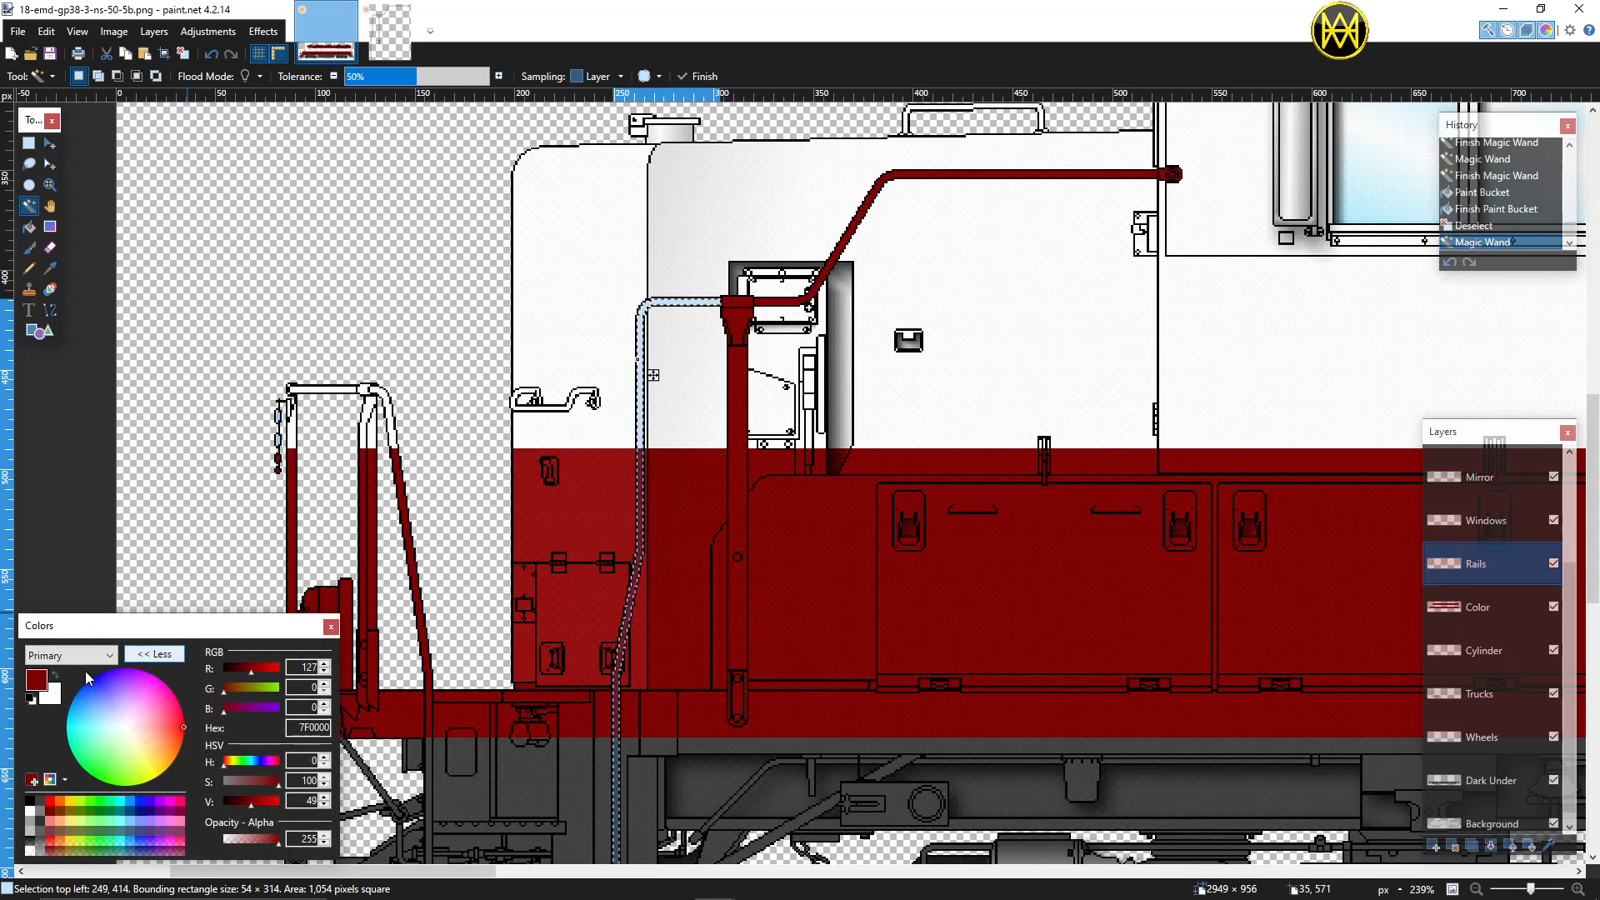
{"action": "left_click", "coordinate": [55, 674]}
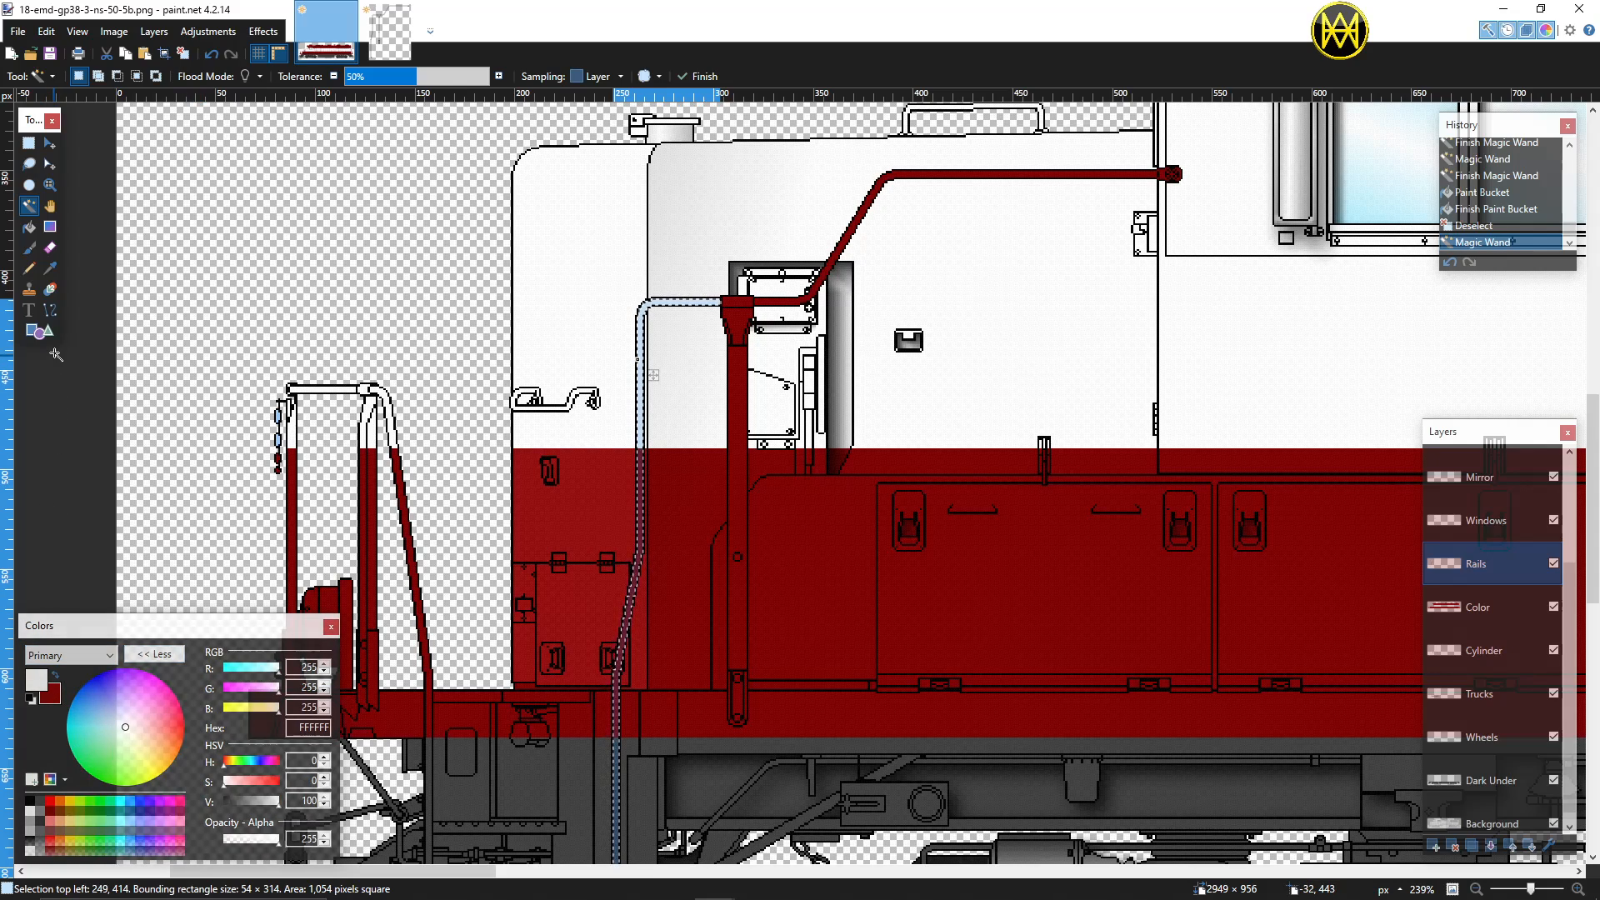
{"action": "left_click", "coordinate": [30, 227]}
{"action": "left_click", "coordinate": [635, 439]}
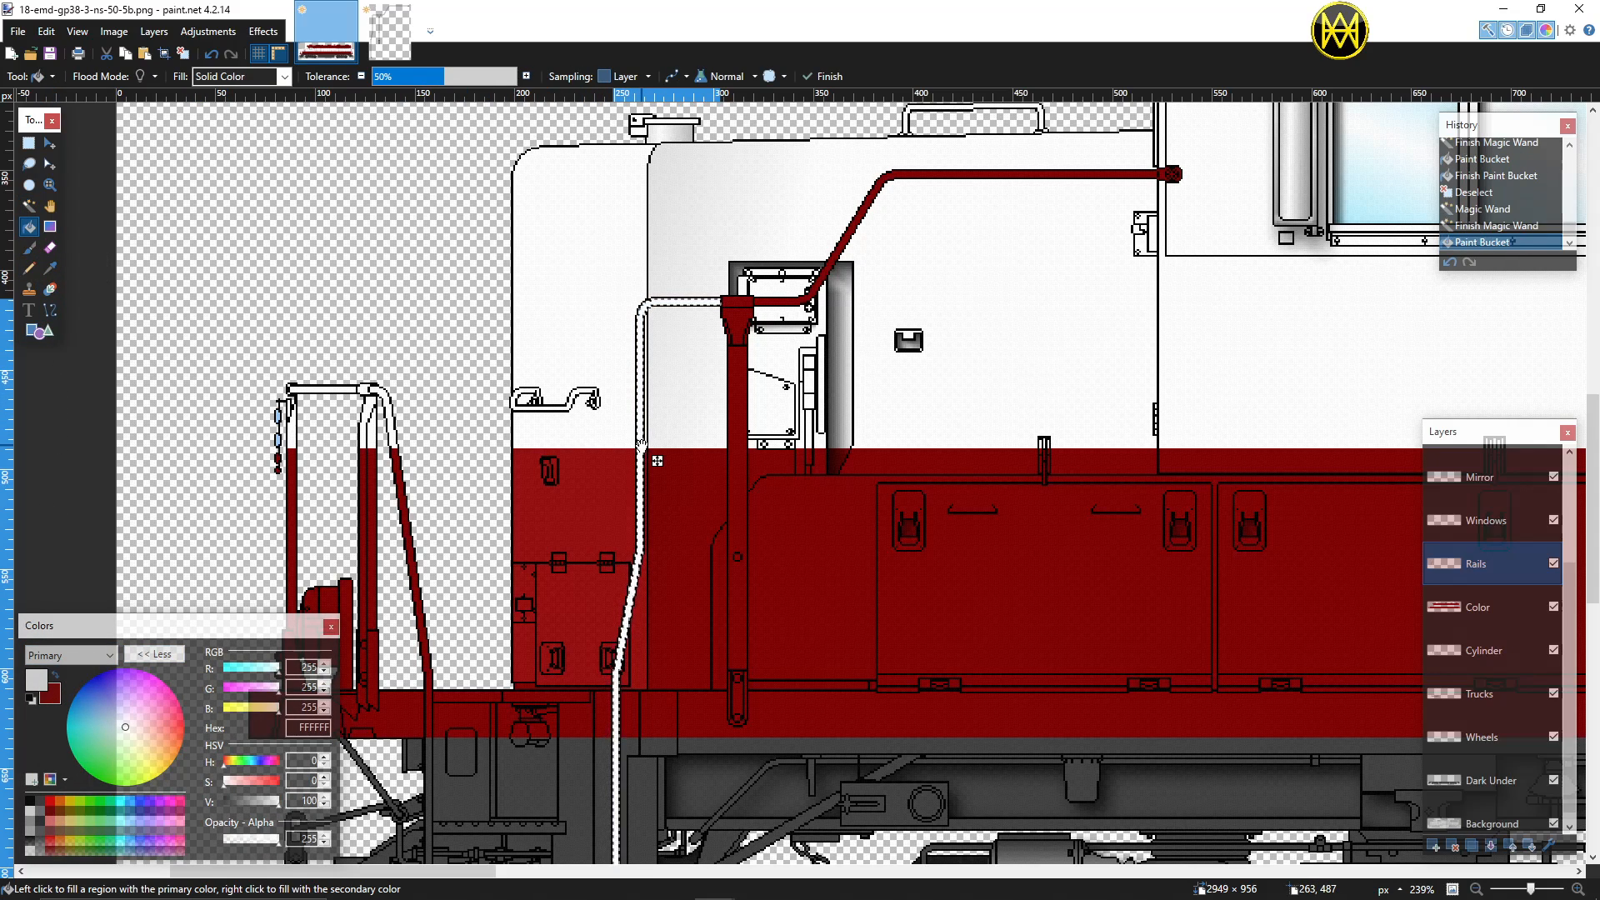
{"action": "key", "text": "ctrl+d"}
Step: Apply a drop shadow to the Rails layer with offset X 18, offset Y 17, widening radius 2, blur radius 3 and opacity 137
{"action": "scroll", "coordinate": [746, 447], "scroll_direction": "down", "scroll_amount": 1}
{"action": "scroll", "coordinate": [746, 447], "scroll_direction": "down", "scroll_amount": 3}
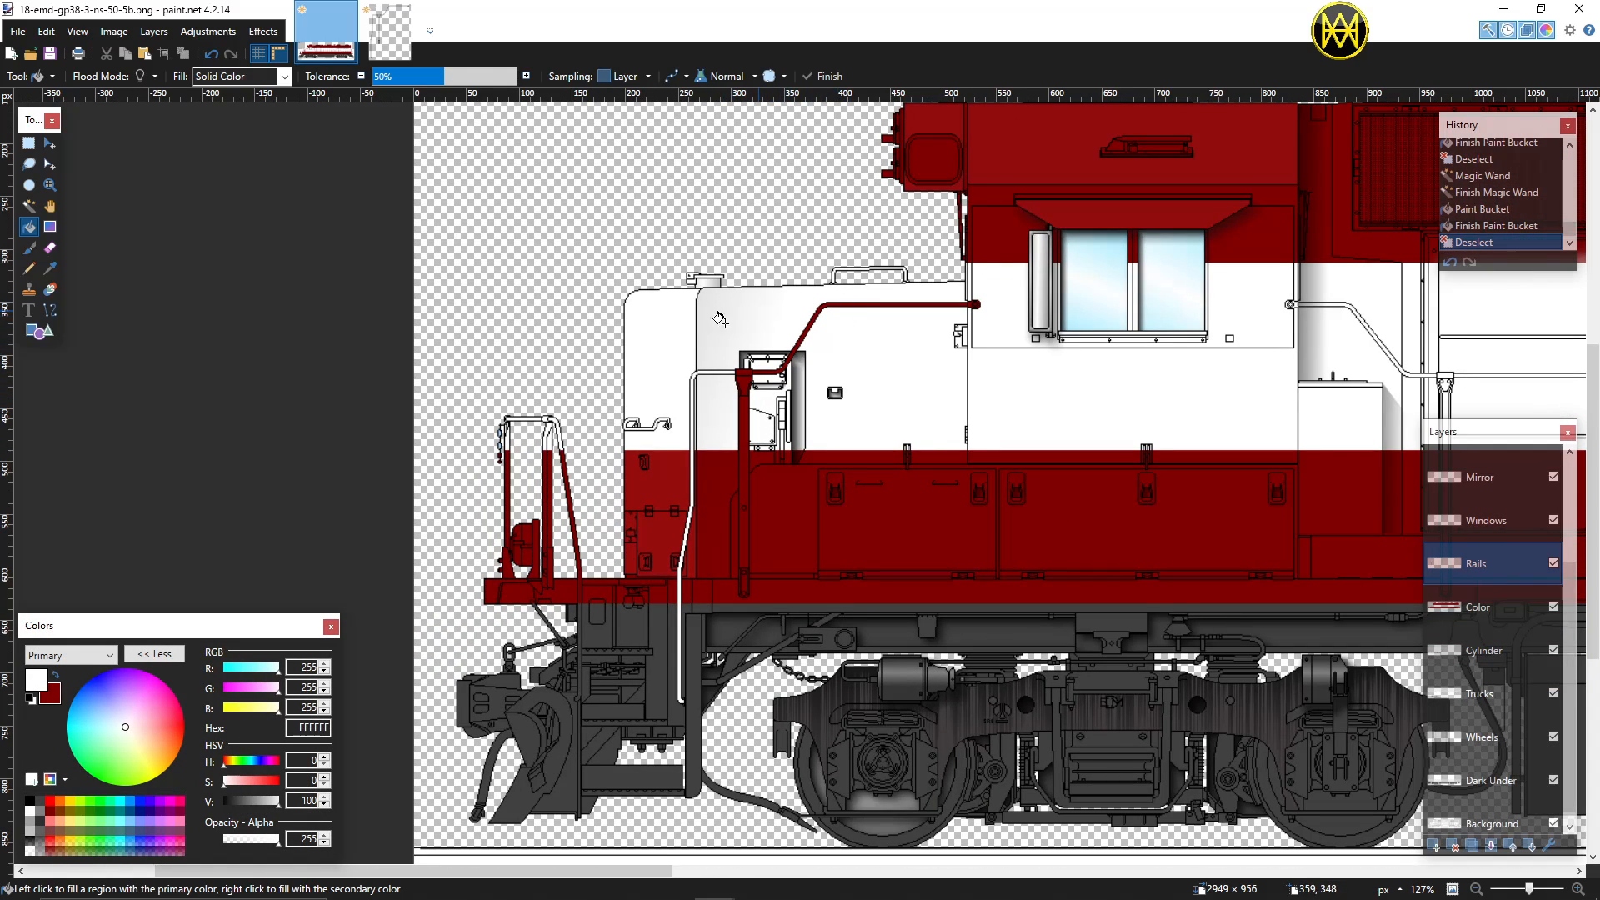
{"action": "left_click", "coordinate": [265, 37]}
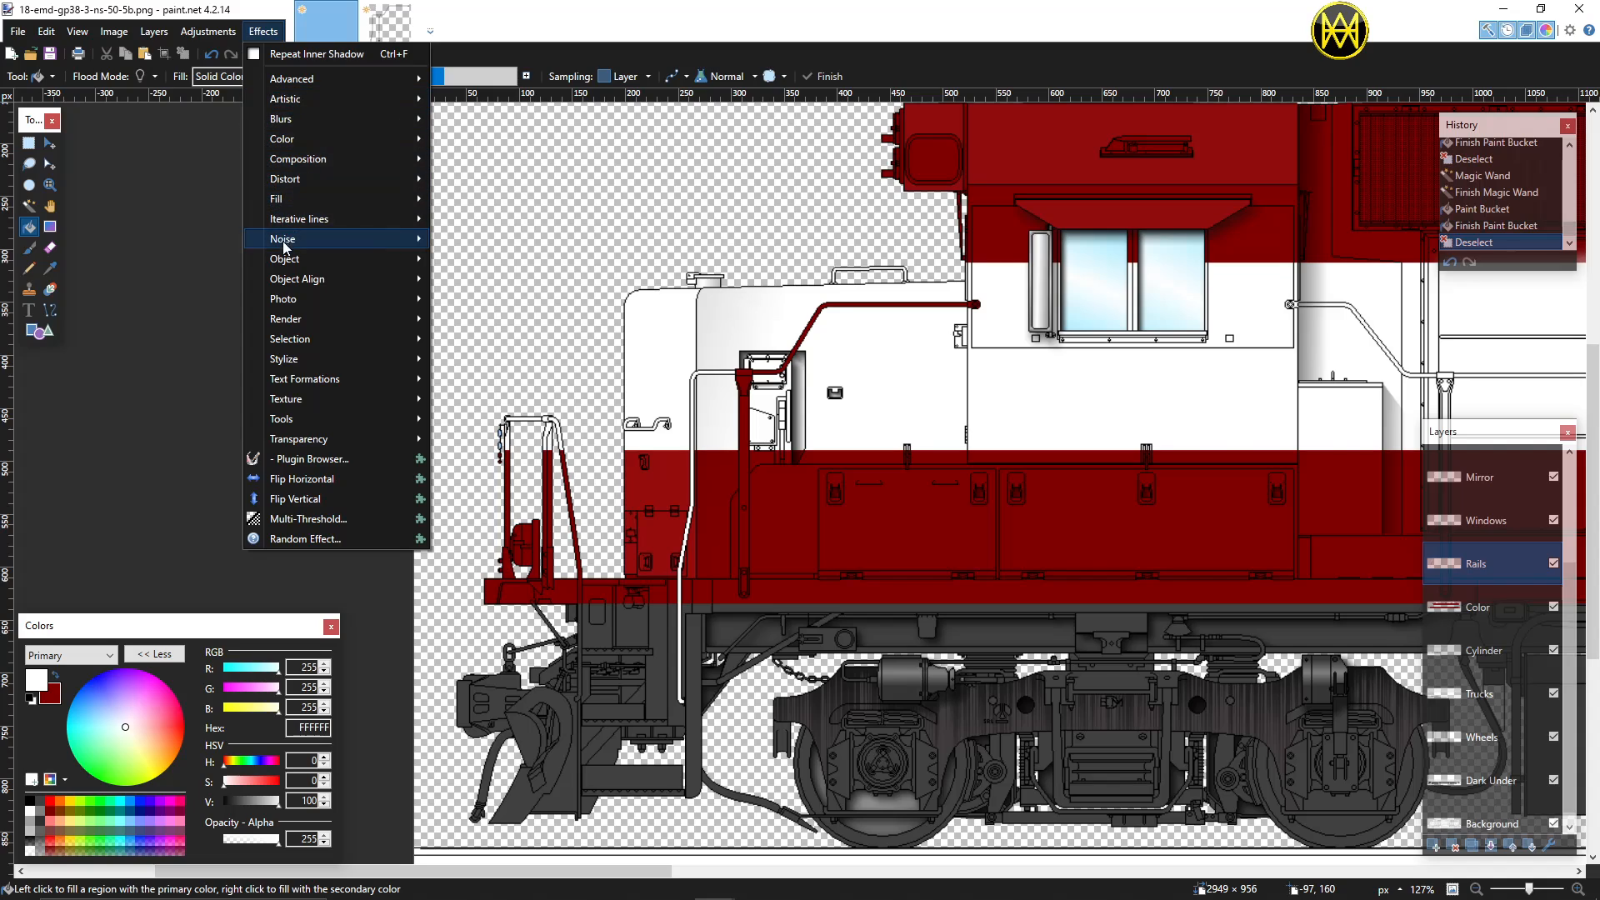
{"action": "mouse_move", "coordinate": [333, 265]}
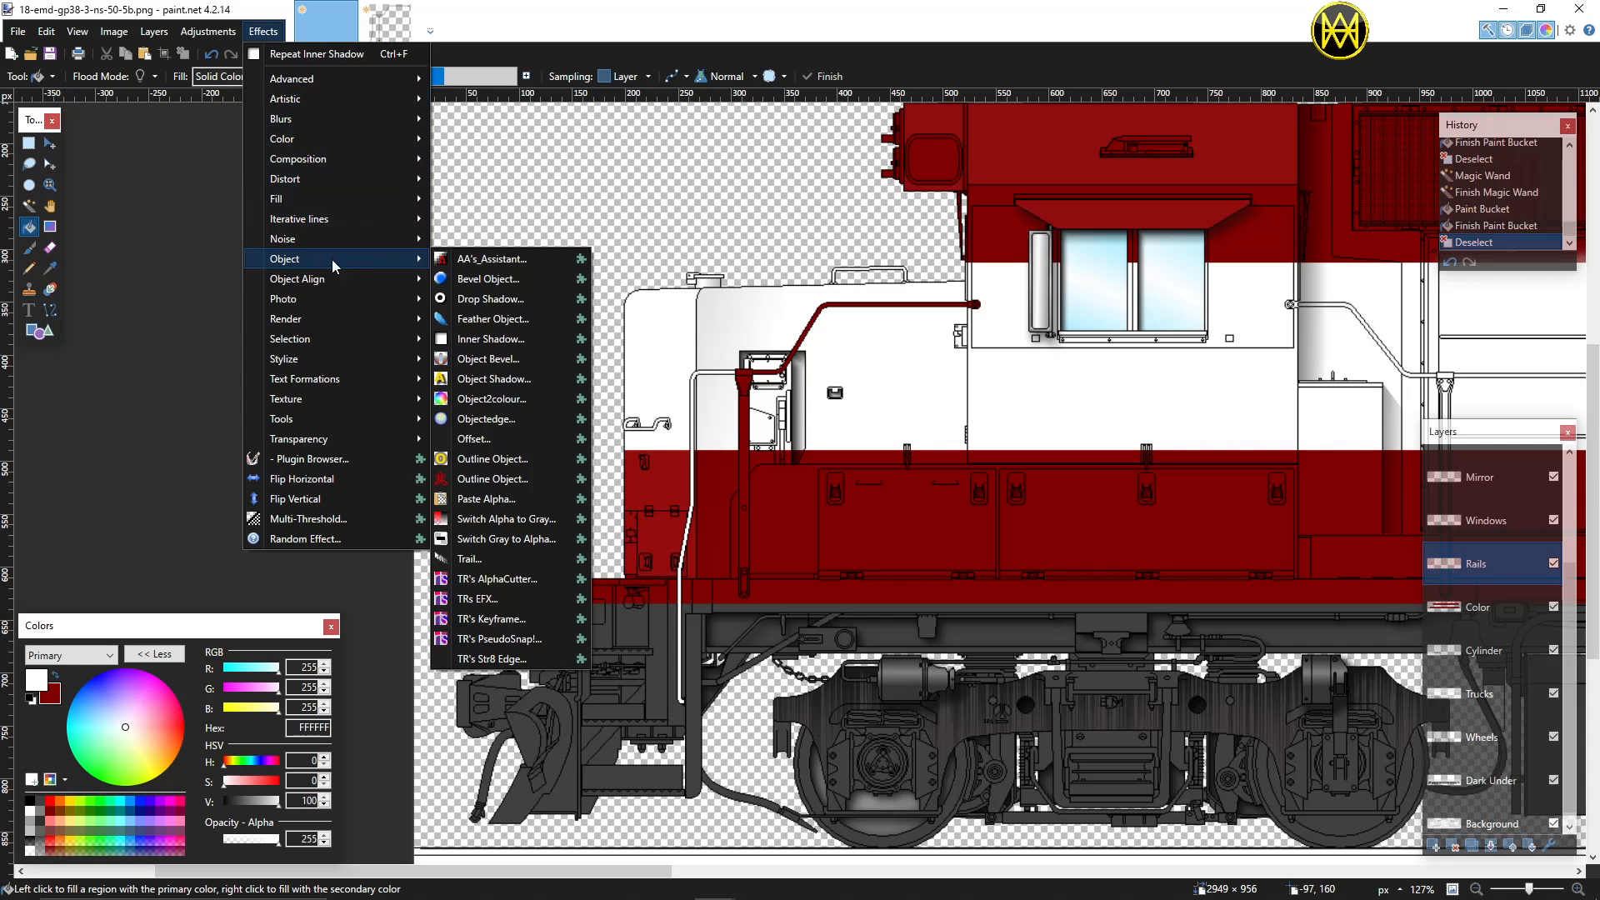
{"action": "left_click", "coordinate": [496, 298]}
{"action": "left_click_drag", "start_coordinate": [691, 248], "coordinate": [283, 188]}
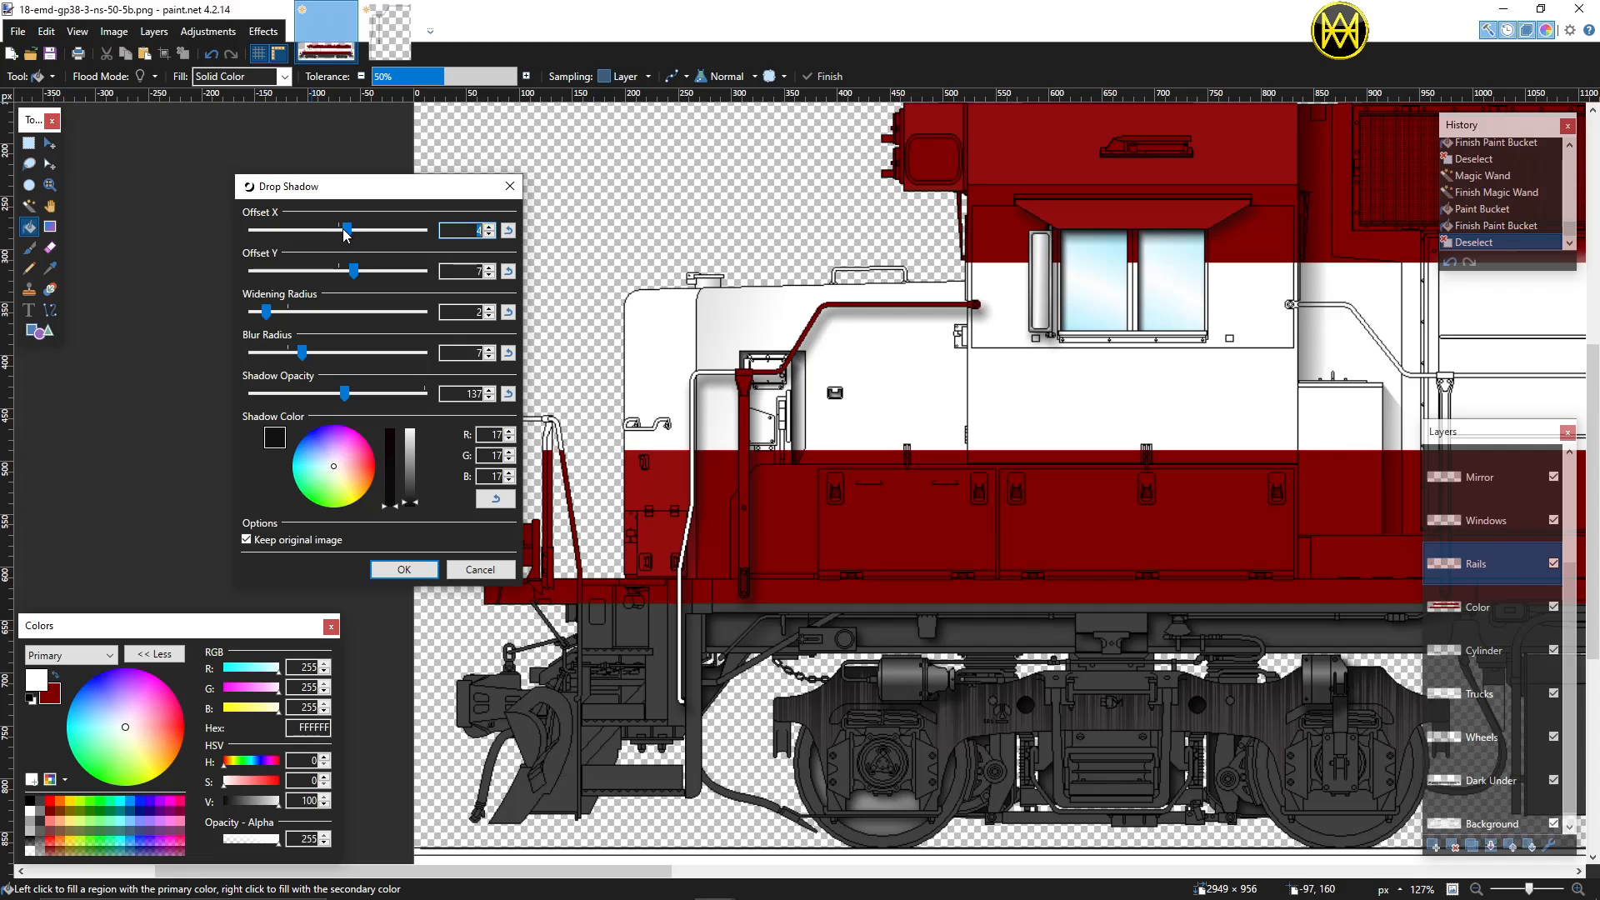
{"action": "left_click_drag", "start_coordinate": [347, 232], "coordinate": [374, 280]}
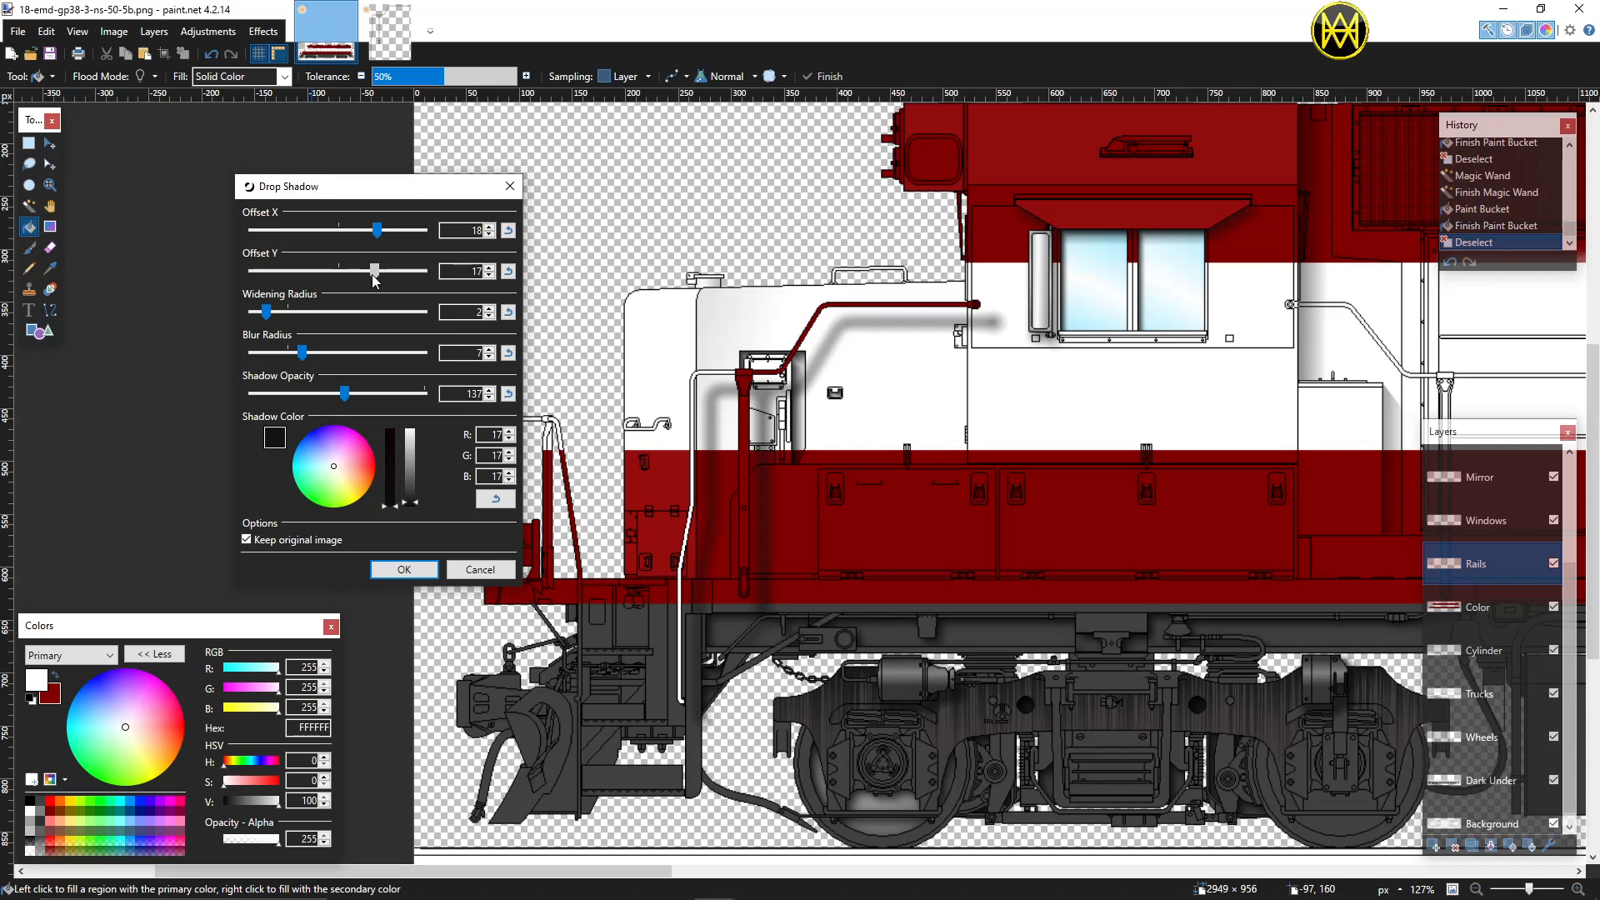
{"action": "left_click_drag", "start_coordinate": [254, 315], "coordinate": [272, 357]}
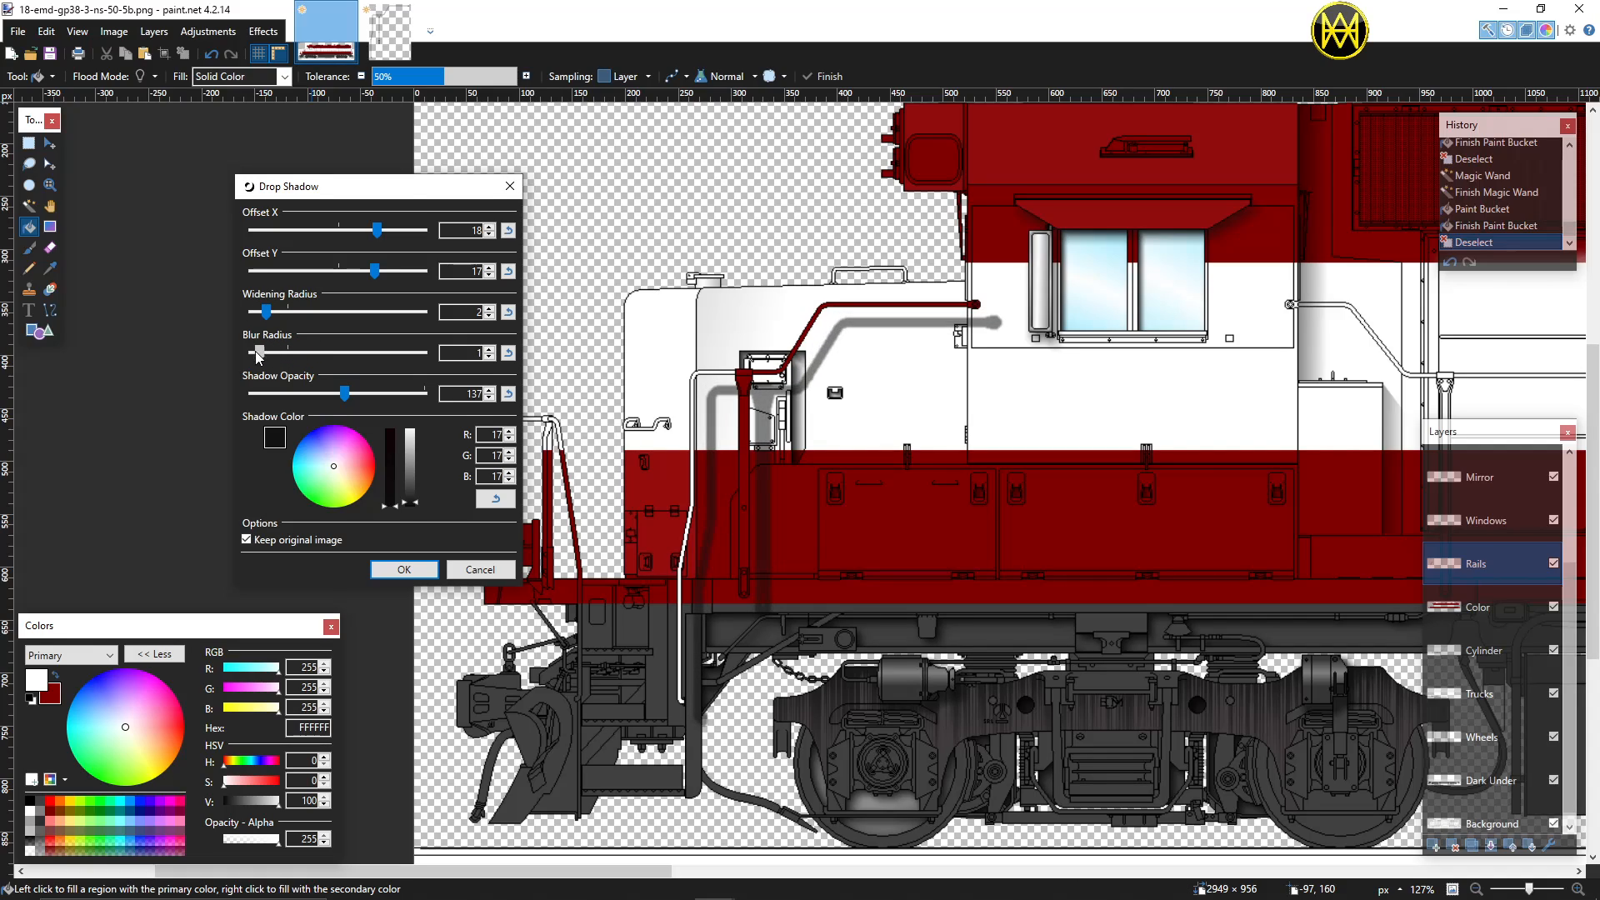
{"action": "left_click_drag", "start_coordinate": [272, 357], "coordinate": [280, 356]}
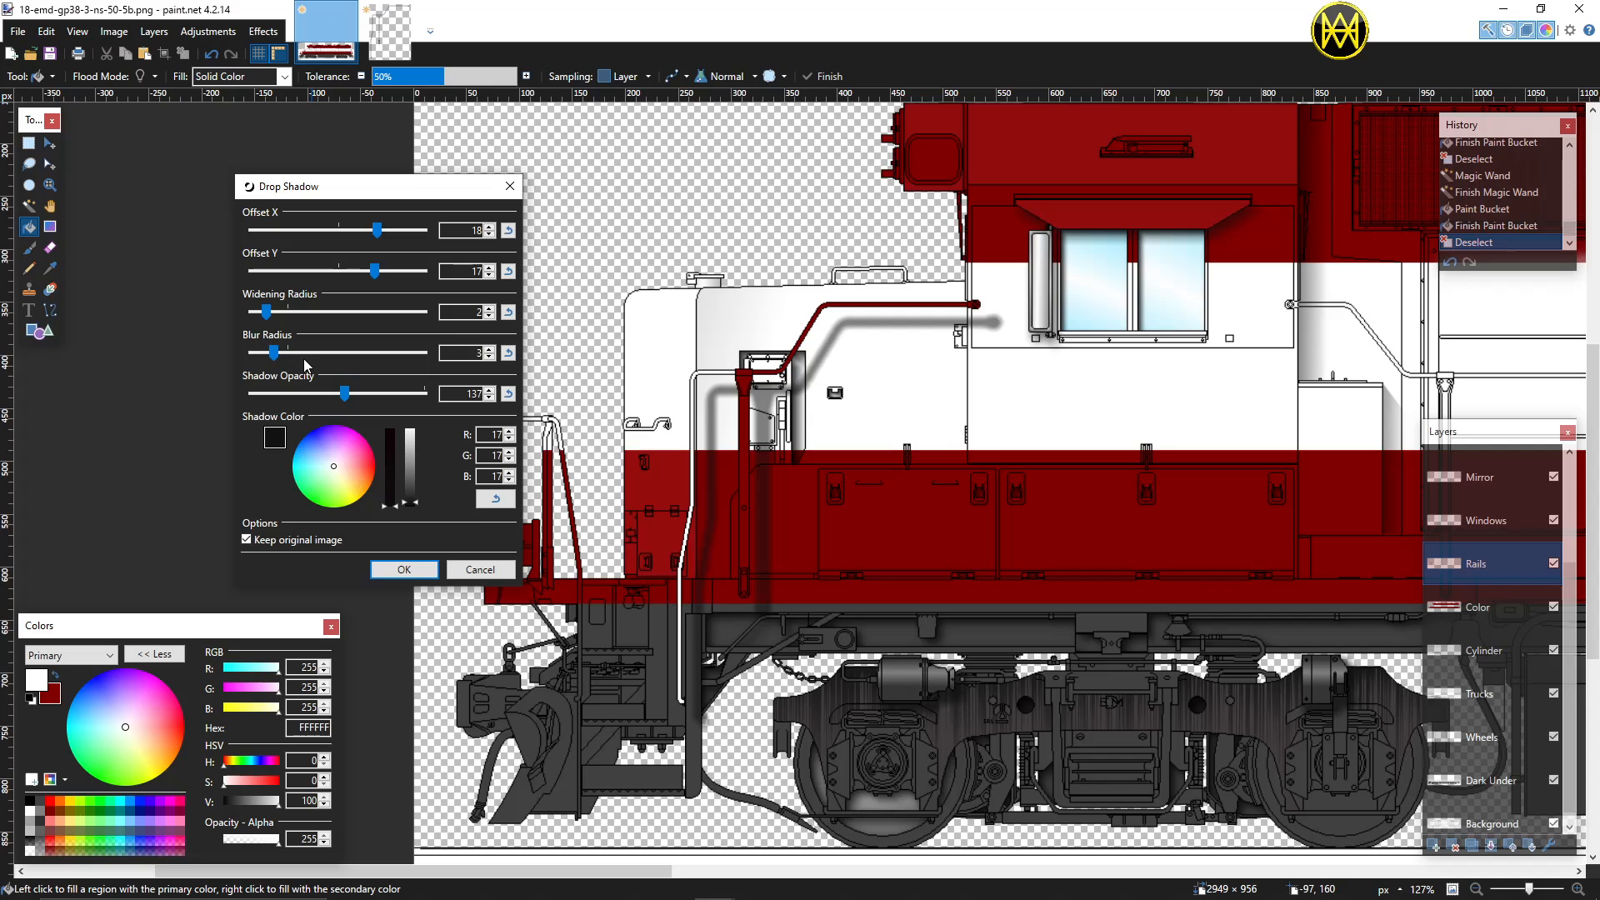
{"action": "left_click", "coordinate": [404, 569]}
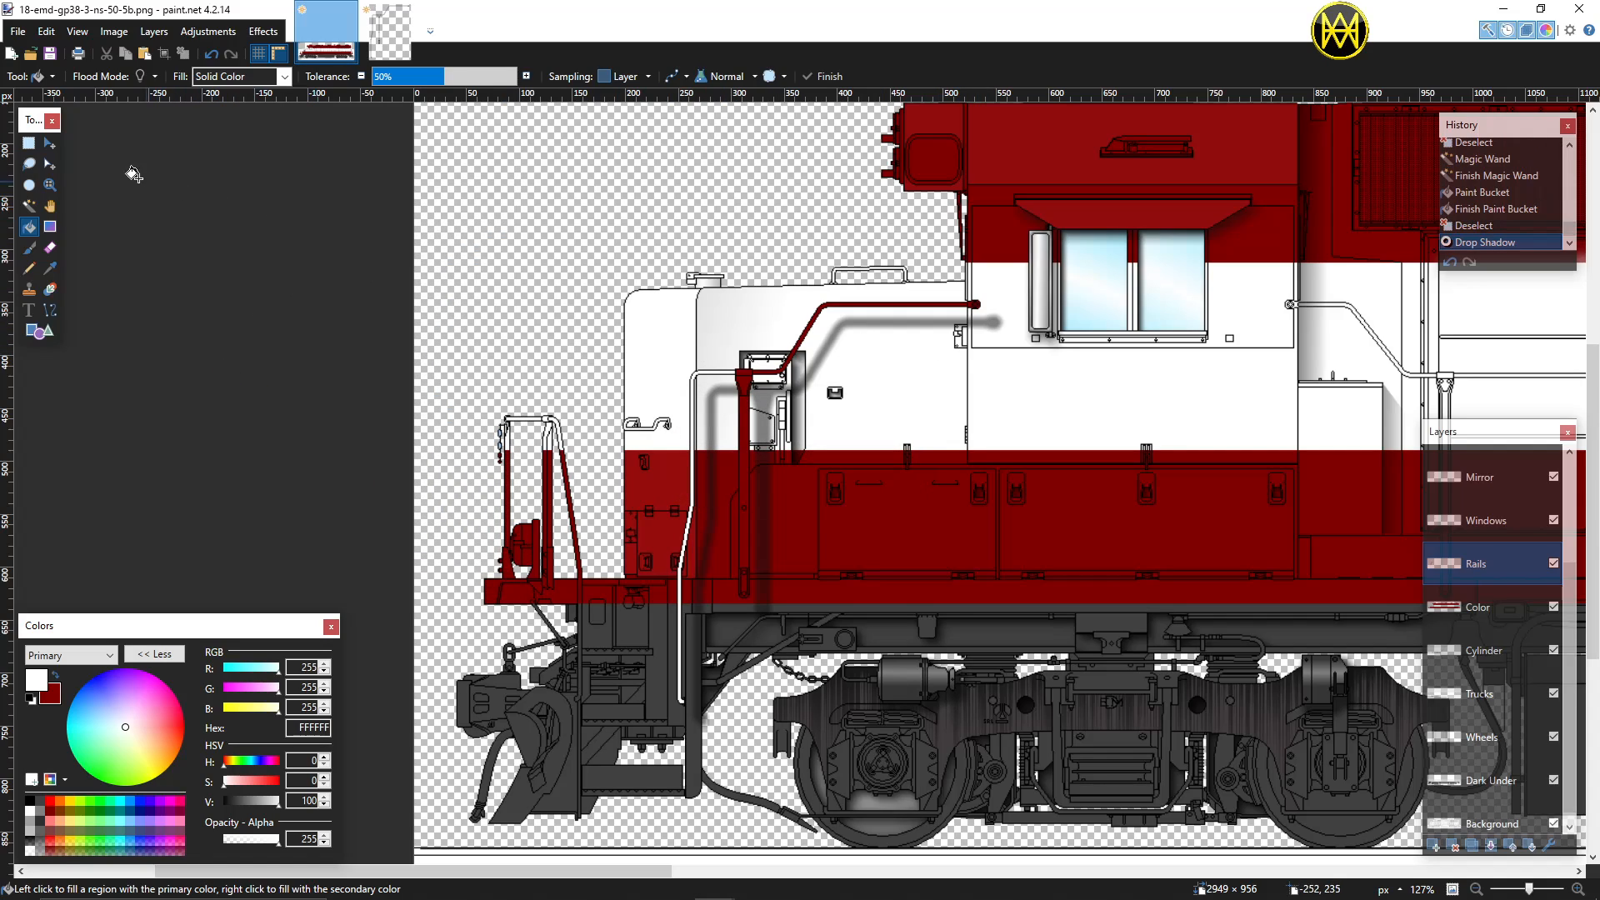
Step: Erase the vertical post's shadow from the red lower body and frame with rectangular selections on the Rails layer
{"action": "left_click", "coordinate": [29, 143]}
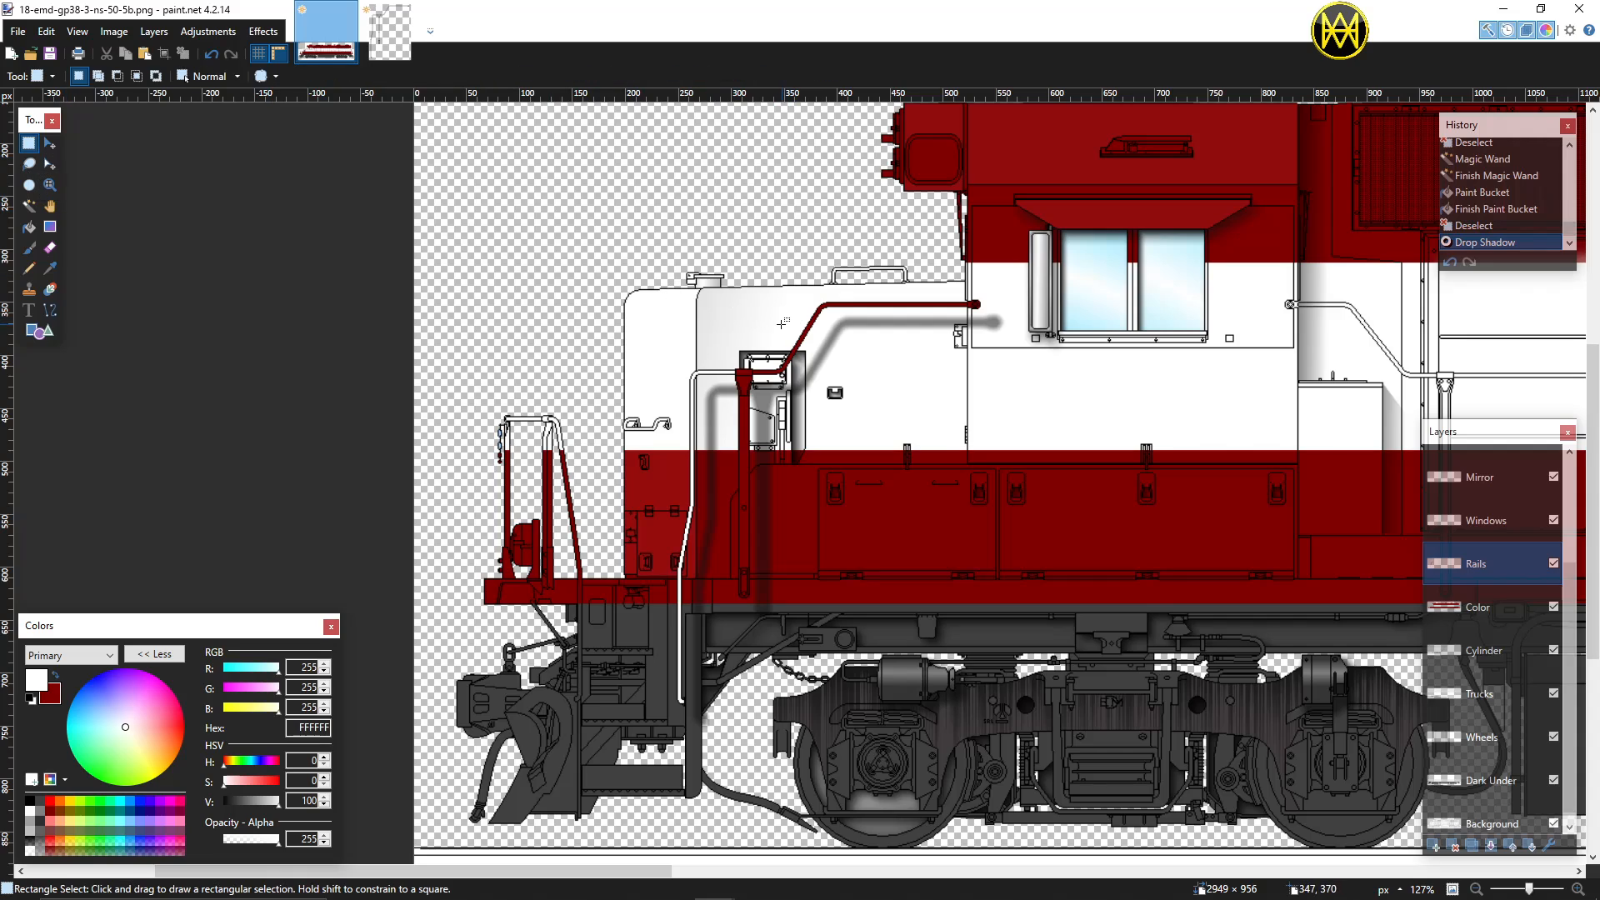
{"action": "scroll", "coordinate": [707, 696], "scroll_direction": "up", "scroll_amount": 4}
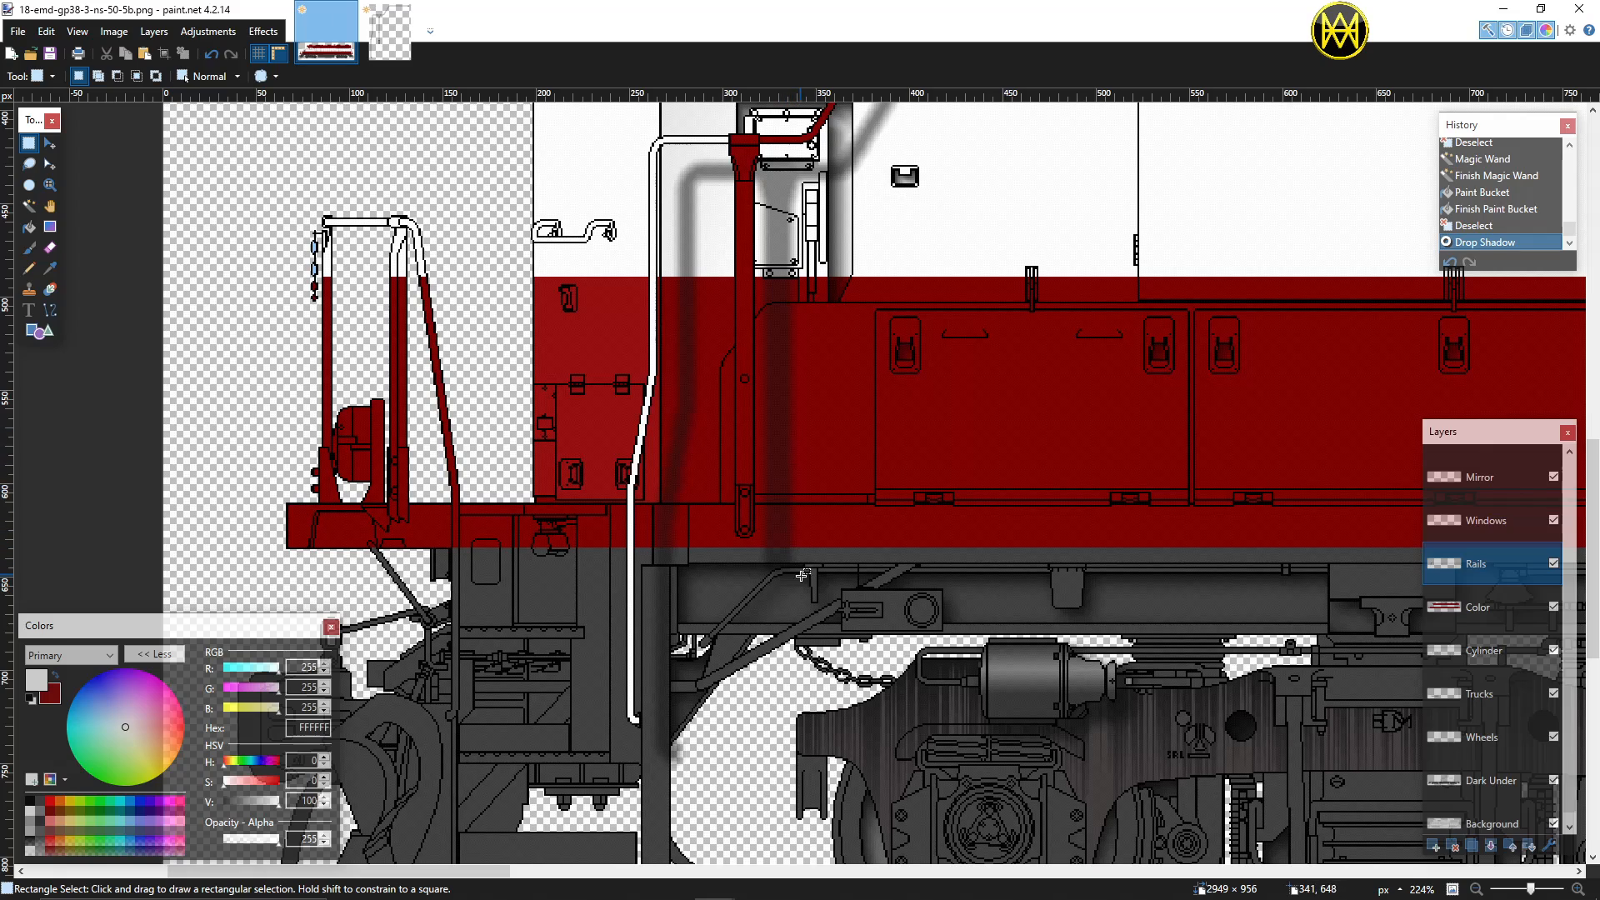
{"action": "mouse_move", "coordinate": [829, 614]}
{"action": "left_mouse_down"}
{"action": "mouse_move", "coordinate": [772, 510]}
{"action": "mouse_move", "coordinate": [766, 302]}
{"action": "left_mouse_up"}
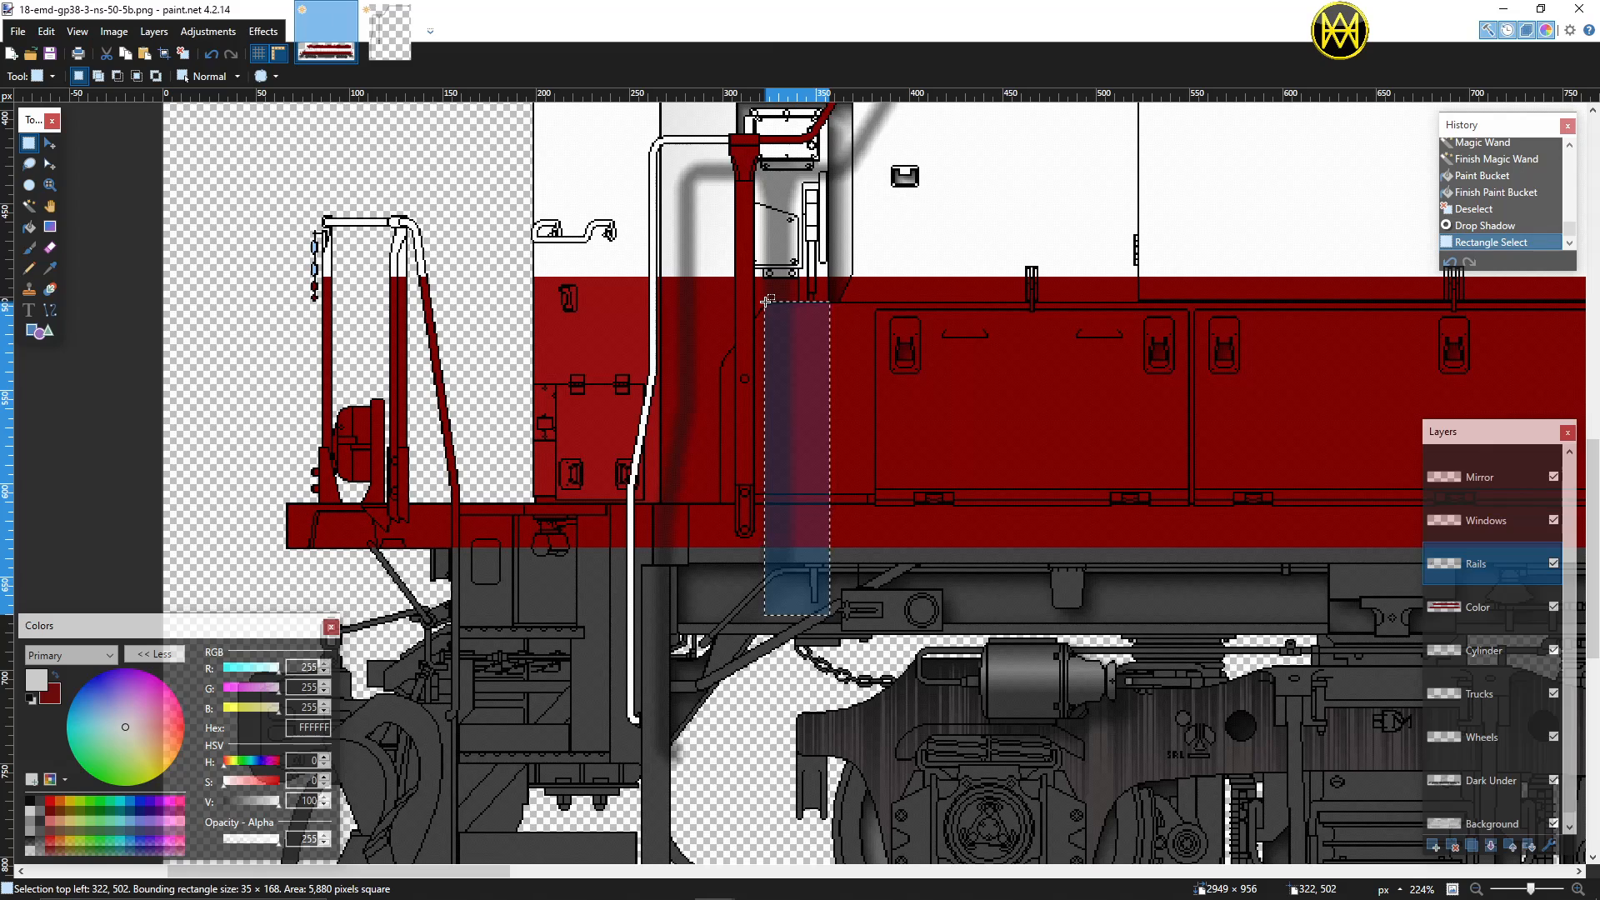
{"action": "key", "text": "Delete"}
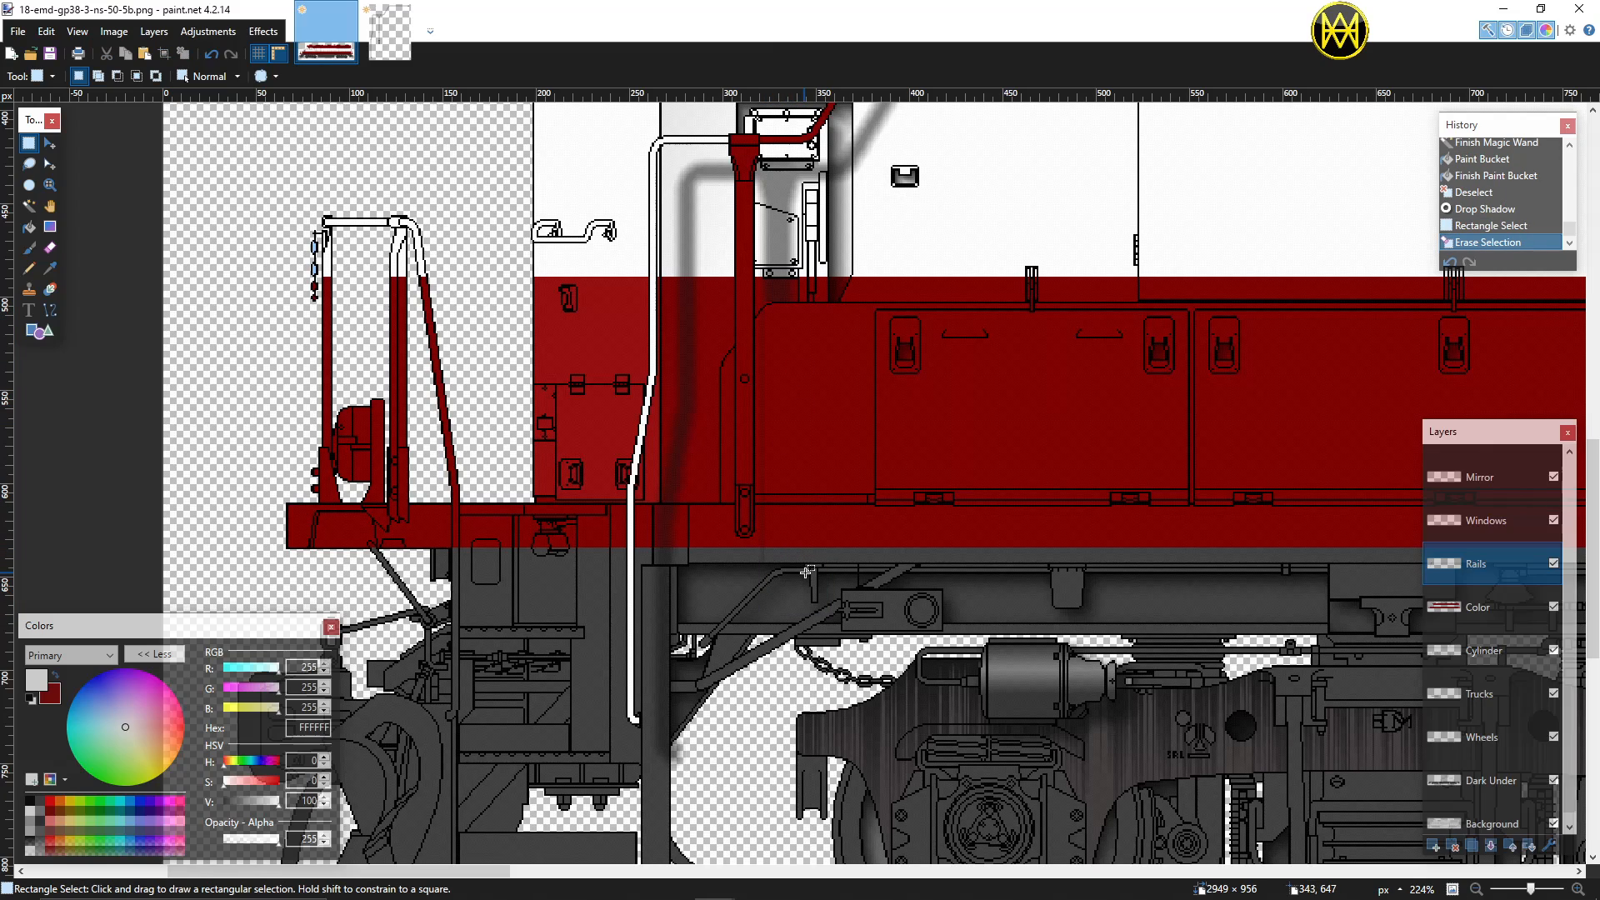
{"action": "left_click_drag", "start_coordinate": [807, 574], "coordinate": [757, 301]}
{"action": "key", "text": "Delete"}
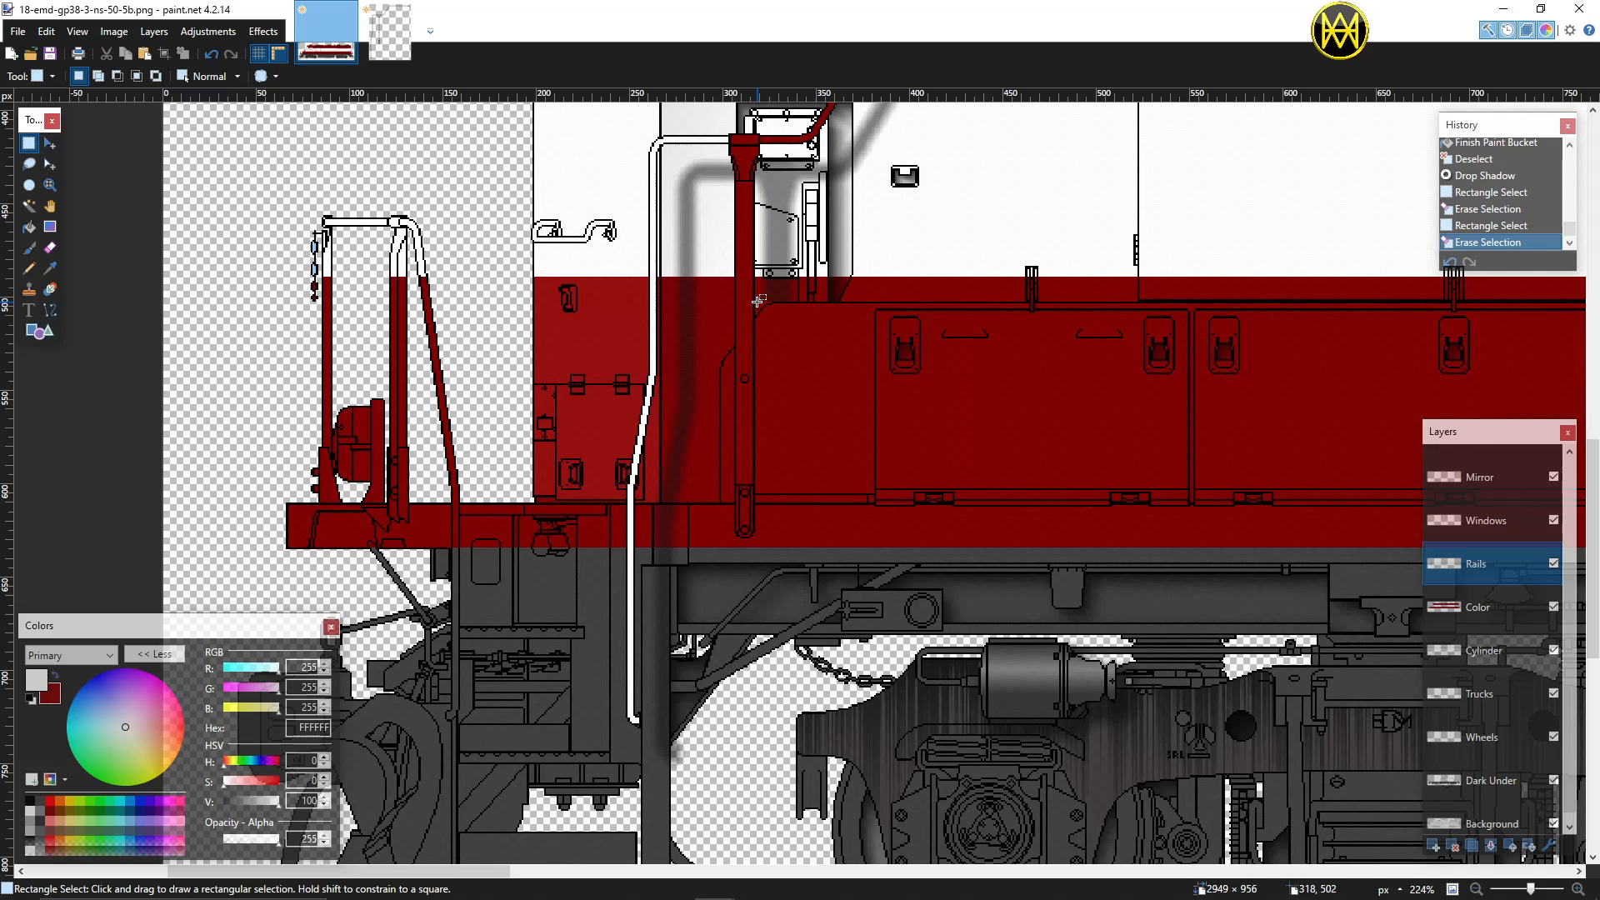
Step: Erase the end of the upper handrail's shadow where it falls on the cab side, using a rectangular selection about 43 × 25 px
{"action": "scroll", "coordinate": [863, 338], "scroll_direction": "up", "scroll_amount": 5}
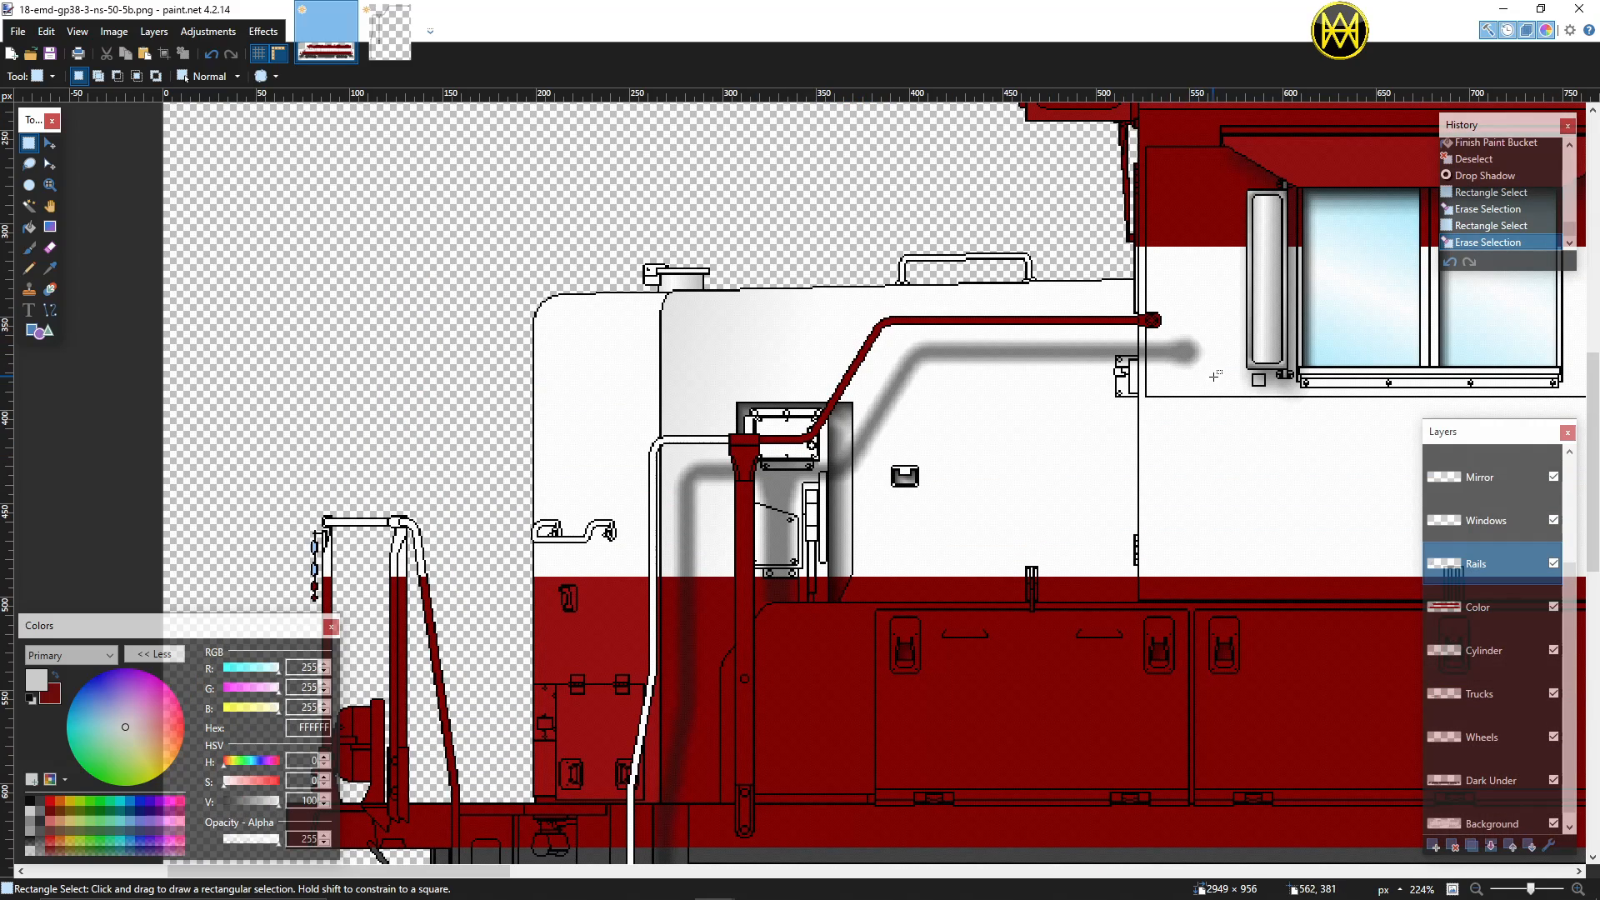
{"action": "left_click_drag", "start_coordinate": [1220, 377], "coordinate": [1141, 331]}
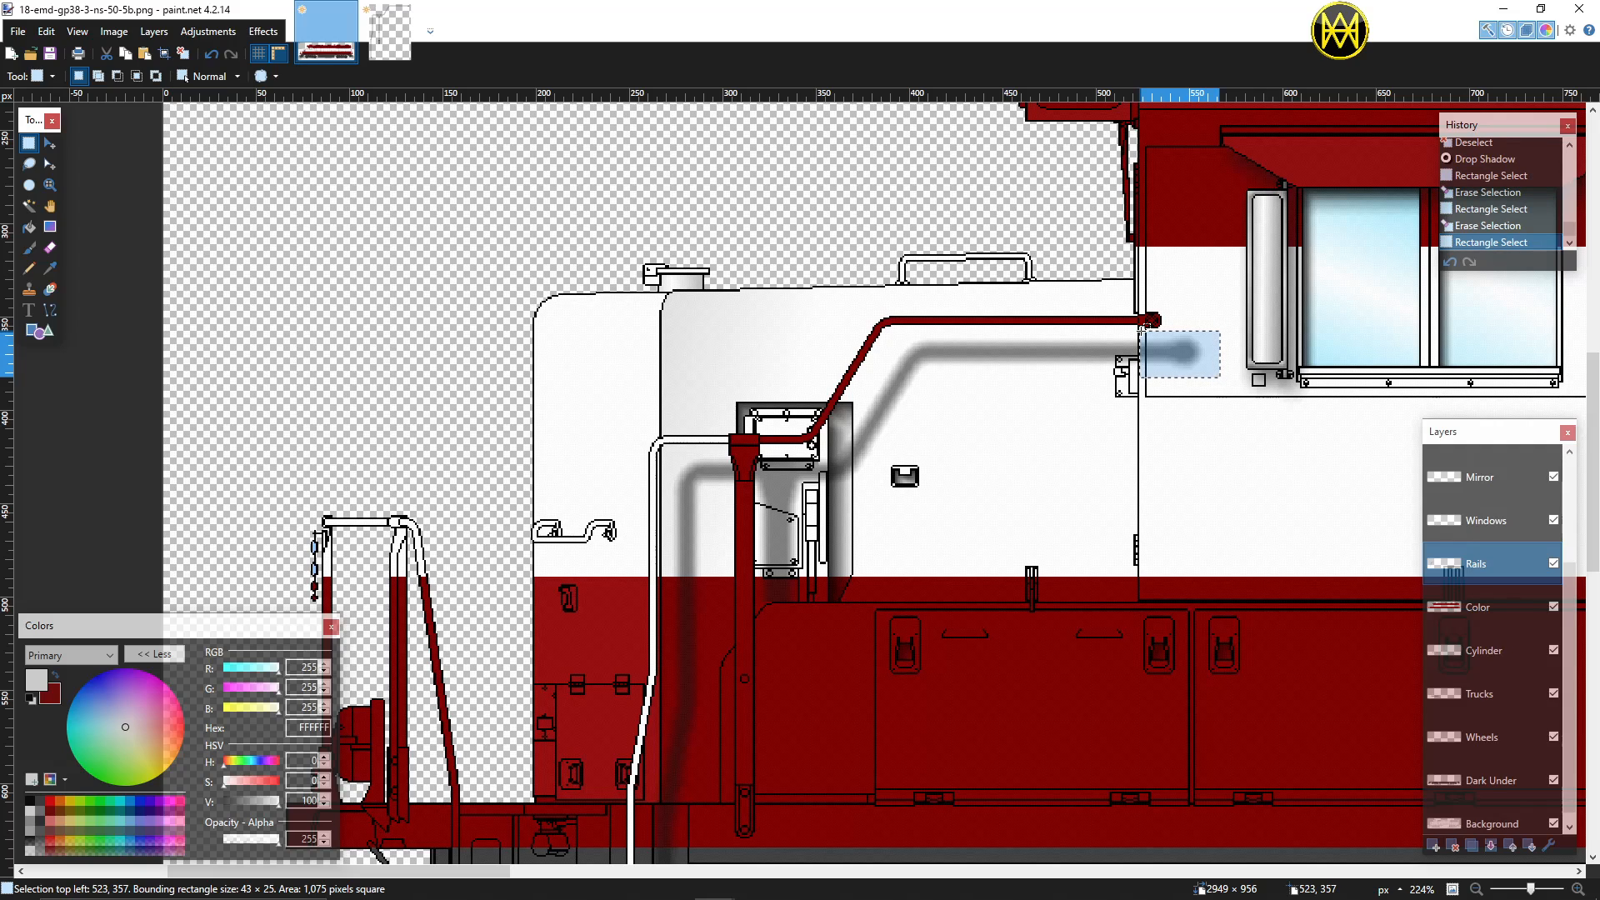
{"action": "key", "text": "Delete"}
Step: Close the untitled handrail image and discard its unsaved changes
{"action": "scroll", "coordinate": [1110, 426], "scroll_direction": "down", "scroll_amount": 2, "text": "ctrl"}
{"action": "scroll", "coordinate": [1109, 425], "scroll_direction": "down", "scroll_amount": 3, "text": "ctrl"}
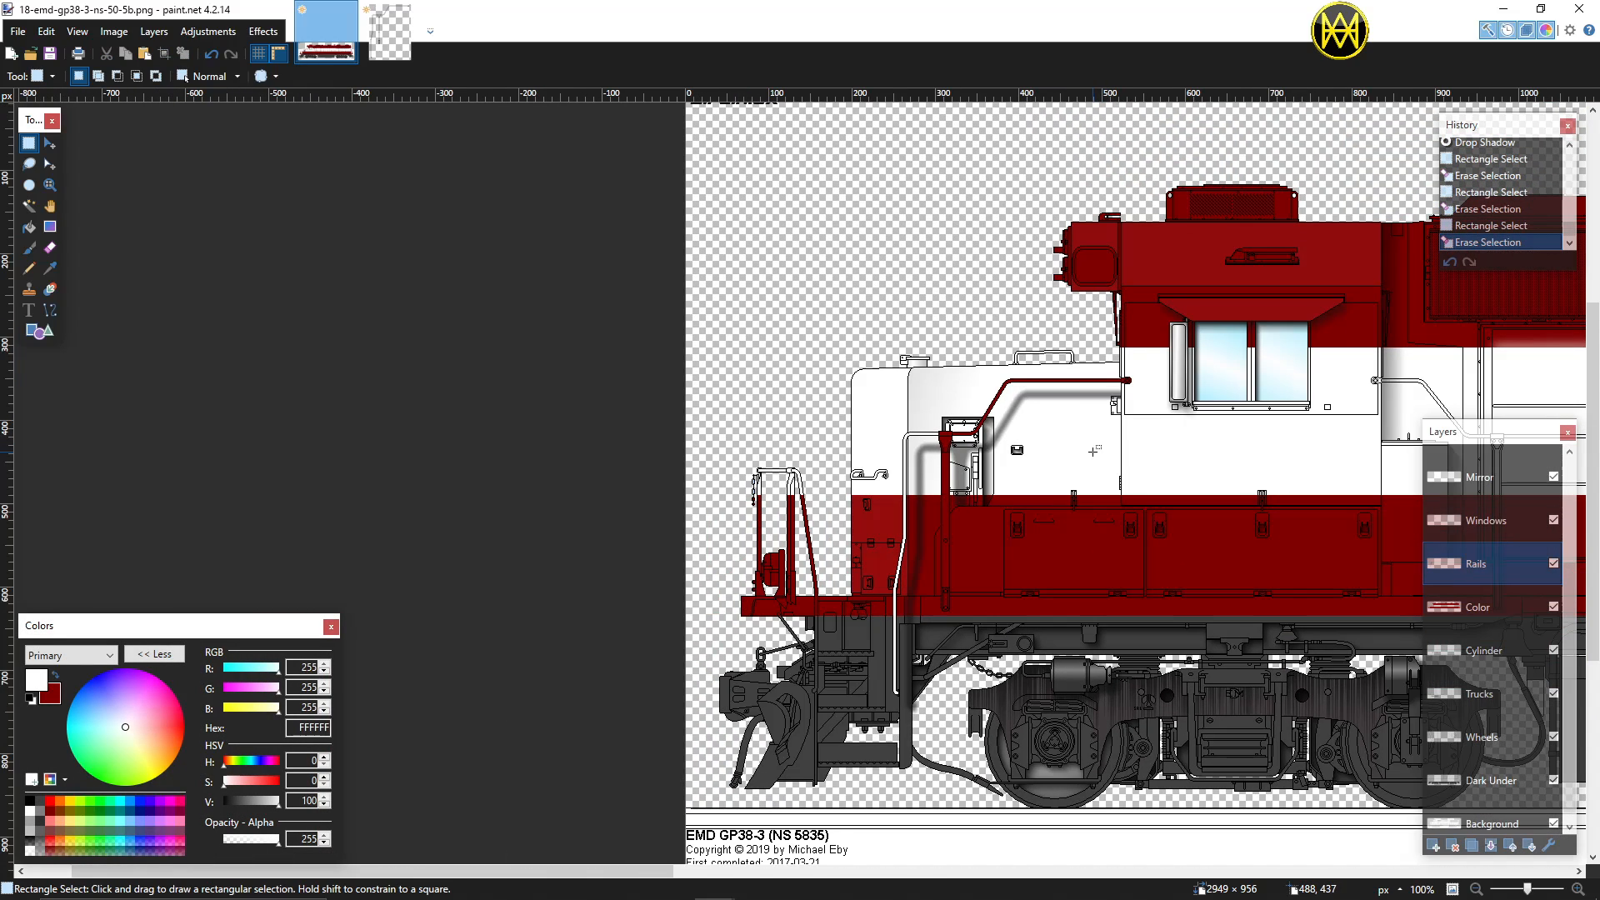
{"action": "scroll", "coordinate": [1014, 465], "scroll_direction": "down", "scroll_amount": 1, "text": "ctrl"}
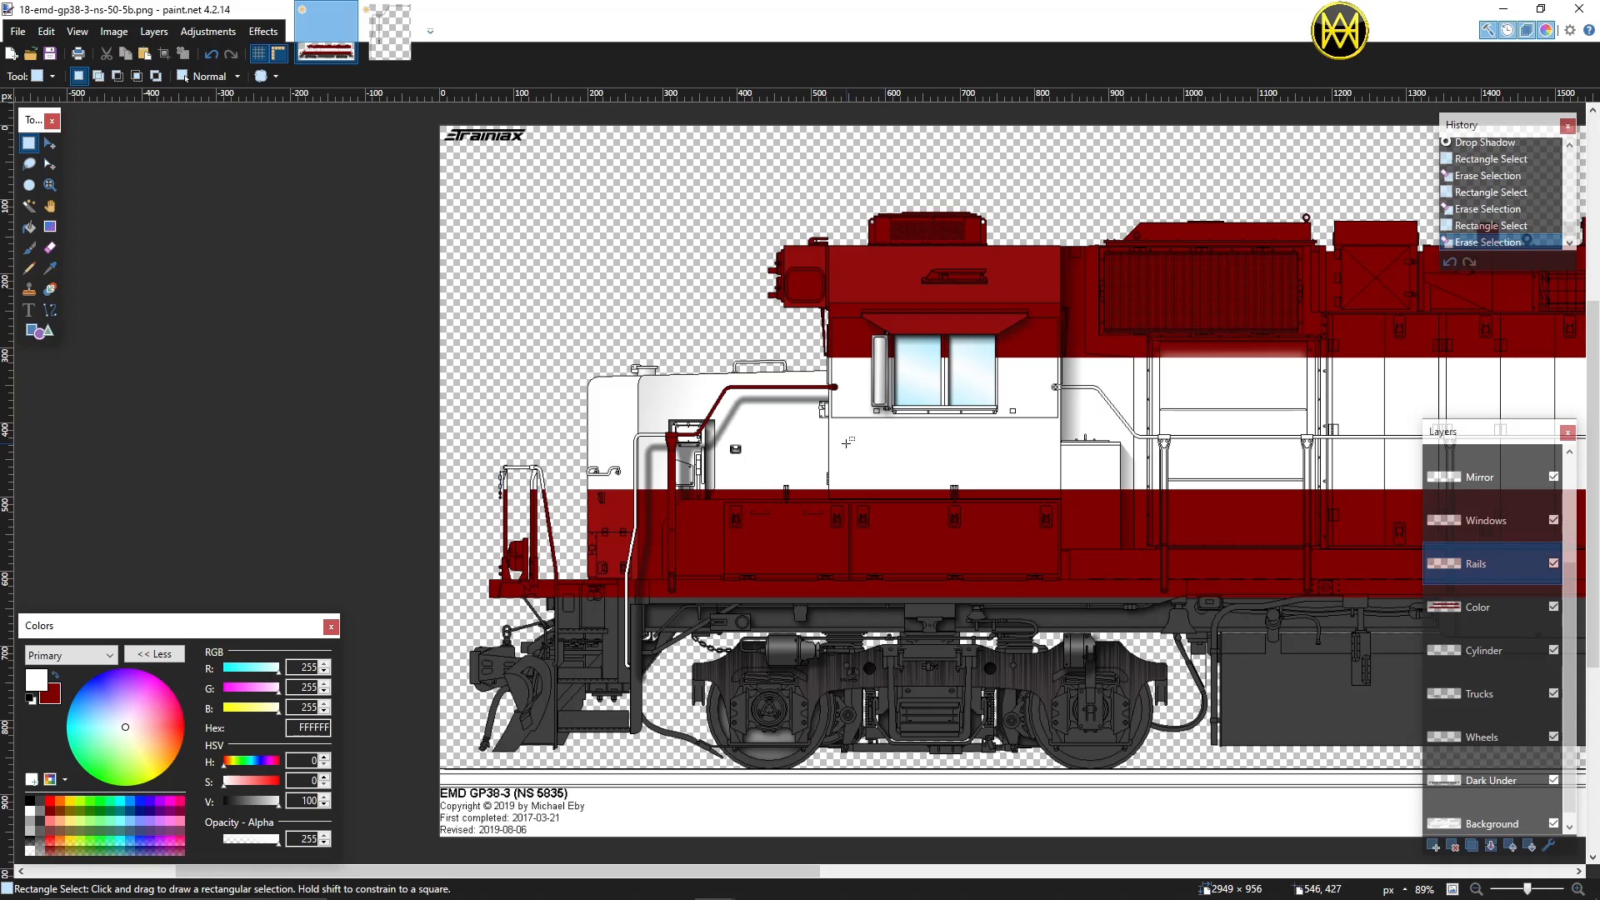
{"action": "scroll", "coordinate": [888, 321], "scroll_direction": "up", "scroll_amount": 2, "text": "ctrl"}
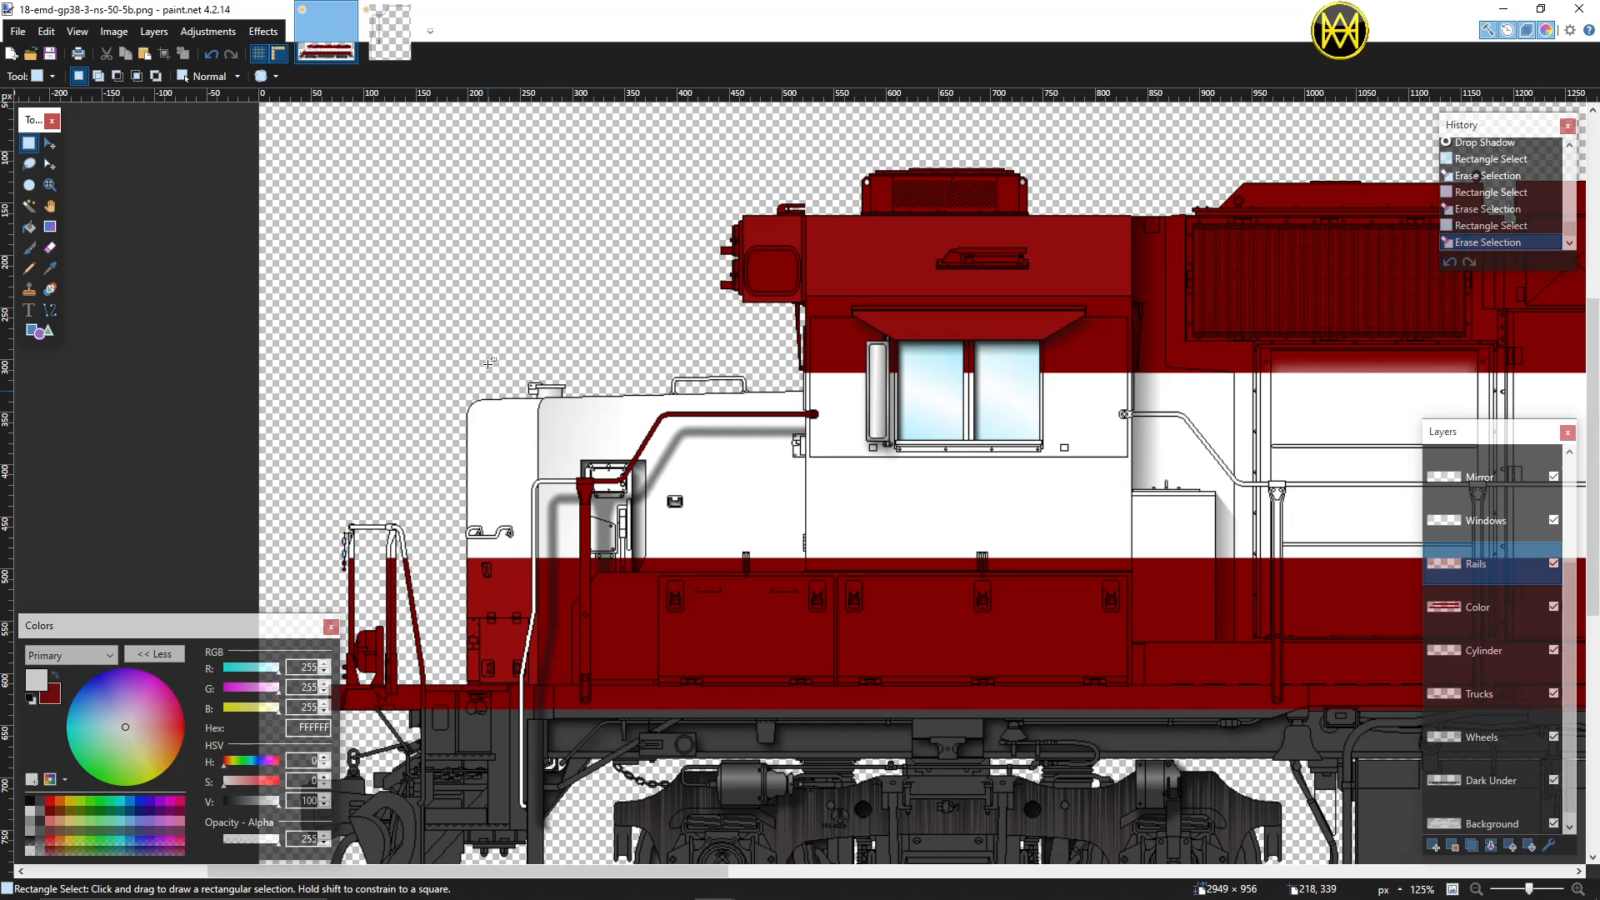
{"action": "left_click", "coordinate": [389, 32]}
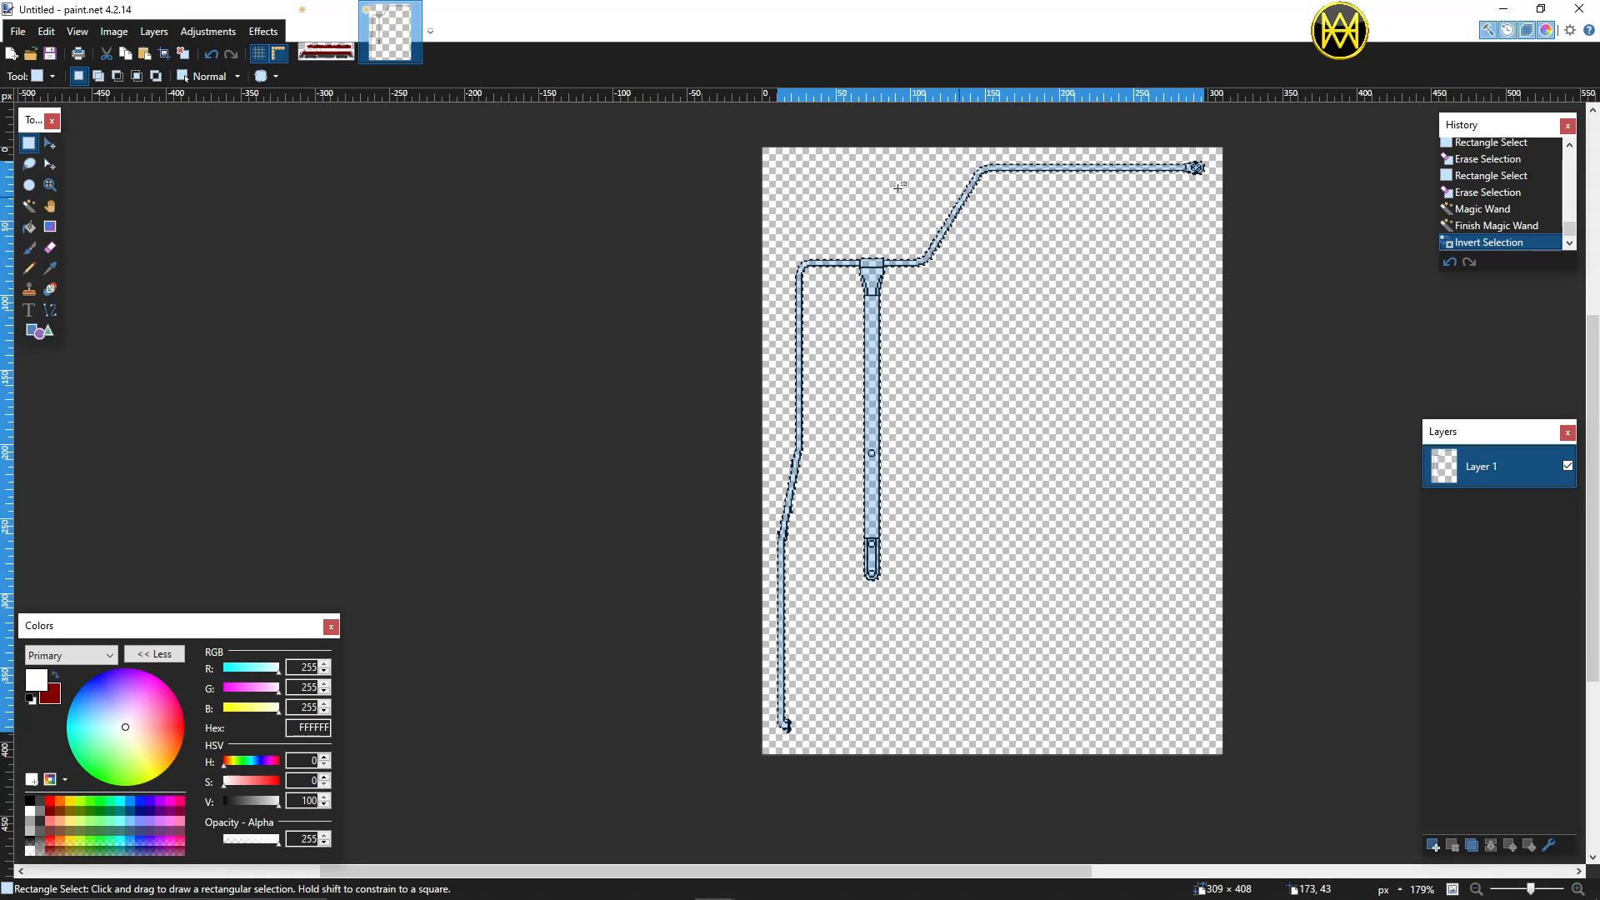
{"action": "left_click", "coordinate": [413, 10]}
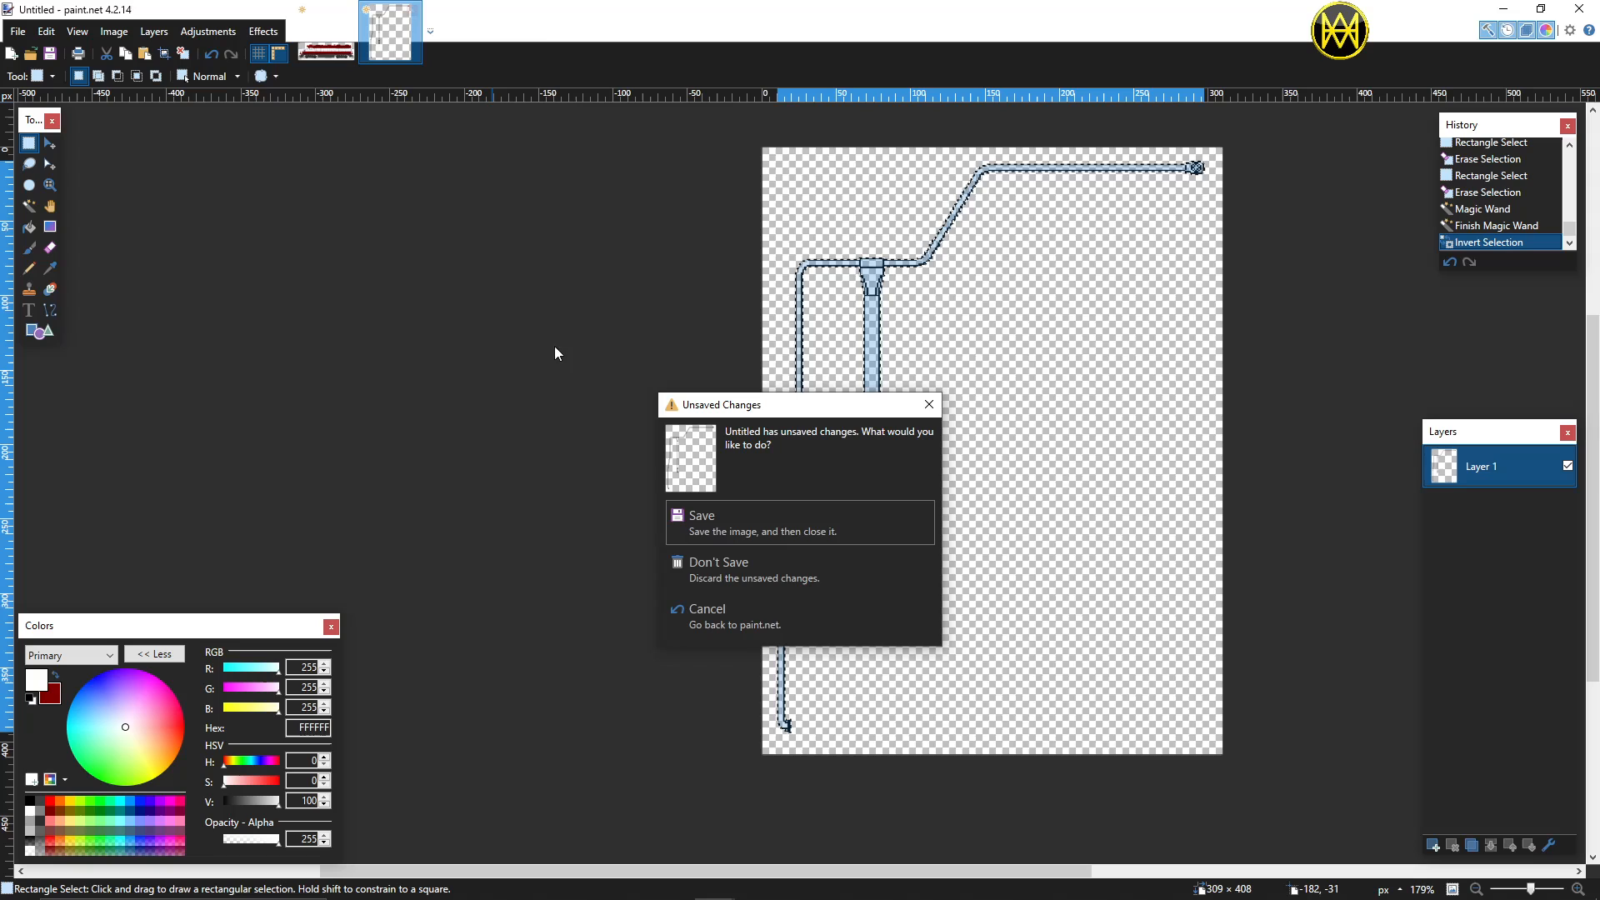
{"action": "left_click", "coordinate": [737, 567]}
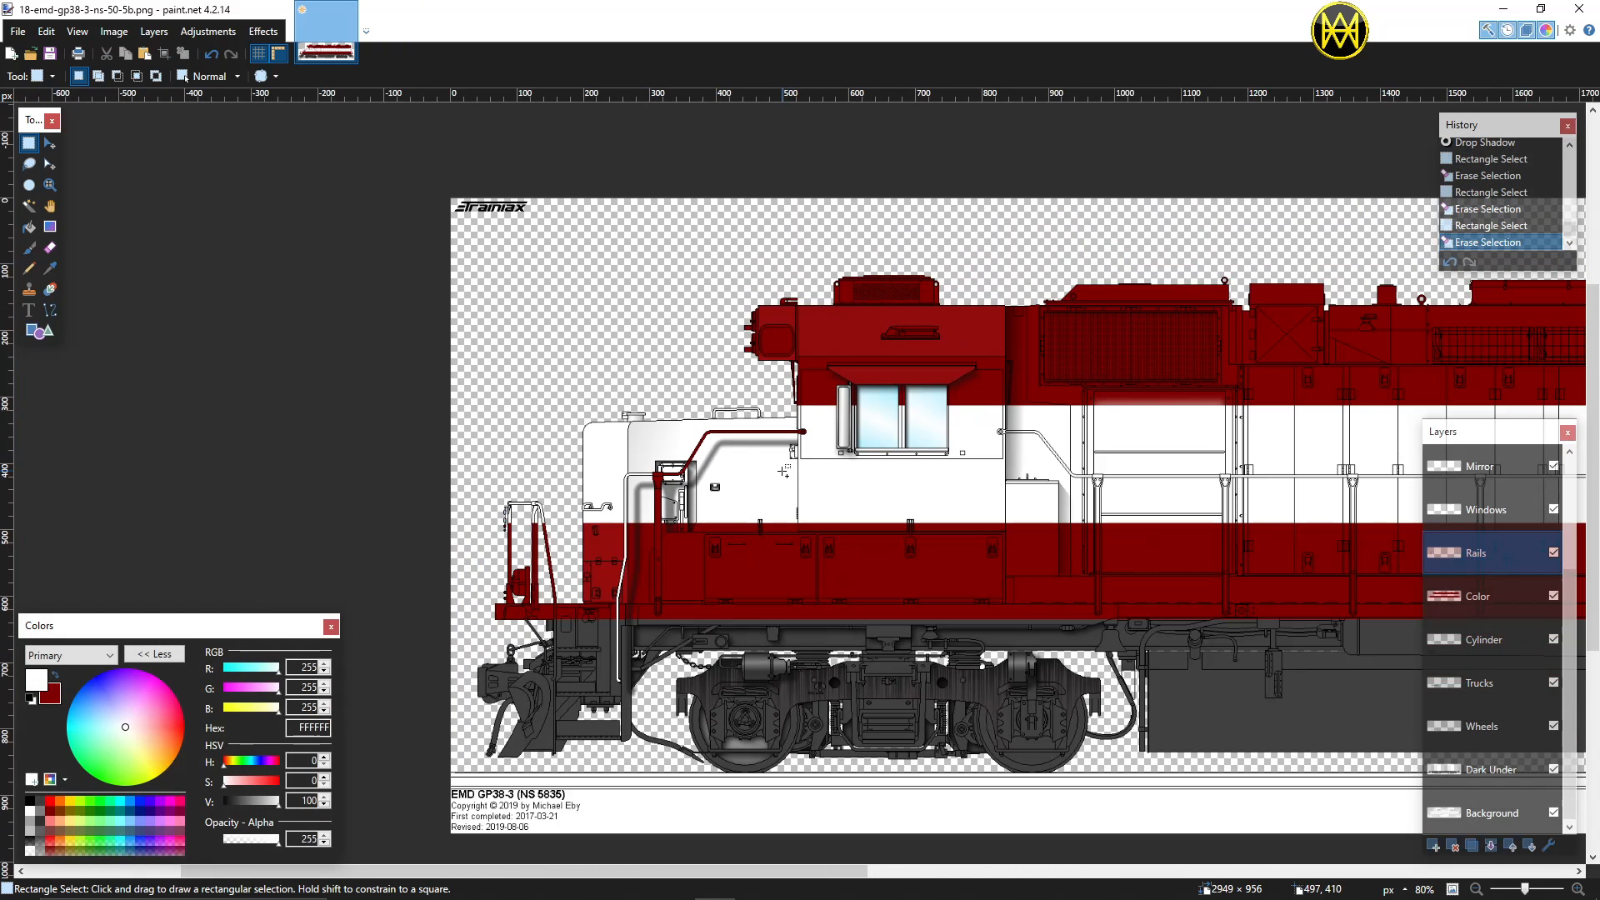
Step: Save the locomotive drawing as a paint.net file named Test 18-emd-gp38-3-ns-50-5b.pdn
{"action": "scroll", "coordinate": [783, 472], "scroll_direction": "down", "scroll_amount": 3}
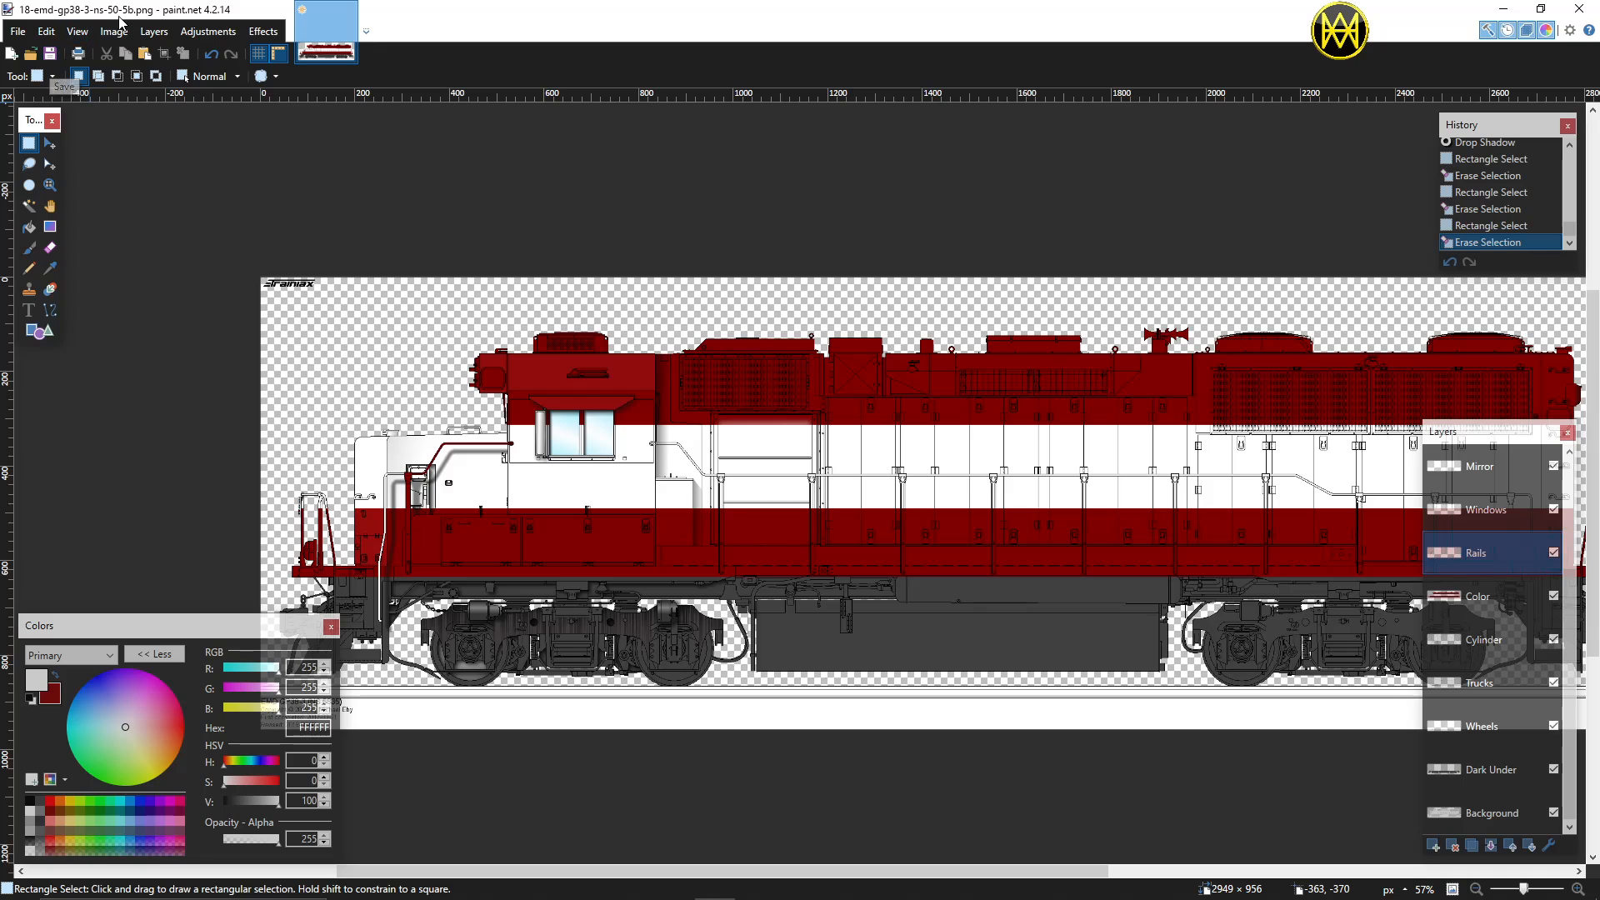
{"action": "left_click", "coordinate": [50, 55]}
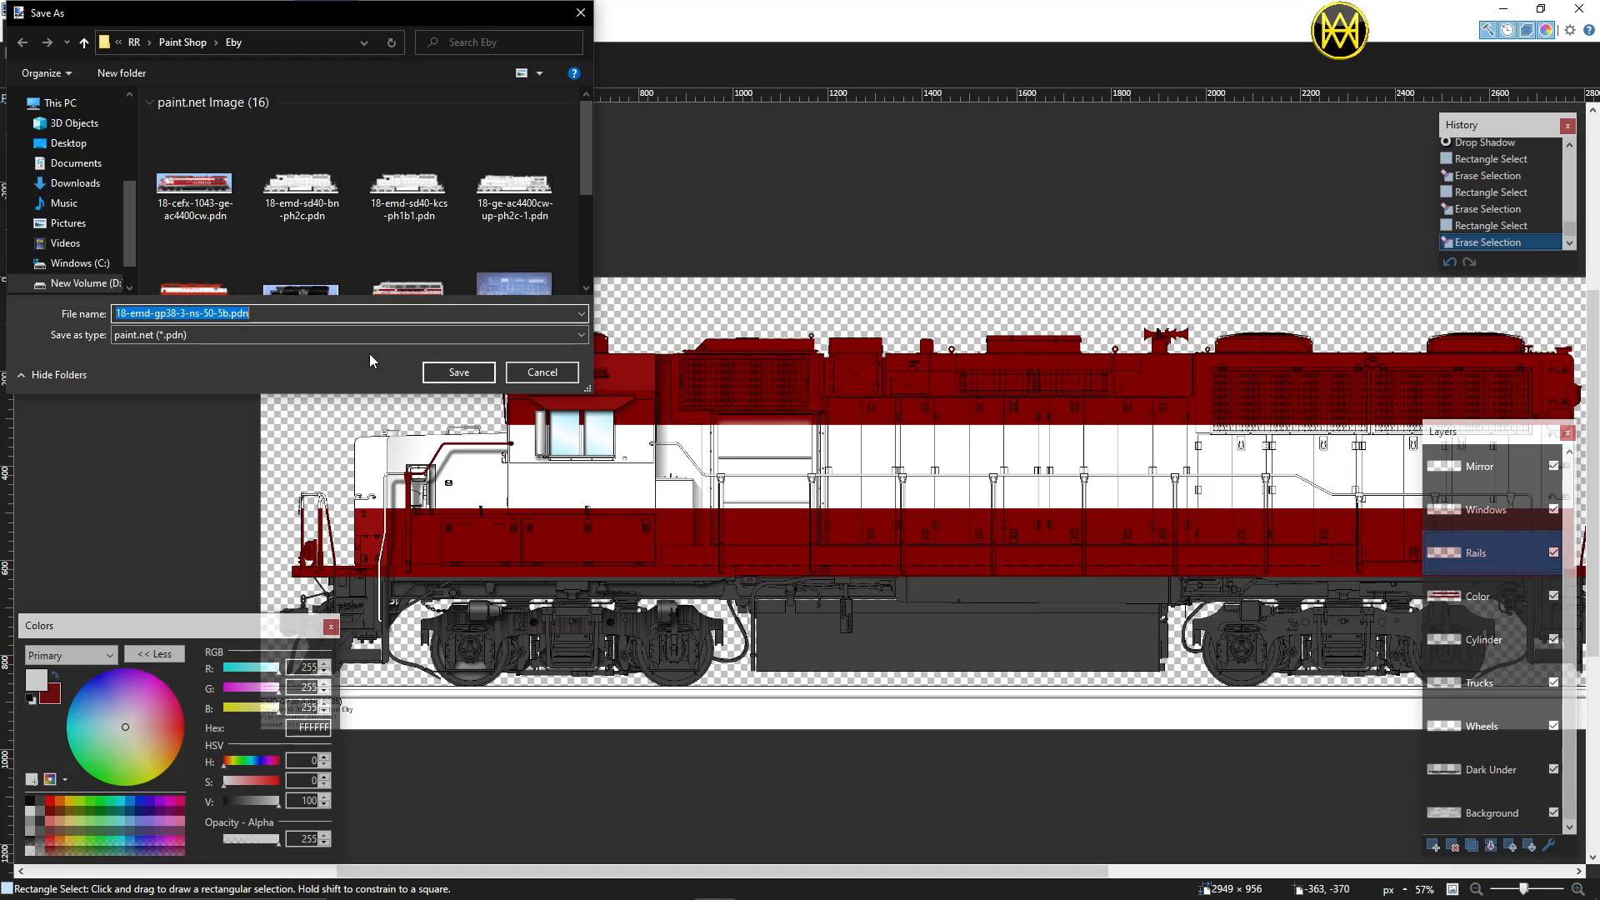
{"action": "left_click", "coordinate": [117, 314]}
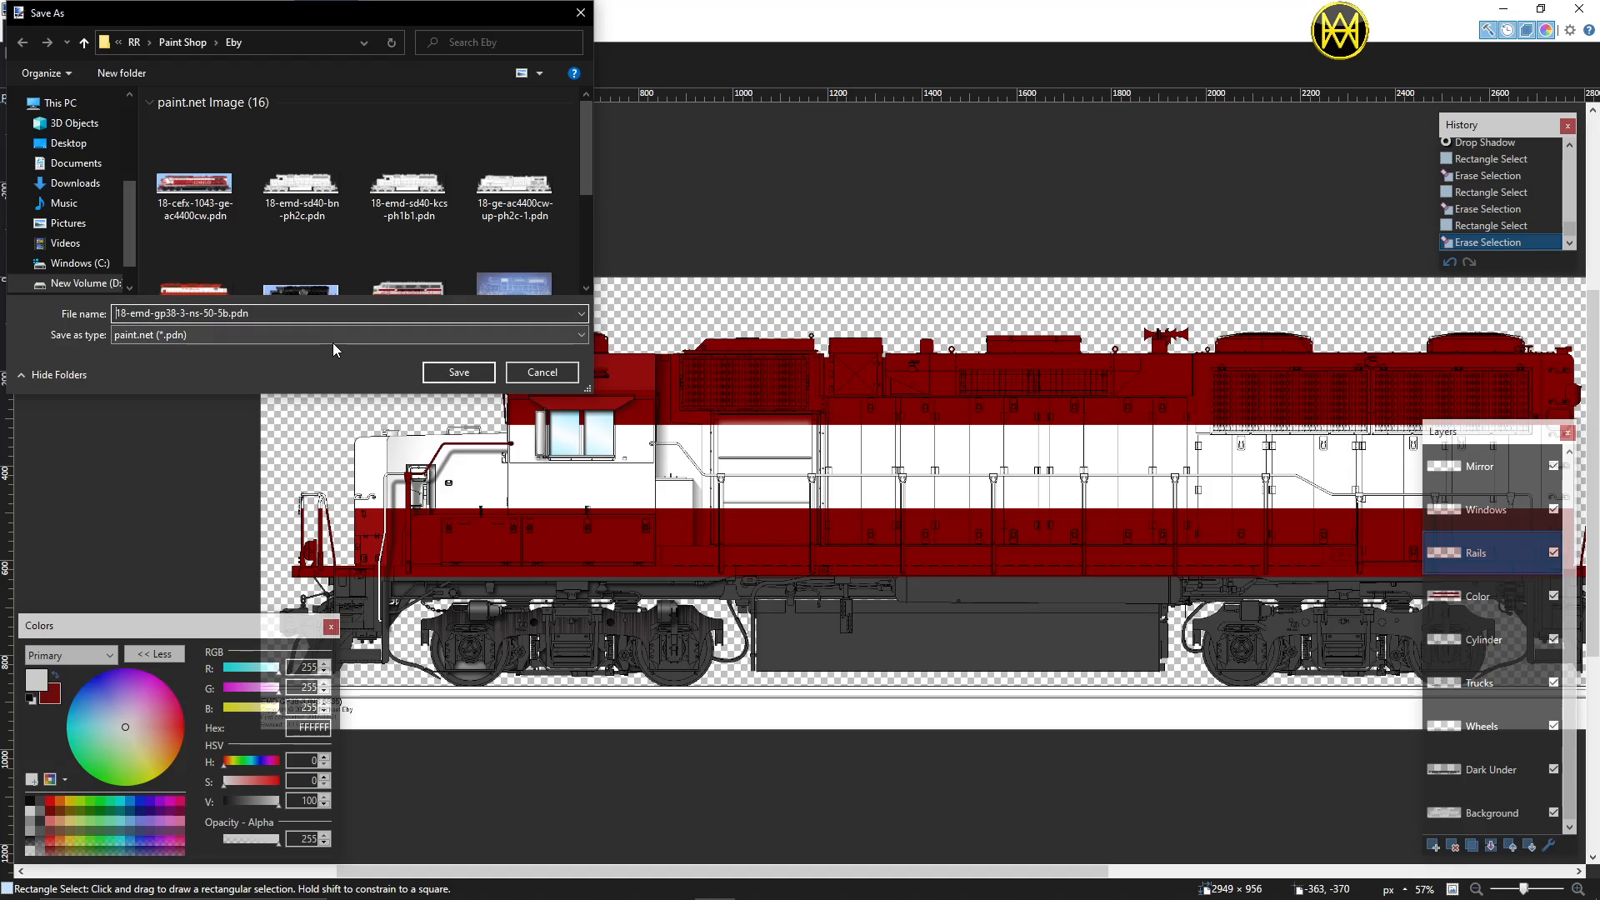
{"action": "type", "text": "Test"}
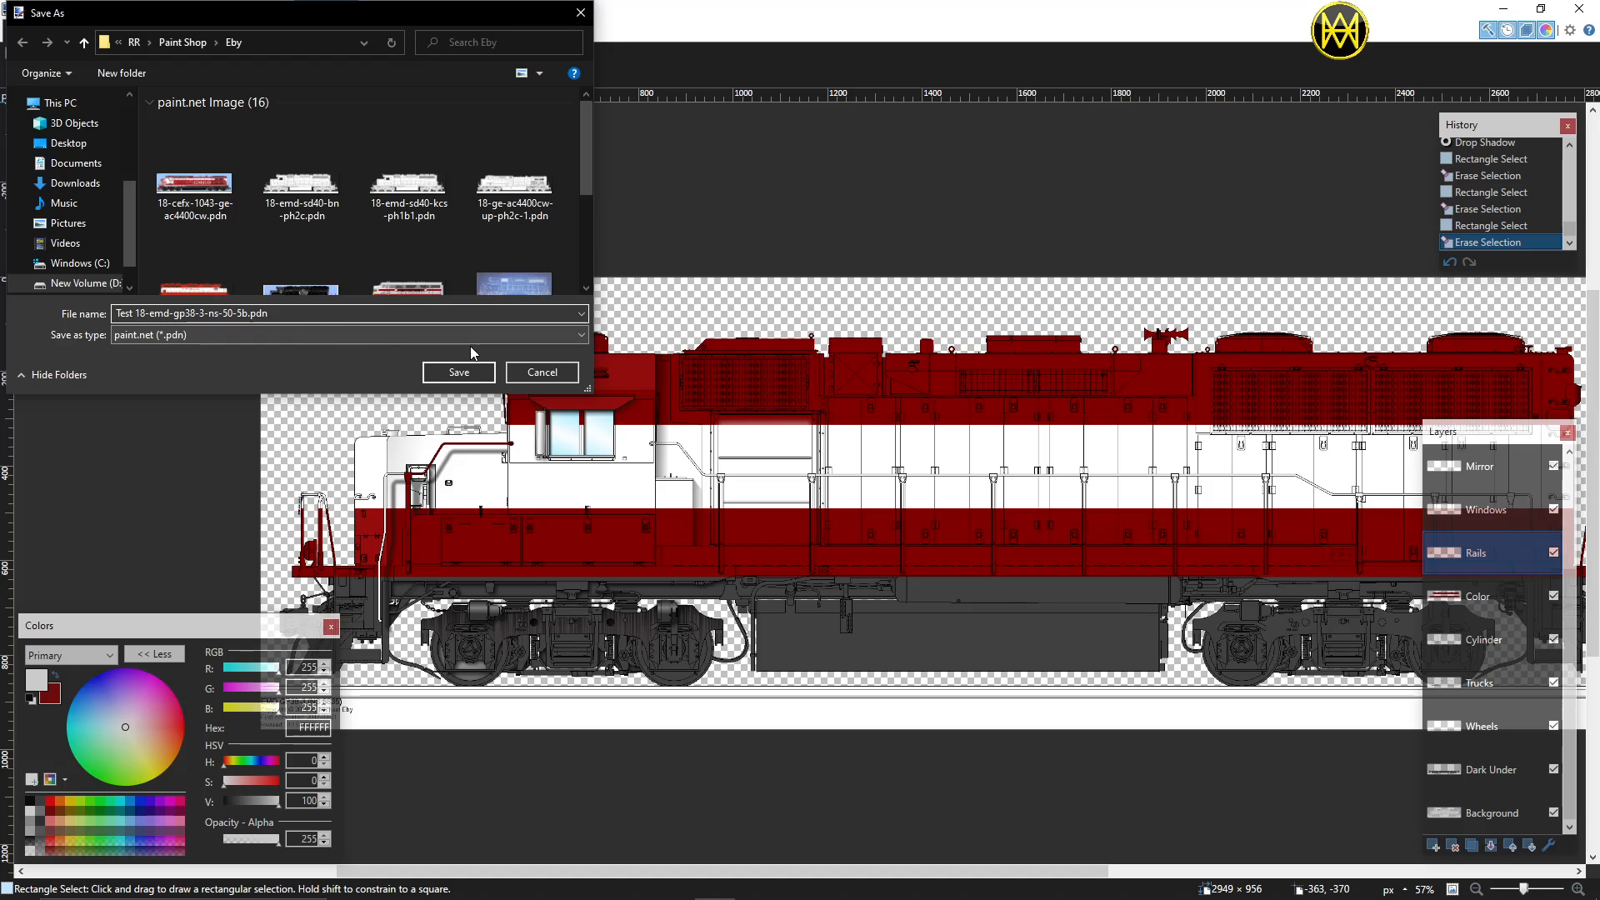
{"action": "left_click", "coordinate": [488, 374]}
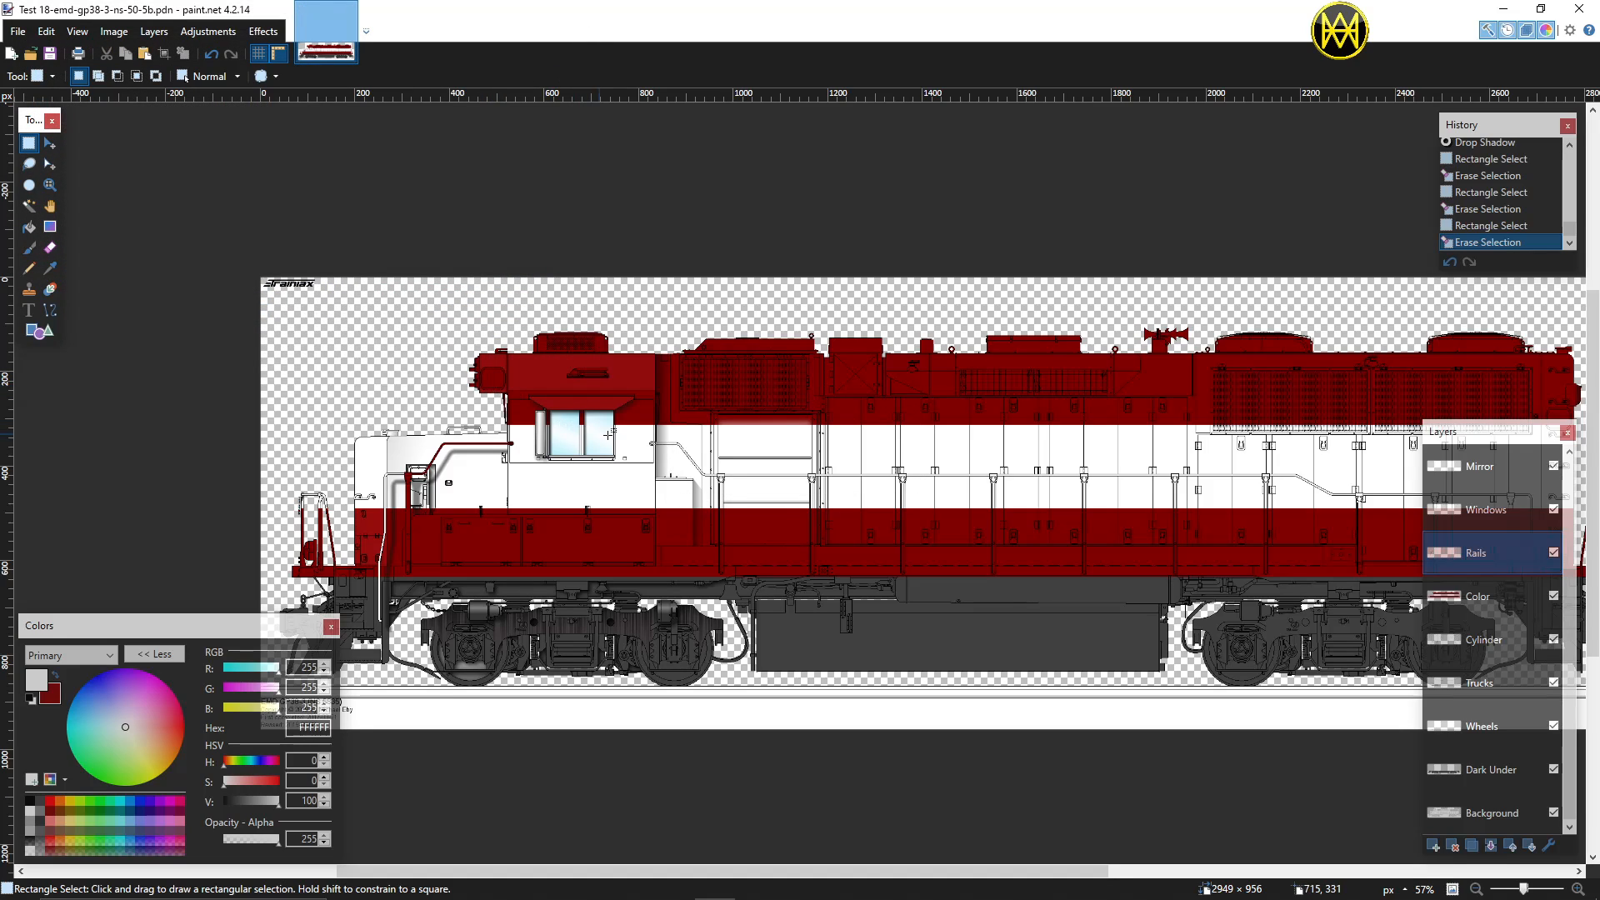
Step: Examine the locomotive's side from the nose and cab to the long hood for areas still lacking shading
{"action": "scroll", "coordinate": [608, 434], "scroll_direction": "down", "scroll_amount": 2}
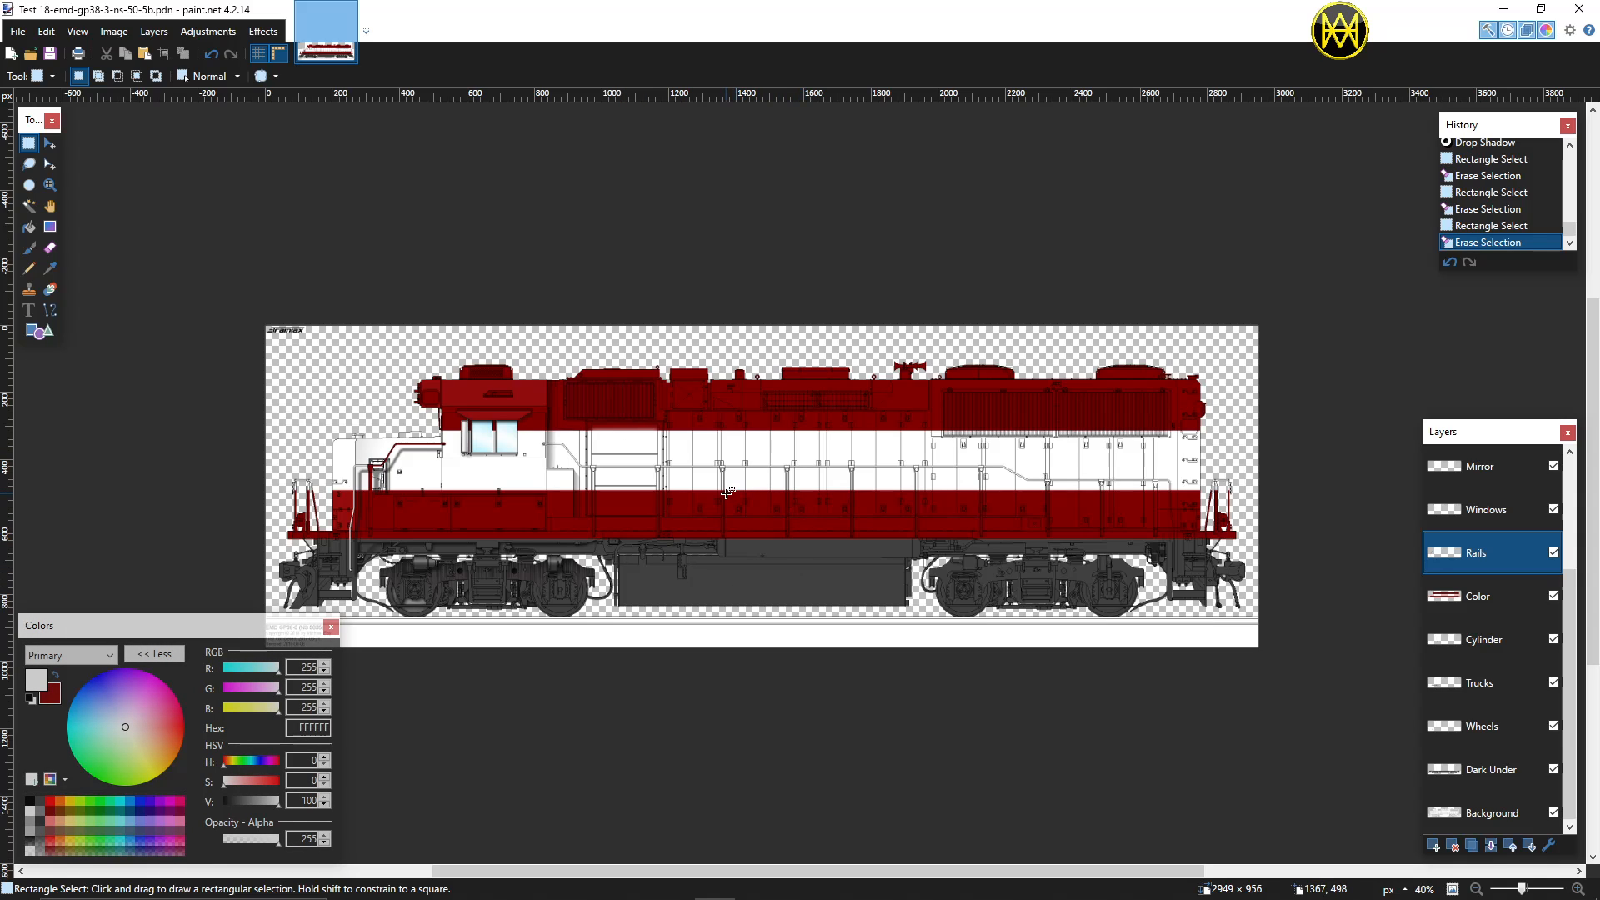
{"action": "scroll", "coordinate": [602, 455], "scroll_direction": "up", "scroll_amount": 3}
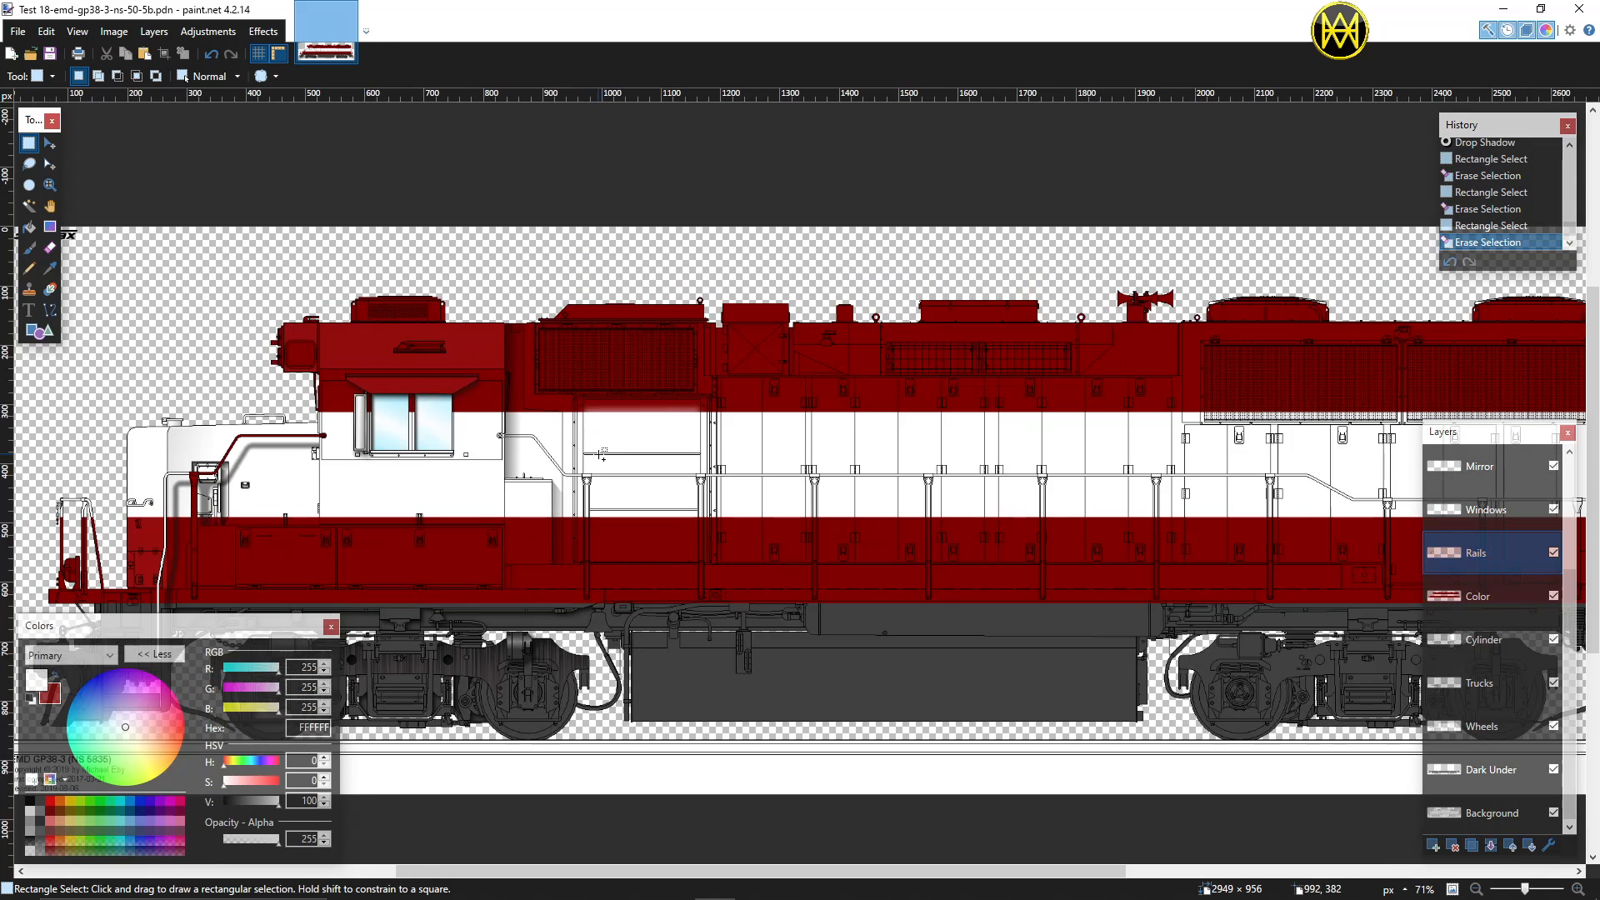
{"action": "scroll", "coordinate": [600, 454], "scroll_direction": "up", "scroll_amount": 3}
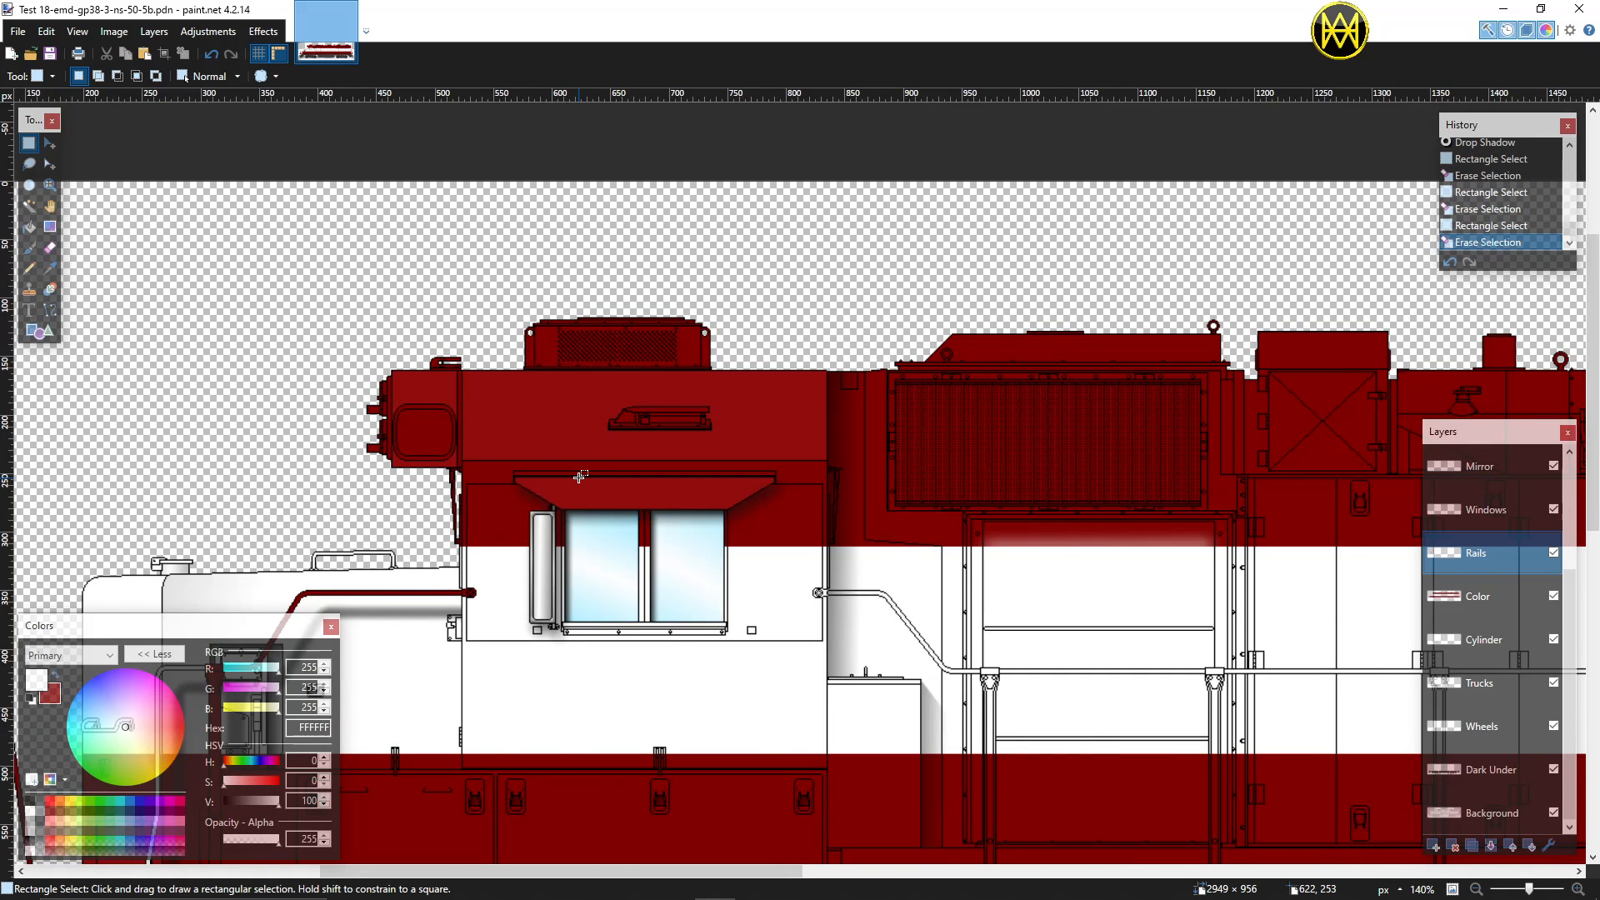
{"action": "scroll", "coordinate": [579, 477], "scroll_direction": "left", "scroll_amount": 2}
{"action": "scroll", "coordinate": [579, 477], "scroll_direction": "down", "scroll_amount": 1}
{"action": "scroll", "coordinate": [580, 477], "scroll_direction": "left", "scroll_amount": 1}
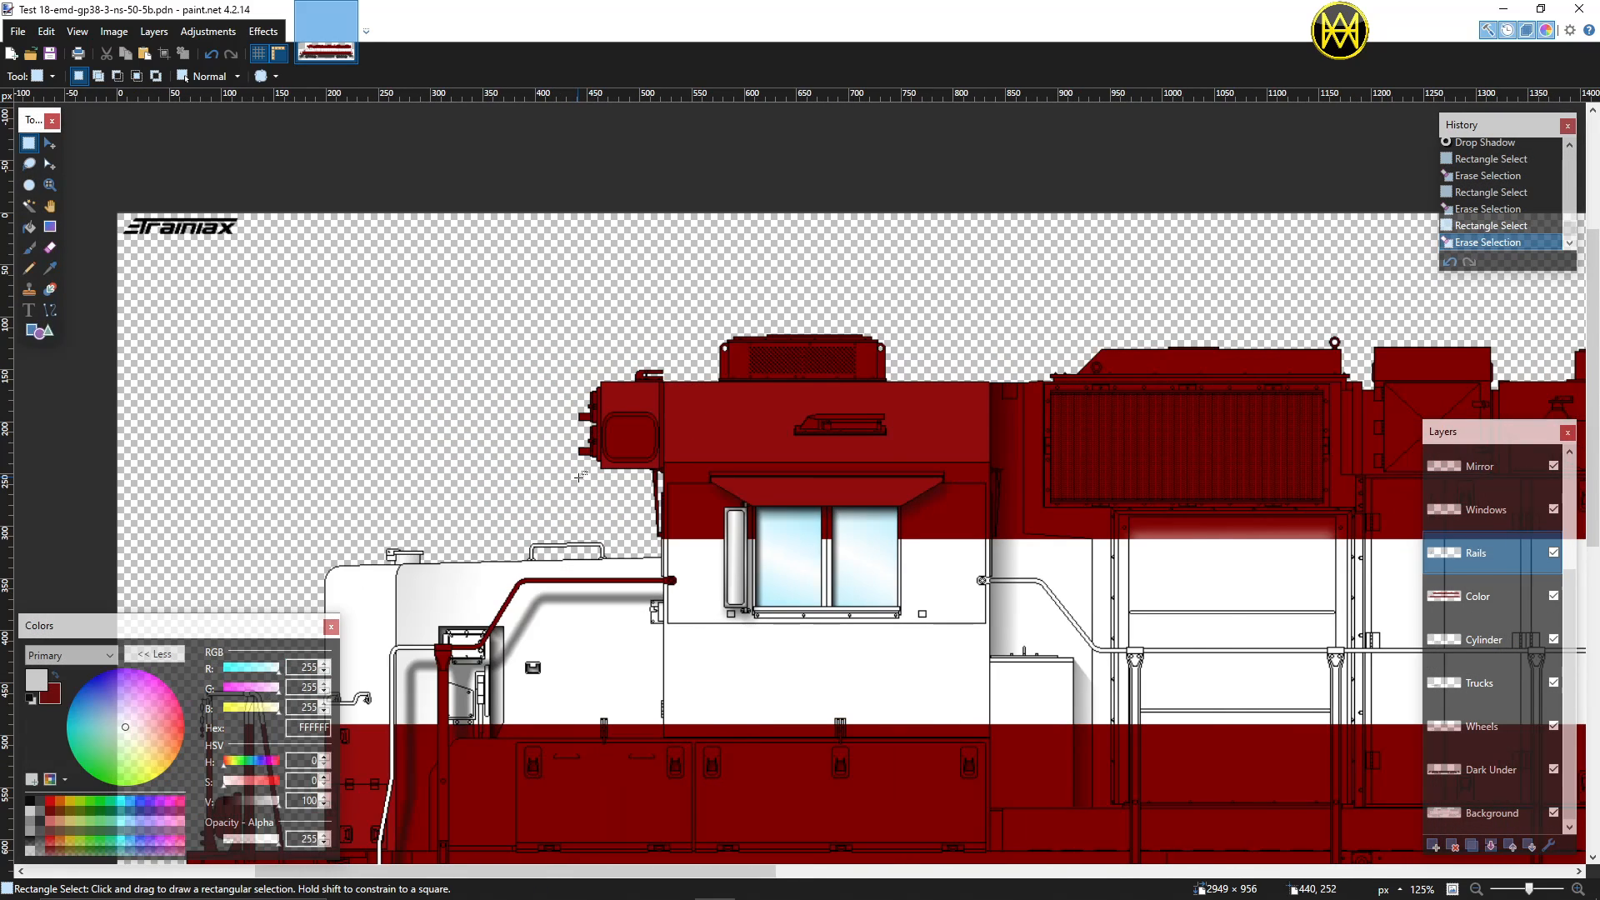
{"action": "scroll", "coordinate": [579, 477], "scroll_direction": "down", "scroll_amount": 2}
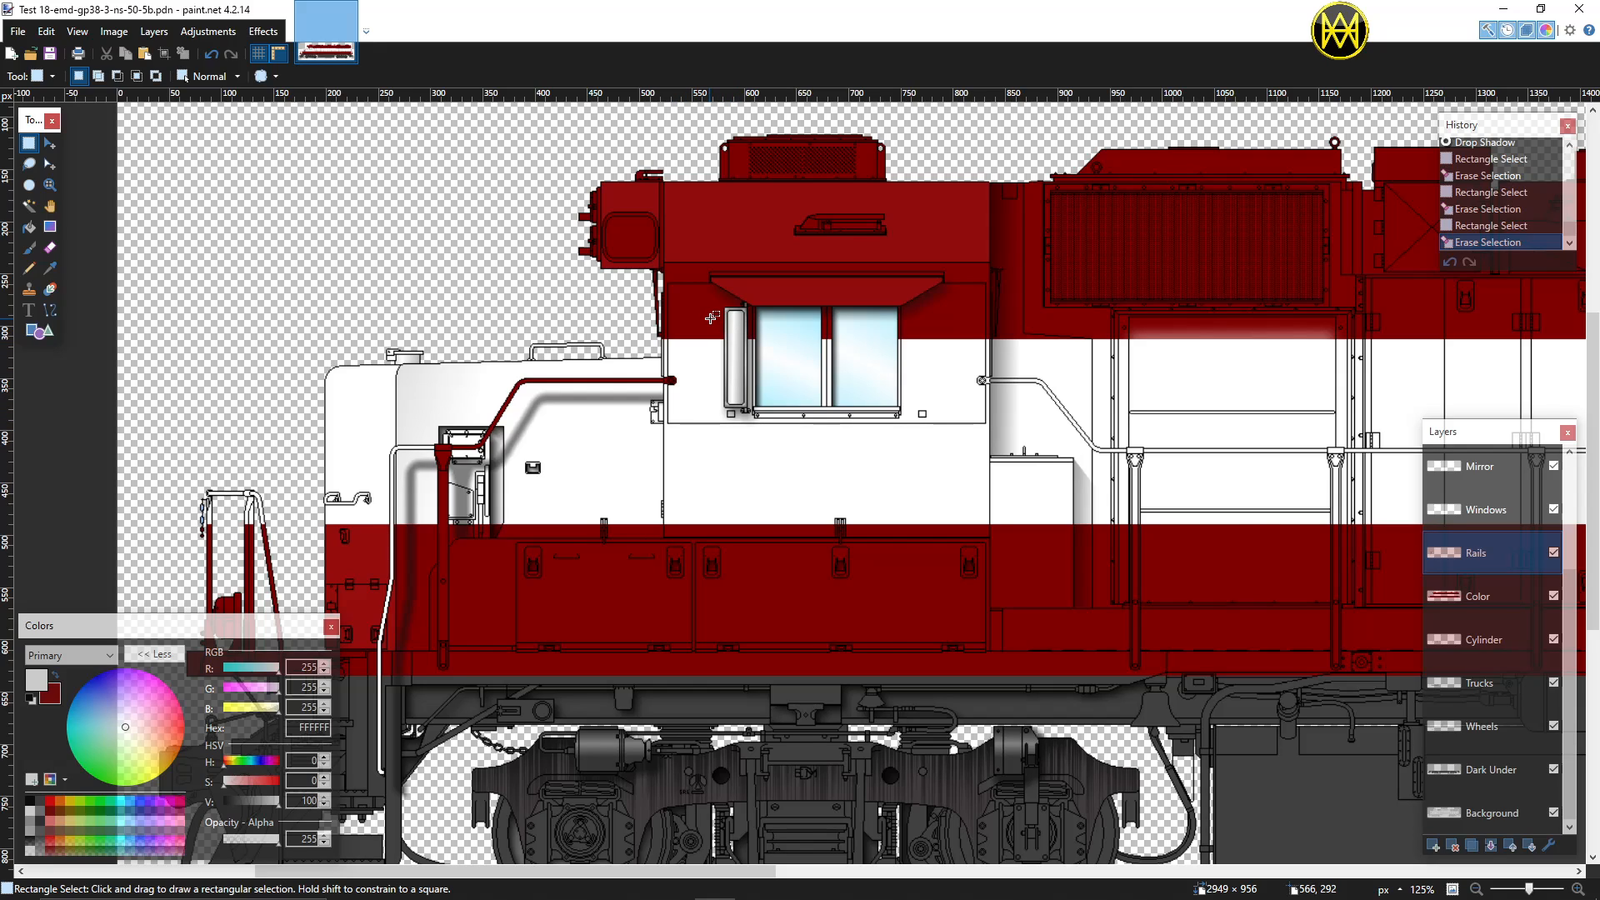
{"action": "scroll", "coordinate": [711, 318], "scroll_direction": "right", "scroll_amount": 4}
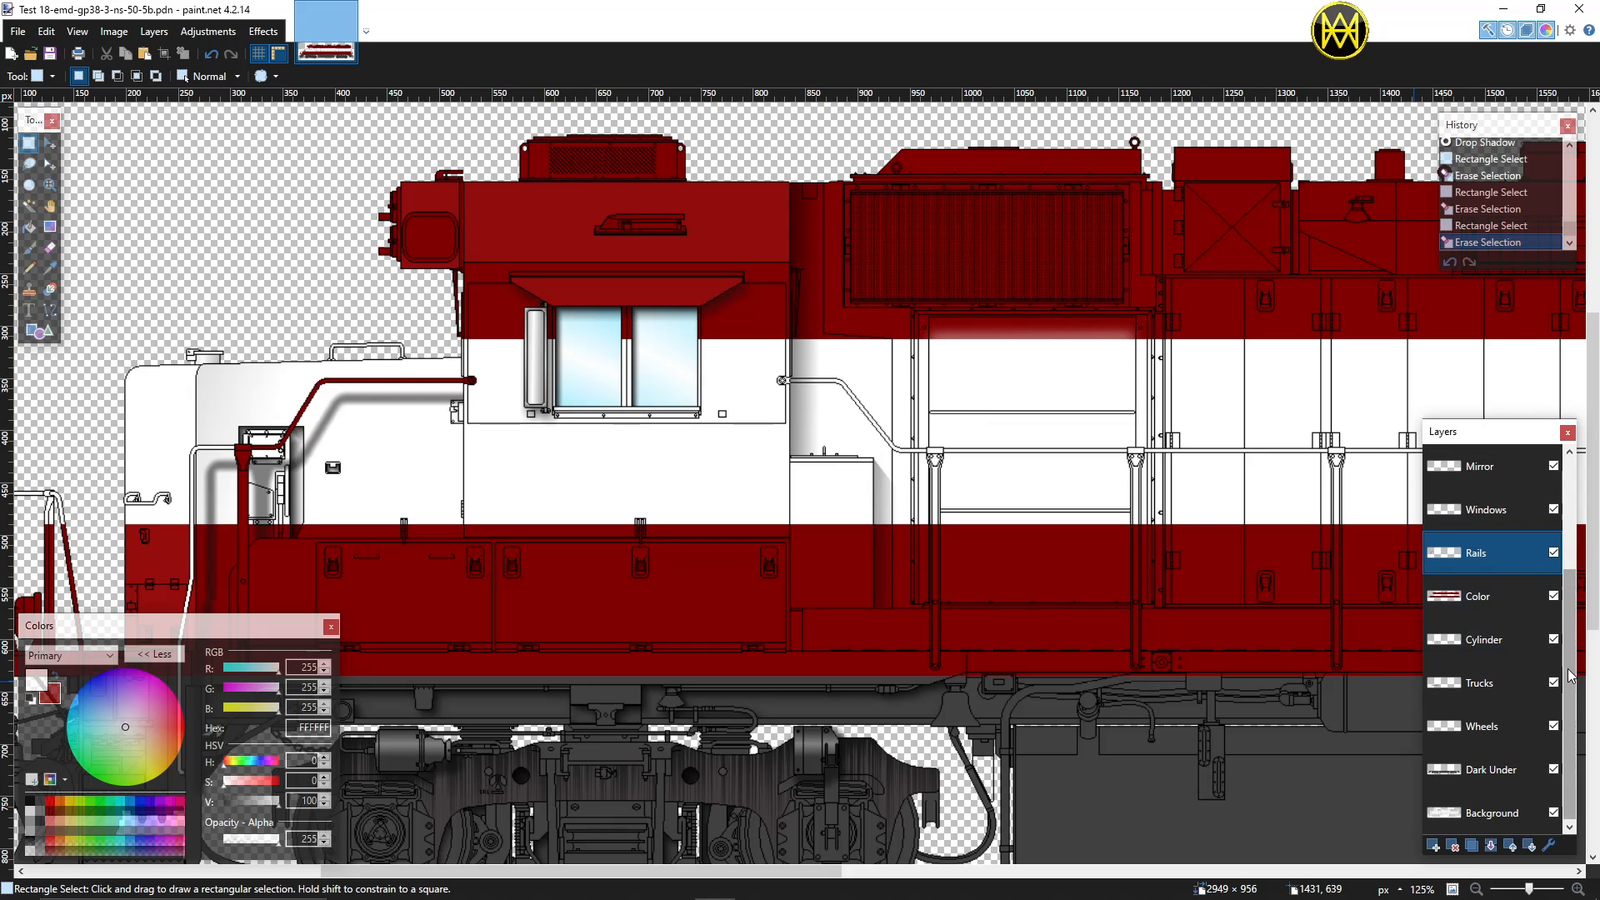
Step: Make the Gradients layer active and reset the colors to black 000000 primary and white secondary
{"action": "left_click_drag", "start_coordinate": [1572, 669], "coordinate": [1565, 534]}
{"action": "left_click", "coordinate": [1488, 510]}
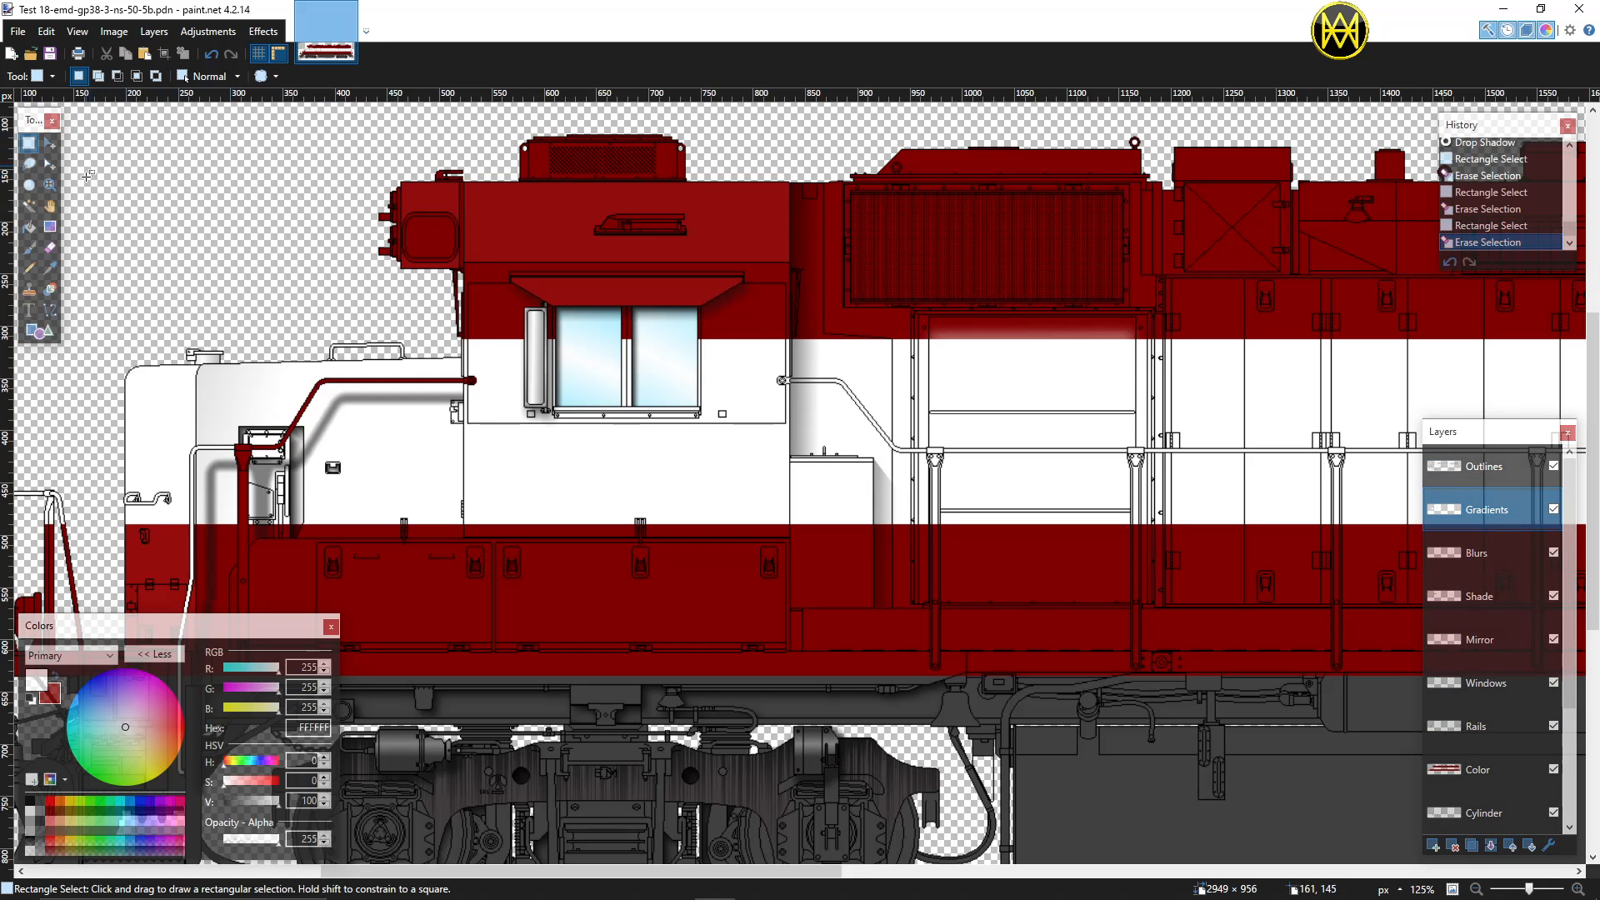
{"action": "left_click", "coordinate": [31, 699]}
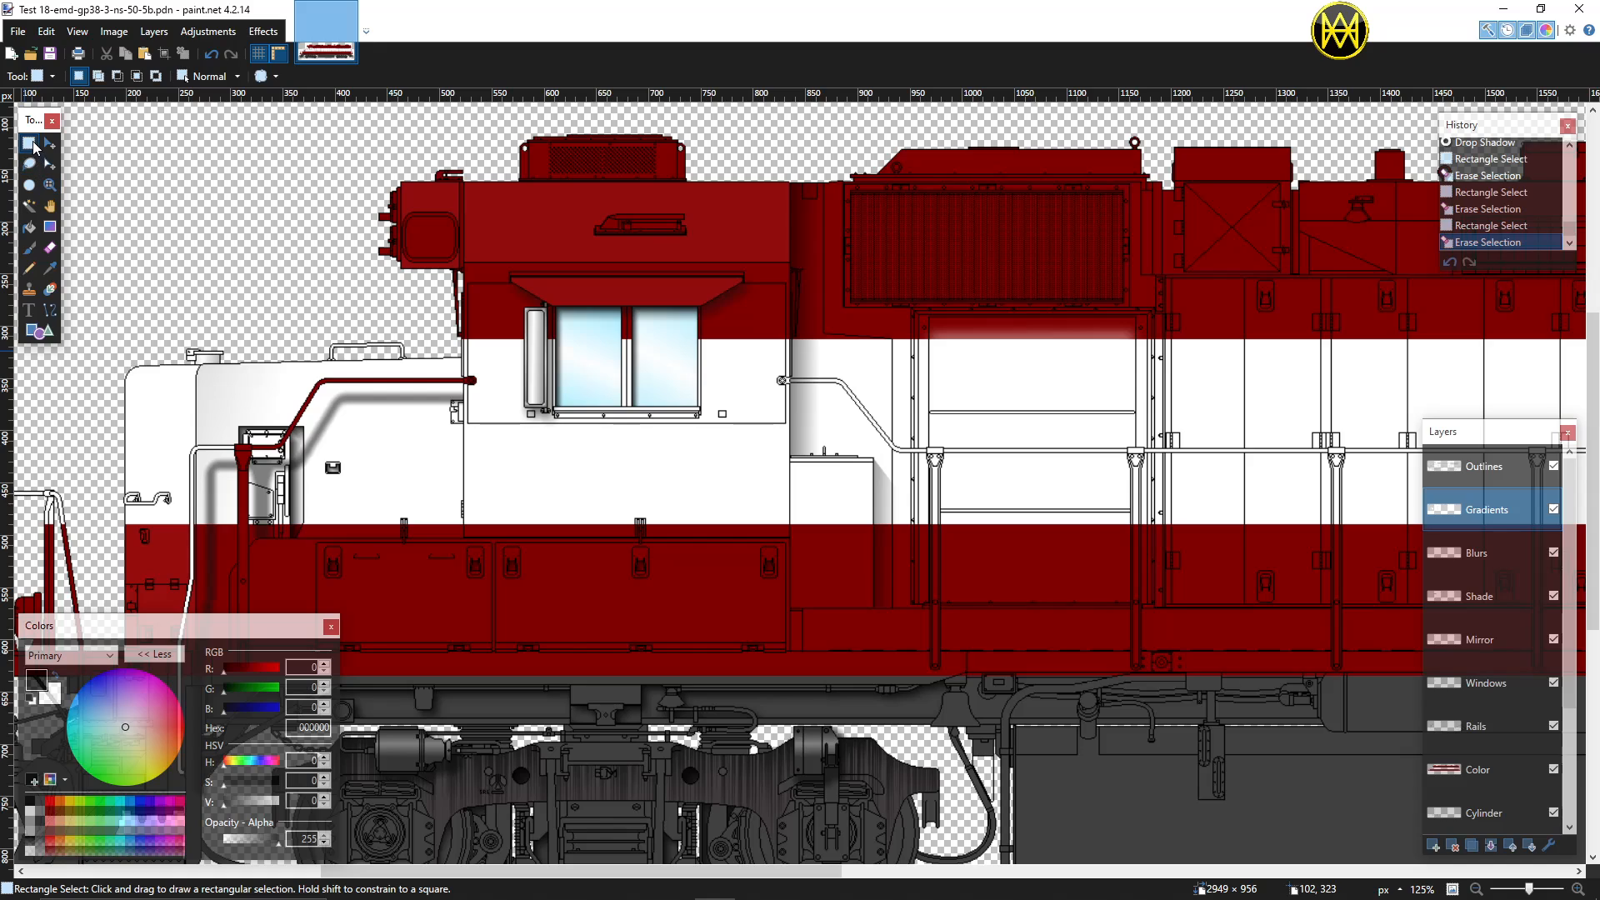
{"action": "scroll", "coordinate": [900, 221], "scroll_direction": "up", "scroll_amount": 2}
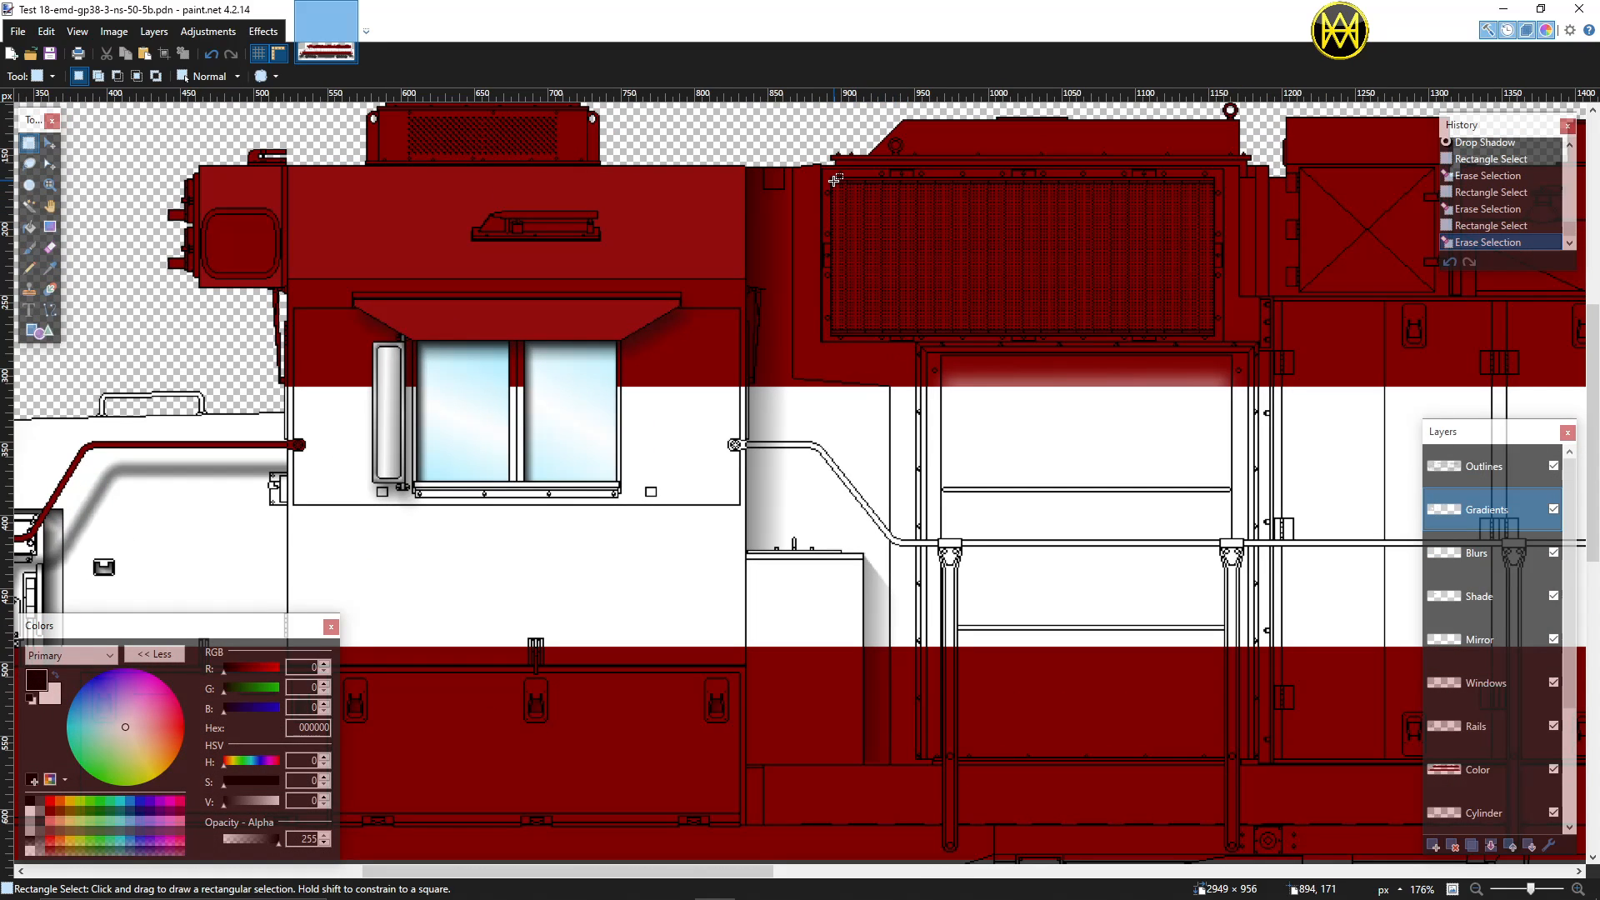
Step: Select the grille behind the cab, about 259 × 103 px, and shade it with a vertical black gradient fading downward from above its upper edge
{"action": "left_click_drag", "start_coordinate": [834, 179], "coordinate": [1211, 331]}
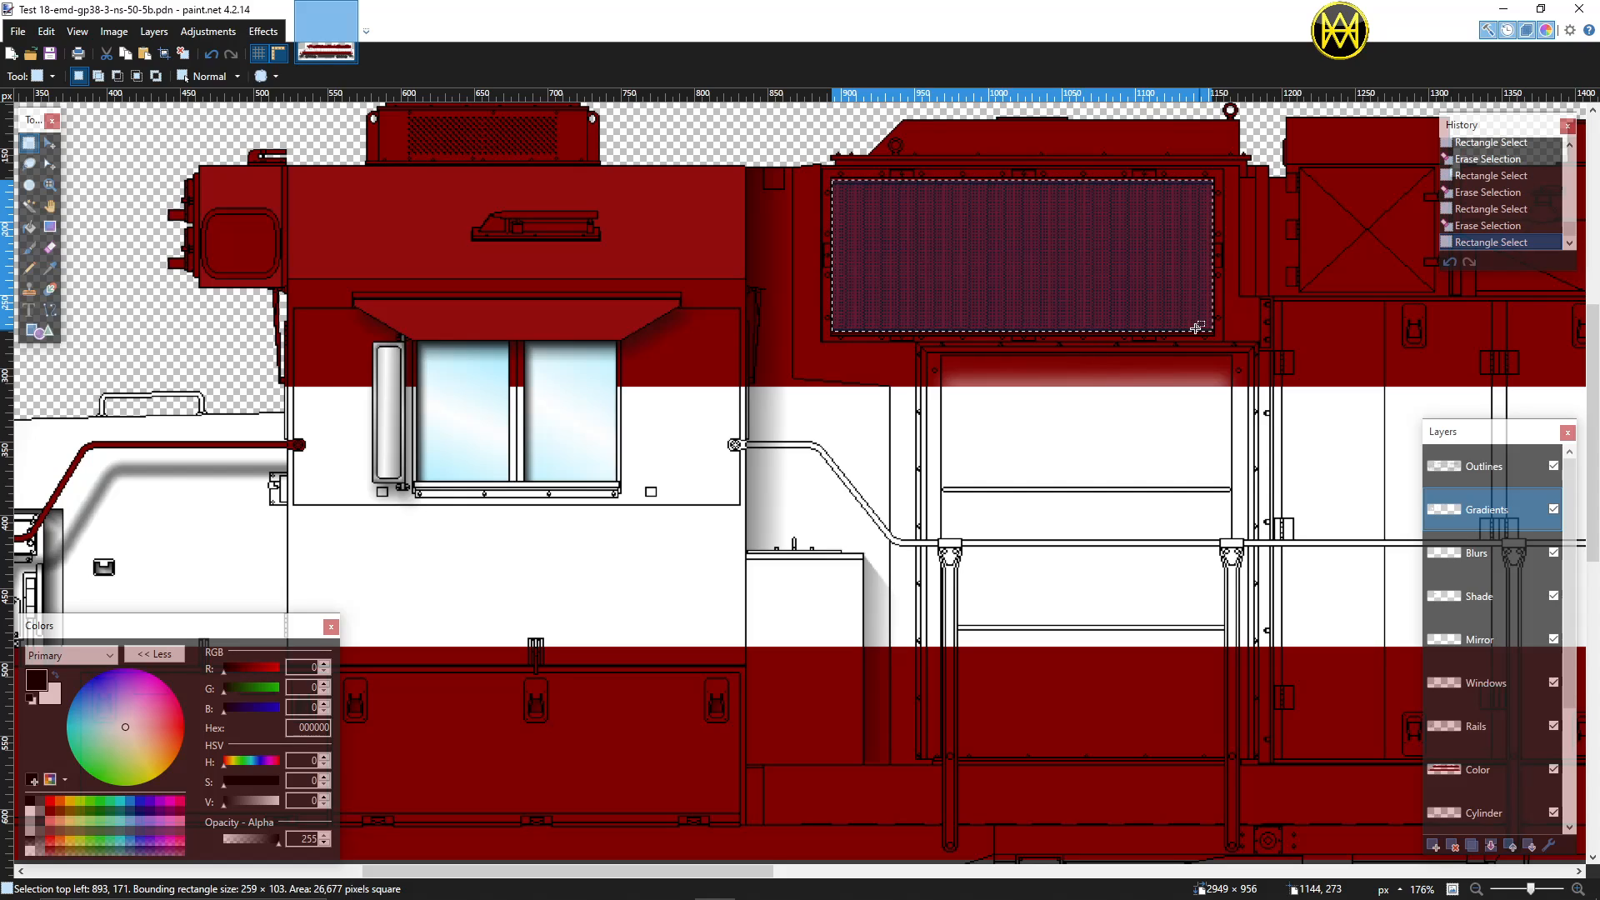
{"action": "left_click", "coordinate": [49, 232]}
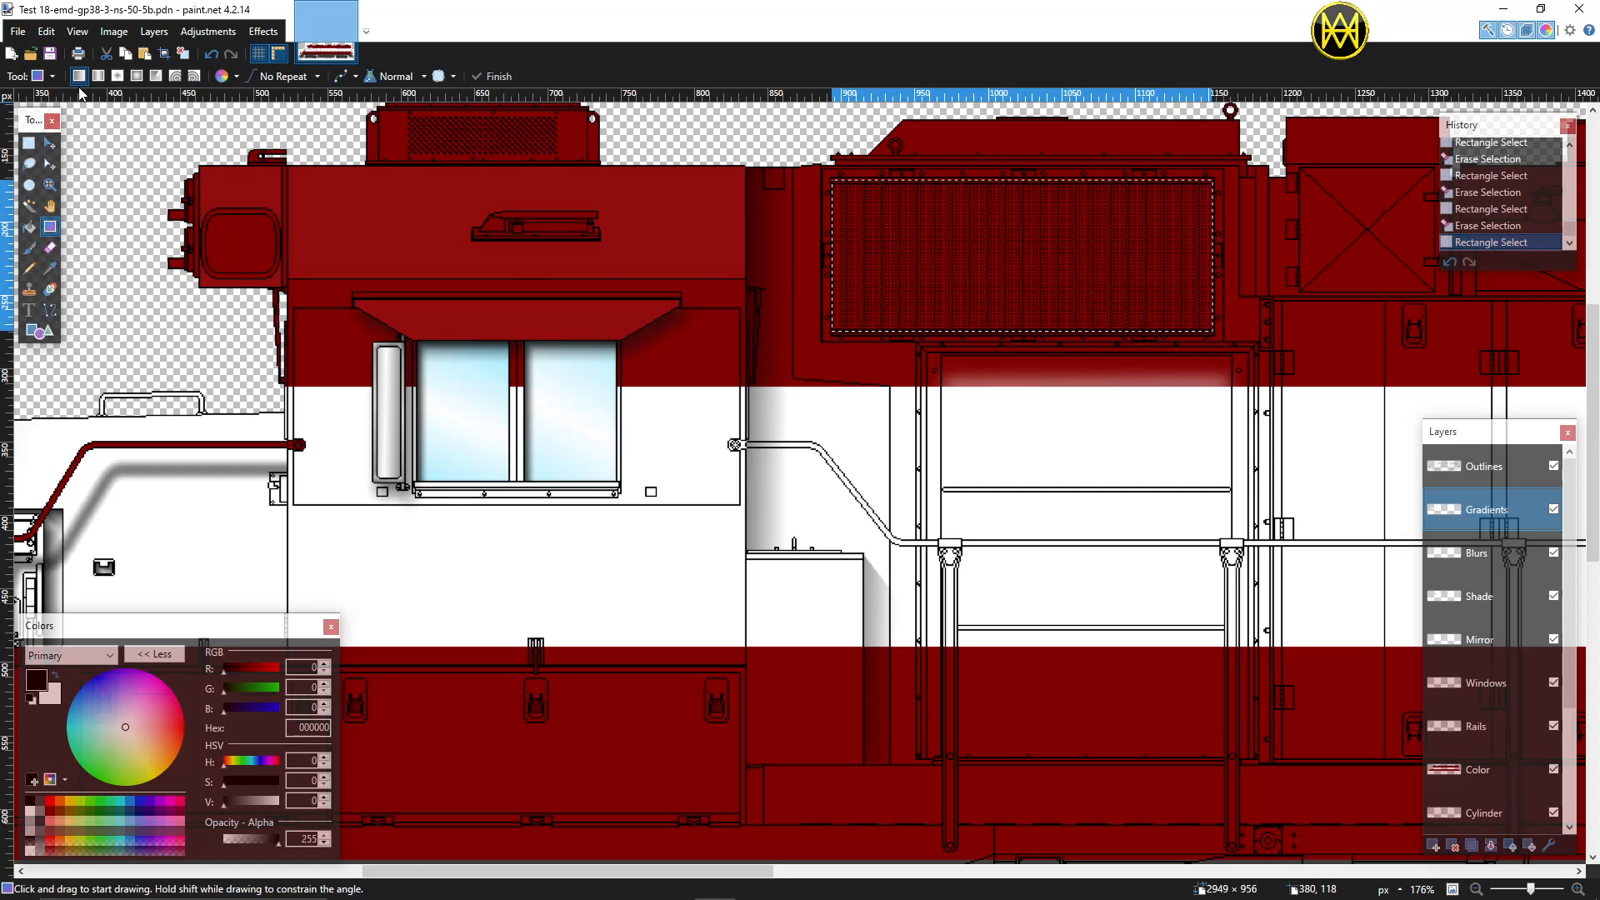
{"action": "left_click_drag", "start_coordinate": [1029, 153], "coordinate": [1023, 350]}
{"action": "left_click_drag", "start_coordinate": [1029, 154], "coordinate": [1029, 123]}
{"action": "left_click_drag", "start_coordinate": [1024, 350], "coordinate": [1024, 414]}
Step: Apply a Selection Inner Shadow with a shadow length of 29 to the grille and clear the selection
{"action": "scroll", "coordinate": [1024, 412], "scroll_direction": "down", "scroll_amount": 3}
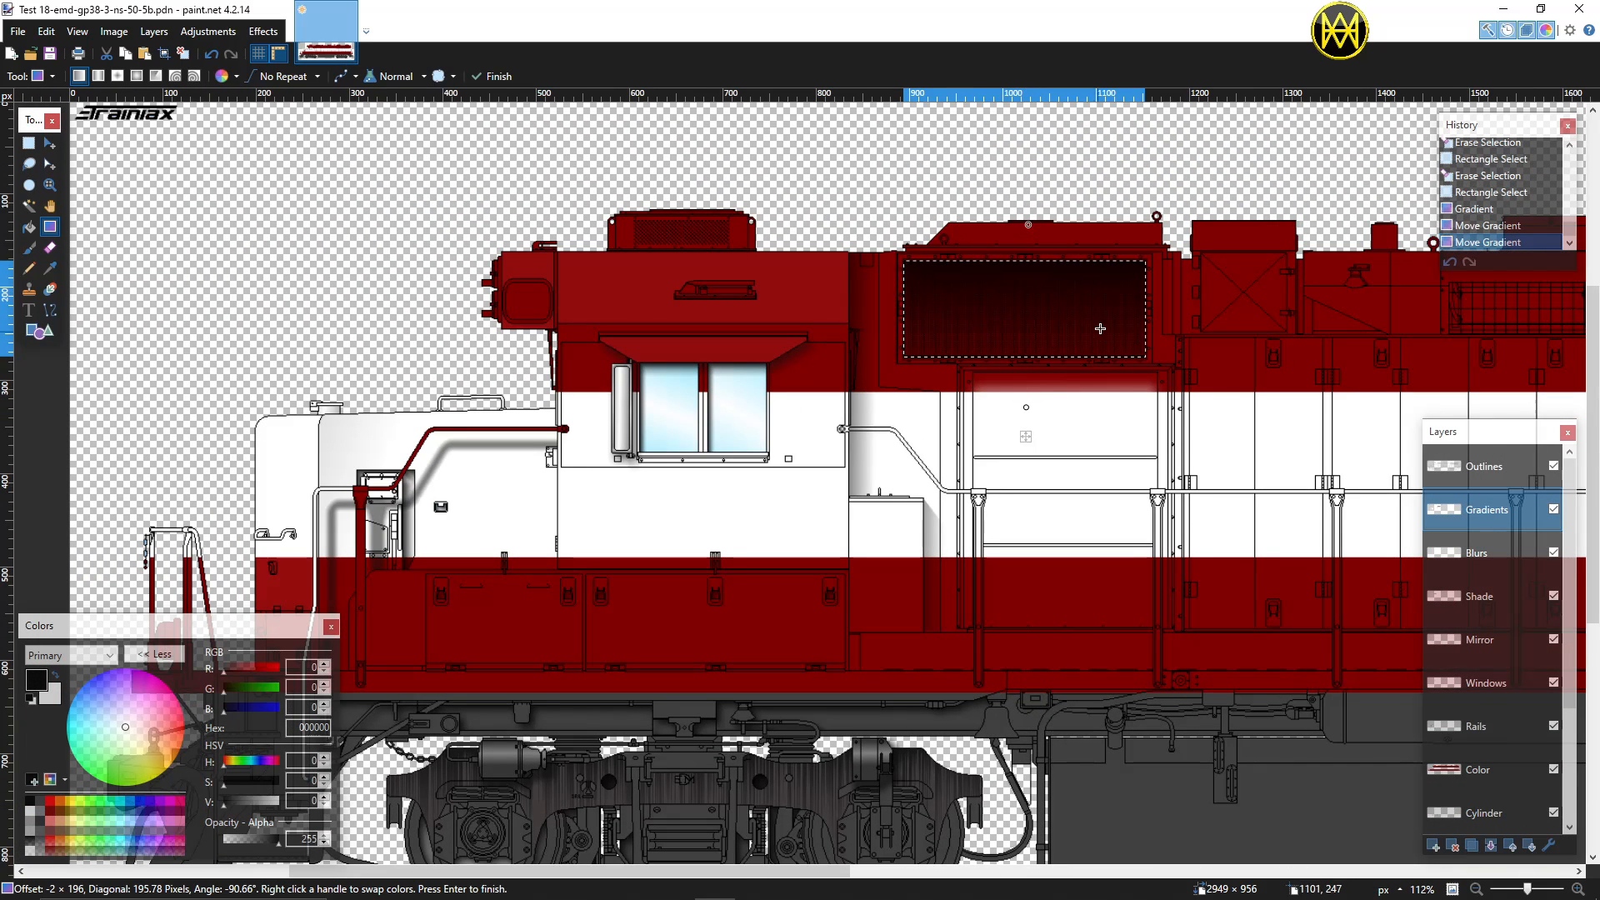
{"action": "left_click", "coordinate": [263, 31]}
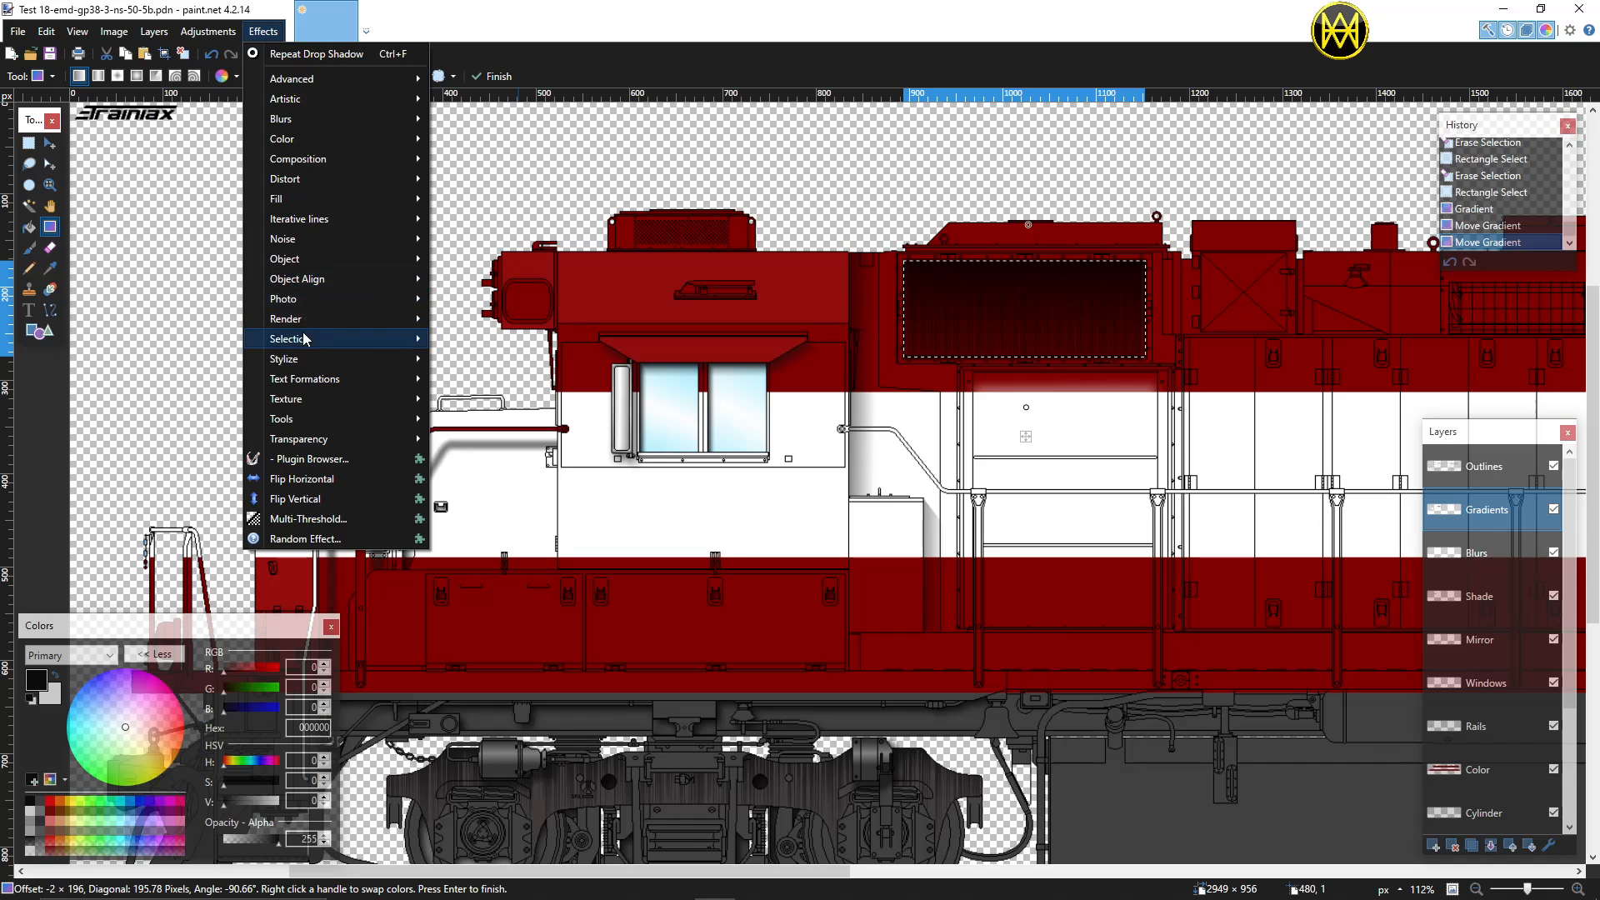
{"action": "mouse_move", "coordinate": [316, 344]}
{"action": "left_click", "coordinate": [490, 398]}
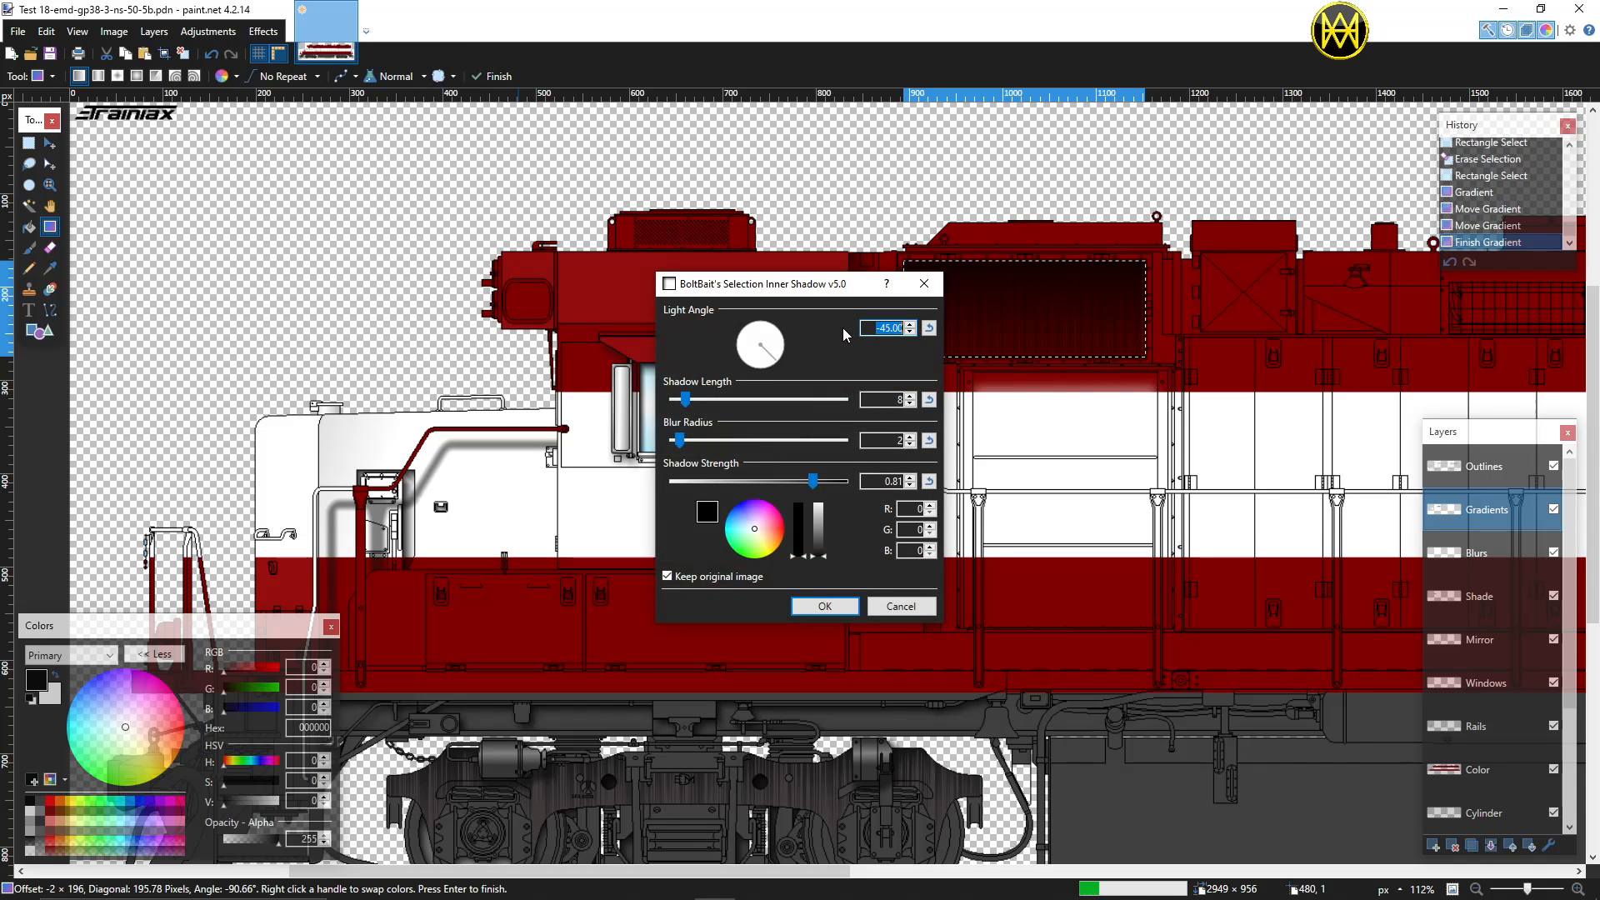
{"action": "left_click_drag", "start_coordinate": [825, 294], "coordinate": [661, 231]}
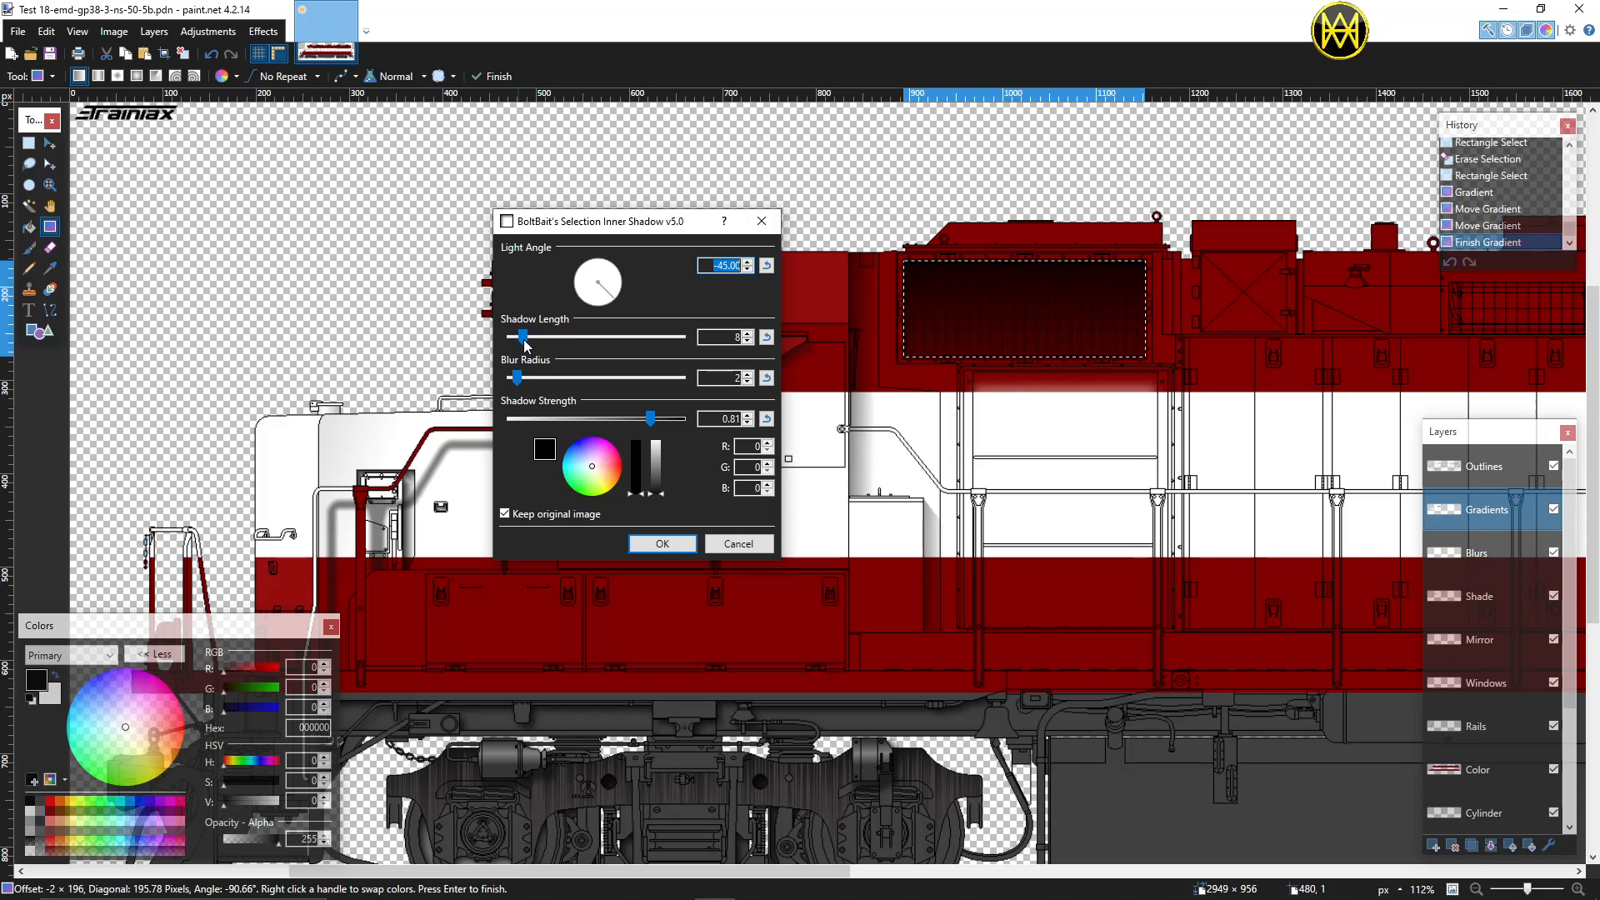
{"action": "left_click_drag", "start_coordinate": [524, 340], "coordinate": [591, 348]}
{"action": "left_click_drag", "start_coordinate": [597, 340], "coordinate": [563, 343]}
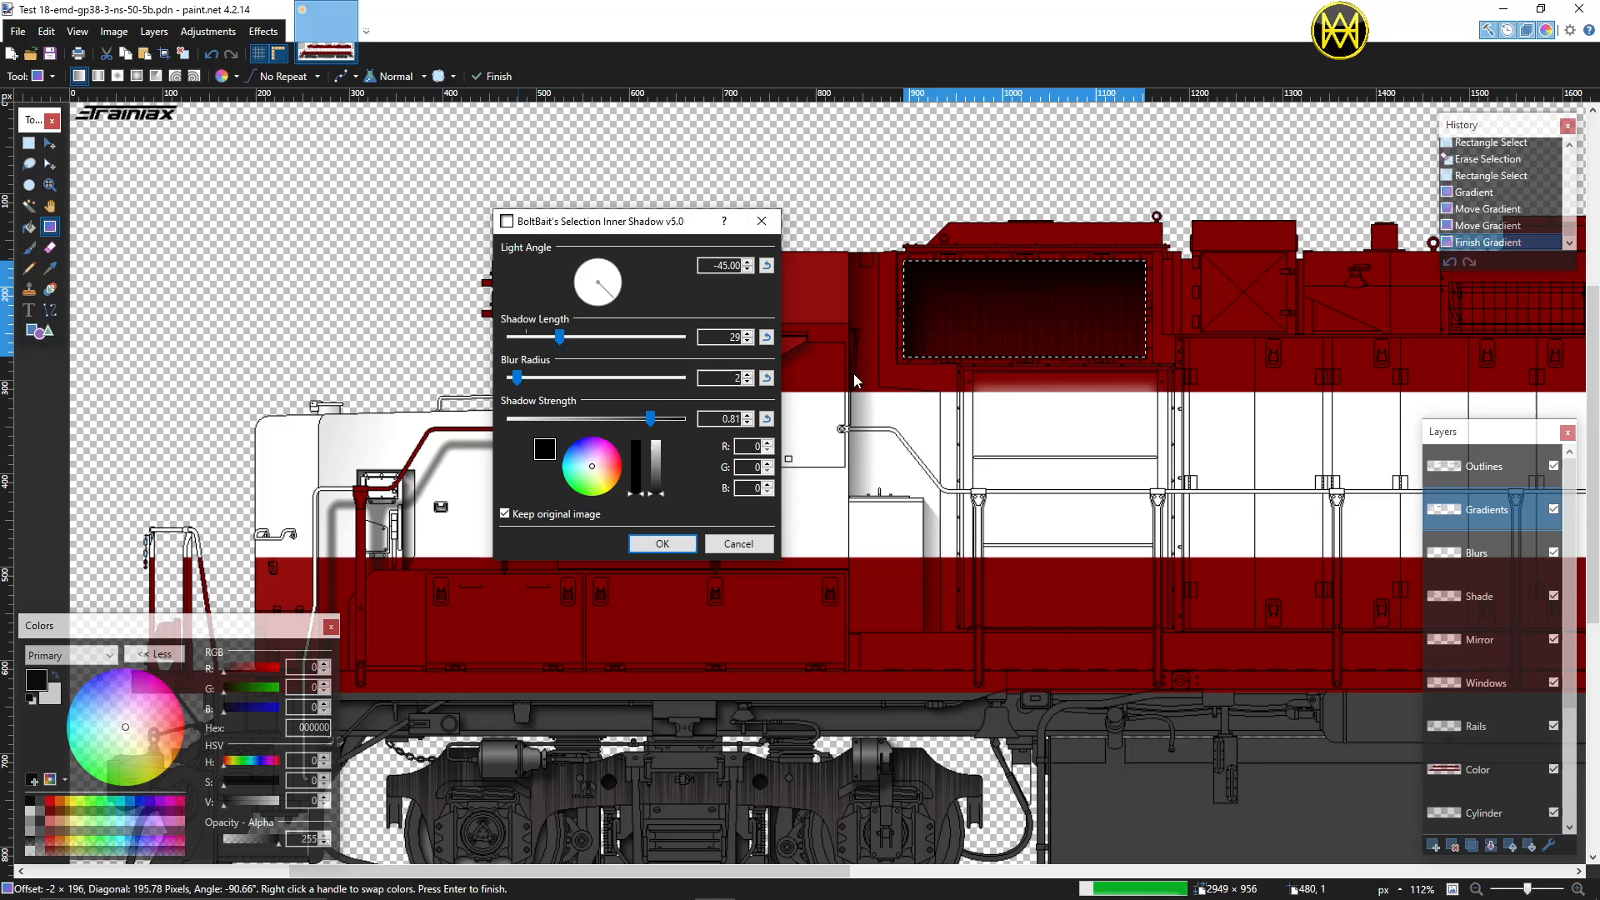
{"action": "left_click", "coordinate": [664, 544]}
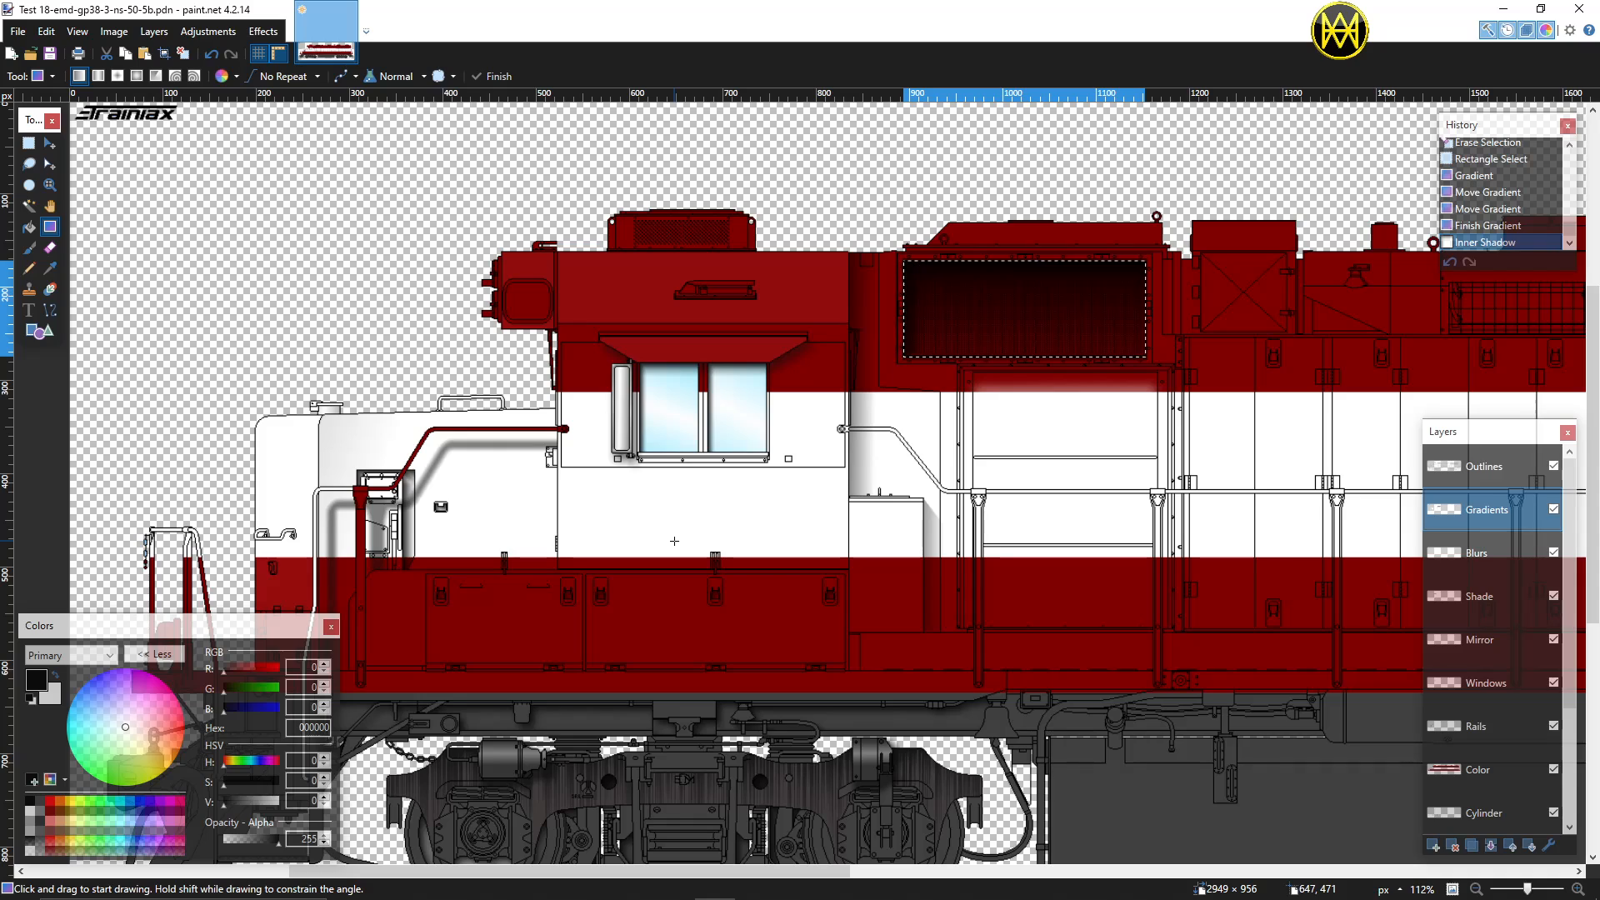
{"action": "key", "text": "ctrl+d"}
Step: Review the layer stack from Background up through Color, Rails and Windows
{"action": "scroll", "coordinate": [674, 541], "scroll_direction": "down", "scroll_amount": 2}
{"action": "scroll", "coordinate": [674, 541], "scroll_direction": "down", "scroll_amount": 1}
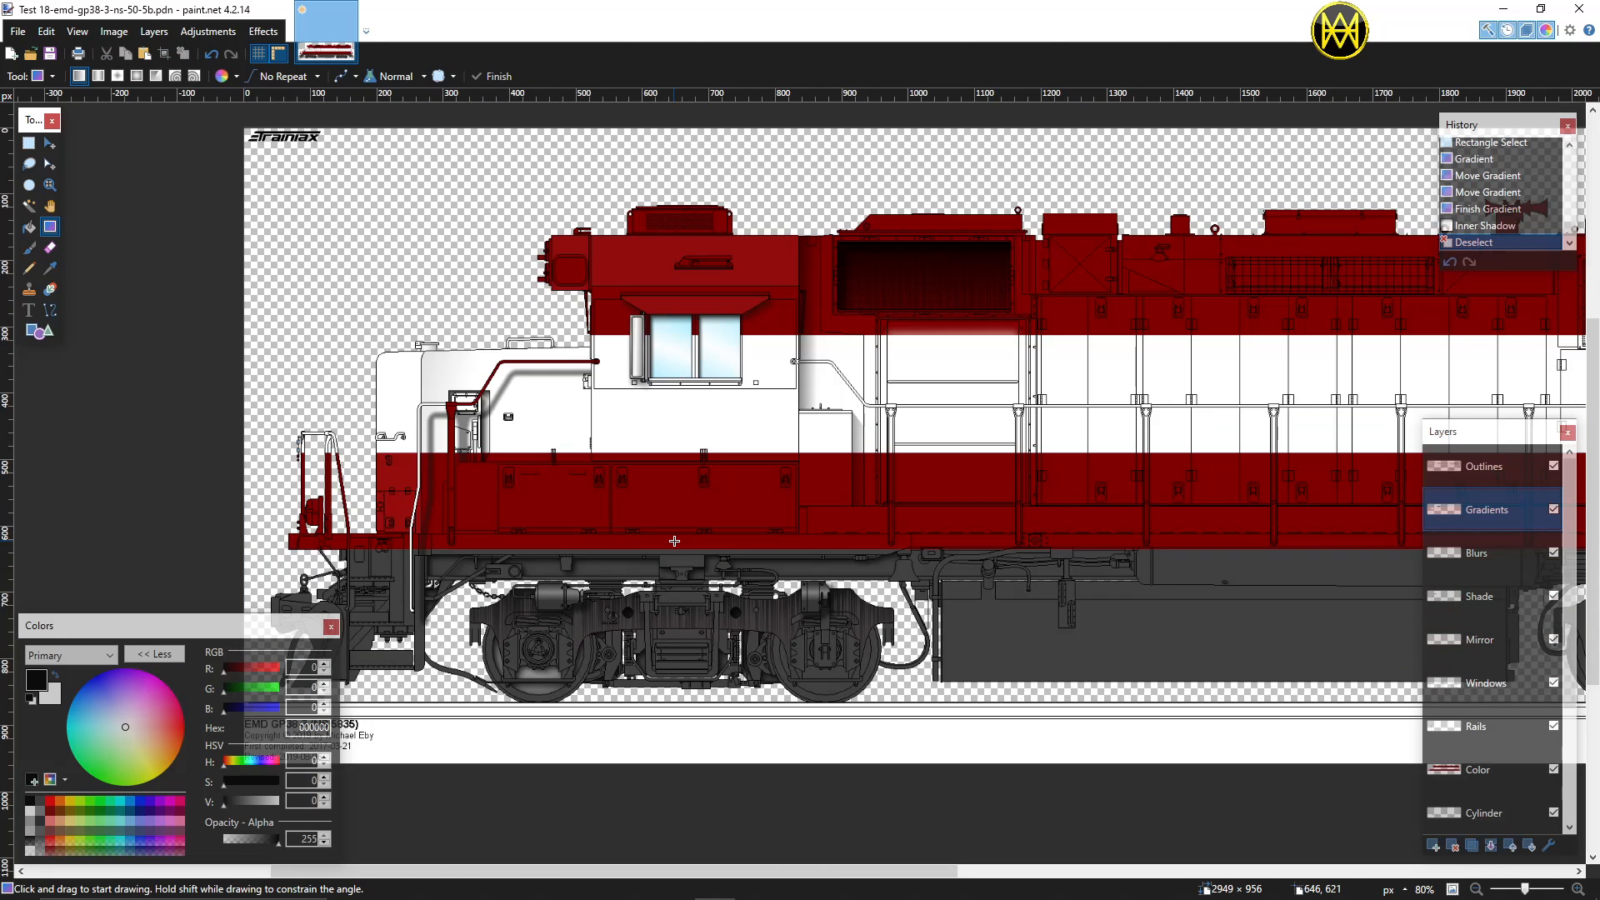
{"action": "scroll", "coordinate": [674, 540], "scroll_direction": "left", "scroll_amount": 1}
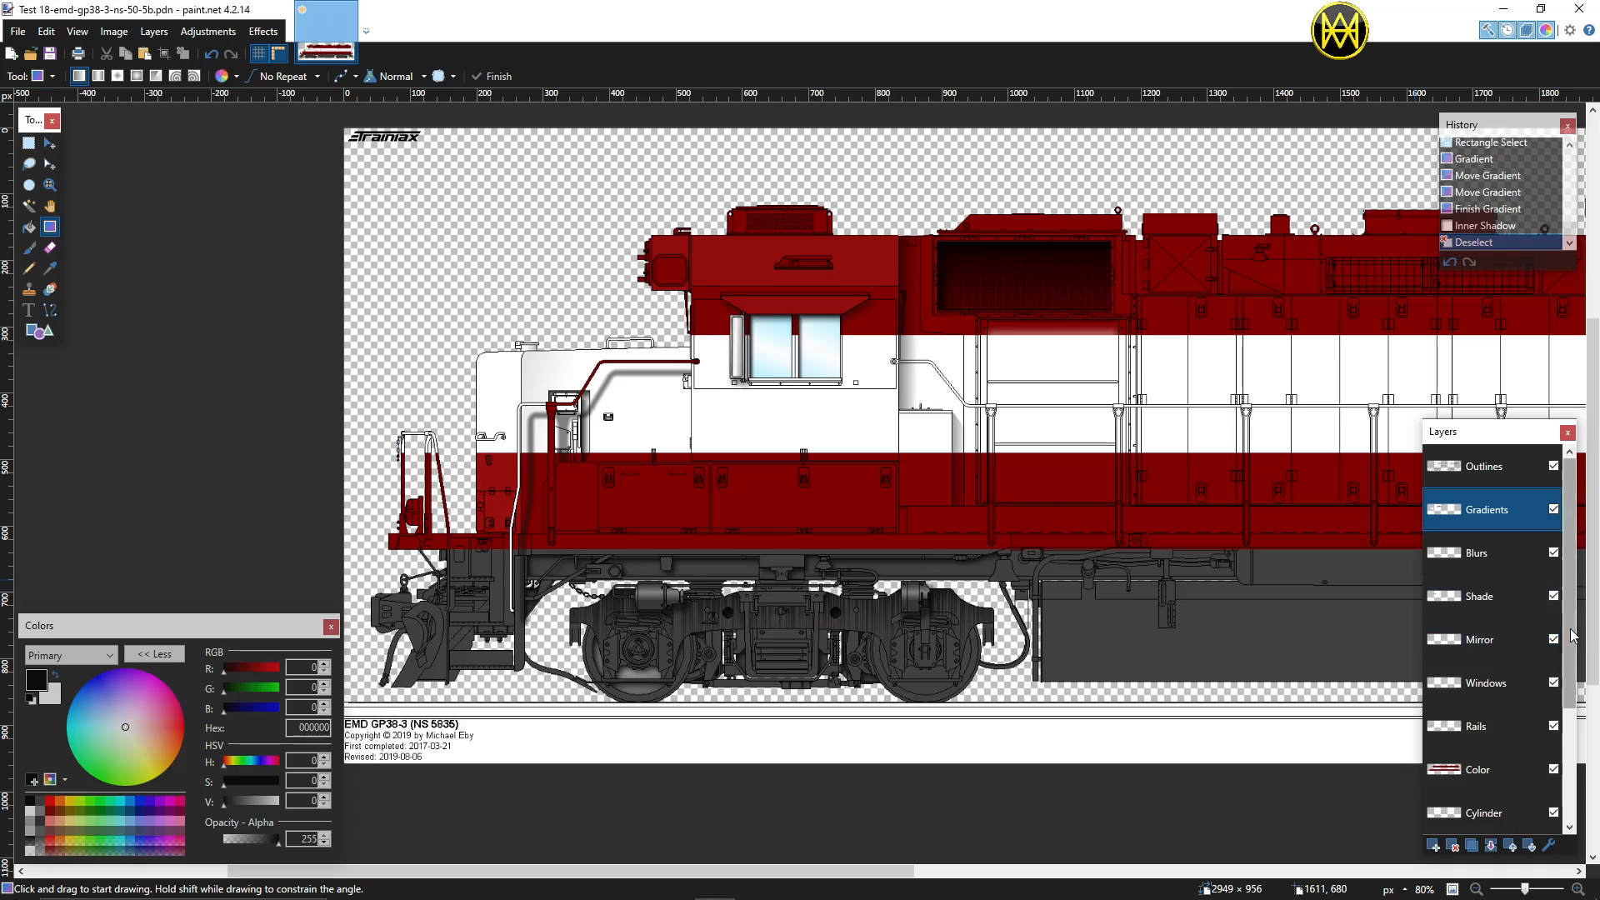
{"action": "scroll", "coordinate": [1492, 733], "scroll_direction": "down", "scroll_amount": 3}
{"action": "left_click", "coordinate": [1492, 771]}
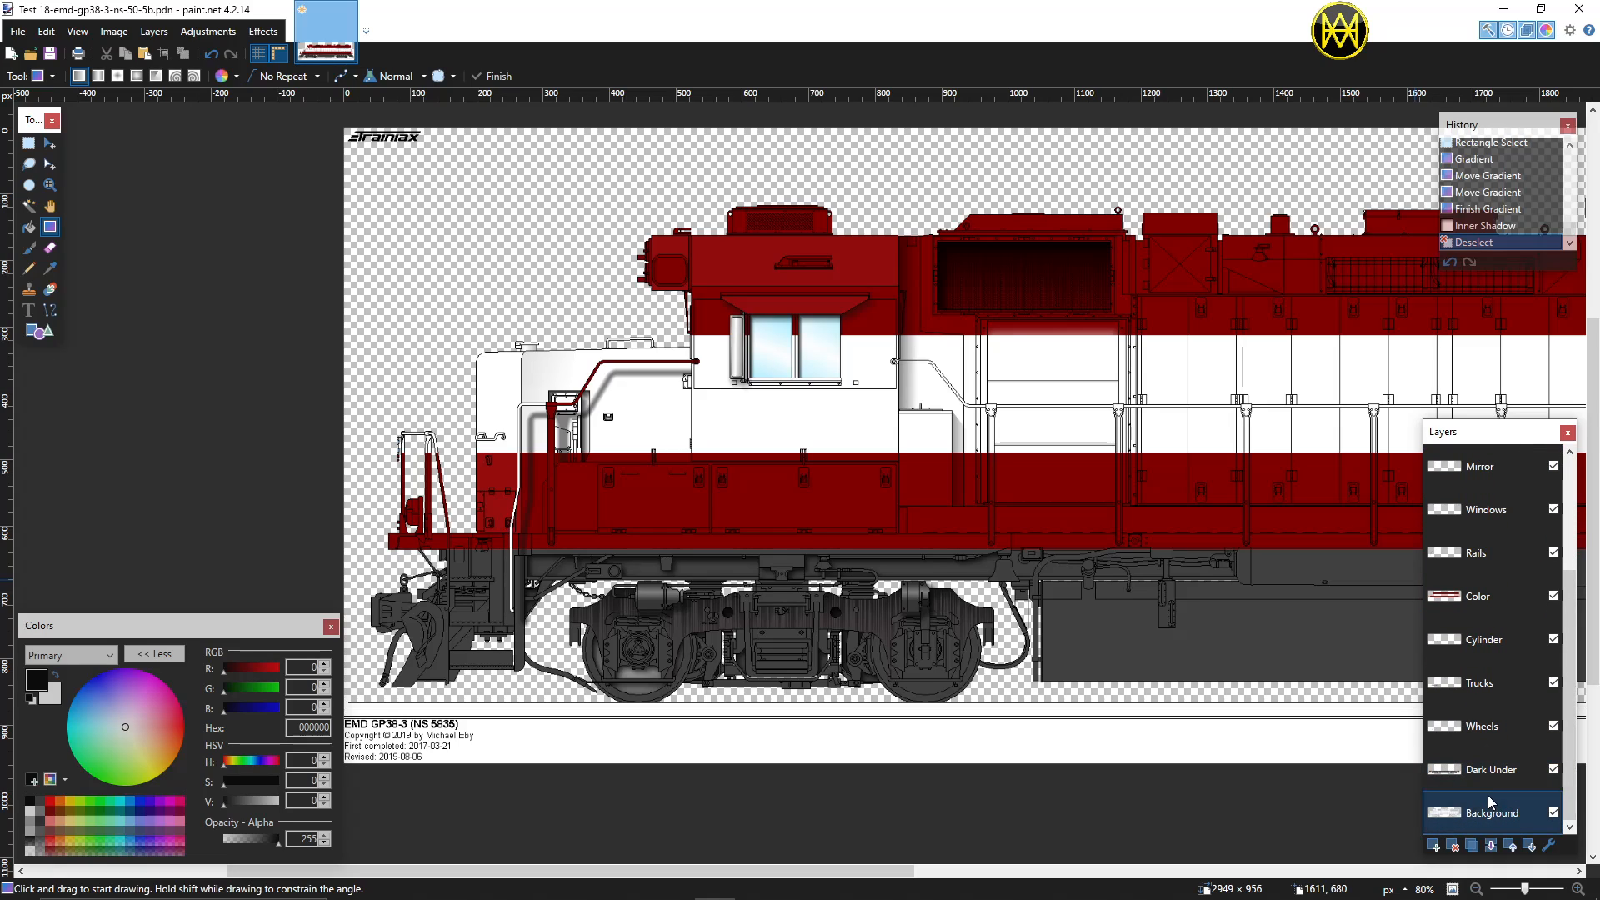
{"action": "left_click", "coordinate": [1485, 640]}
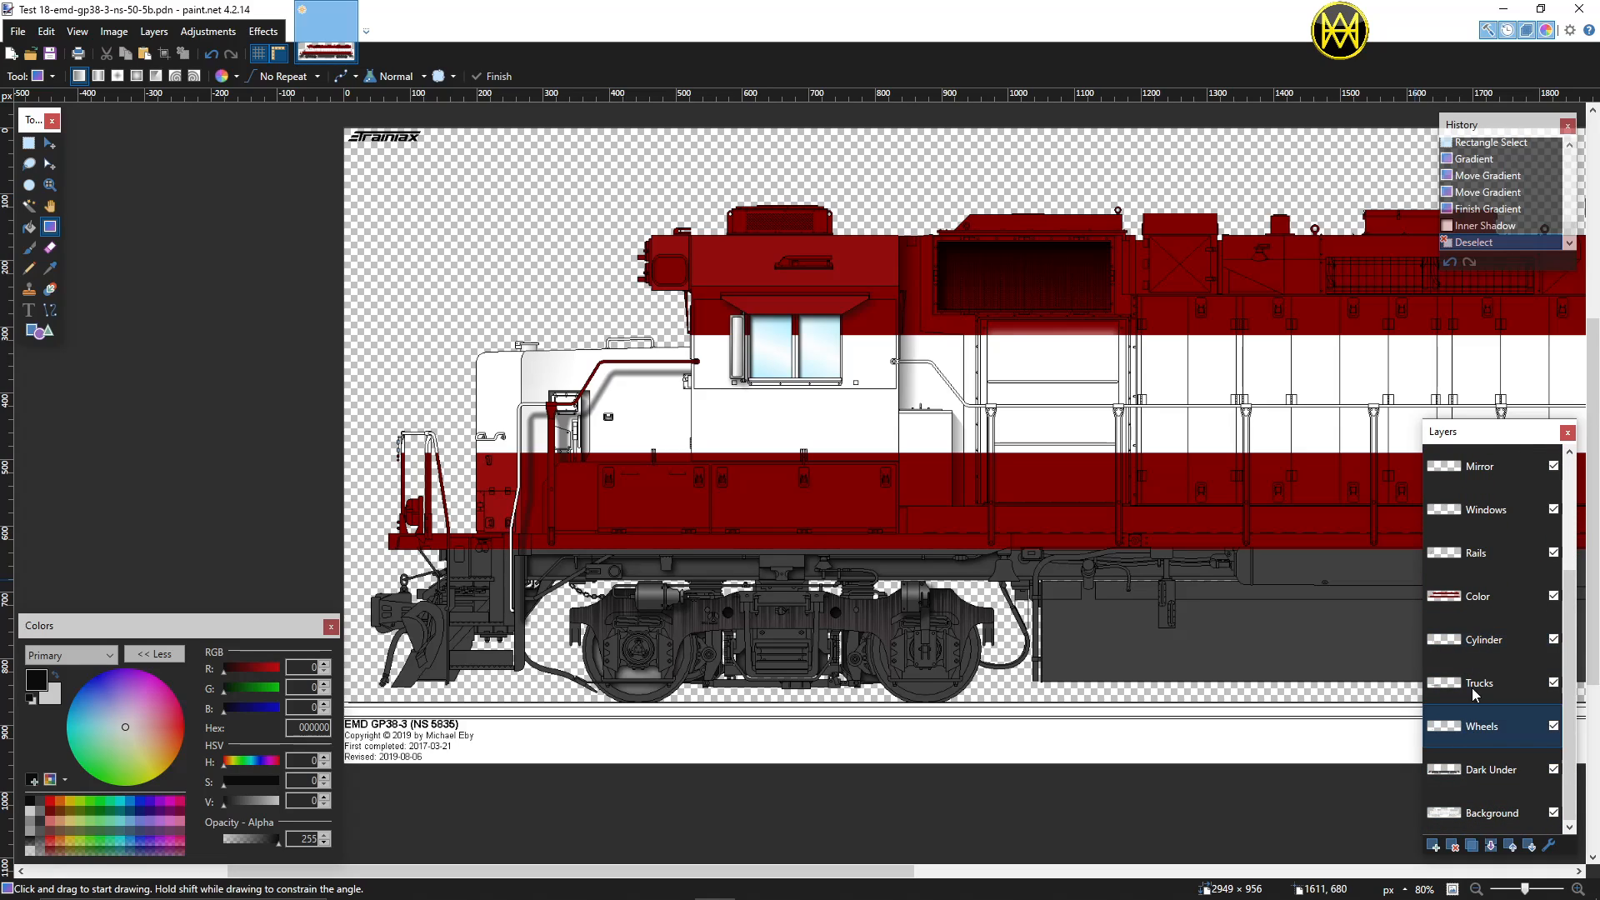
{"action": "left_click", "coordinate": [1488, 597]}
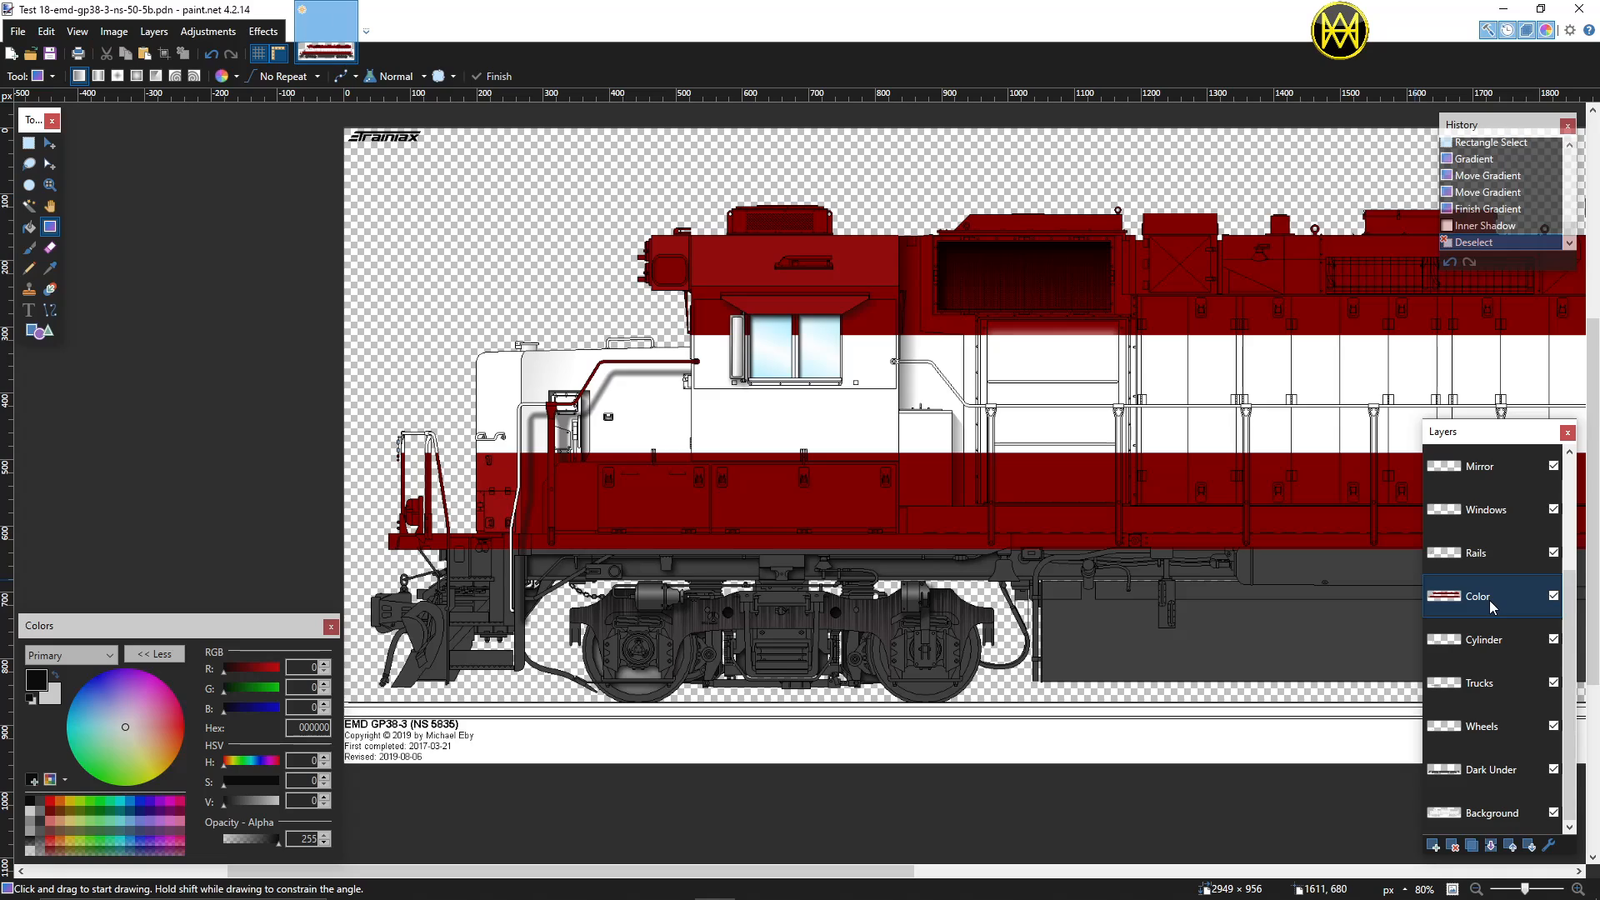
{"action": "left_click", "coordinate": [1498, 551]}
{"action": "left_click", "coordinate": [1500, 514]}
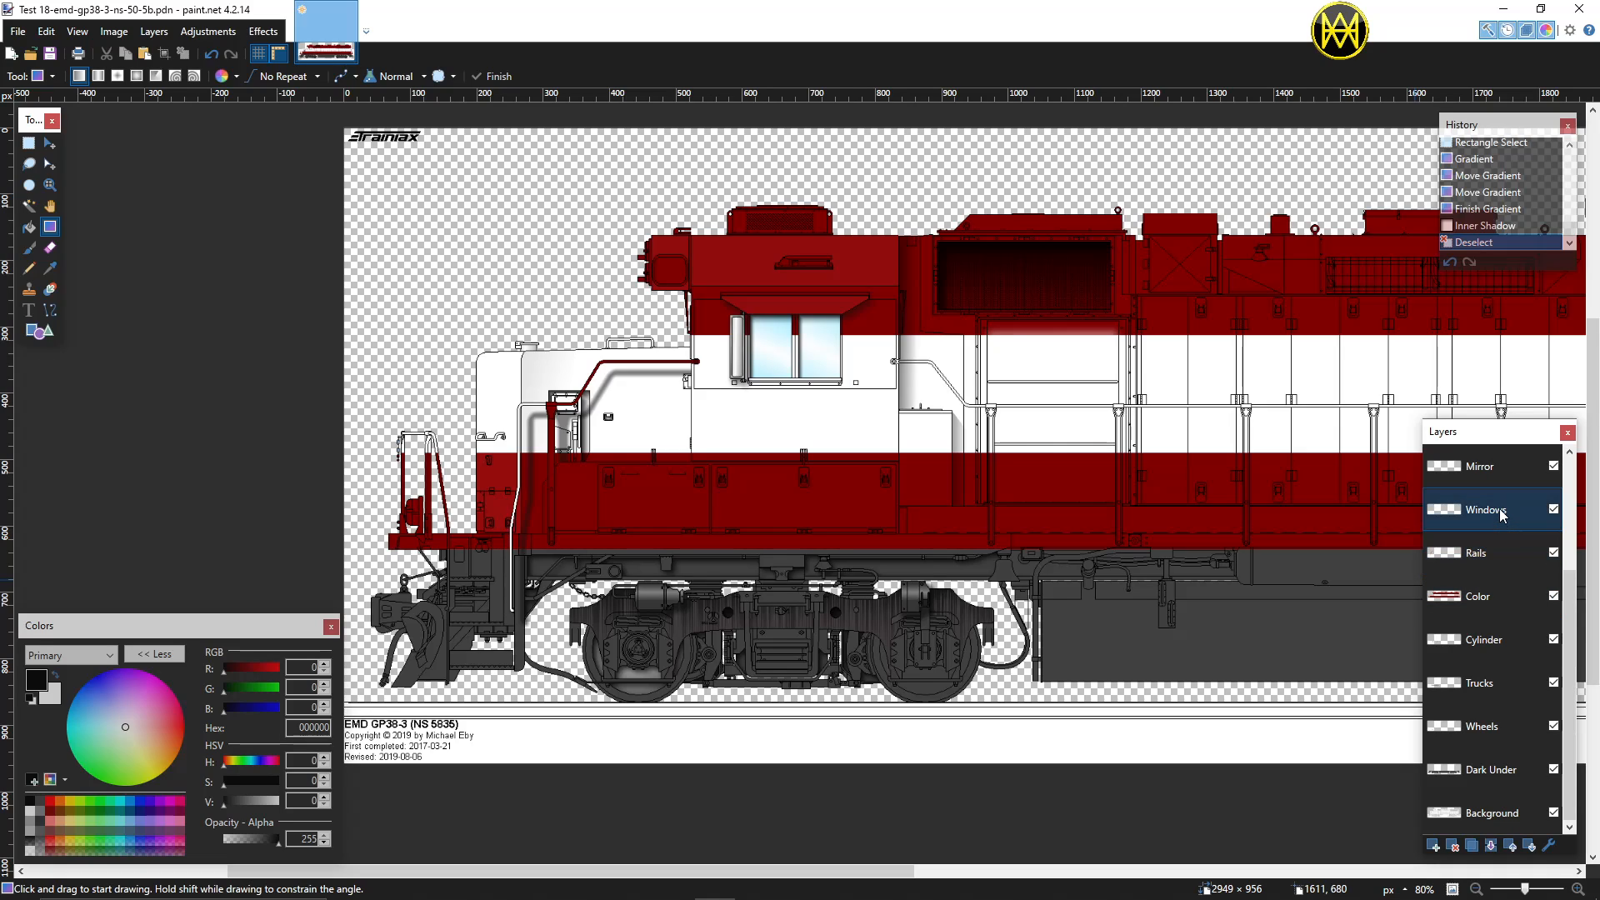
{"action": "scroll", "coordinate": [1503, 516], "scroll_direction": "up", "scroll_amount": 3}
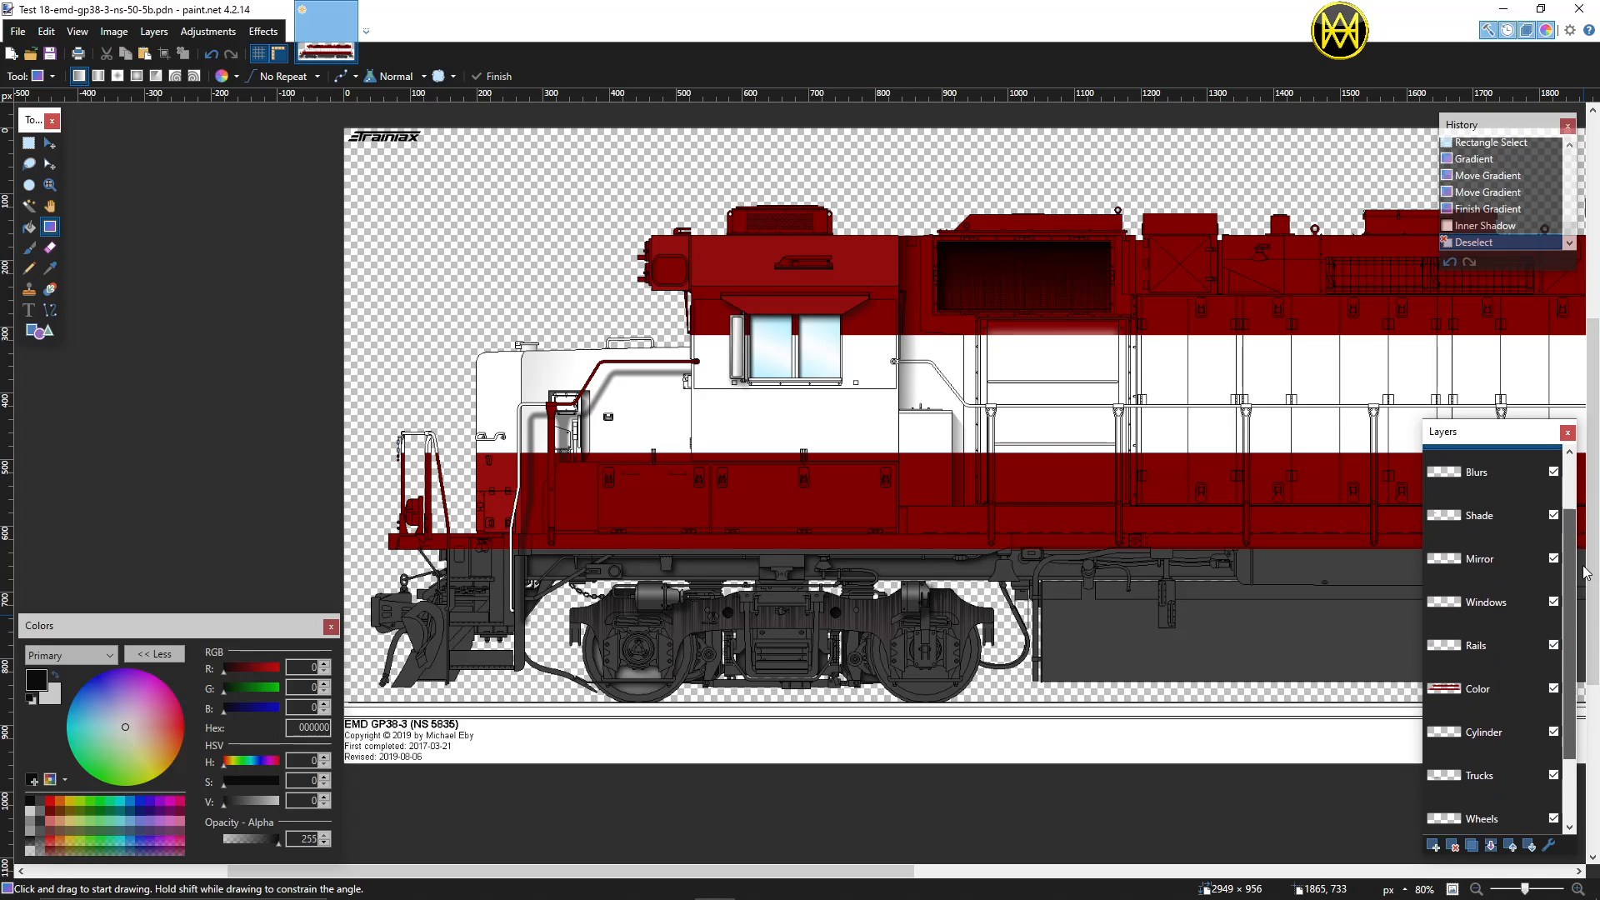
Step: Reorder the layers so that Windows sits between Shade and Mirror, keeping Rails directly above Color
{"action": "left_click_drag", "start_coordinate": [1509, 611], "coordinate": [1518, 527]}
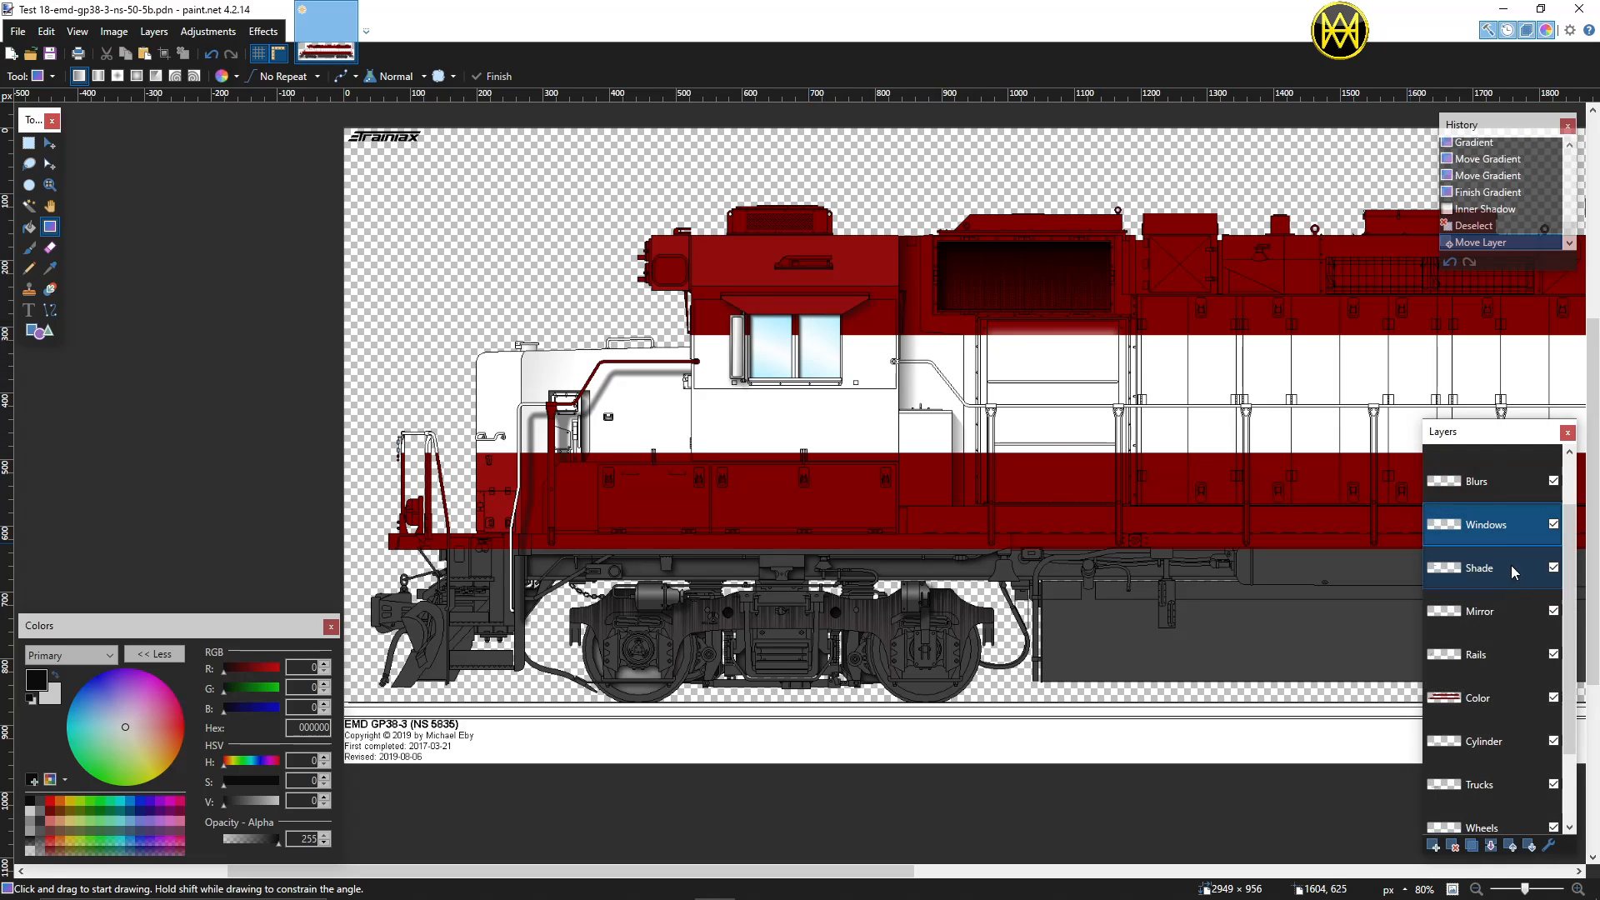
{"action": "left_click_drag", "start_coordinate": [1485, 525], "coordinate": [1488, 571]}
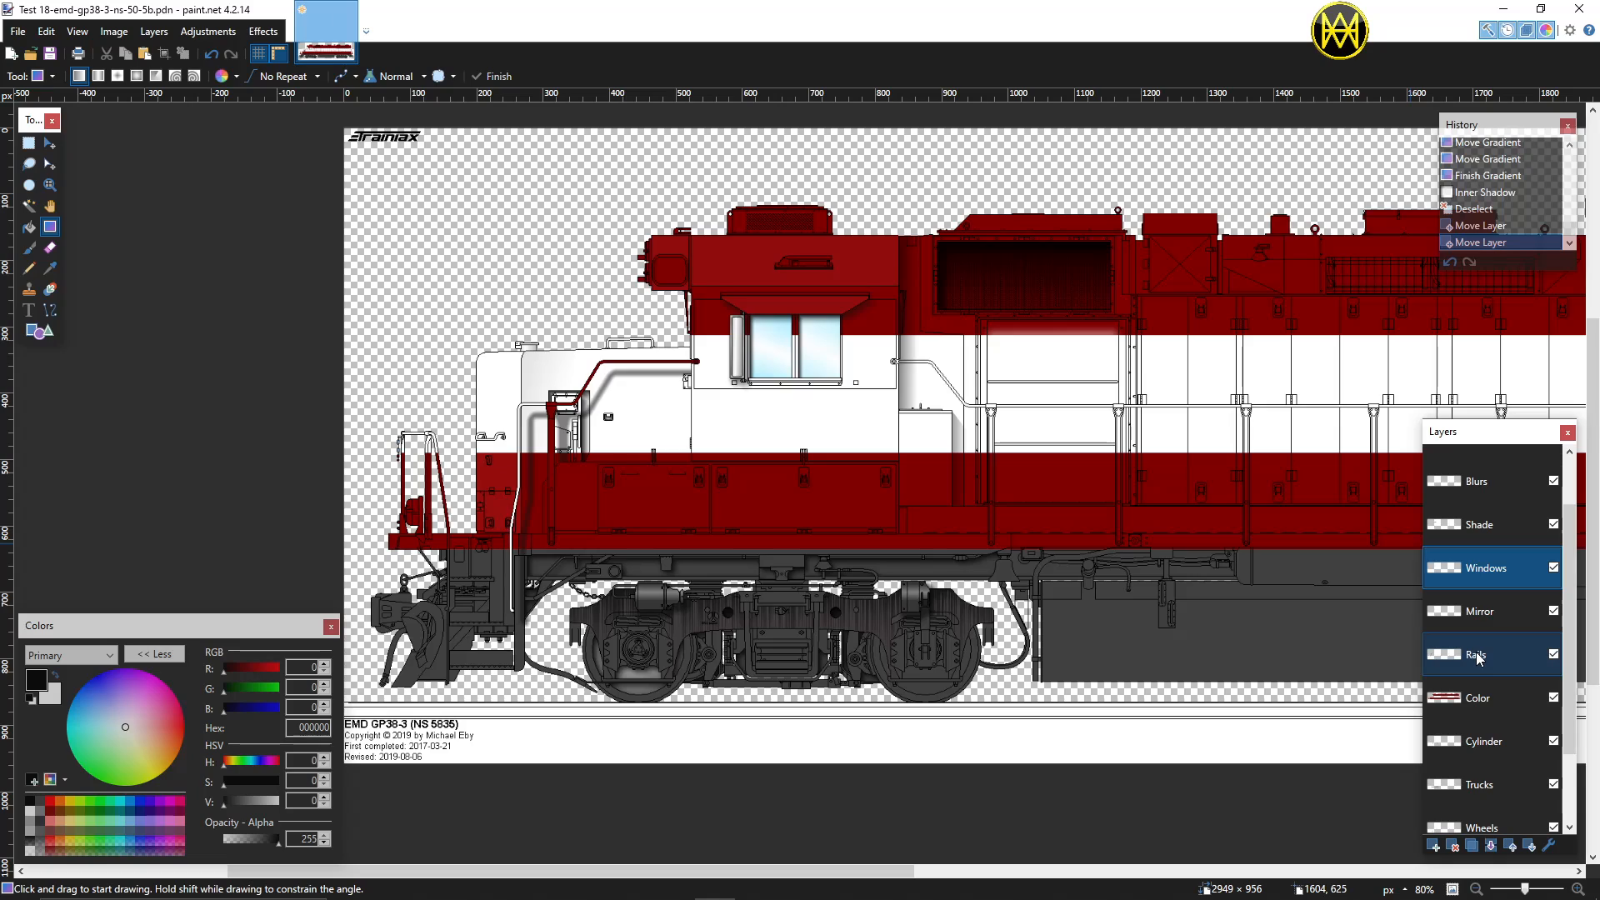
{"action": "mouse_move", "coordinate": [1477, 658]}
{"action": "left_mouse_down"}
{"action": "mouse_move", "coordinate": [1480, 703]}
{"action": "mouse_move", "coordinate": [1485, 649]}
{"action": "left_mouse_up"}
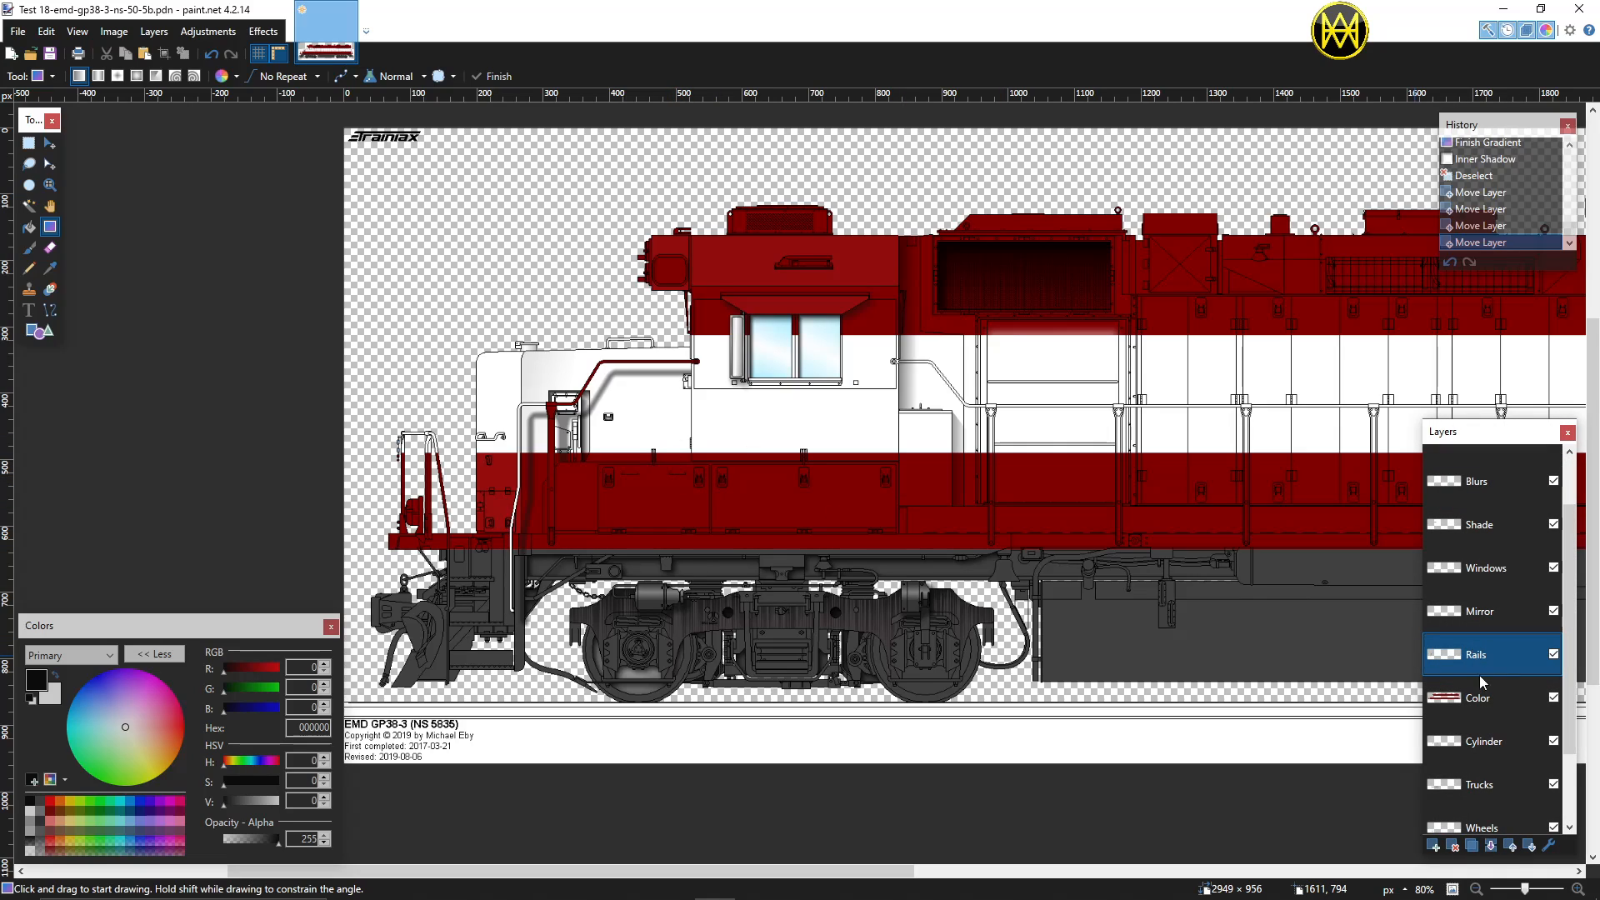
Step: Duplicate the Rails layer and delete the duplicate
{"action": "left_click", "coordinate": [1472, 846]}
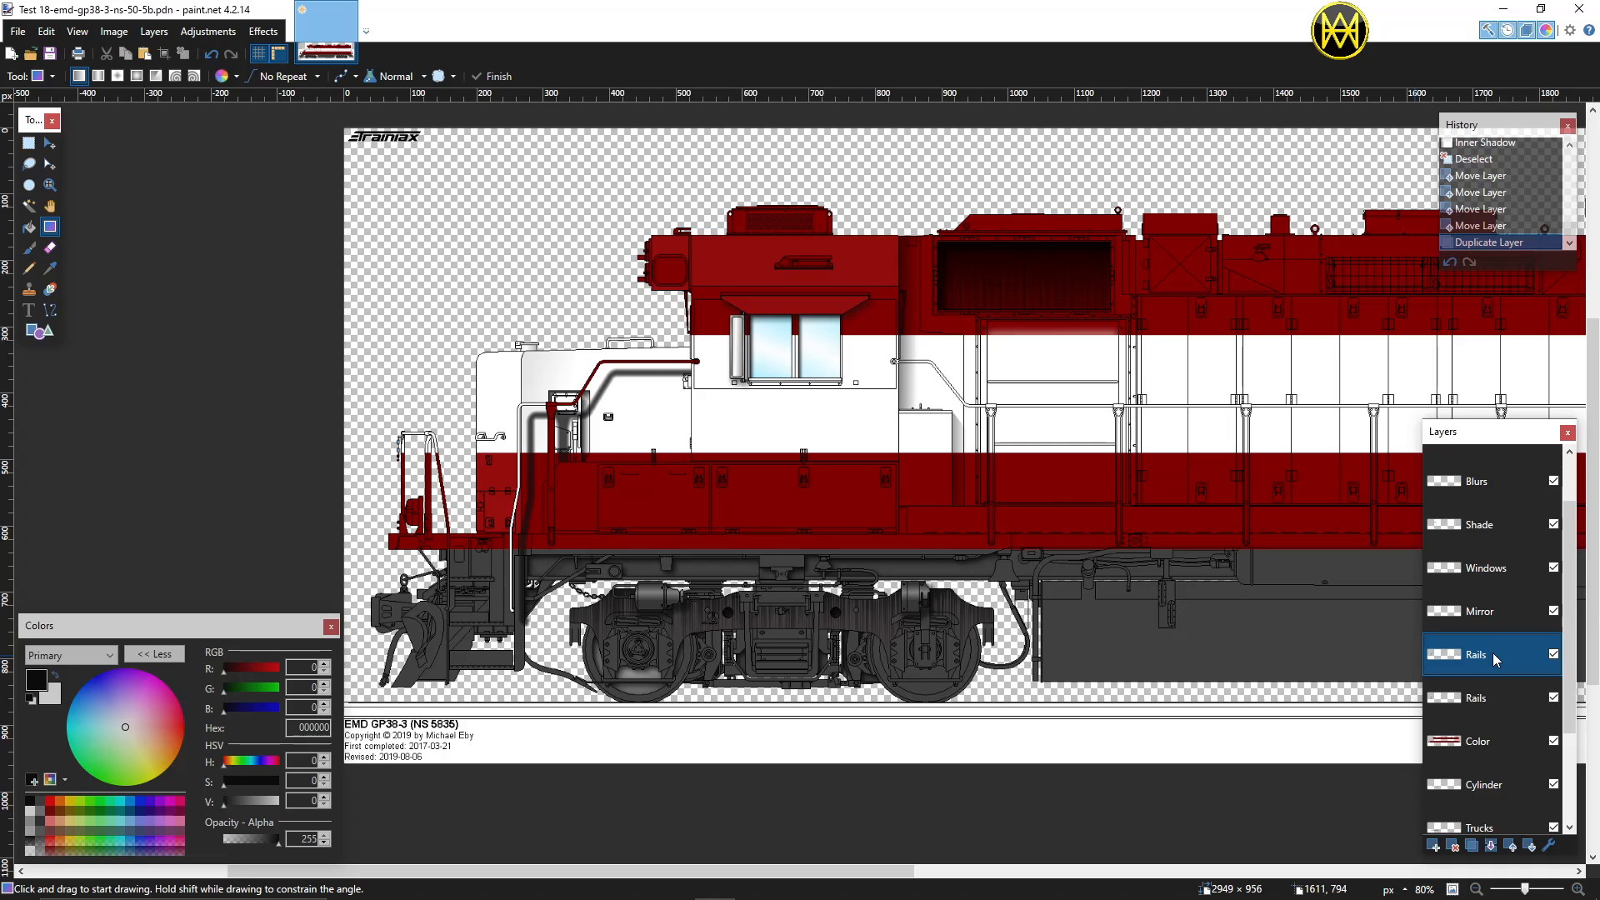
{"action": "left_click", "coordinate": [1459, 845]}
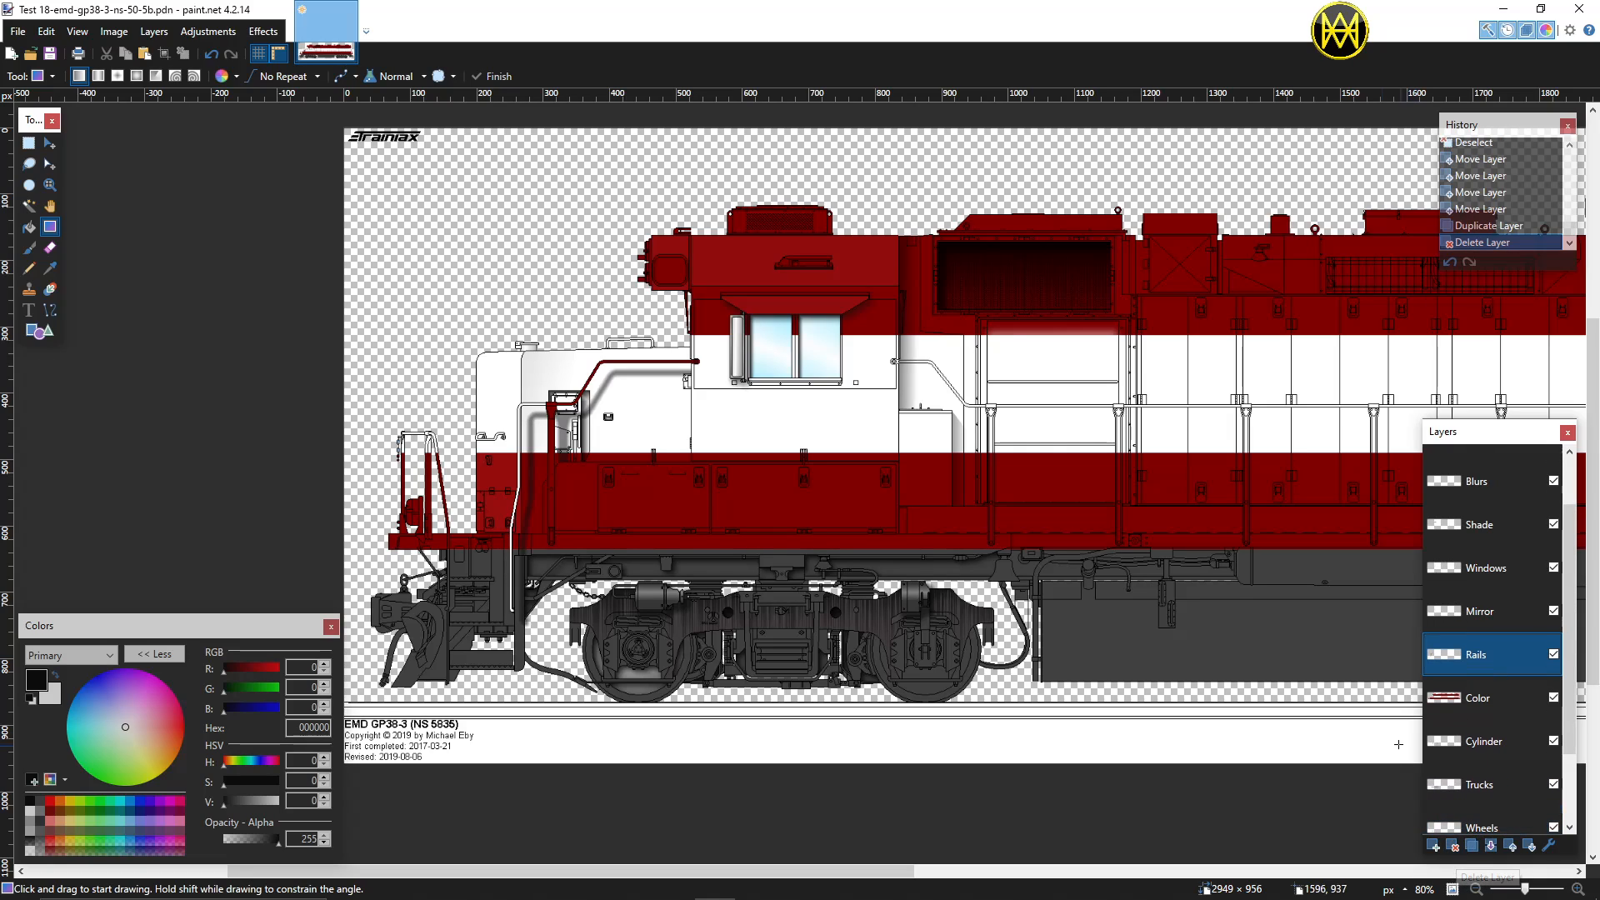
Step: Select the locomotive's lower red stripe on the Color layer with the Magic Wand
{"action": "scroll", "coordinate": [613, 458], "scroll_direction": "up", "scroll_amount": 1, "text": "ctrl"}
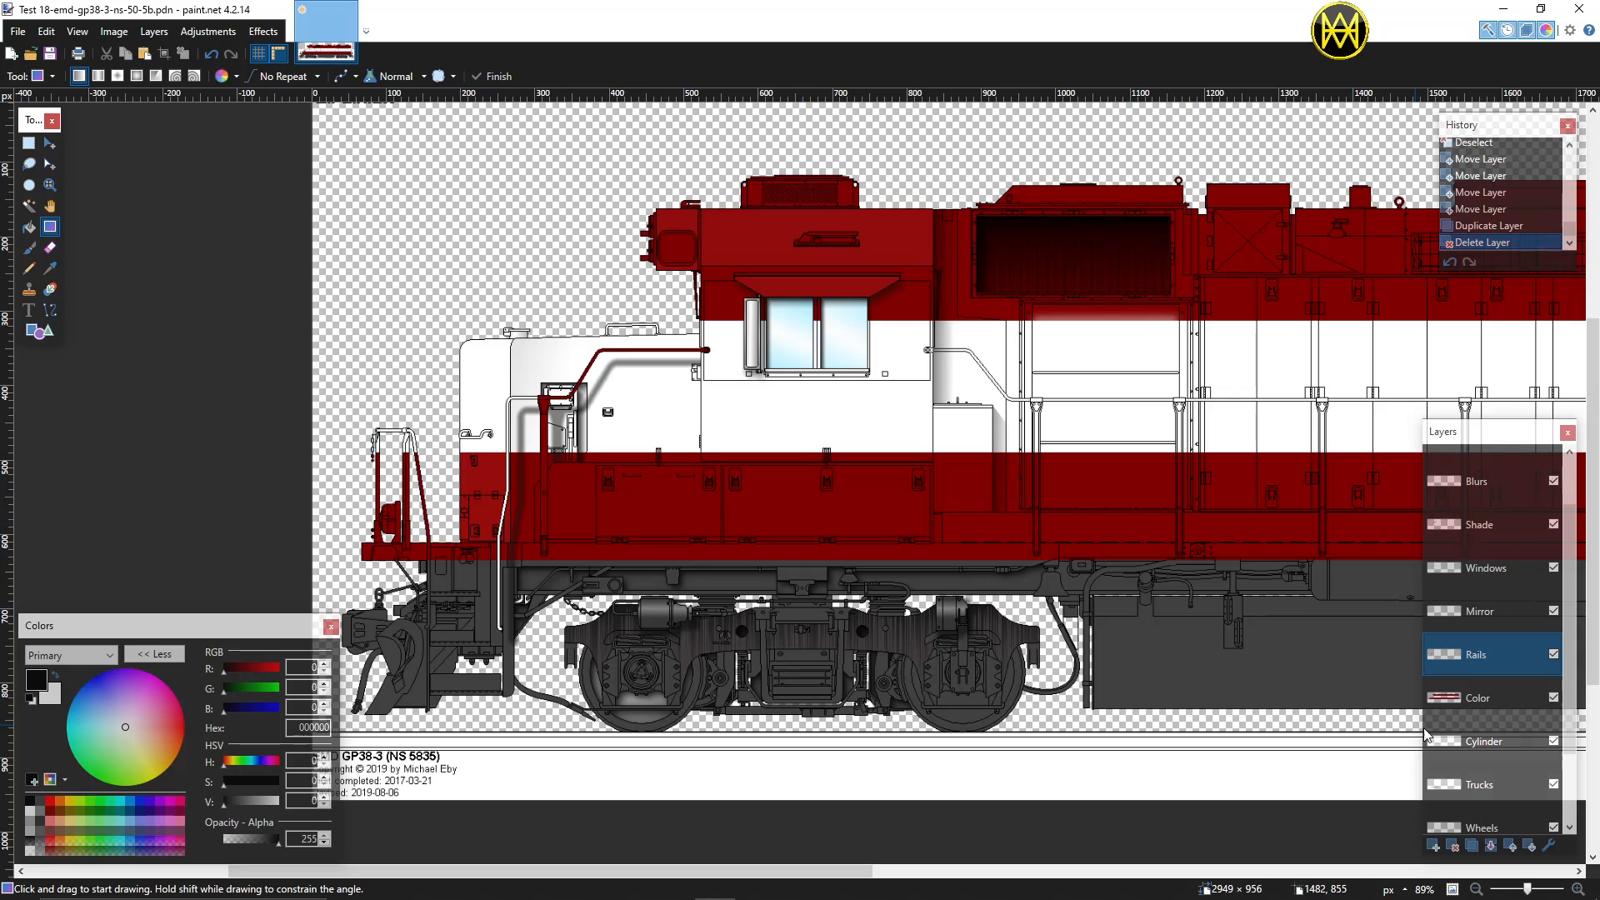
{"action": "left_click", "coordinate": [1472, 702]}
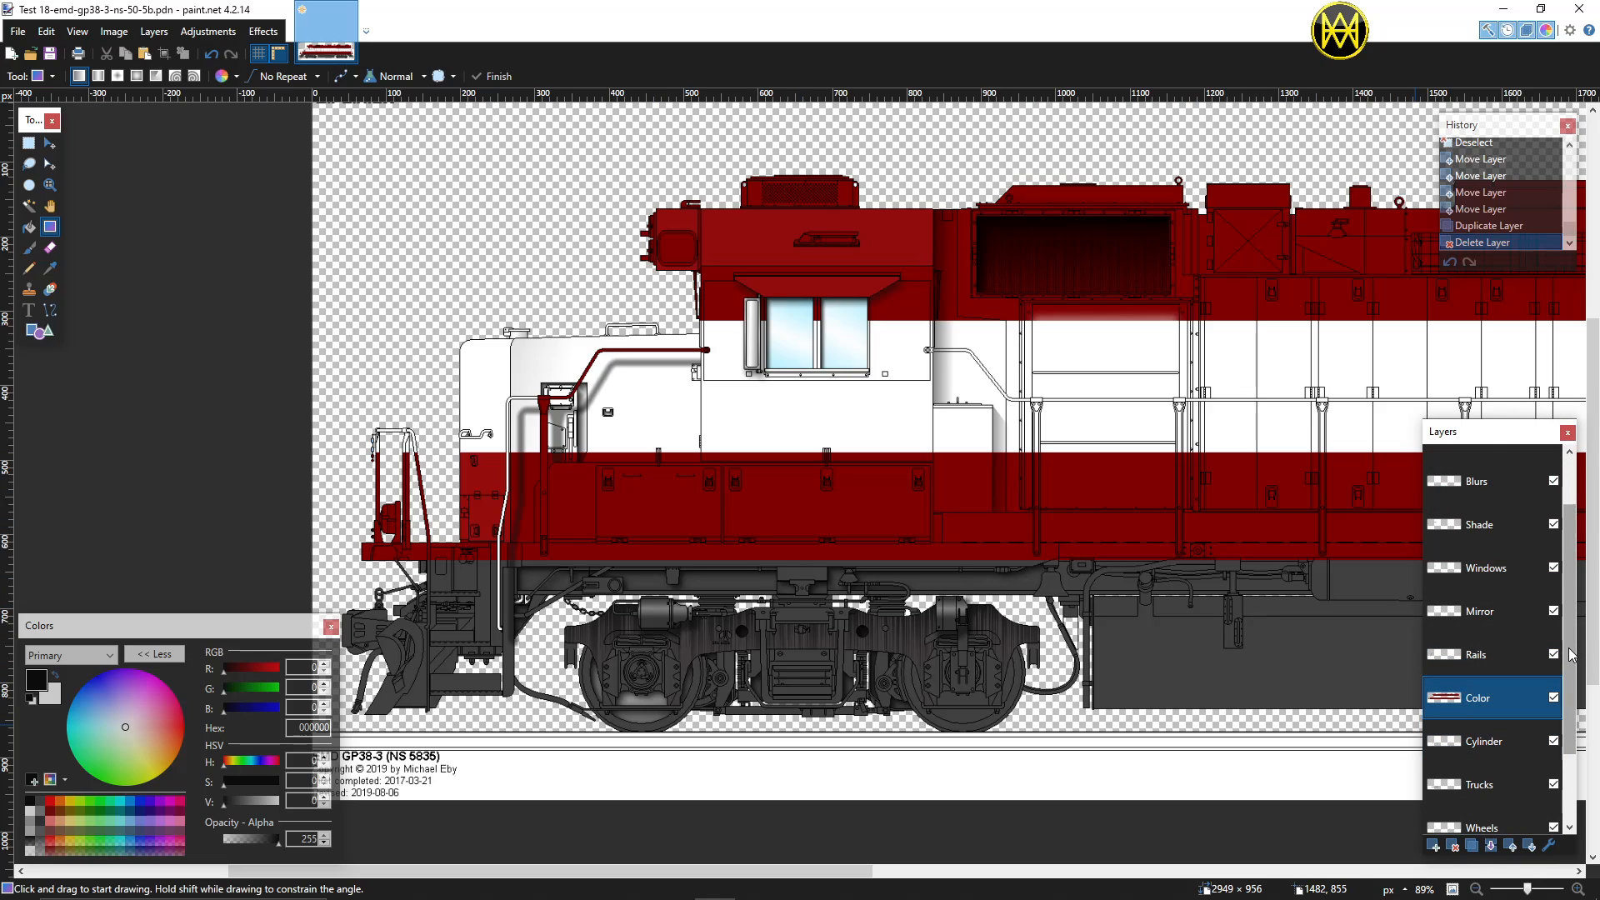
{"action": "left_click", "coordinate": [30, 206]}
{"action": "left_click", "coordinate": [662, 501]}
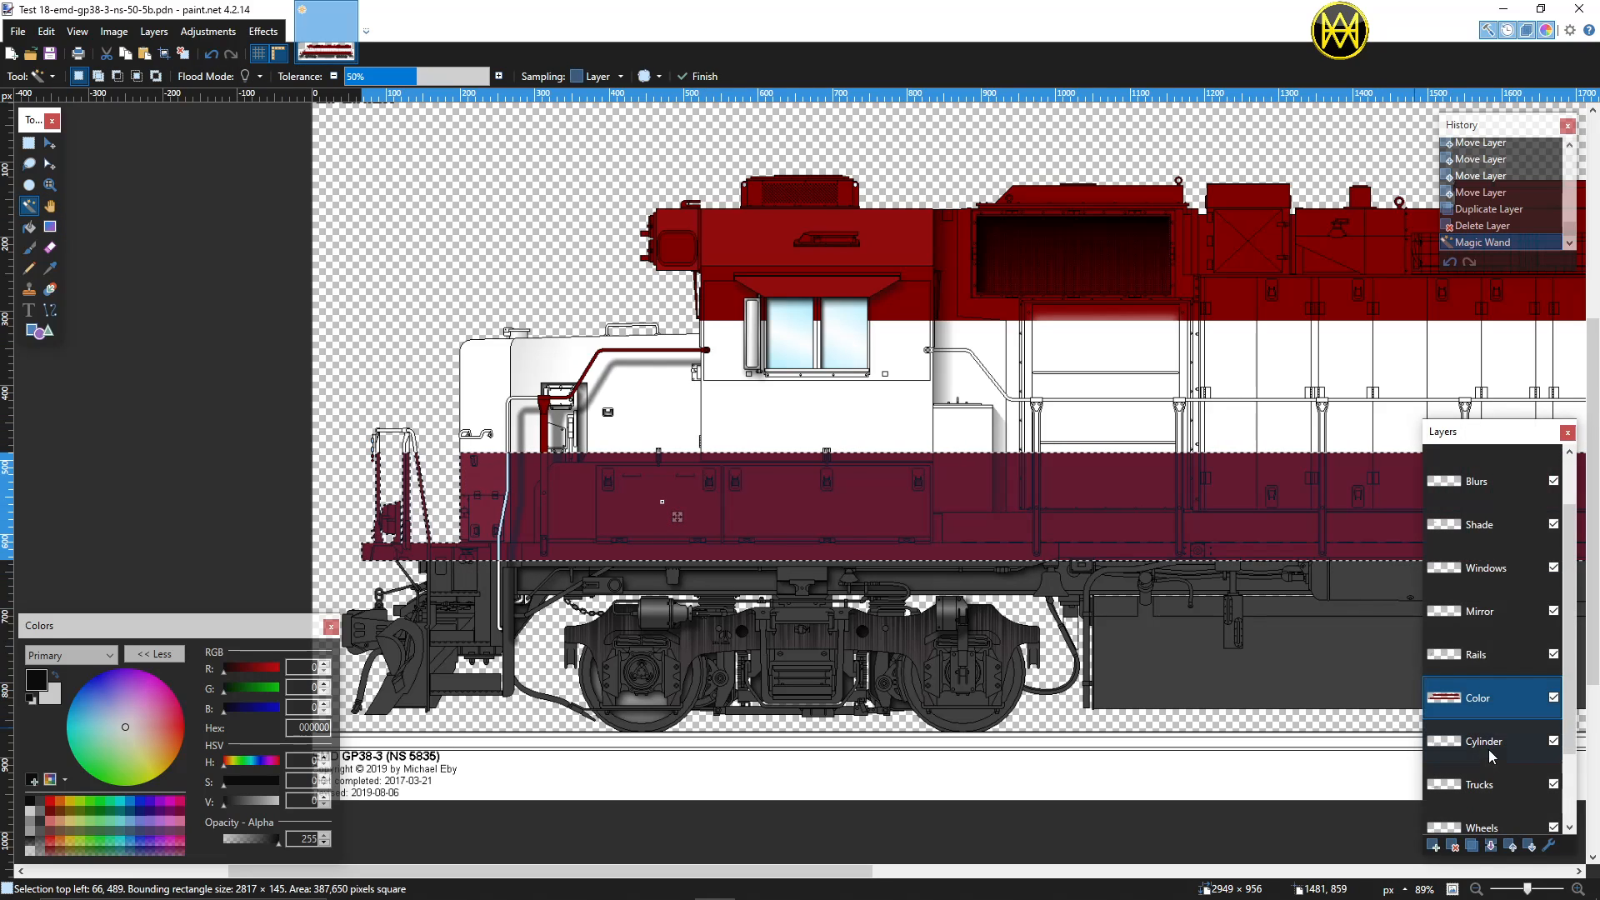
Step: Select the wide door panel below the cab from the Background layer's outlines with the Magic Wand, and make the Color layer active
{"action": "scroll", "coordinate": [1488, 783], "scroll_direction": "down", "scroll_amount": 2}
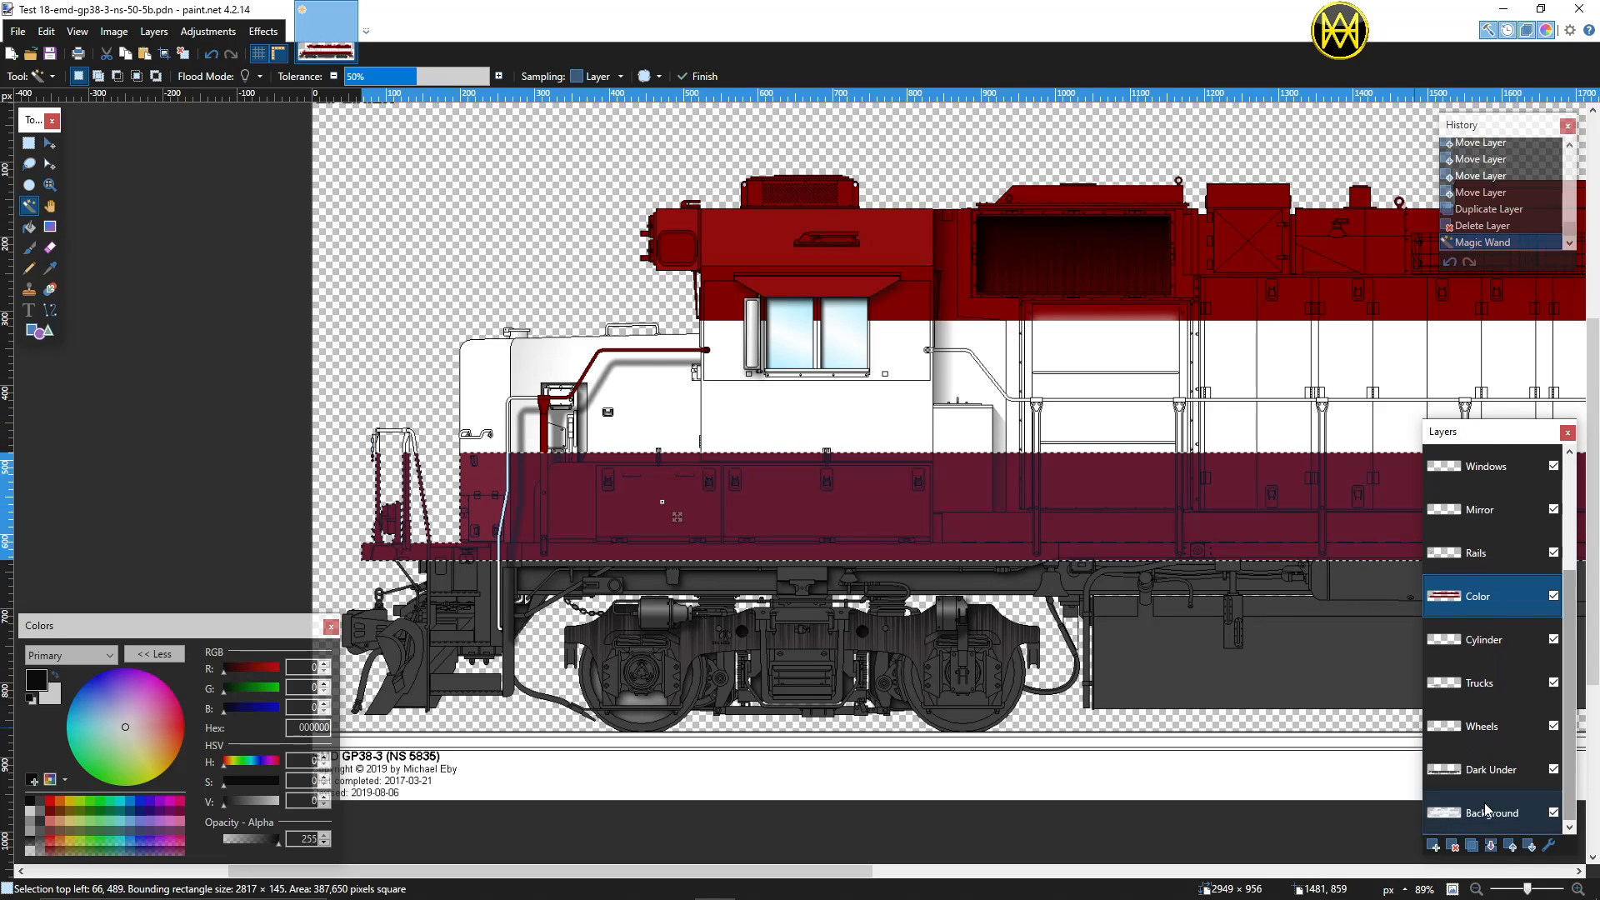
{"action": "left_click", "coordinate": [1488, 810]}
{"action": "left_click", "coordinate": [783, 495]}
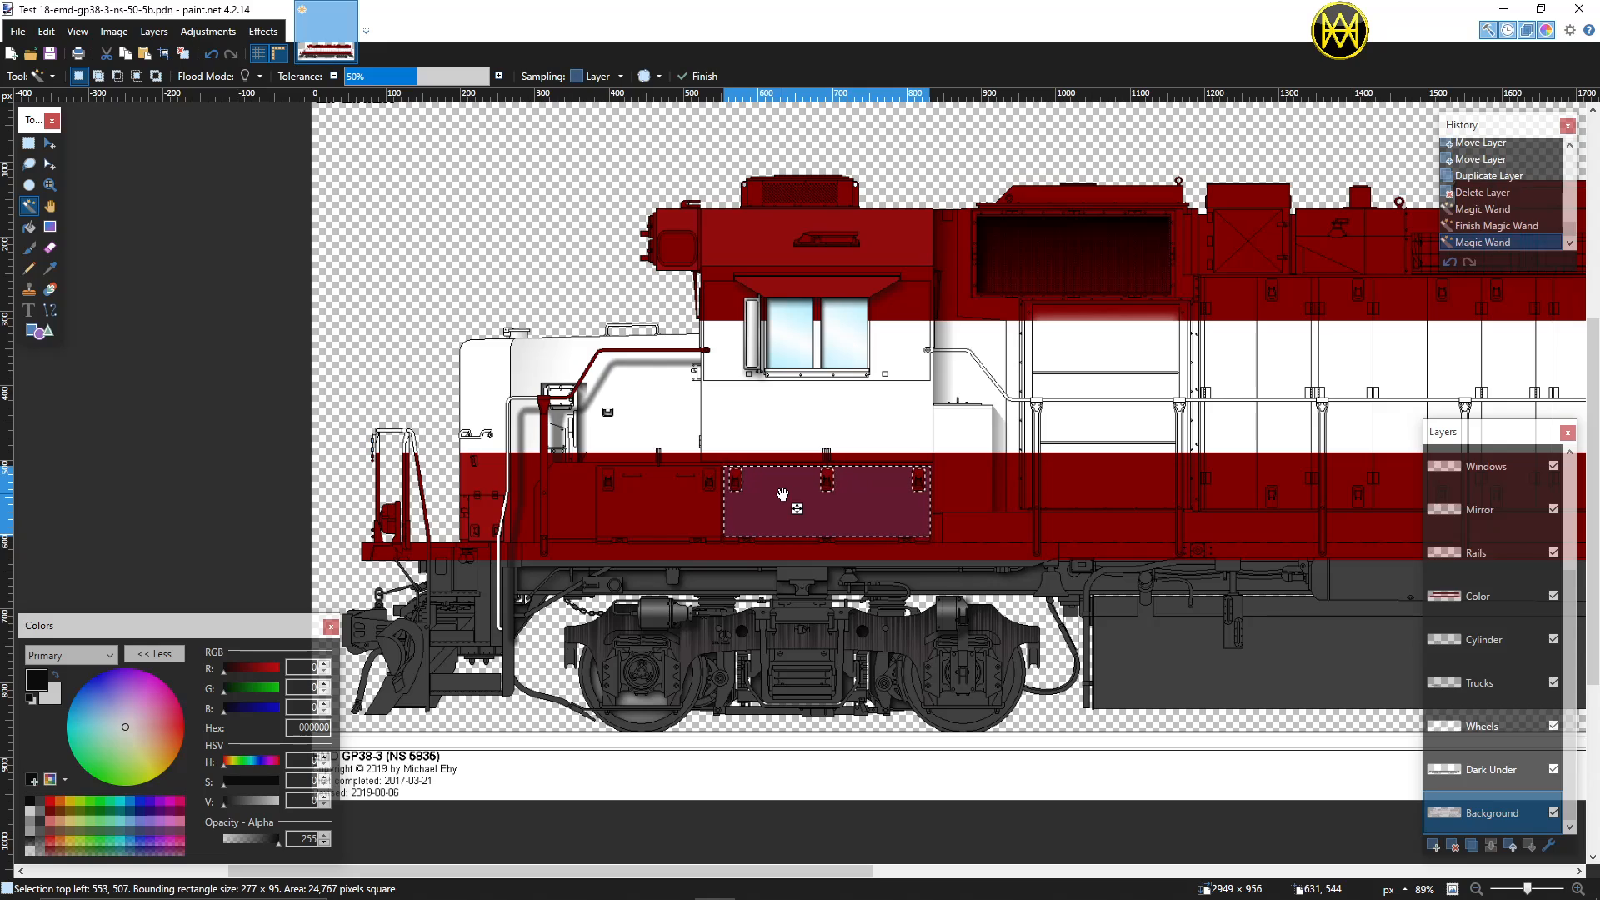
{"action": "left_click", "coordinate": [1489, 598]}
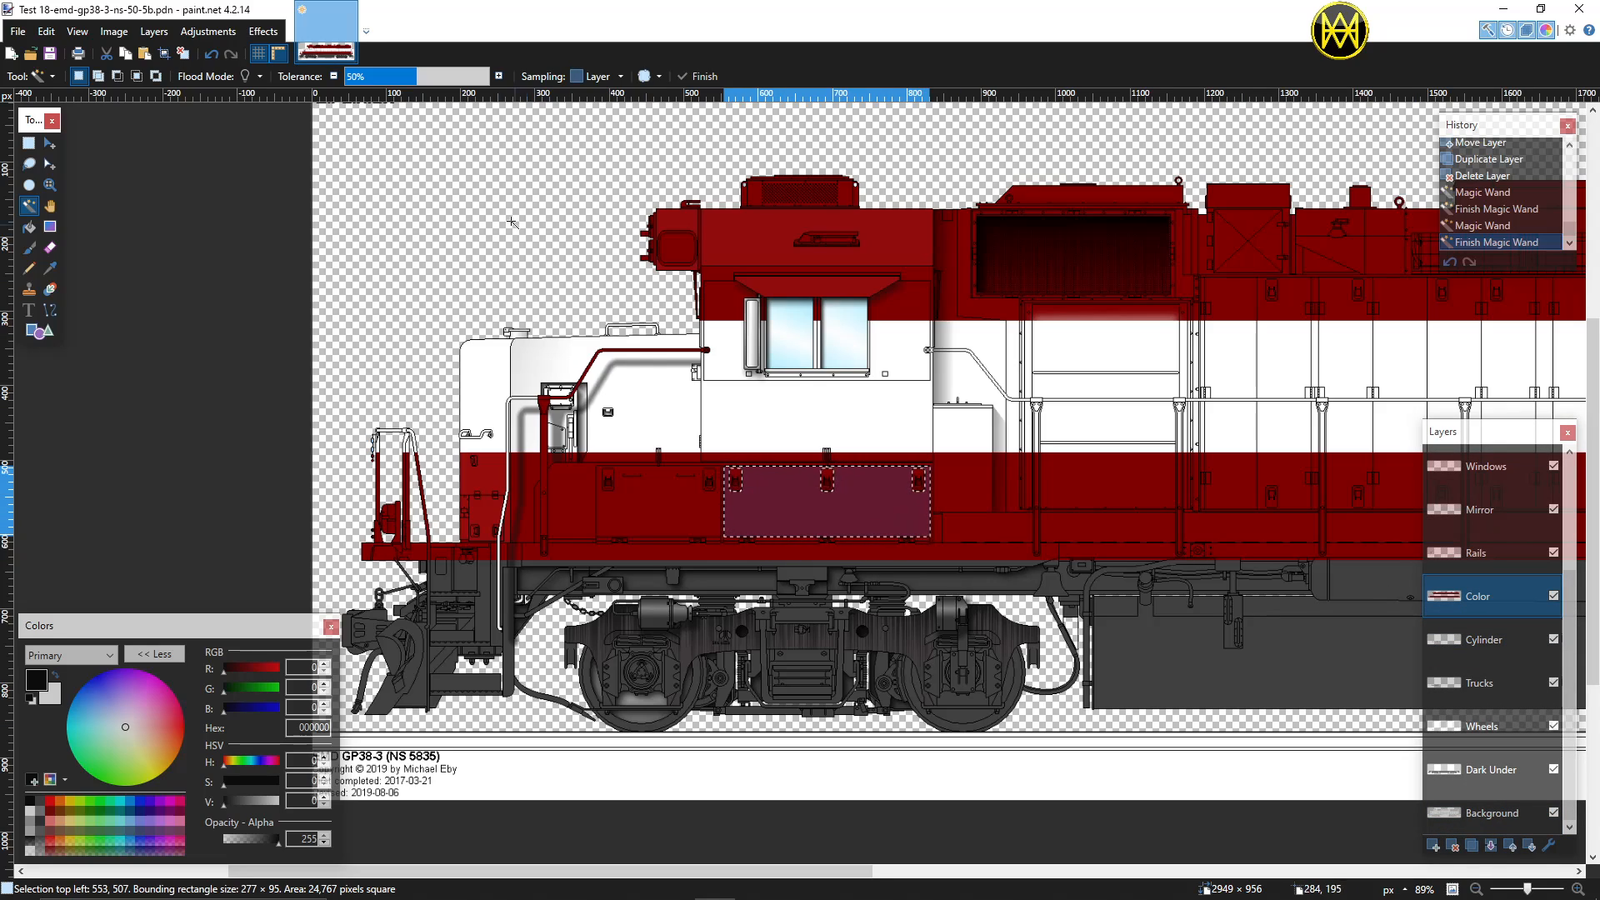
Step: Start a Fill From File effect on the selected door panel and browse for its image in D:\RR\Fills
{"action": "left_click", "coordinate": [263, 30]}
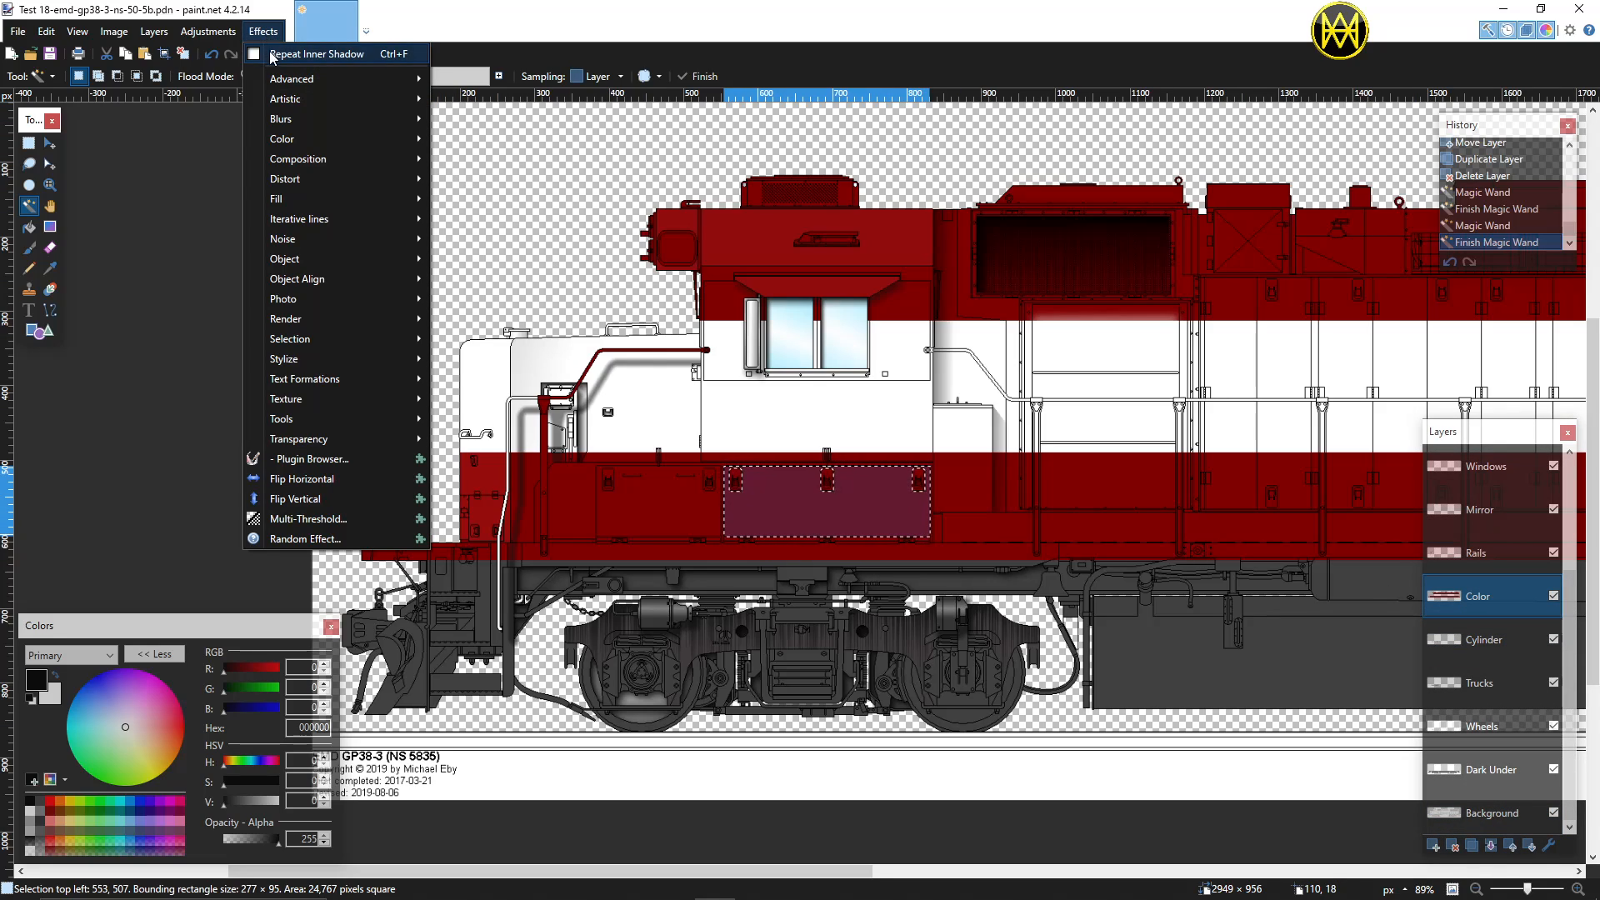
{"action": "mouse_move", "coordinate": [350, 200]}
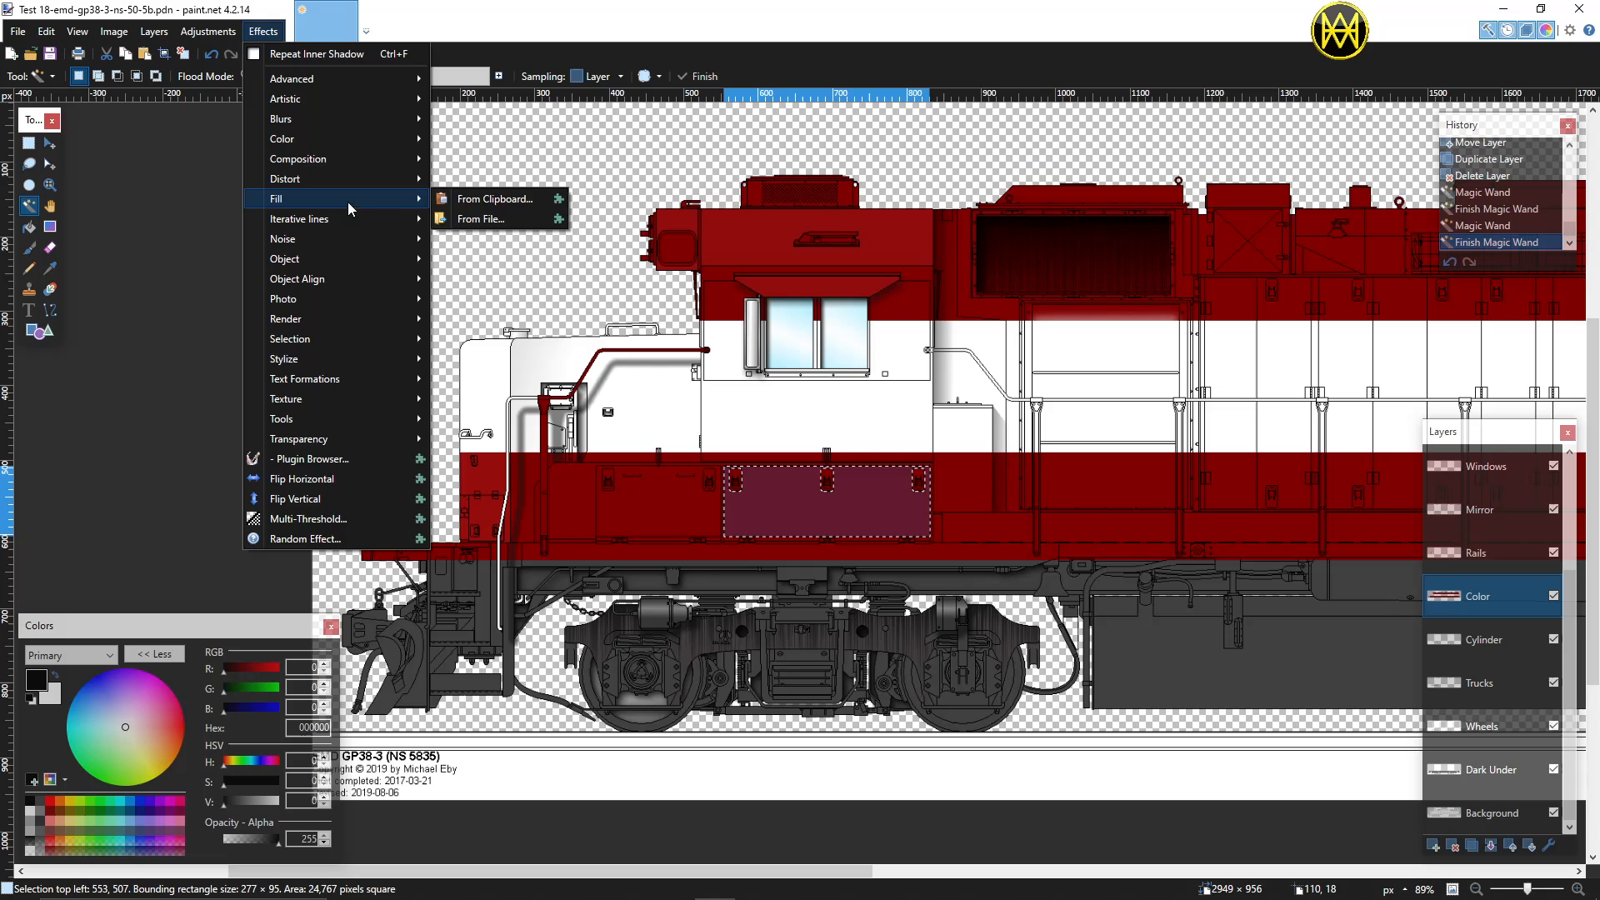
{"action": "left_click", "coordinate": [481, 220]}
{"action": "left_click_drag", "start_coordinate": [691, 315], "coordinate": [252, 173]}
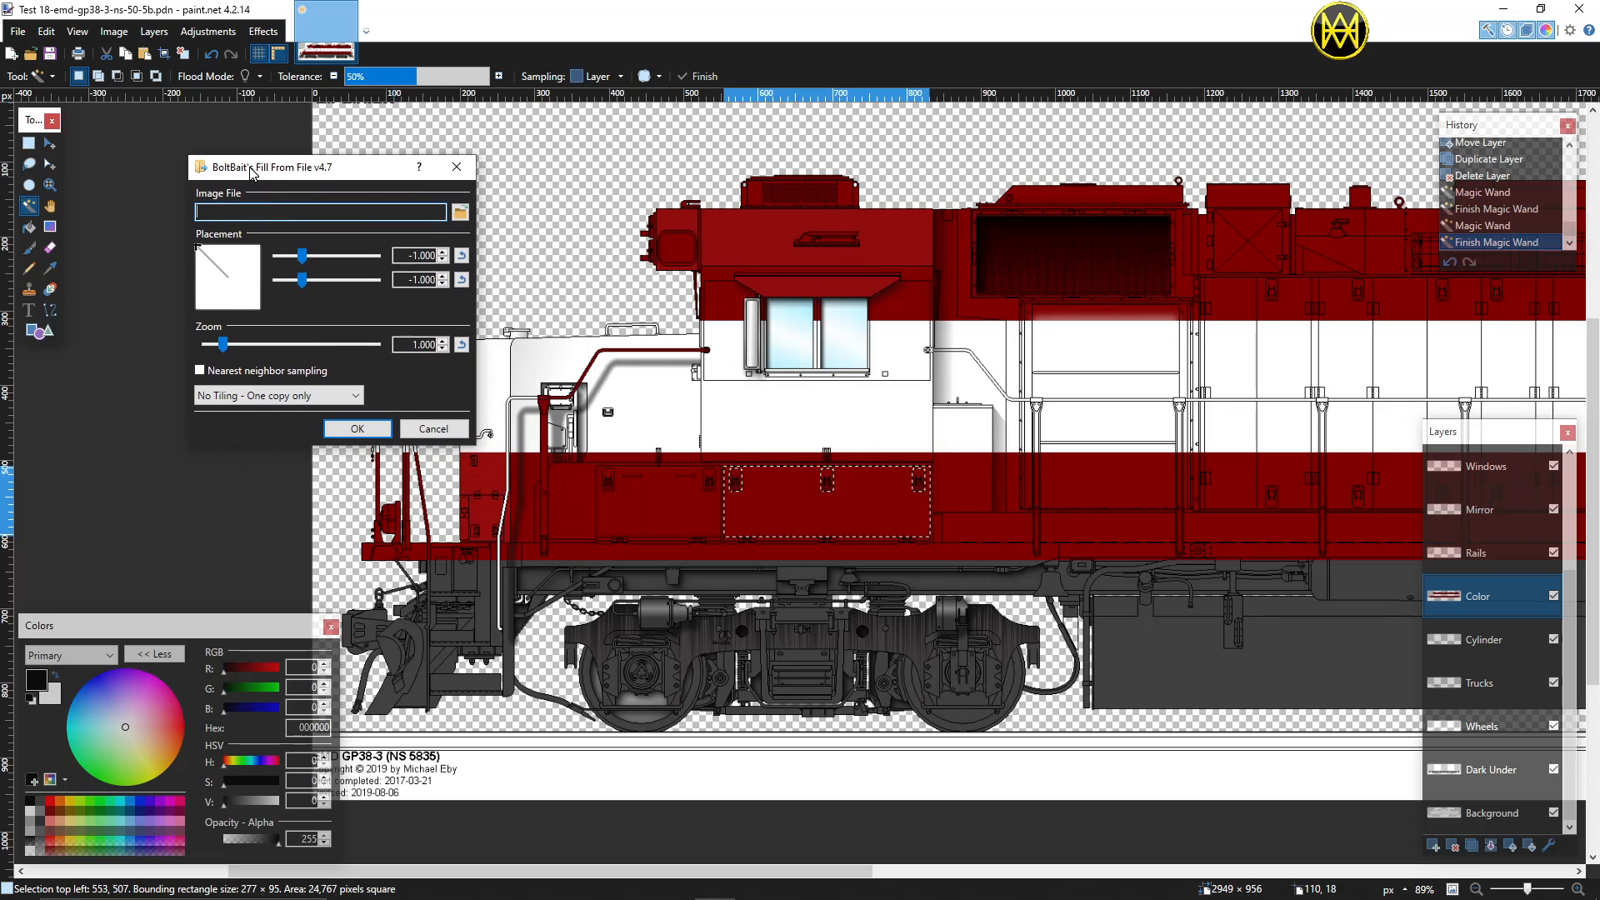
{"action": "left_click", "coordinate": [460, 213]}
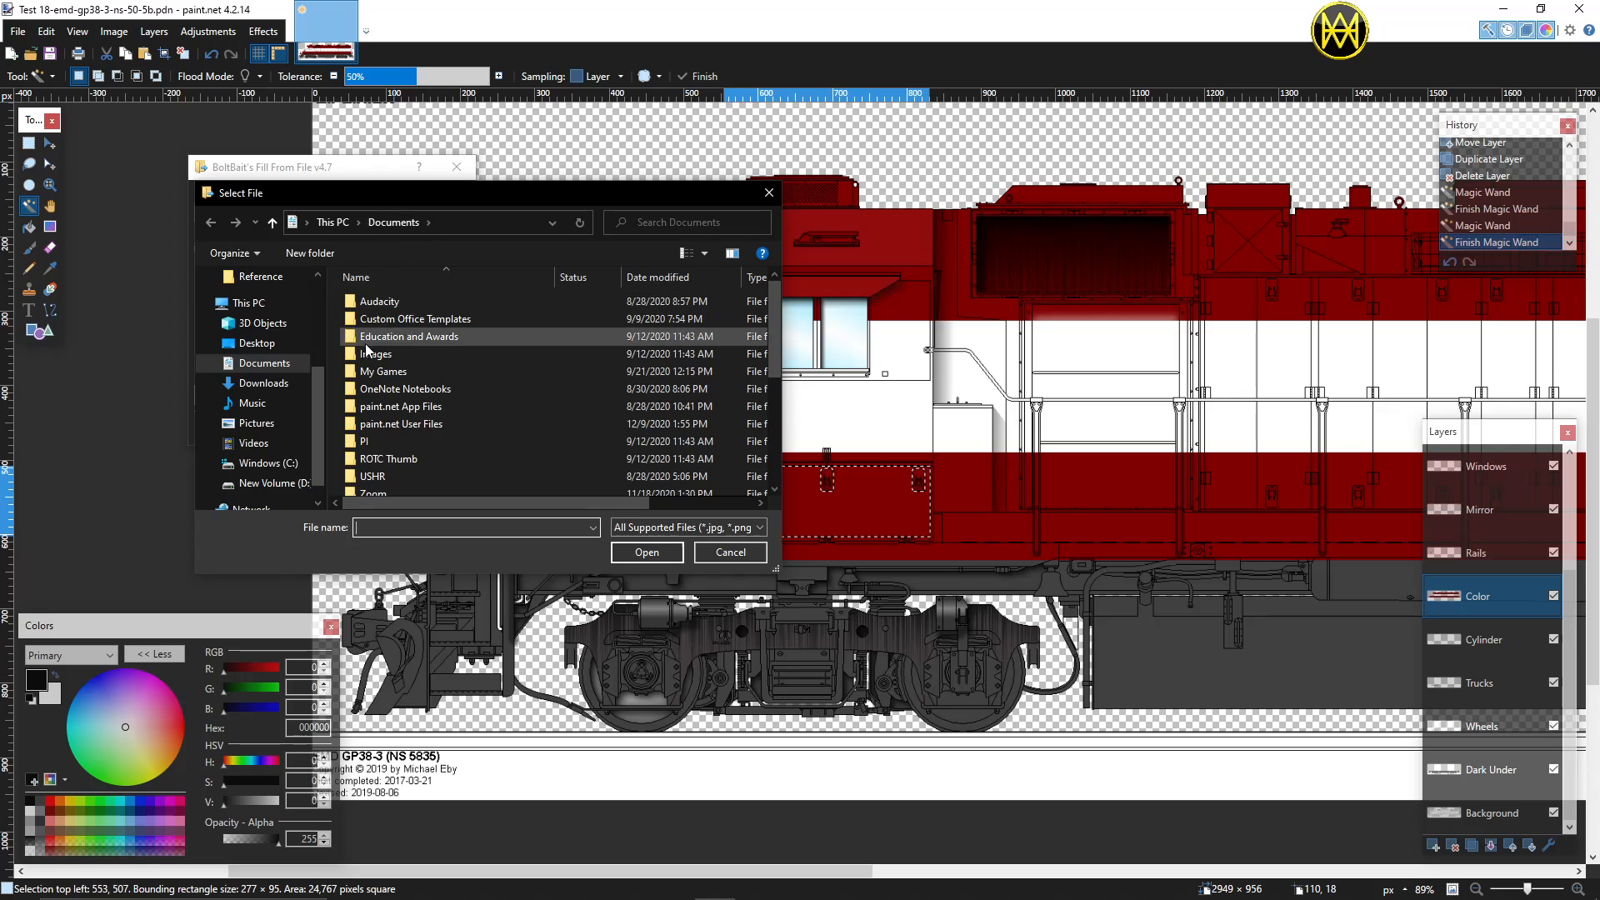
{"action": "left_click", "coordinate": [275, 483]}
{"action": "scroll", "coordinate": [373, 441], "scroll_direction": "down", "scroll_amount": 4}
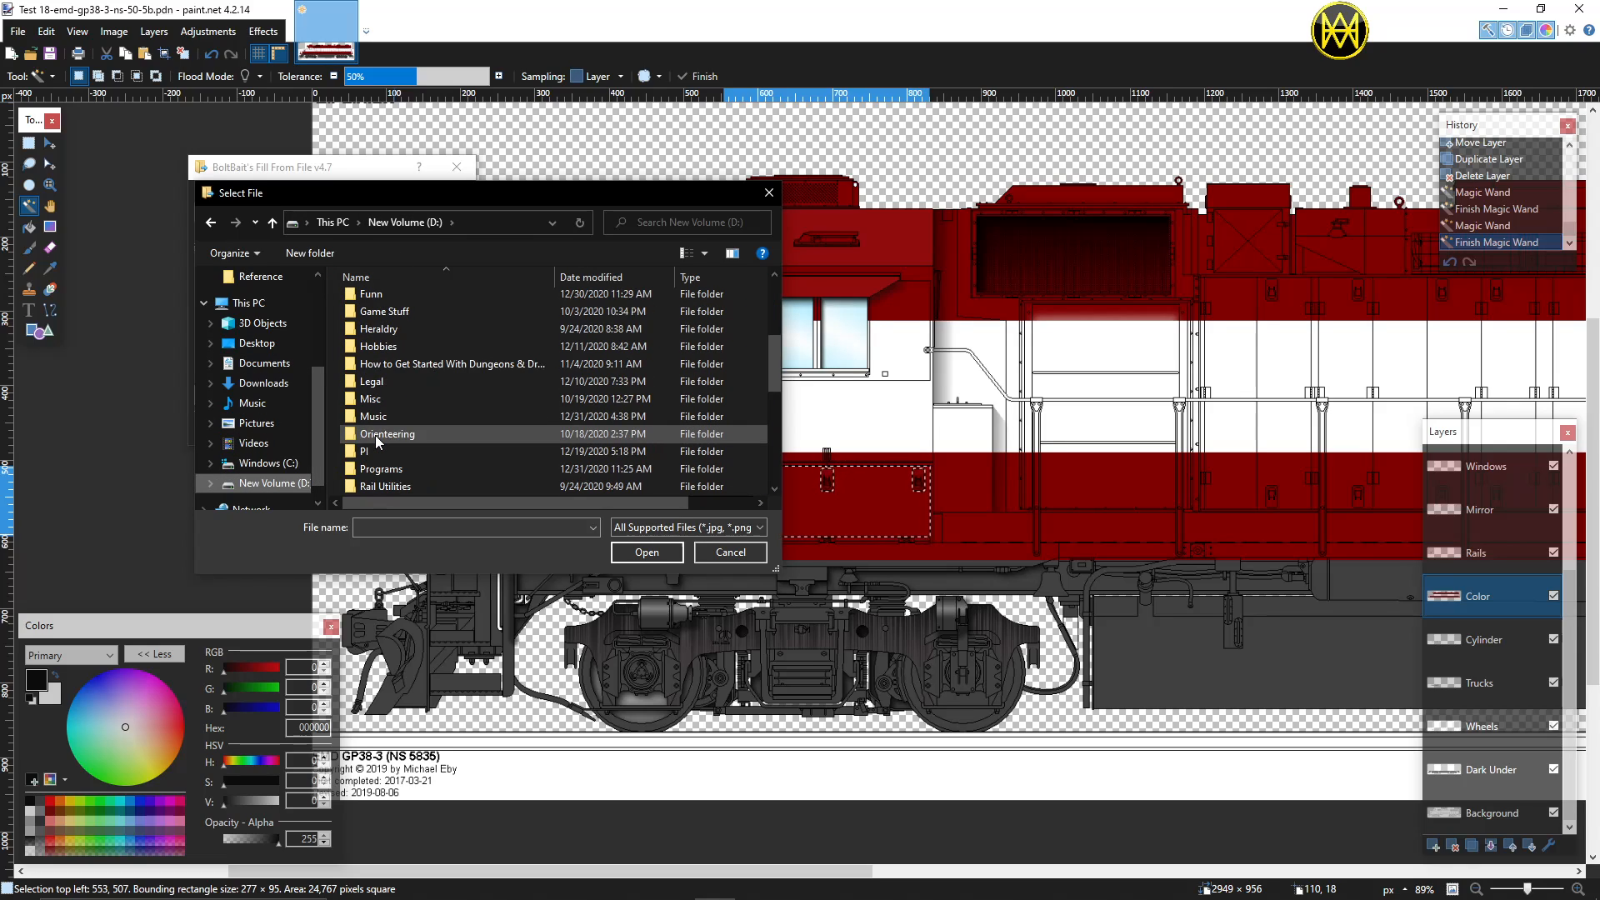
{"action": "double_click", "coordinate": [375, 399]}
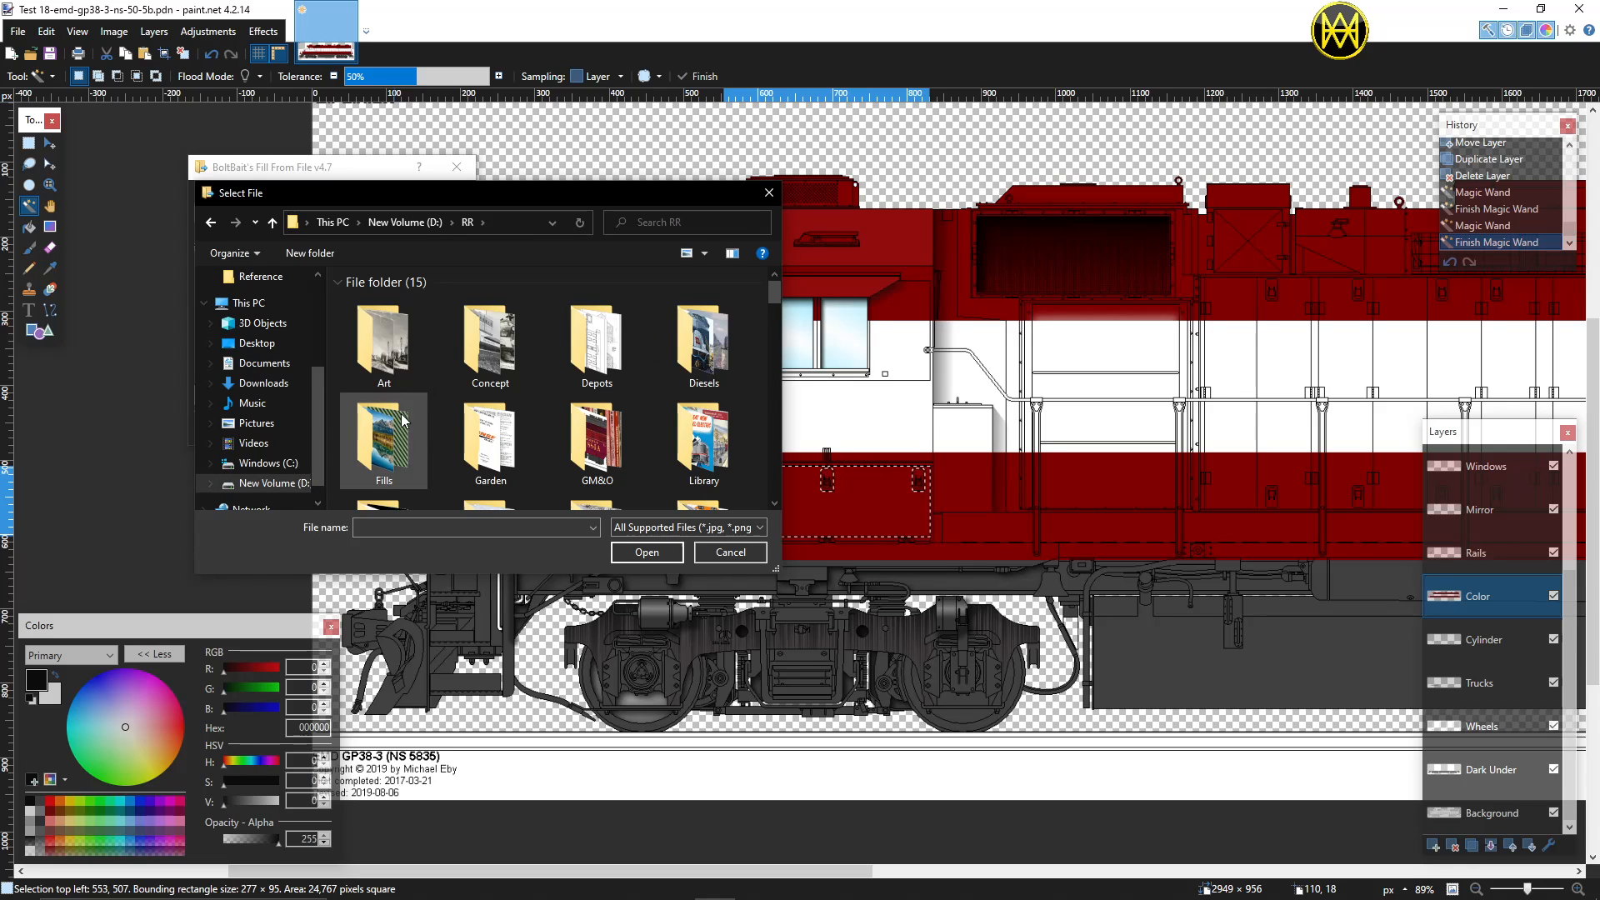
{"action": "double_click", "coordinate": [397, 450]}
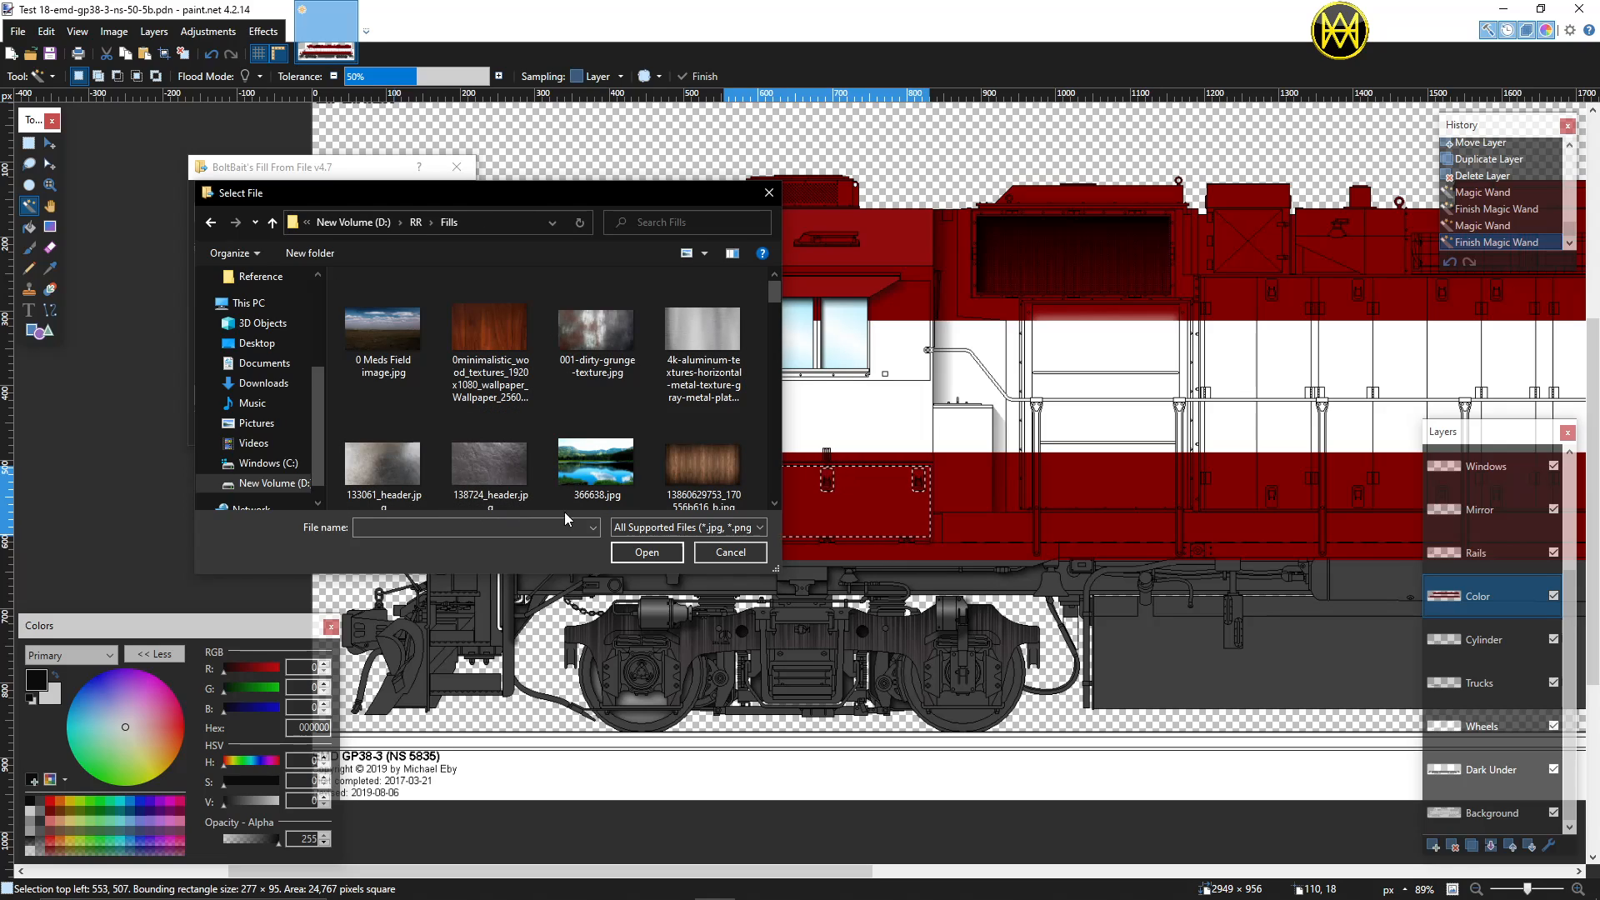
Step: Load 001-dirty-grunge-texture.jpg from the Fills folder as the door panel's fill image
{"action": "scroll", "coordinate": [612, 471], "scroll_direction": "down", "scroll_amount": 5}
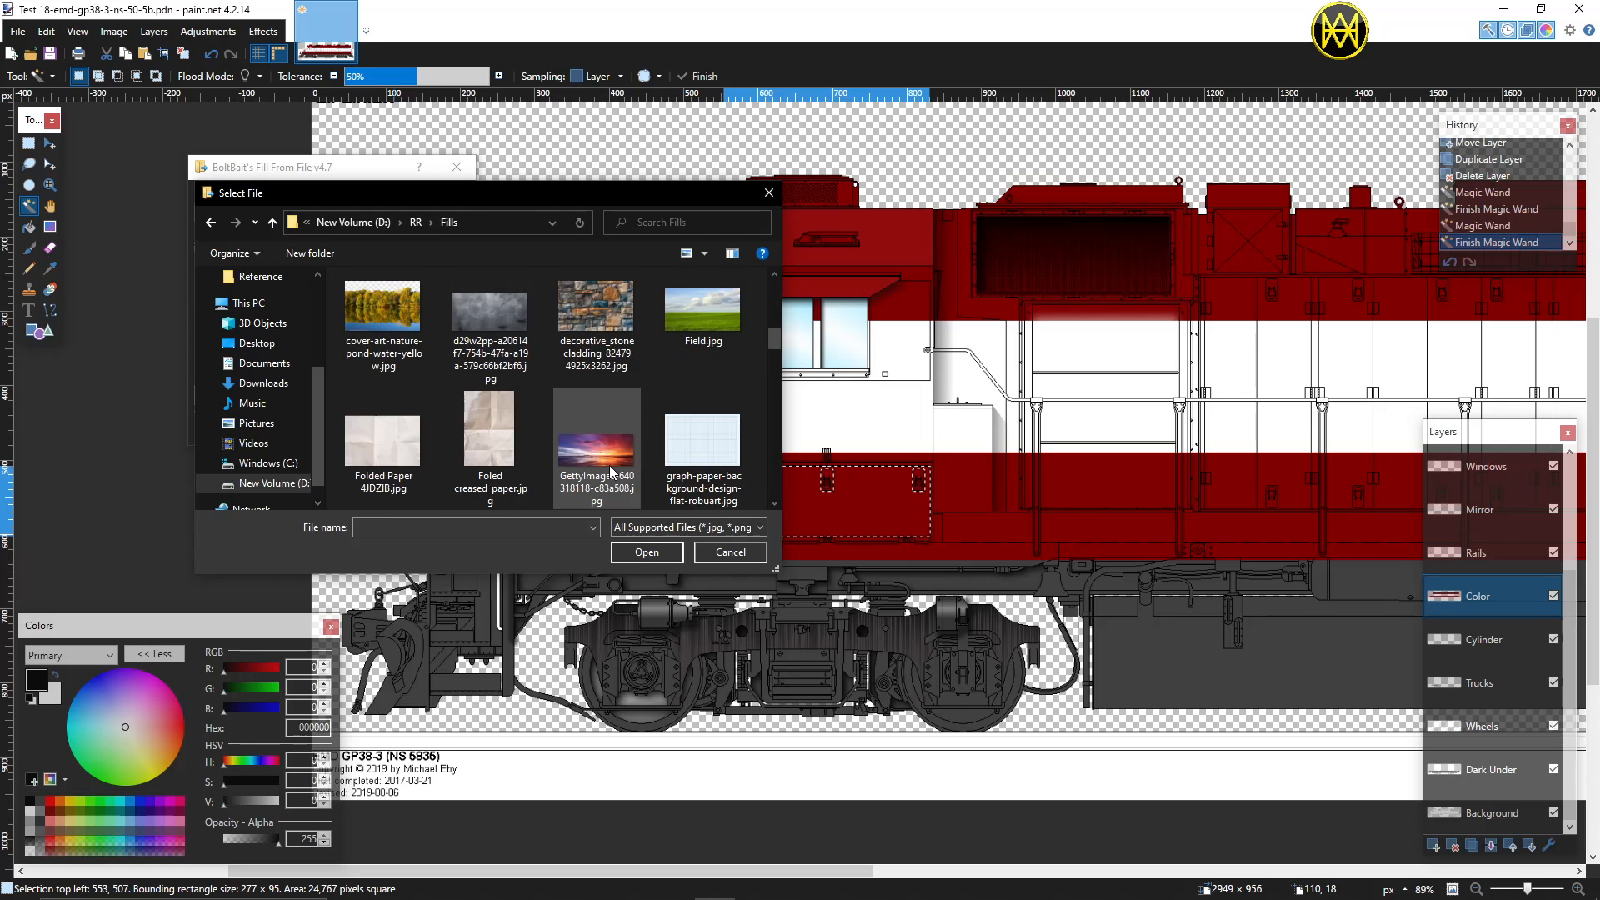
{"action": "scroll", "coordinate": [612, 471], "scroll_direction": "down", "scroll_amount": 3}
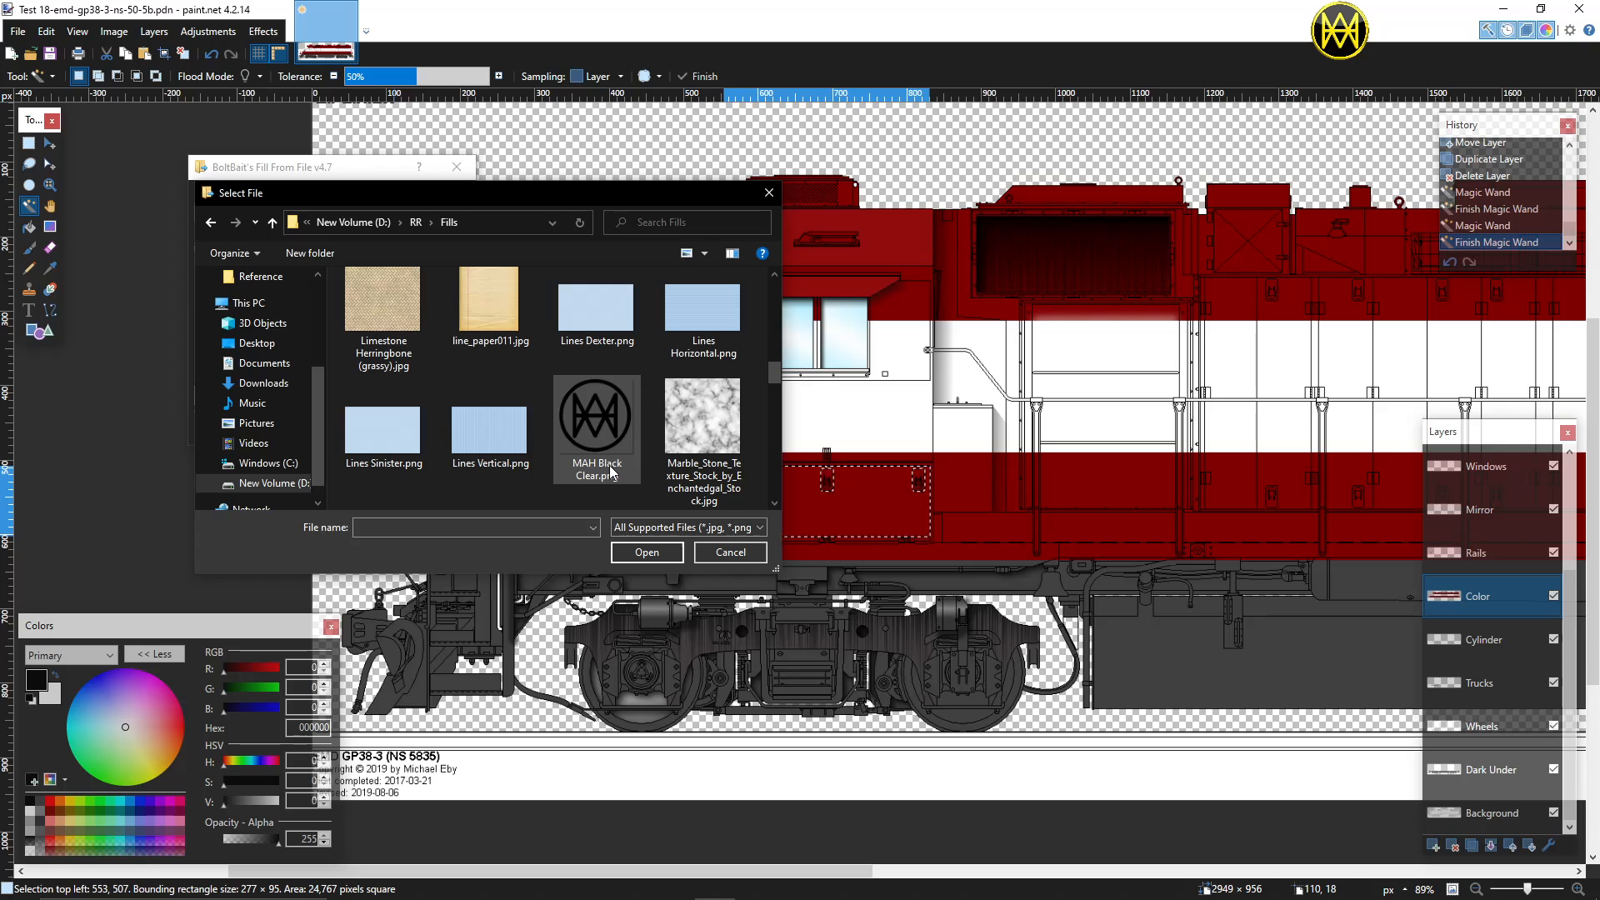
{"action": "scroll", "coordinate": [613, 471], "scroll_direction": "down", "scroll_amount": 4}
{"action": "scroll", "coordinate": [612, 471], "scroll_direction": "up", "scroll_amount": 4}
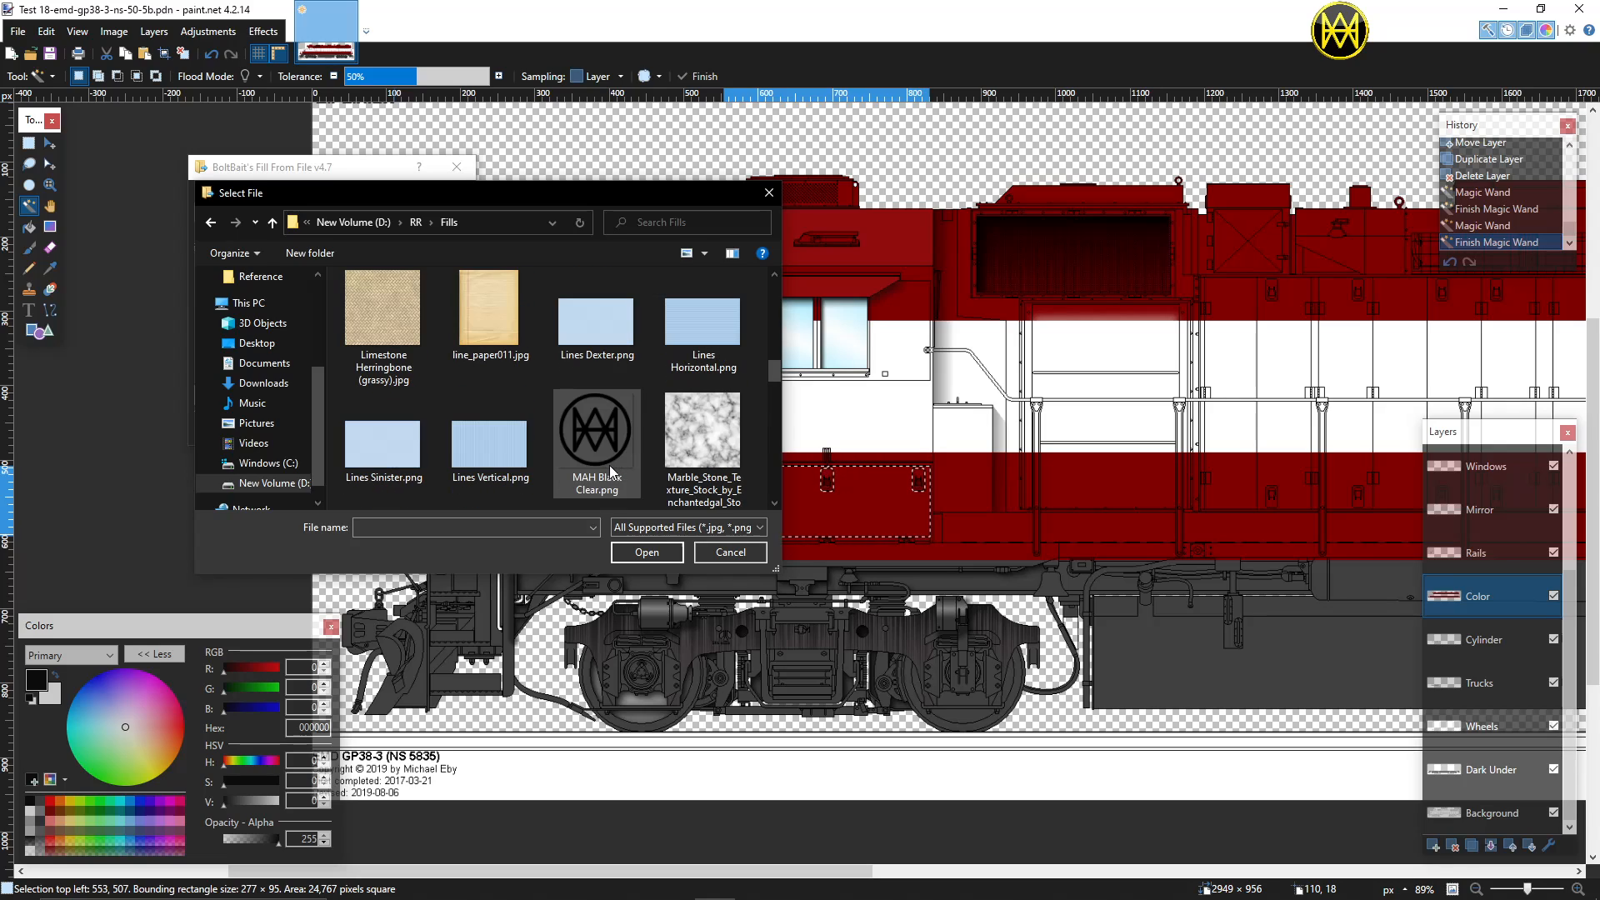
{"action": "scroll", "coordinate": [607, 437], "scroll_direction": "down", "scroll_amount": 5}
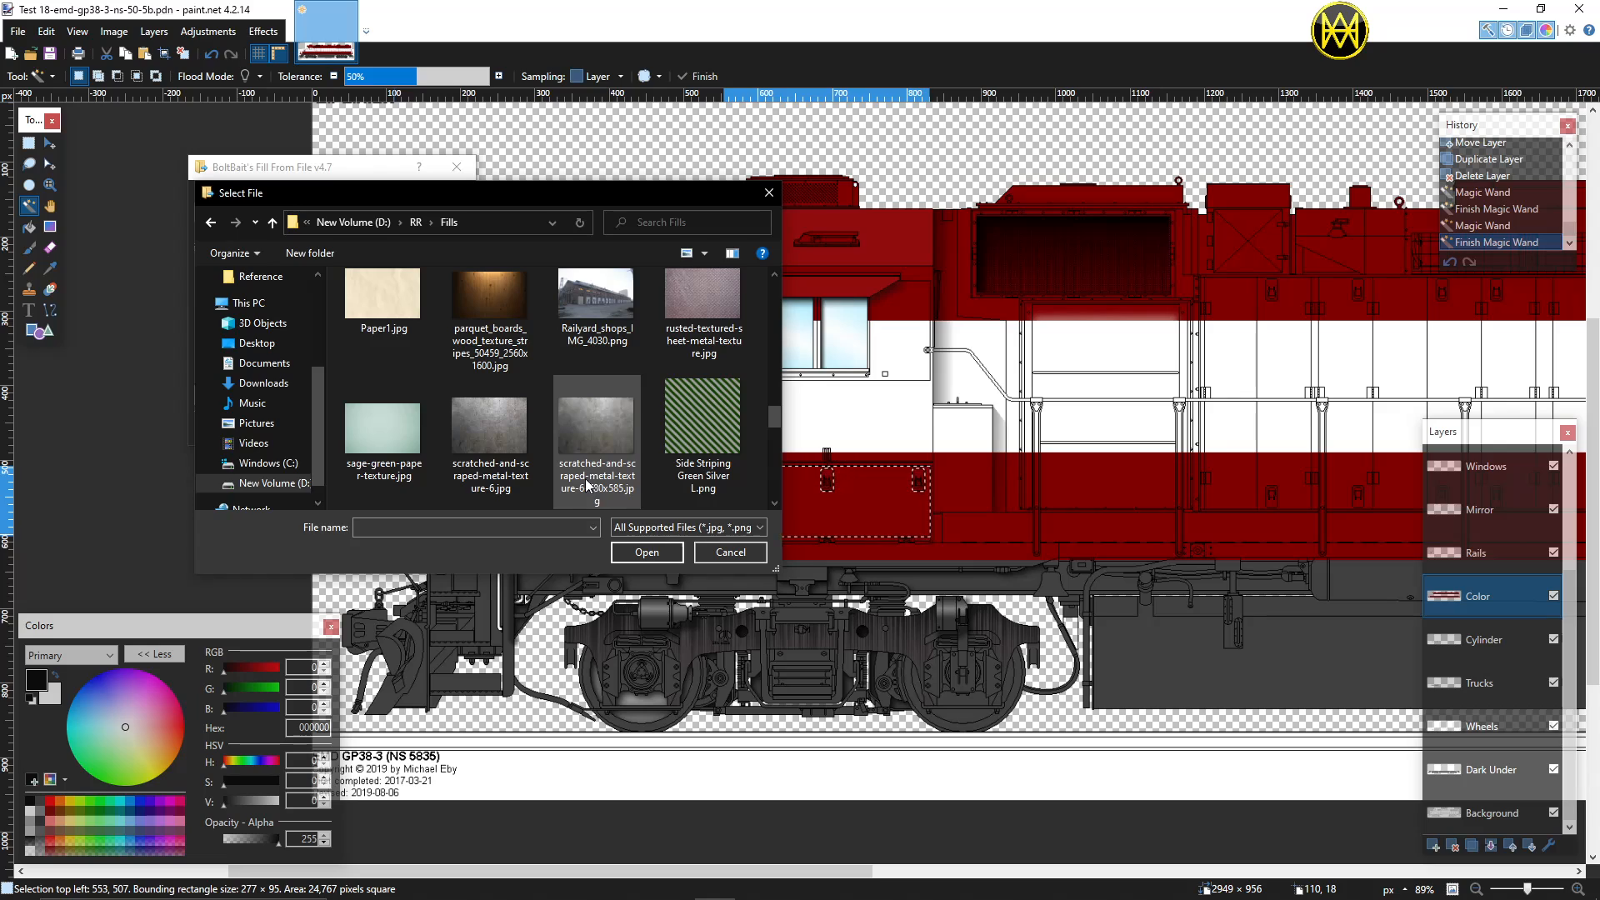
{"action": "scroll", "coordinate": [570, 467], "scroll_direction": "up", "scroll_amount": 10}
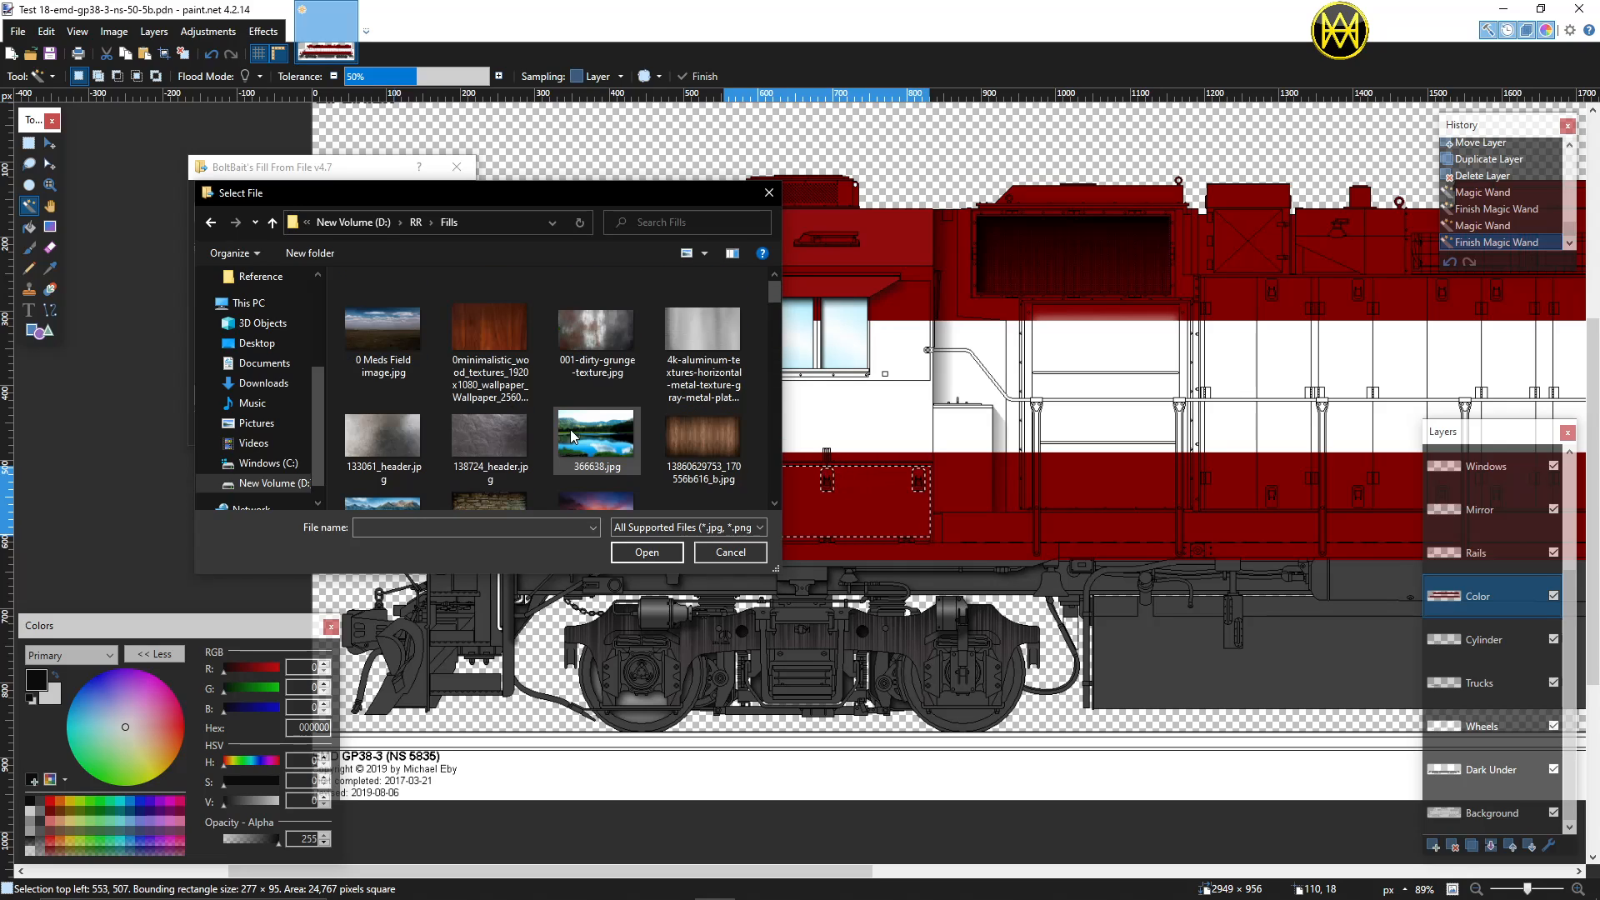
{"action": "left_click", "coordinate": [596, 357]}
{"action": "left_click", "coordinate": [647, 553]}
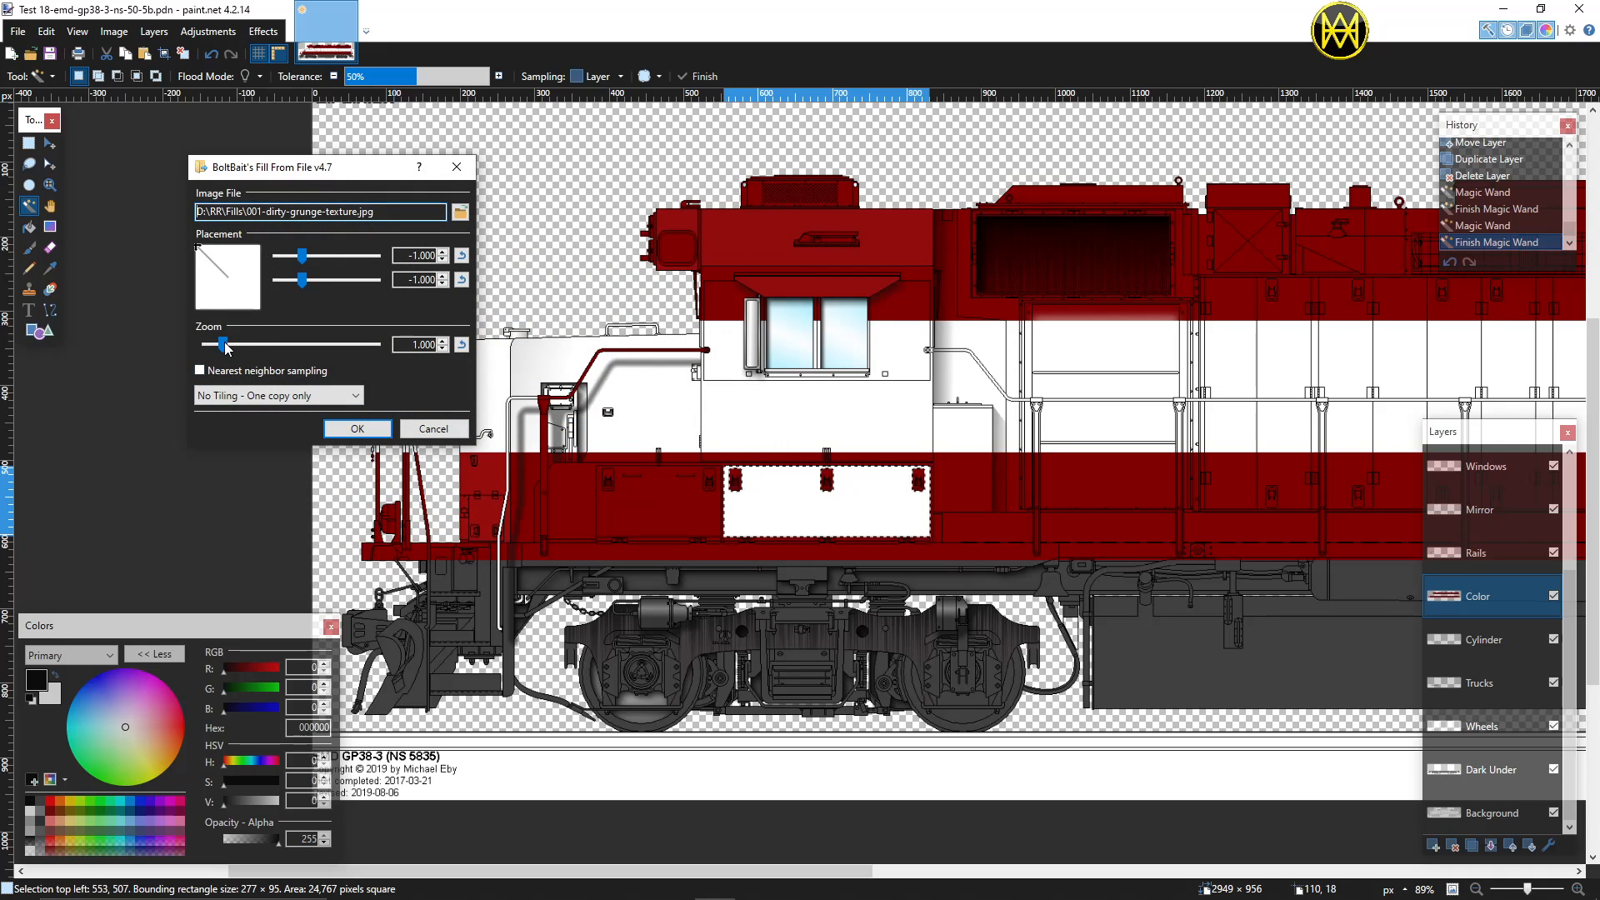
Step: Set the texture's zoom to 1.610 and its placement to 0.248 and 2.000, and apply the fill on the Color layer
{"action": "left_click_drag", "start_coordinate": [225, 347], "coordinate": [239, 346]}
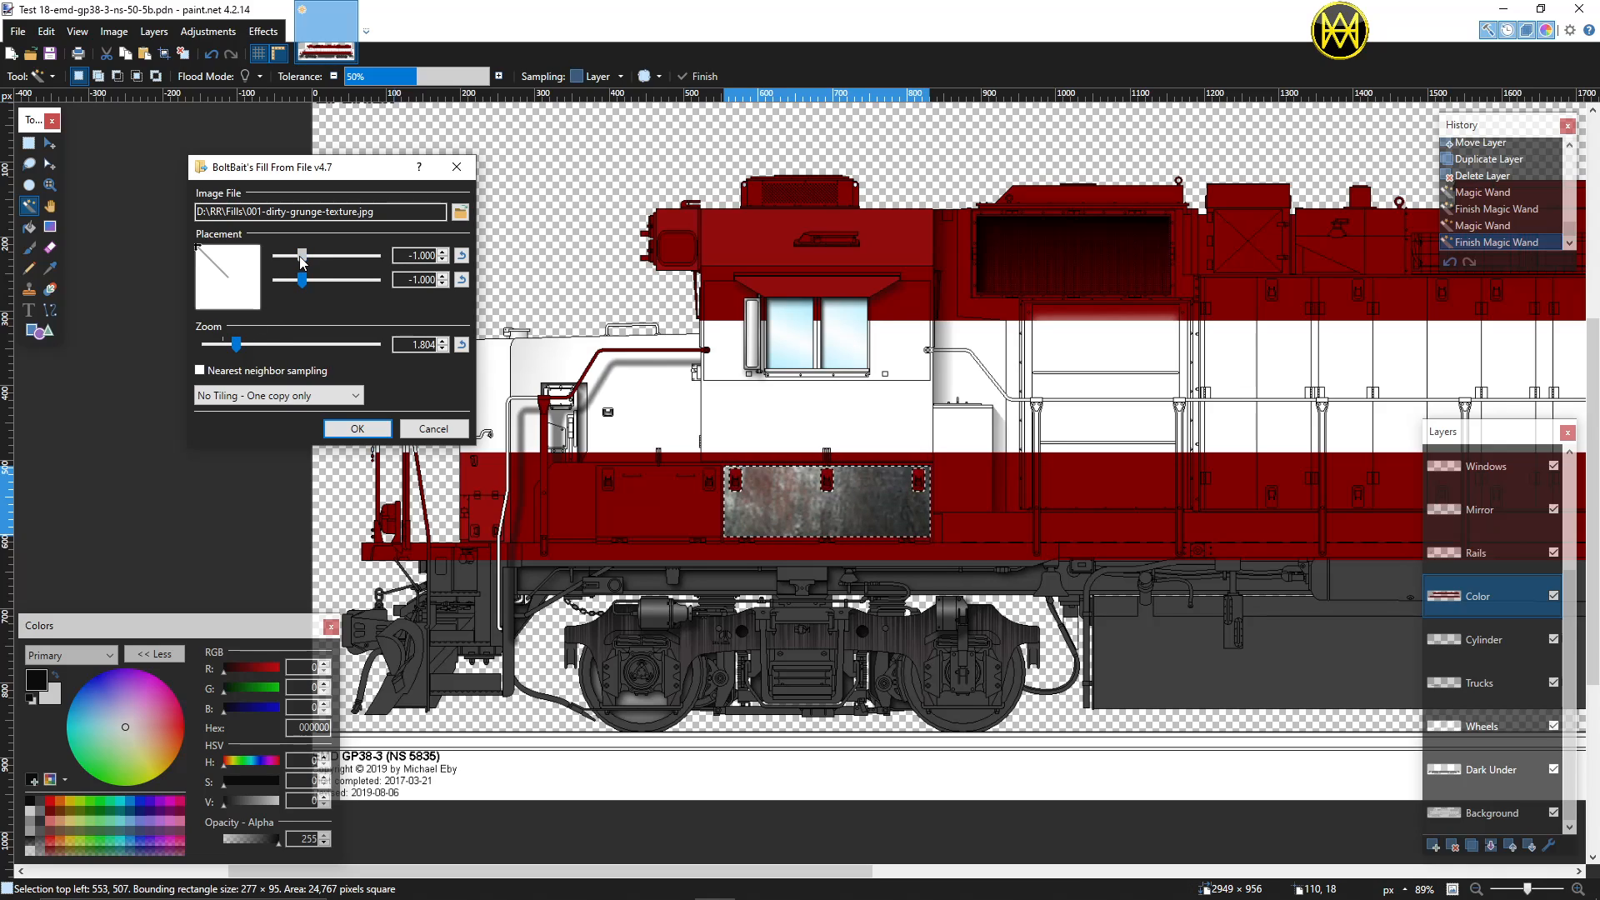
{"action": "left_click_drag", "start_coordinate": [302, 256], "coordinate": [335, 258]}
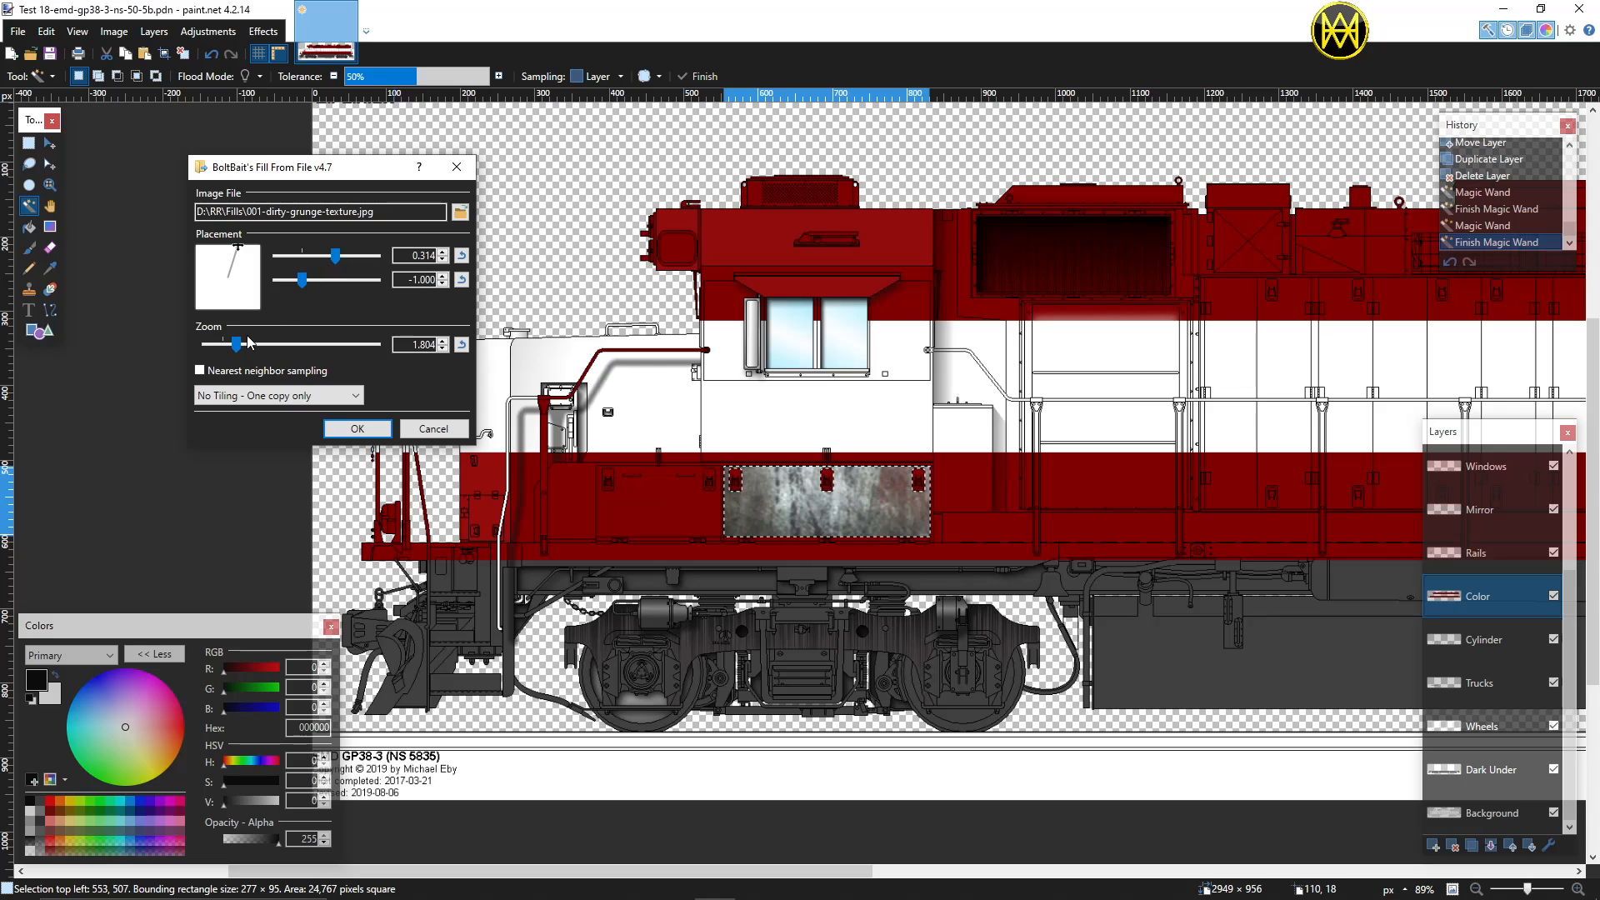
{"action": "left_click_drag", "start_coordinate": [240, 346], "coordinate": [242, 346]}
{"action": "left_click_drag", "start_coordinate": [327, 259], "coordinate": [355, 283]}
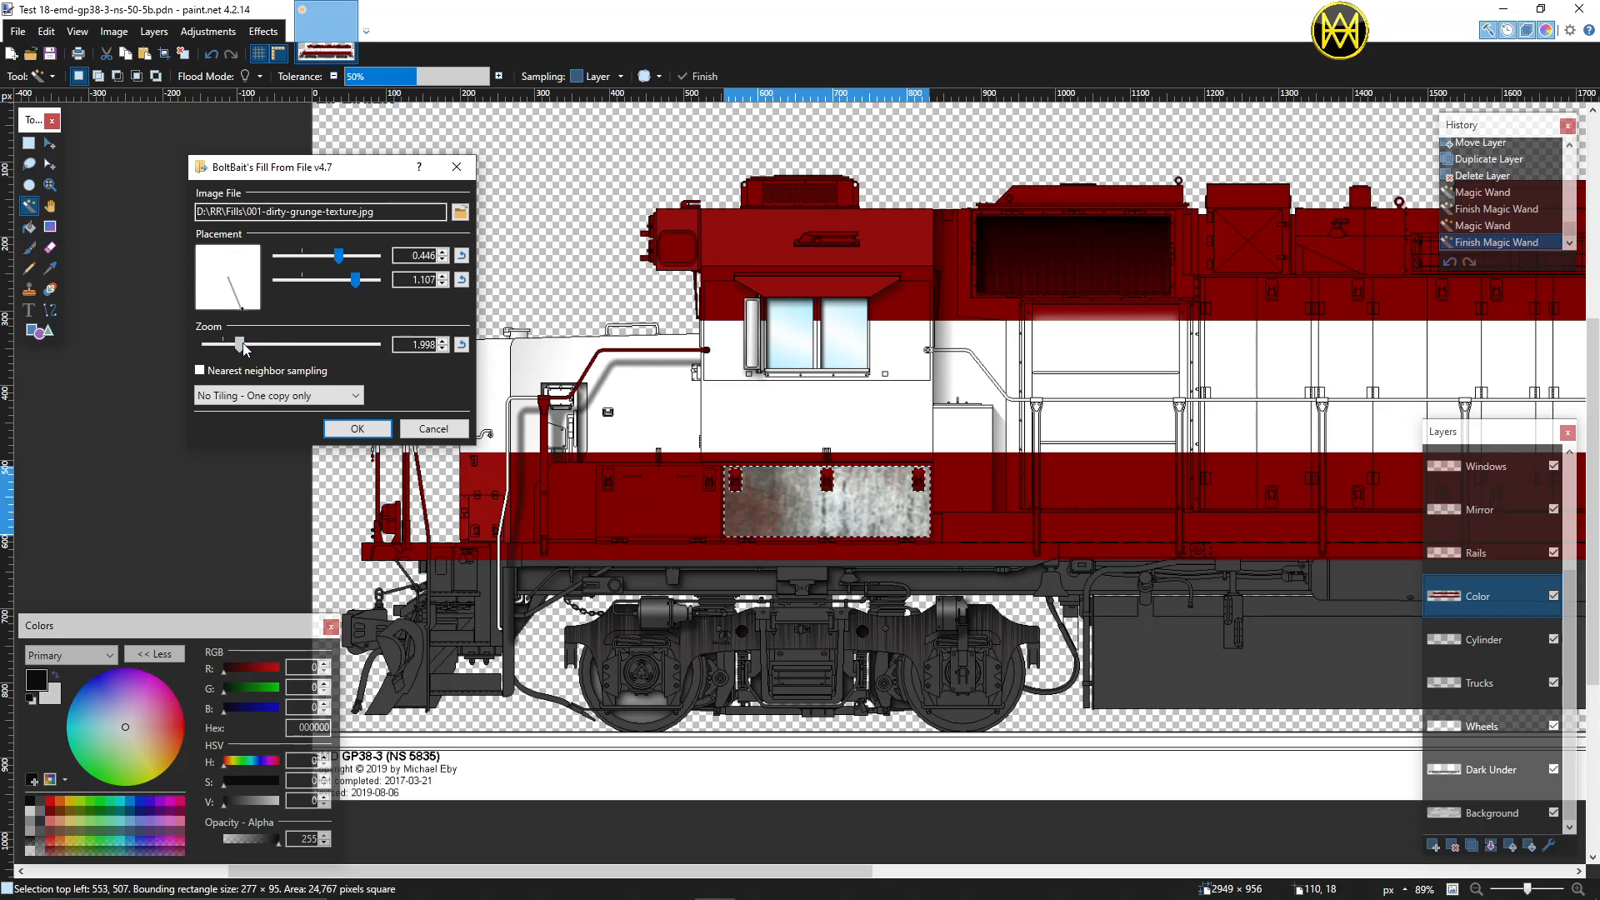
{"action": "left_click_drag", "start_coordinate": [242, 345], "coordinate": [240, 346]}
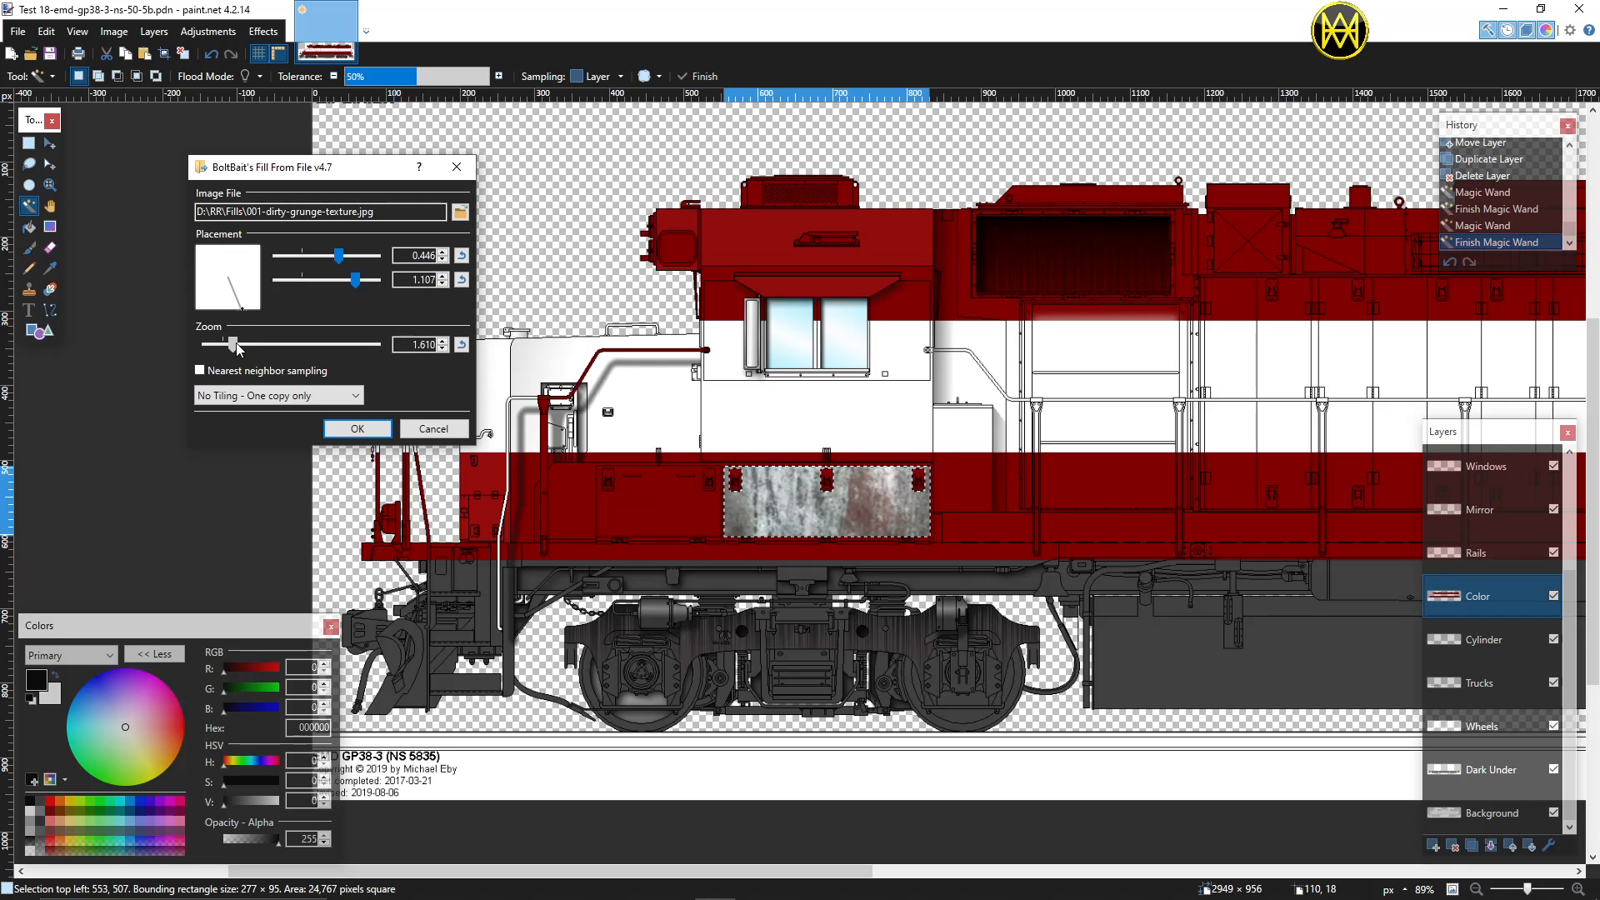
{"action": "mouse_move", "coordinate": [349, 285]}
{"action": "left_mouse_down"}
{"action": "mouse_move", "coordinate": [388, 281]}
{"action": "mouse_move", "coordinate": [333, 265]}
{"action": "left_mouse_up"}
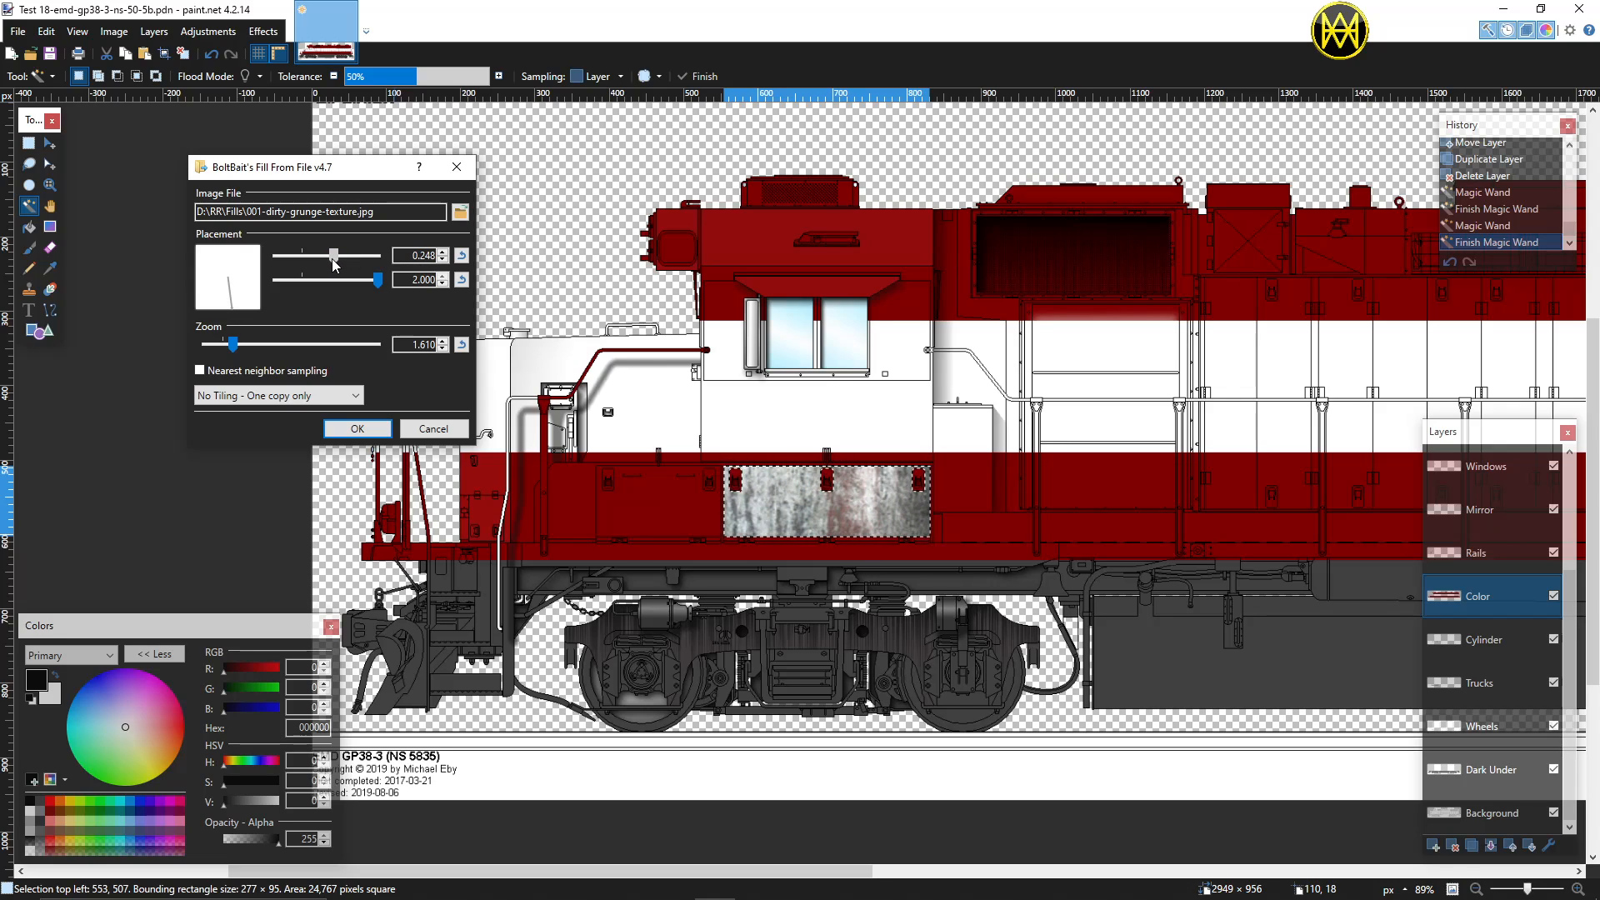
{"action": "left_click", "coordinate": [336, 428]}
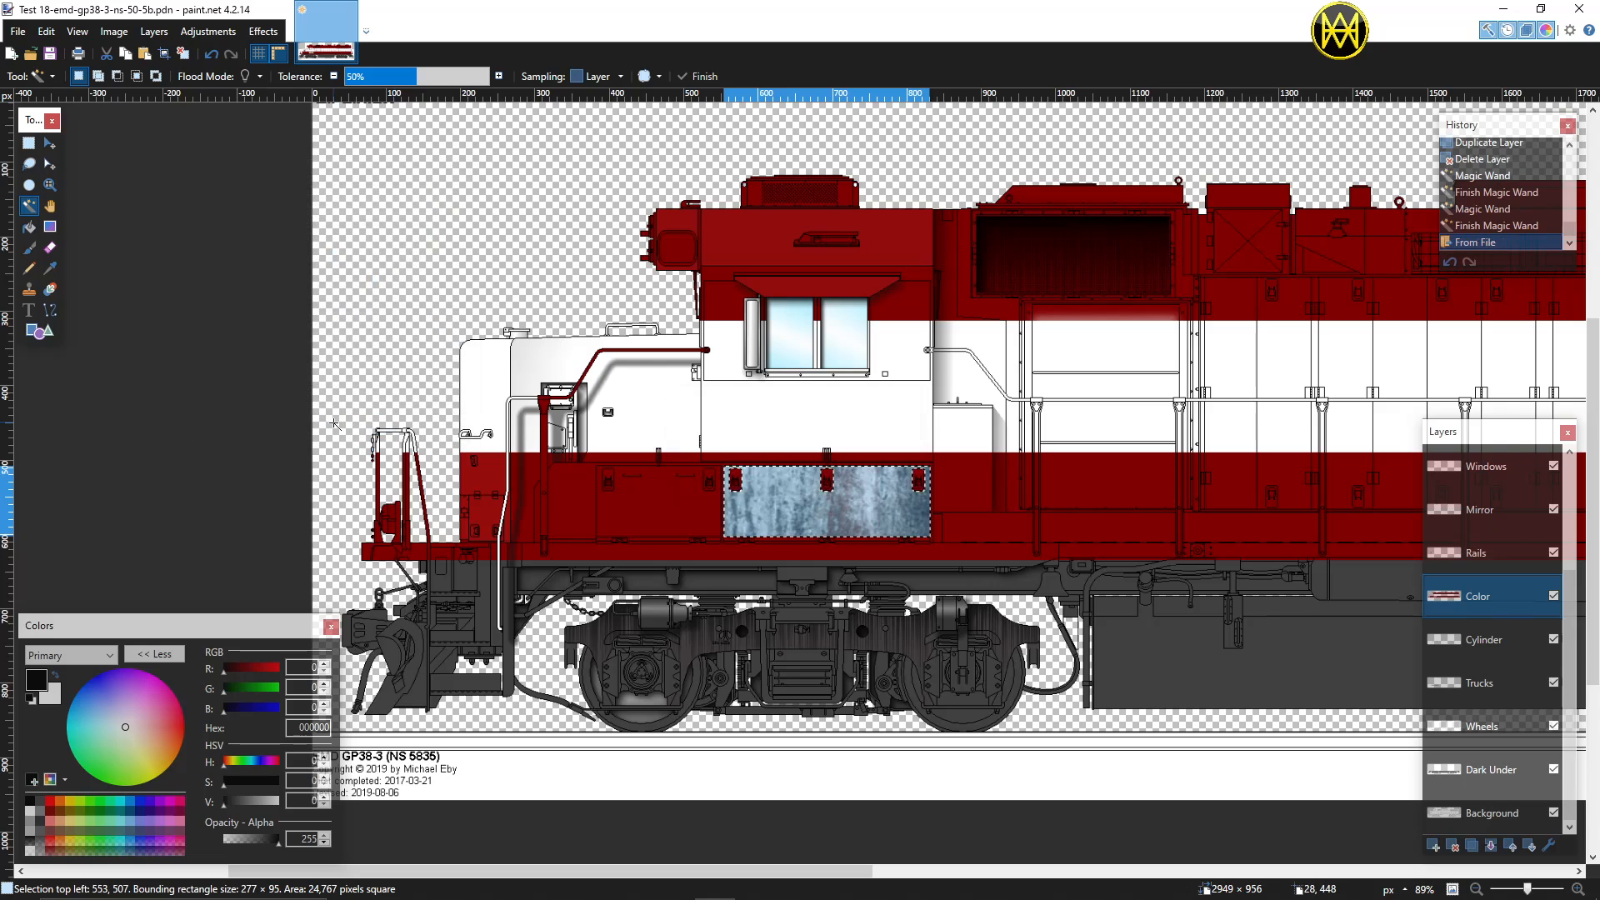
Step: Undo the fill on the Color layer and apply the same grunge texture fill on the Gradients layer, keeping the panel selected
{"action": "key", "text": "ctrl+z"}
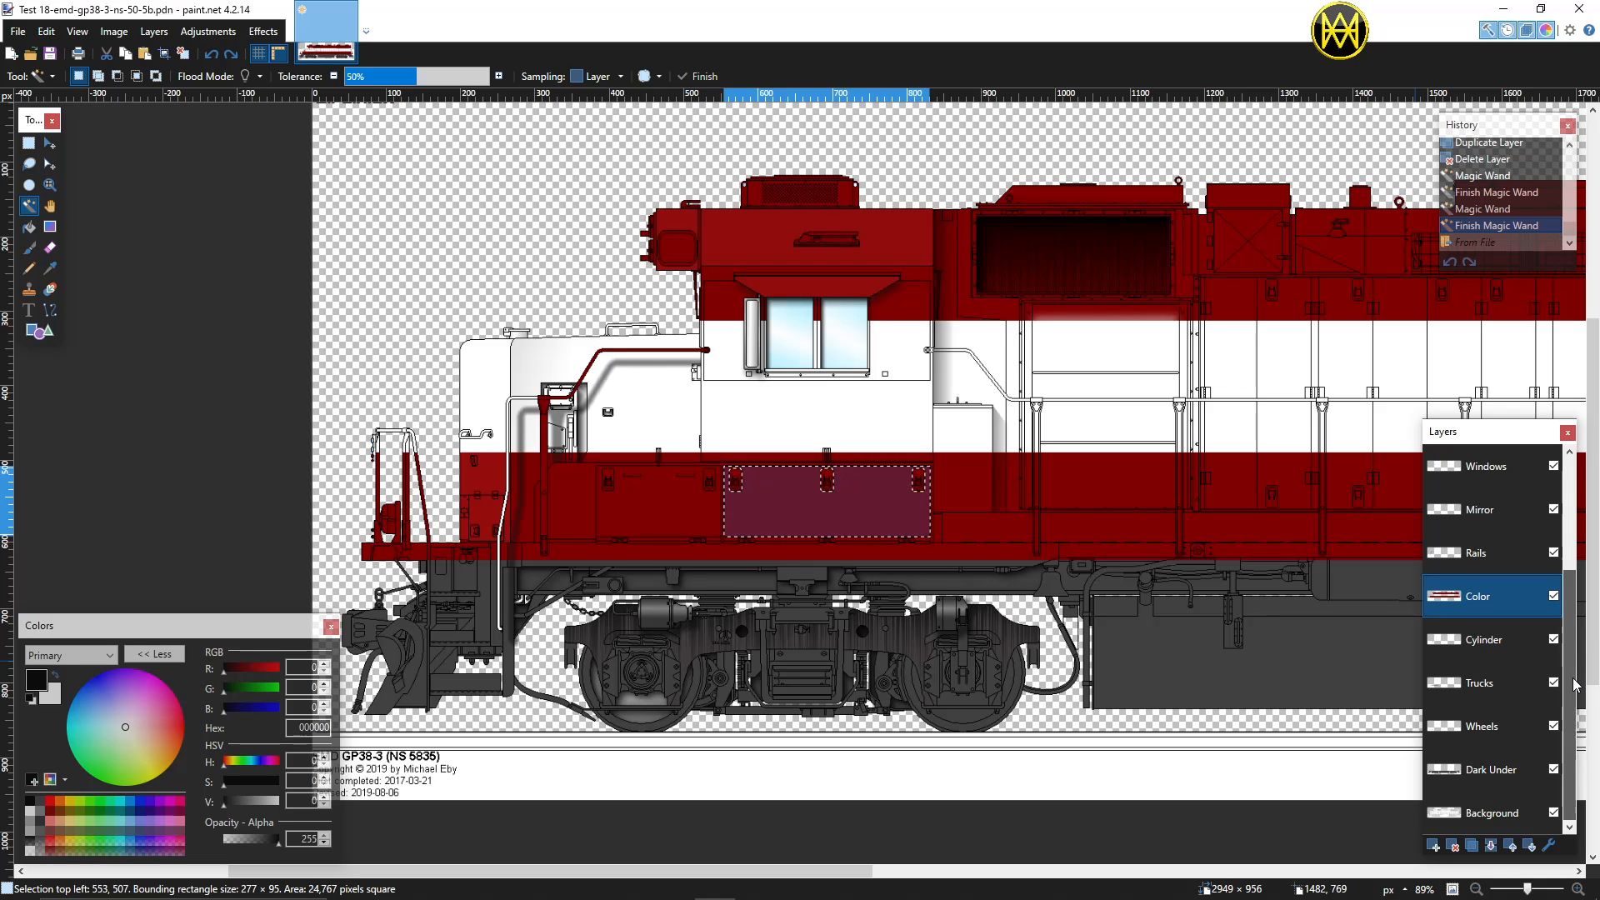
{"action": "scroll", "coordinate": [1576, 684], "scroll_direction": "up", "scroll_amount": 4}
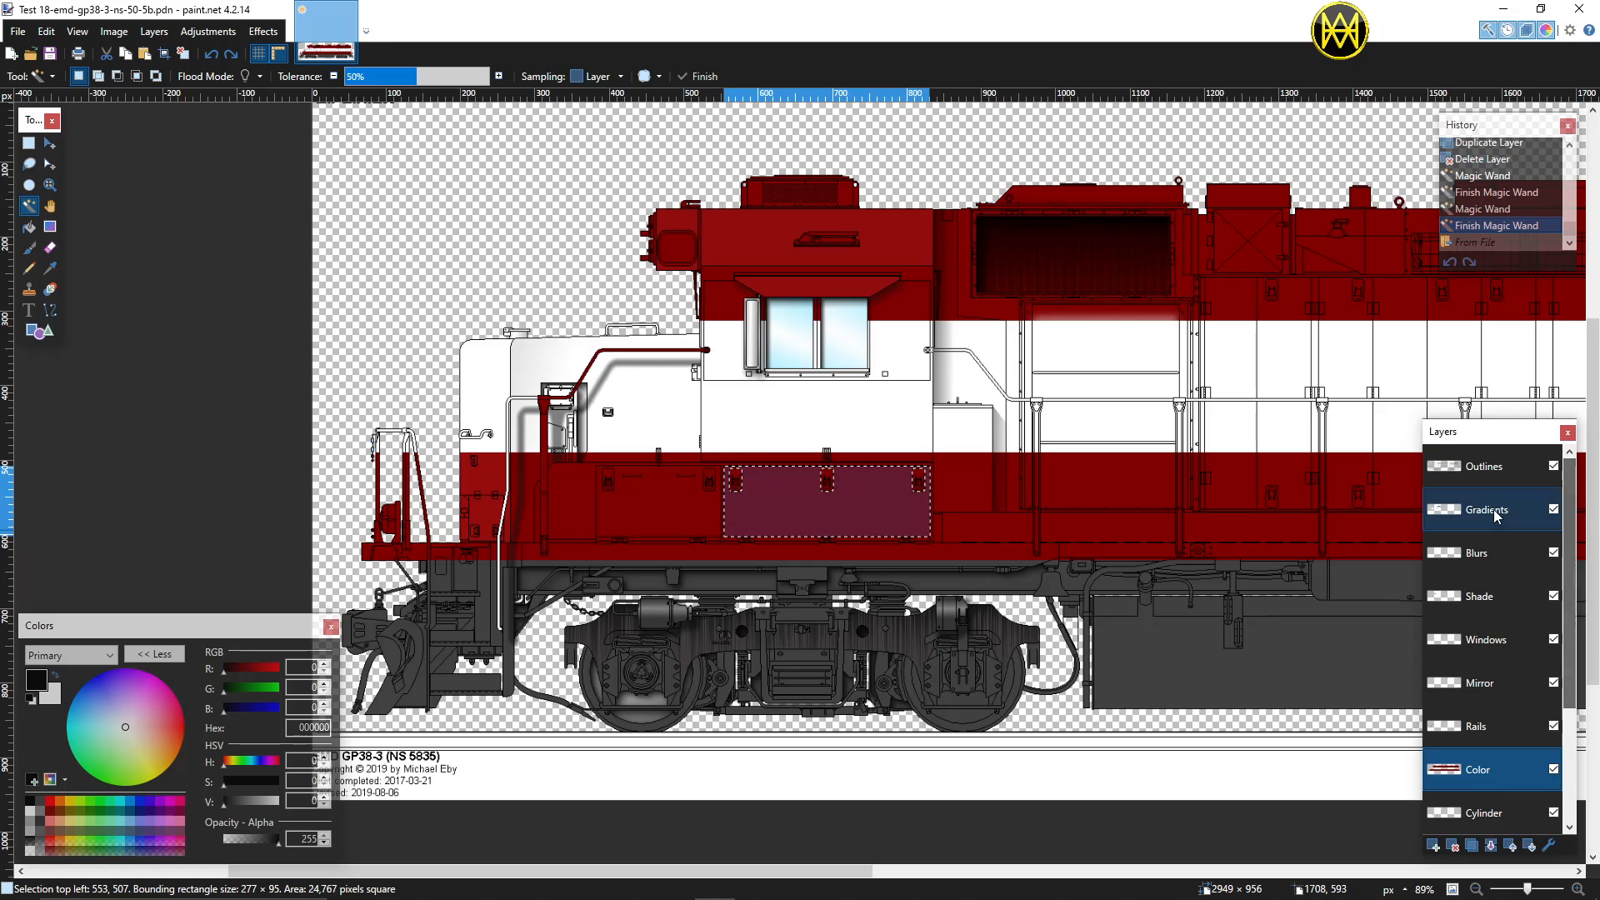
{"action": "left_click", "coordinate": [1488, 509]}
{"action": "left_click", "coordinate": [263, 31]}
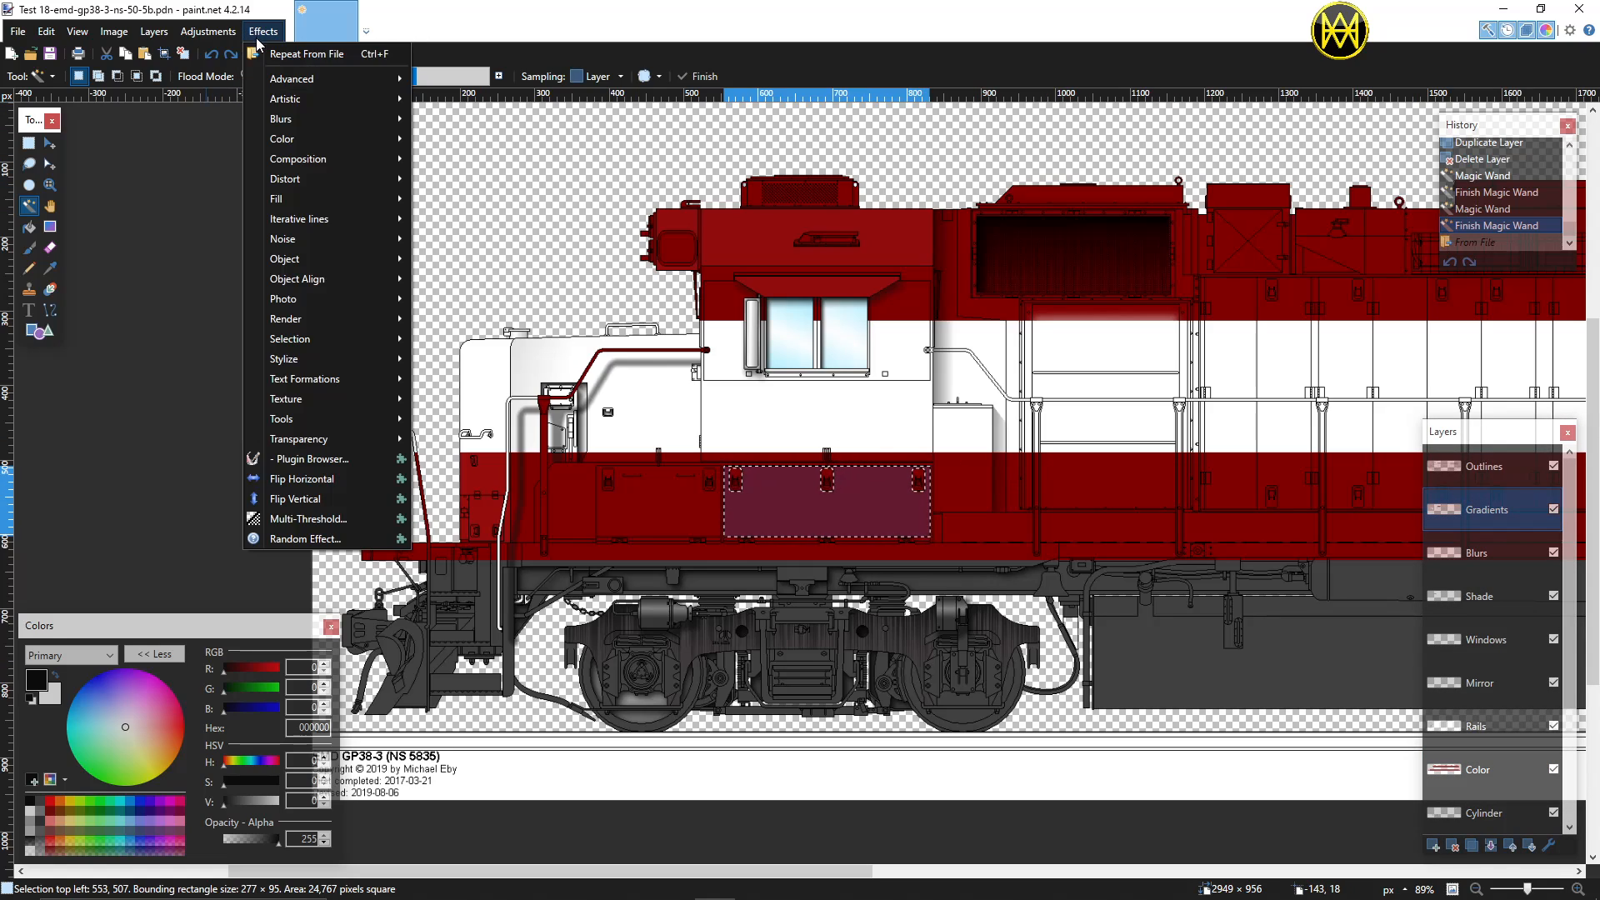
{"action": "mouse_move", "coordinate": [280, 198]}
{"action": "left_click", "coordinate": [454, 221]}
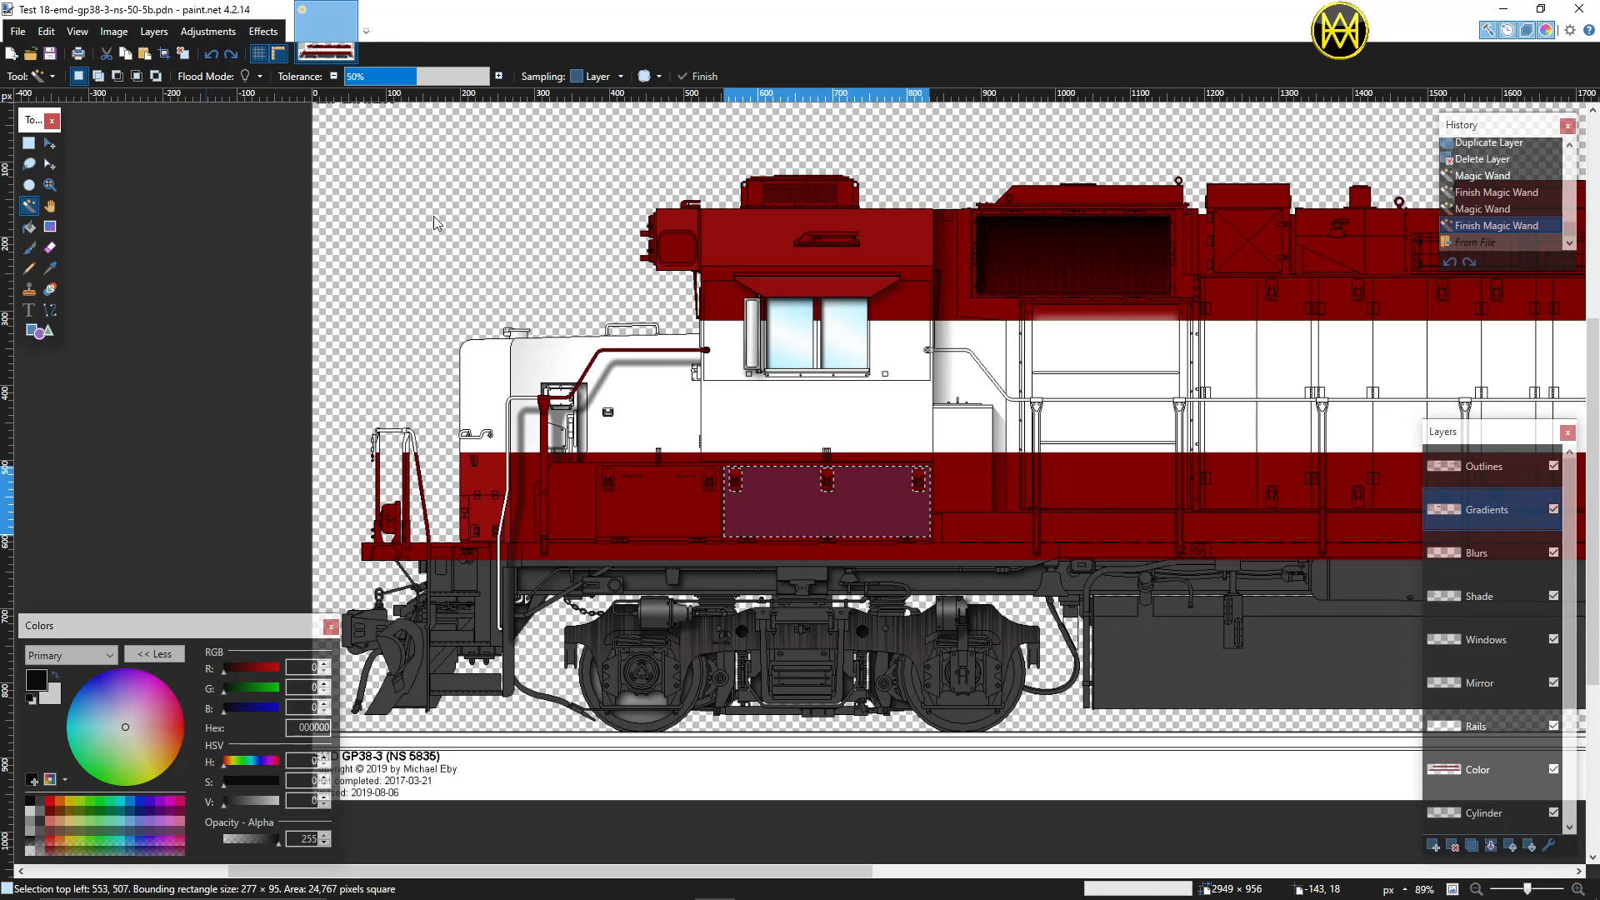
{"action": "left_click_drag", "start_coordinate": [727, 318], "coordinate": [327, 215]}
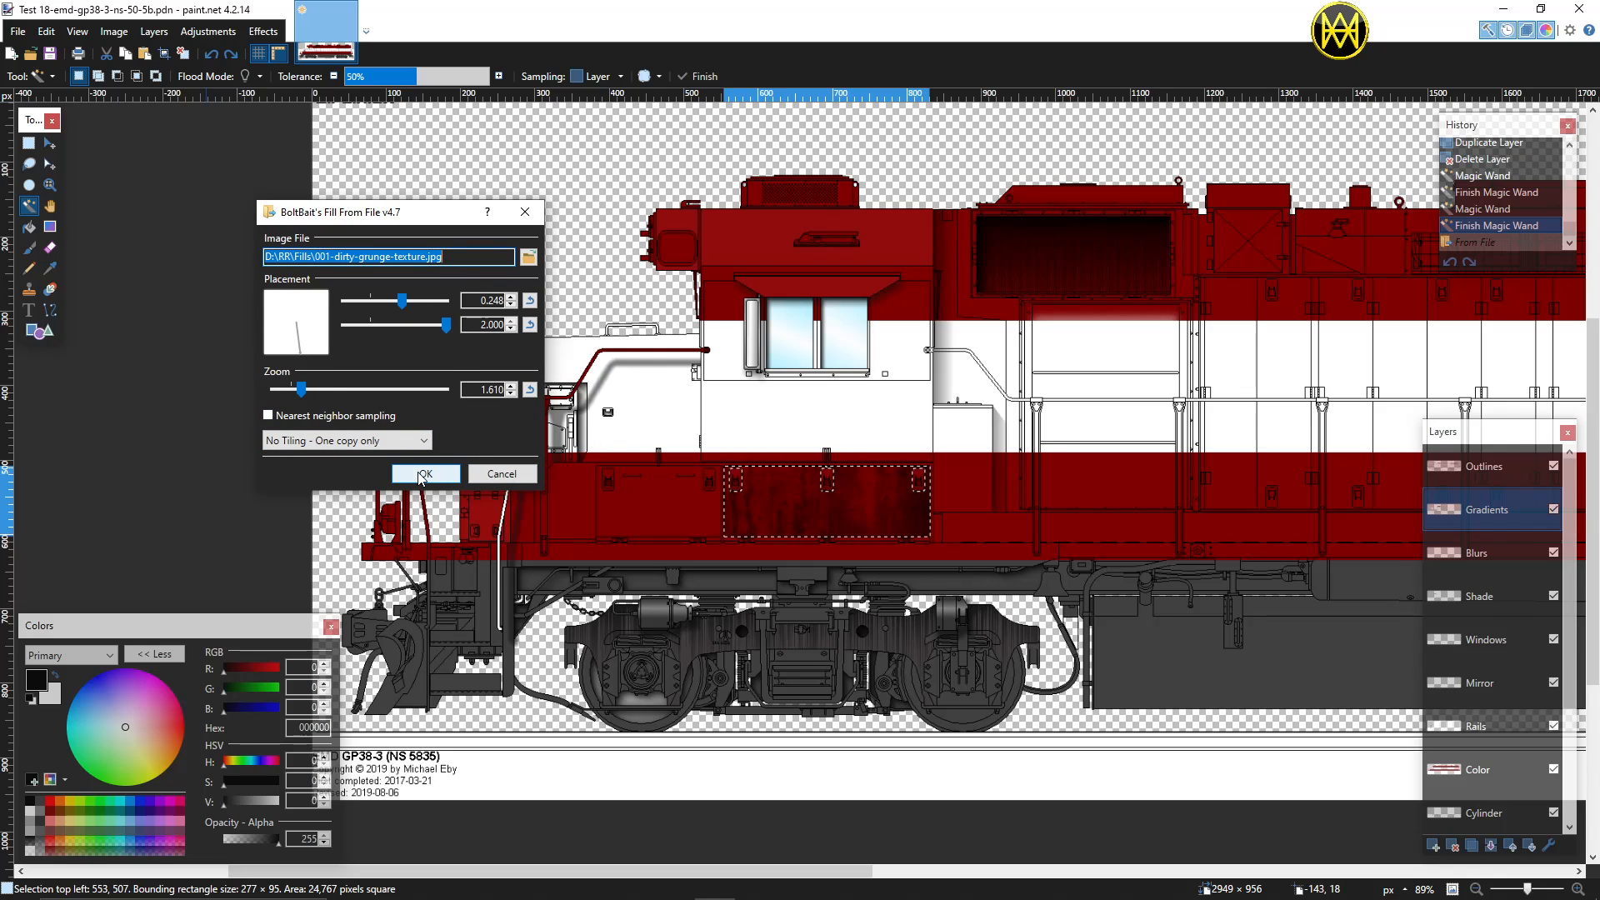
{"action": "left_click", "coordinate": [424, 473]}
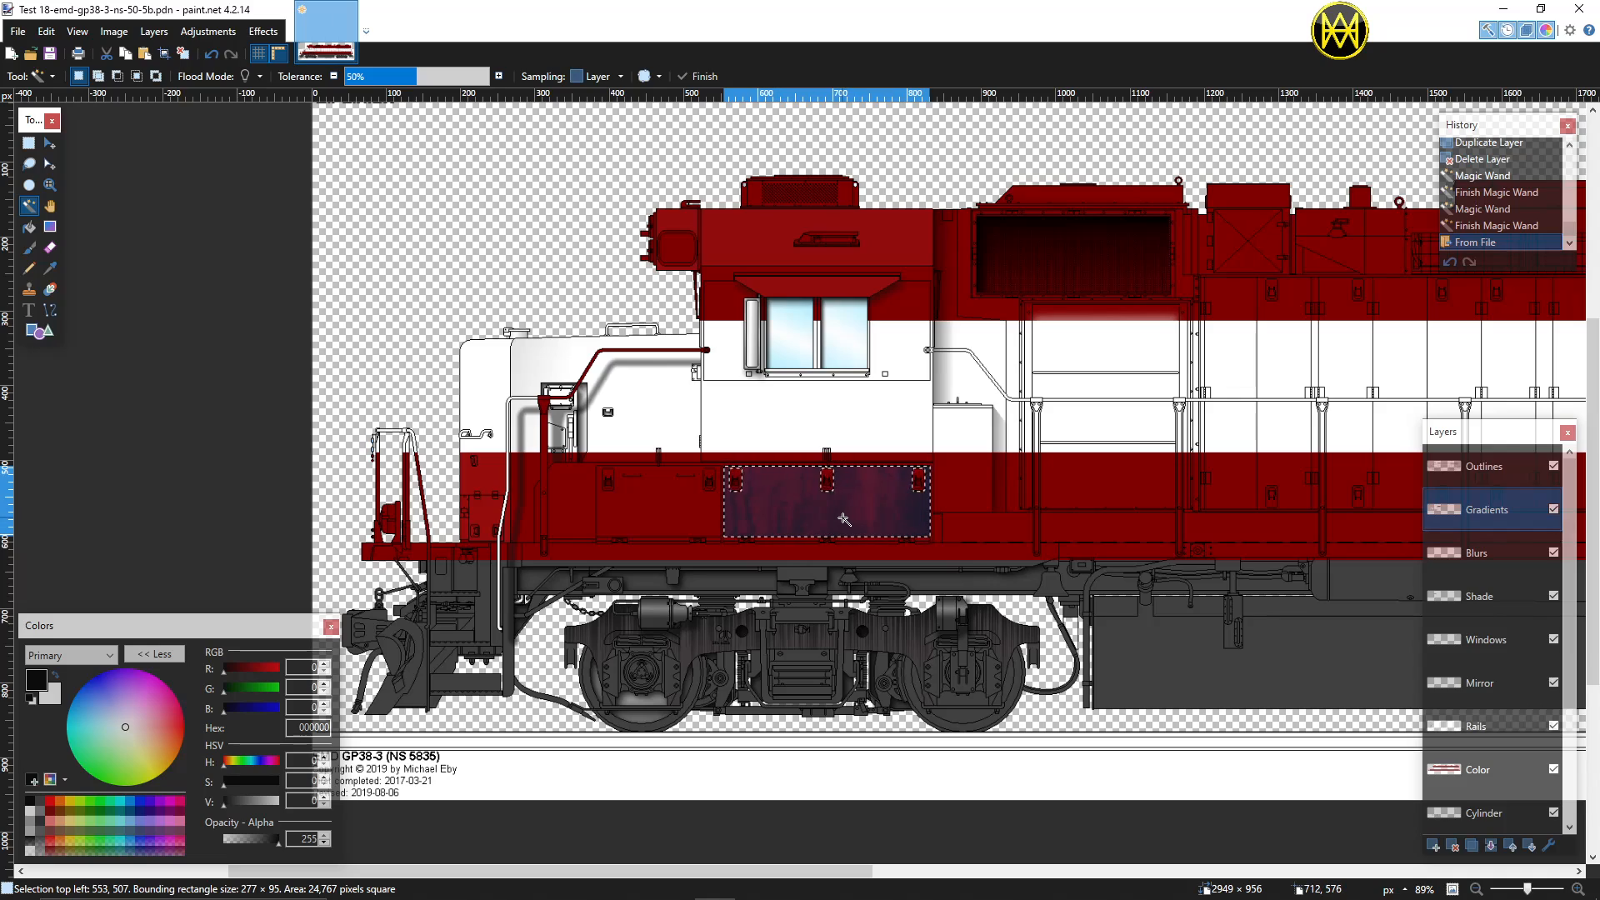
{"action": "key", "text": "ctrl+d"}
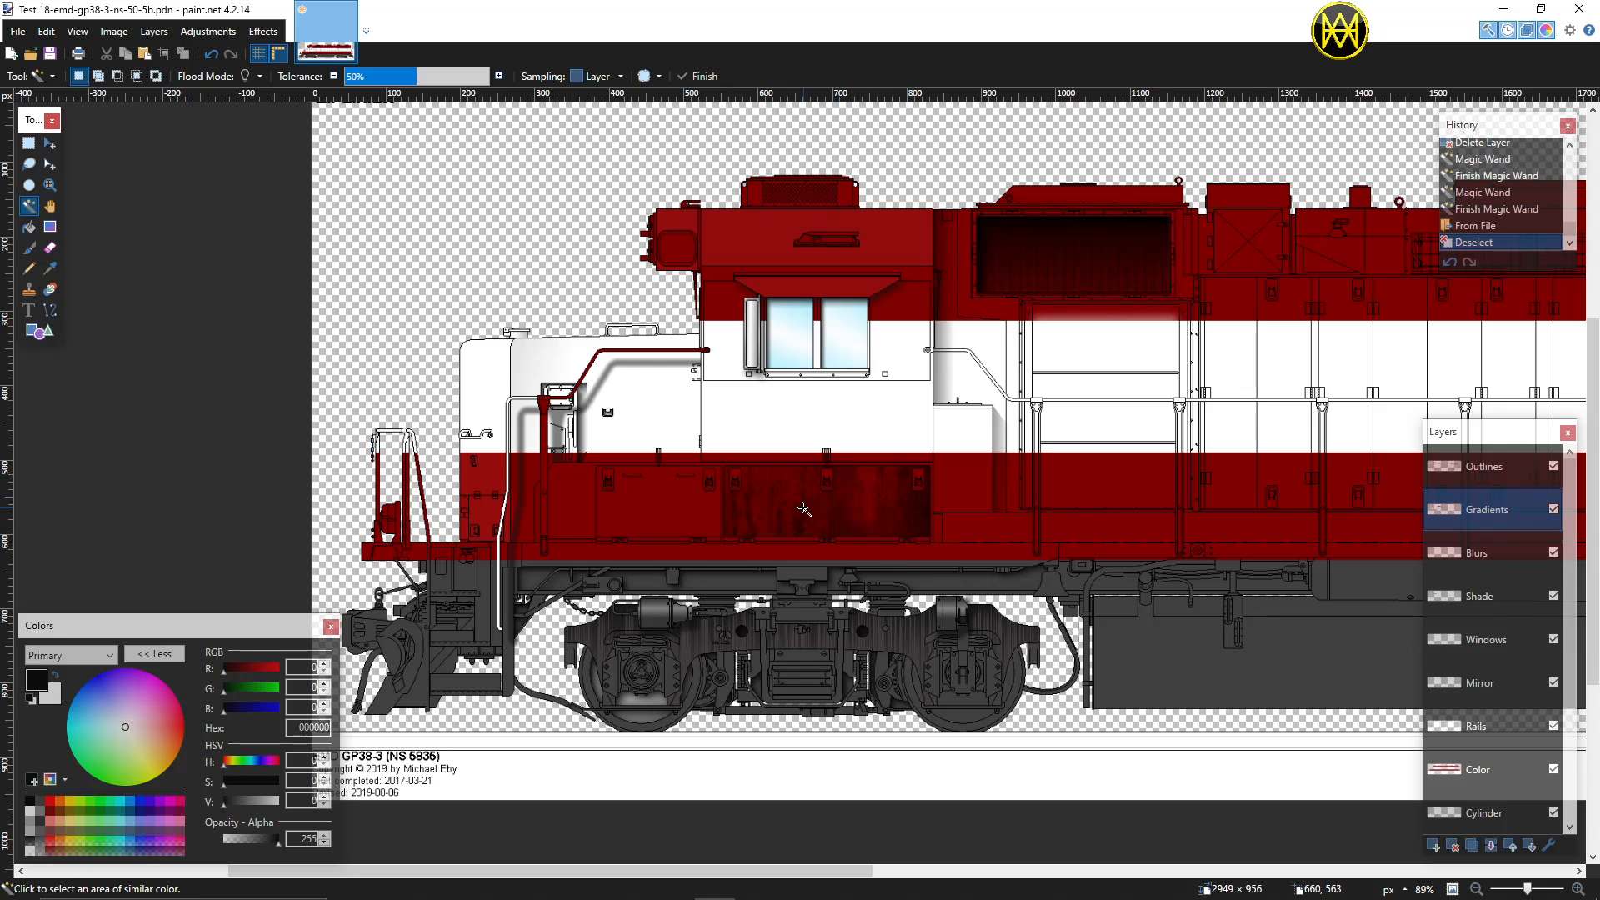
{"action": "key", "text": "ctrl+z"}
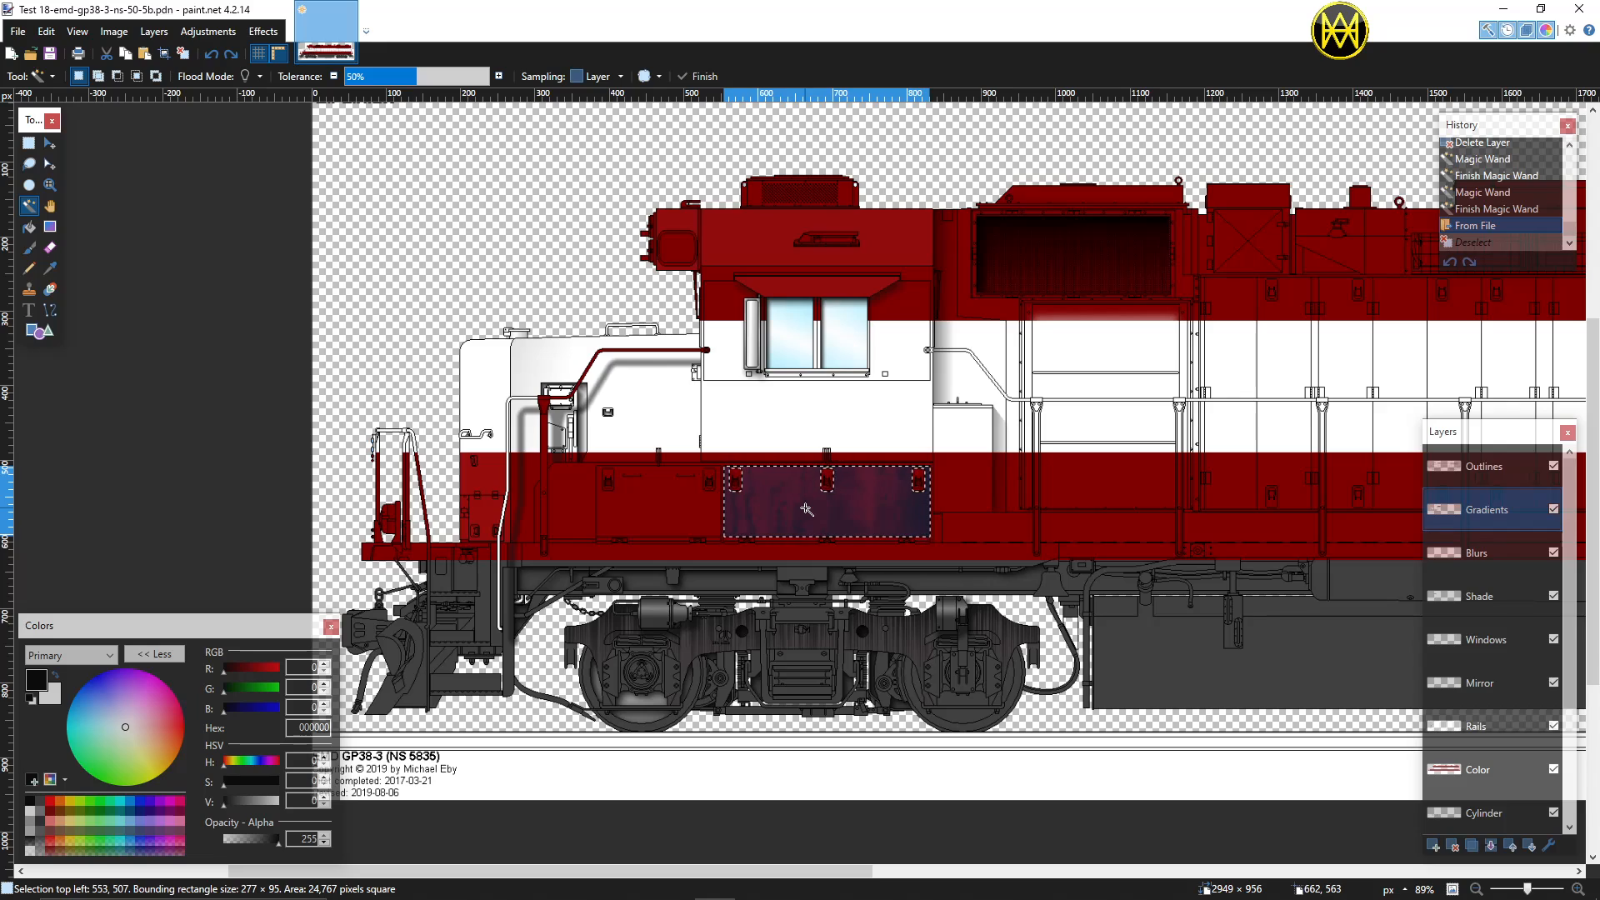
Step: Lighten the panel's texture on the Gradients layer with a Hue / Saturation adjustment by strongly raising only its lightness
{"action": "left_click", "coordinate": [208, 31]}
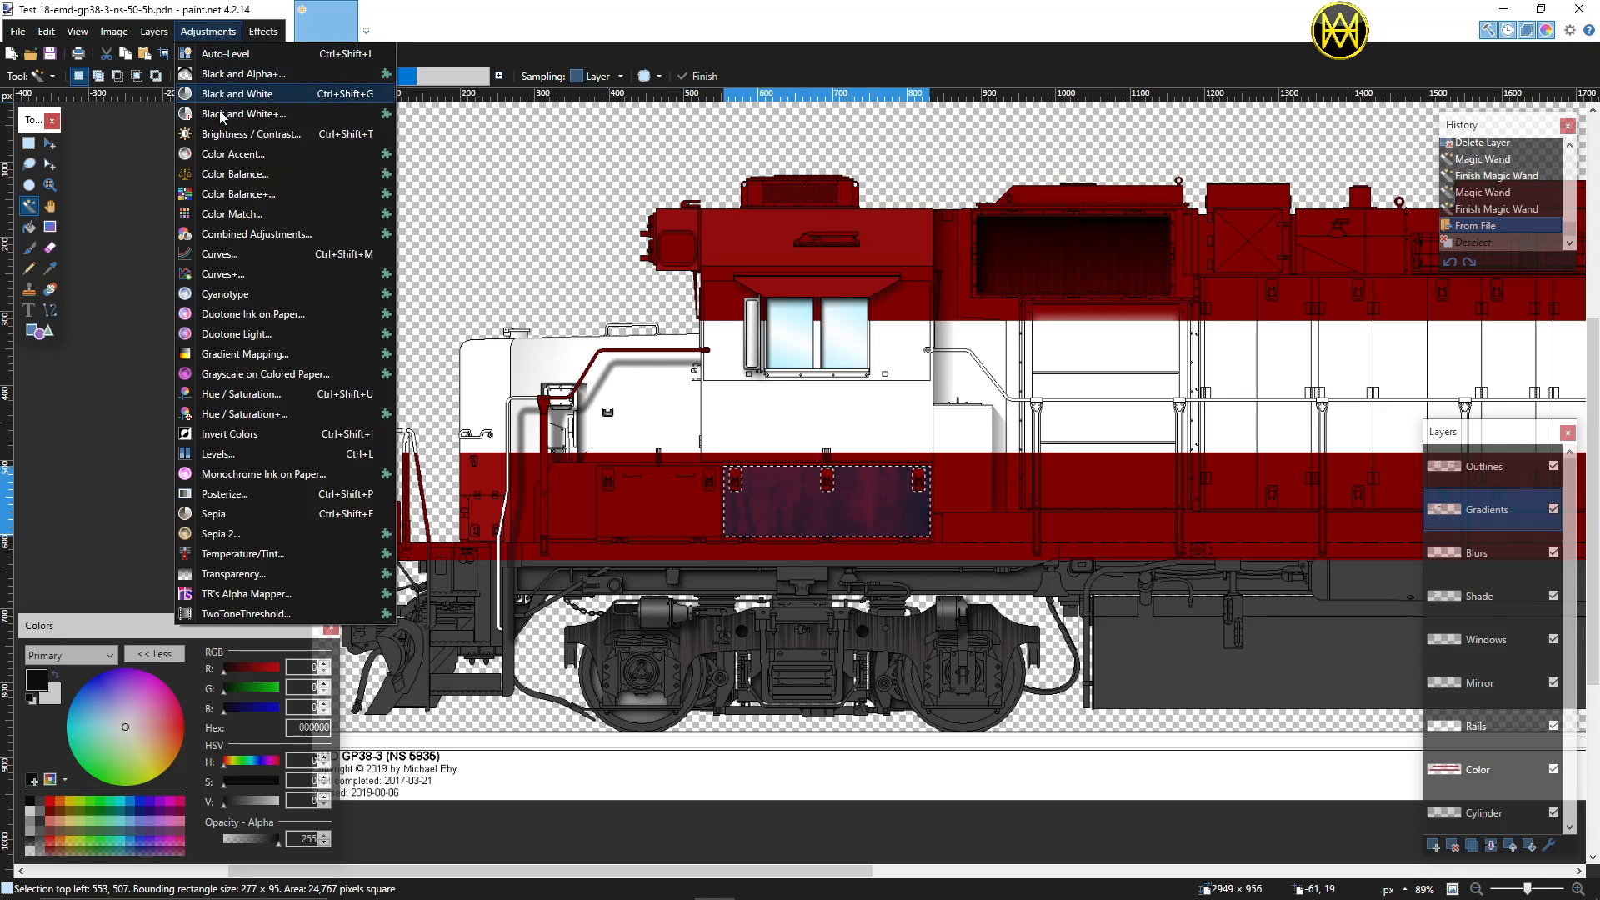
{"action": "left_click", "coordinate": [235, 394]}
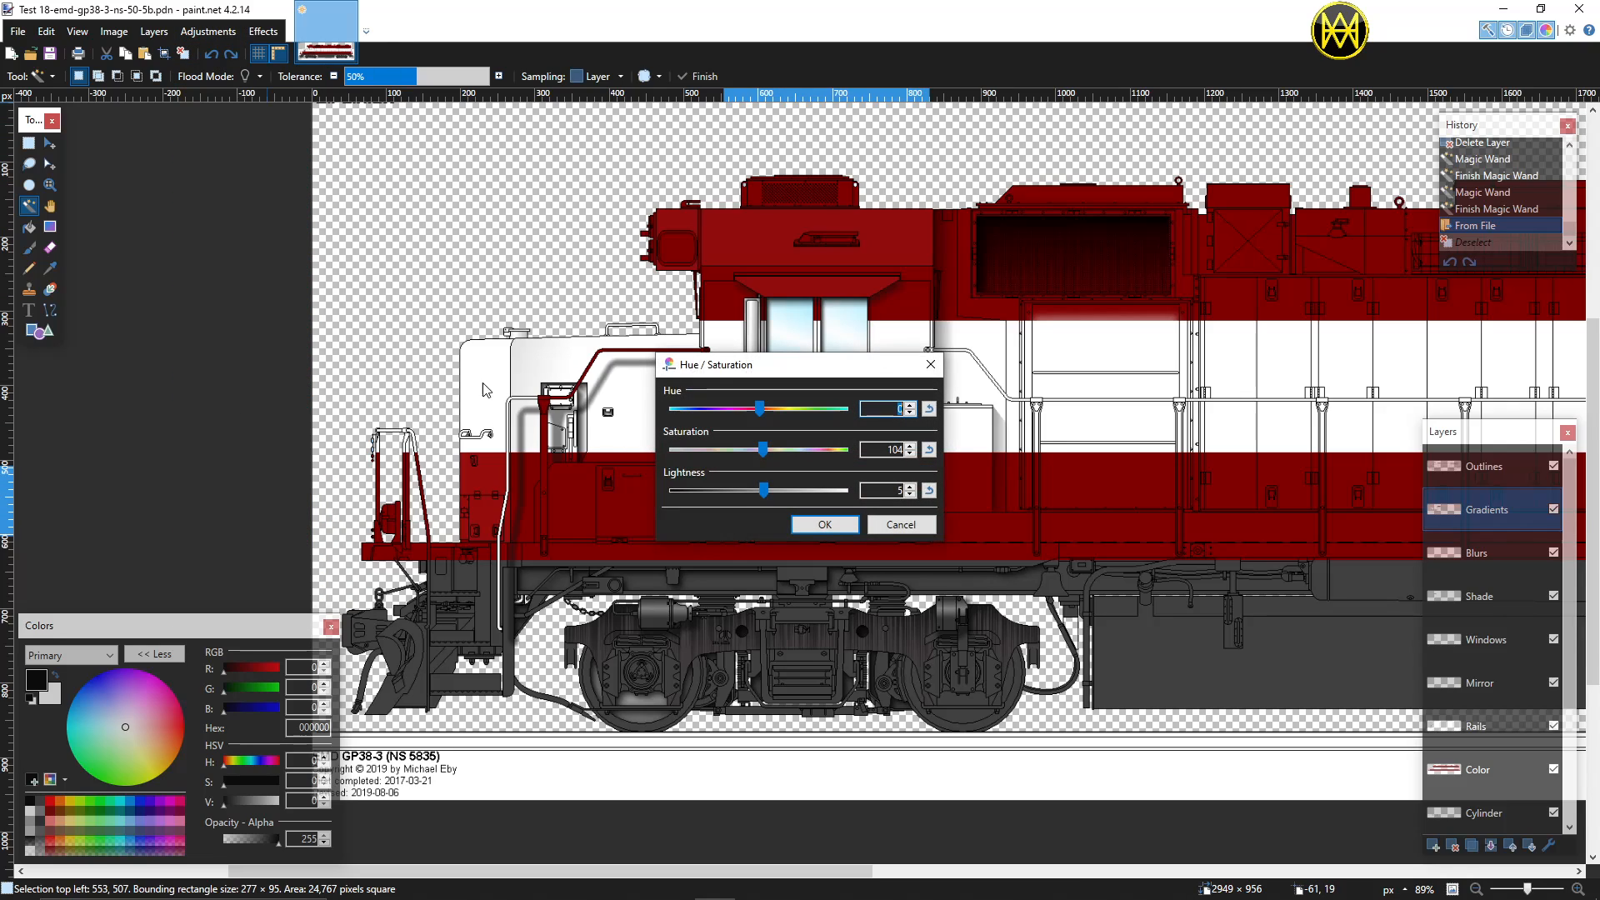
{"action": "left_click_drag", "start_coordinate": [719, 368], "coordinate": [354, 309]}
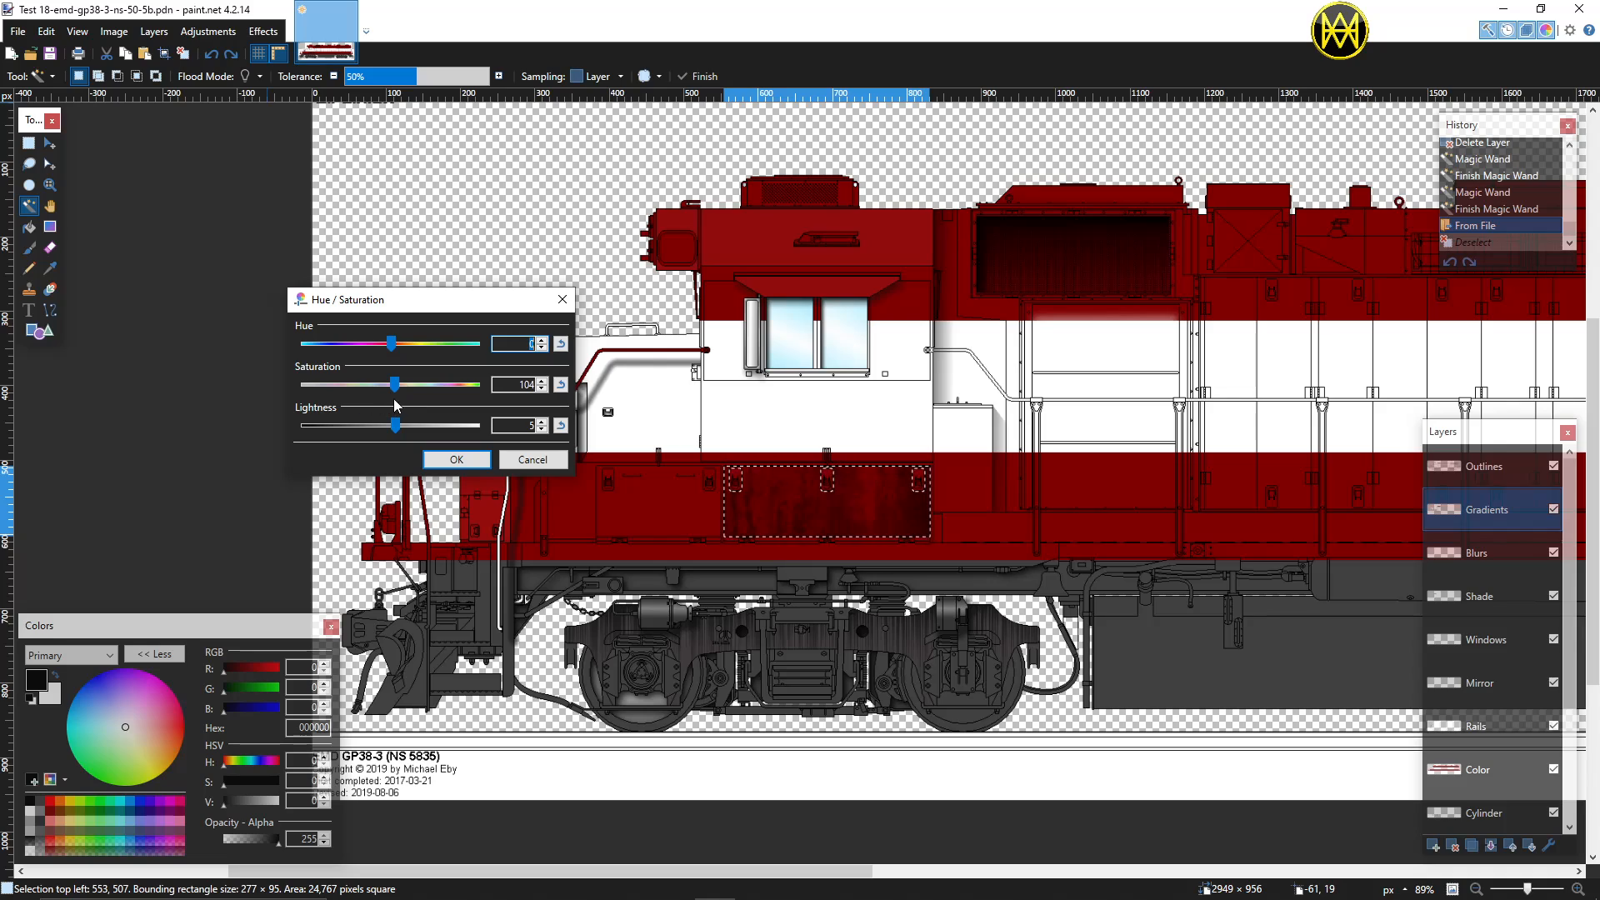
{"action": "left_click_drag", "start_coordinate": [396, 425], "coordinate": [446, 427]}
{"action": "left_click", "coordinate": [456, 459]}
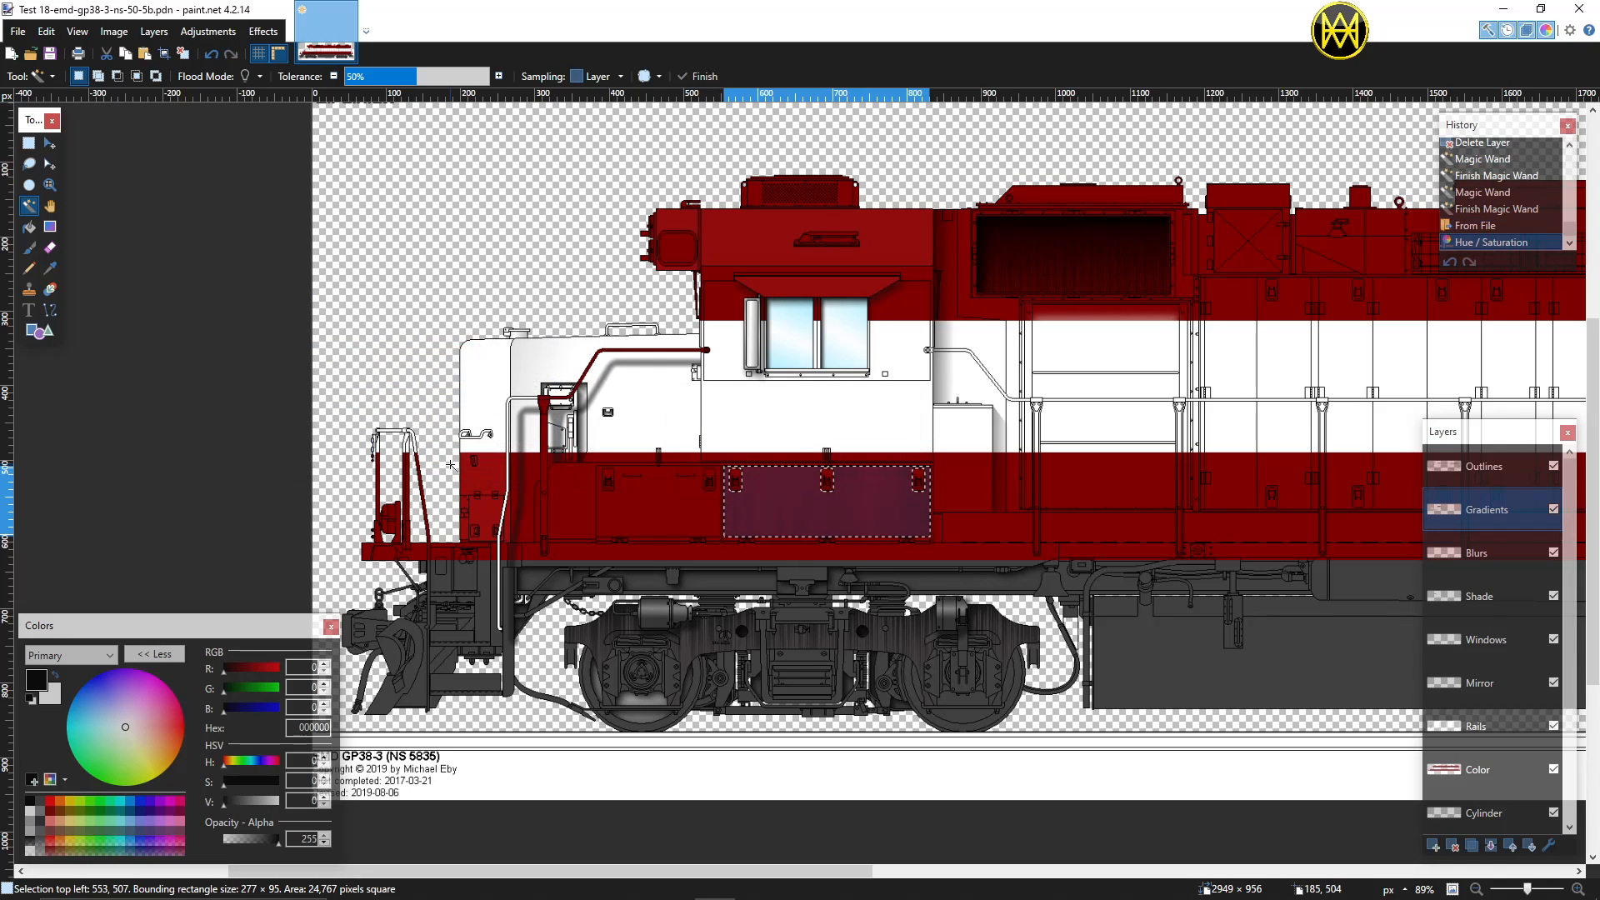
Step: Deselect the door panel, check the softened texture up close, and save the drawing
{"action": "key", "text": "ctrl+d"}
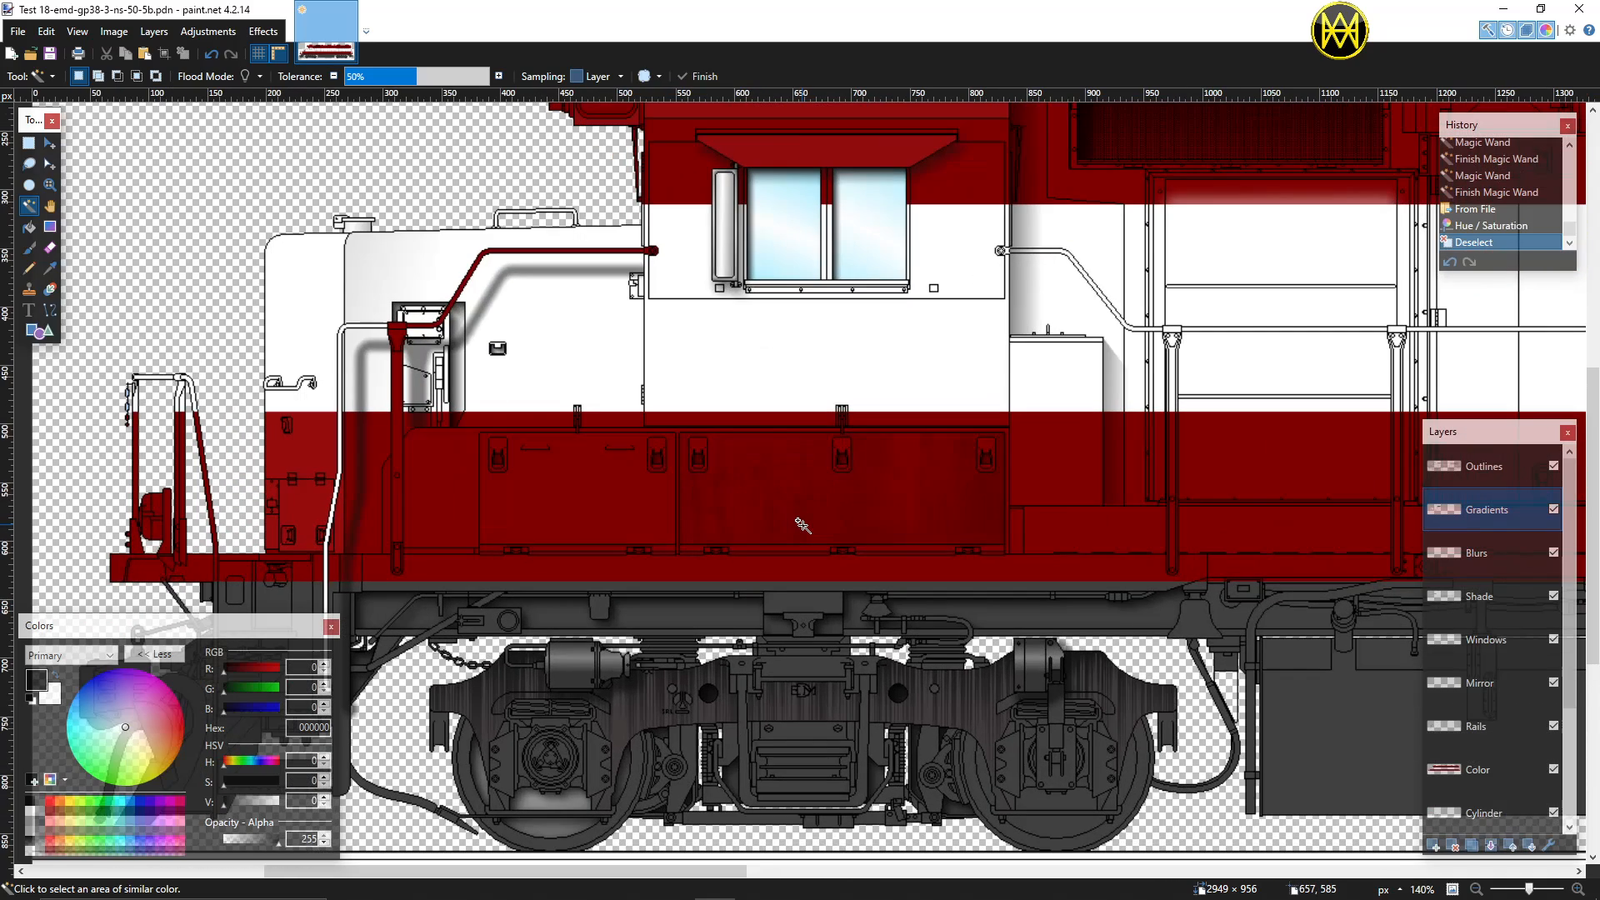
{"action": "scroll", "coordinate": [801, 522], "scroll_direction": "up", "scroll_amount": 2}
{"action": "scroll", "coordinate": [802, 525], "scroll_direction": "down", "scroll_amount": 1}
{"action": "scroll", "coordinate": [803, 524], "scroll_direction": "down", "scroll_amount": 1}
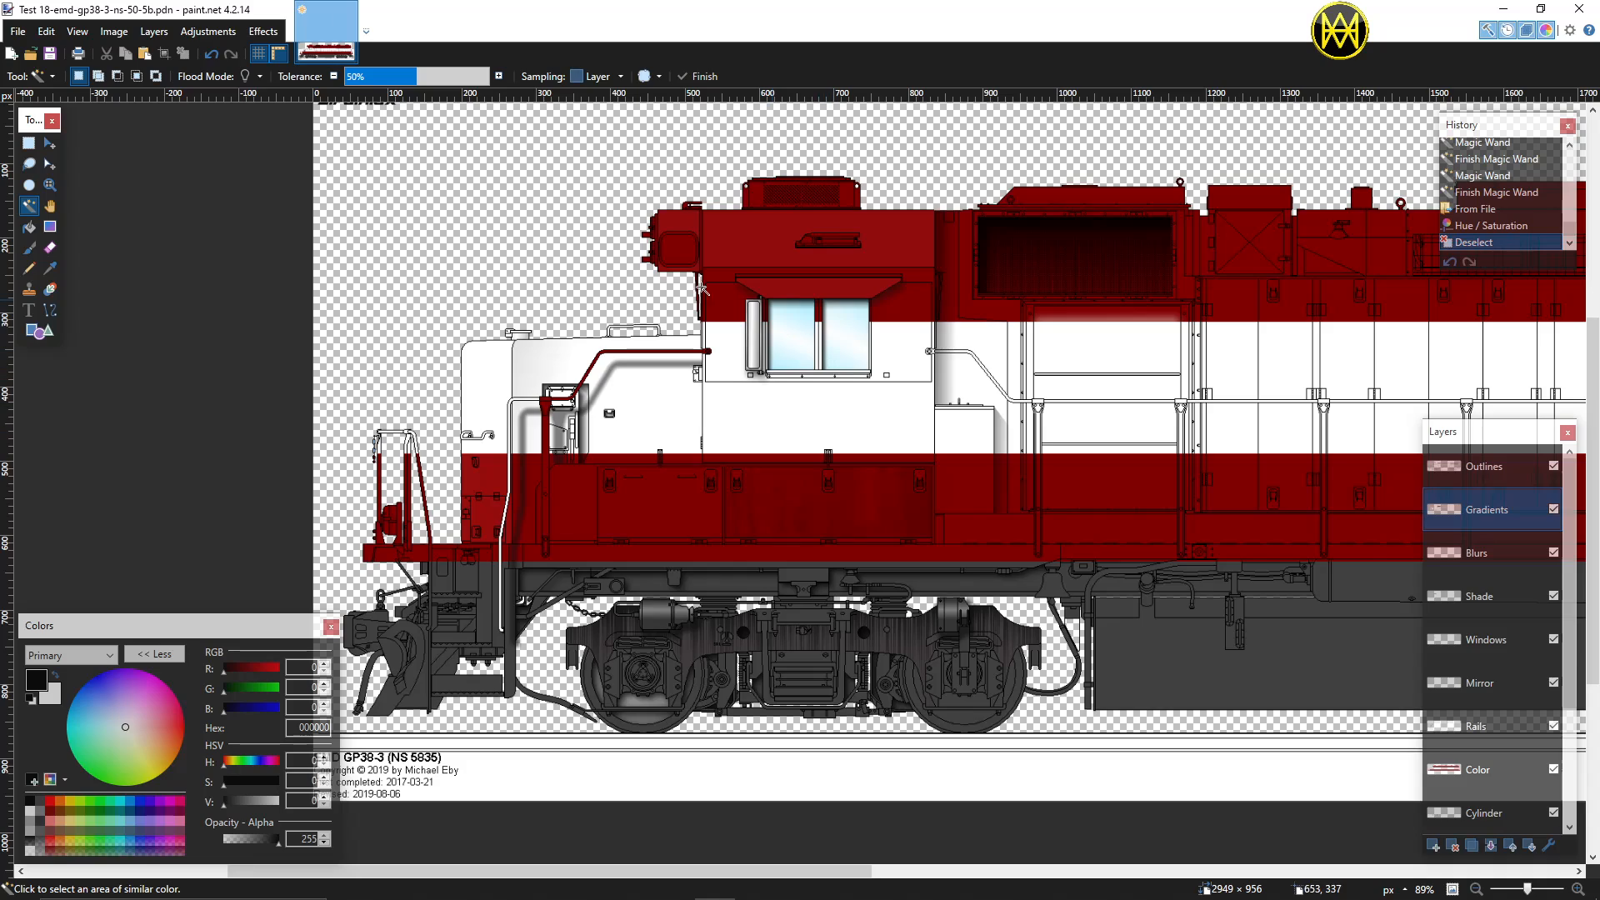
{"action": "left_click", "coordinate": [51, 55]}
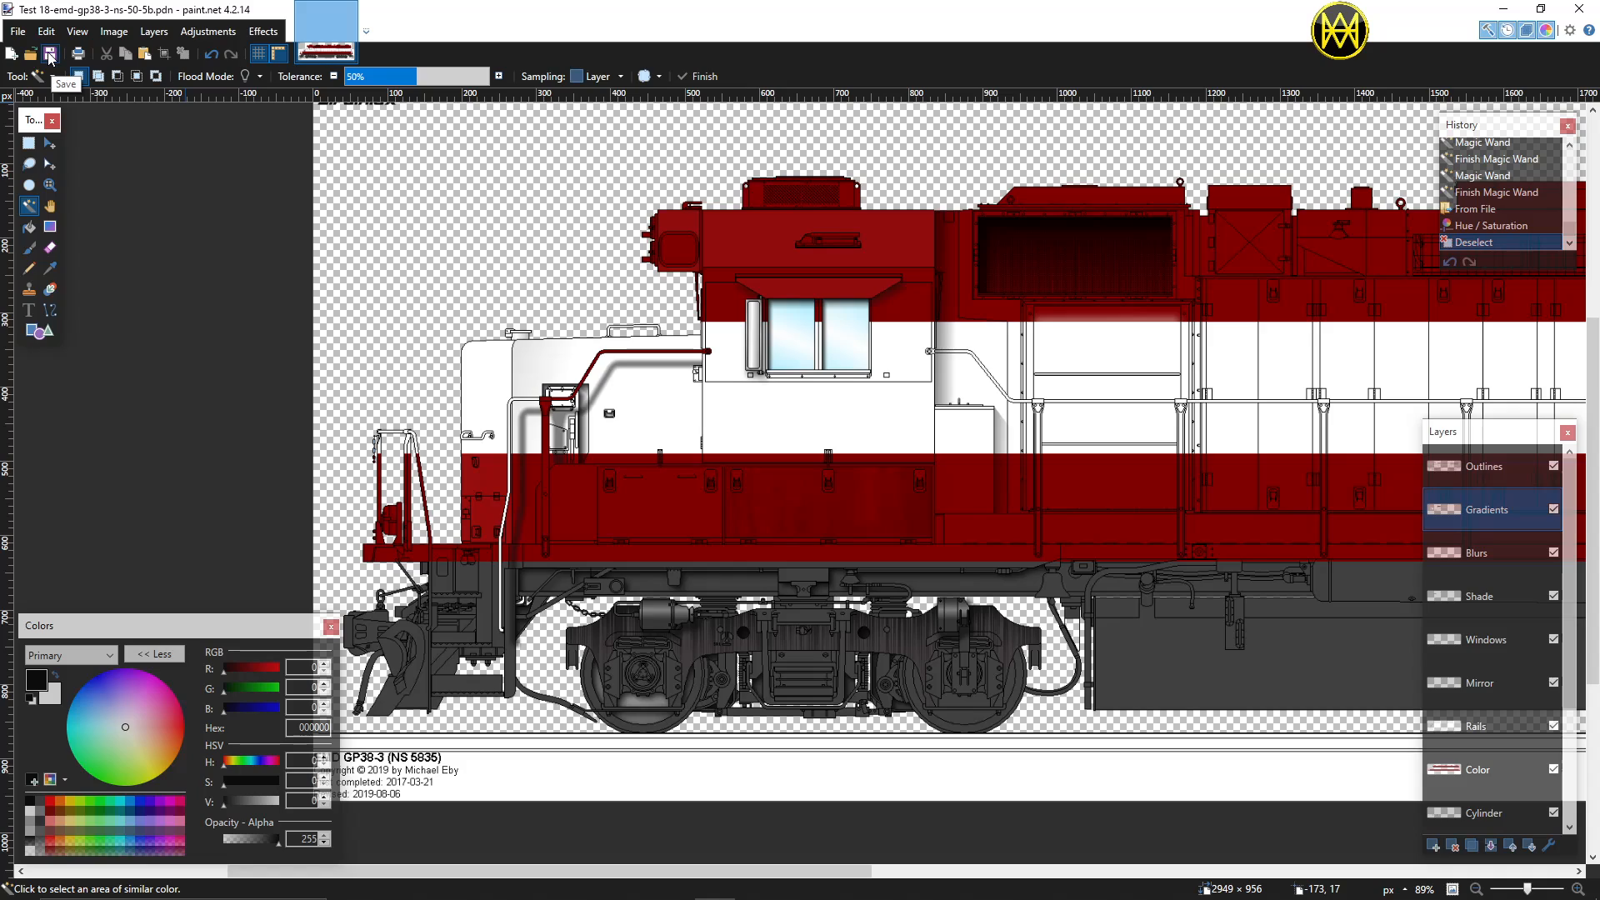